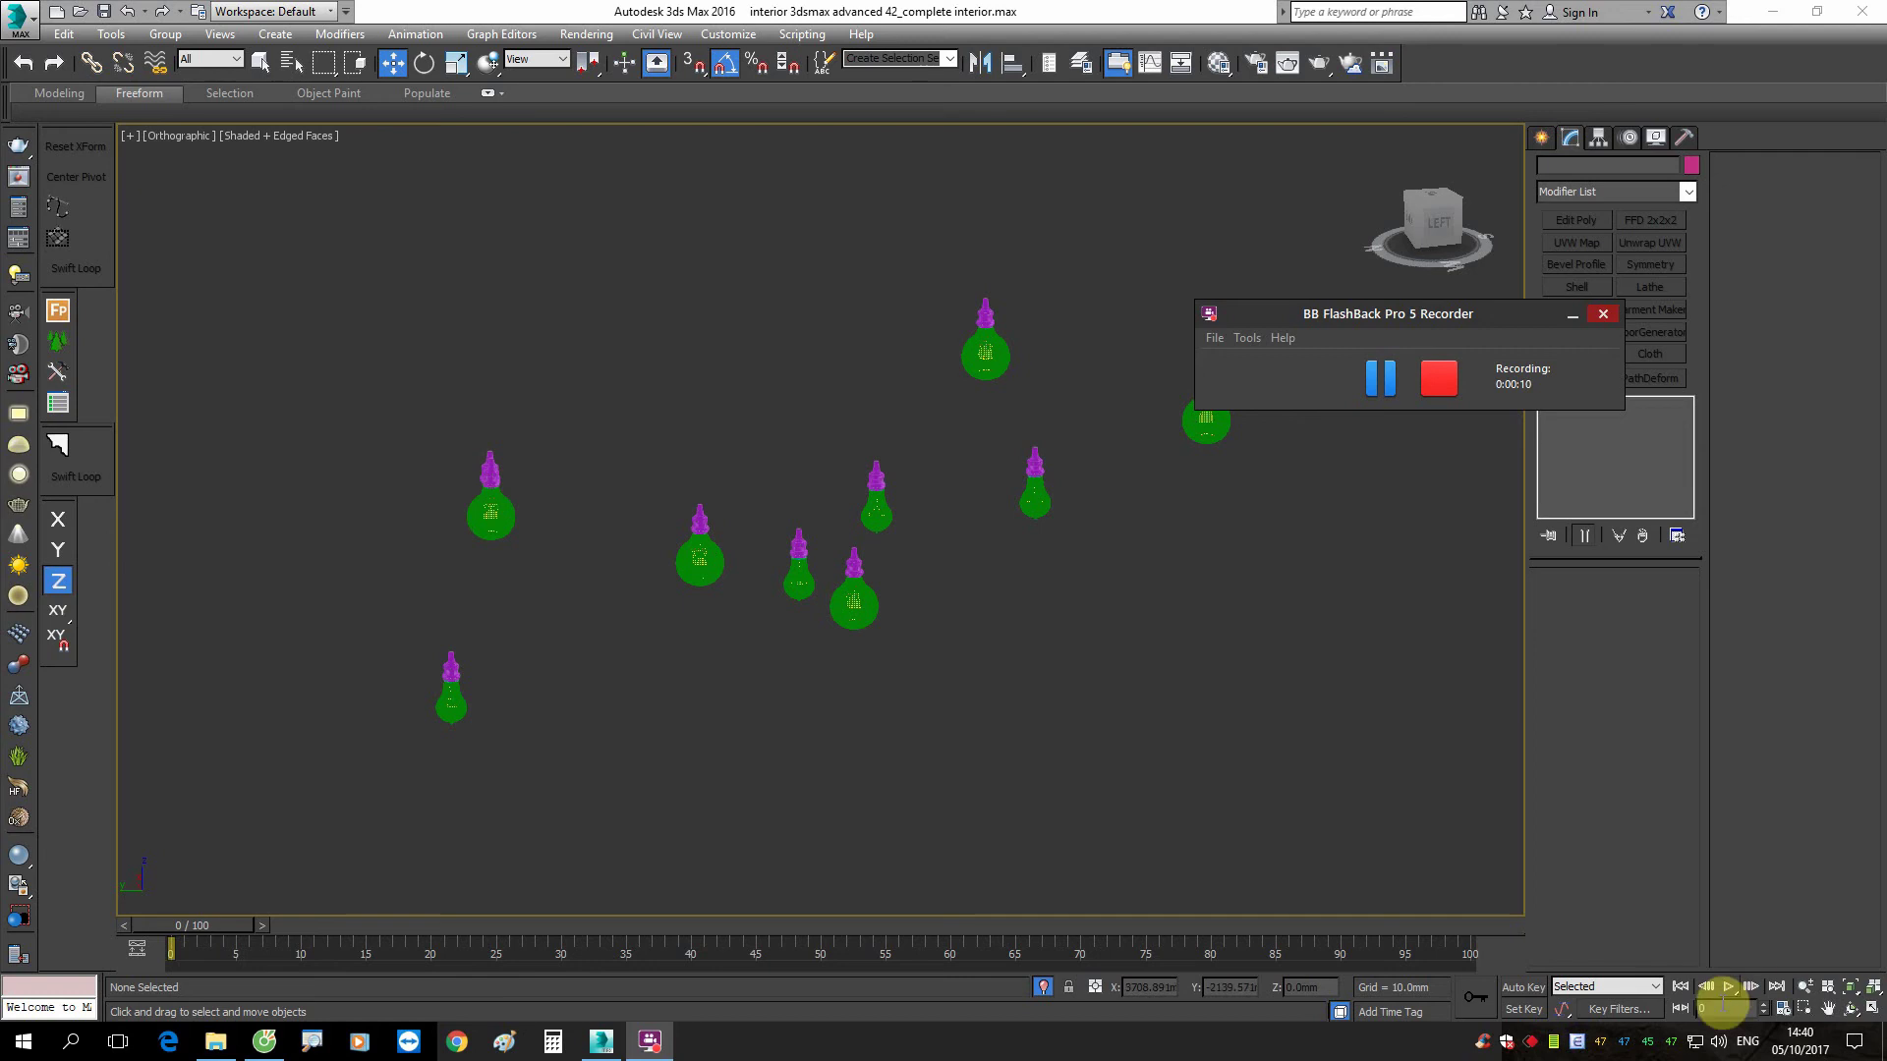
Step: Inspect an Edison bulb's glass and socket to locate the filament light inside
scroll(605, 618, up, 10)
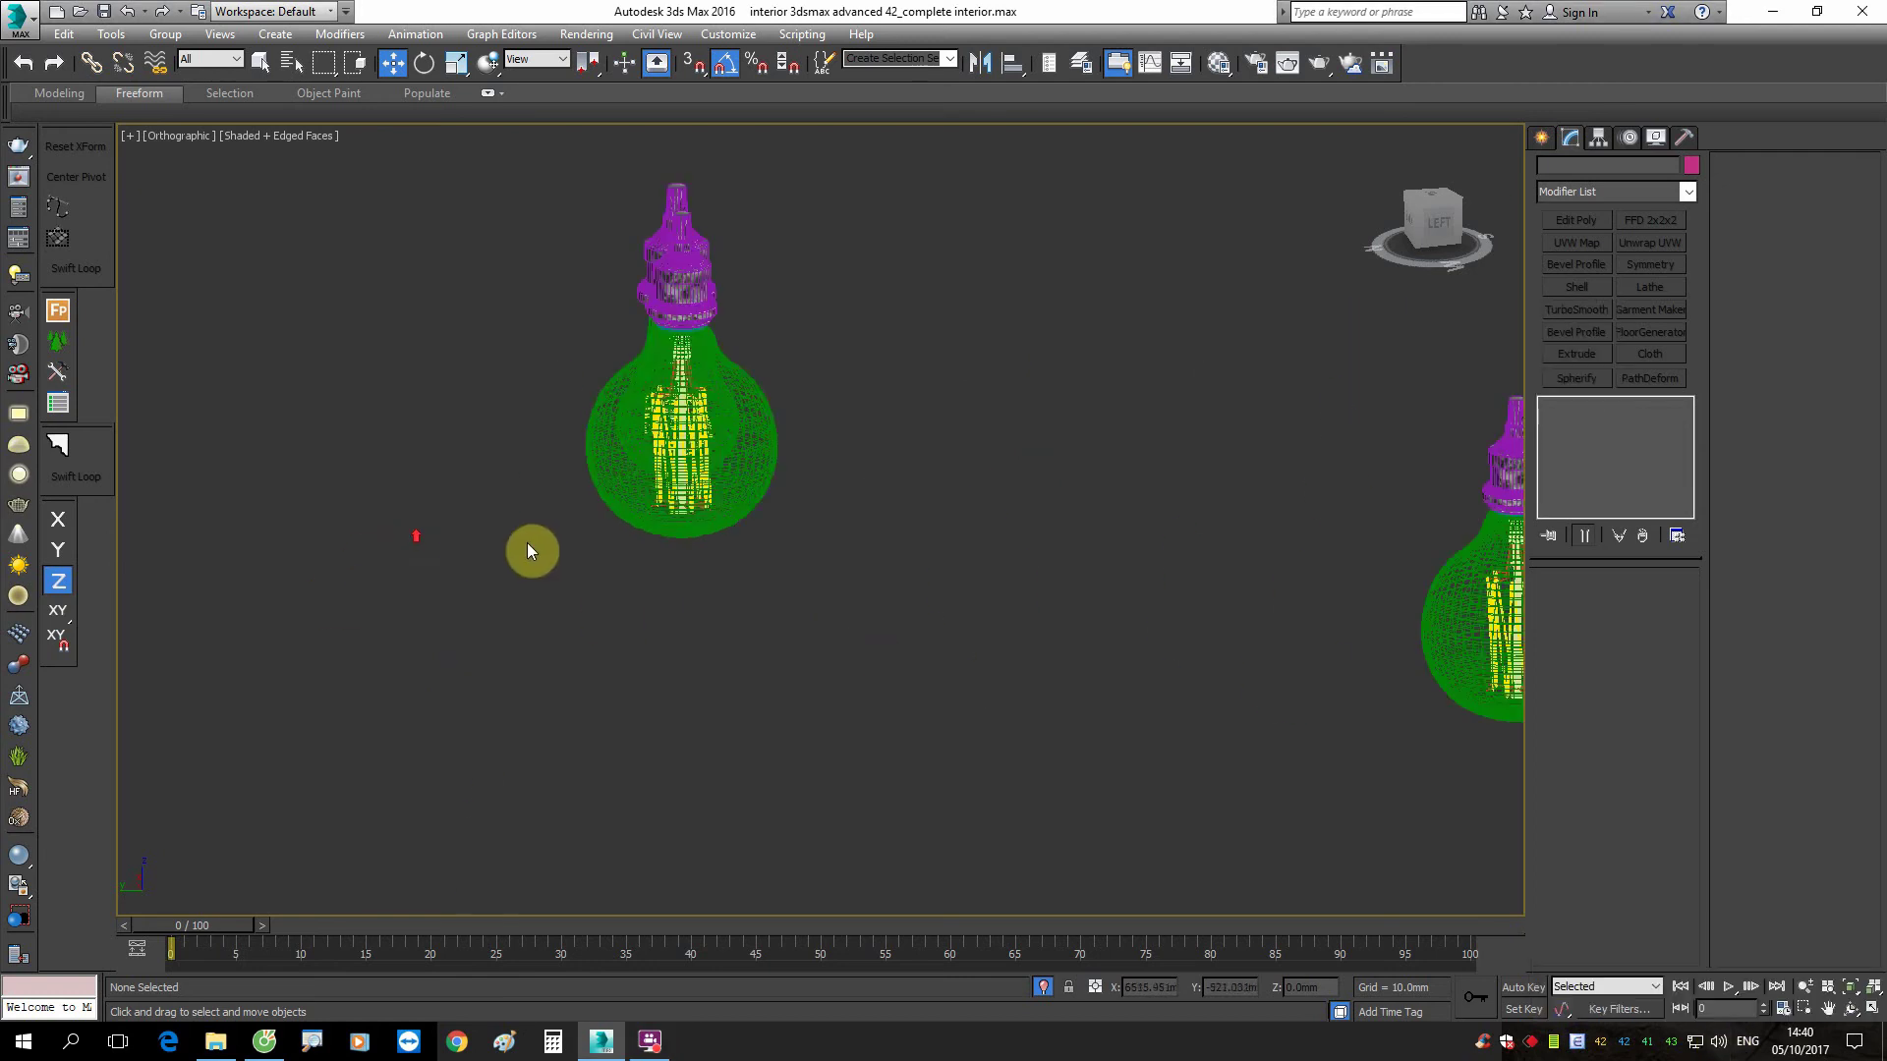
click(716, 470)
scroll(710, 523, up, 5)
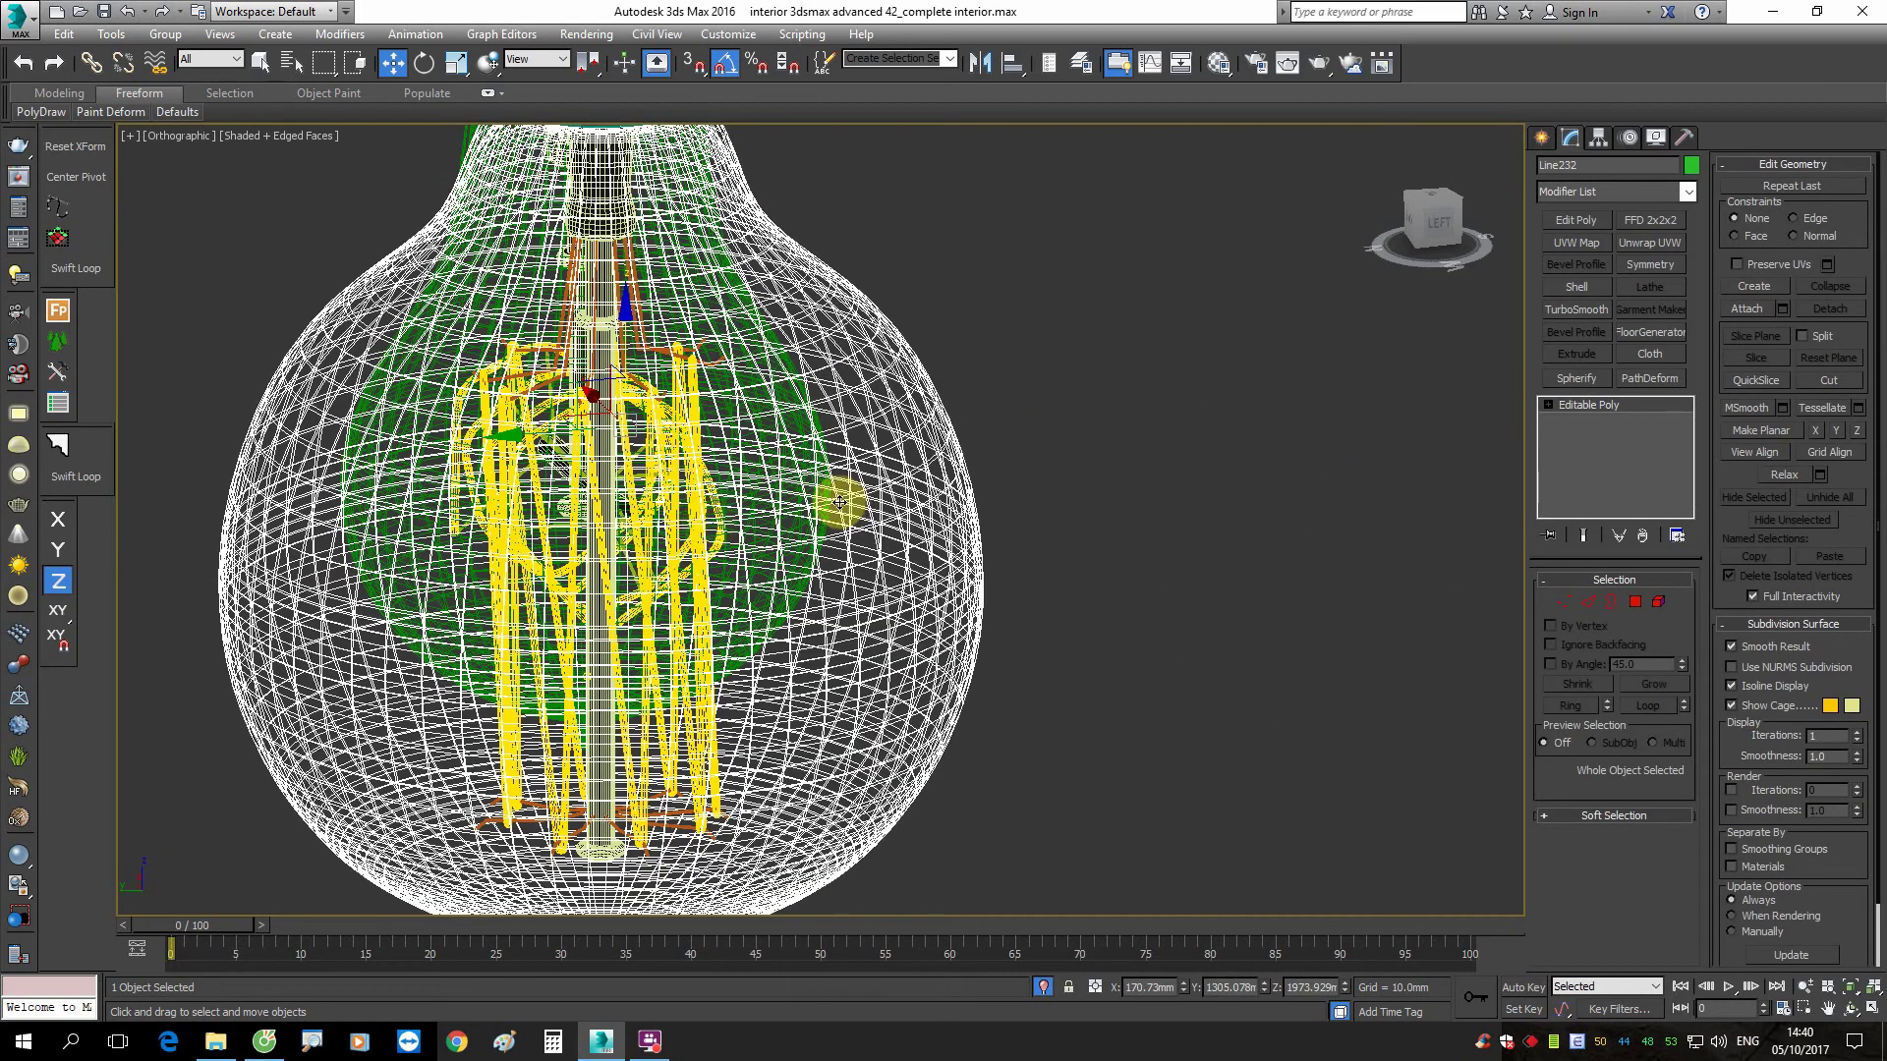
scroll(835, 503, down, 5)
scroll(825, 547, down, 3)
scroll(699, 428, down, 1)
scroll(699, 428, up, 5)
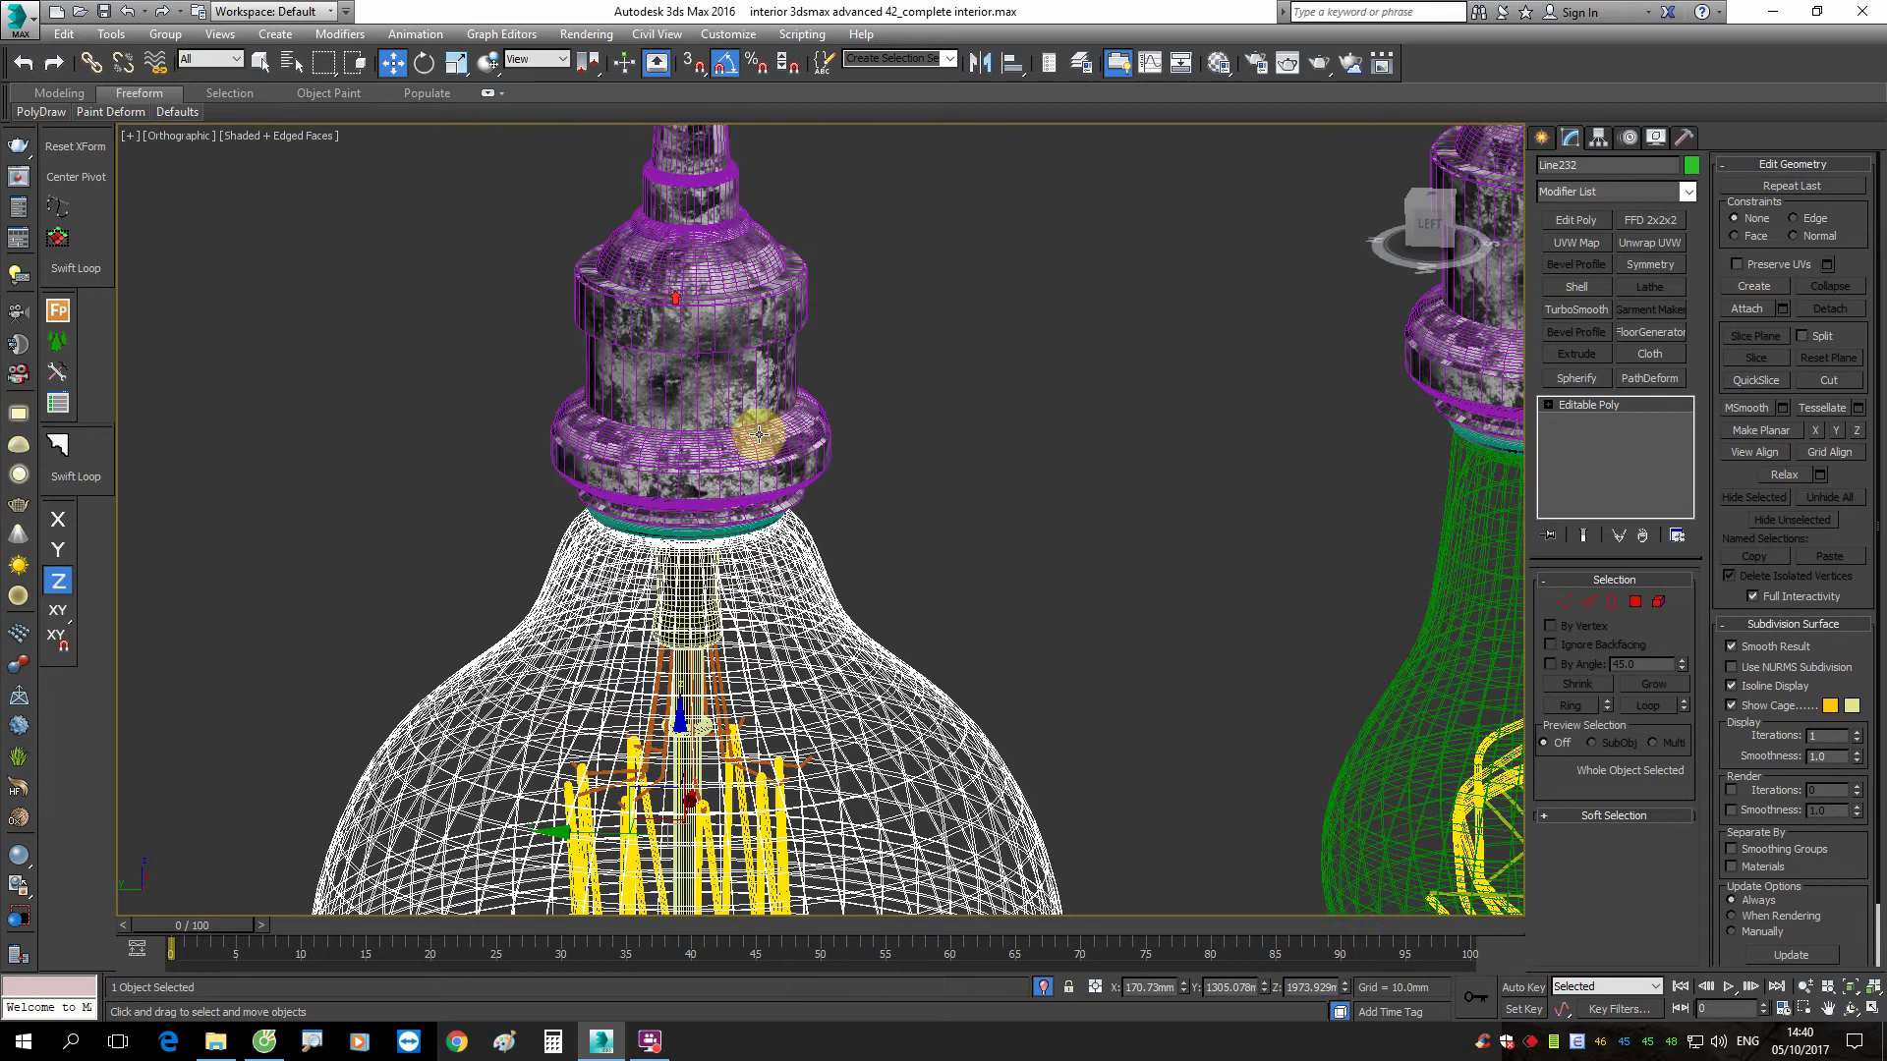
click(743, 423)
scroll(708, 437, up, 2)
scroll(693, 510, down, 8)
scroll(693, 510, up, 5)
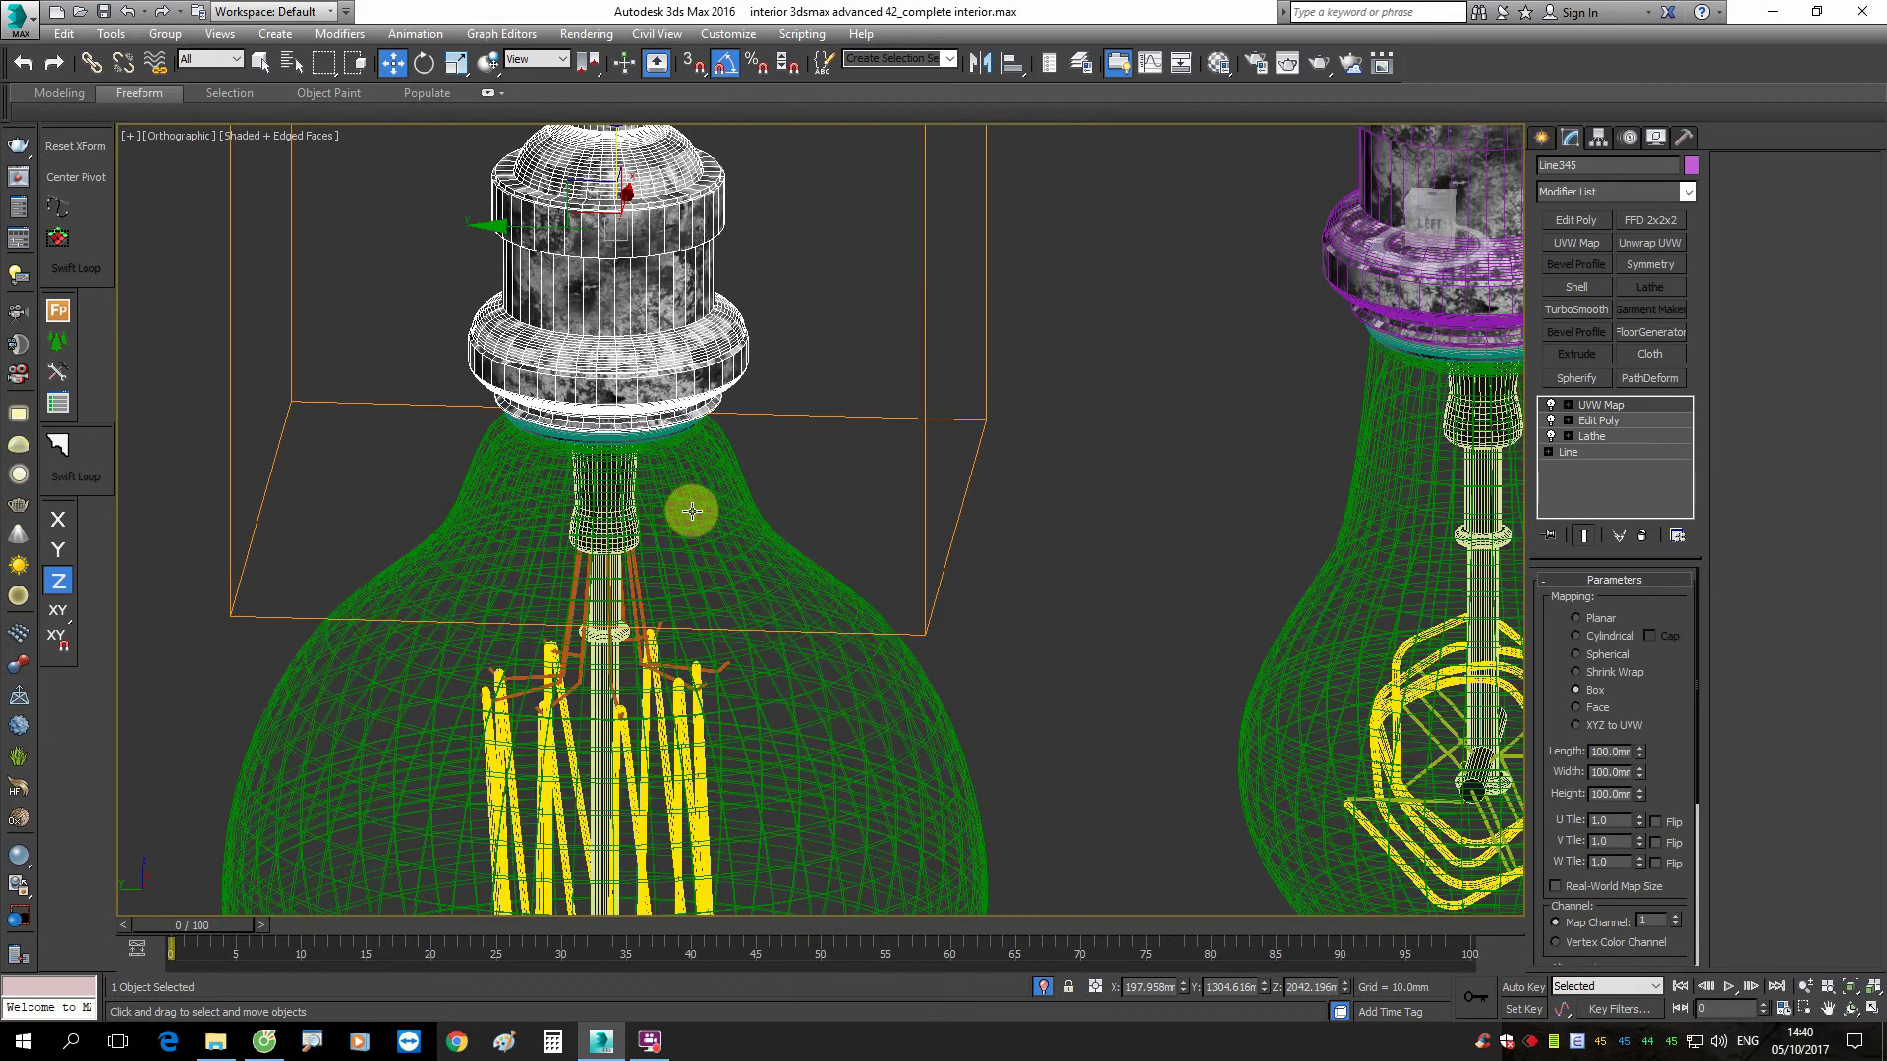
scroll(686, 509, up, 2)
scroll(694, 505, down, 1)
click(713, 518)
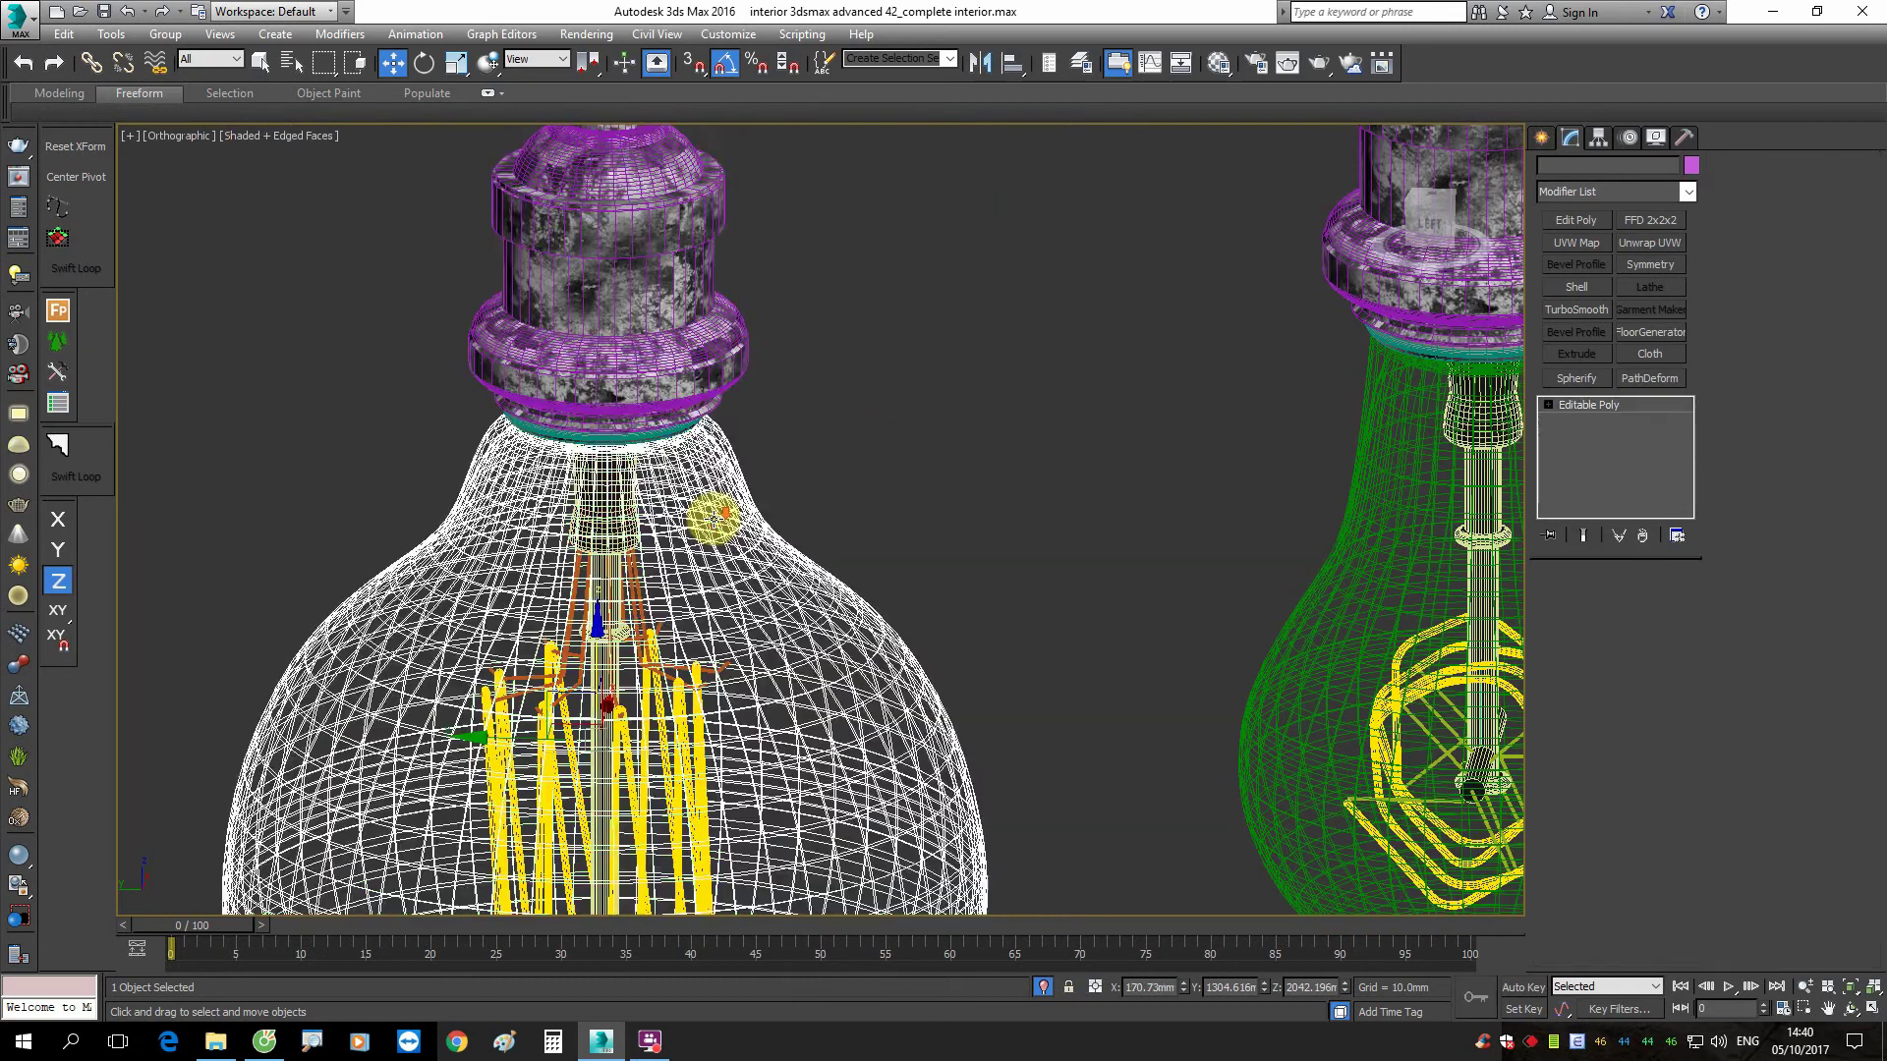
scroll(716, 514, down, 5)
scroll(727, 491, up, 5)
scroll(757, 496, down, 8)
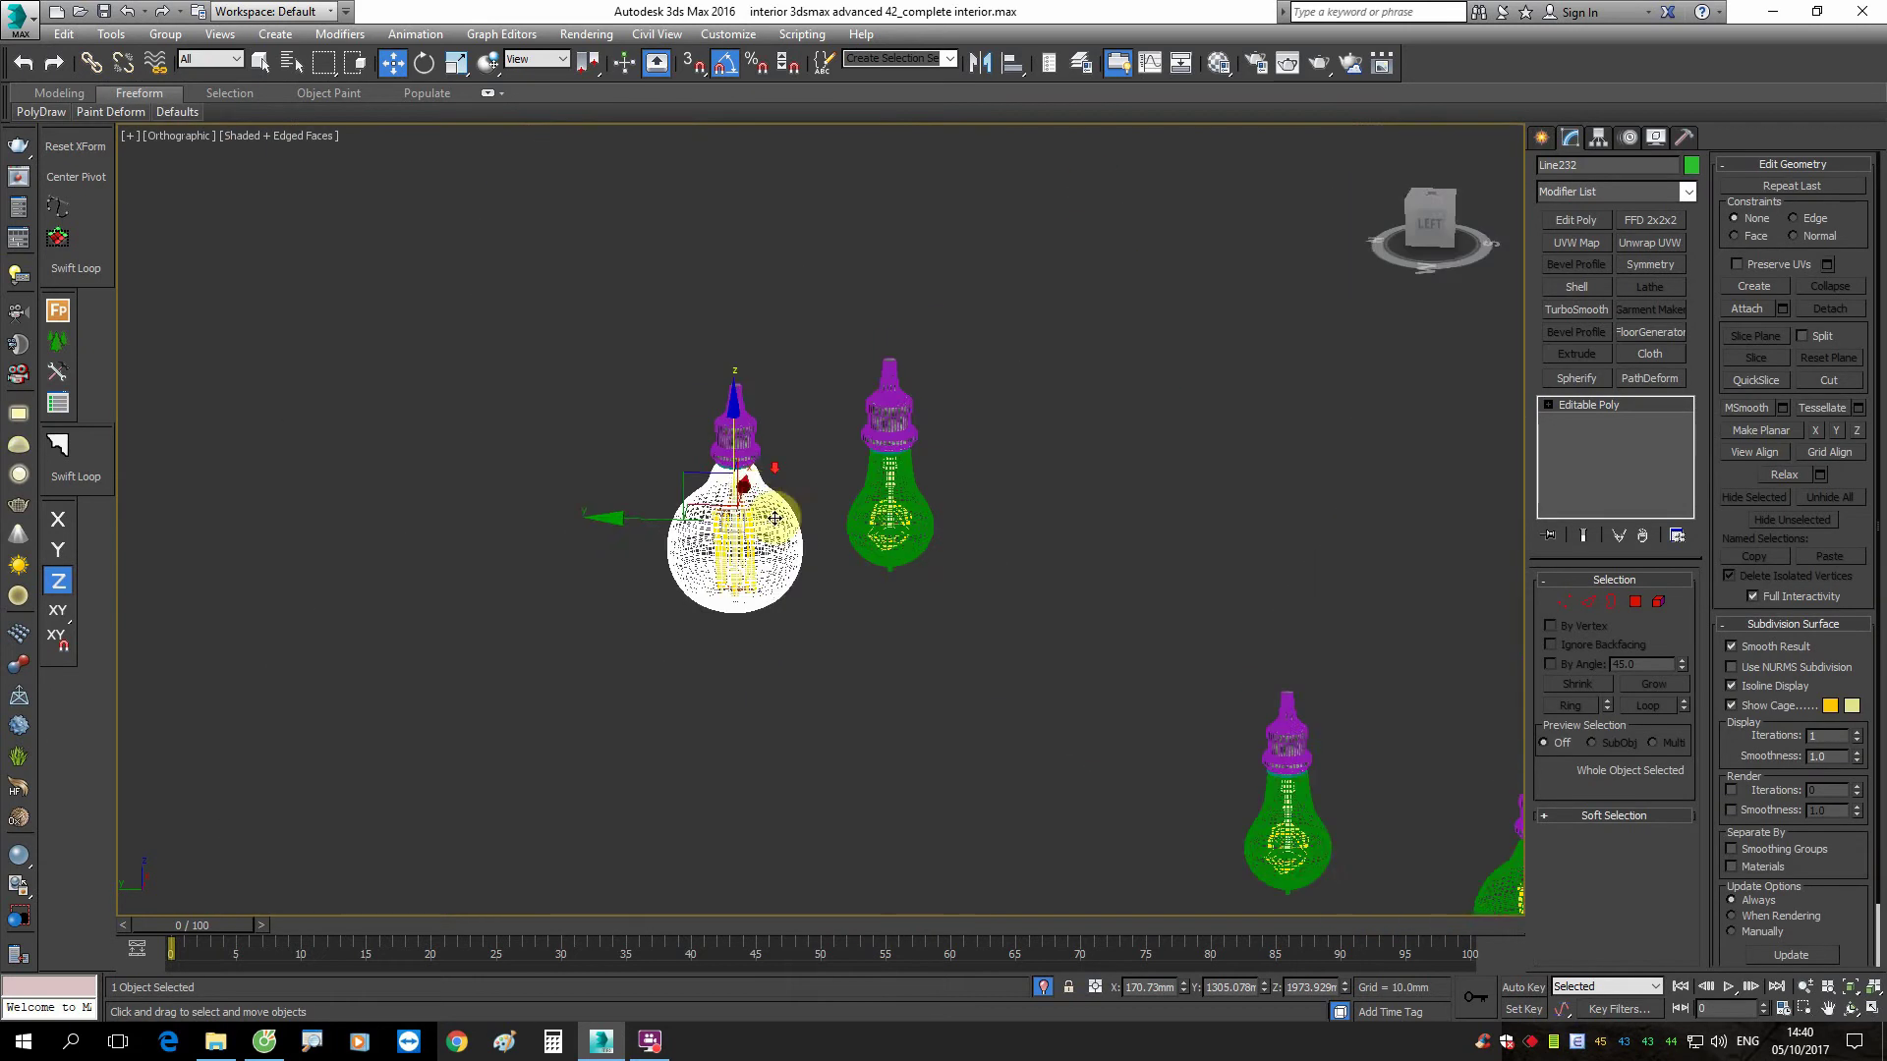
alt+middle_drag(865, 552, 845, 516)
scroll(846, 516, down, 1)
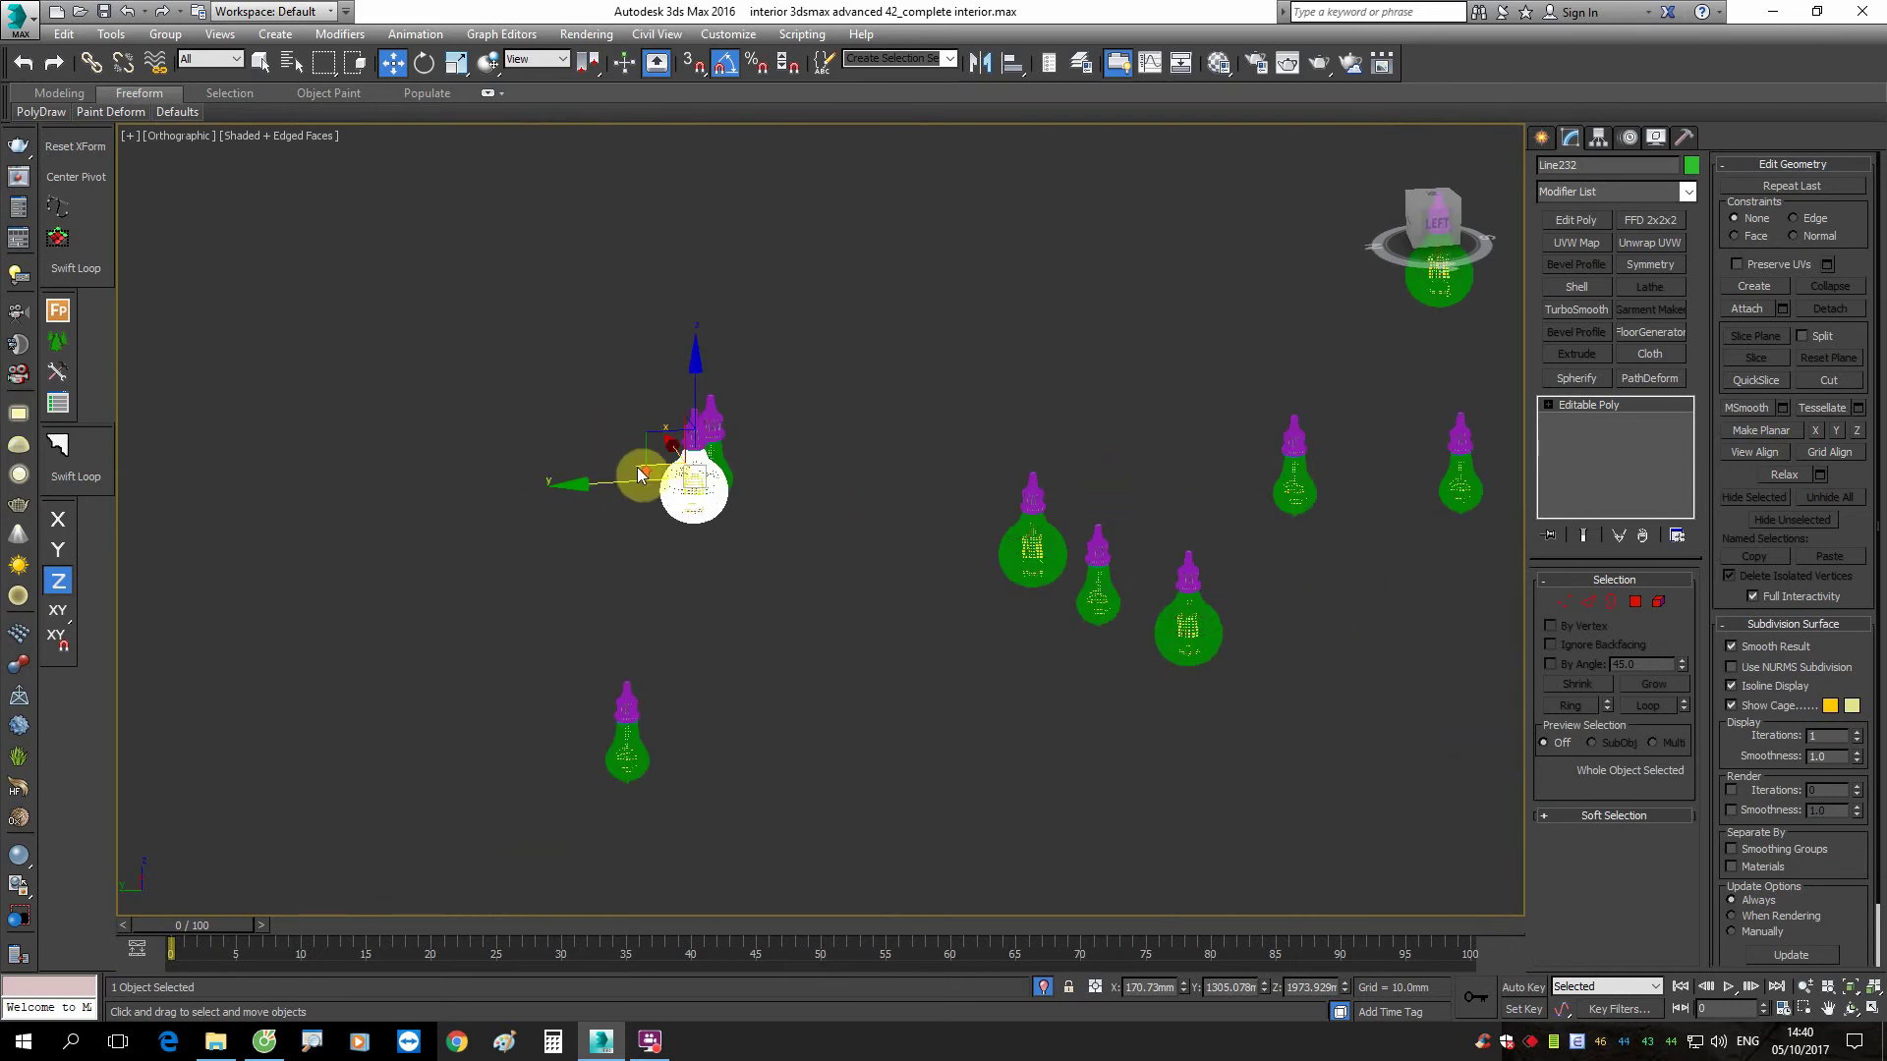
scroll(640, 472, up, 5)
click(1235, 651)
scroll(956, 568, up, 3)
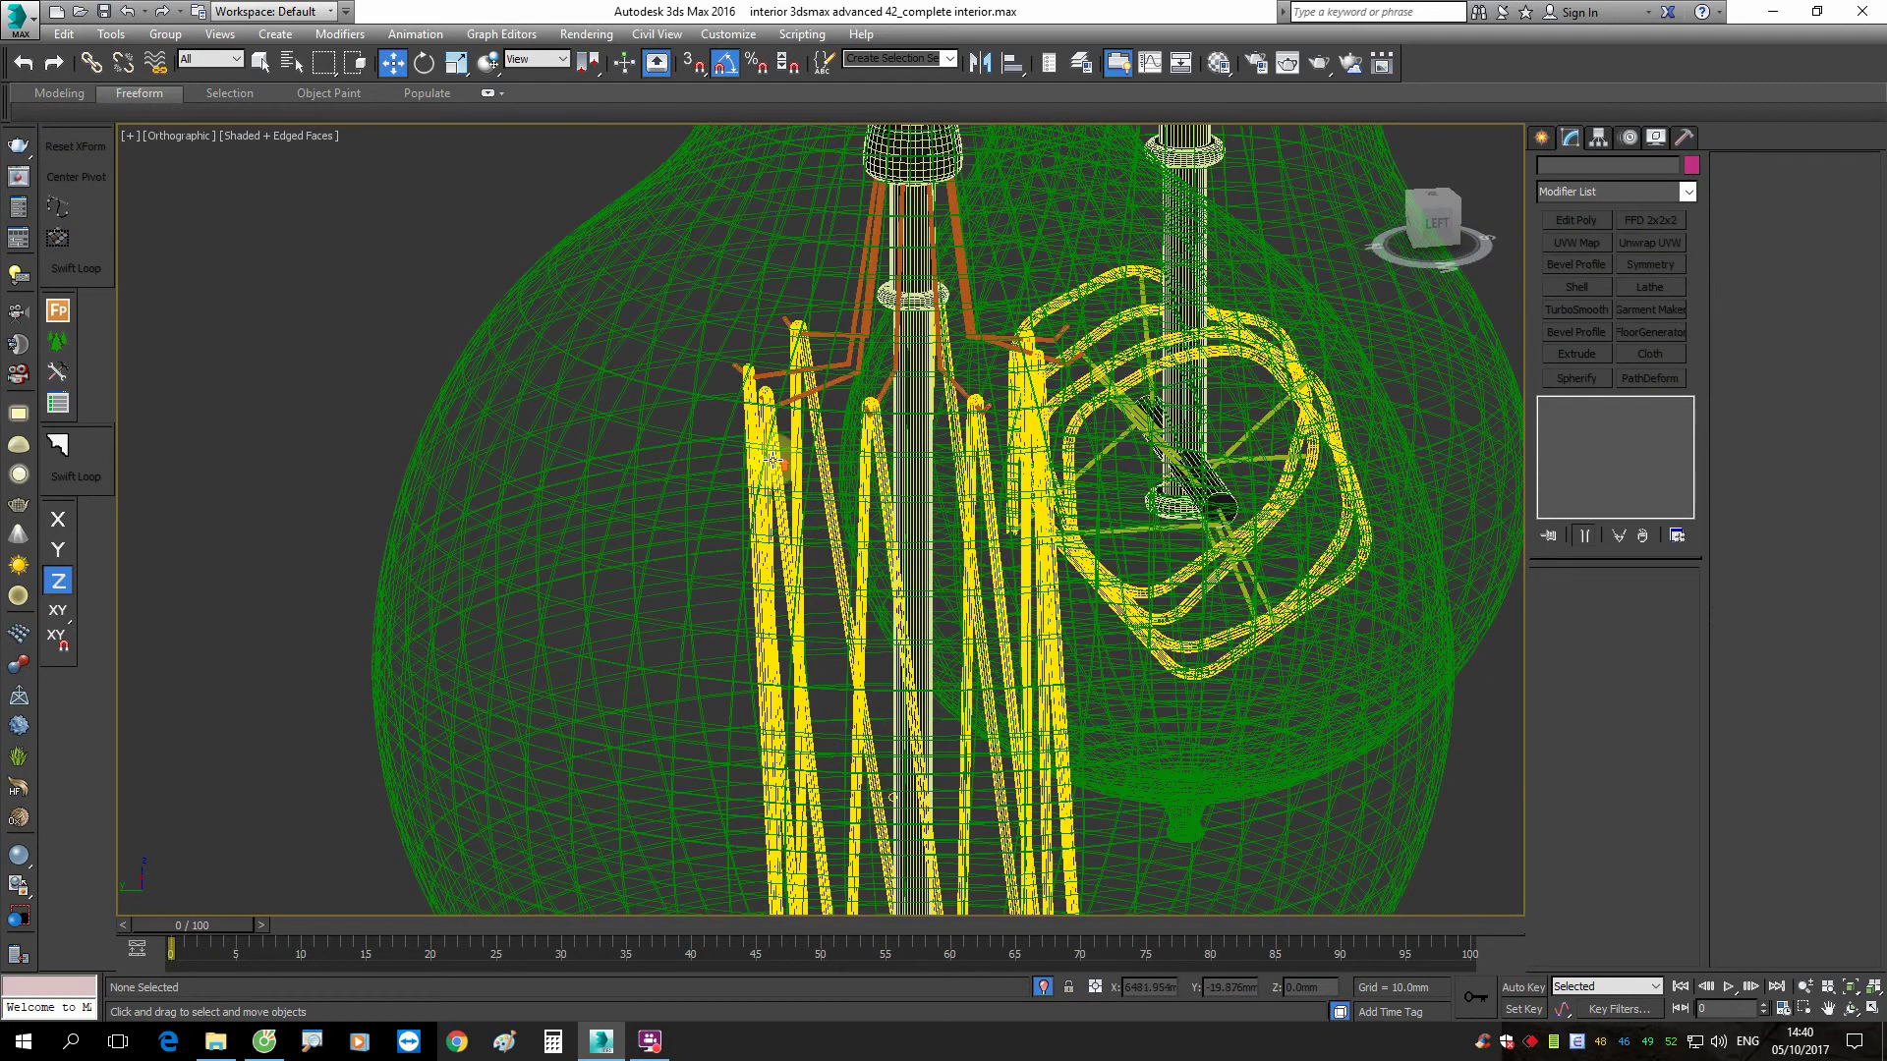
scroll(771, 459, up, 4)
click(776, 377)
scroll(844, 397, down, 2)
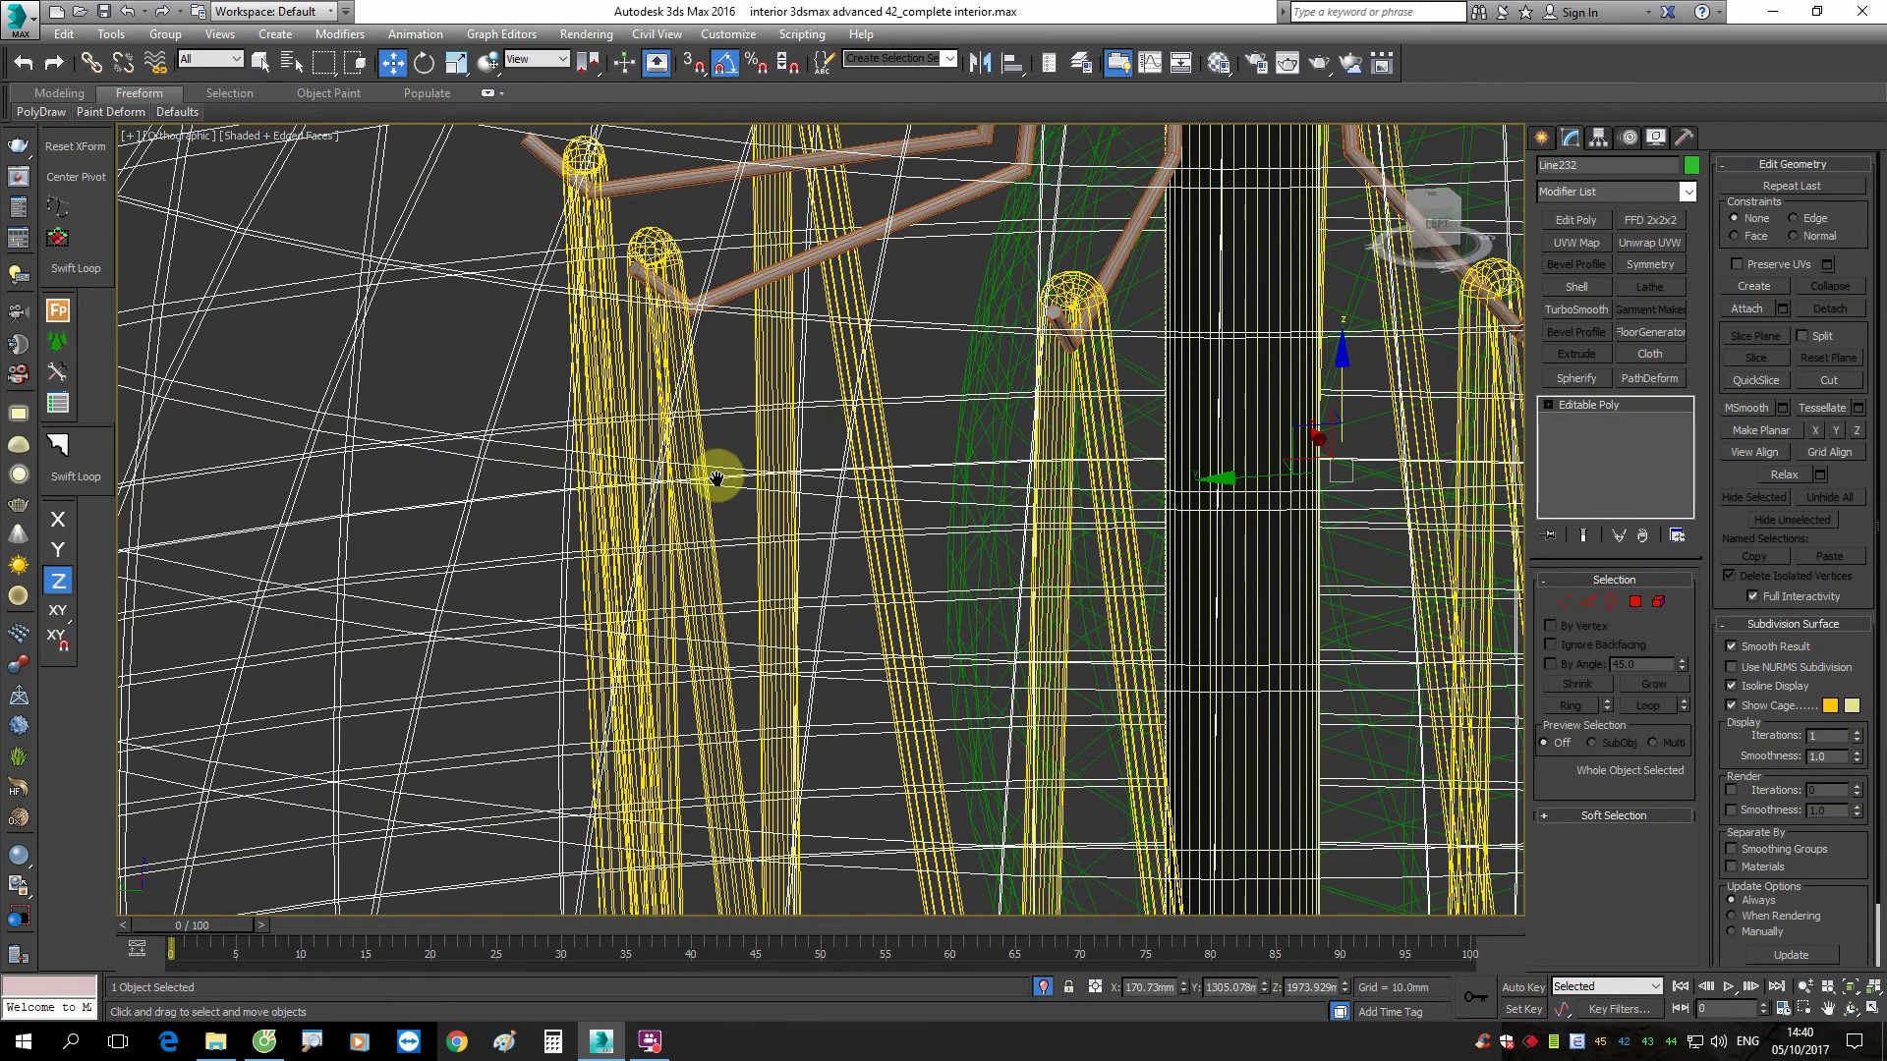
Step: In wireframe view, set the first bulb's filament light Multiplier from 30 to 1
key(F3)
click(688, 443)
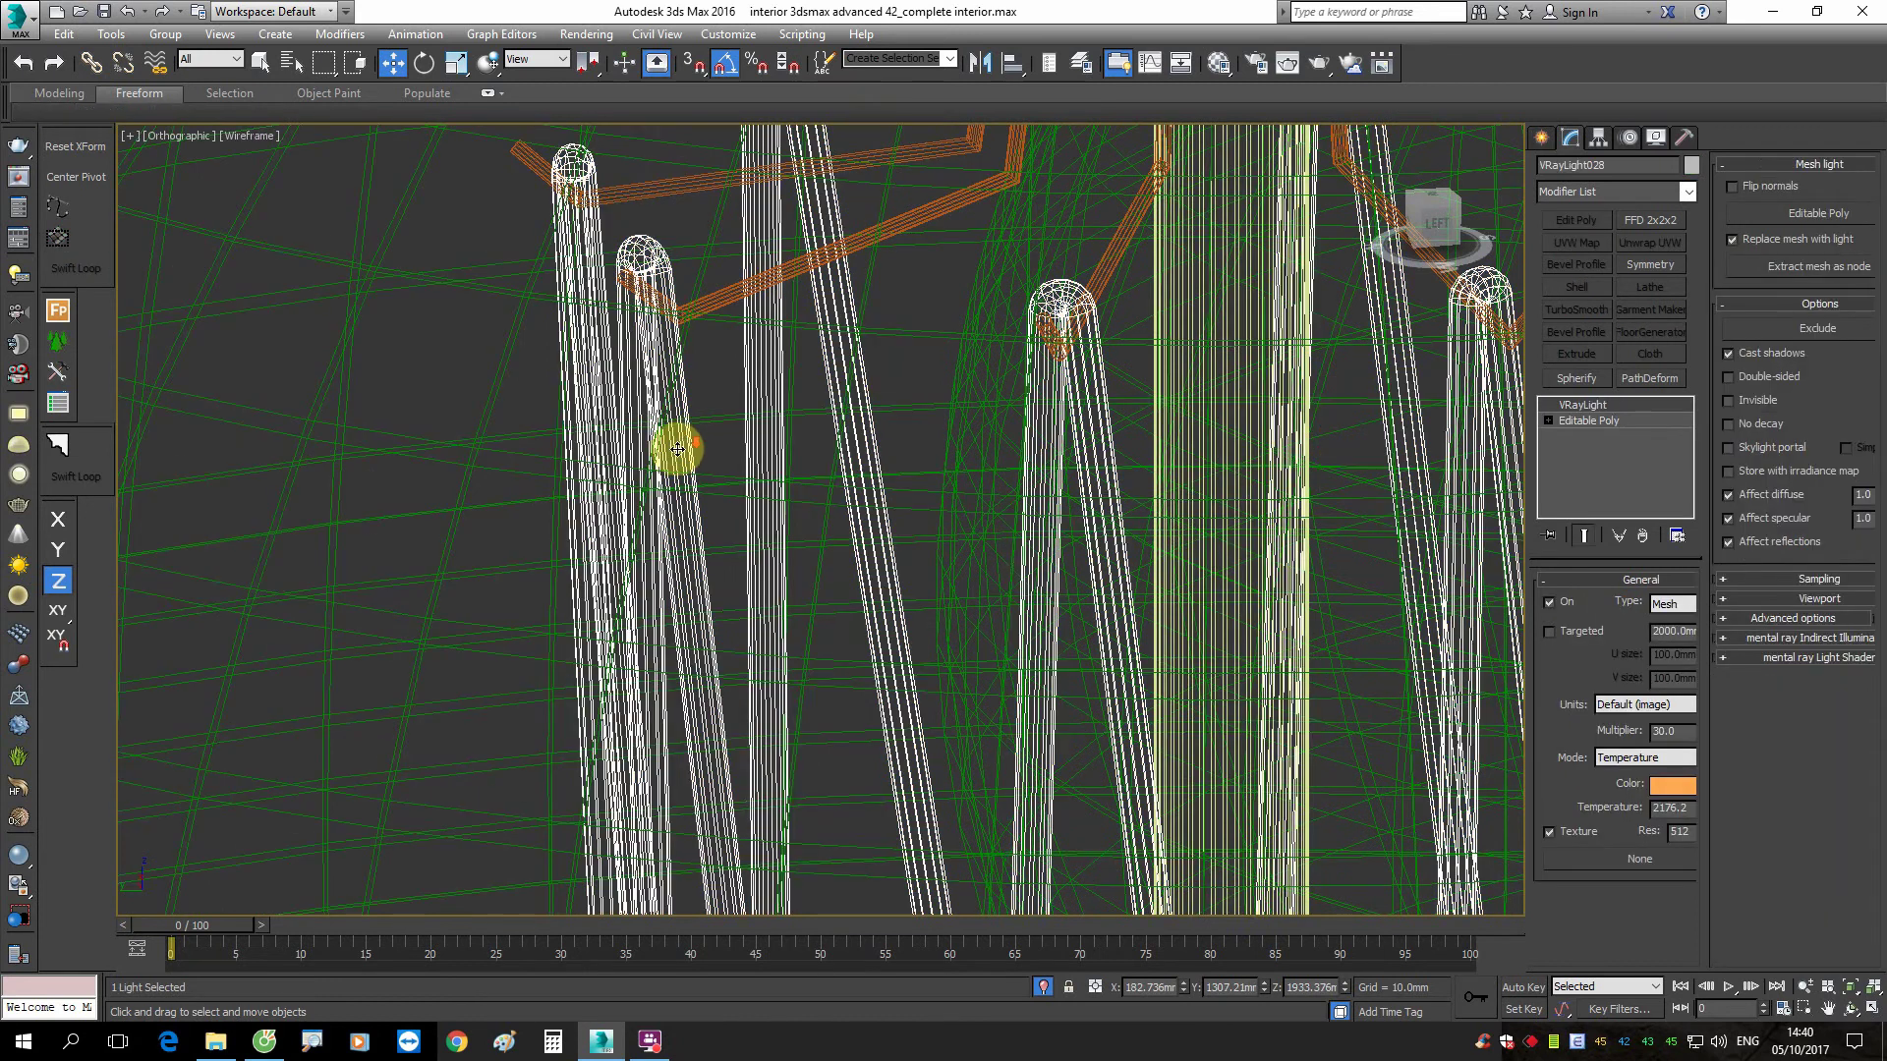
scroll(677, 449, down, 3)
scroll(781, 462, down, 1)
scroll(781, 462, up, 1)
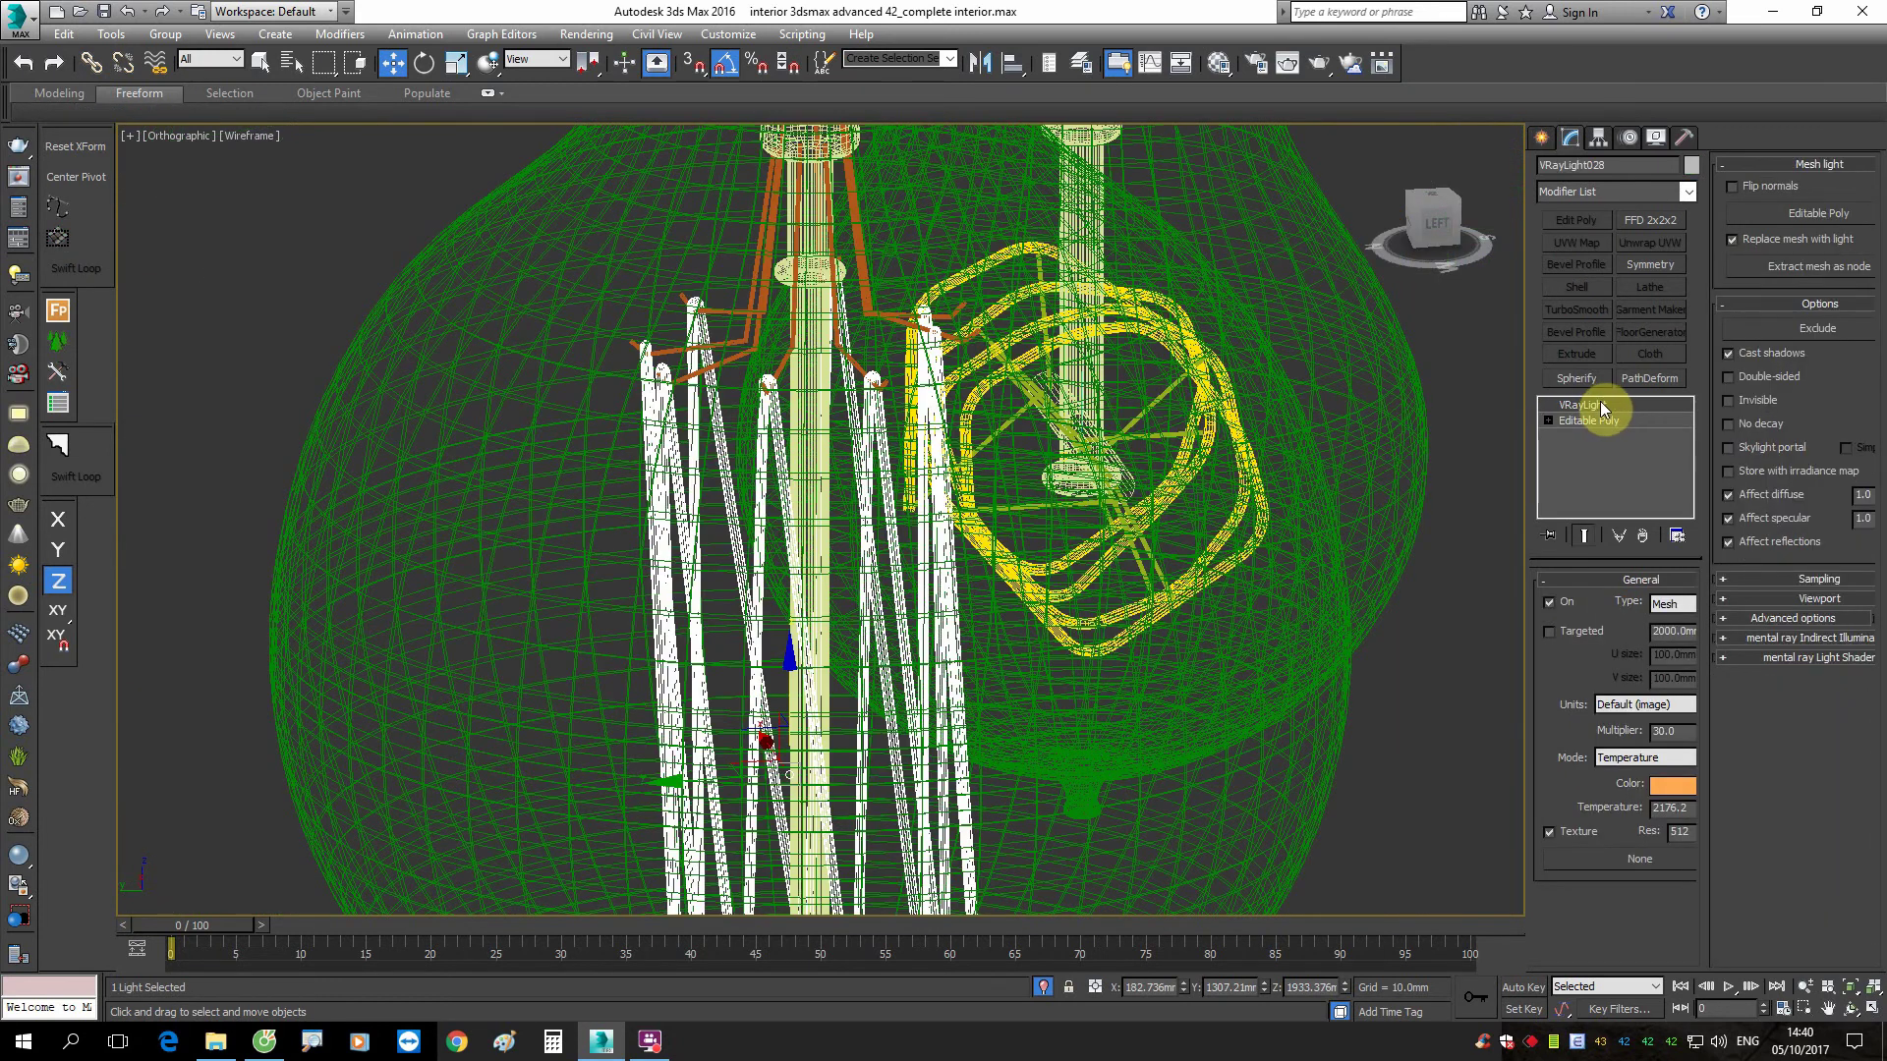
text(1)
key(Return)
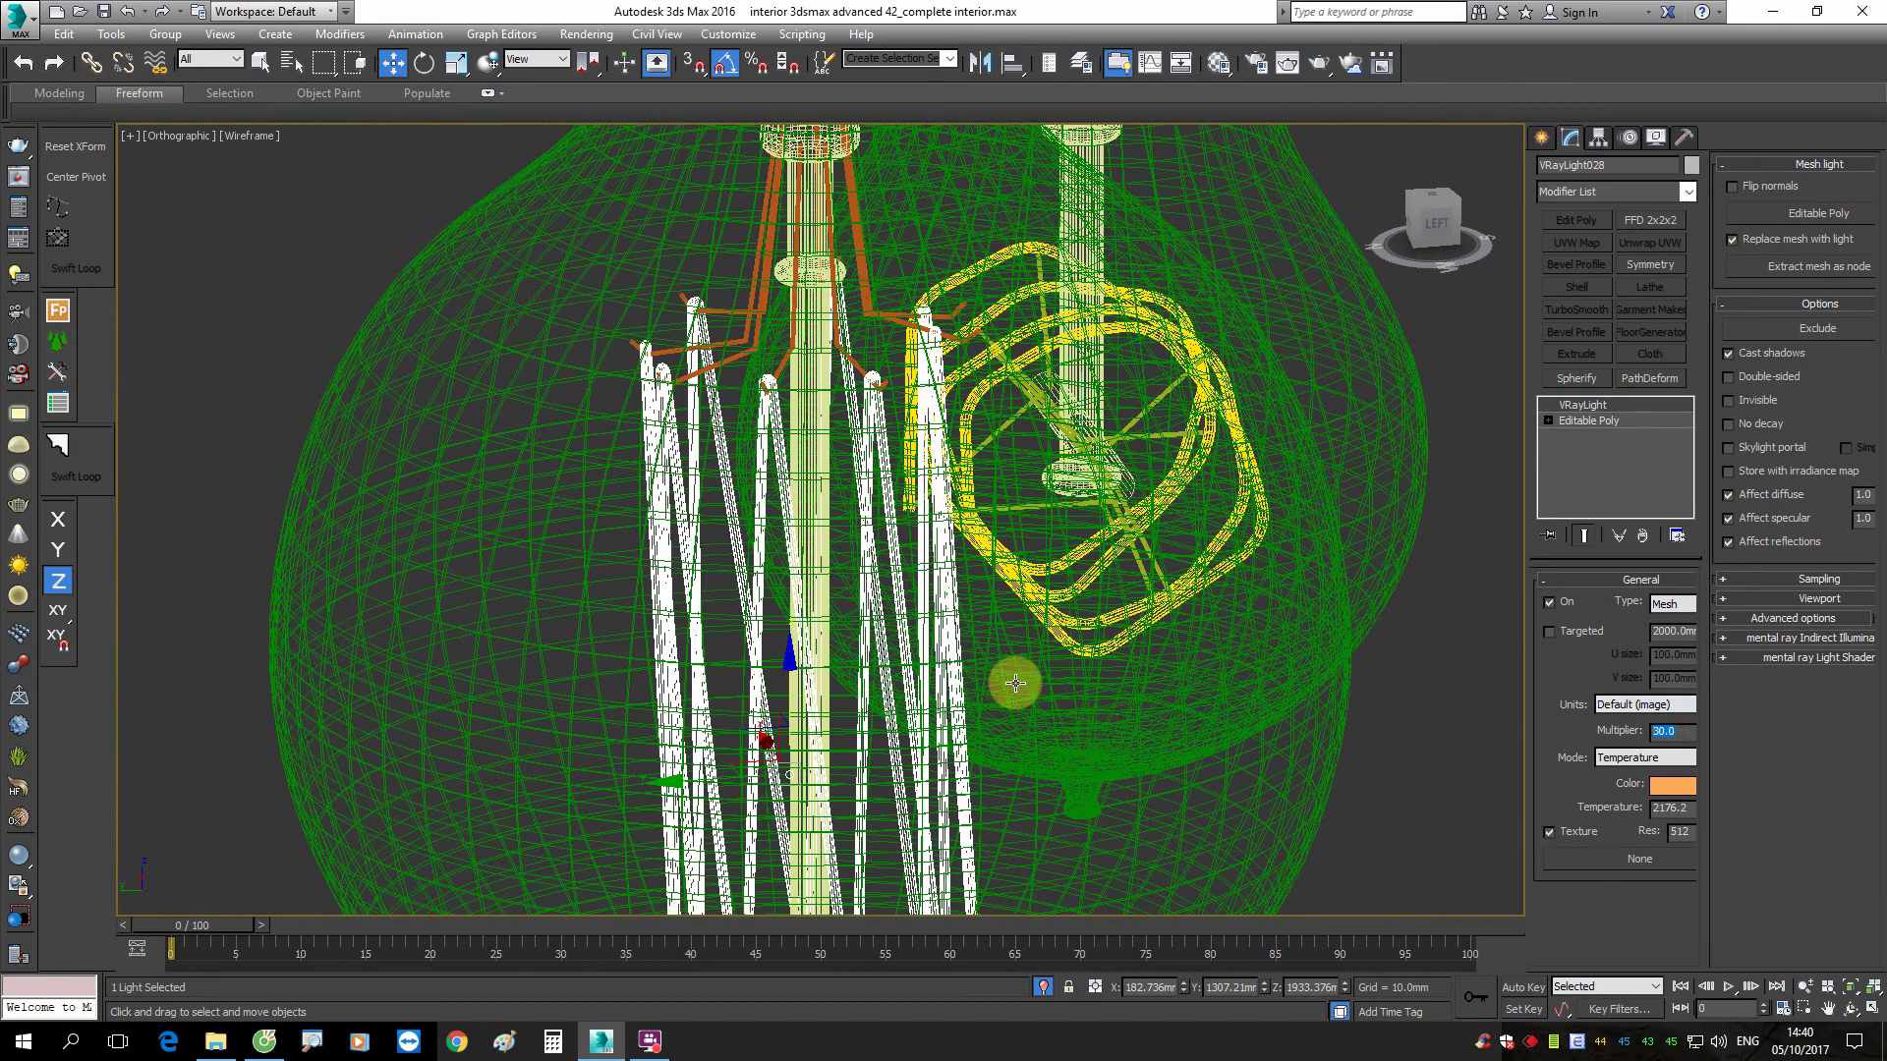
scroll(1083, 552, up, 2)
scroll(831, 516, up, 1)
scroll(924, 550, down, 3)
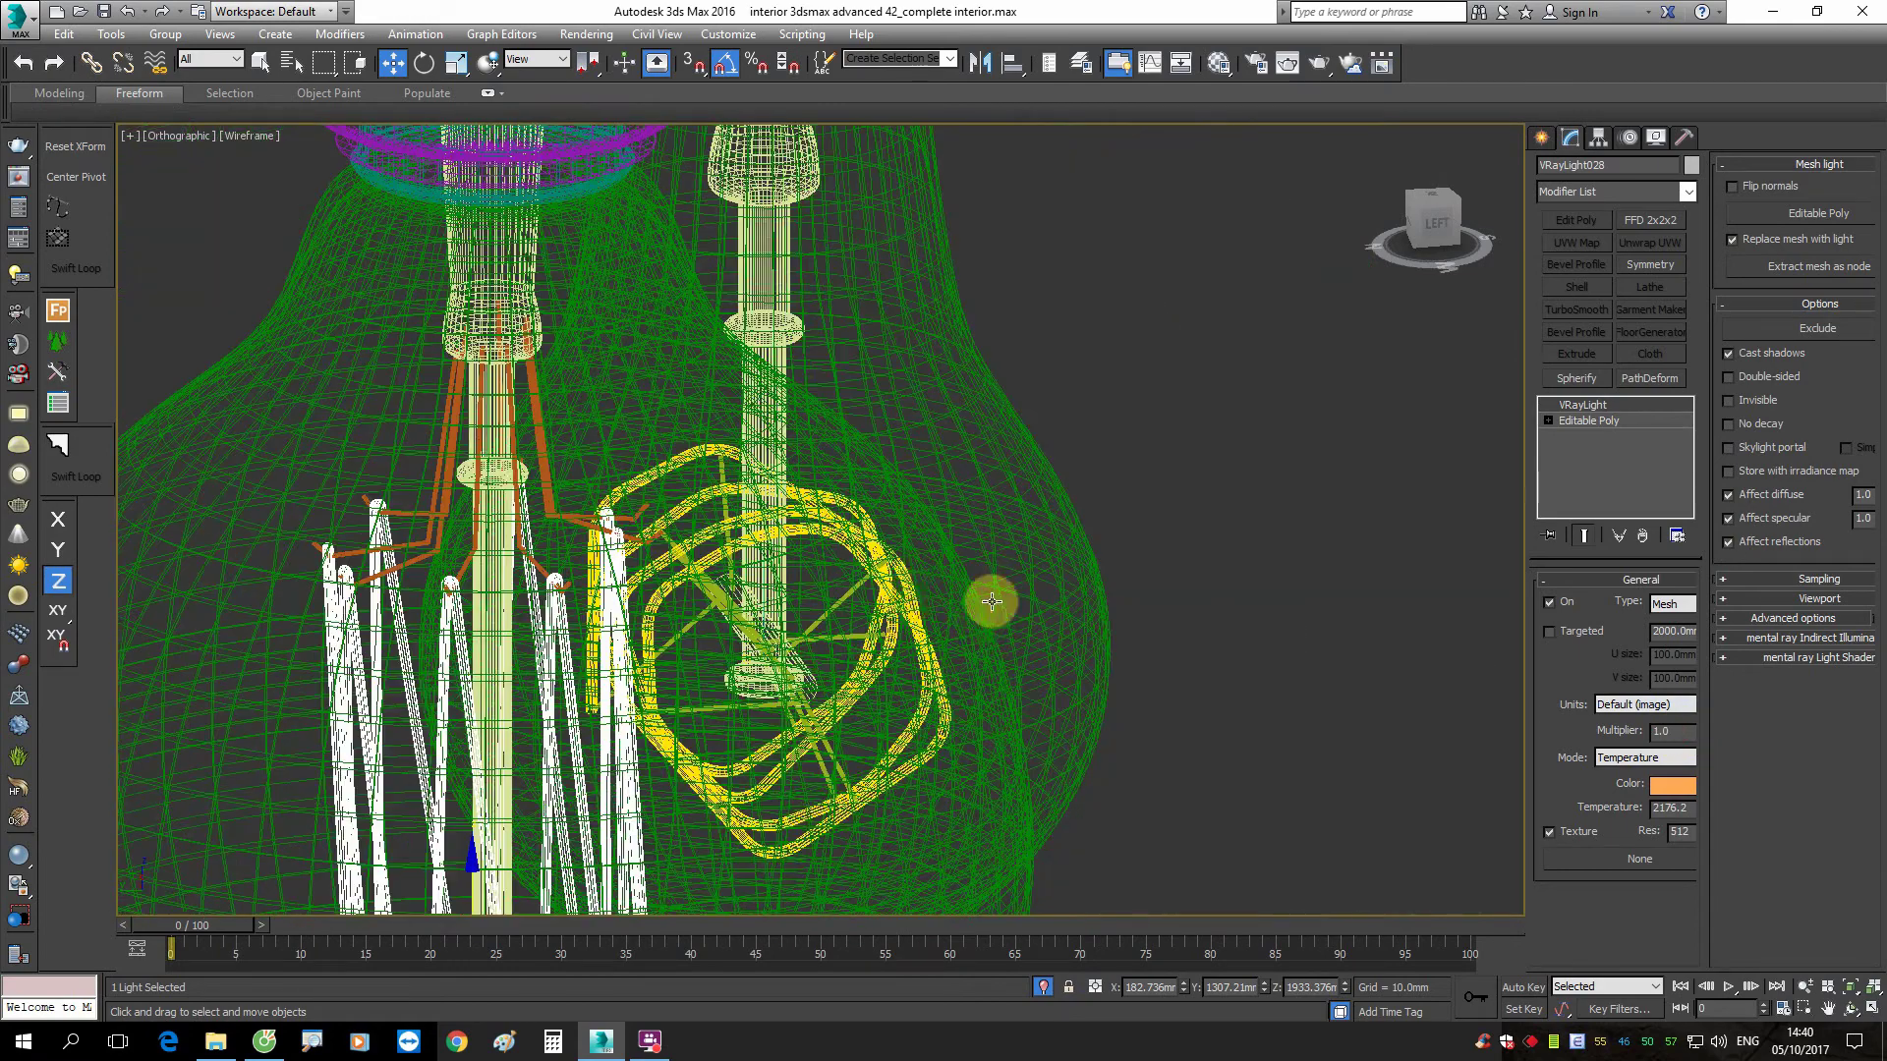
scroll(973, 609, down, 3)
scroll(1081, 590, down, 3)
scroll(1214, 568, up, 9)
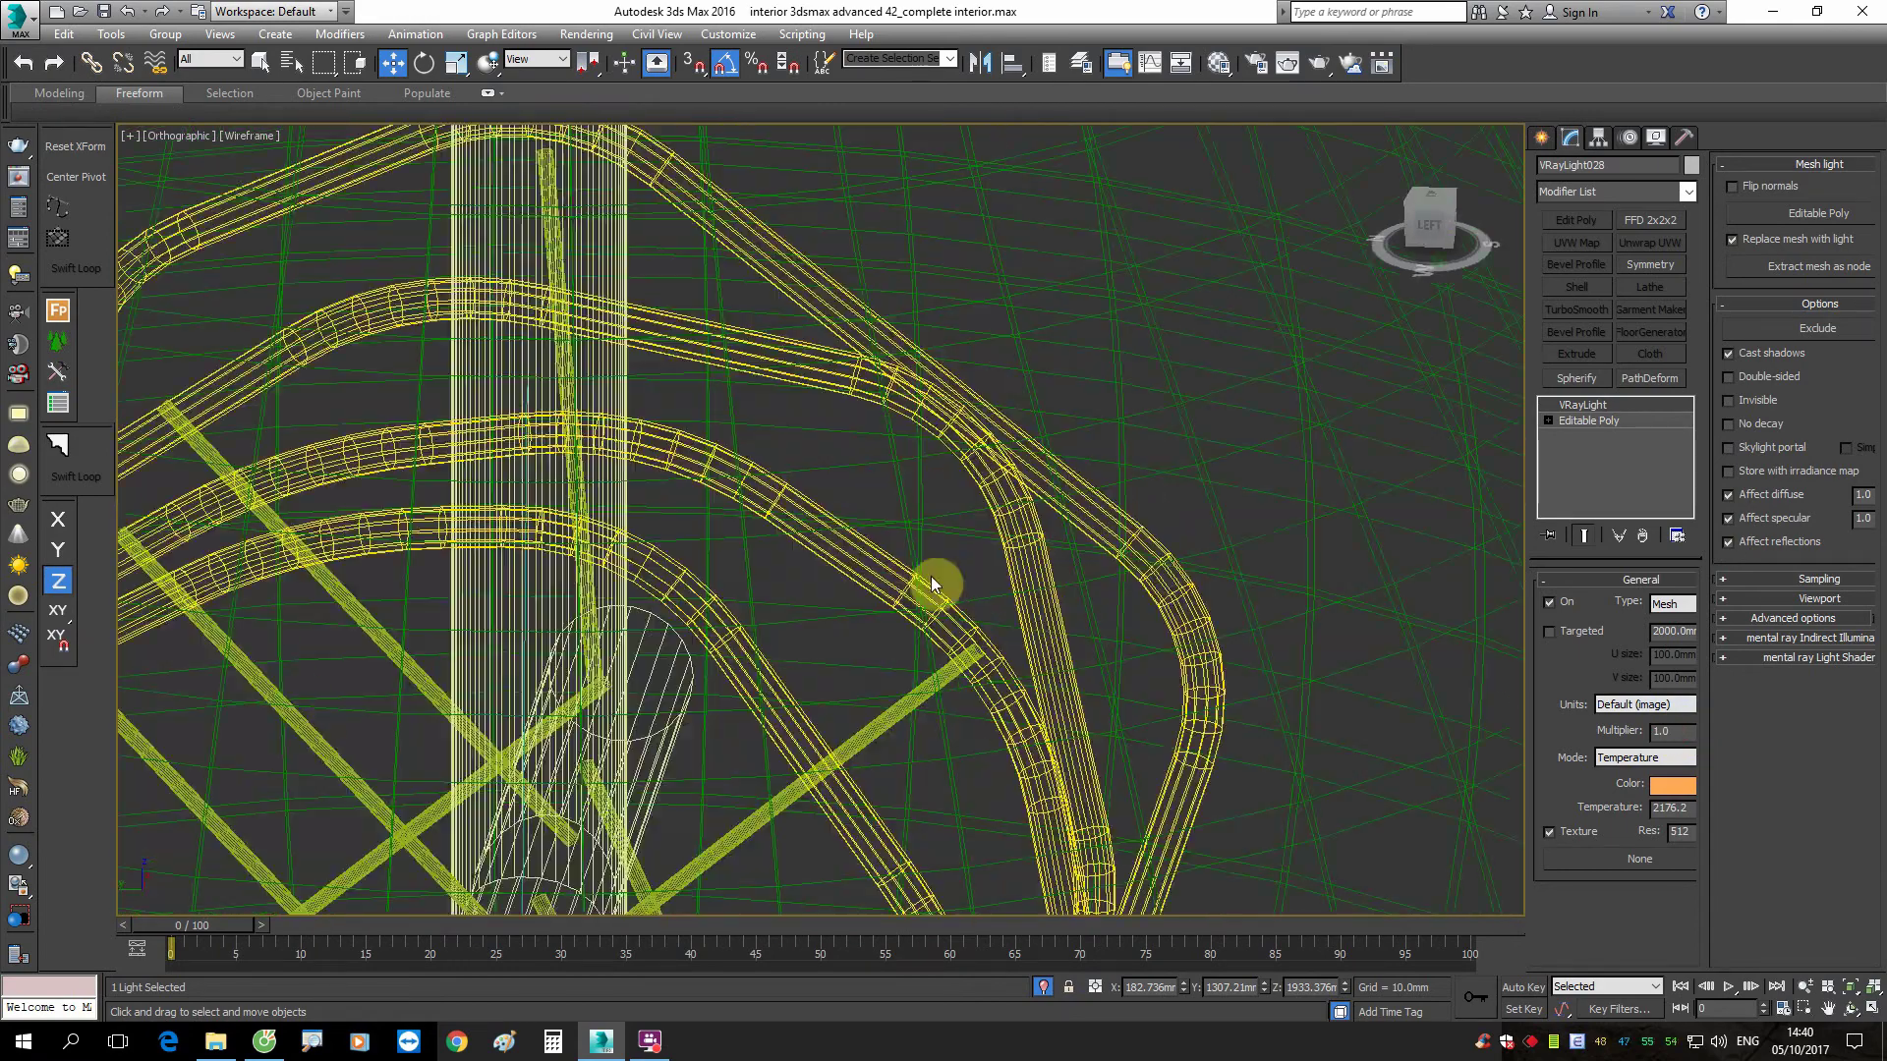
Step: Set the coil light Multiplier to 1 on the next few bulbs
click(865, 548)
click(865, 548)
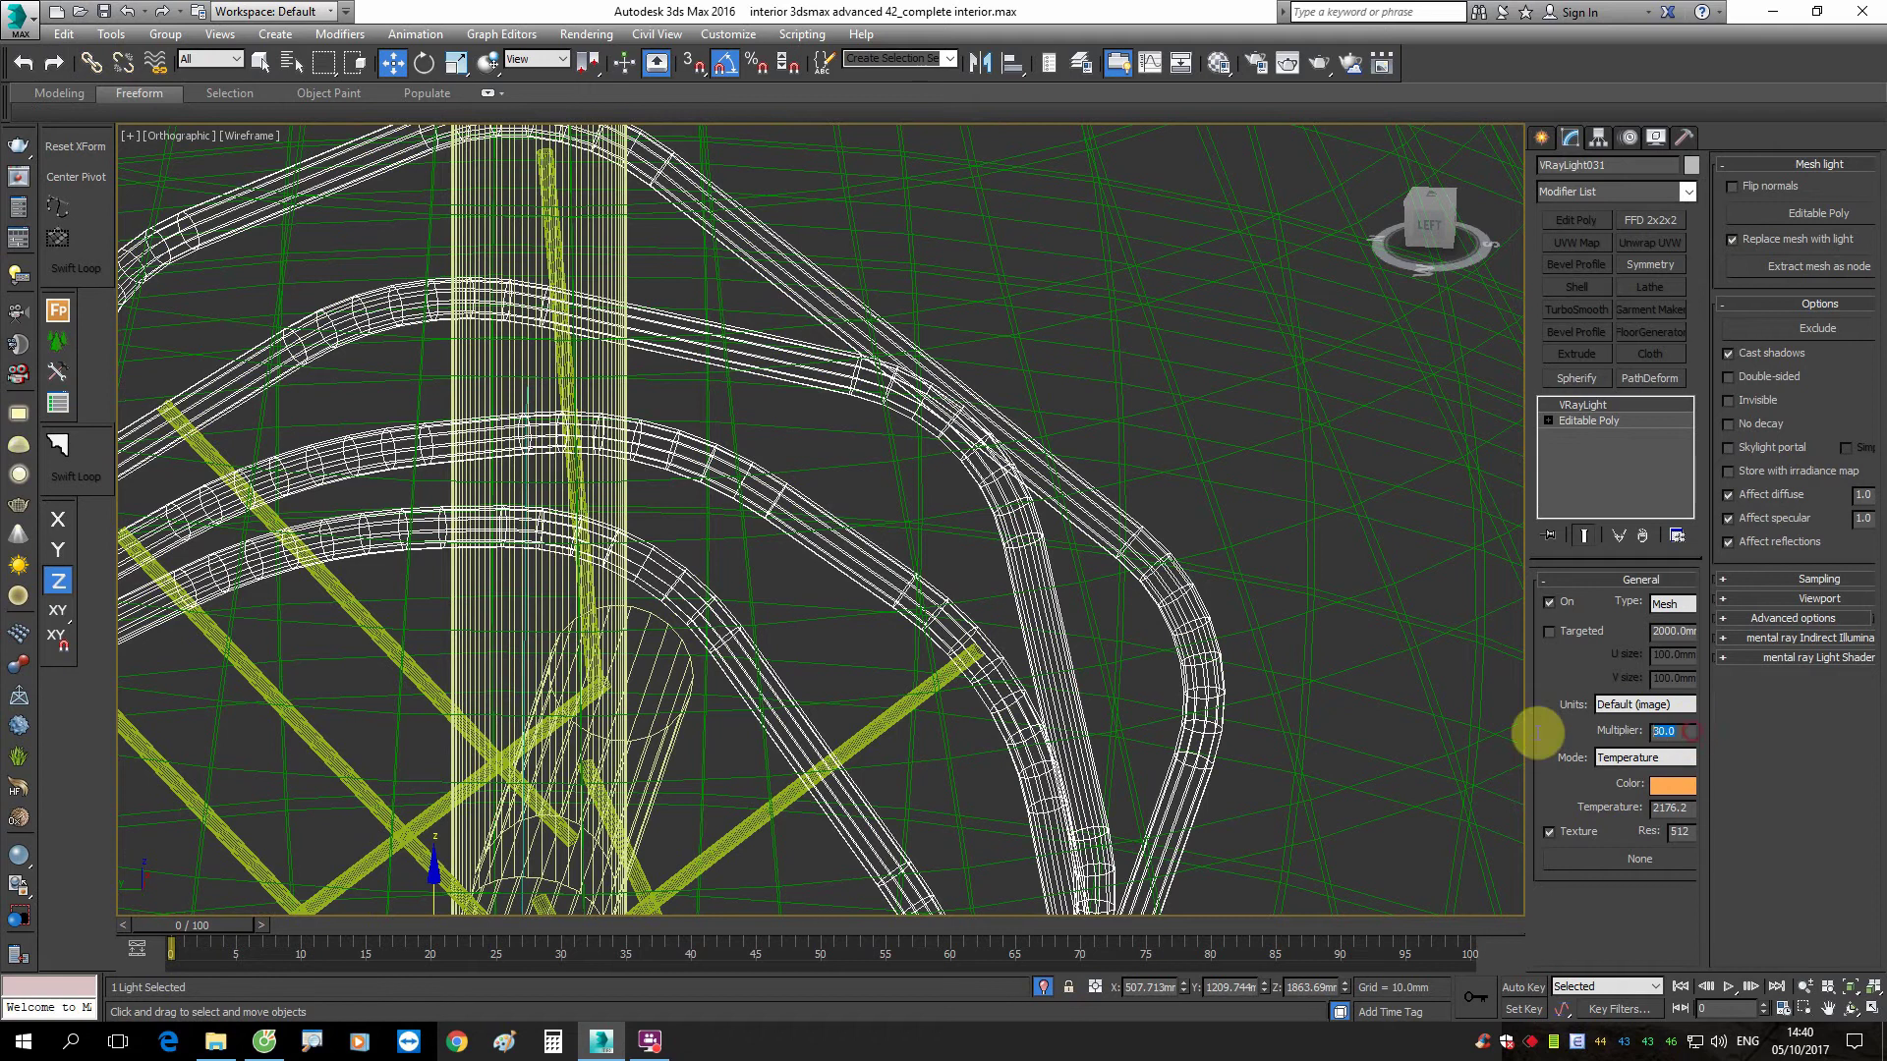
text(1)
scroll(1008, 570, down, 5)
scroll(1014, 570, down, 5)
scroll(1014, 570, down, 3)
scroll(1089, 621, up, 10)
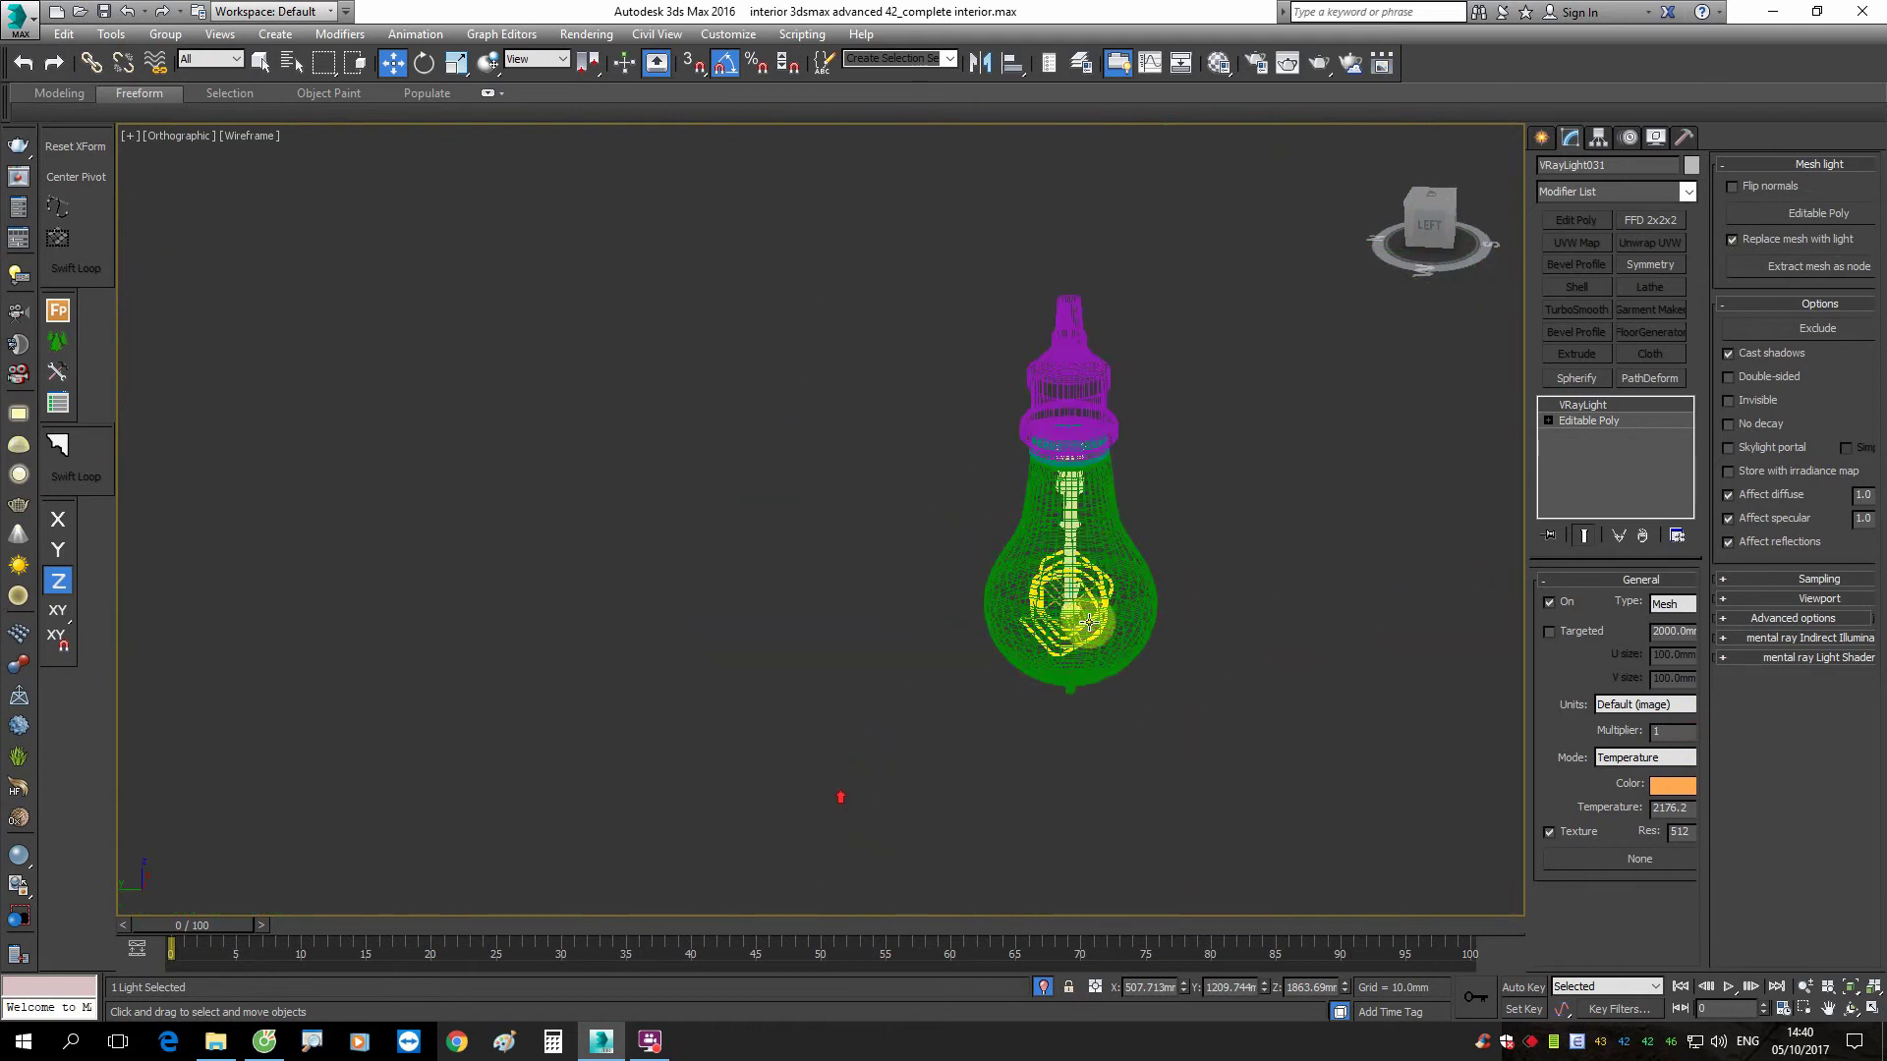
scroll(1089, 621, up, 8)
click(1115, 439)
scroll(1028, 580, down, 8)
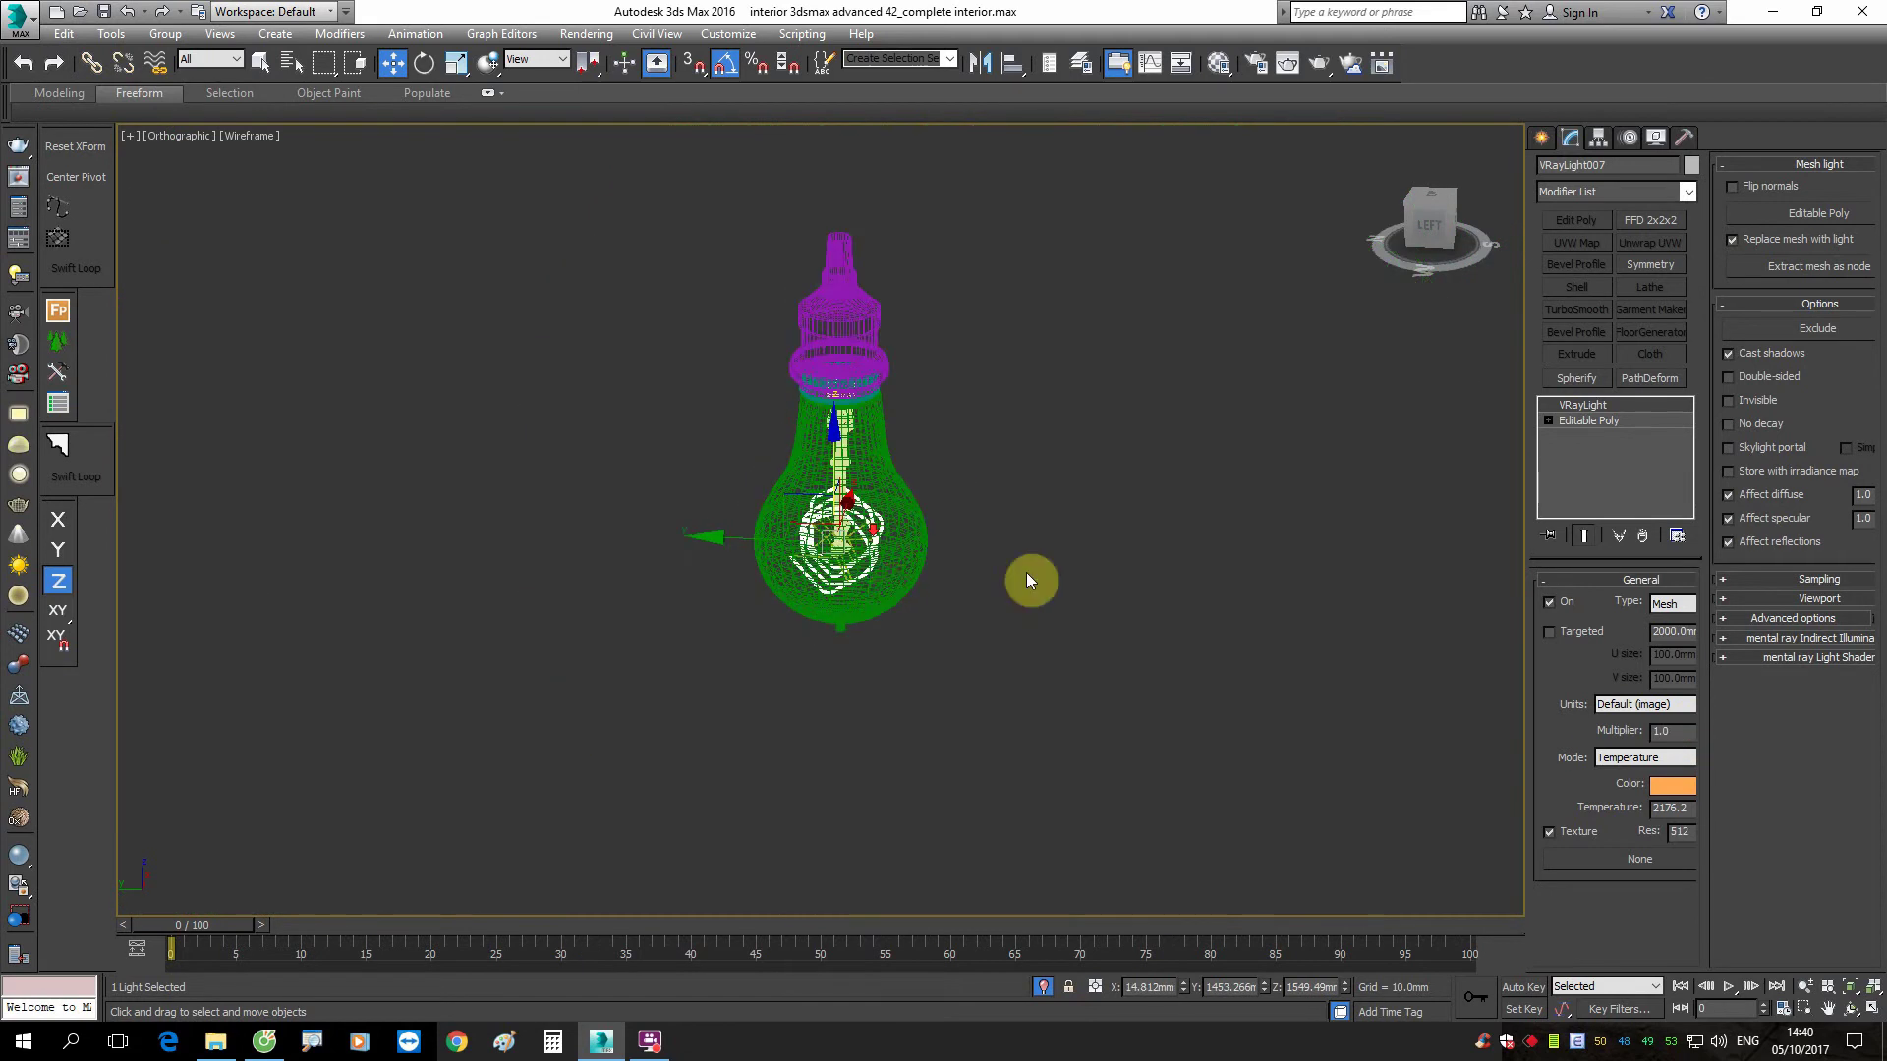
scroll(1028, 580, down, 5)
scroll(1376, 477, up, 10)
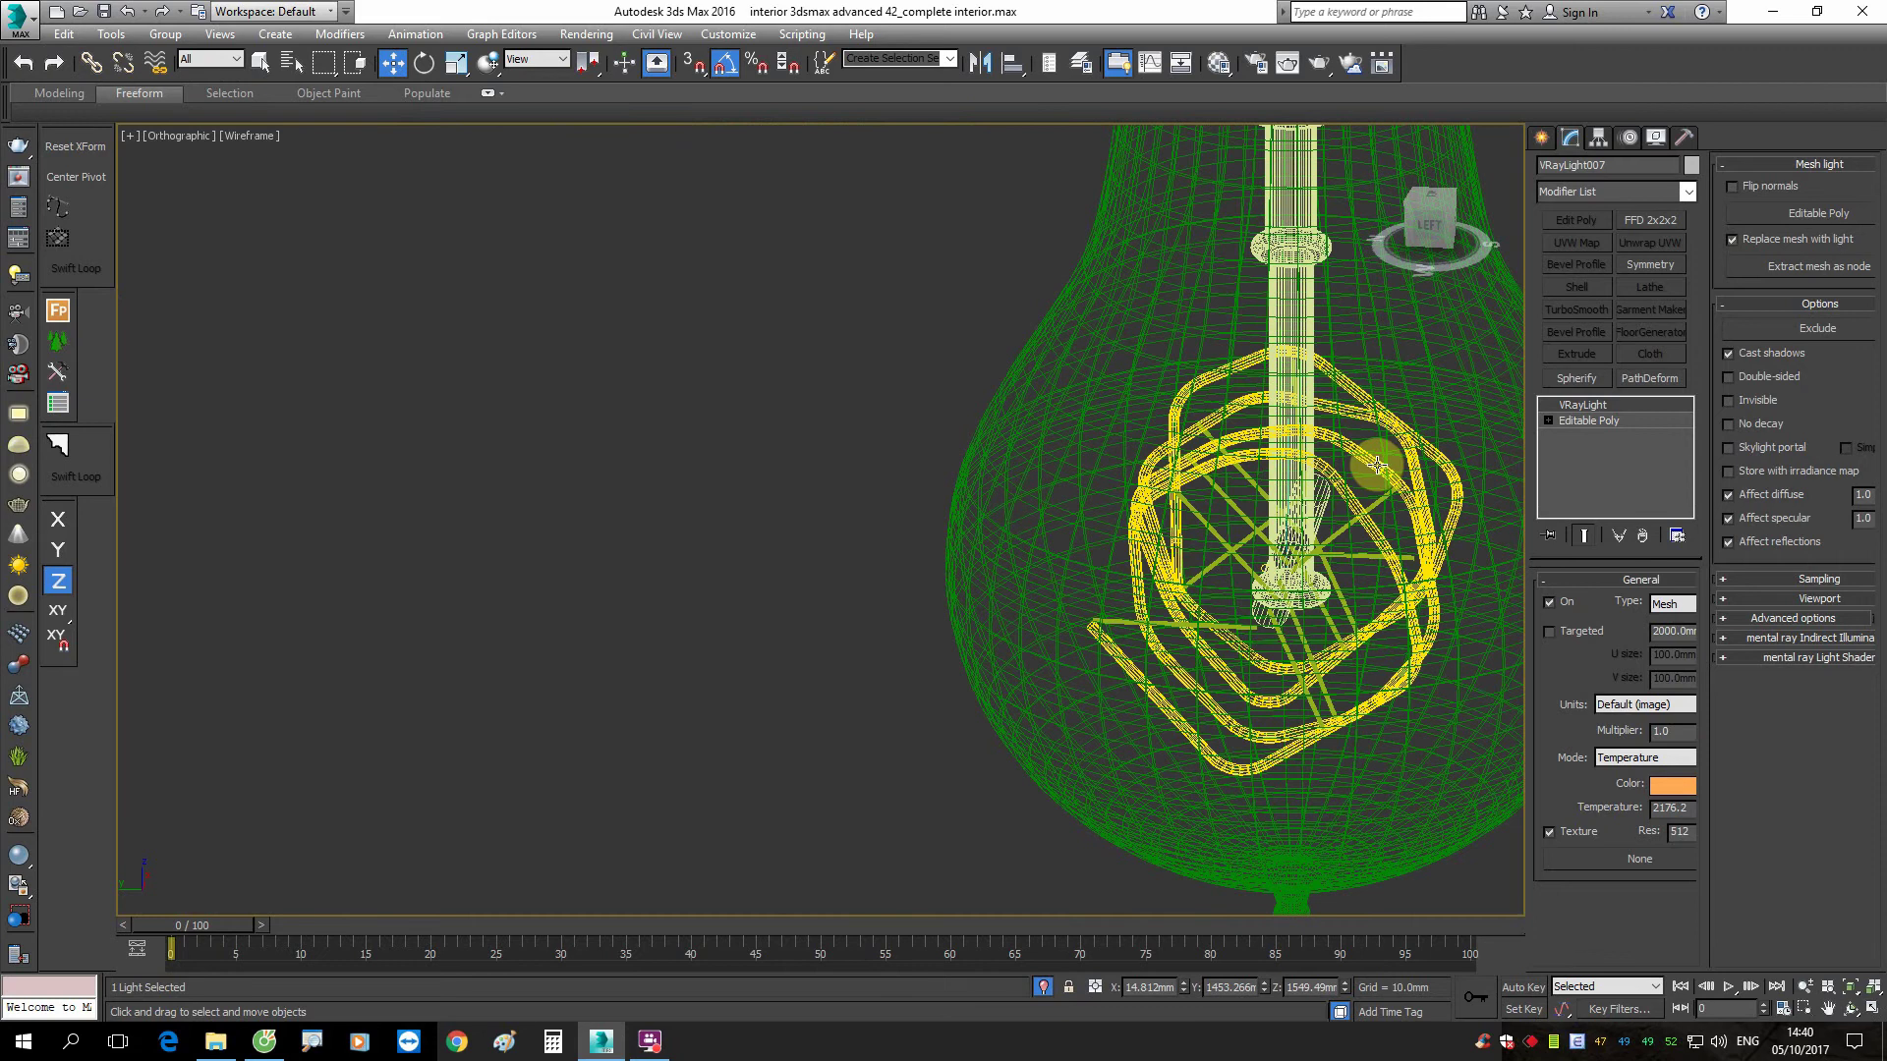
click(1377, 464)
text(1)
scroll(977, 615, down, 5)
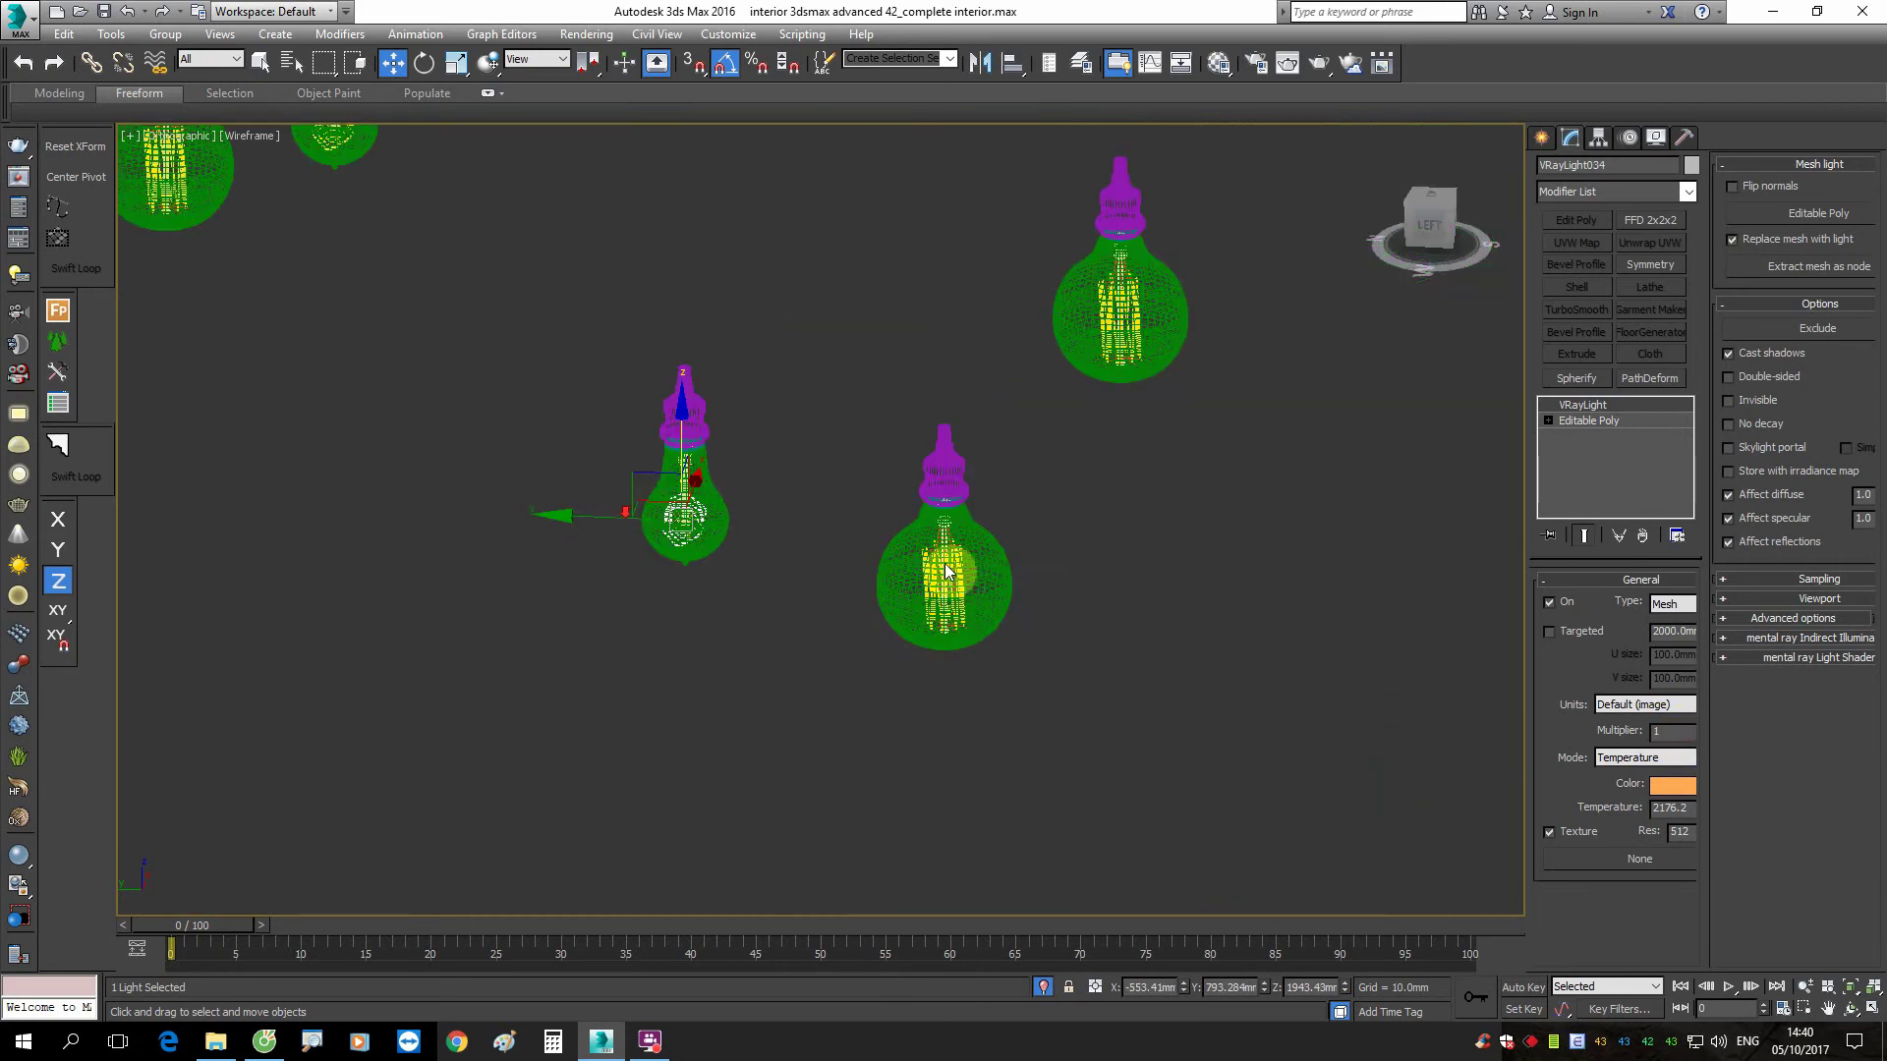
scroll(845, 560, up, 5)
scroll(845, 561, up, 4)
Step: Change three more bulbs' filament light Multipliers from 30 to 1
click(845, 560)
double_click(1672, 732)
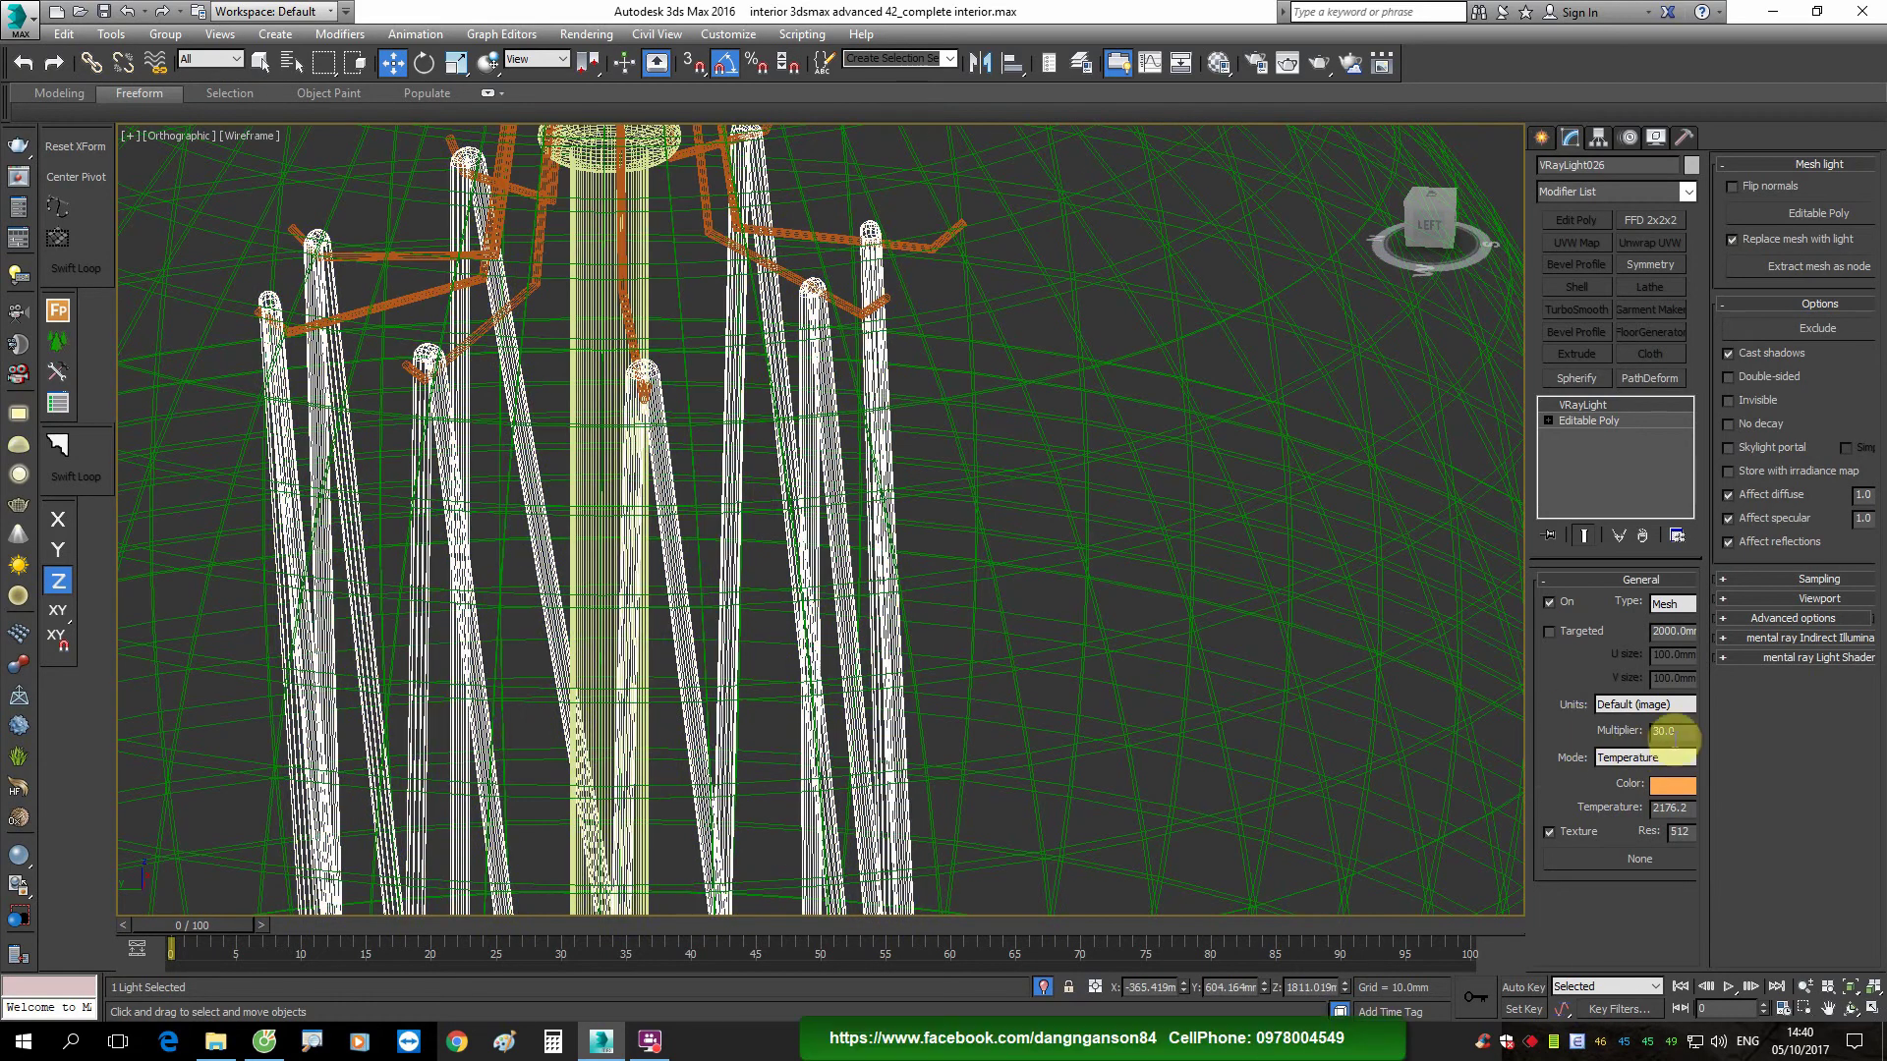
text(1)
scroll(781, 585, down, 5)
scroll(781, 585, down, 3)
scroll(901, 475, up, 5)
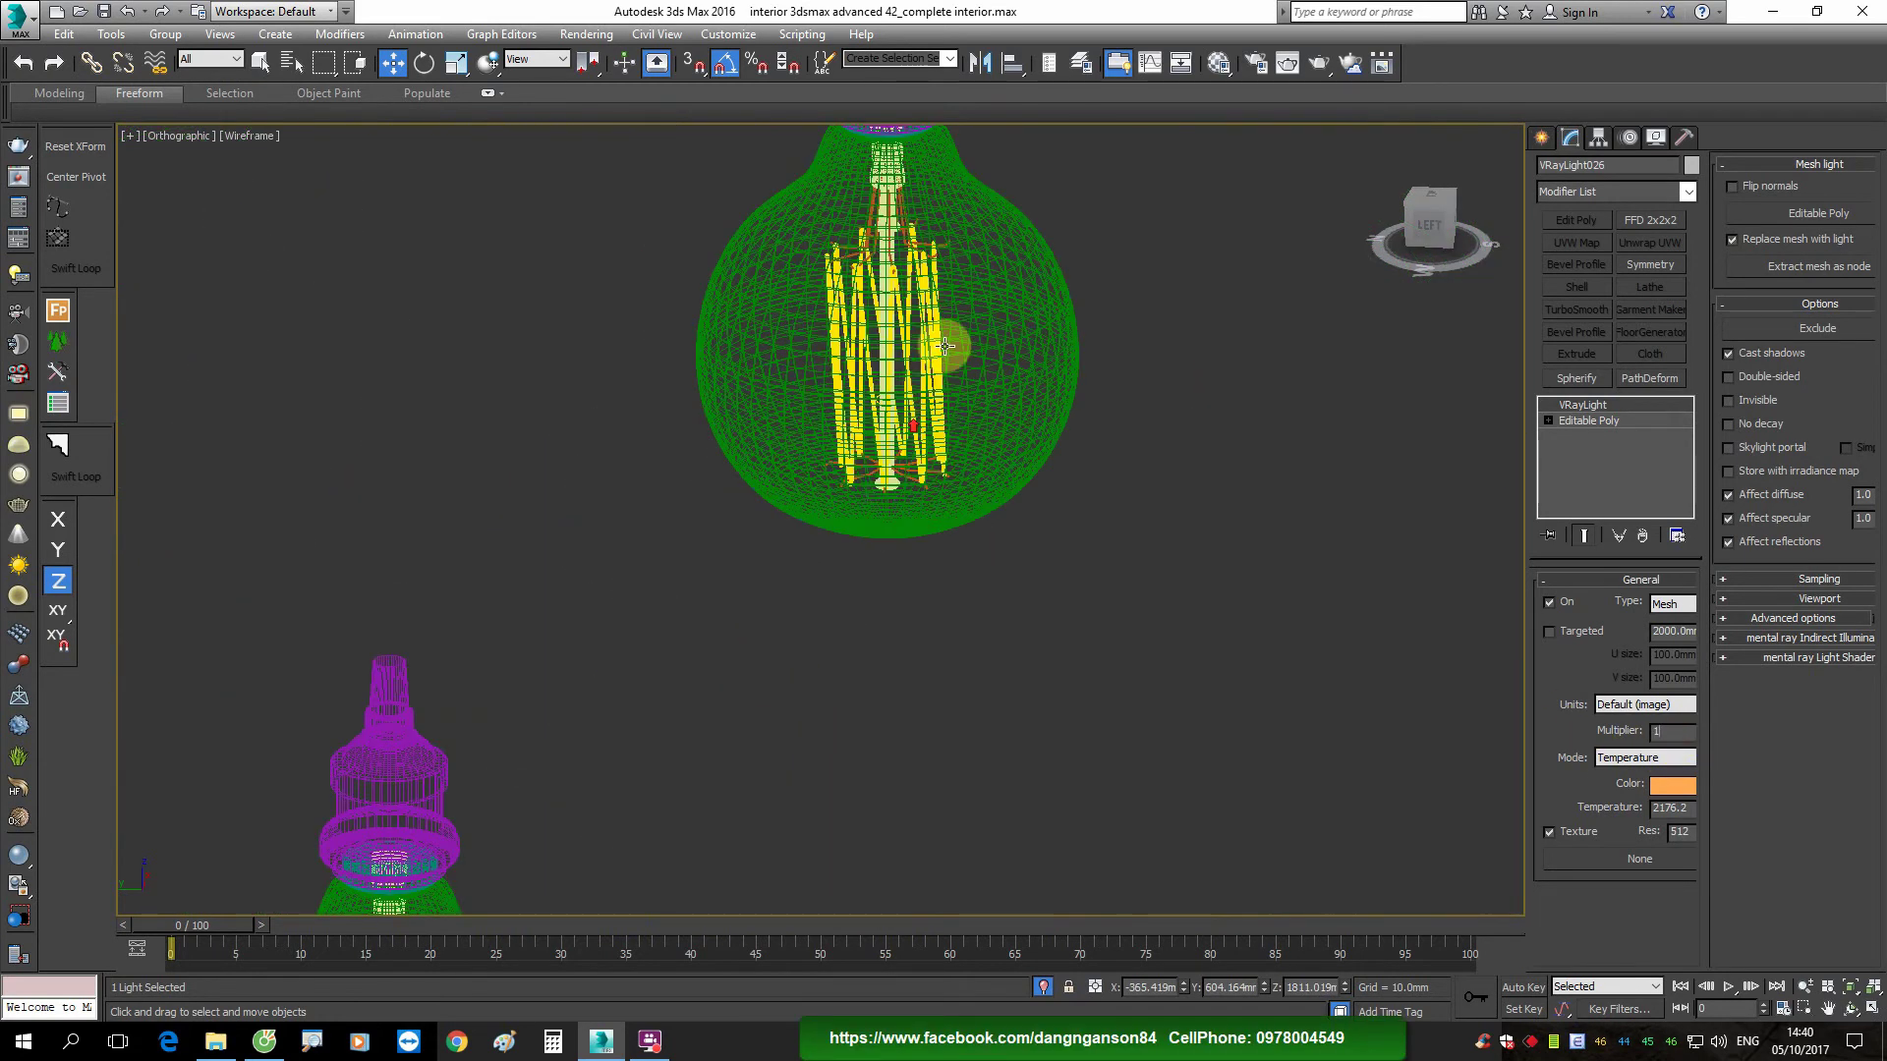
scroll(943, 345, up, 4)
scroll(940, 537, up, 3)
click(975, 559)
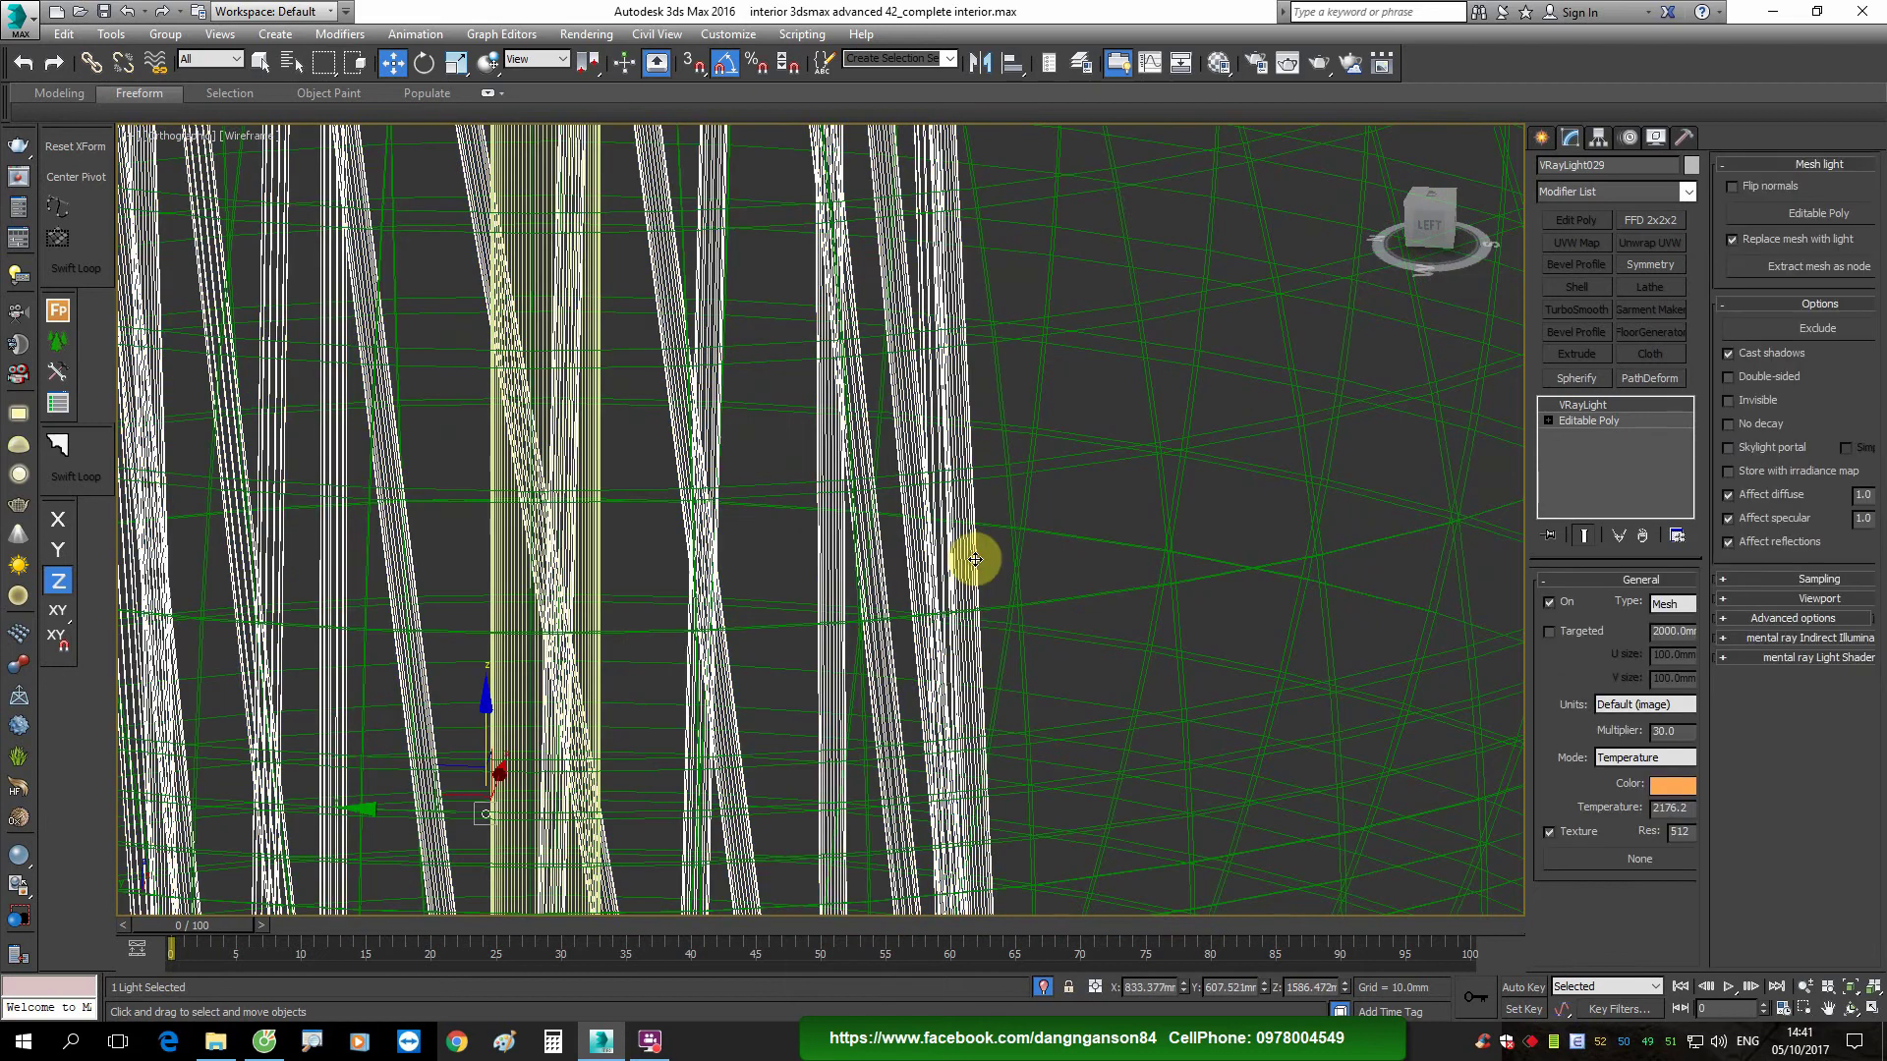
text(1)
scroll(951, 609, down, 5)
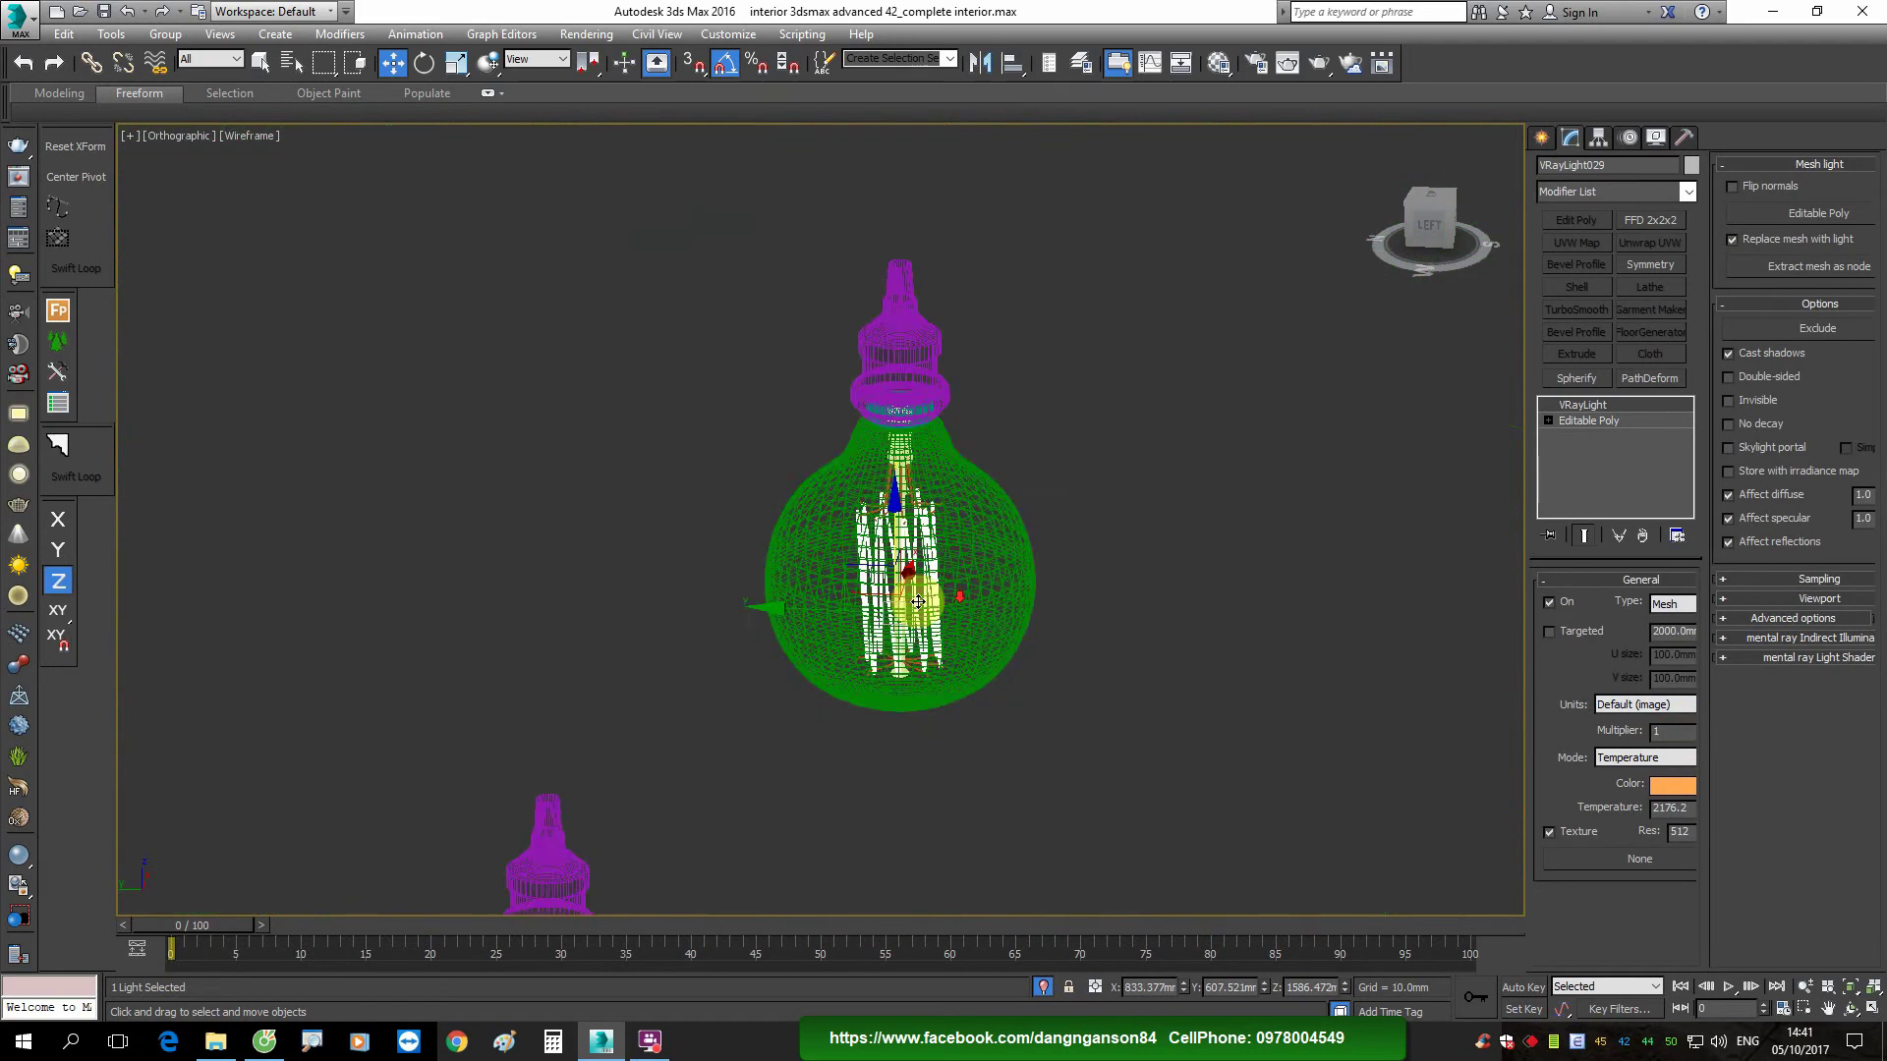
scroll(913, 622, down, 3)
scroll(894, 655, up, 4)
scroll(883, 622, up, 3)
scroll(883, 619, up, 3)
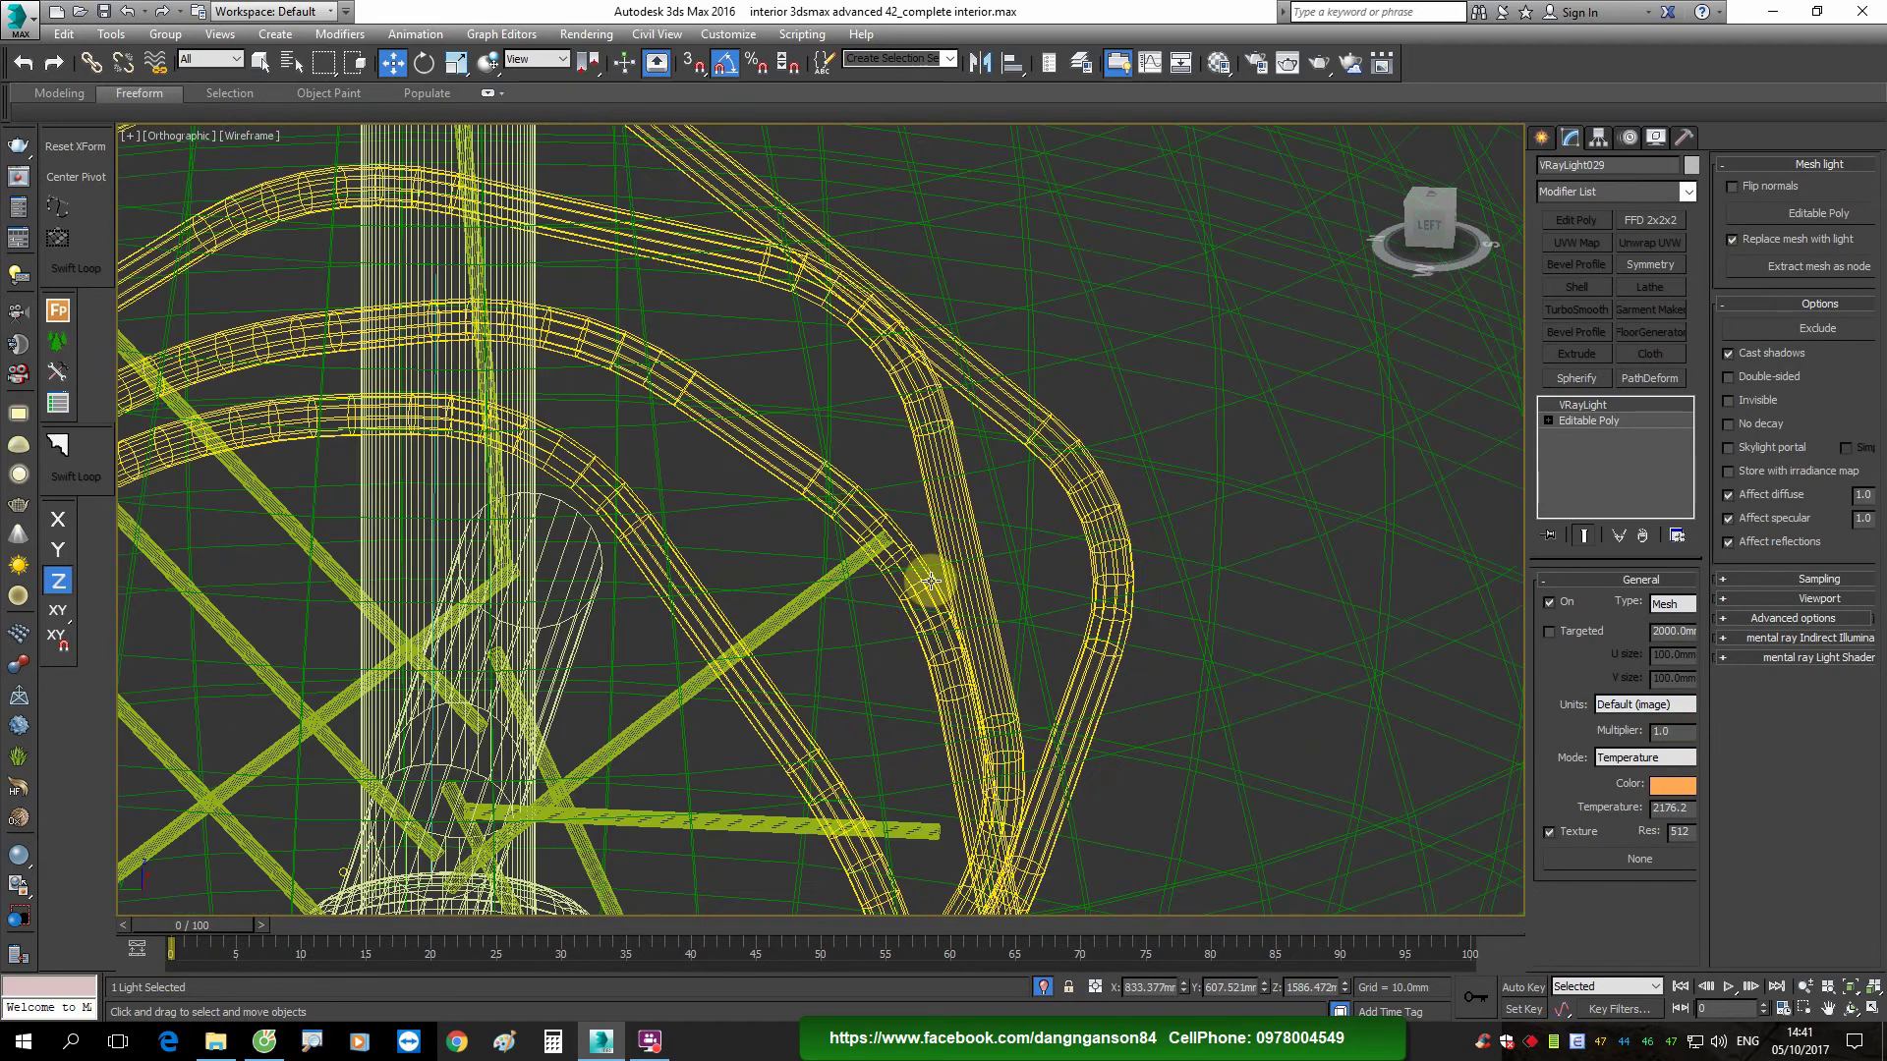
click(918, 578)
double_click(1676, 731)
text(1)
scroll(860, 602, down, 5)
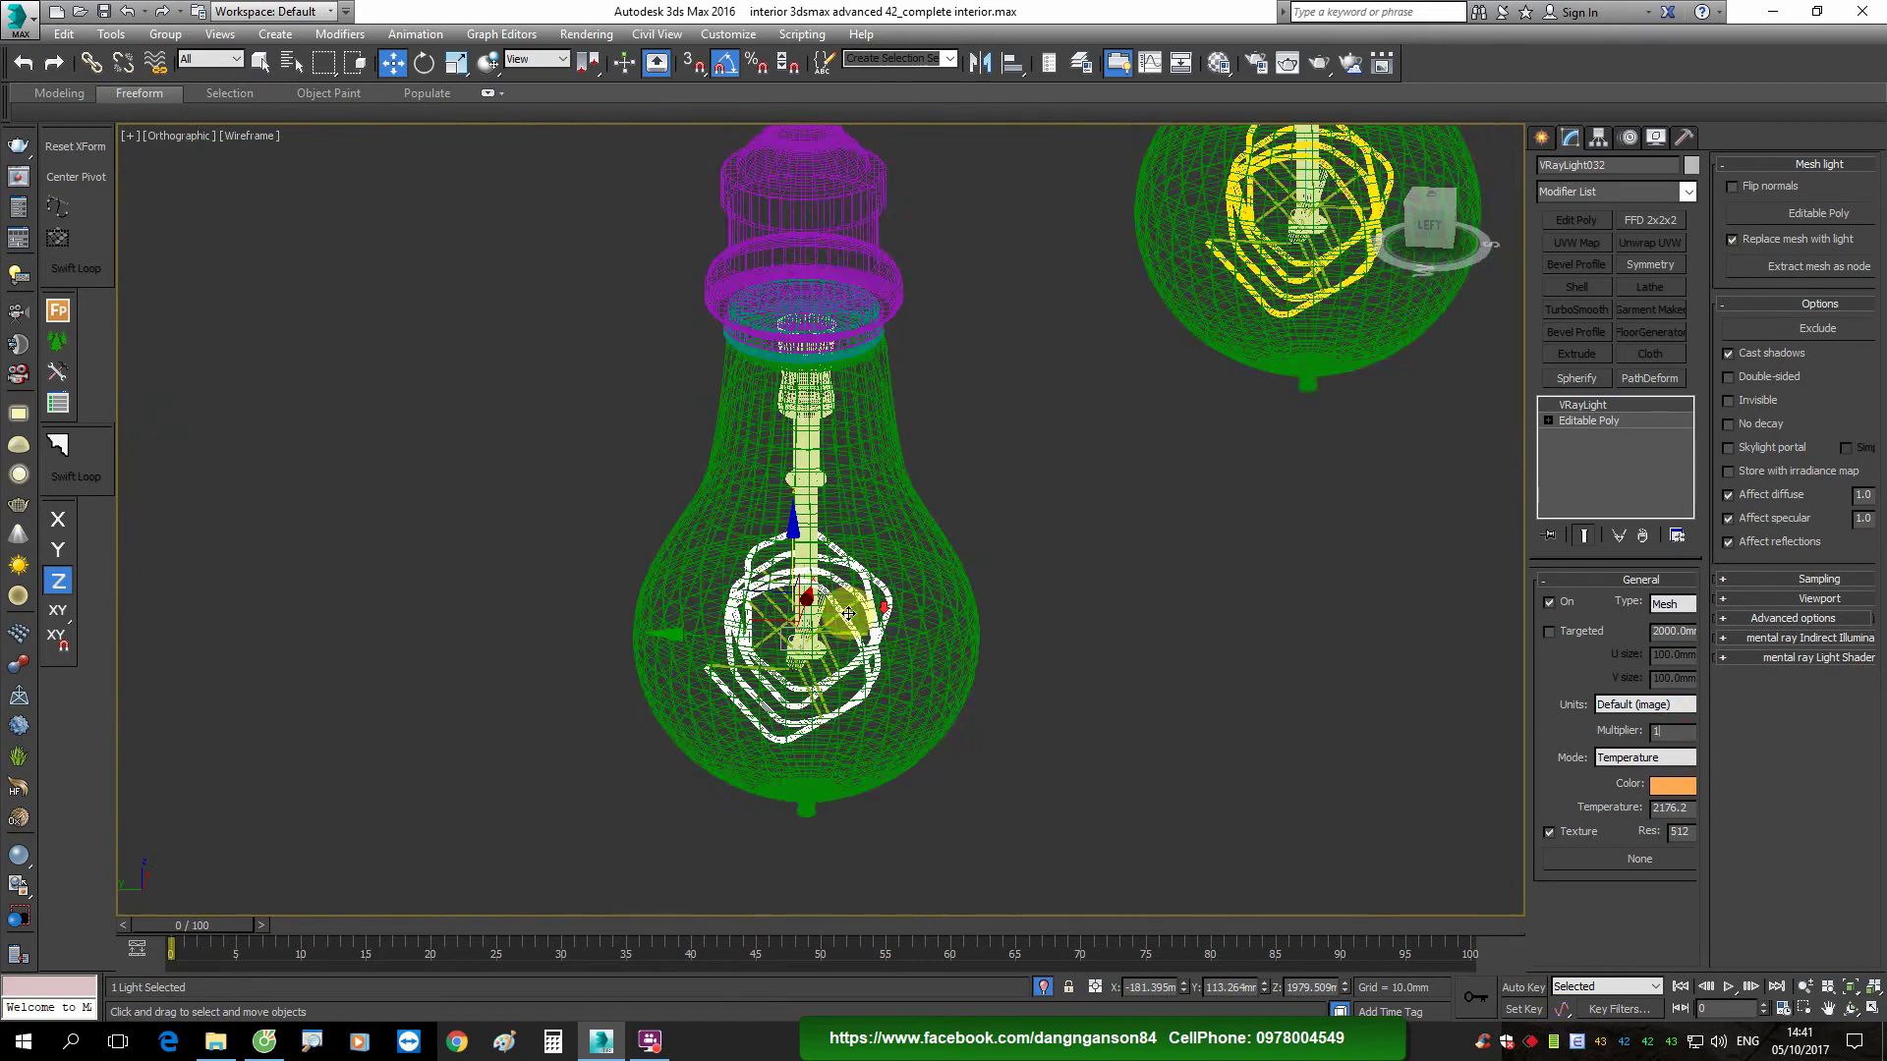
scroll(853, 590, down, 2)
scroll(853, 591, up, 2)
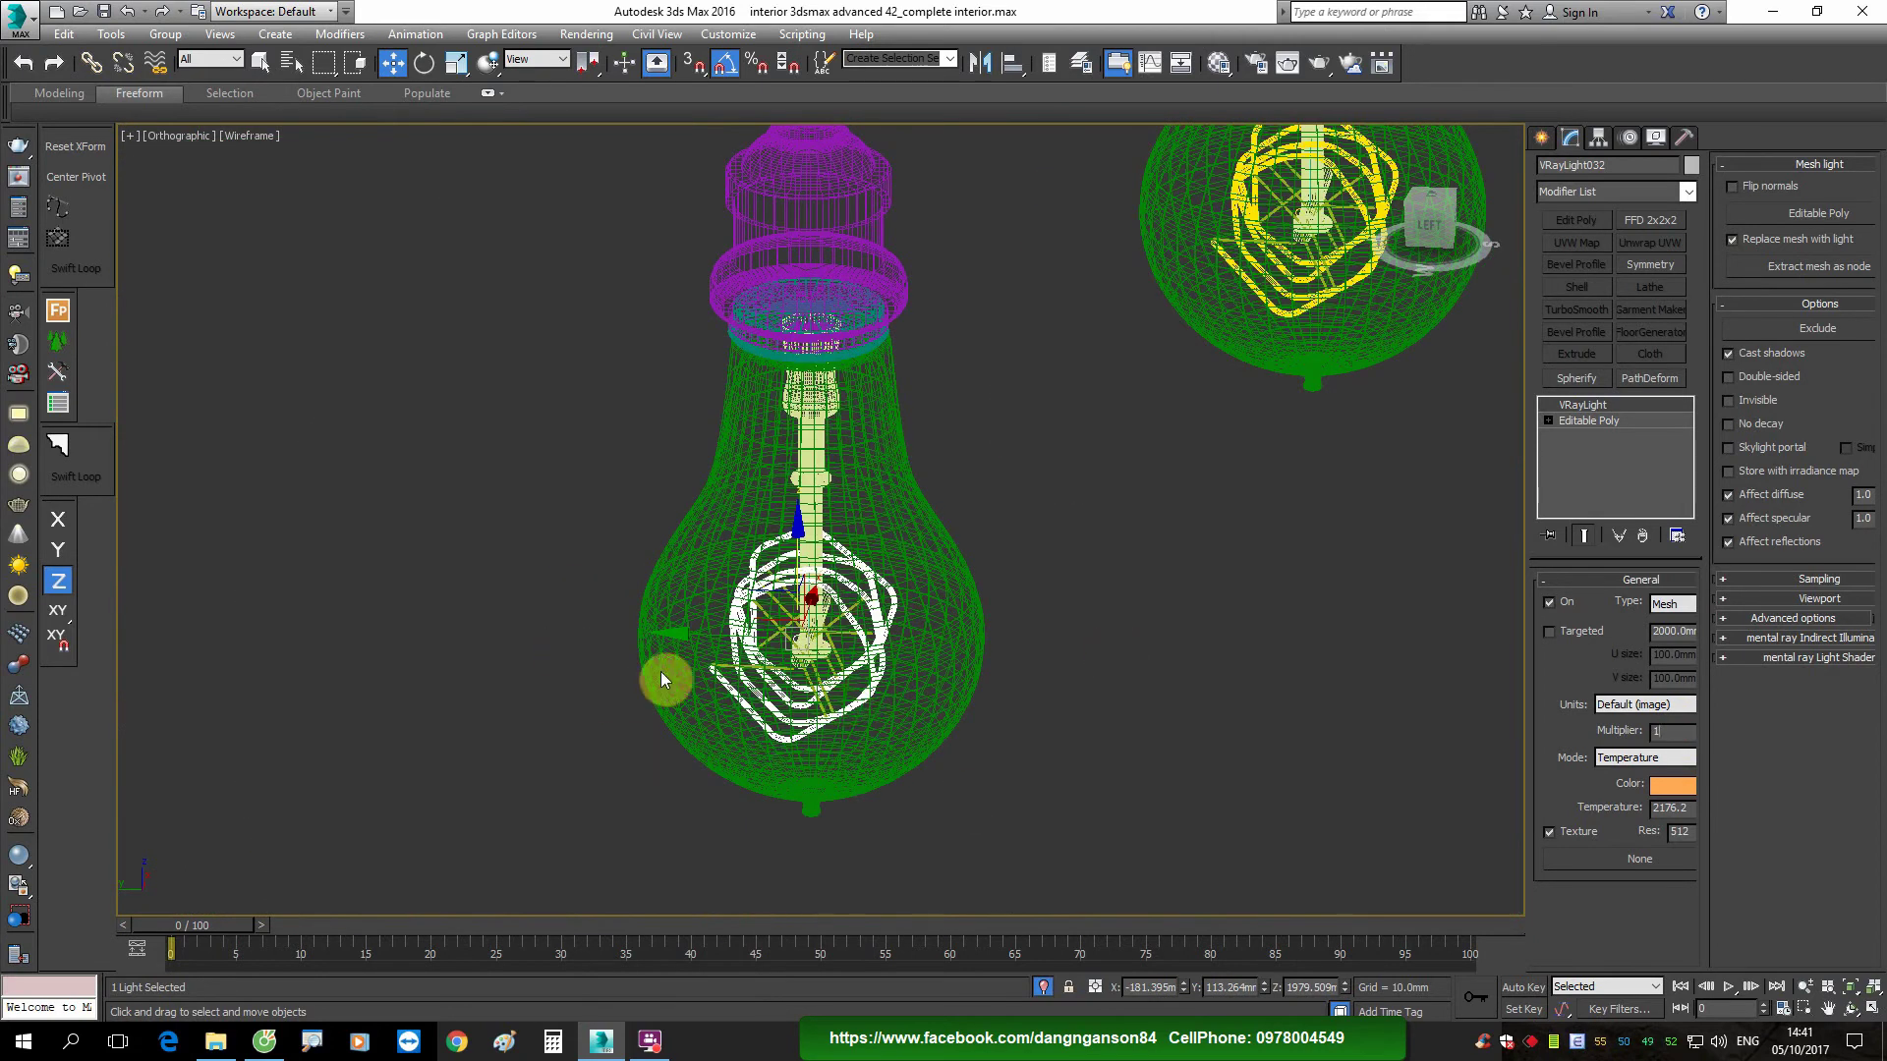
Step: Set another two bulbs' coil light Multipliers to 1
scroll(664, 678, down, 3)
scroll(1089, 479, up, 6)
scroll(1089, 479, up, 3)
click(1045, 420)
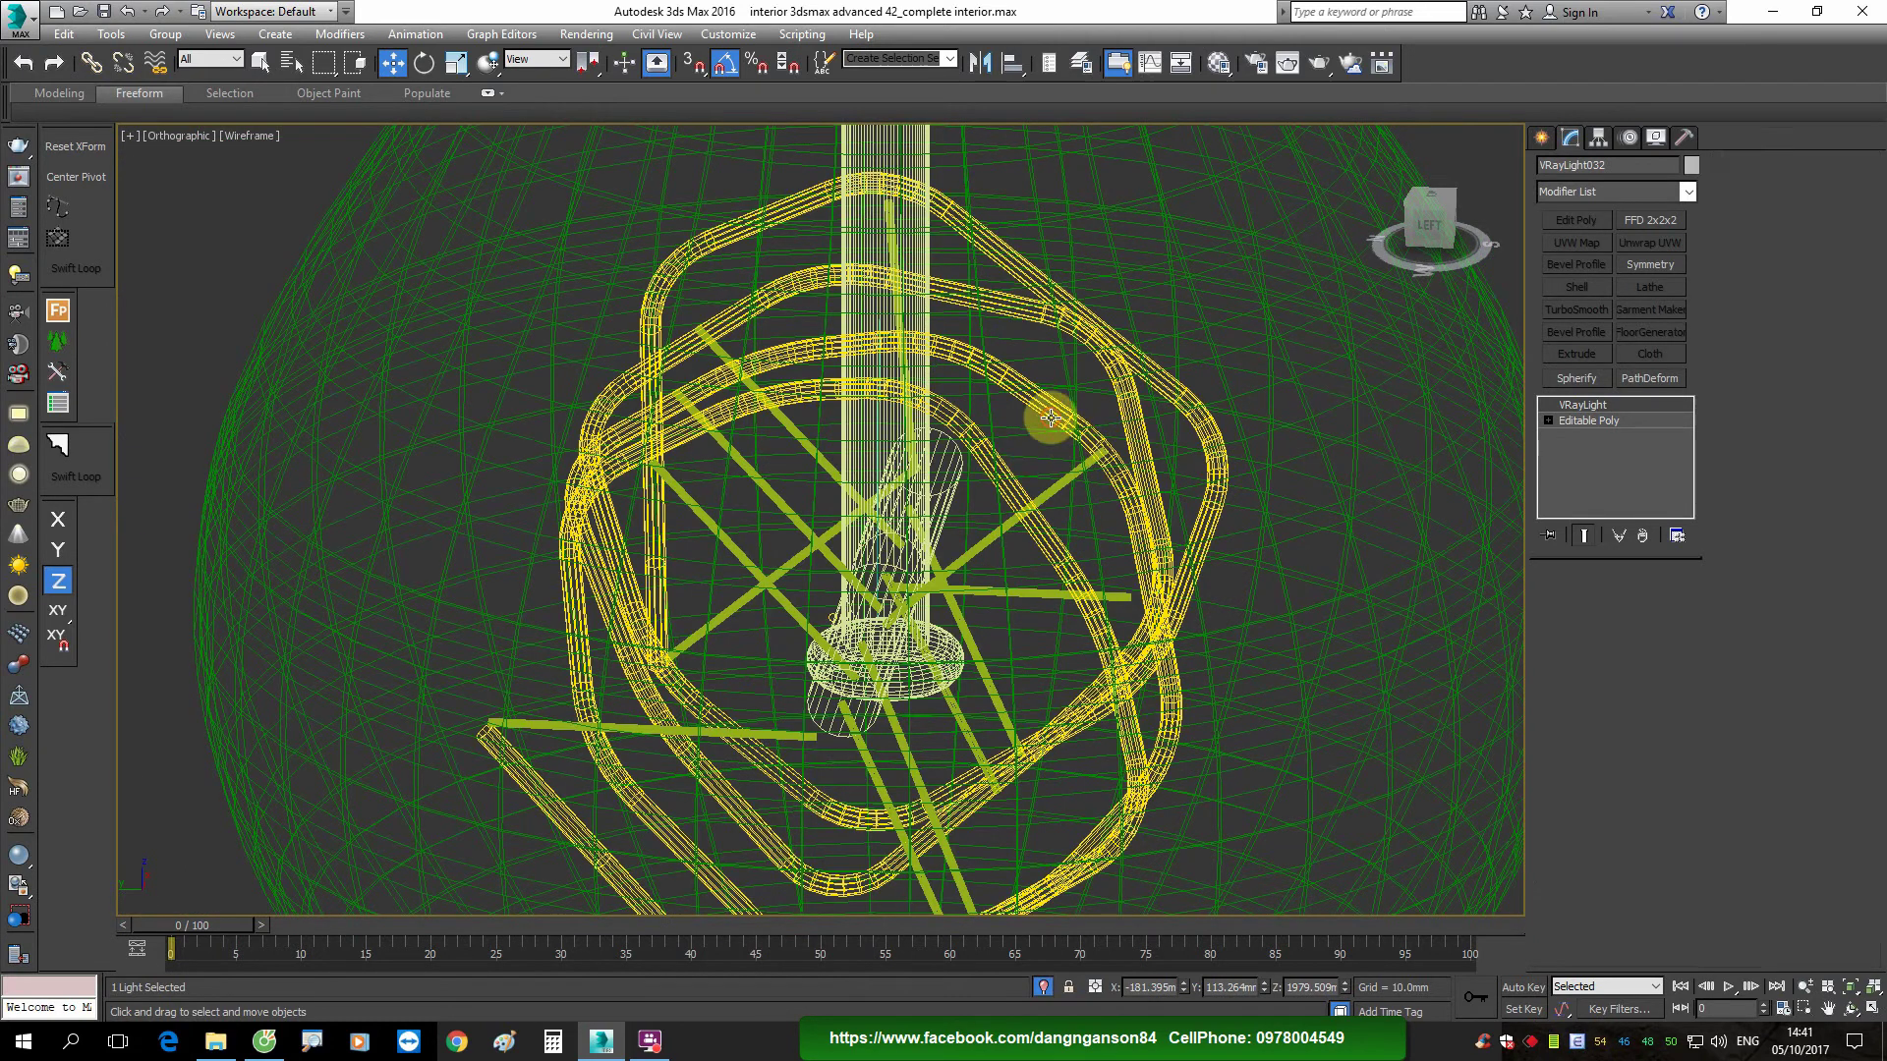
double_click(1675, 731)
scroll(811, 600, down, 5)
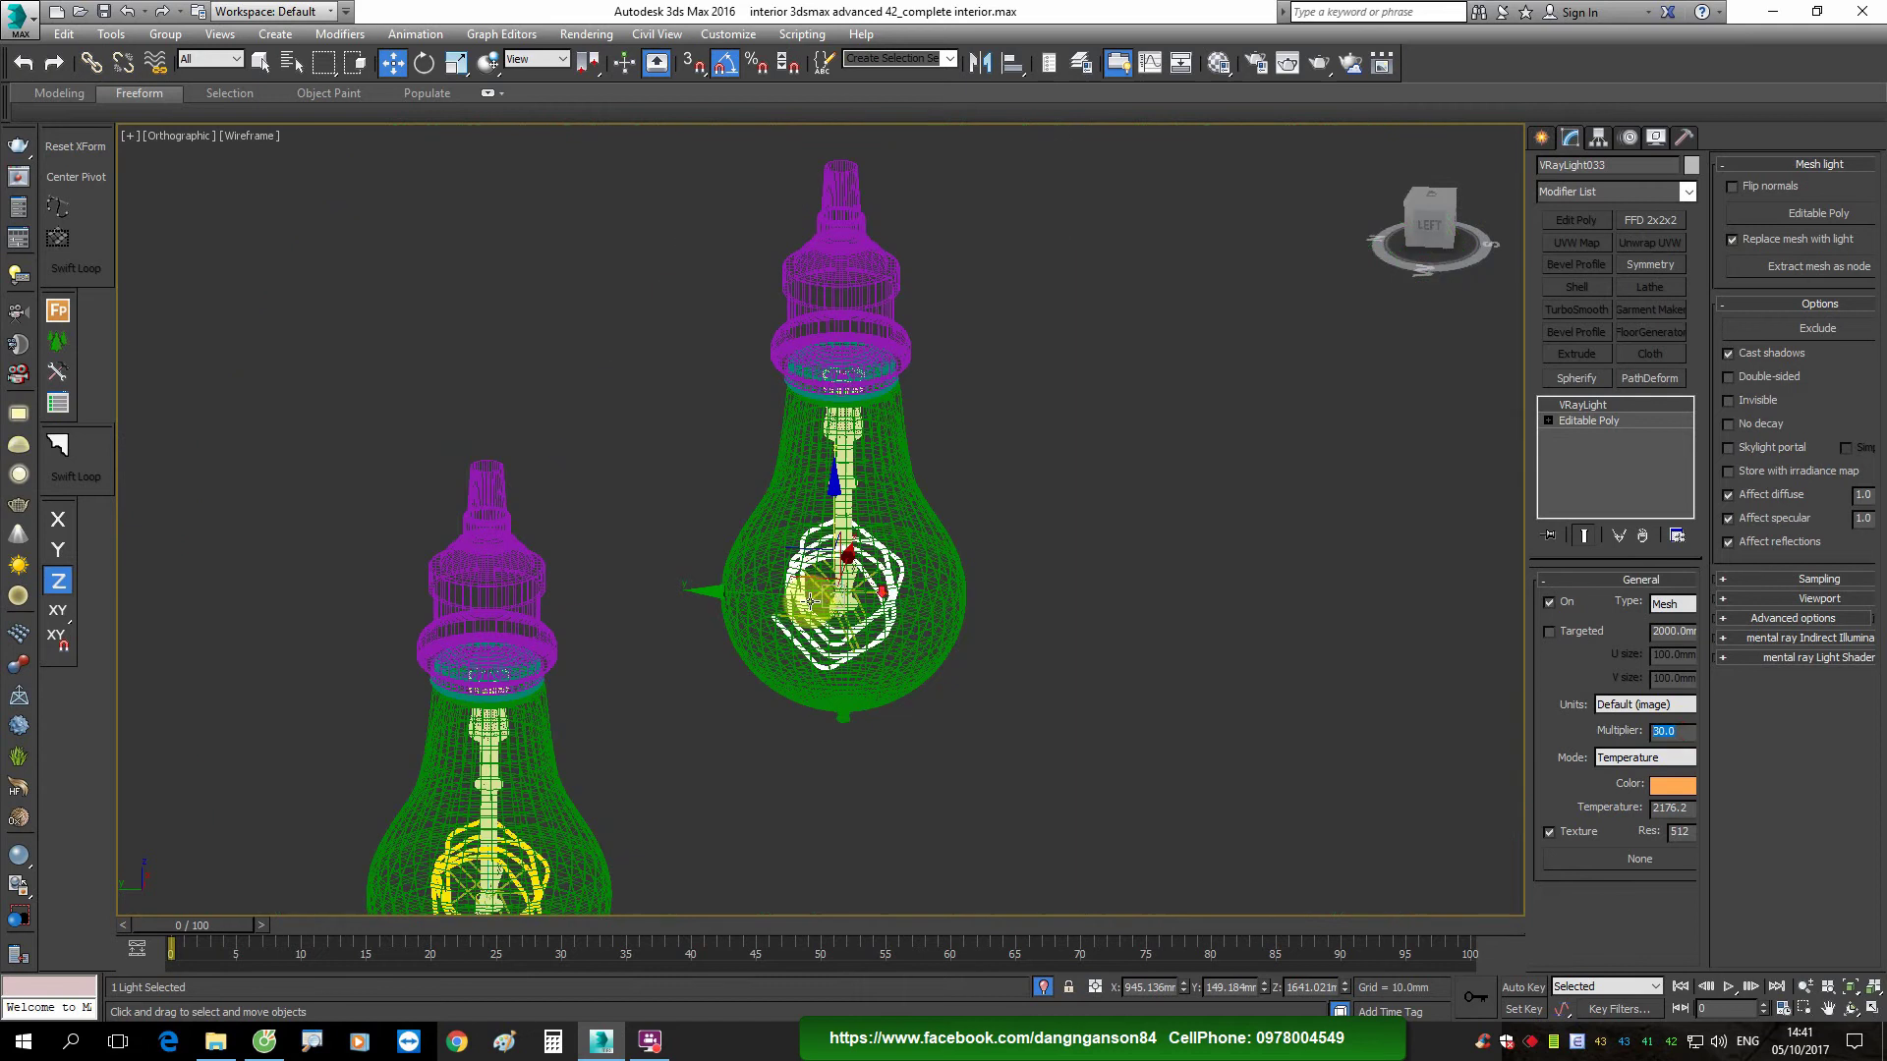
text(1)
key(Return)
scroll(934, 745, down, 5)
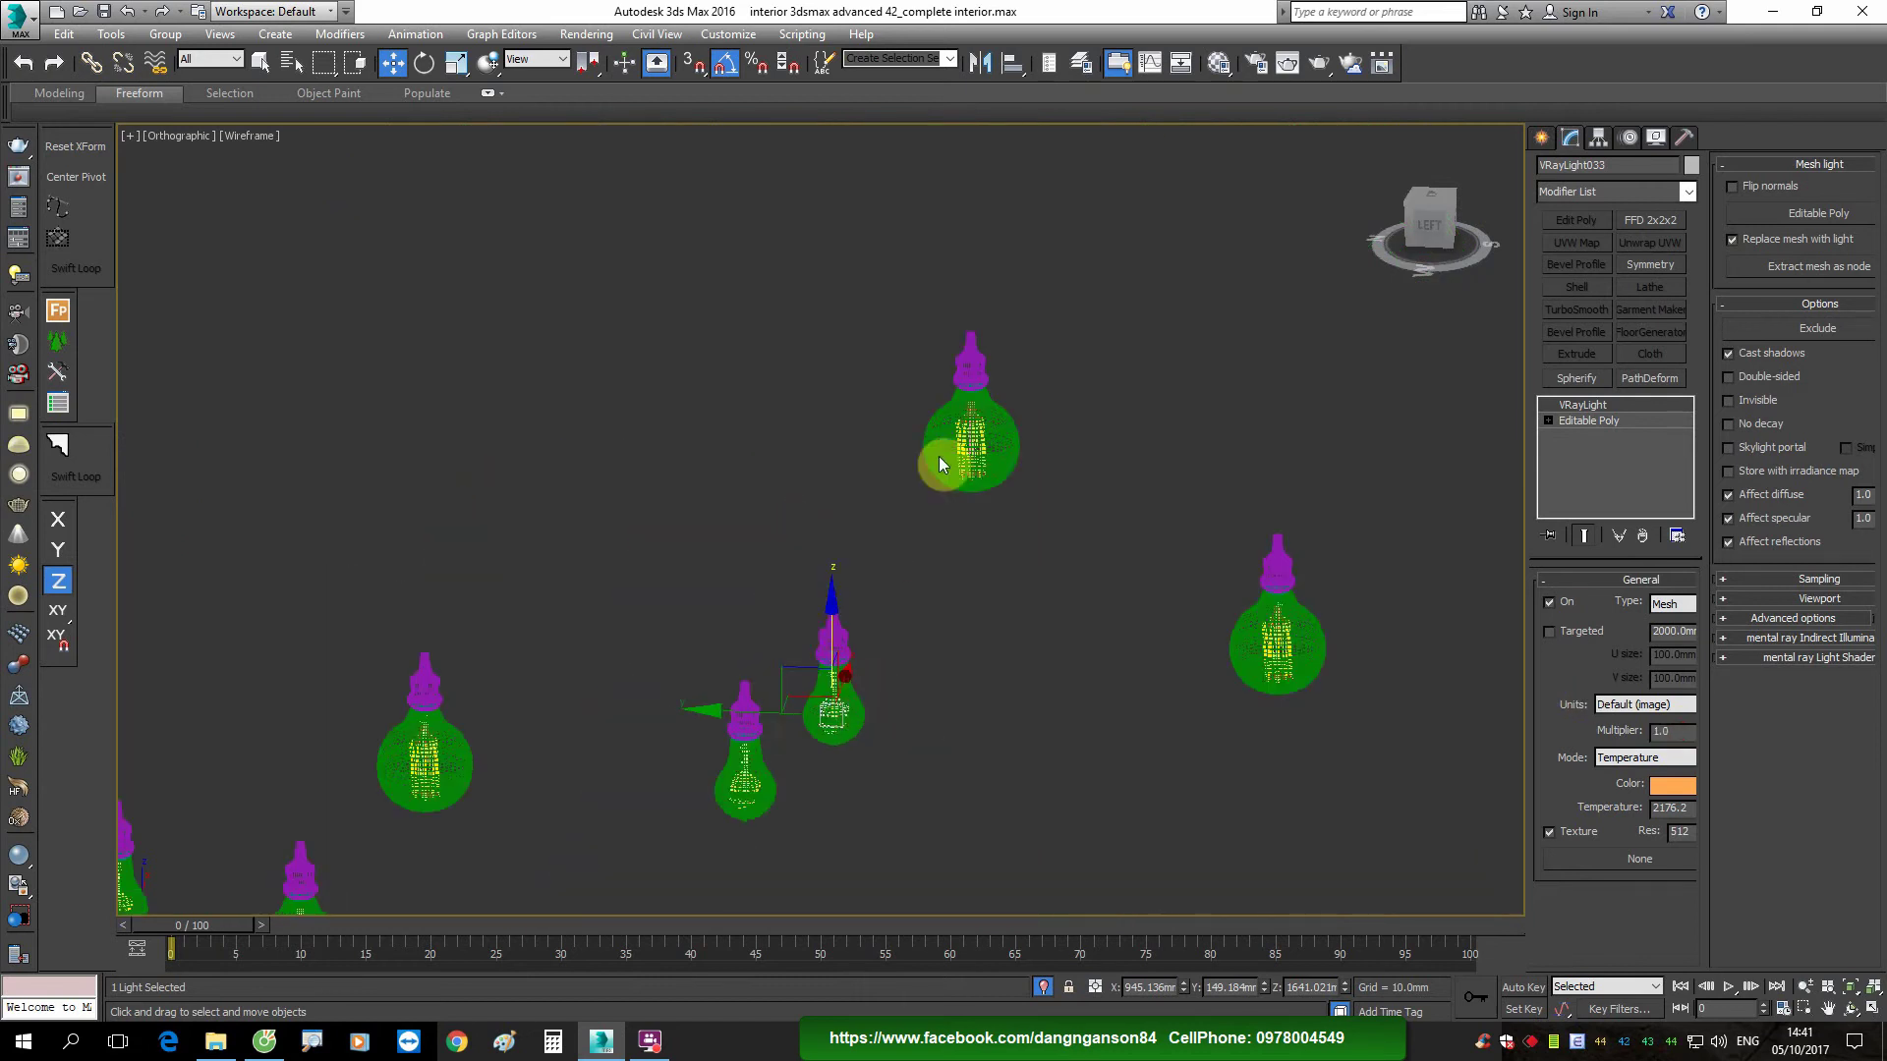
scroll(943, 452, up, 5)
scroll(984, 539, up, 4)
click(962, 534)
scroll(960, 534, up, 3)
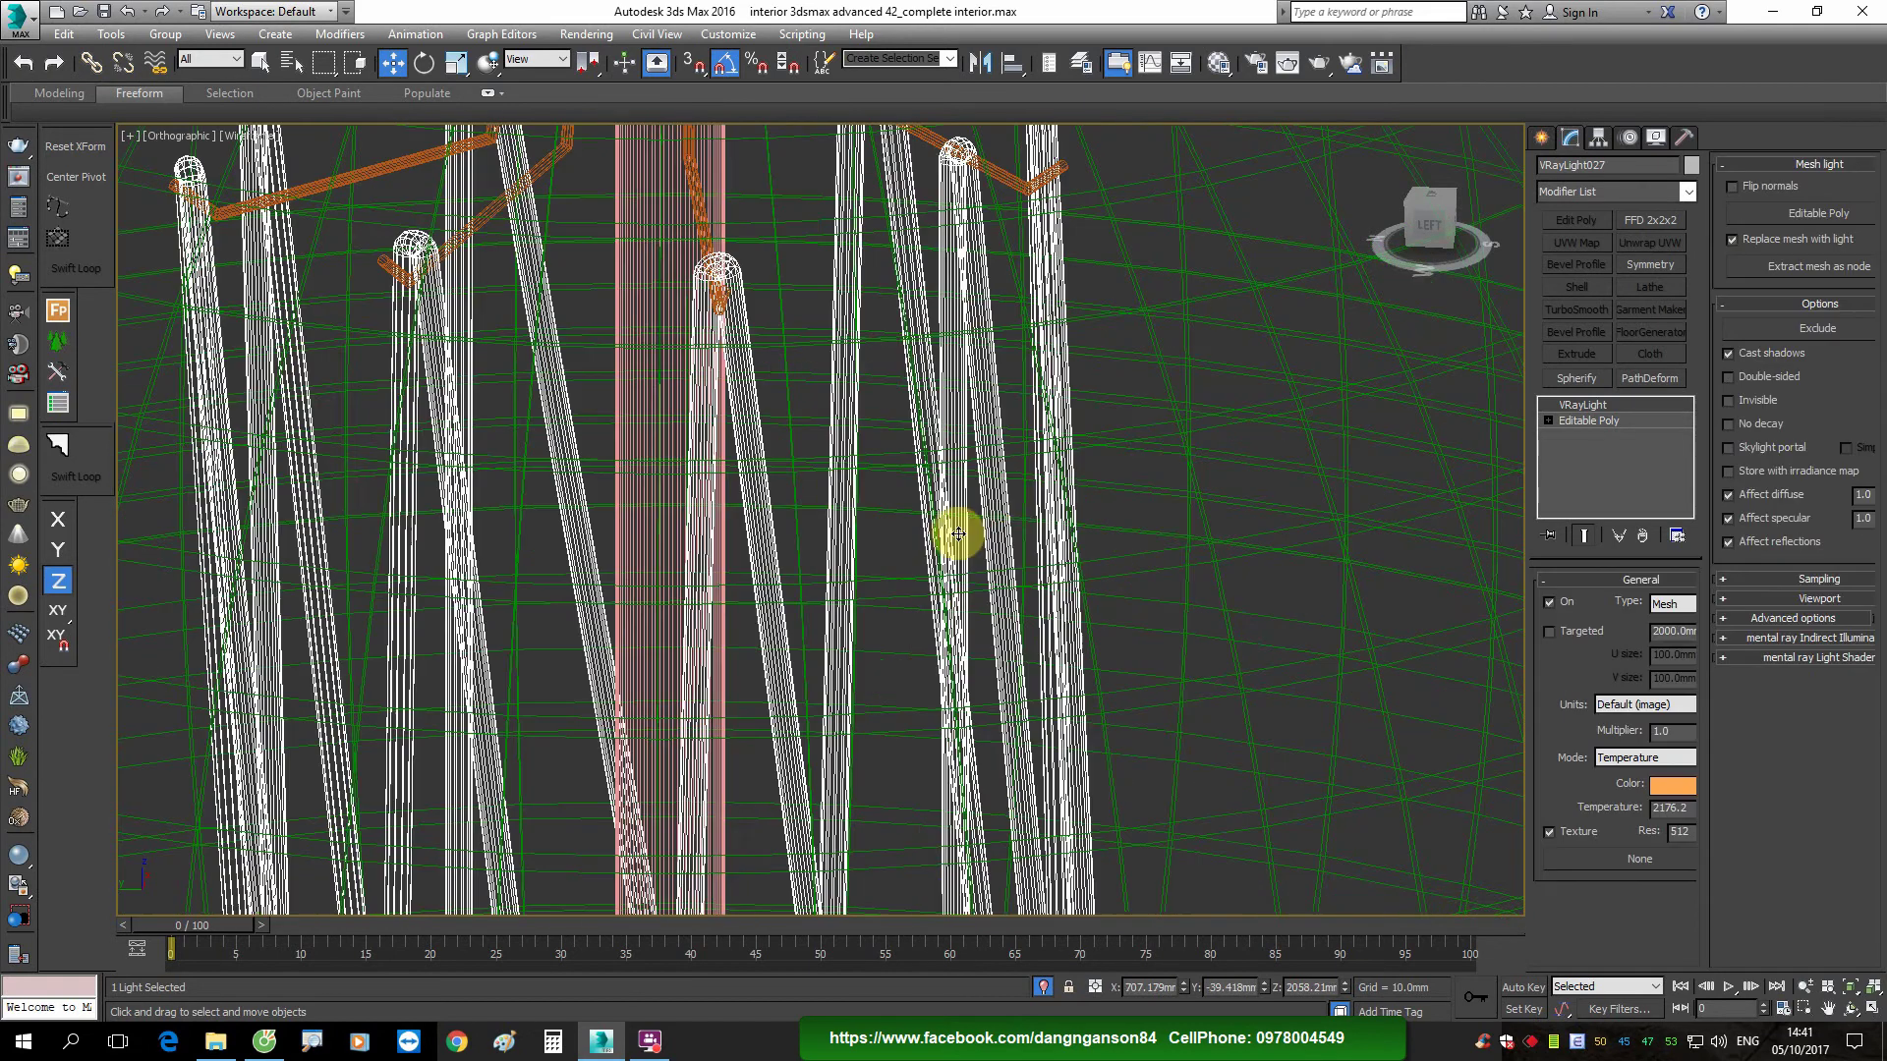
scroll(864, 531, down, 5)
scroll(717, 472, up, 2)
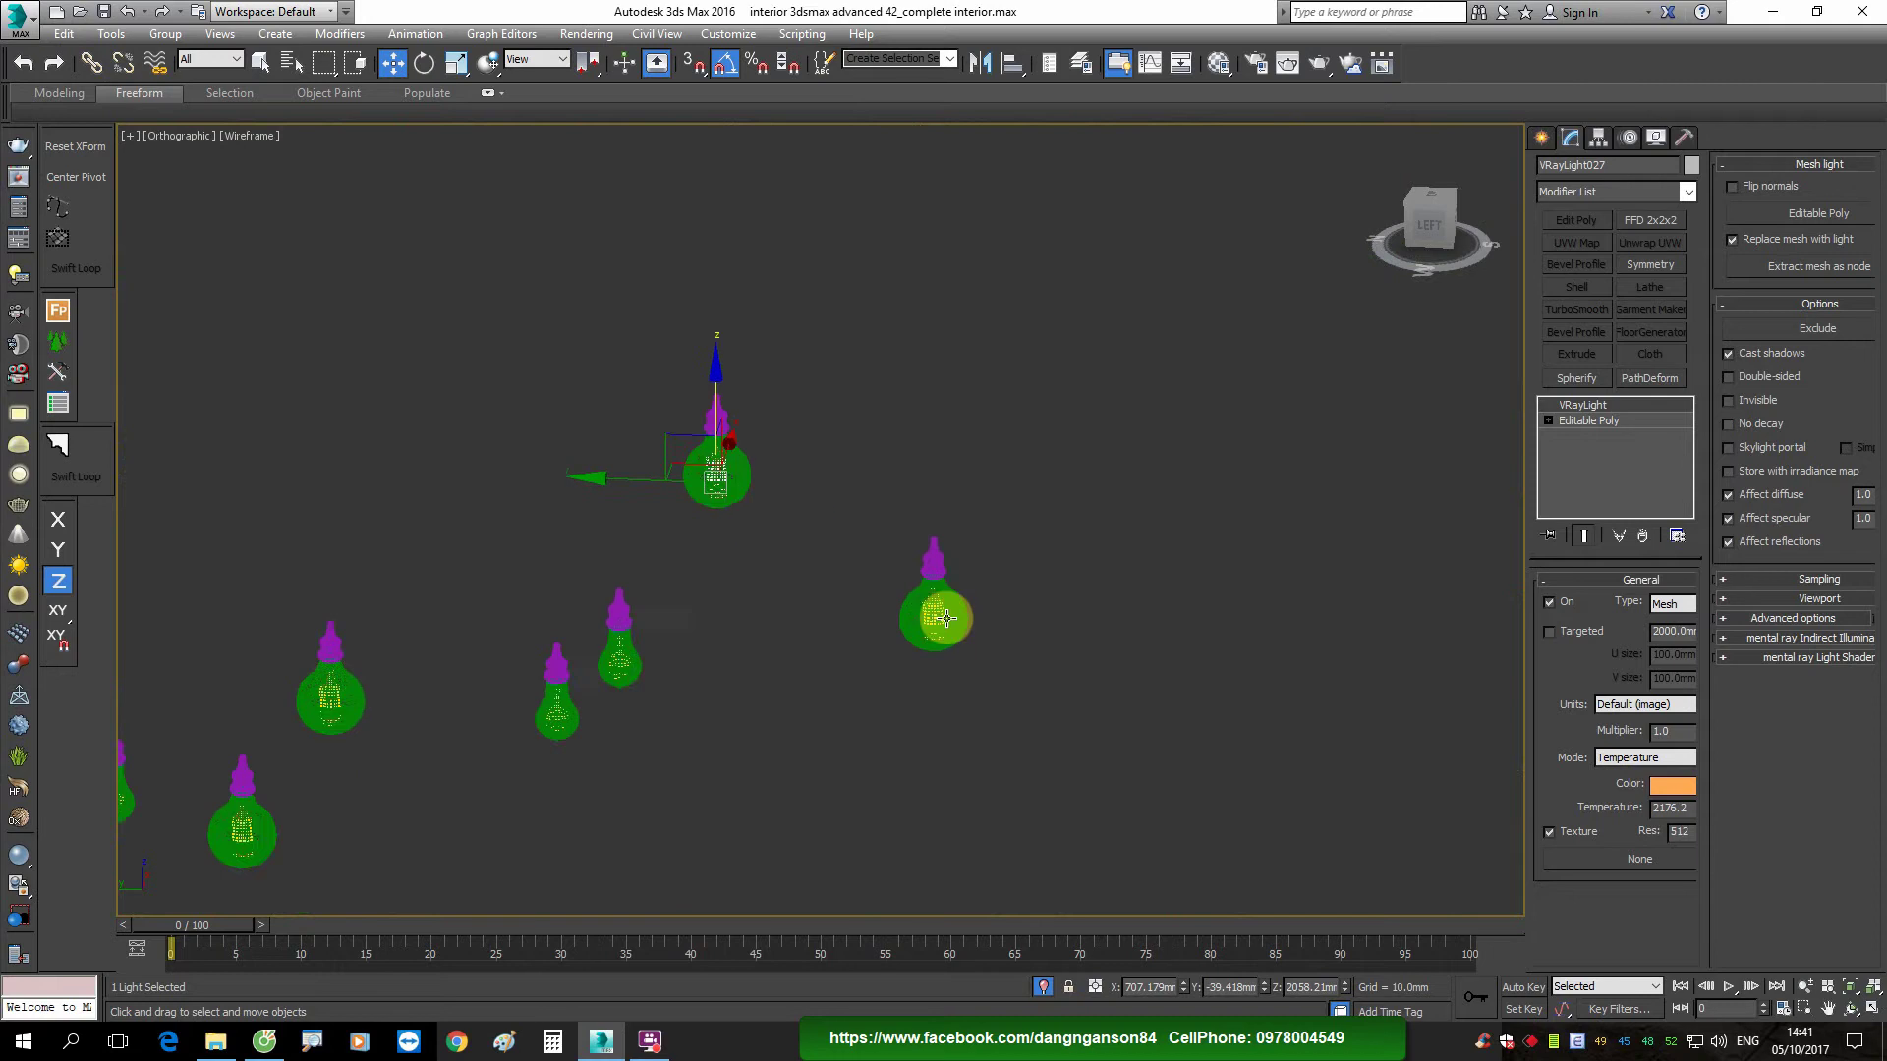
scroll(916, 592, up, 4)
scroll(917, 593, up, 3)
Step: Select the last filament light's Multiplier value for replacement, then clear the selection
click(1071, 629)
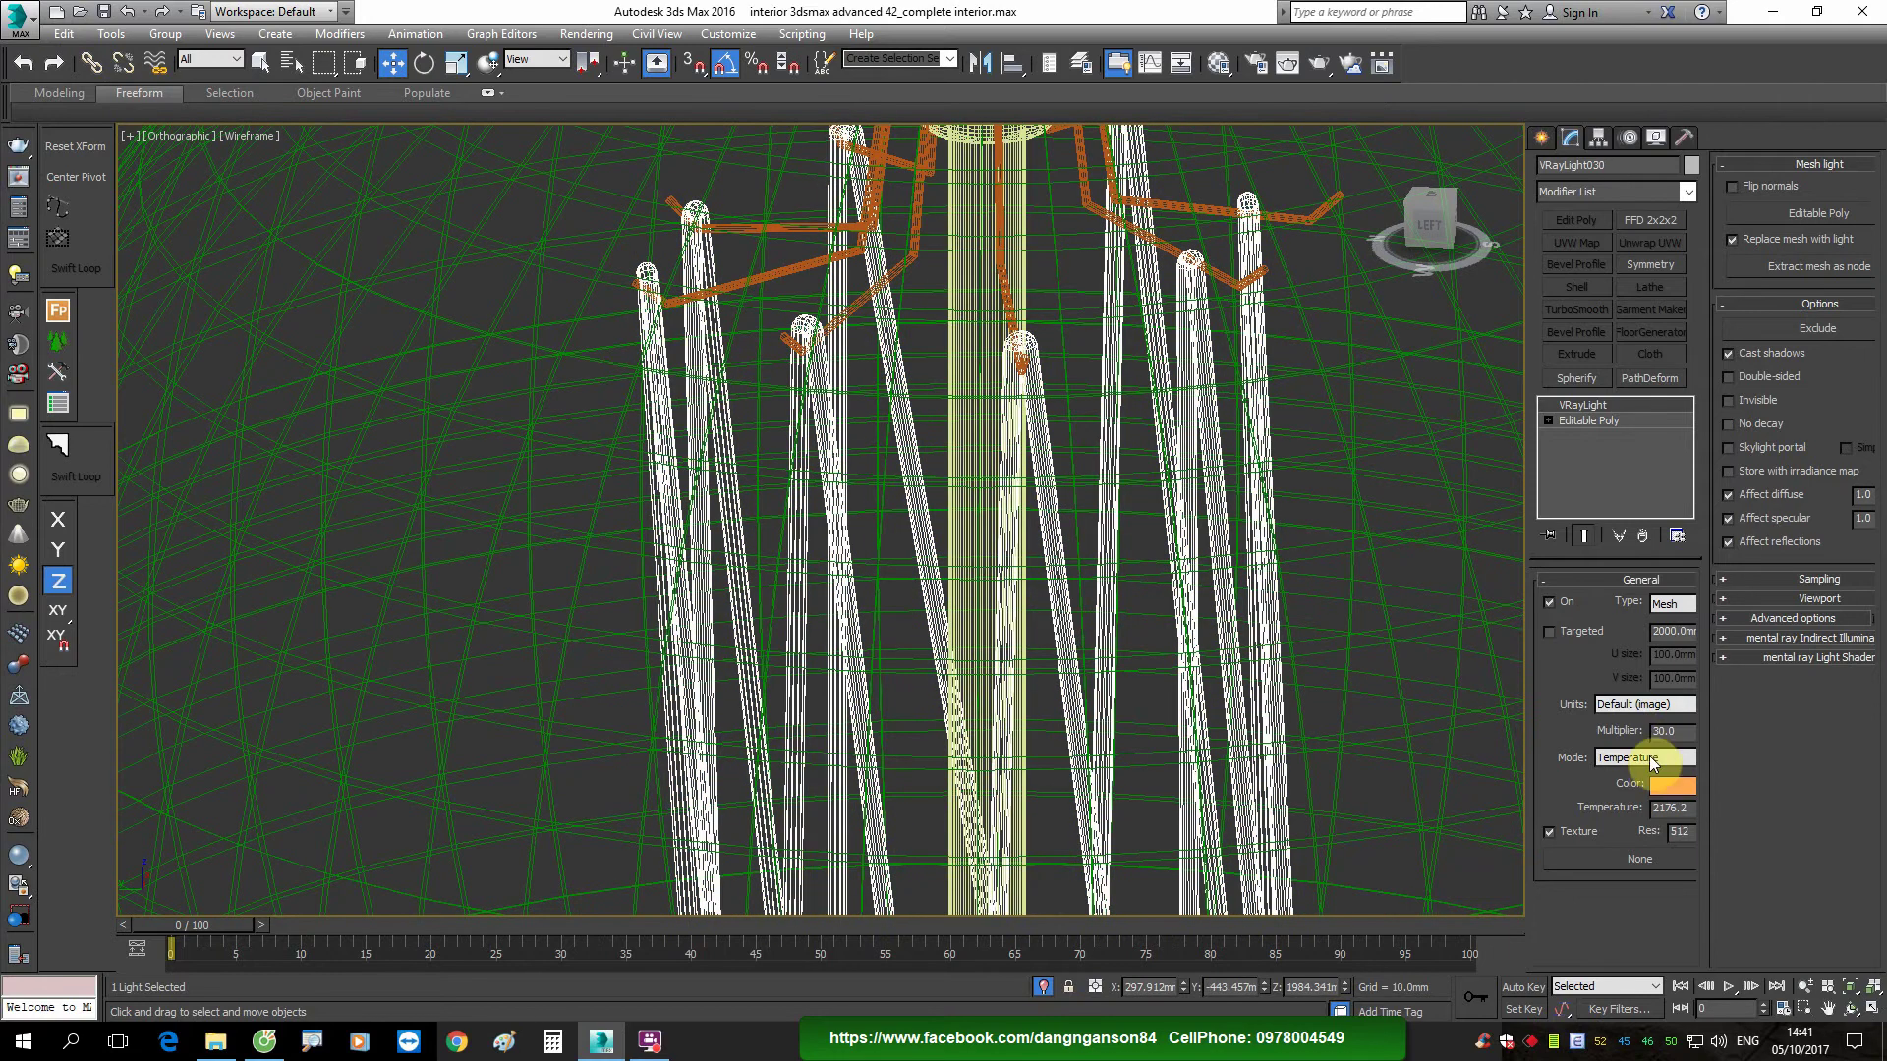
double_click(1666, 731)
text(1)
scroll(855, 664, down, 3)
scroll(855, 663, down, 3)
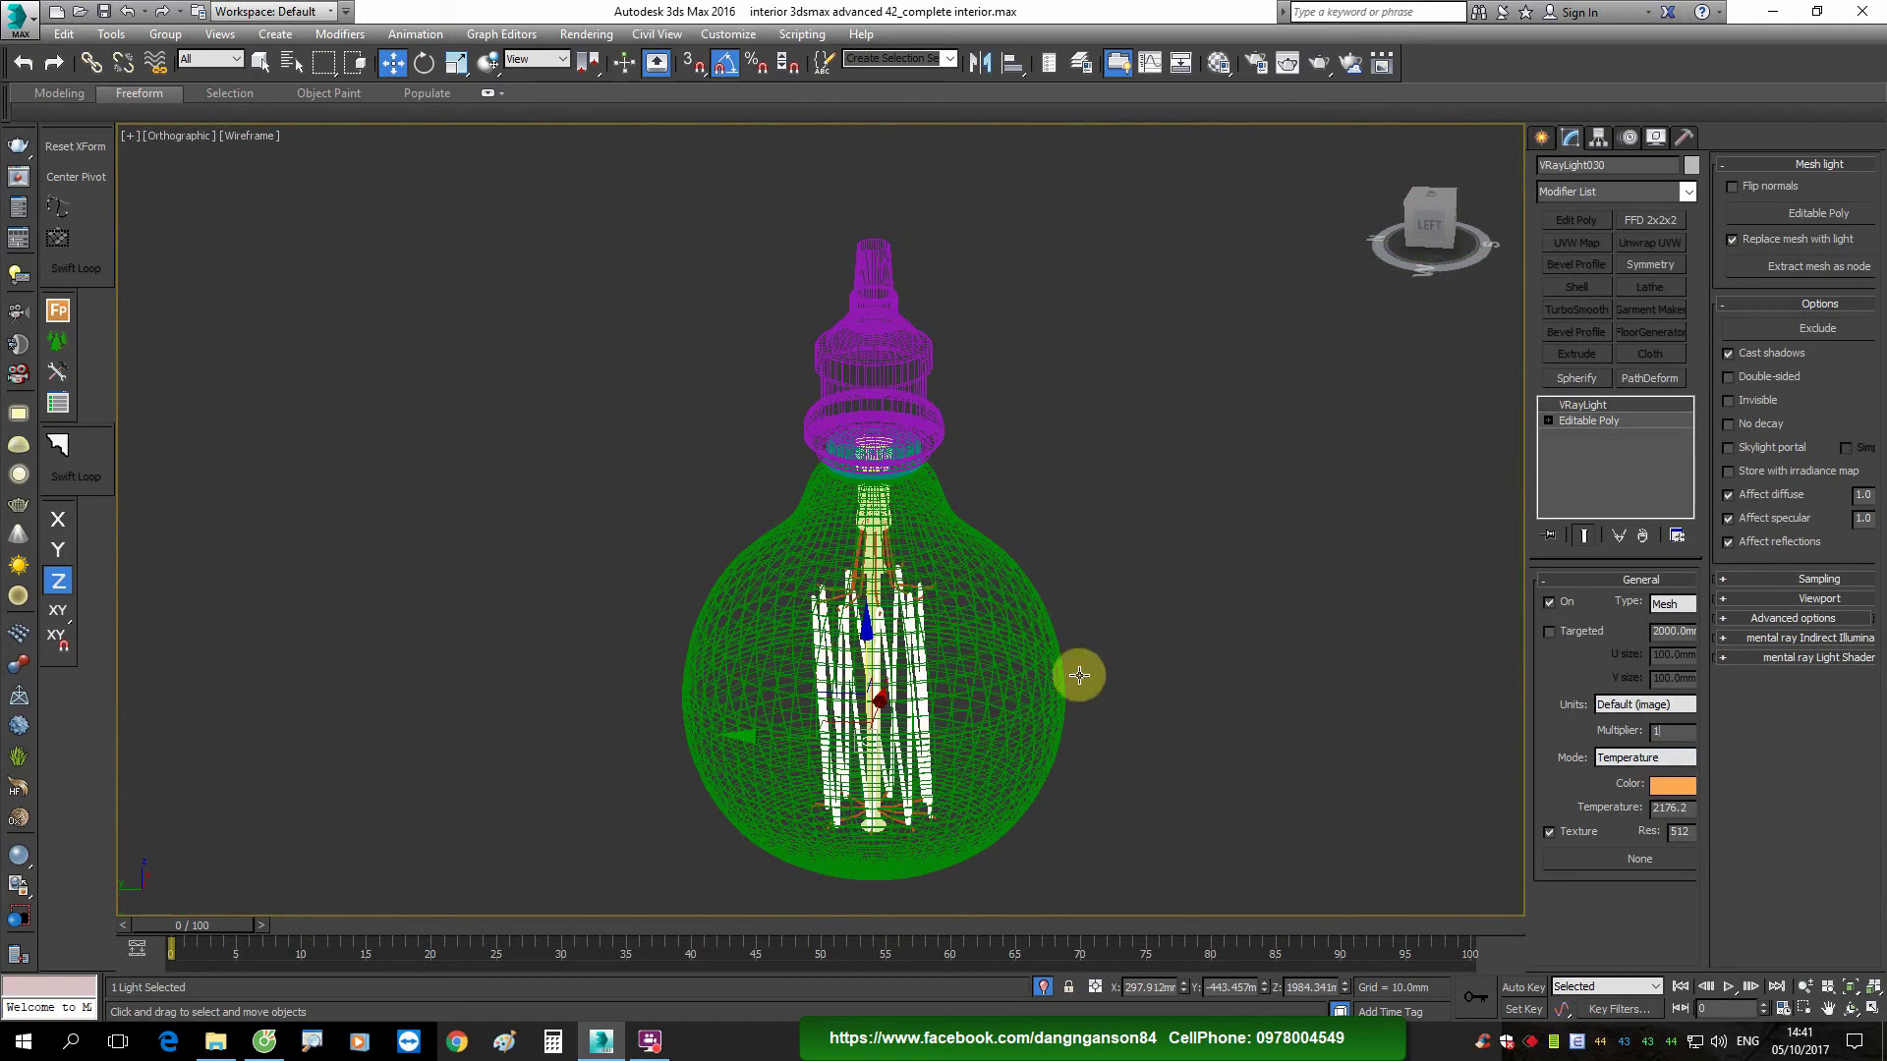
click(898, 665)
scroll(899, 664, up, 3)
scroll(993, 573, down, 3)
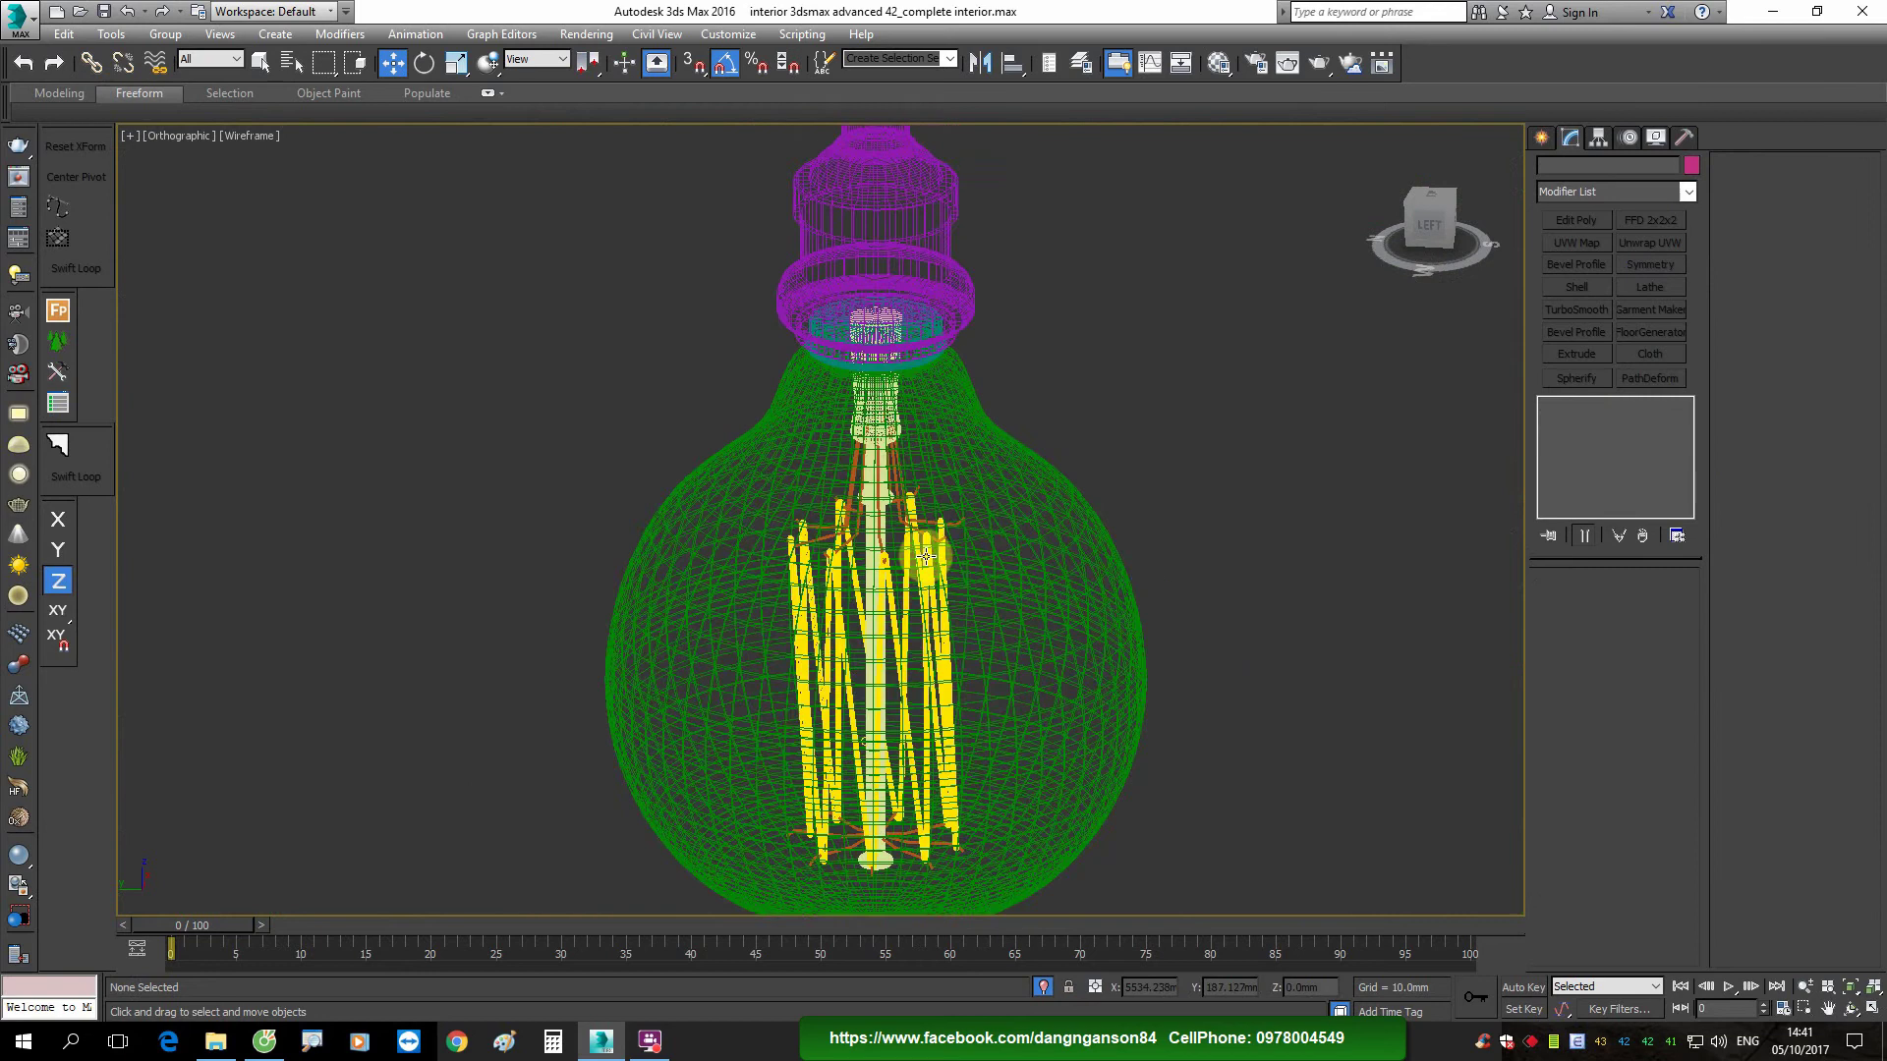
scroll(952, 591, down, 1)
scroll(1031, 572, down, 5)
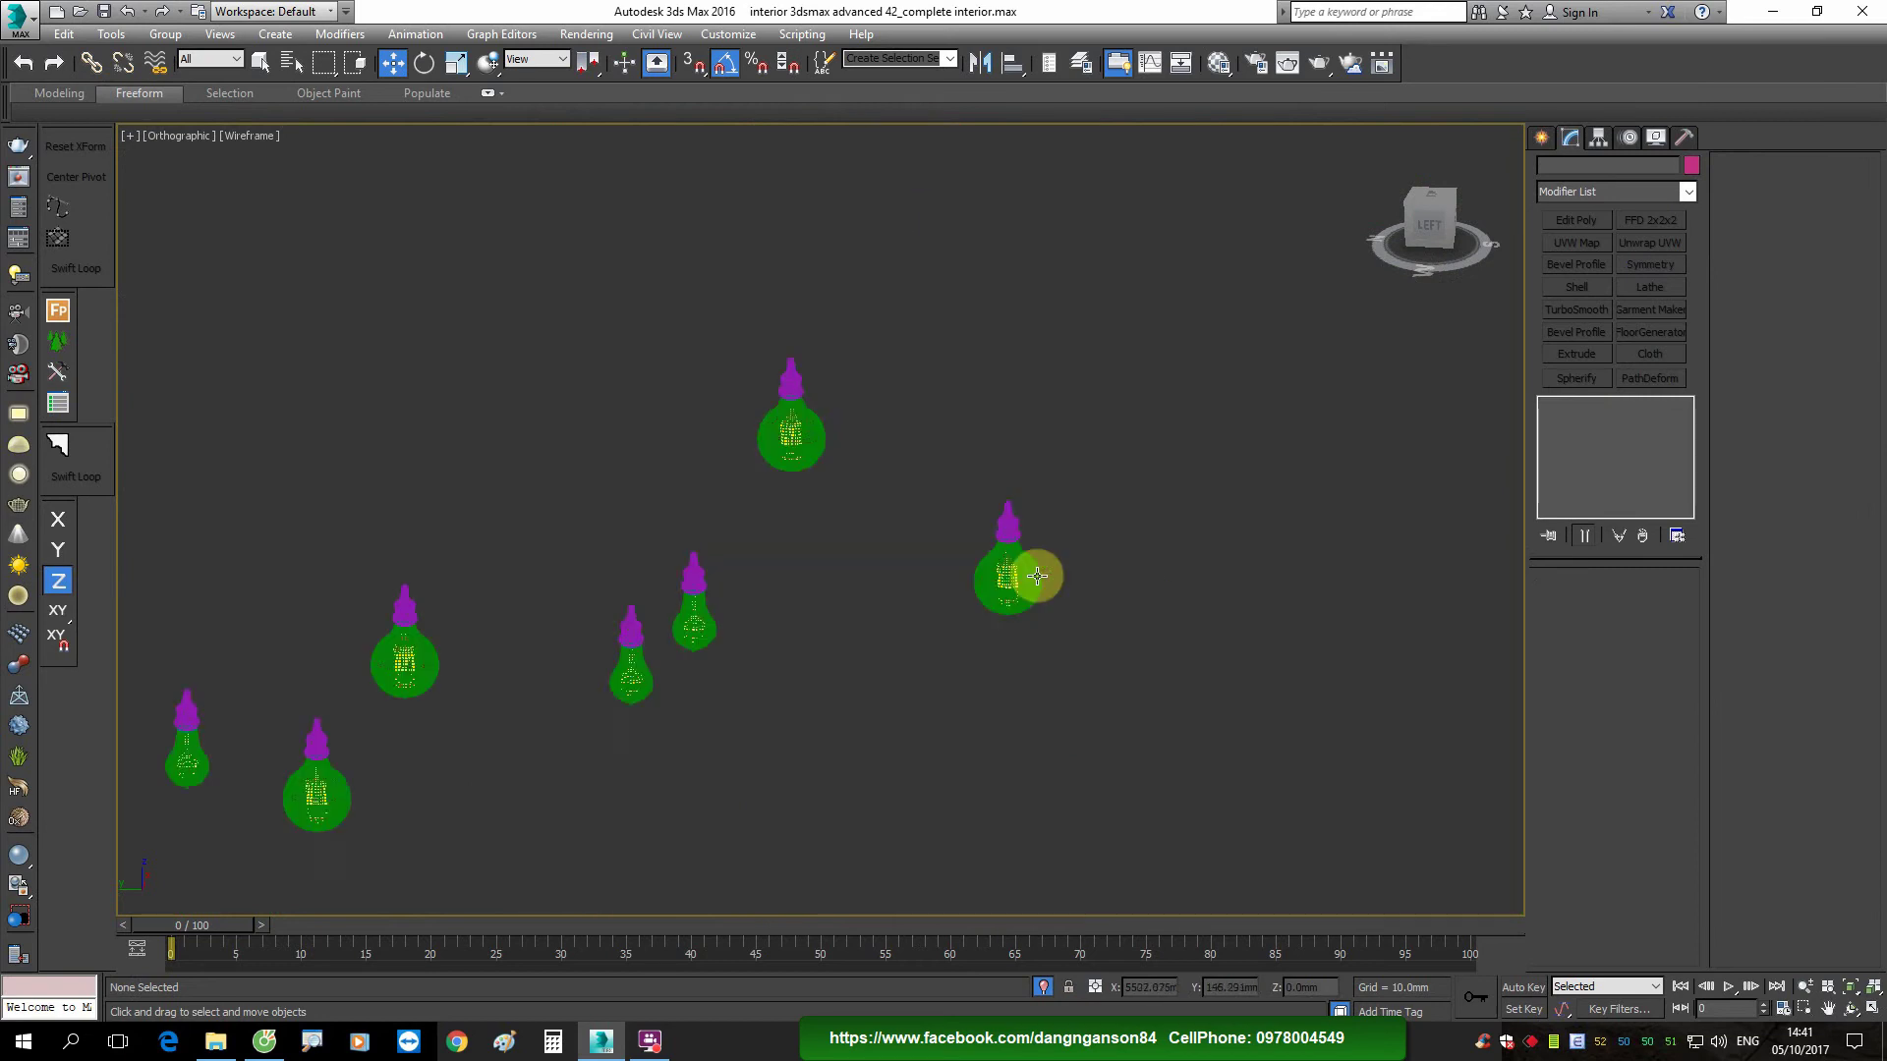
scroll(1038, 580, down, 2)
Step: Group all the bulb objects into Group083 and restore the full scene
key(ctrl+a)
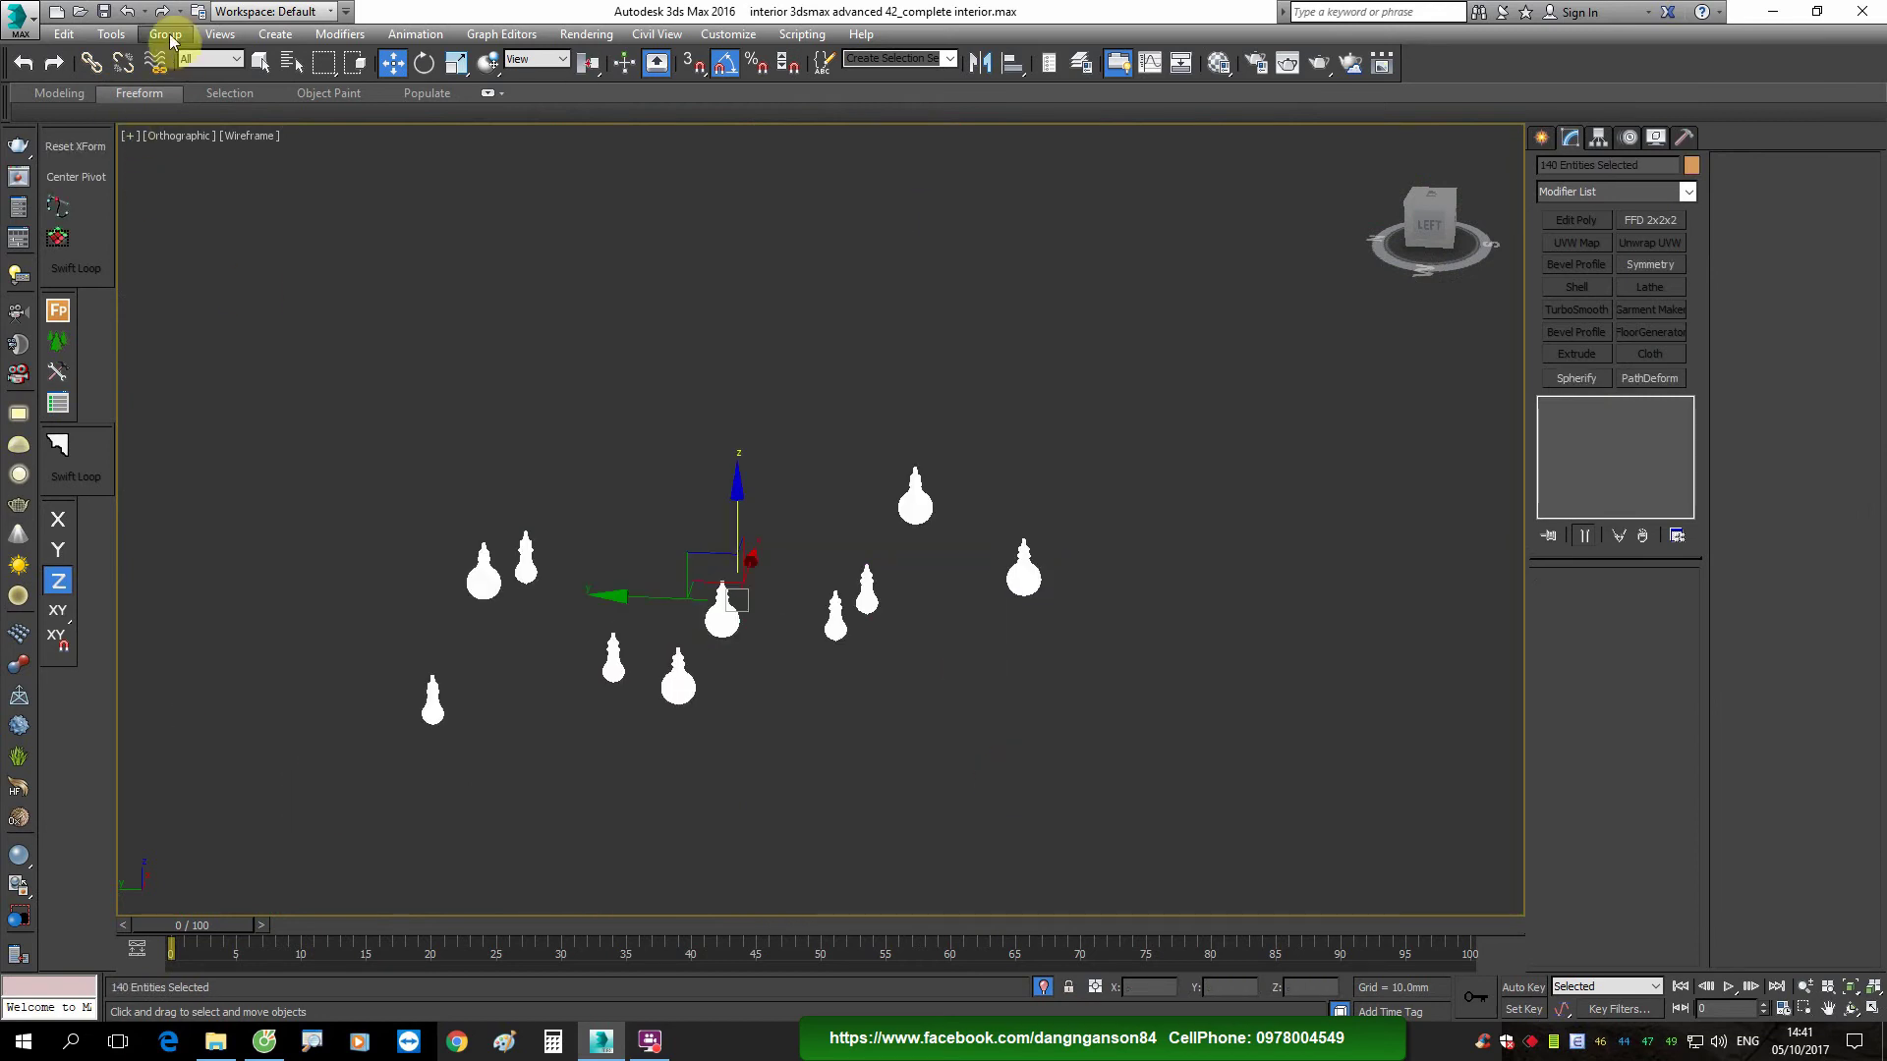
click(165, 35)
click(986, 556)
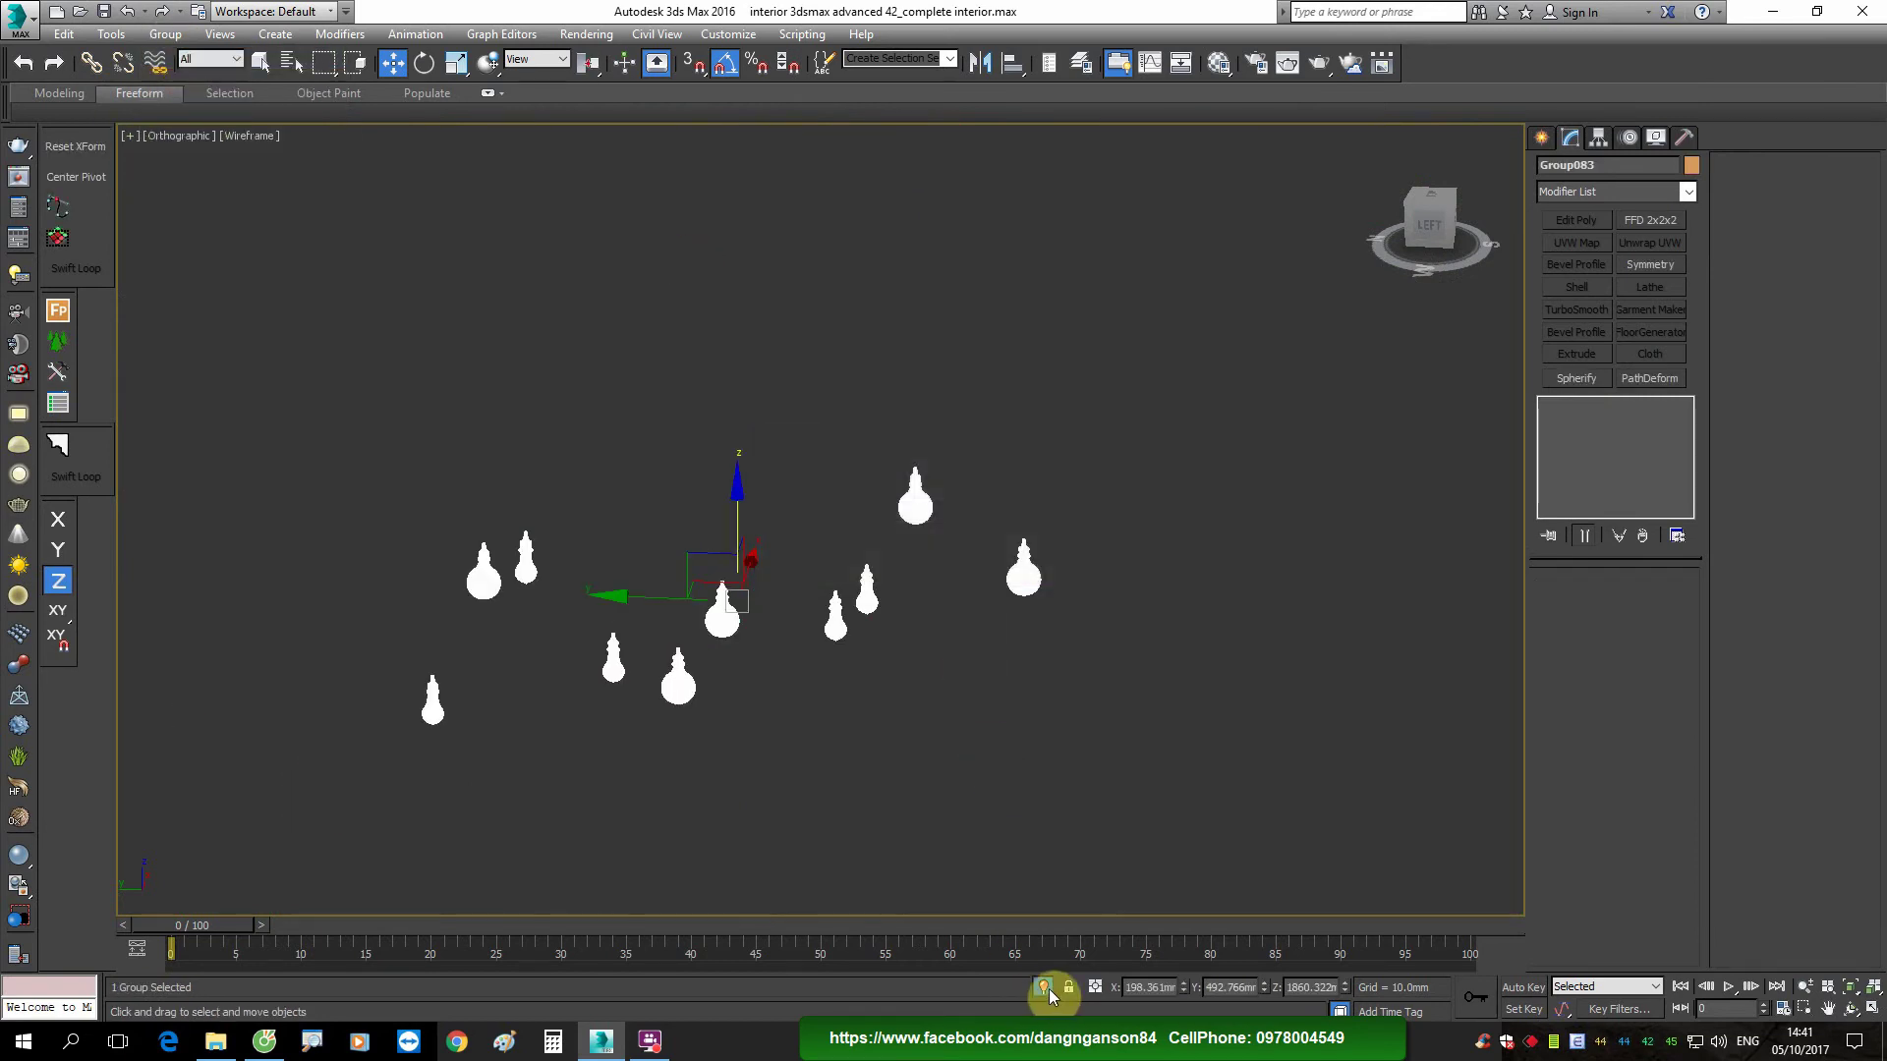
click(1044, 986)
Step: Look through PhysCamera006 and display the last rendered image
key(c)
double_click(934, 443)
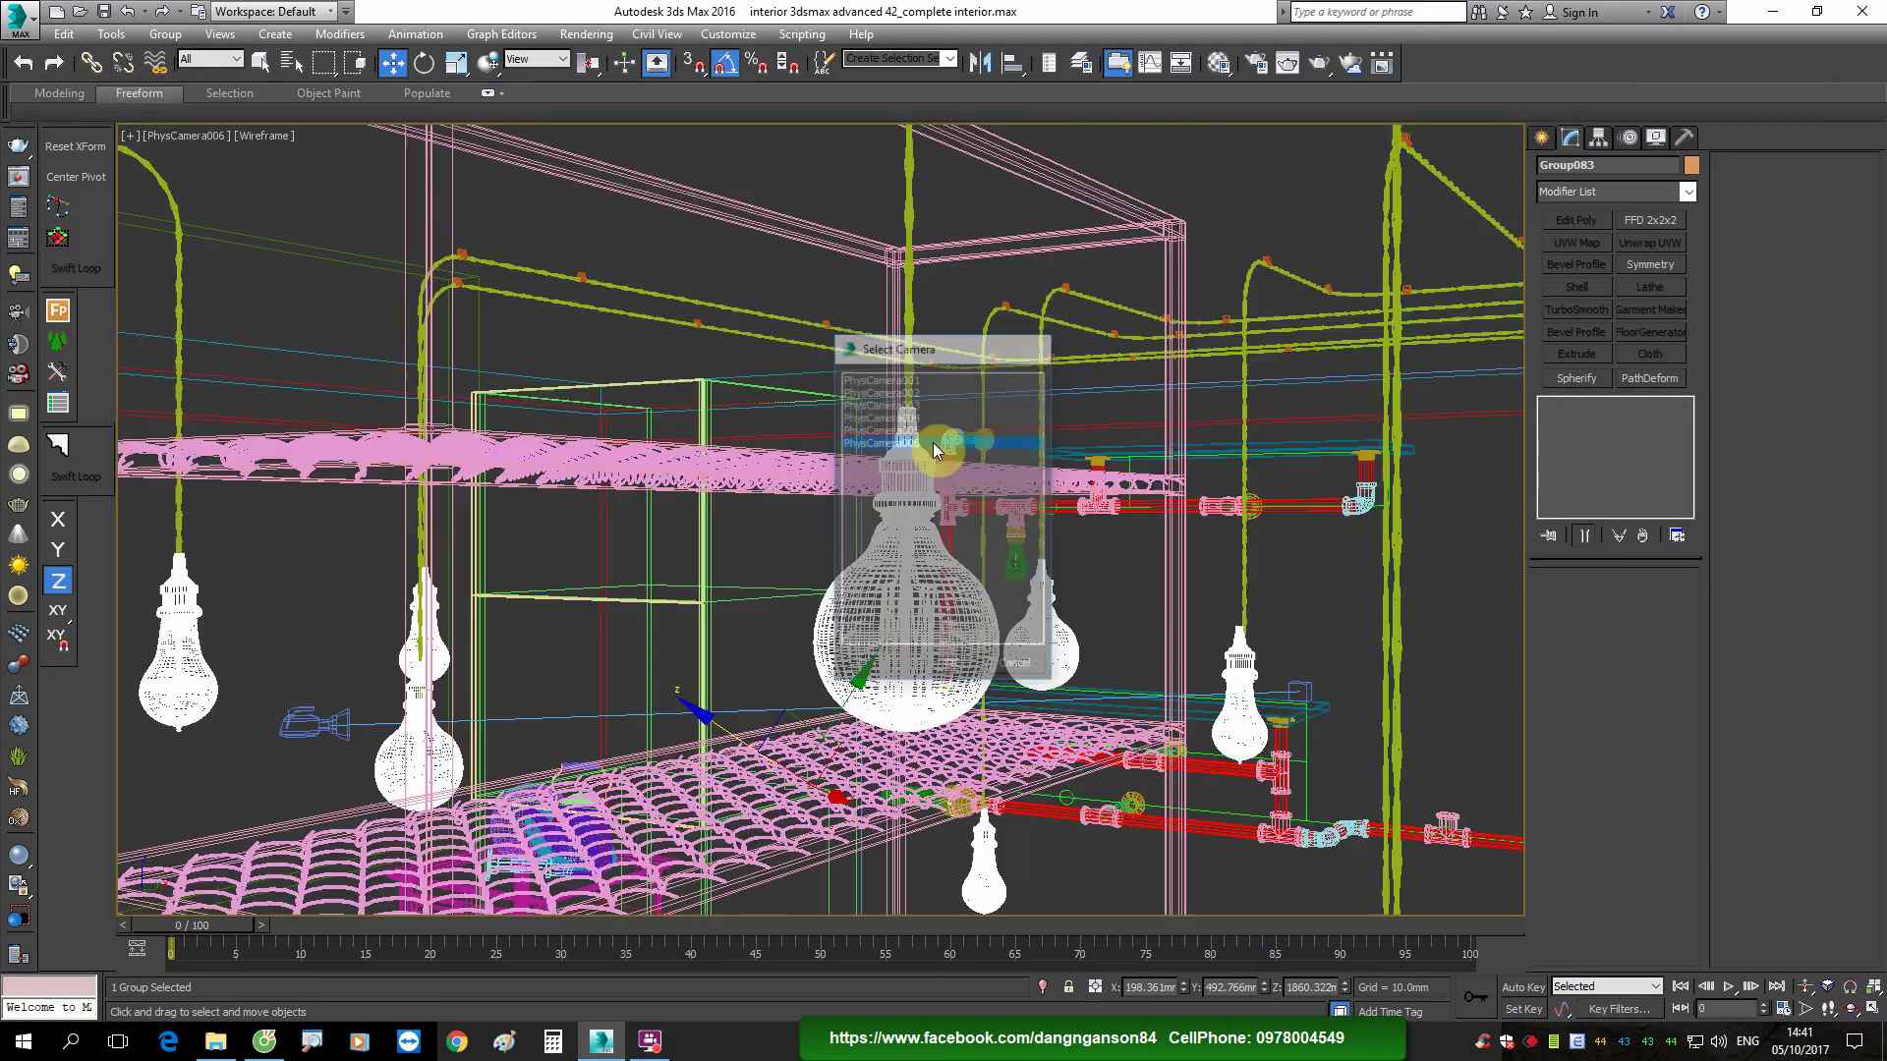
right_click(973, 506)
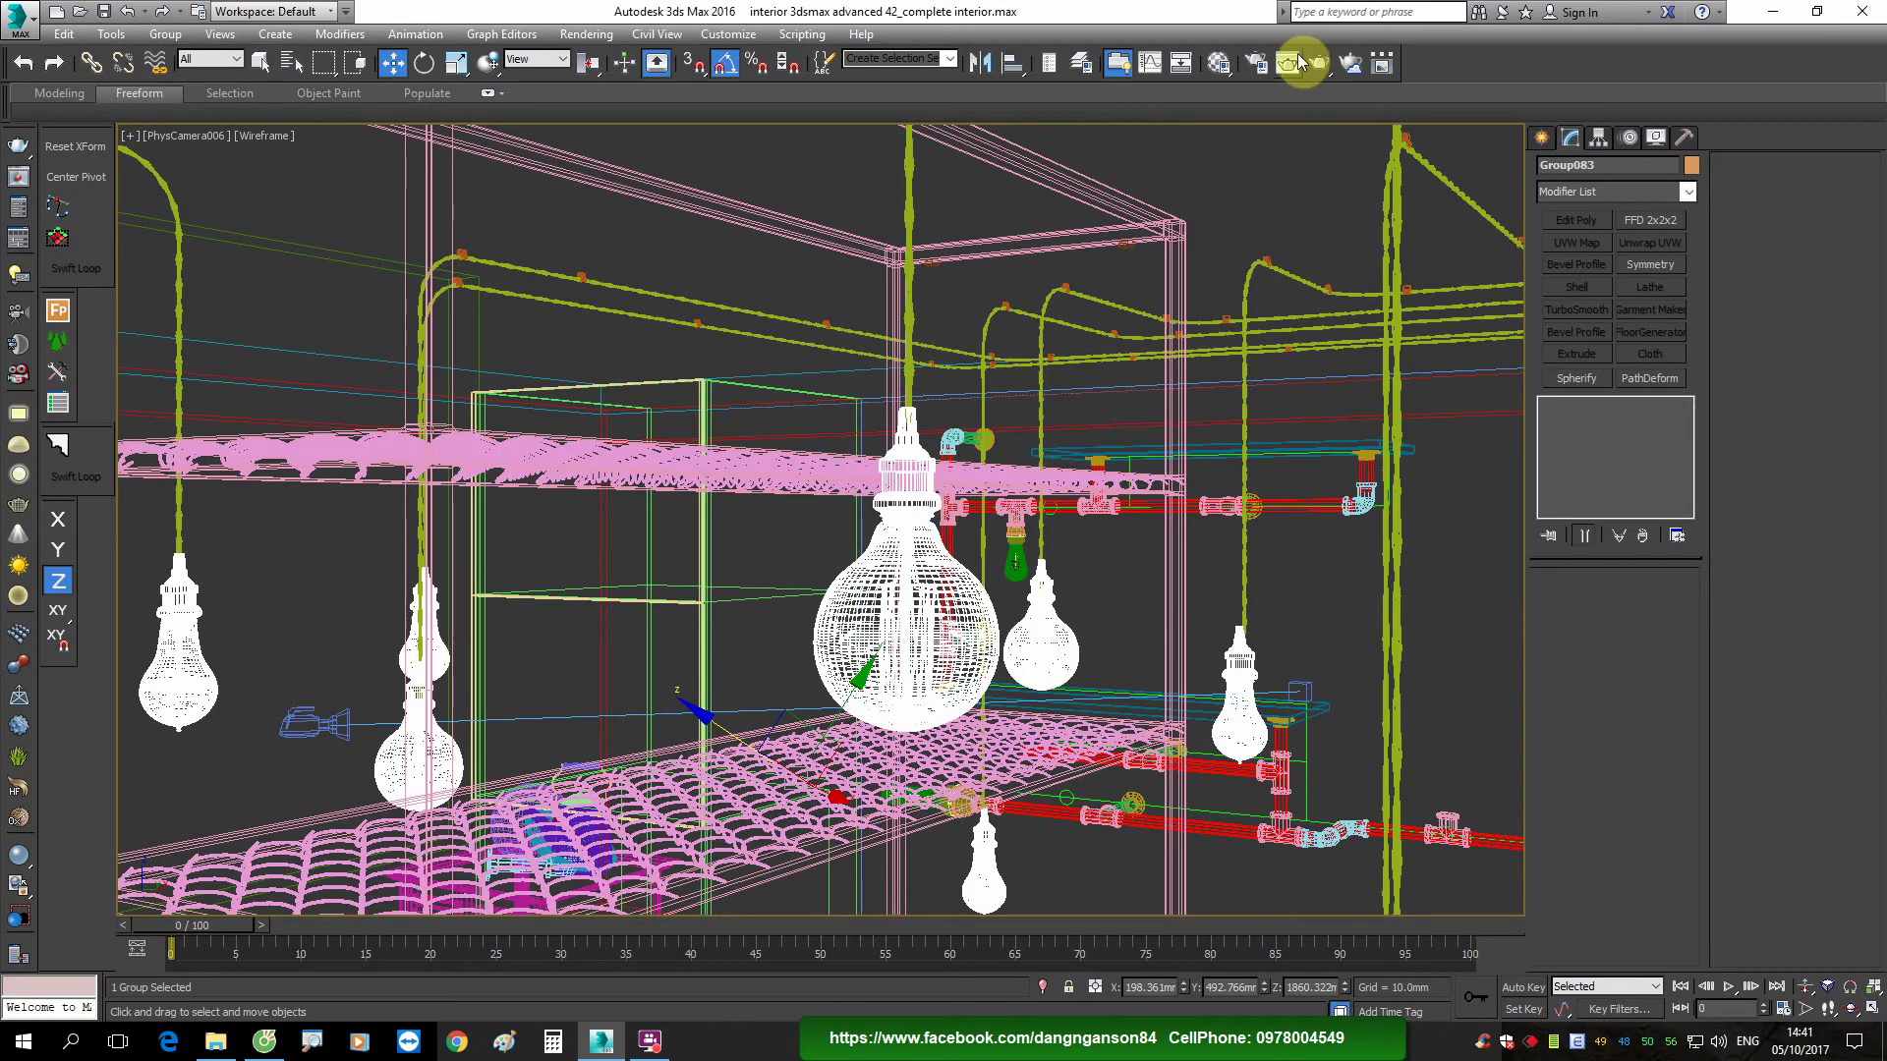
right_click(980, 289)
click(946, 611)
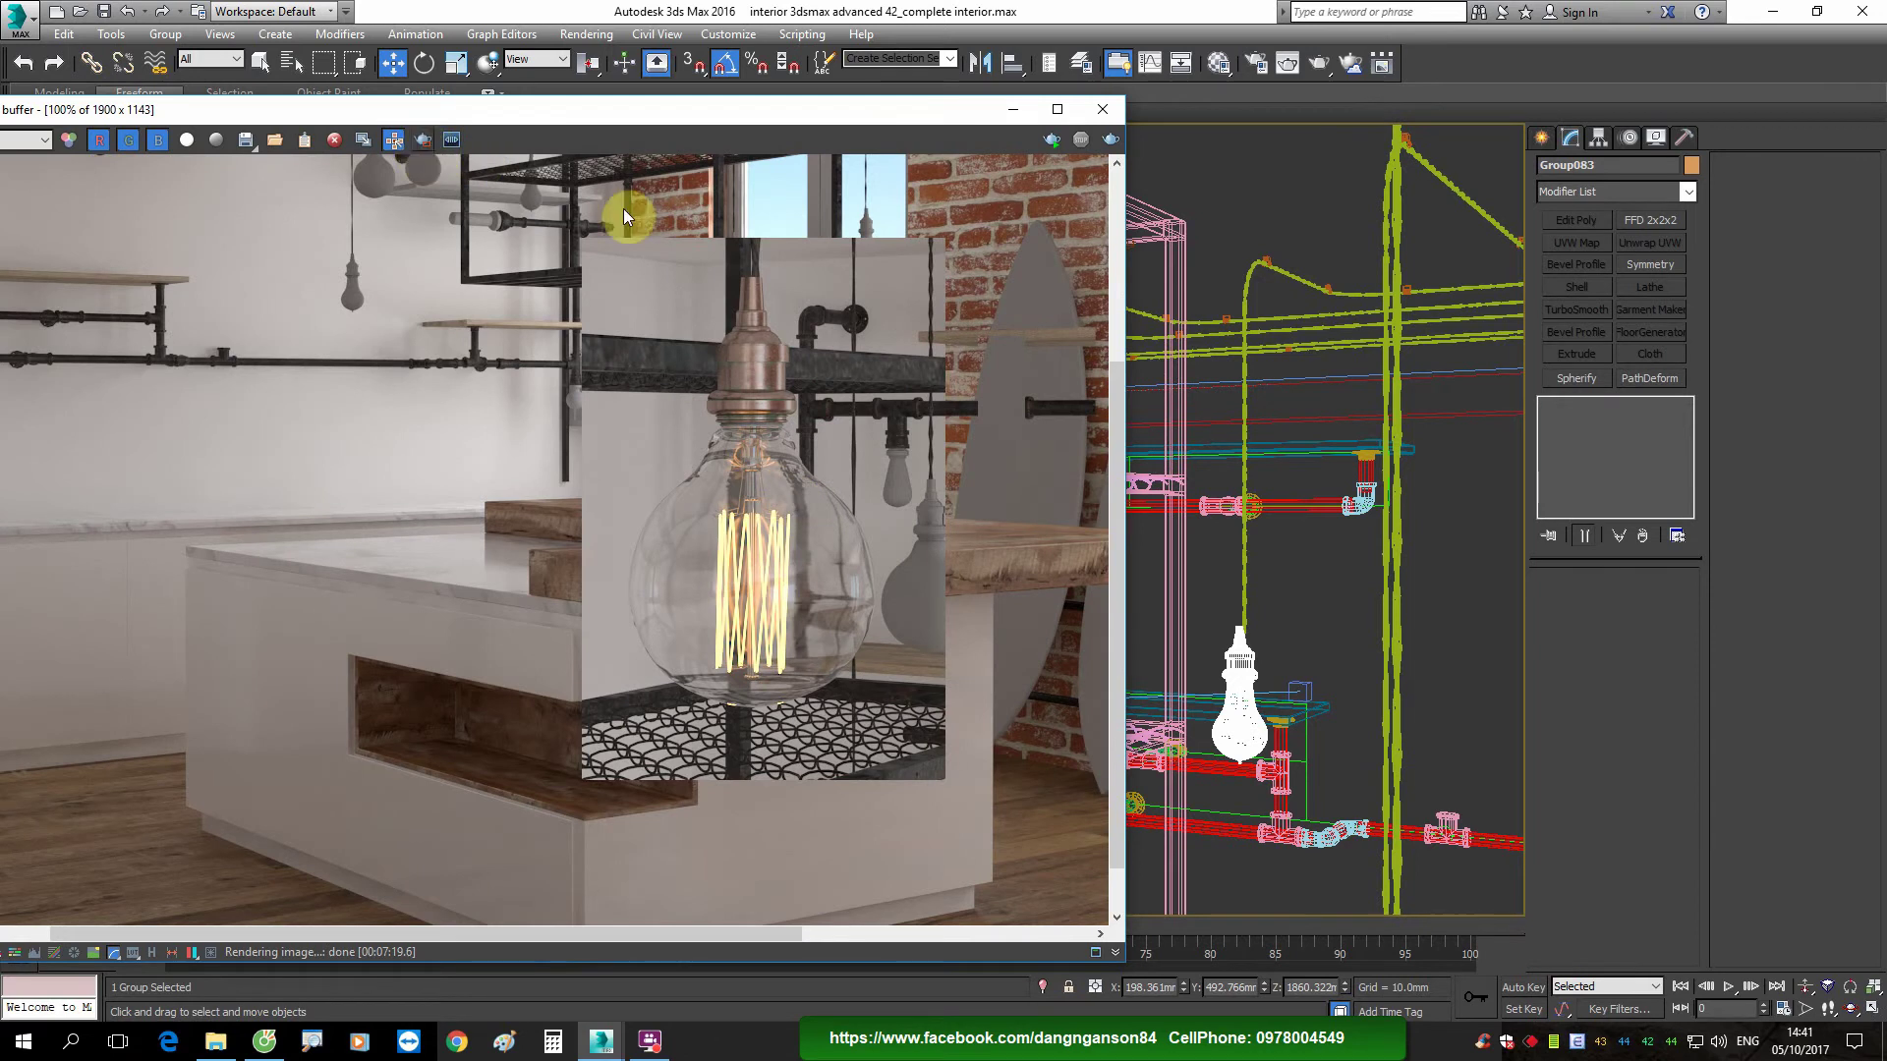
scroll(831, 345, down, 2)
scroll(531, 397, up, 1)
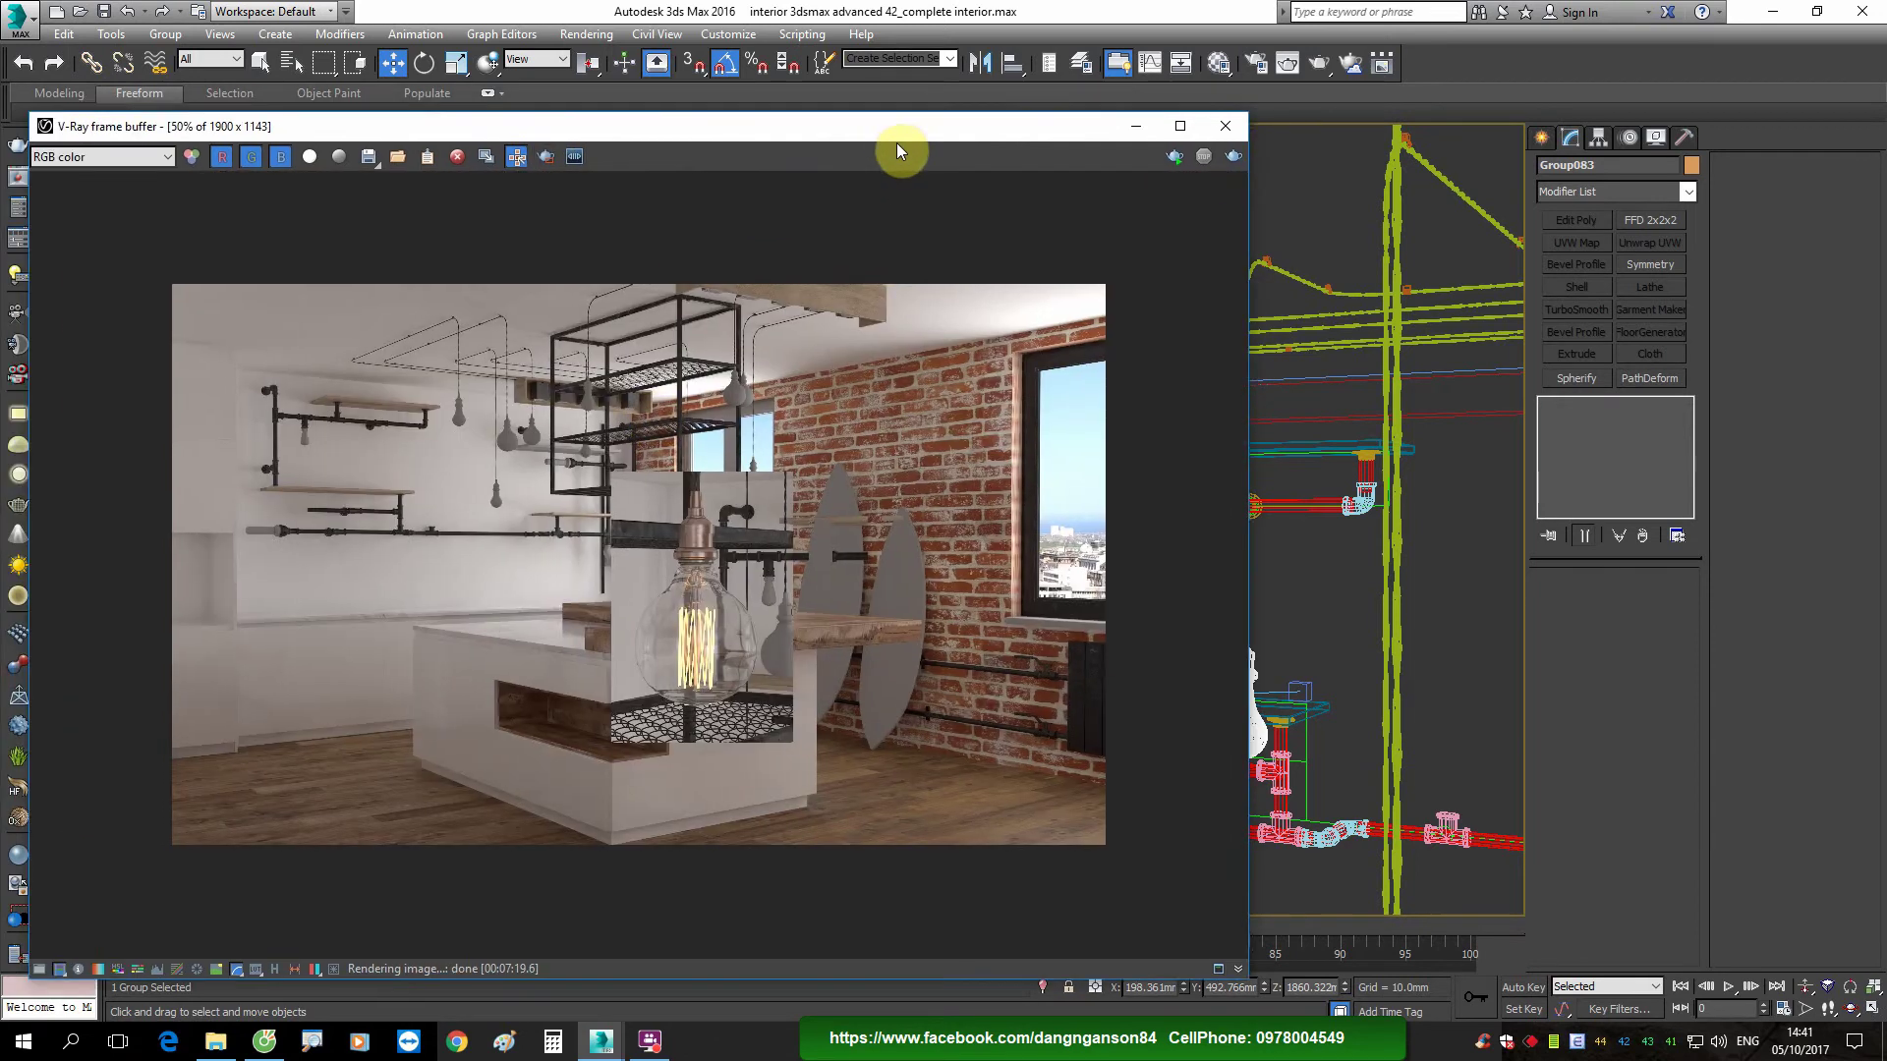
Step: Shift the render window aside and switch the viewport to shaded with edged faces
drag(995, 138, 971, 617)
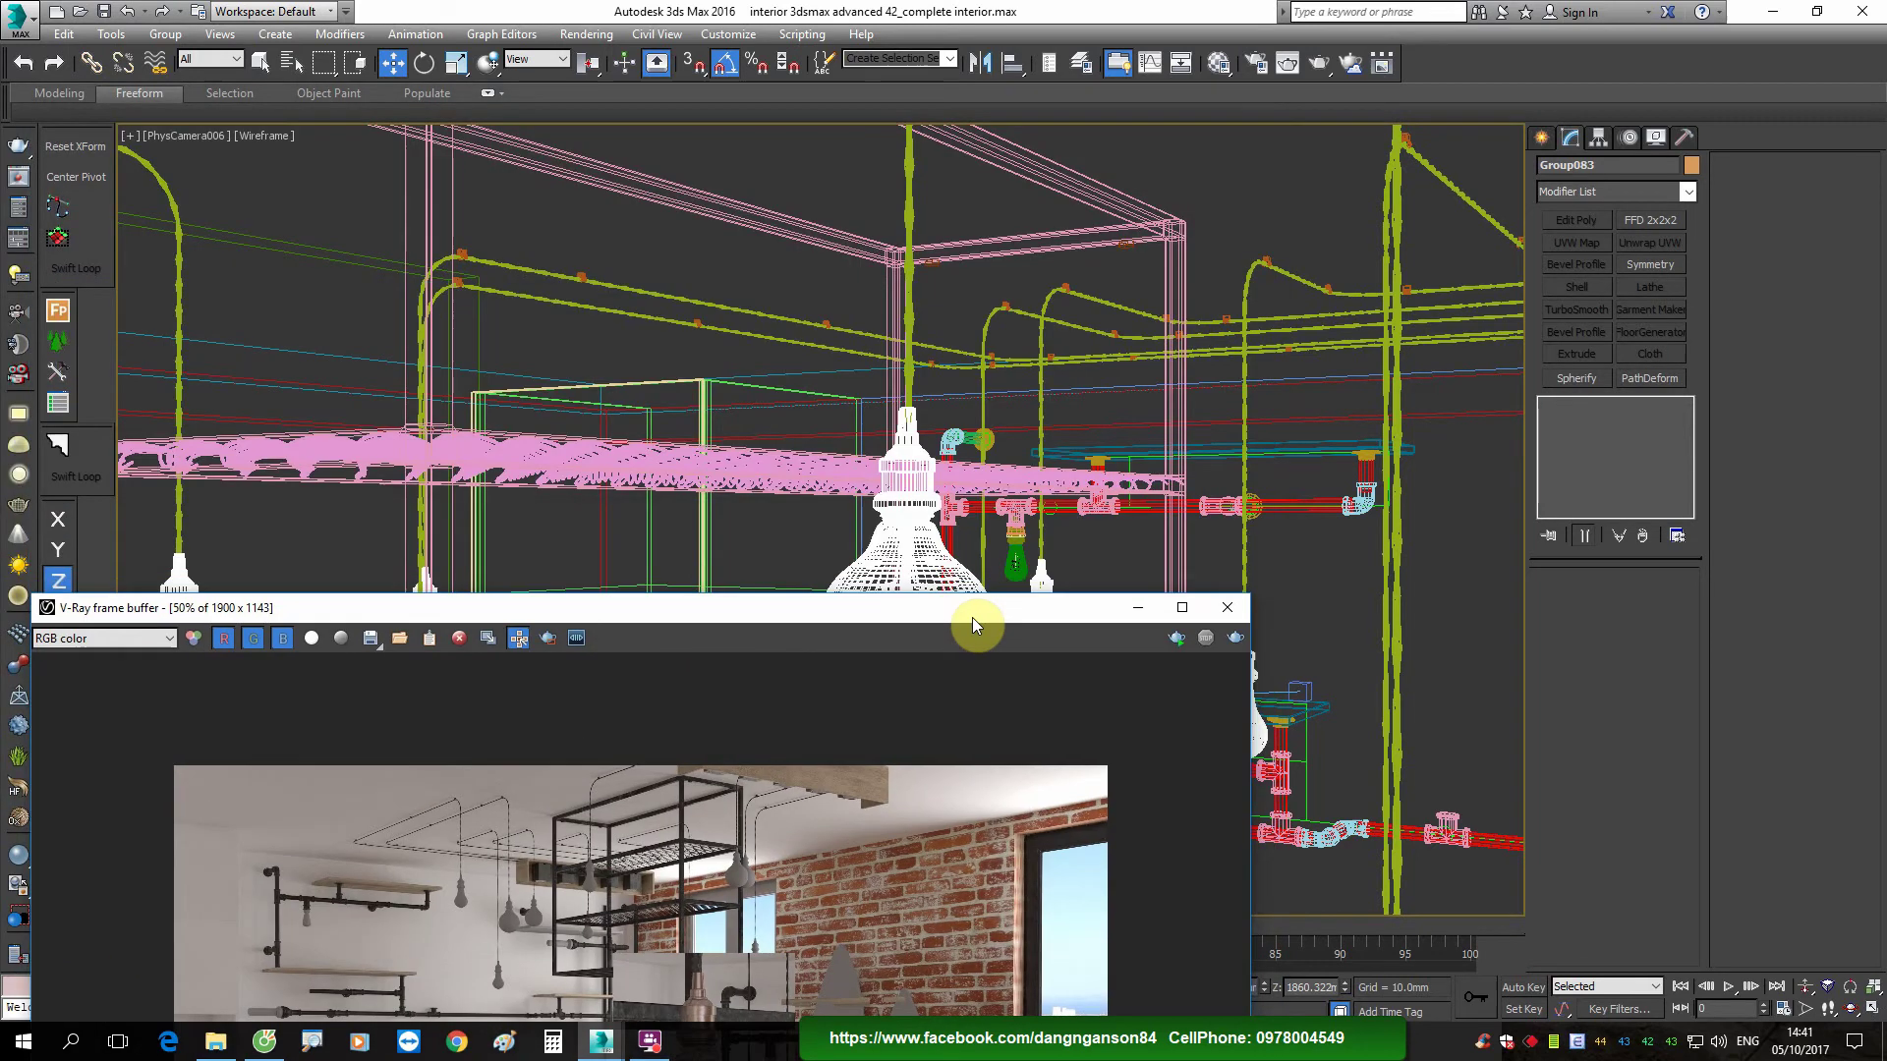
right_click(1099, 413)
click(1146, 320)
key(F3)
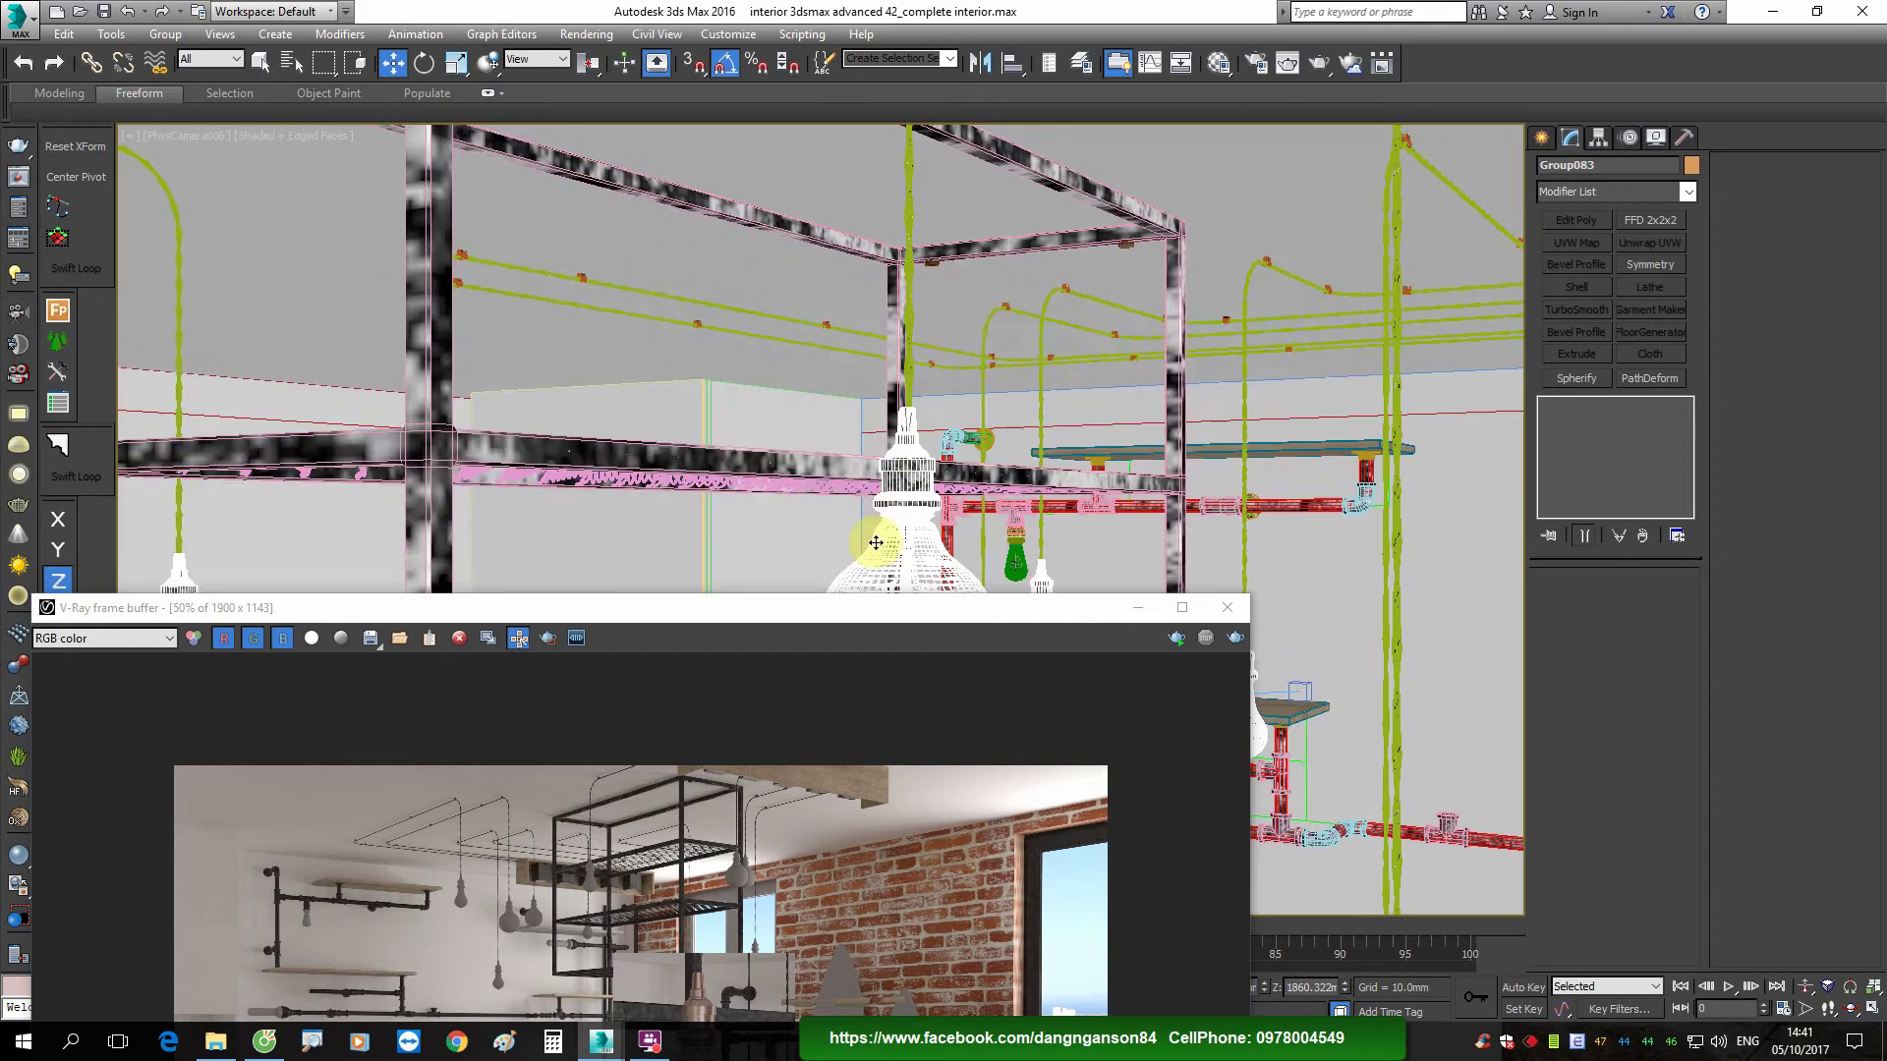
mouse_move(851, 614)
mouse_down()
mouse_move(928, 198)
mouse_move(857, 163)
mouse_up()
Step: Render the PhysCamera006 view in the V-Ray frame buffer
click(1232, 190)
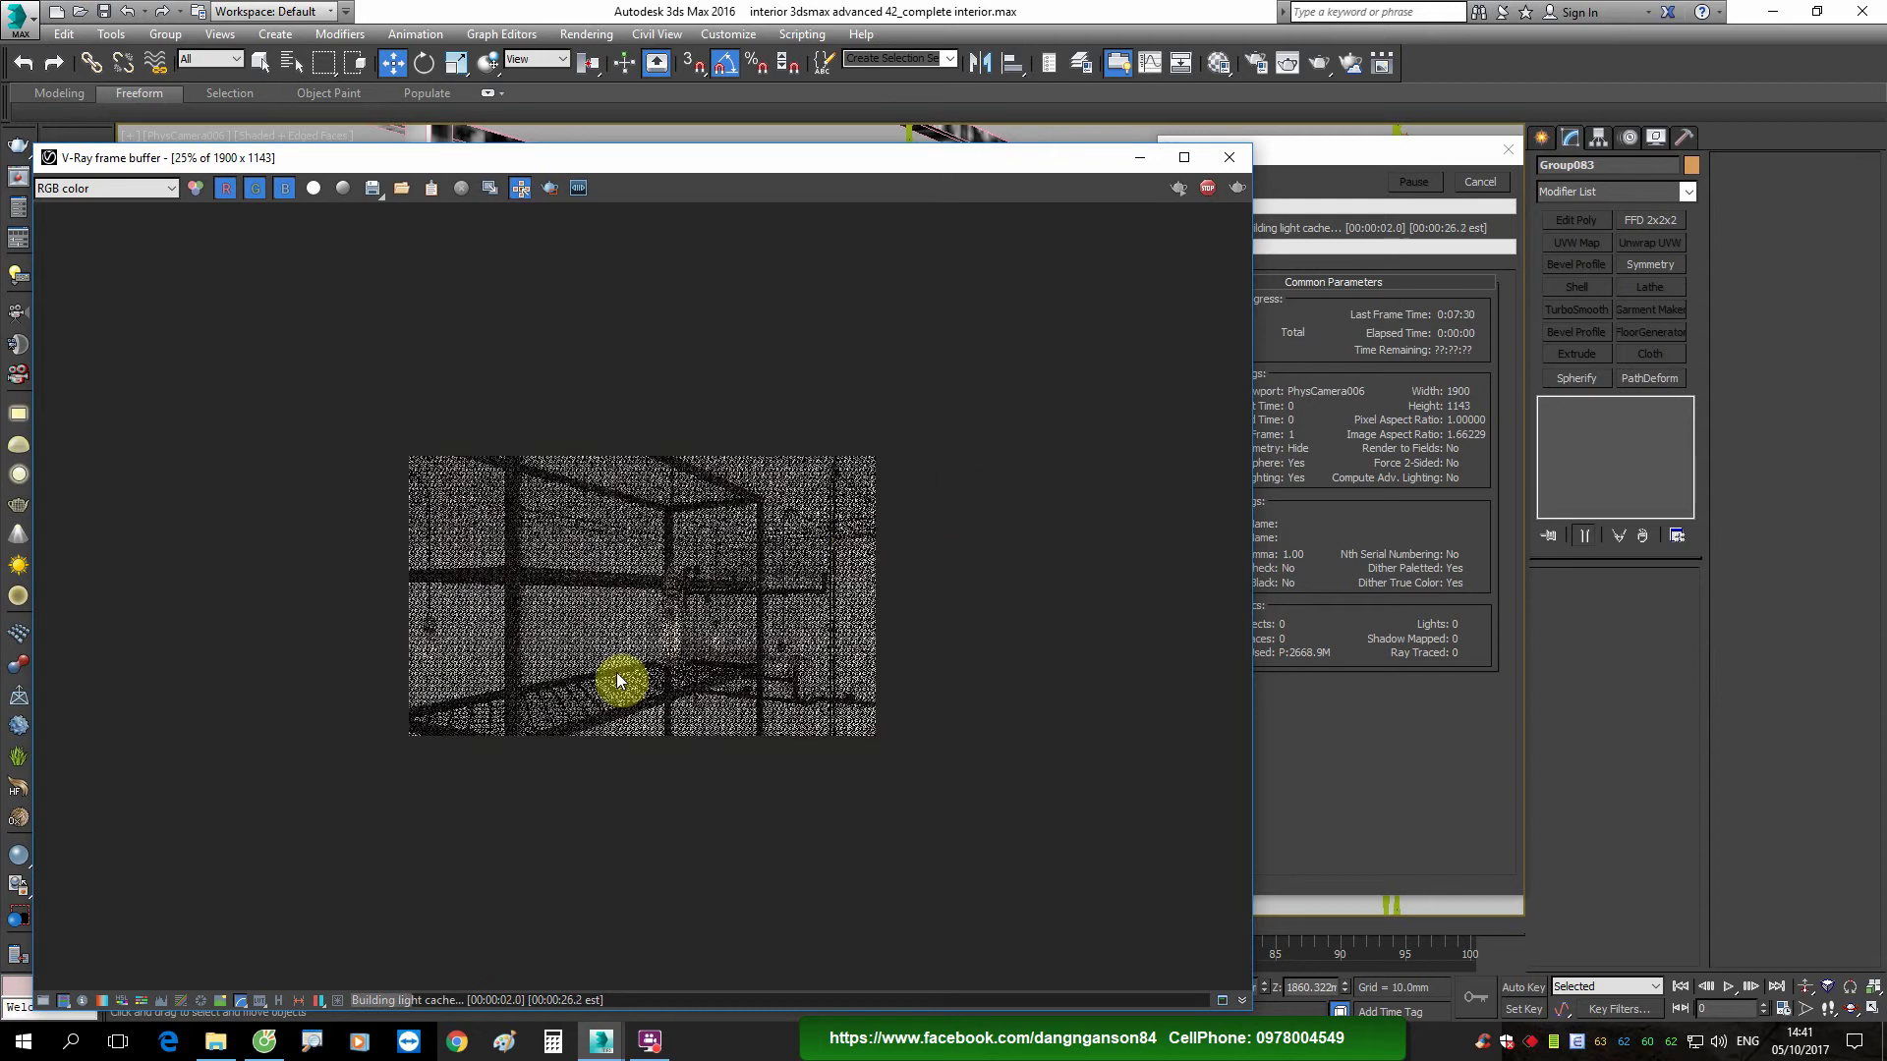
click(649, 1041)
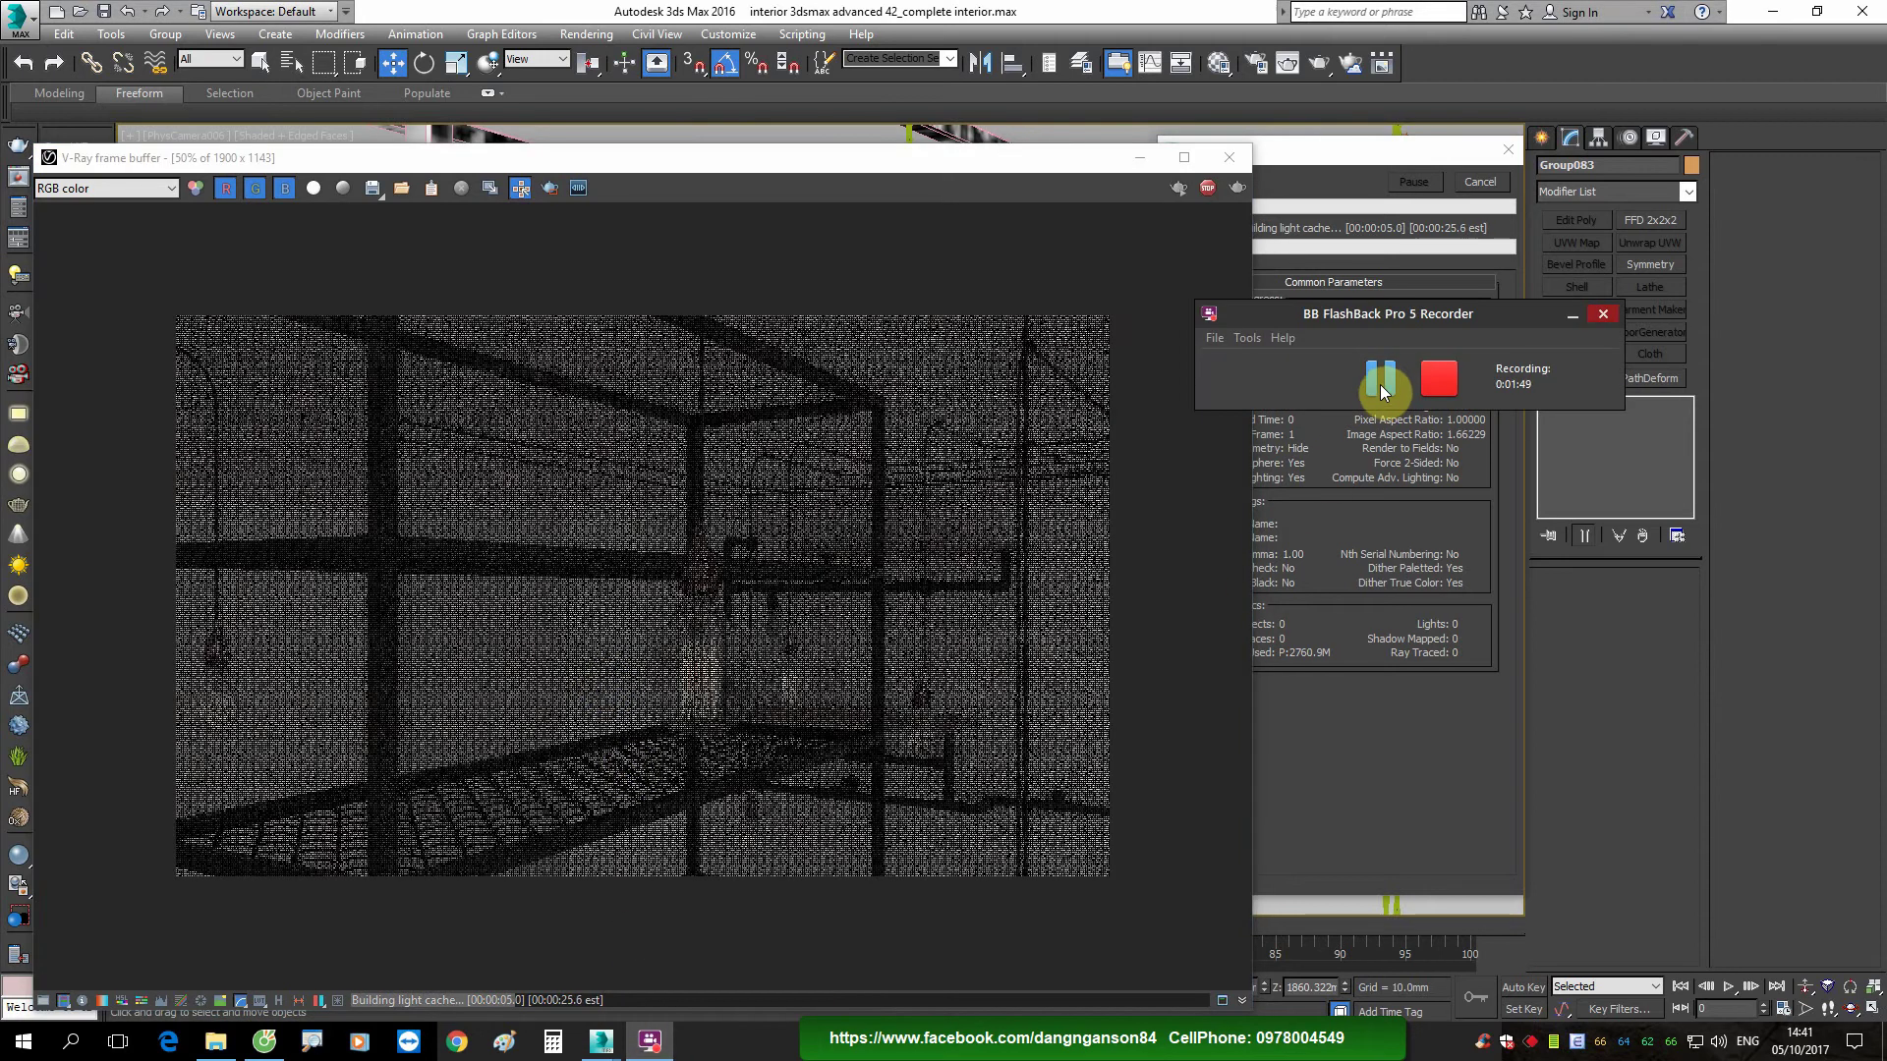
click(1379, 383)
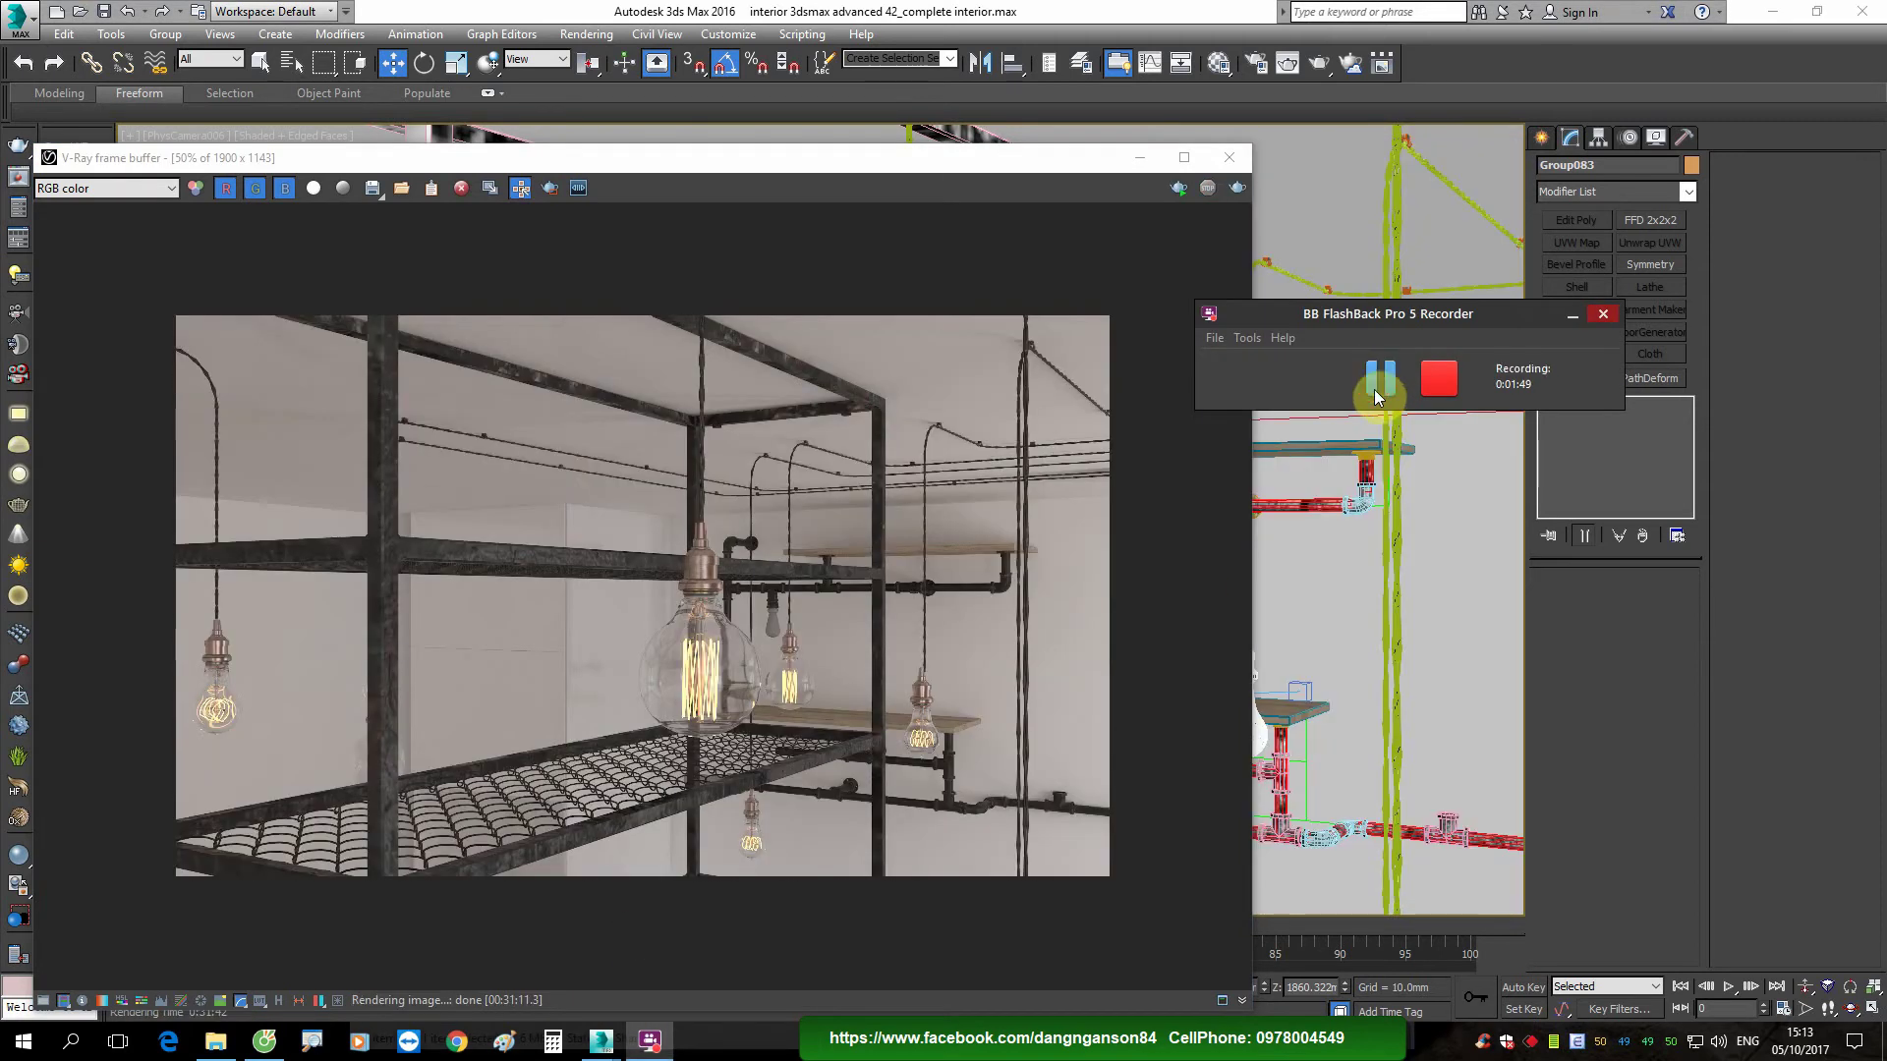
drag(853, 169, 874, 144)
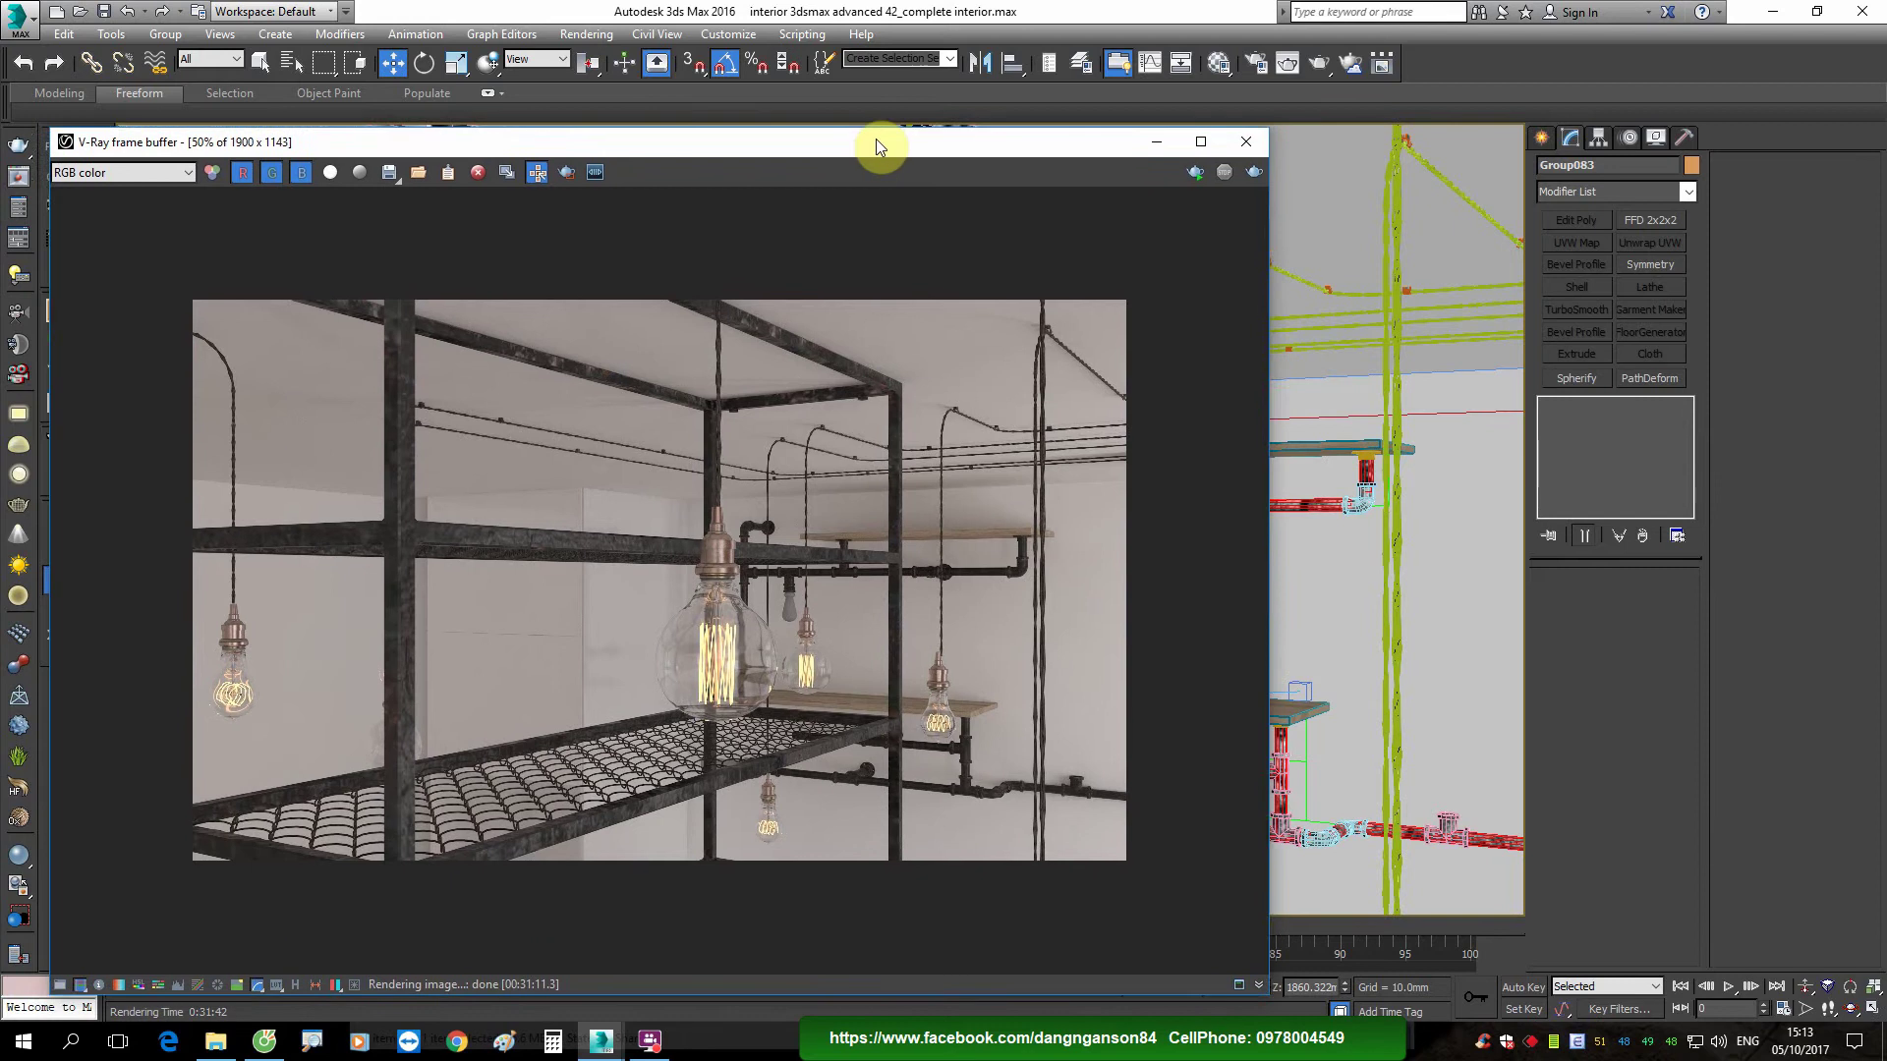
double_click(598, 657)
middle_drag(853, 701, 789, 716)
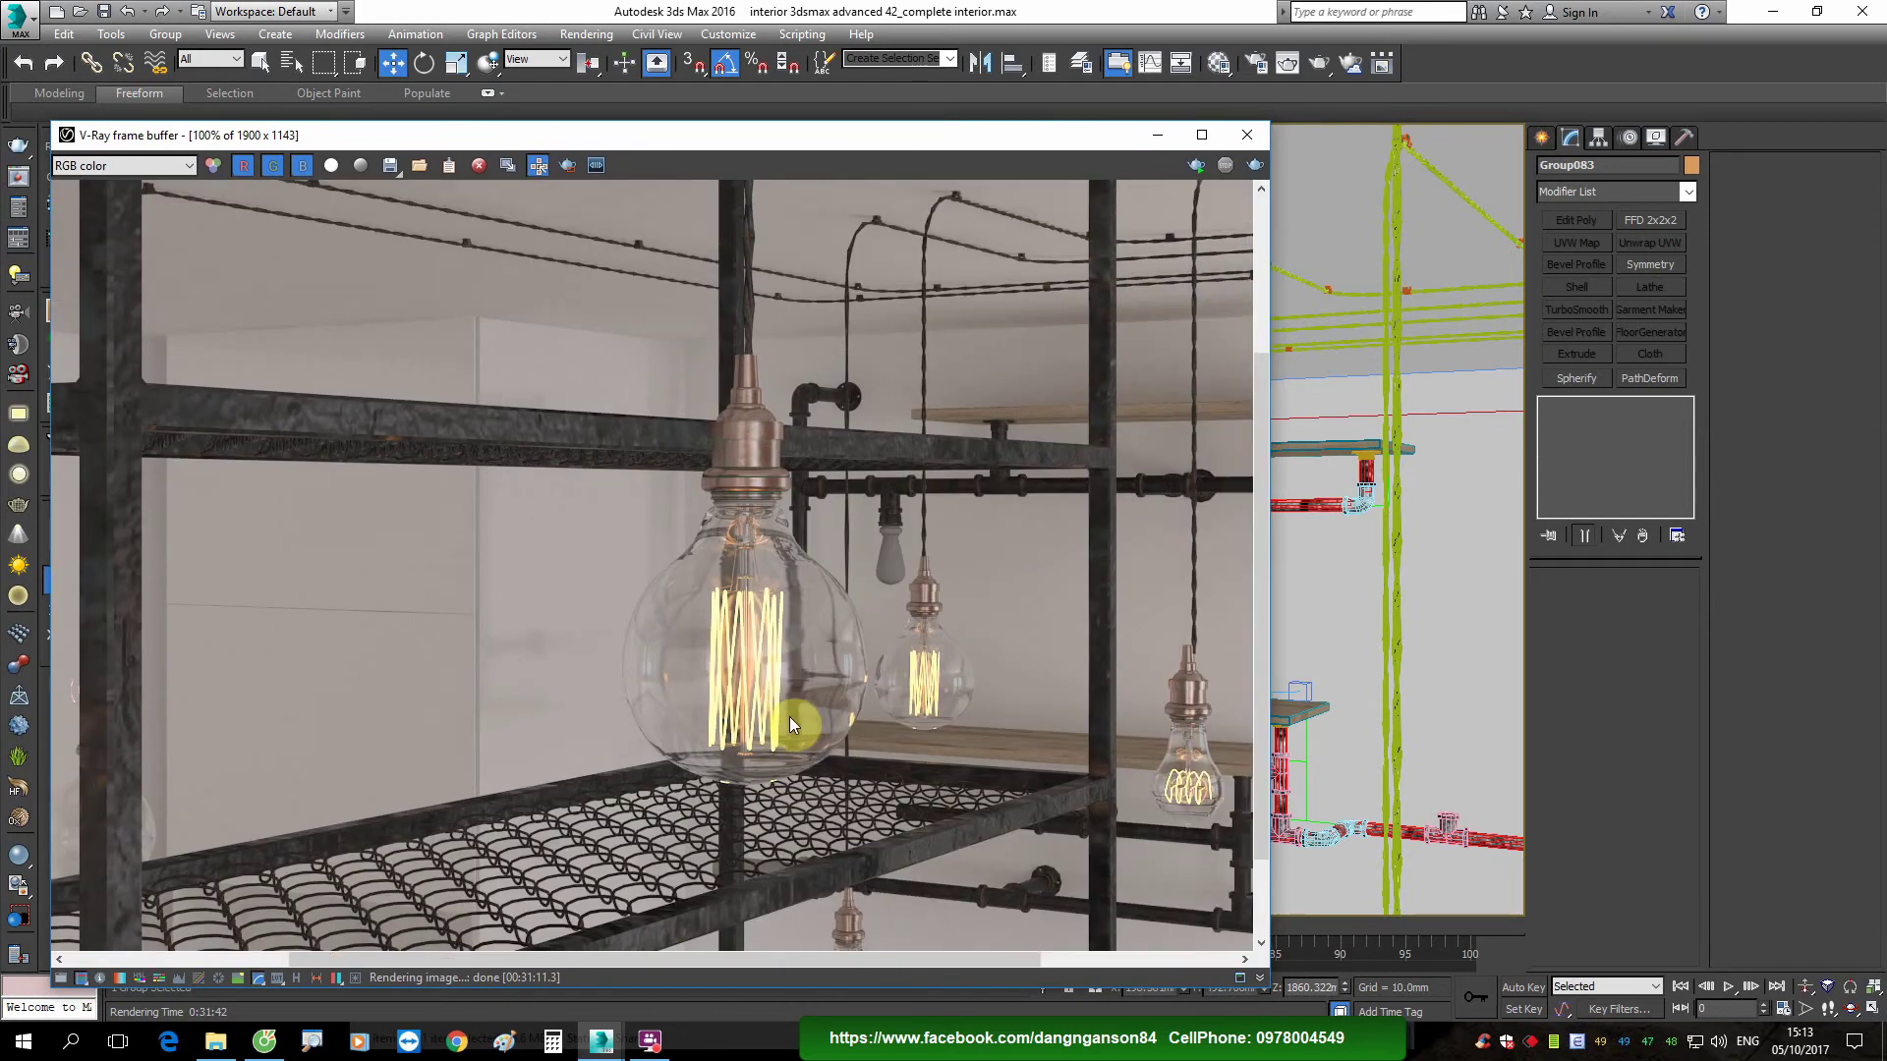
scroll(752, 511, up, 1)
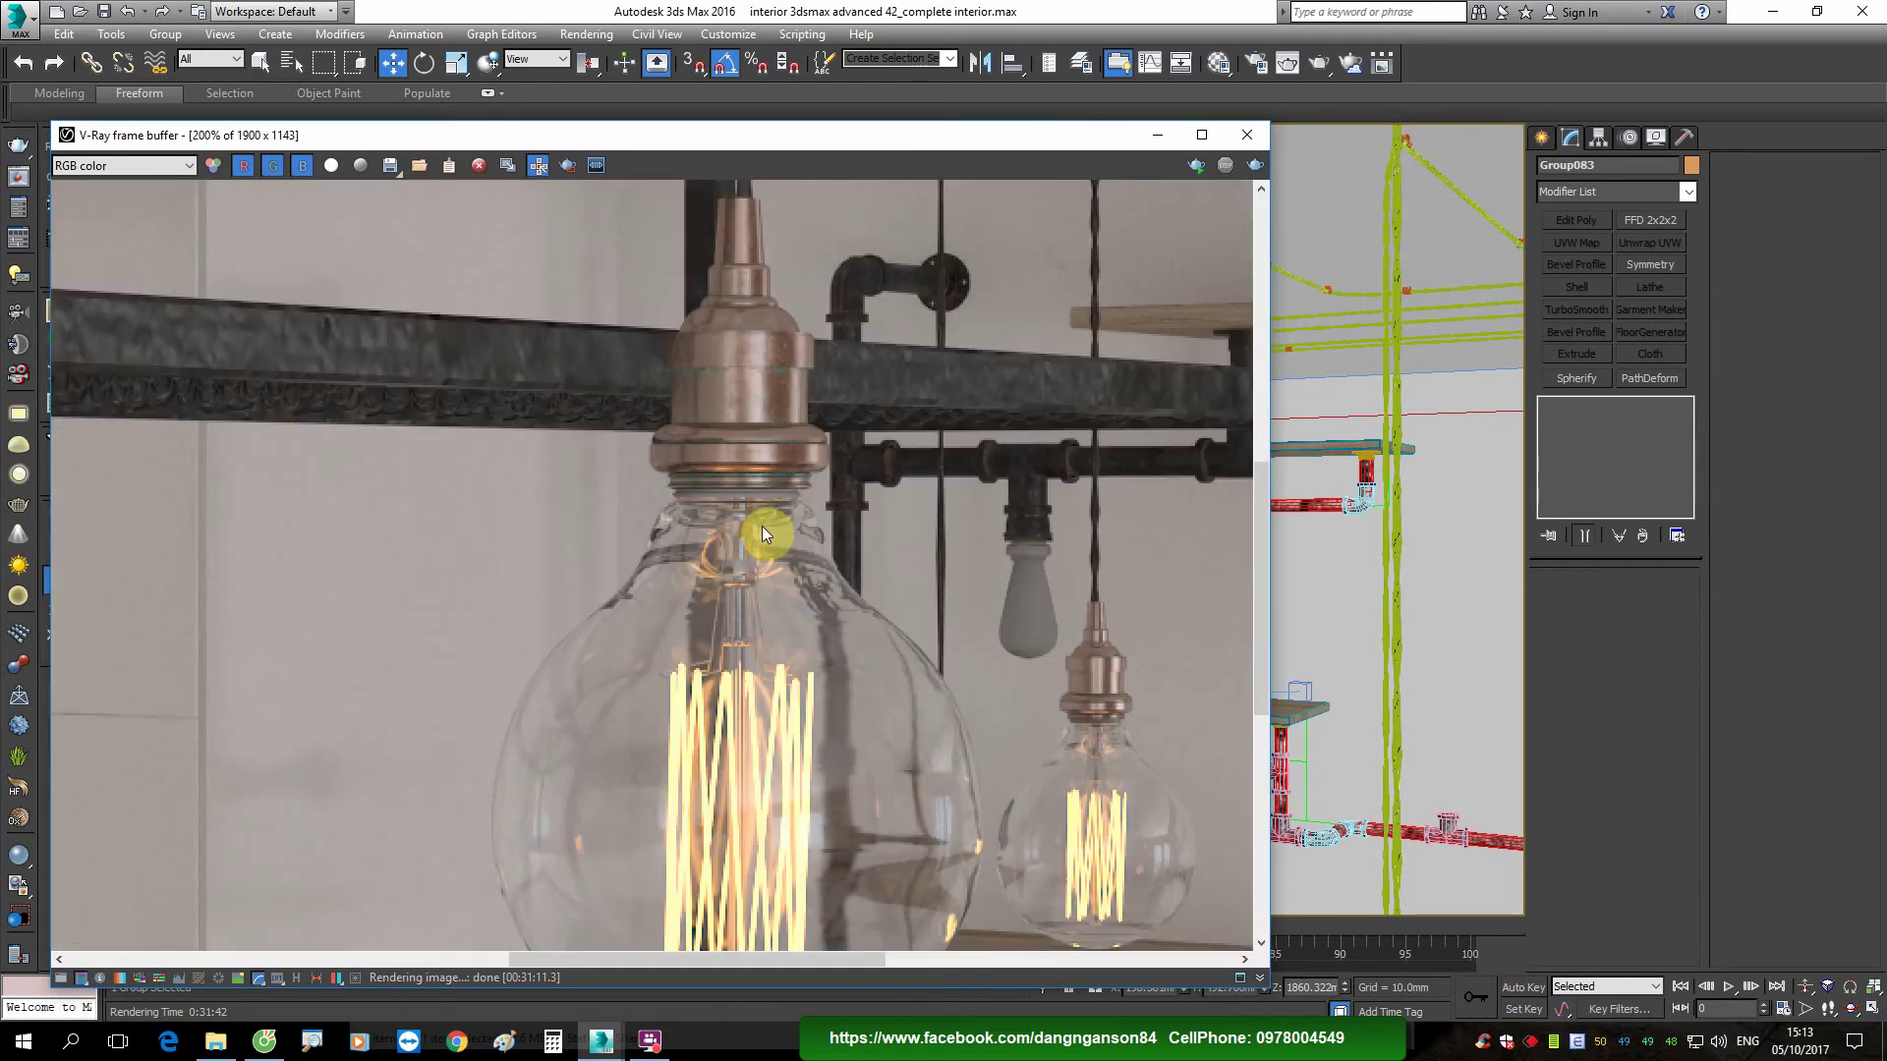
scroll(762, 531, down, 1)
scroll(760, 530, down, 1)
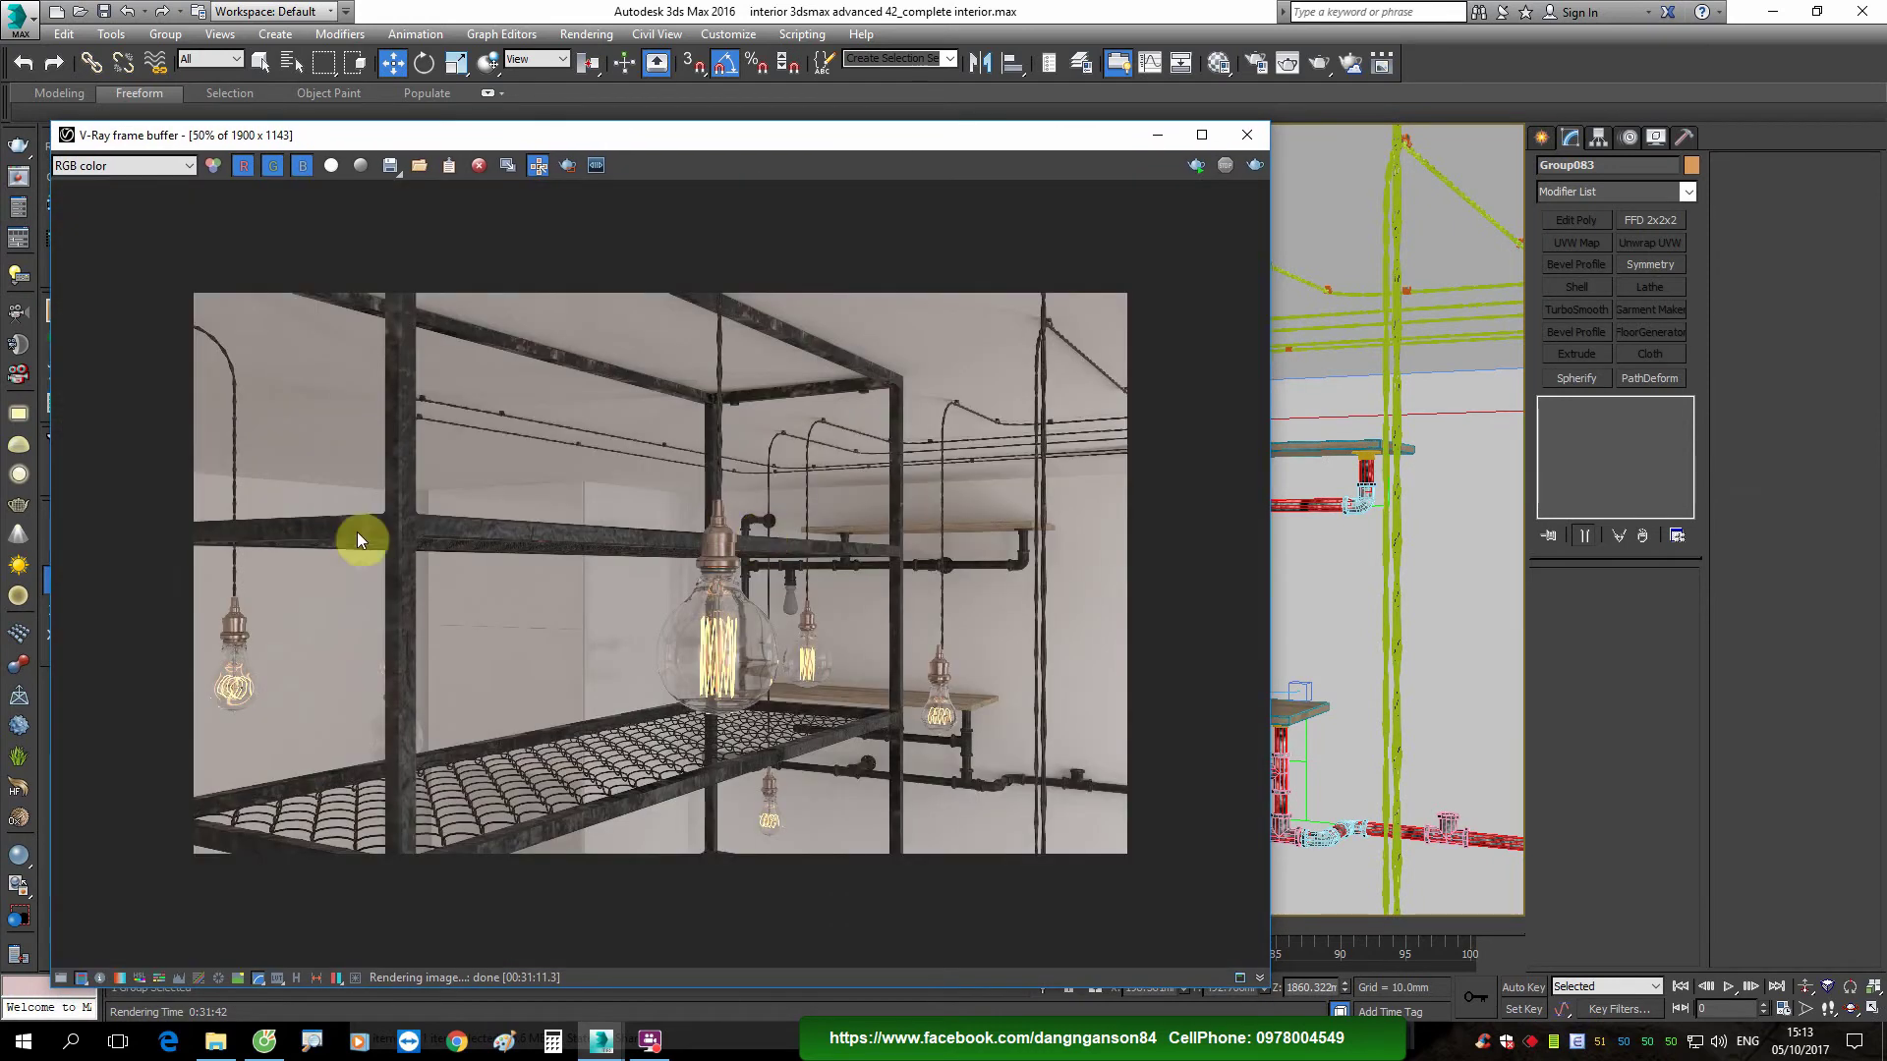
scroll(356, 539, up, 1)
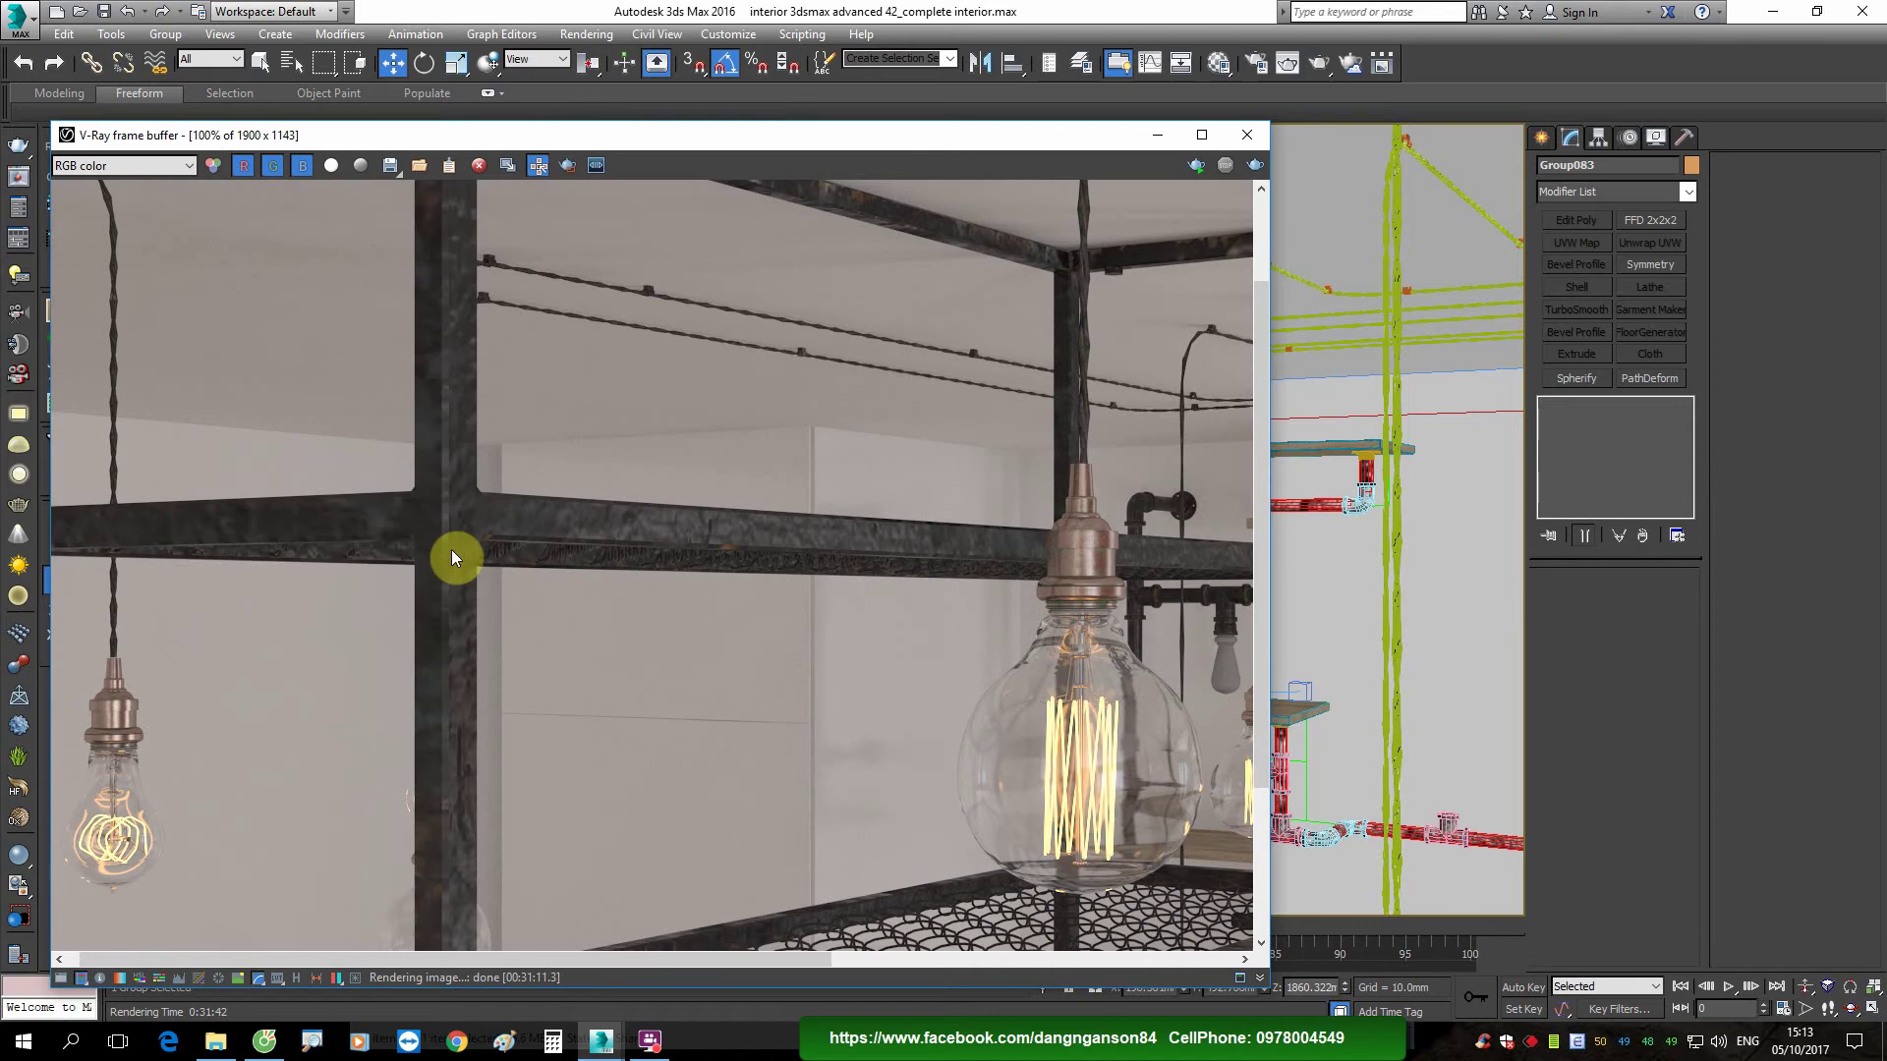
mouse_move(451, 551)
middle_down()
mouse_move(564, 528)
mouse_move(603, 493)
mouse_move(634, 323)
middle_up()
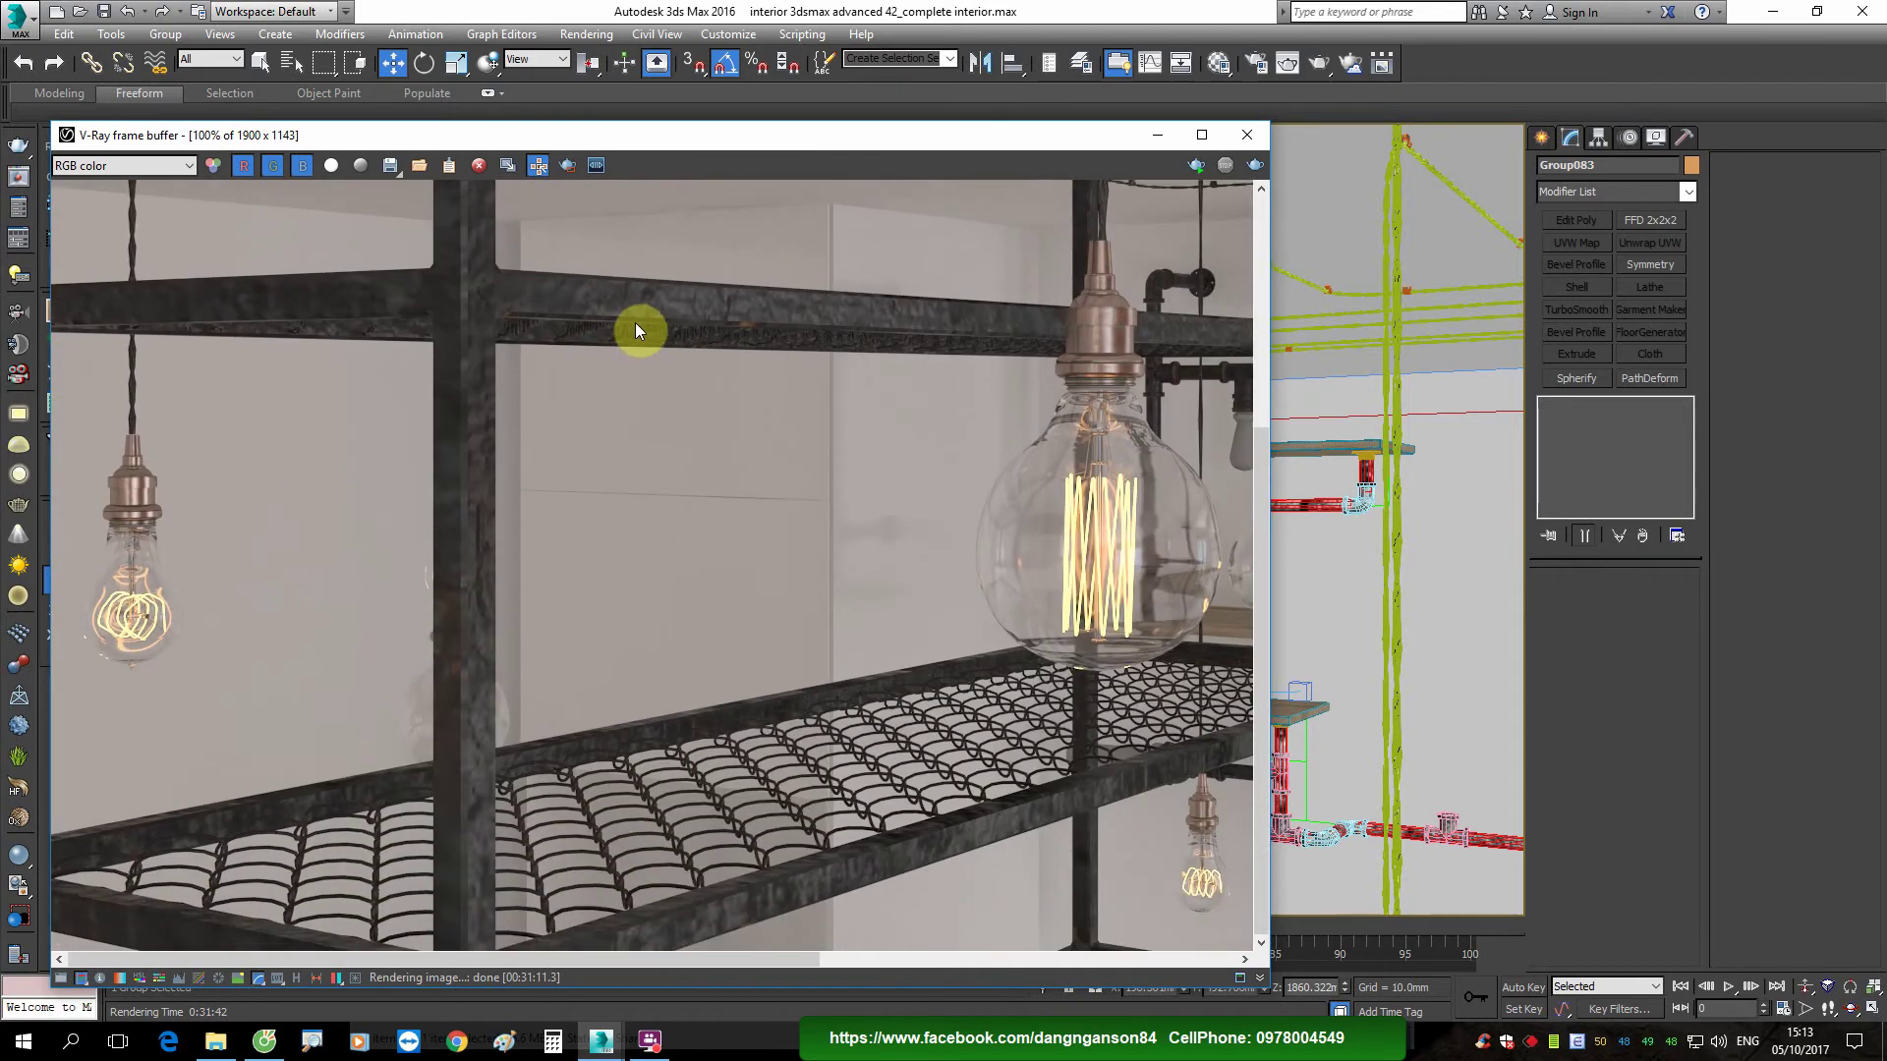
middle_drag(585, 505, 611, 670)
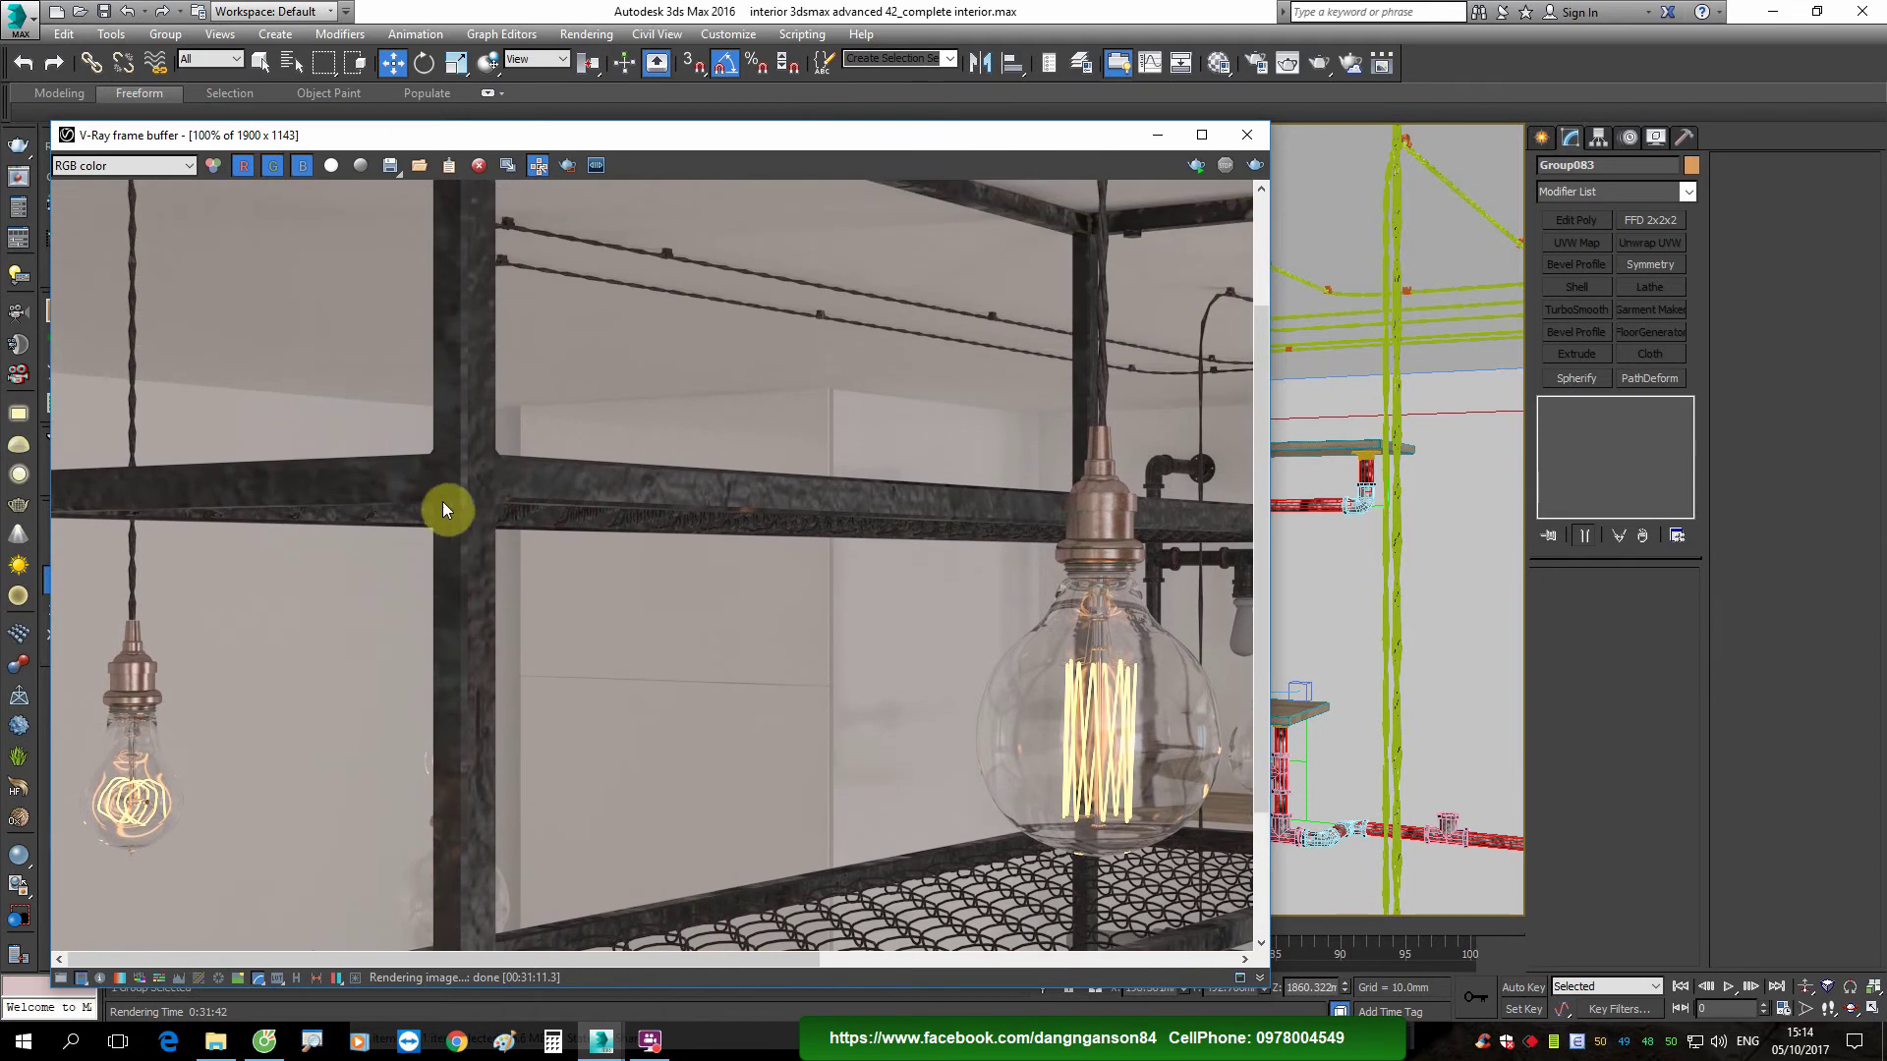
mouse_move(511, 497)
middle_down()
mouse_move(489, 530)
mouse_move(505, 623)
mouse_move(393, 652)
middle_up()
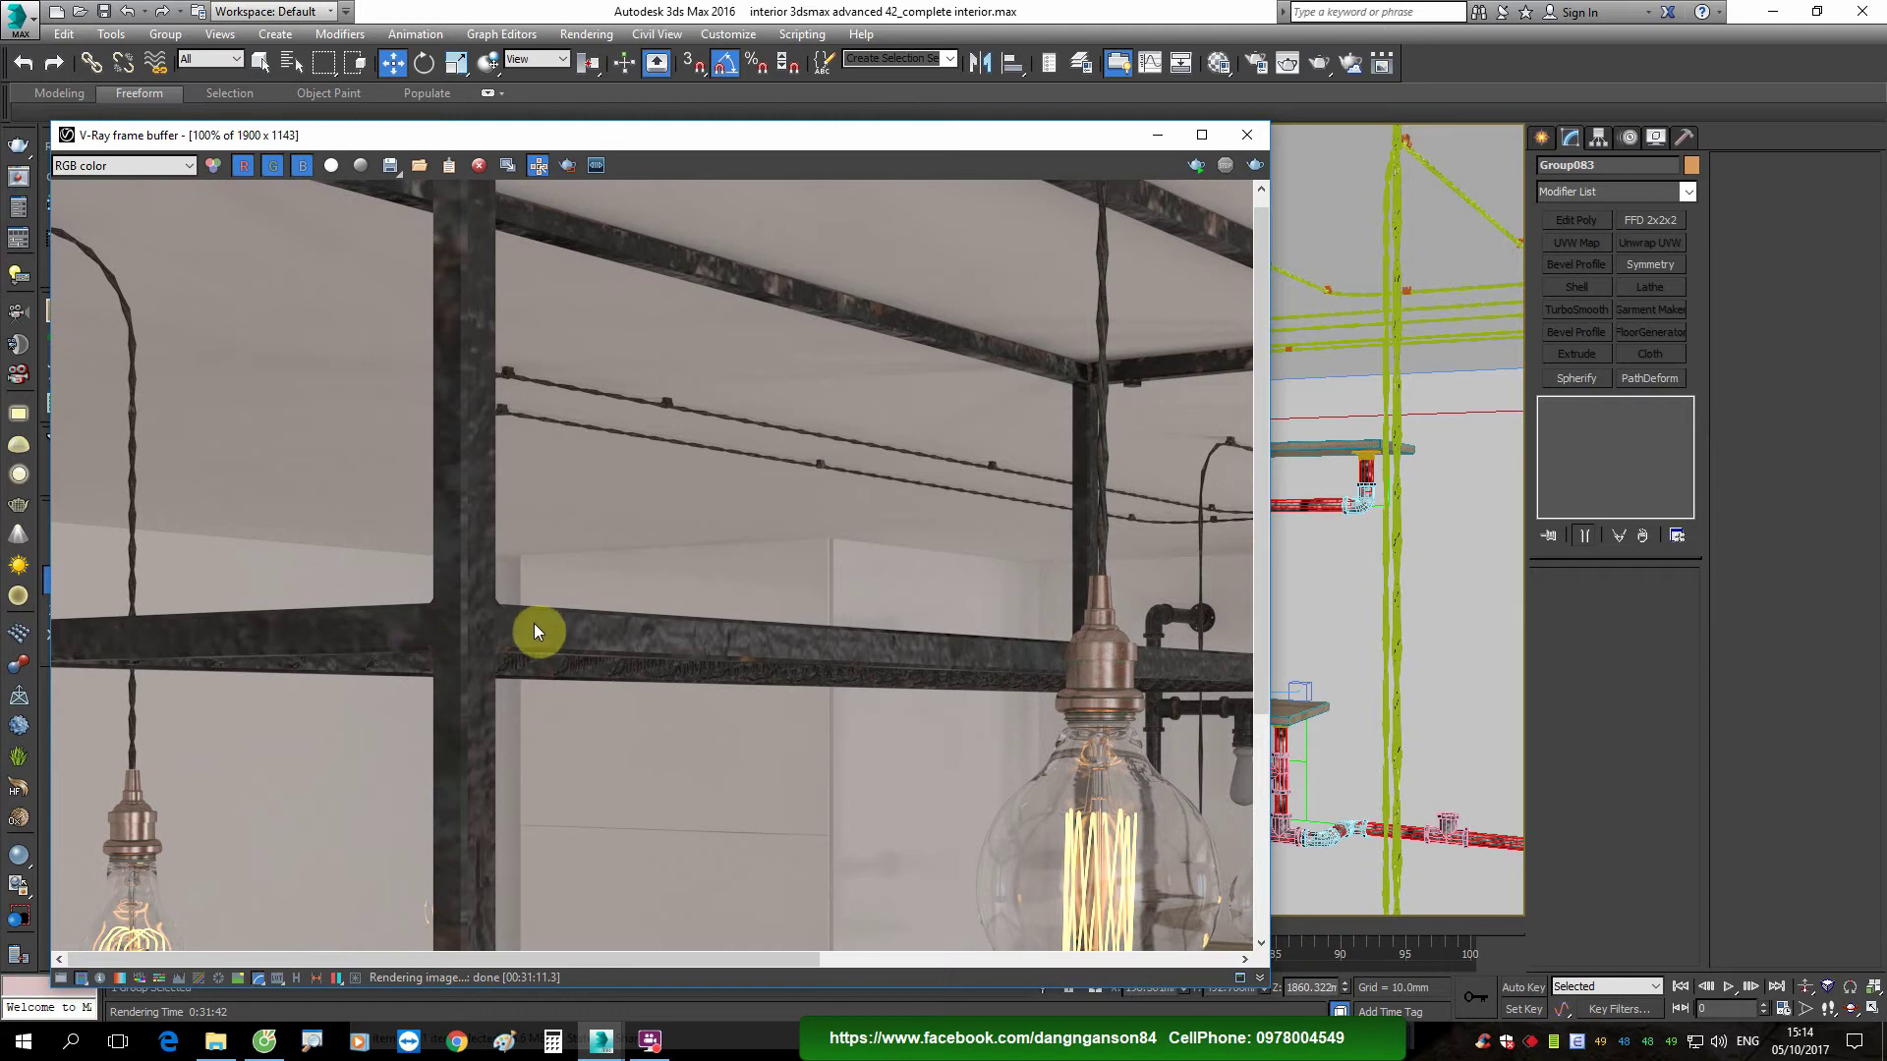
scroll(562, 629, down, 3)
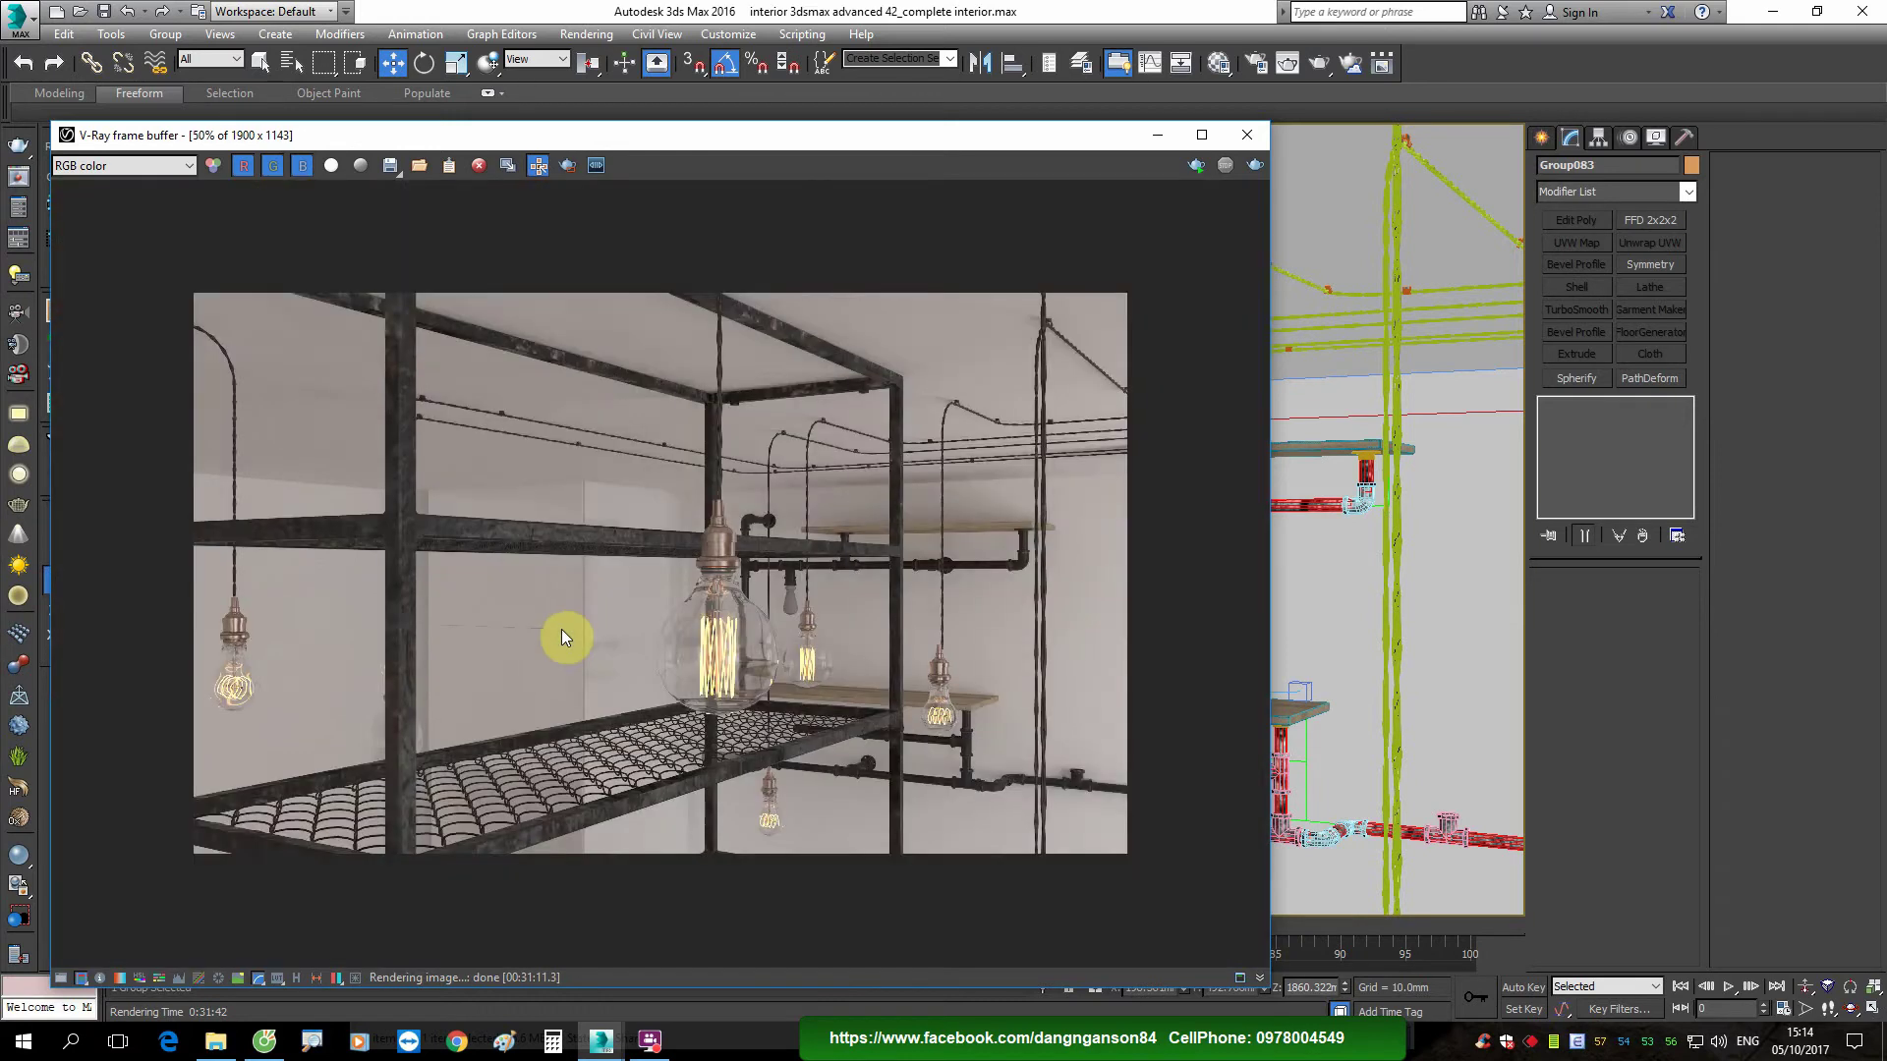
scroll(358, 539, up, 3)
mouse_move(358, 539)
middle_down()
mouse_move(405, 576)
mouse_move(429, 545)
middle_up()
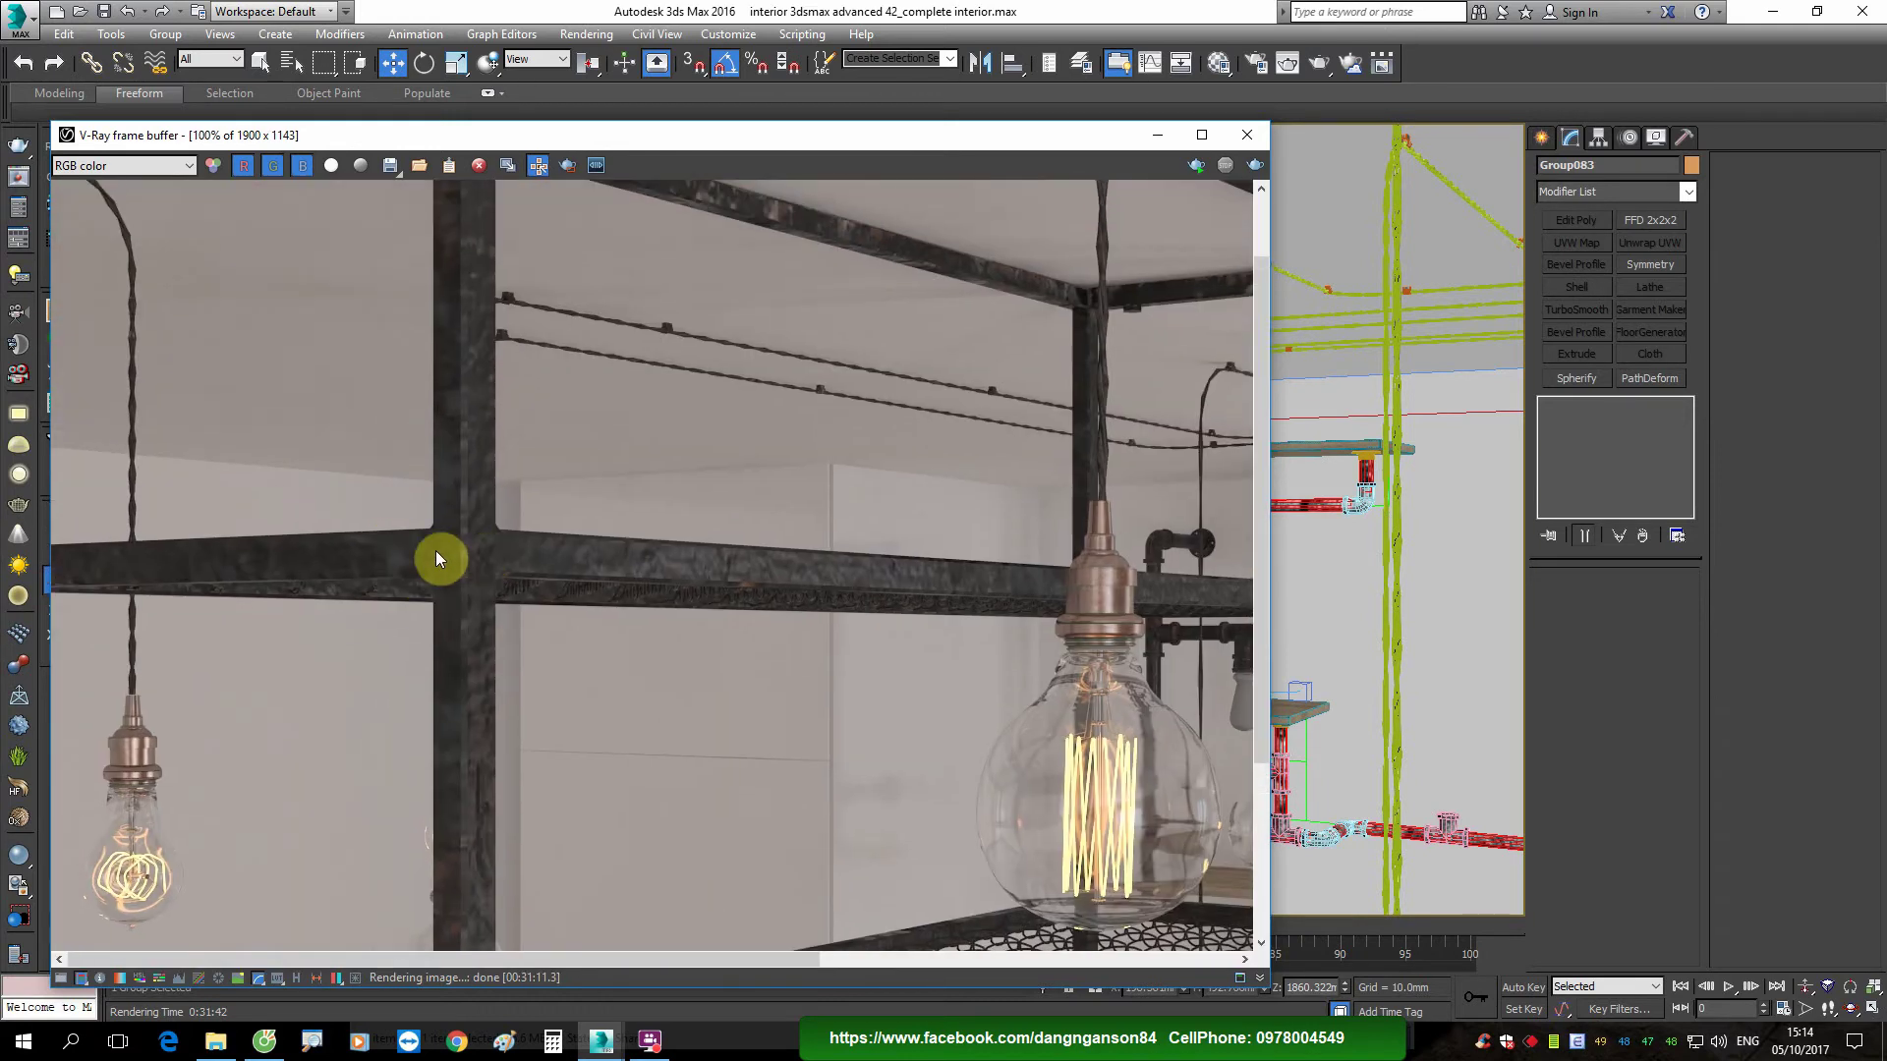
scroll(350, 543, up, 1)
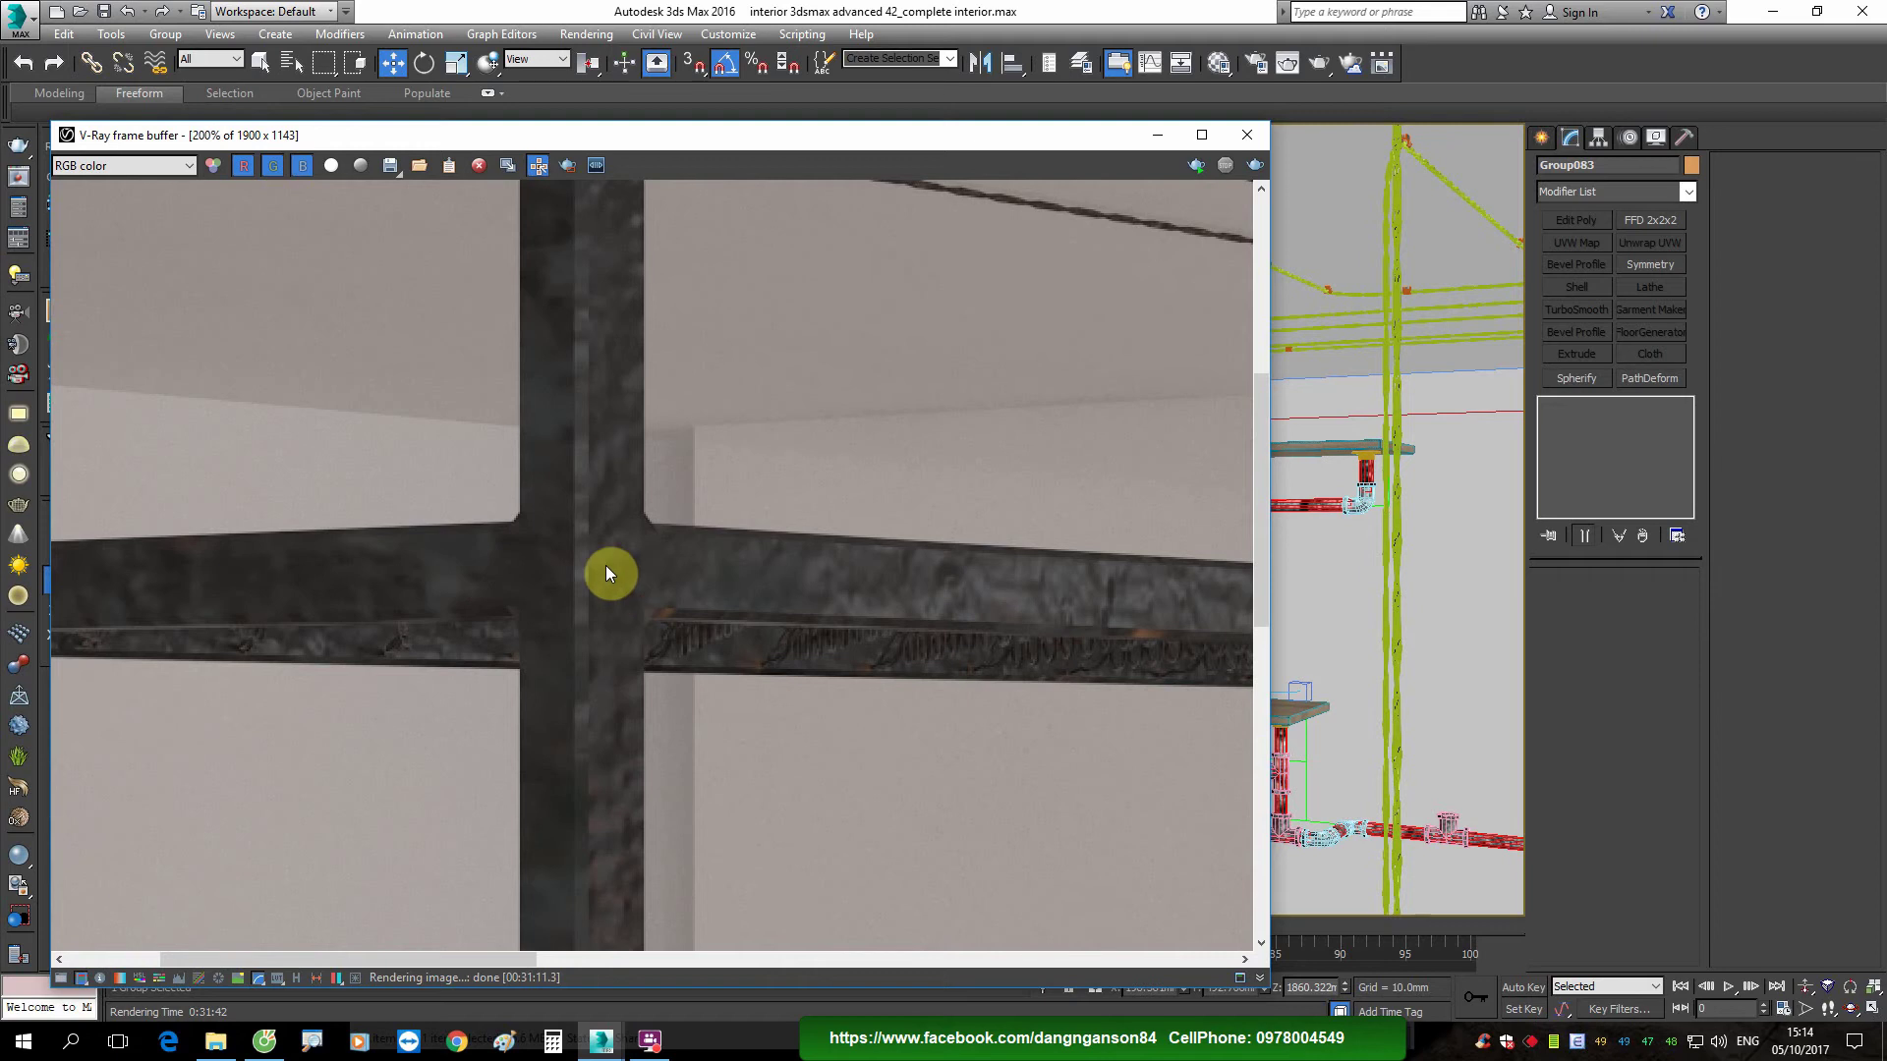
scroll(607, 568, down, 1)
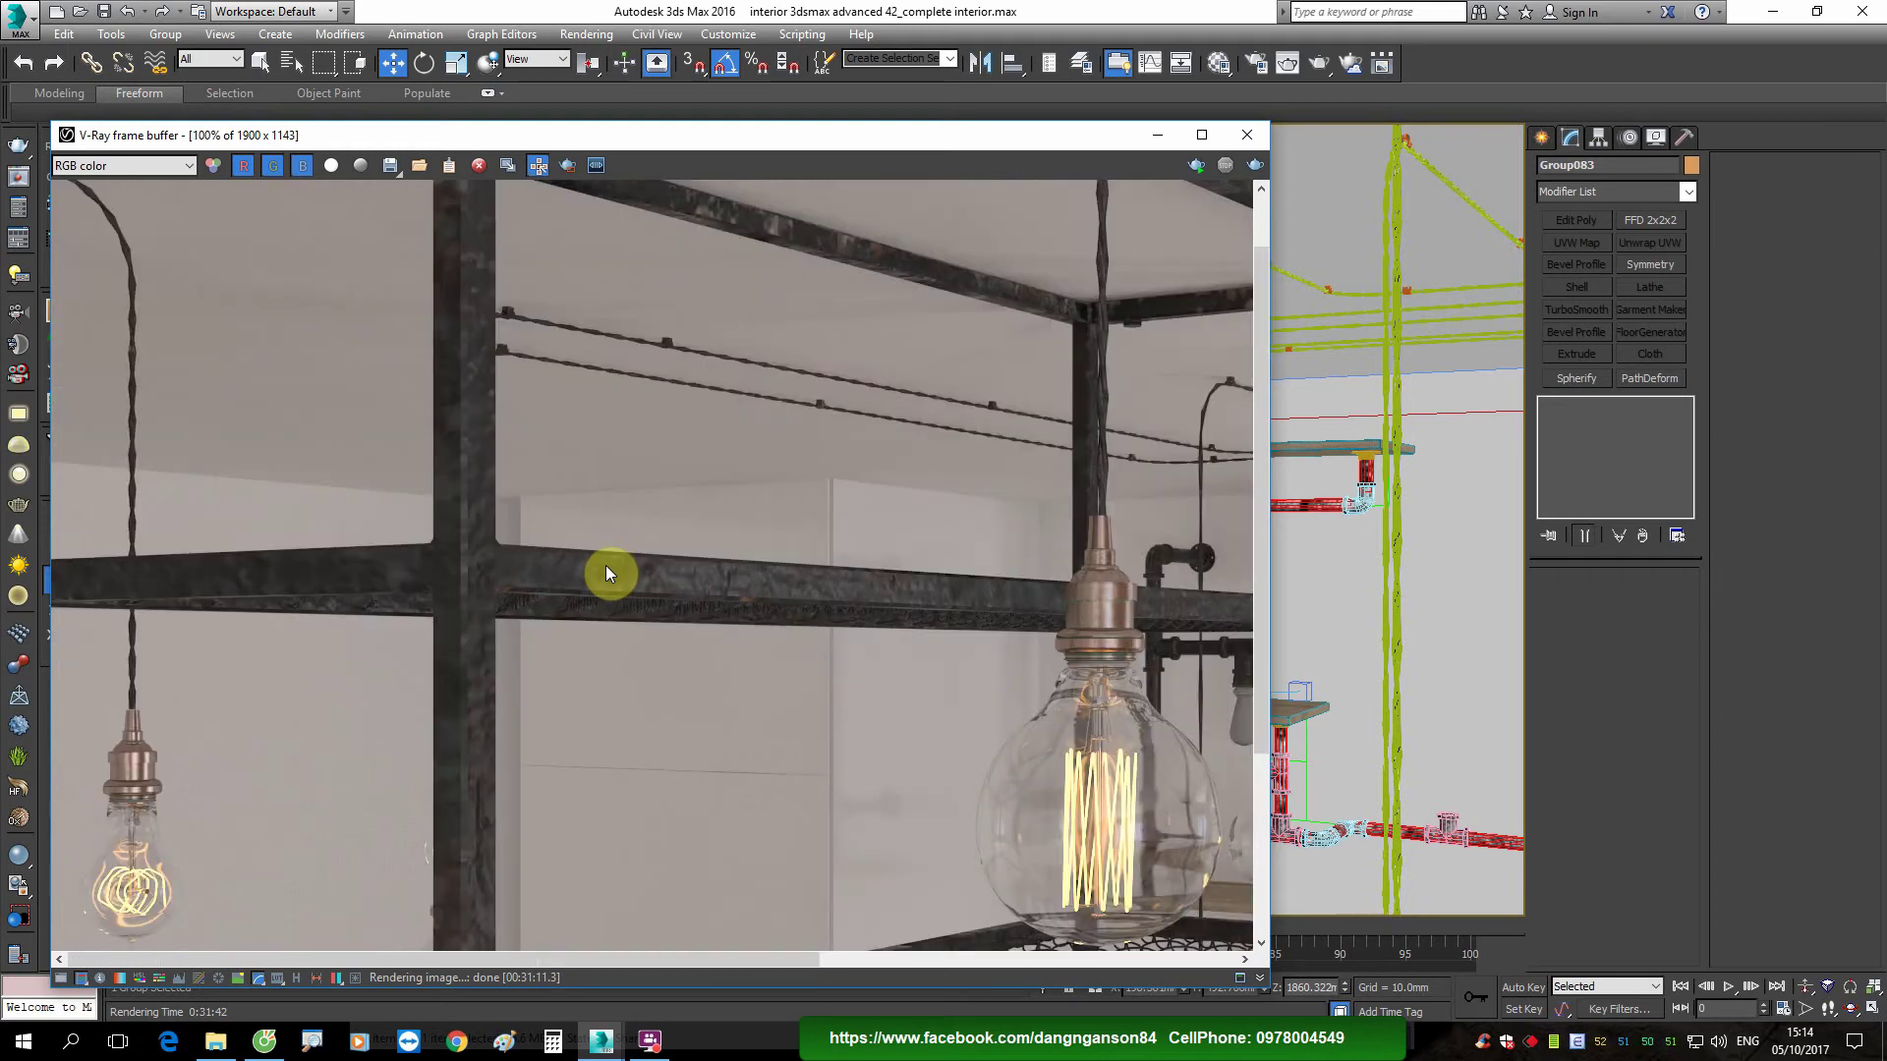
scroll(606, 569, down, 1)
scroll(1005, 630, up, 1)
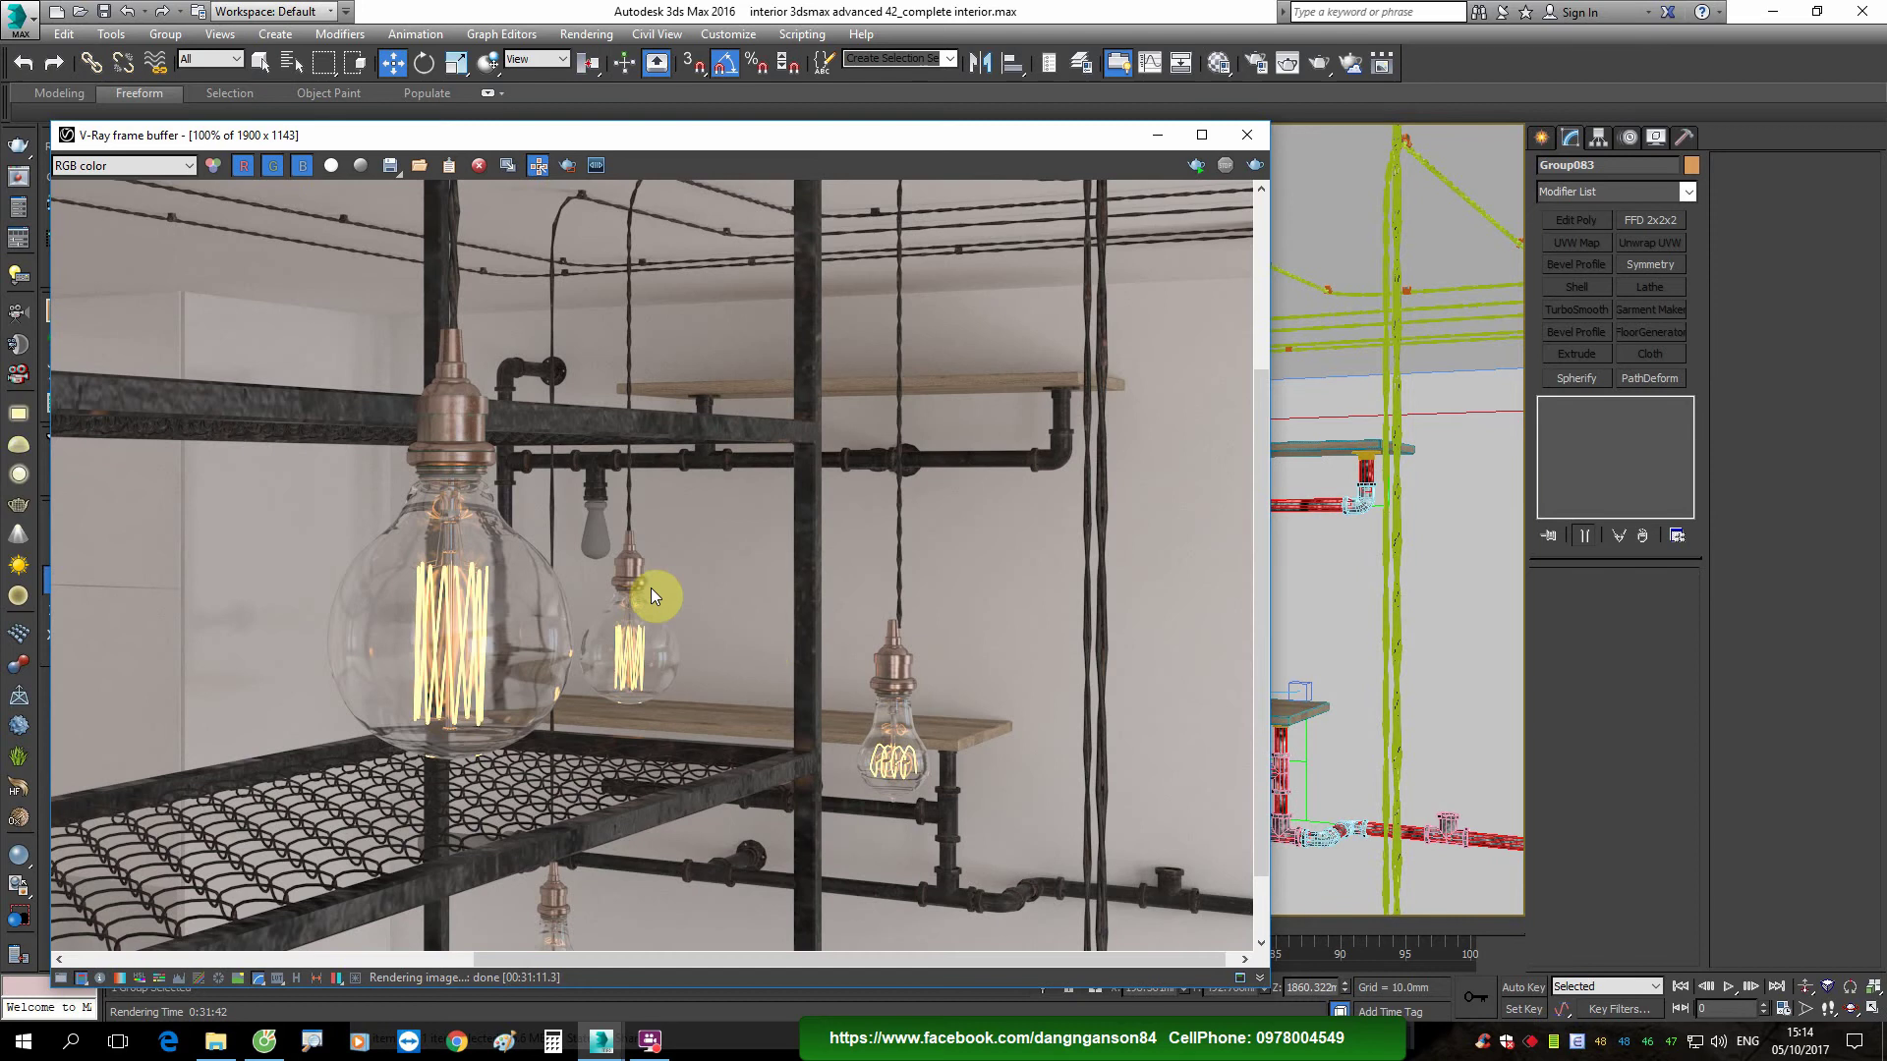
middle_drag(651, 587, 651, 554)
scroll(606, 478, up, 1)
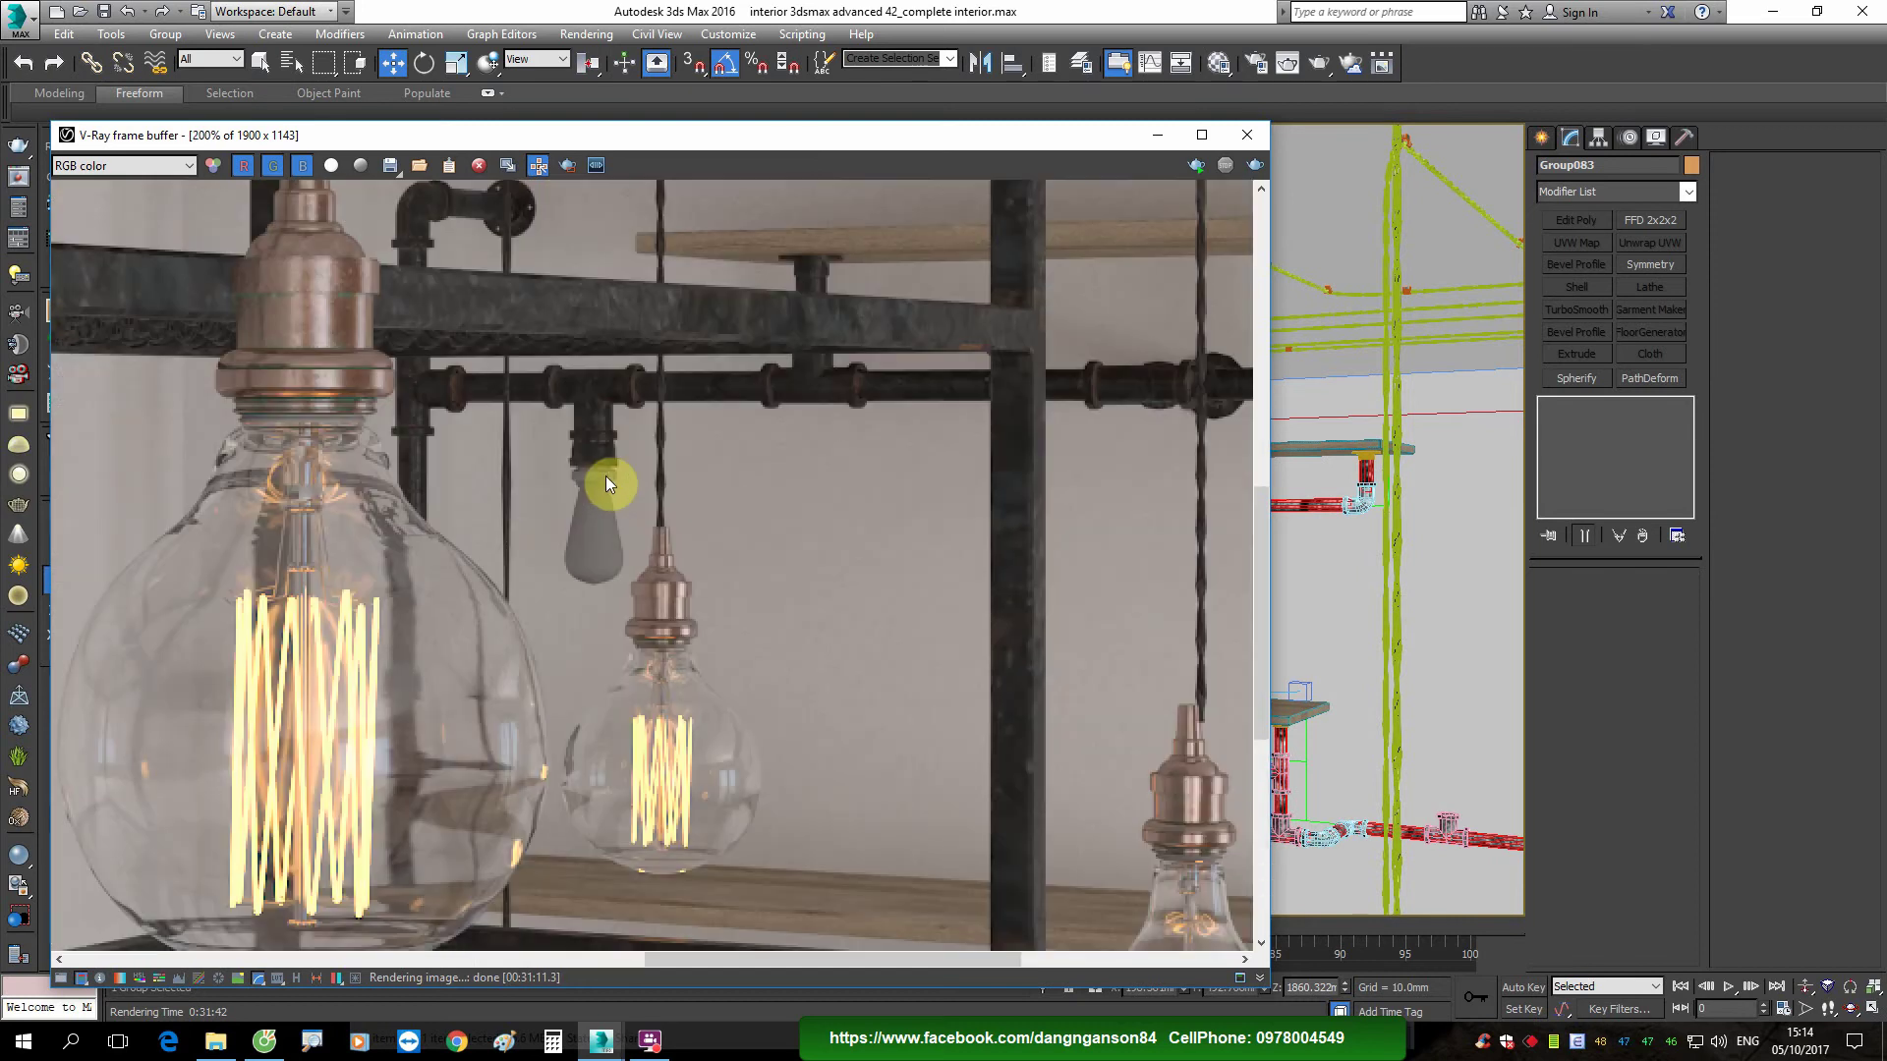
scroll(605, 479, down, 1)
scroll(918, 644, up, 1)
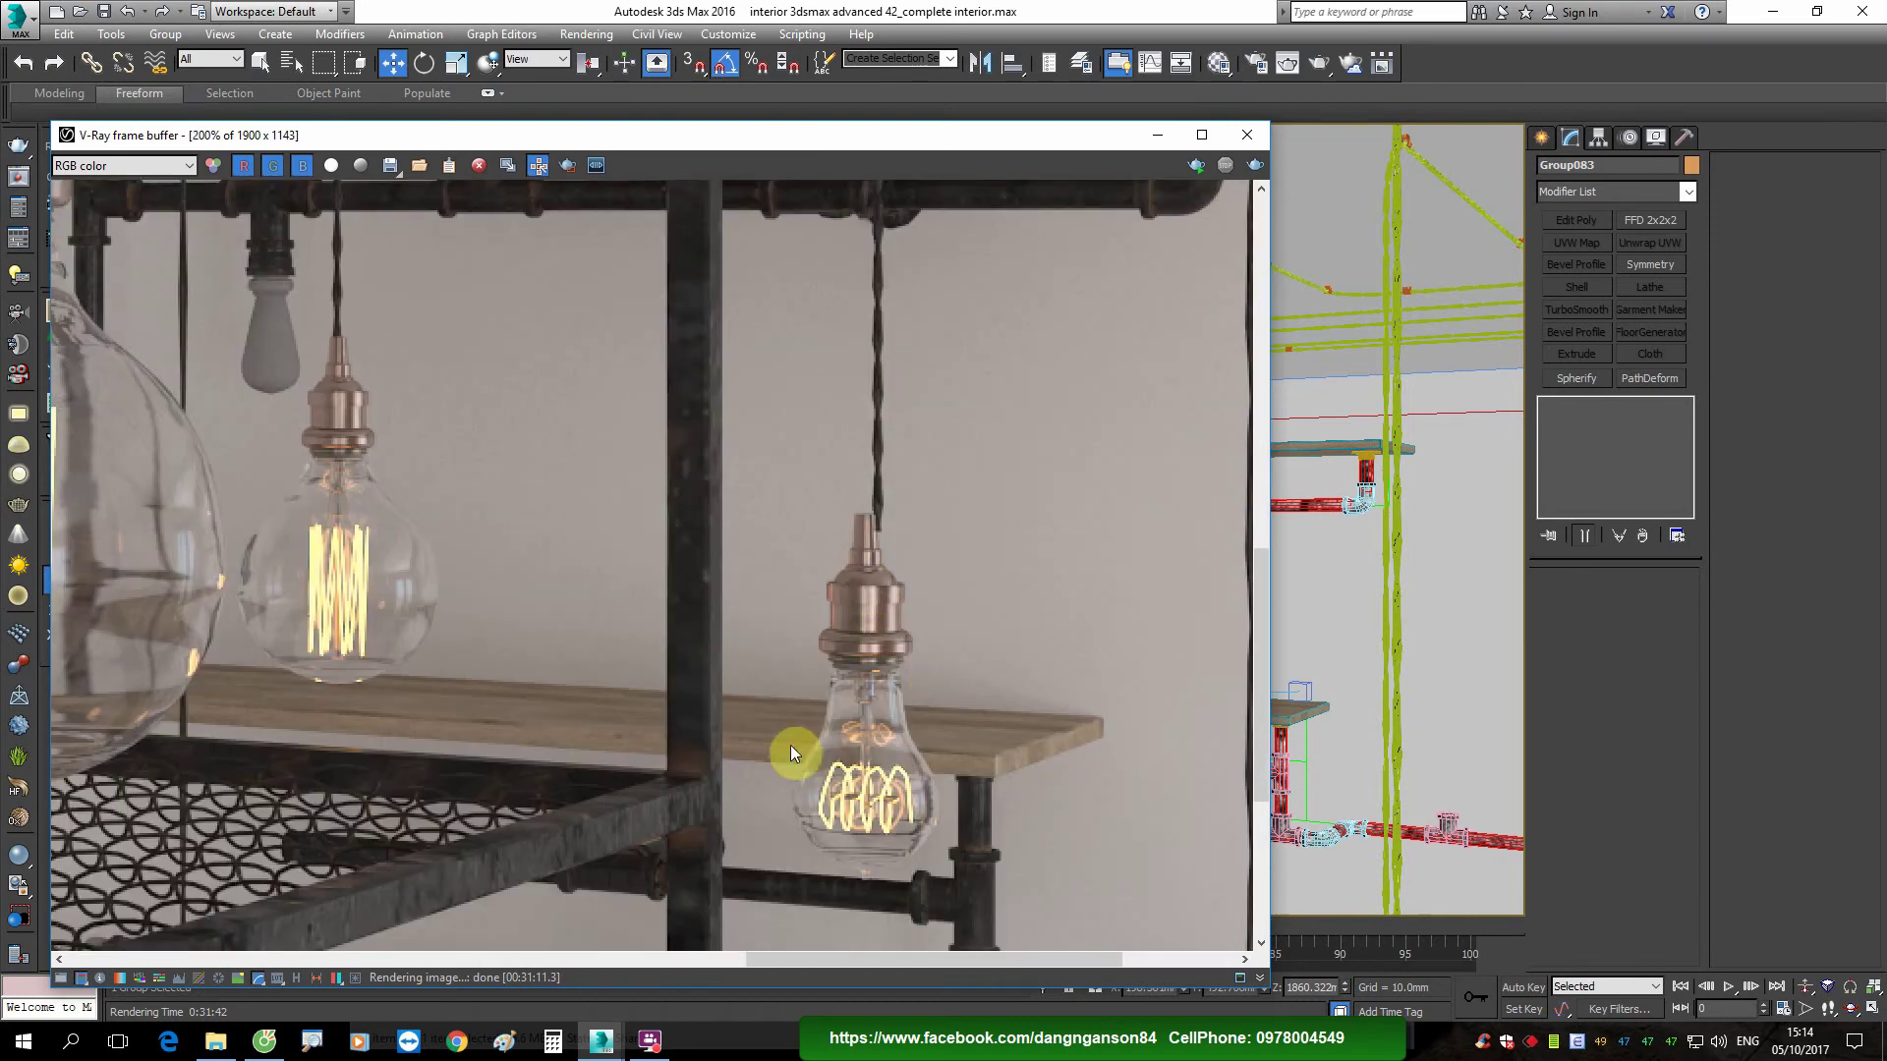
scroll(817, 717, down, 1)
middle_drag(989, 742, 892, 593)
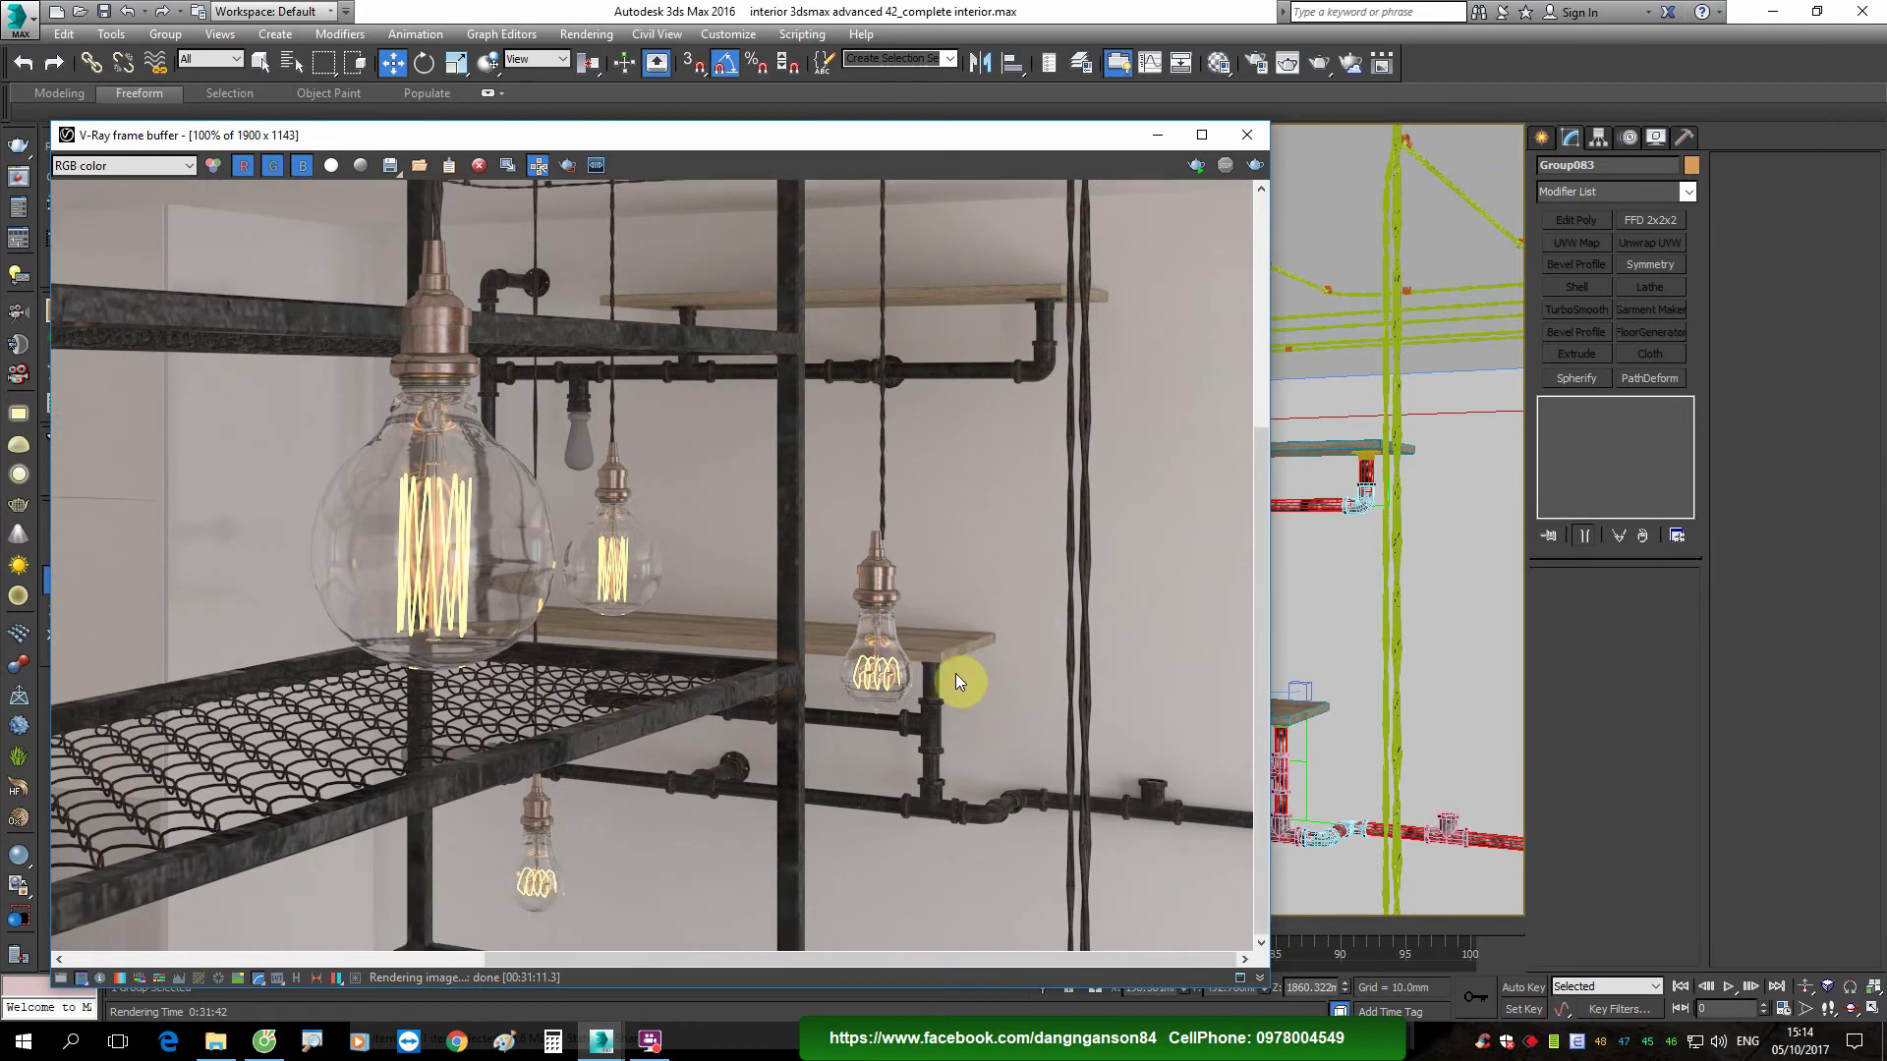
click(648, 1039)
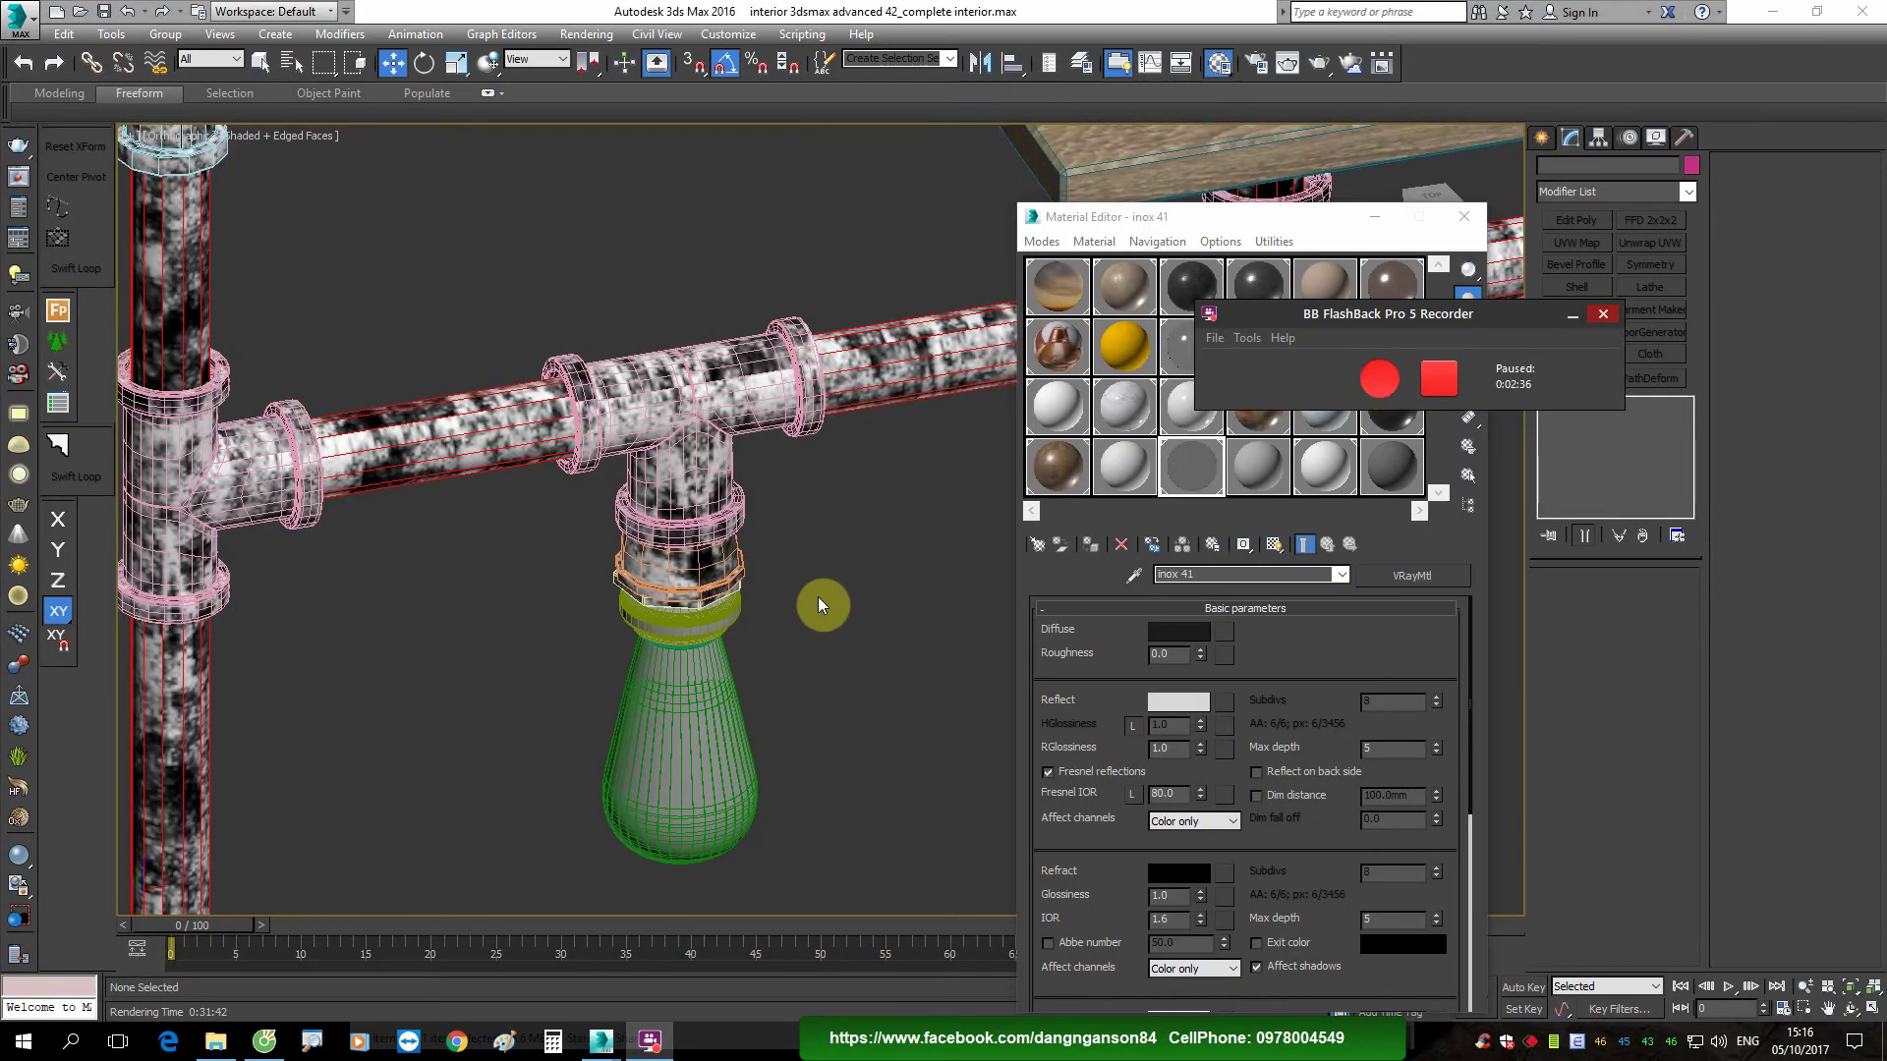
Step: Select the pipe fitting and socket ring and apply the Copper lighting material
scroll(806, 598, up, 4)
click(687, 578)
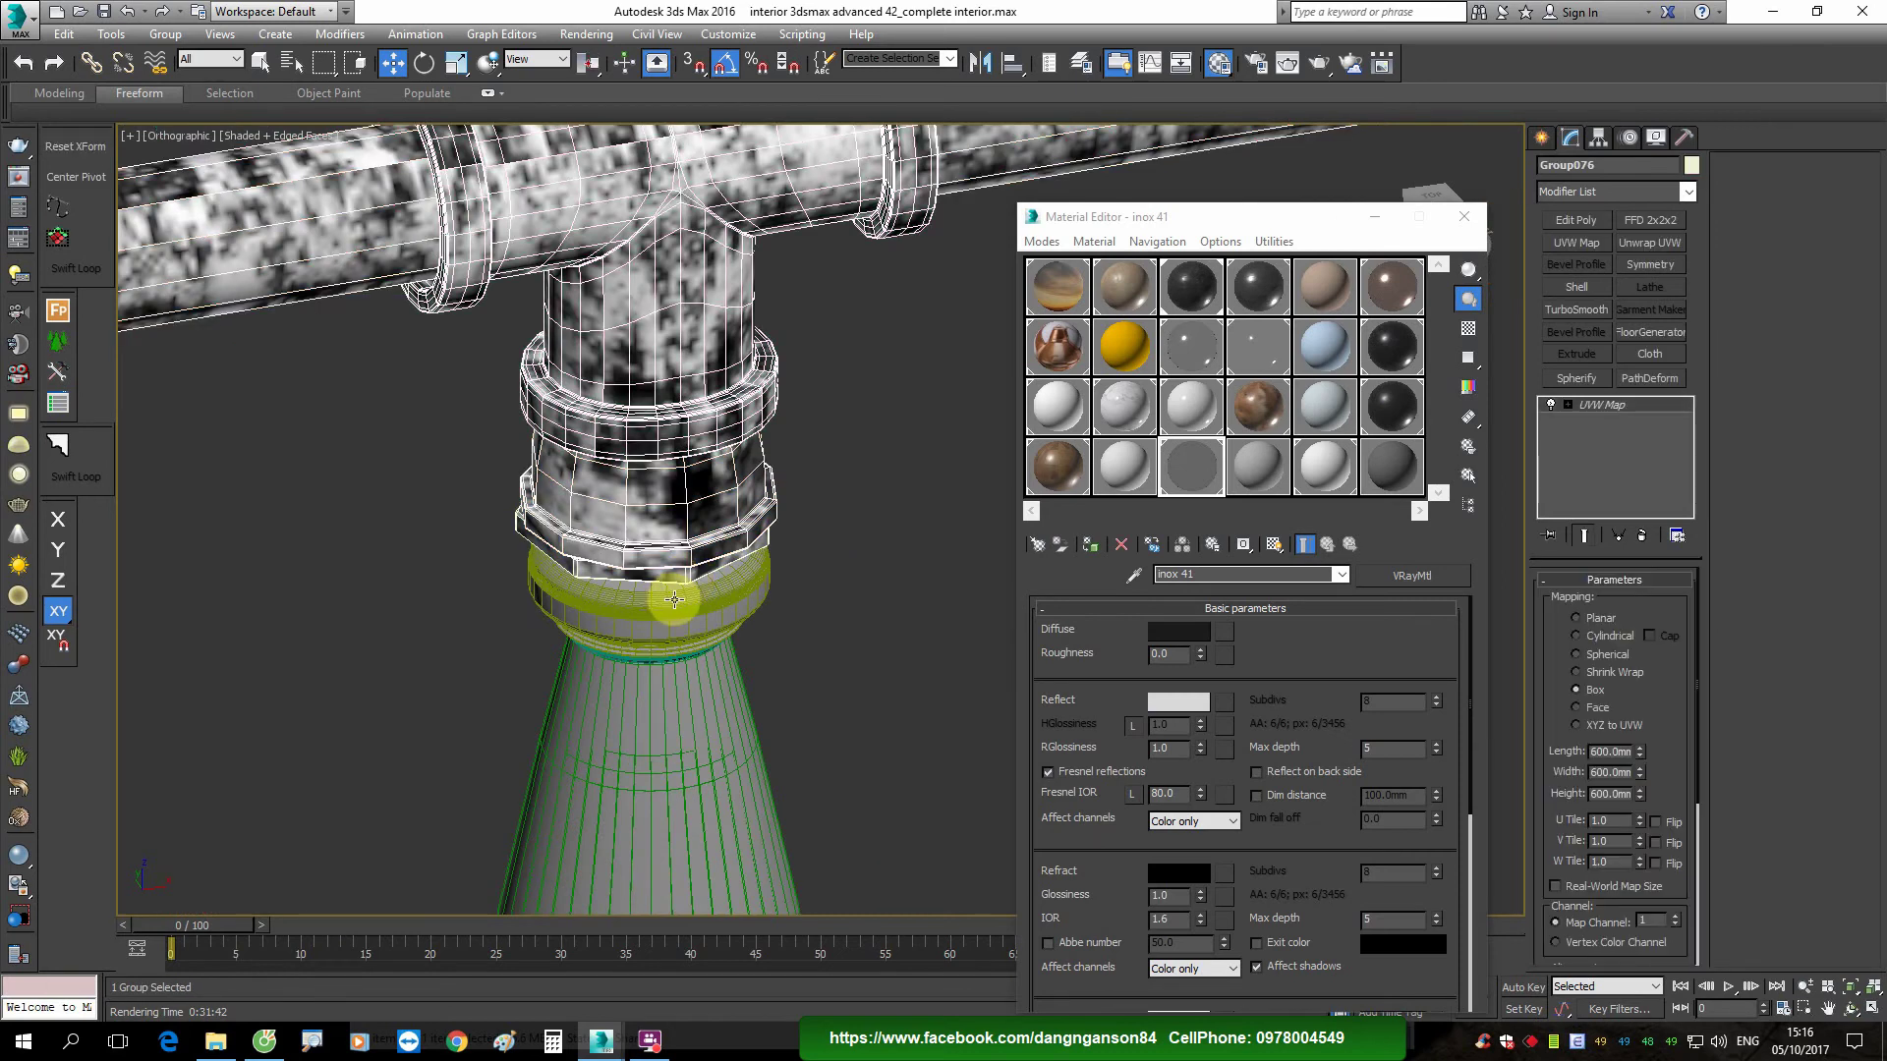
key(F3)
key(F3)
scroll(741, 539, up, 3)
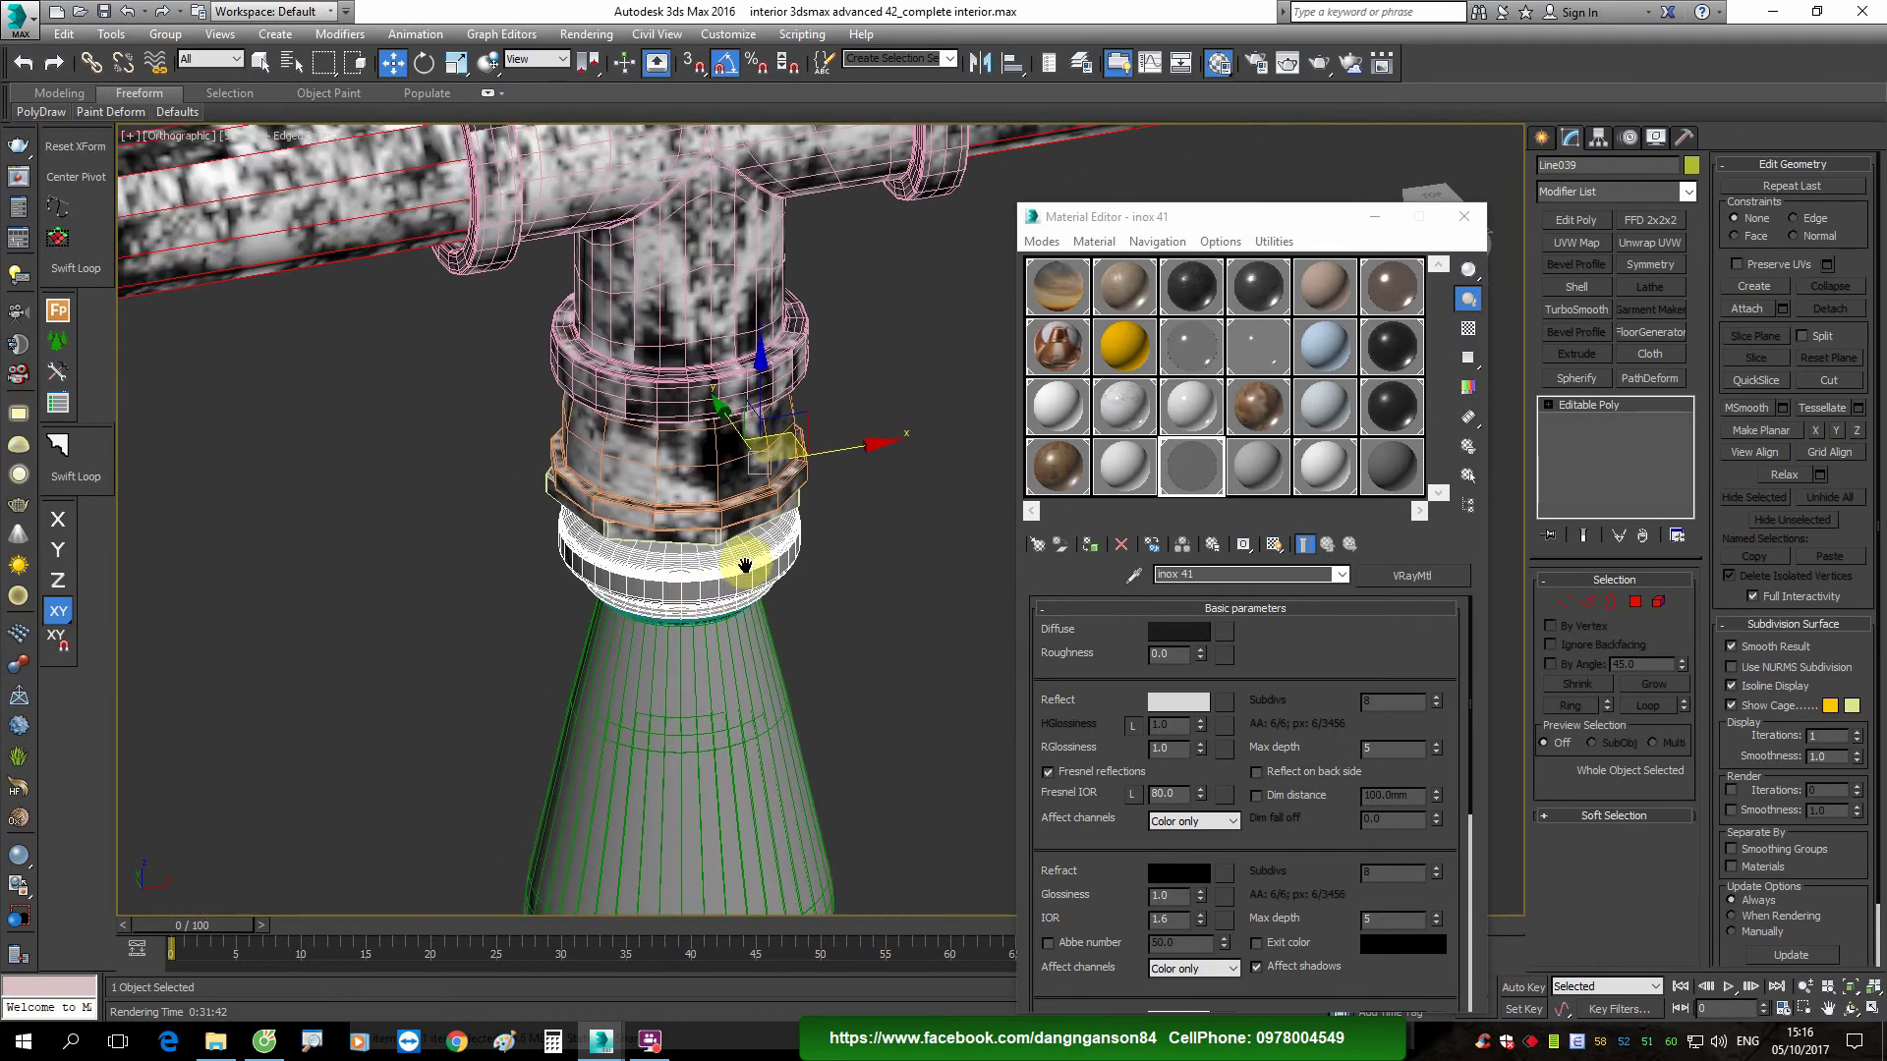
scroll(750, 576, up, 3)
scroll(749, 548, up, 3)
ctrl+click(750, 555)
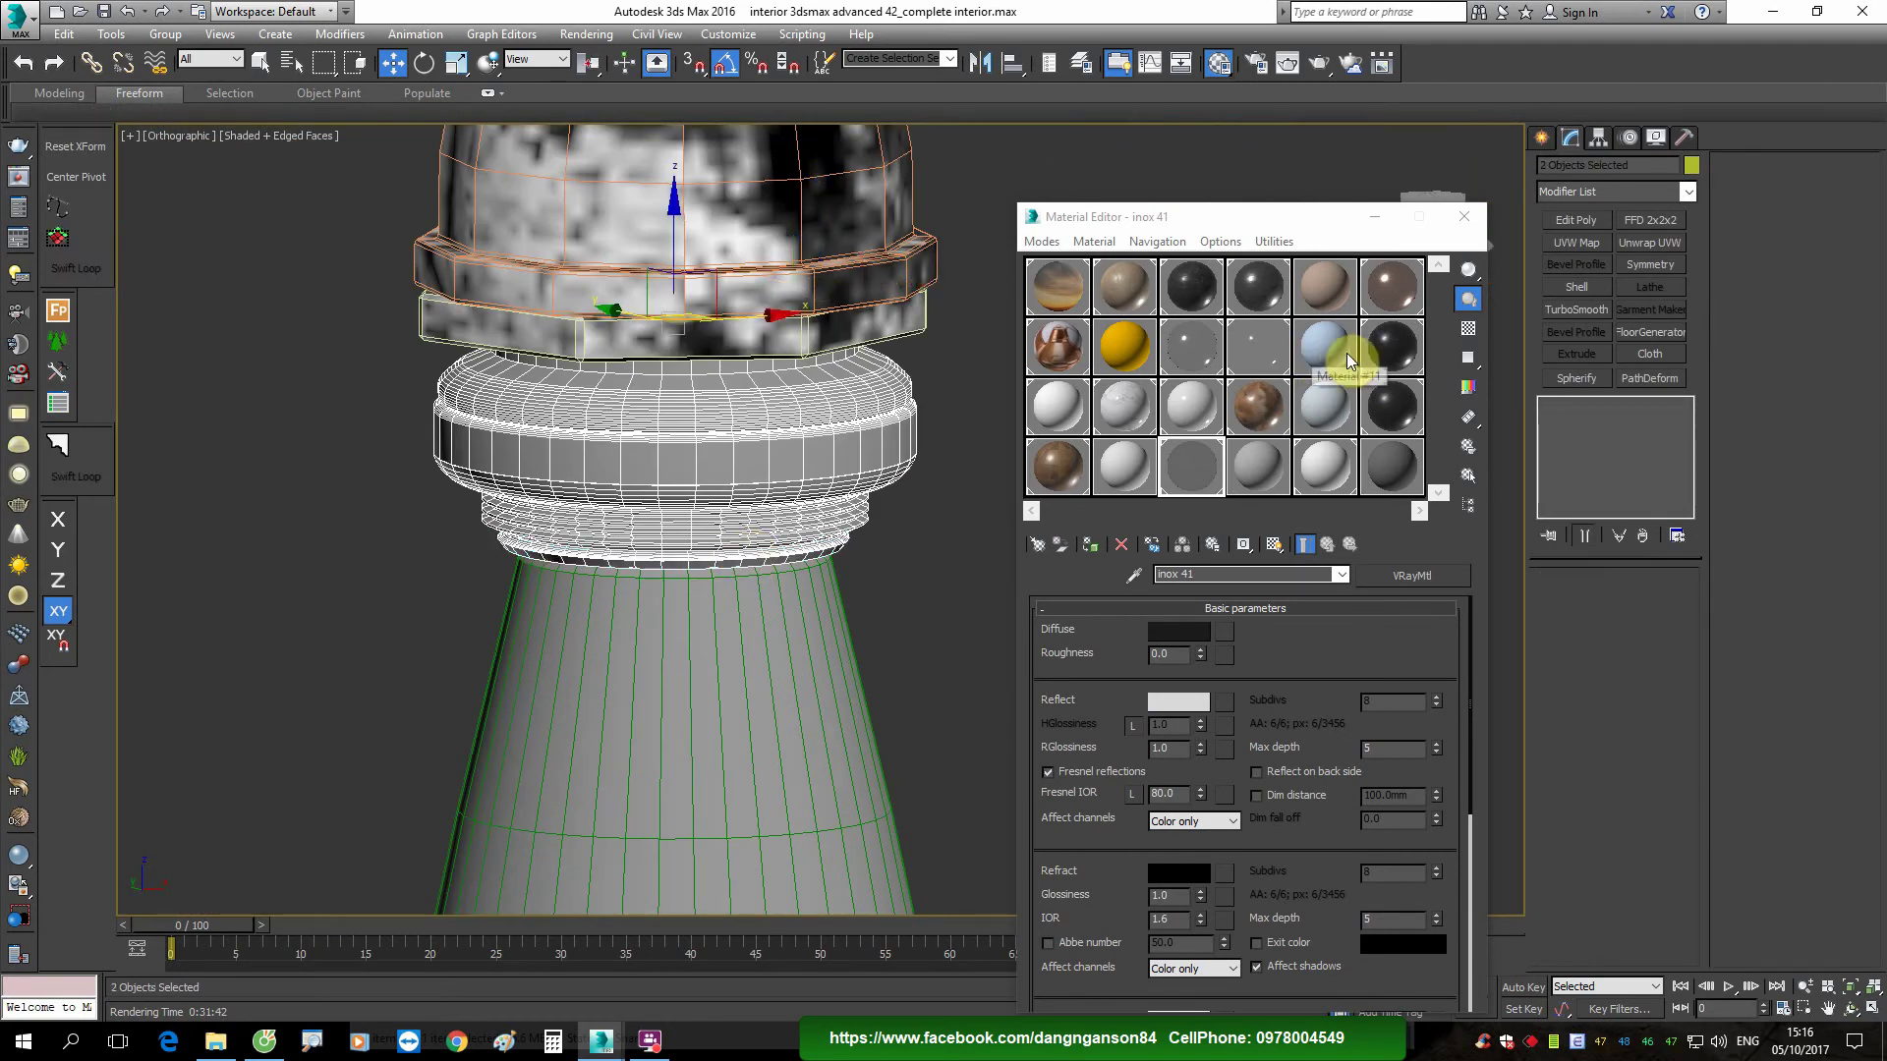
click(1392, 285)
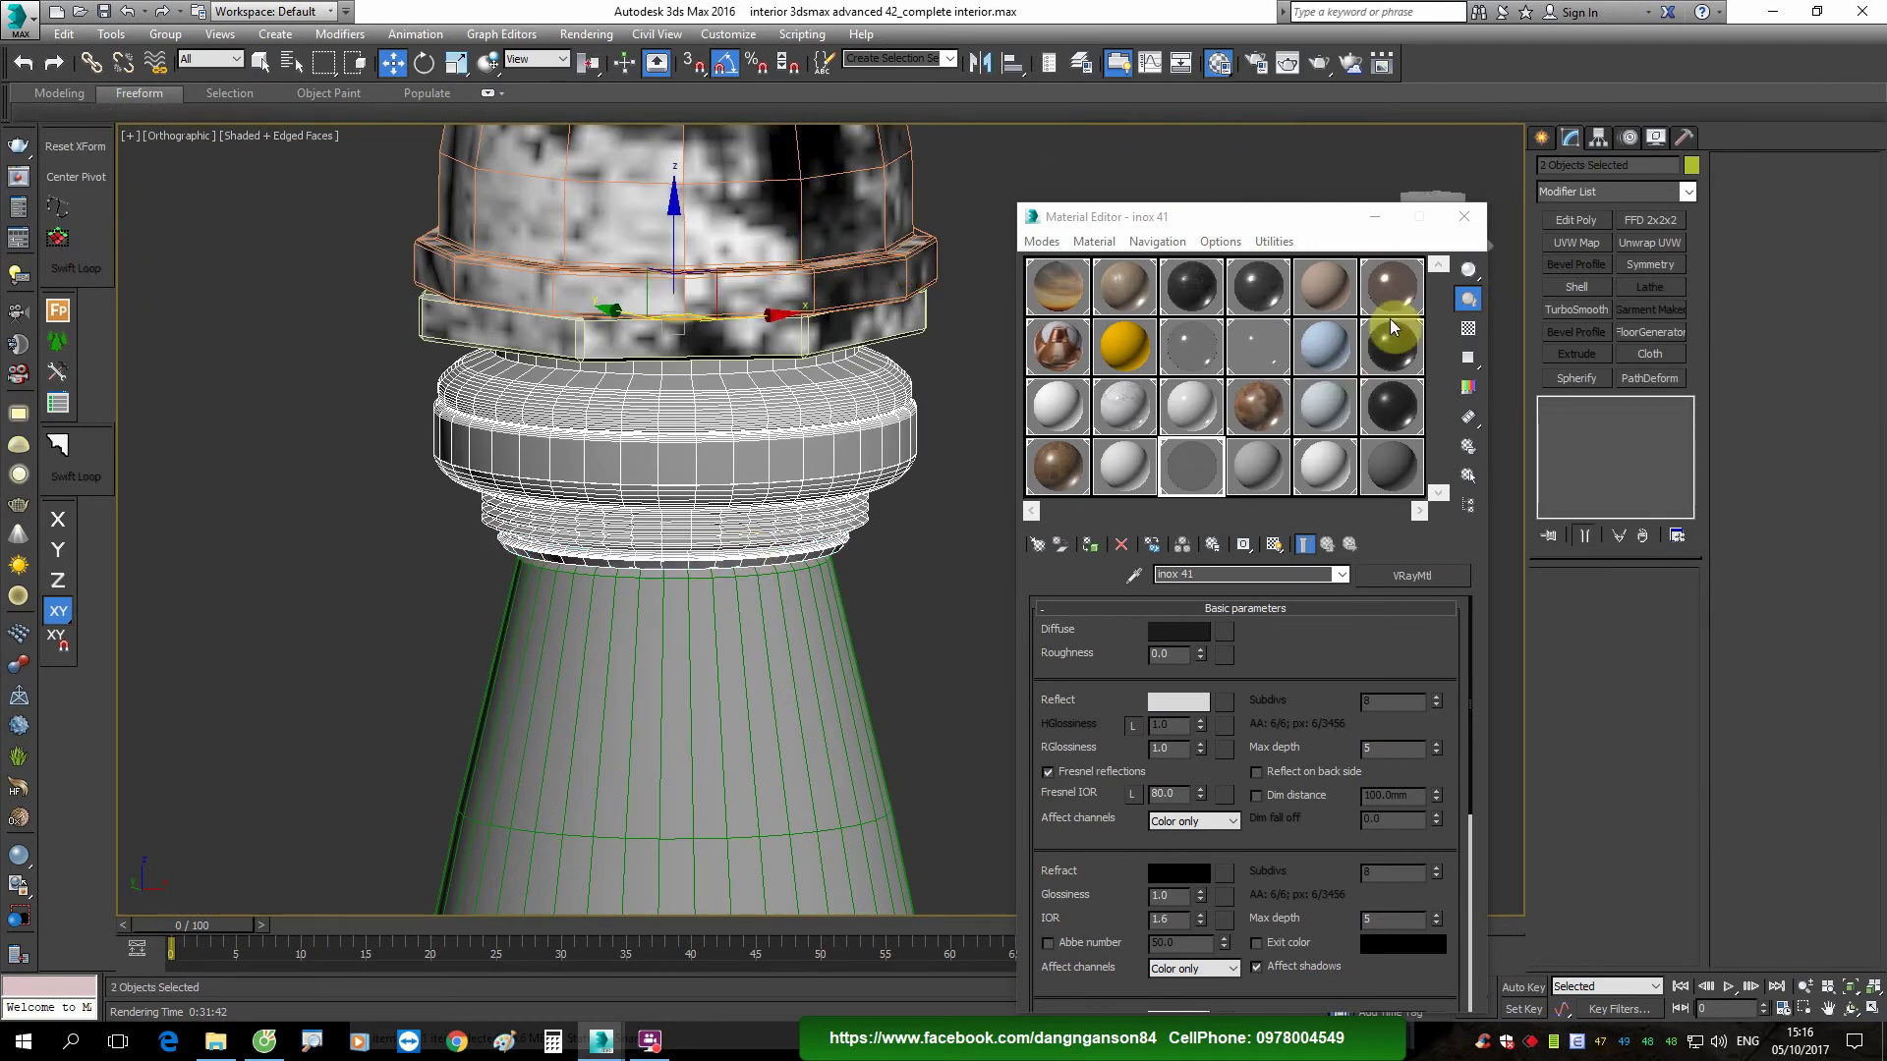
click(1089, 545)
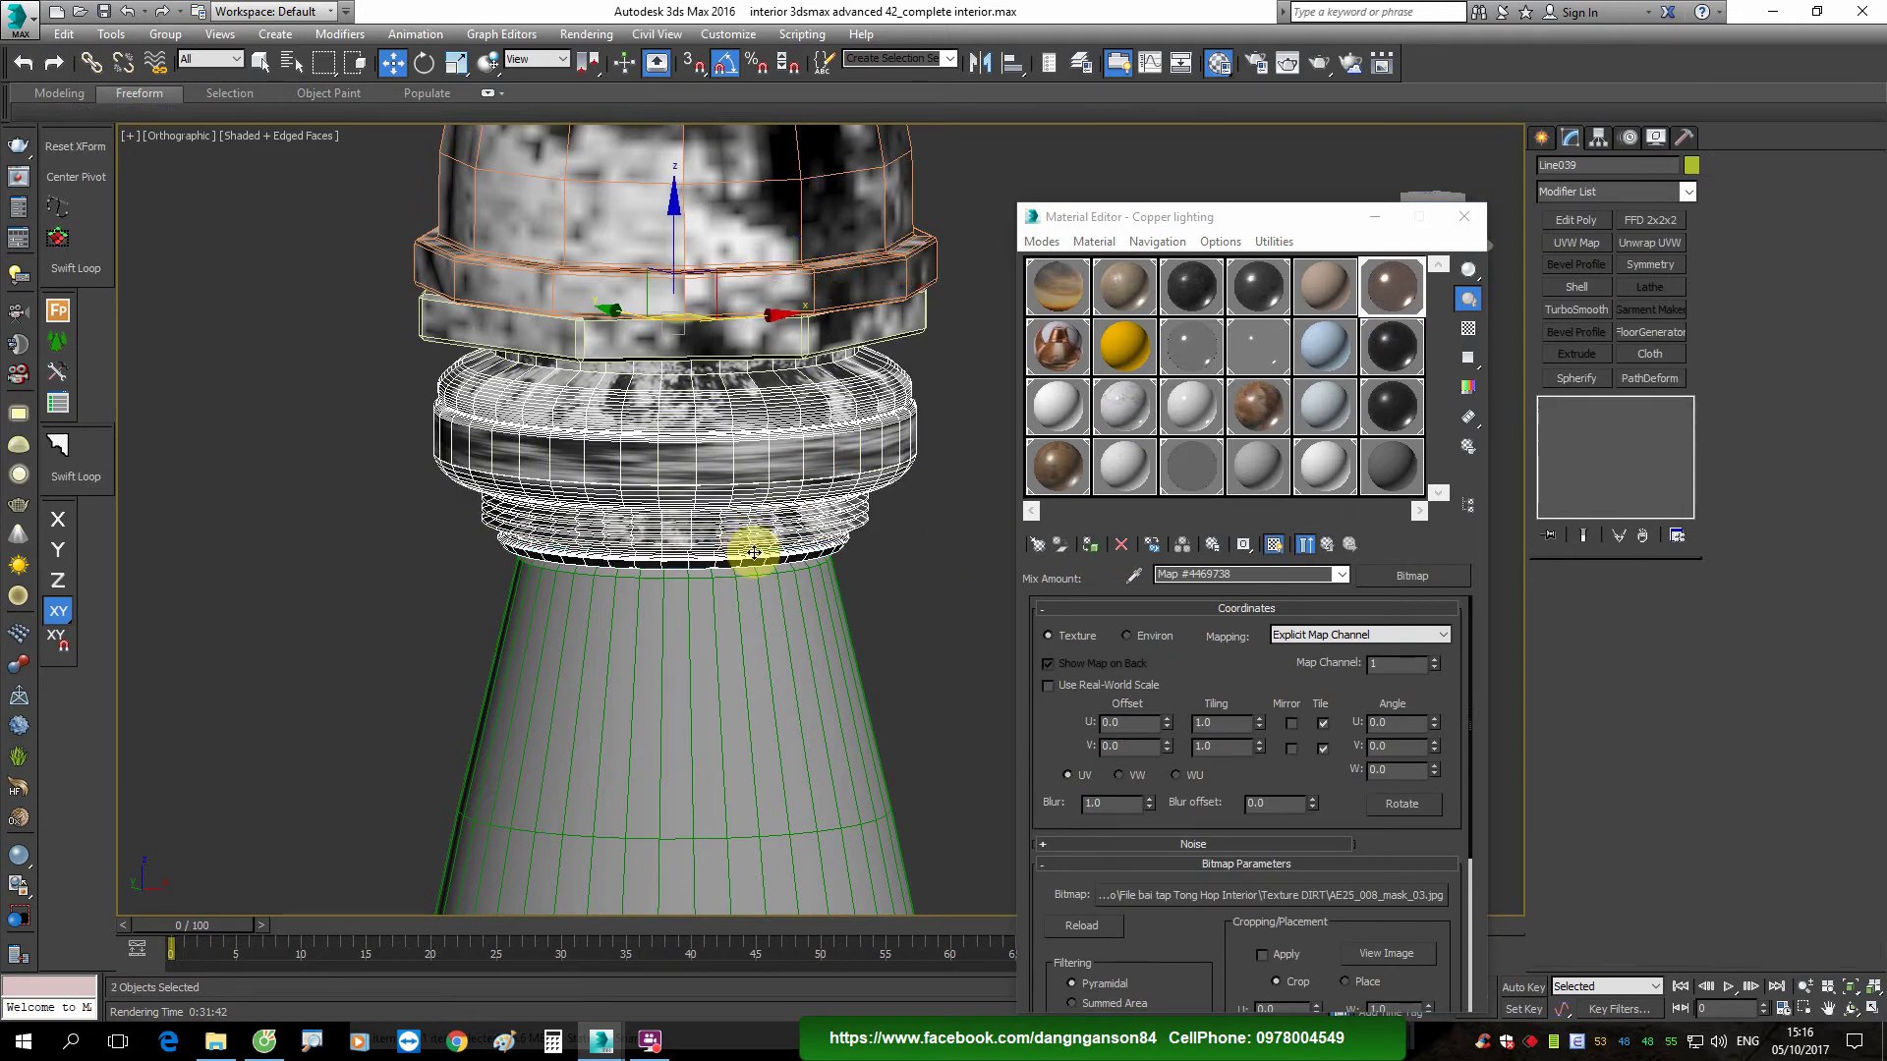
Step: Add a Box UVW Map sized 100 mm each way, then select the glass cone
click(1578, 244)
click(1592, 690)
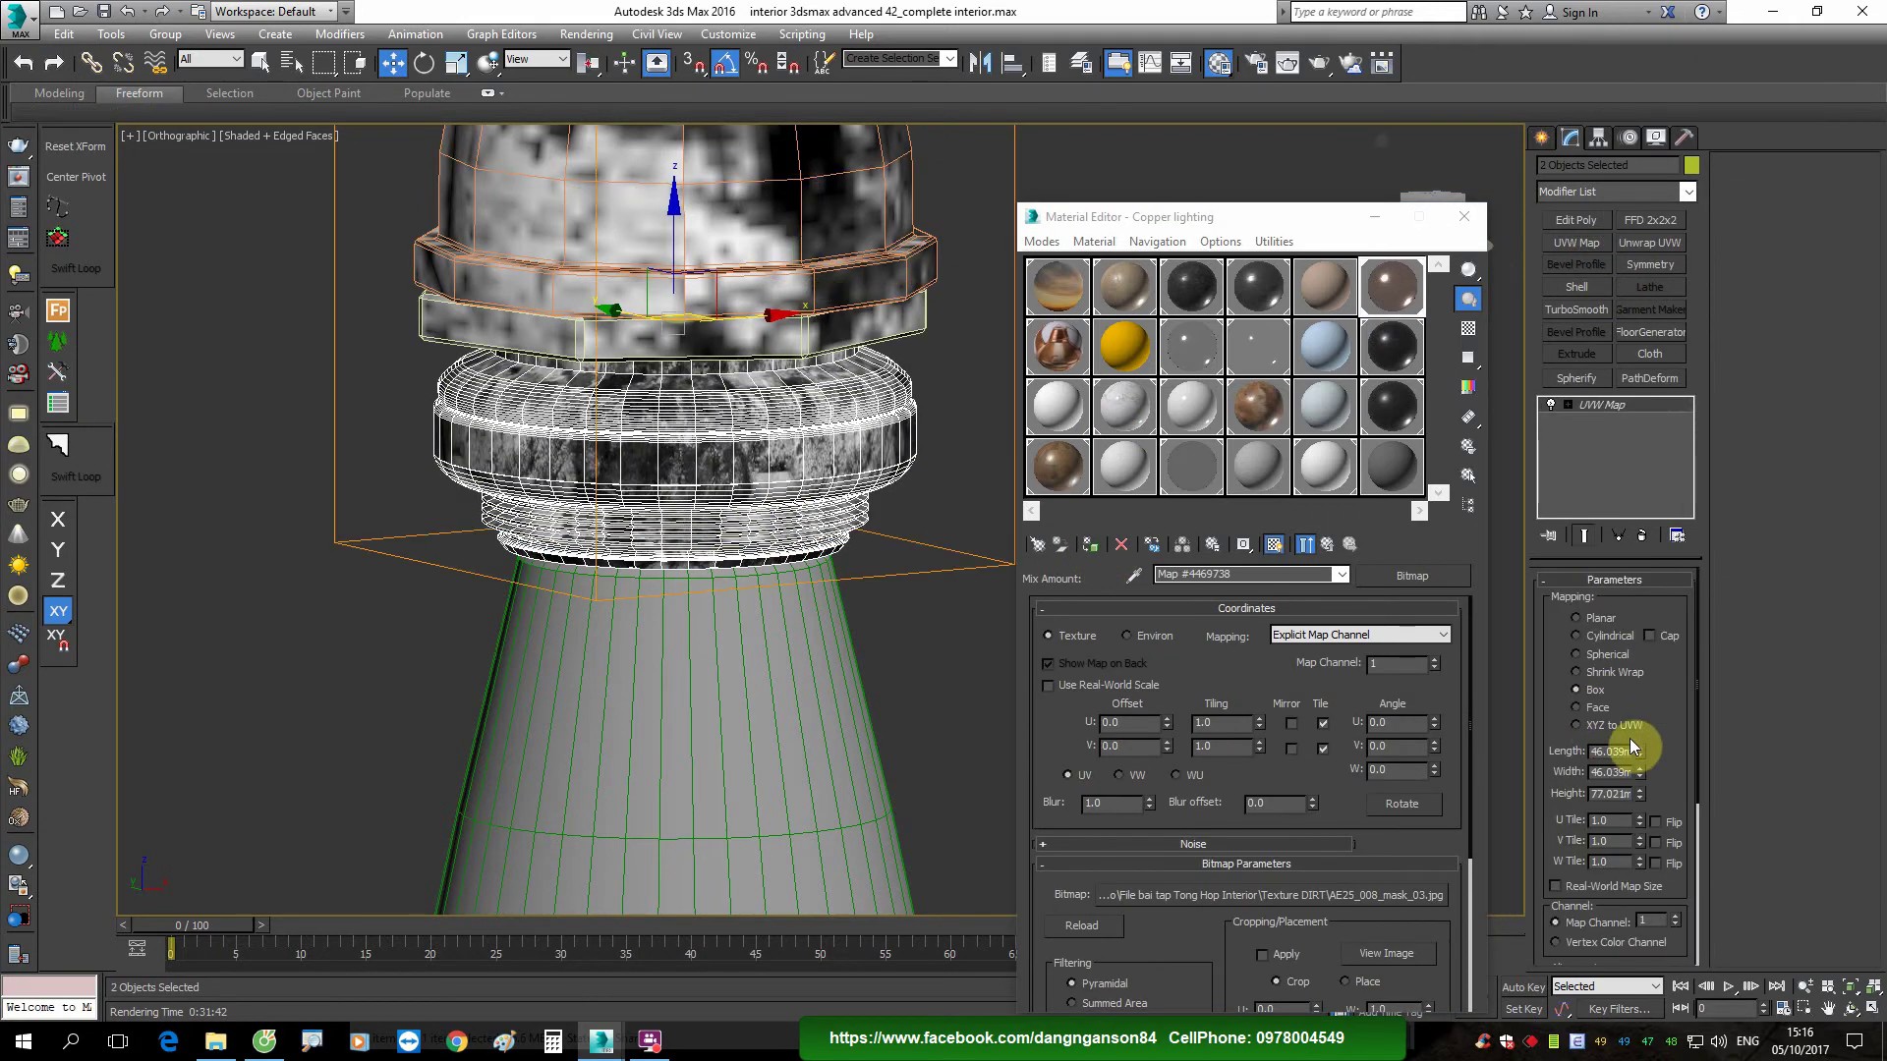
drag(1637, 755, 1630, 742)
text(100)
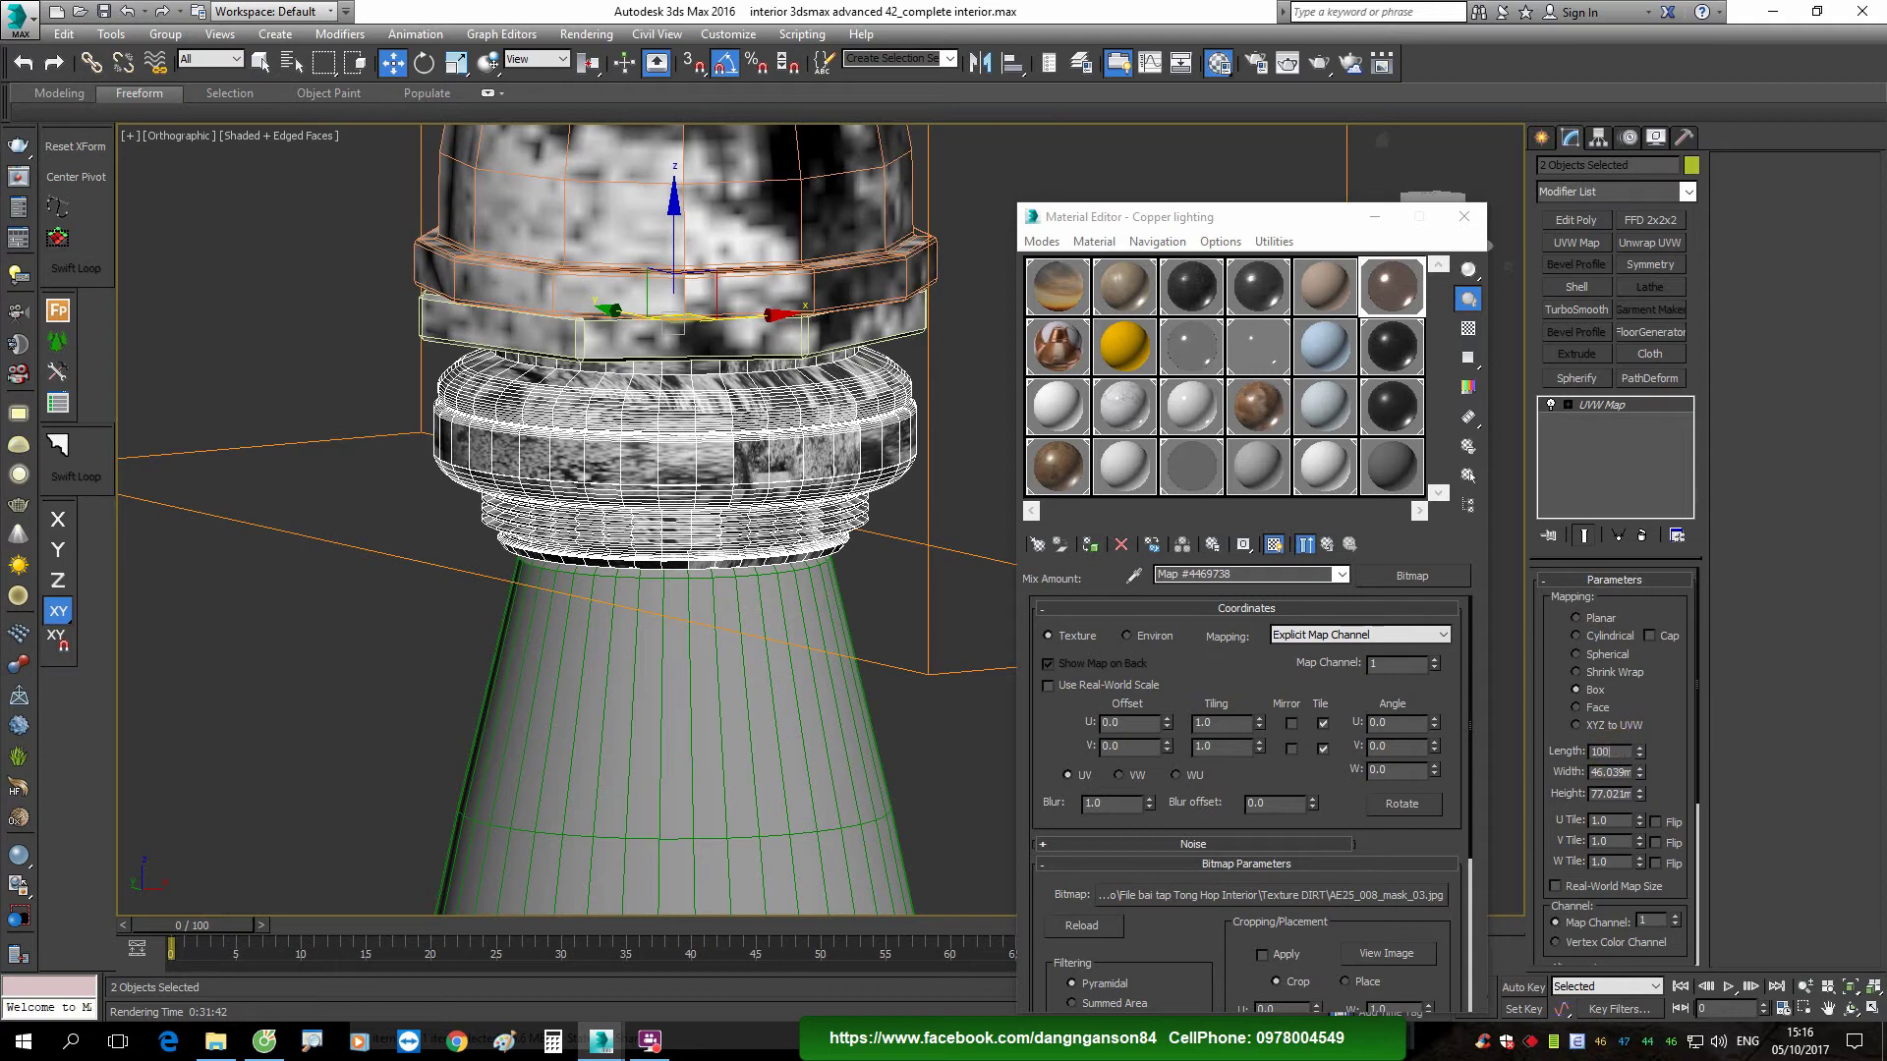
key(Tab)
text(100)
key(Tab)
text(100)
key(Return)
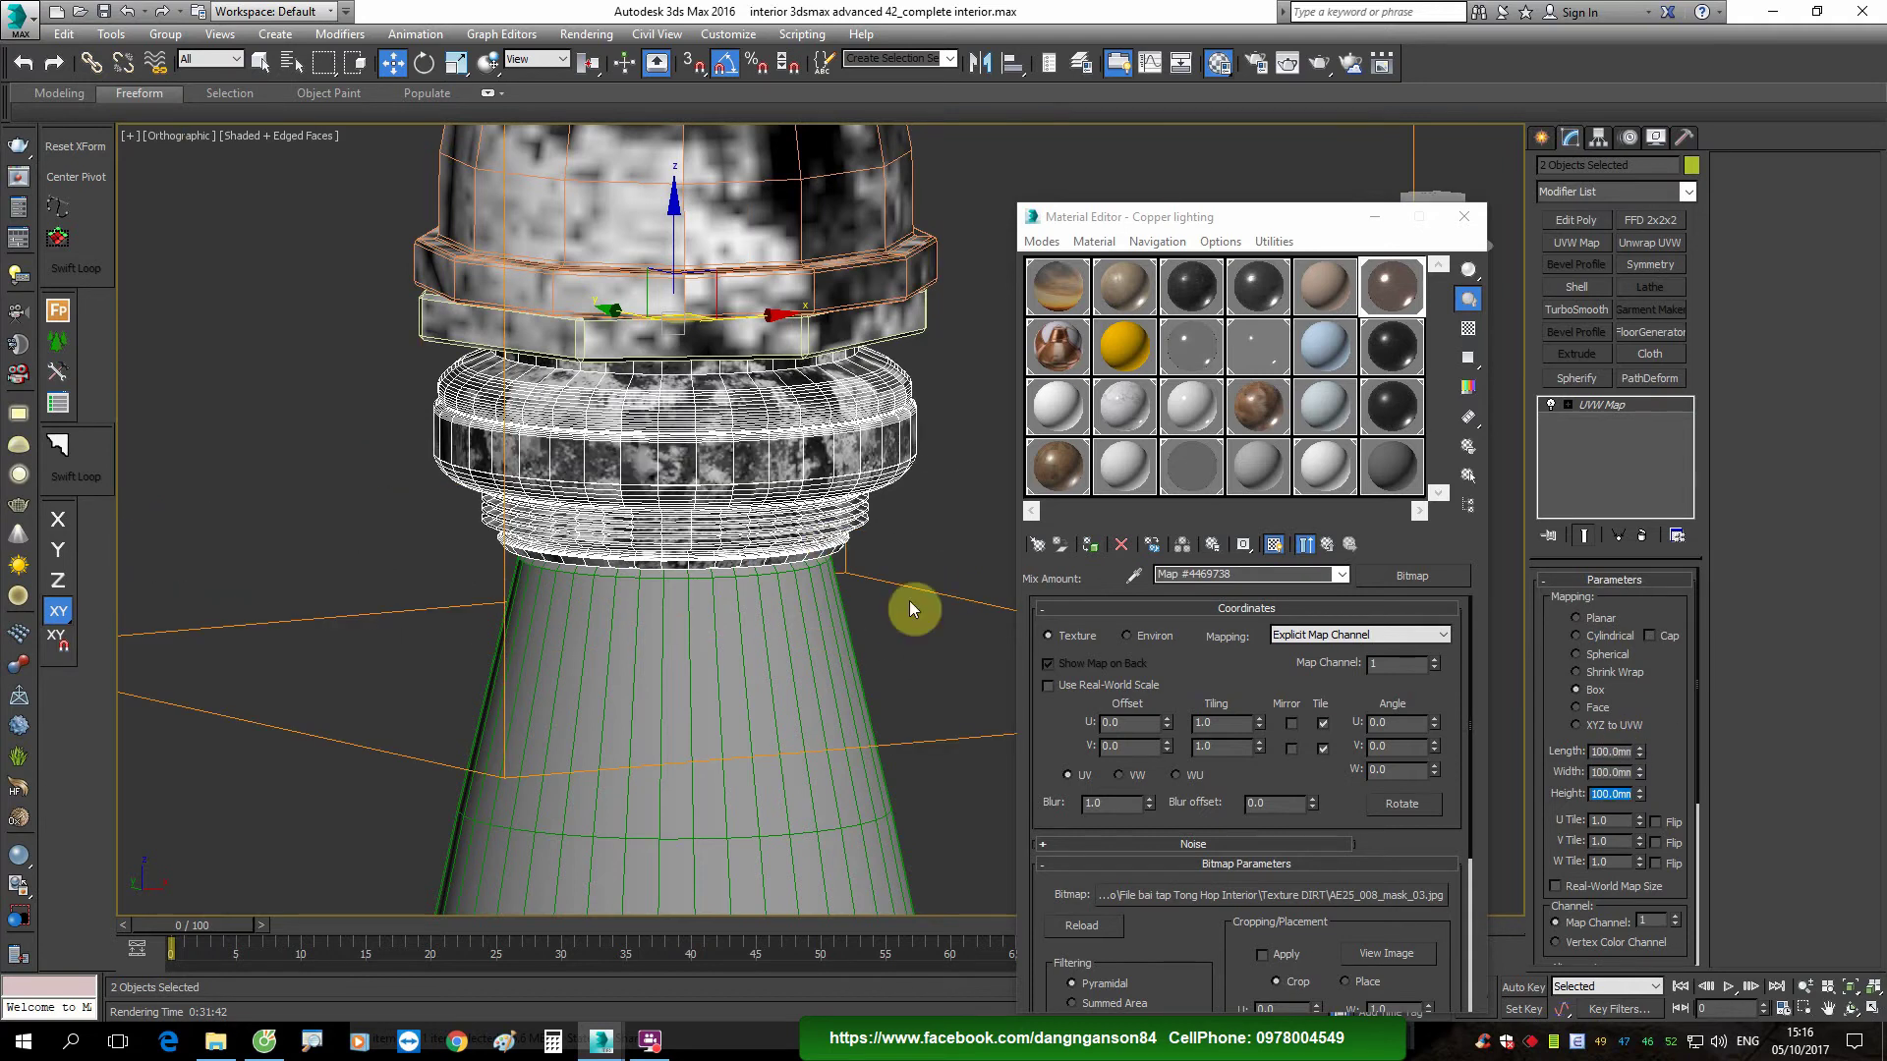
click(772, 639)
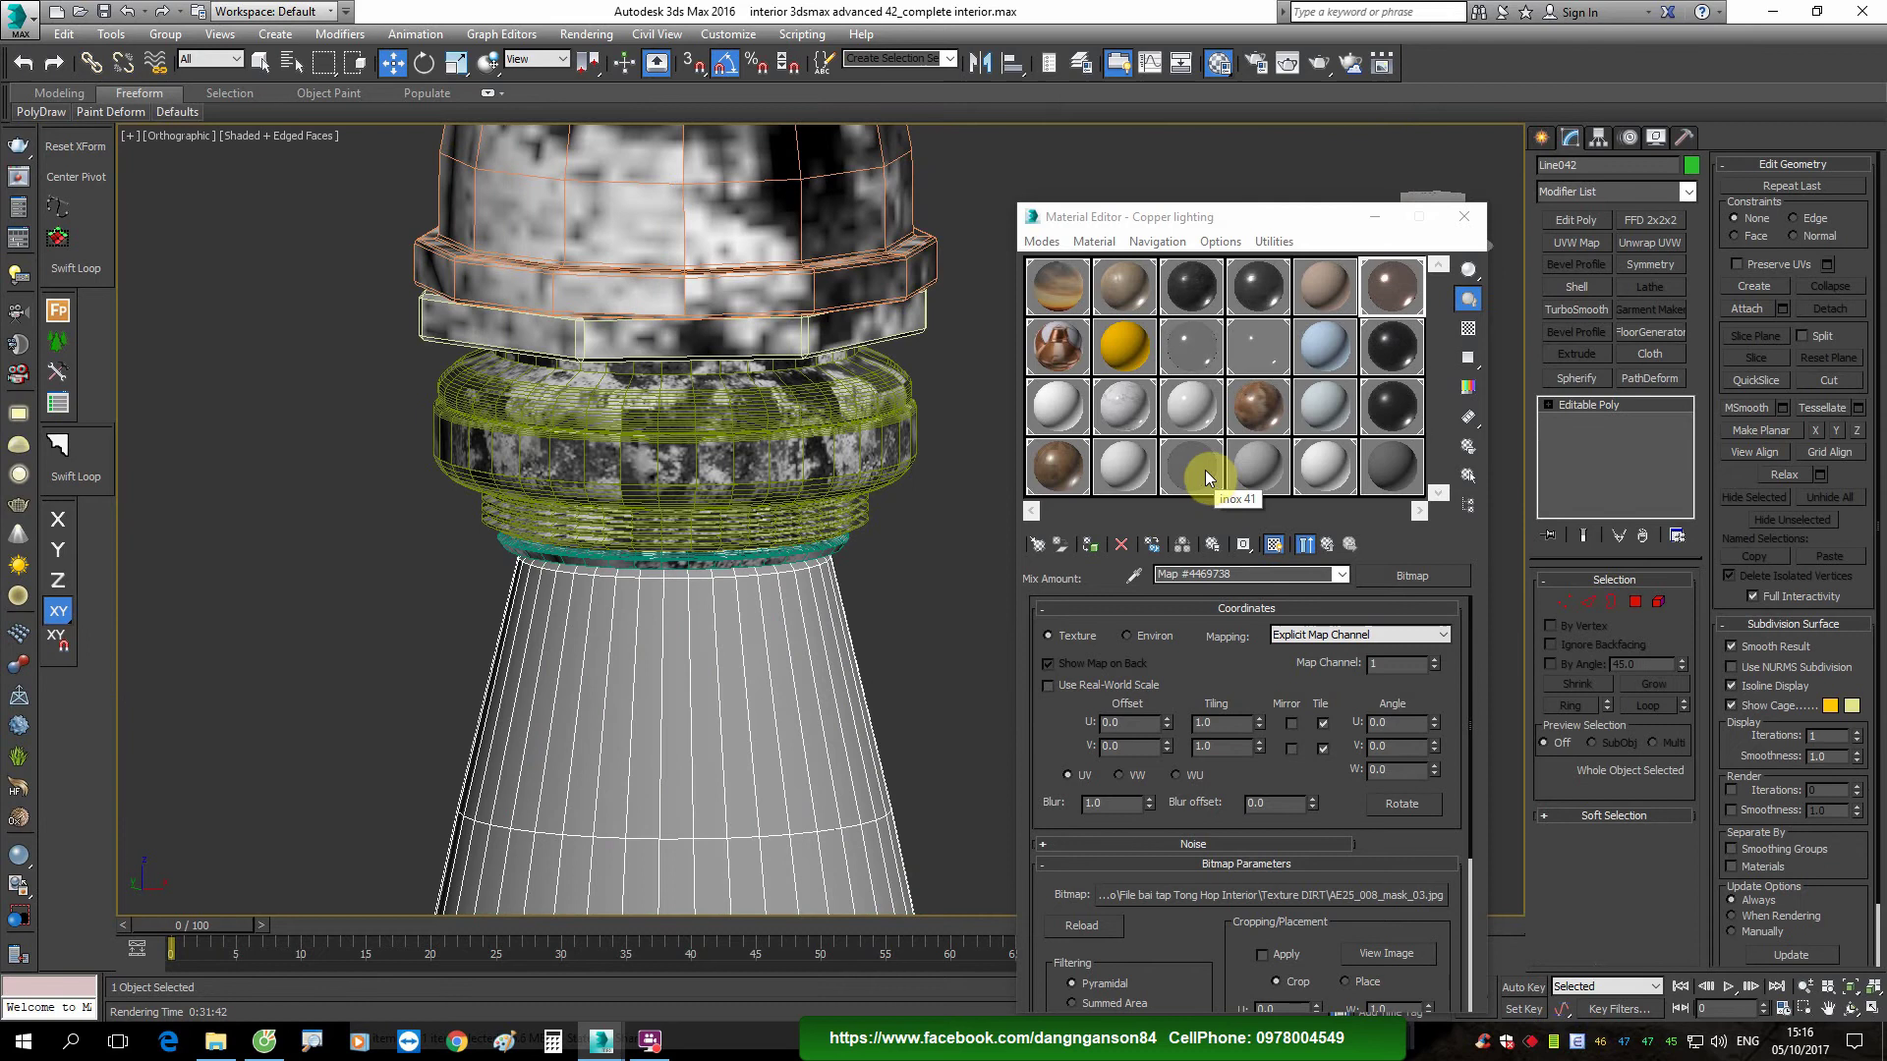
click(1268, 363)
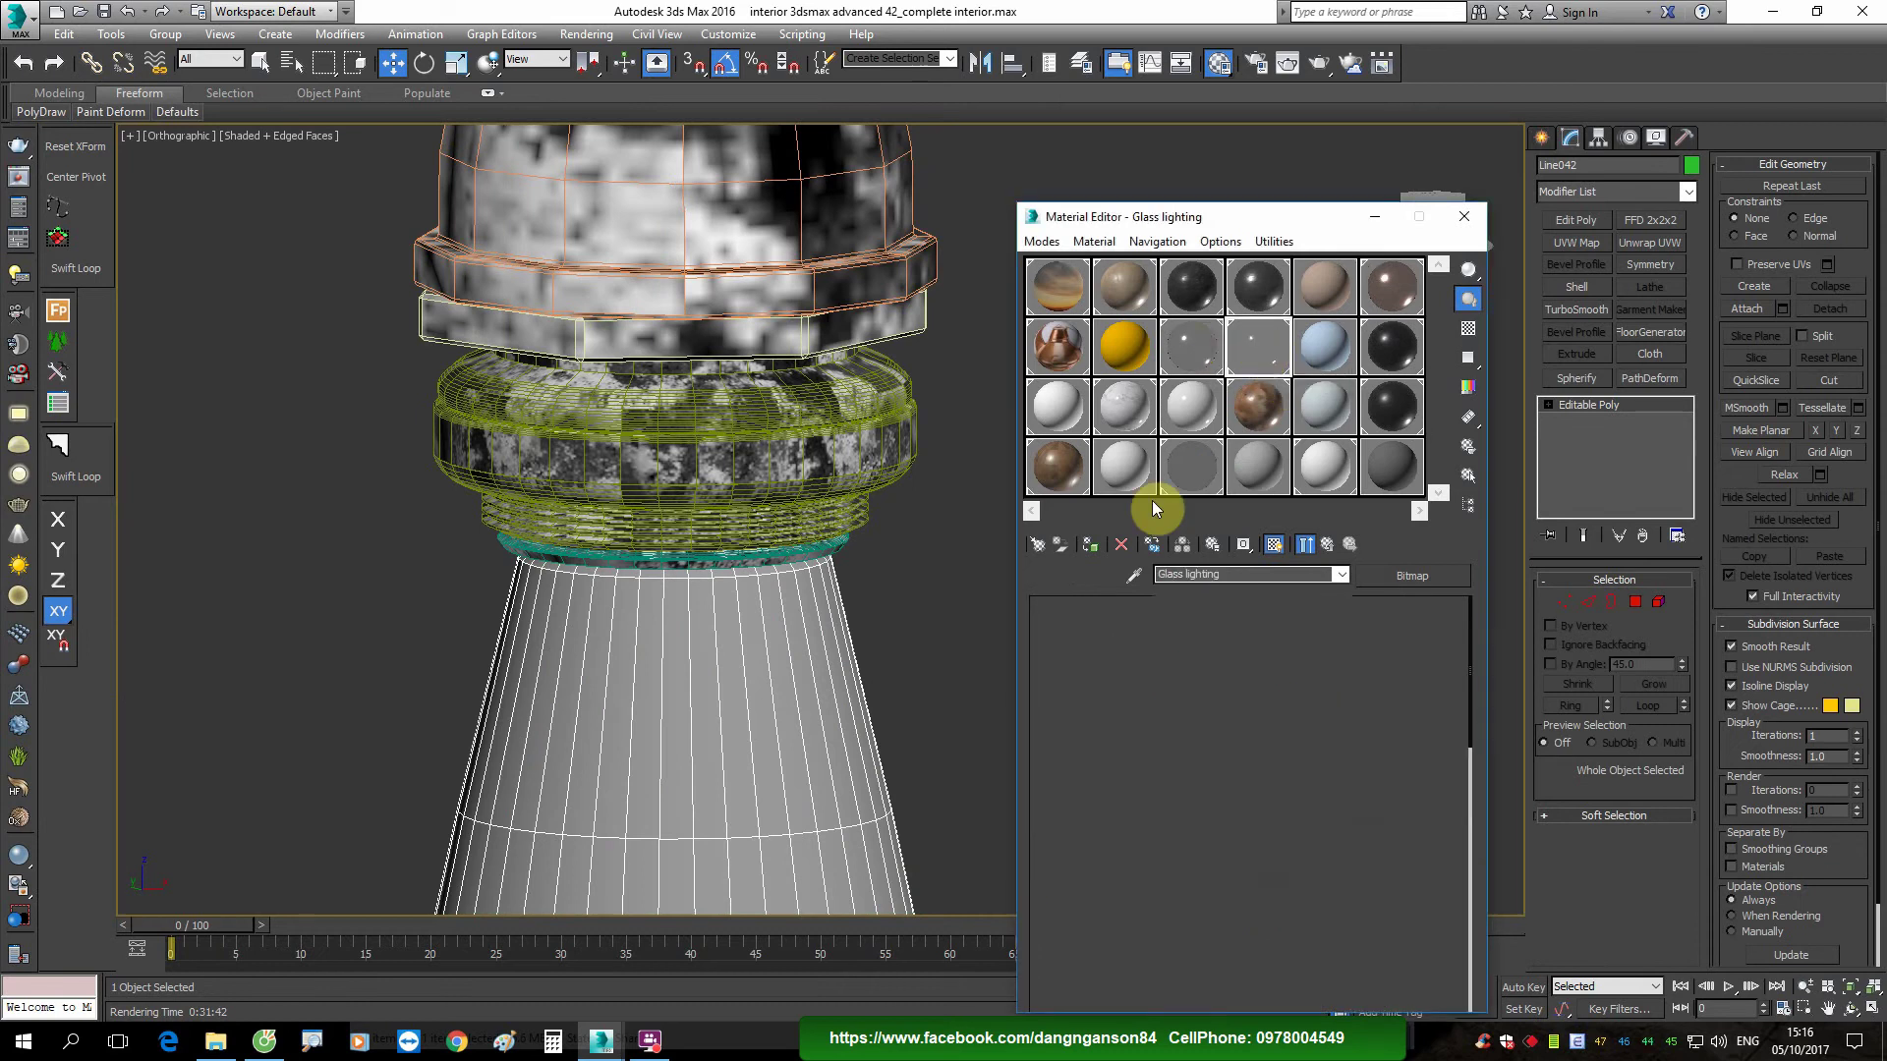
Step: Apply the Glass lighting material to the bulb's glass cone
click(1099, 544)
scroll(866, 683, down, 3)
scroll(867, 683, up, 5)
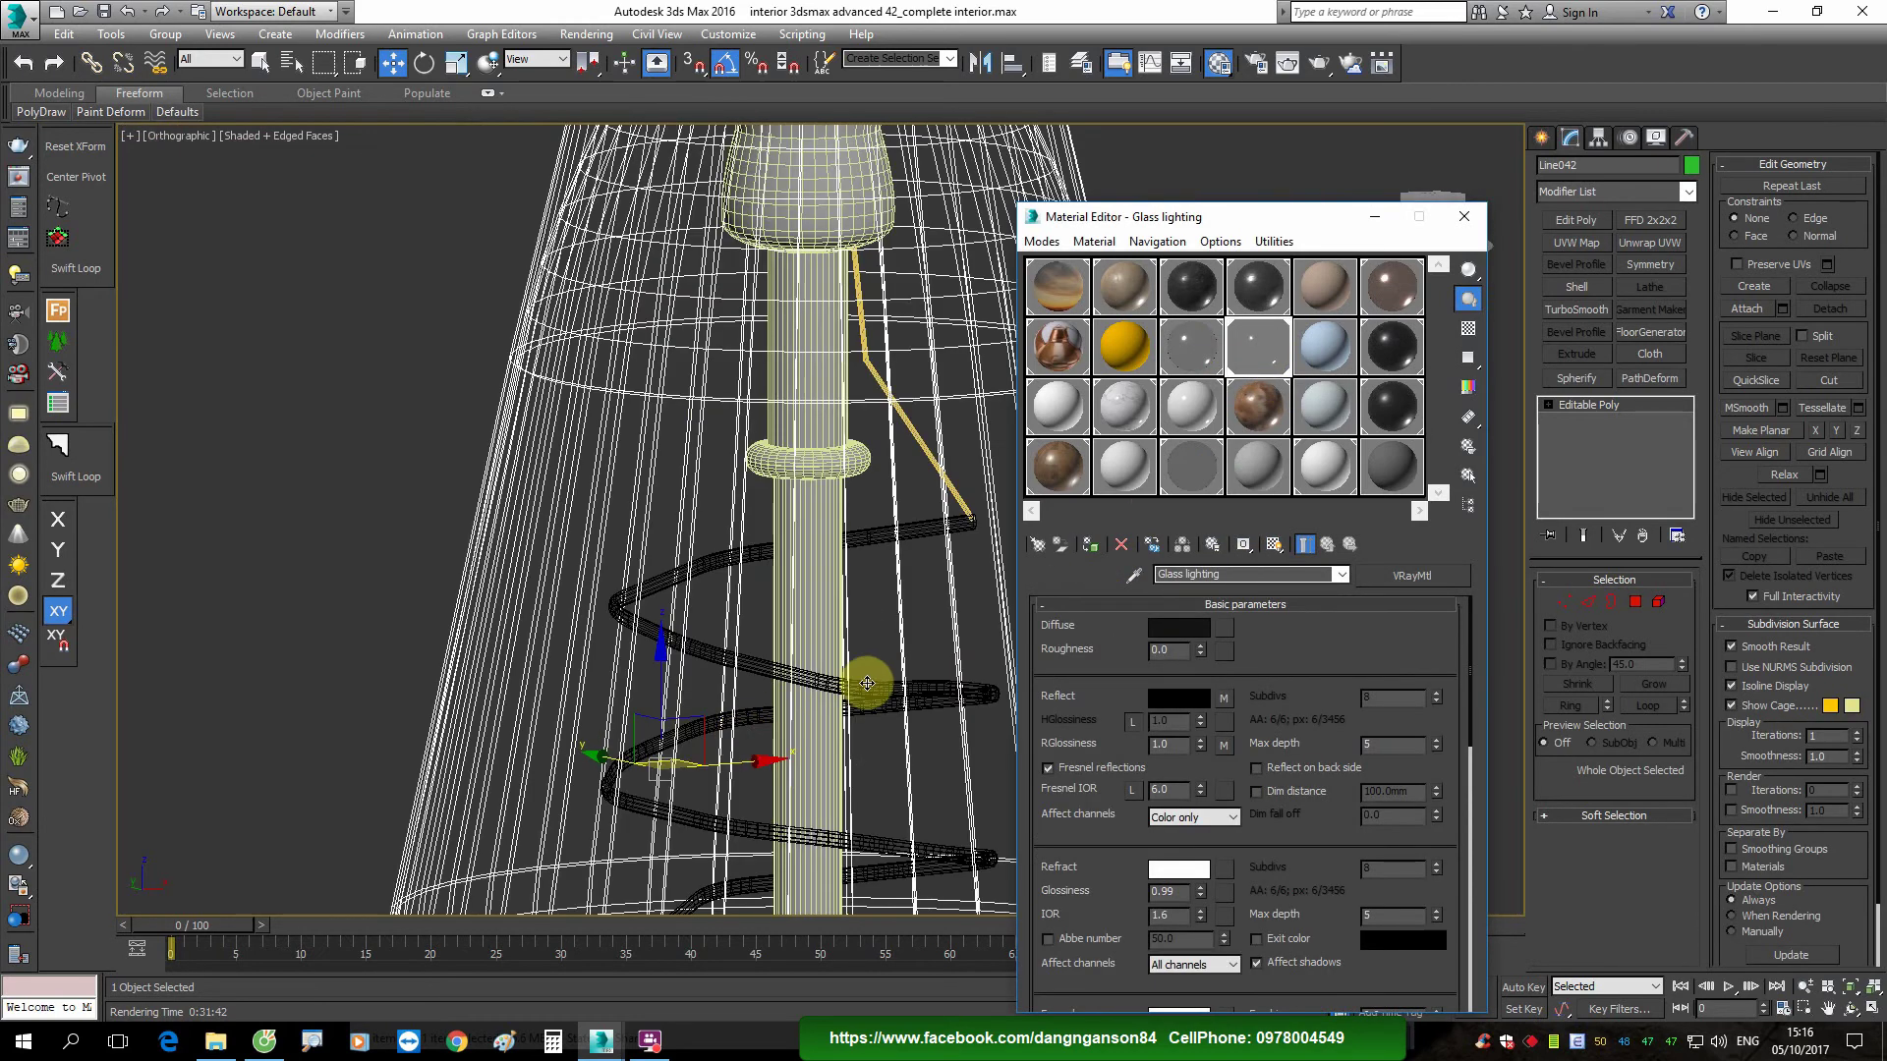
key(F3)
scroll(772, 580, up, 4)
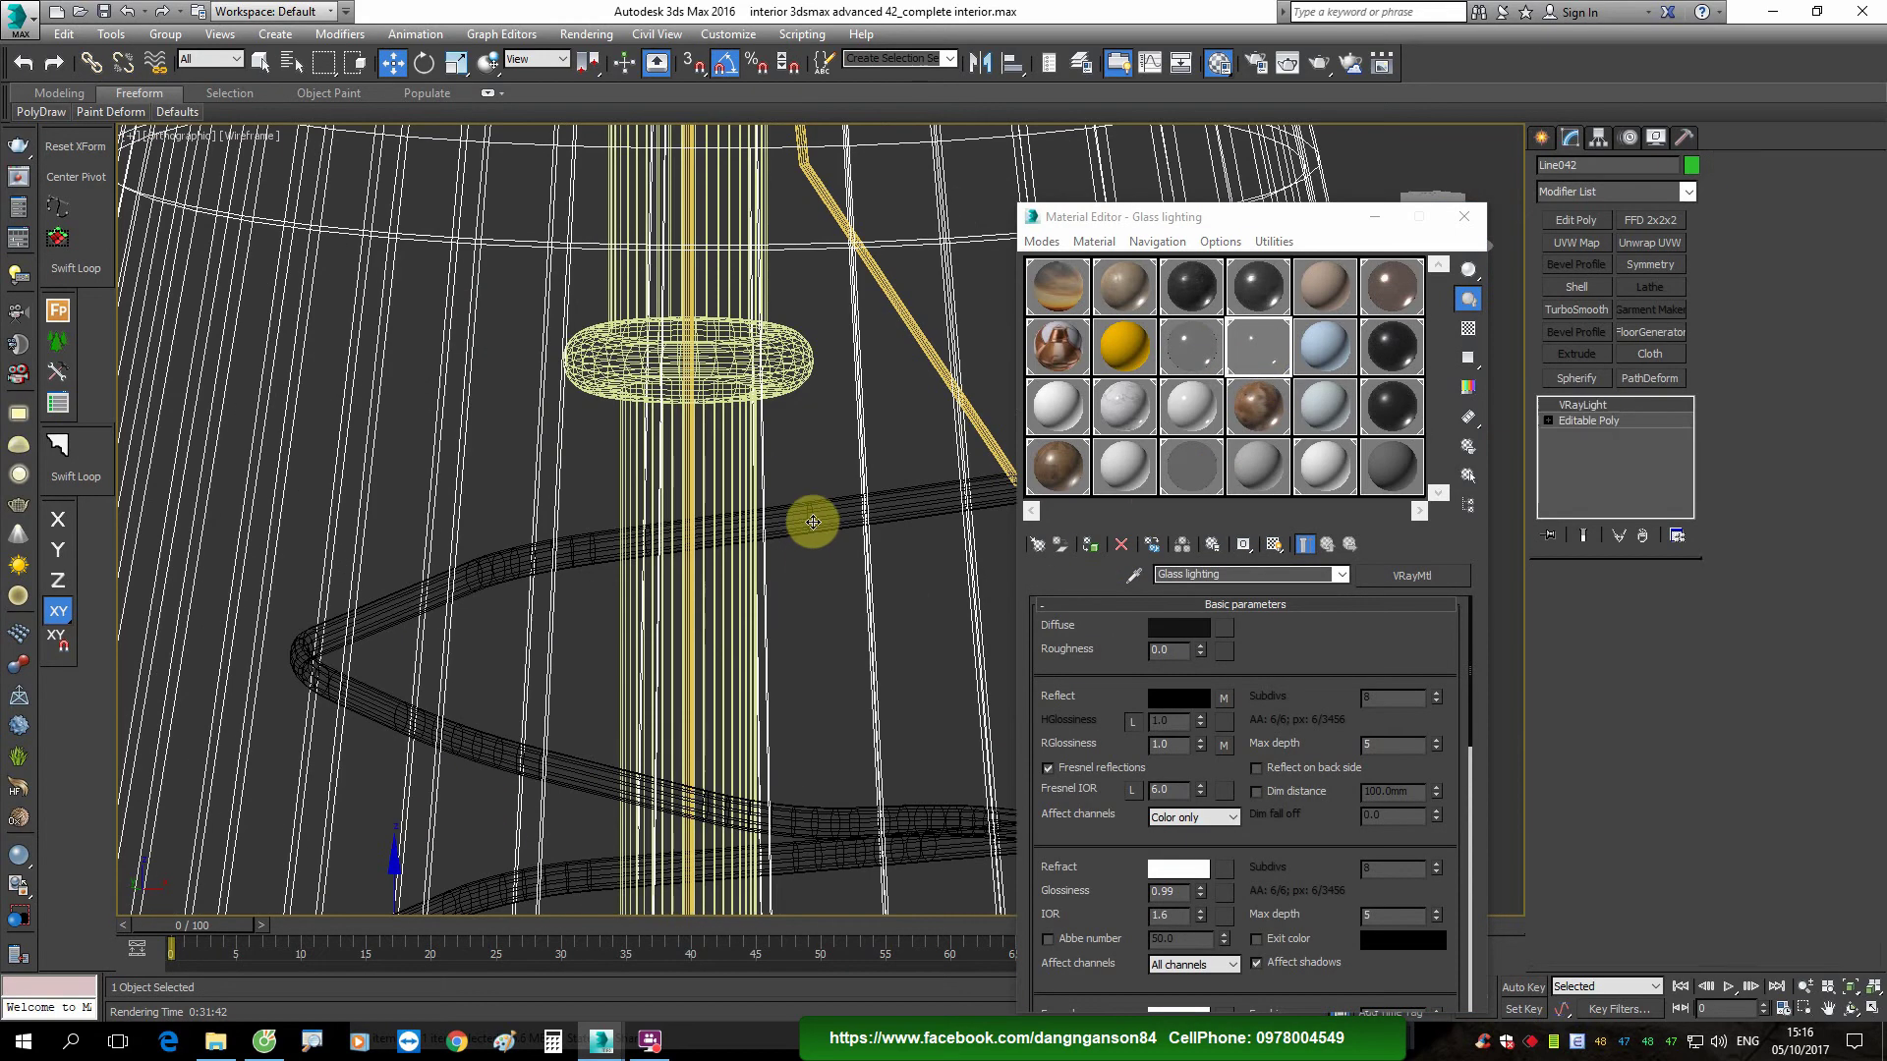
Step: Switch the filament's mesh light on with a multiplier of 1
click(813, 521)
scroll(688, 519, down, 3)
scroll(688, 519, up, 1)
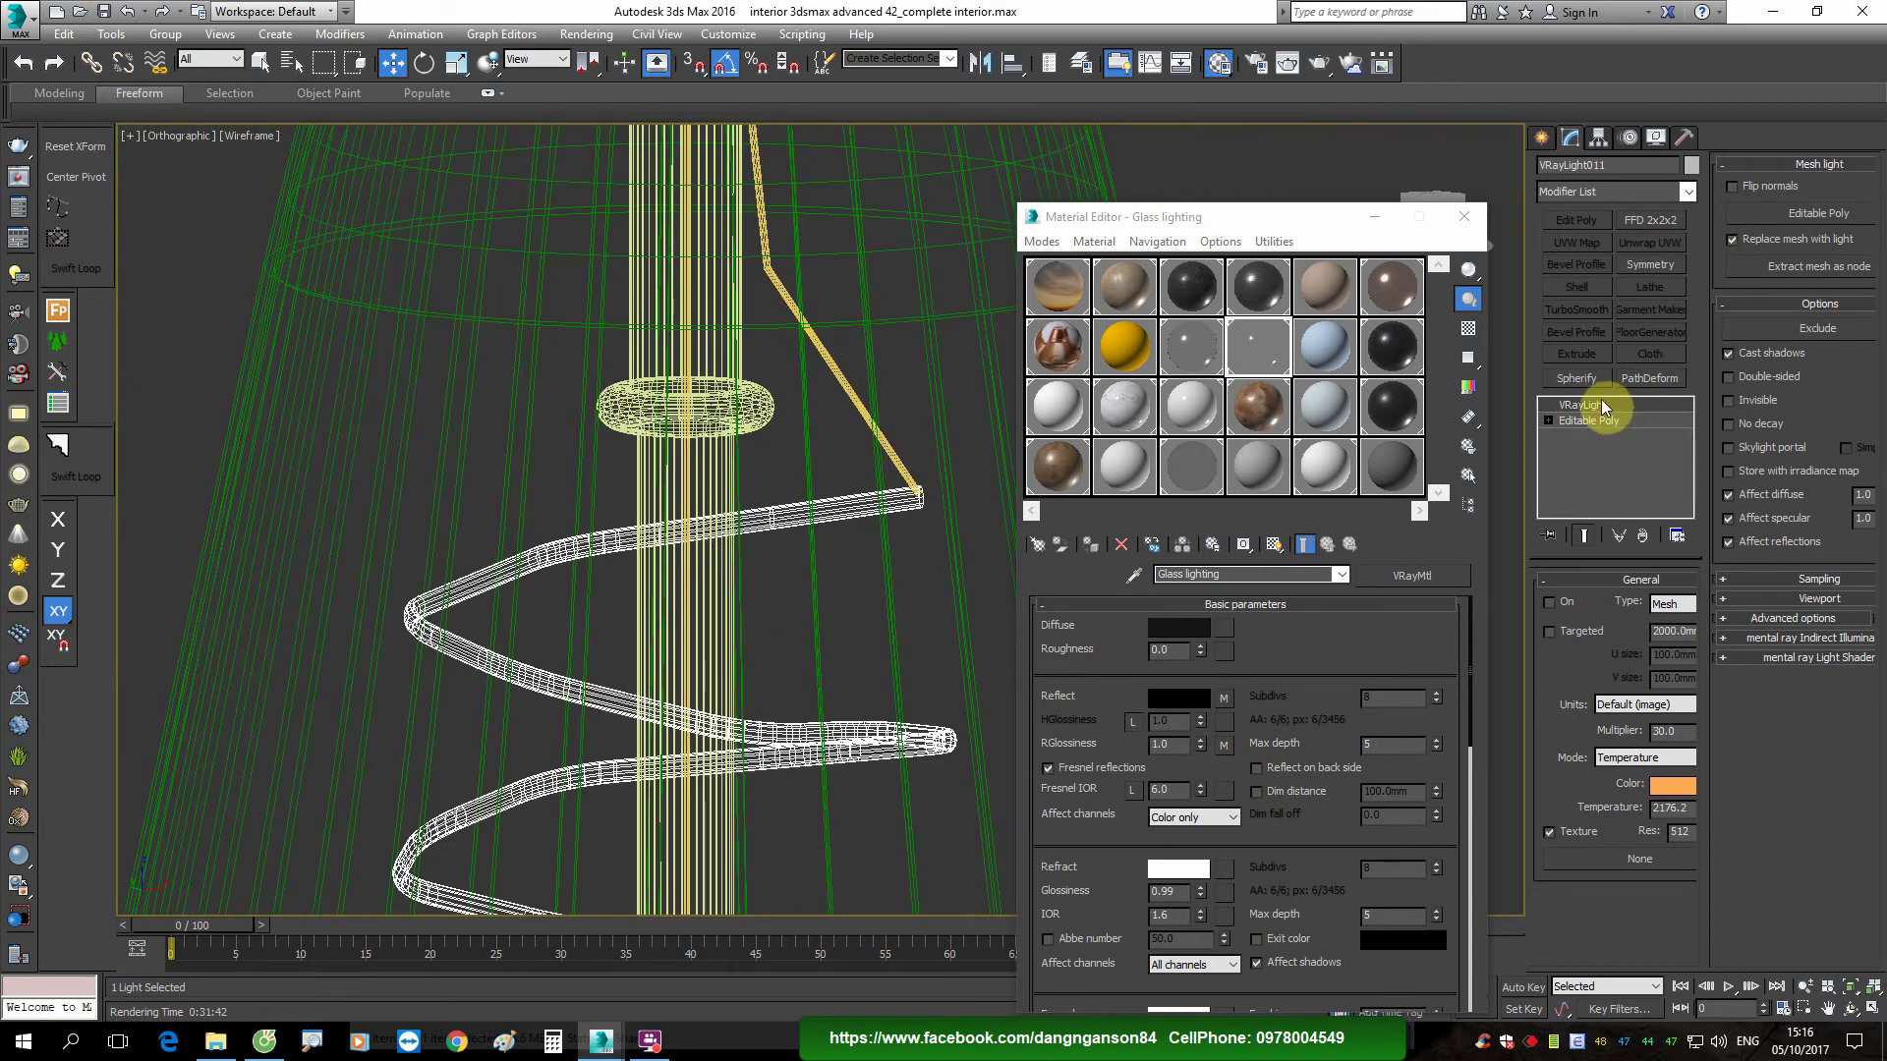
click(1567, 602)
text(1)
Step: Select the spiral filament and load the inox 41 material
click(747, 410)
scroll(742, 413, down, 2)
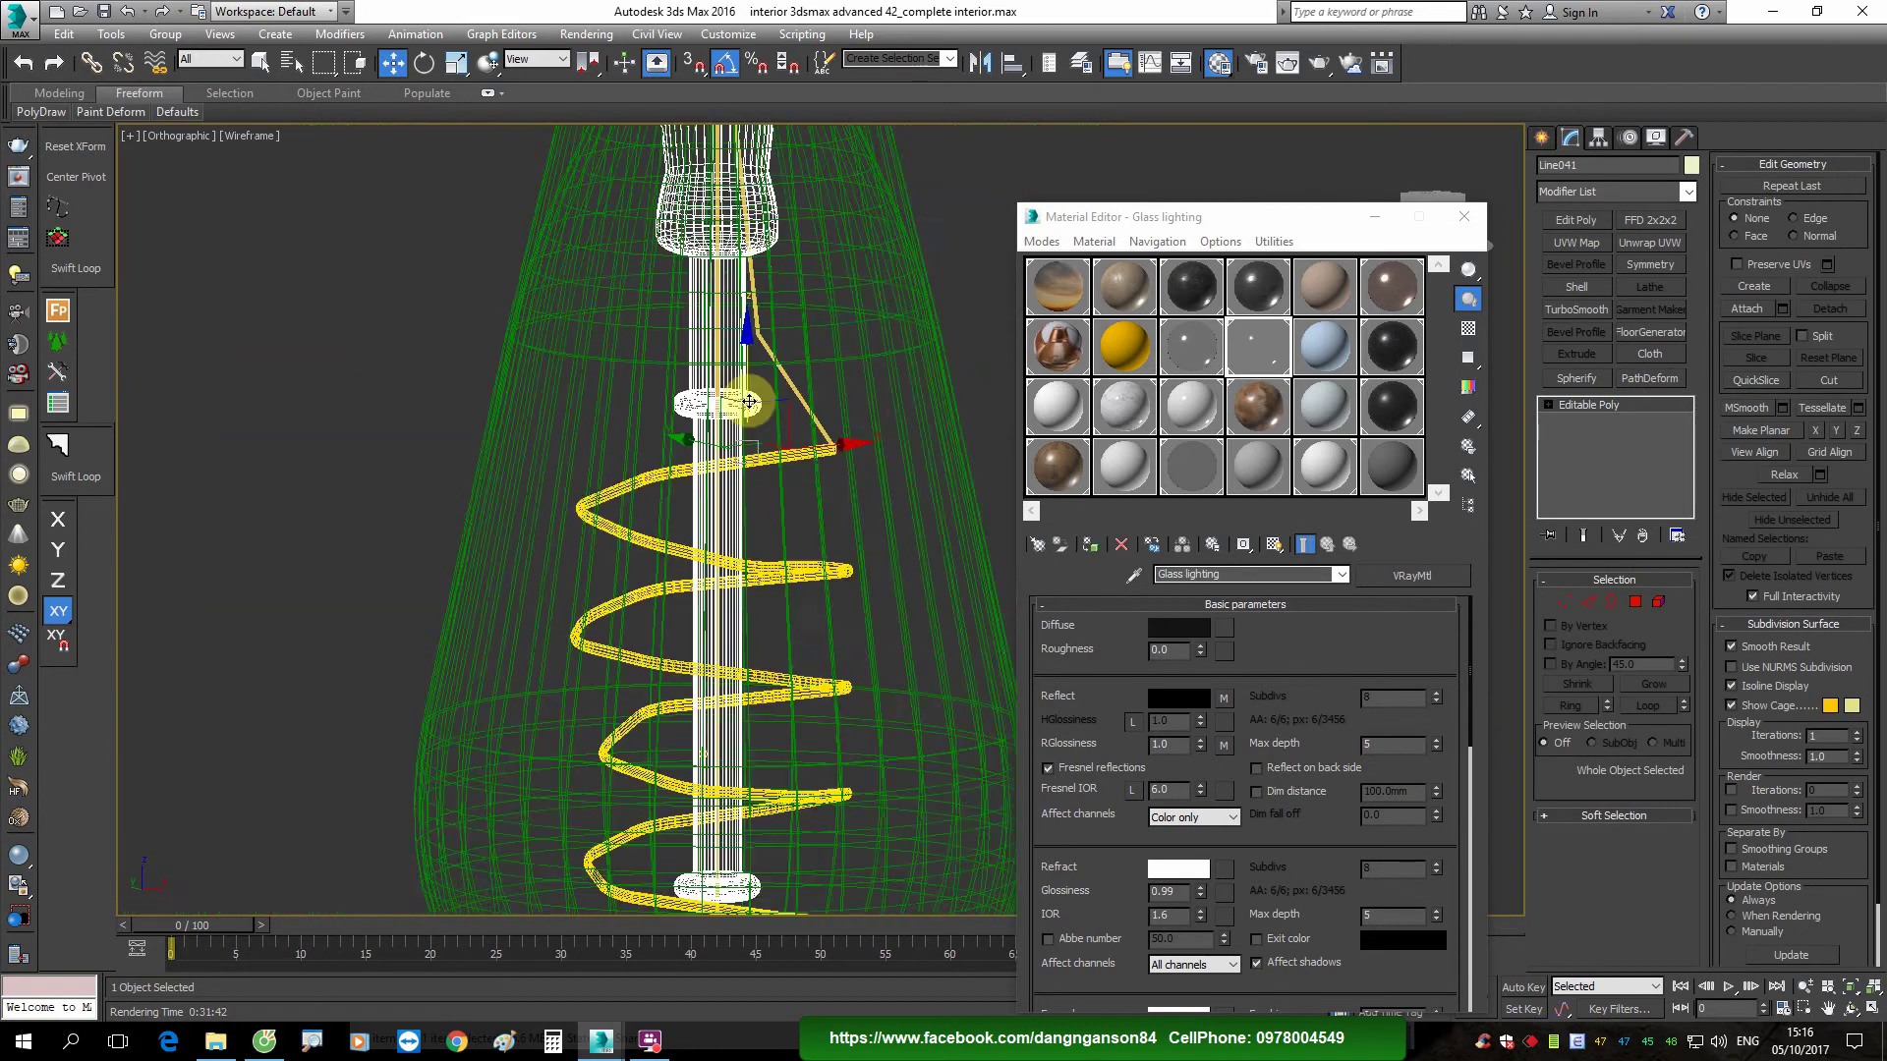
scroll(735, 432, up, 2)
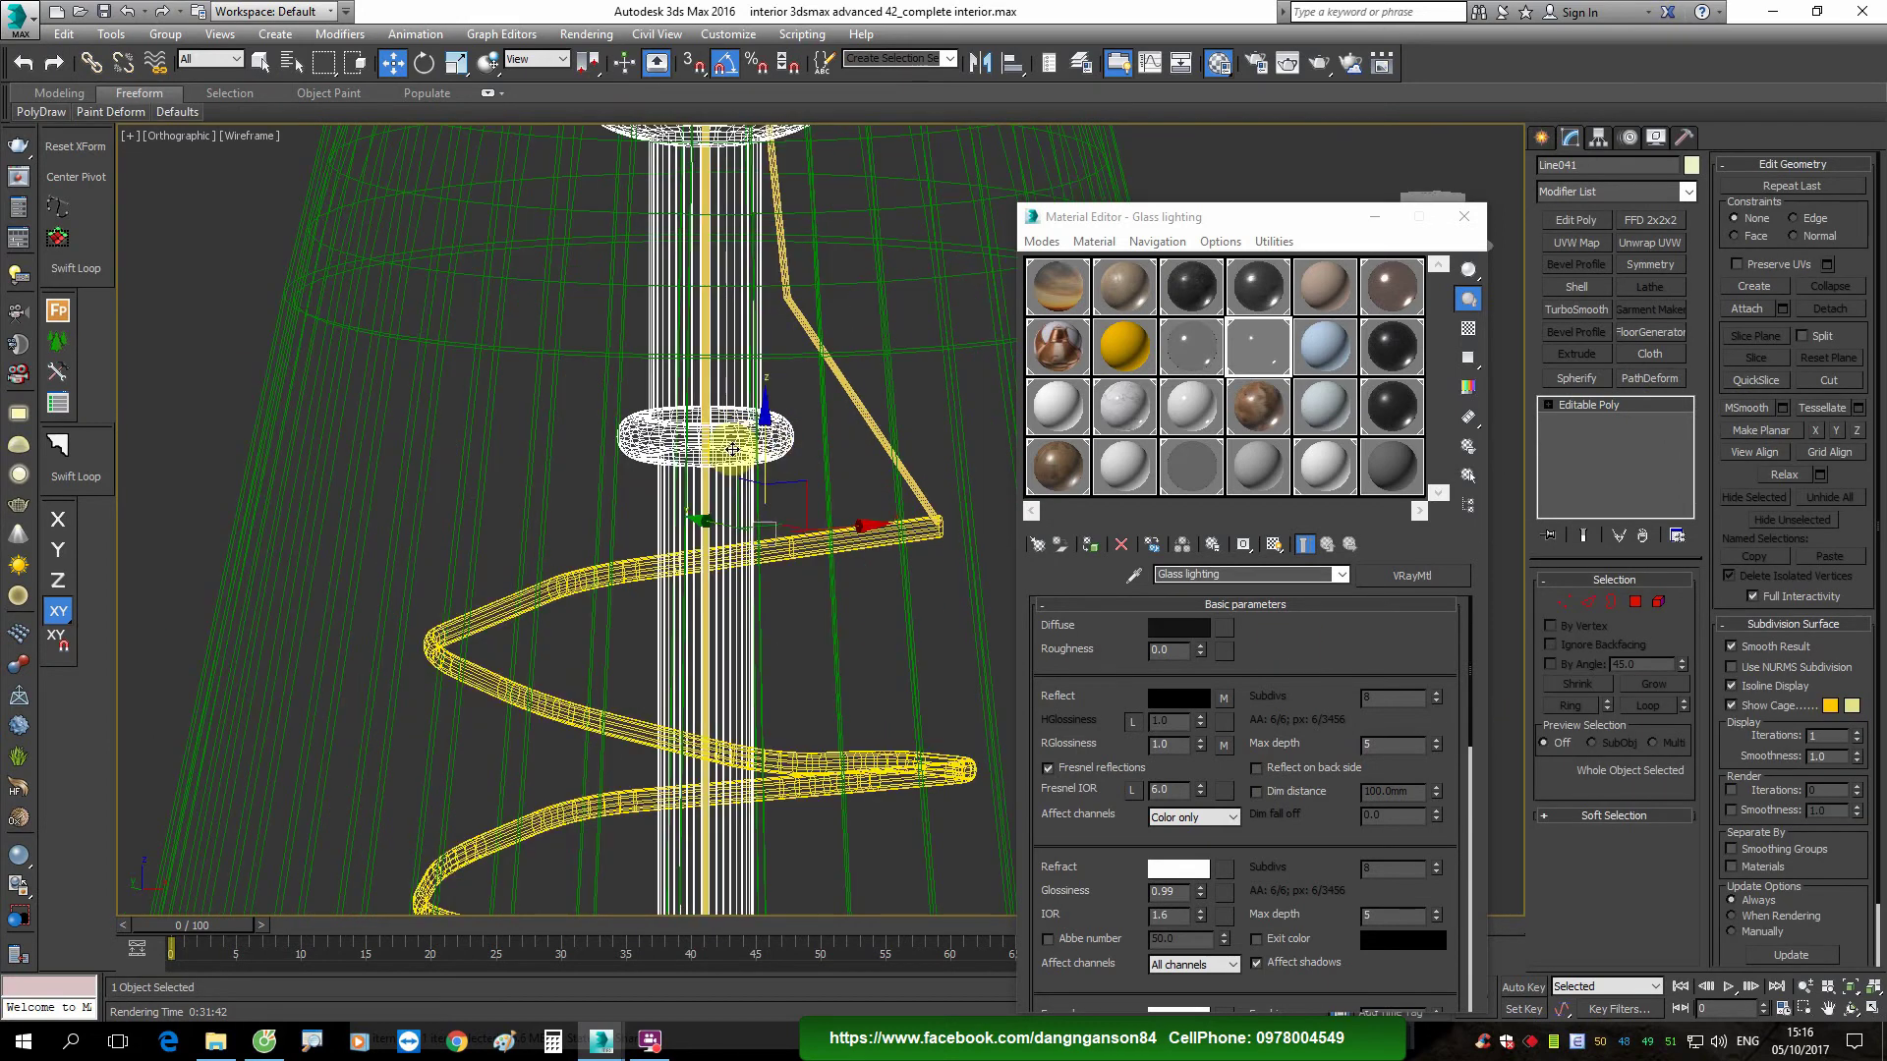
click(1175, 456)
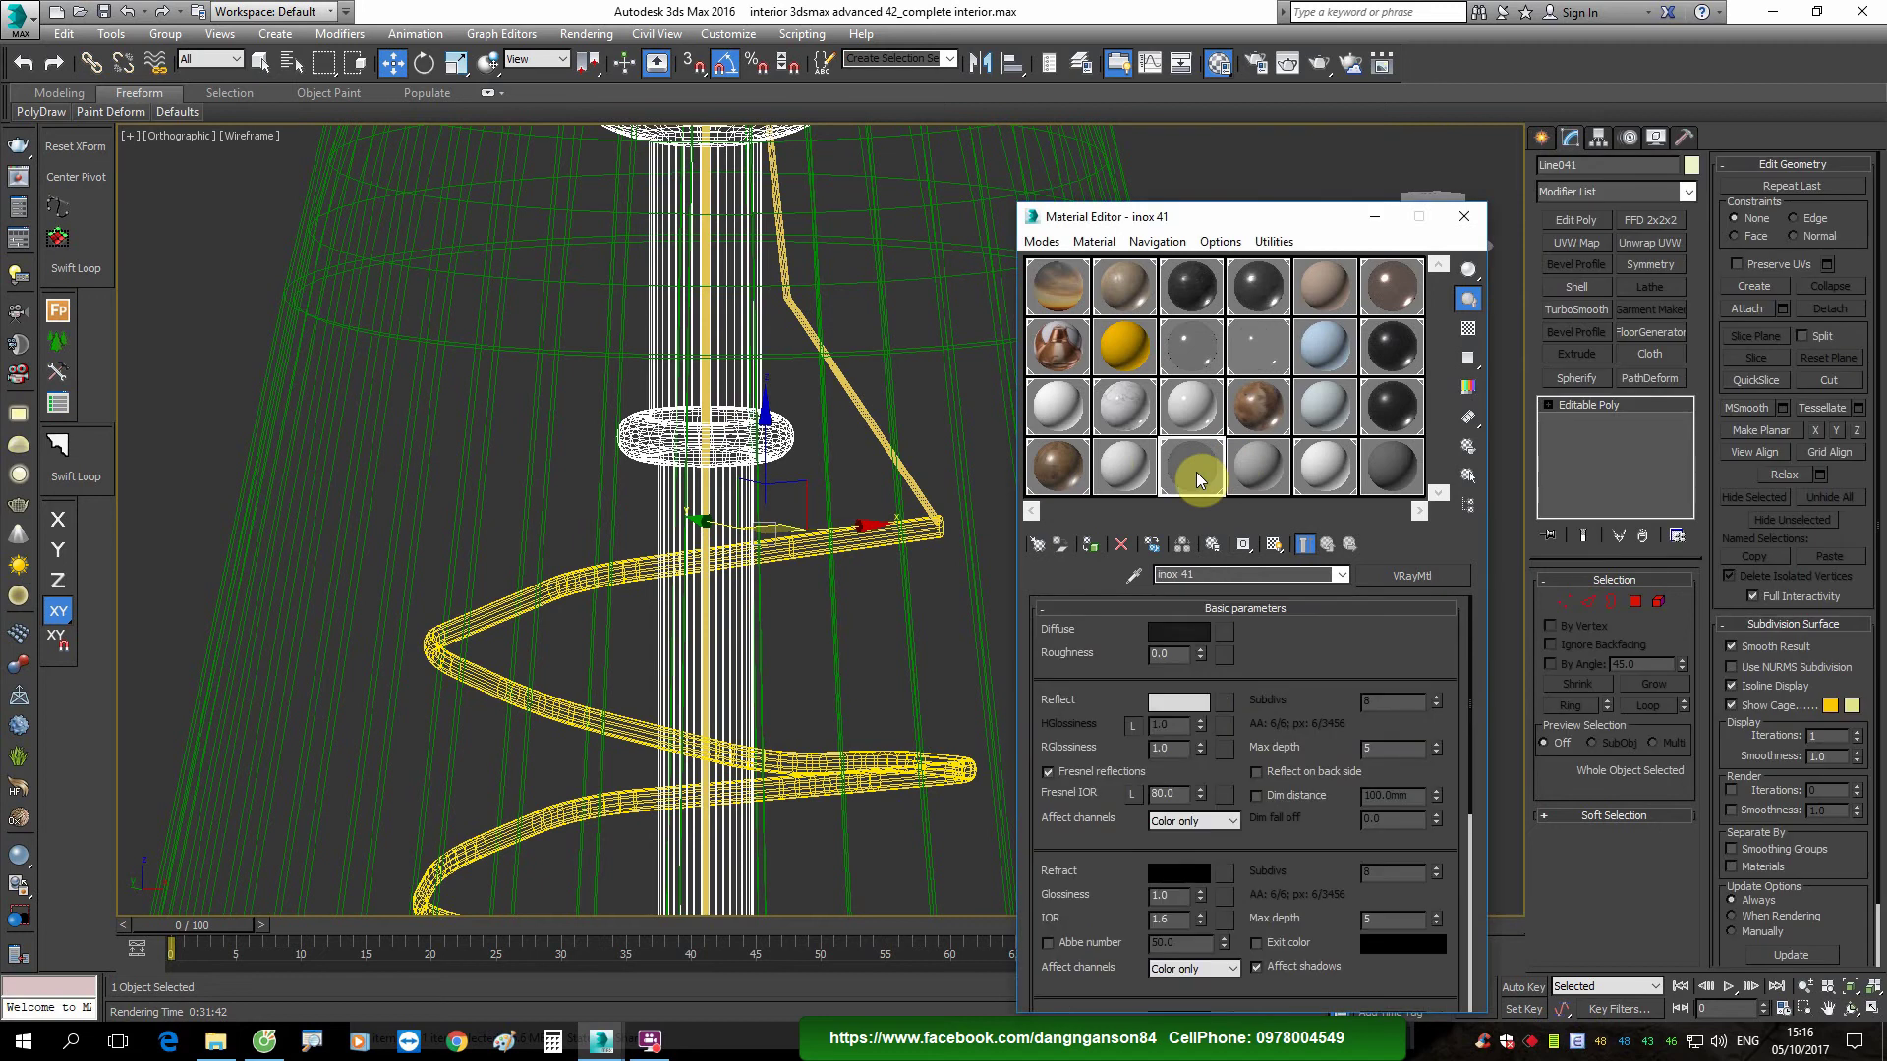
Step: Apply inox 41 to the spiral filament and reframe the view on the lower shelving
click(1089, 543)
key(F3)
scroll(698, 498, down, 3)
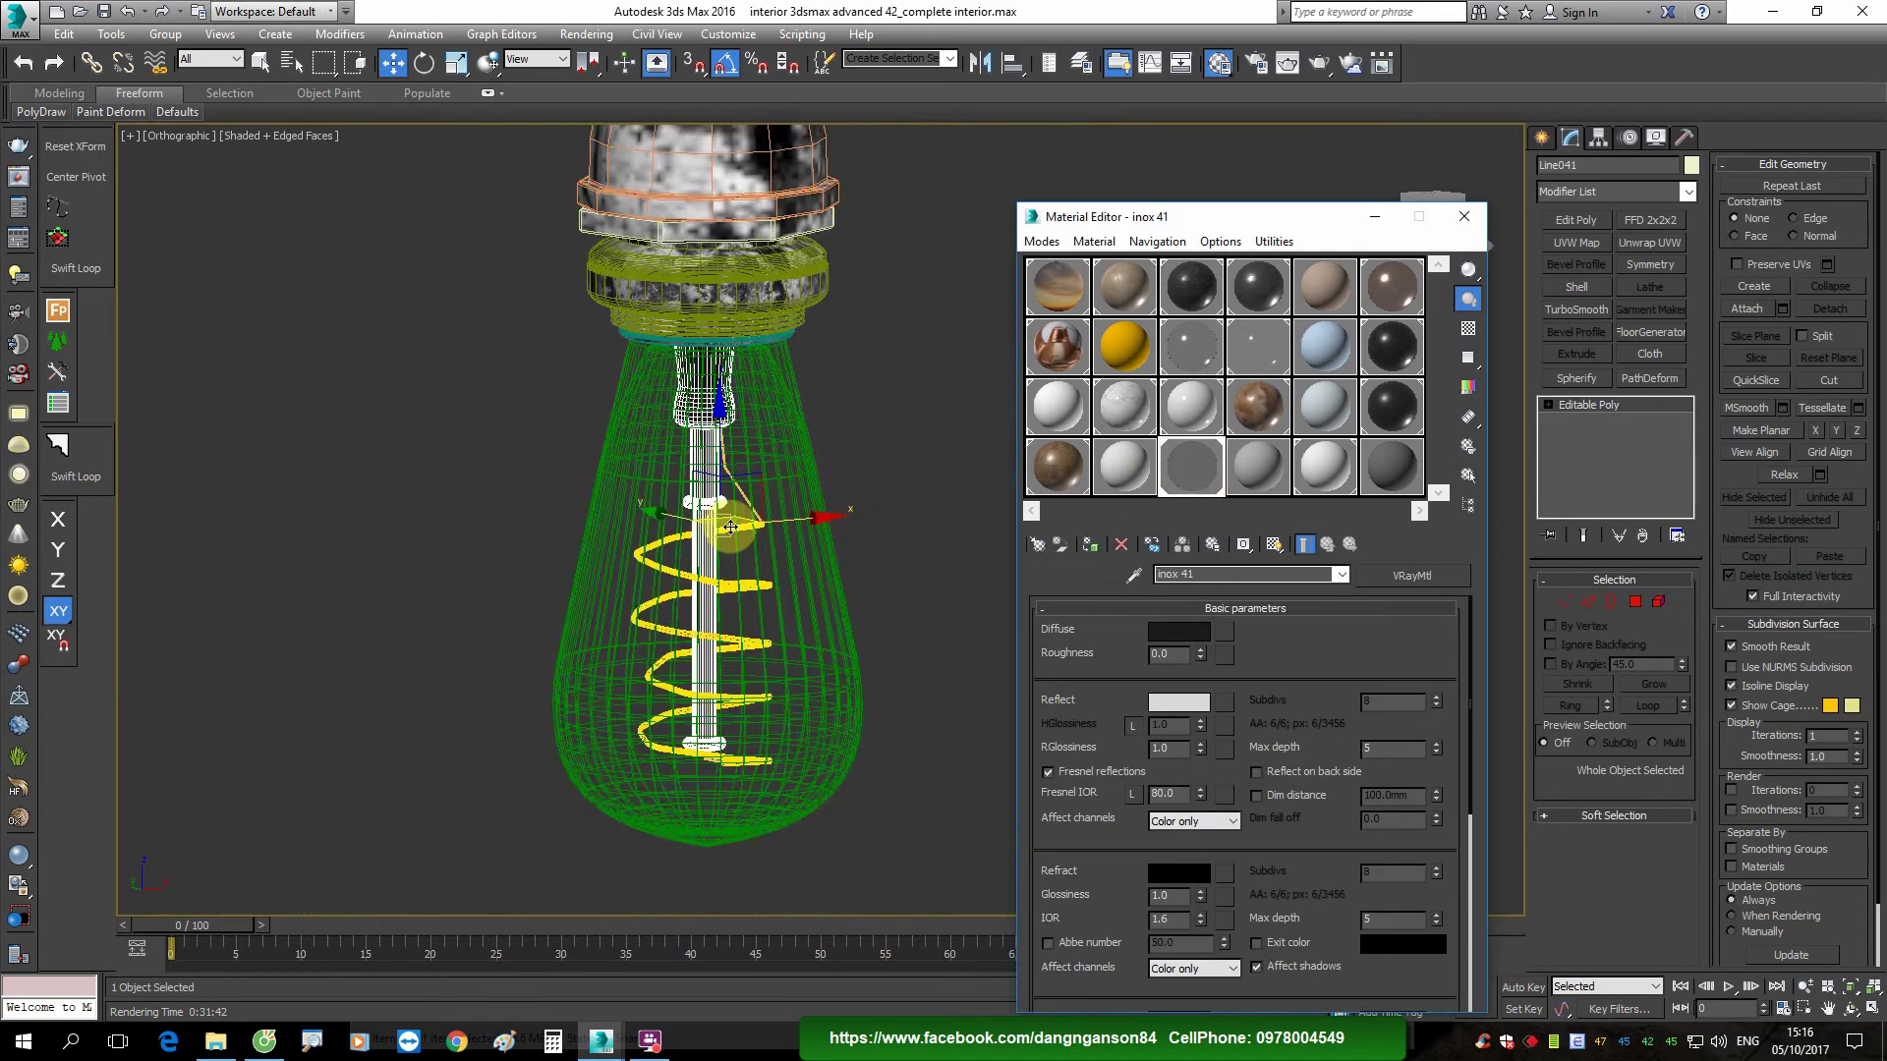
scroll(698, 499, up, 1)
scroll(698, 498, down, 2)
scroll(885, 488, down, 4)
key(F4)
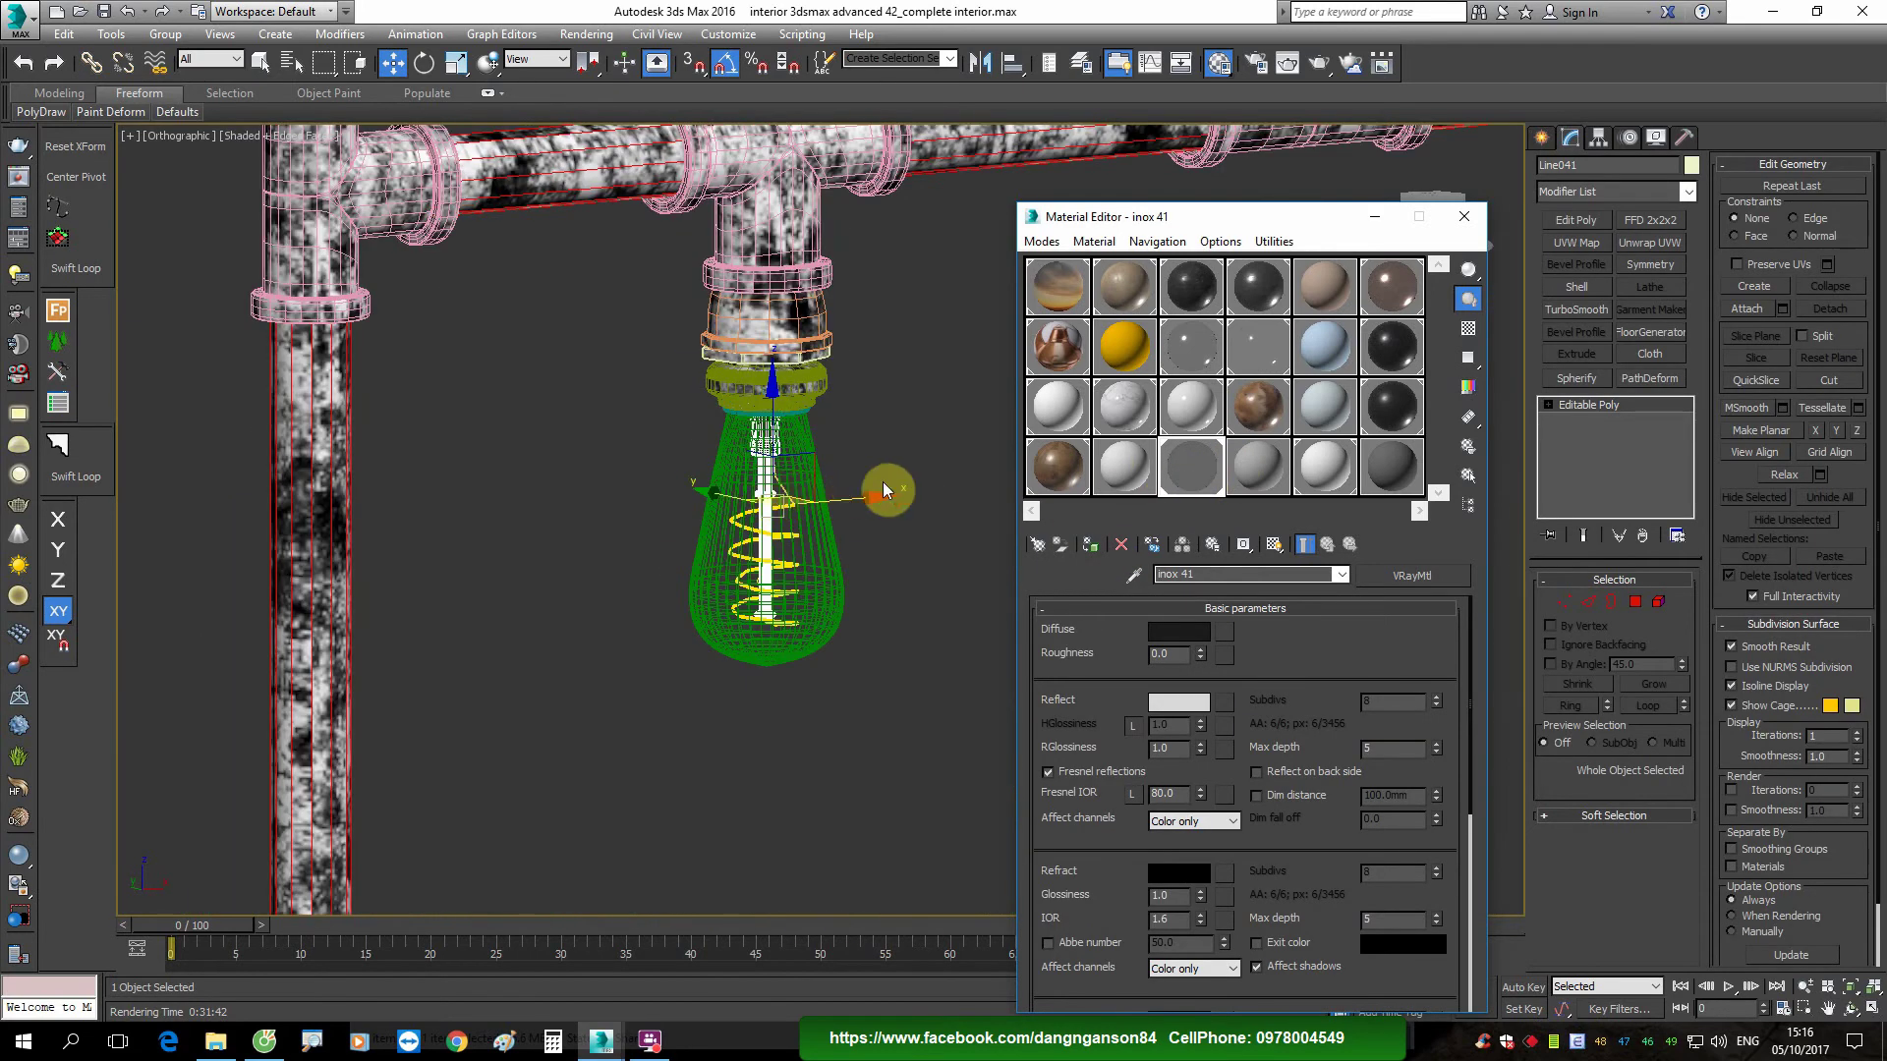
click(829, 486)
scroll(829, 486, down, 1)
scroll(750, 482, down, 4)
key(F4)
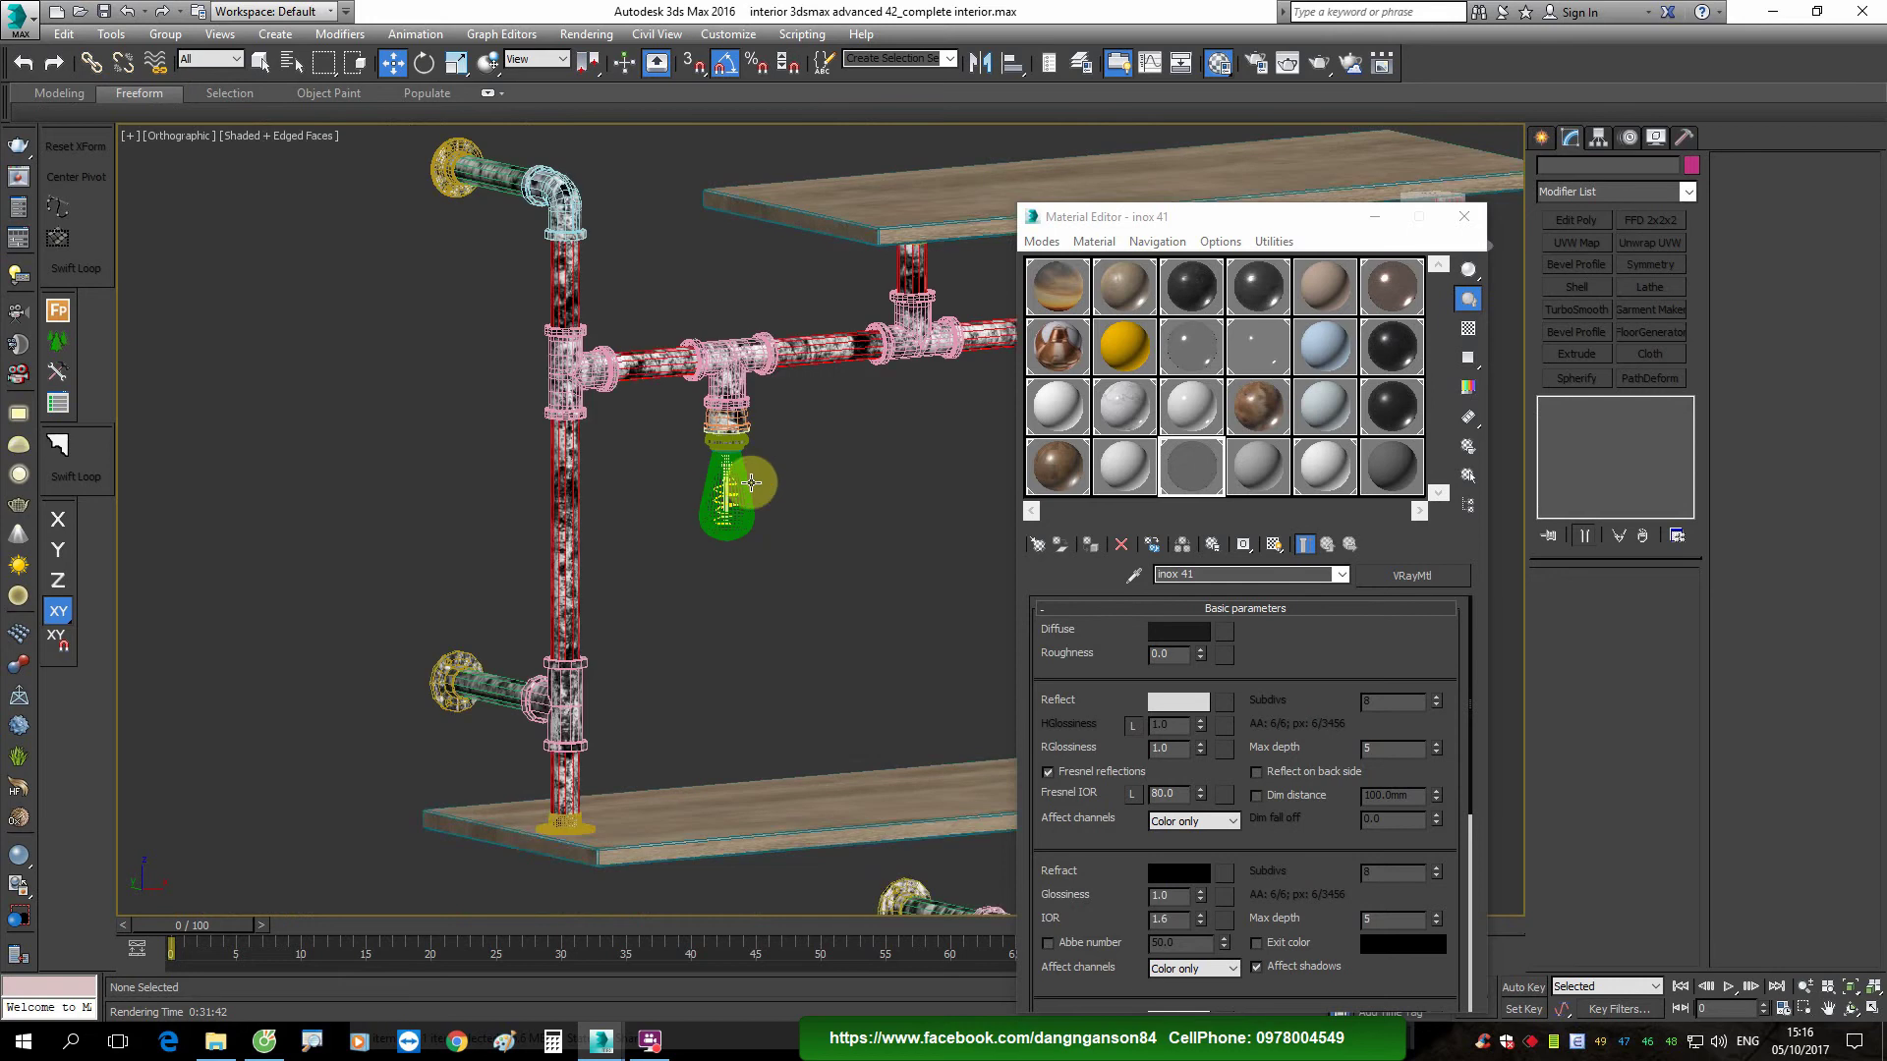
mouse_move(814, 440)
middle_down()
mouse_move(880, 499)
mouse_move(834, 439)
mouse_move(833, 250)
middle_up()
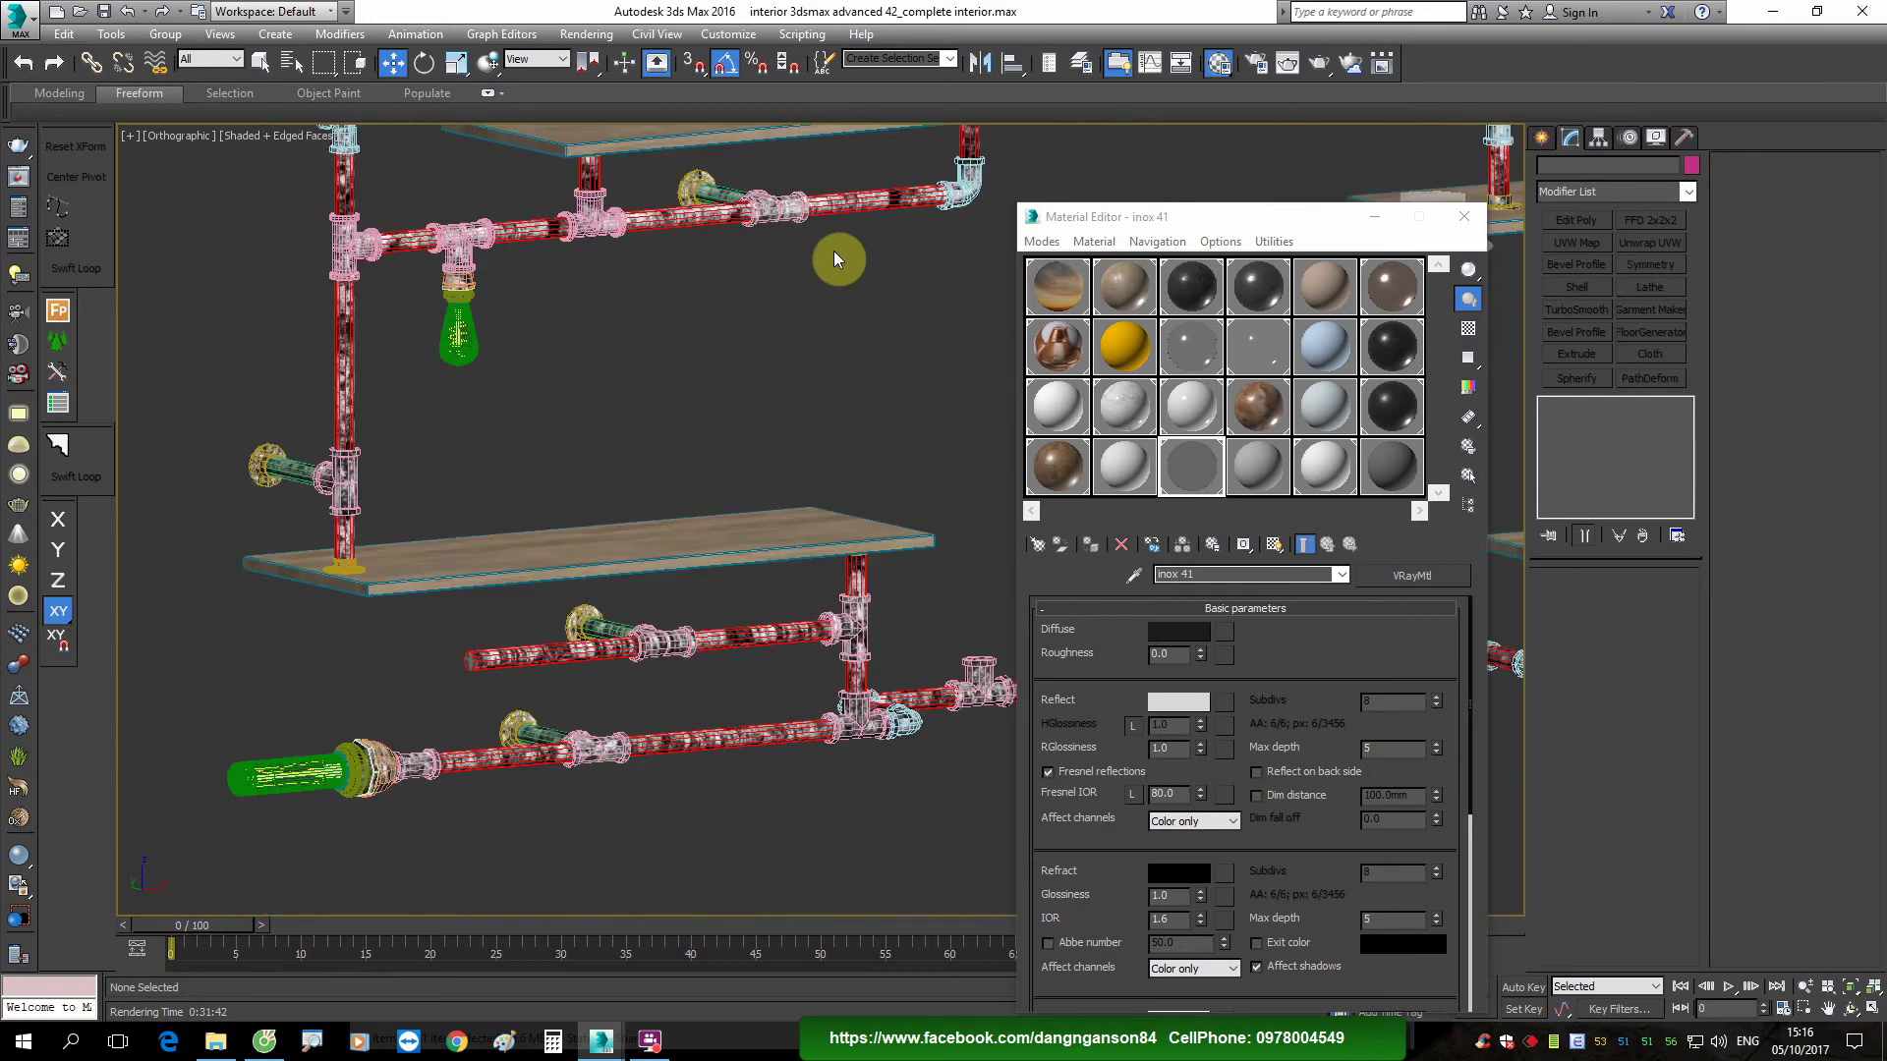
scroll(314, 791, down, 2)
scroll(314, 791, down, 2)
scroll(535, 686, down, 3)
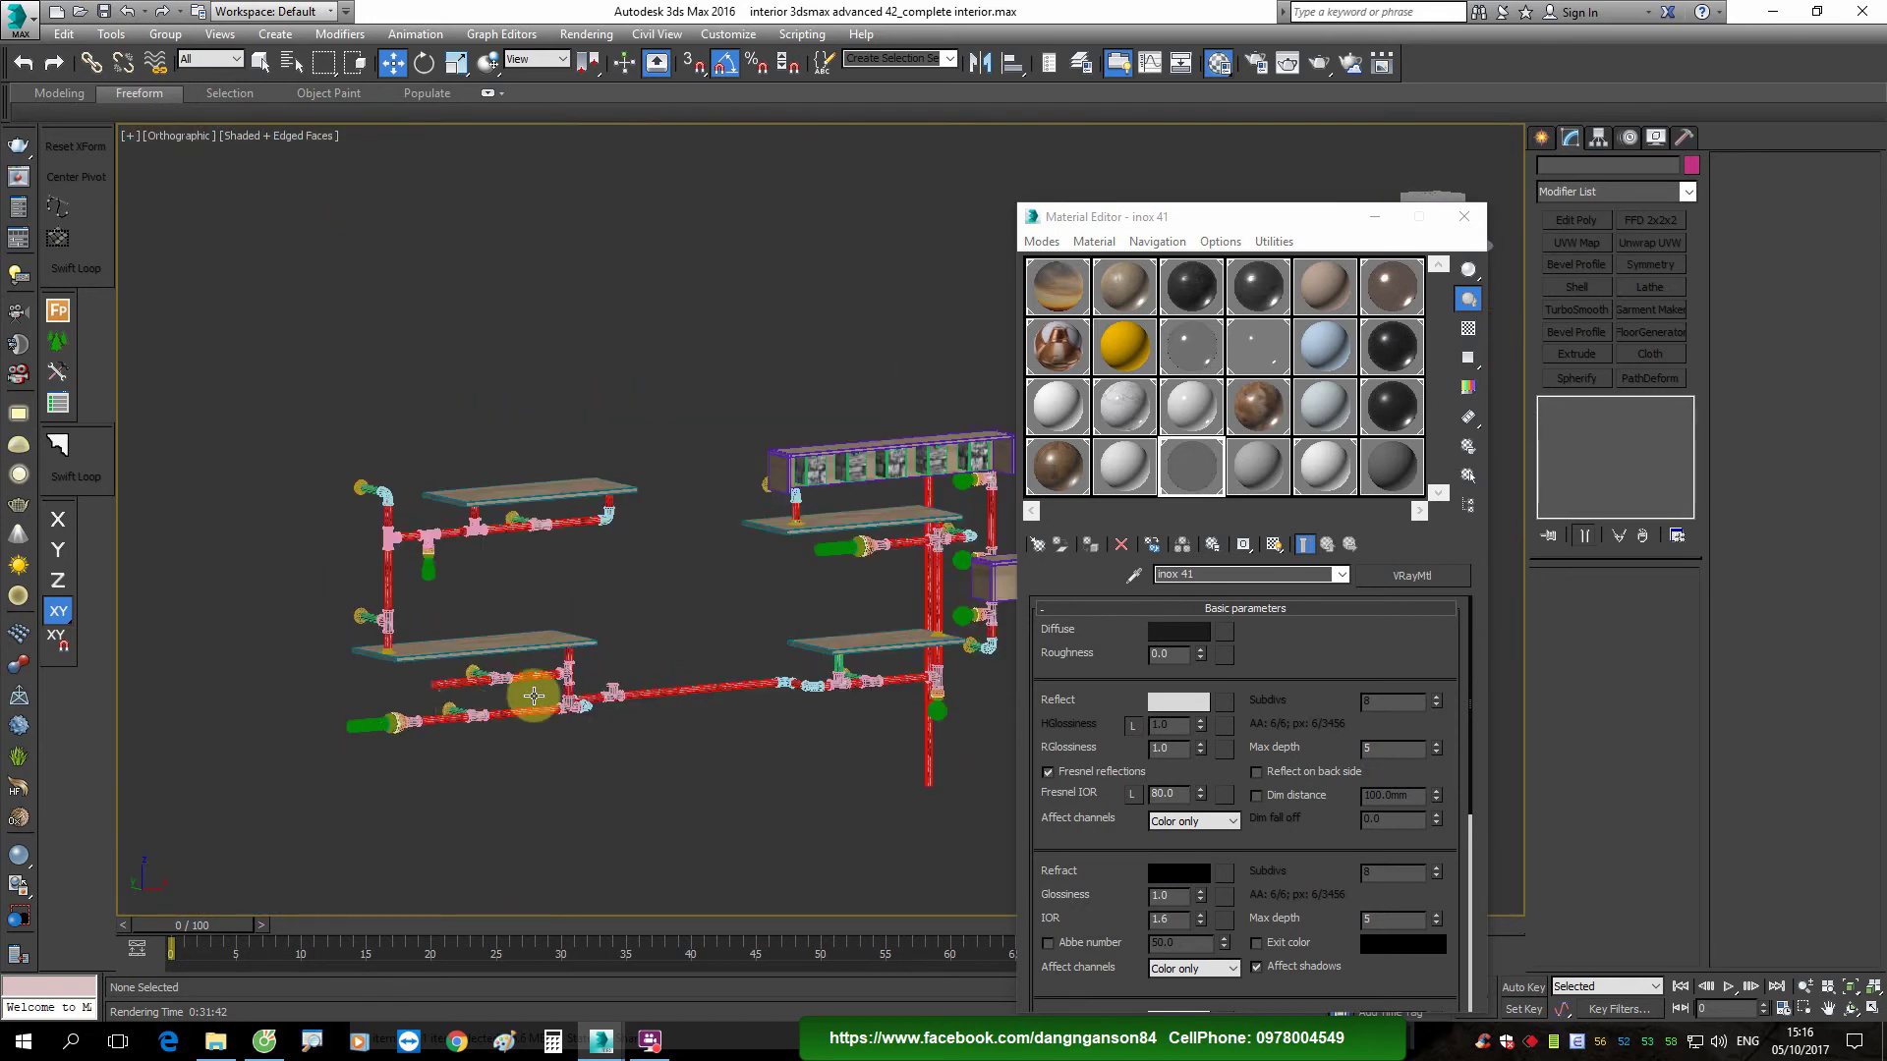
middle_drag(535, 686, 847, 634)
scroll(806, 579, up, 3)
scroll(769, 531, up, 3)
Step: Show Copper lighting on the two pipe fittings with a Box UVW Map of length 400.146
click(717, 674)
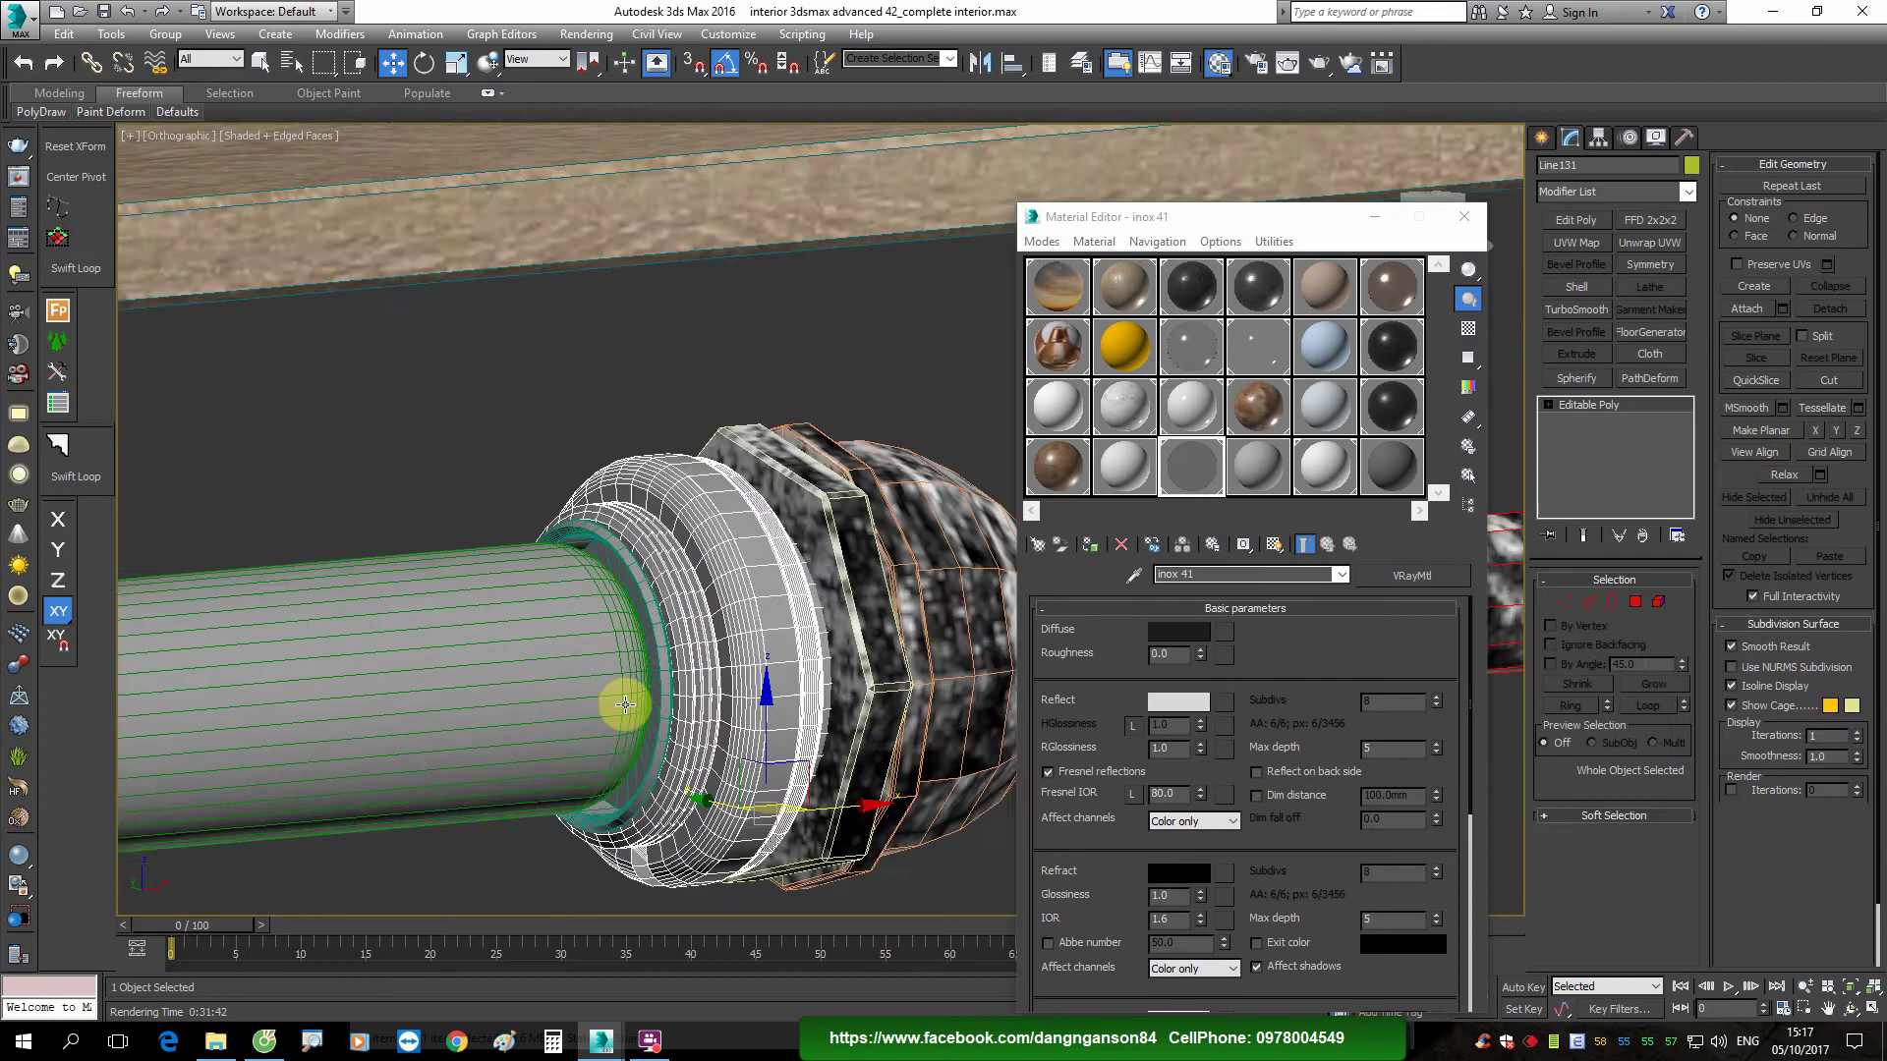
scroll(688, 668, up, 3)
ctrl+click(851, 567)
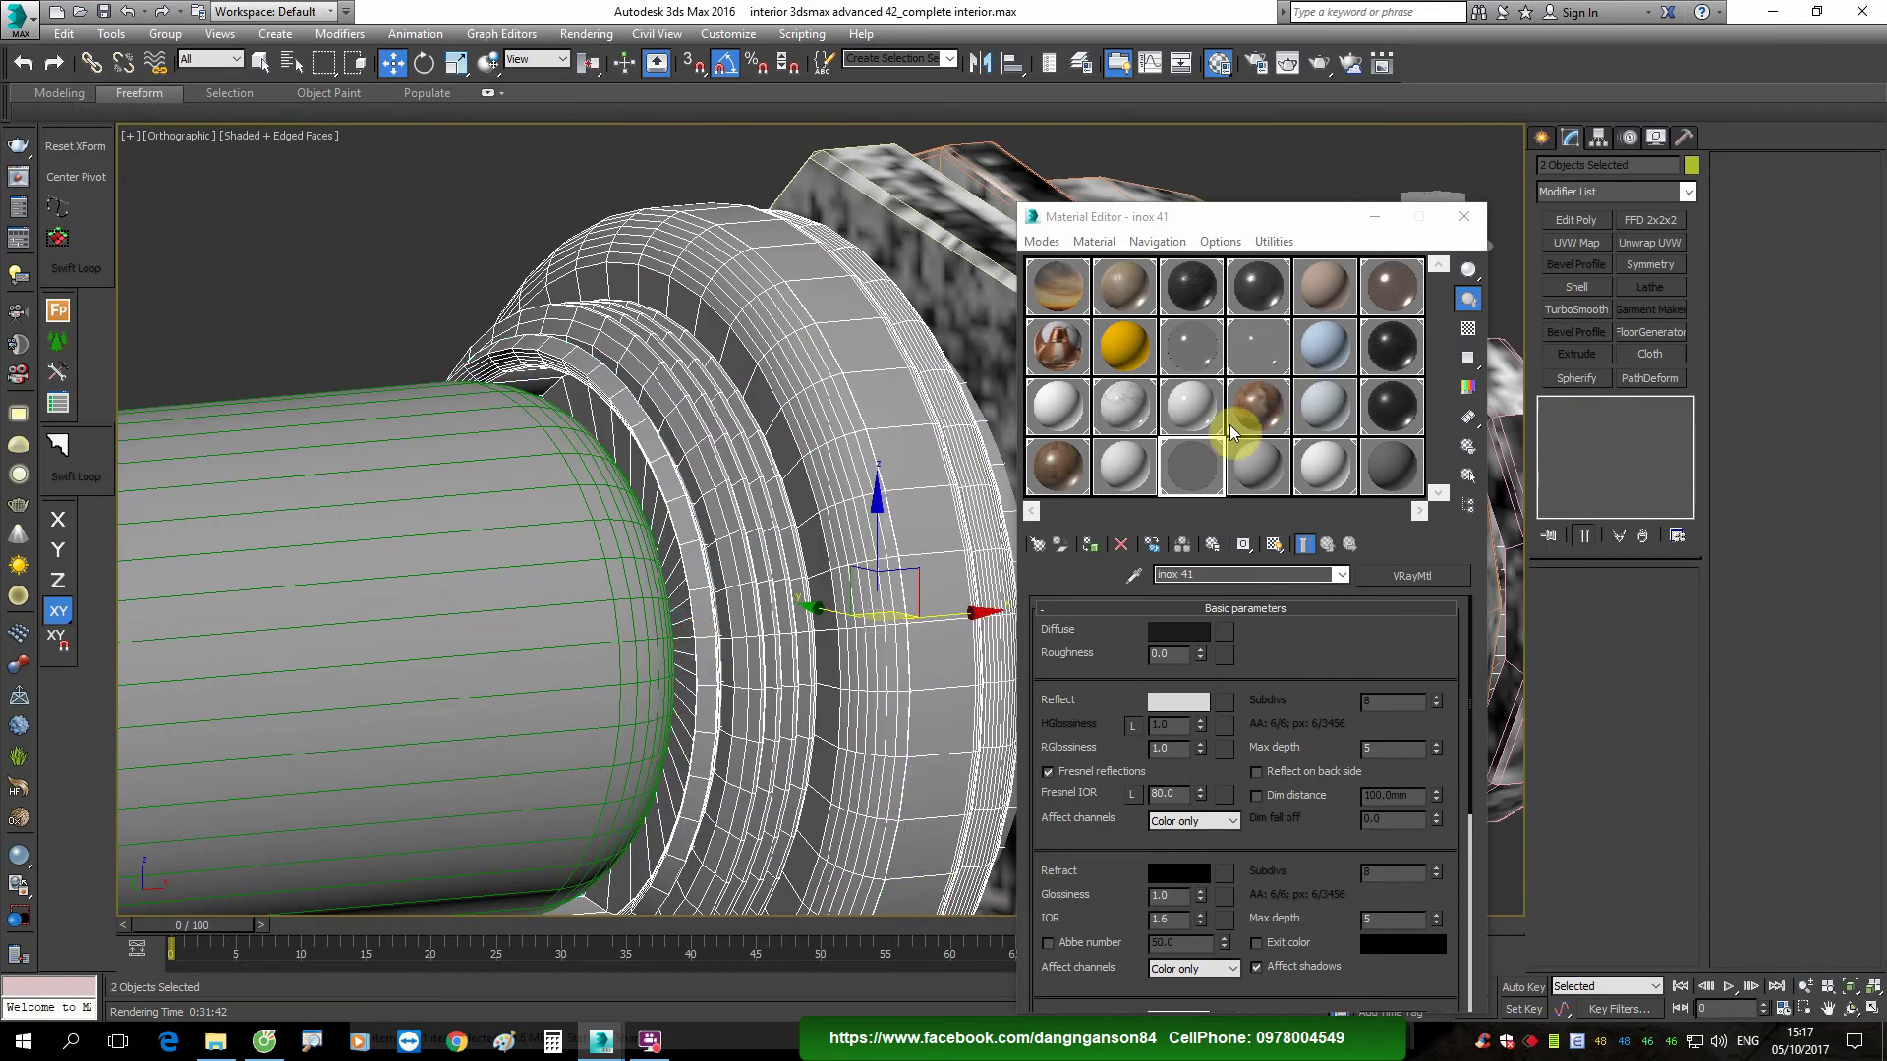
click(1390, 288)
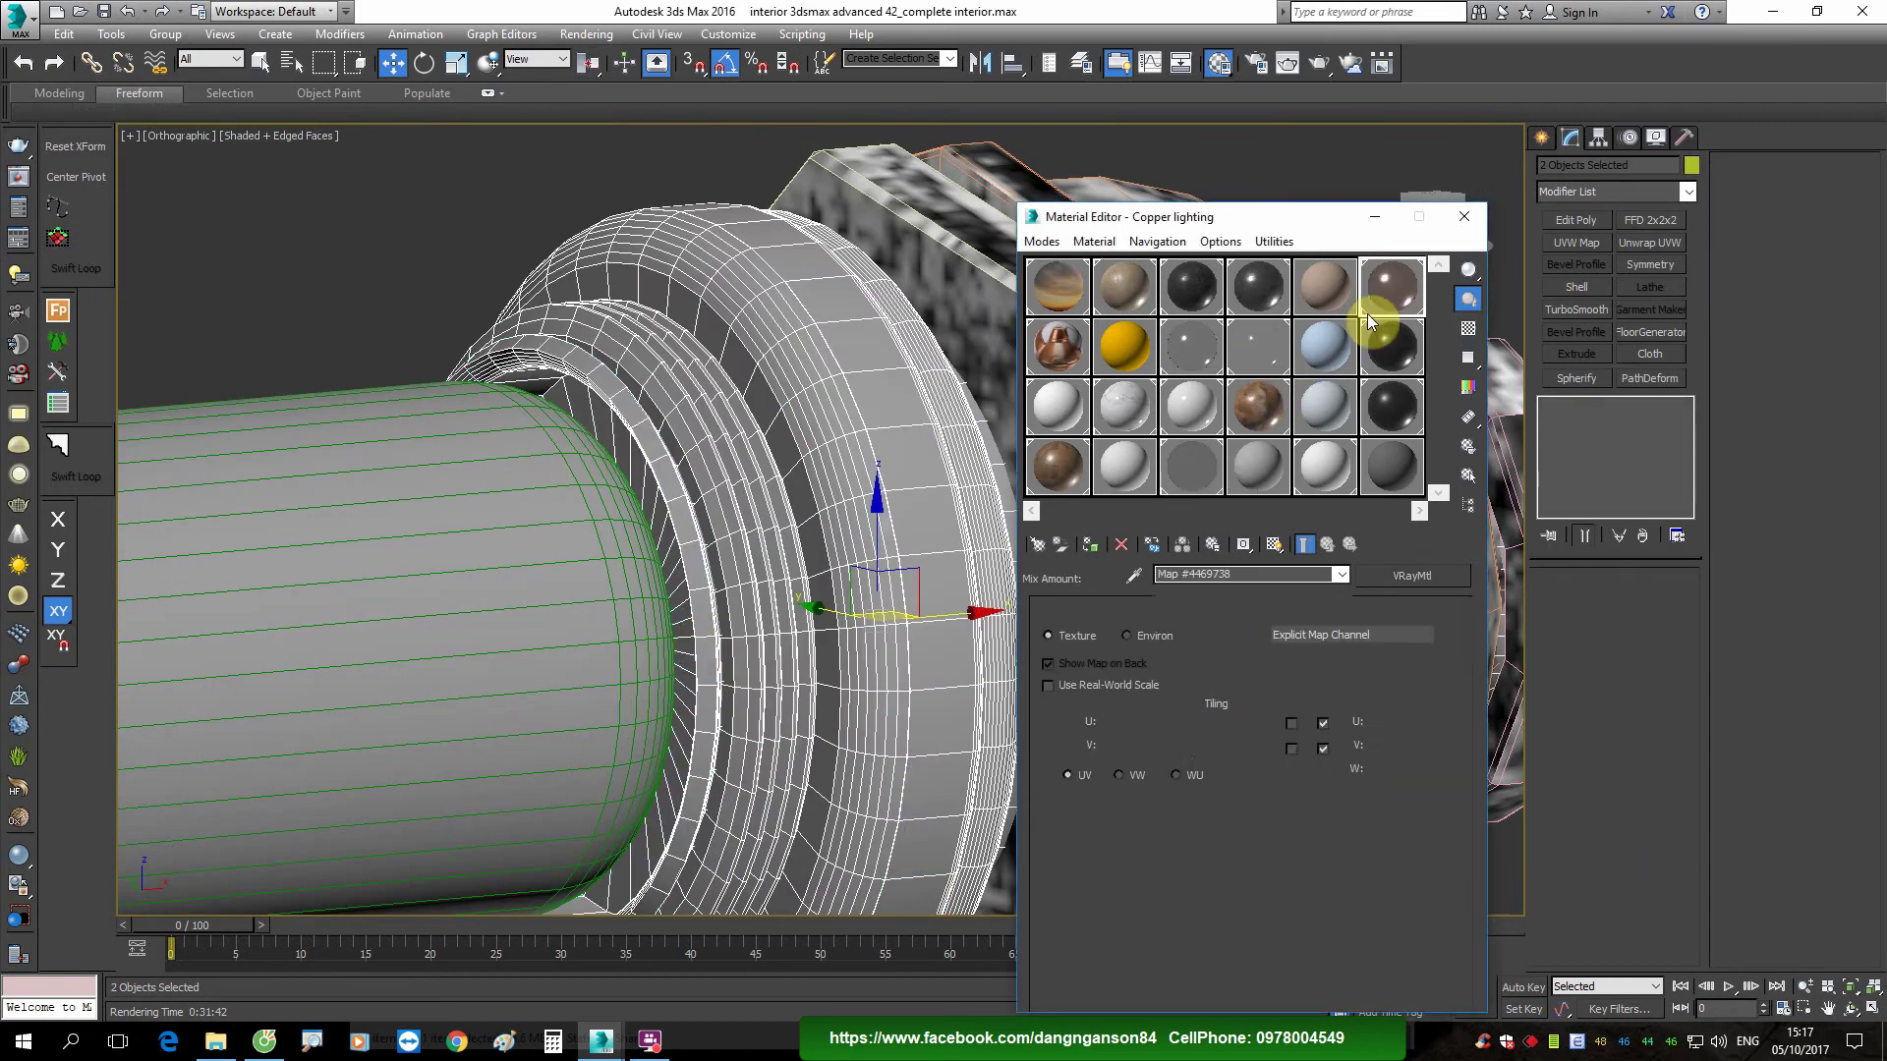
click(1092, 547)
click(1574, 242)
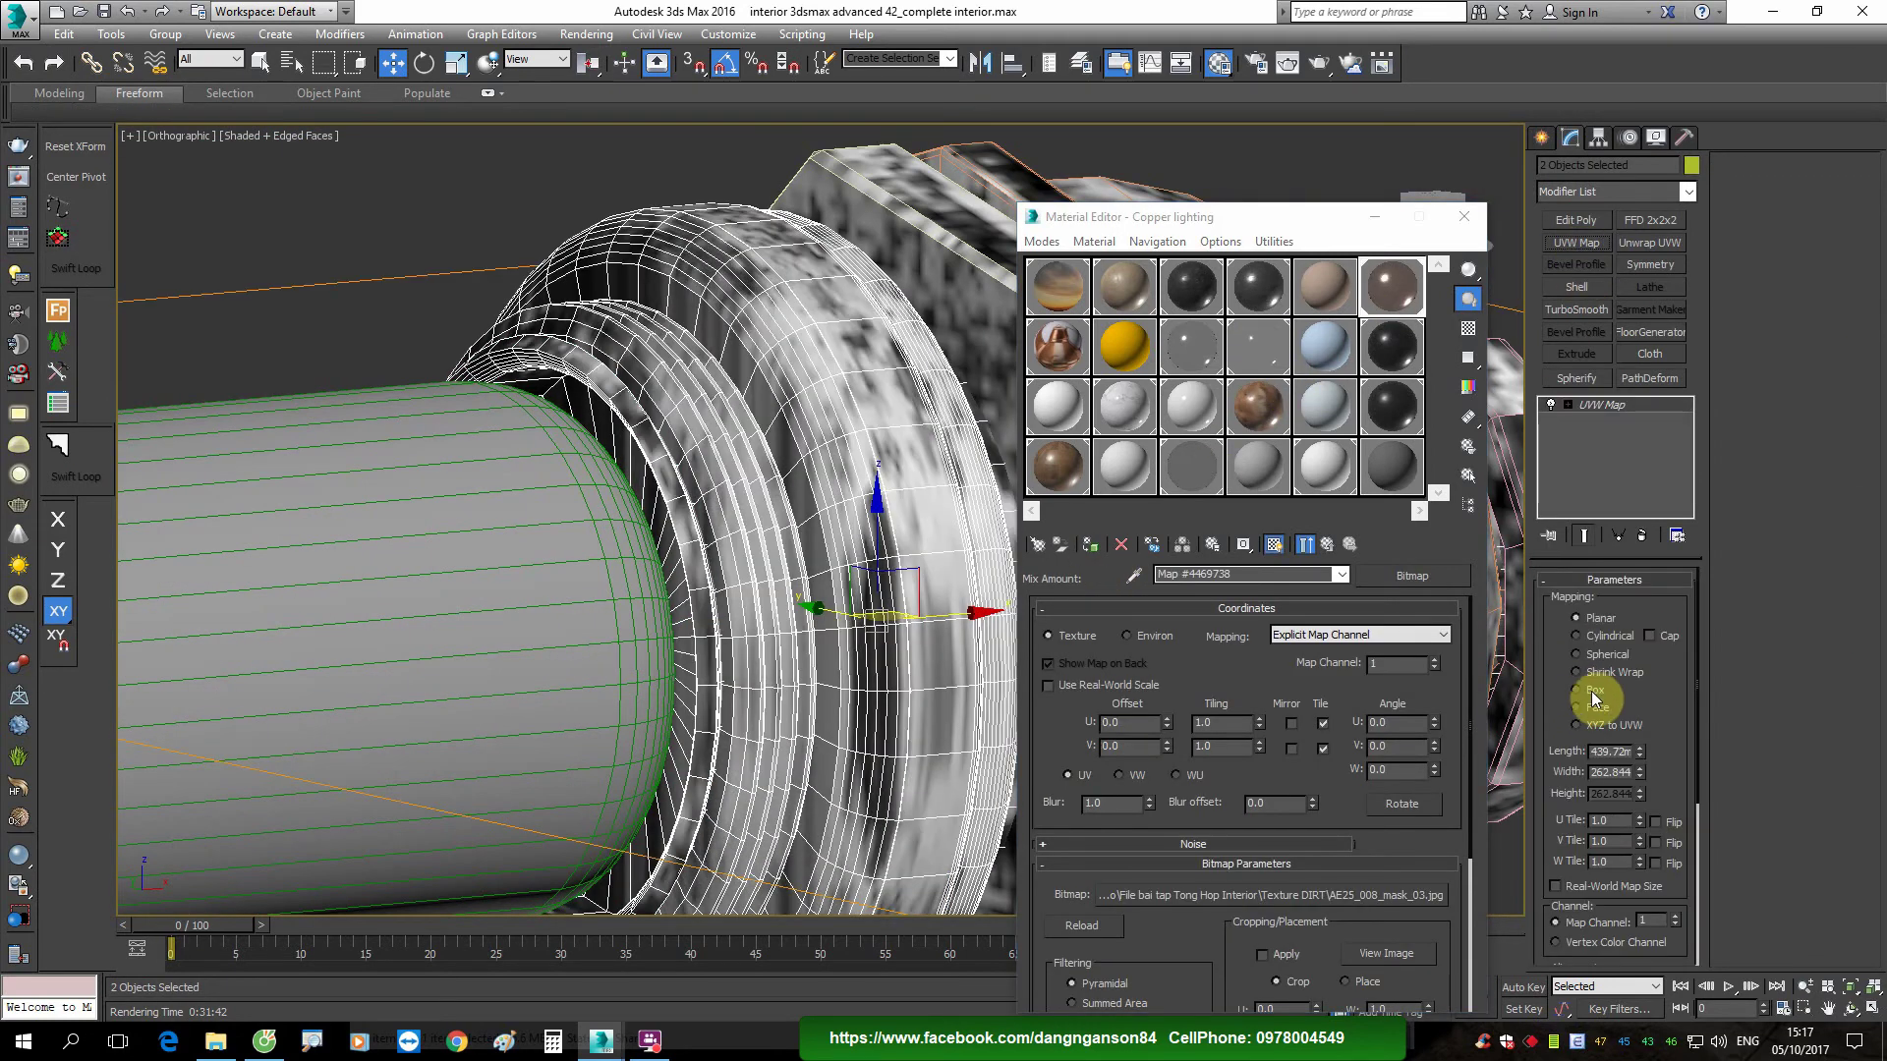
click(1592, 694)
drag(1637, 753, 1638, 760)
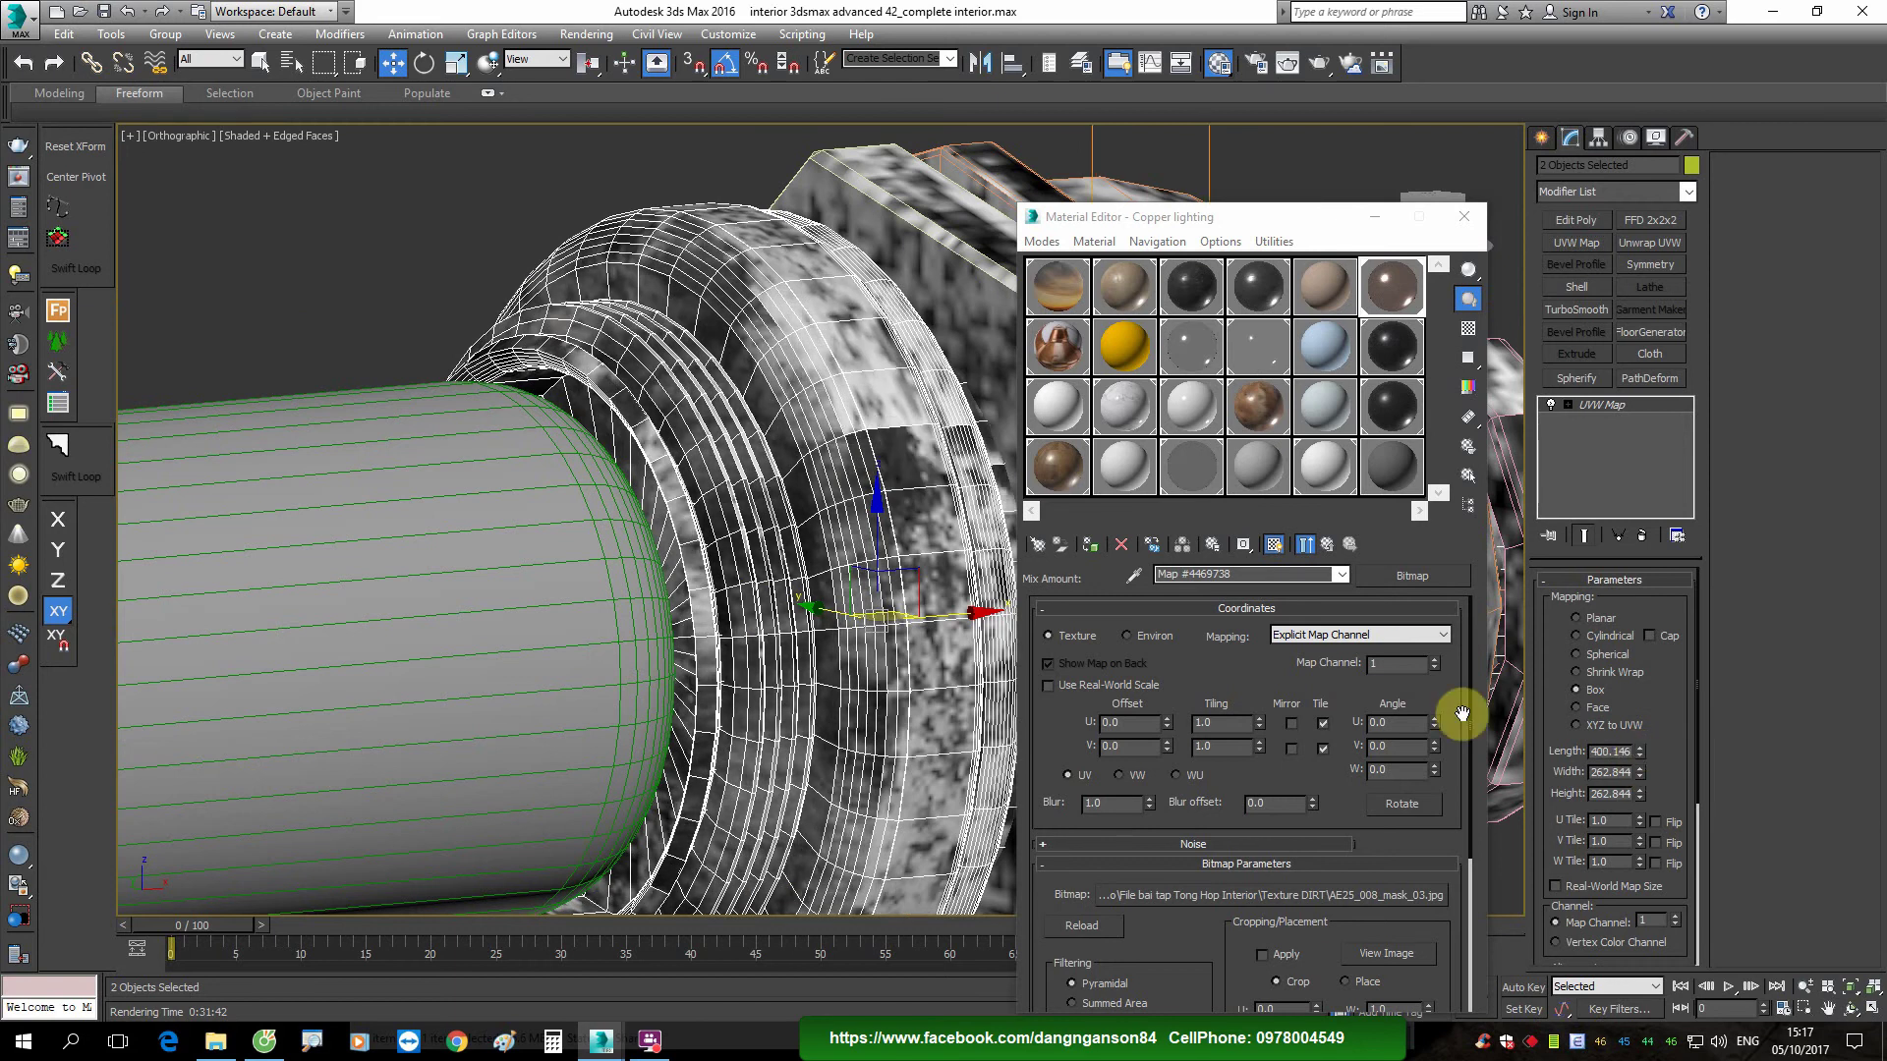
scroll(889, 536, down, 5)
scroll(889, 535, down, 2)
scroll(889, 535, up, 3)
scroll(889, 535, up, 3)
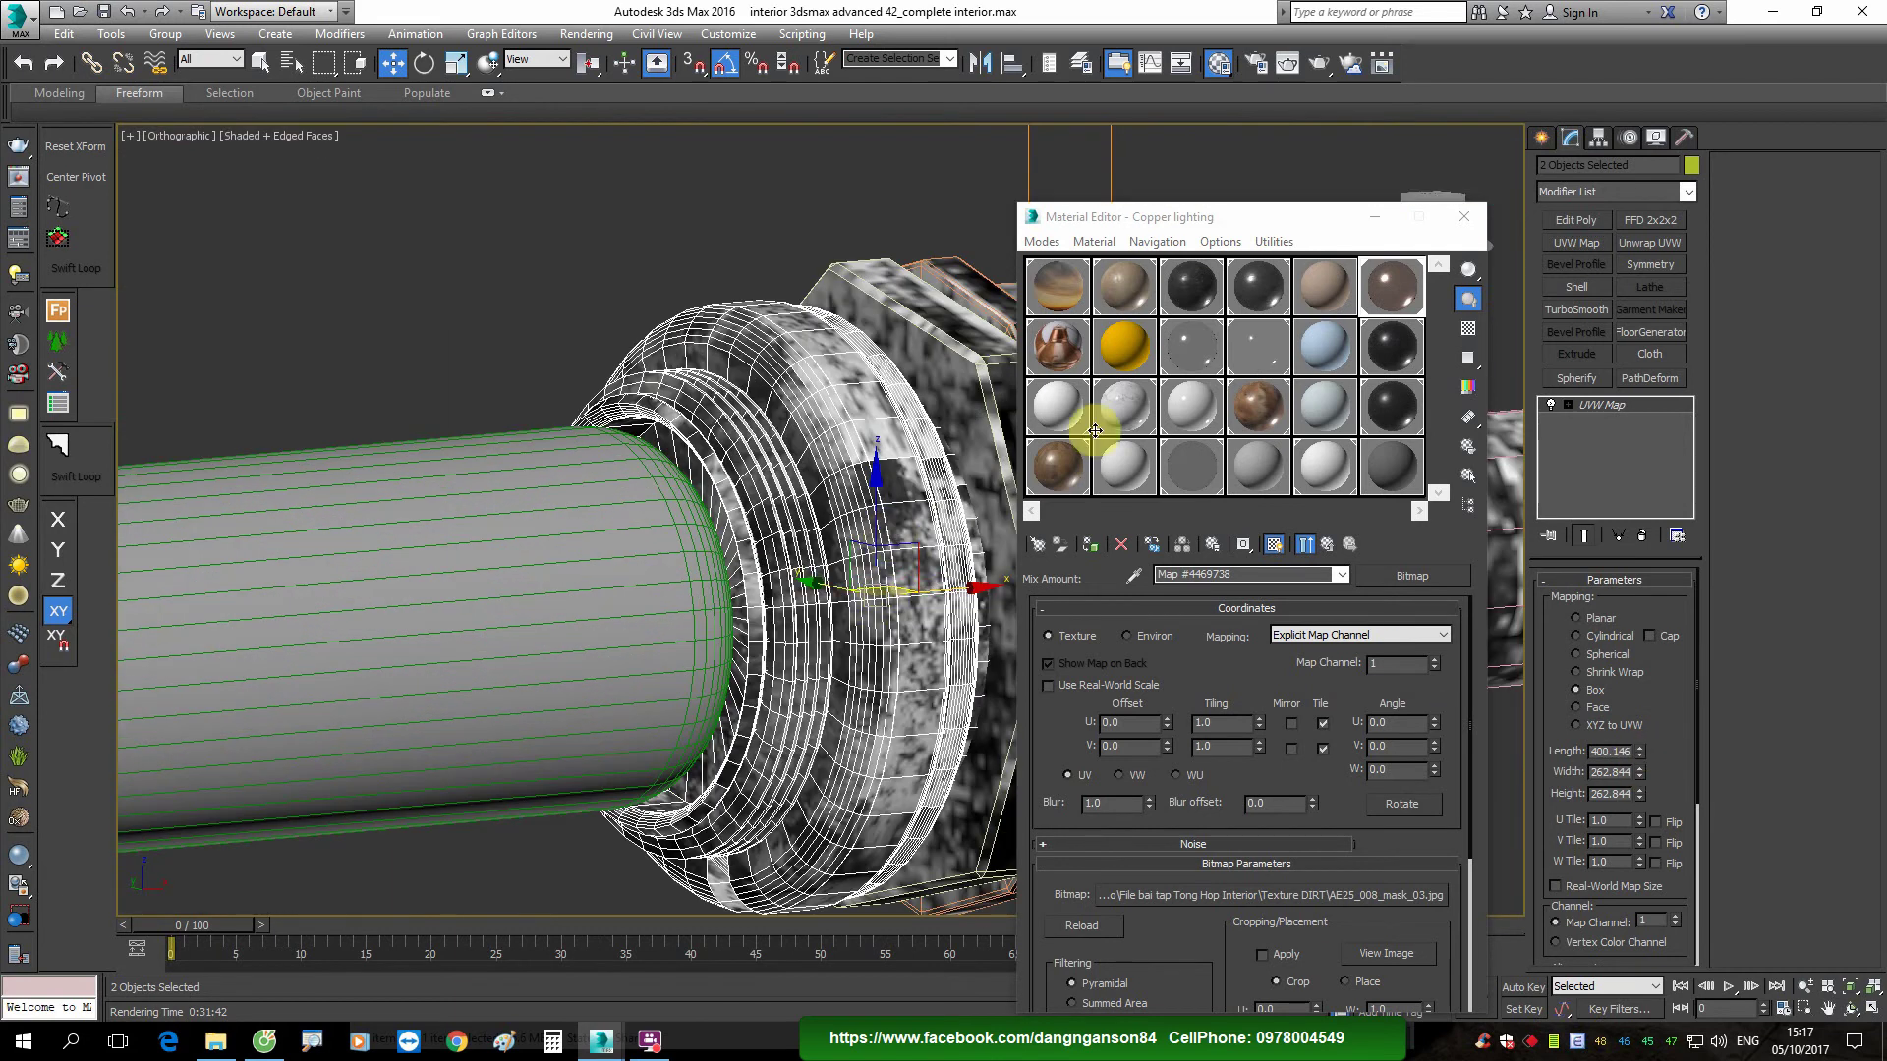
Step: Assign the Glass lighting material to the inner tube
click(610, 682)
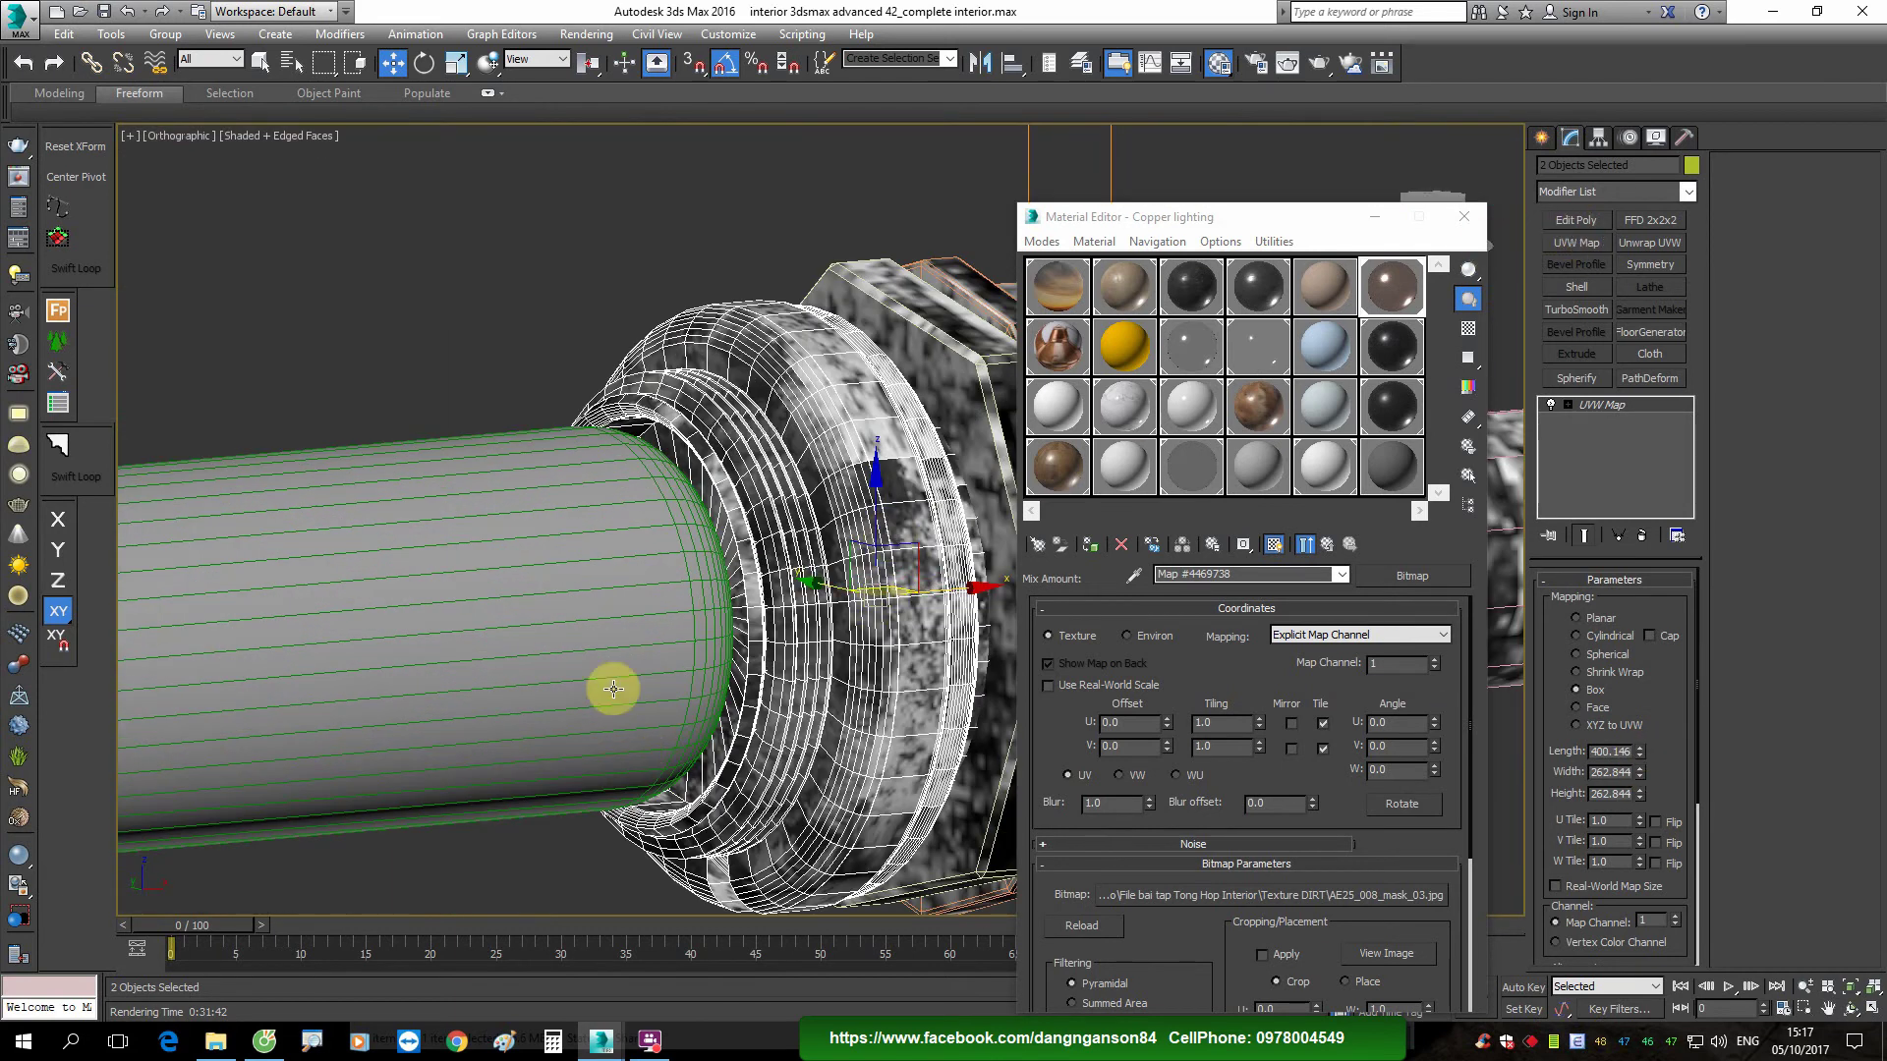
click(1314, 463)
click(1254, 339)
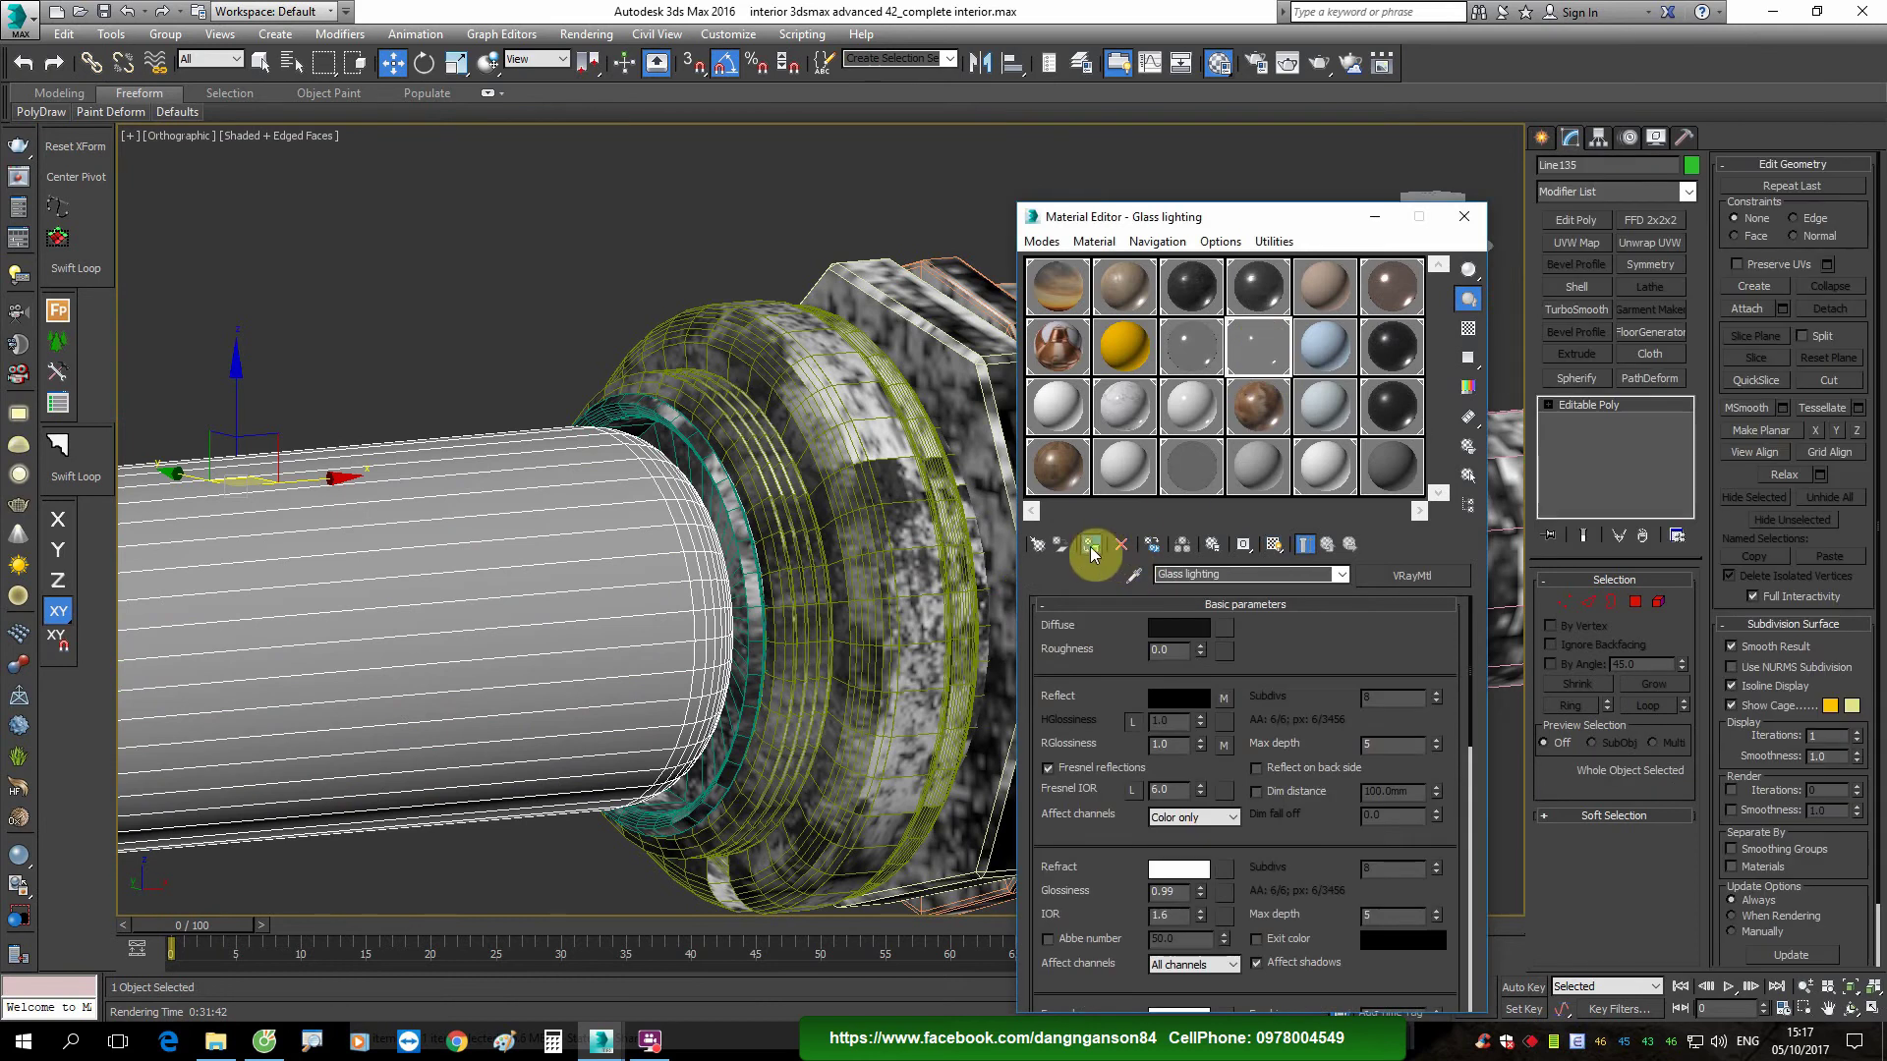
click(1091, 544)
Step: Apply inox 41 to the next tube inside the fitting
scroll(897, 527, up, 2)
scroll(627, 574, up, 2)
scroll(688, 550, up, 1)
click(711, 530)
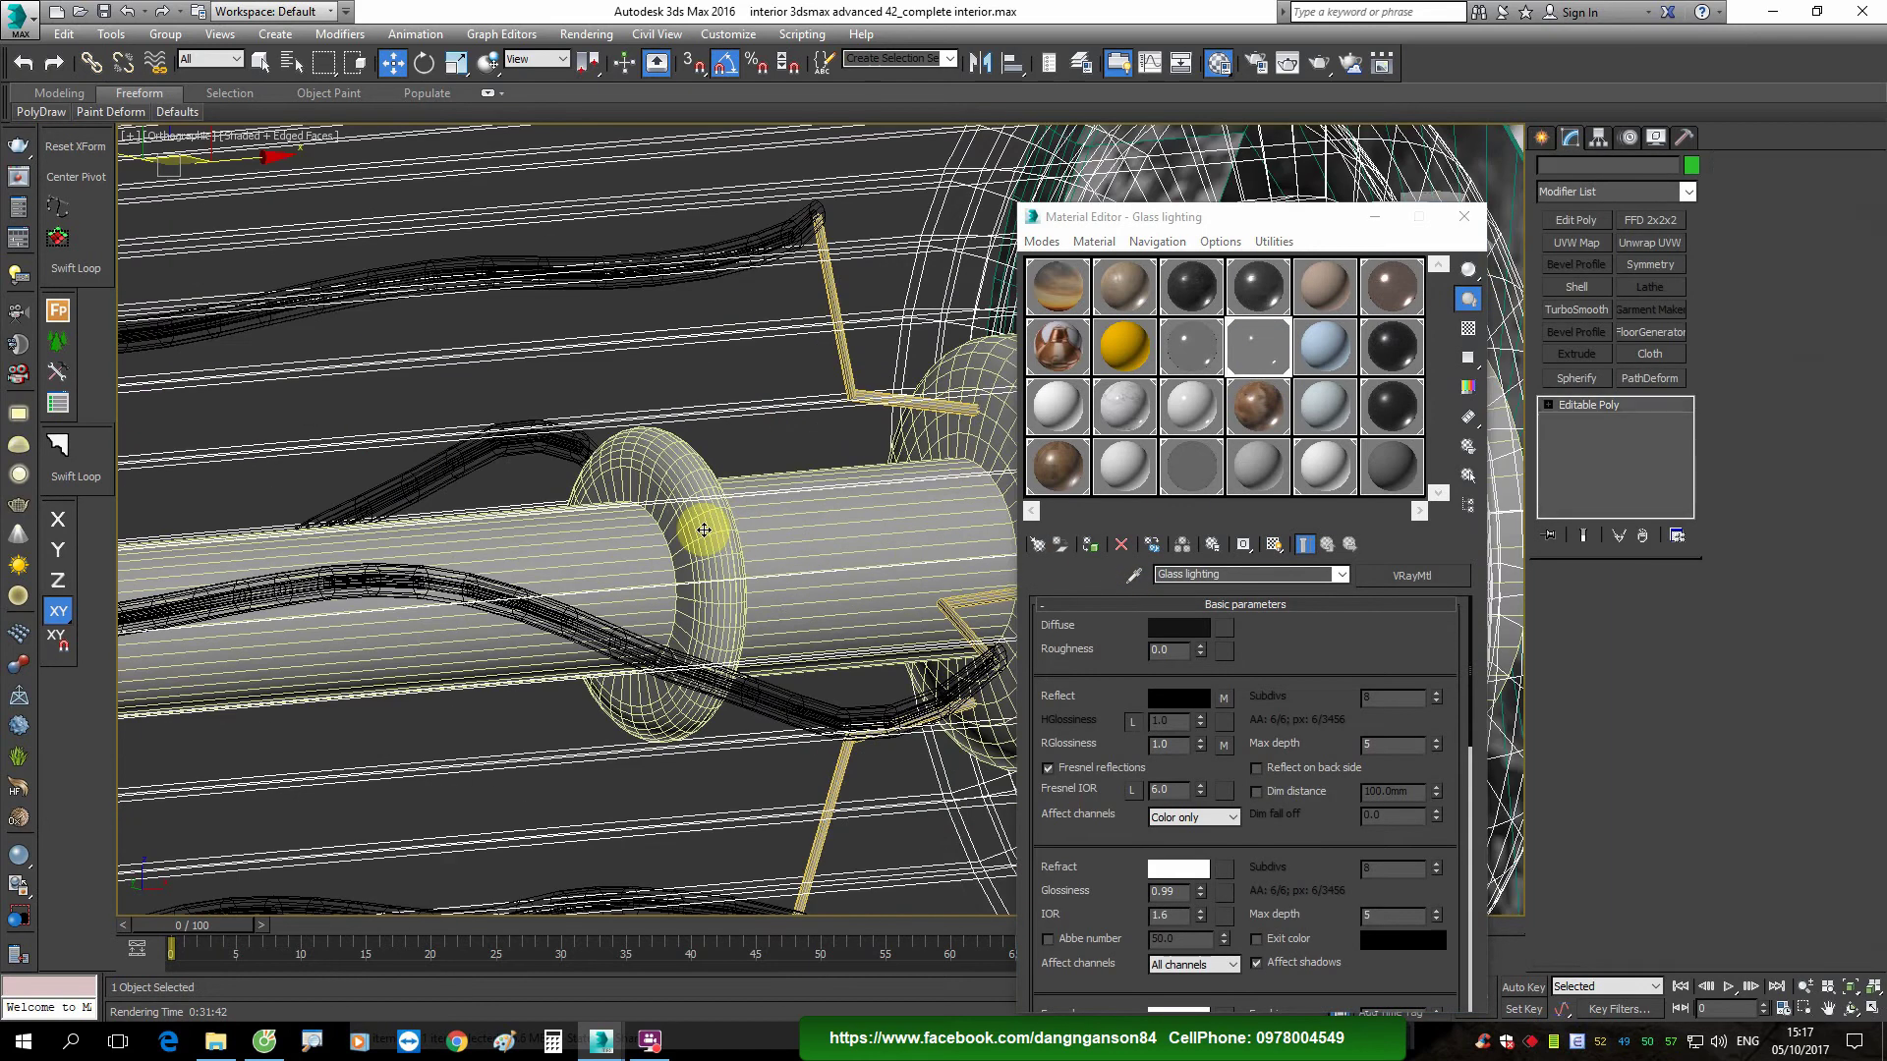
key(F3)
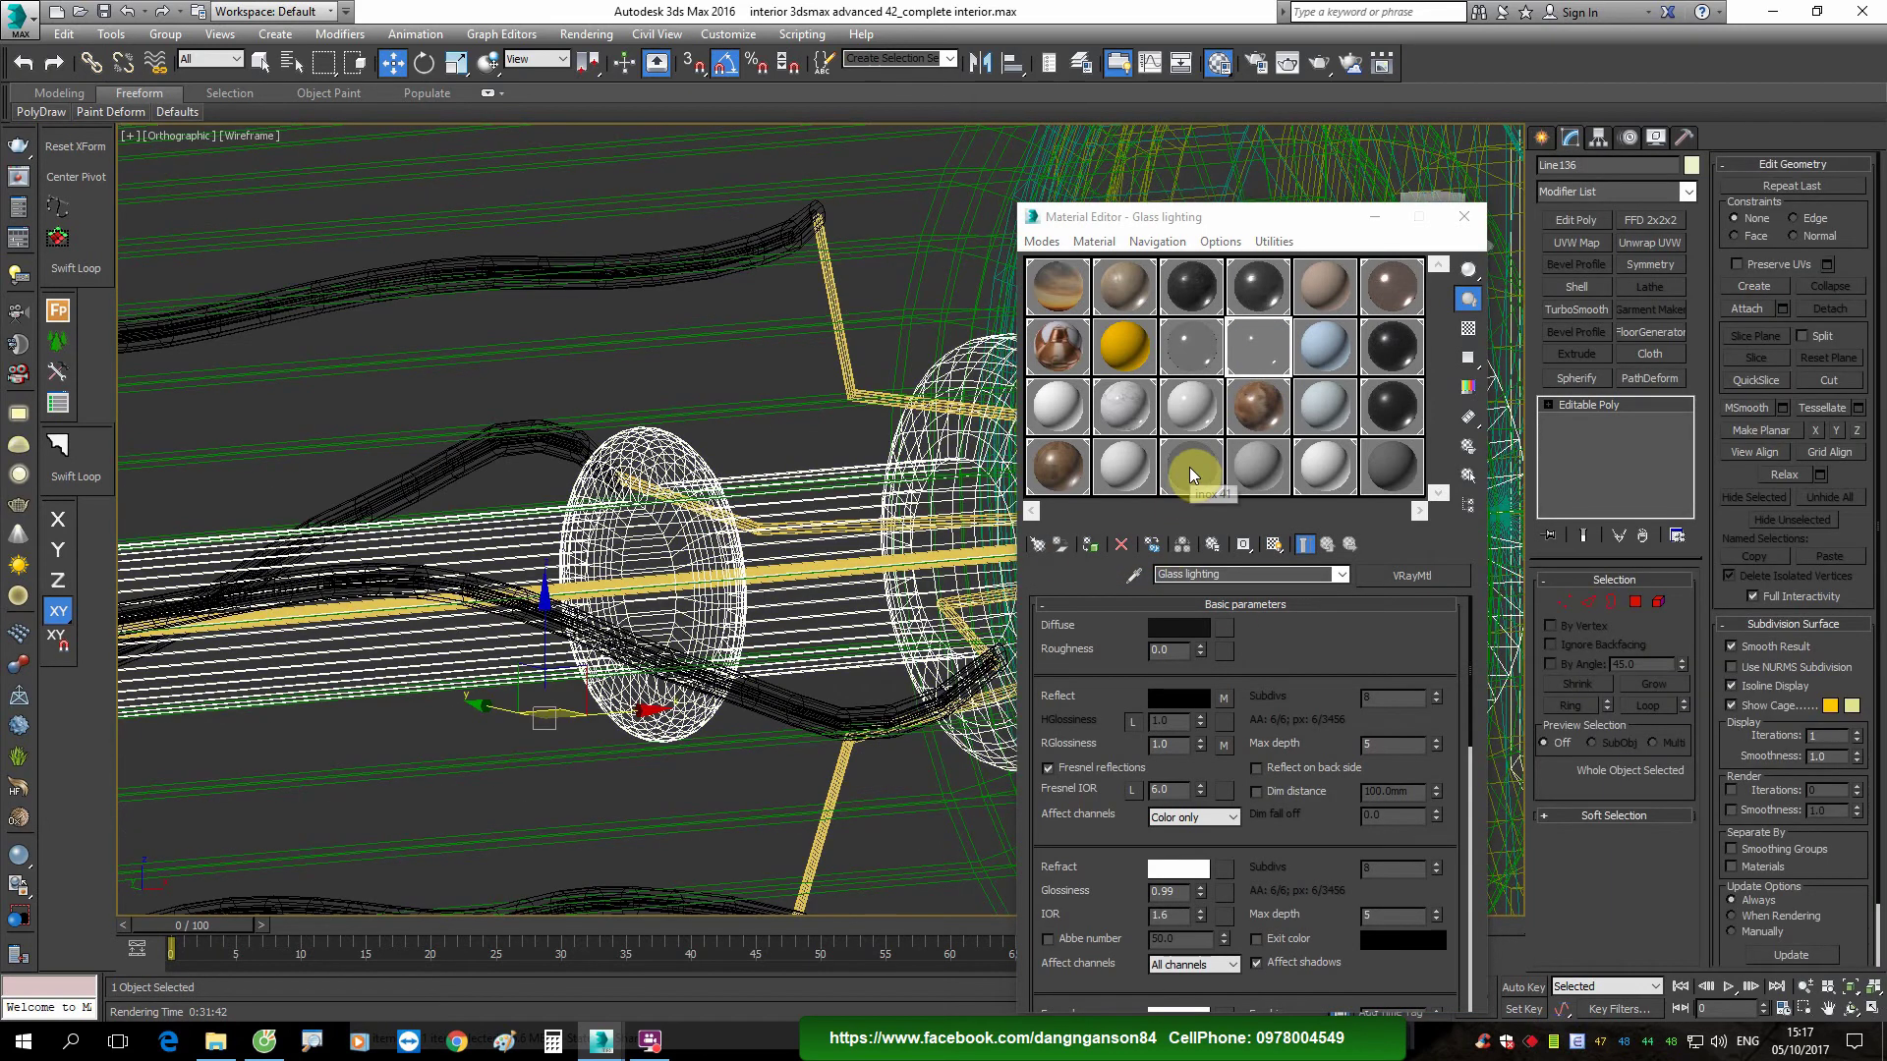
click(1189, 468)
click(1090, 545)
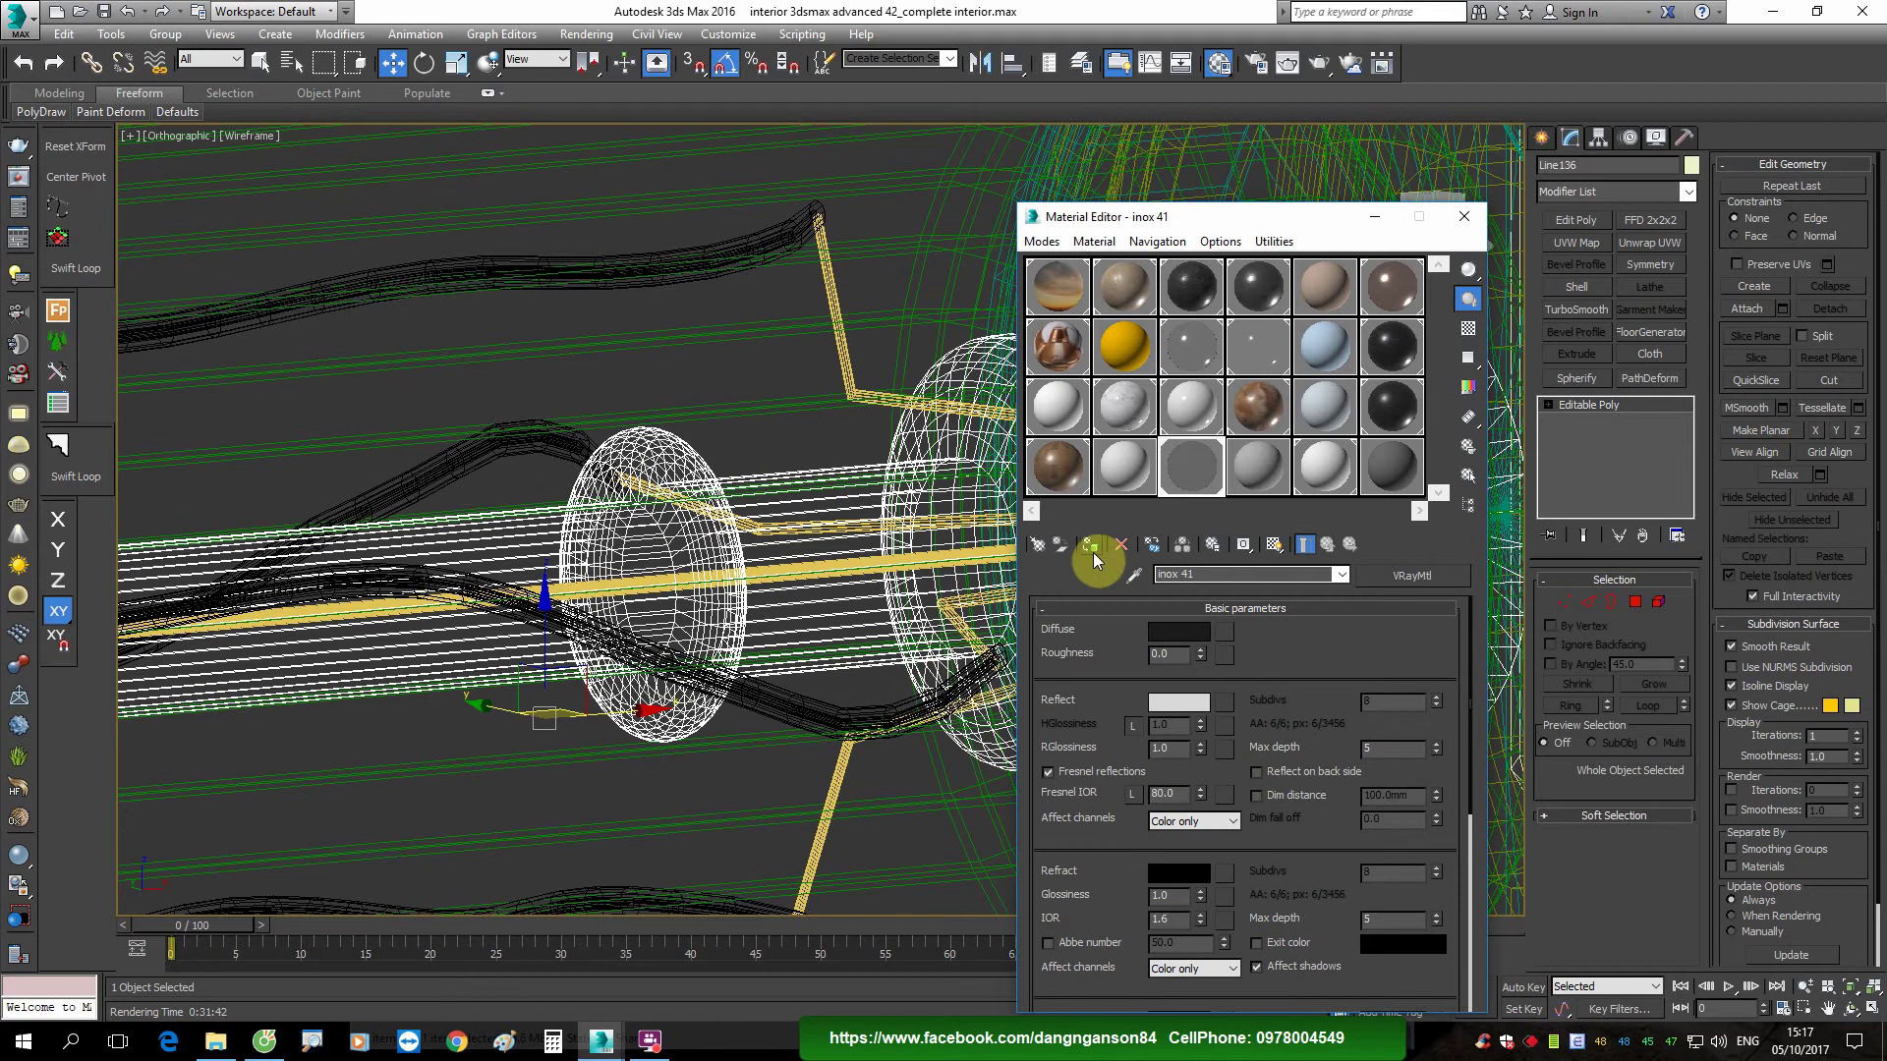
Step: Set the pendant light's multiplier to 1 and select the bulb-end piece
click(658, 278)
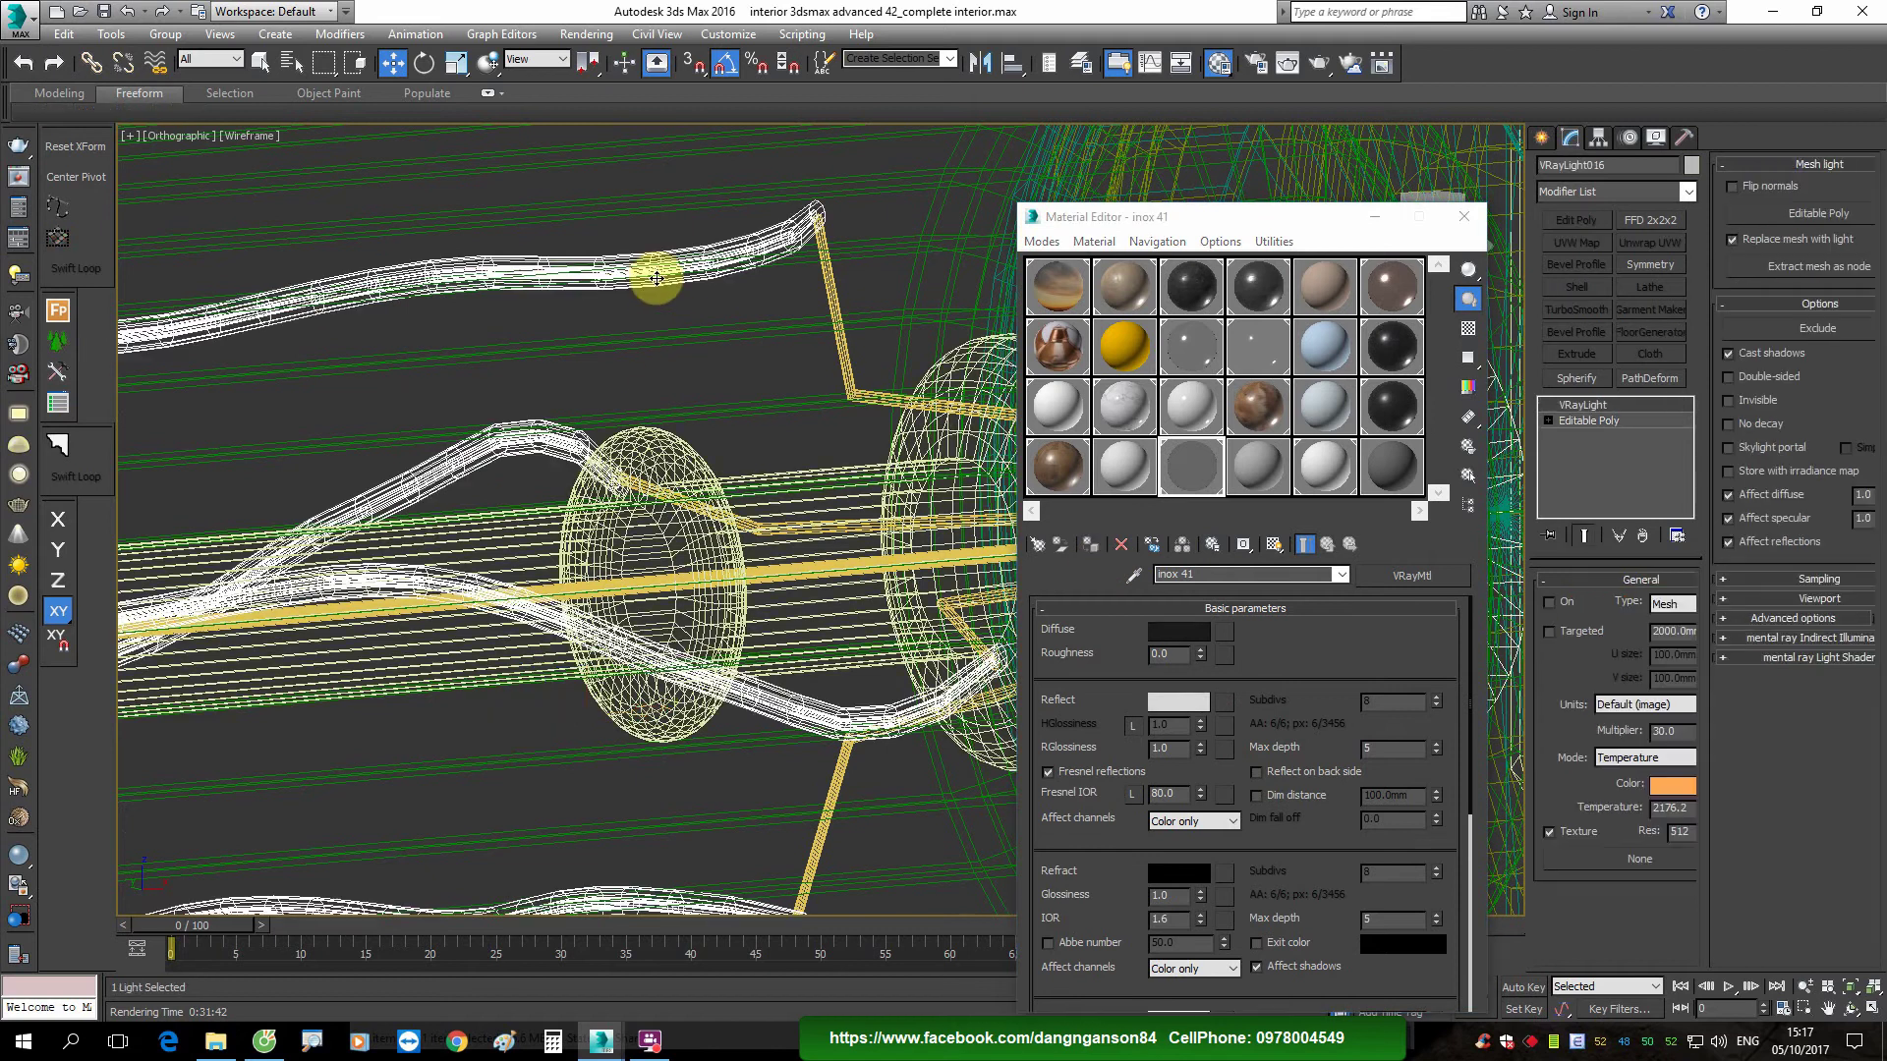
double_click(1670, 730)
text(1)
key(Return)
key(z)
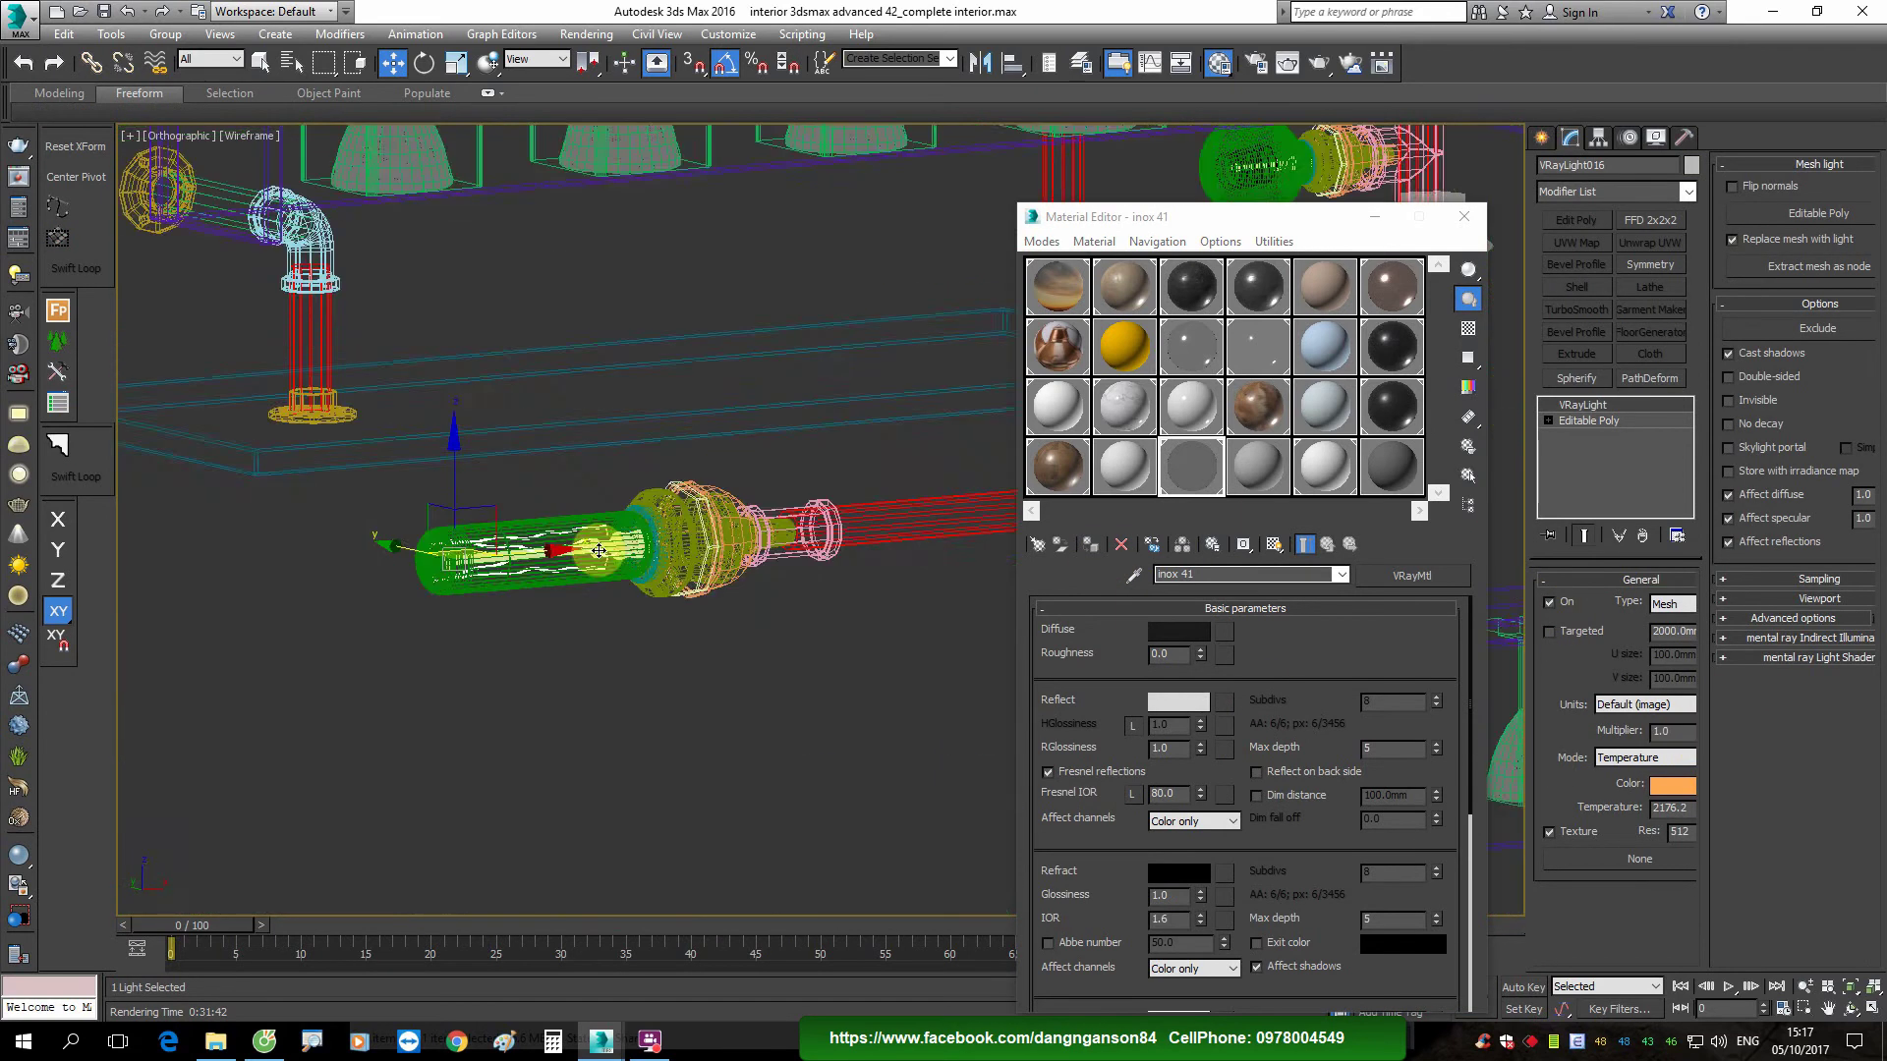
scroll(688, 589, down, 5)
scroll(806, 629, up, 2)
scroll(852, 664, down, 2)
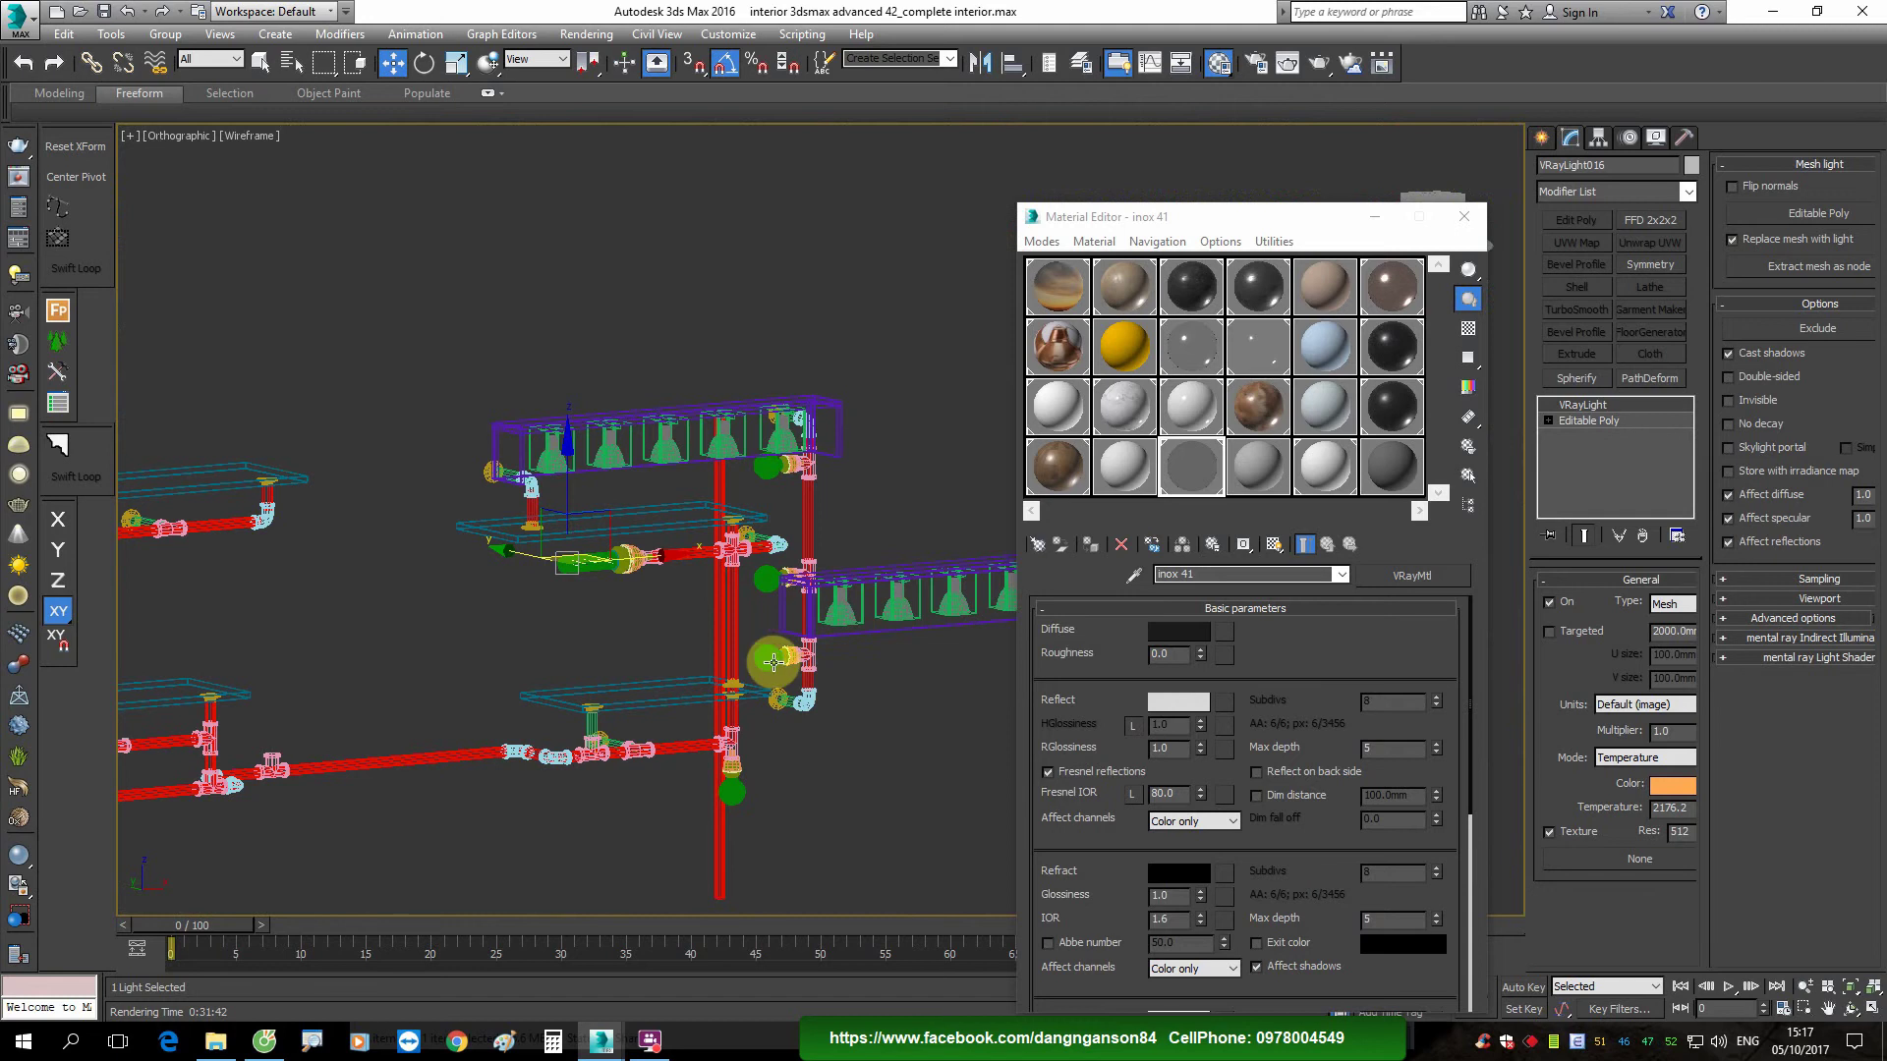
scroll(773, 663, up, 5)
key(F3)
click(933, 586)
Step: Give the two socket fittings Copper lighting with a resized Box UVW Map, then select the bulb sphere
scroll(934, 586, up, 3)
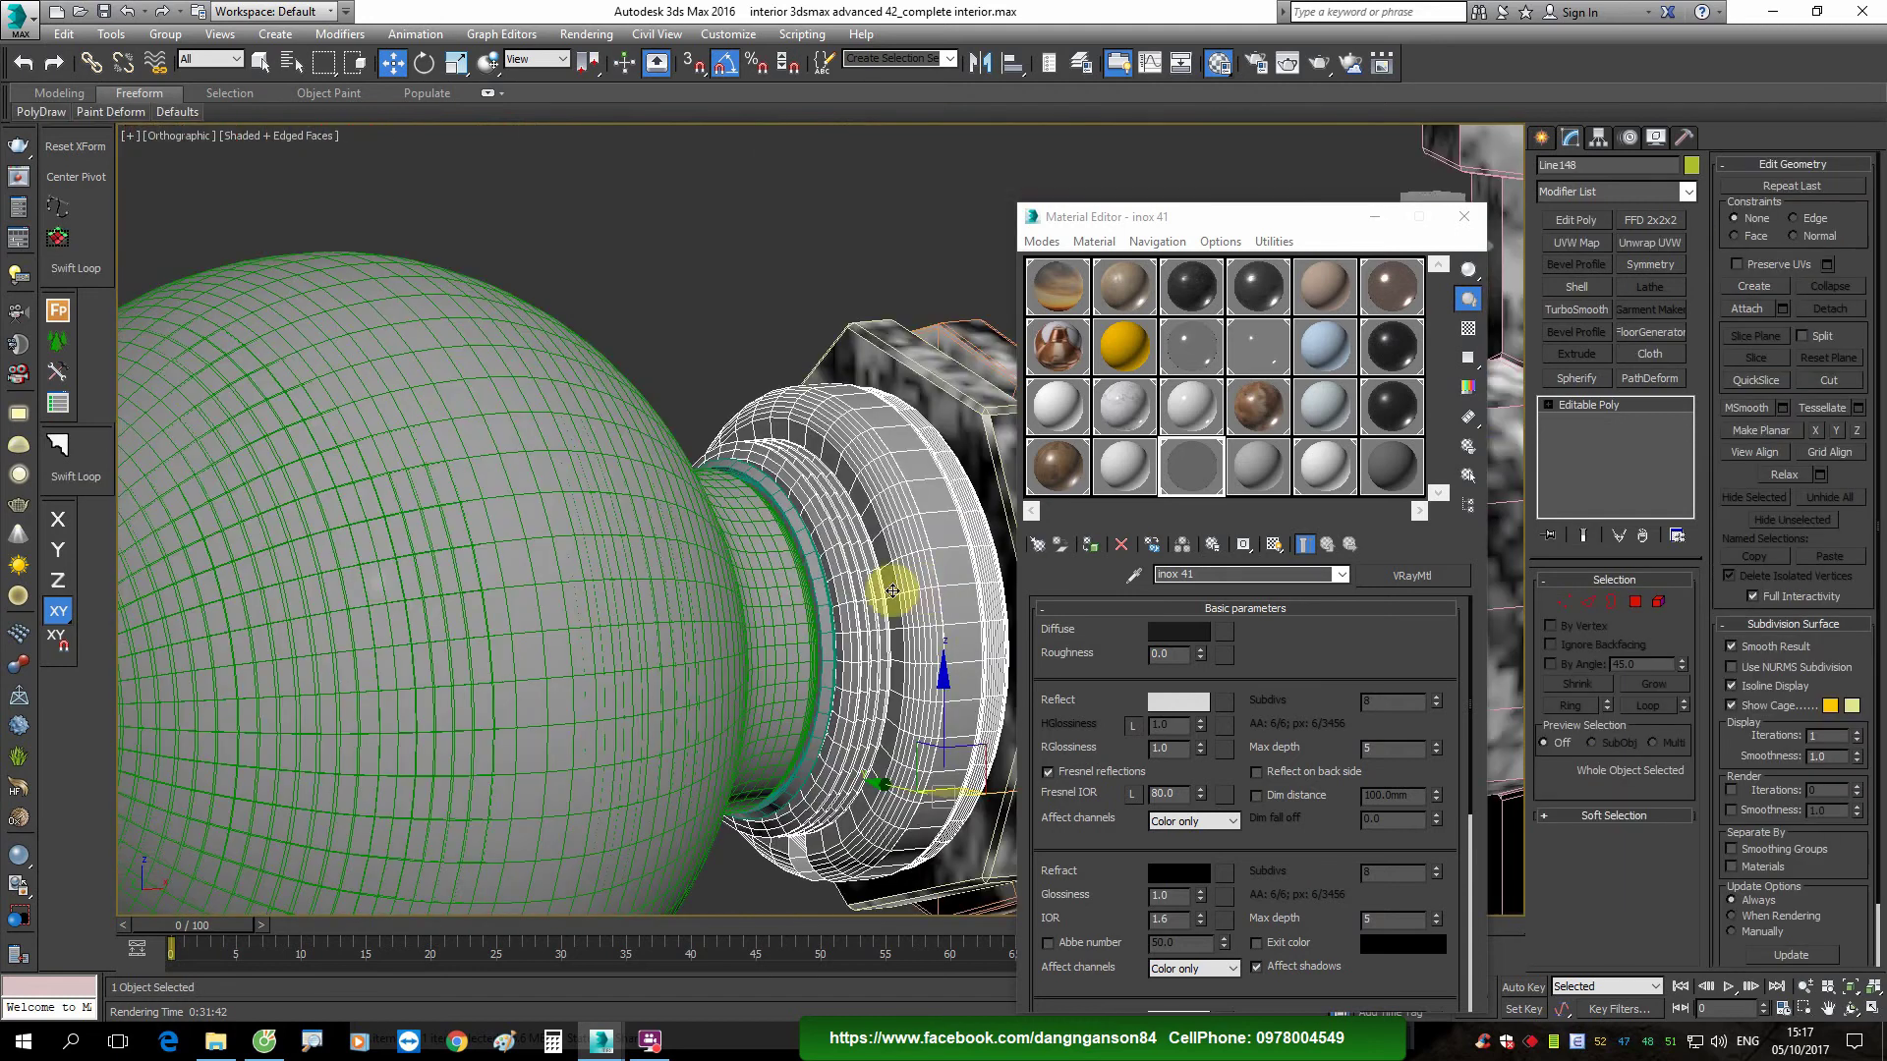
ctrl+click(805, 584)
click(1392, 286)
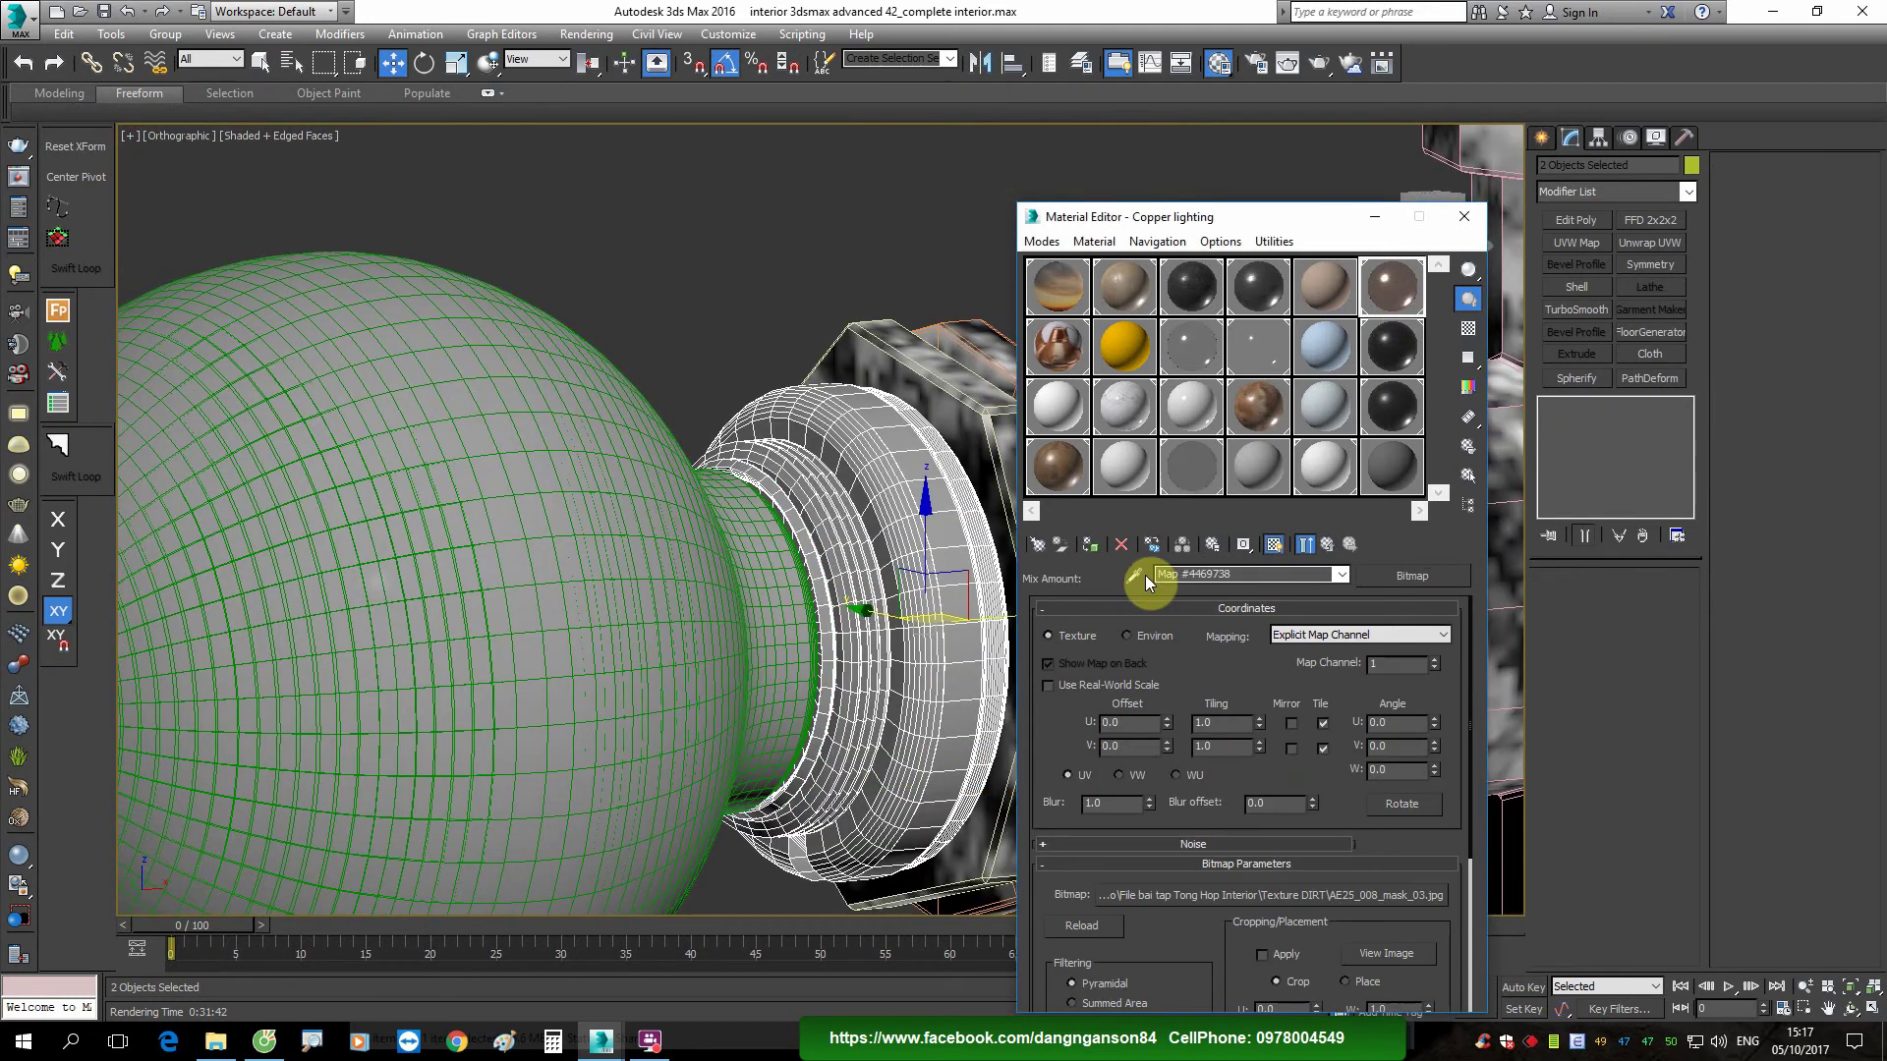
click(1091, 545)
click(1576, 242)
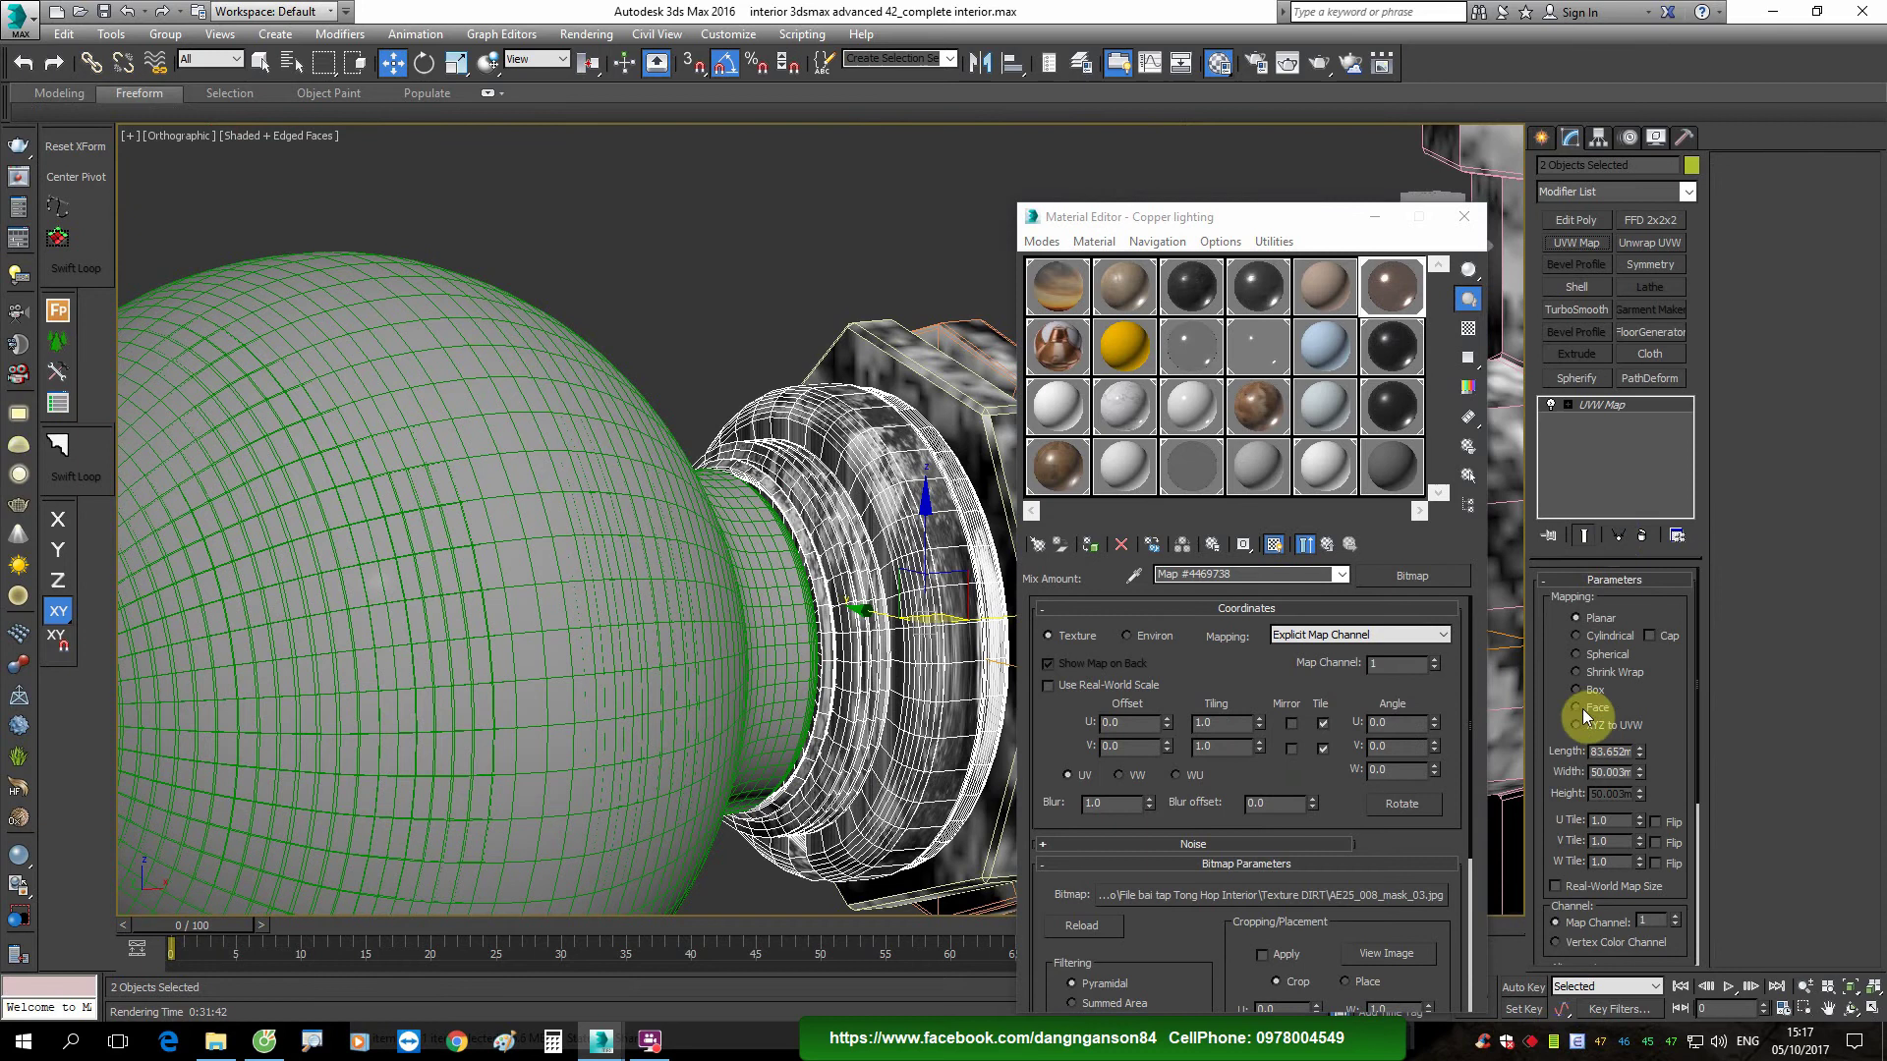
click(1584, 689)
mouse_move(1639, 771)
mouse_down()
mouse_move(1636, 793)
mouse_move(1642, 758)
mouse_up()
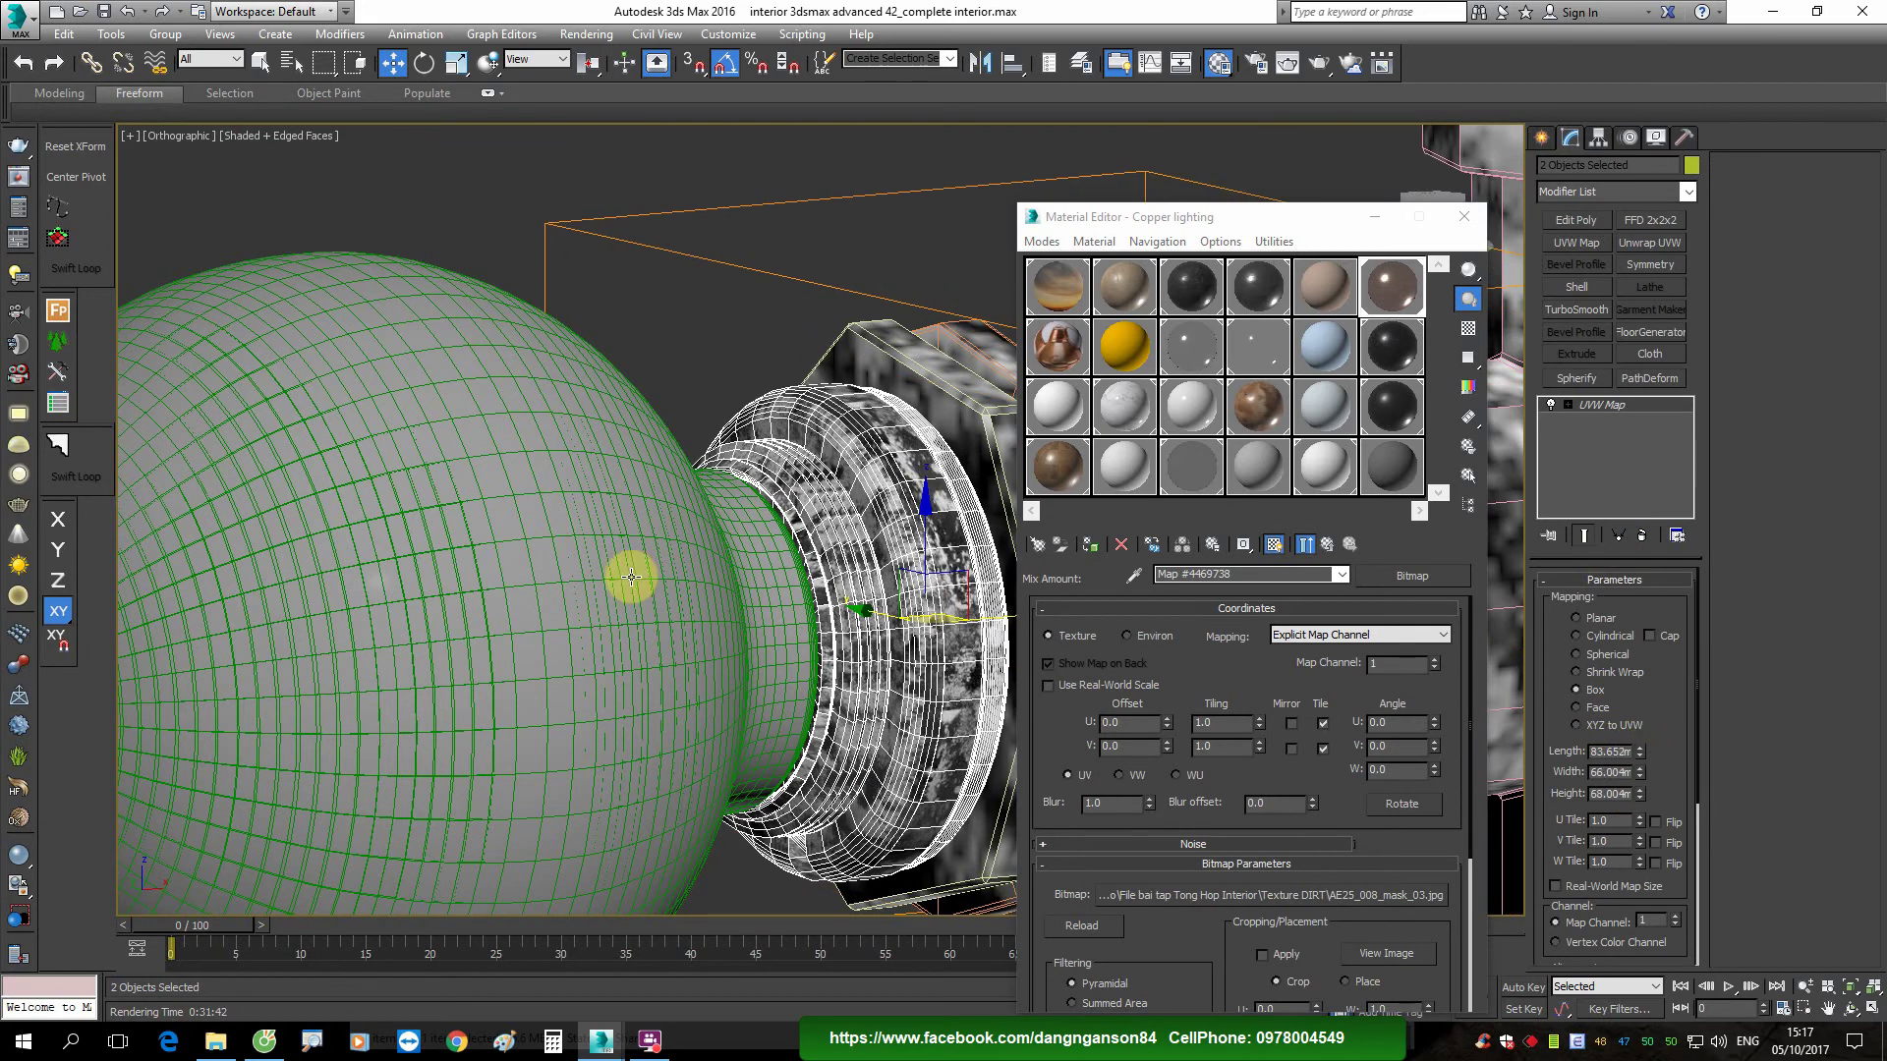
click(590, 575)
click(1259, 344)
Step: Apply Glass lighting to the bulb sphere and inox 41 to the thin inner tube
click(1091, 544)
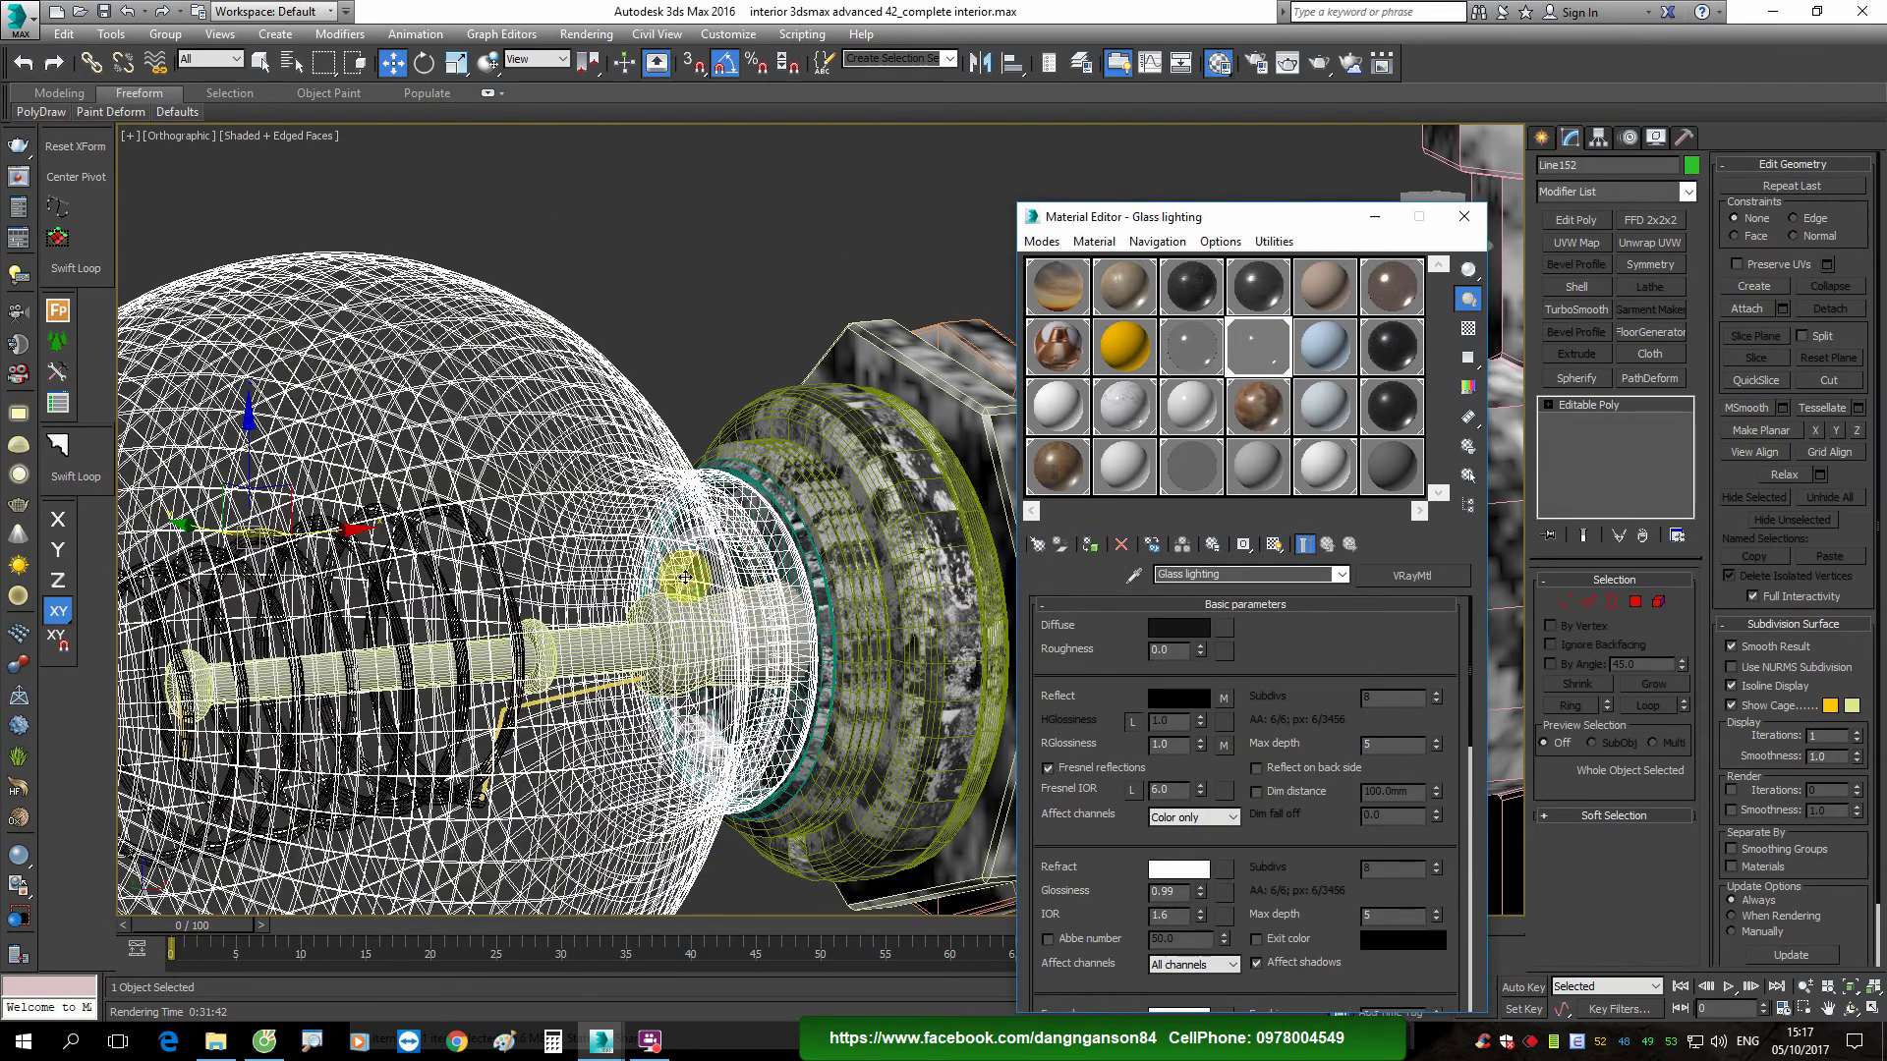
scroll(728, 610, up, 2)
scroll(728, 610, up, 5)
key(F3)
click(772, 612)
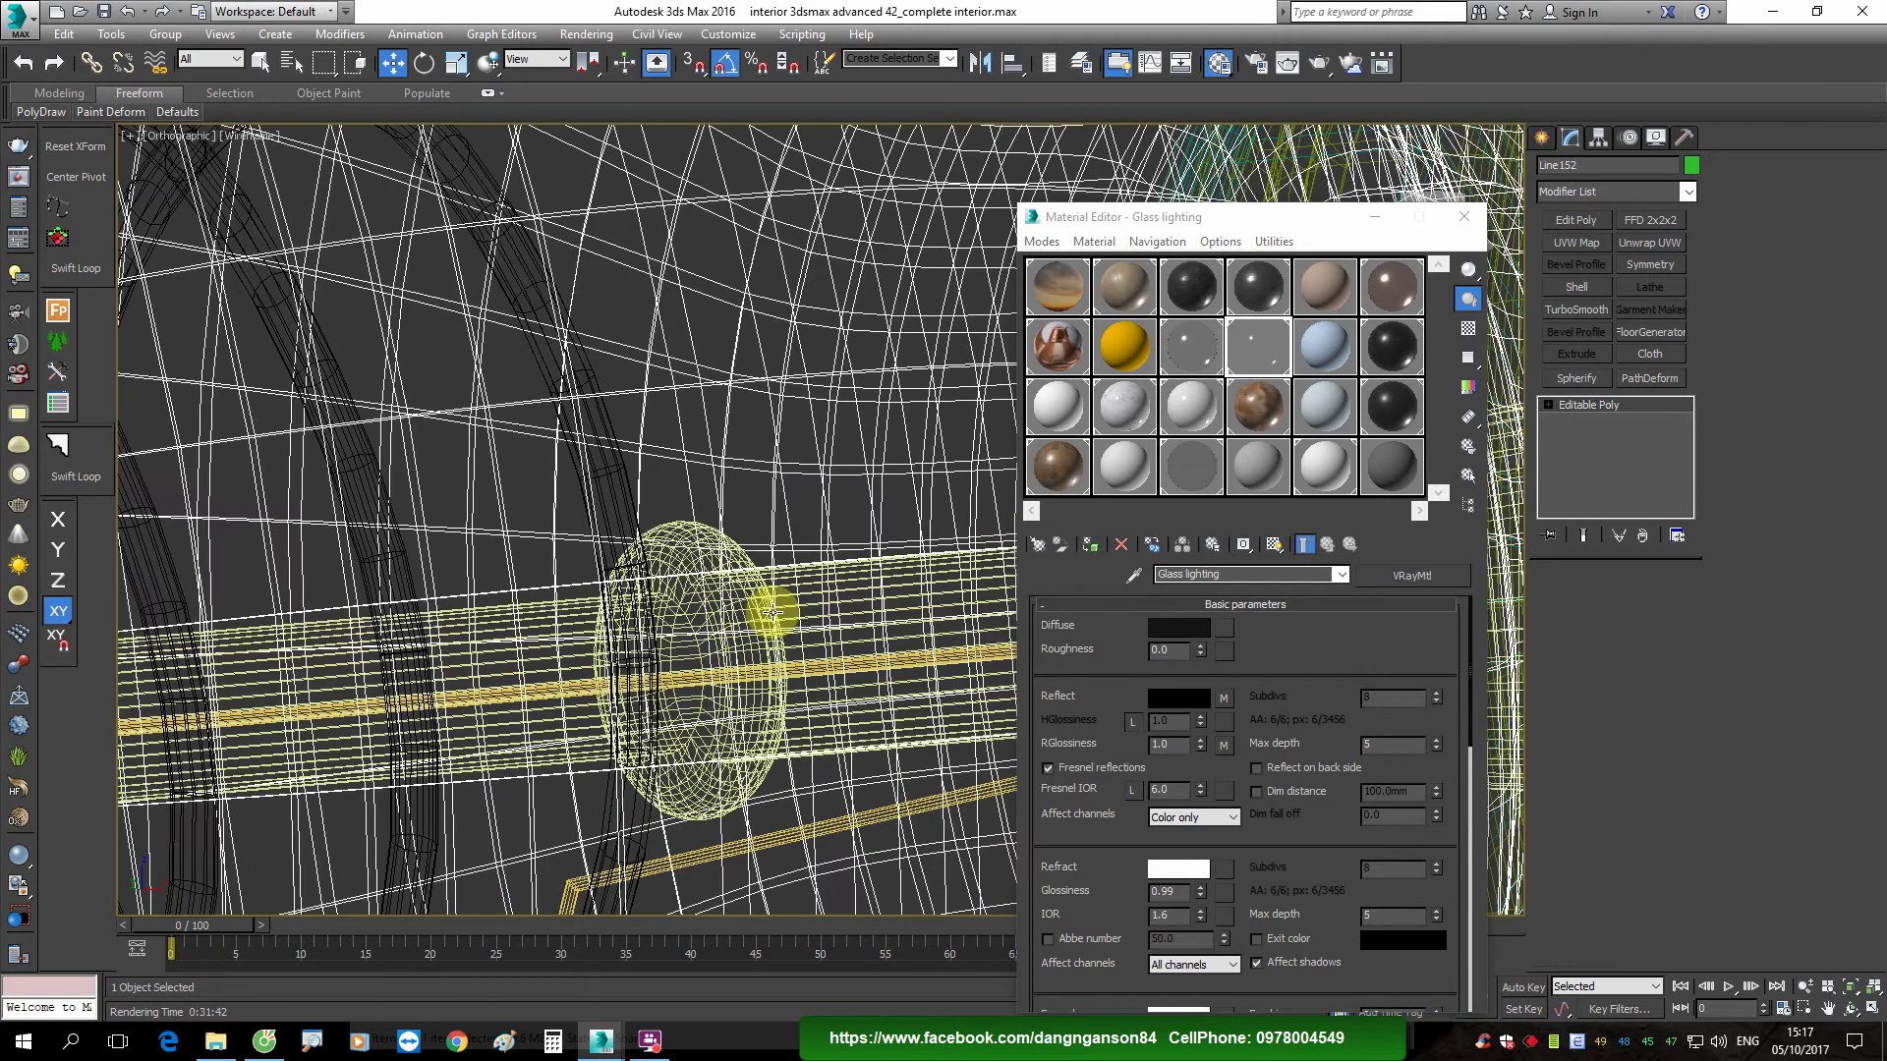
key(F3)
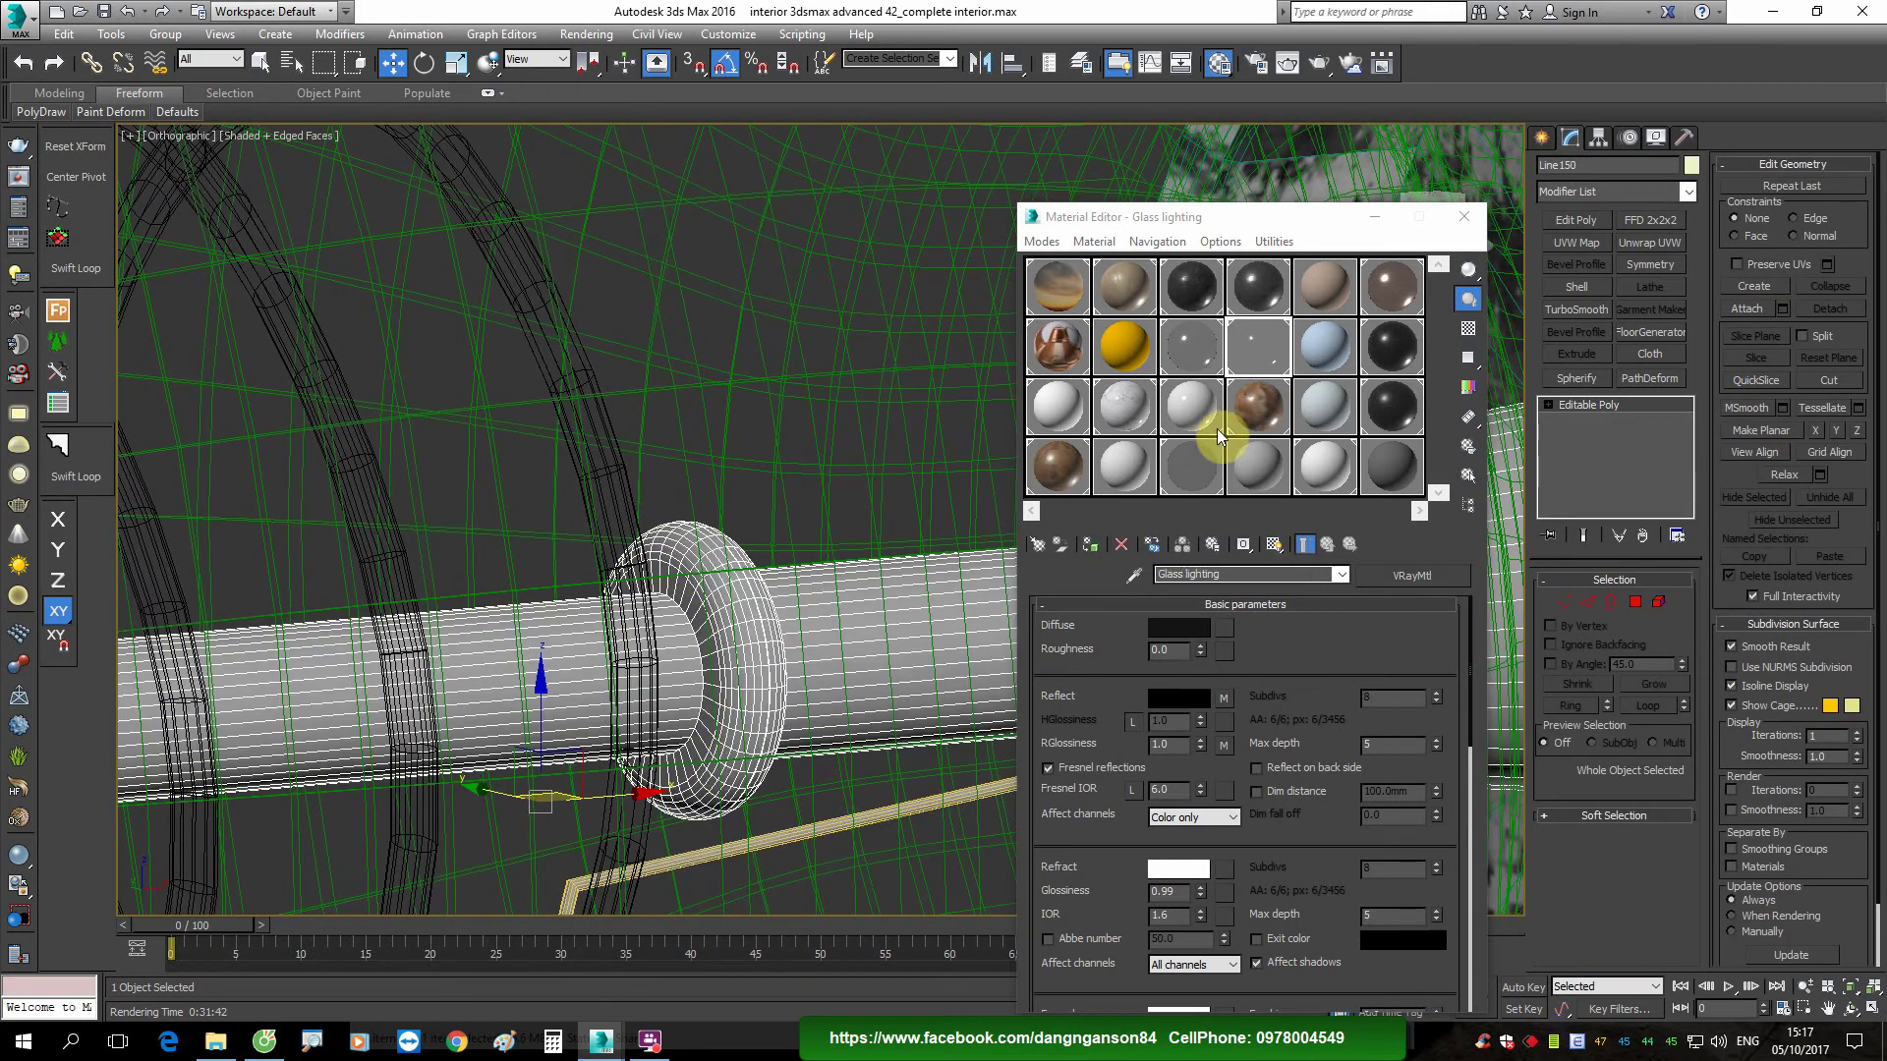
click(1215, 470)
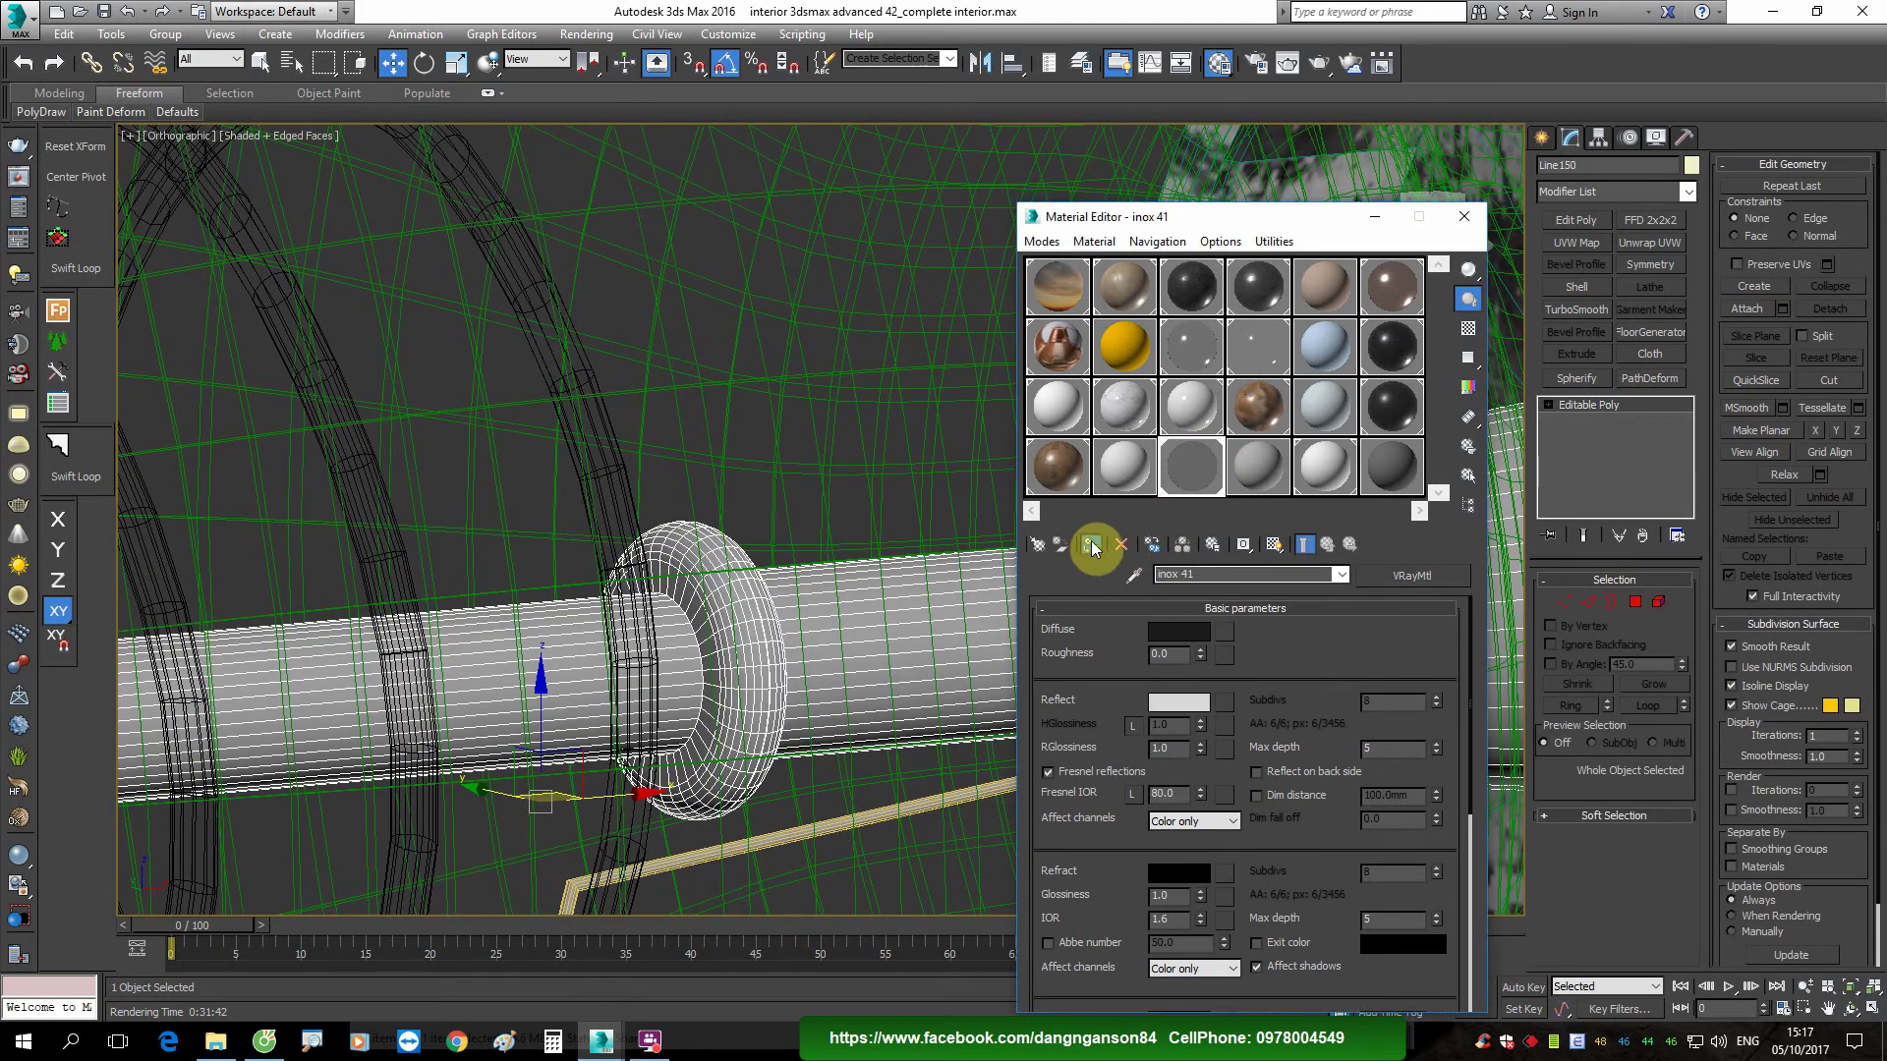
click(1092, 548)
Step: Set the bulb light's multiplier to 1
scroll(834, 653, up, 3)
scroll(716, 492, up, 3)
click(727, 486)
click(1090, 544)
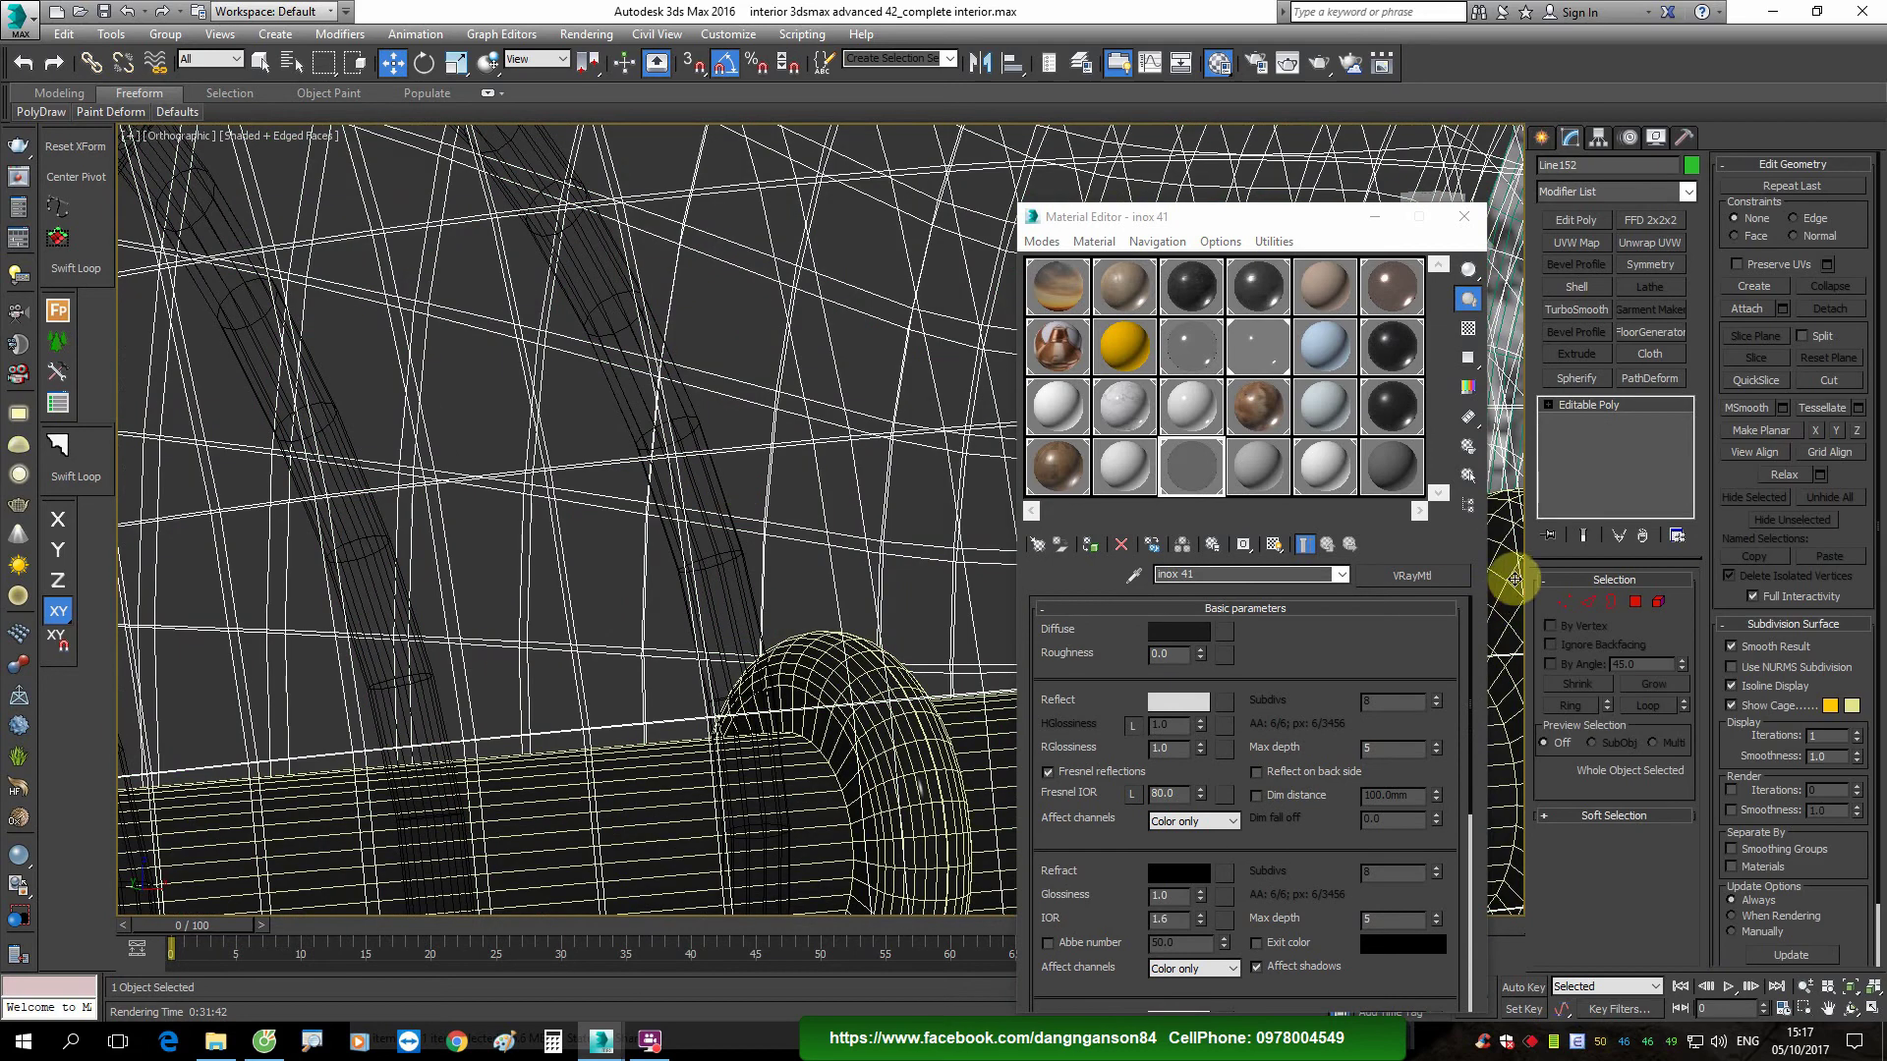
click(717, 482)
key(F3)
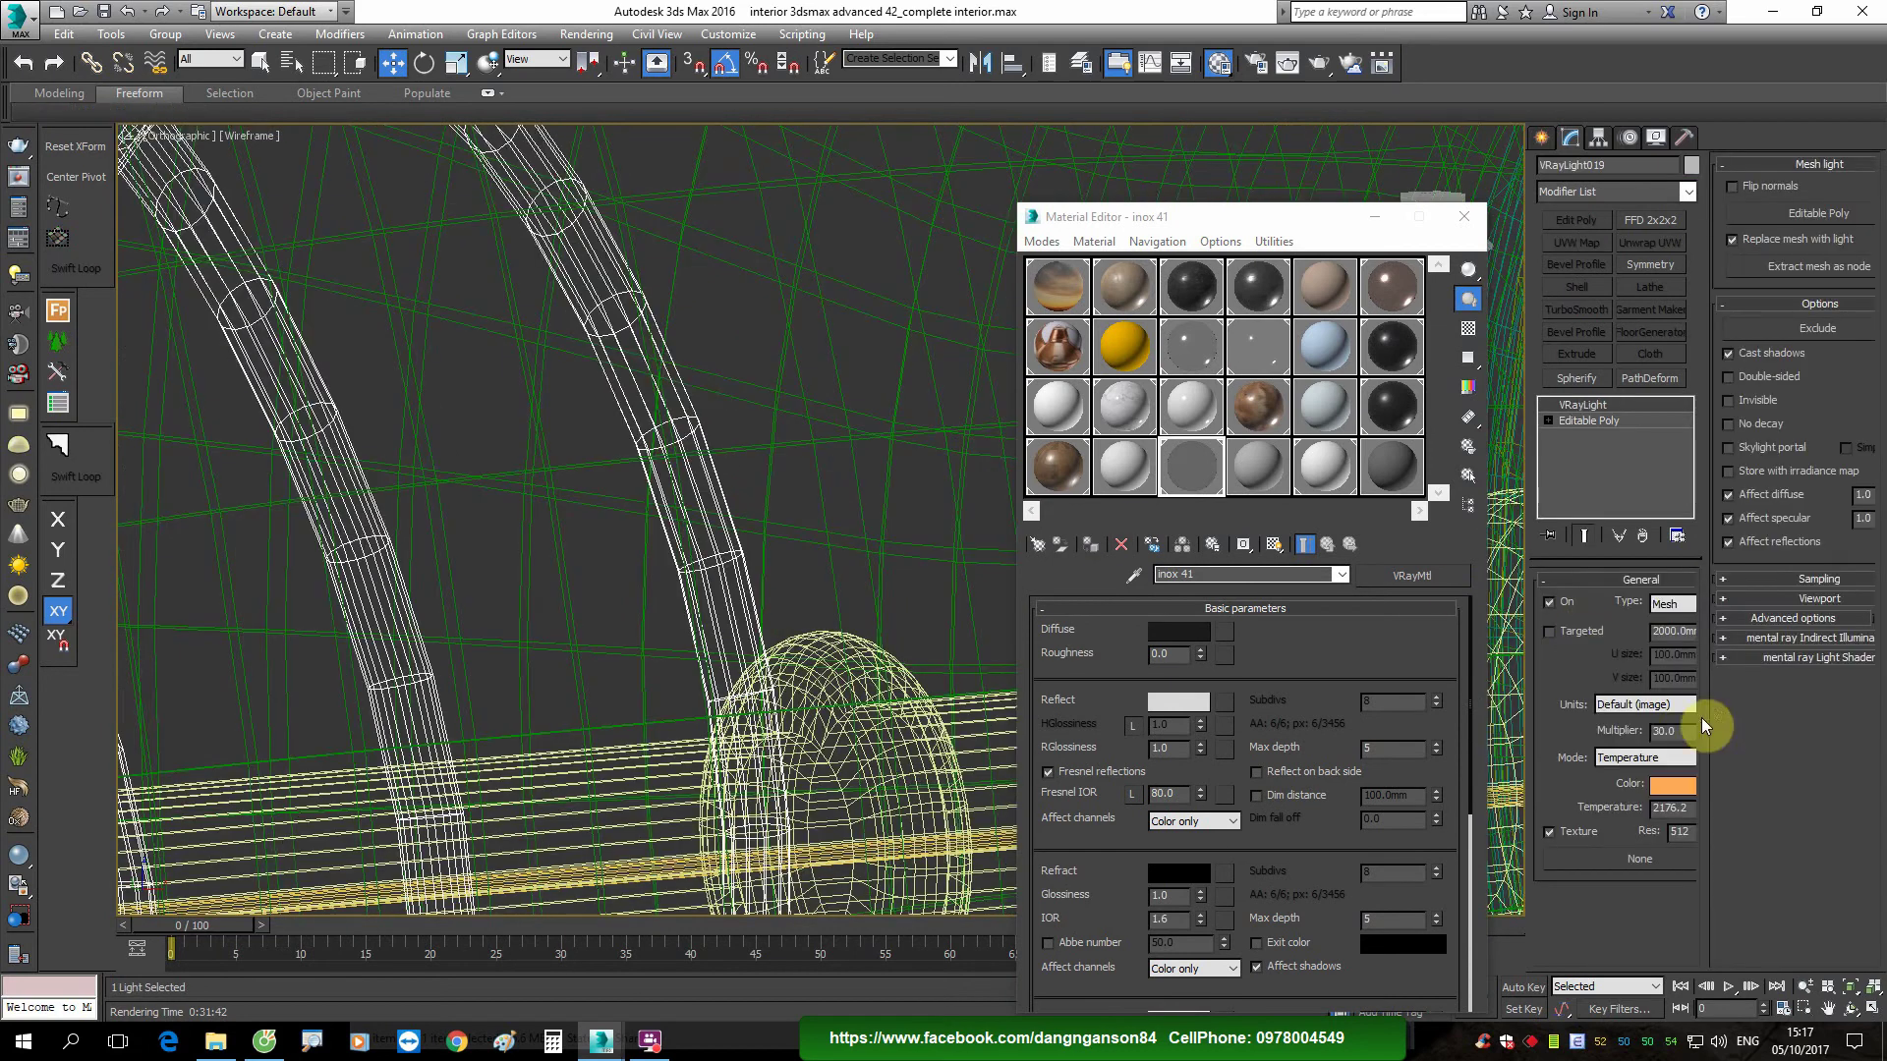
text(1)
key(Return)
scroll(678, 615, down, 5)
key(F3)
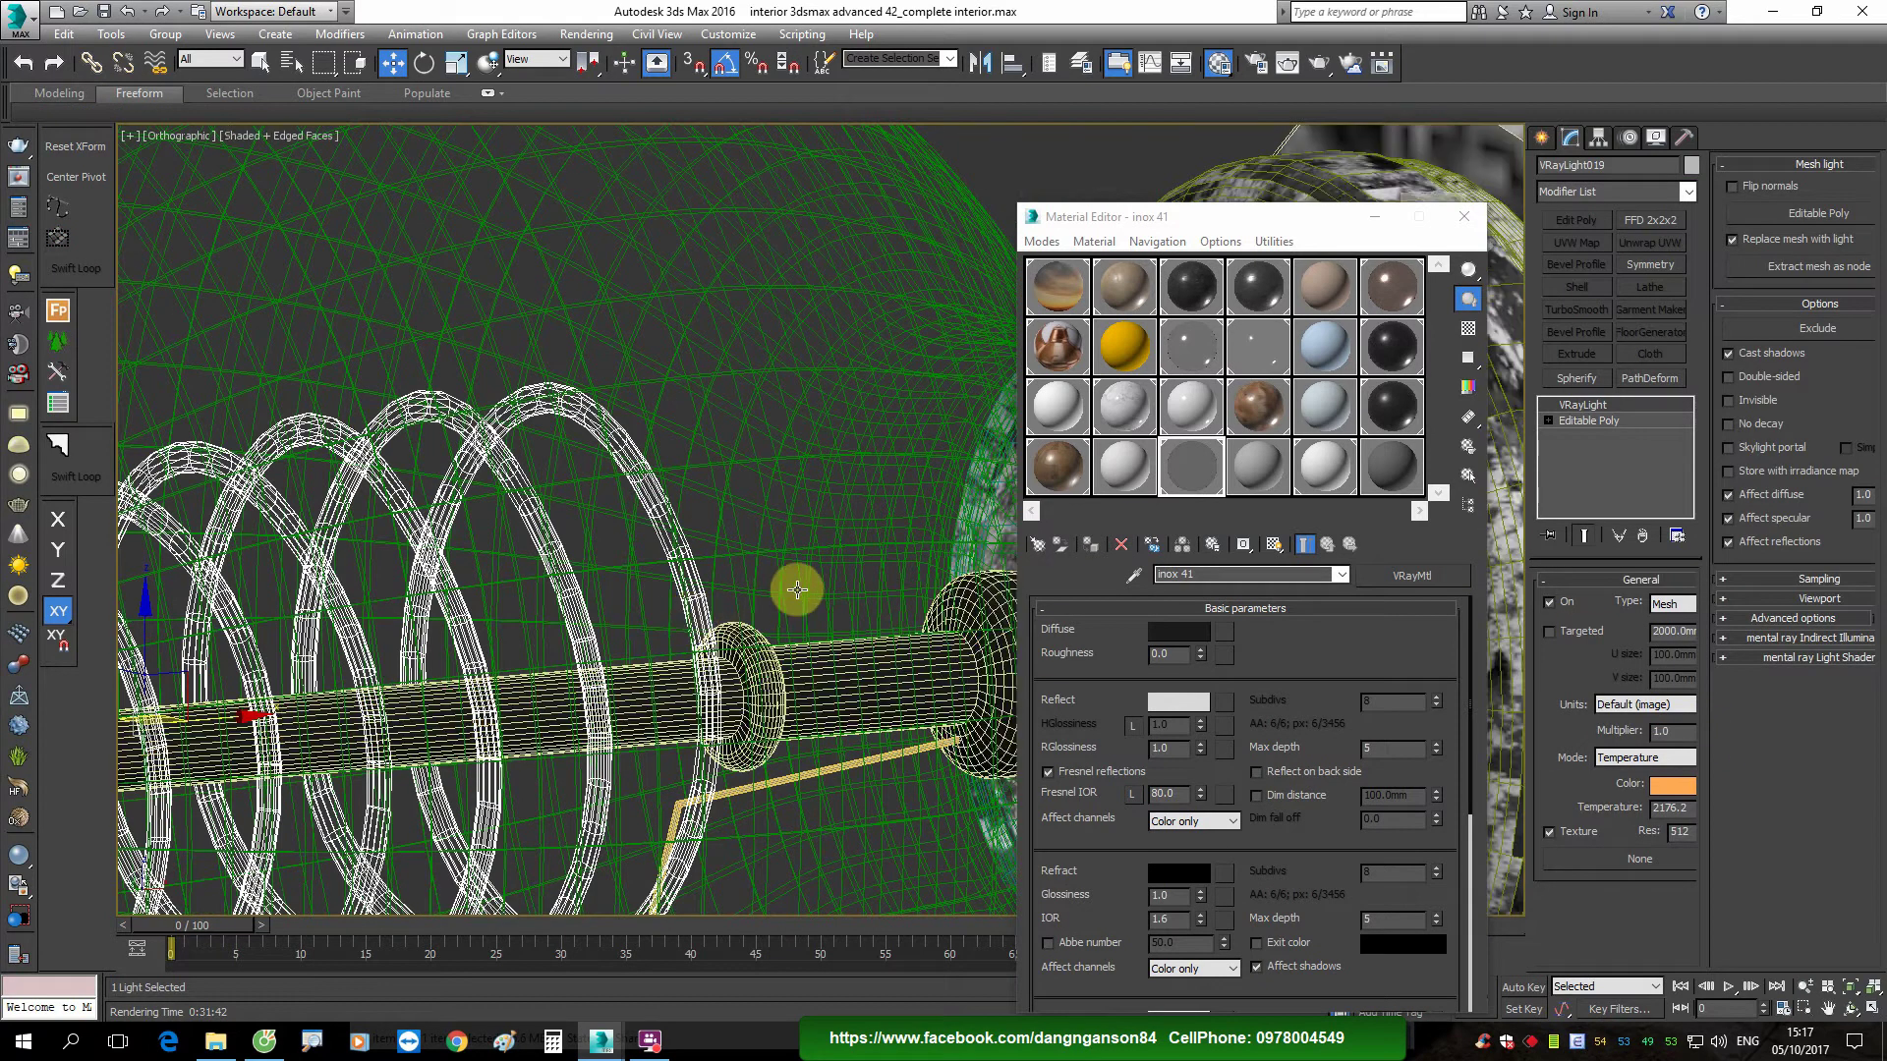
scroll(786, 472, up, 2)
Step: Drag the Glass lighting material's refraction colour Whiteness down to black
click(815, 417)
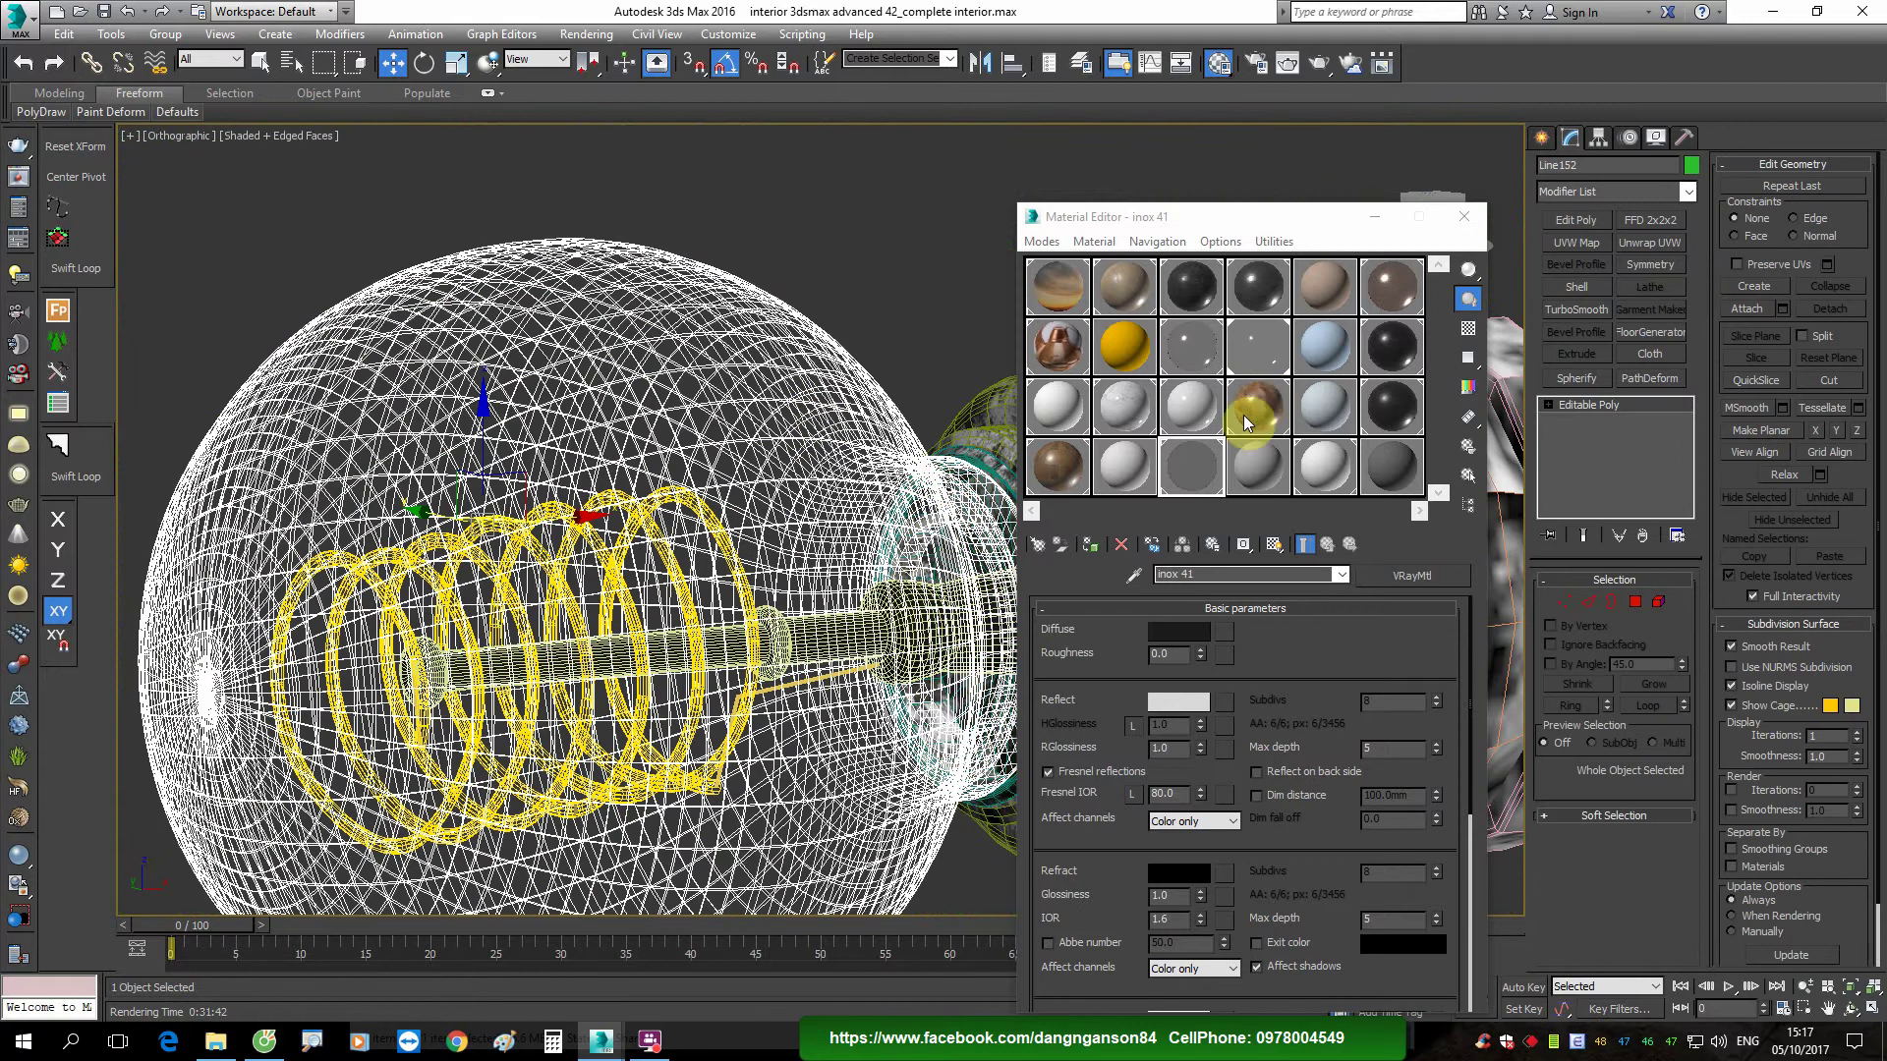
click(1254, 350)
click(893, 299)
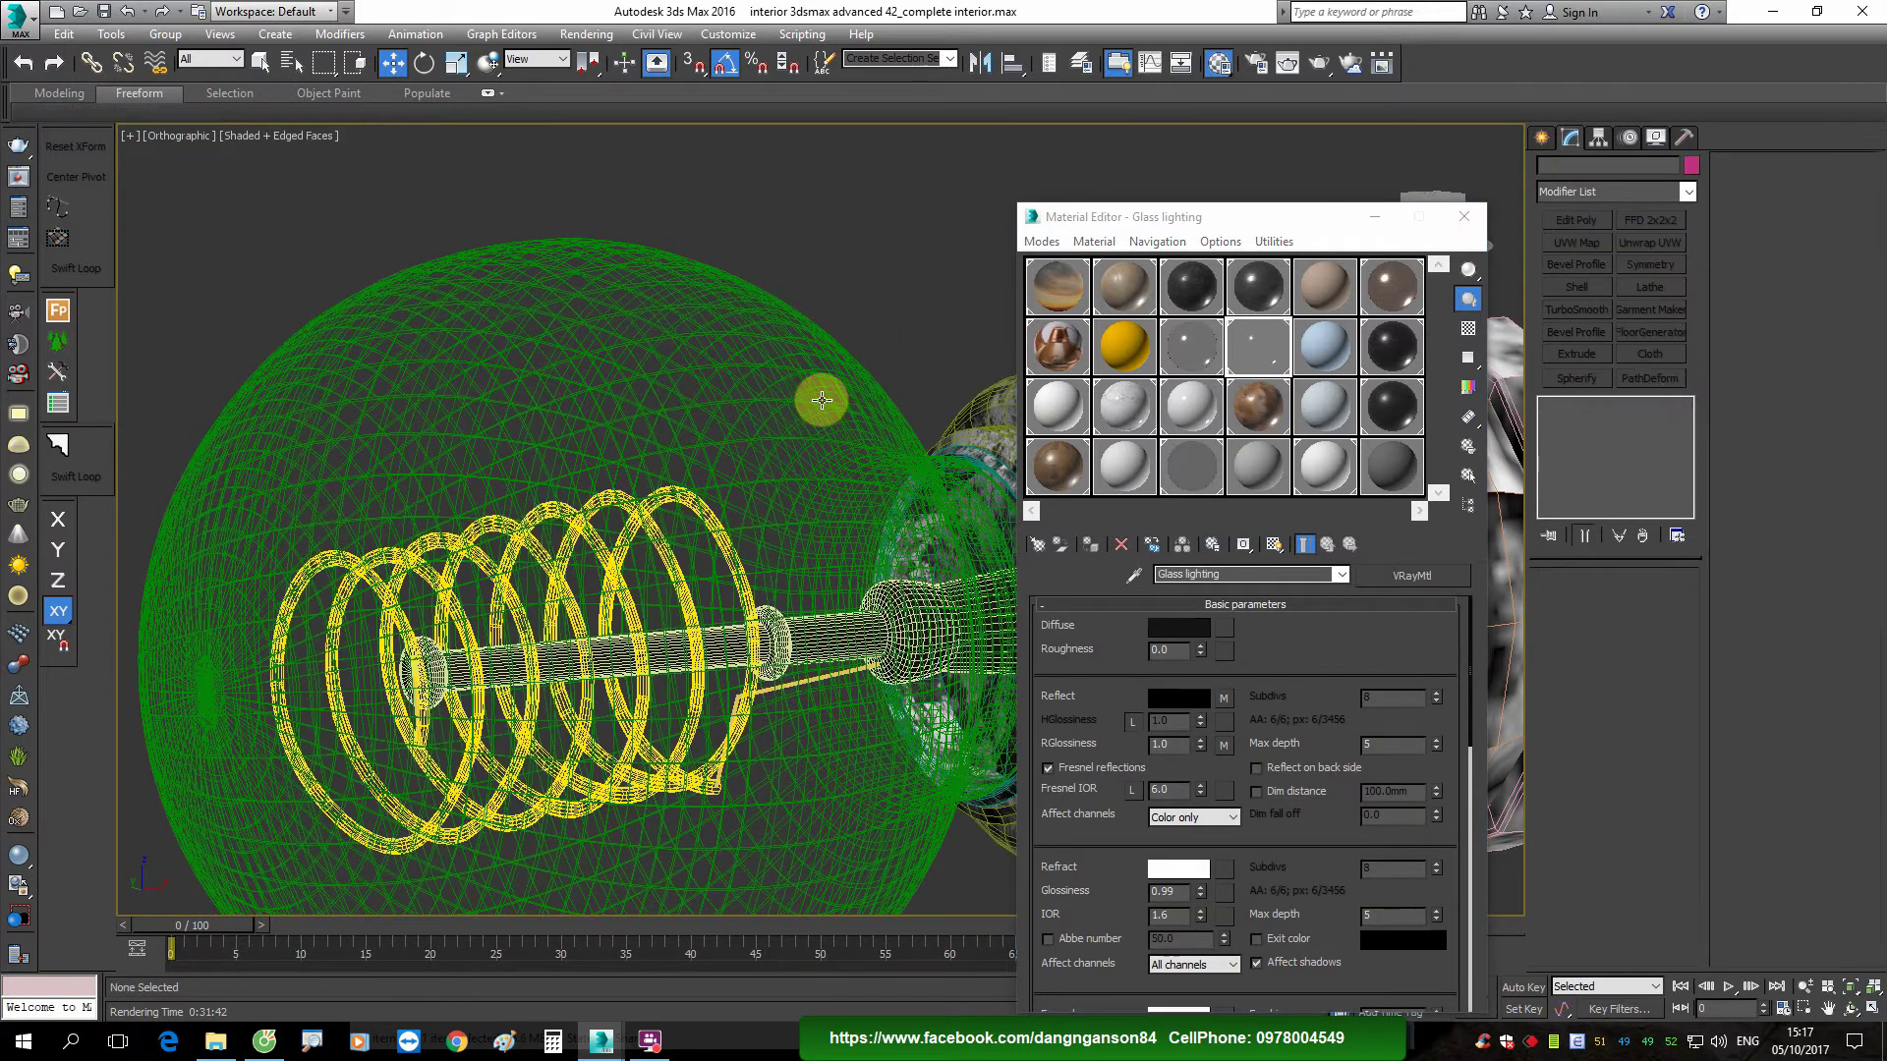
click(822, 398)
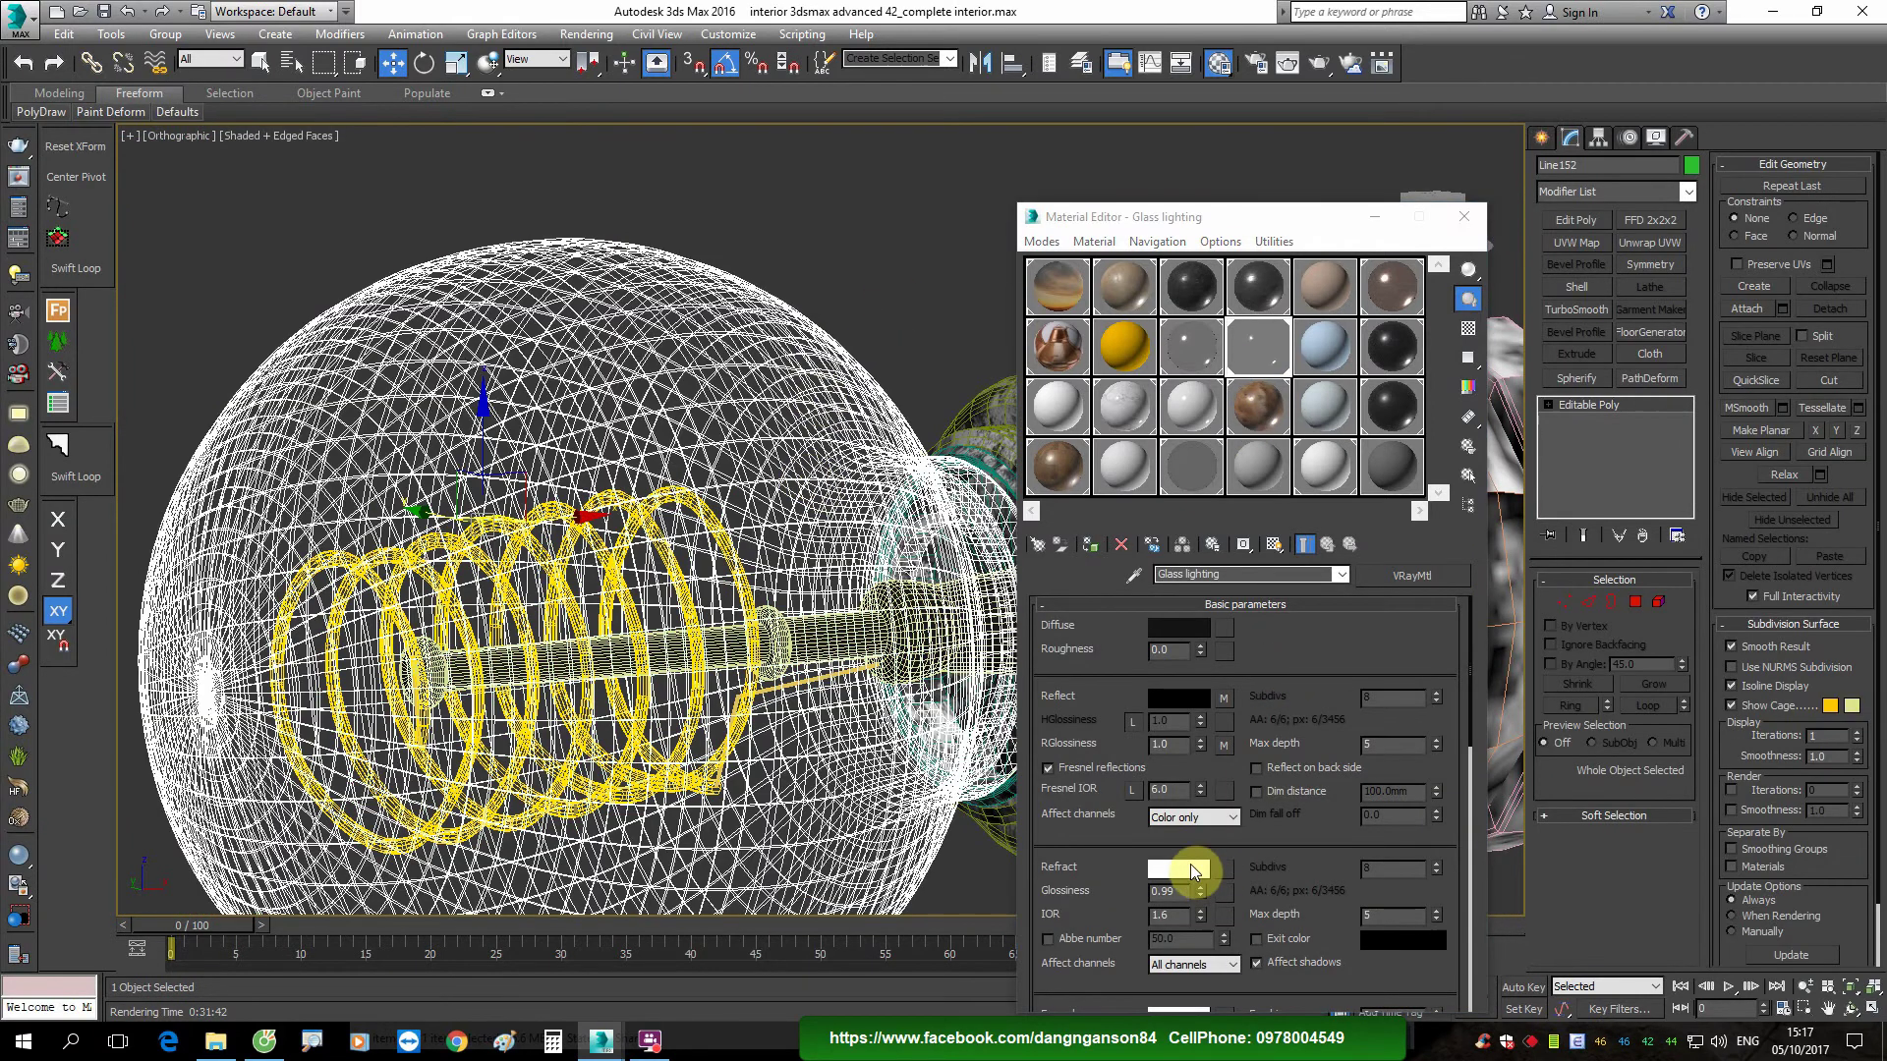
click(1191, 869)
drag(945, 379, 945, 250)
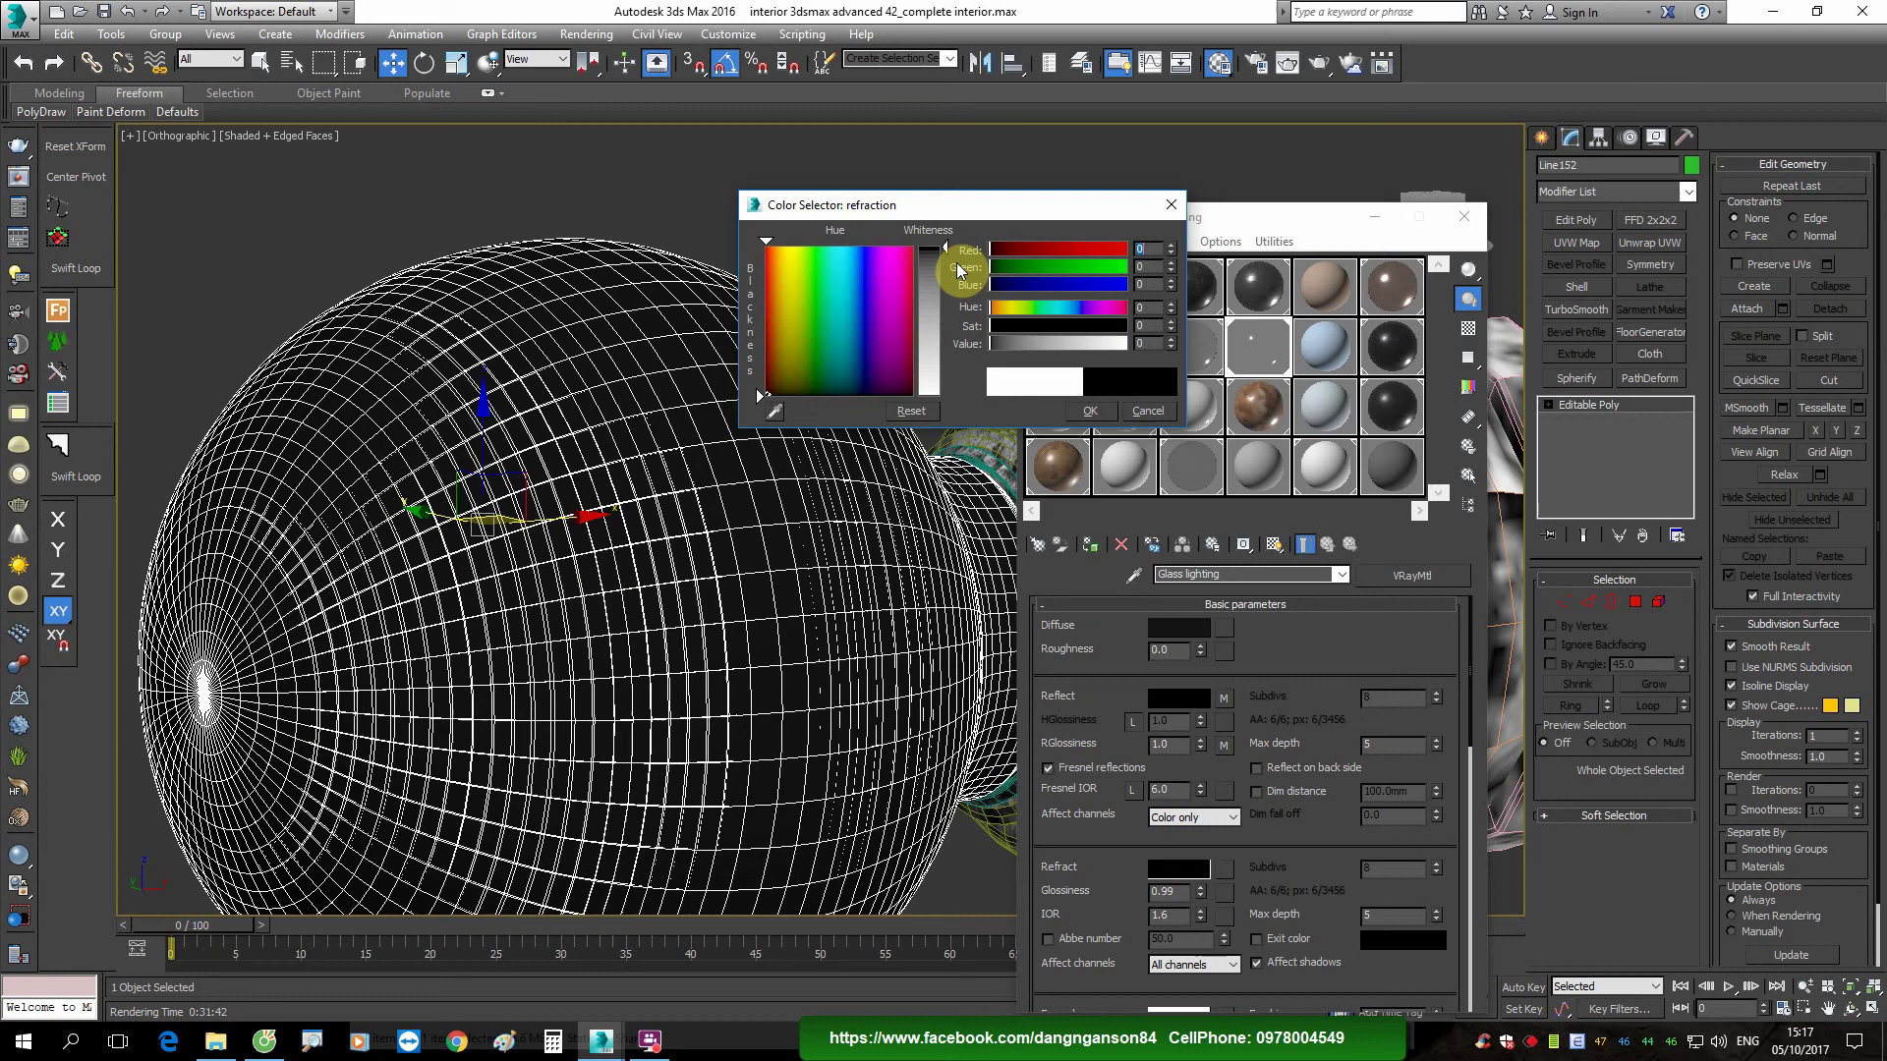
Step: Confirm the black refraction colour and open Glass lighting's reflection glossiness bitmap
click(1089, 432)
drag(1288, 850, 1309, 710)
click(699, 1013)
click(1385, 376)
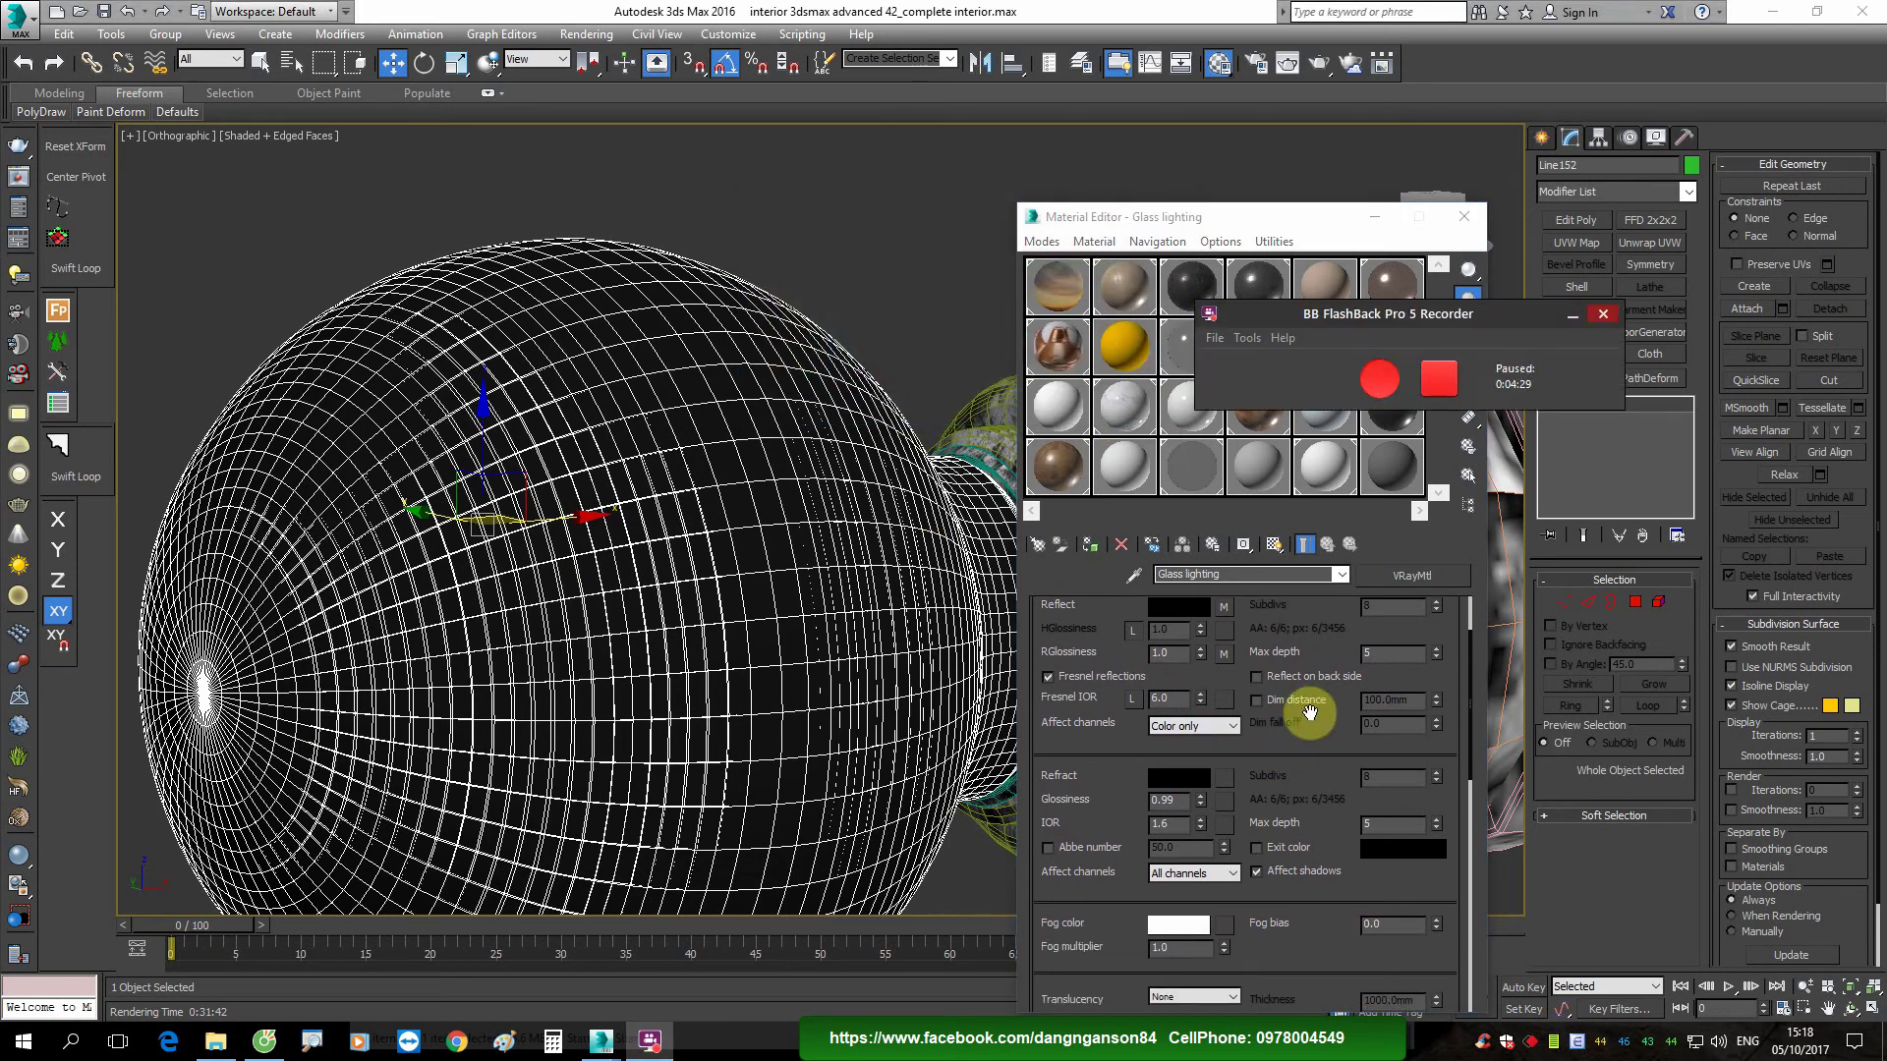
click(1380, 378)
click(1223, 654)
click(1275, 545)
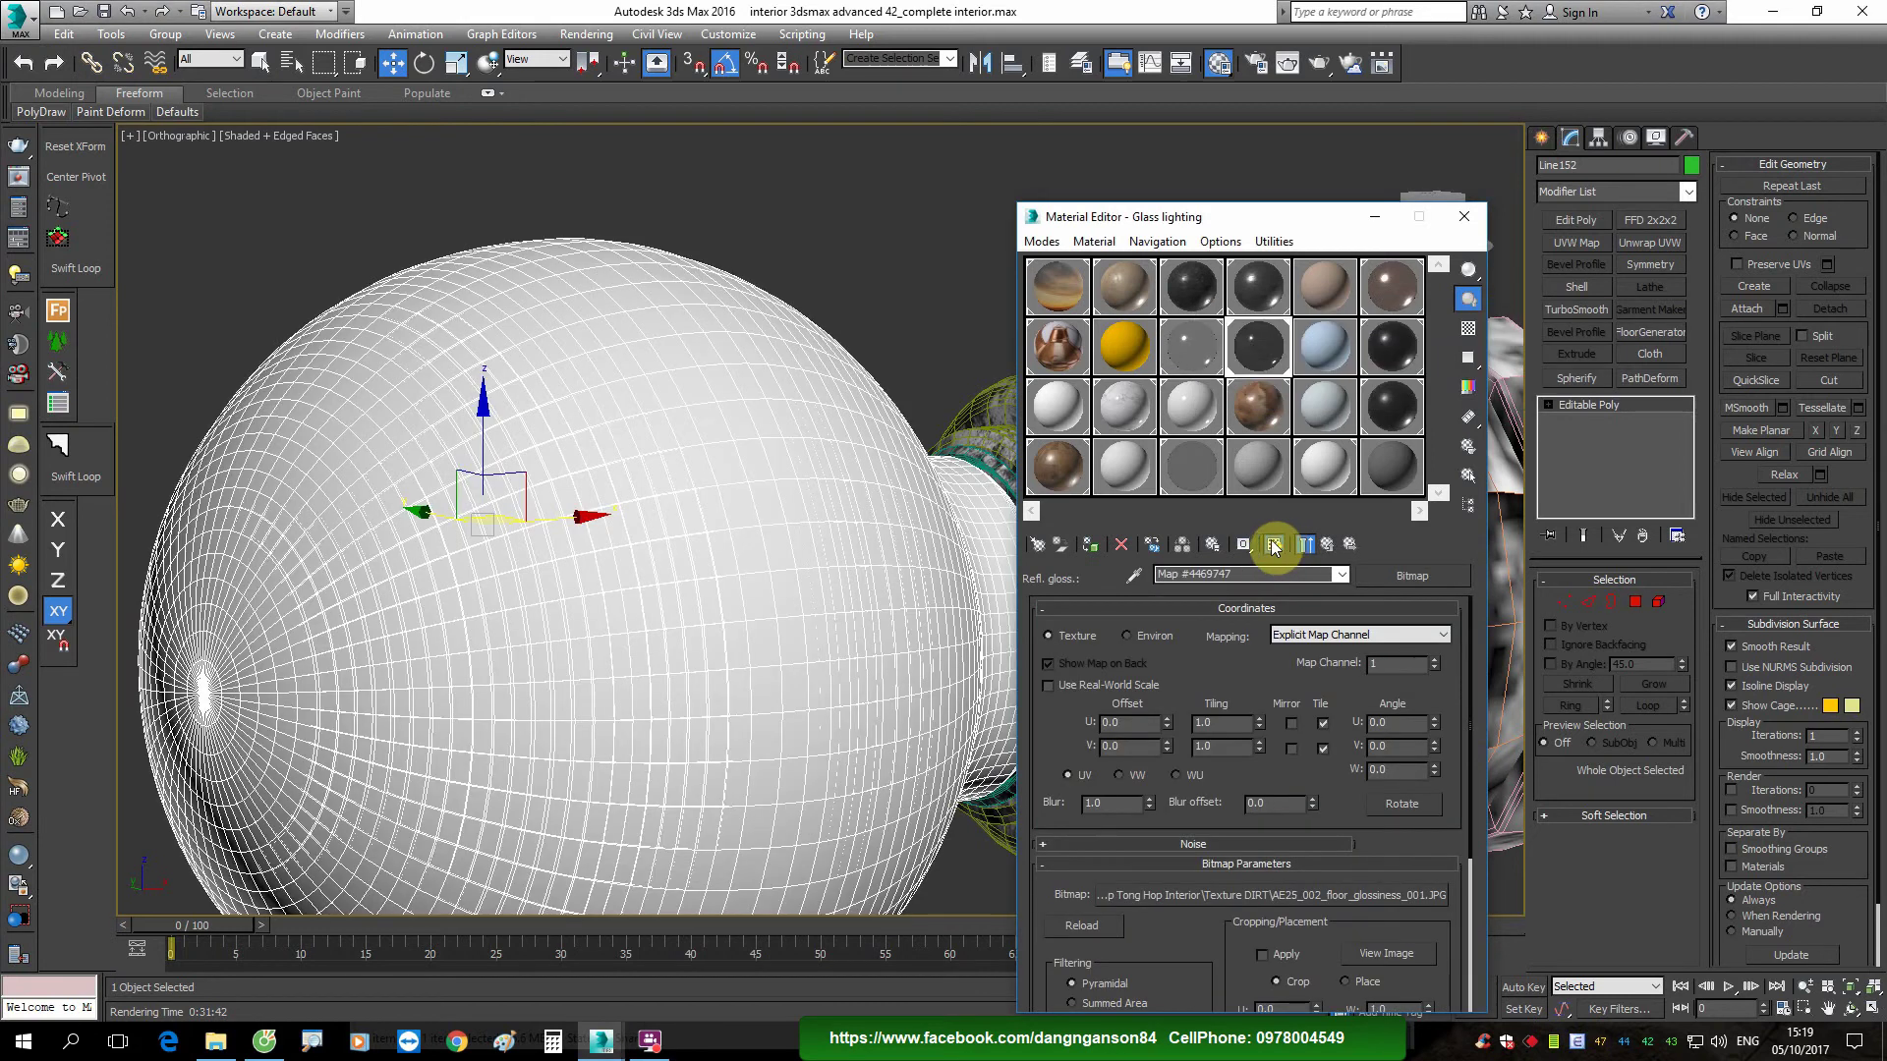
scroll(813, 493, down, 2)
Step: Toggle edged faces on the sphere and go back to the Glass lighting material
key(F4)
scroll(675, 421, up, 3)
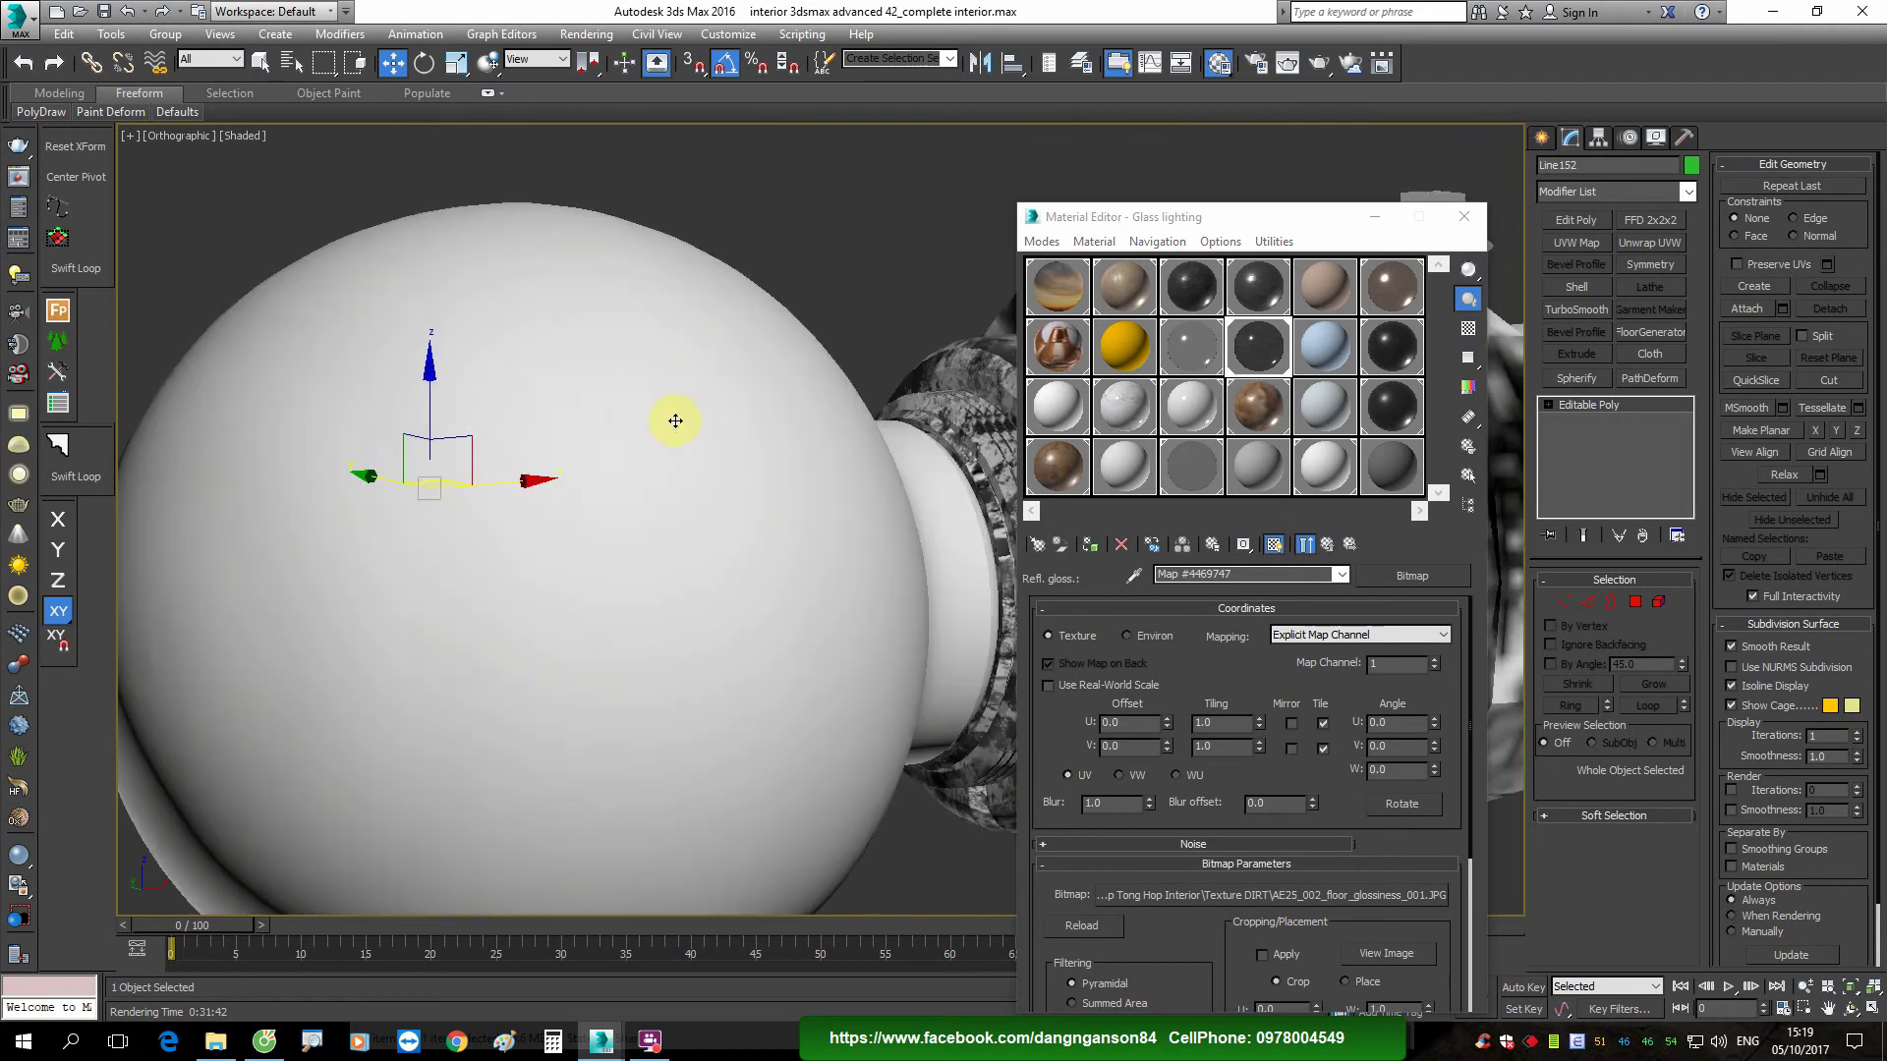
key(F4)
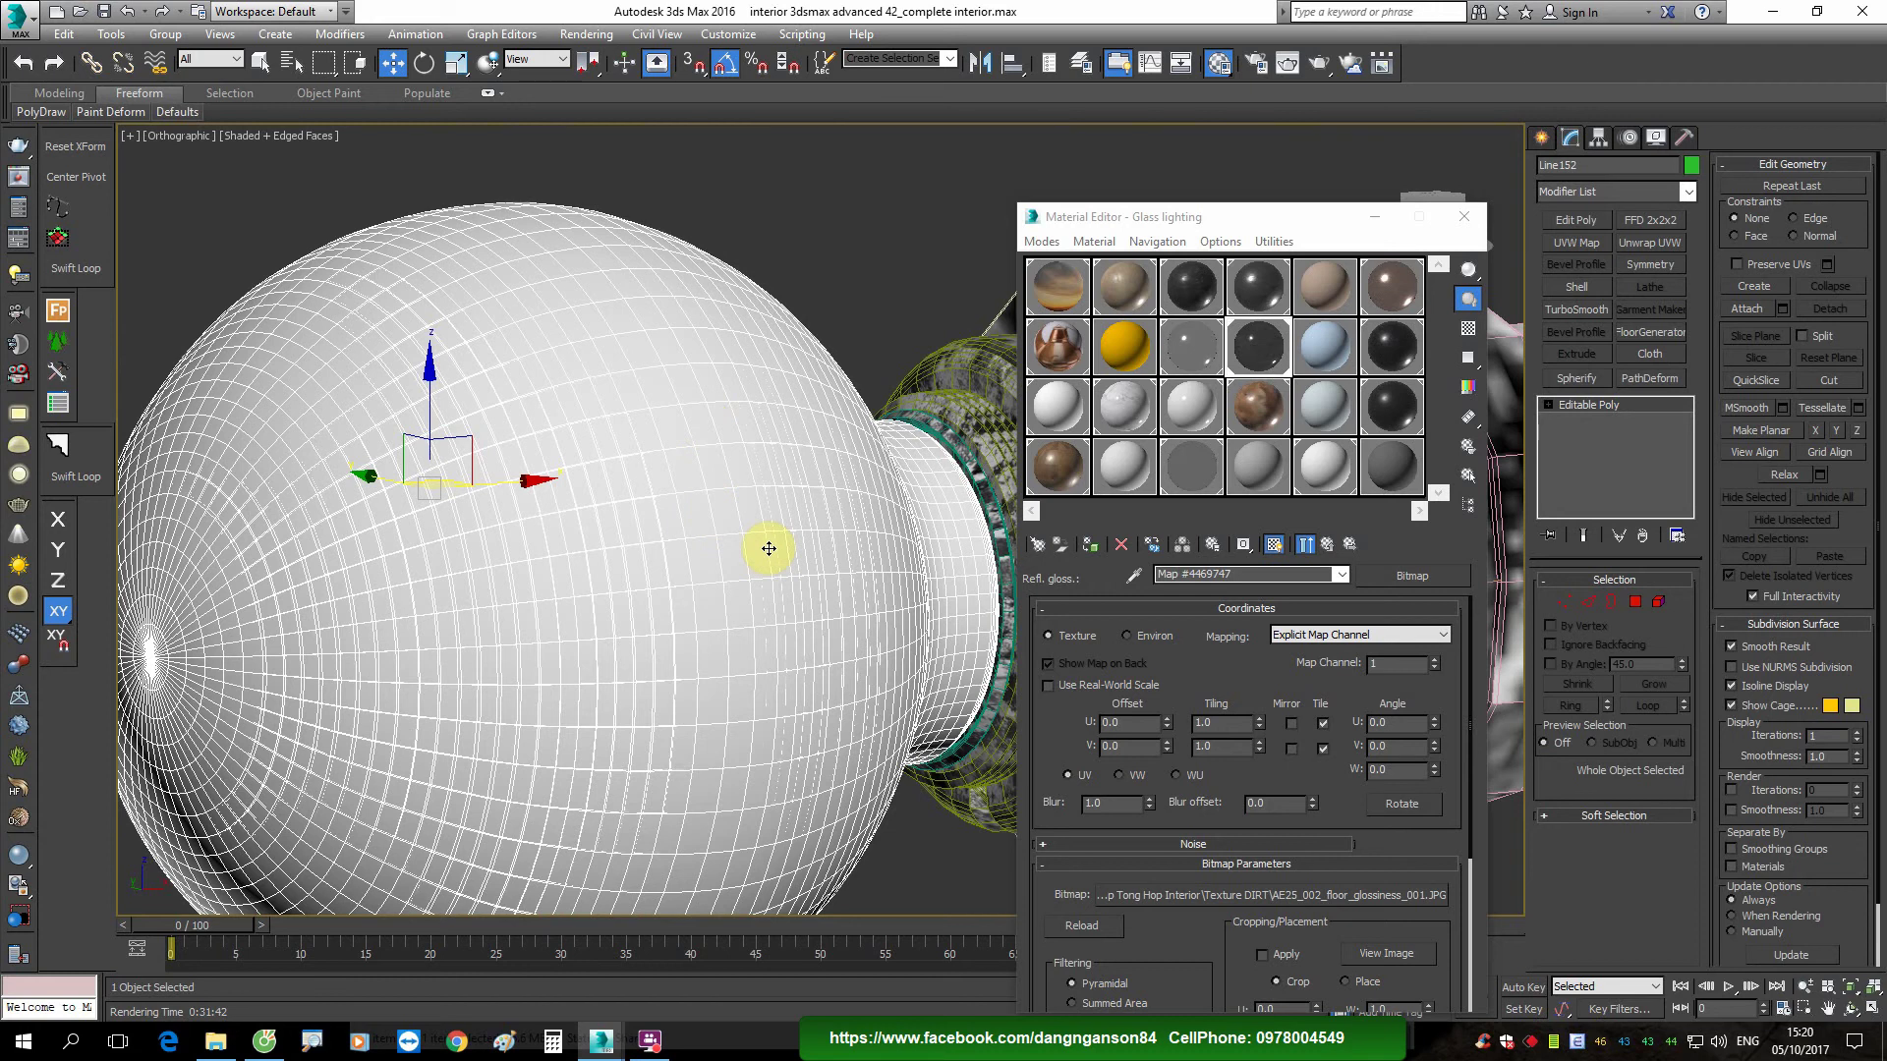
scroll(610, 533, up, 3)
scroll(610, 533, up, 2)
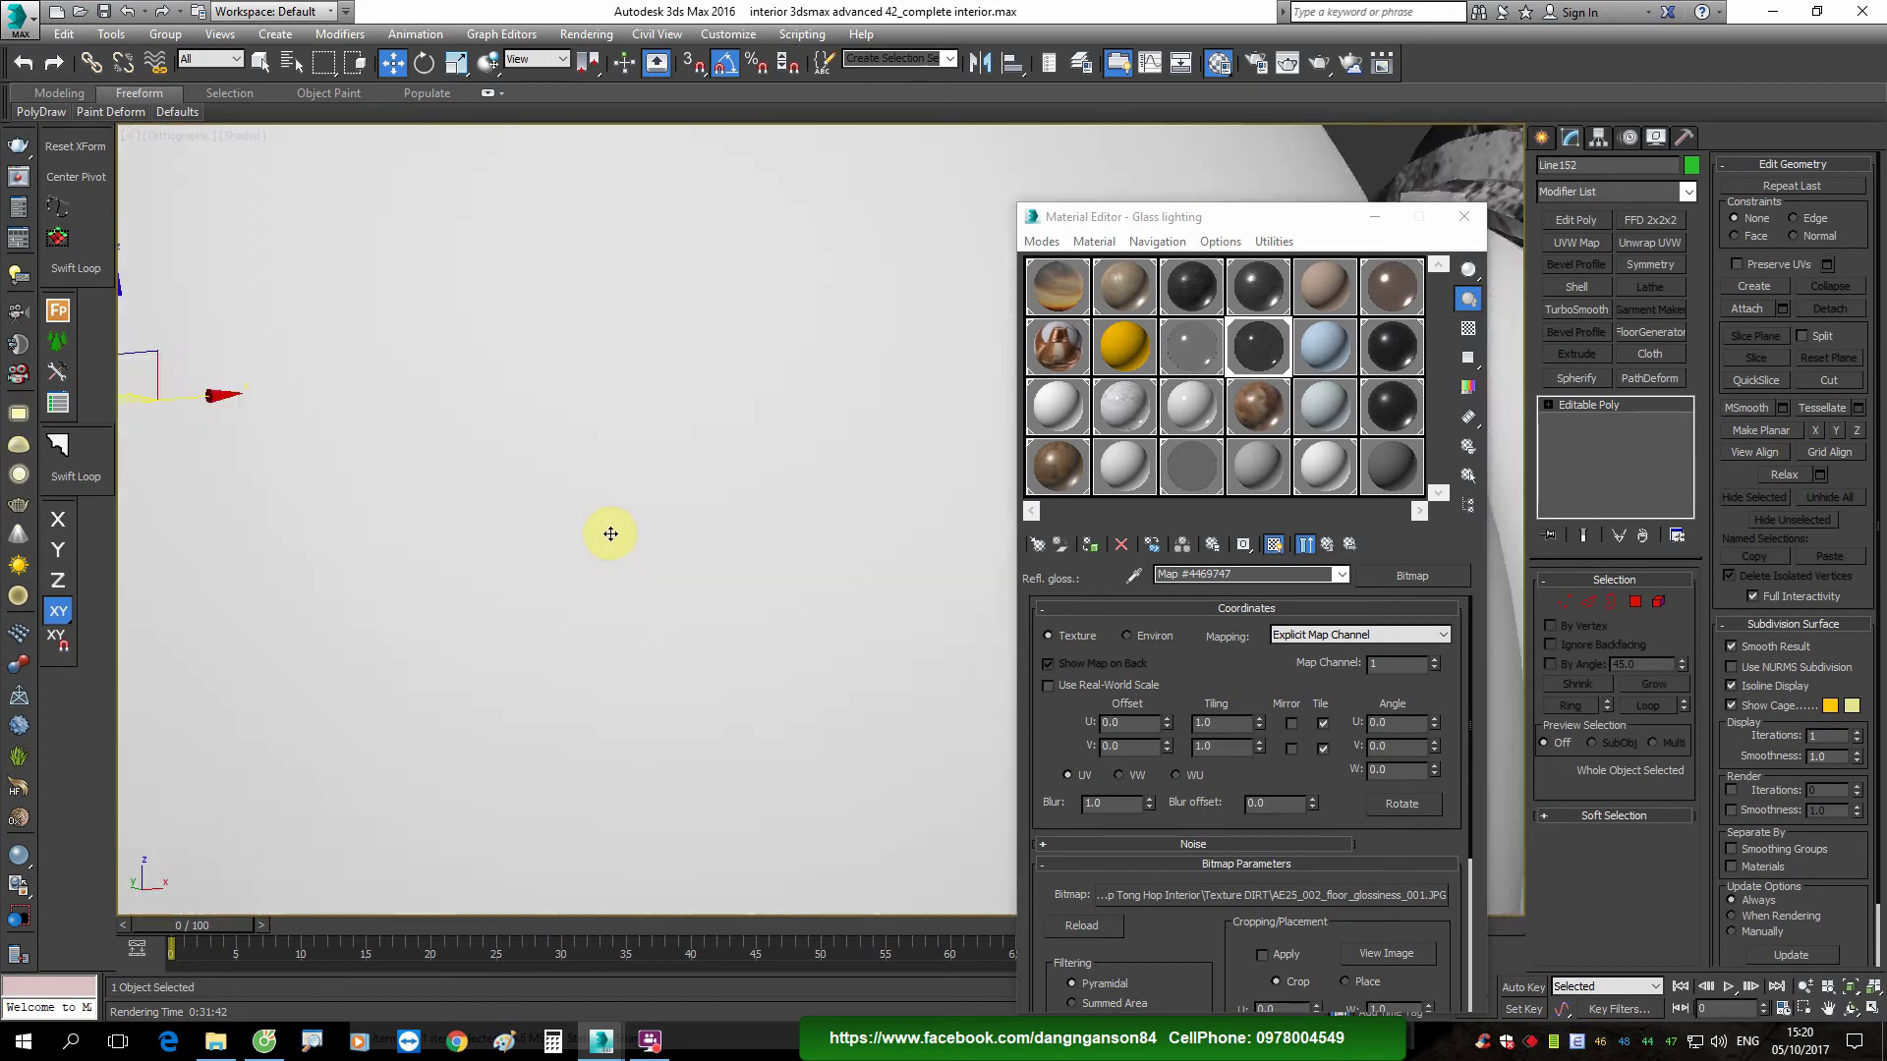
scroll(610, 533, down, 5)
click(1326, 543)
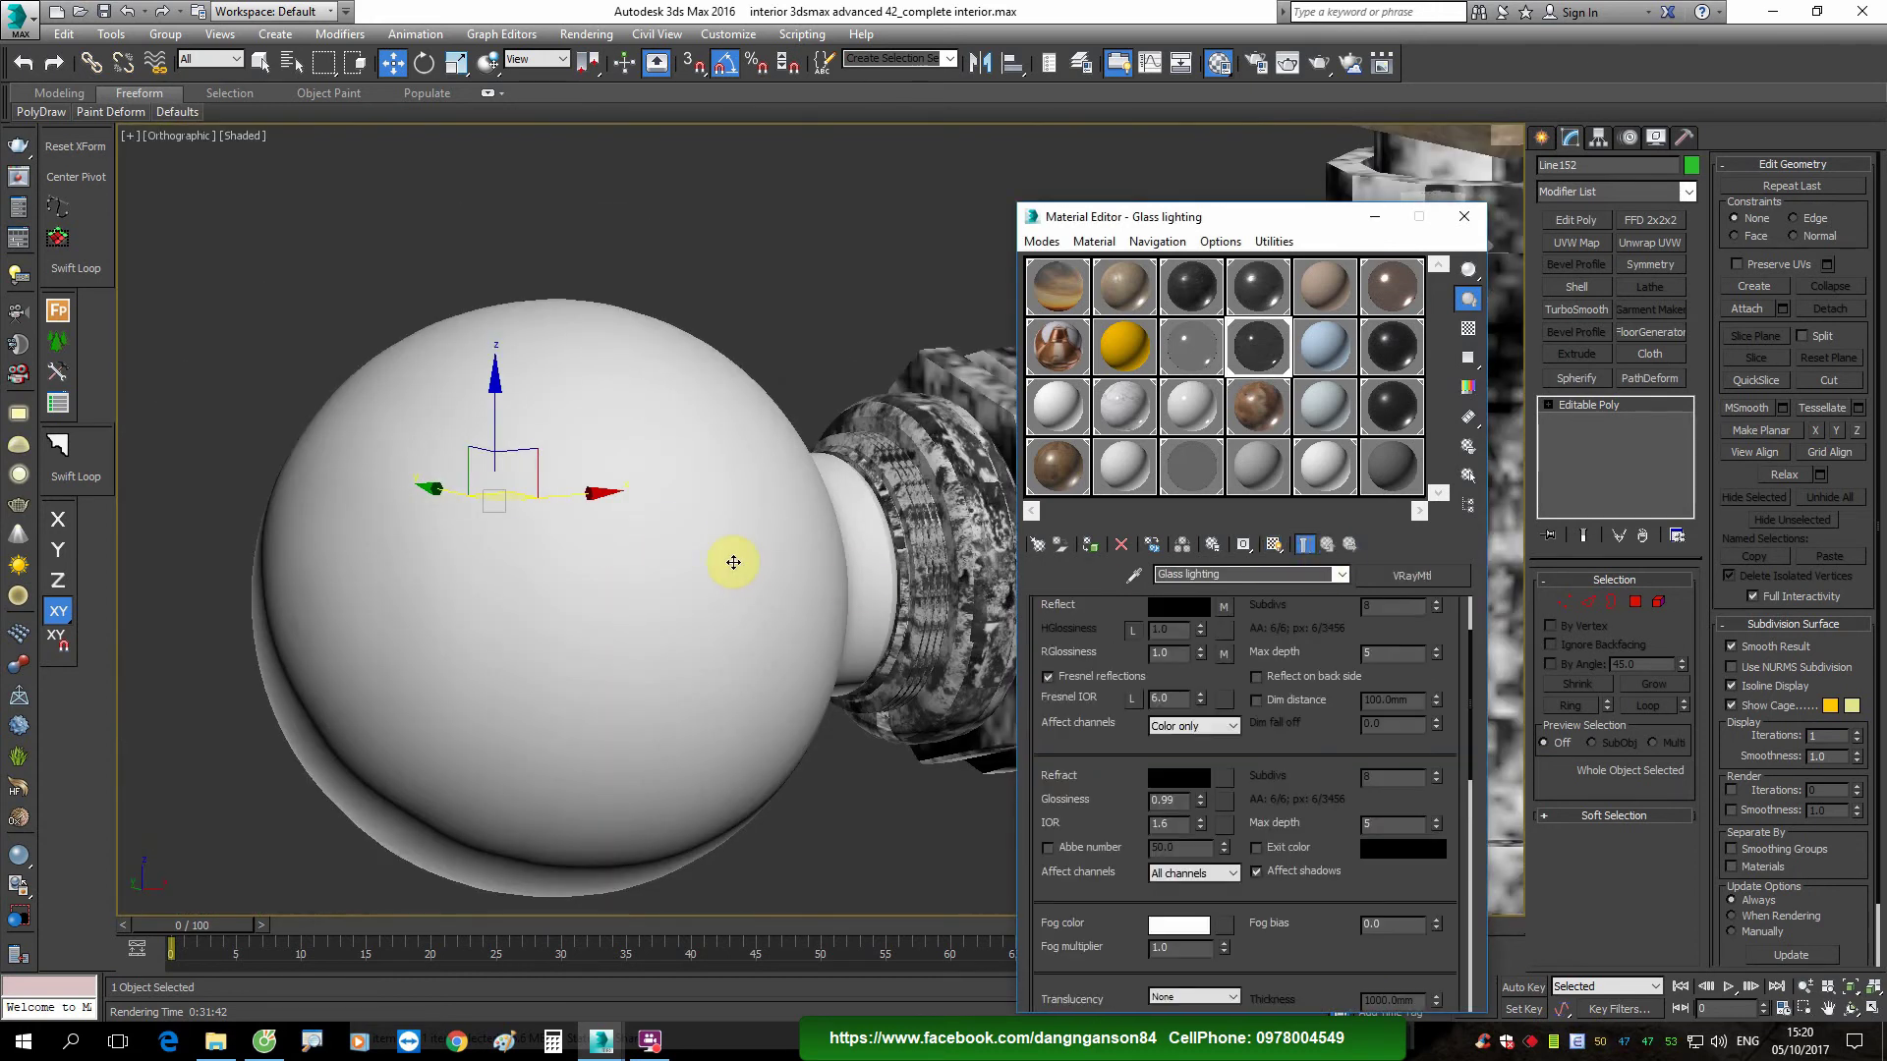
middle_drag(734, 562, 1356, 724)
drag(1315, 644, 1284, 727)
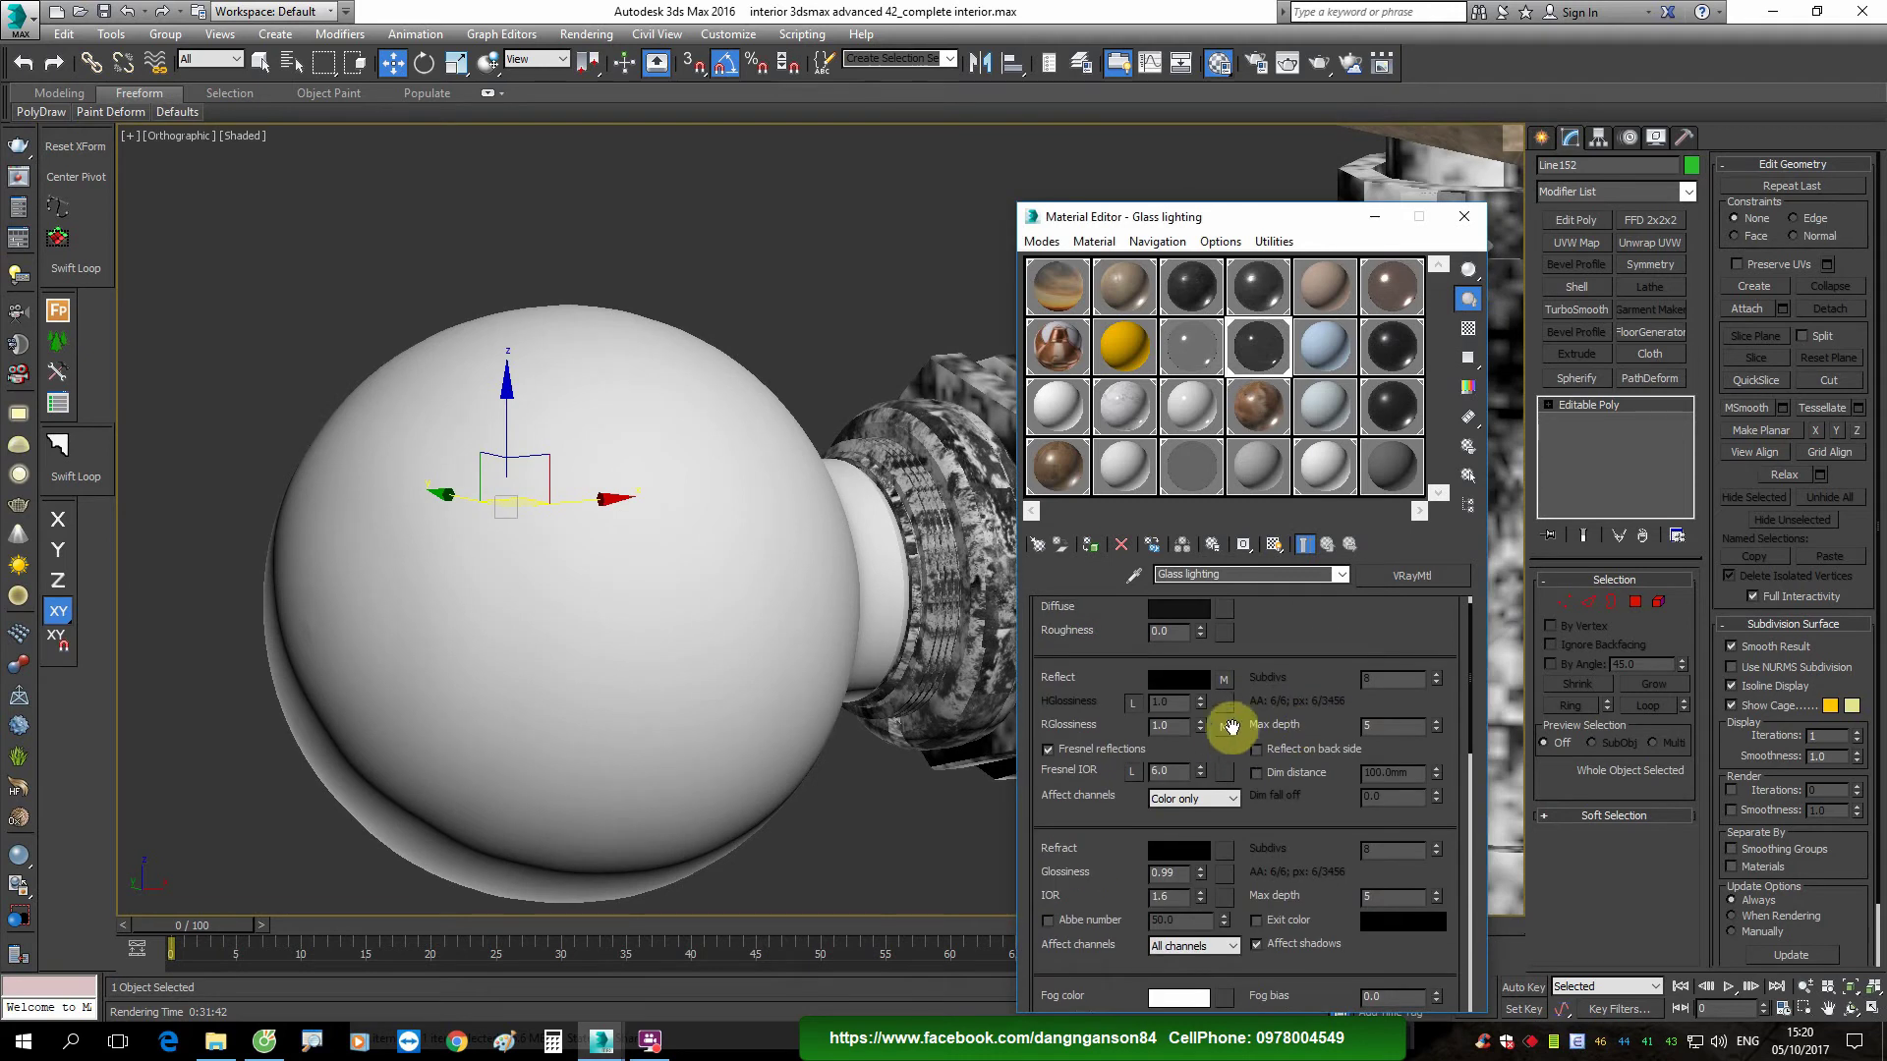
scroll(587, 580, up, 5)
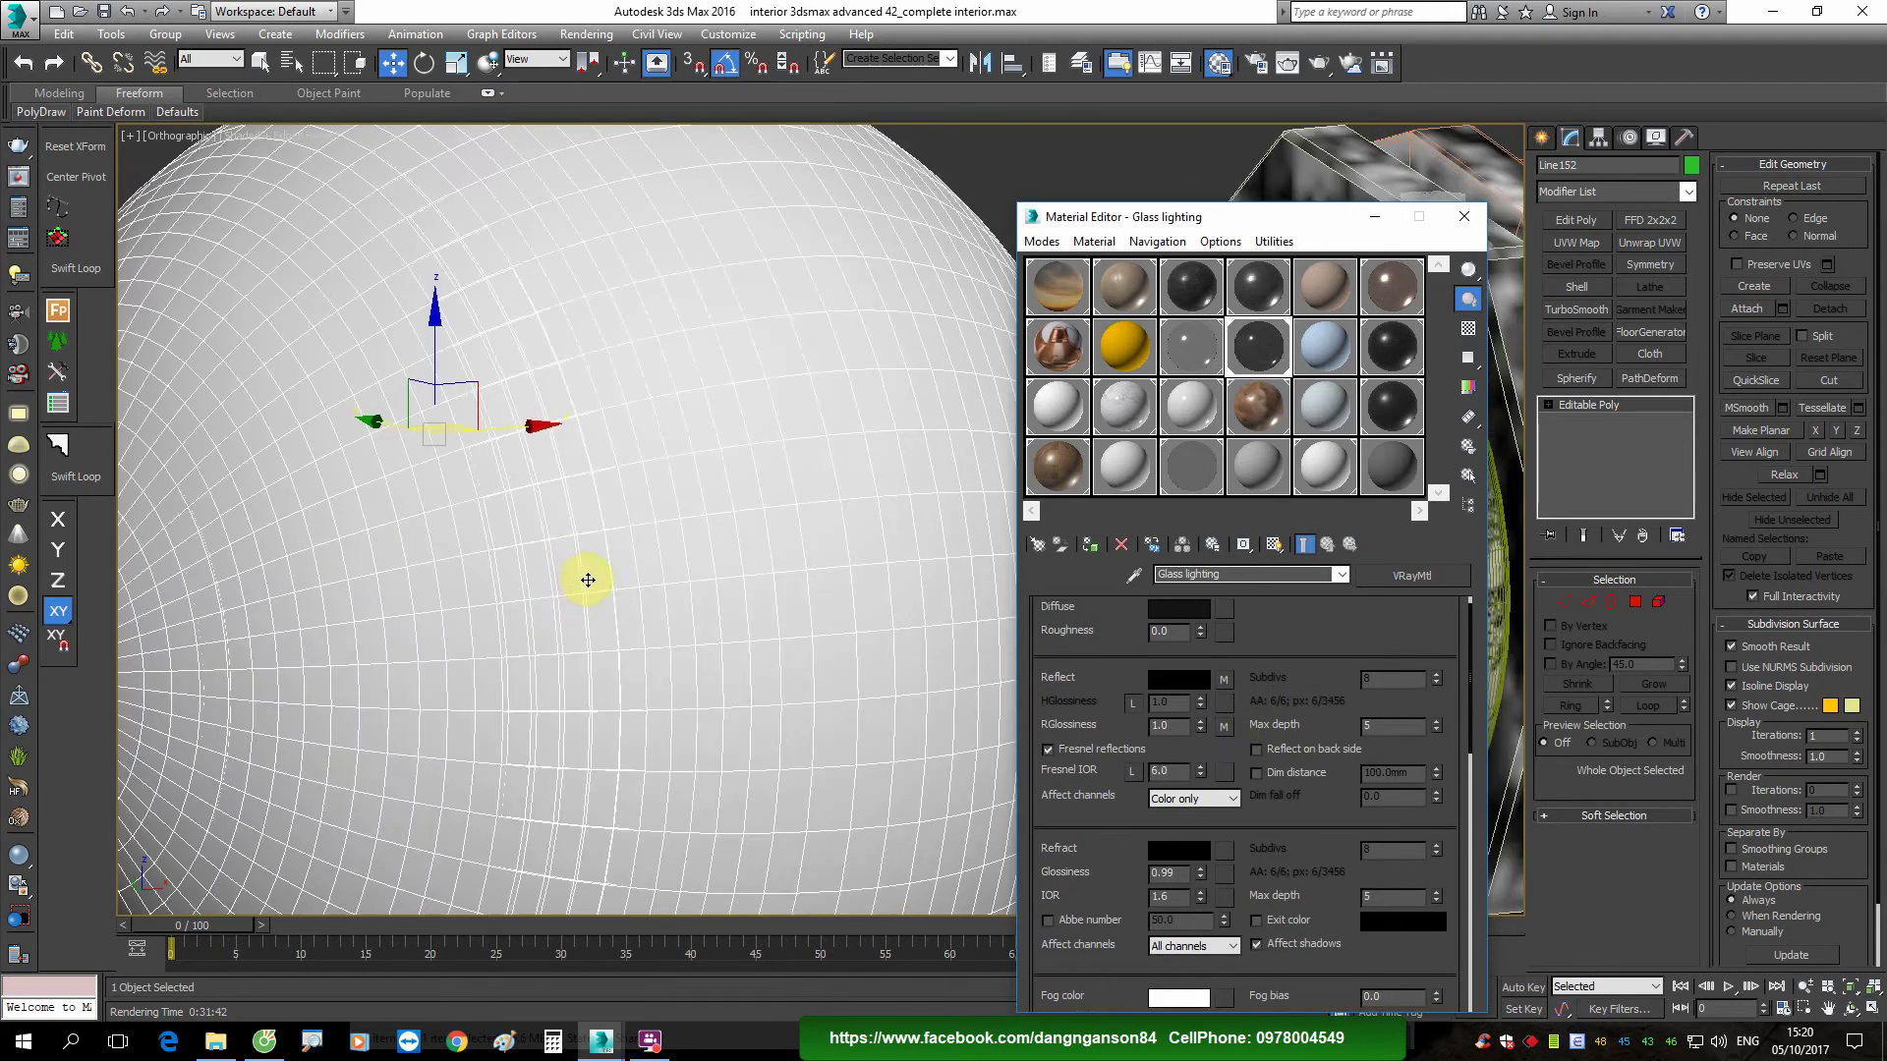
Step: Check the earlier bulb render in the V-Ray frame buffer, then minimize it
right_click(648, 480)
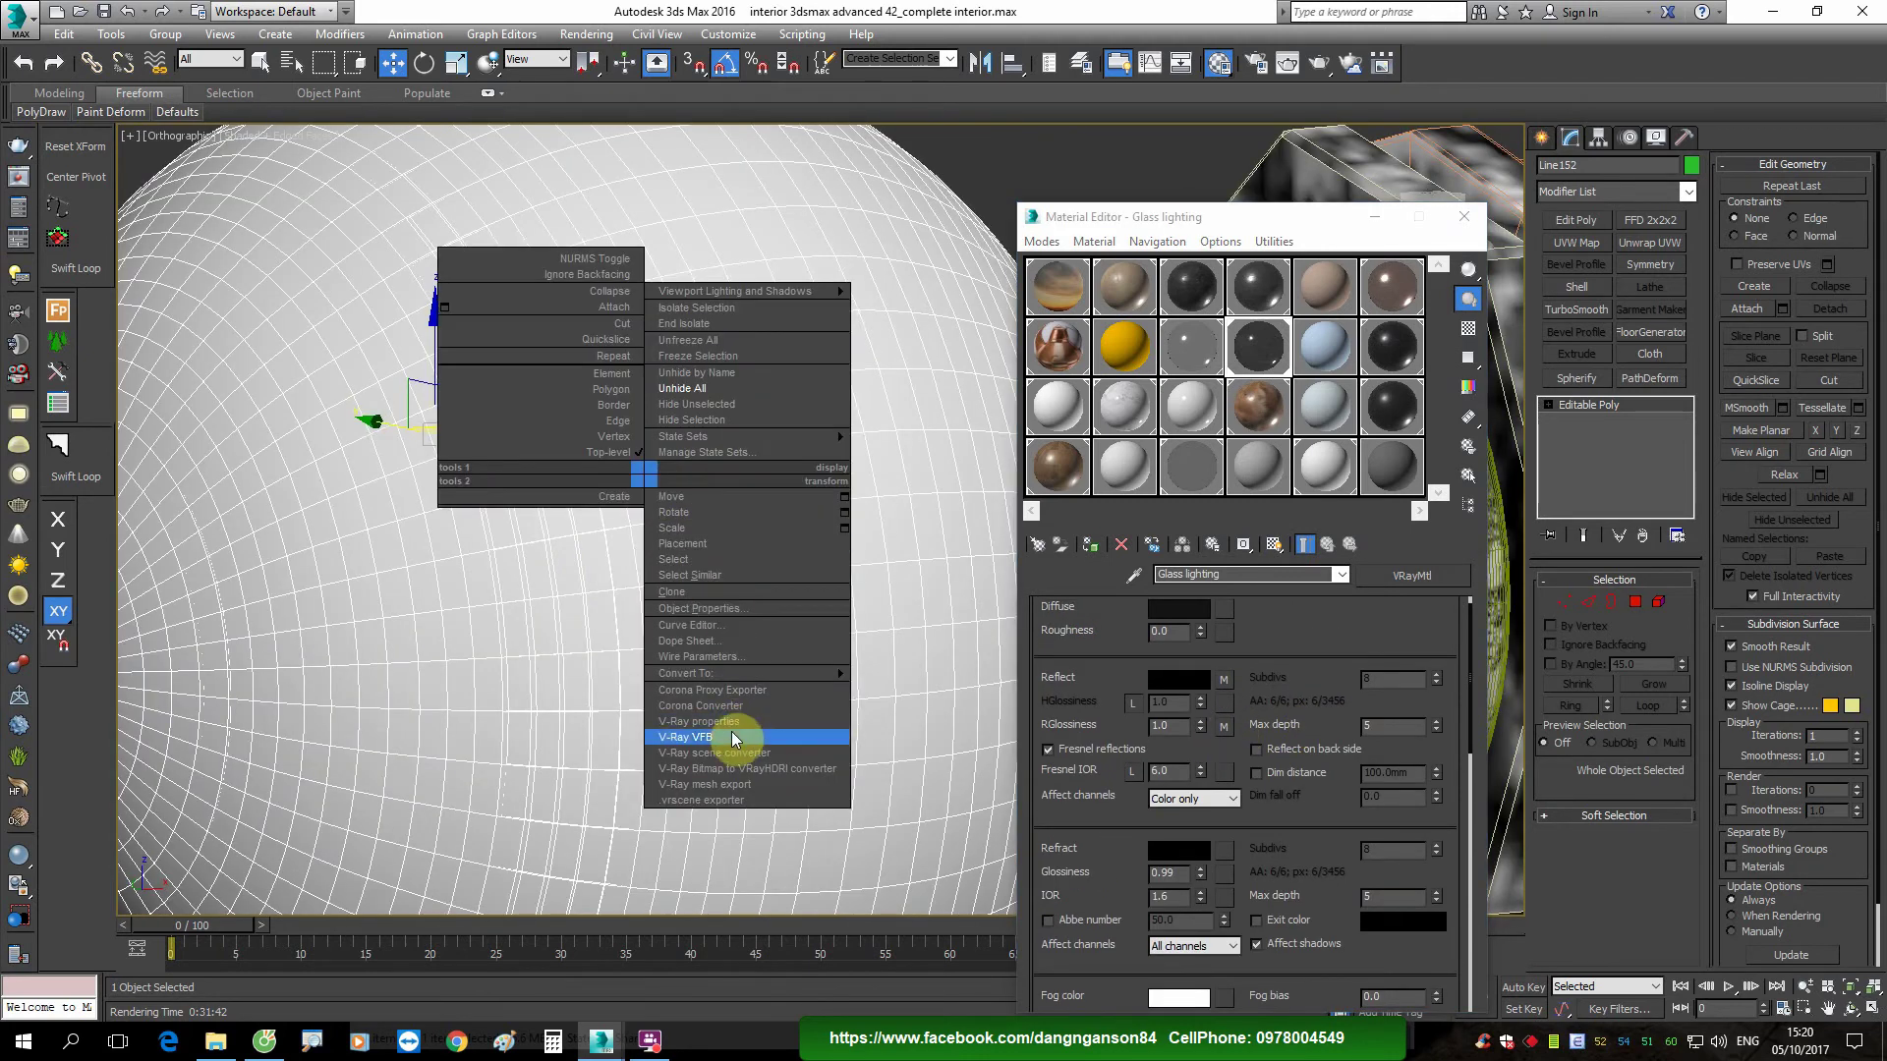
click(751, 685)
mouse_move(599, 1041)
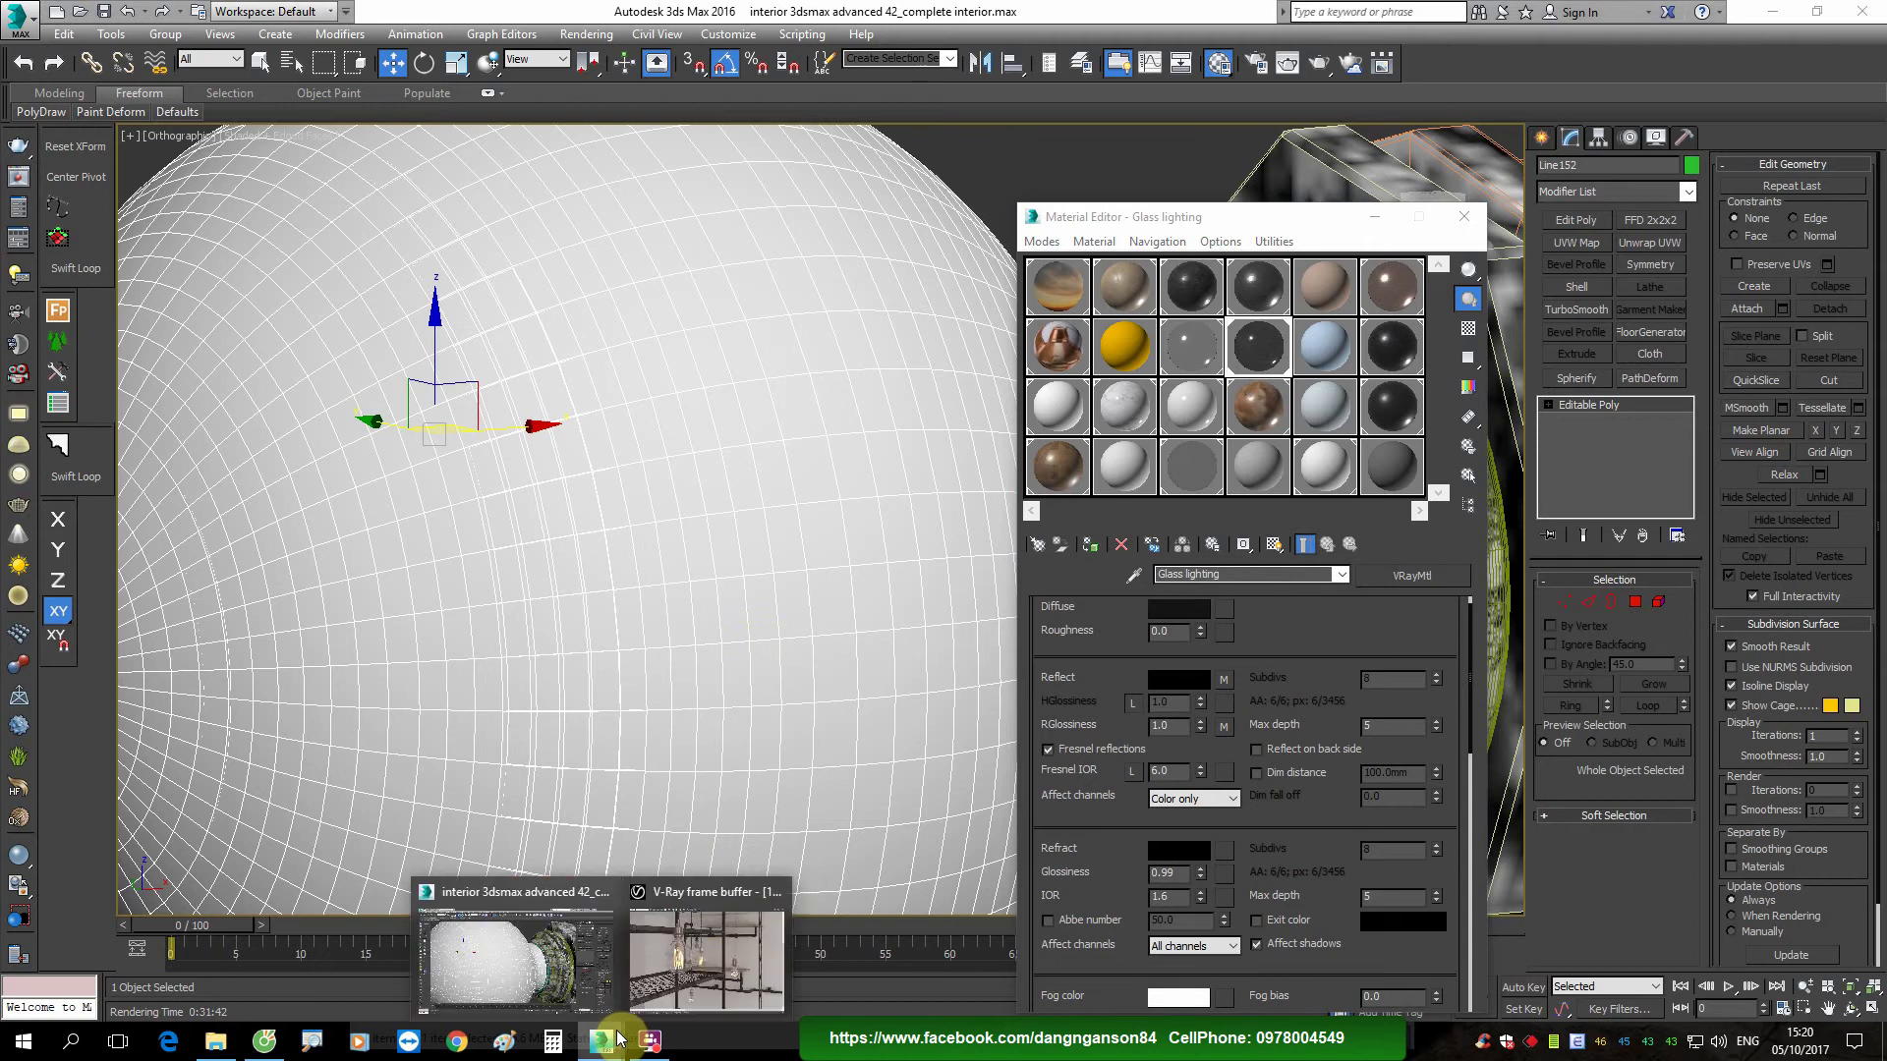
click(716, 962)
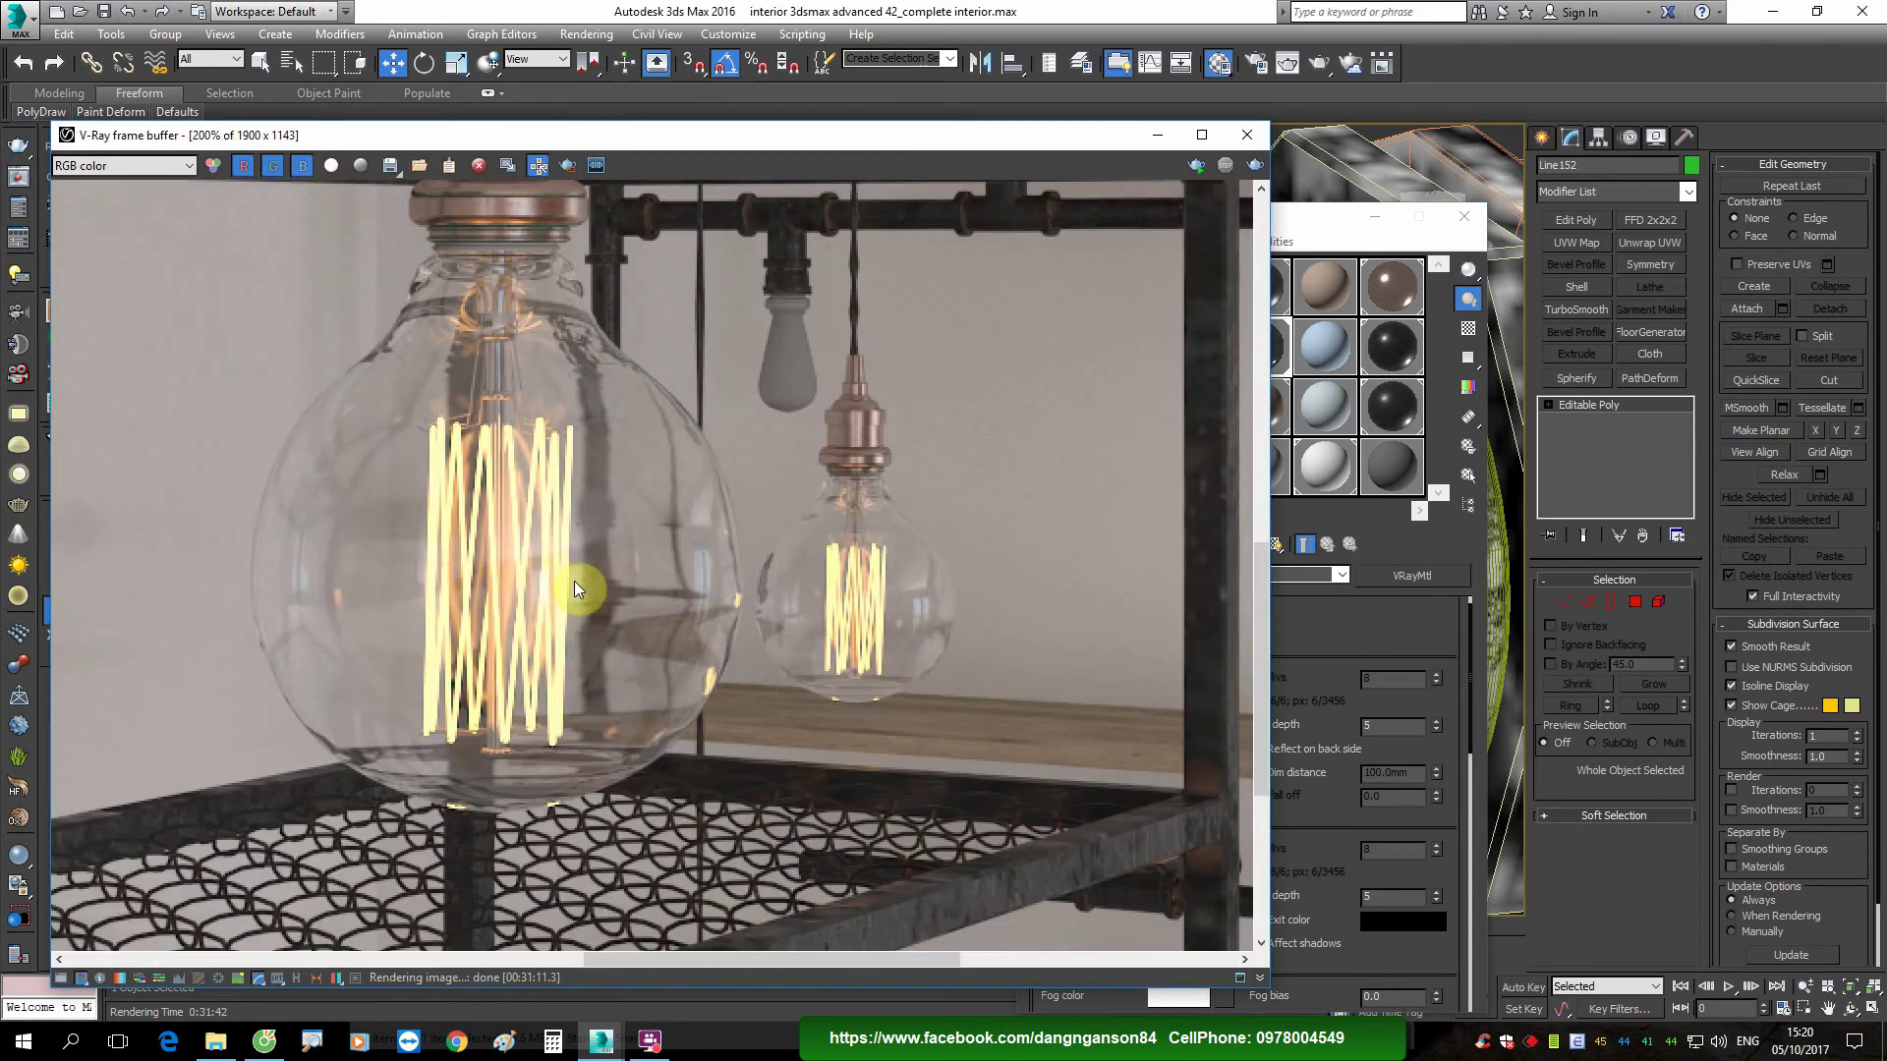
click(1160, 136)
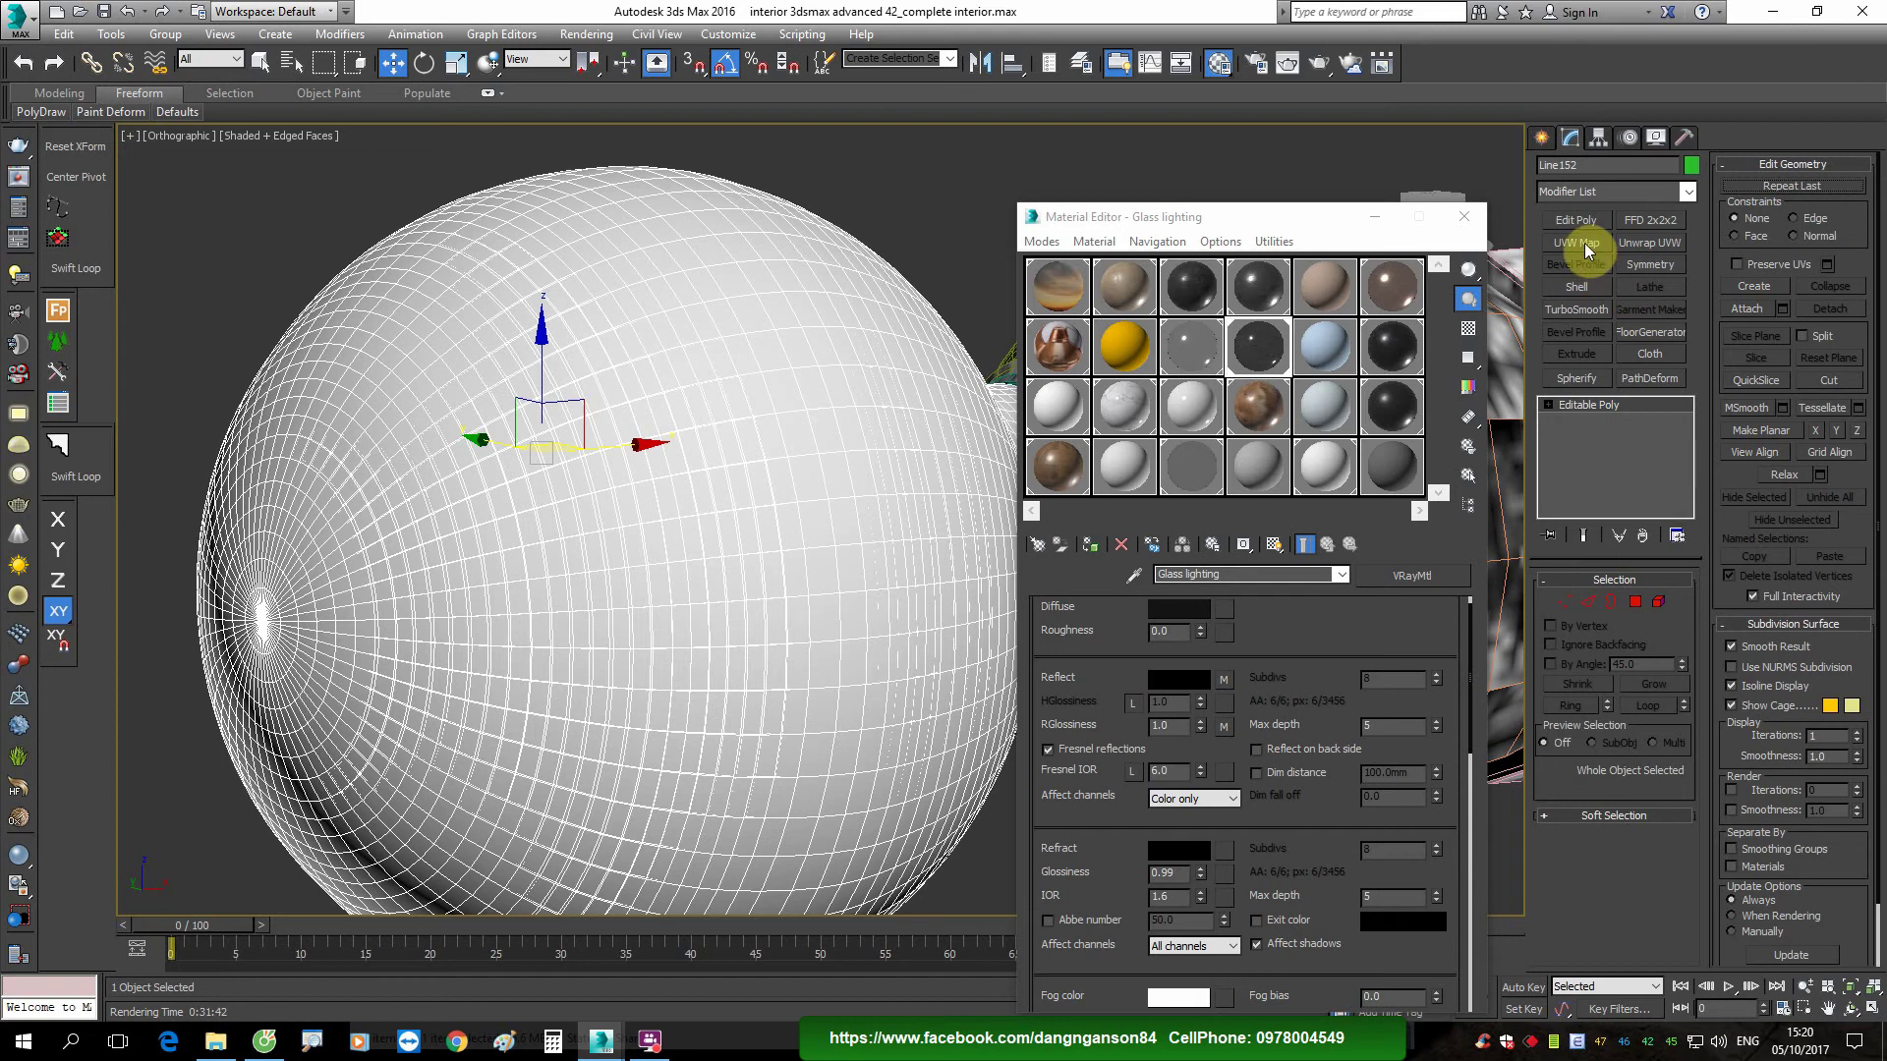
Step: Give the glass sphere a Box UVW Map and try a white refraction colour
click(1576, 243)
click(1600, 688)
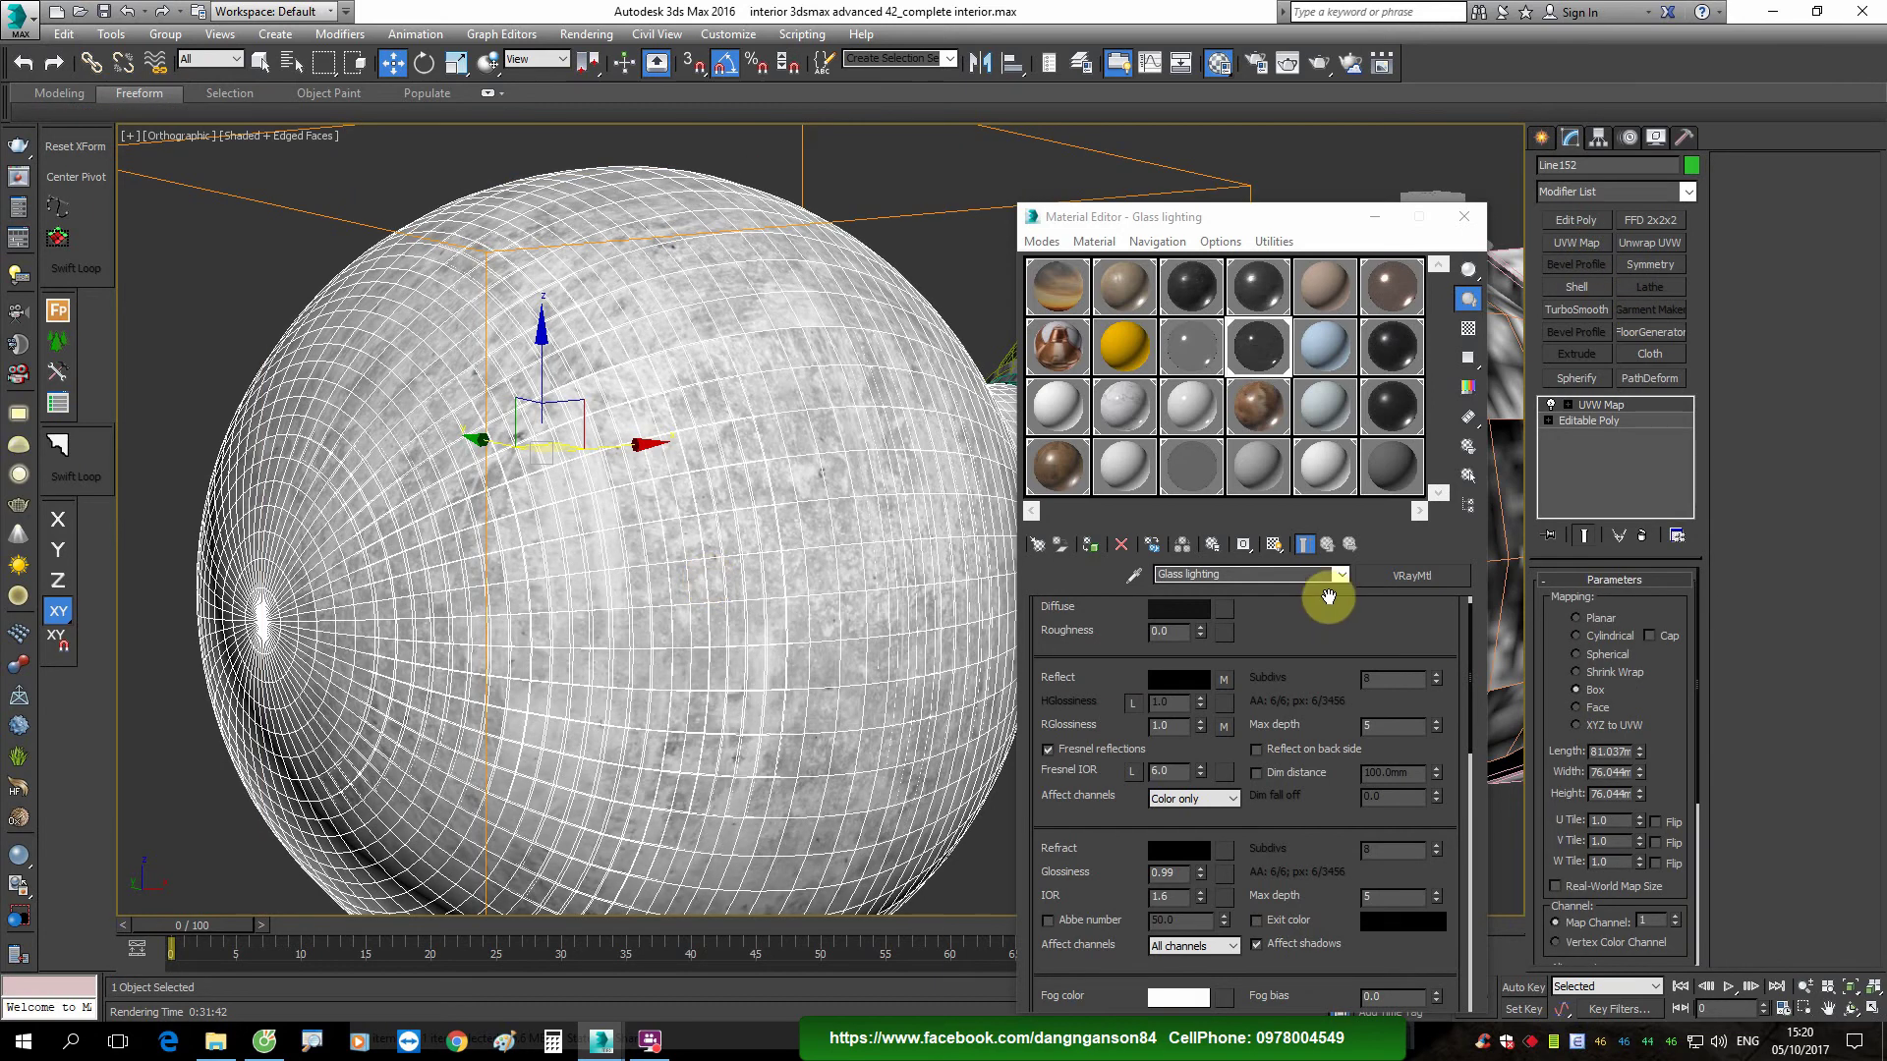
click(1166, 840)
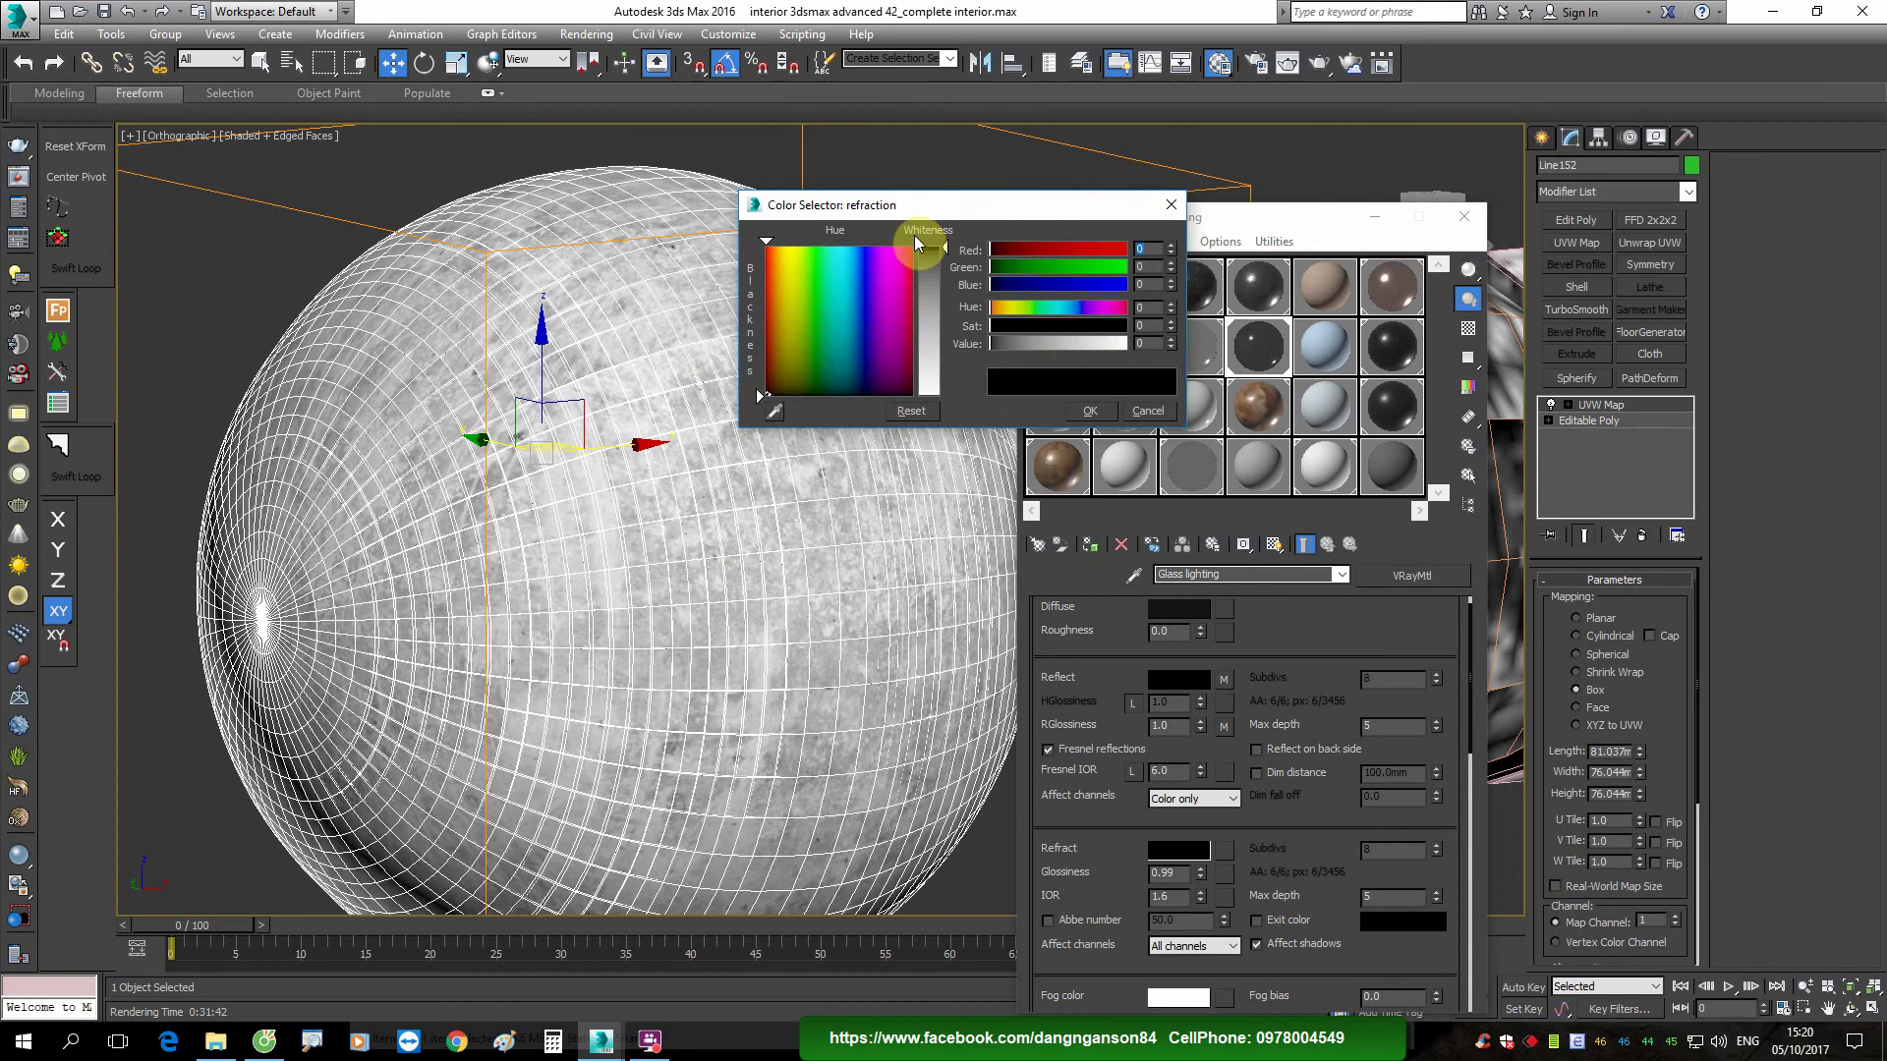
drag(914, 234, 975, 405)
click(1083, 415)
Step: Toggle edged faces and reselect the glass sphere in the viewport
middle_drag(838, 444, 688, 464)
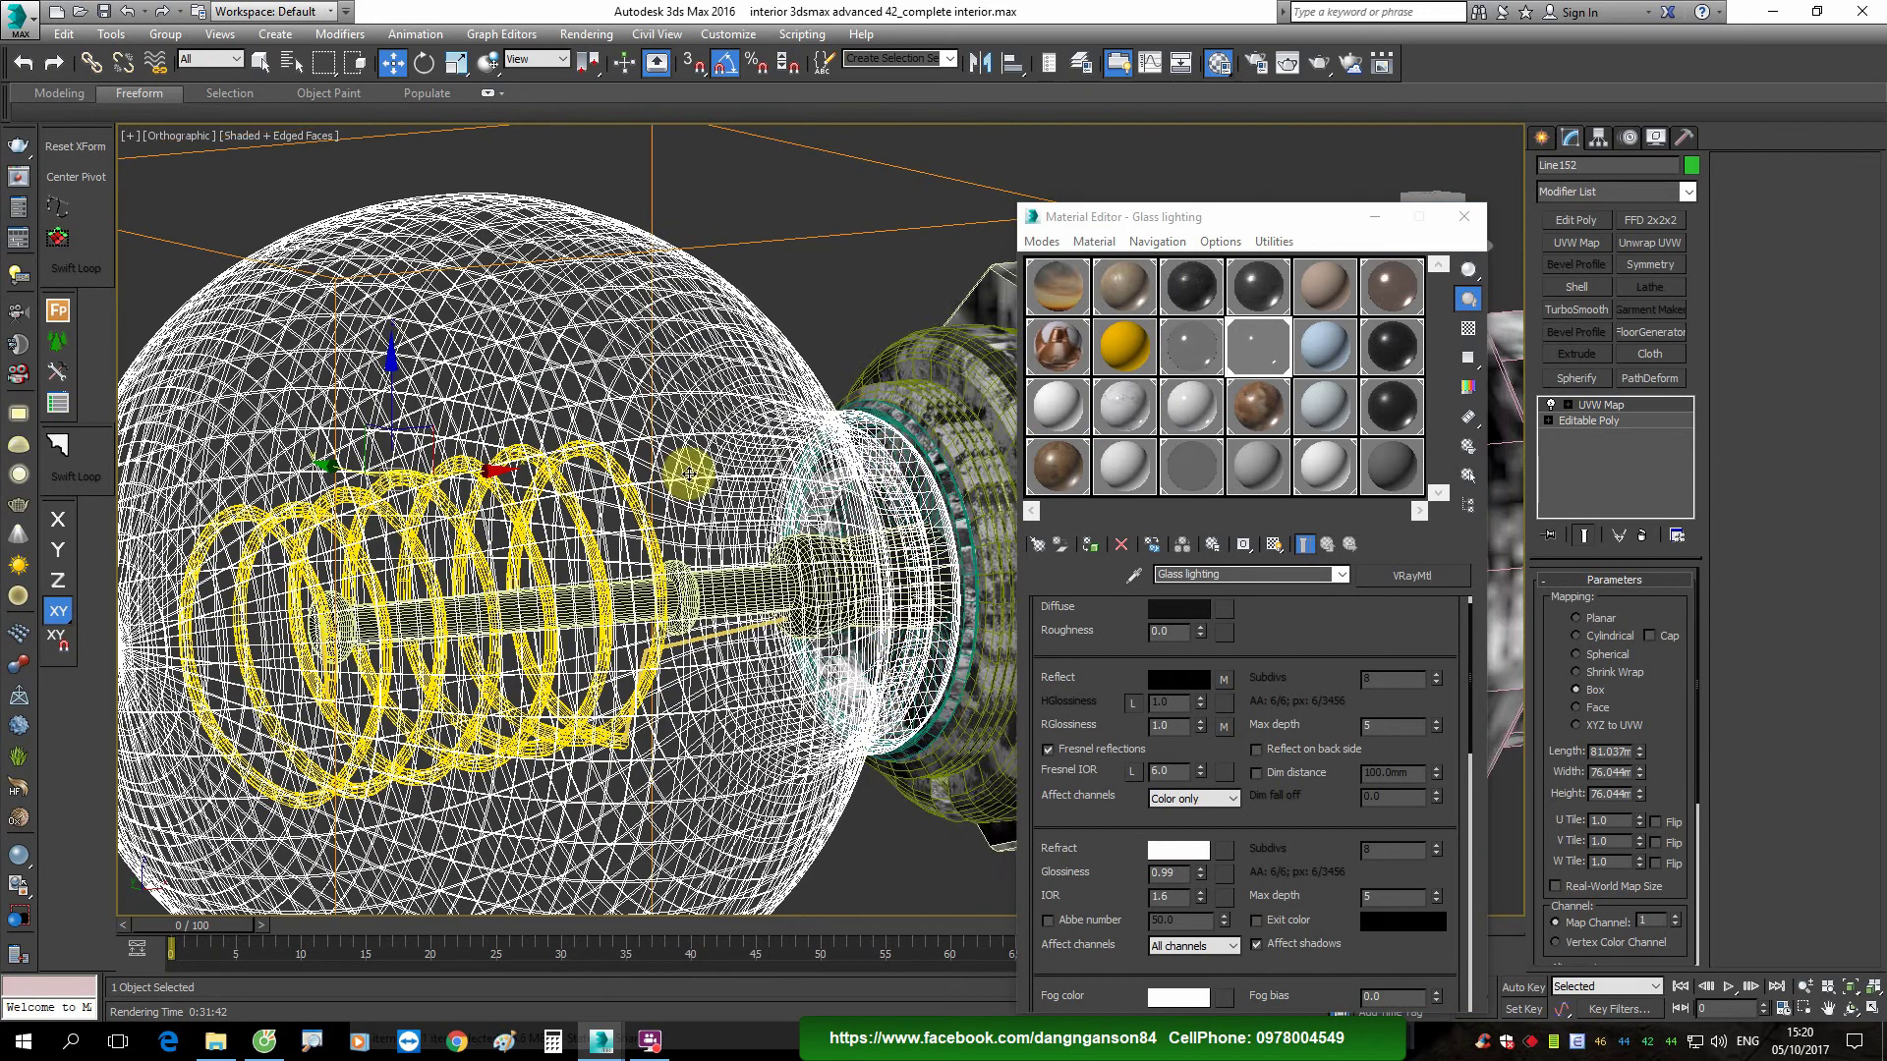
key(F4)
key(F4)
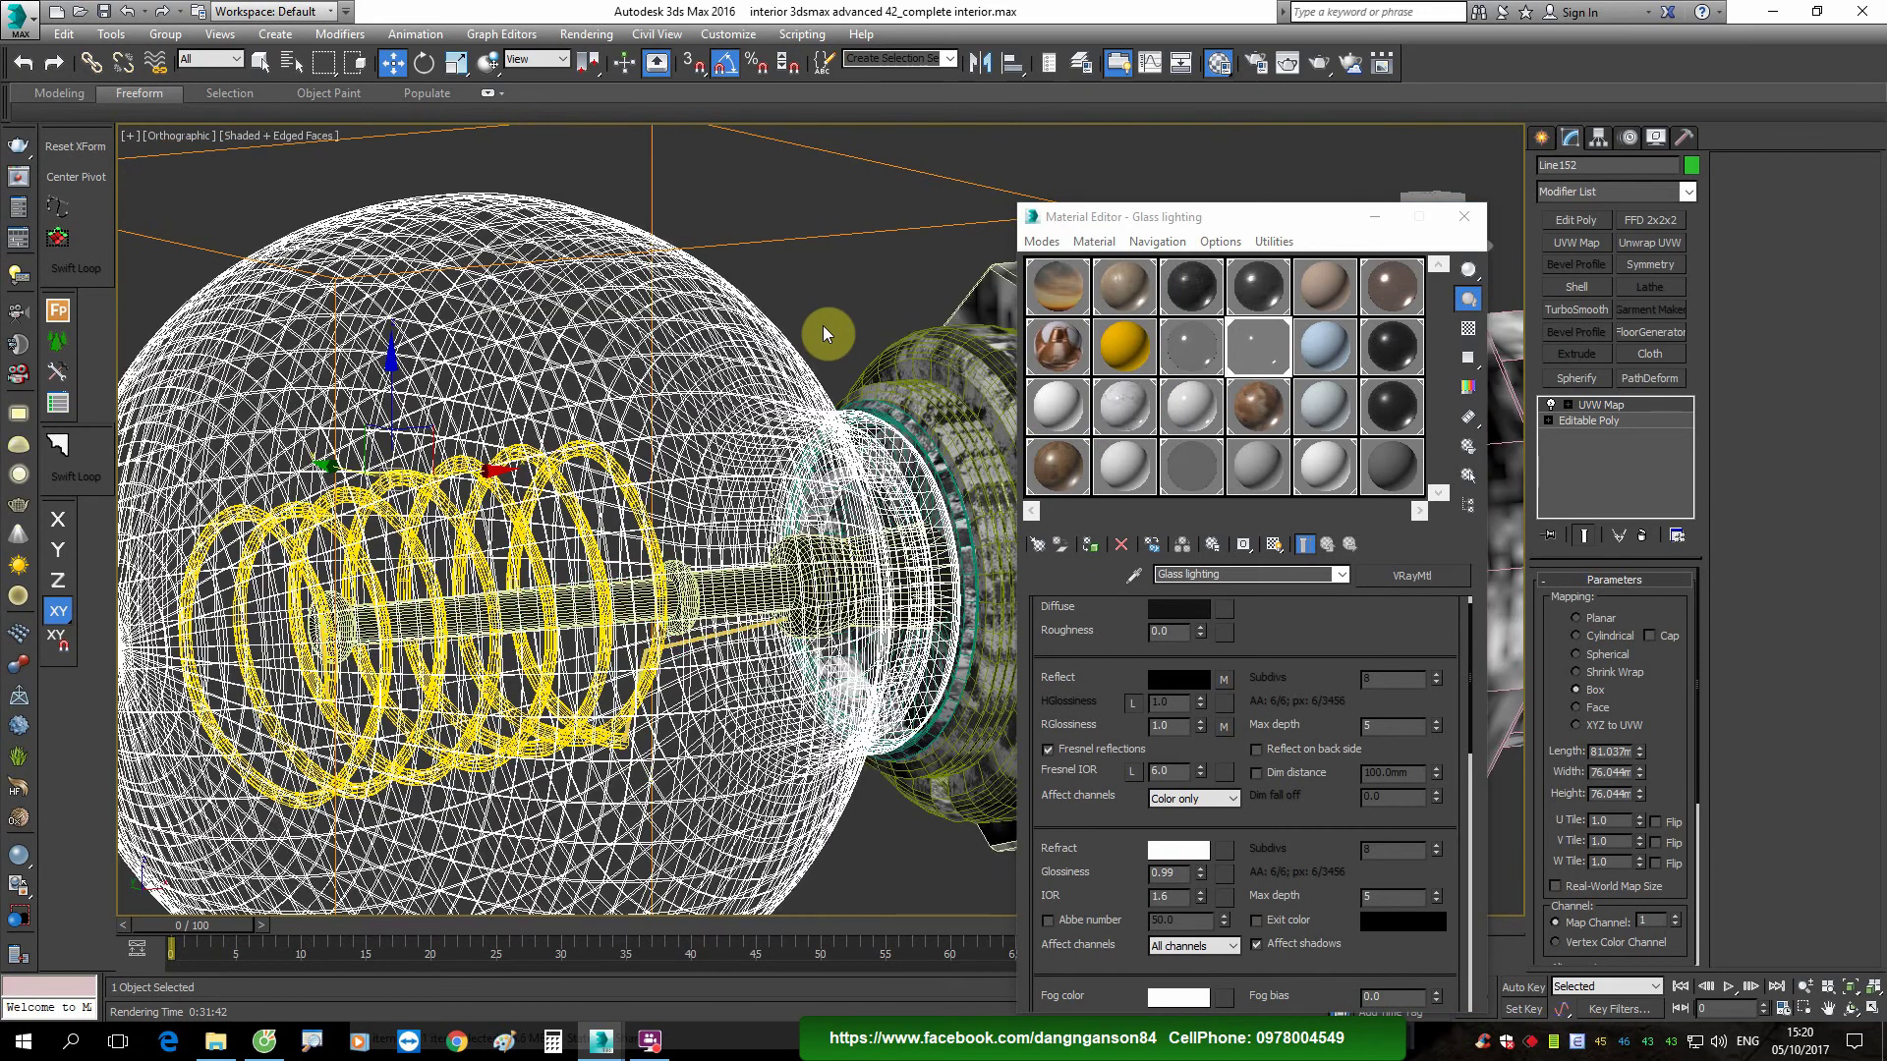
click(823, 327)
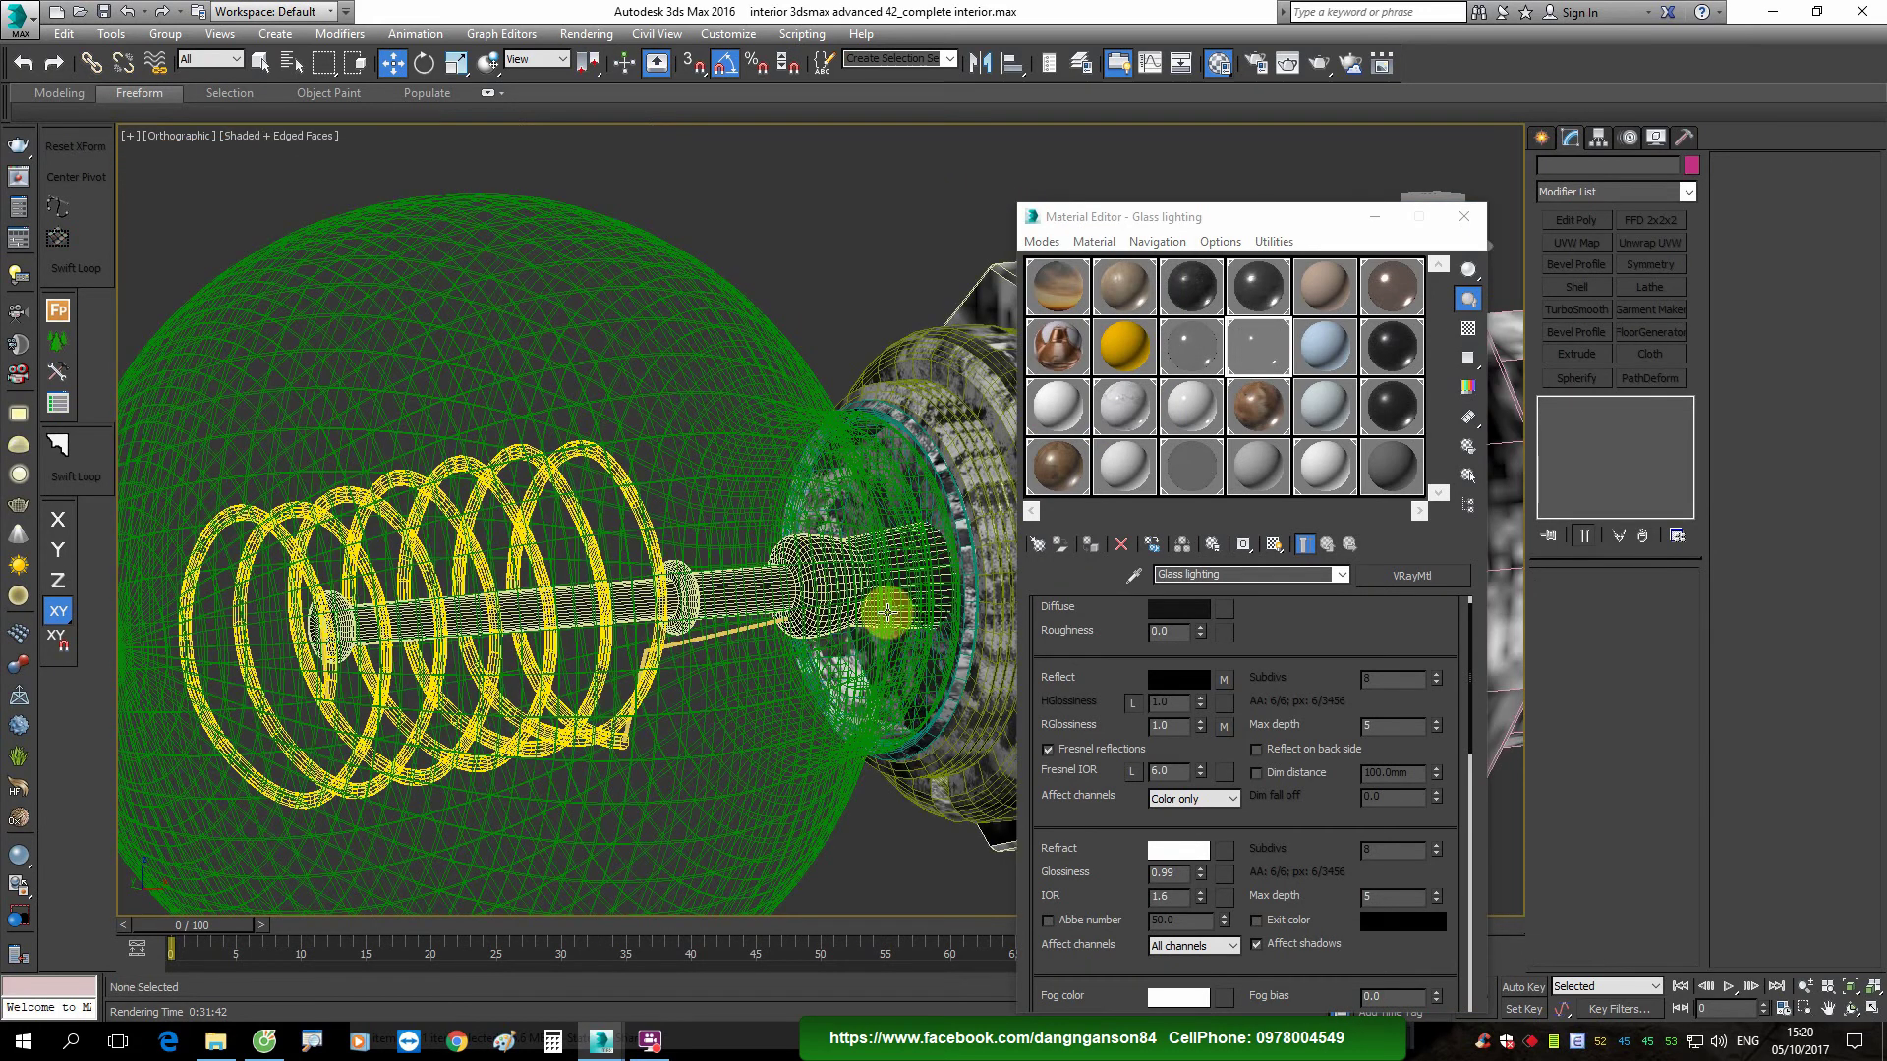
key(F4)
key(F4)
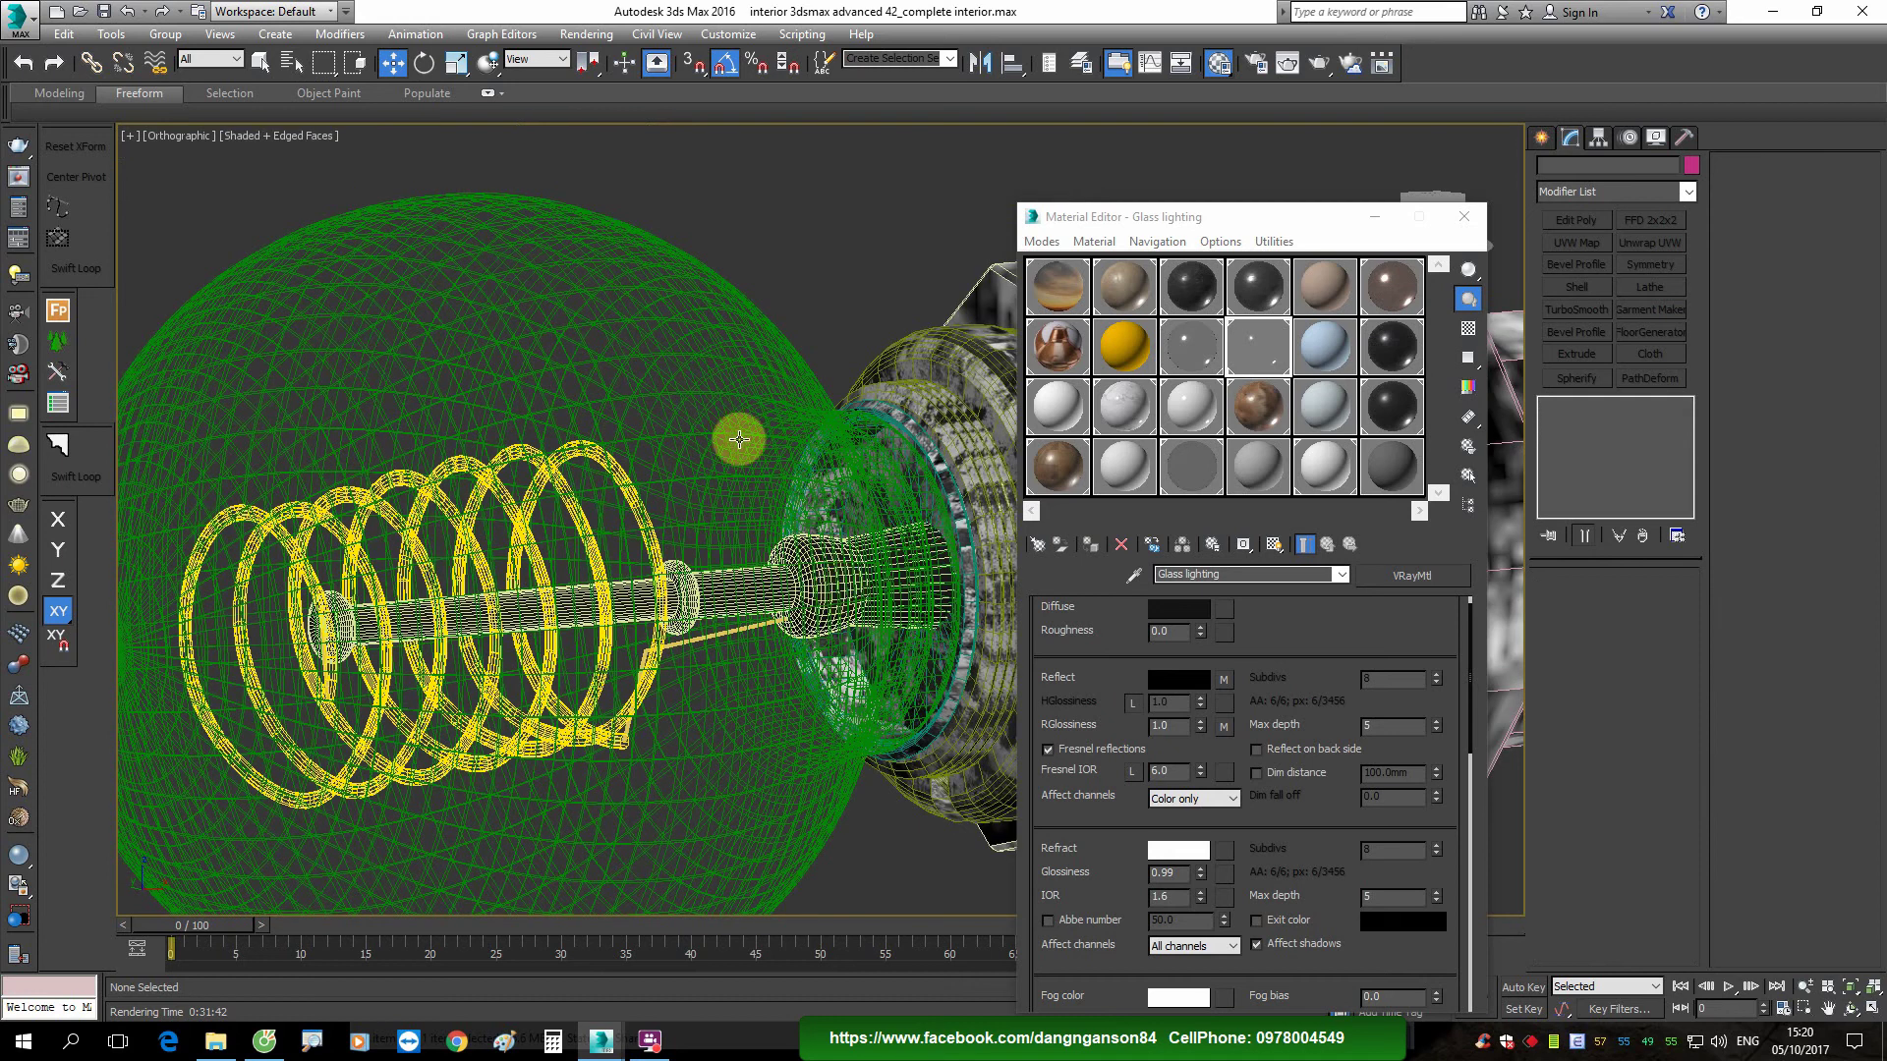
click(737, 438)
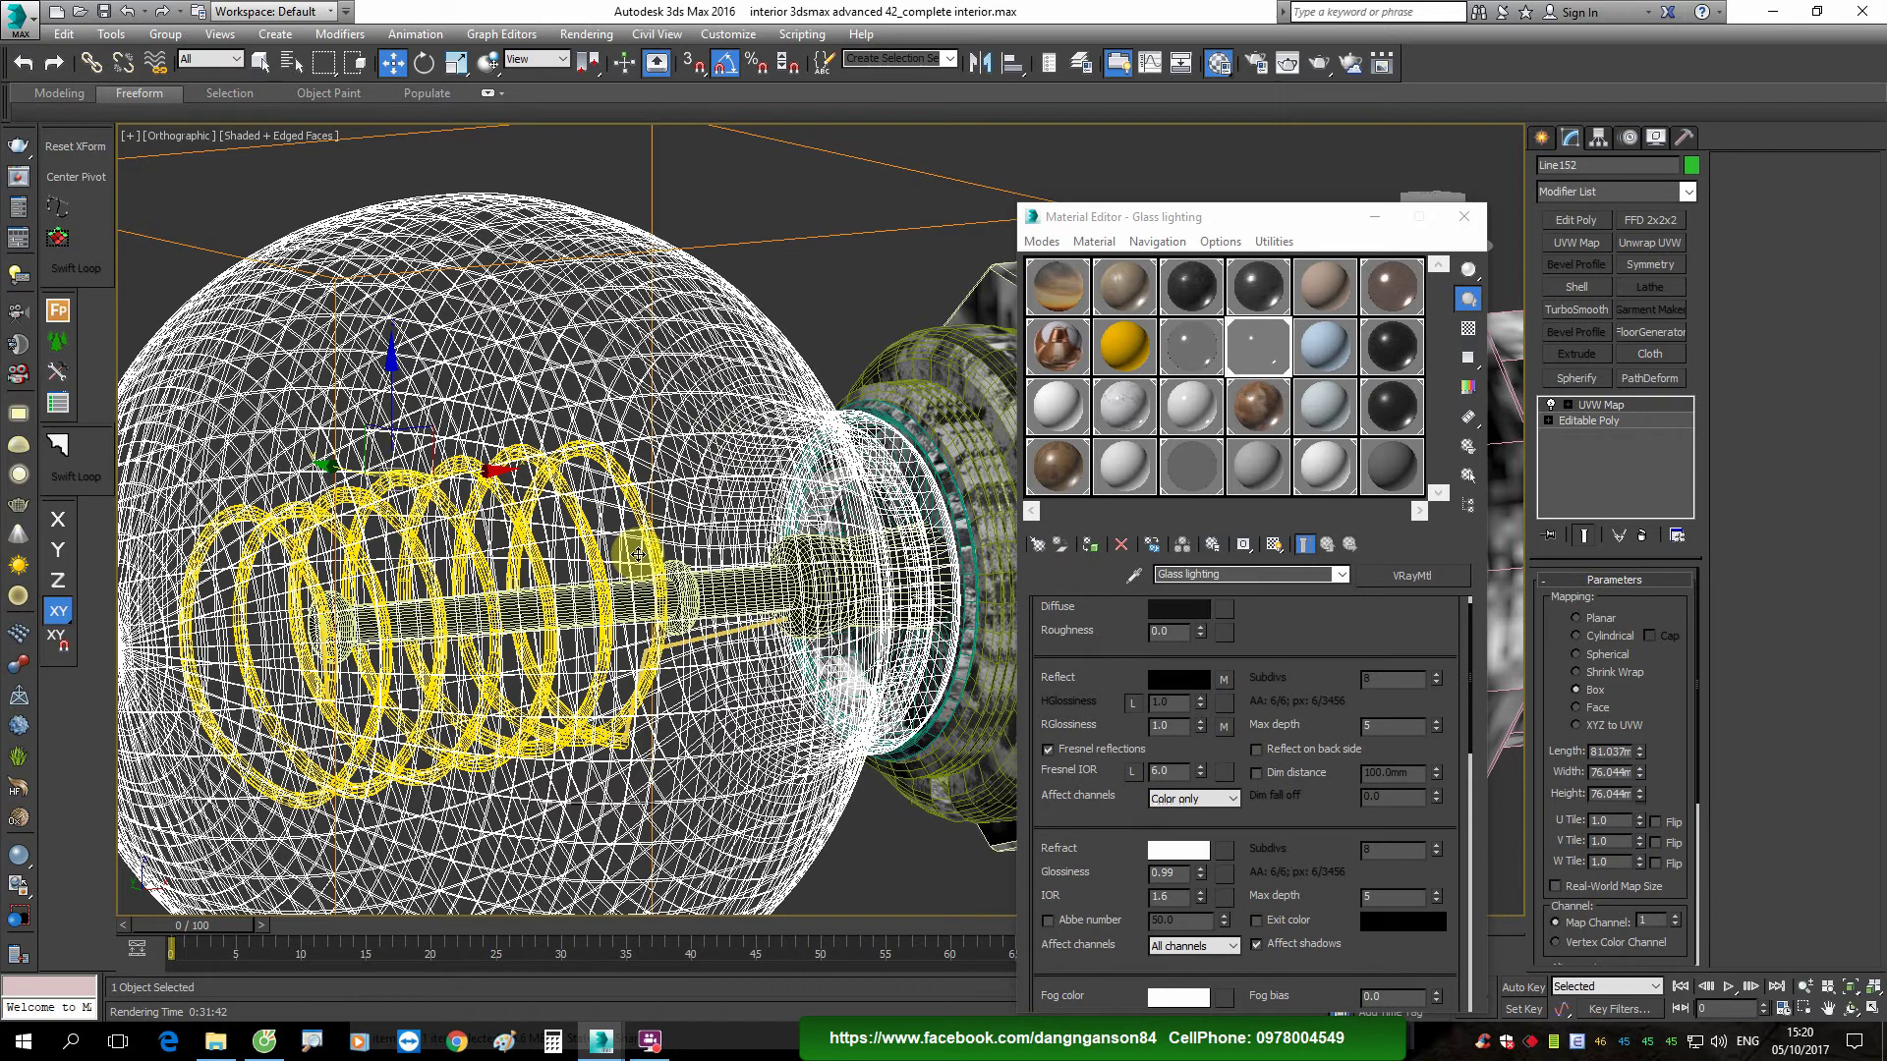
right_click(656, 514)
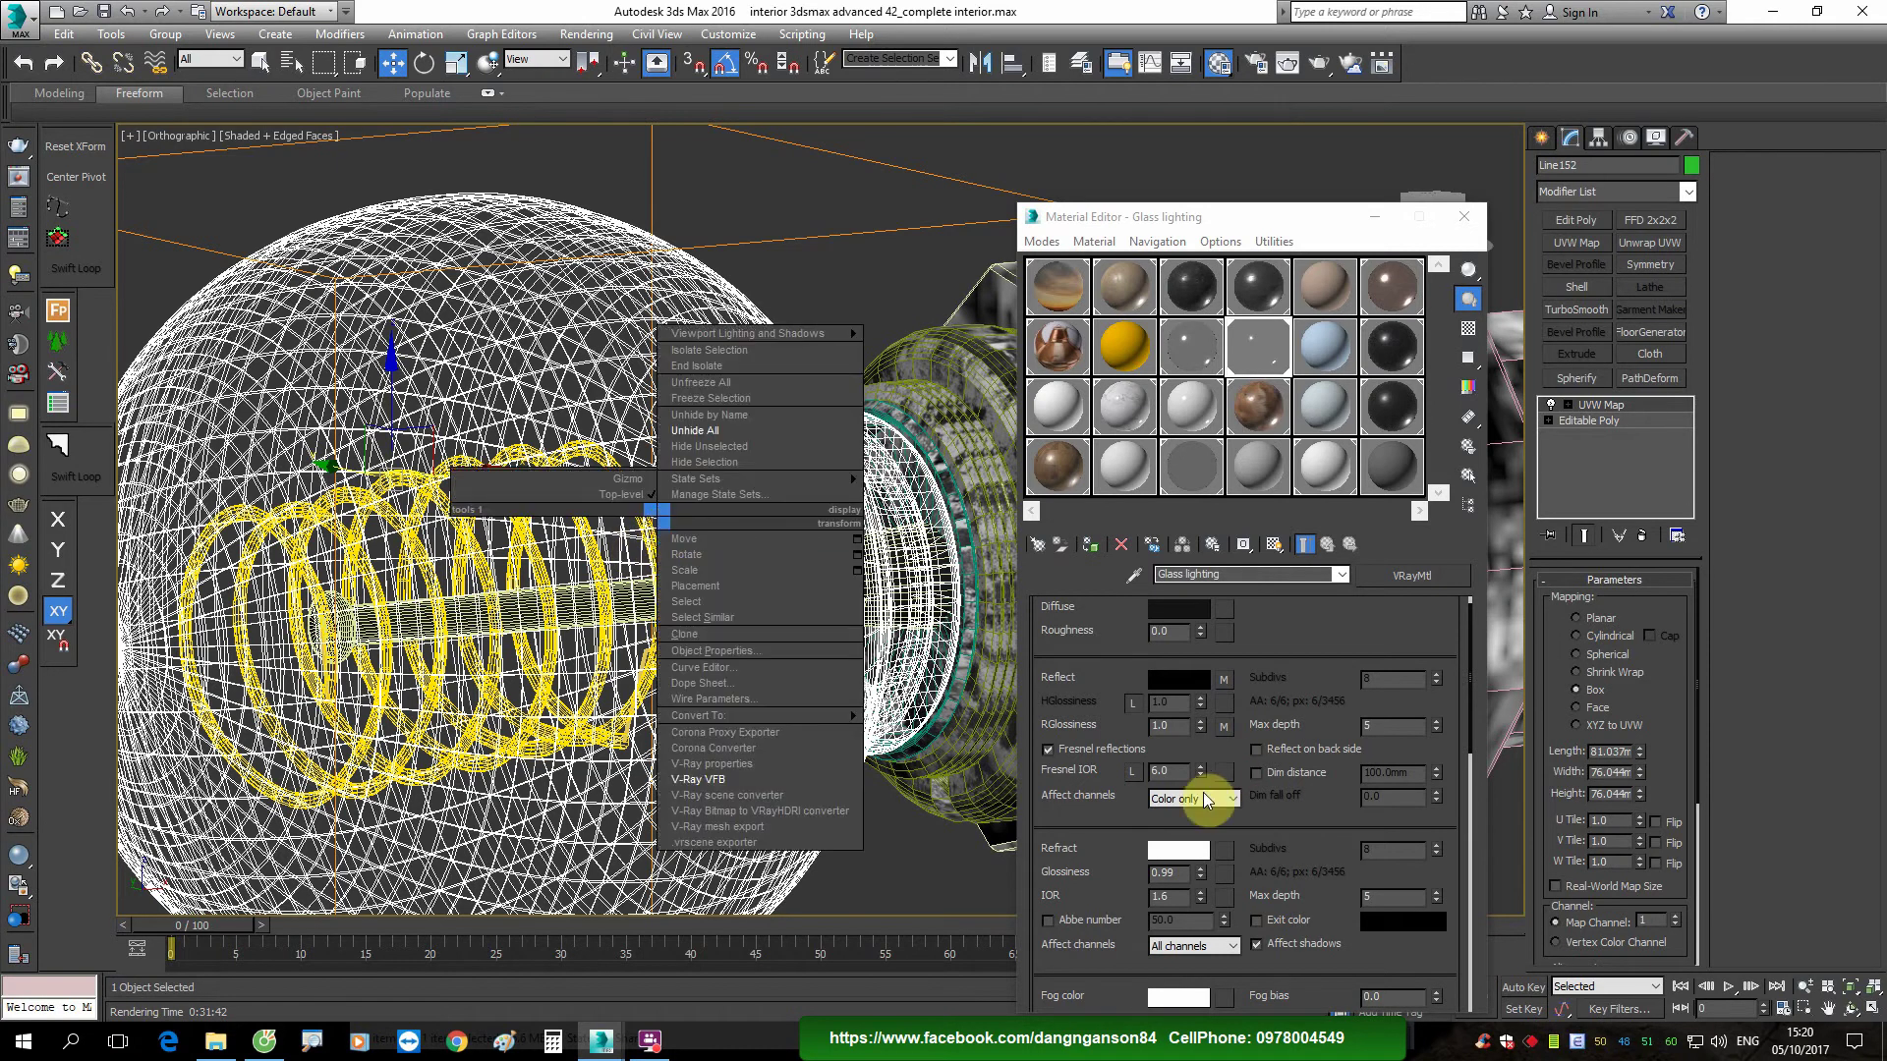
click(1177, 856)
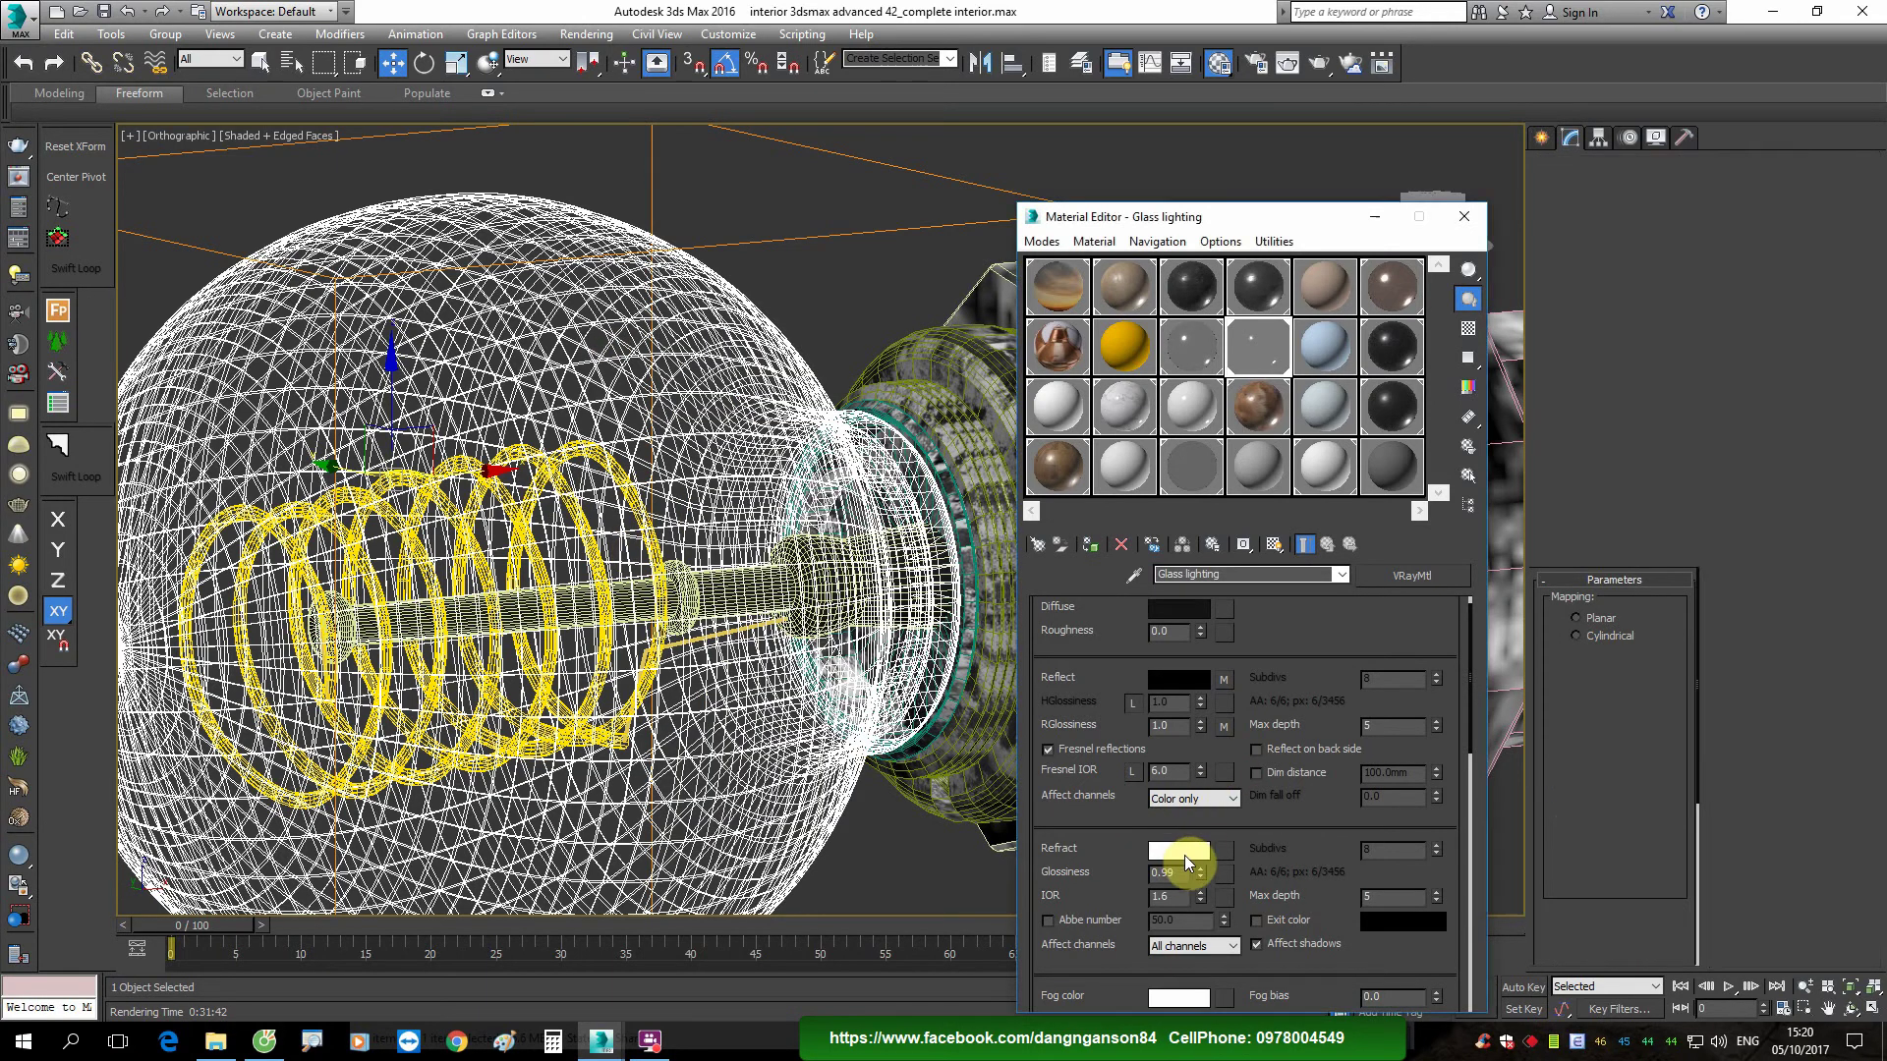
Step: Set the Glass lighting refraction colour back to black
click(1183, 855)
click(953, 367)
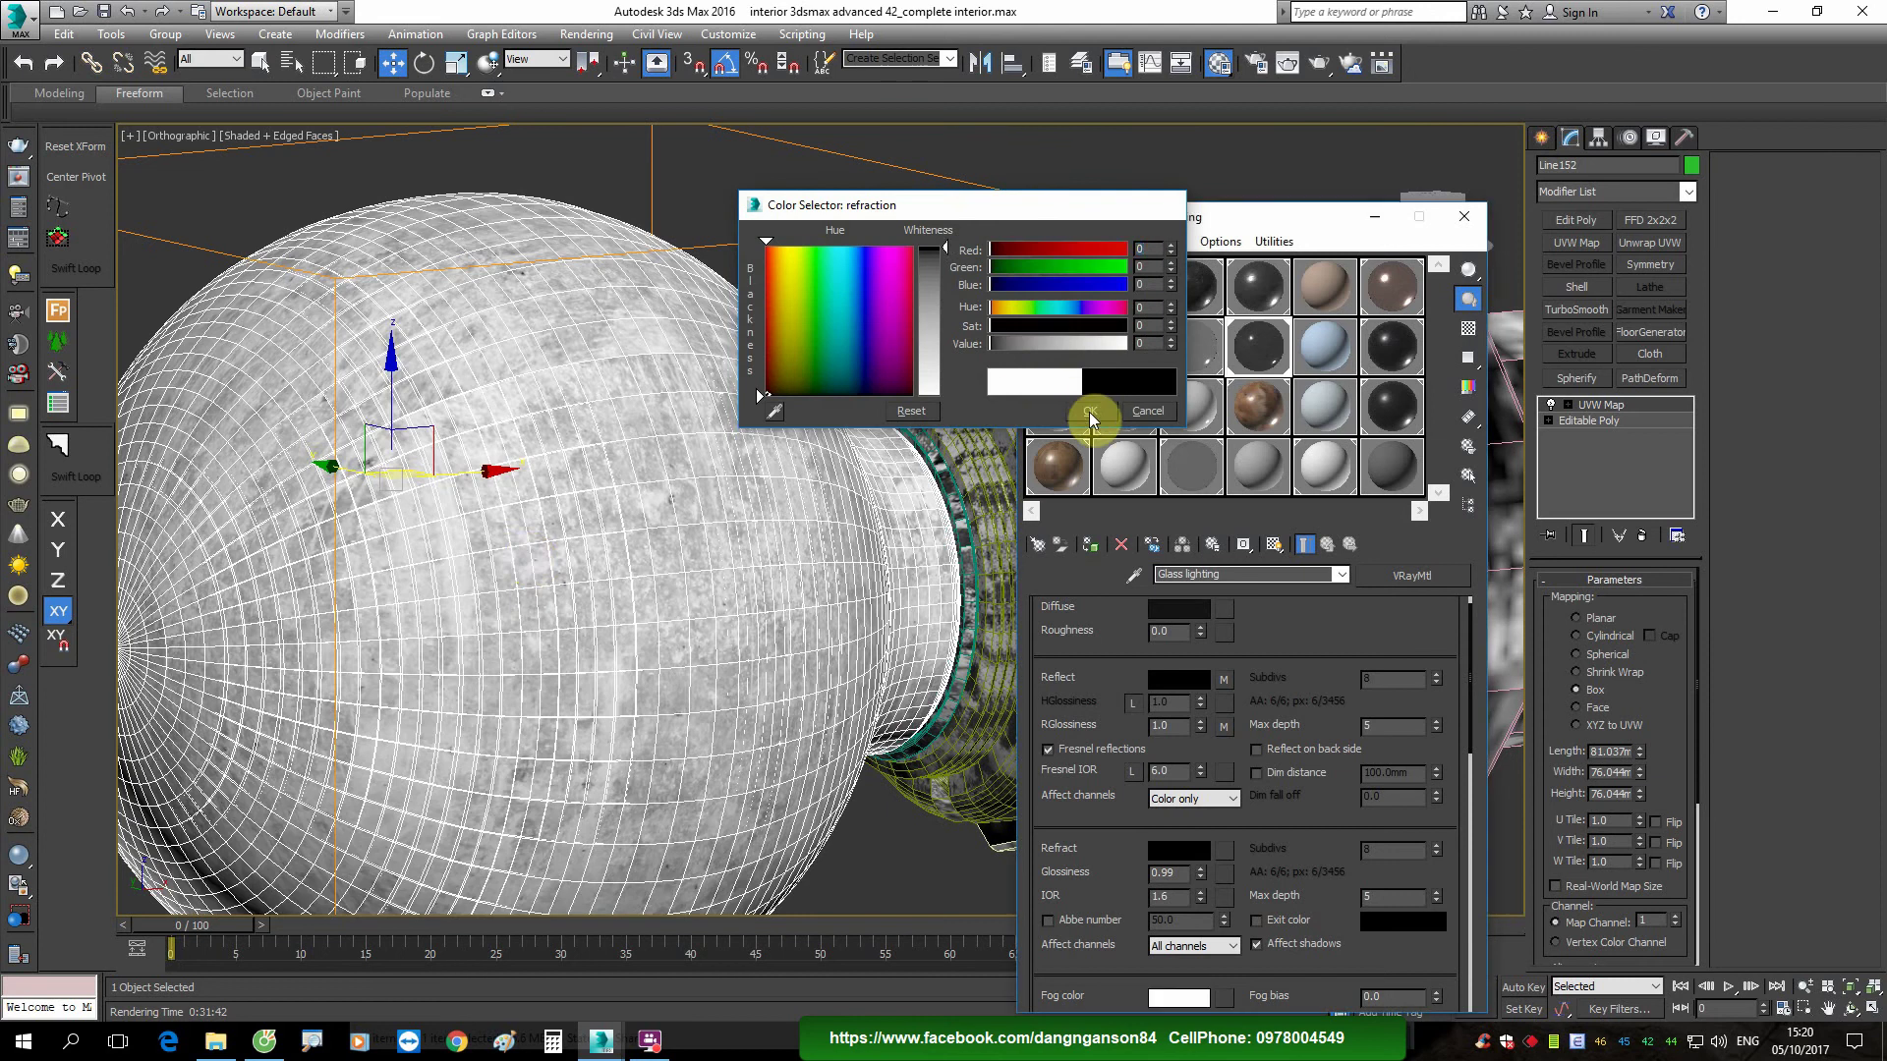
click(1089, 411)
scroll(614, 504, up, 5)
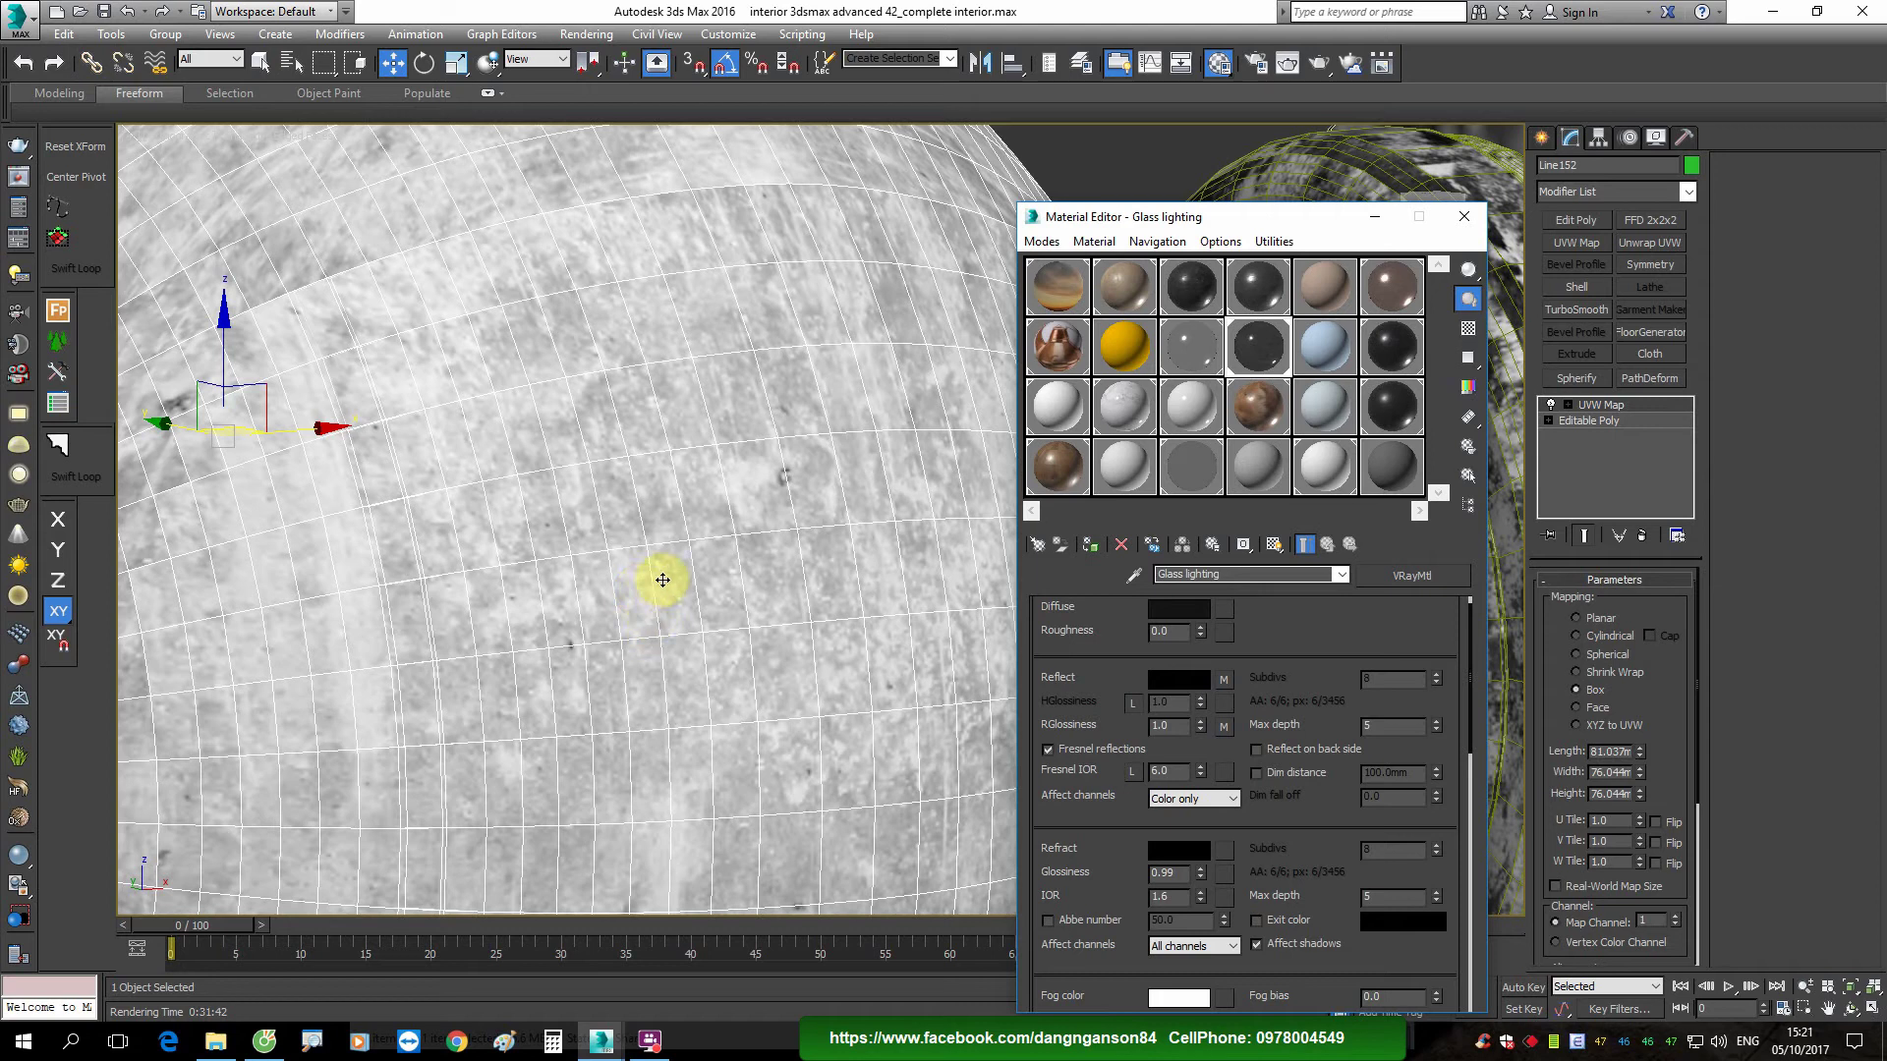
Step: Orbit and zoom around the sphere, then select the lamp socket piece
alt+middle_drag(610, 621, 724, 587)
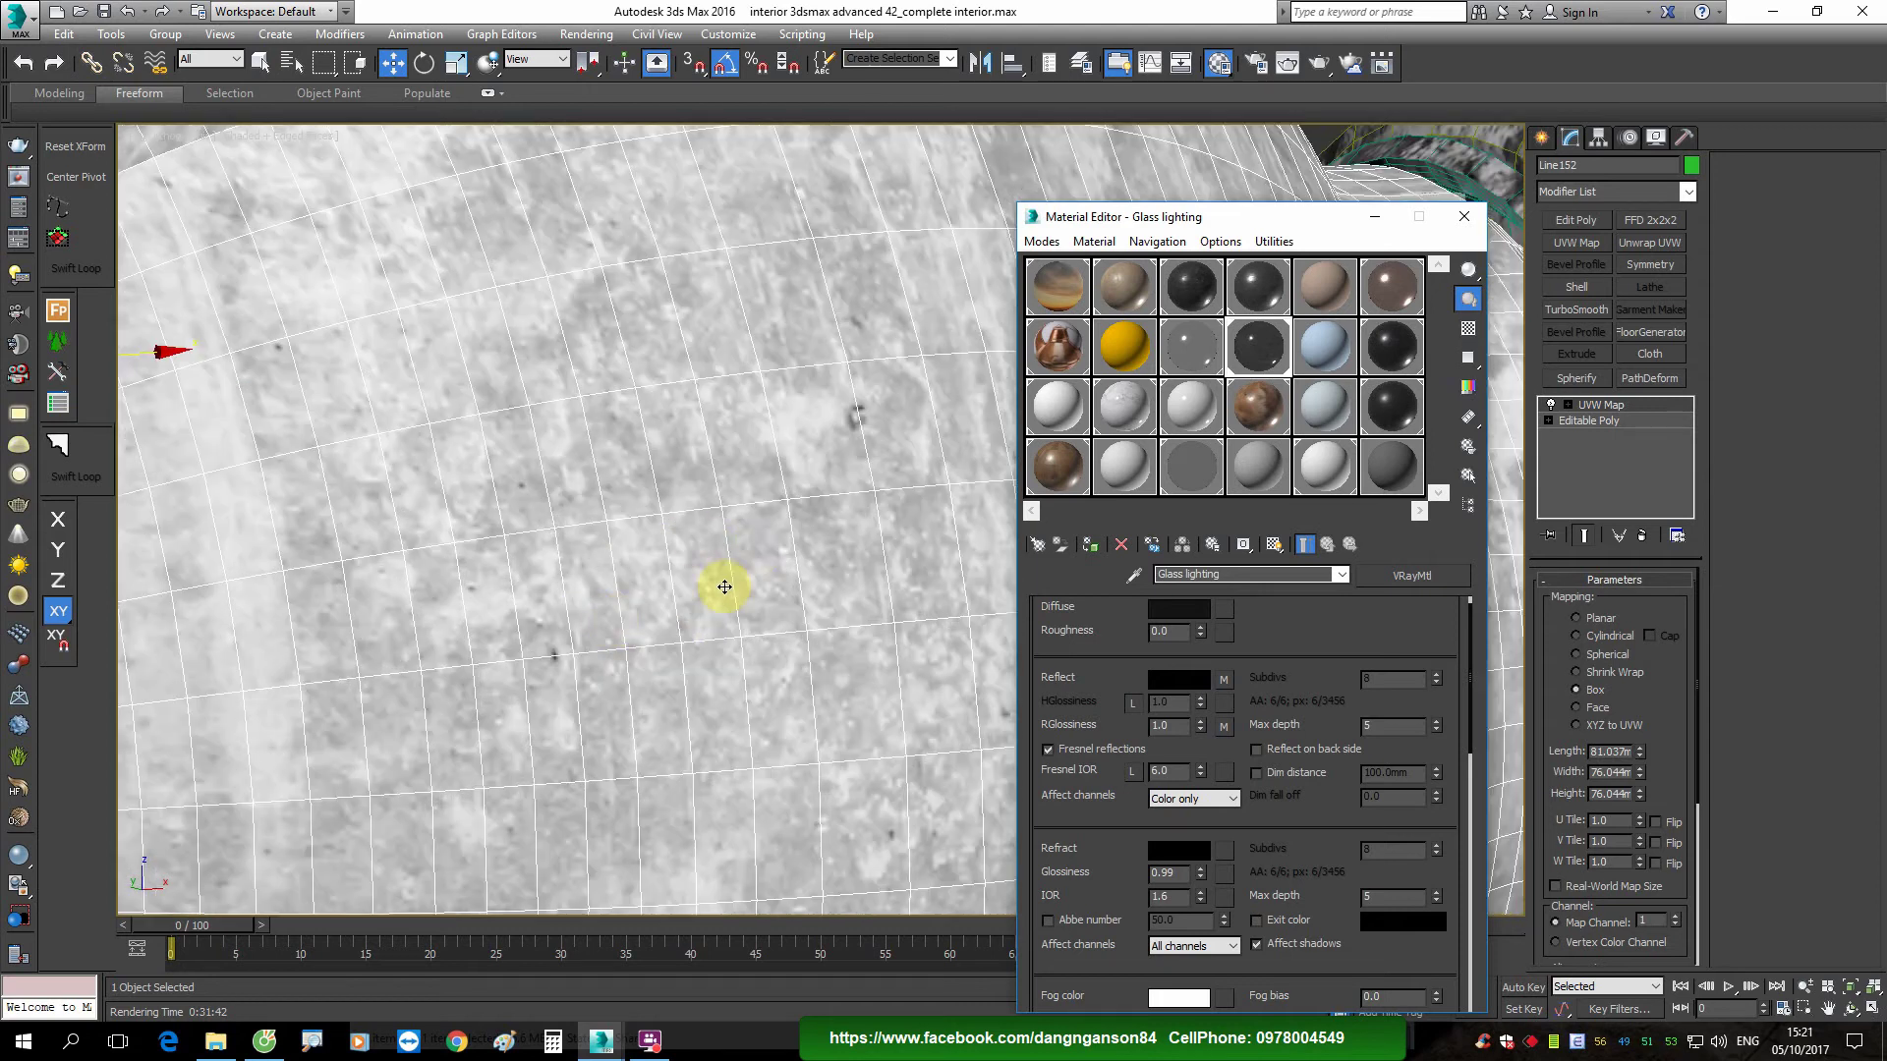
scroll(753, 552, down, 3)
scroll(742, 557, up, 1)
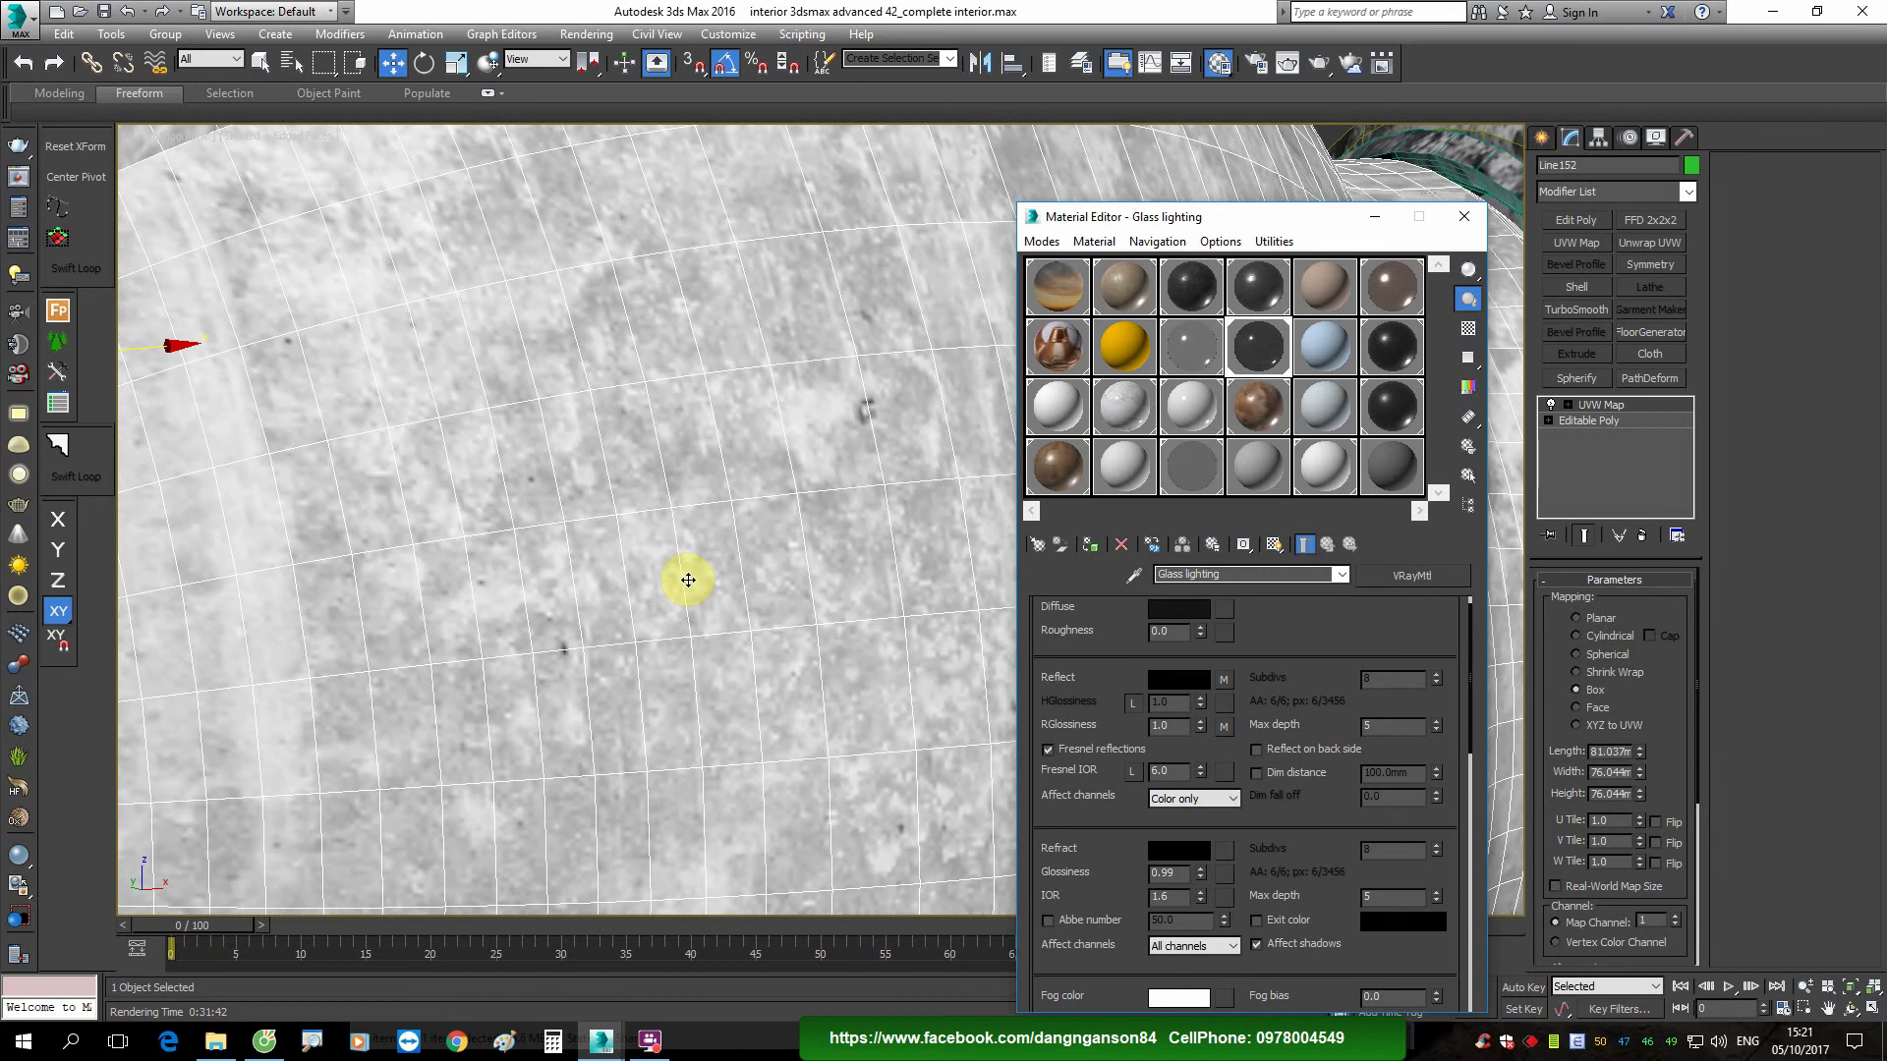
scroll(687, 577, down, 3)
scroll(687, 577, down, 2)
scroll(718, 595, up, 1)
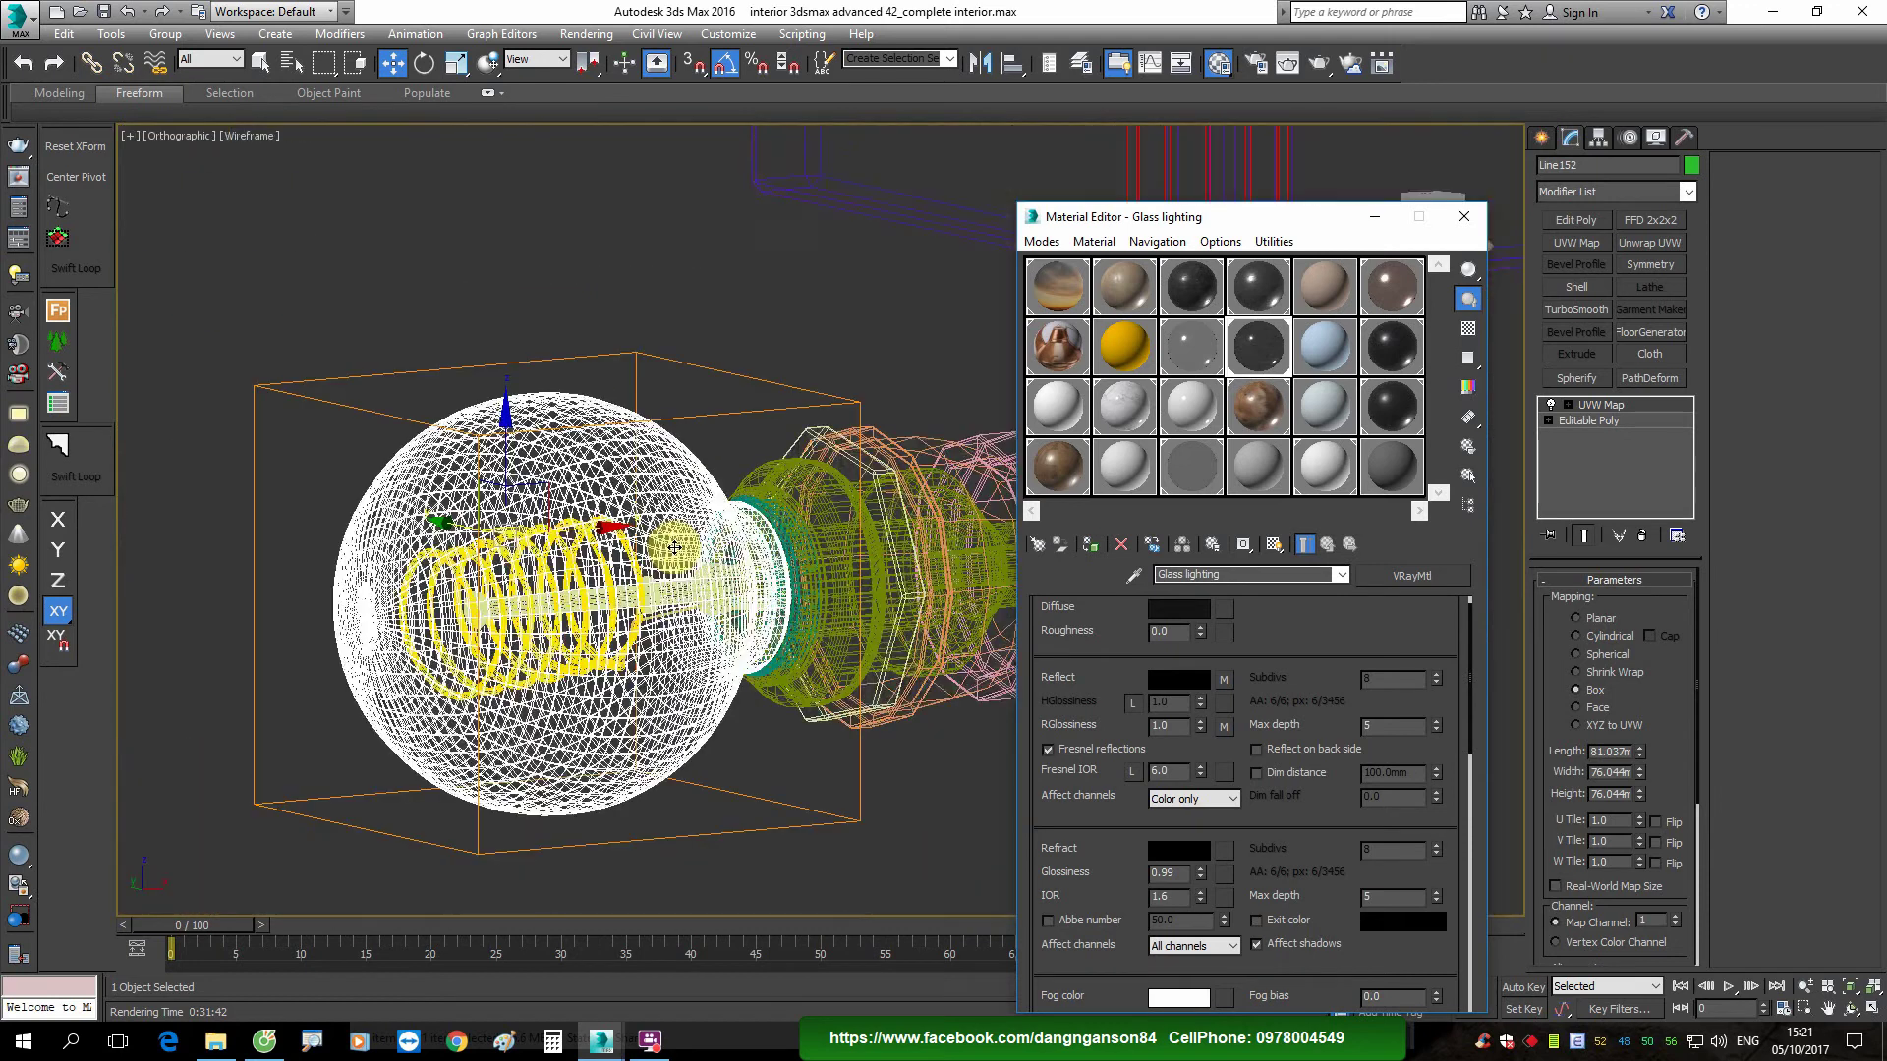
scroll(573, 549, down, 3)
scroll(573, 548, down, 3)
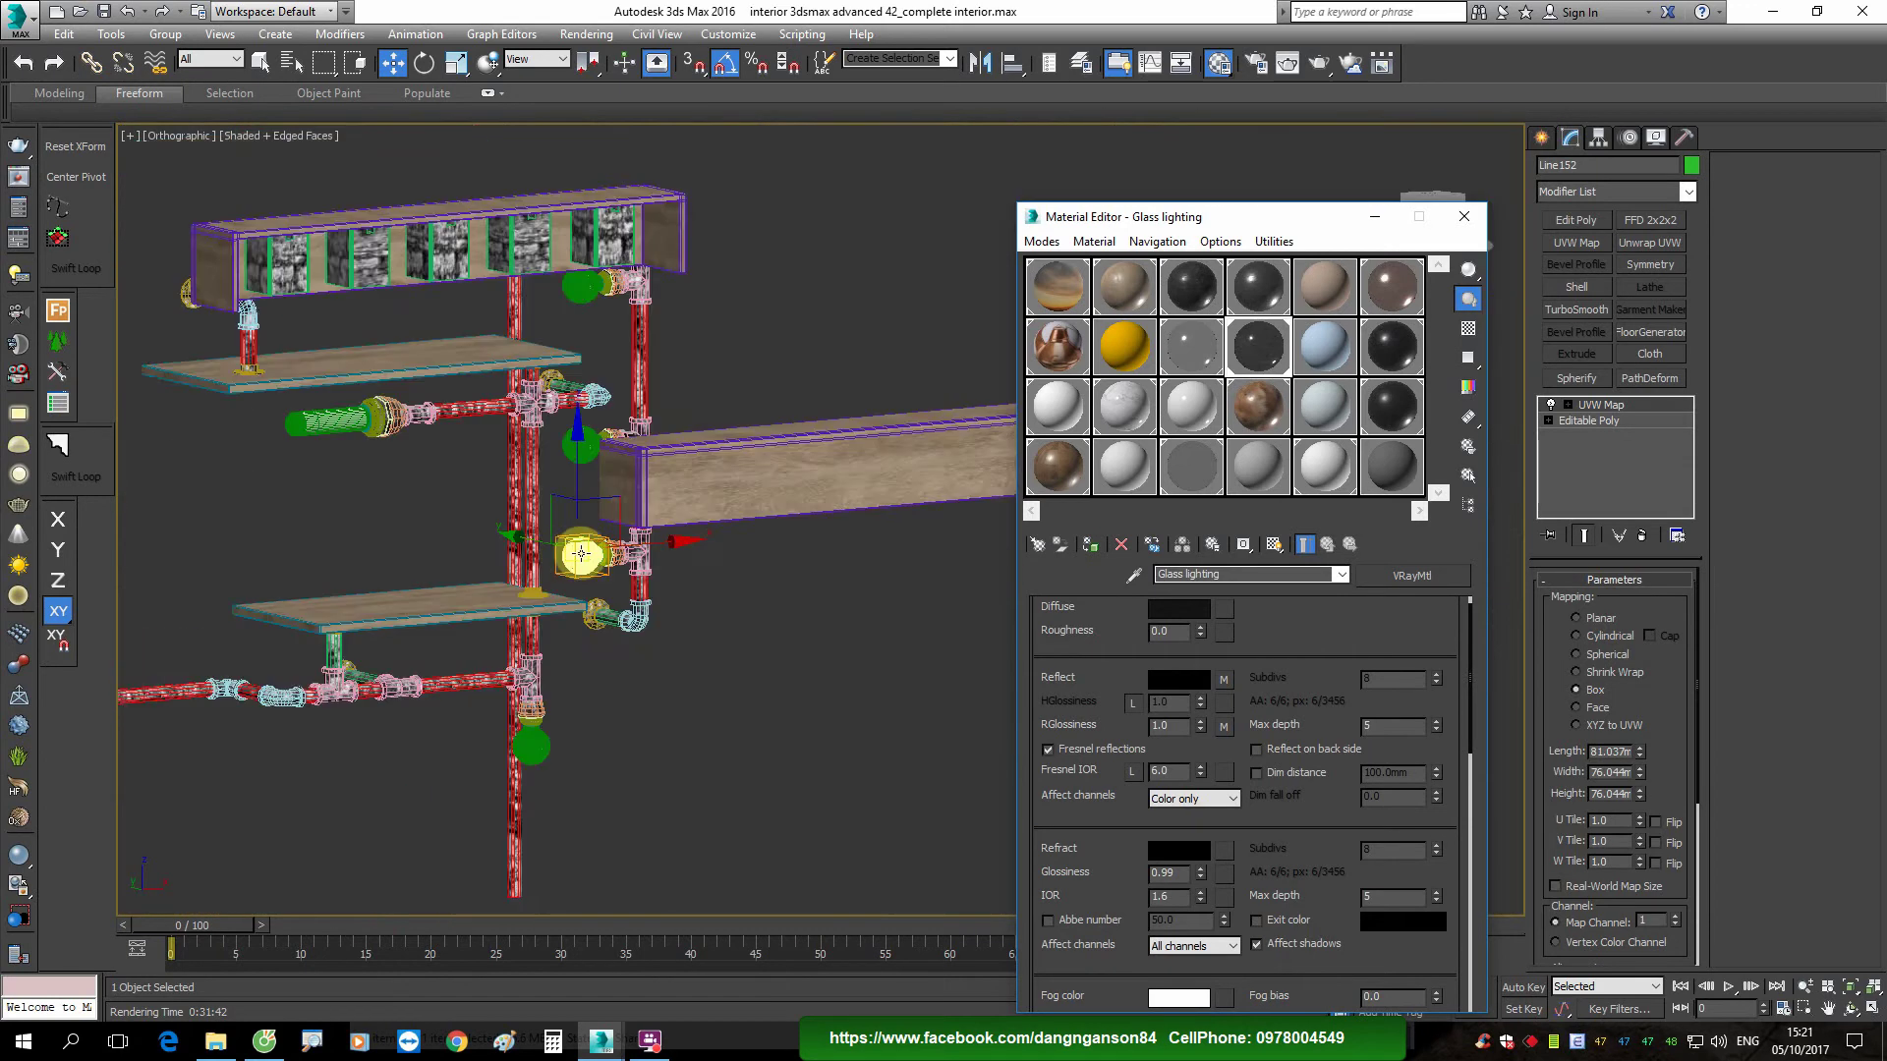
scroll(604, 303, up, 3)
scroll(564, 301, up, 2)
click(564, 301)
Step: Select both socket rings and apply the Copper lighting material to them
scroll(564, 301, up, 3)
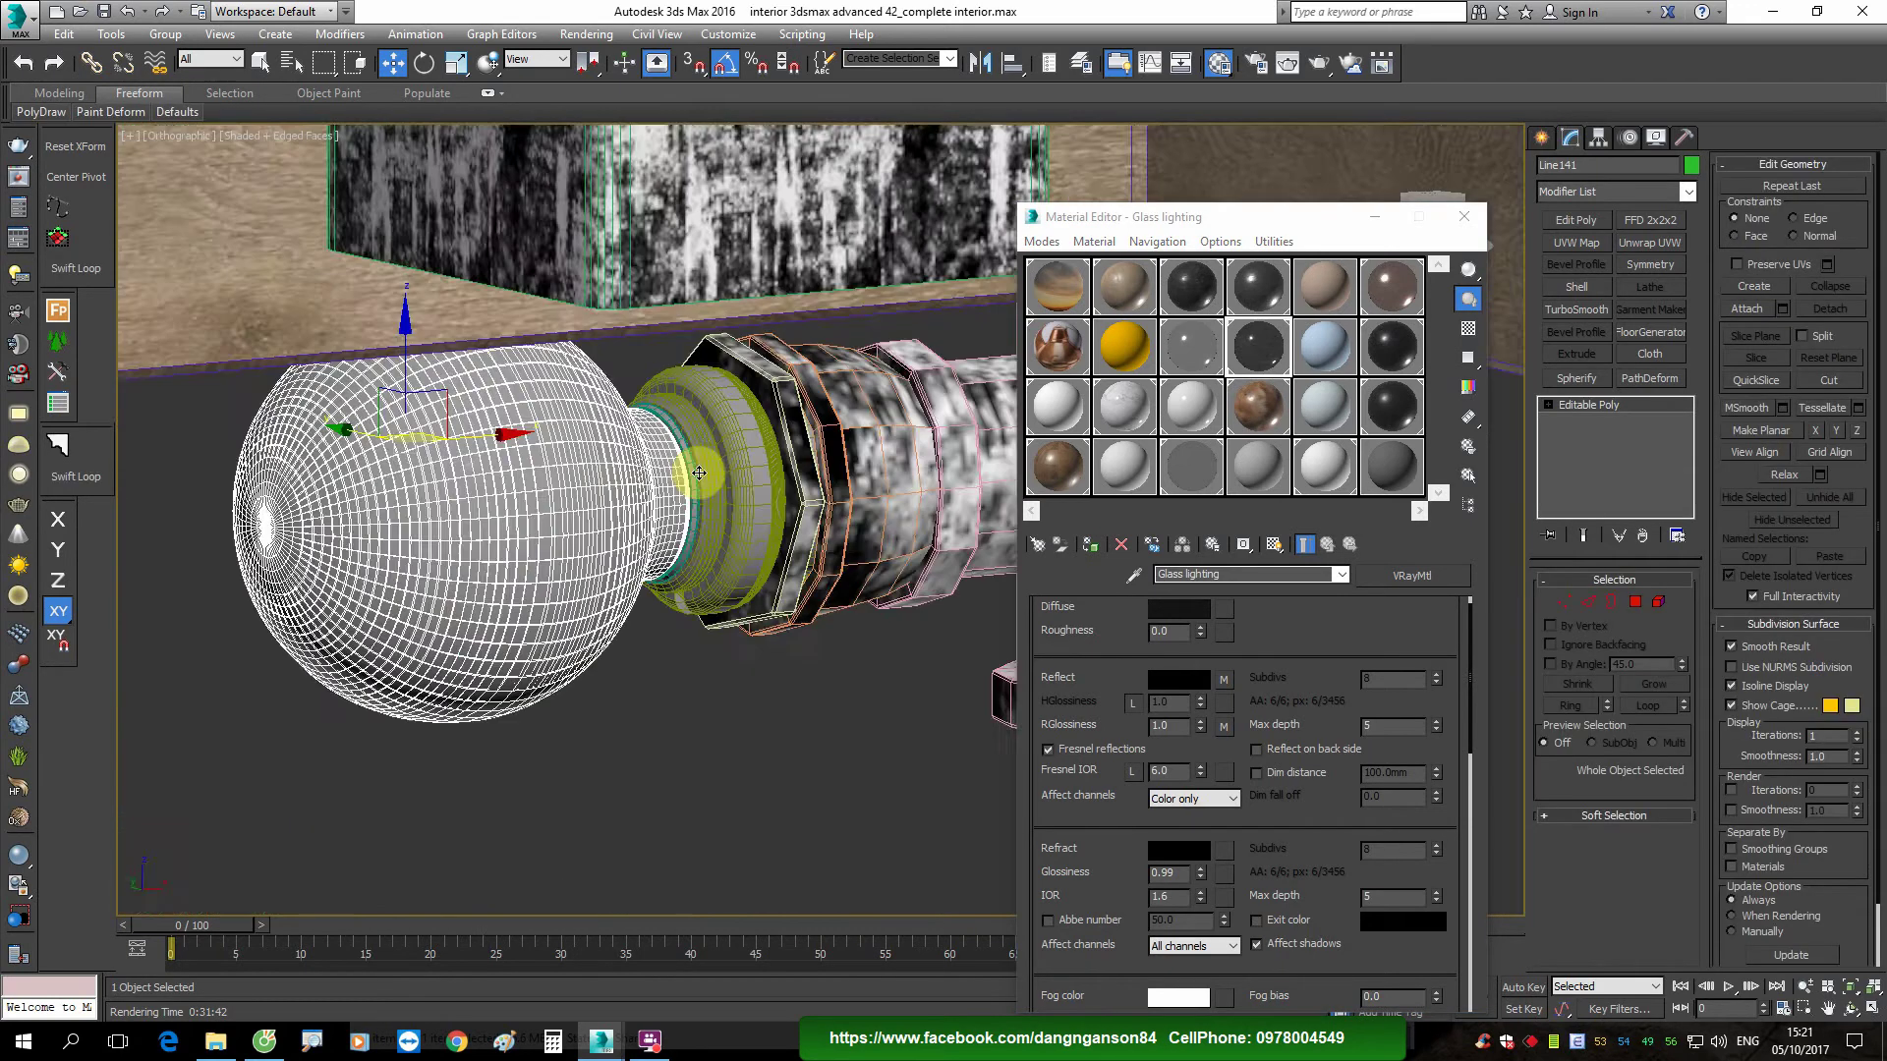
scroll(688, 471, up, 2)
click(682, 475)
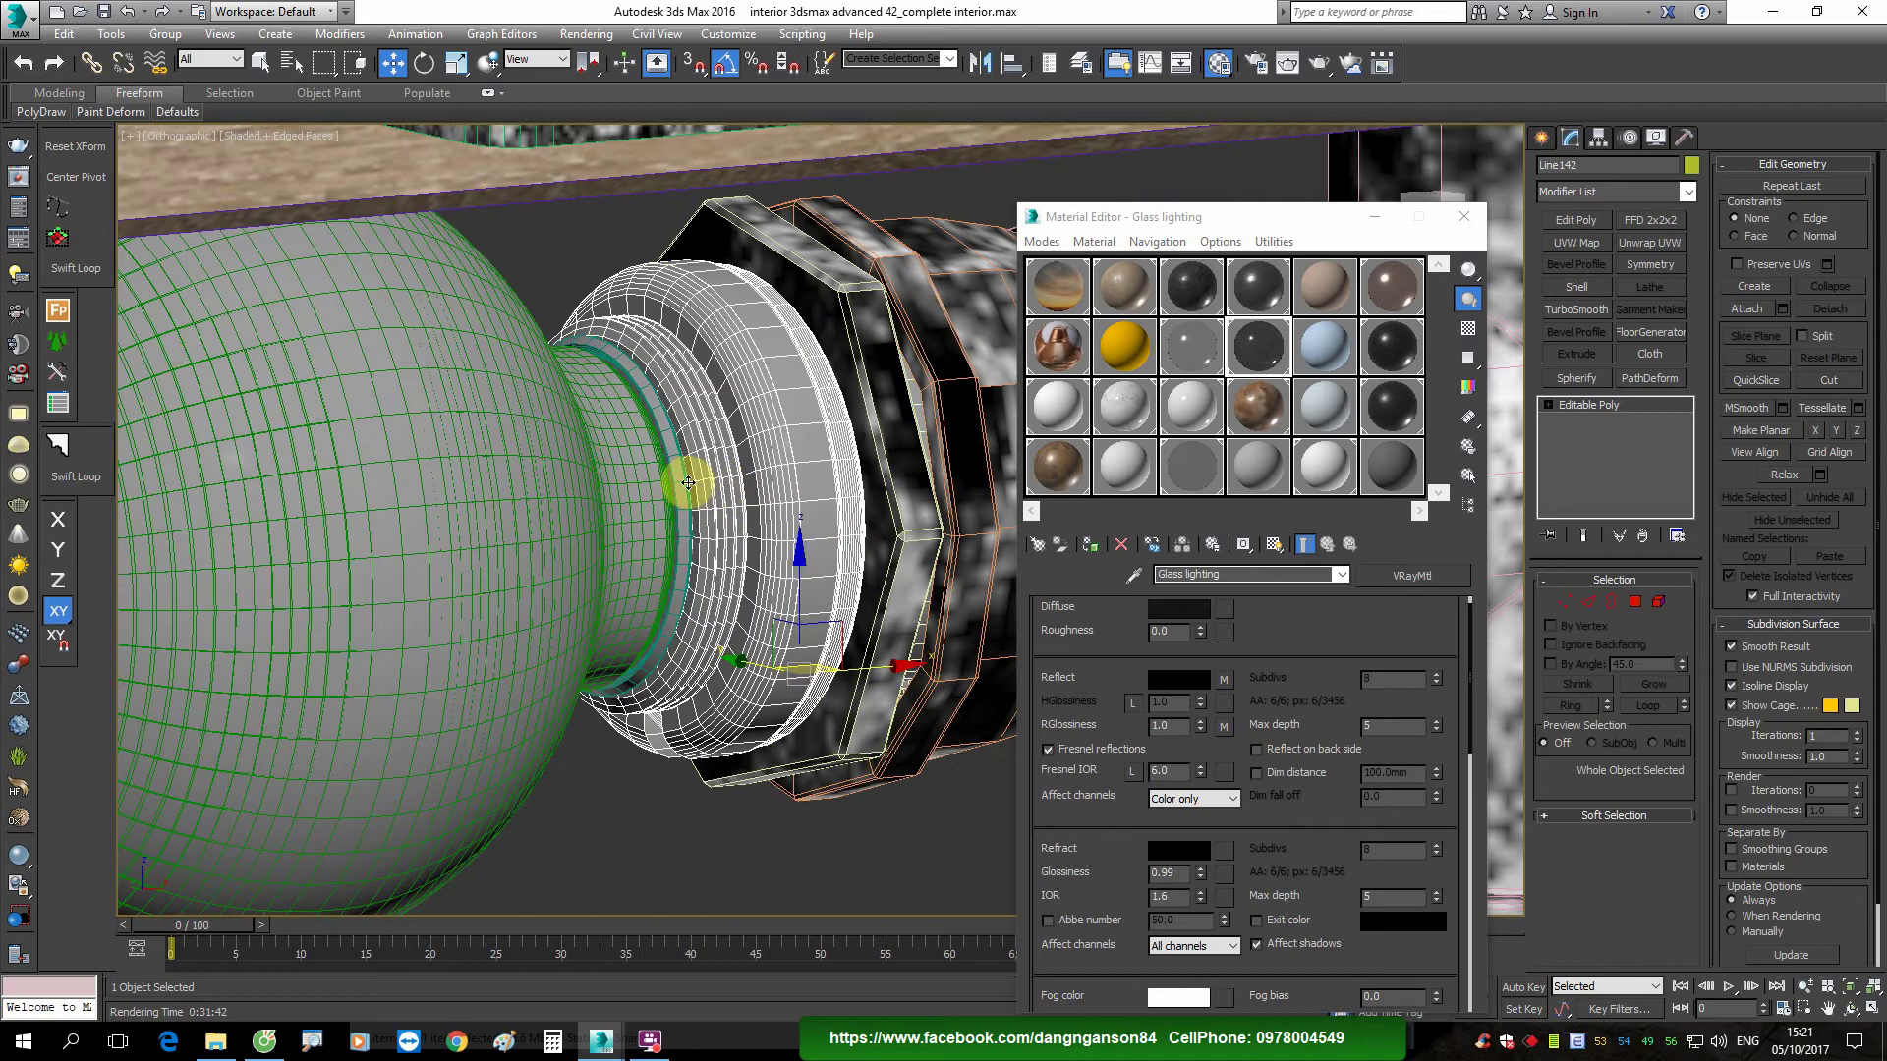
click(1392, 286)
click(1090, 544)
scroll(850, 483, up, 2)
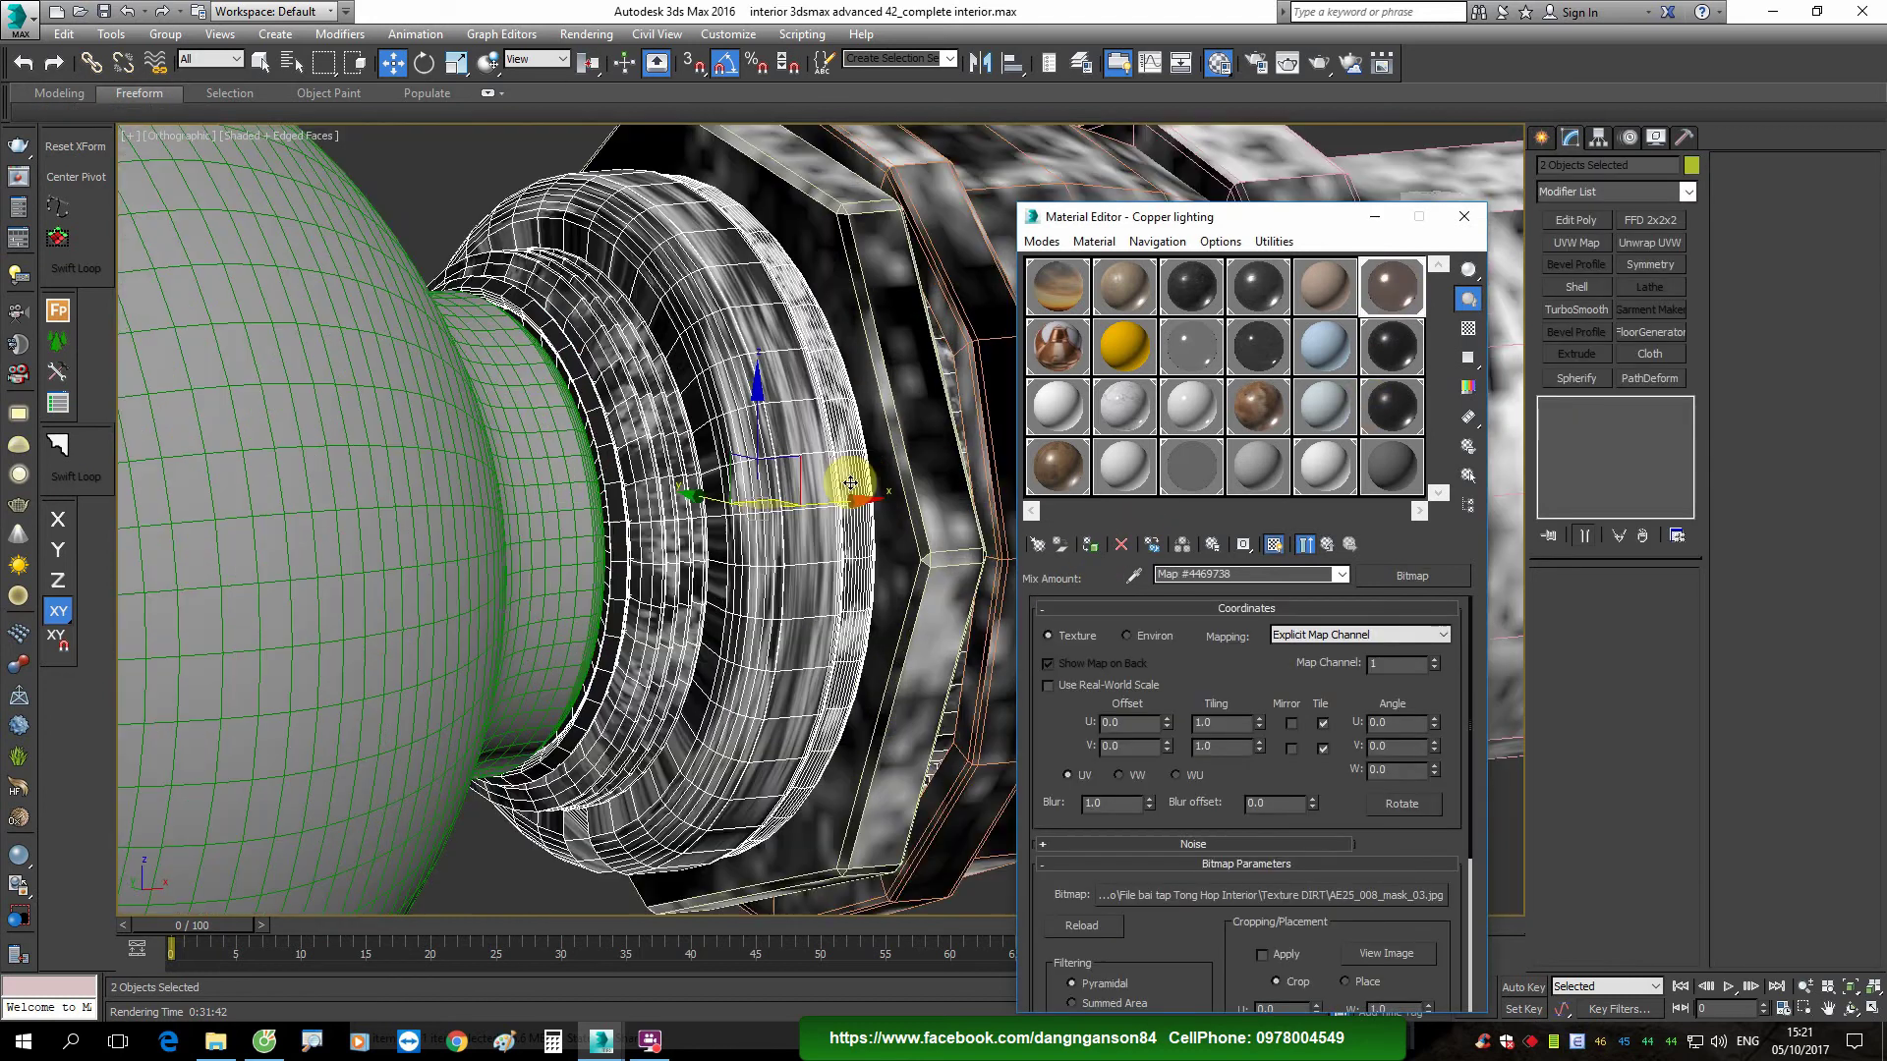
Step: Add a UVW Map to the socket parts with width 64.004, then select Line139 in wireframe
click(1576, 243)
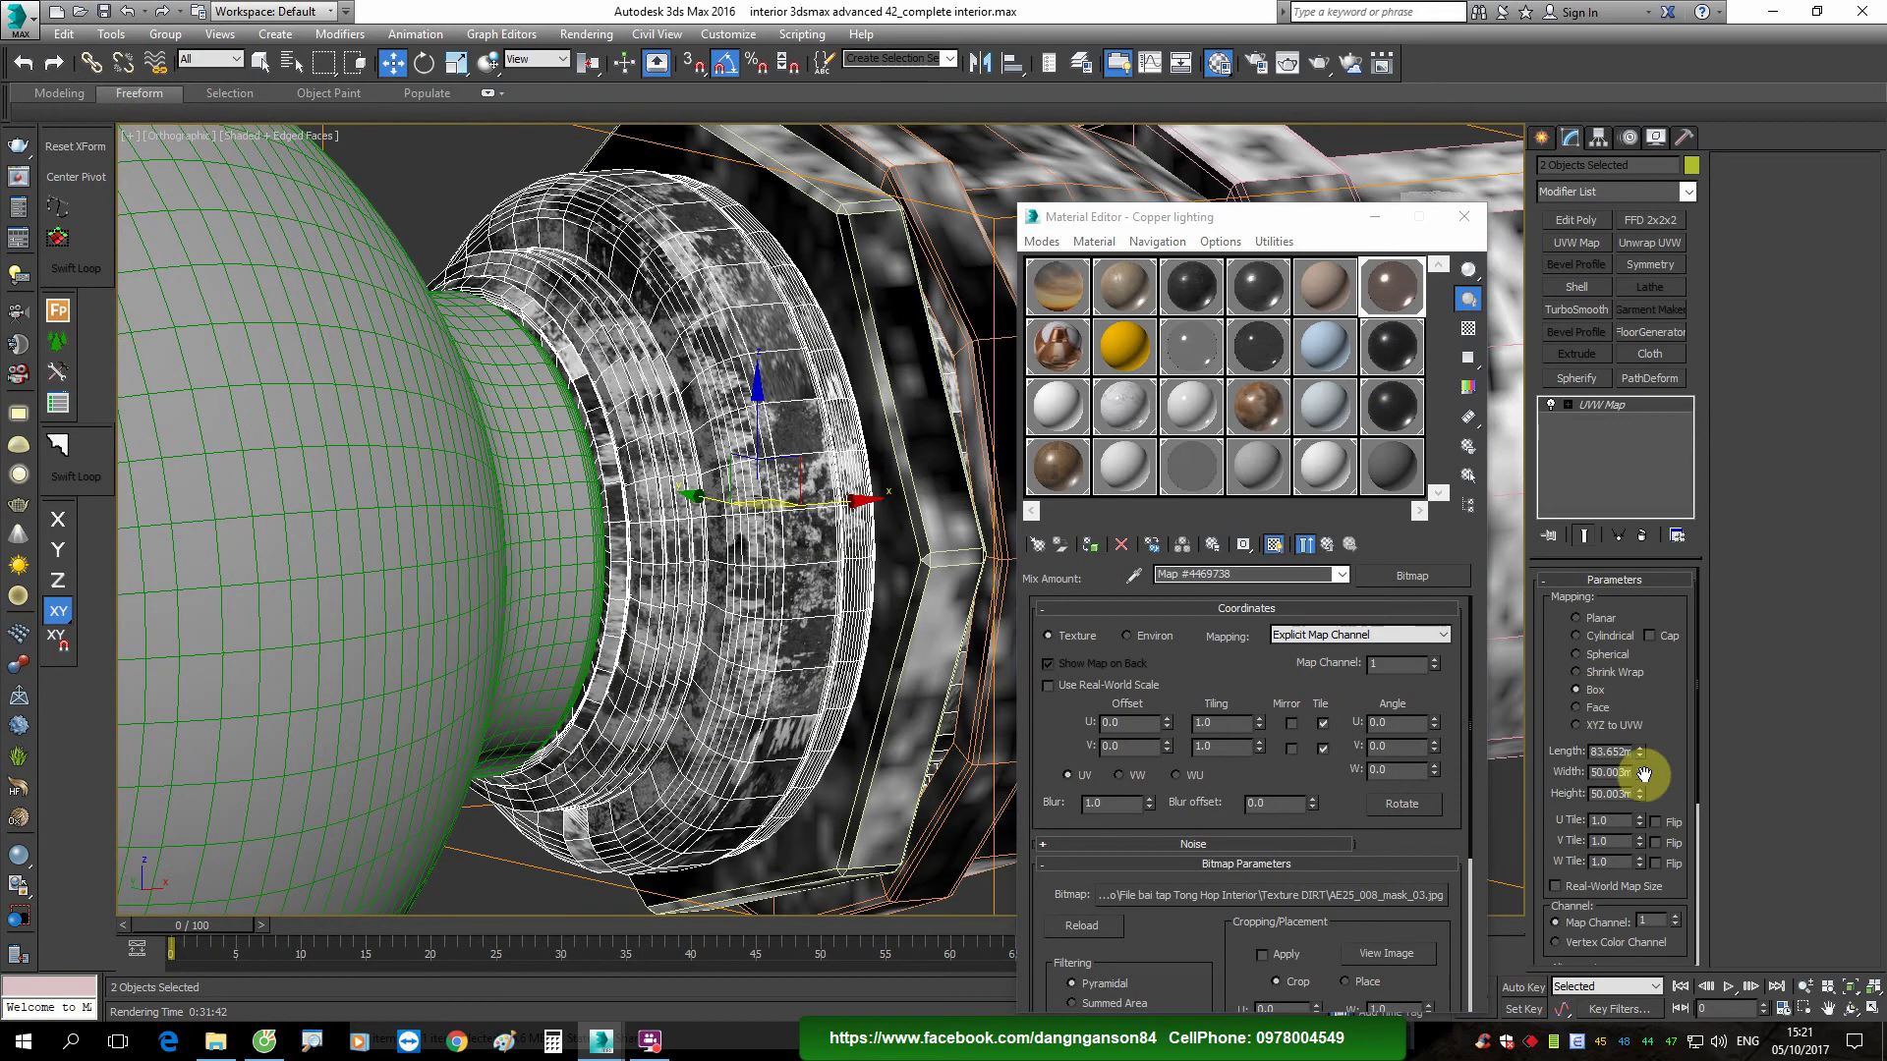
drag(1643, 774, 1638, 786)
scroll(935, 534, down, 3)
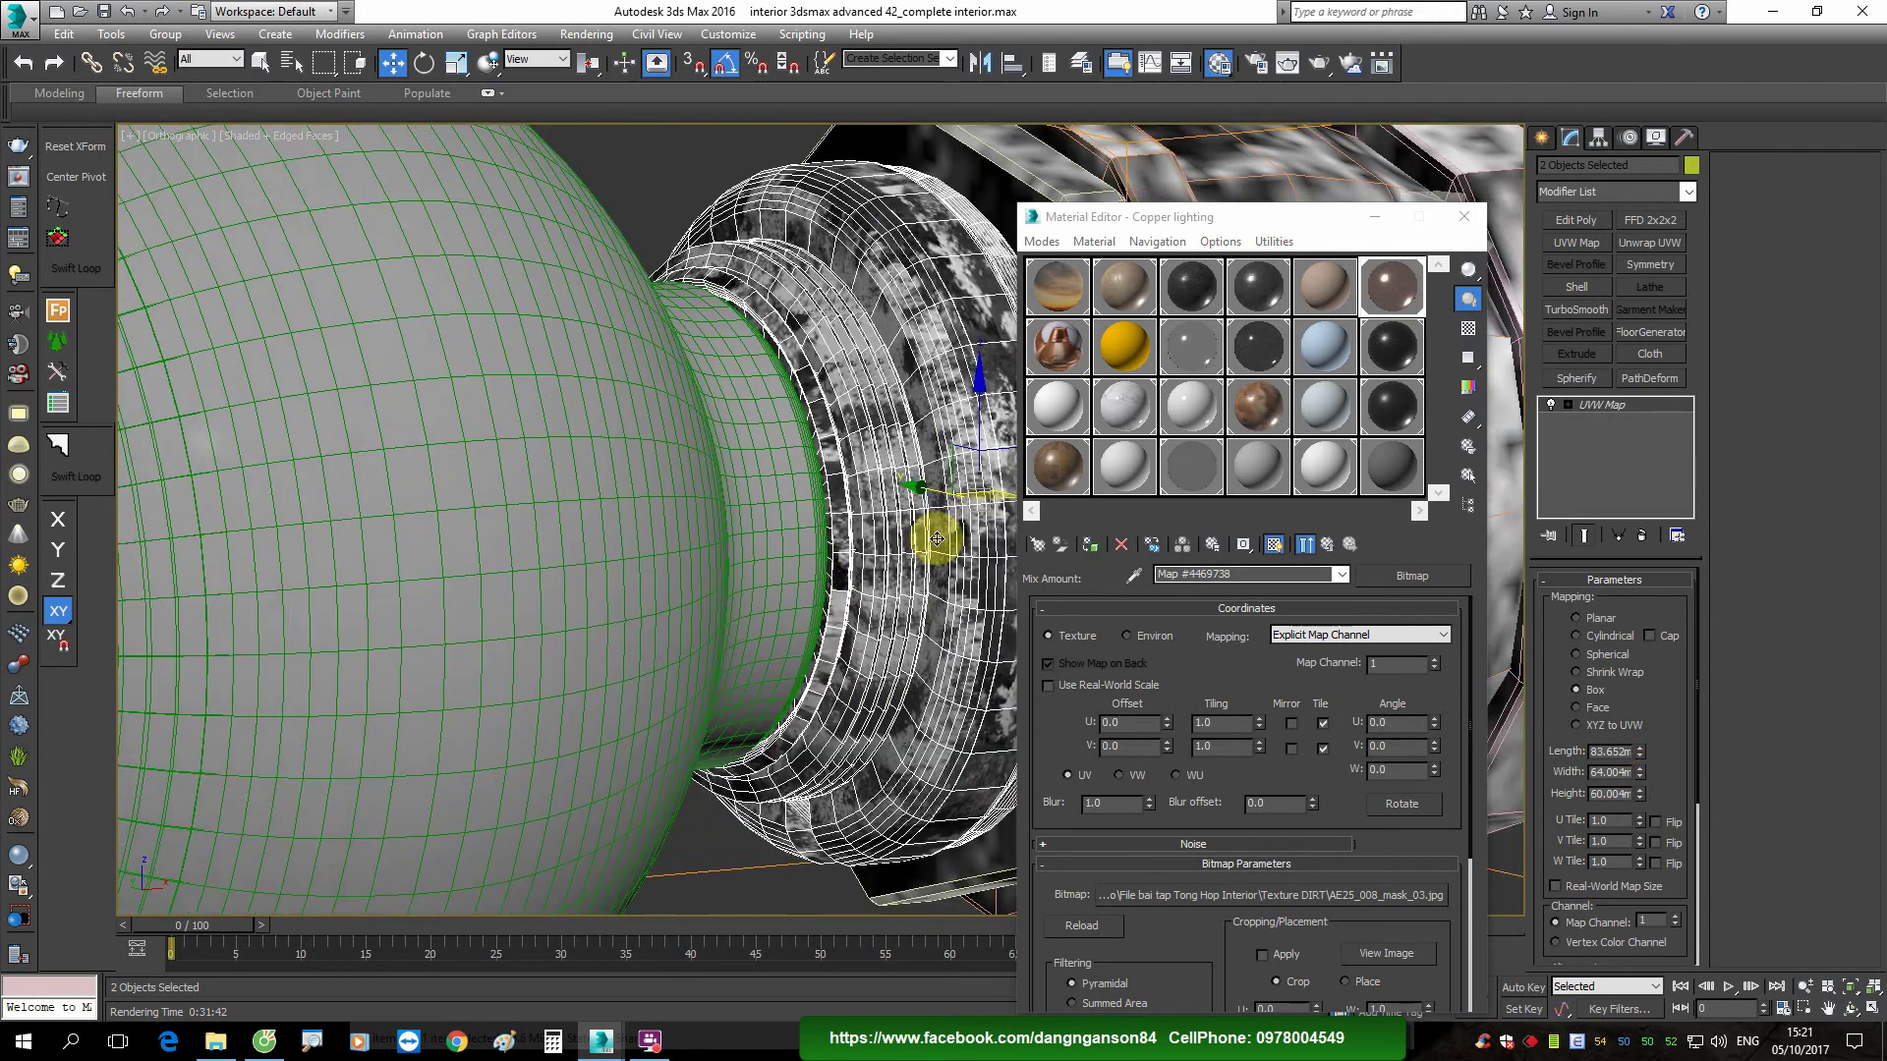
scroll(682, 508, down, 2)
scroll(682, 508, up, 2)
scroll(590, 570, up, 2)
scroll(590, 589, up, 2)
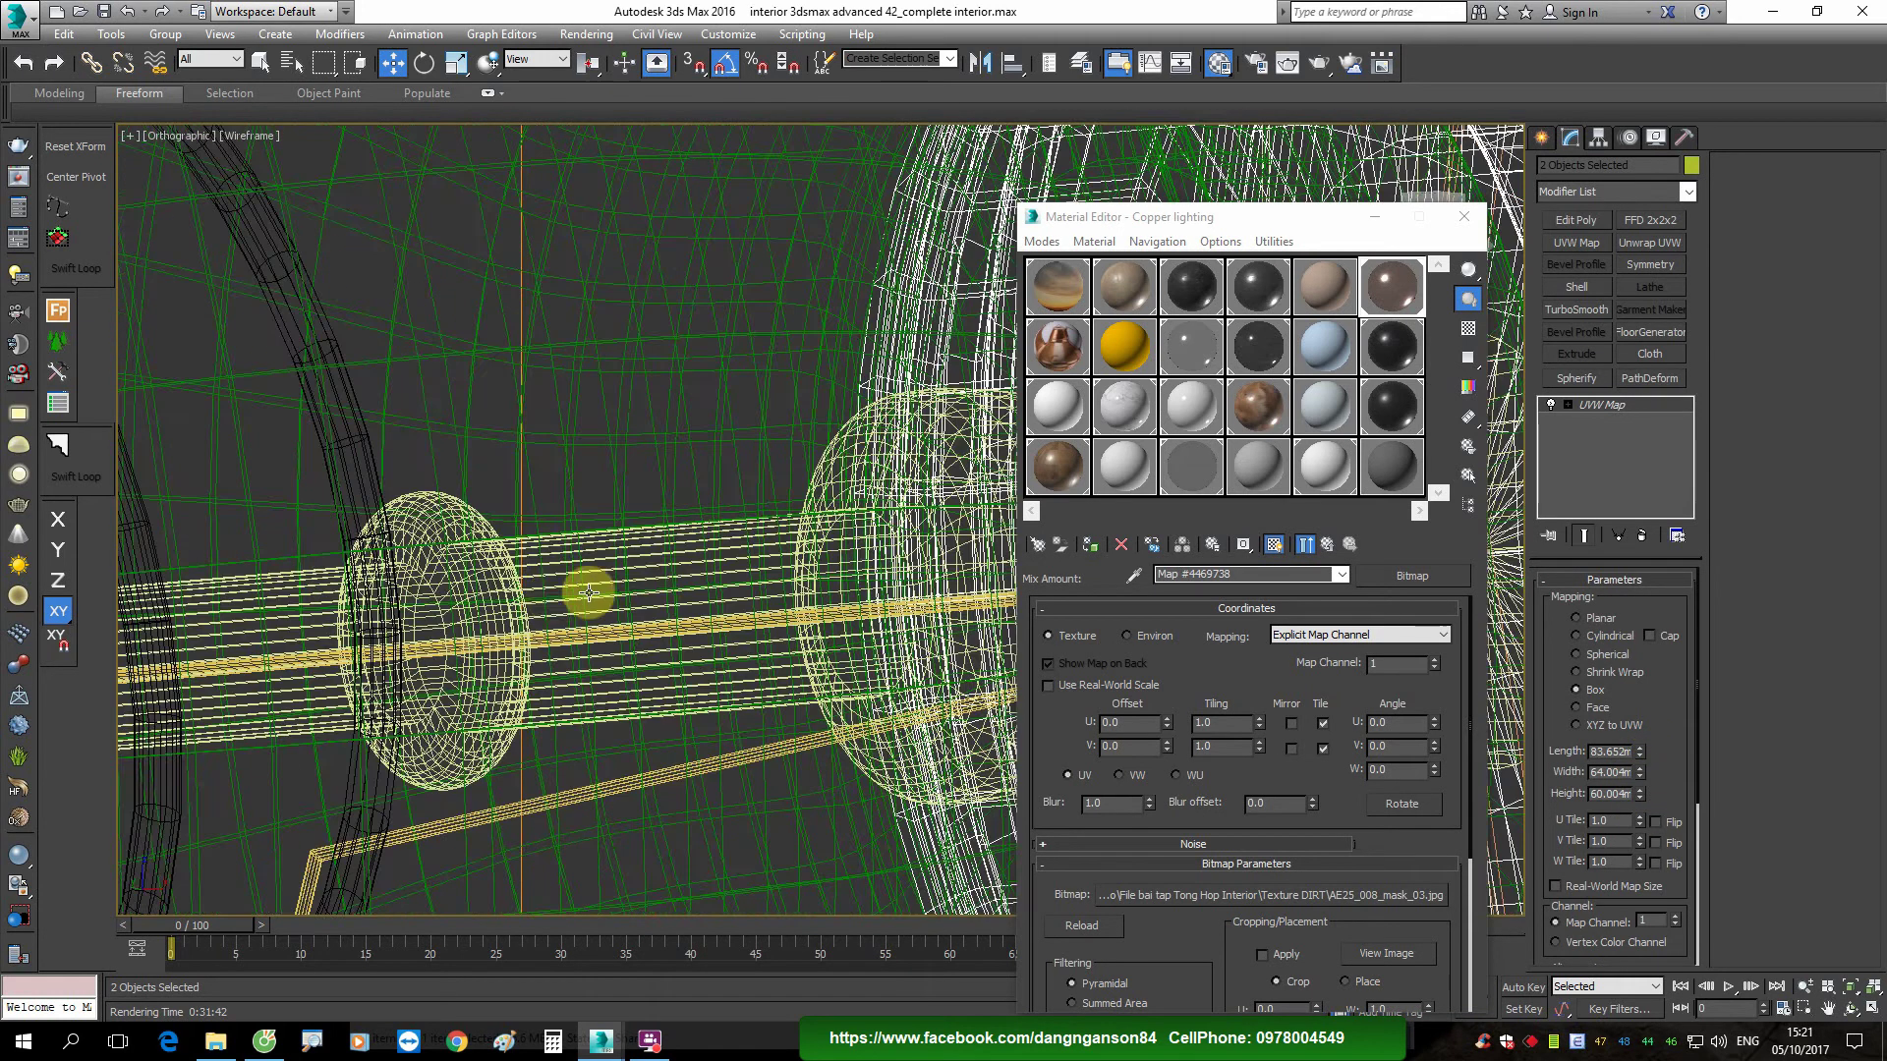
scroll(618, 583, up, 2)
key(F3)
click(683, 588)
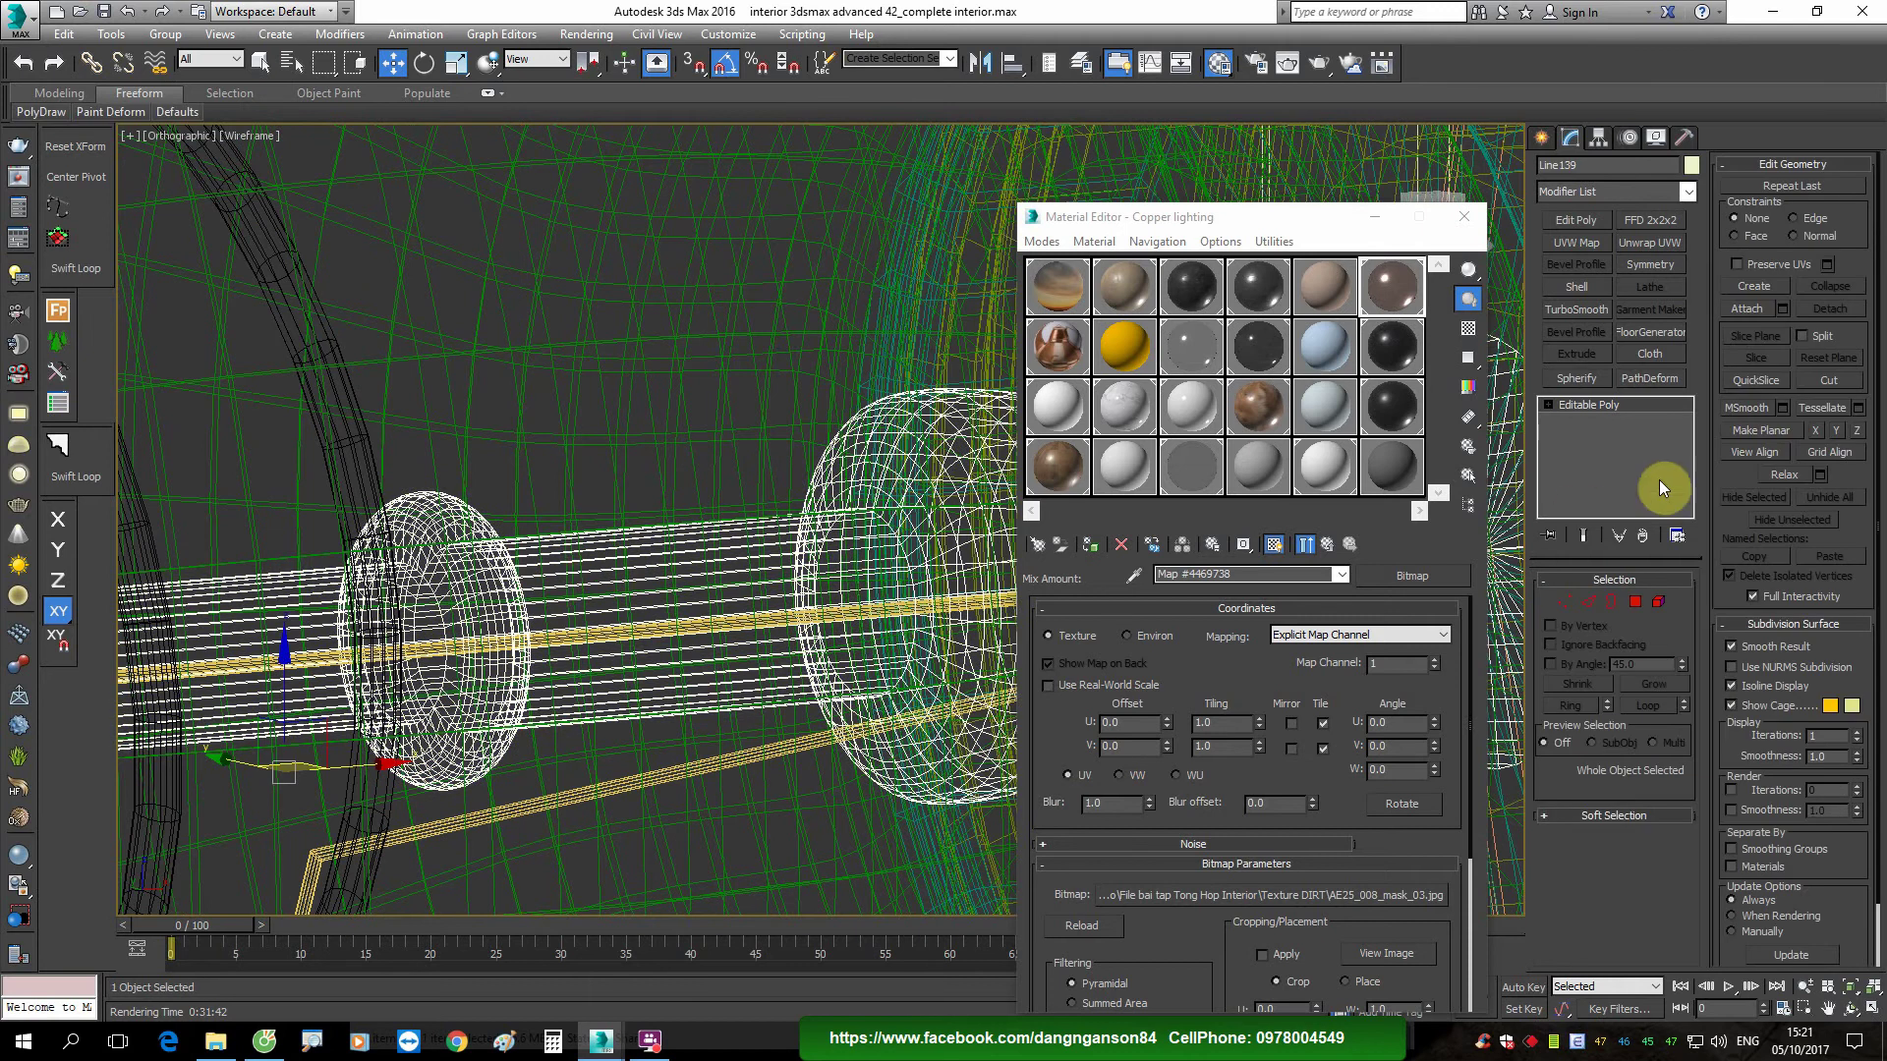
Step: Switch on mesh light VRayLight017 and set its multiplier to 1.0
click(1199, 474)
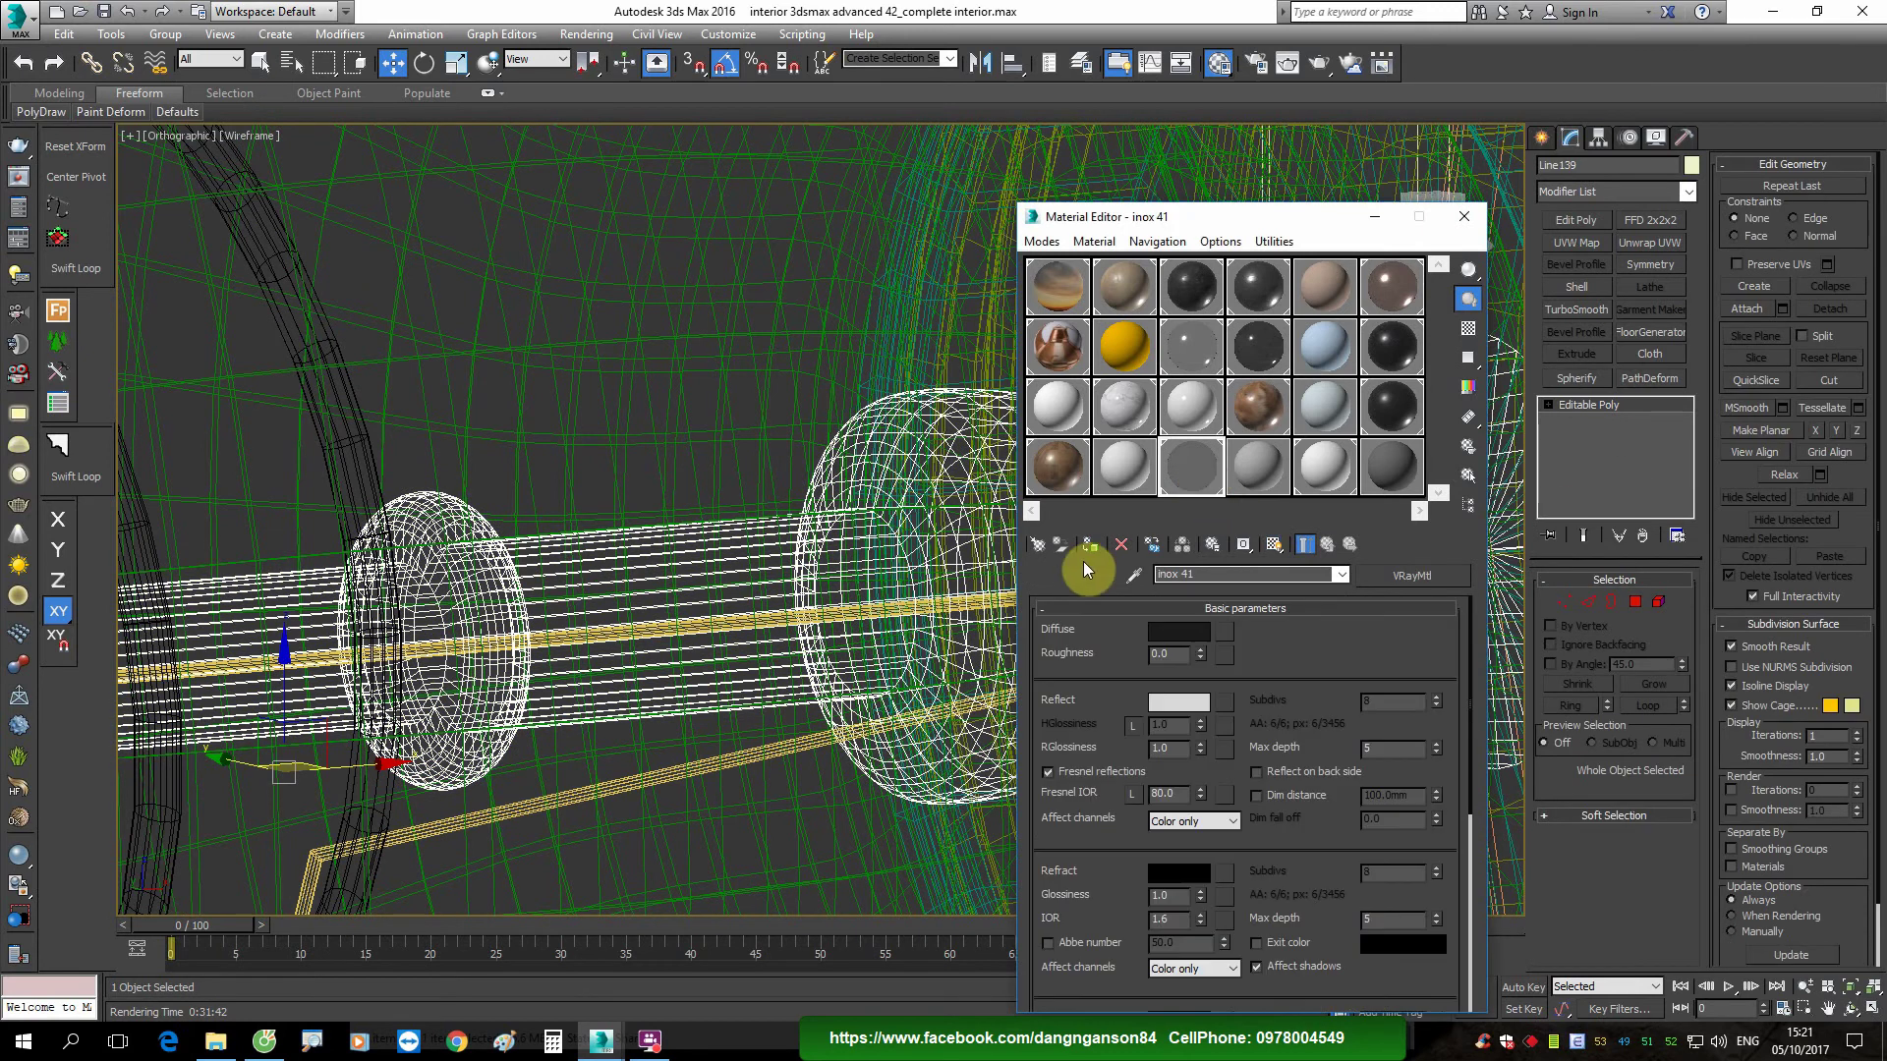
scroll(737, 547, up, 2)
scroll(590, 470, up, 3)
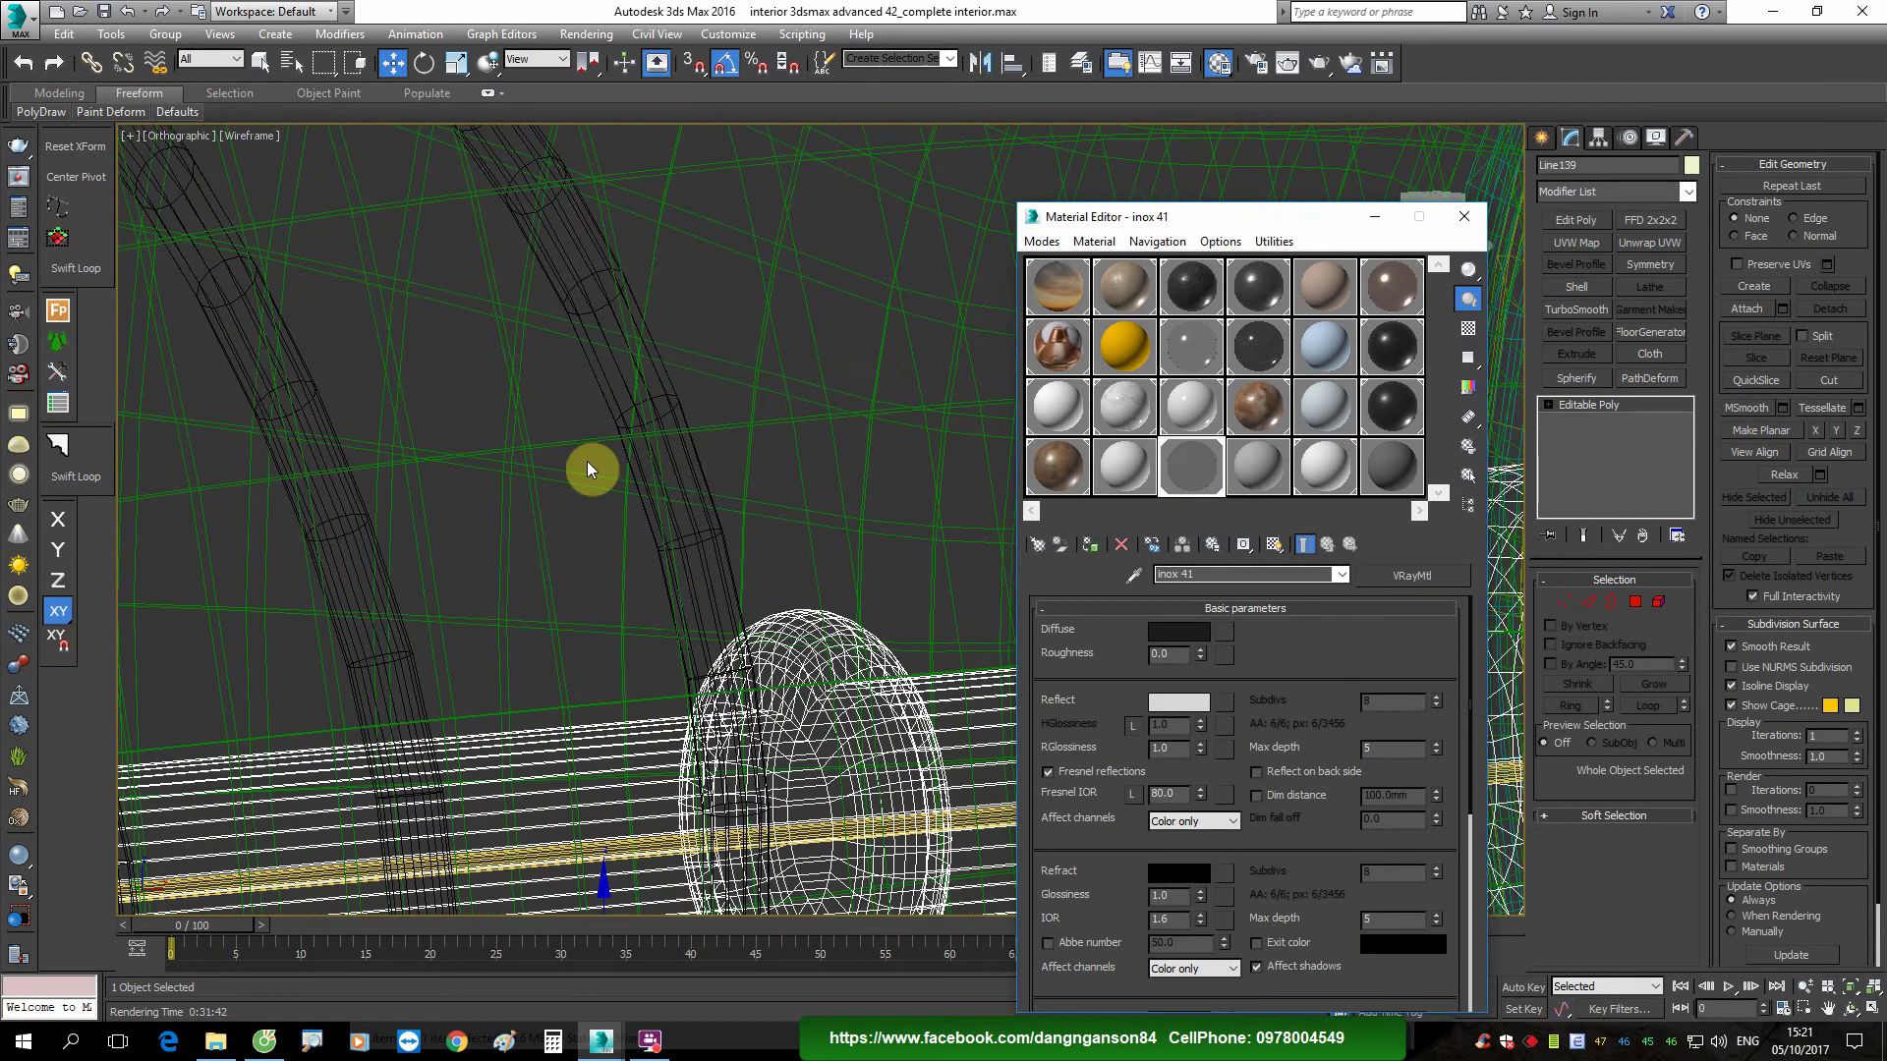
click(693, 470)
click(1563, 605)
double_click(1671, 730)
text(1)
key(Return)
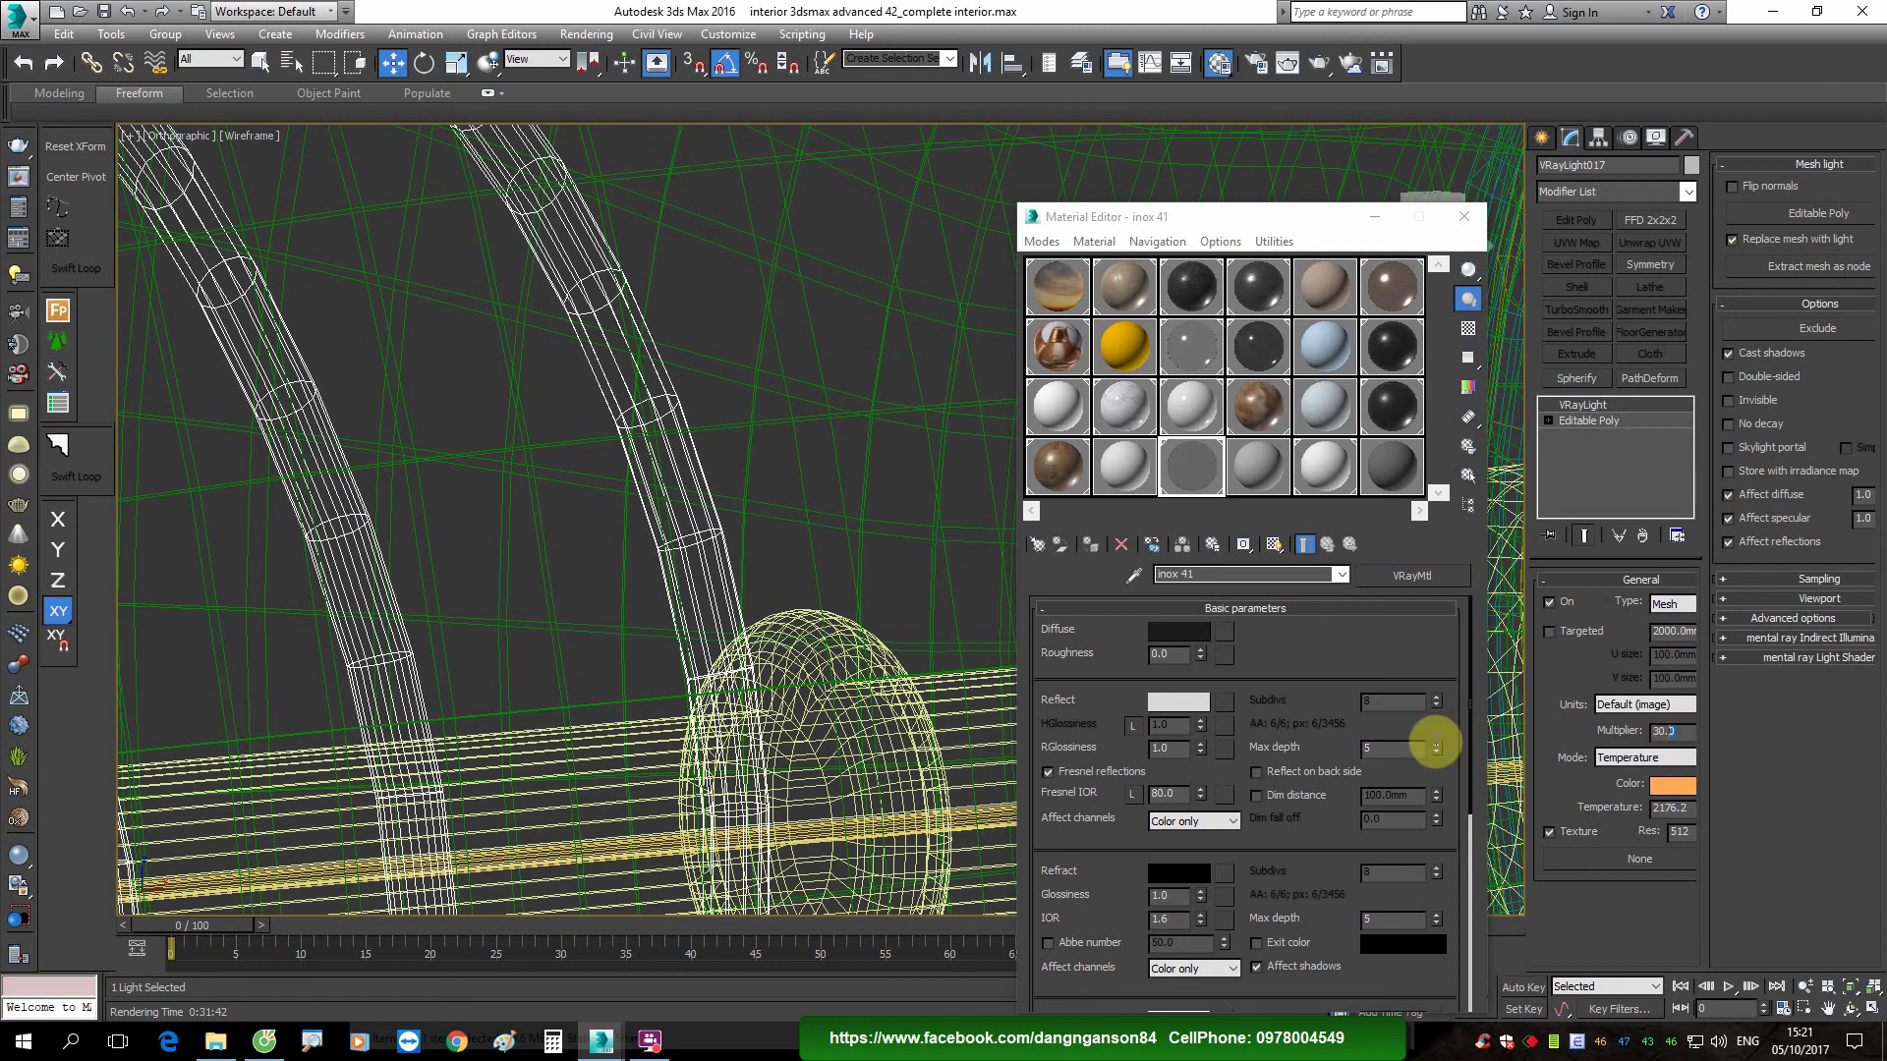
Step: Give the sphere knob a Box-projected UVW Map
scroll(688, 563, down, 2)
key(F3)
scroll(688, 560, up, 2)
scroll(688, 555, down, 3)
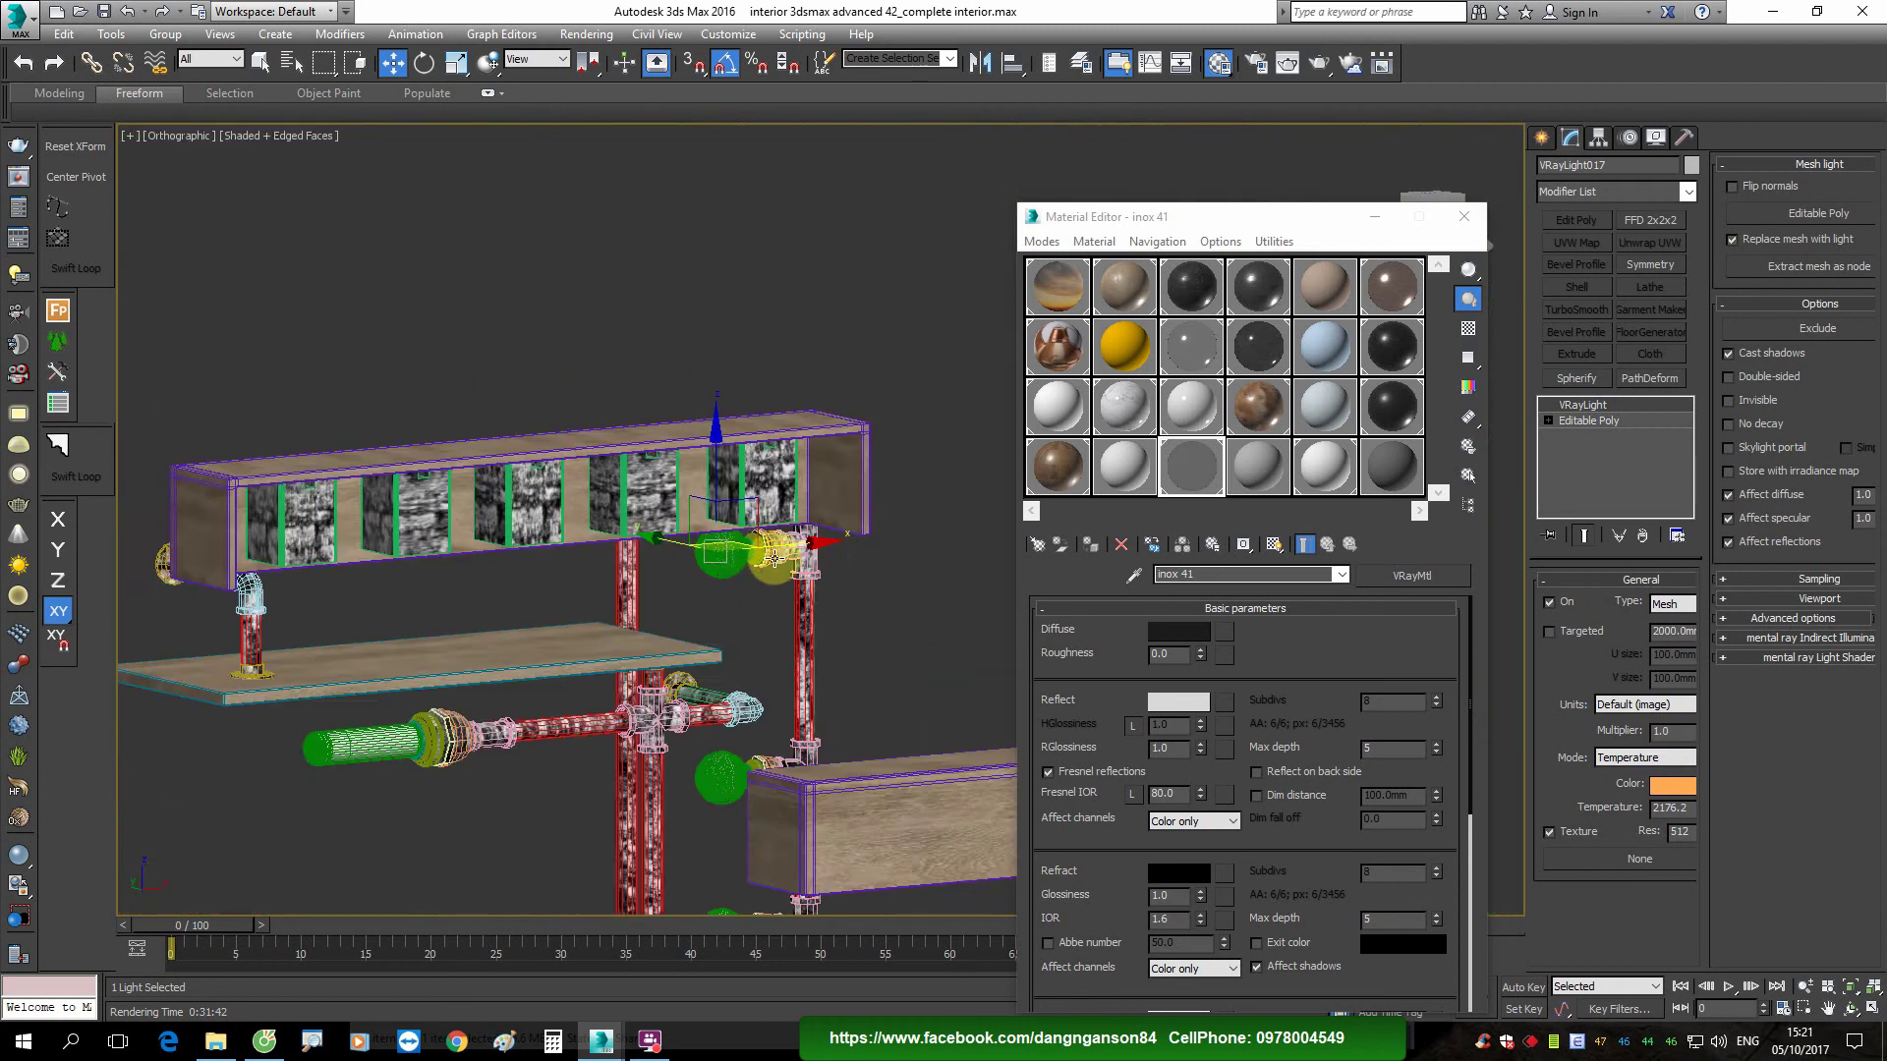
scroll(649, 541, up, 5)
click(544, 528)
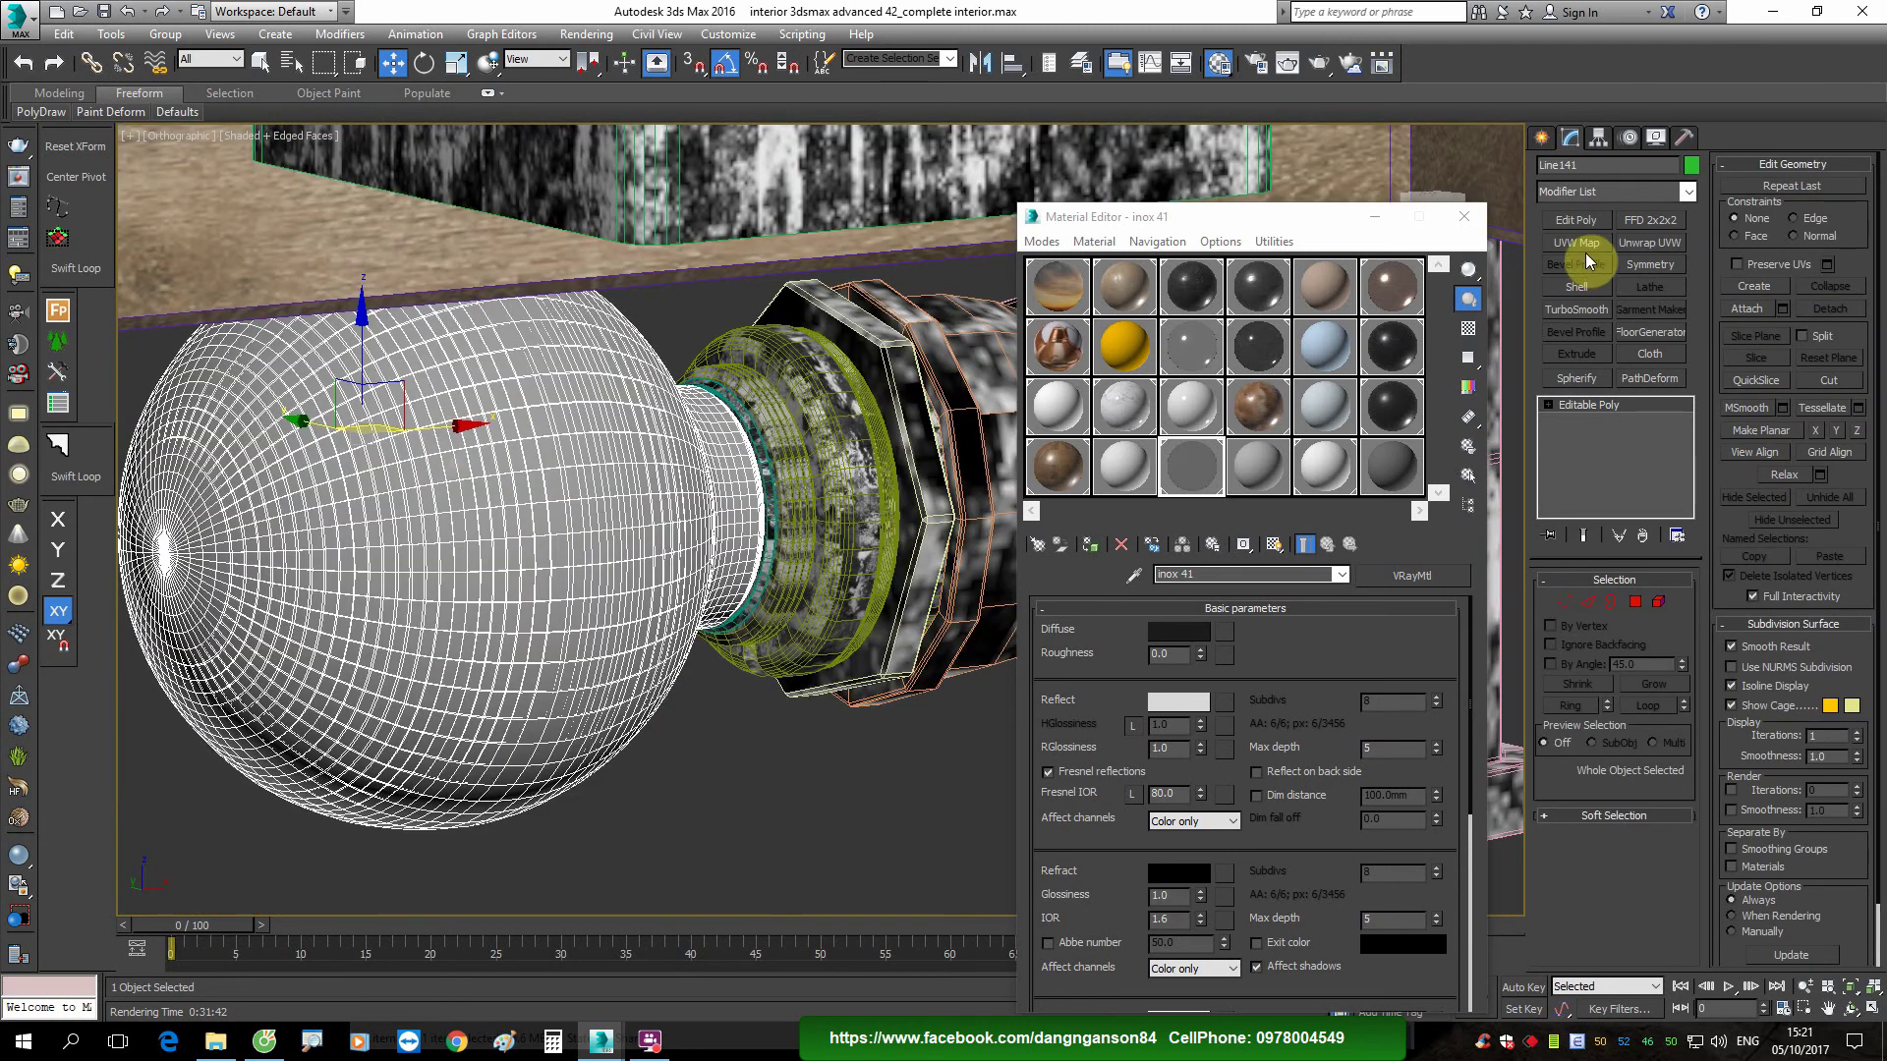
click(1576, 243)
click(1591, 696)
scroll(629, 816, down, 3)
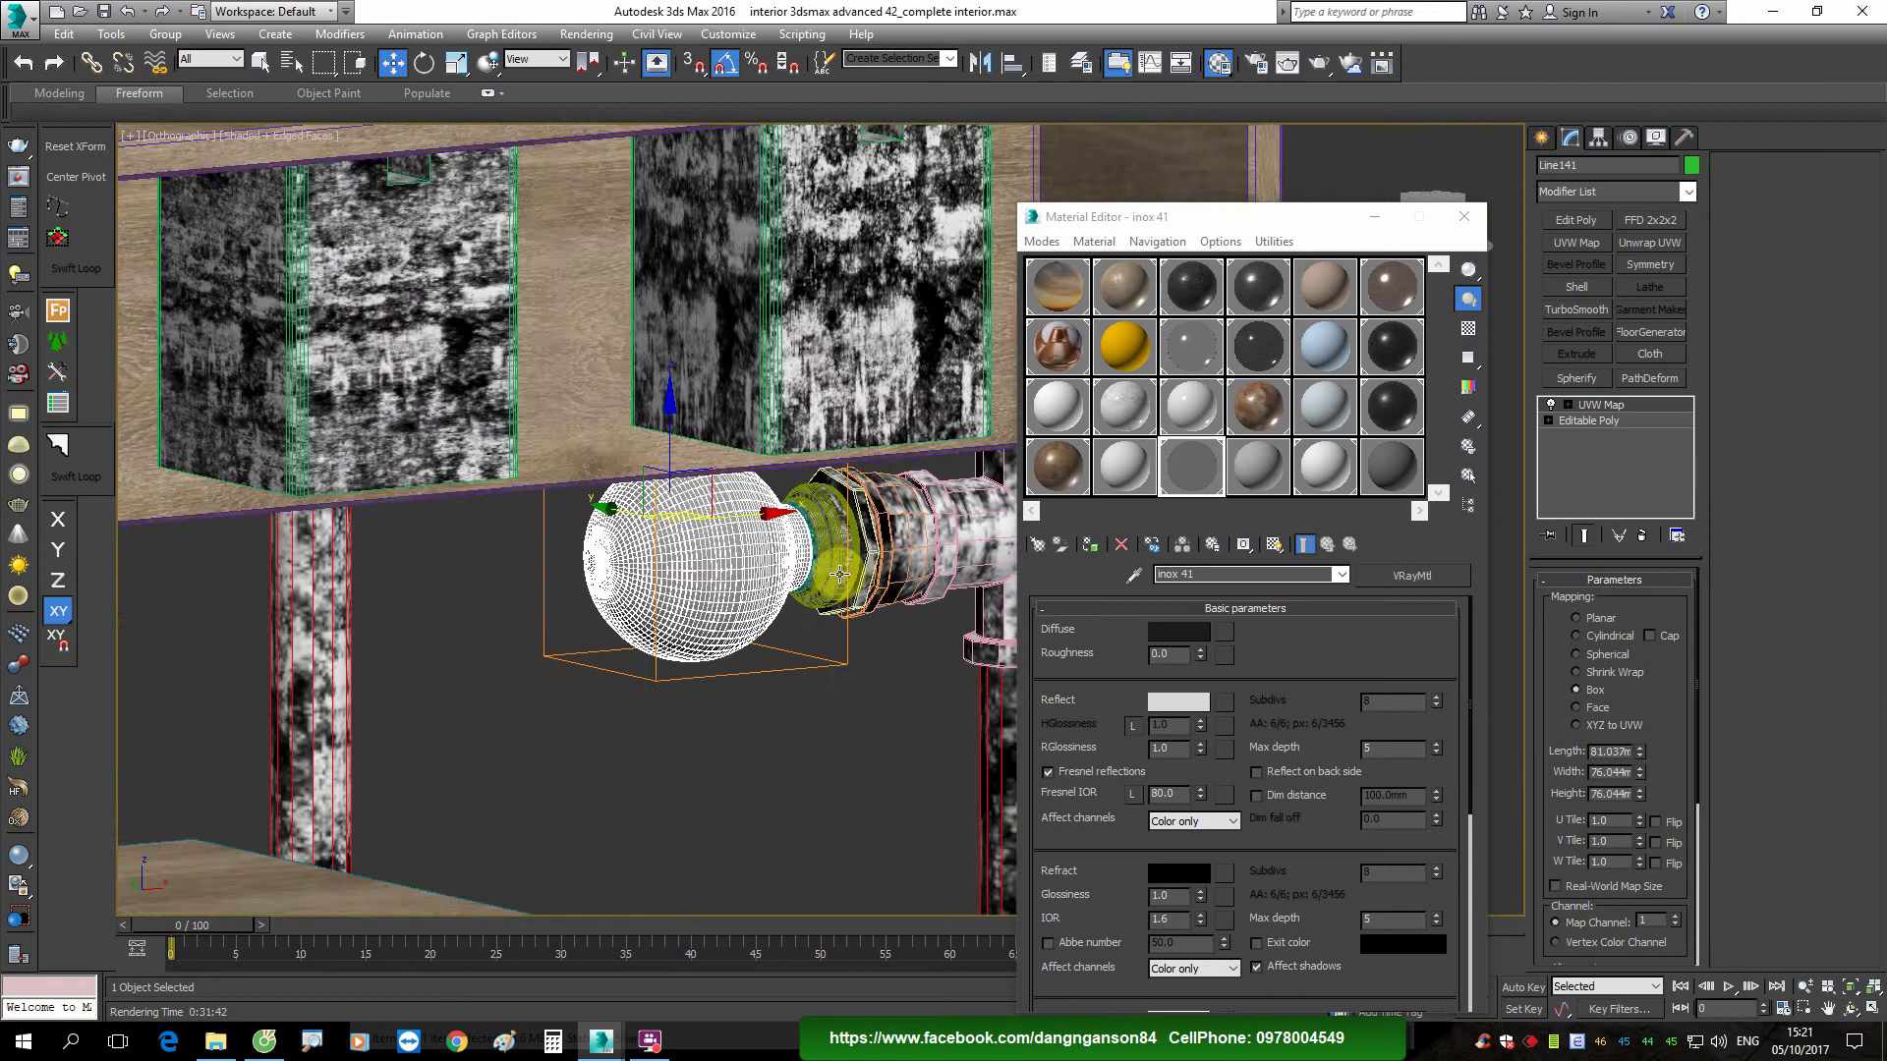
scroll(629, 815, down, 4)
scroll(295, 623, up, 5)
Step: Select cylinder Line135 and set inox 41's refraction colour to near white
click(297, 621)
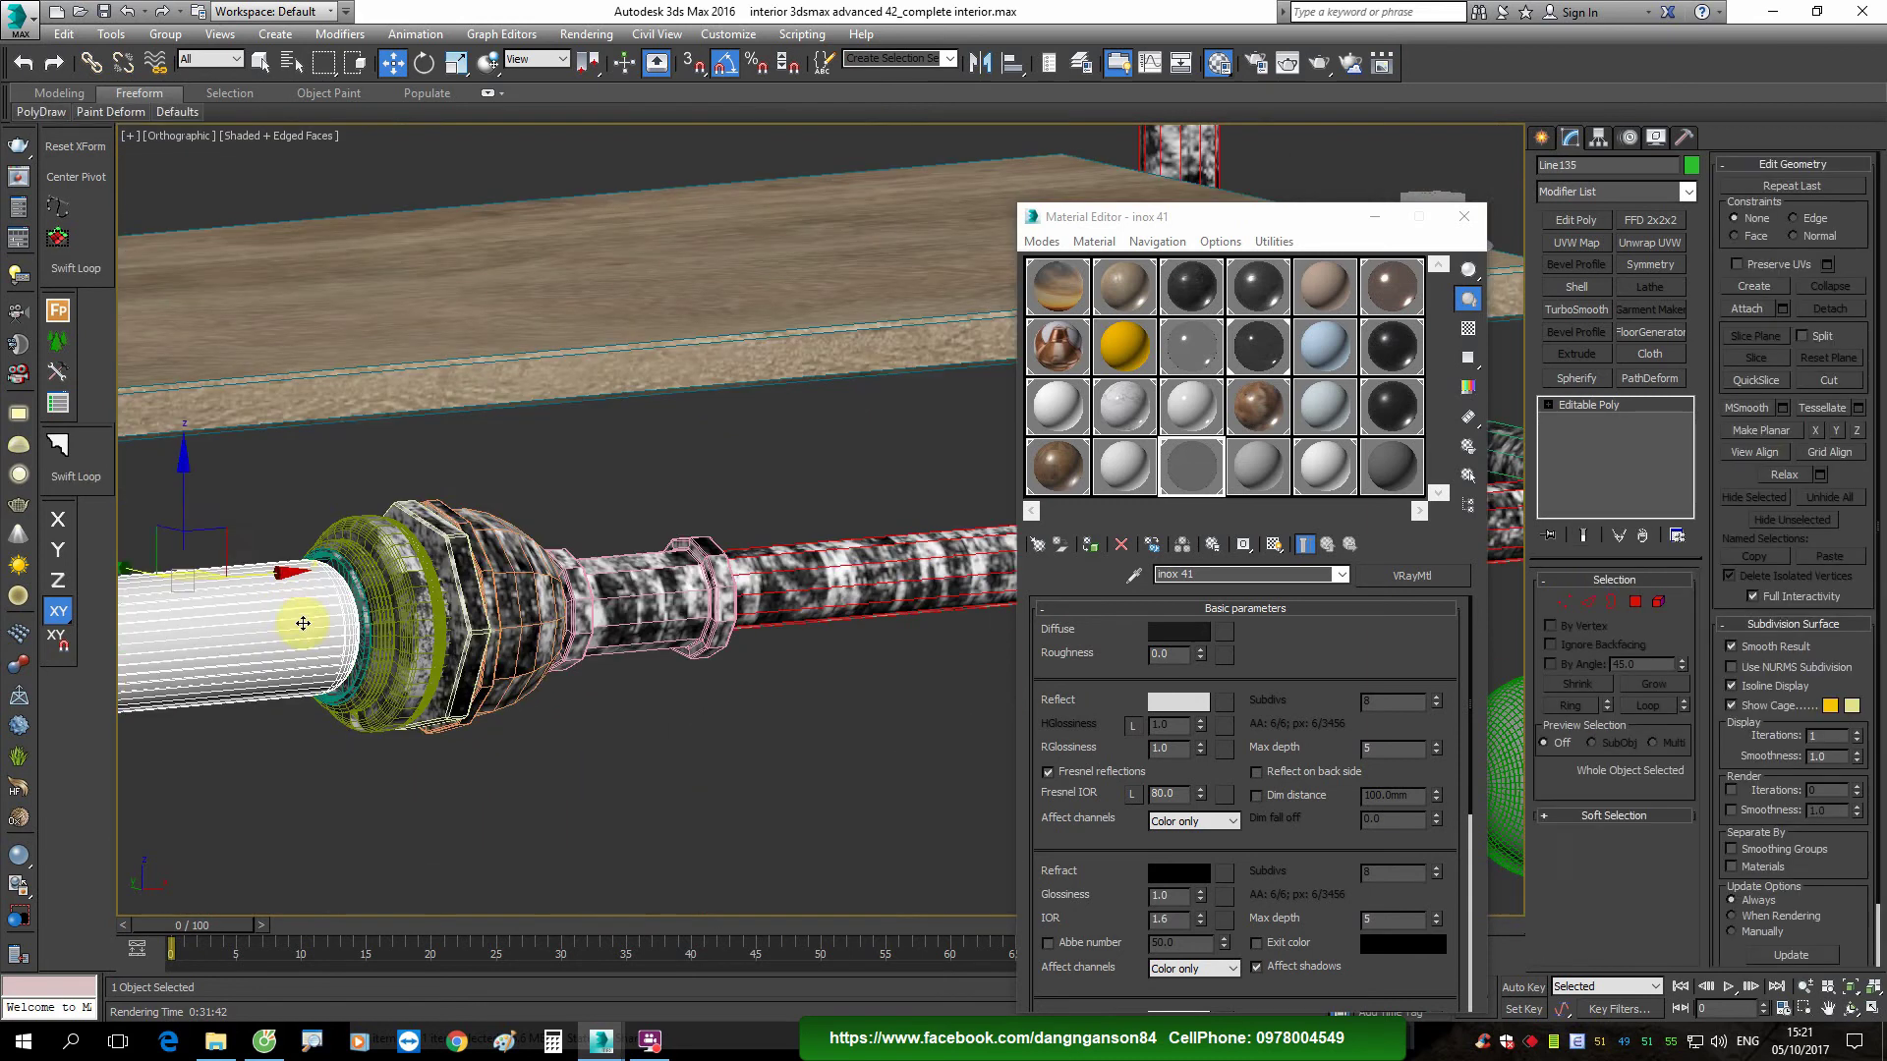
scroll(580, 673, up, 2)
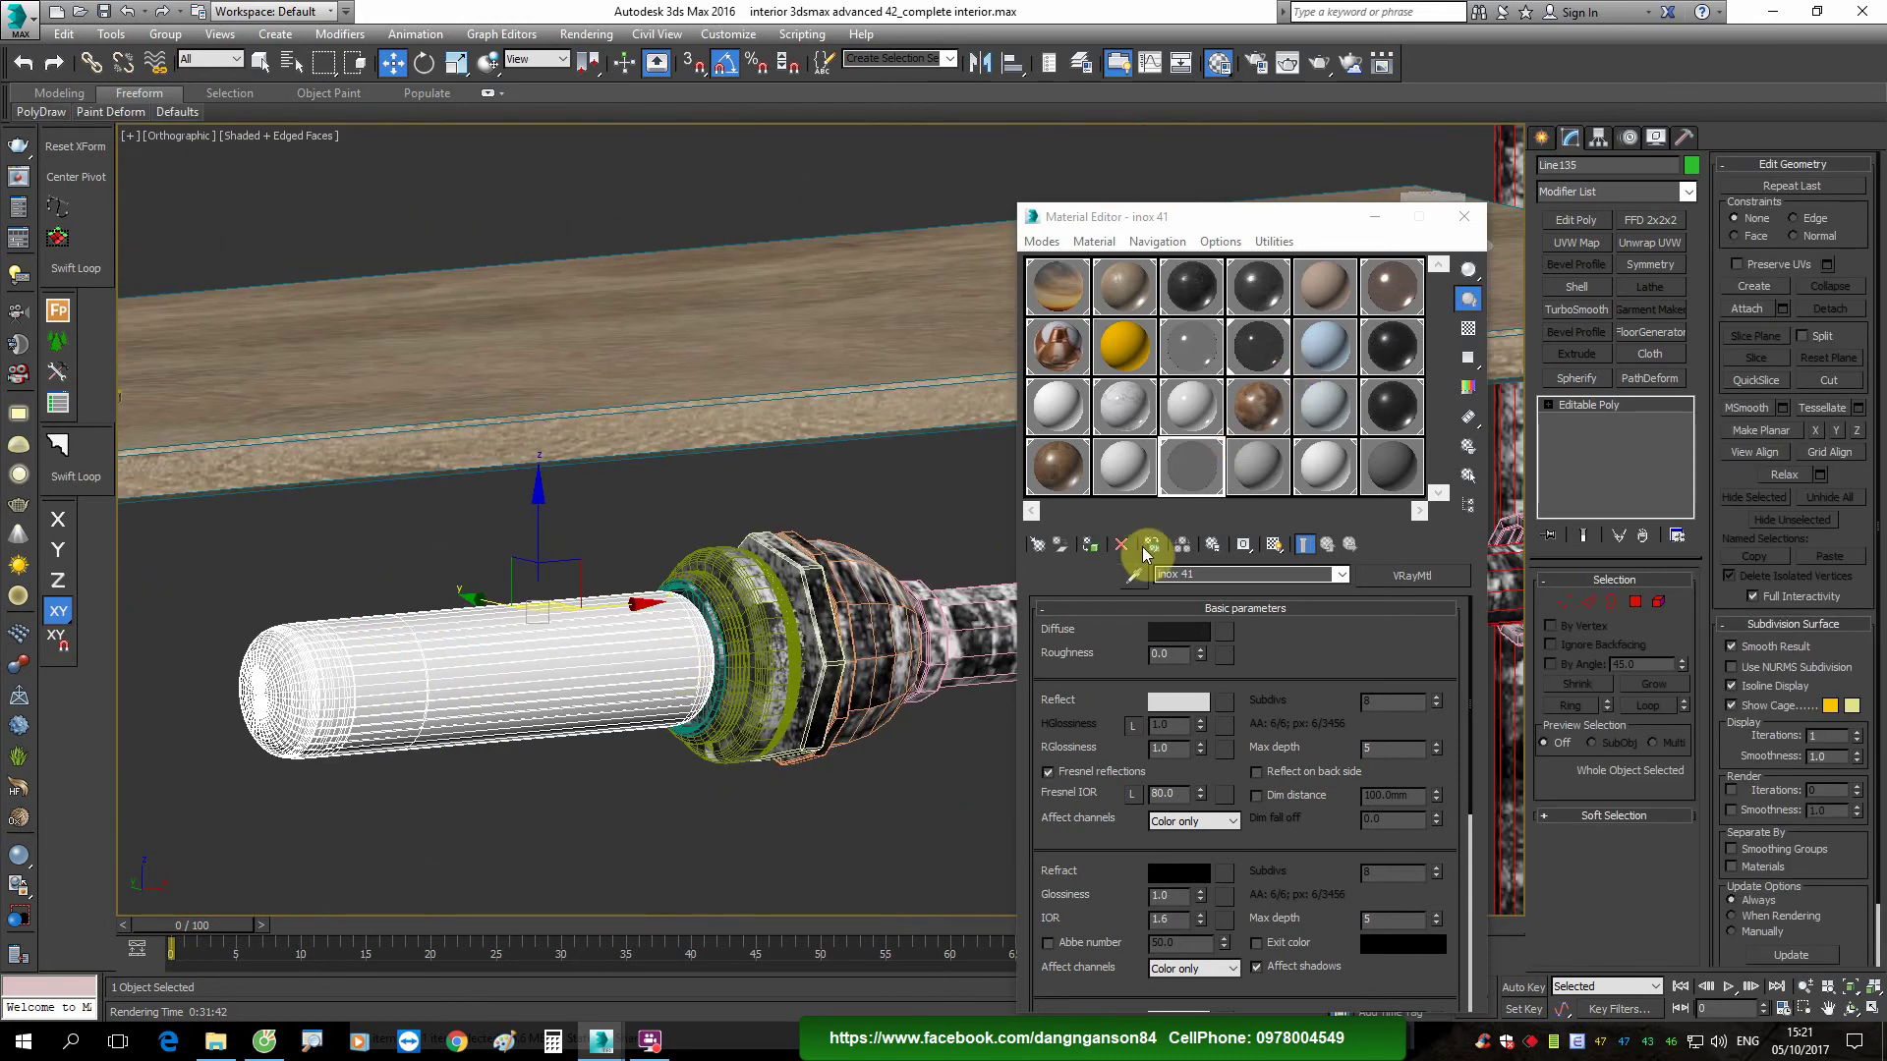
click(1179, 873)
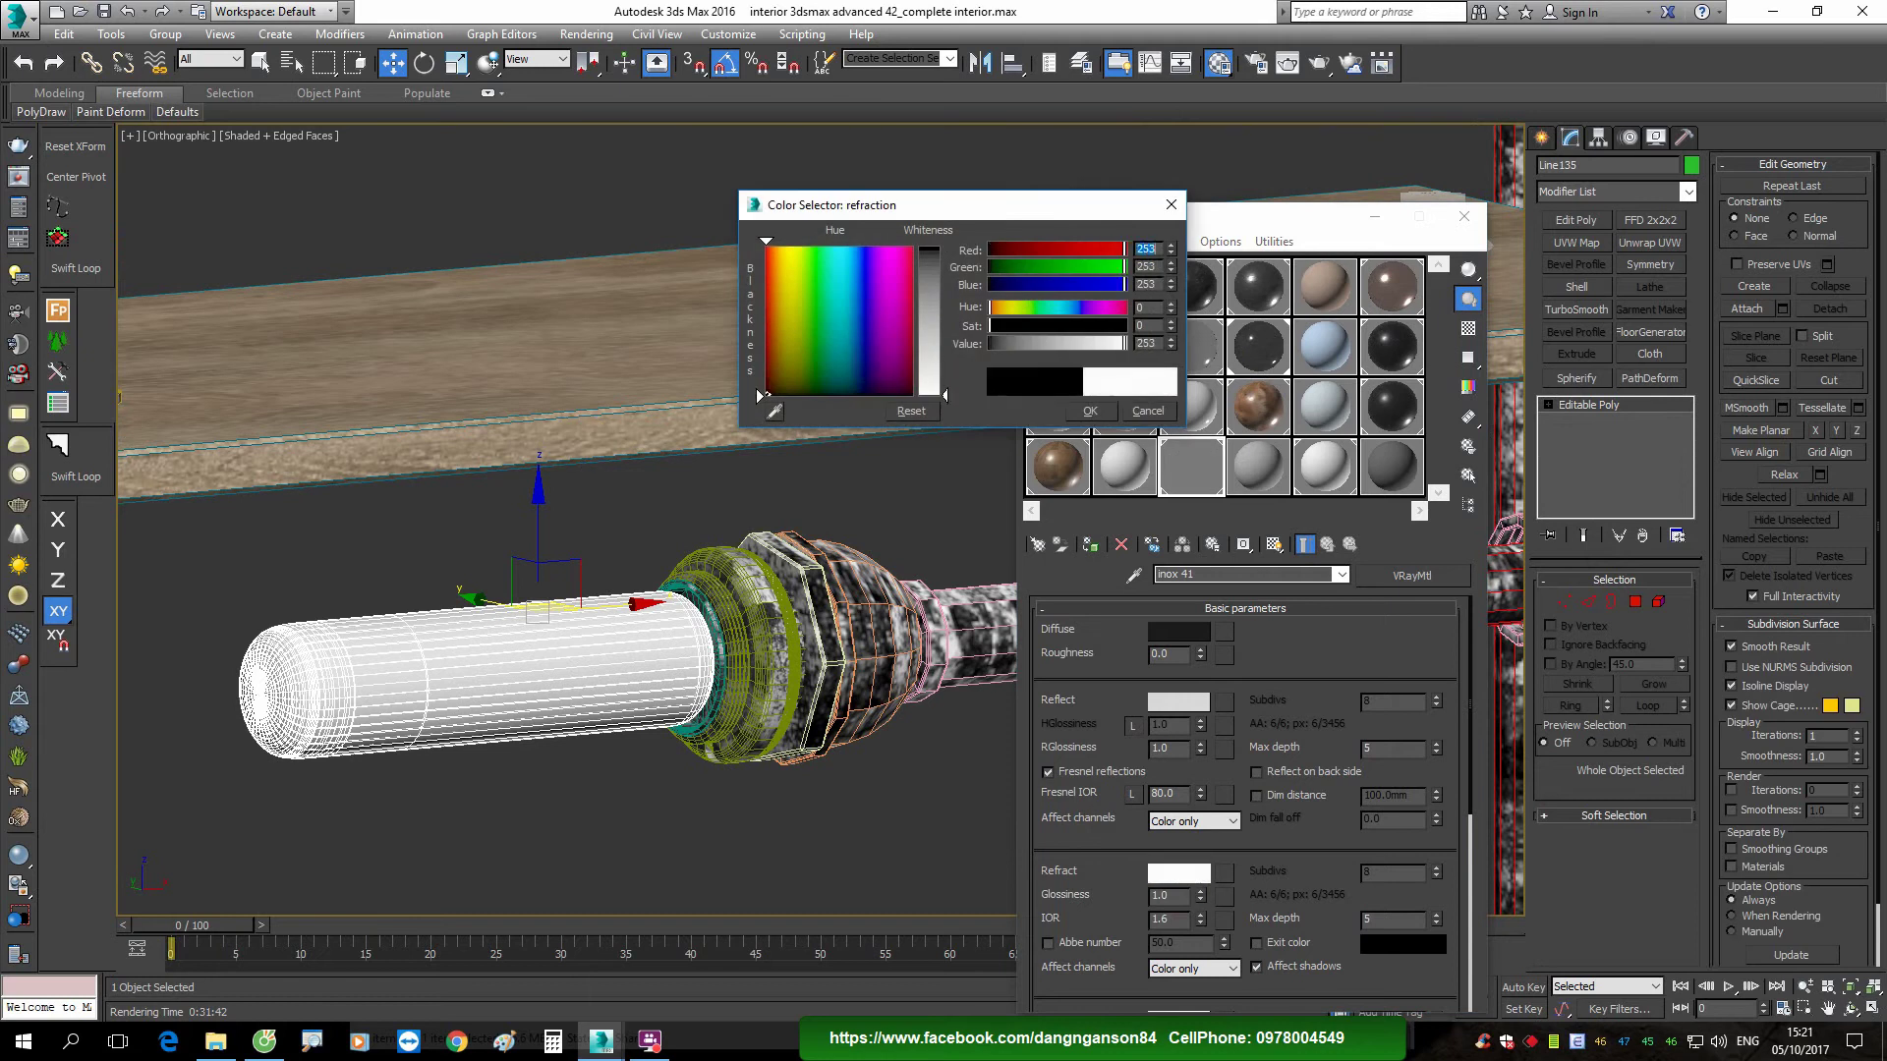
click(1089, 412)
scroll(480, 667, up, 2)
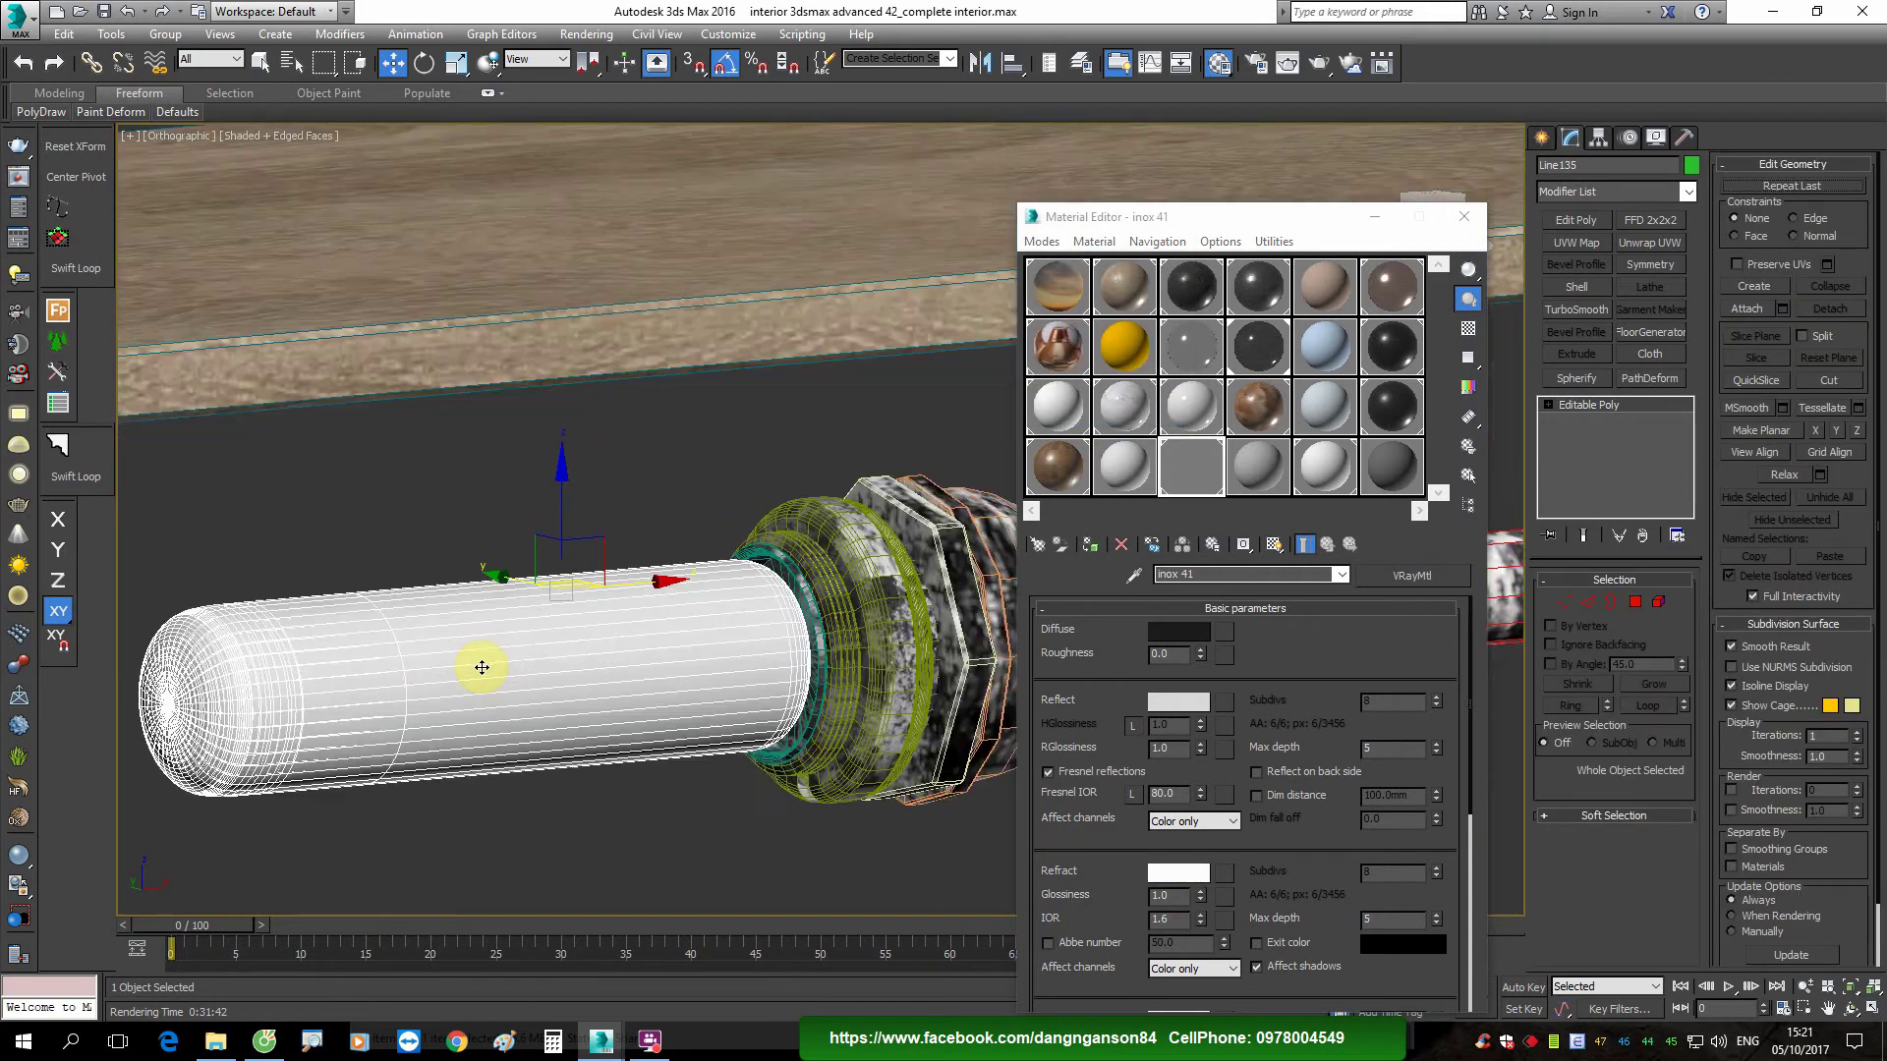
scroll(484, 667, up, 1)
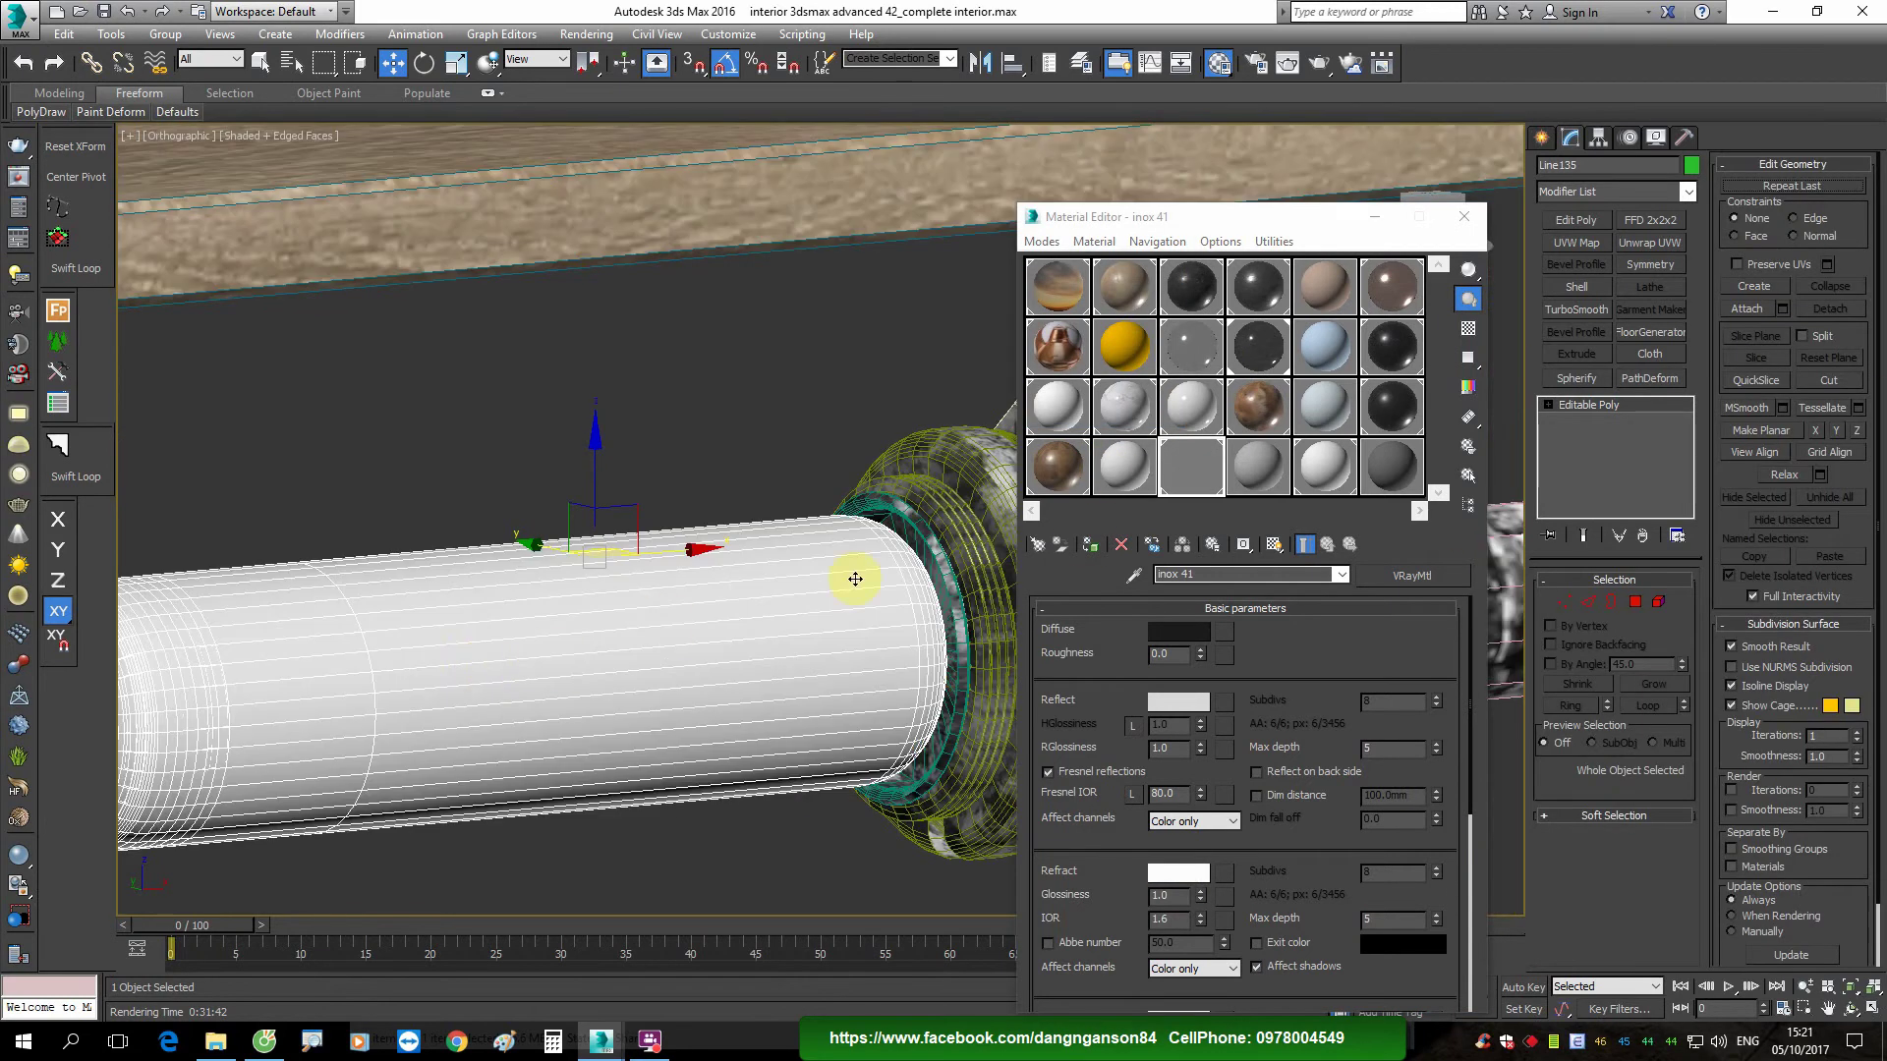
Step: Add a Box UVW Map to Line135, then select the glass bulb Line056
click(1576, 243)
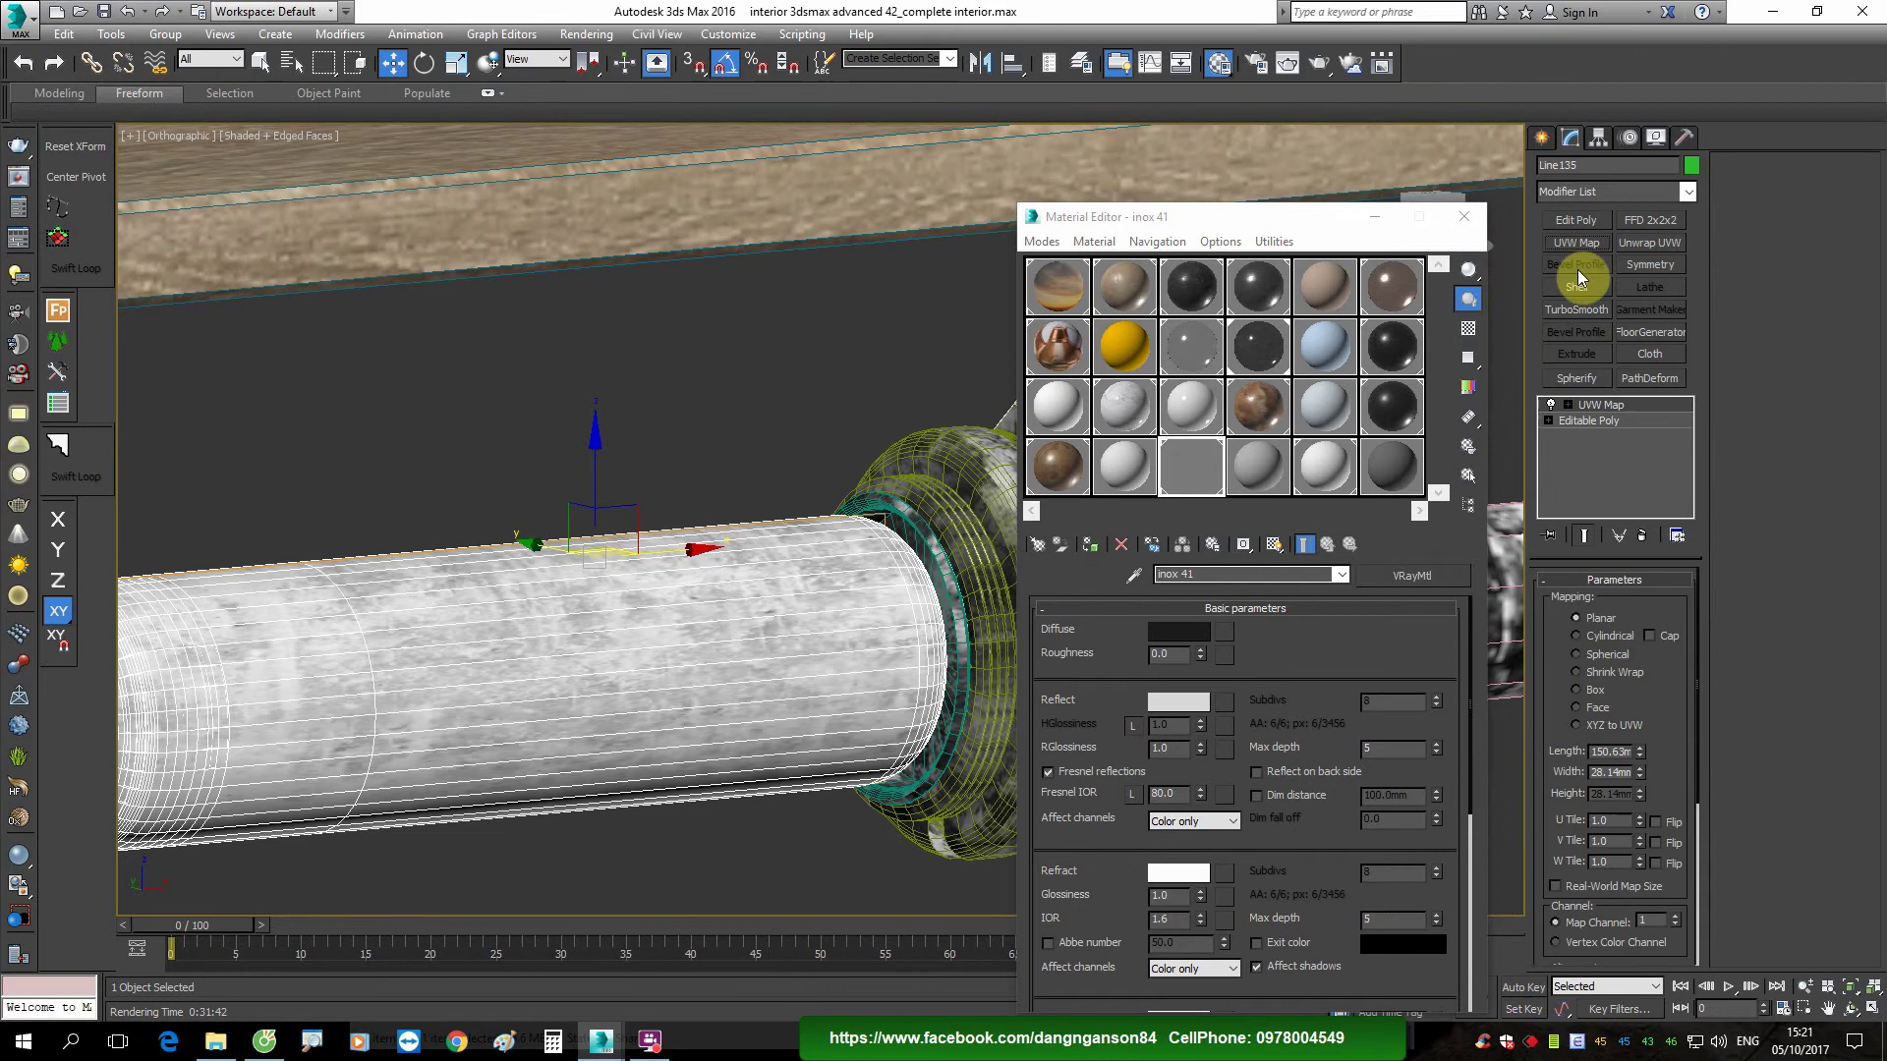
click(1589, 688)
middle_drag(653, 643, 762, 602)
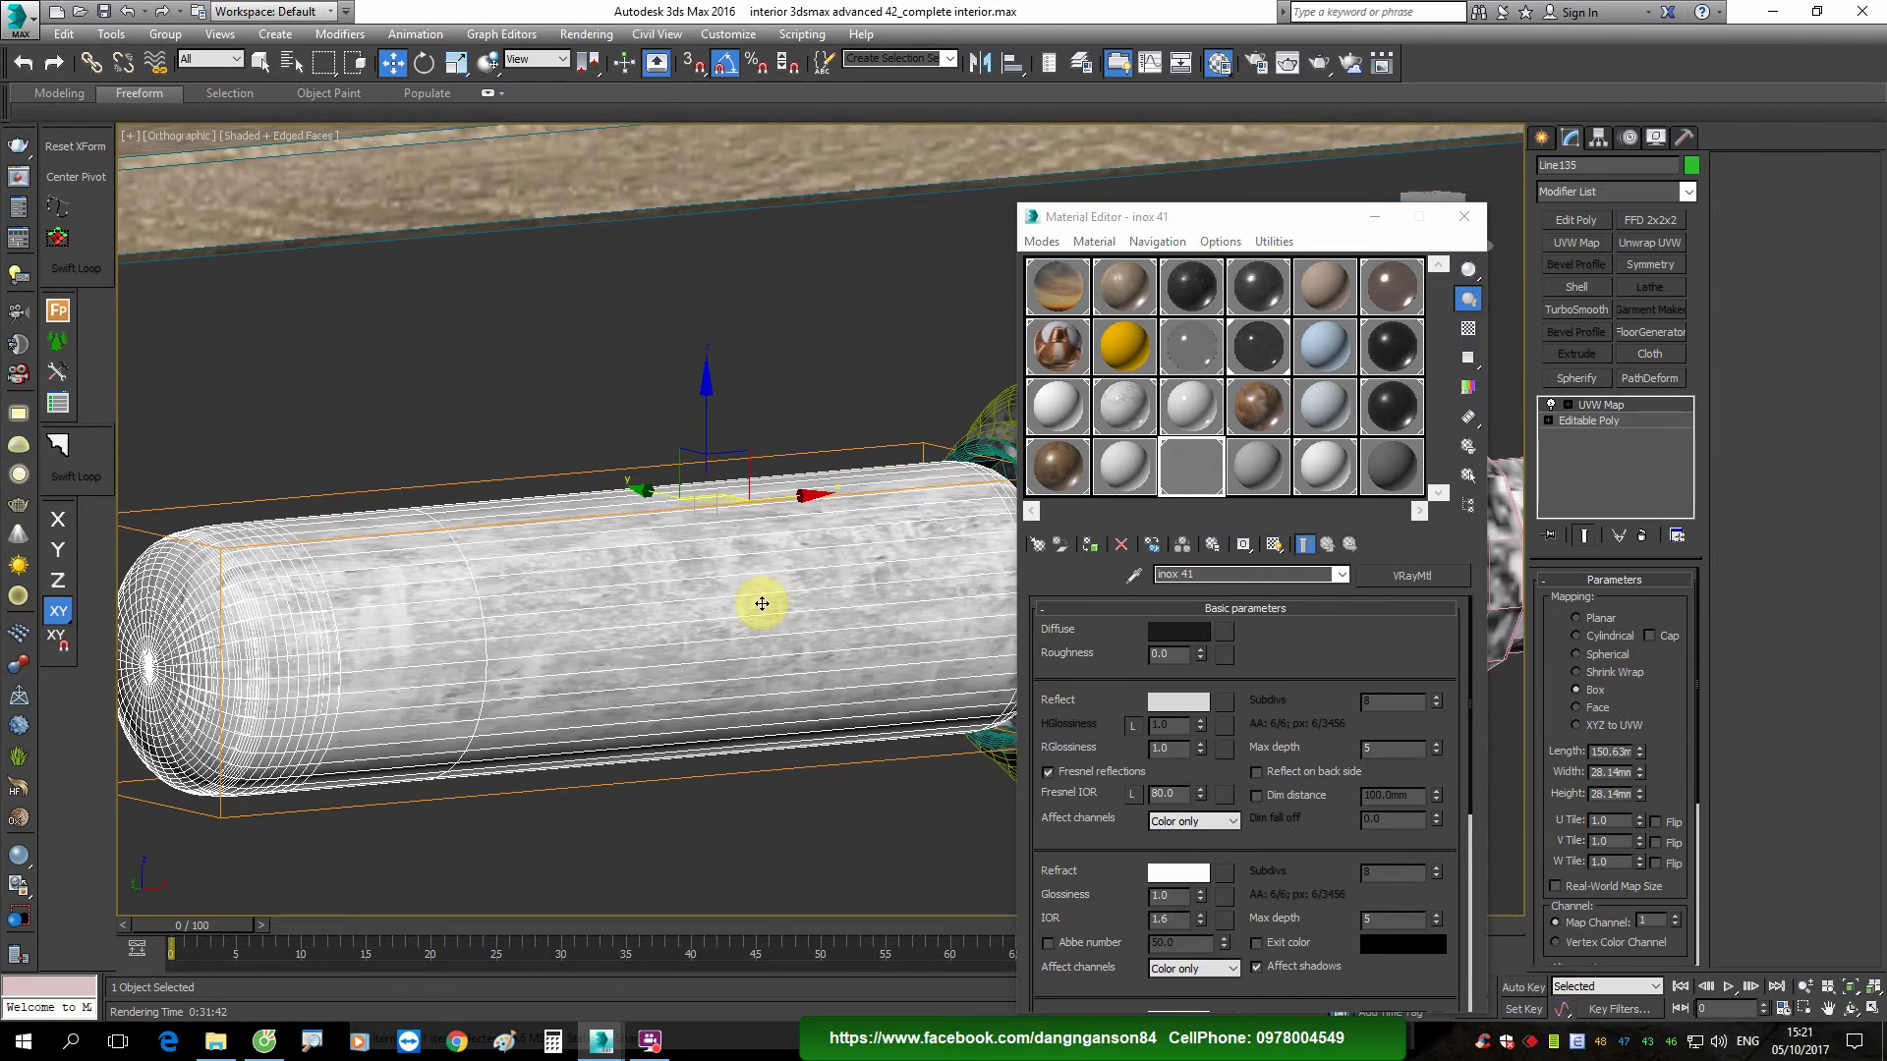
scroll(762, 603, up, 2)
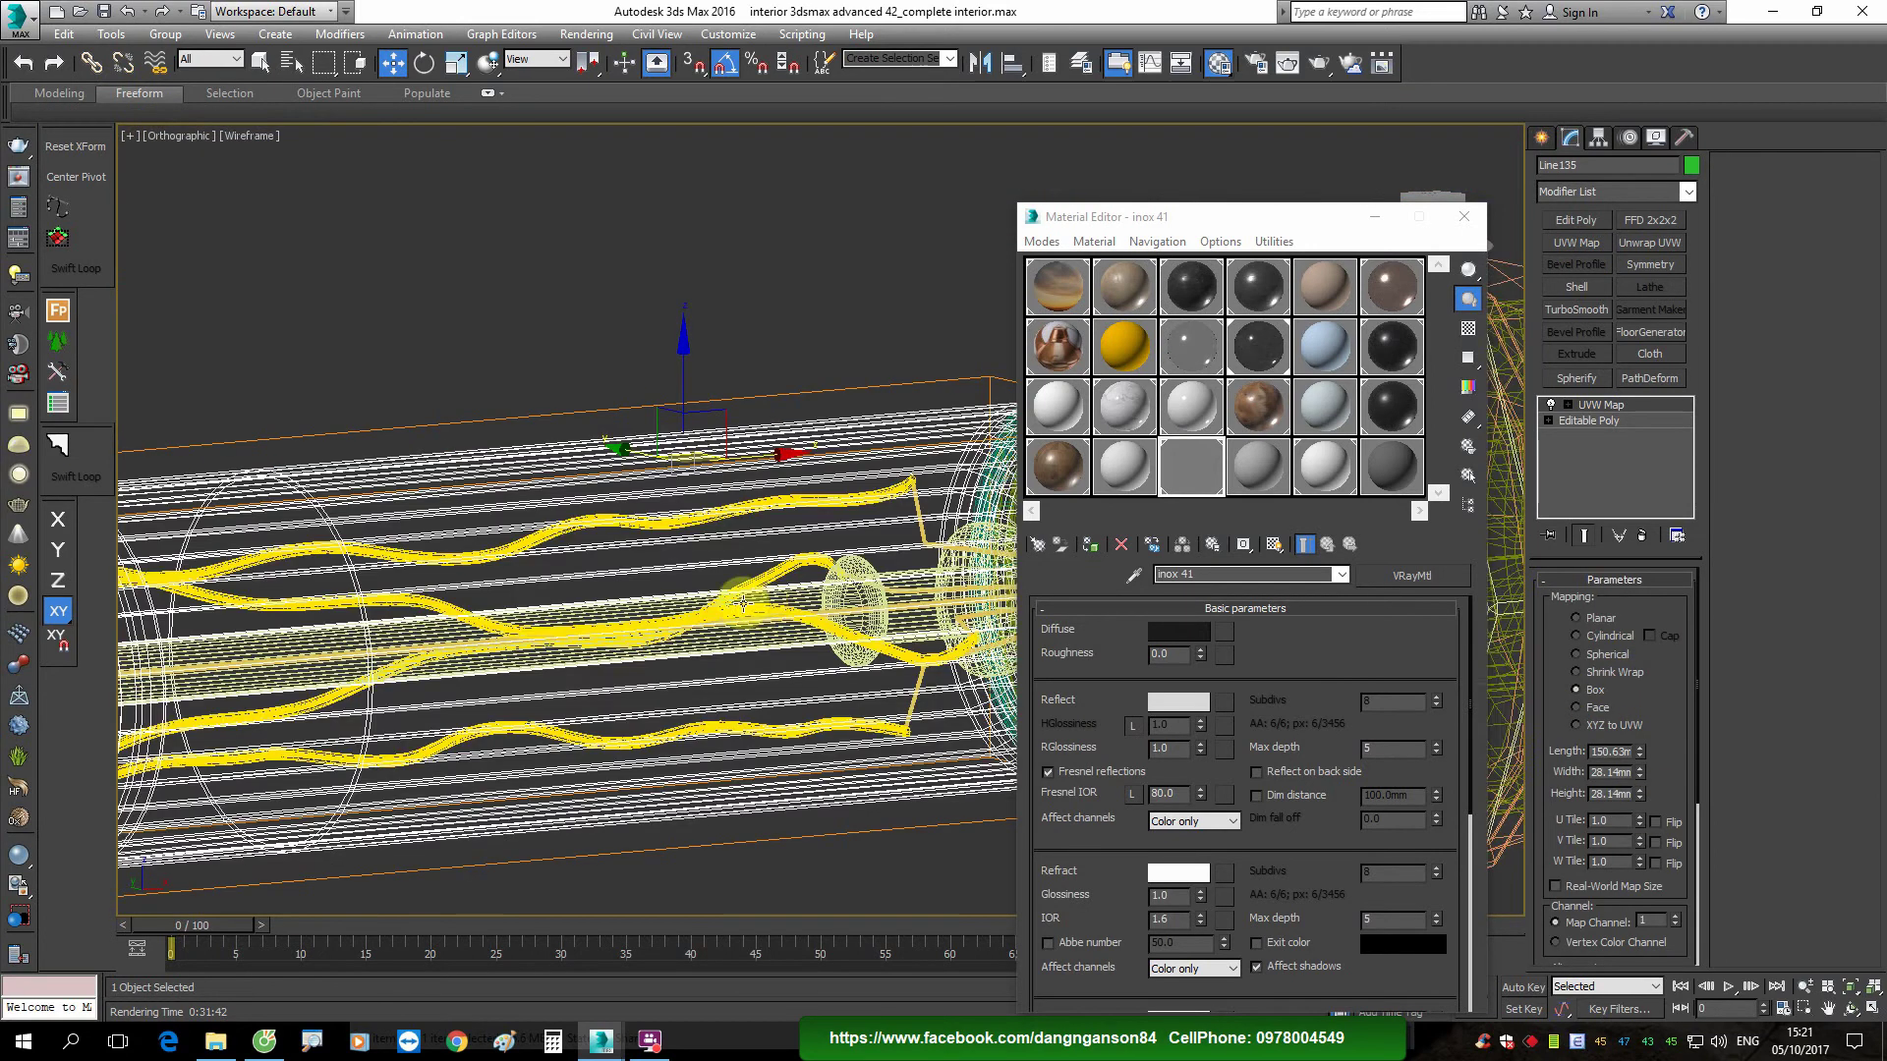
scroll(550, 582, down, 5)
middle_drag(580, 668, 789, 605)
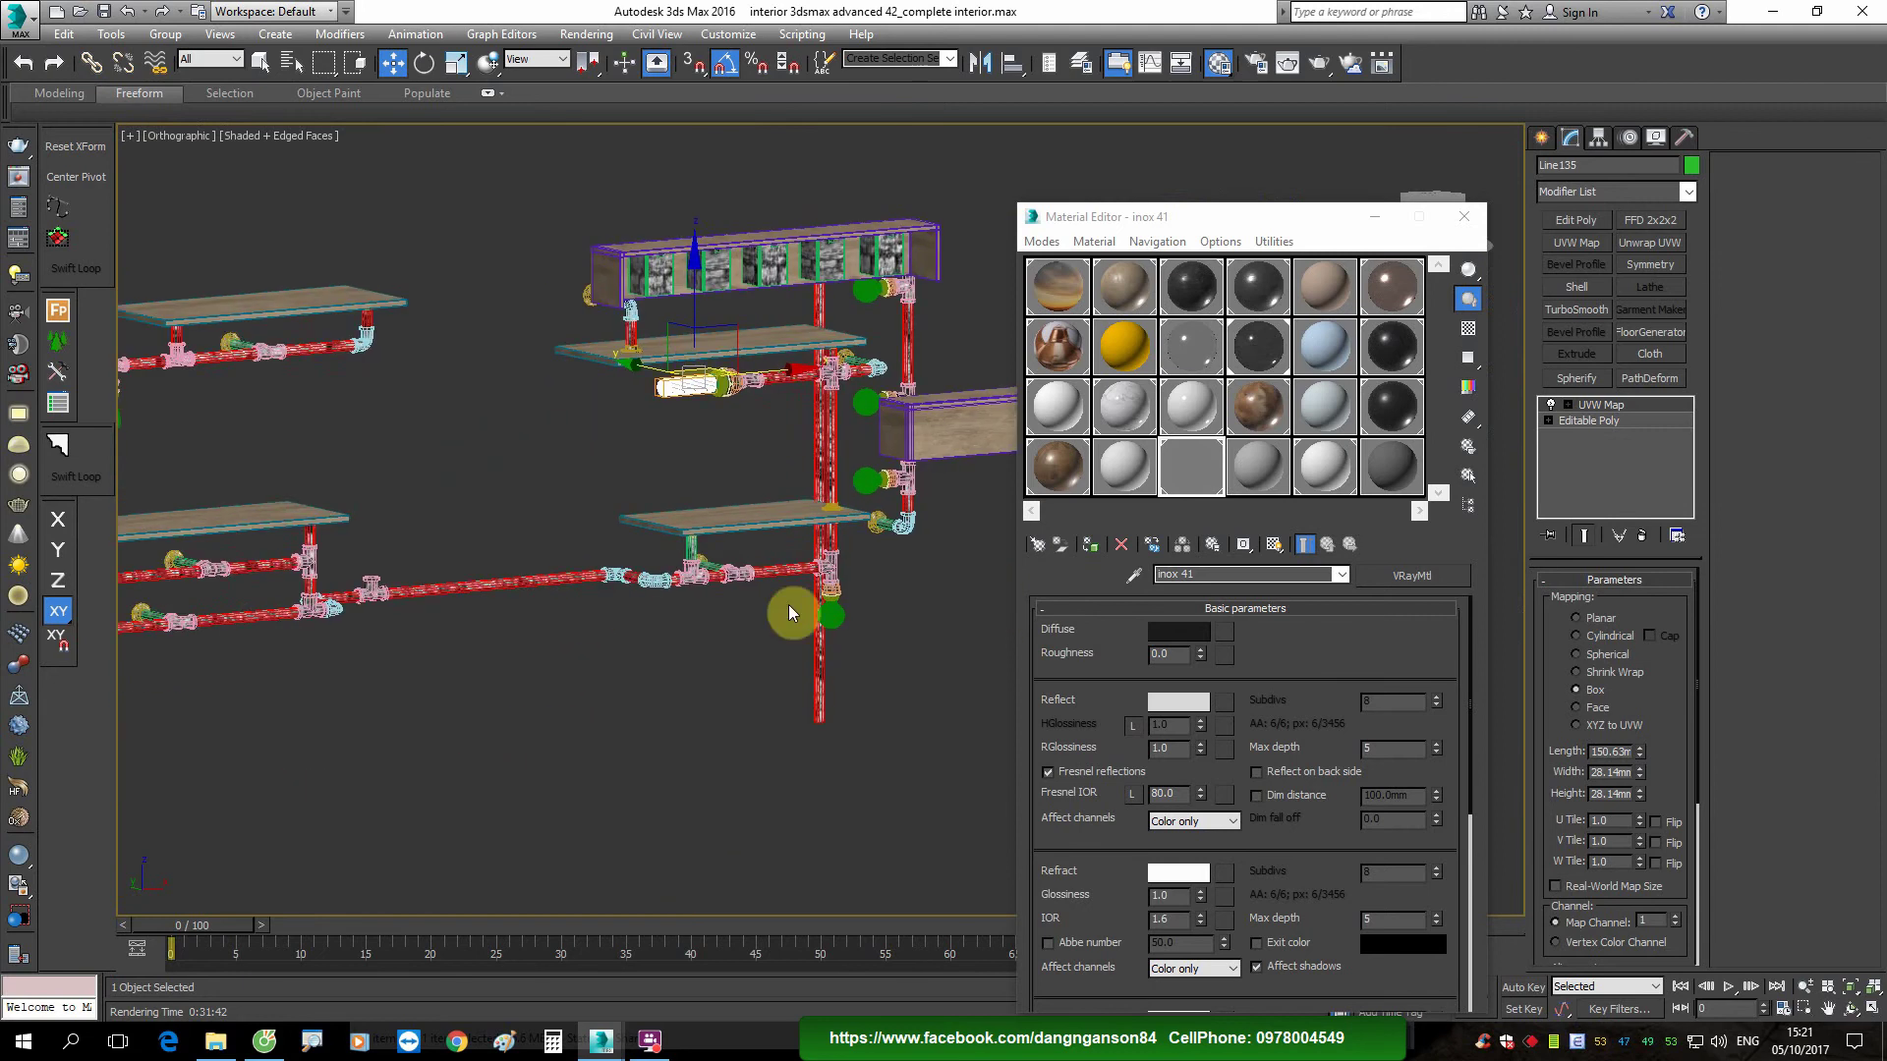
scroll(796, 580, up, 5)
scroll(845, 530, up, 3)
click(852, 519)
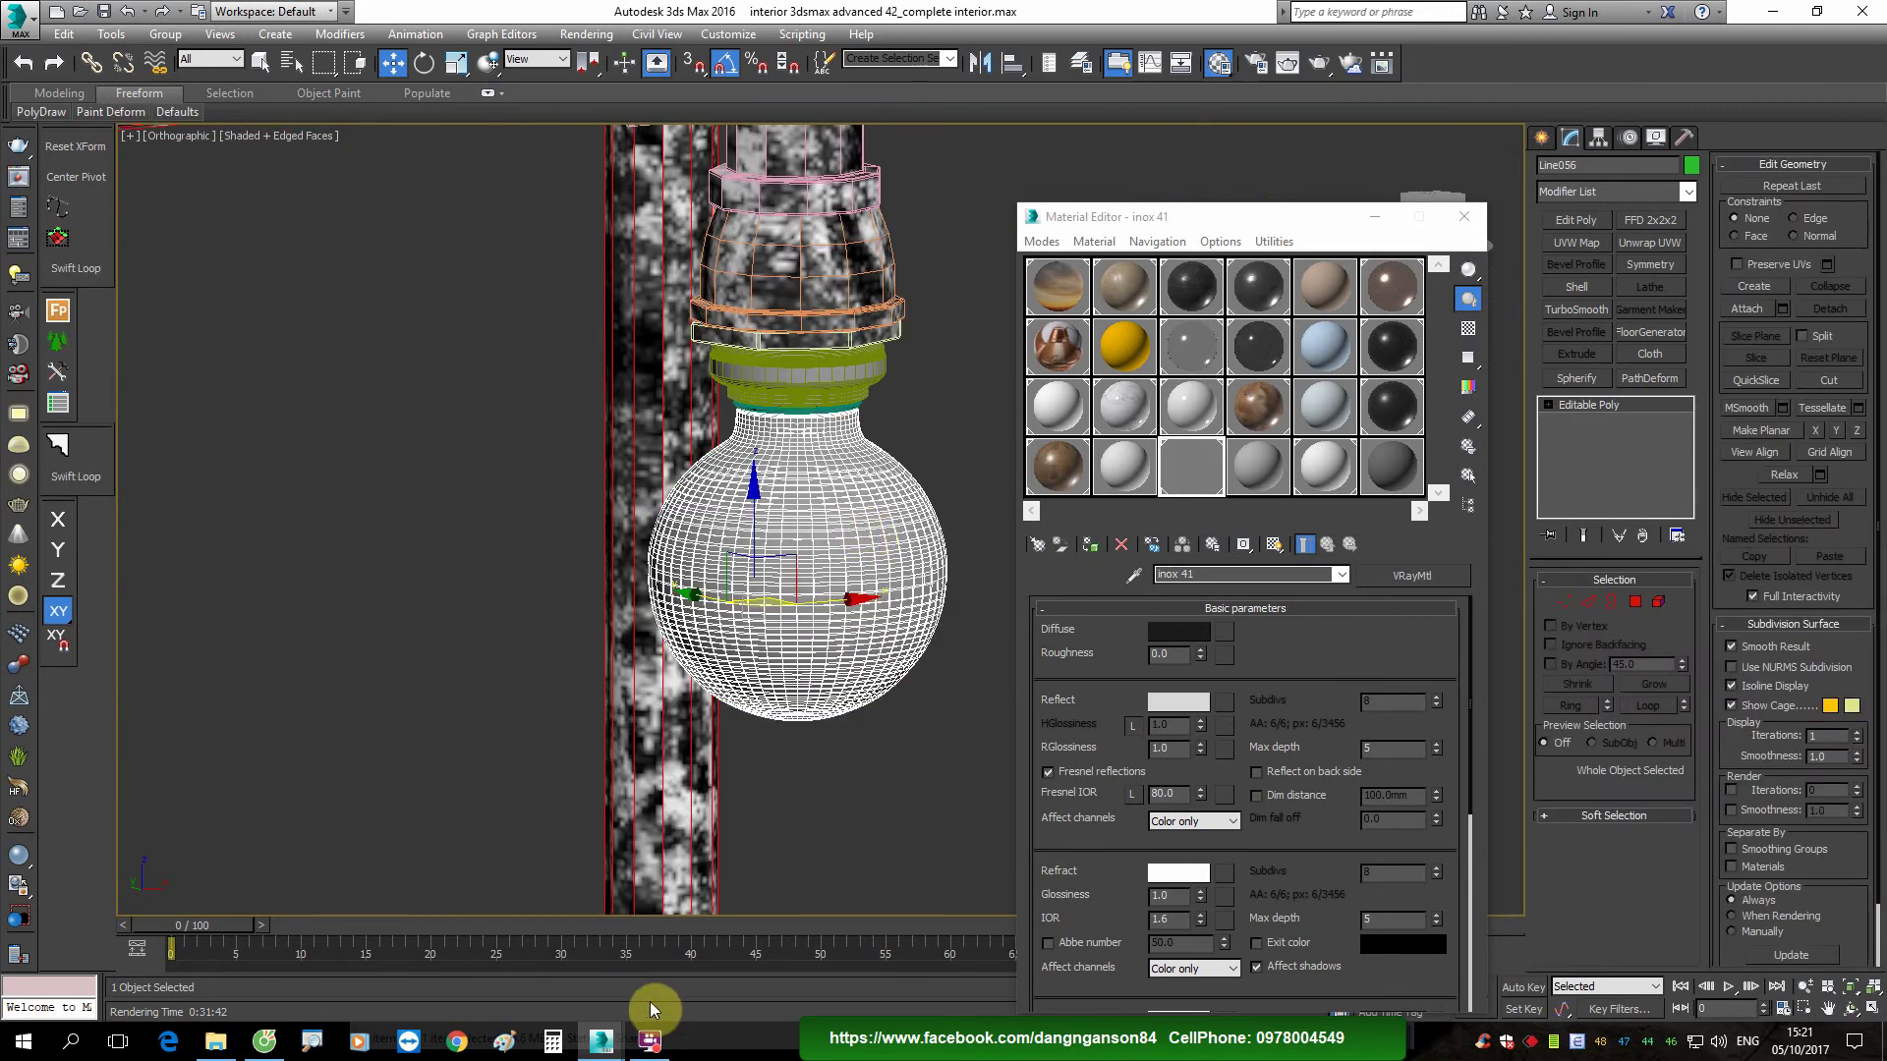
Step: Set the Glass lighting material's refraction colour to pure white
click(649, 1040)
click(1376, 380)
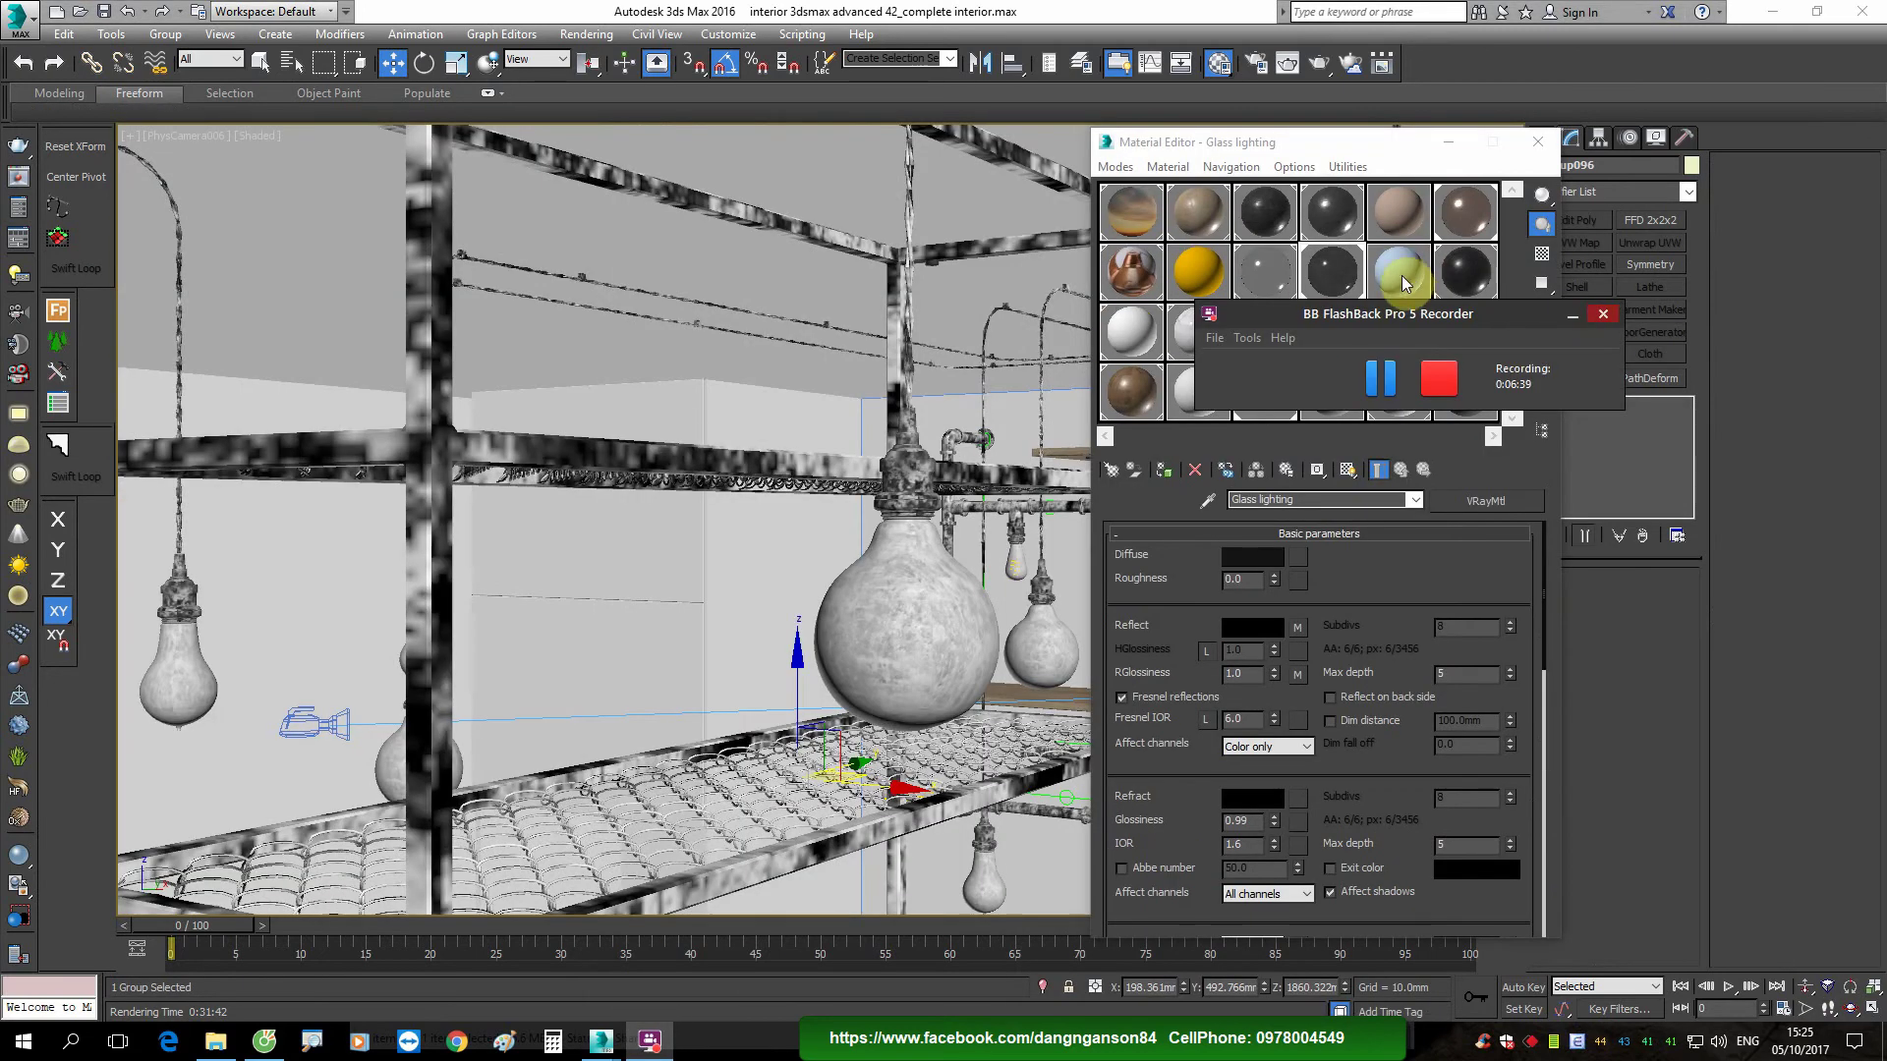
scroll(1389, 632, down, 1)
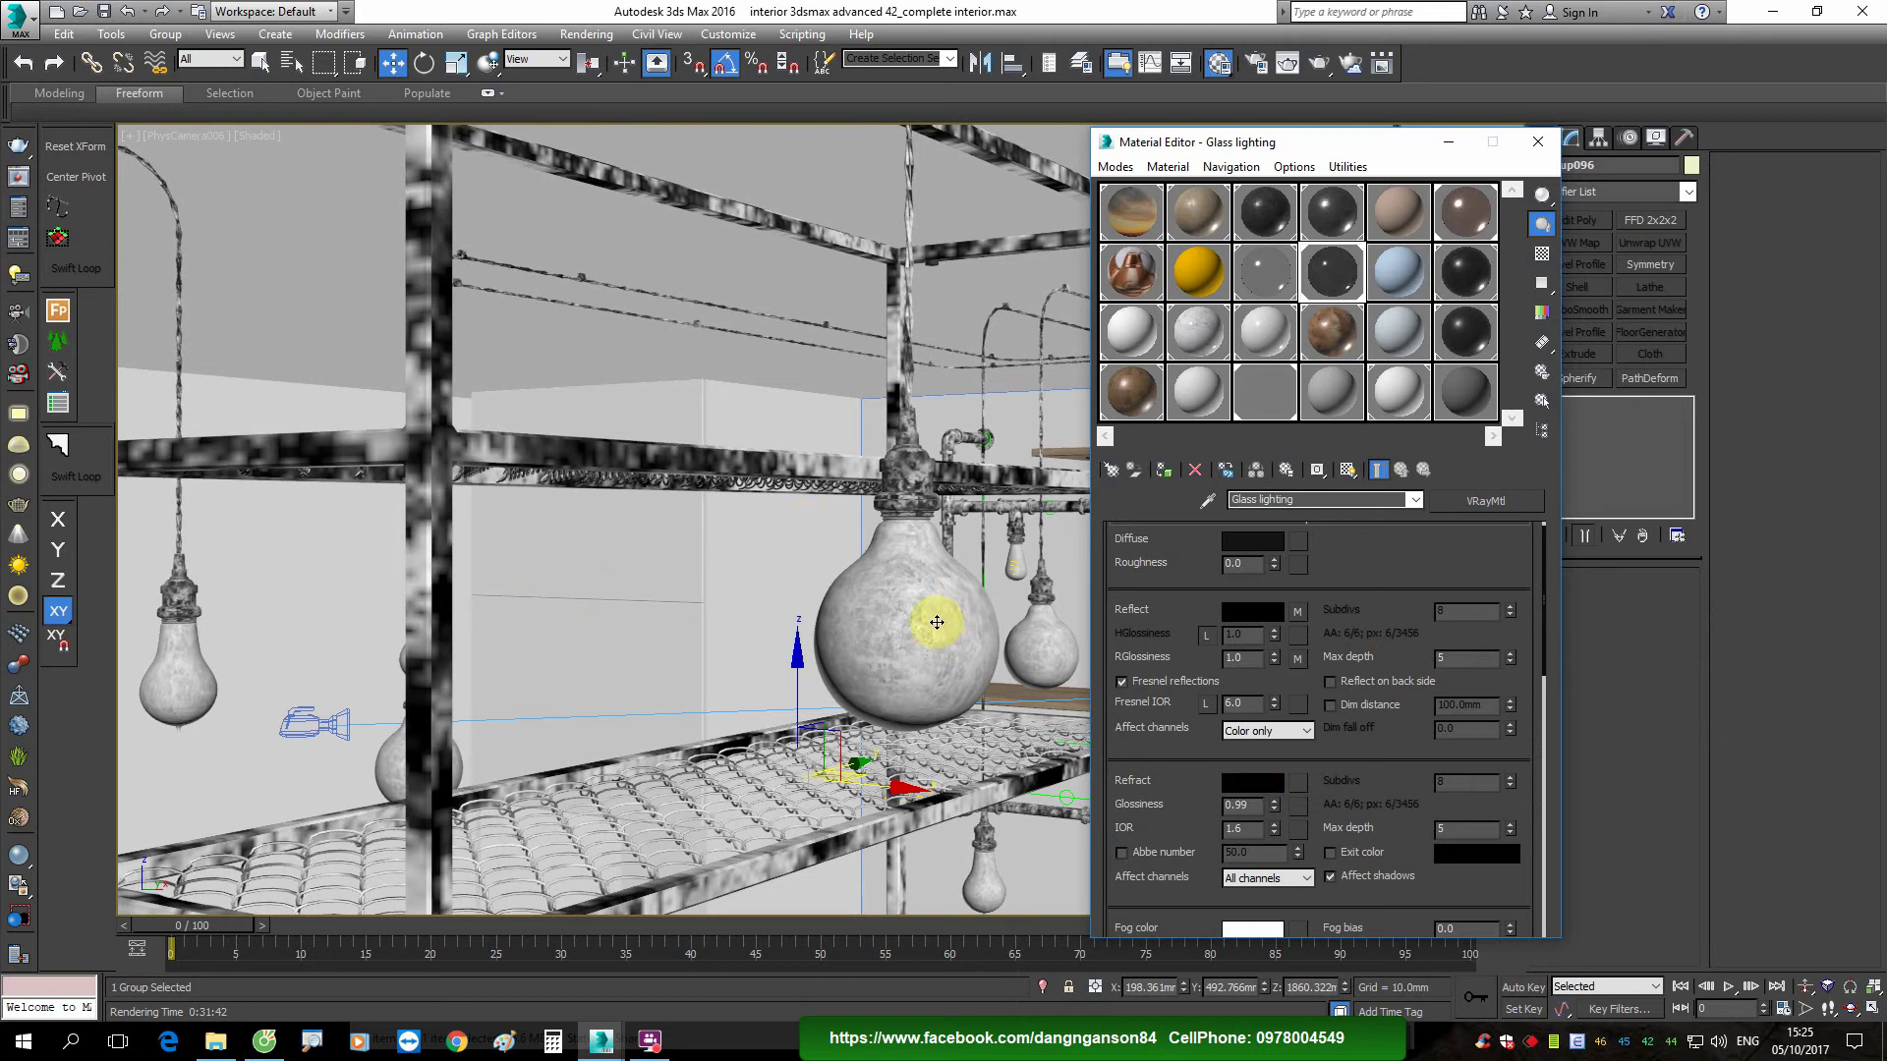
click(1252, 782)
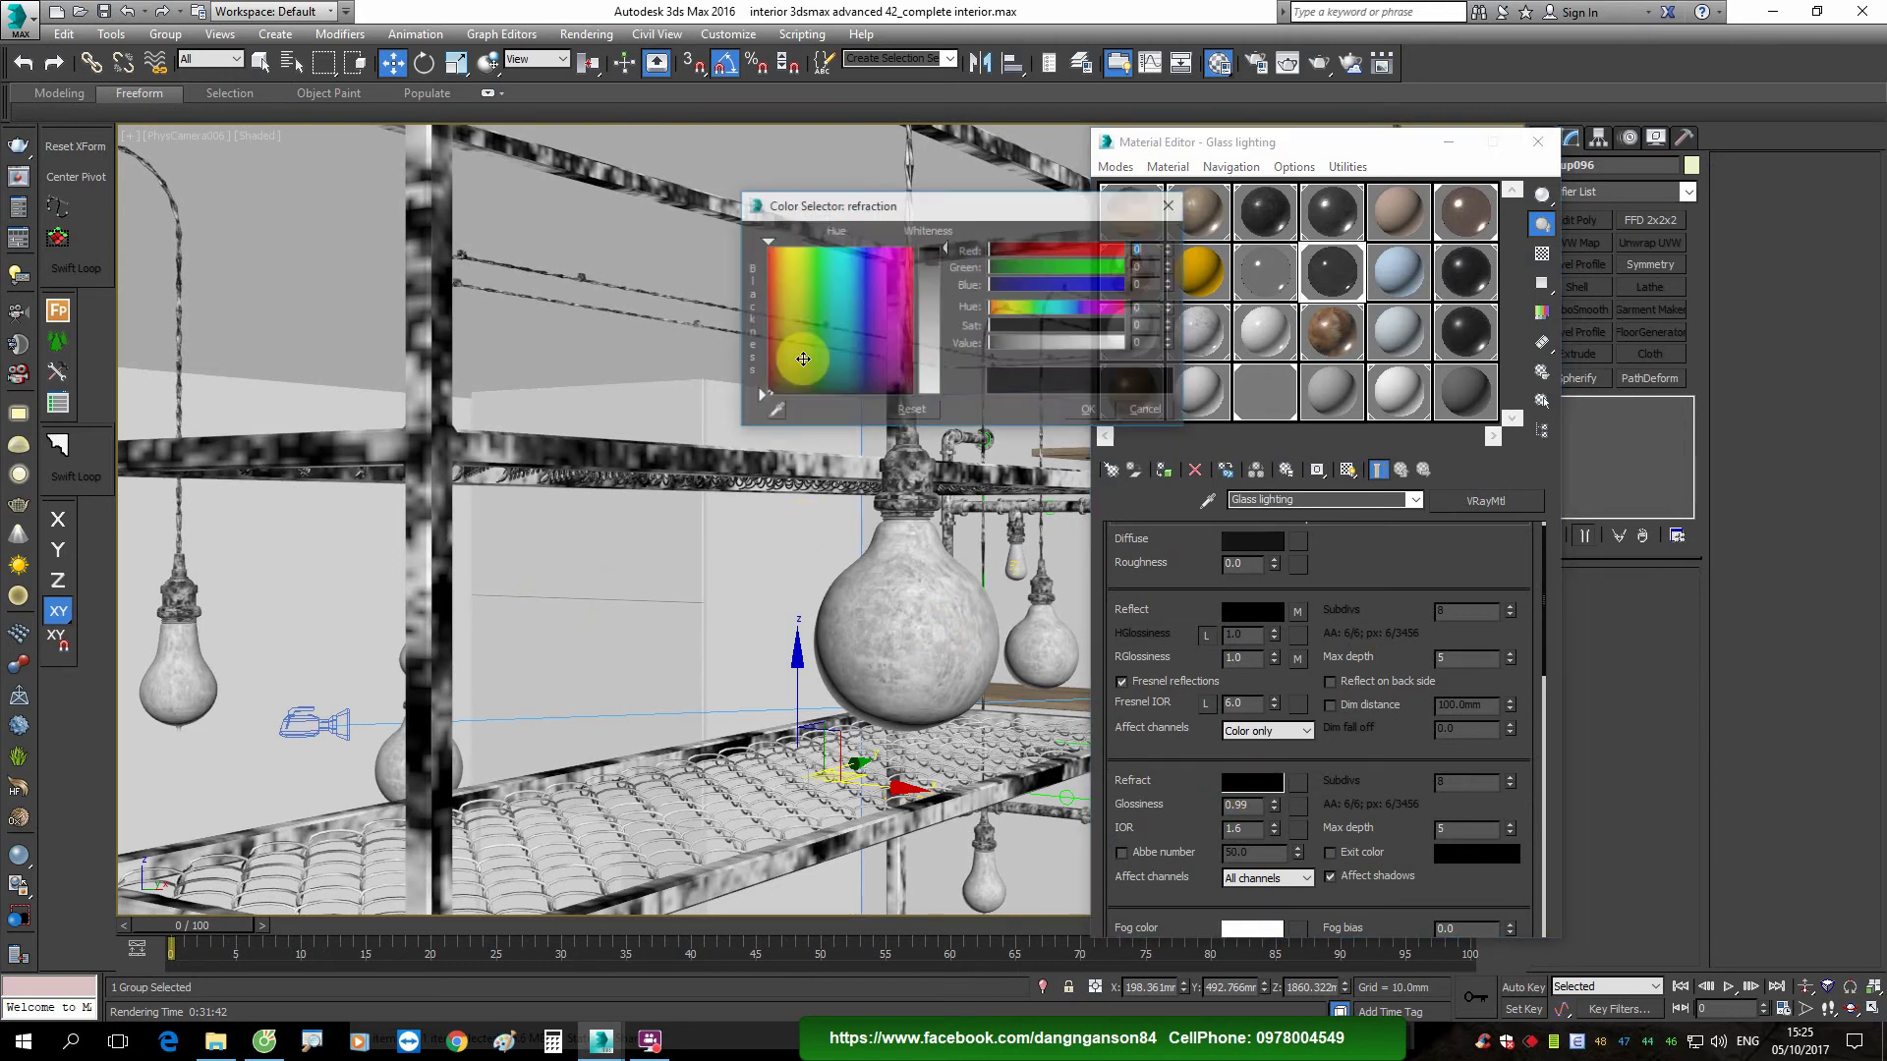
drag(945, 258, 945, 397)
click(1090, 411)
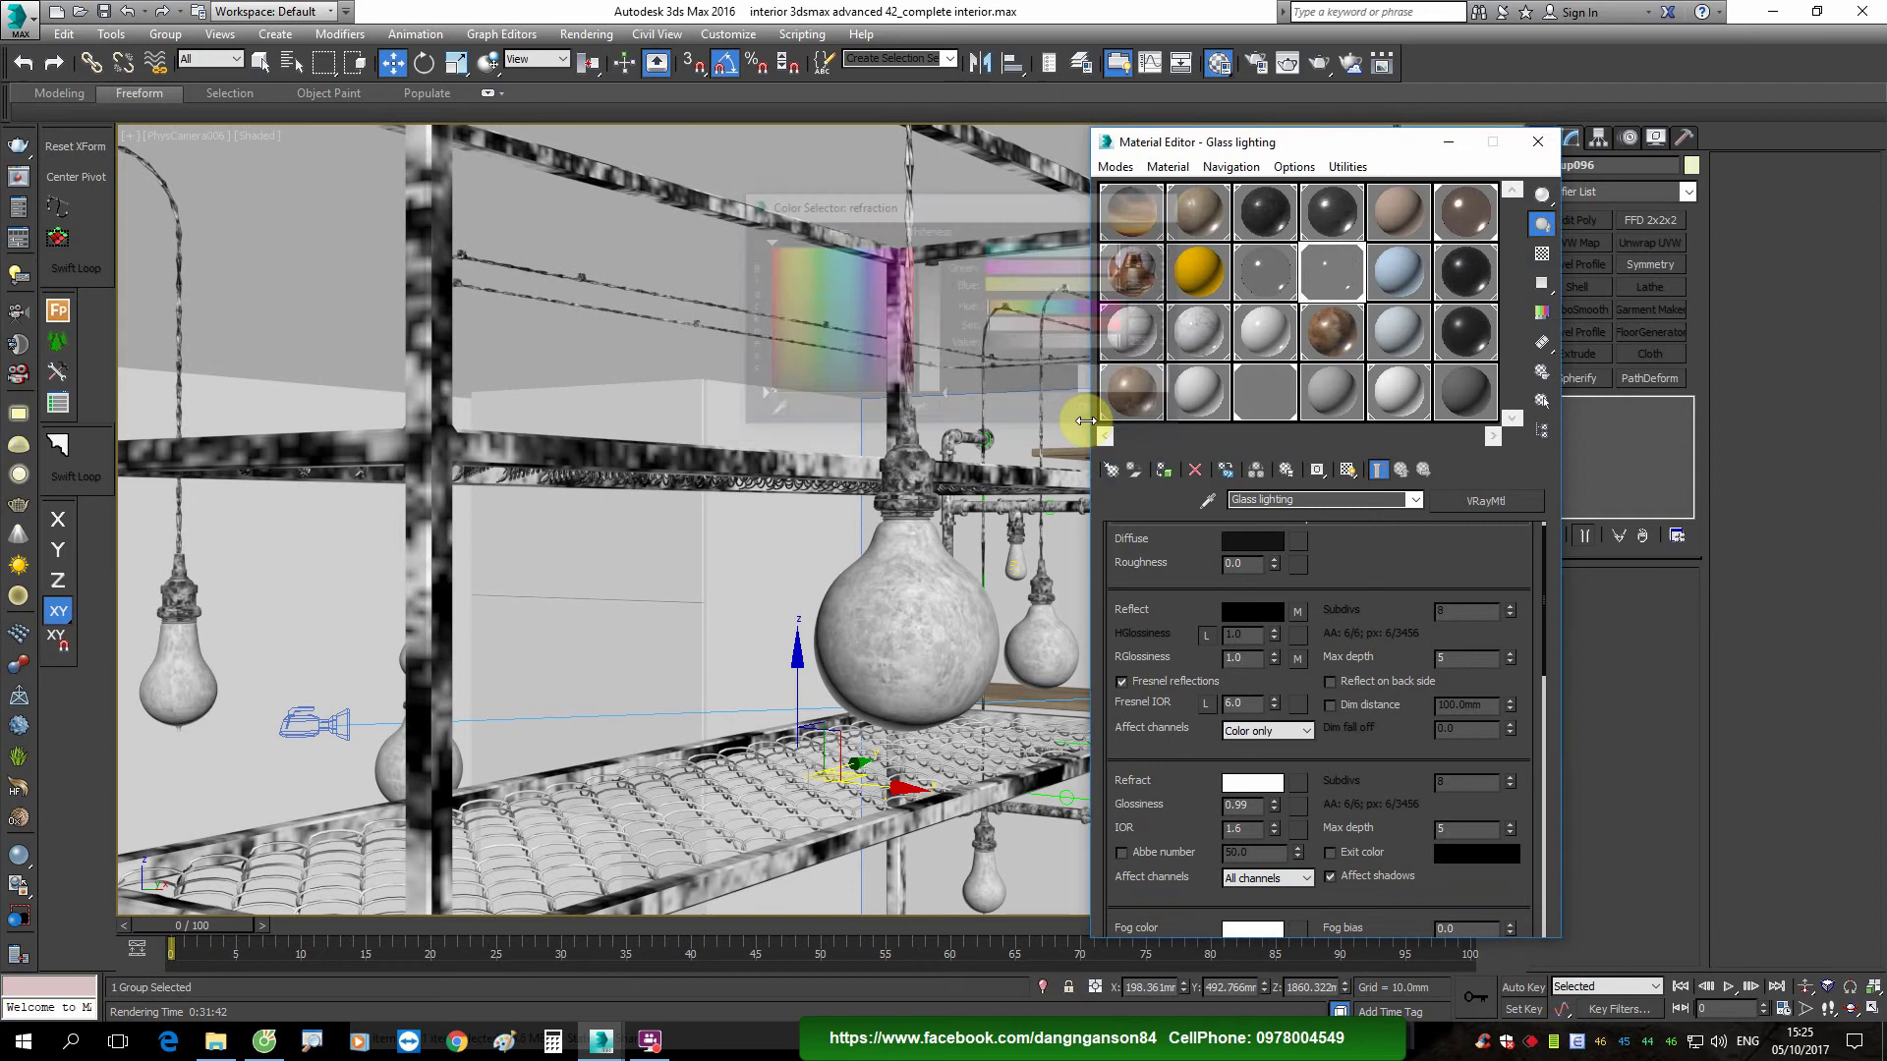
Step: Start a production render of the PhysCamera006 view
click(917, 641)
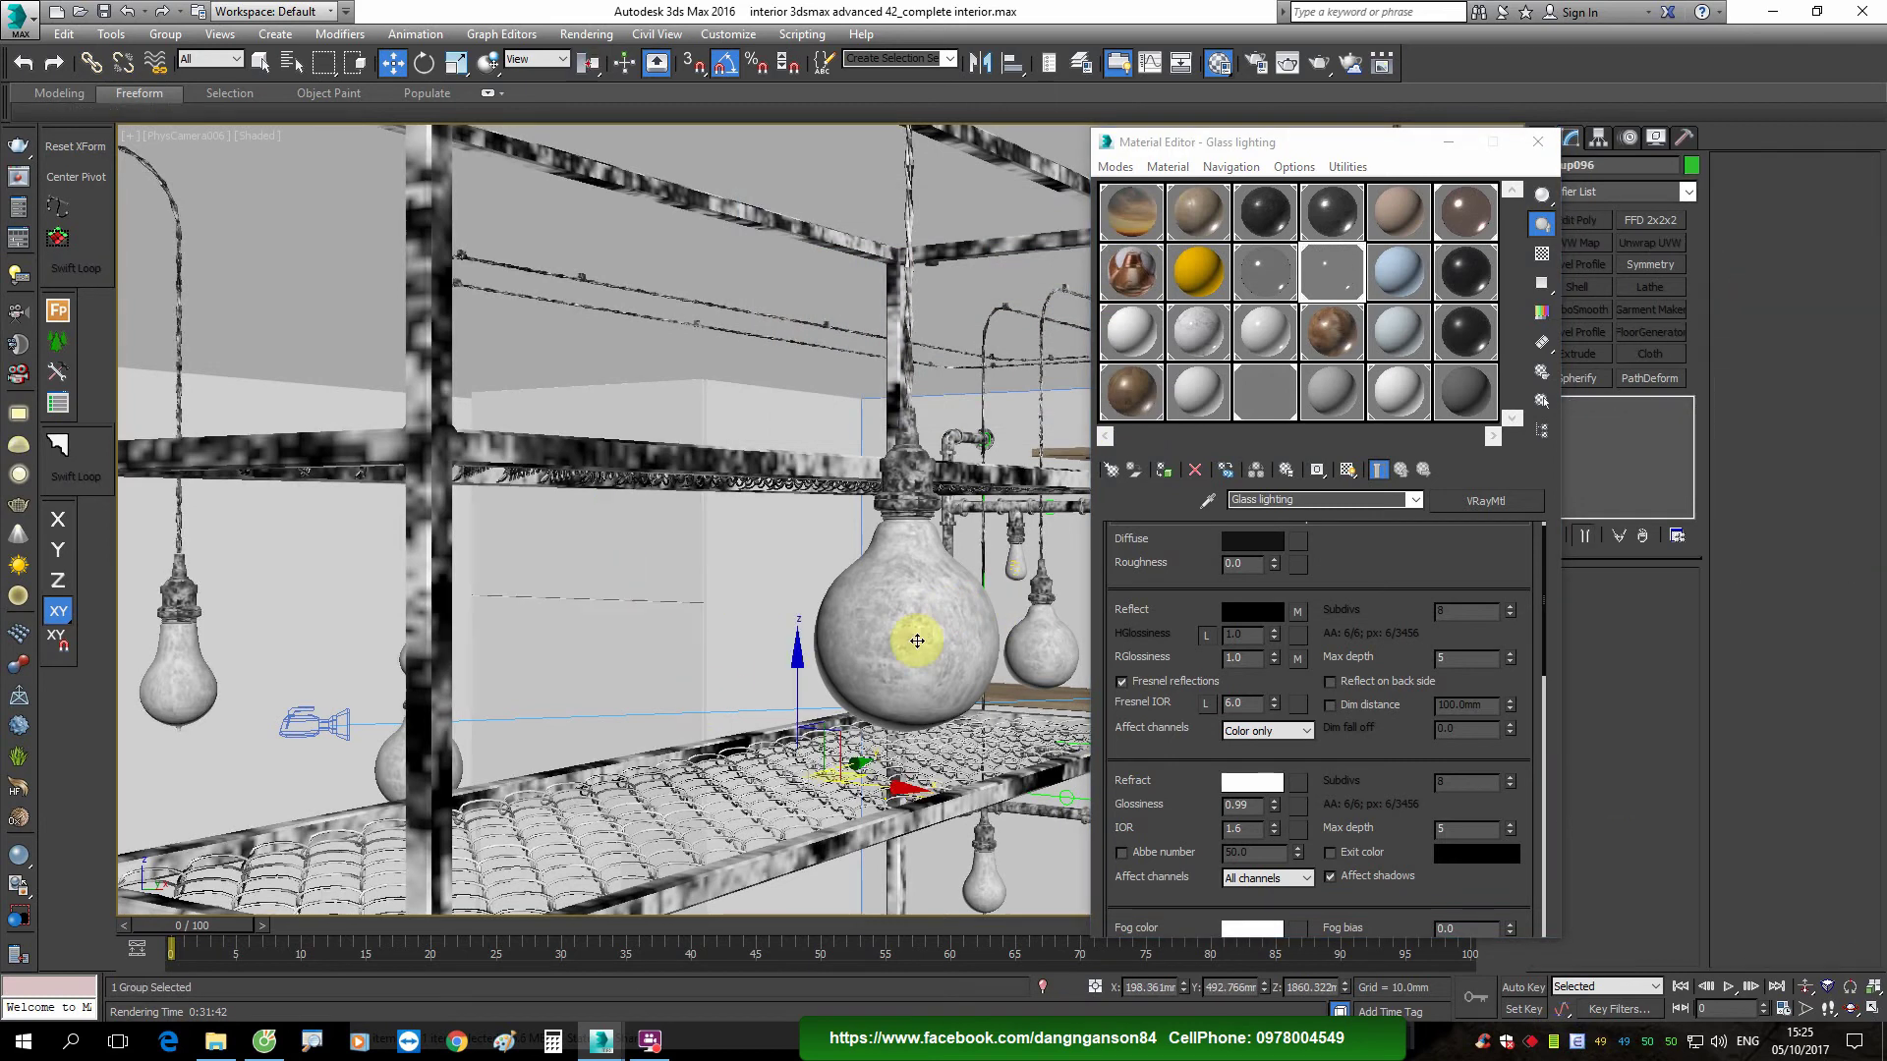
drag(1258, 142, 1415, 145)
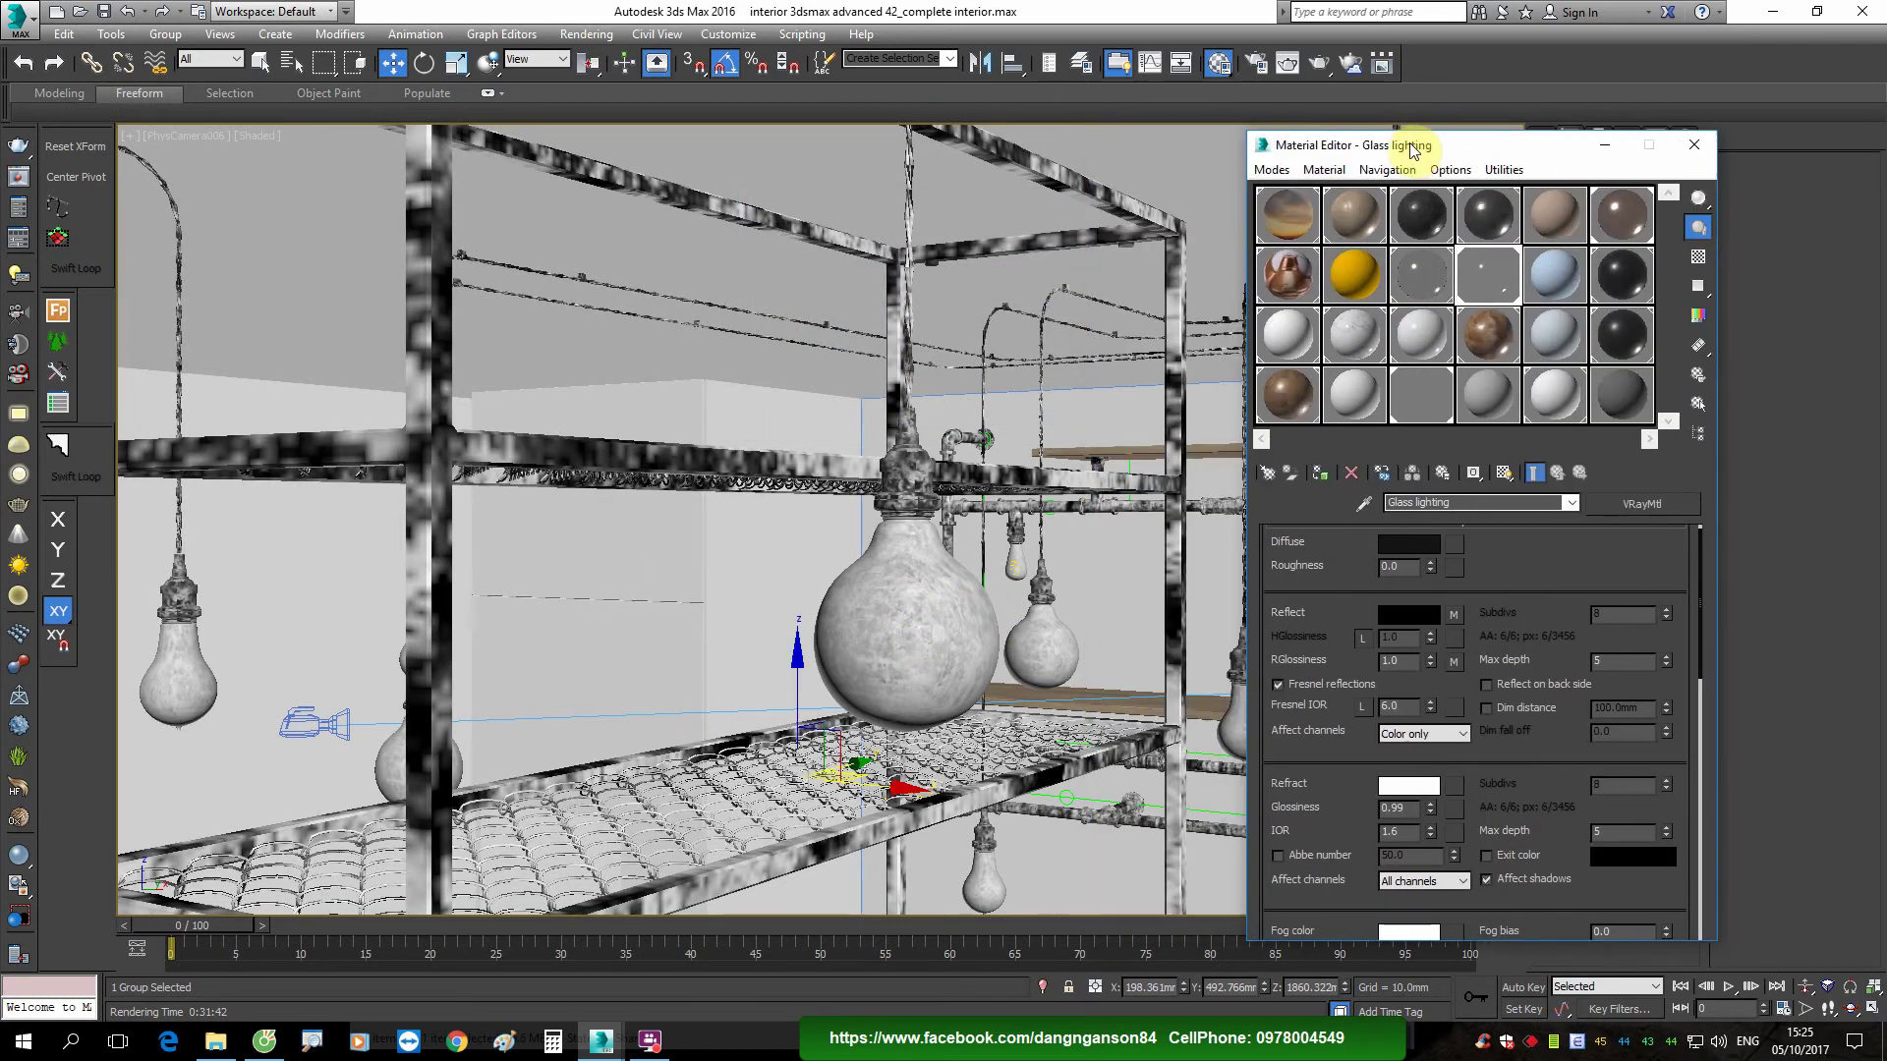
click(1323, 71)
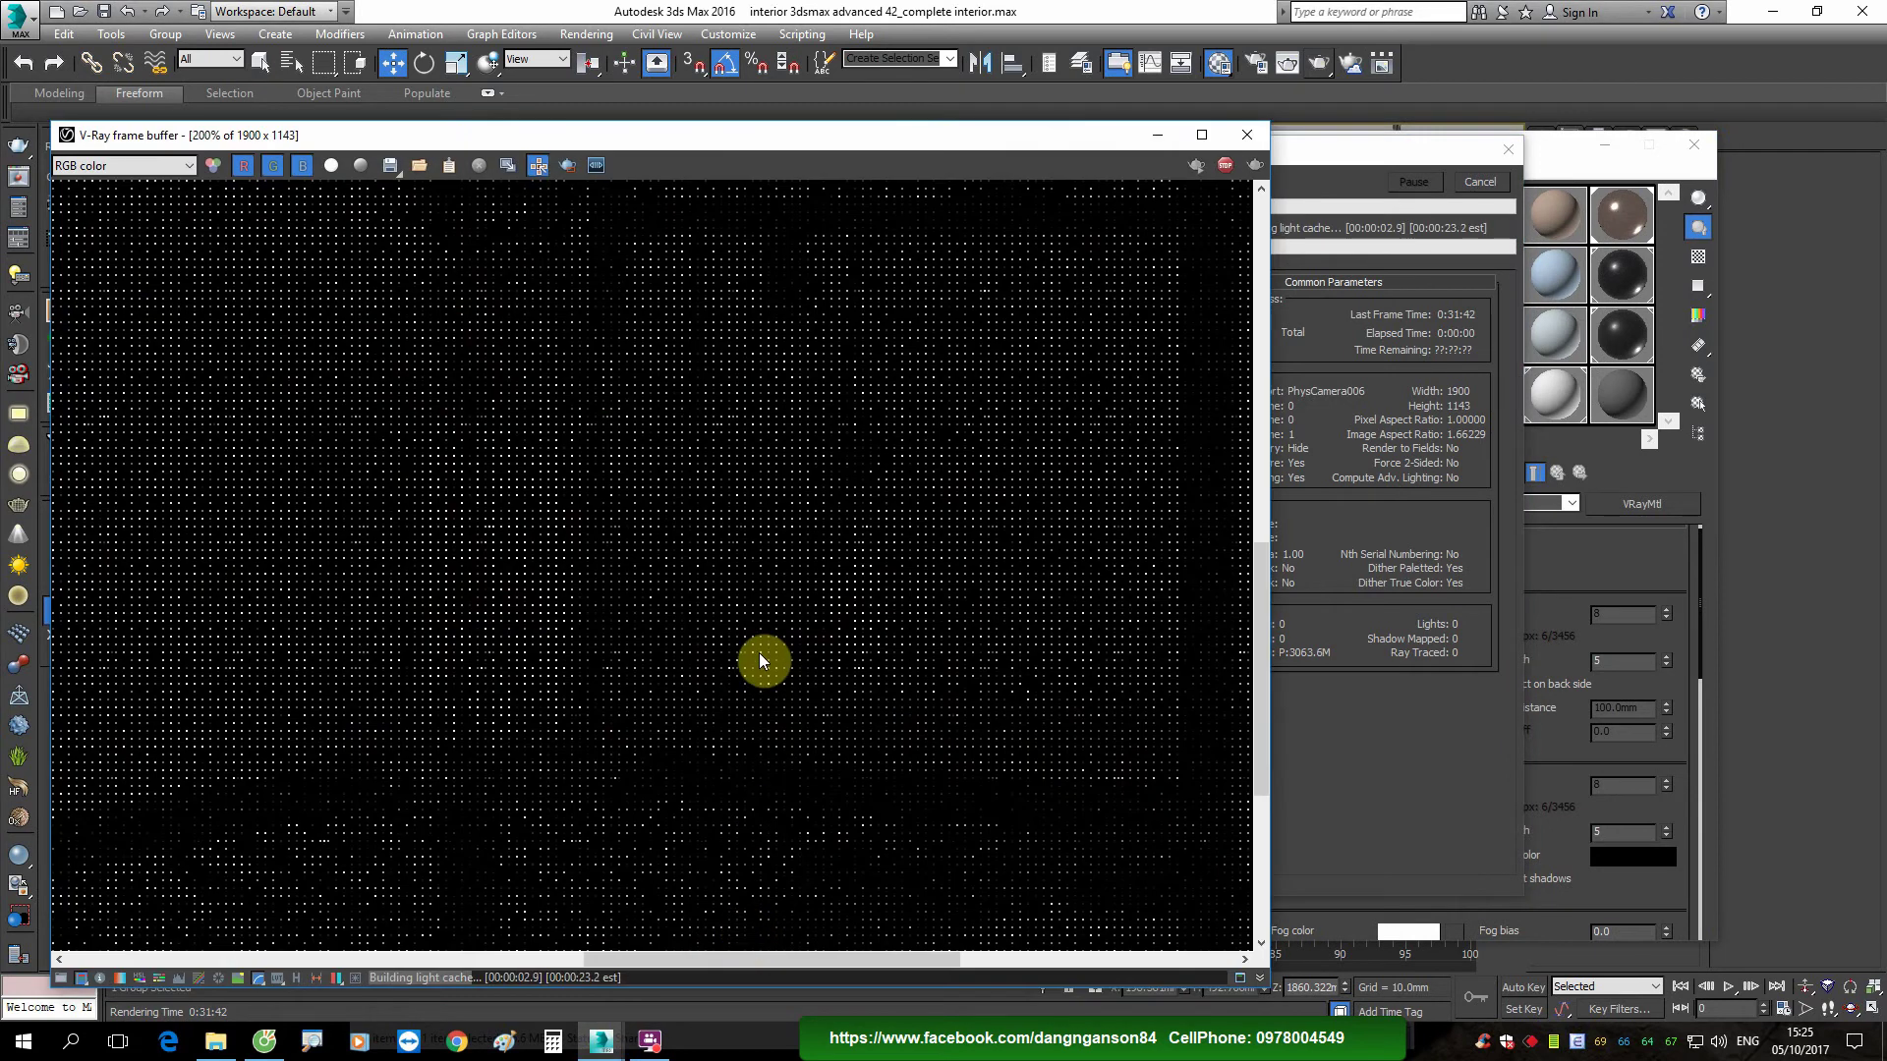
Step: Zoom and pan across the finished Edison-bulb render, then close the V-Ray frame buffer
scroll(759, 652, down, 3)
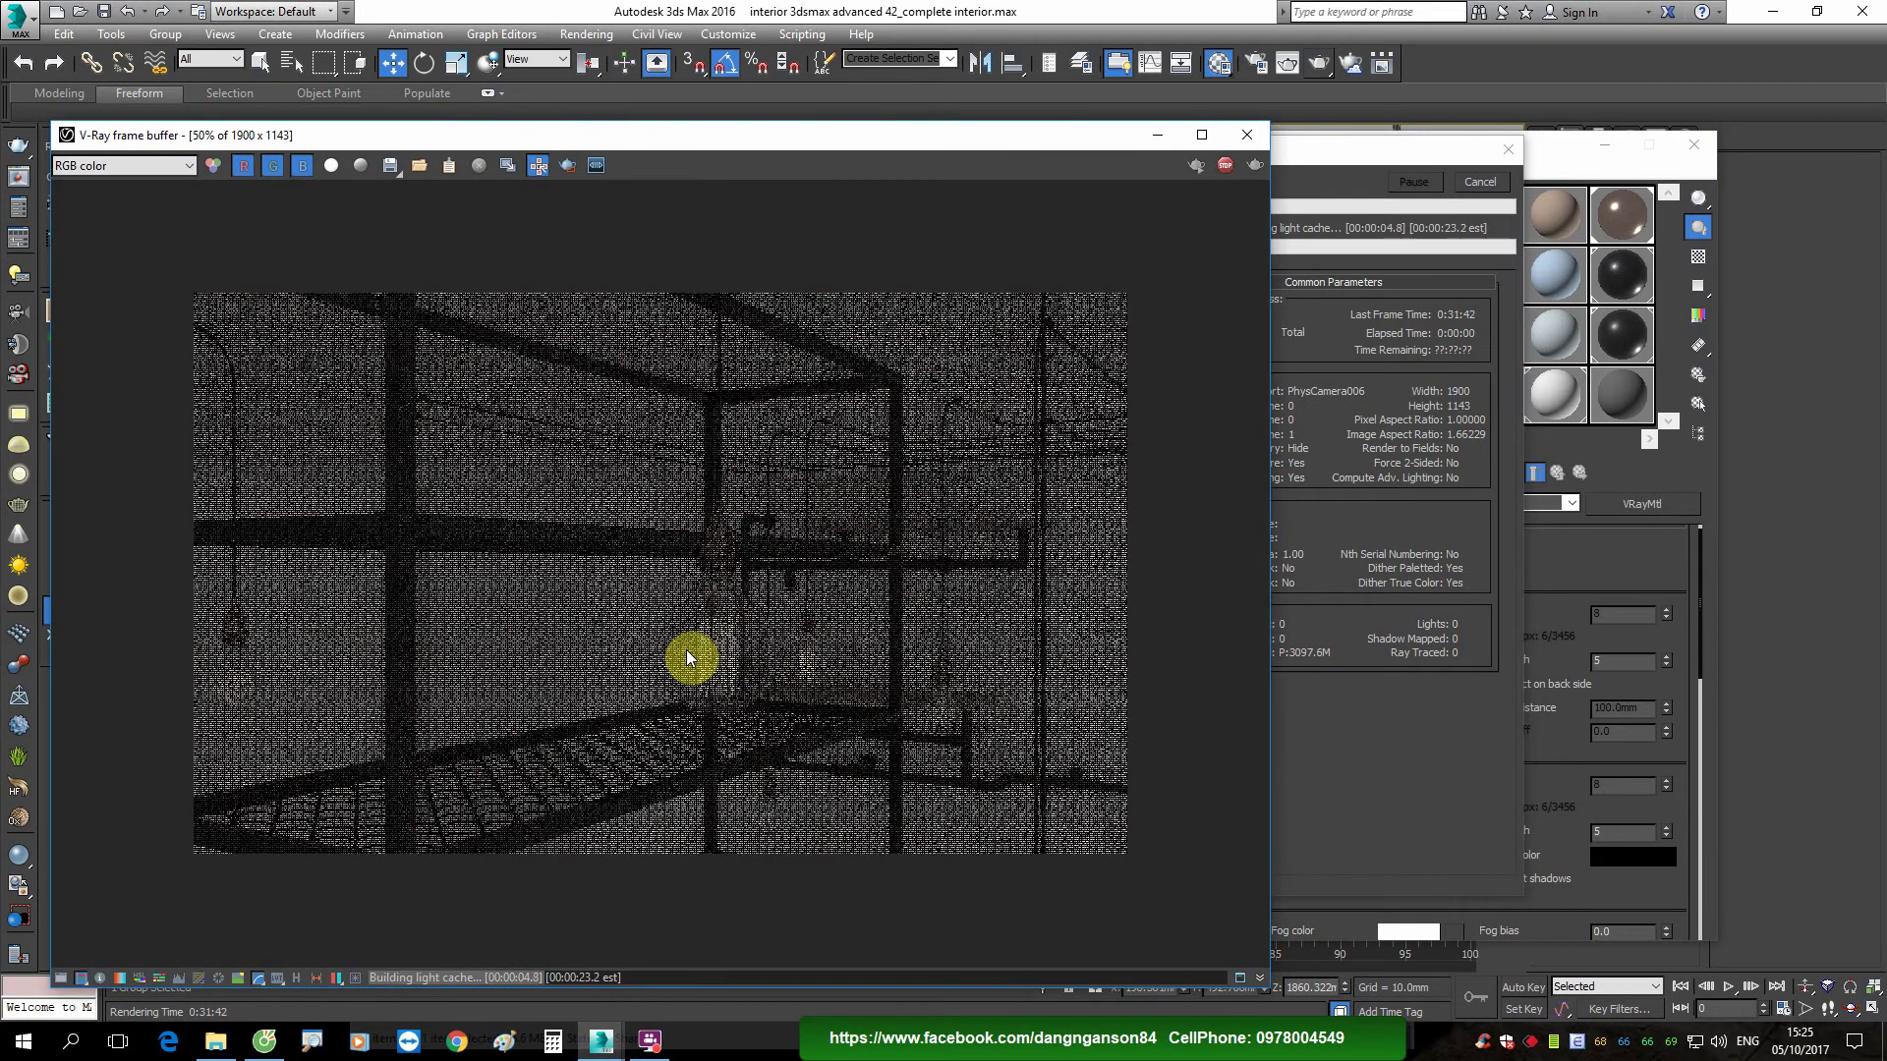
scroll(686, 657, up, 2)
click(653, 1044)
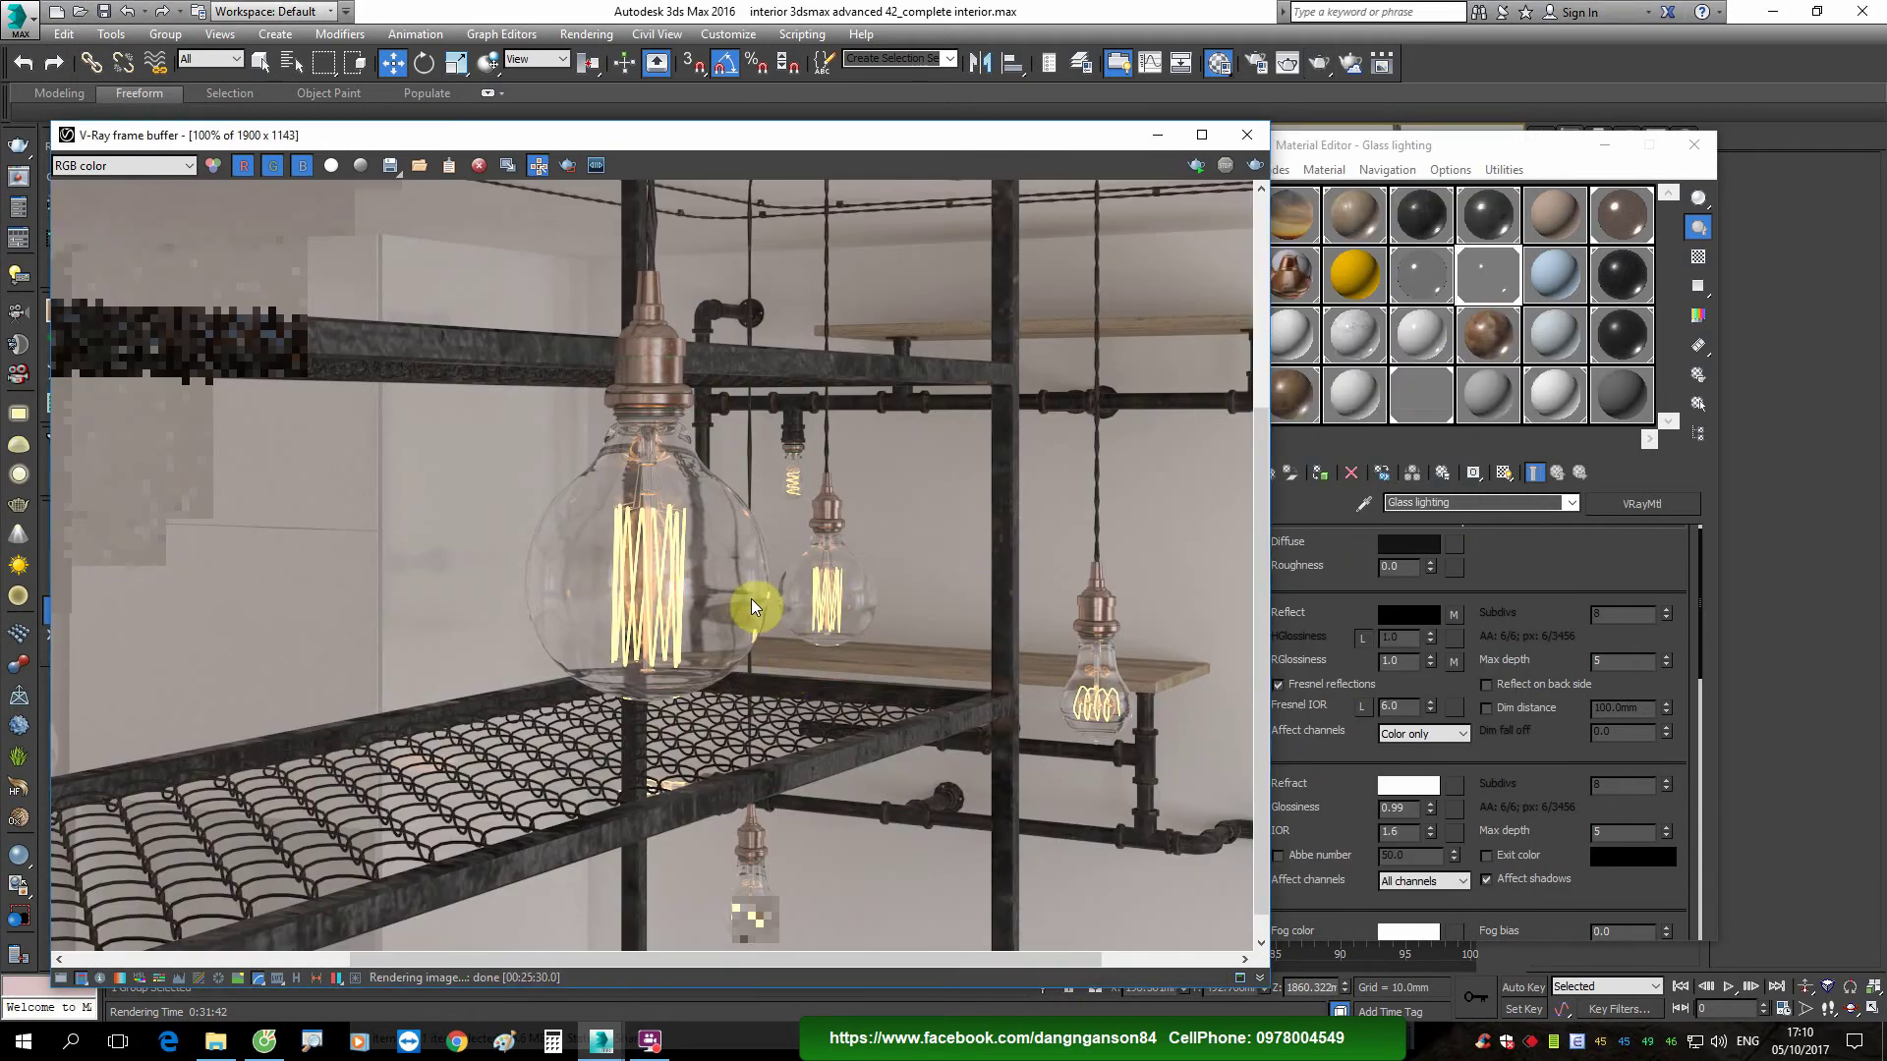
middle_drag(751, 598, 774, 596)
scroll(722, 510, up, 2)
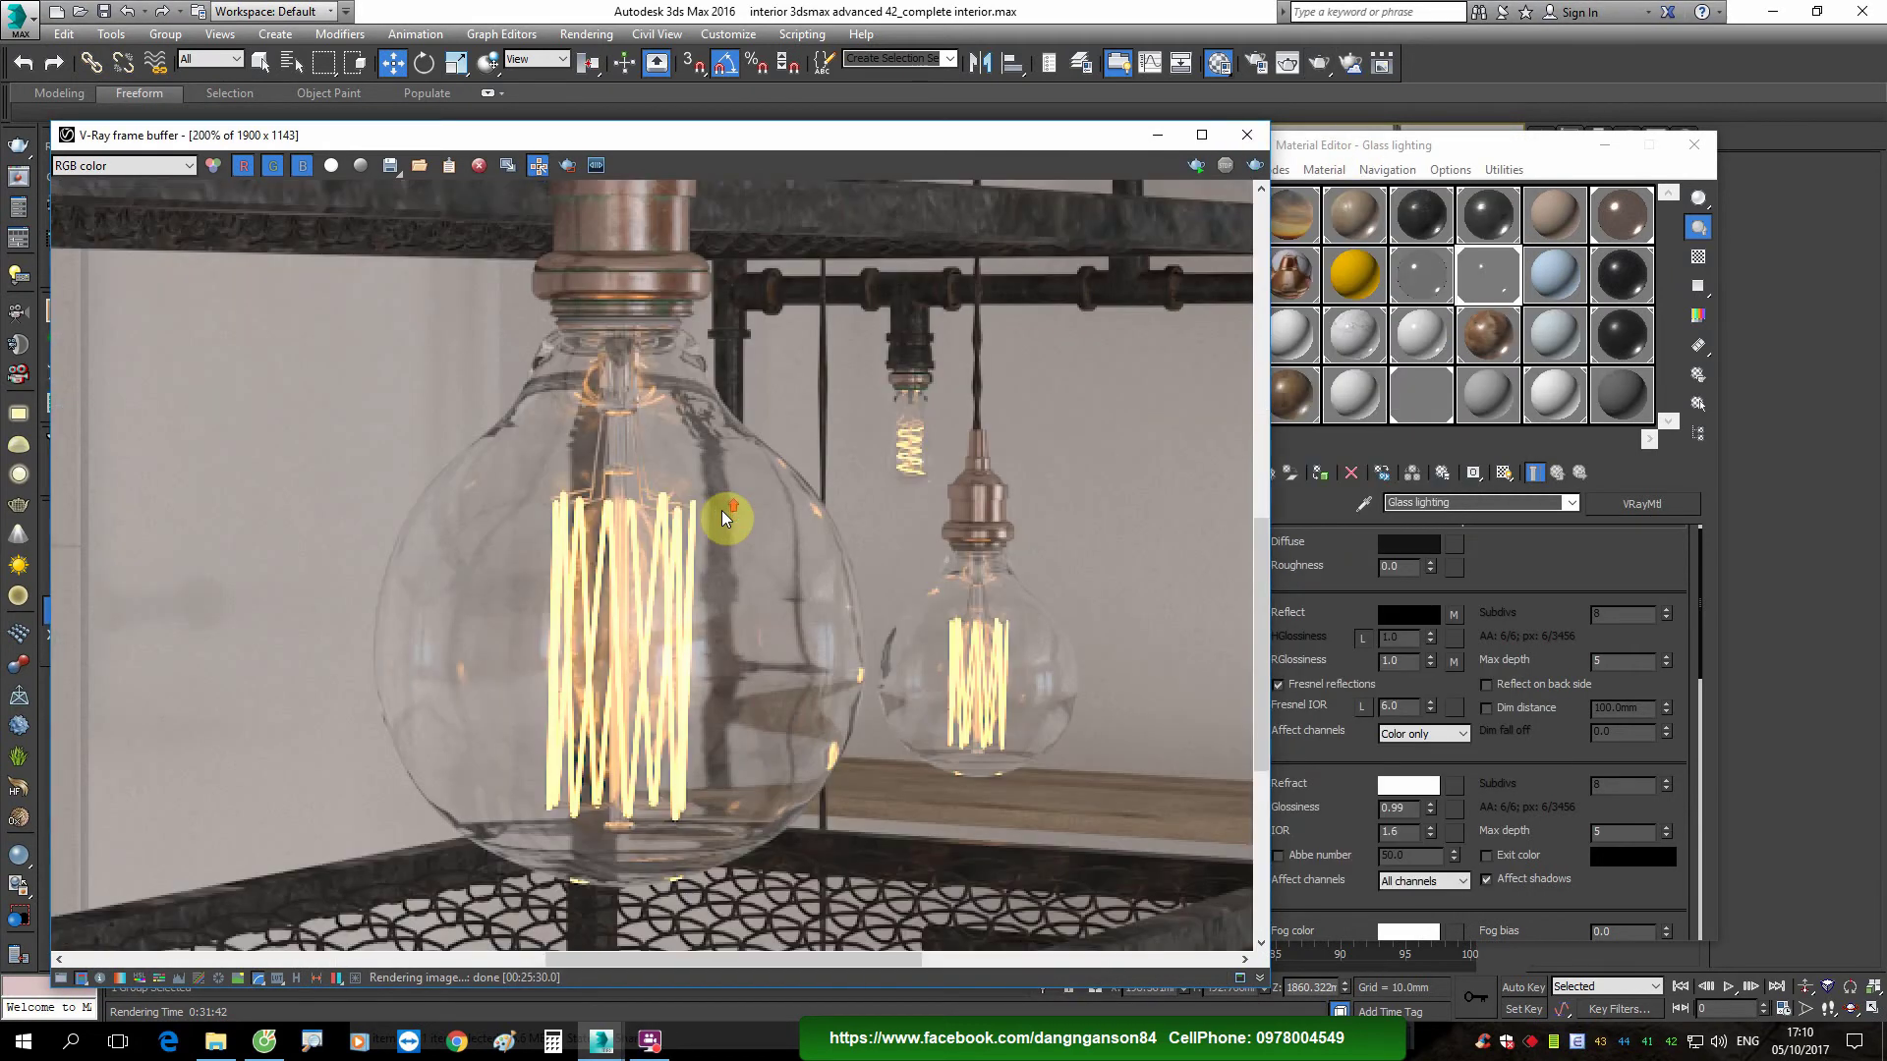
scroll(721, 510, down, 4)
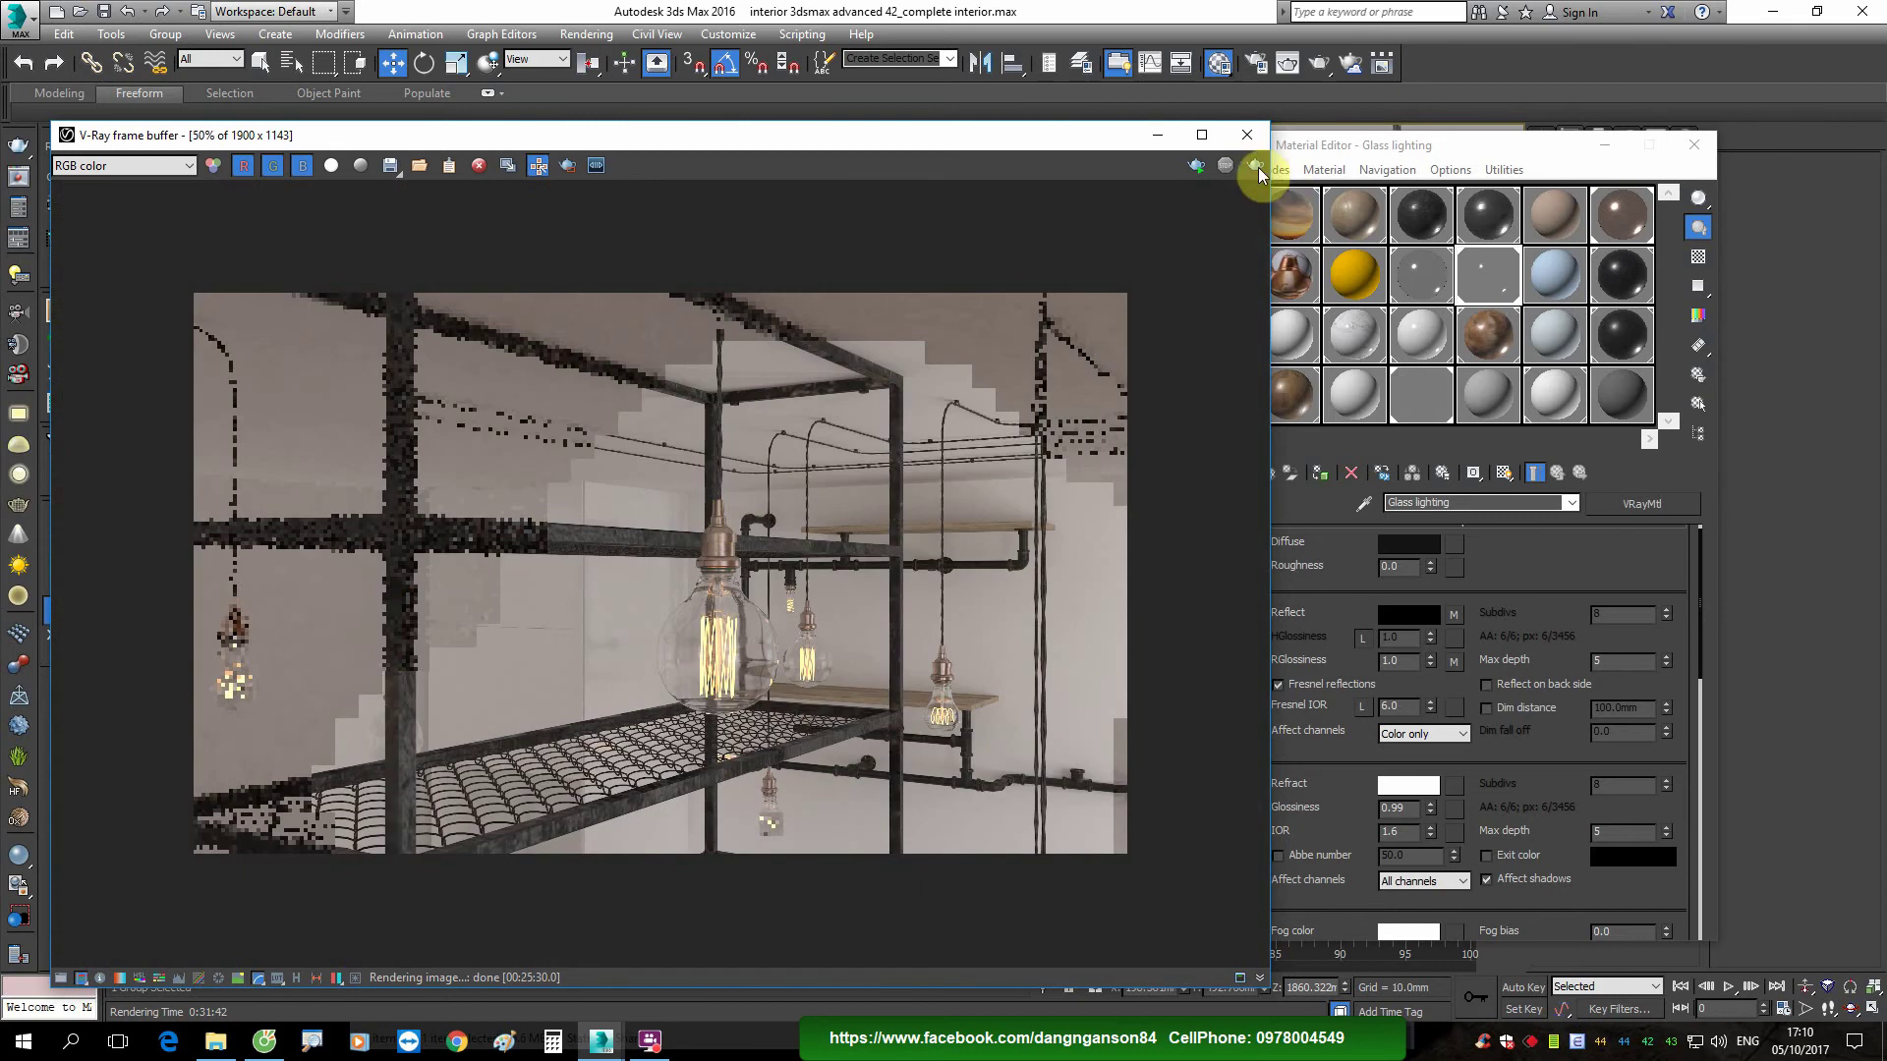
click(1246, 135)
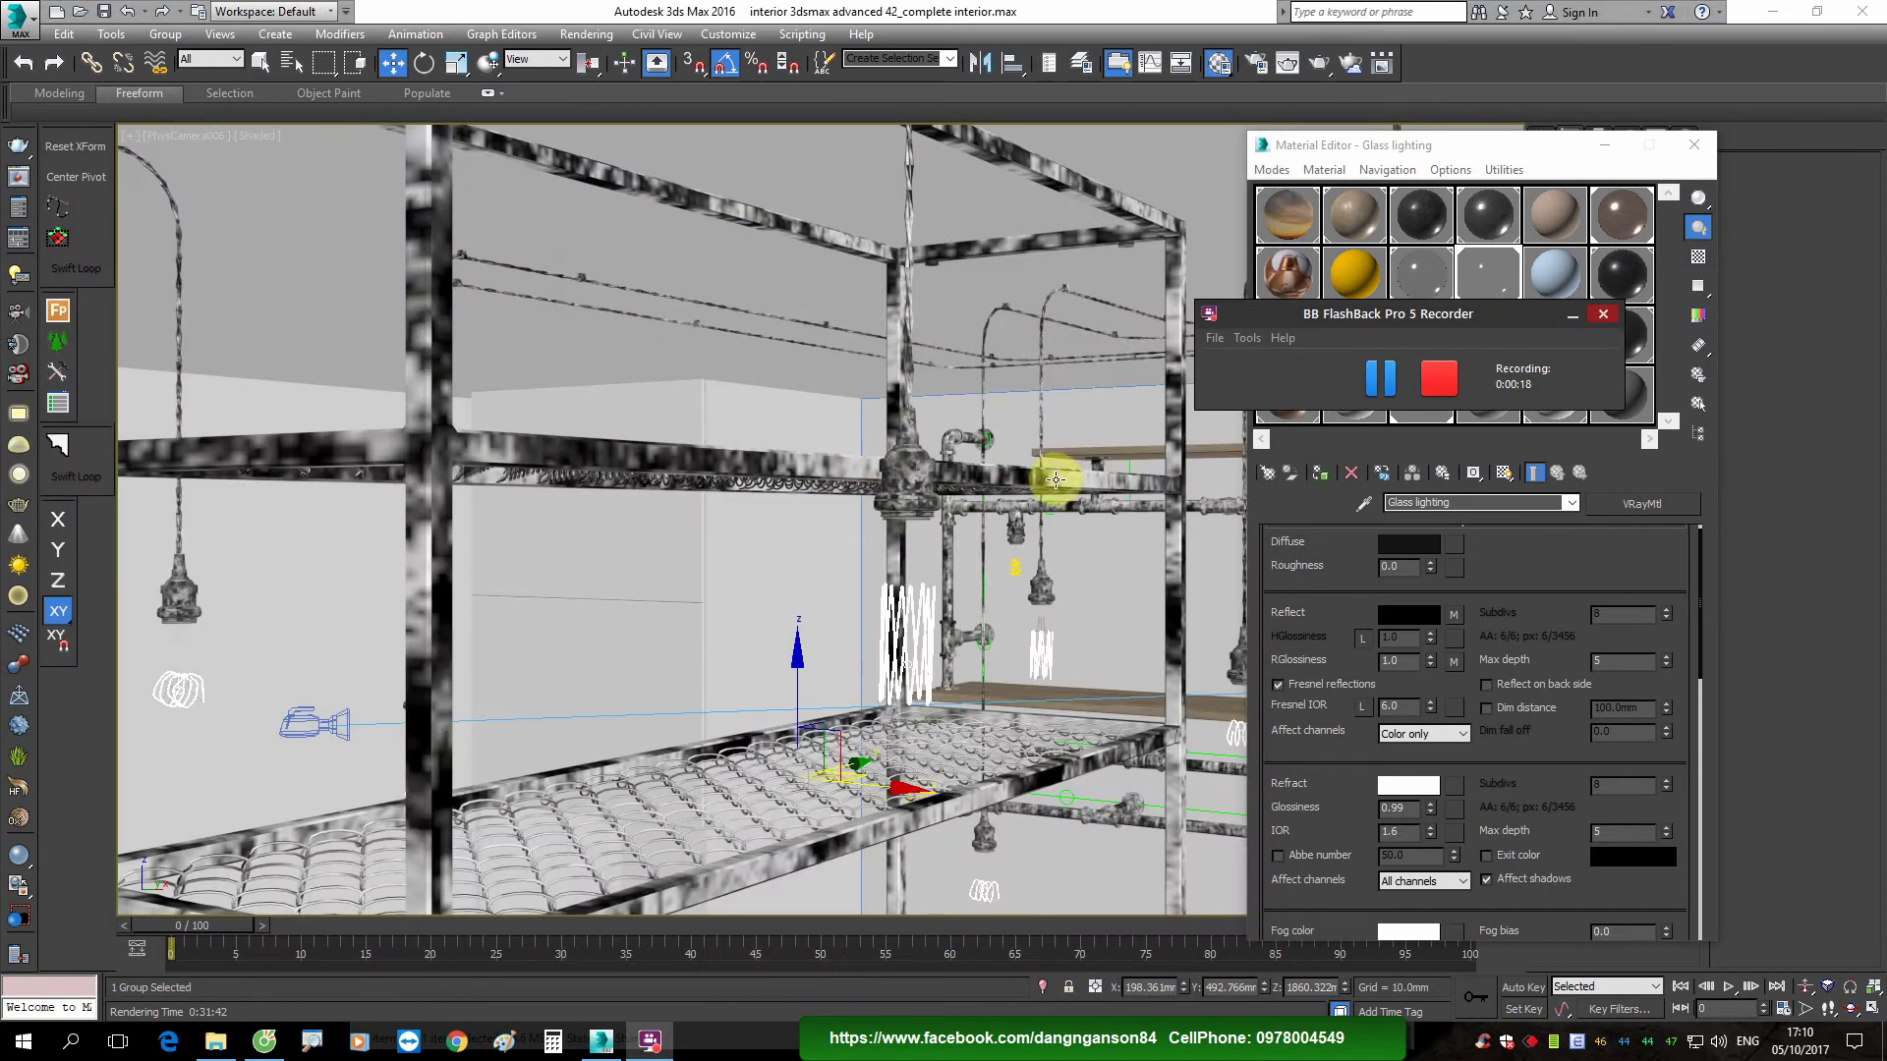
Step: Switch the viewport to PhysCamera001 and close the Material Editor
key(t)
scroll(864, 455, down, 3)
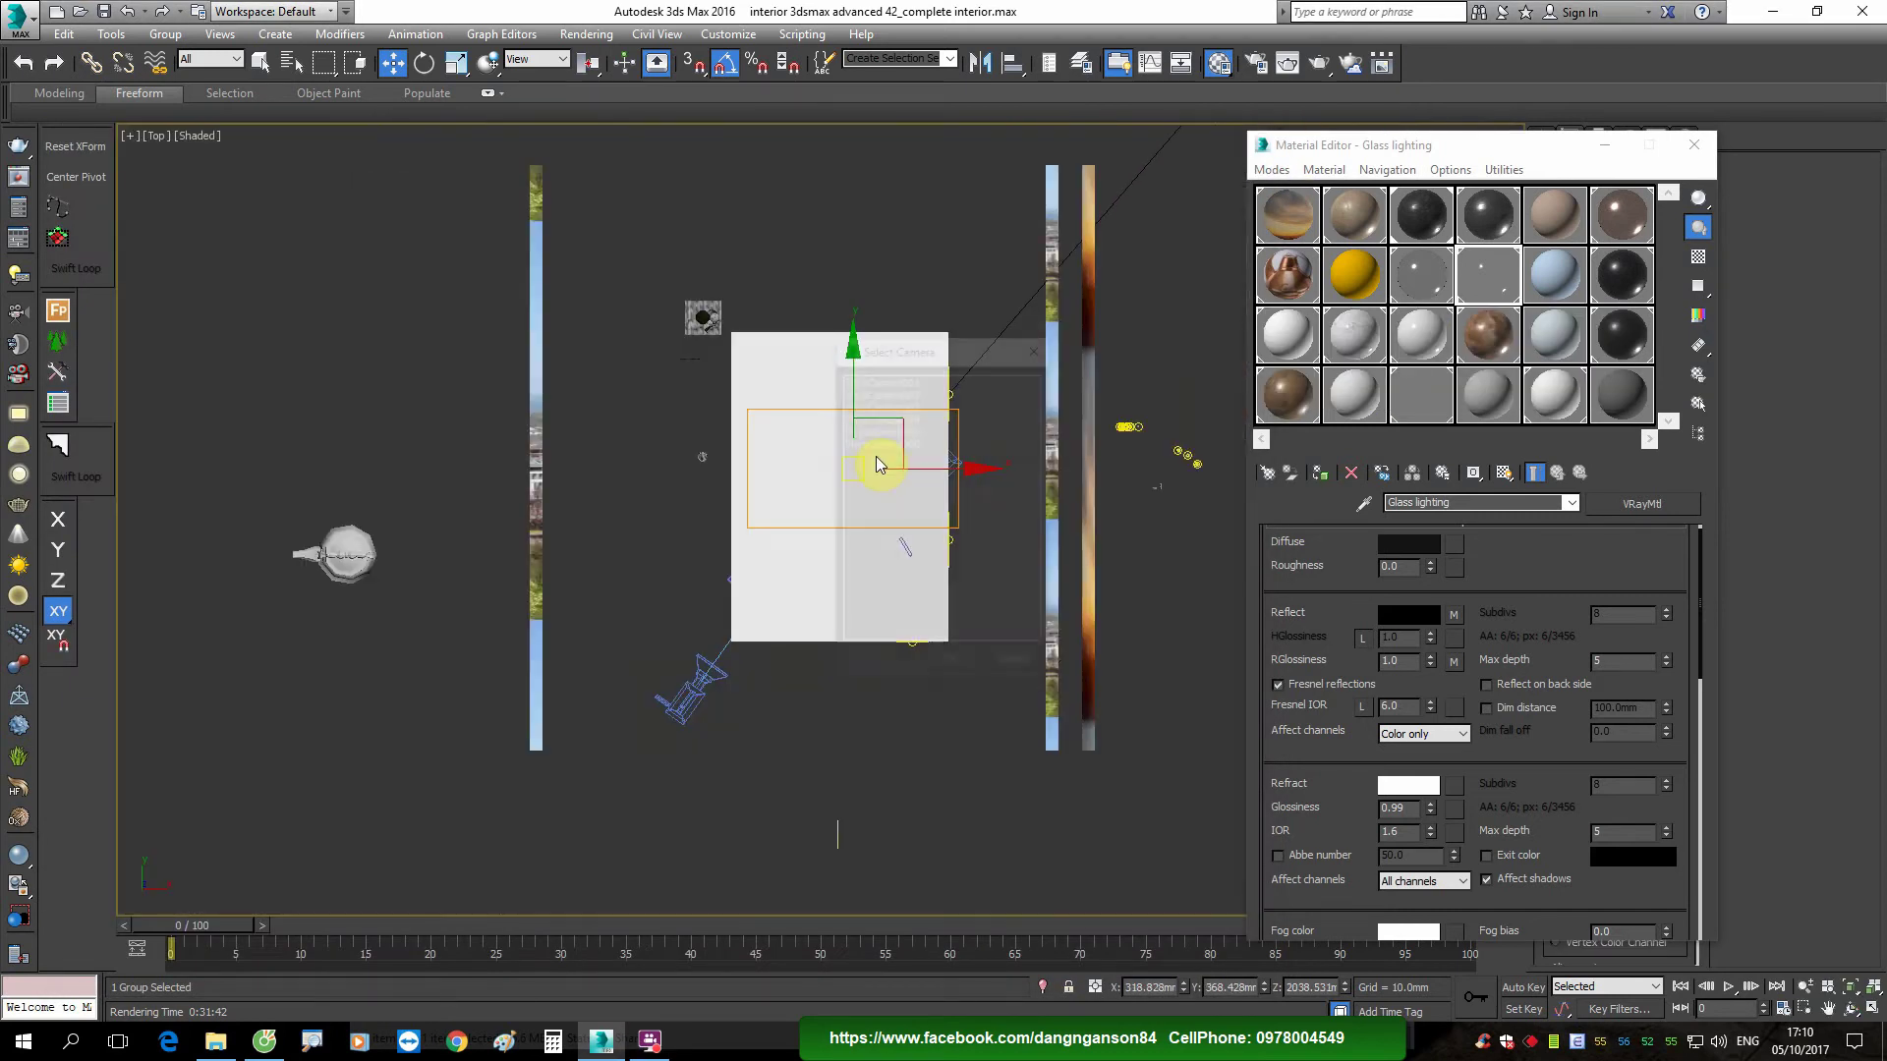
key(c)
double_click(901, 380)
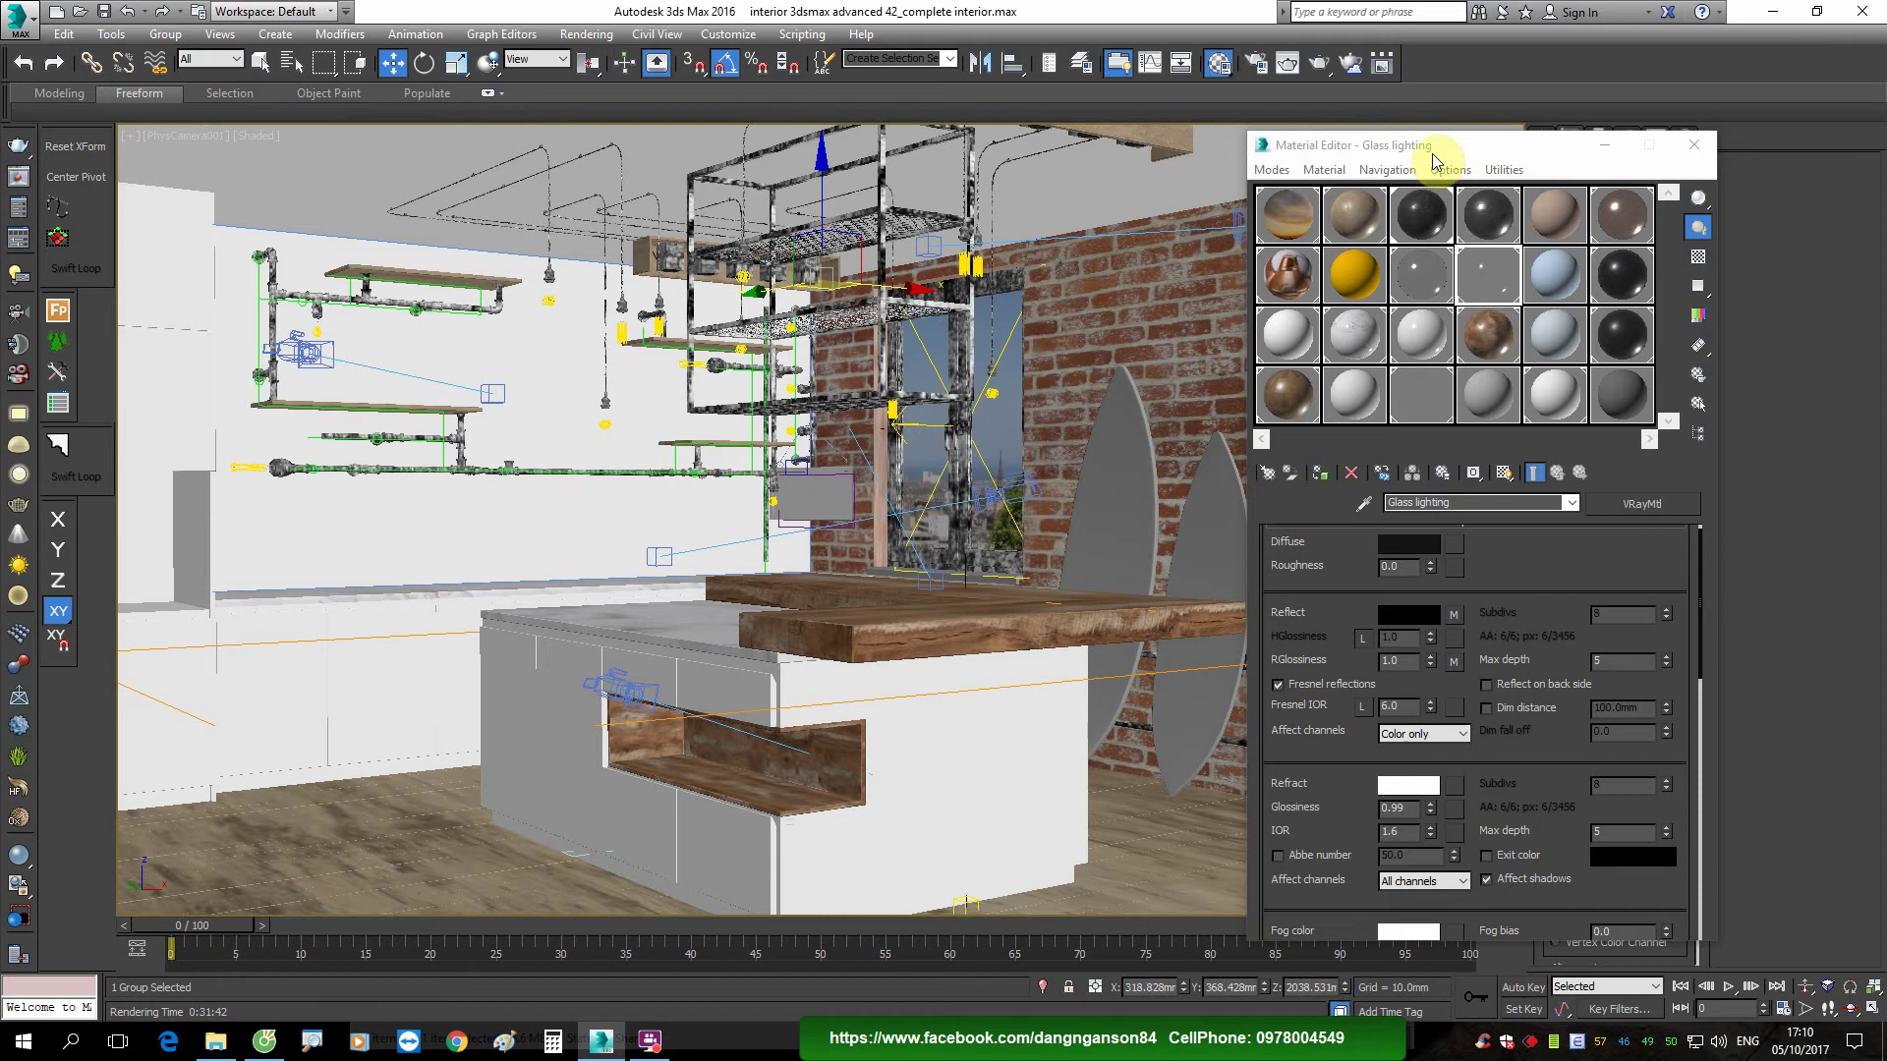
click(1677, 152)
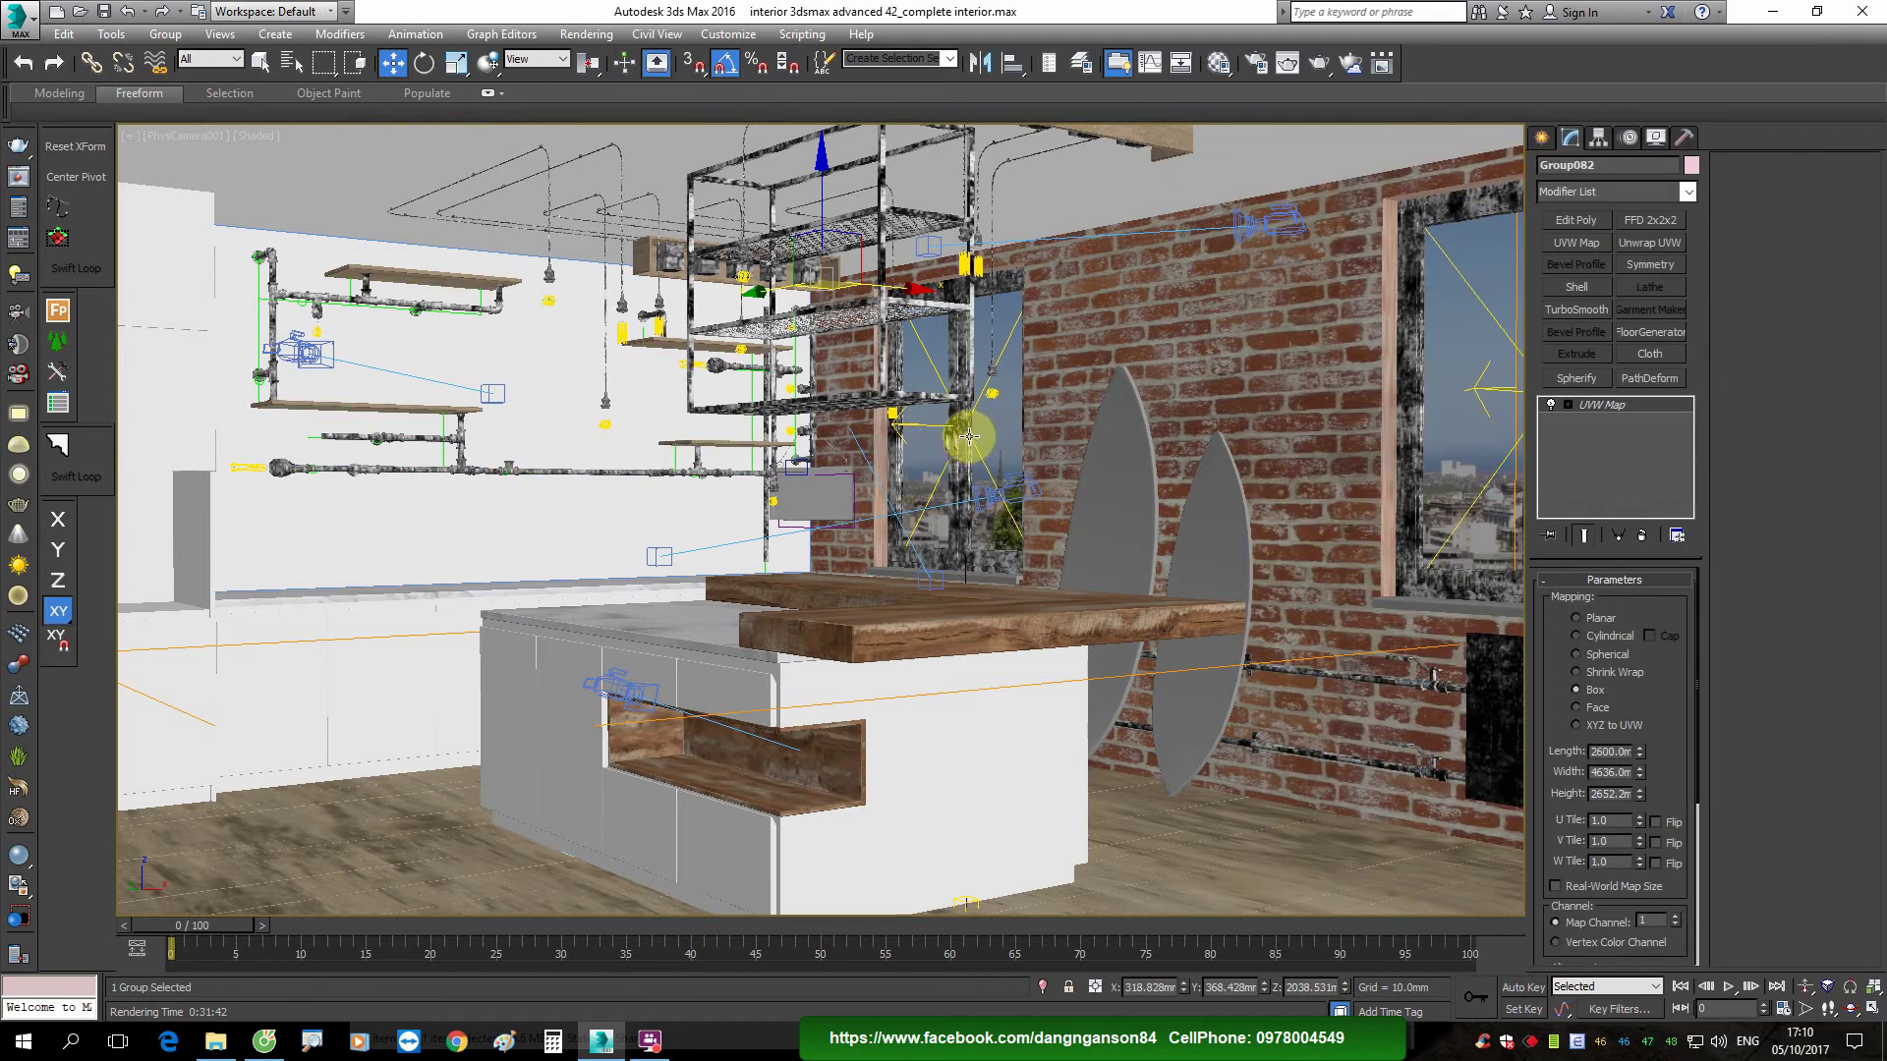
Step: Select both leaf shapes and isolate them in a top view
click(1117, 486)
ctrl+click(1150, 500)
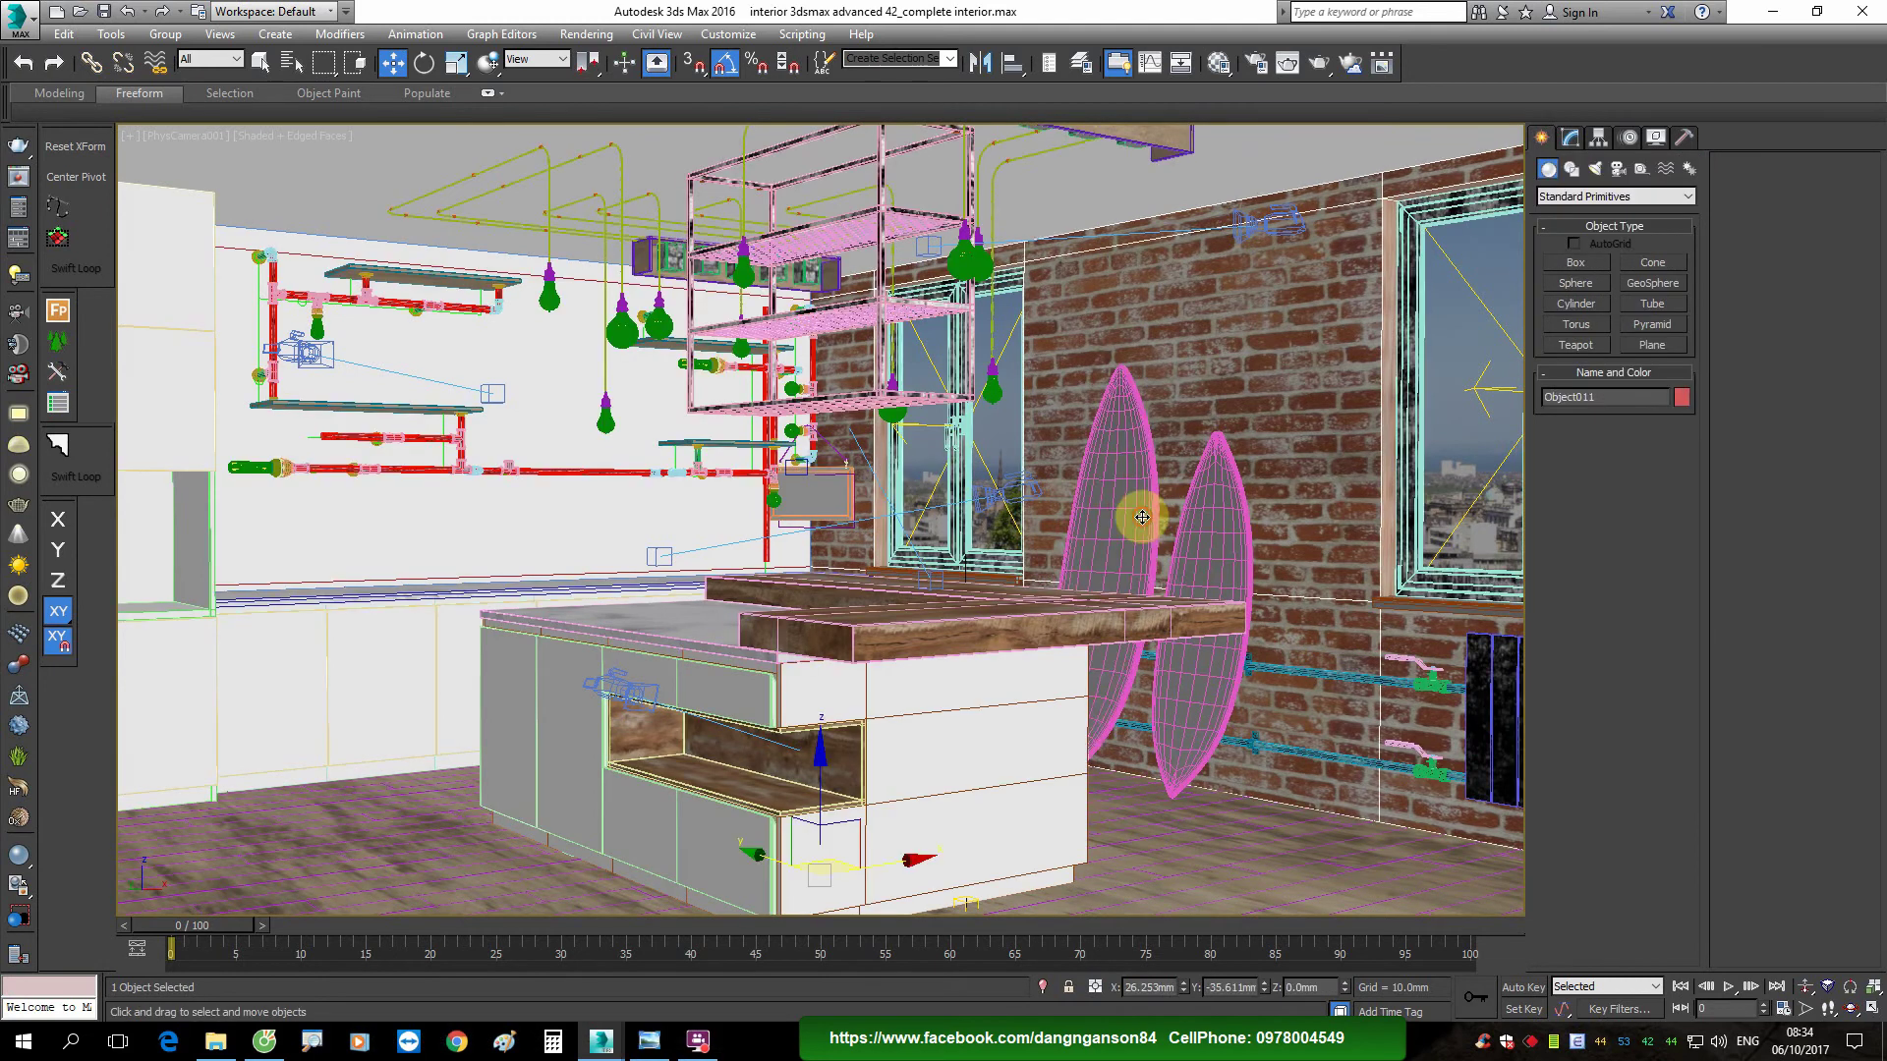
click(1142, 516)
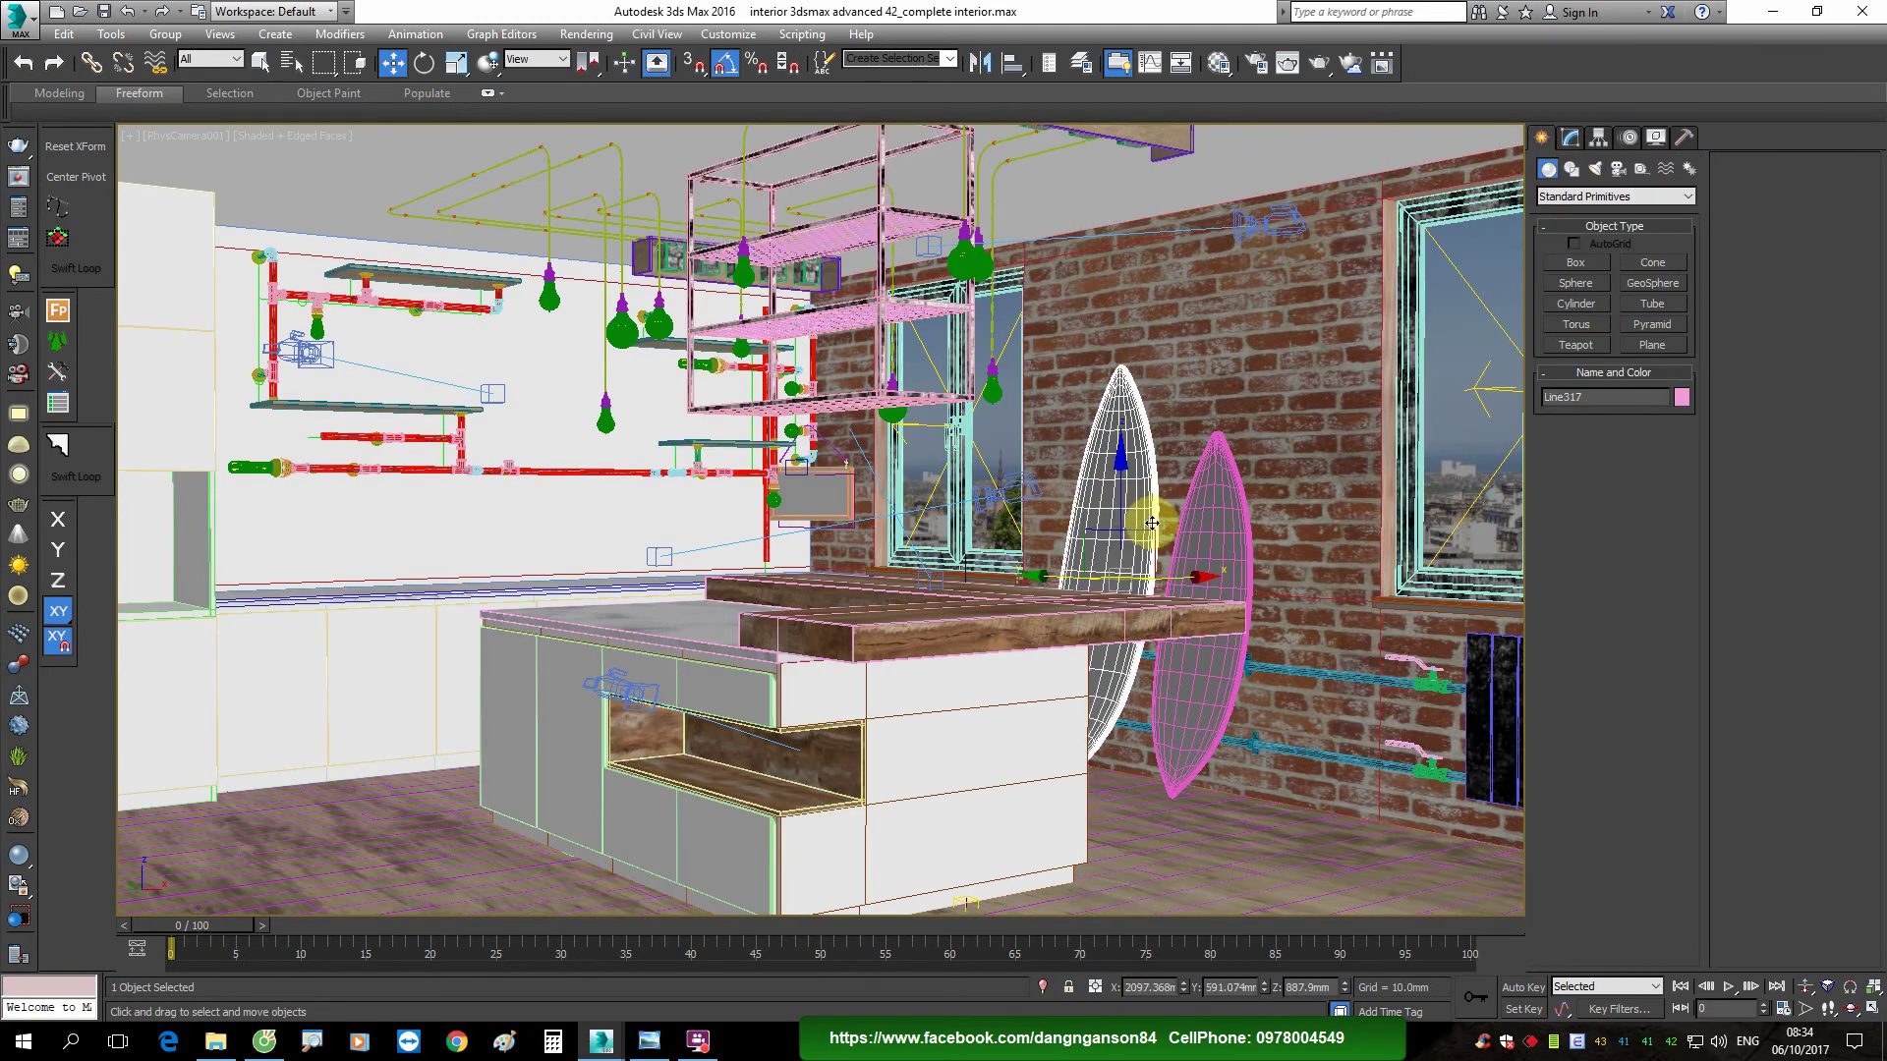
ctrl+click(1209, 521)
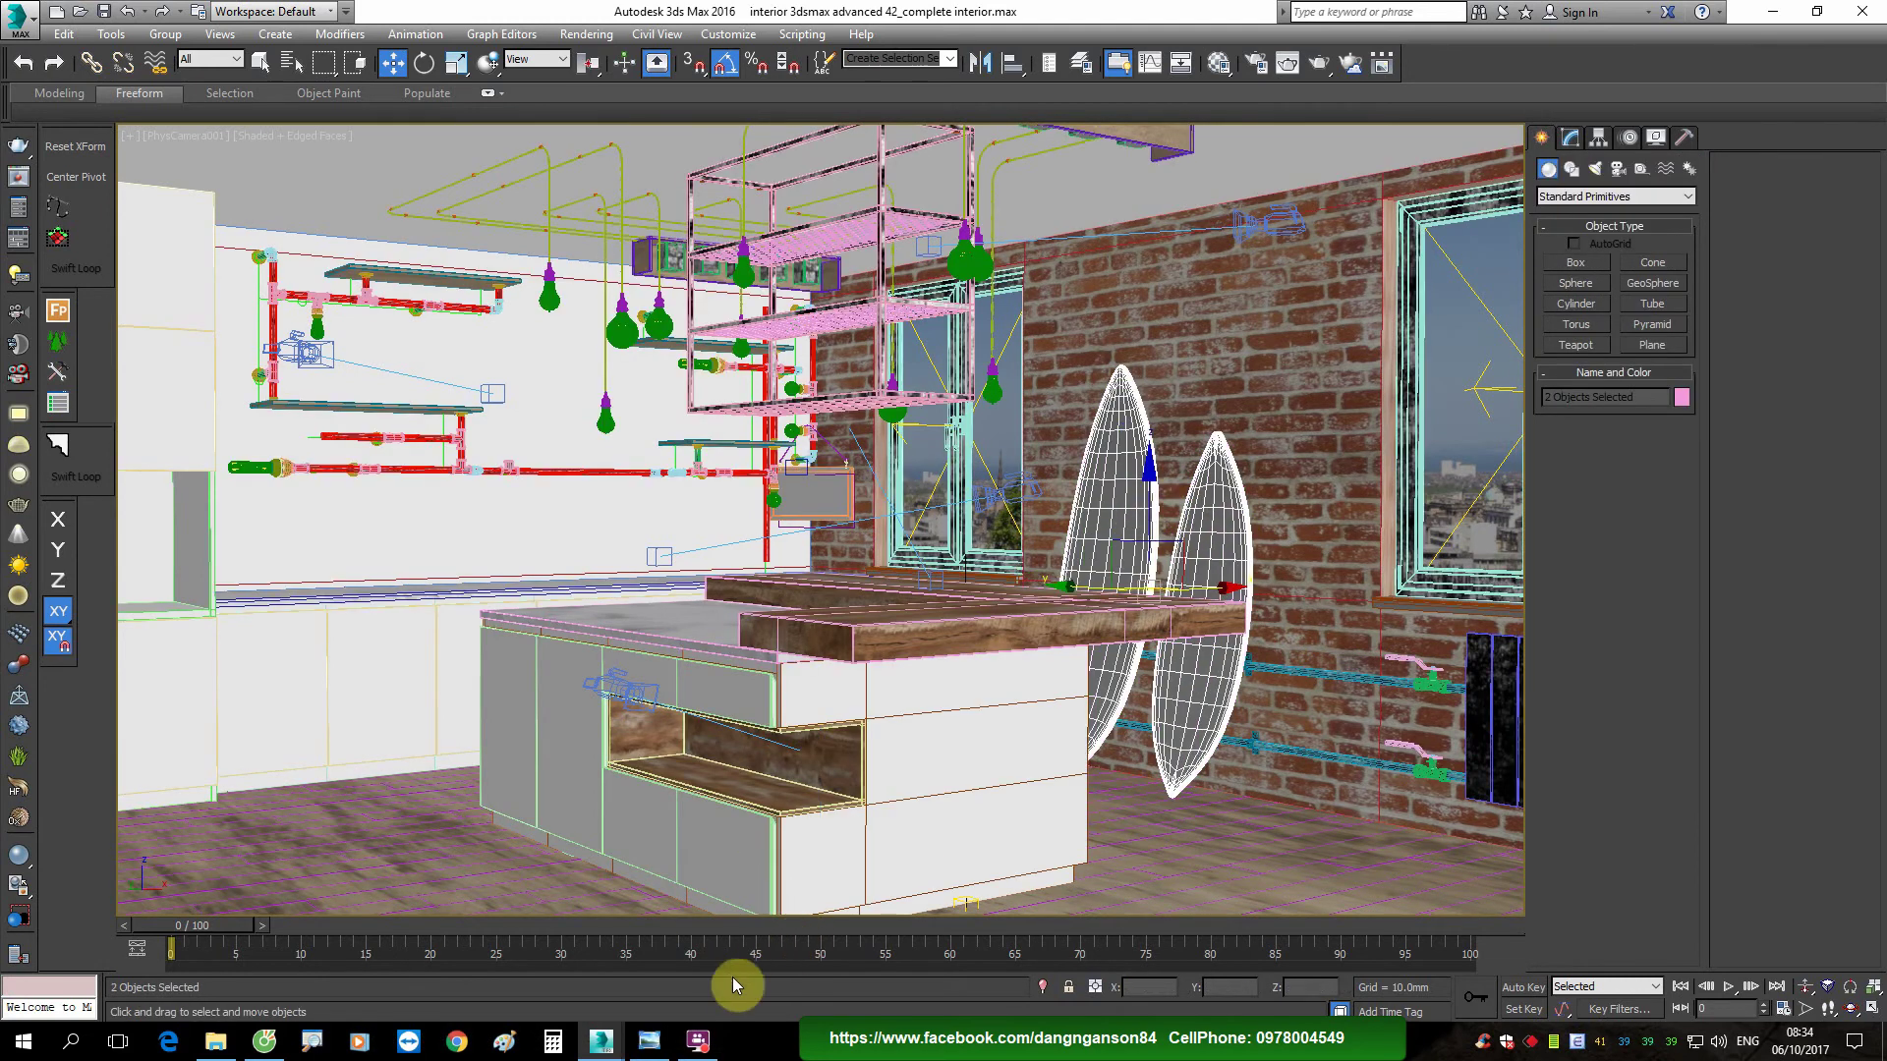
click(1043, 986)
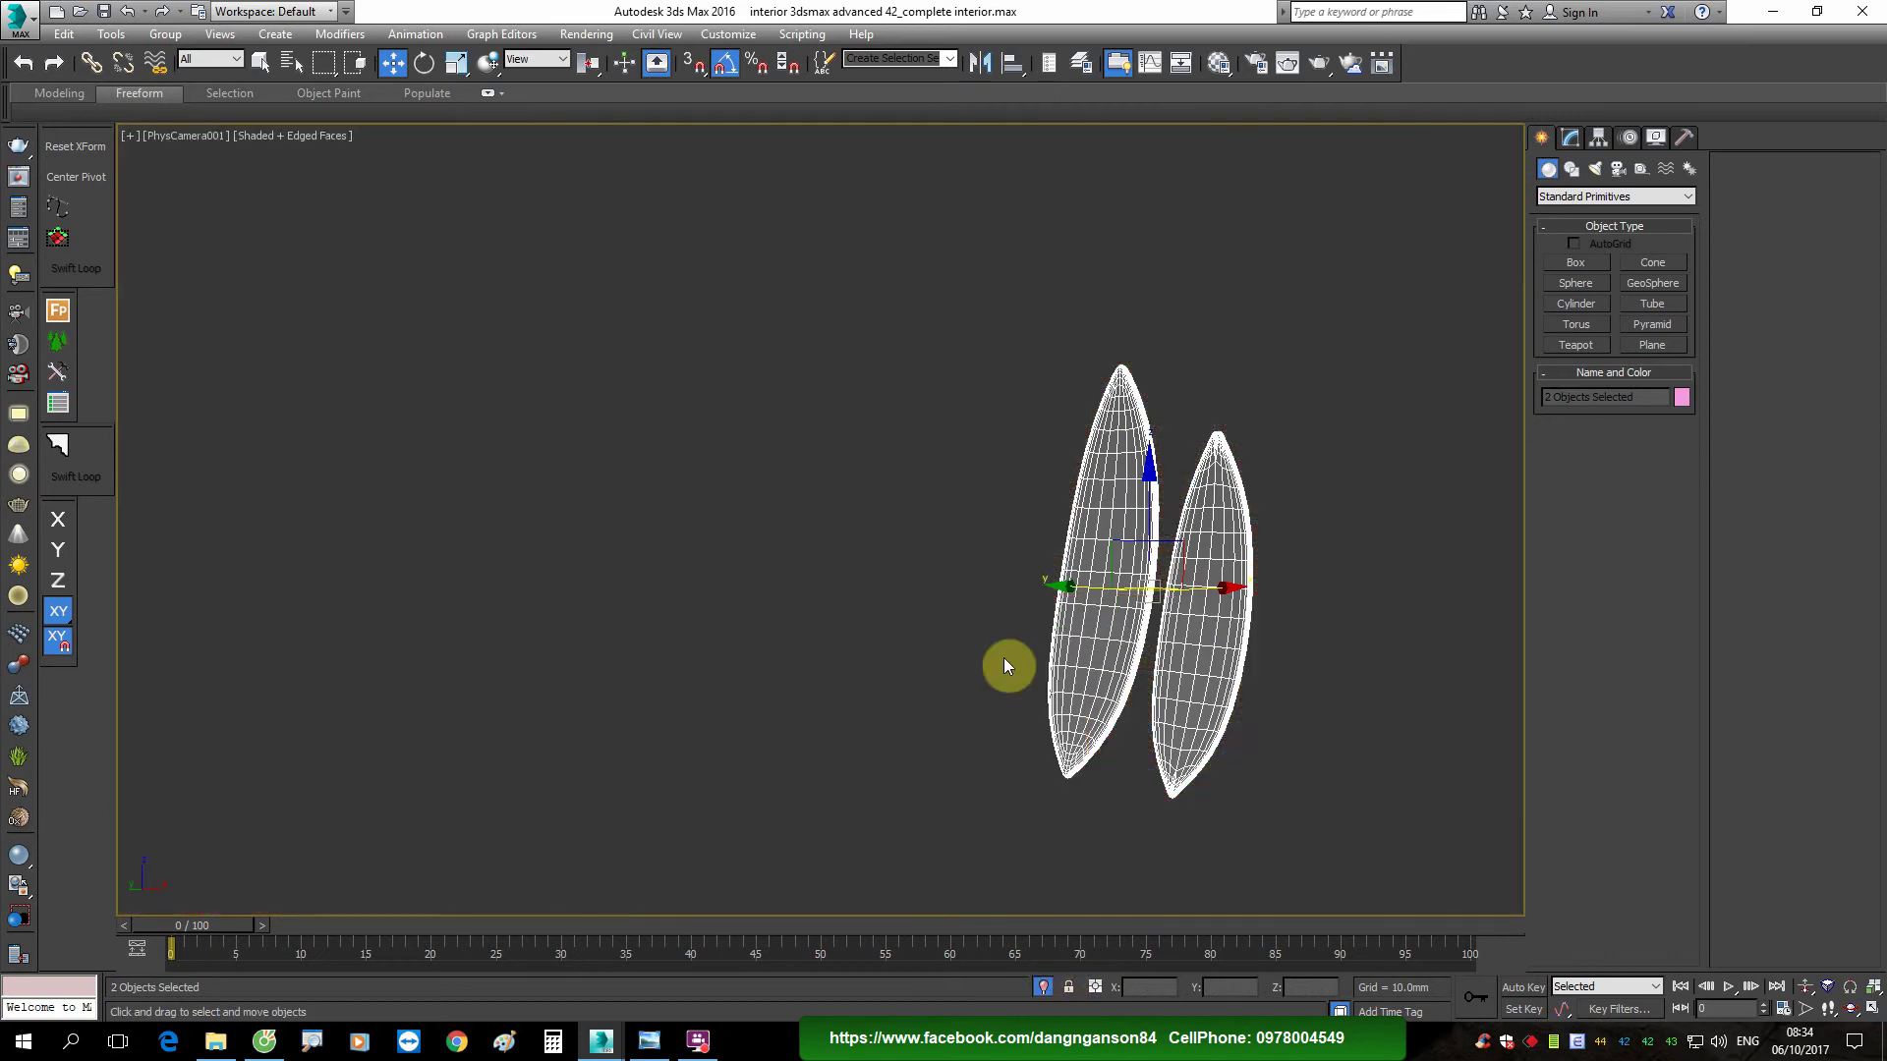
key(t)
mouse_move(949, 662)
alt+middle_down()
mouse_move(969, 621)
mouse_move(1247, 529)
alt+middle_up()
Step: Turn off TurboSmooth on the left and right leaves to show their base meshes
click(1247, 529)
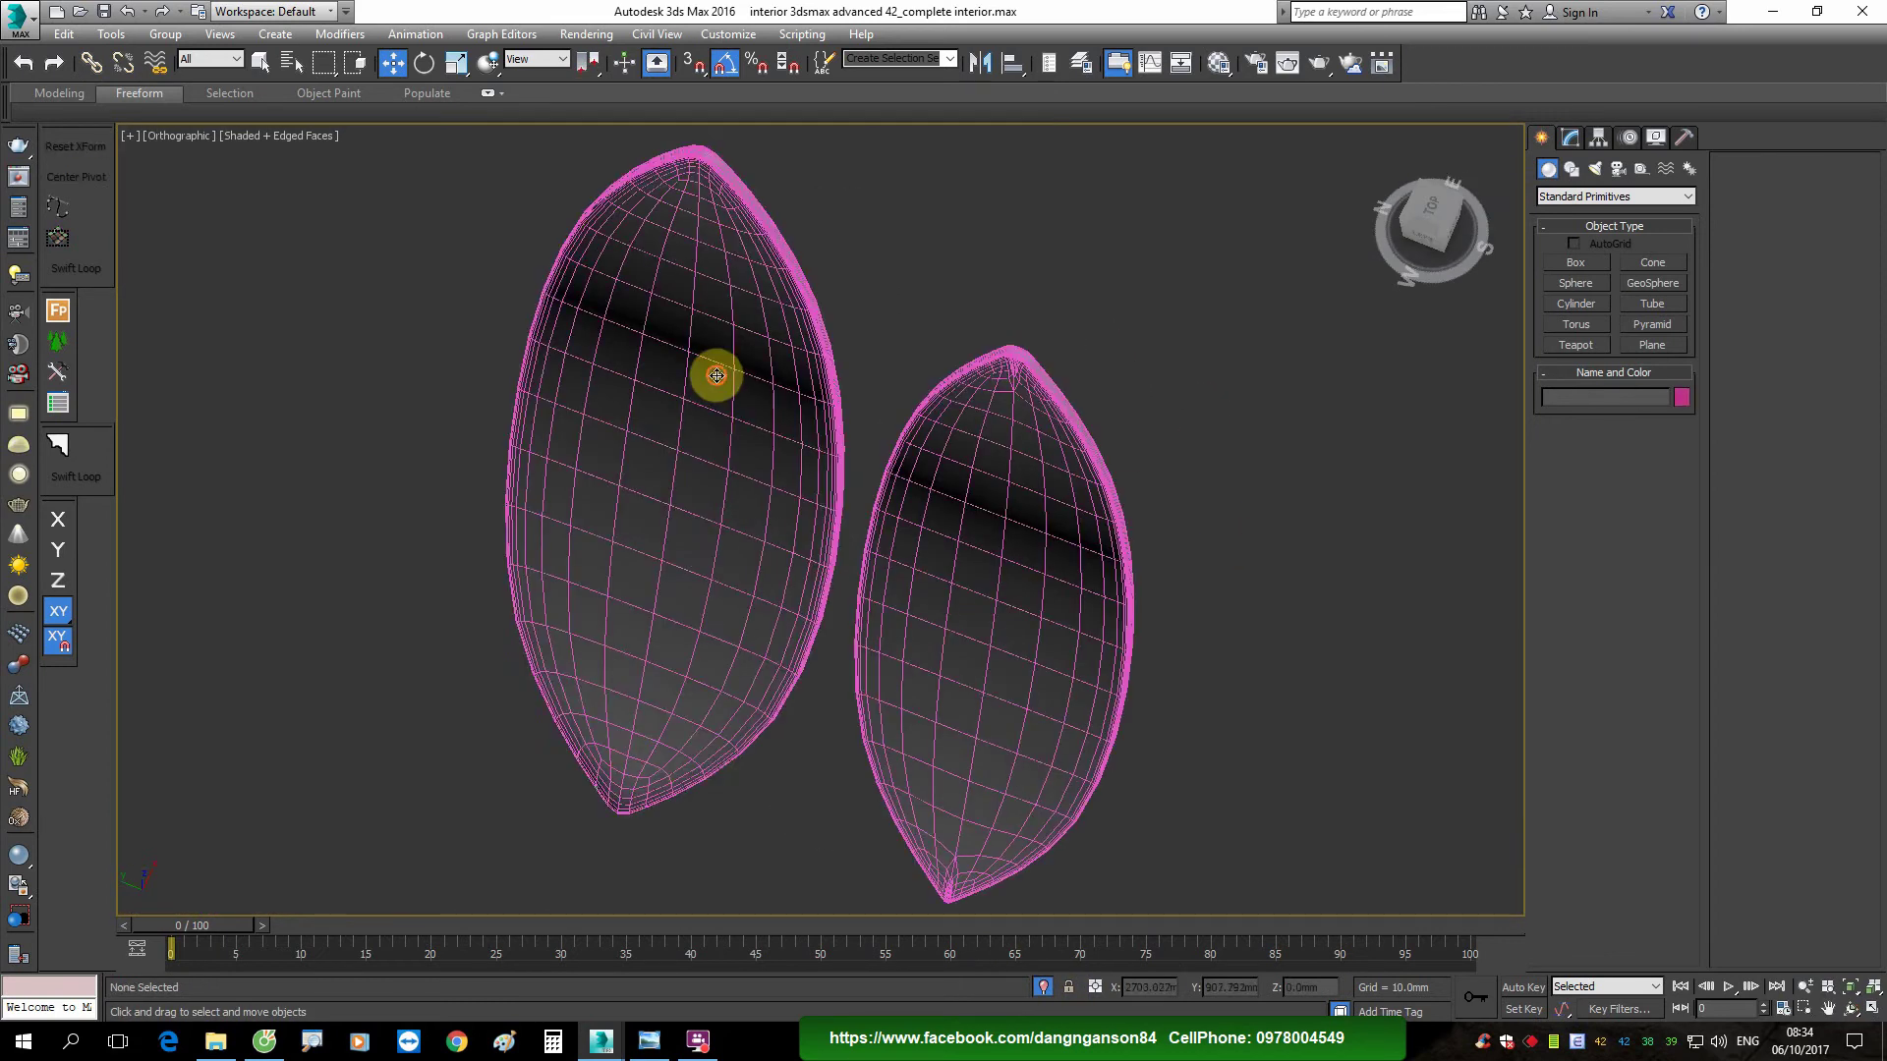
click(717, 371)
click(1569, 142)
alt+middle_drag(990, 561, 919, 514)
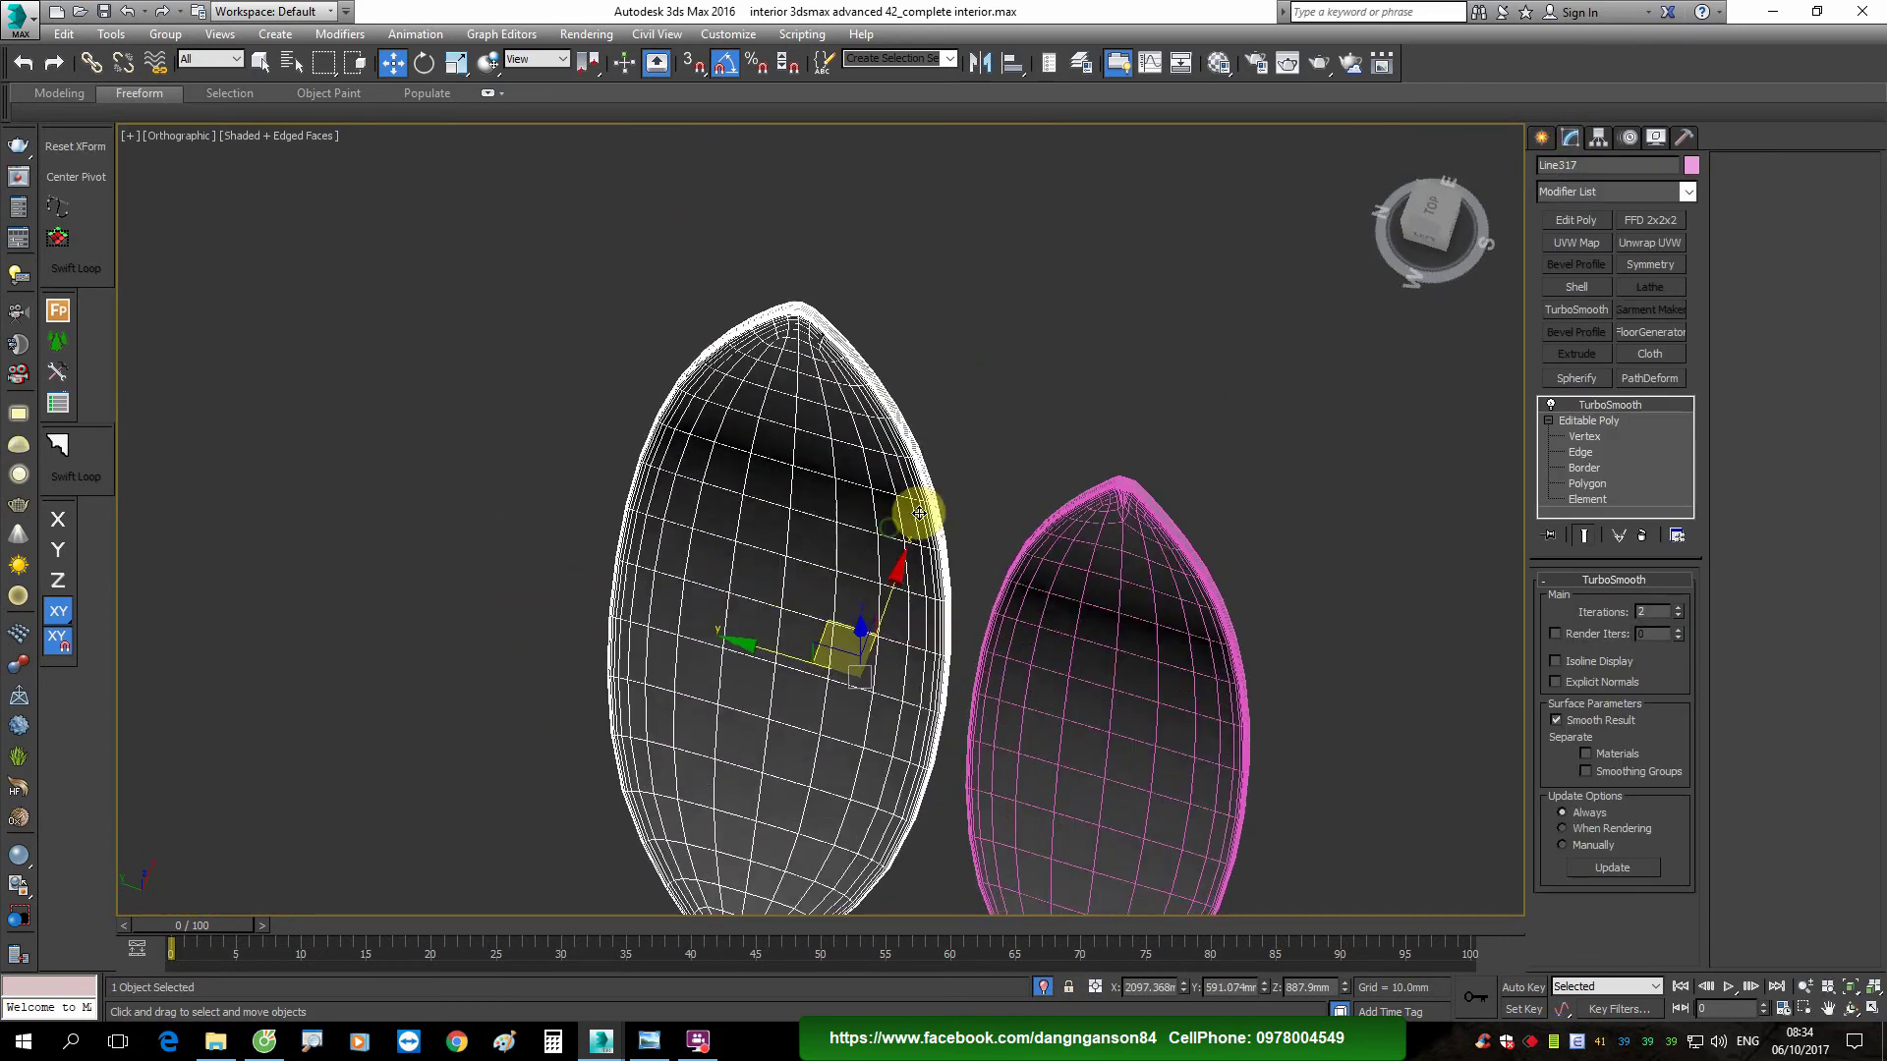
scroll(919, 514, up, 3)
click(1639, 537)
click(1298, 534)
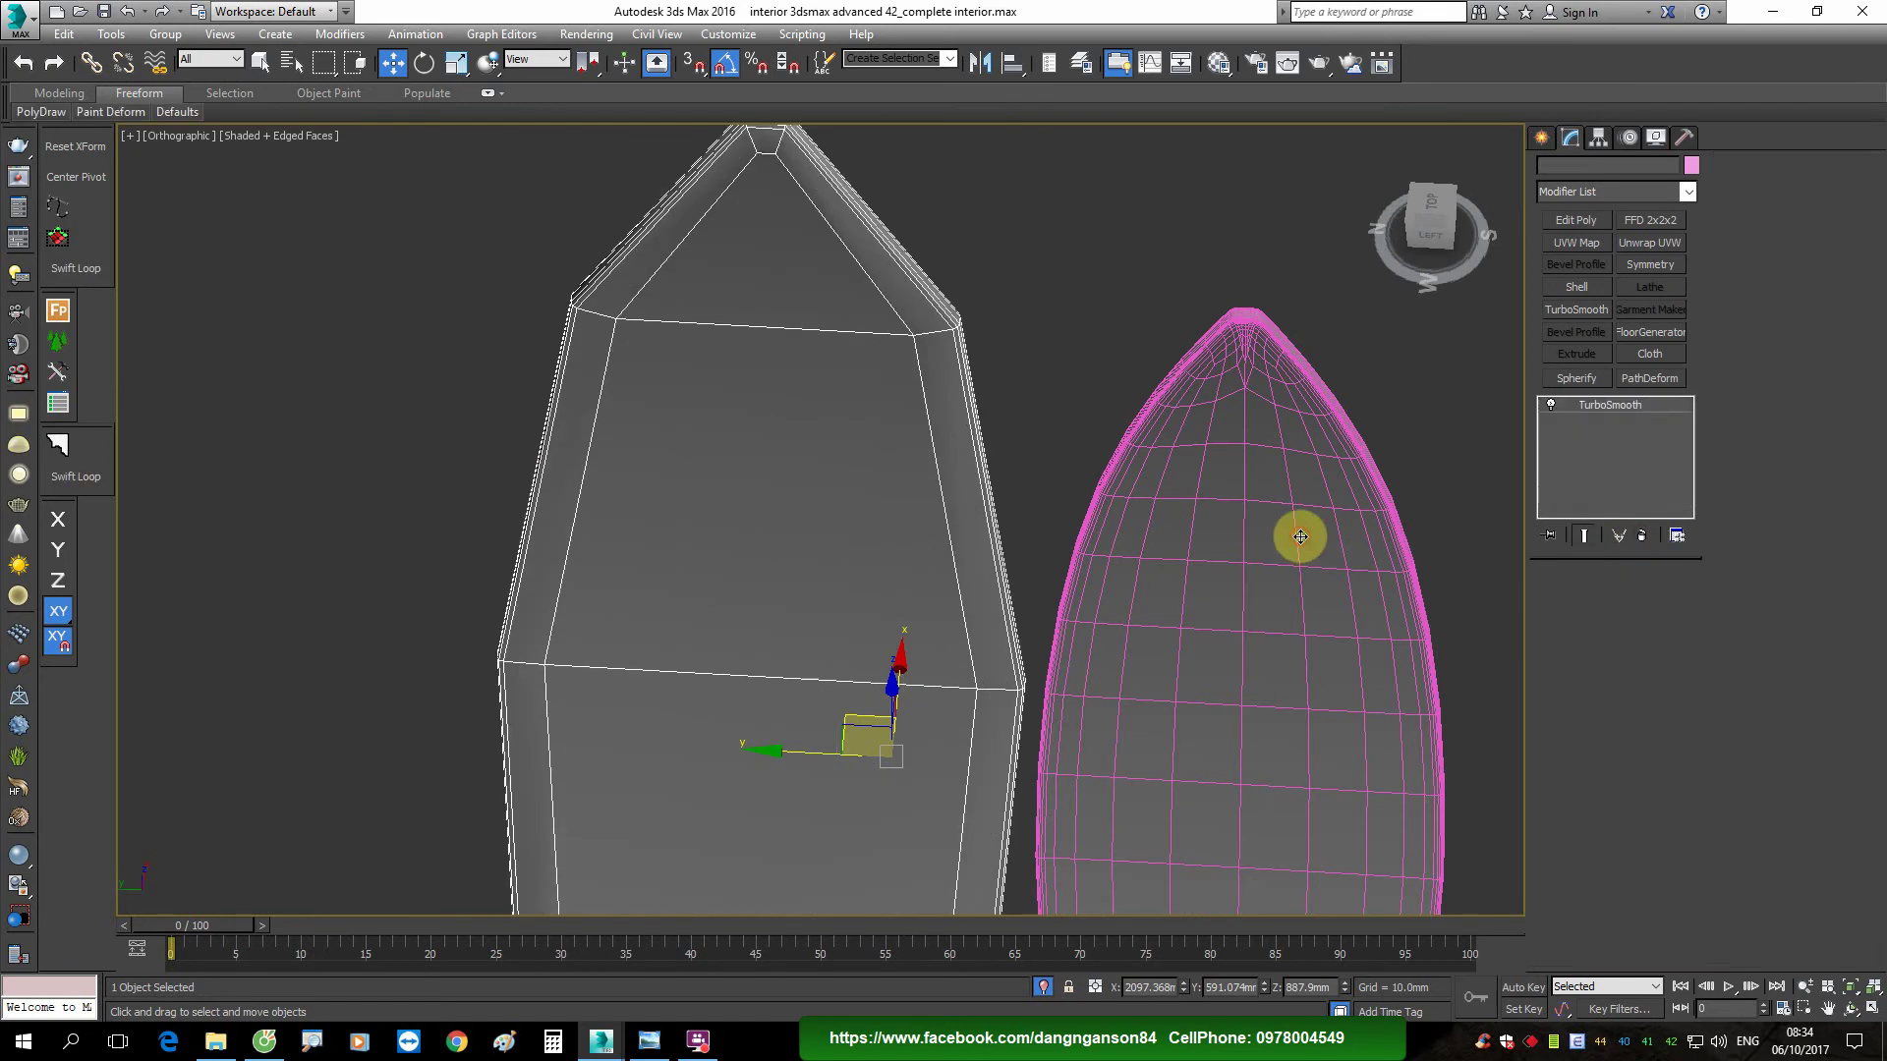
click(1651, 536)
scroll(897, 611, down, 2)
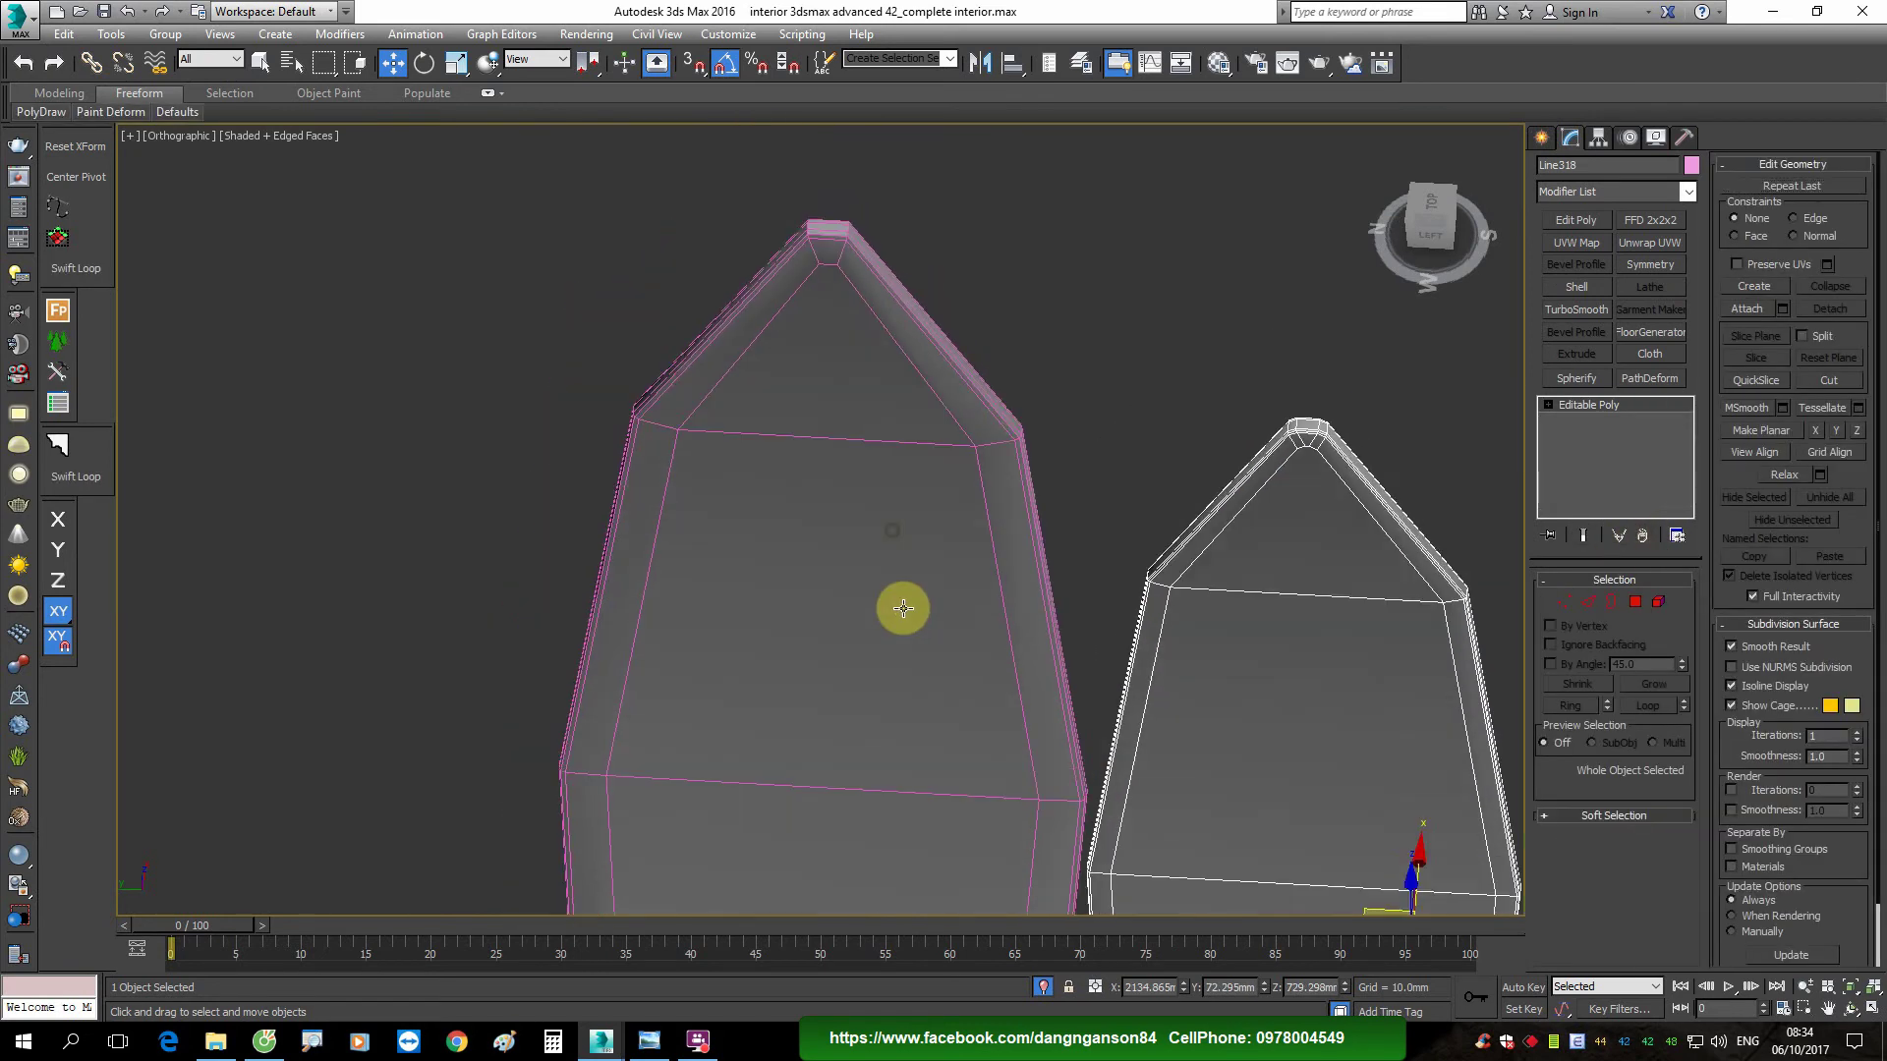
scroll(674, 430, up, 6)
Step: Pick a corner vertex on the left leaf, then briefly reapply smoothing to inspect its edges
key(1)
click(665, 421)
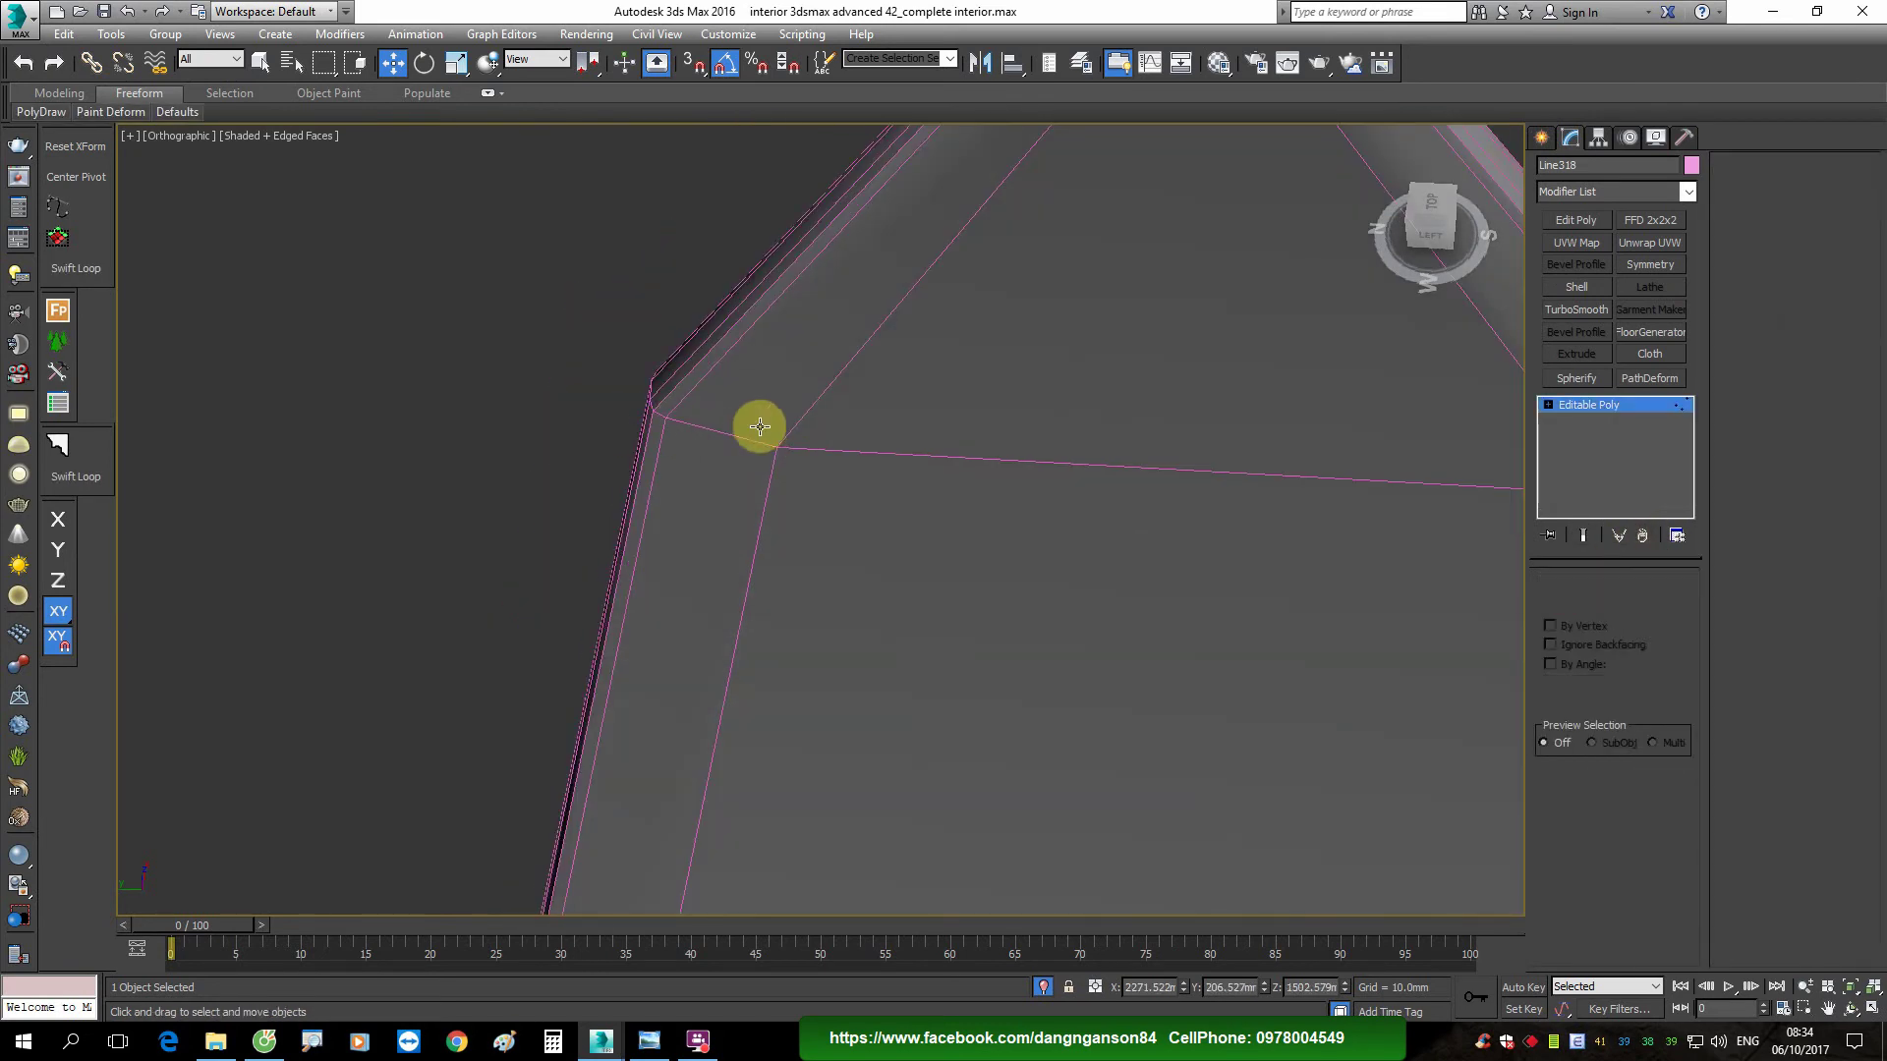
key(1)
click(663, 421)
scroll(663, 421, up, 2)
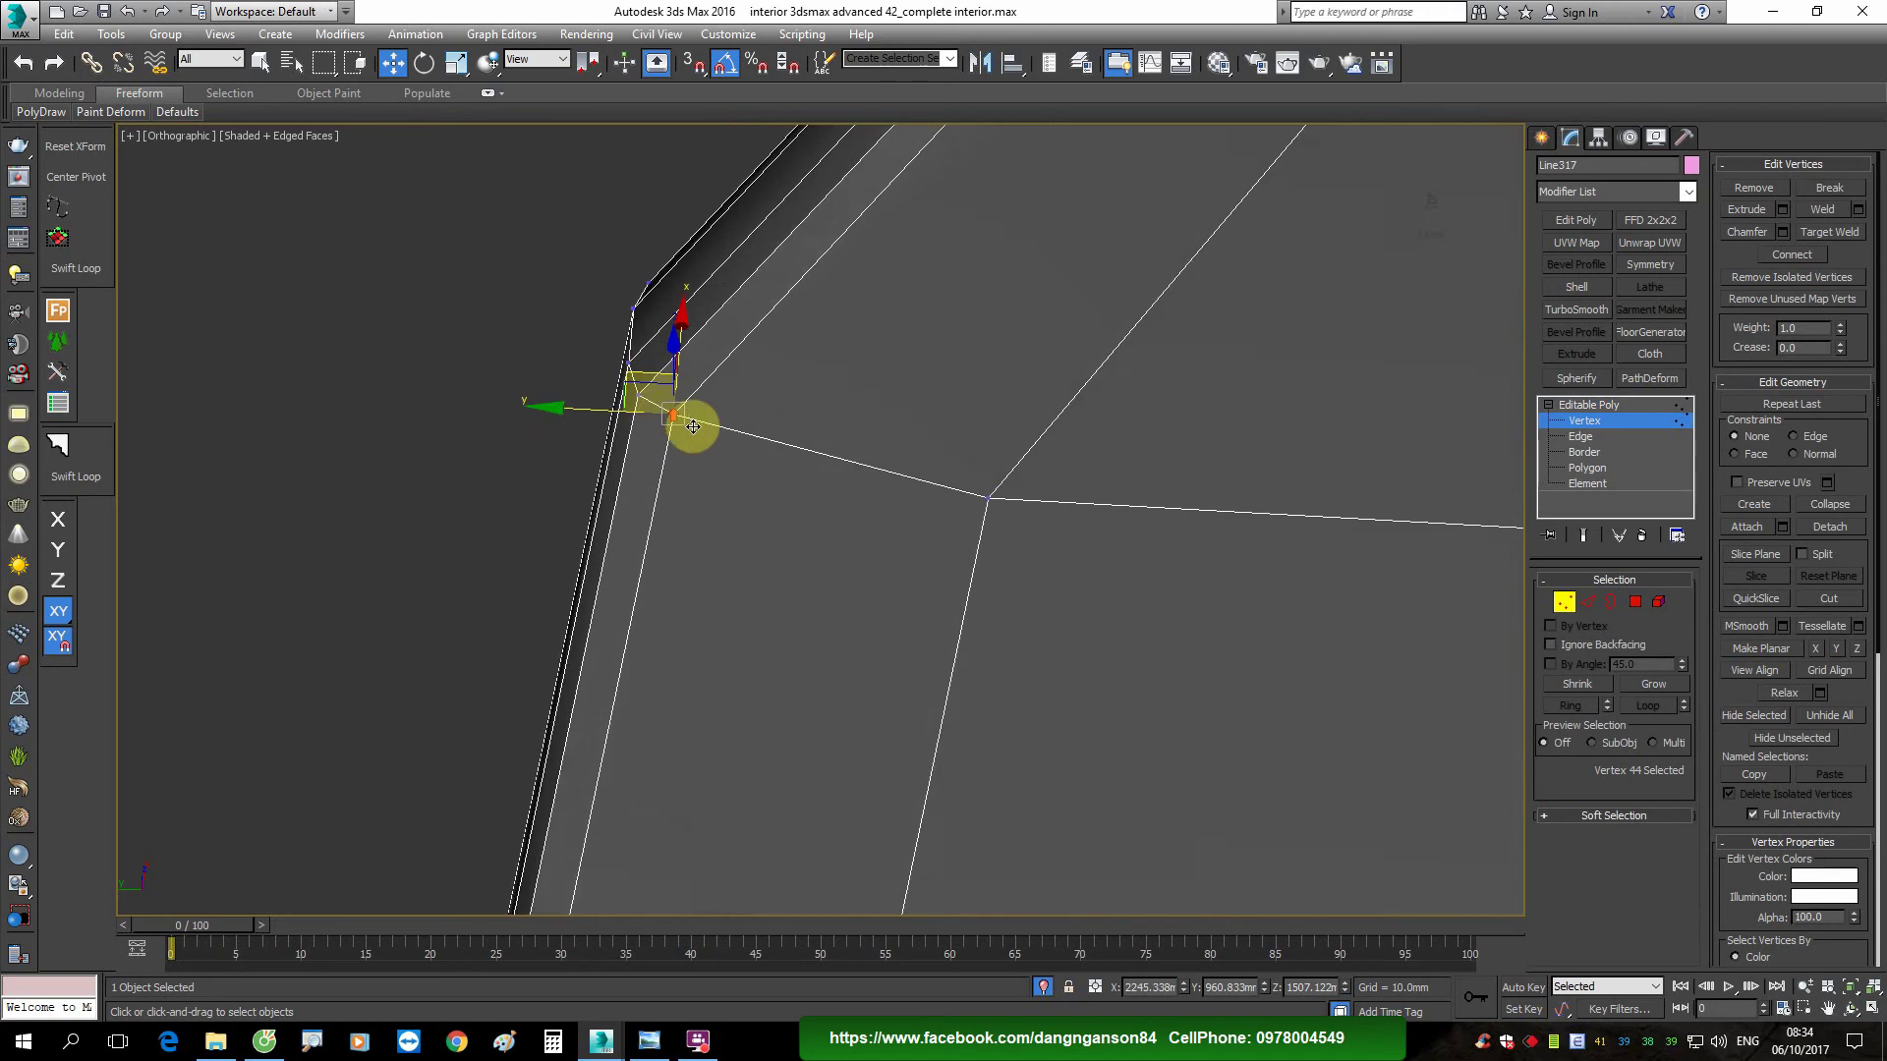
scroll(682, 422, up, 1)
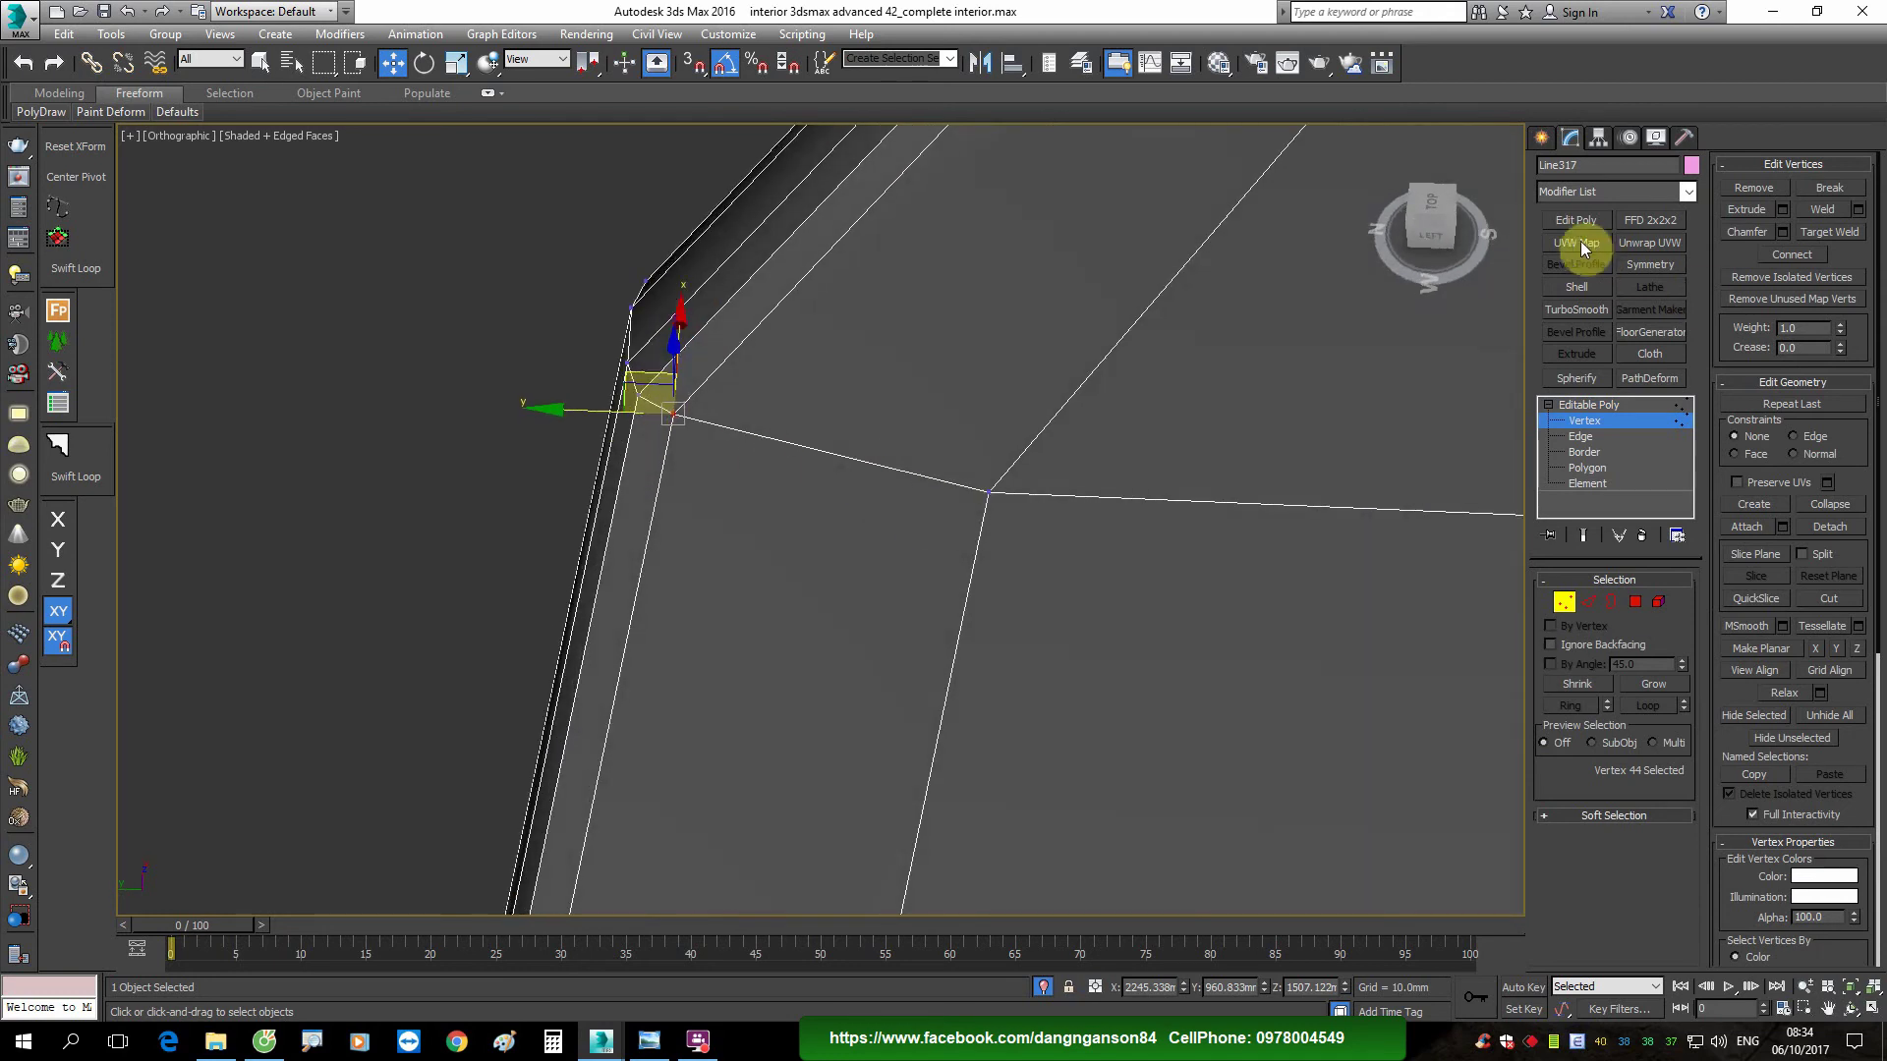
click(1576, 309)
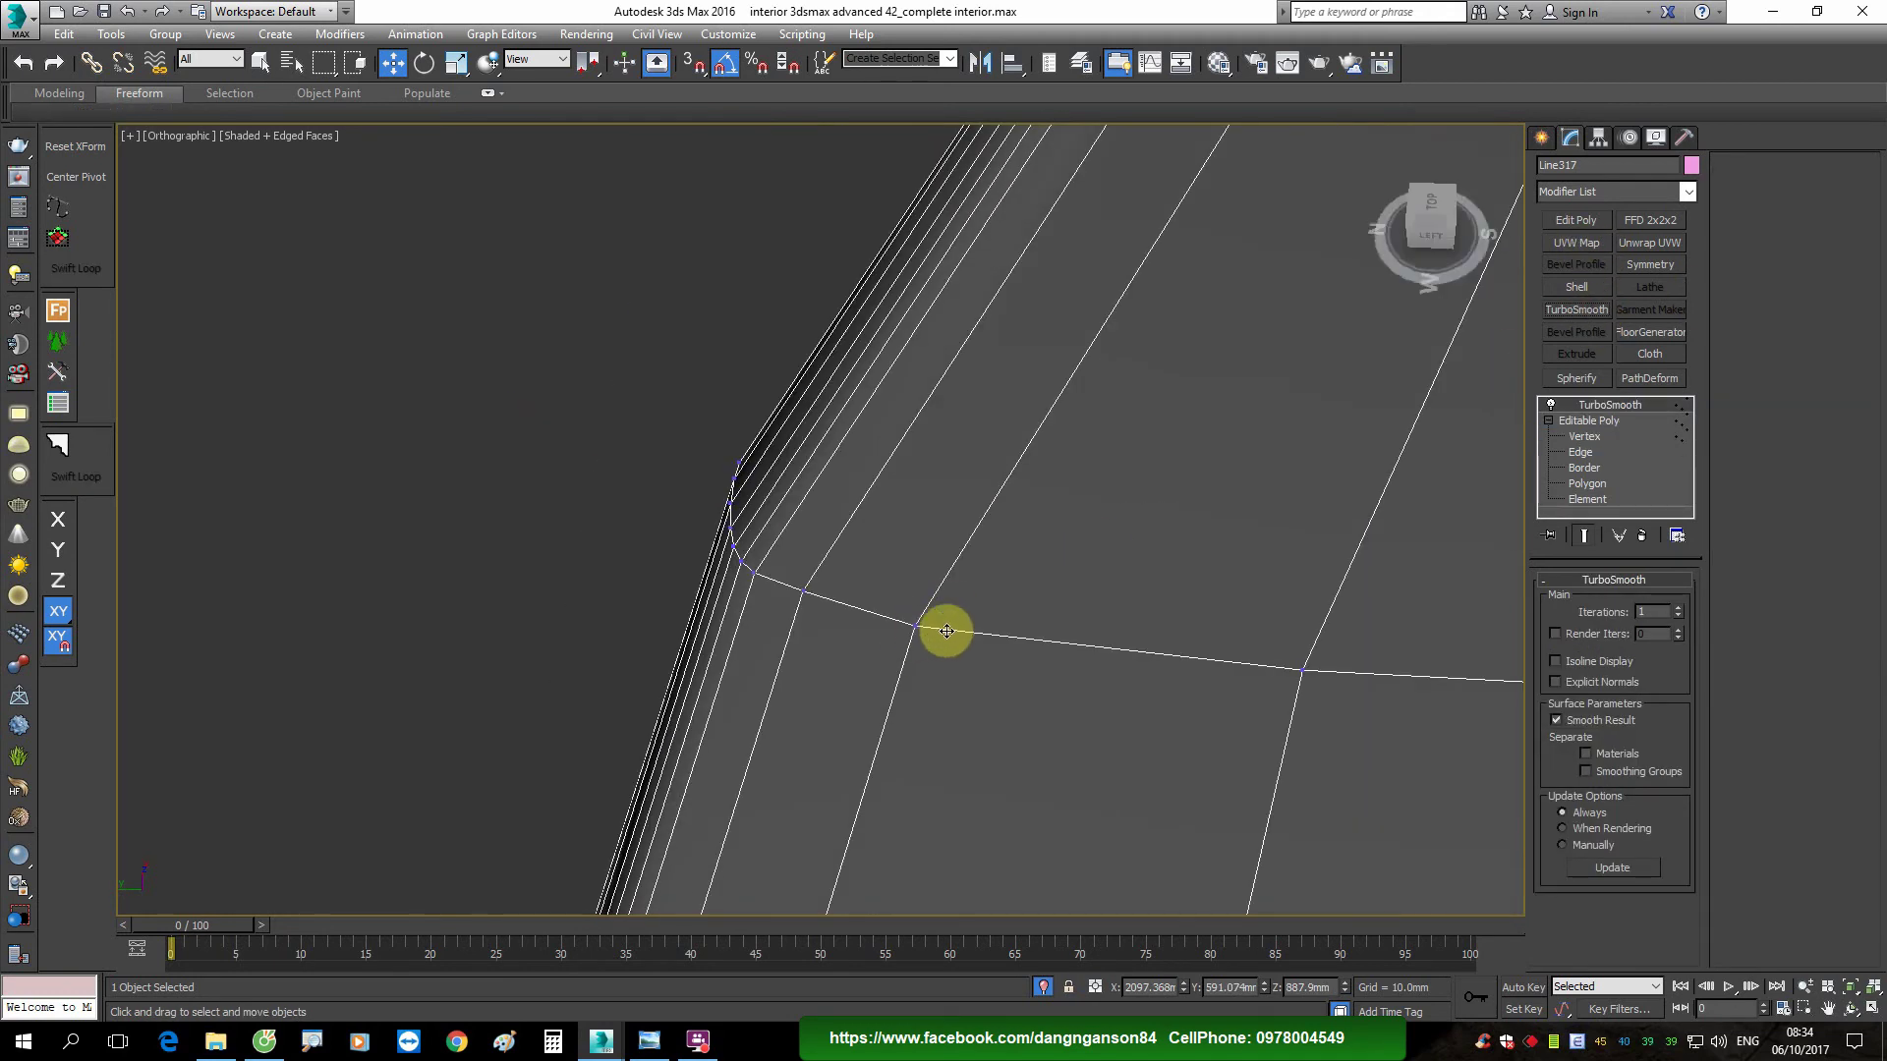
scroll(707, 388, down, 5)
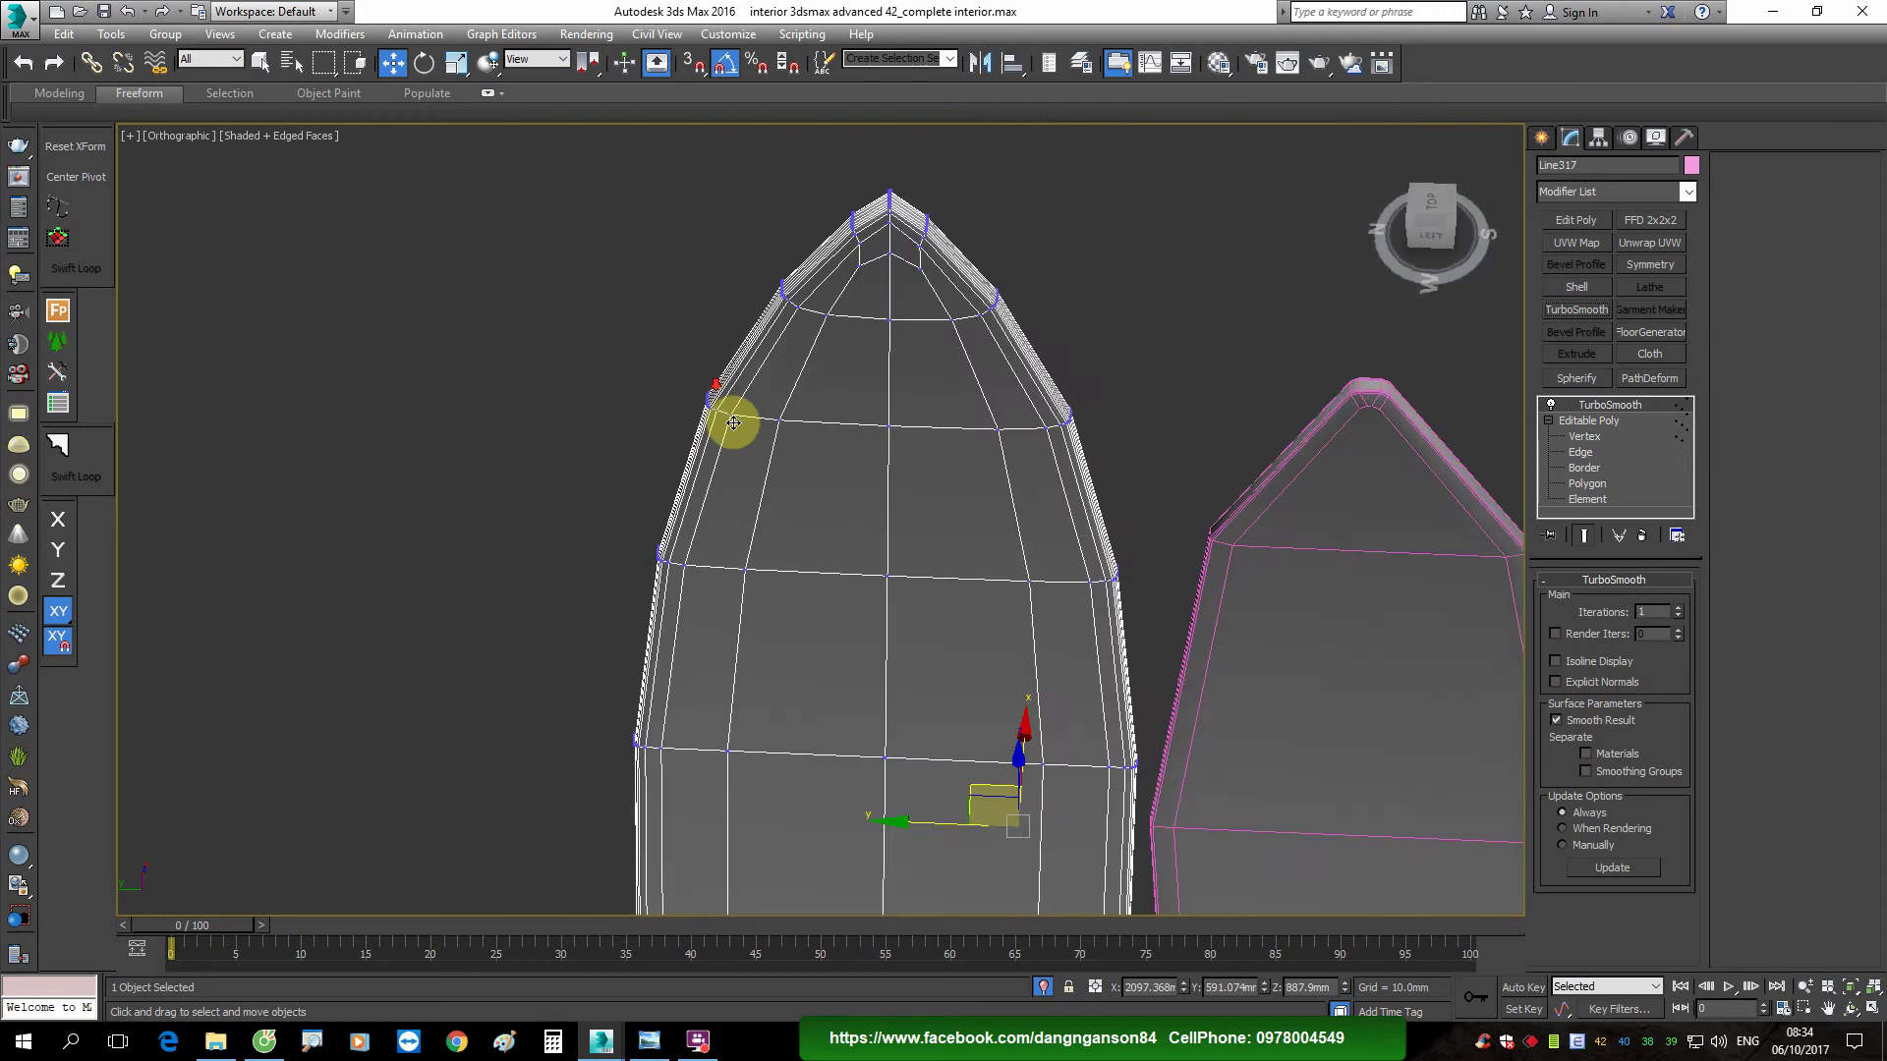
mouse_move(724, 421)
alt+middle_down()
mouse_move(674, 417)
mouse_move(763, 337)
alt+middle_up()
scroll(824, 319, up, 5)
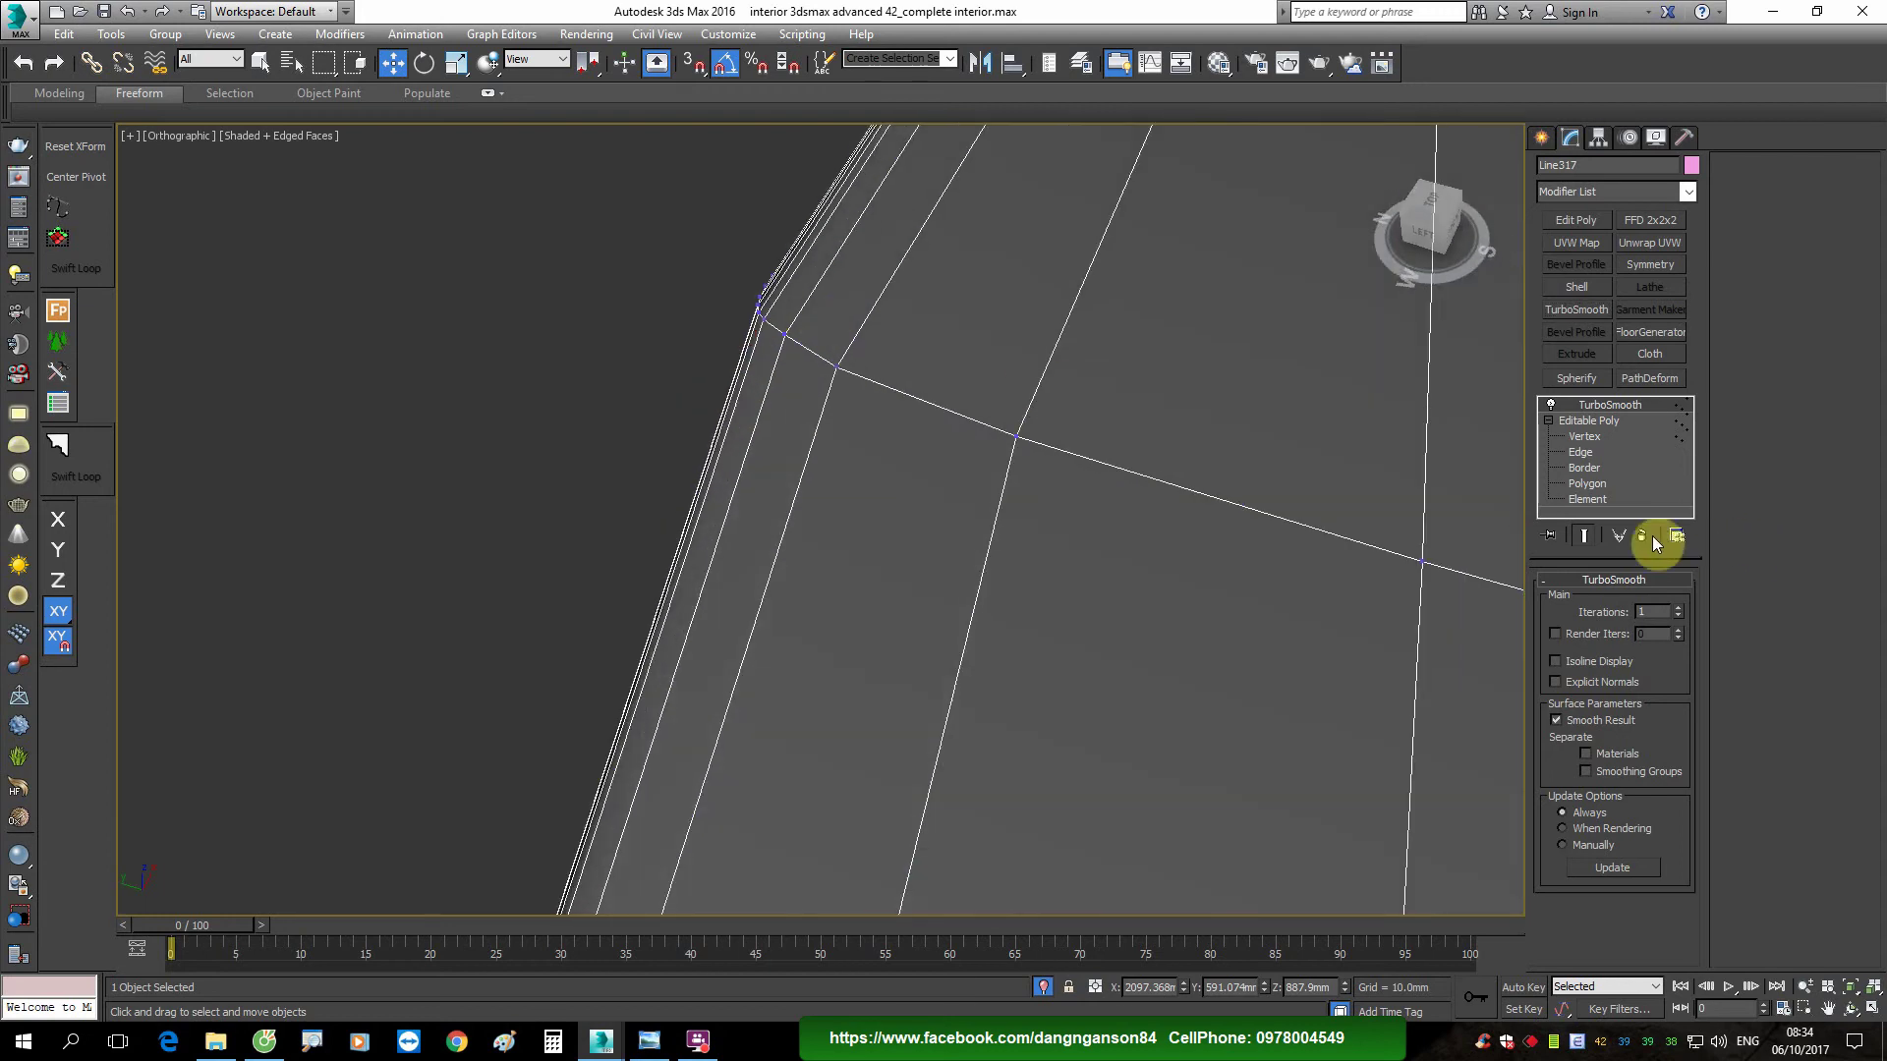
Step: Delete the left leaf's TurboSmooth and add an Unwrap UVW modifier to Line317
click(1642, 536)
scroll(745, 291, up, 3)
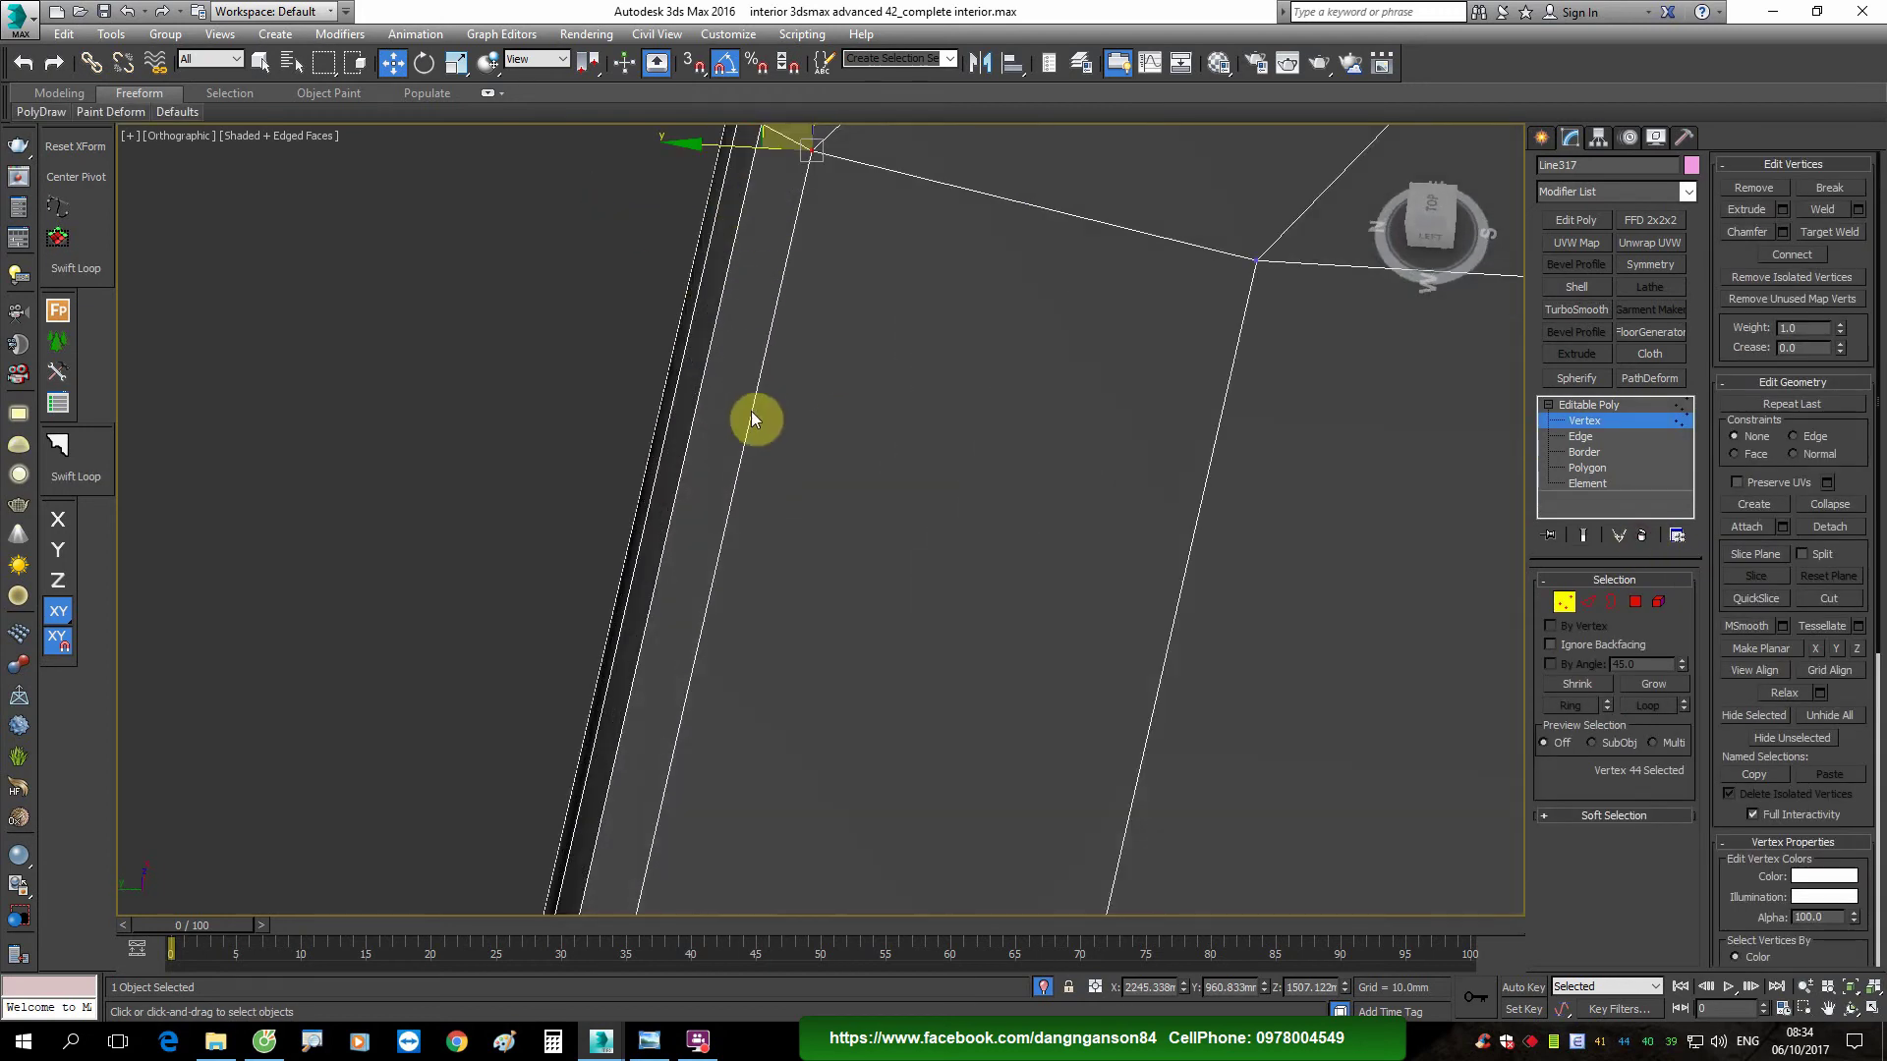
scroll(751, 420, down, 3)
scroll(863, 476, up, 2)
scroll(863, 476, up, 1)
click(1597, 406)
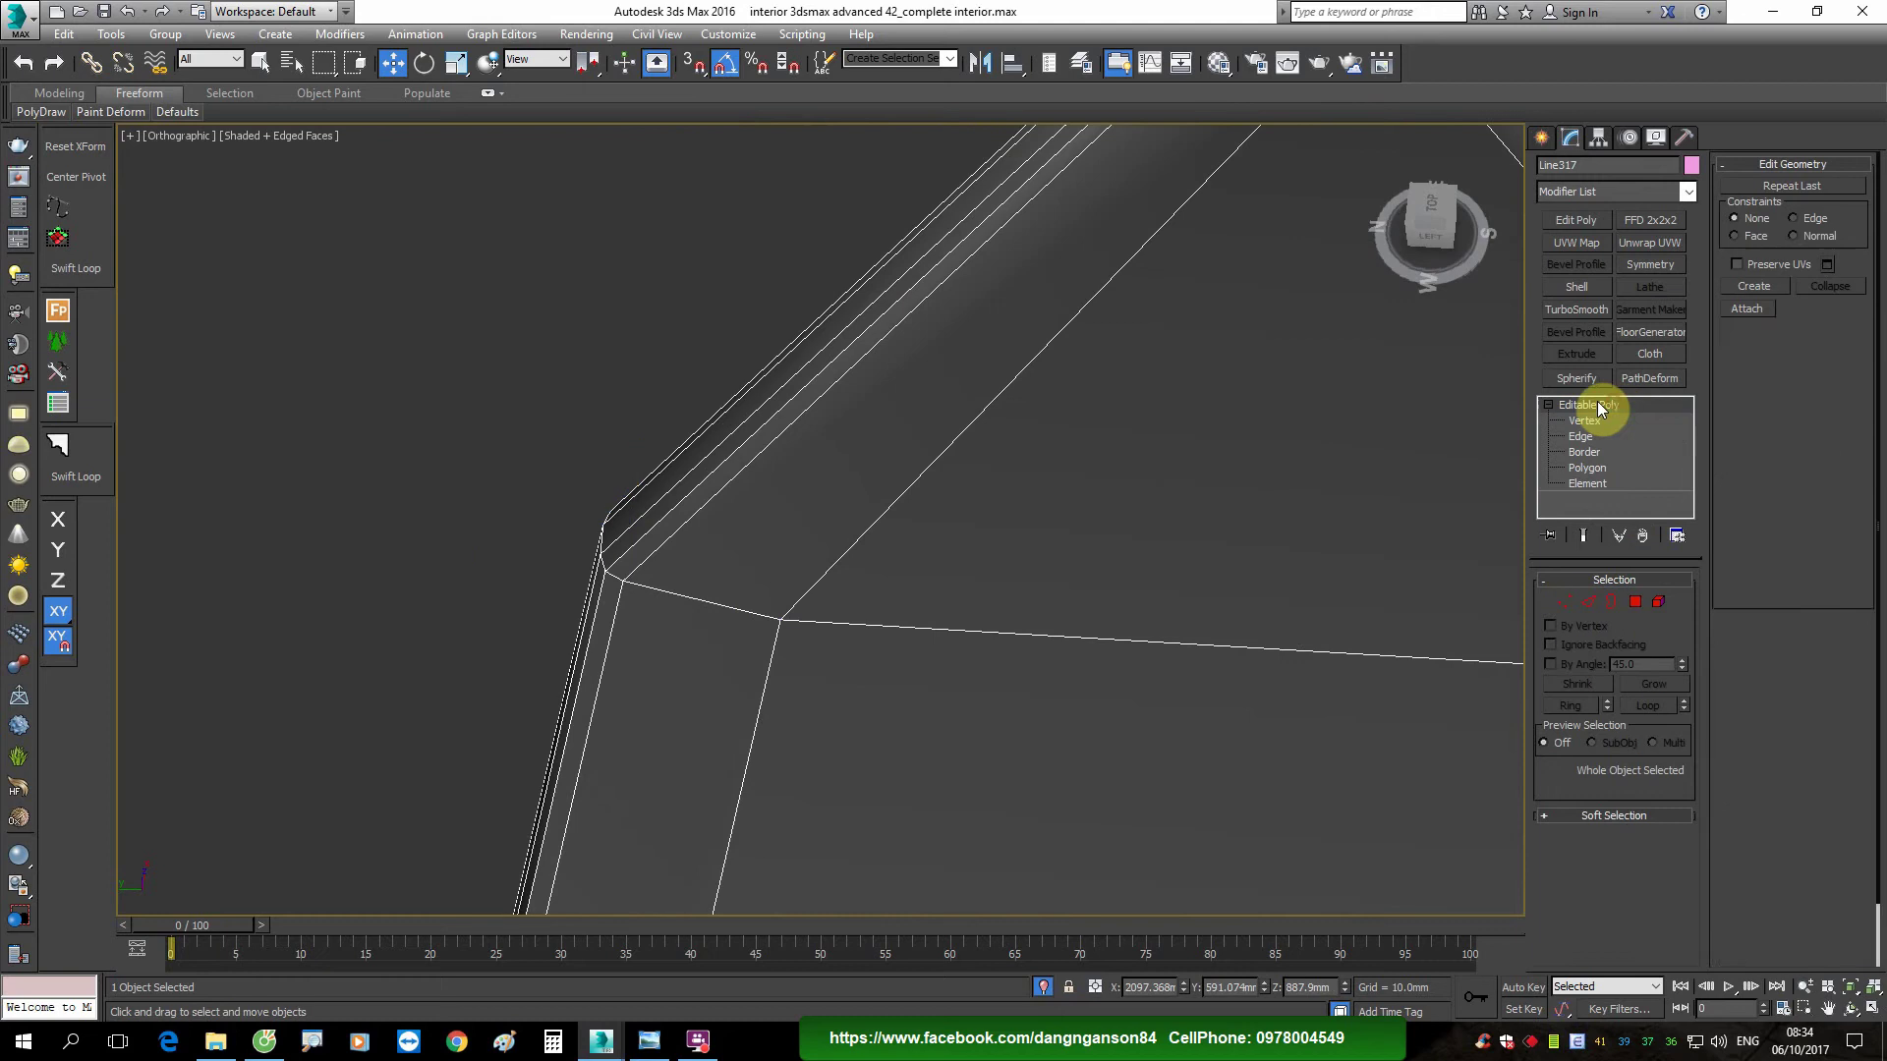
click(1666, 247)
Step: Select the leaf's bevel edge loop in Unwrap UVW edge mode
middle_drag(683, 540, 739, 551)
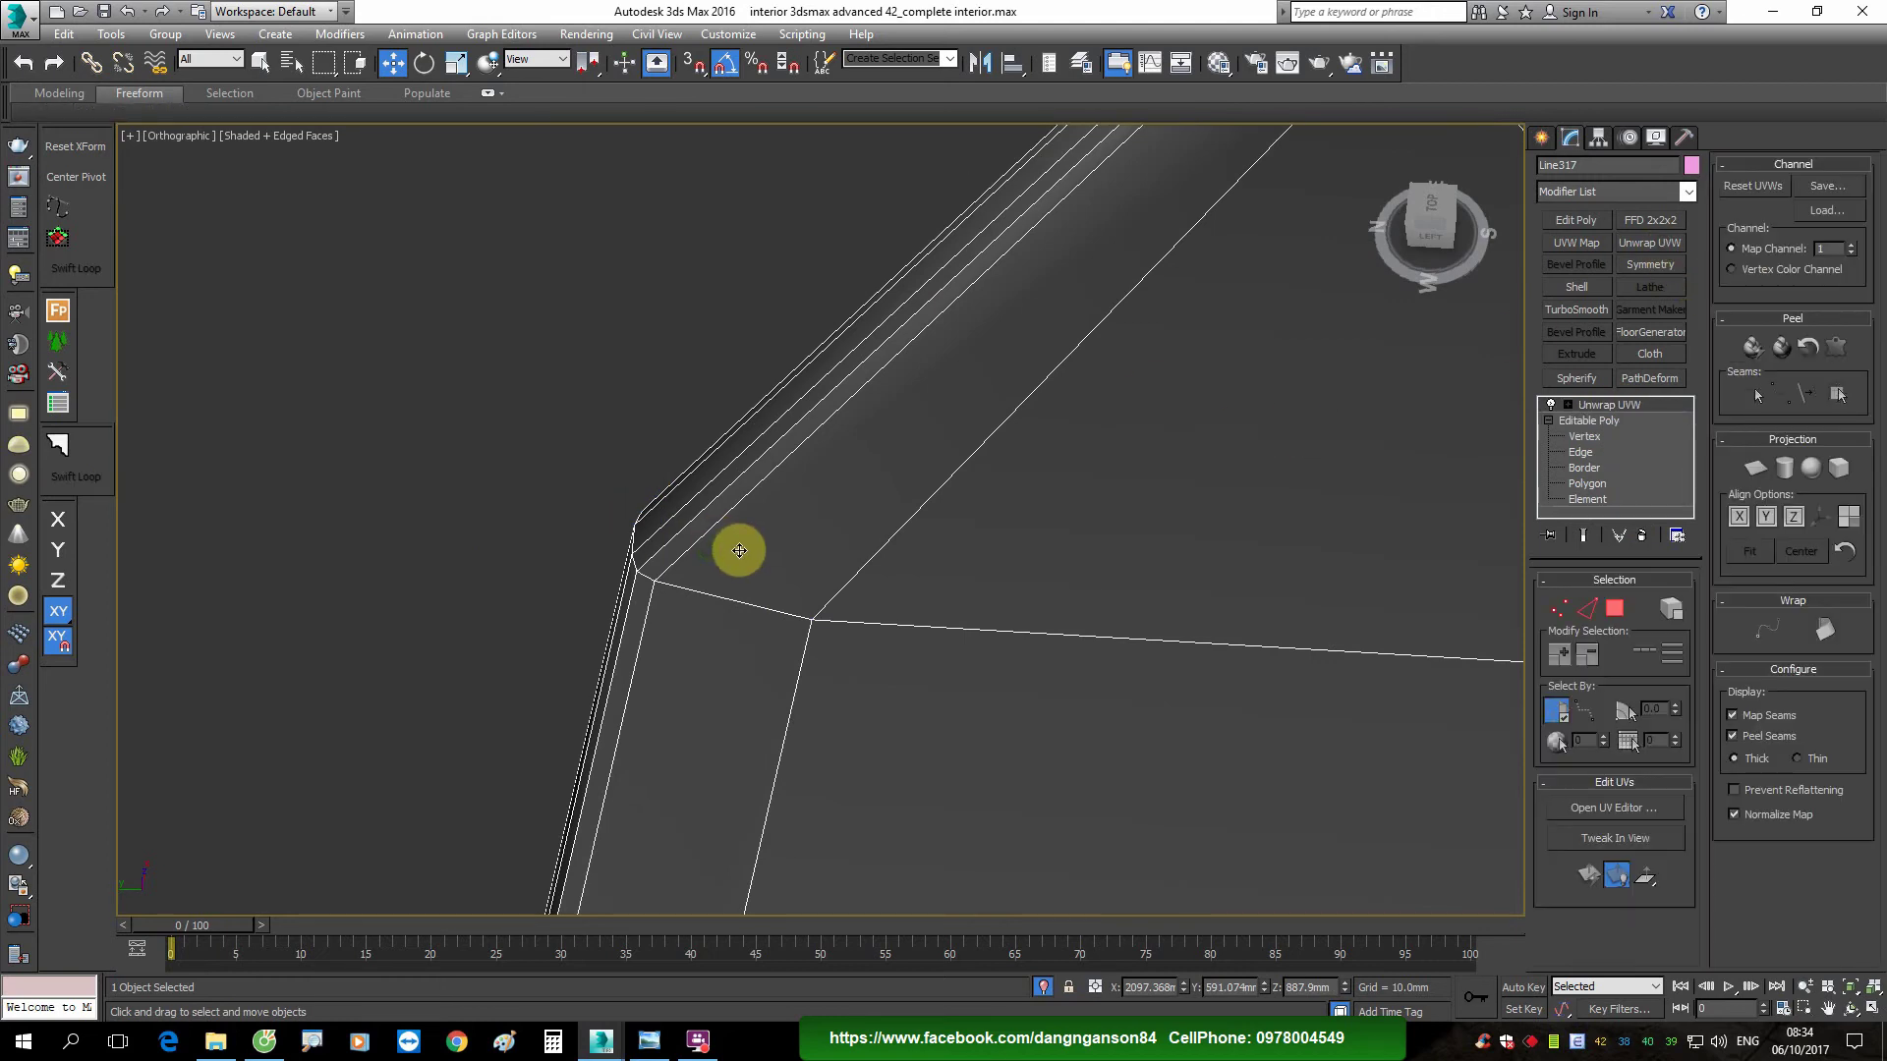
click(1615, 609)
scroll(688, 501, down, 3)
click(809, 518)
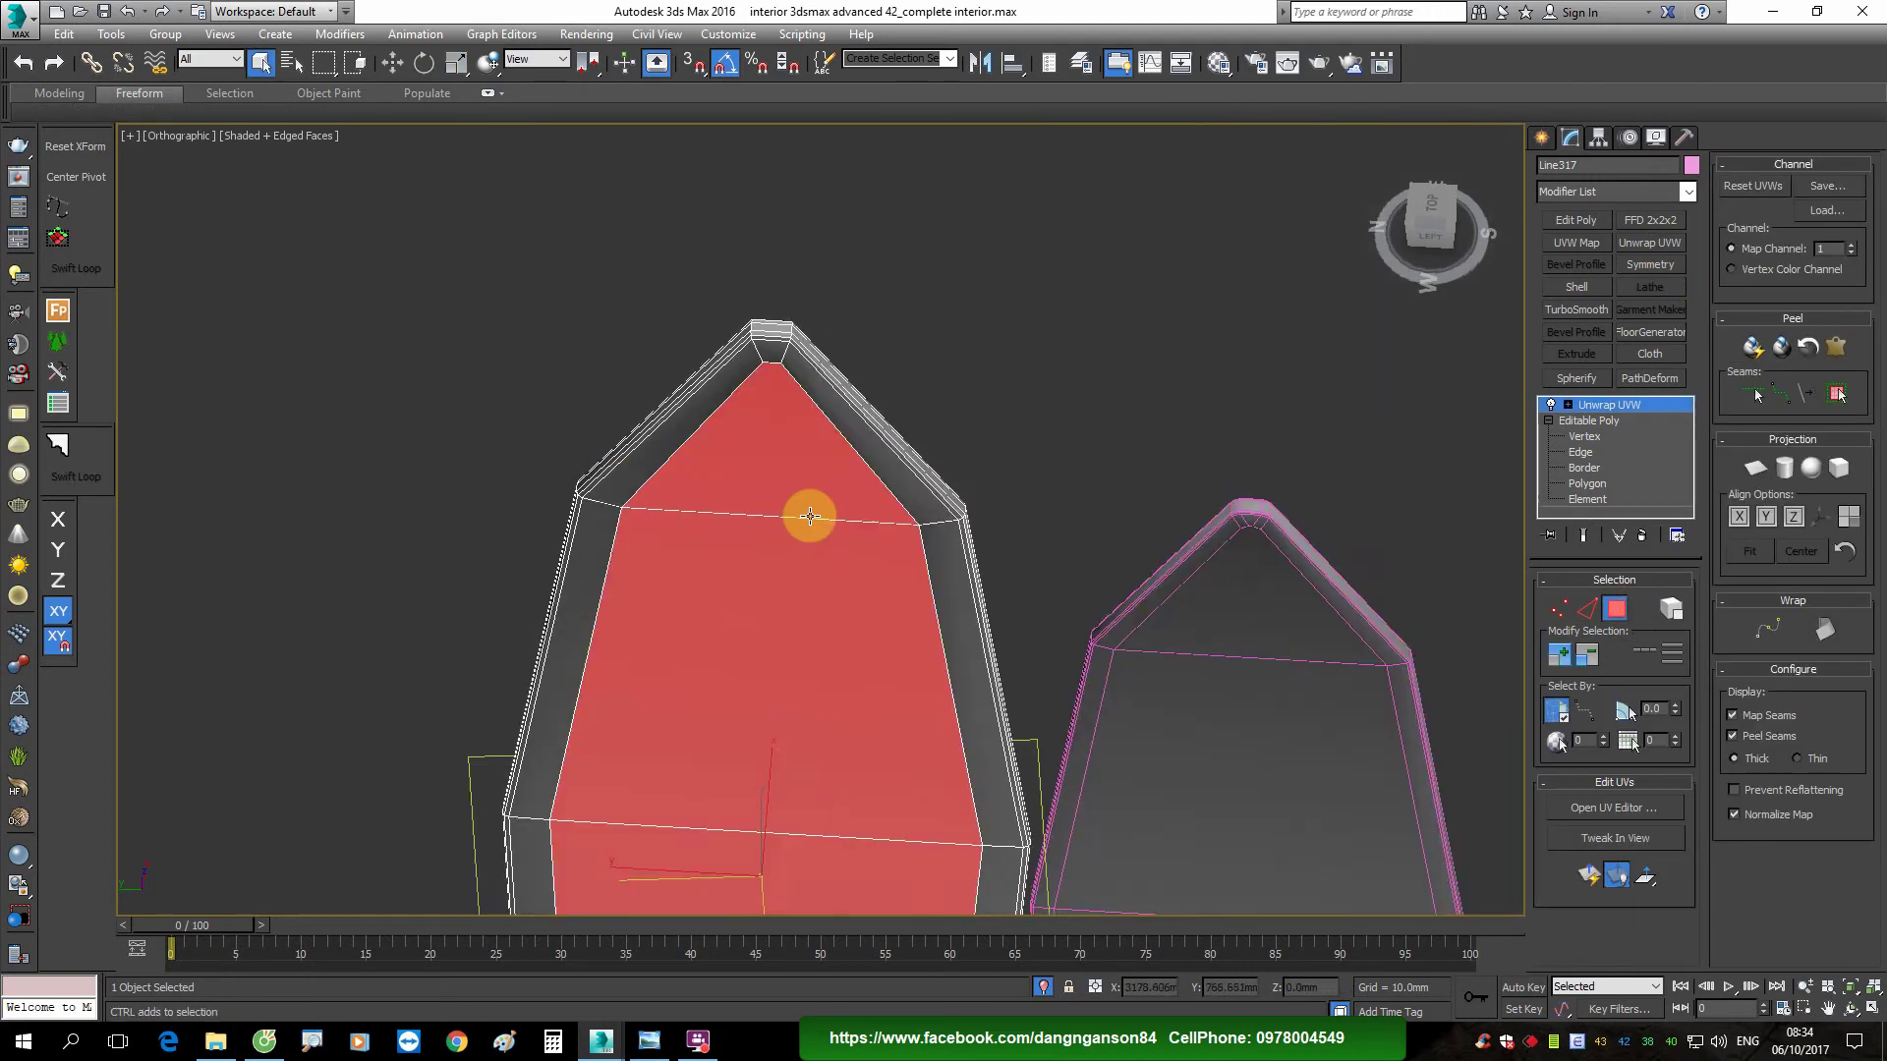
scroll(667, 497, up, 3)
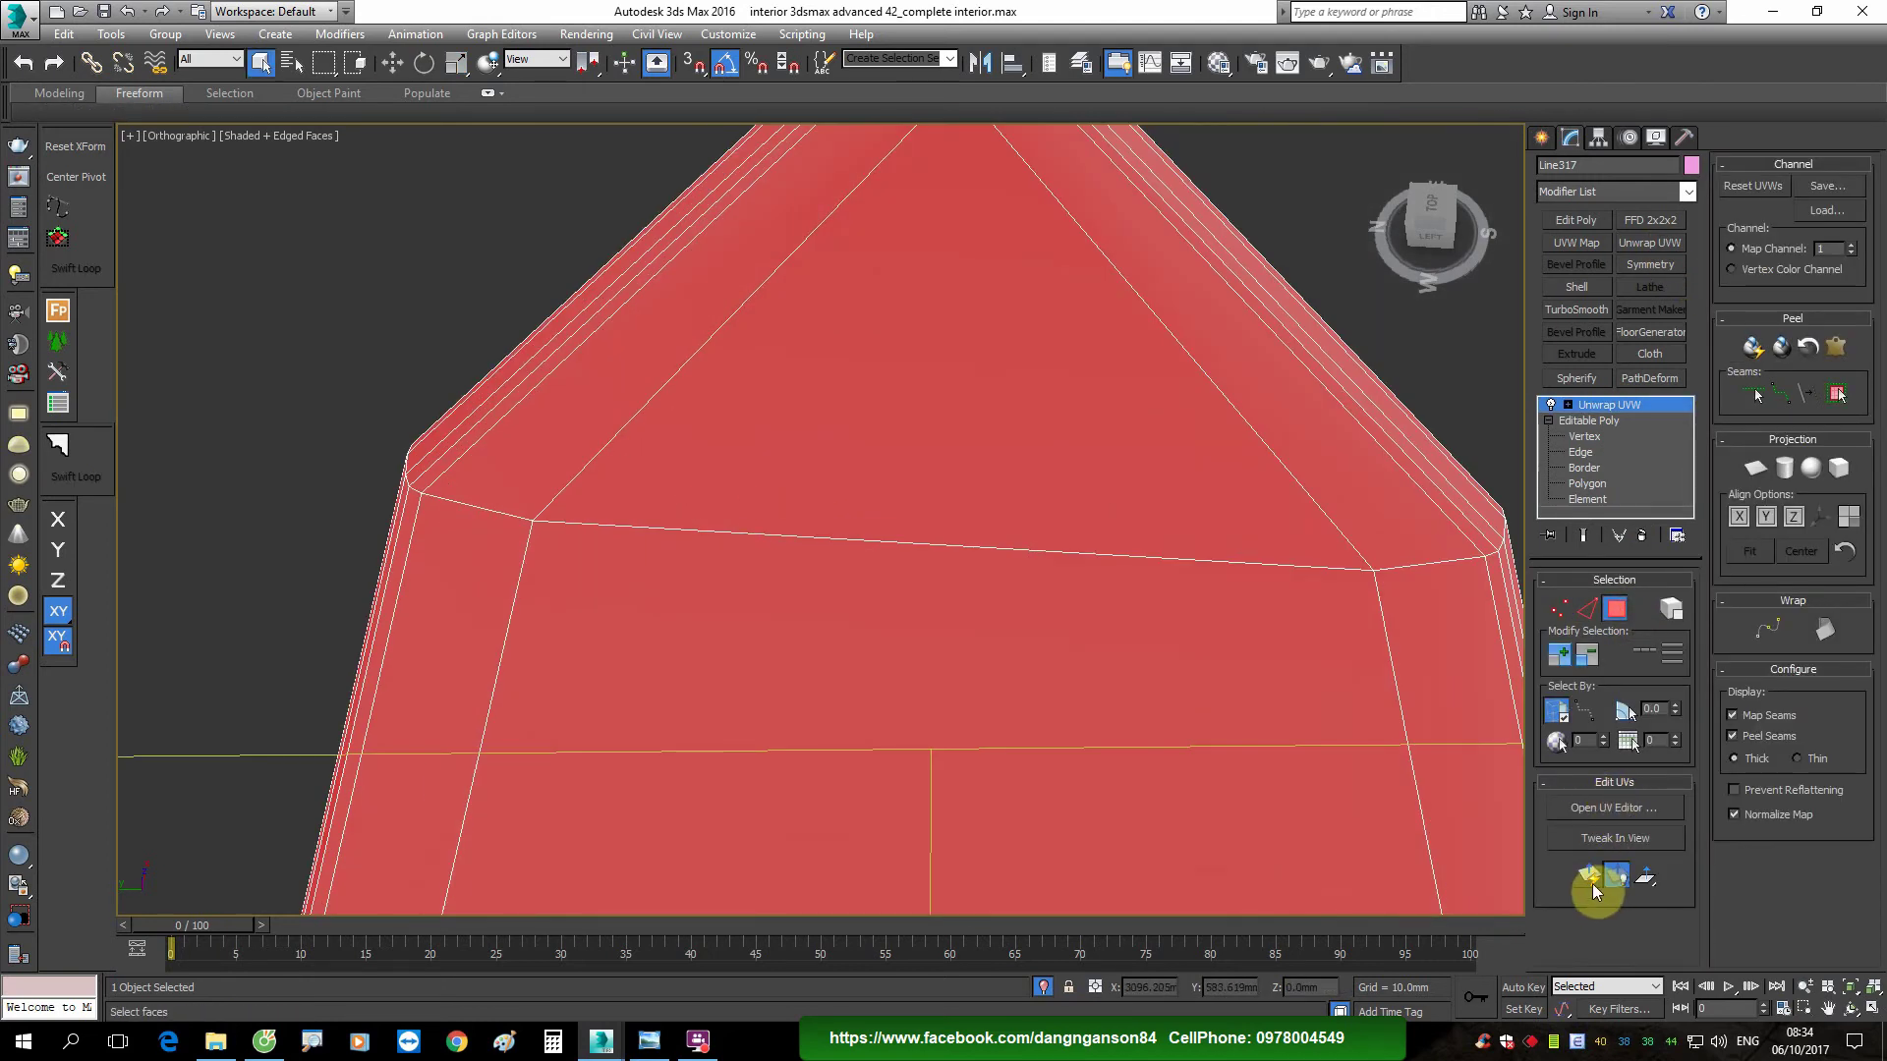
middle_drag(778, 610, 821, 634)
key(2)
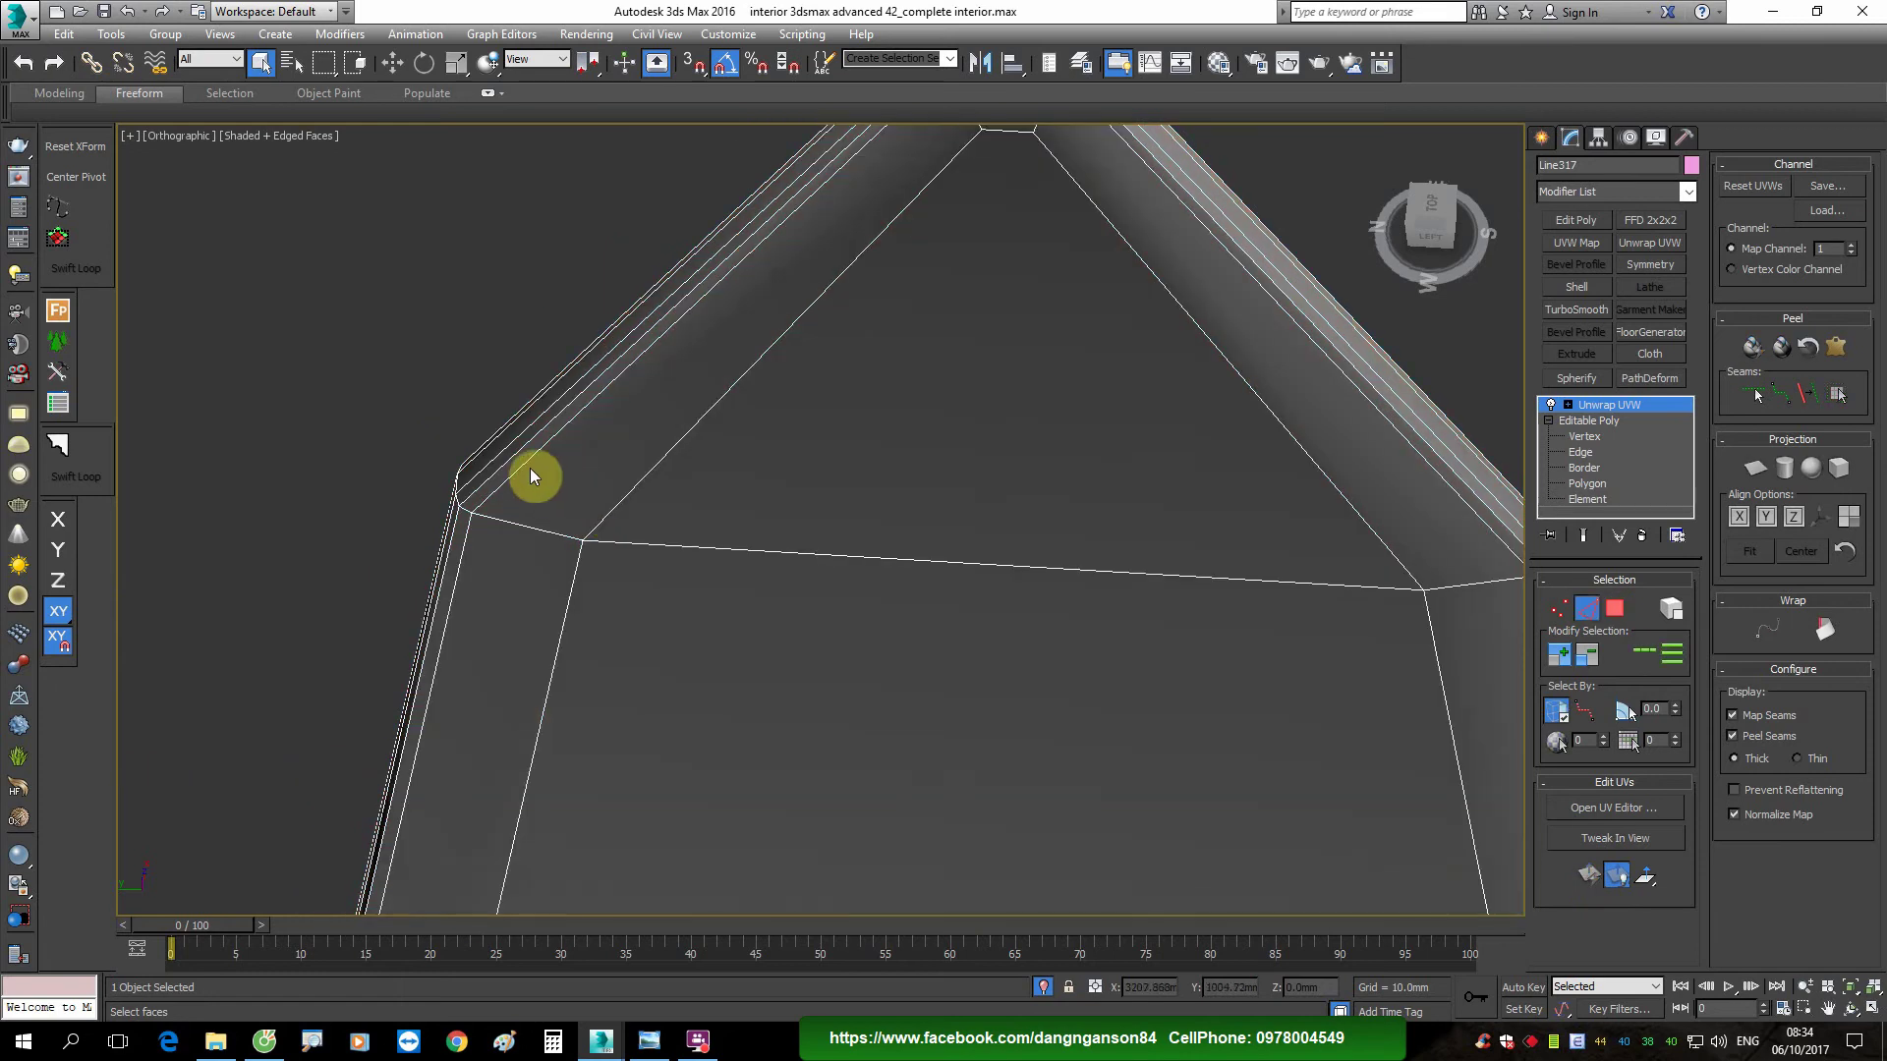
scroll(530, 477, up, 2)
click(523, 468)
click(1644, 651)
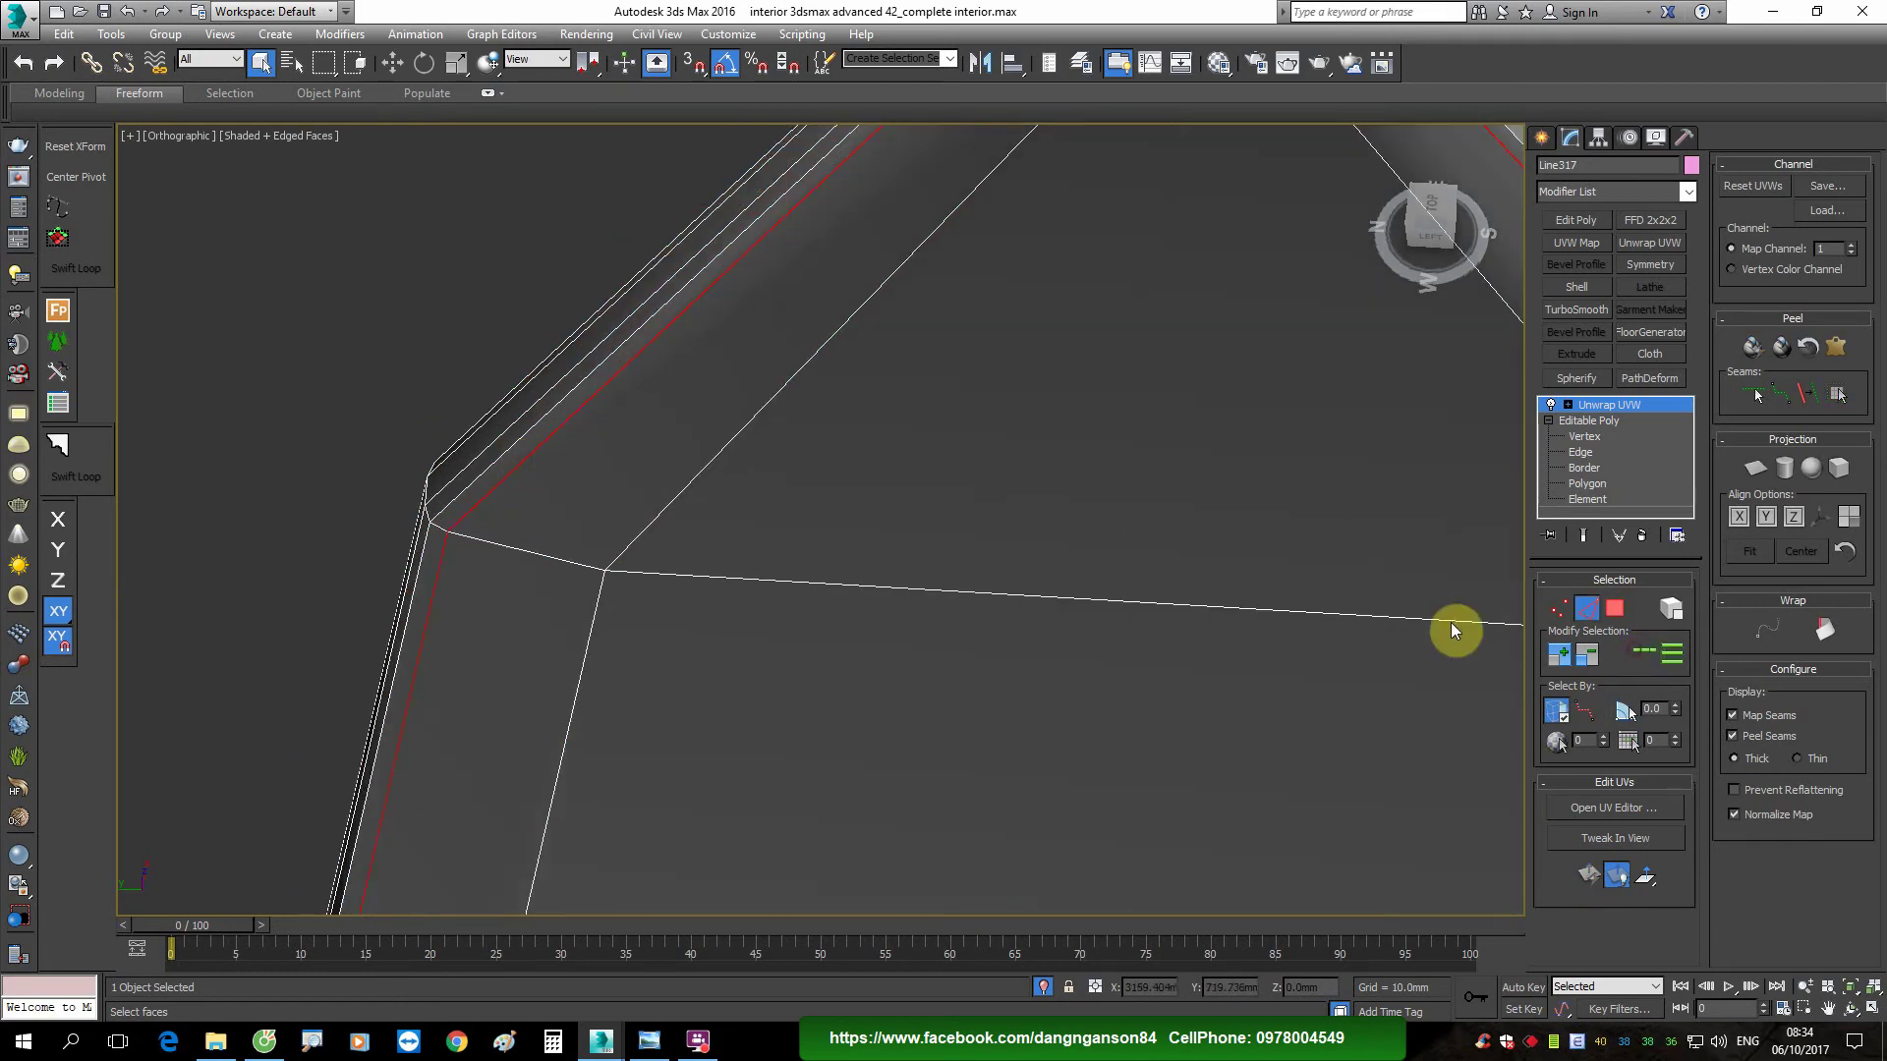
Step: Mark the full side edge loop of the leaf as a seam
scroll(602, 499, down, 4)
scroll(844, 418, down, 3)
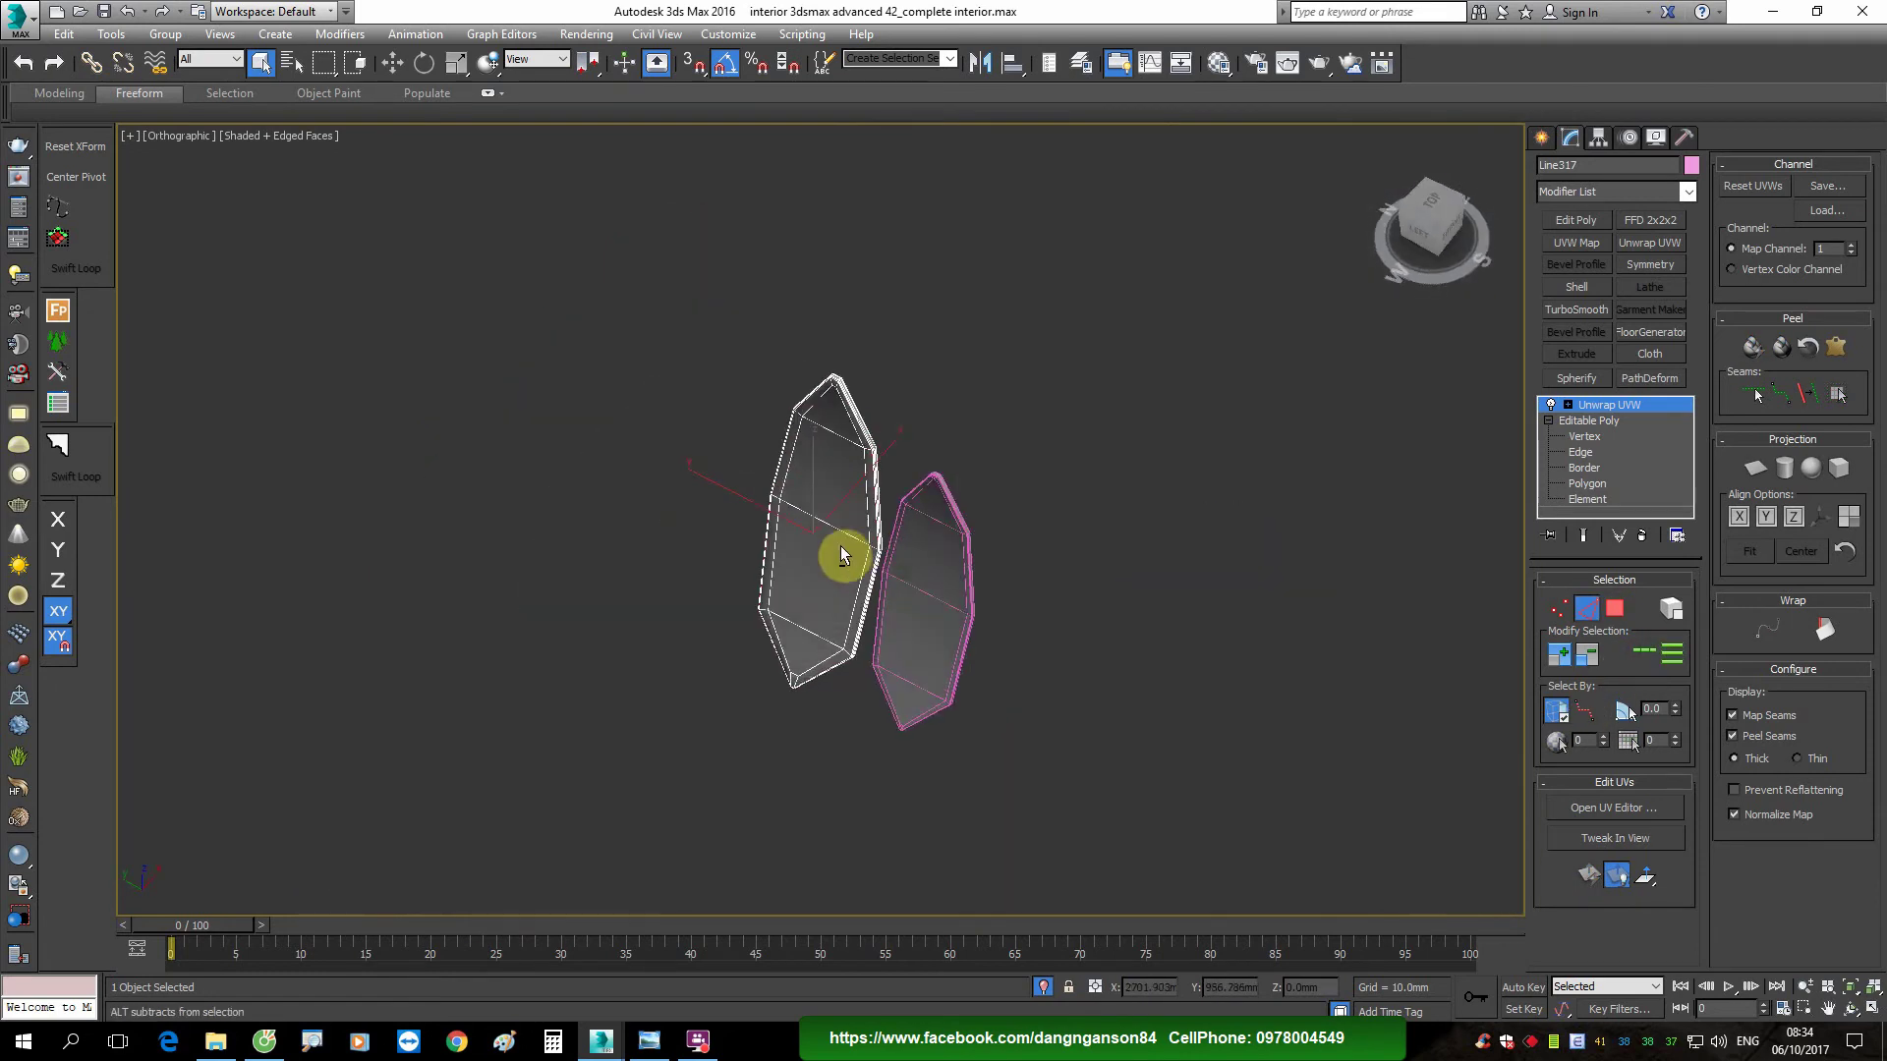
alt+middle_drag(840, 555, 784, 497)
scroll(851, 354, up, 3)
scroll(805, 279, up, 3)
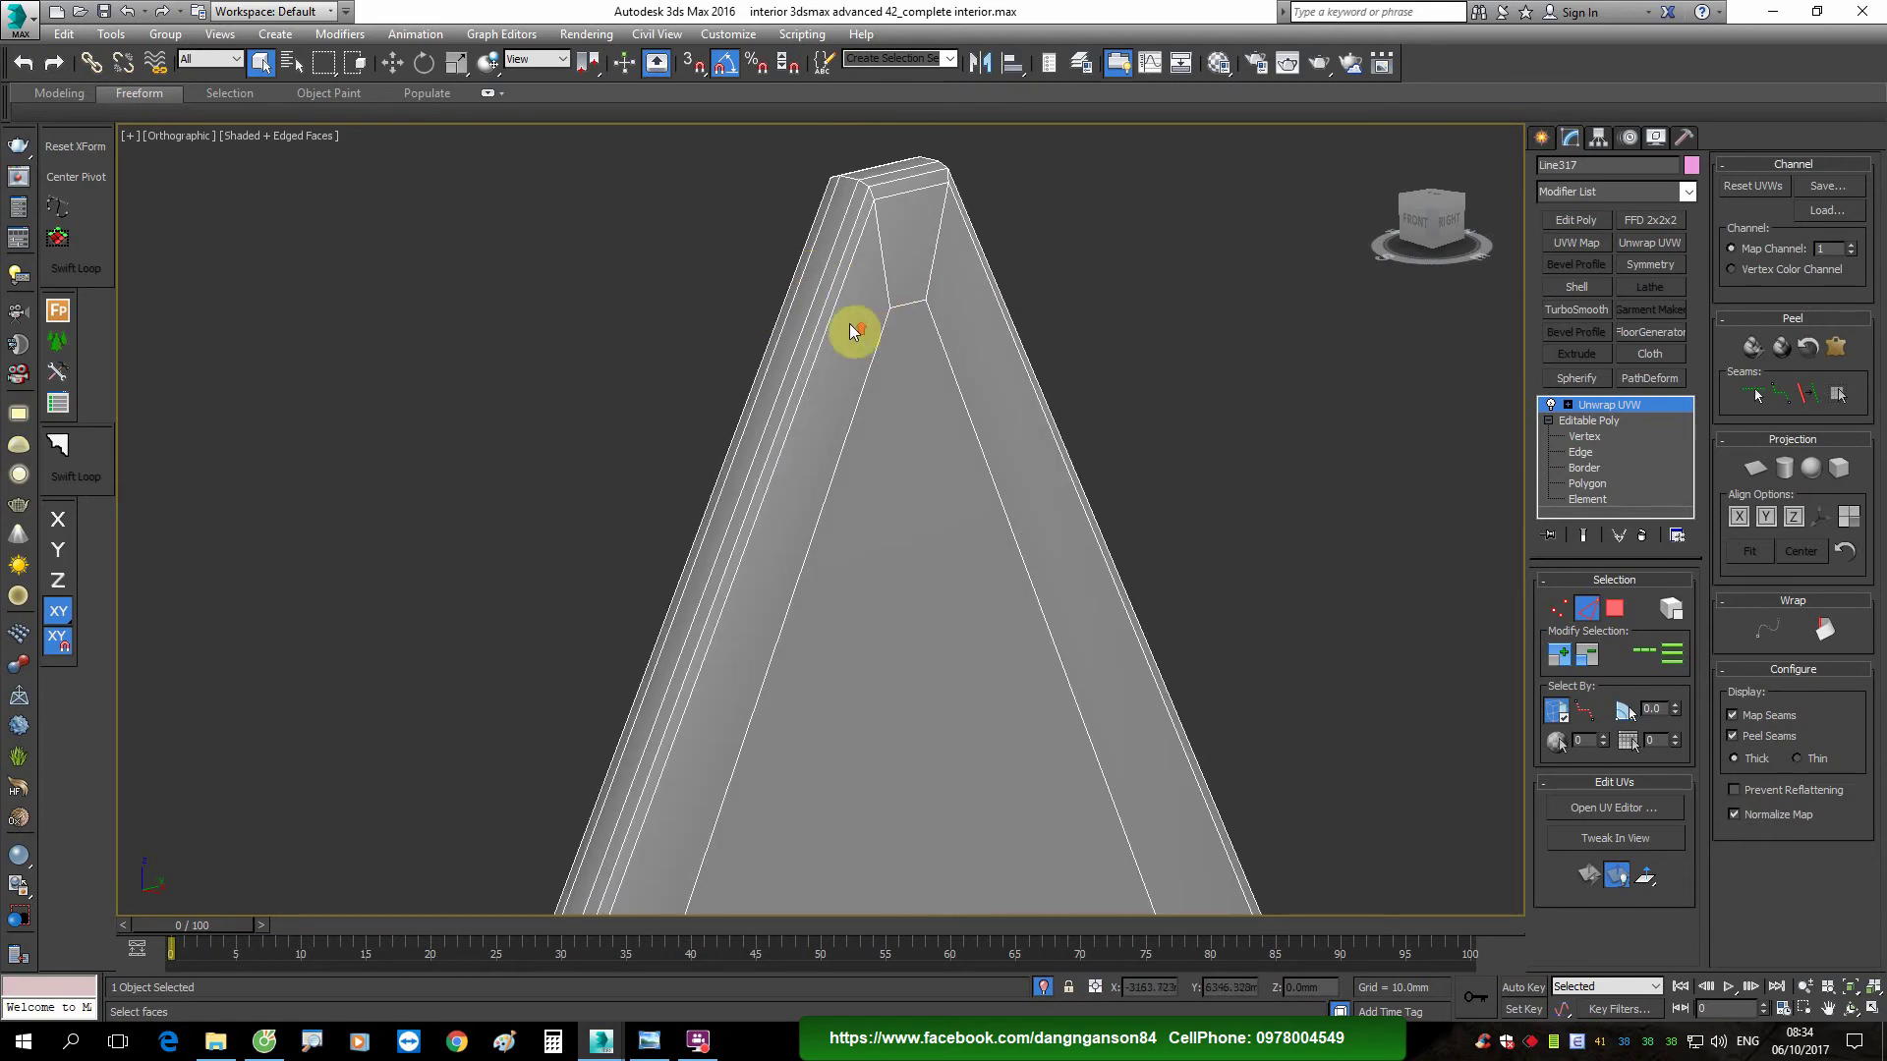
scroll(851, 330, up, 2)
click(811, 320)
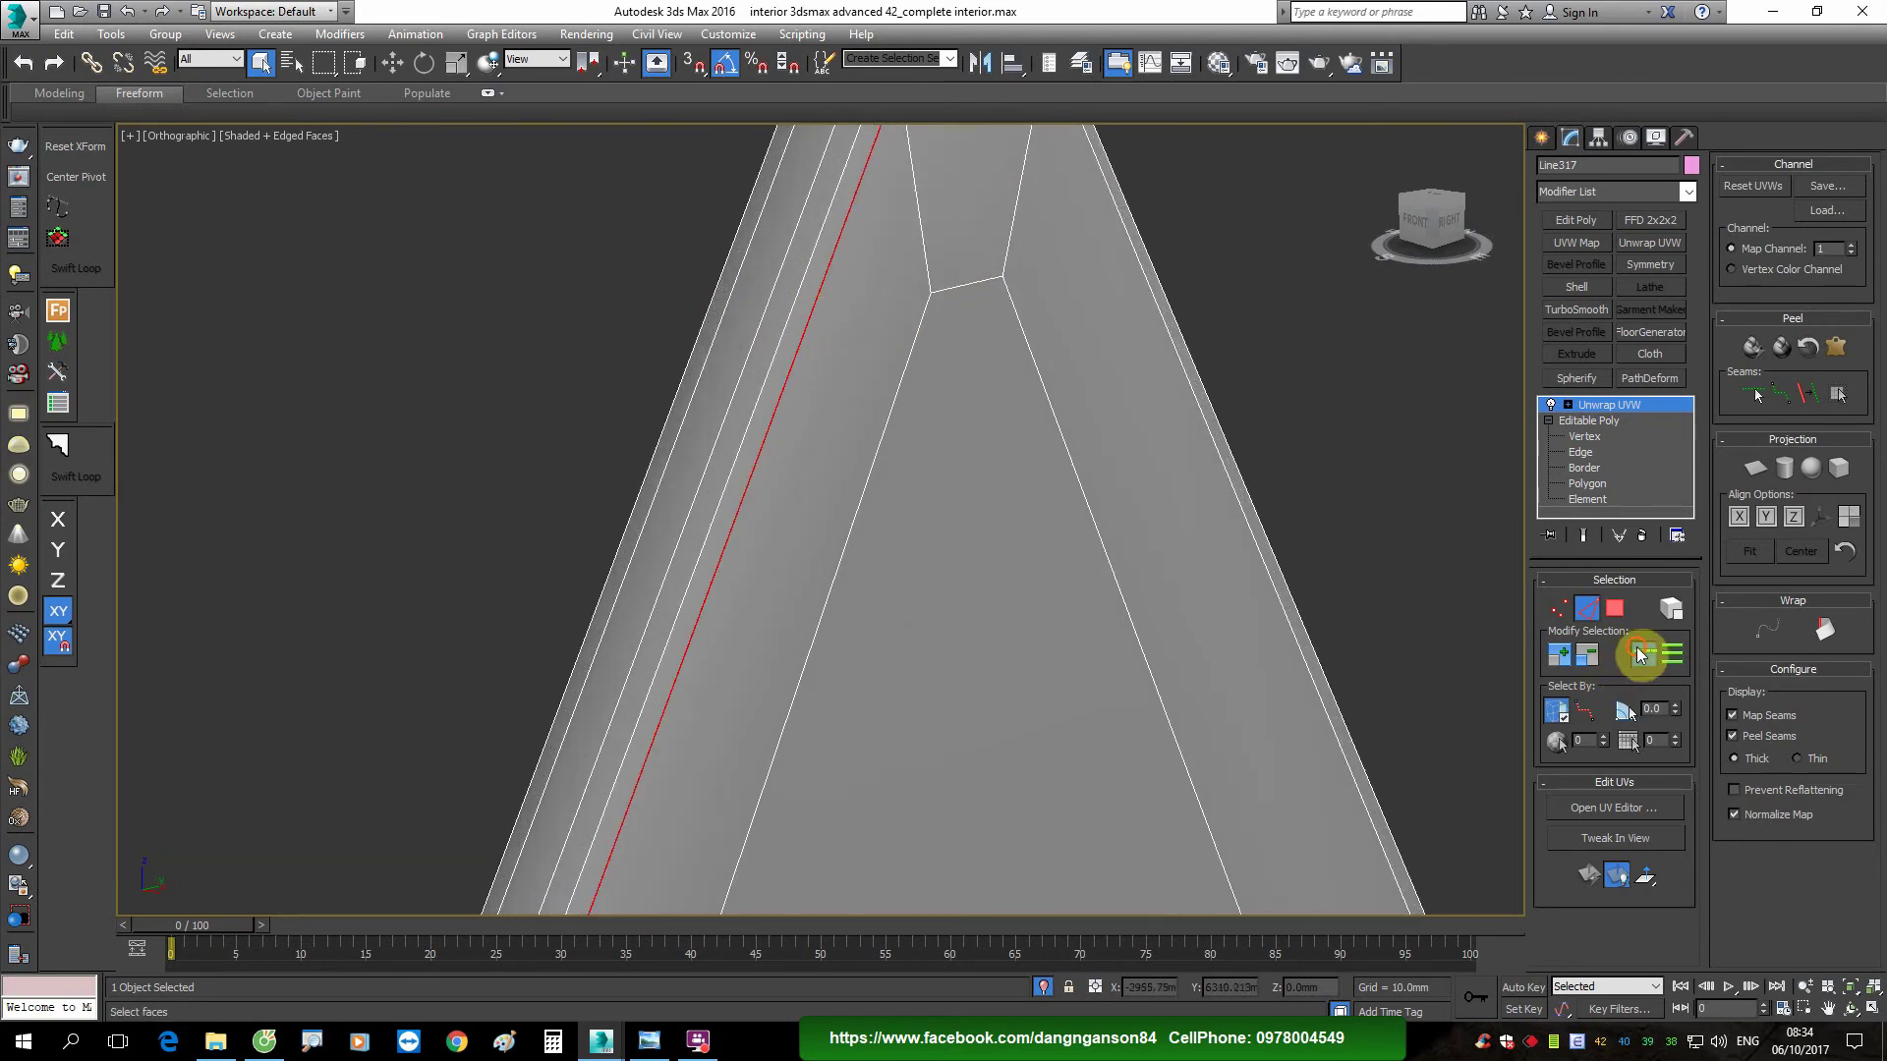
click(1639, 656)
Step: Extend the side seam up to the leaf's top tip
scroll(809, 510, down, 5)
mouse_move(809, 510)
alt+middle_down()
mouse_move(982, 560)
mouse_move(1050, 536)
mouse_move(1024, 451)
mouse_move(961, 582)
mouse_move(1028, 556)
alt+middle_up()
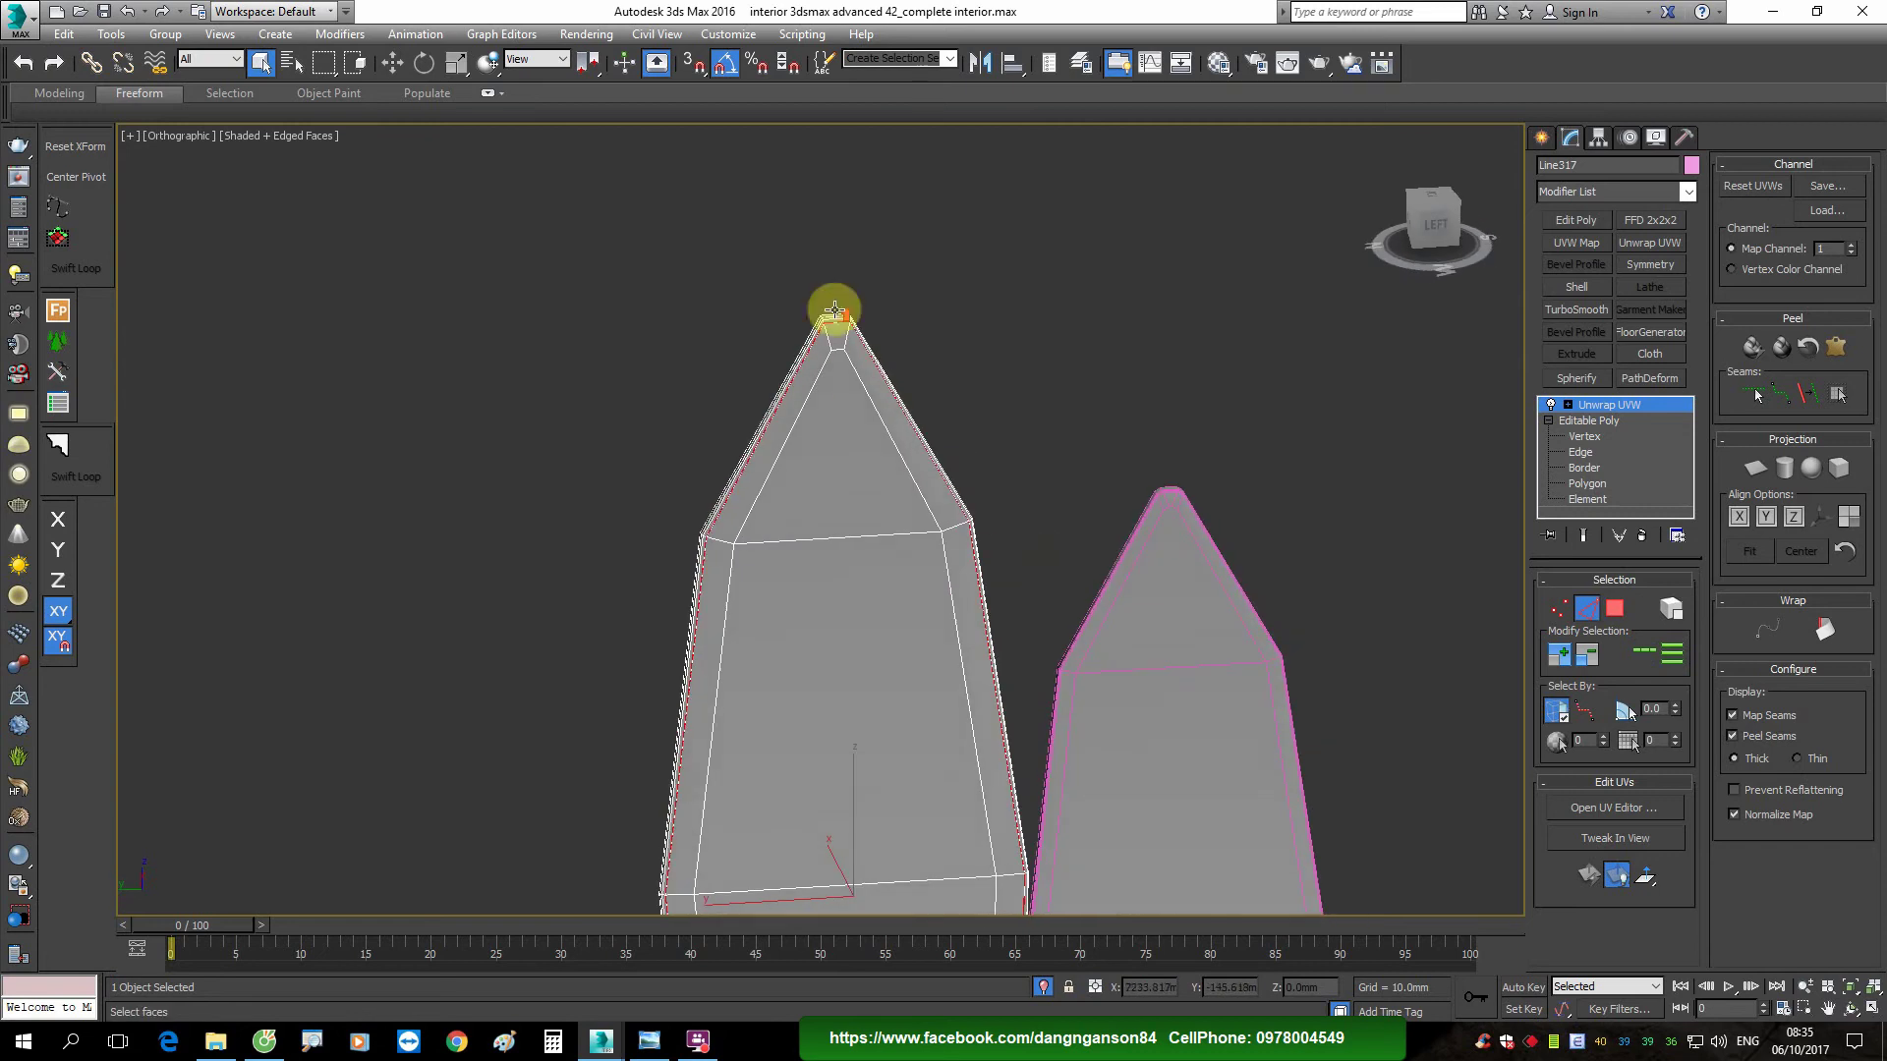
scroll(833, 310, up, 3)
scroll(771, 337, up, 3)
scroll(855, 392, up, 2)
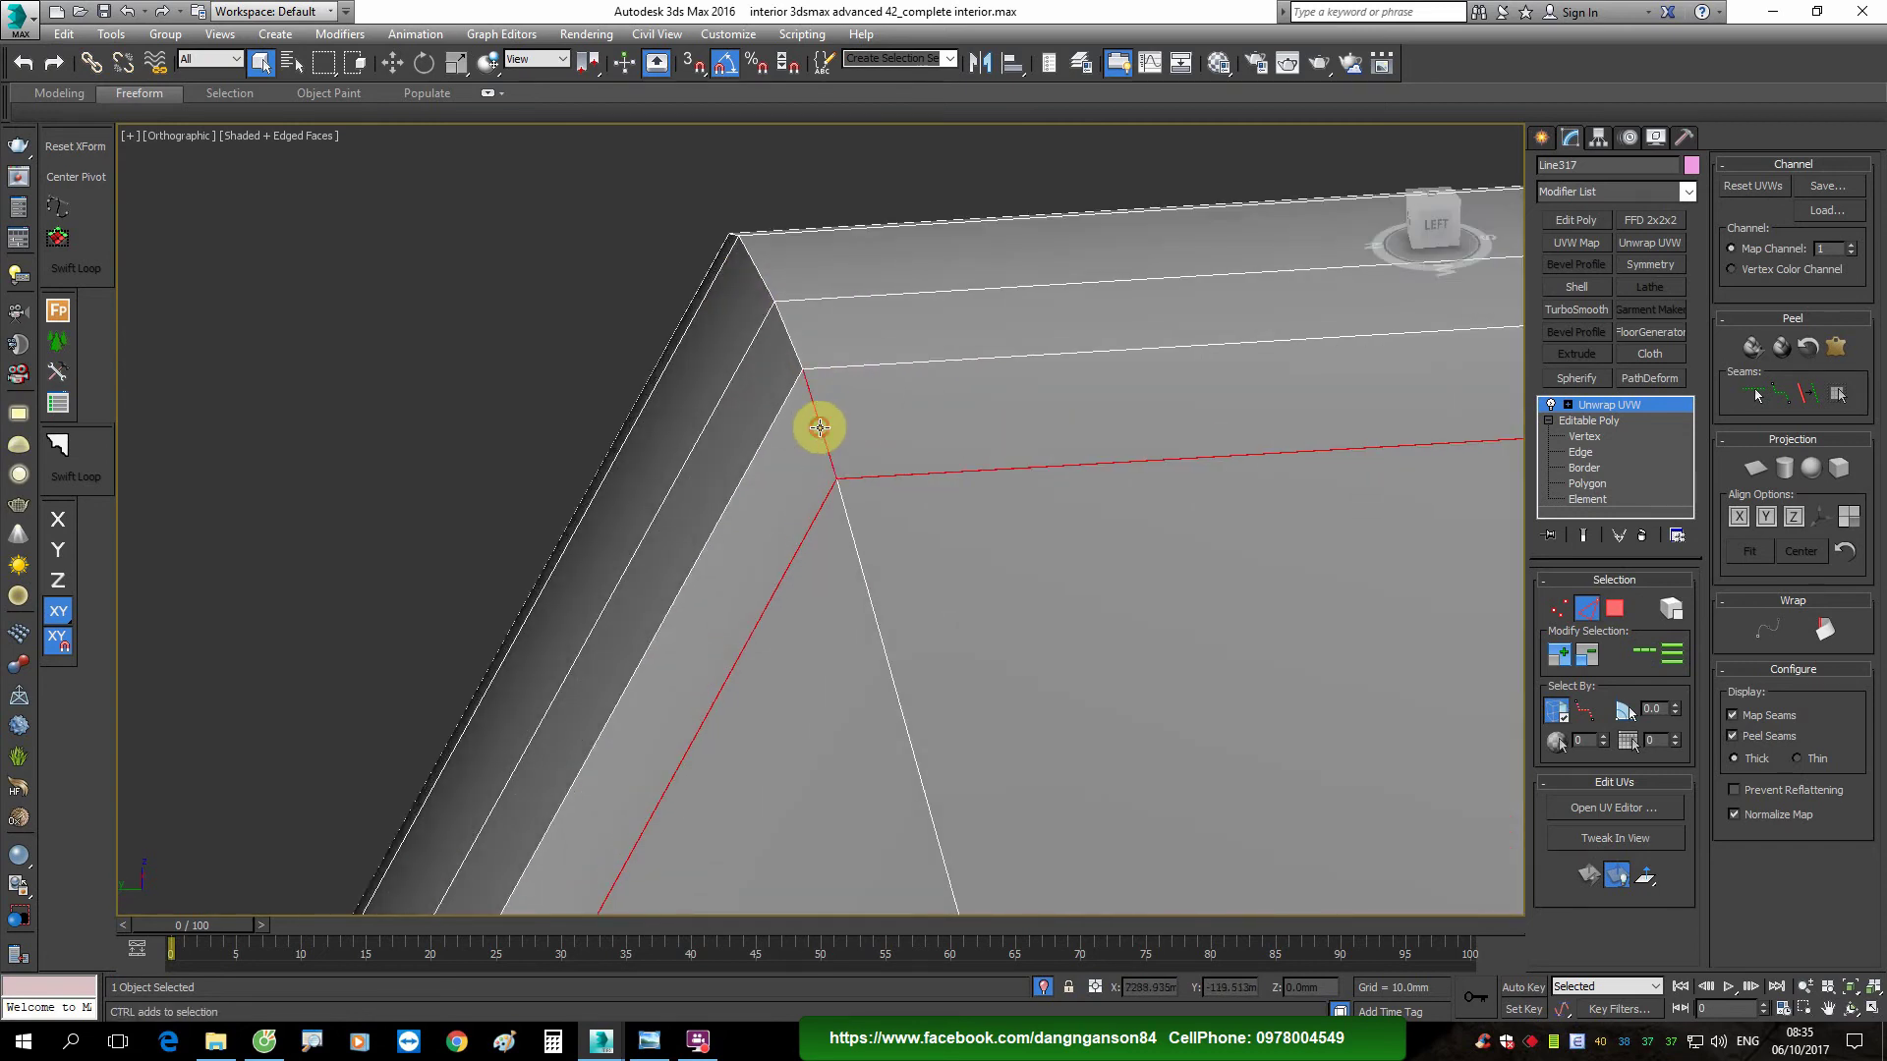
click(735, 240)
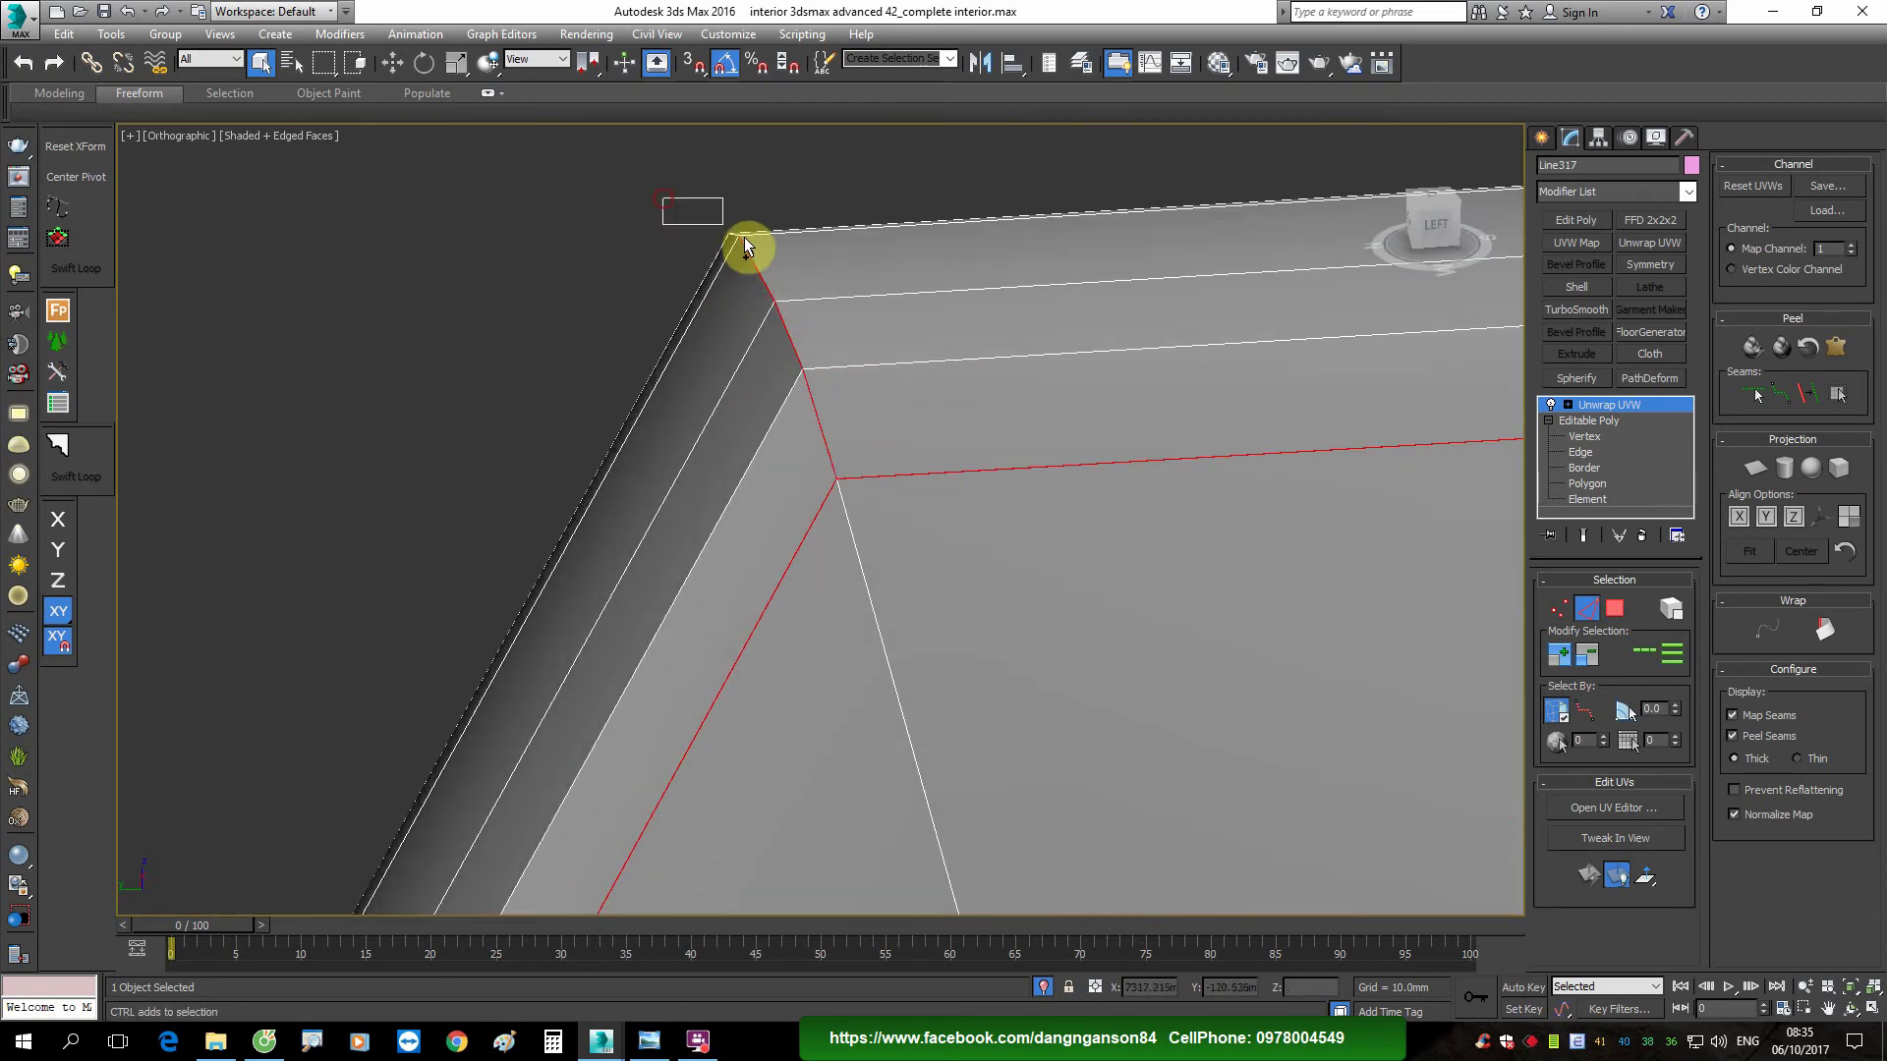
scroll(776, 294, down, 4)
Step: Check the seams and select the edges around the leaf's bottom tip
mouse_move(801, 359)
alt+middle_down()
mouse_move(1004, 358)
mouse_move(1063, 405)
alt+middle_up()
scroll(951, 355, up, 2)
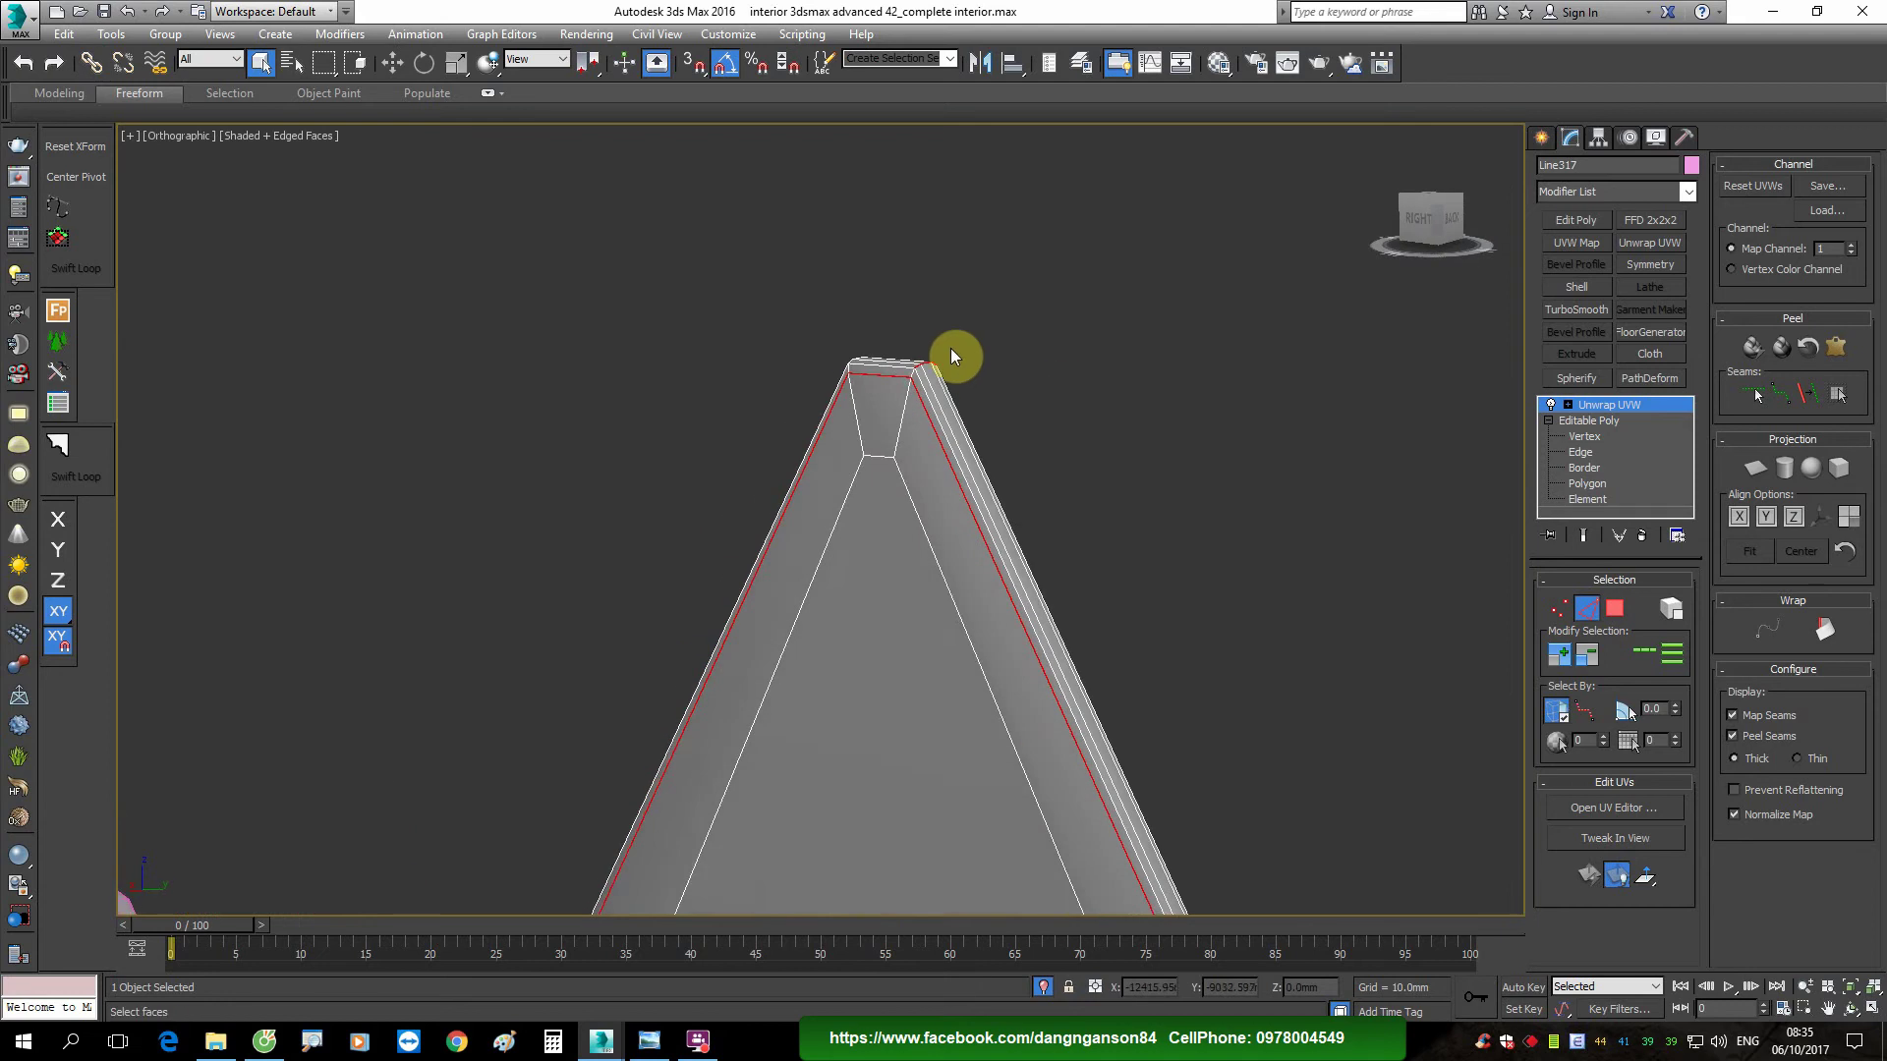
scroll(855, 426, up, 4)
scroll(960, 599, up, 2)
scroll(845, 462, down, 4)
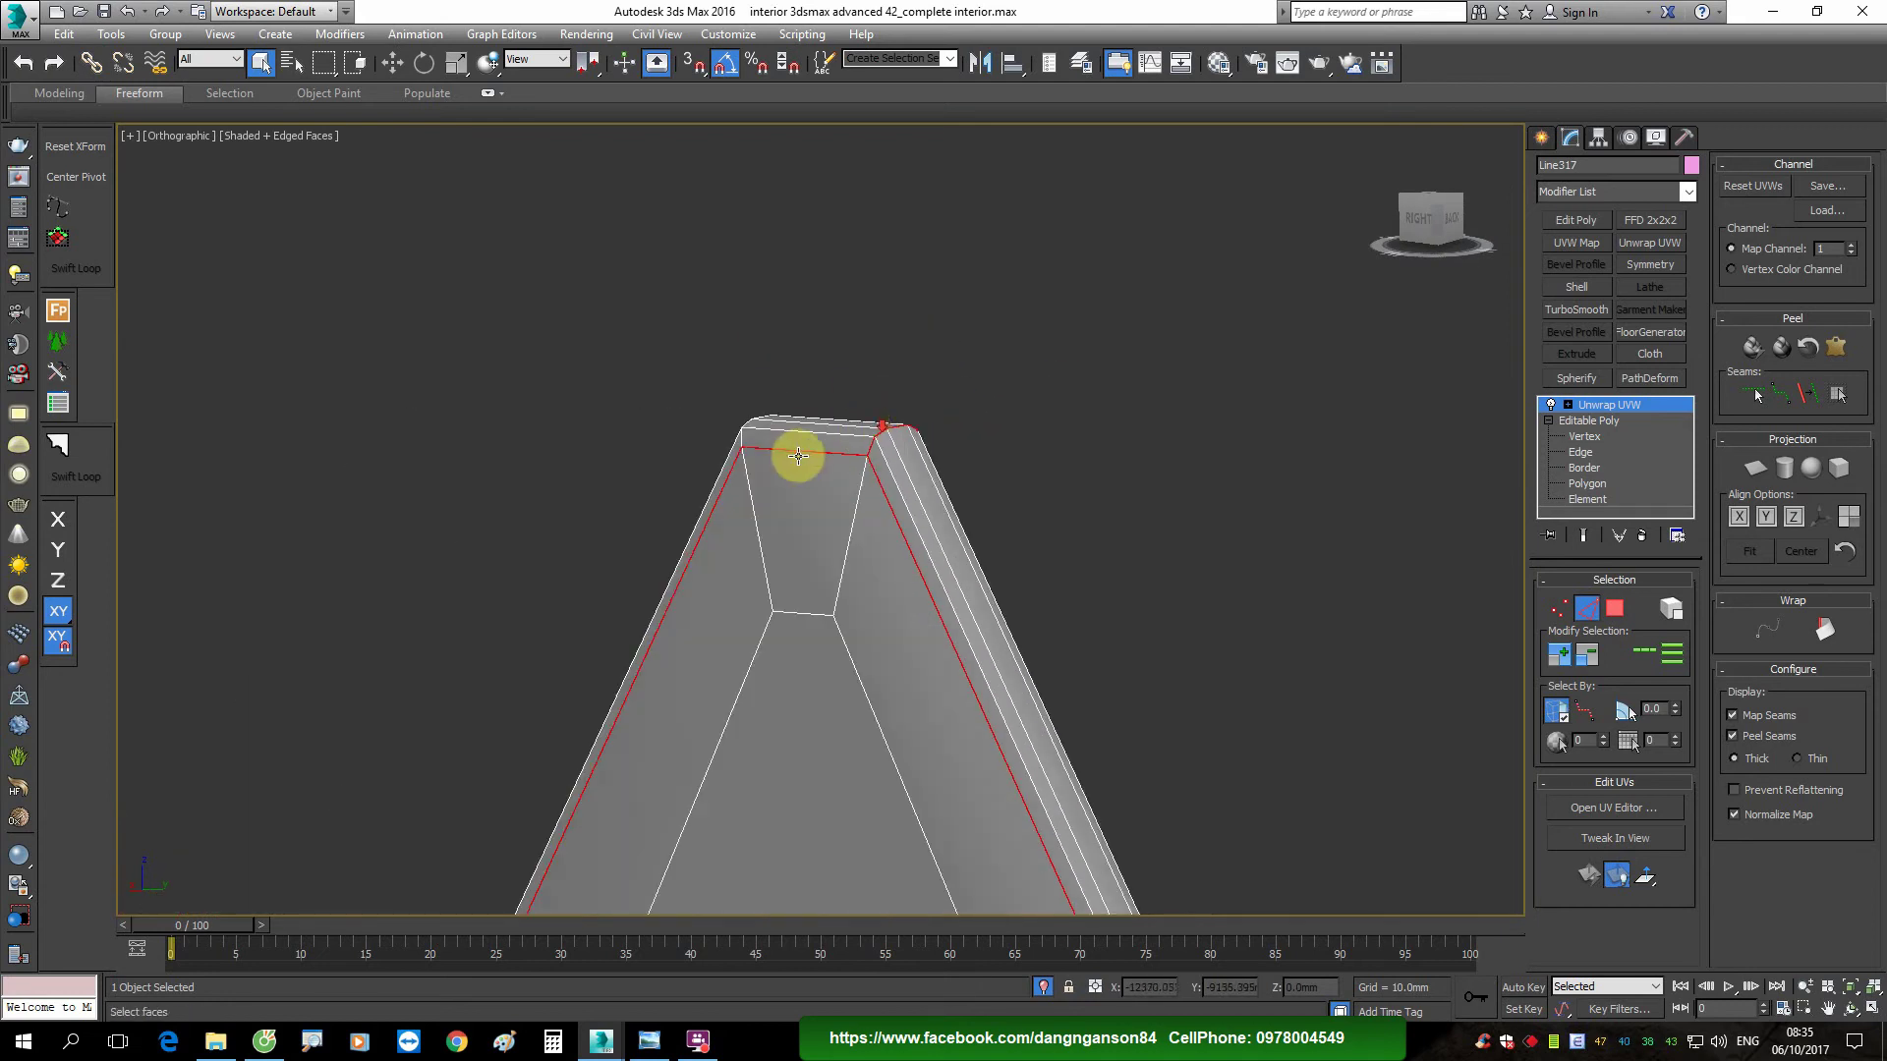
scroll(929, 451, down, 3)
scroll(939, 477, down, 4)
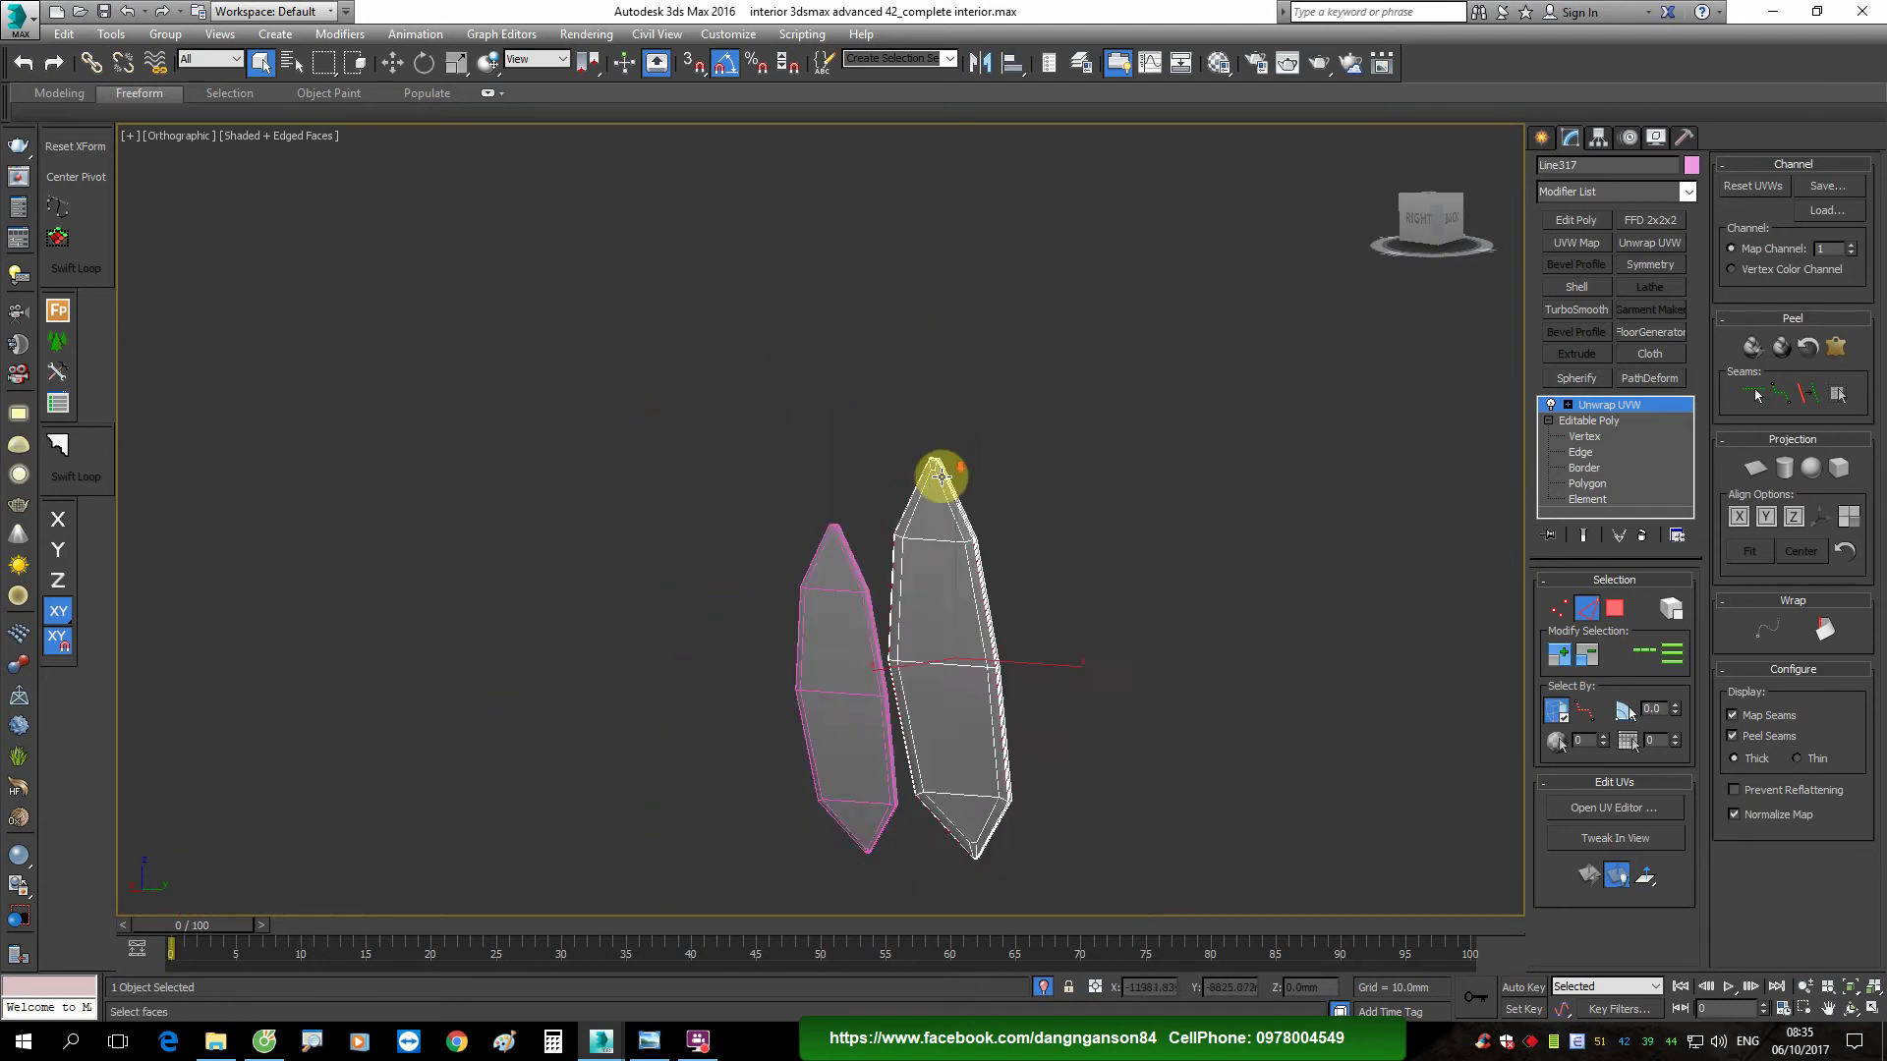
scroll(995, 877, up, 4)
scroll(961, 856, up, 2)
scroll(961, 856, down, 1)
middle_drag(961, 856, 924, 688)
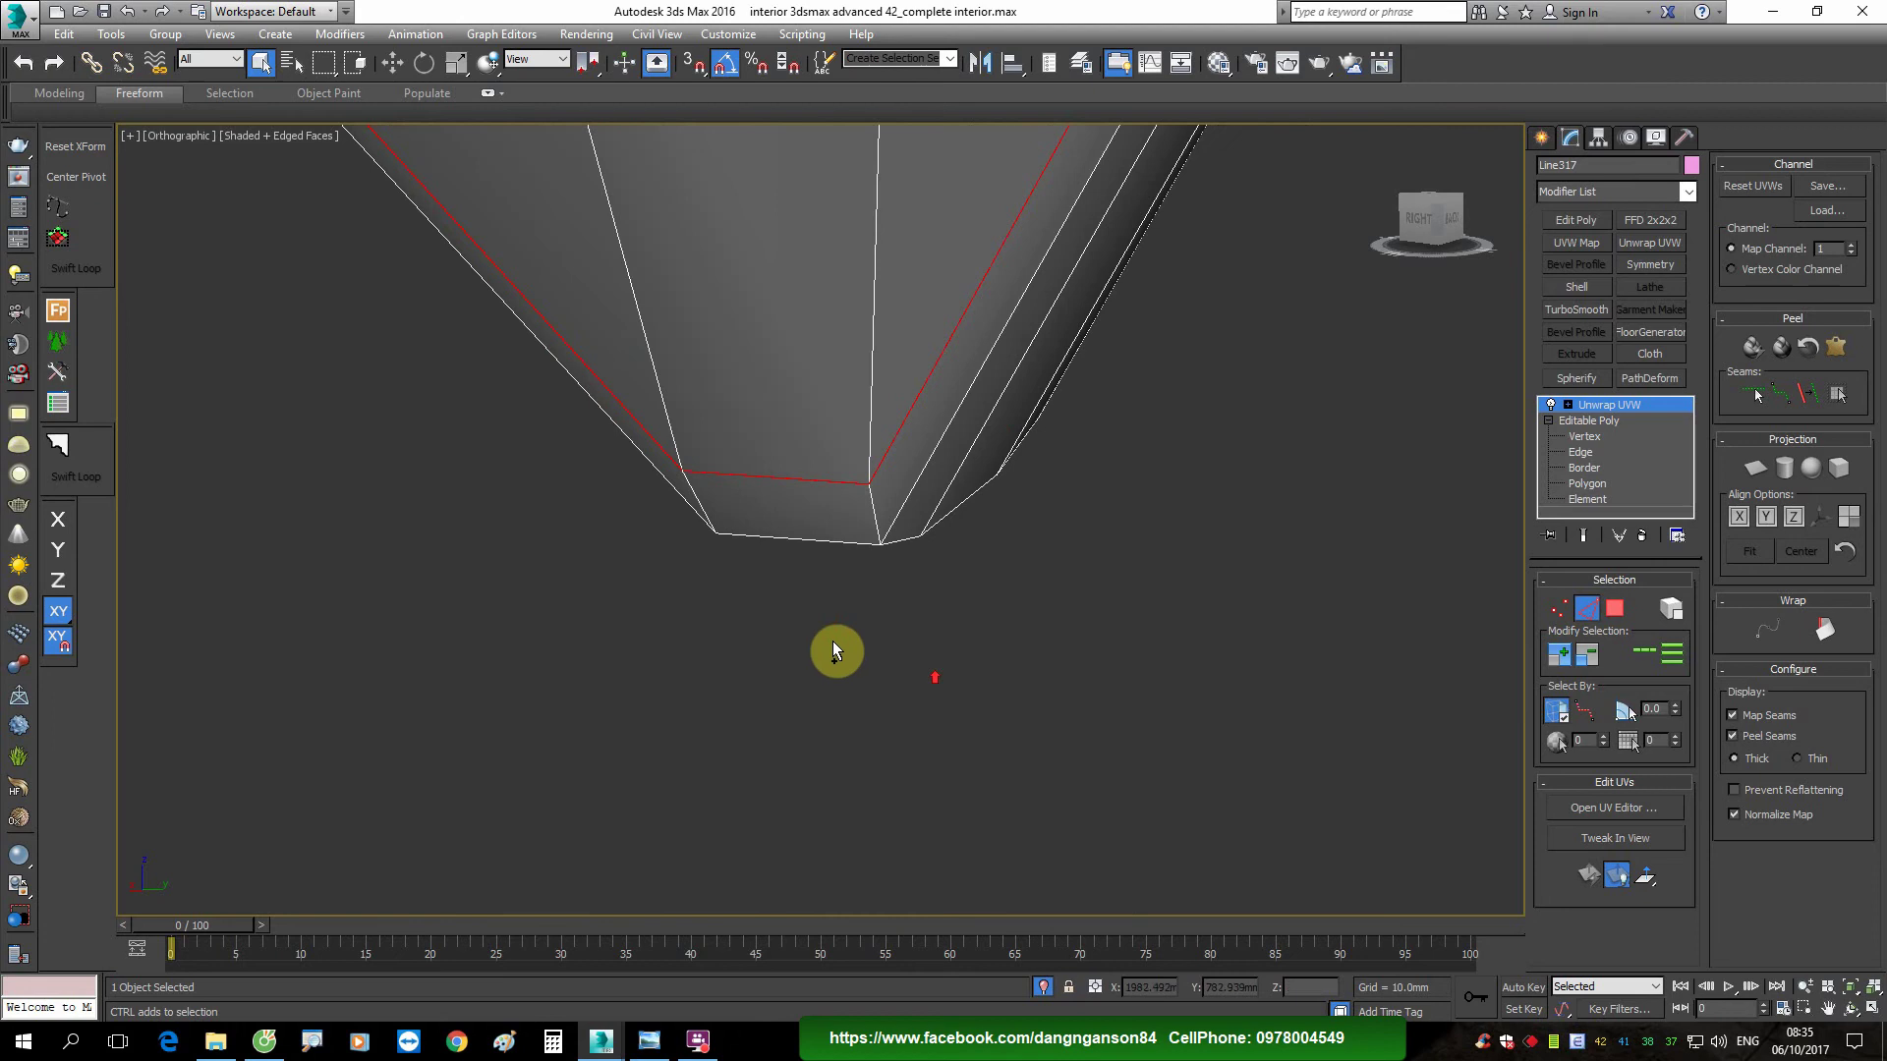
drag(834, 641, 1048, 428)
Step: Carry the seam selection through the leaf's bottom tip geometry
mouse_move(983, 528)
alt+middle_down()
mouse_move(978, 588)
mouse_move(804, 614)
mouse_move(775, 568)
alt+middle_up()
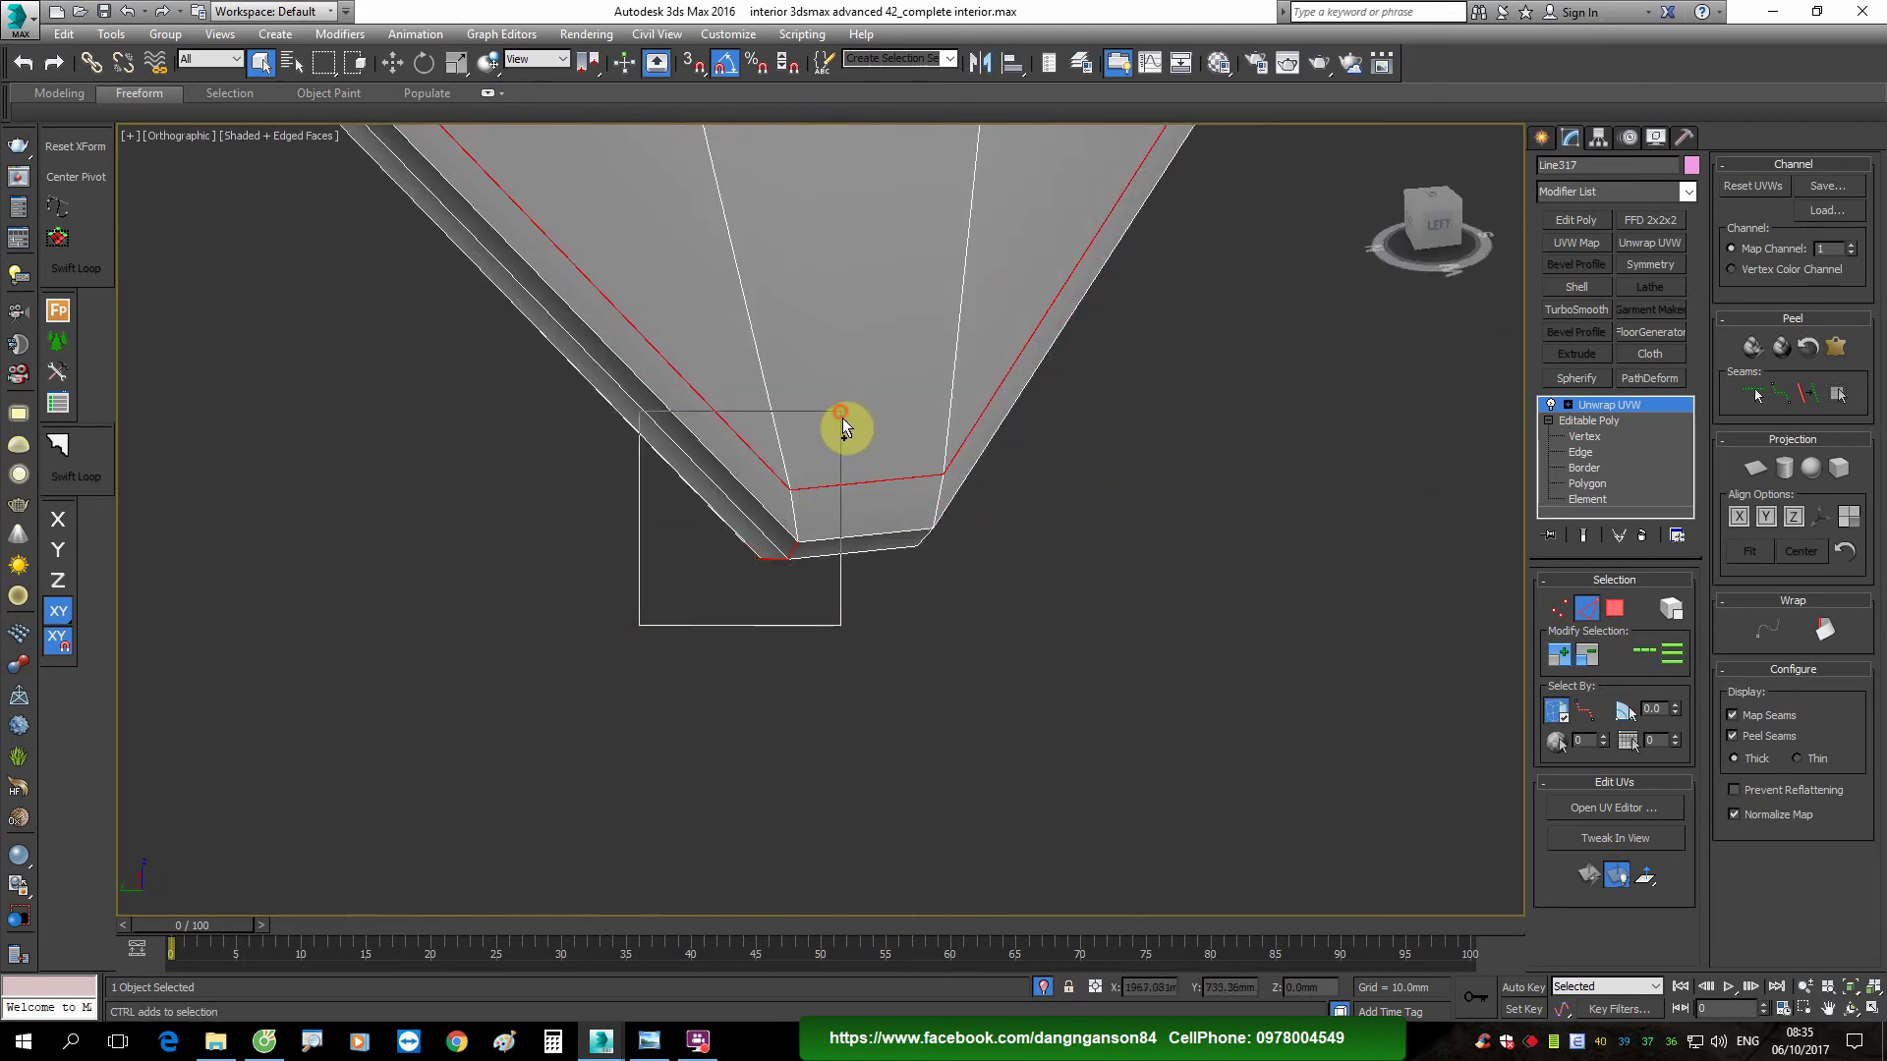
drag(727, 560, 842, 417)
scroll(908, 603, down, 2)
scroll(897, 588, down, 2)
mouse_move(897, 587)
alt+middle_down()
mouse_move(872, 531)
mouse_move(1062, 590)
mouse_move(939, 604)
mouse_move(910, 783)
mouse_move(910, 337)
alt+middle_up()
scroll(938, 604, up, 2)
scroll(934, 581, up, 2)
scroll(934, 580, up, 2)
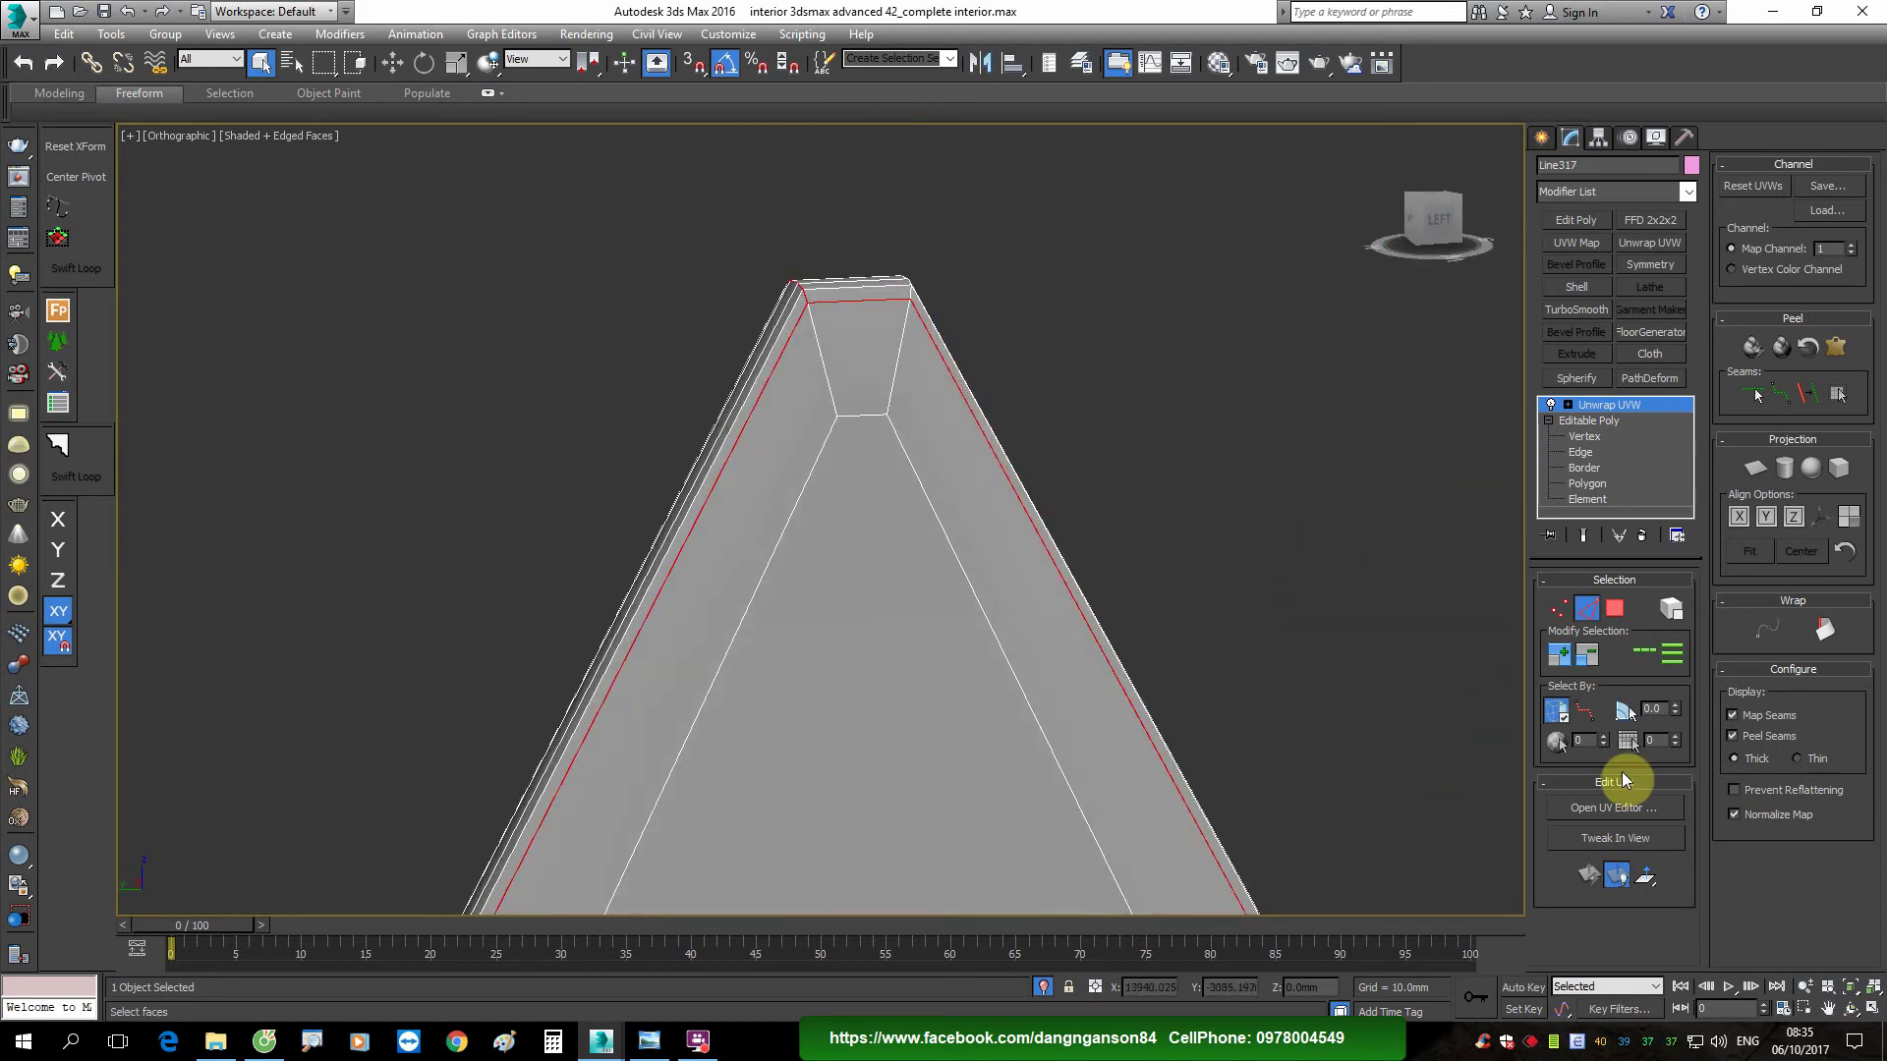
Step: Open the UV Editor, Detach Edge Verts along the seams, and adjust the map display
click(1627, 812)
right_click(232, 372)
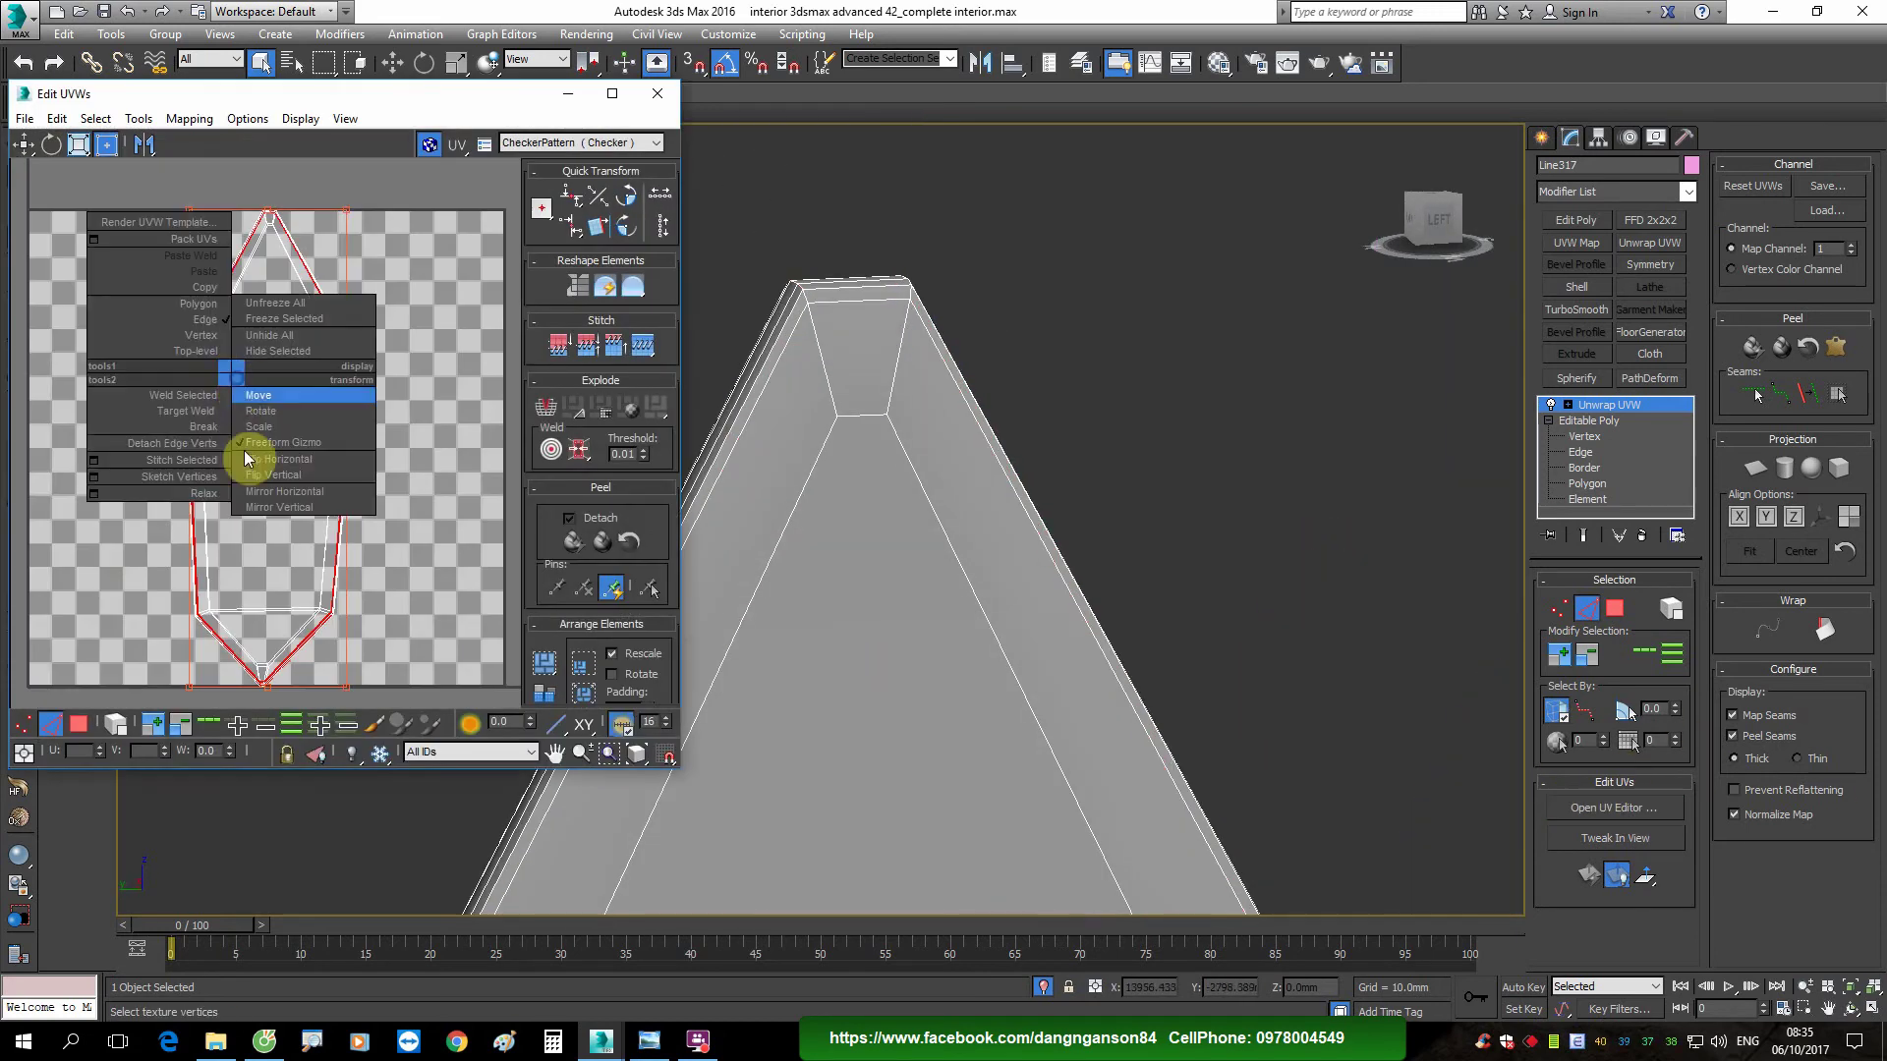
click(213, 444)
click(339, 119)
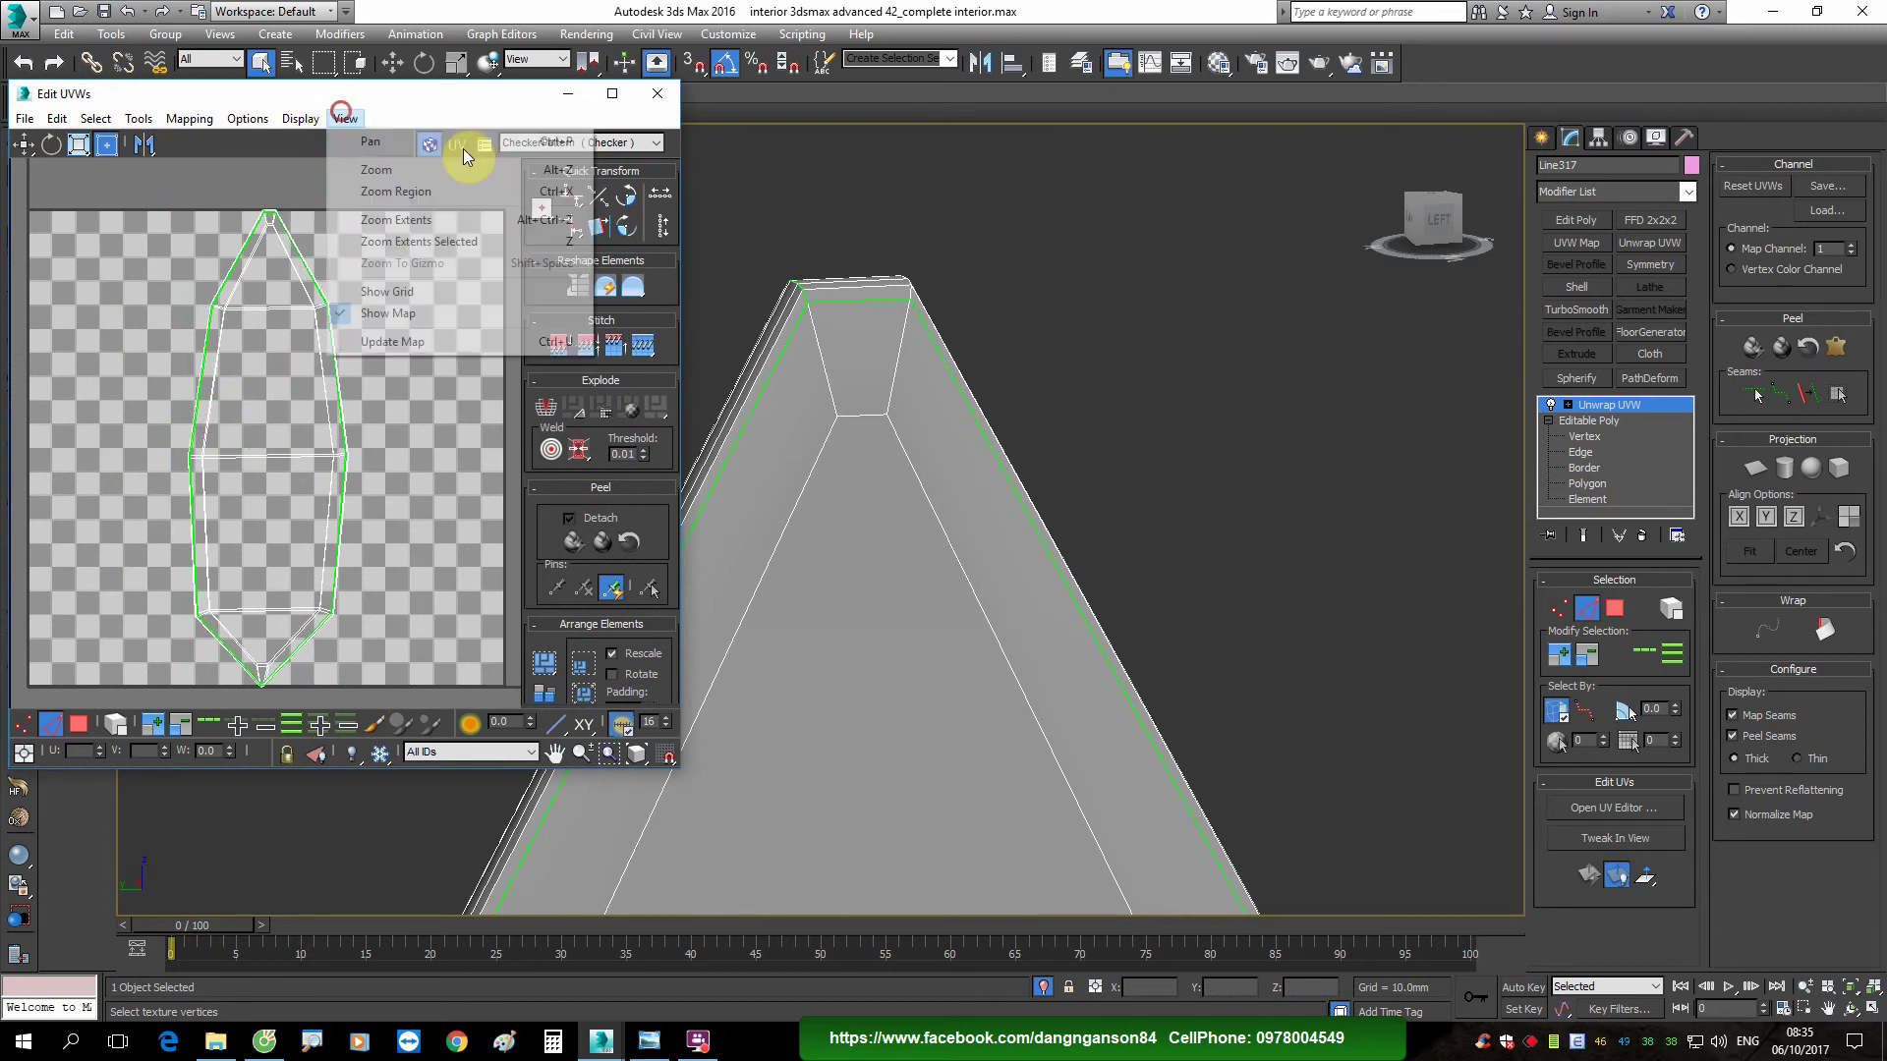
click(482, 139)
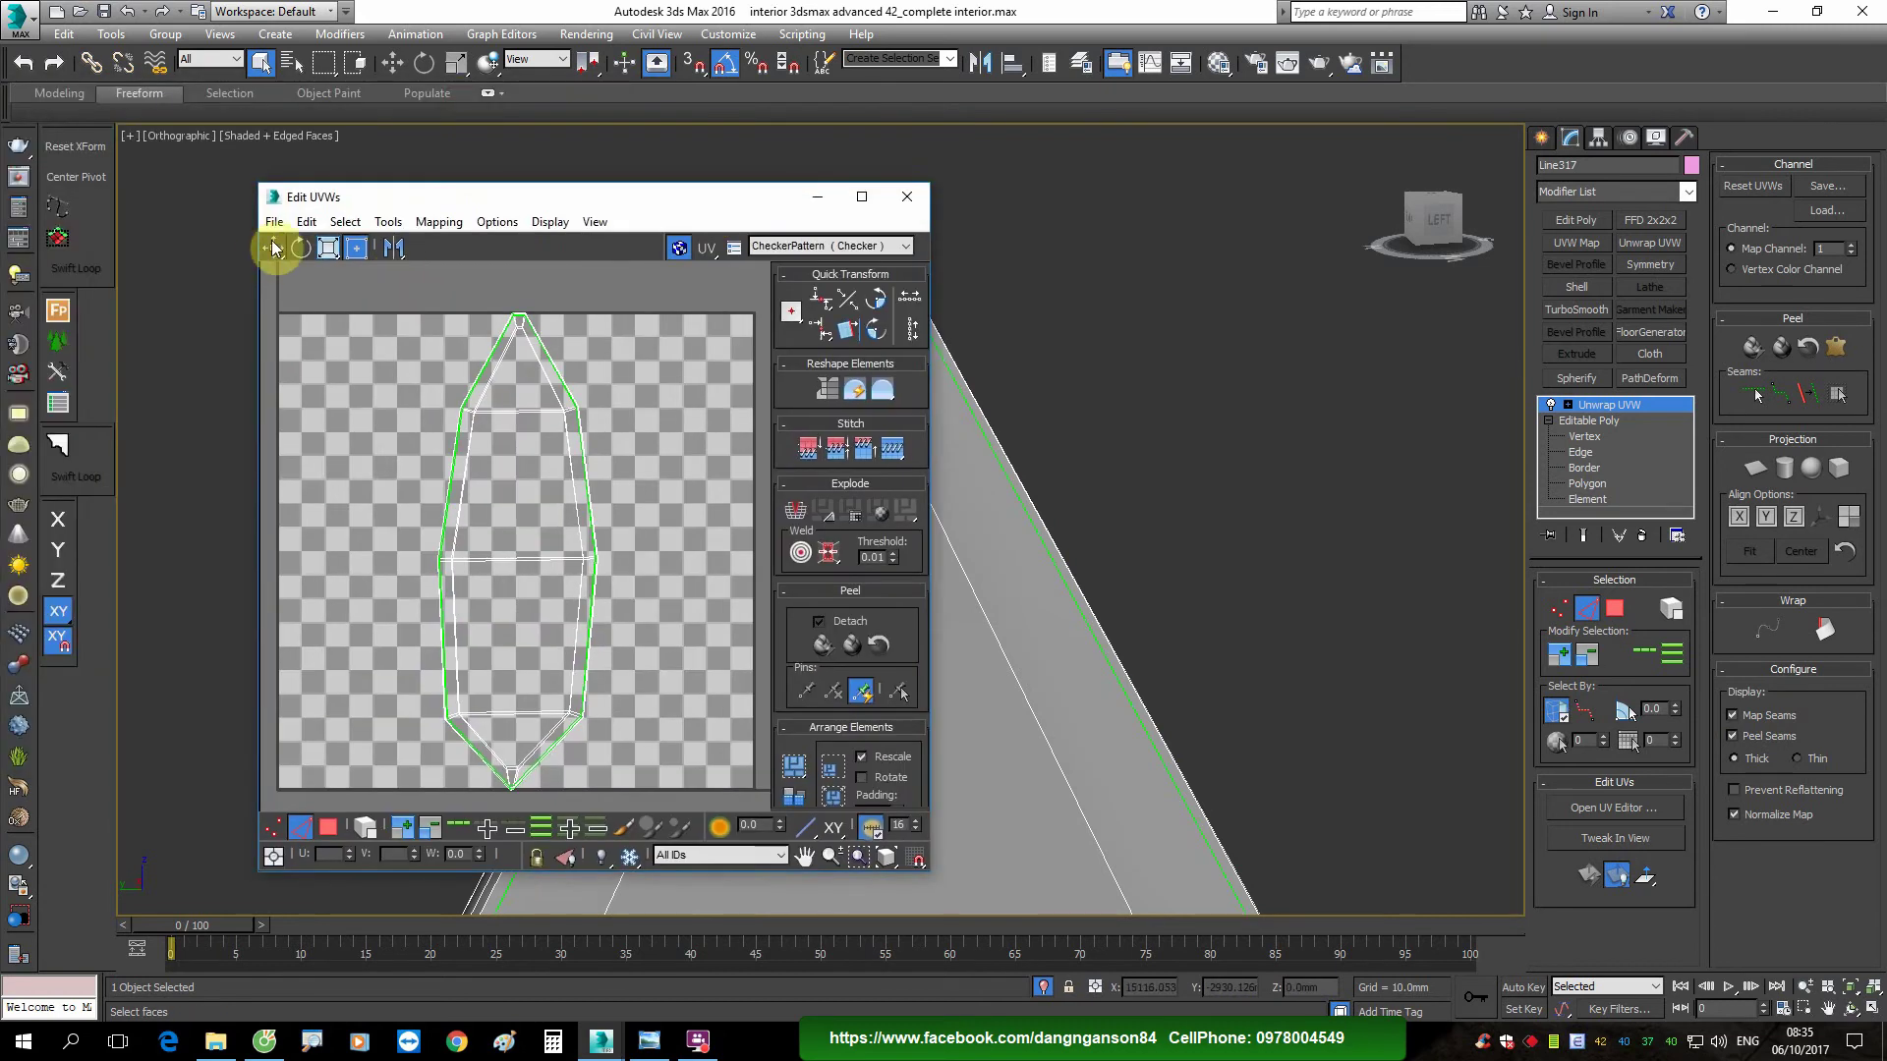
Step: Select the whole leaf UV shell in polygon mode with Select By Element
click(274, 246)
scroll(451, 597, down, 2)
click(340, 828)
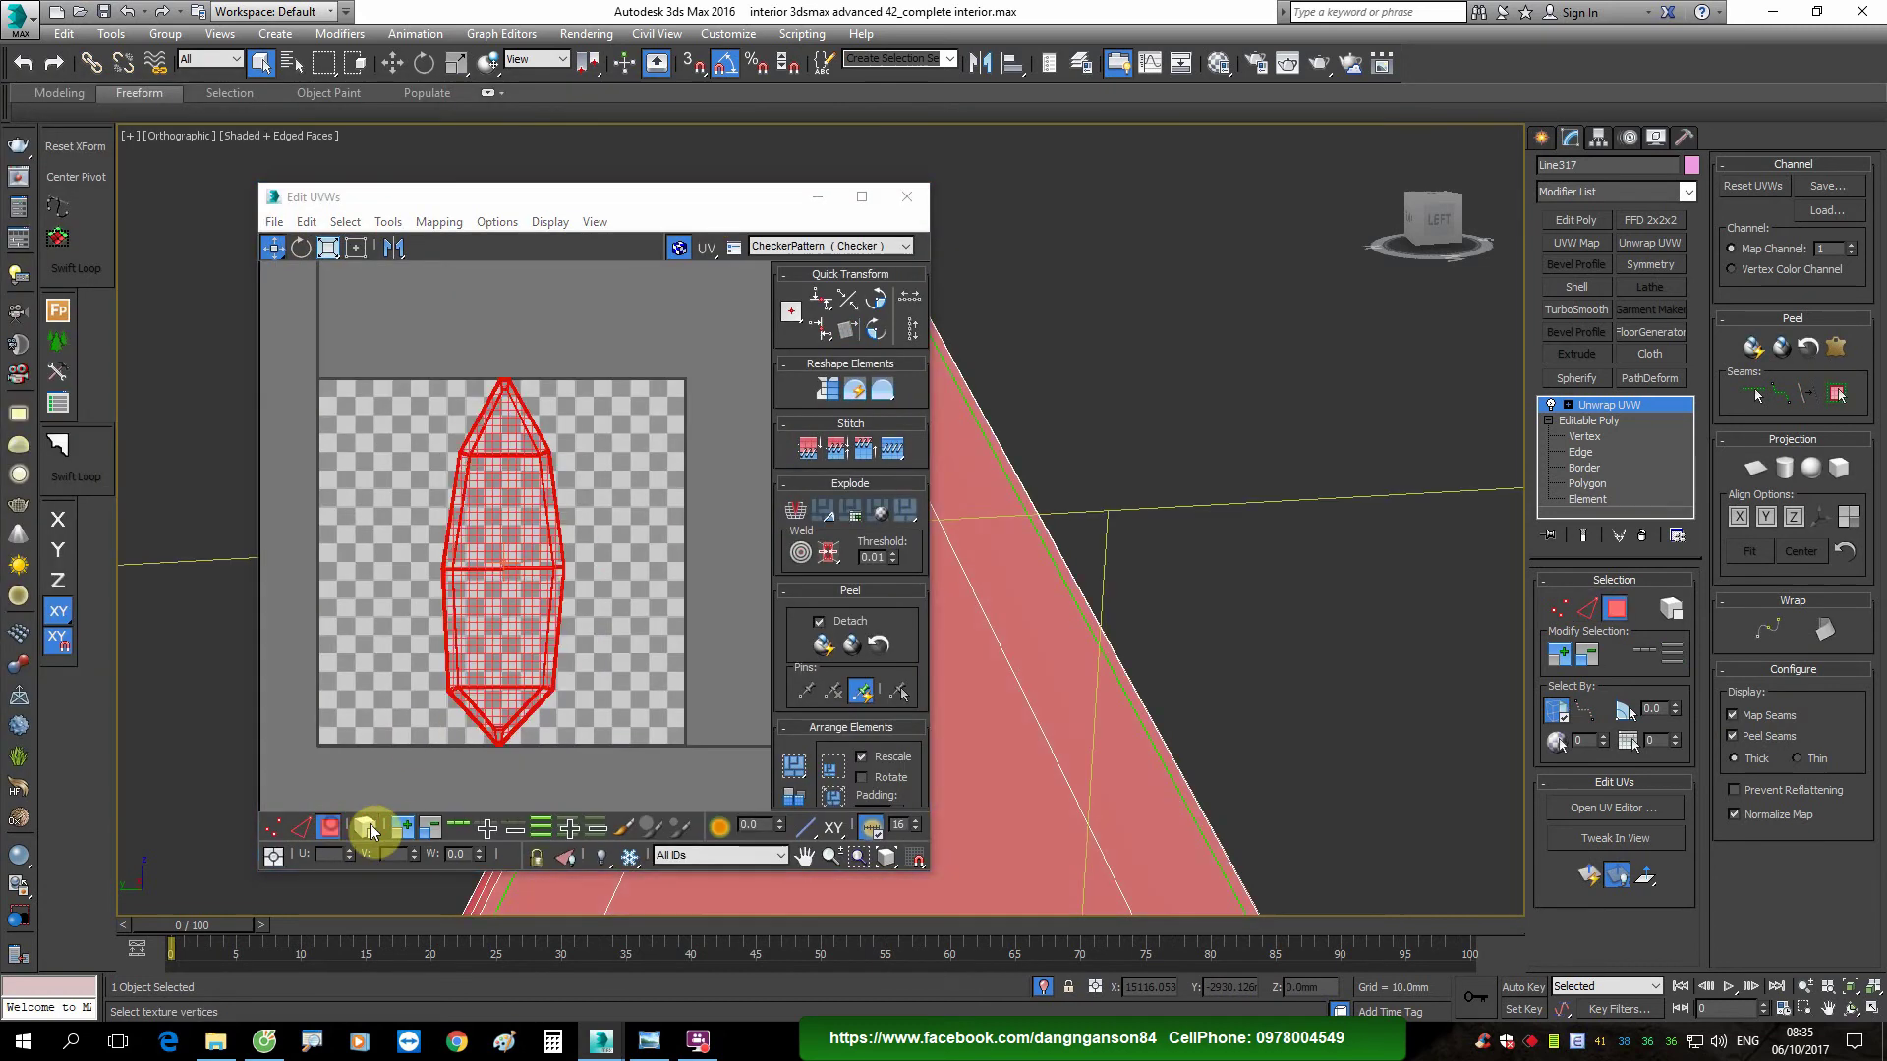
click(368, 825)
click(646, 607)
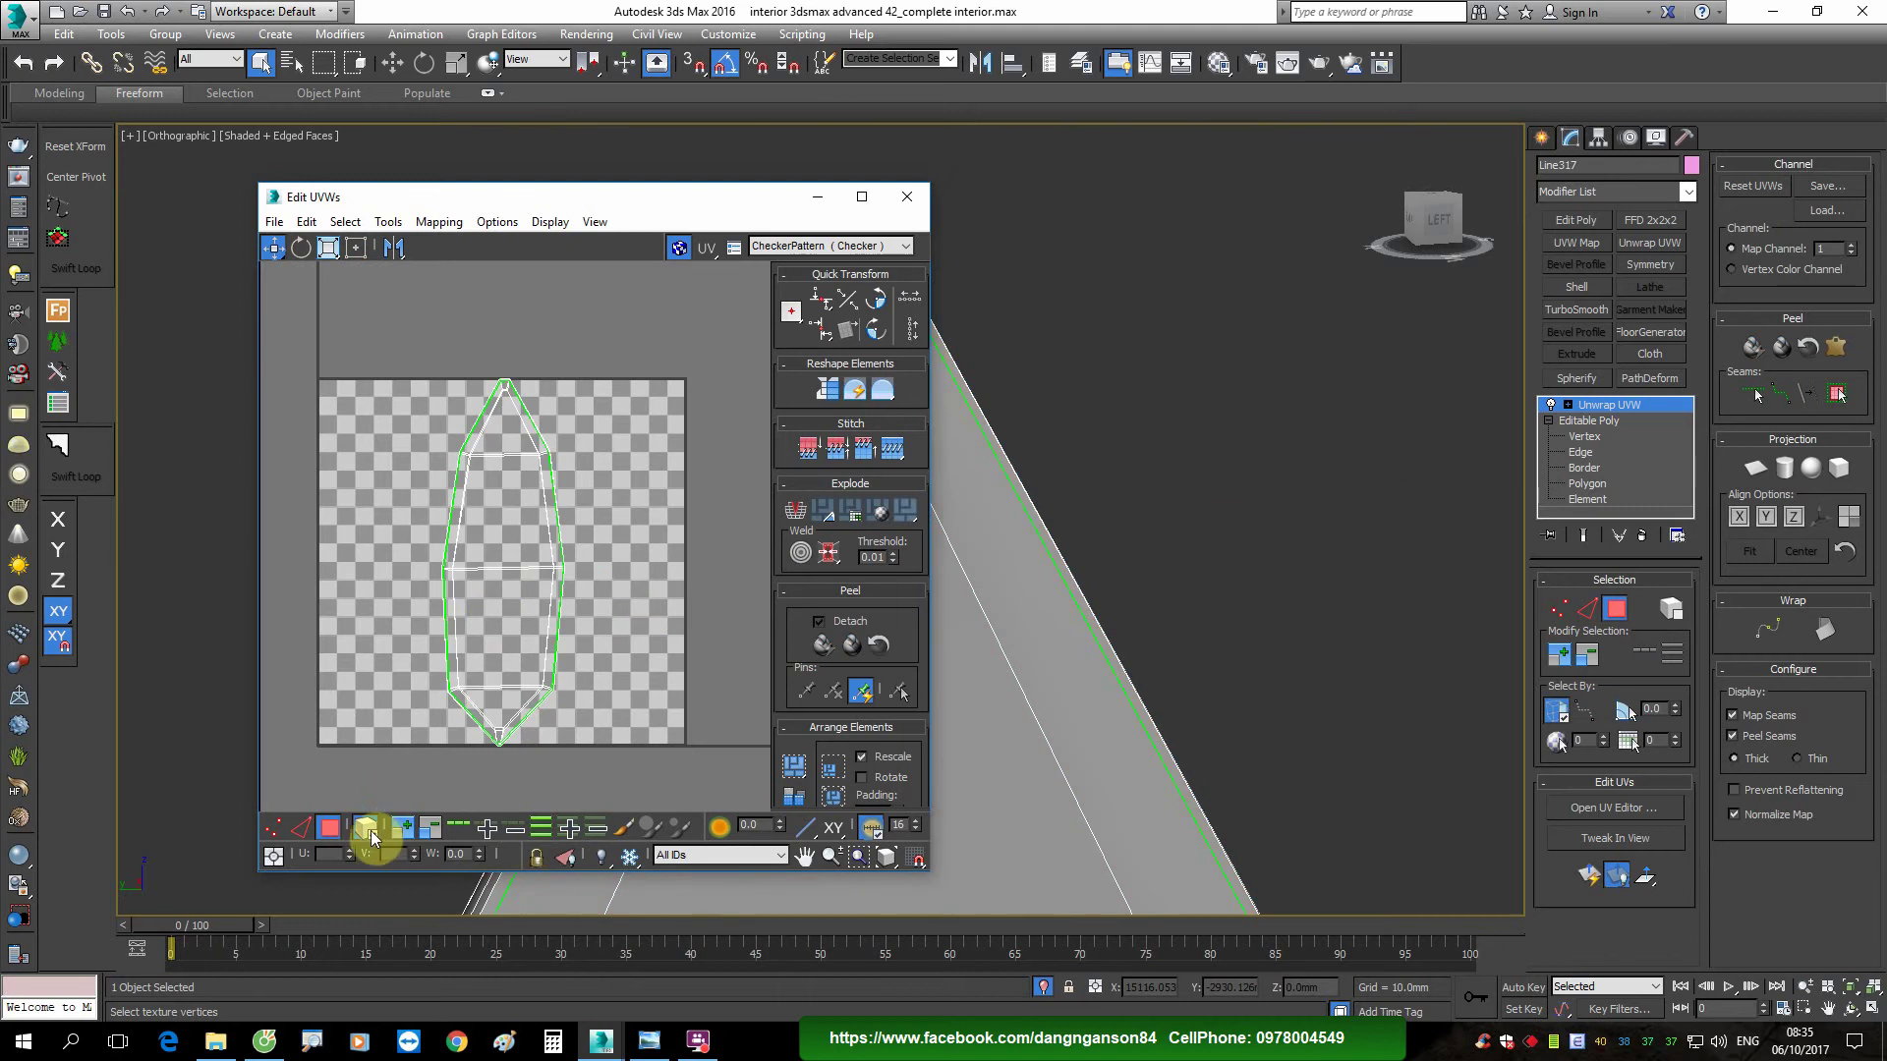
drag(623, 468, 457, 383)
click(386, 222)
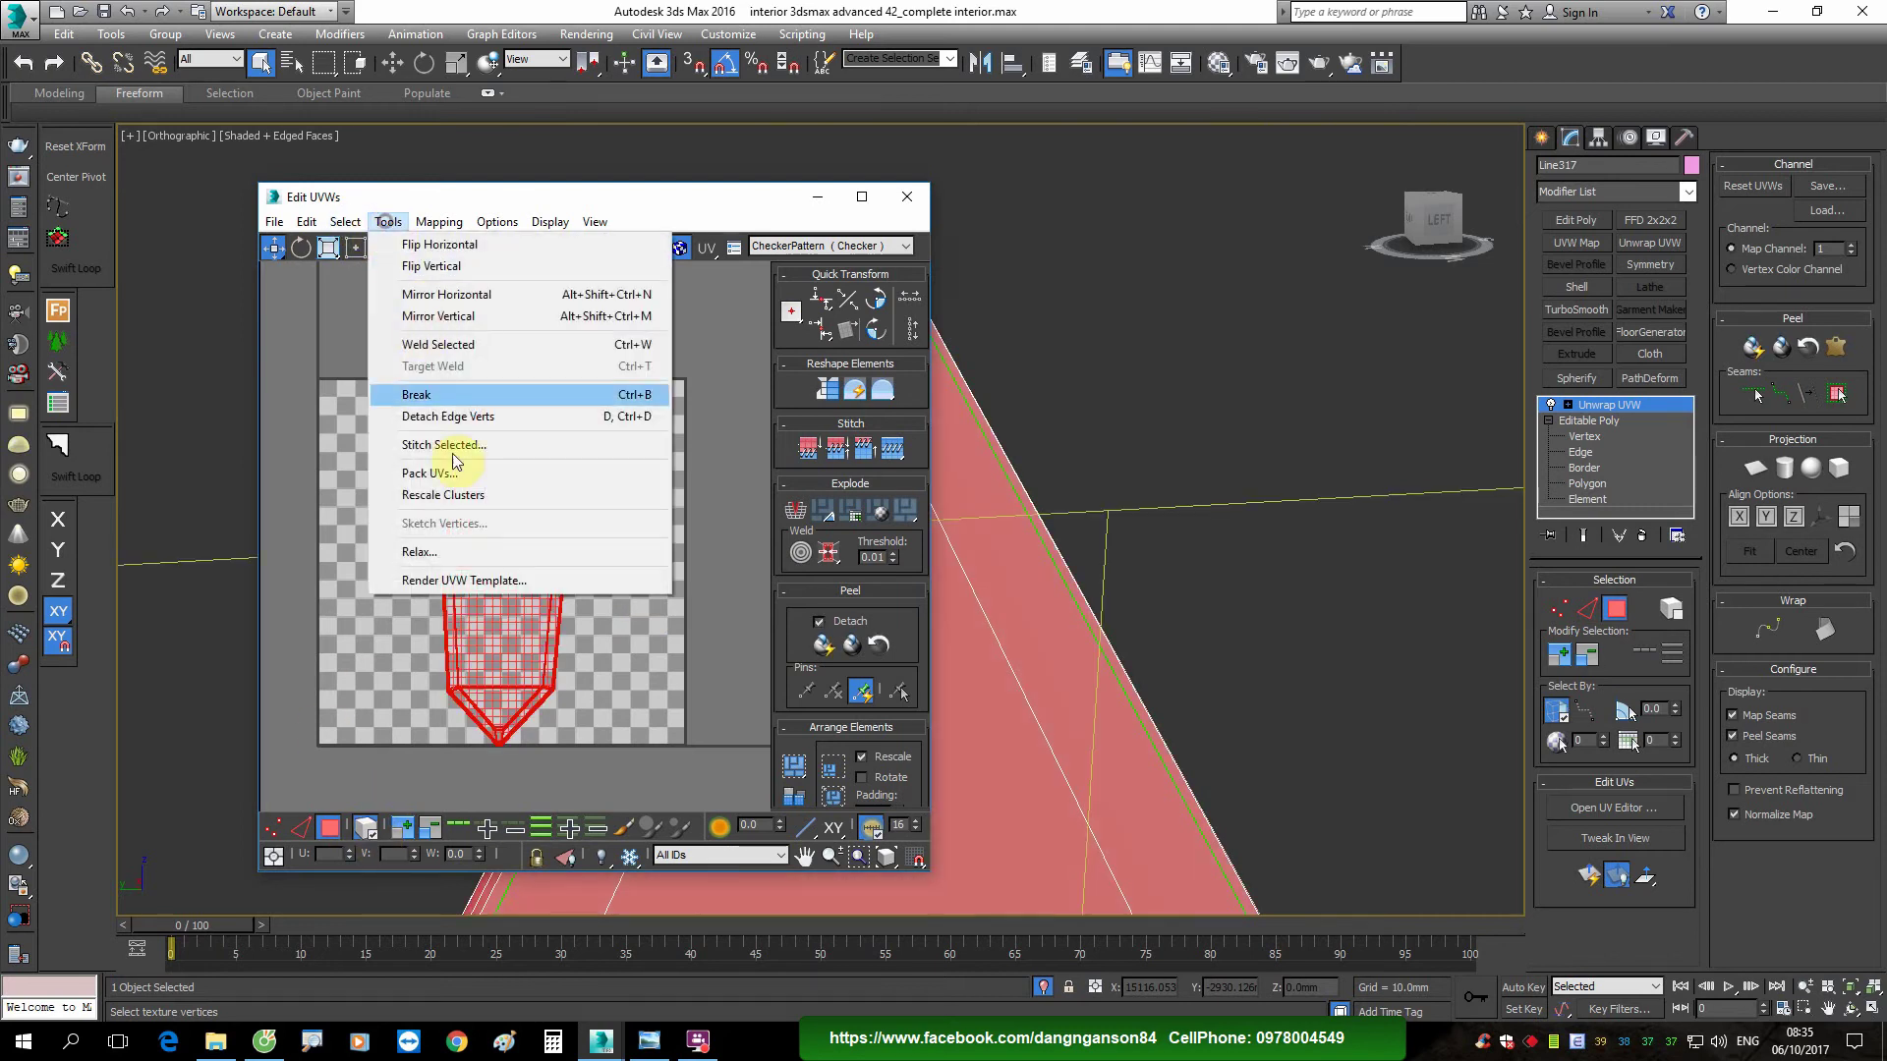
Step: Relax the leaf UVs using Relax By Polygon Angles
click(420, 551)
click(468, 361)
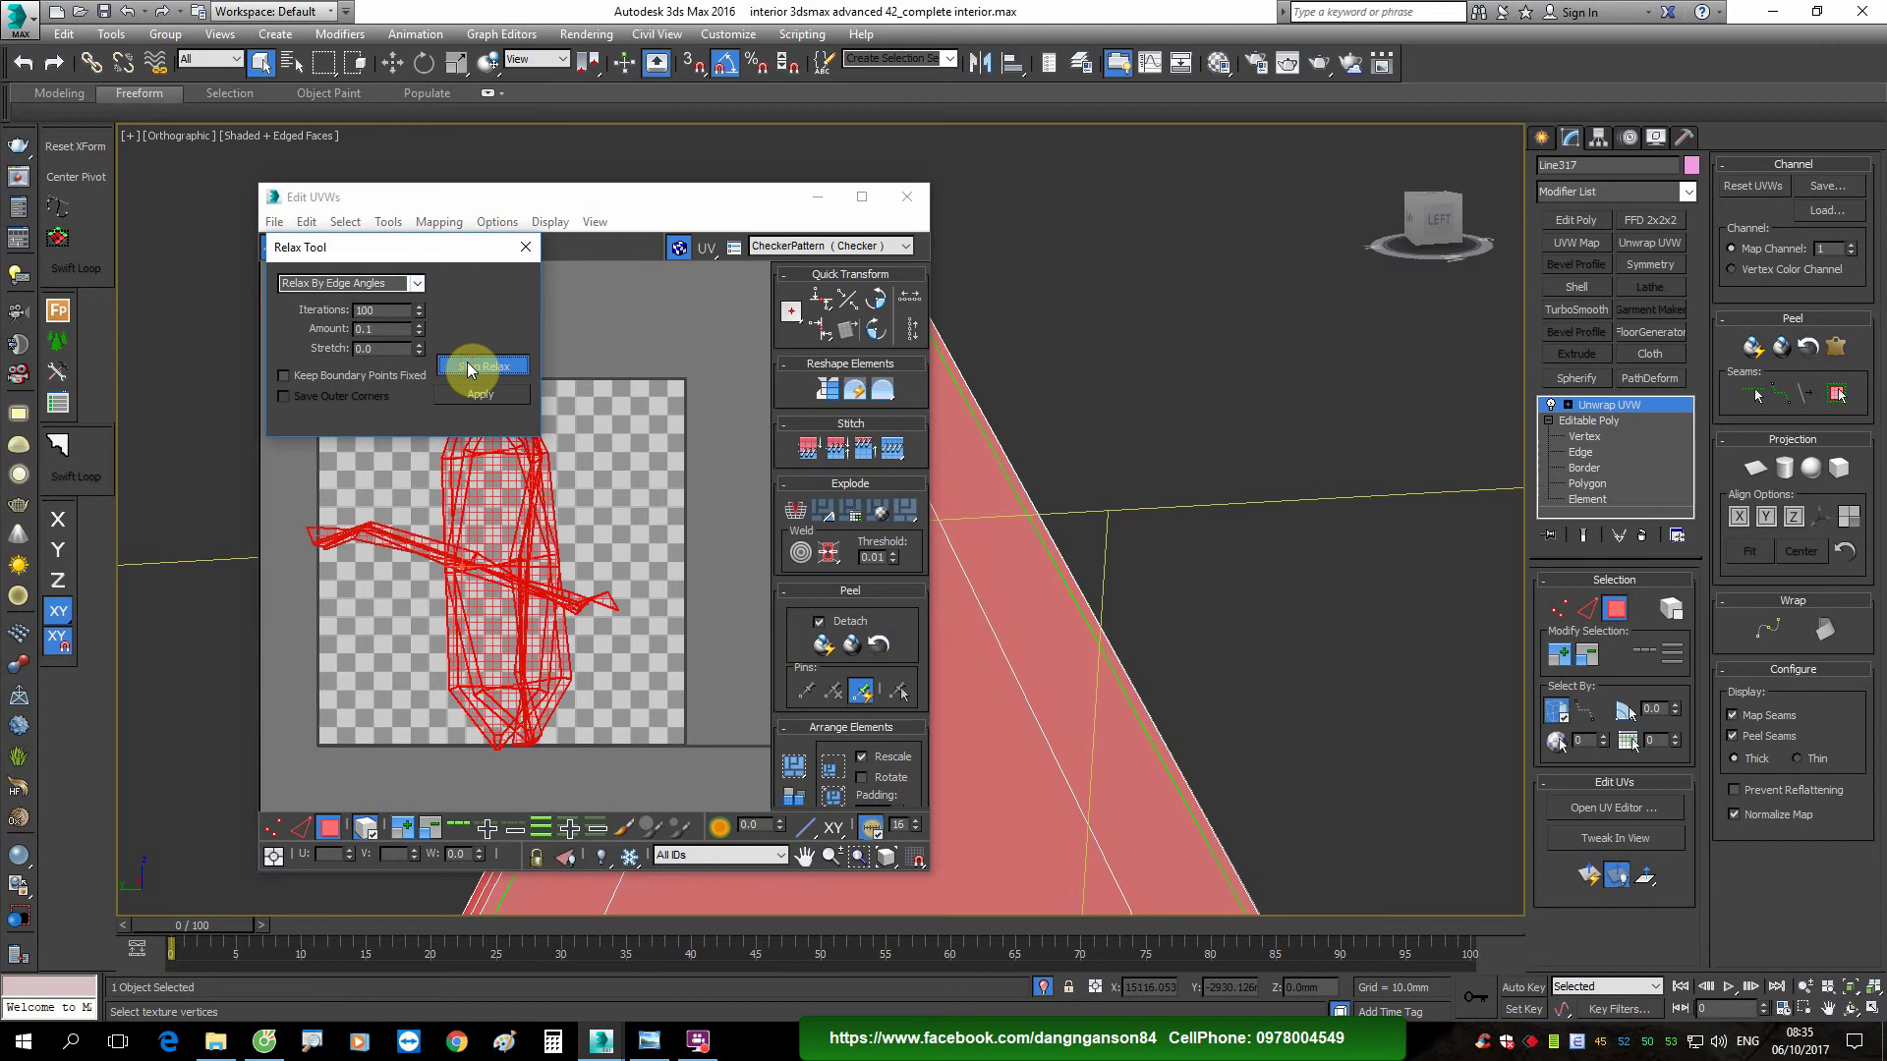
click(419, 283)
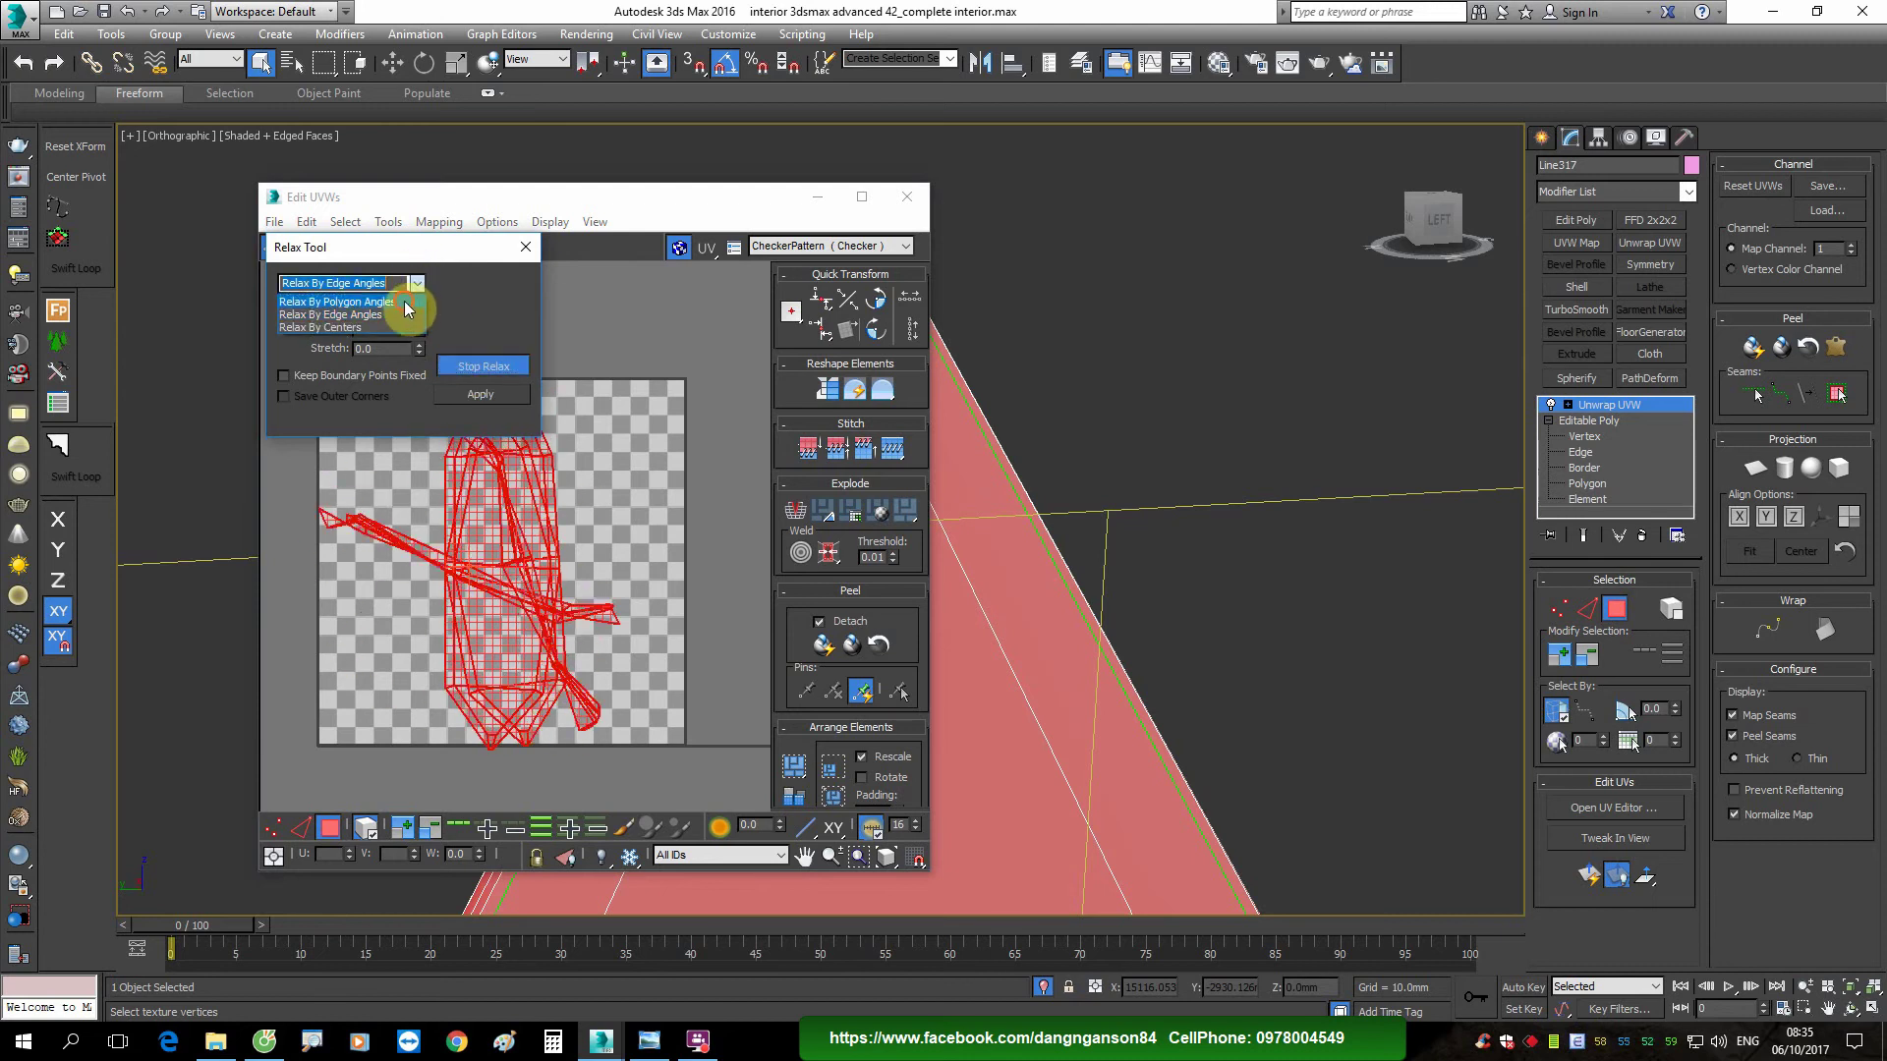
click(406, 308)
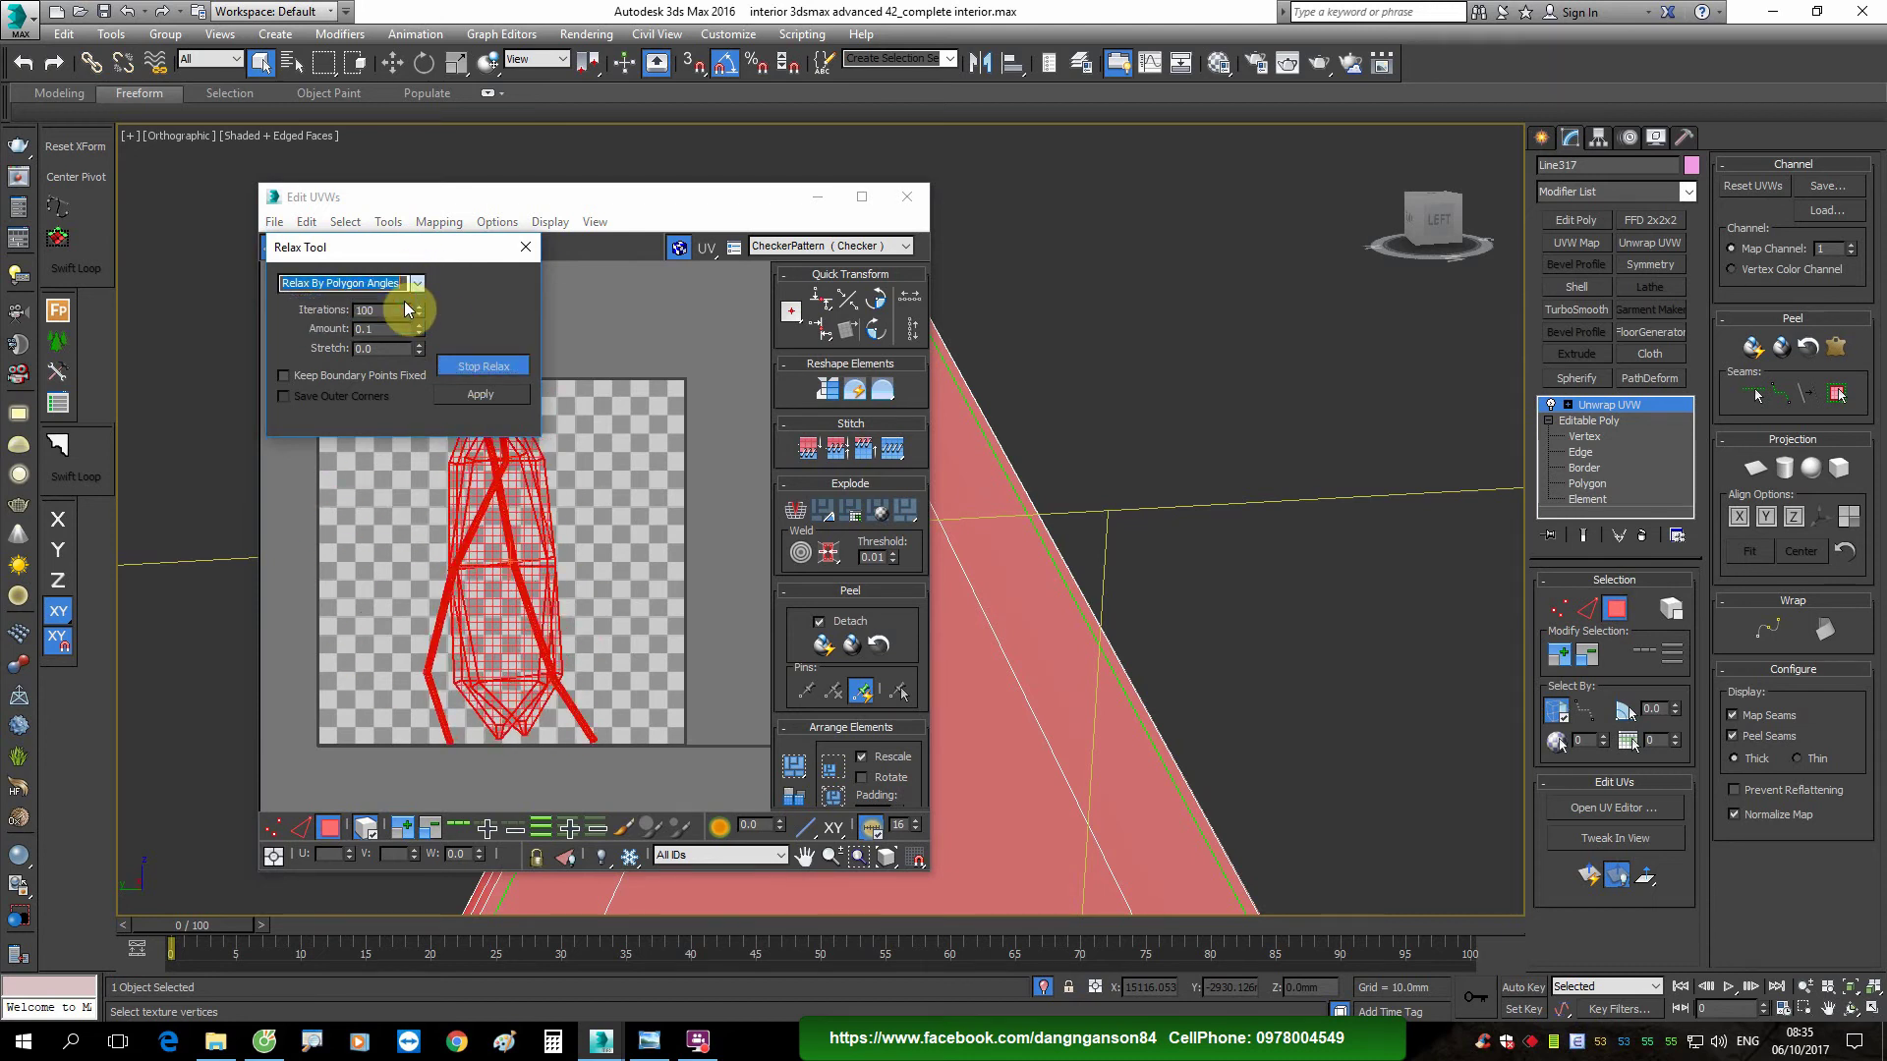
drag(433, 247, 197, 309)
click(603, 447)
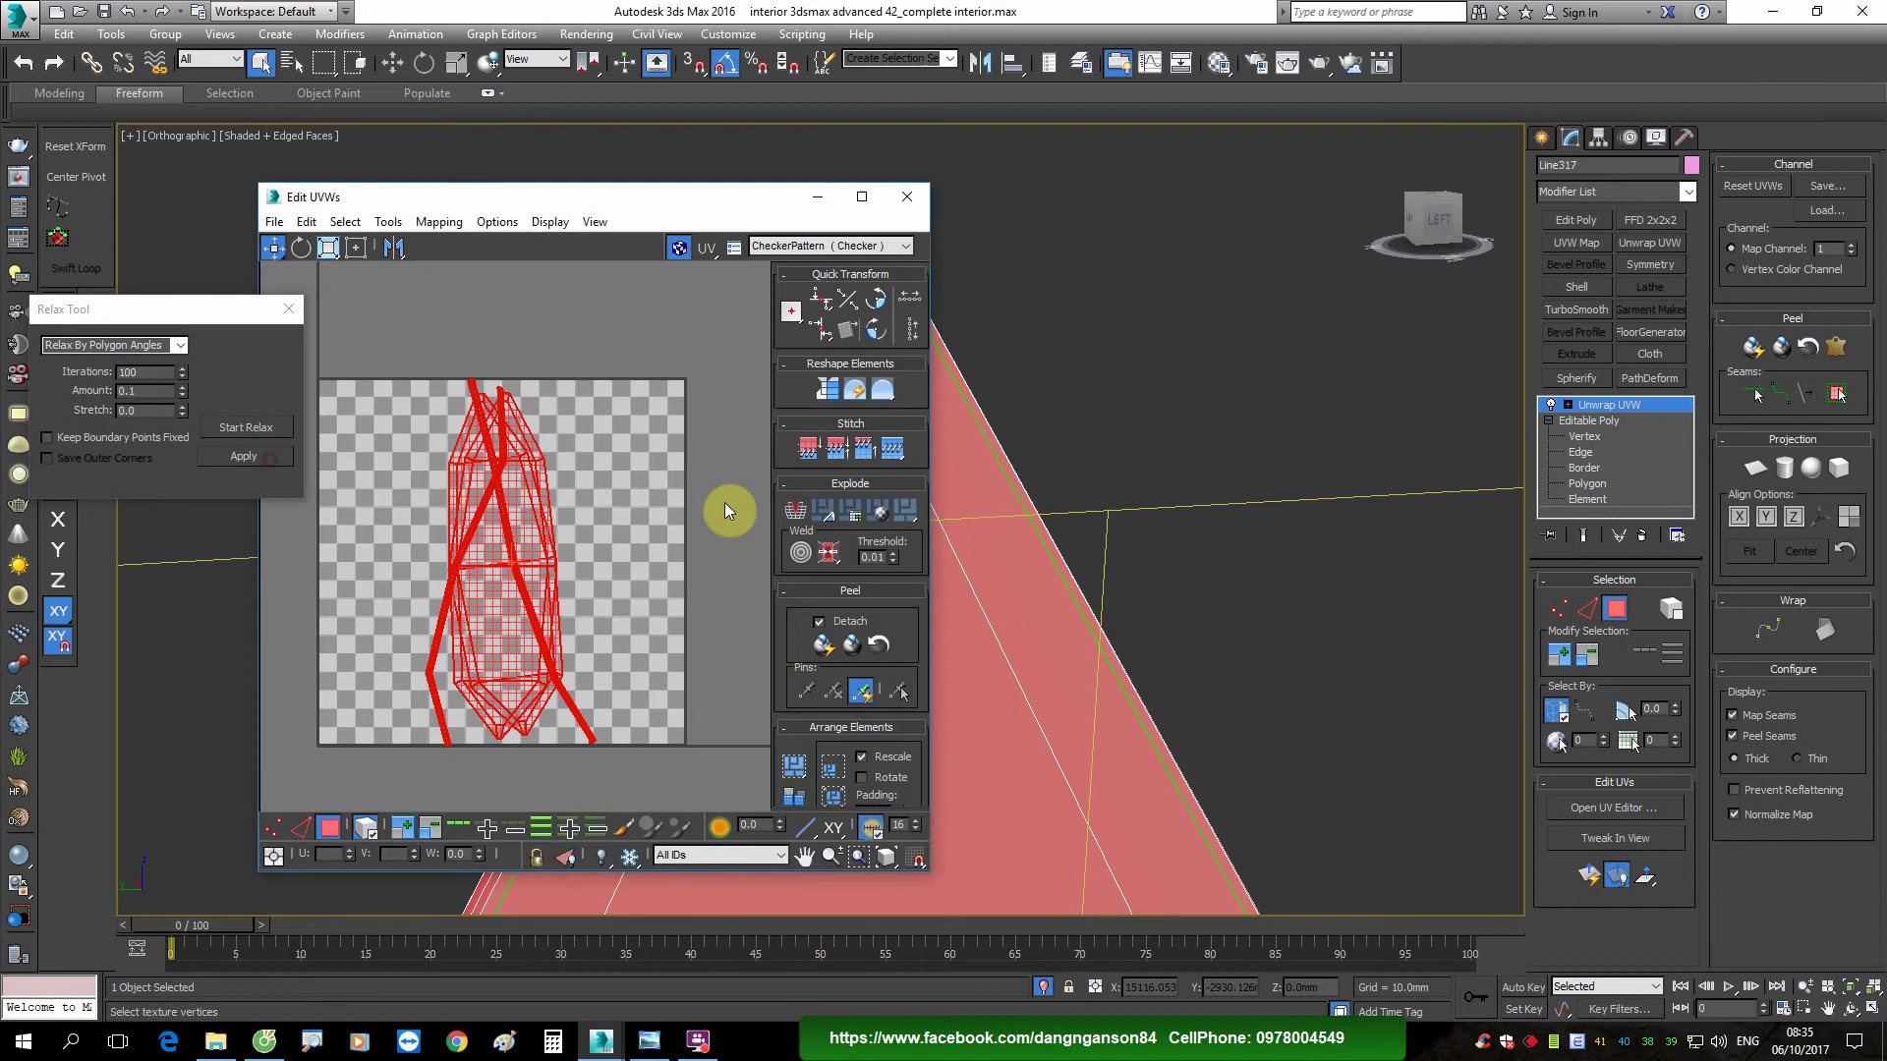
Step: Move the leaf shells apart and relax the two thin UV strips
drag(934, 512, 1317, 512)
scroll(780, 536, up, 2)
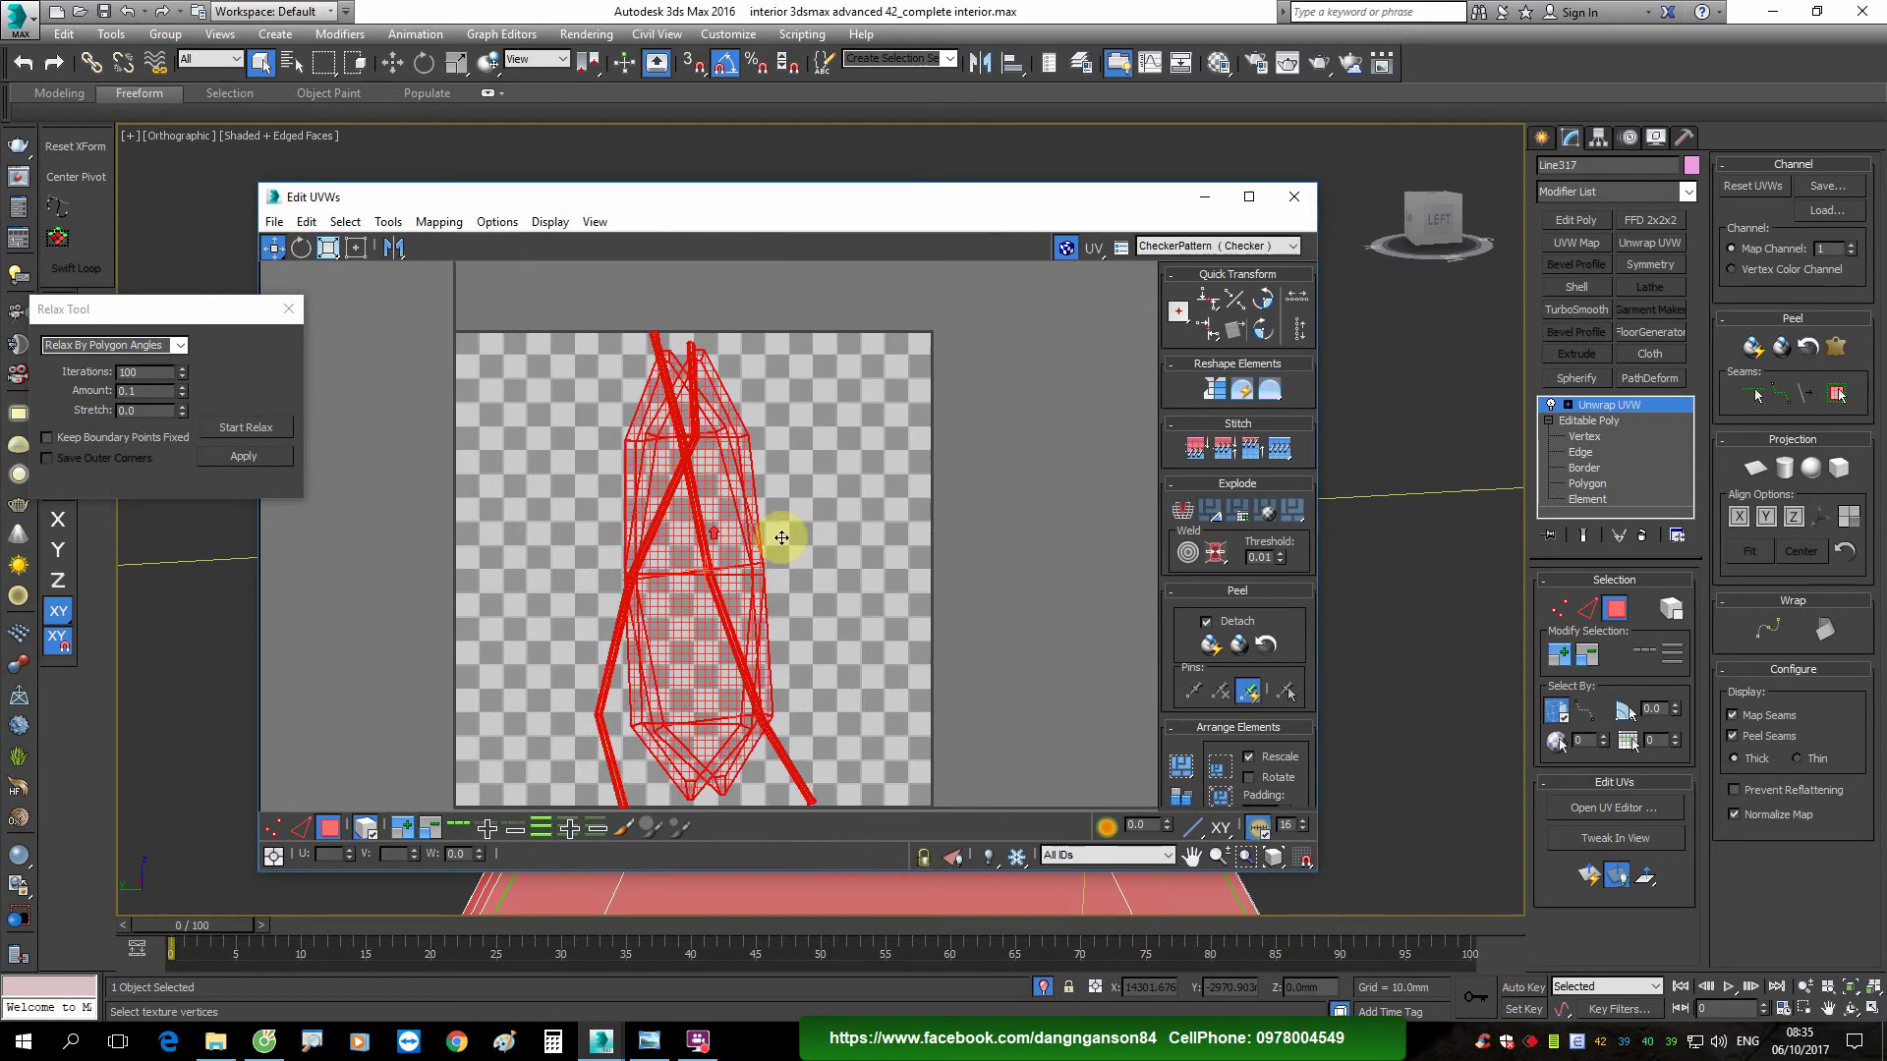
click(720, 517)
mouse_move(720, 517)
mouse_down()
mouse_move(566, 517)
mouse_move(759, 538)
mouse_up()
click(725, 497)
click(717, 595)
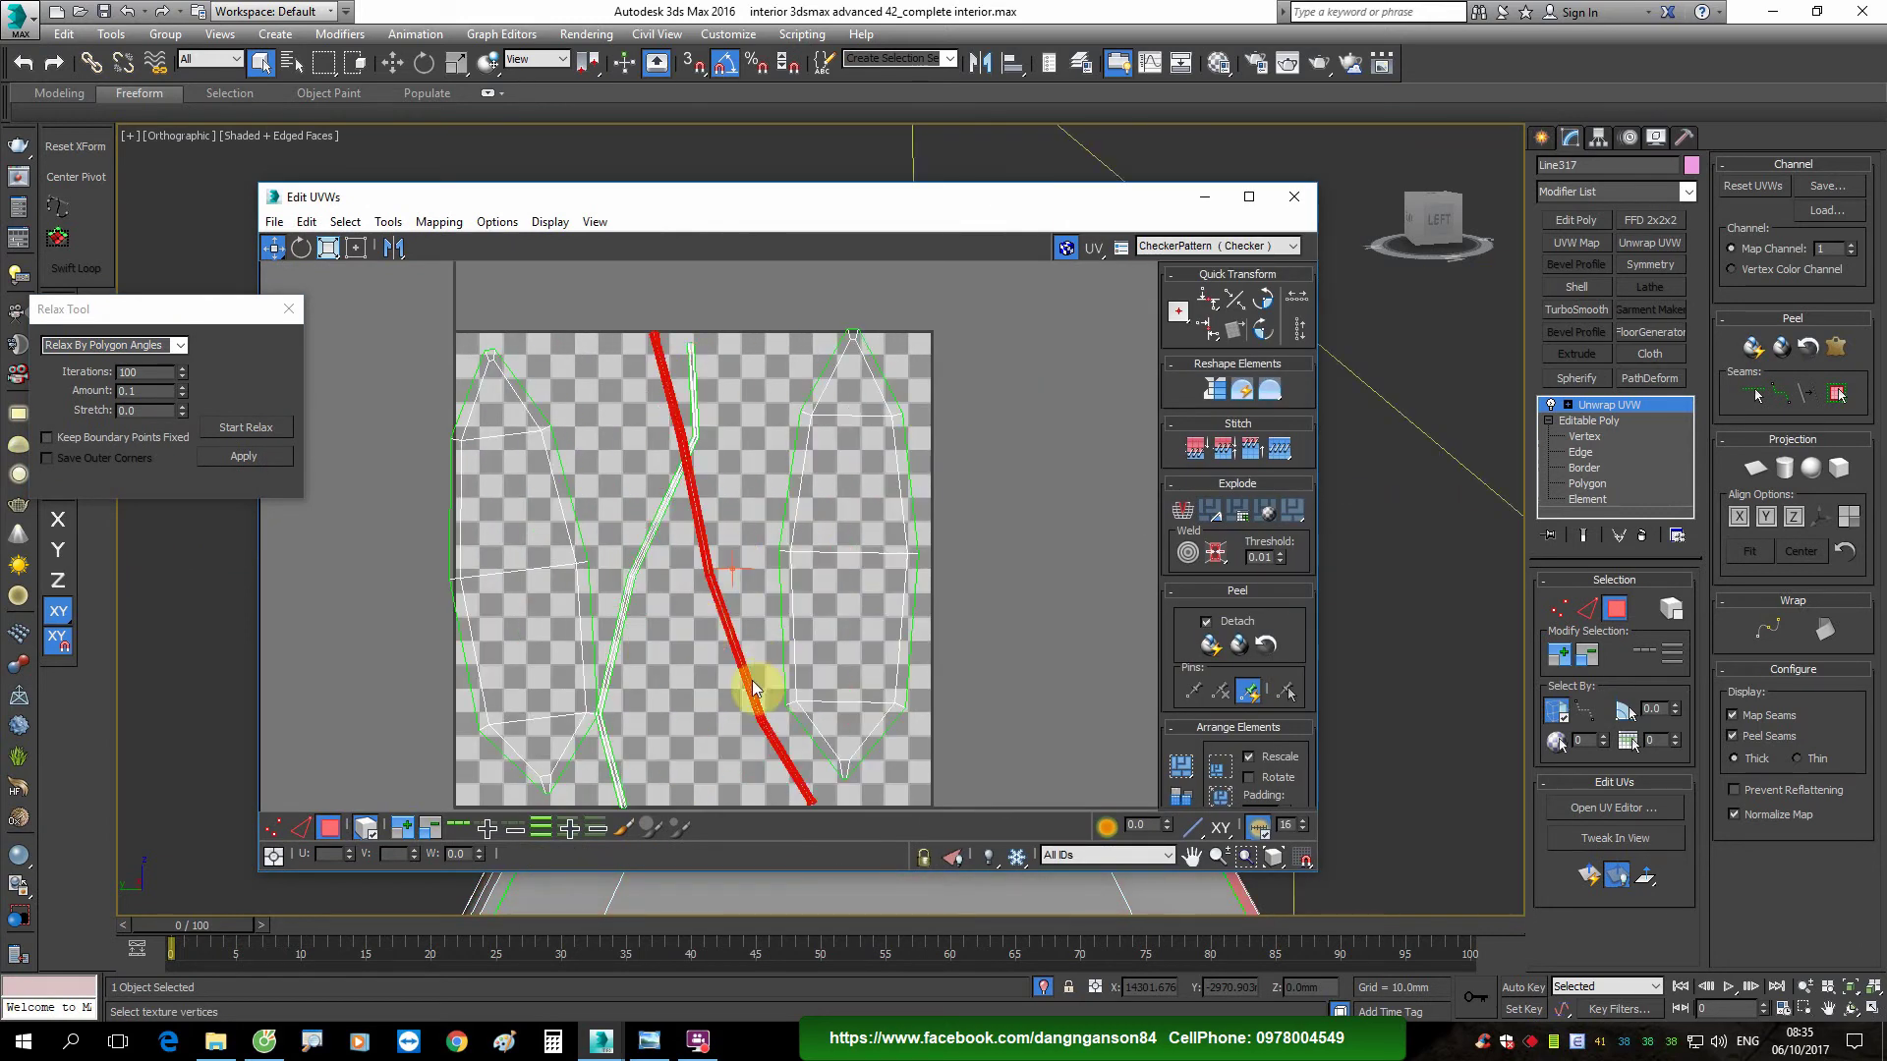
drag(748, 689, 731, 682)
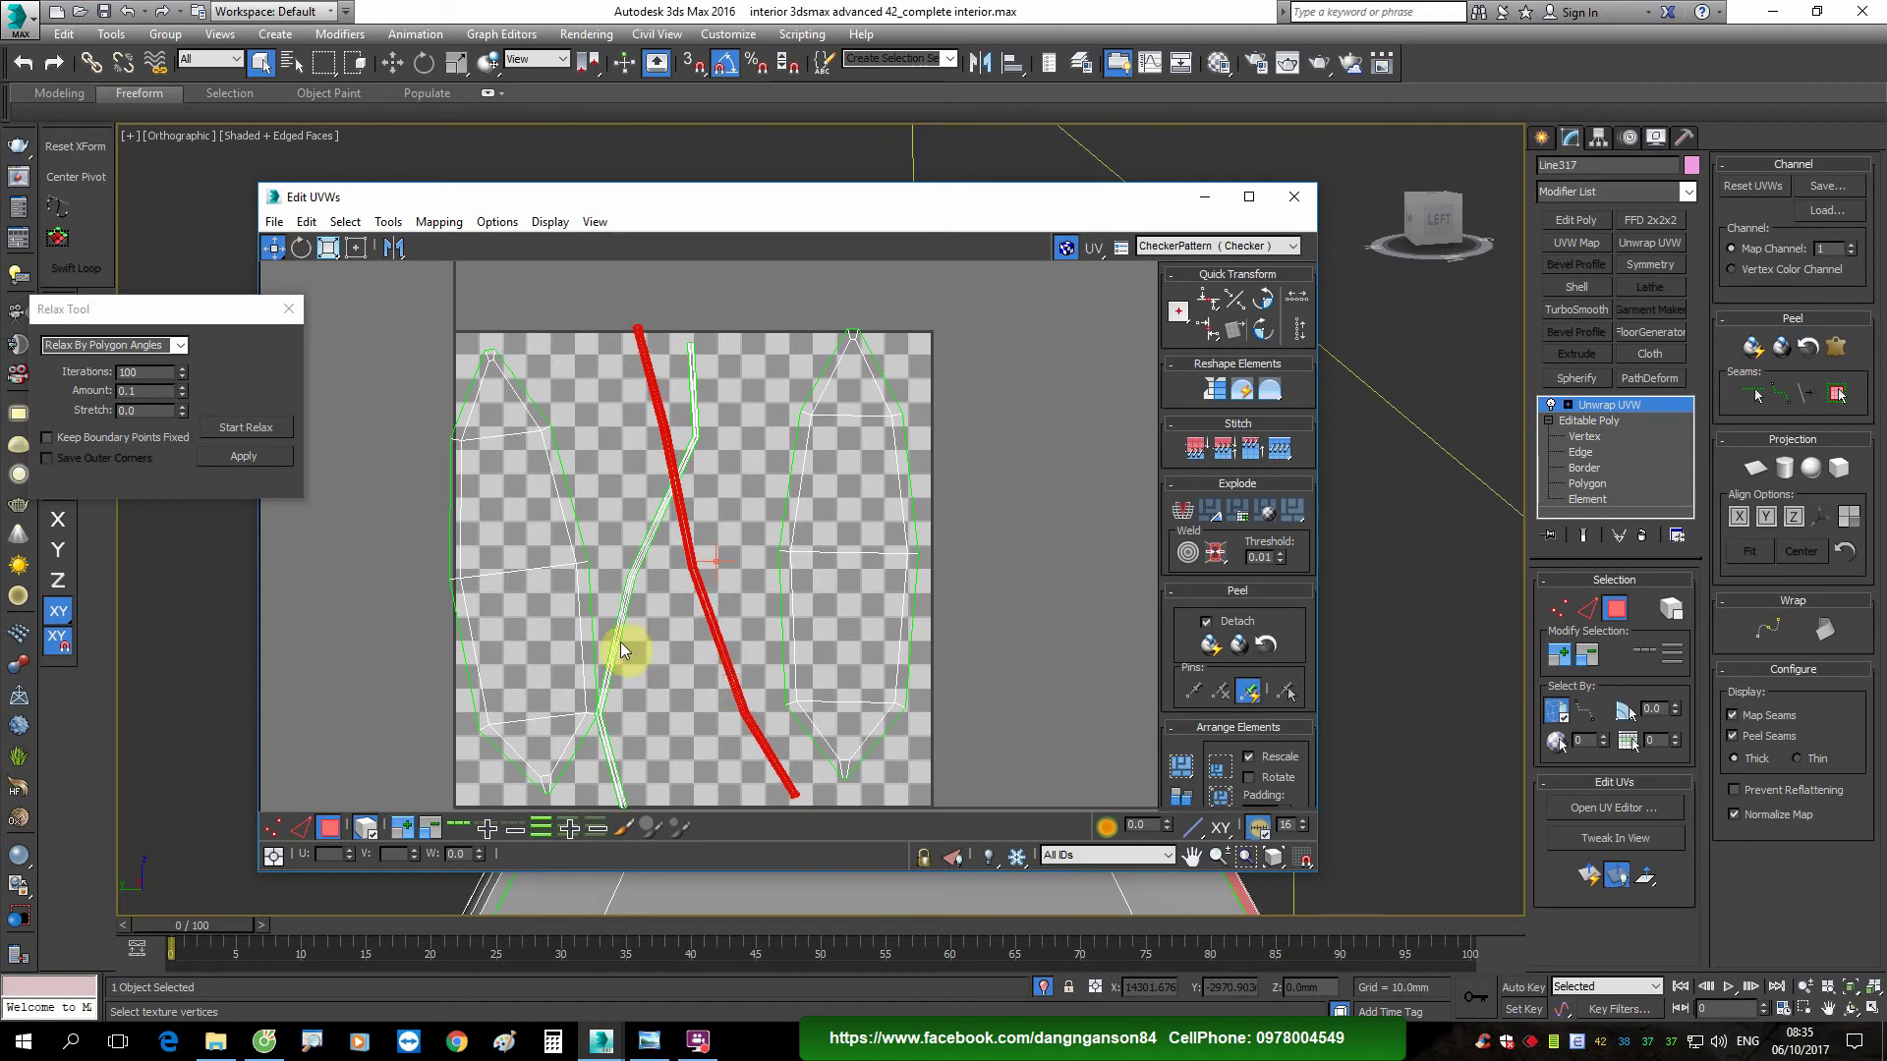
ctrl+click(623, 577)
click(707, 523)
key(ctrl+z)
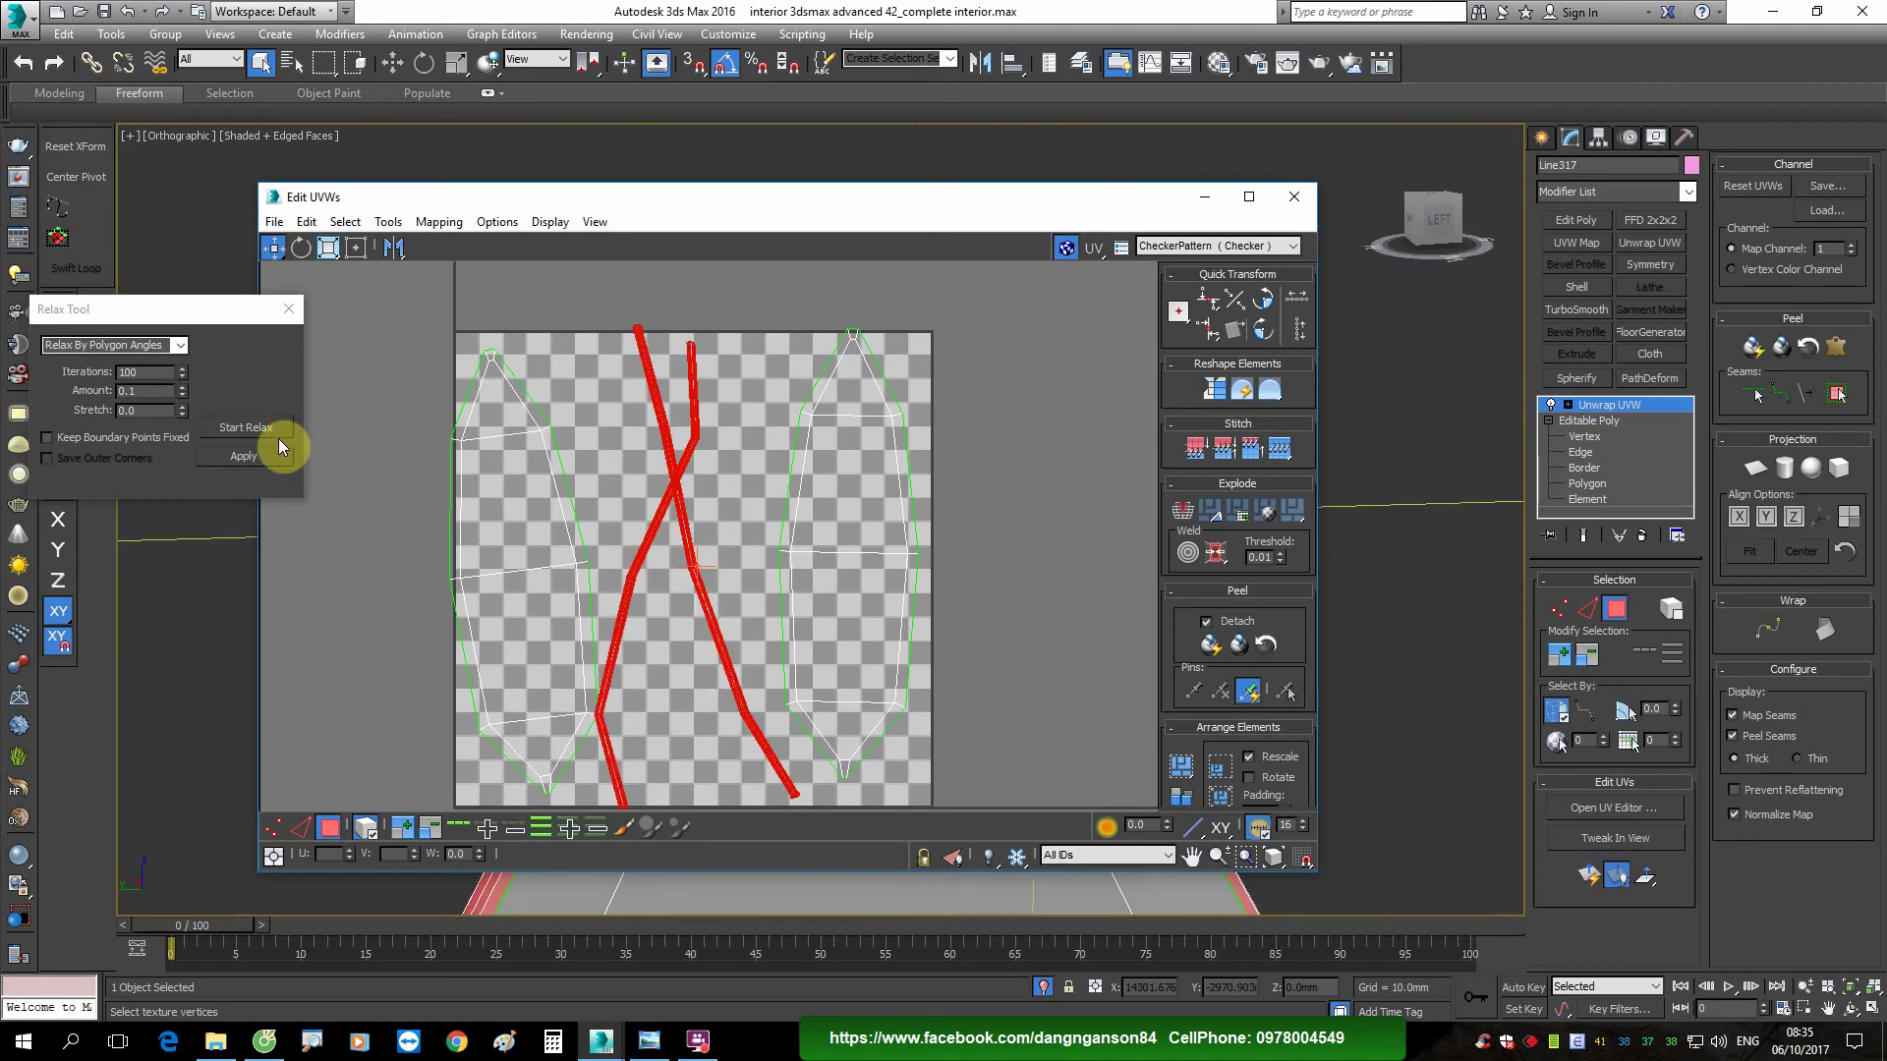
click(246, 429)
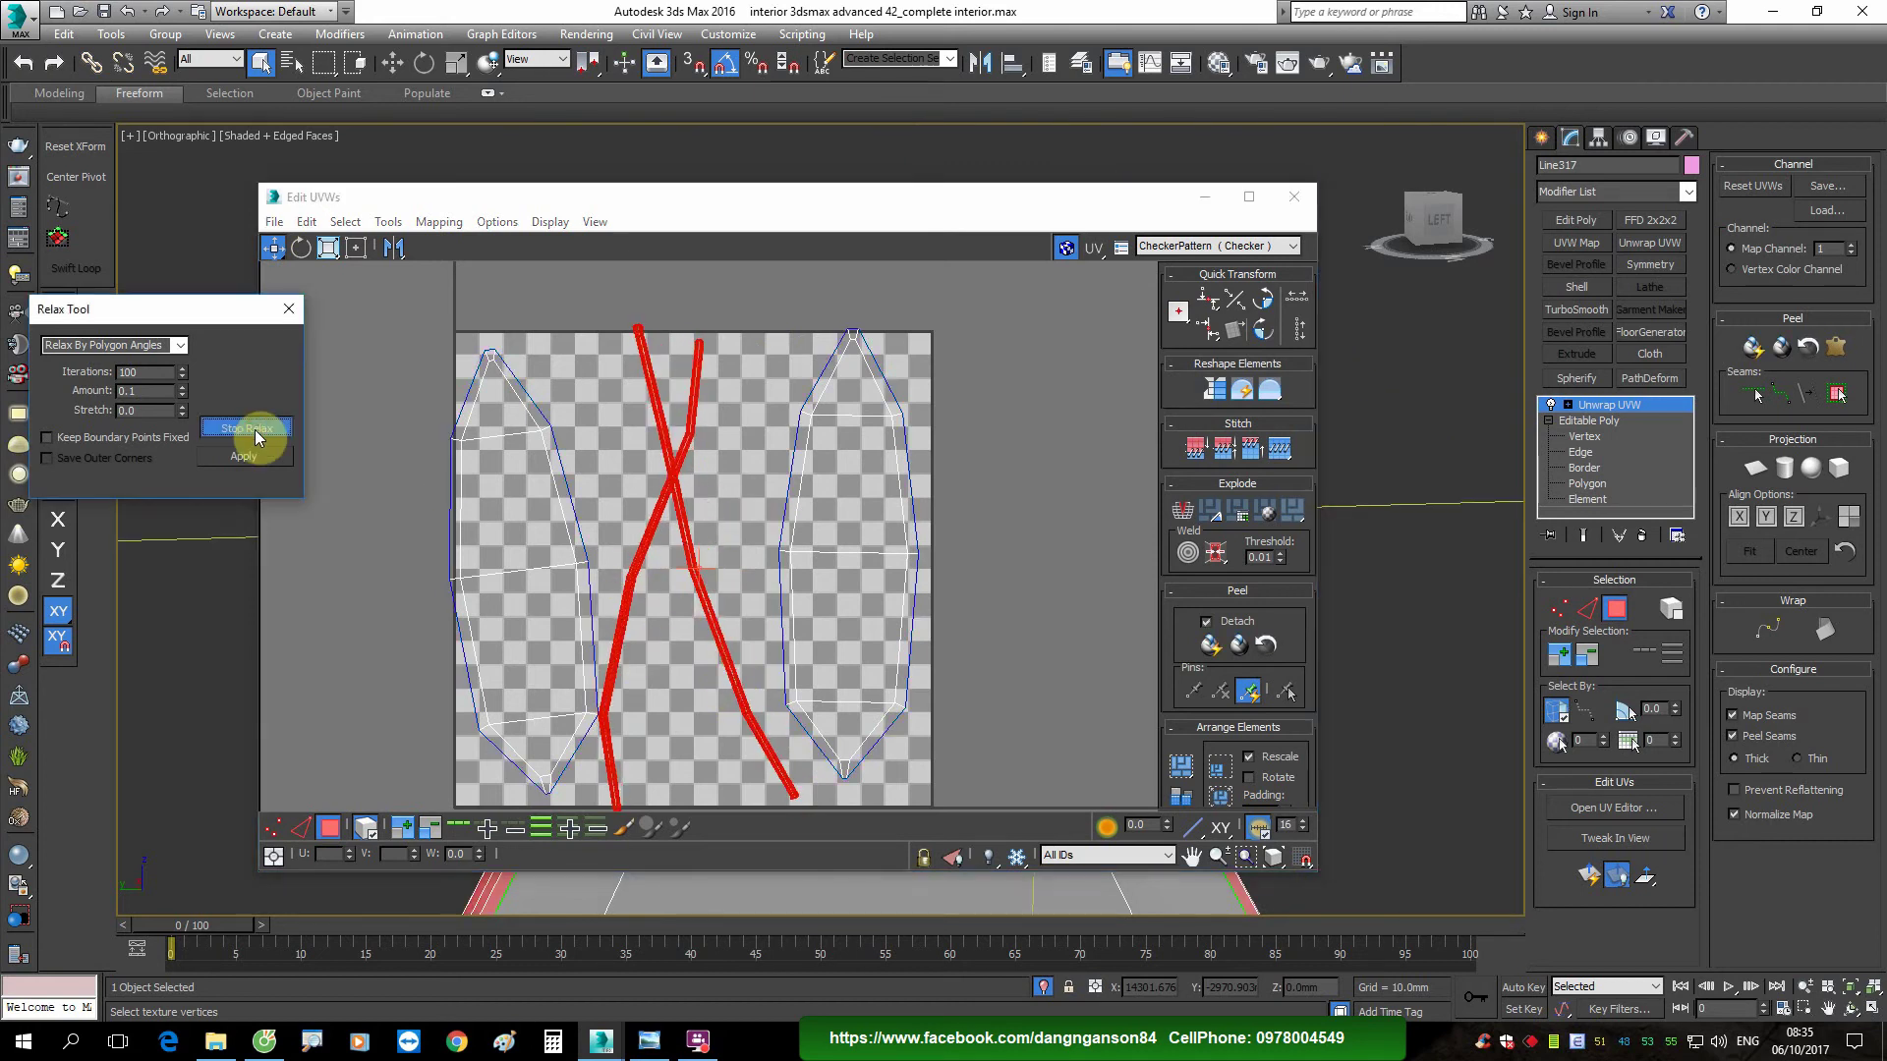
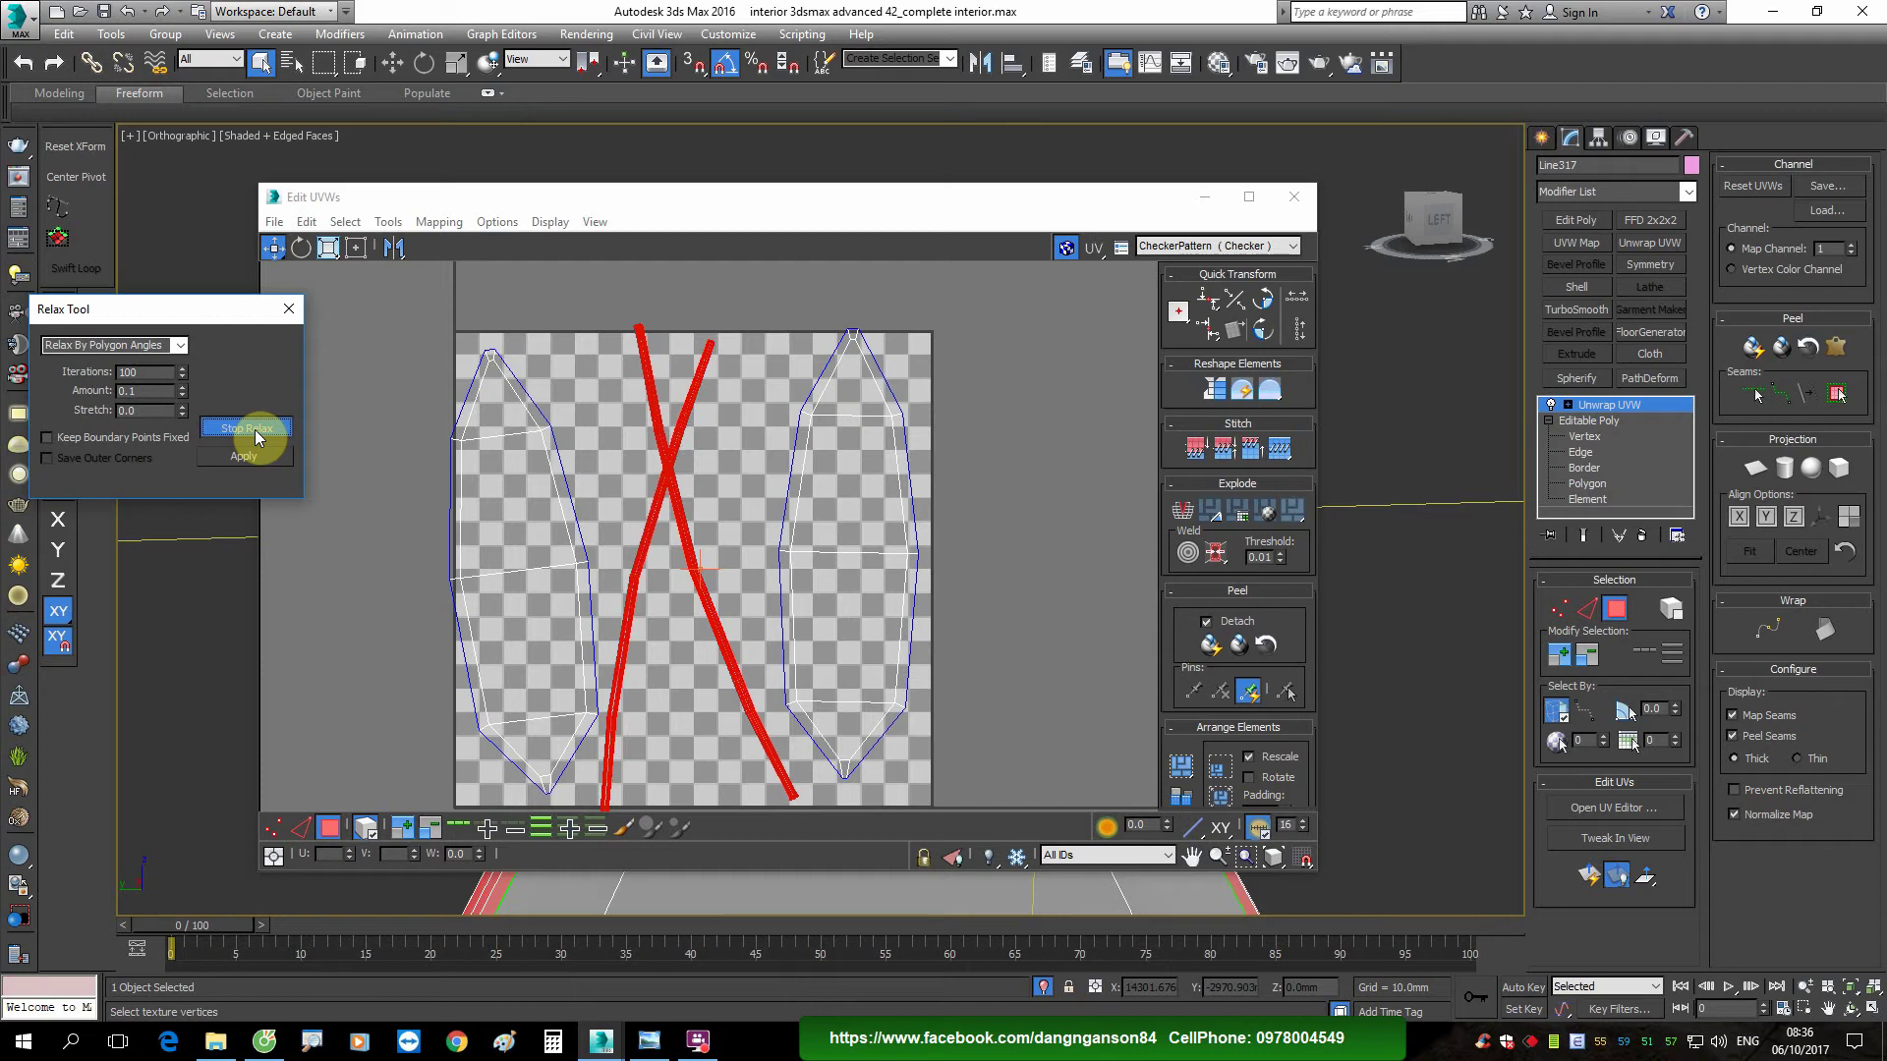
Step: Stop the running relax and rotate the first diagonal UV strip to near vertical, angle snap off
click(256, 436)
click(674, 400)
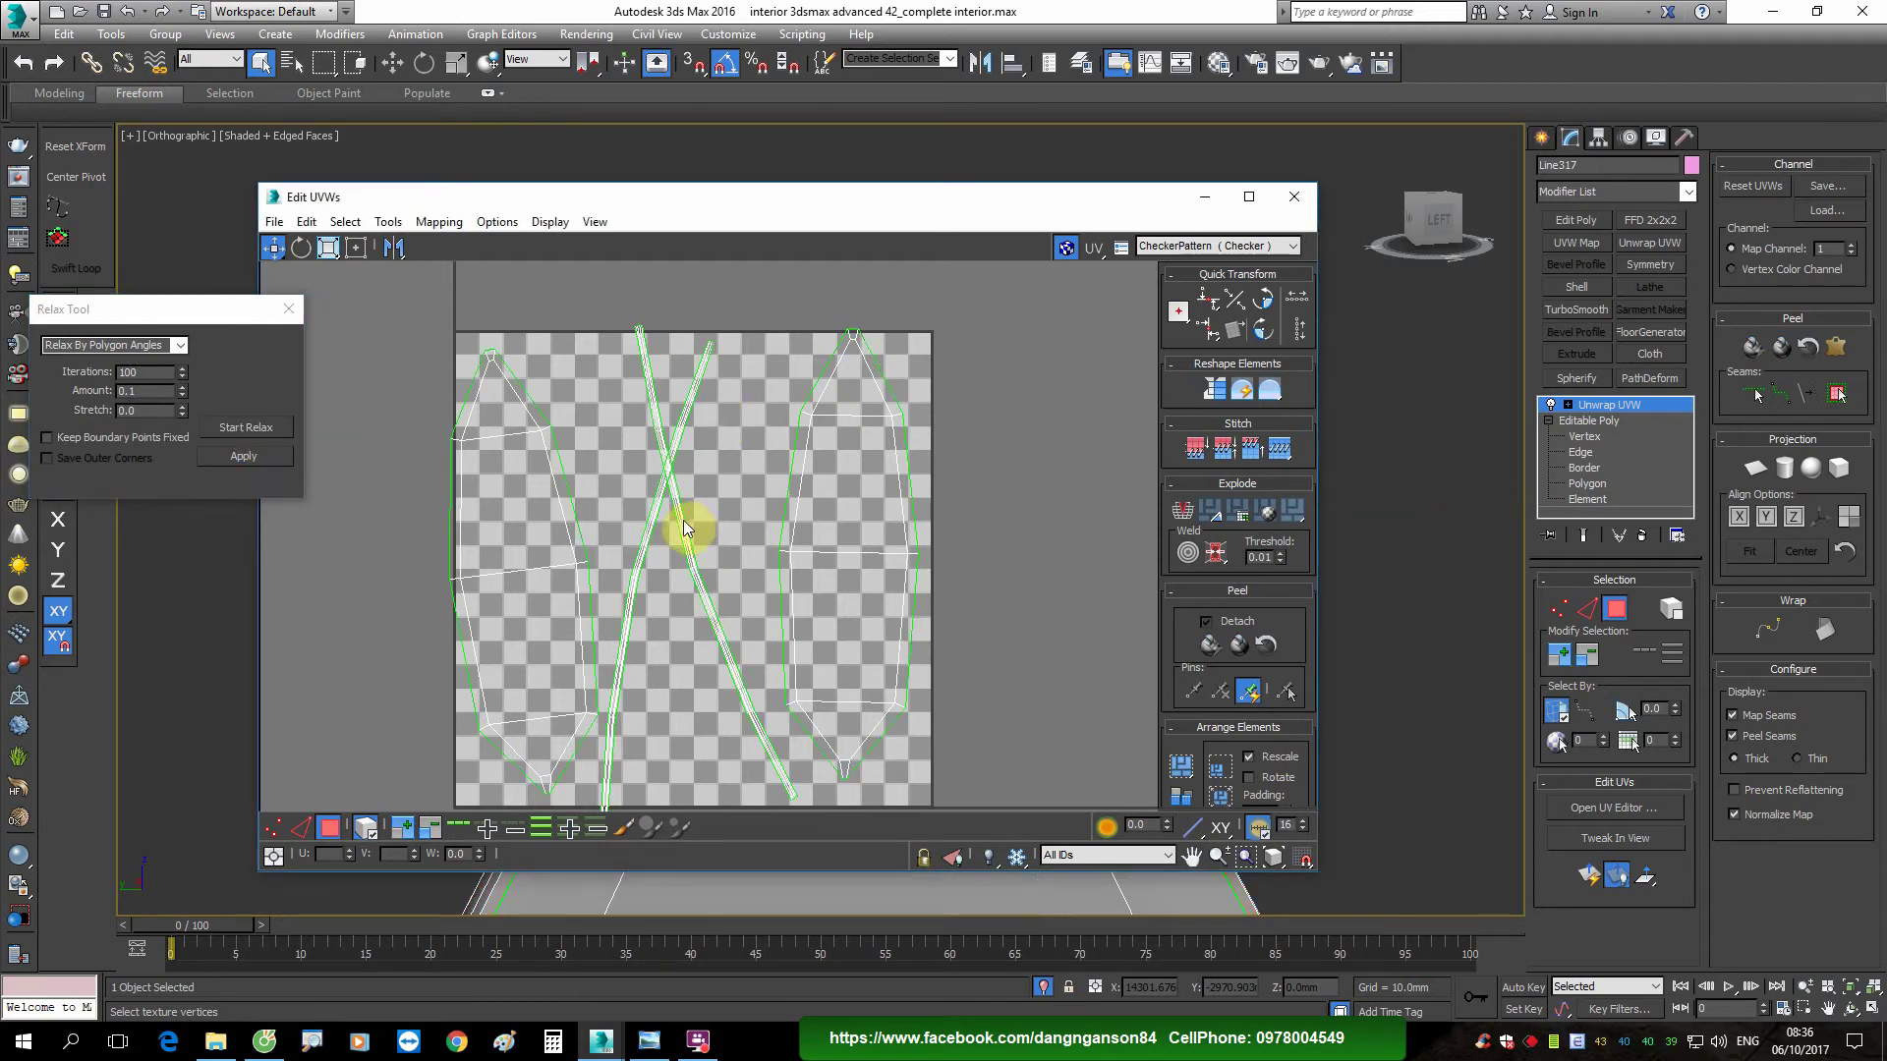
drag(680, 515, 750, 497)
key(e)
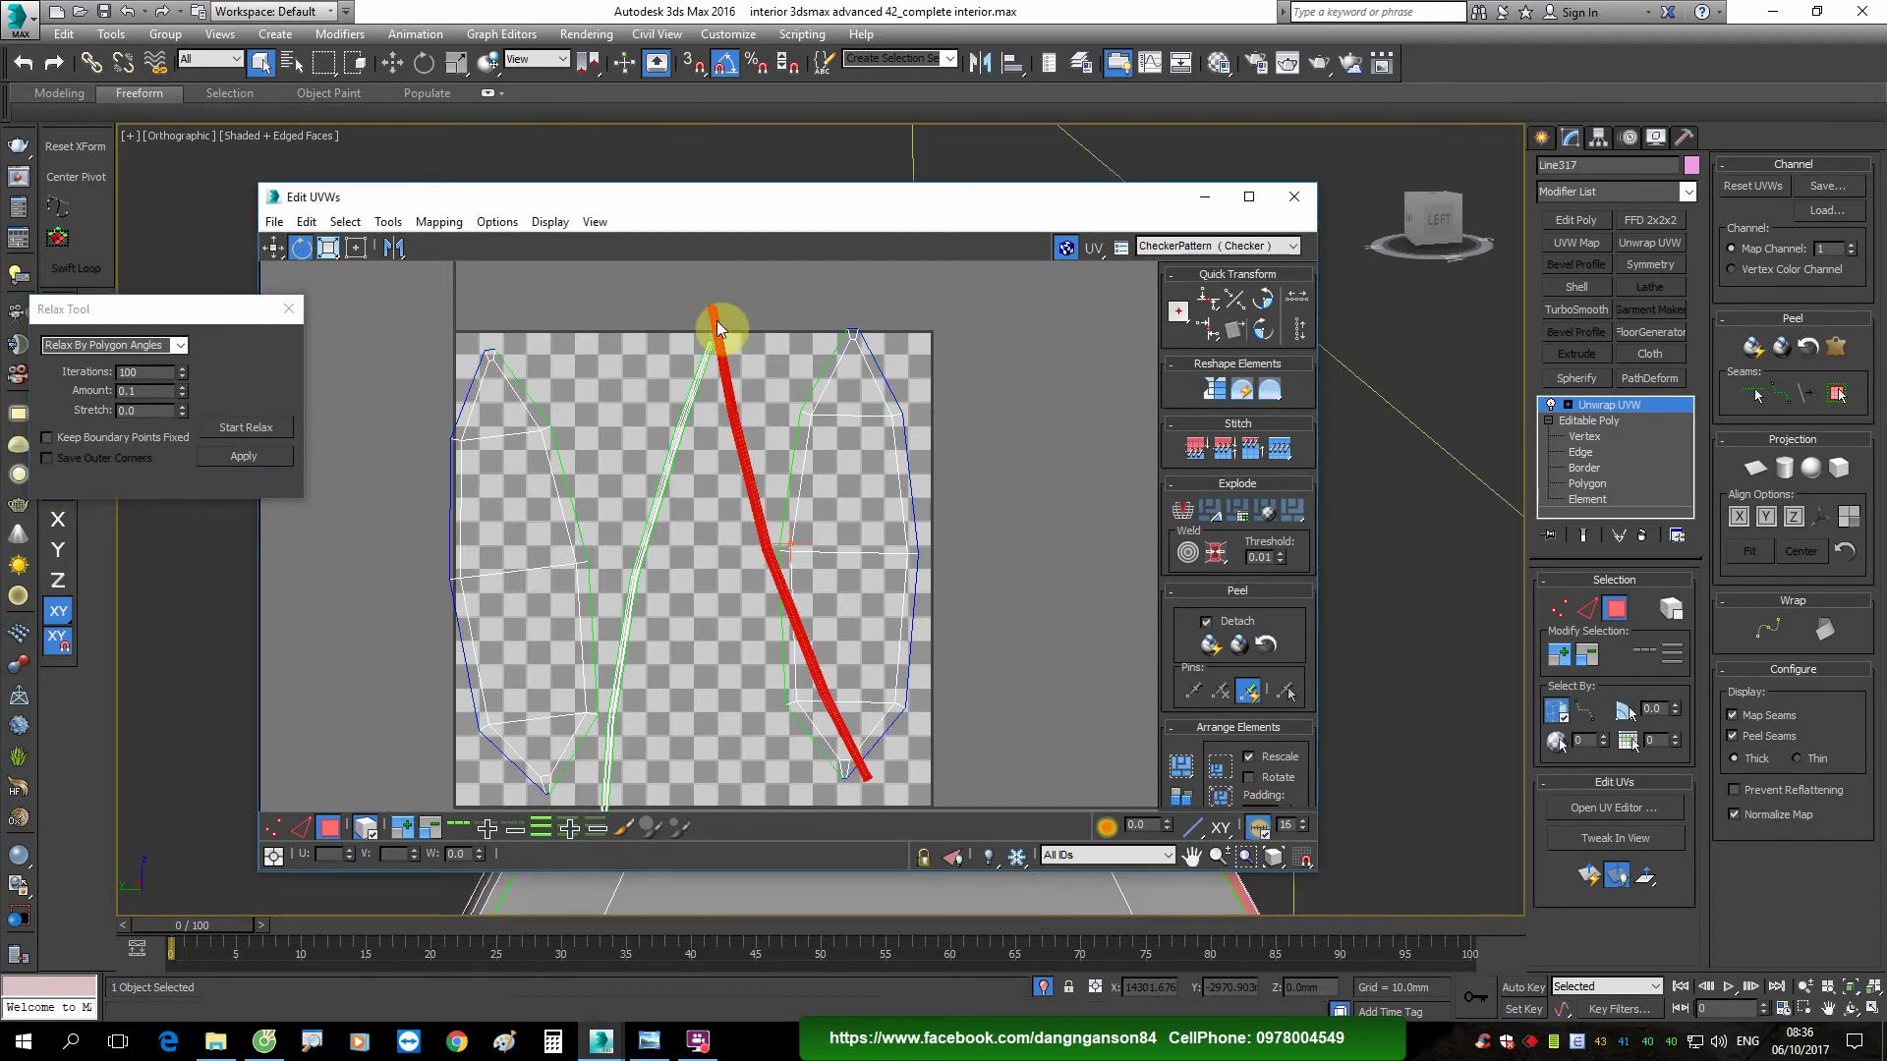
click(724, 61)
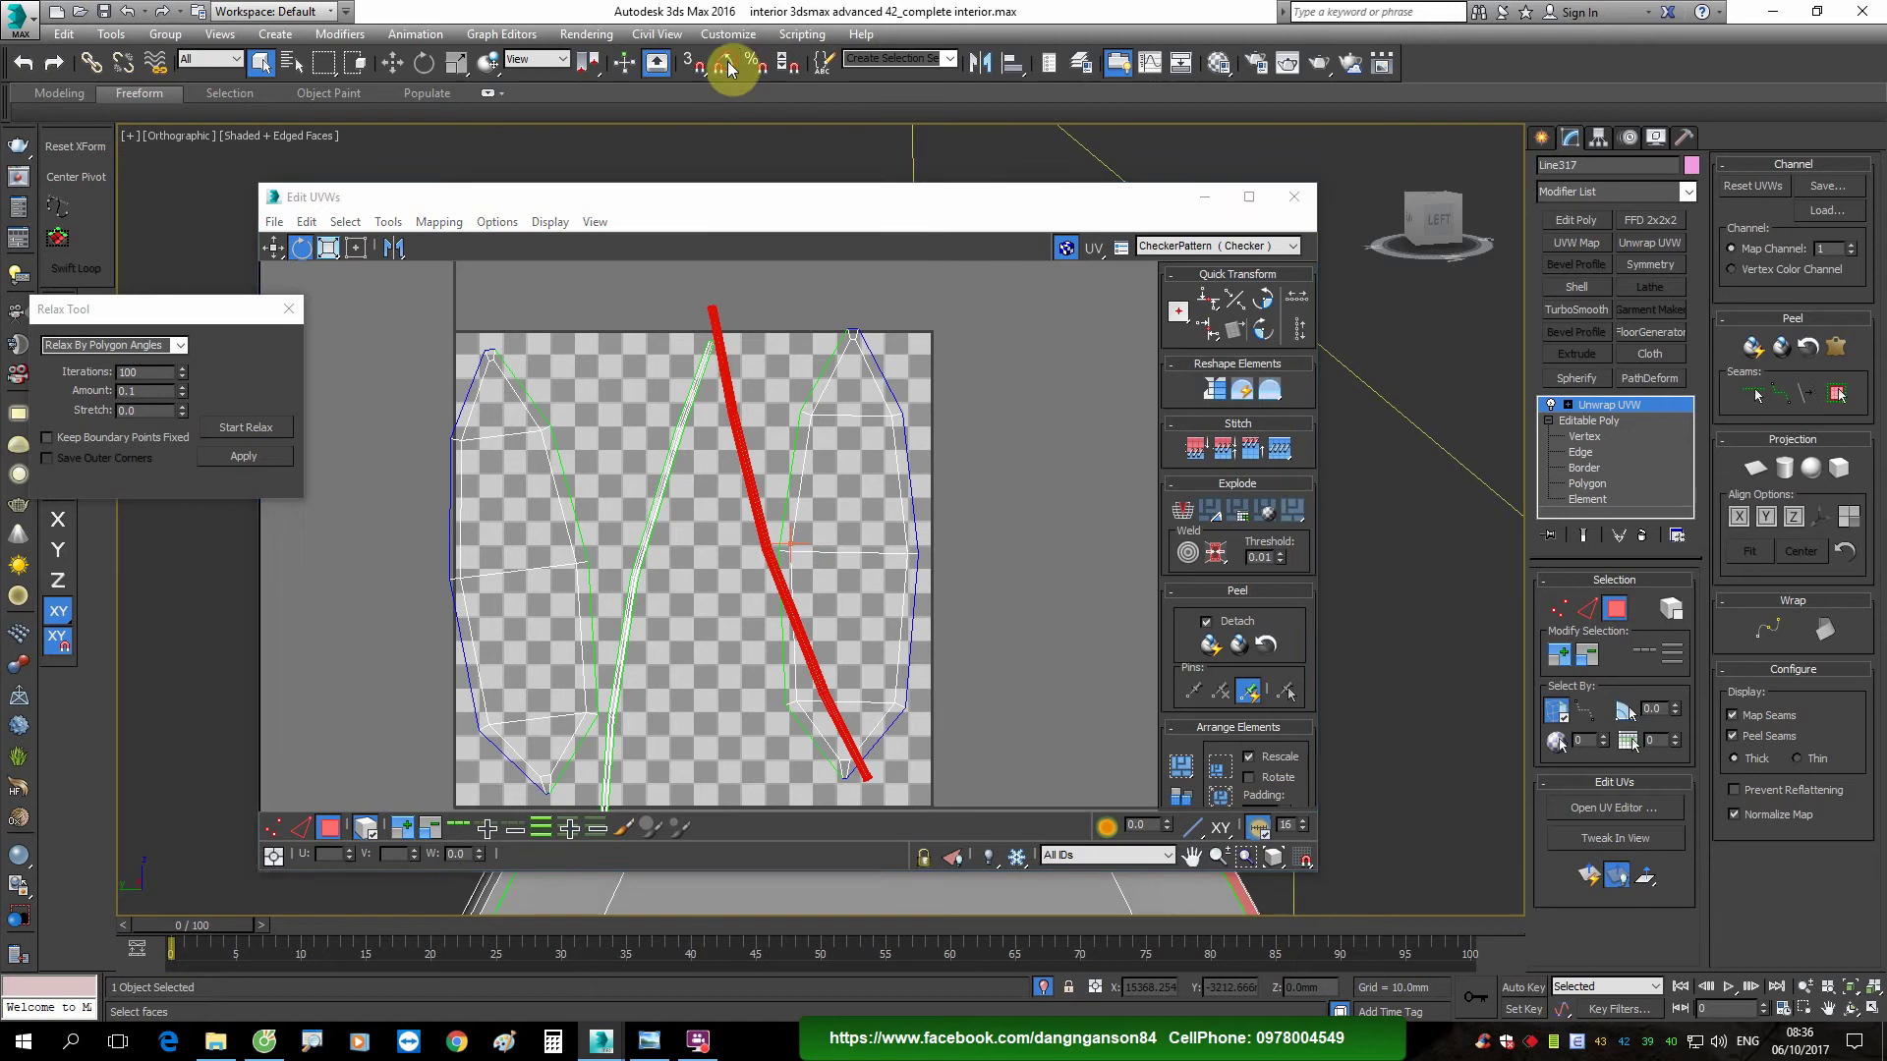
mouse_move(718, 343)
mouse_down()
mouse_move(763, 324)
mouse_move(783, 465)
mouse_move(738, 476)
mouse_move(708, 434)
mouse_move(729, 374)
mouse_move(708, 337)
mouse_up()
Step: Straighten the other strip and left panel, and reposition both panel shells side by side
click(653, 481)
key(e)
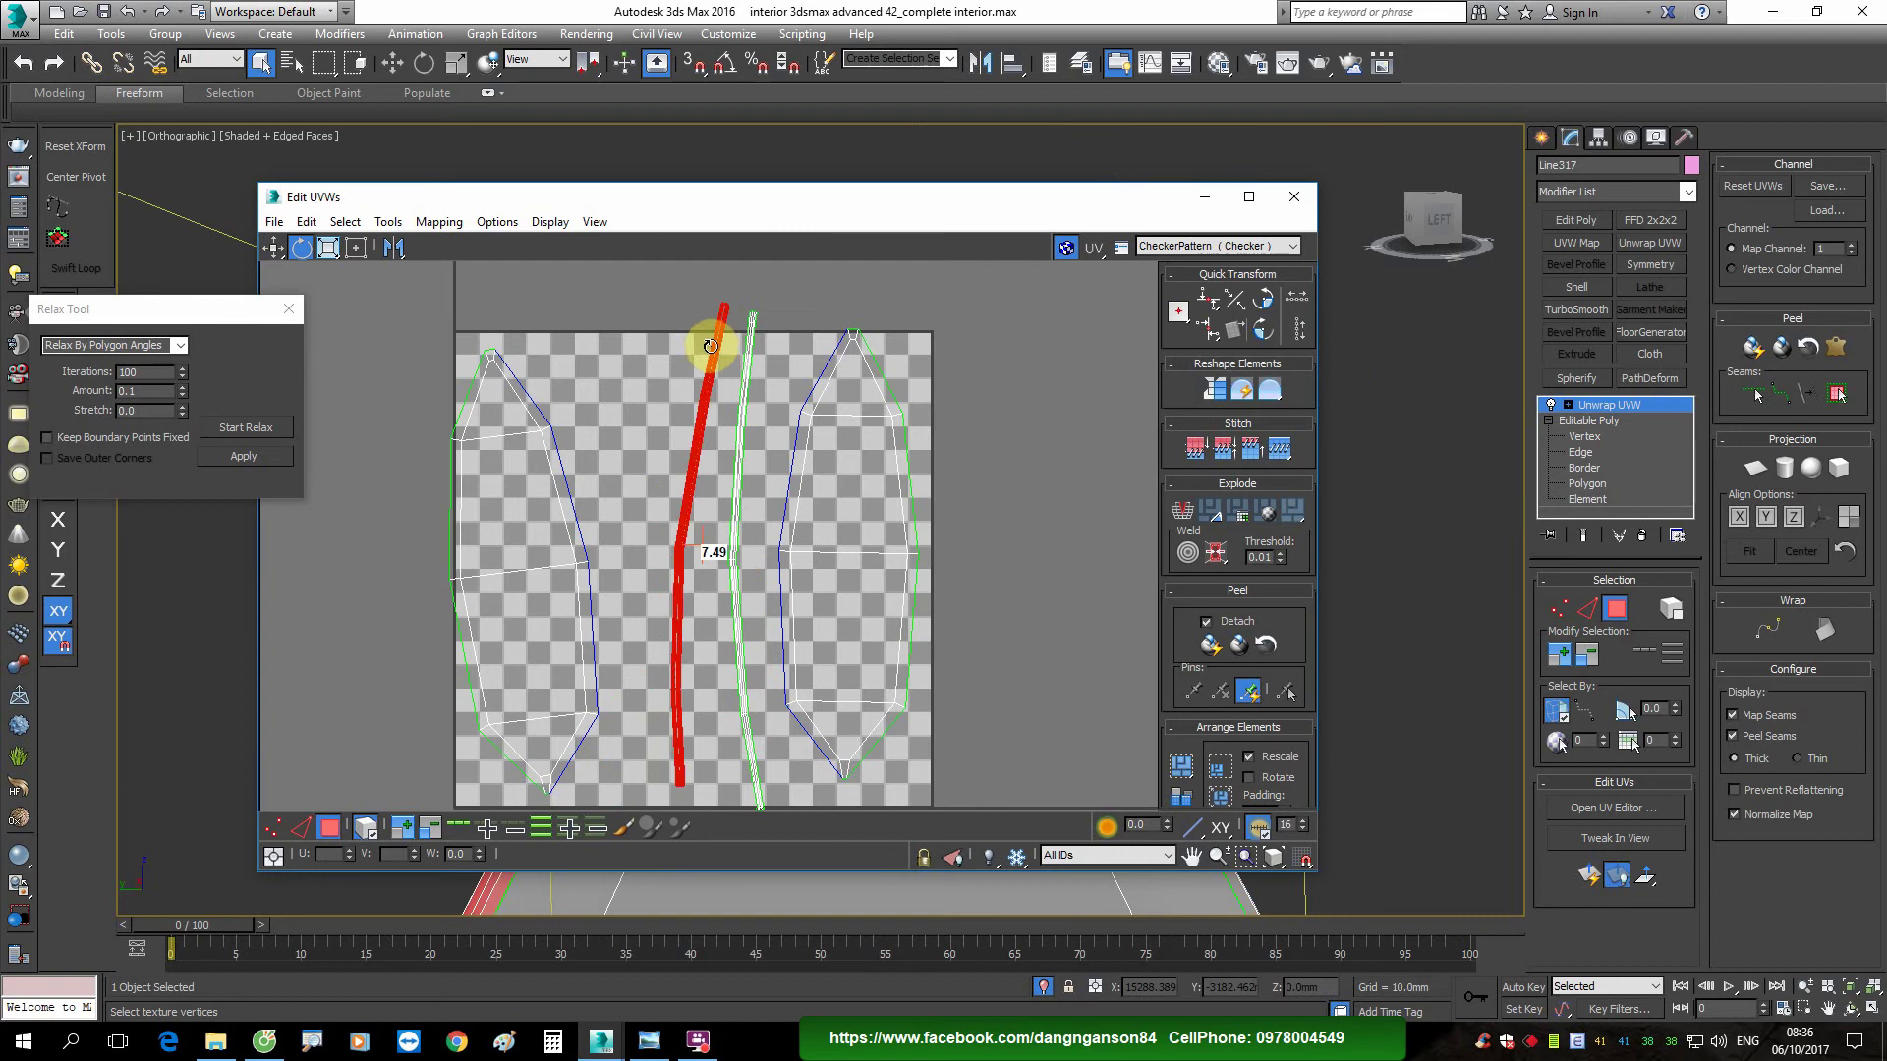
click(506, 411)
drag(506, 411, 522, 408)
key(w)
drag(546, 510, 560, 510)
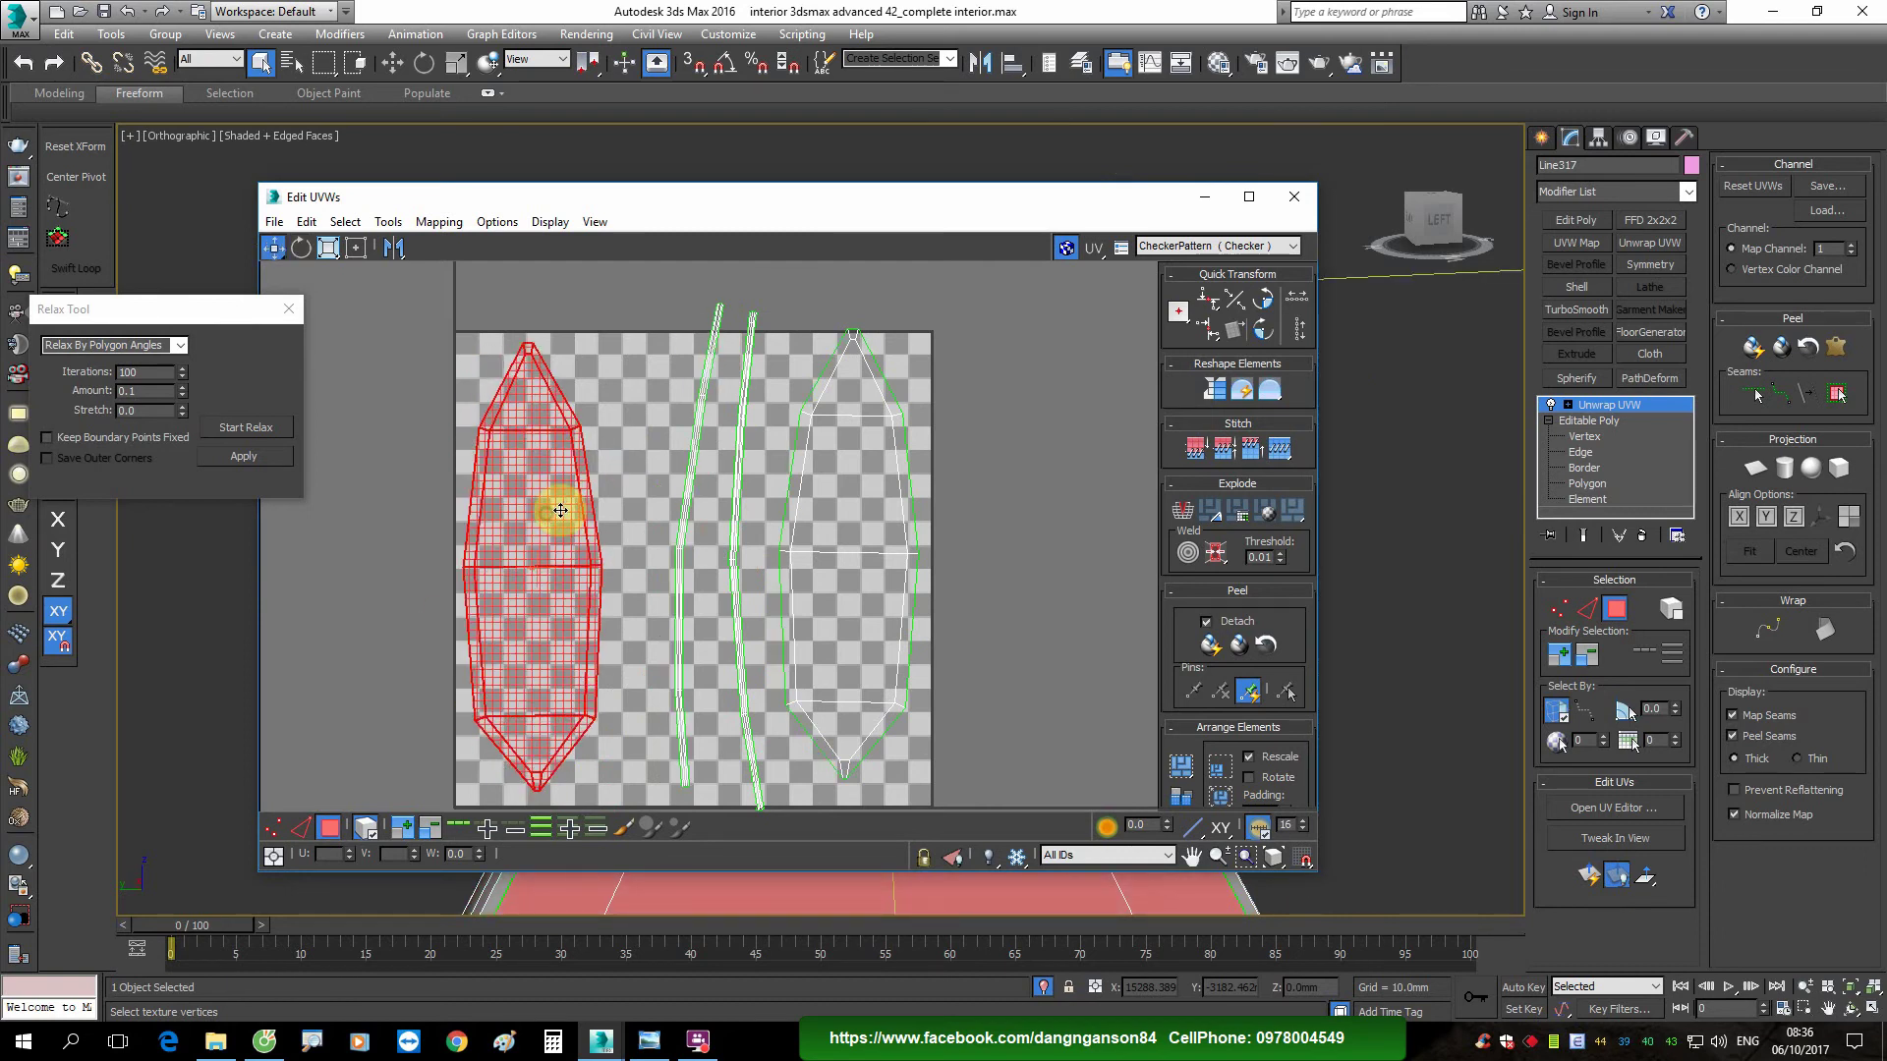
click(848, 507)
drag(841, 512, 823, 544)
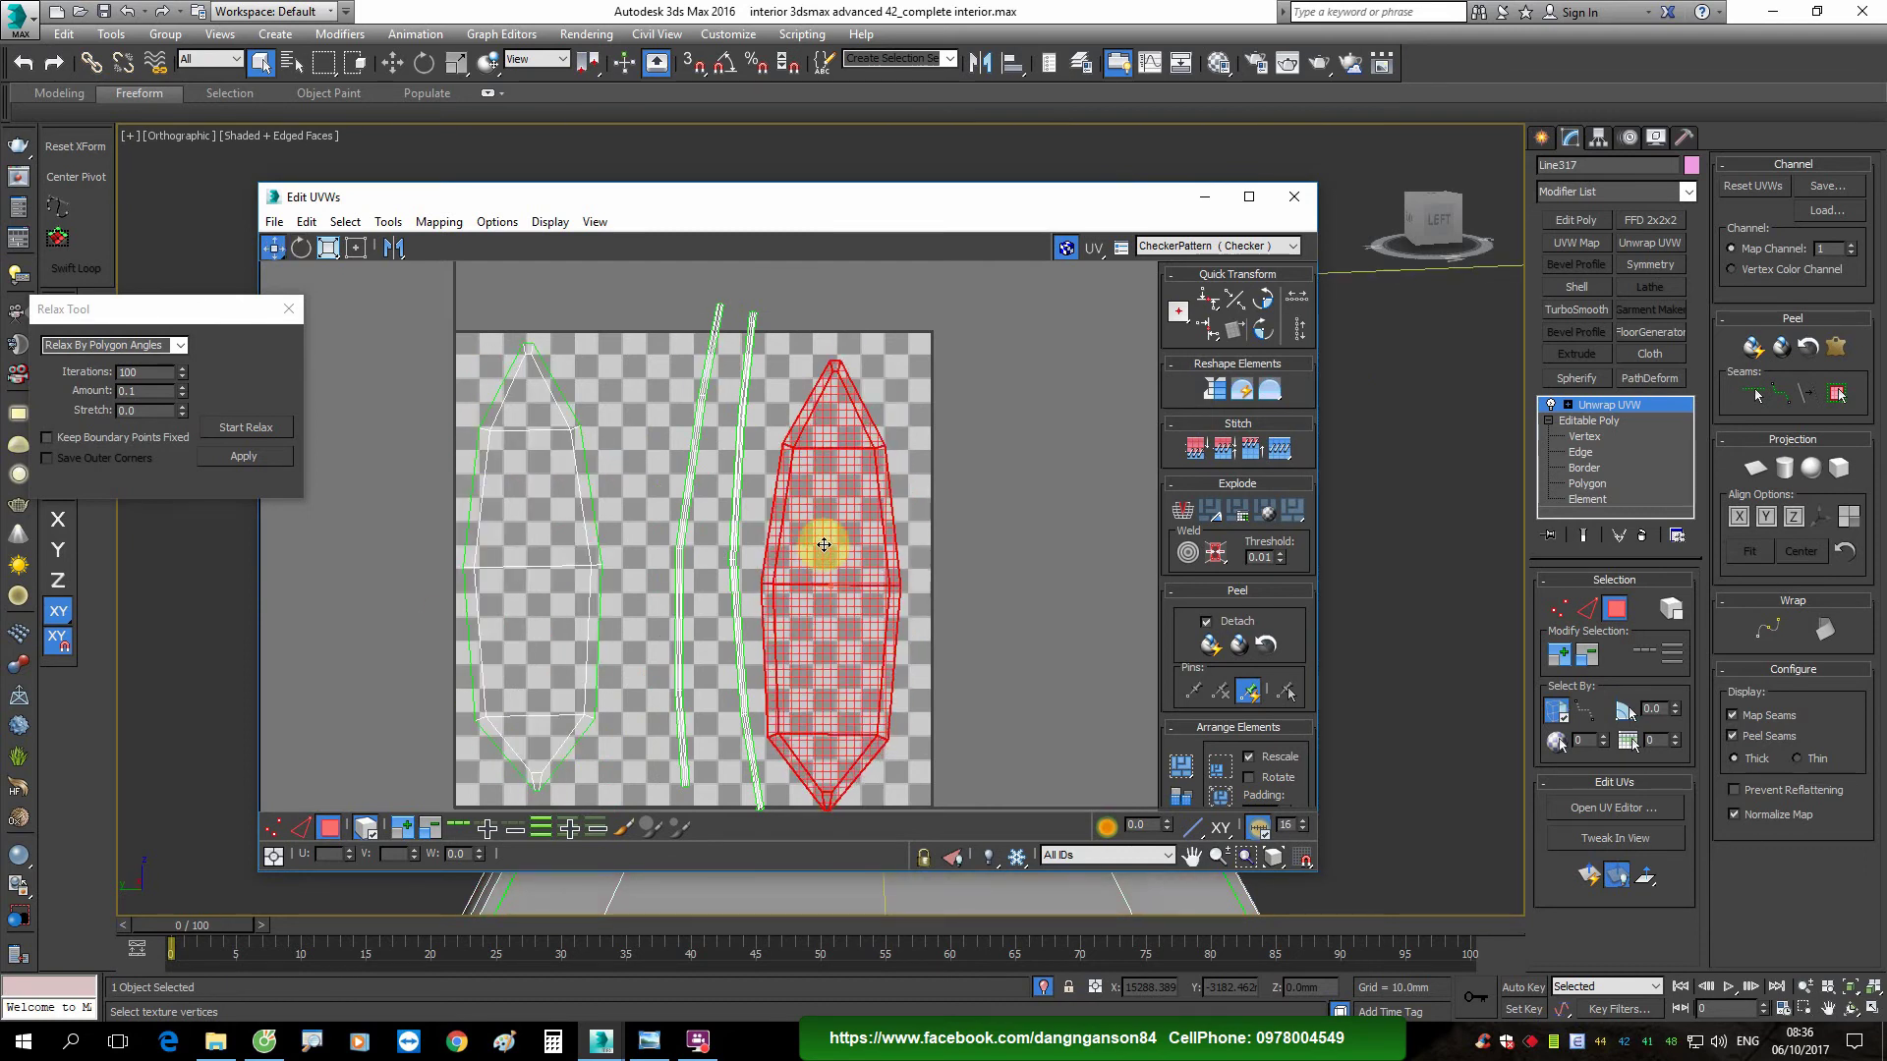
Step: Move the UV editor aside to inspect the board model, then bring it back
drag(930, 203, 460, 240)
mouse_move(1091, 497)
alt+middle_down()
mouse_move(1095, 527)
mouse_move(969, 653)
mouse_move(1089, 627)
alt+middle_up()
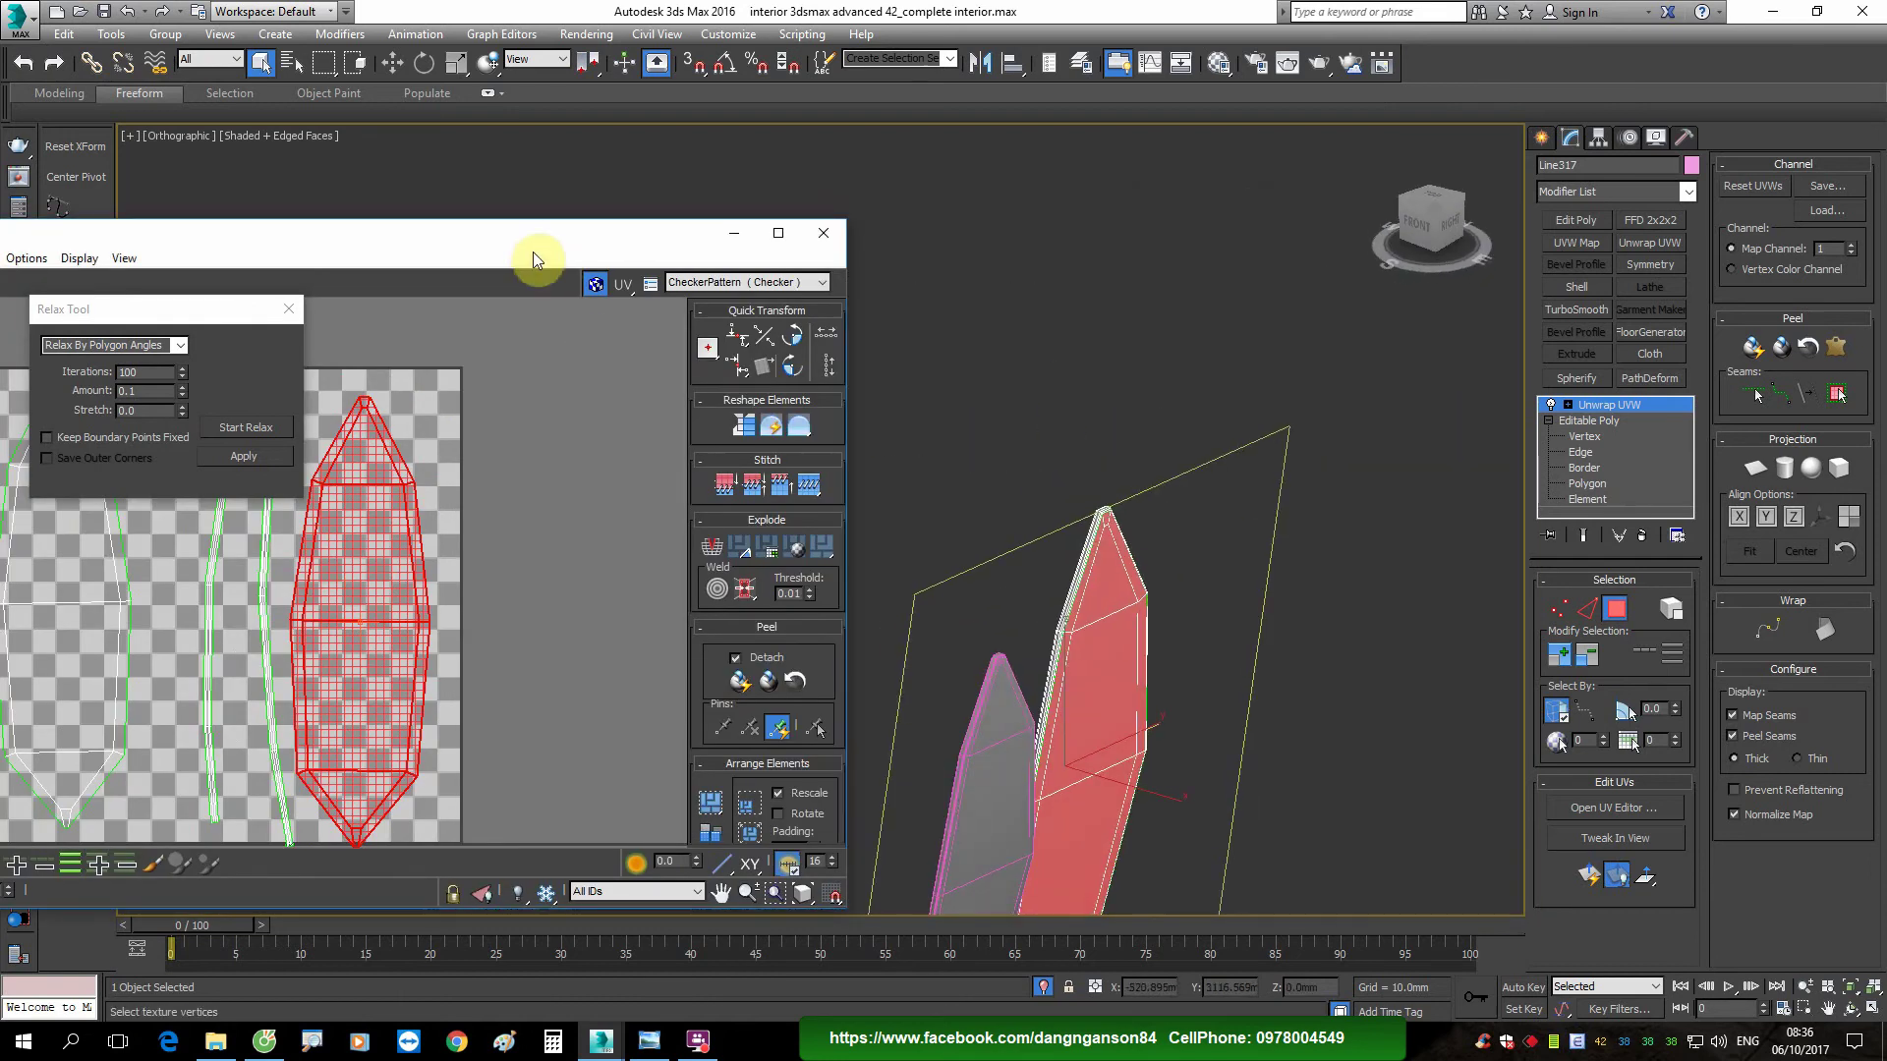
drag(533, 252, 784, 207)
scroll(780, 345, down, 3)
scroll(462, 598, down, 2)
Step: Relax all four UV shells together, close the Relax Tool and clear the selection
ctrl+drag(462, 597, 572, 392)
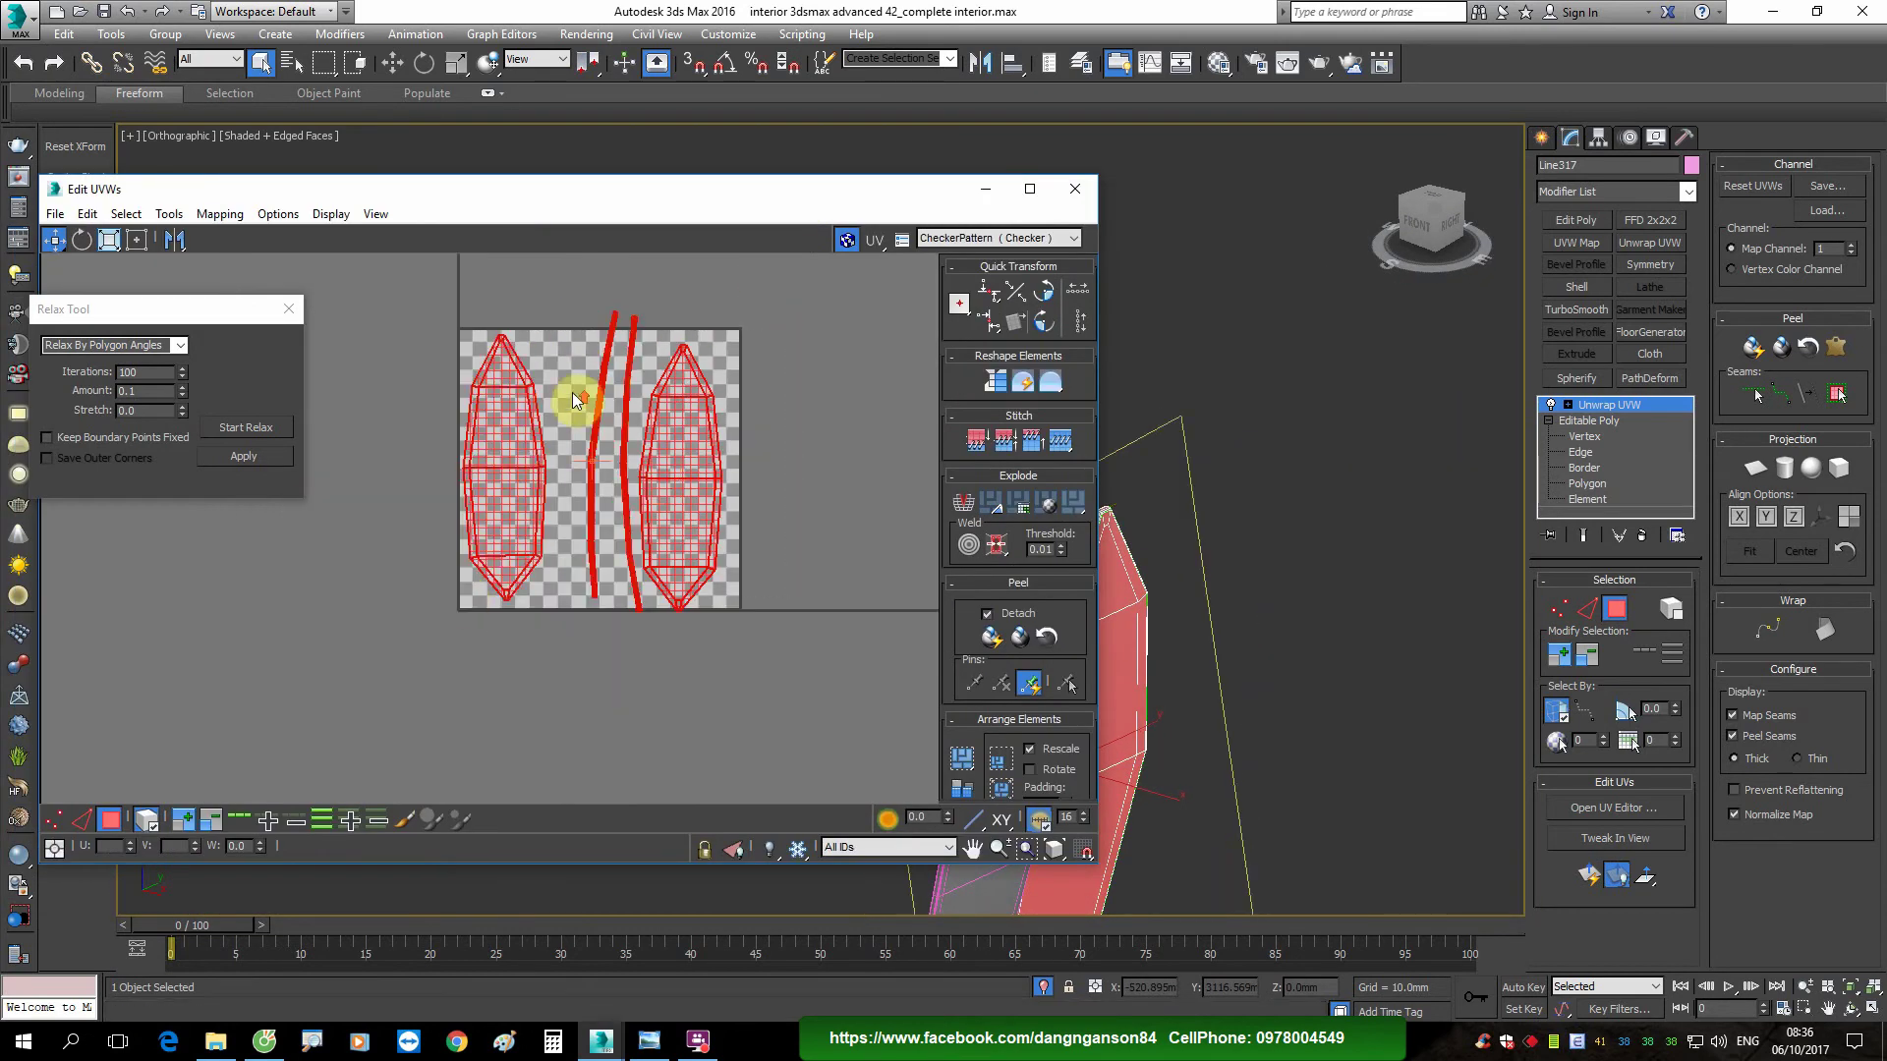
scroll(571, 392, up, 1)
scroll(568, 394, up, 1)
scroll(563, 396, up, 1)
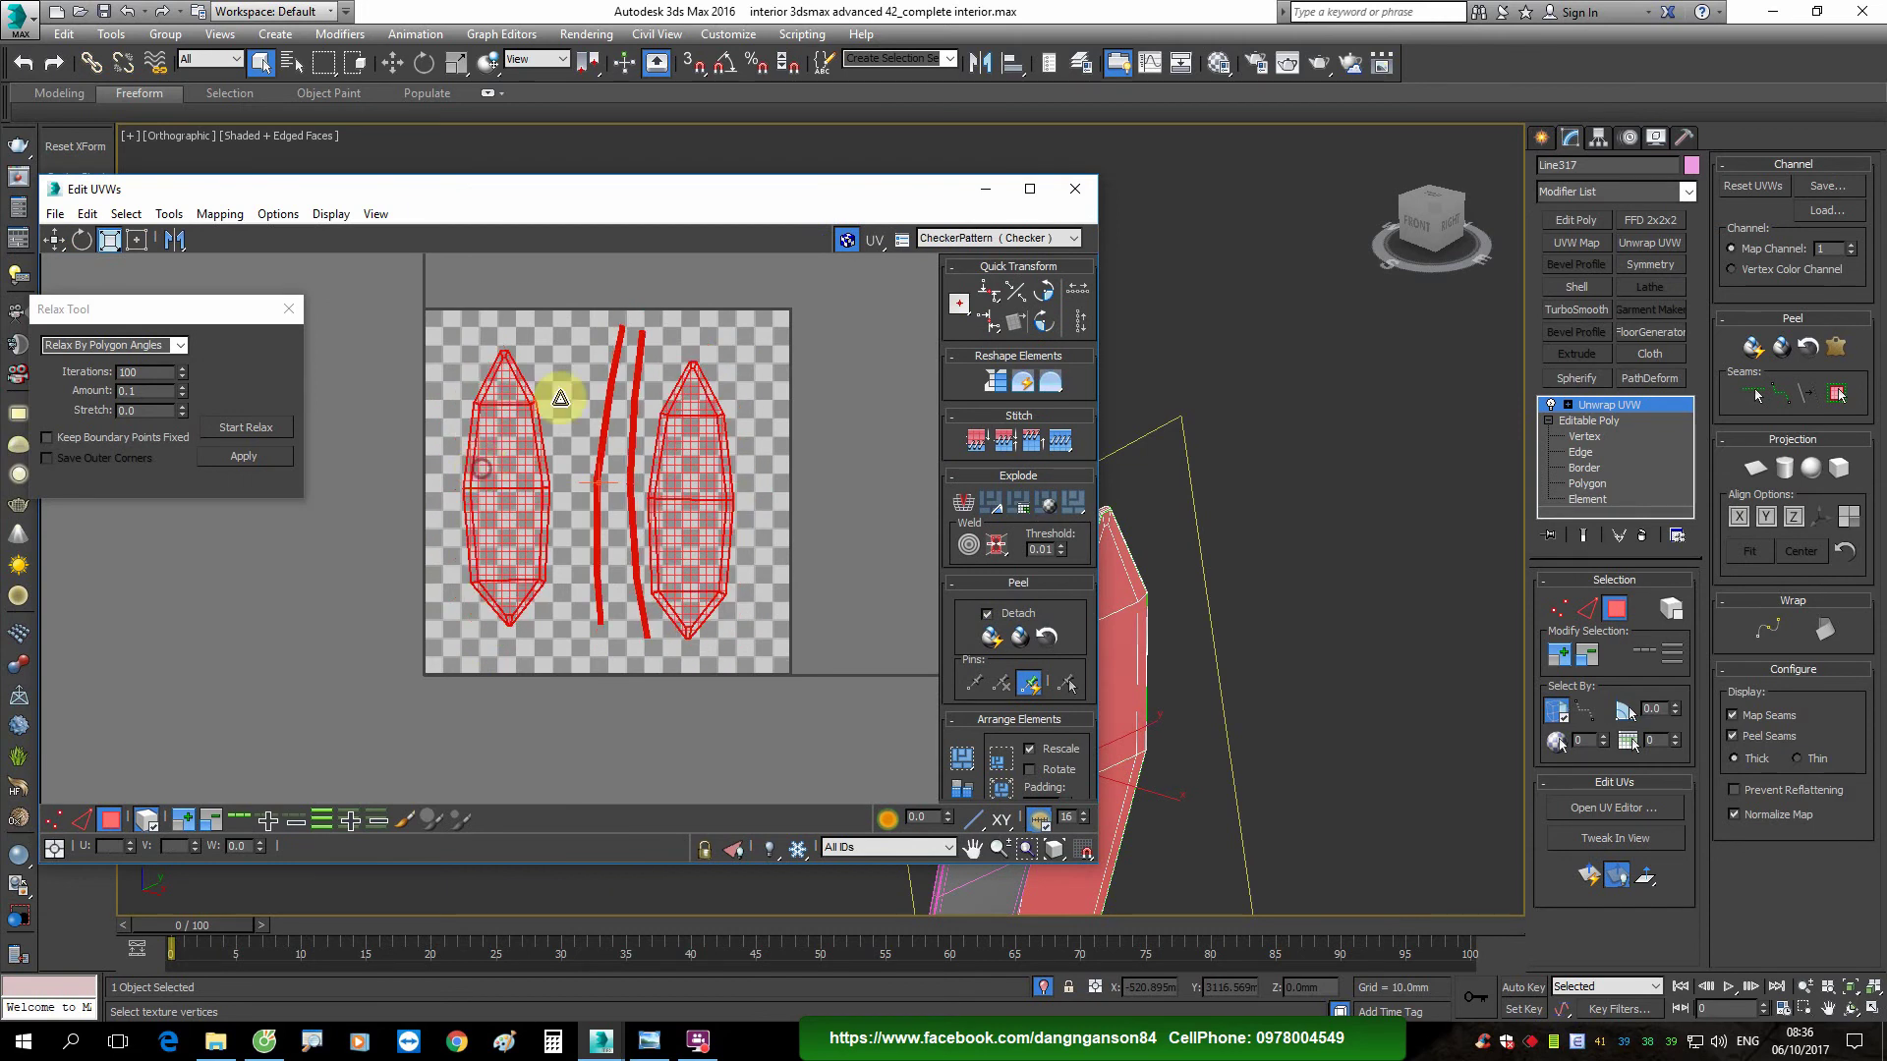
scroll(565, 393, up, 2)
click(247, 430)
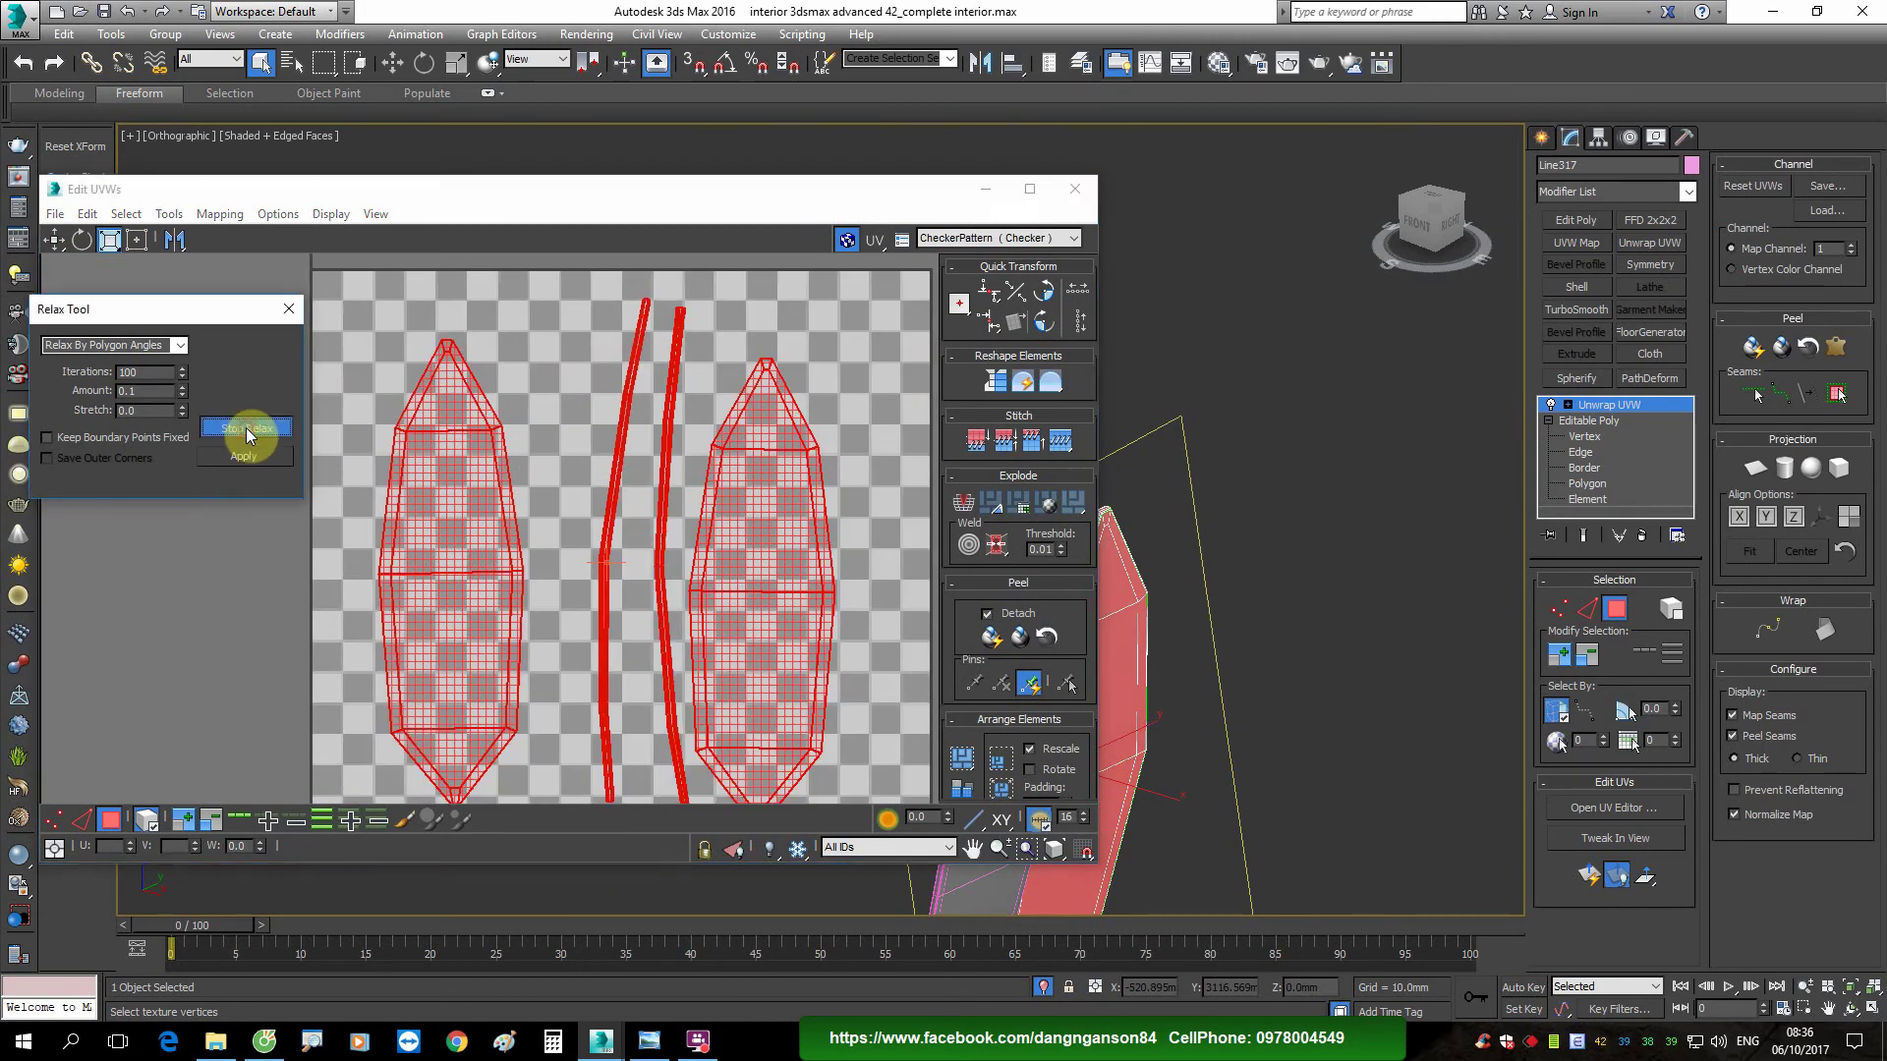
click(256, 462)
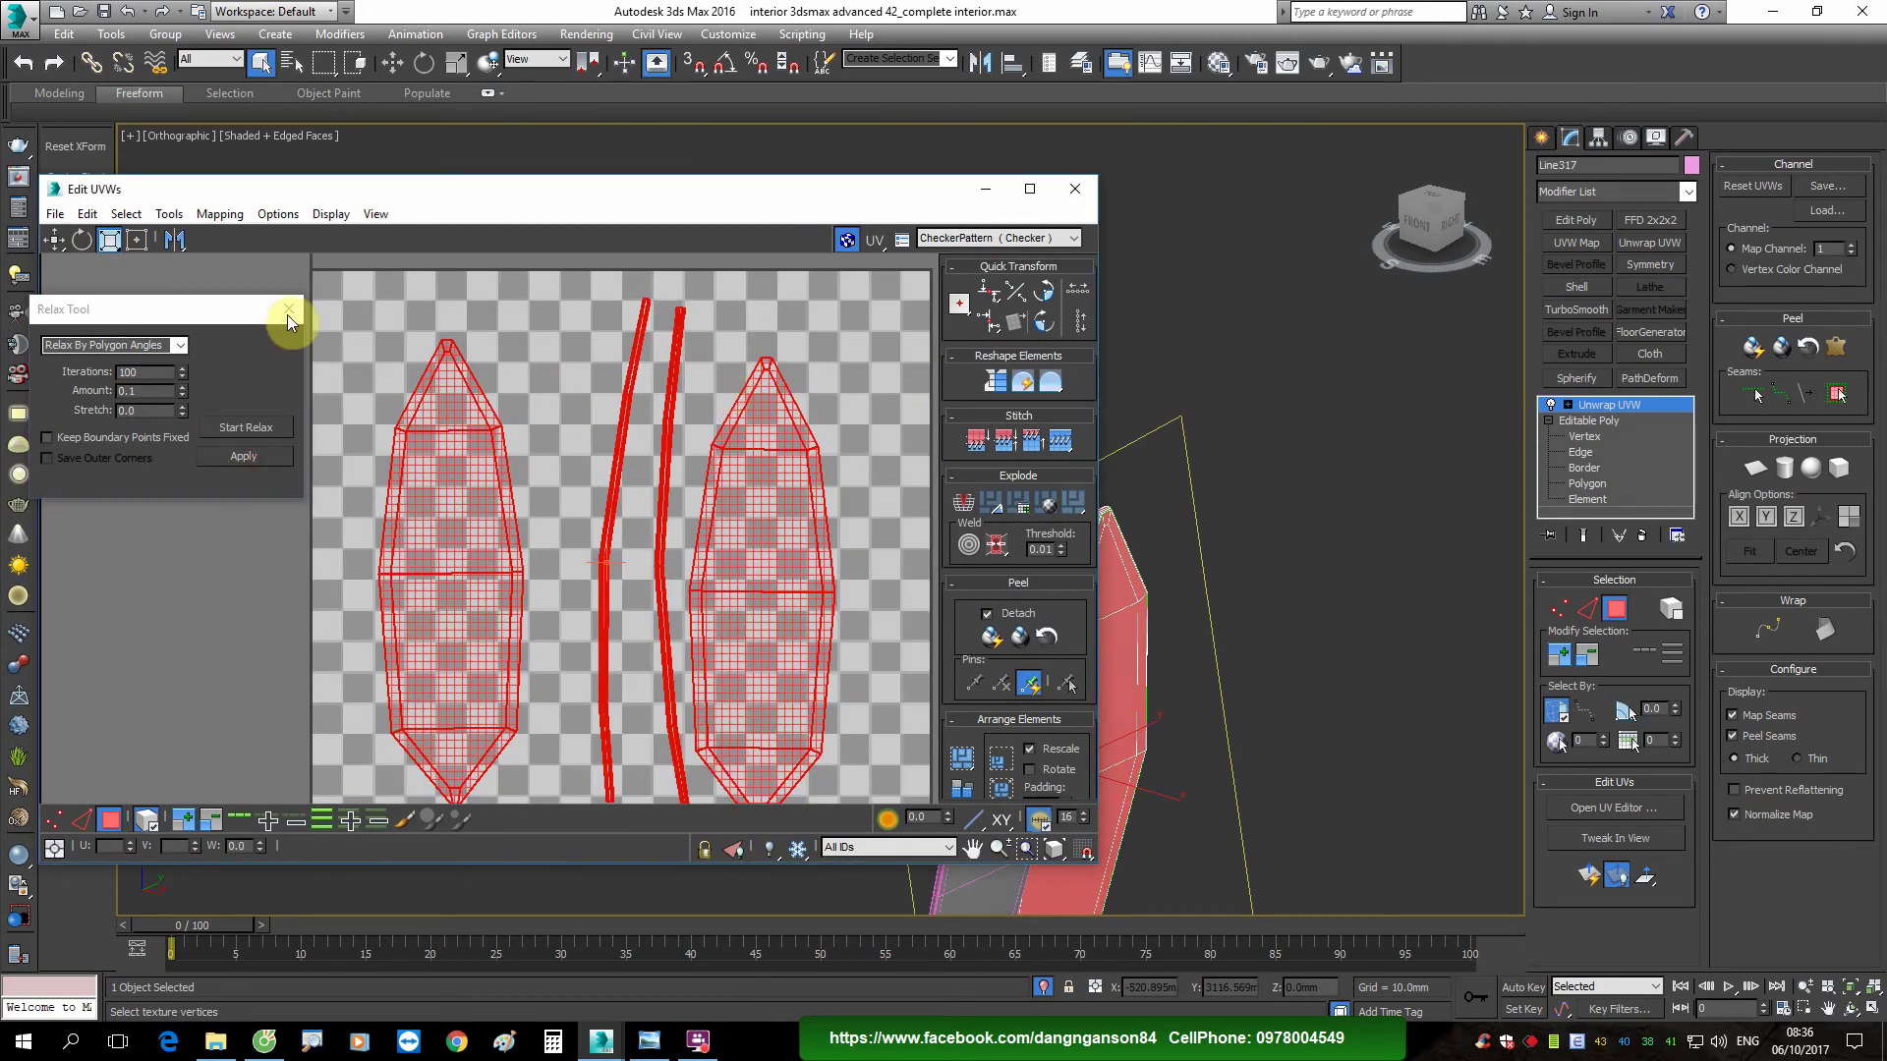
click(288, 311)
scroll(462, 344, down, 3)
click(468, 350)
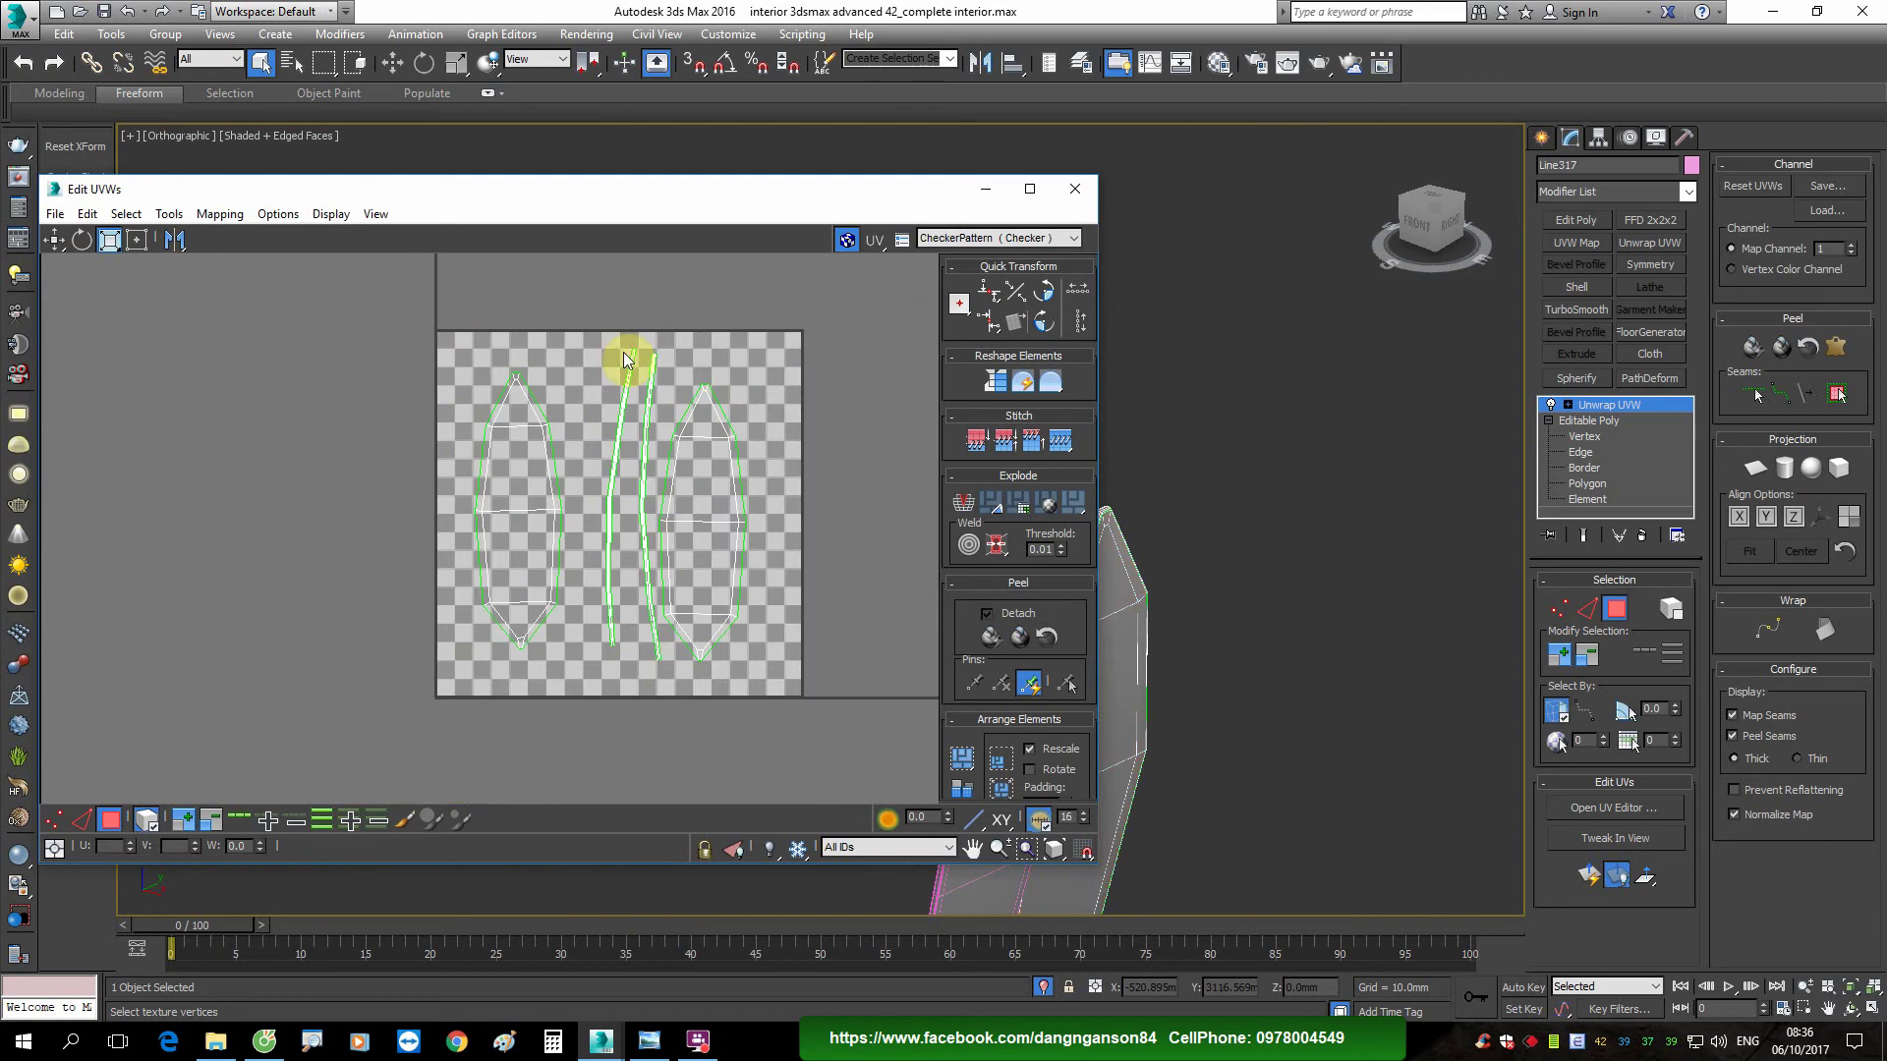
Step: Render a 4000×4000 UVW template of the surfboard layout
click(175, 223)
click(260, 569)
text(4000)
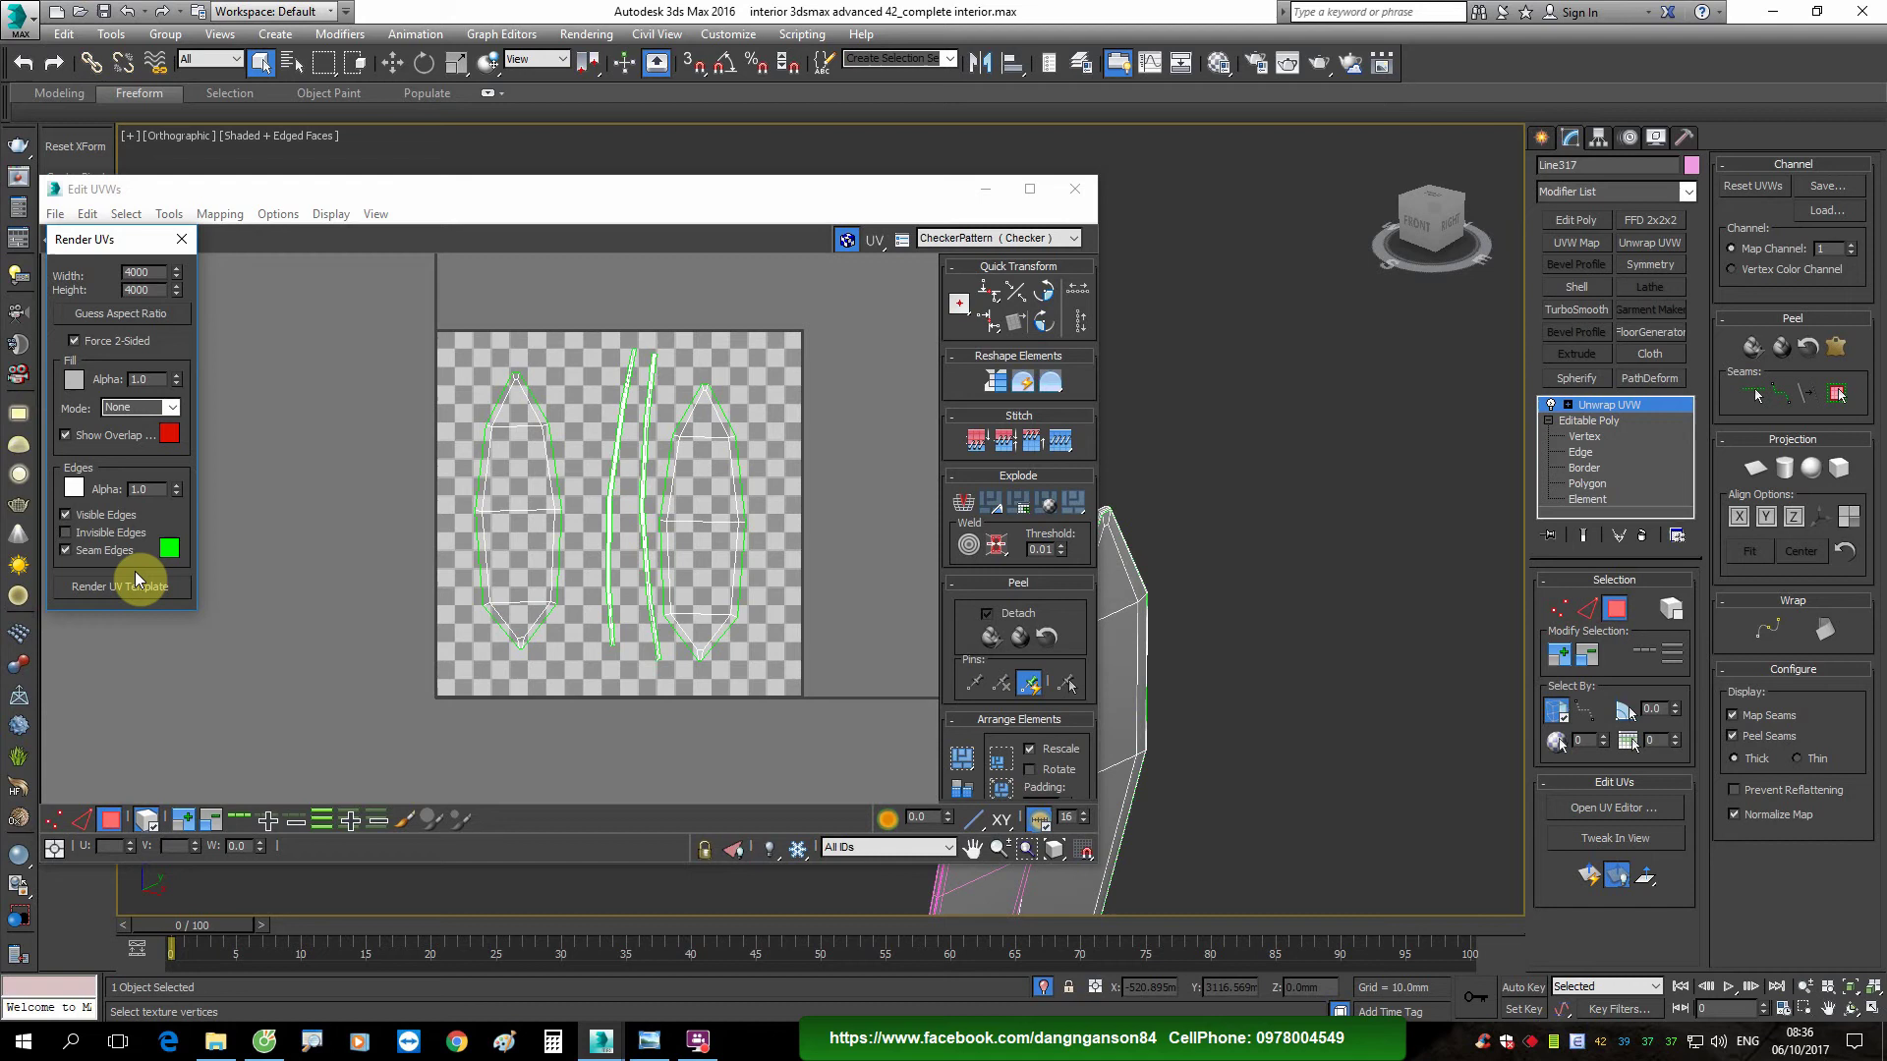
click(126, 586)
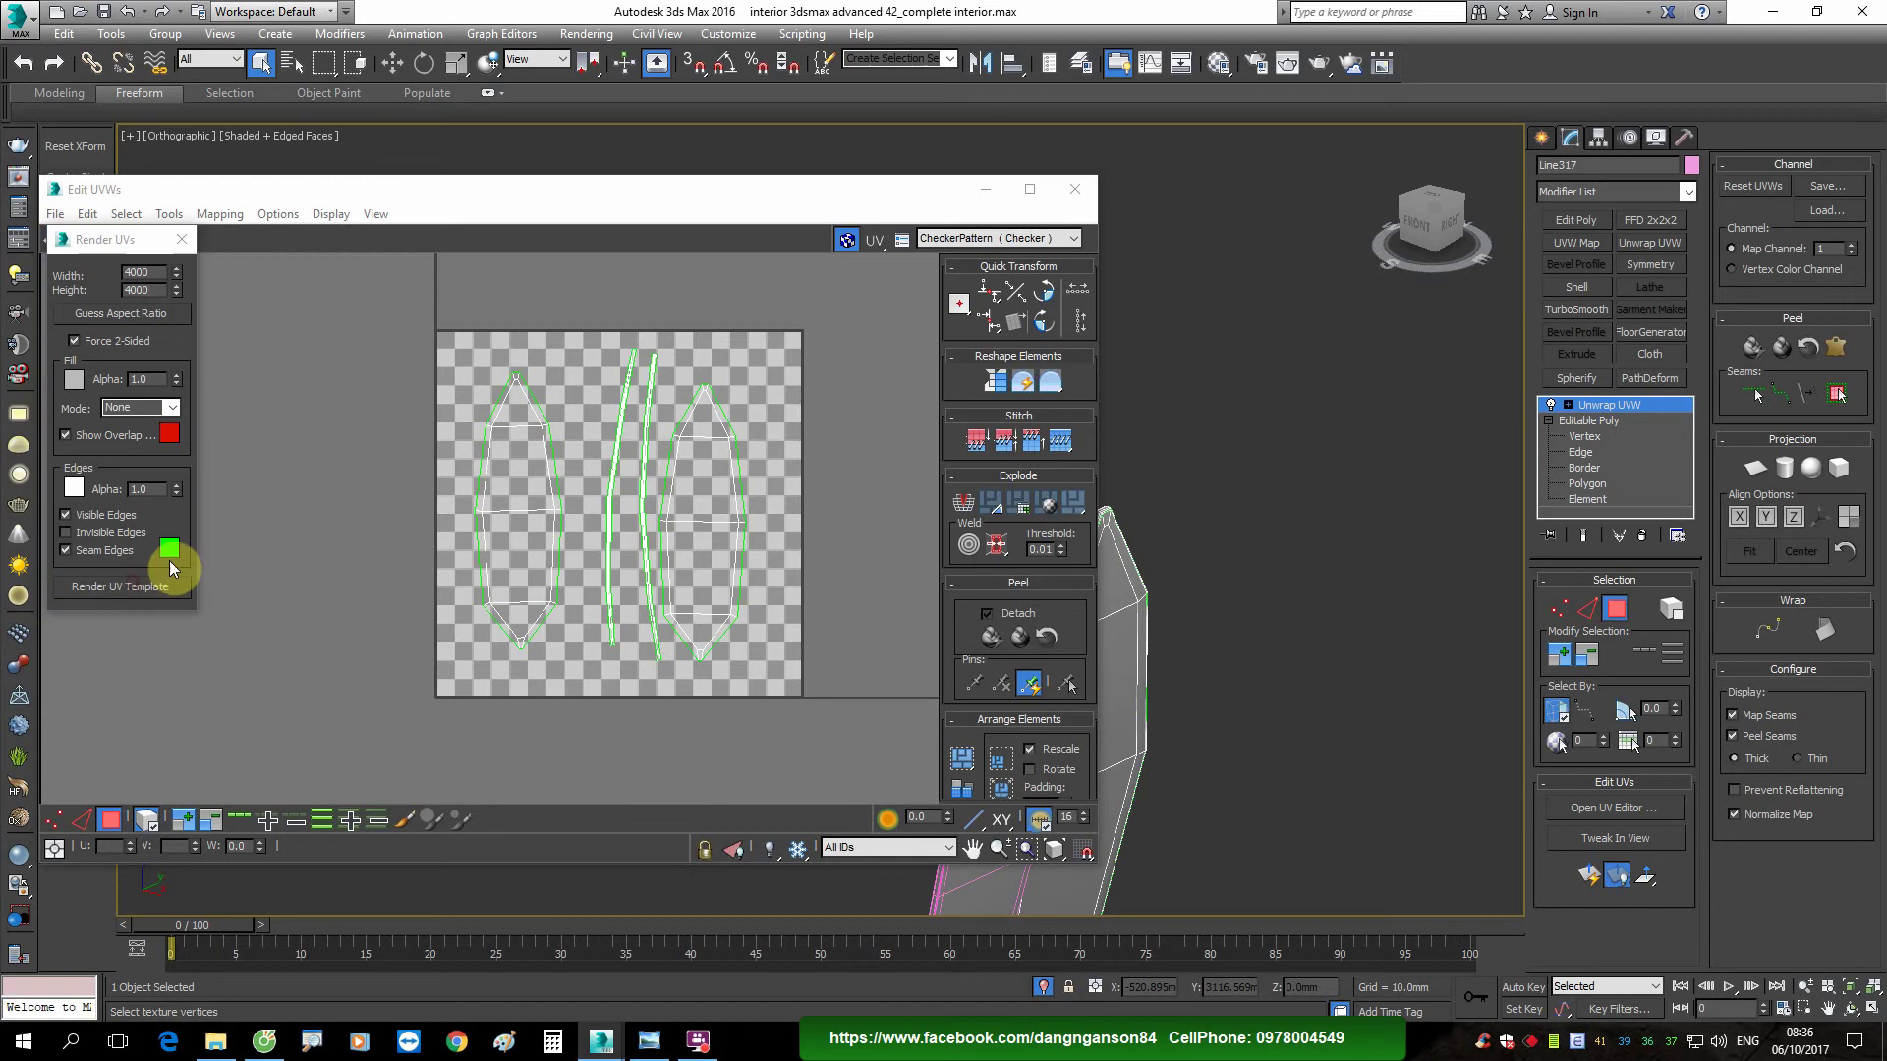
Step: Browse the save dialog through the class folders into Bai 42
click(480, 63)
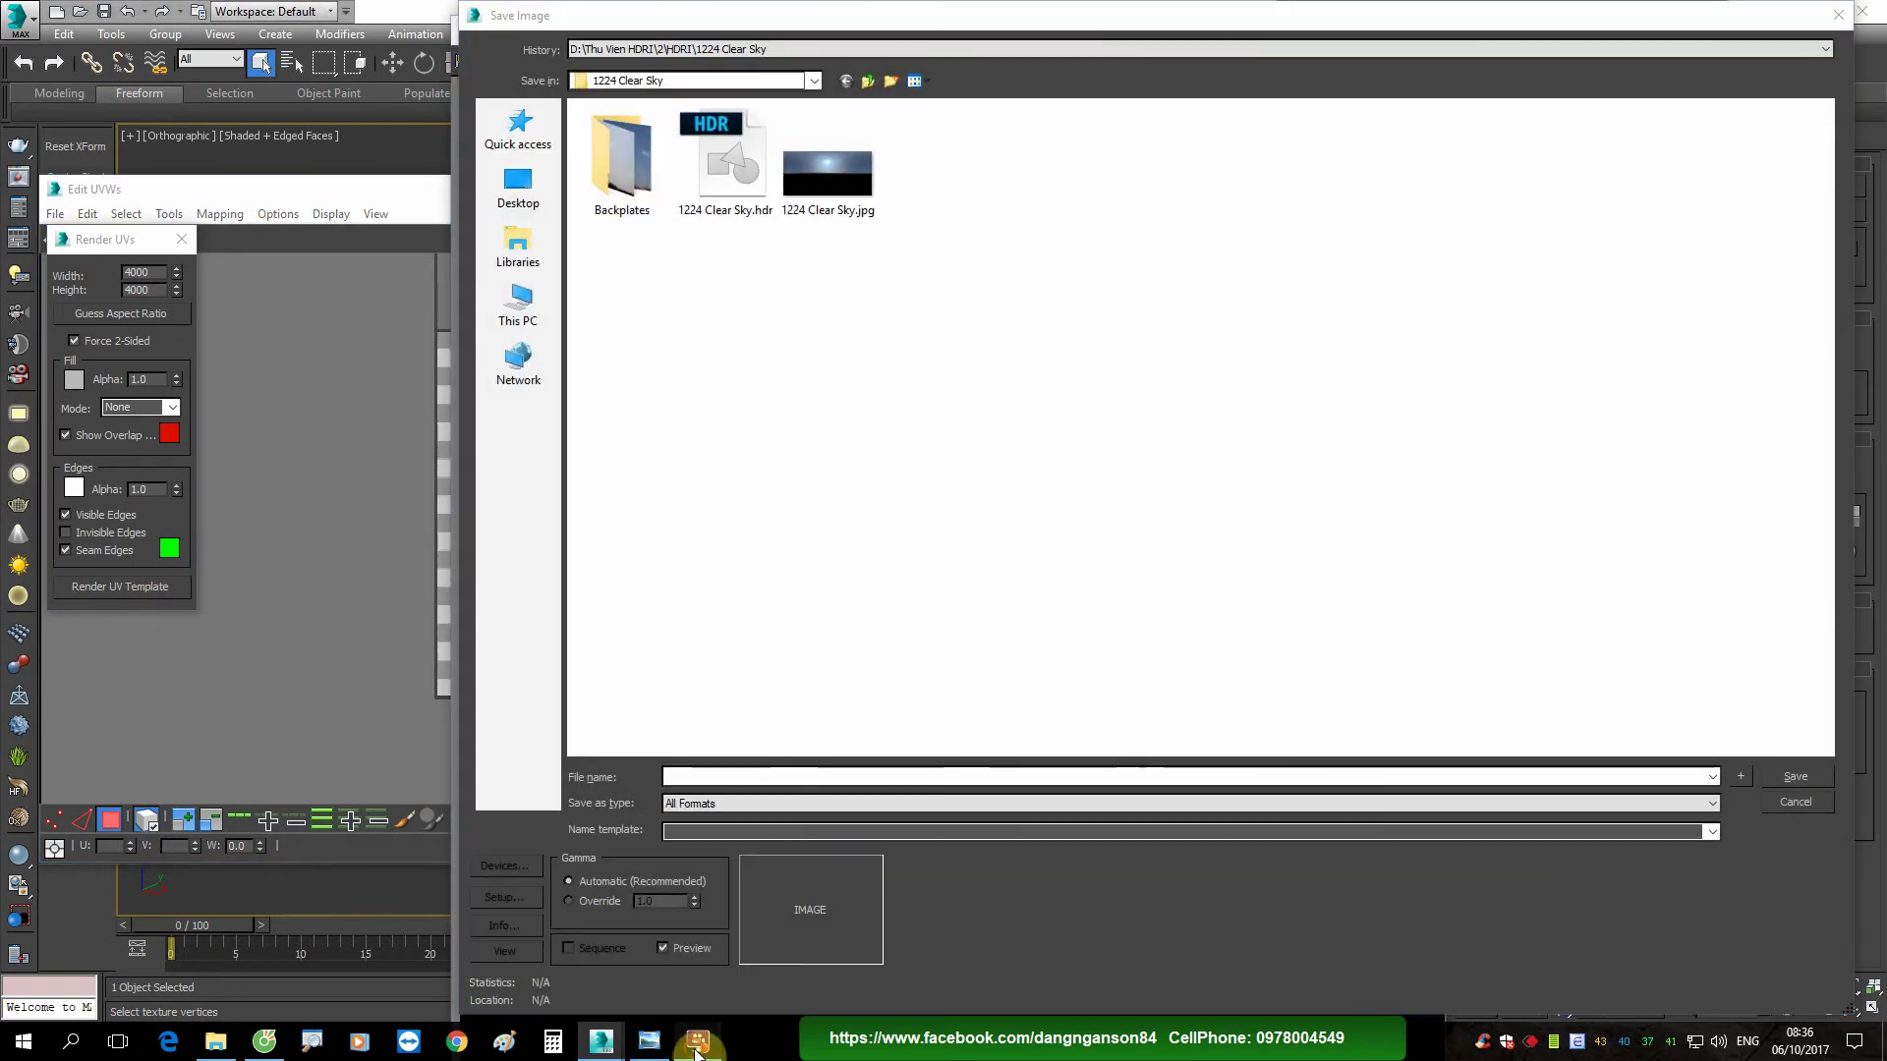
click(697, 1042)
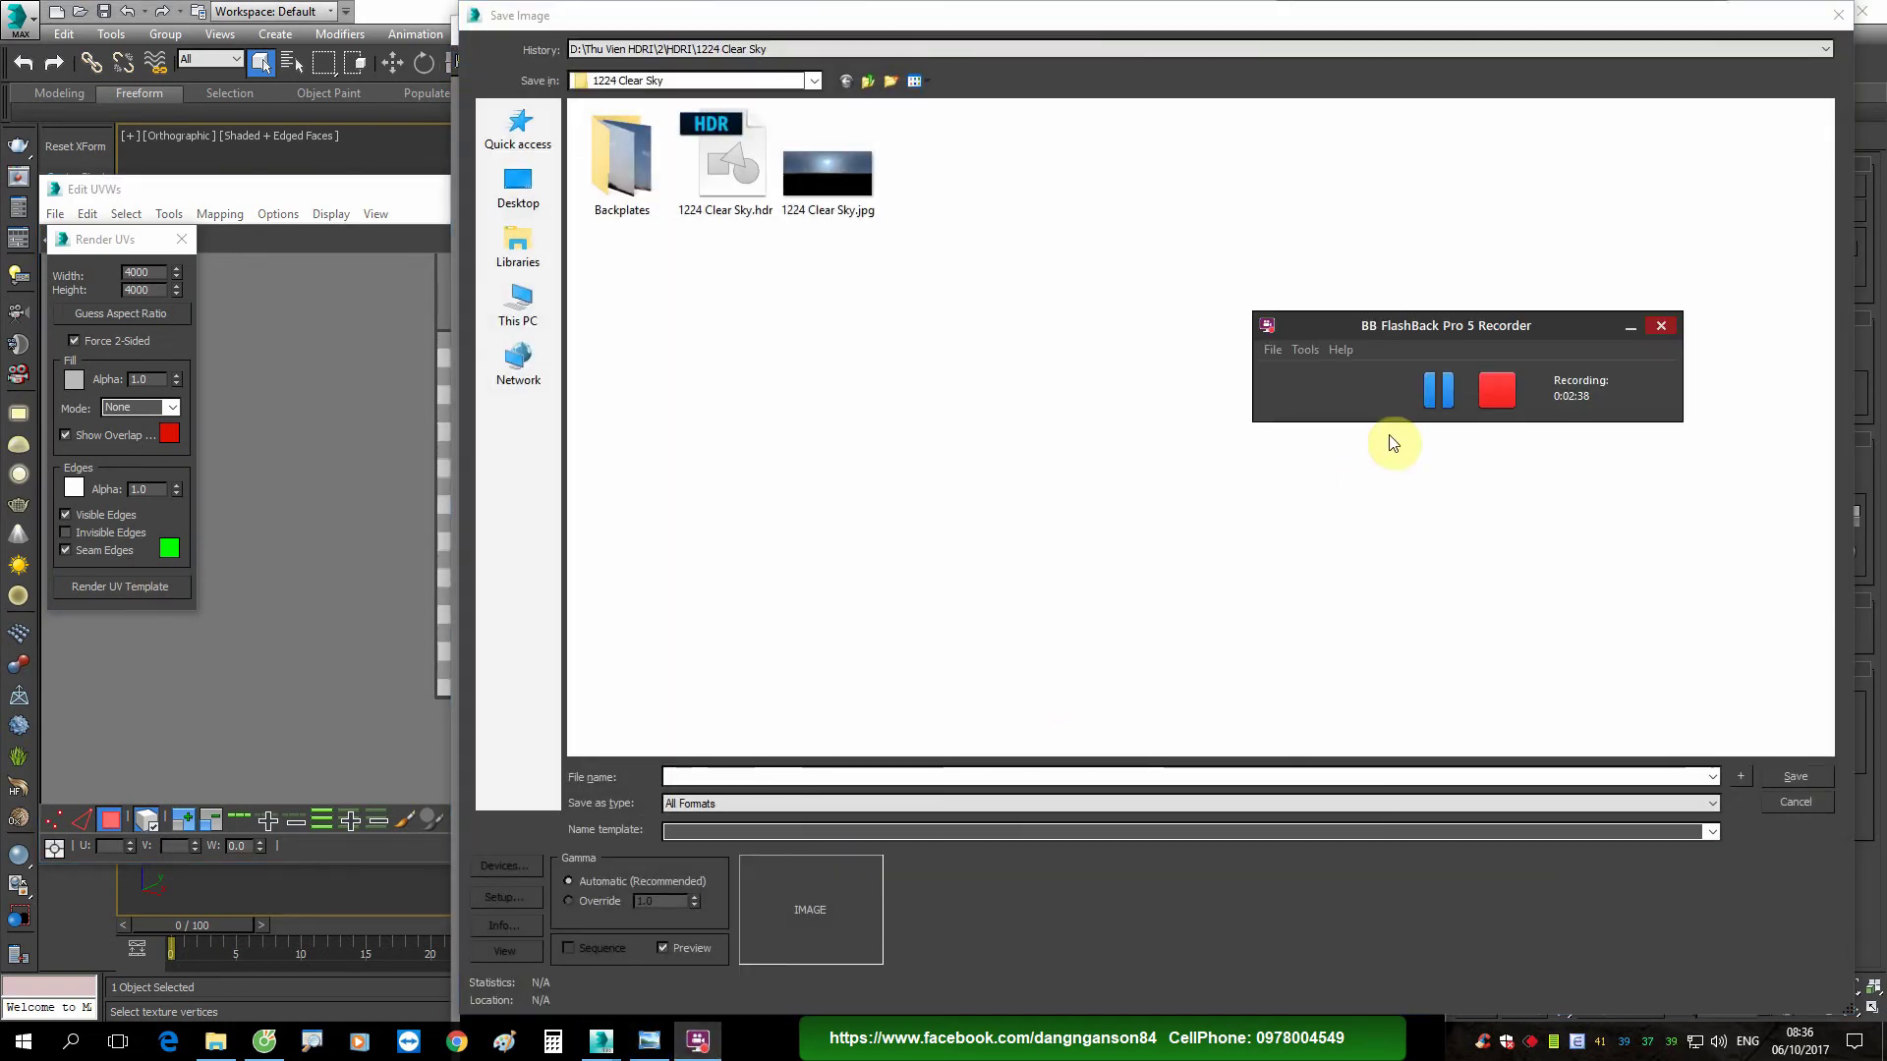
click(1430, 388)
click(517, 304)
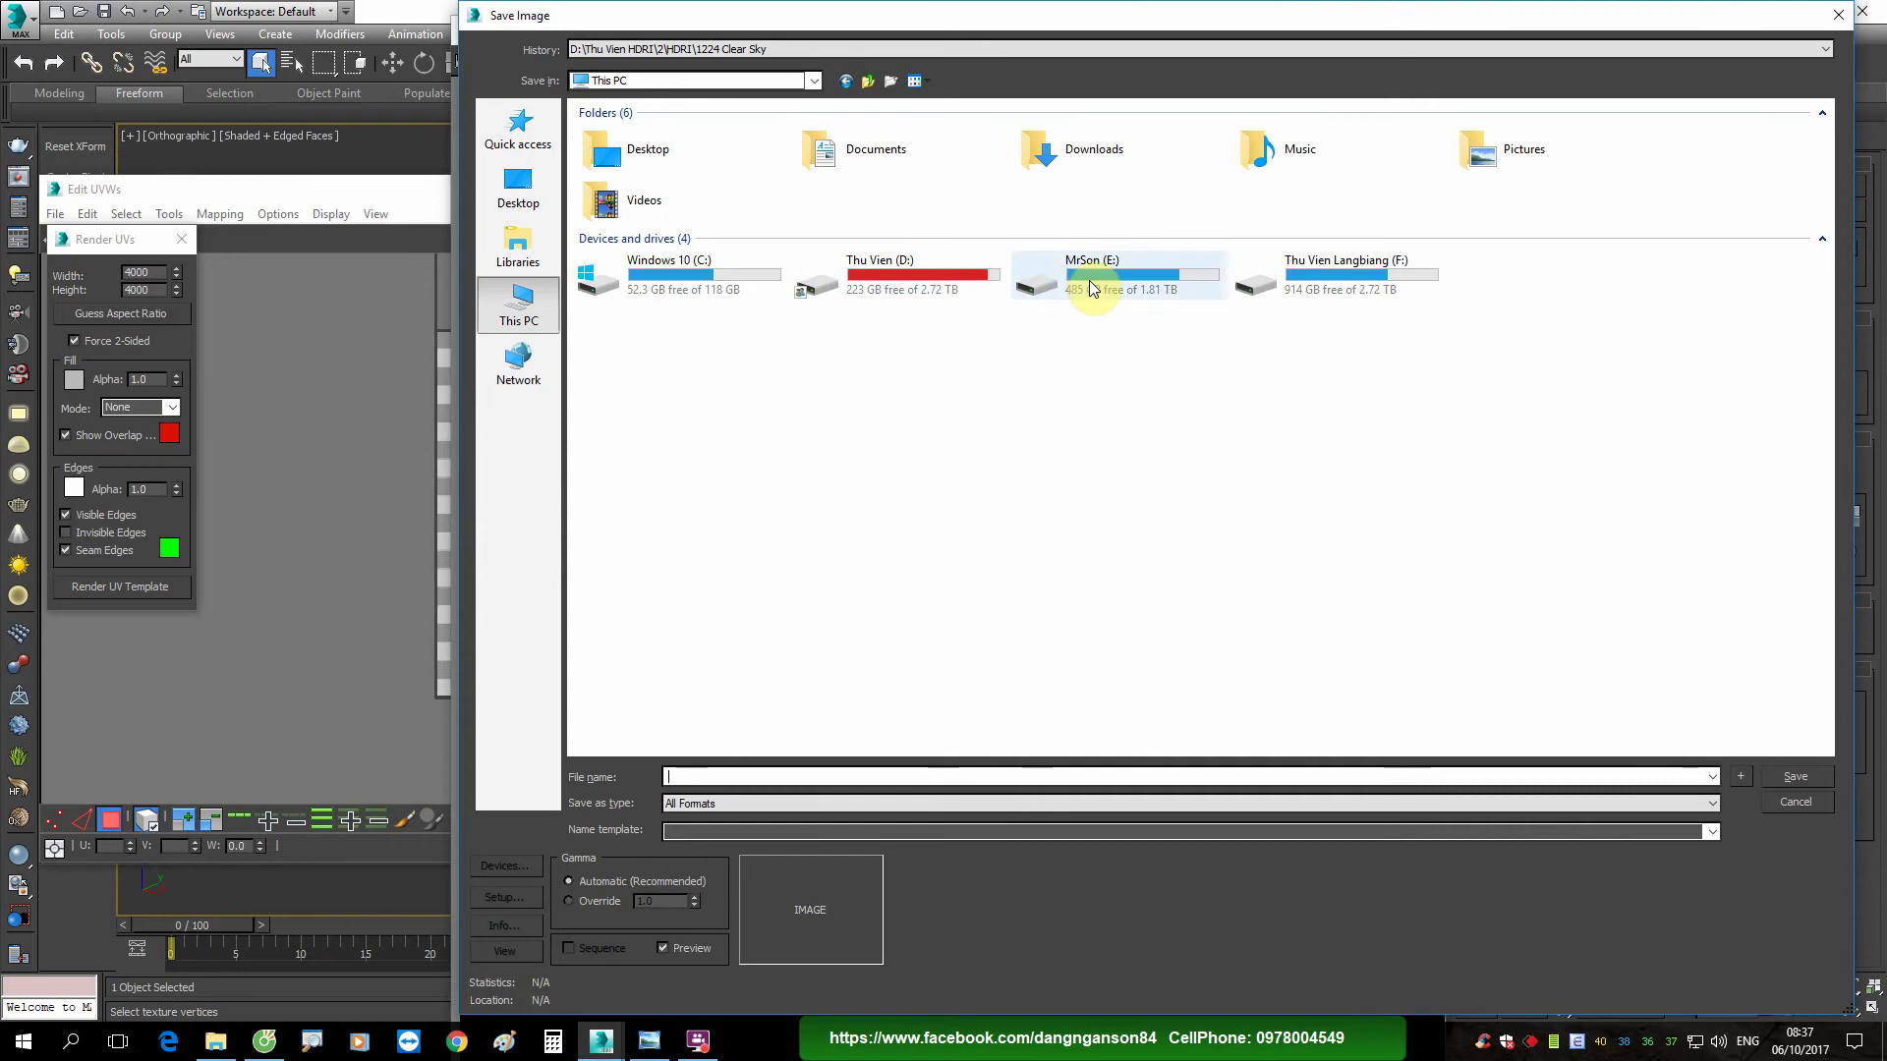
double_click(1090, 280)
double_click(684, 132)
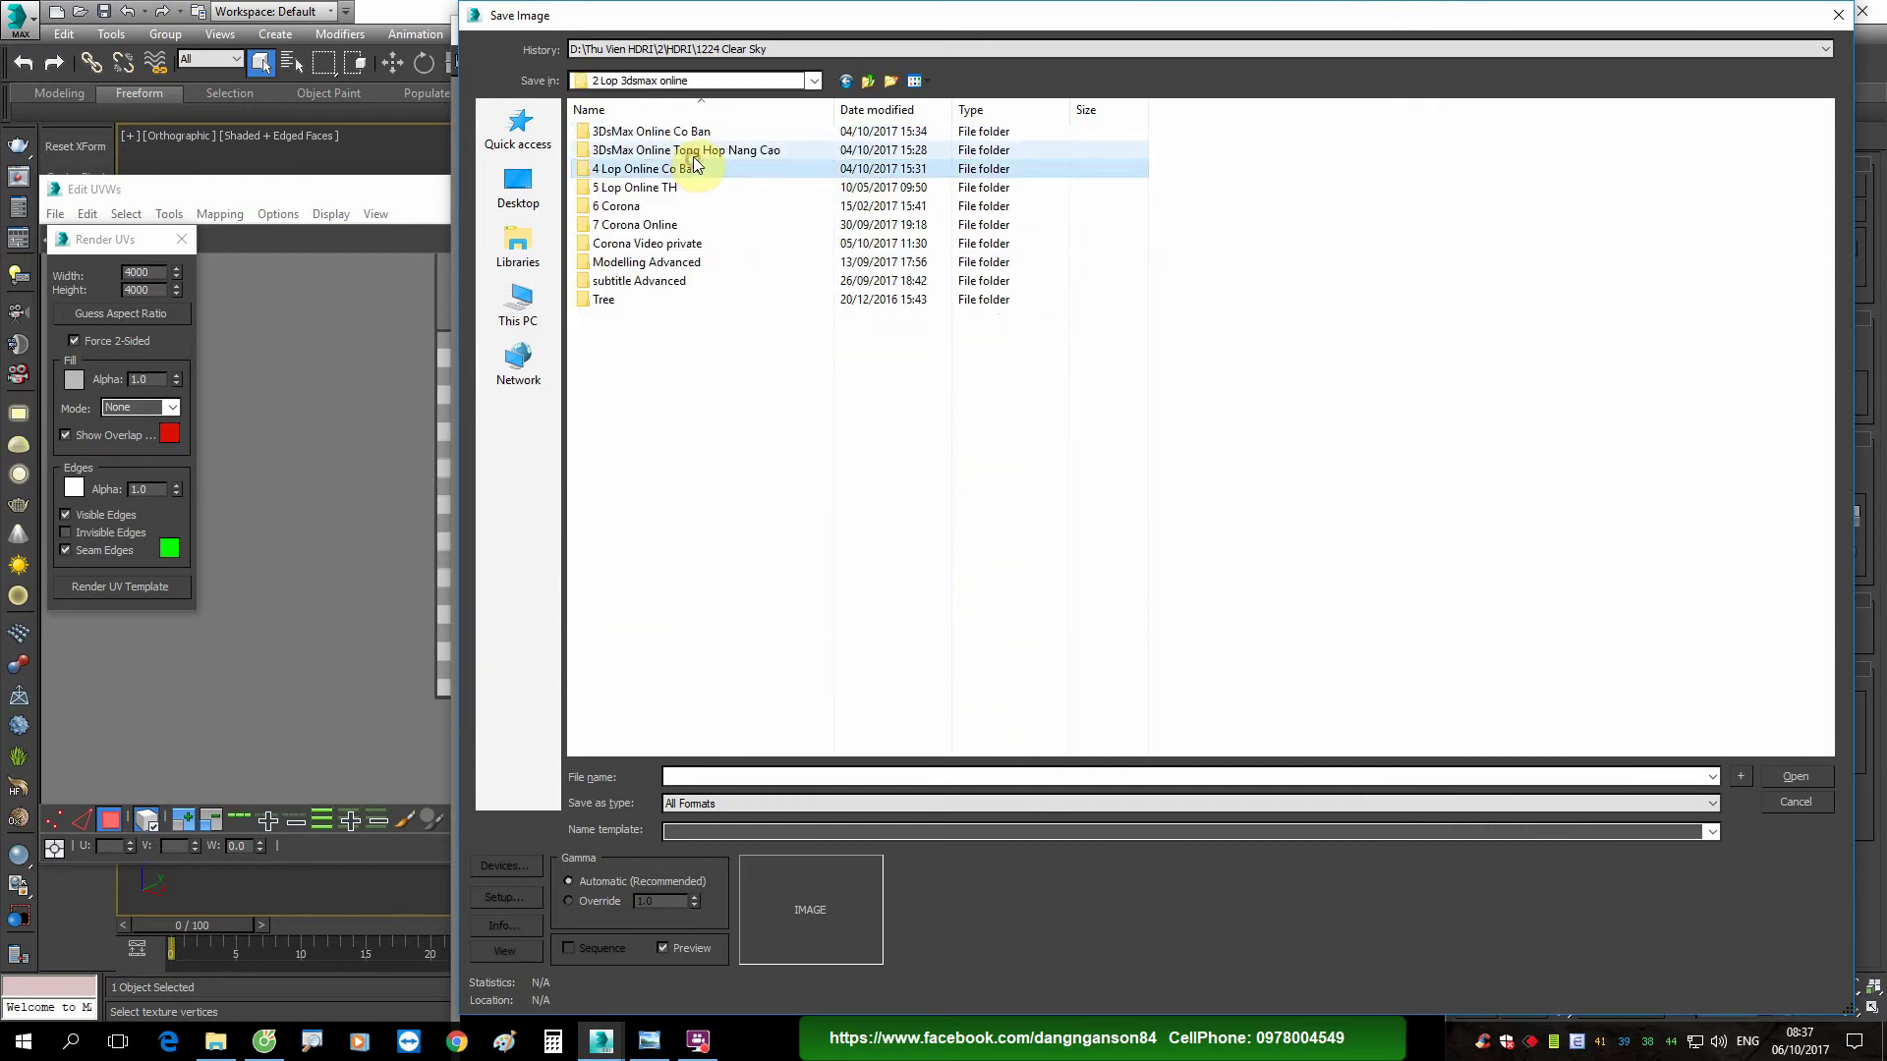
double_click(694, 152)
double_click(693, 152)
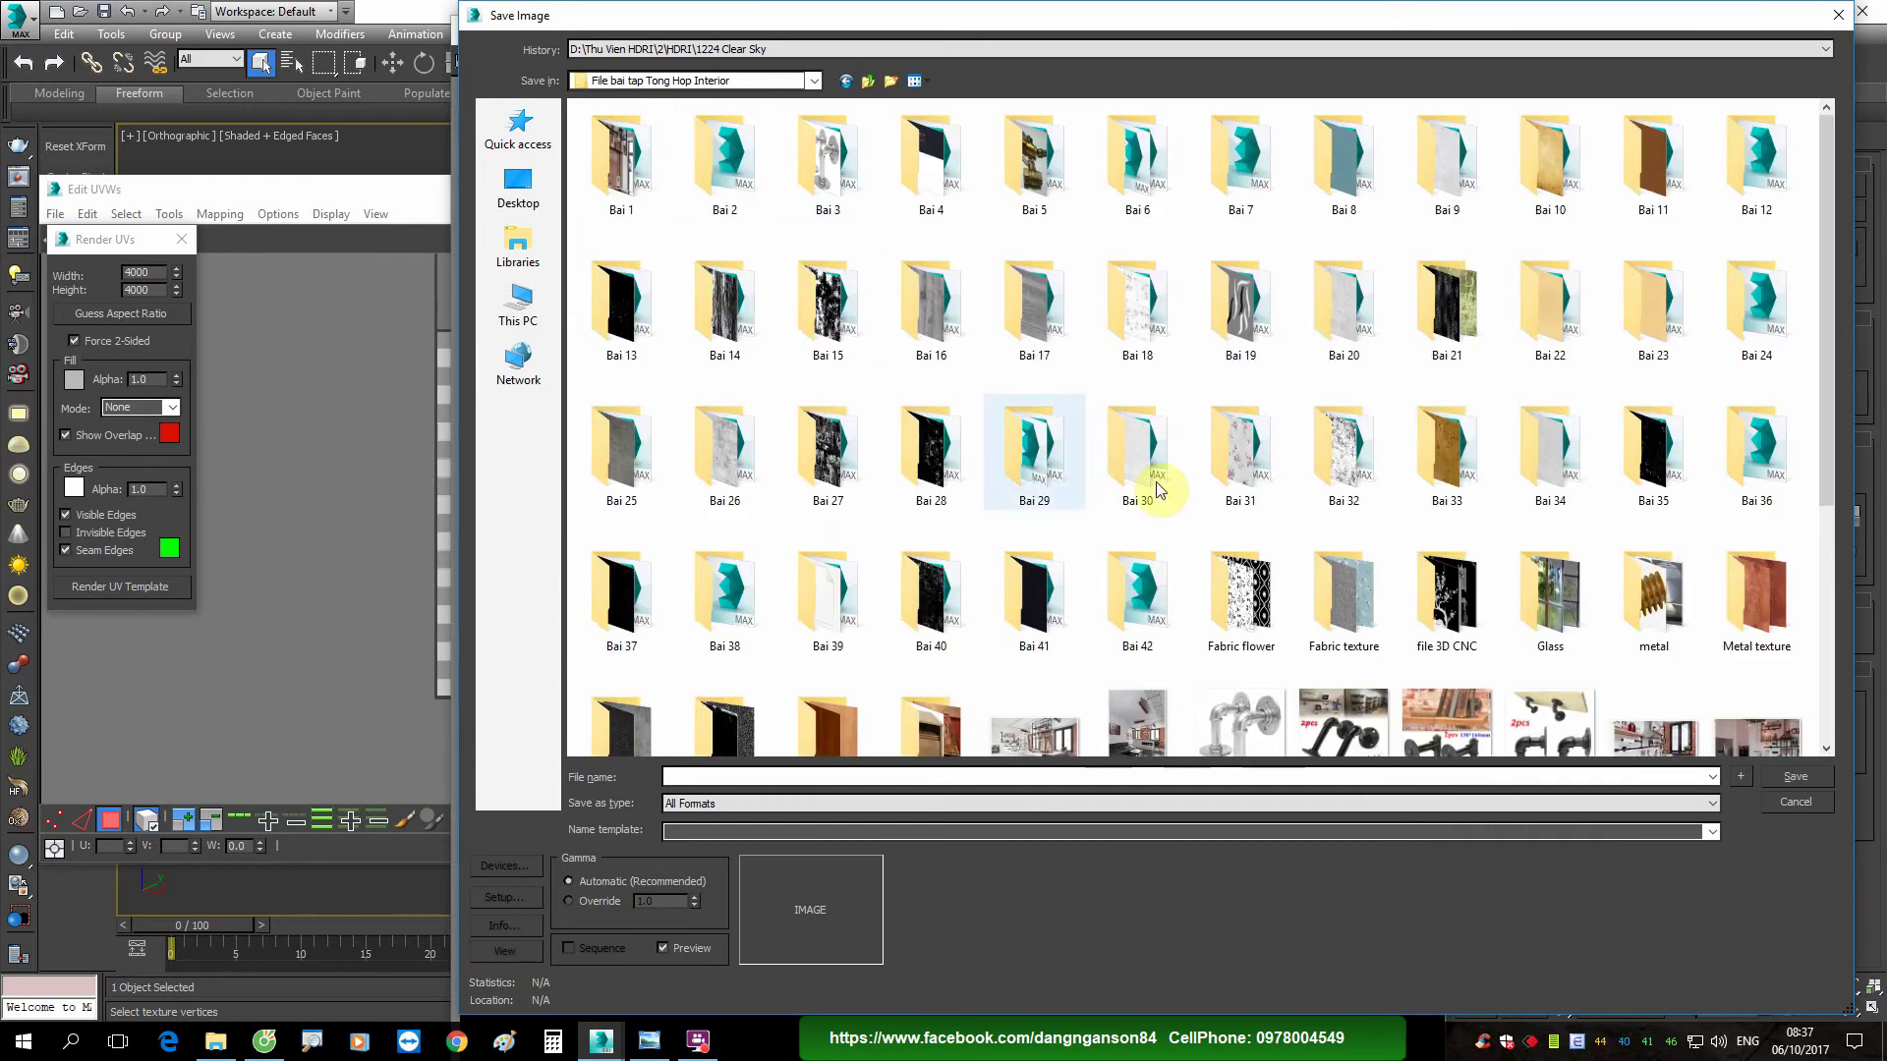
click(1142, 602)
double_click(1159, 587)
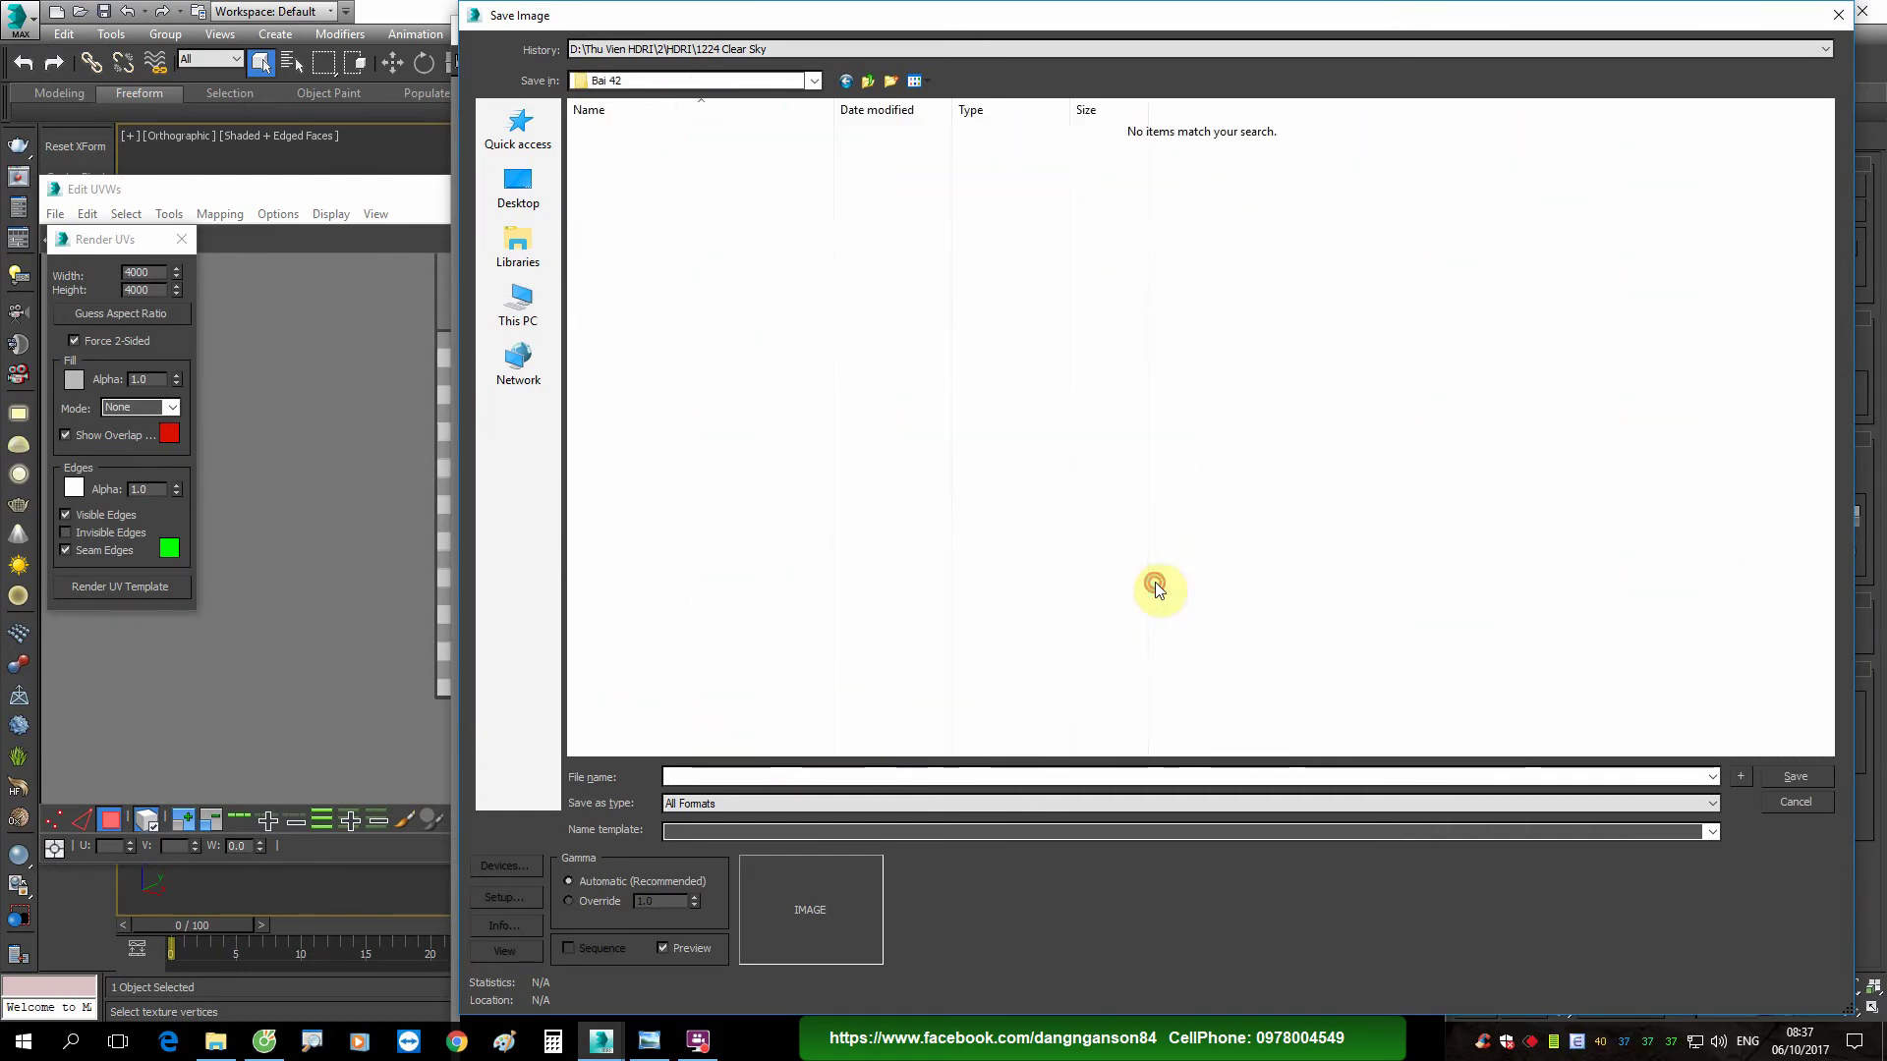
Step: Save the template as a JPEG named 'surfboard 1'
click(709, 801)
click(704, 633)
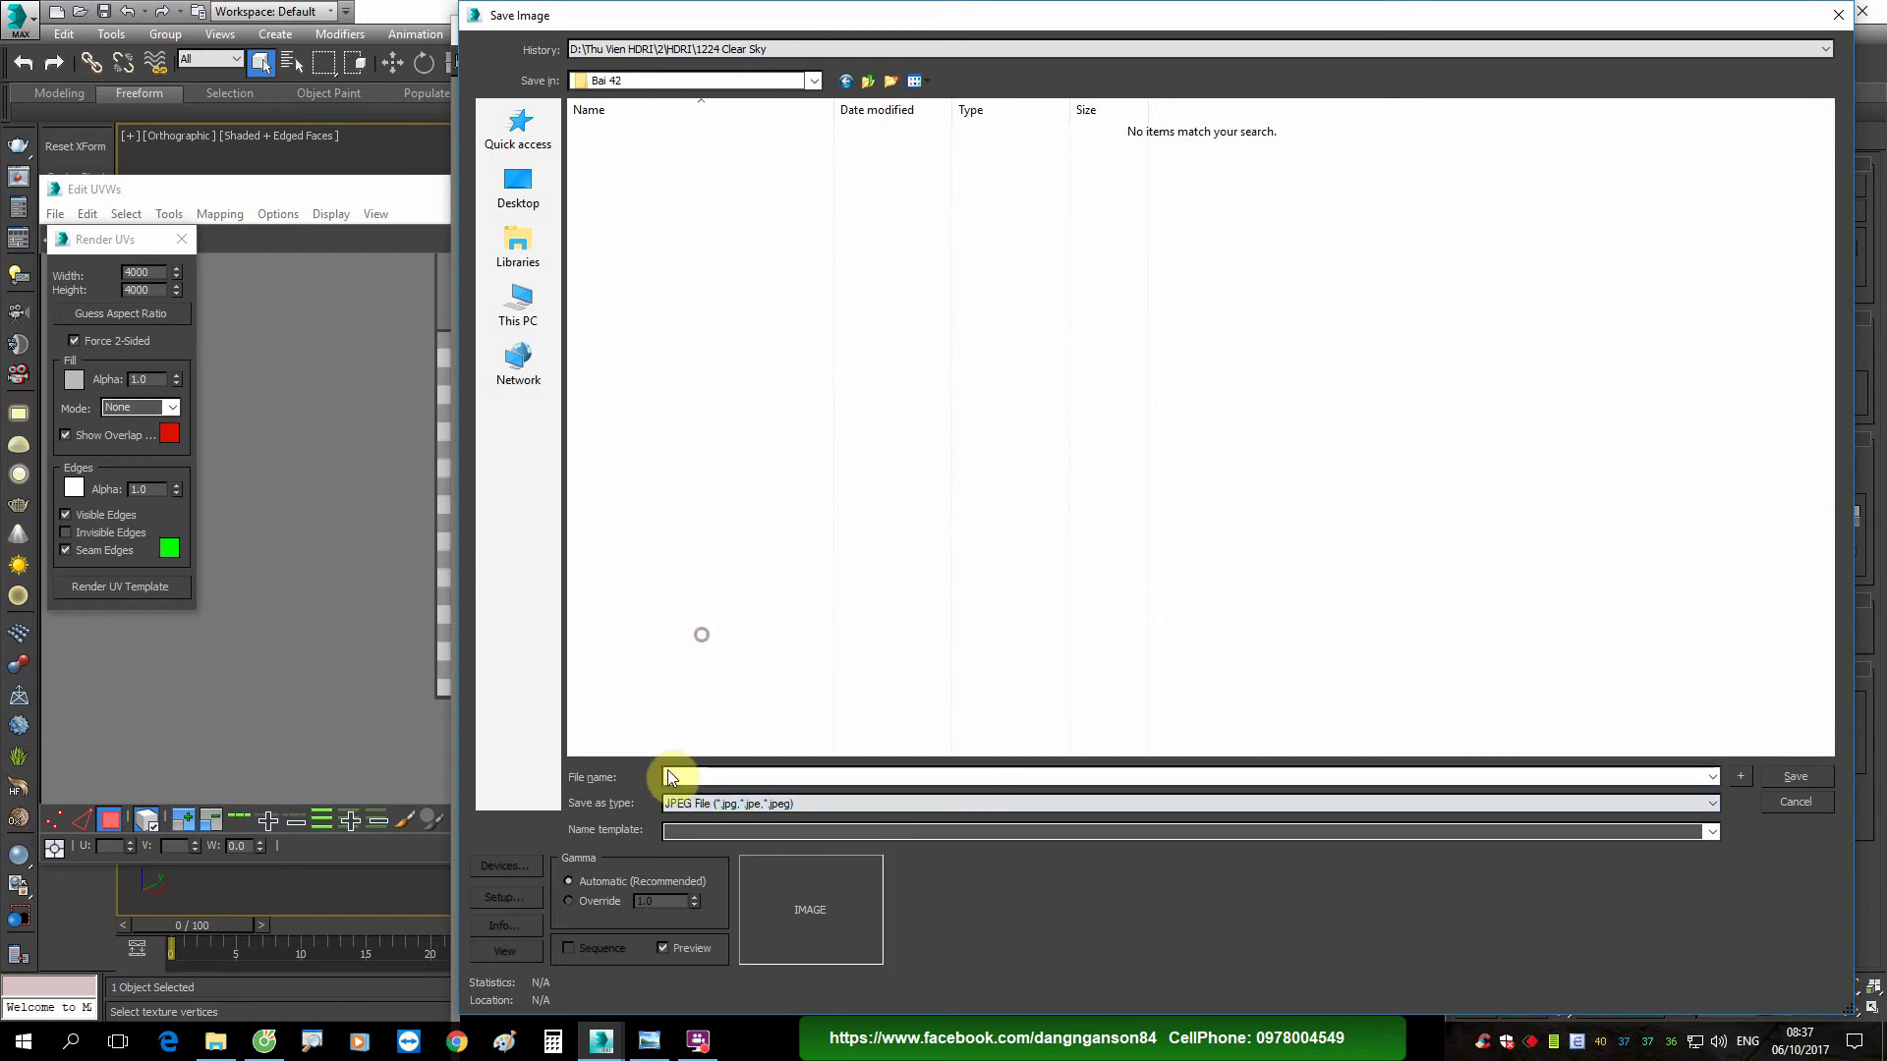
click(676, 776)
text(surf board 1)
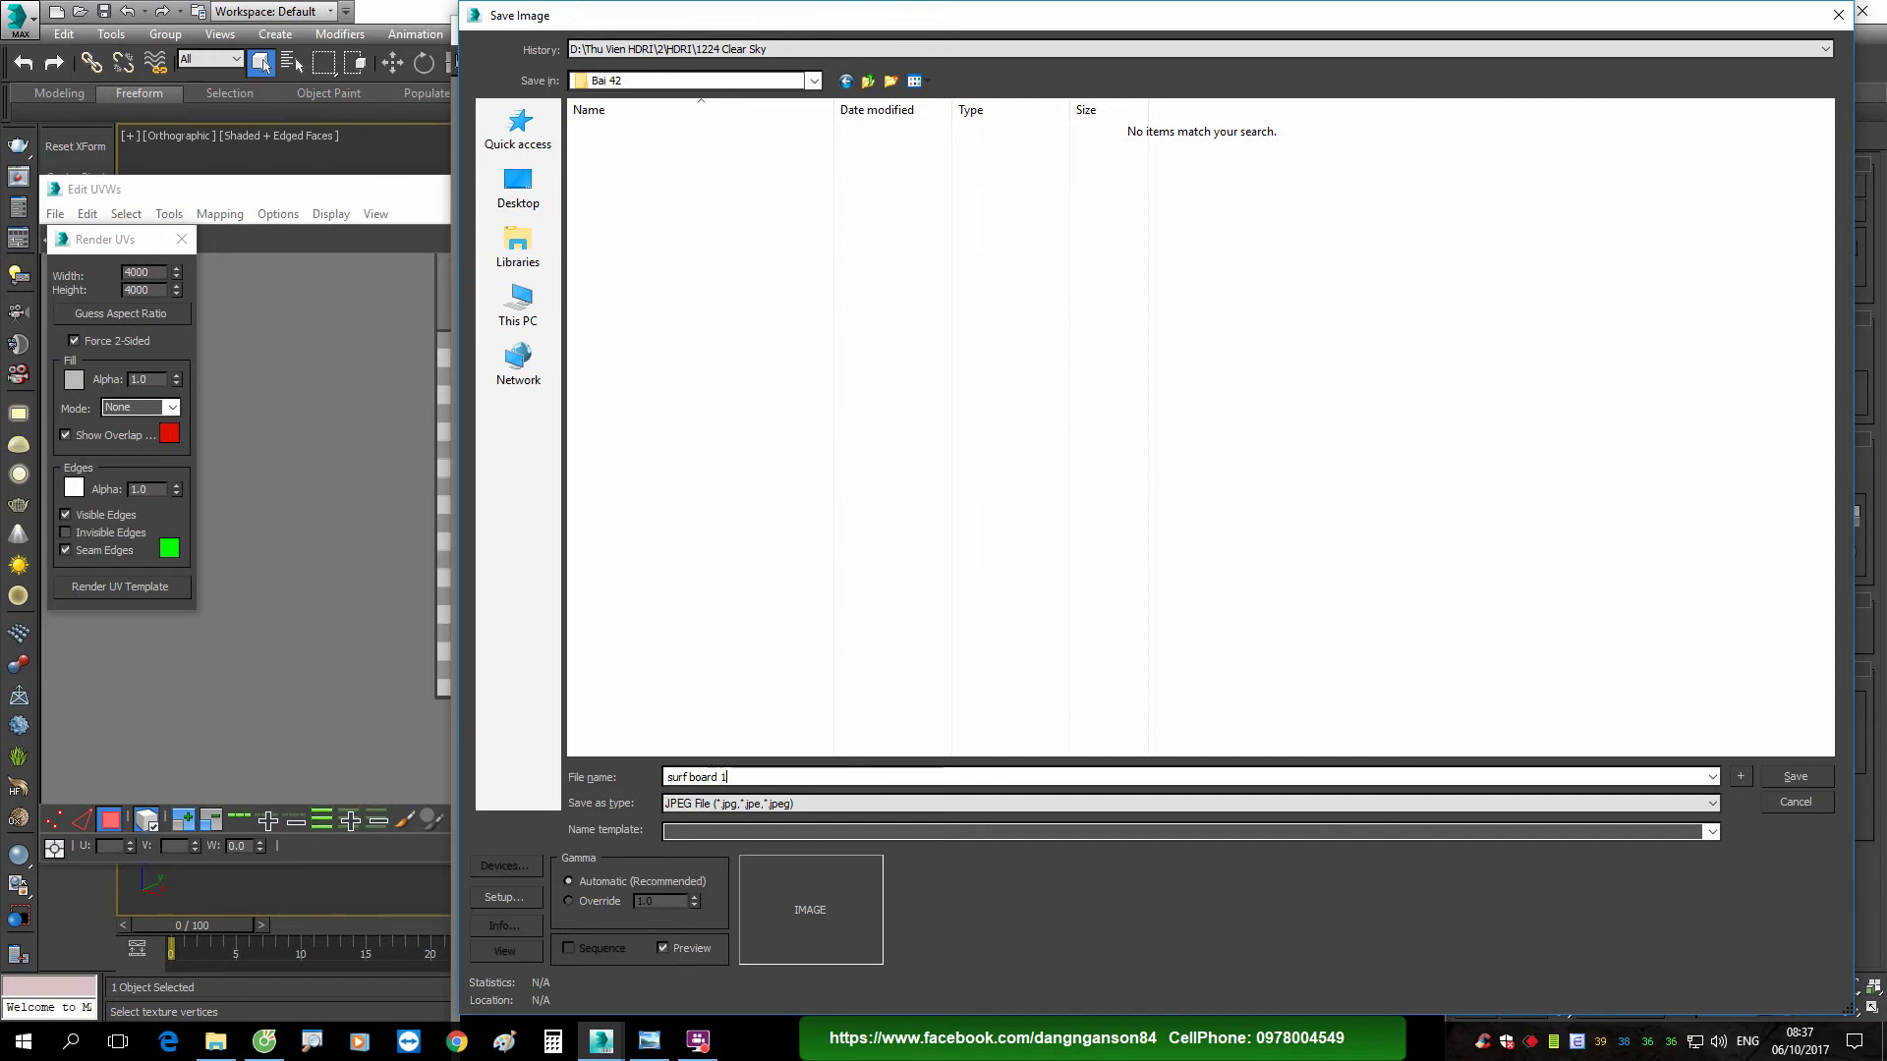
key(Return)
key(Return)
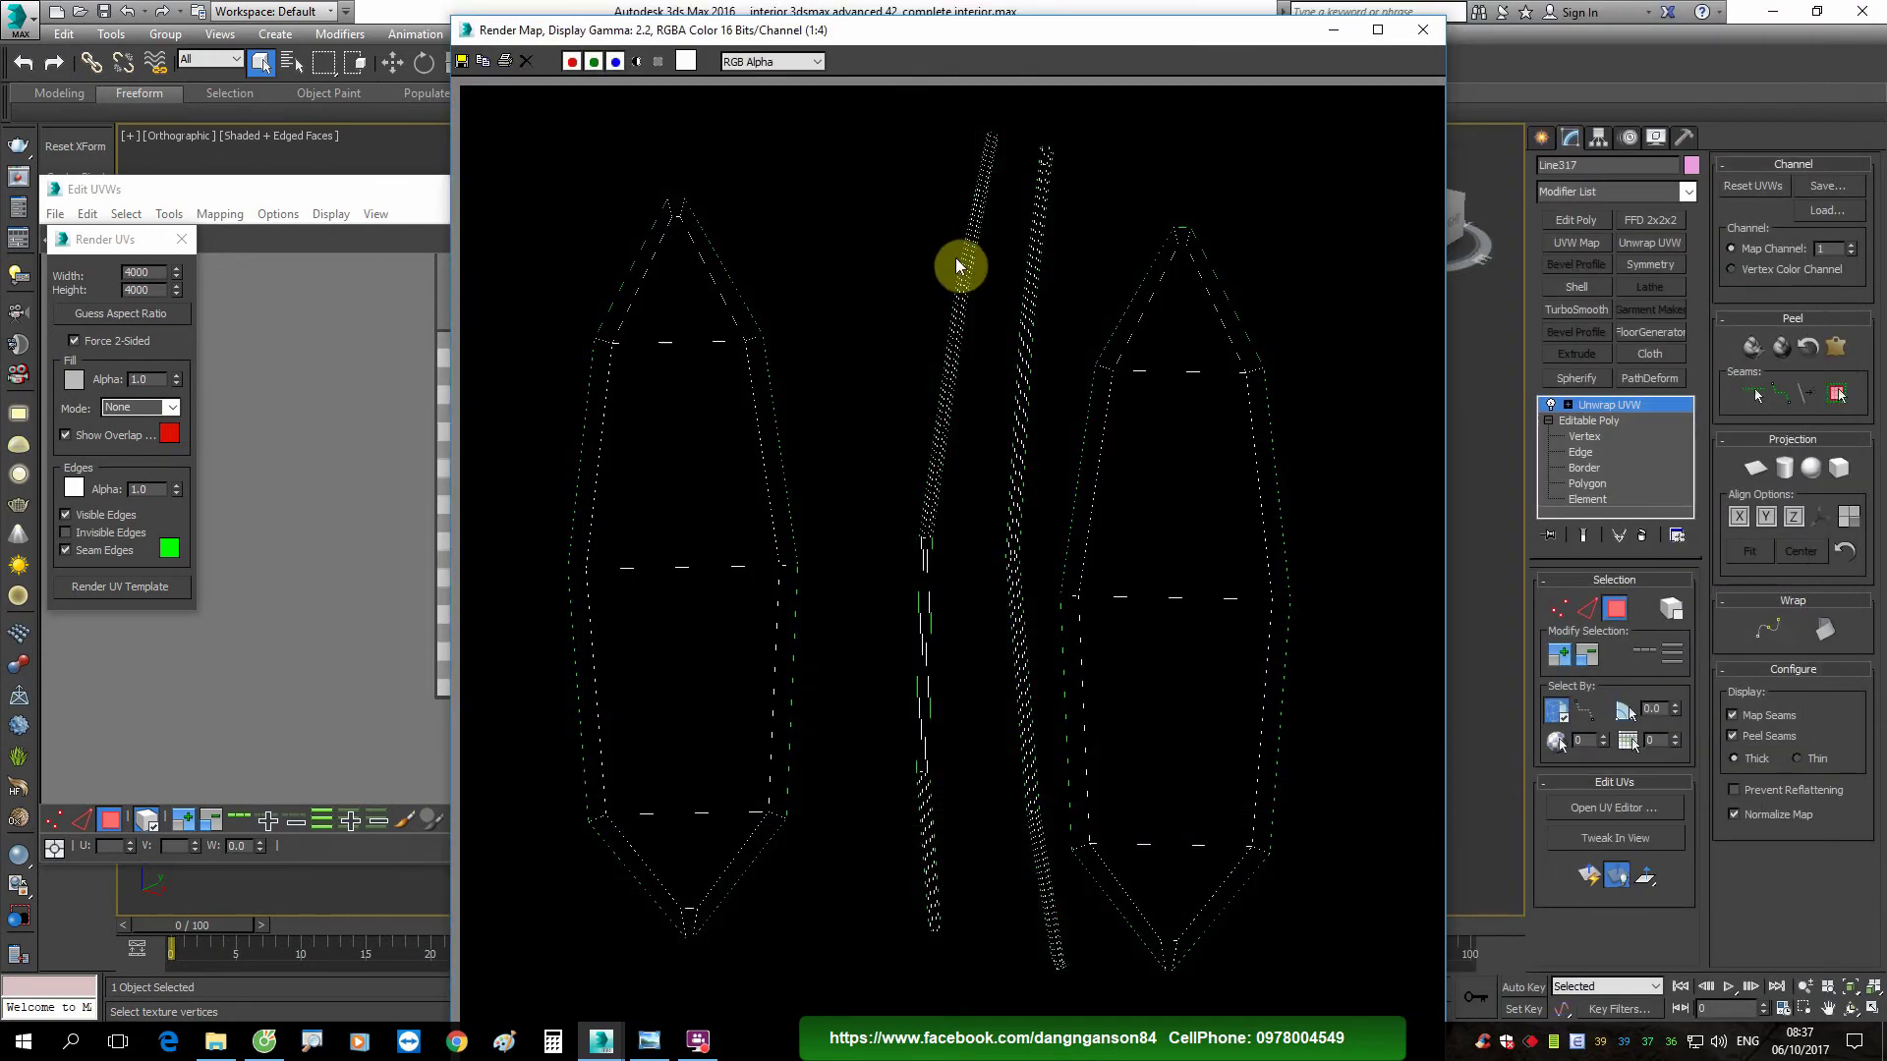
Step: Close the template window and UV editor, then frame and orbit the board
click(1422, 30)
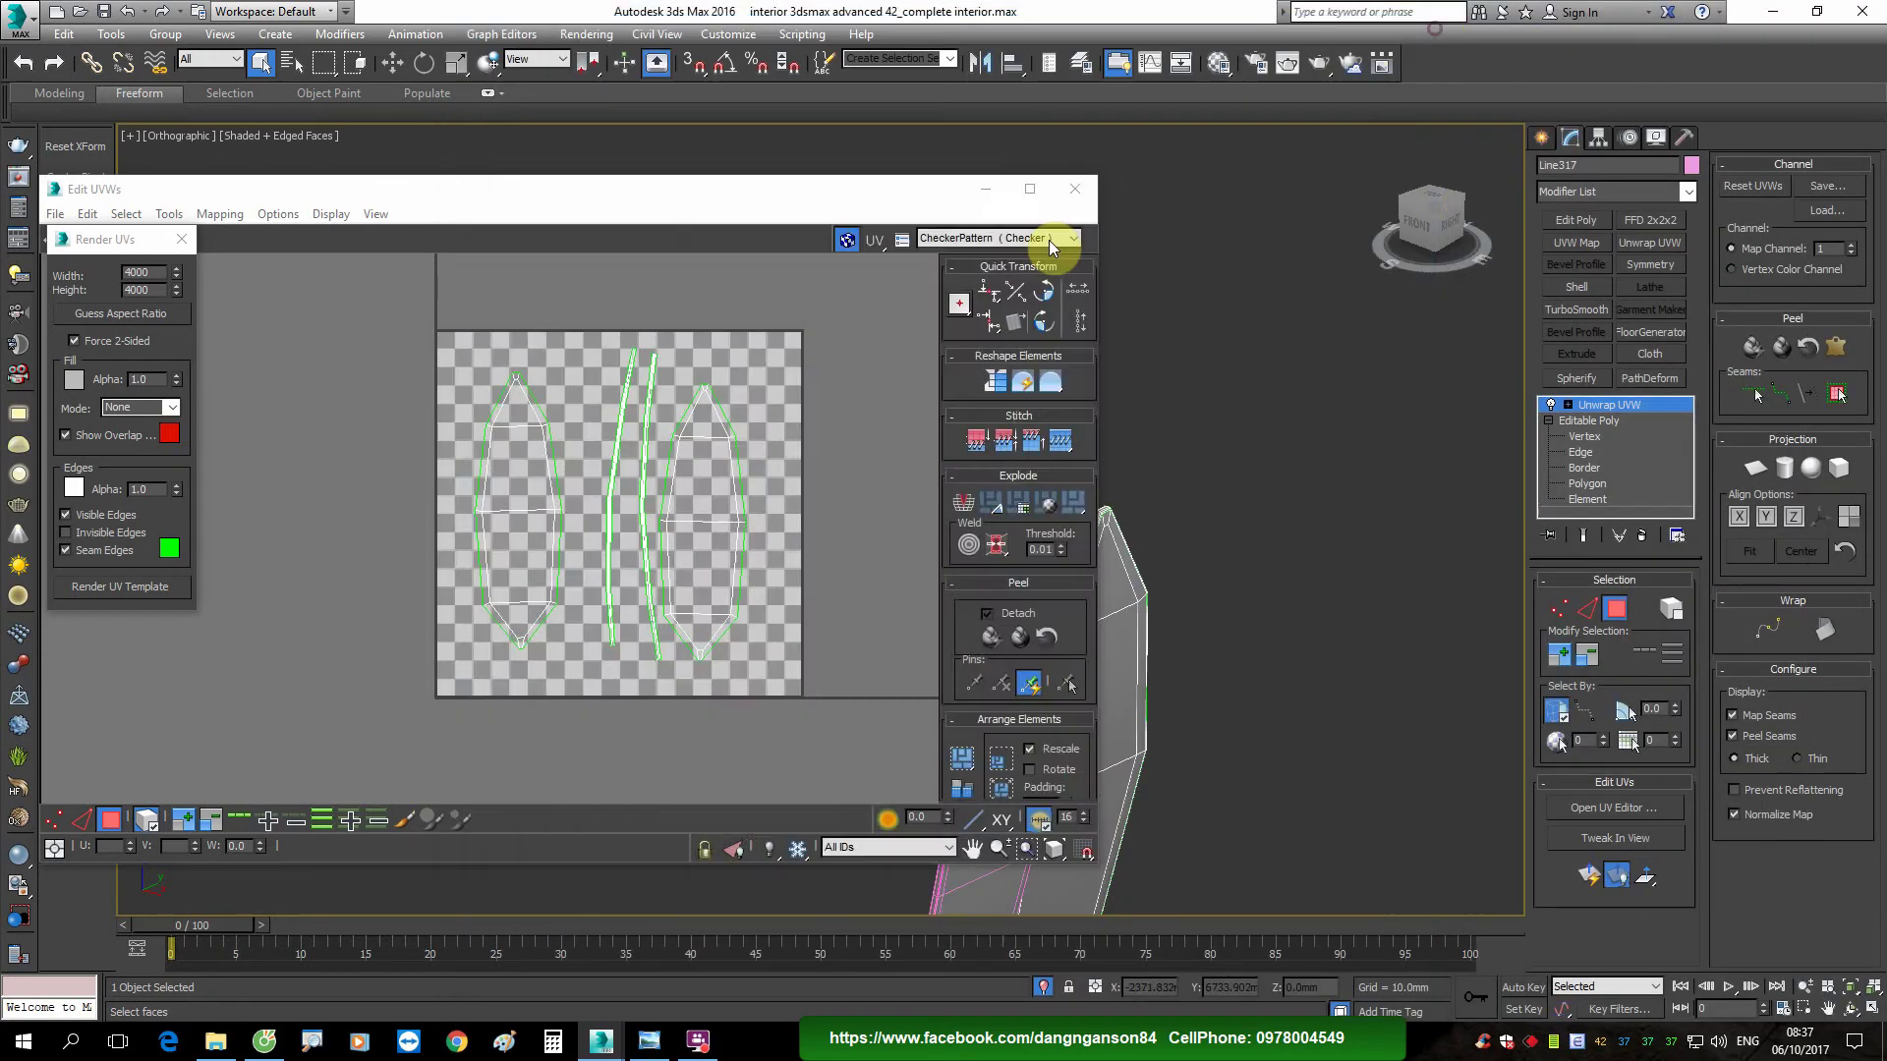
click(1089, 191)
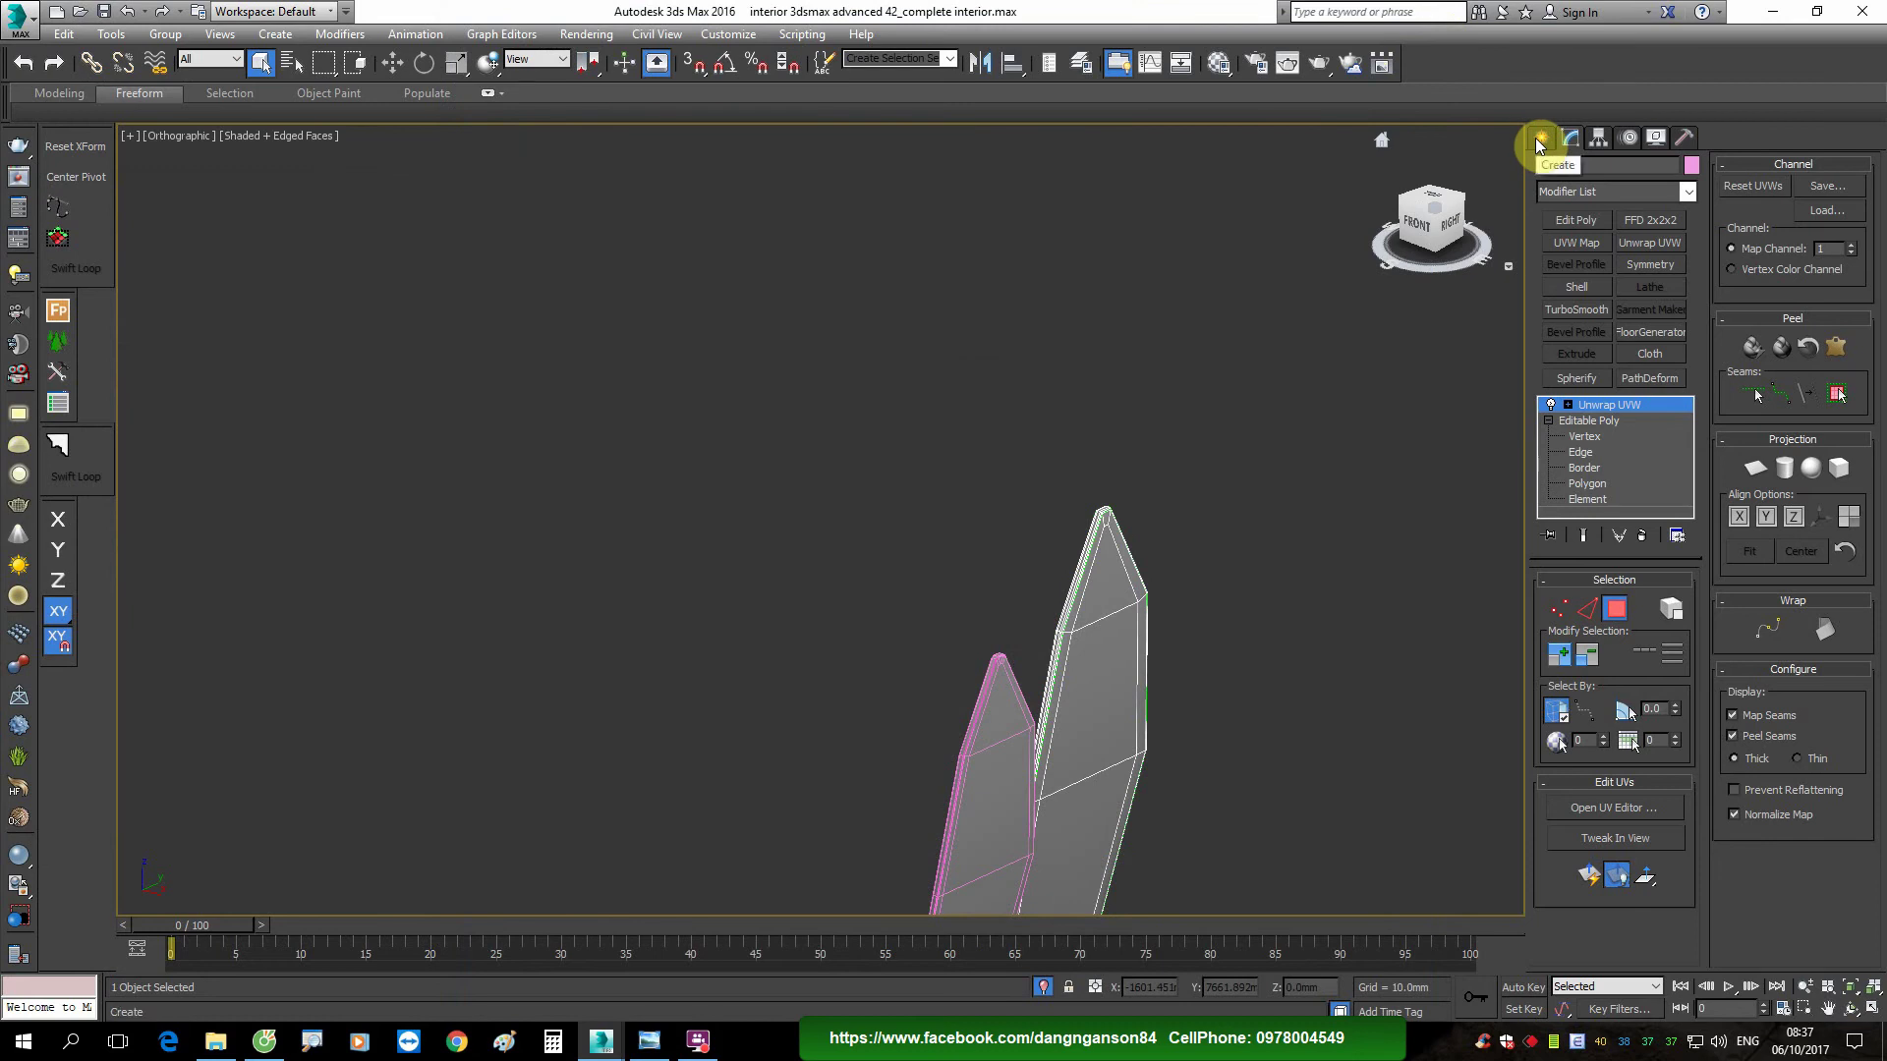
click(1539, 146)
key(z)
key(w)
mouse_move(842, 409)
alt+middle_down()
mouse_move(842, 589)
mouse_move(986, 539)
mouse_move(990, 476)
mouse_move(936, 455)
alt+middle_up()
scroll(985, 540, up, 5)
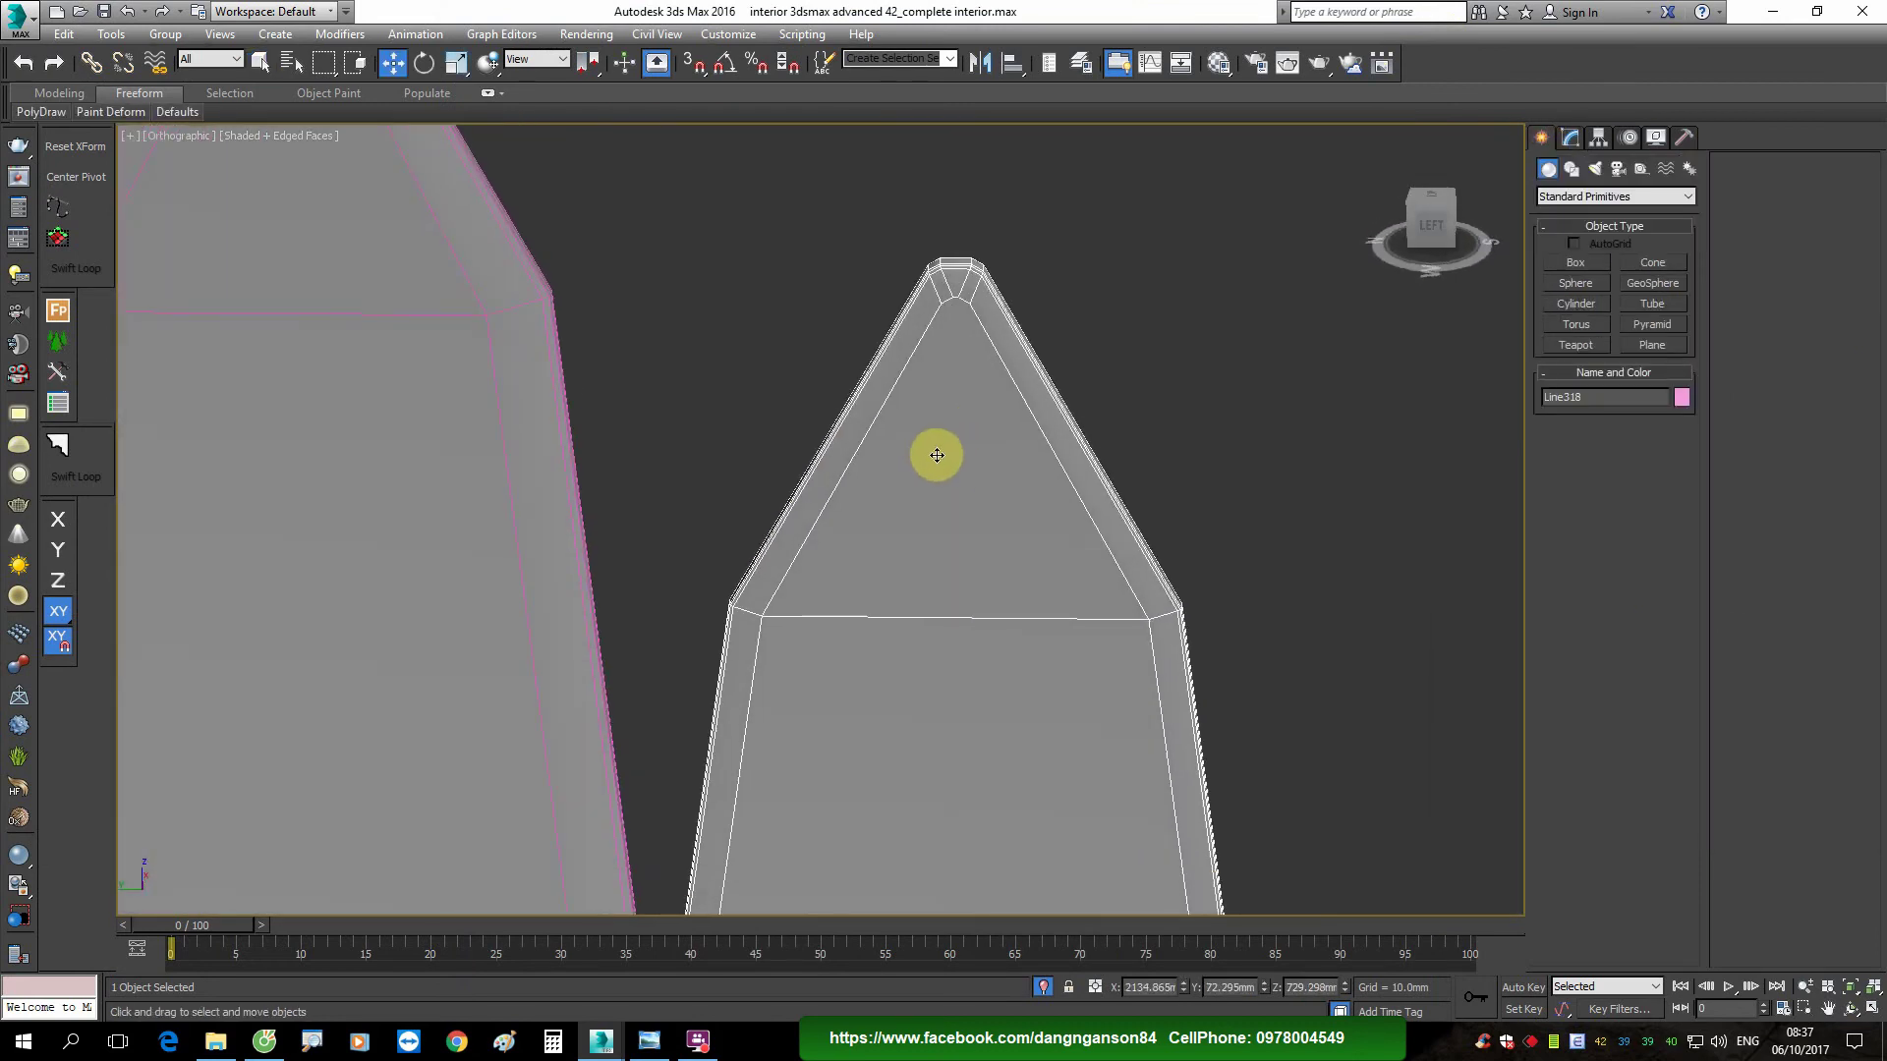
Step: Check the kitchen reference photo with surfboards, then return to the model
click(648, 1040)
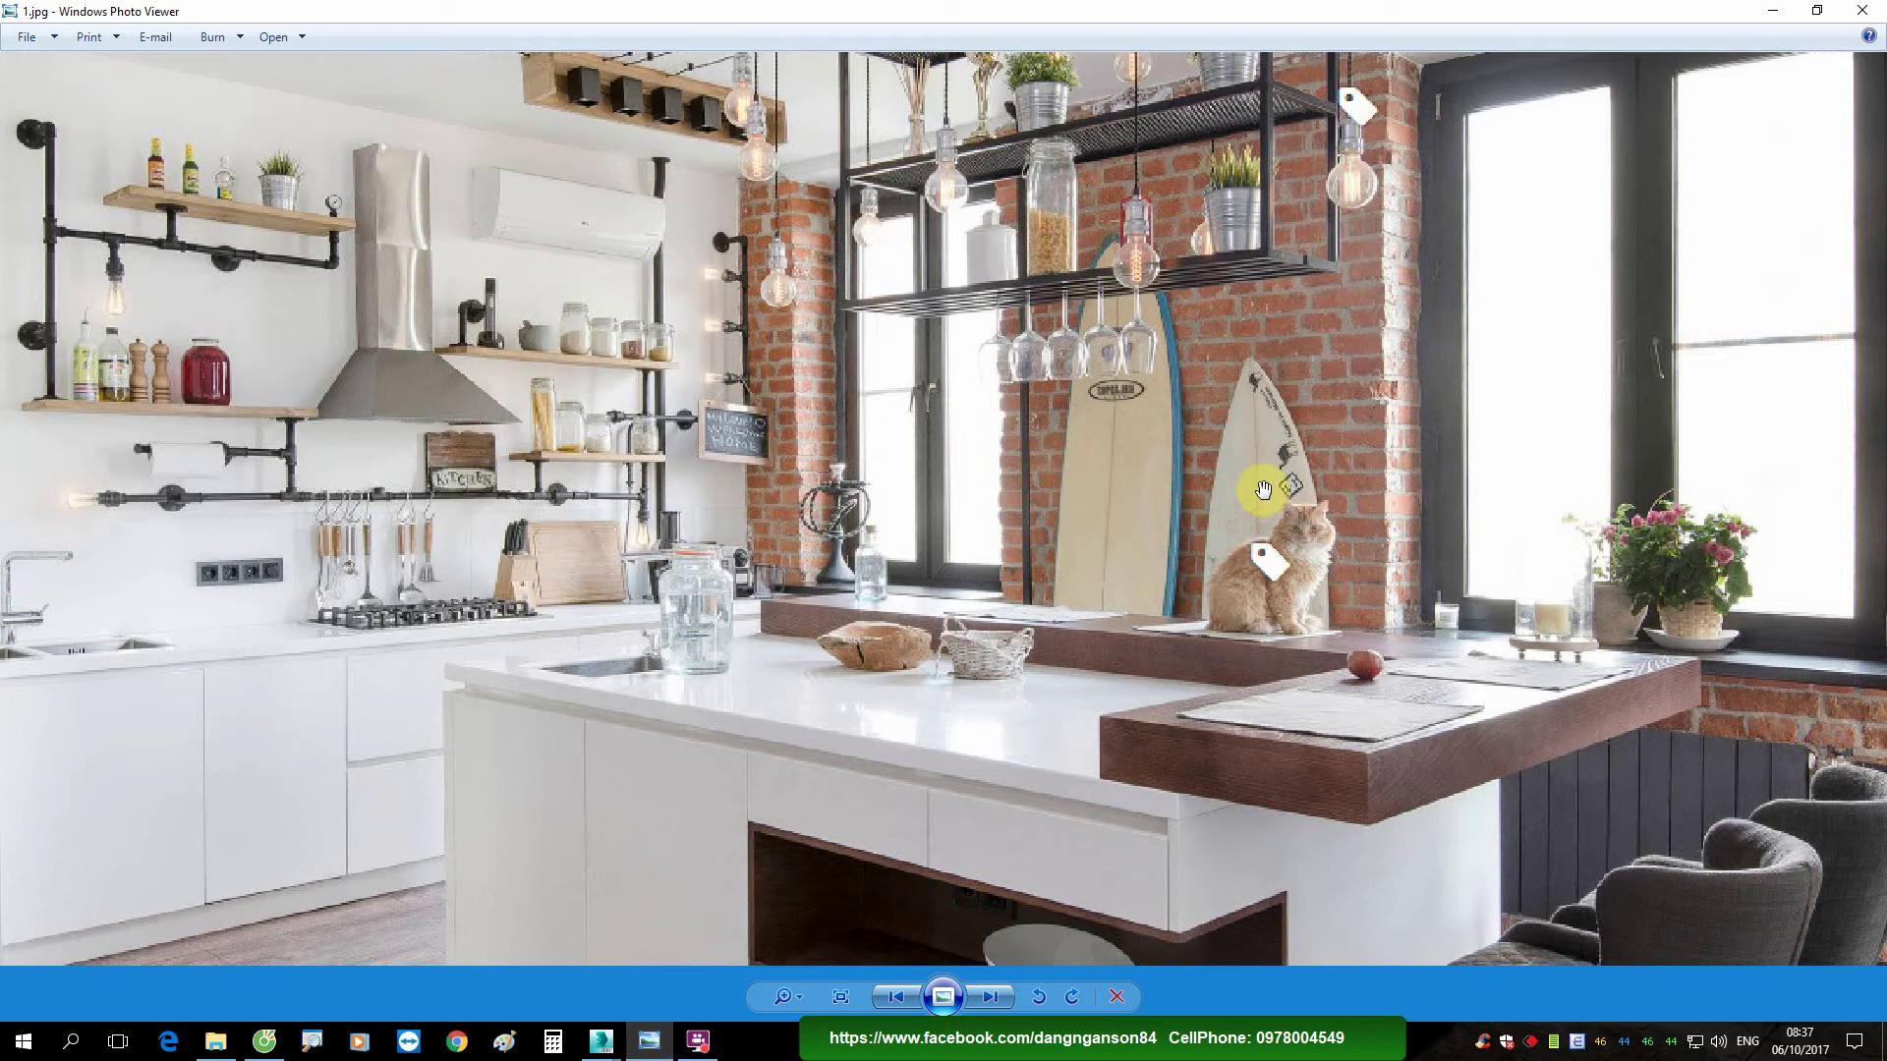
scroll(1246, 479, up, 3)
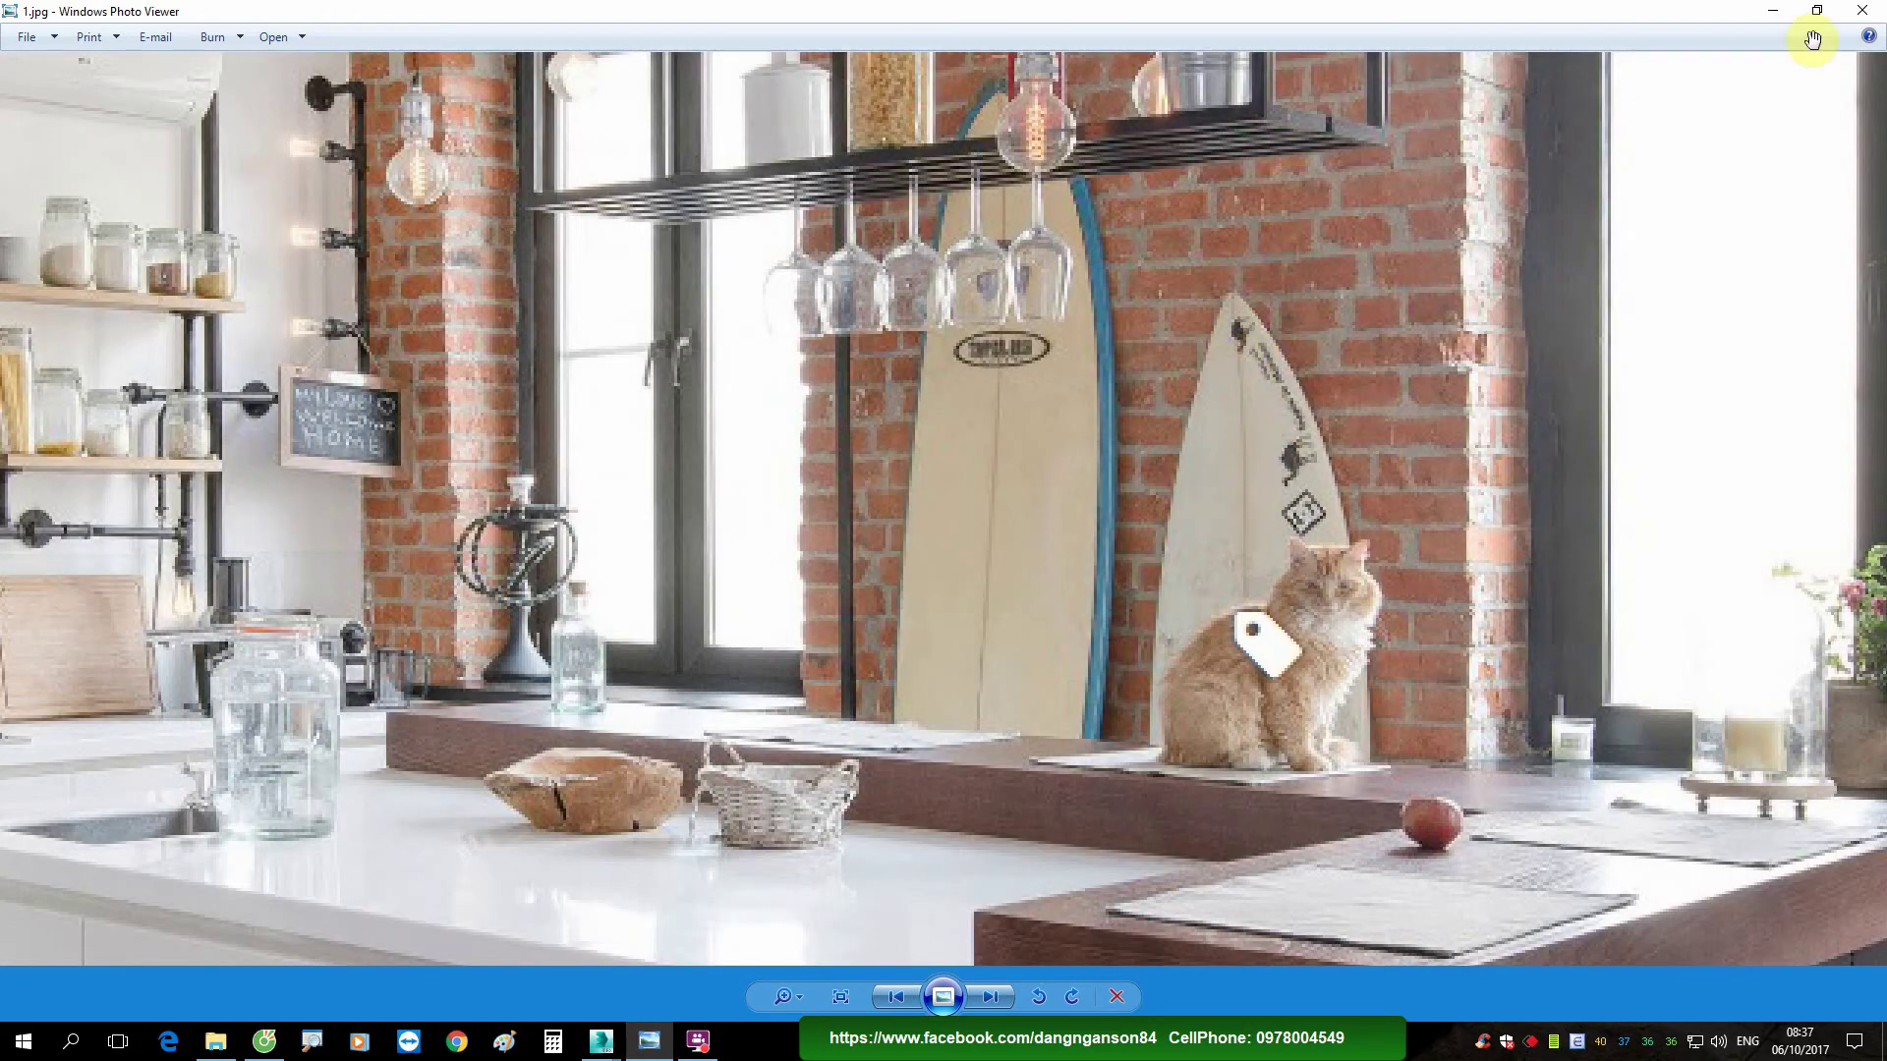
click(1762, 21)
scroll(986, 425, down, 3)
Step: Add an Unwrap UVW modifier to the second board
alt+middle_drag(985, 426, 1049, 476)
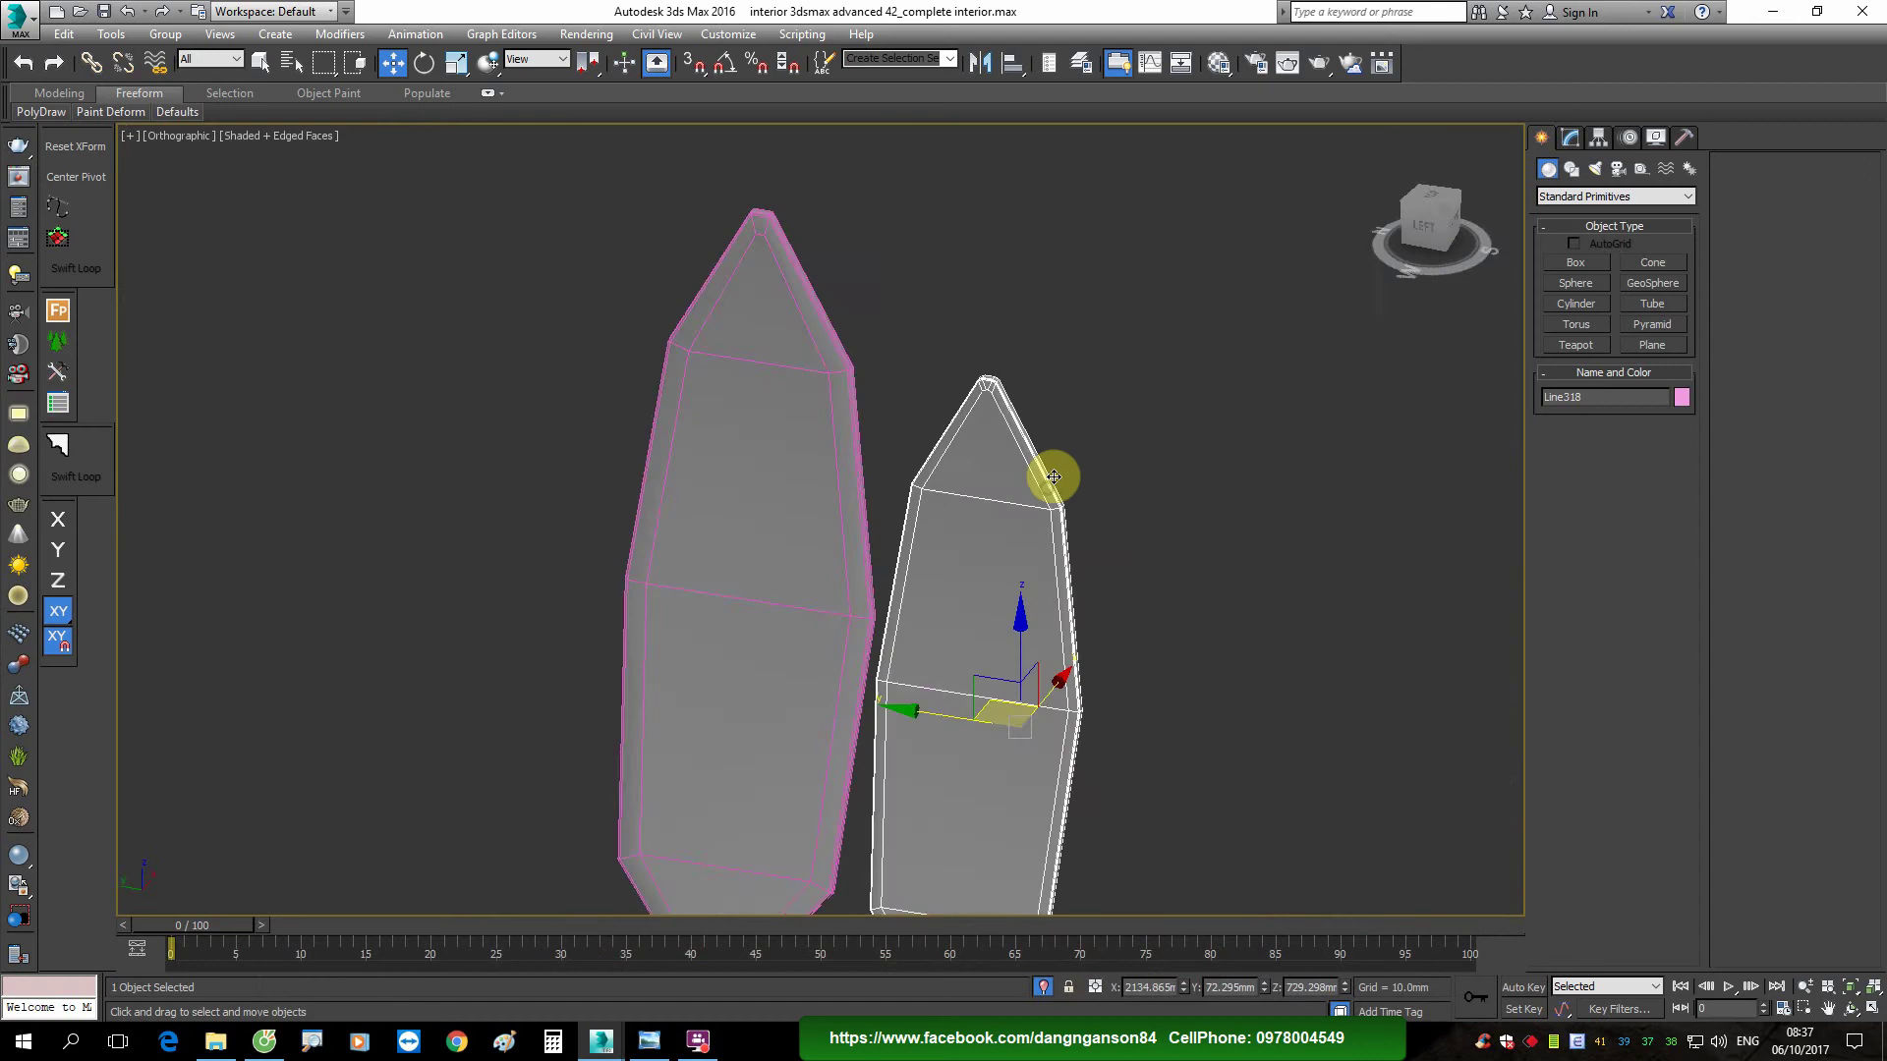
scroll(1068, 390, up, 4)
click(1570, 137)
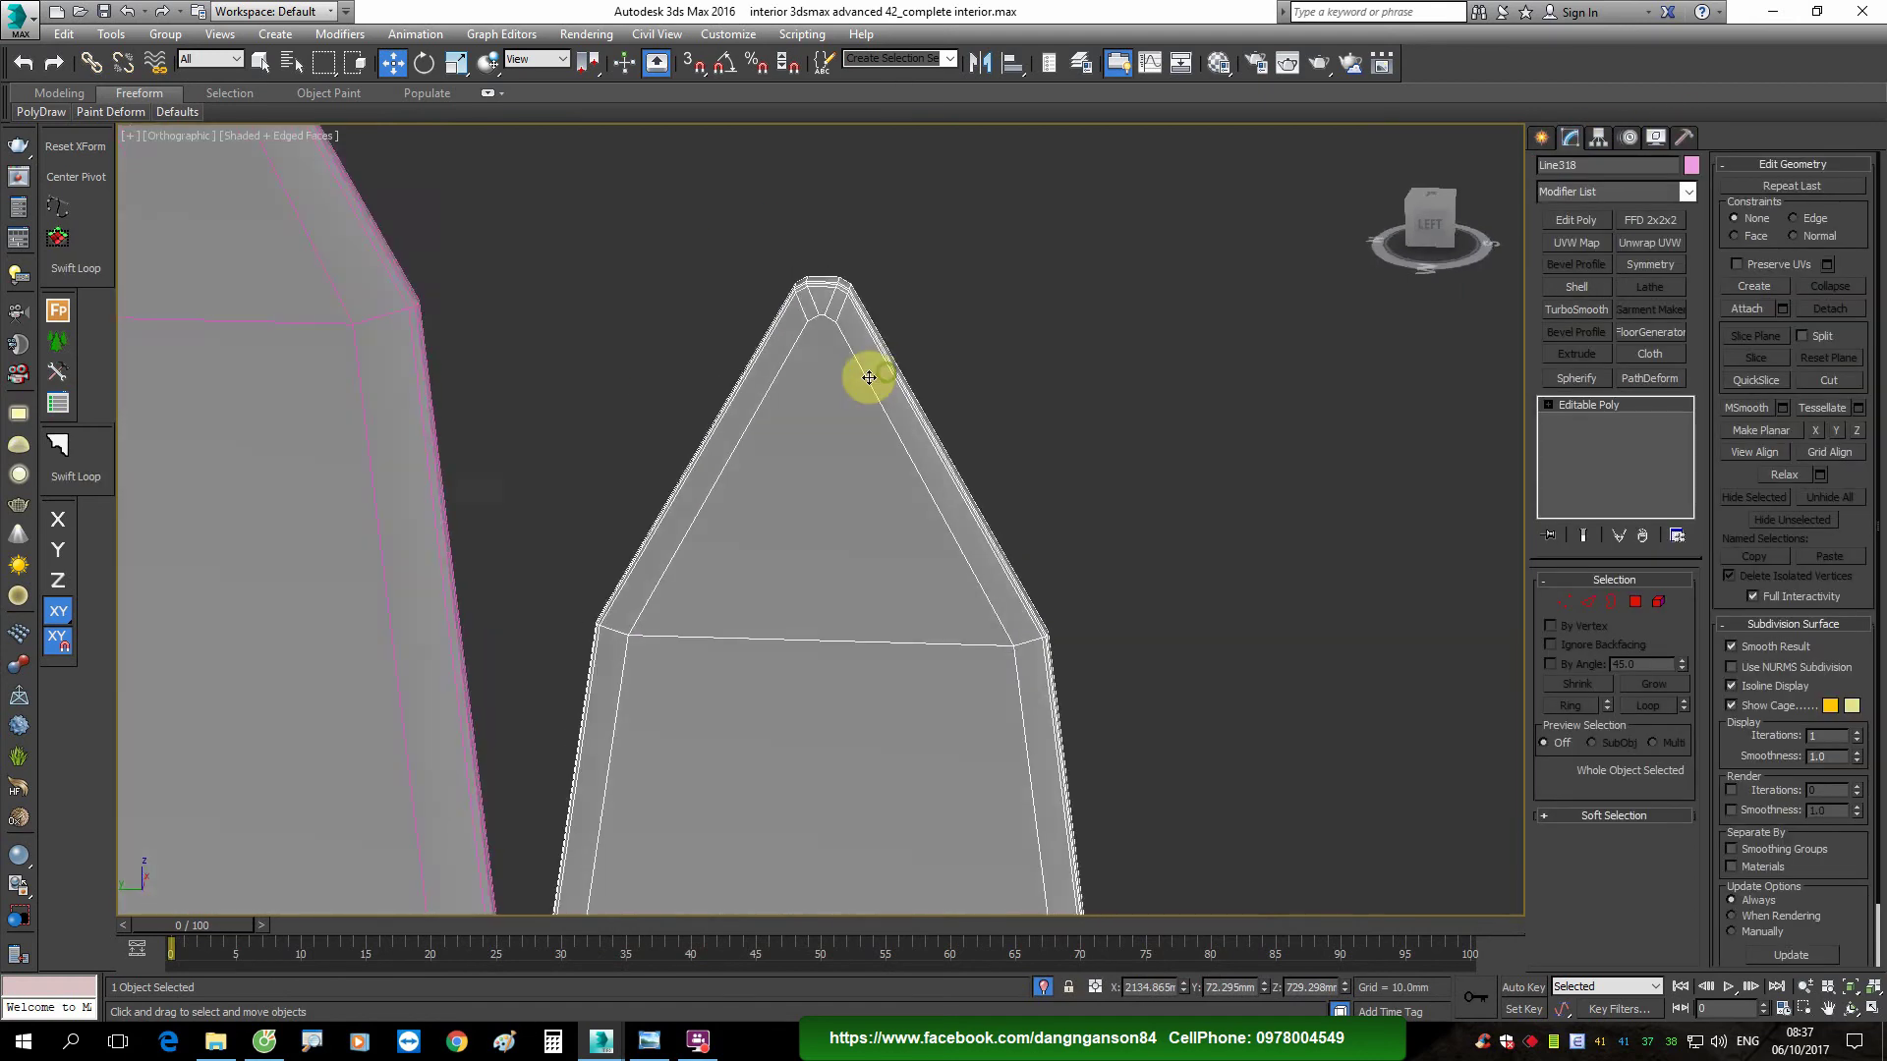
alt+middle_drag(863, 380, 946, 333)
scroll(943, 337, up, 2)
scroll(899, 329, up, 2)
scroll(855, 408, up, 2)
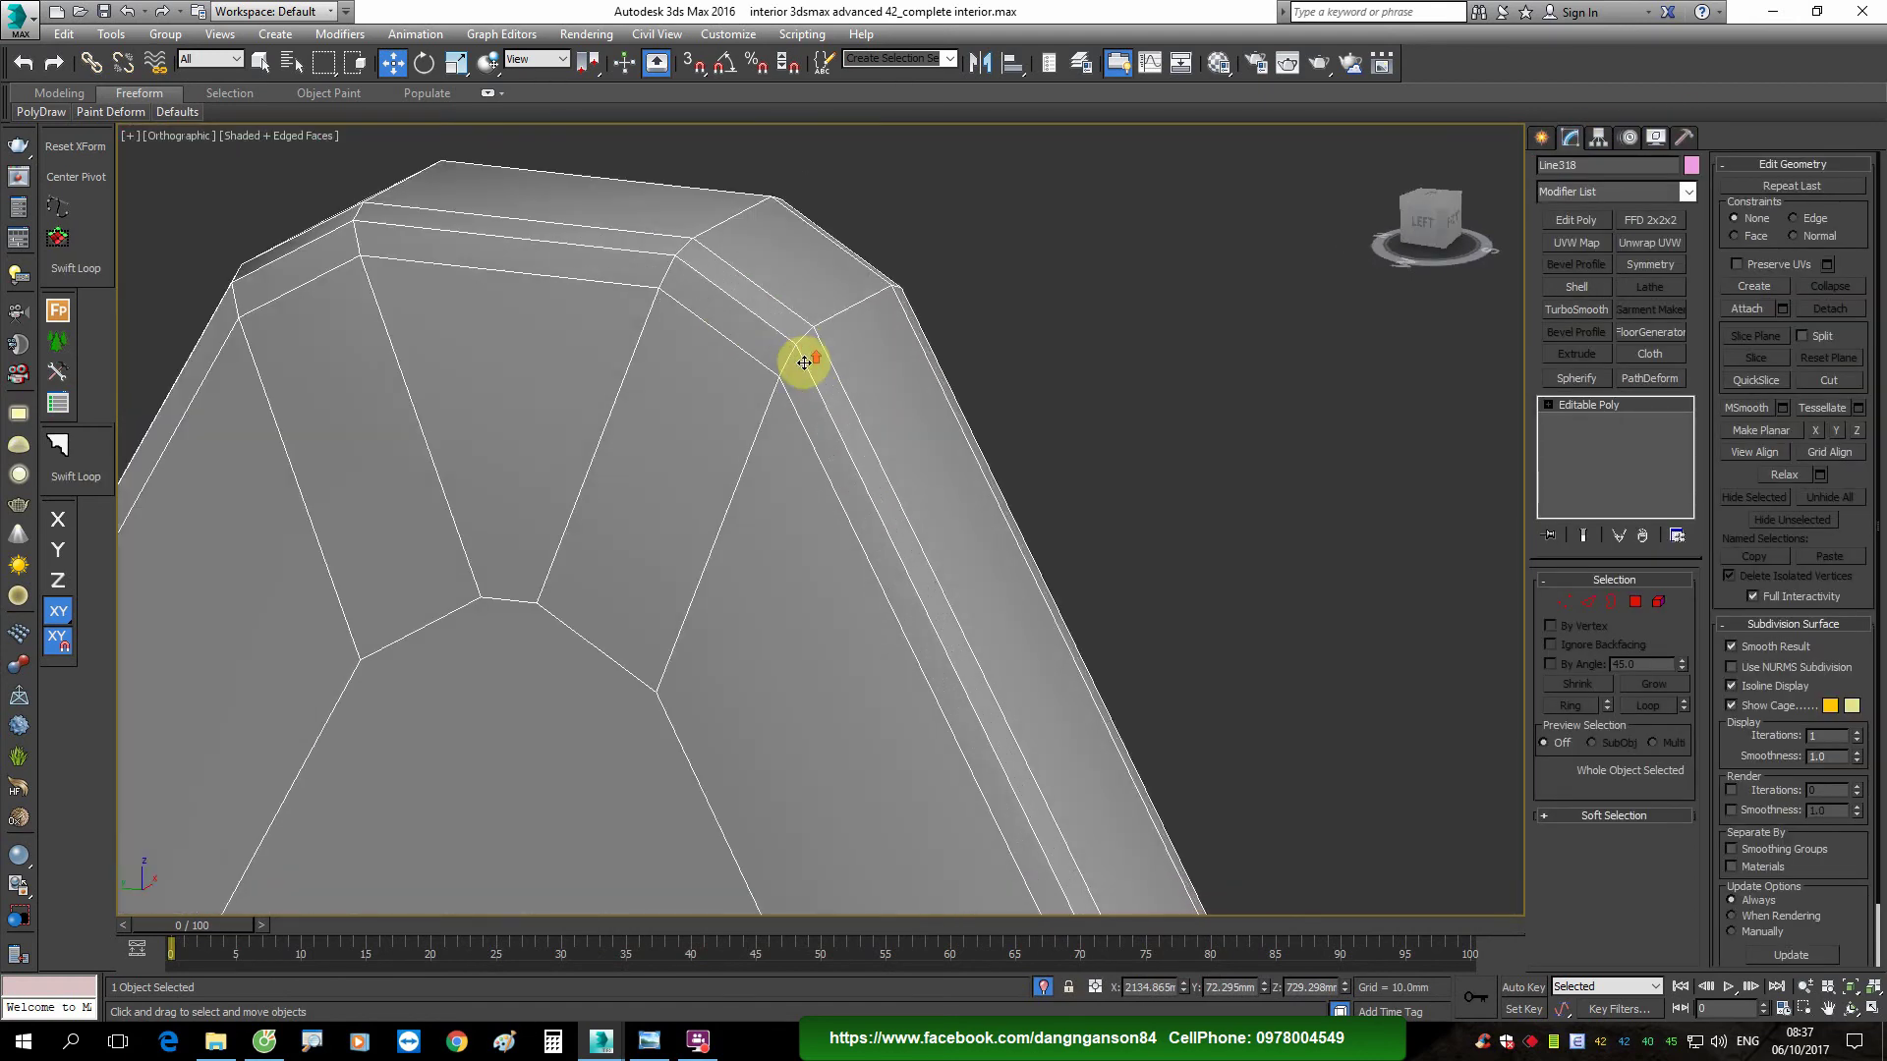
click(1650, 243)
scroll(960, 387, down, 3)
key(3)
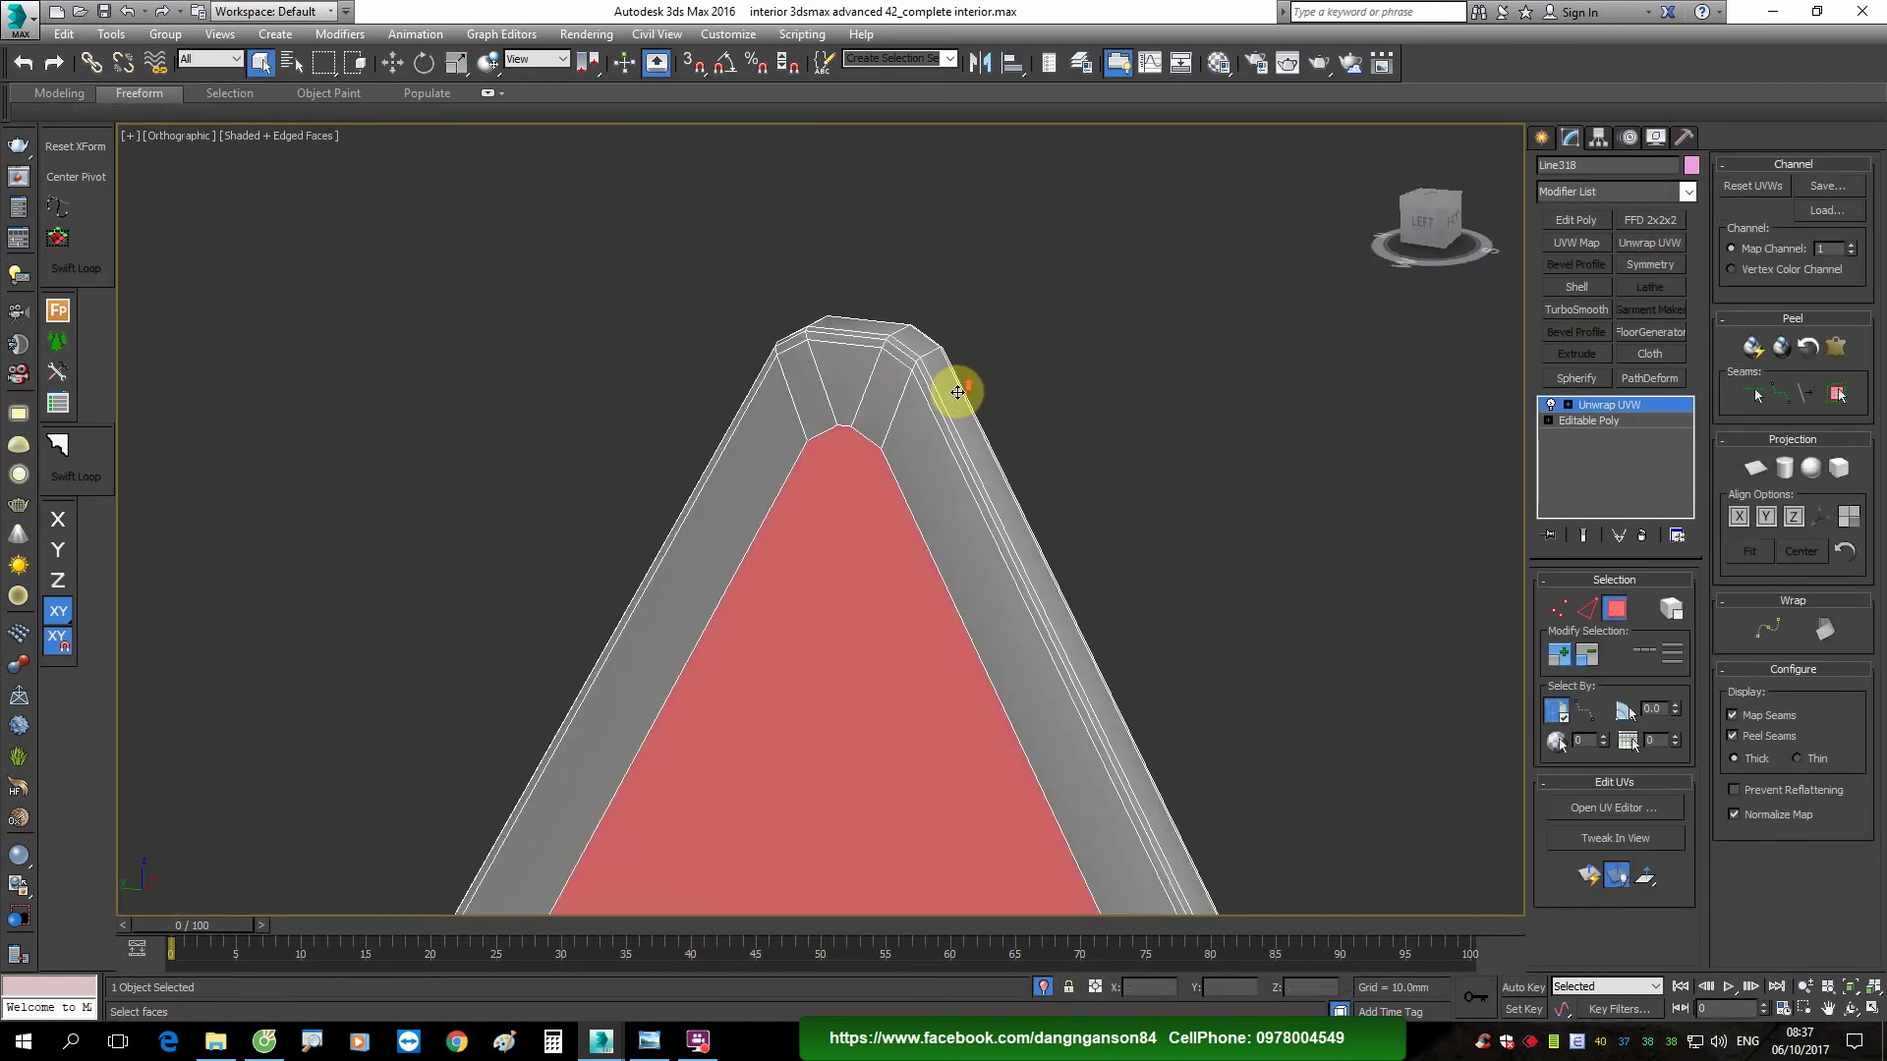
scroll(957, 392, up, 4)
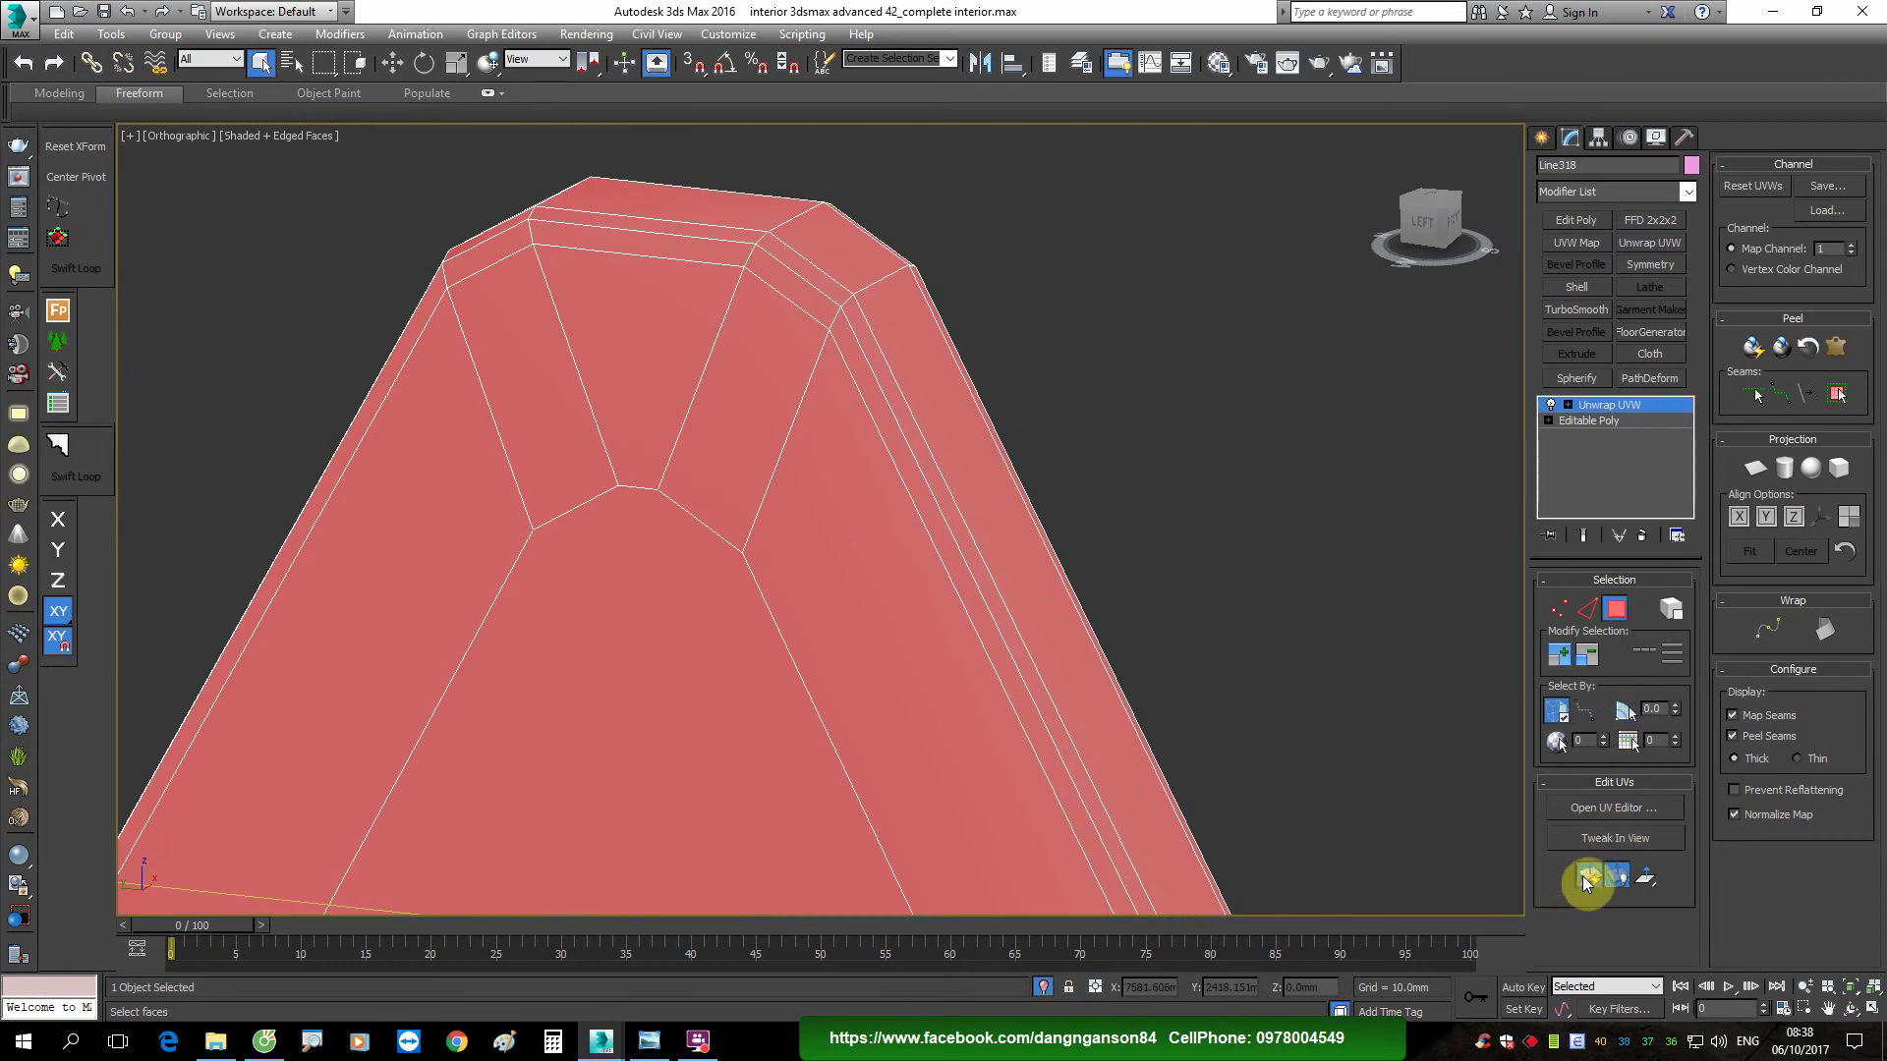
Step: At Edge level, select a rim edge and extend it into full Loop selections
key(2)
scroll(859, 337, up, 3)
click(882, 379)
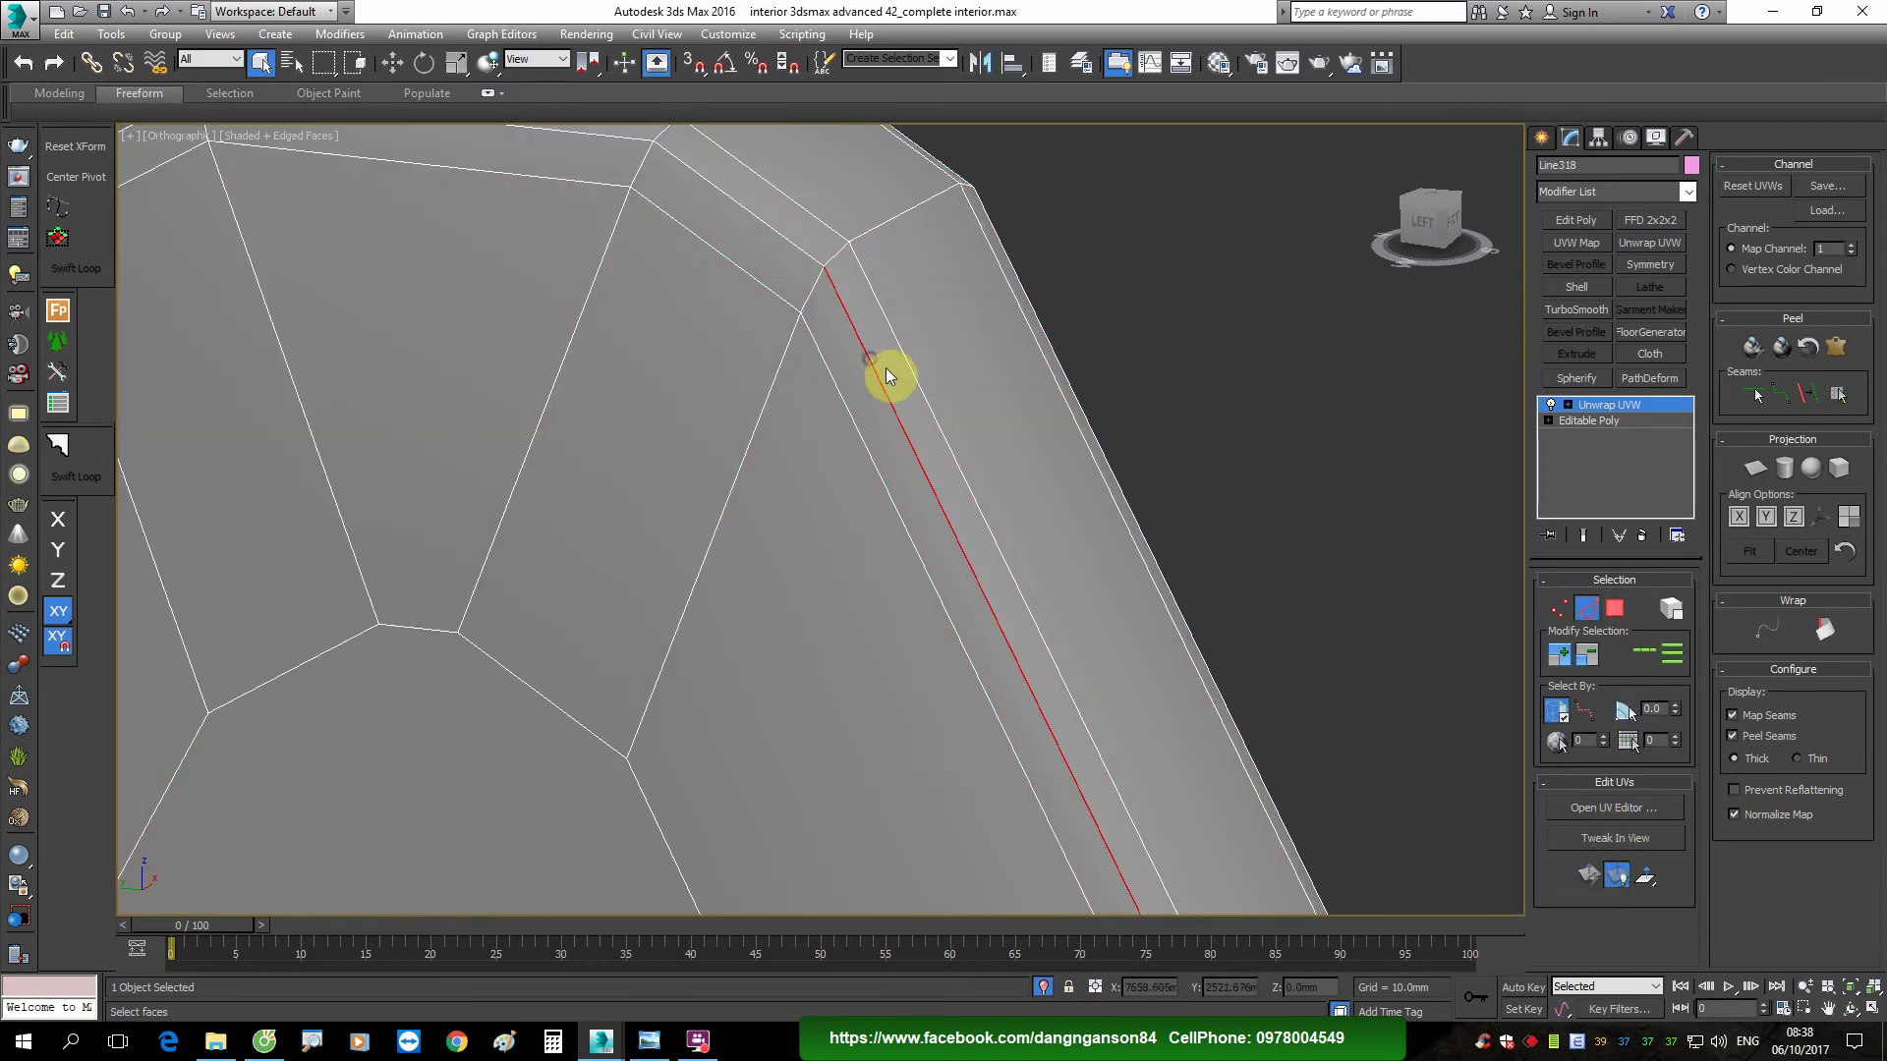
click(1662, 664)
scroll(842, 409, down, 2)
scroll(918, 433, down, 3)
mouse_move(918, 433)
alt+middle_down()
mouse_move(787, 433)
mouse_move(1125, 413)
alt+middle_up()
scroll(1126, 413, up, 5)
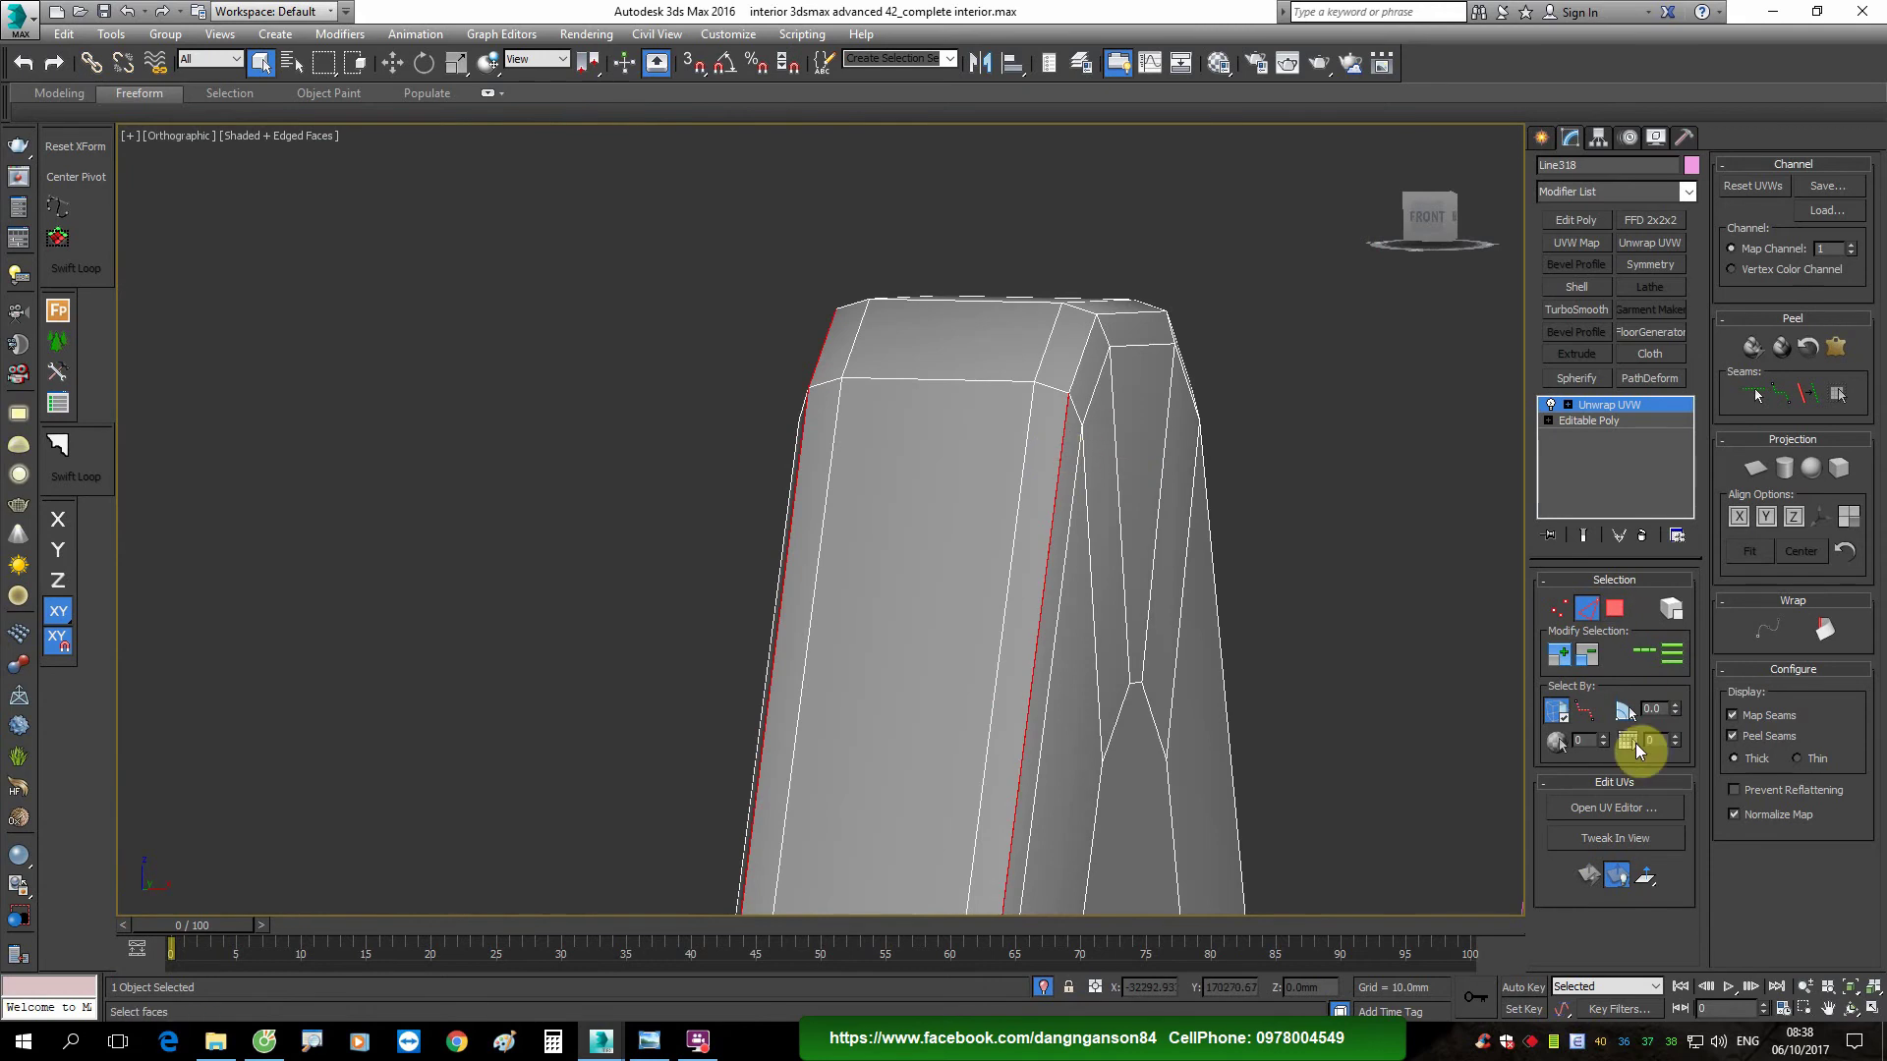
click(1647, 651)
Step: Add the short edges at the lower and top tips to the seam selection
mouse_move(800, 337)
alt+middle_down()
mouse_move(806, 354)
mouse_move(1002, 383)
alt+middle_up()
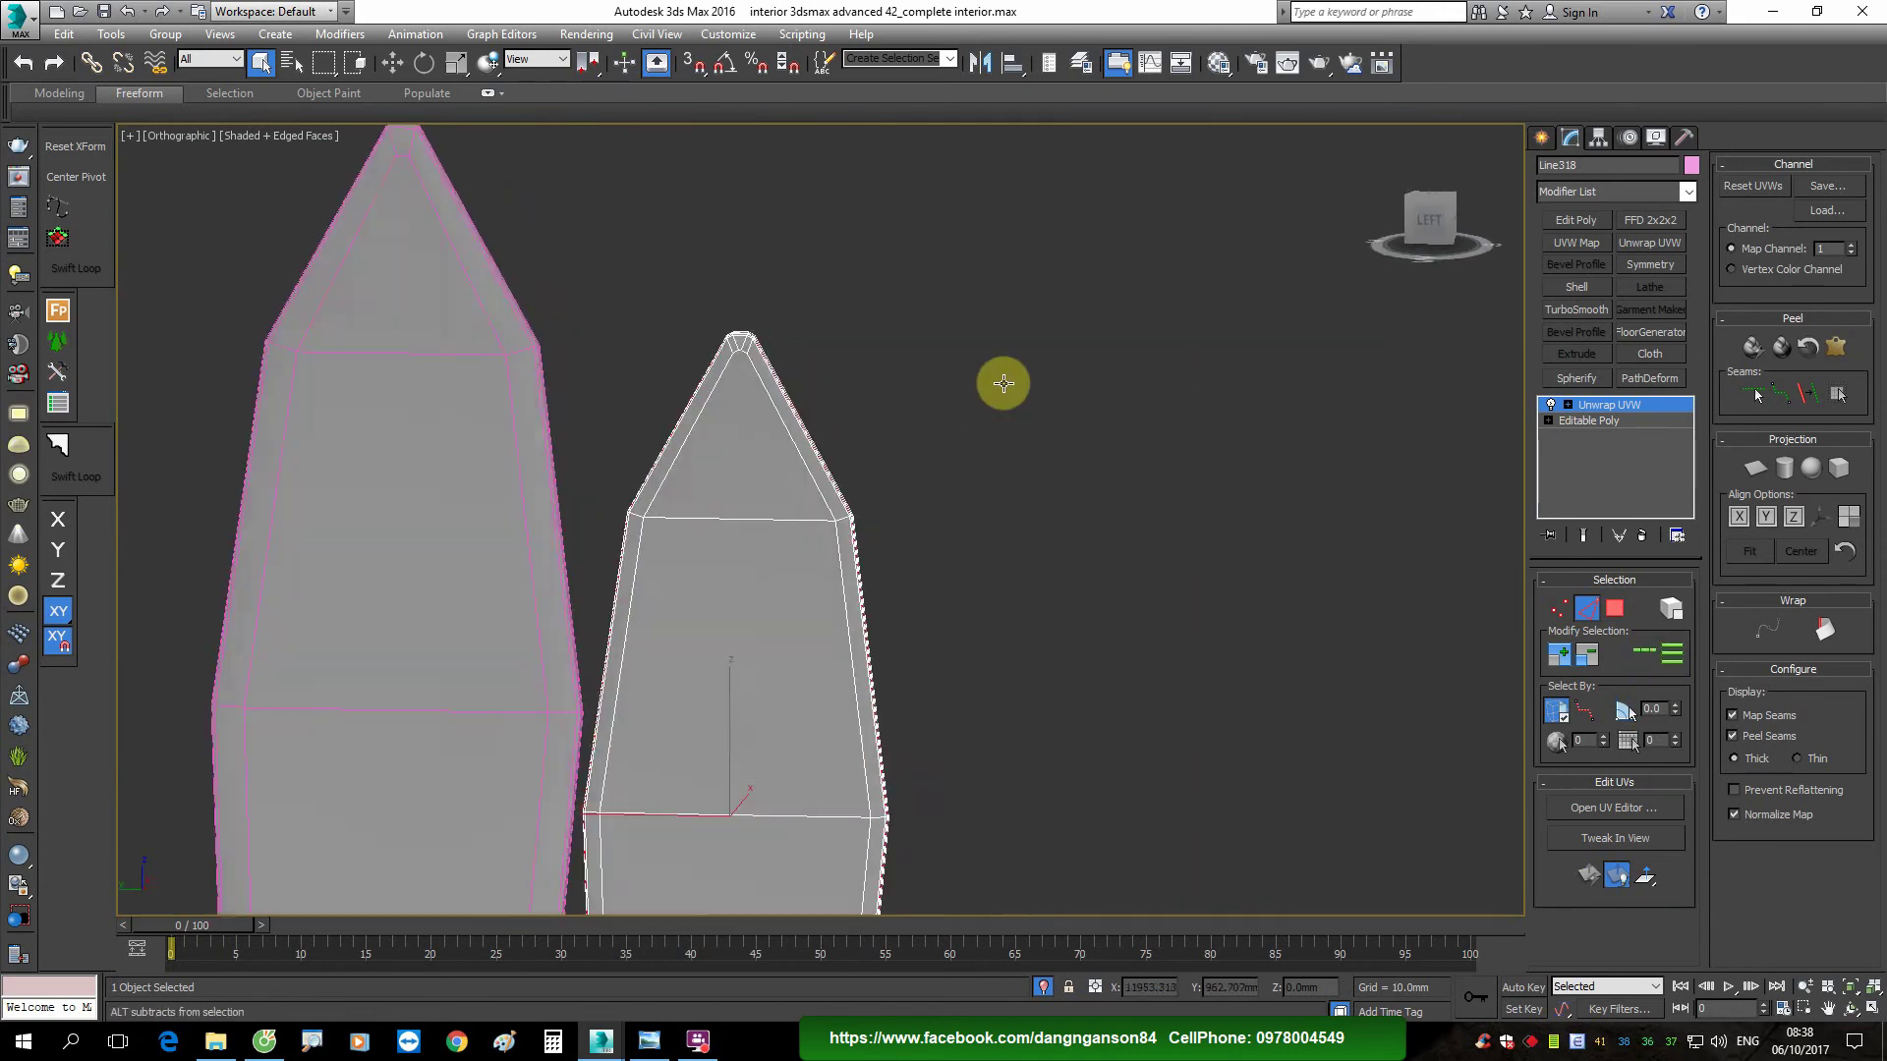
scroll(1003, 384, down, 3)
scroll(884, 804, up, 5)
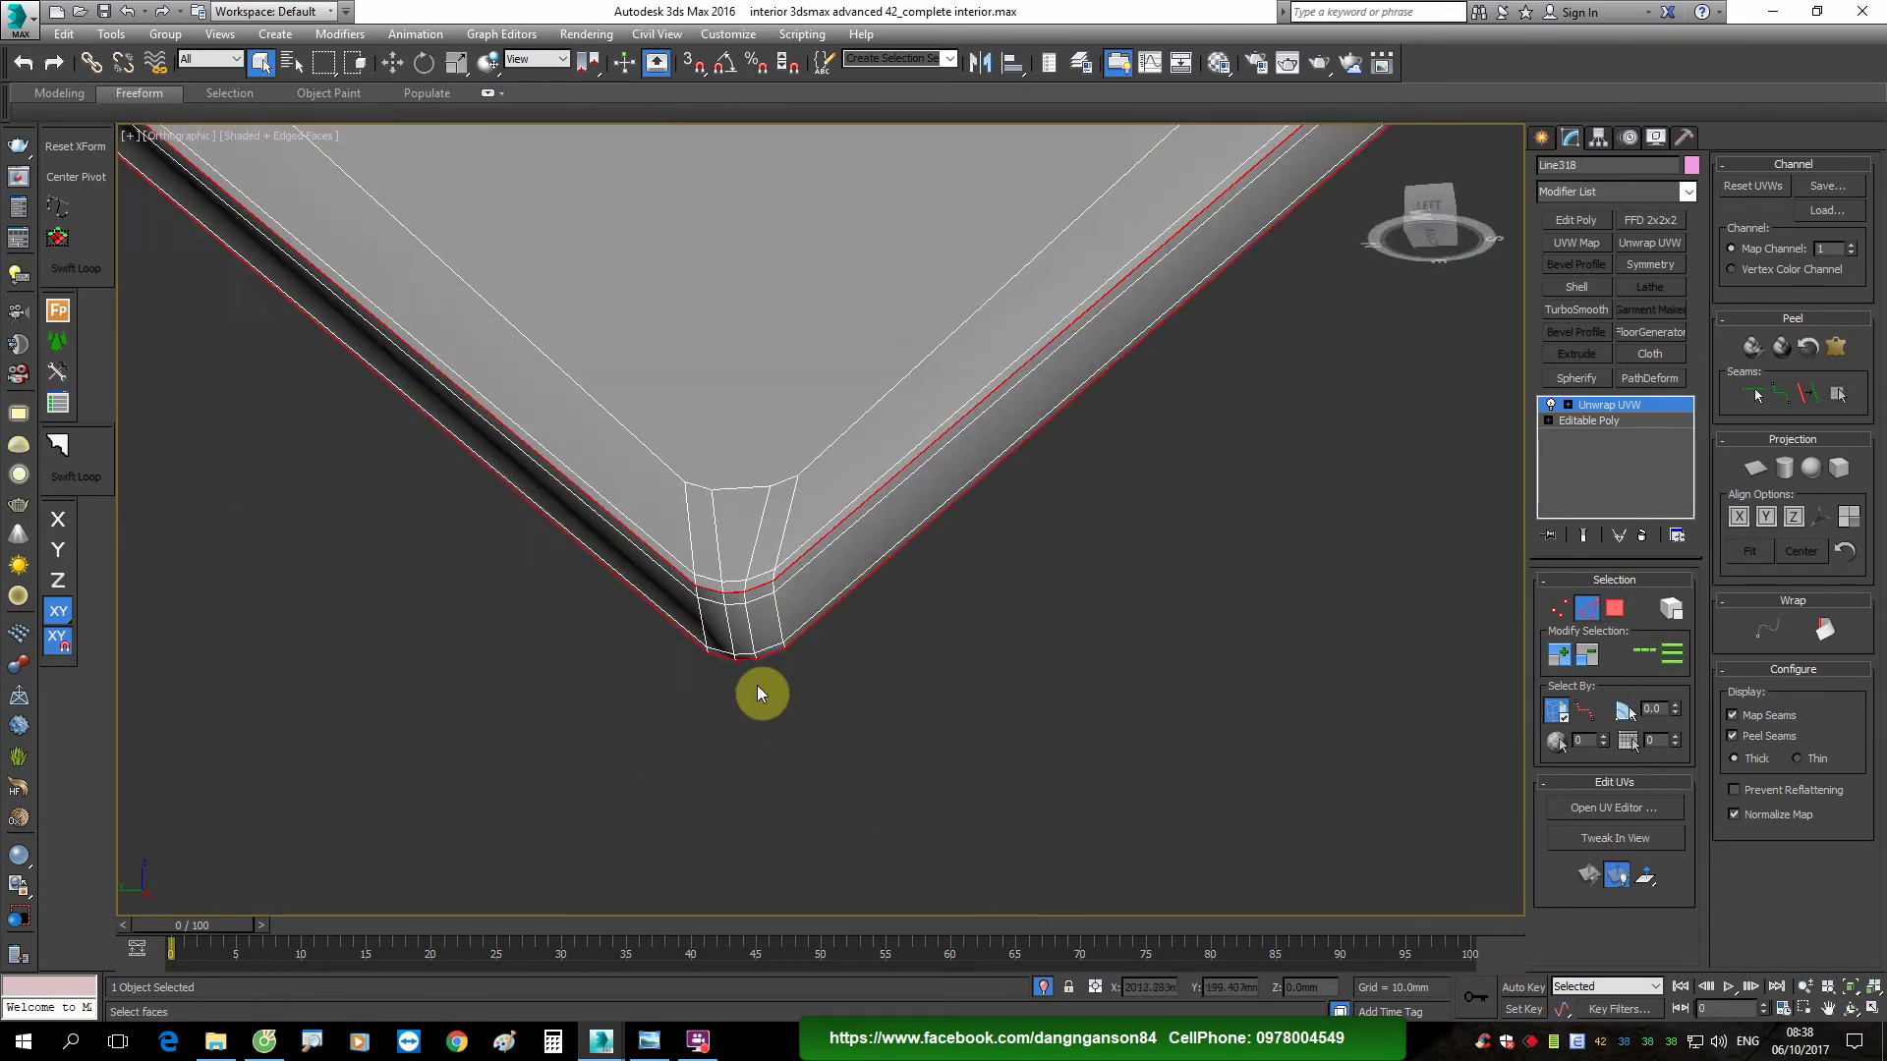
scroll(737, 644, up, 2)
click(755, 577)
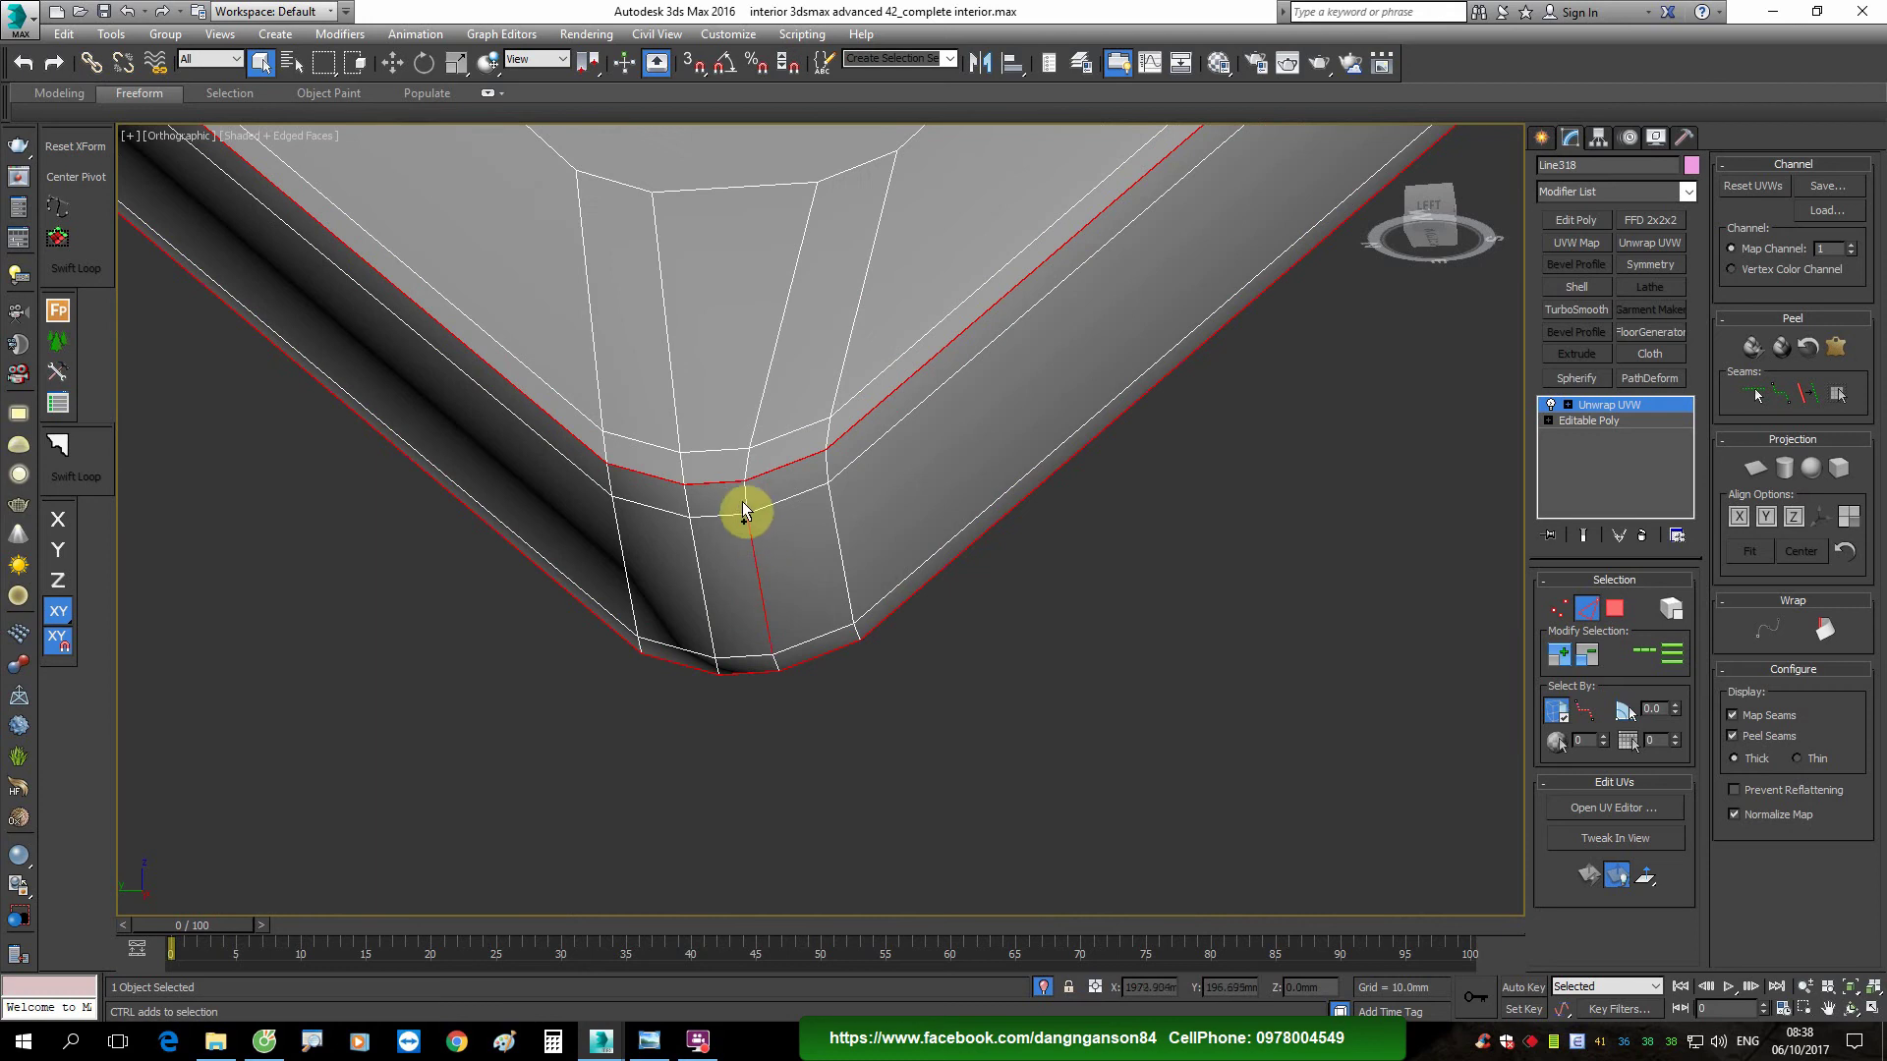
scroll(773, 664, down, 3)
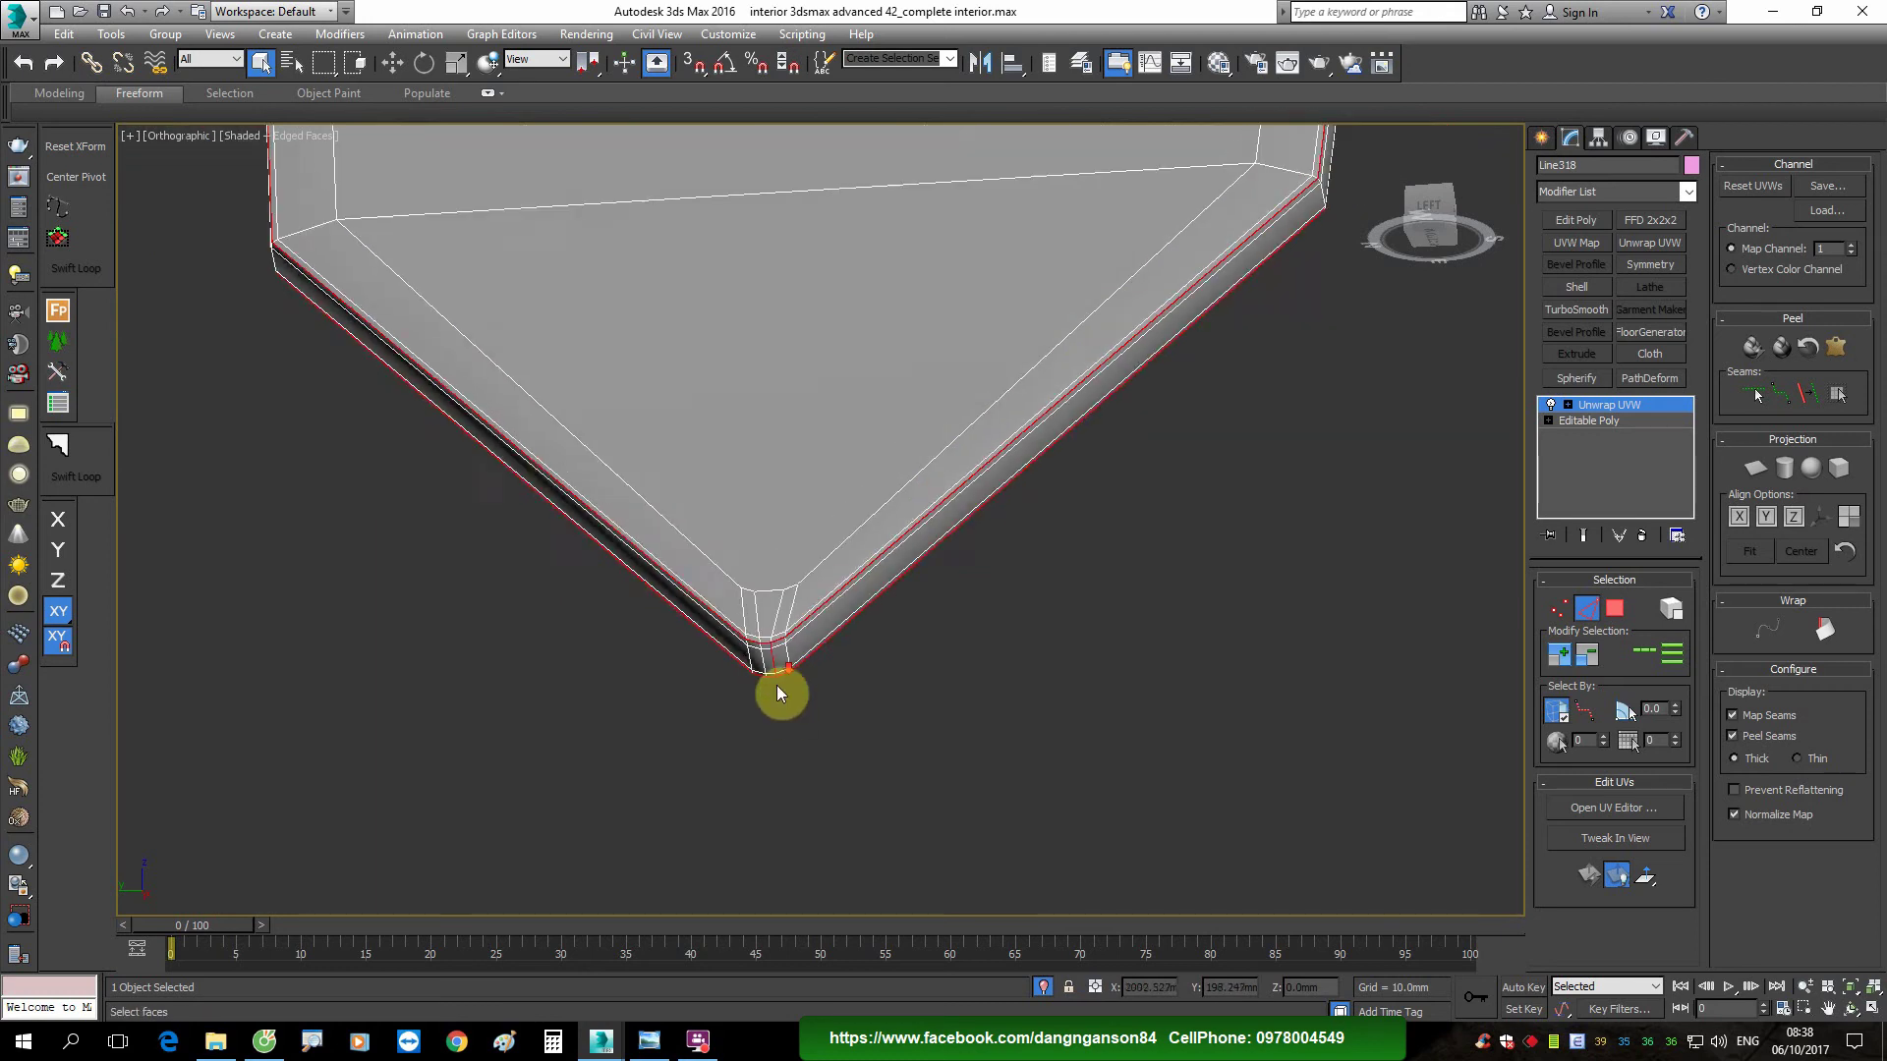
scroll(780, 686, down, 5)
scroll(779, 699, up, 2)
scroll(741, 351, up, 5)
scroll(741, 351, up, 5)
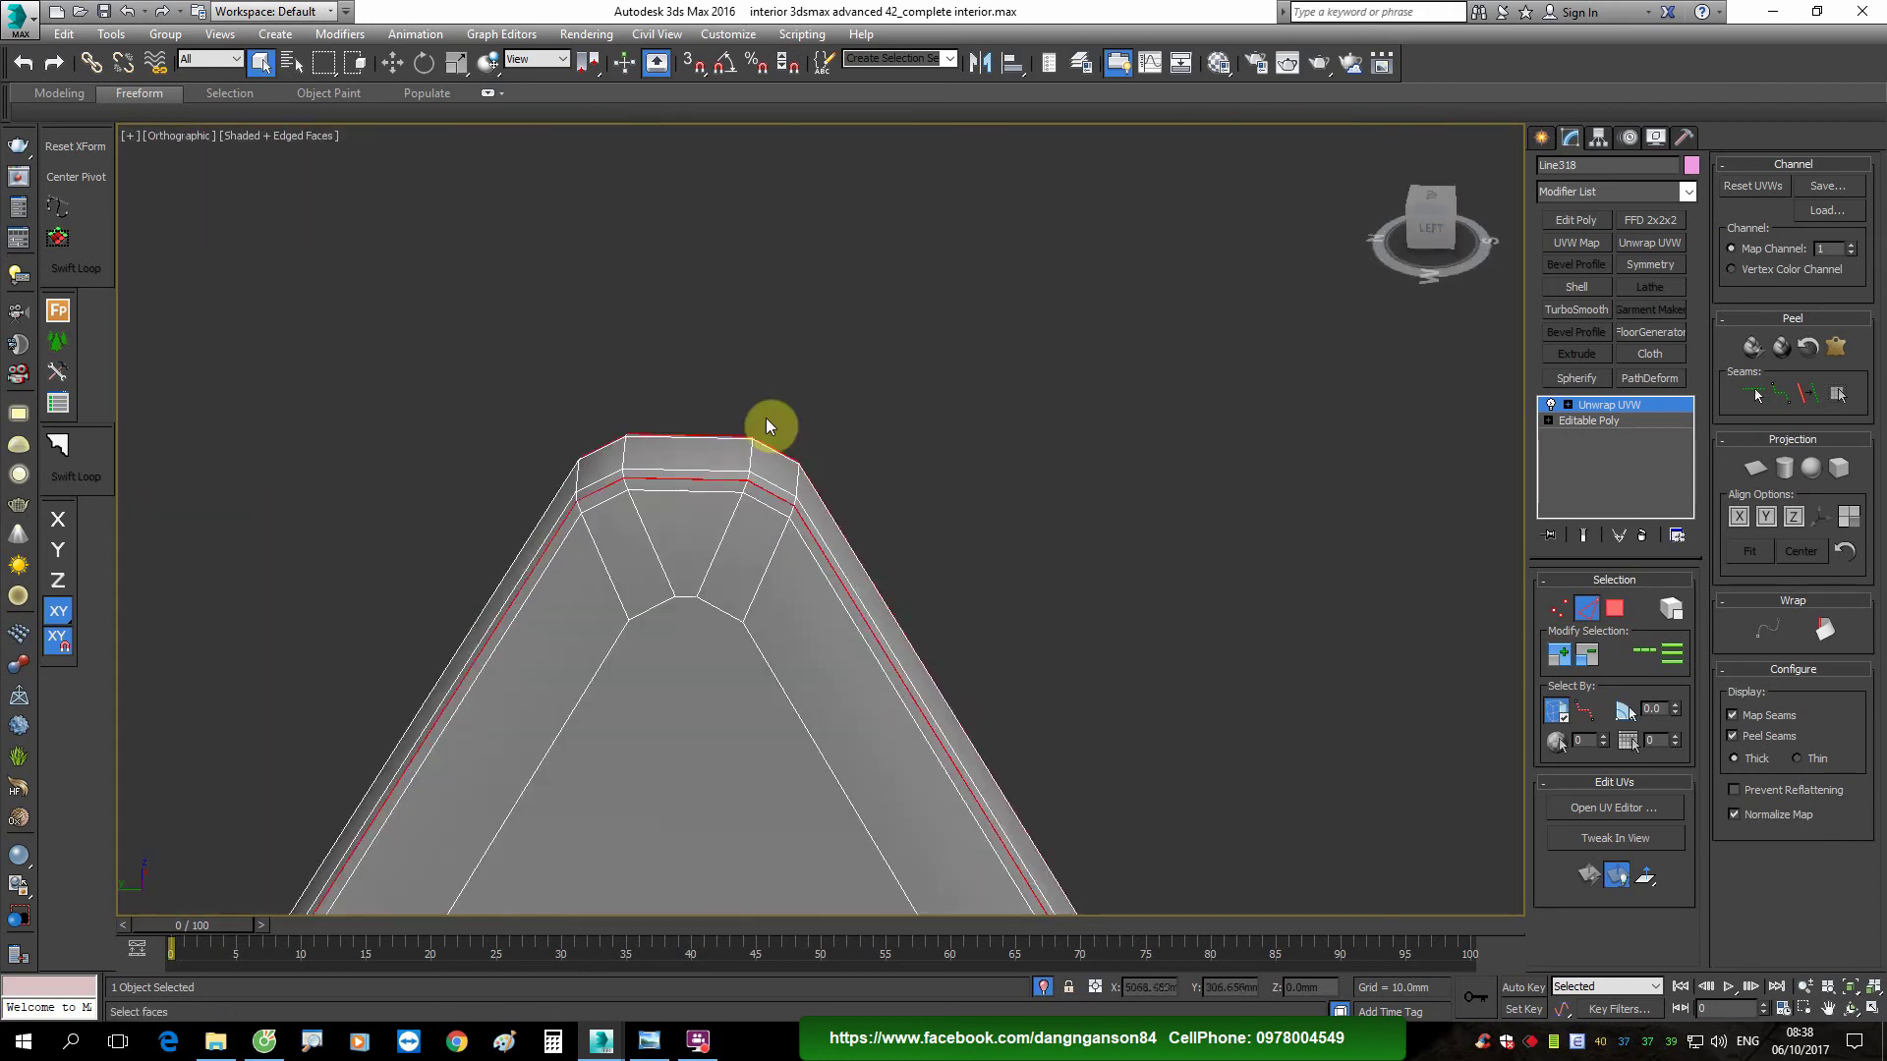
ctrl+click(743, 465)
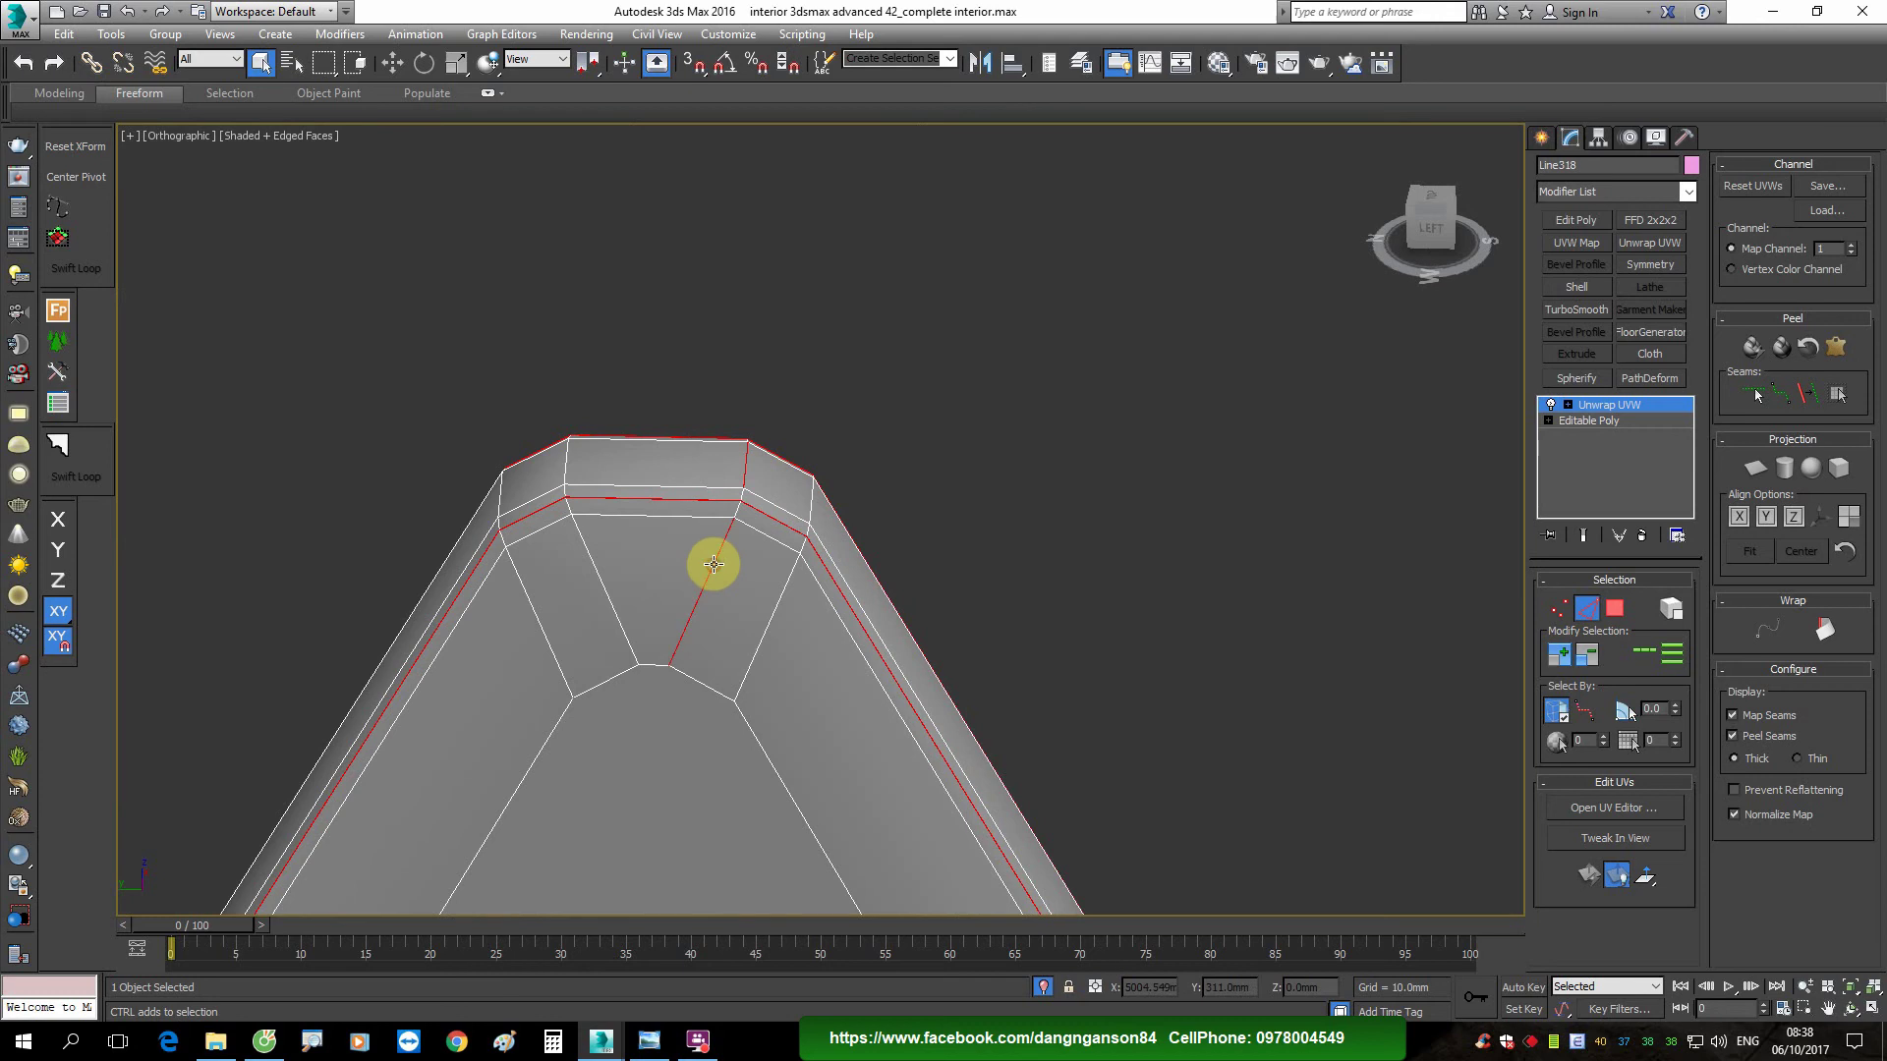
Step: Peel the board's UVs into flat pieces in an enlarged UV editor
mouse_move(814, 497)
alt+middle_down()
mouse_move(906, 548)
mouse_move(821, 535)
alt+middle_up()
click(1612, 808)
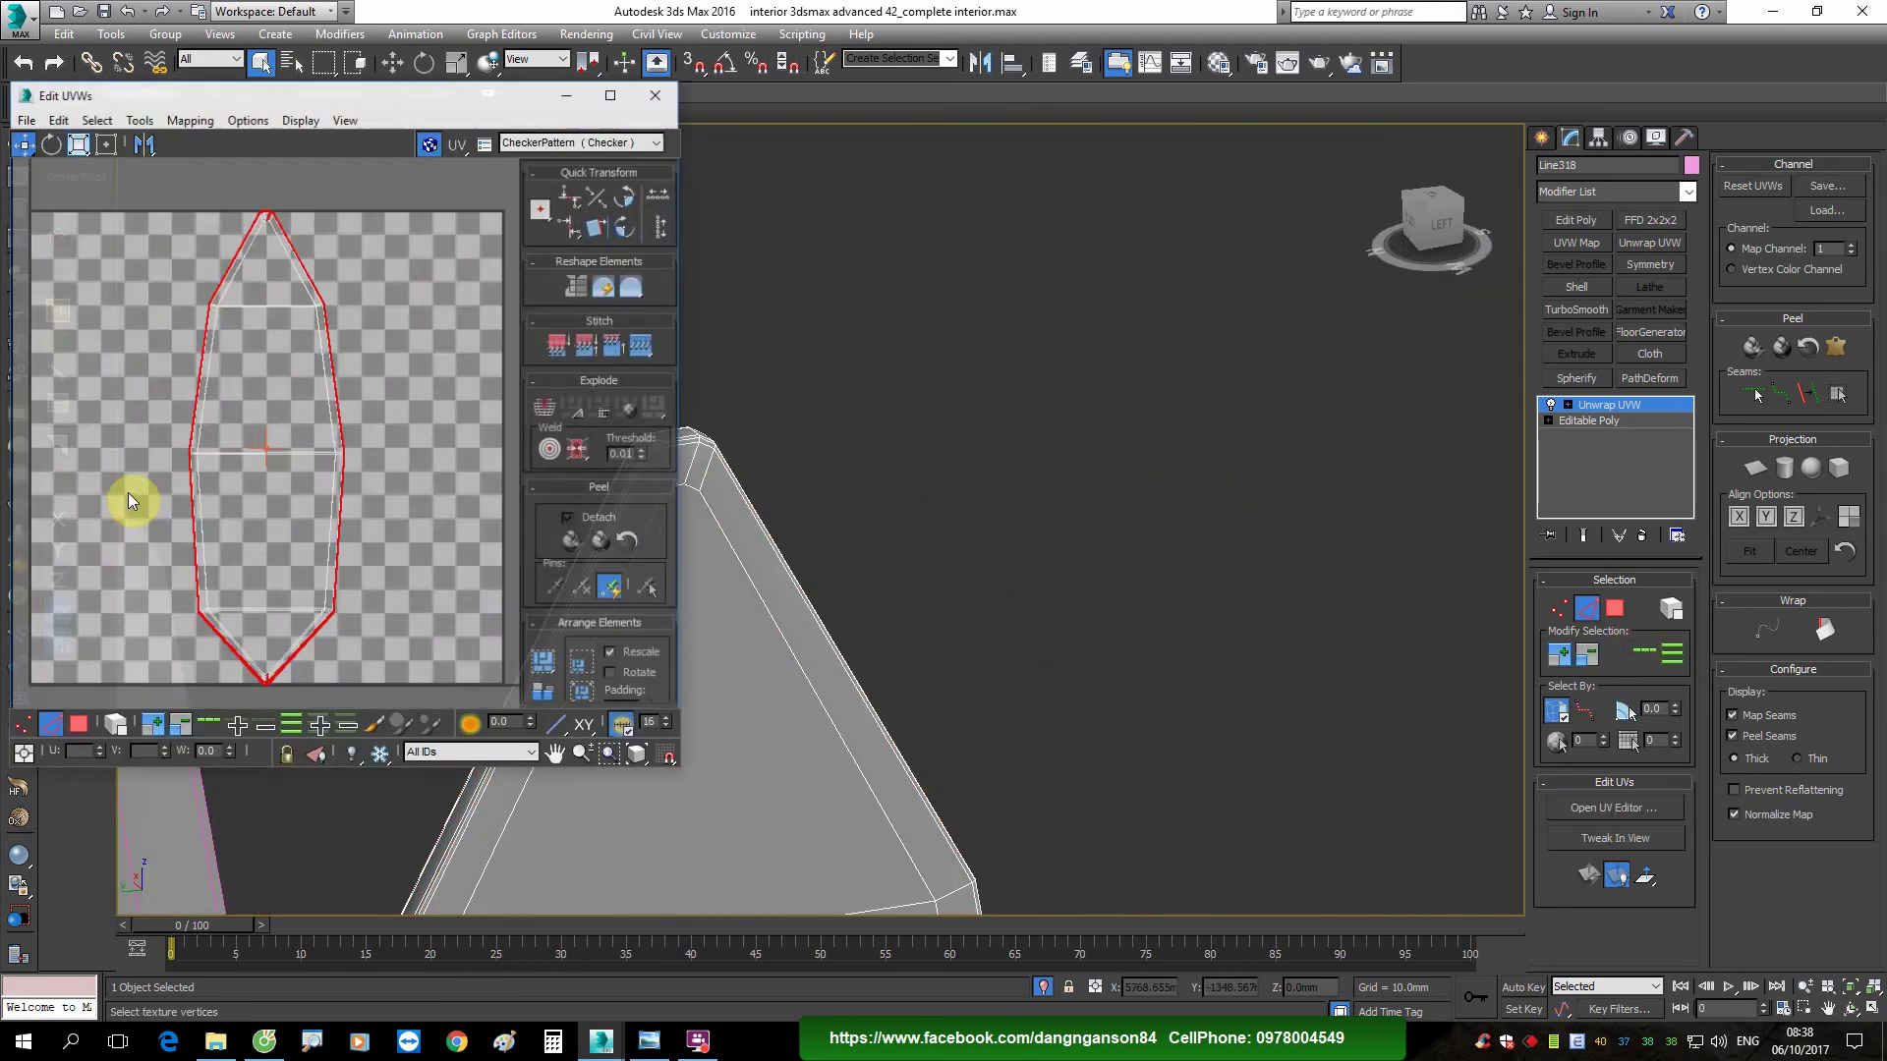
right_click(230, 378)
click(207, 421)
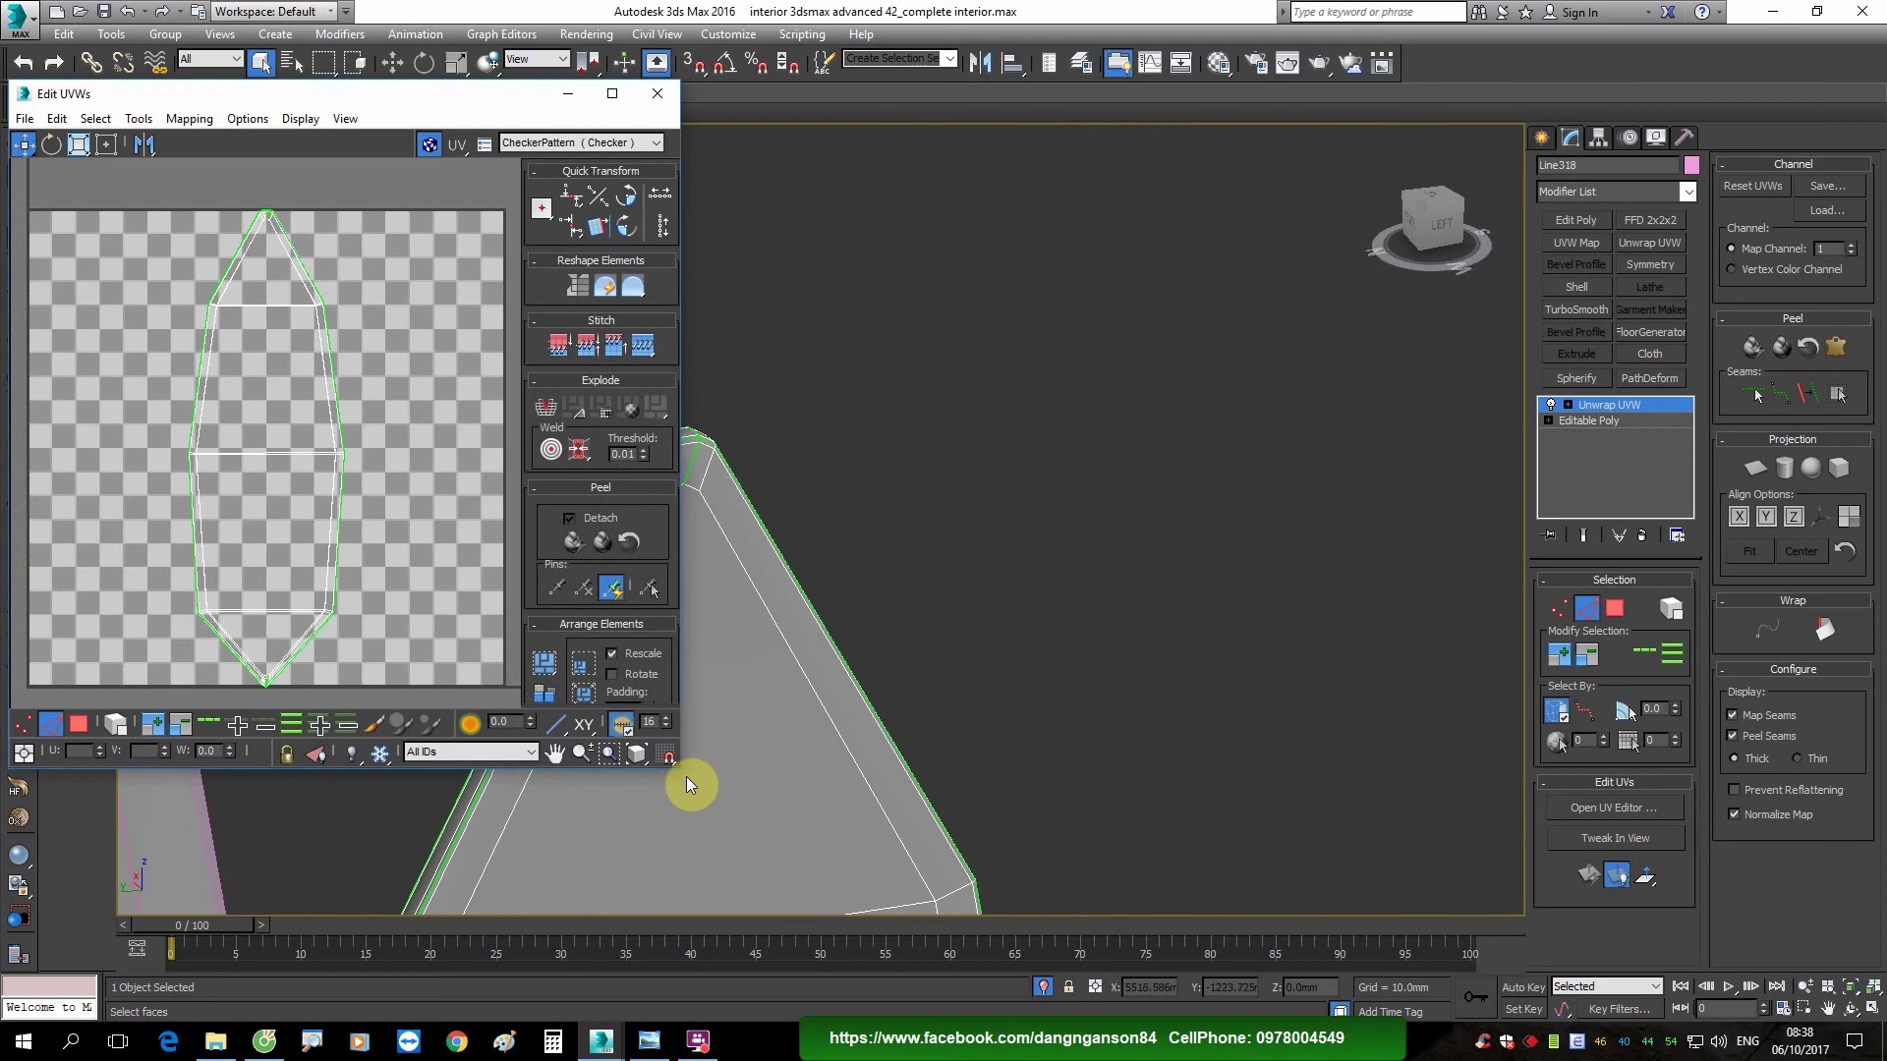
drag(681, 771, 1338, 872)
click(539, 315)
click(96, 829)
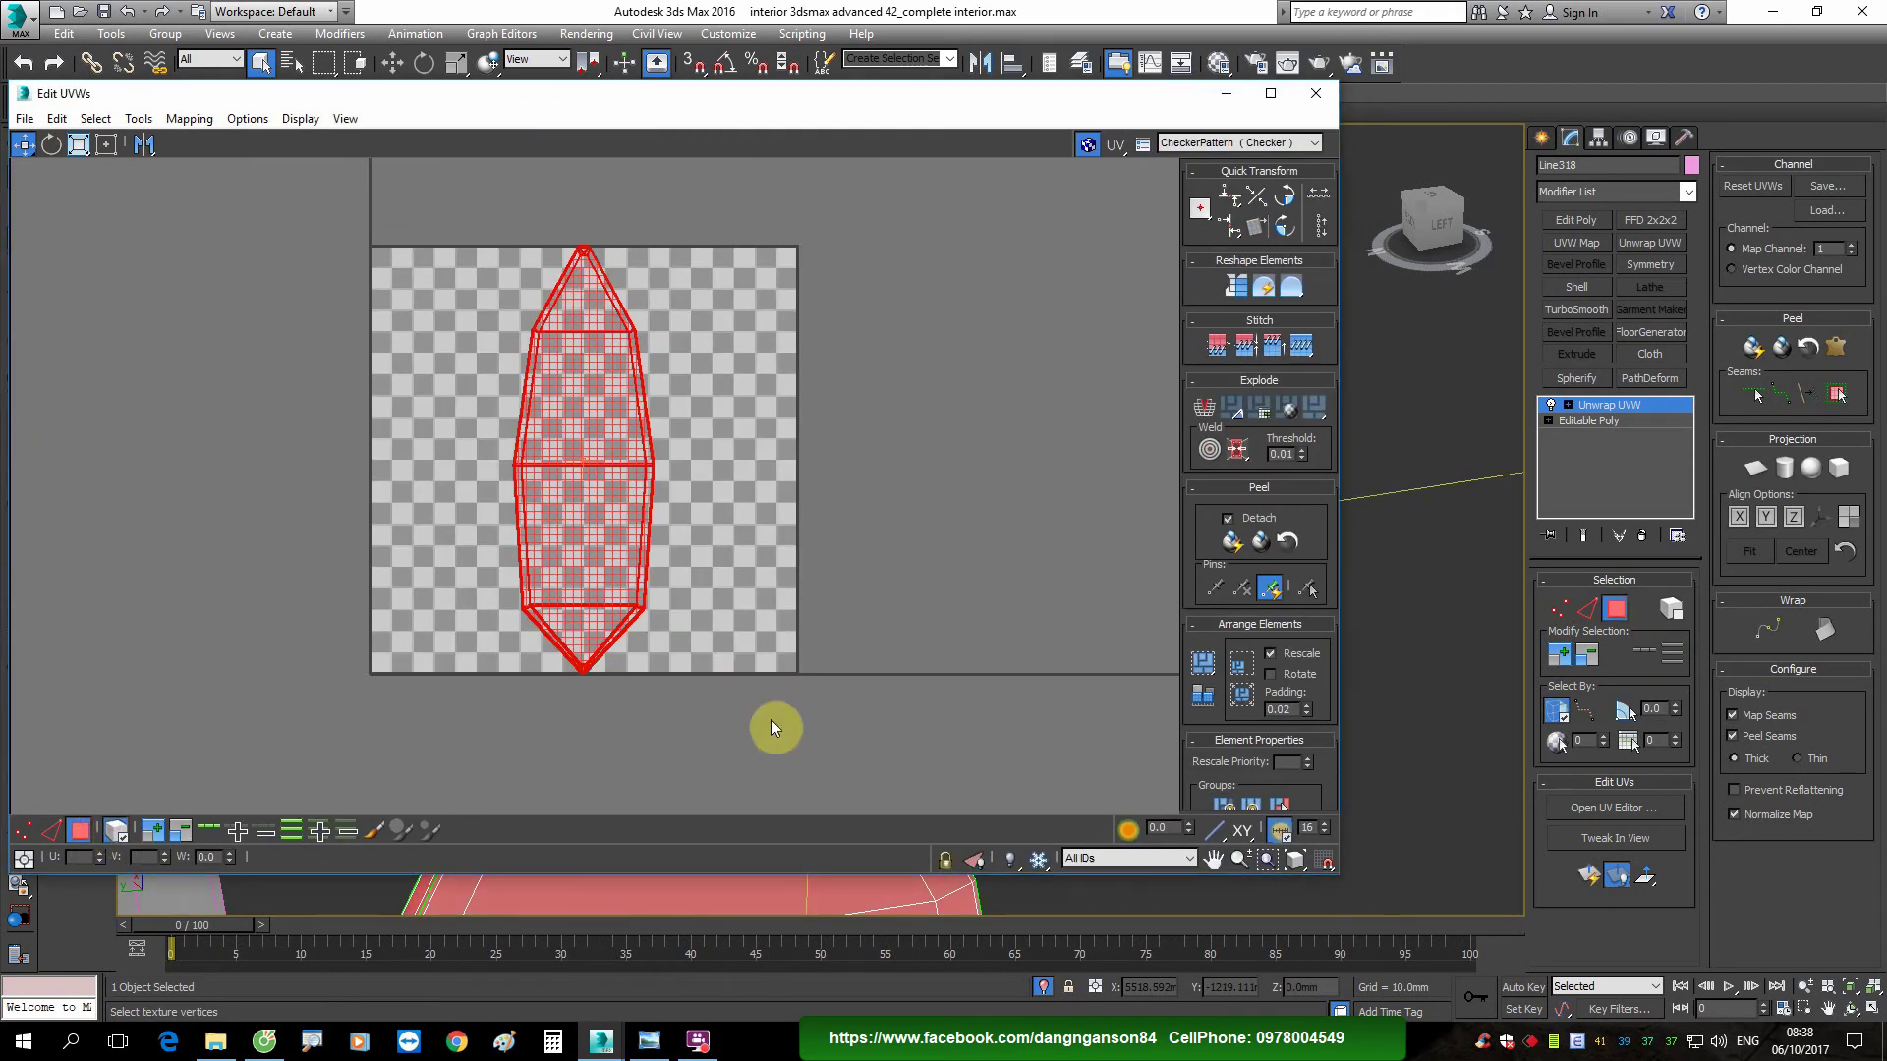
Step: Run a quick relax on the whole UV mesh, then move one piece left of the square
click(137, 119)
click(196, 448)
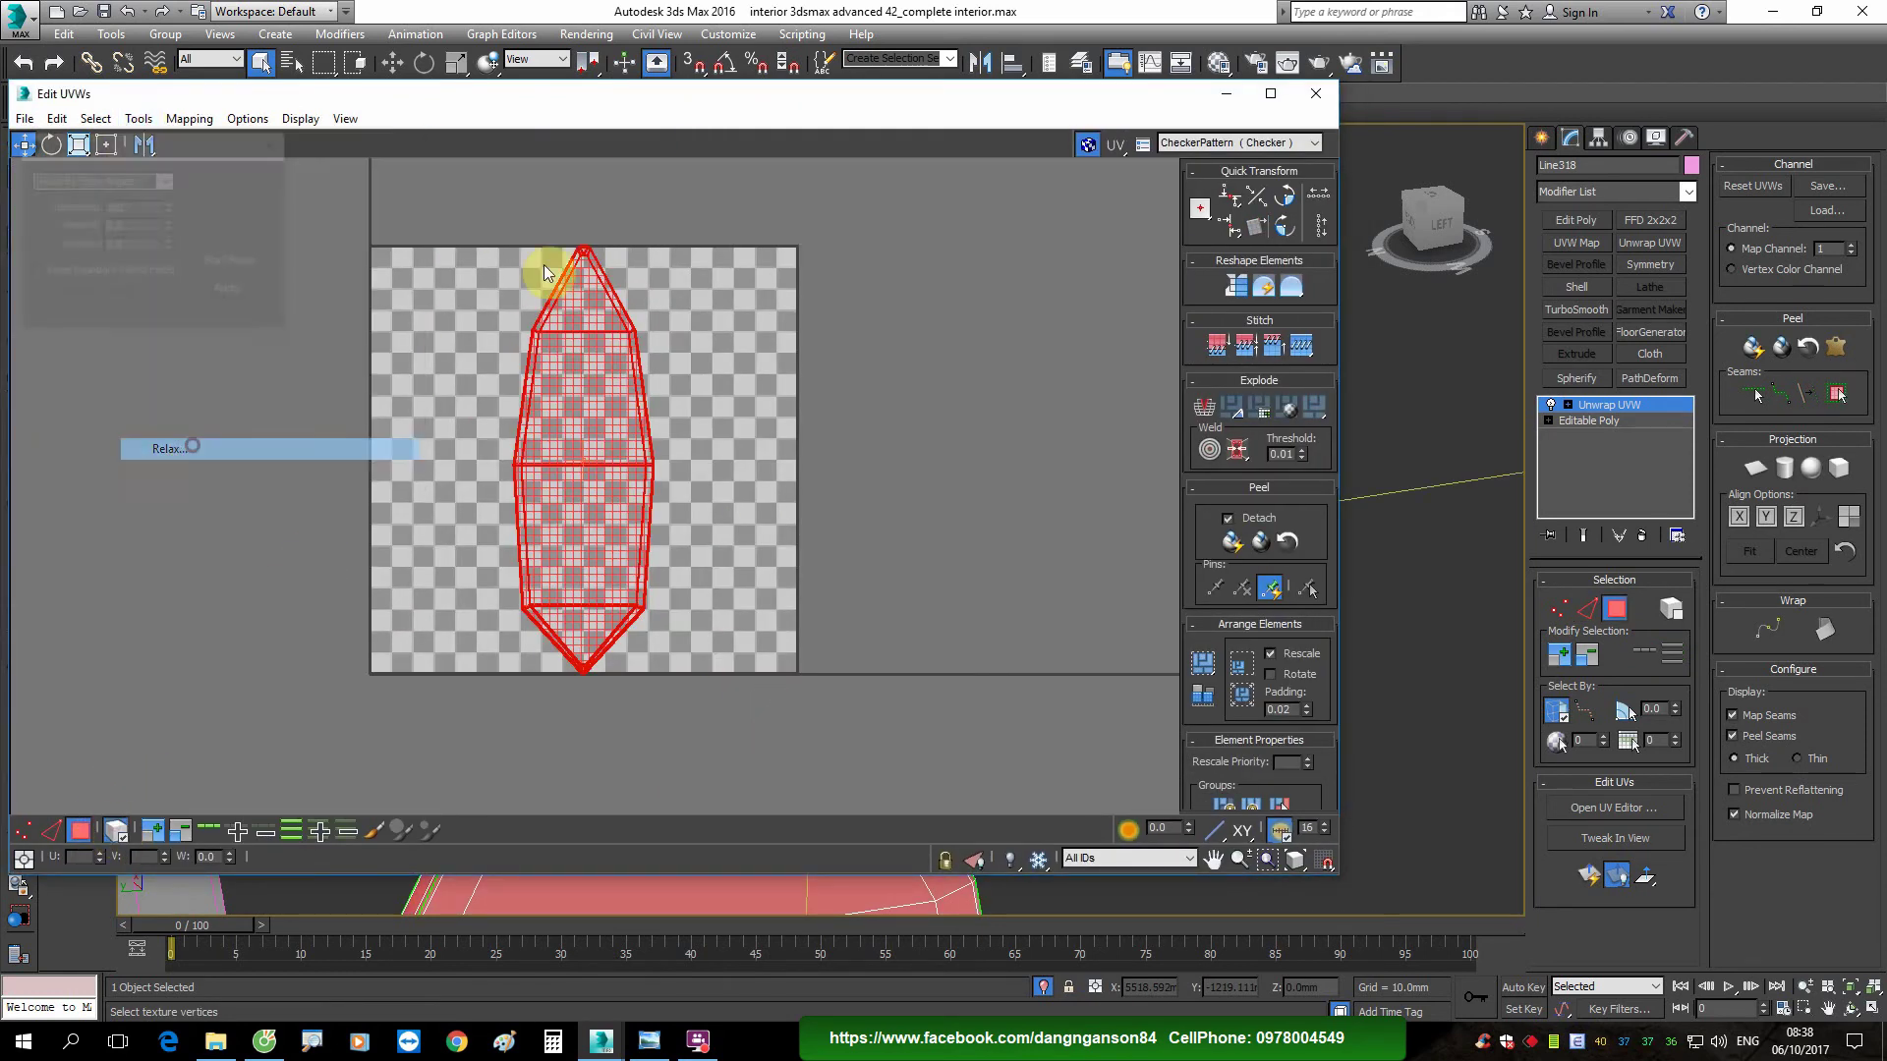
click(236, 260)
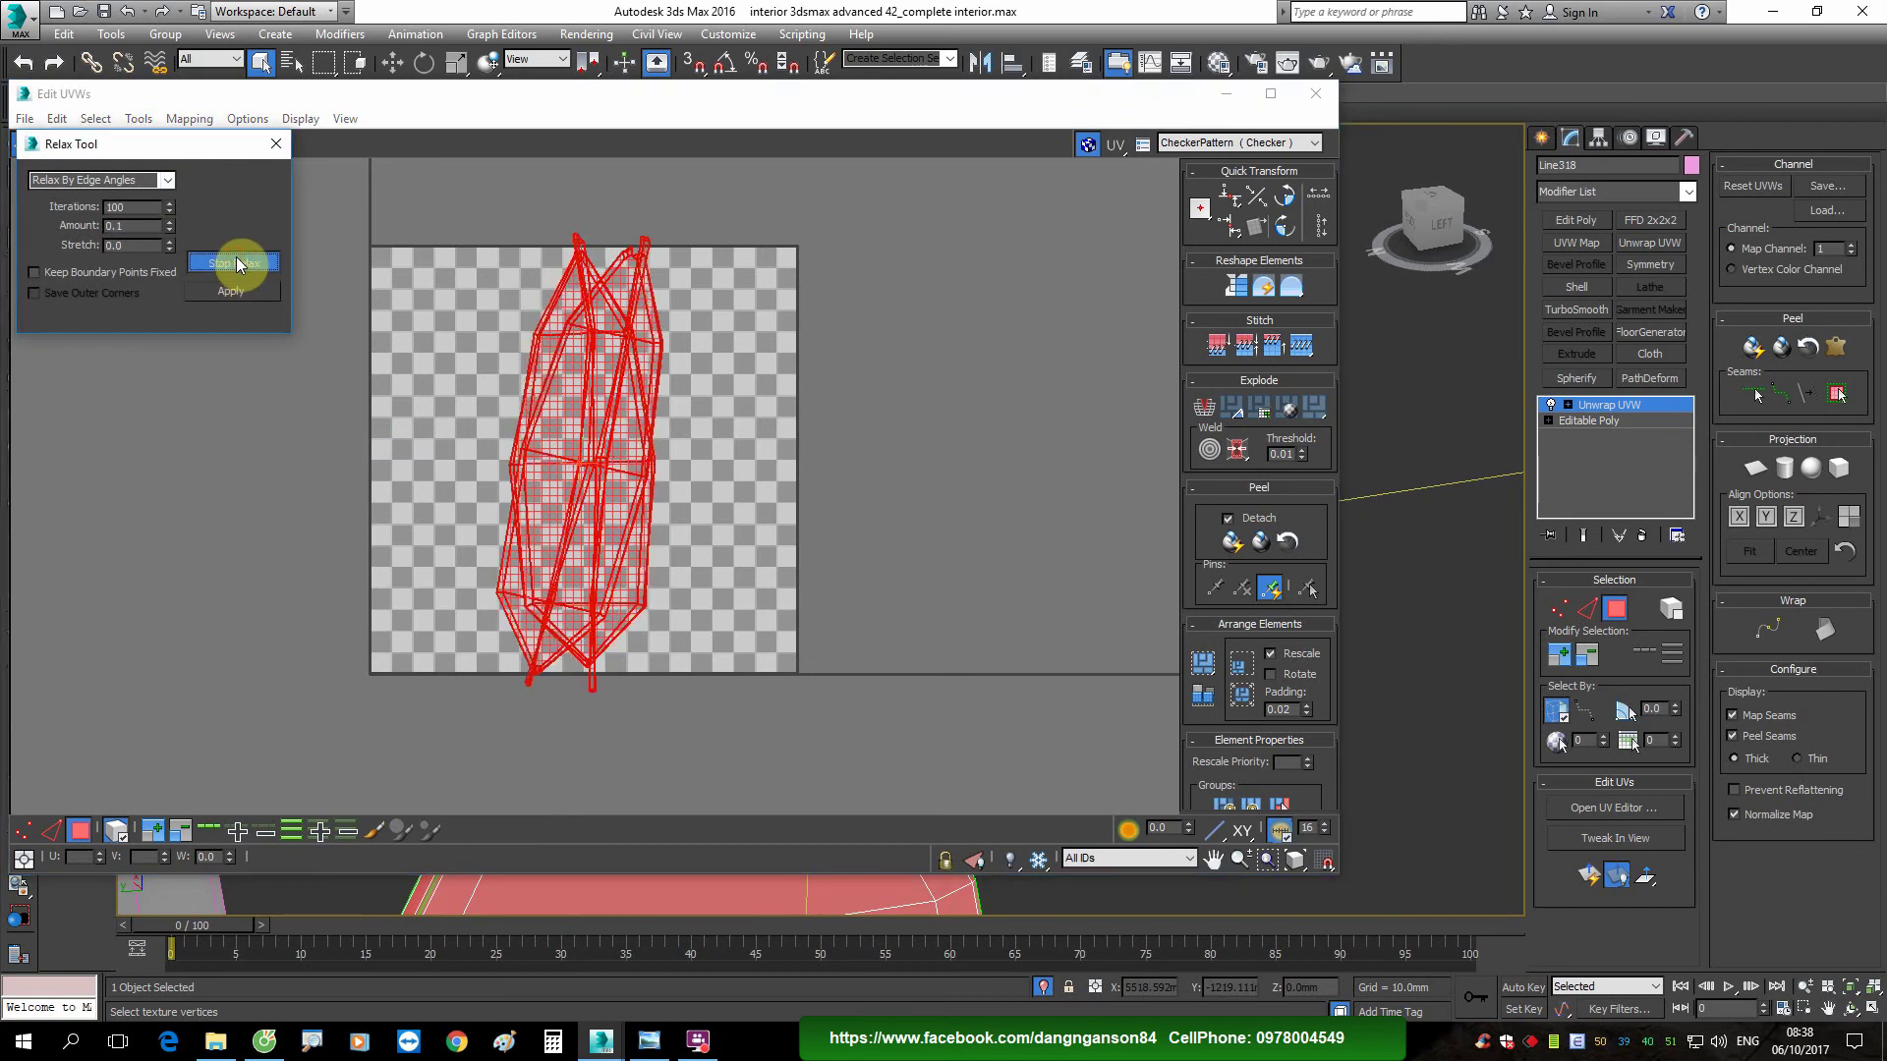
click(236, 264)
key(ctrl+d)
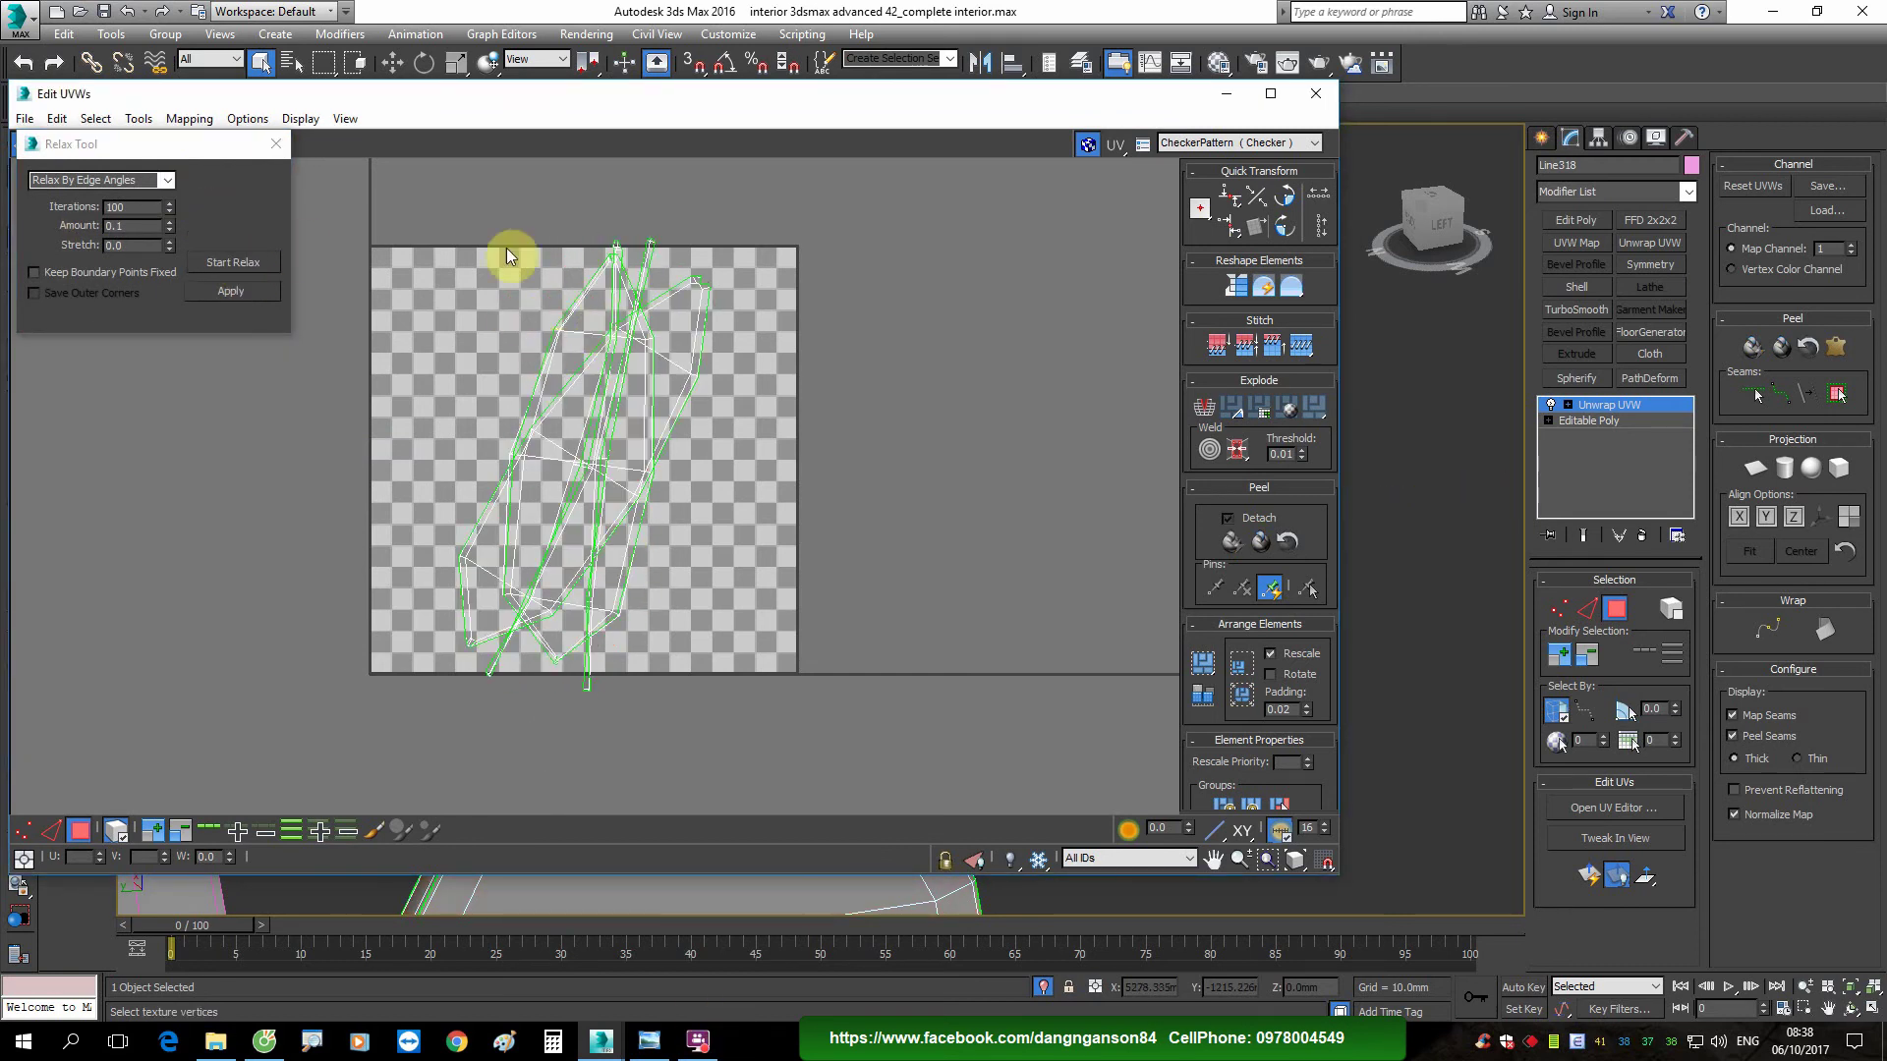
click(547, 381)
mouse_move(539, 371)
mouse_down()
mouse_move(477, 337)
mouse_move(527, 295)
mouse_move(626, 290)
mouse_move(637, 334)
mouse_move(730, 338)
mouse_up()
Step: Relax the two thin strips, then relax both large panels using Relax By Polygon Angles
click(624, 360)
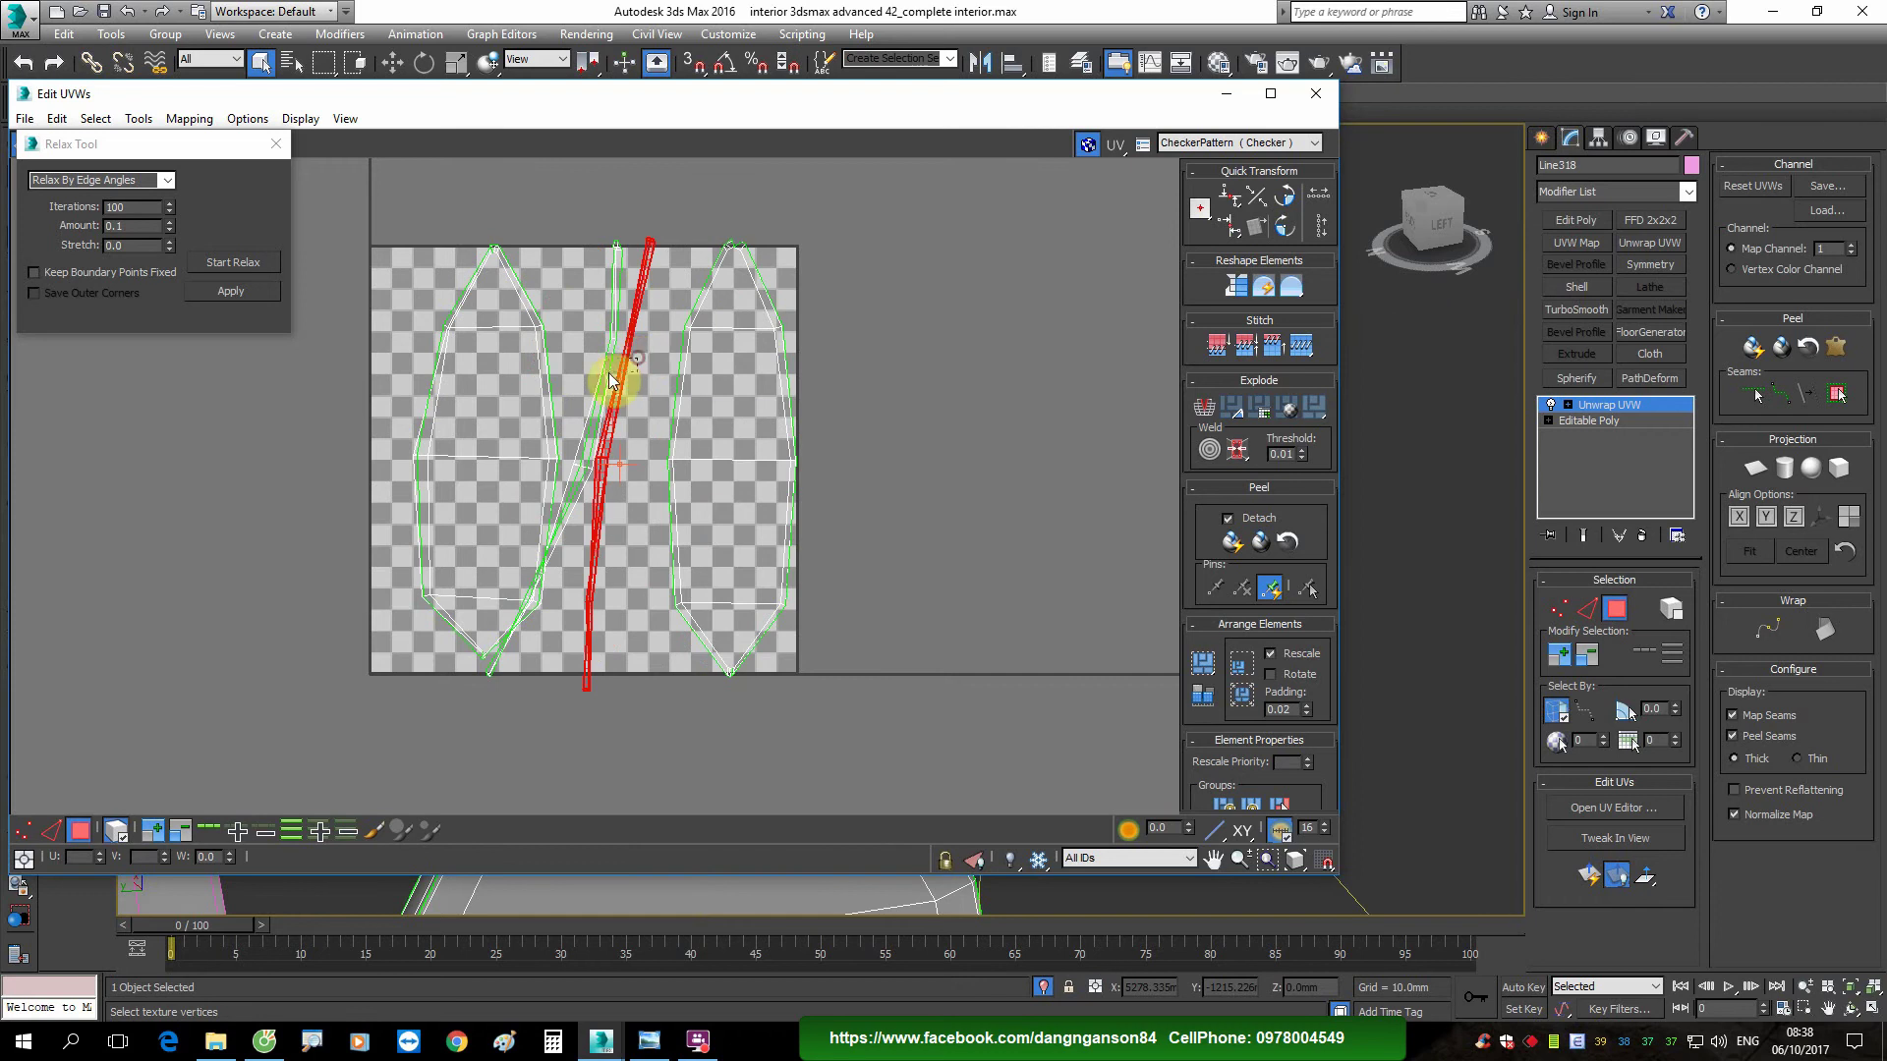
ctrl+click(602, 381)
alt+click(630, 379)
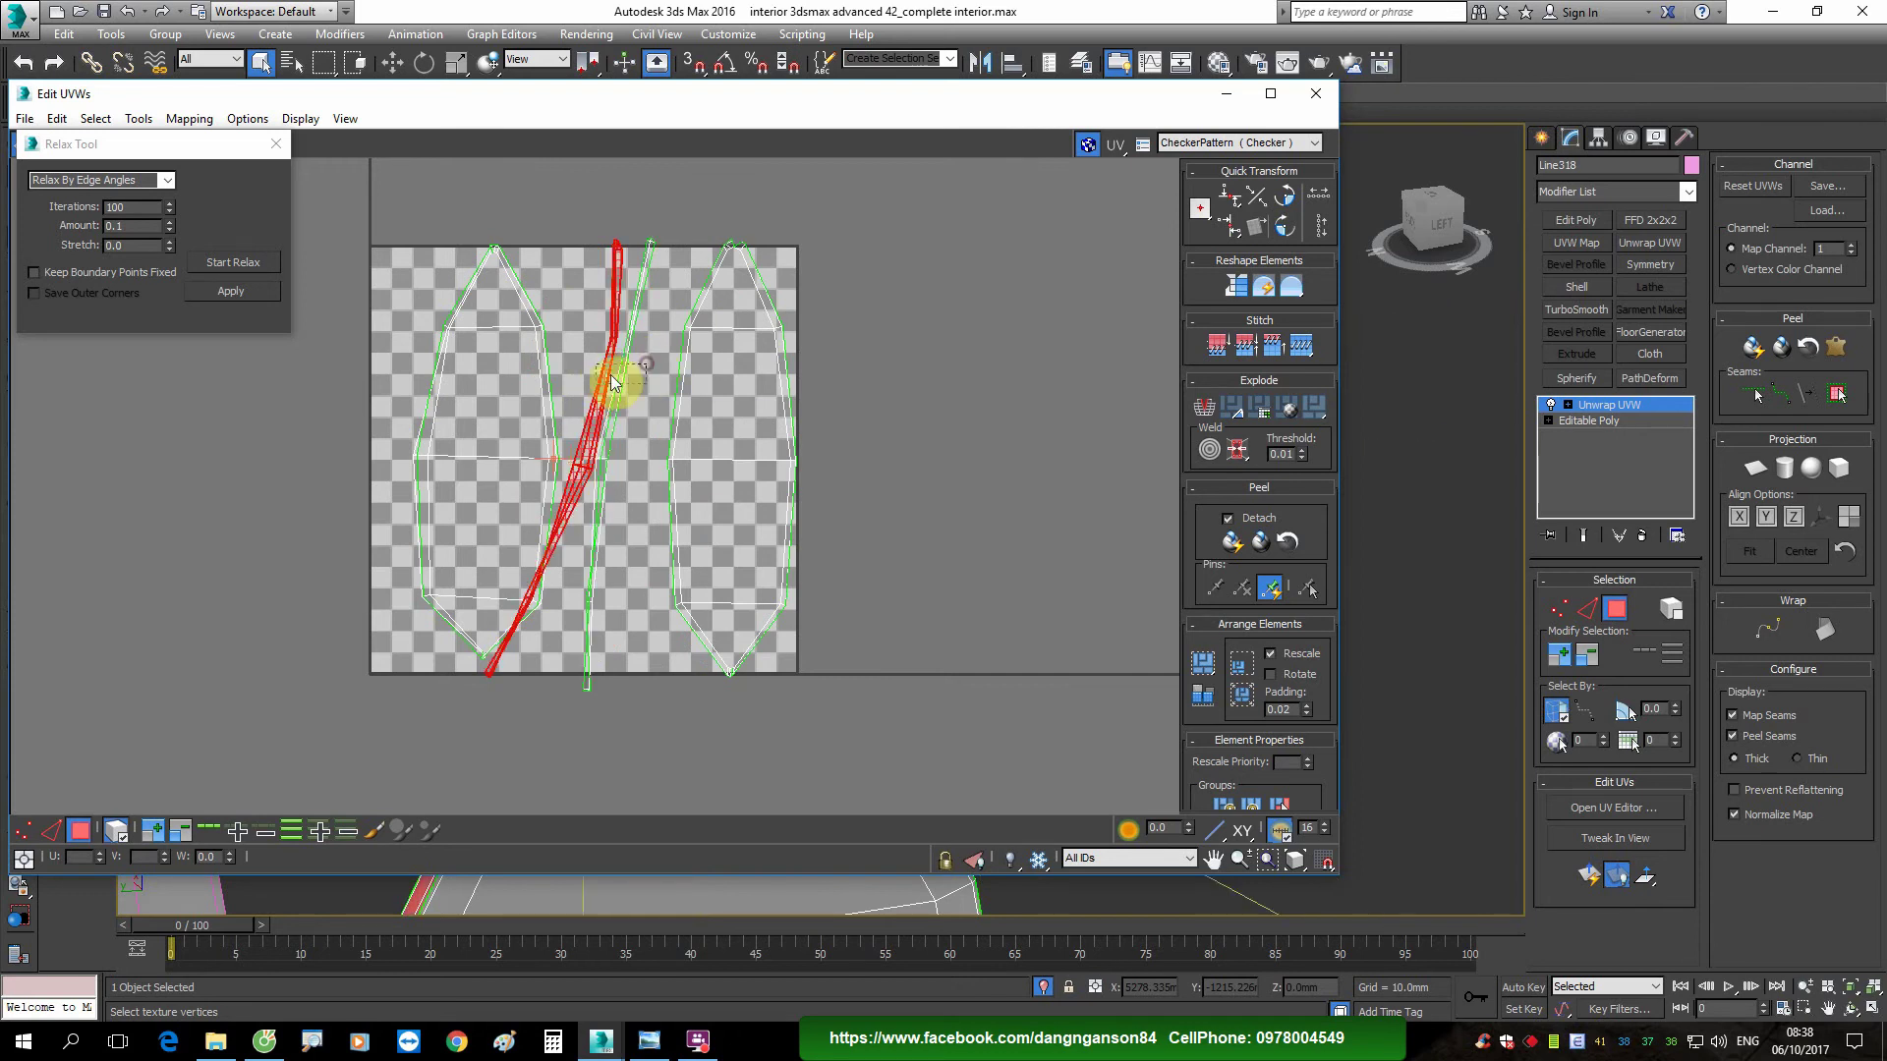
ctrl+click(611, 381)
click(232, 262)
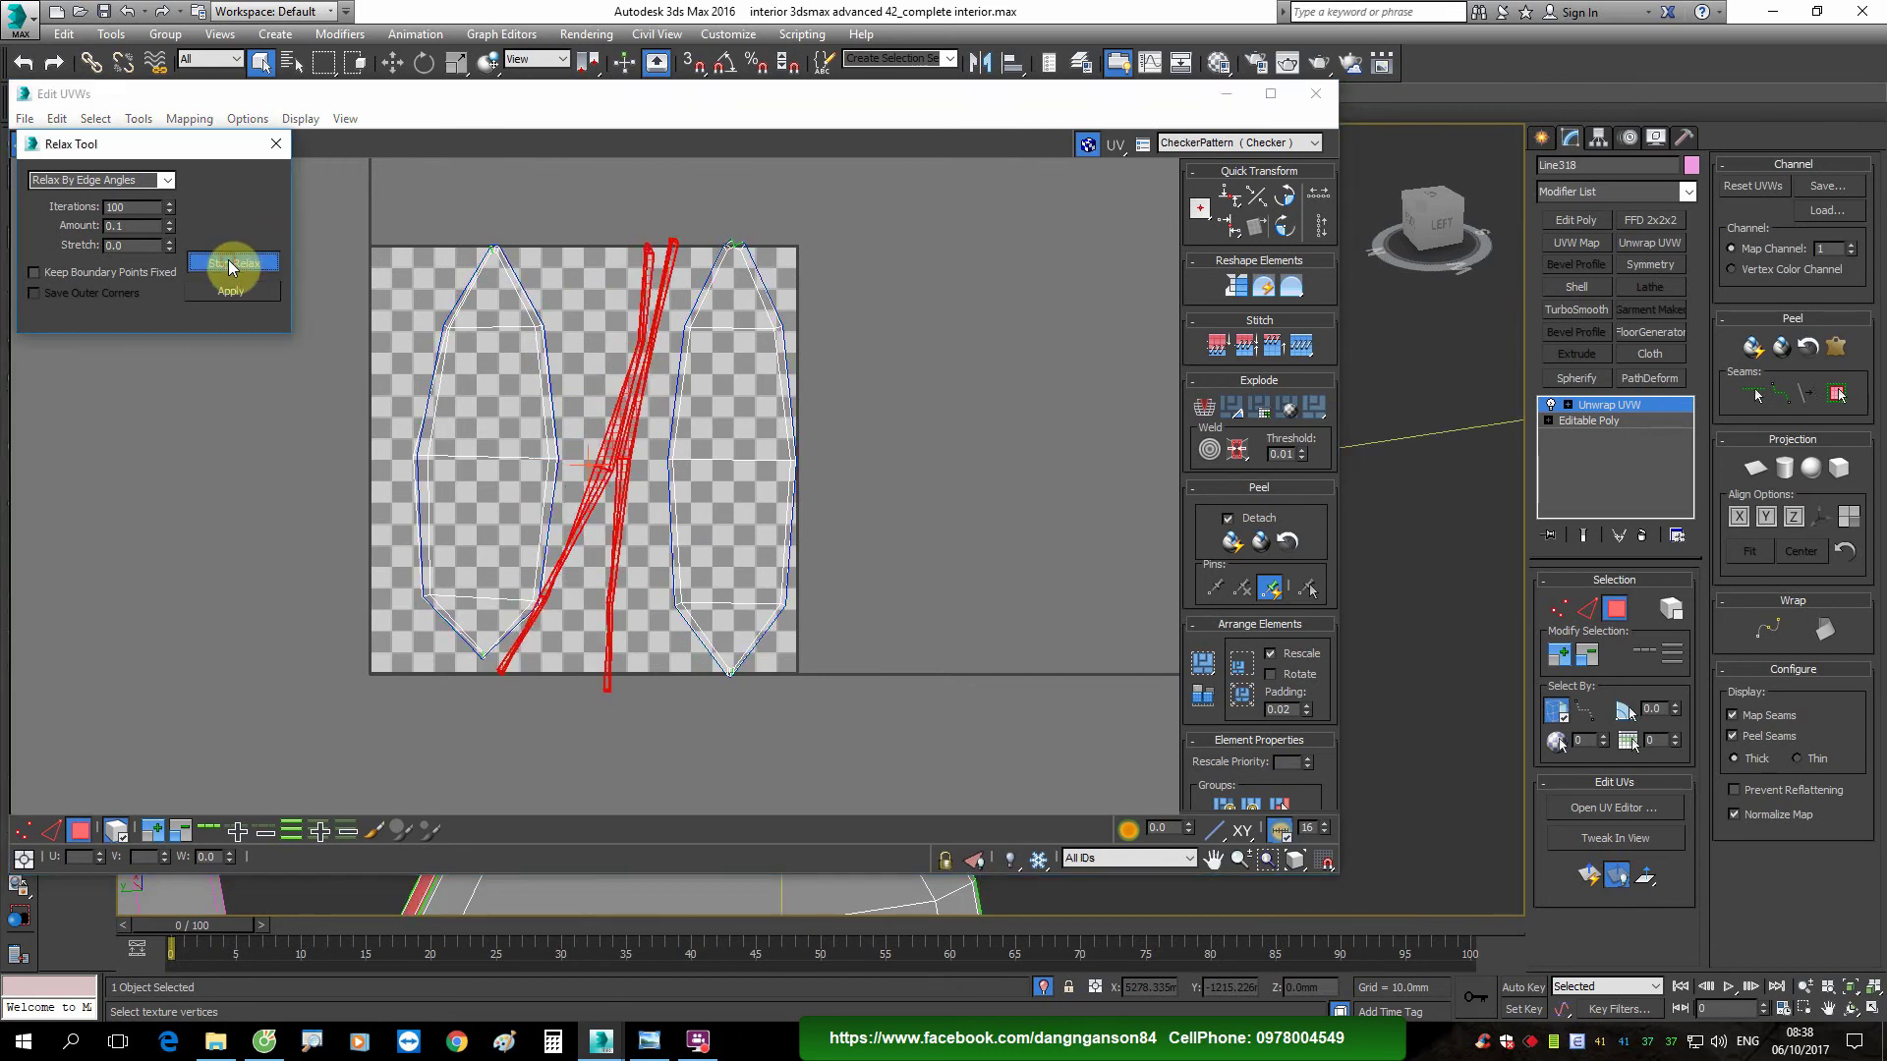
click(165, 180)
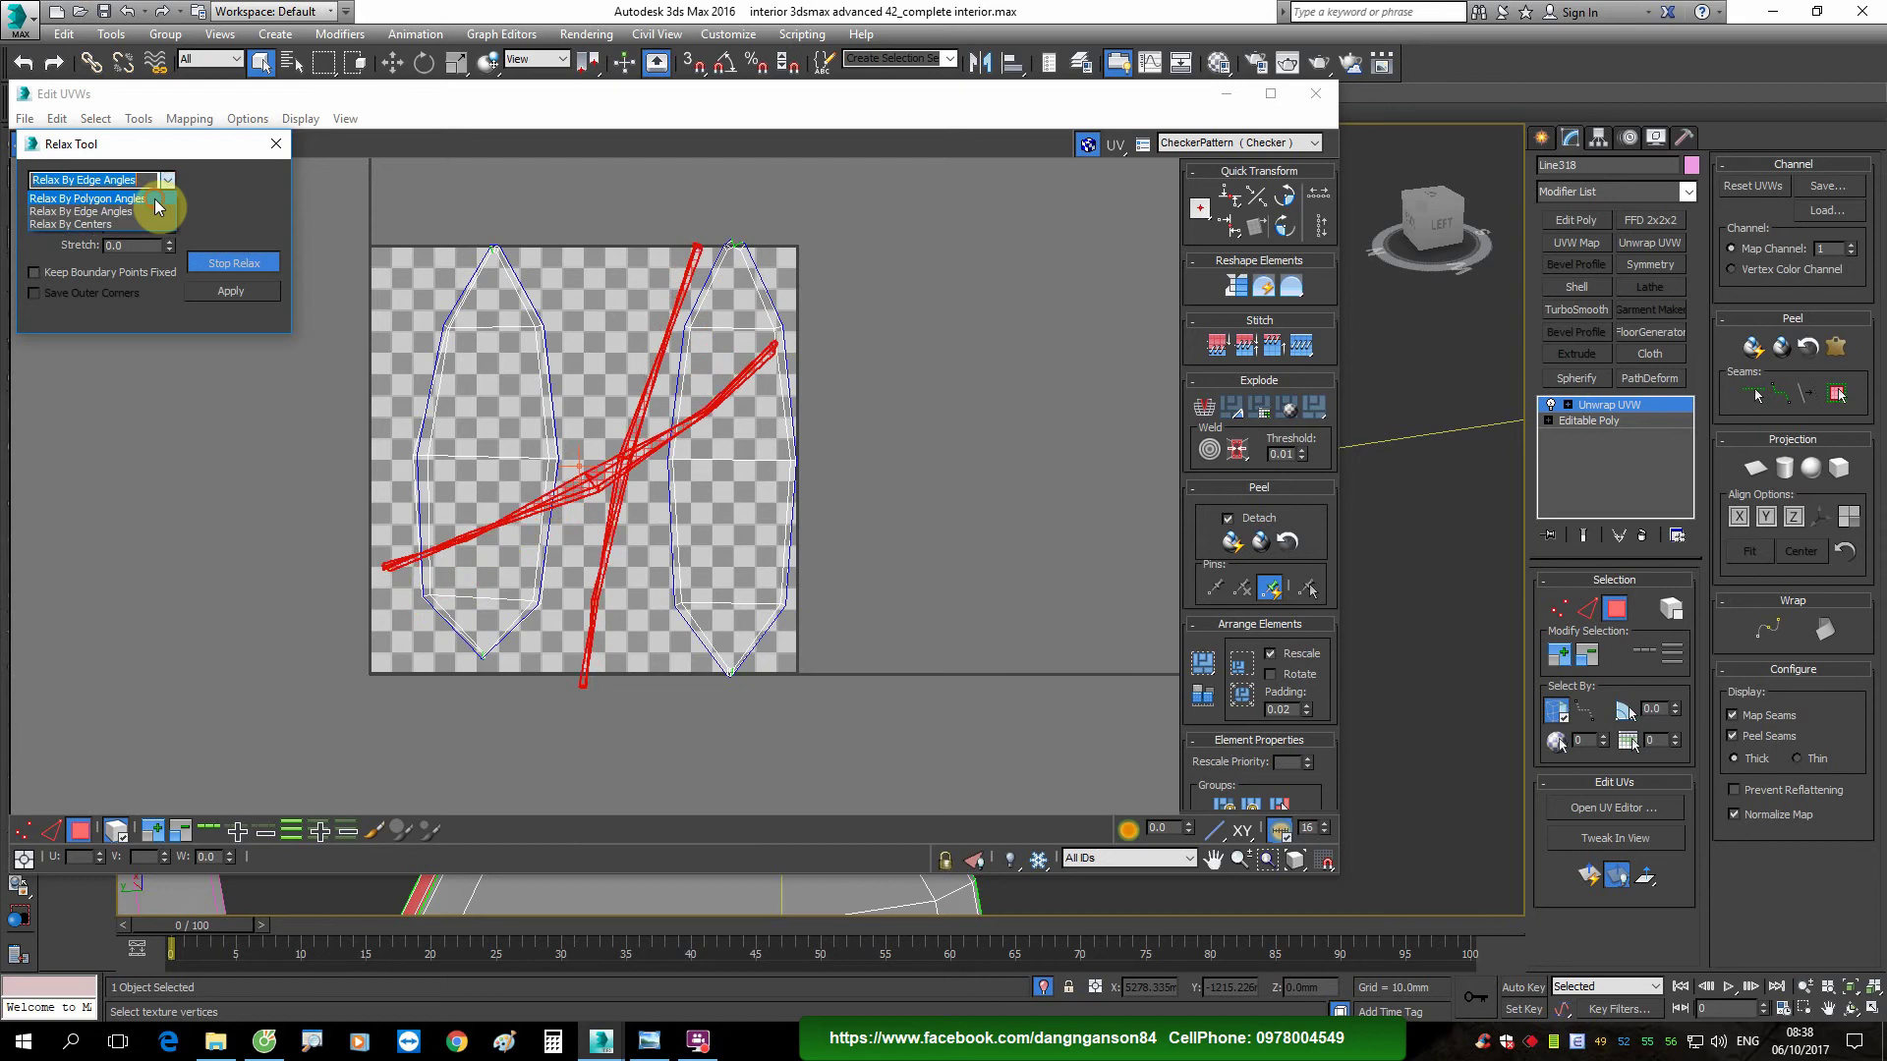
click(157, 198)
ctrl+click(422, 623)
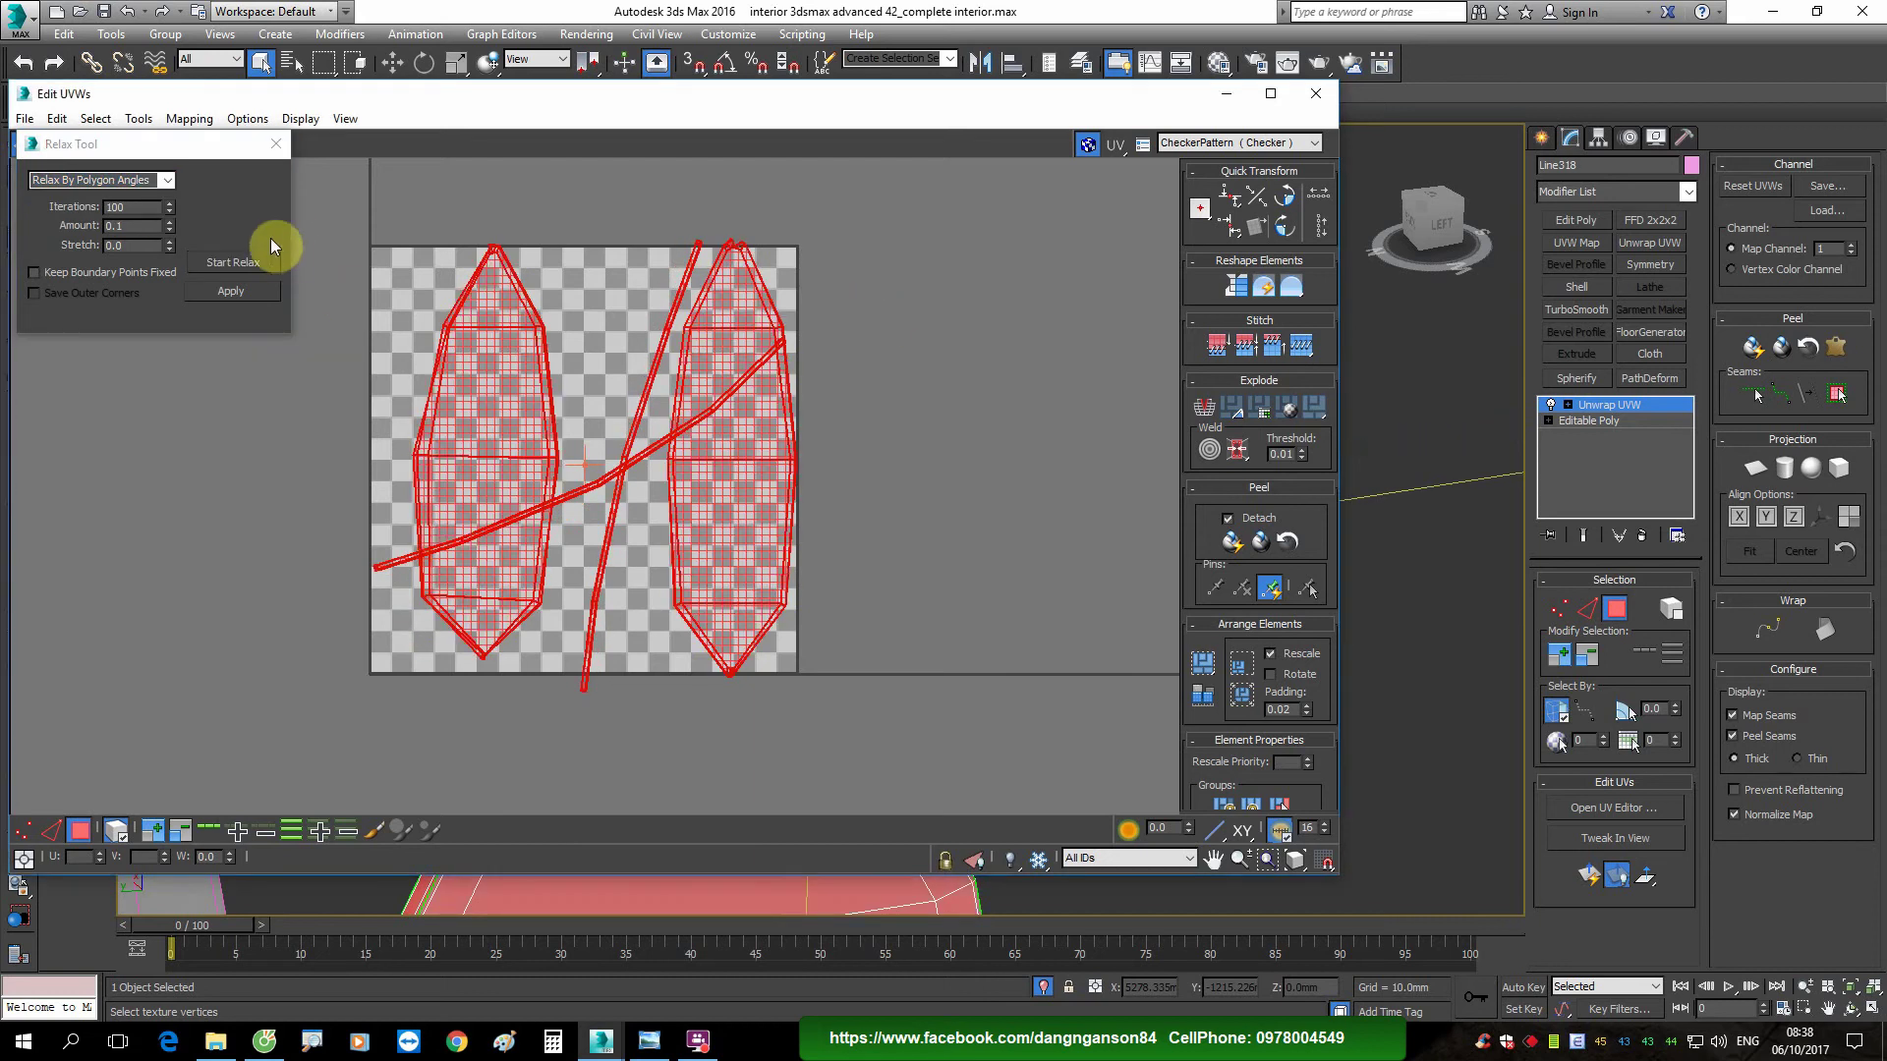
click(252, 262)
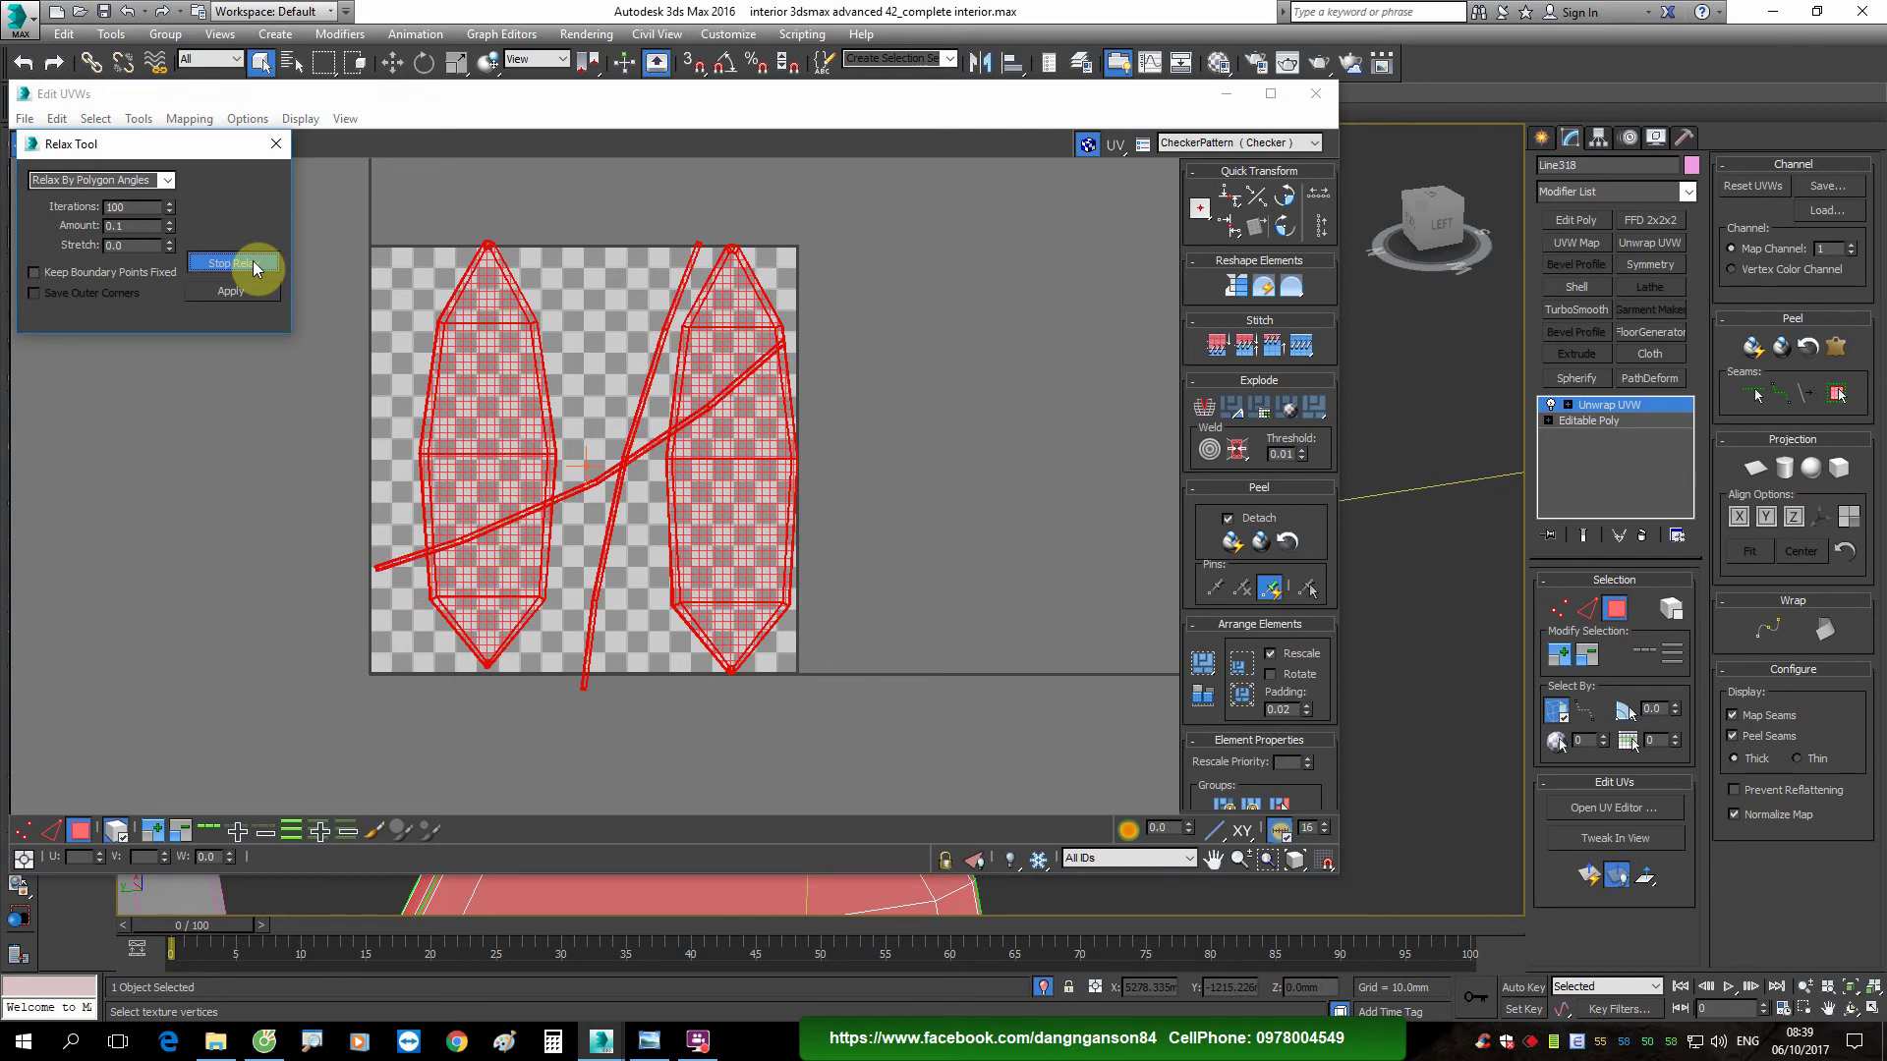
click(893, 425)
Step: Rotate the diagonal strip upright and scale all pieces down to fit the square
scroll(611, 472, up, 2)
click(646, 459)
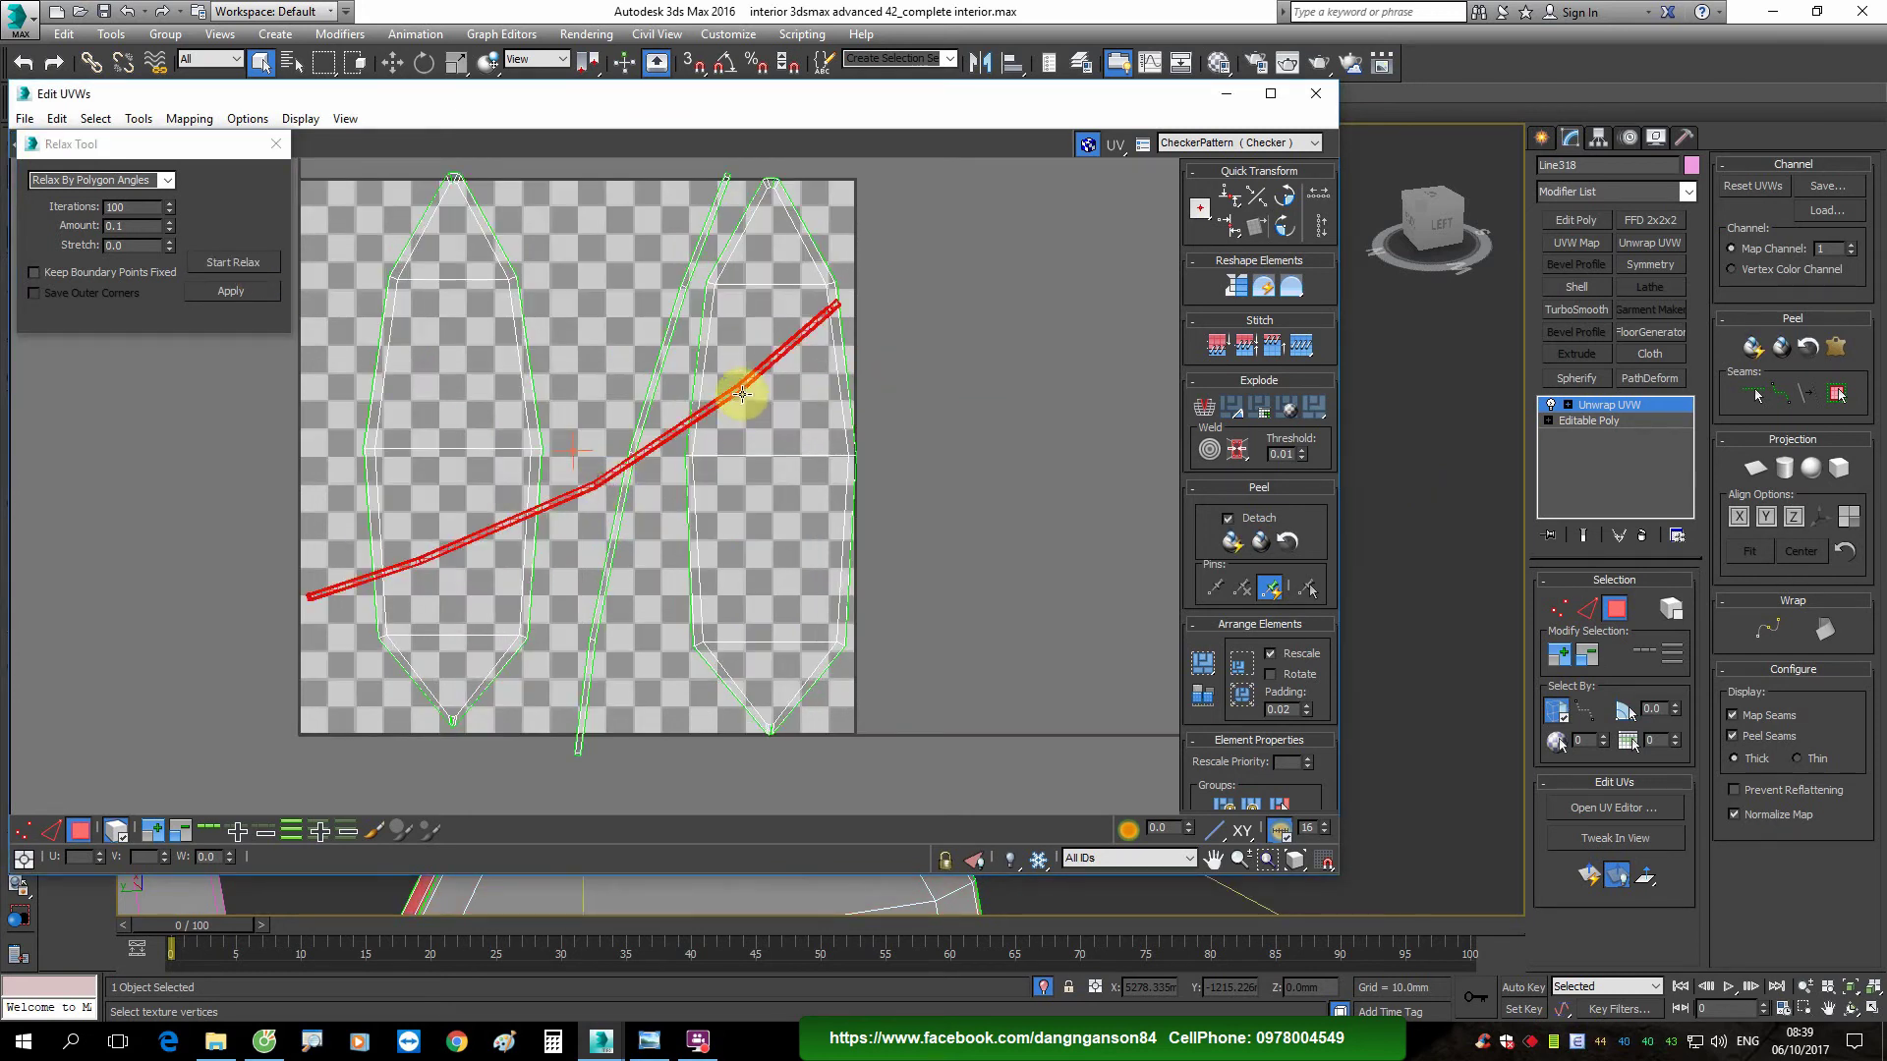
mouse_move(744, 388)
mouse_down()
mouse_move(597, 292)
mouse_move(574, 326)
mouse_up()
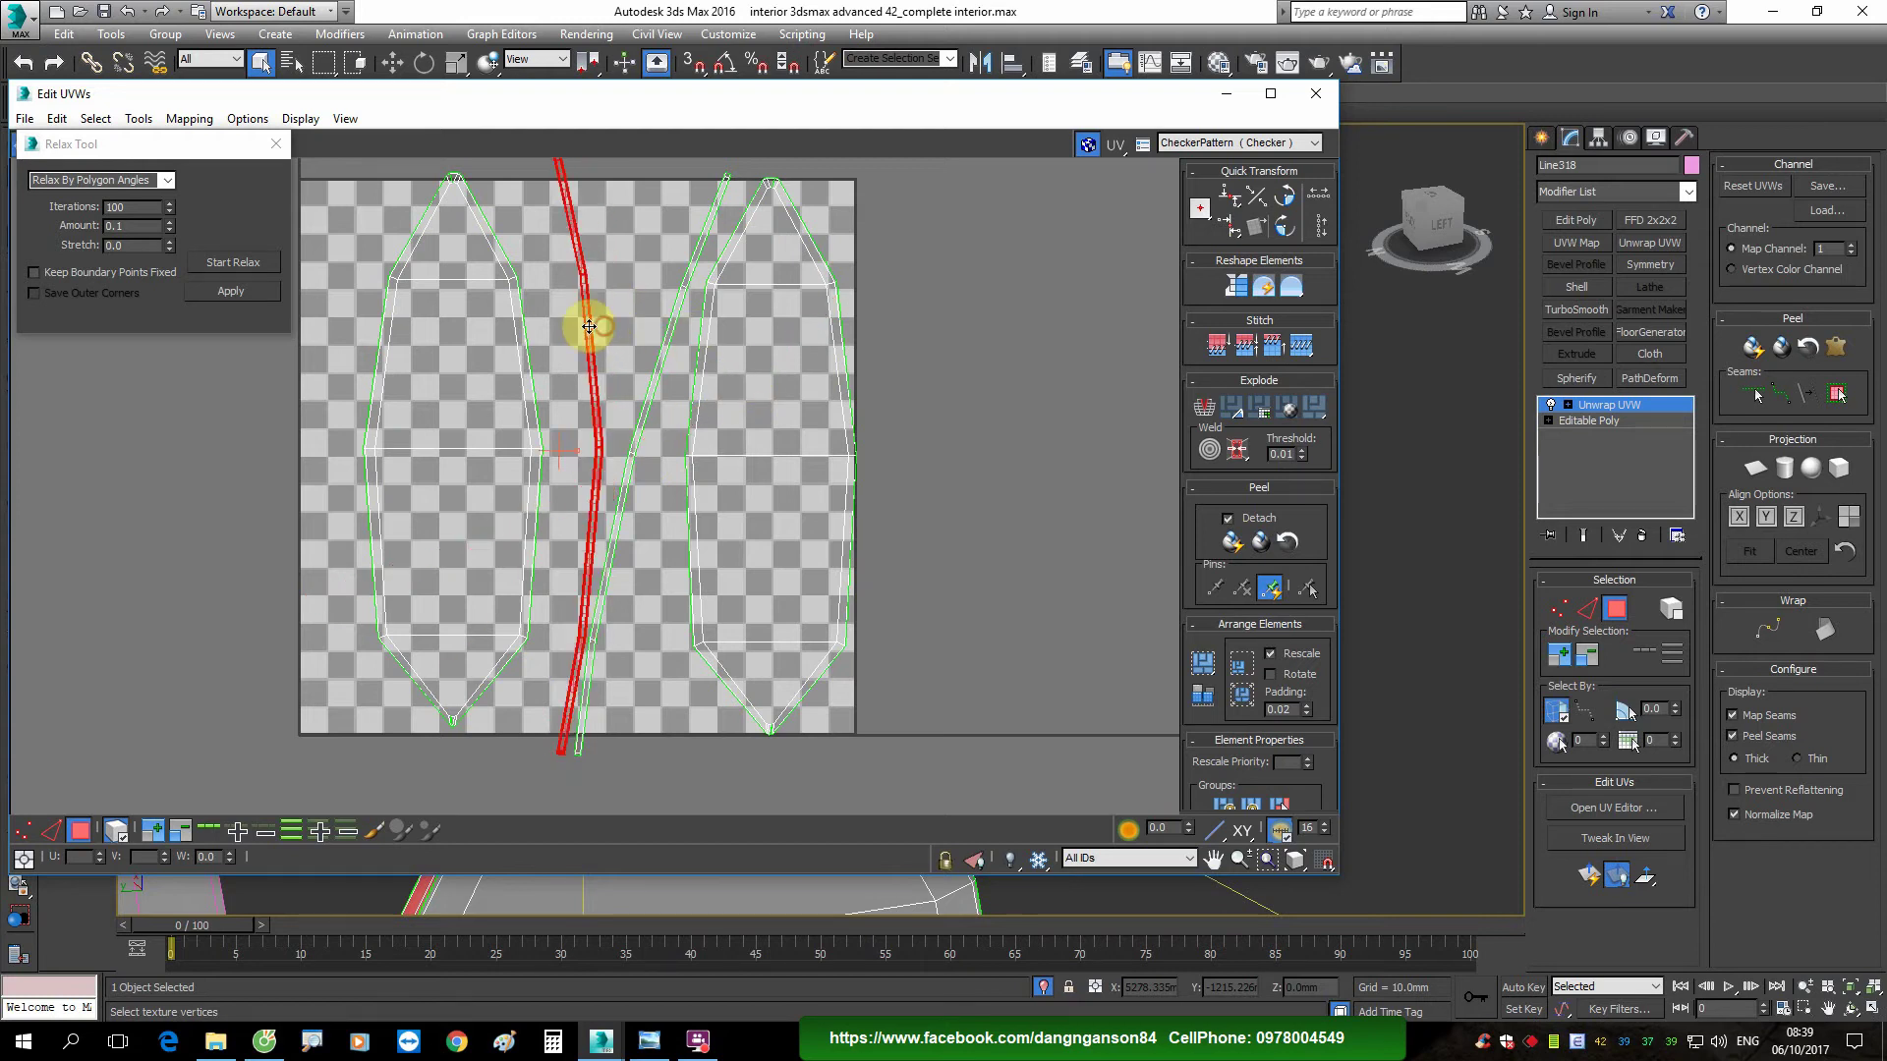
key(ctrl+a)
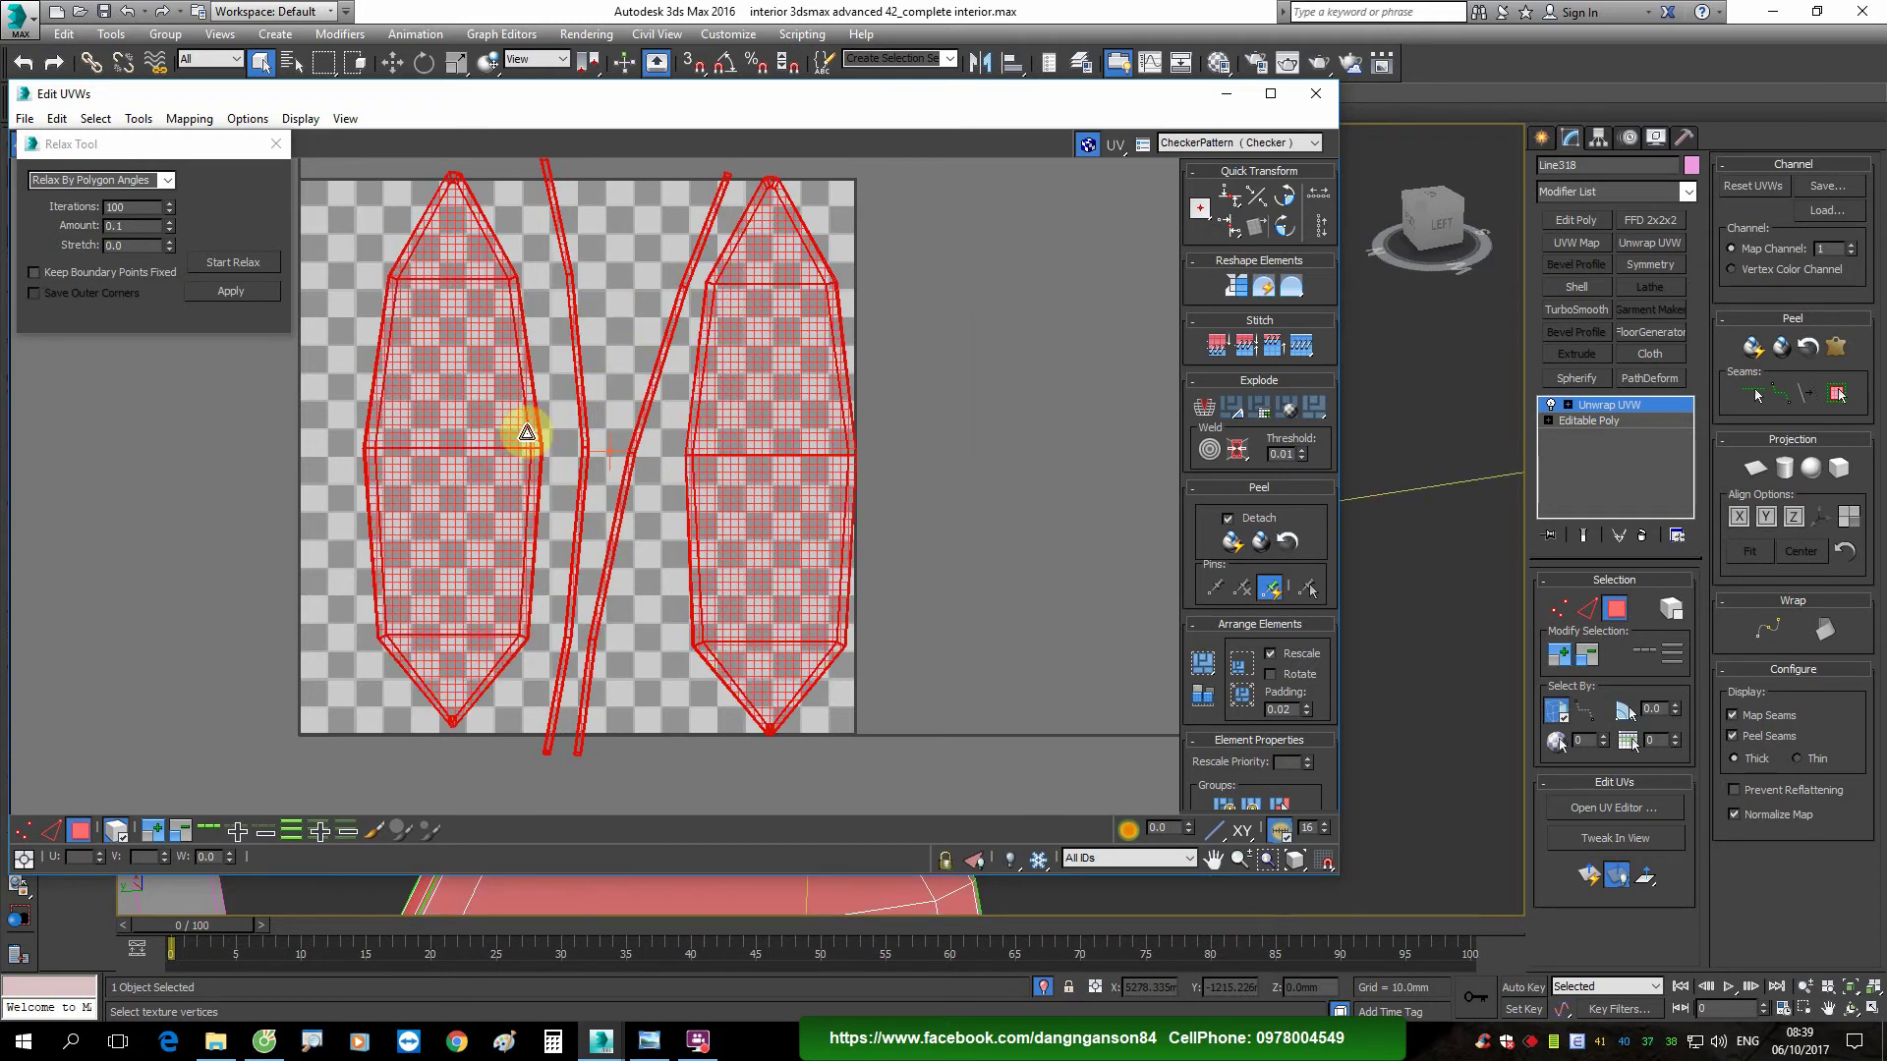
mouse_move(527, 421)
mouse_down()
mouse_move(508, 465)
mouse_move(522, 443)
mouse_up()
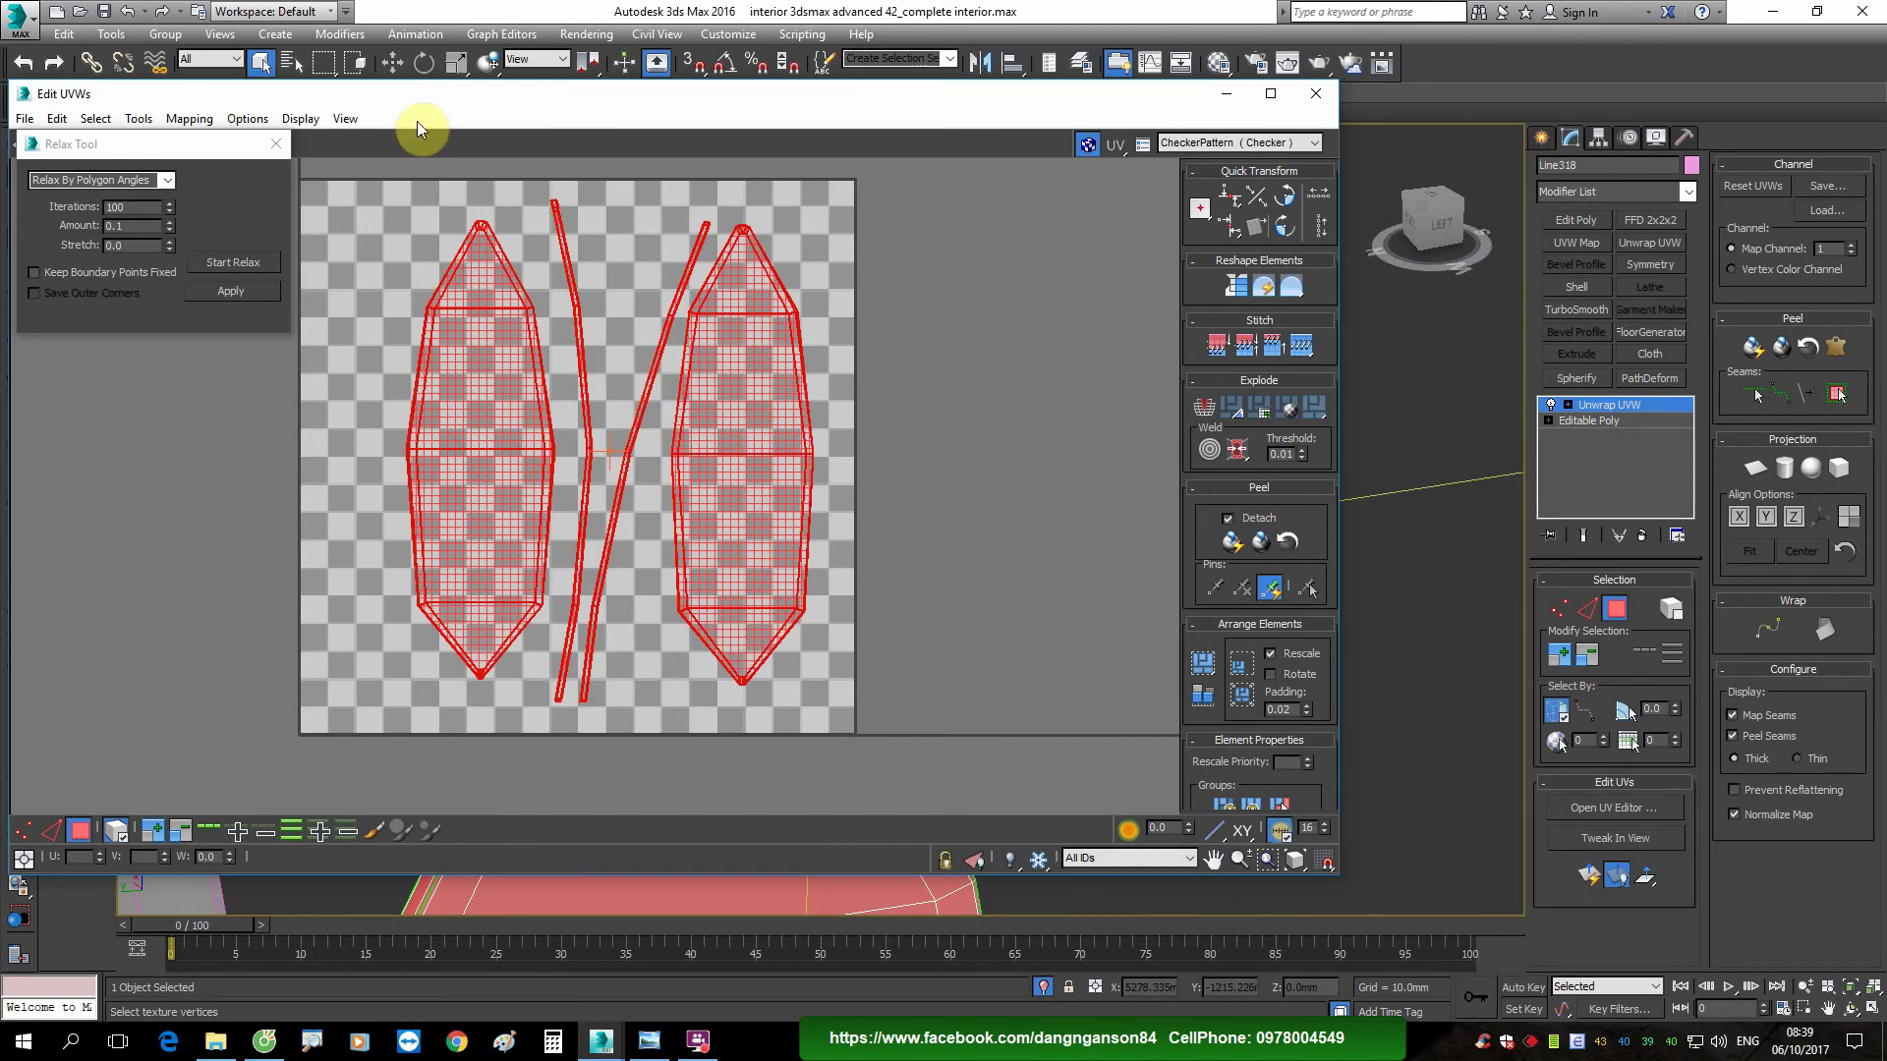
Step: Render a 4000-wide UV template of the second board's layout
click(275, 144)
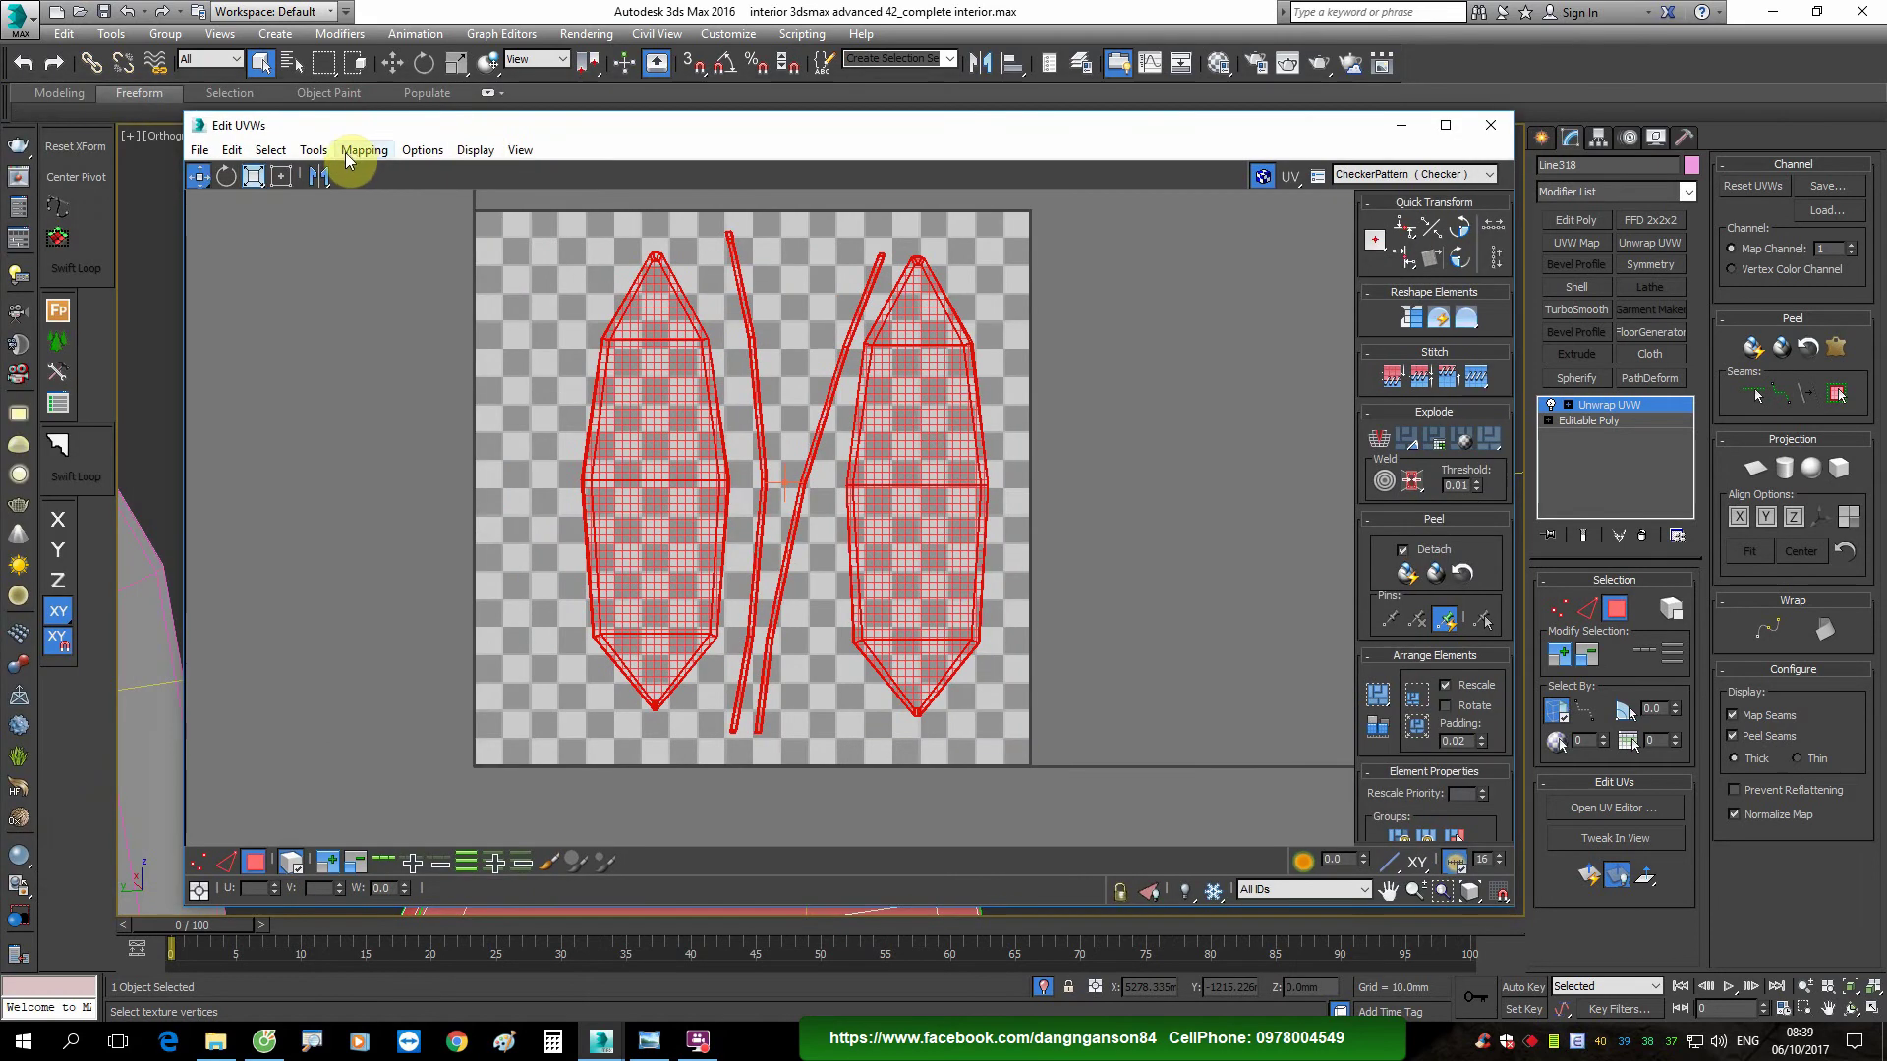
click(313, 149)
click(363, 508)
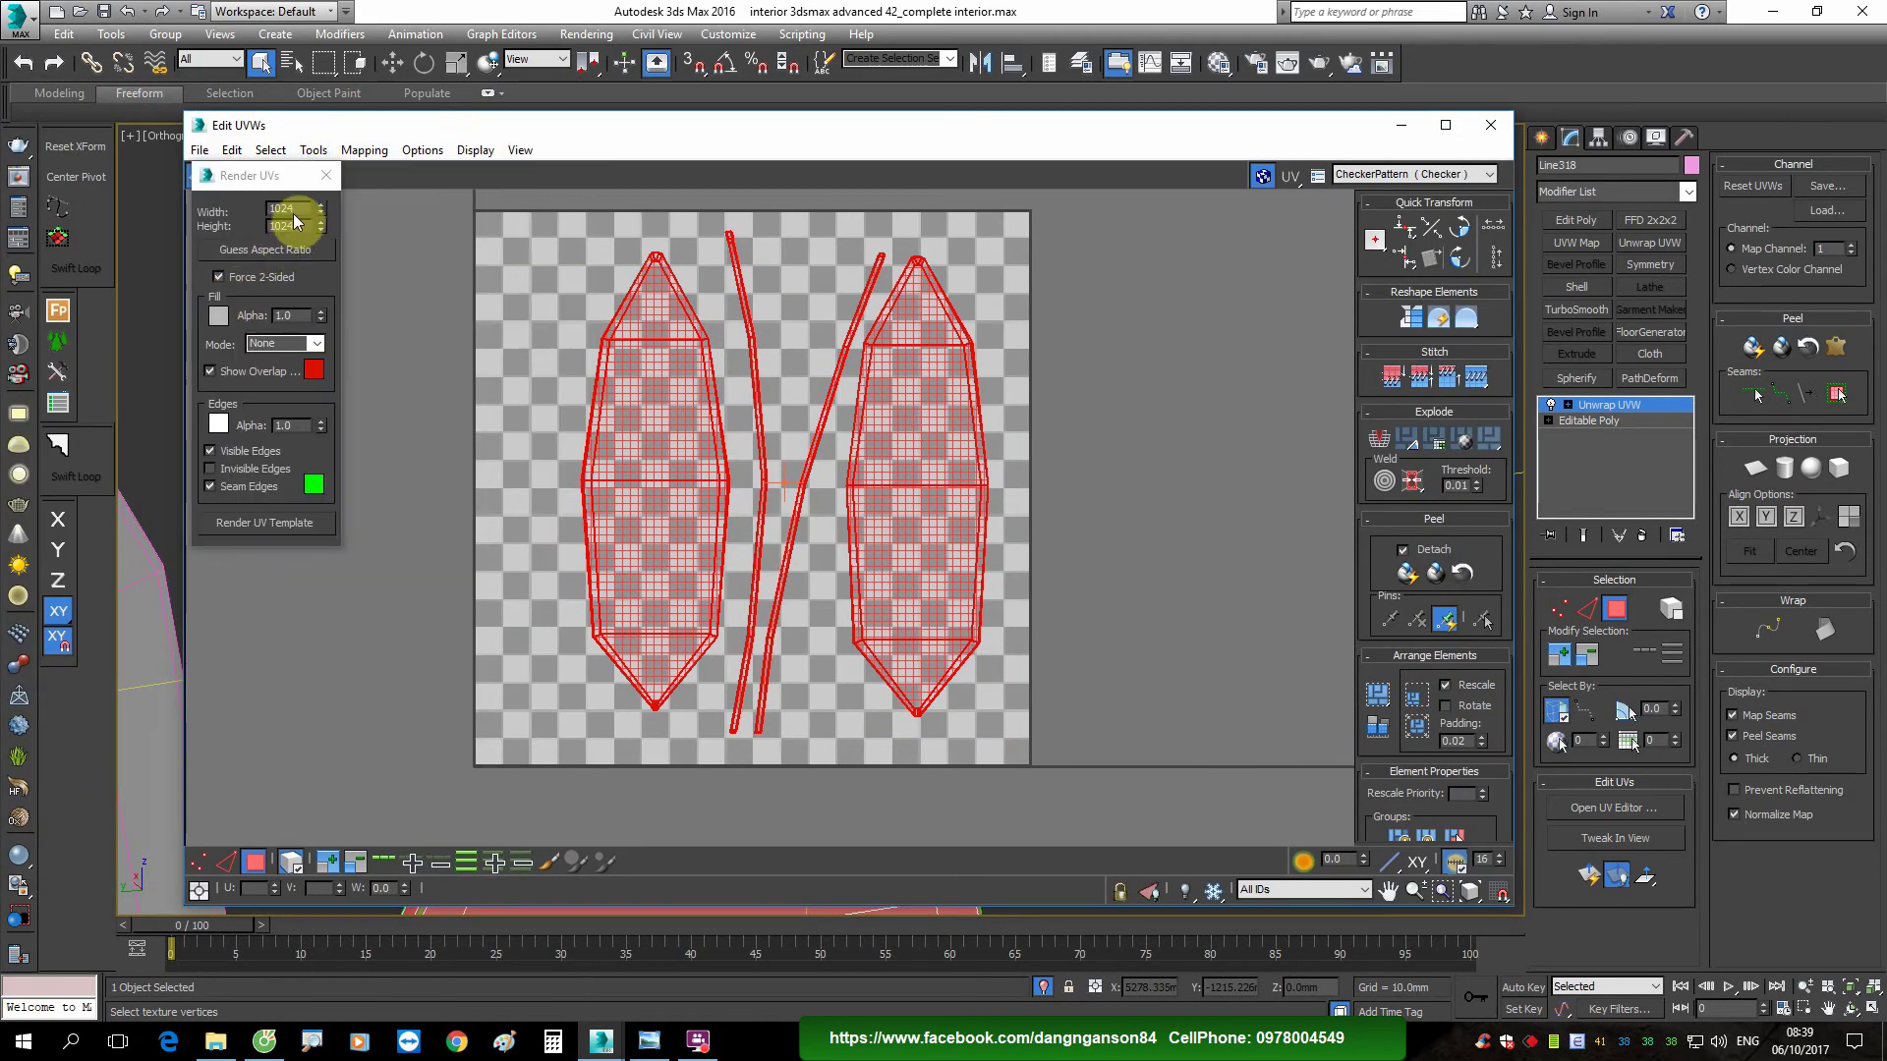
text(4000)
key(Tab)
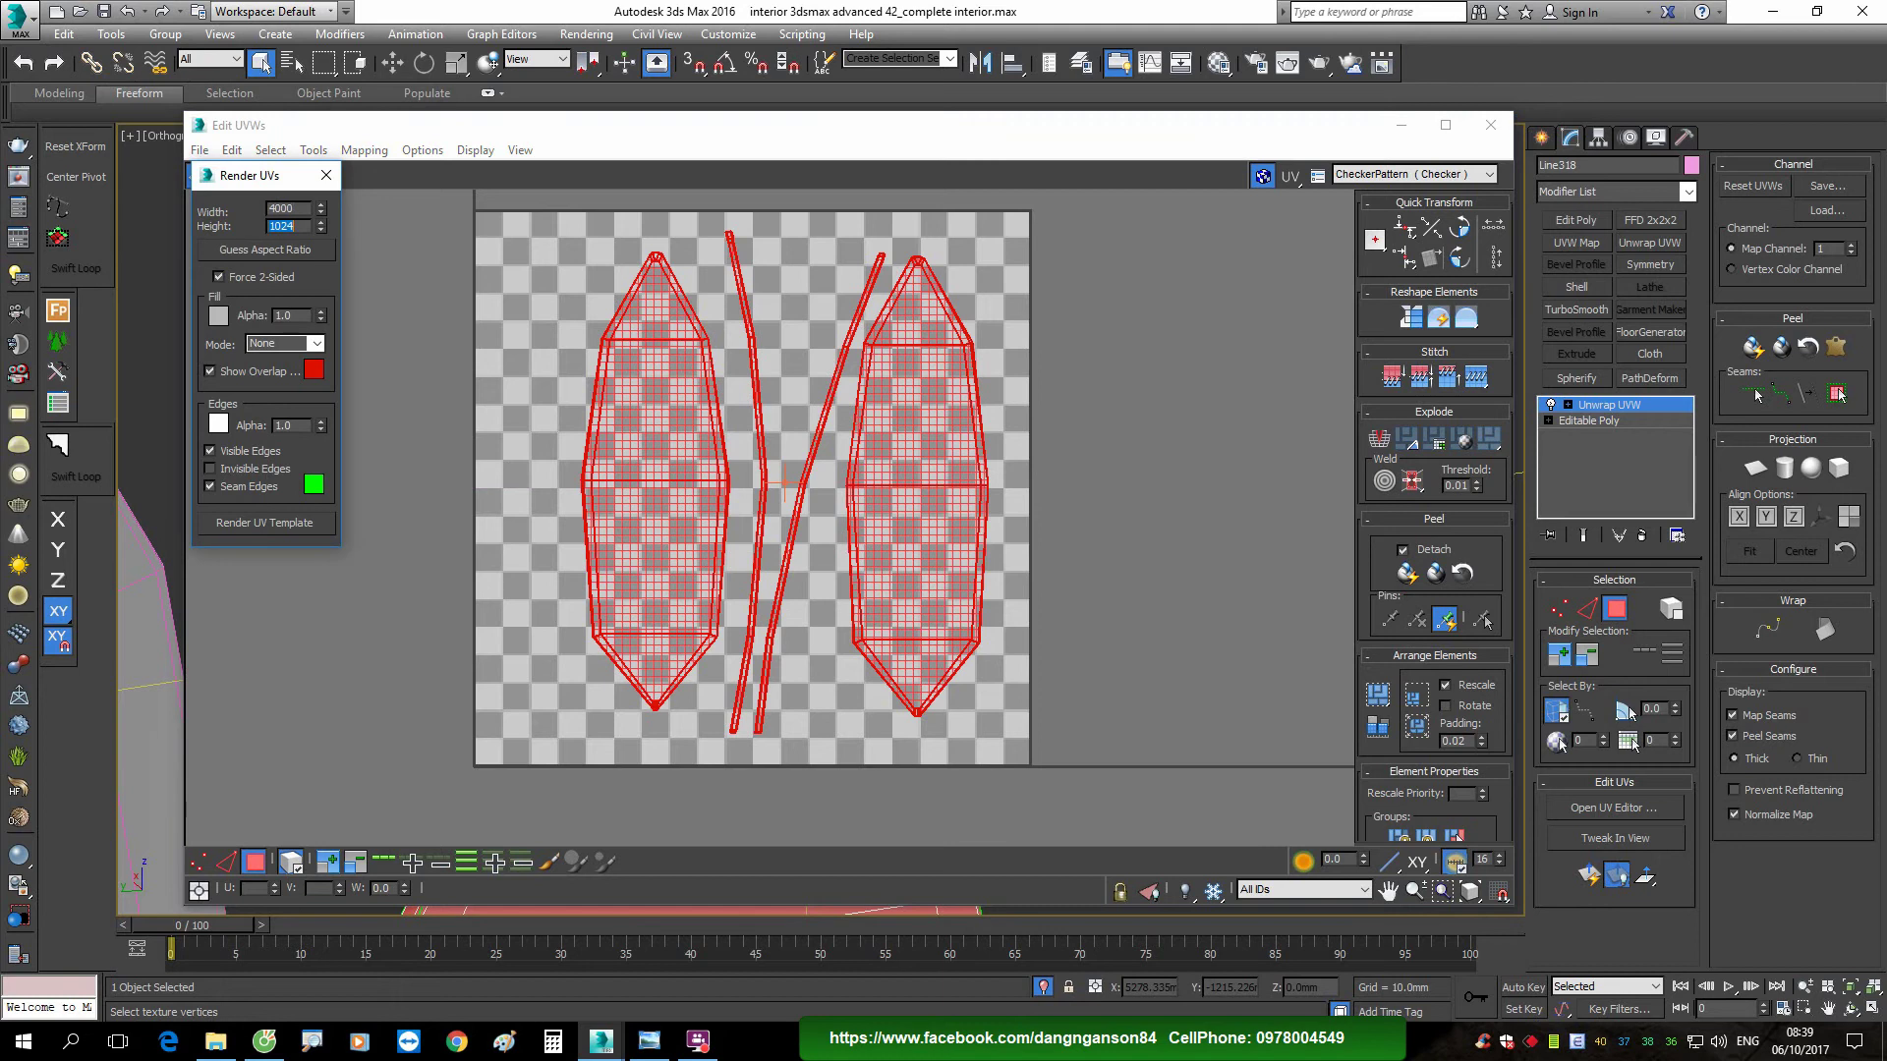
click(279, 525)
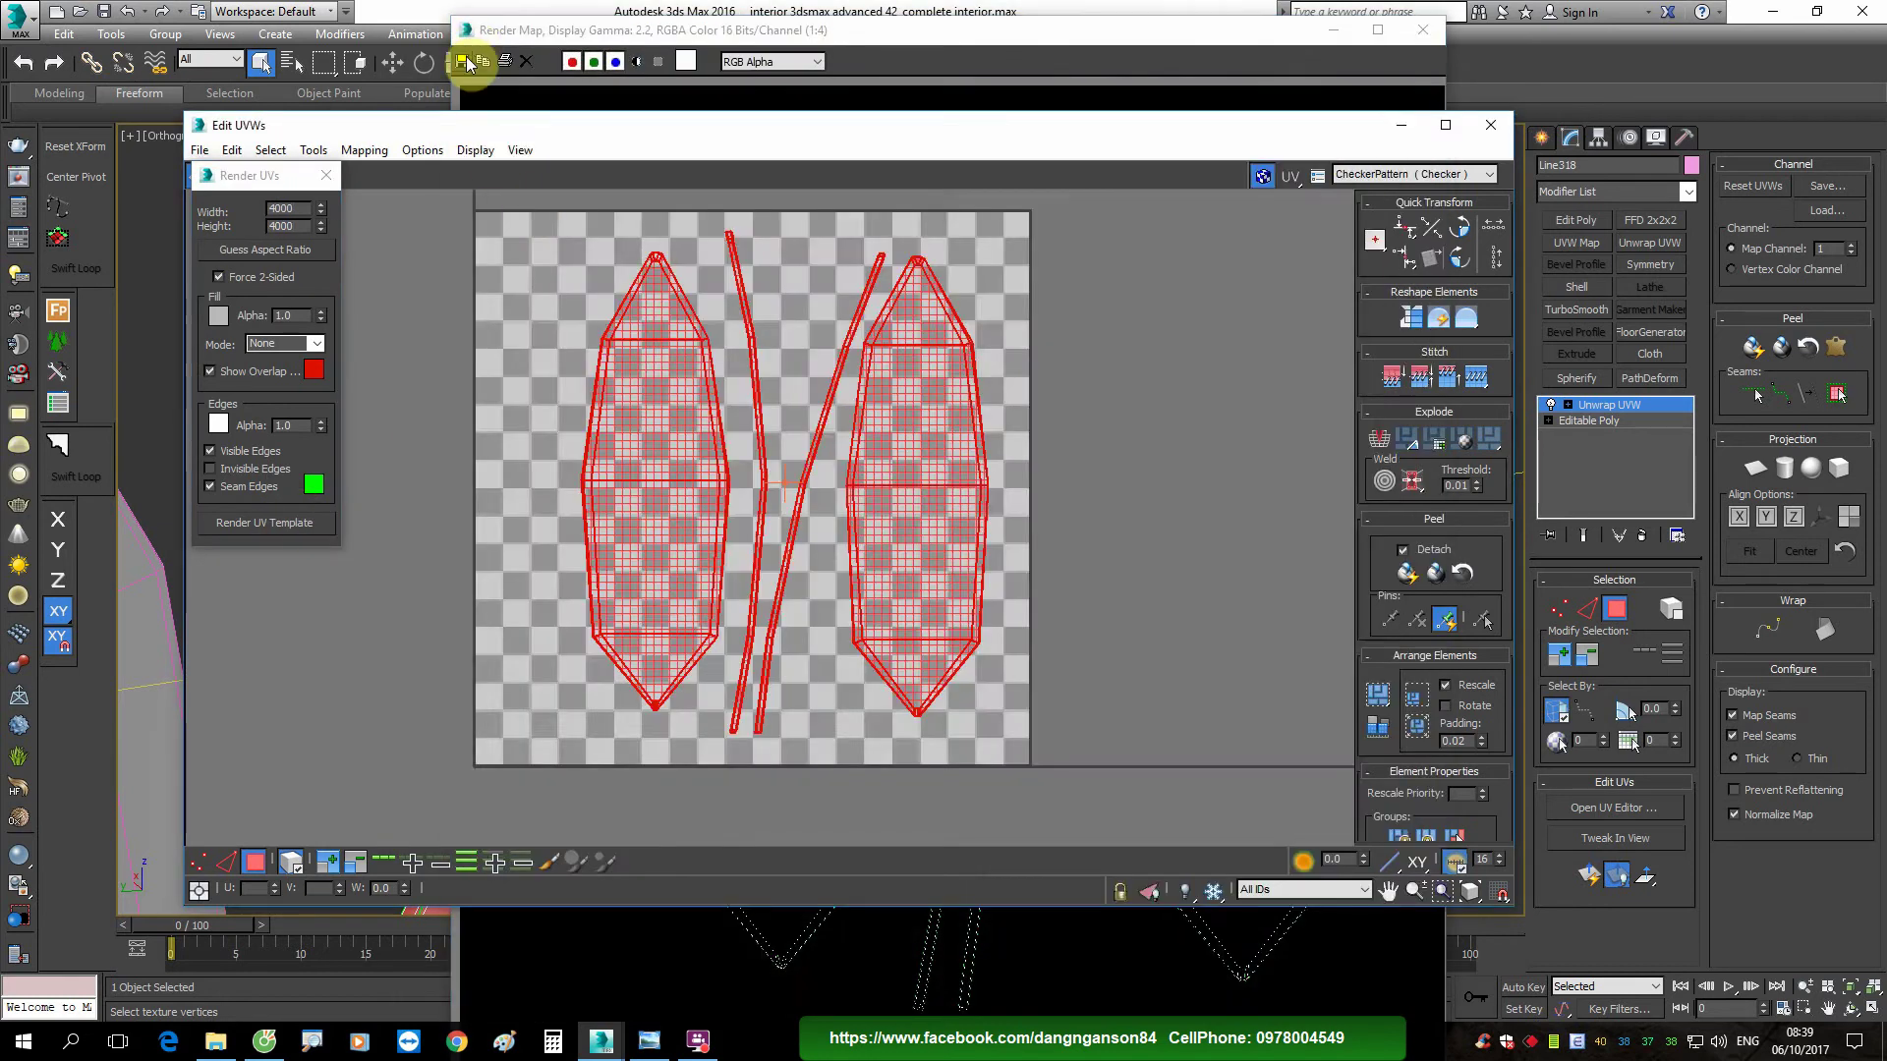
Step: Save the UV template as JPEG 'surf board 2.jpg' at quality 100 and close the windows
click(467, 62)
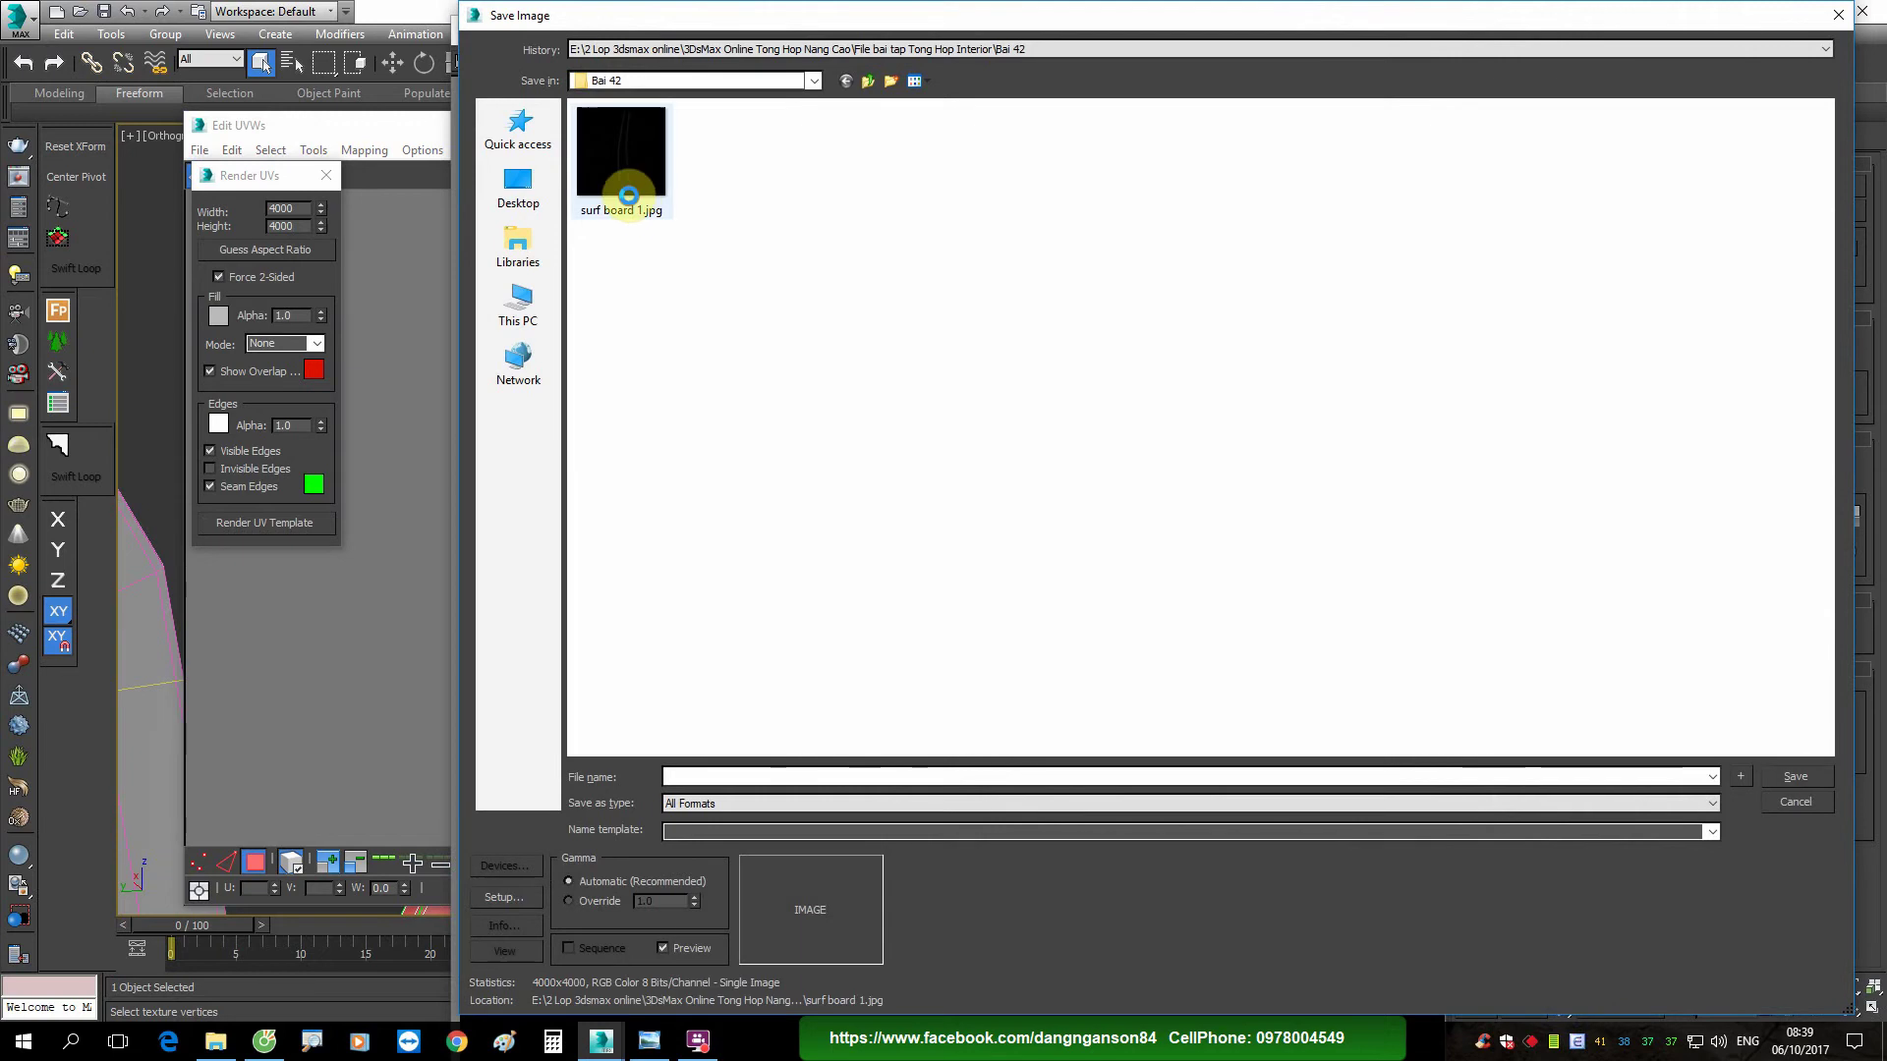
click(627, 196)
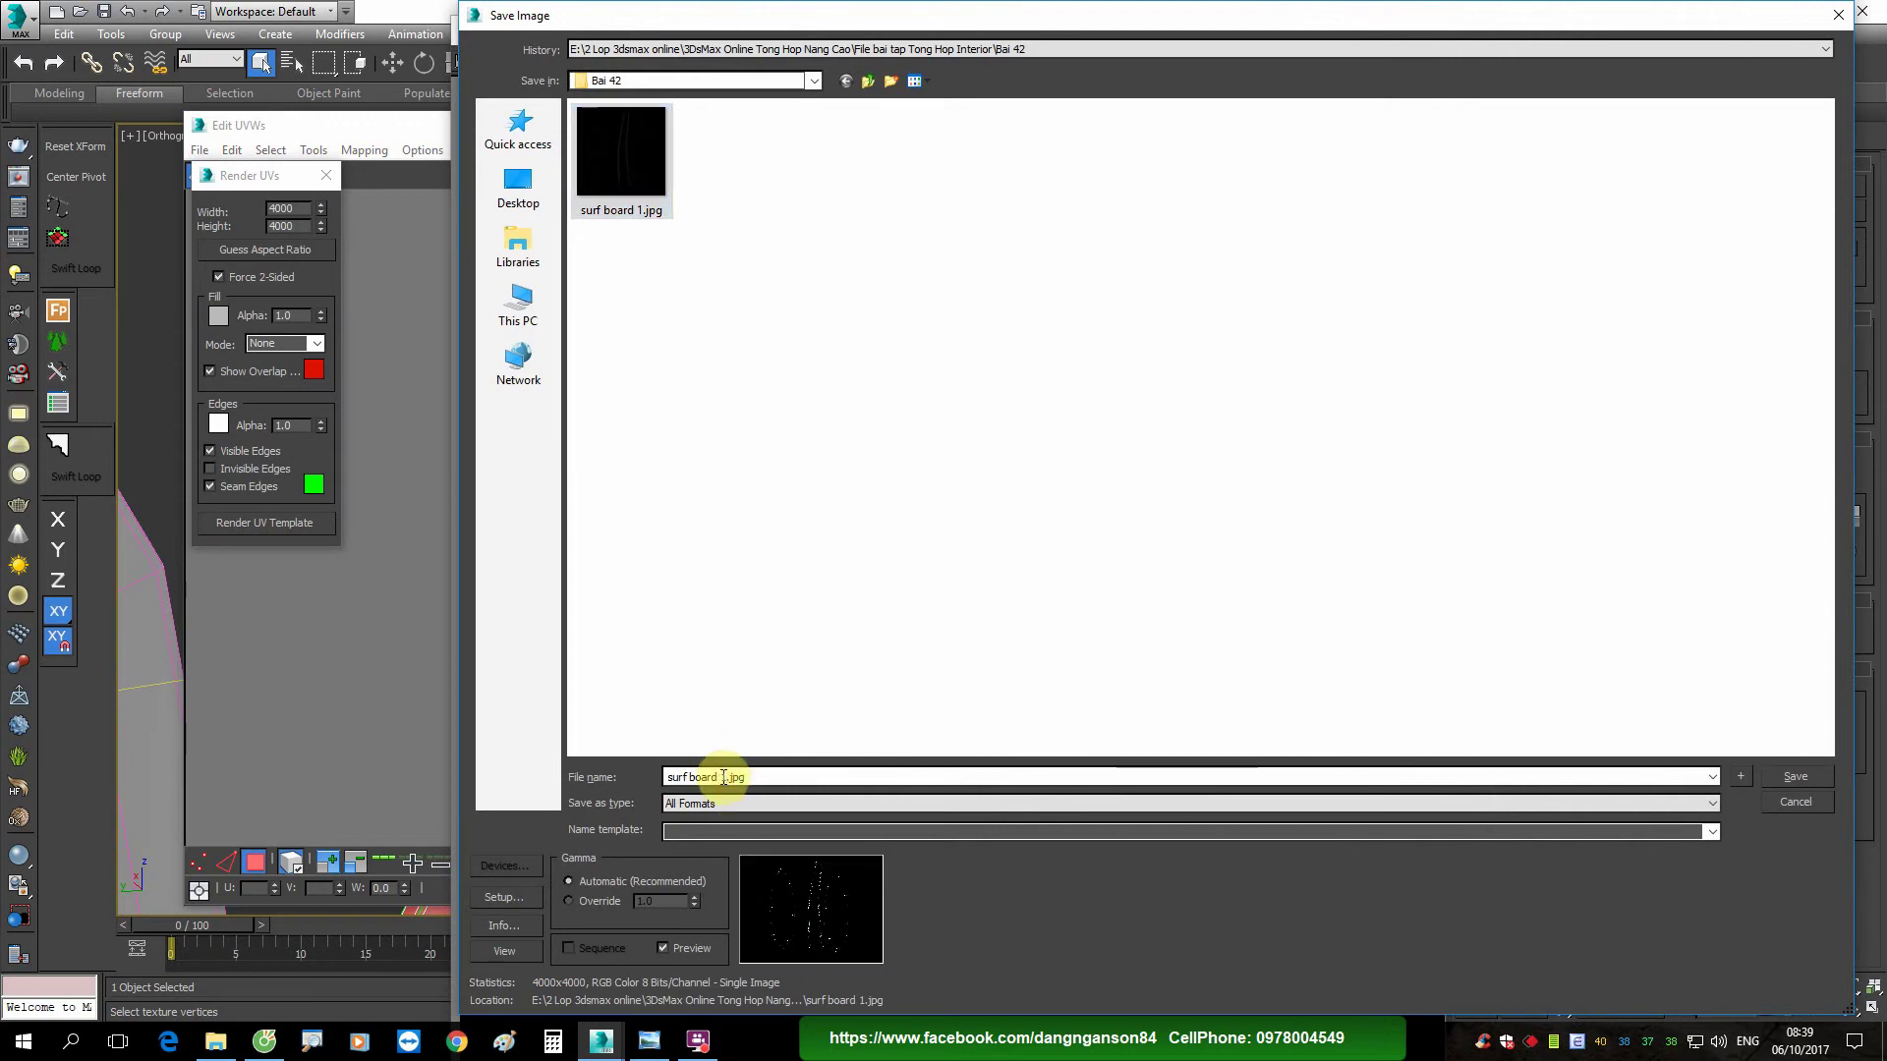
click(1795, 776)
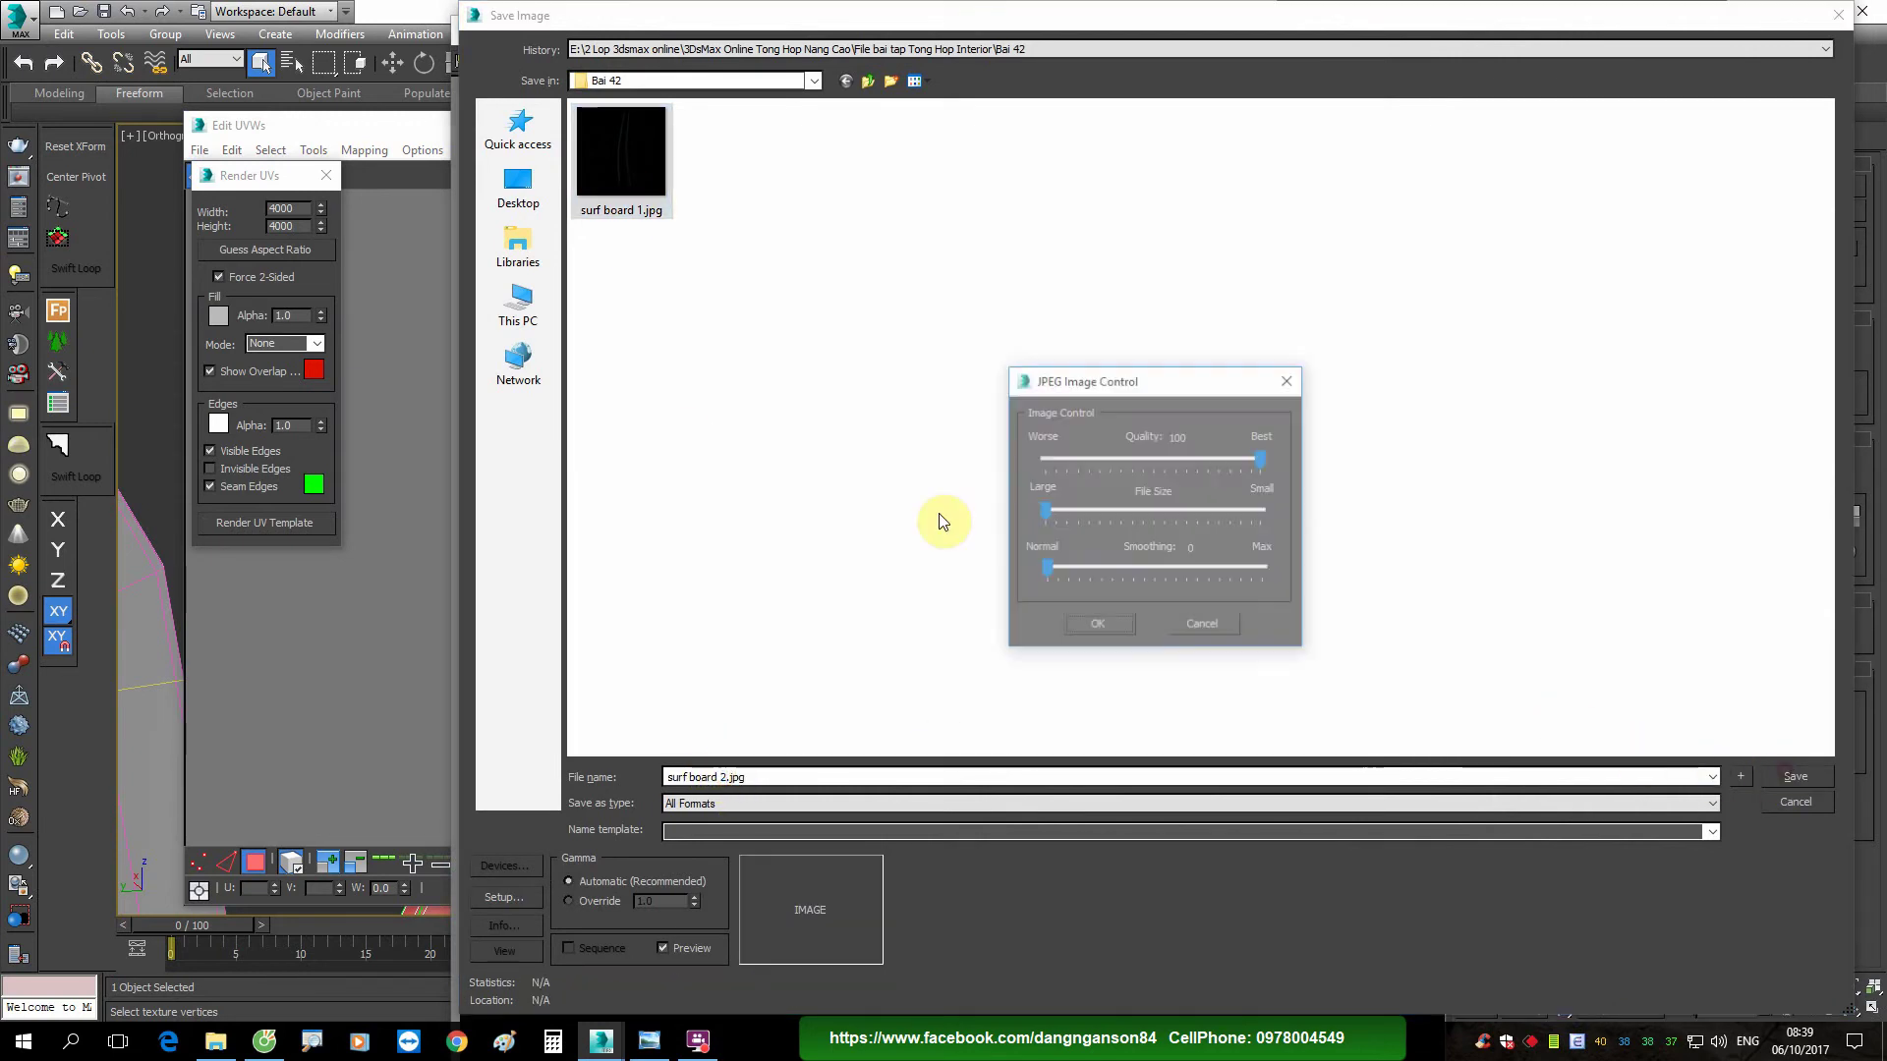
click(1114, 617)
click(303, 373)
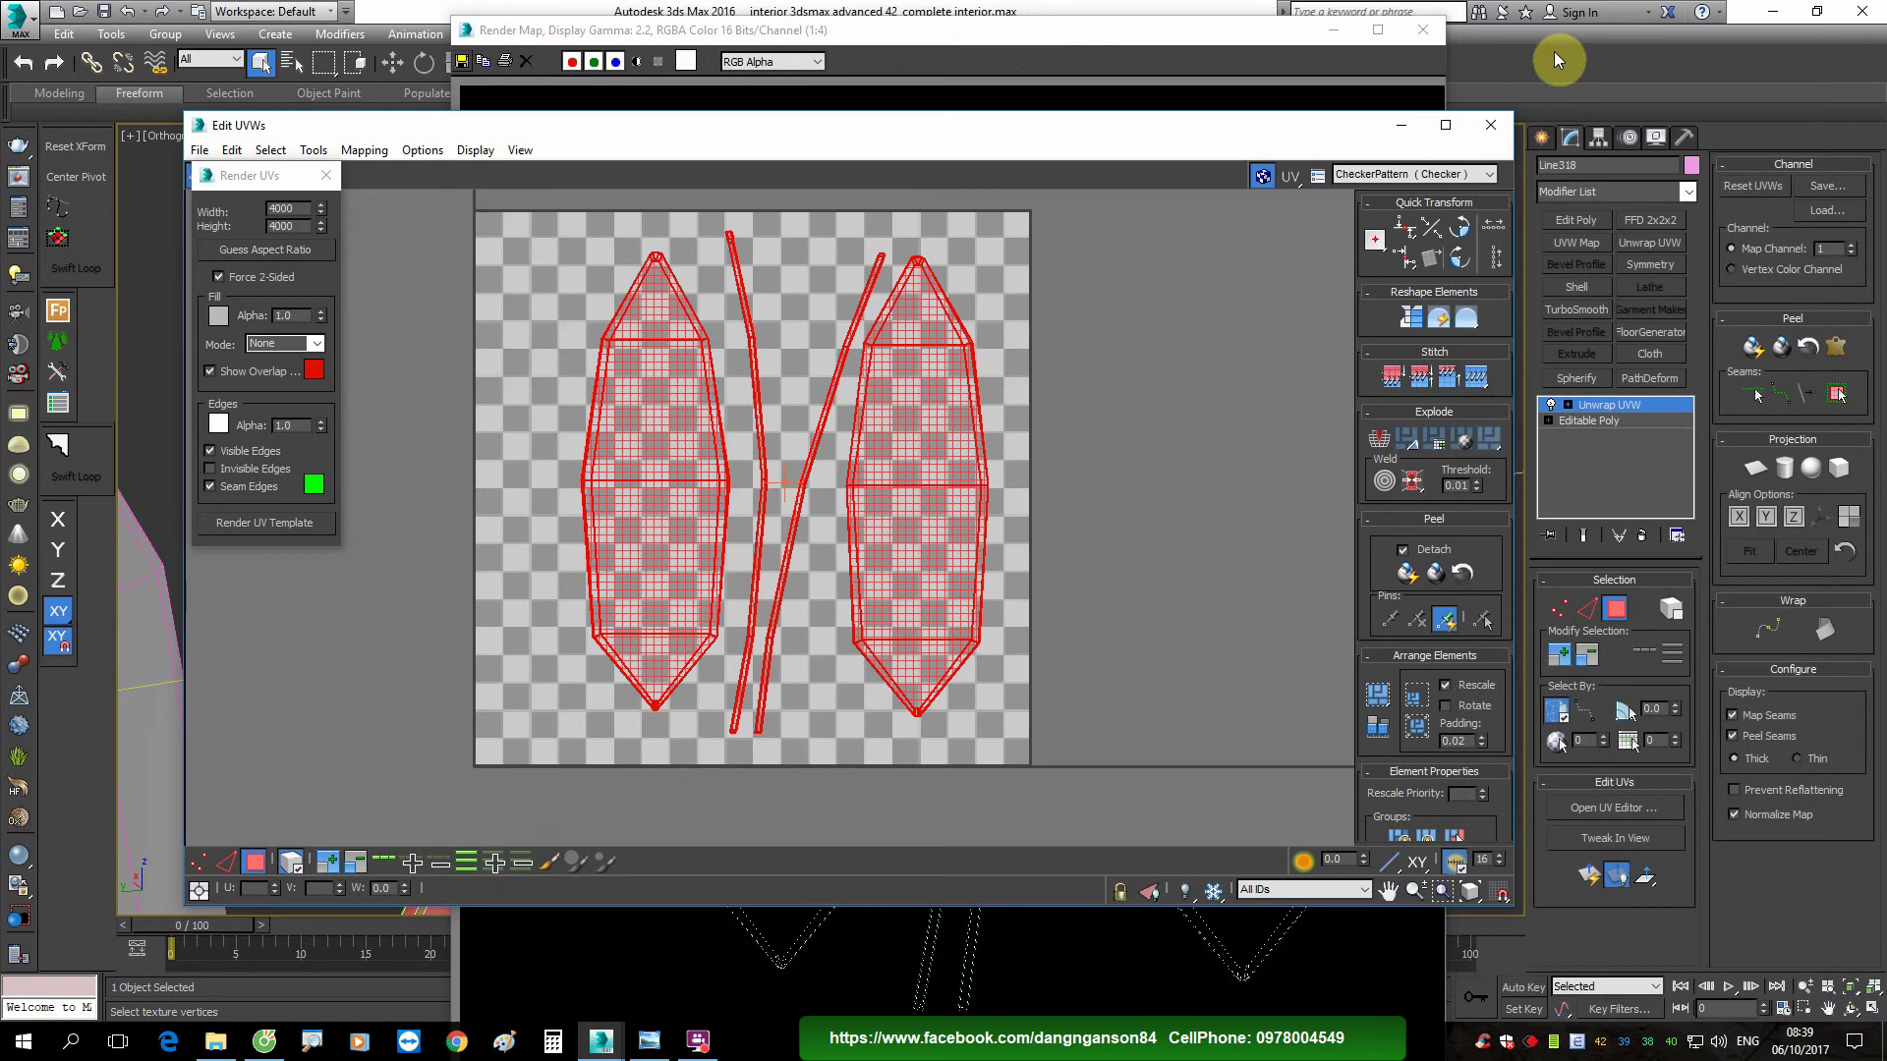
click(1540, 139)
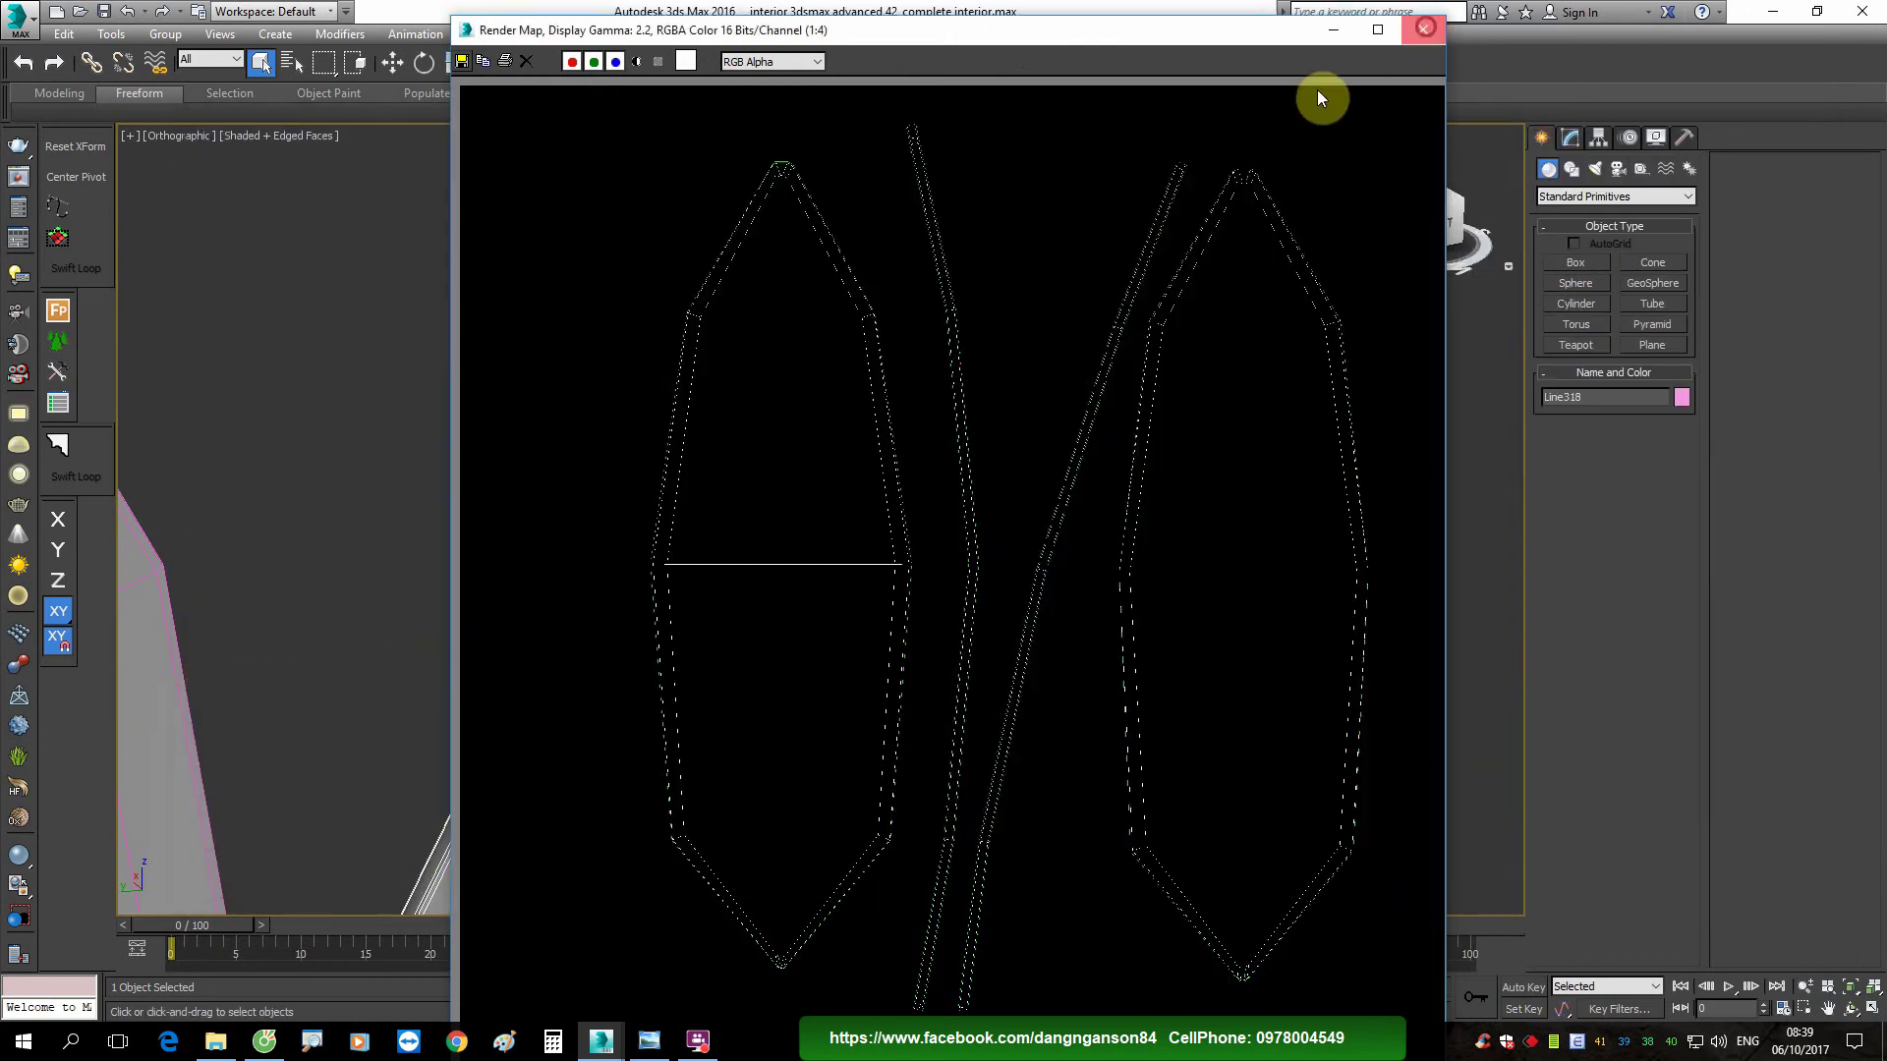
click(1423, 29)
Step: Add TurboSmooth with raised iterations to both surfboard halves
key(w)
click(1571, 137)
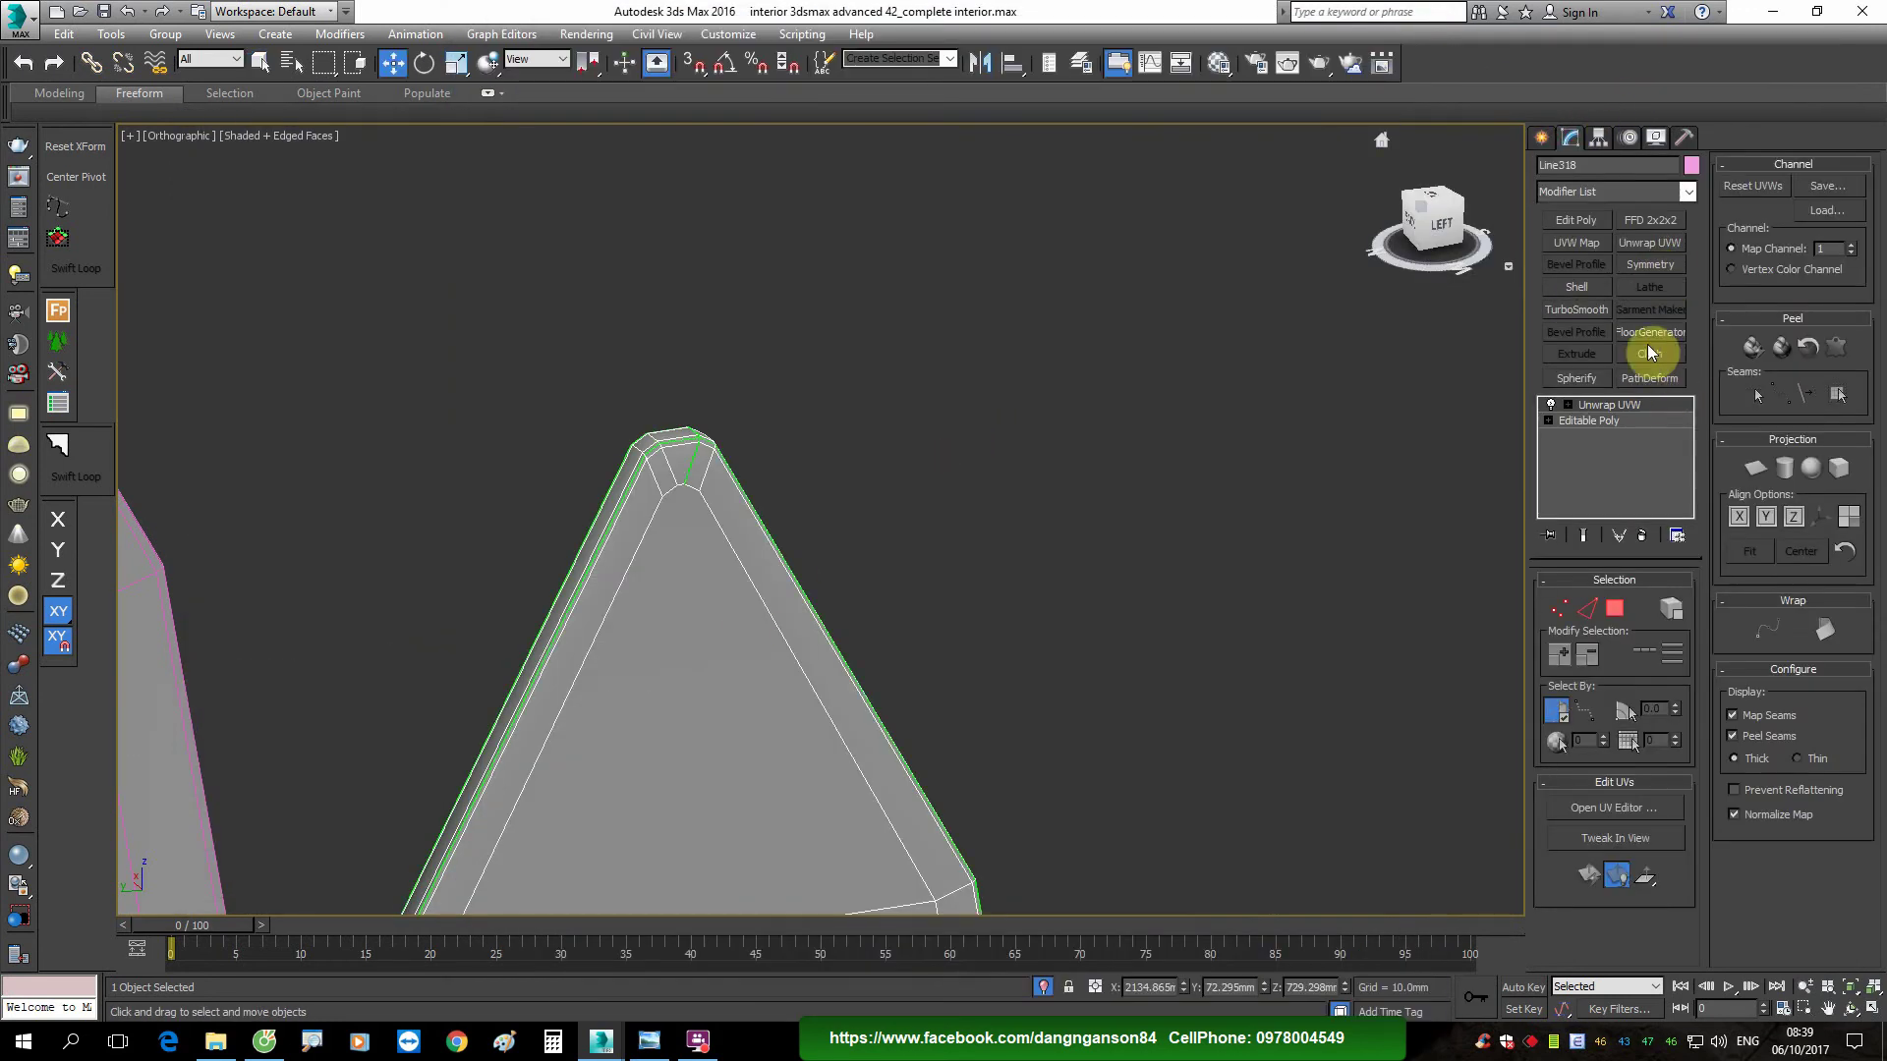
click(1576, 310)
click(1678, 610)
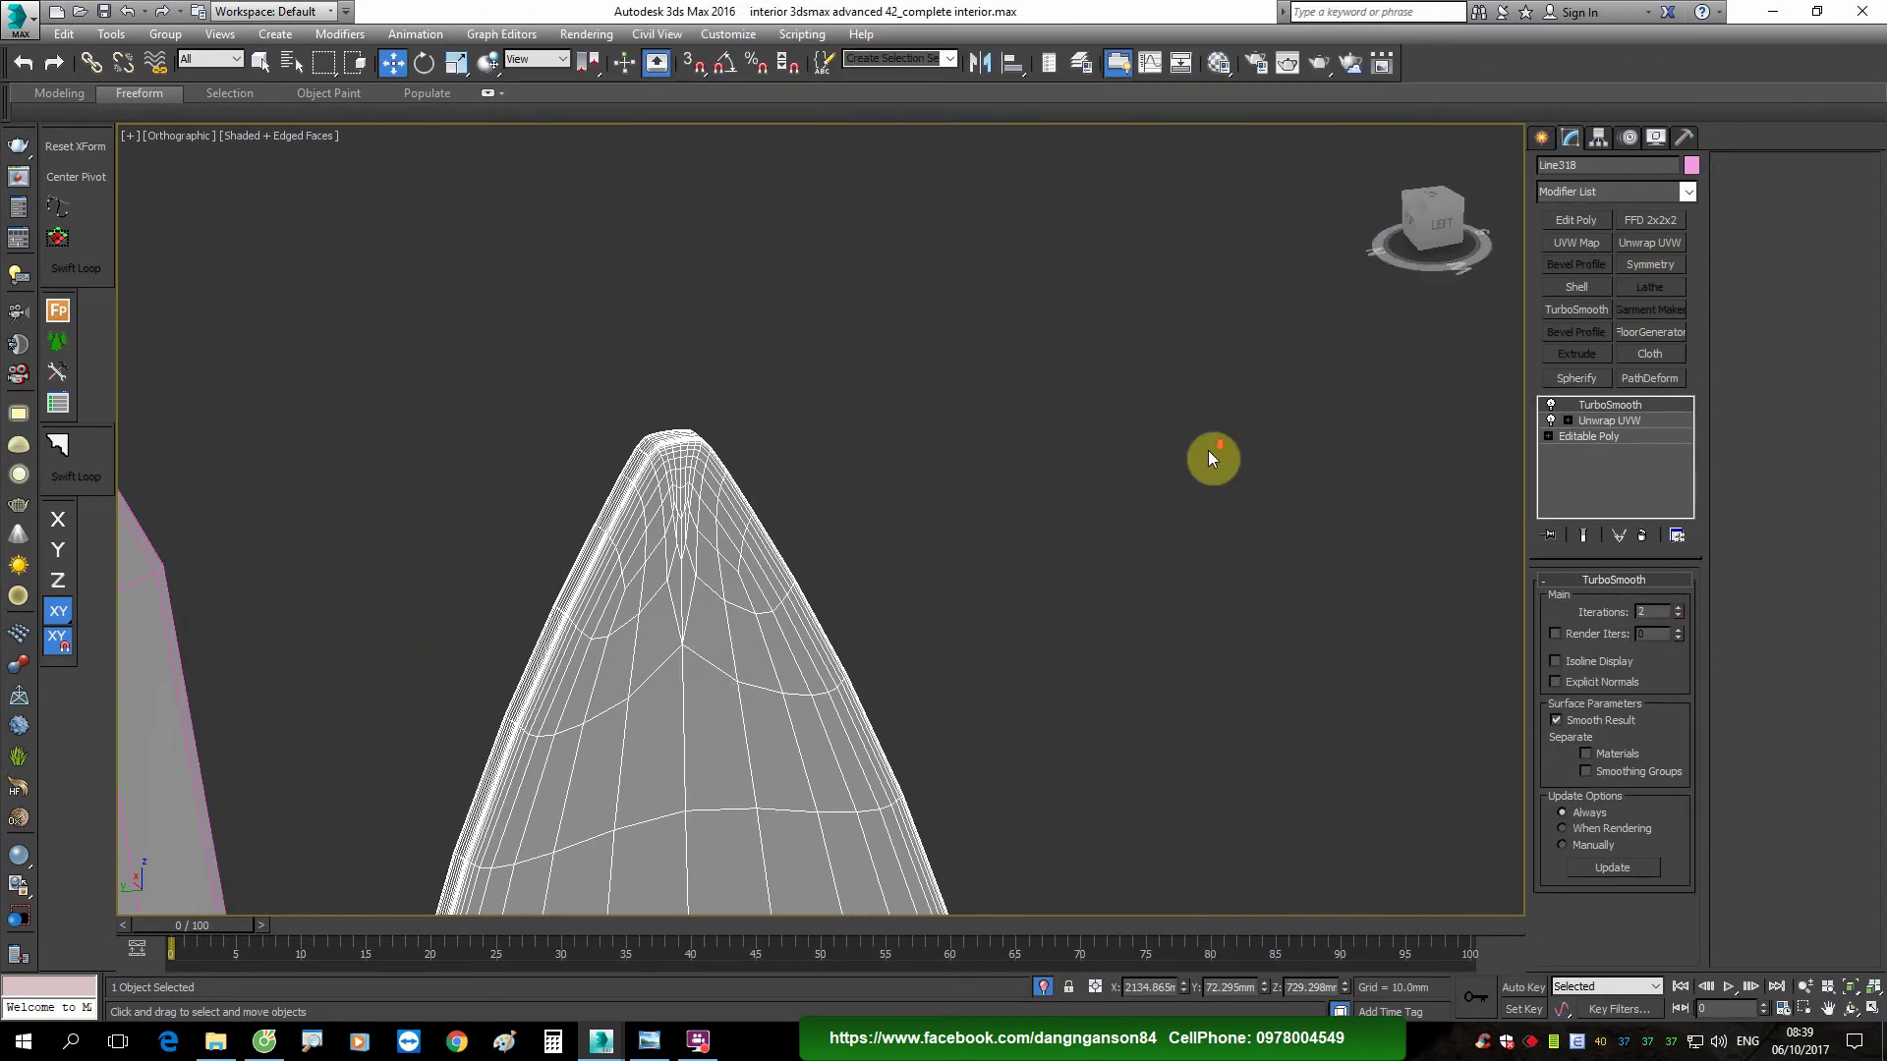
scroll(1206, 450, down, 3)
click(609, 393)
click(1584, 312)
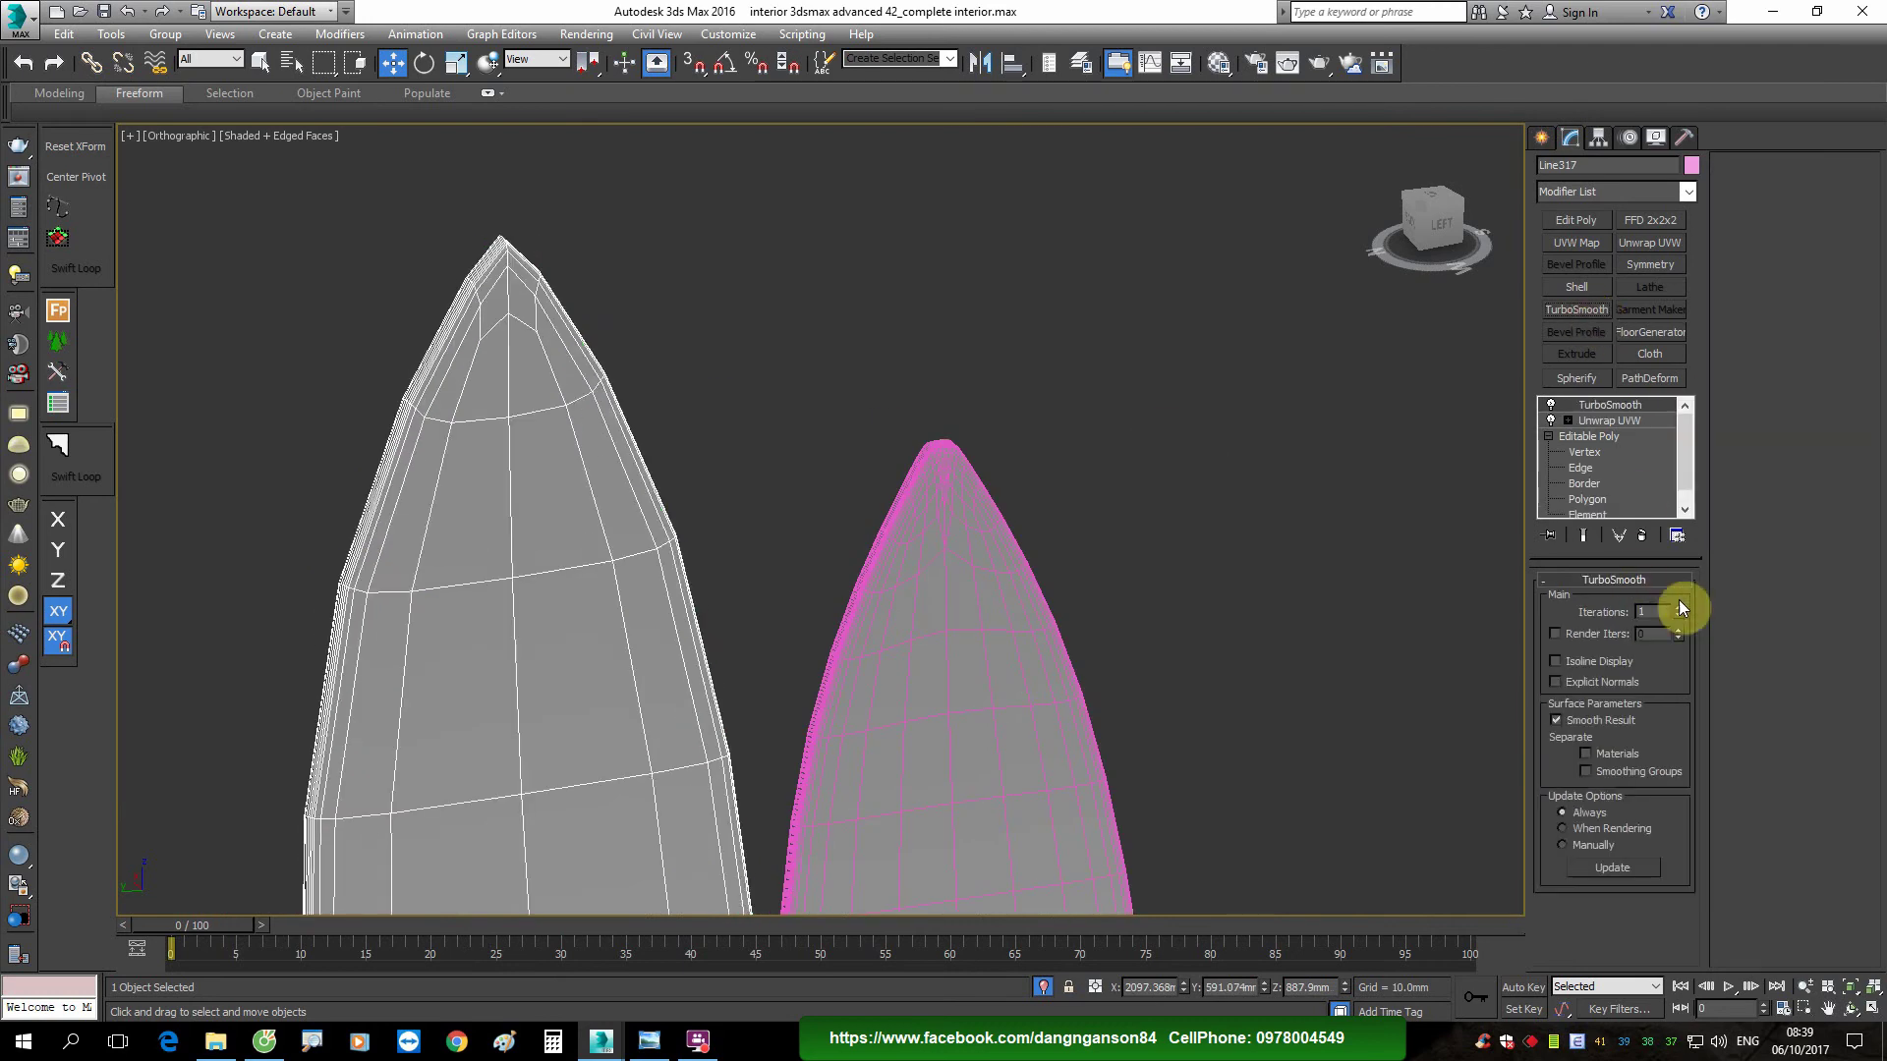
click(1683, 606)
mouse_move(216, 1041)
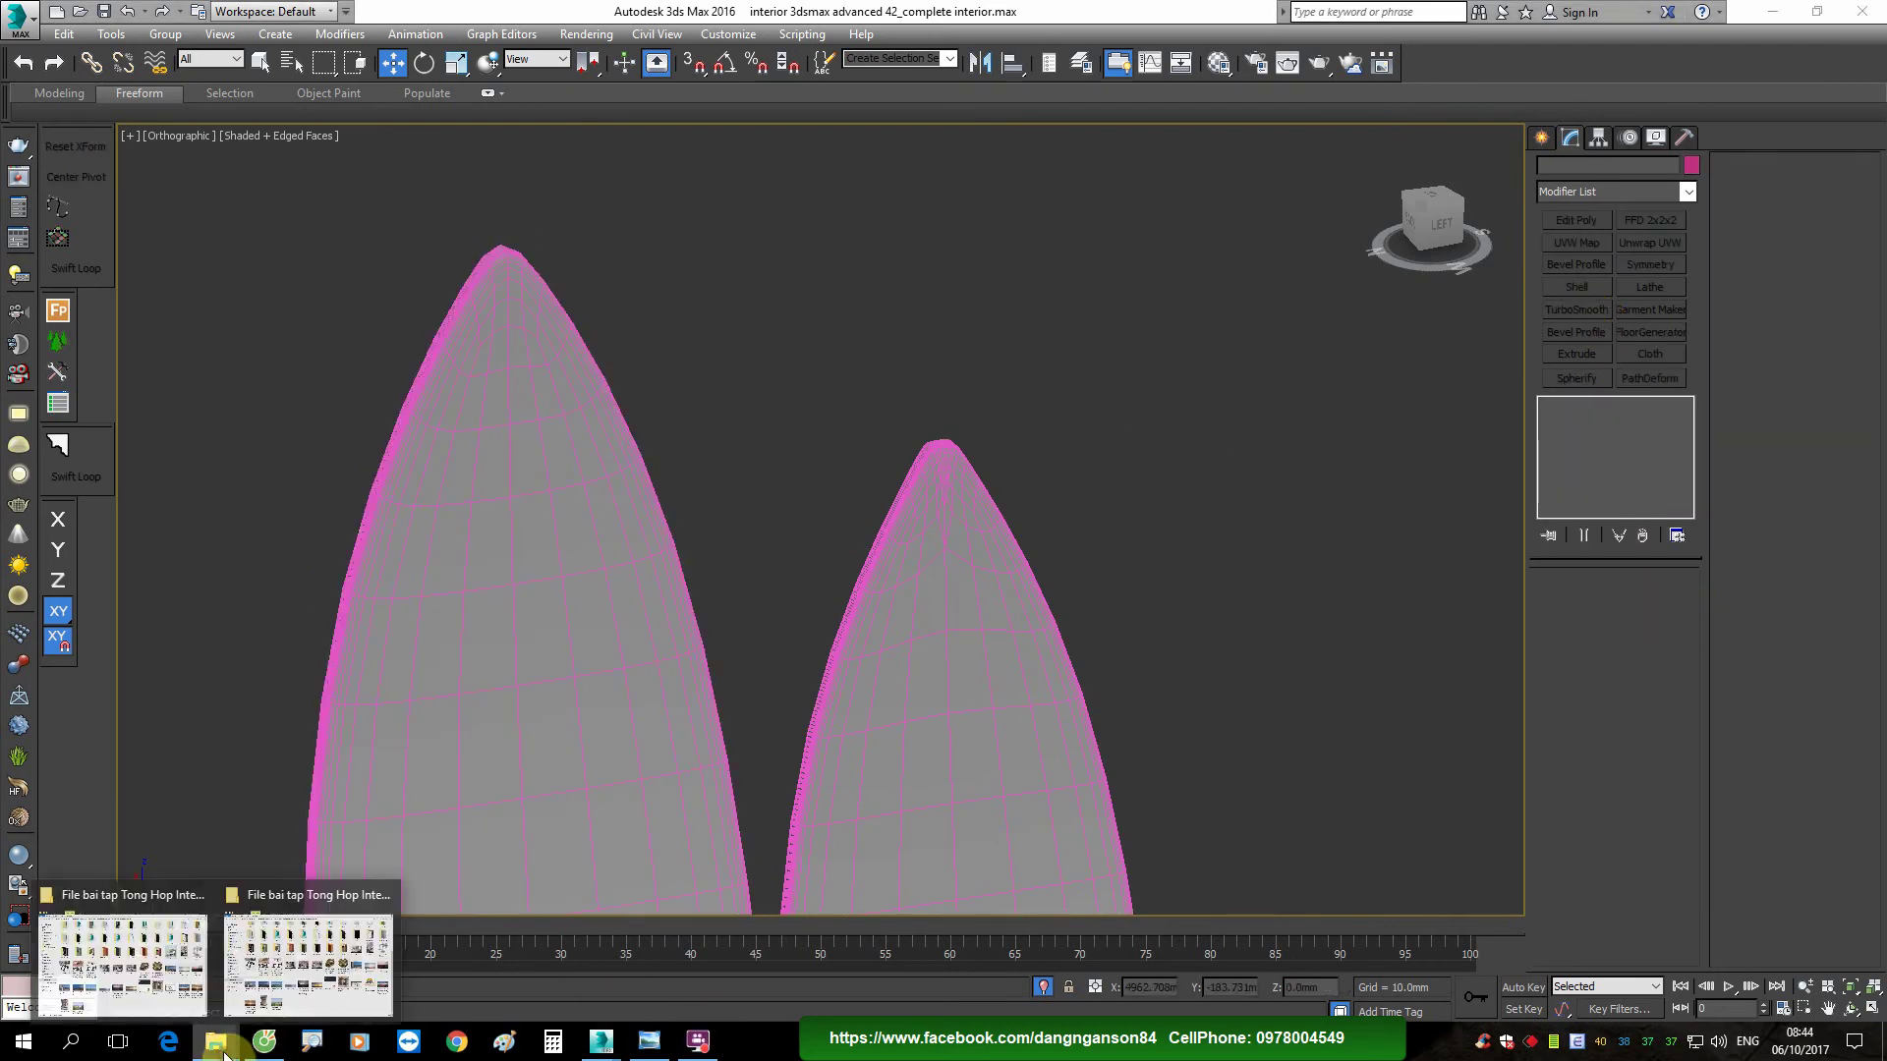
Step: Open surf board 1.jpg from the Bai 42 folder in Photoshop CC 2015
click(315, 943)
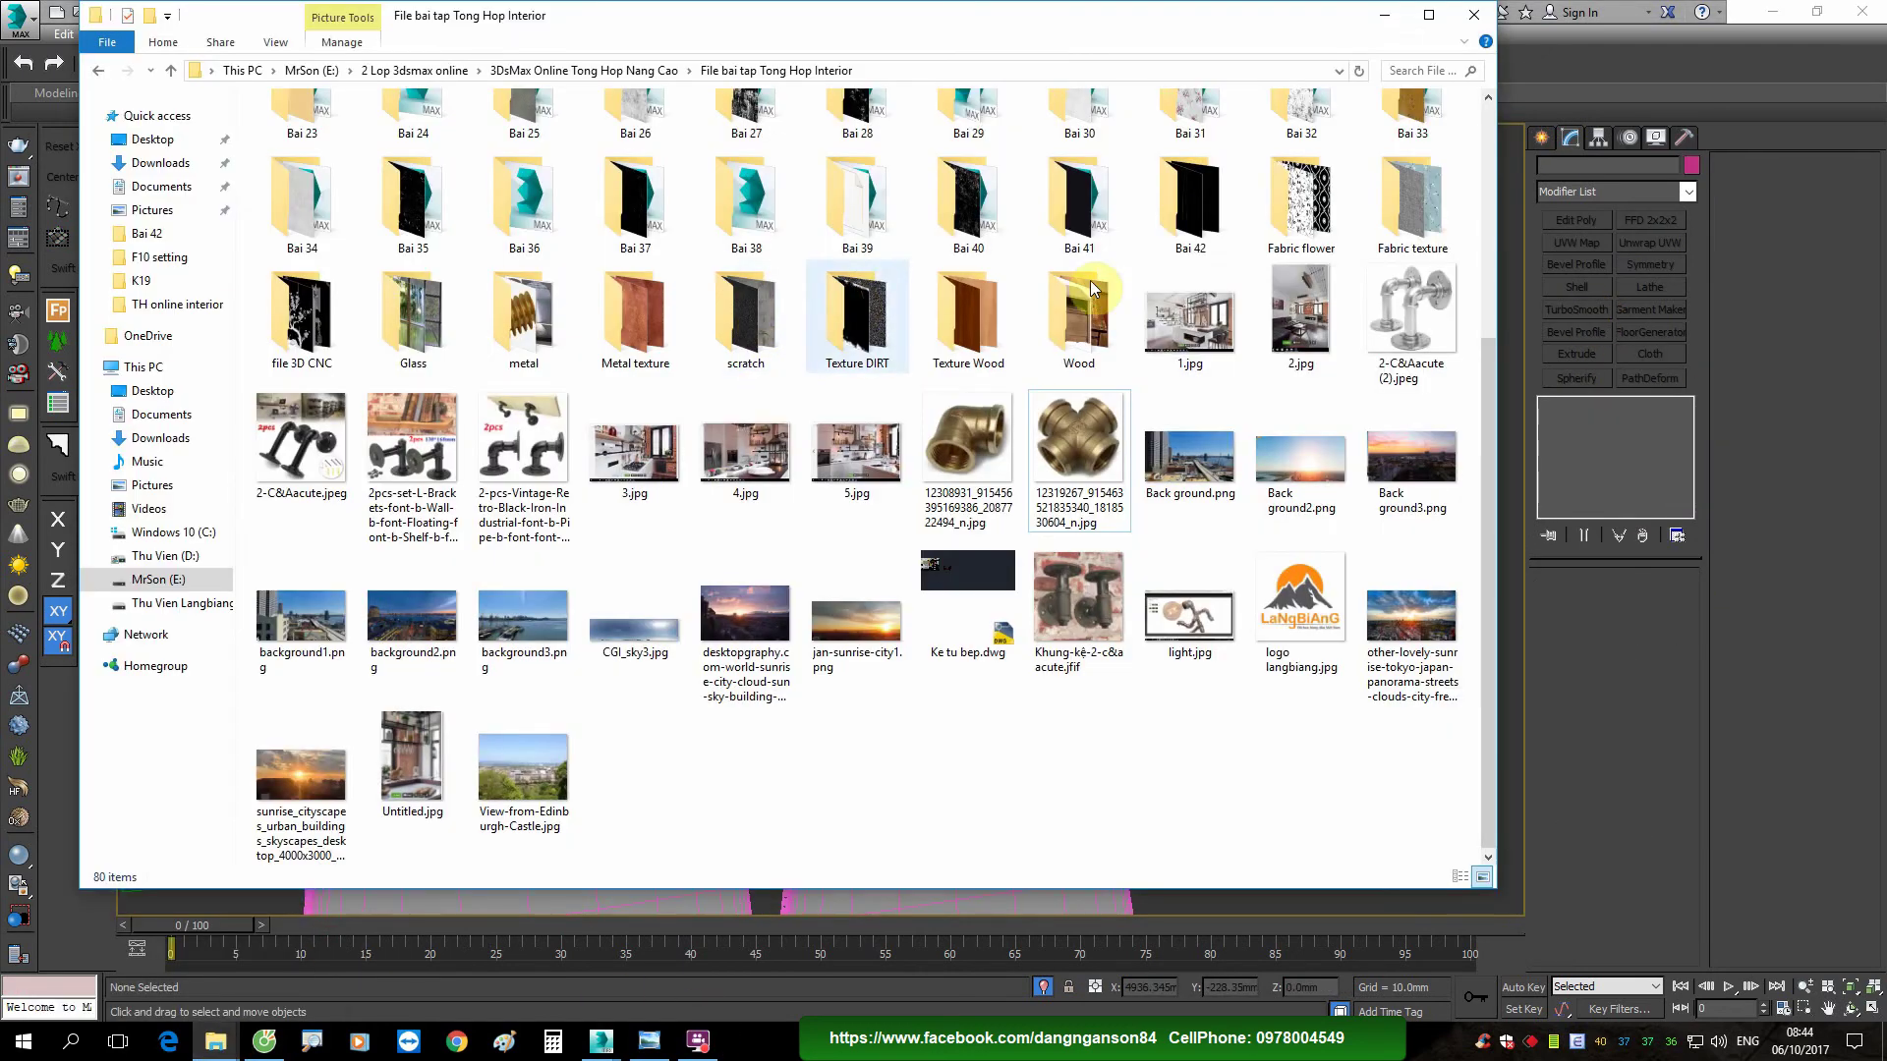
double_click(1189, 192)
right_click(420, 140)
mouse_move(481, 340)
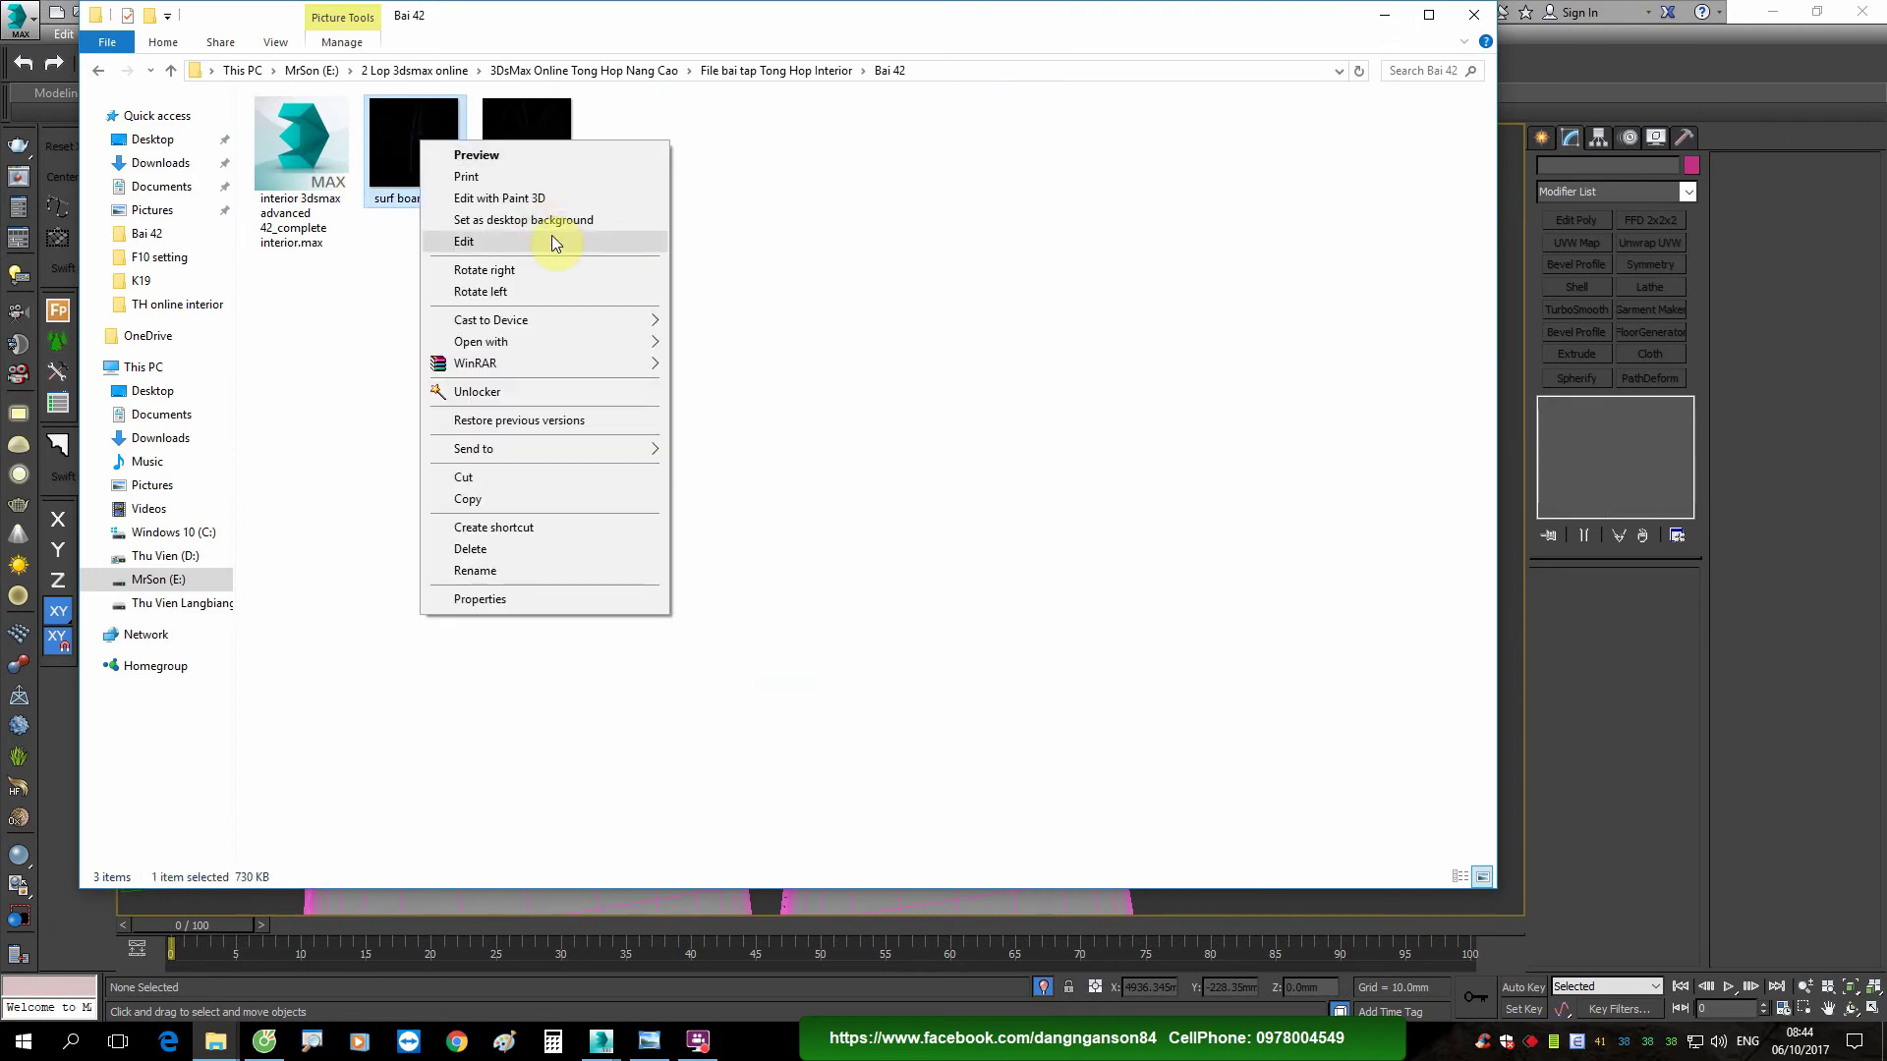
click(747, 343)
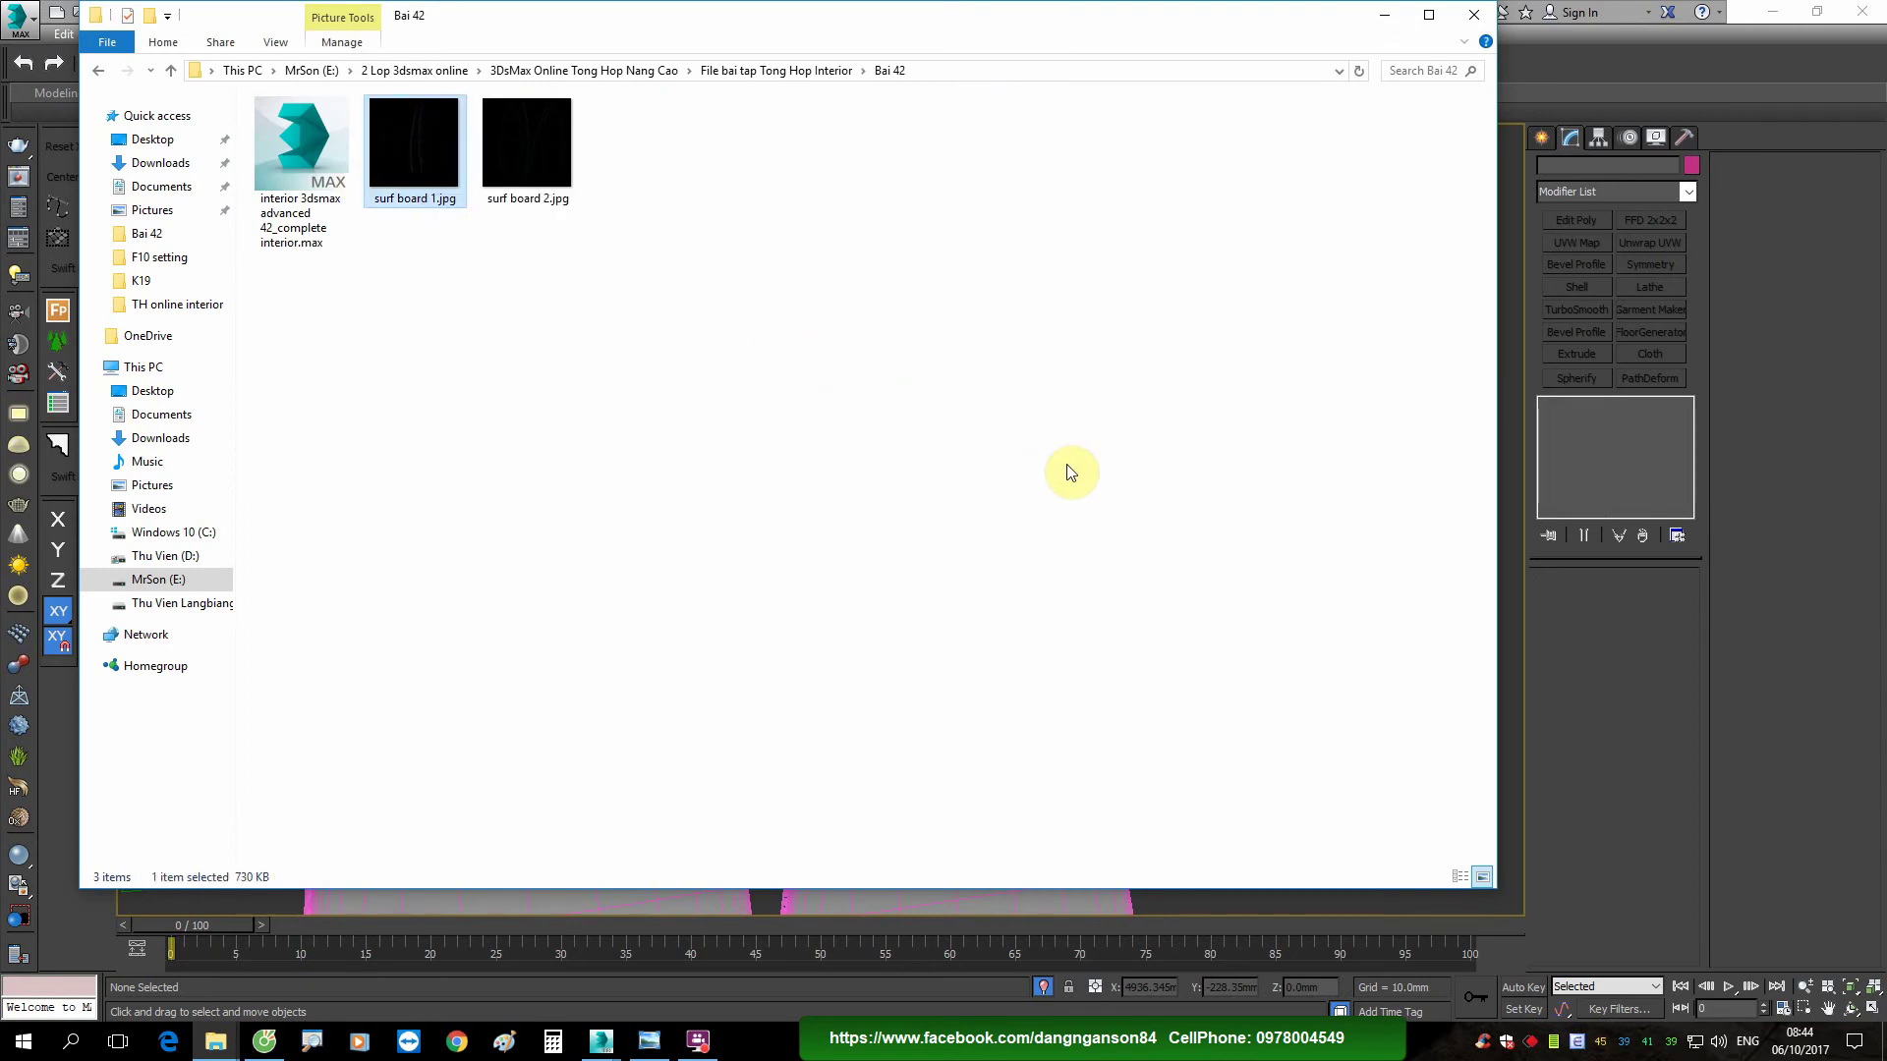
Step: Check the kitchen surfboard reference photo in Photo Viewer, then minimize it
click(646, 1048)
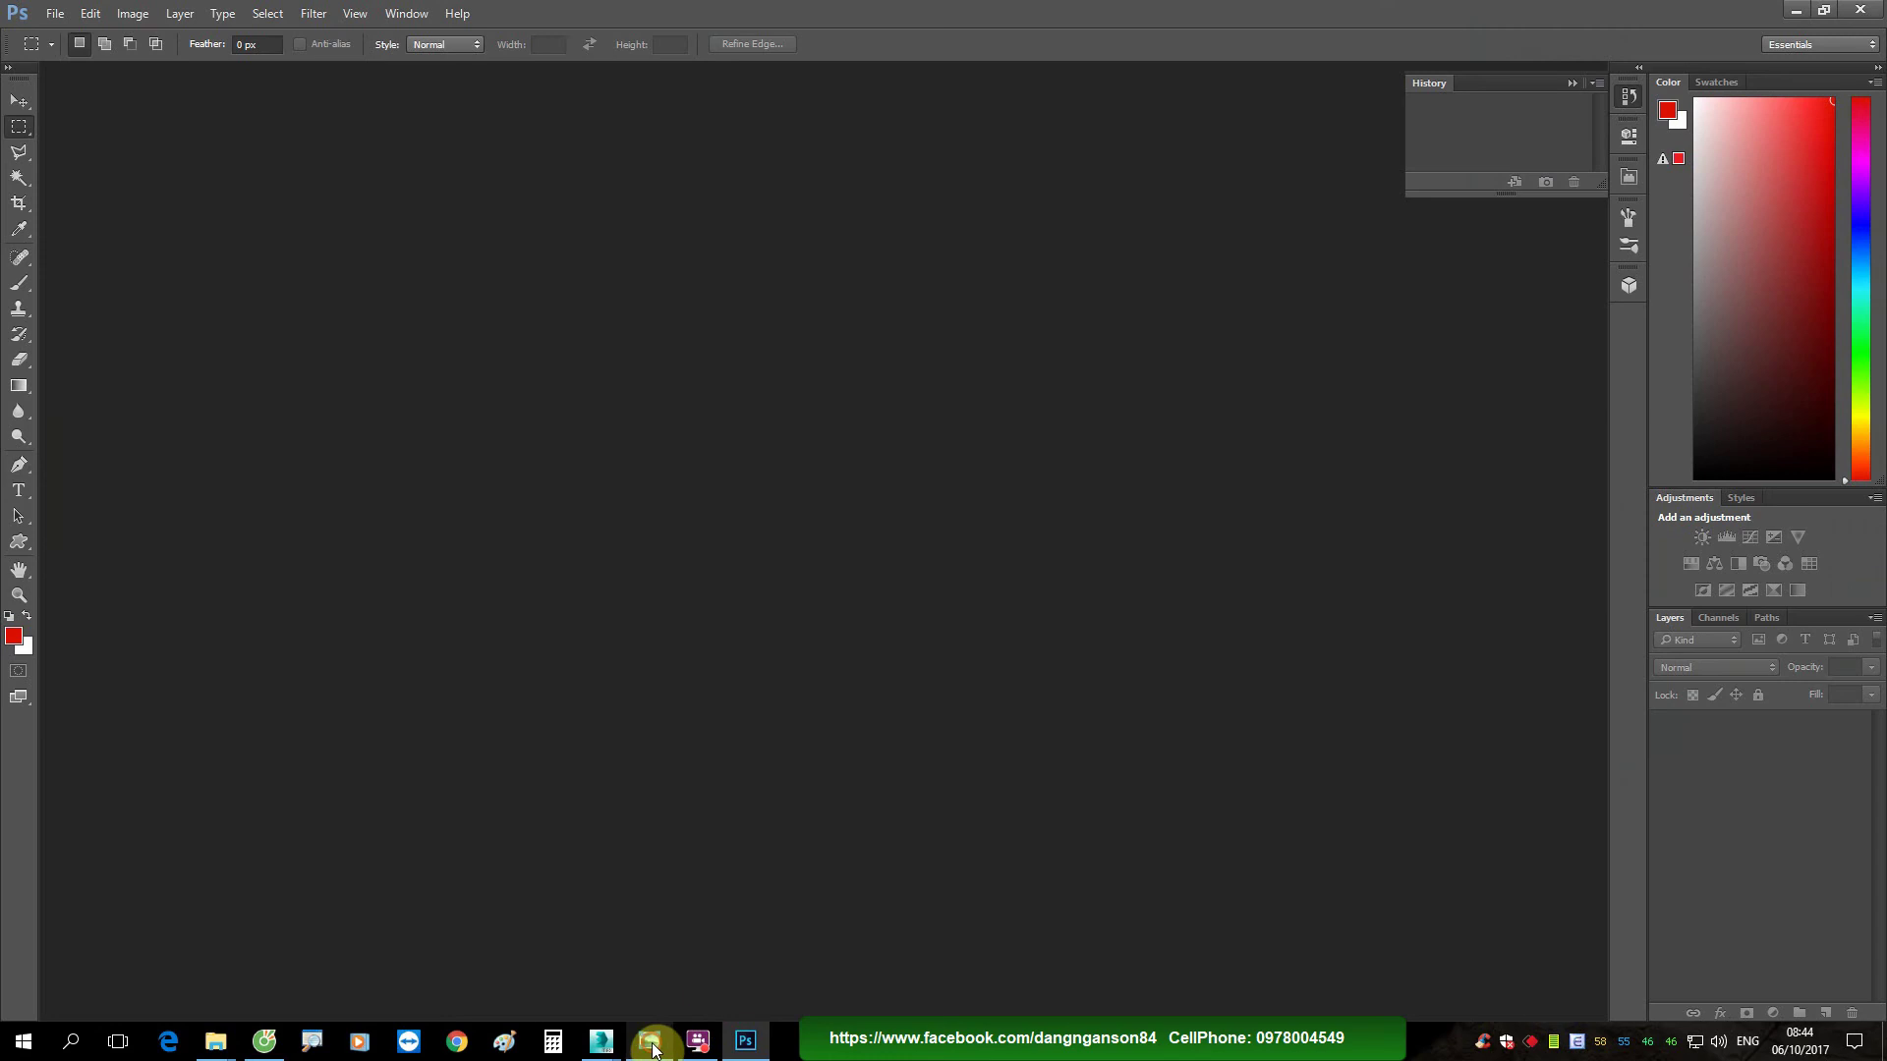
click(651, 1043)
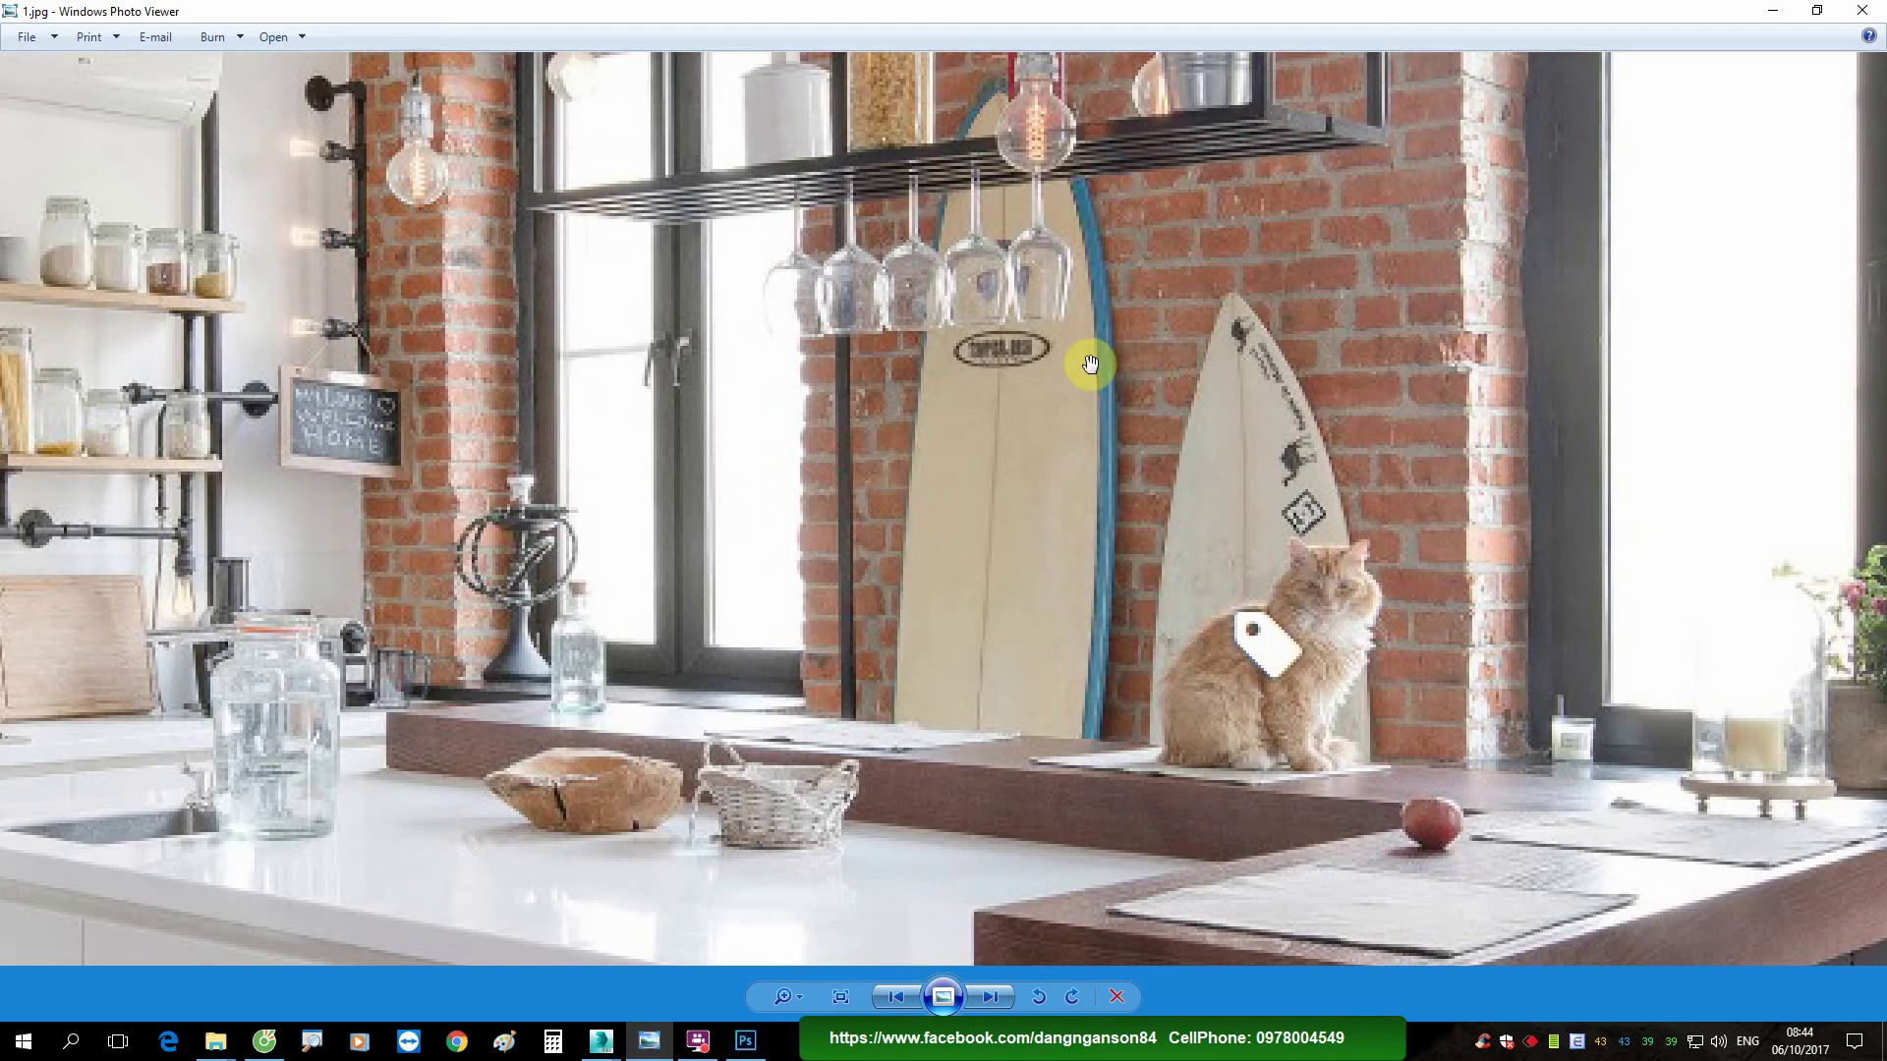
drag(1089, 364, 1081, 425)
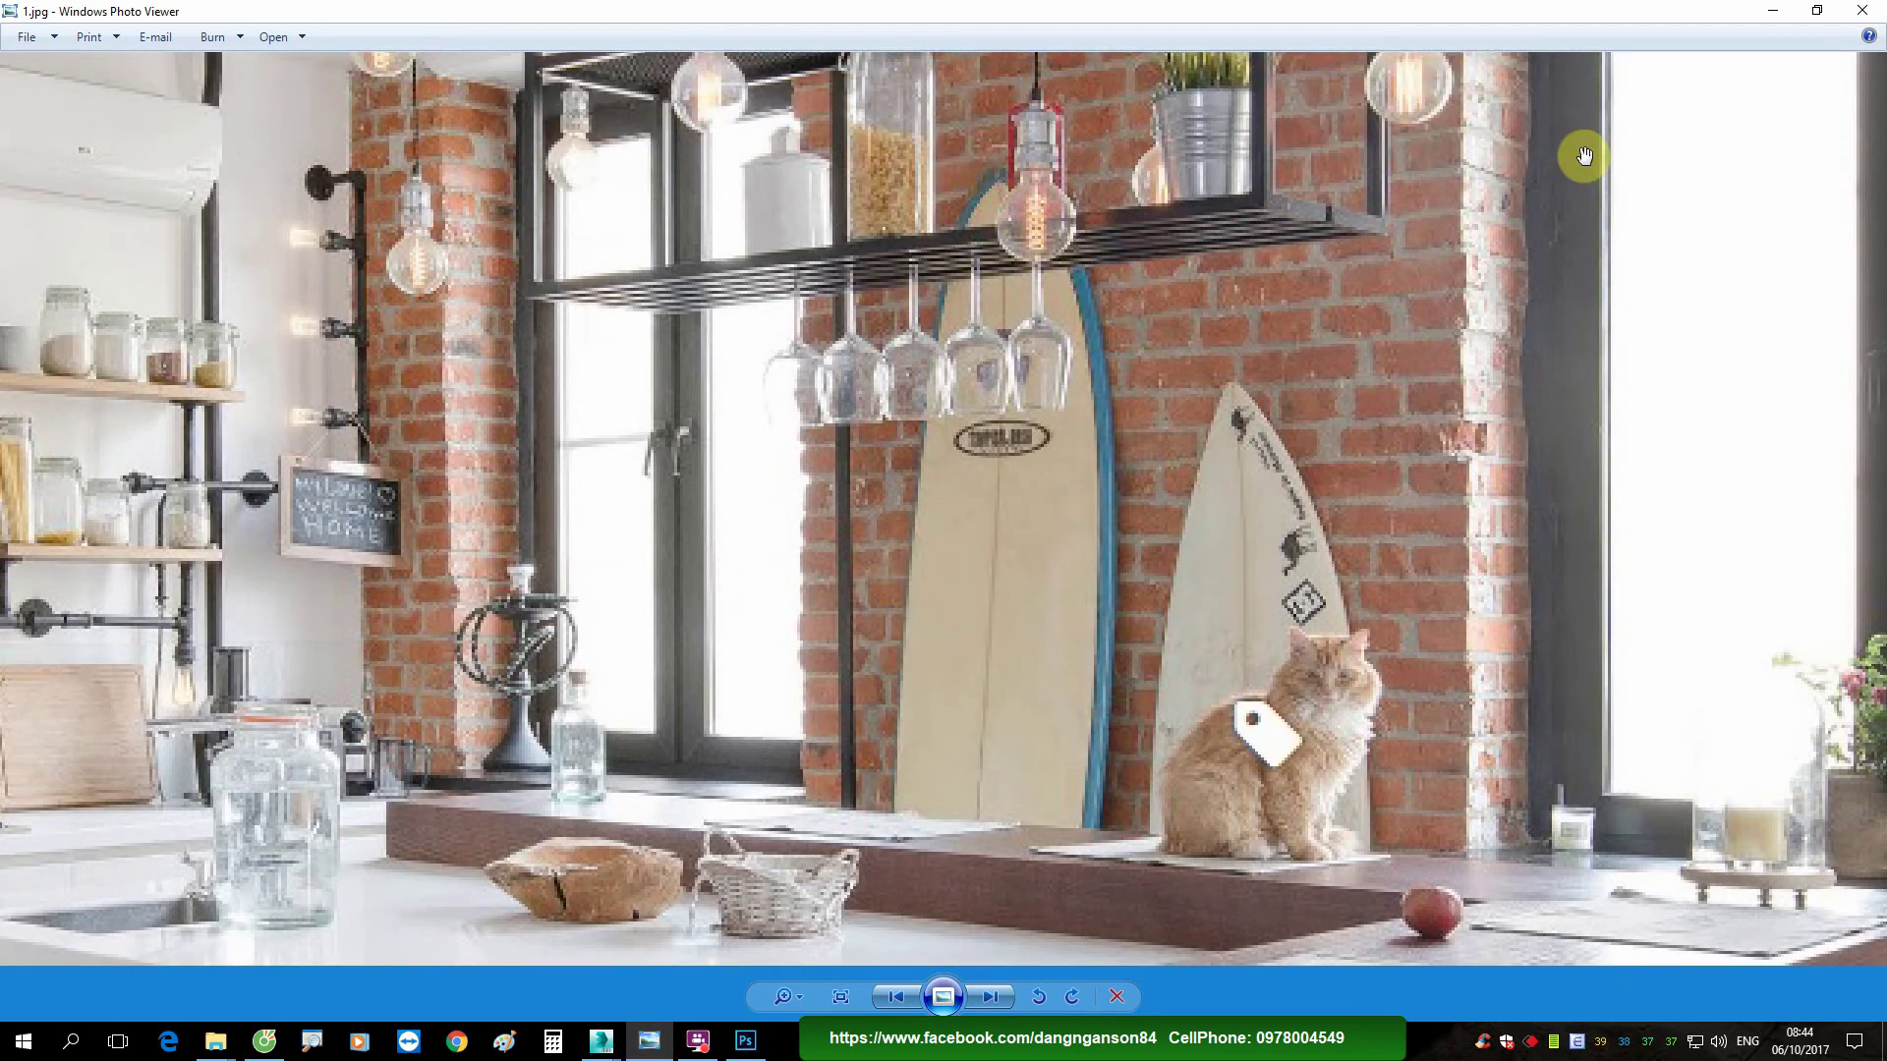
click(1770, 15)
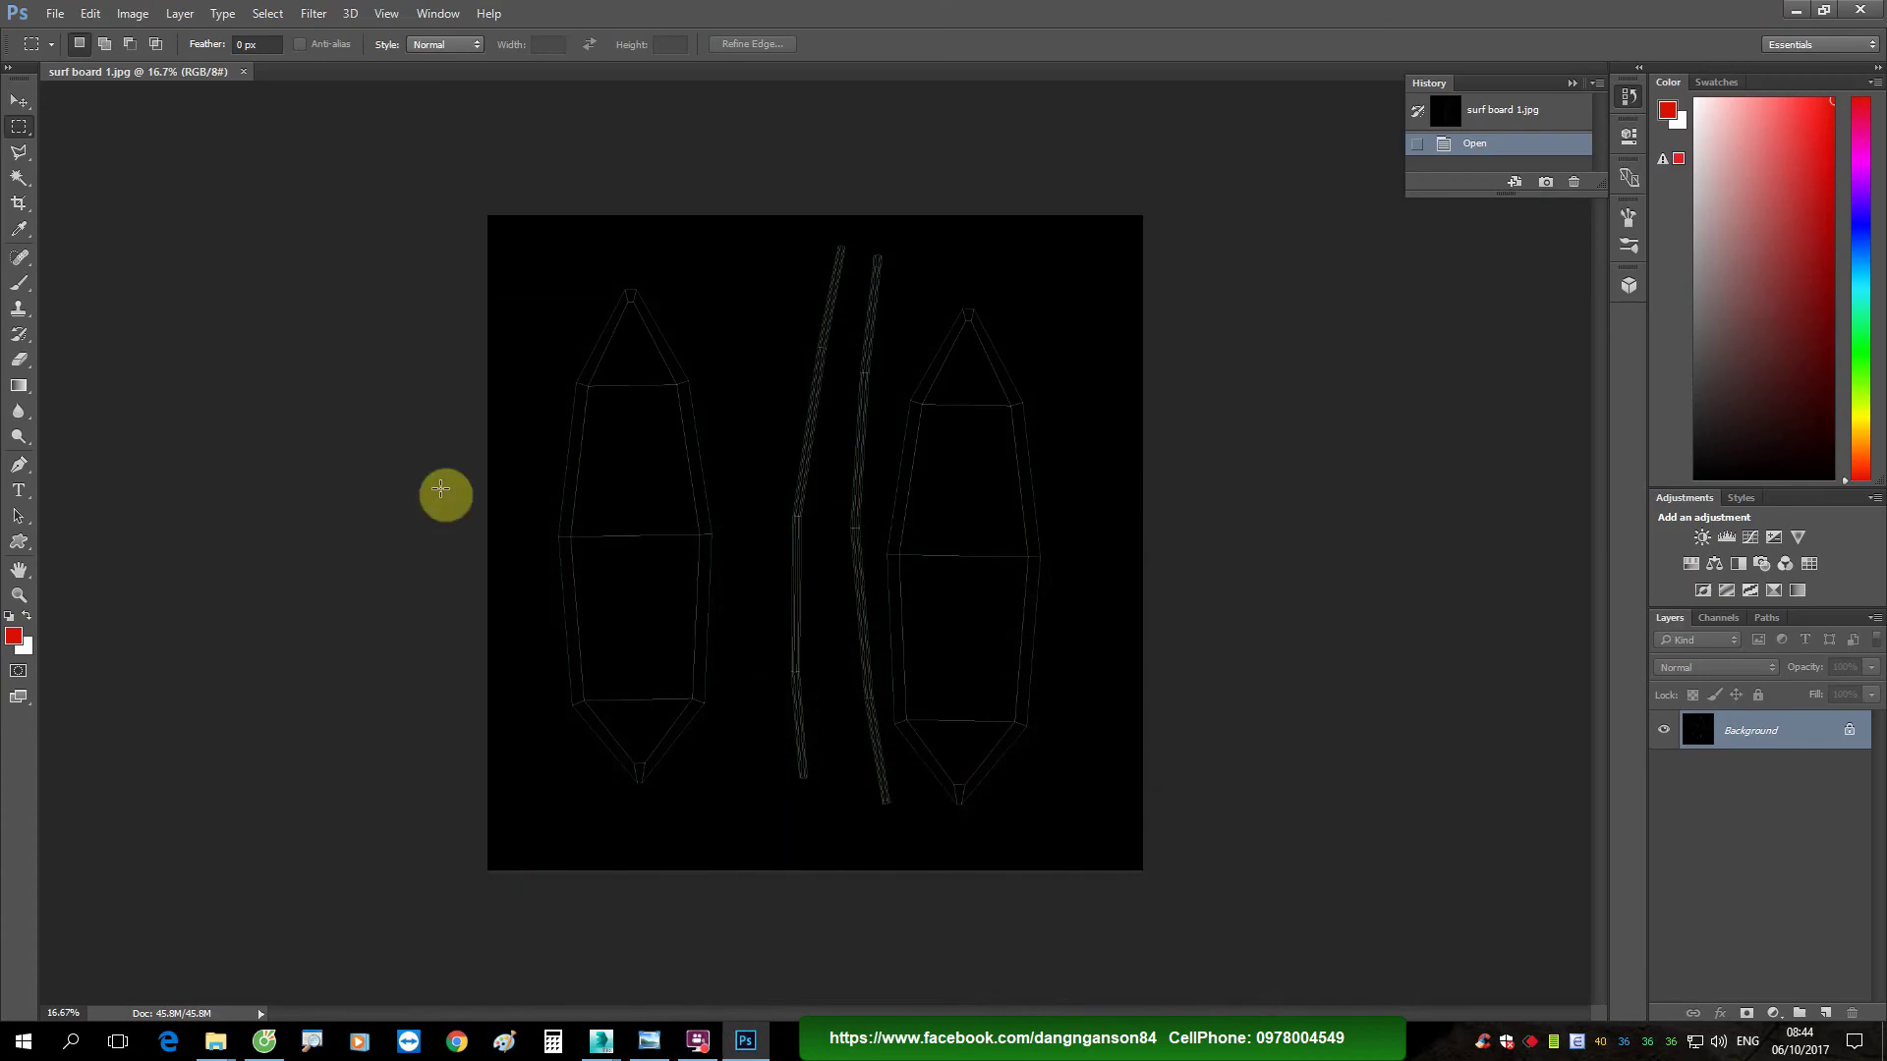
Step: Zoom into the UV template and open logo langbiang.jpg from the File bai tap Tong Hop Interior folder
key(ctrl+plus)
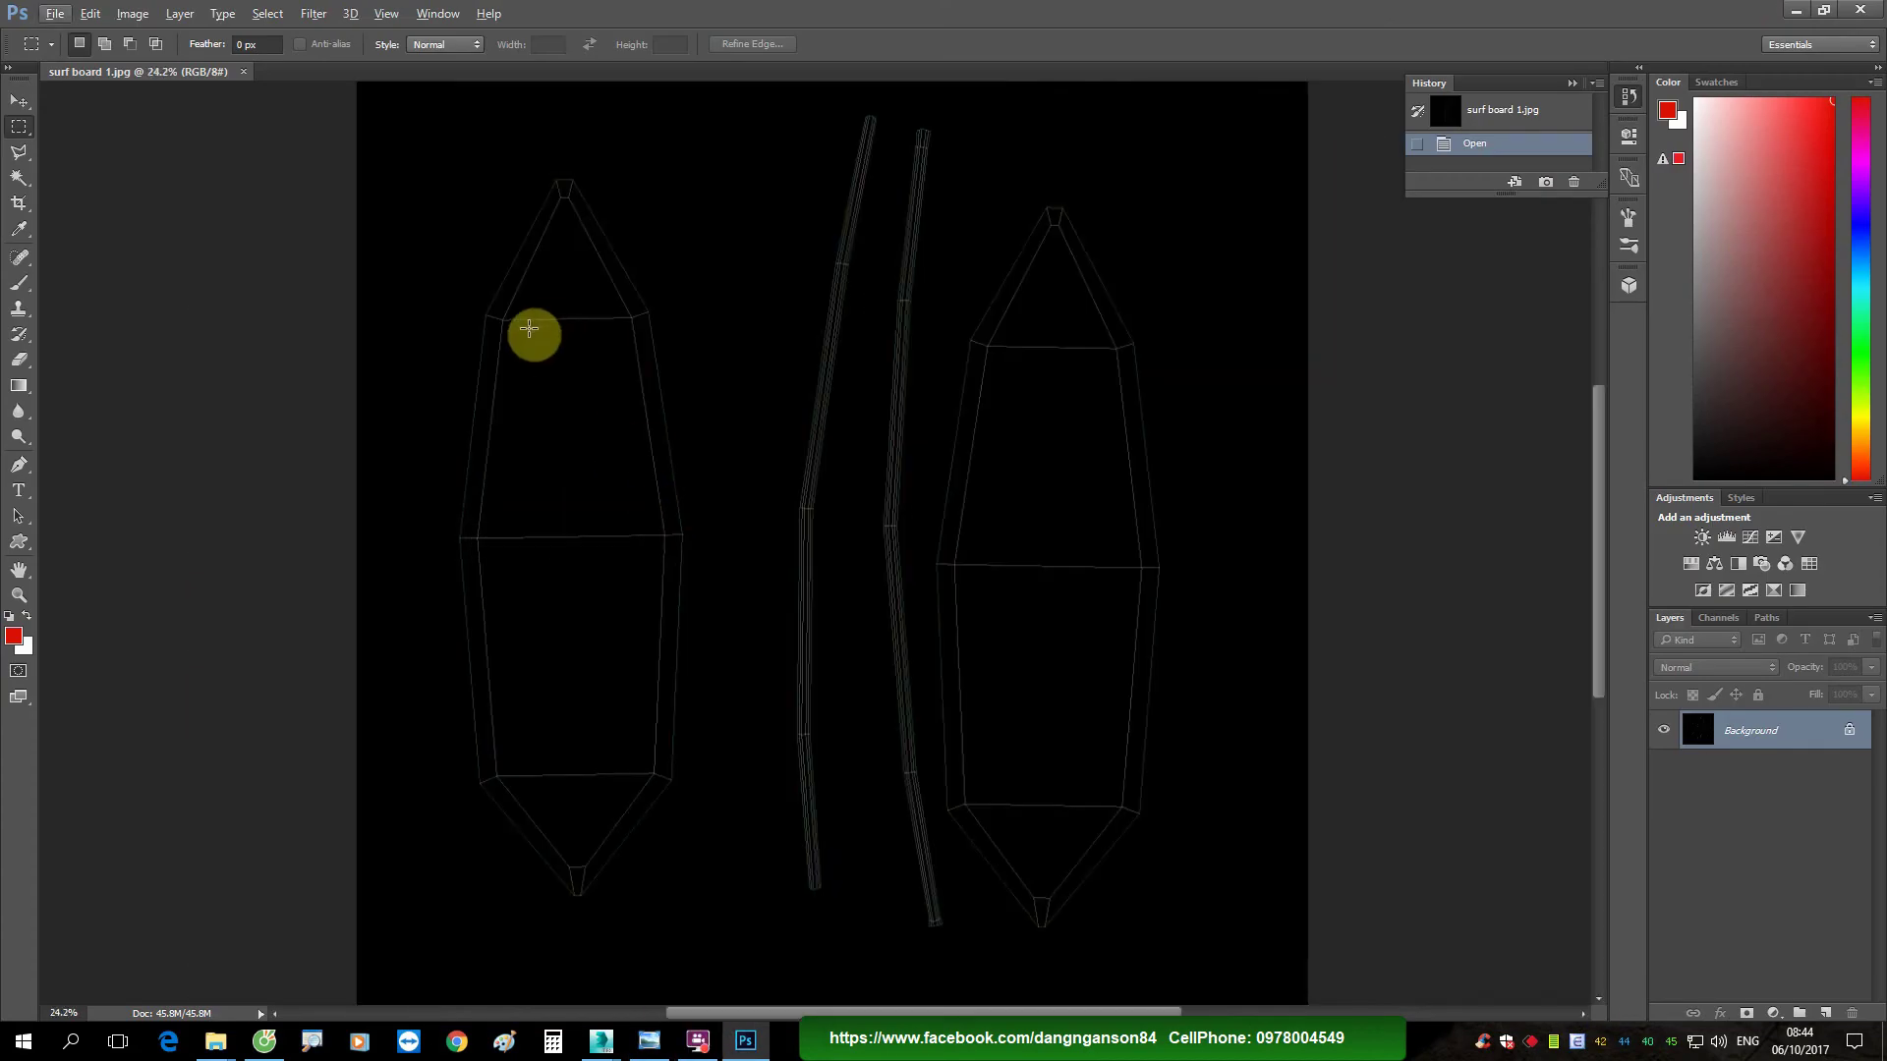
click(54, 13)
click(45, 52)
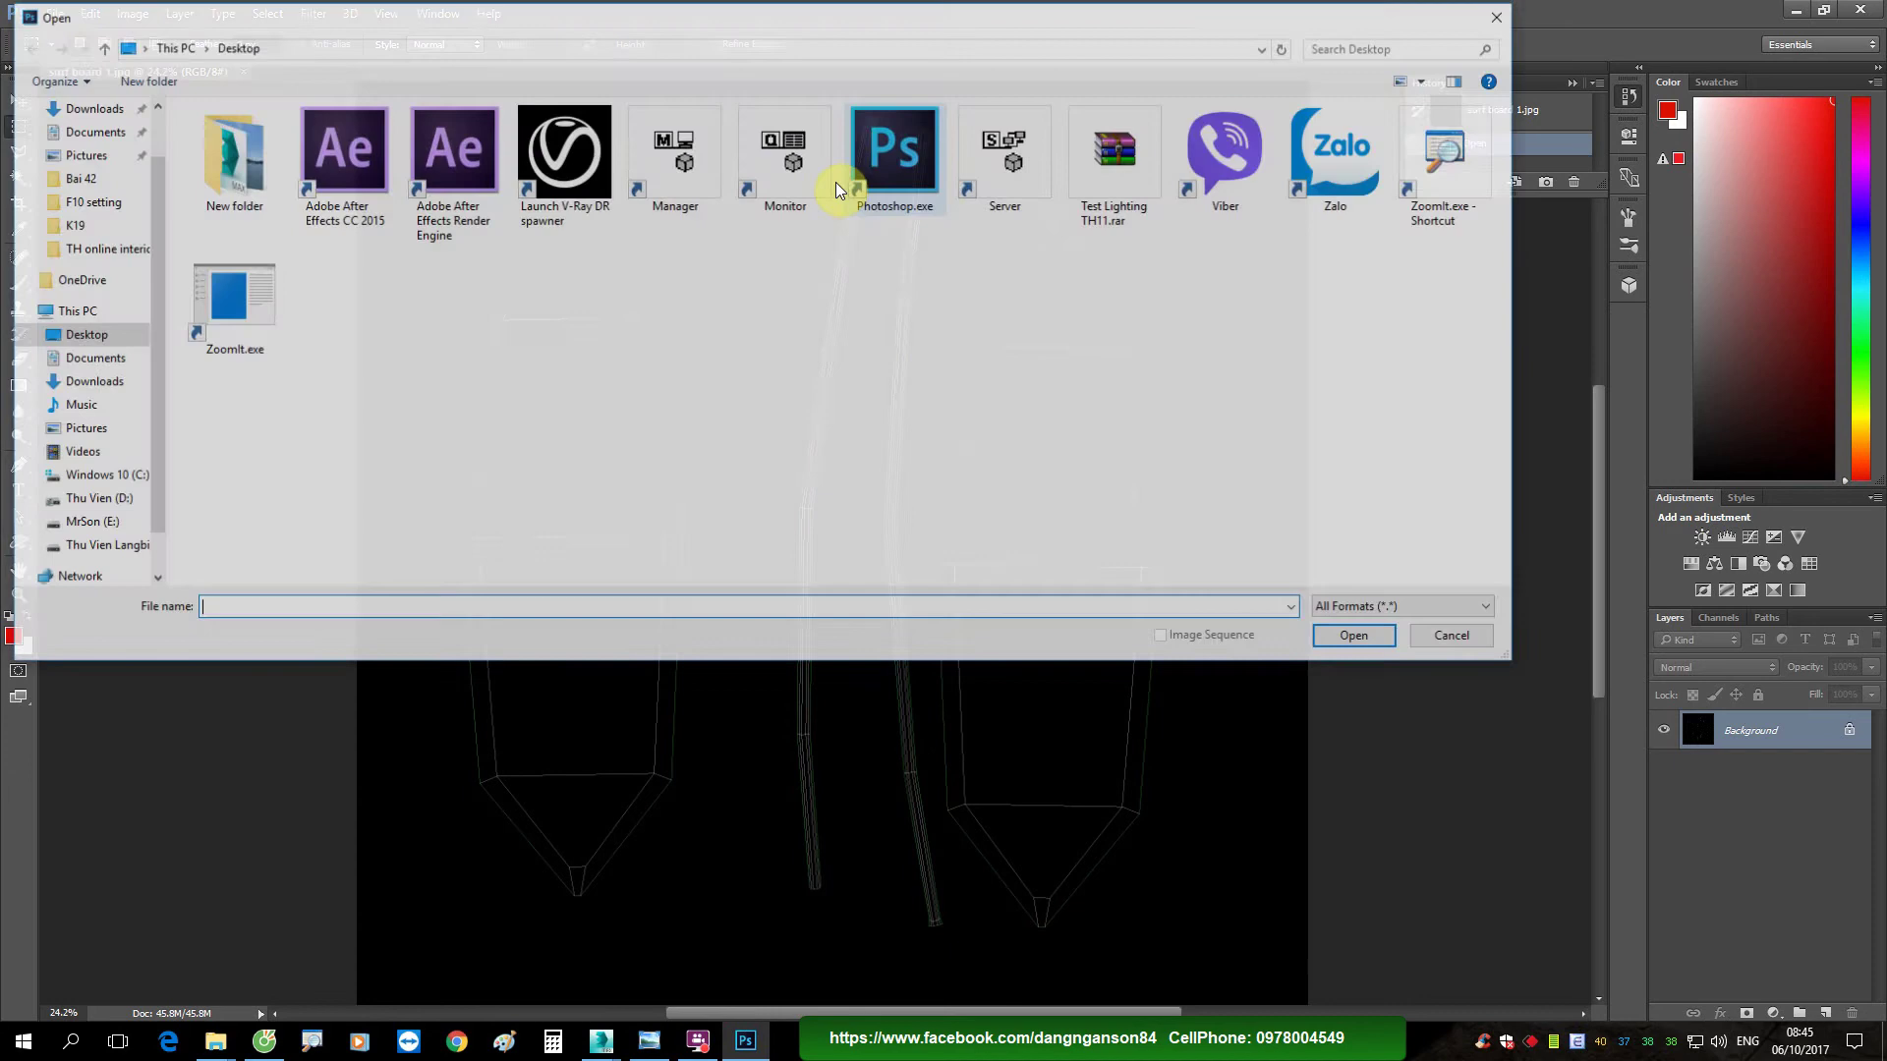
click(35, 521)
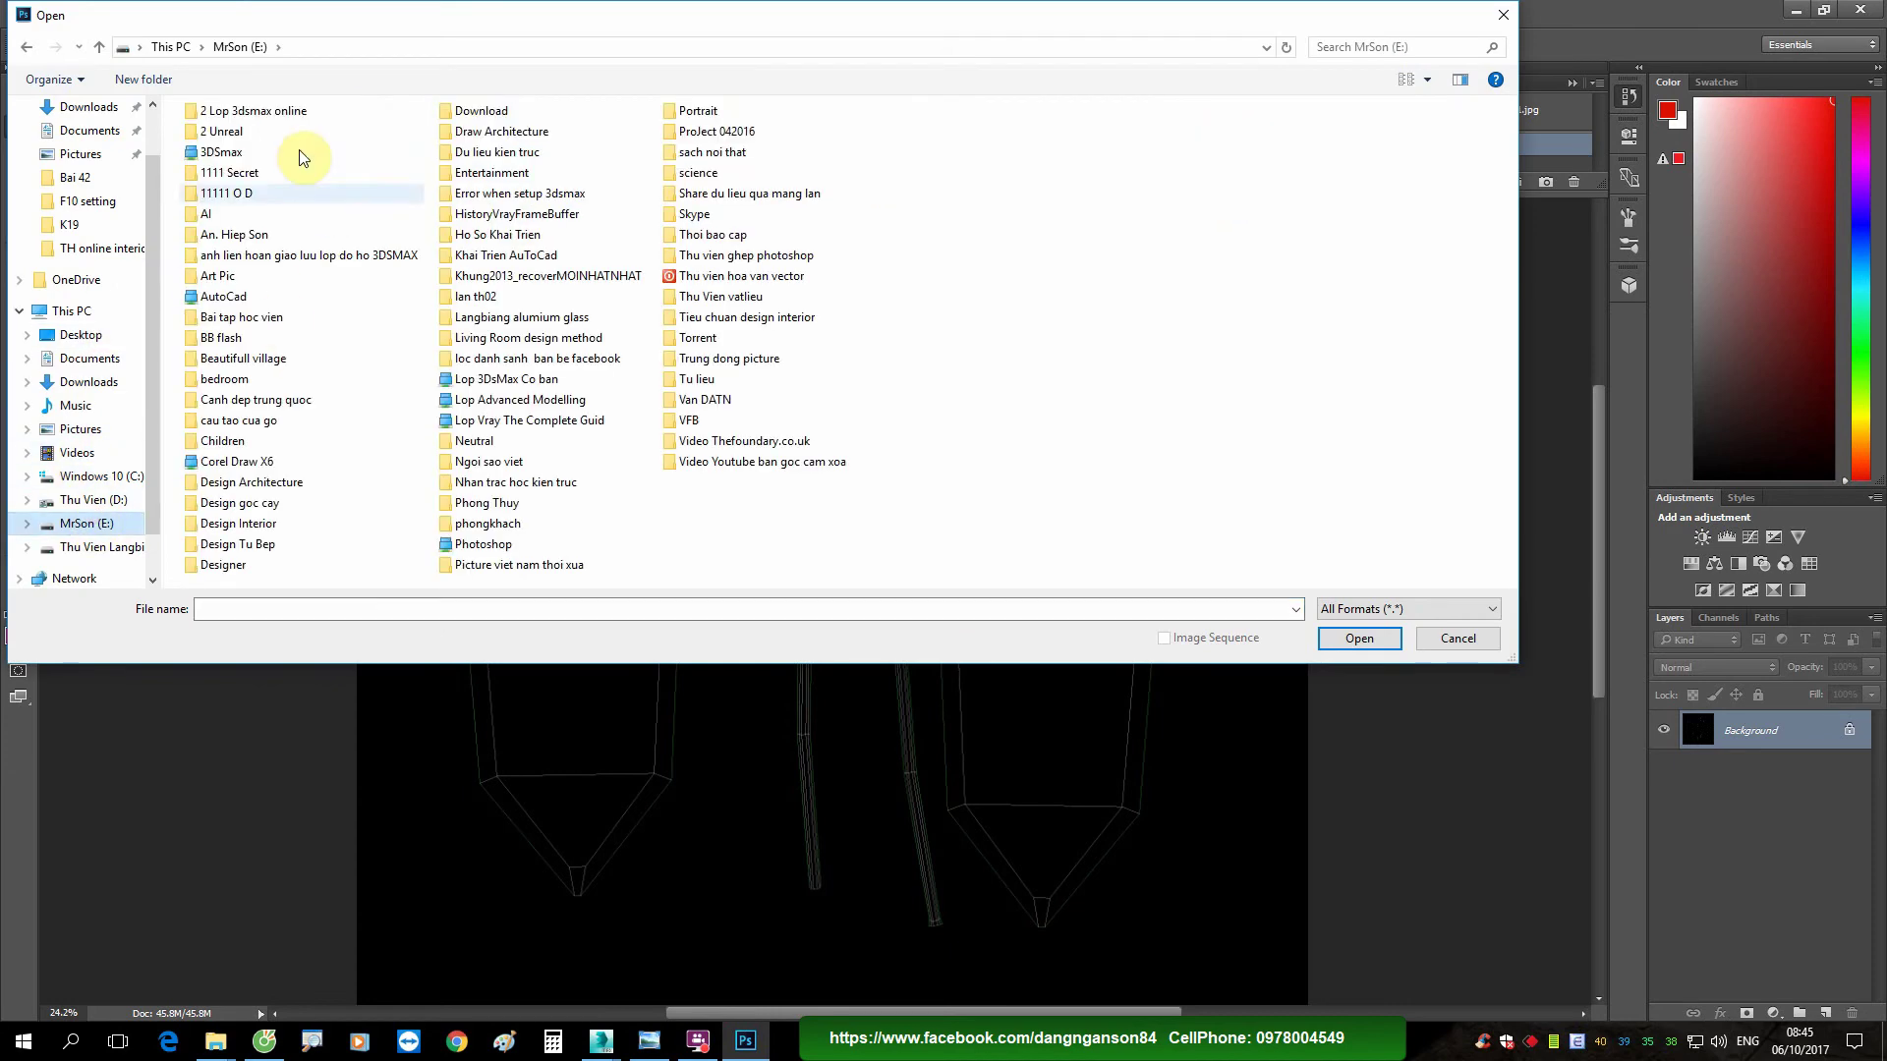
double_click(254, 110)
double_click(294, 157)
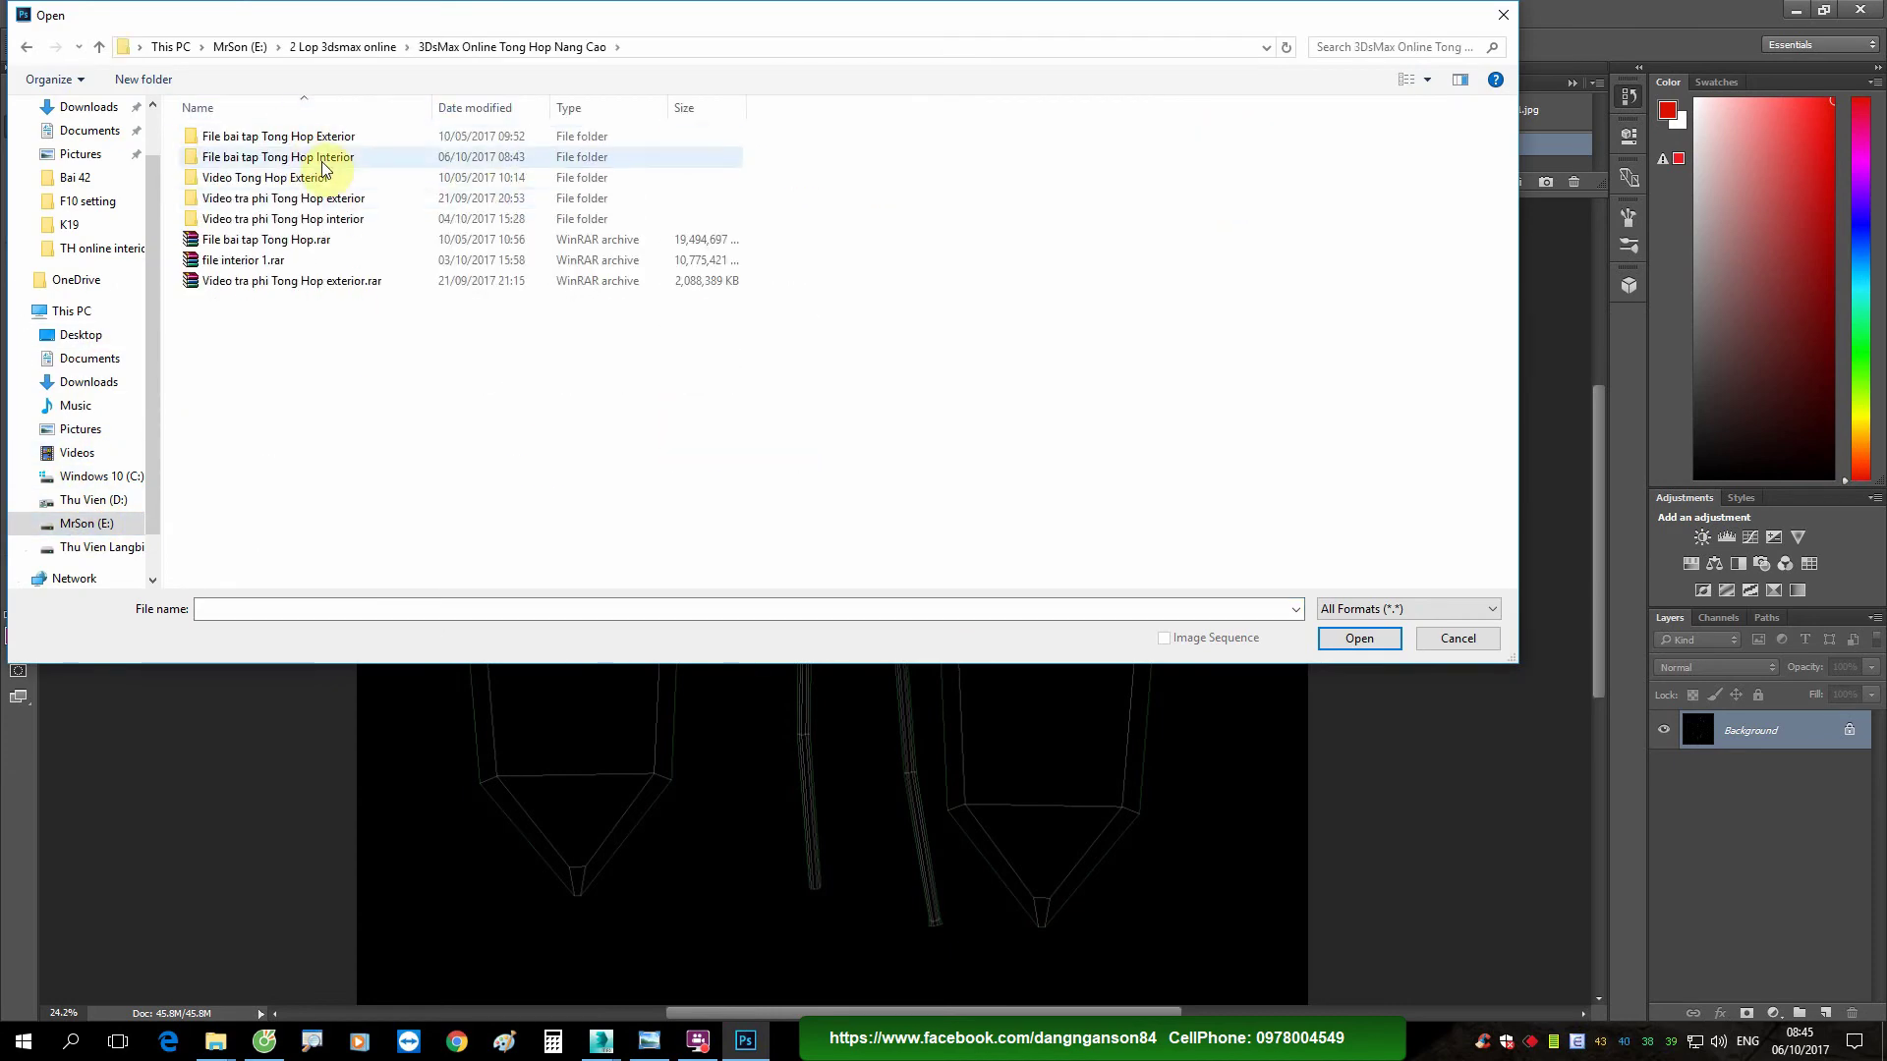
double_click(322, 159)
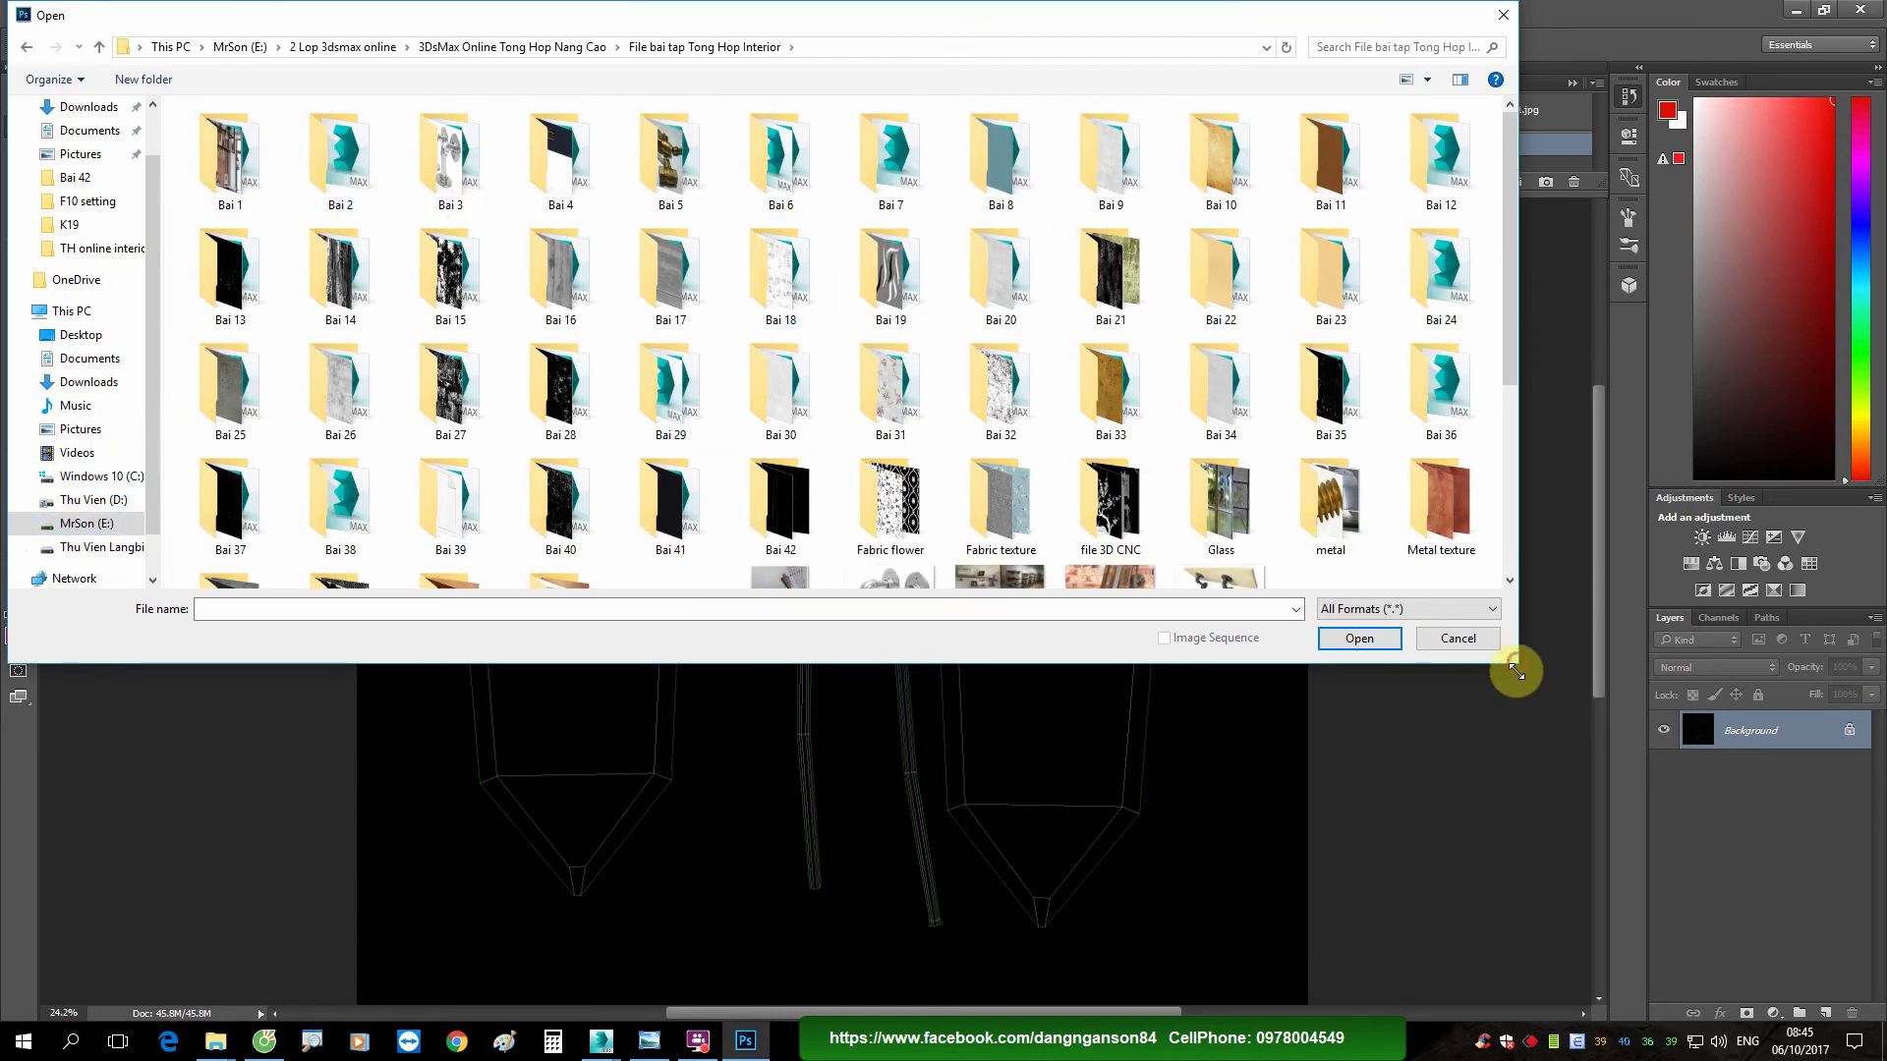
drag(1517, 671, 1547, 905)
click(697, 1041)
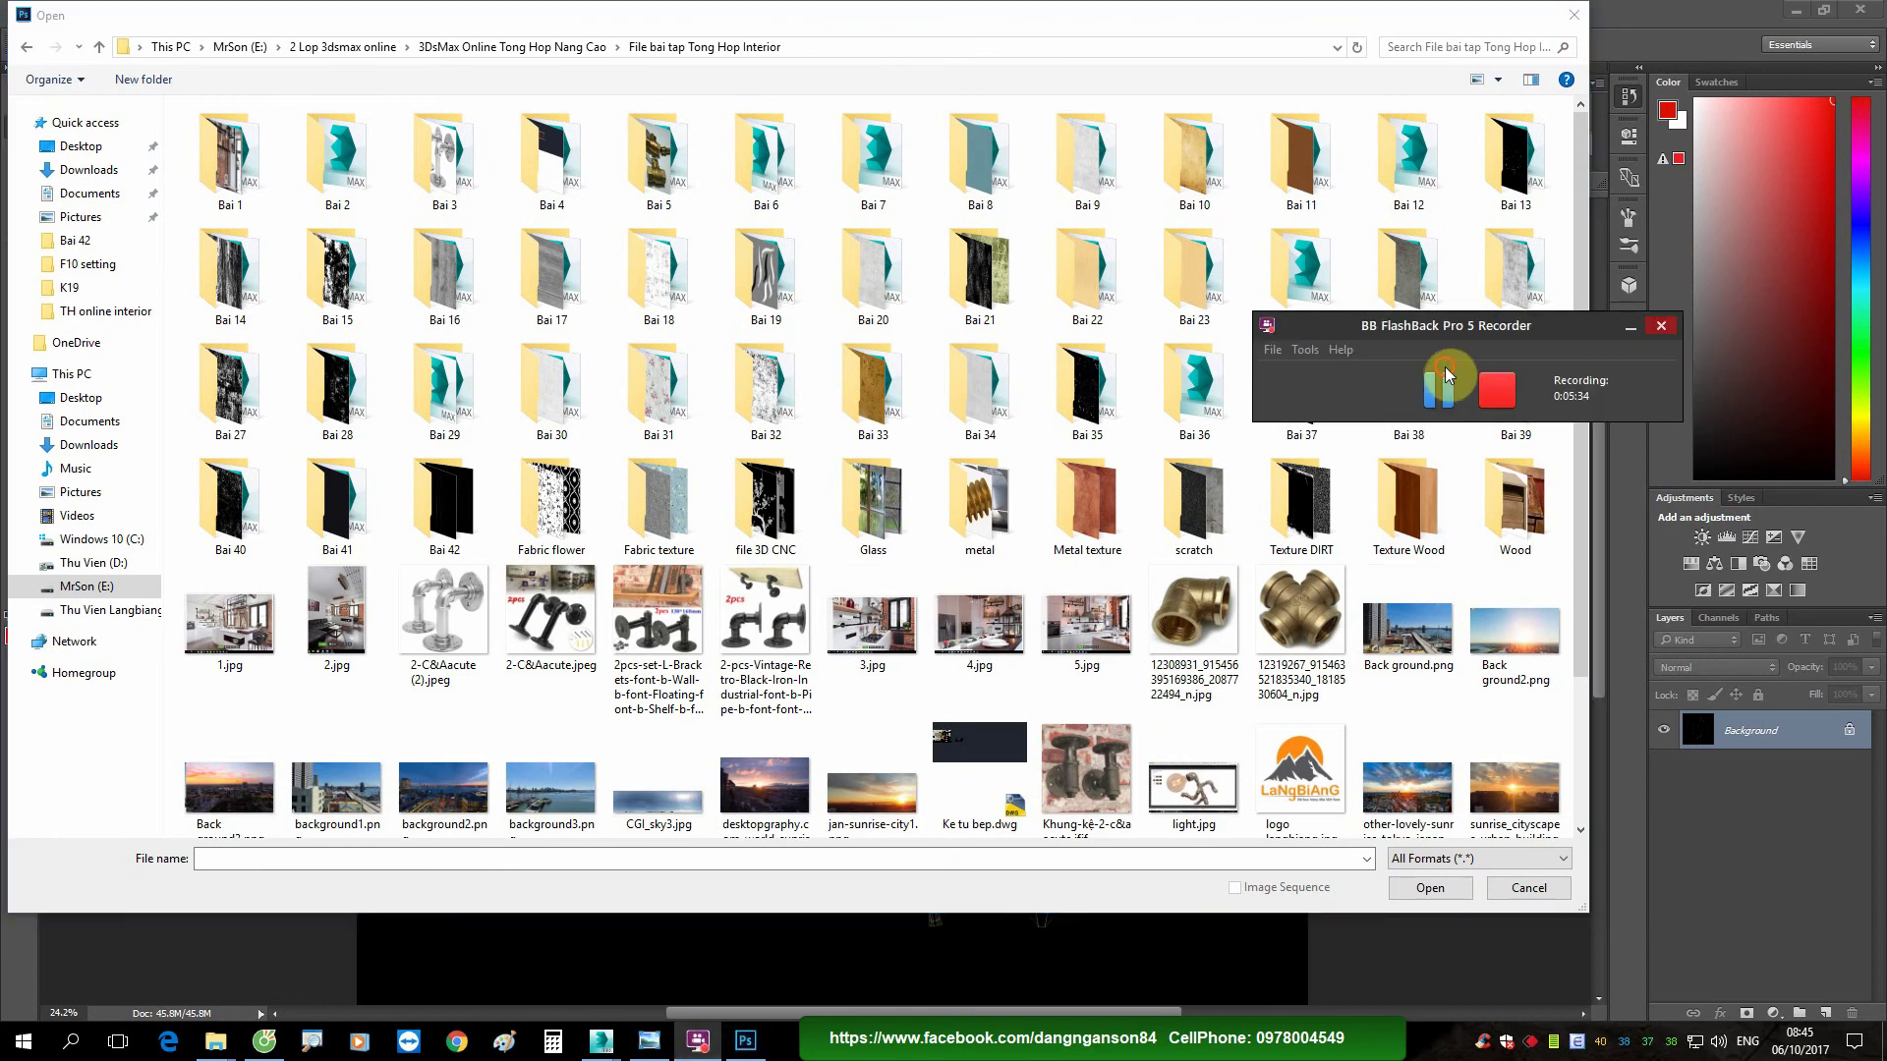
double_click(1306, 763)
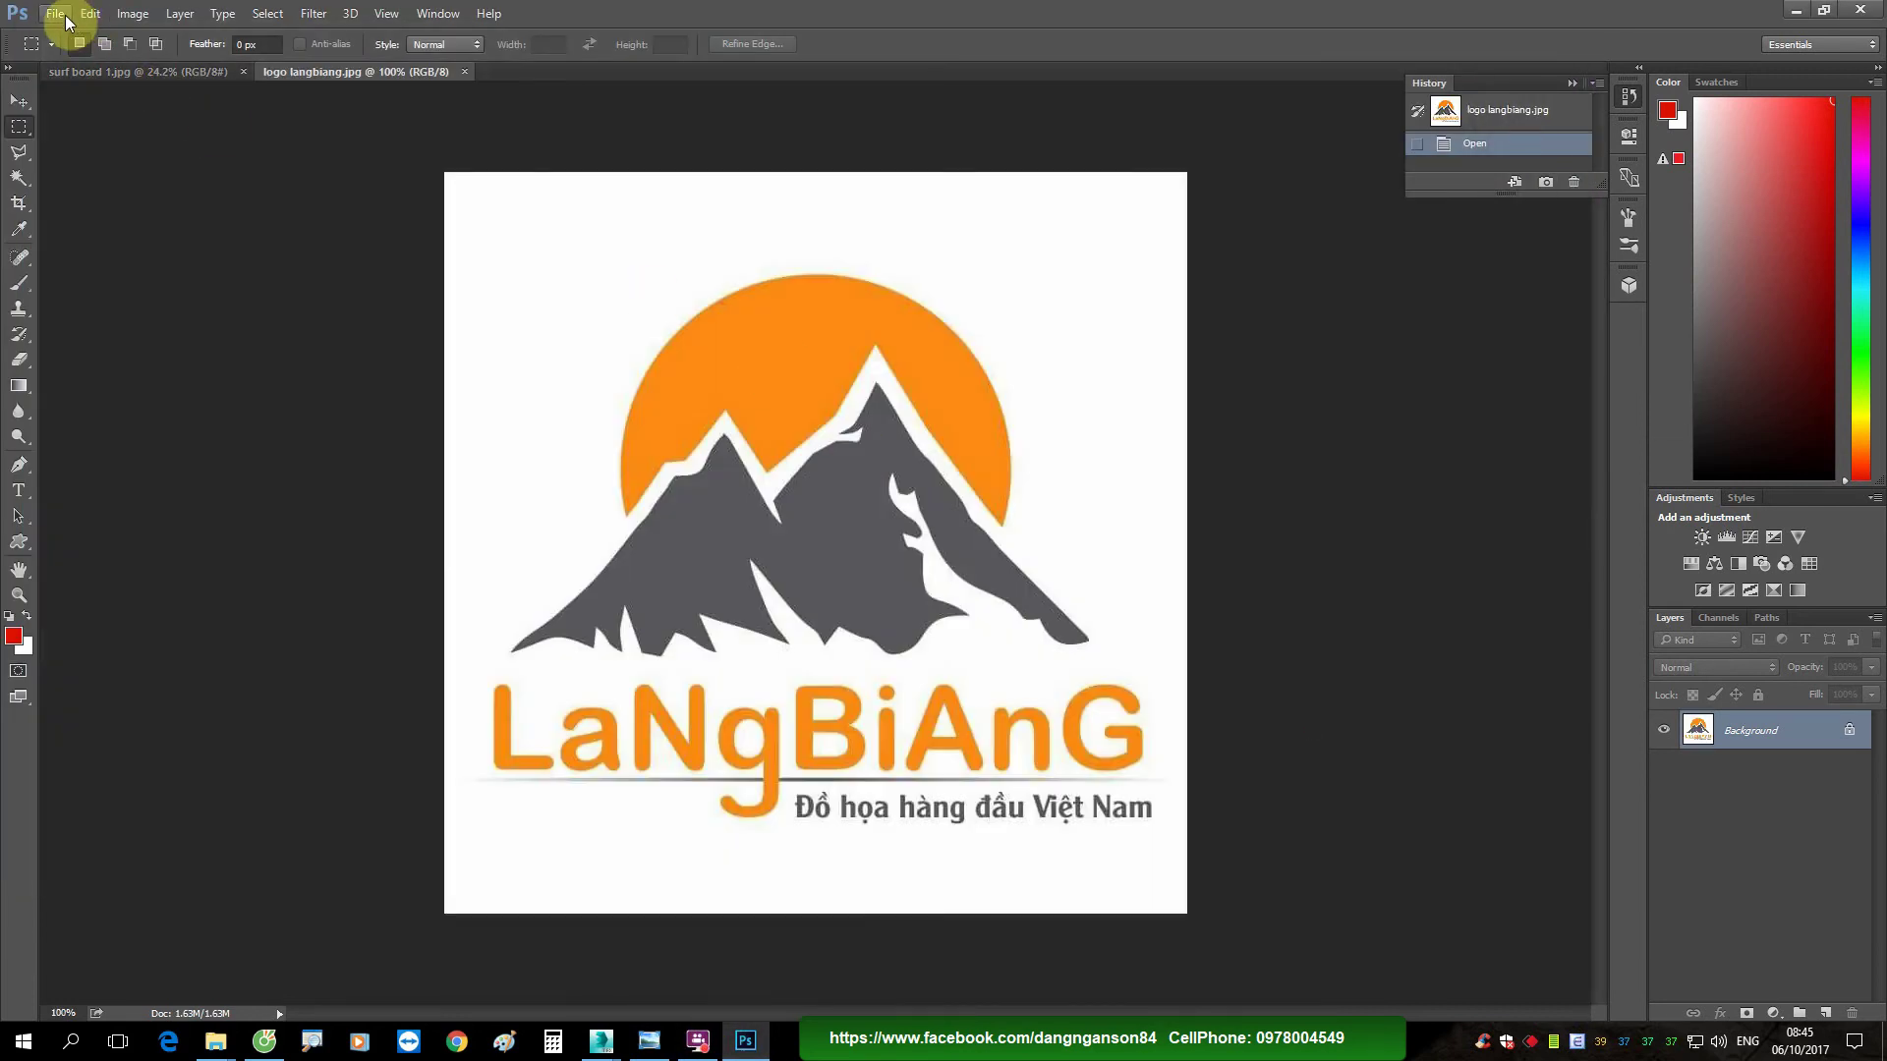
click(59, 14)
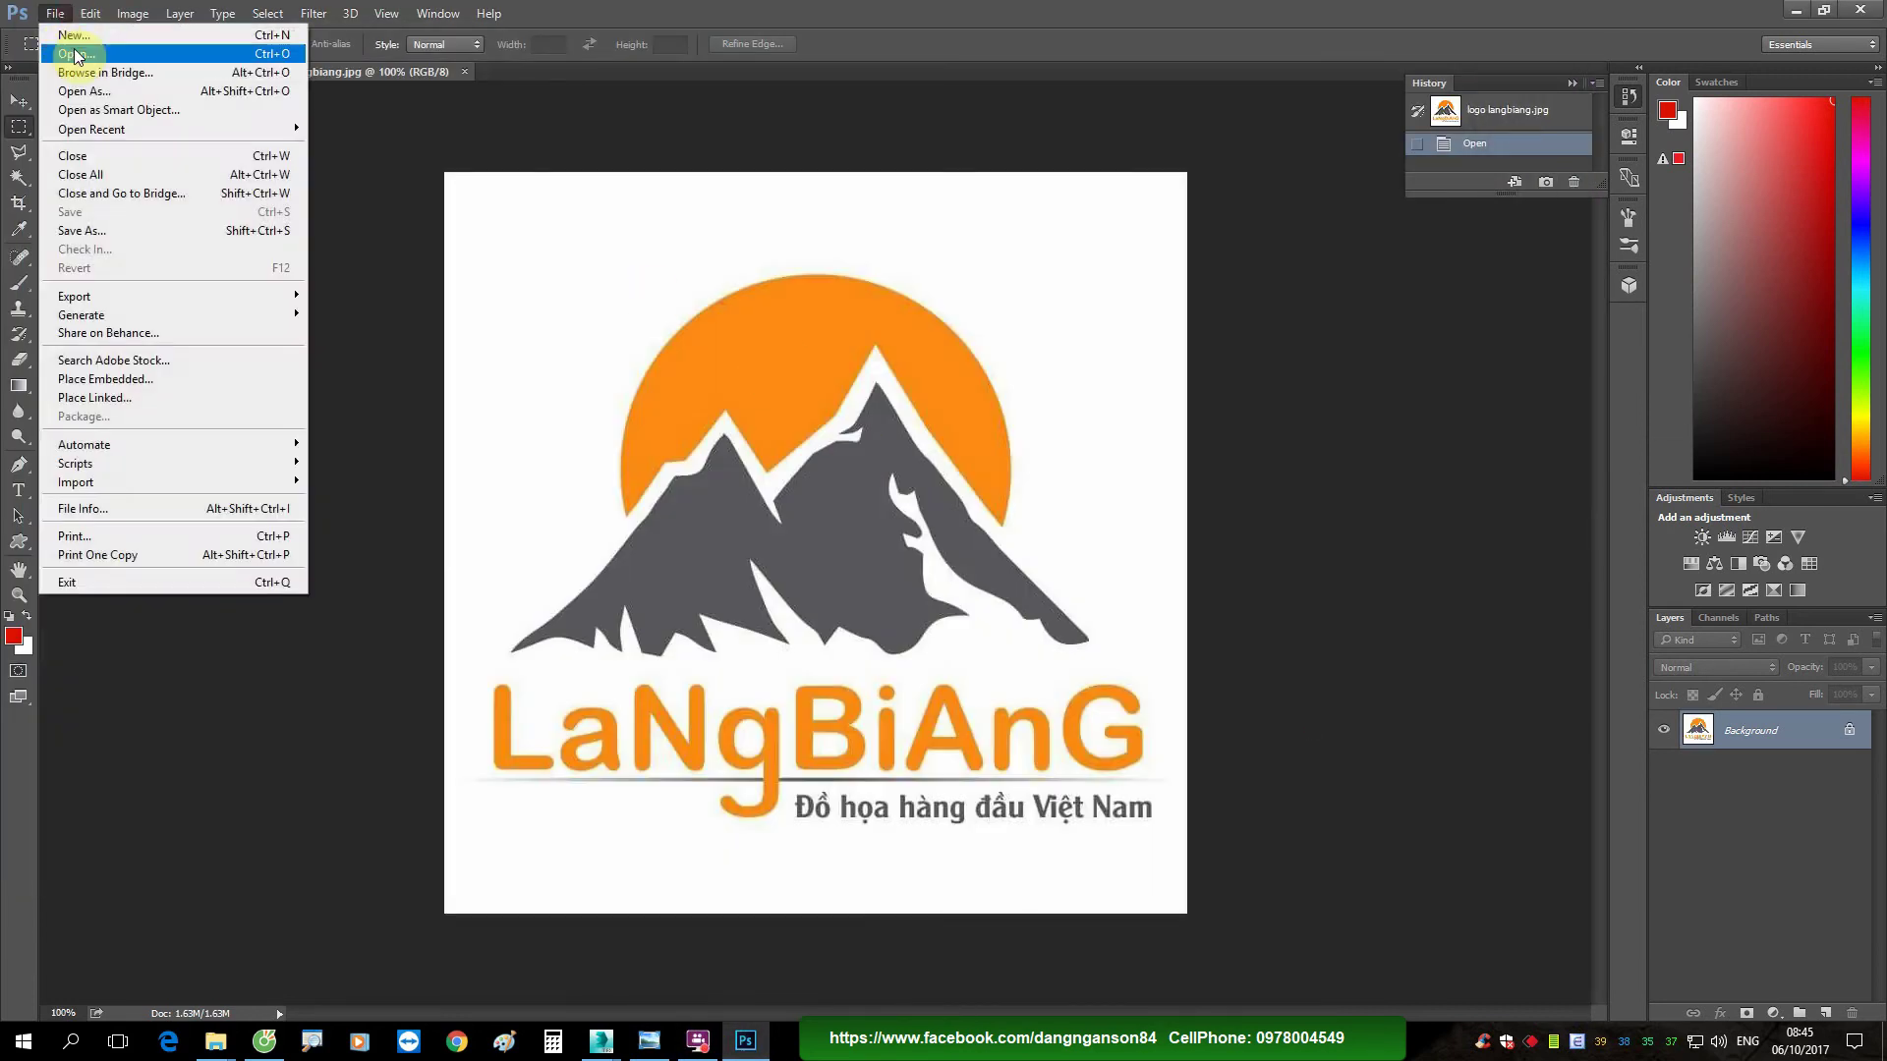
click(69, 54)
Step: Preview textures in the Texture Wood folder and open Go_Huyhieukts (56).jpg in Photoshop
double_click(1432, 521)
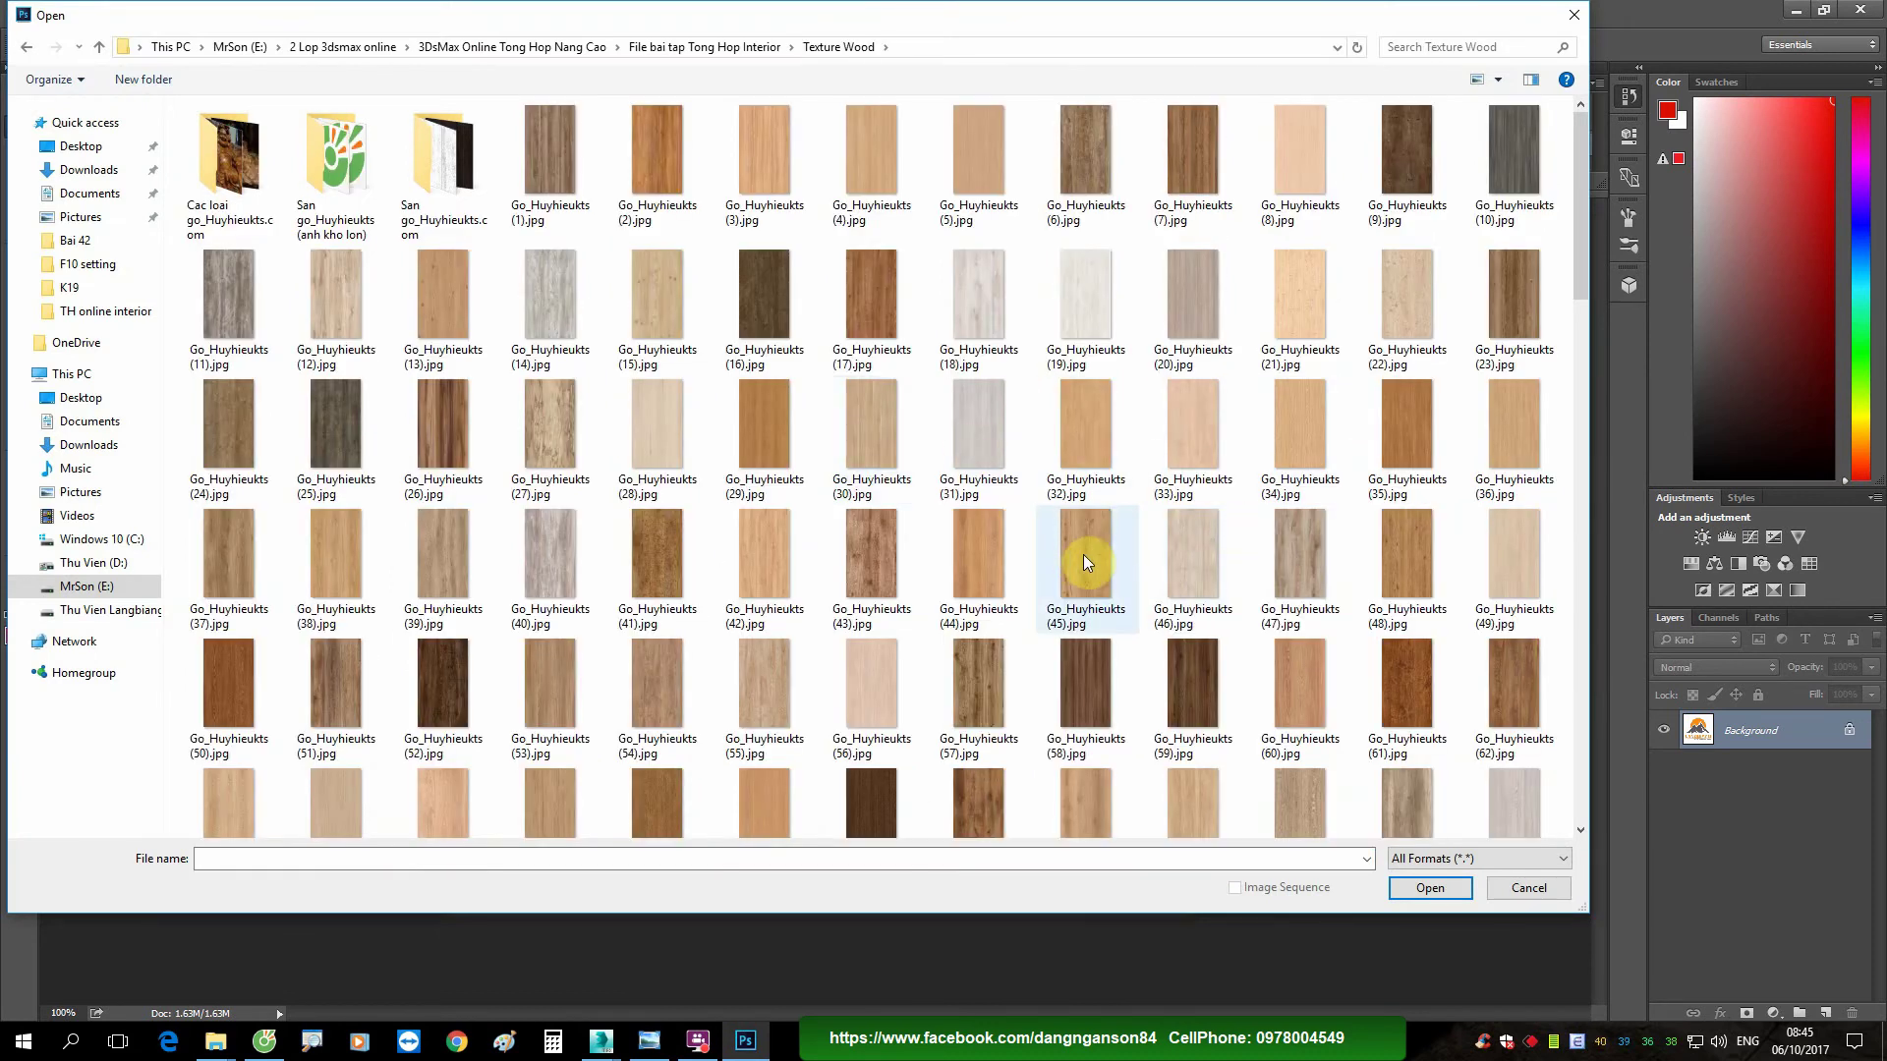
right_click(1075, 550)
click(1131, 91)
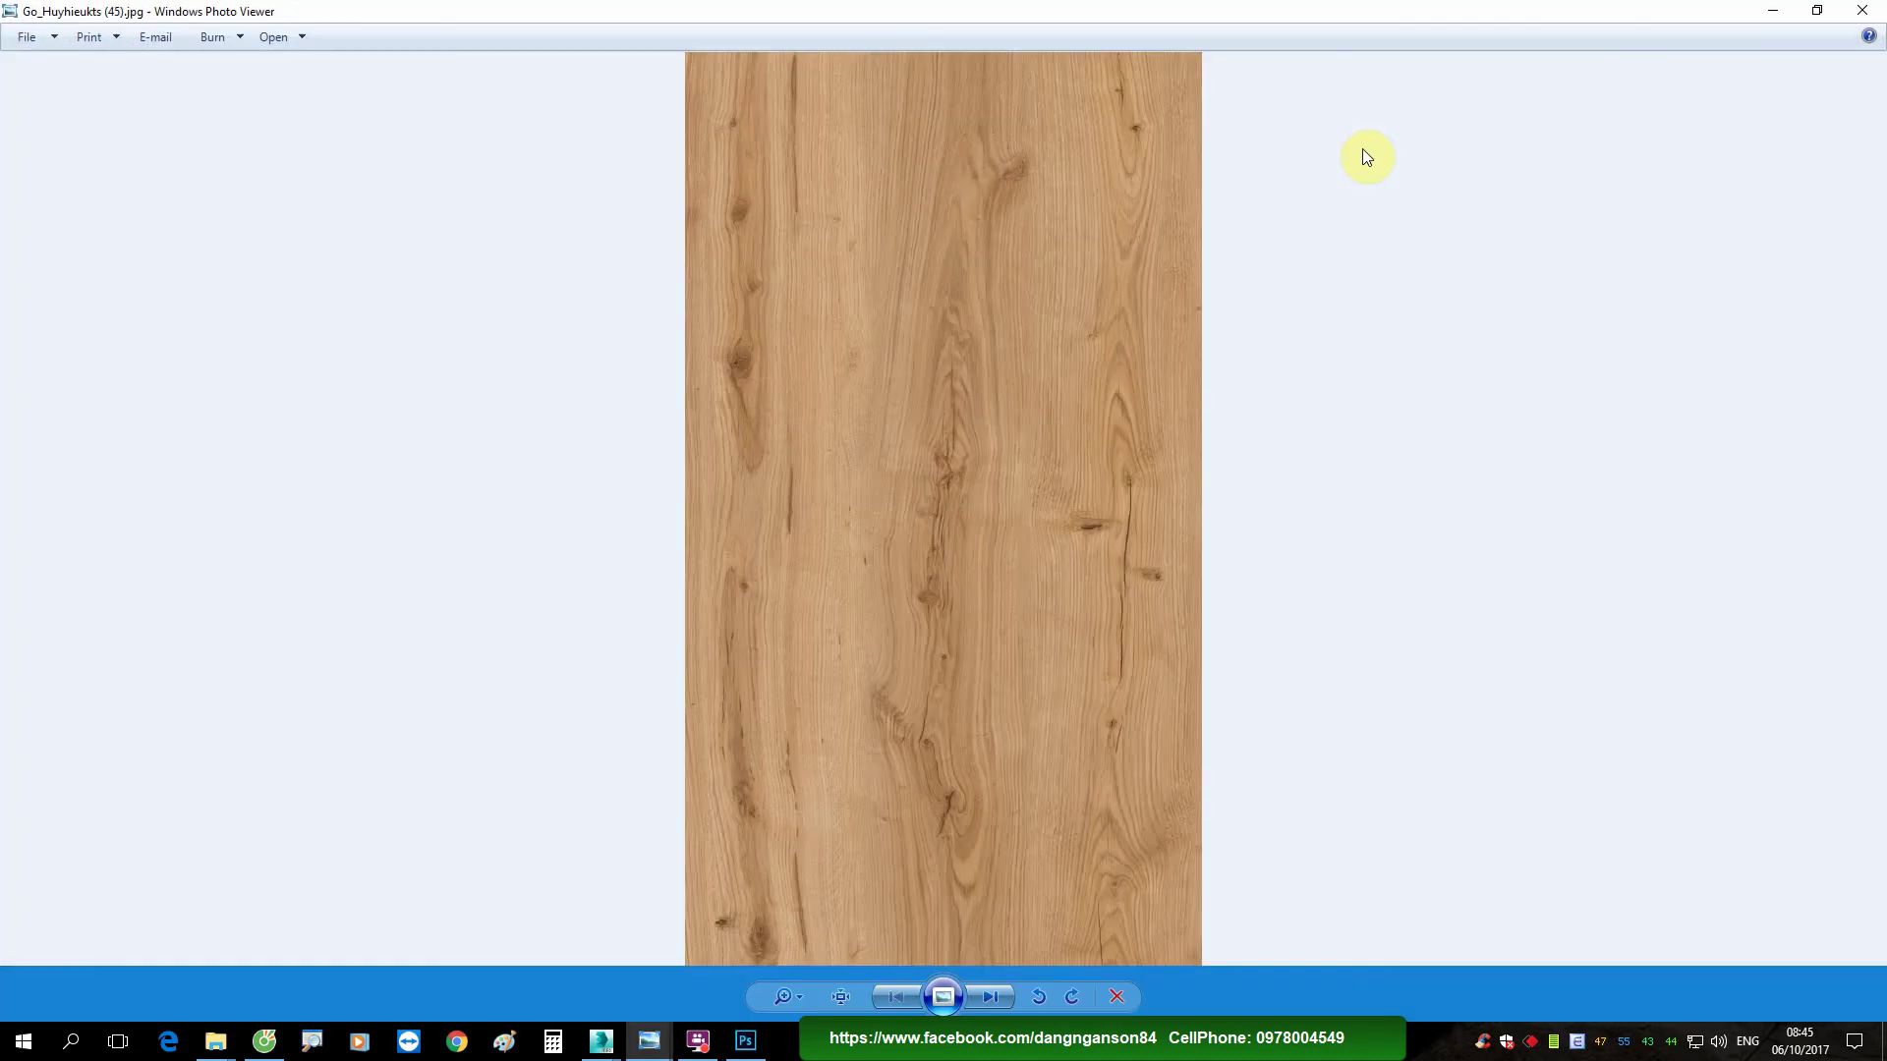
click(690, 1043)
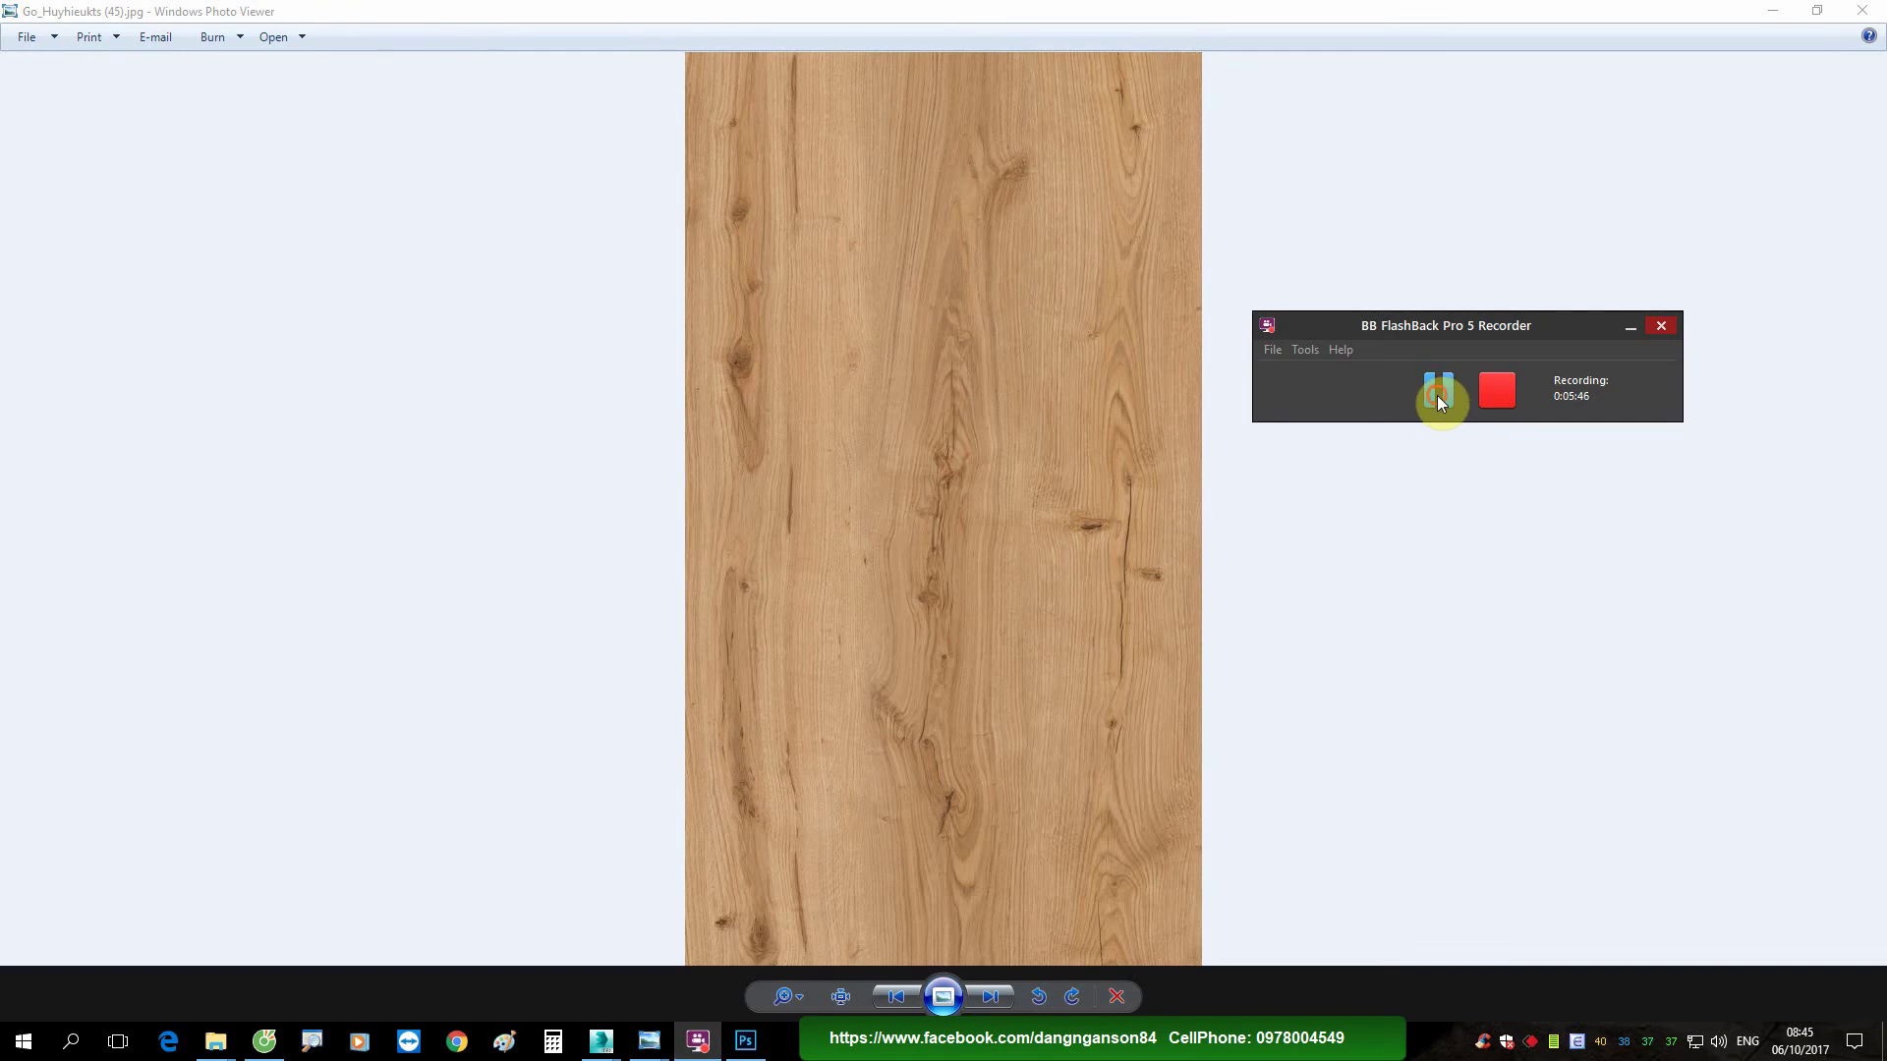
click(1227, 542)
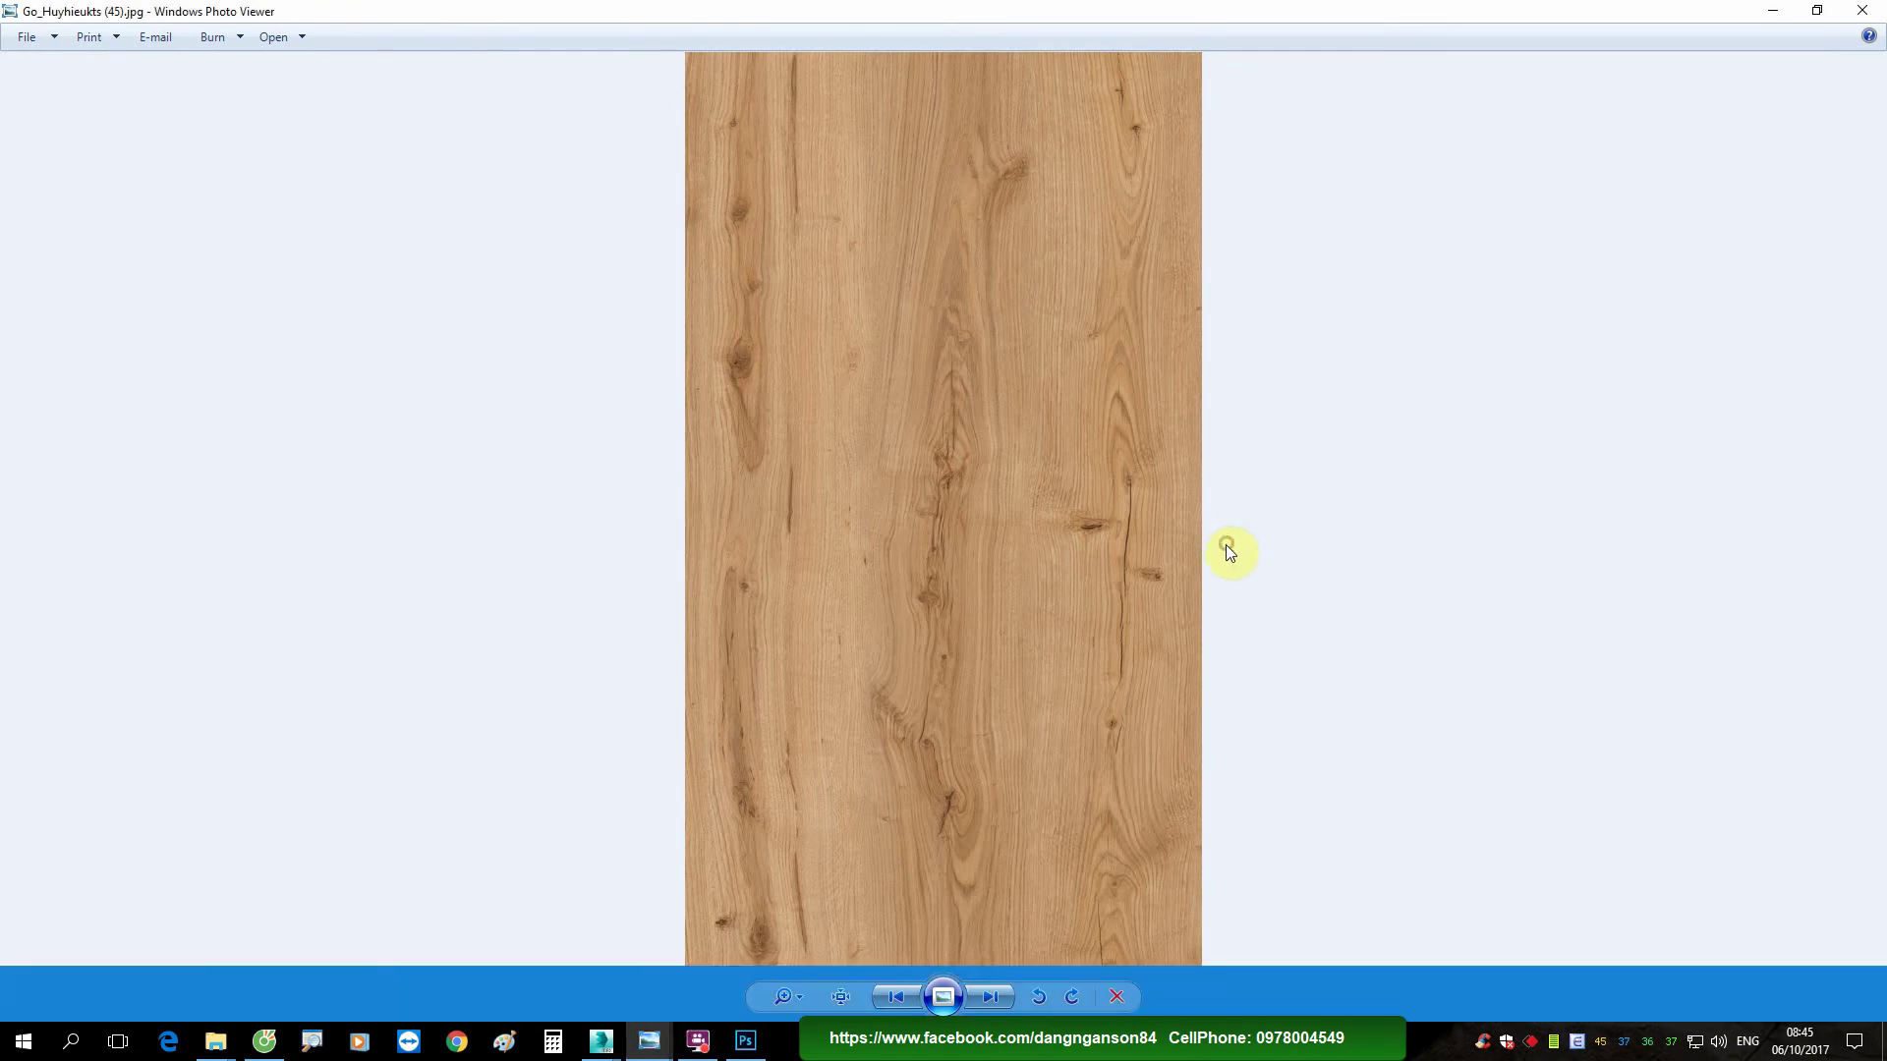
click(1843, 31)
double_click(874, 666)
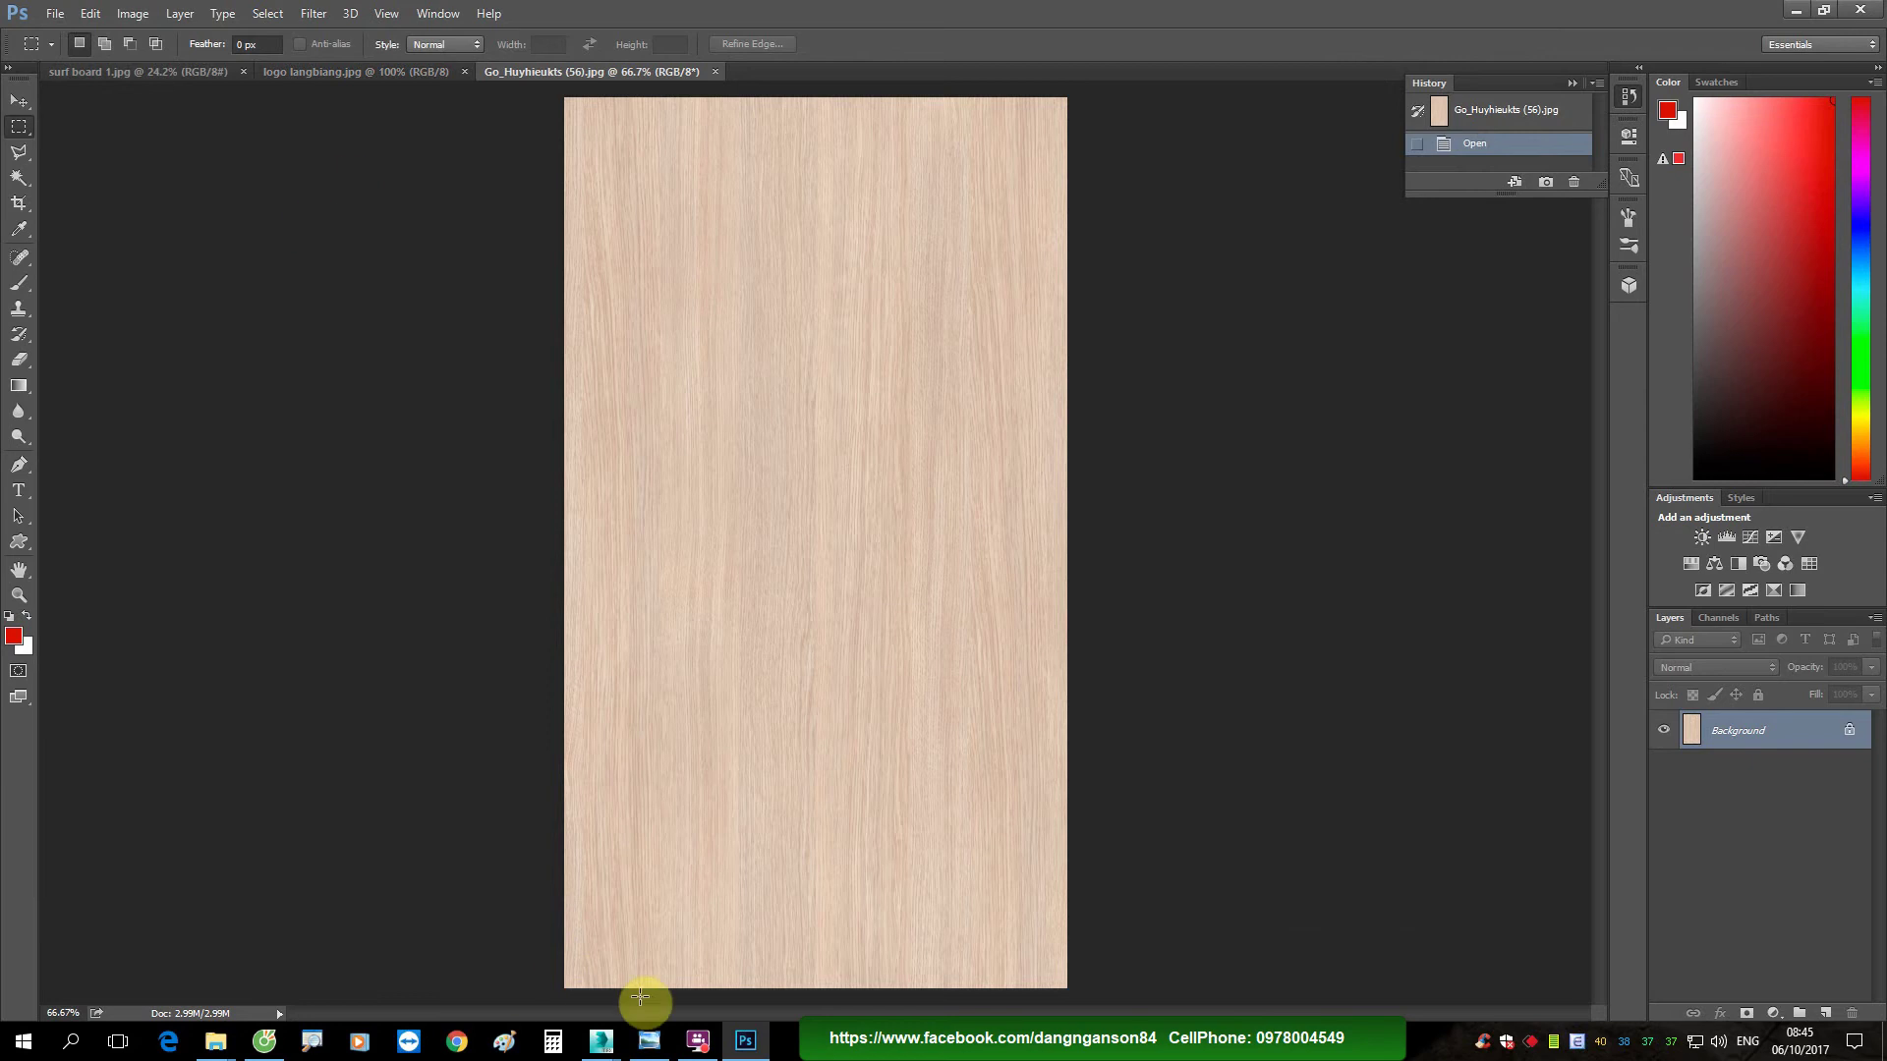
Step: Open the kitchen reference photo 1.jpg in Photoshop from Photo Viewer
click(649, 1042)
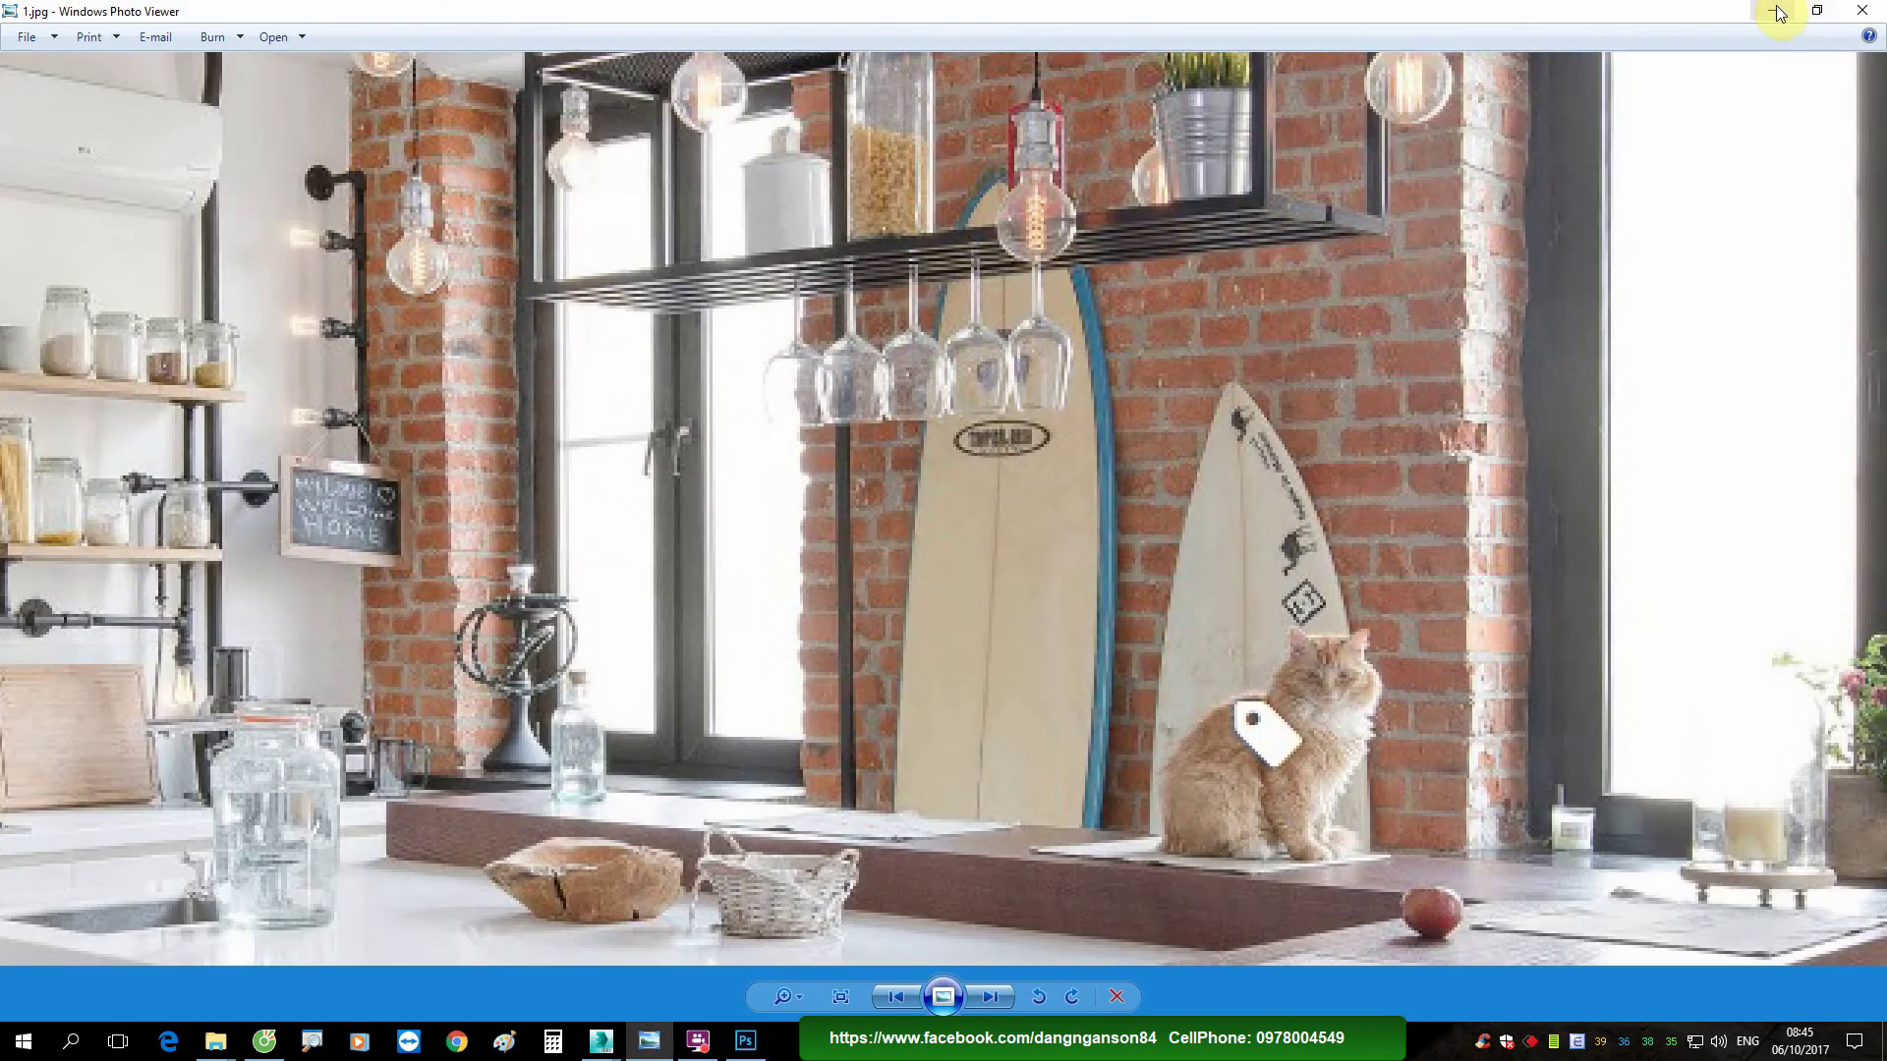
click(1779, 12)
click(701, 1041)
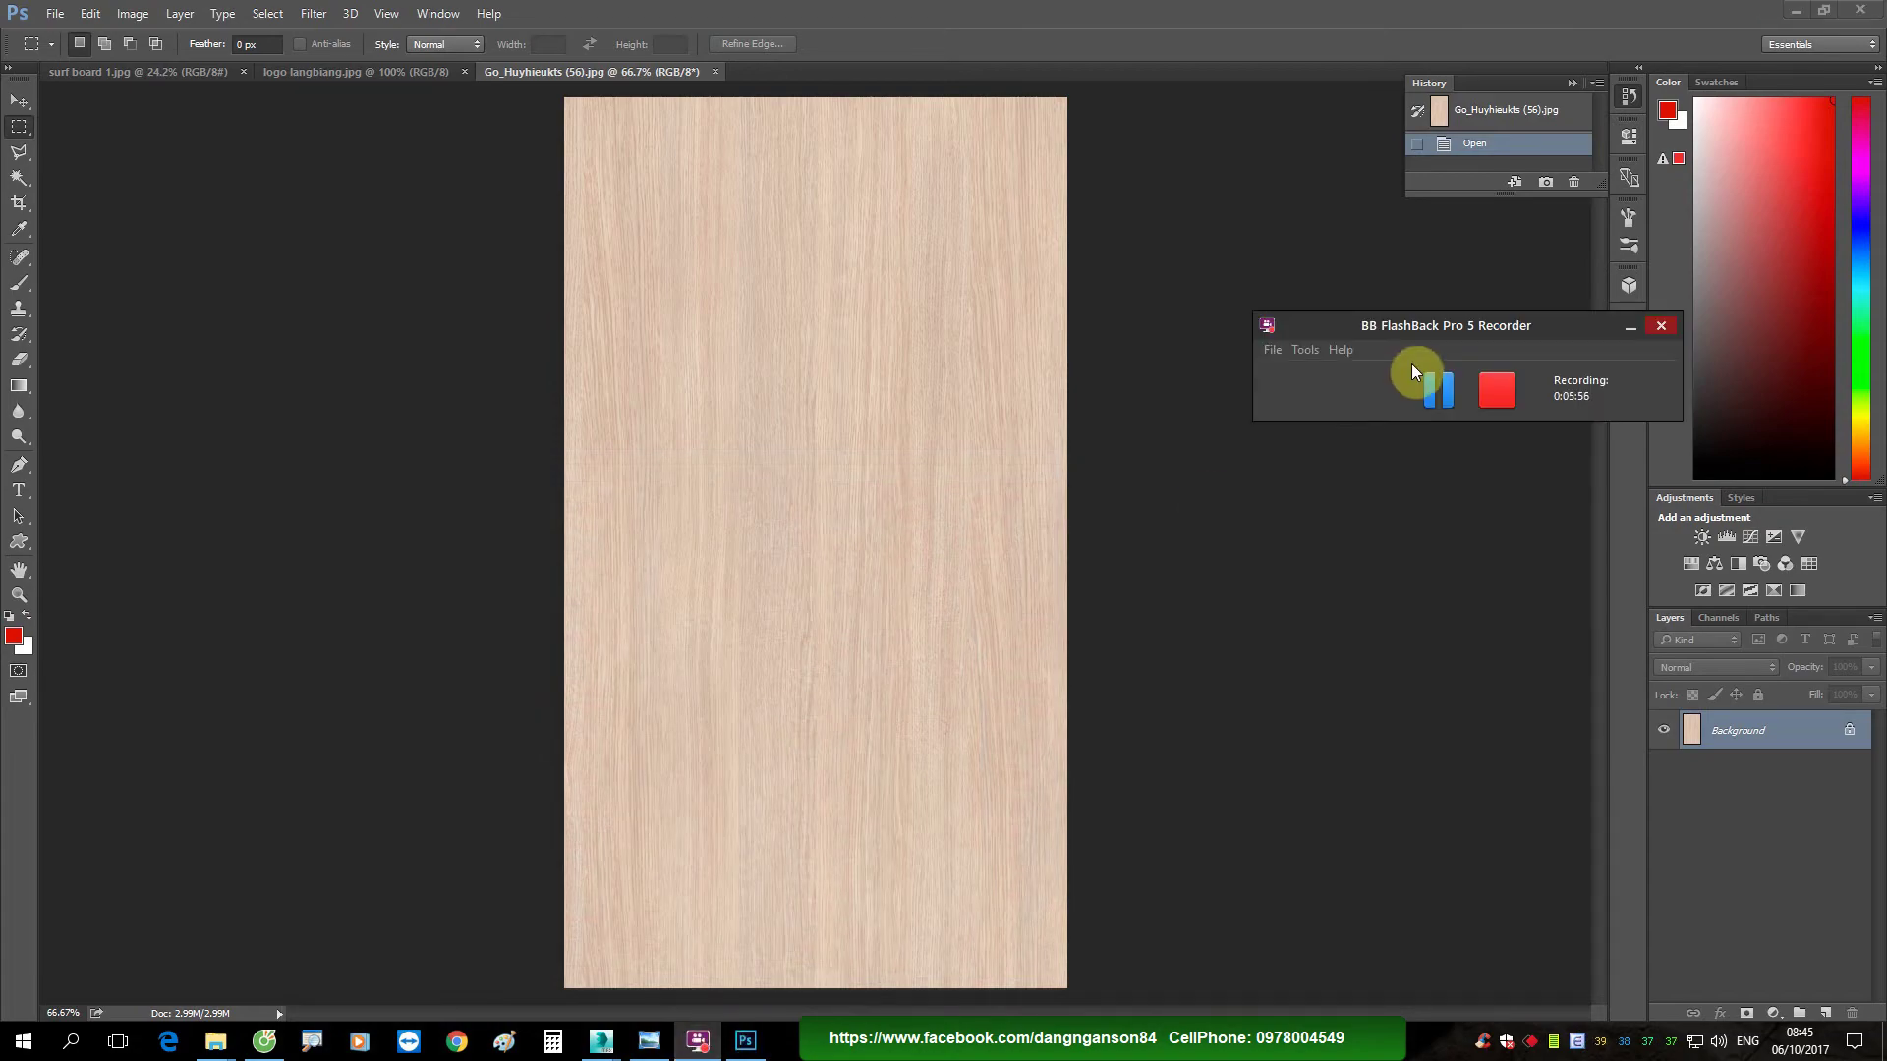
click(1436, 391)
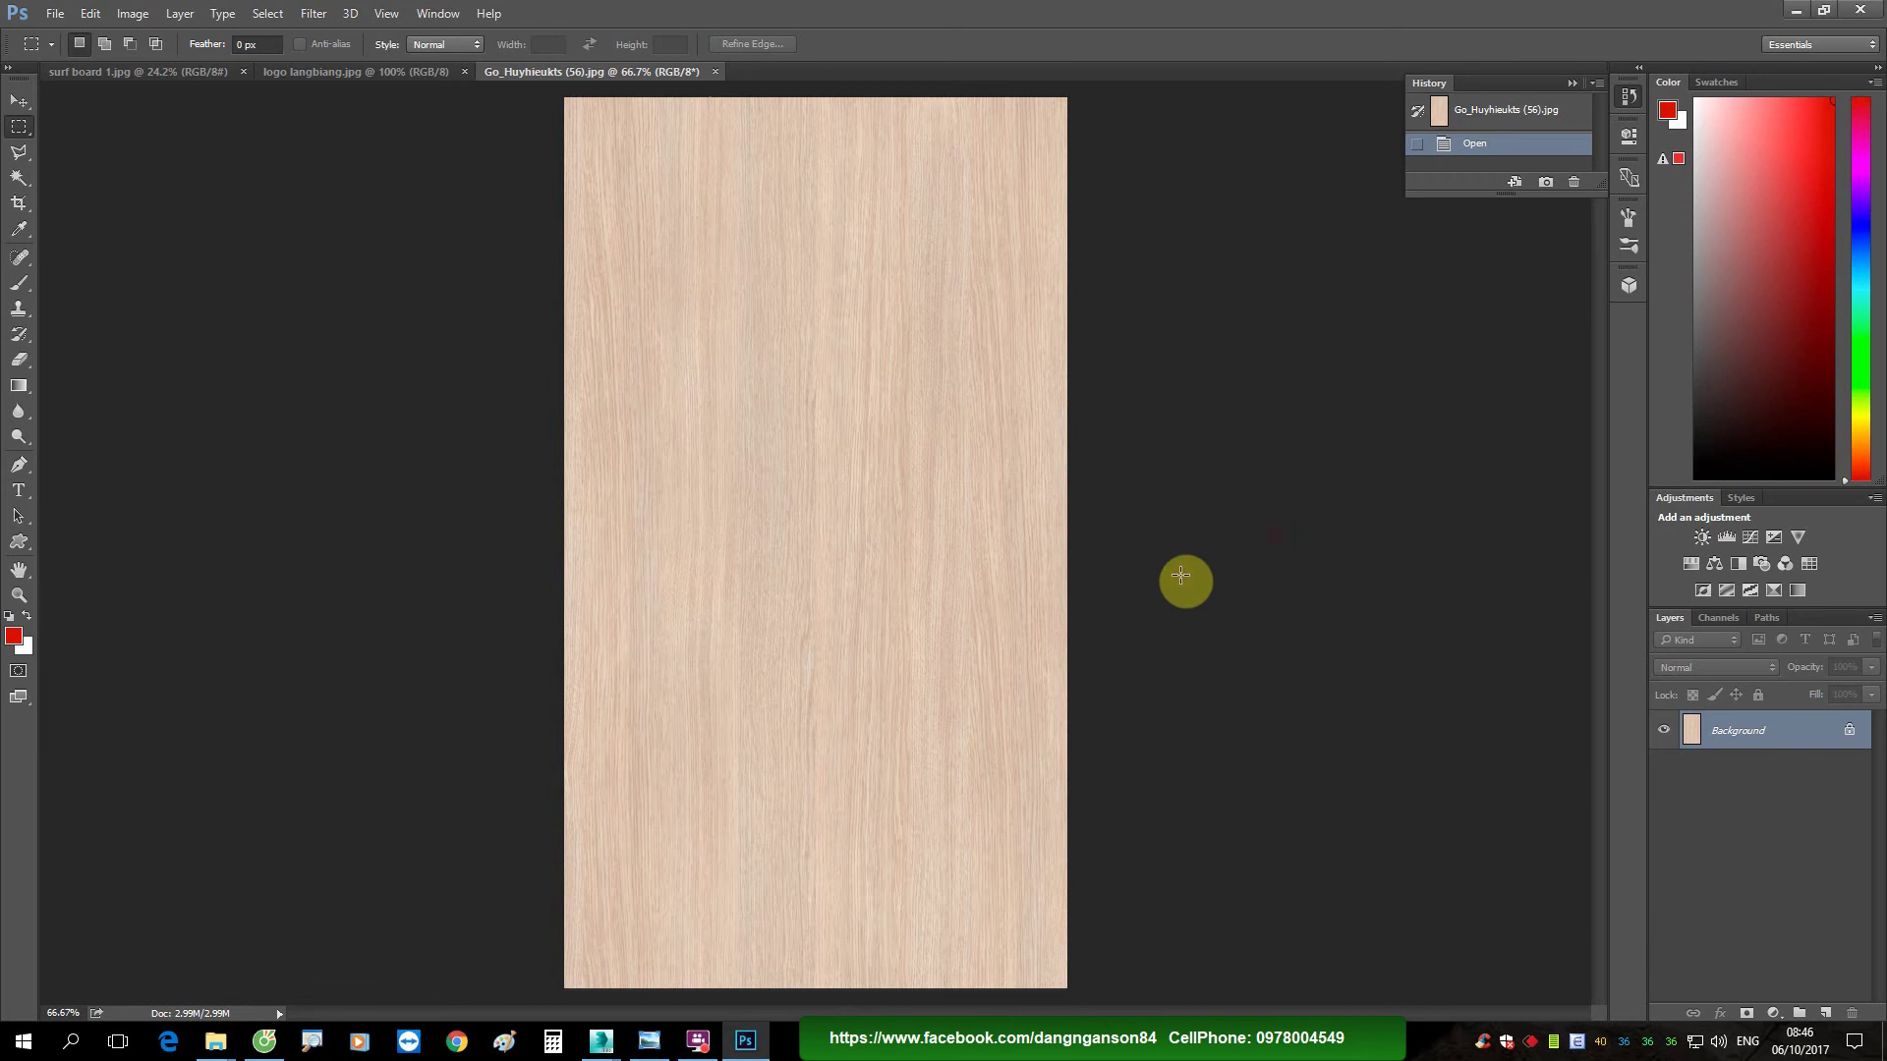
click(664, 1026)
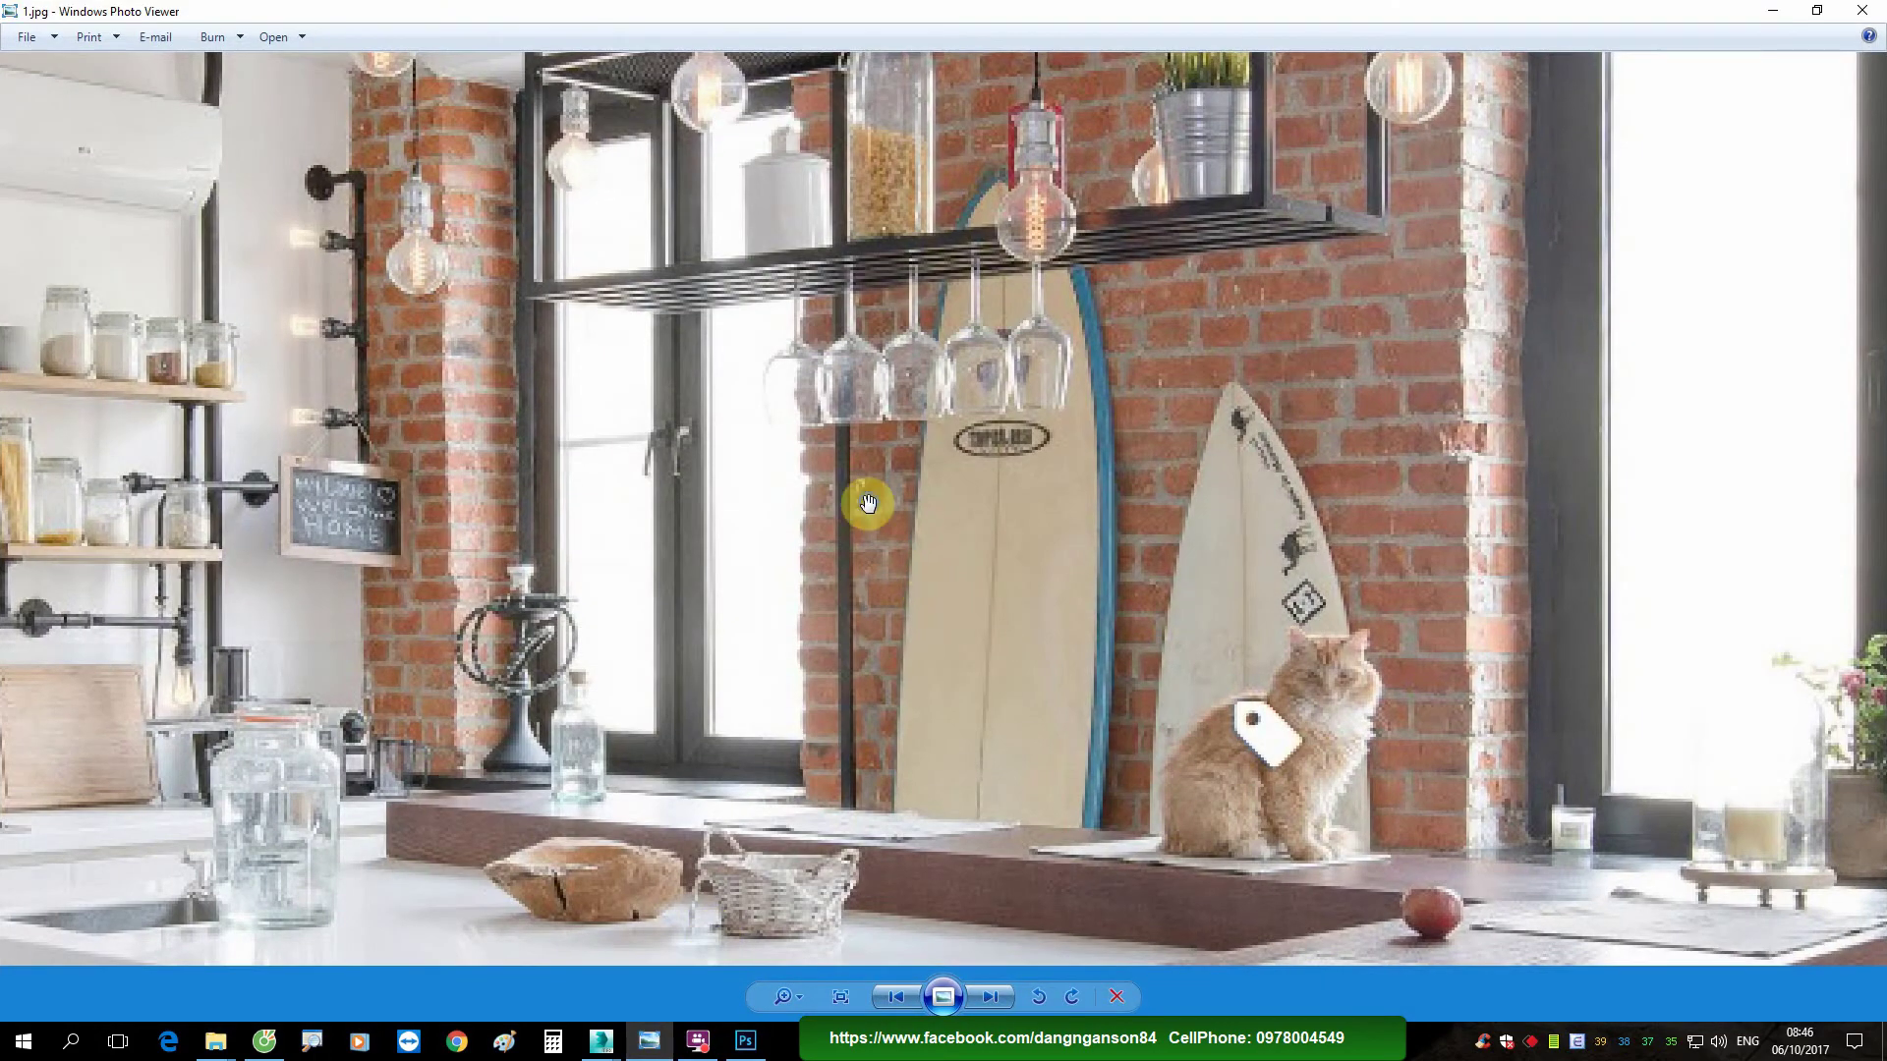
right_click(868, 503)
click(1184, 605)
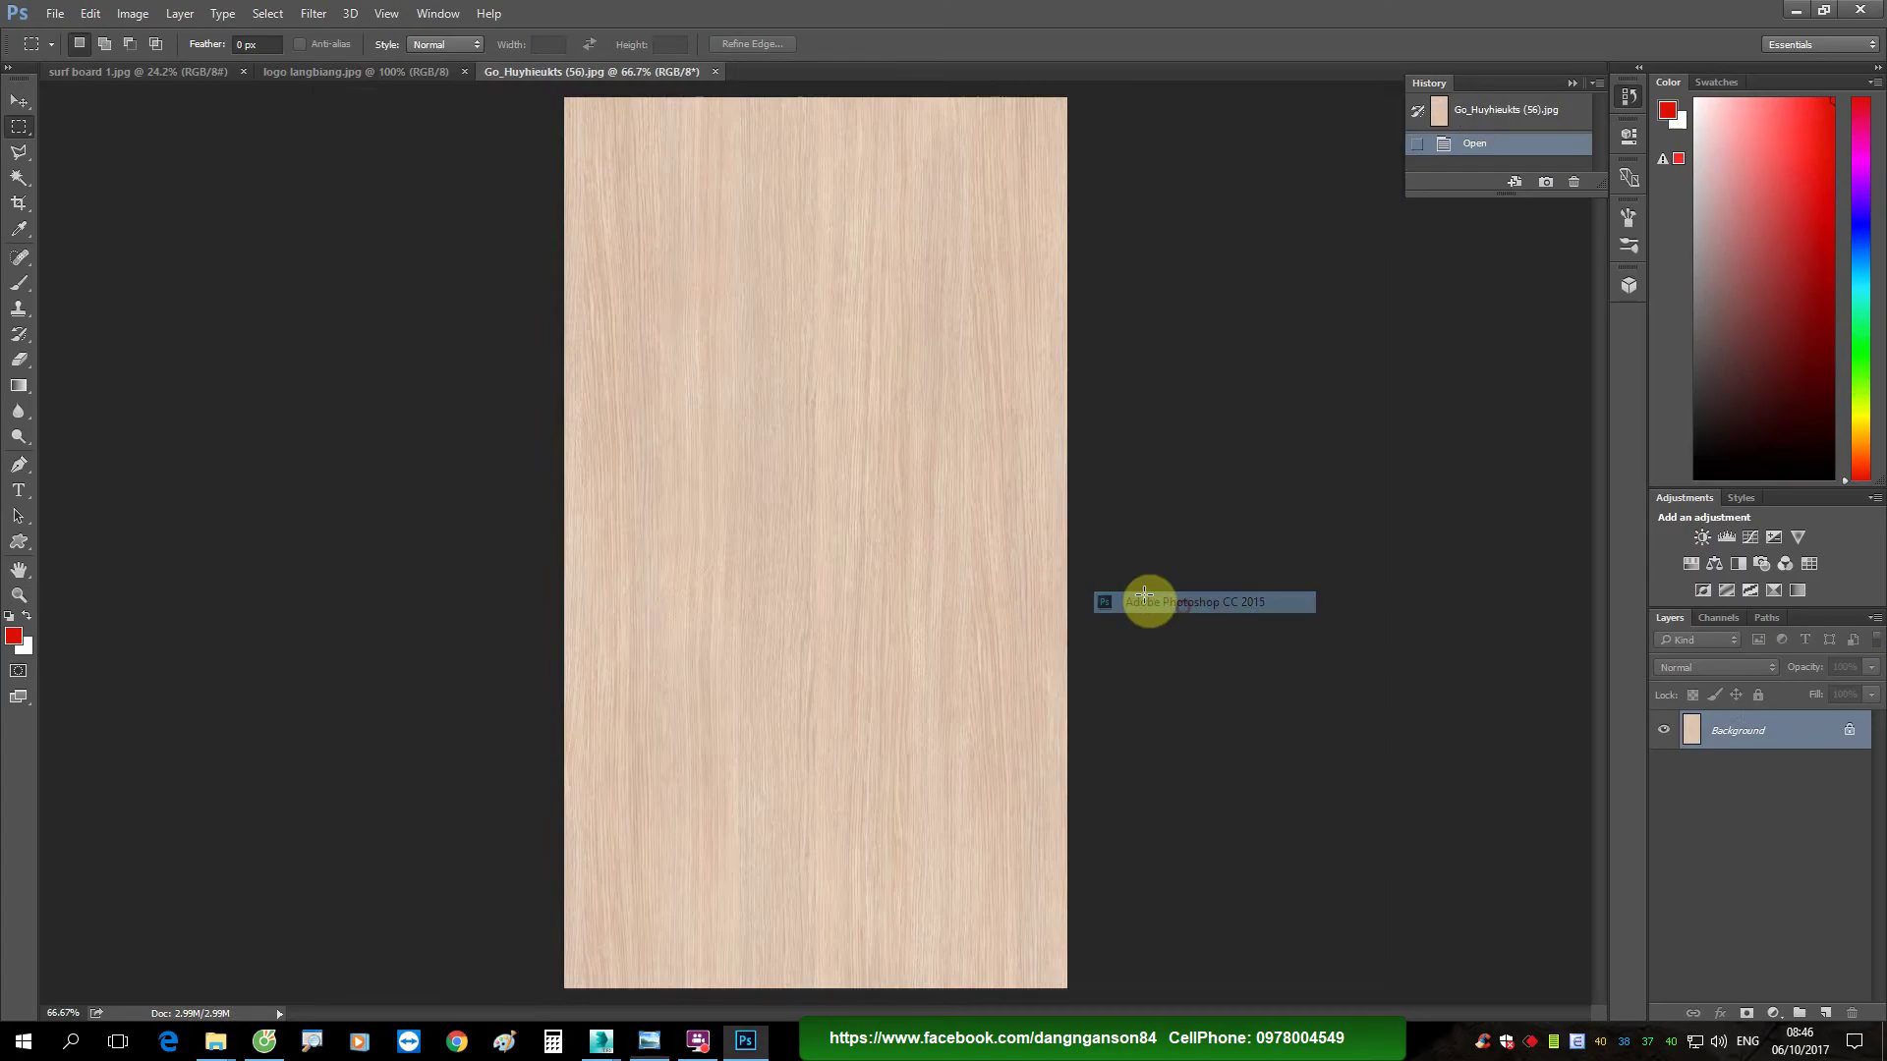
alt+scroll(982, 572, up, 4)
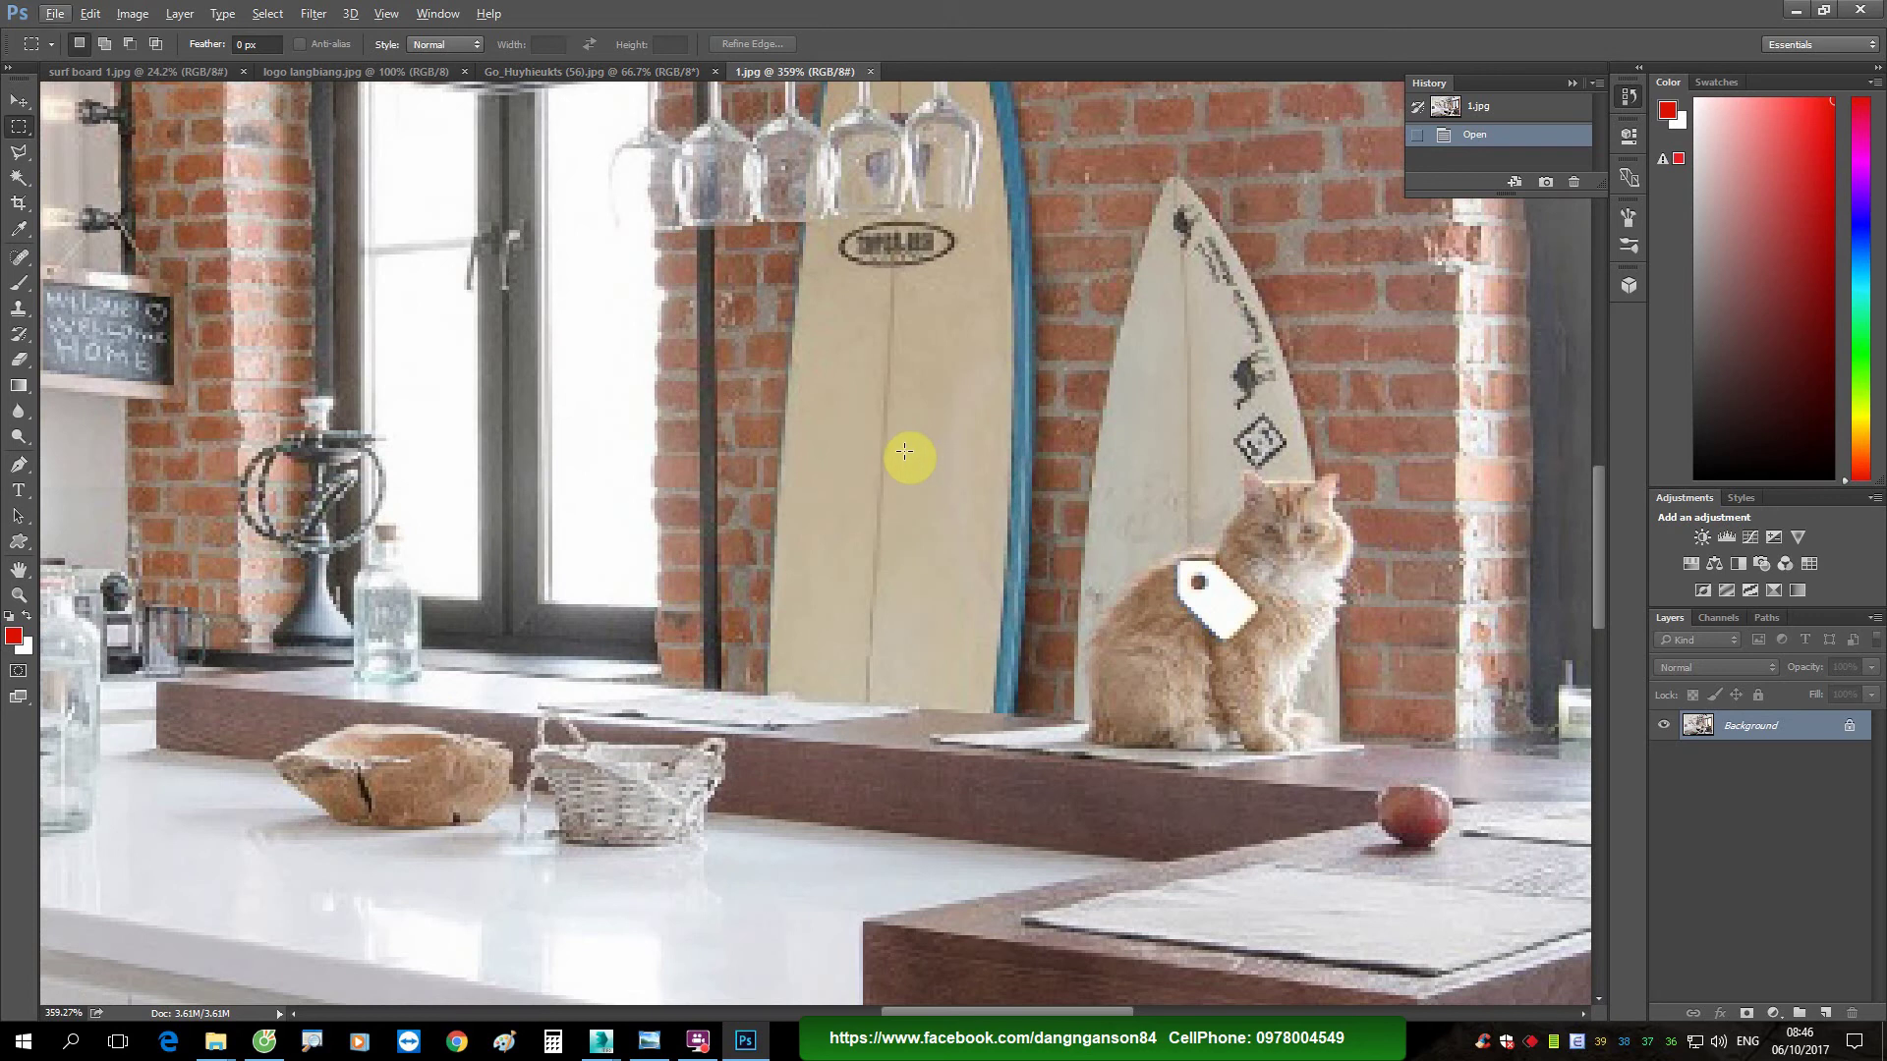
click(563, 70)
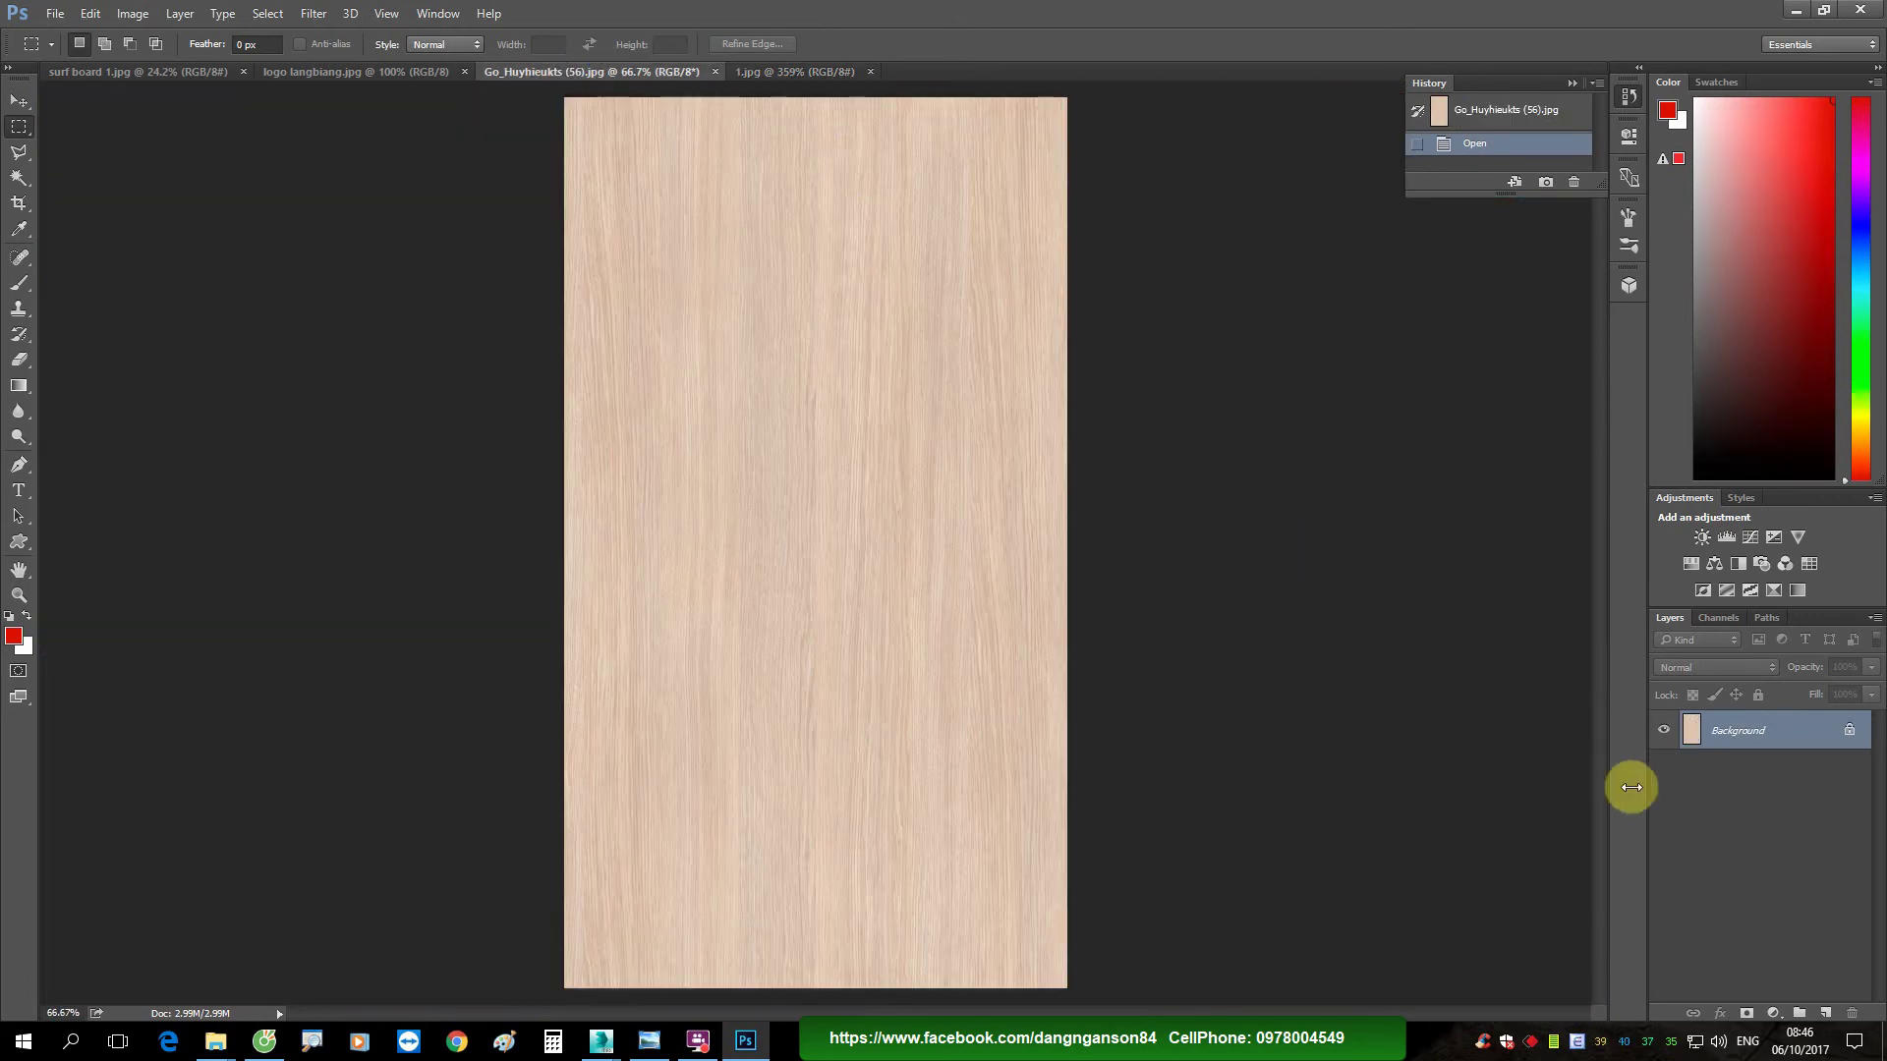
Step: Add a Hue/Saturation adjustment layer over the wood with Hue +10 and Saturation -13
click(1771, 1013)
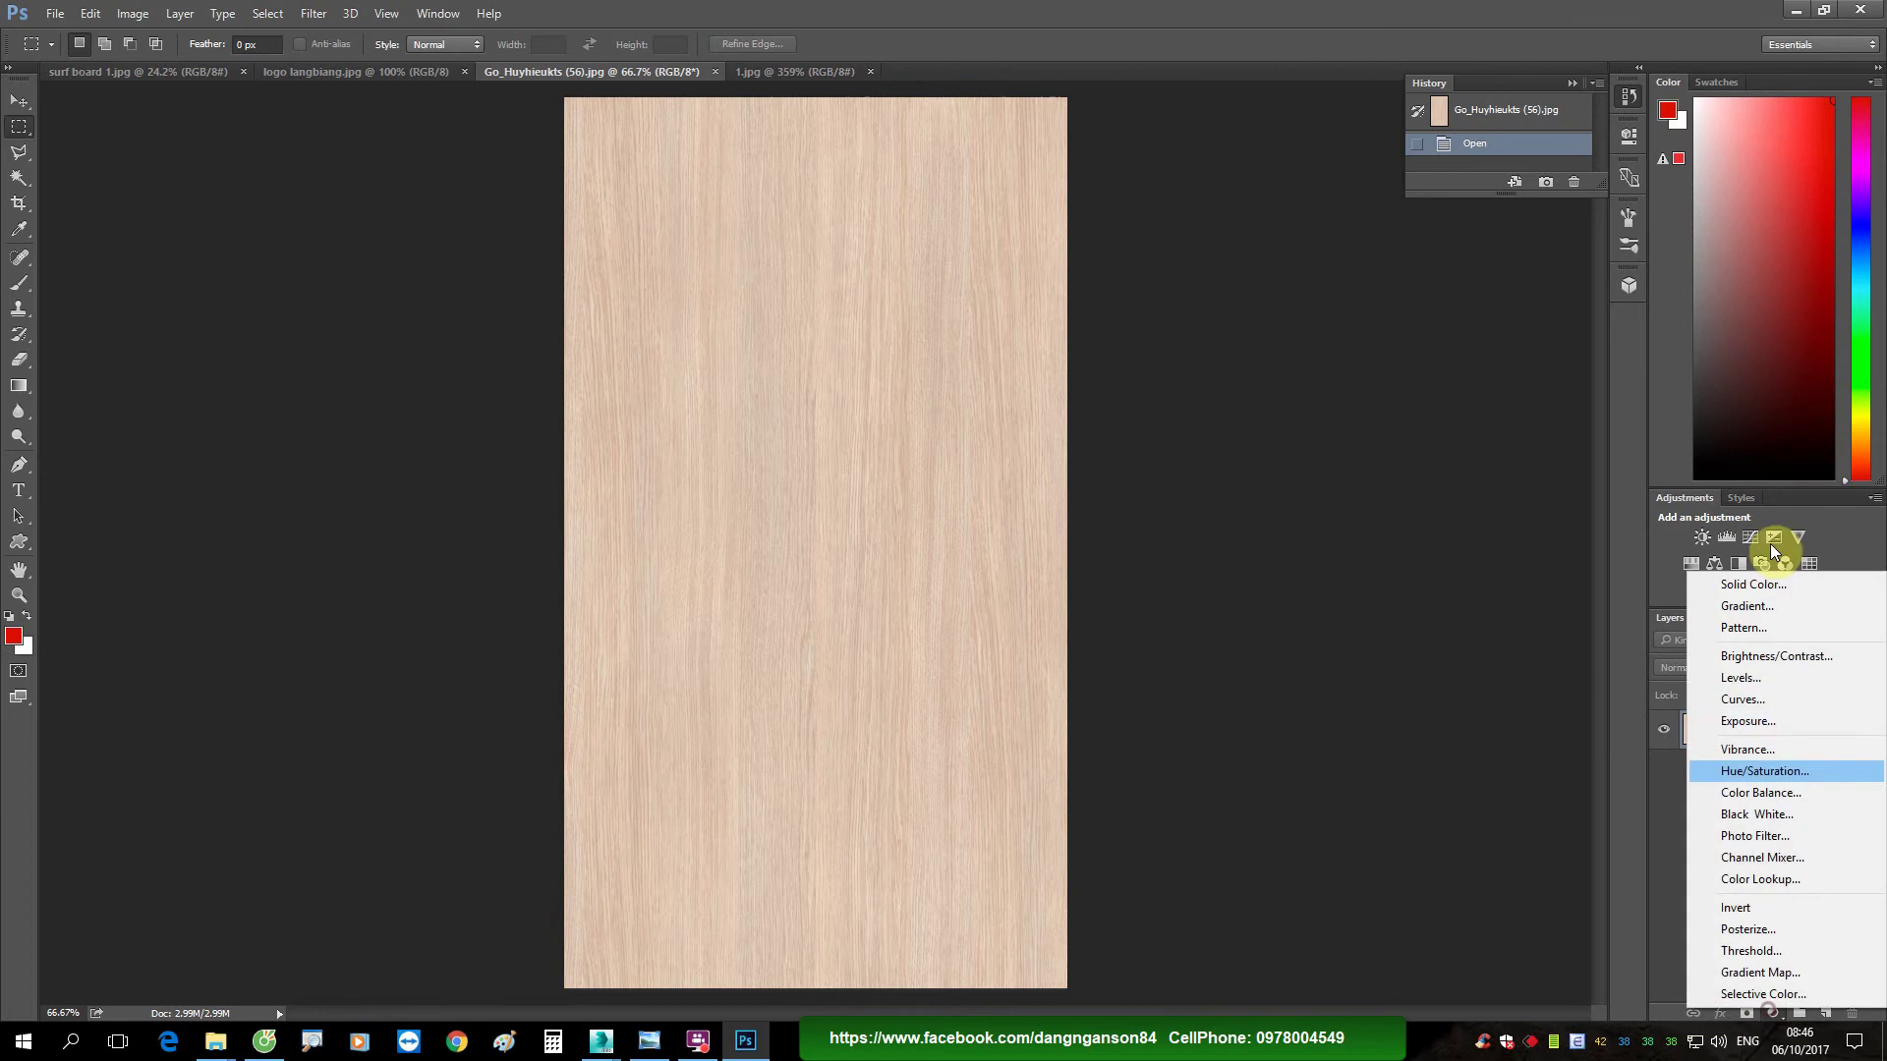
click(1766, 770)
drag(1458, 257, 1470, 265)
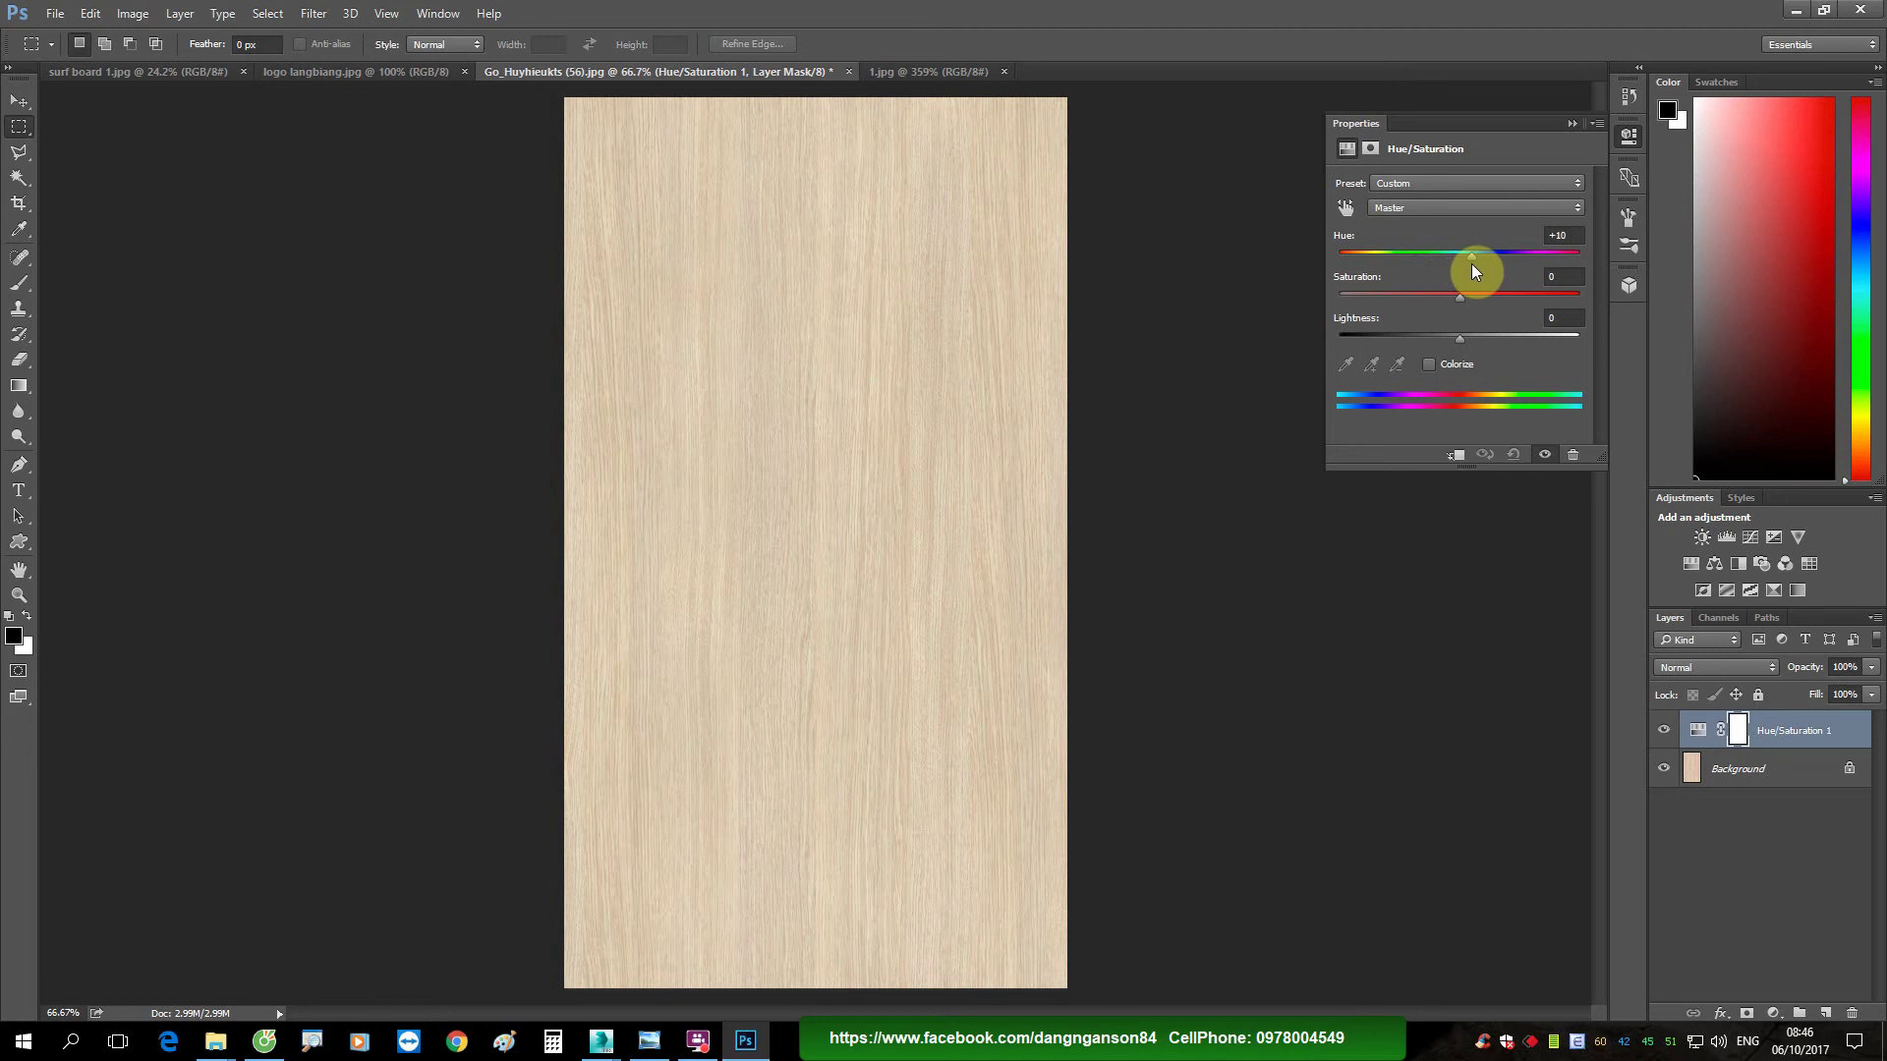
drag(1470, 263, 1471, 263)
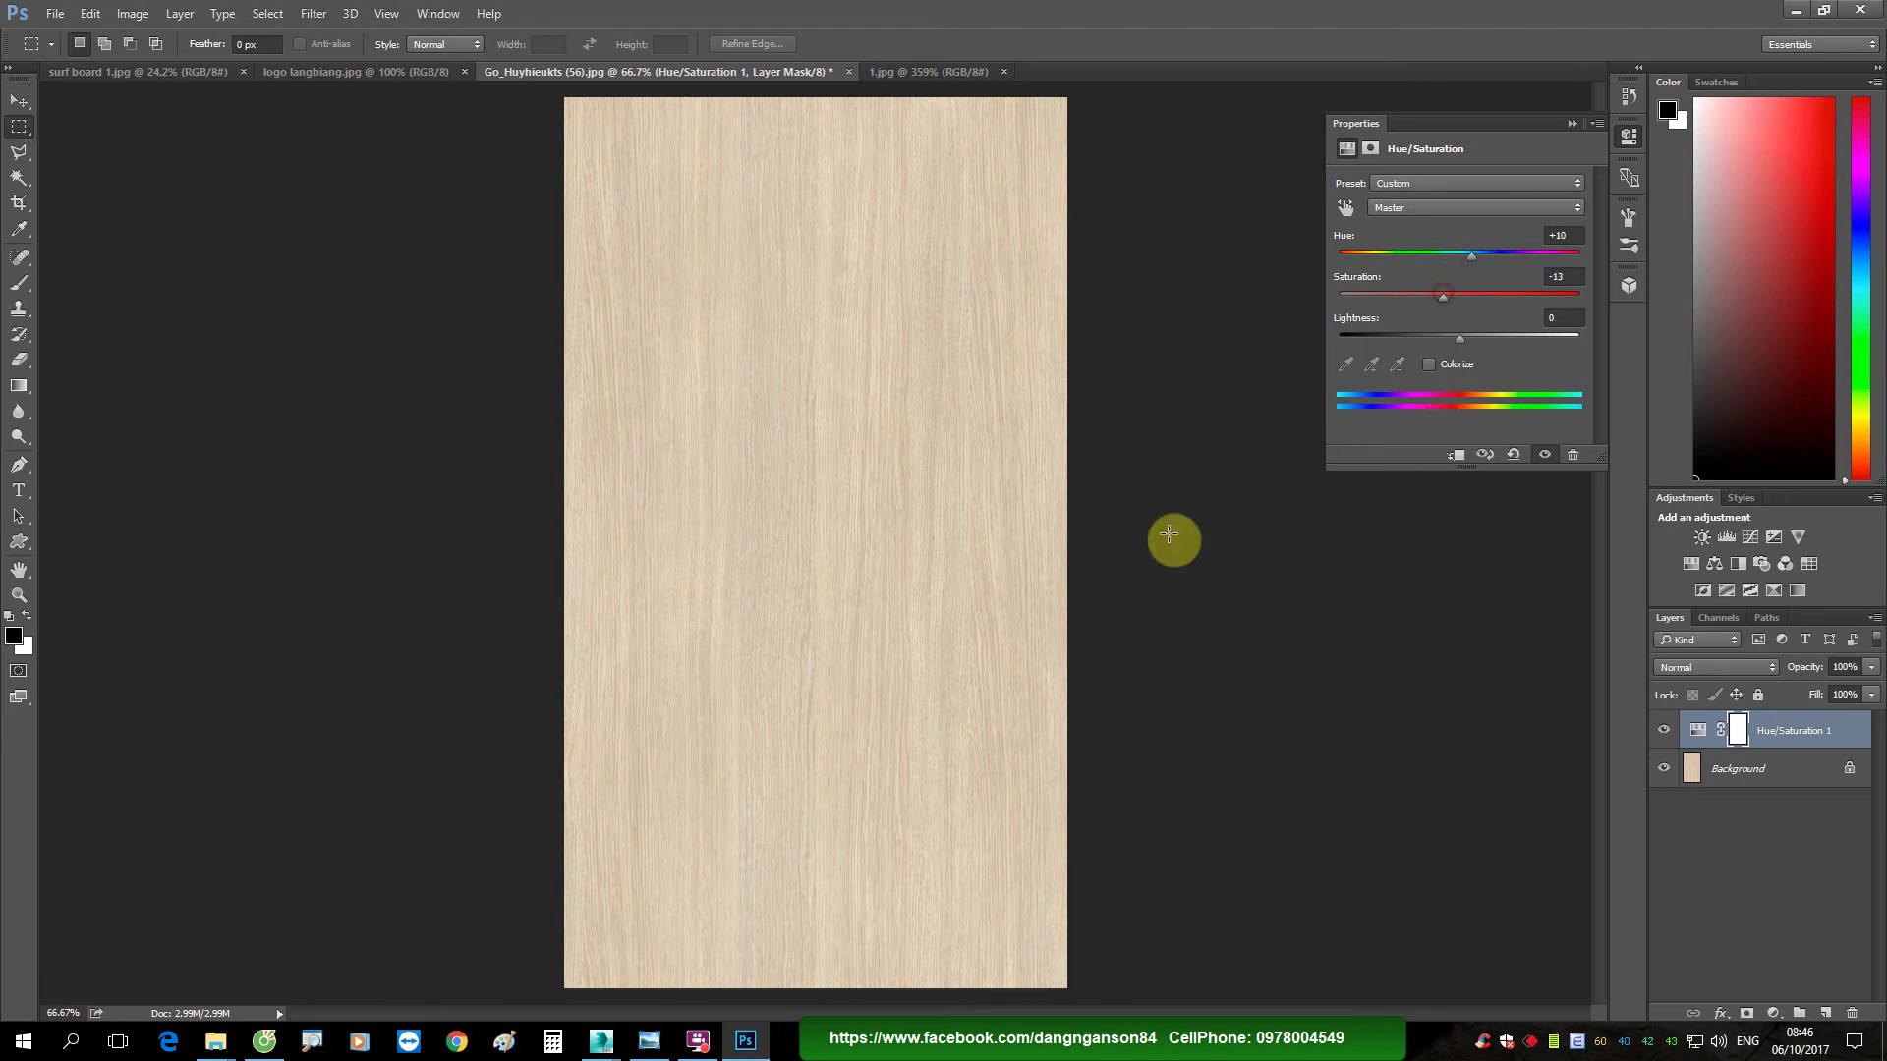
click(372, 74)
Step: Drag the LaNgBiAnG logo onto the wood document, accepting the profile mismatch, and position it
key(v)
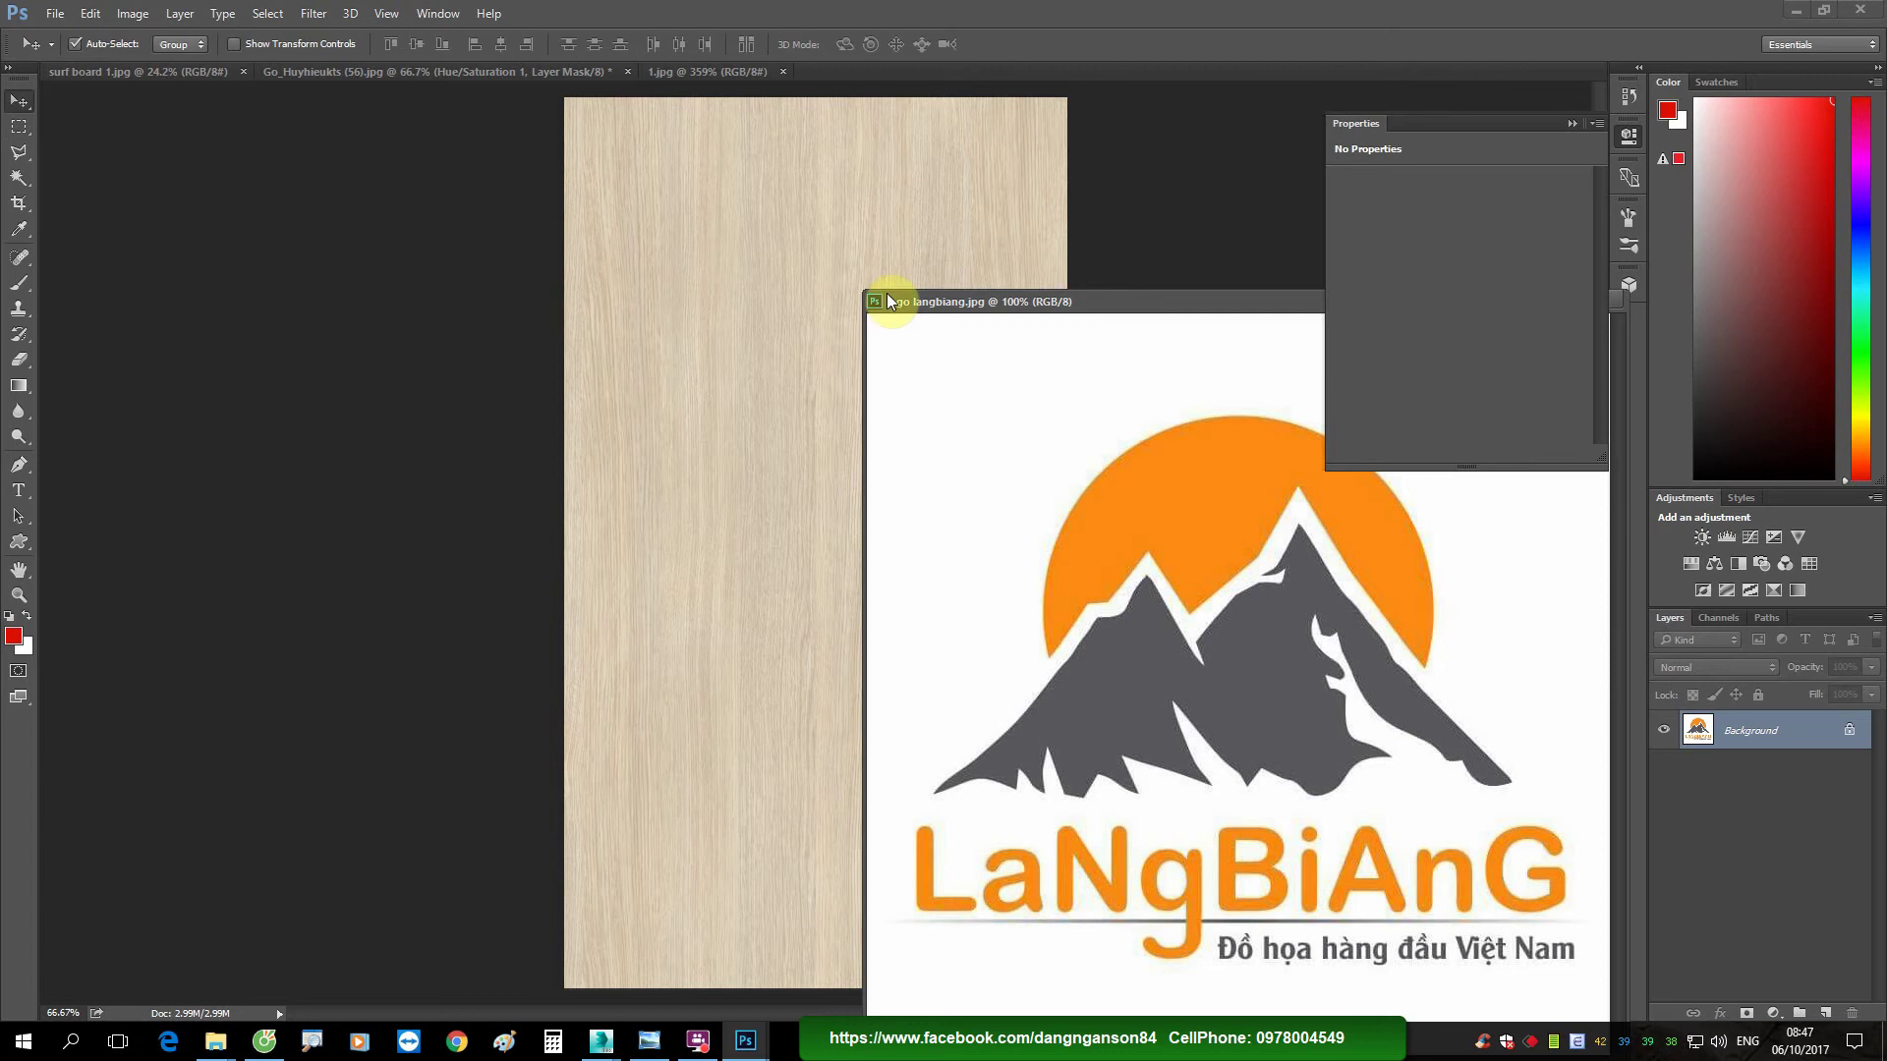
drag(974, 303, 884, 264)
drag(1082, 455, 763, 452)
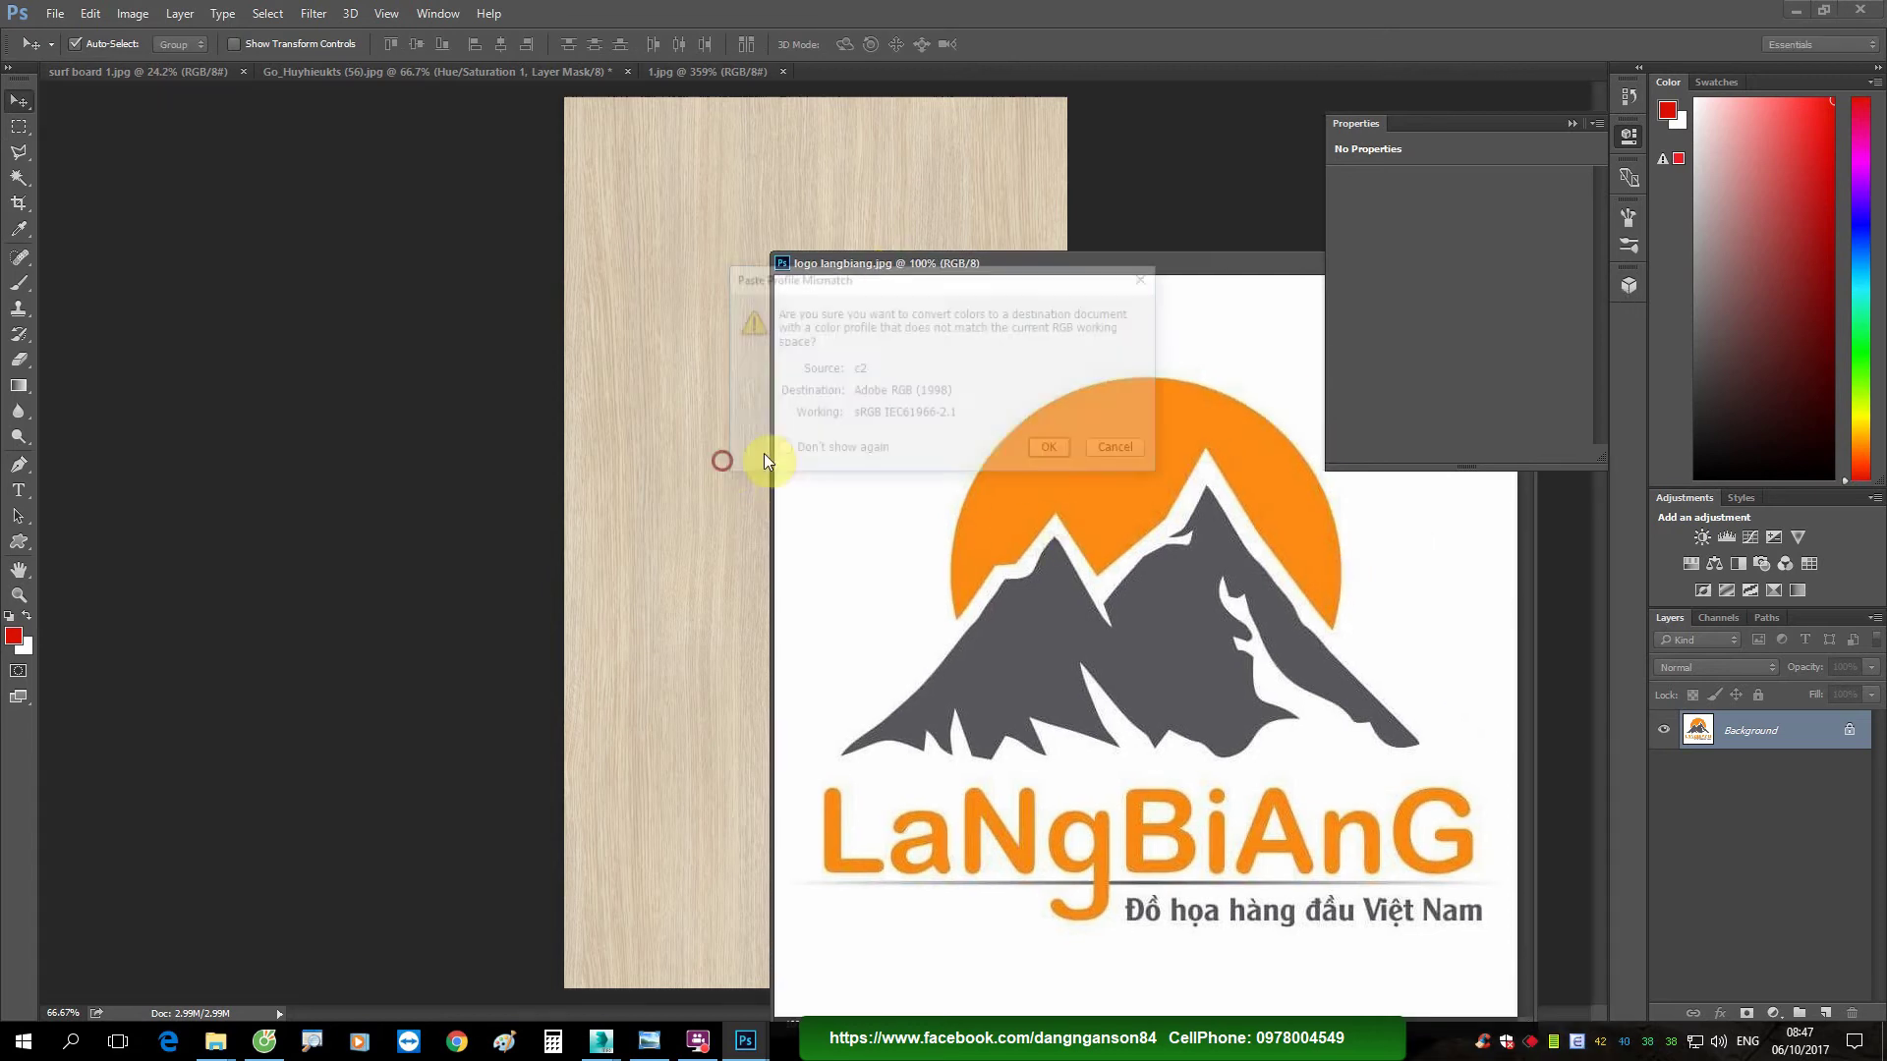
click(1064, 458)
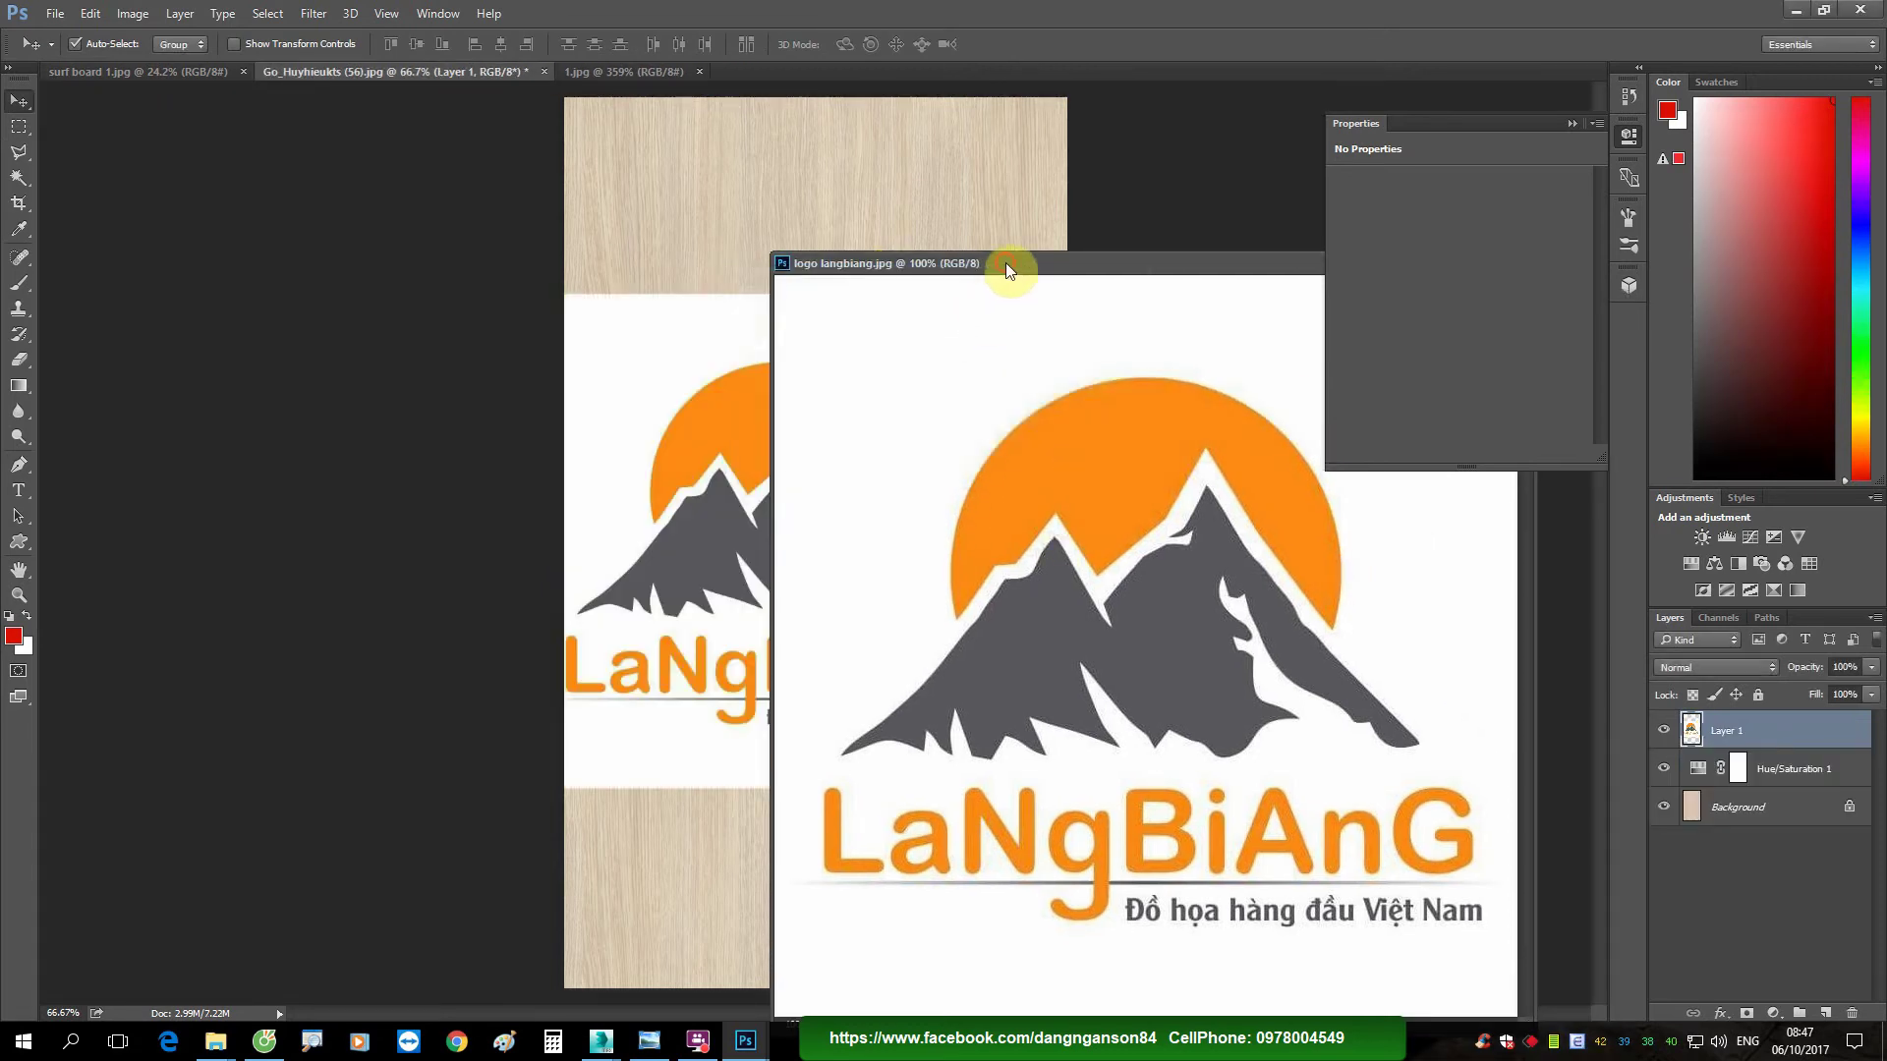
drag(1005, 262, 864, 274)
key(ctrl+w)
drag(823, 507, 854, 405)
Step: Add a Threshold adjustment at level 180 and merge it into the logo layer
click(1773, 1012)
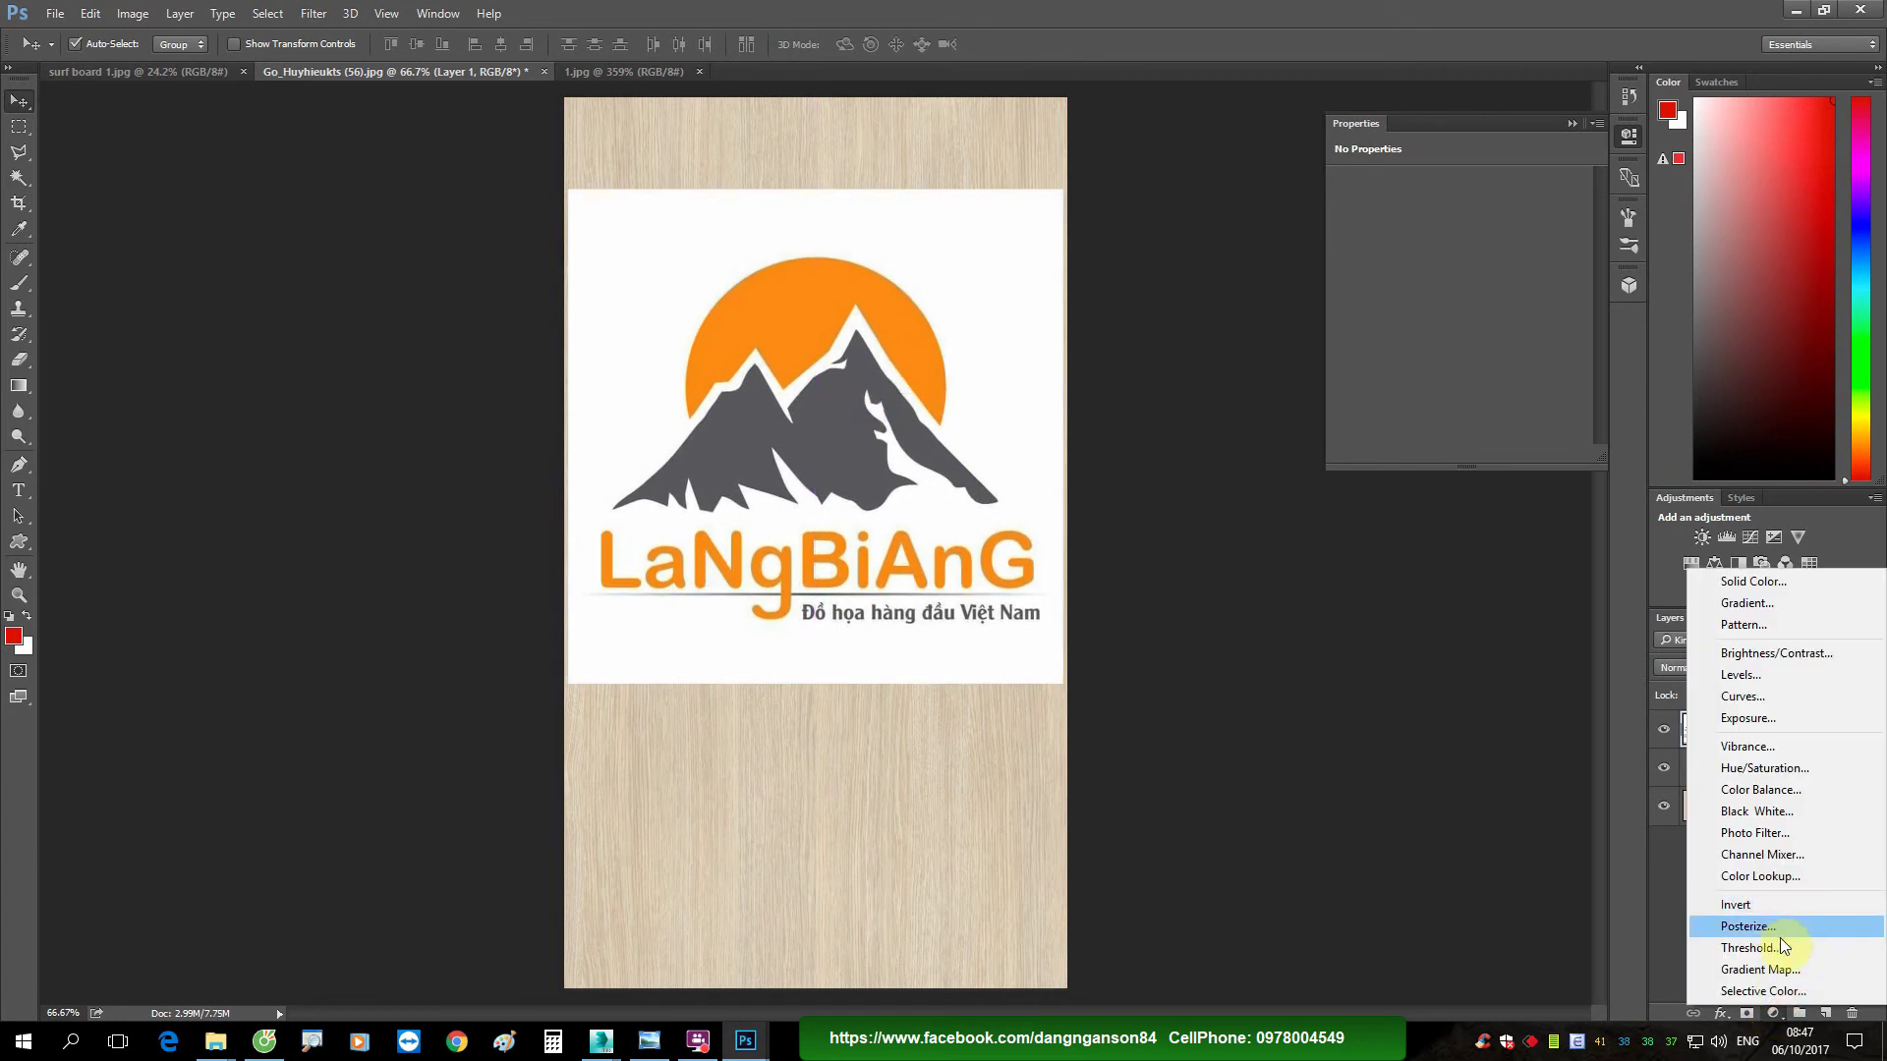
click(1749, 947)
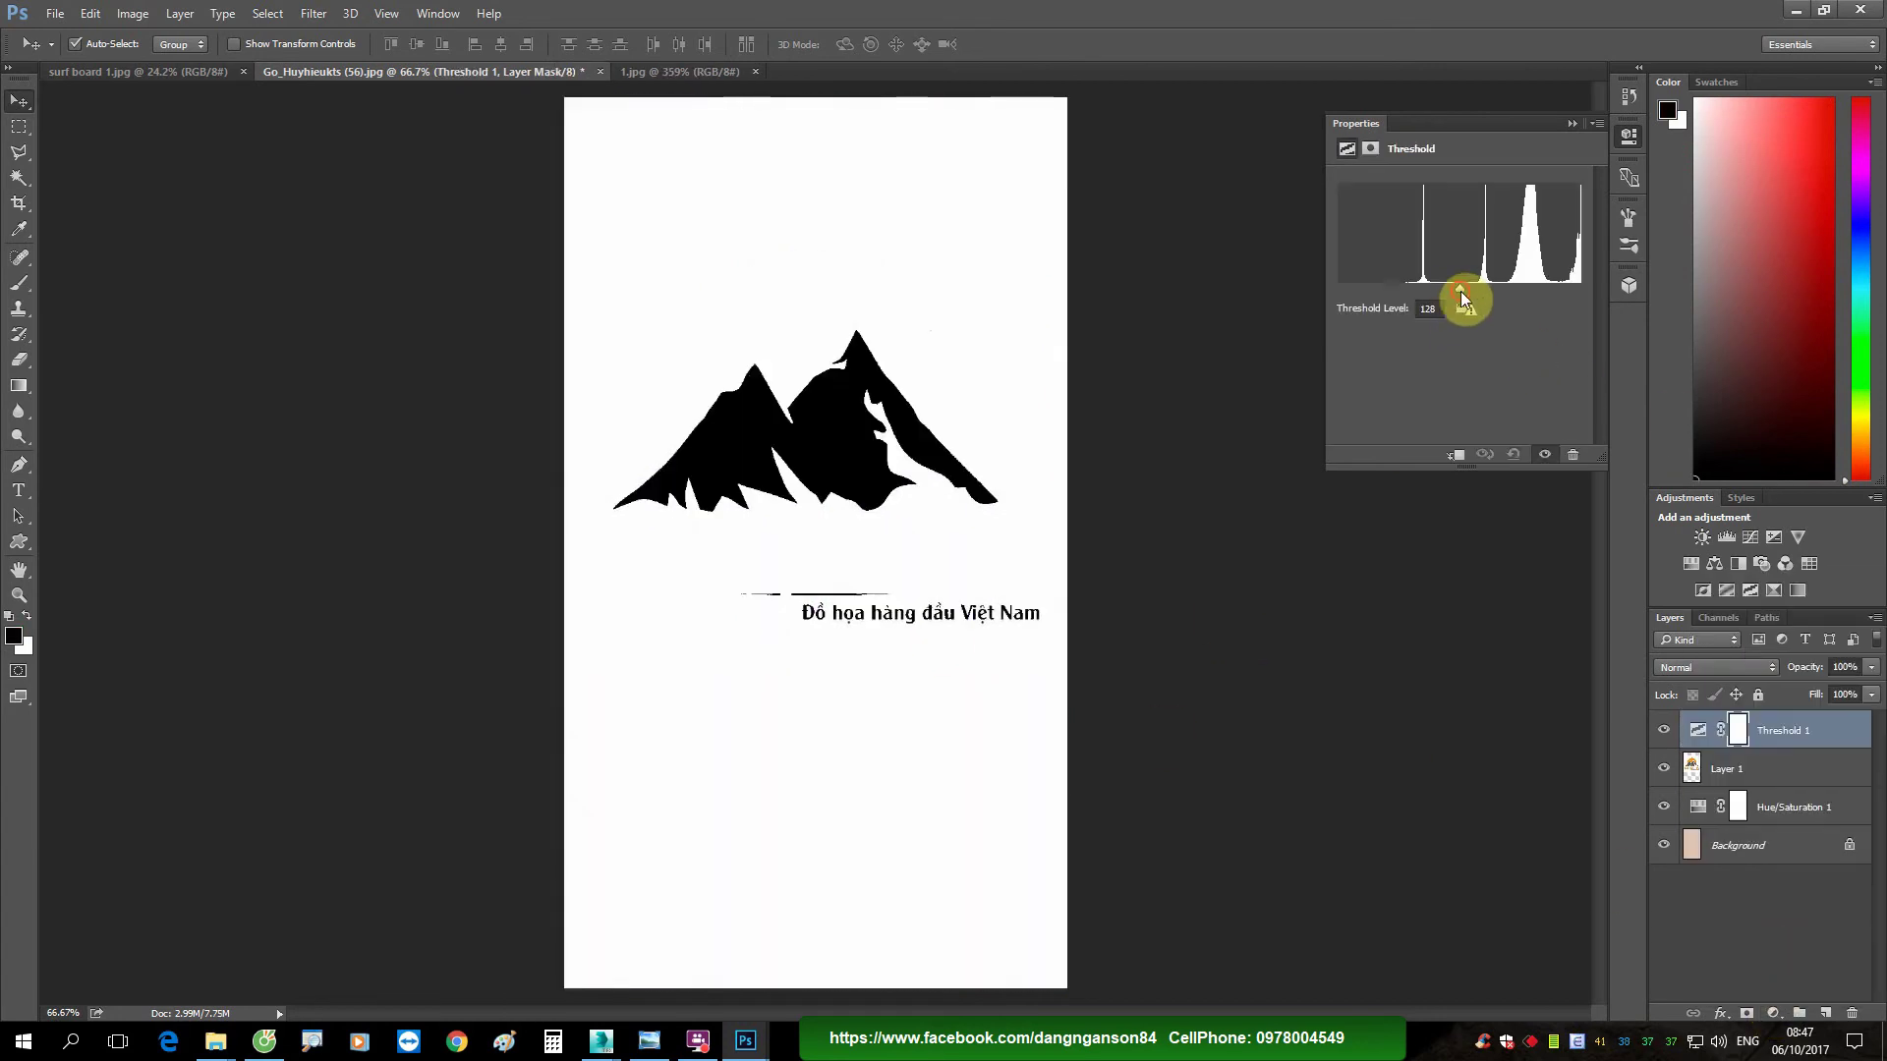
drag(1461, 290, 1502, 312)
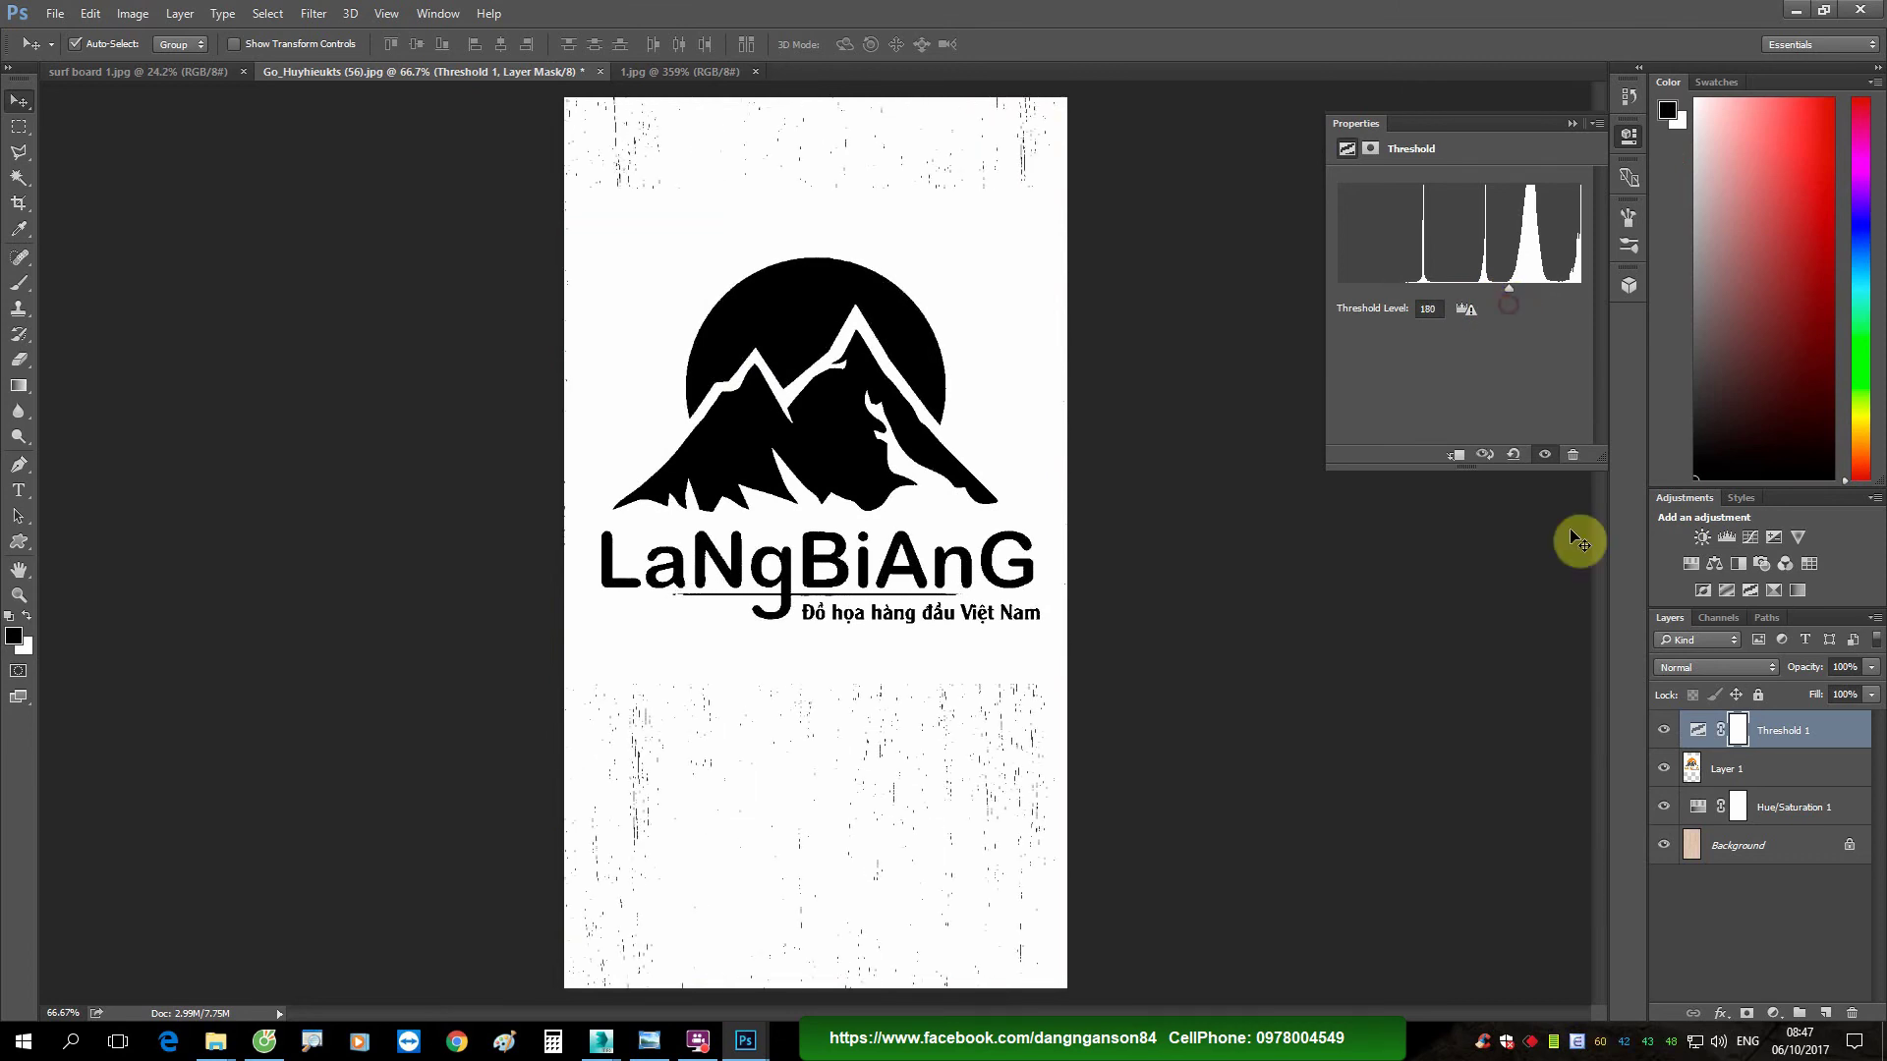
shift+click(1700, 765)
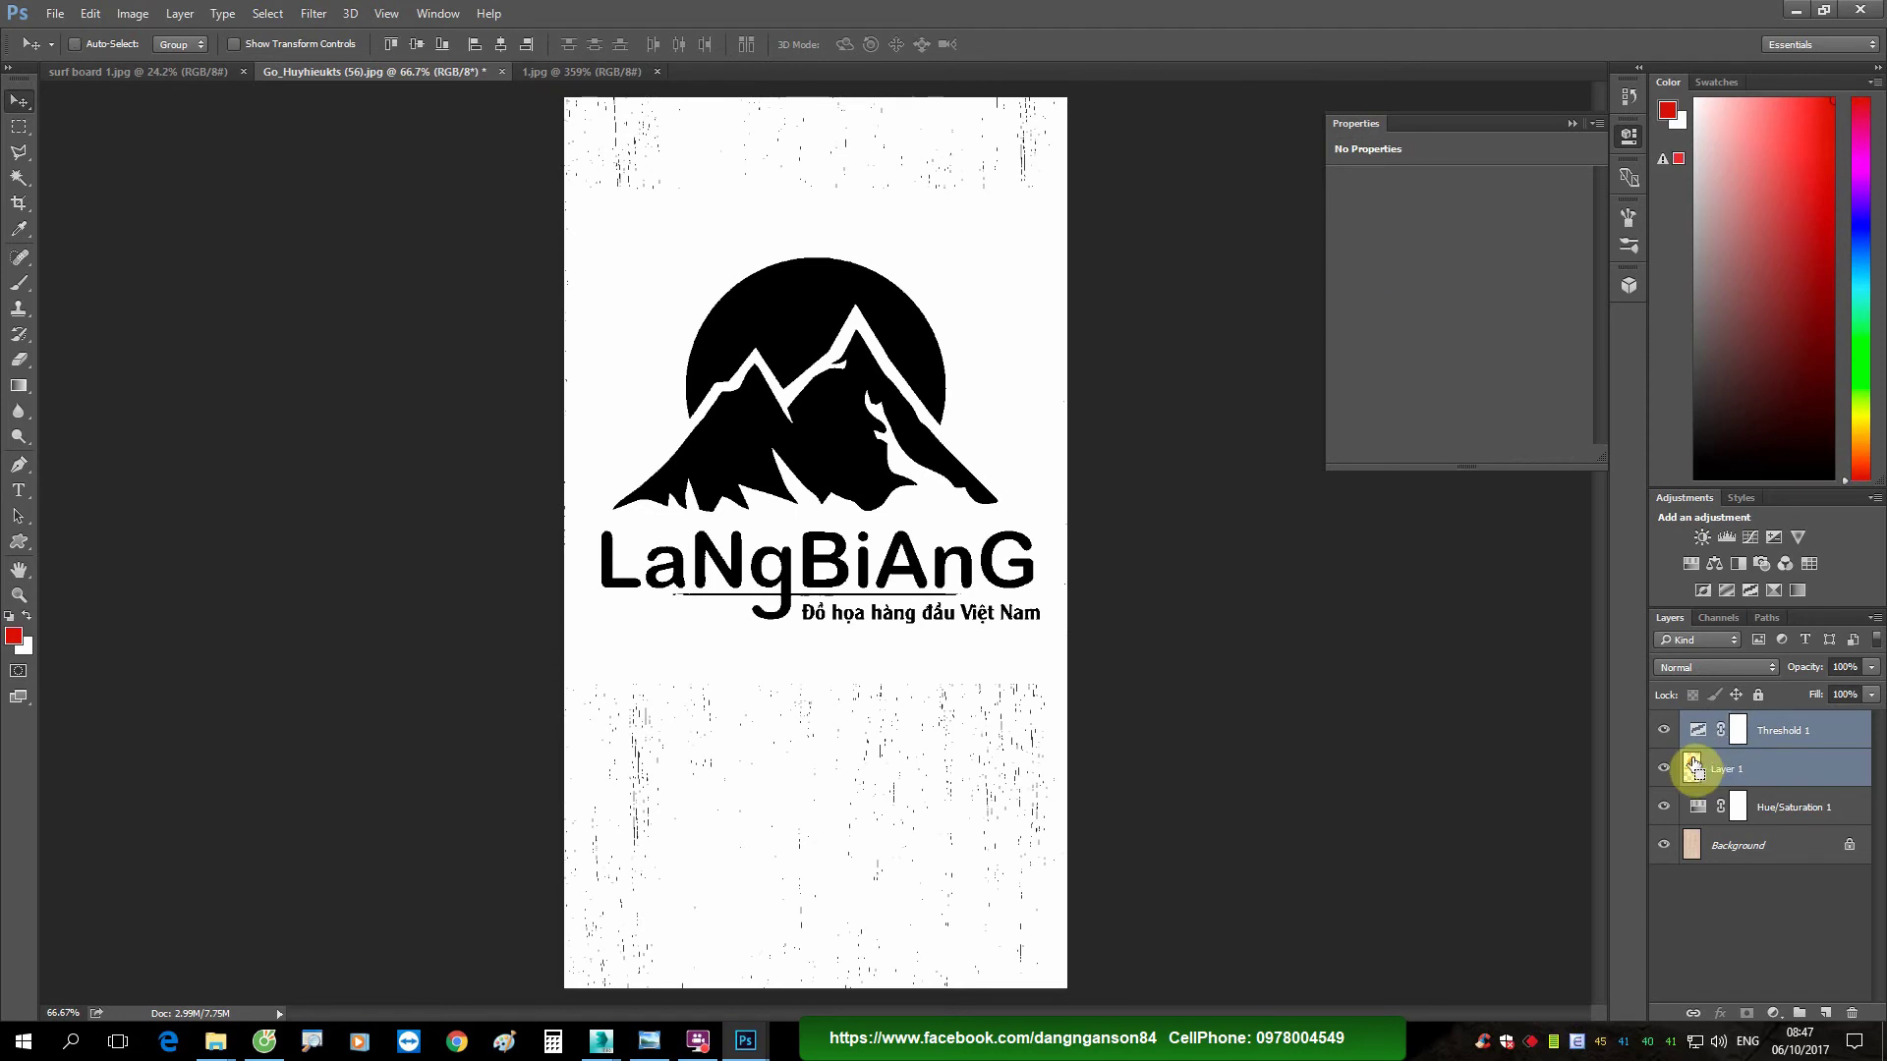
key(ctrl+e)
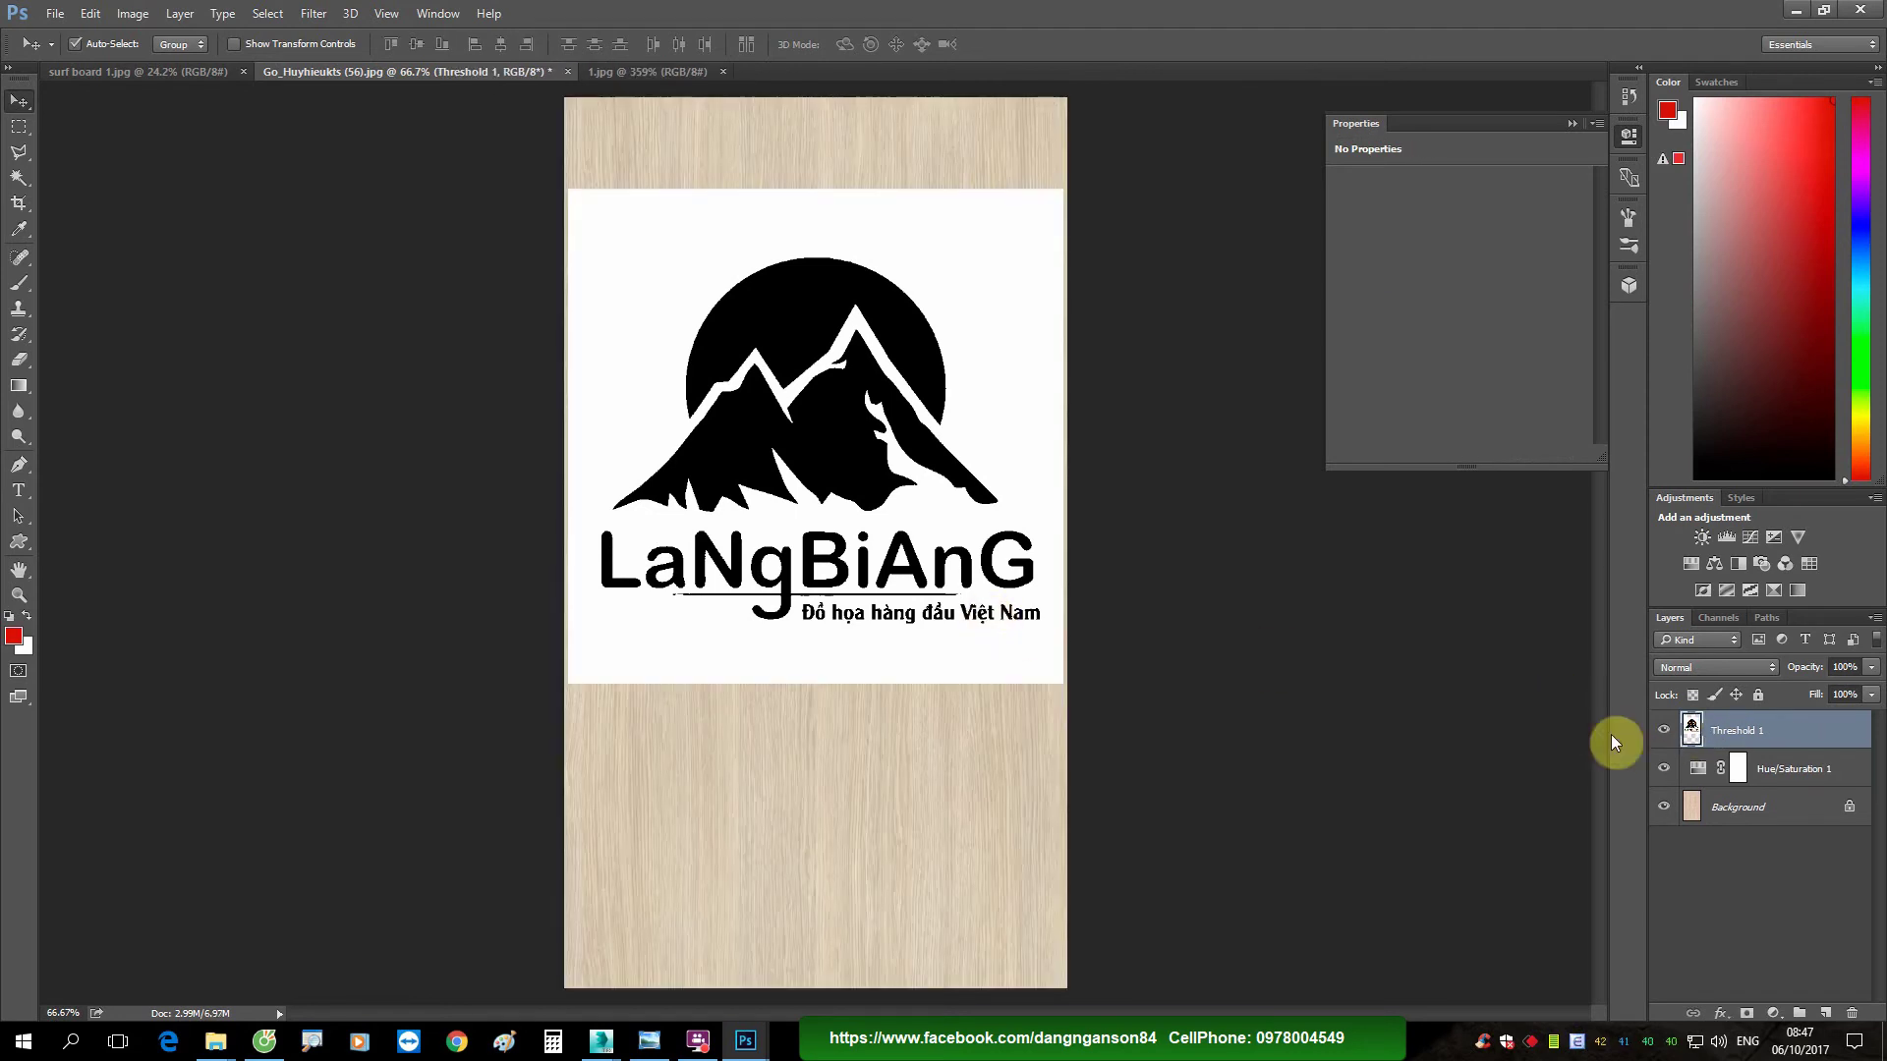
Step: Mask out the logo's white background with a Magic Wand selection and an inverted layer mask
key(w)
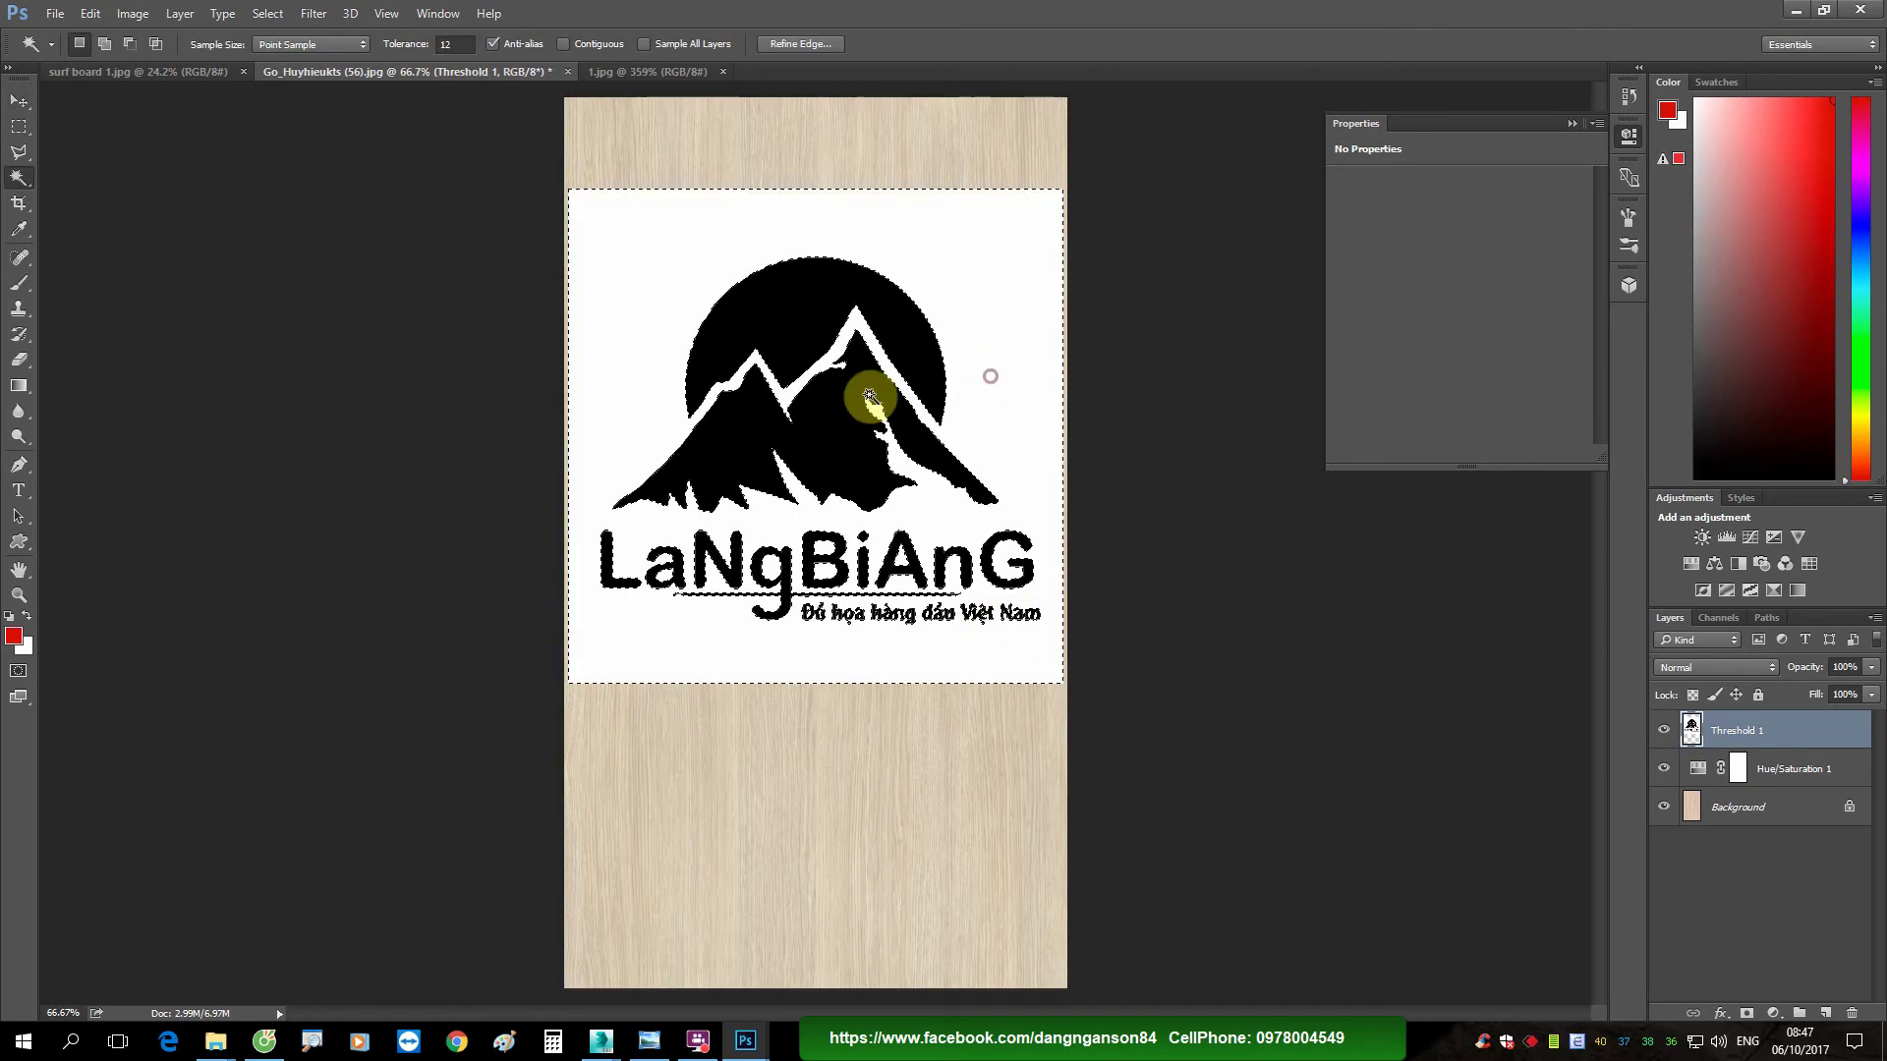
click(677, 413)
click(1746, 1014)
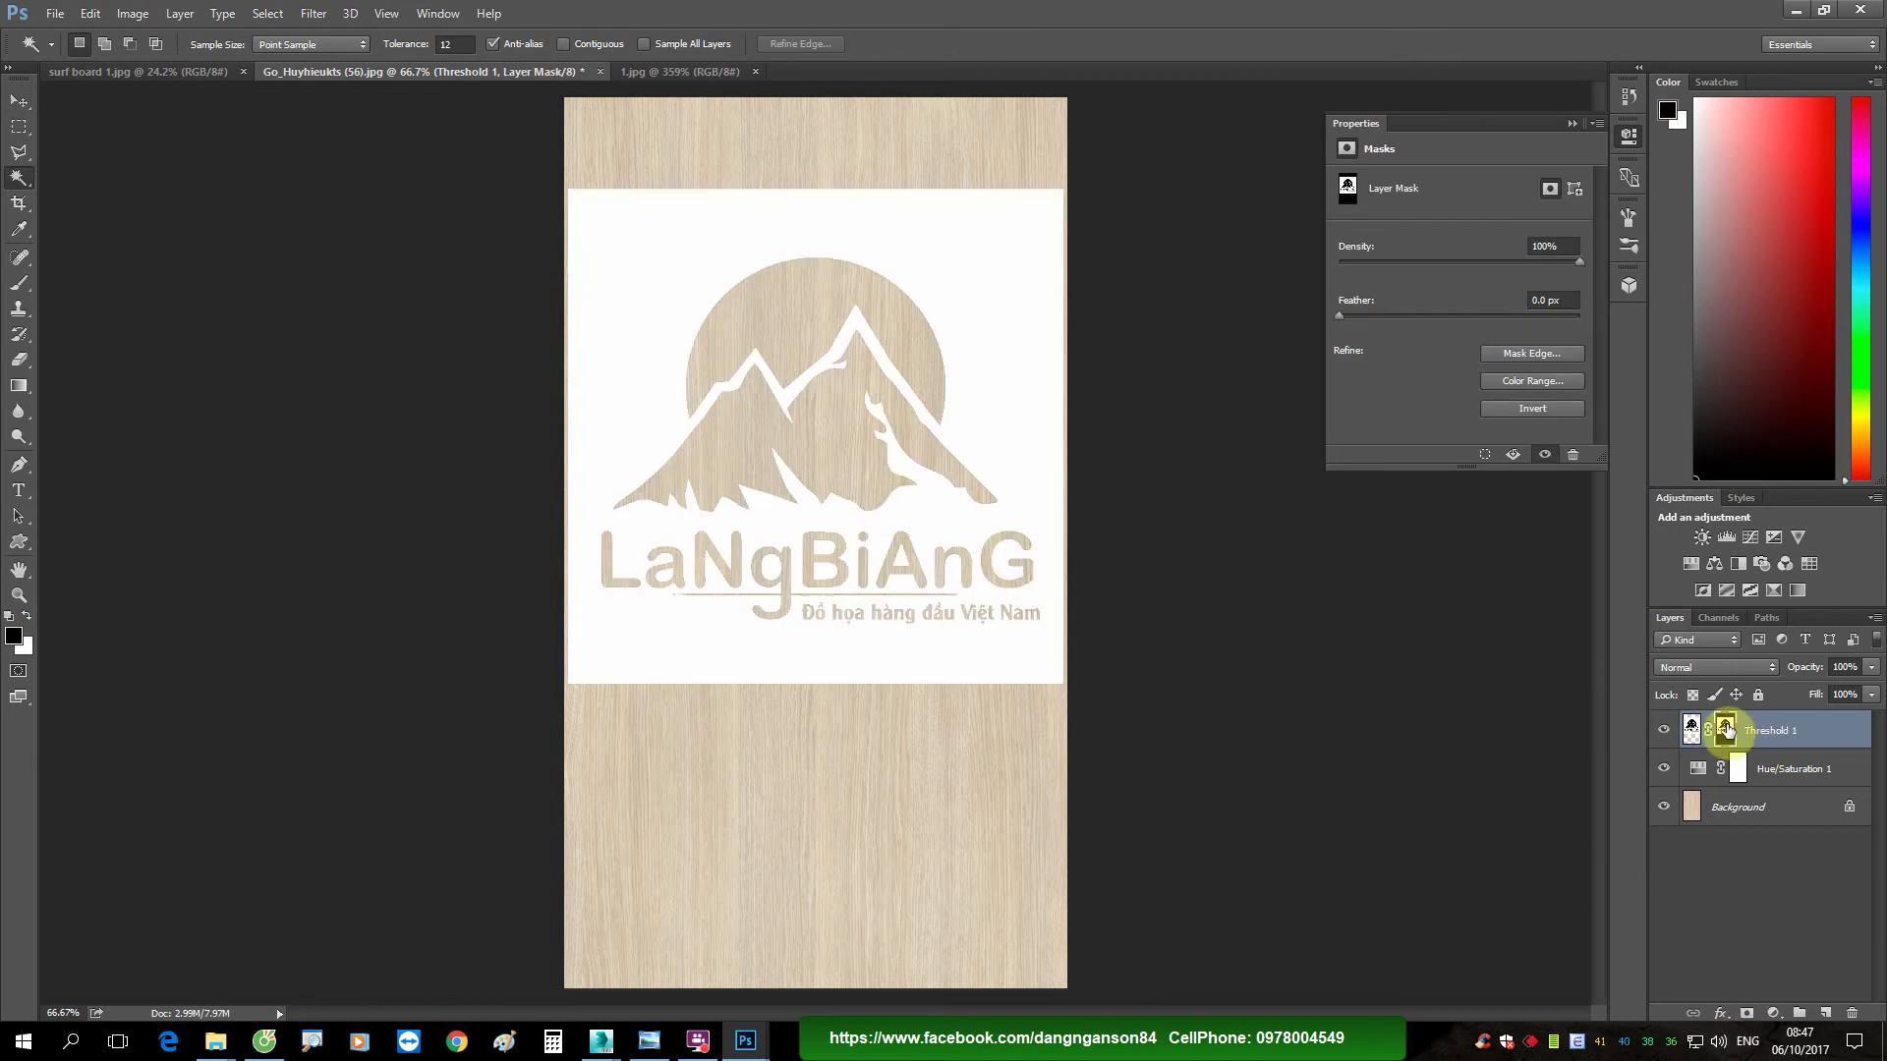
key(ctrl+i)
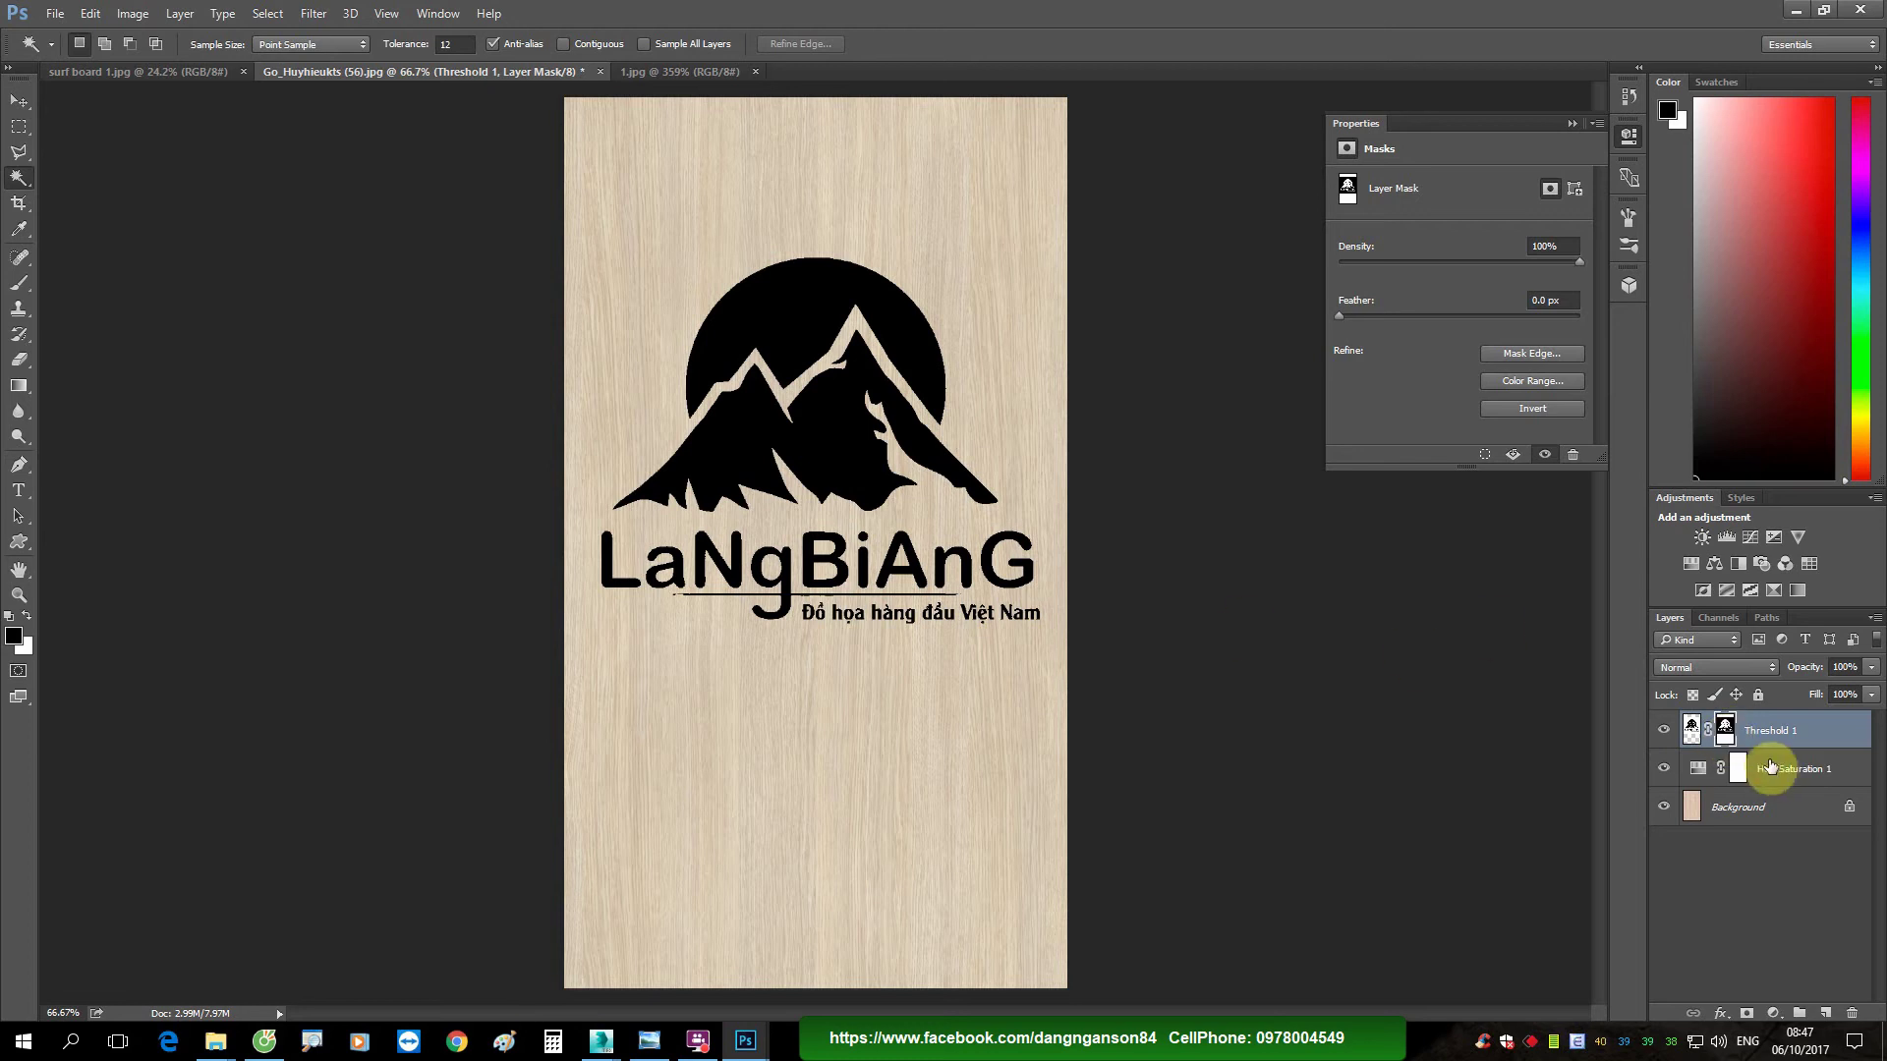
Step: Shrink the logo to about a third and move it near the top centre of the wood
key(v)
drag(839, 424, 843, 383)
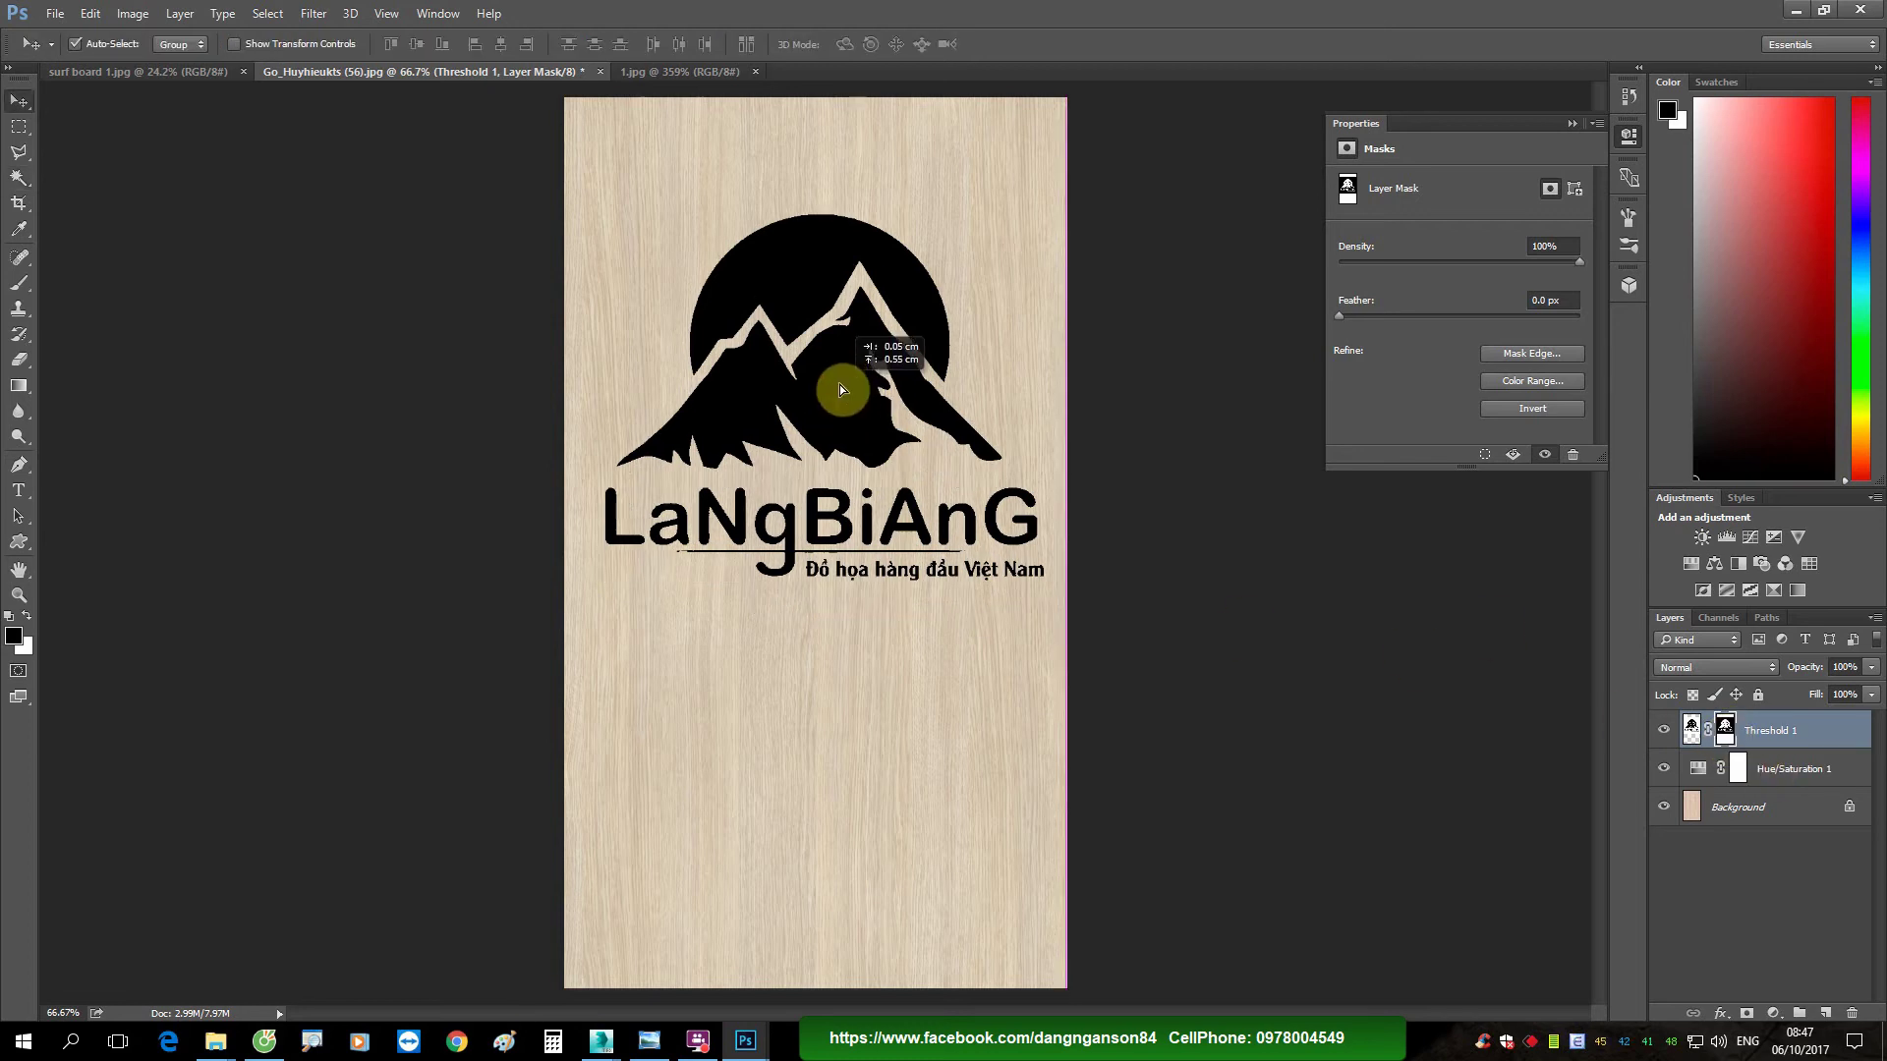
alt+scroll(1004, 447, down, 1)
key(ctrl+t)
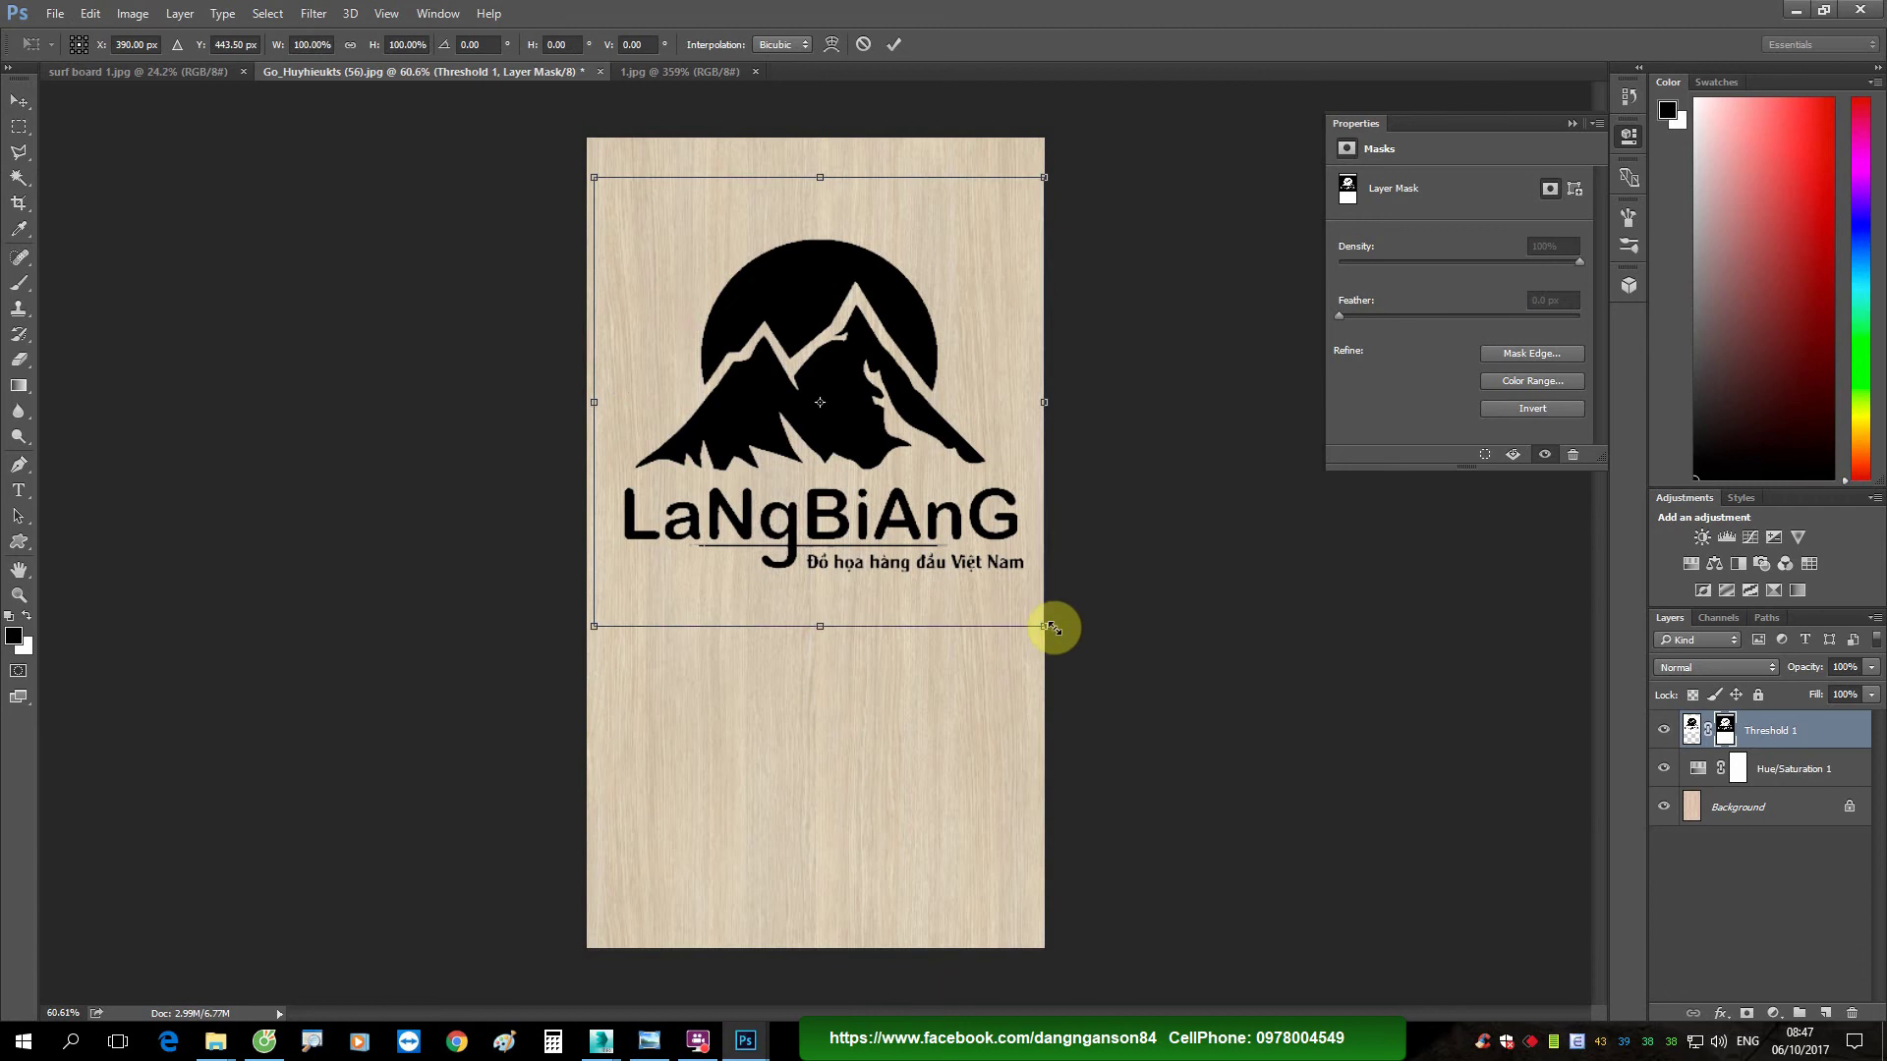
shift+drag(1049, 613, 732, 343)
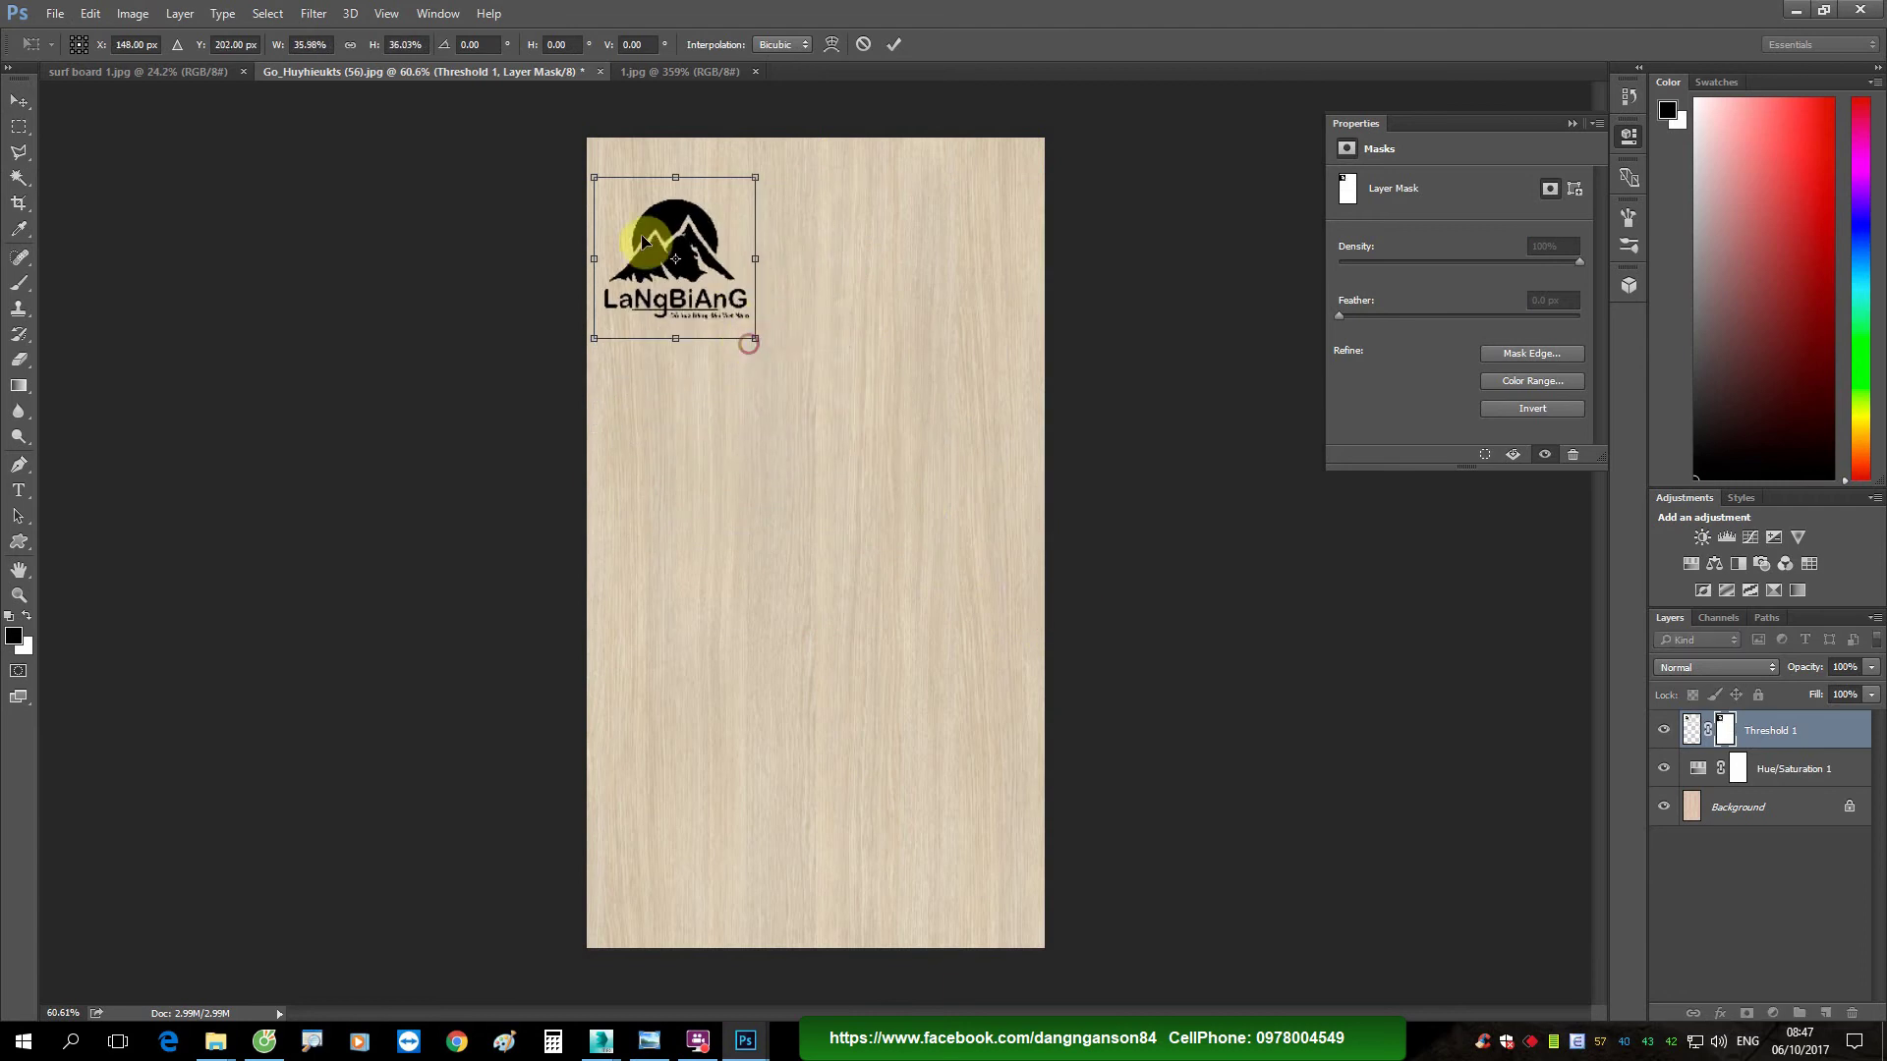
mouse_move(662, 237)
mouse_down()
mouse_move(822, 357)
mouse_move(806, 366)
mouse_up()
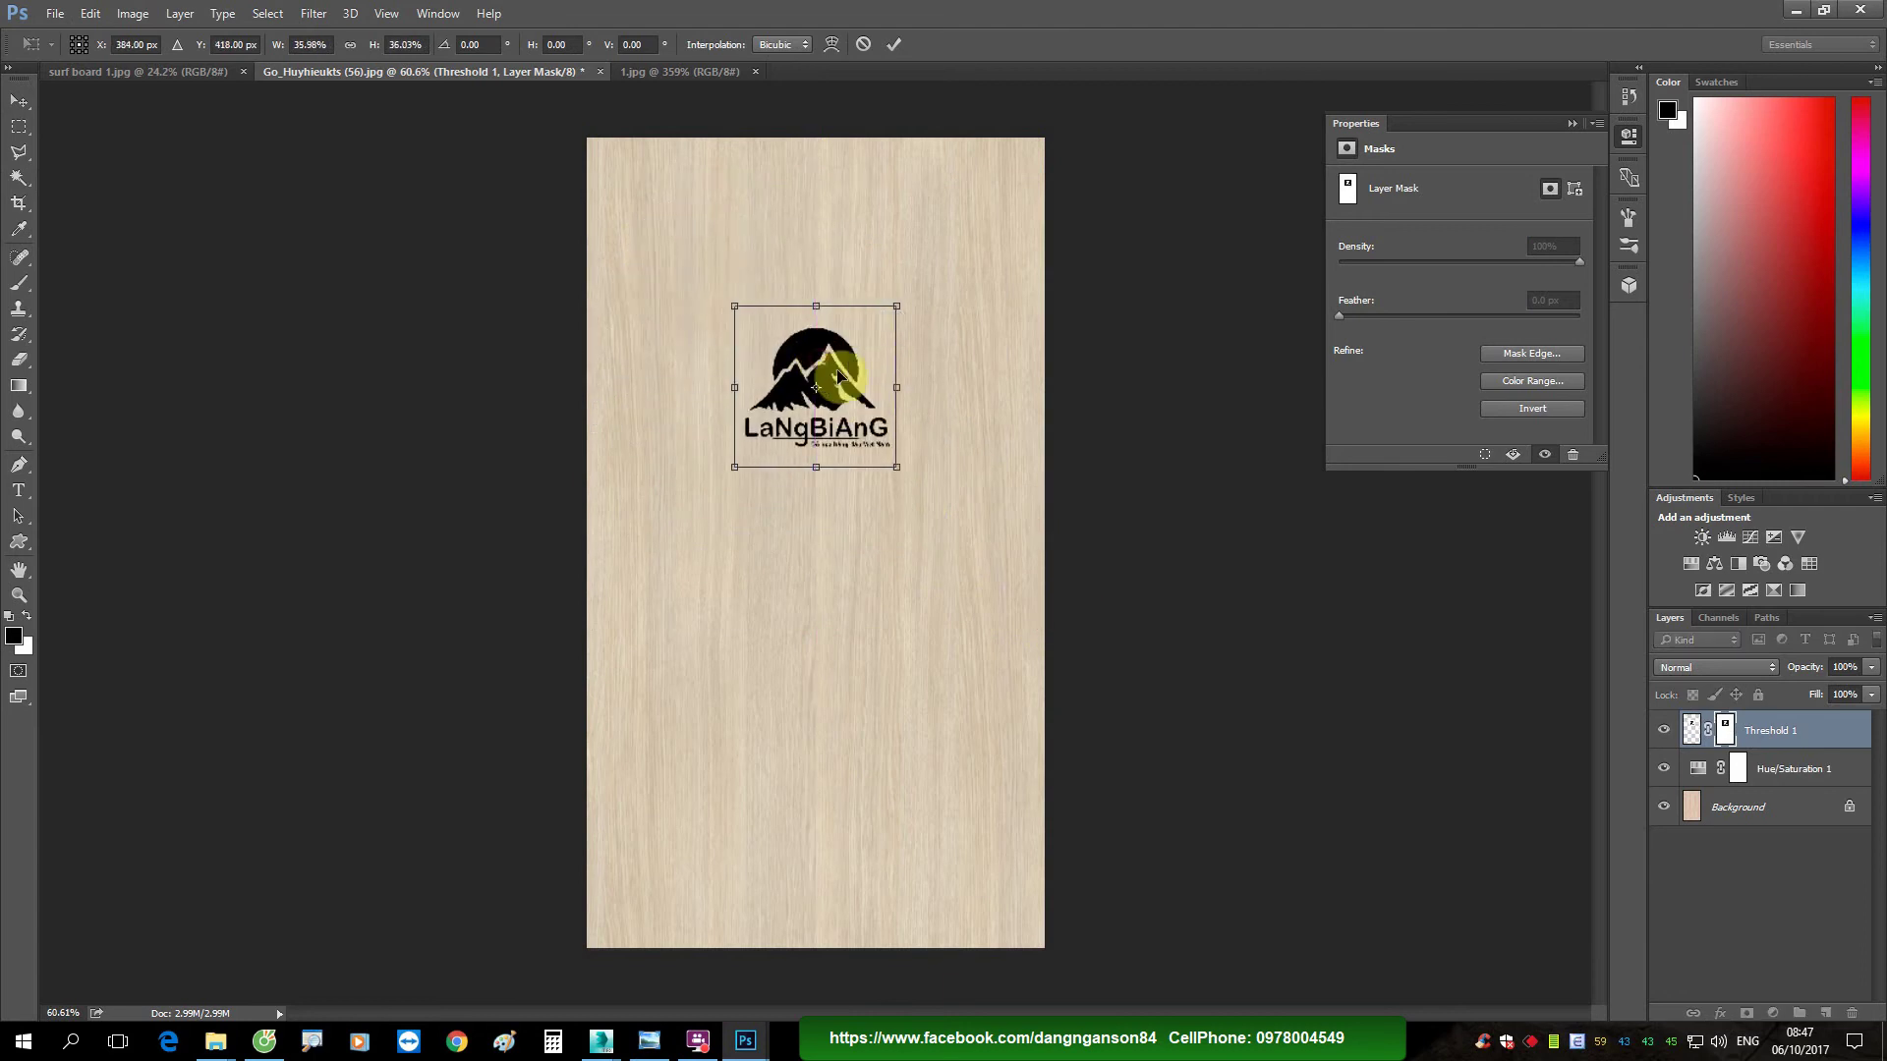
key(Return)
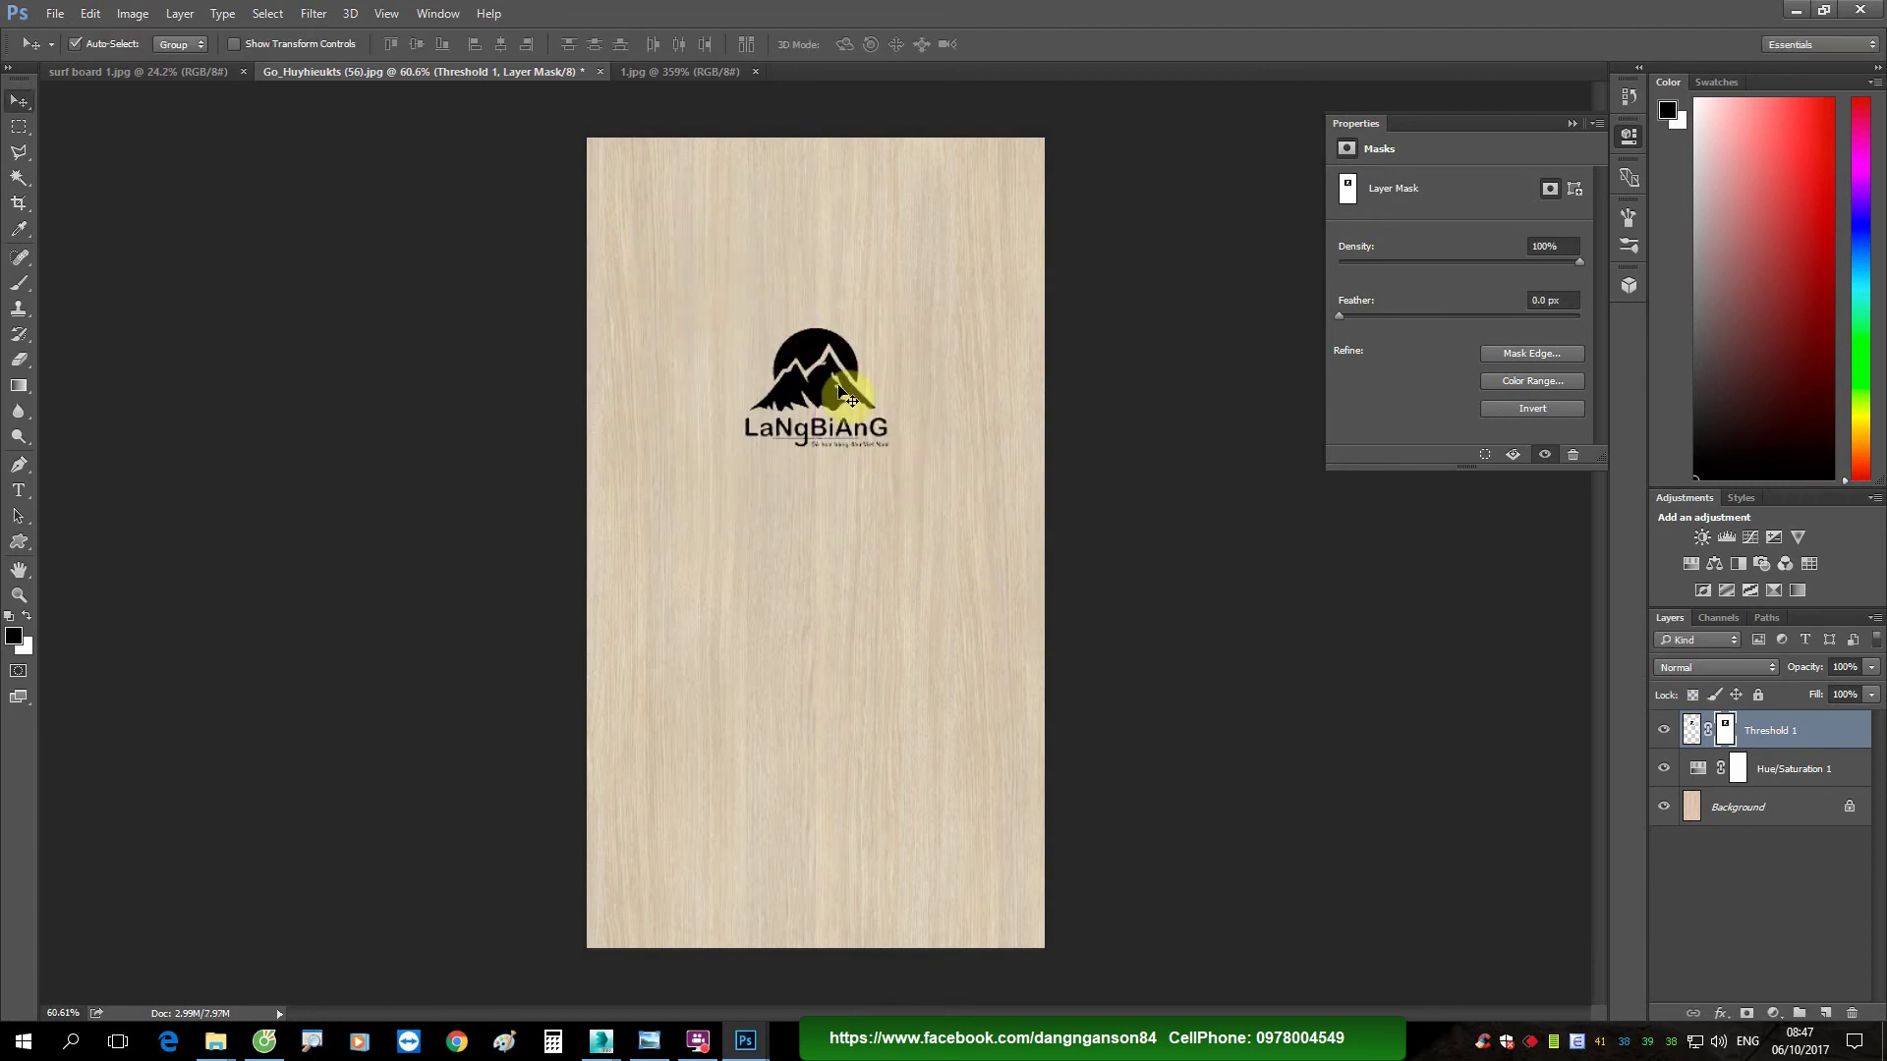
Step: Glance at the cat-and-surfboard reference, then add a new empty layer to the wood document
alt+scroll(841, 391, up, 2)
click(653, 75)
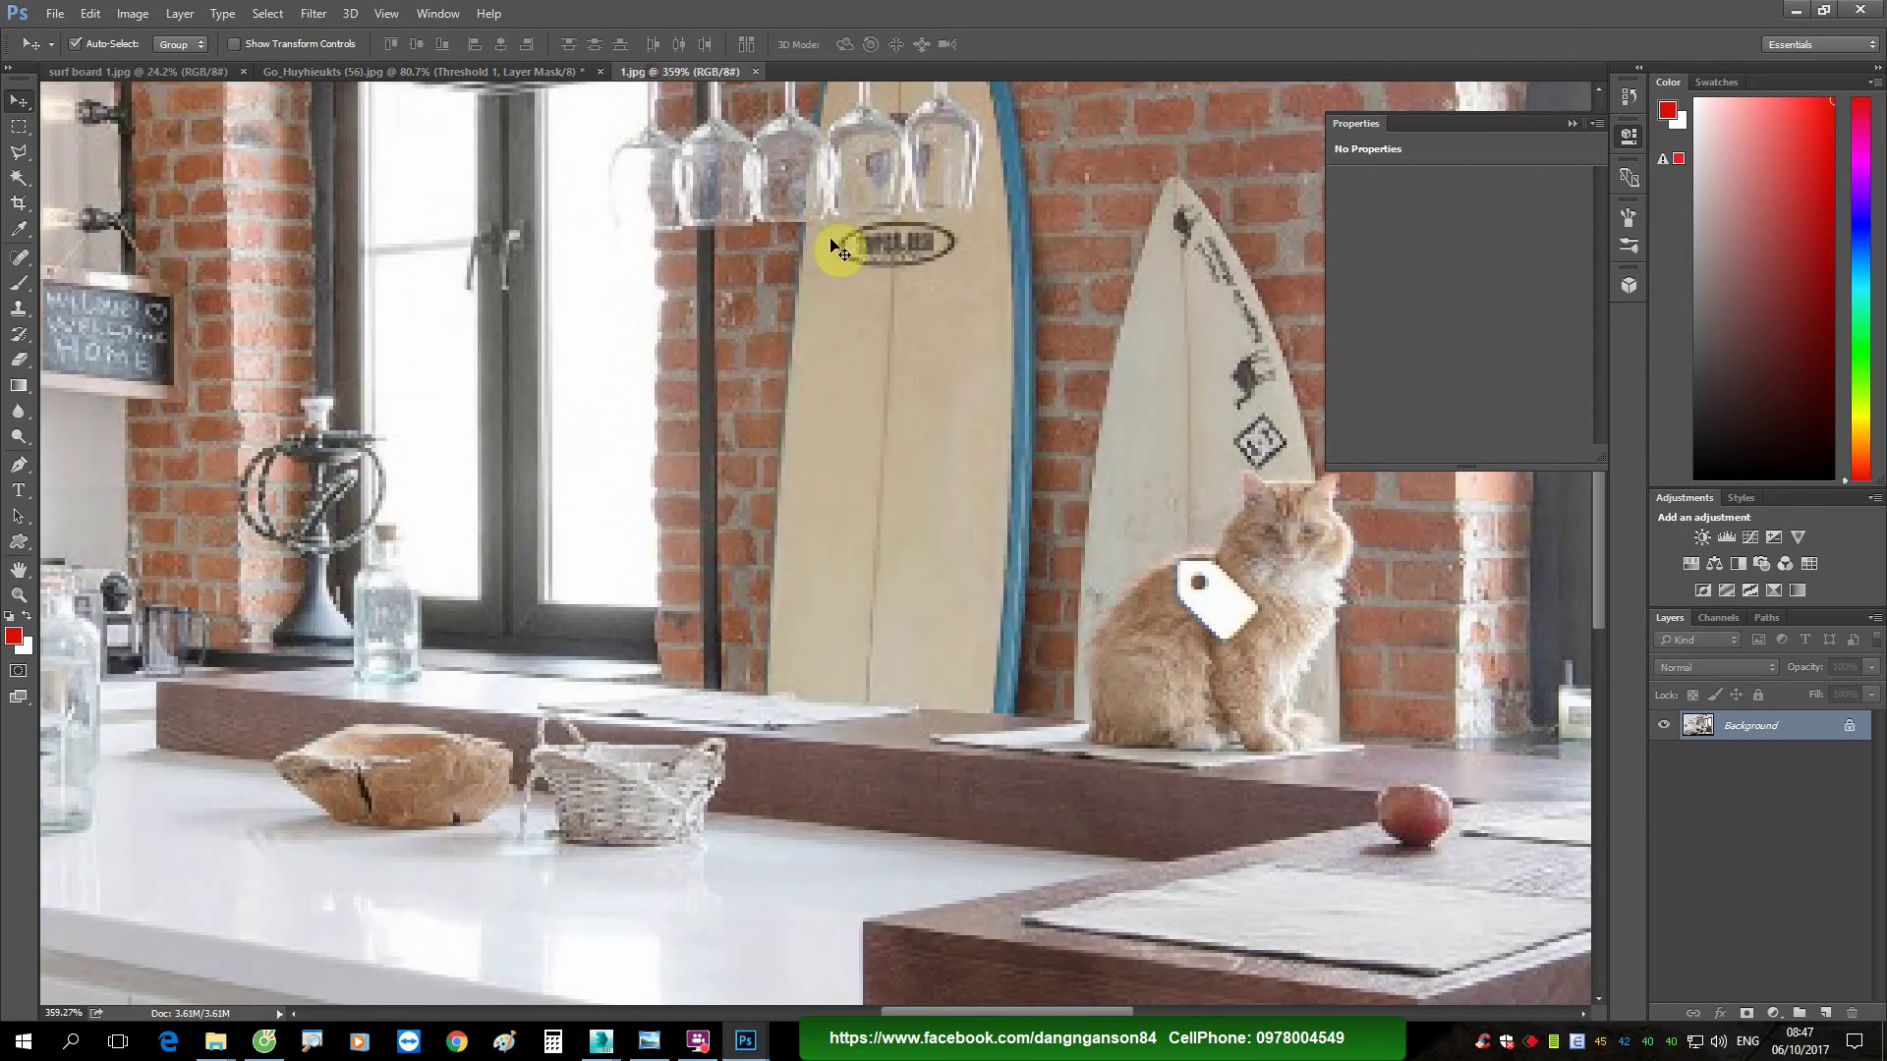
click(545, 75)
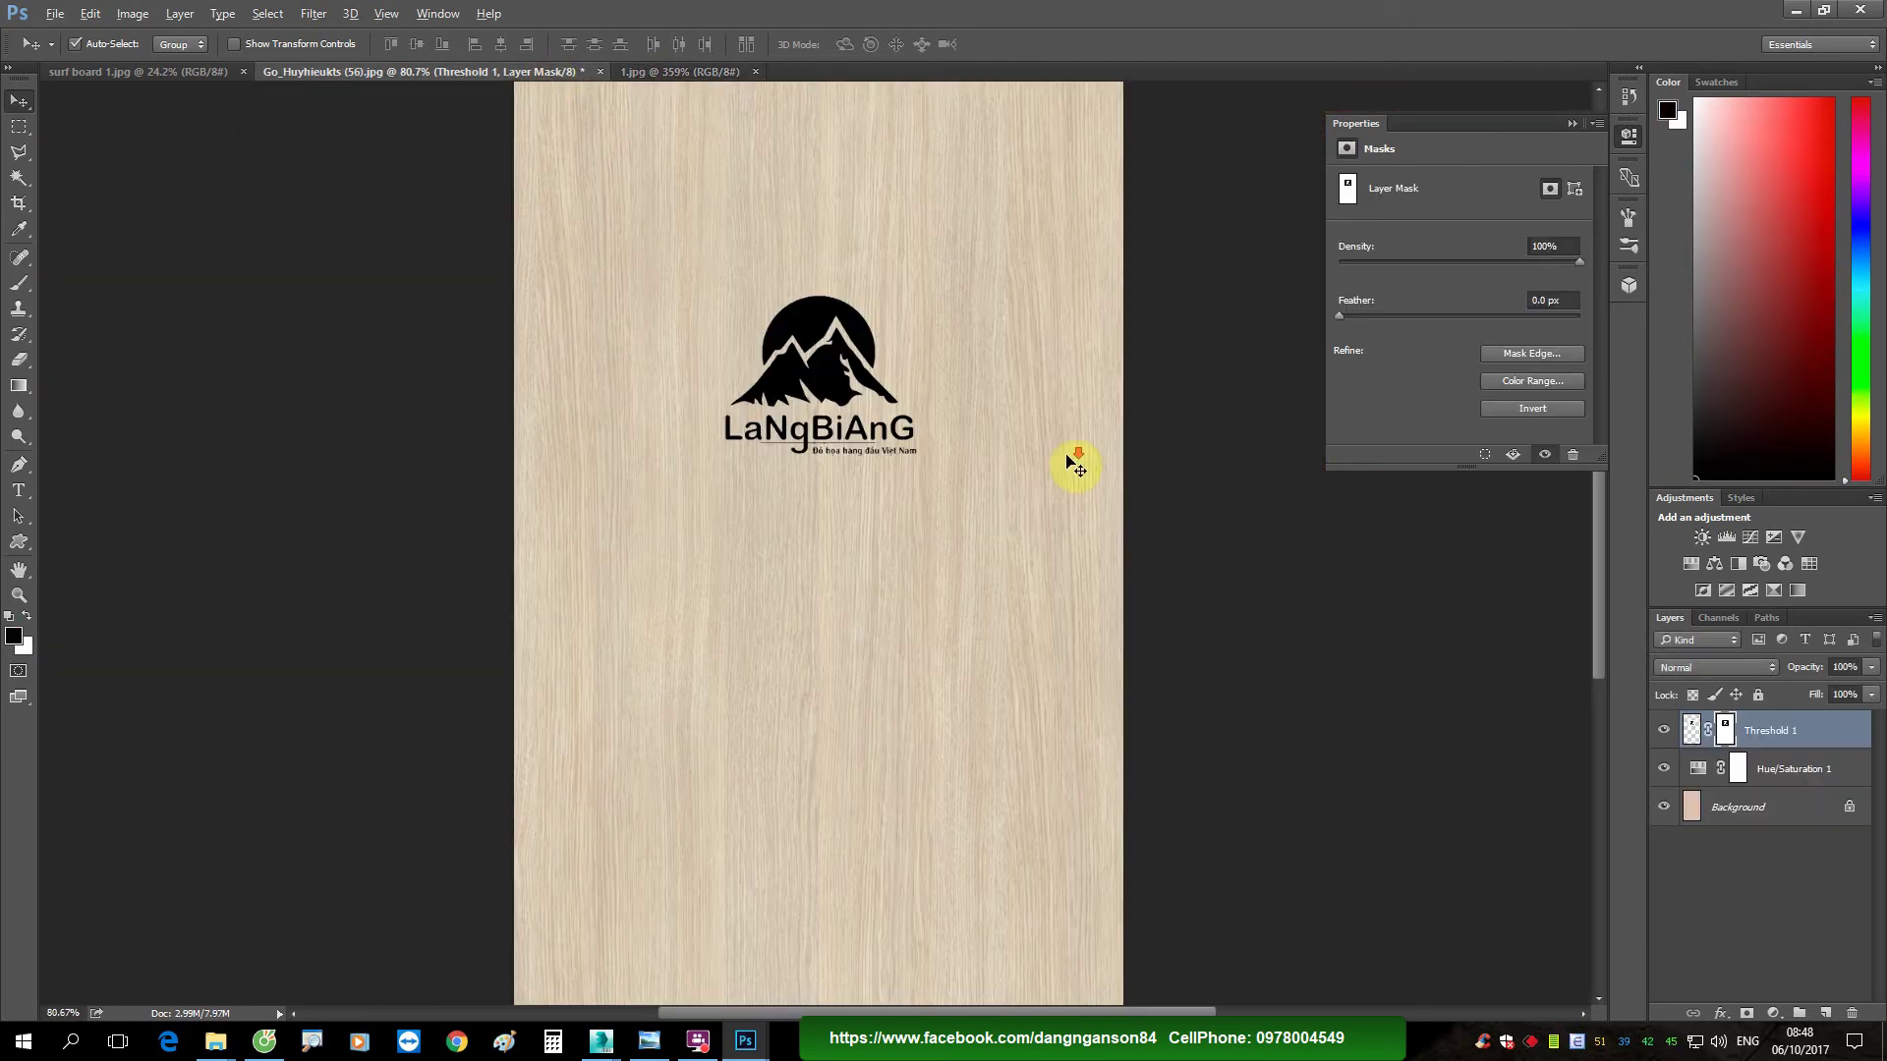
alt+scroll(1074, 462, down, 2)
click(1820, 1012)
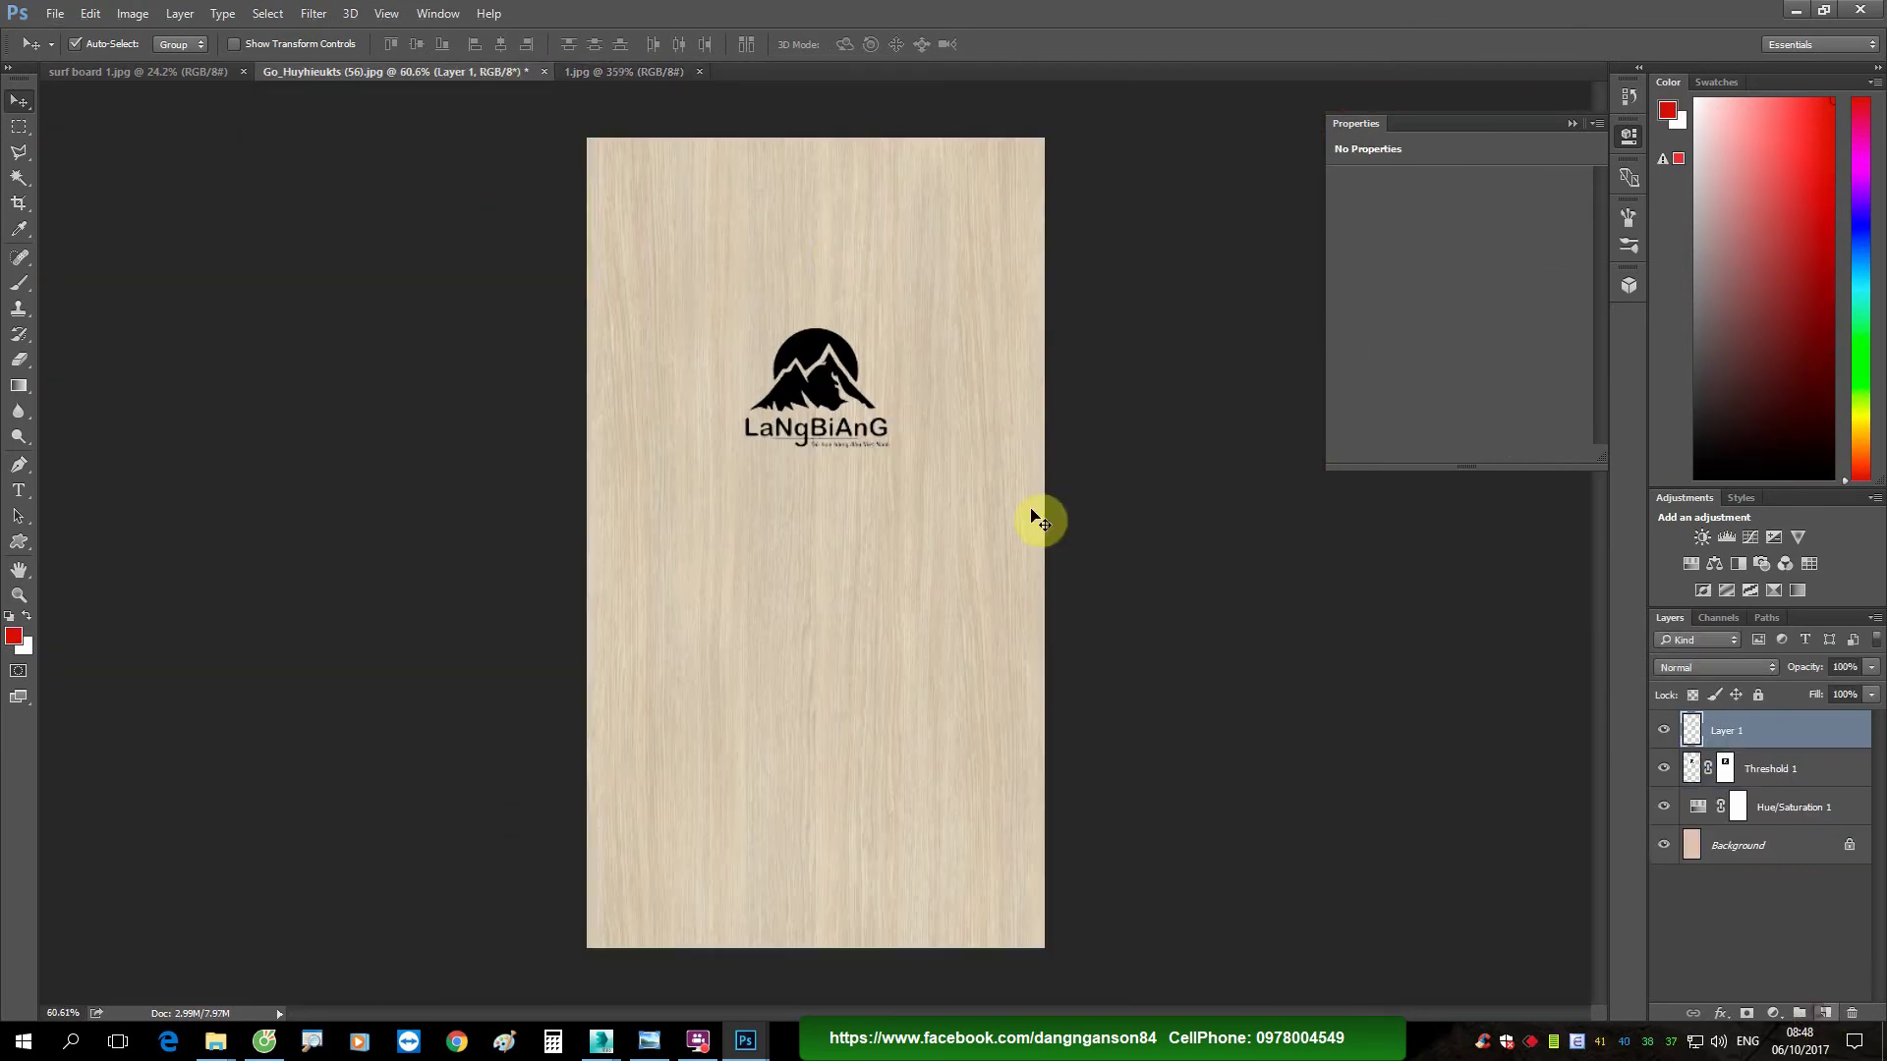
Step: Draw a vertical line down the full height of the wood with the Line tool
click(19, 542)
click(130, 617)
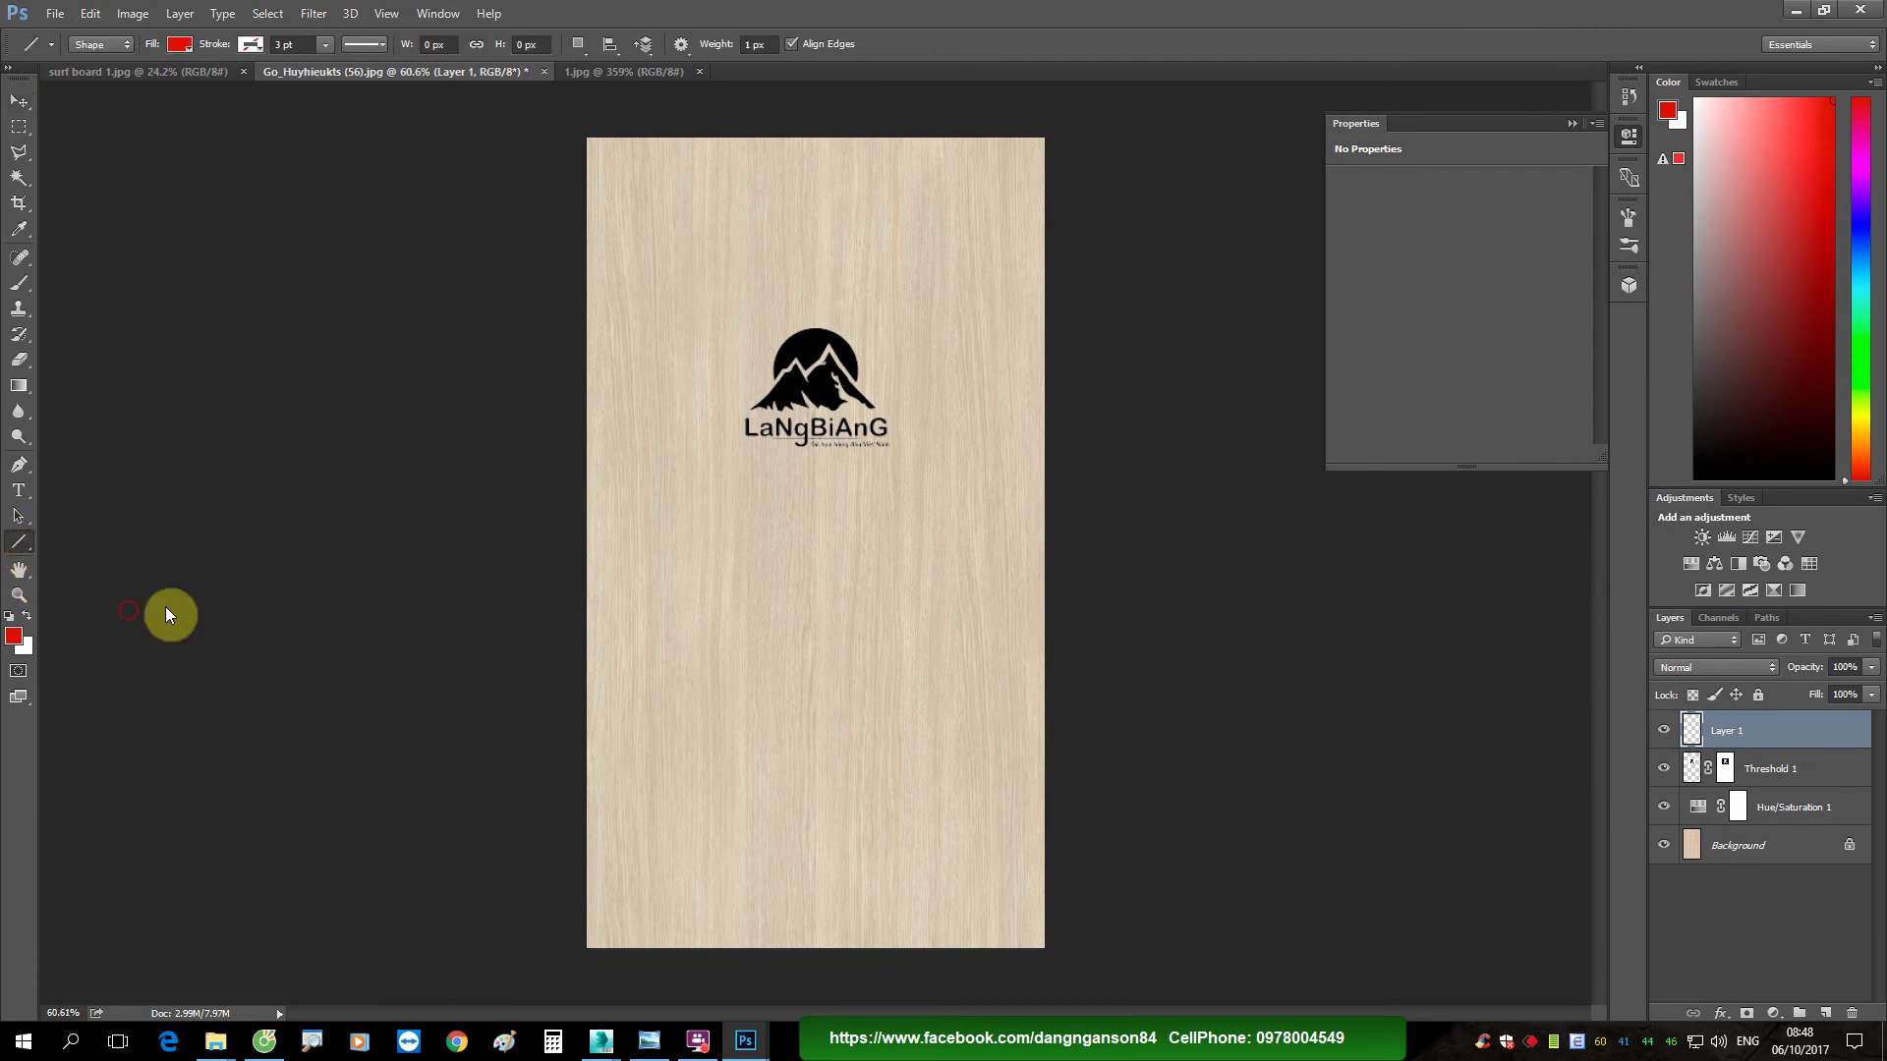
shift+drag(808, 138, 825, 951)
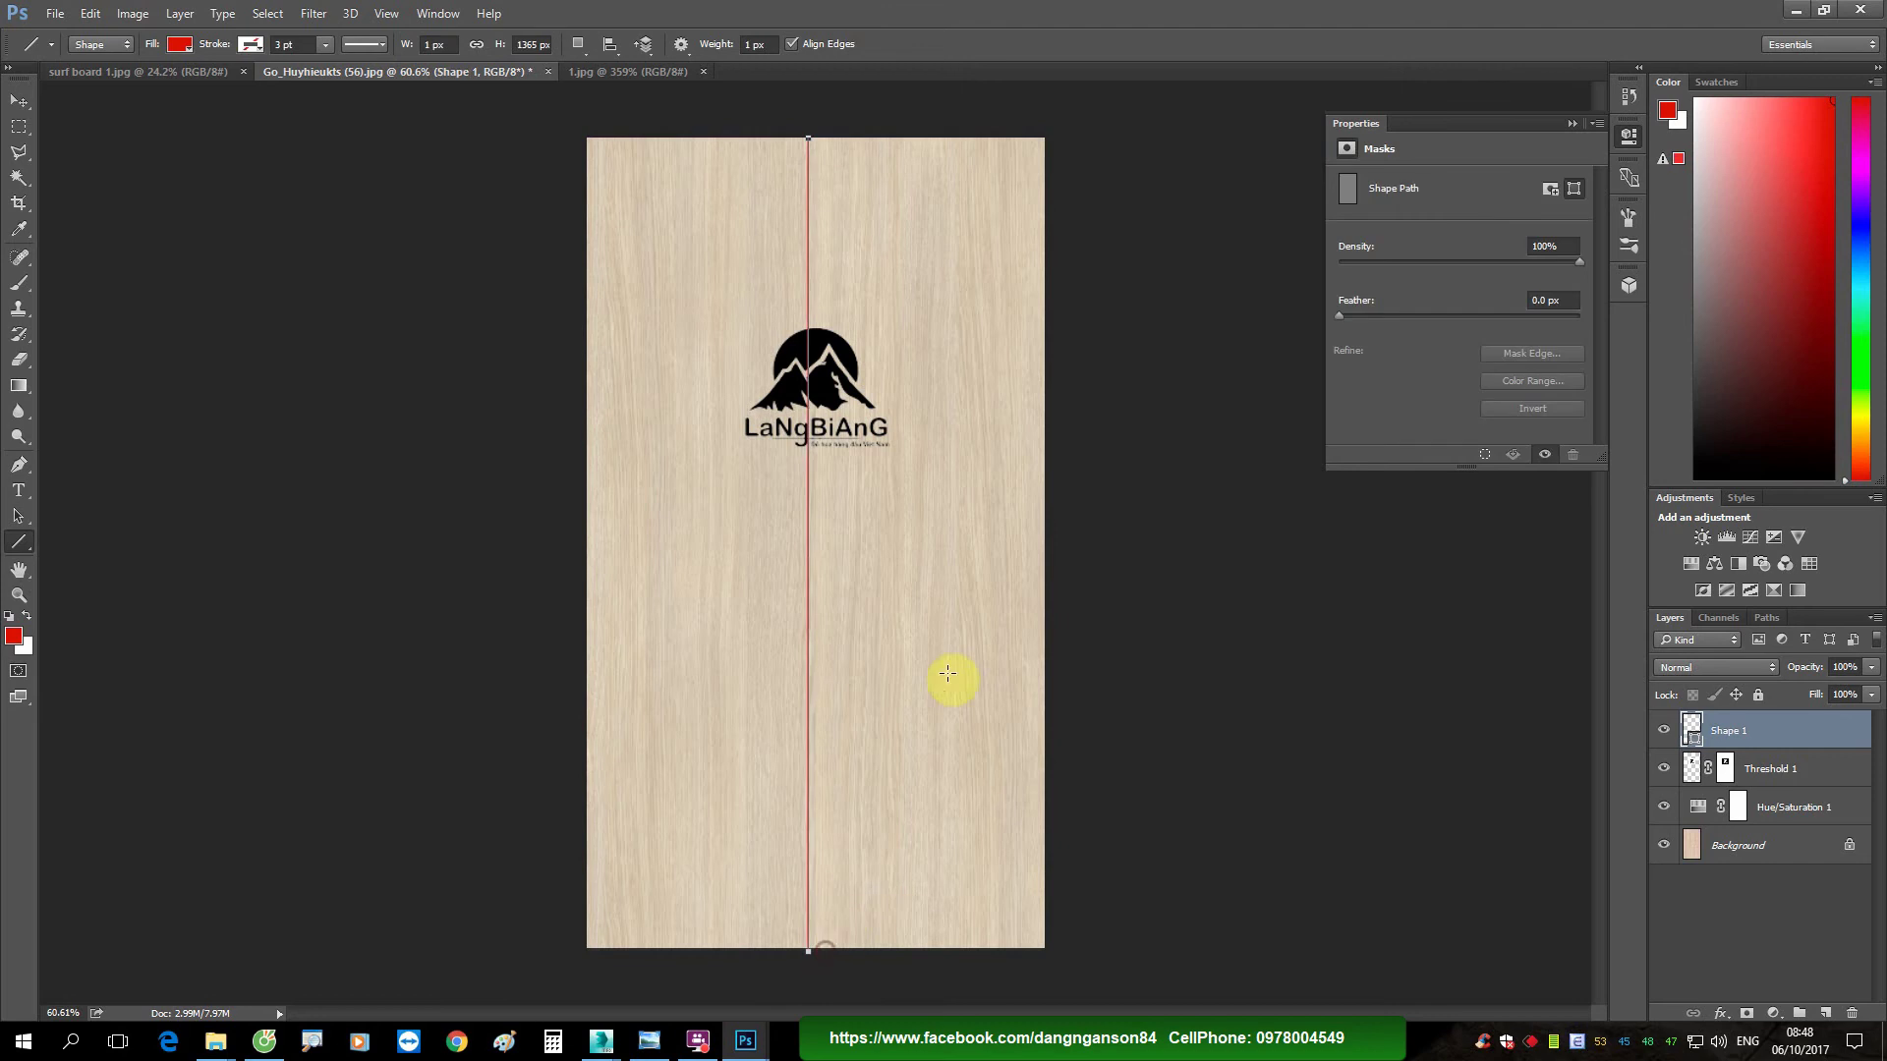
click(20, 103)
alt+scroll(788, 388, up, 1)
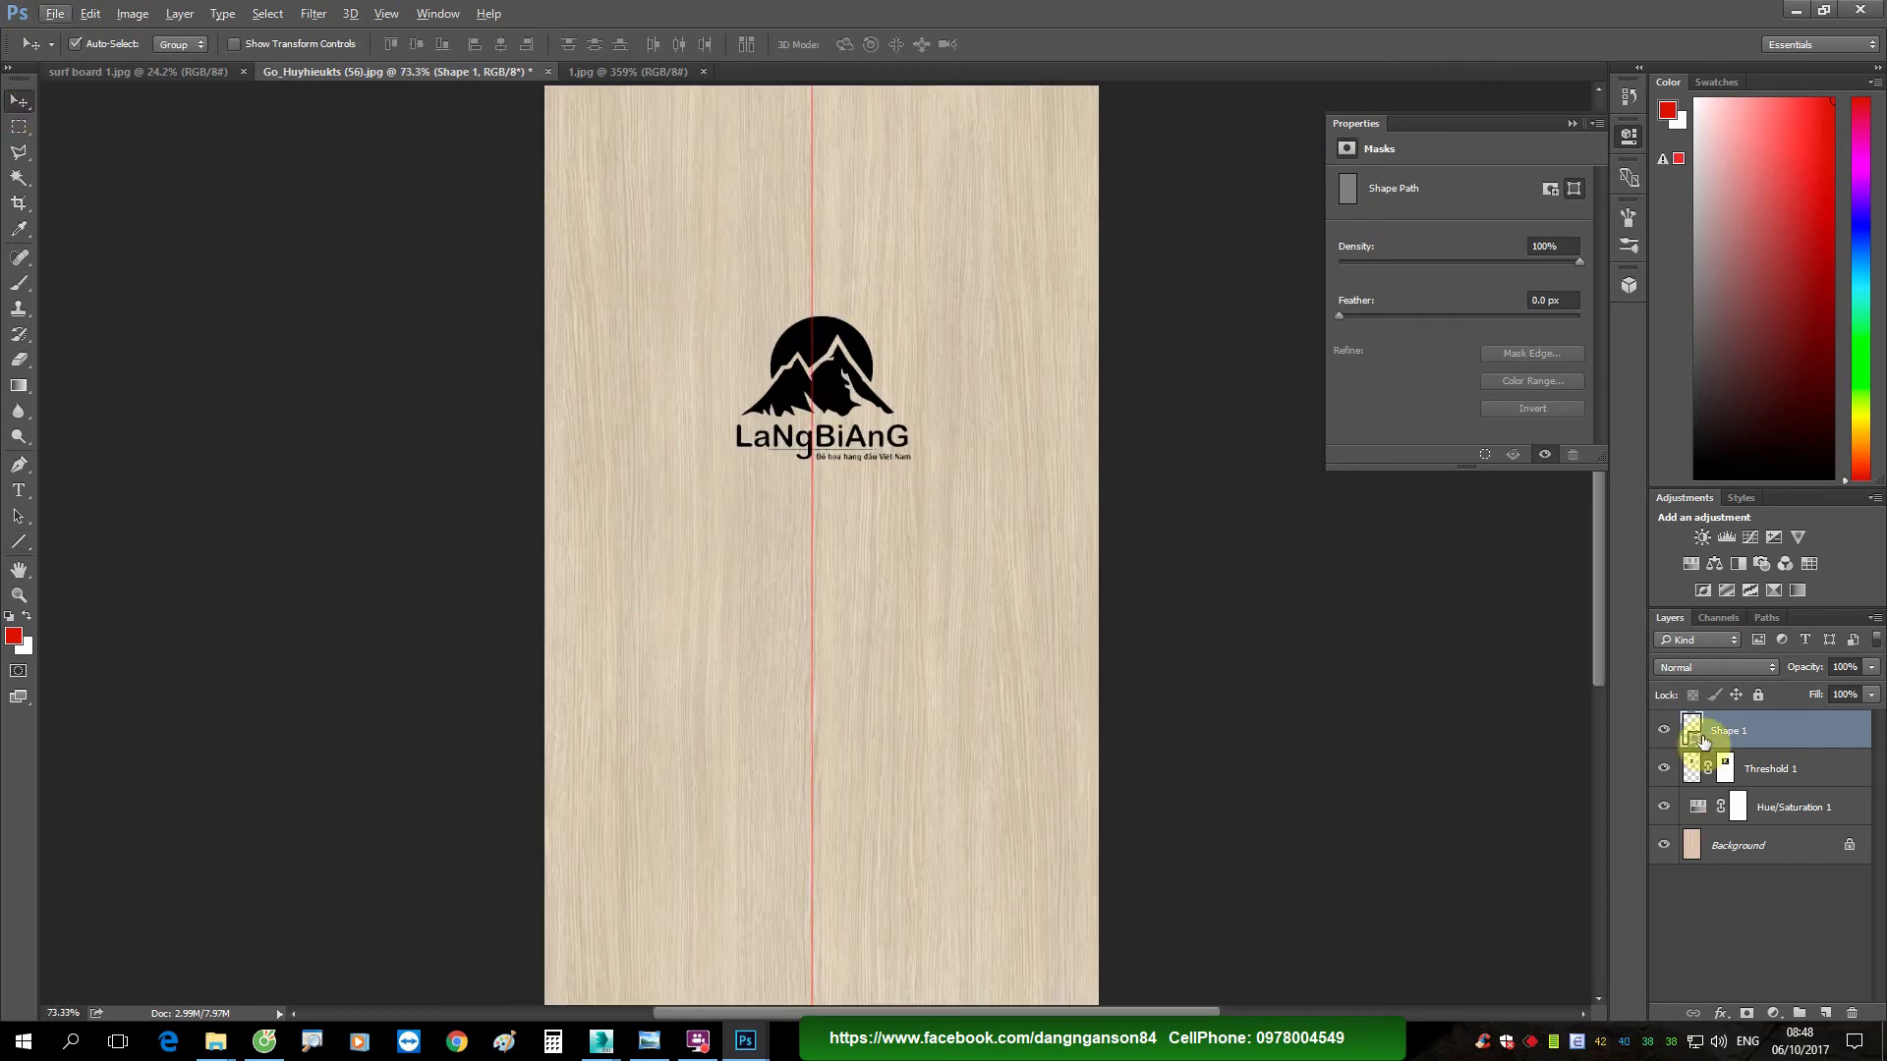
Step: Make the line black (000000), 3 px wide, nudged slightly right
double_click(1694, 732)
text(000000)
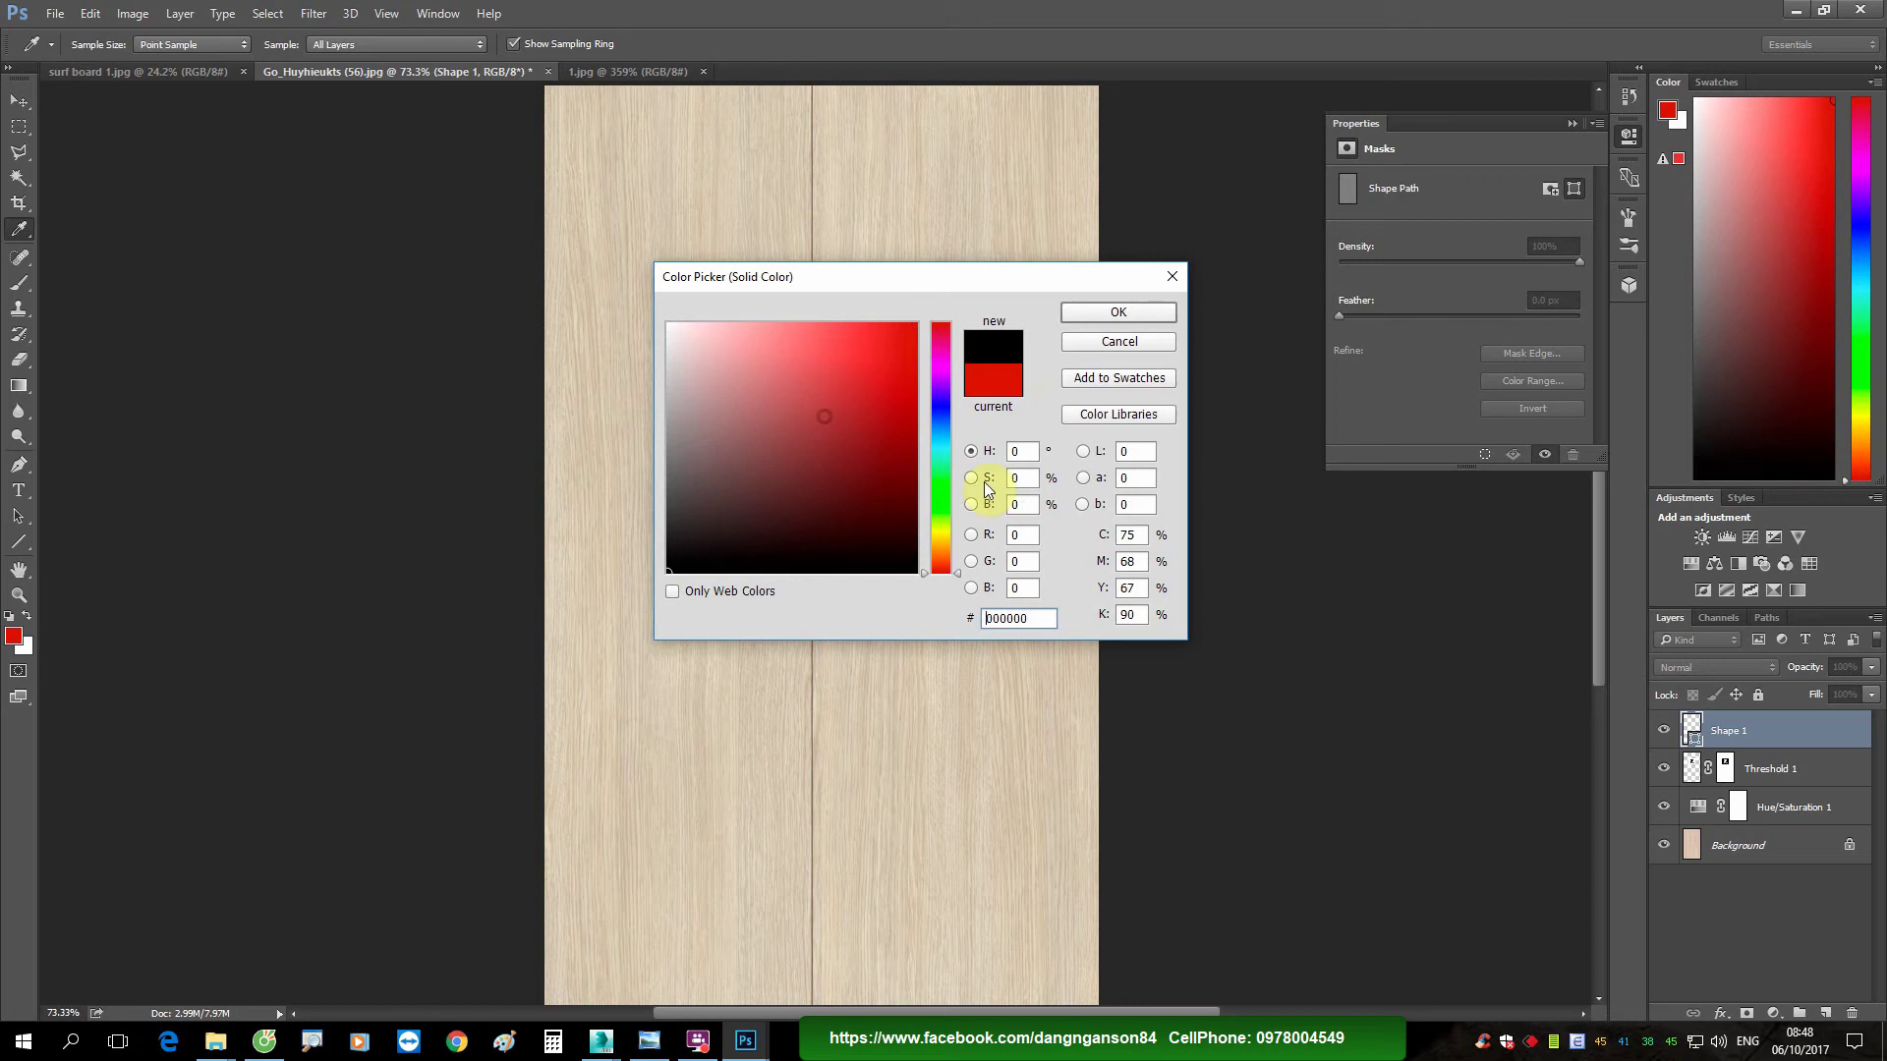
click(1118, 310)
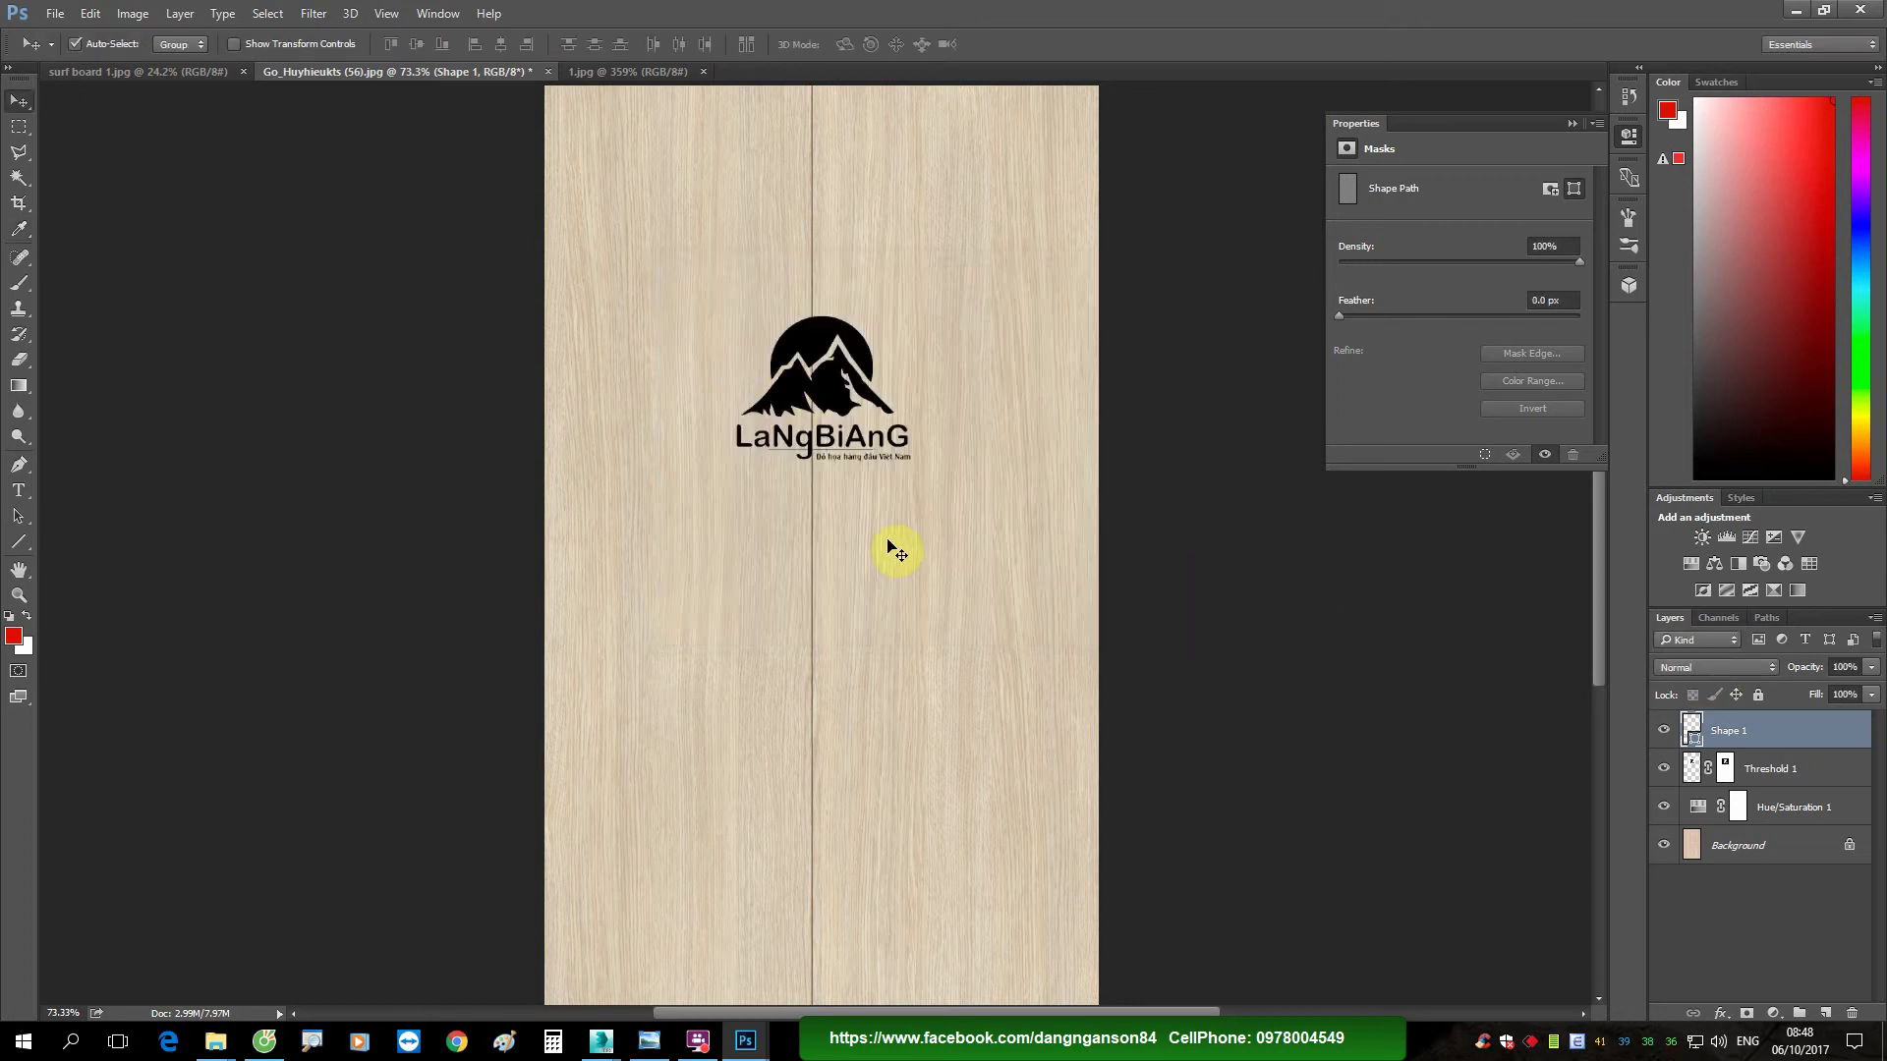
drag(816, 513, 824, 513)
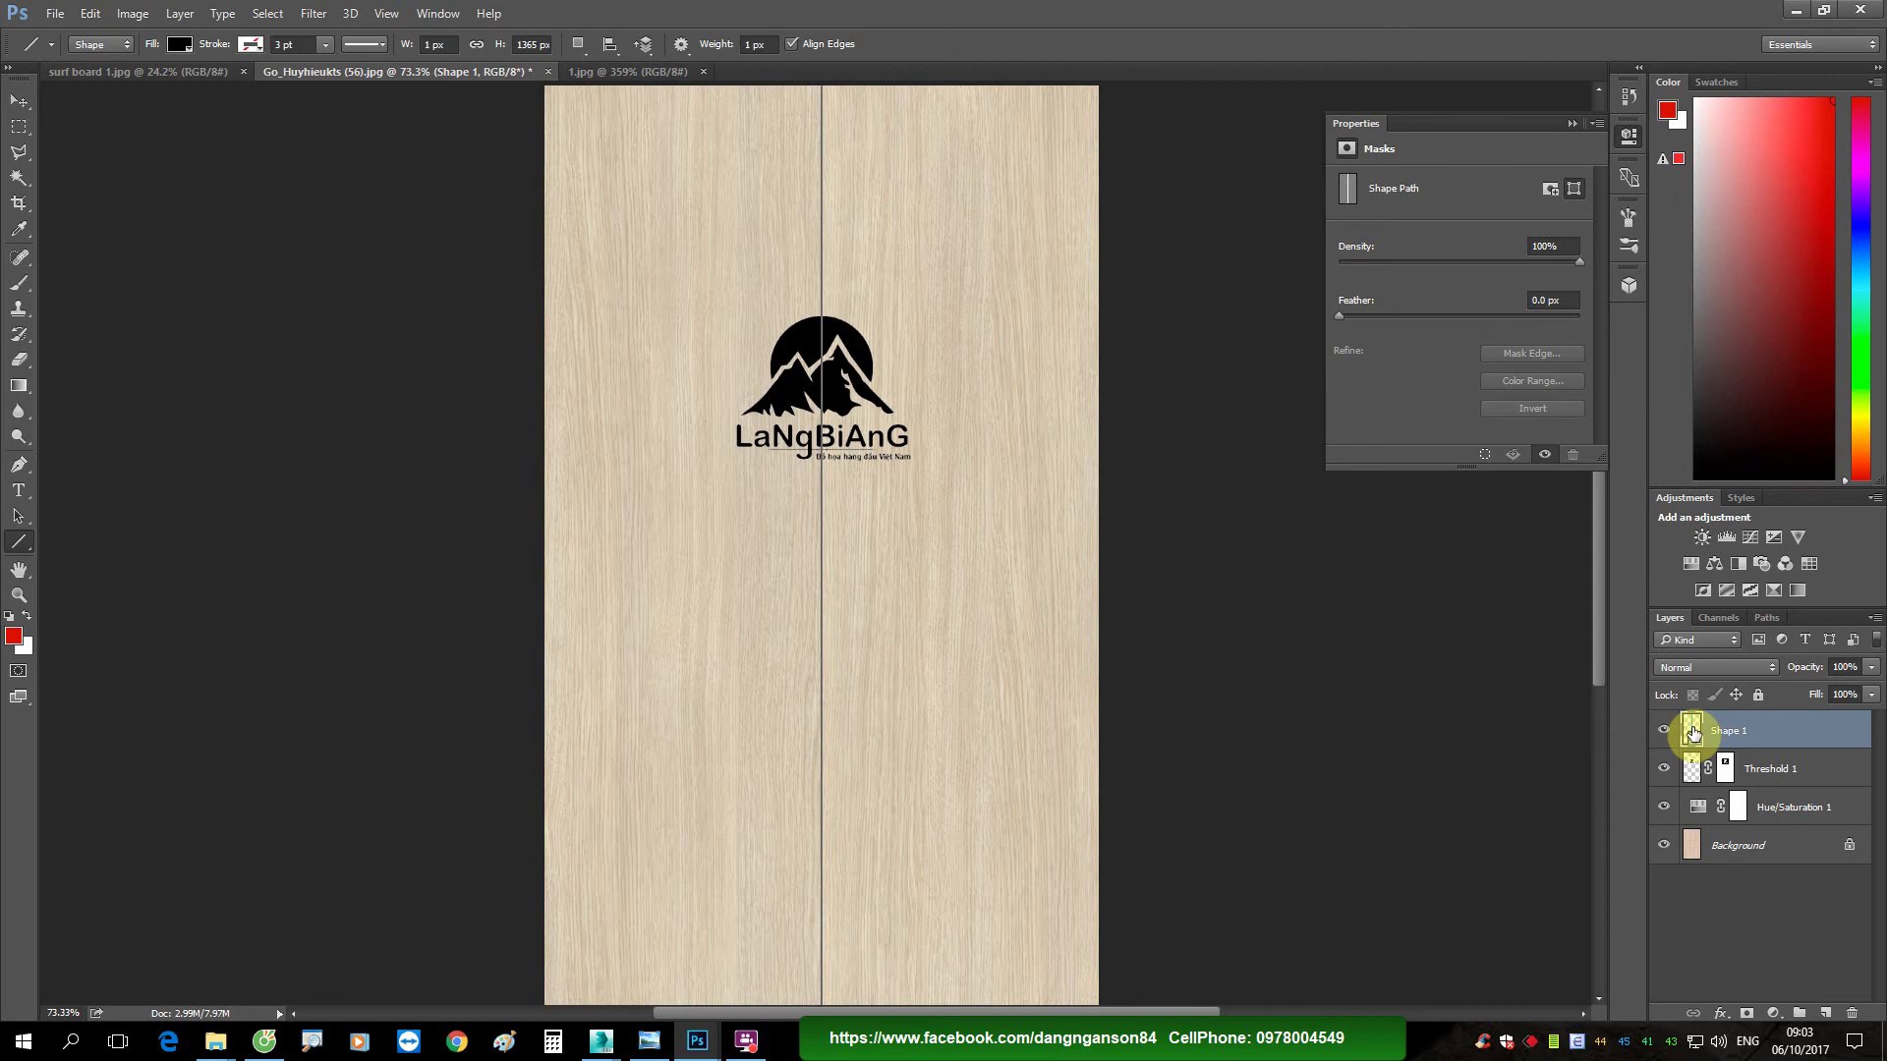
double_click(1692, 732)
click(1118, 337)
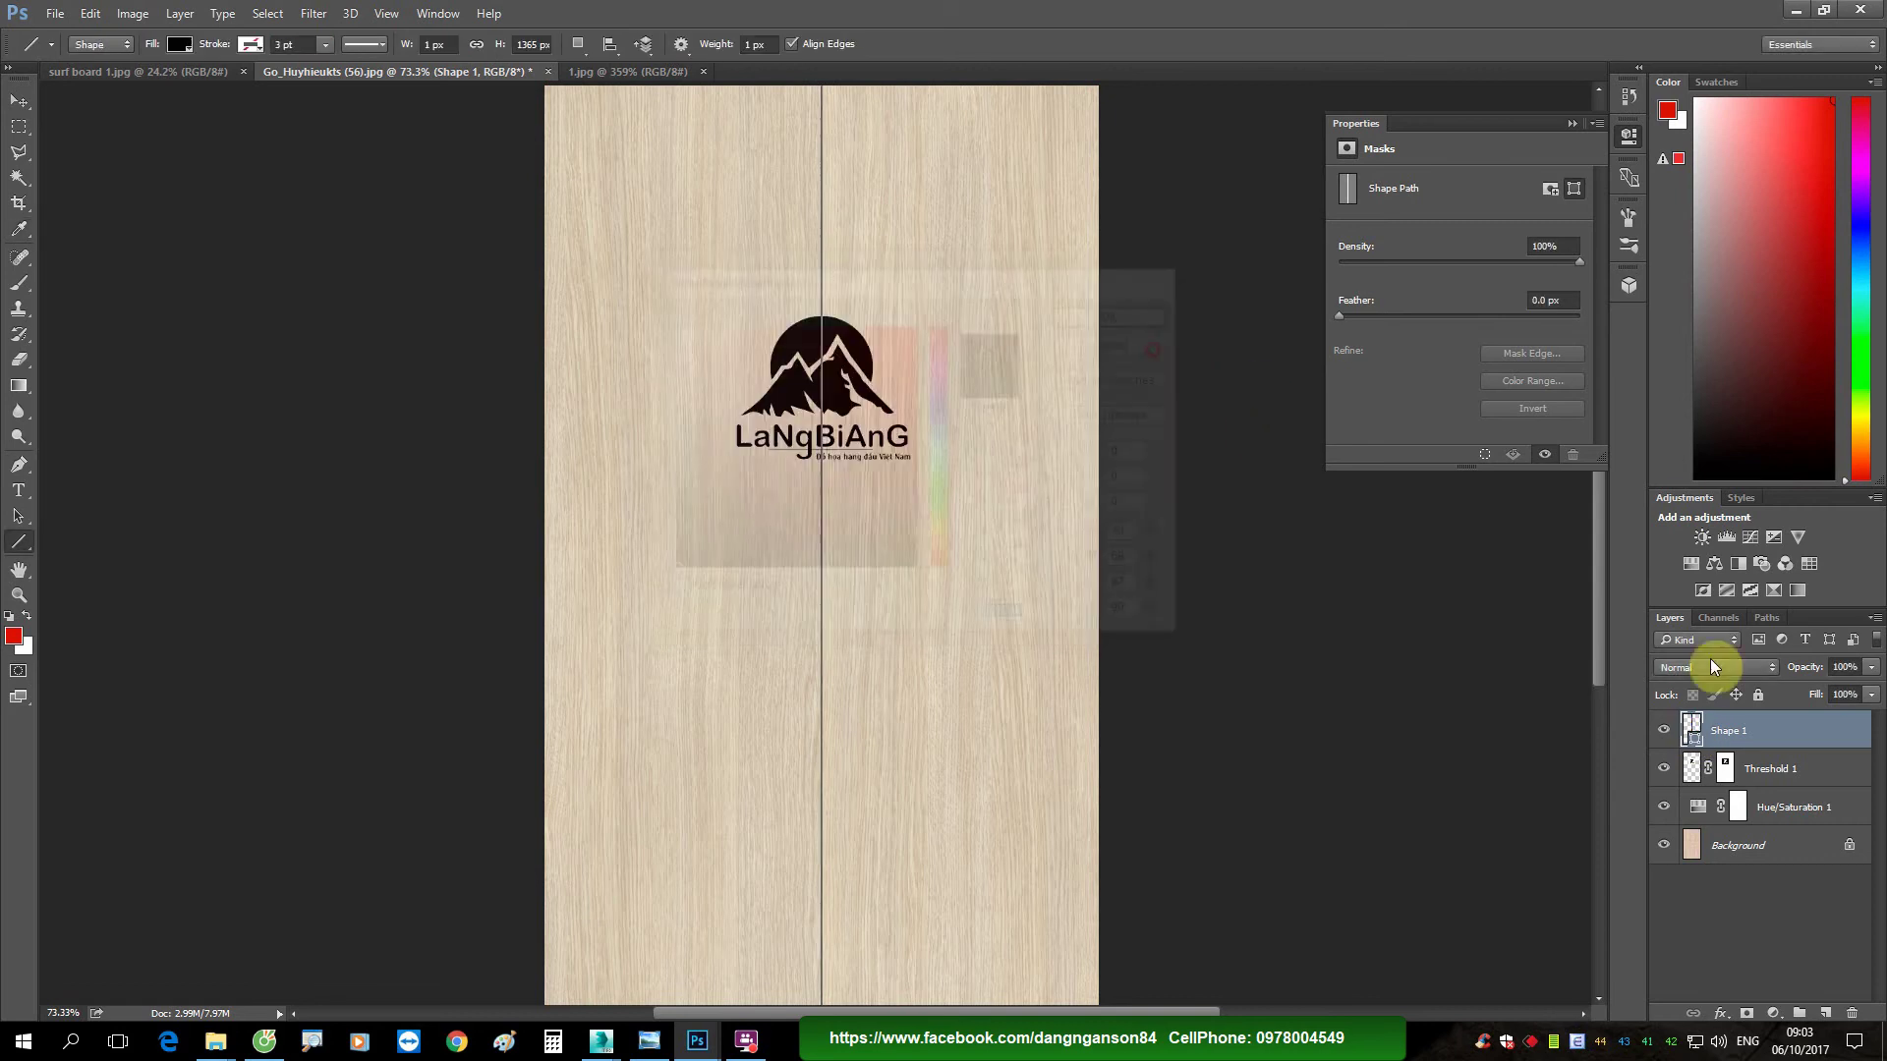
click(436, 44)
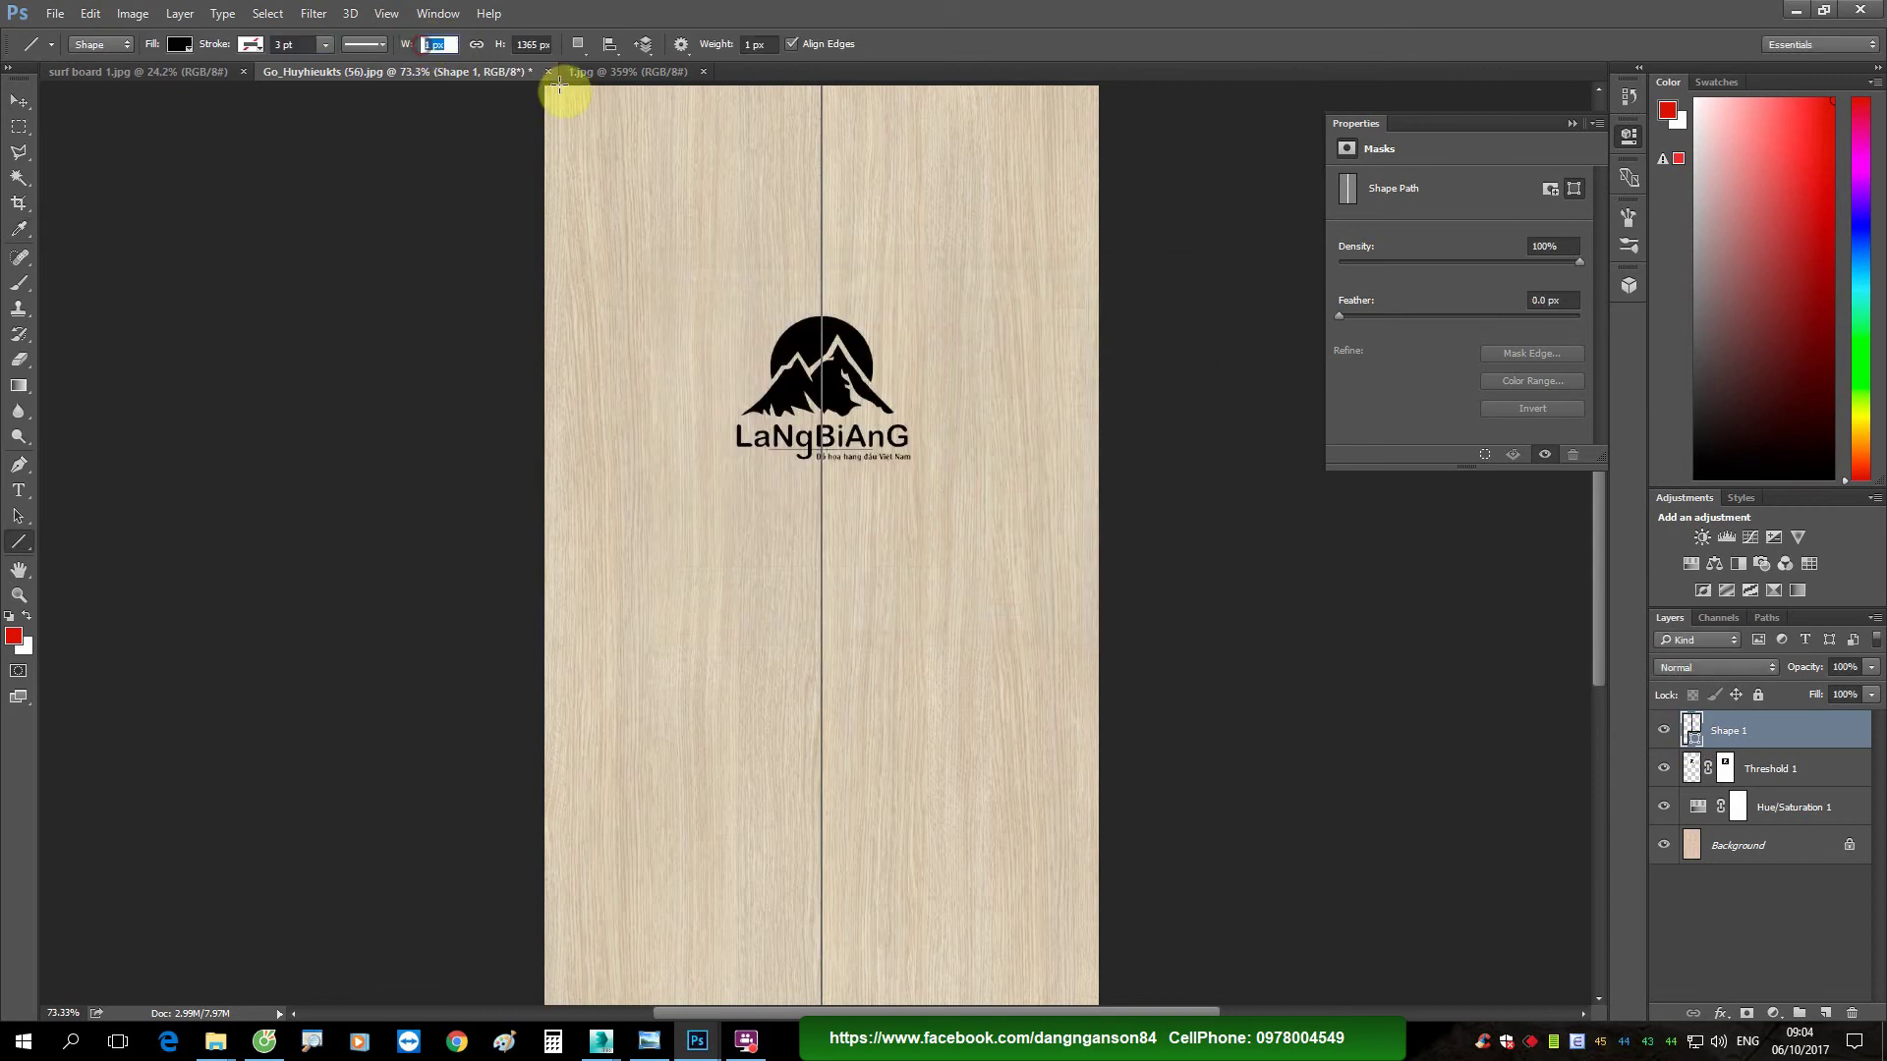
text(3)
key(Return)
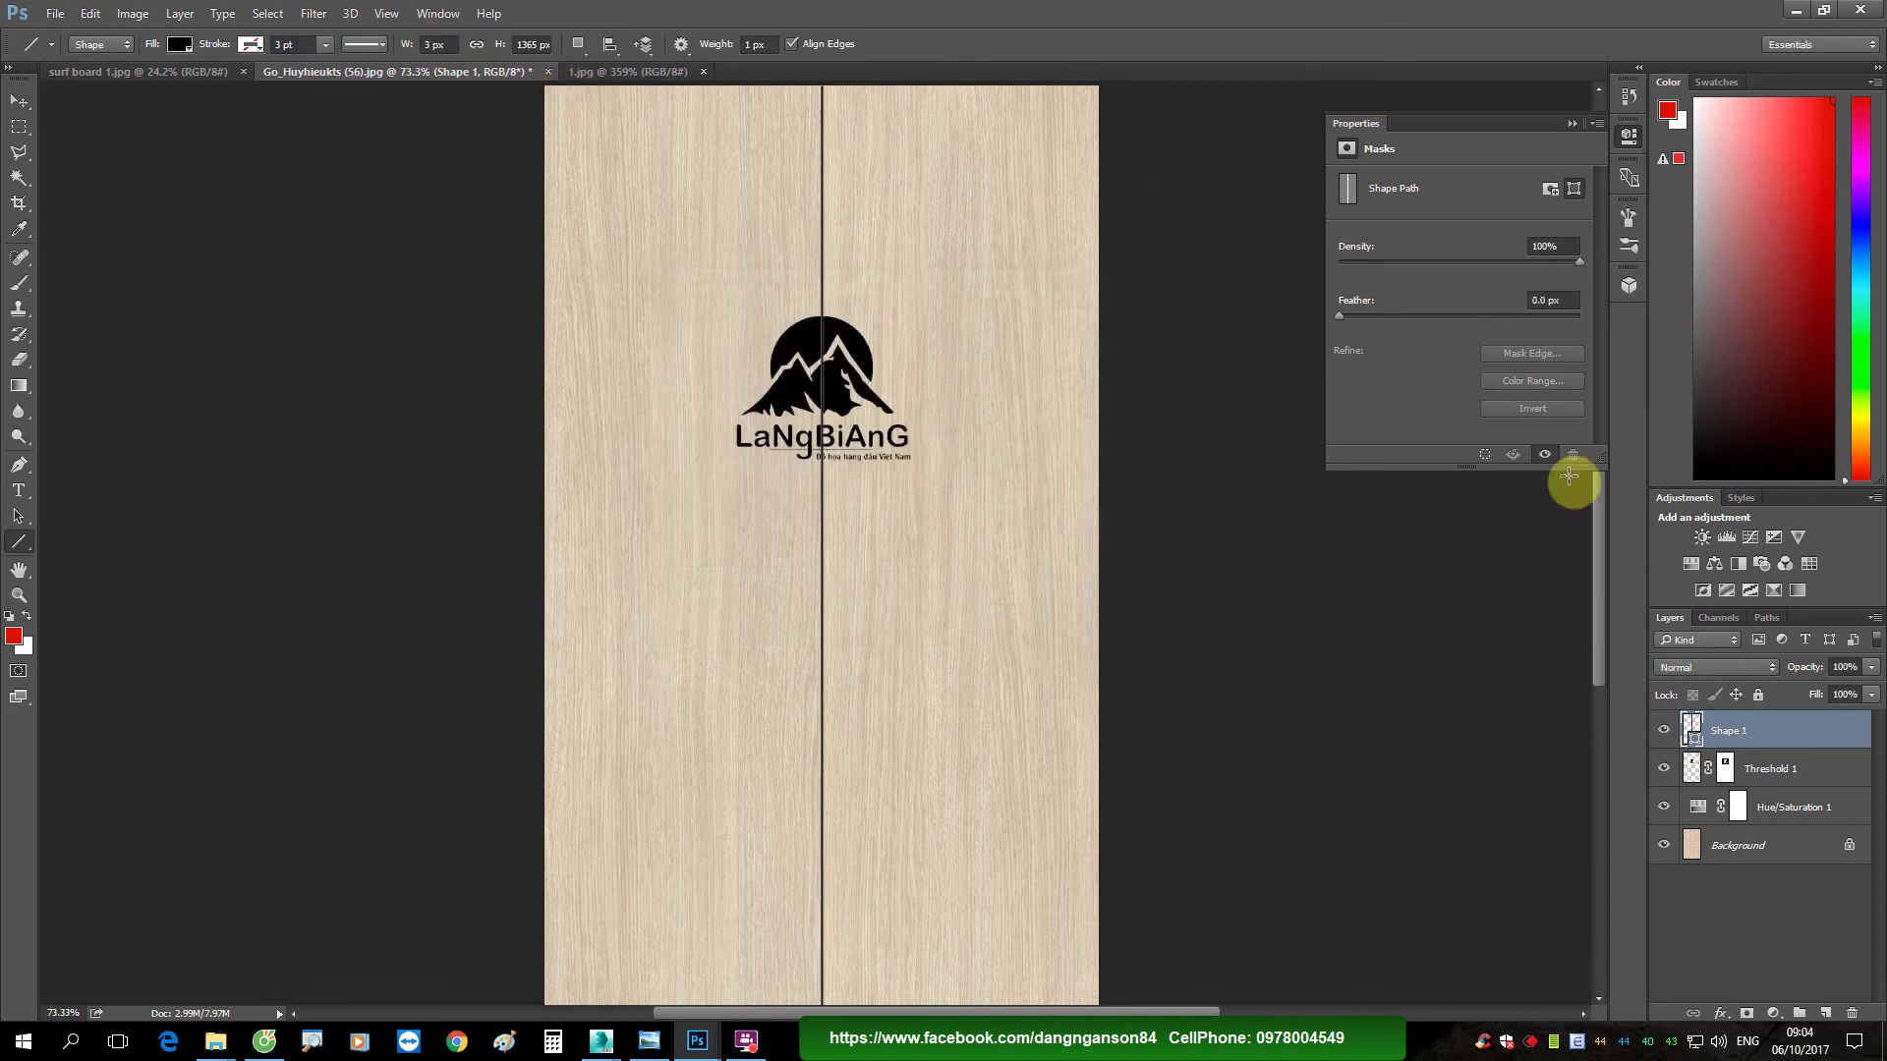
Step: Move the Shape 1 line layer below the Threshold 1 logo layer
click(1692, 768)
click(1702, 732)
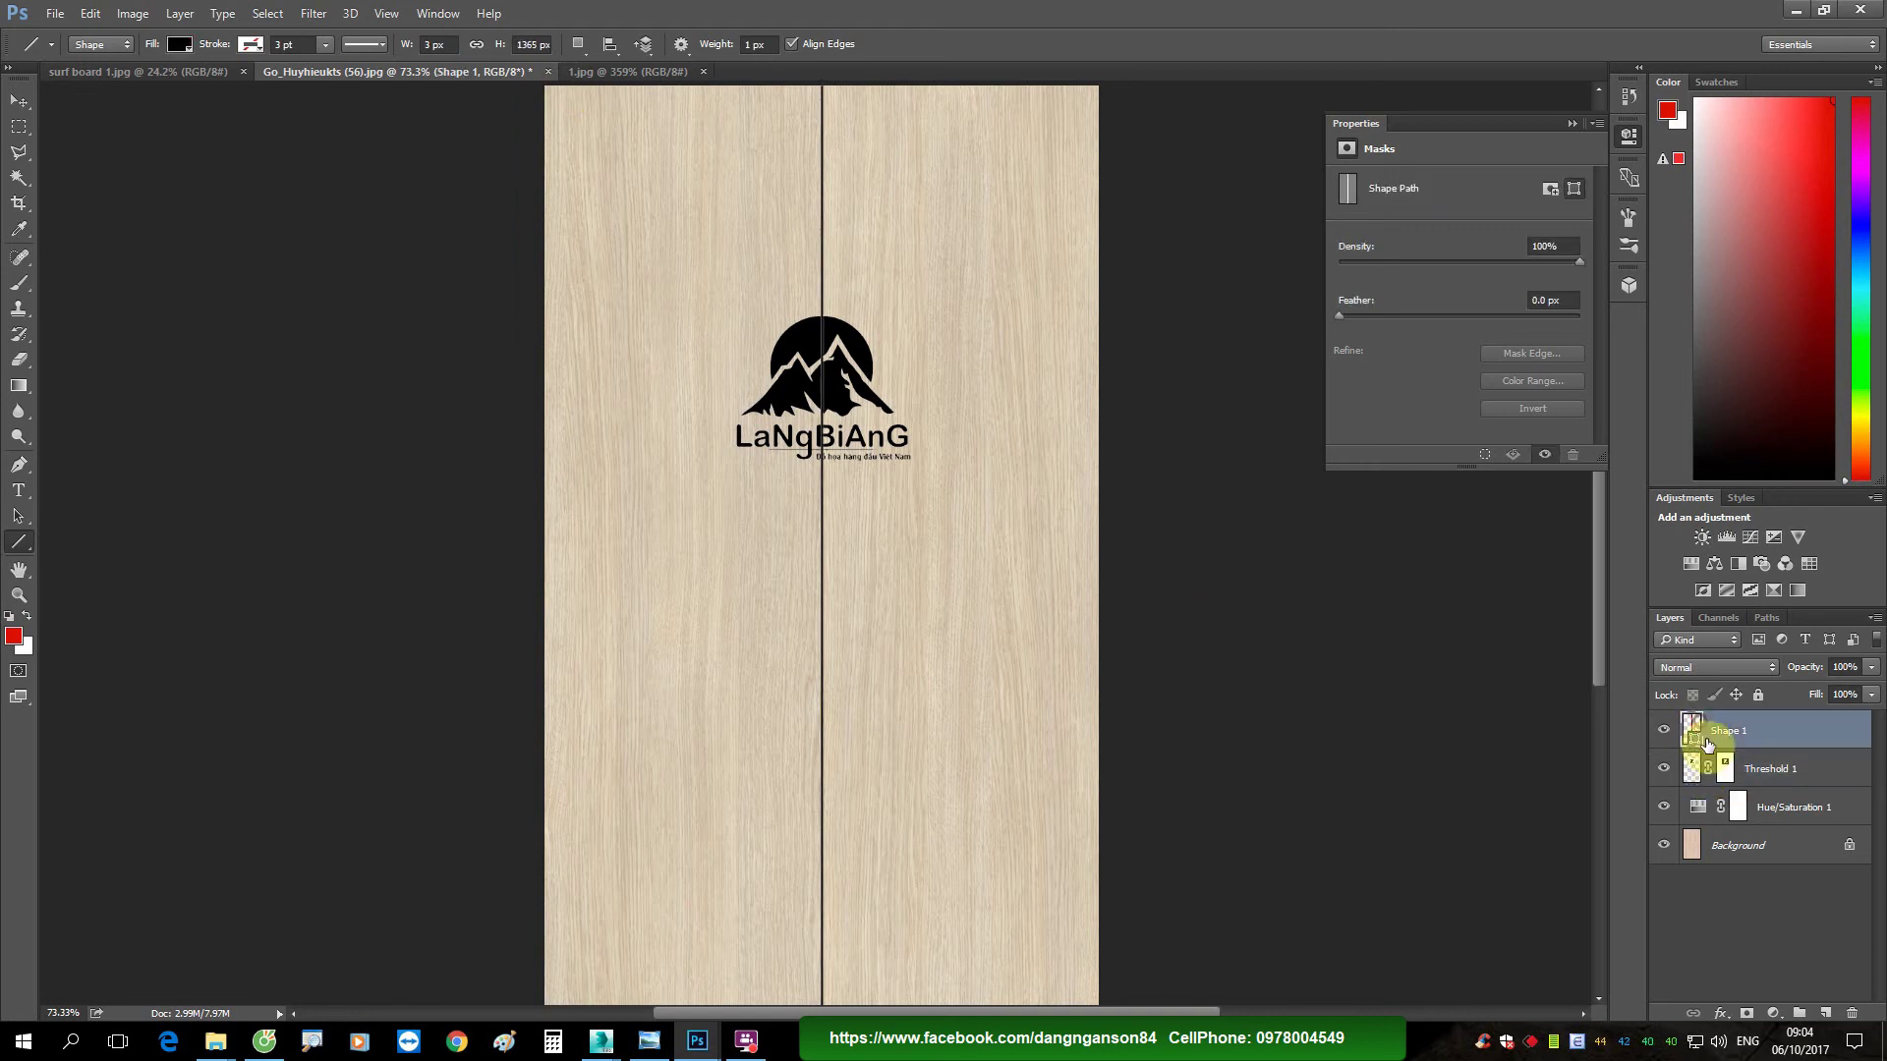
drag(1693, 730, 1689, 781)
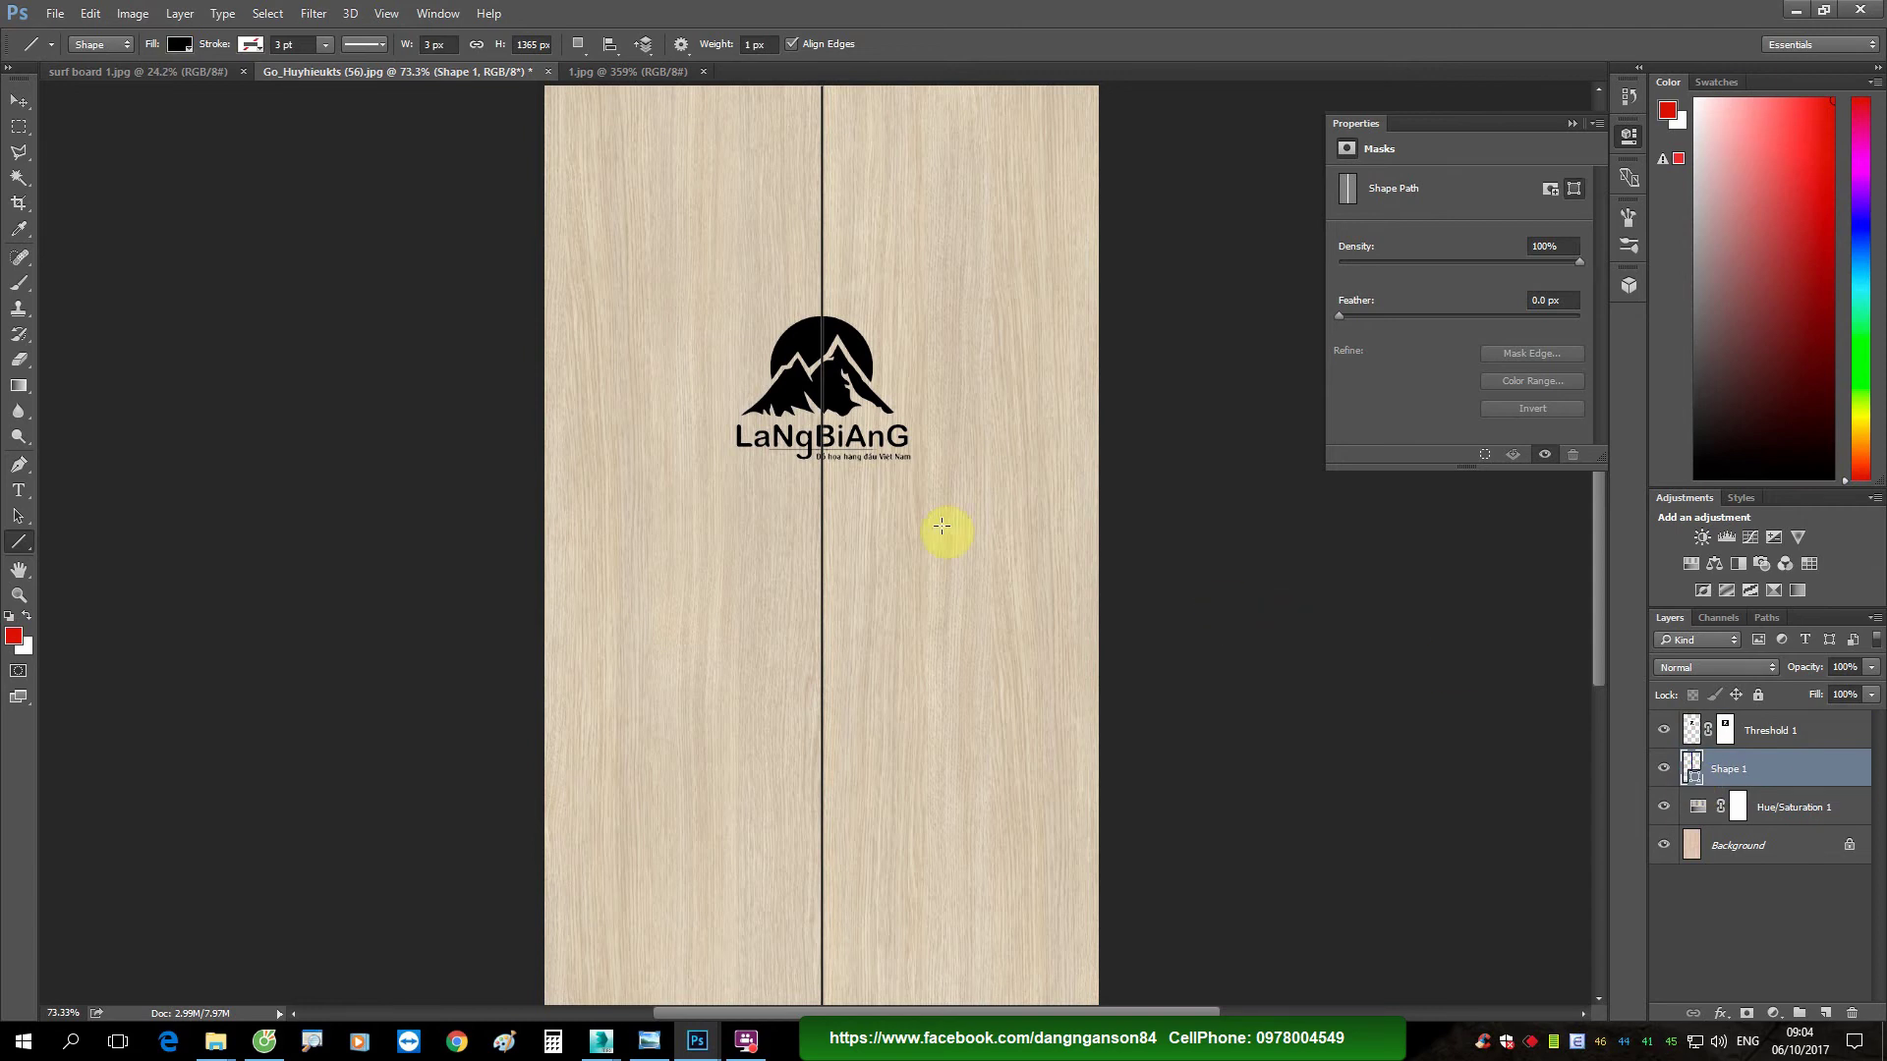
Step: Hide the centre line over the logo with an inverted mask from a rectangular selection
key(v)
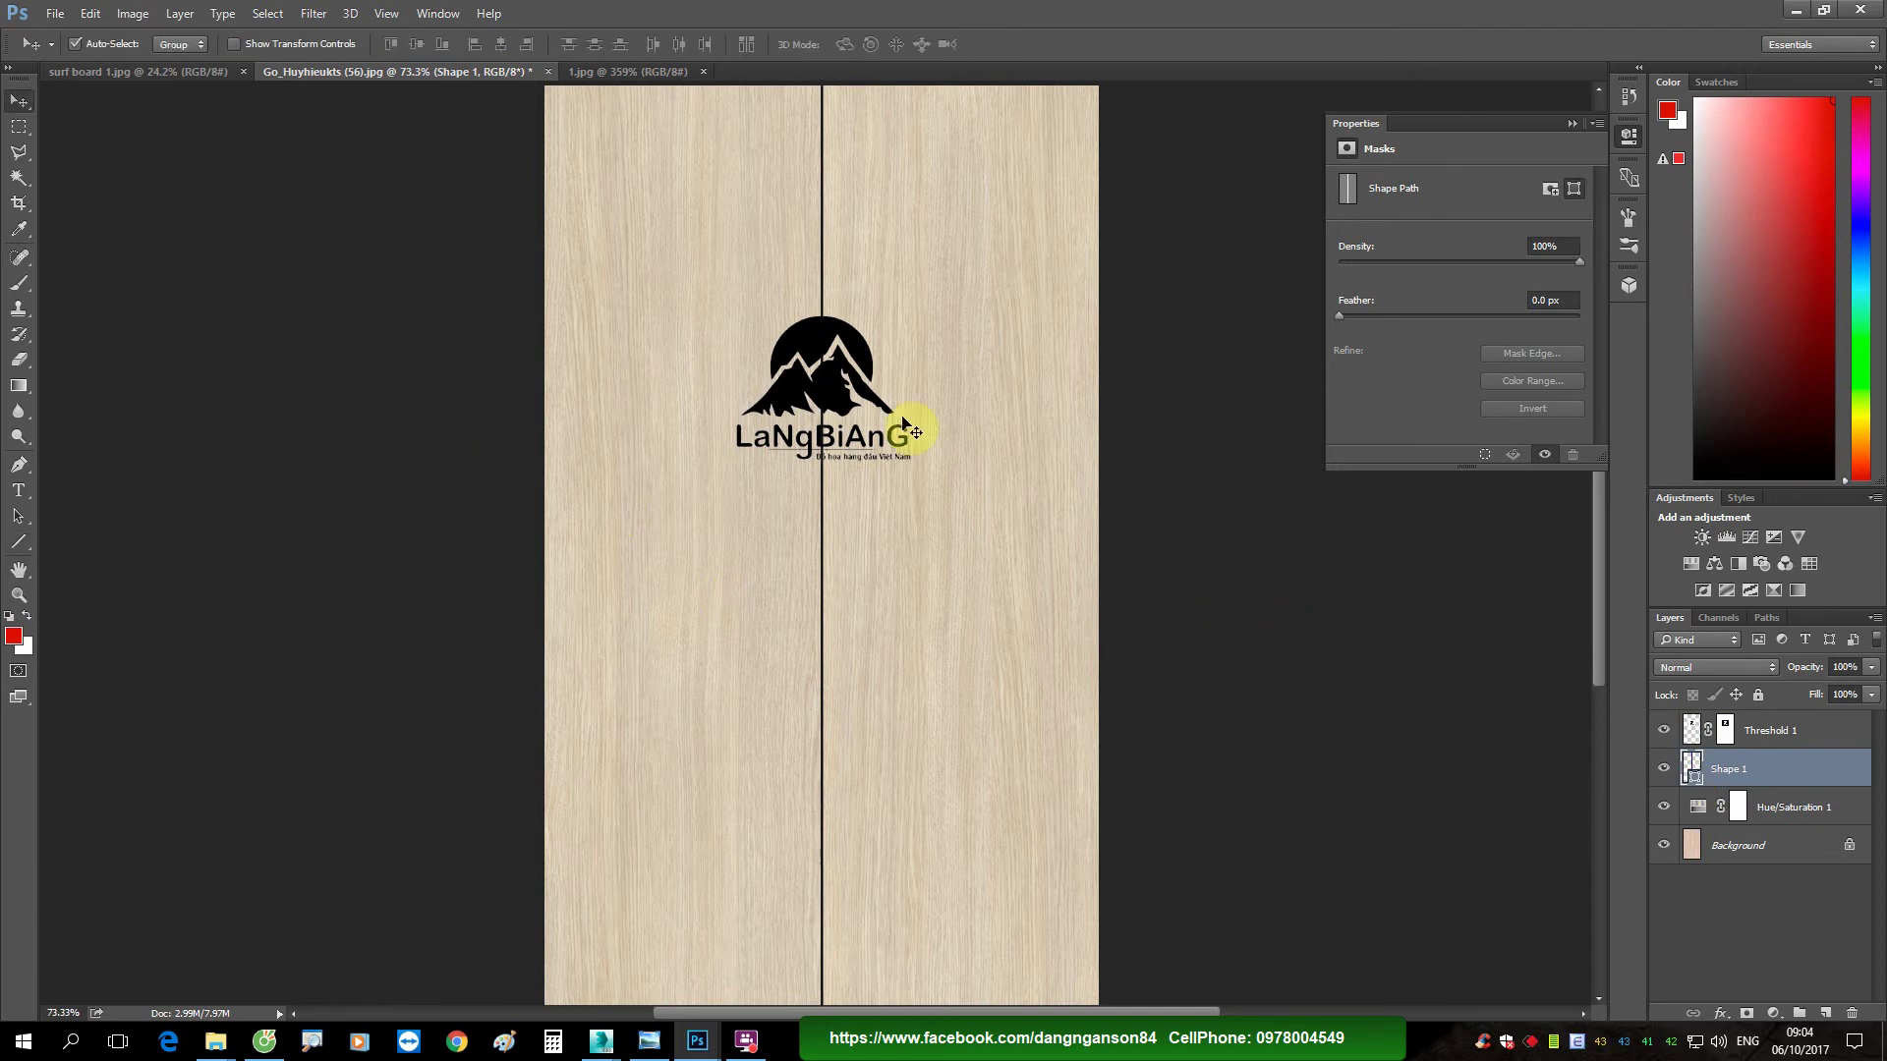
alt+scroll(842, 370, up, 2)
alt+scroll(830, 364, up, 2)
alt+scroll(827, 361, down, 1)
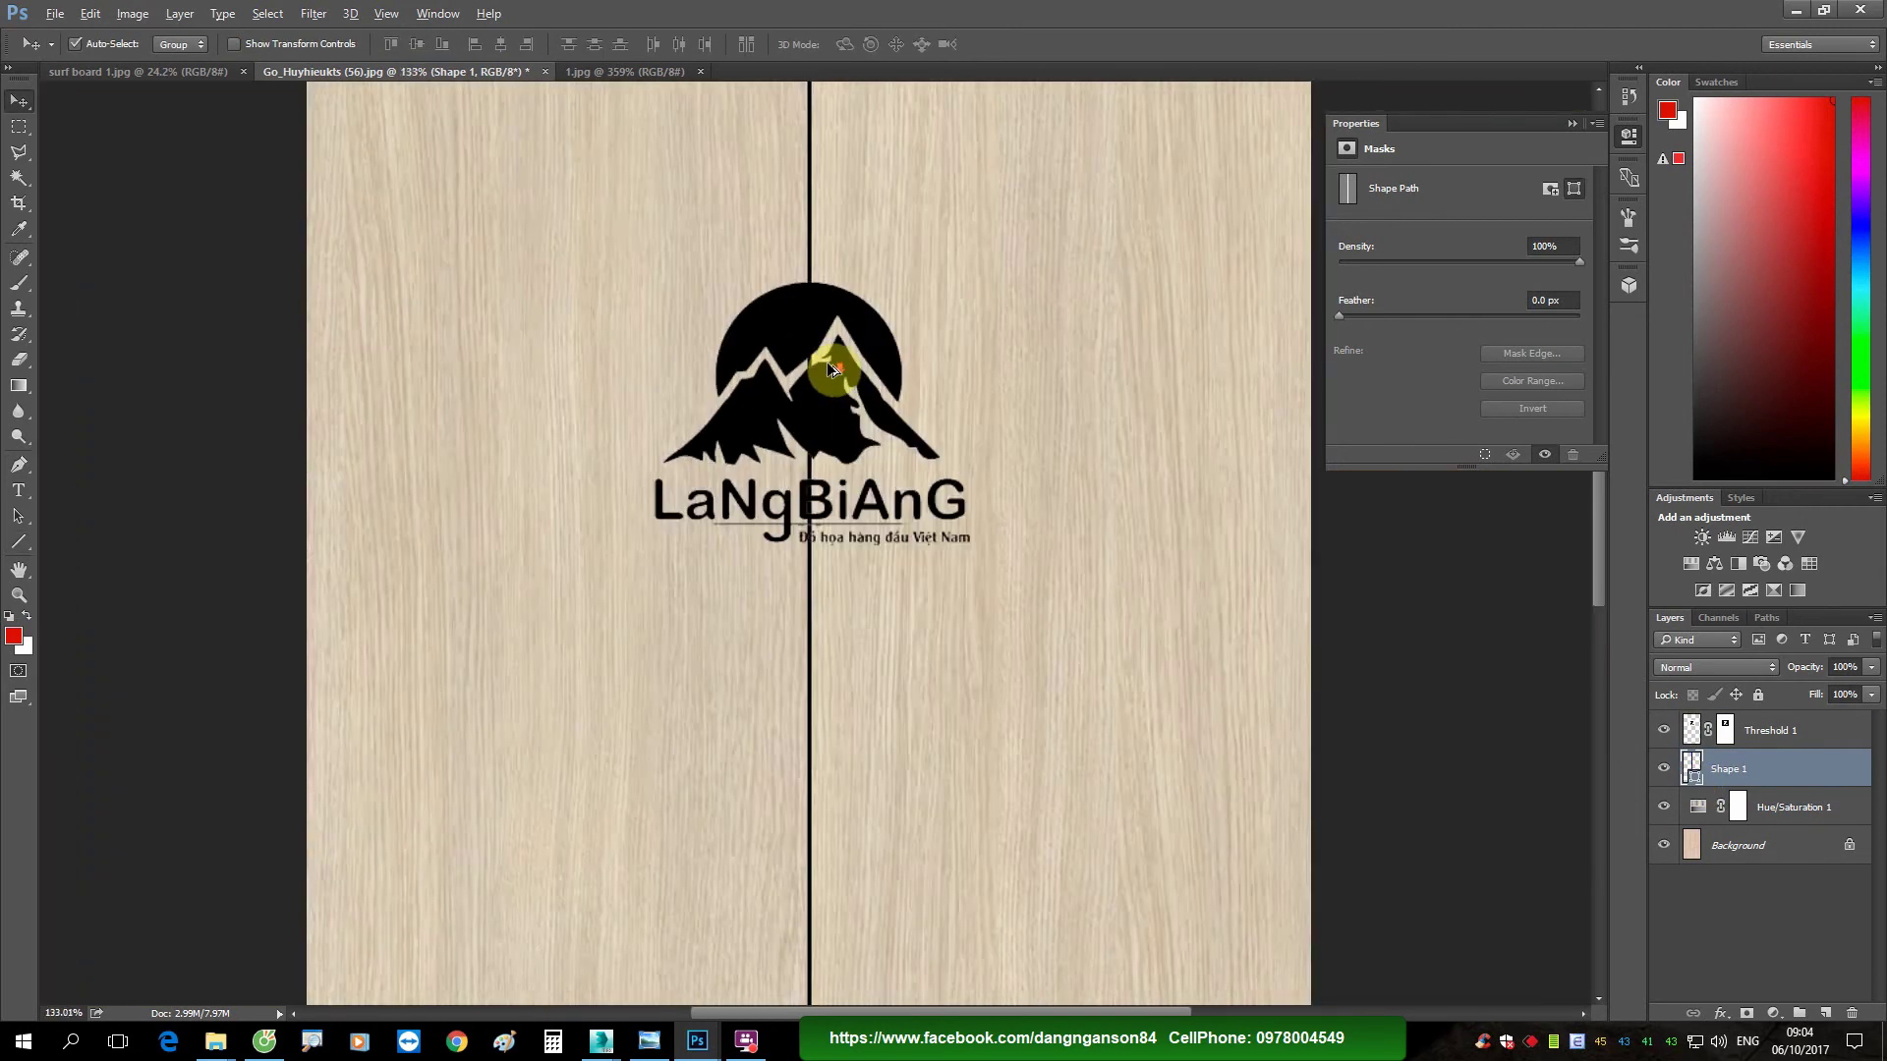
alt+scroll(827, 362, down, 2)
alt+scroll(828, 361, down, 1)
alt+scroll(816, 397, down, 1)
alt+scroll(816, 393, up, 2)
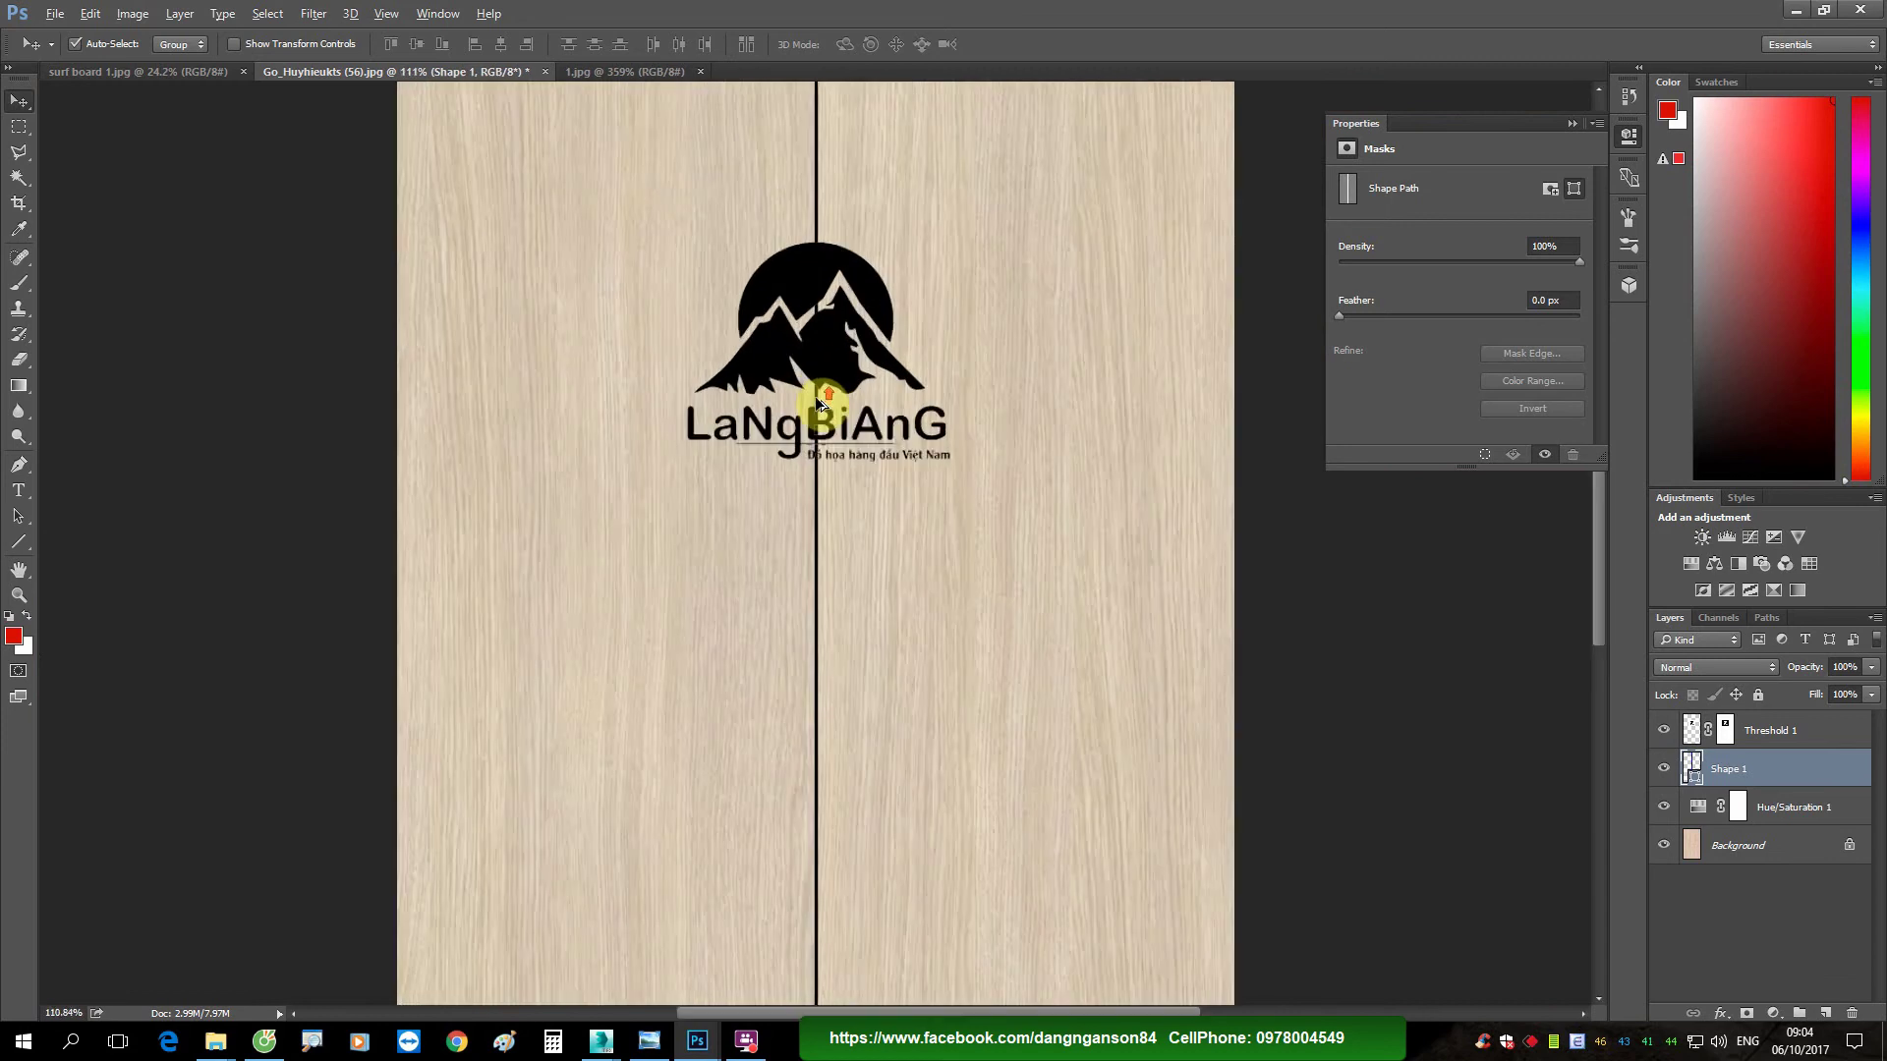
alt+scroll(811, 324, up, 1)
alt+scroll(805, 252, up, 1)
alt+scroll(805, 251, down, 3)
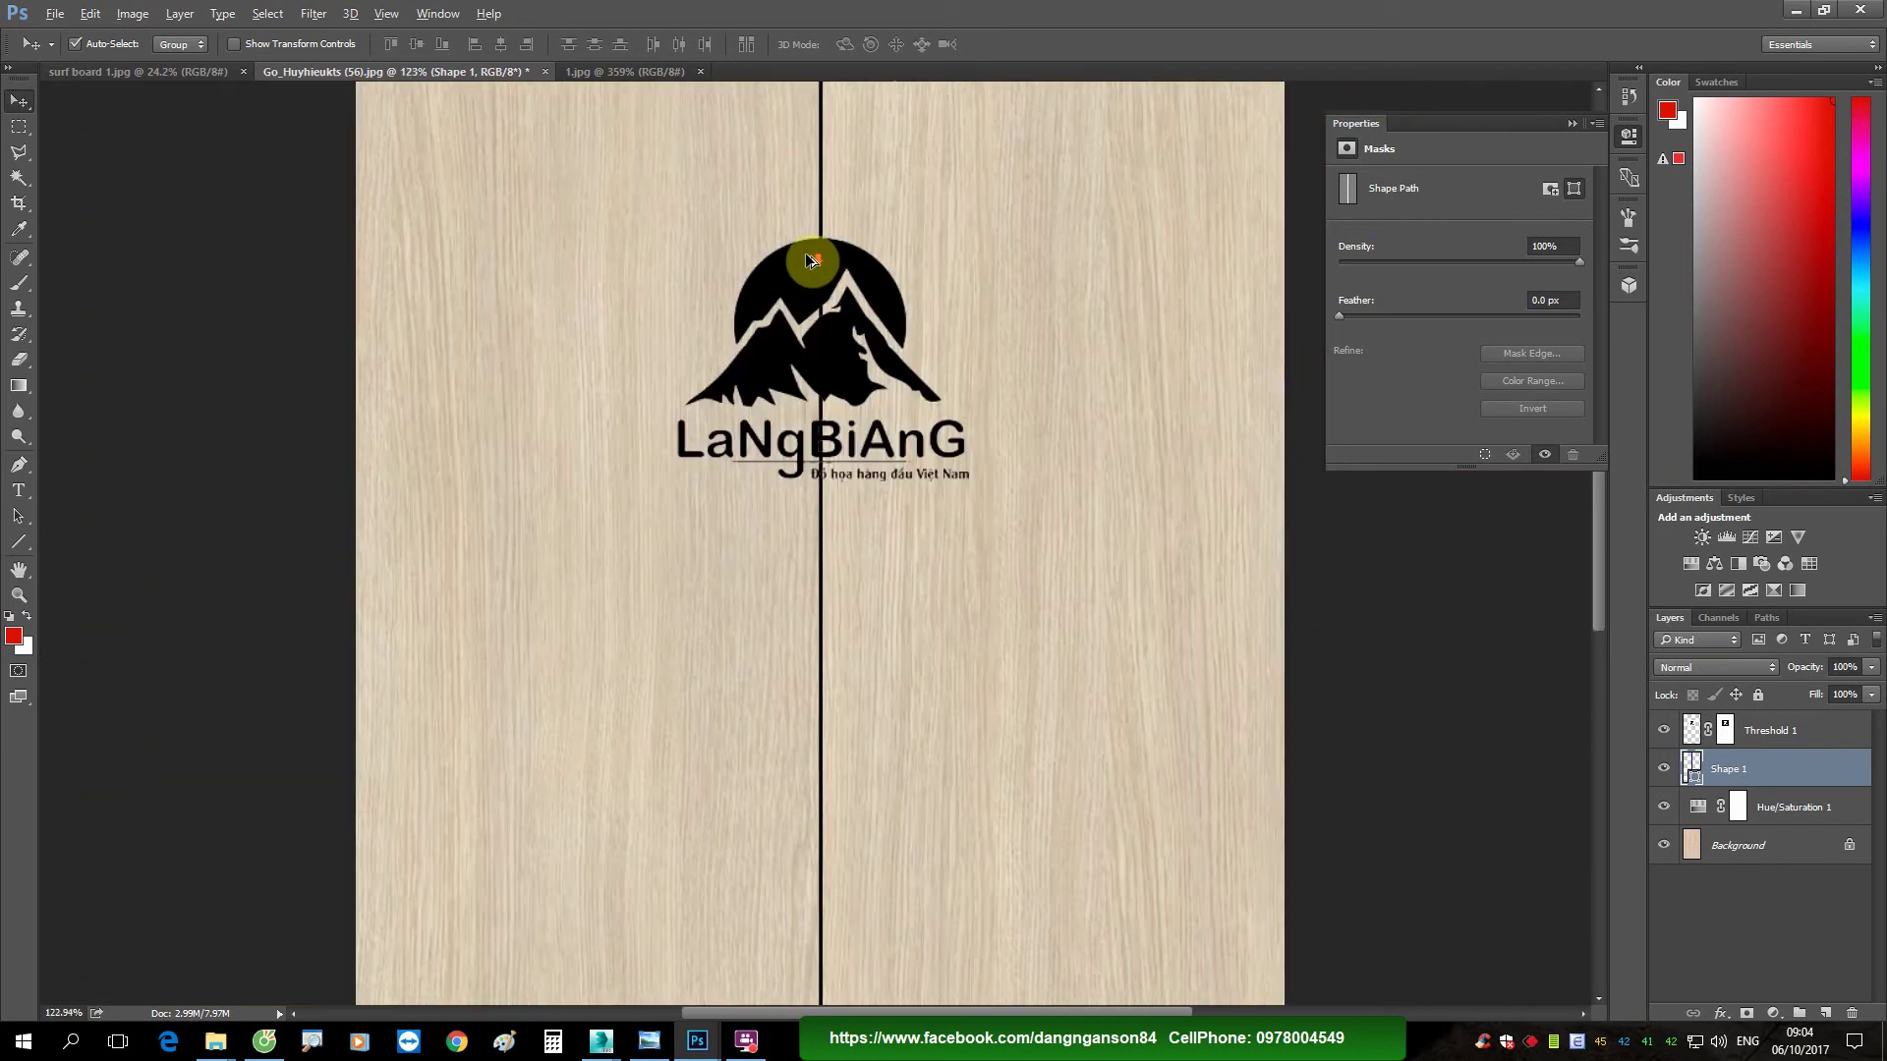
alt+scroll(805, 251, down, 1)
alt+scroll(804, 258, down, 2)
alt+scroll(806, 321, up, 2)
alt+scroll(806, 321, up, 2)
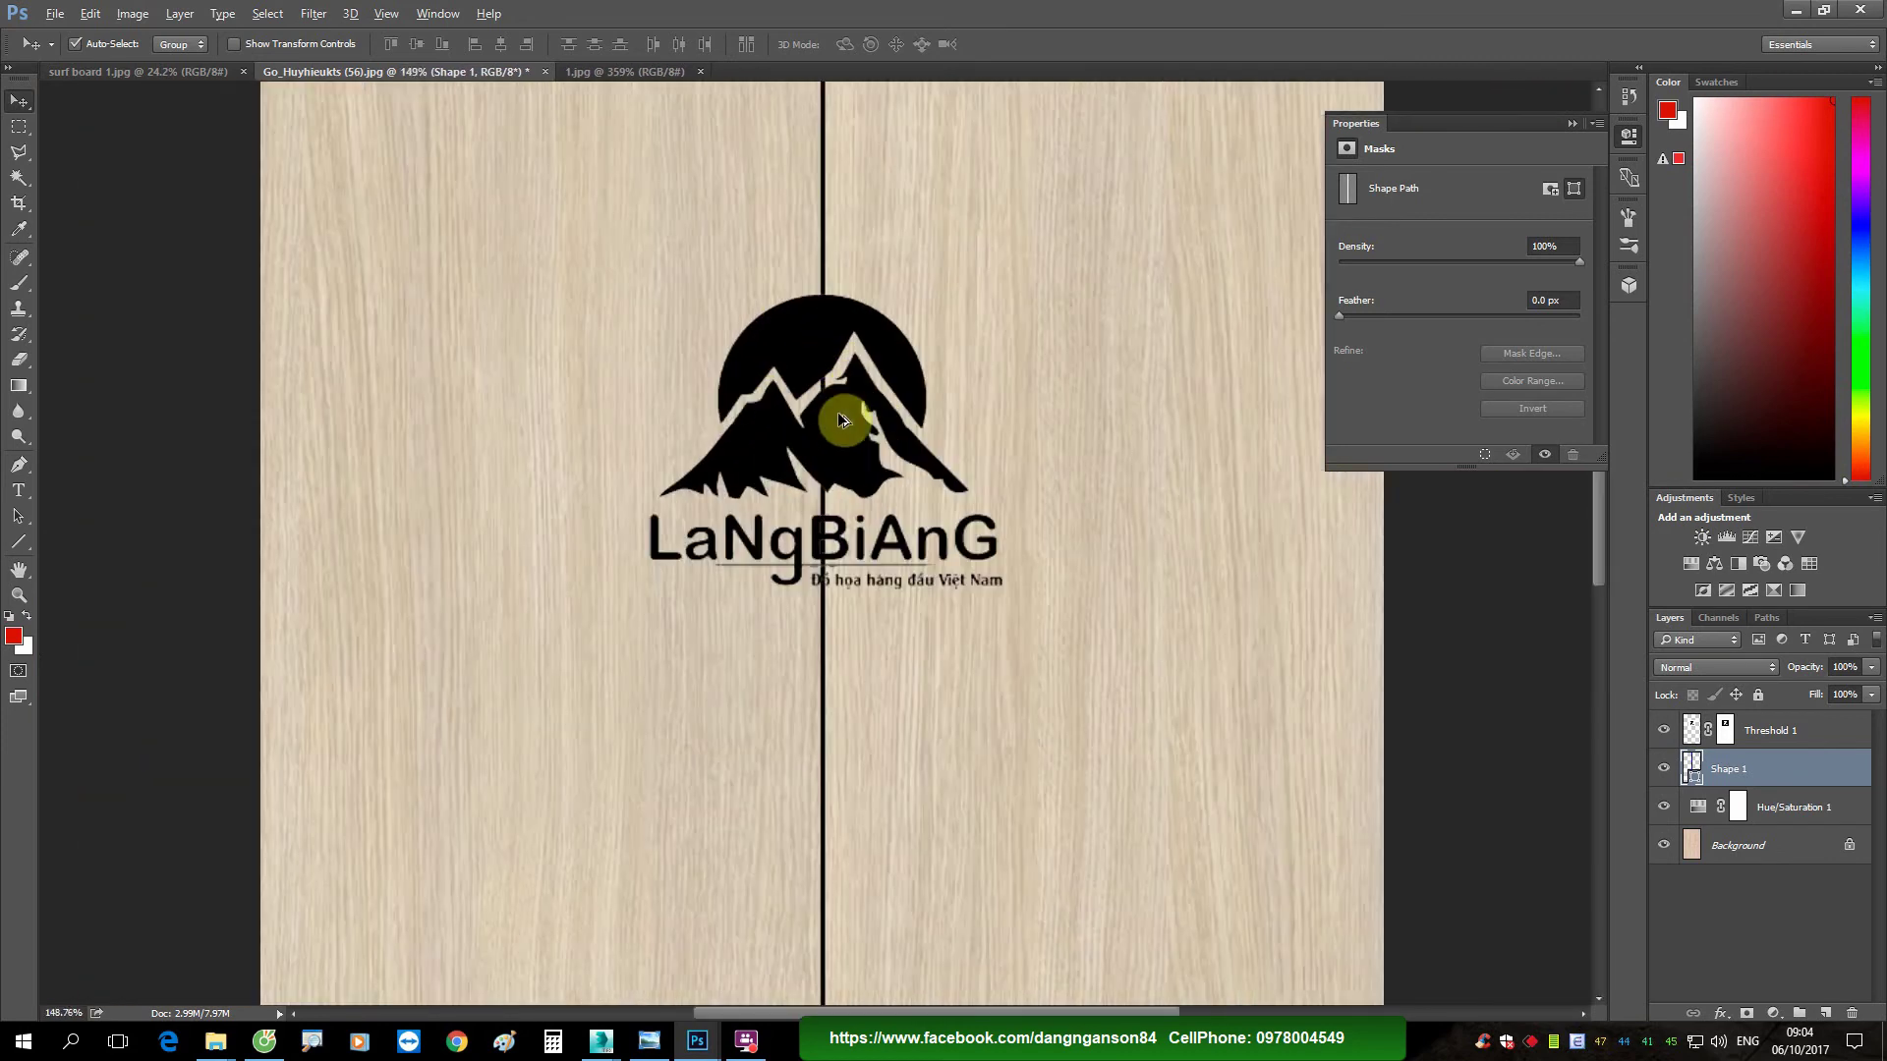
alt+scroll(806, 468, up, 1)
alt+scroll(825, 542, up, 1)
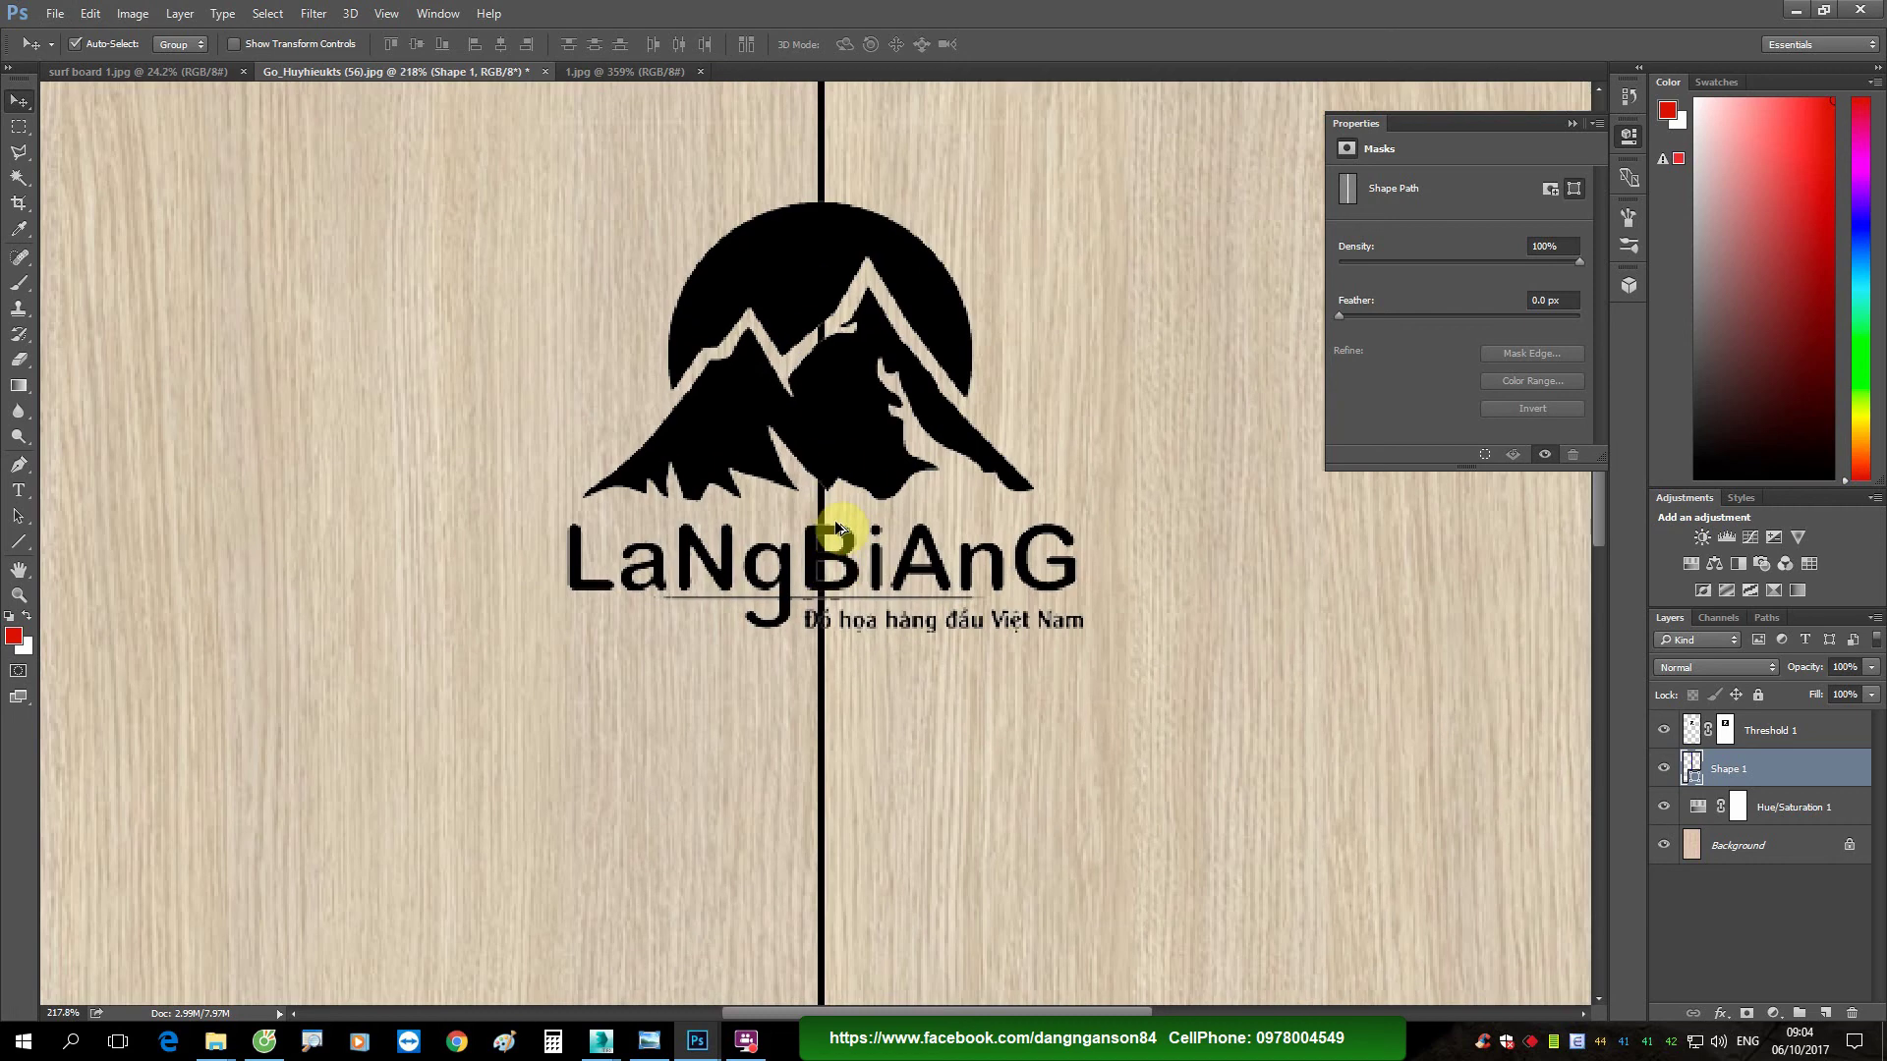
alt+scroll(836, 528, down, 2)
alt+scroll(842, 527, up, 1)
alt+scroll(855, 491, up, 1)
alt+scroll(861, 464, down, 2)
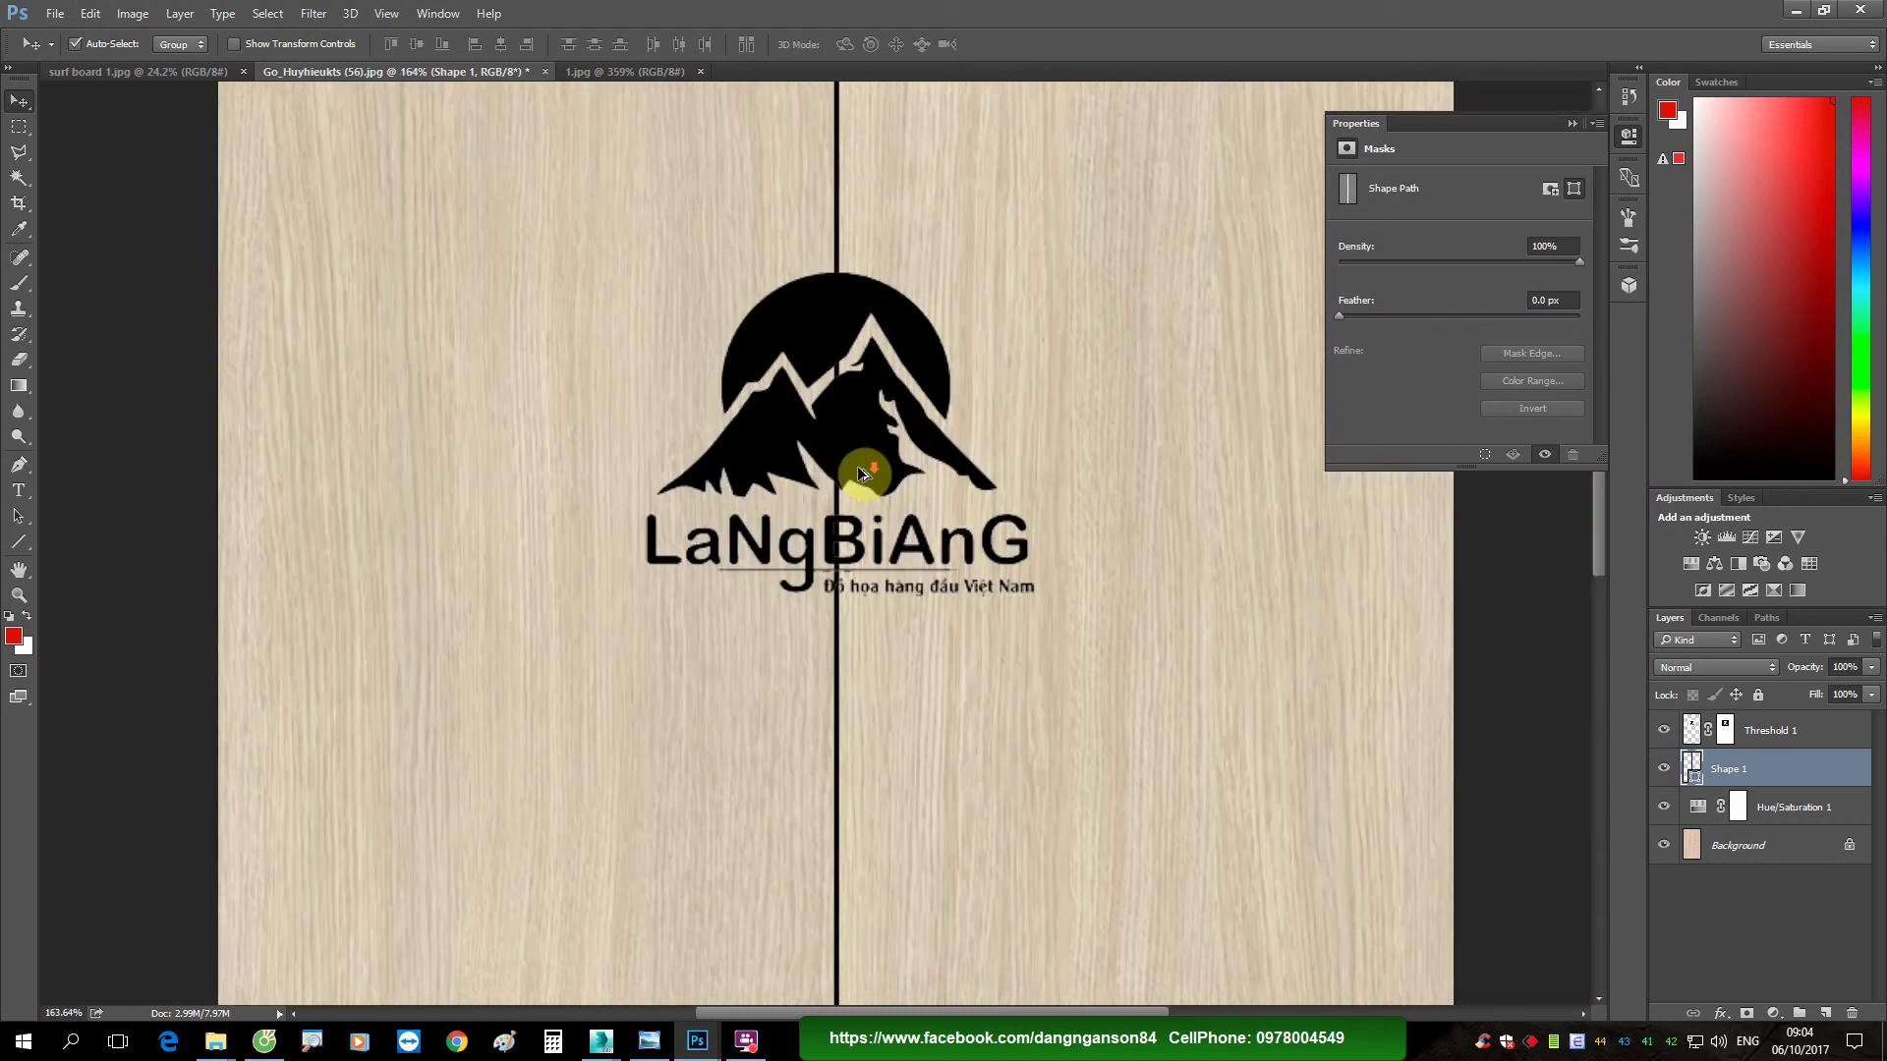
alt+scroll(857, 467, up, 1)
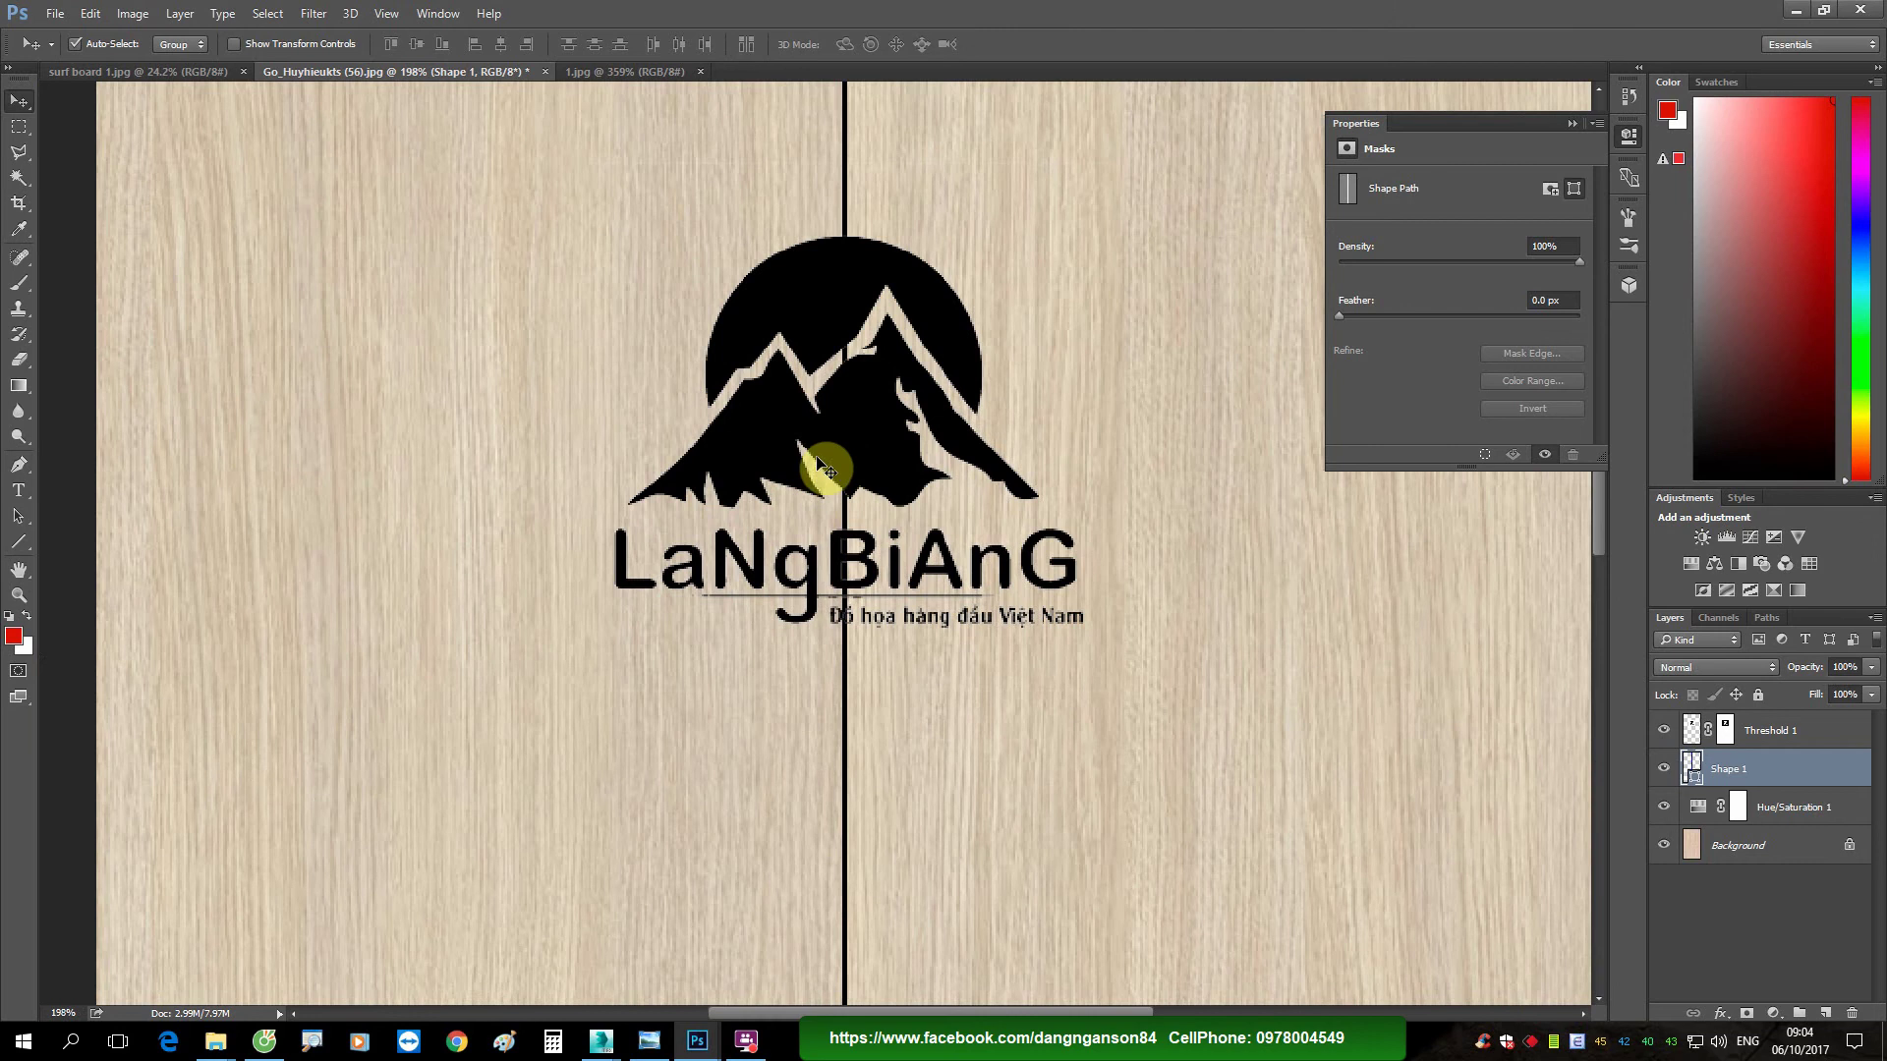
key(m)
drag(816, 238, 894, 621)
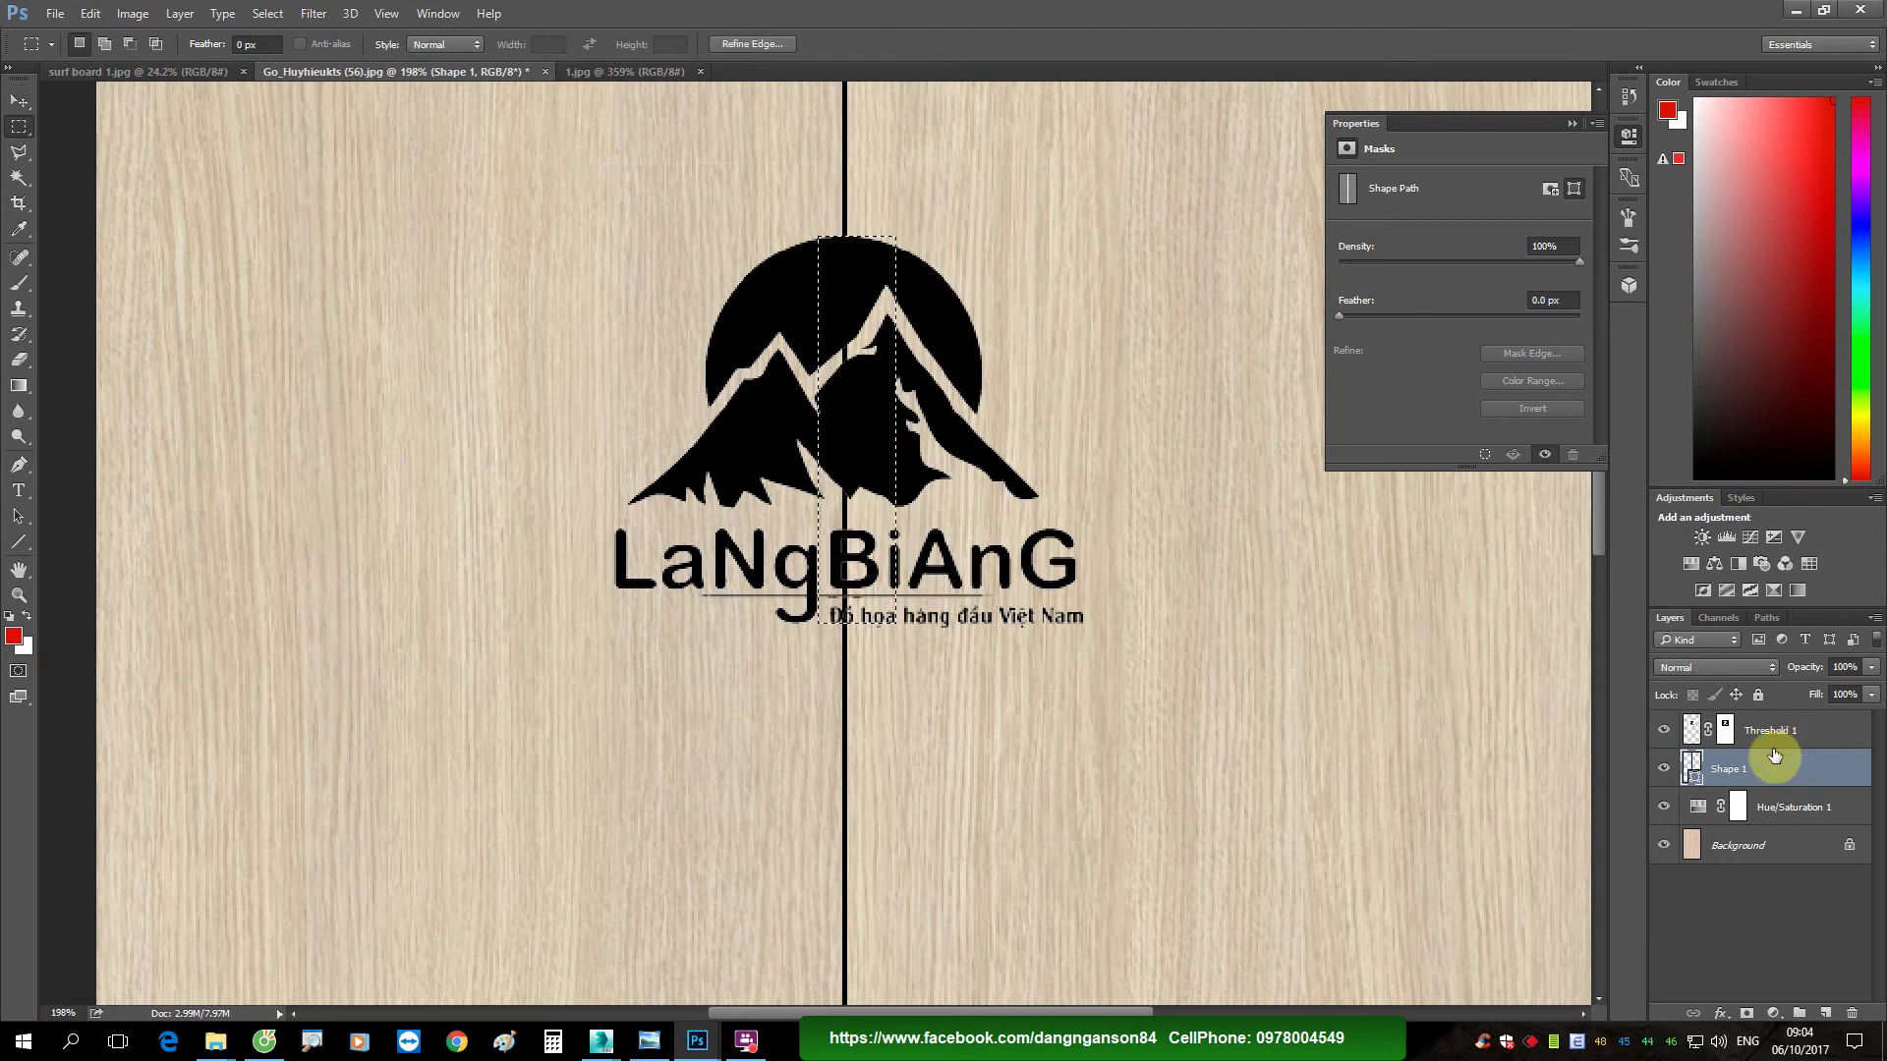
click(1746, 1013)
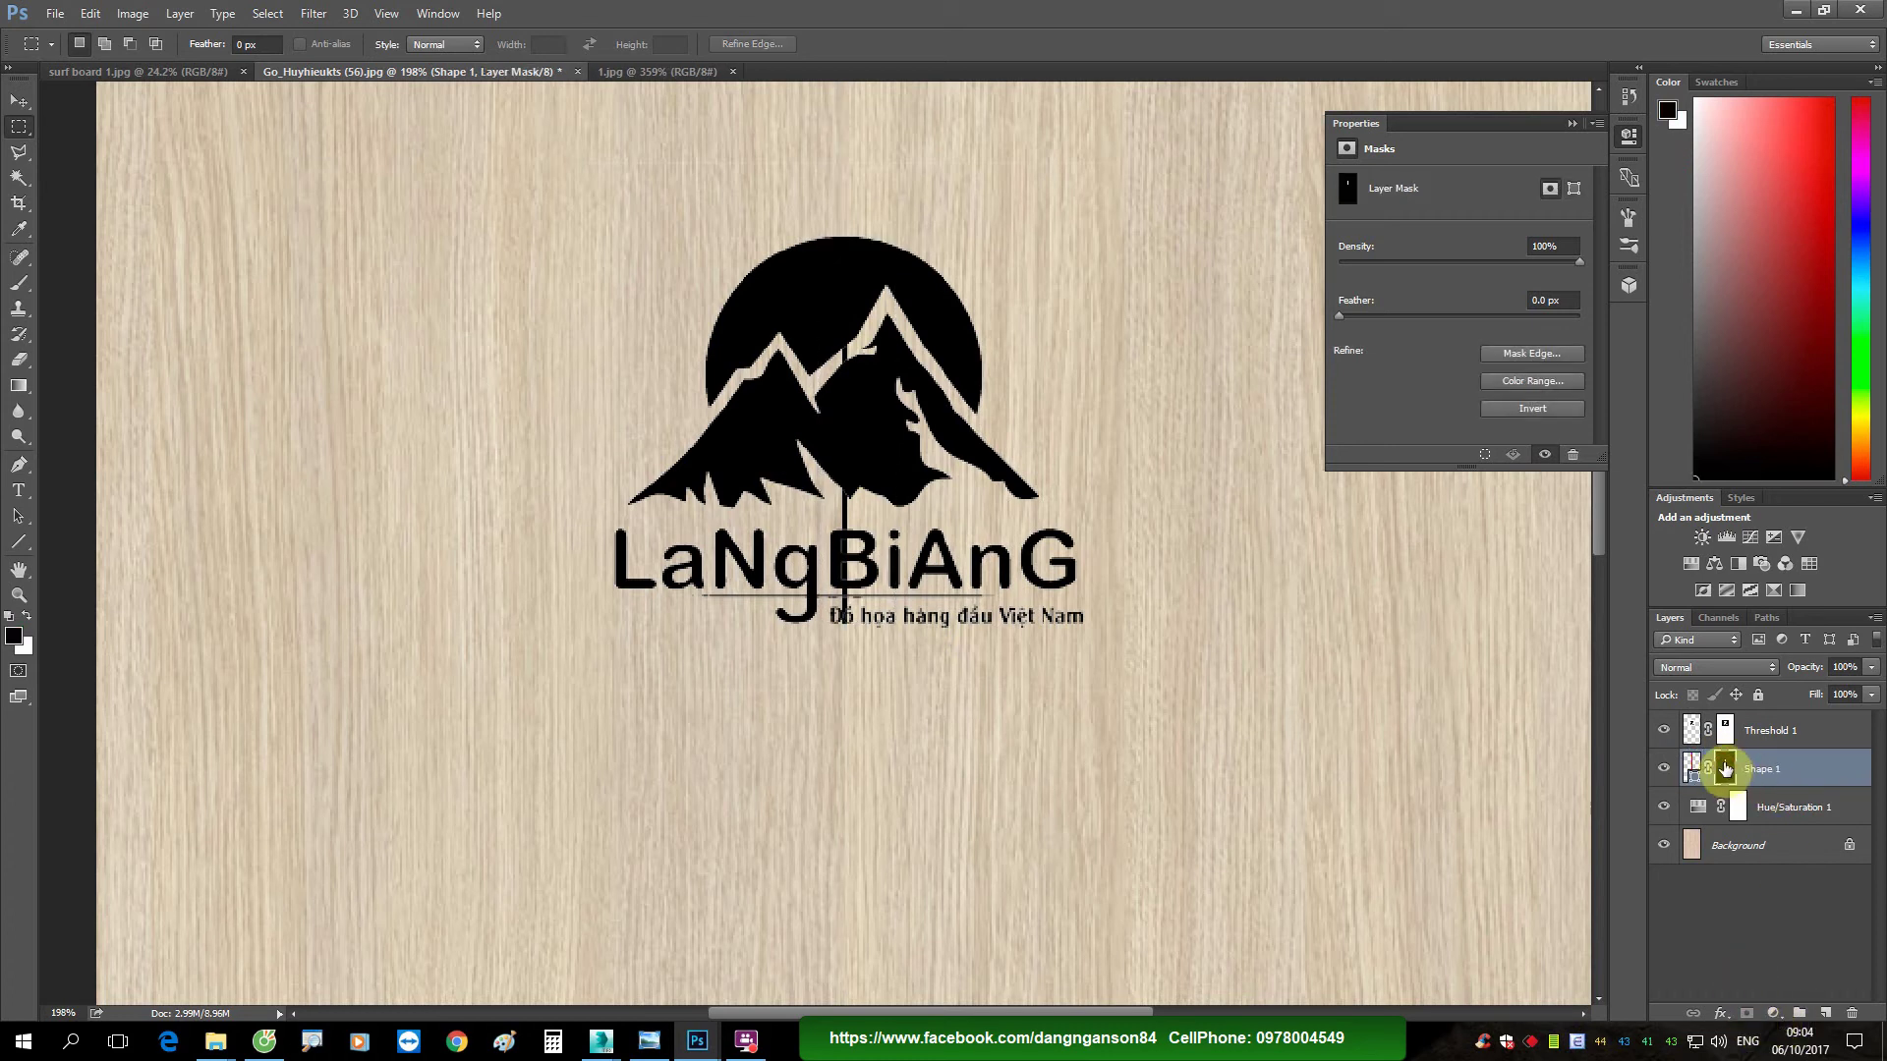
key(ctrl+i)
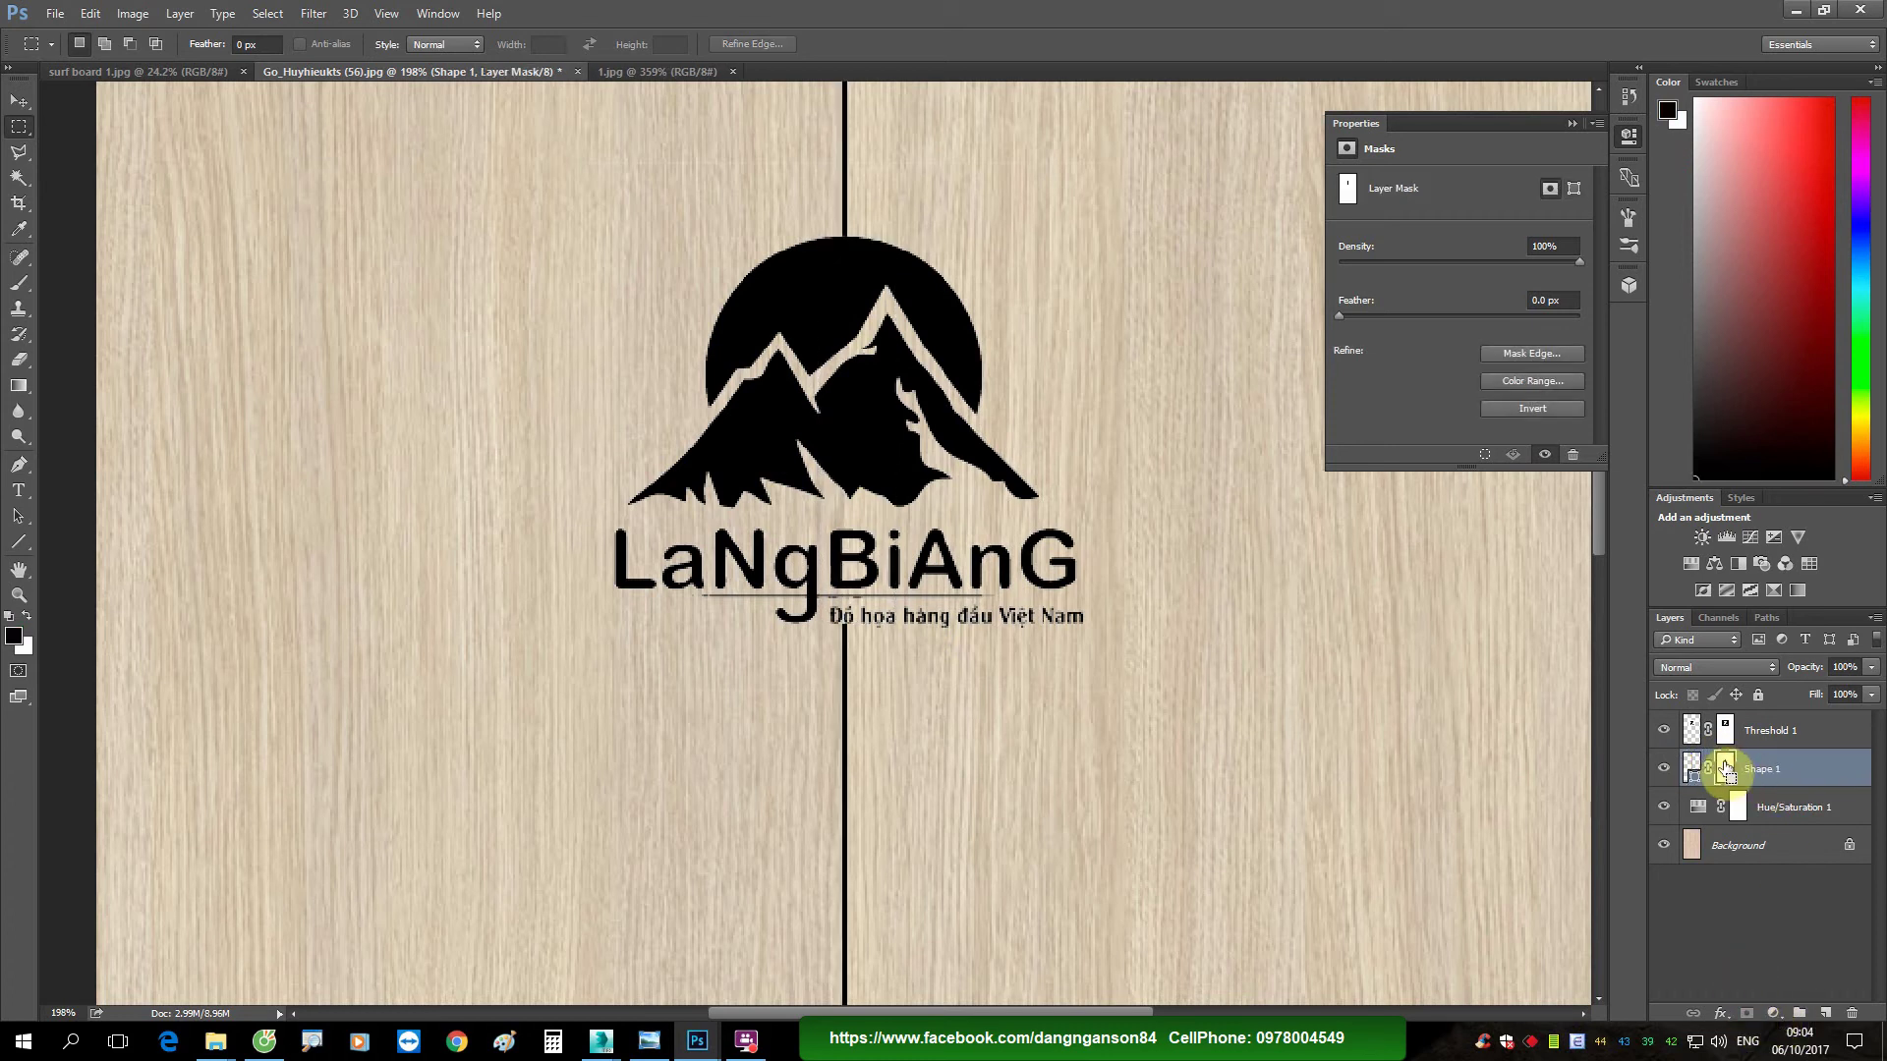
Step: Select Threshold 1 and stamp all visible layers into a new Layer 1
alt+scroll(1072, 608, down, 3)
alt+scroll(1062, 602, down, 1)
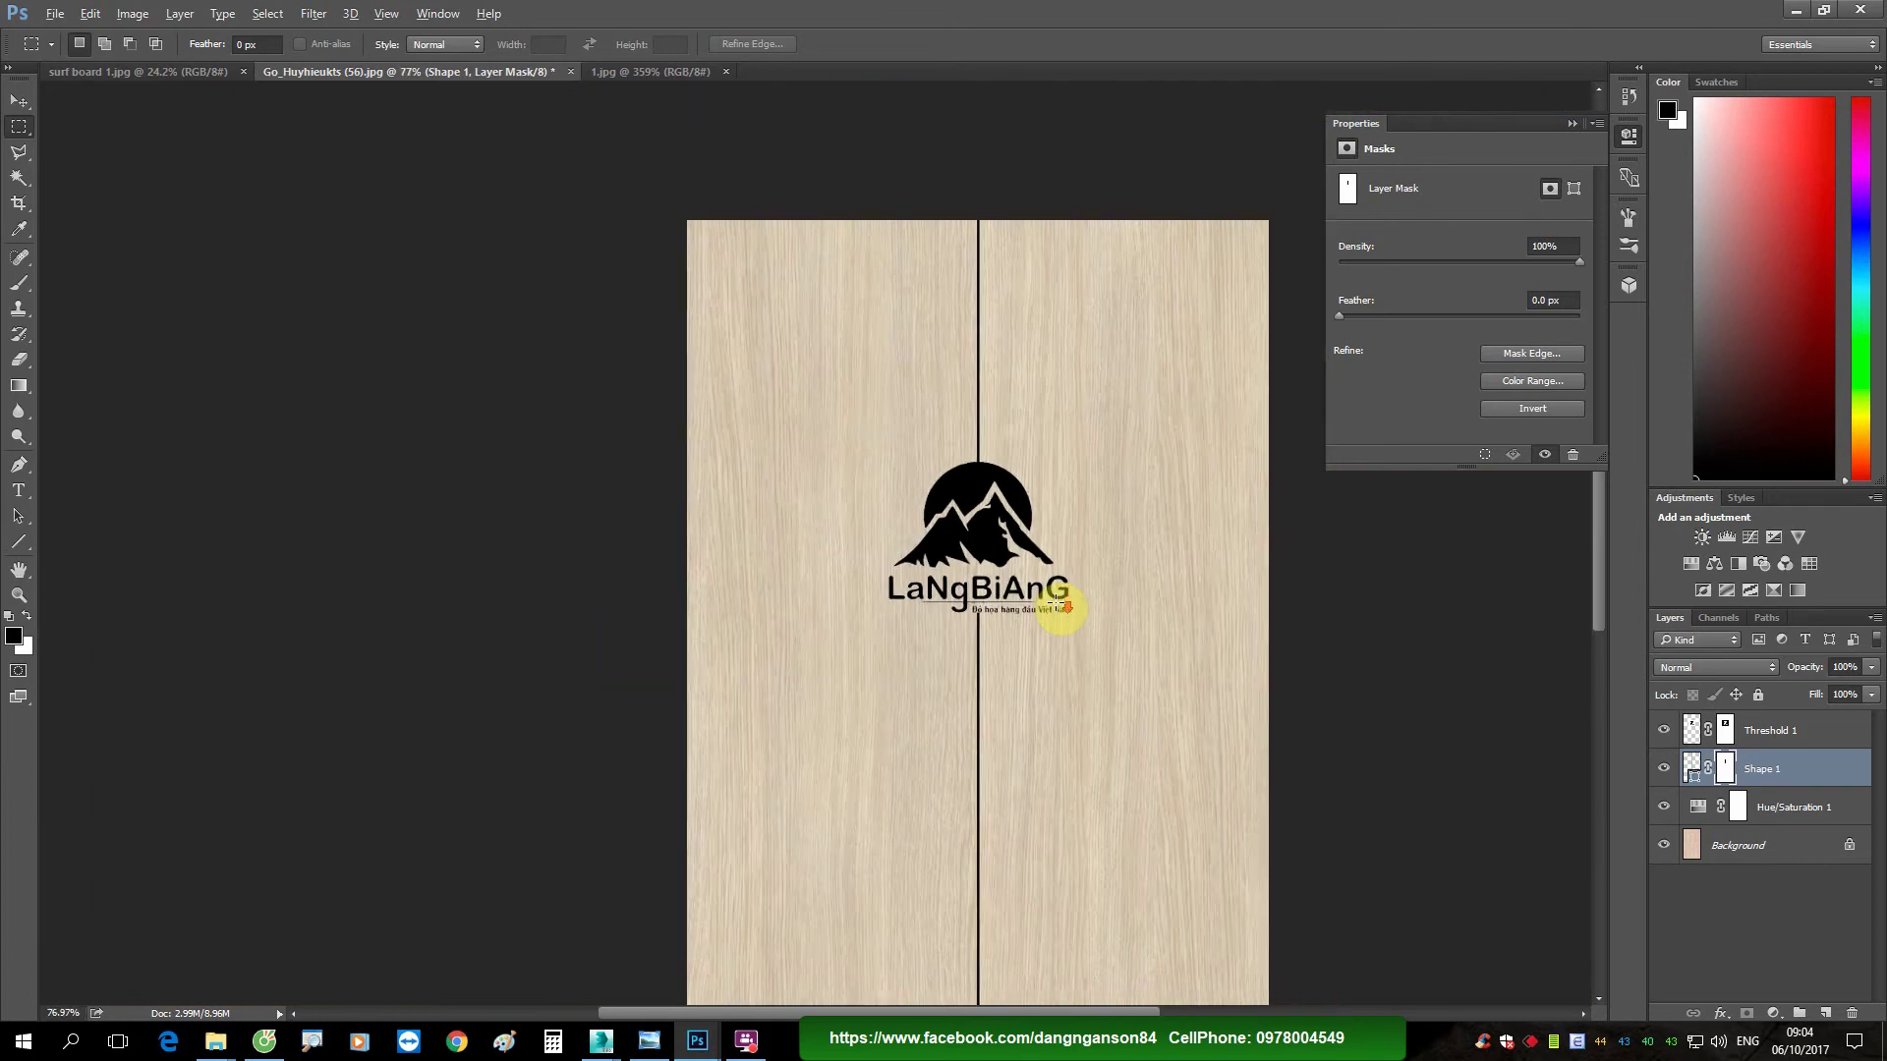
alt+scroll(1056, 600, up, 1)
alt+scroll(1056, 599, down, 3)
alt+scroll(1061, 610, down, 1)
alt+scroll(794, 320, up, 2)
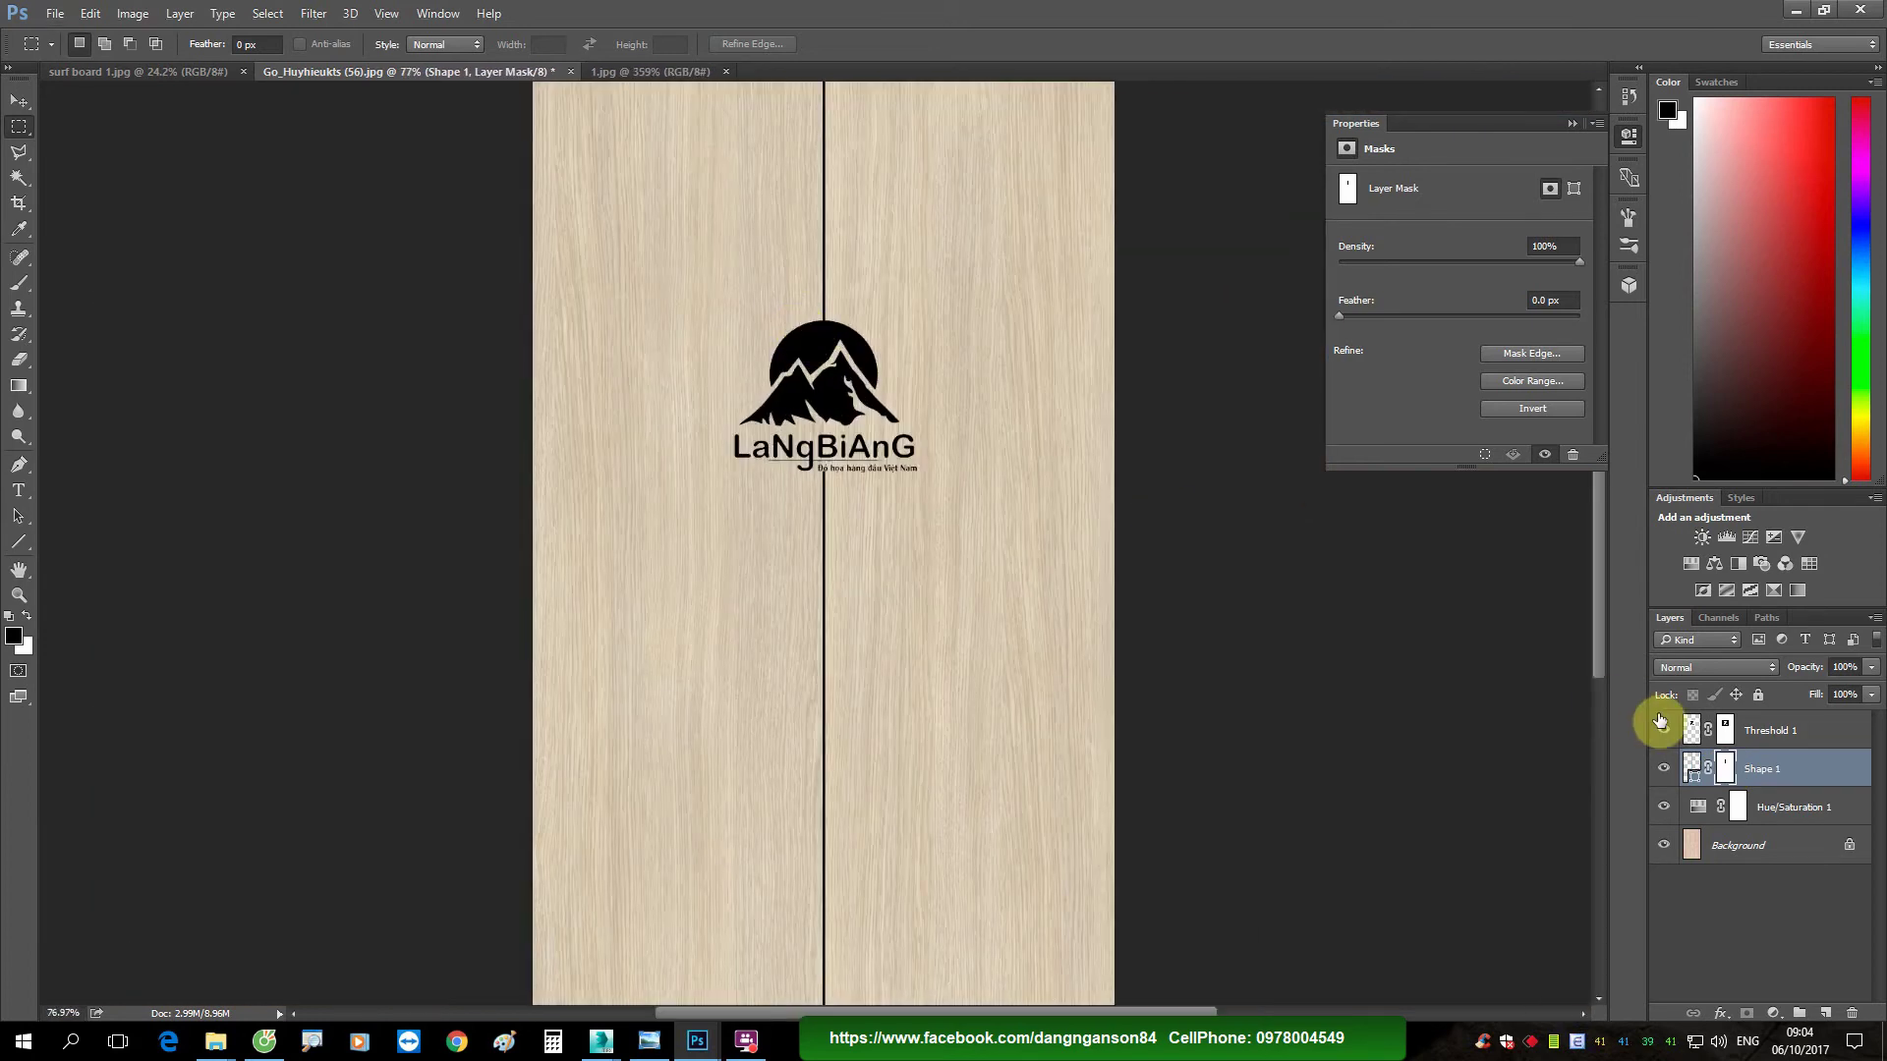
click(1694, 729)
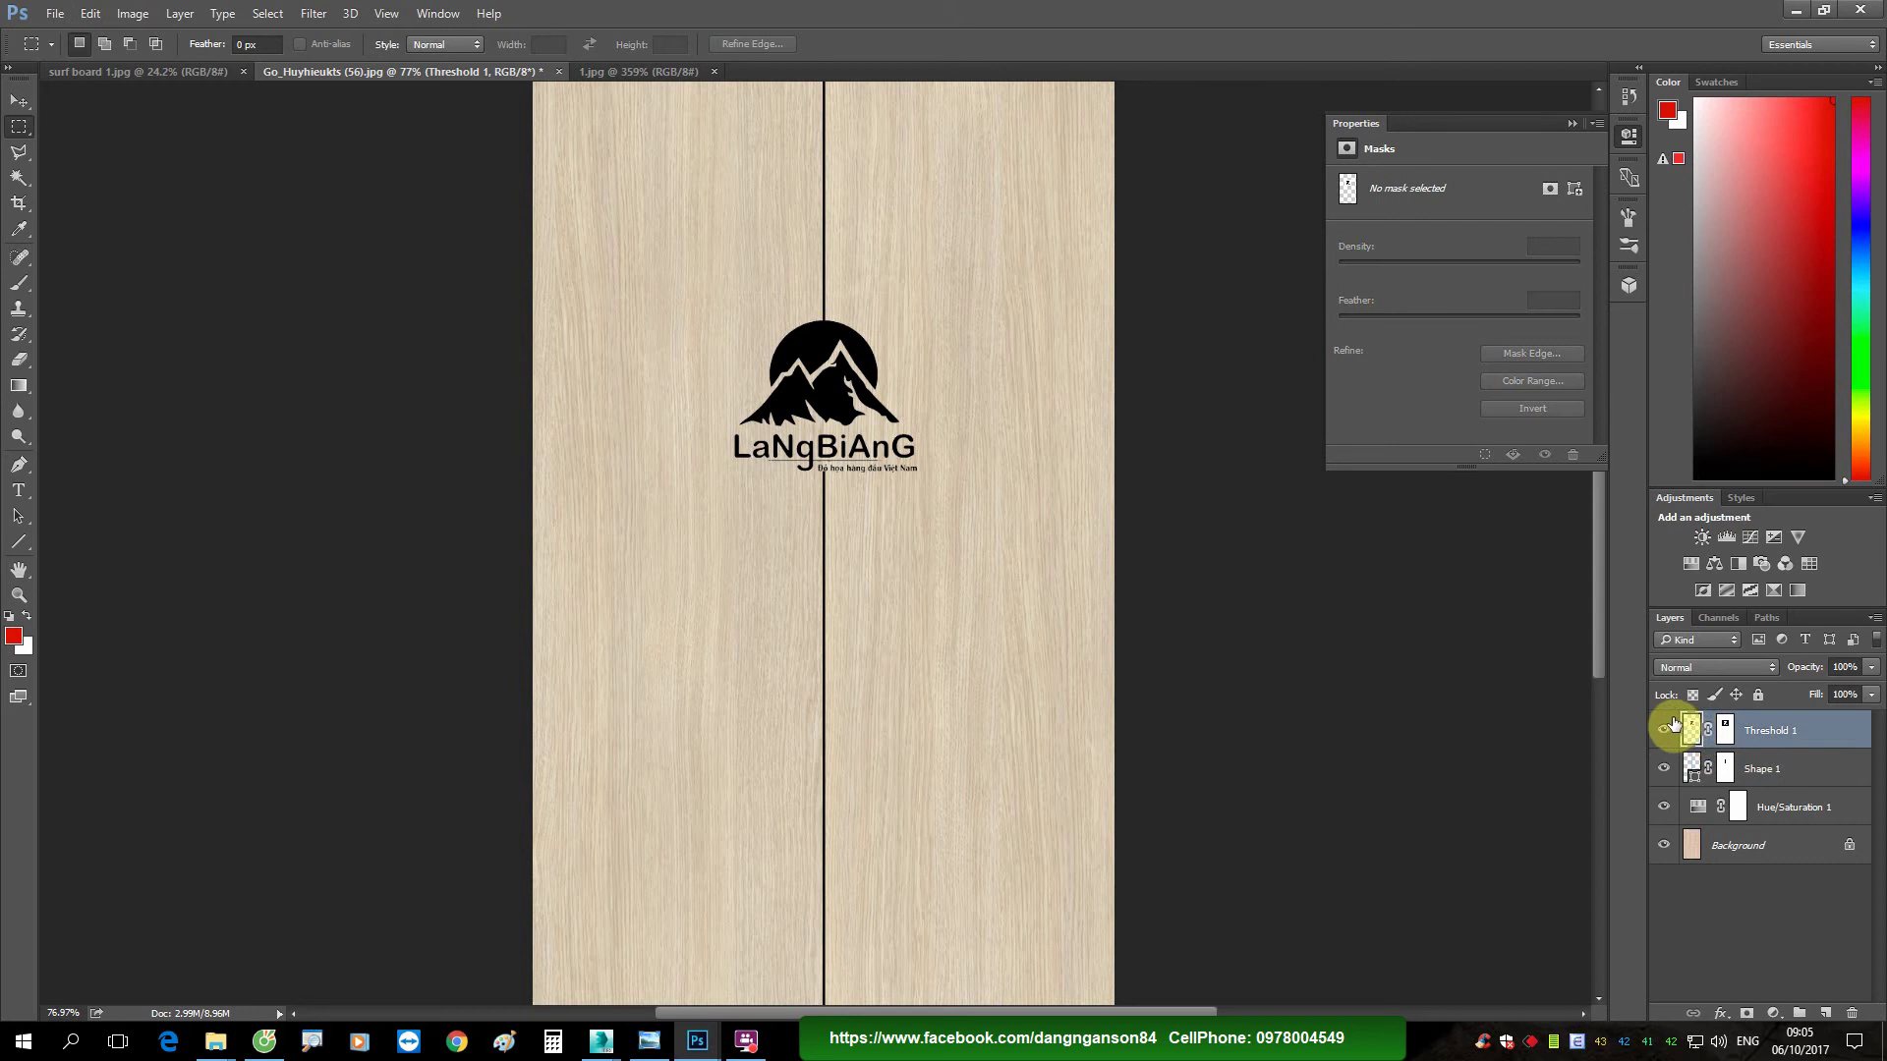
key(ctrl+shift+alt+e)
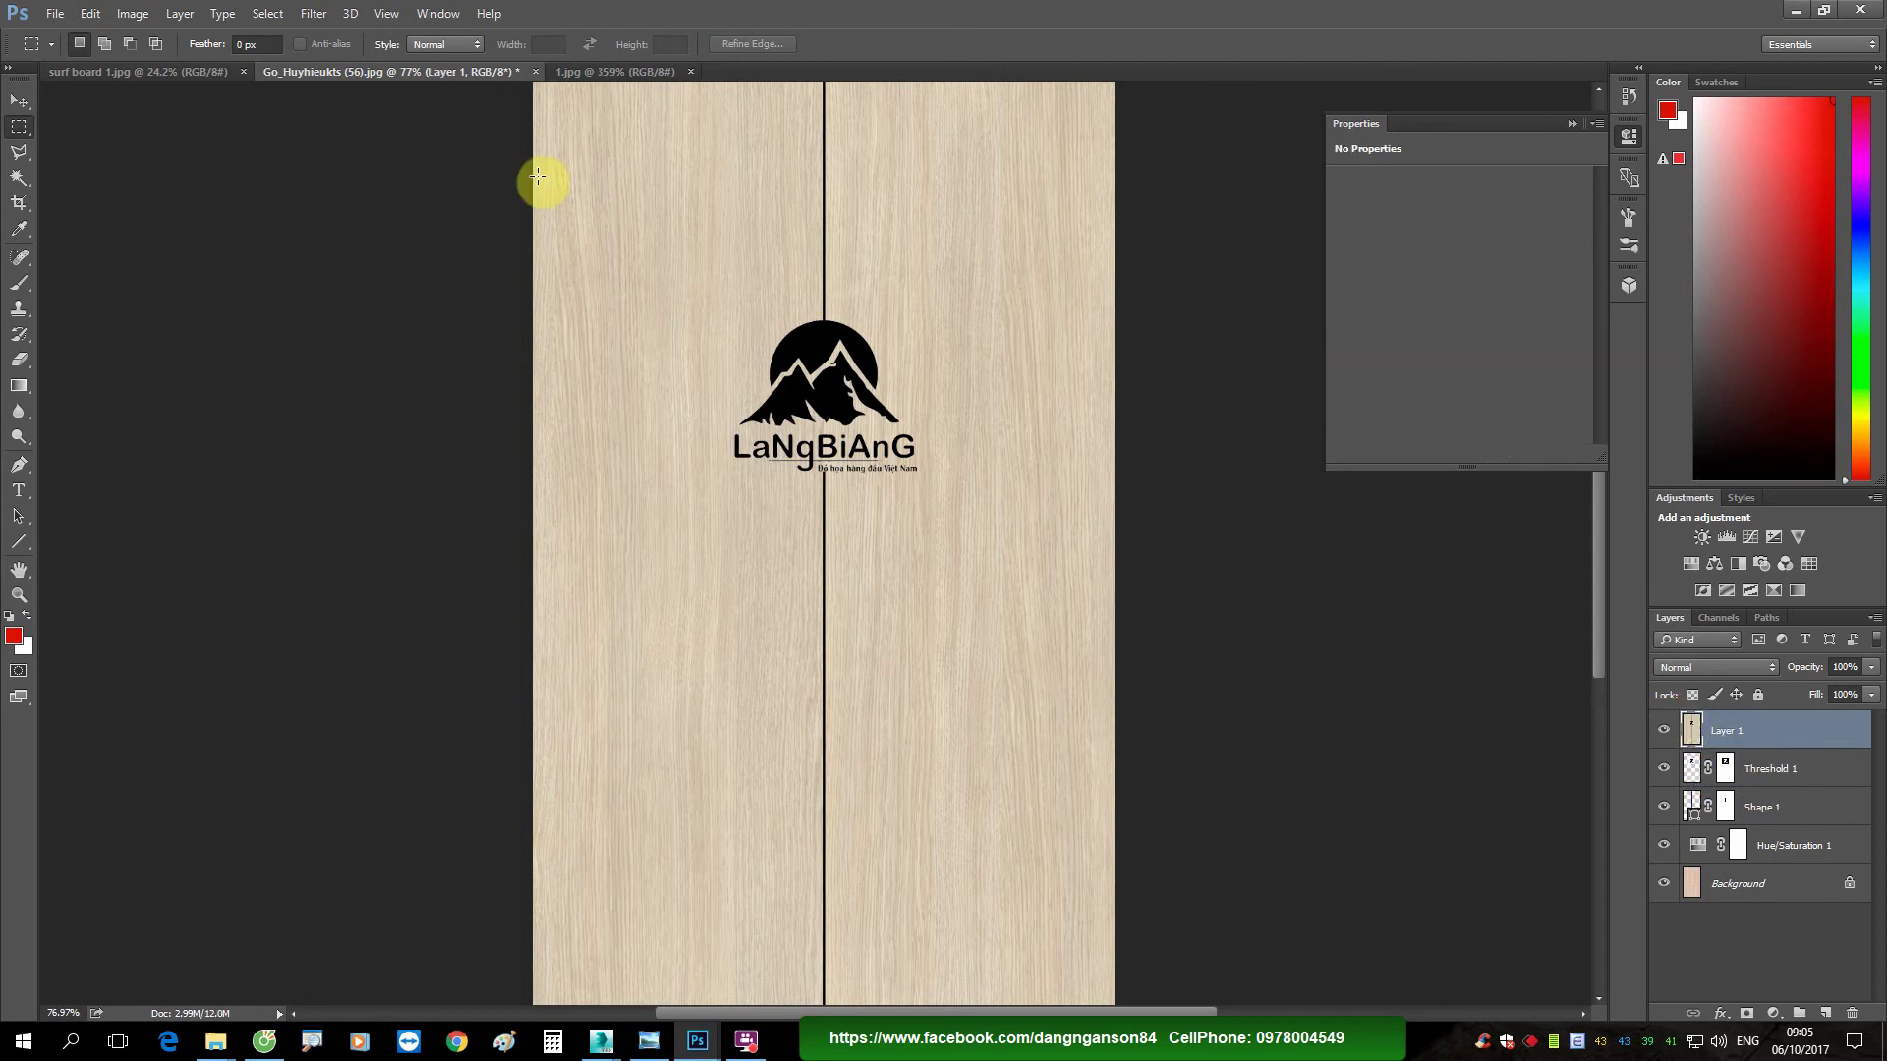
Step: Drag the merged Layer 1 from the logo document into surf board 1.jpg
key(v)
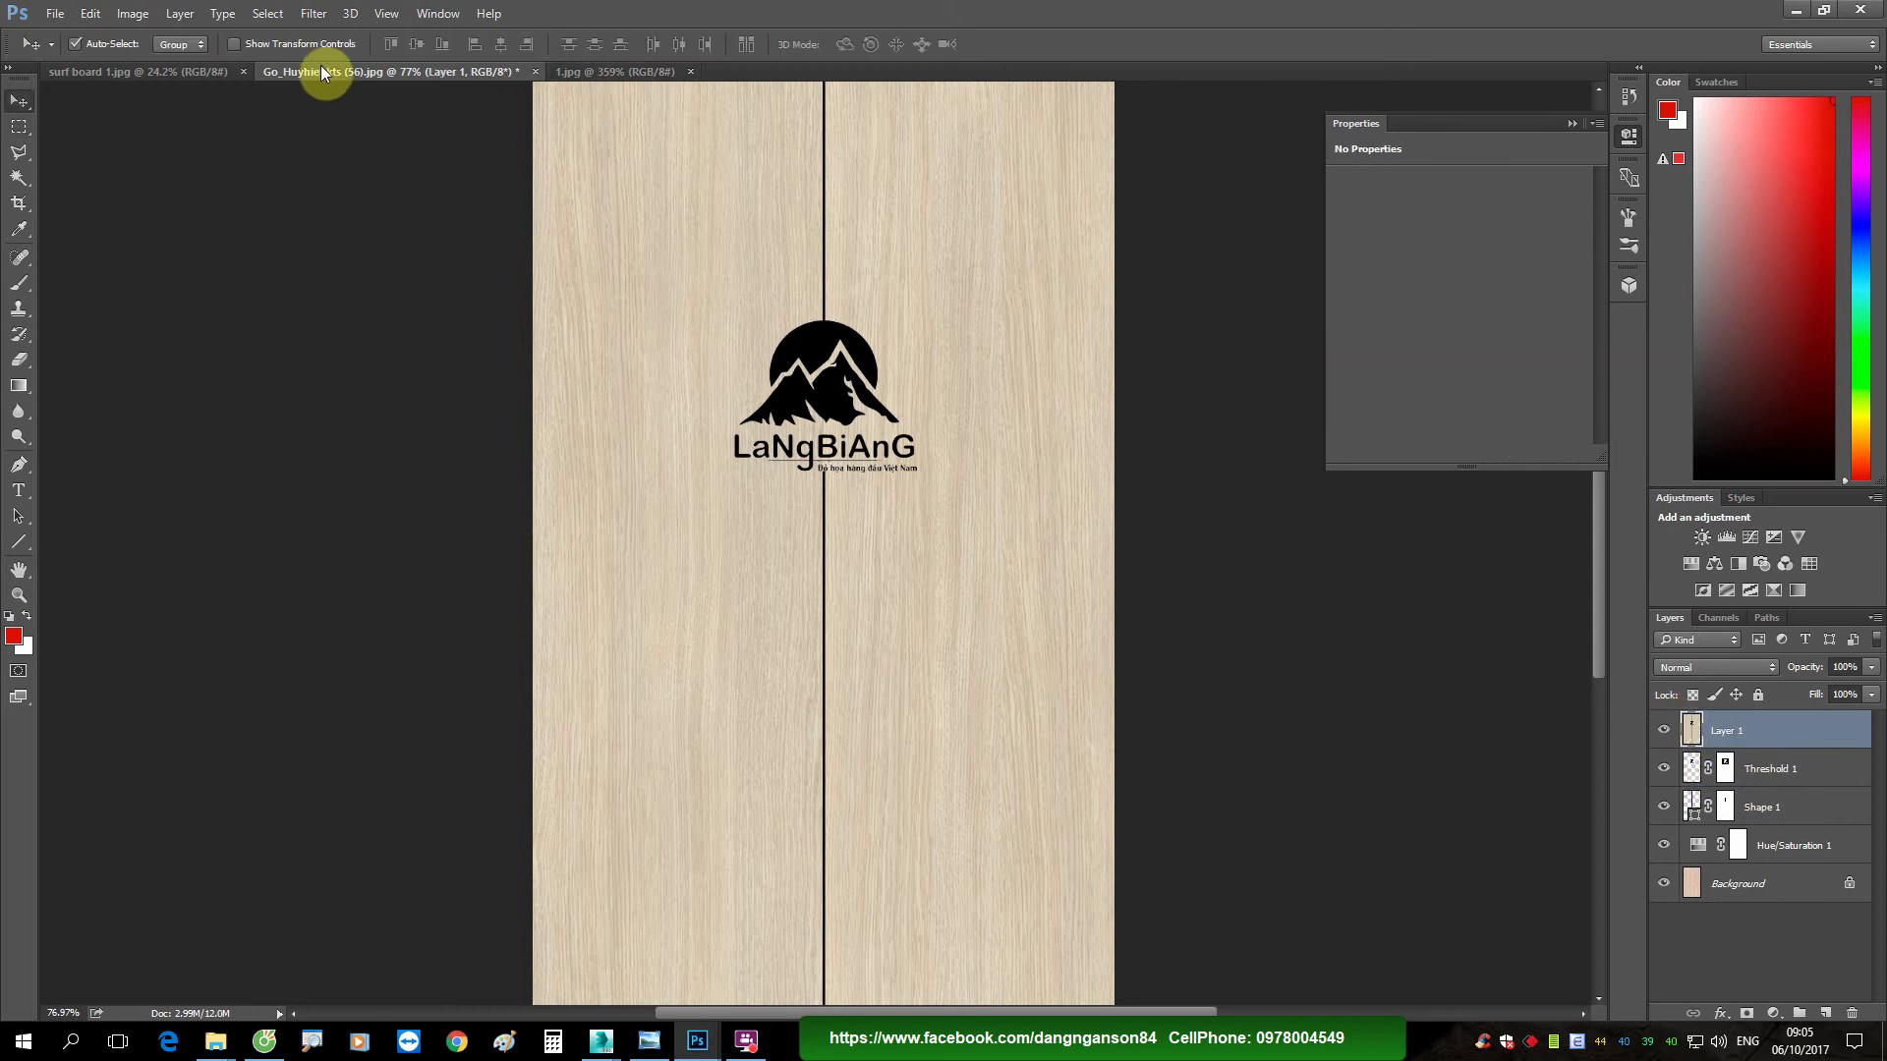
mouse_move(320, 65)
mouse_down()
mouse_move(800, 303)
mouse_move(971, 298)
mouse_up()
click(209, 75)
drag(1119, 601, 590, 483)
drag(1104, 298, 729, 292)
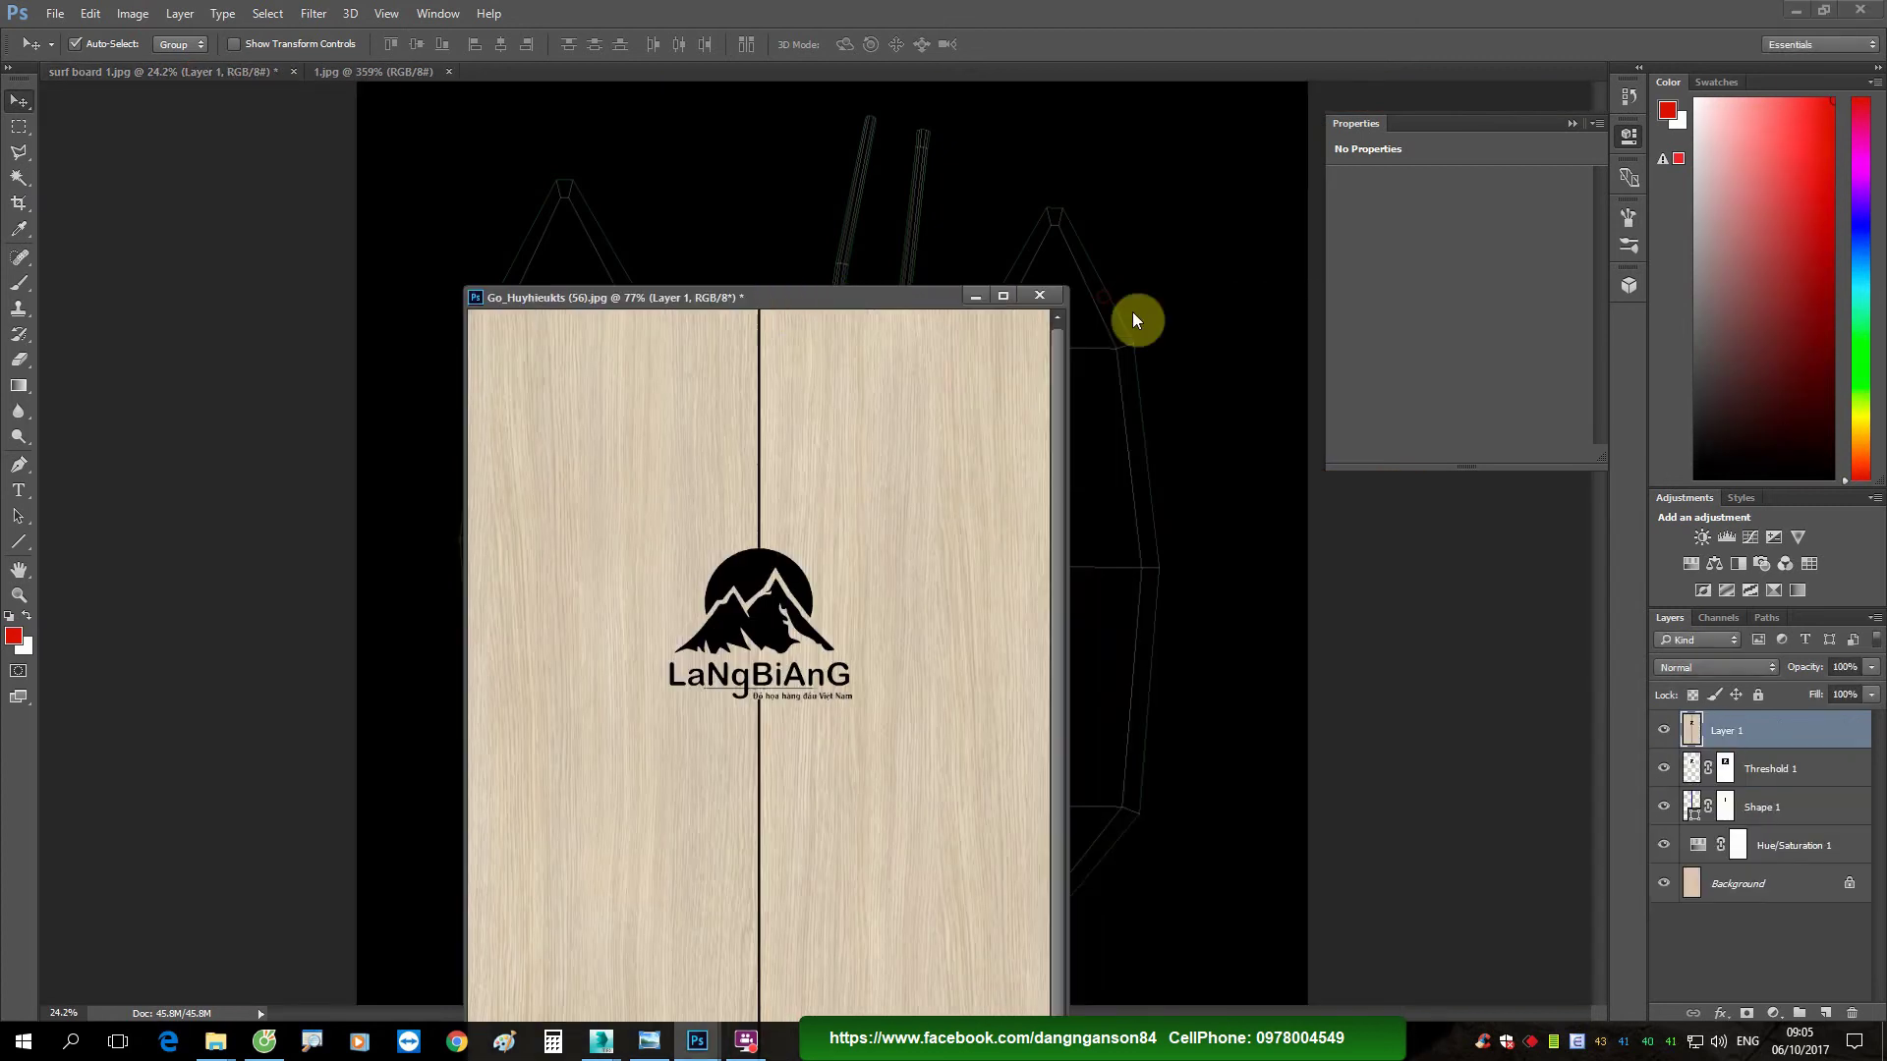
click(979, 299)
alt+scroll(589, 530, up, 2)
drag(601, 535, 546, 376)
Step: Scale the wood panel to about 172% over the left board outline at 50% opacity
key(ctrl+t)
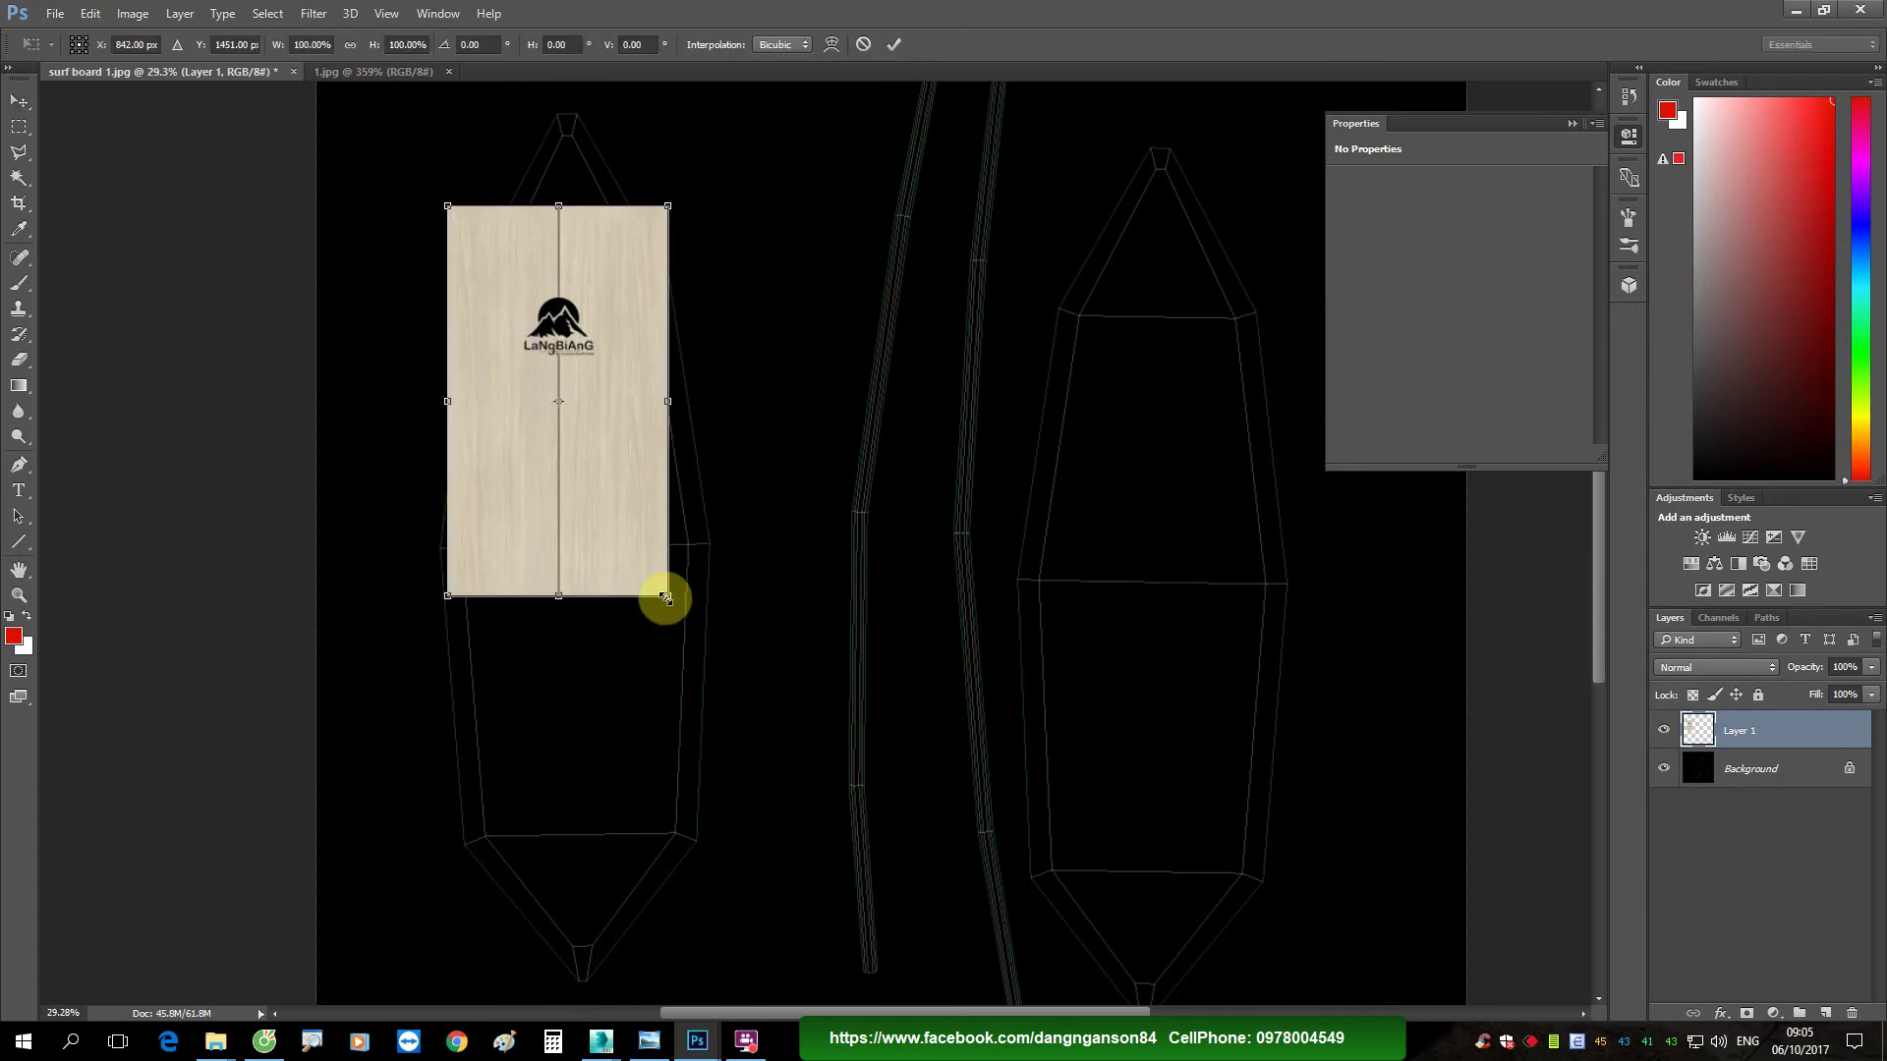
drag(665, 598, 857, 932)
mouse_move(746, 635)
mouse_down()
mouse_move(676, 630)
mouse_move(655, 578)
mouse_up()
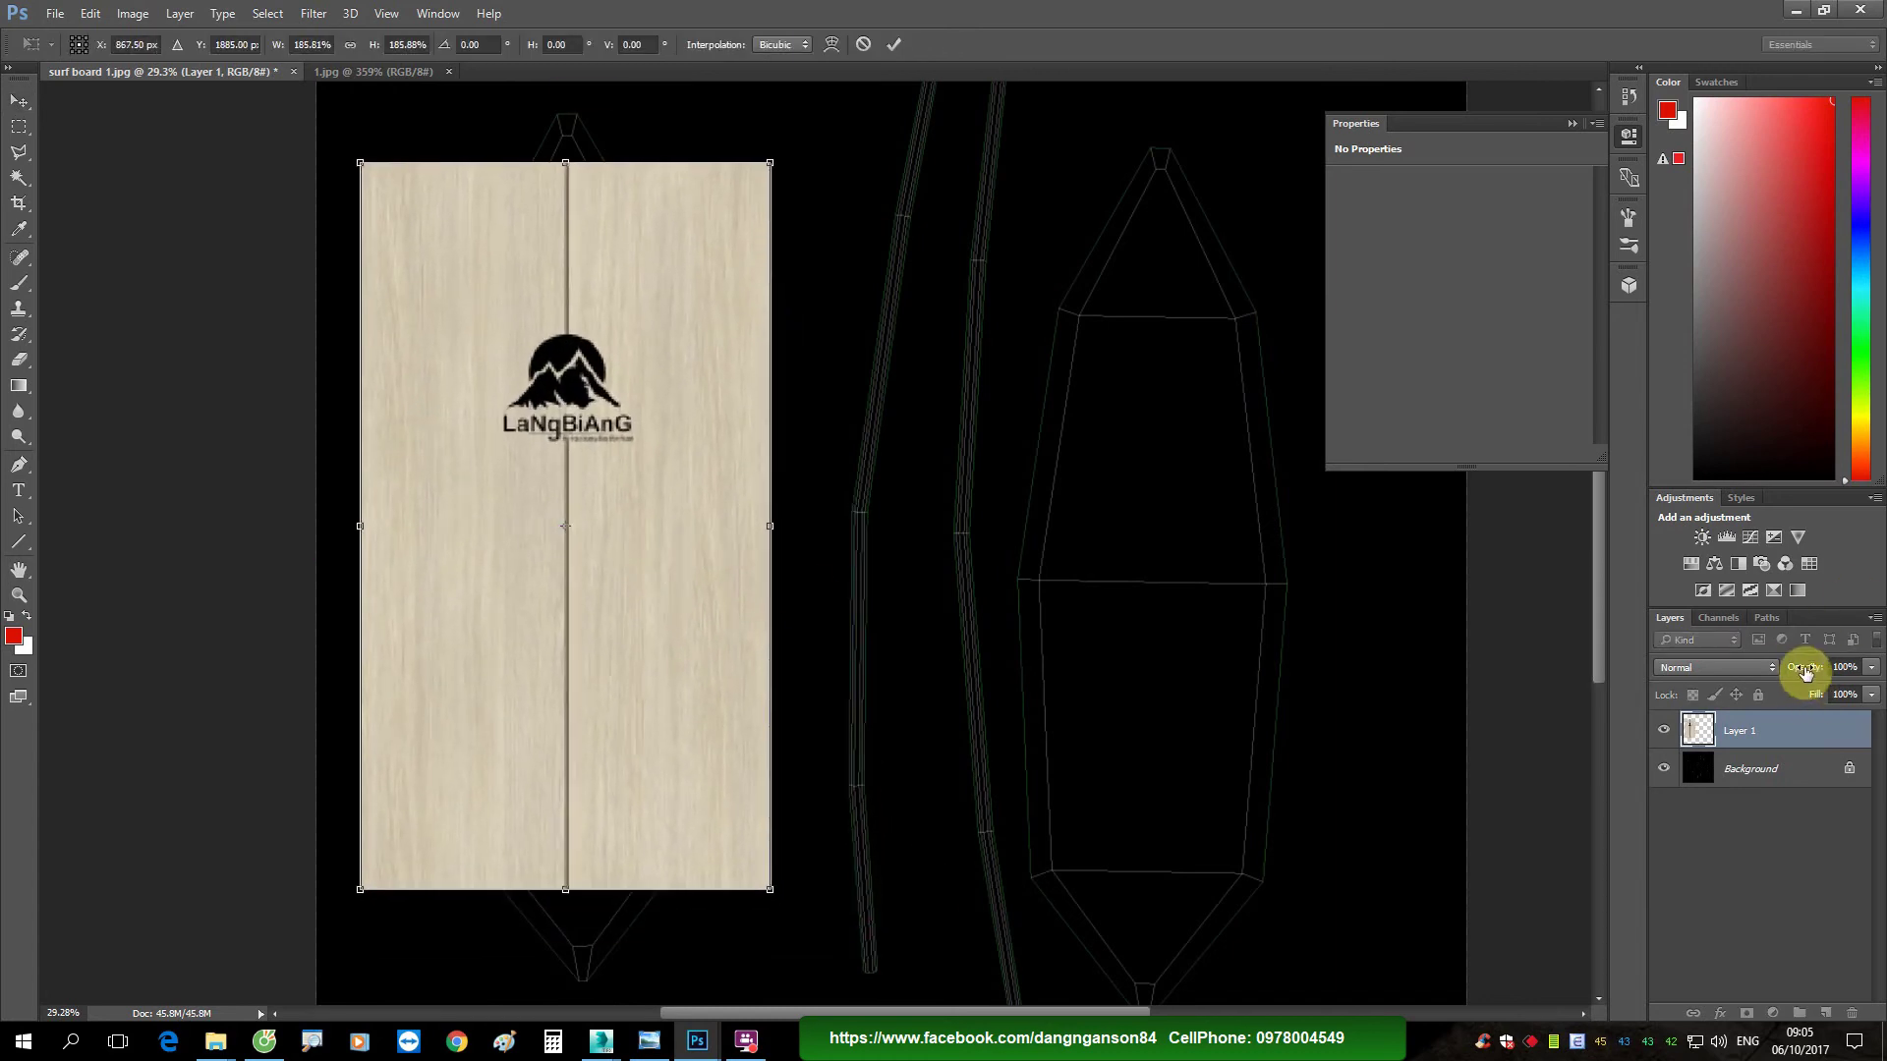
drag(1805, 672, 1757, 672)
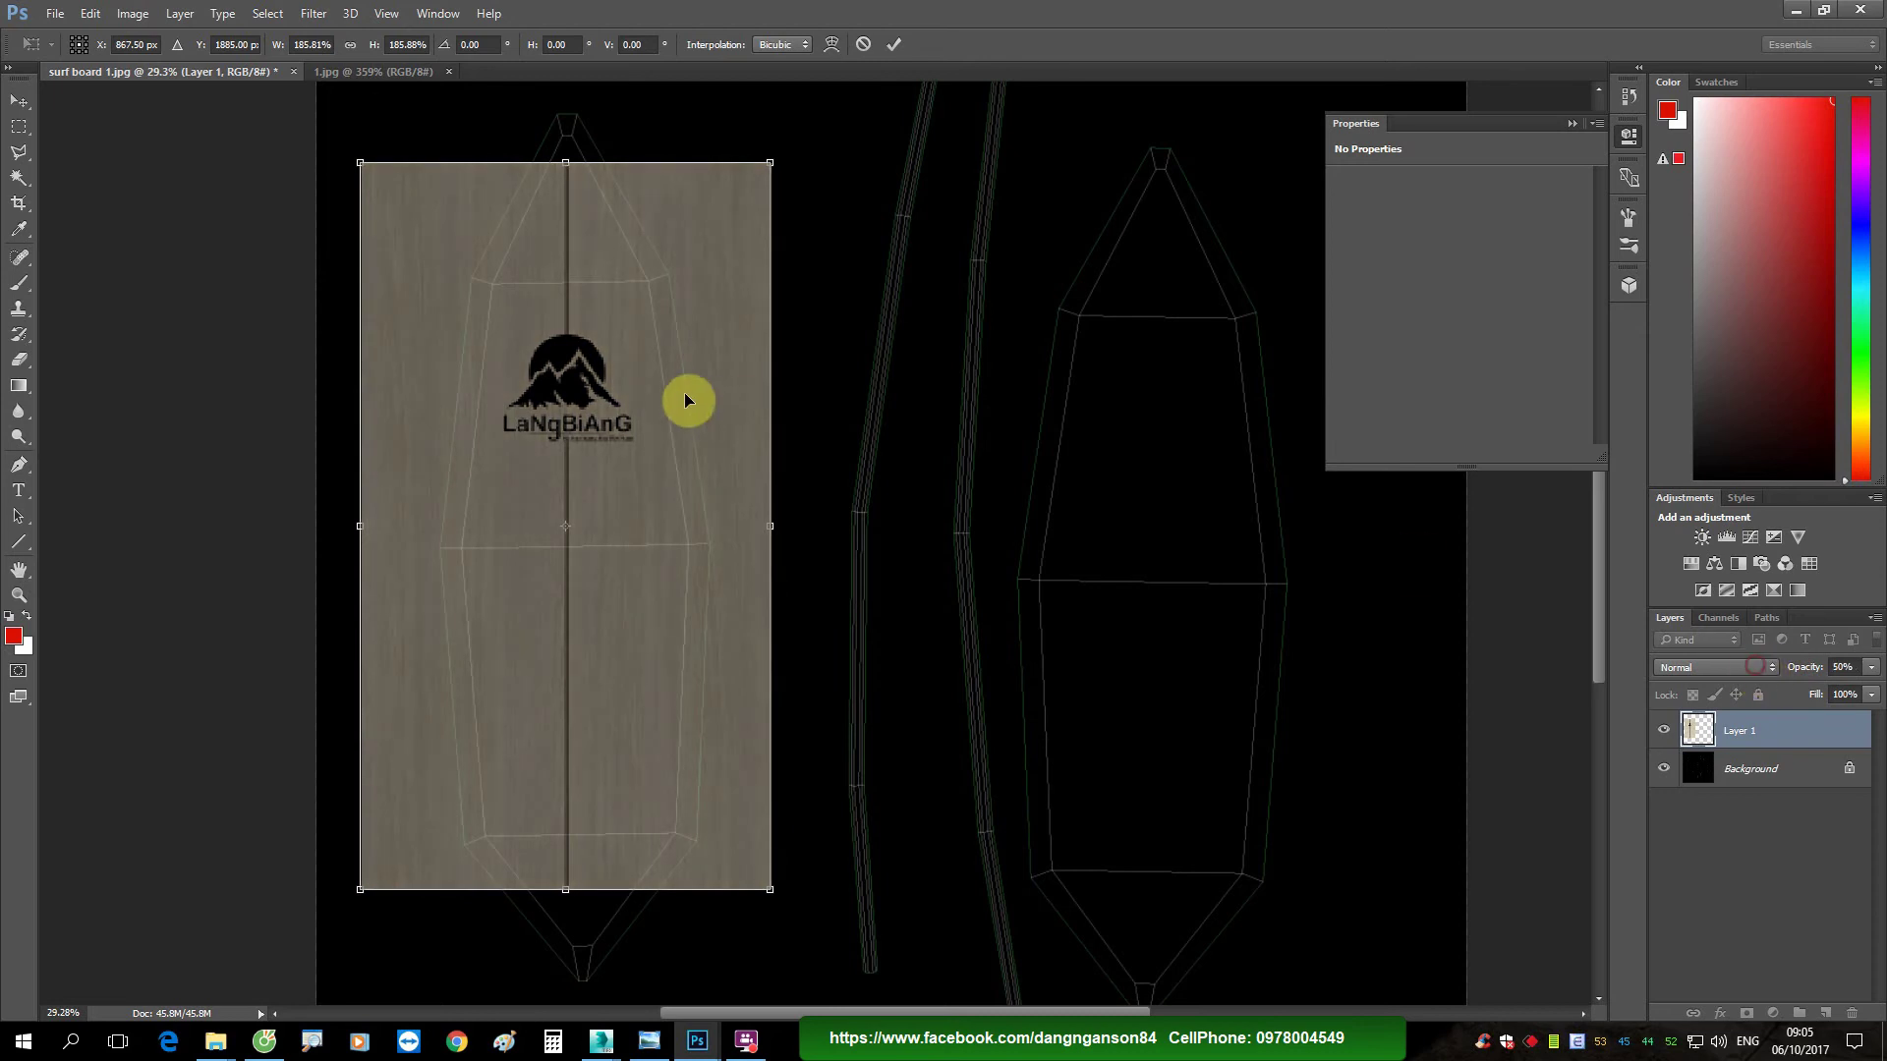
mouse_move(641, 396)
mouse_down()
mouse_move(662, 392)
mouse_move(645, 392)
mouse_up()
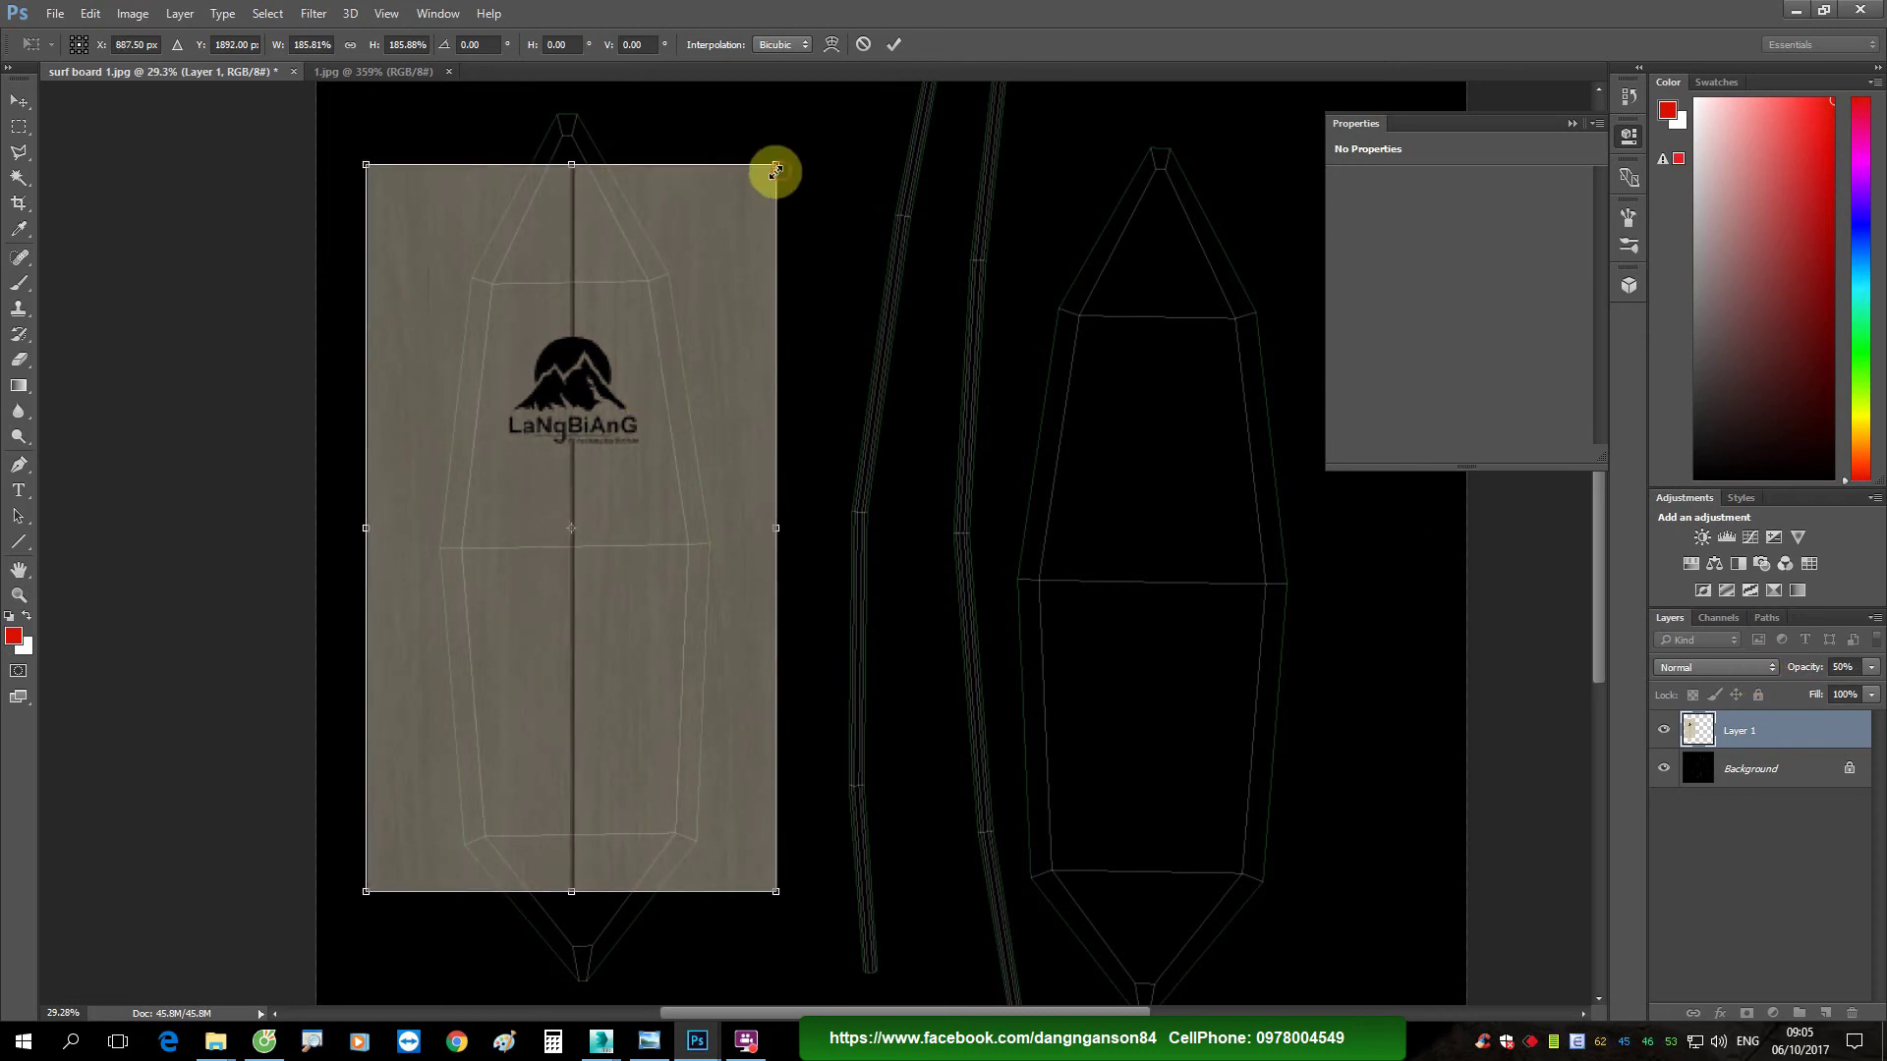
drag(775, 169, 744, 222)
drag(656, 318, 666, 315)
key(Return)
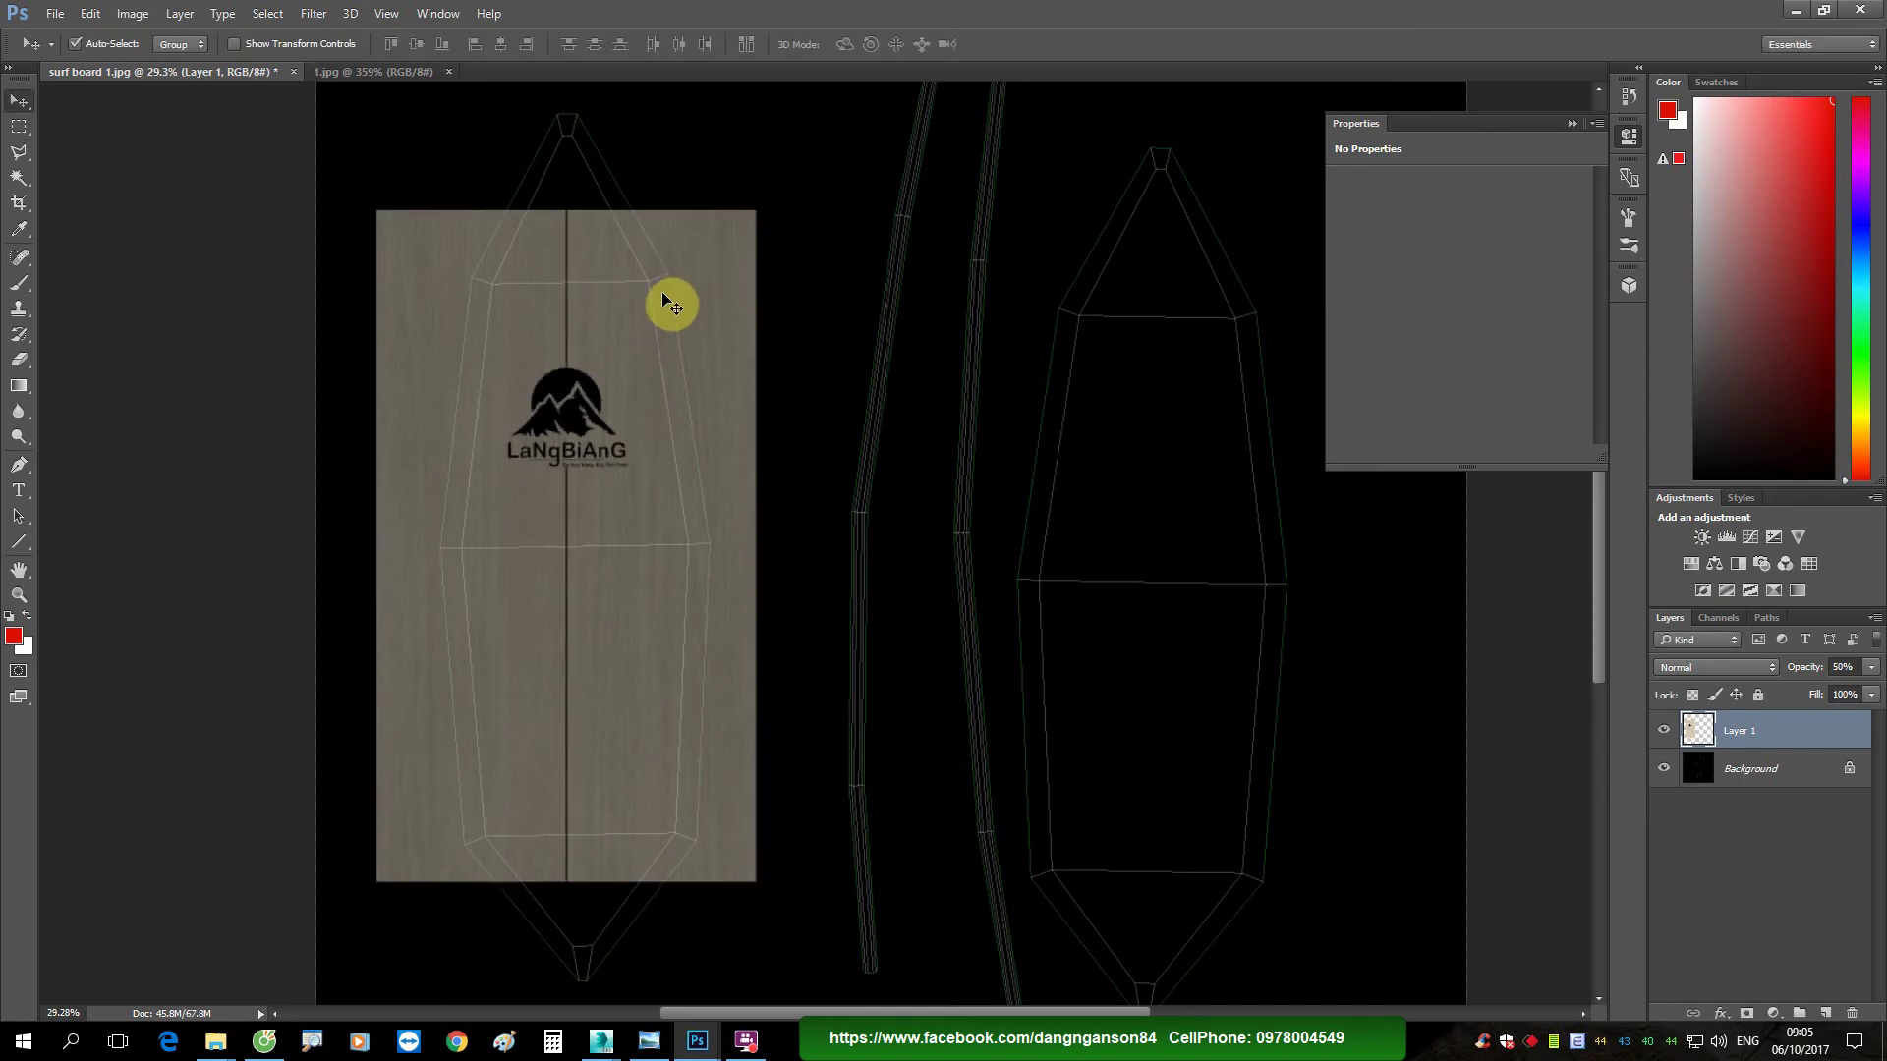
Step: Try stretching the wood panel's top strip up toward the board tip, then cancel it
key(m)
drag(330, 168, 781, 289)
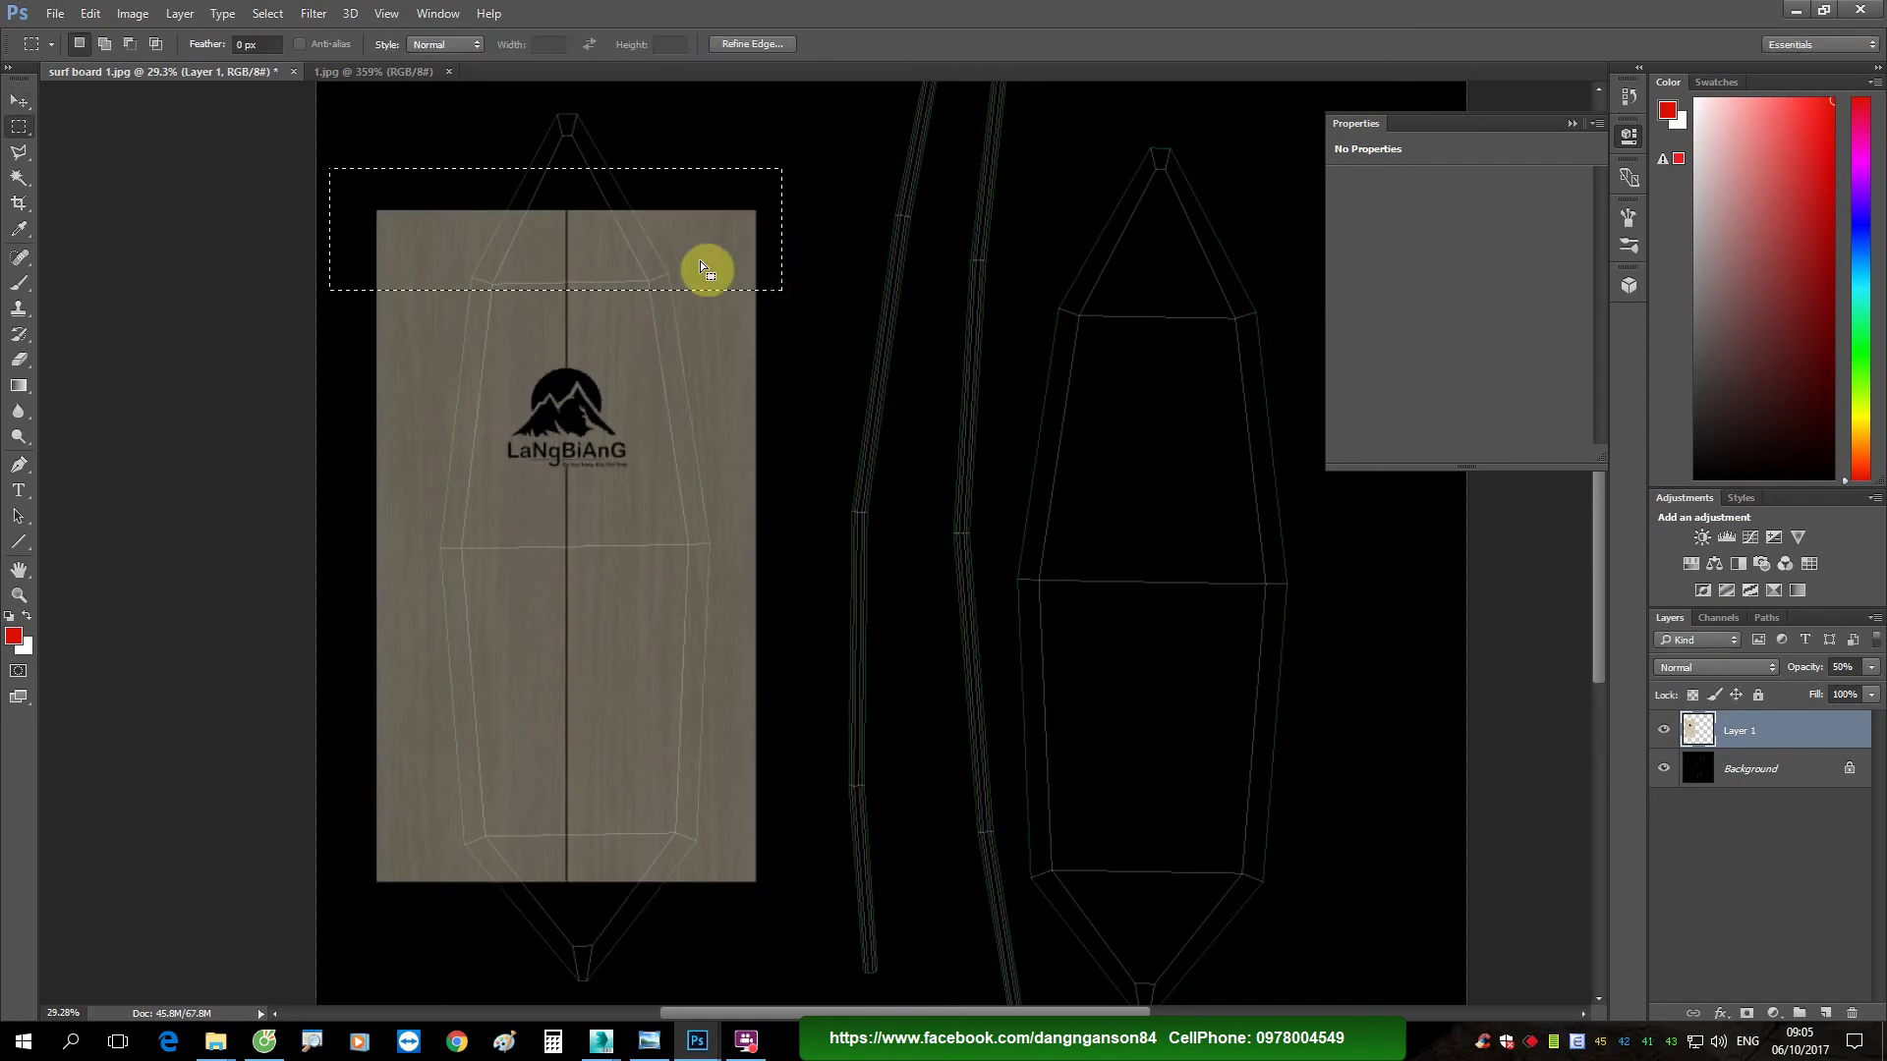
key(ctrl+t)
mouse_move(557, 168)
mouse_down()
mouse_move(548, 53)
mouse_move(556, 118)
mouse_up()
alt+scroll(583, 298, down, 2)
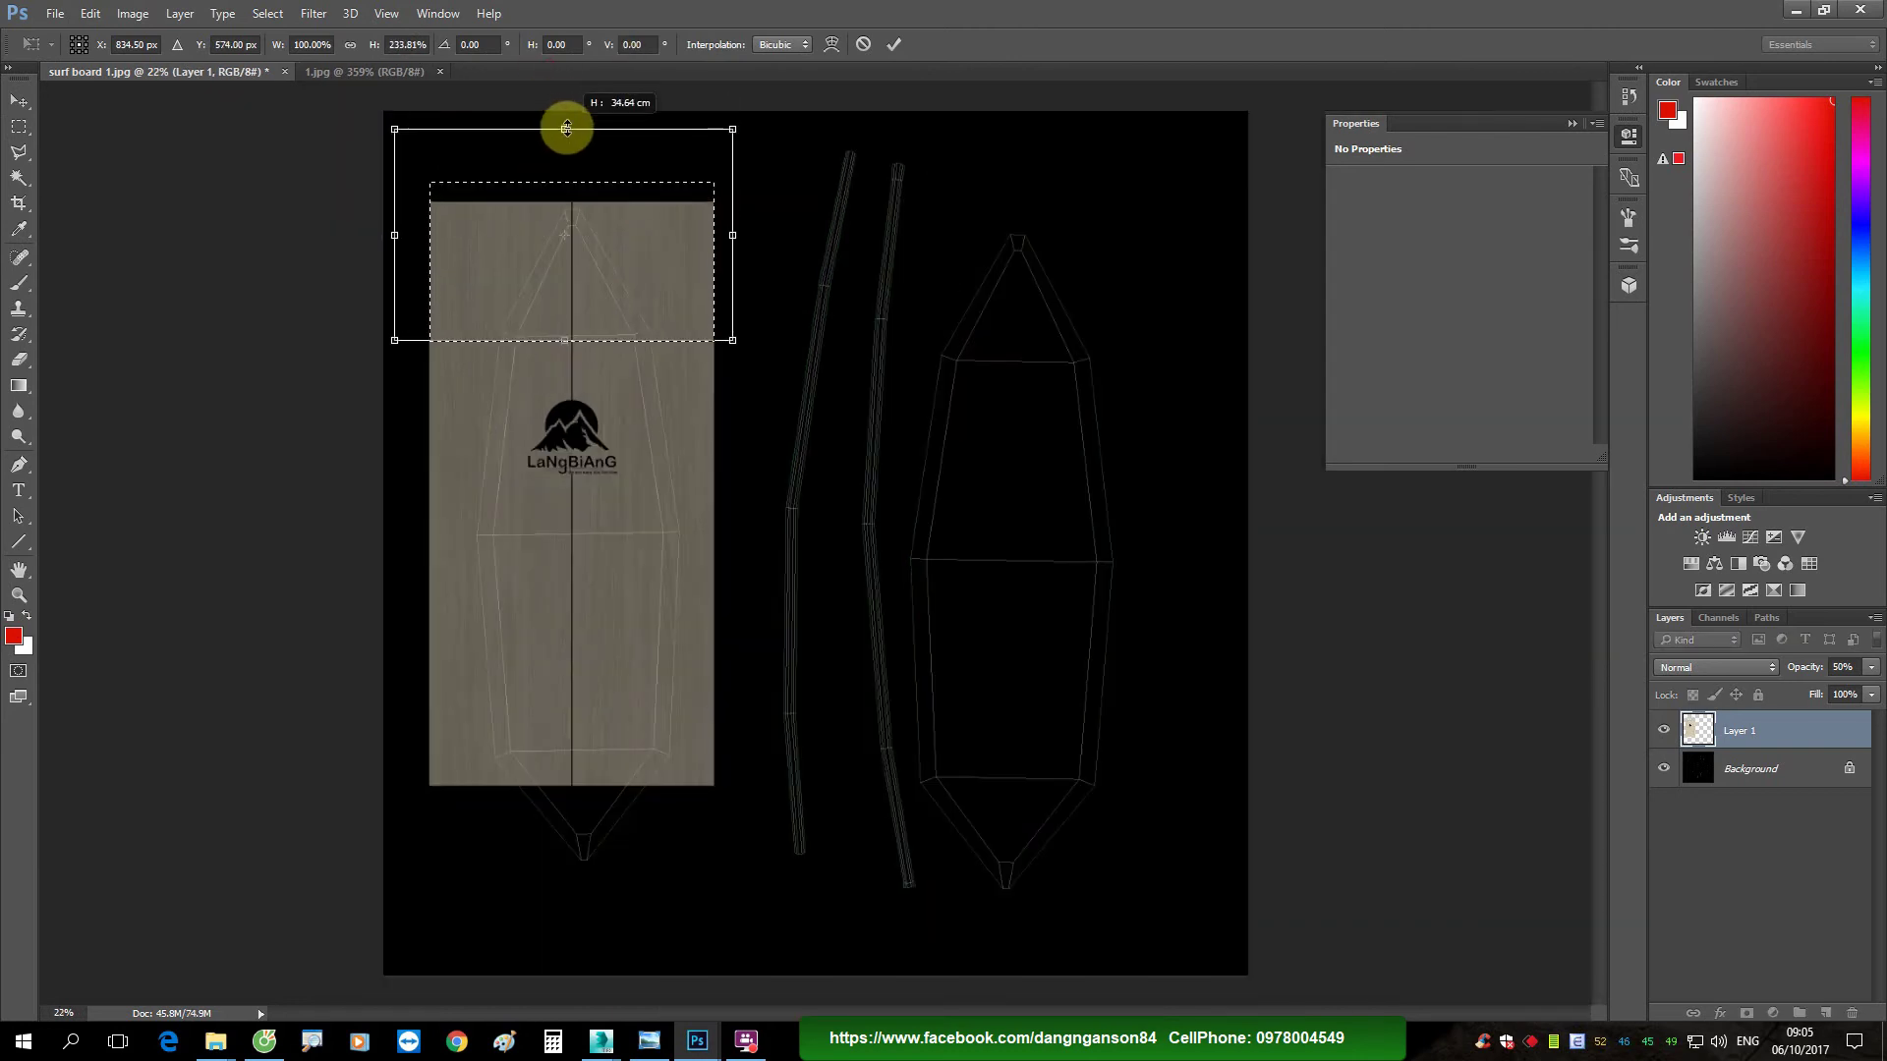
key(Escape)
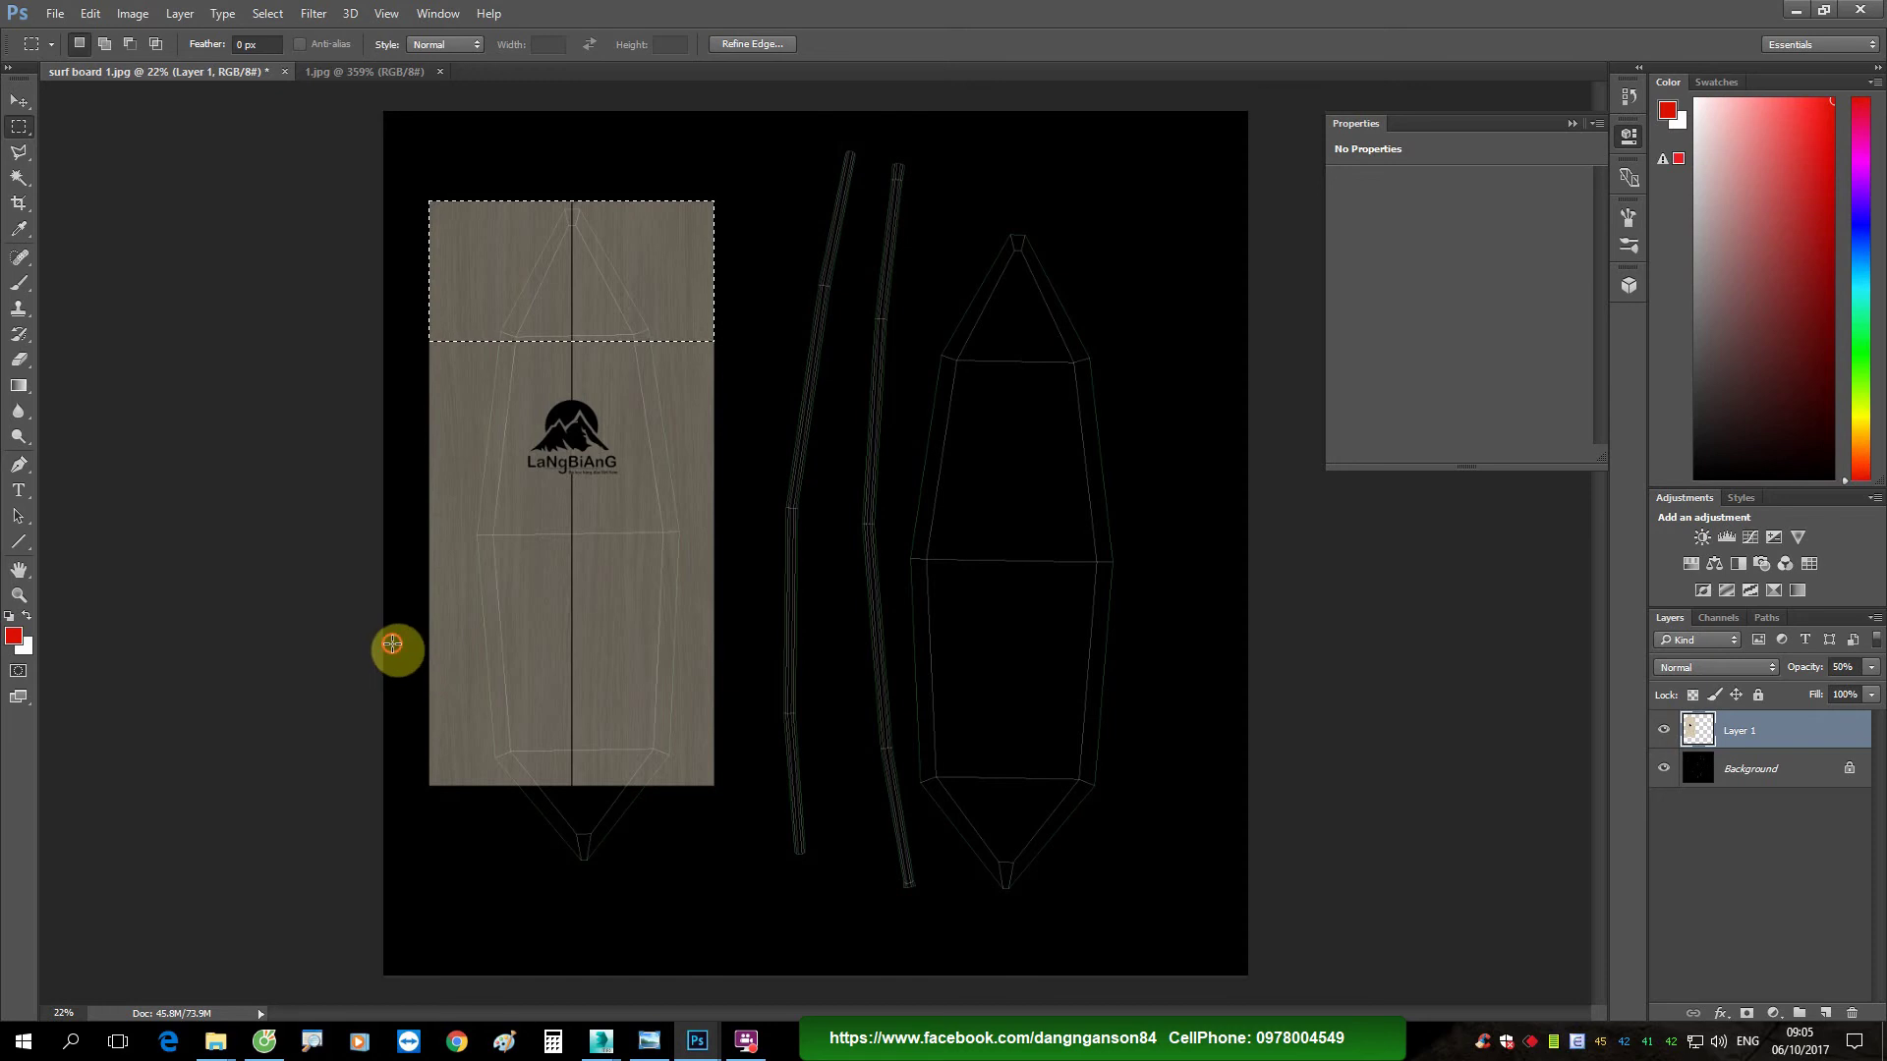
Step: Stretch the panel's bottom strip down to the board tail and restore 100% opacity
mouse_move(392, 645)
mouse_down()
mouse_move(770, 821)
mouse_move(762, 802)
mouse_up()
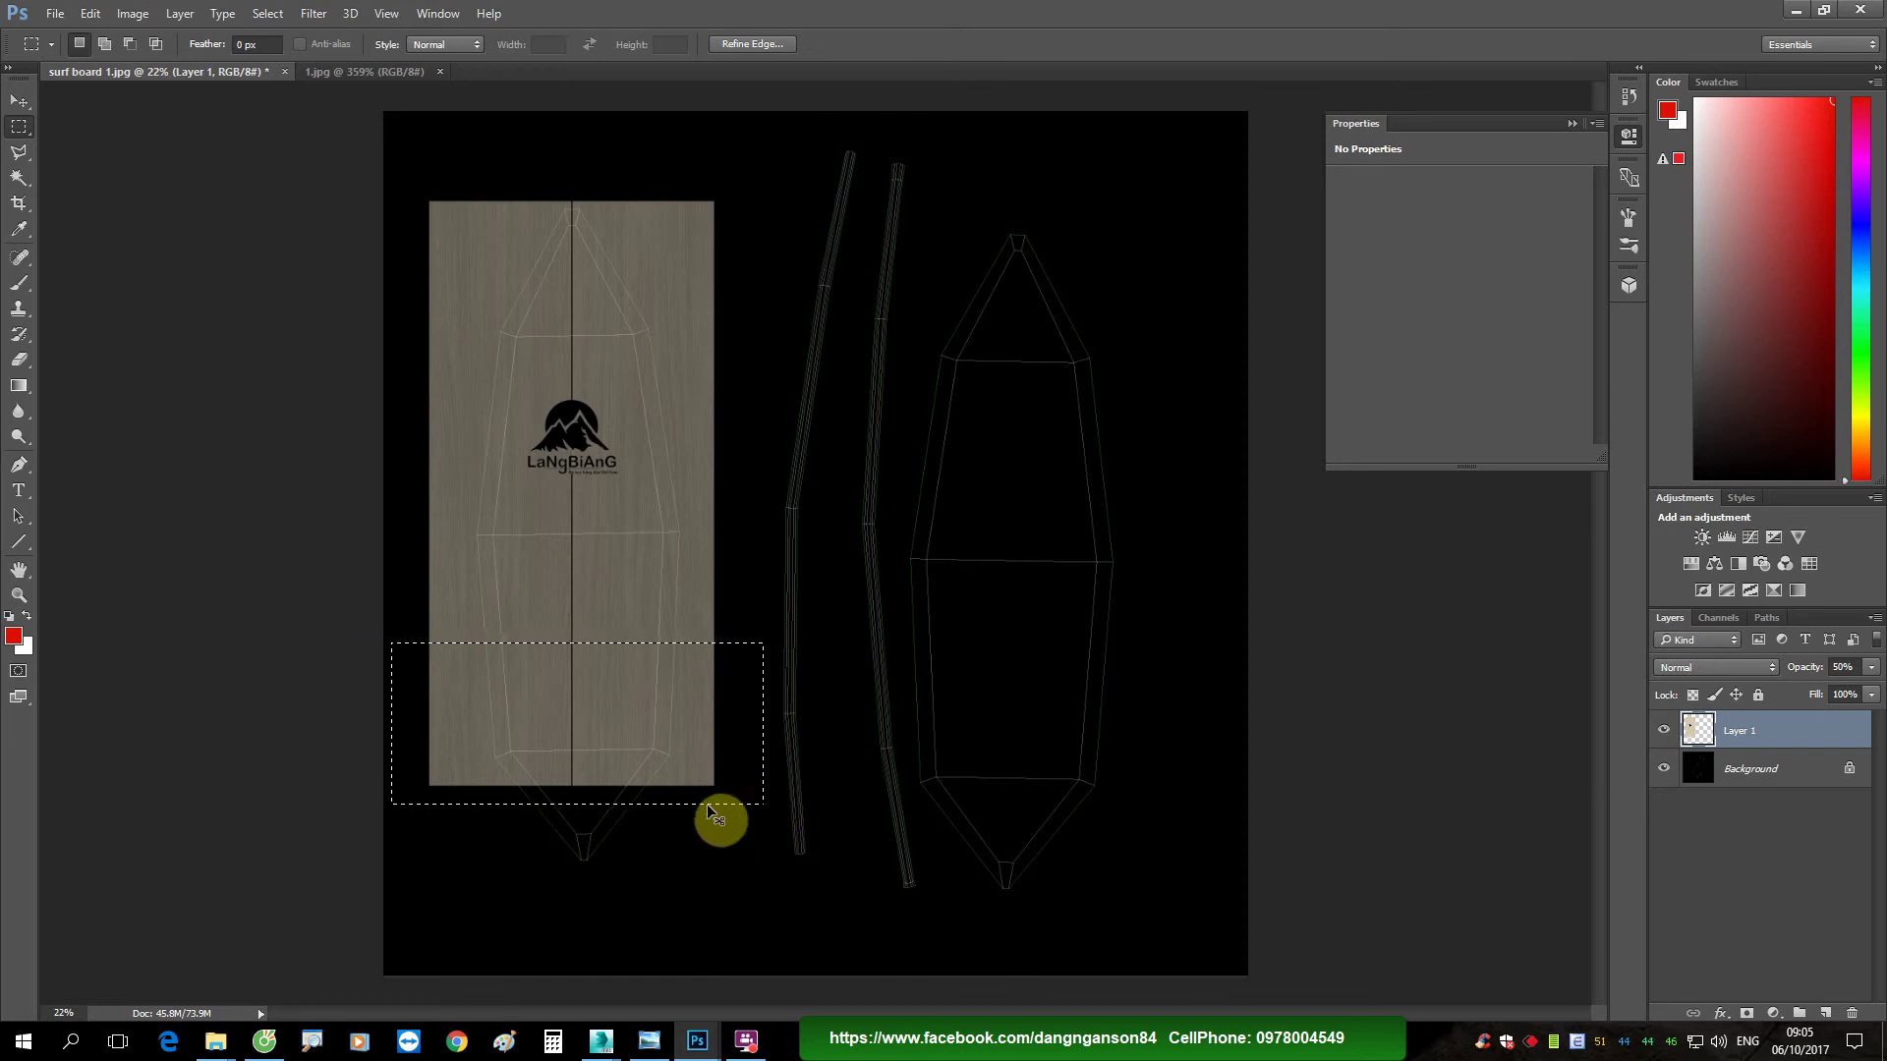
key(ctrl+t)
drag(576, 802, 583, 869)
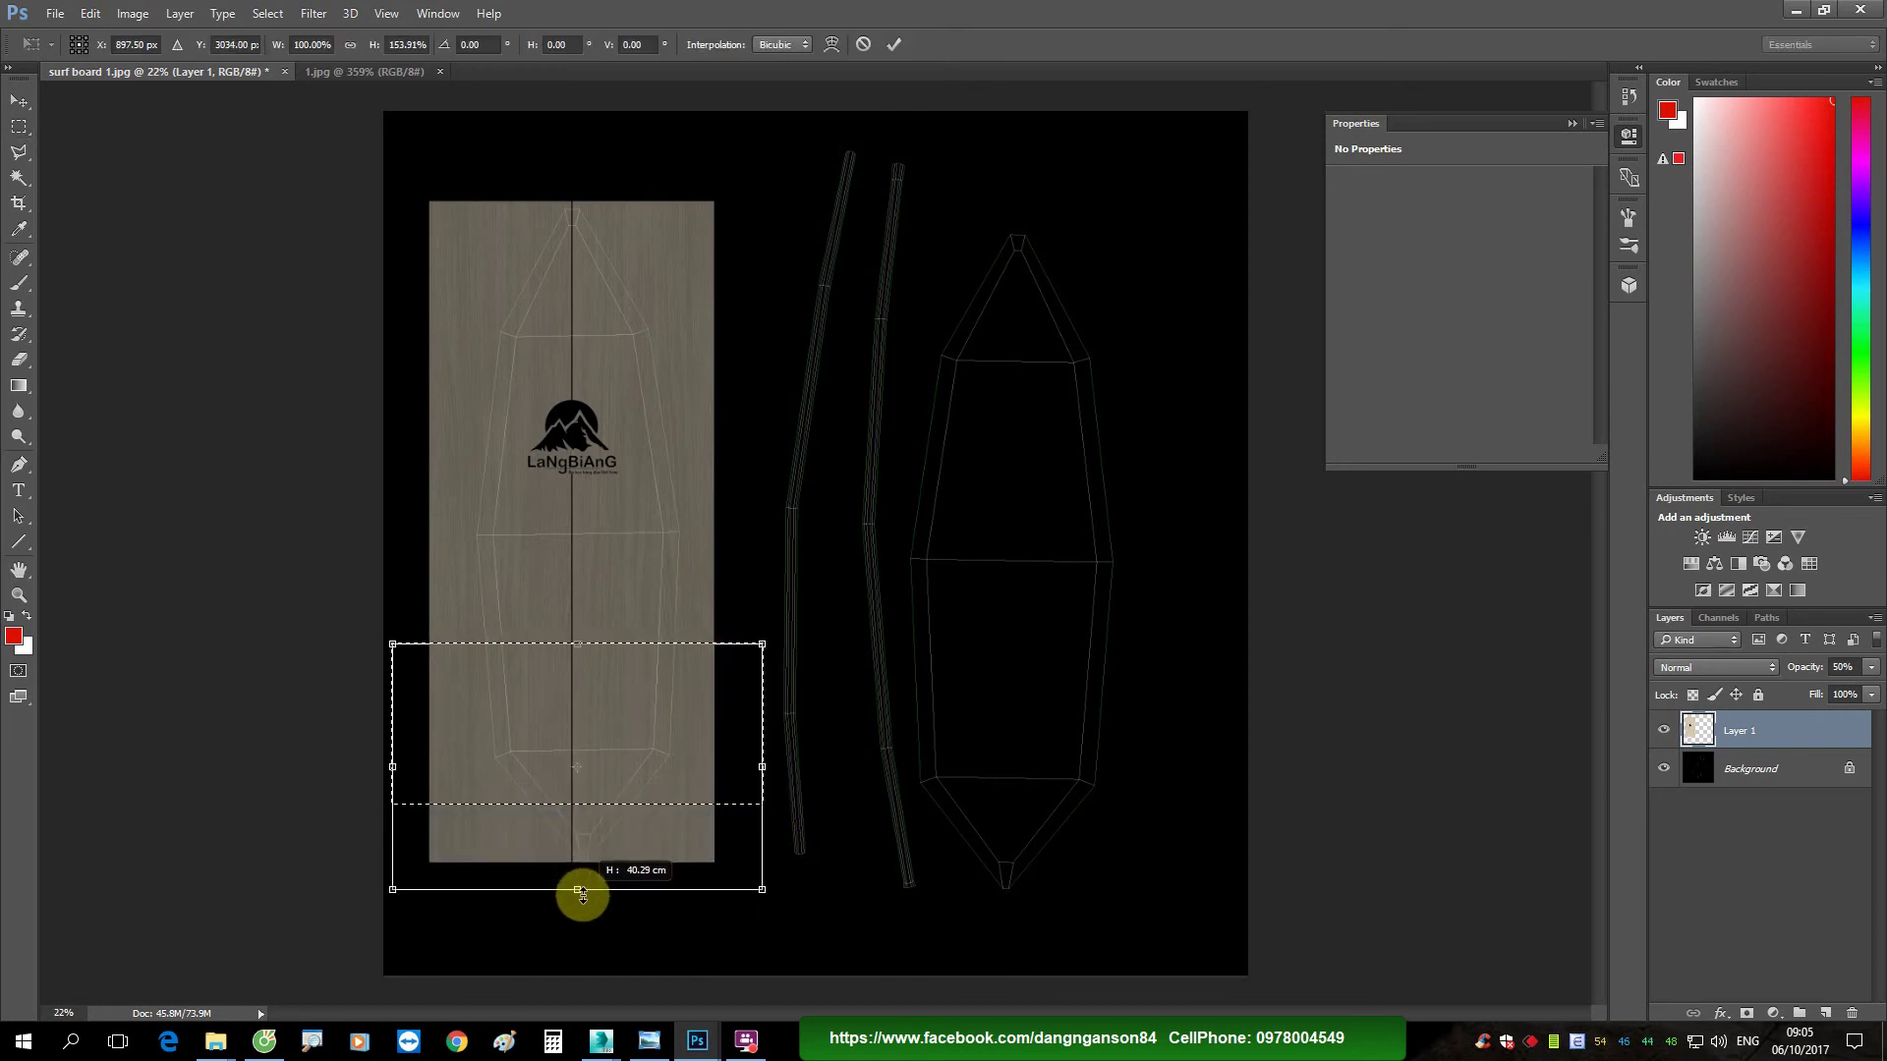
key(Return)
alt+scroll(598, 568, up, 1)
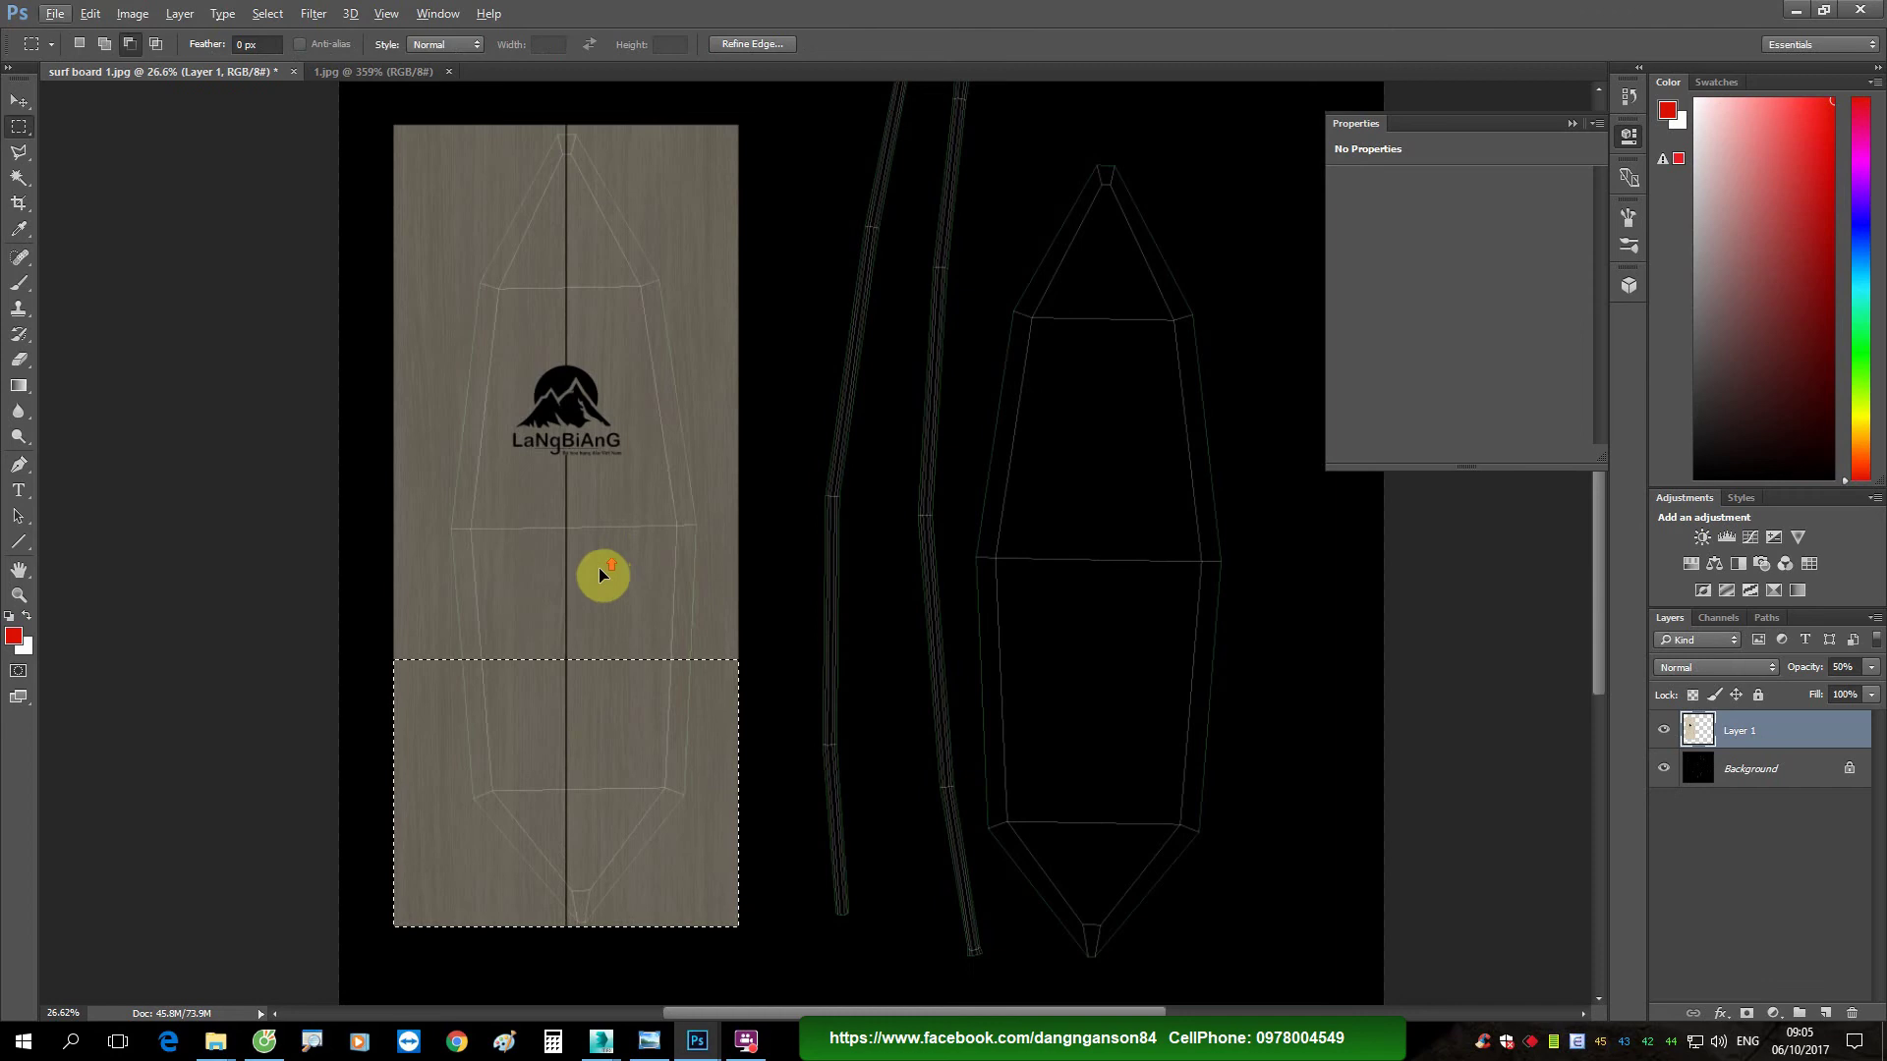
key(ctrl+d)
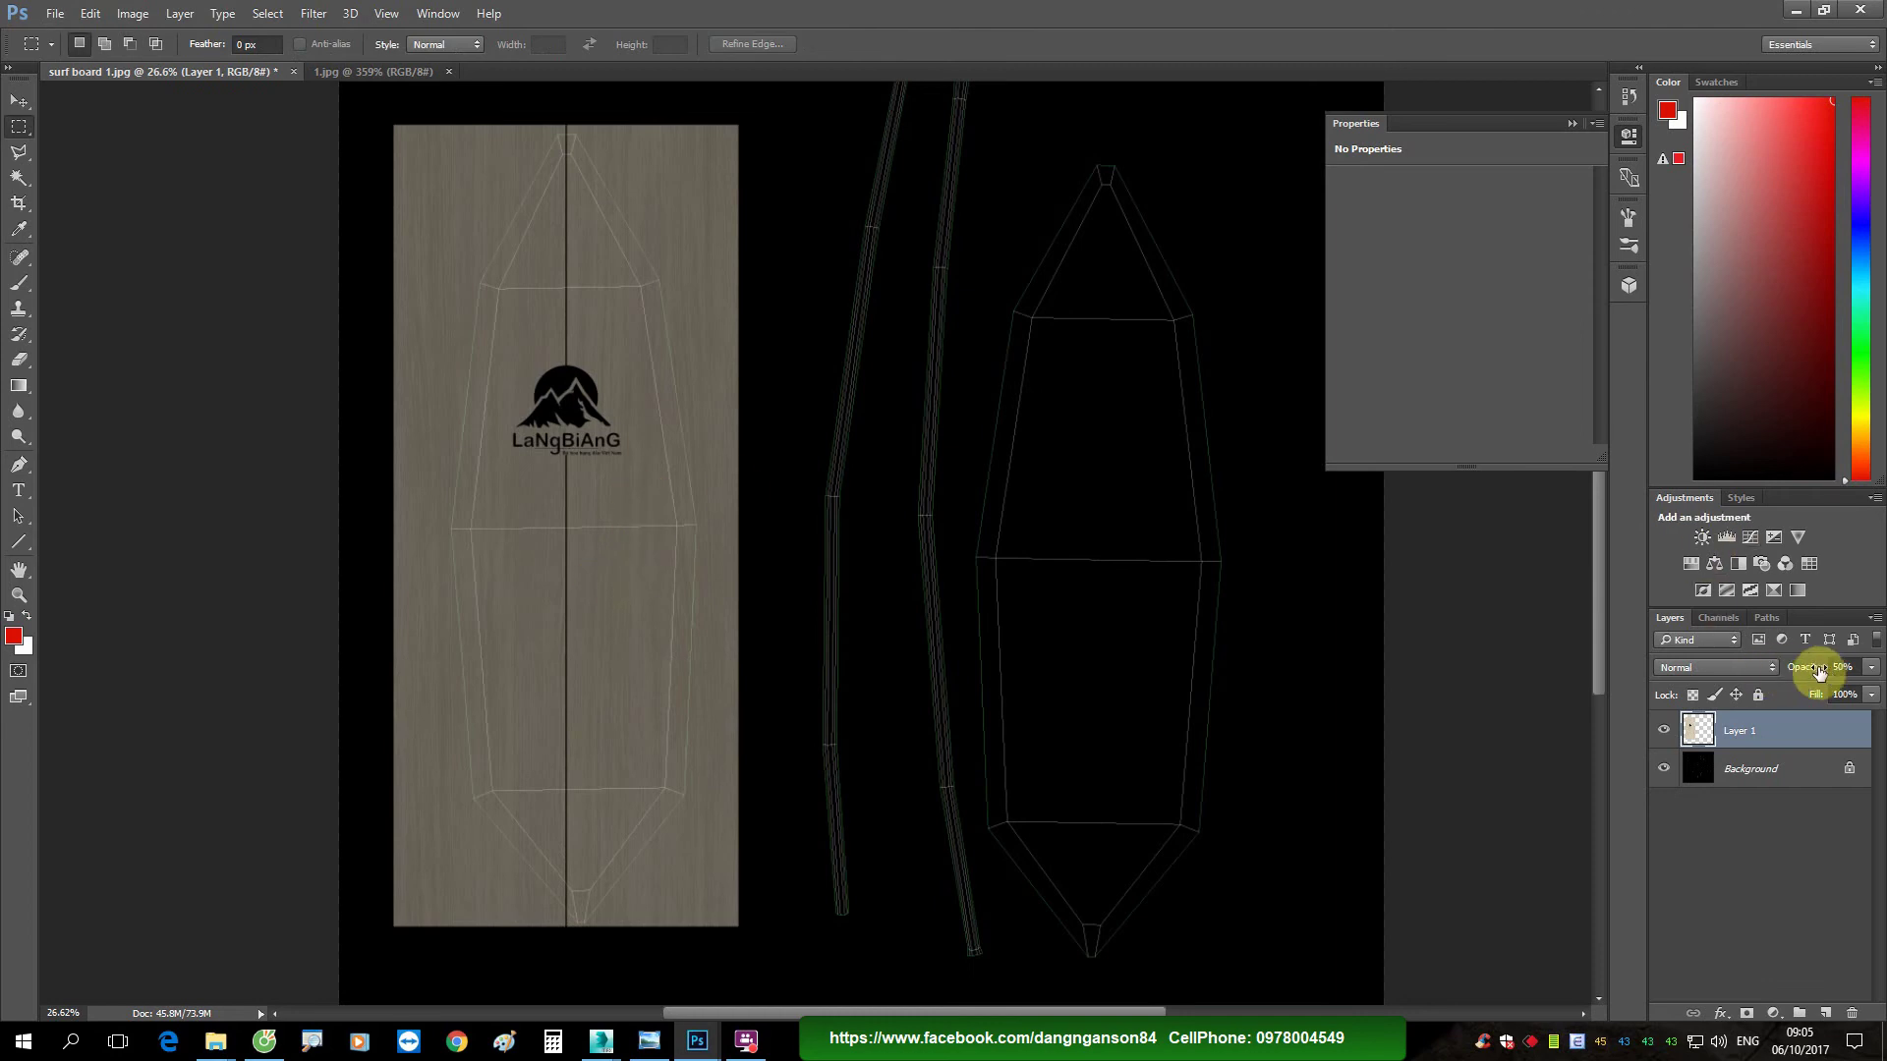
key(0)
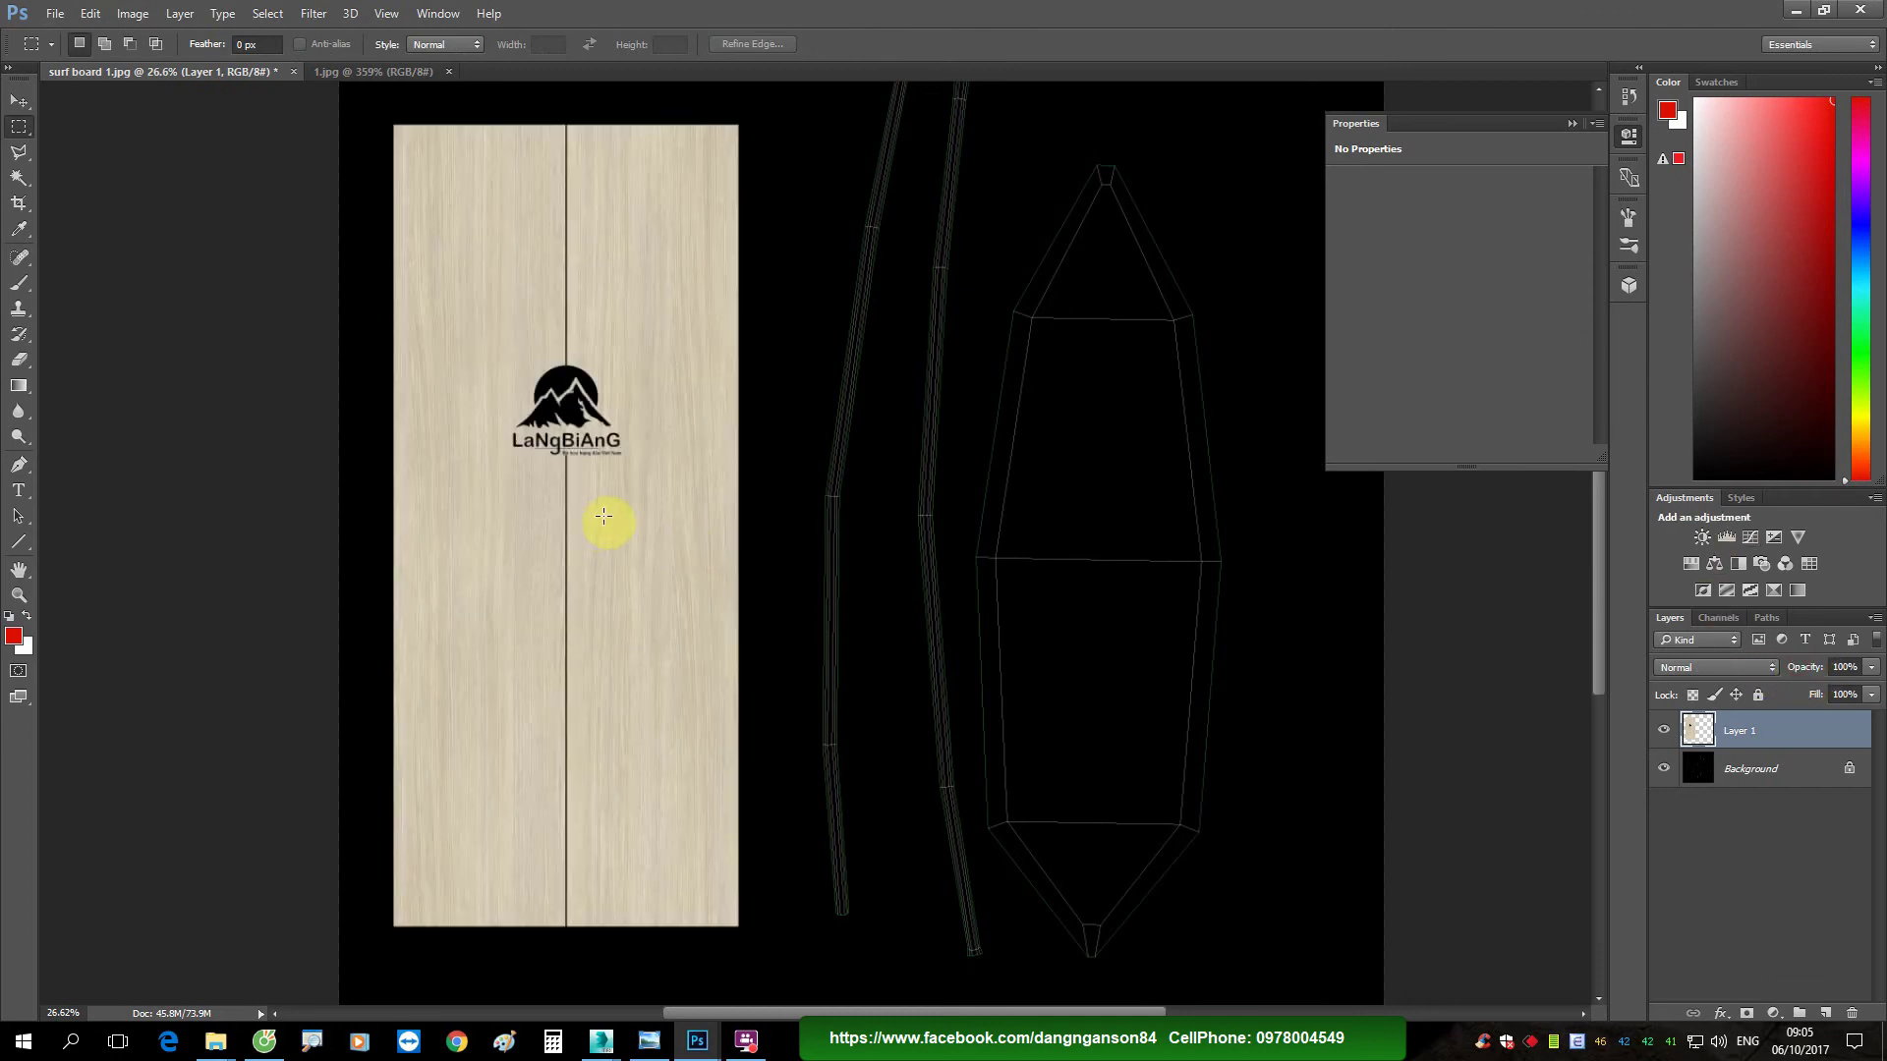
alt+scroll(662, 531, down, 2)
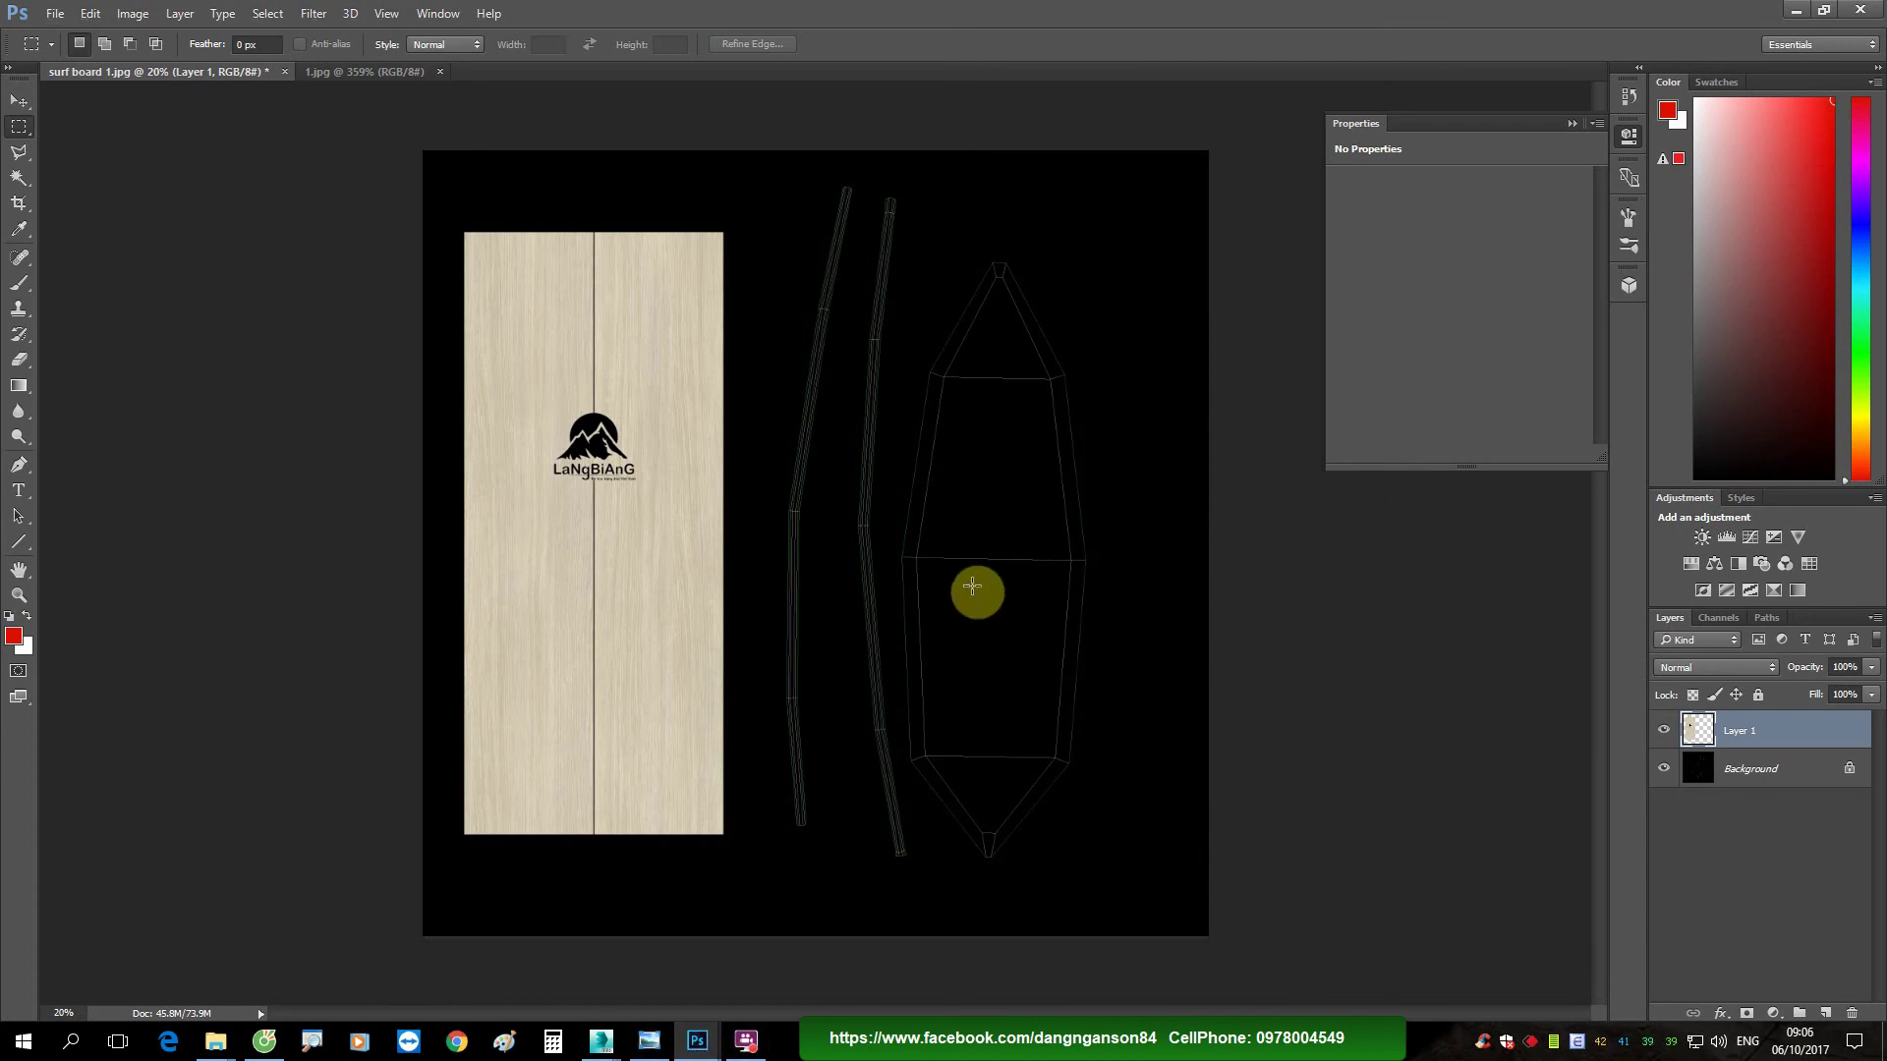
Step: Sample steel blue #507F99 from the 1.jpg surfboard rim as foreground, back in the surf board file
click(383, 72)
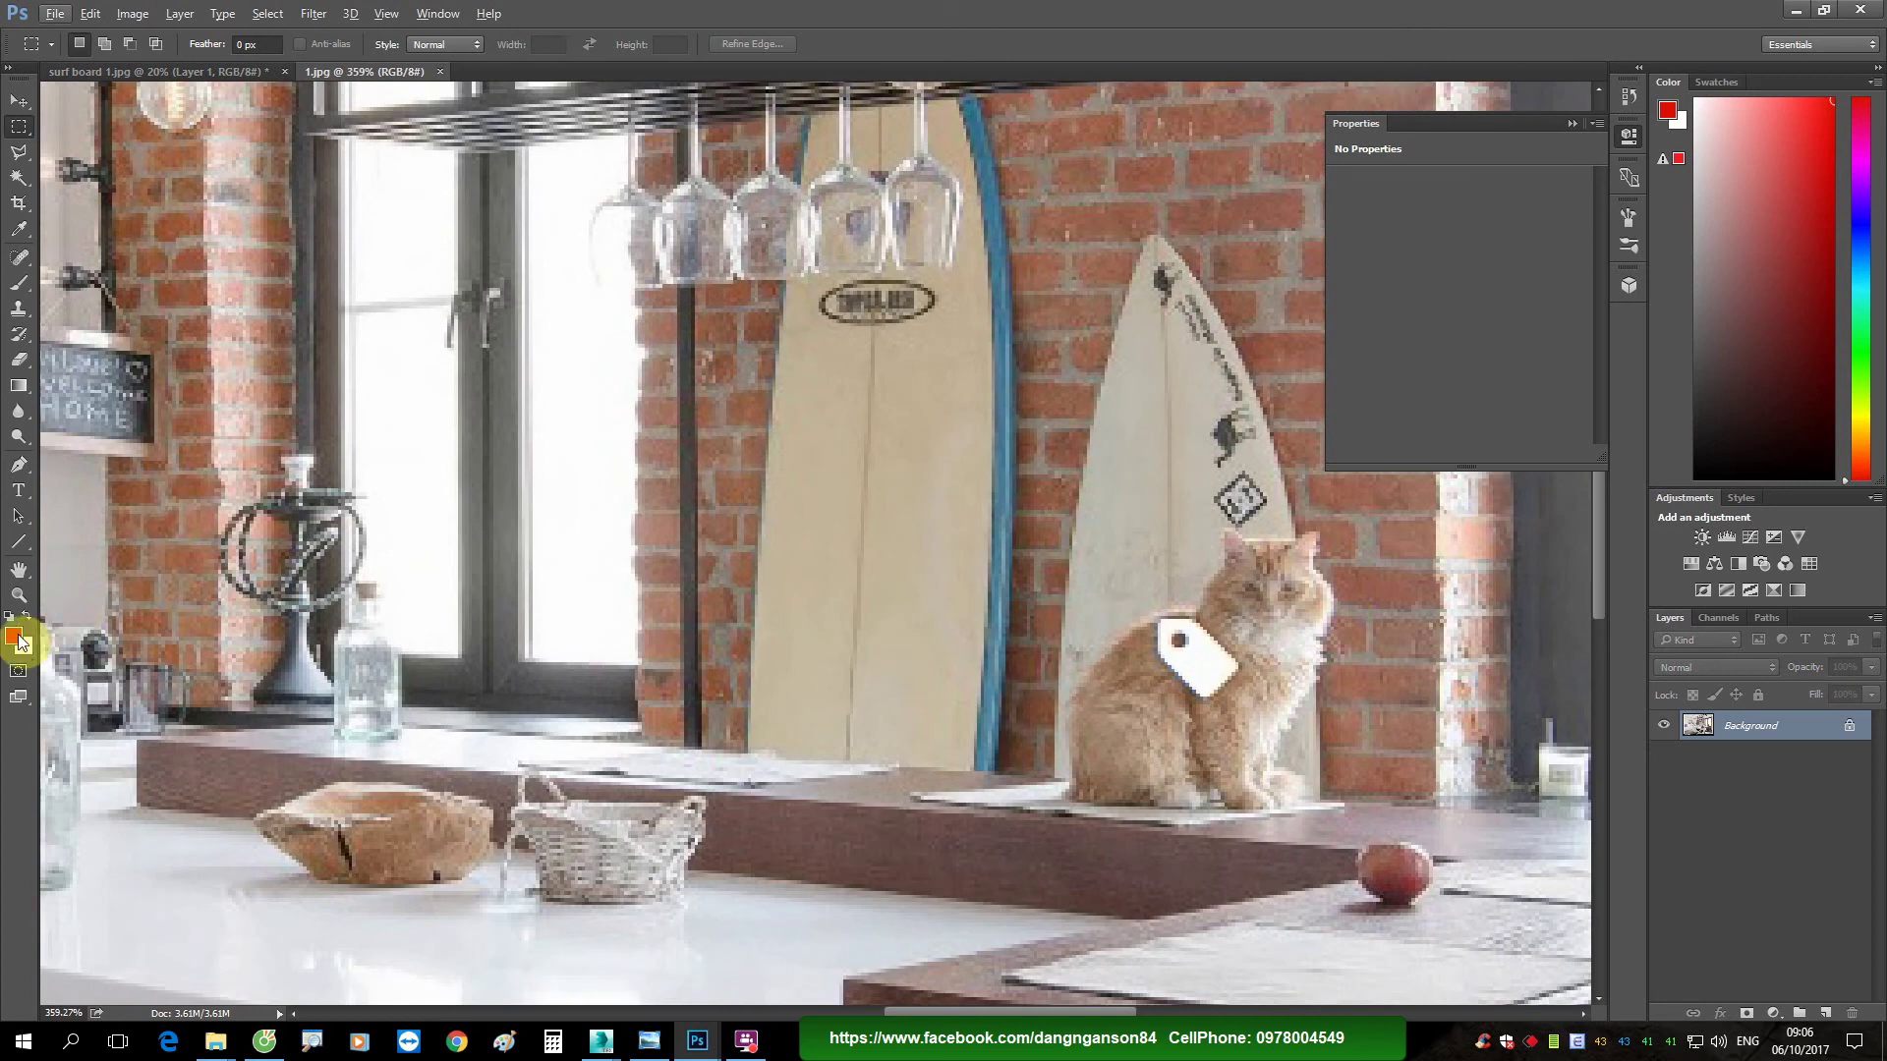
click(14, 636)
click(999, 234)
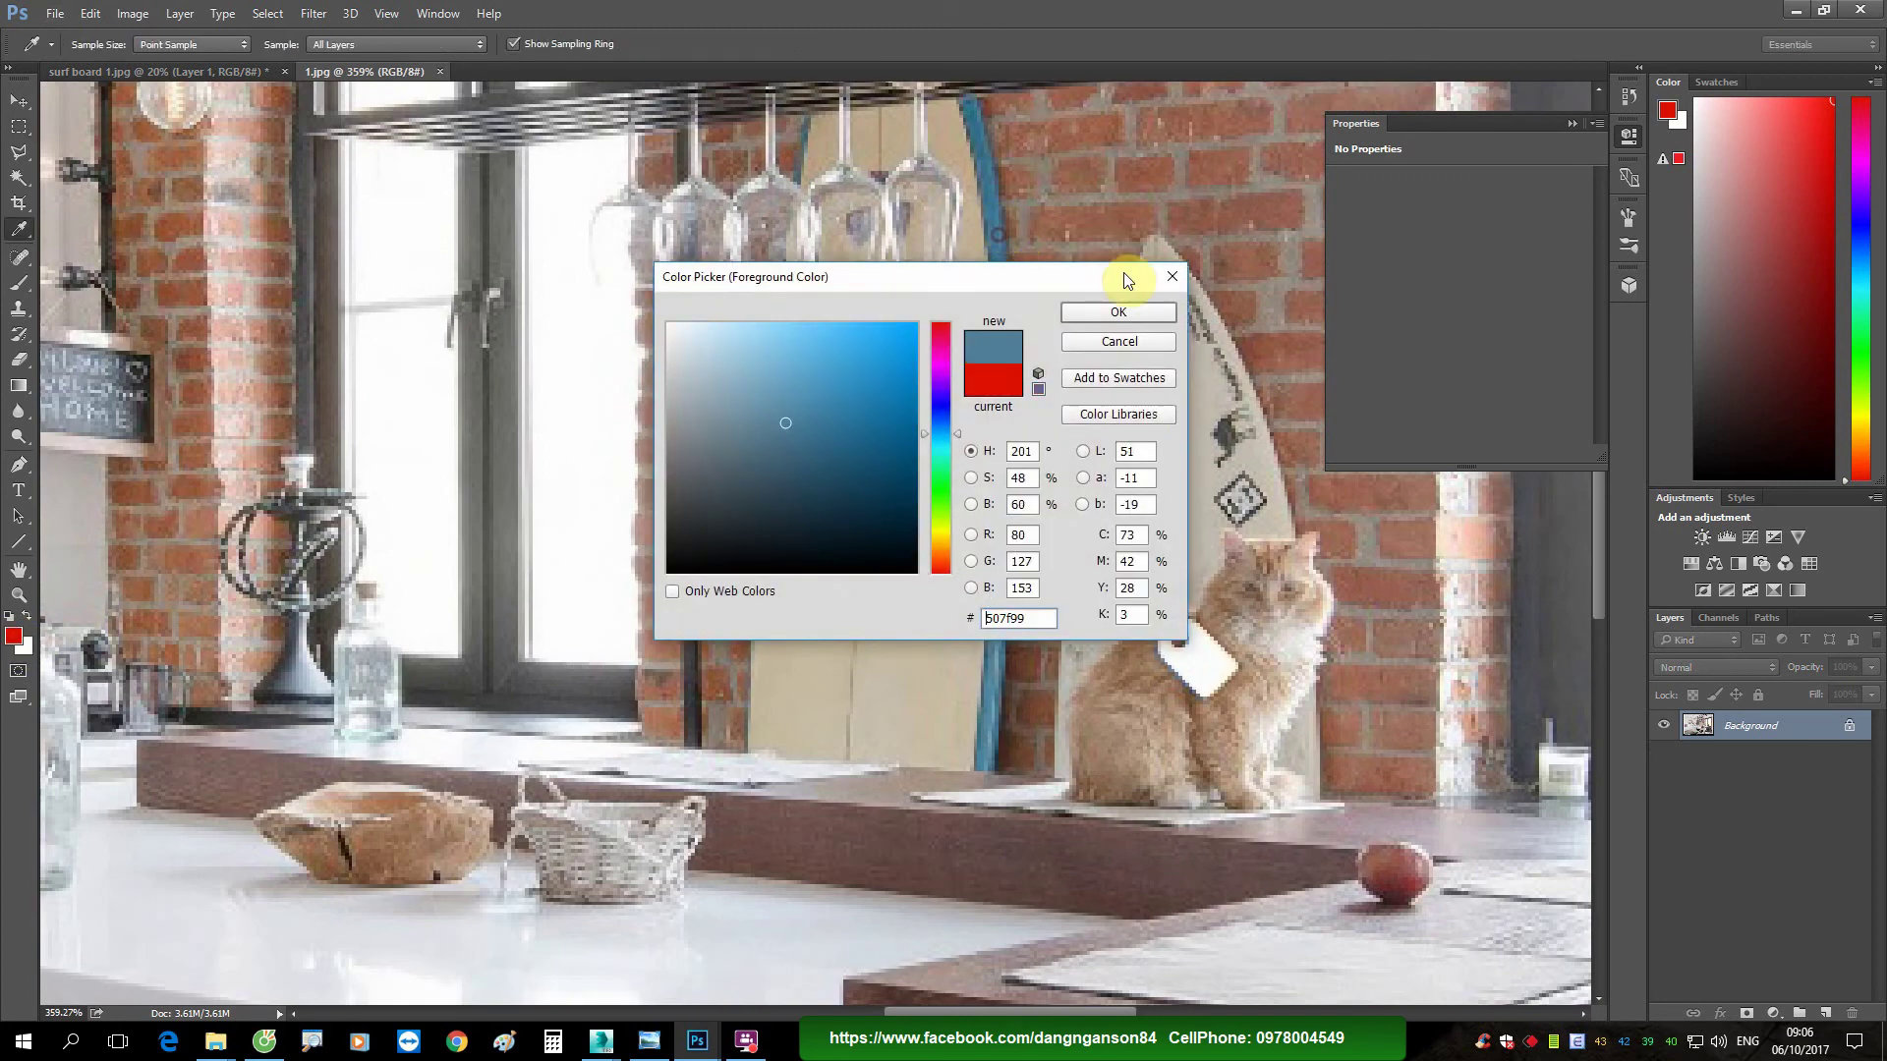
click(1119, 312)
click(222, 67)
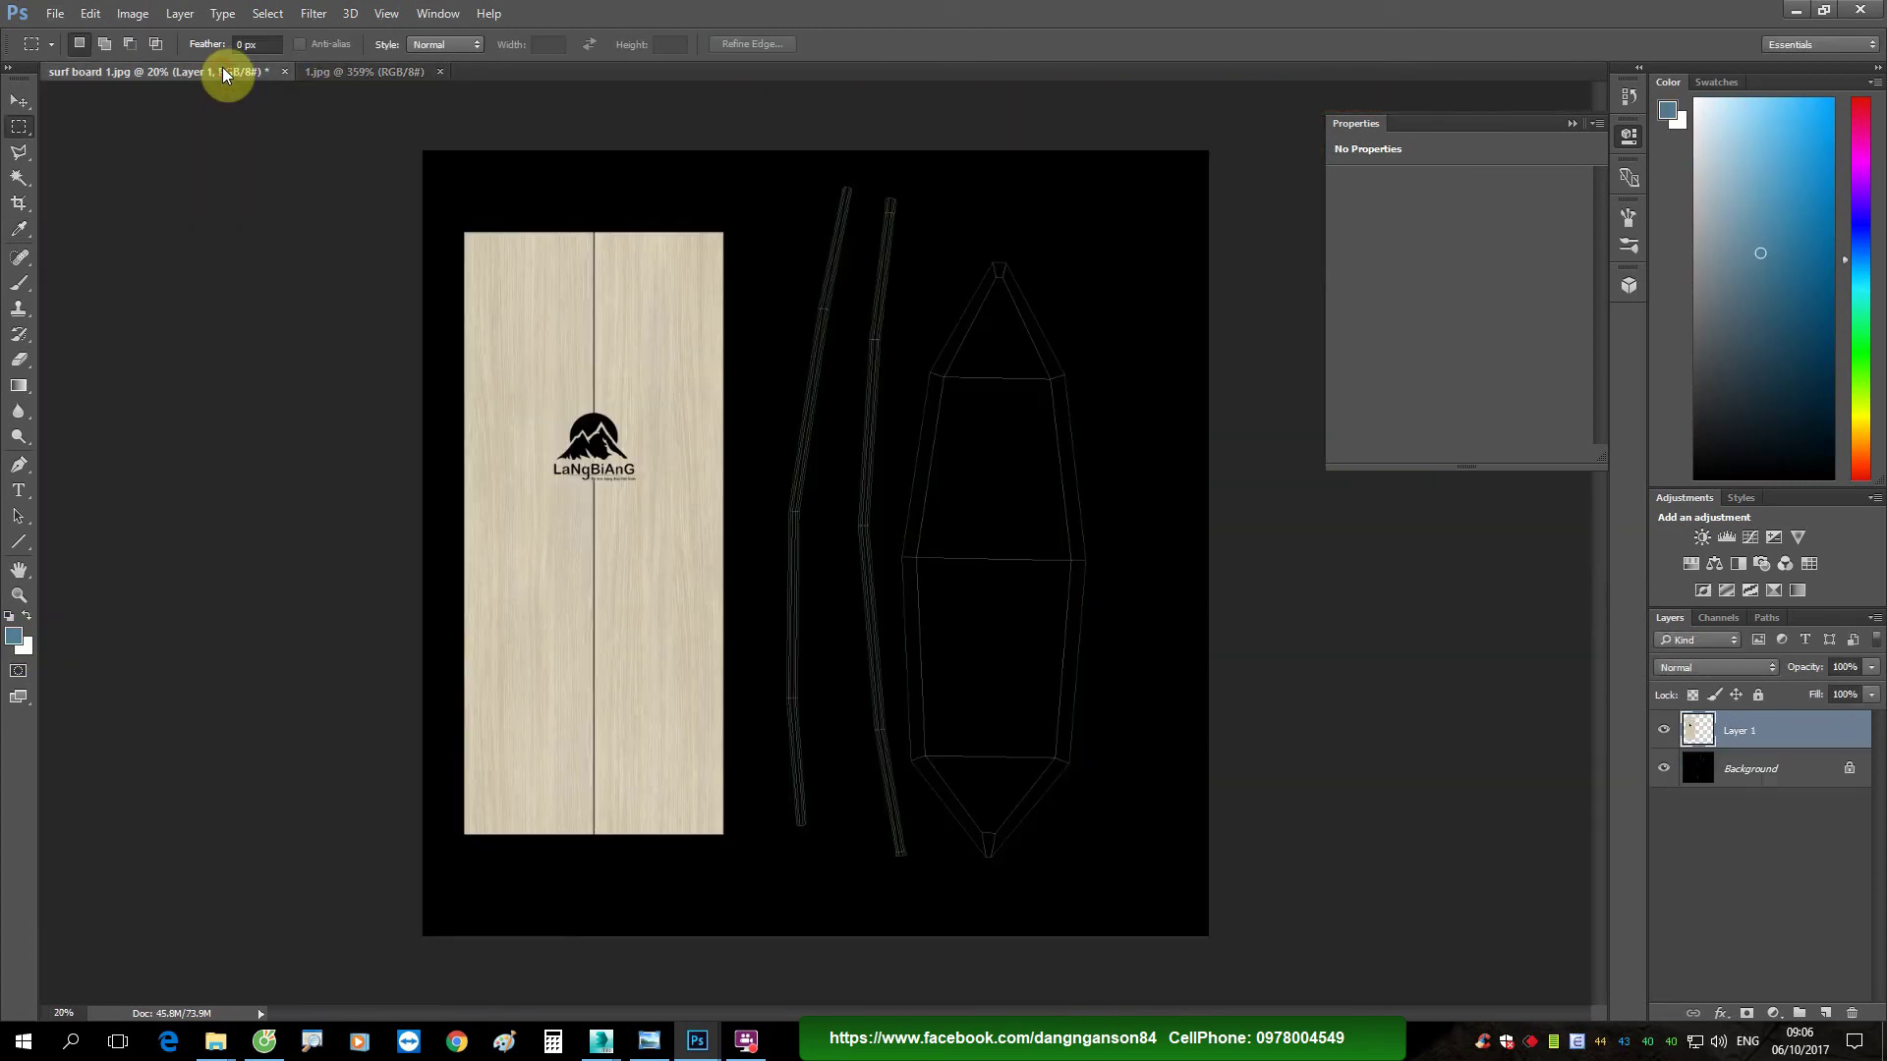
key(ctrl+0)
Step: Preview Go_Huyhieukts (55).jpg in Photo Viewer, then open it in Photoshop
click(55, 13)
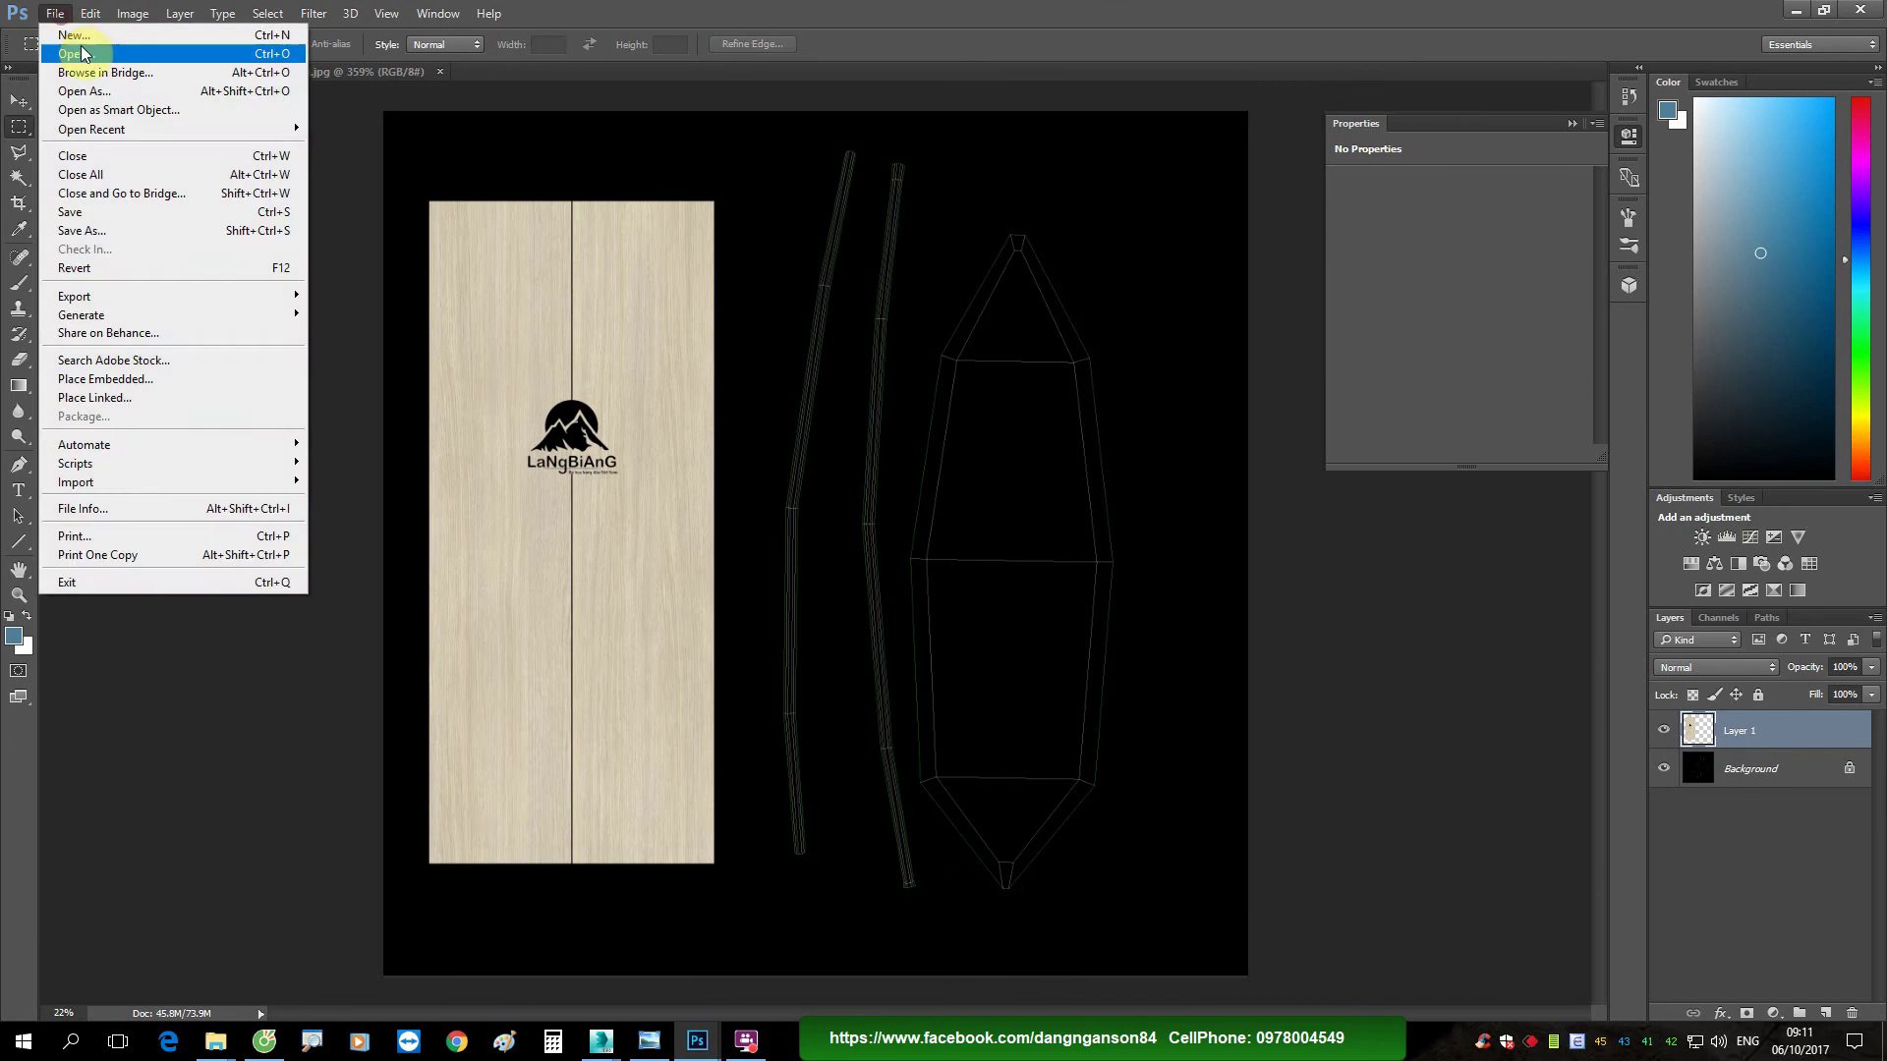
click(59, 51)
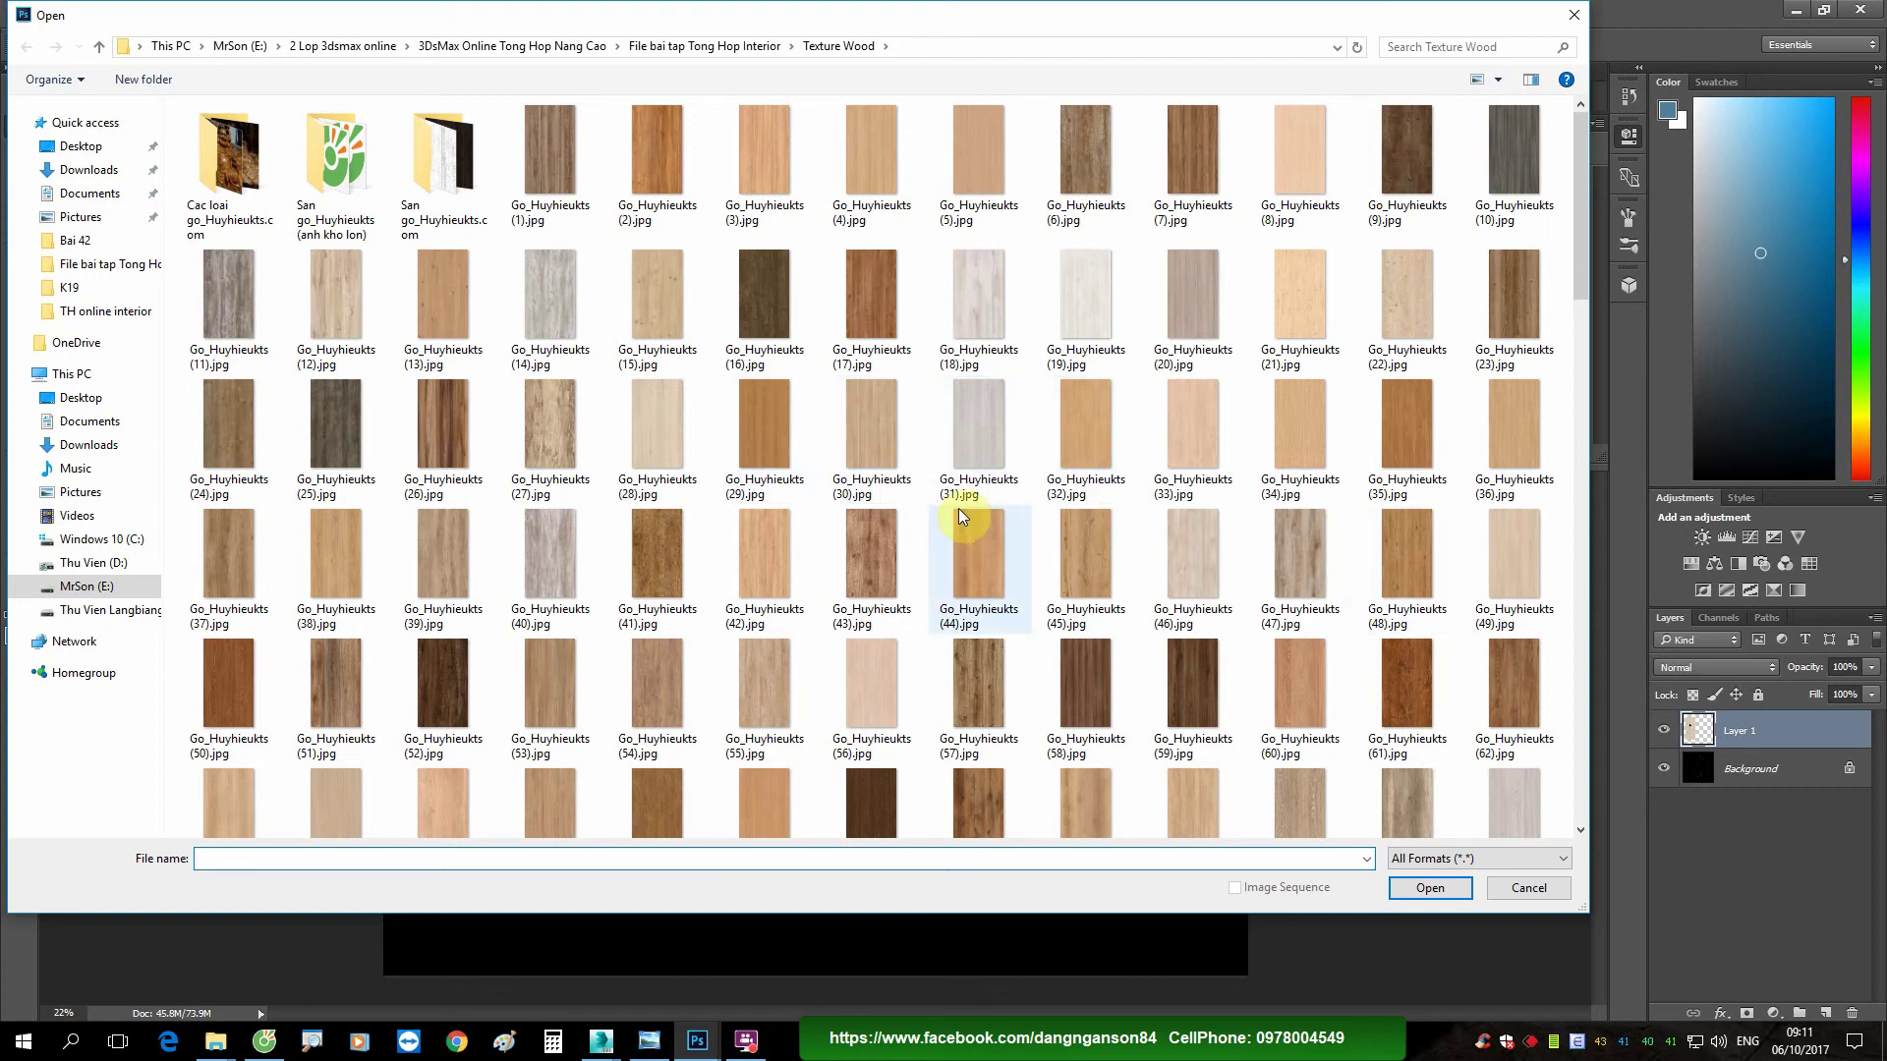
right_click(776, 668)
click(893, 208)
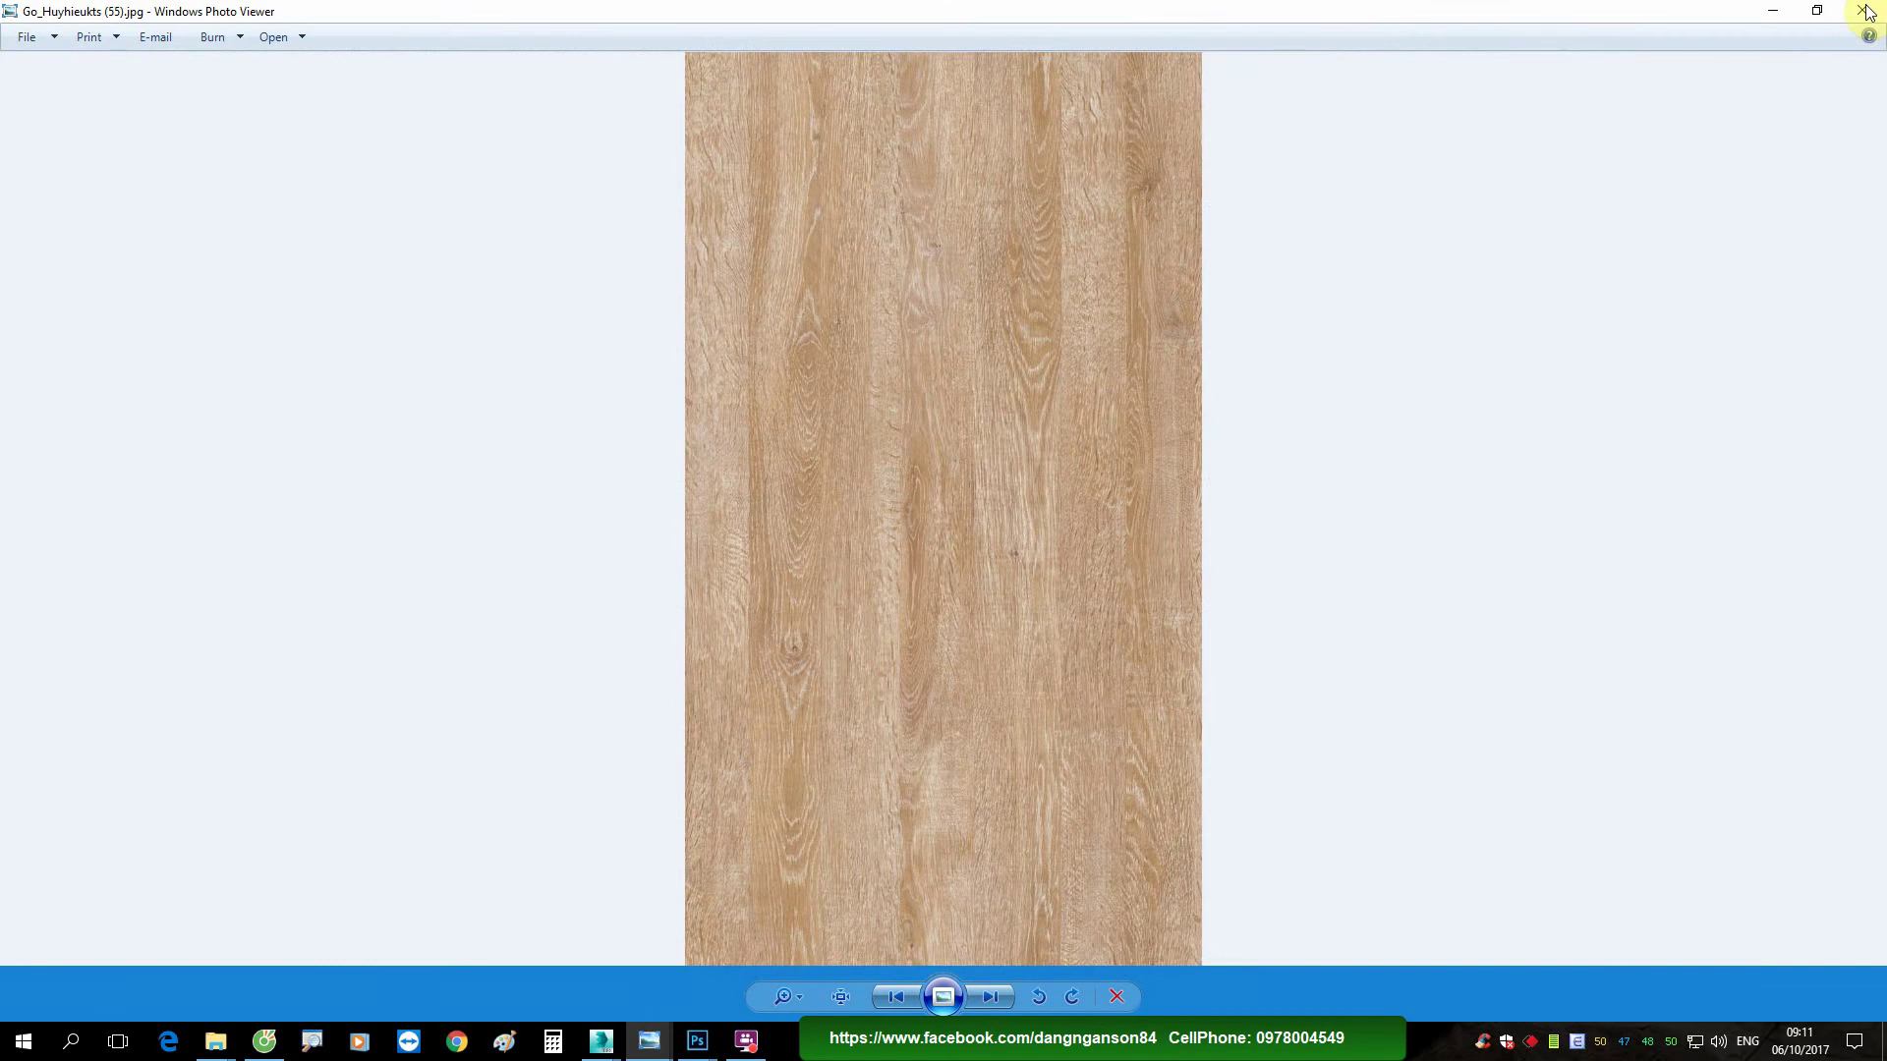
click(1867, 11)
double_click(792, 651)
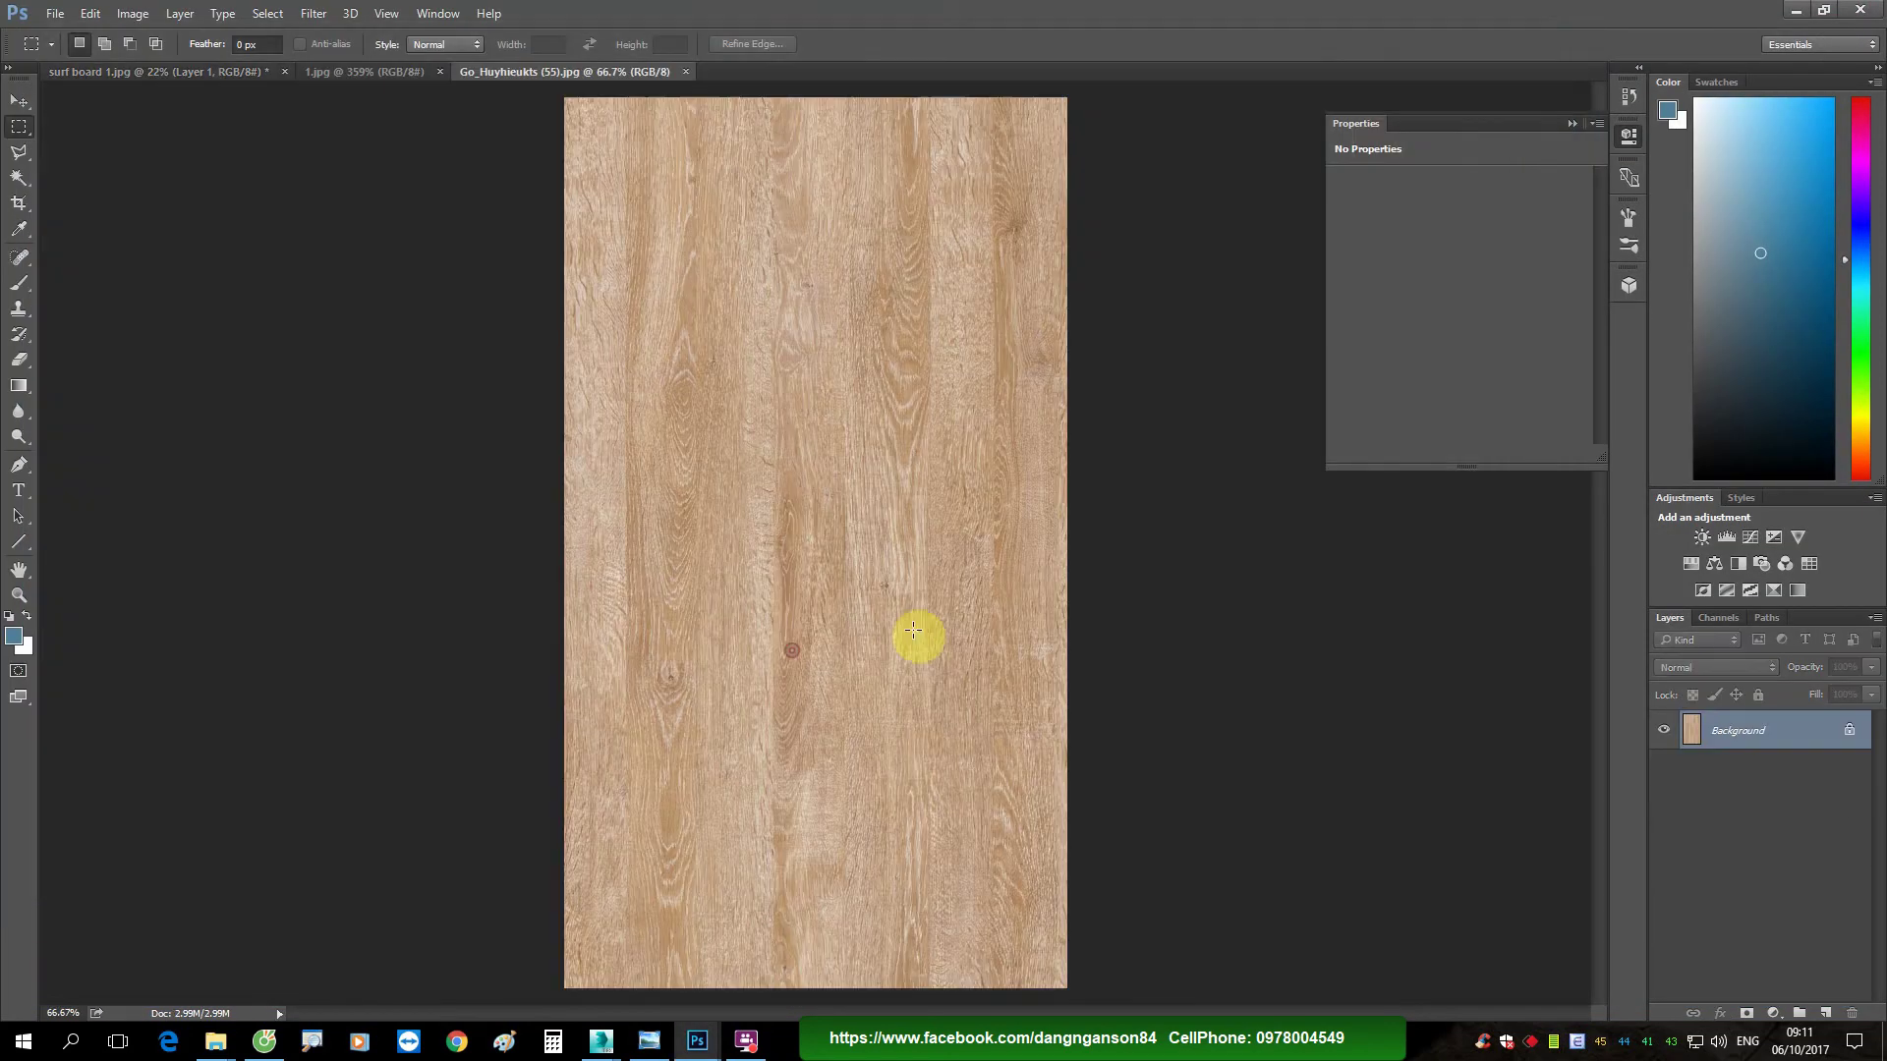
click(1773, 1013)
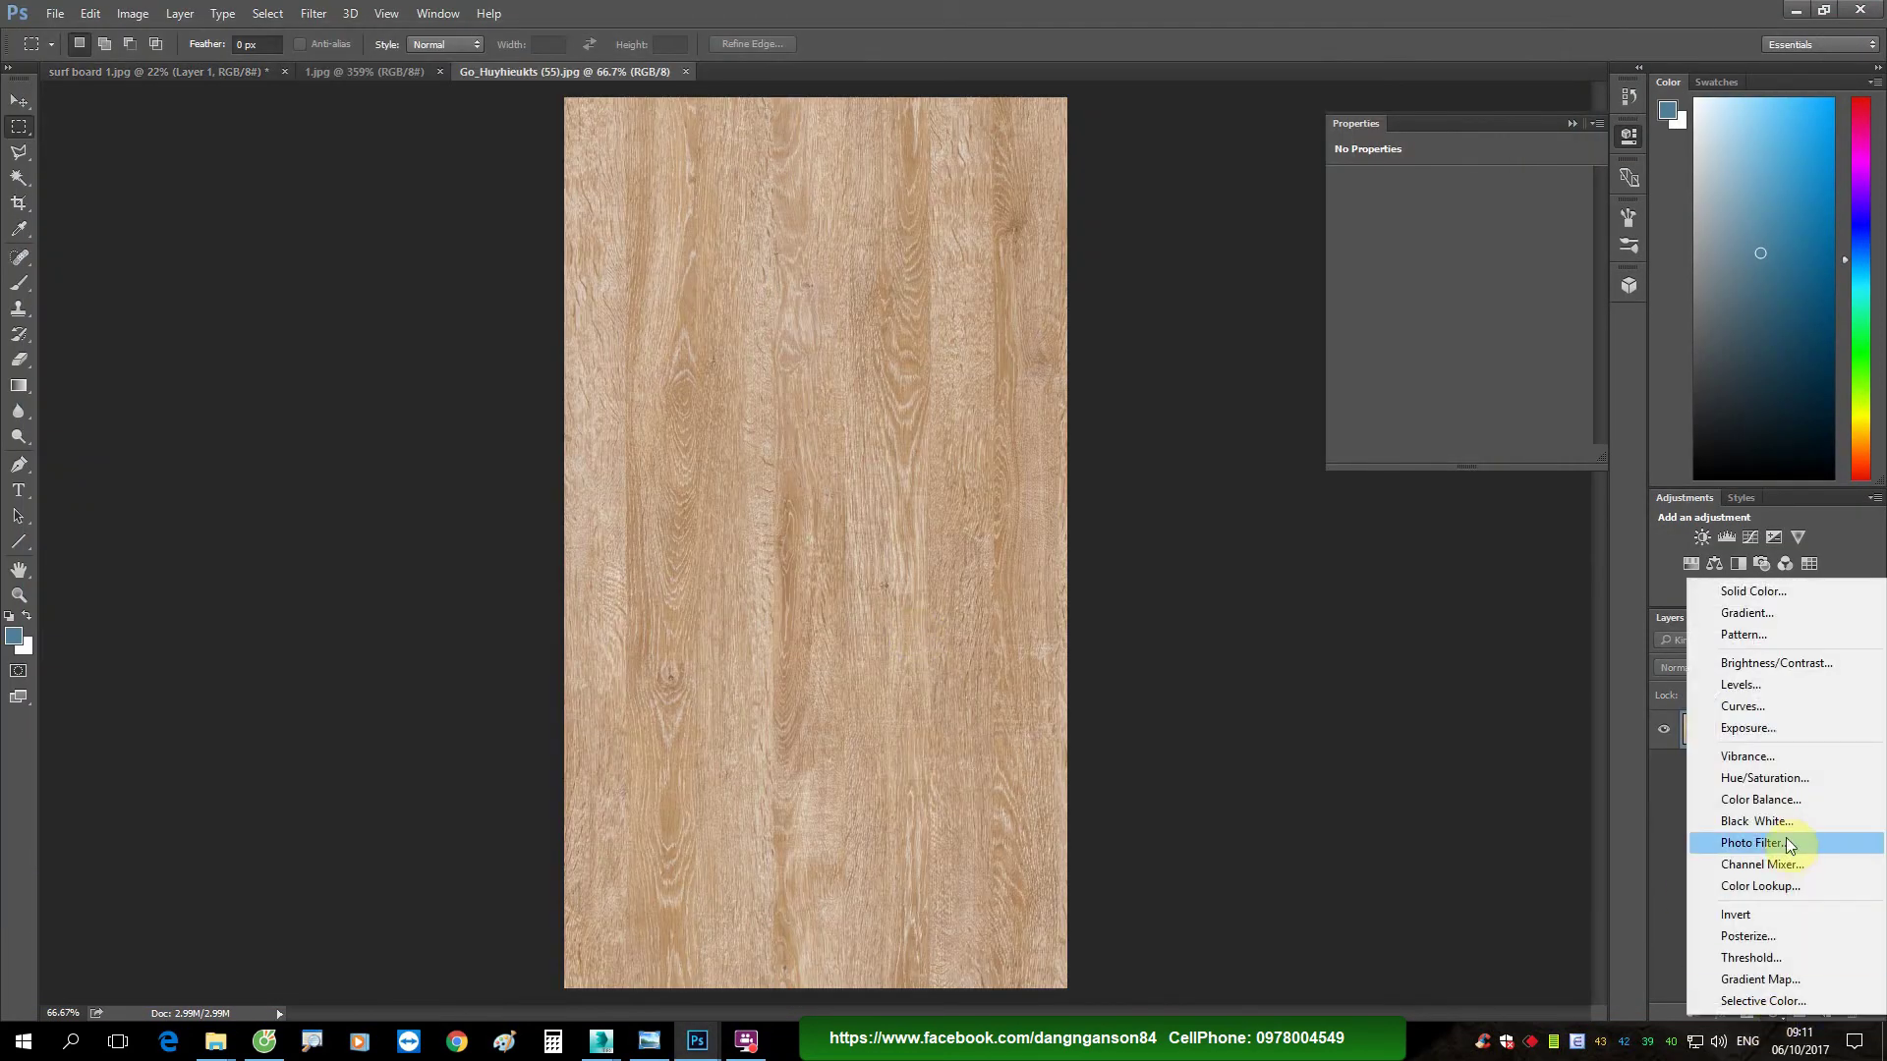
Step: Grey the wood with Black & White, stamp it, and add an inverted copy at 33% opacity
click(1757, 821)
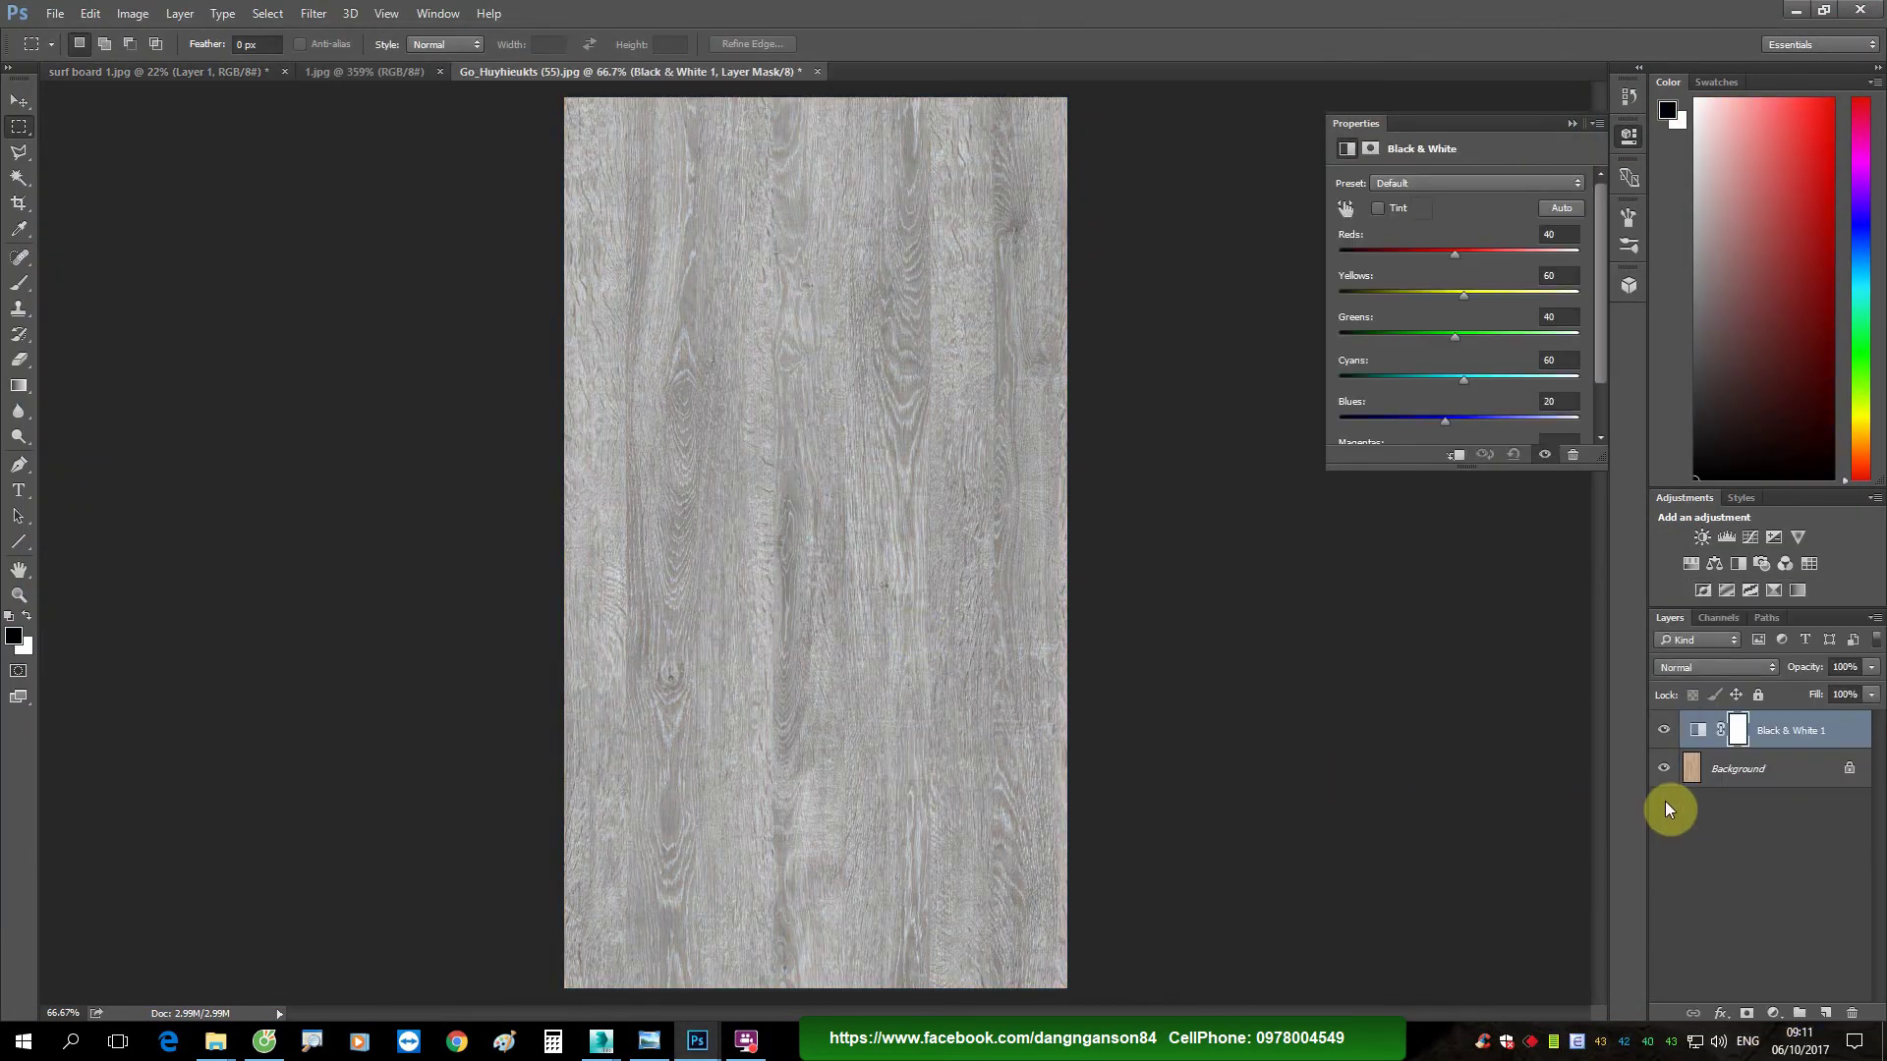
key(ctrl+shift+alt+e)
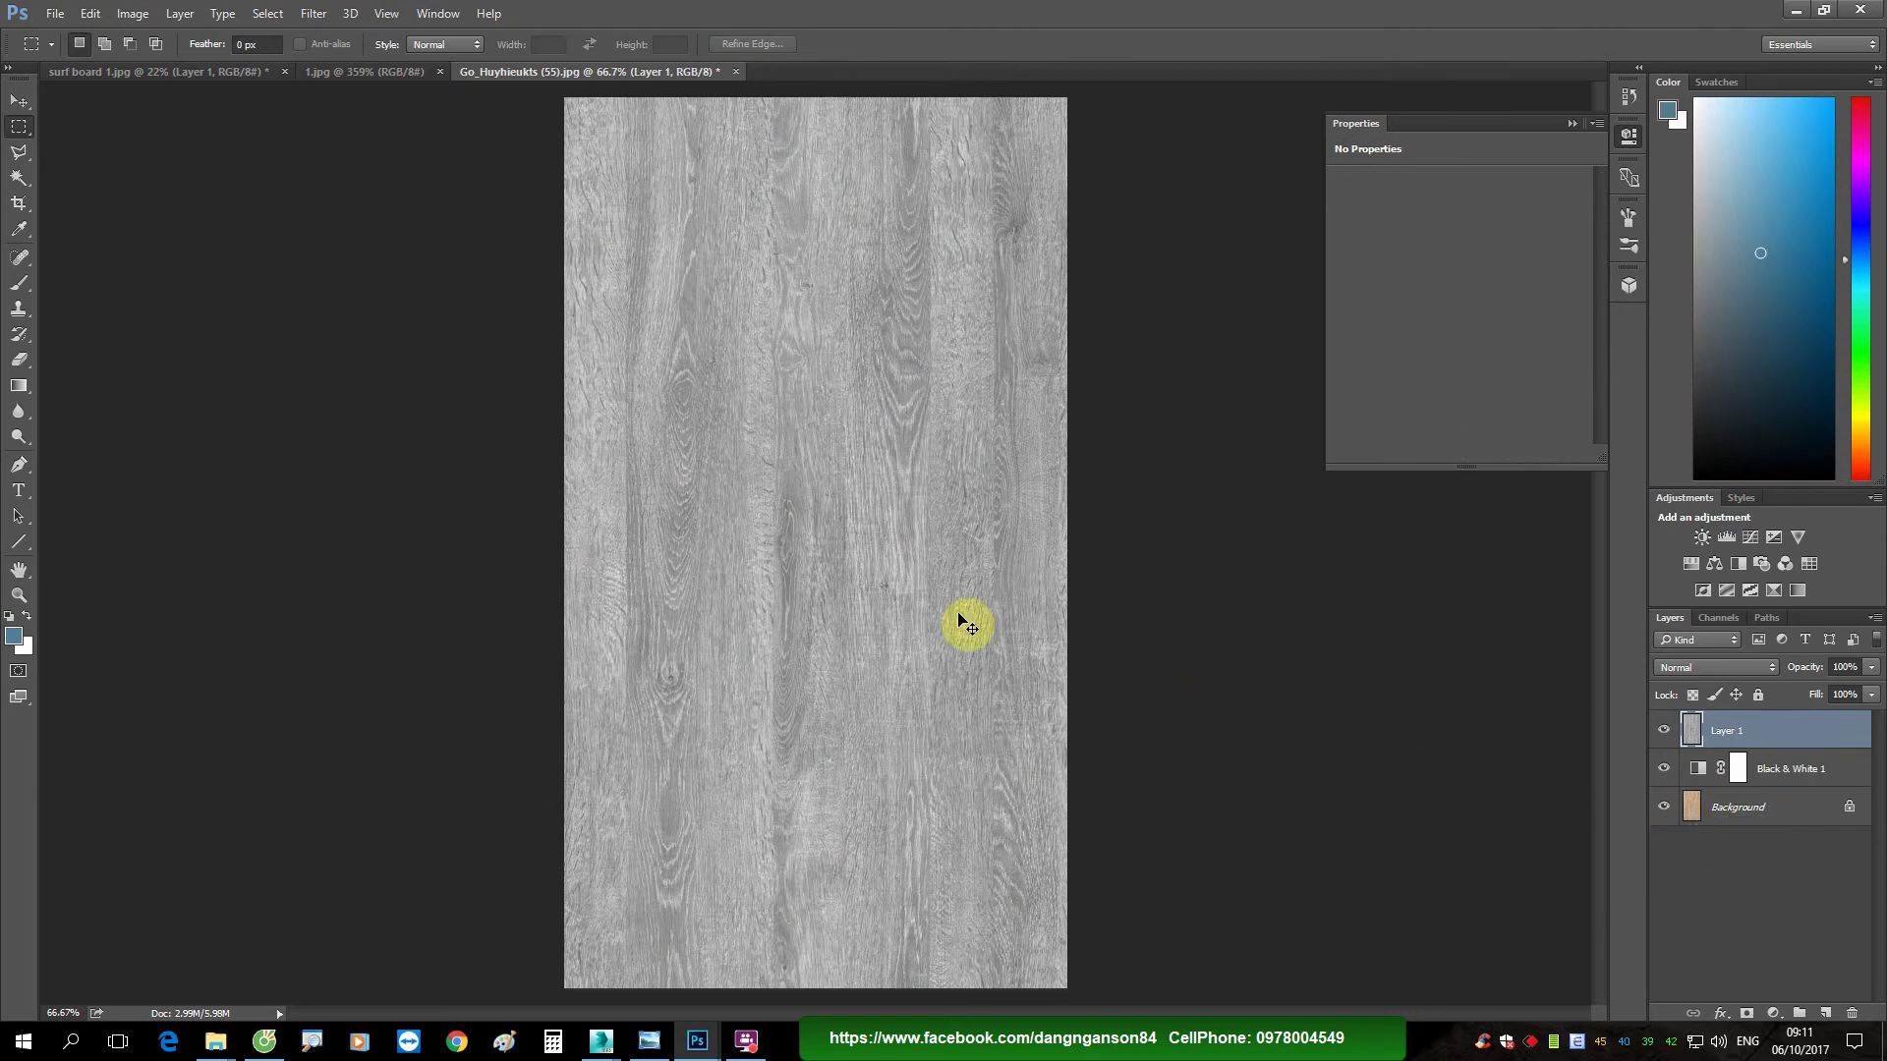
key(ctrl+j)
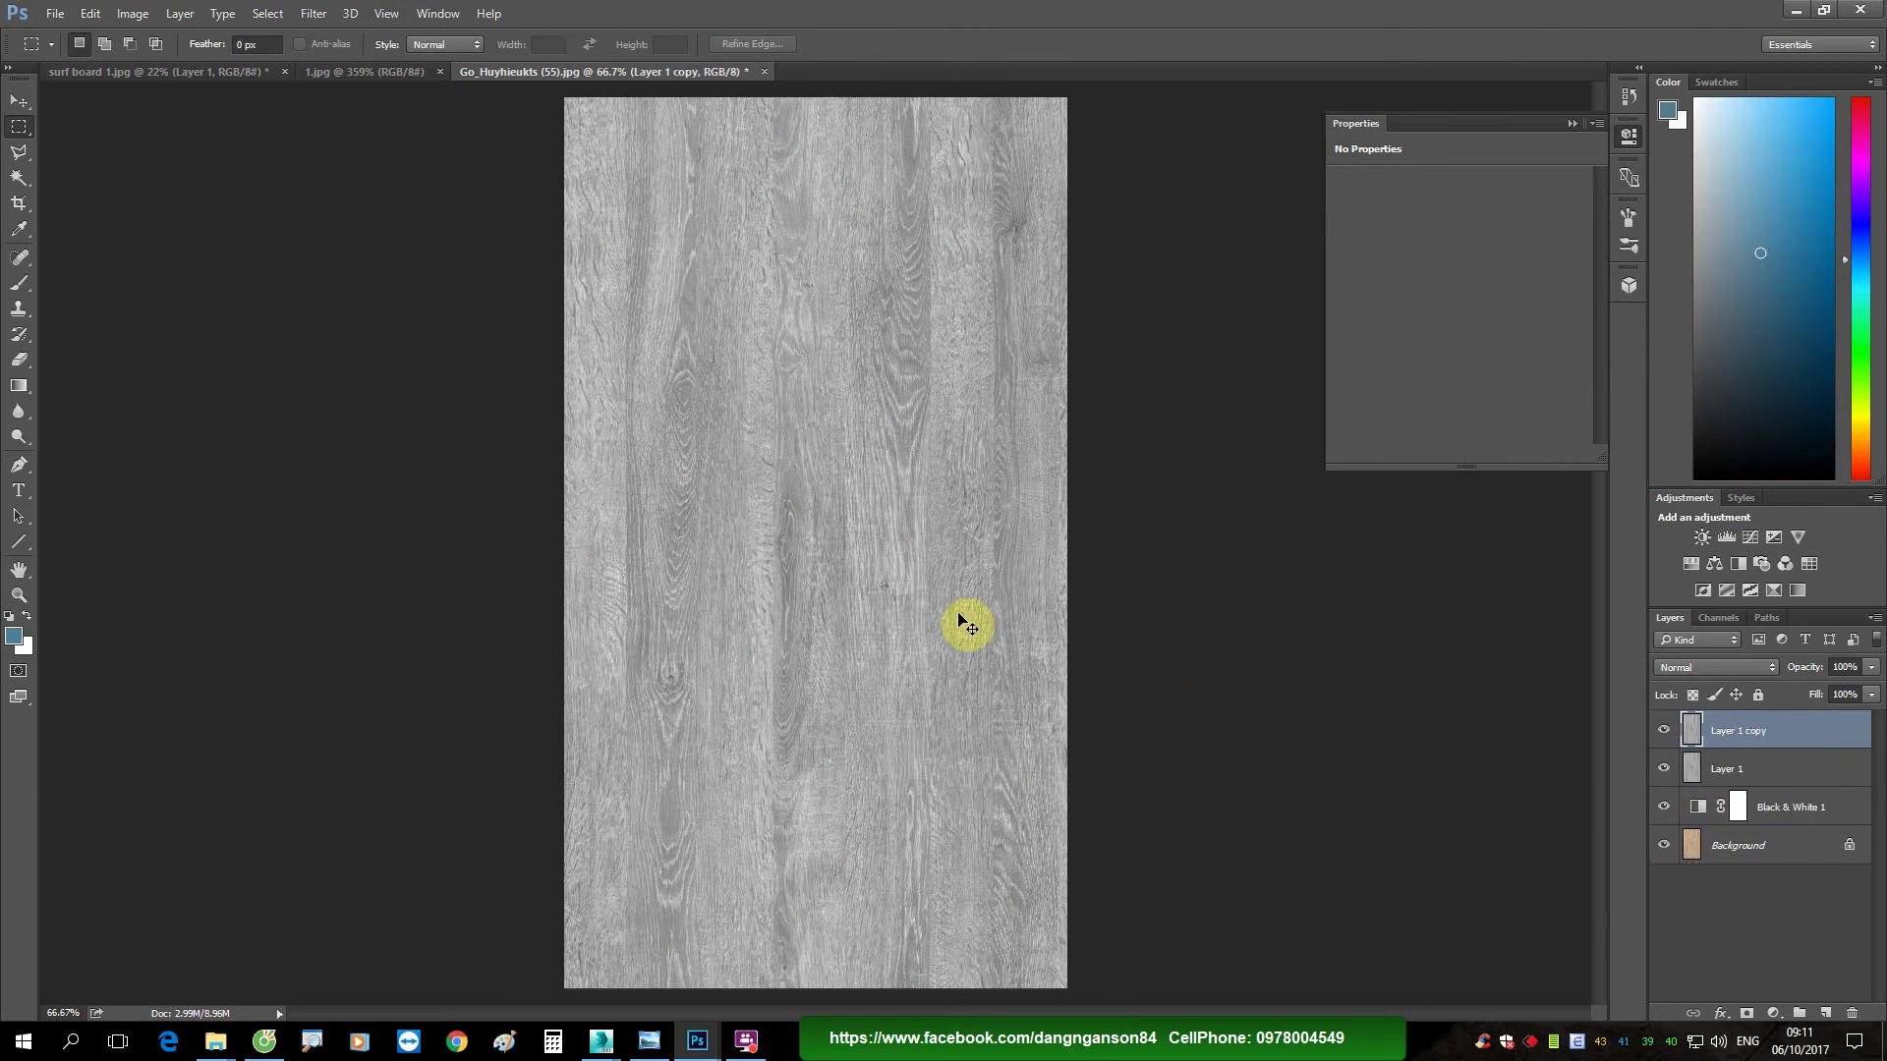
key(ctrl+i)
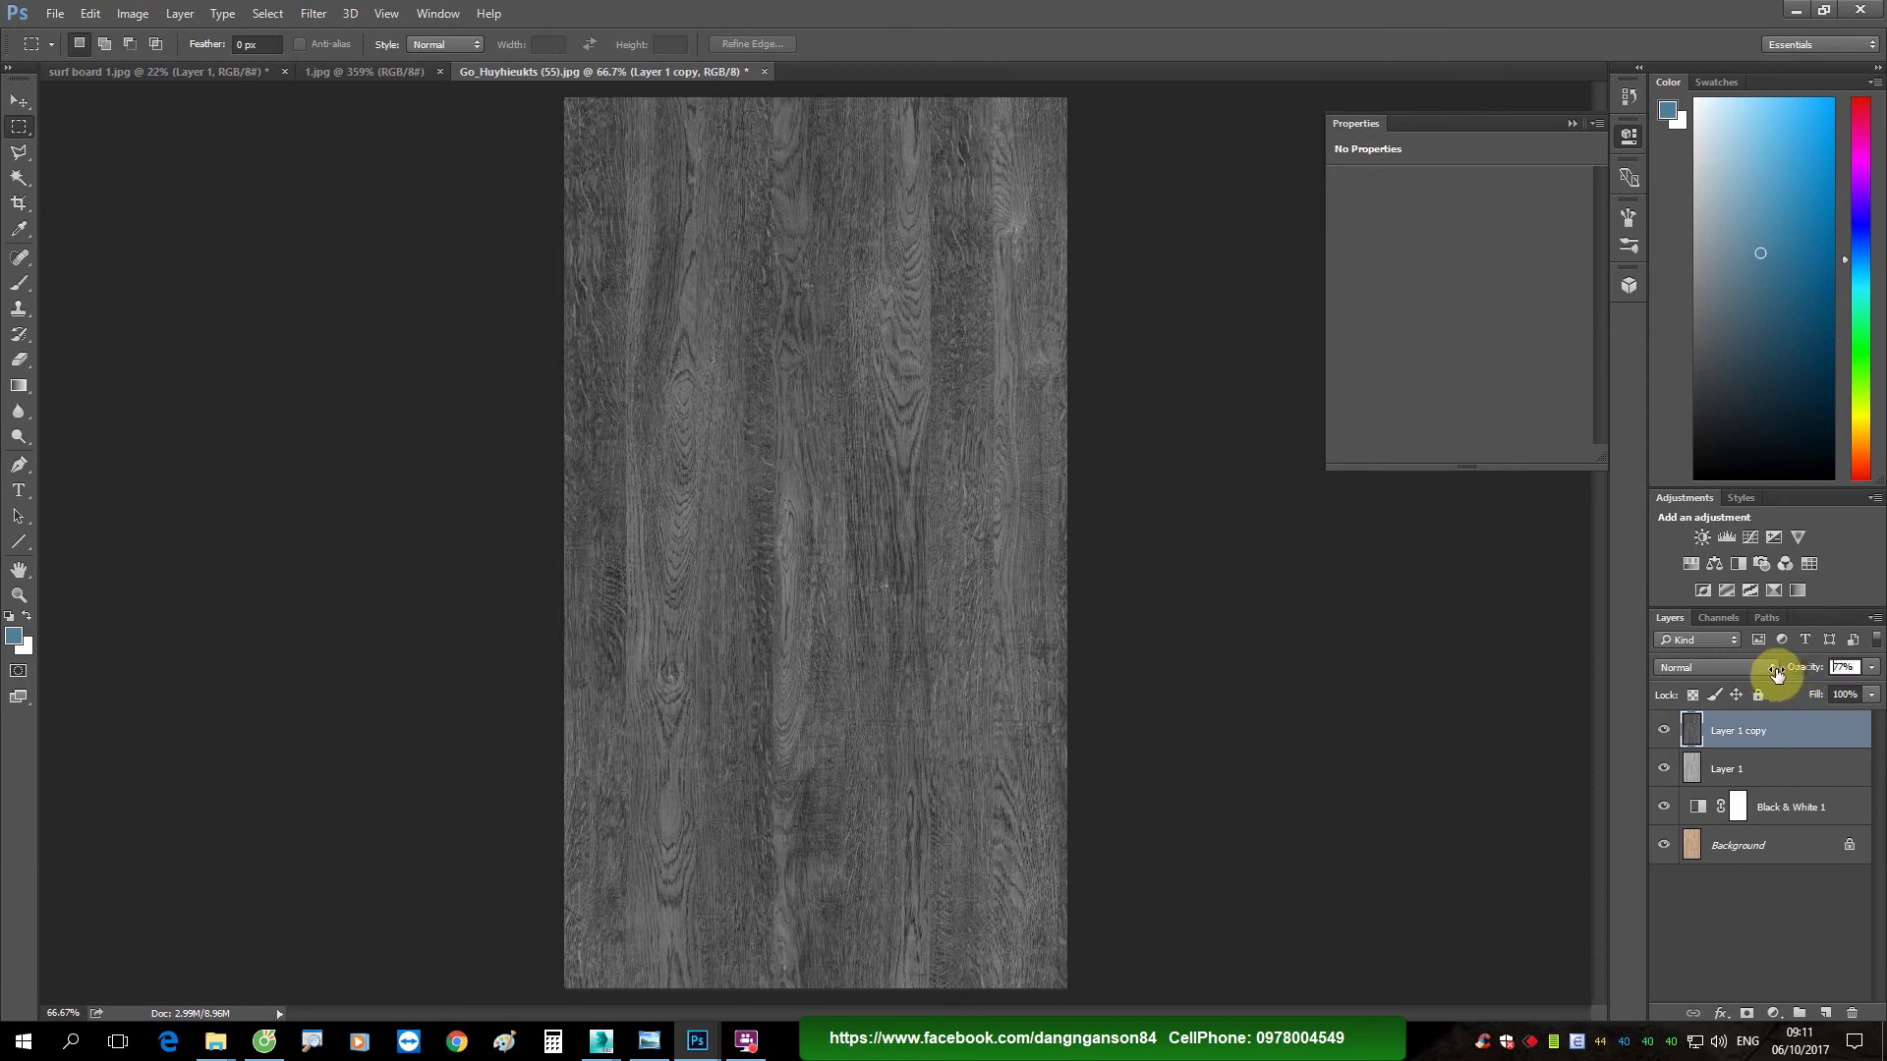
drag(1802, 673, 1743, 680)
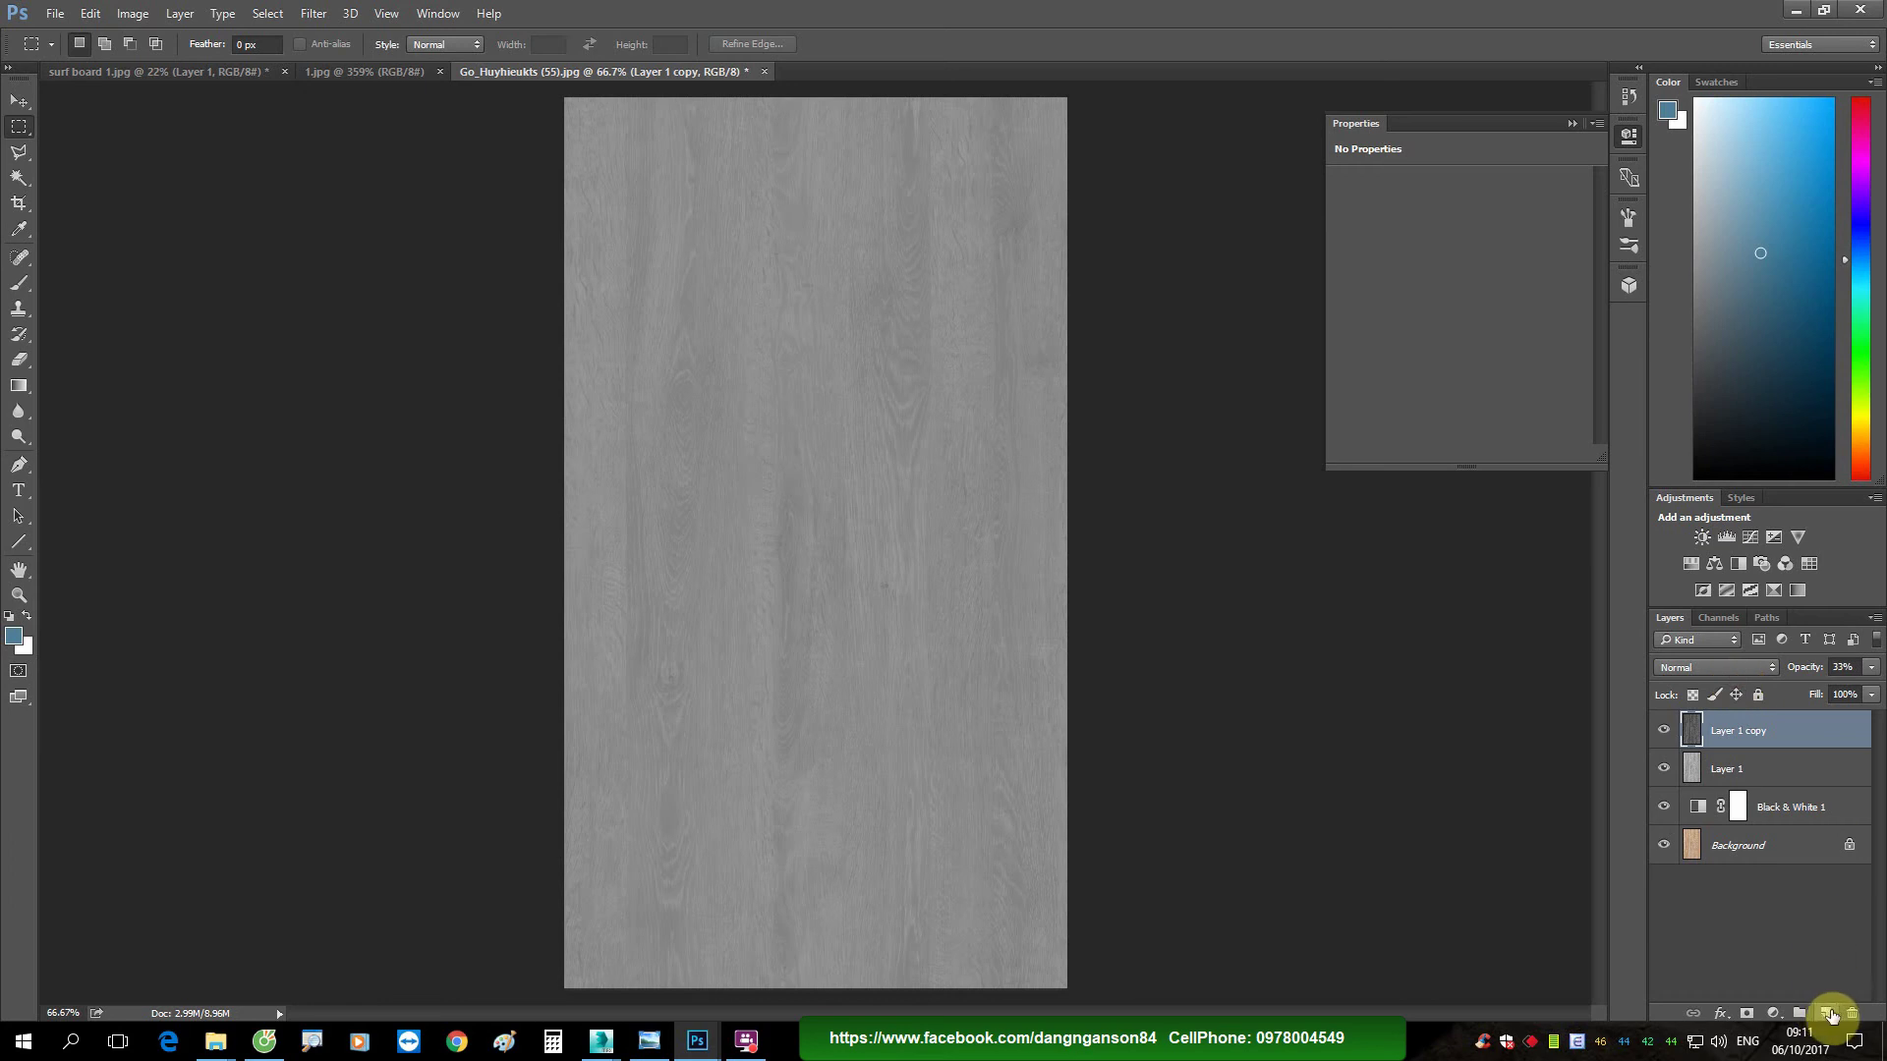
Step: Fill a new layer with the blue-grey foreground and set it to Color blend mode
click(1830, 1015)
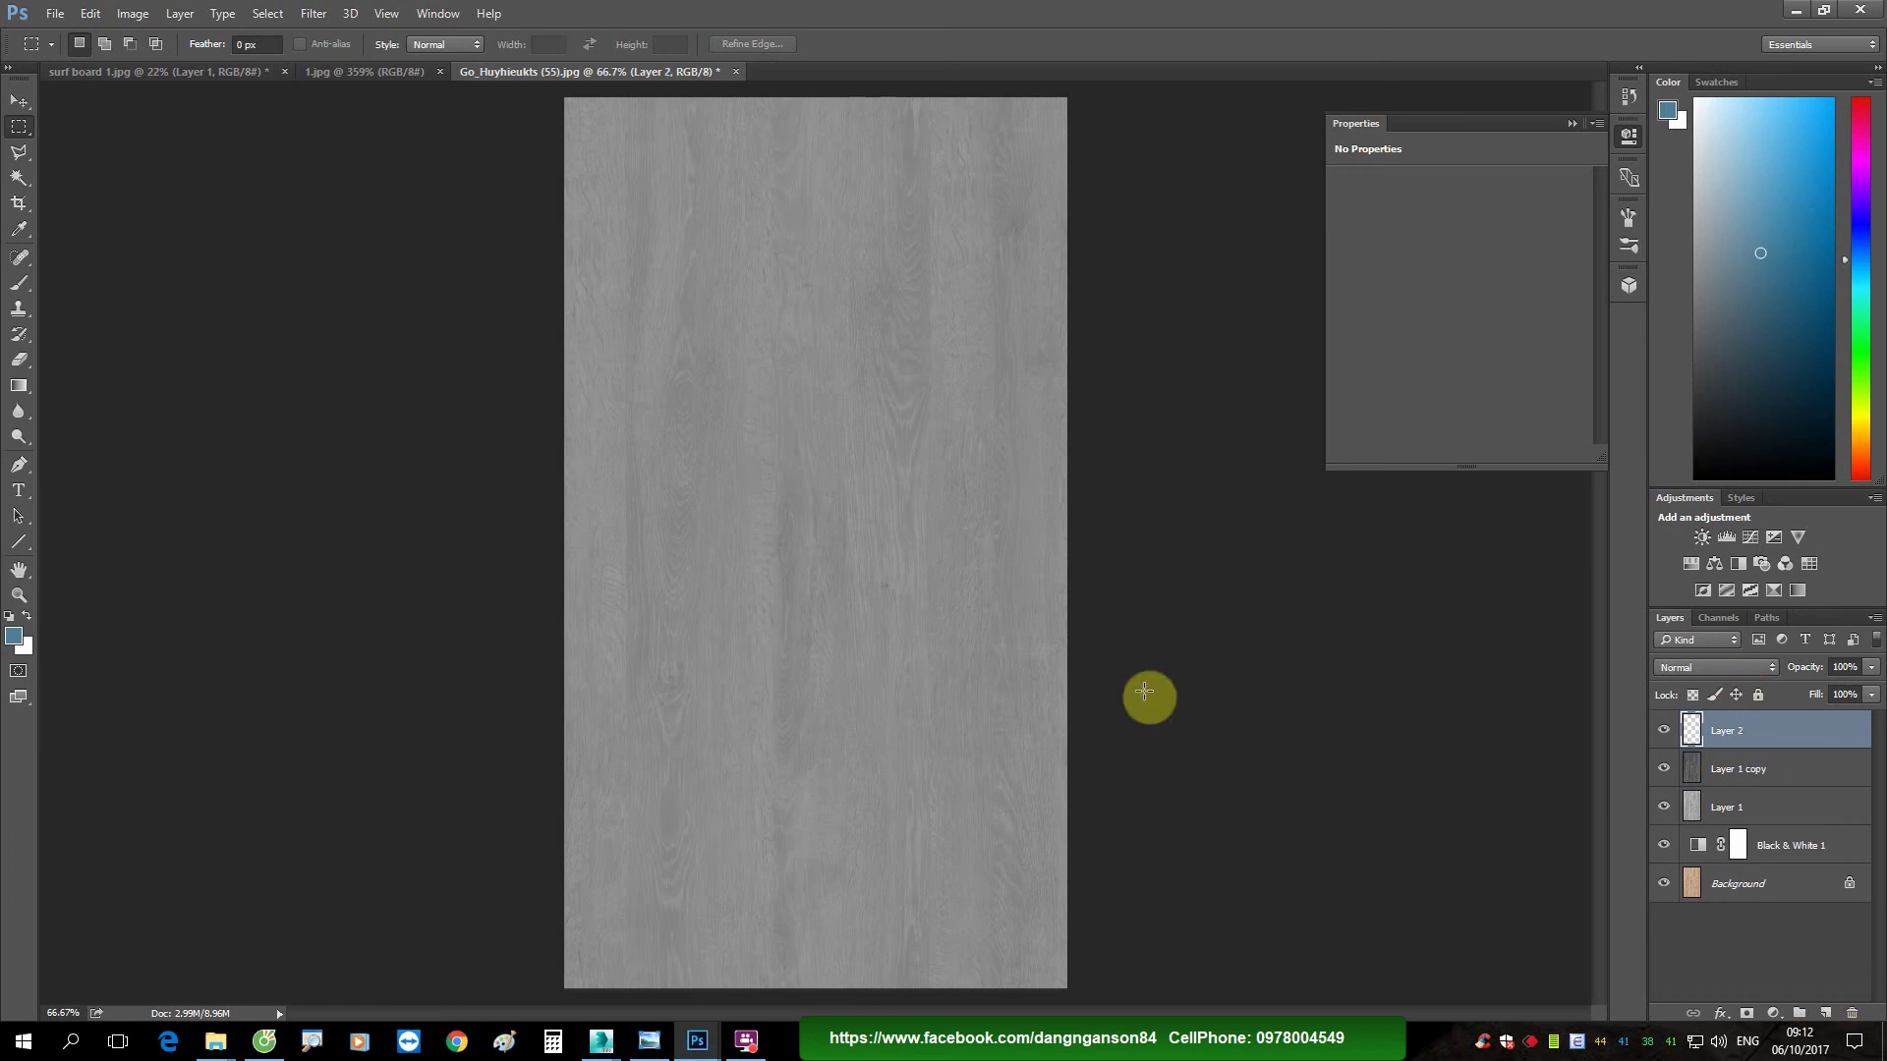
key(alt+BackSpace)
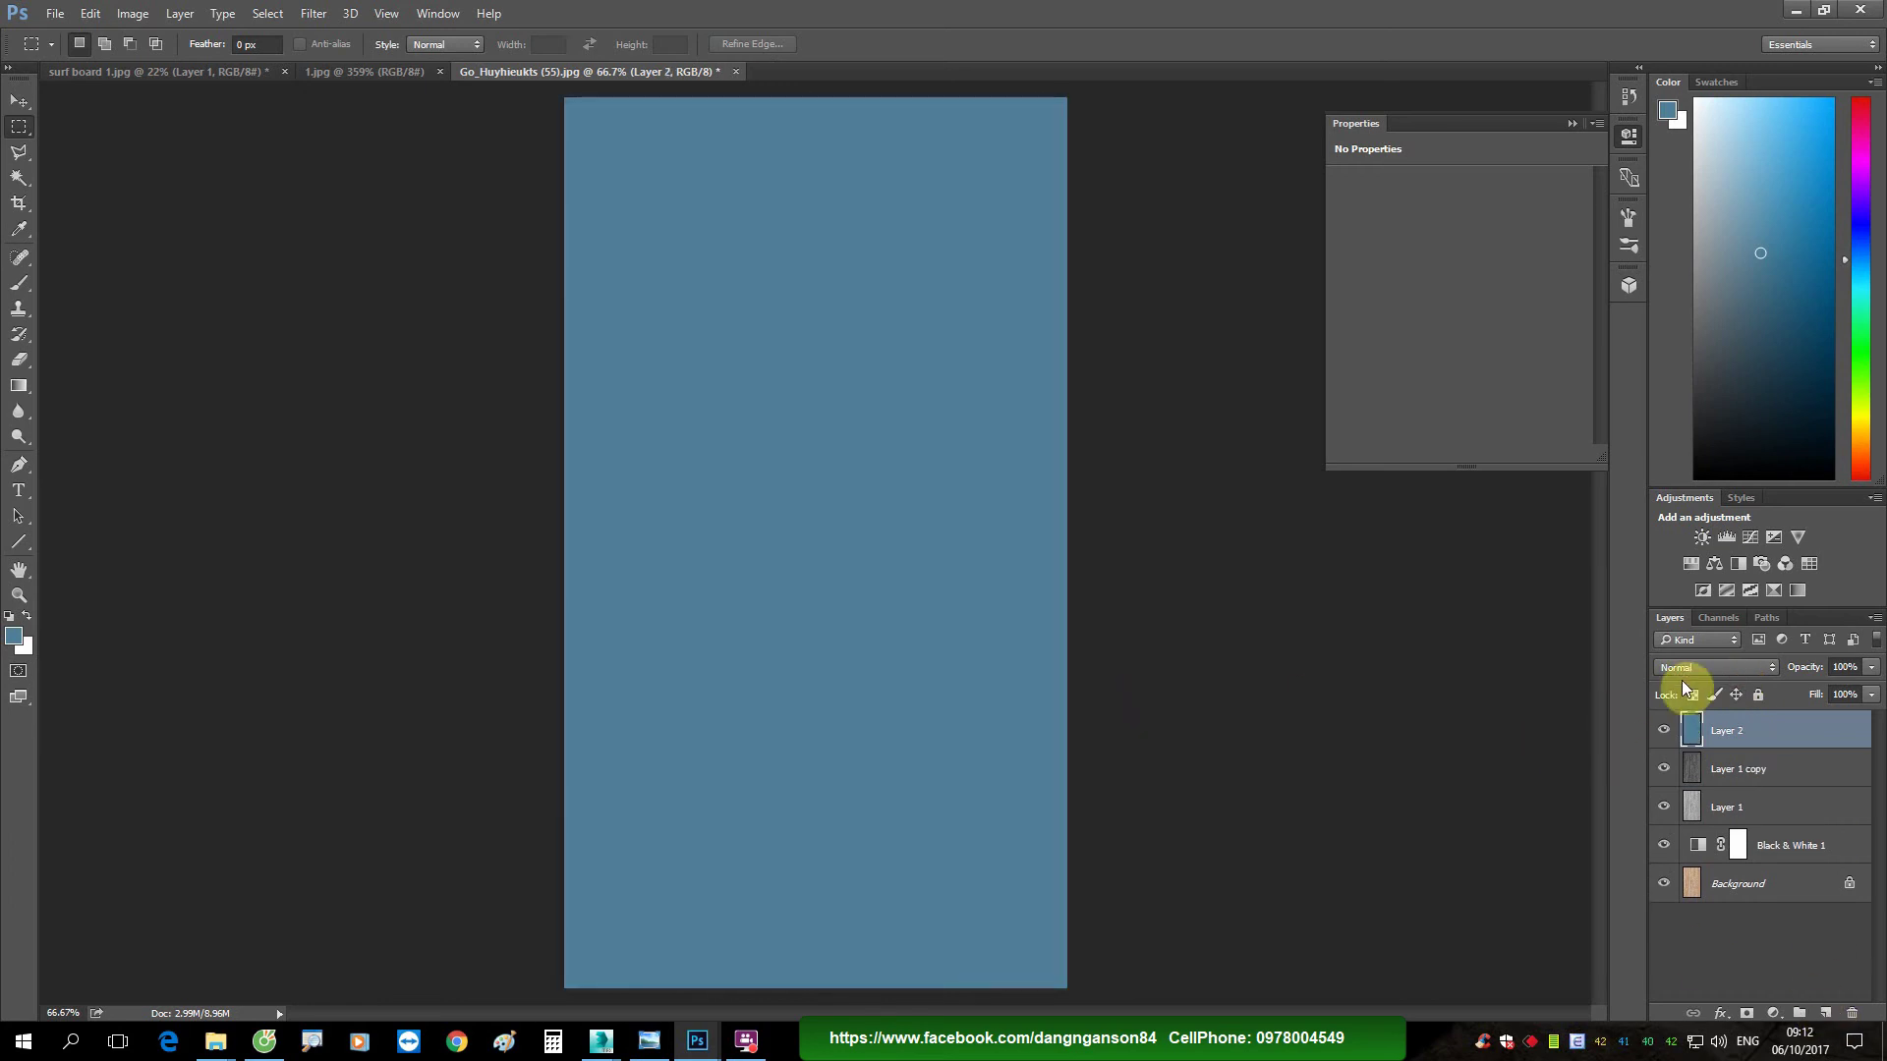
click(1683, 667)
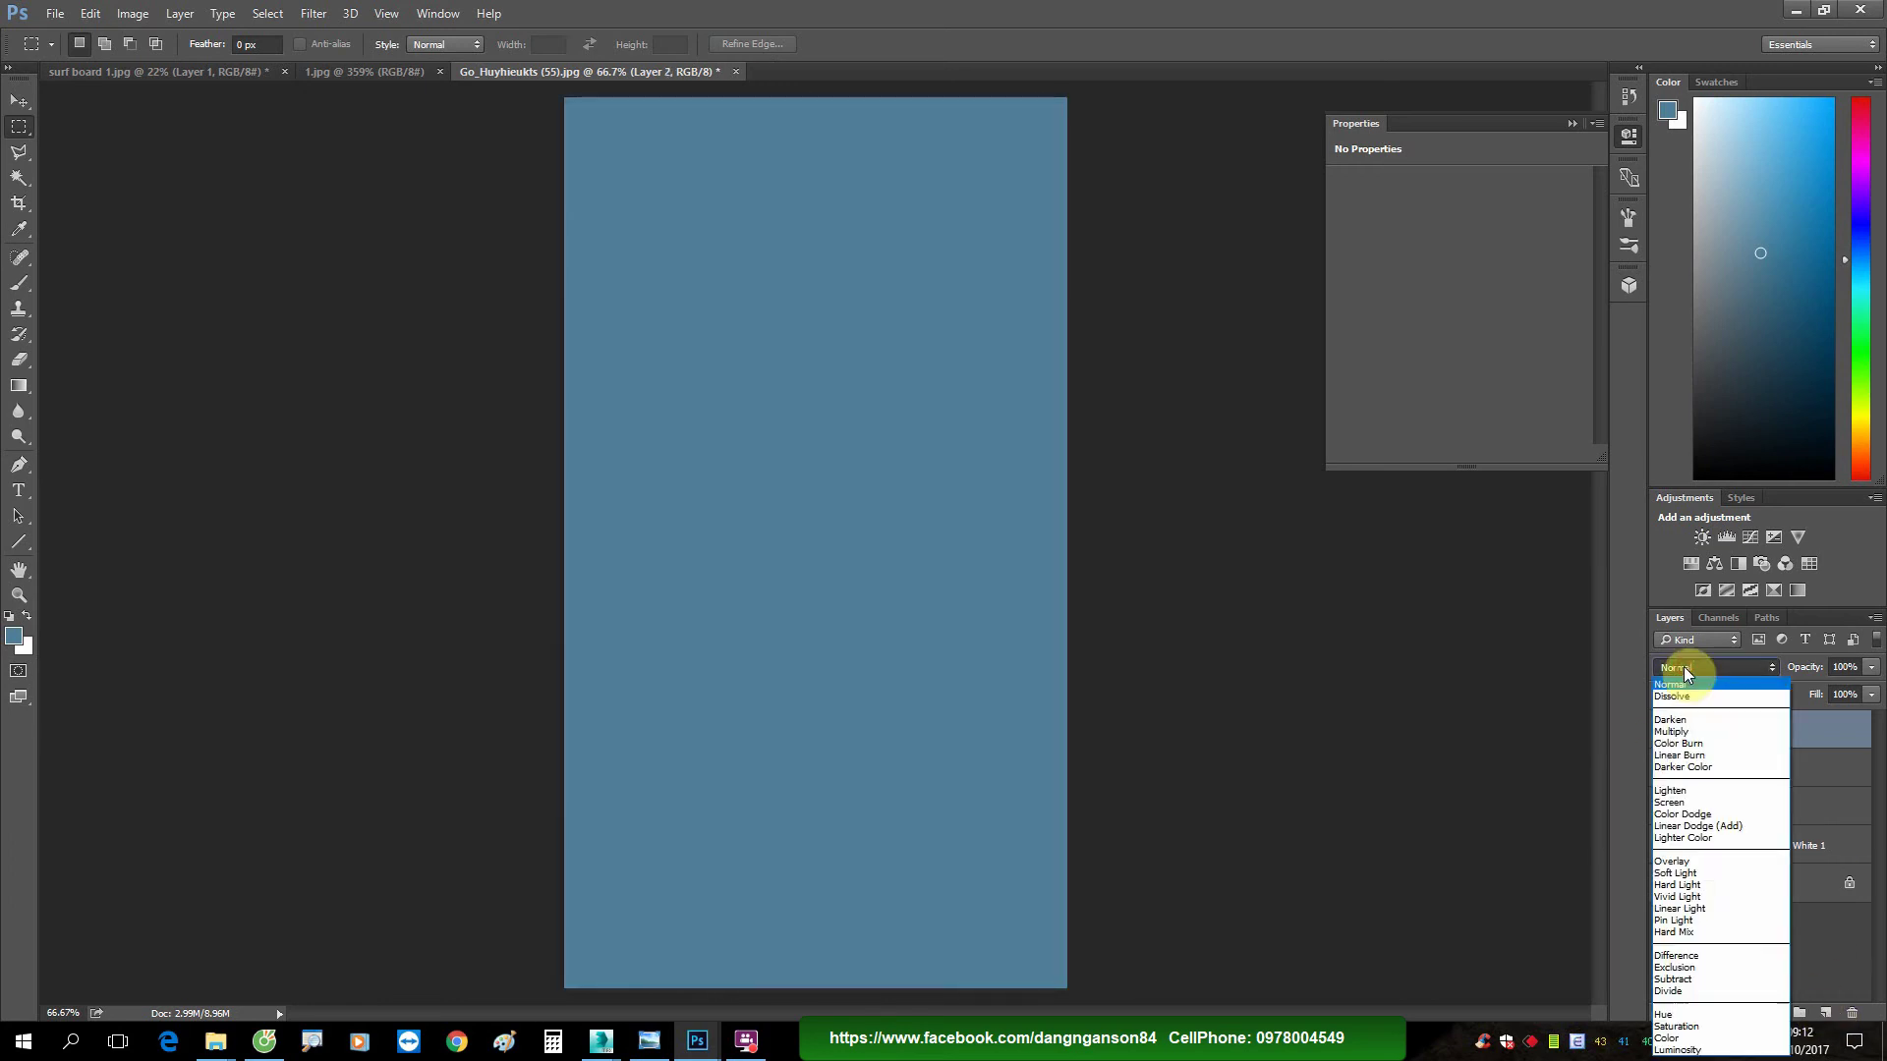
click(1689, 1040)
Step: Add a darkening Curves above Layer 1 copy and raise the copy to 46% opacity
click(1701, 775)
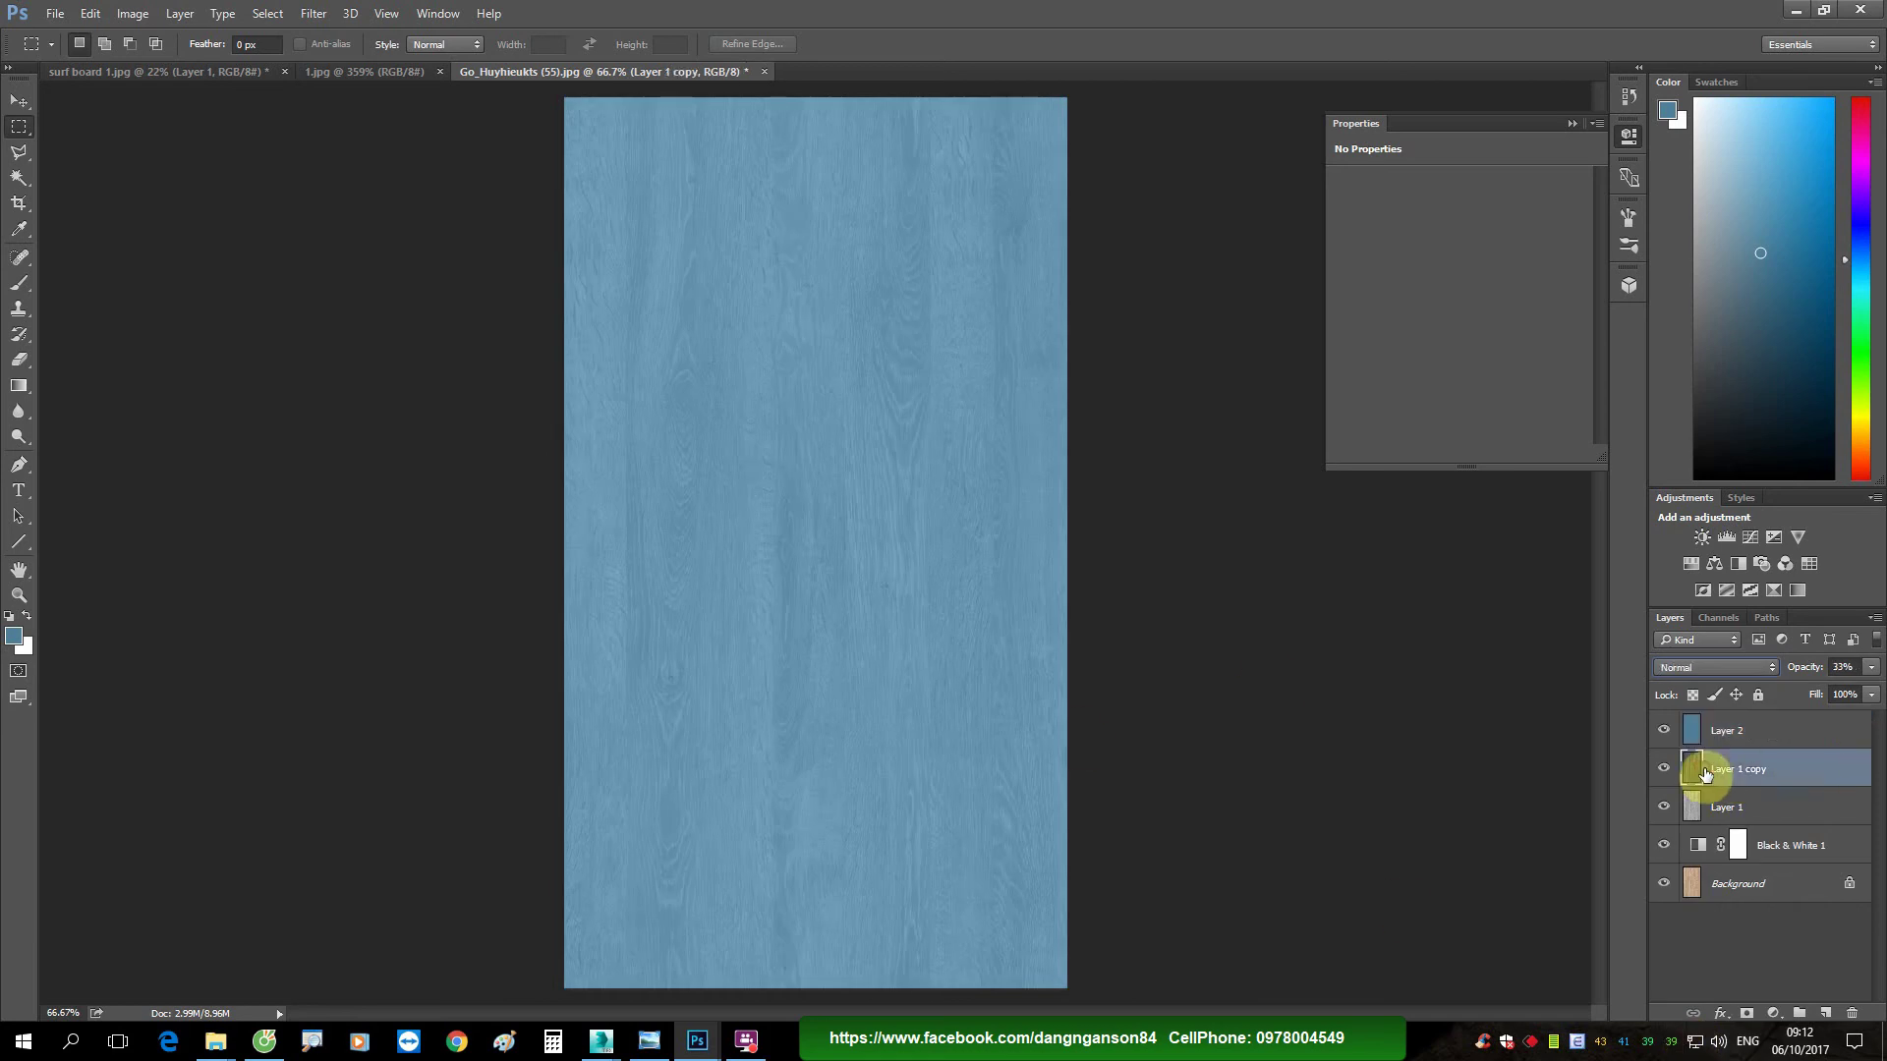
click(1774, 1013)
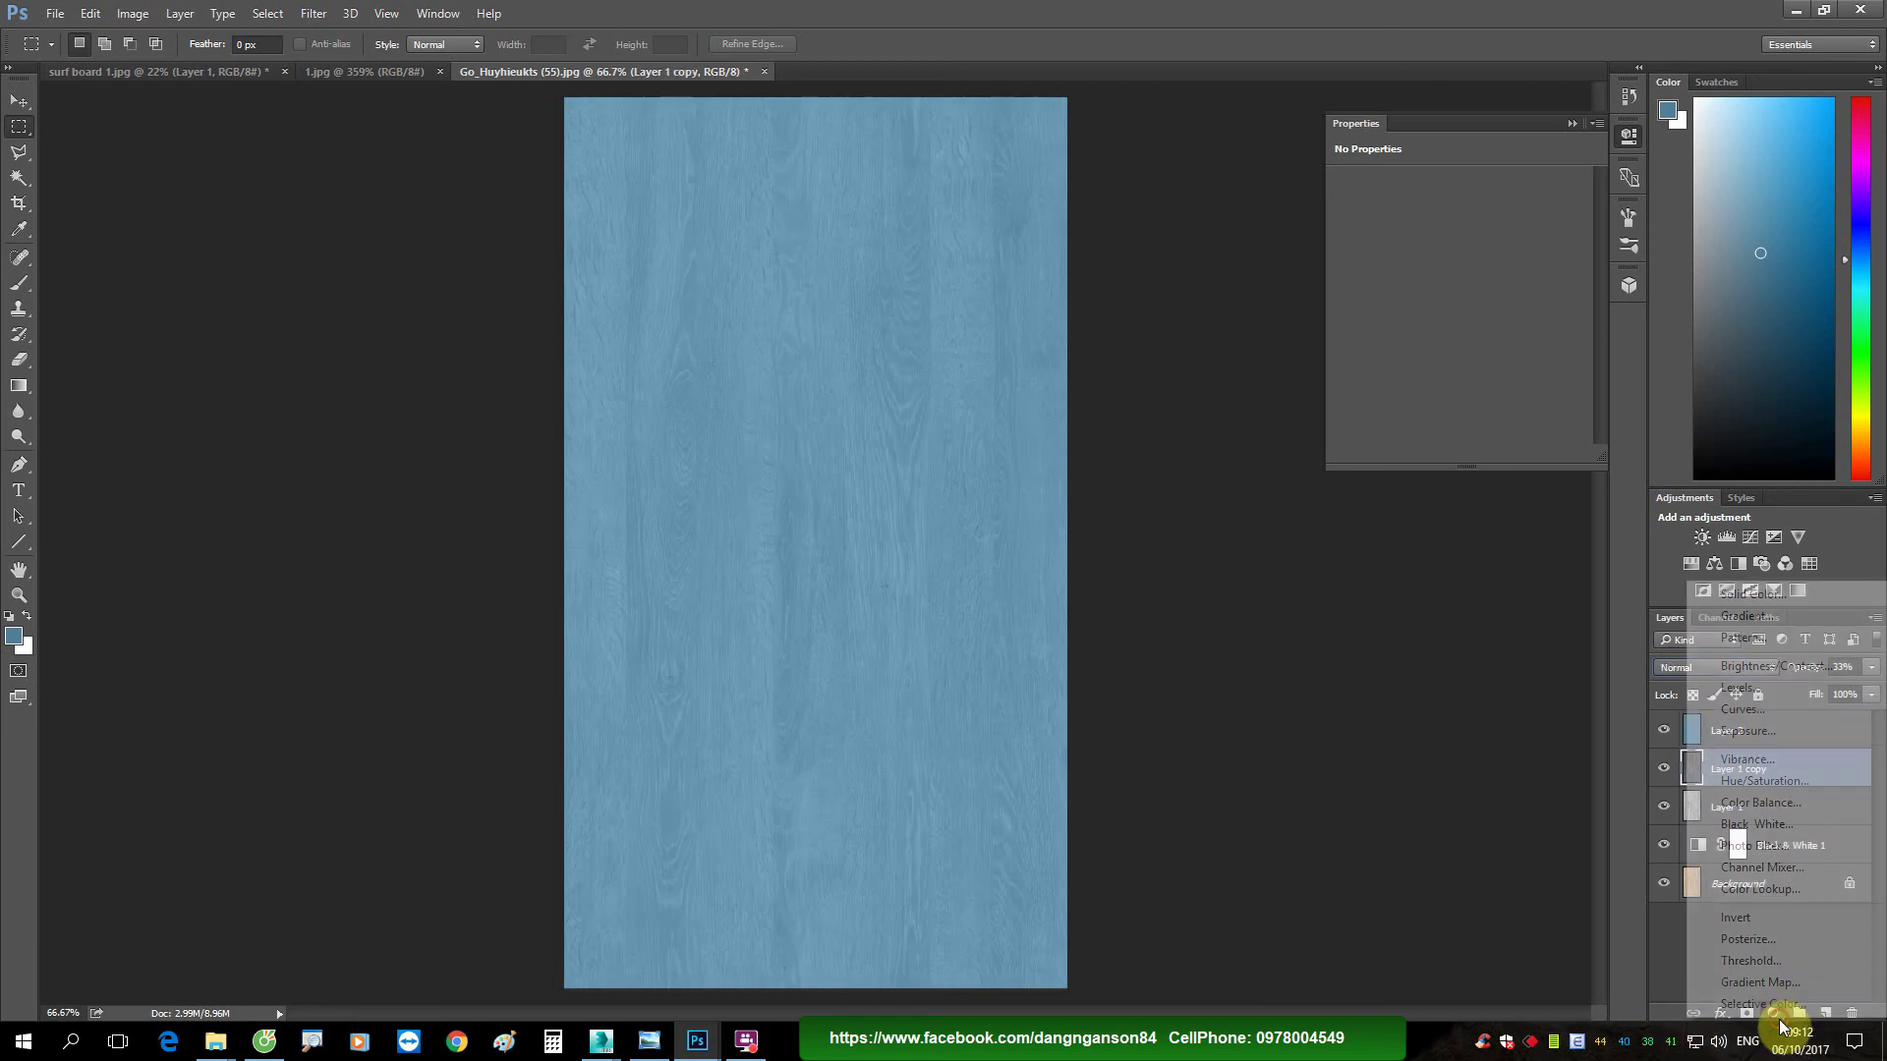
click(1757, 709)
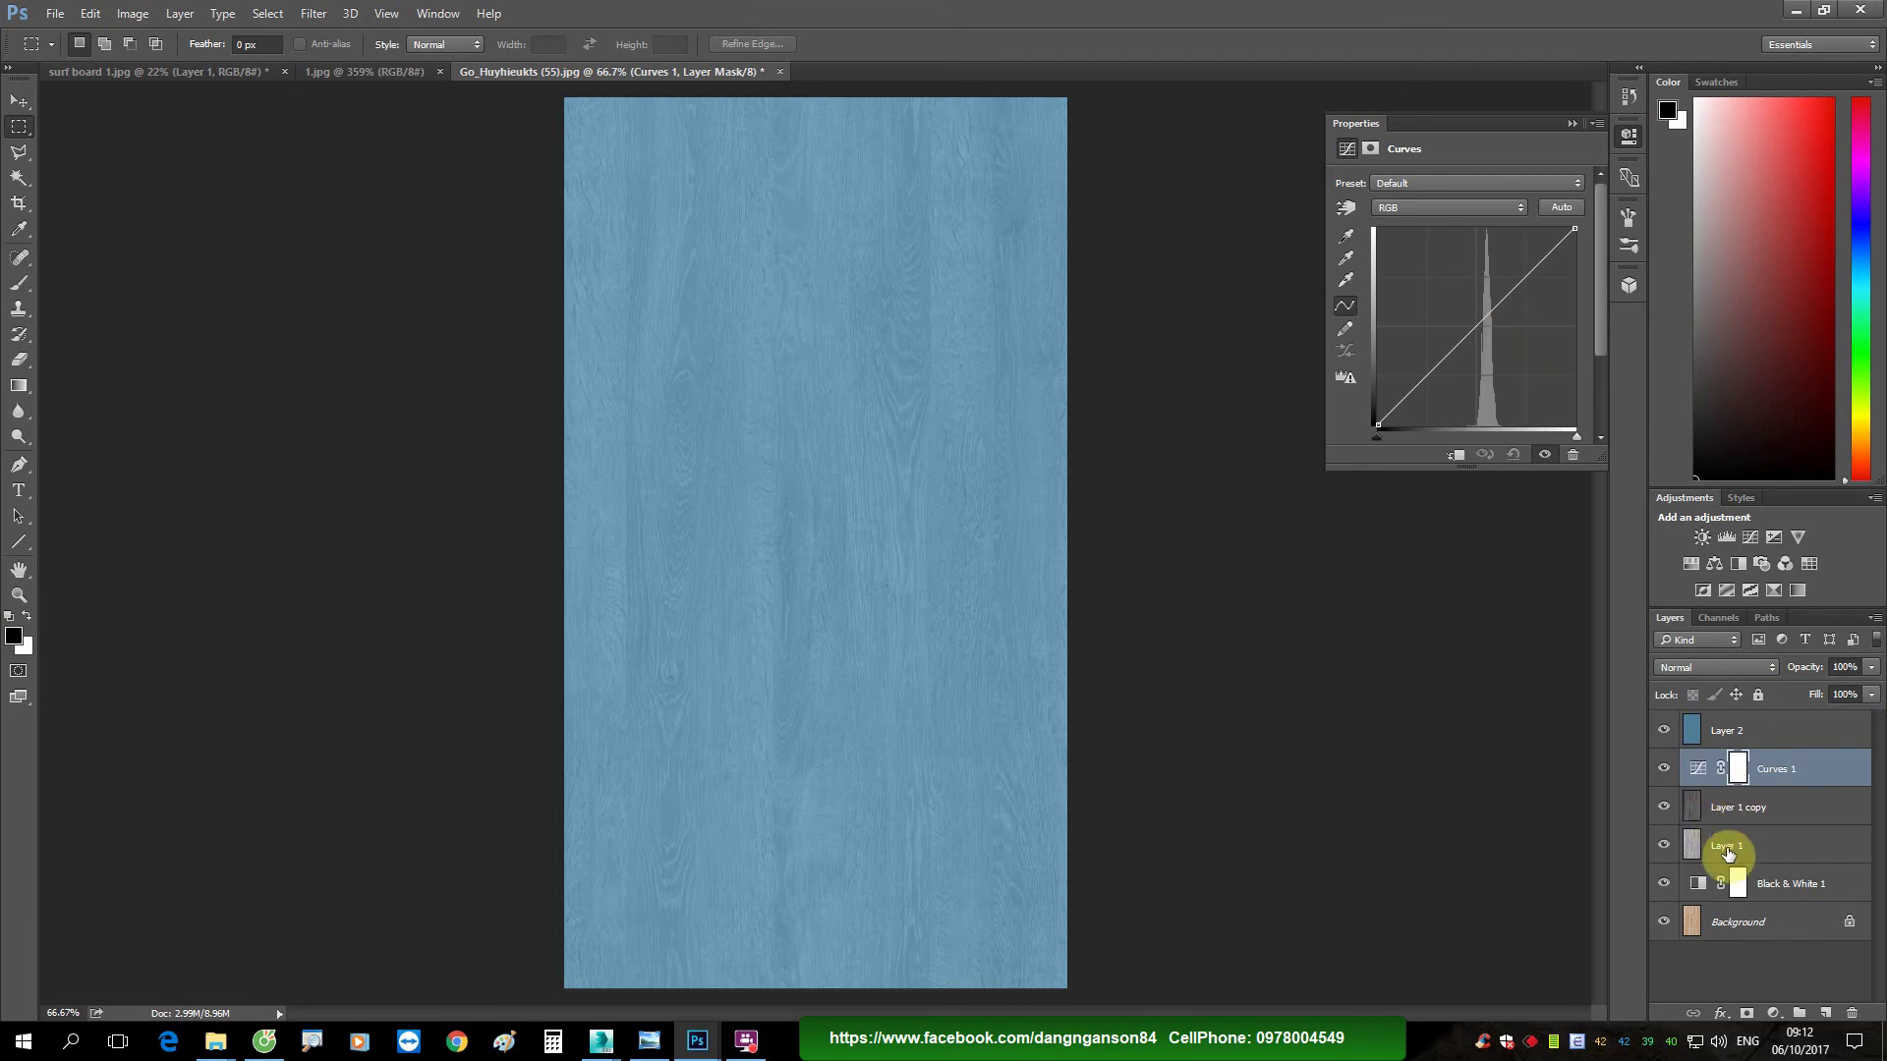
drag(1501, 310, 1510, 319)
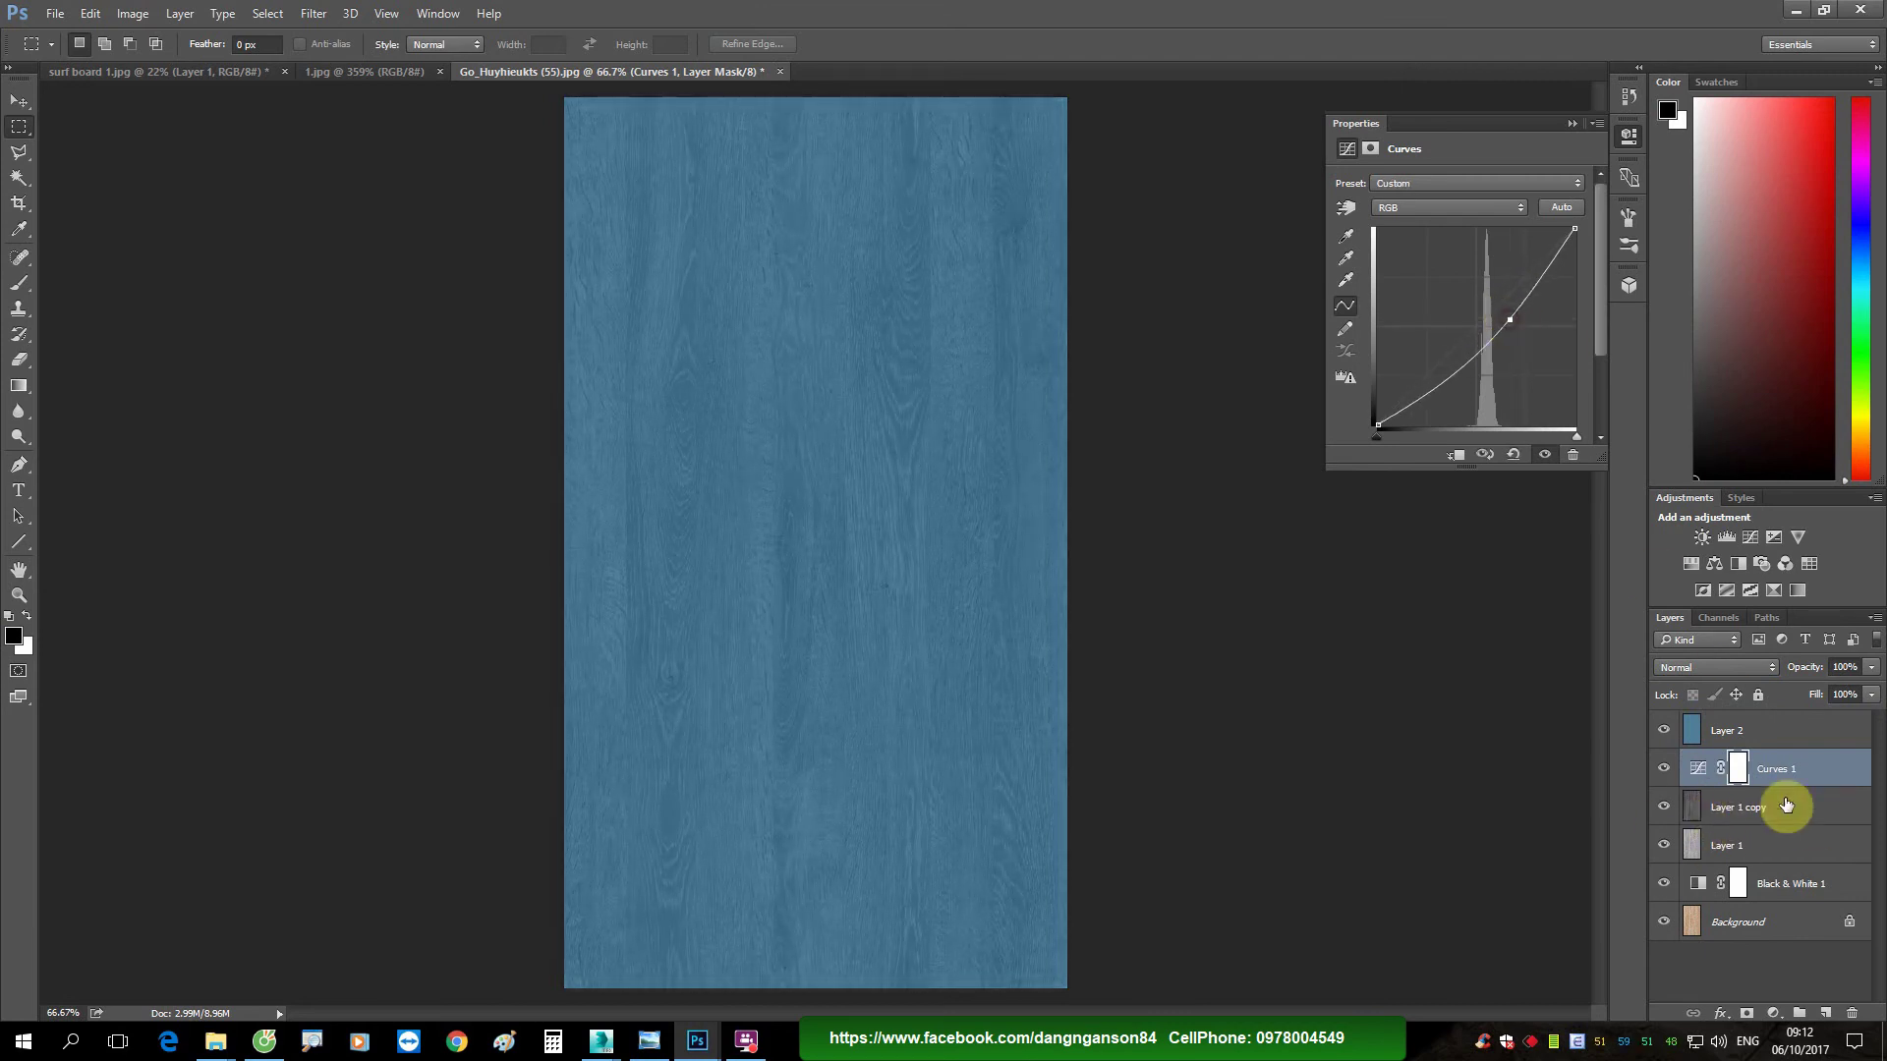
click(1727, 810)
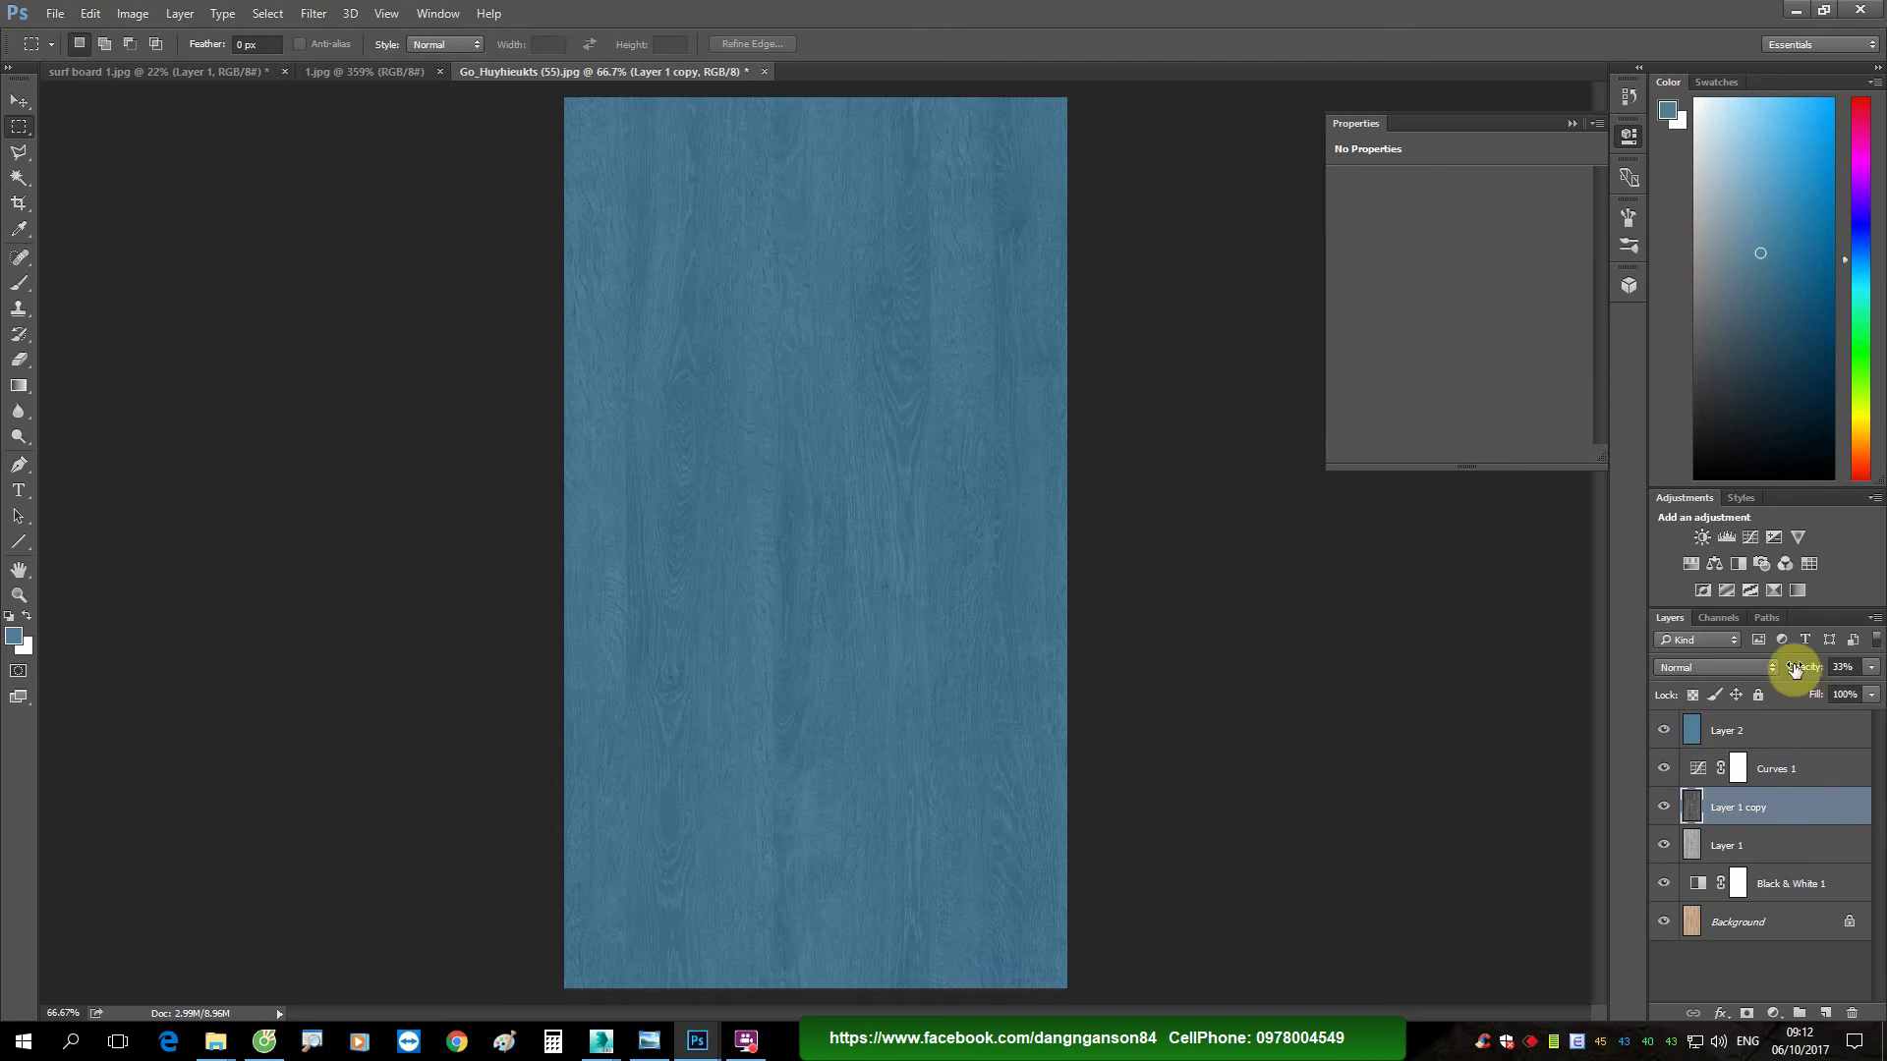
drag(1799, 669, 1805, 670)
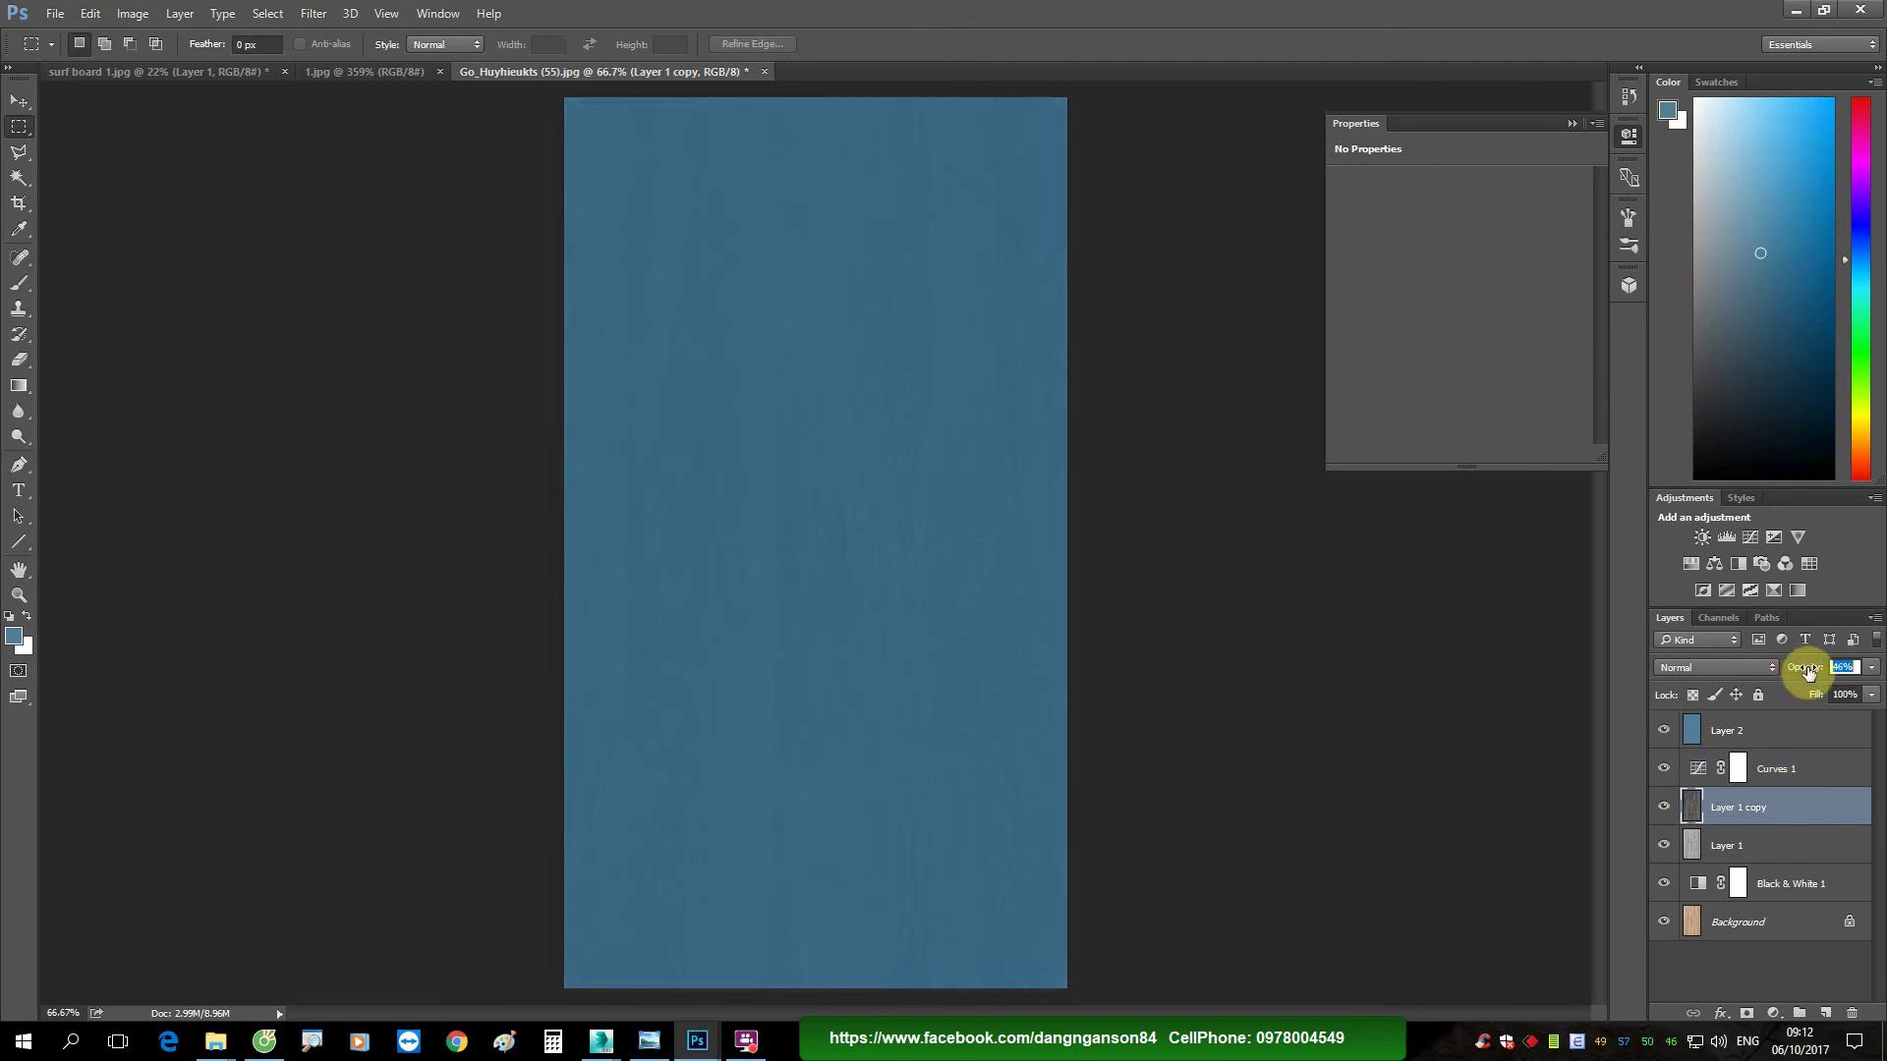
click(1749, 730)
click(55, 13)
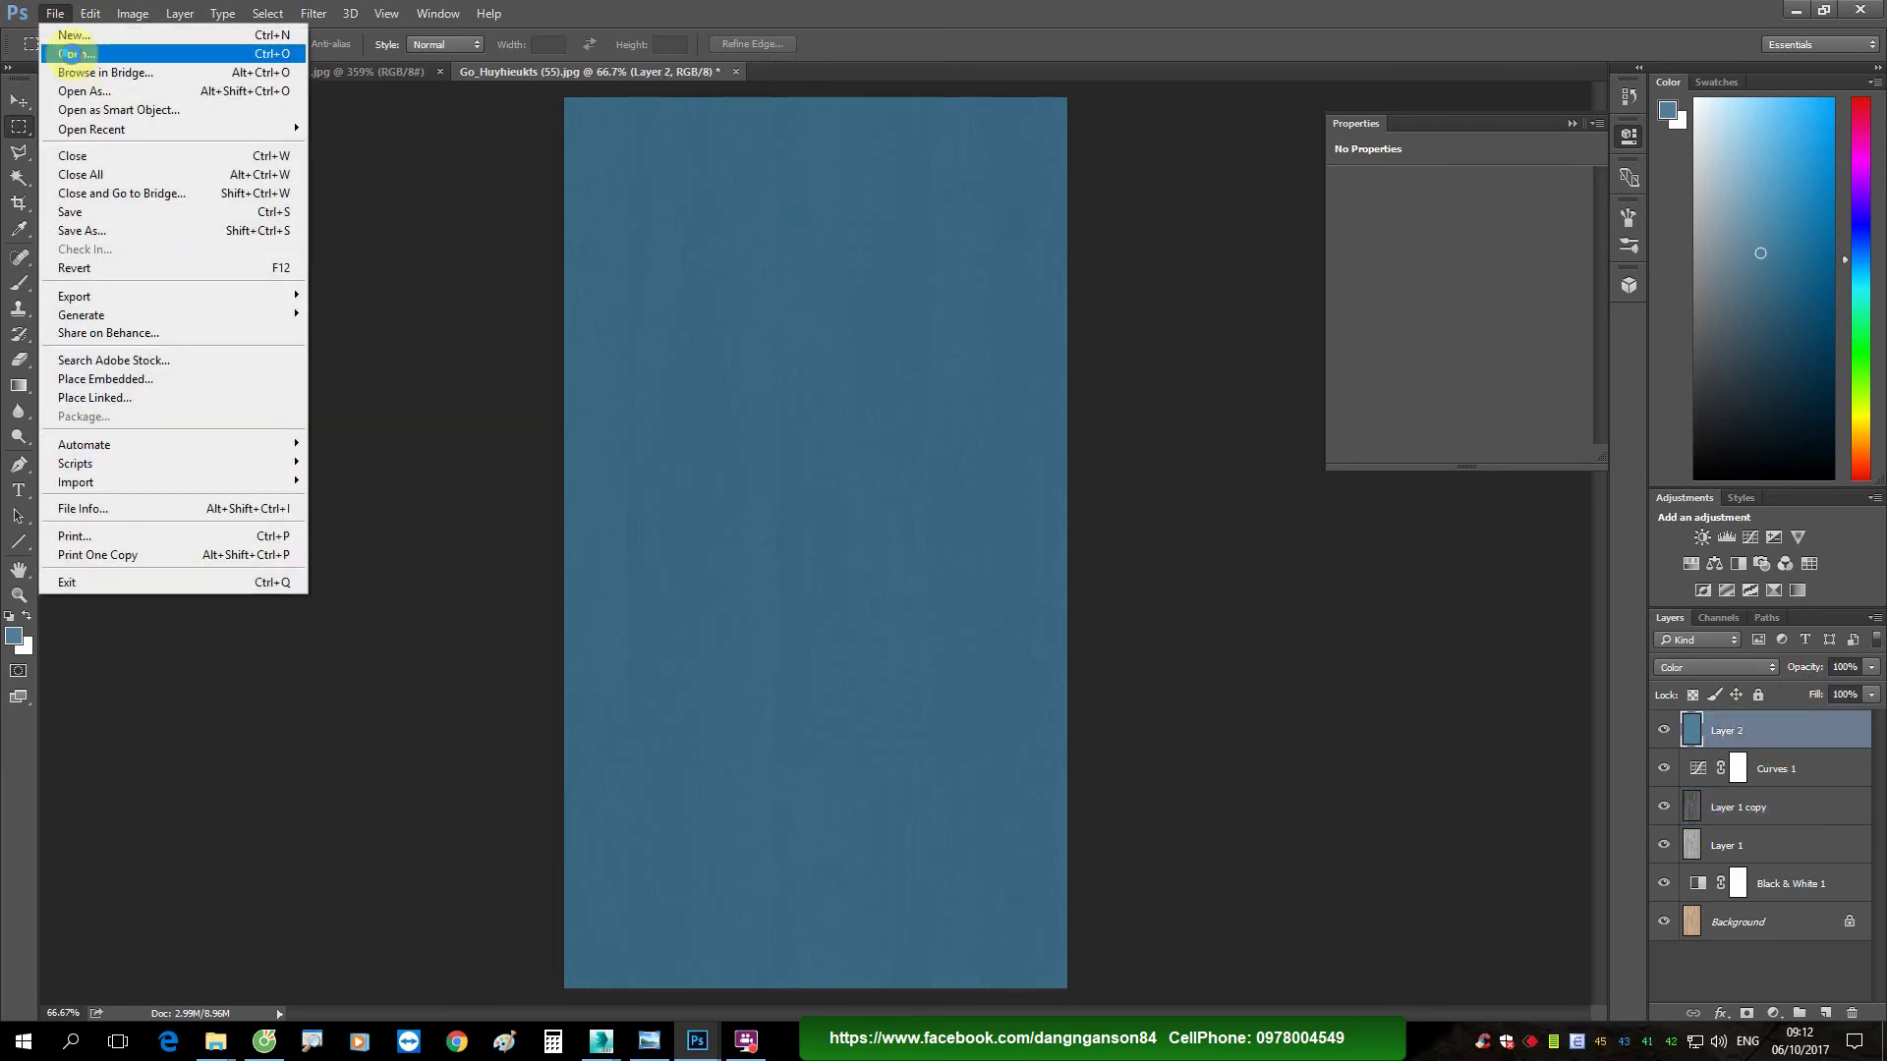
Step: Open the AE25_002_floor_reflection_001 grunge texture from the Texture DIRT folder
click(74, 53)
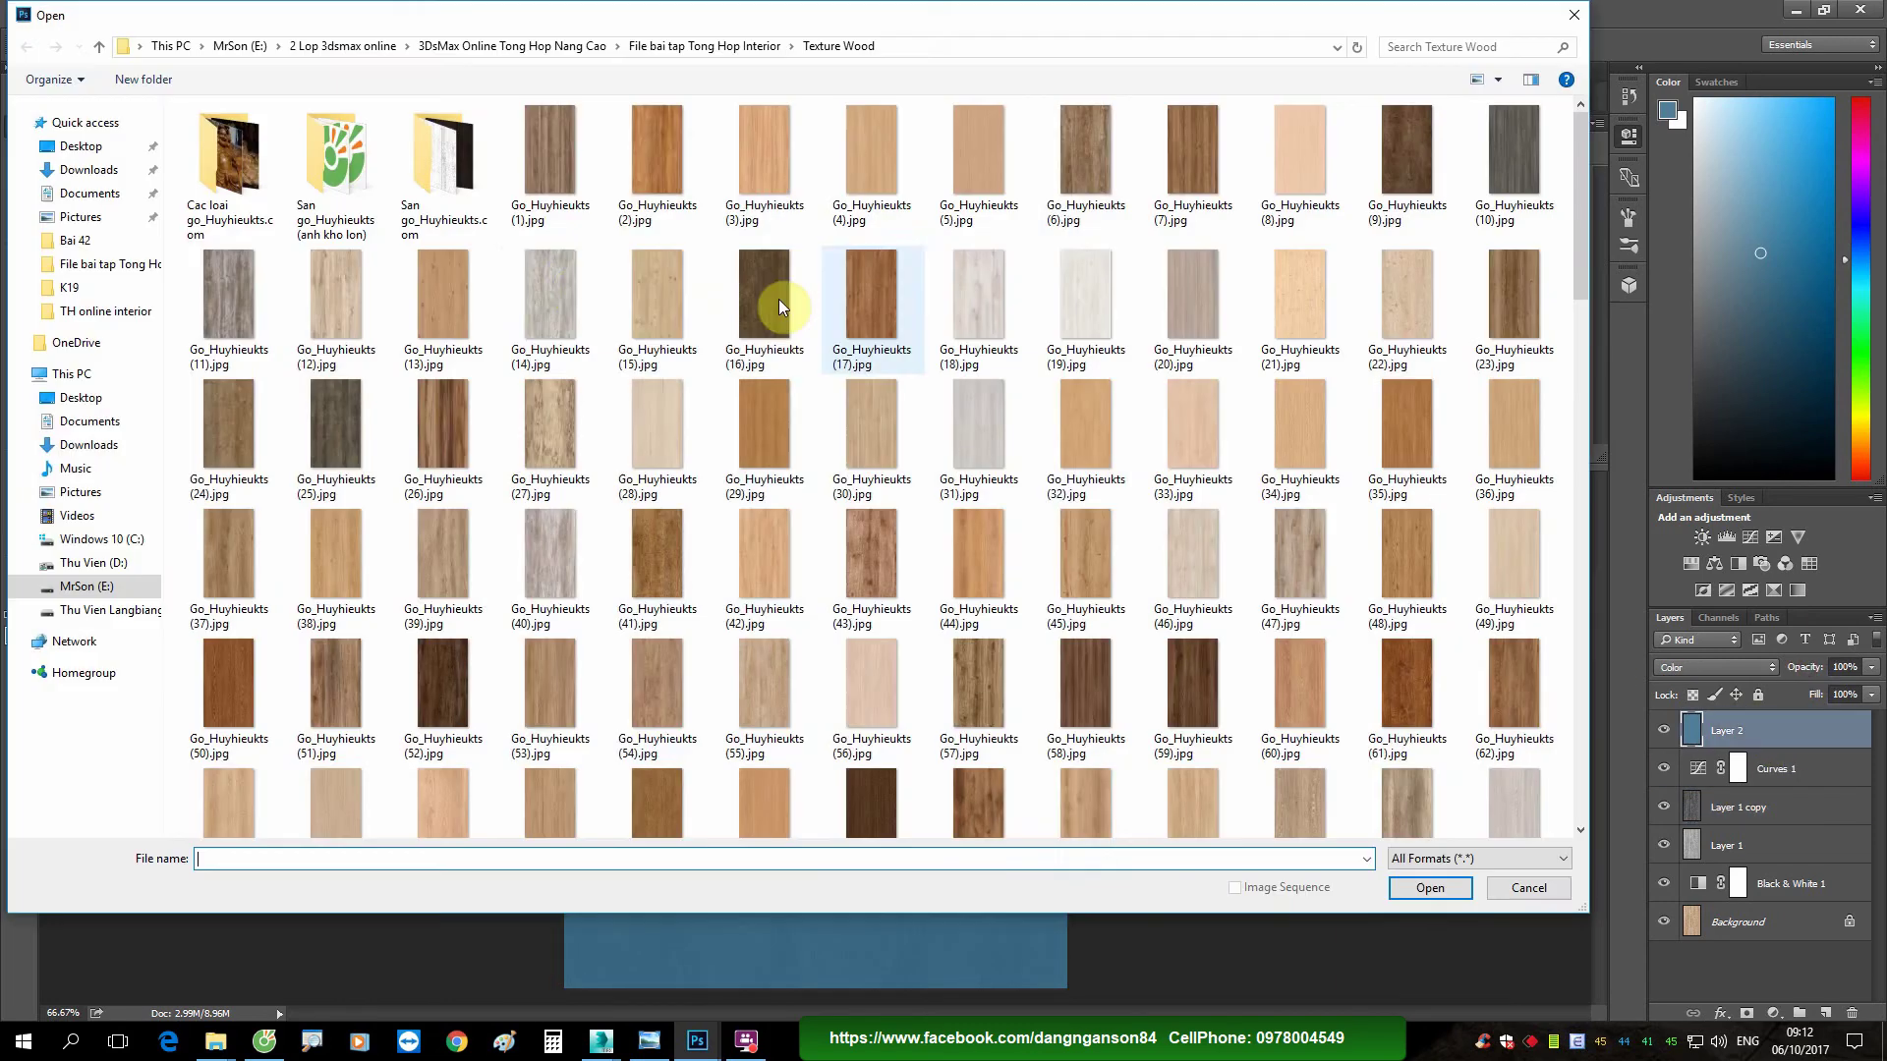
click(704, 54)
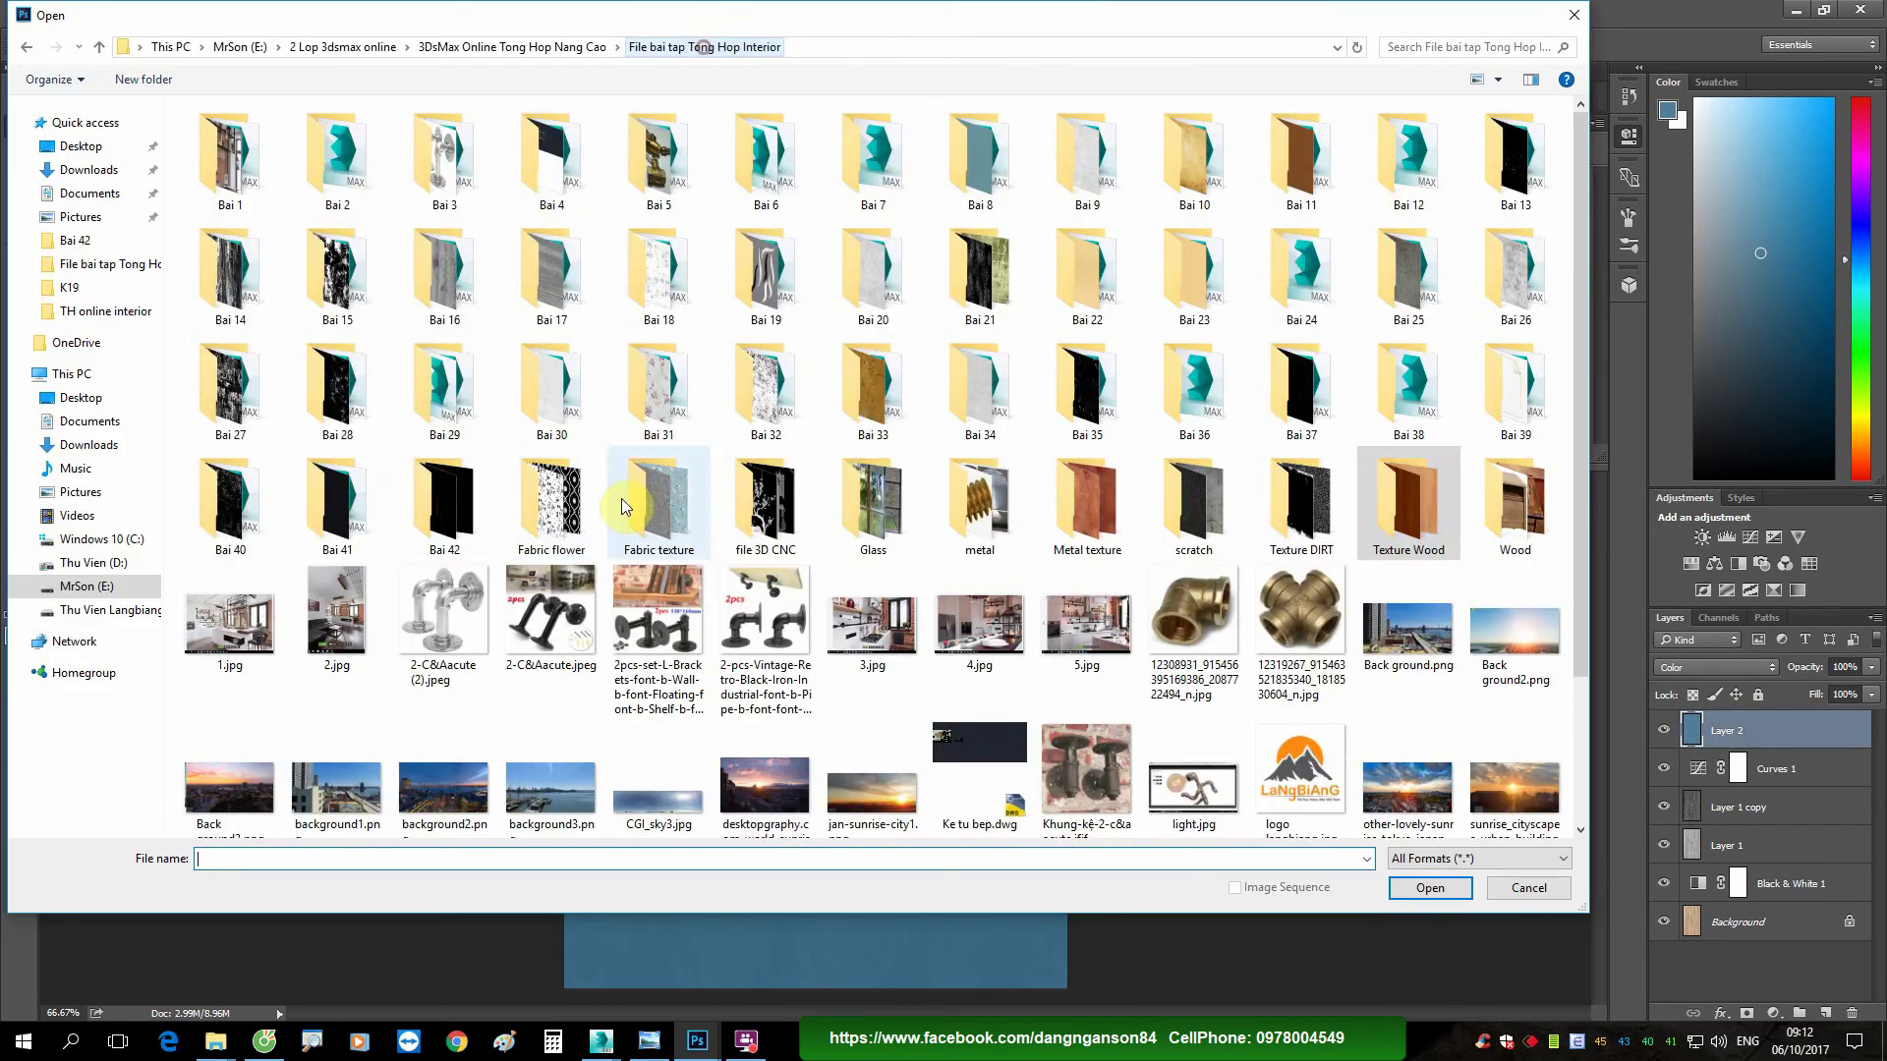
double_click(1315, 520)
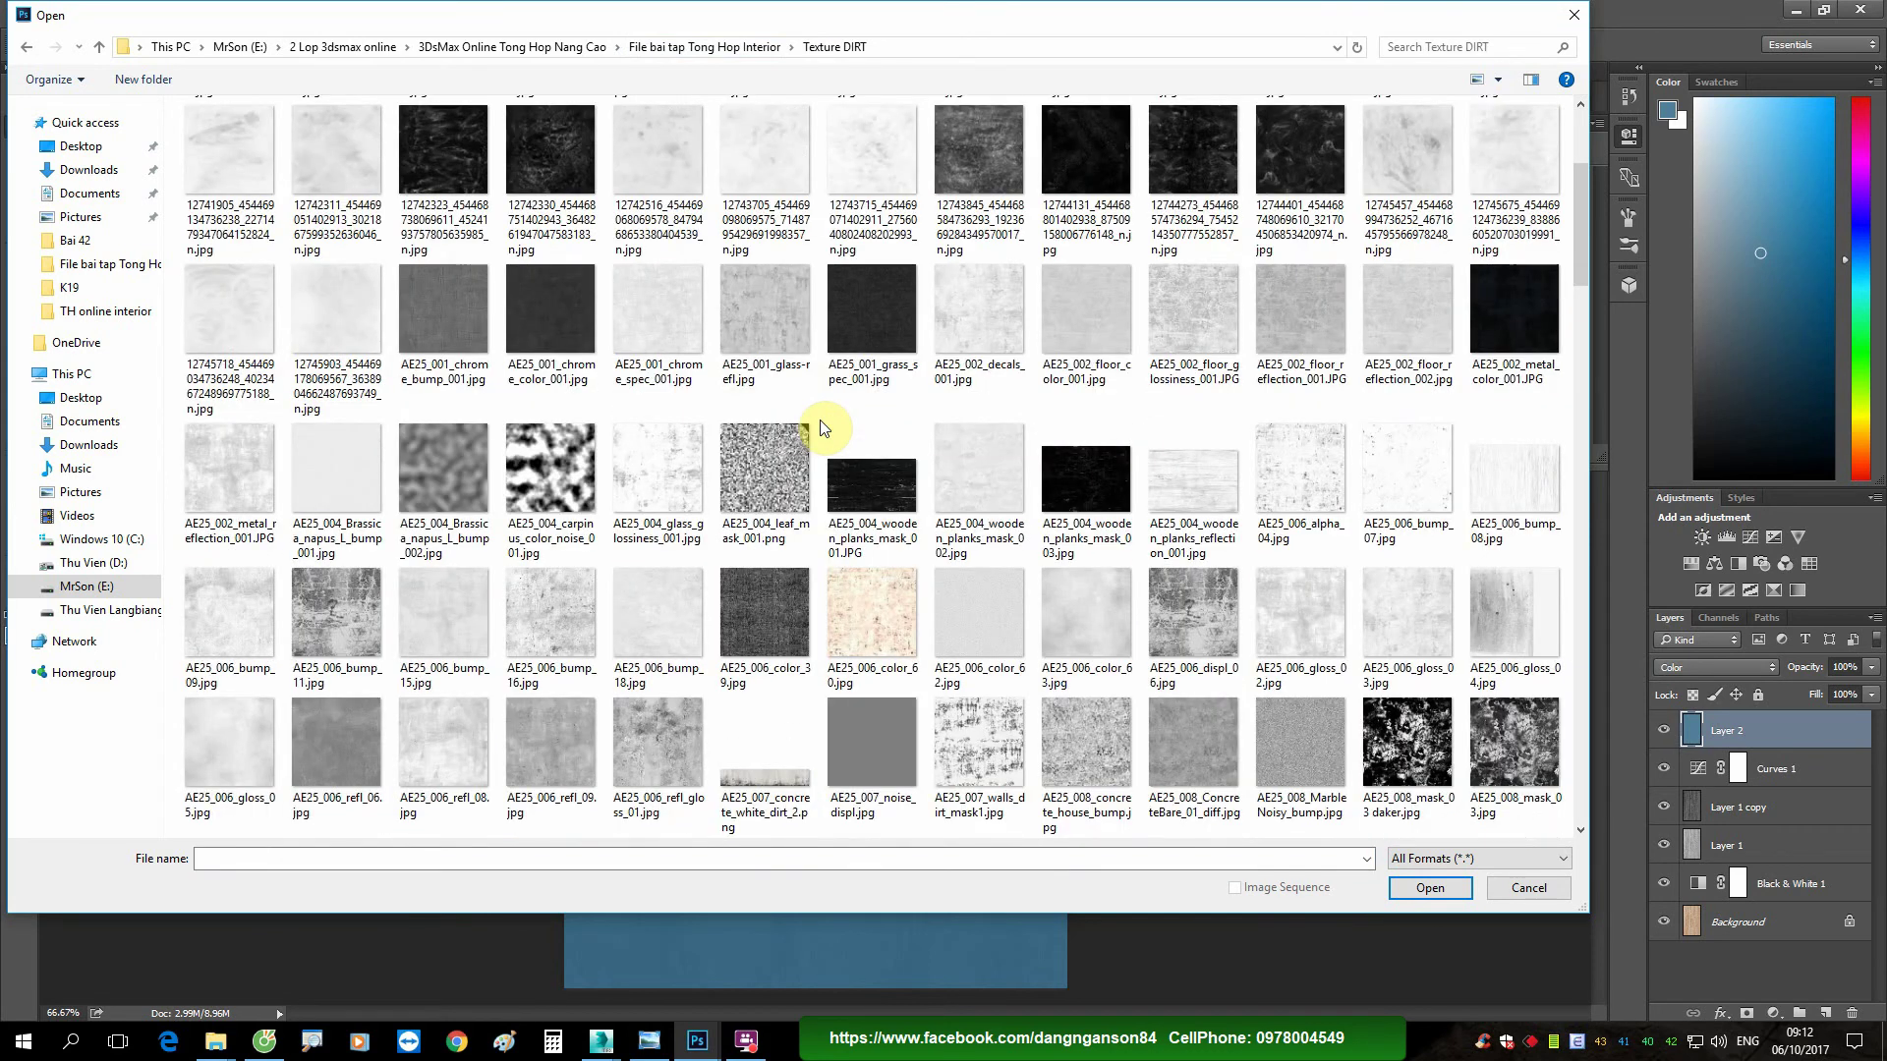
double_click(1299, 296)
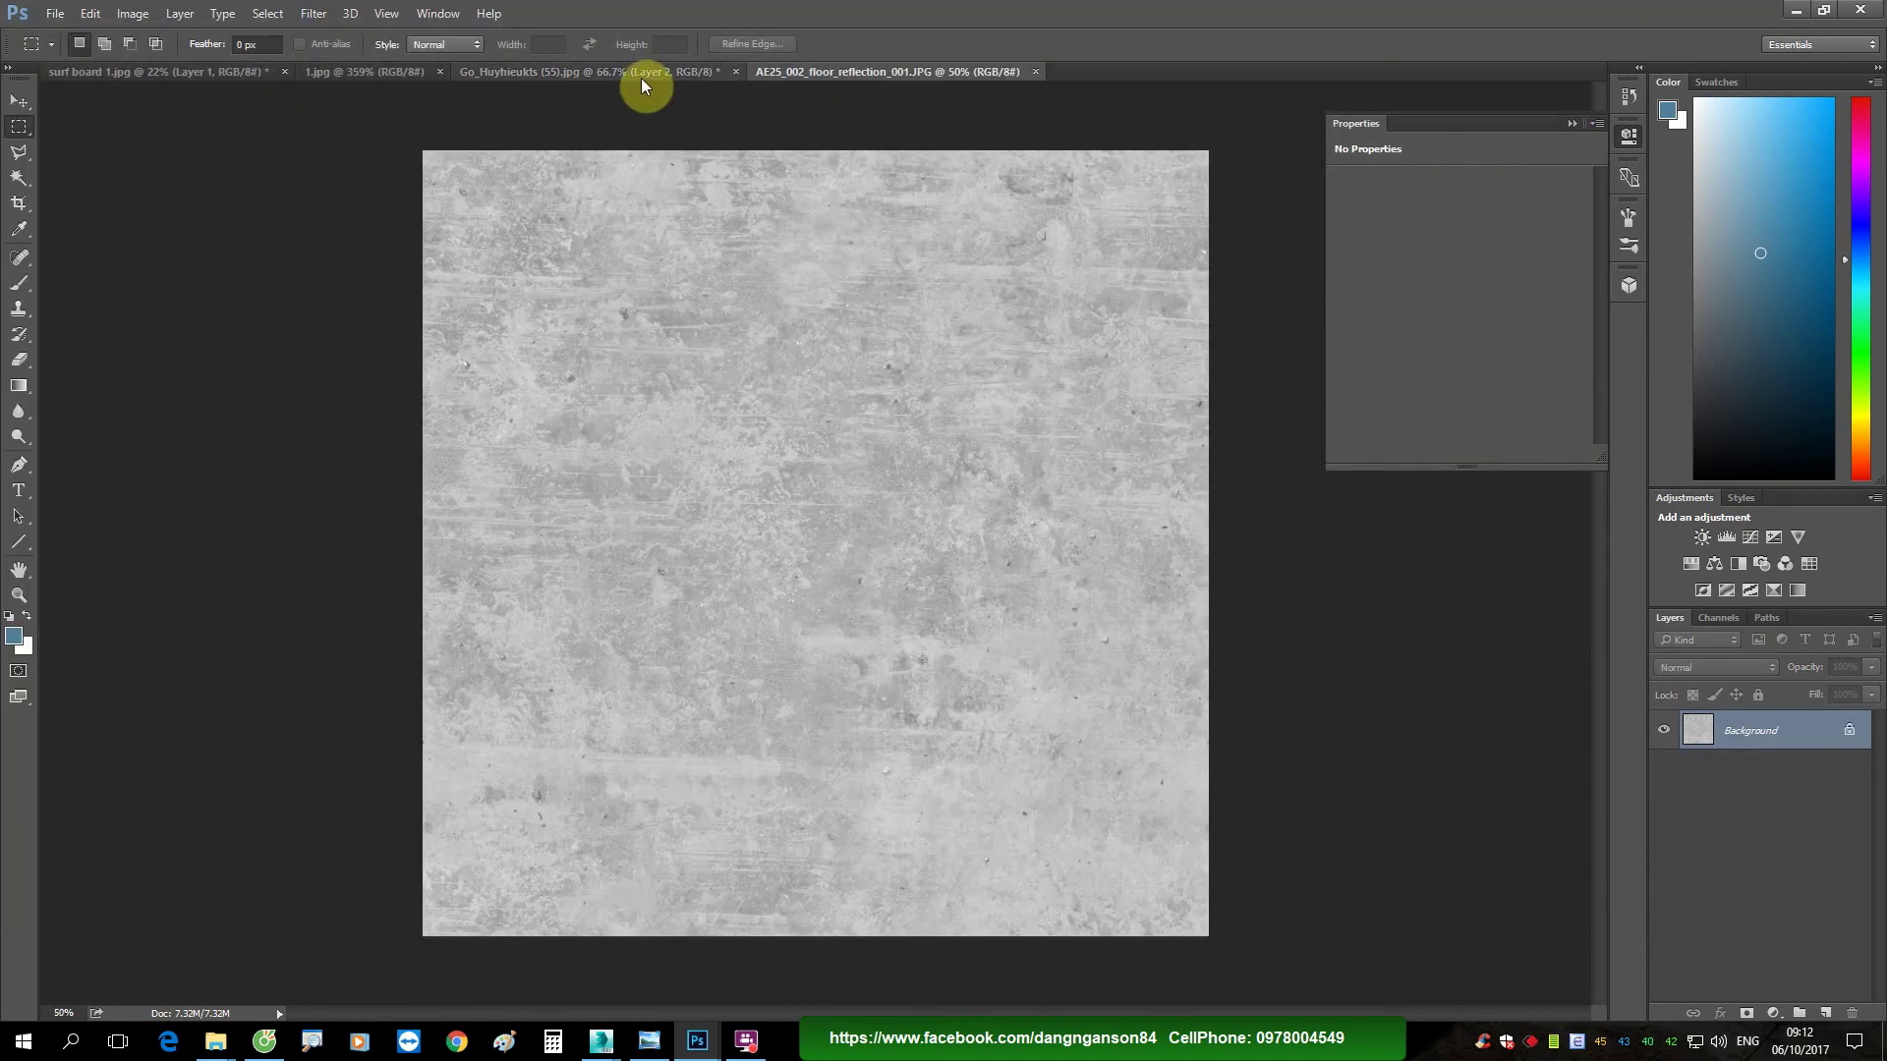
Step: Move the grunge texture into the blue wood document, aligned to the top-left corner
key(v)
drag(886, 71, 1159, 488)
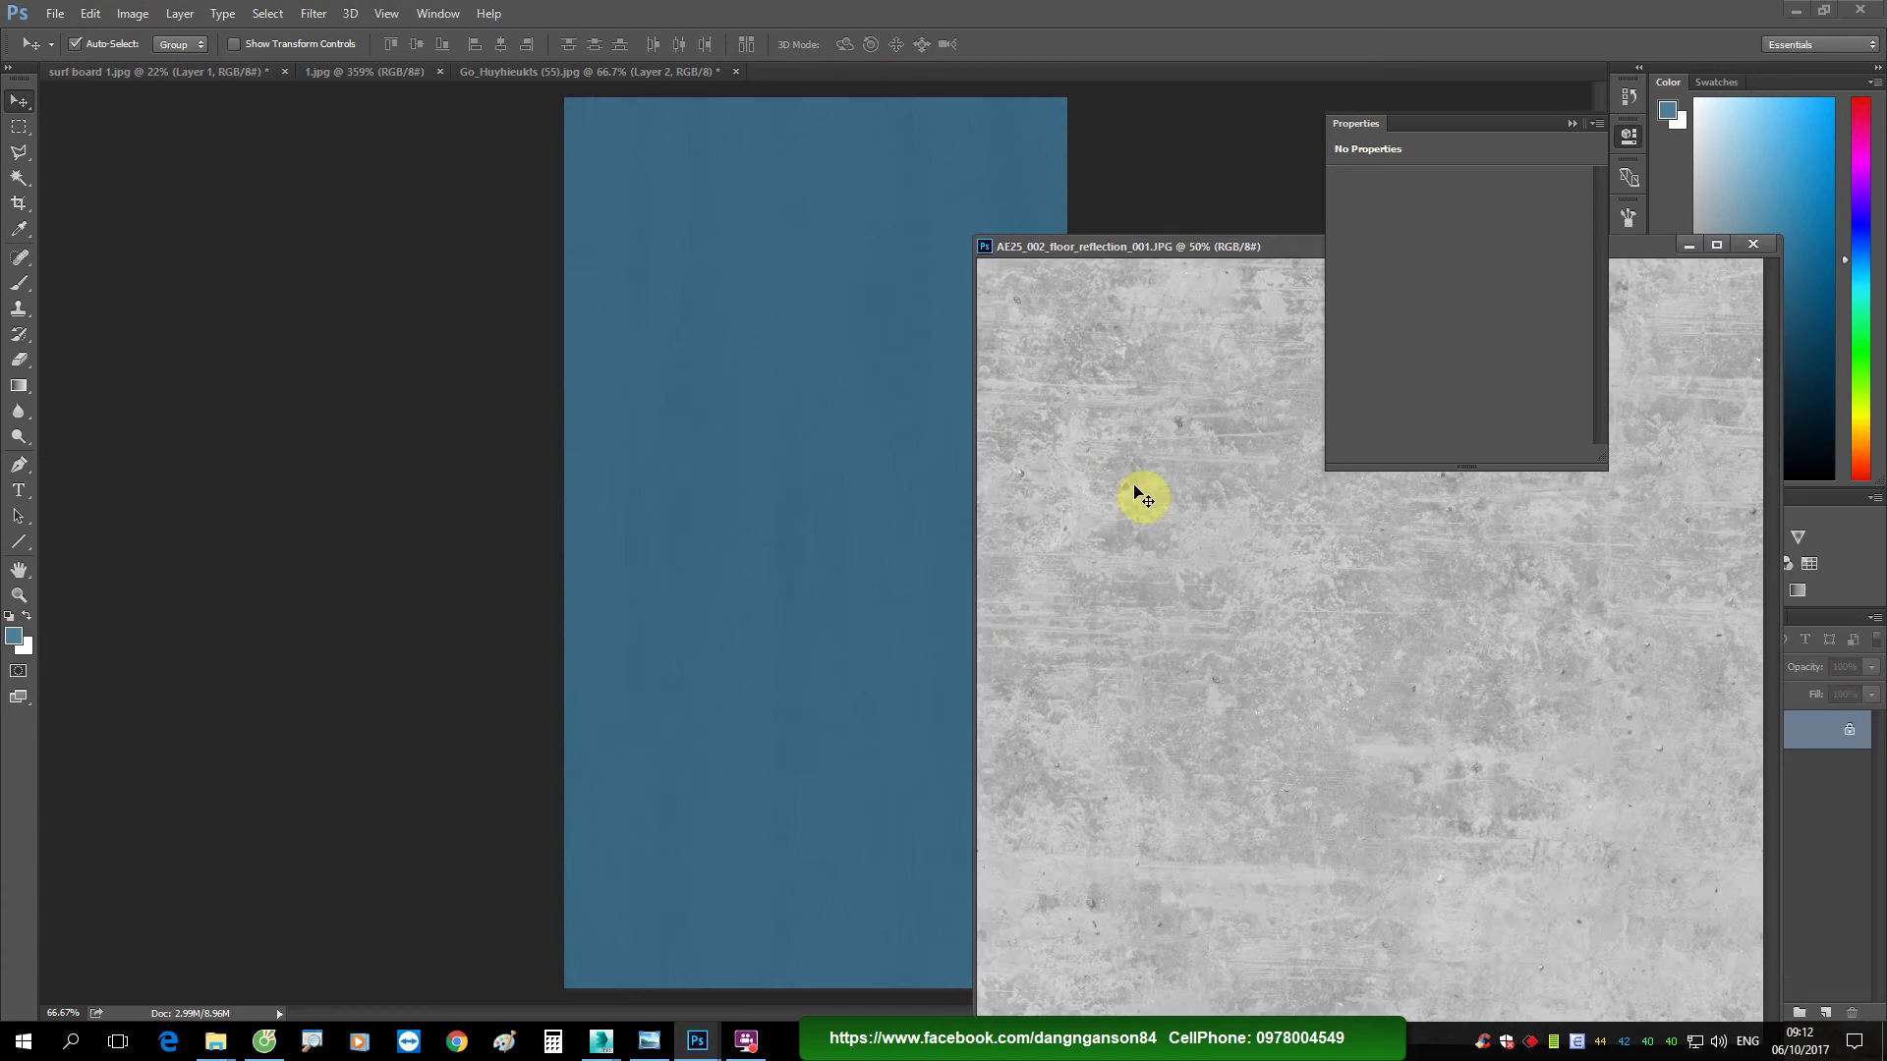
drag(841, 473, 842, 473)
drag(1014, 251, 417, 251)
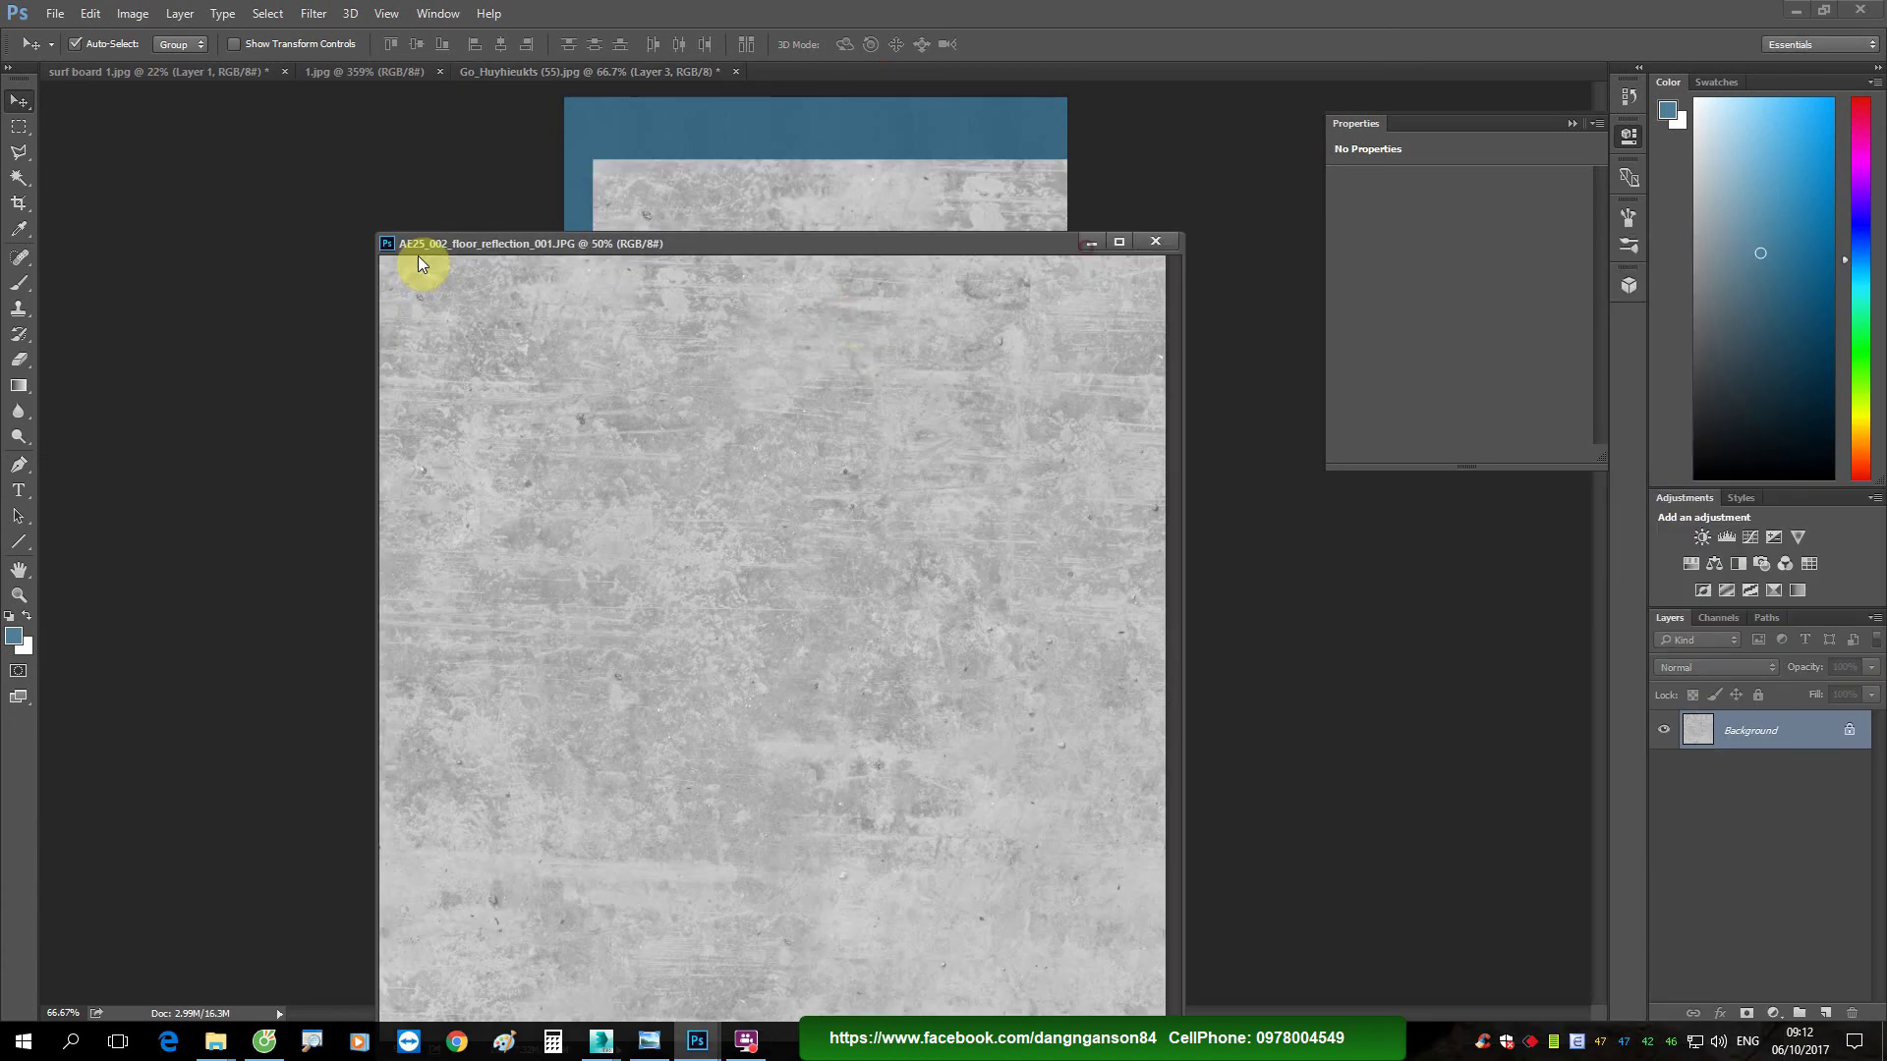
click(1096, 246)
alt+scroll(704, 434, down, 1)
drag(800, 476, 775, 415)
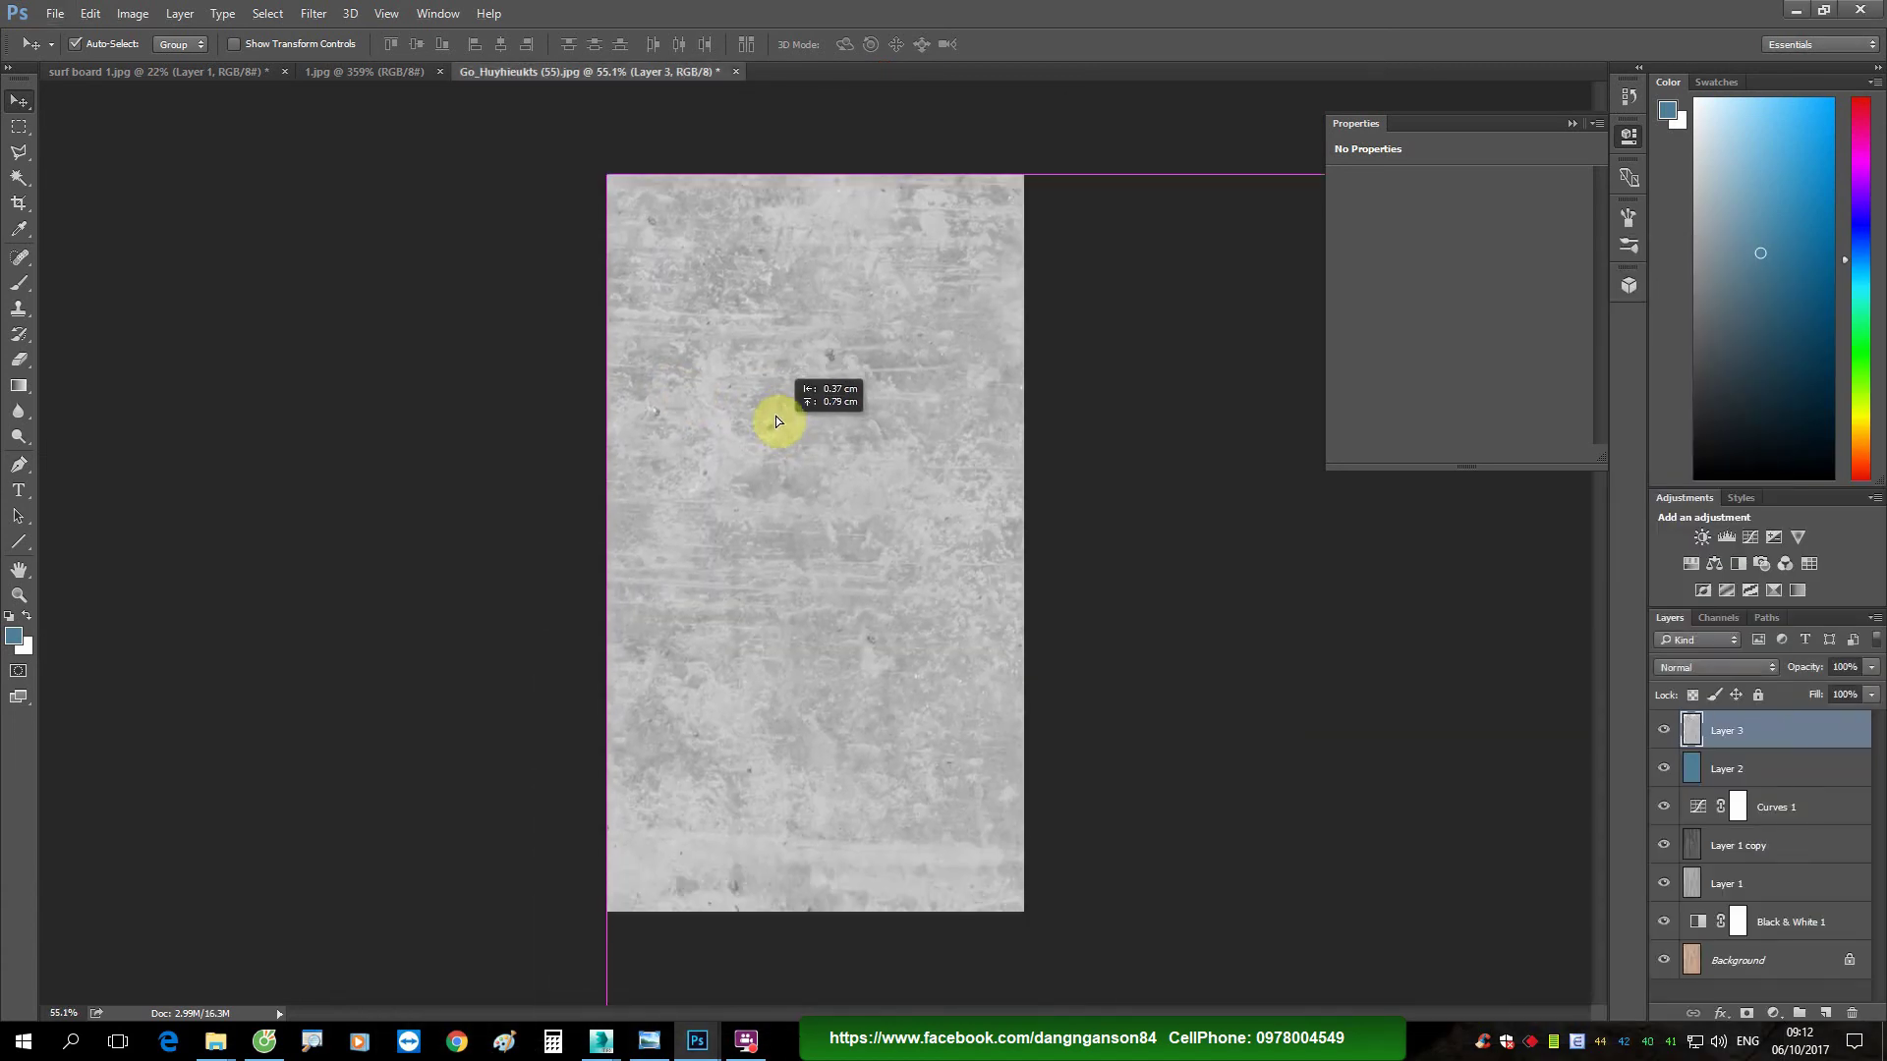
Step: Narrow the grunge layer to canvas width at 14% opacity and stamp visible into Layer 4
key(ctrl+t)
drag(1476, 609, 1032, 595)
key(Return)
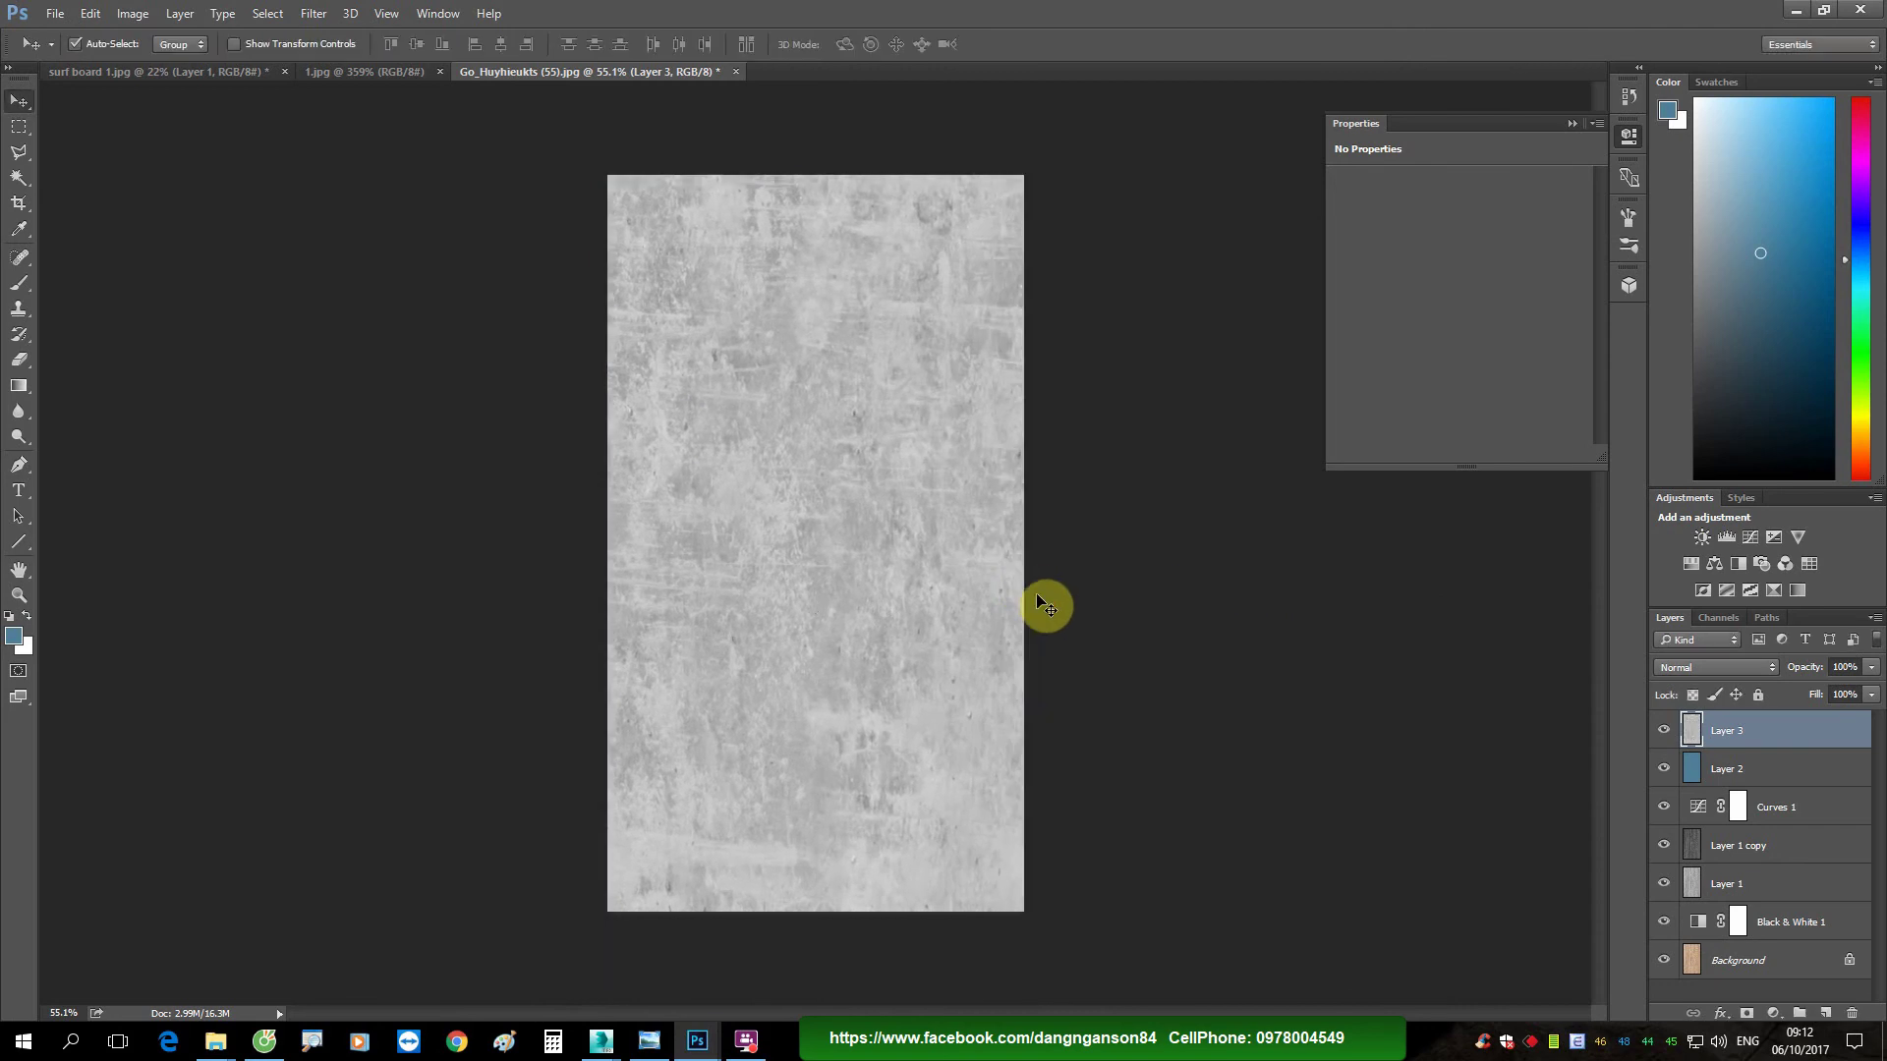
drag(1794, 676, 1725, 685)
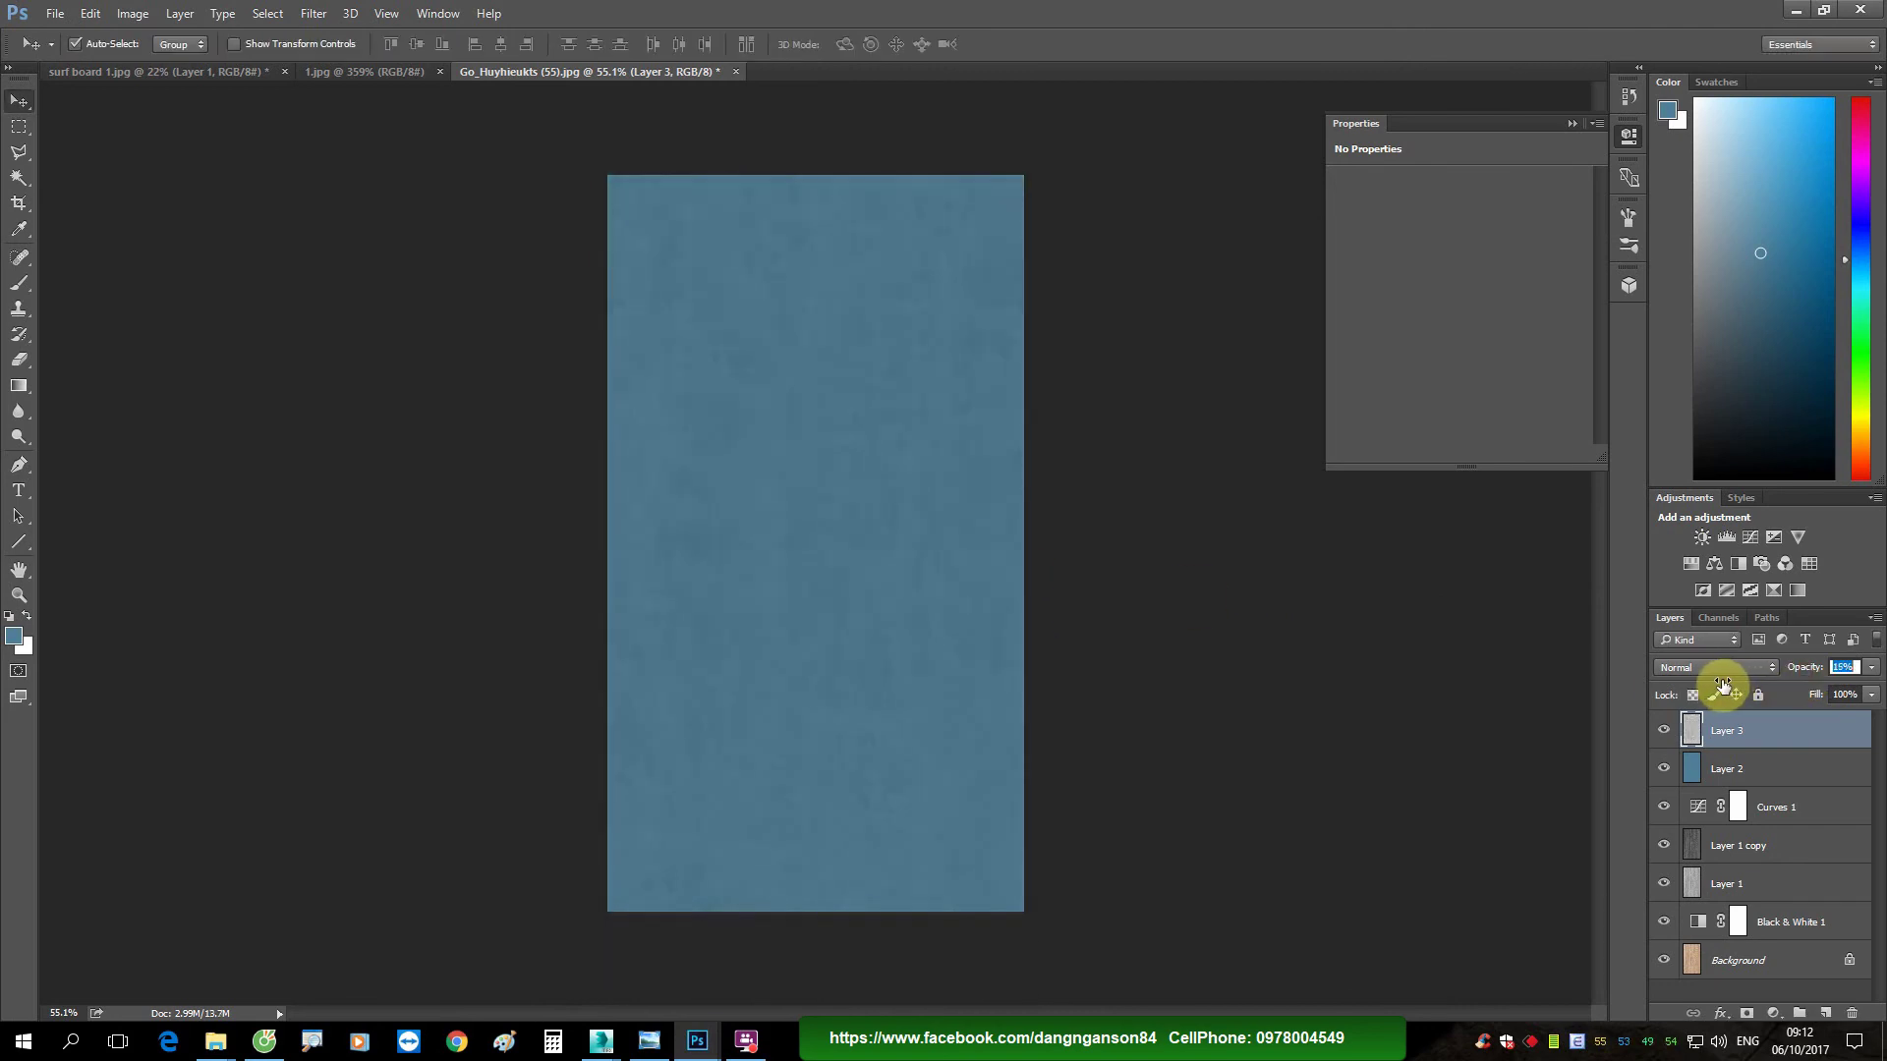
alt+scroll(881, 522, up, 2)
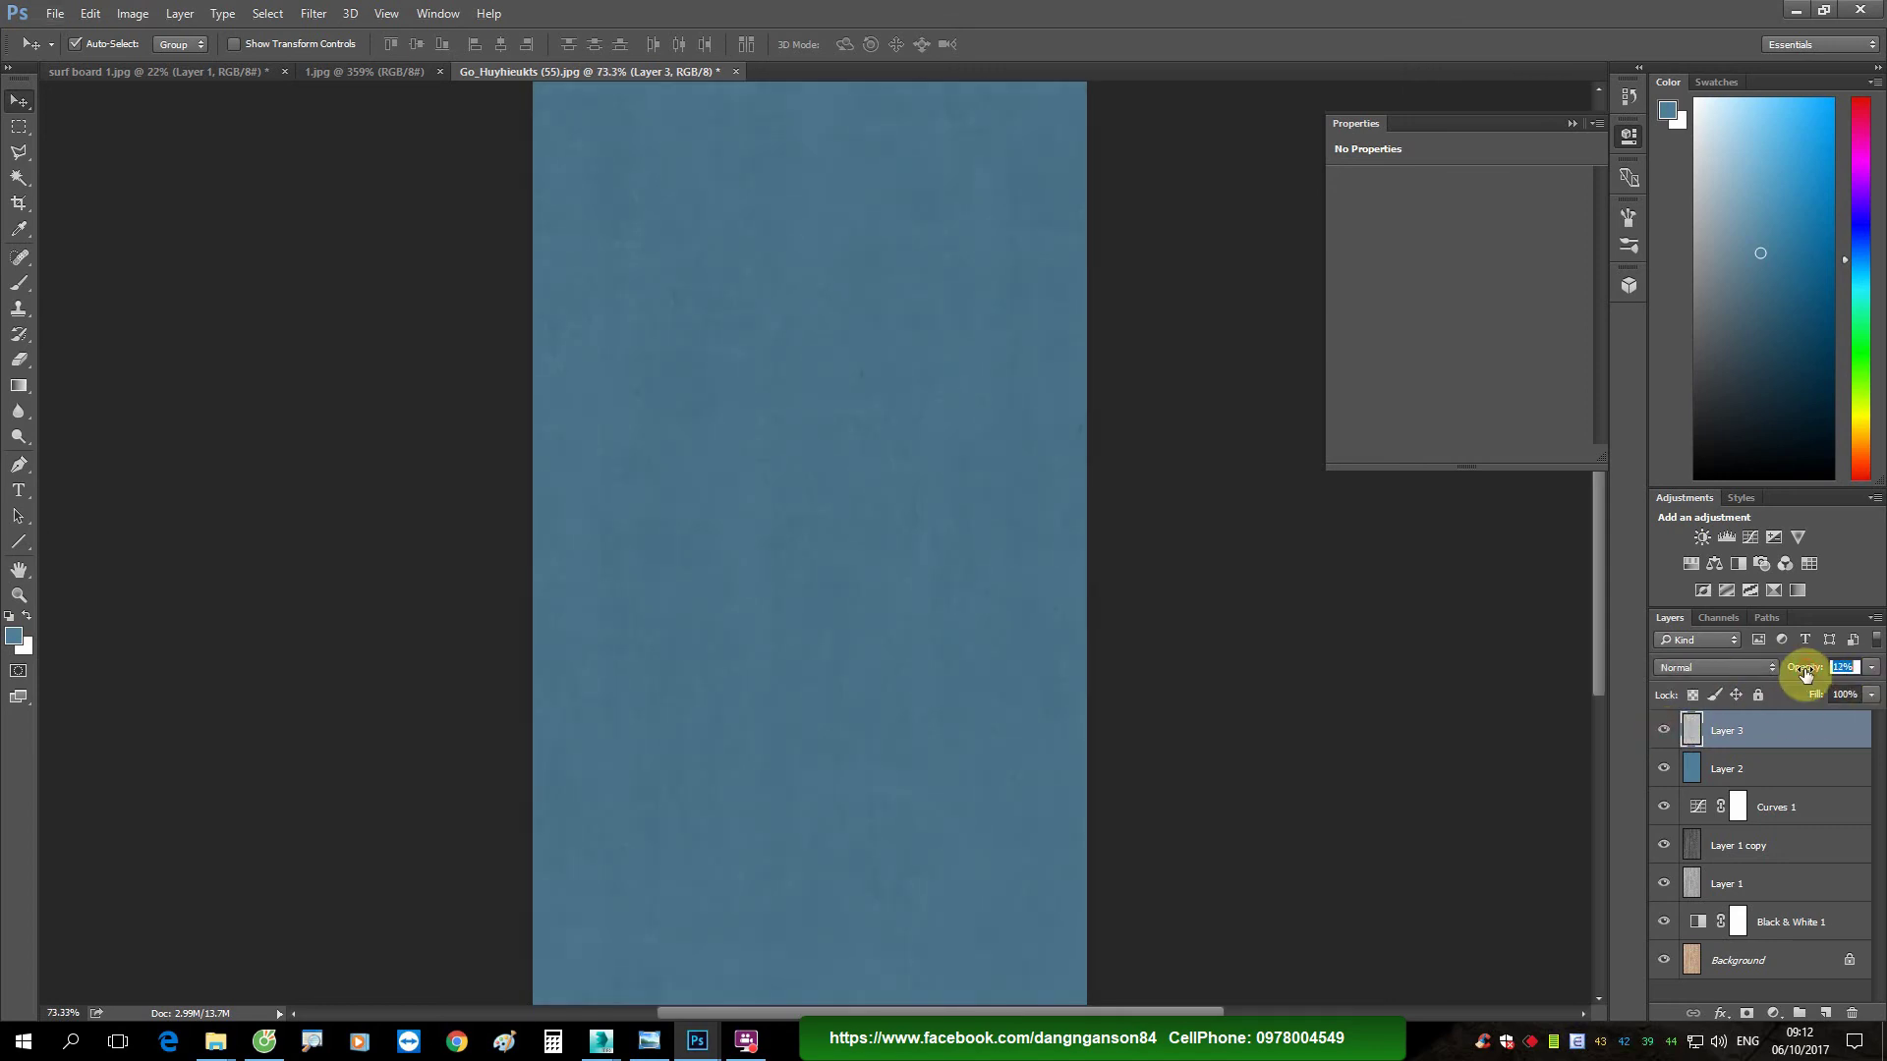
click(1587, 725)
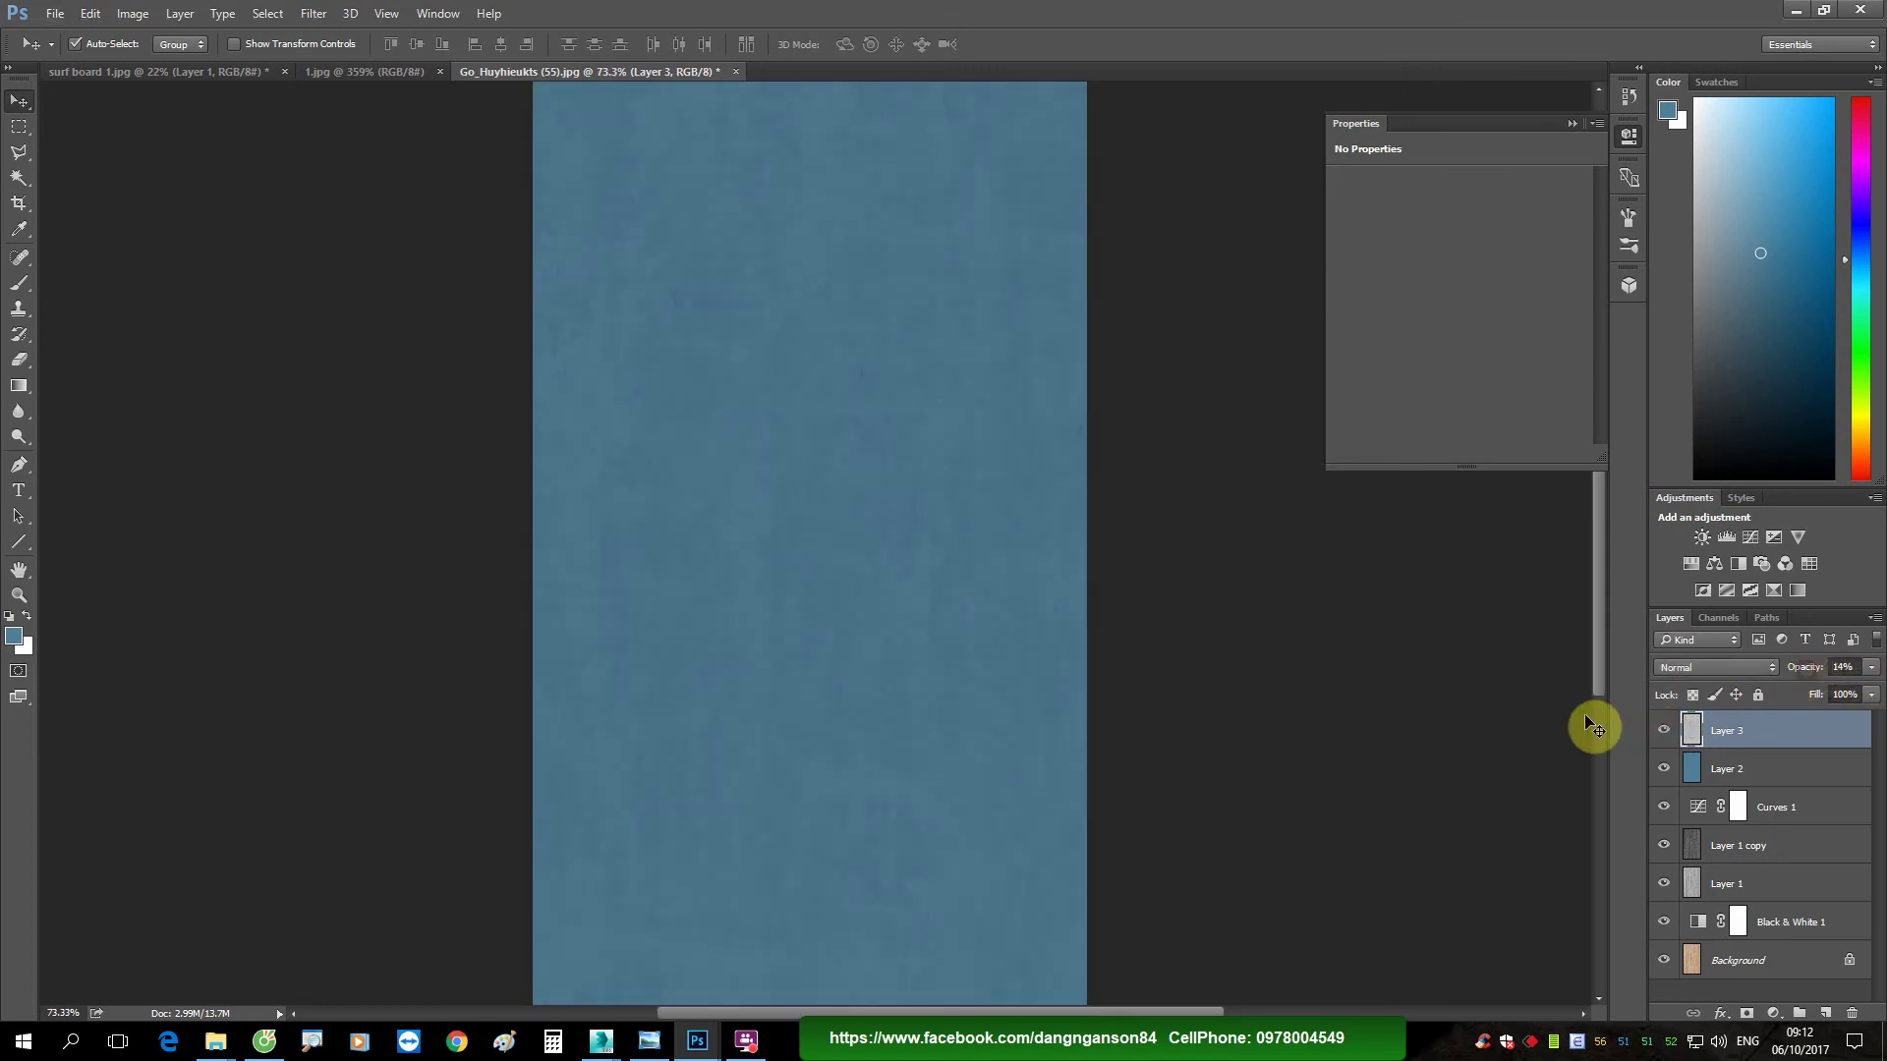
key(ctrl+shift+alt+e)
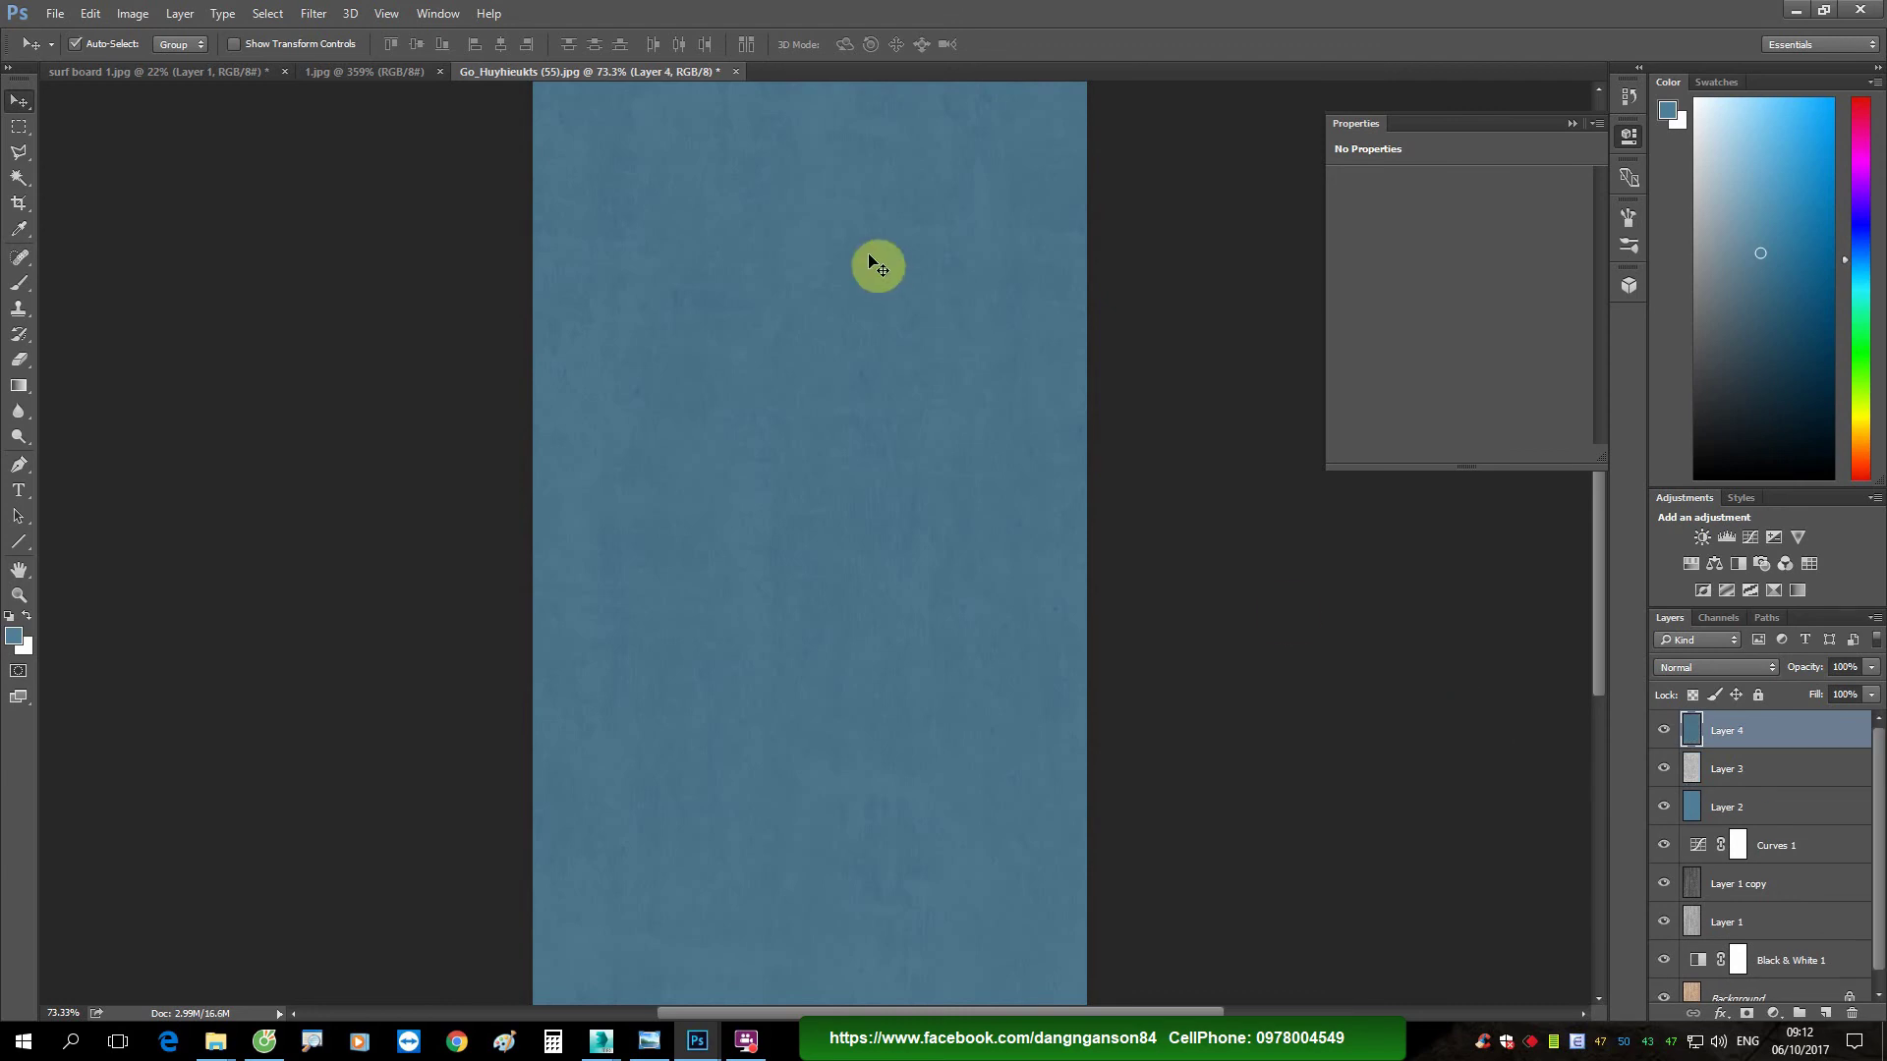
Step: Copy the blue texture into the surf board map beside the logo panel and duplicate it downward
drag(610, 71, 1034, 351)
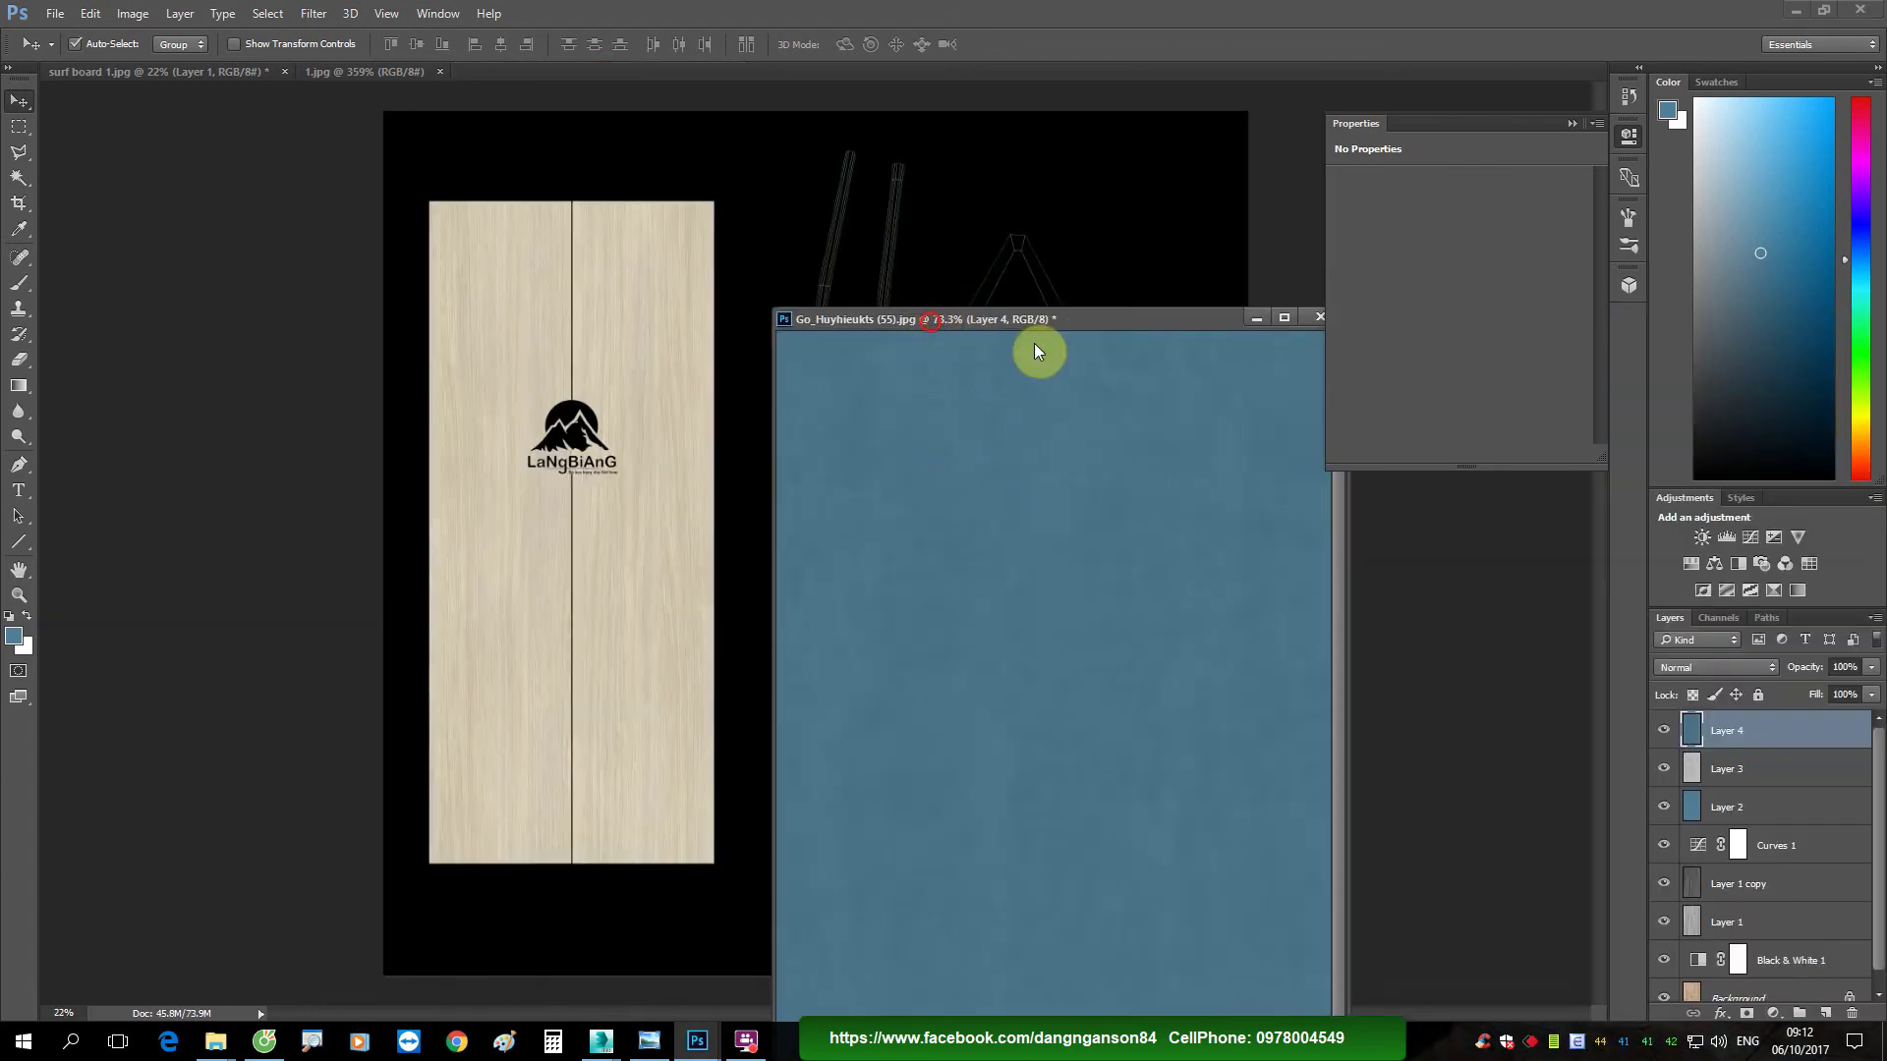
drag(1177, 551, 831, 467)
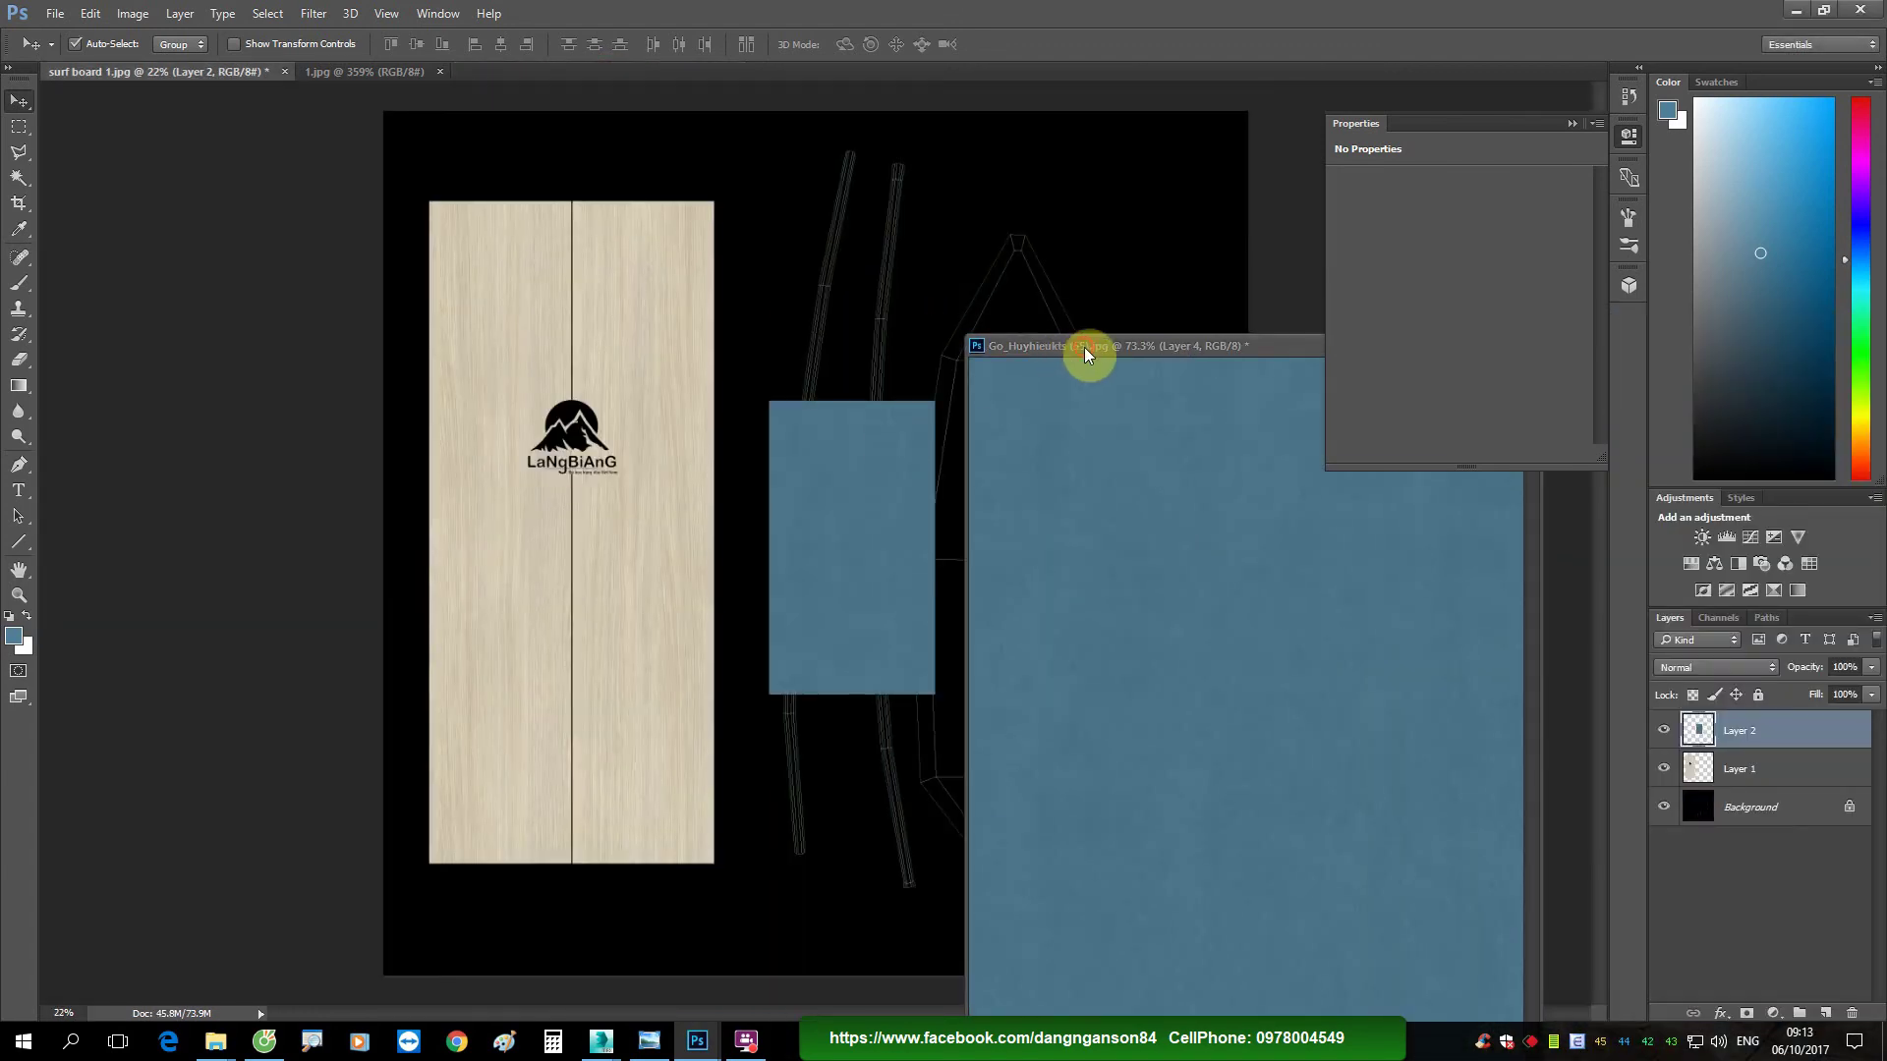
drag(1085, 354, 976, 352)
click(959, 344)
drag(854, 471, 827, 209)
mouse_move(843, 297)
alt+mouse_down()
mouse_move(847, 888)
mouse_move(845, 856)
alt+mouse_up()
Step: Merge the three blue texture layers into one strip and add a layer mask
alt+scroll(863, 643, up, 3)
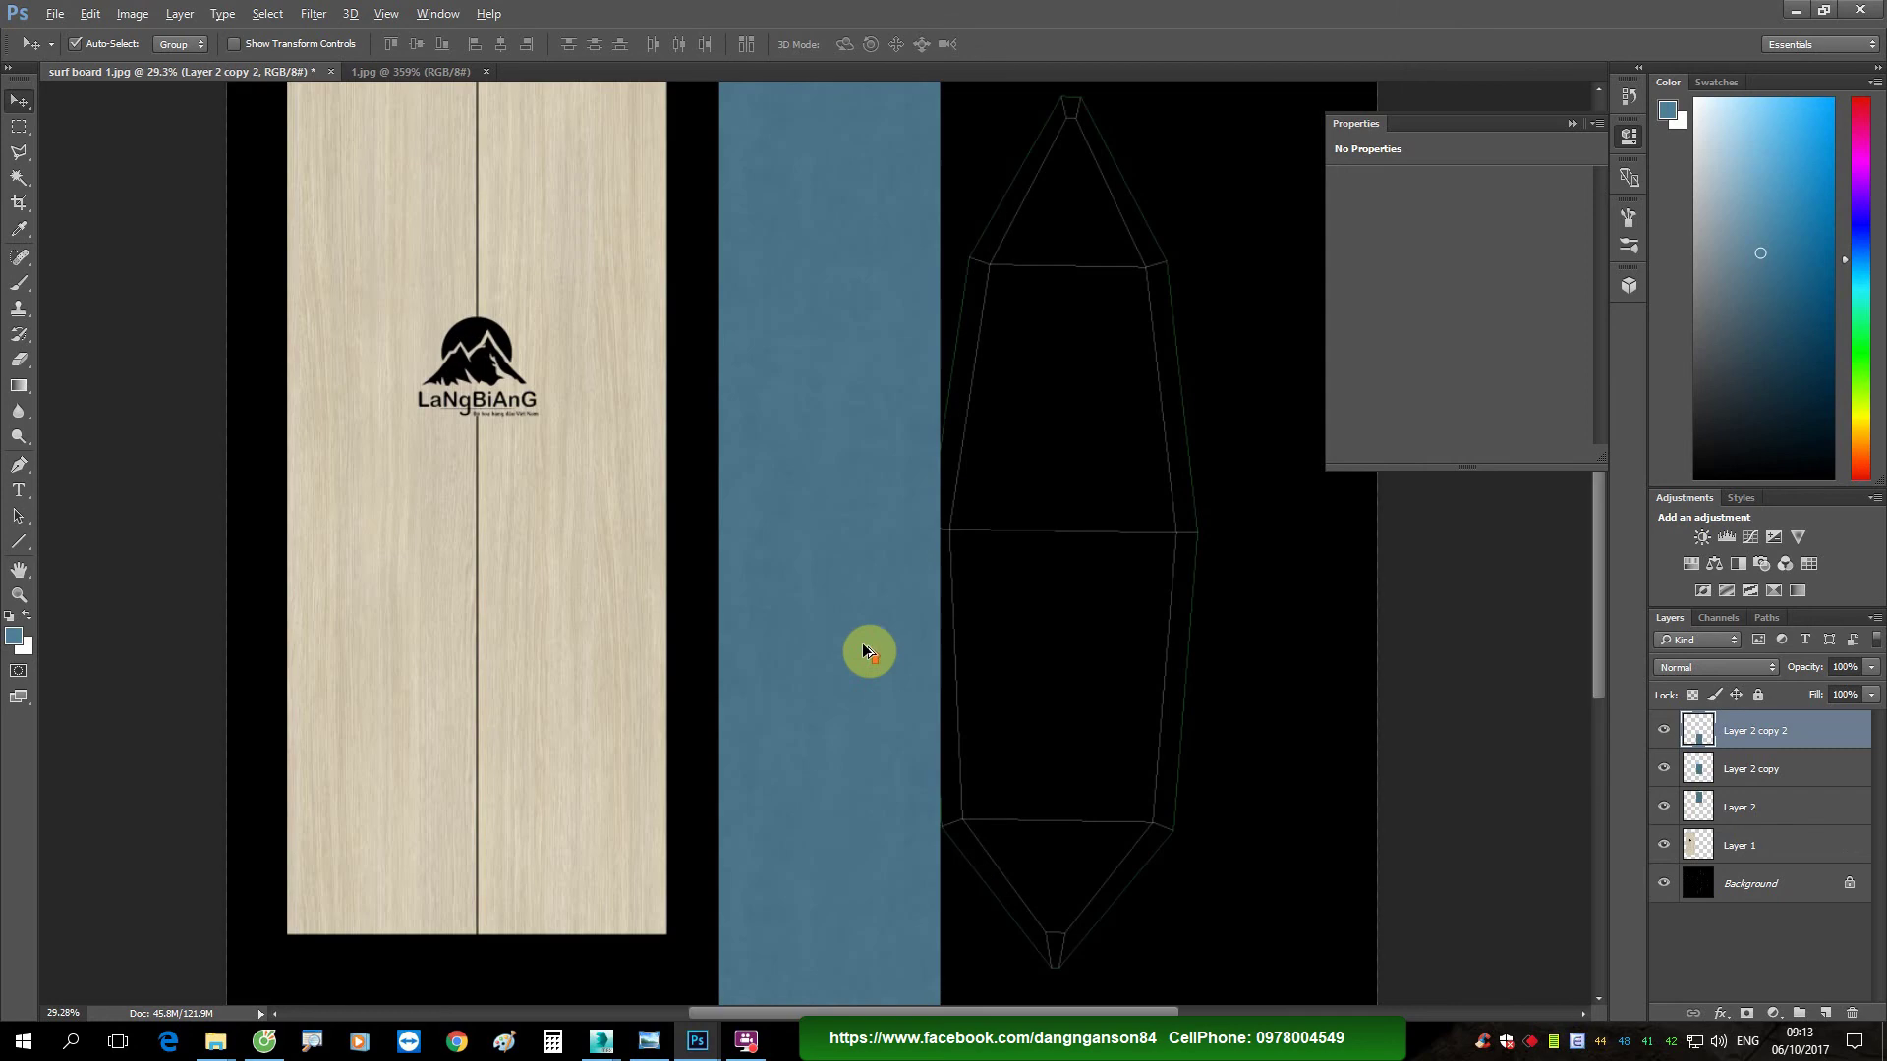
alt+scroll(874, 666, down, 2)
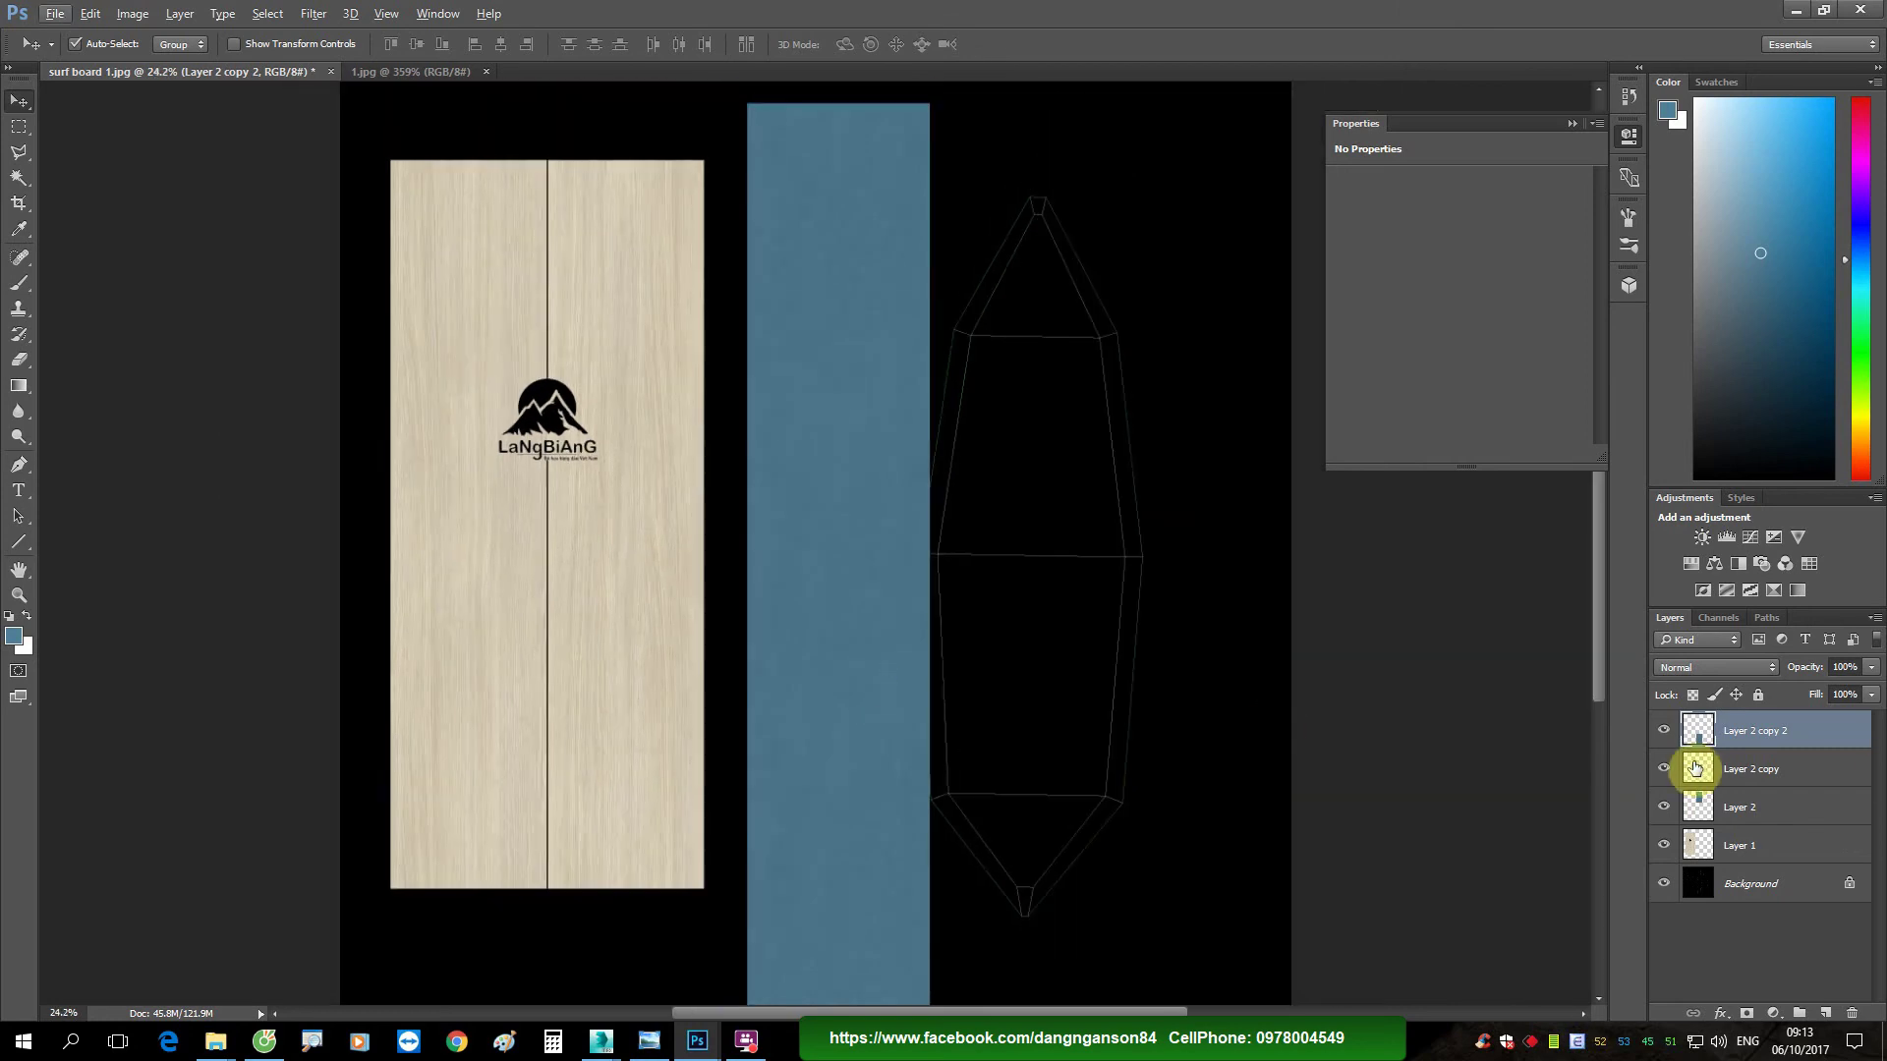
shift+click(1718, 814)
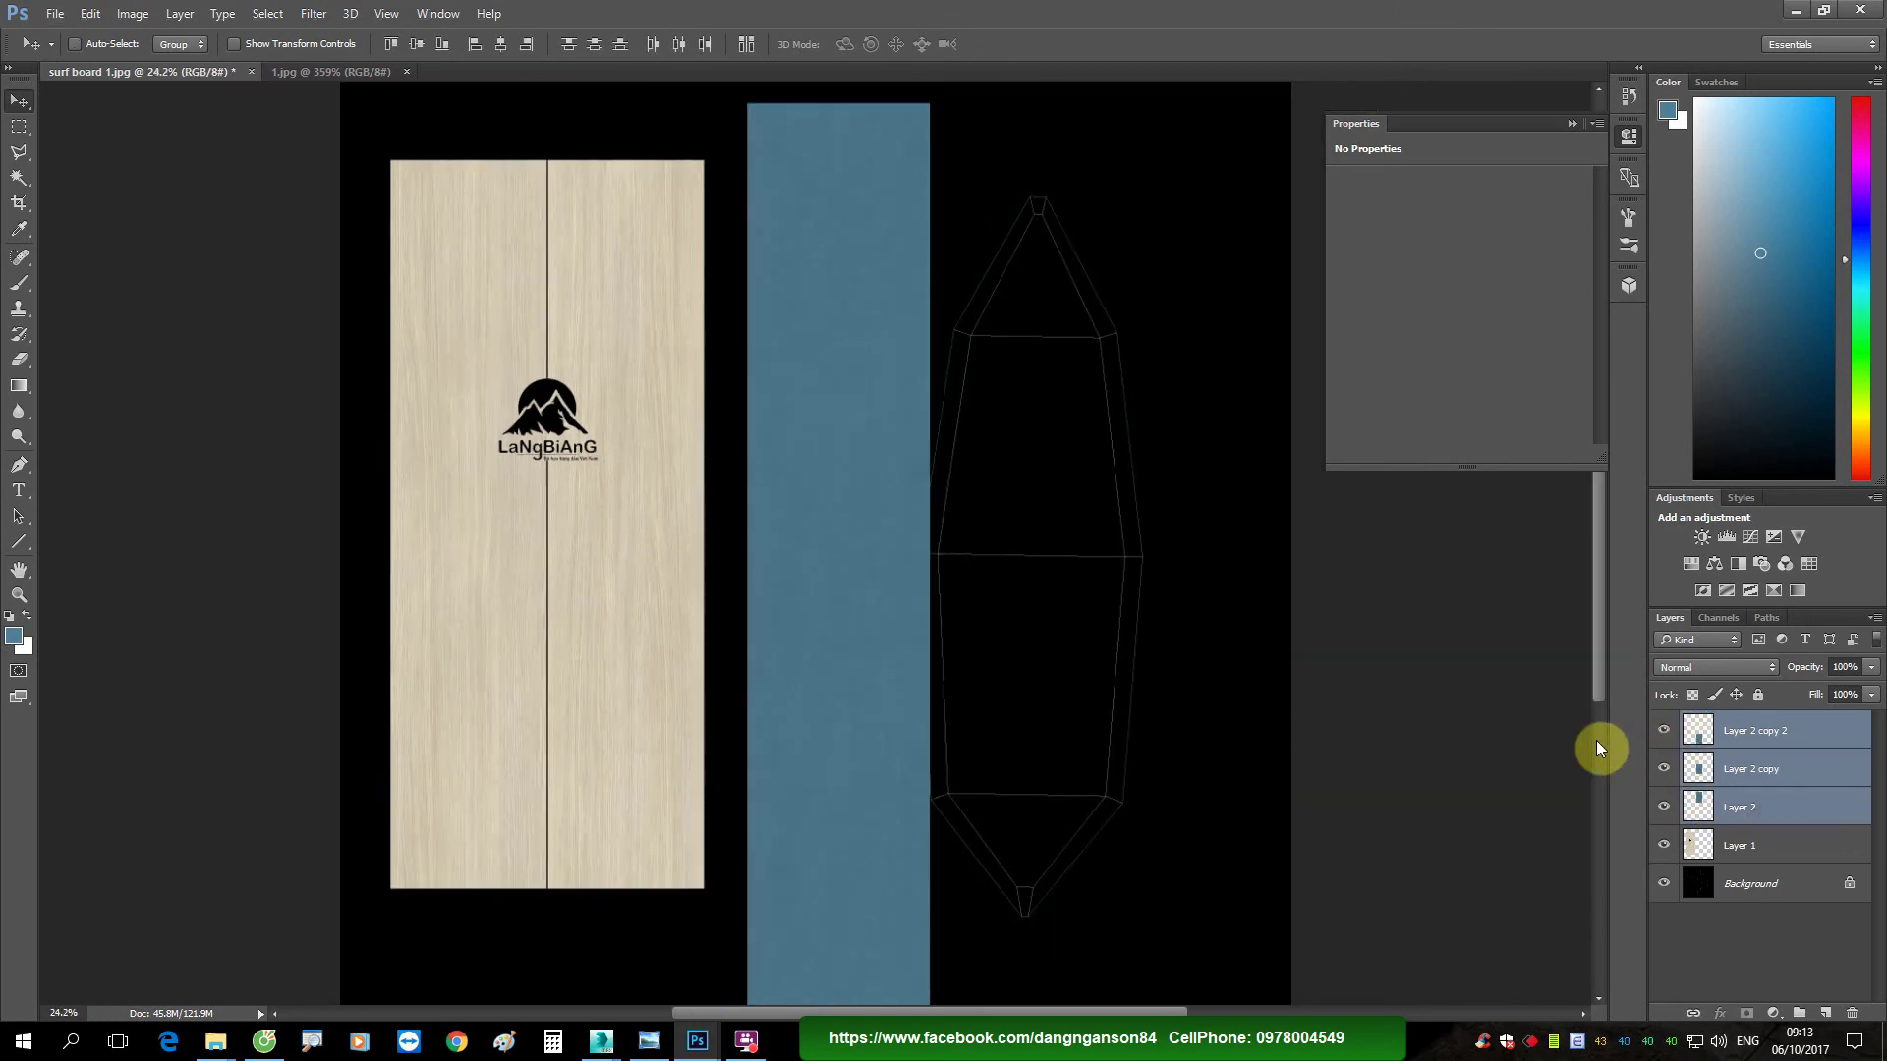
key(ctrl+e)
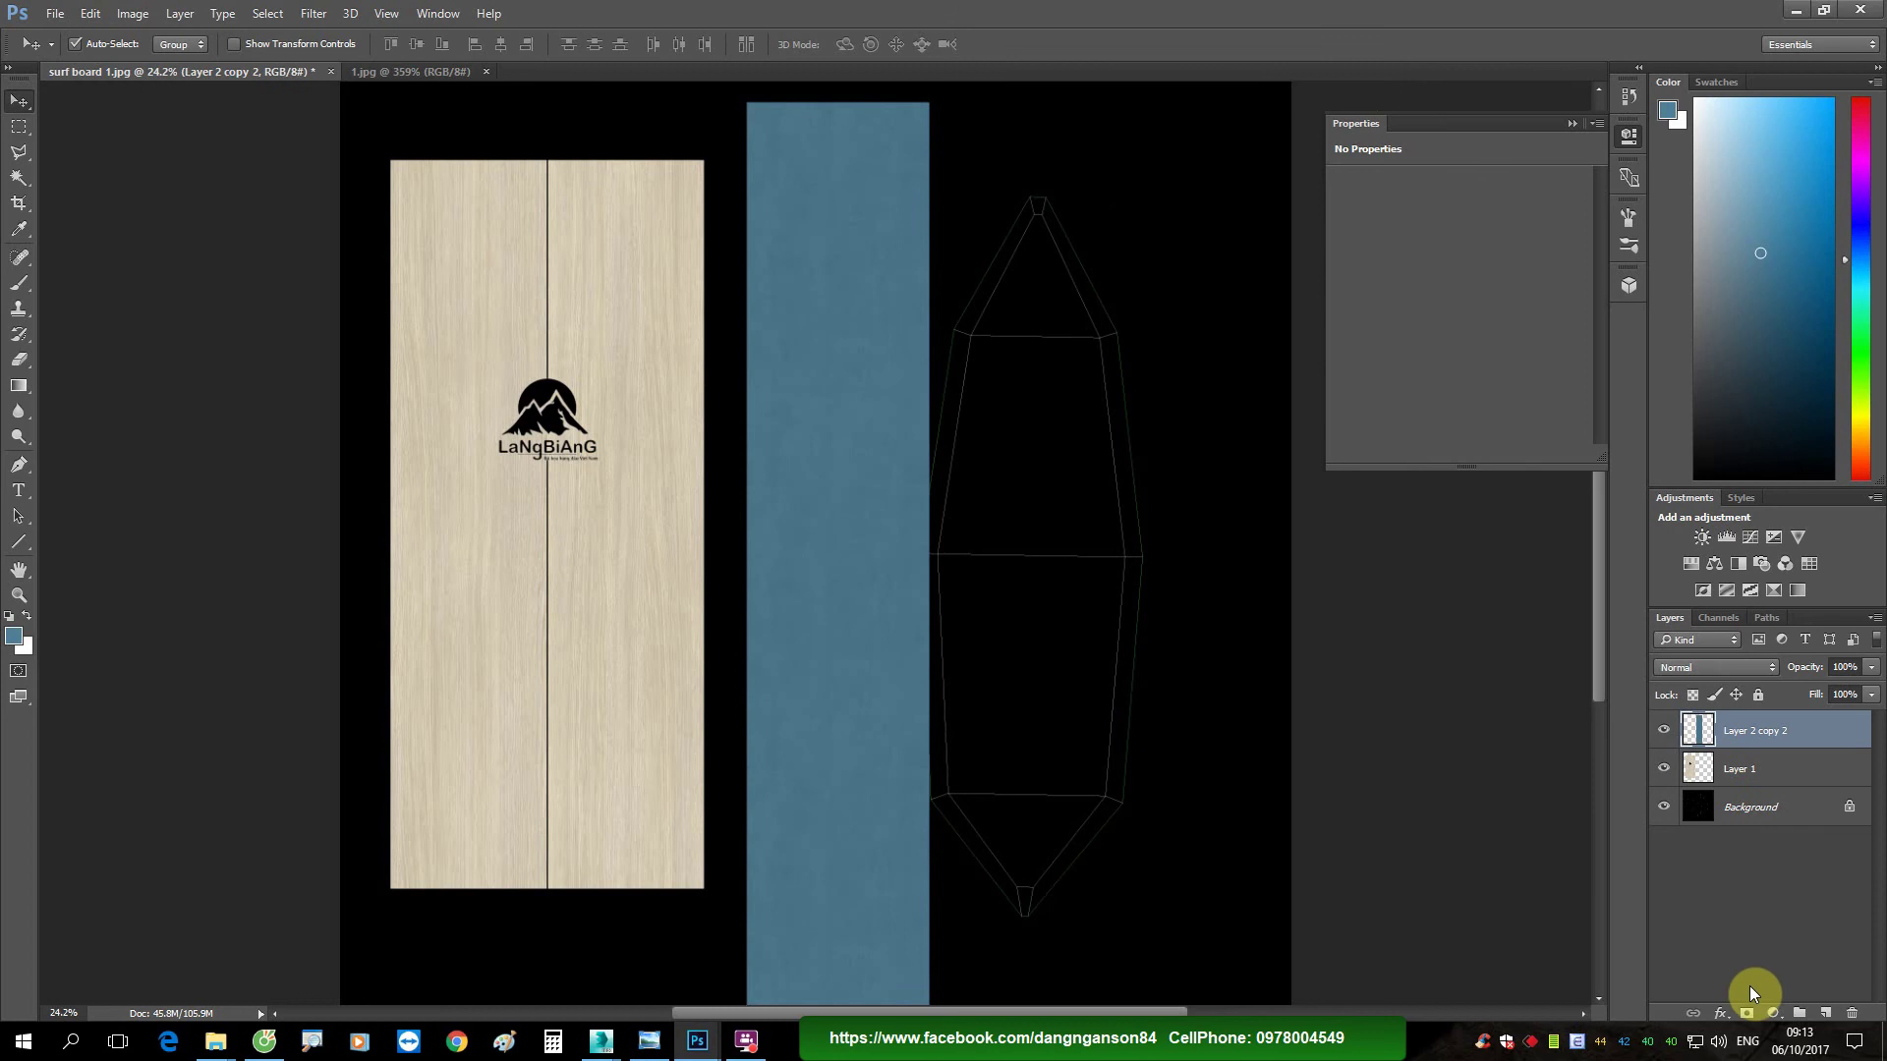
click(1745, 1015)
alt+scroll(933, 538, up, 2)
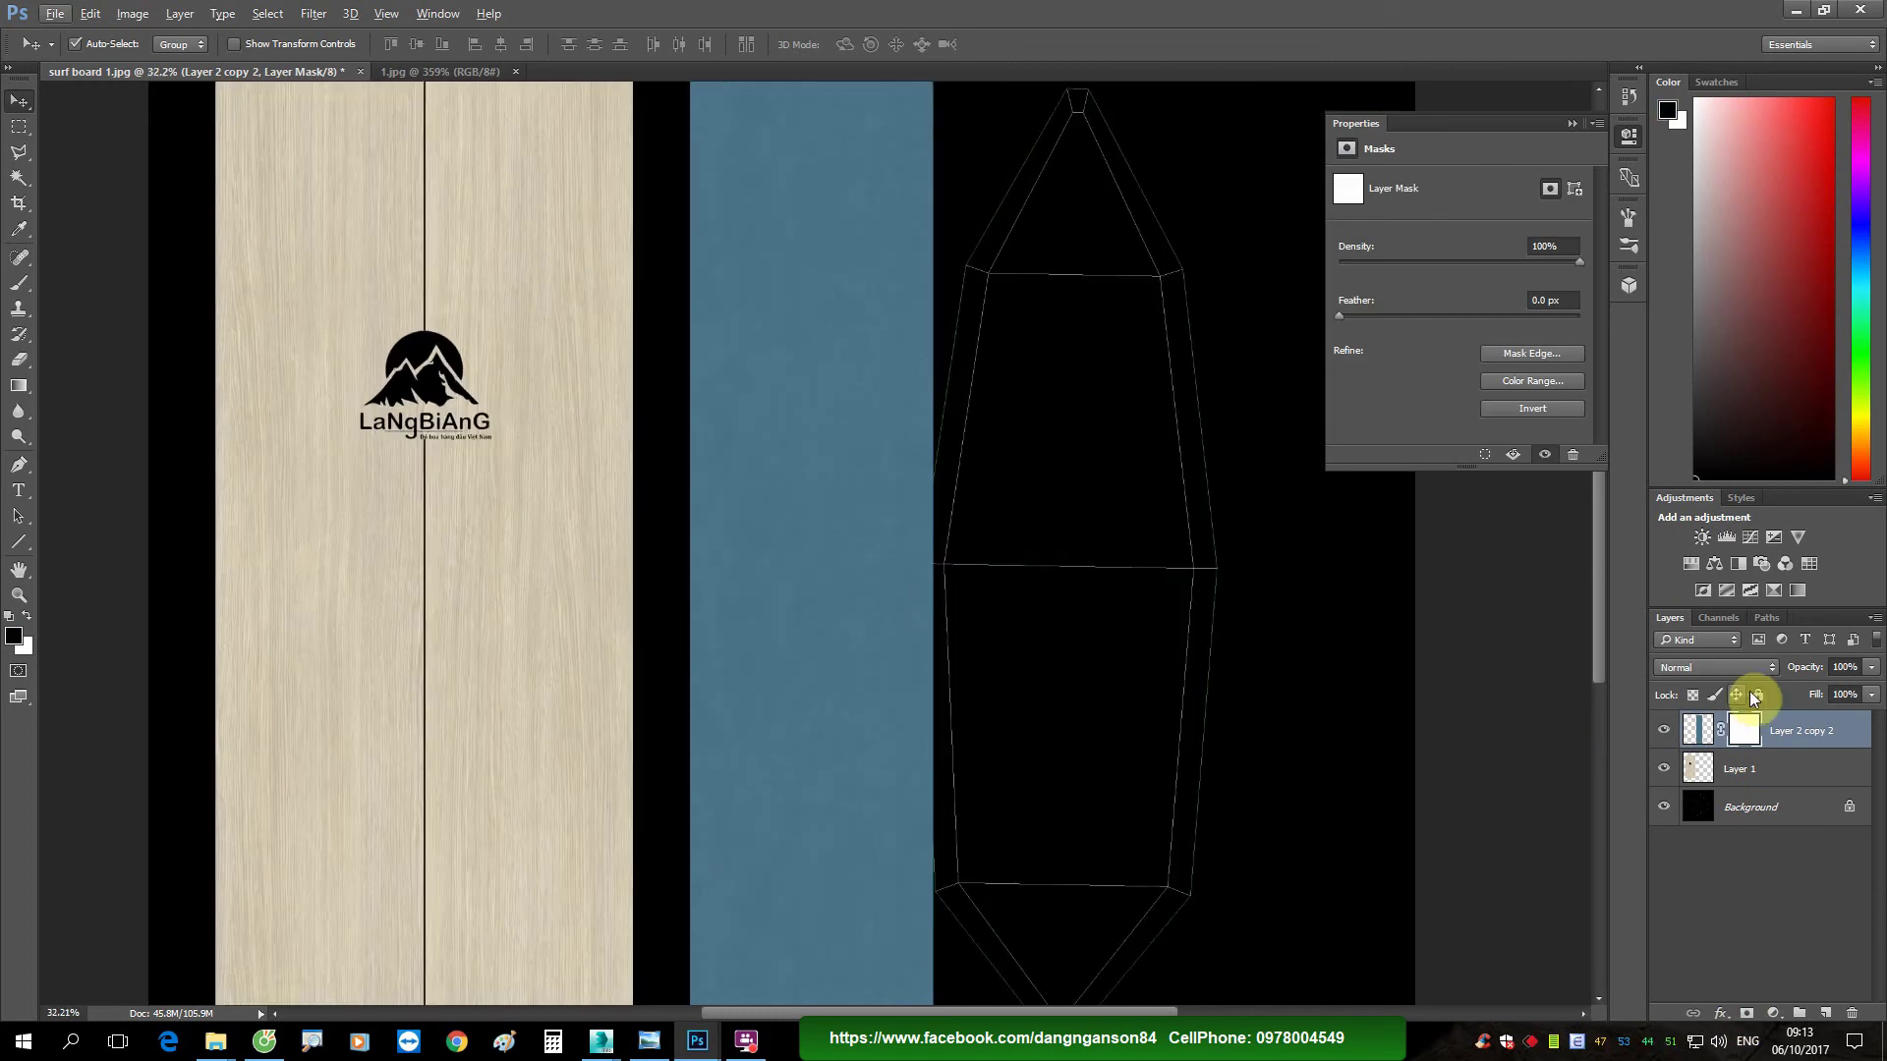
Step: Paint black at 100% brush opacity on the strip's mask along its right edge, then restore 100% layer opacity
drag(1794, 678, 1783, 678)
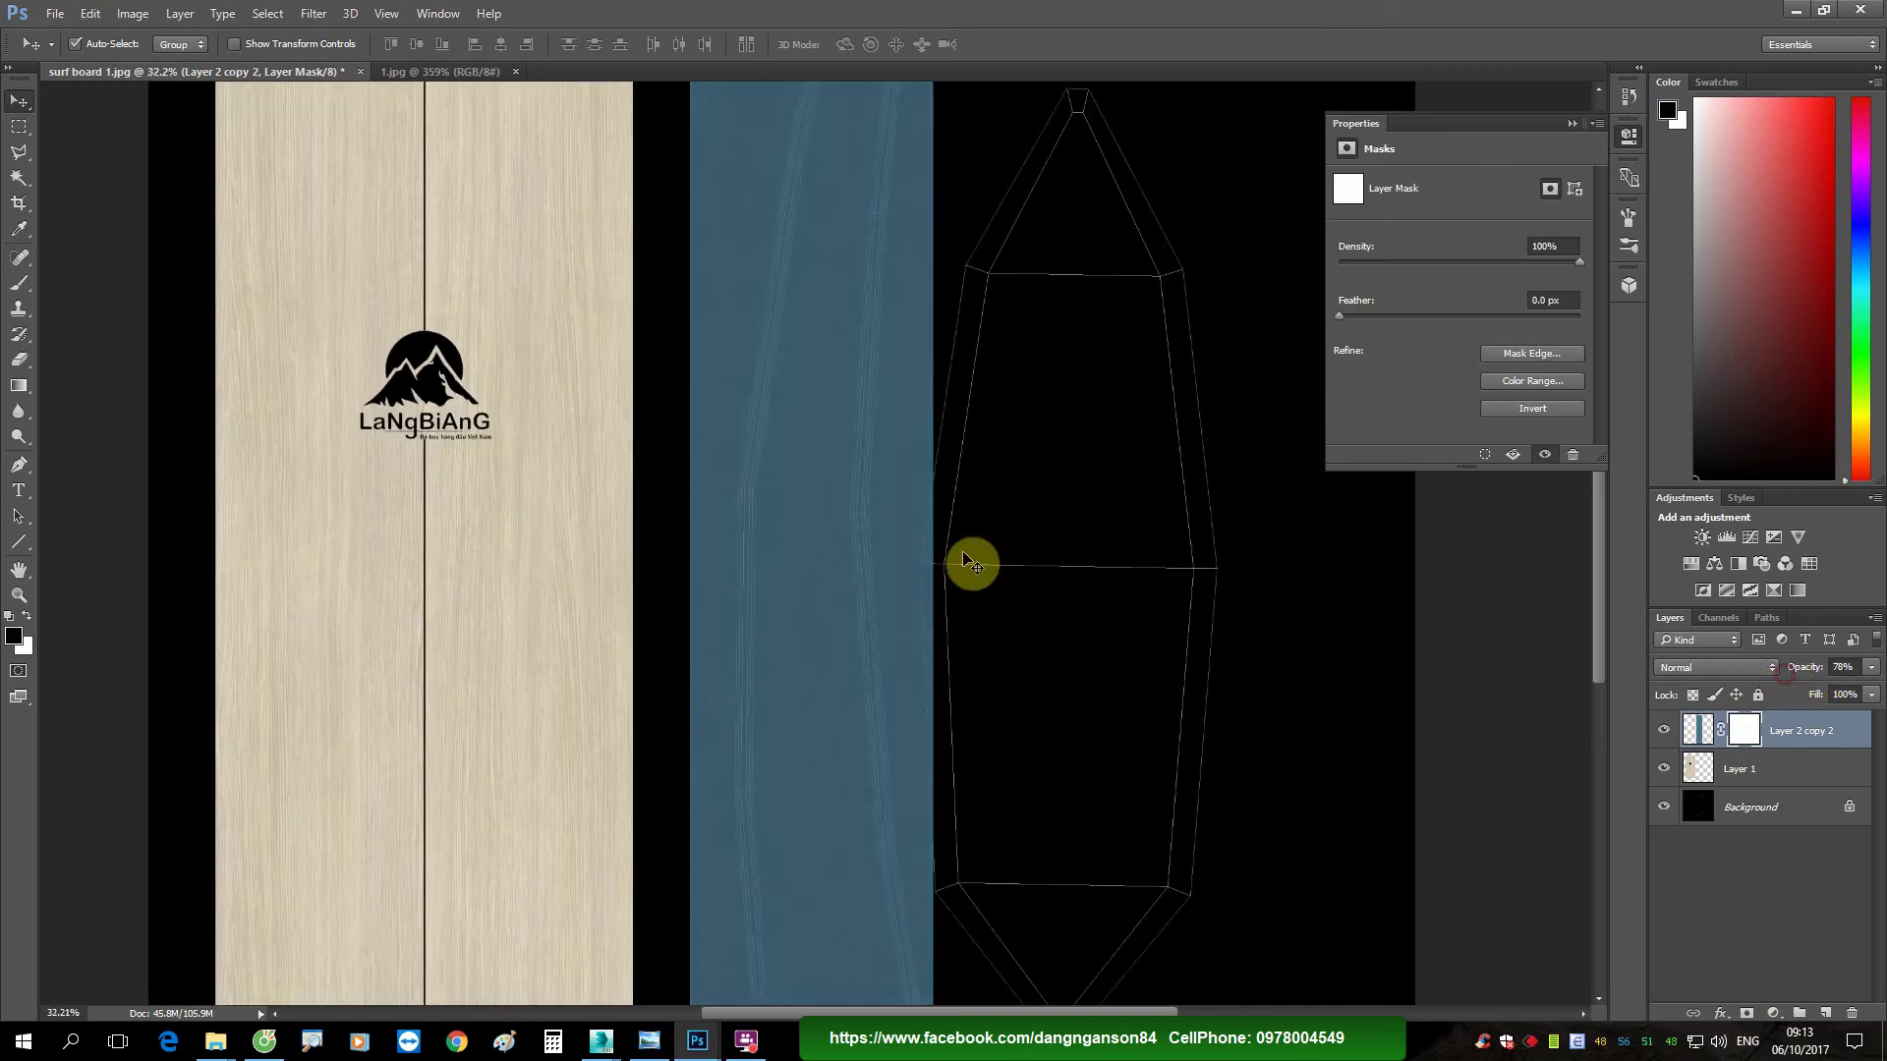
key(b)
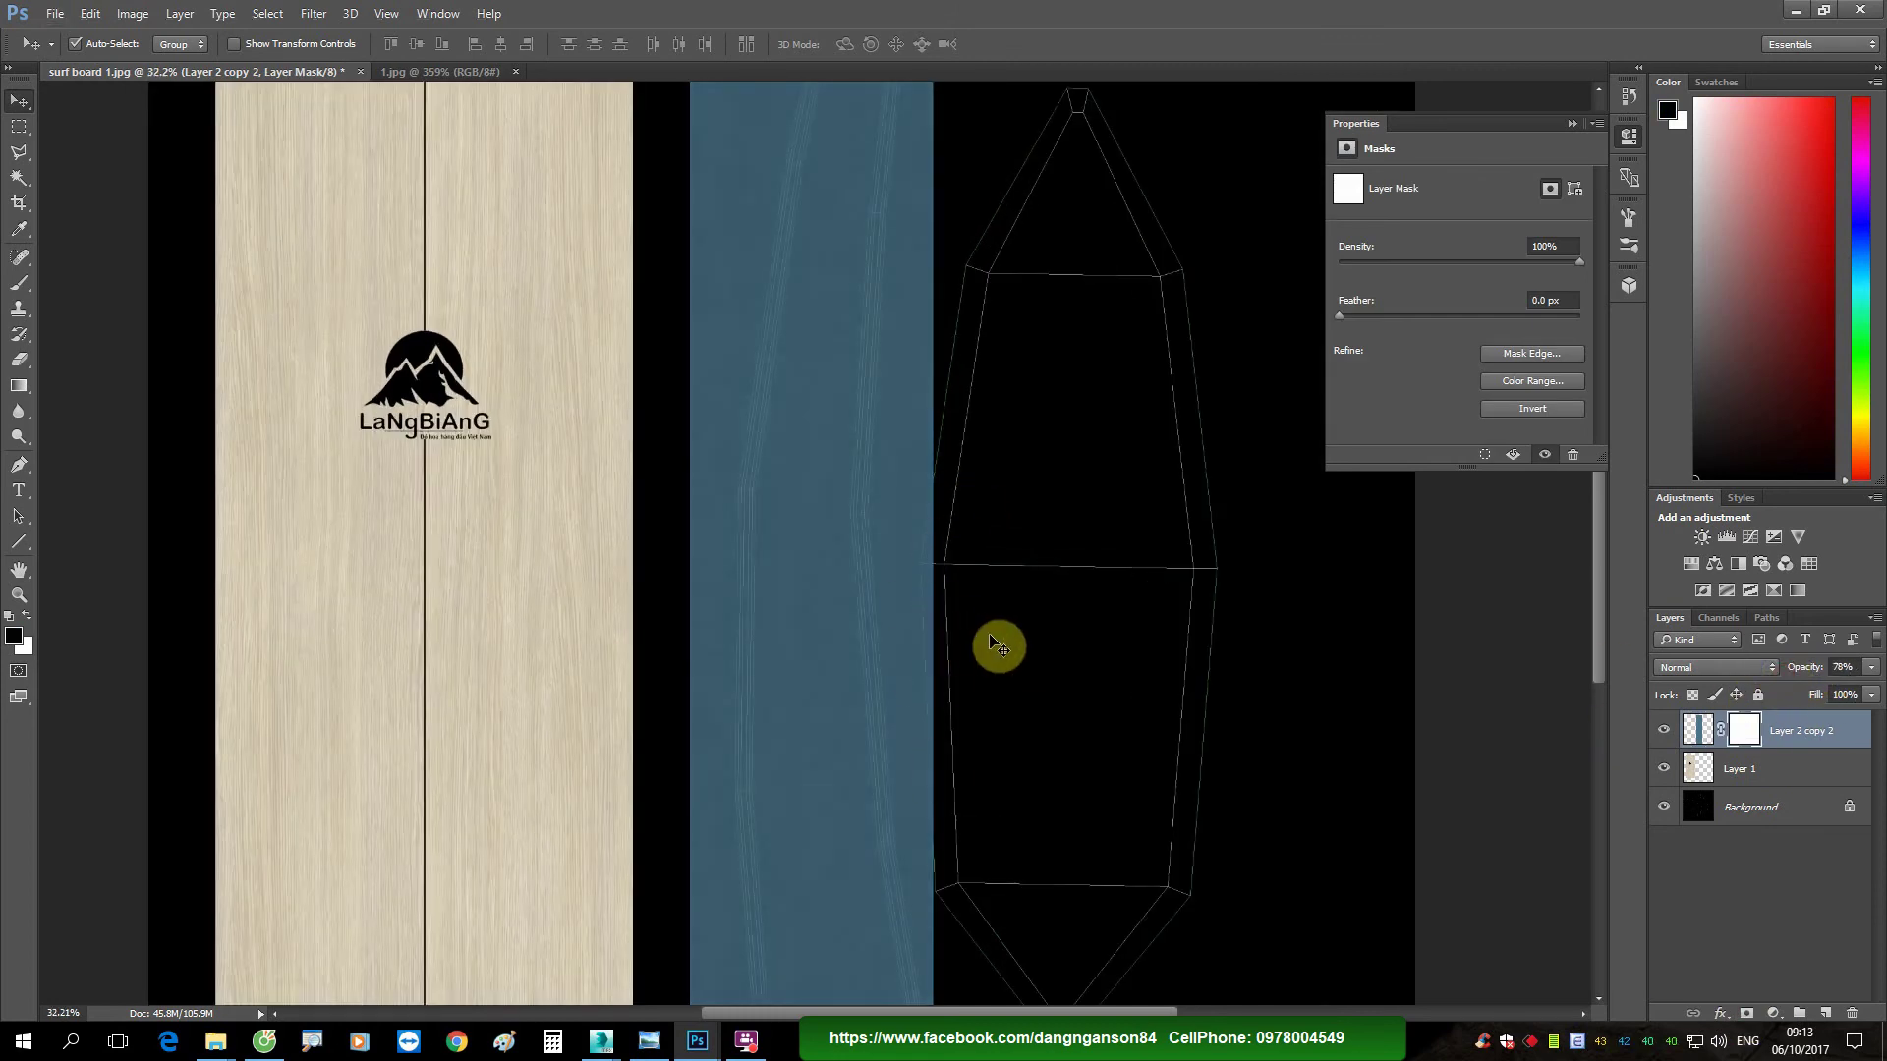
drag(342, 45, 812, 103)
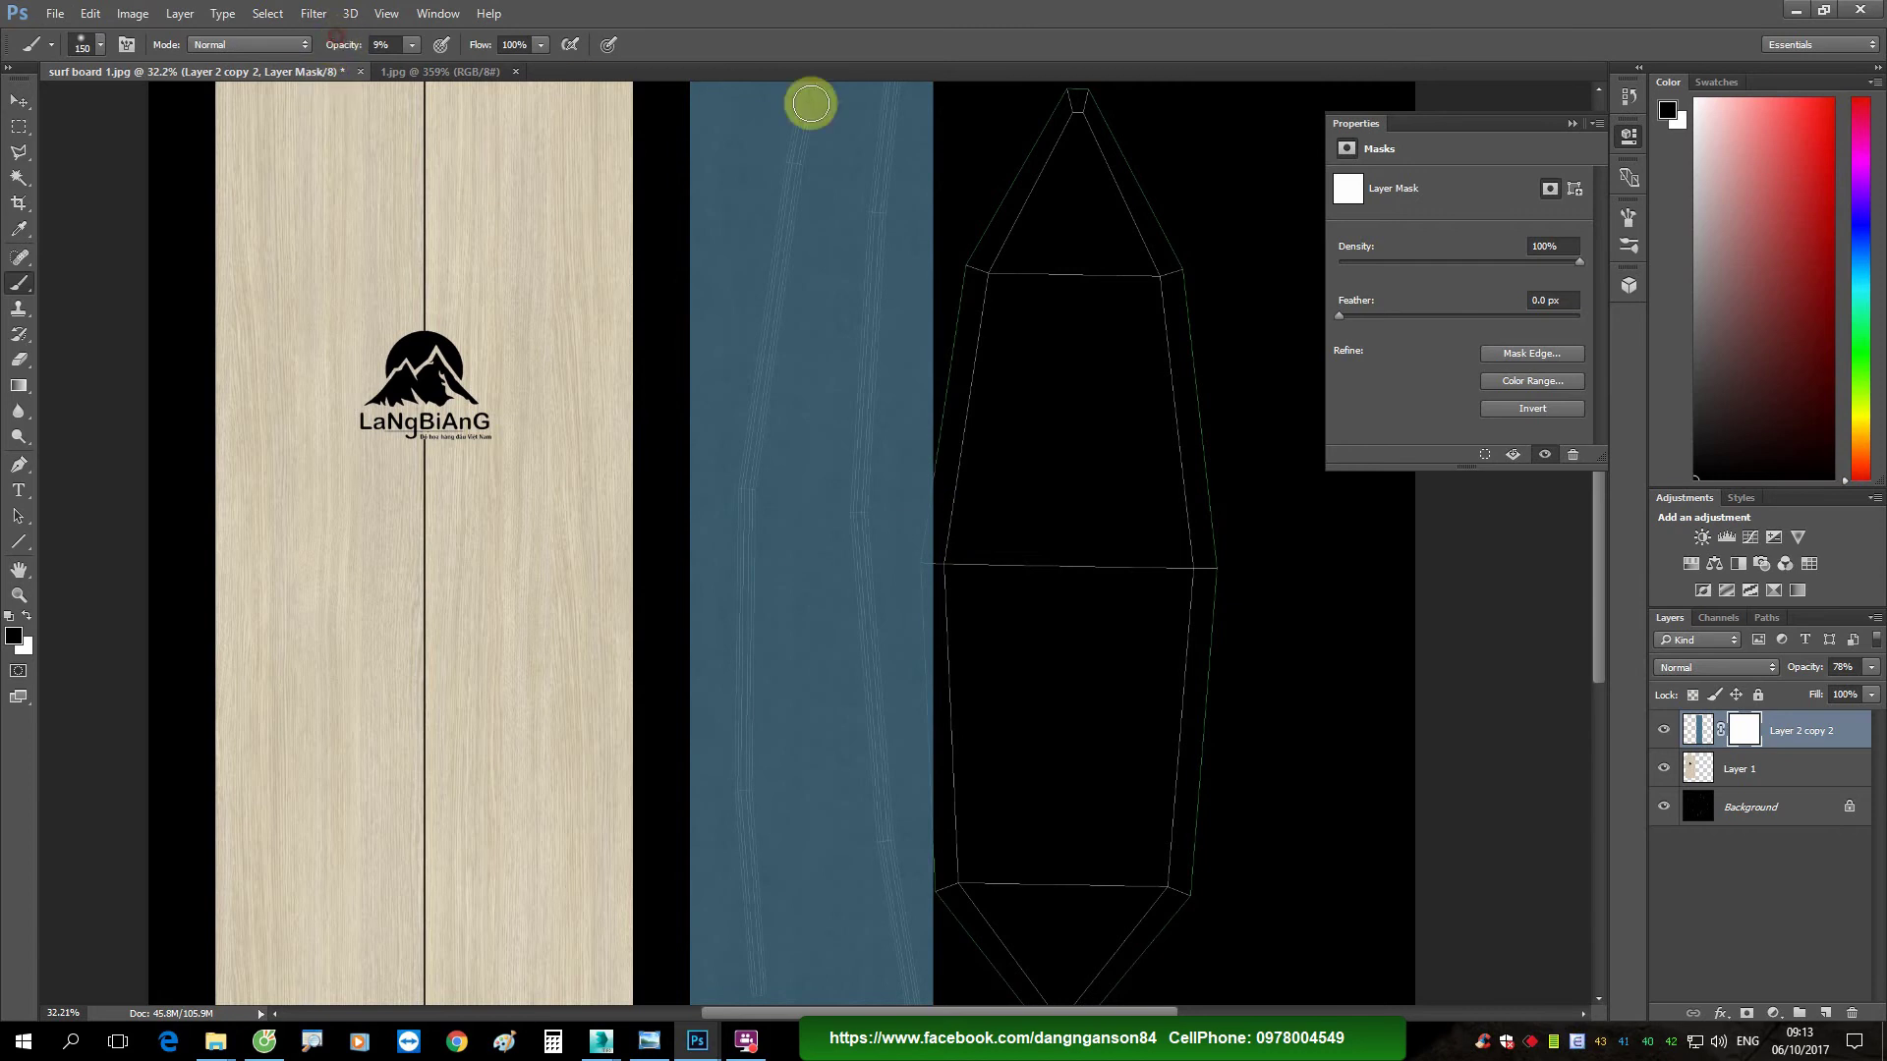
mouse_move(943, 450)
mouse_down()
mouse_move(923, 623)
mouse_move(940, 885)
mouse_move(923, 632)
mouse_move(943, 362)
mouse_move(918, 822)
mouse_move(952, 934)
mouse_up()
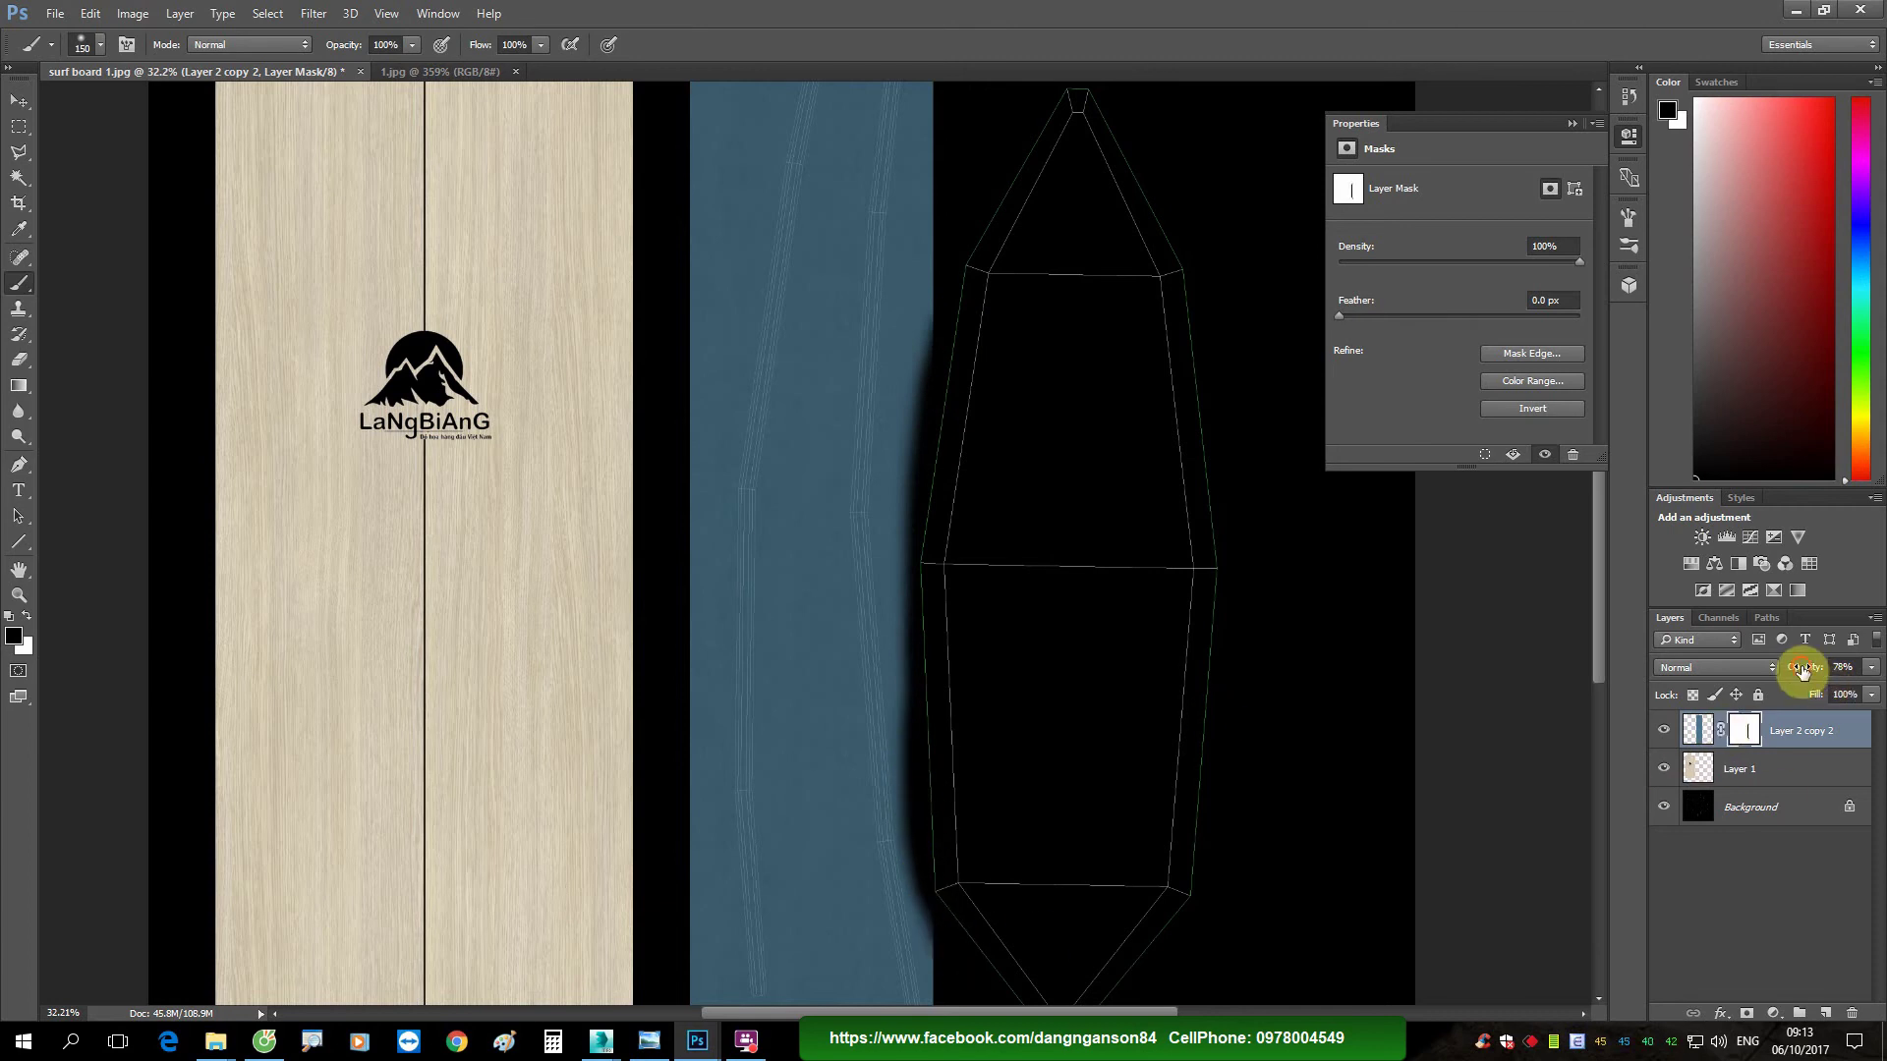
drag(1801, 671, 1825, 671)
alt+scroll(800, 614, down, 1)
alt+scroll(1023, 492, down, 1)
alt+scroll(1027, 494, up, 1)
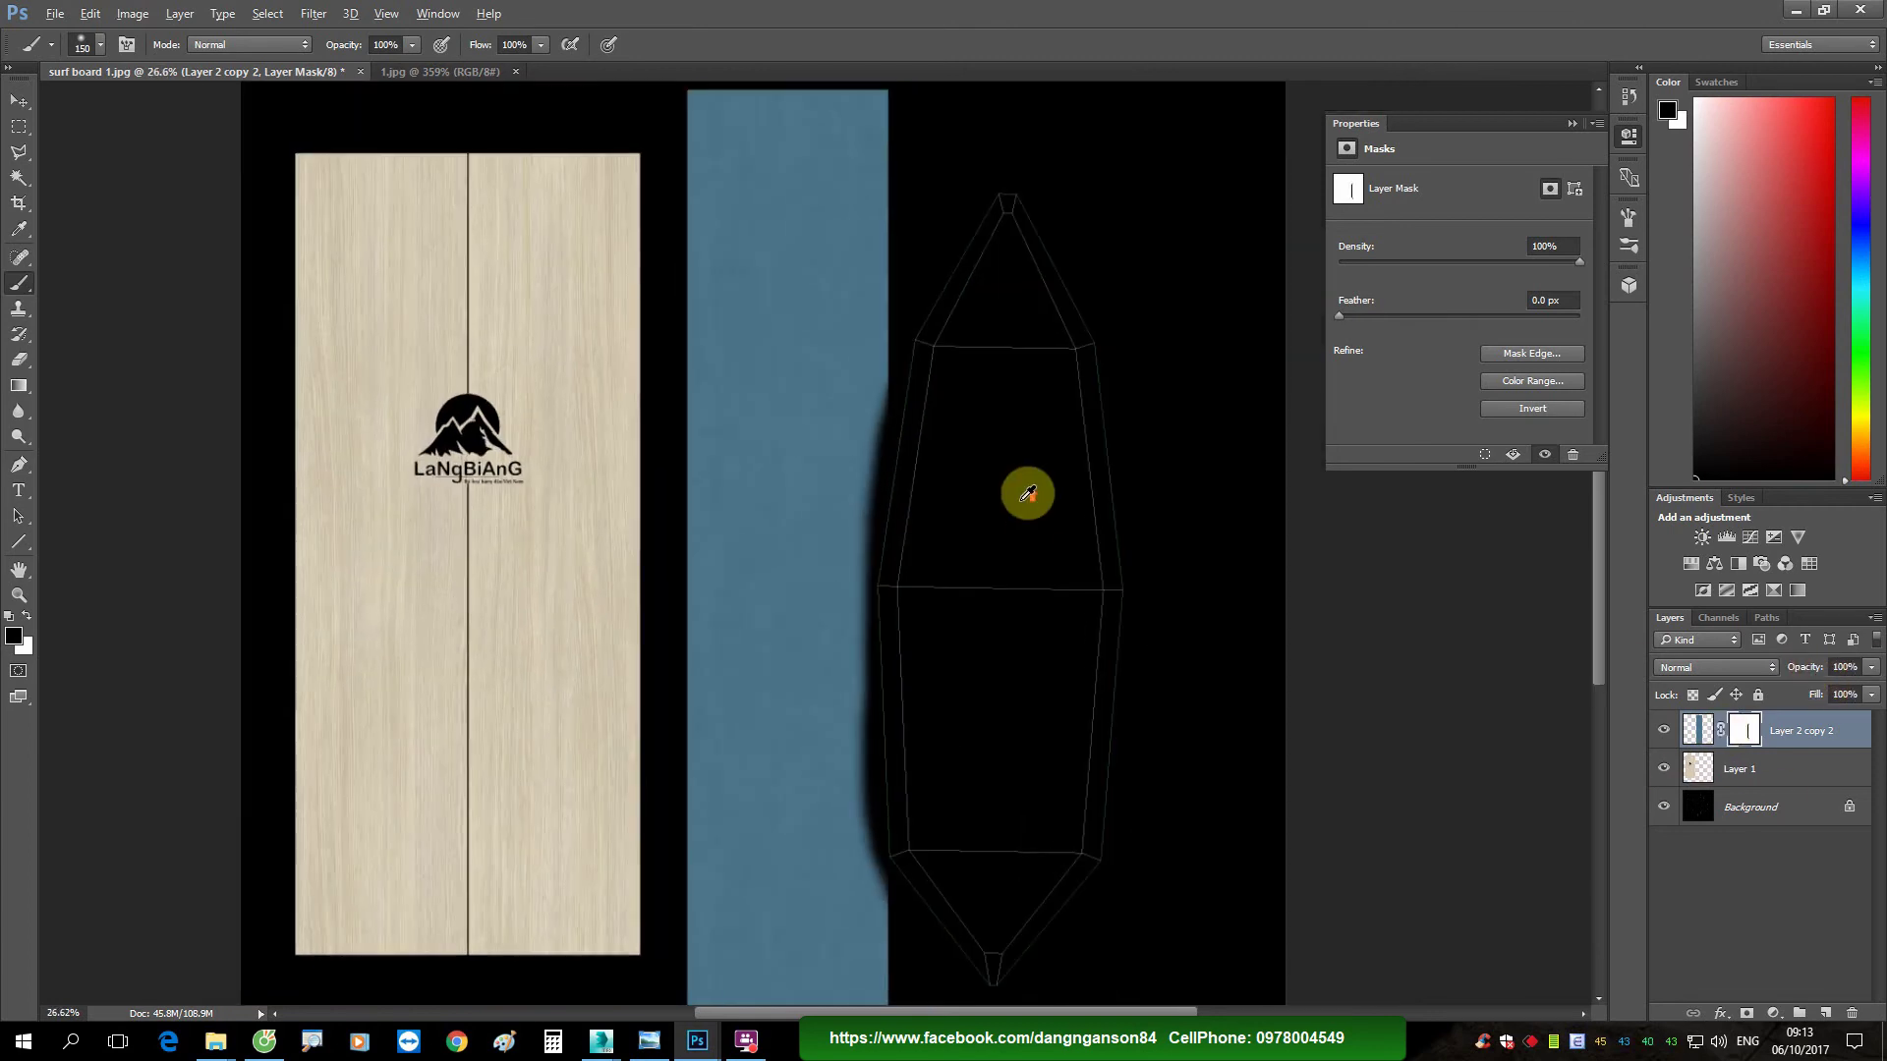
alt+scroll(1027, 493, down, 1)
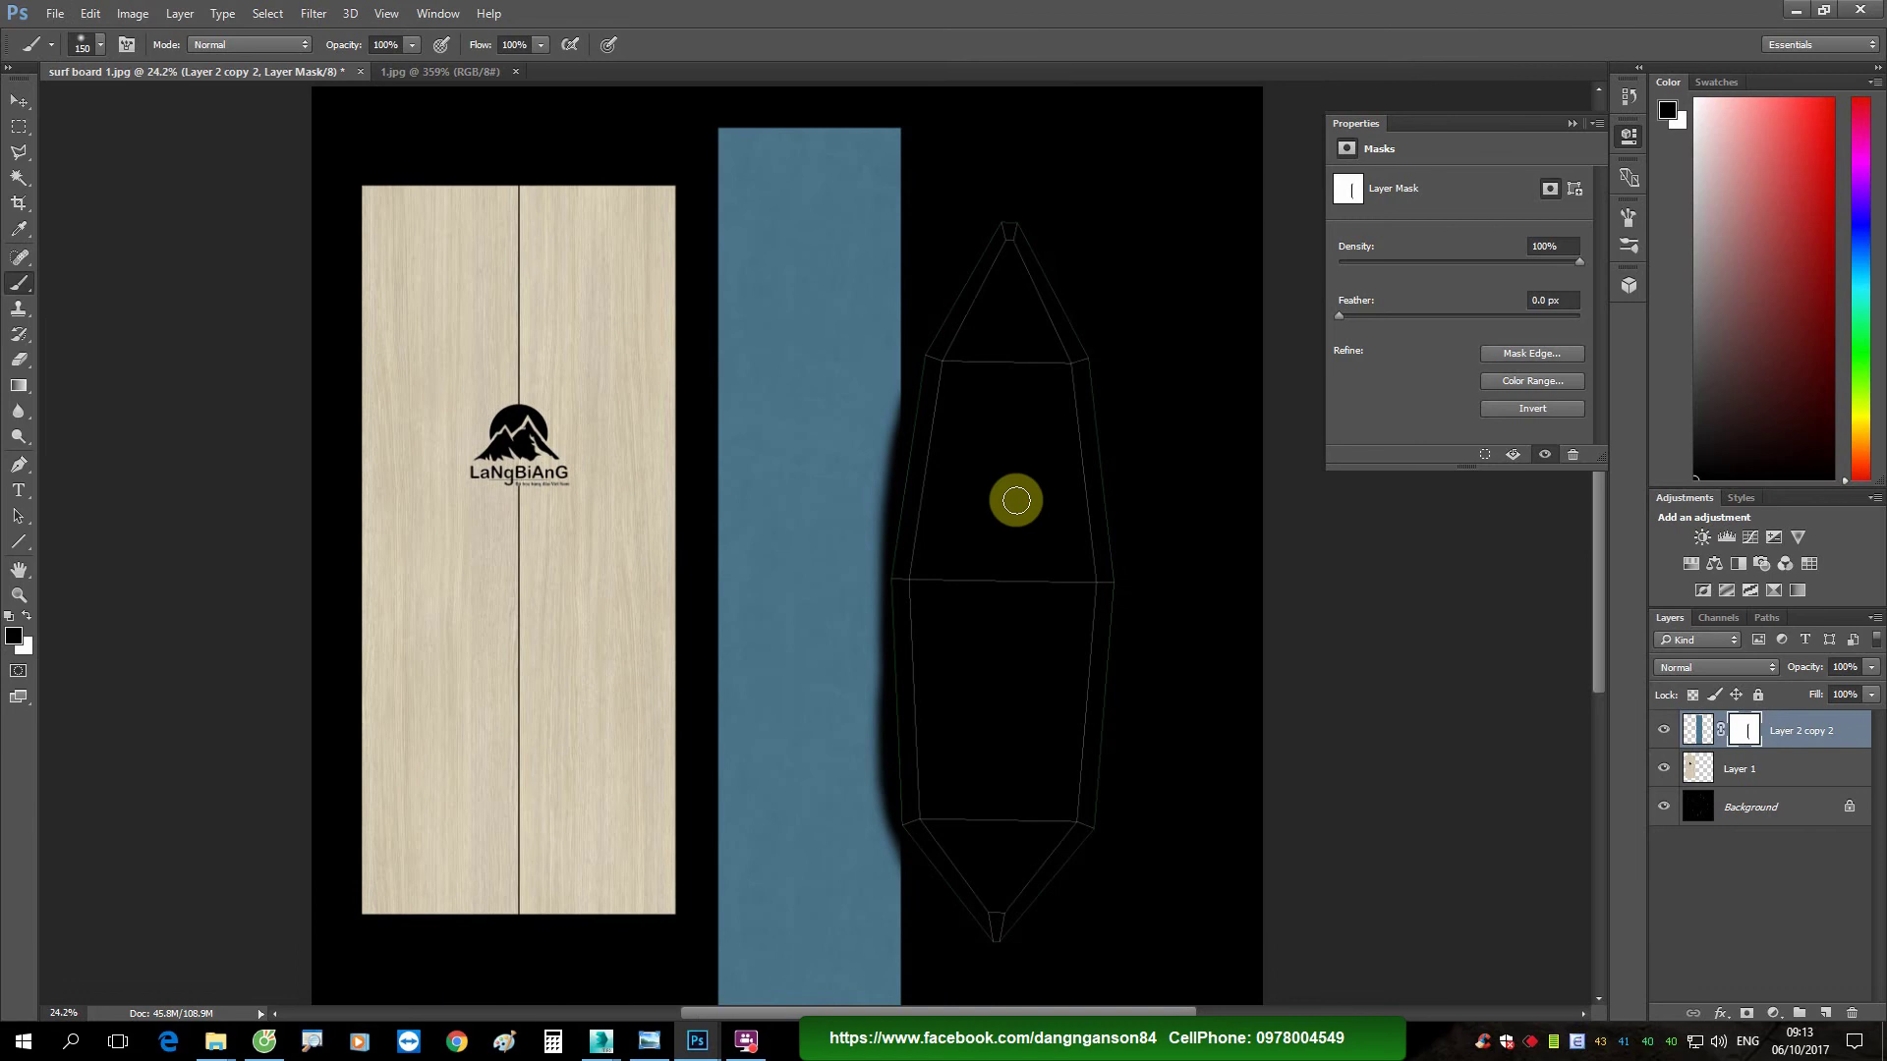
Step: Duplicate the logo wood panel onto the right side and dim the layers to see the outline
key(v)
click(506, 537)
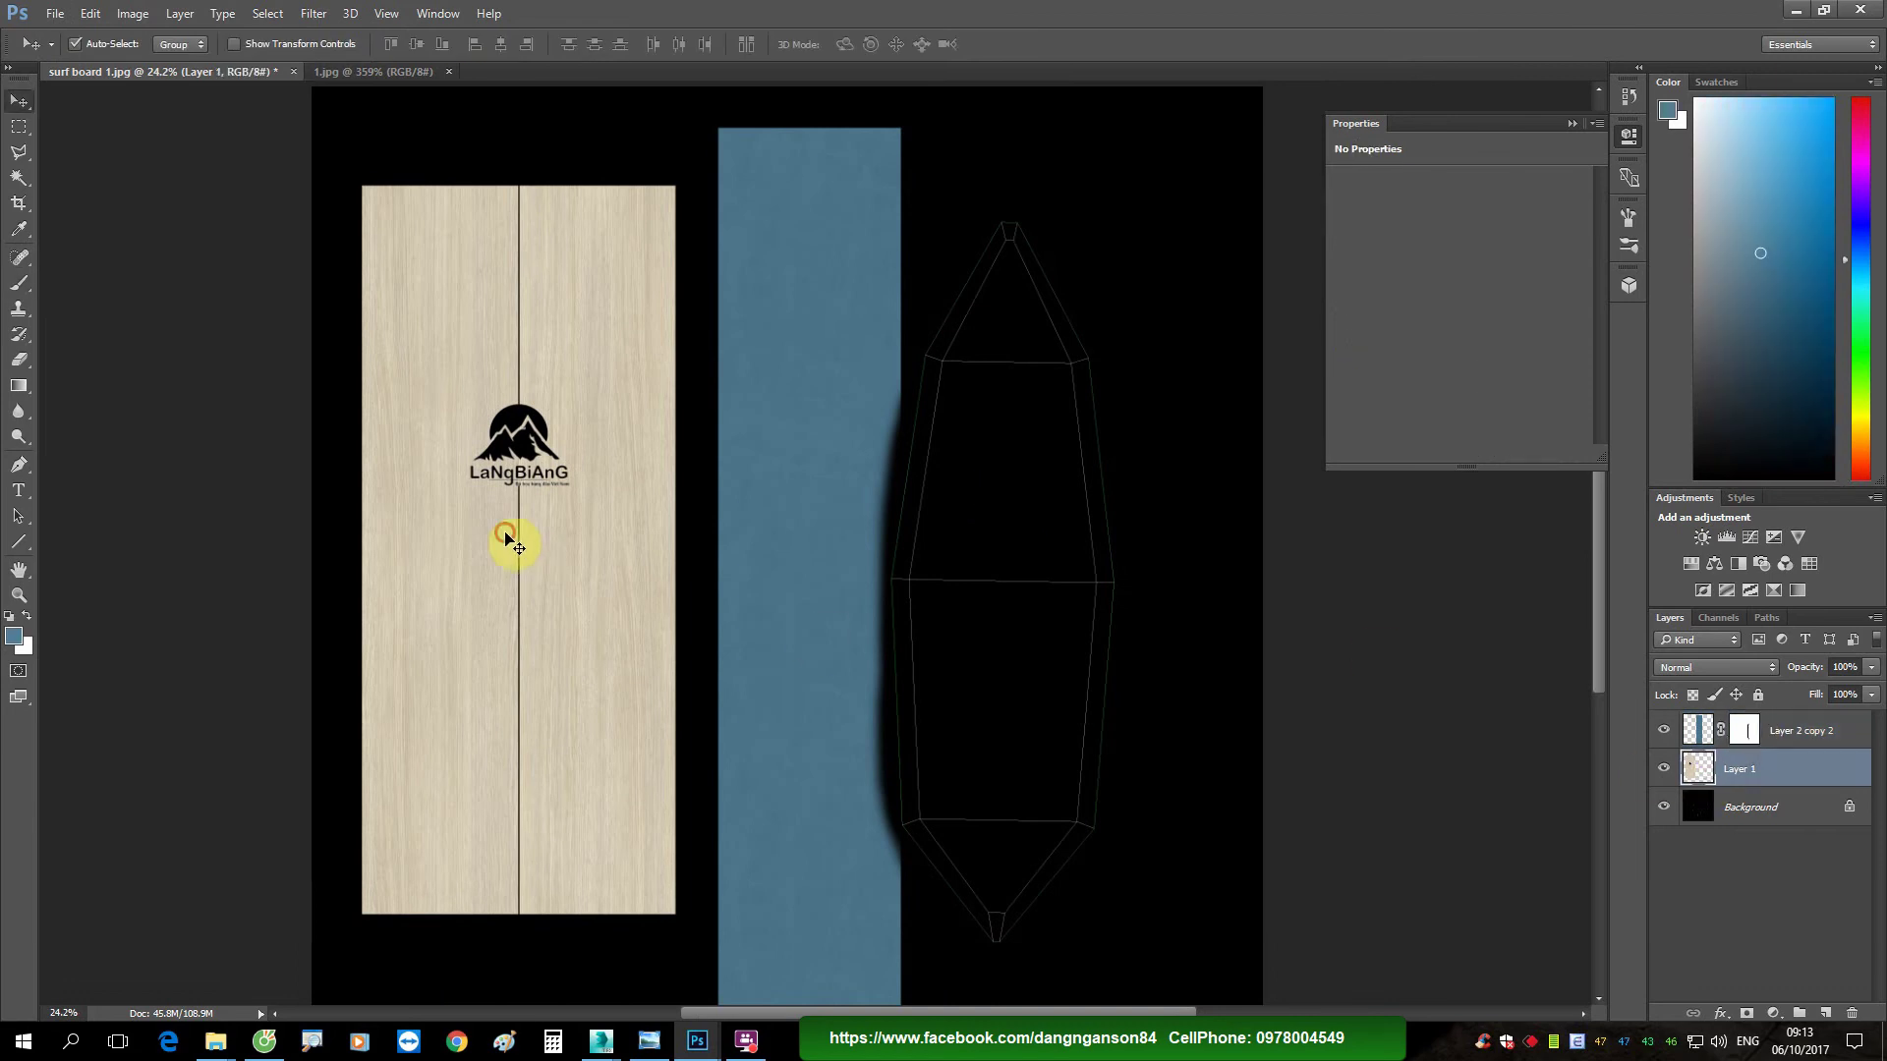
mouse_move(552, 567)
alt+mouse_down()
mouse_move(1111, 632)
mouse_move(1085, 587)
alt+mouse_up()
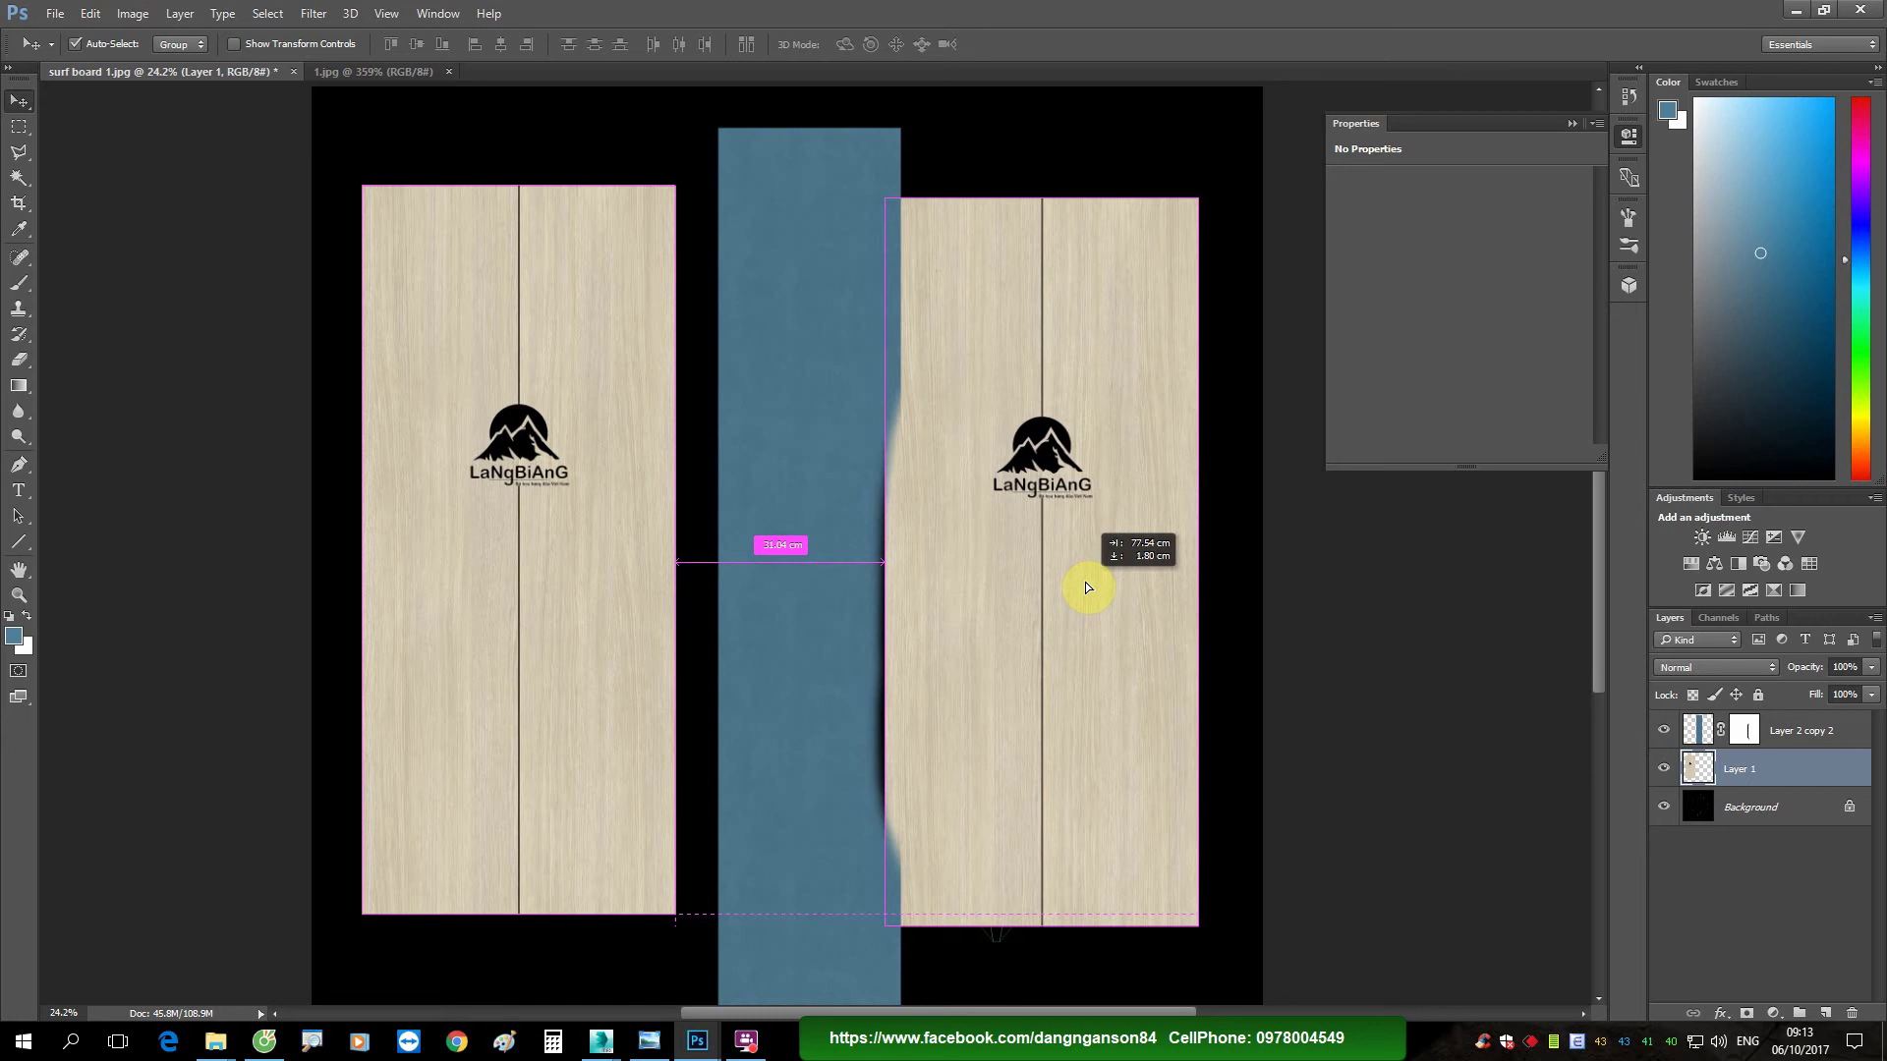
mouse_move(1802, 668)
mouse_down()
mouse_move(1747, 672)
mouse_move(1813, 683)
mouse_up()
click(1715, 732)
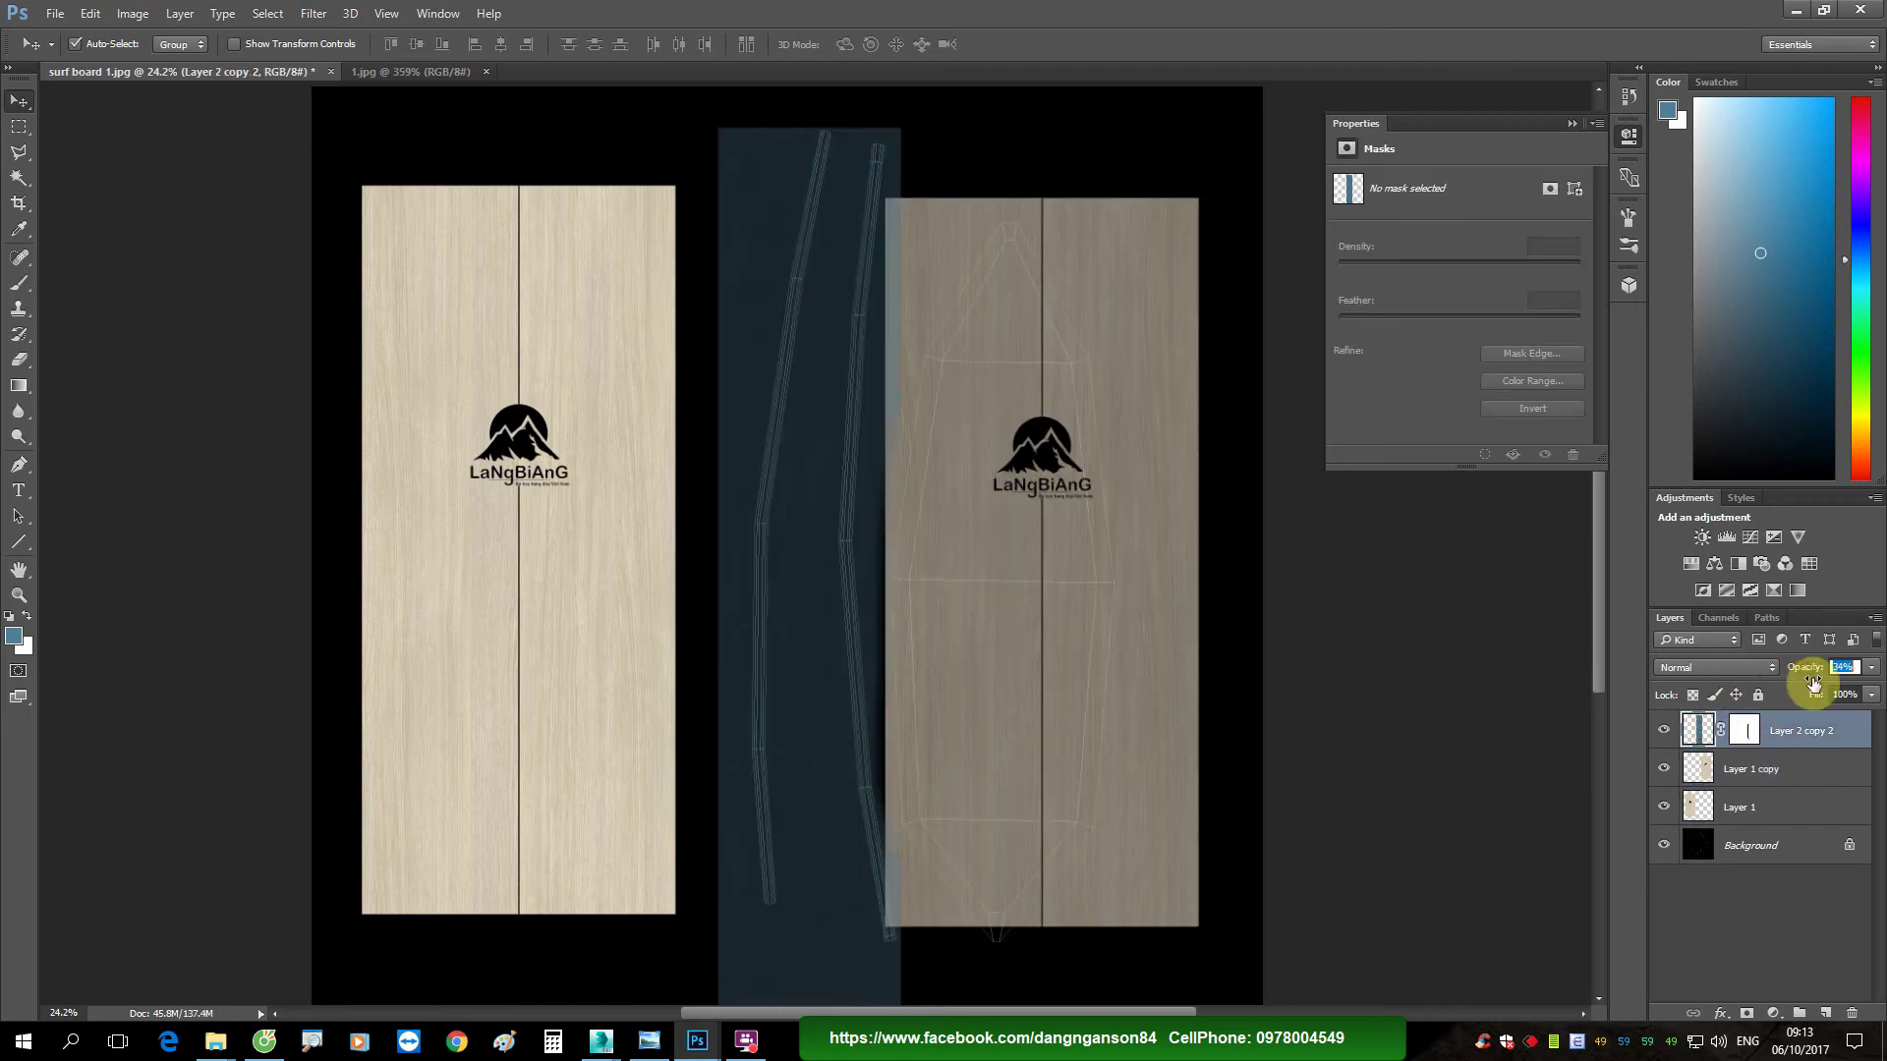
click(1740, 769)
Step: Mask the right panel's left edge with black brush strokes, then restore both layers to 100% opacity
click(1746, 1013)
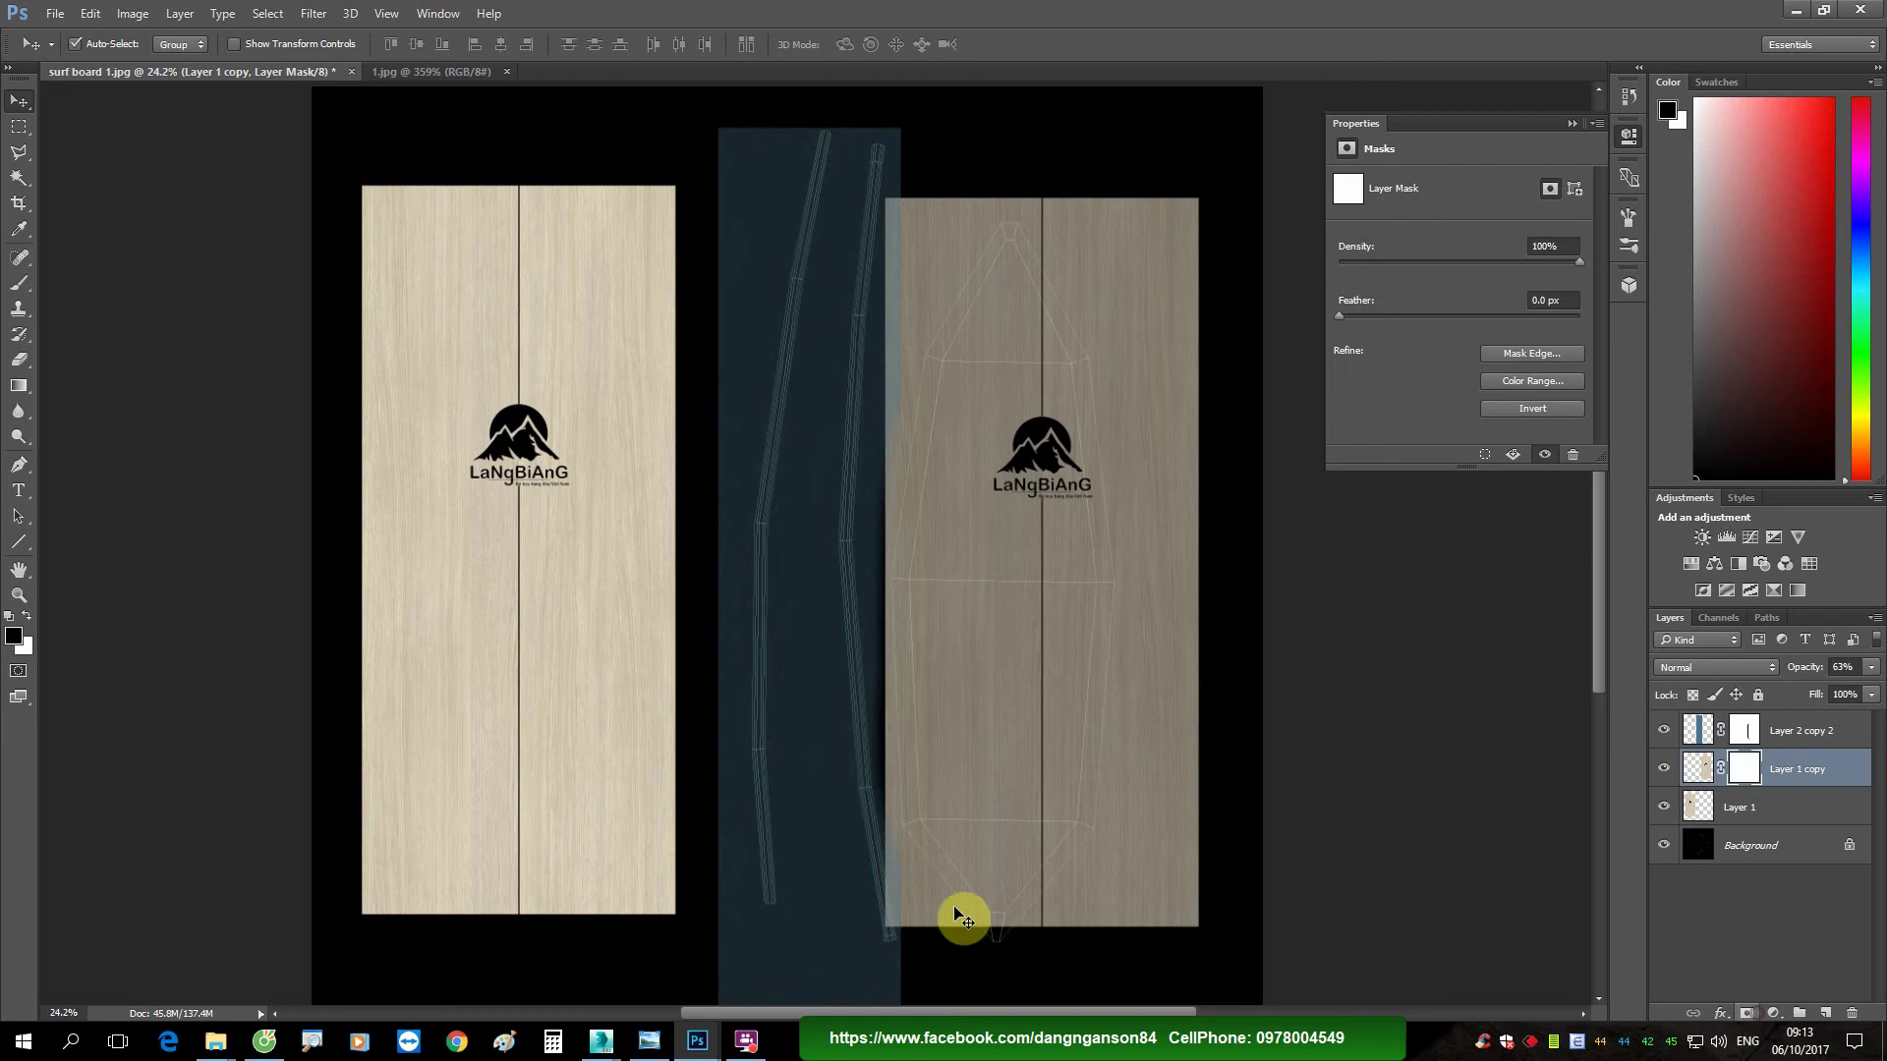
key(b)
mouse_move(871, 839)
mouse_down()
mouse_move(893, 922)
mouse_move(875, 836)
mouse_move(889, 902)
mouse_up()
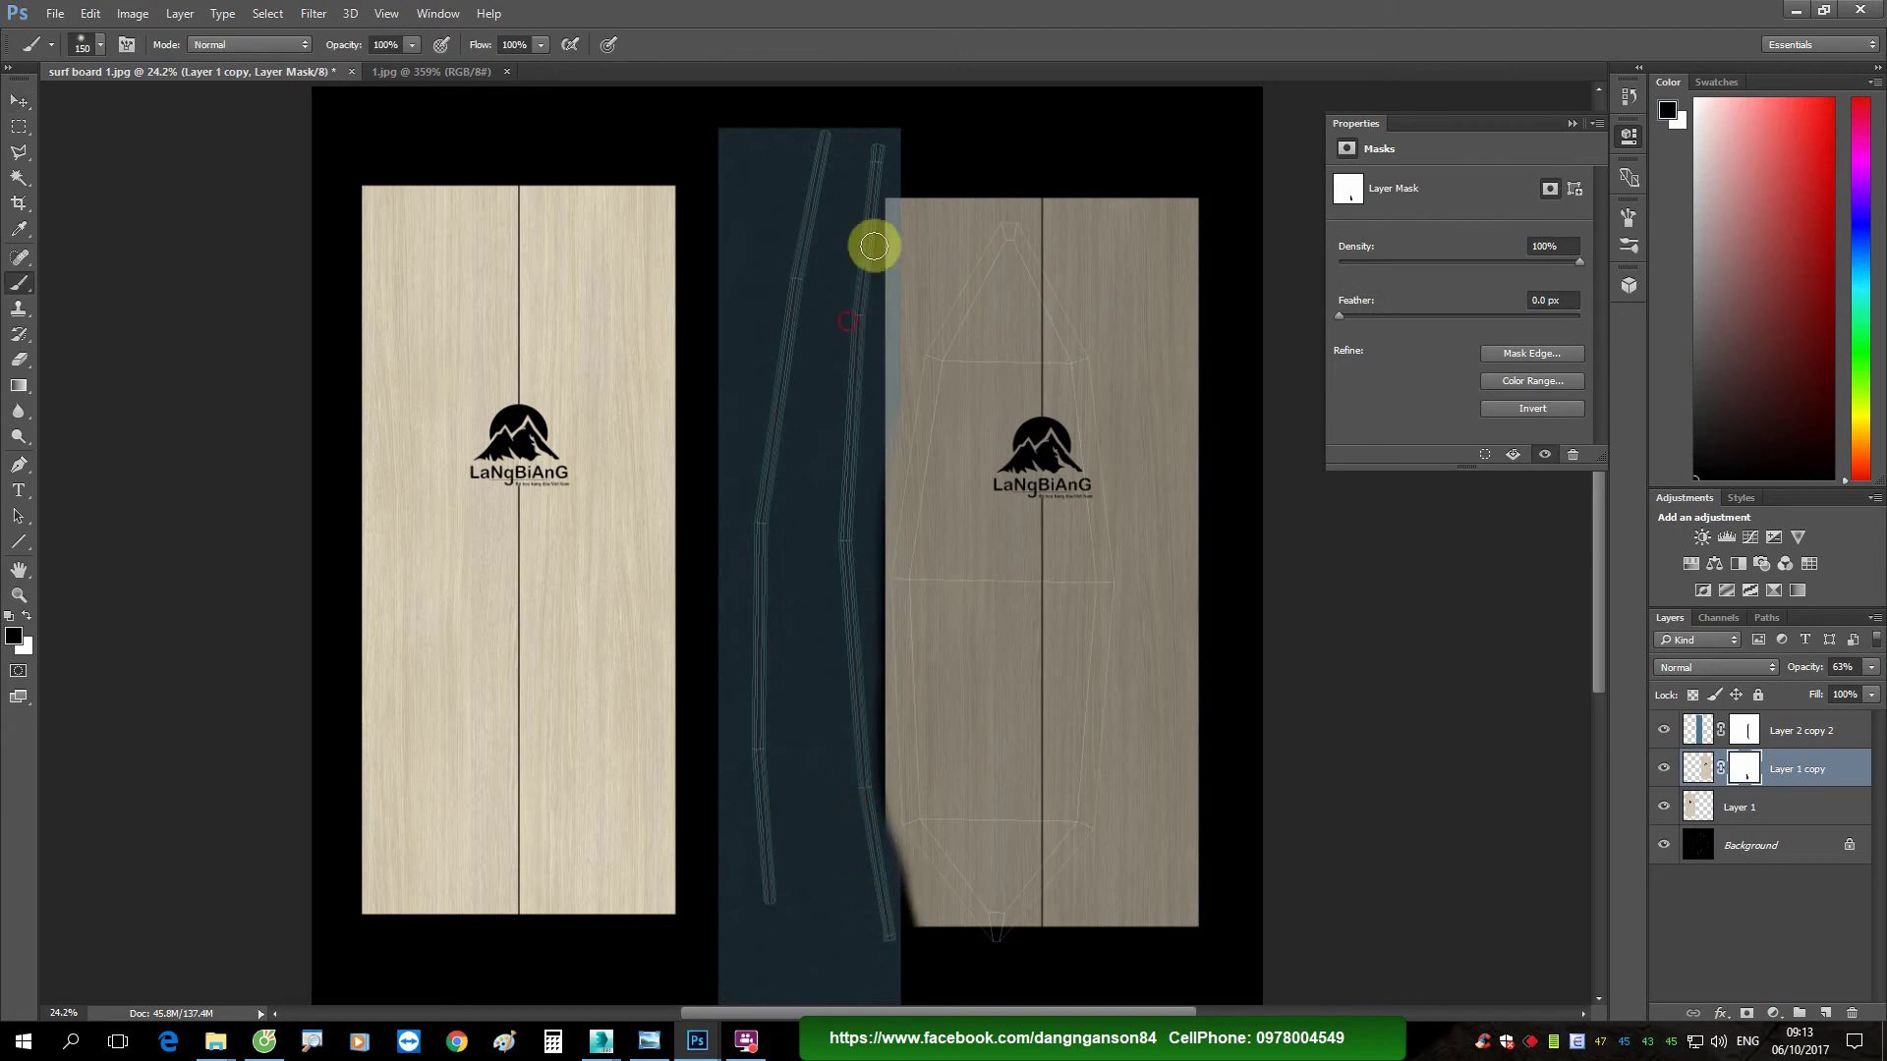
mouse_move(874, 246)
mouse_down()
mouse_move(855, 316)
mouse_move(871, 240)
mouse_move(868, 404)
mouse_move(916, 201)
mouse_move(851, 418)
mouse_up()
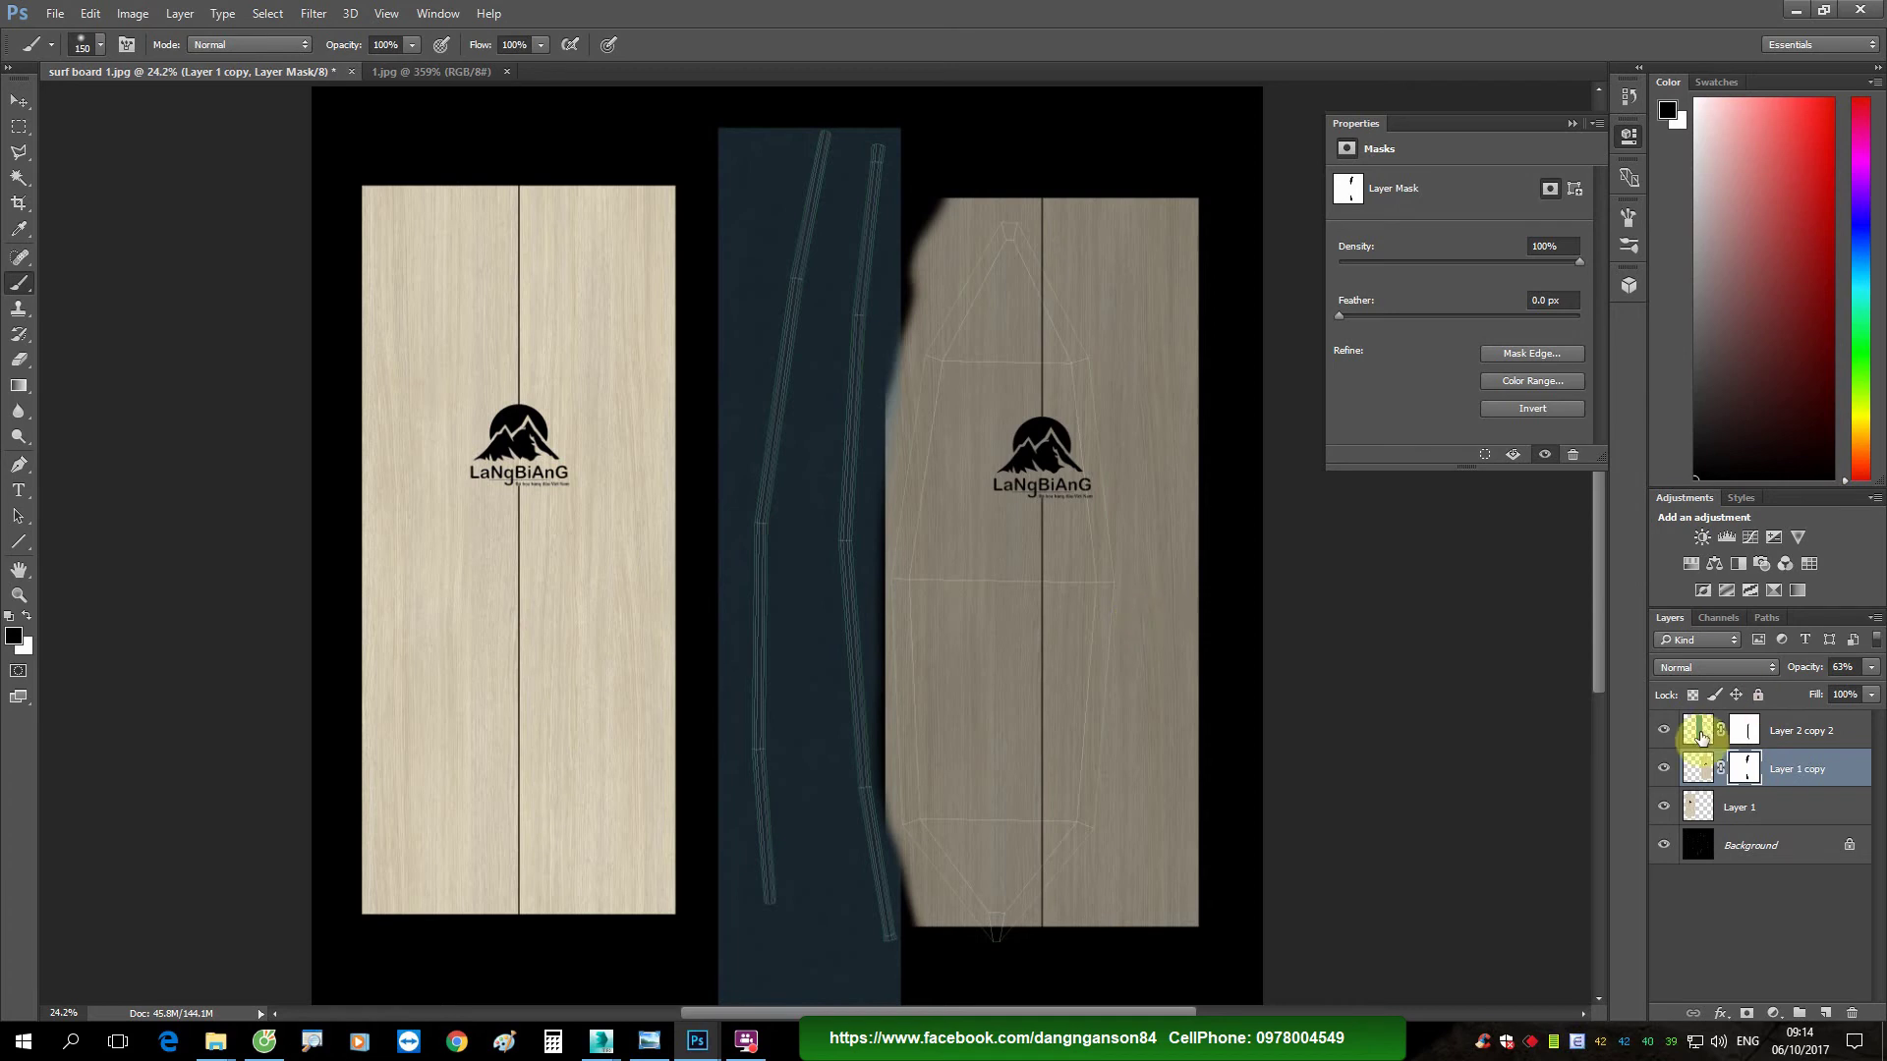
click(1697, 730)
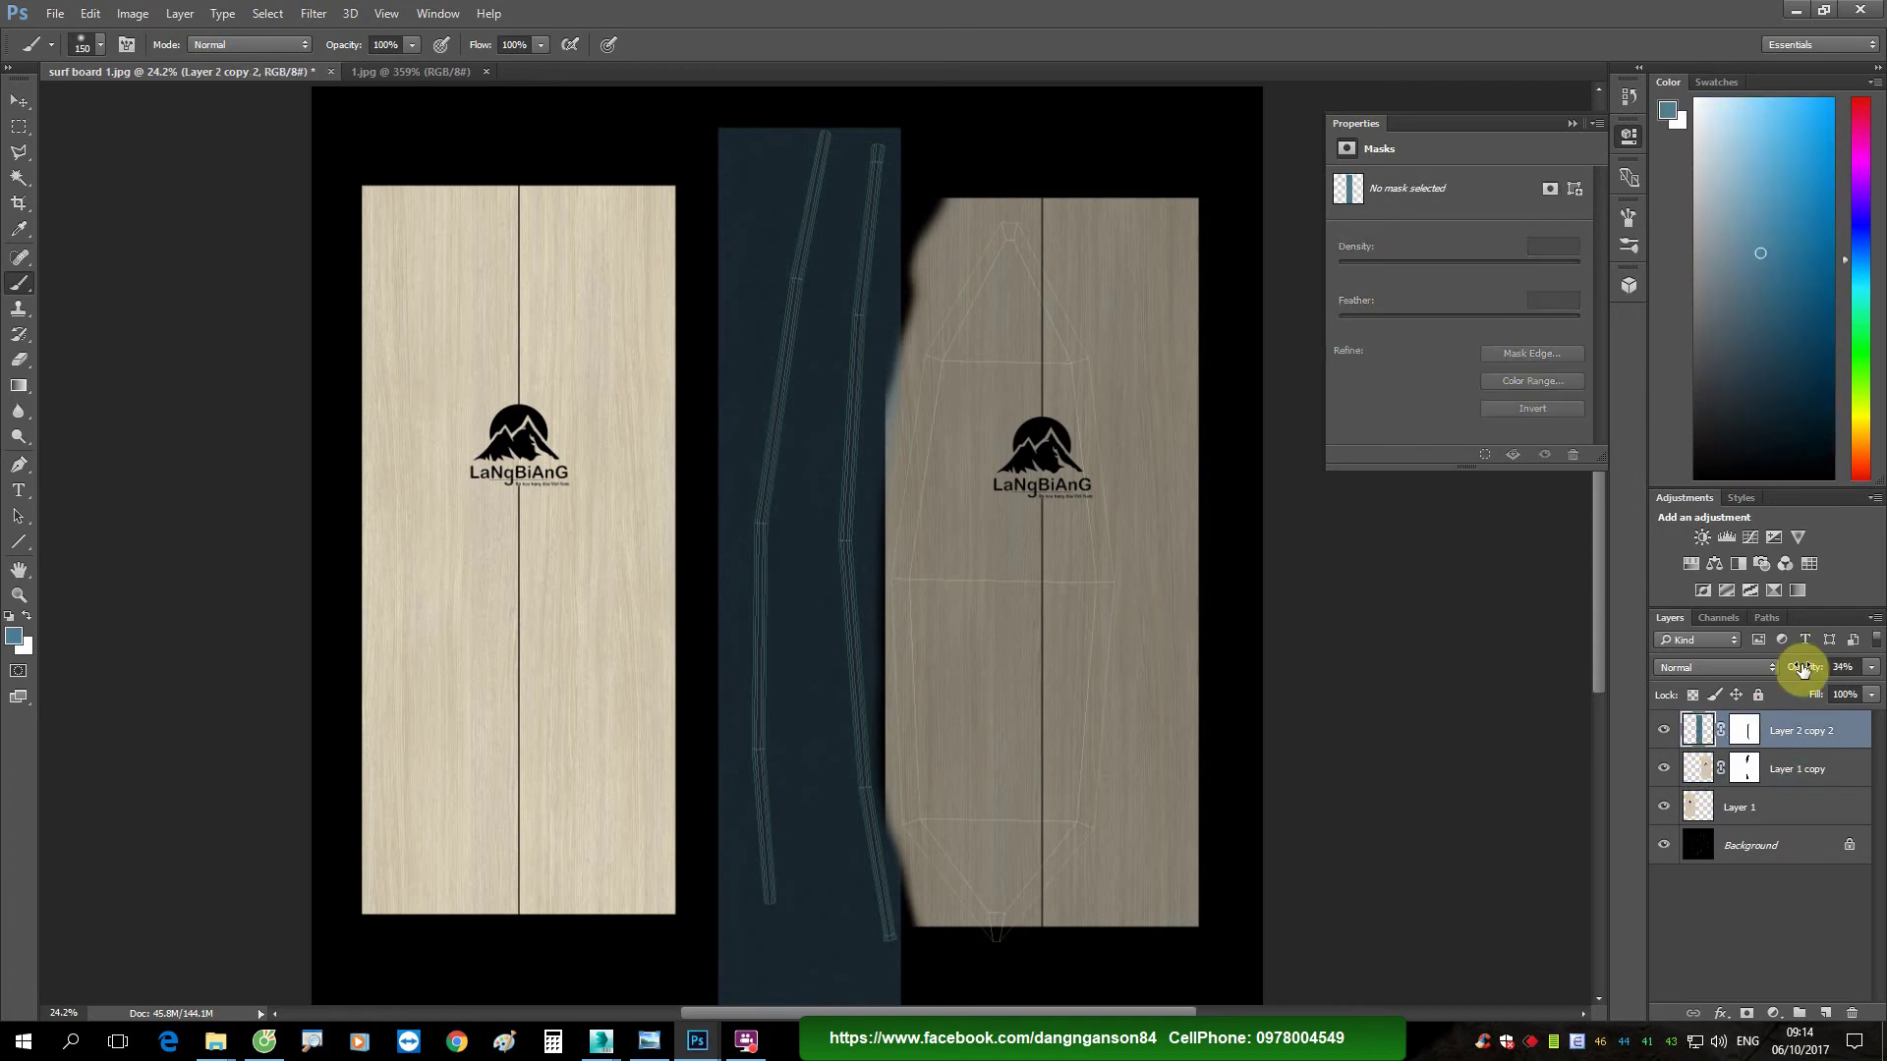
drag(1803, 667, 1865, 672)
click(1715, 770)
Step: Save the map as JPEG 'diffuse surf board' in the Bai 42 folder at quality 12
click(1699, 732)
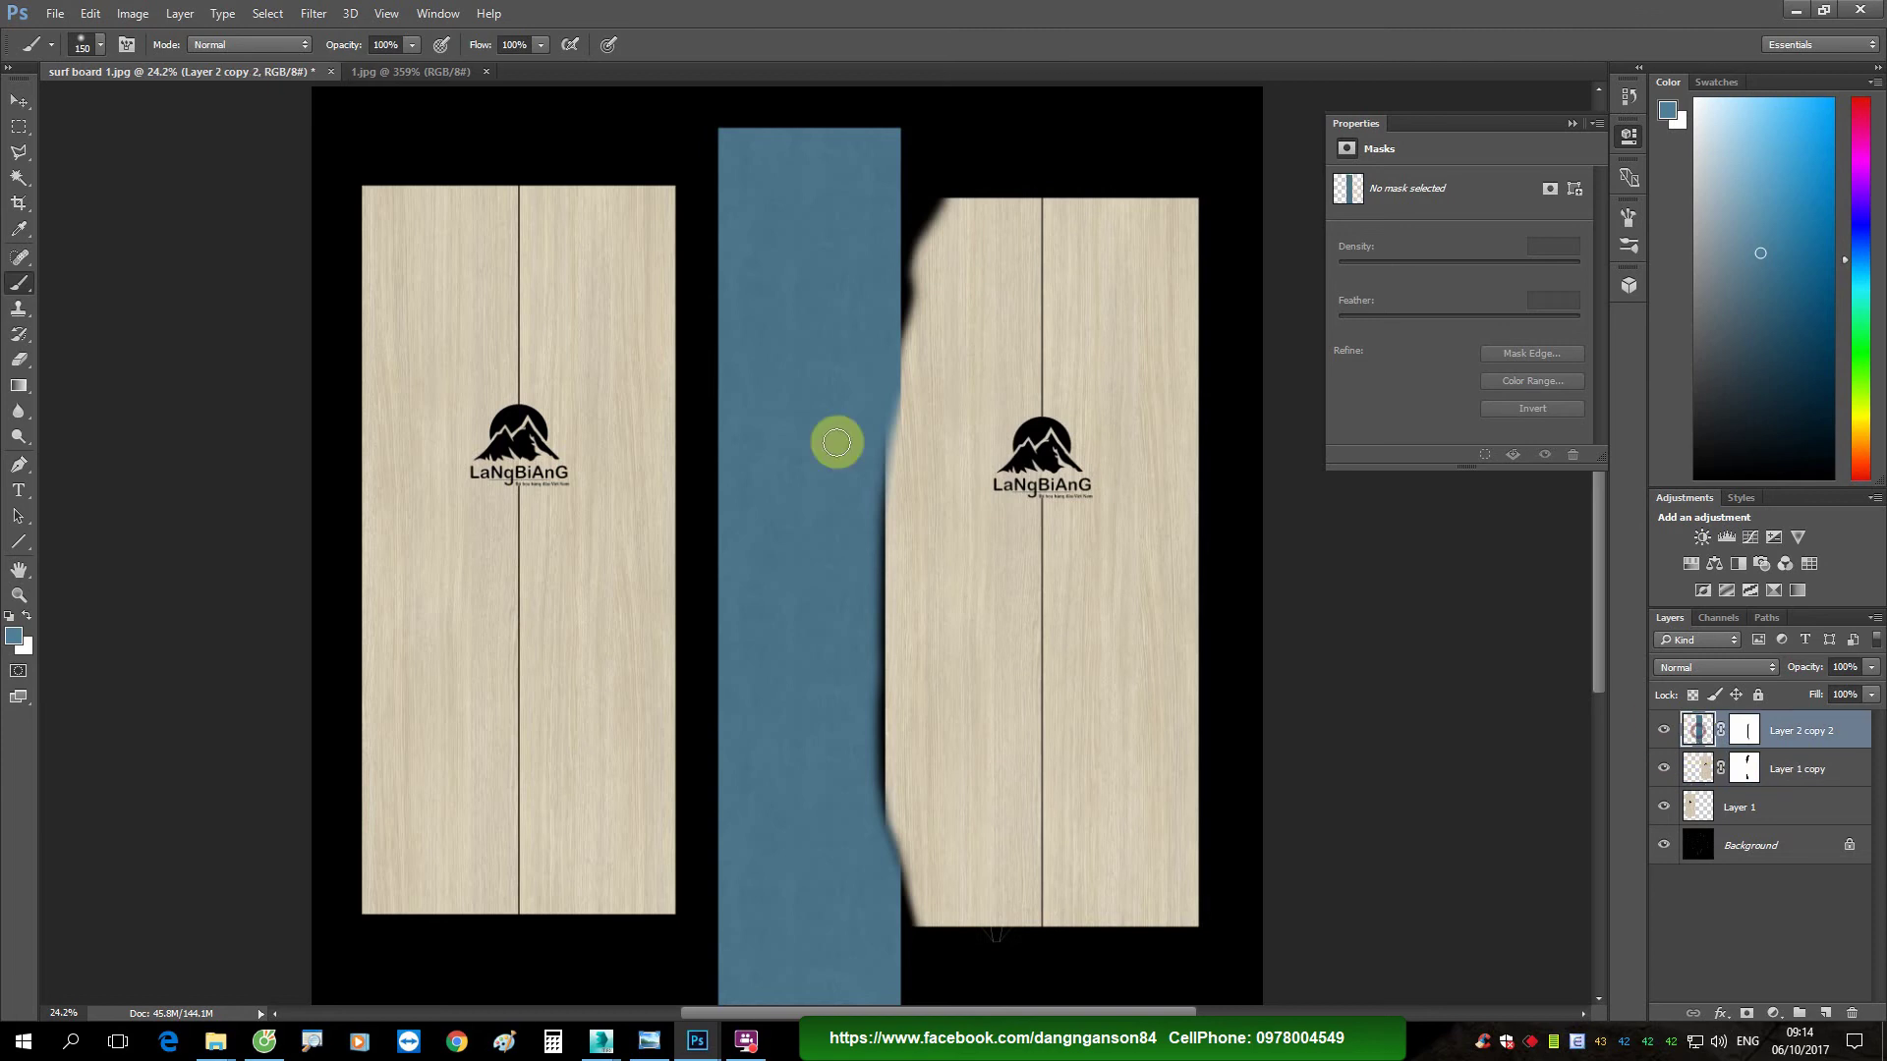
click(55, 14)
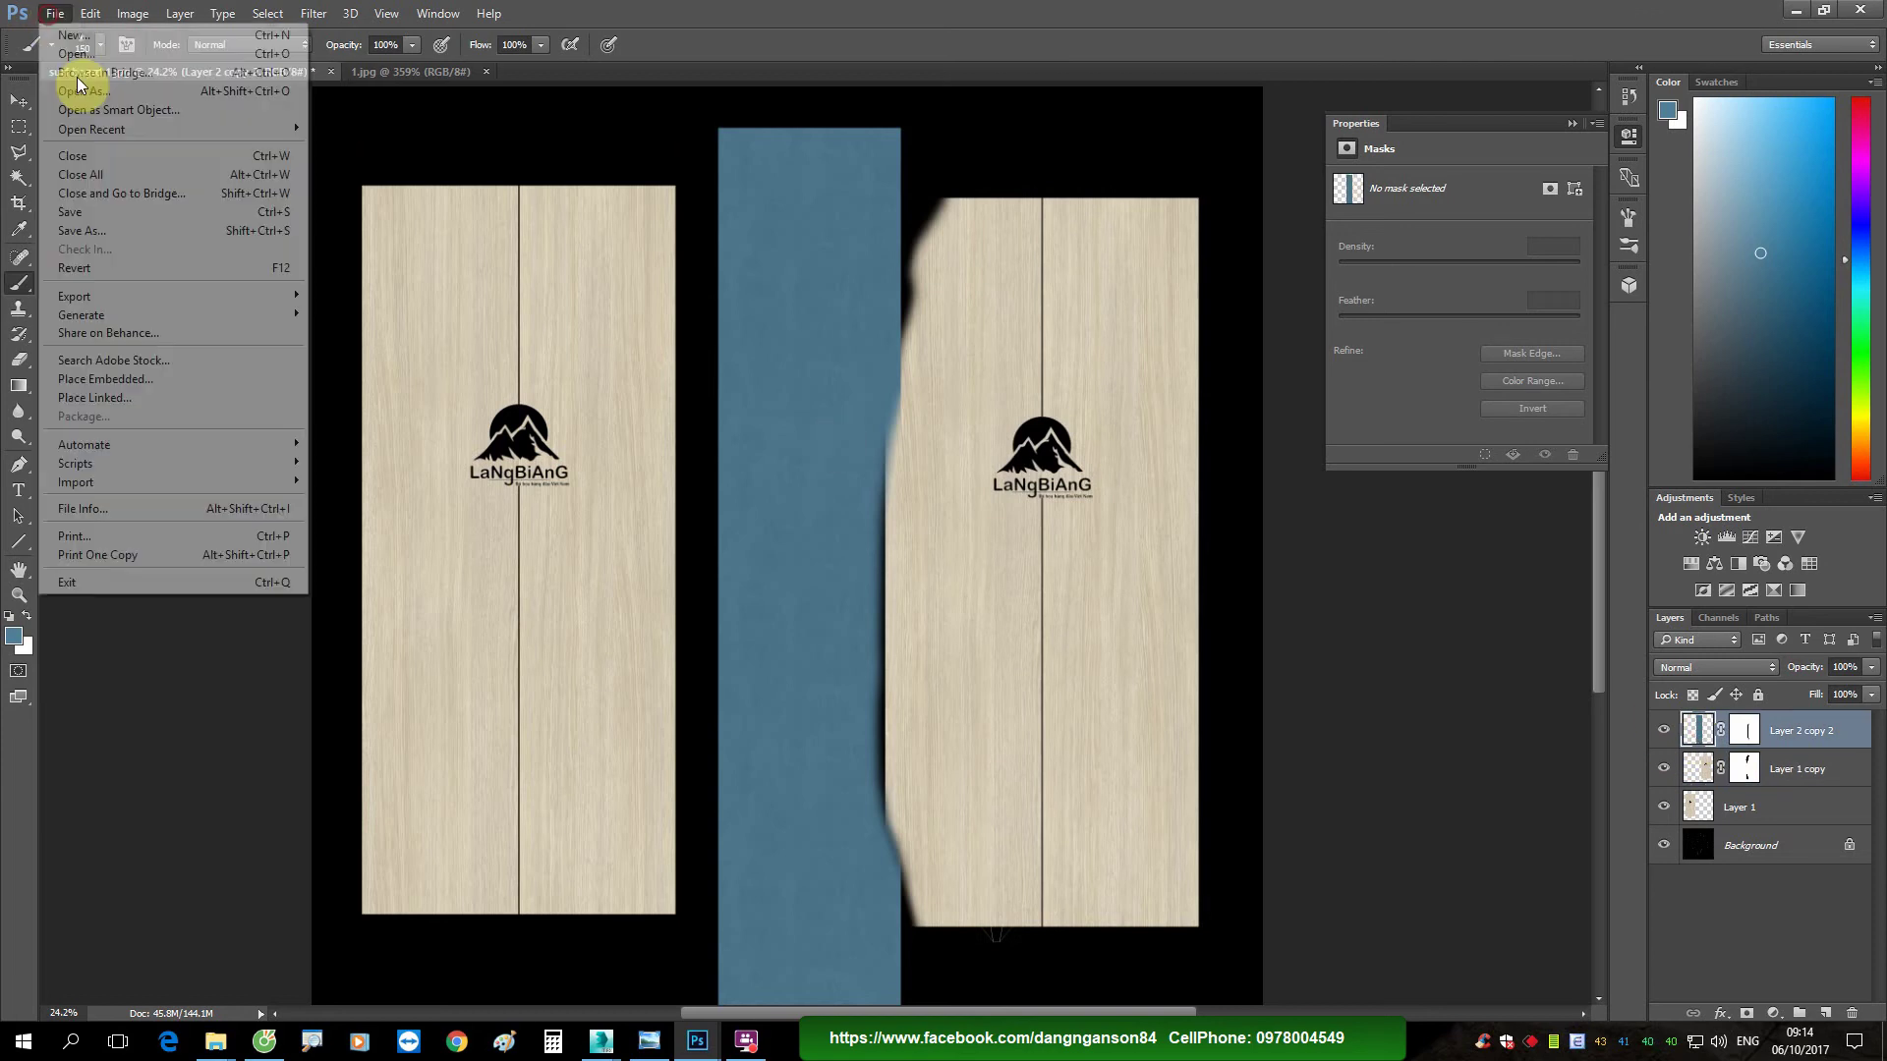
click(98, 230)
click(313, 812)
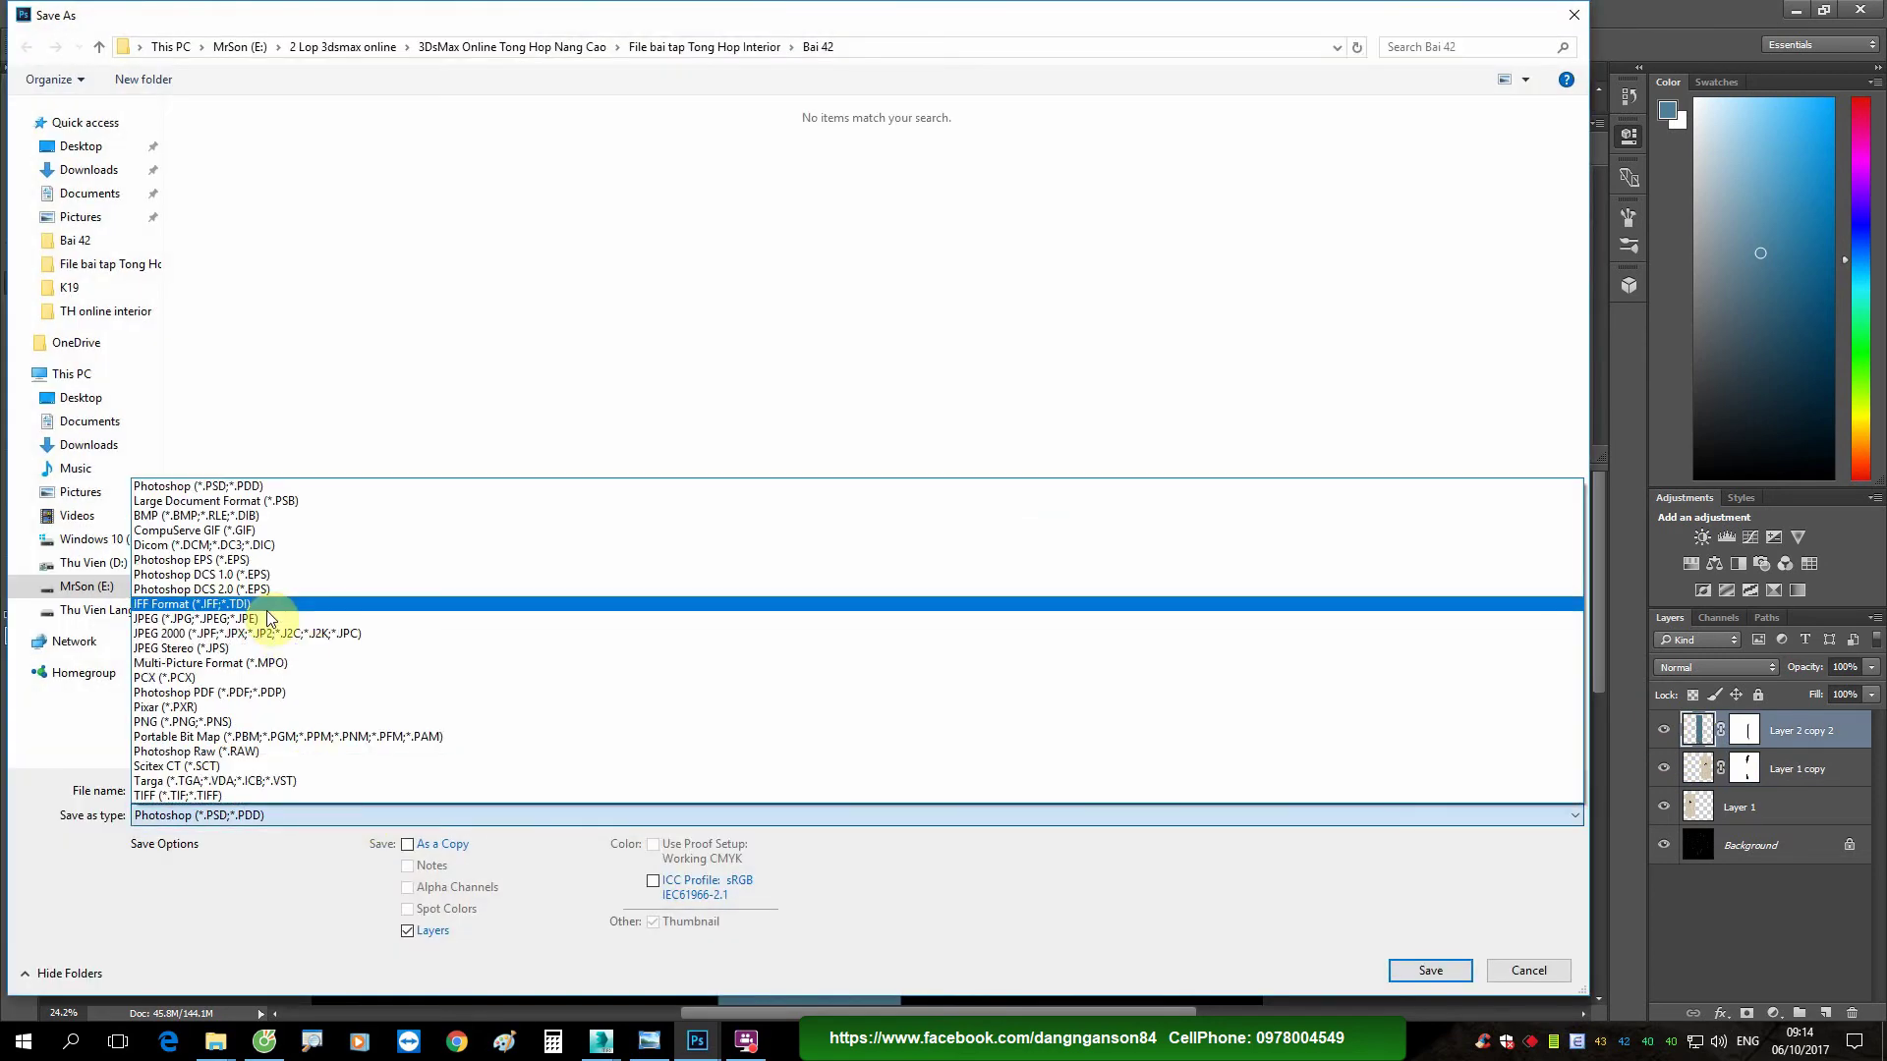
click(258, 621)
click(257, 786)
text(diffuse surf board 1)
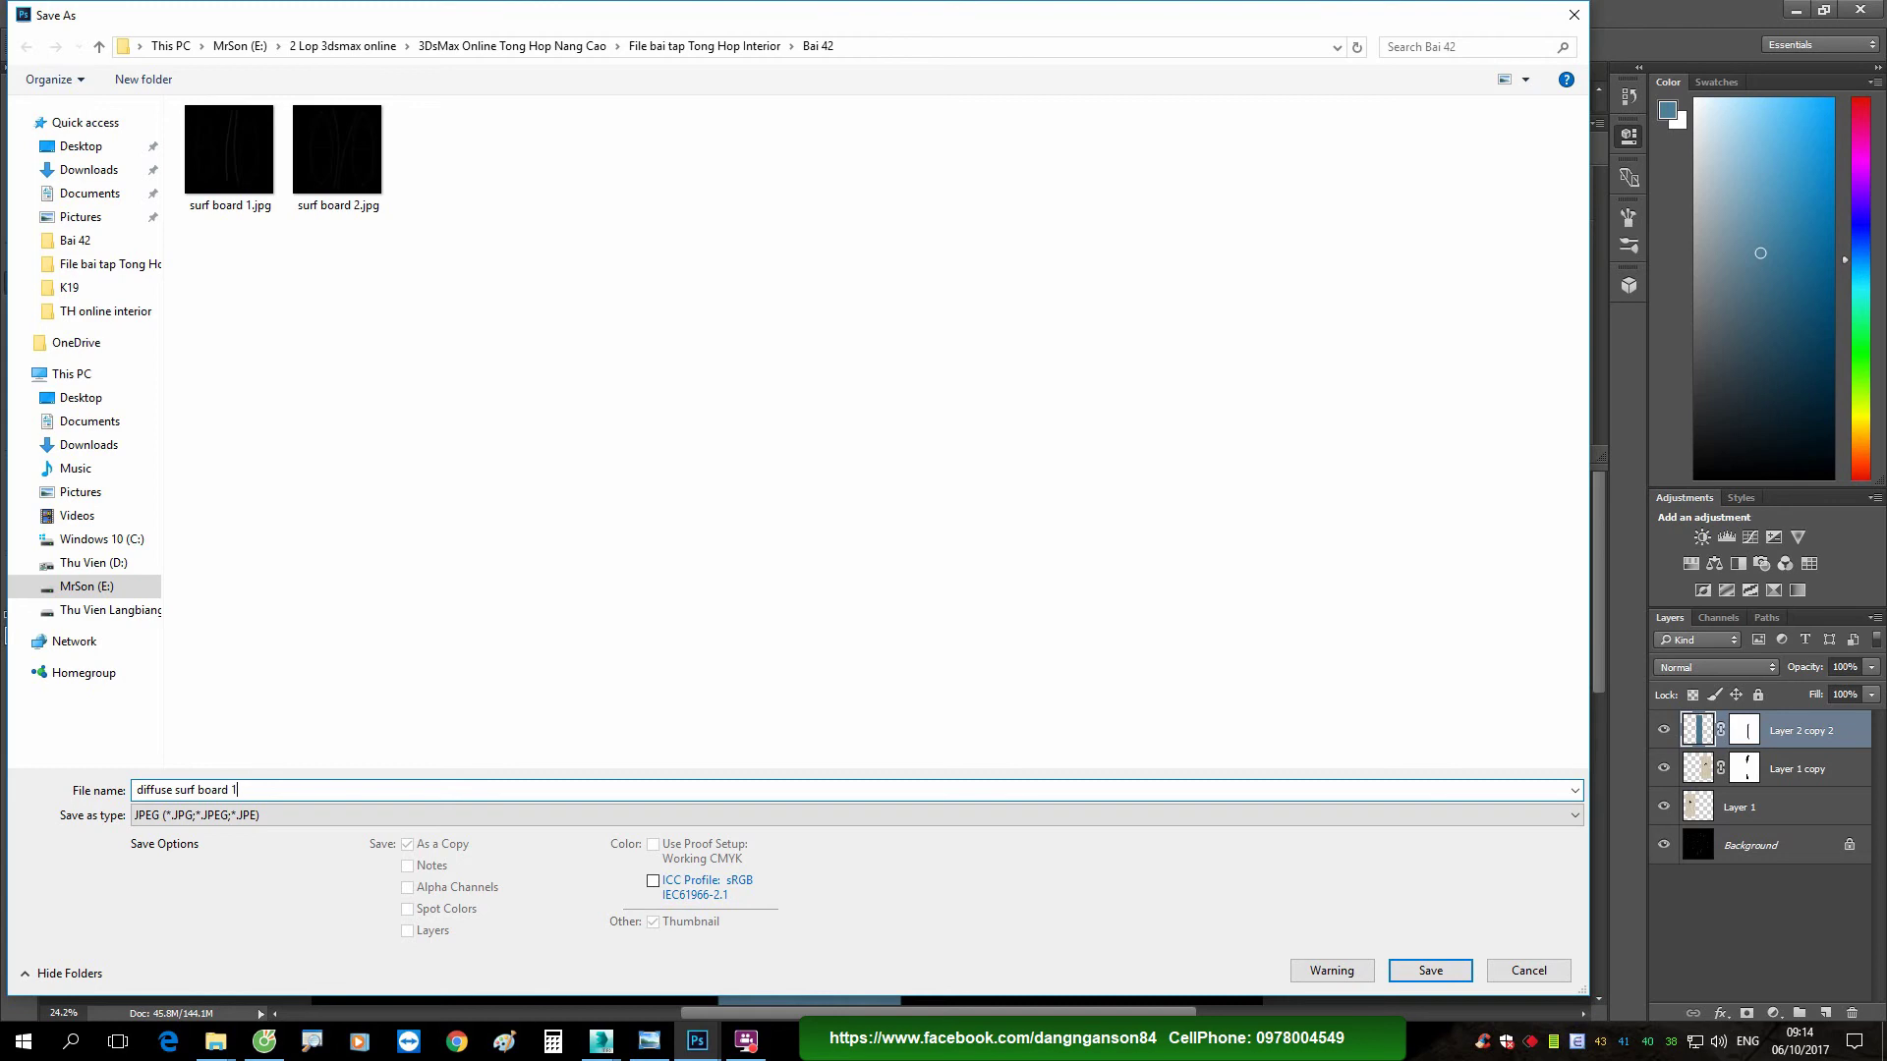
key(Return)
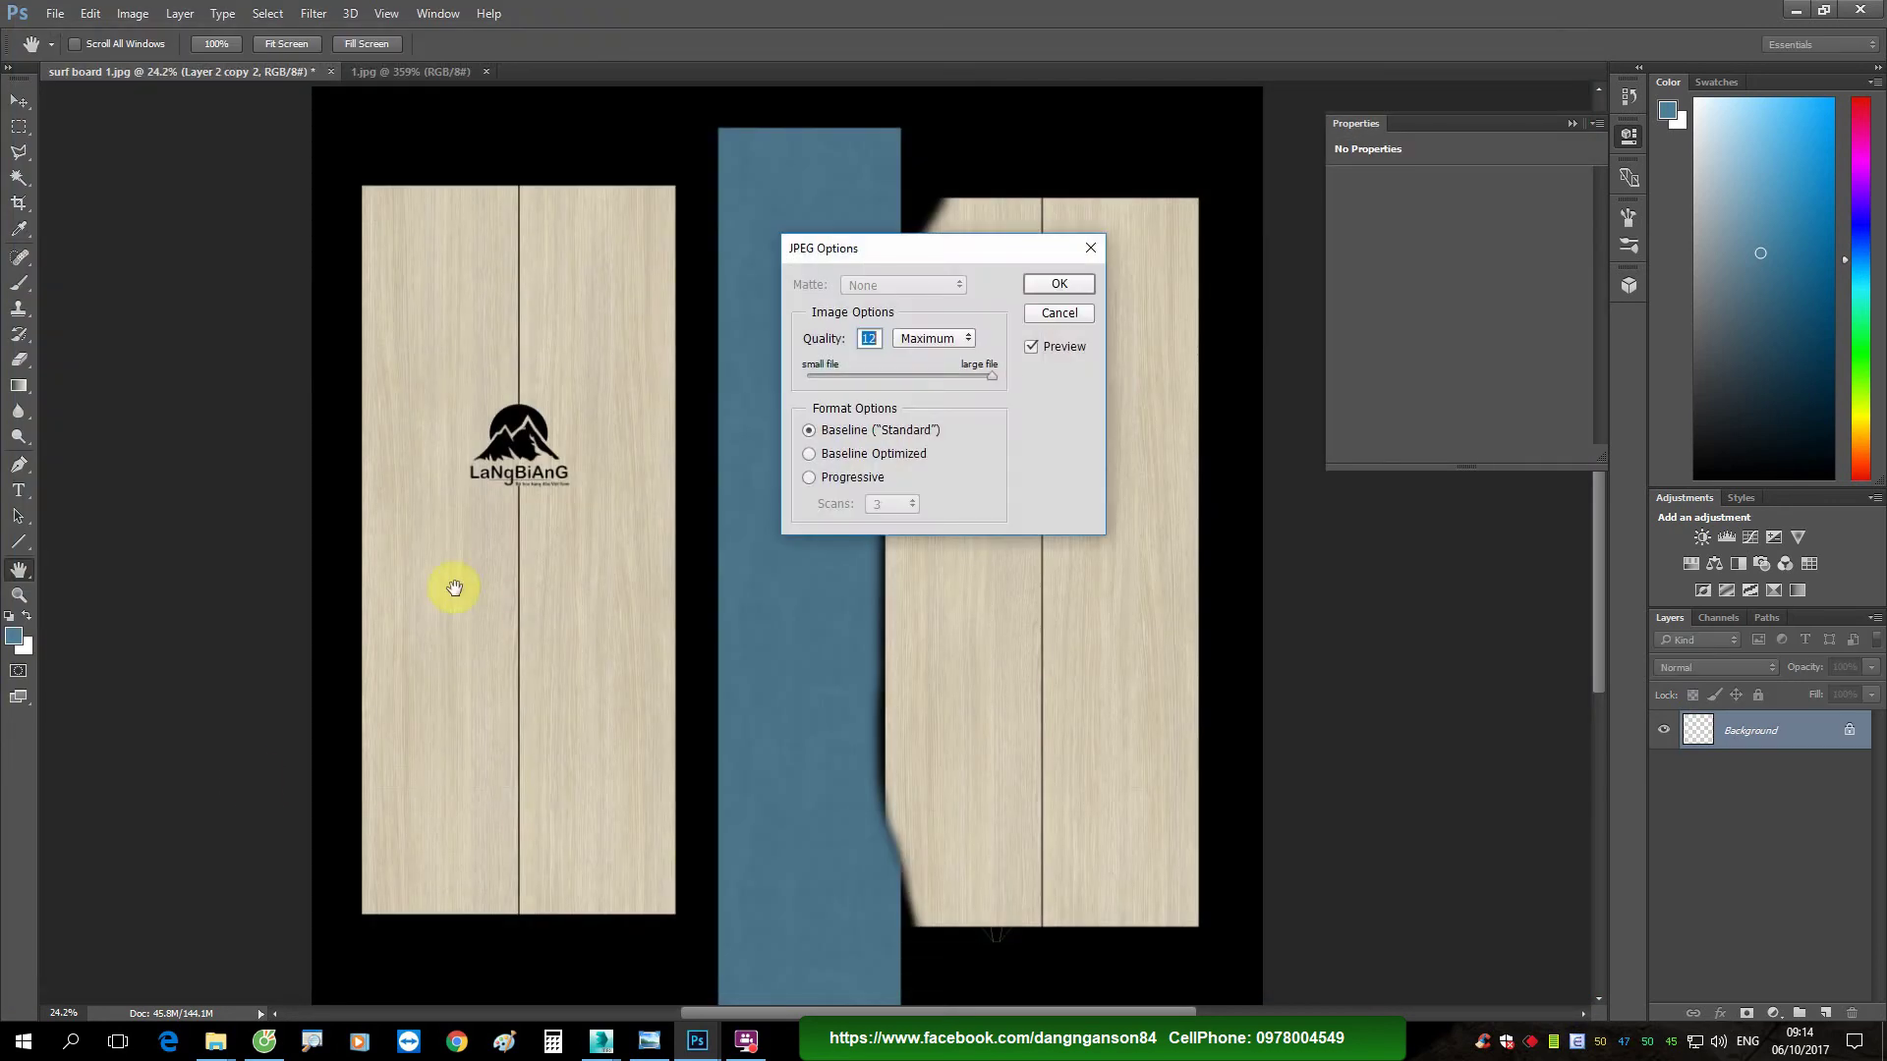
key(Return)
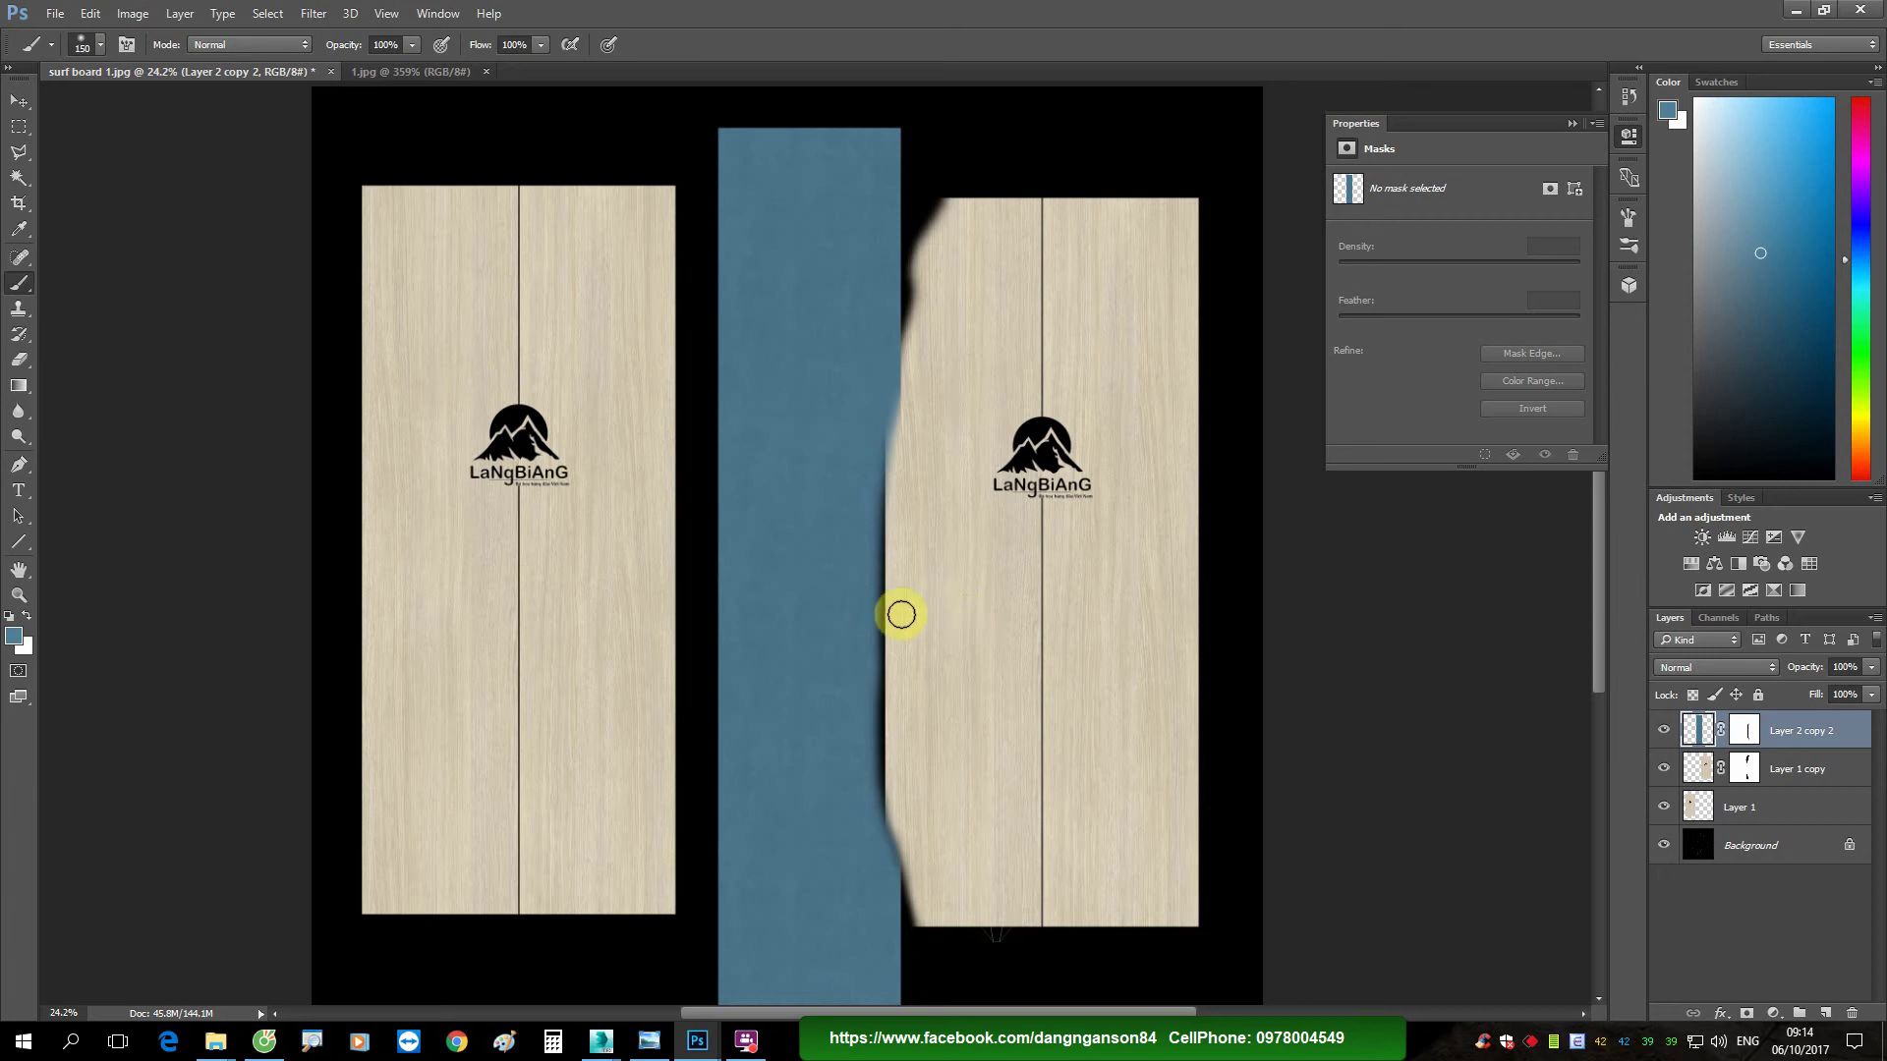
Step: Open surf board 2.jpg as a new document
drag(901, 614, 856, 597)
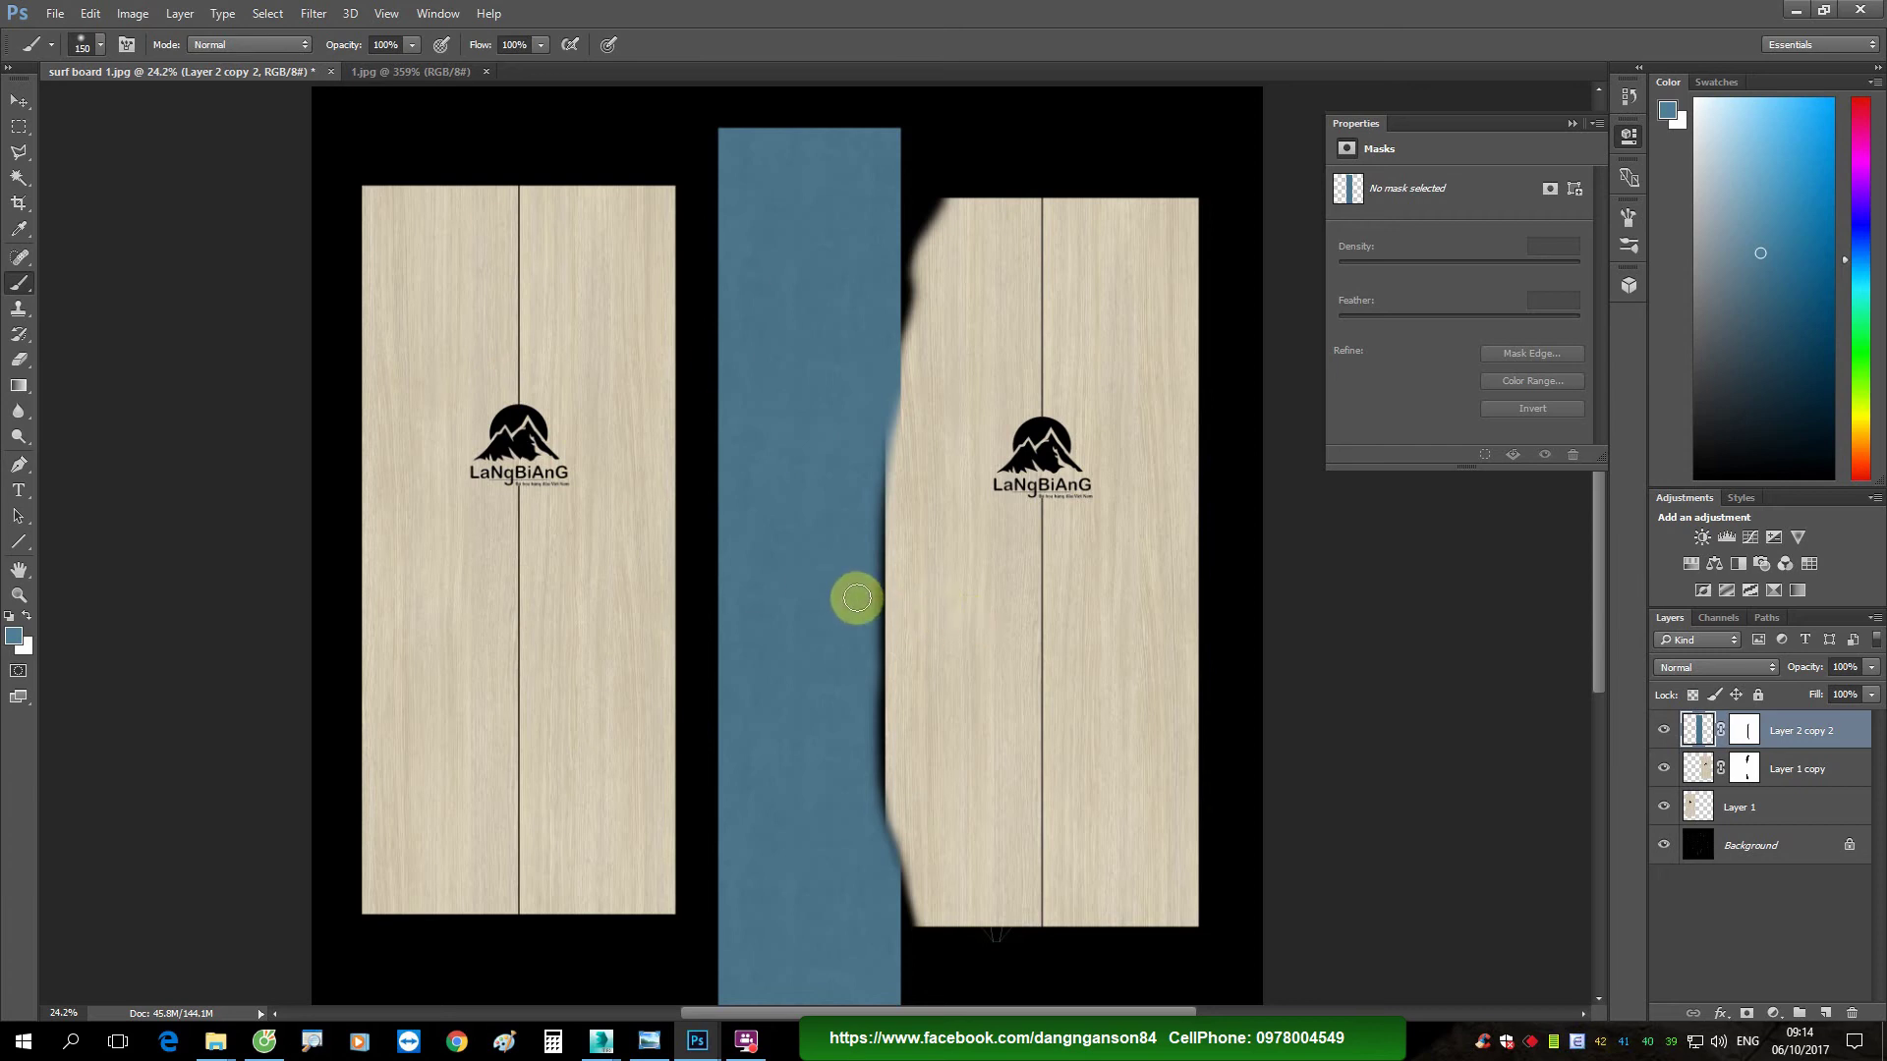
click(56, 12)
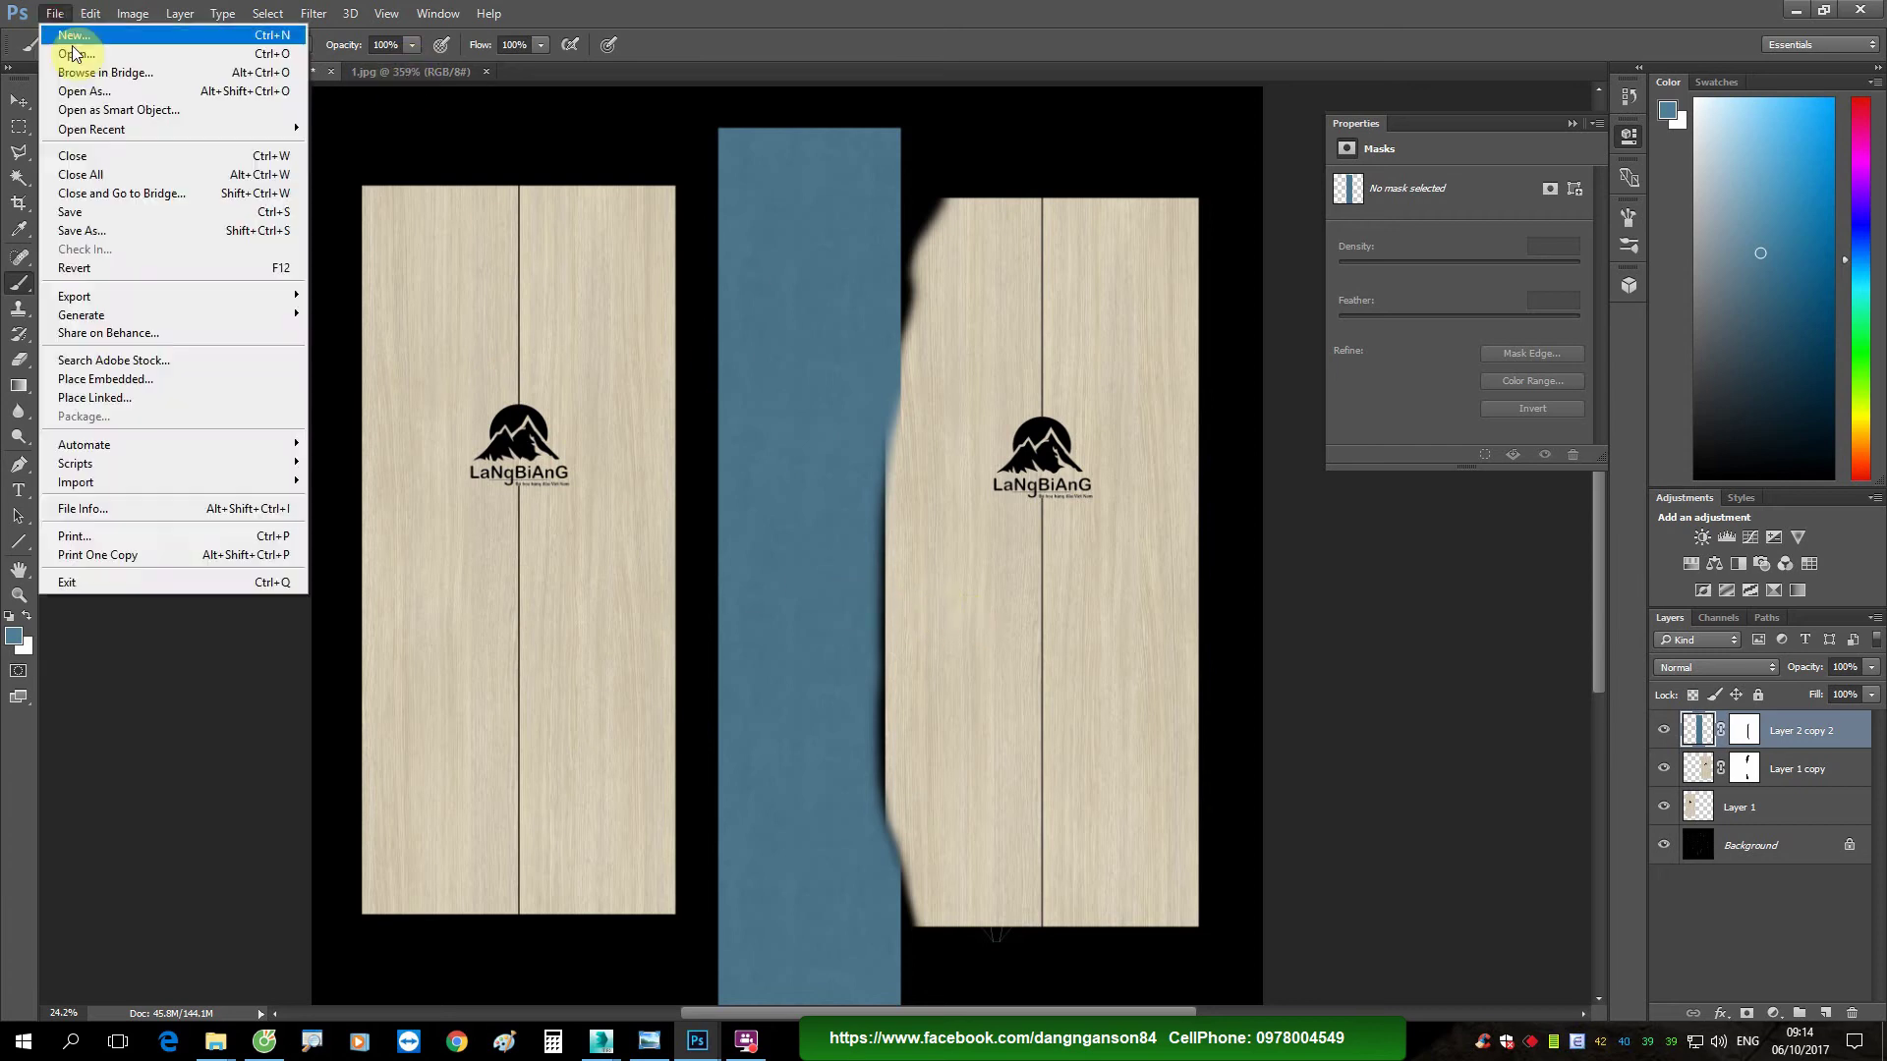
click(77, 44)
double_click(548, 163)
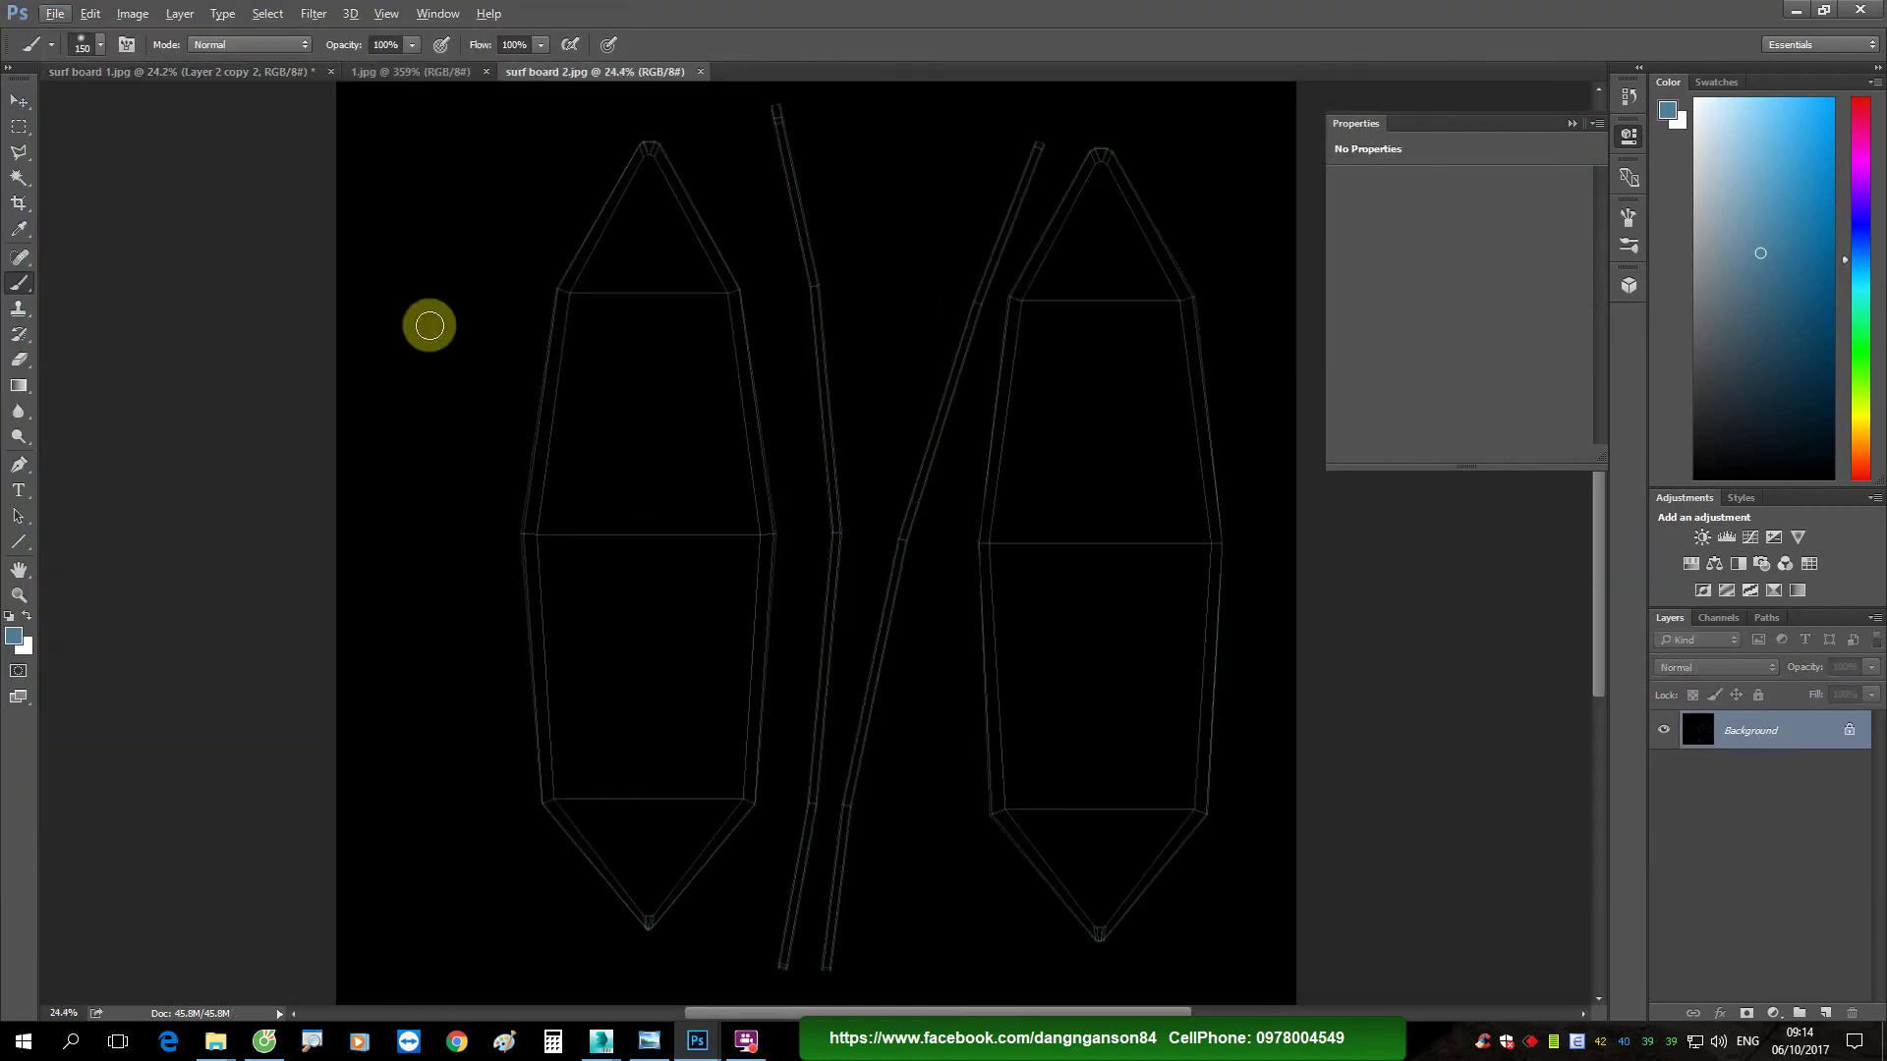
Step: Preview and open the pale wood texture Go_Huyhieukts (31).jpg from the Texture Wood folder
click(55, 13)
click(65, 53)
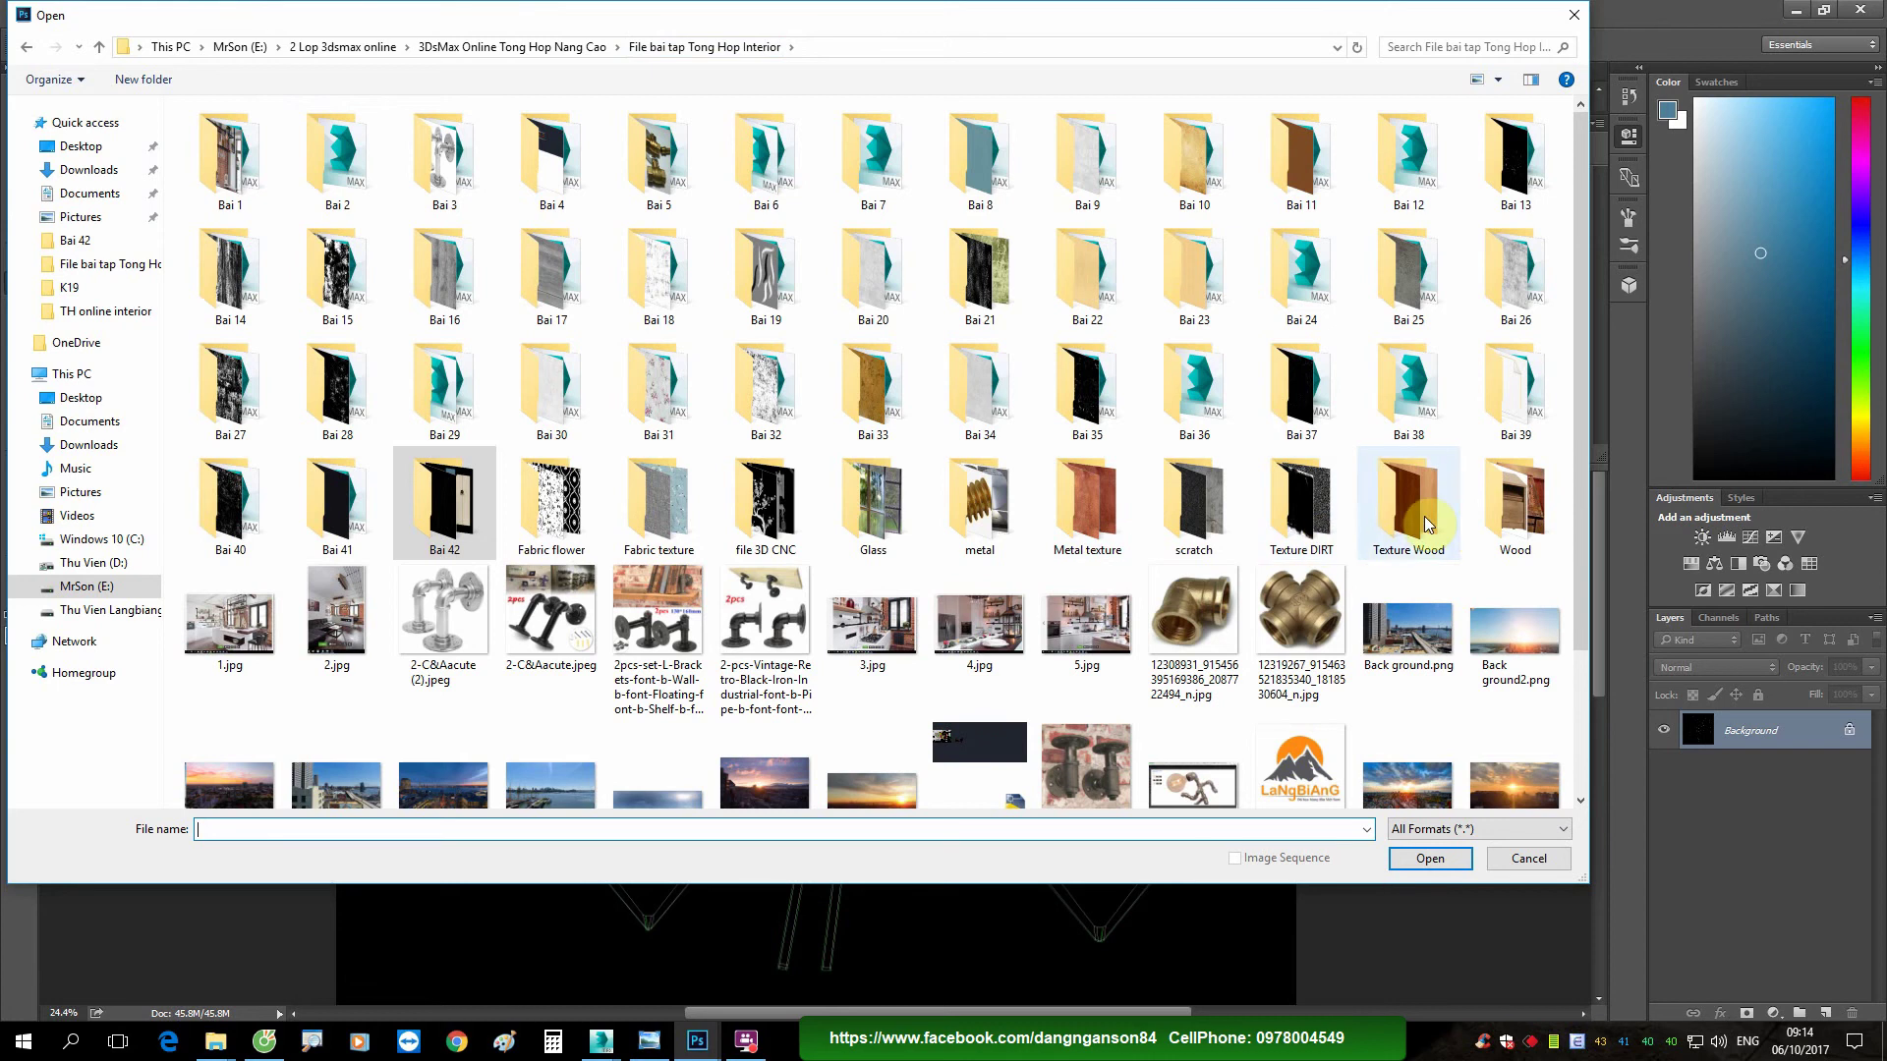
double_click(1420, 503)
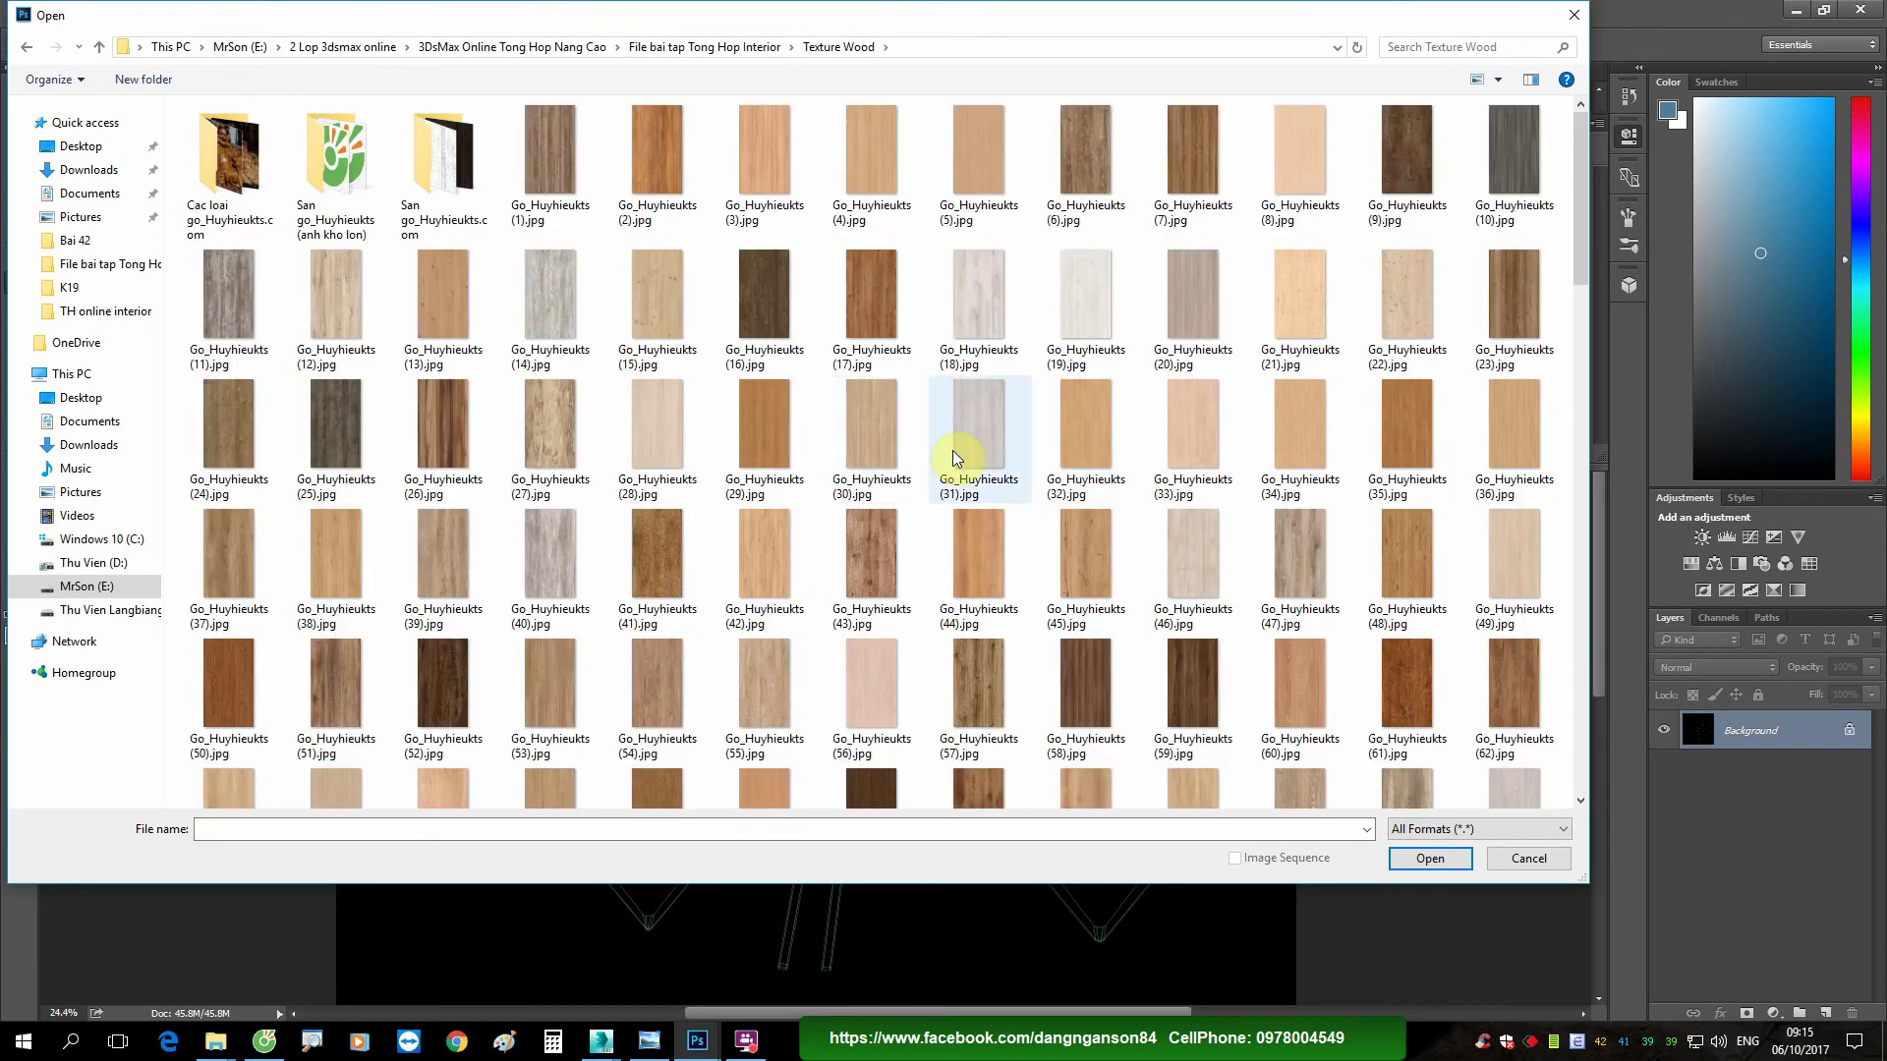
click(953, 450)
right_click(990, 406)
click(1101, 446)
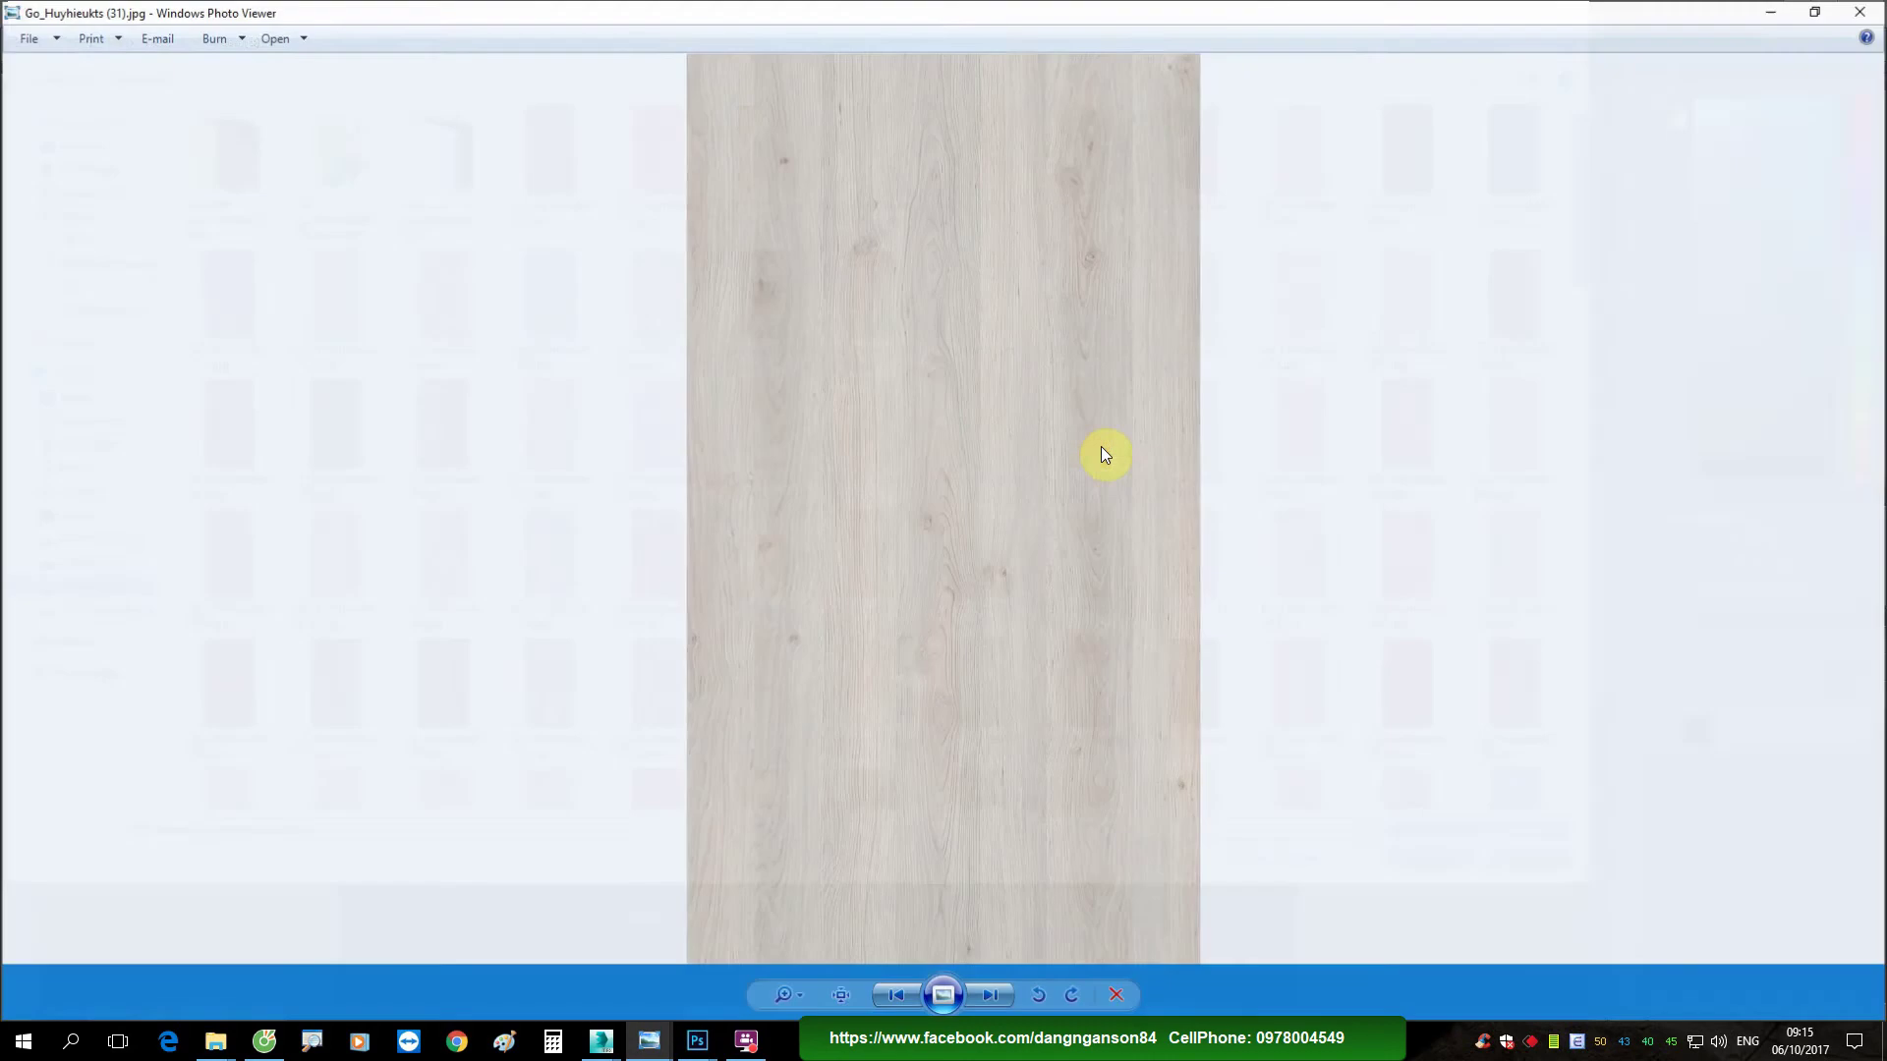
click(1864, 11)
double_click(982, 413)
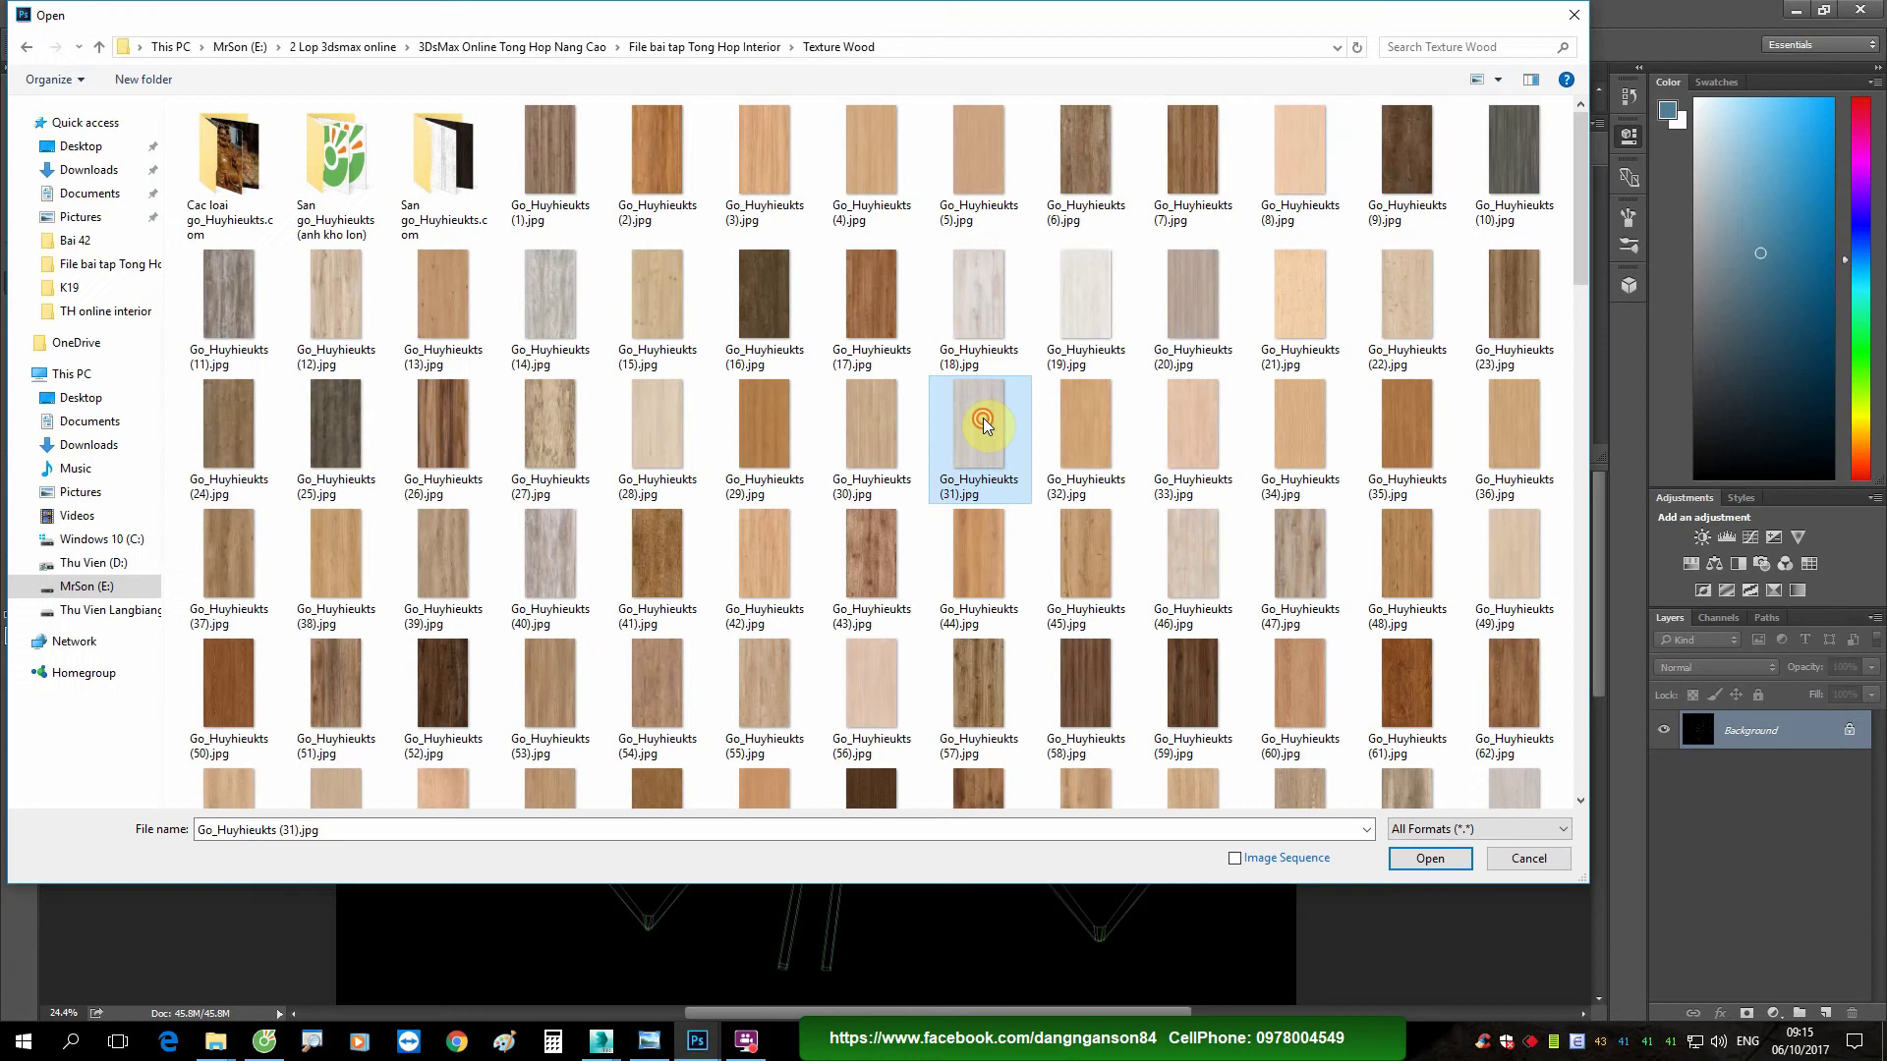
Step: Return to the 1.jpg surfboard reference with the Move tool and auto-select off
click(405, 72)
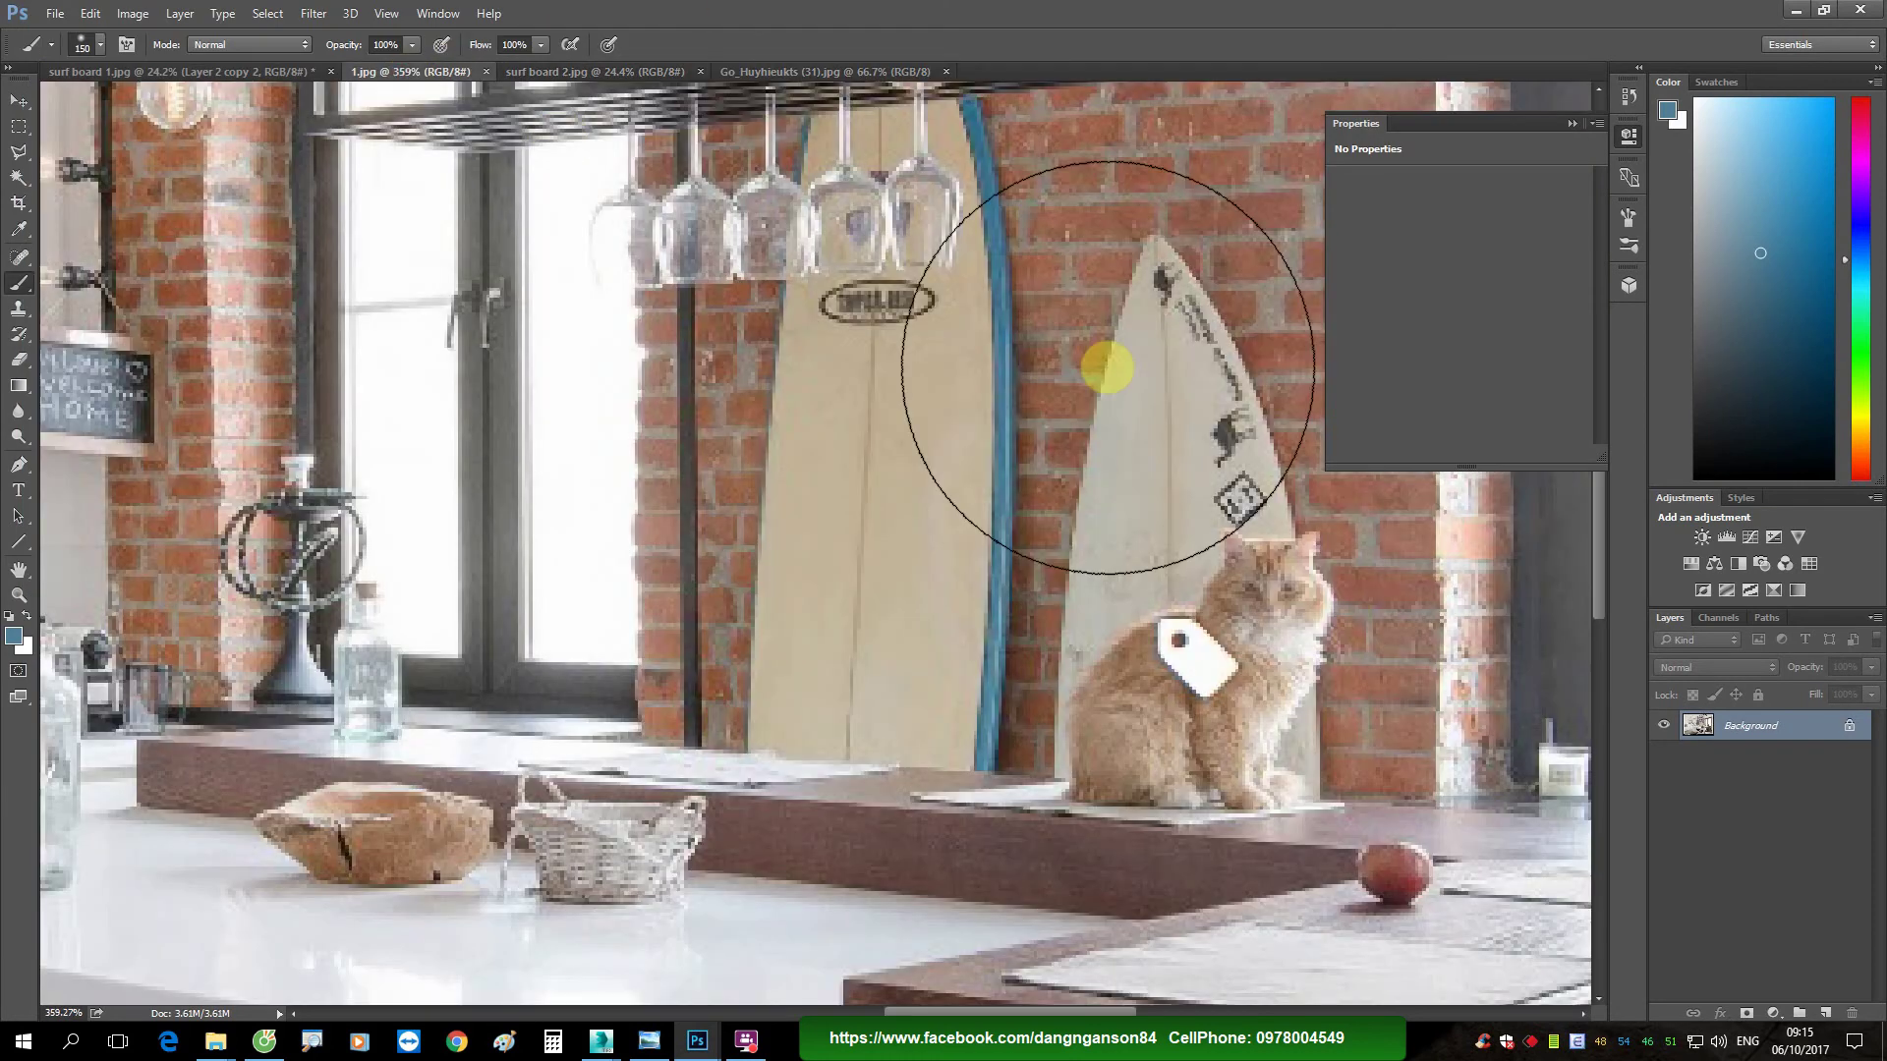
key(v)
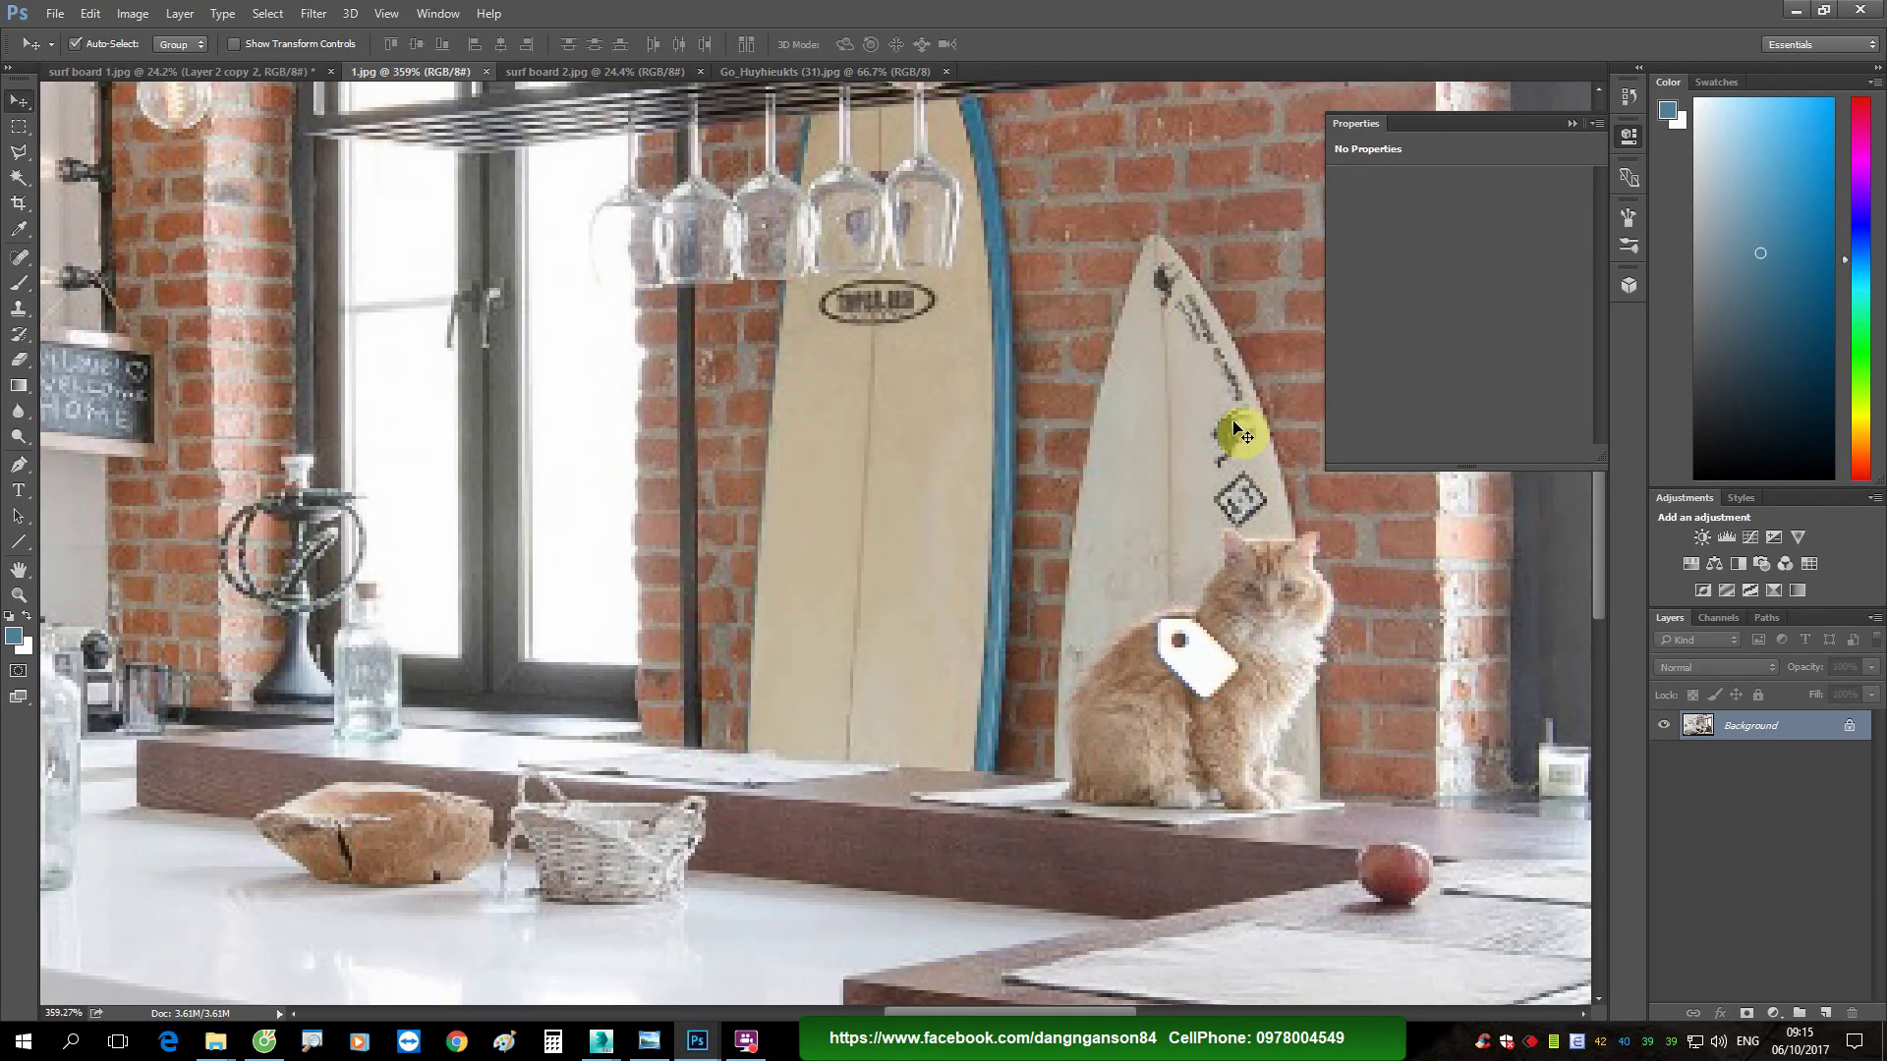
key(ctrl)
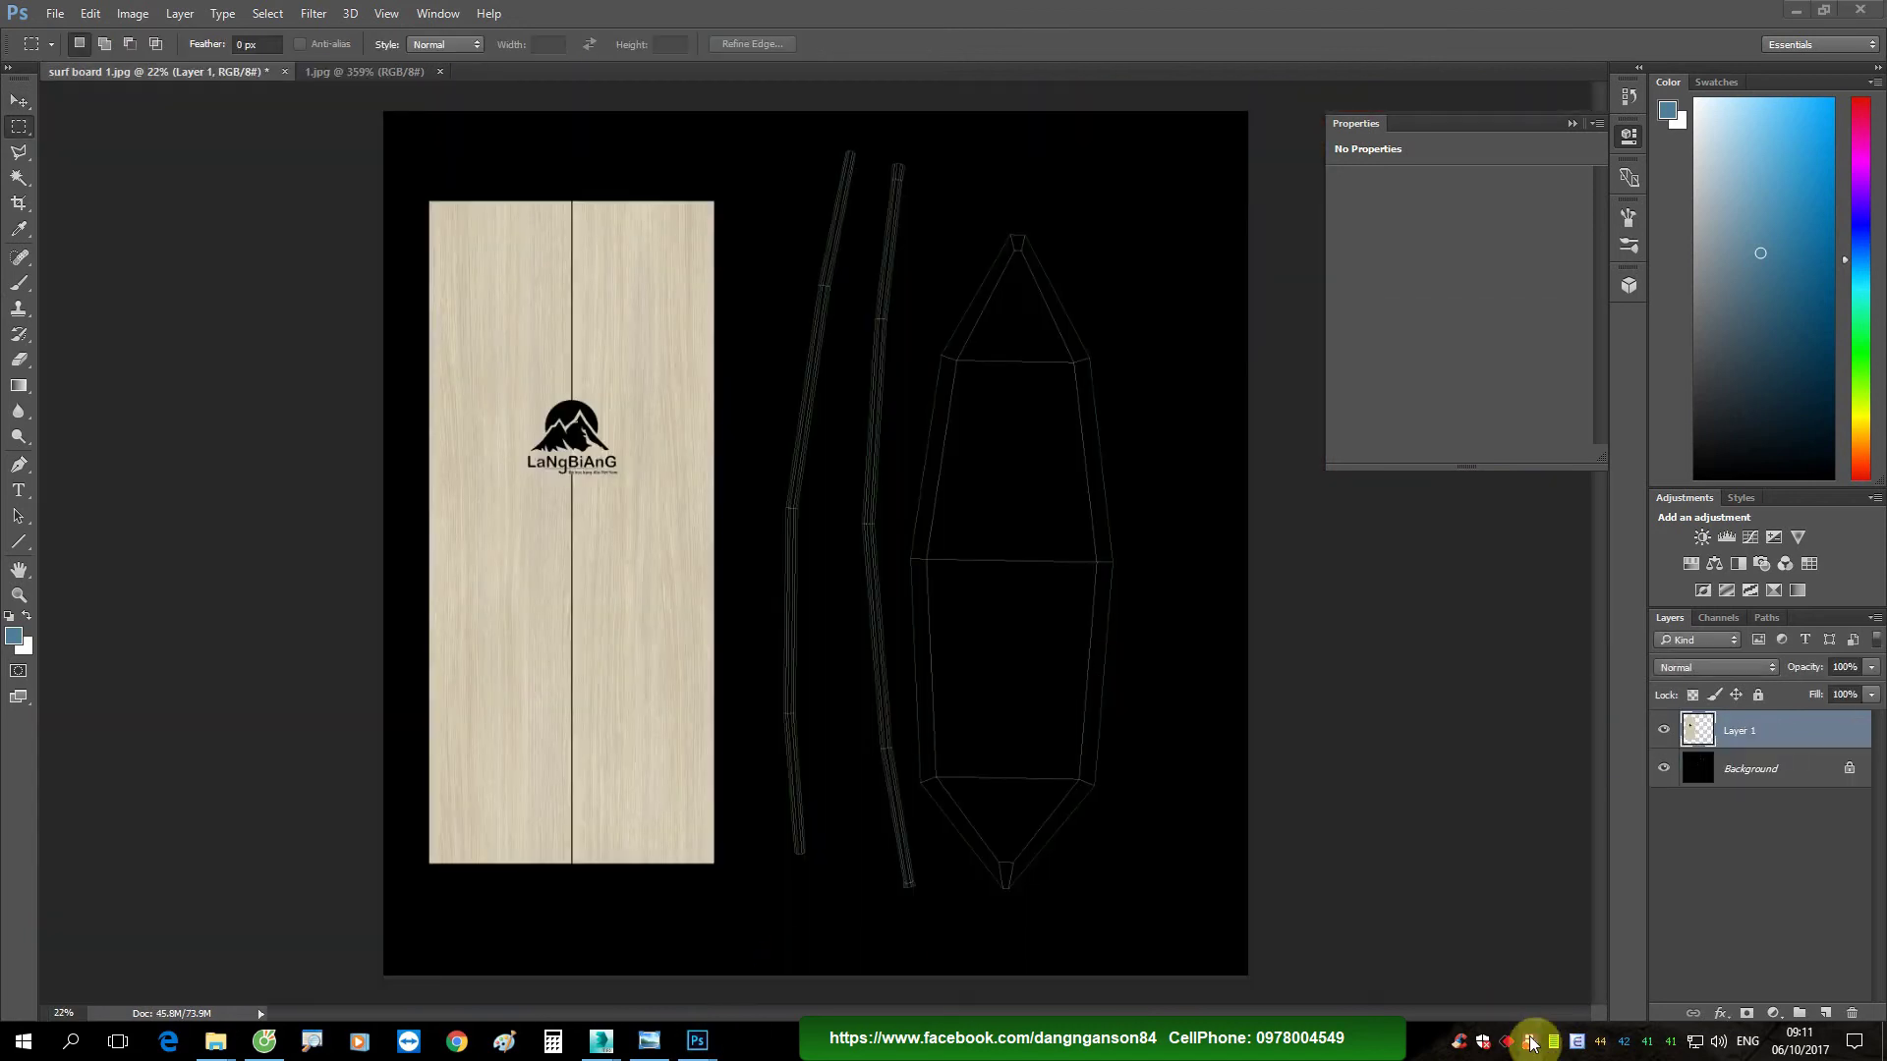
Step: Browse the Texture Wood folder and view Go_Huyhieukts (55).jpg in the full-size preview
click(1531, 1043)
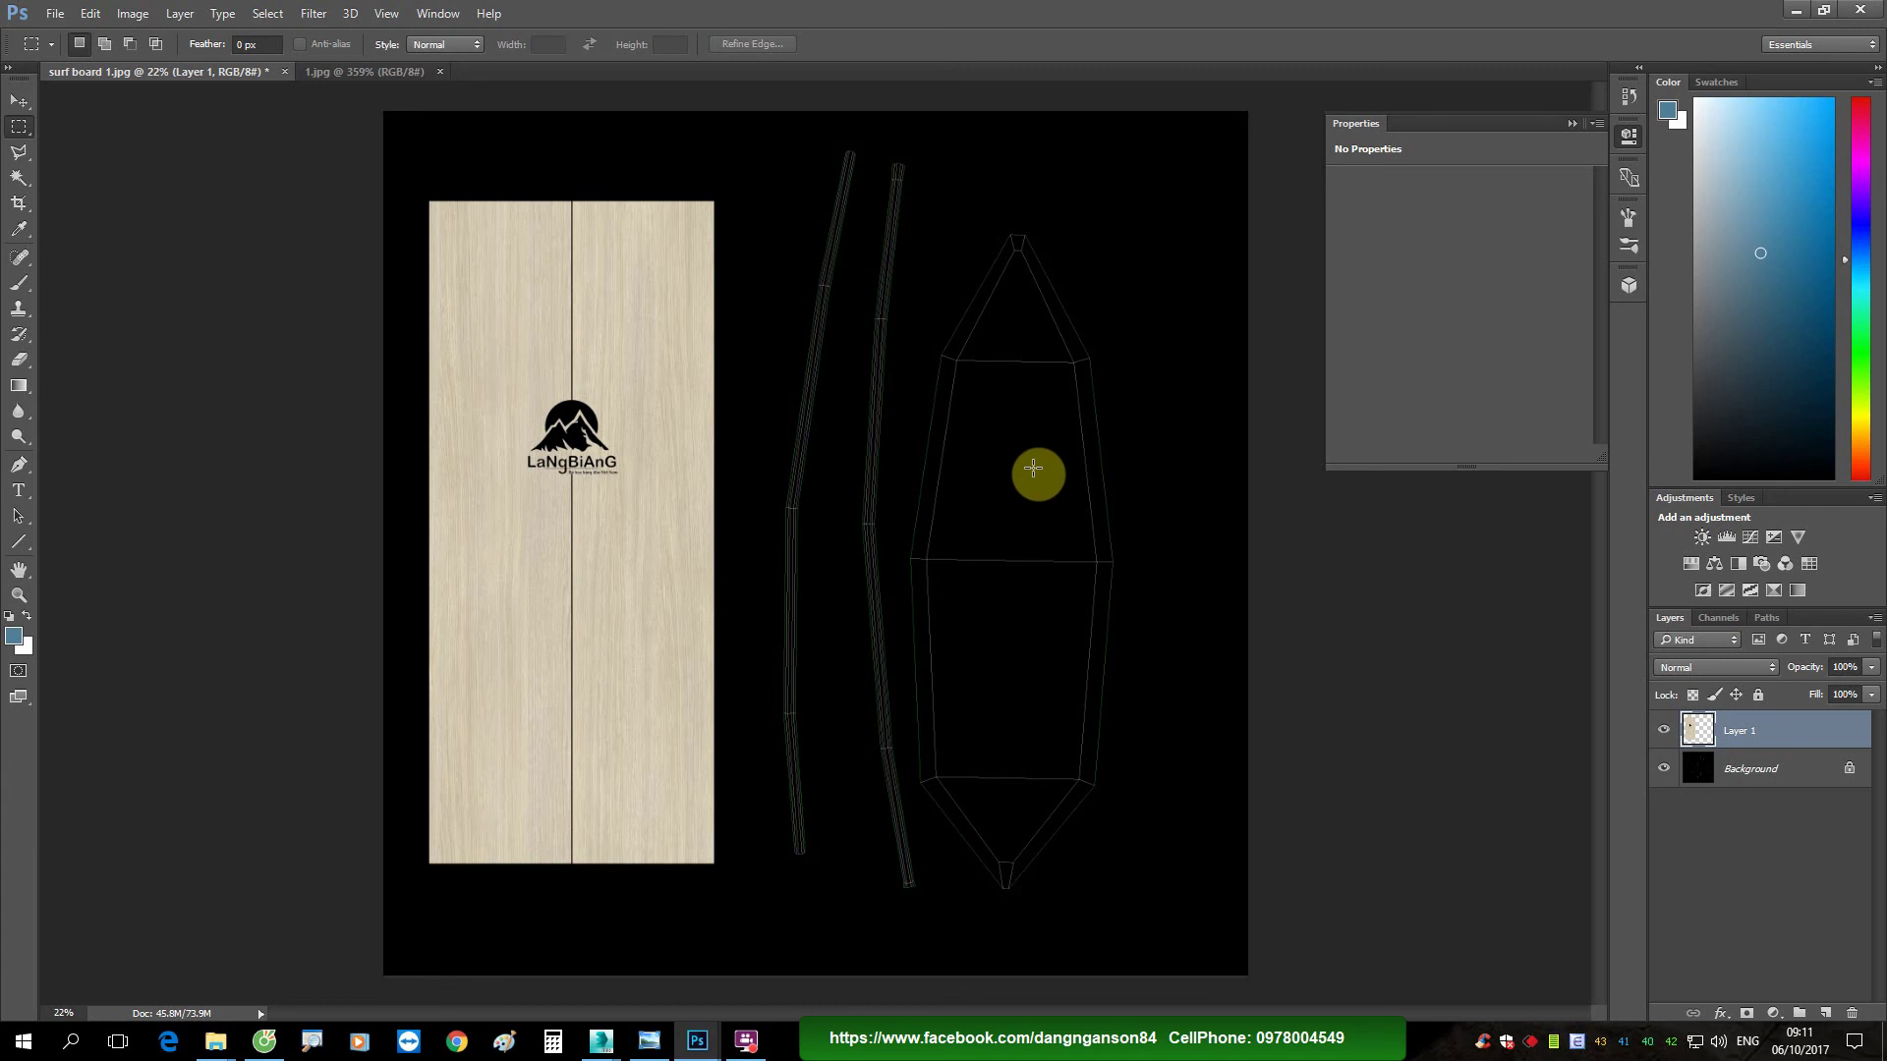
click(56, 14)
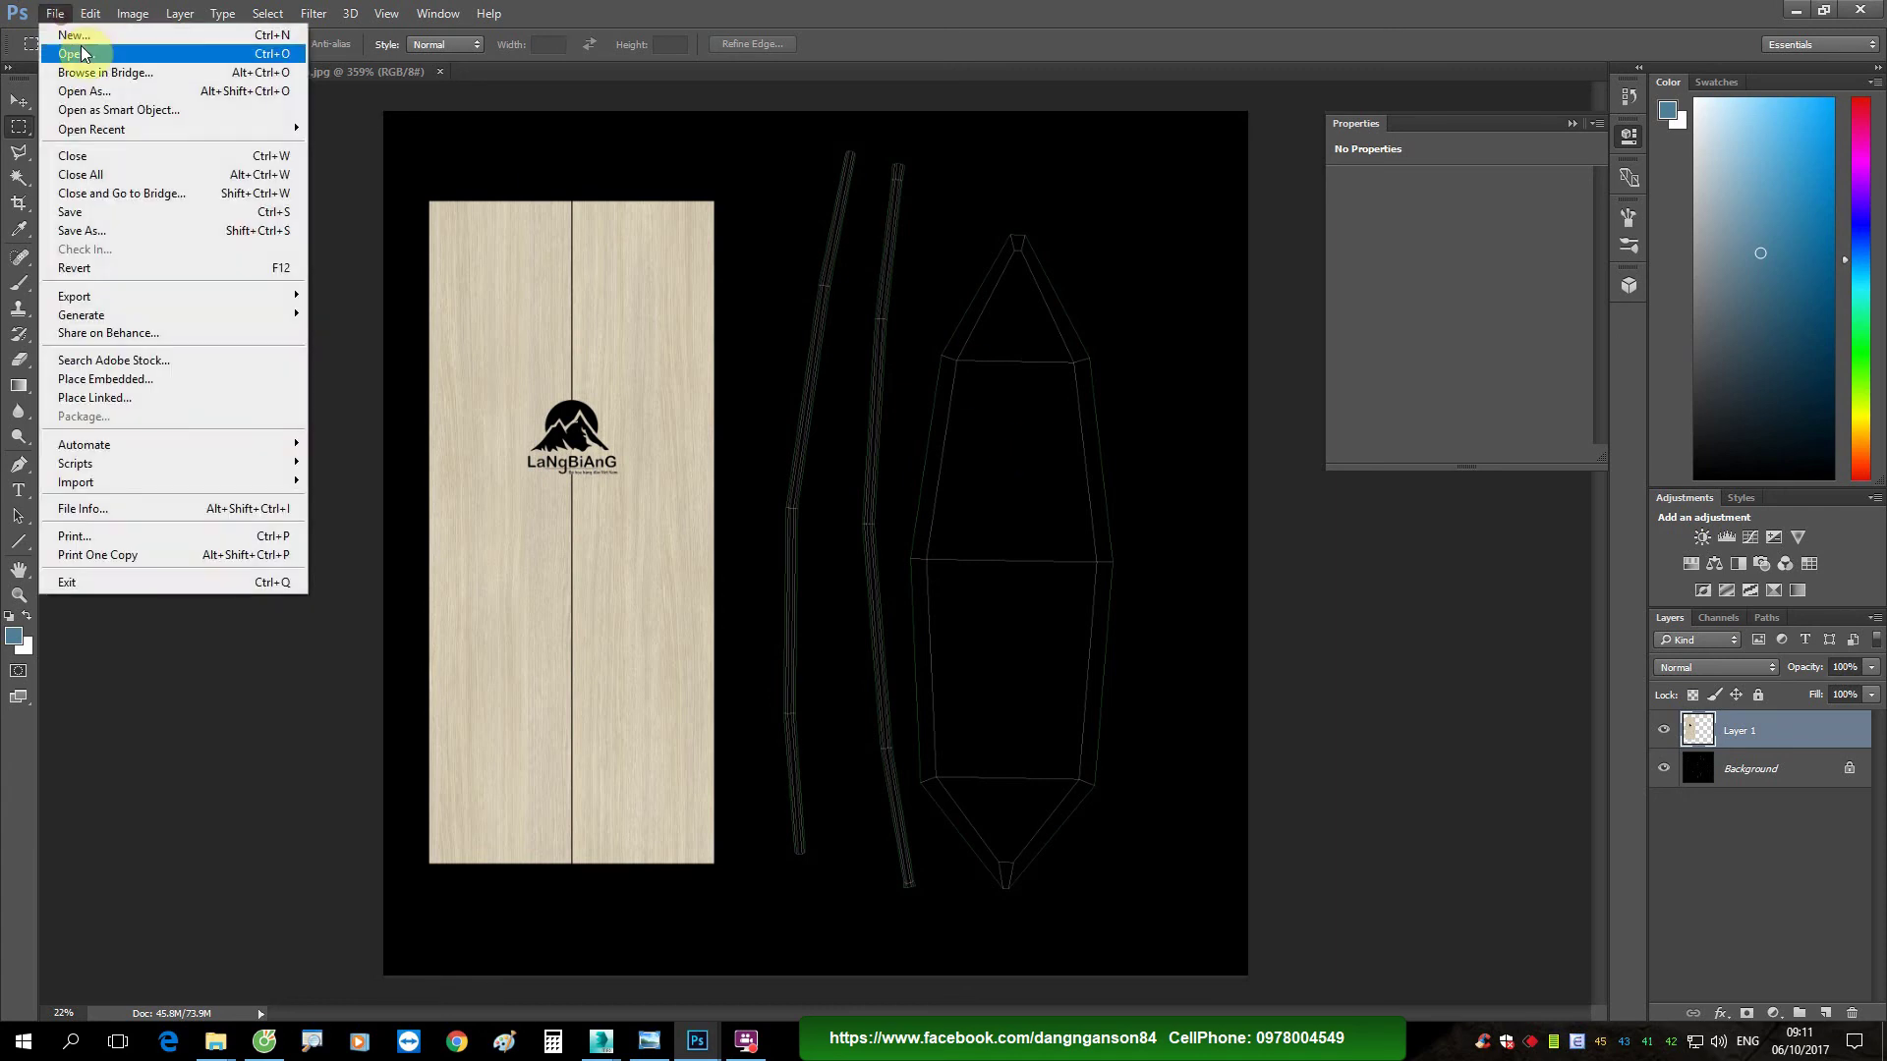
click(69, 52)
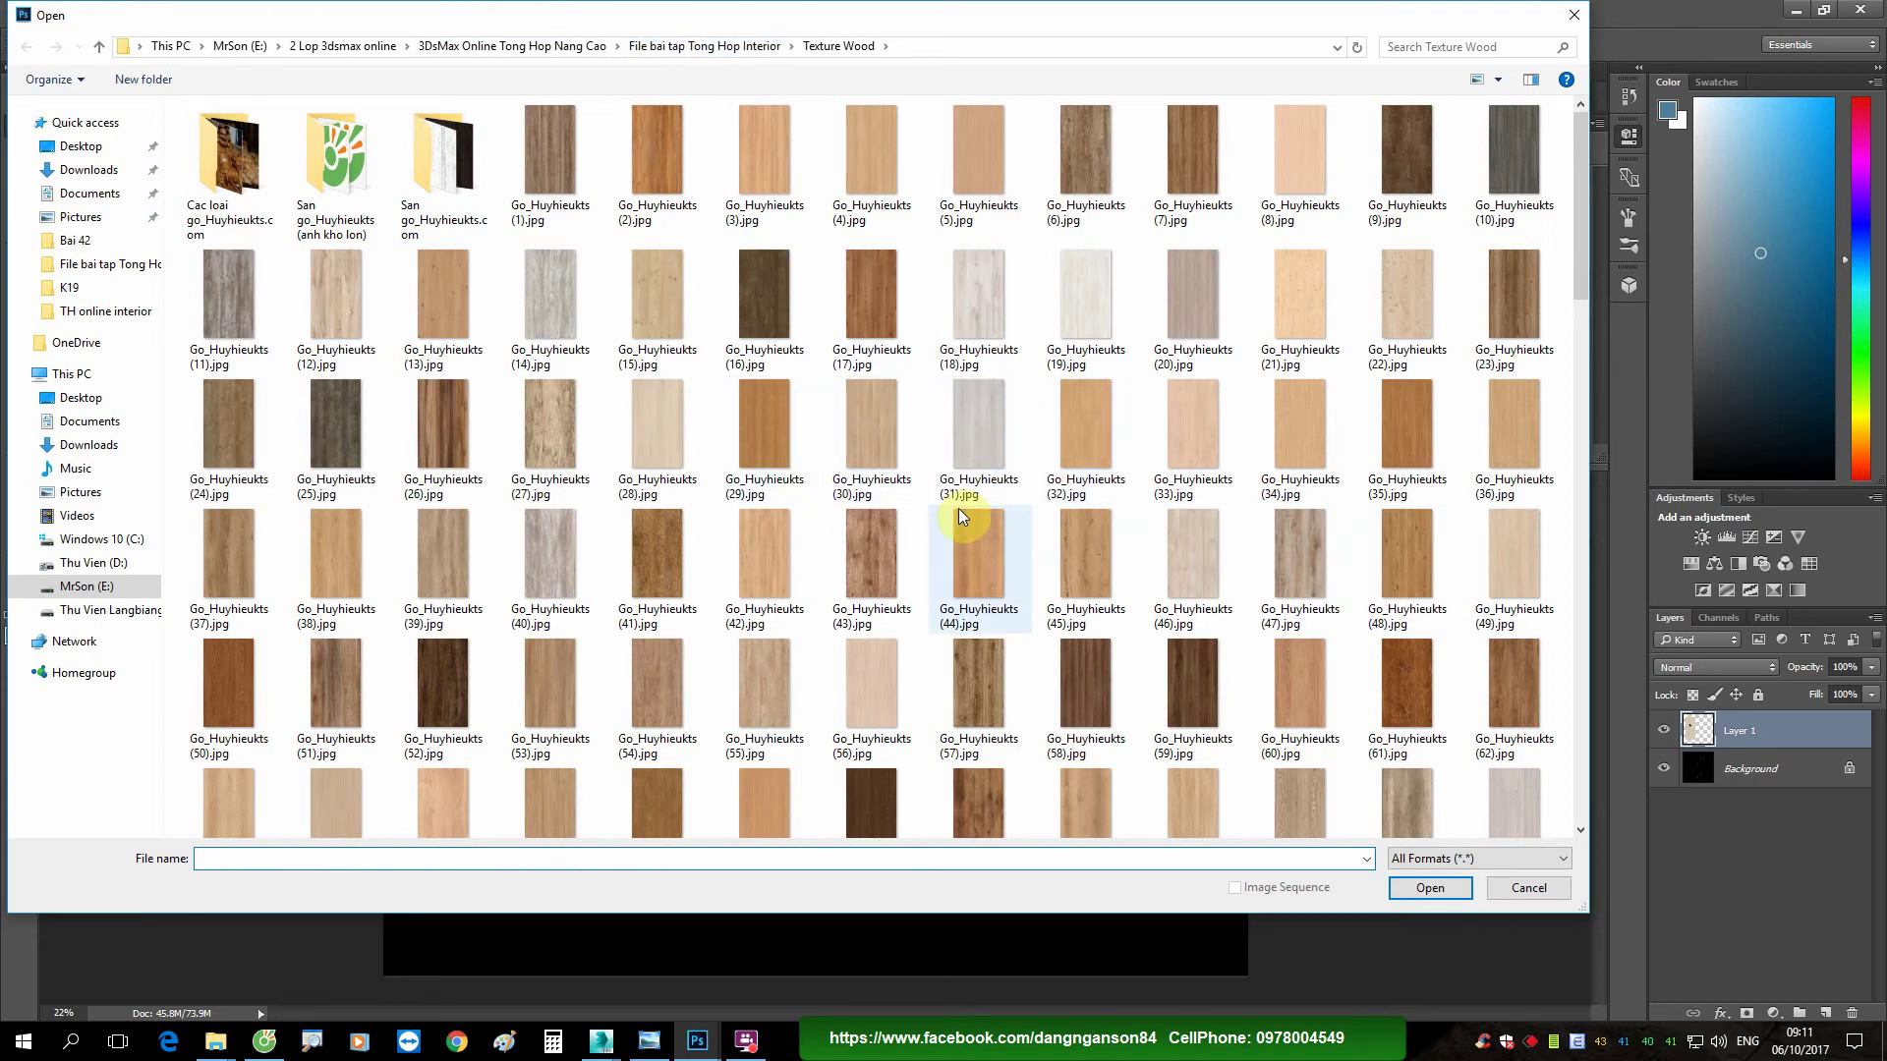
right_click(776, 668)
click(892, 208)
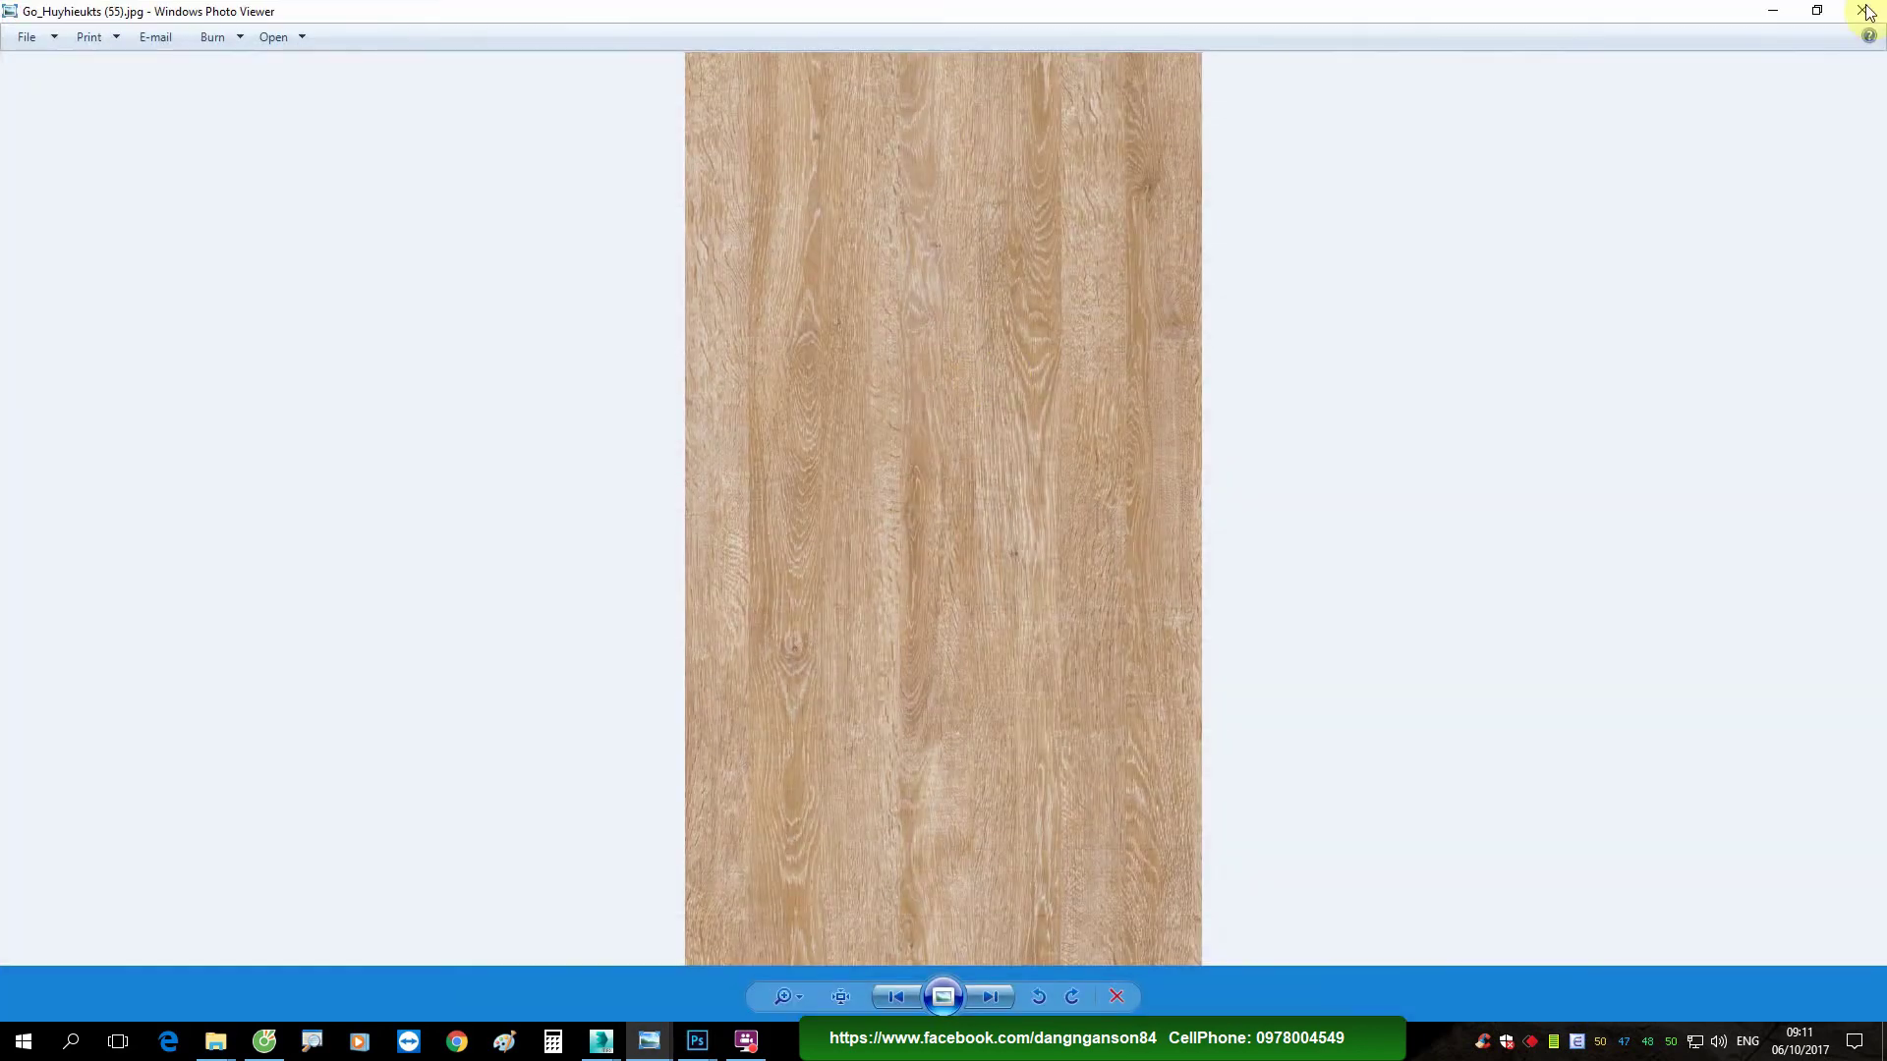
Step: Open Go_Huyhieukts (55).jpg and grey it with a Black & White adjustment
click(1867, 12)
double_click(792, 651)
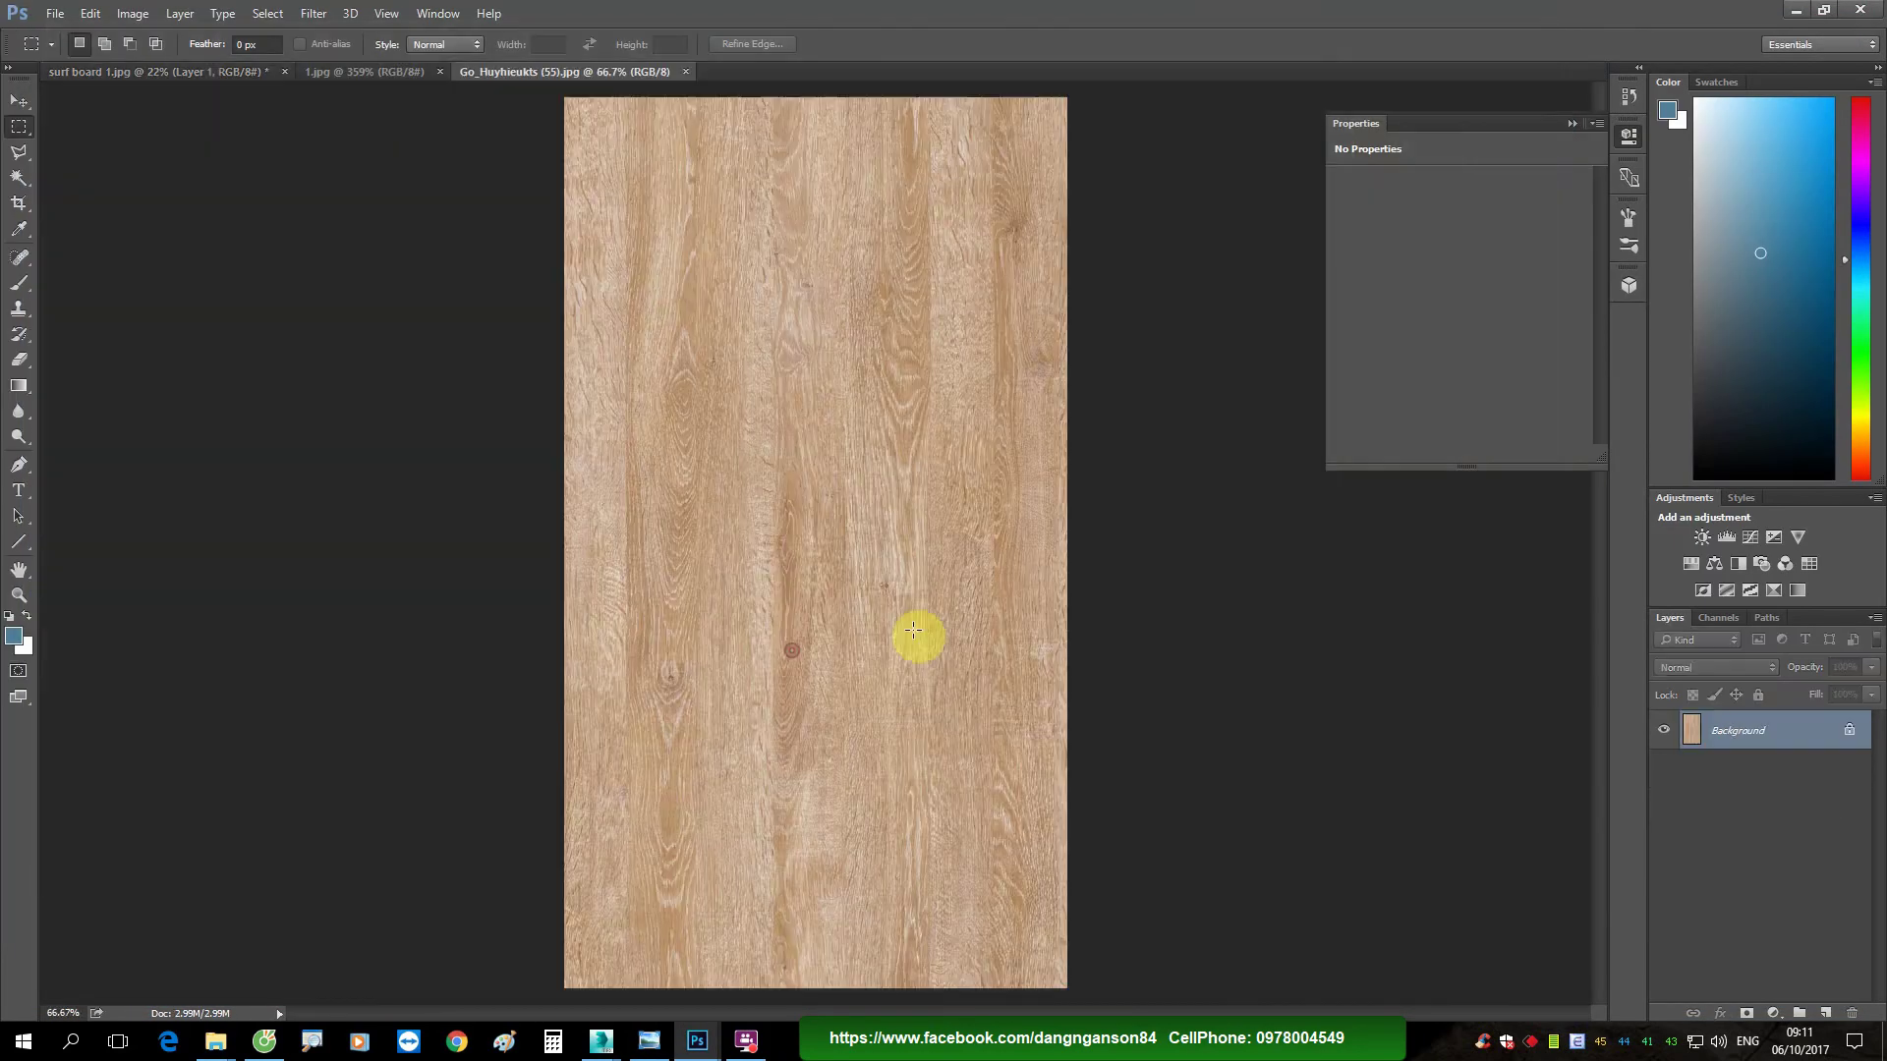
click(1771, 1013)
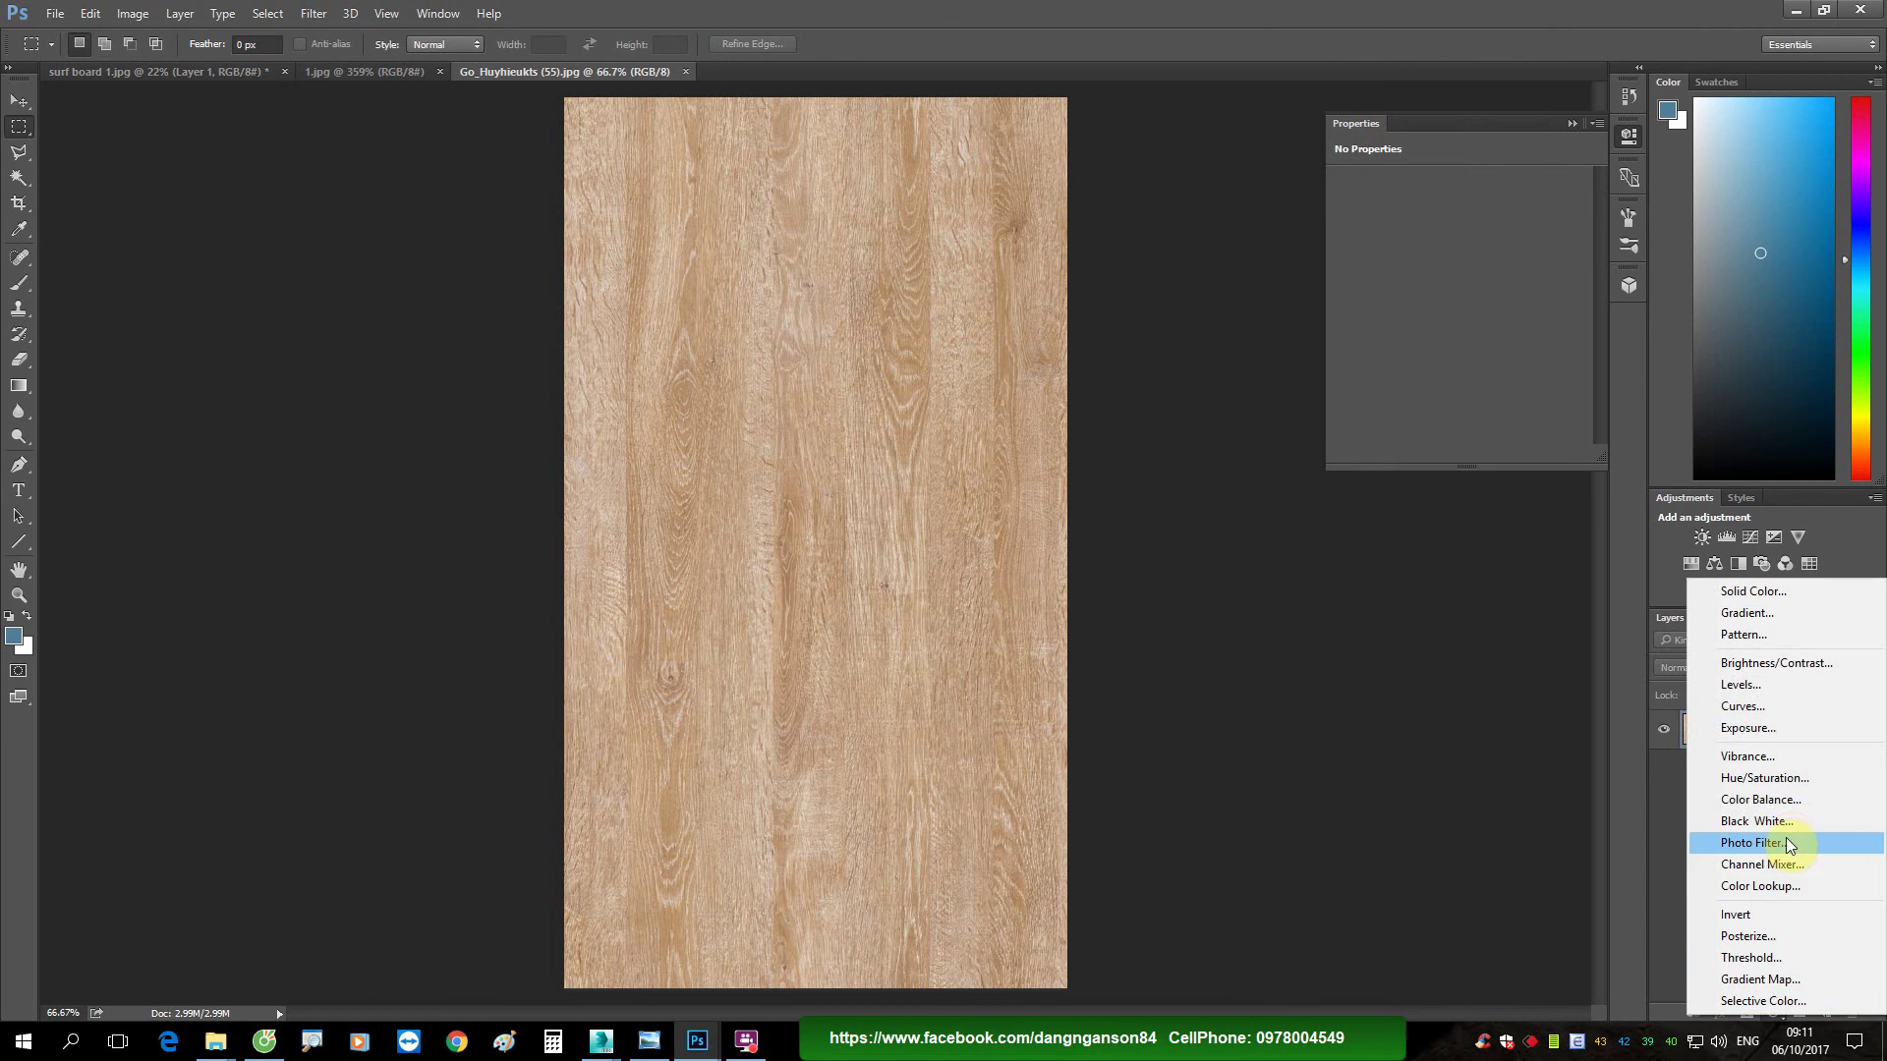
click(1754, 826)
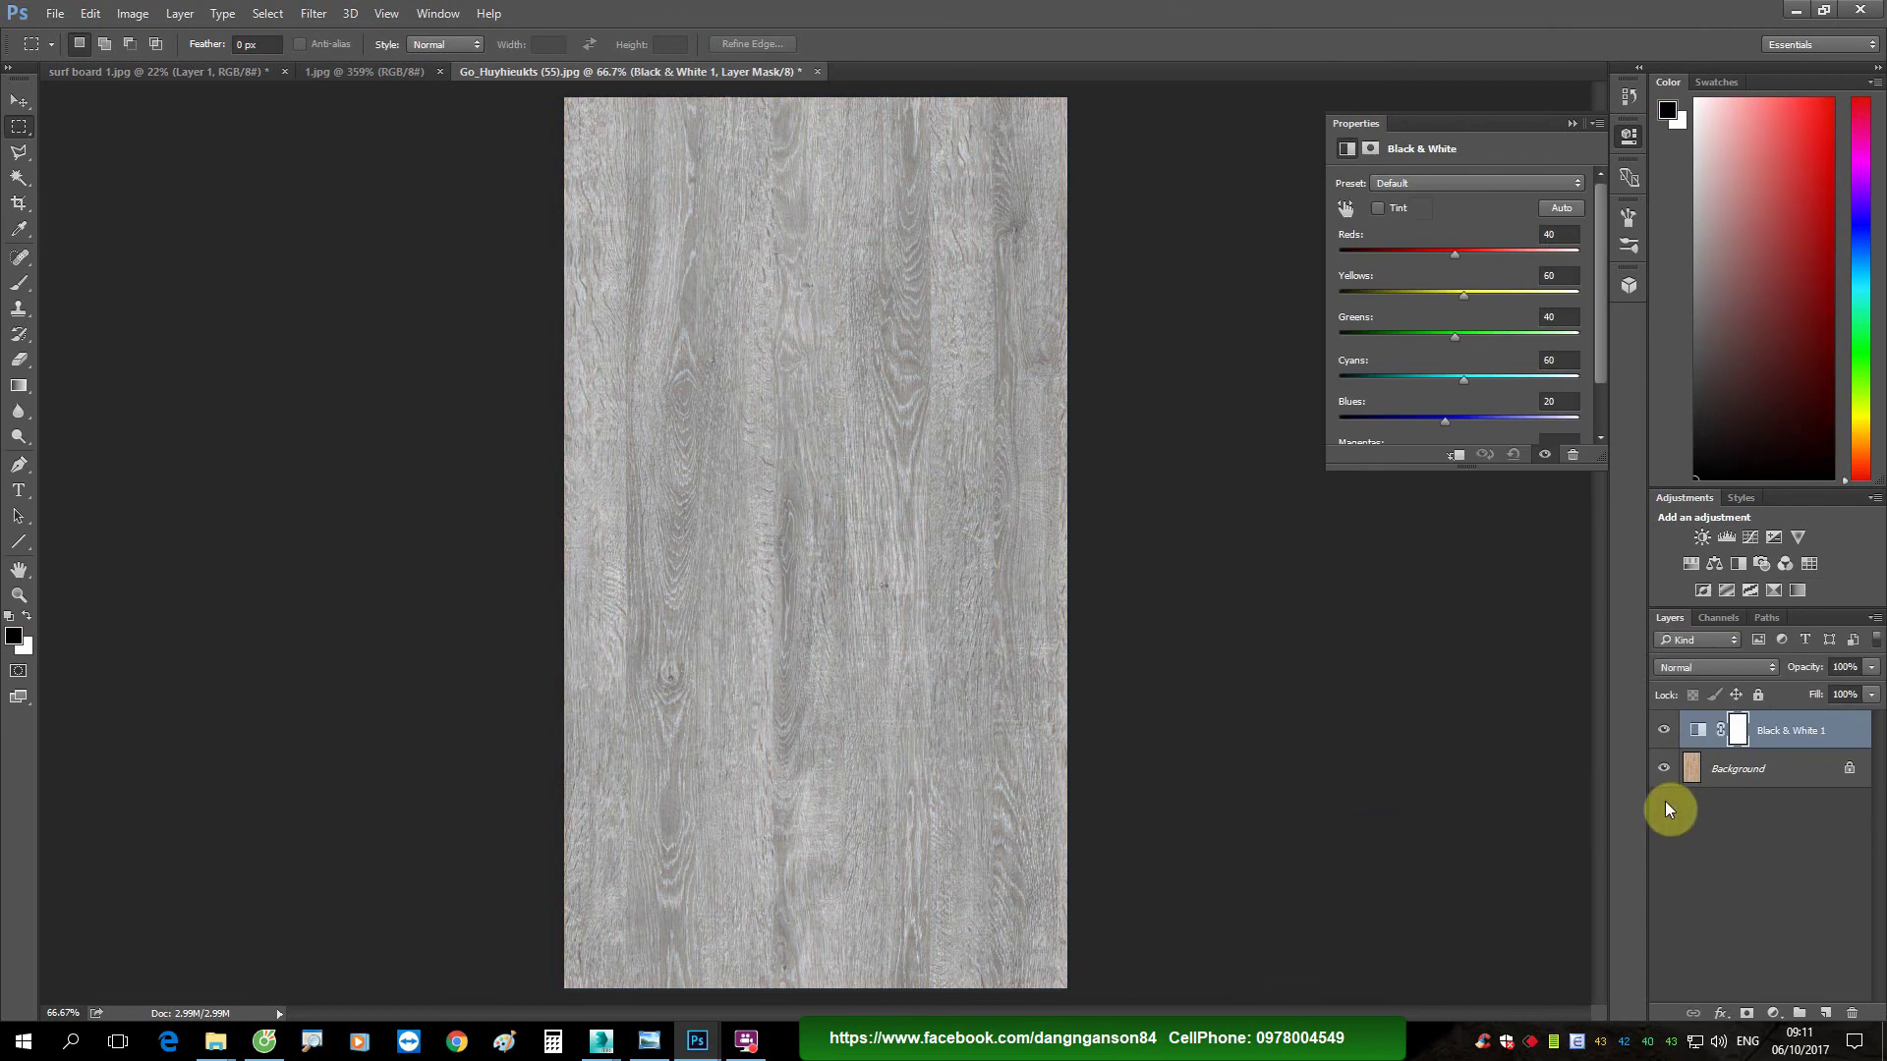
Step: Stamp the grey wood, add an inverted copy at 33% opacity, and add an empty layer
key(ctrl+shift+alt+e)
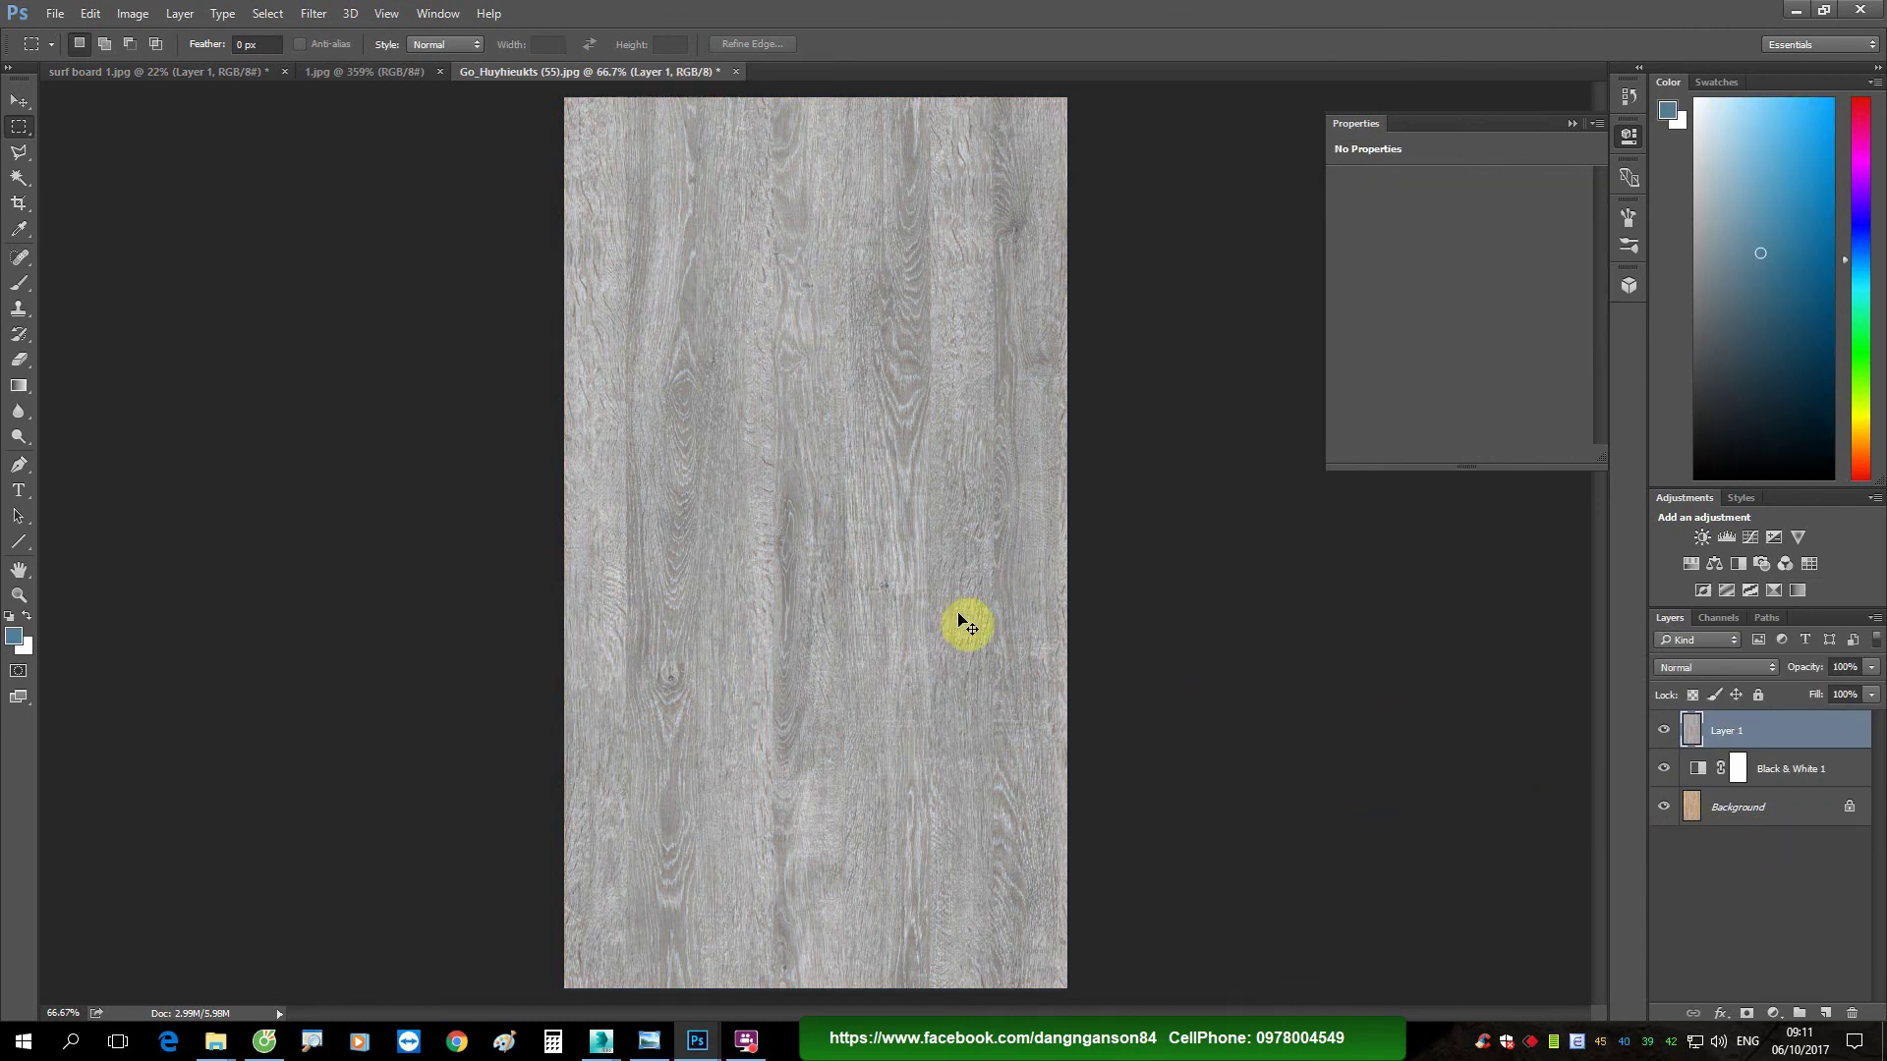
key(ctrl+j)
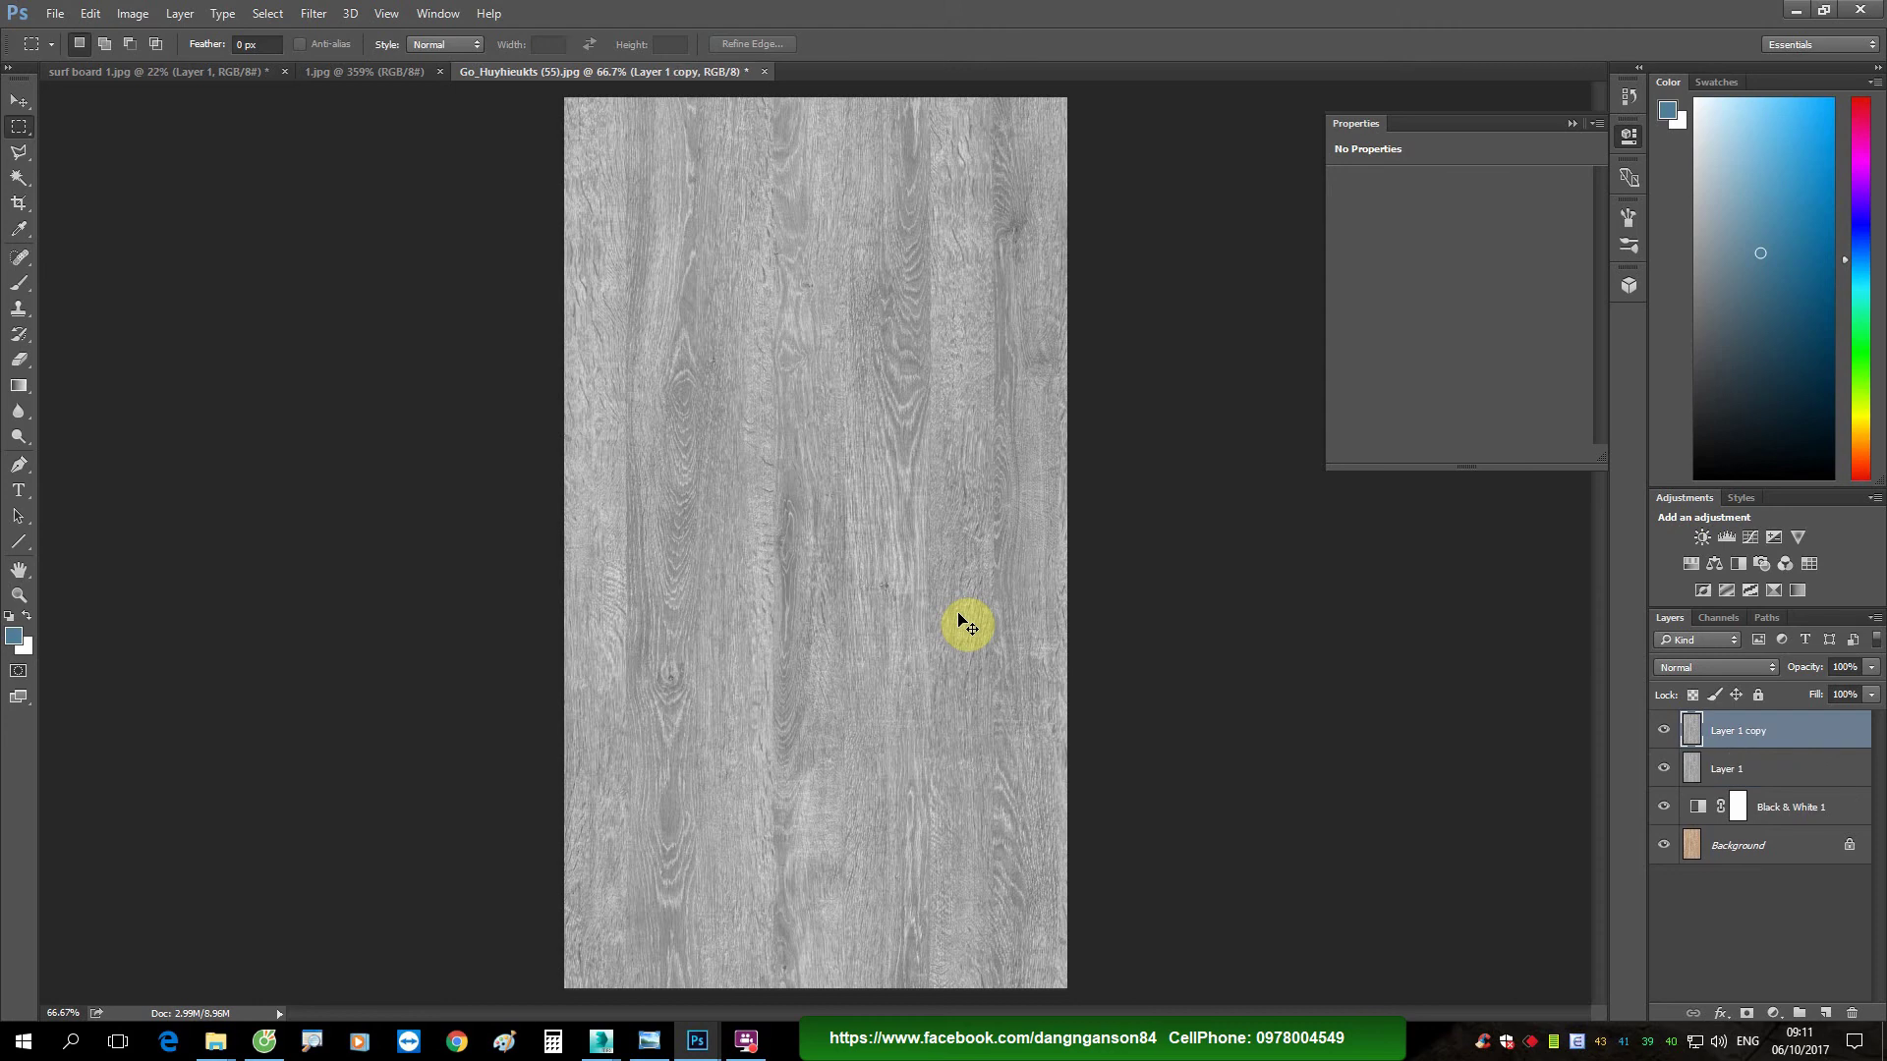
key(ctrl+i)
drag(1802, 674, 1745, 680)
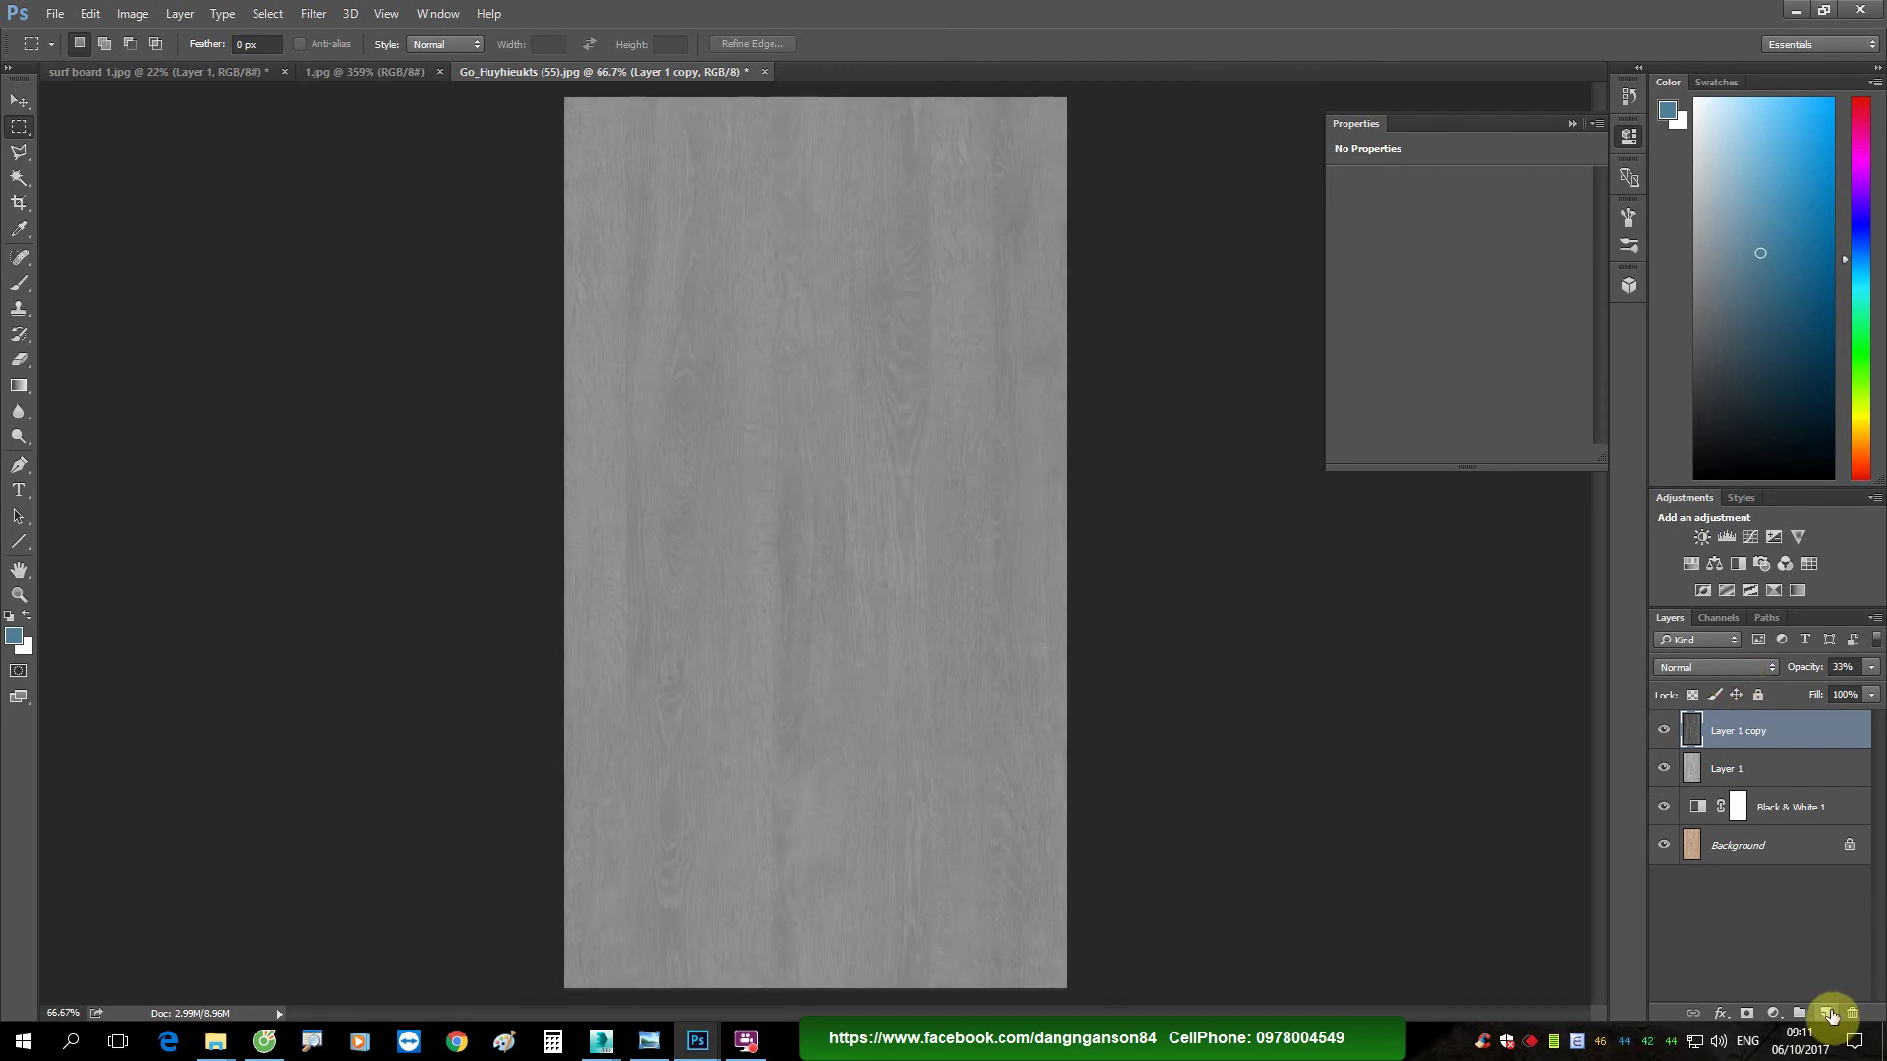
click(1828, 1013)
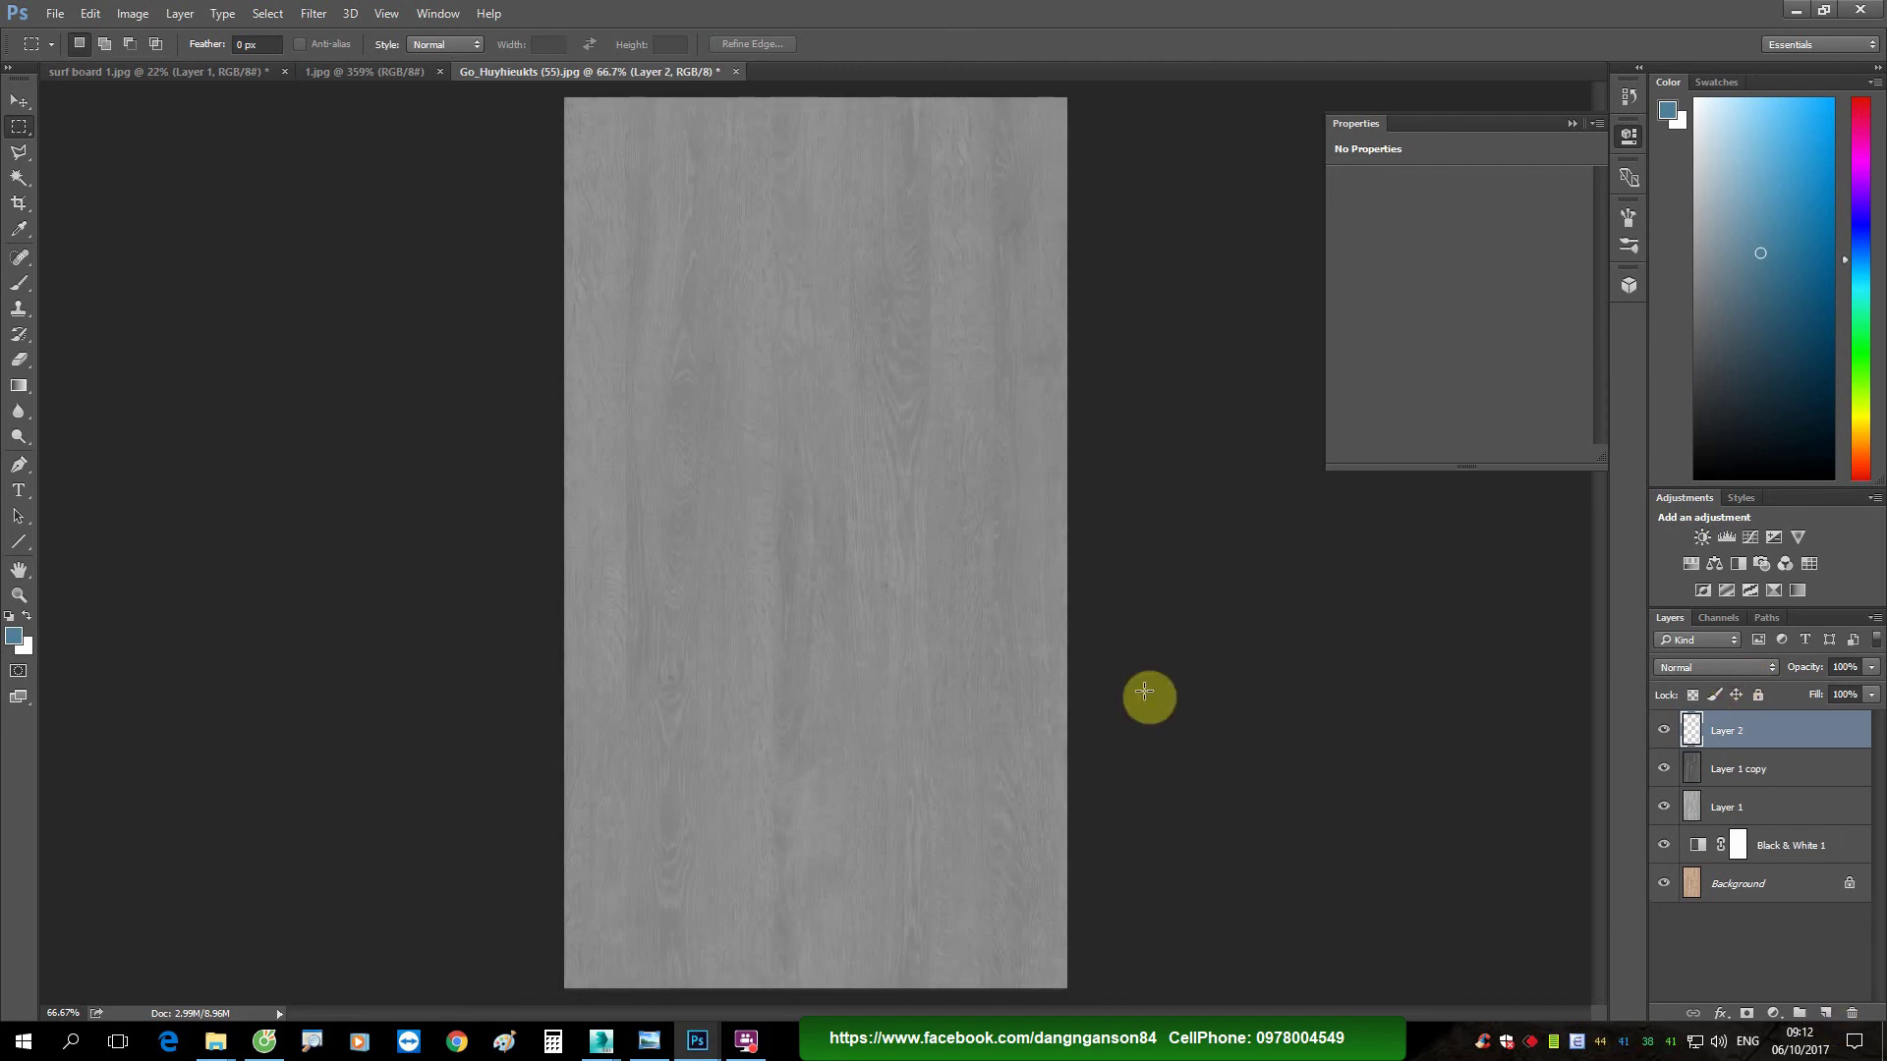
Step: Fill Layer 2 with blue and set its blend mode to Color
key(alt+BackSpace)
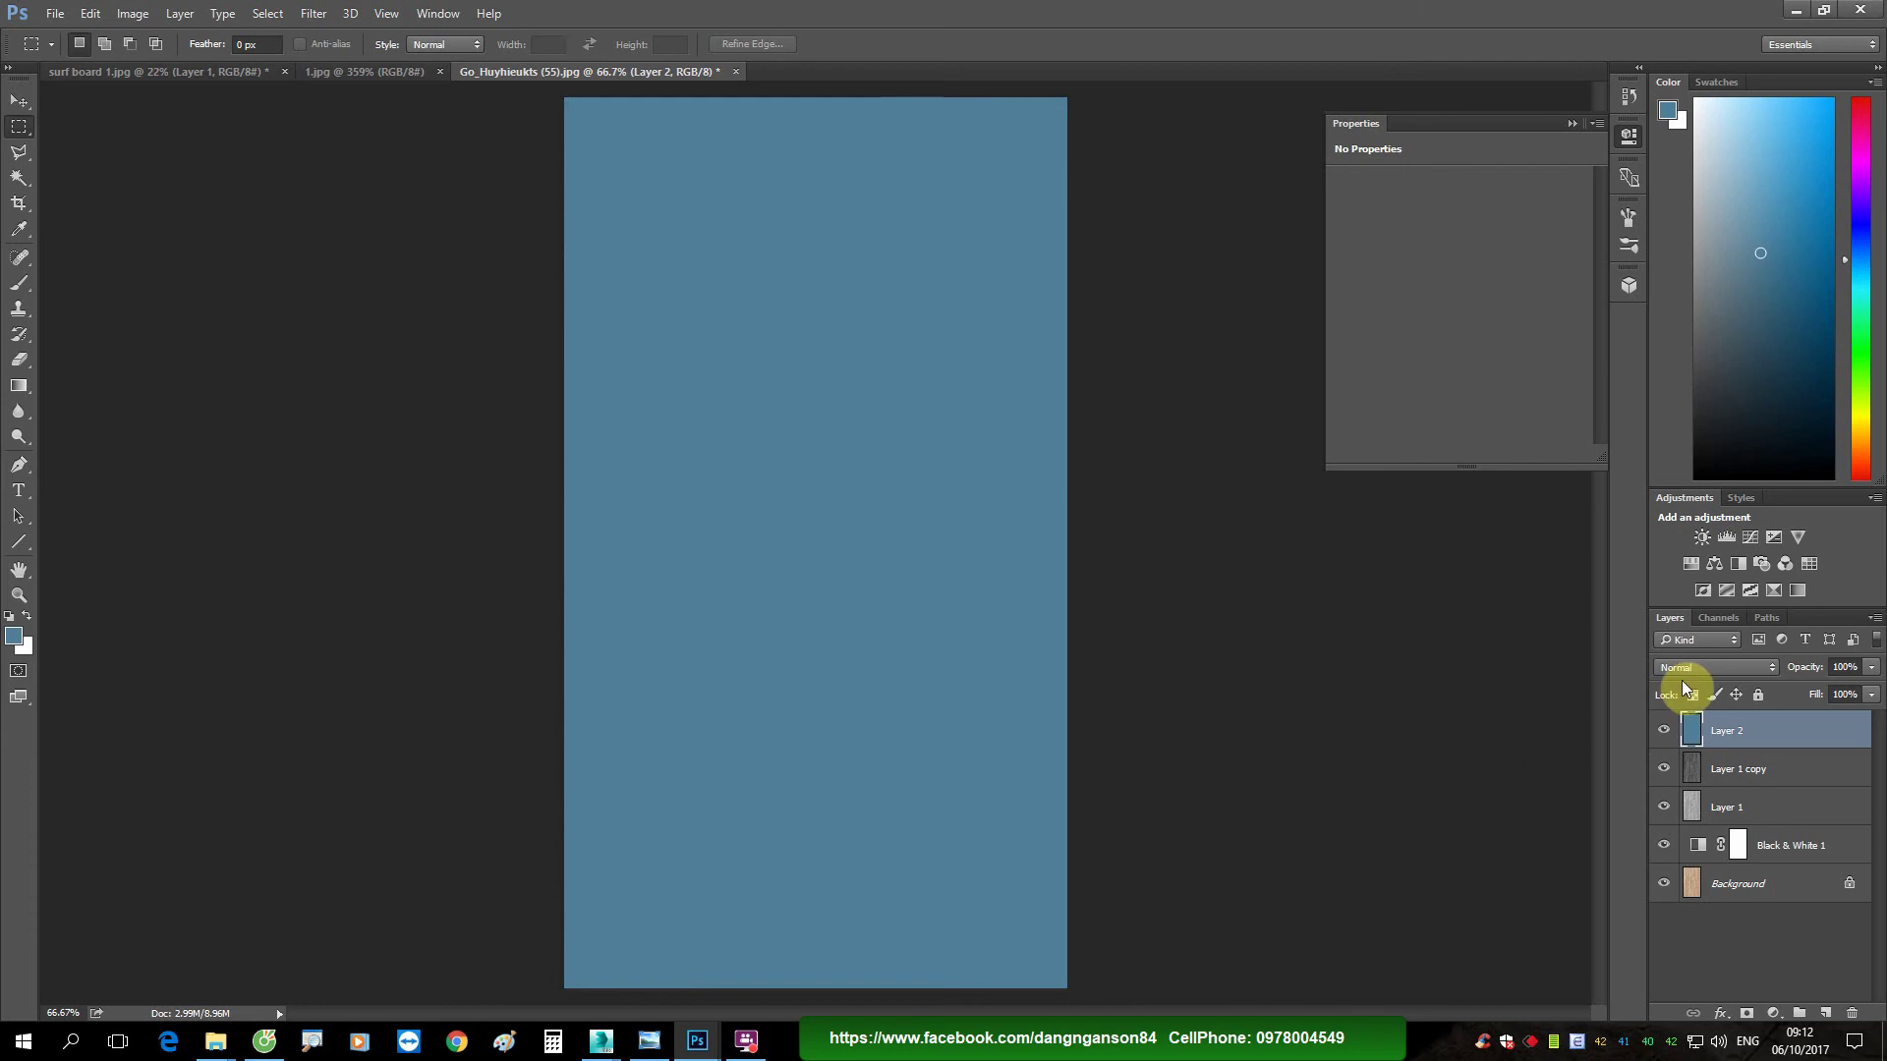
click(1684, 667)
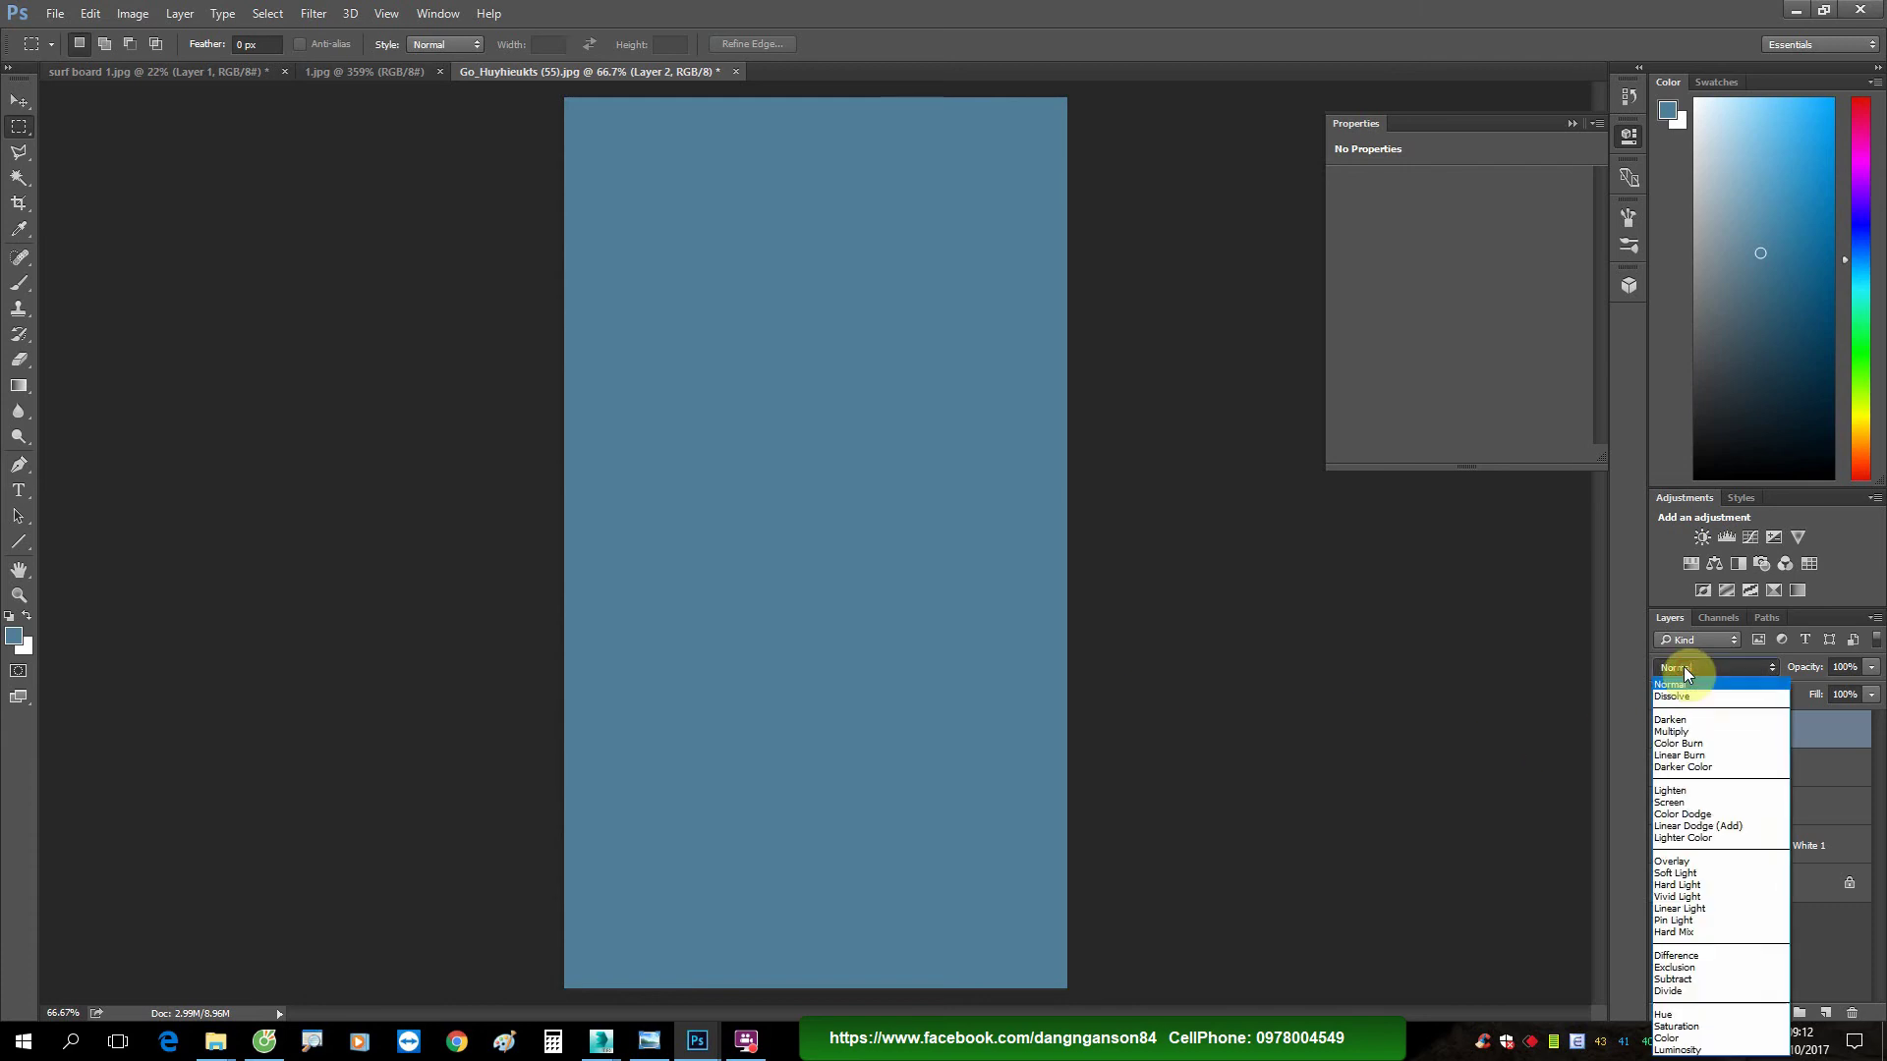
click(1688, 1039)
Step: Darken the wood with a lowered Curves adjustment and set Layer 1 copy to 46% opacity
click(1705, 773)
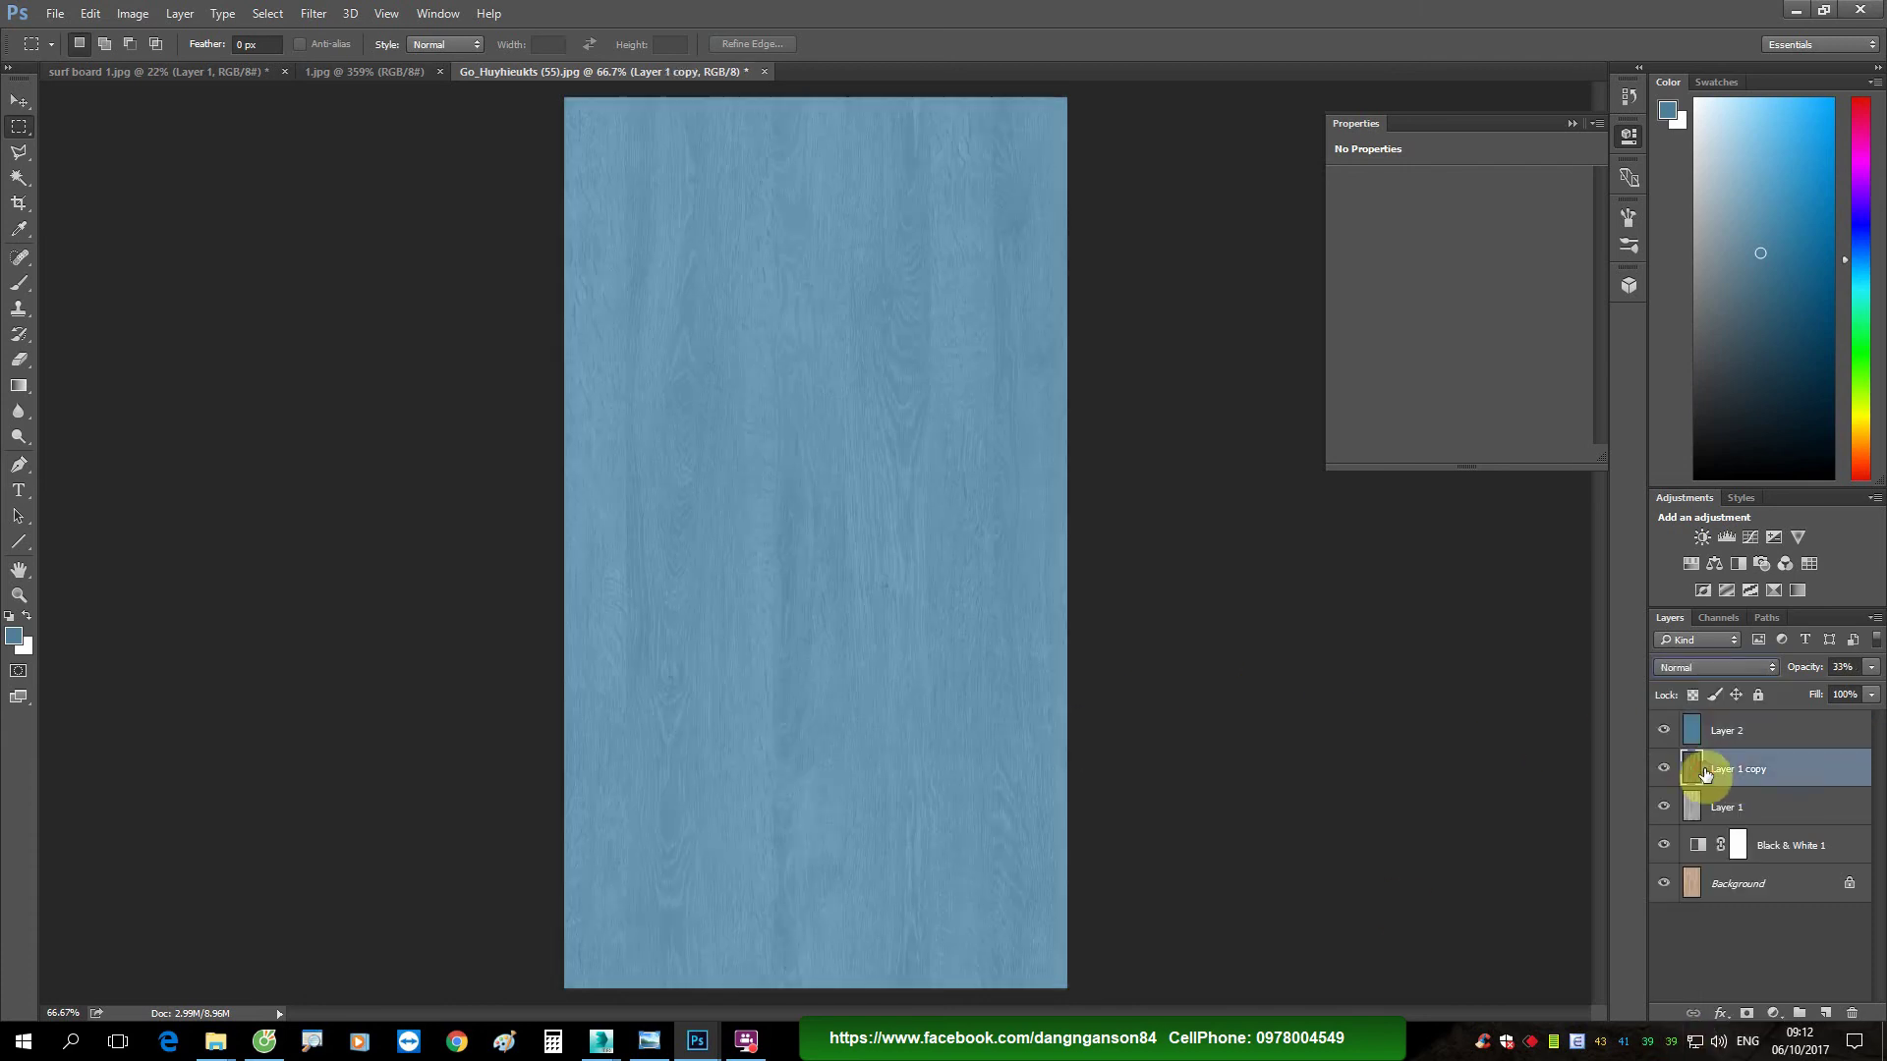
click(1774, 1014)
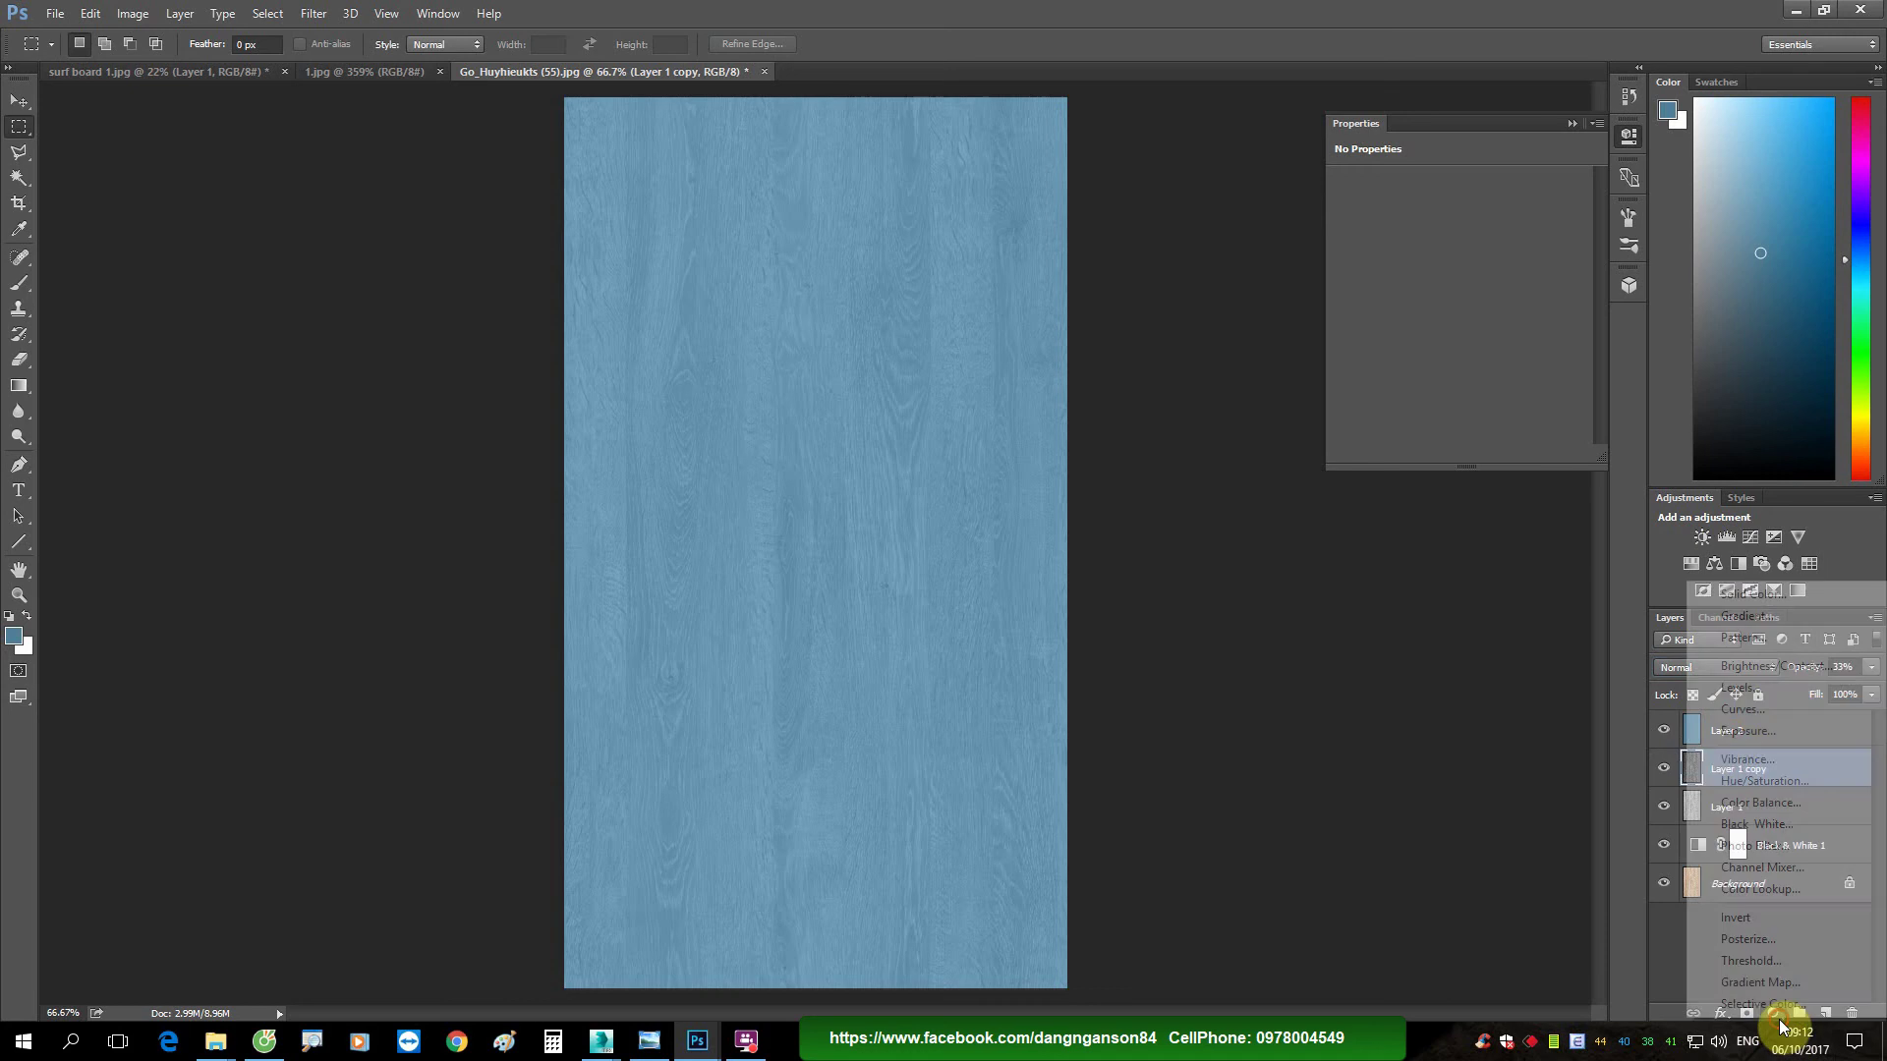
click(1739, 708)
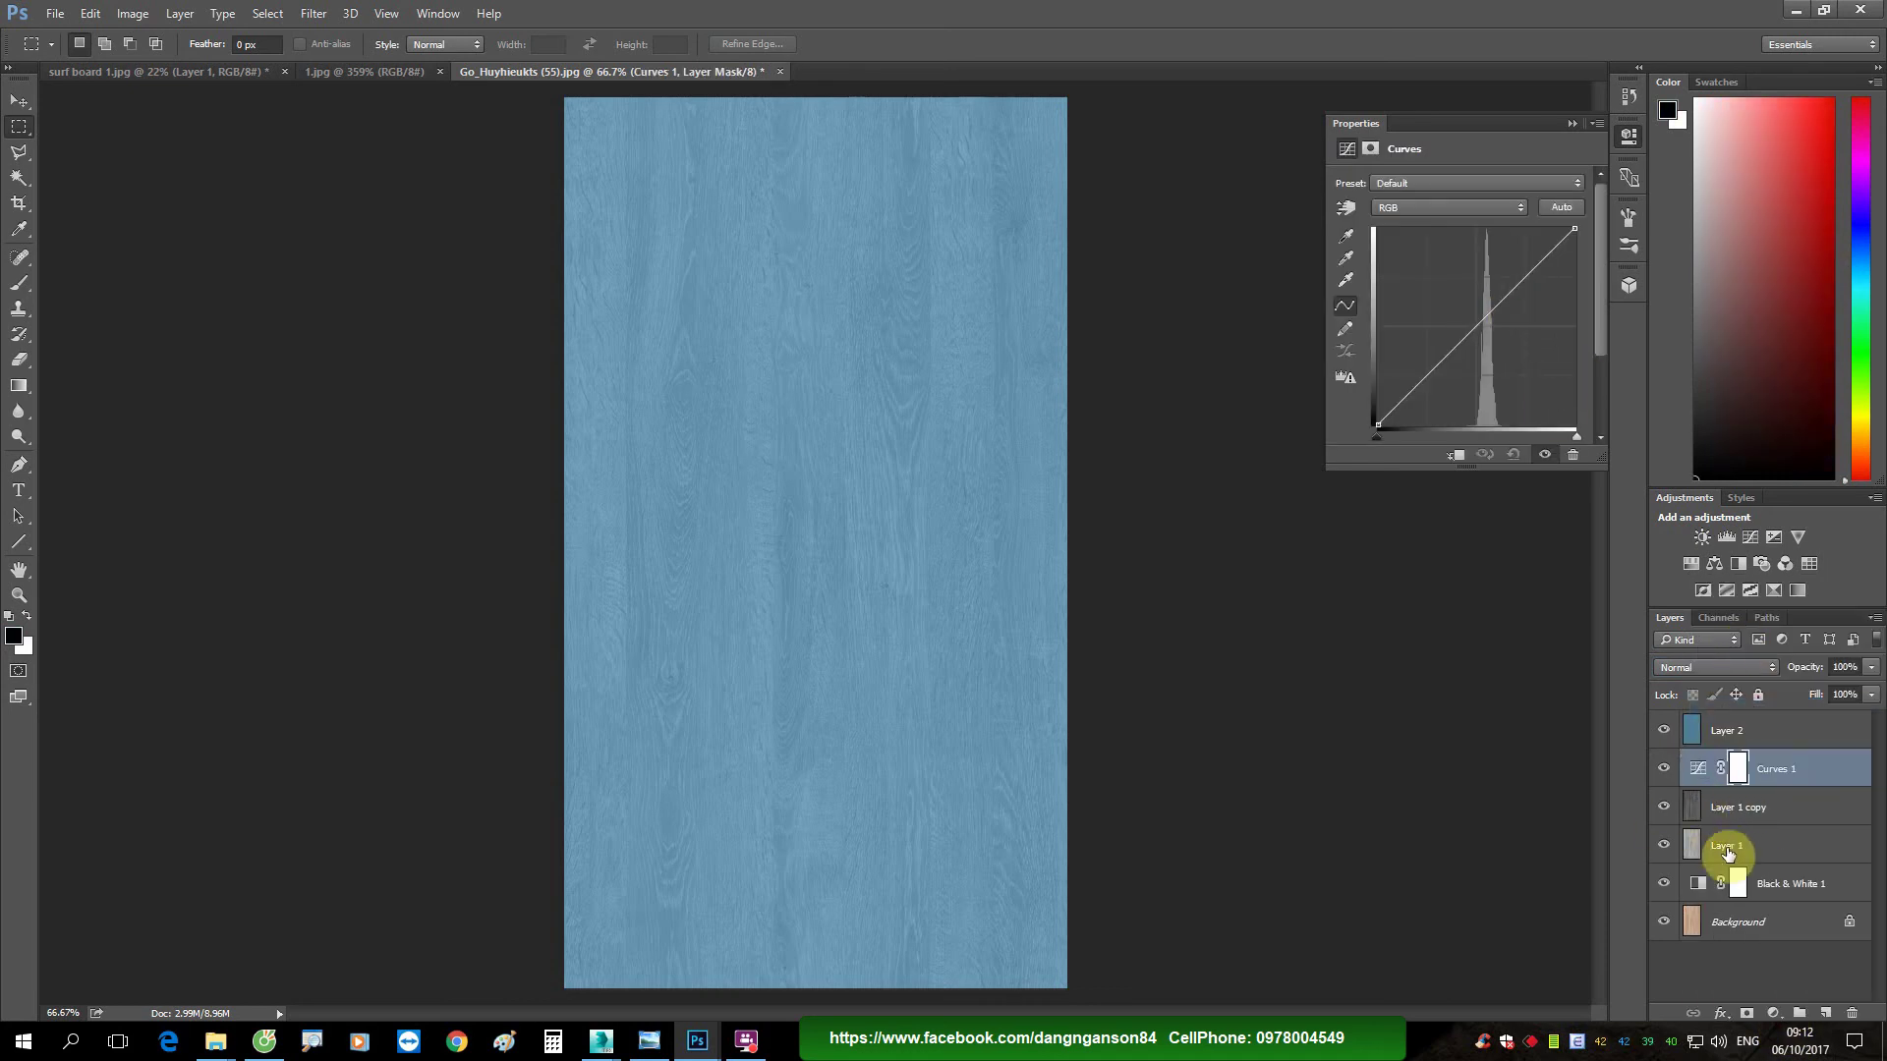
drag(1501, 311, 1509, 318)
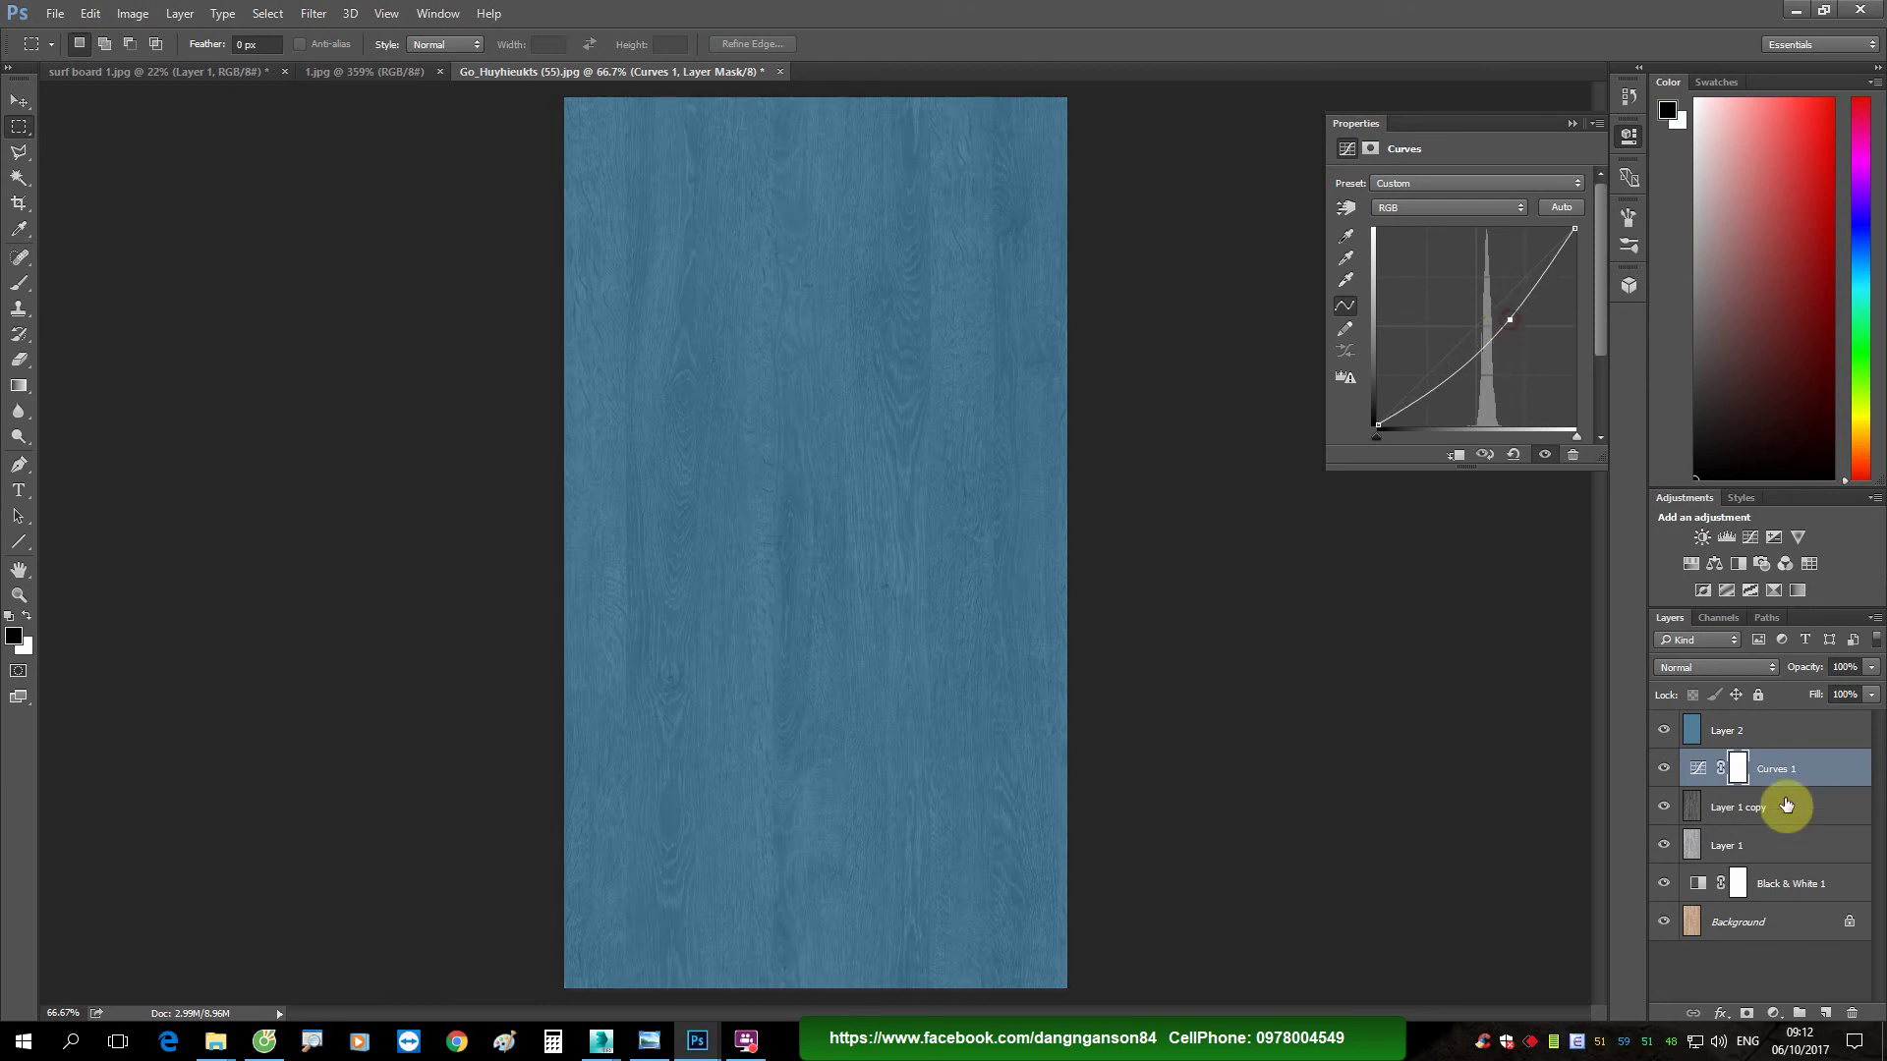
click(1720, 808)
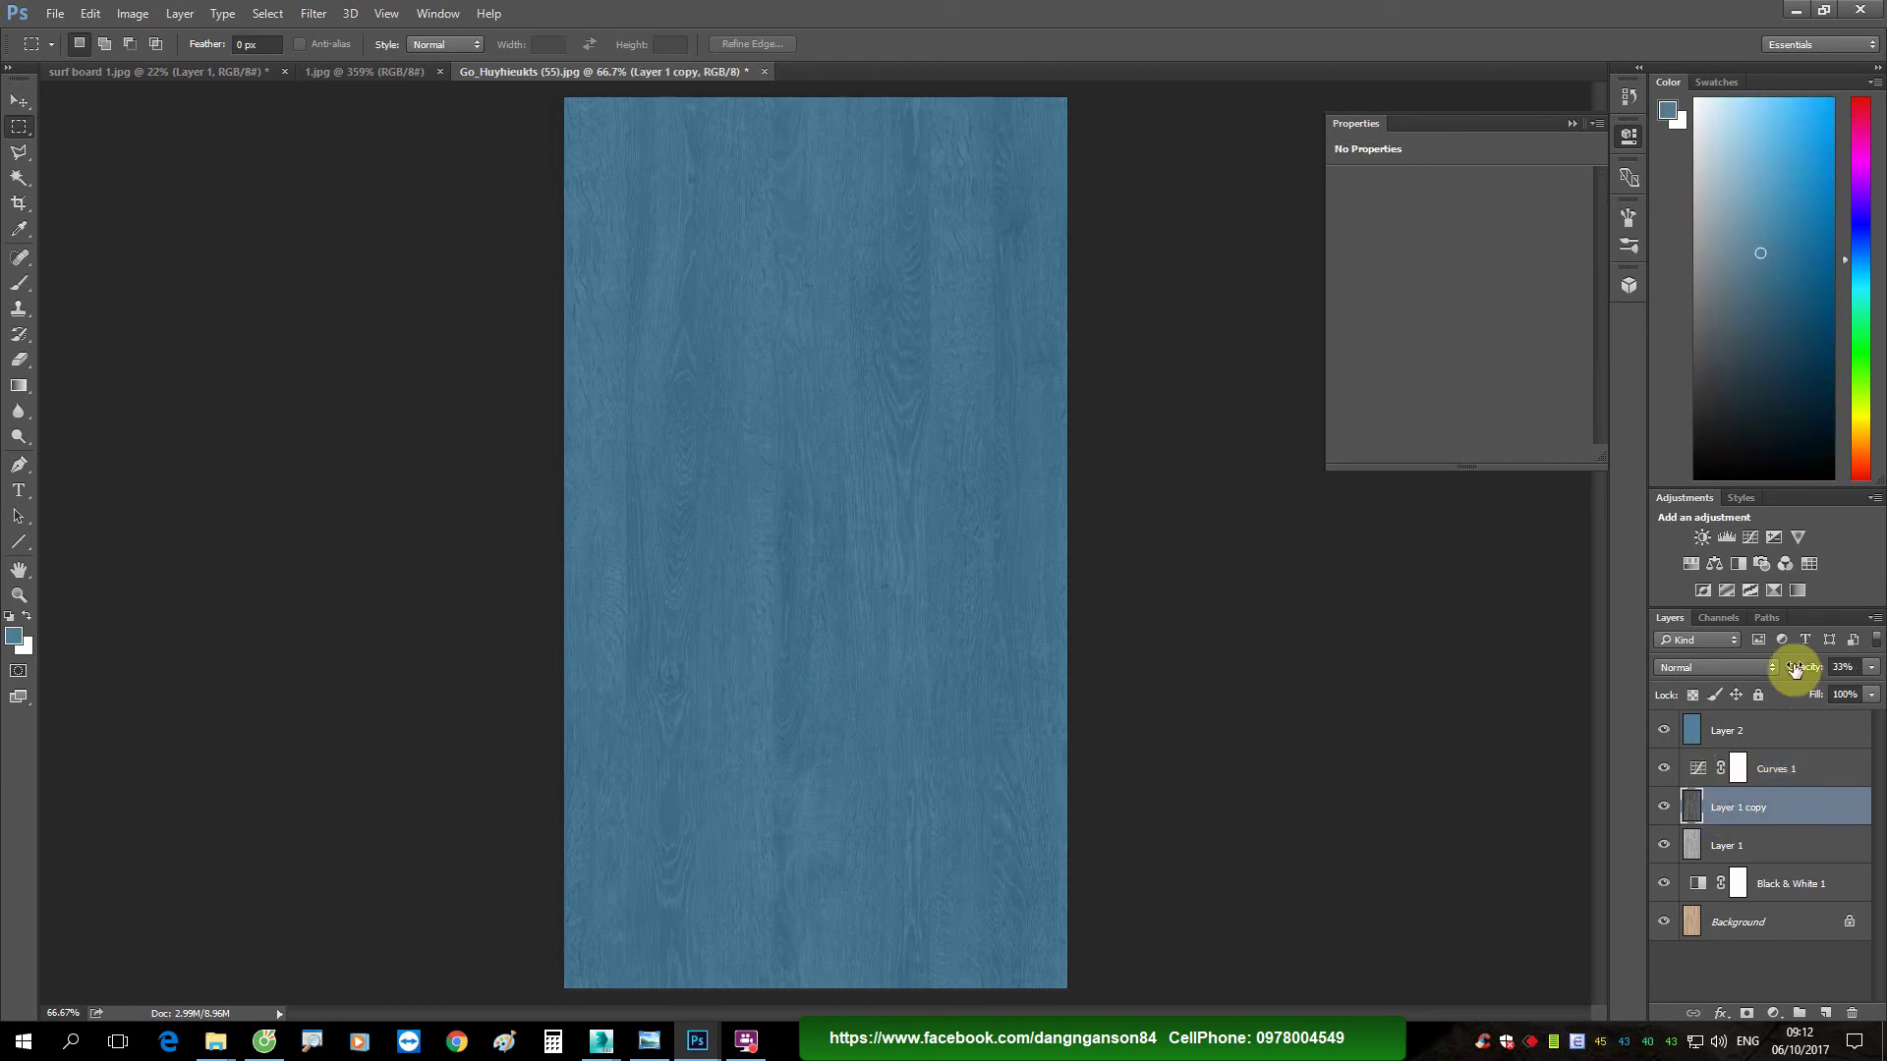
drag(1798, 669, 1804, 669)
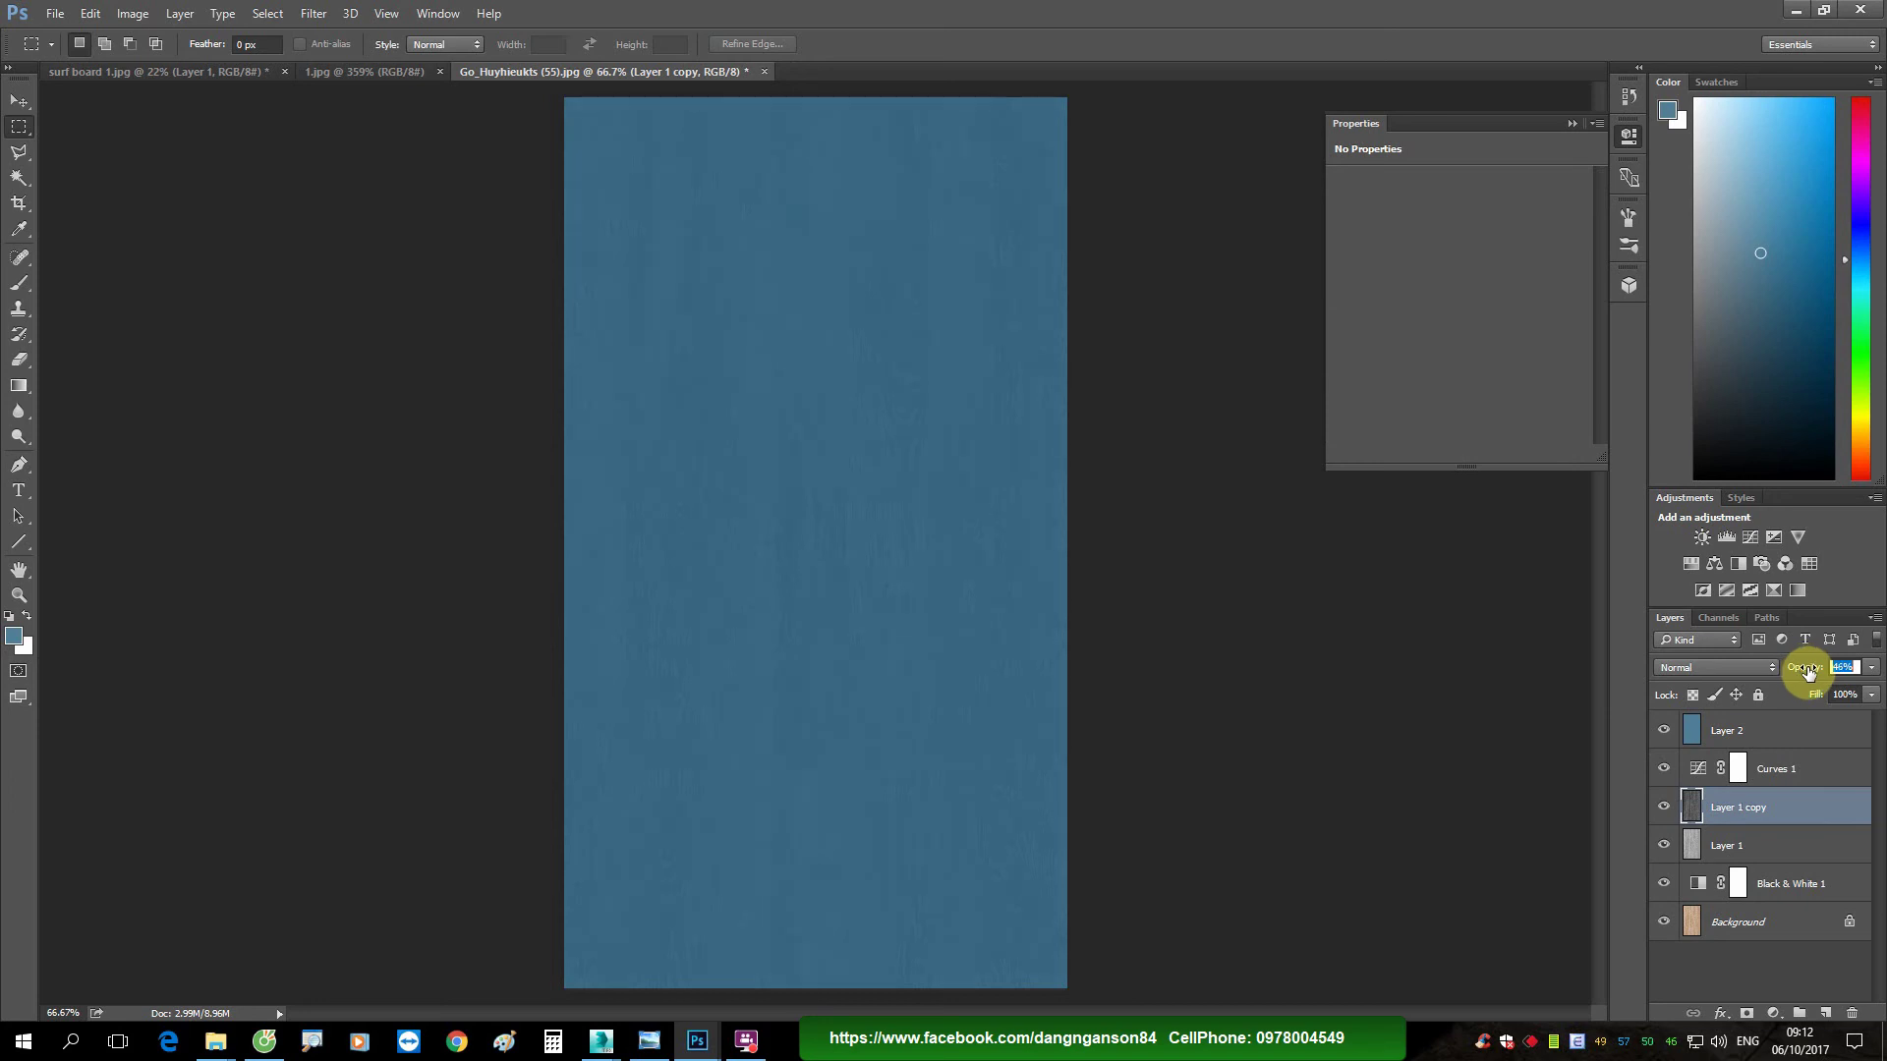
click(1738, 730)
click(55, 14)
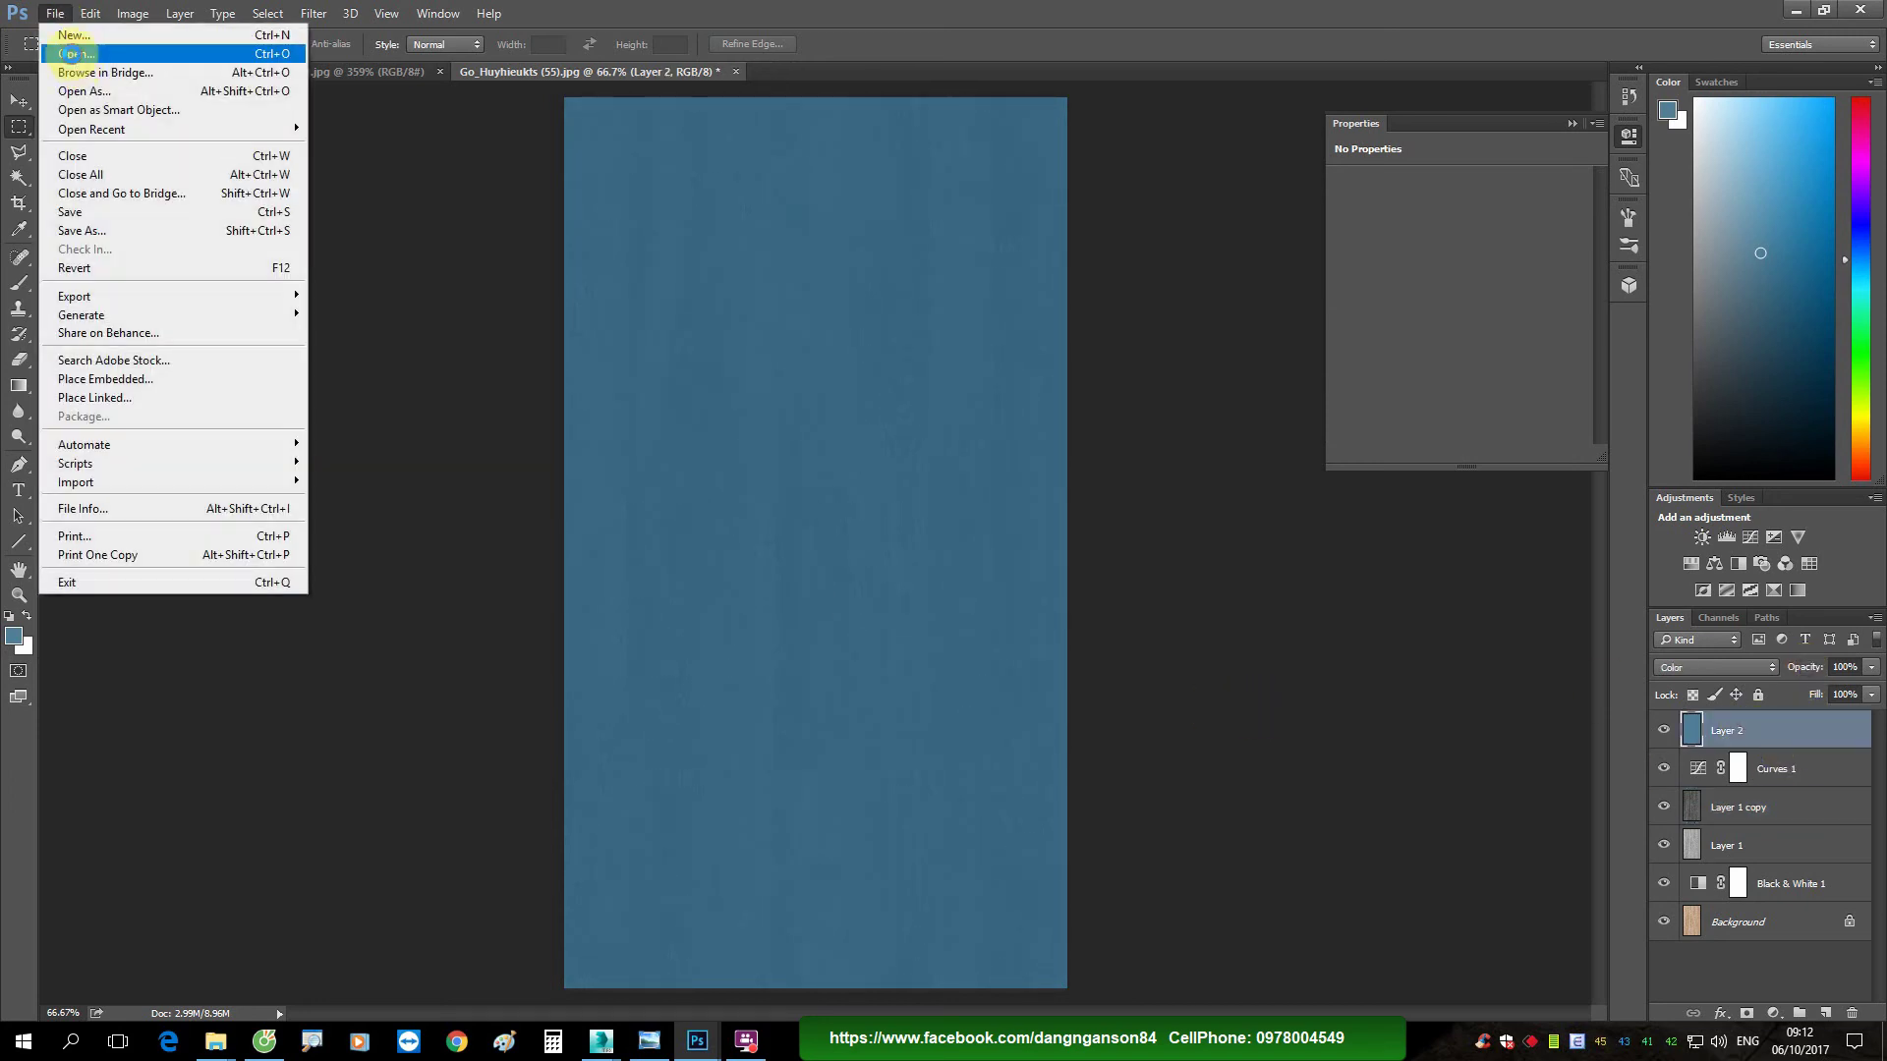
Step: Open a grunge texture from the Texture DIRT folder
click(74, 54)
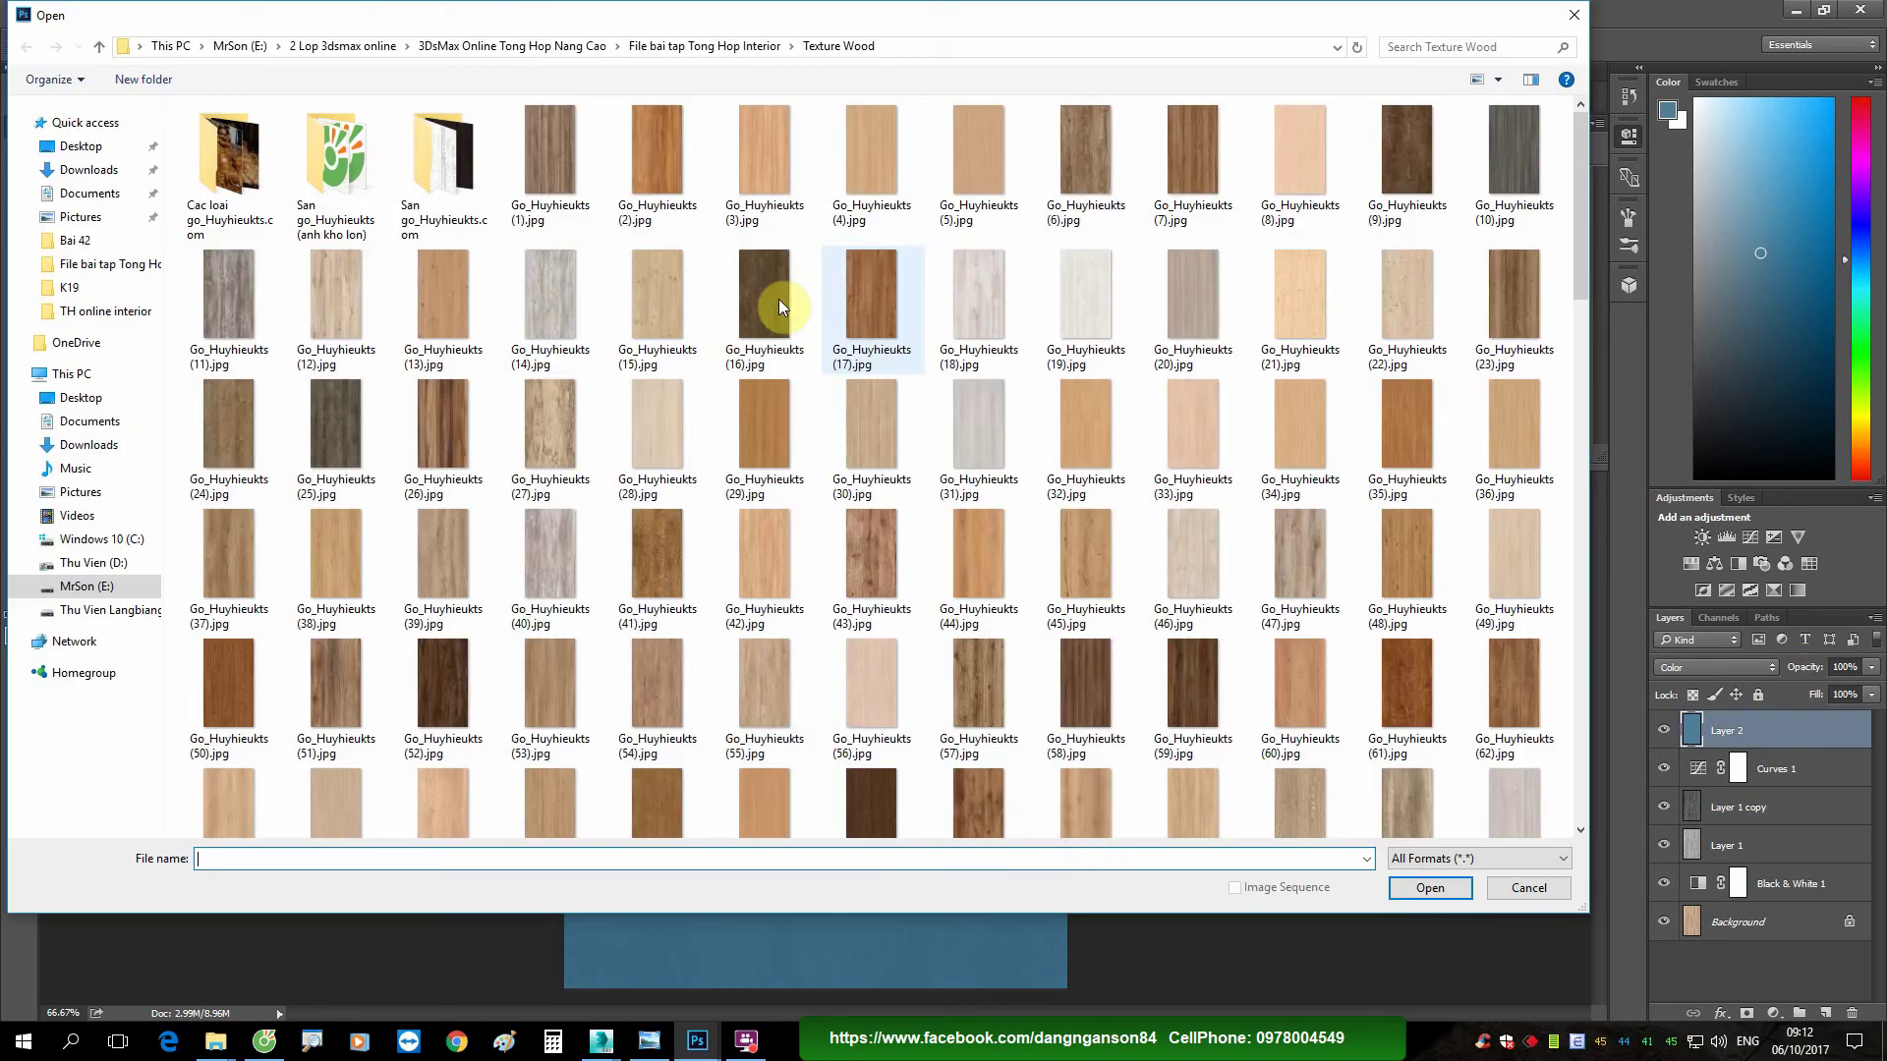
click(703, 47)
click(1315, 519)
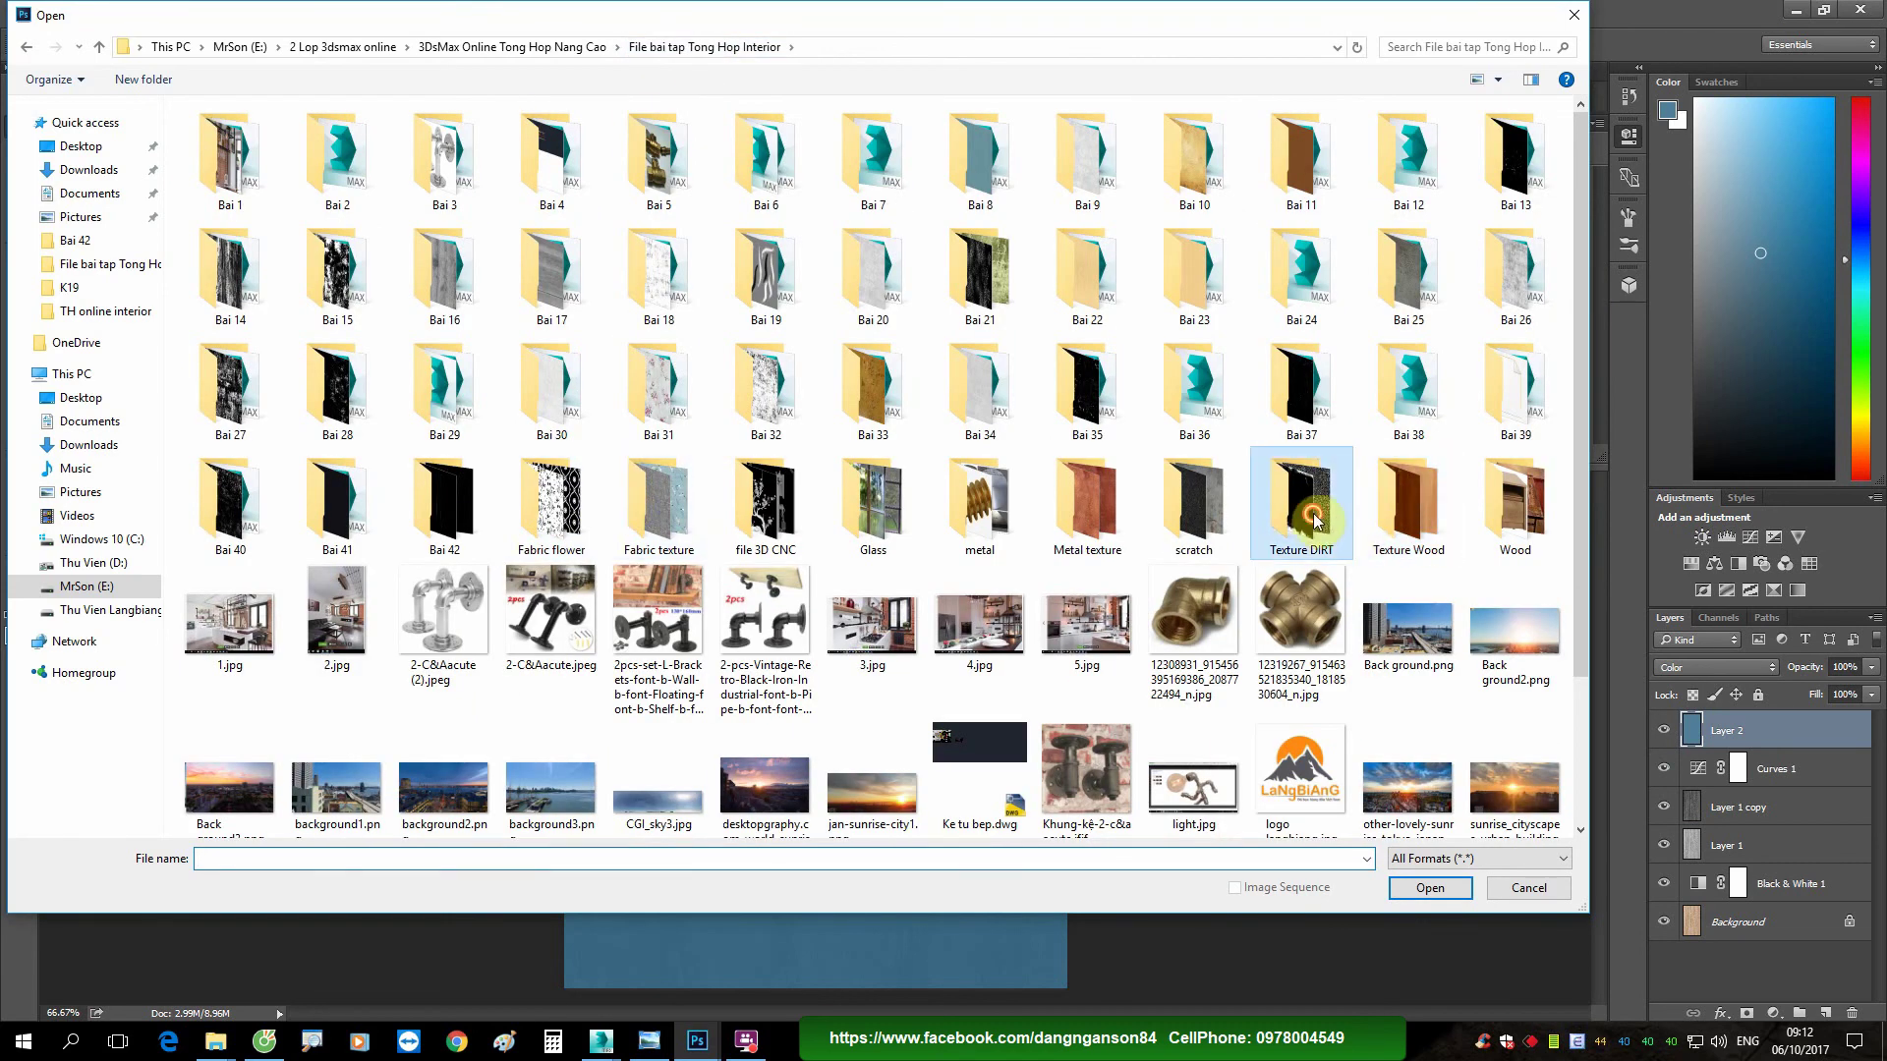
double_click(1314, 519)
scroll(819, 421, down, 3)
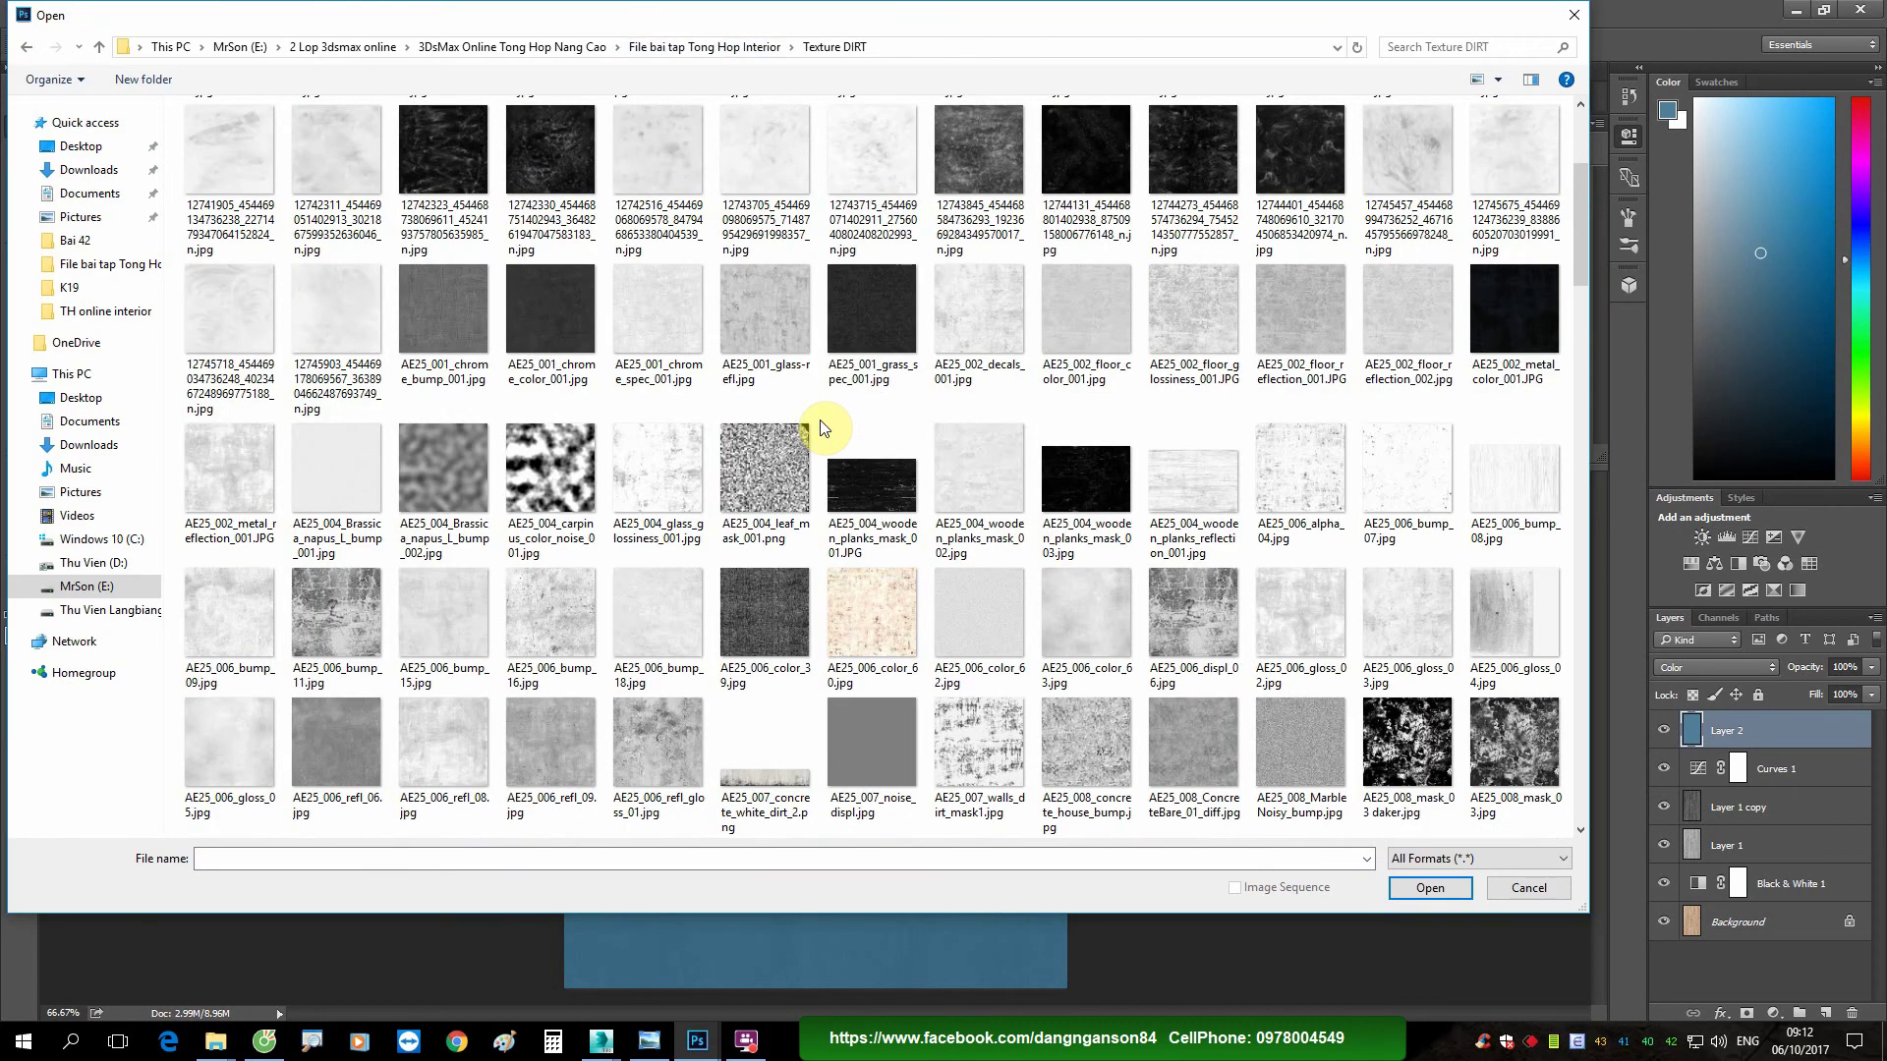
double_click(1299, 297)
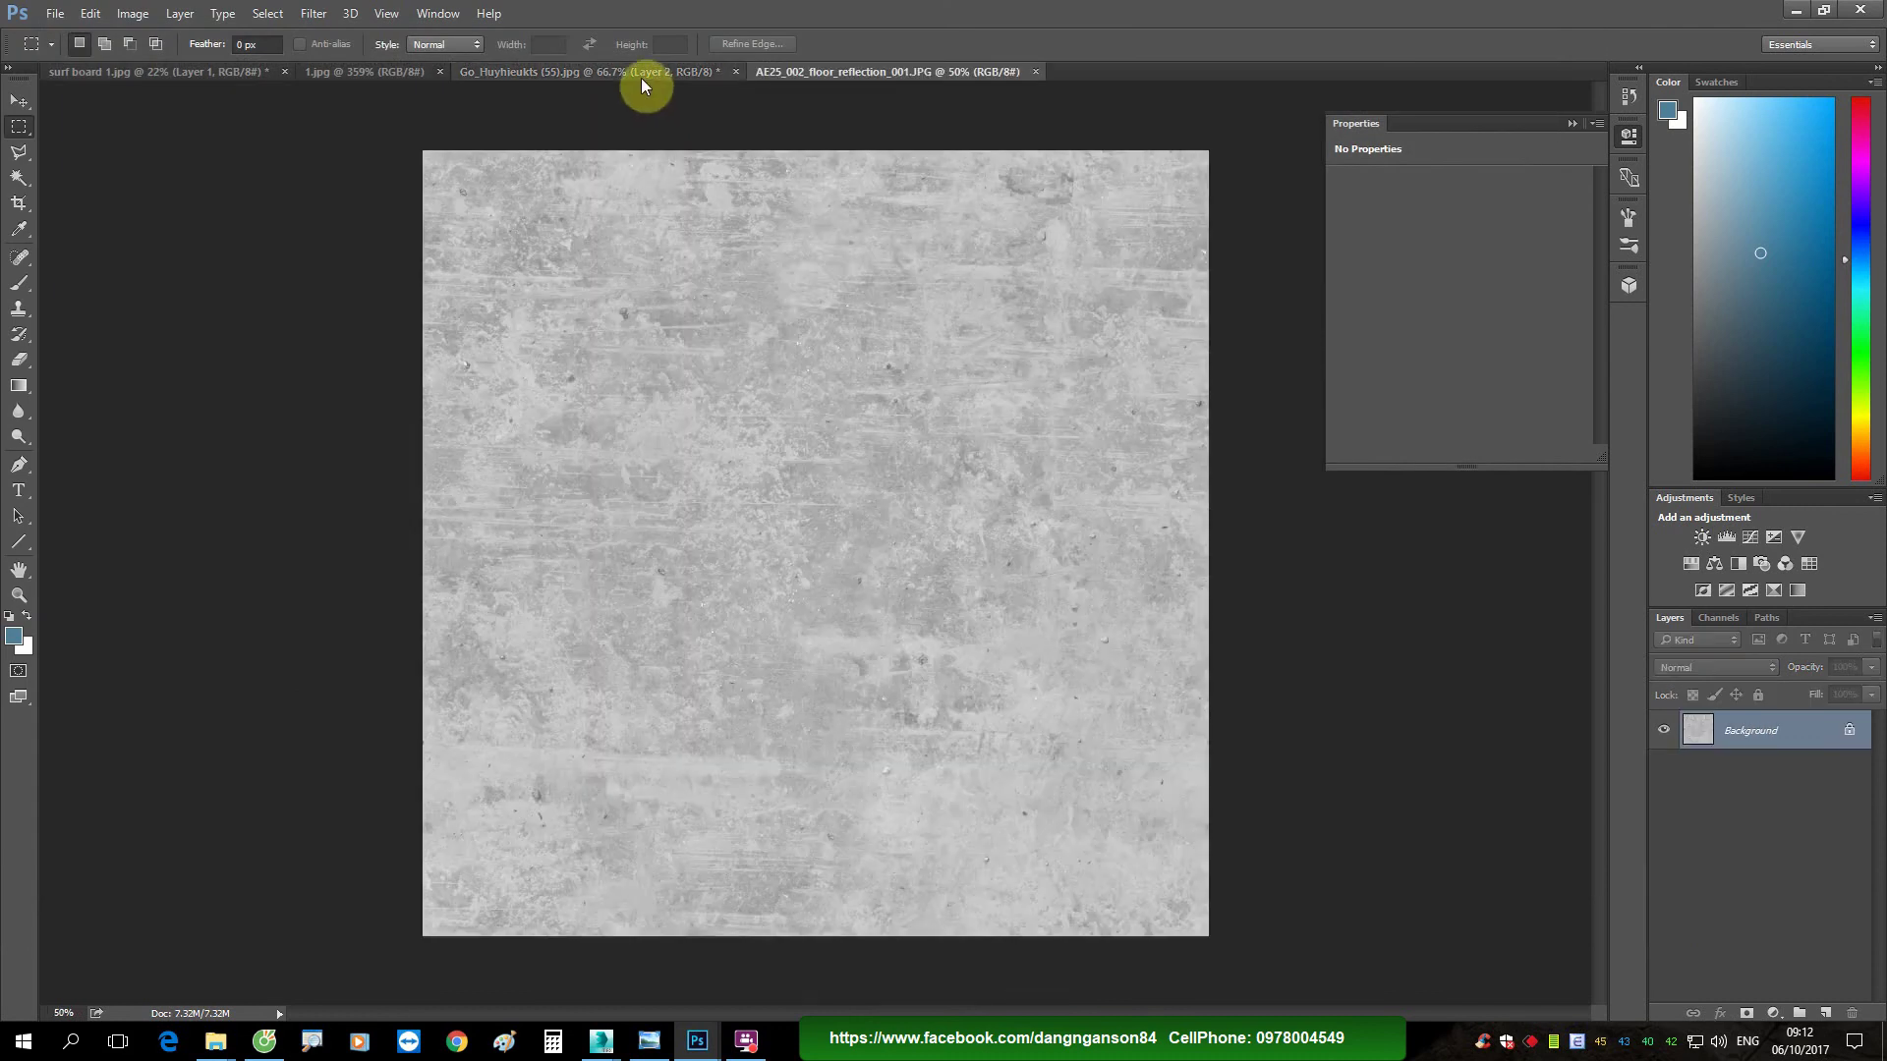
Step: Move the grunge texture into the blue strip document, aligned to its top-left corner
key(v)
drag(886, 68, 1206, 303)
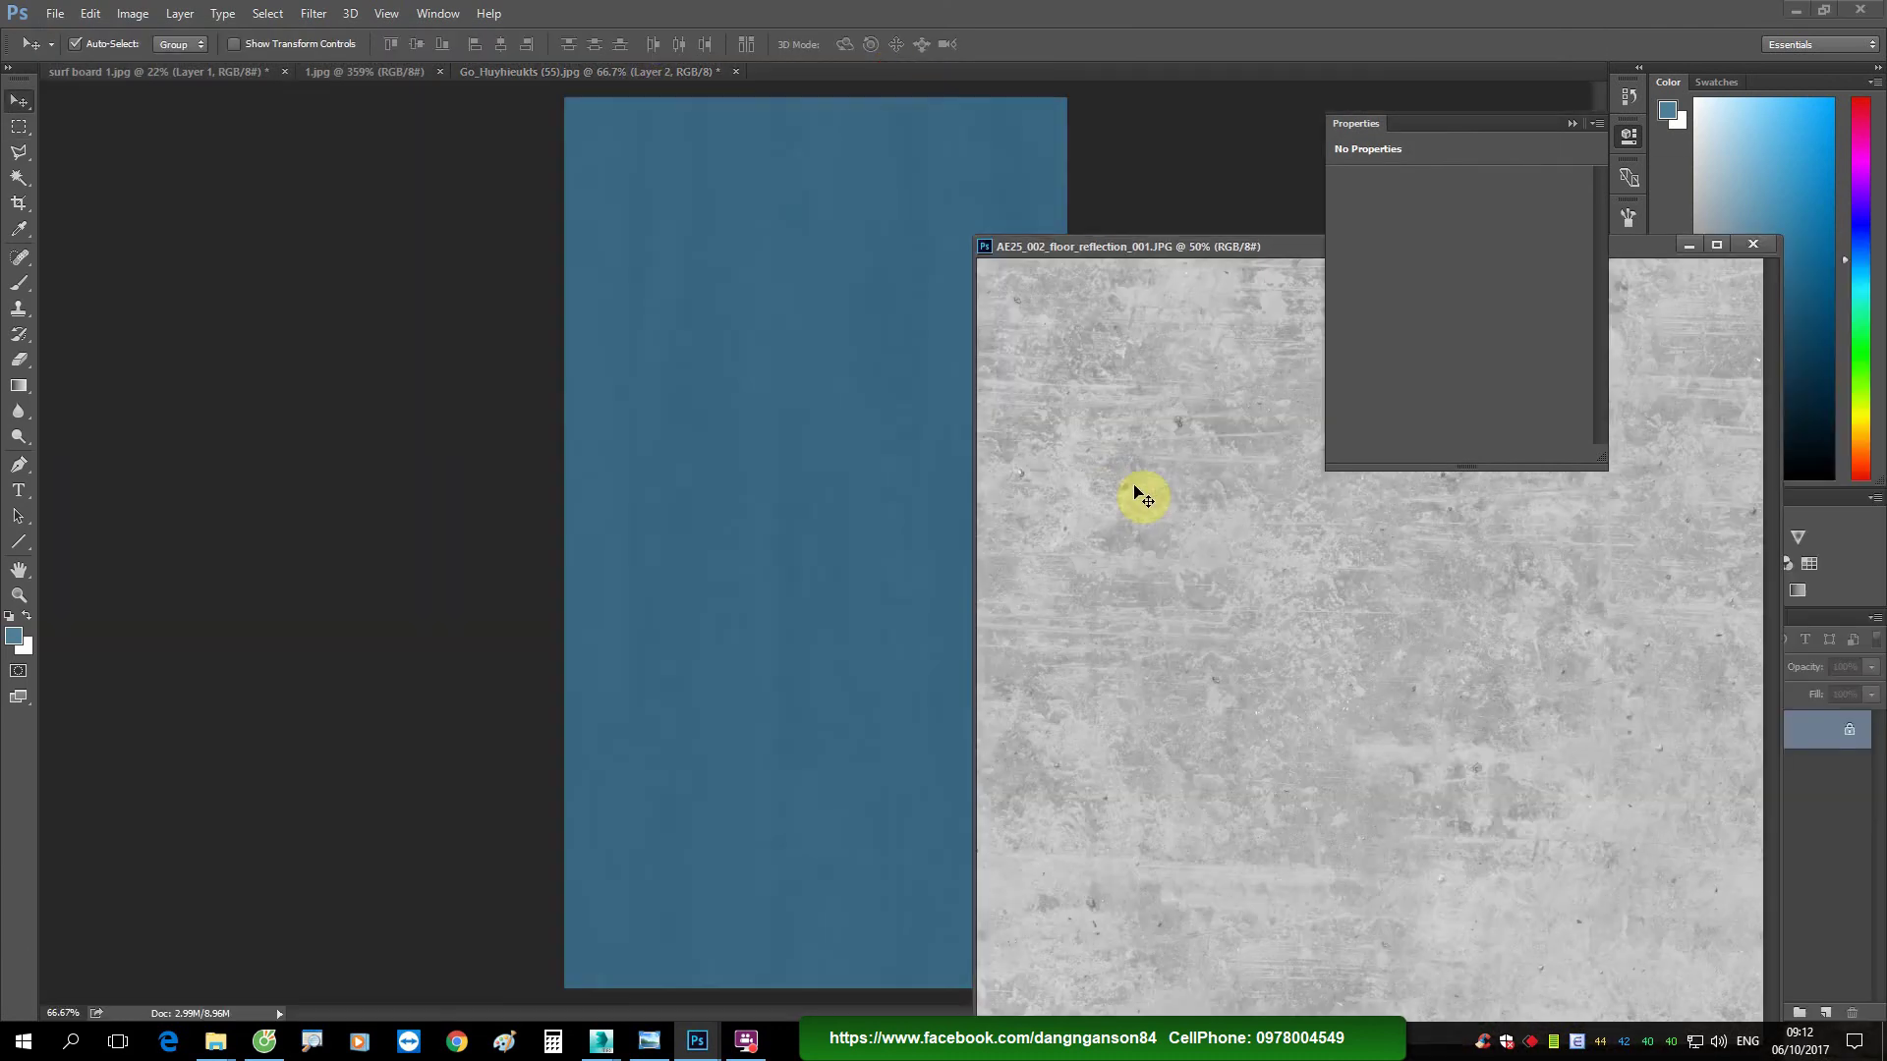
drag(1140, 496, 842, 472)
drag(1075, 262, 478, 259)
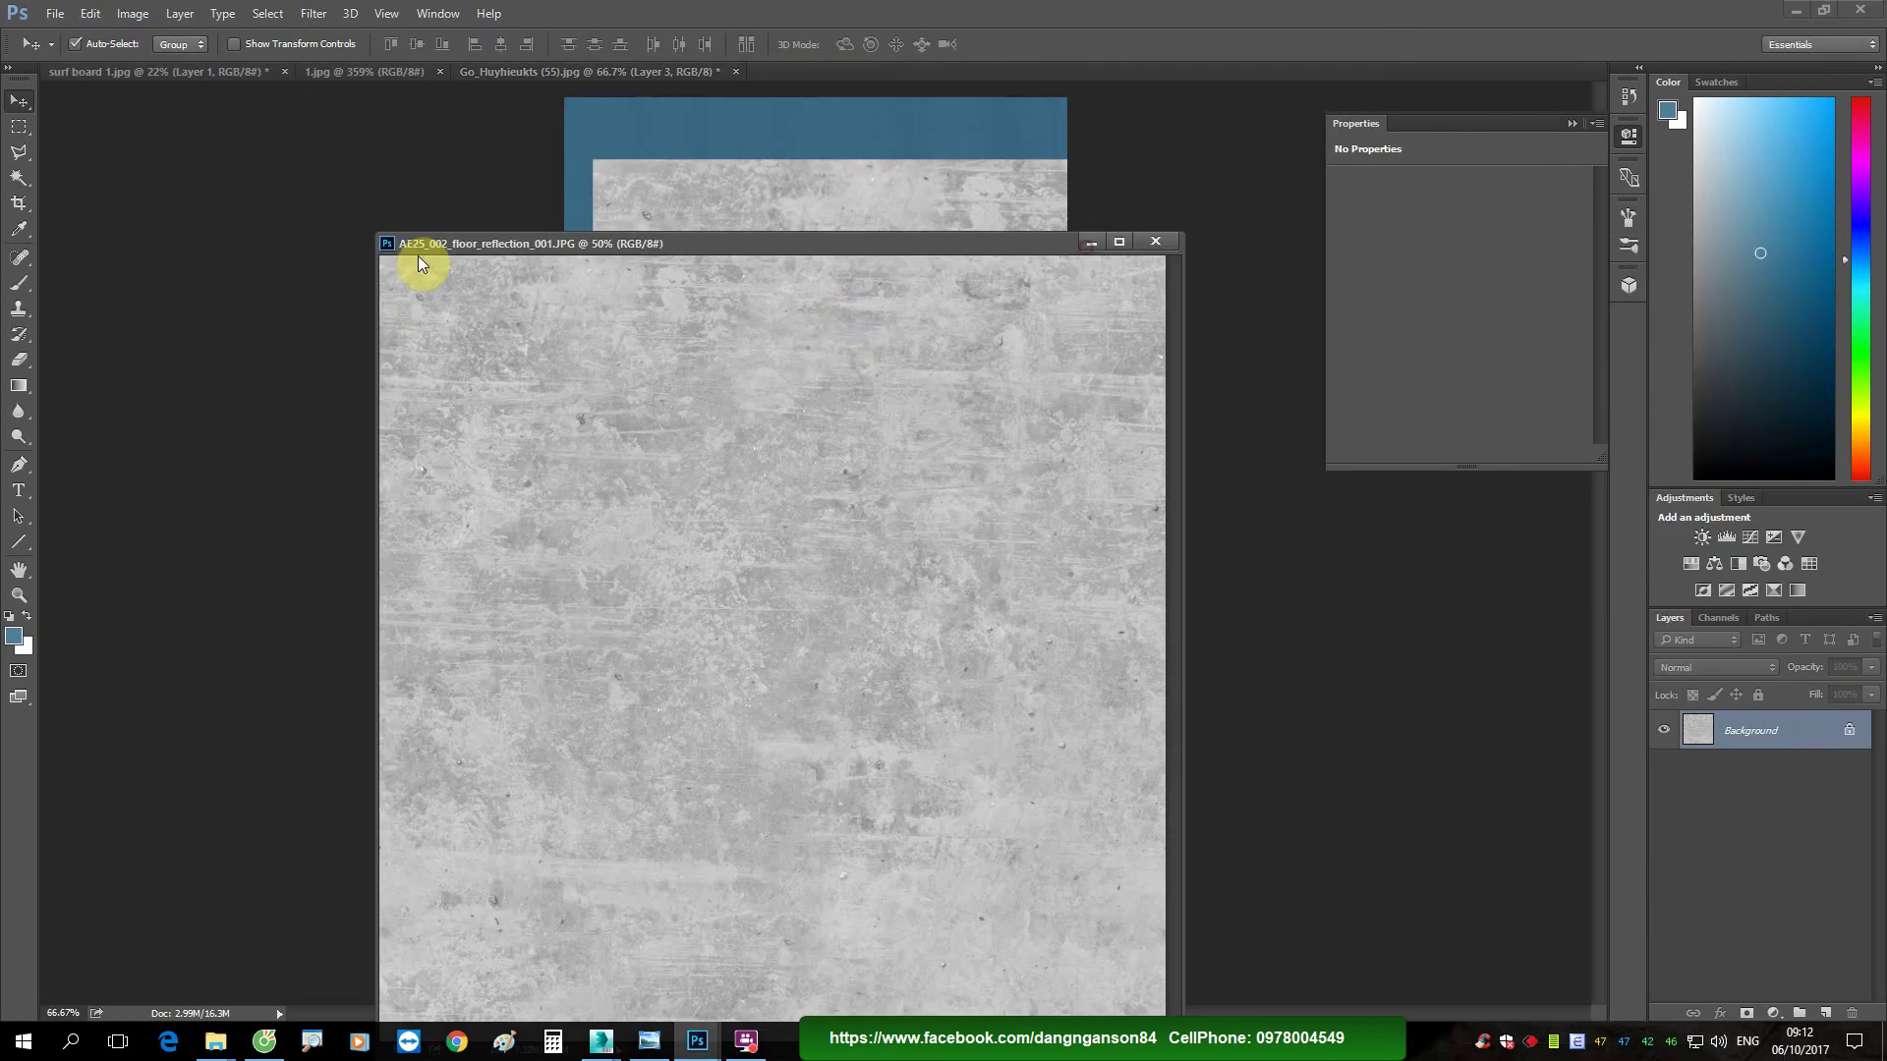
click(1089, 245)
alt+scroll(704, 434, down, 1)
drag(801, 476, 775, 420)
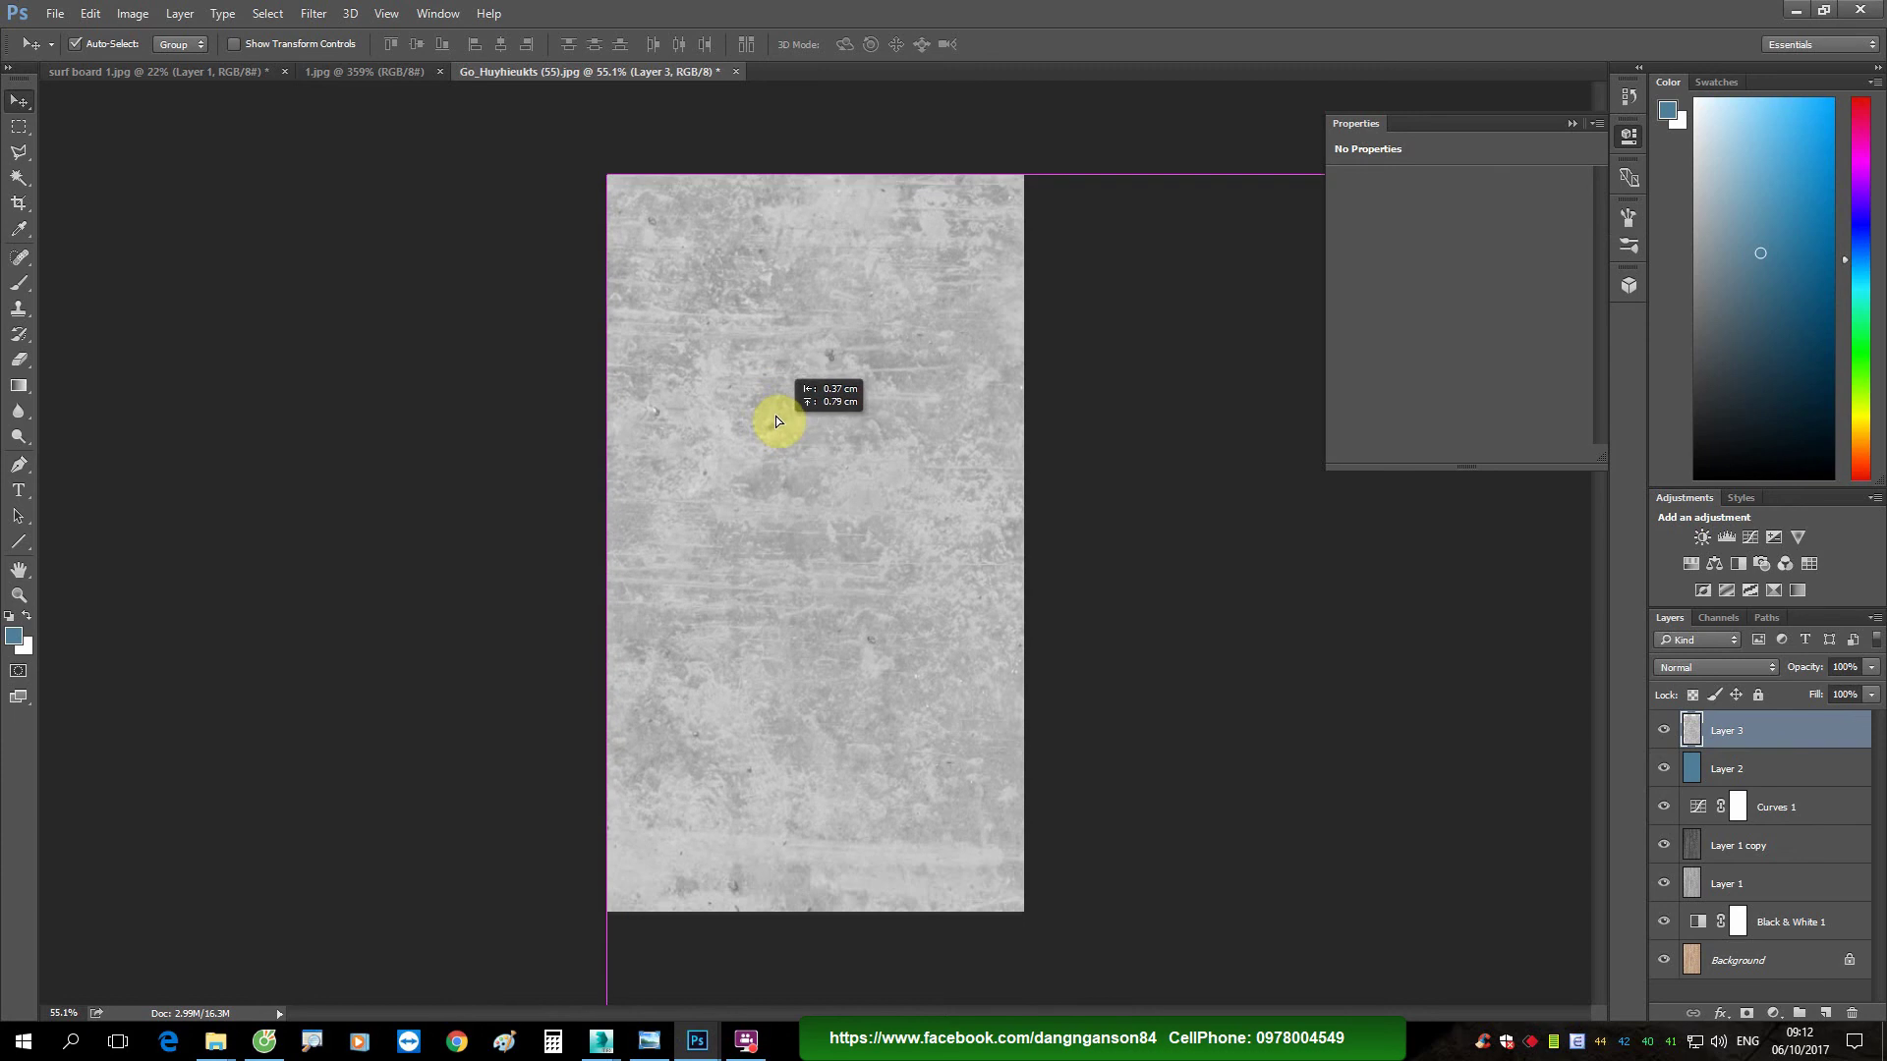
Step: Narrow the grunge layer to the strip width, fade it to 14%, and stamp all visible layers
key(ctrl+t)
drag(1477, 609, 1036, 609)
key(Return)
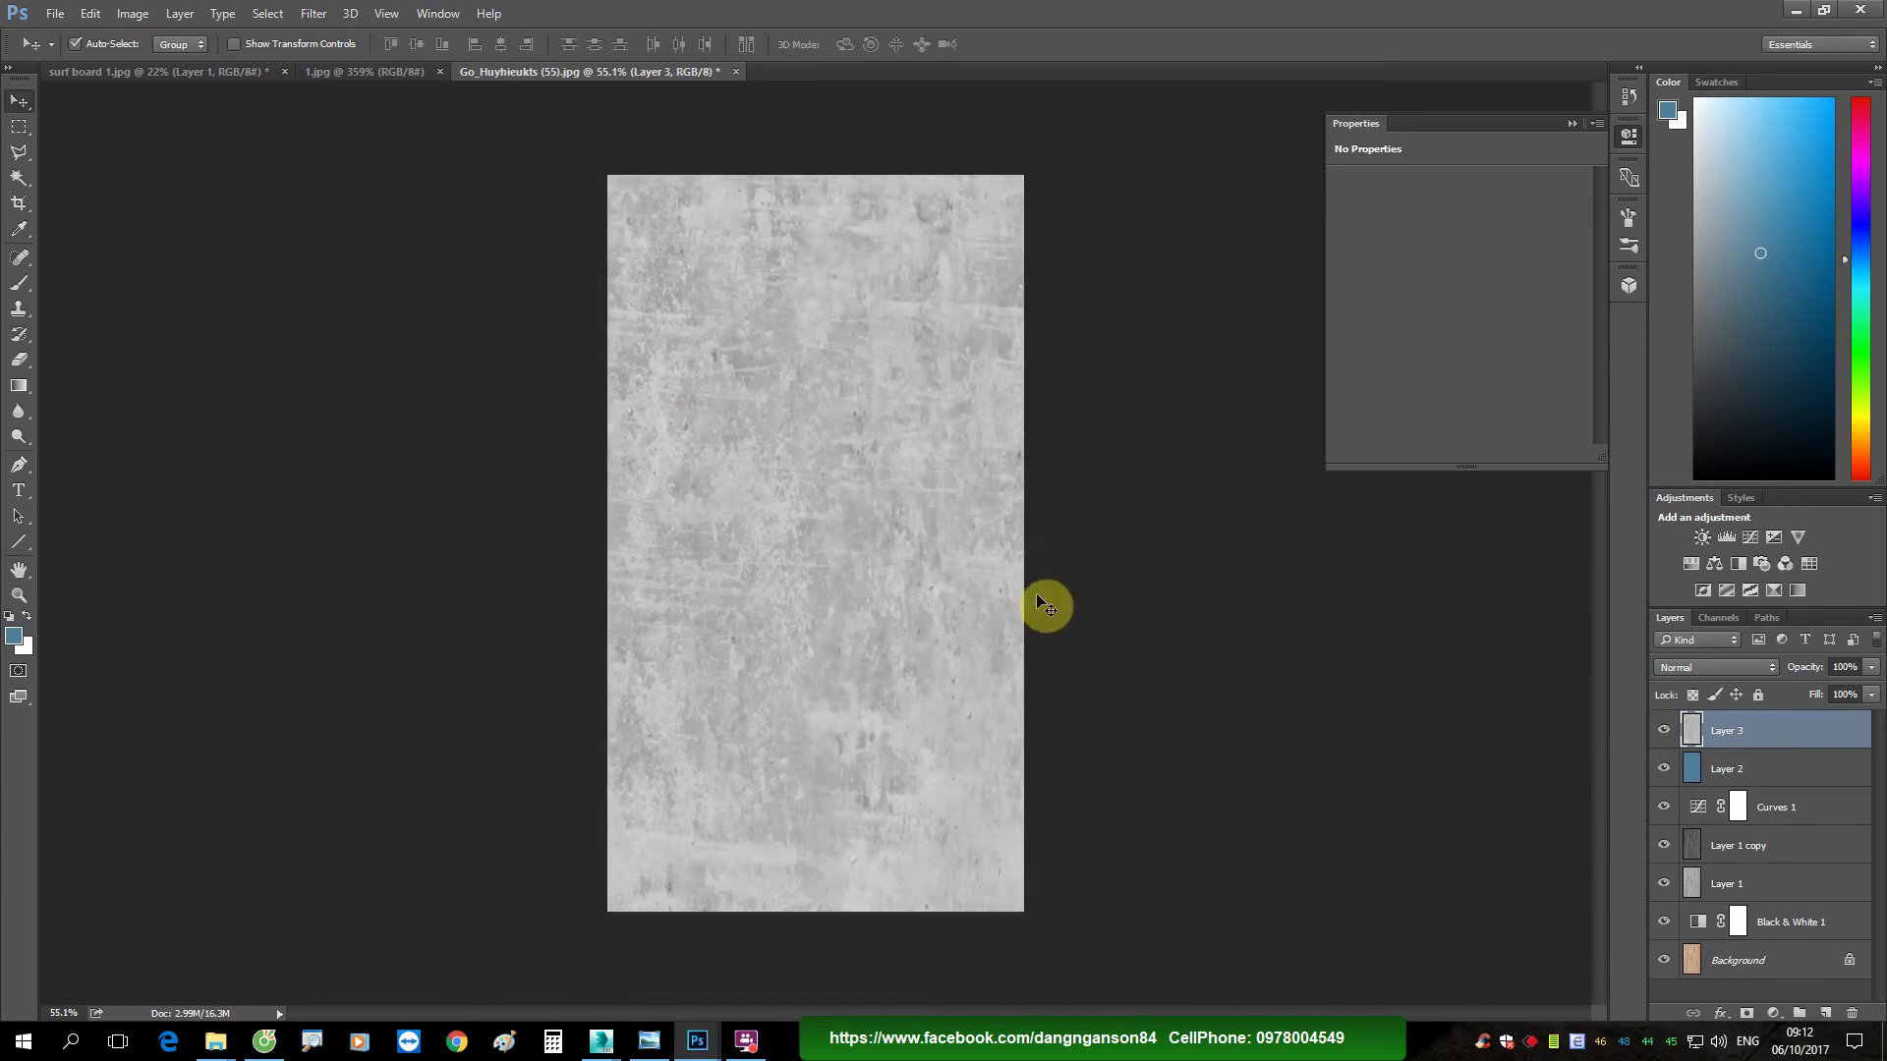
drag(1794, 675, 1724, 685)
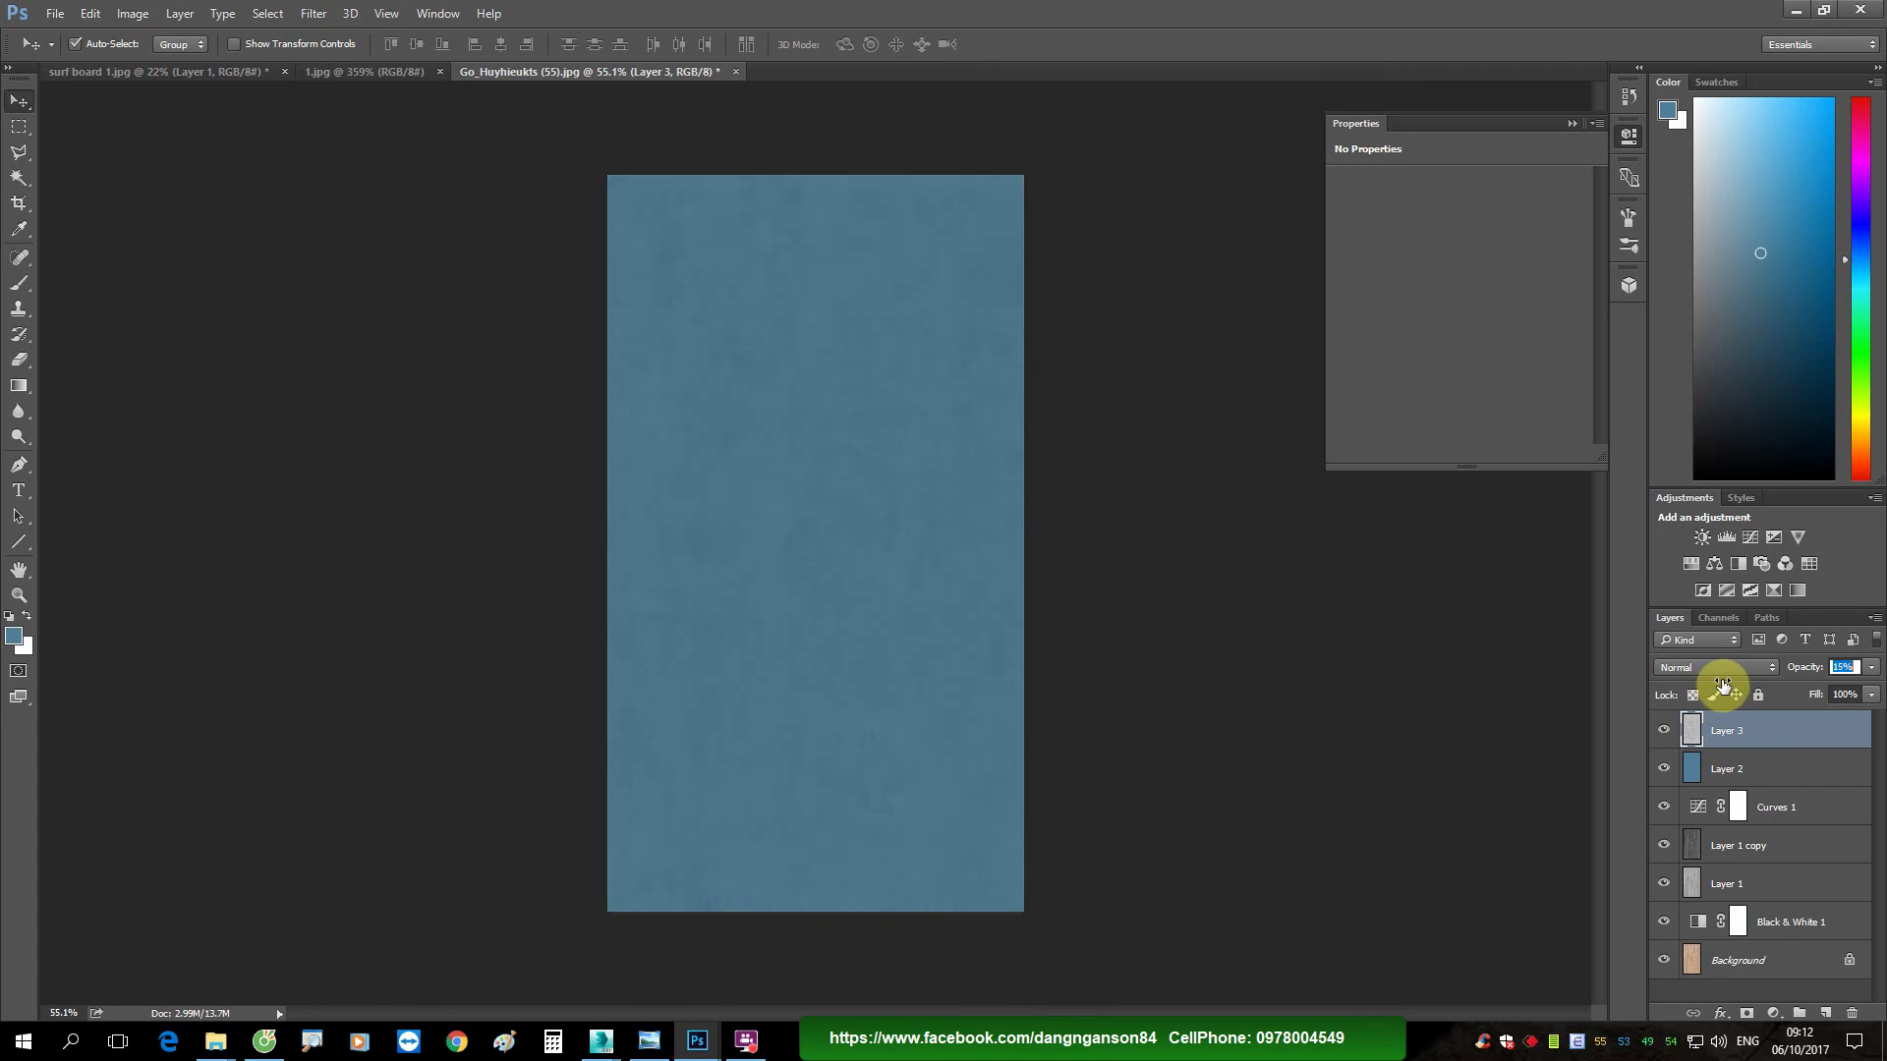
alt+scroll(880, 522, up, 2)
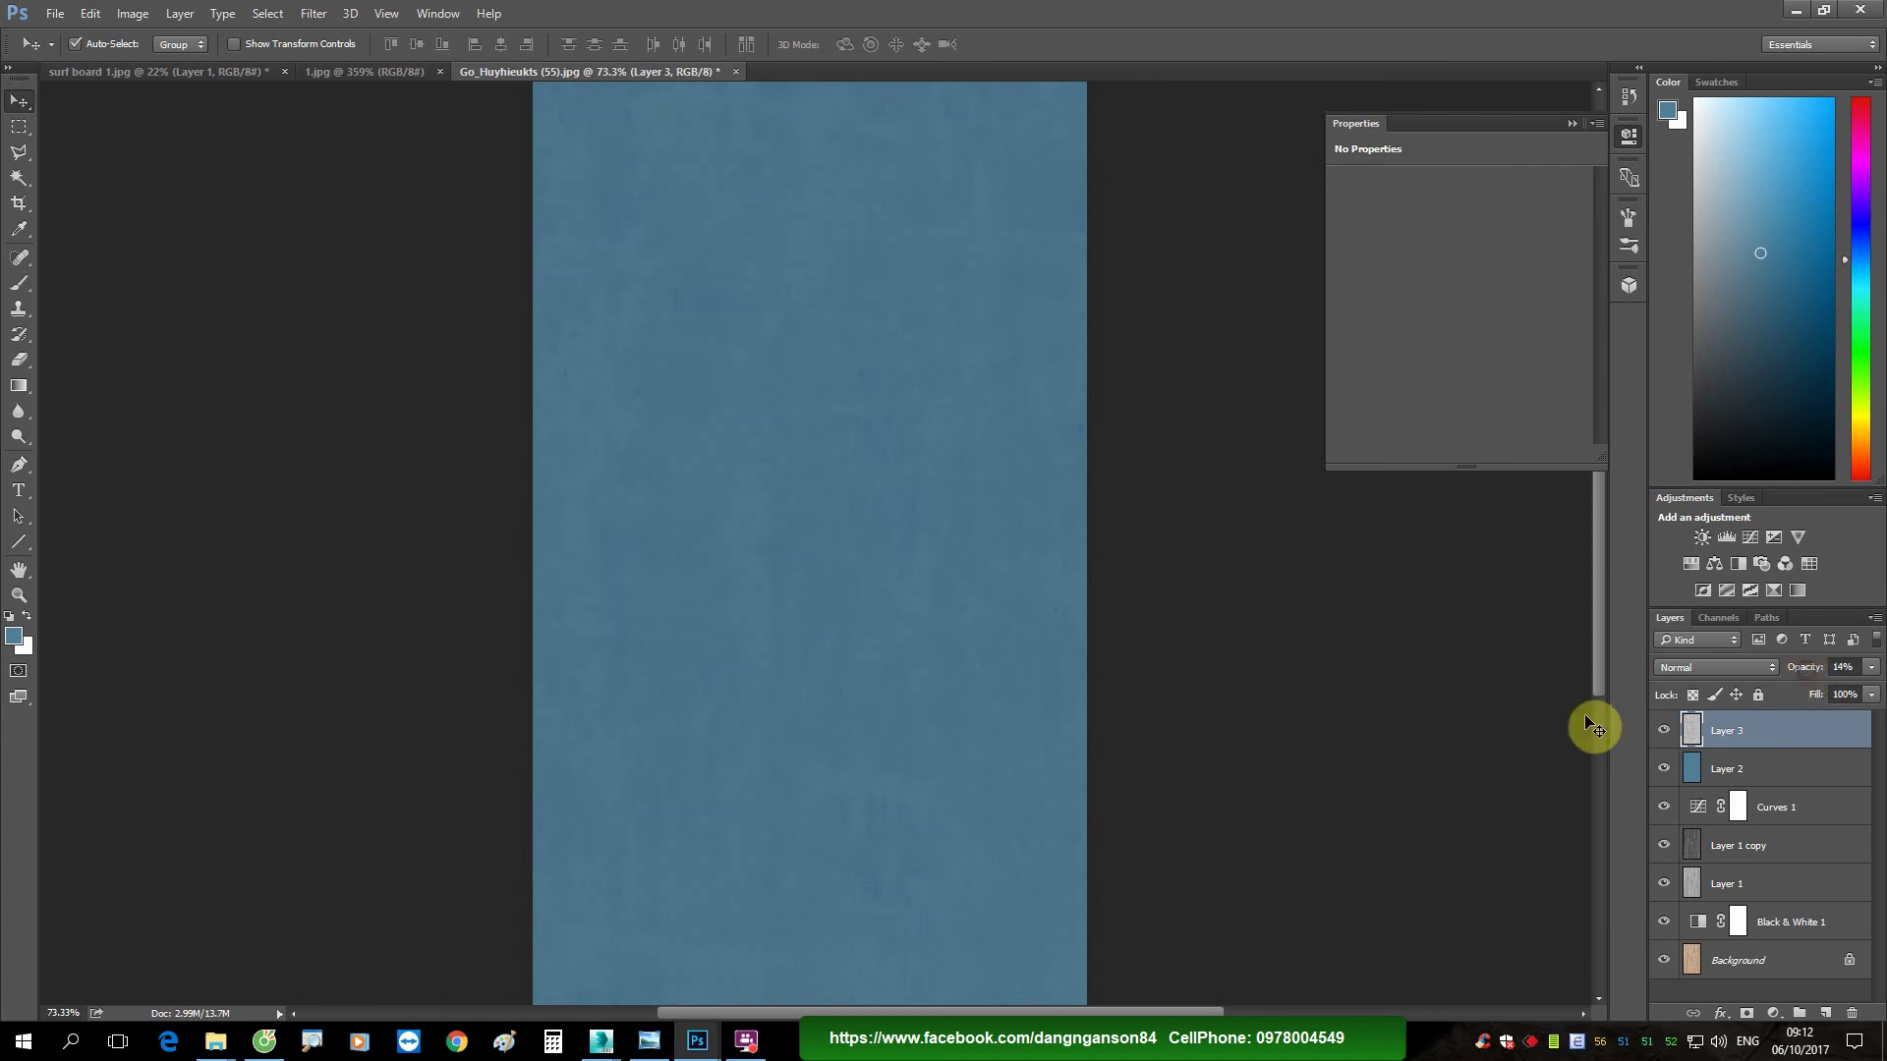
click(1481, 714)
key(ctrl+alt+shift+e)
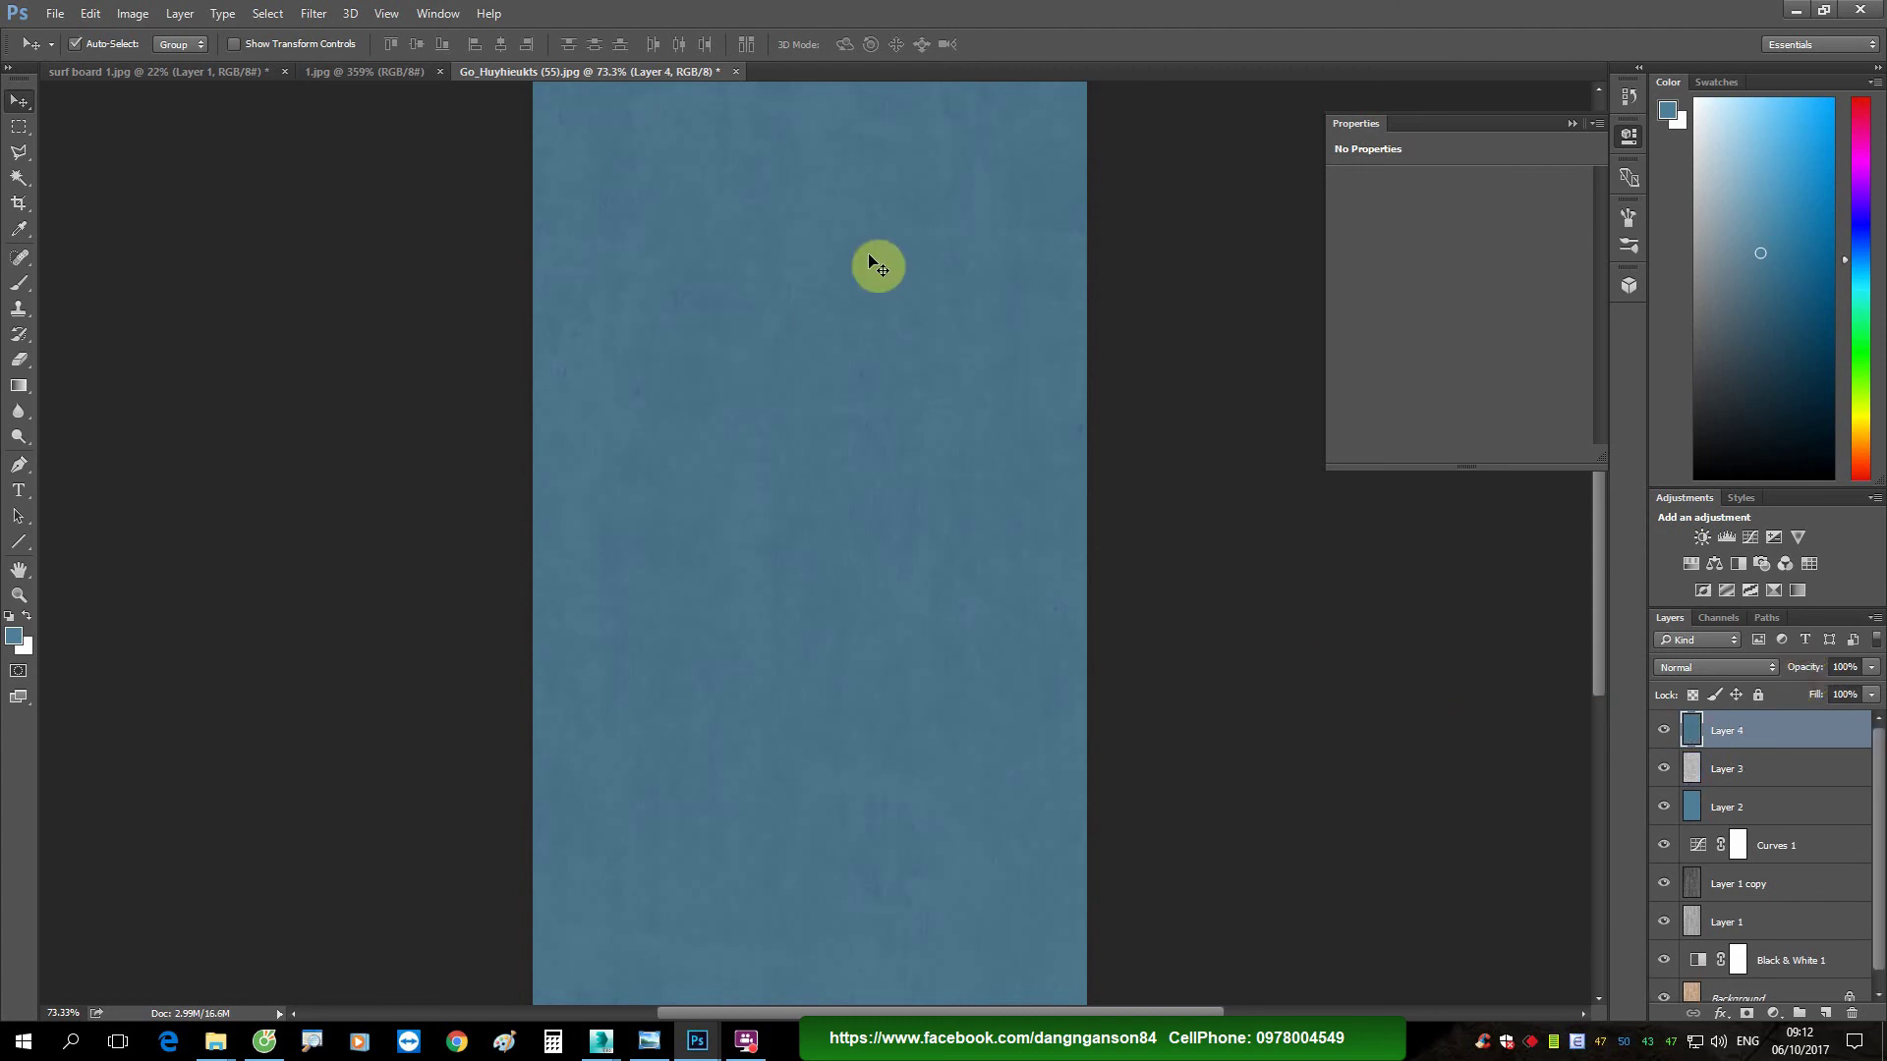
Step: Bring the blue strip into surf board 1 and place it at the top beside the logo panel
mouse_move(609, 72)
mouse_down()
mouse_move(958, 337)
mouse_move(1231, 354)
mouse_up()
drag(1175, 548, 832, 467)
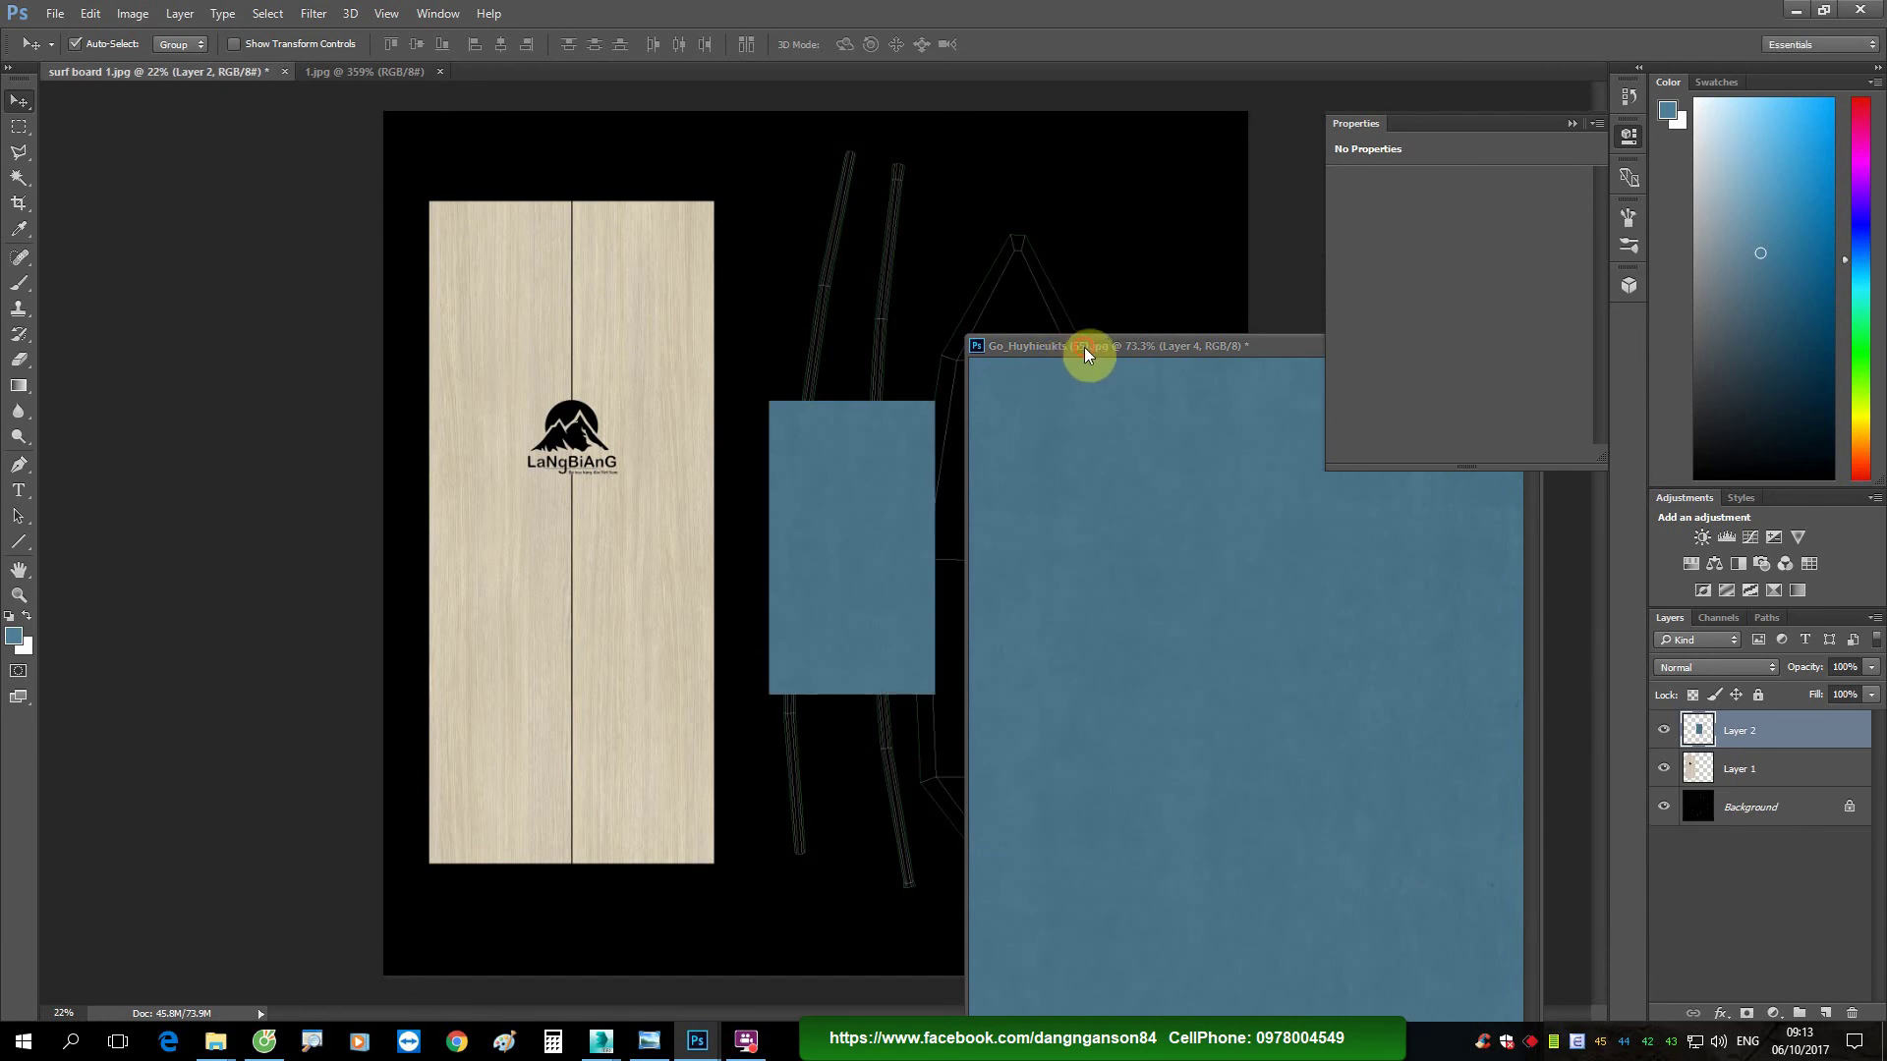
drag(1083, 346, 587, 345)
click(956, 342)
drag(851, 472, 827, 208)
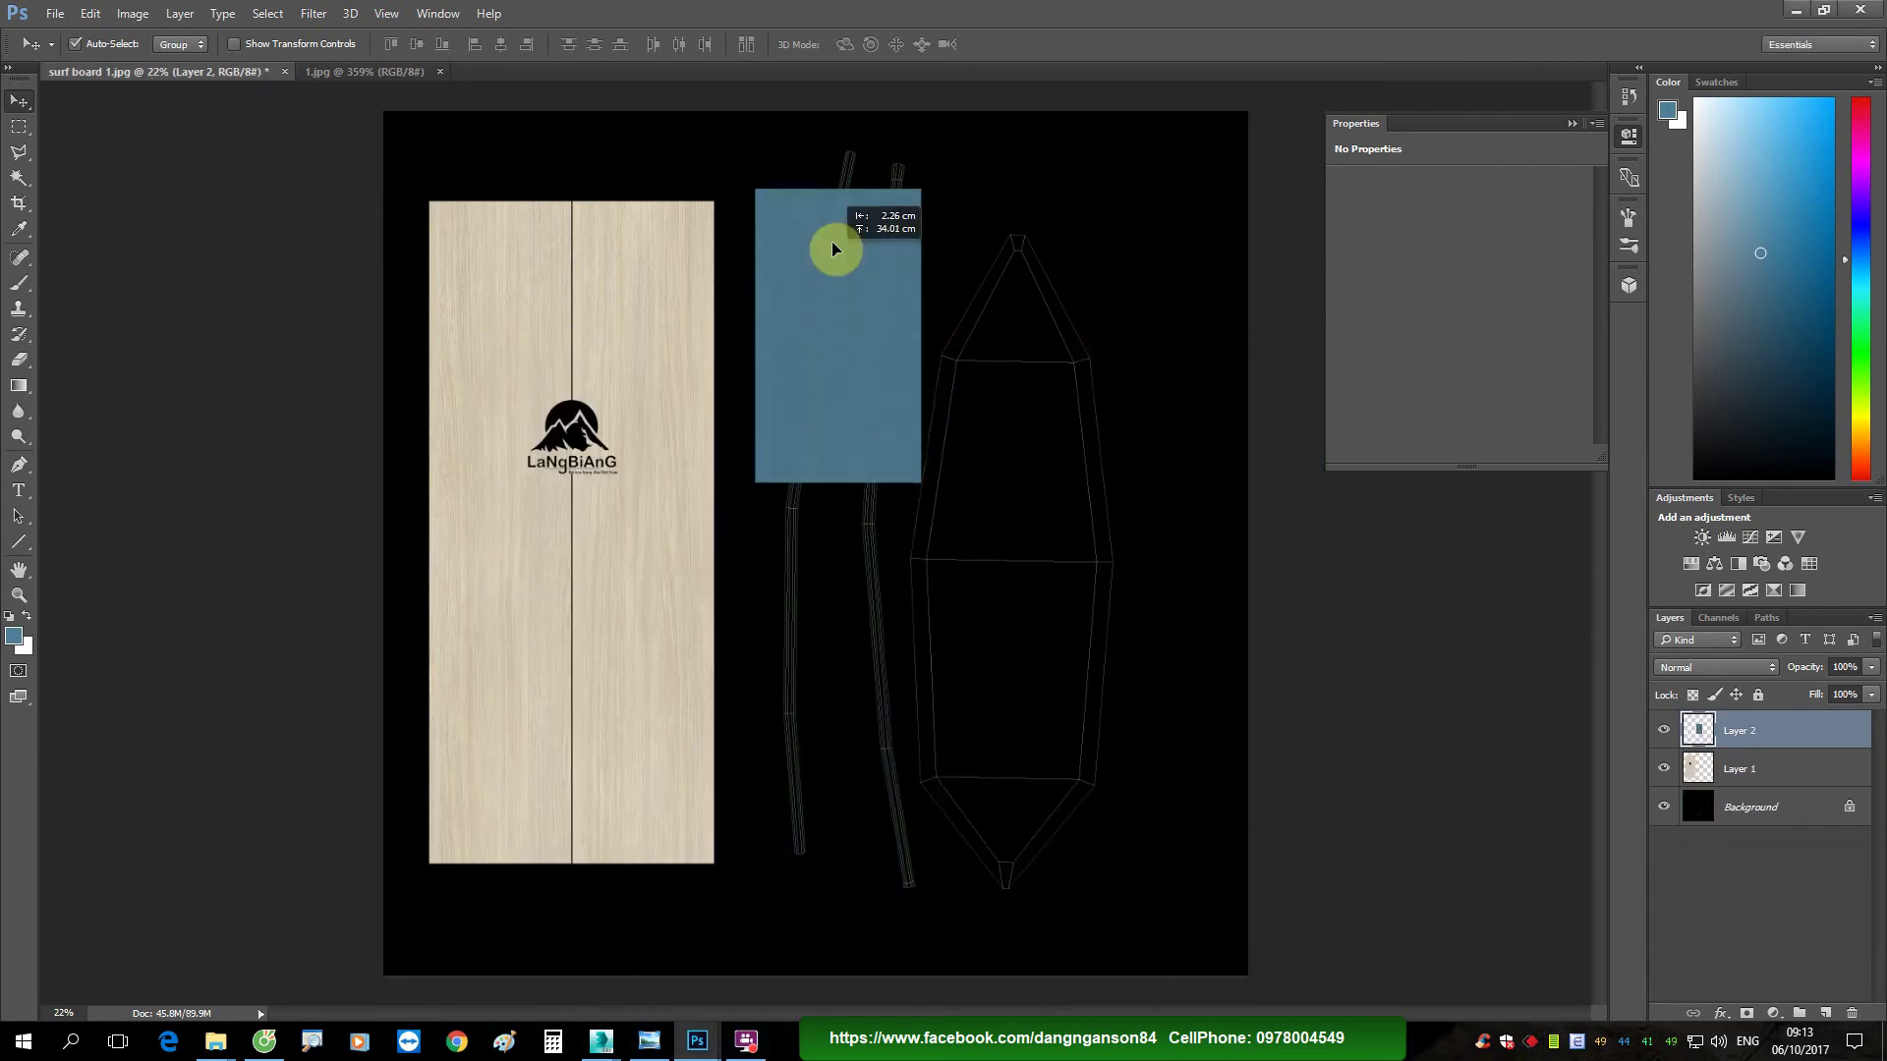
Step: Stack copies of the blue strip downward and merge all three into one layer
alt+drag(880, 355, 845, 862)
alt+scroll(864, 651, up, 1)
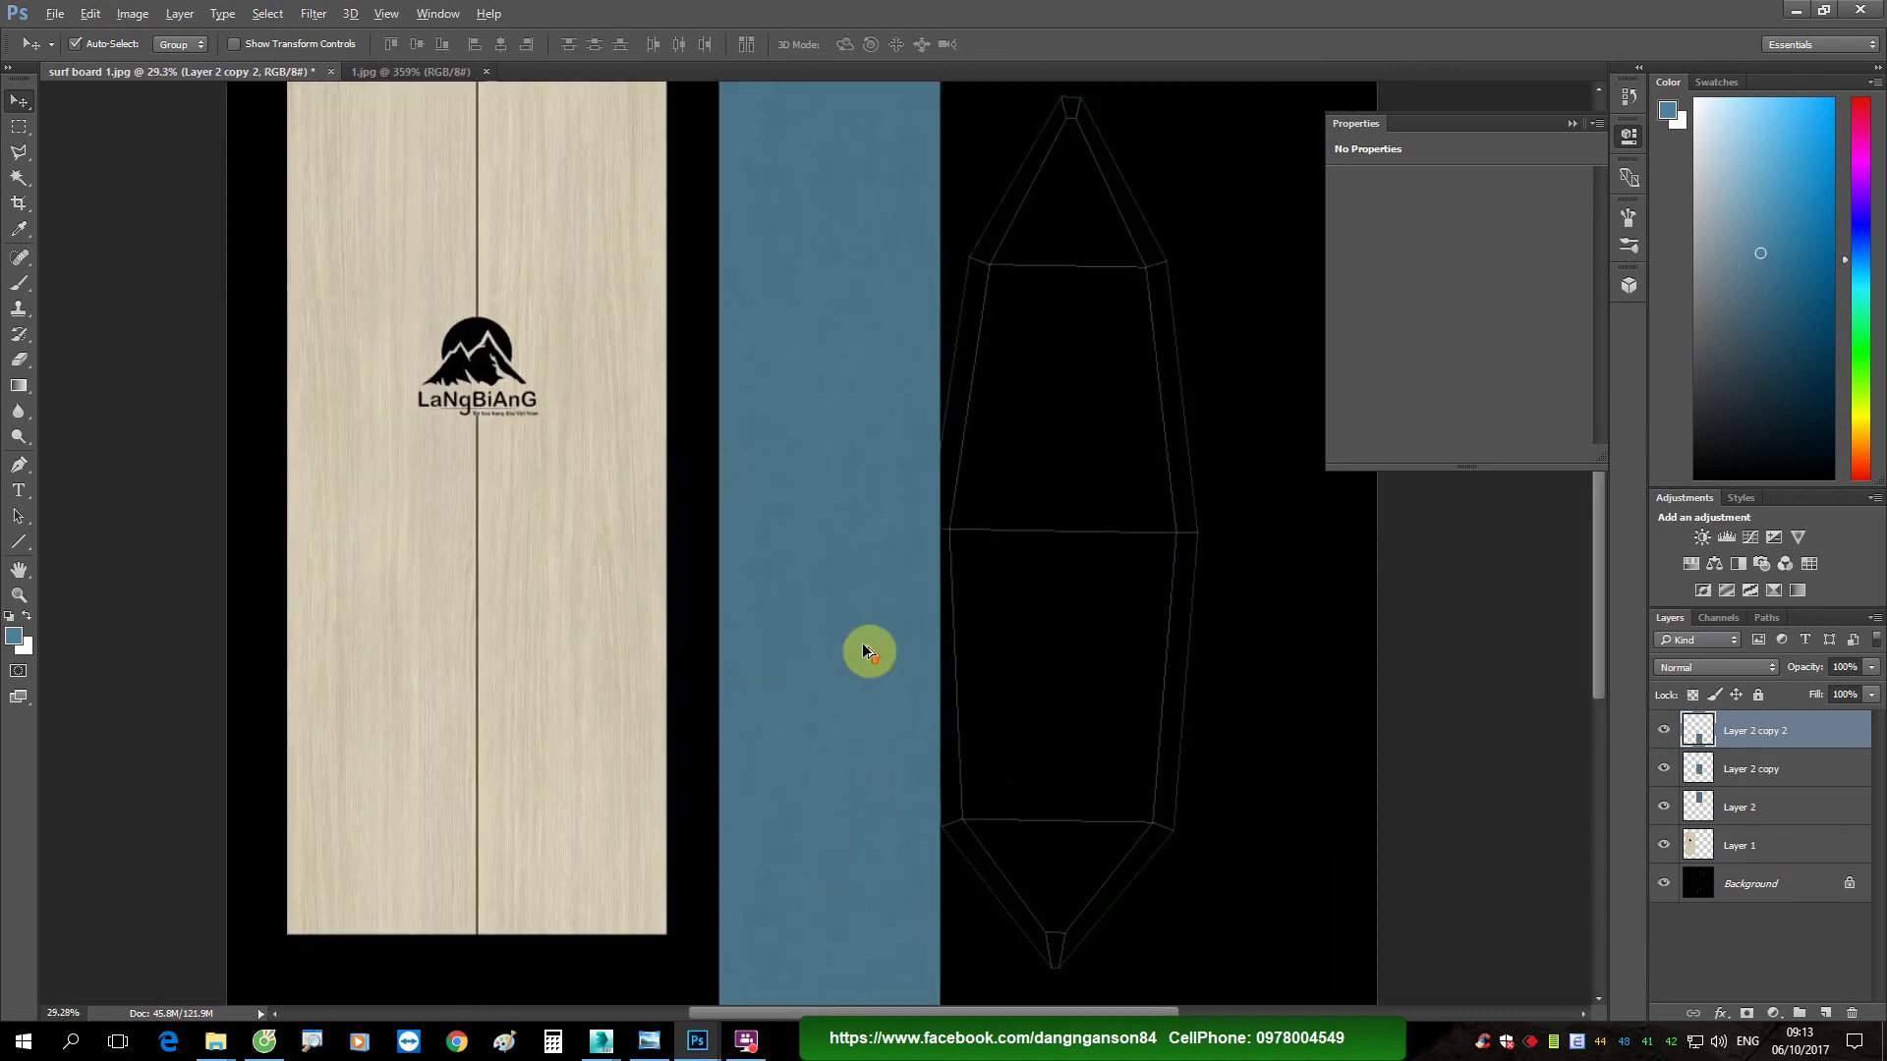
alt+scroll(873, 662, down, 1)
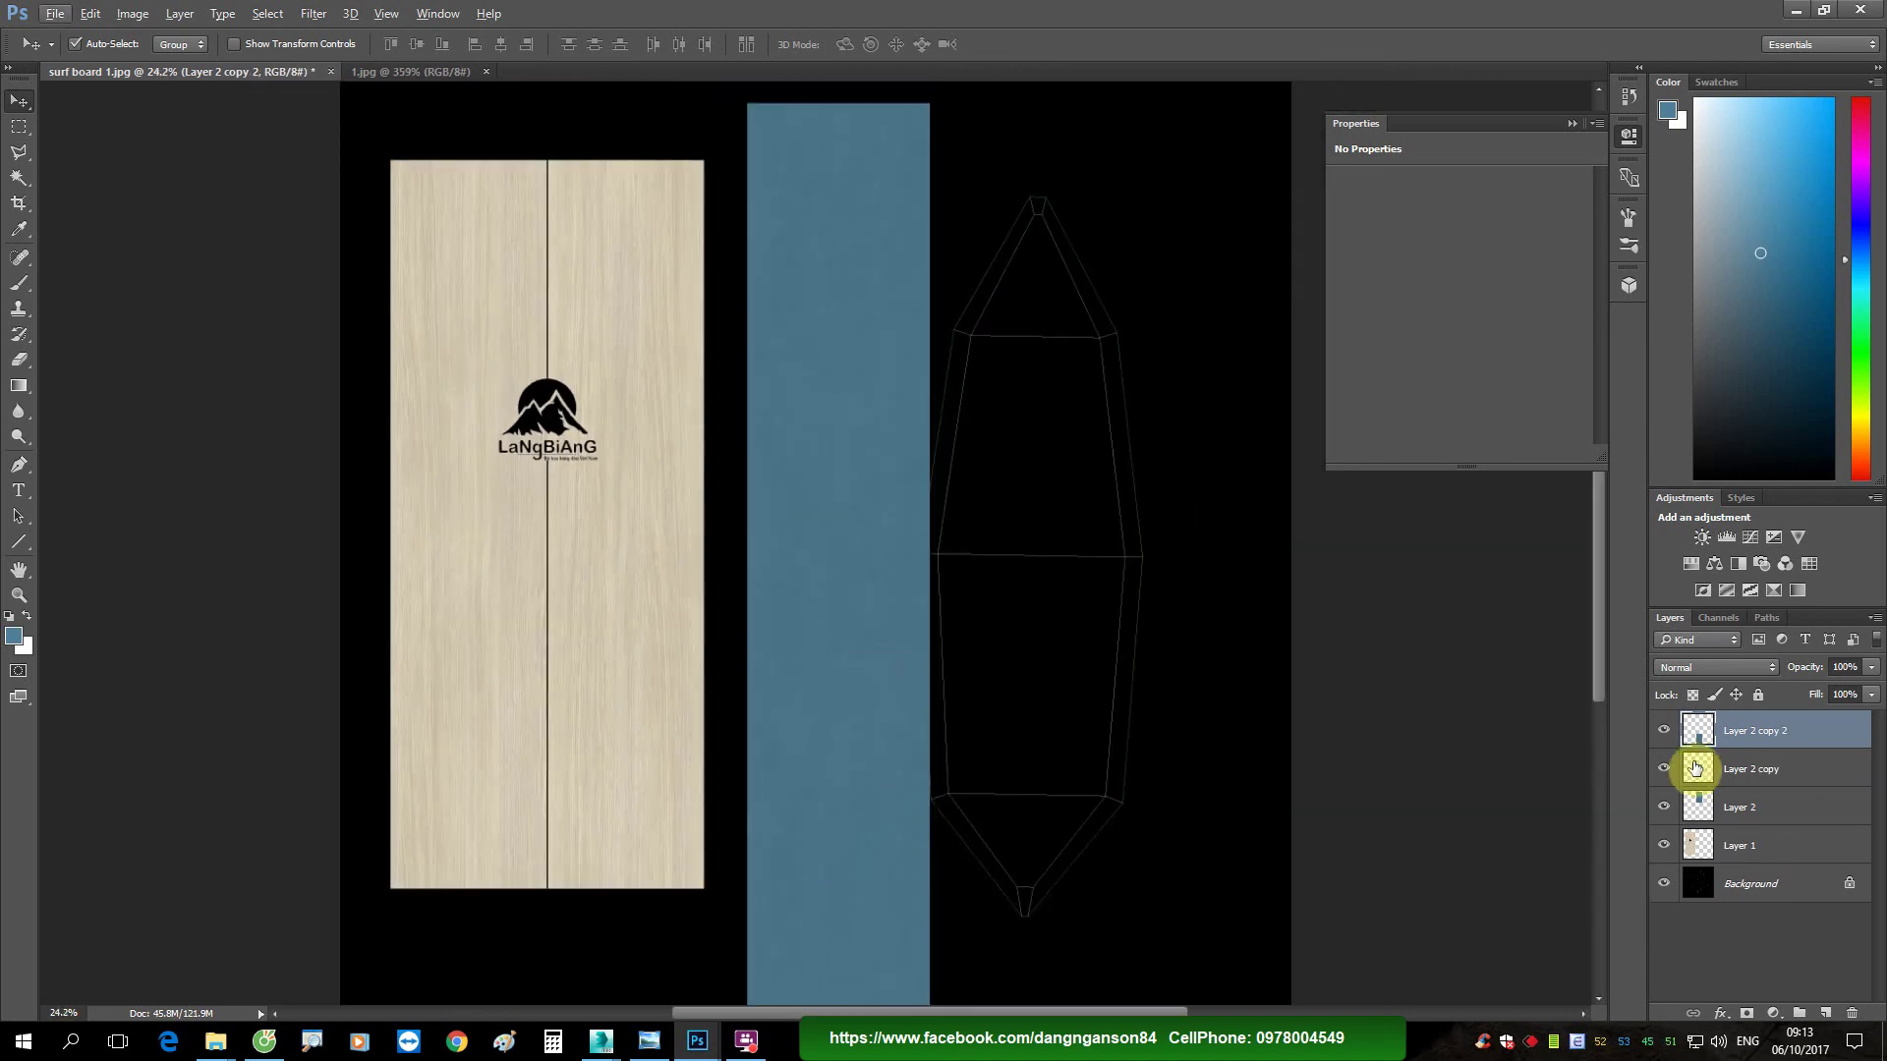
shift+click(1719, 815)
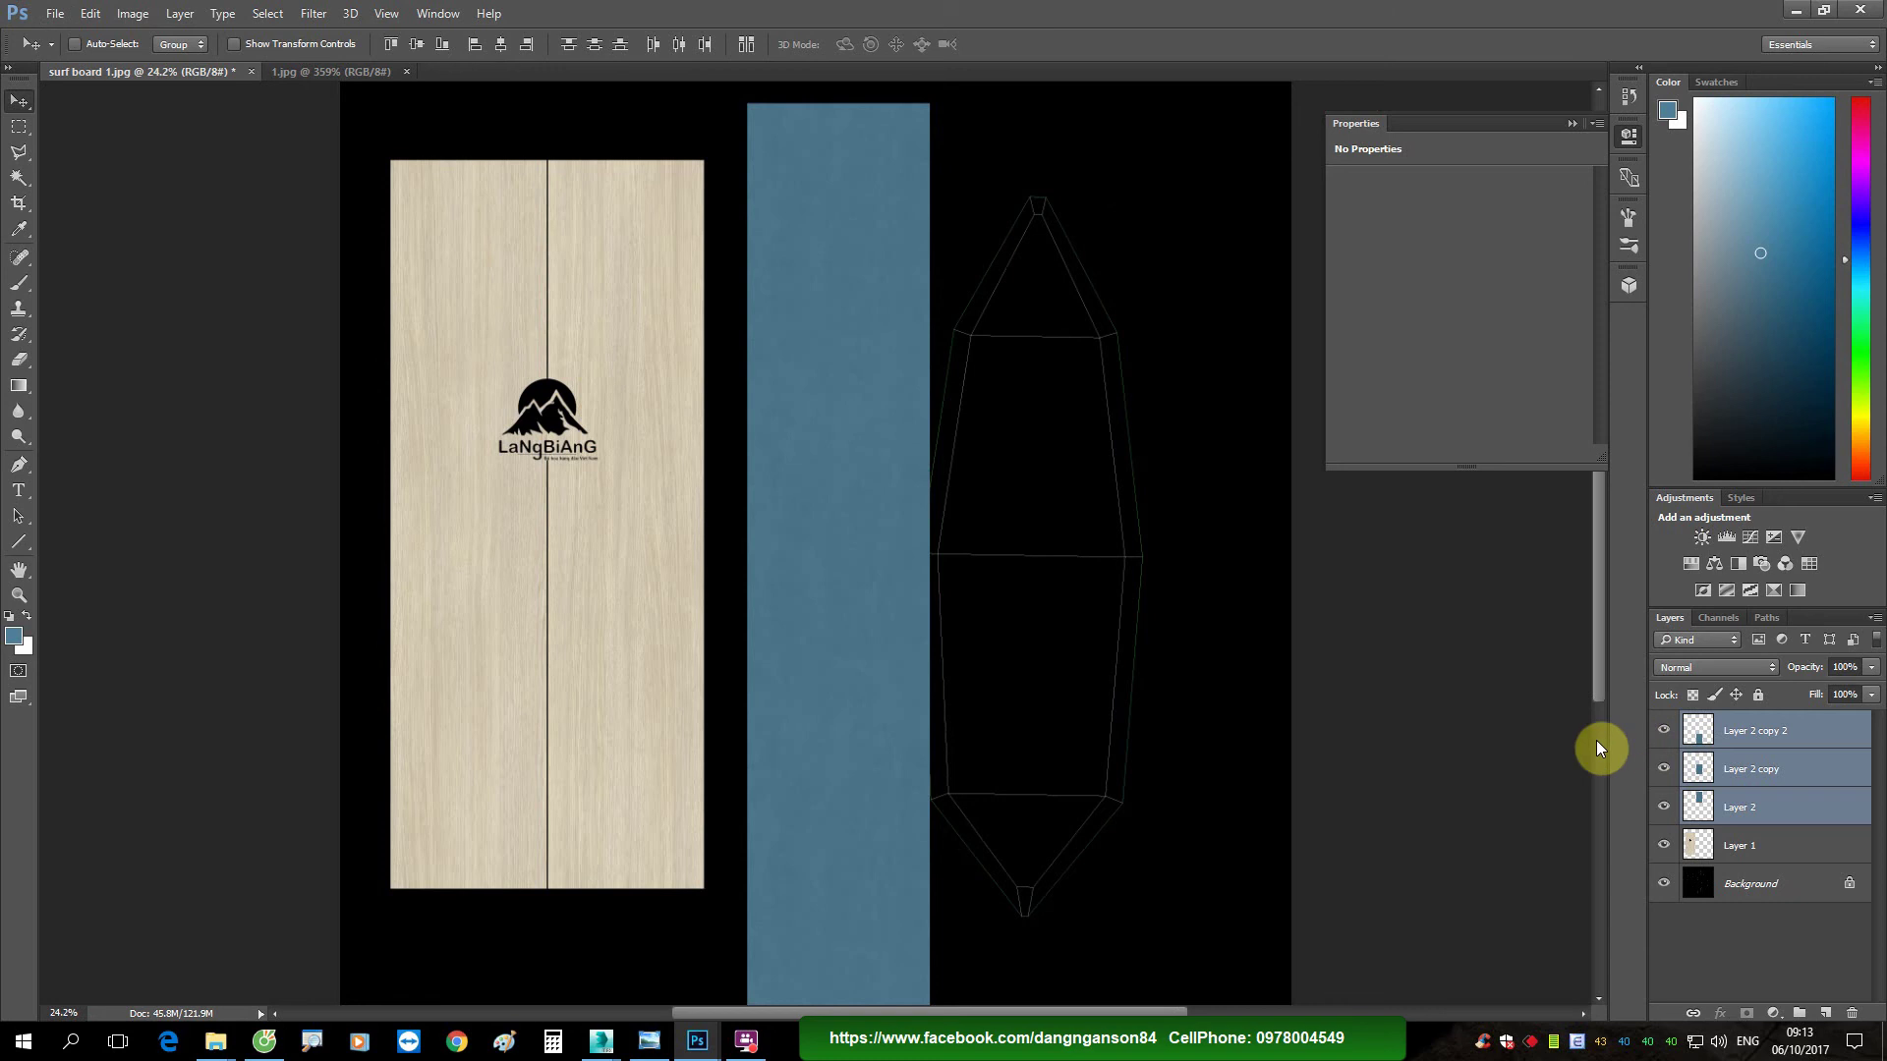
key(ctrl+e)
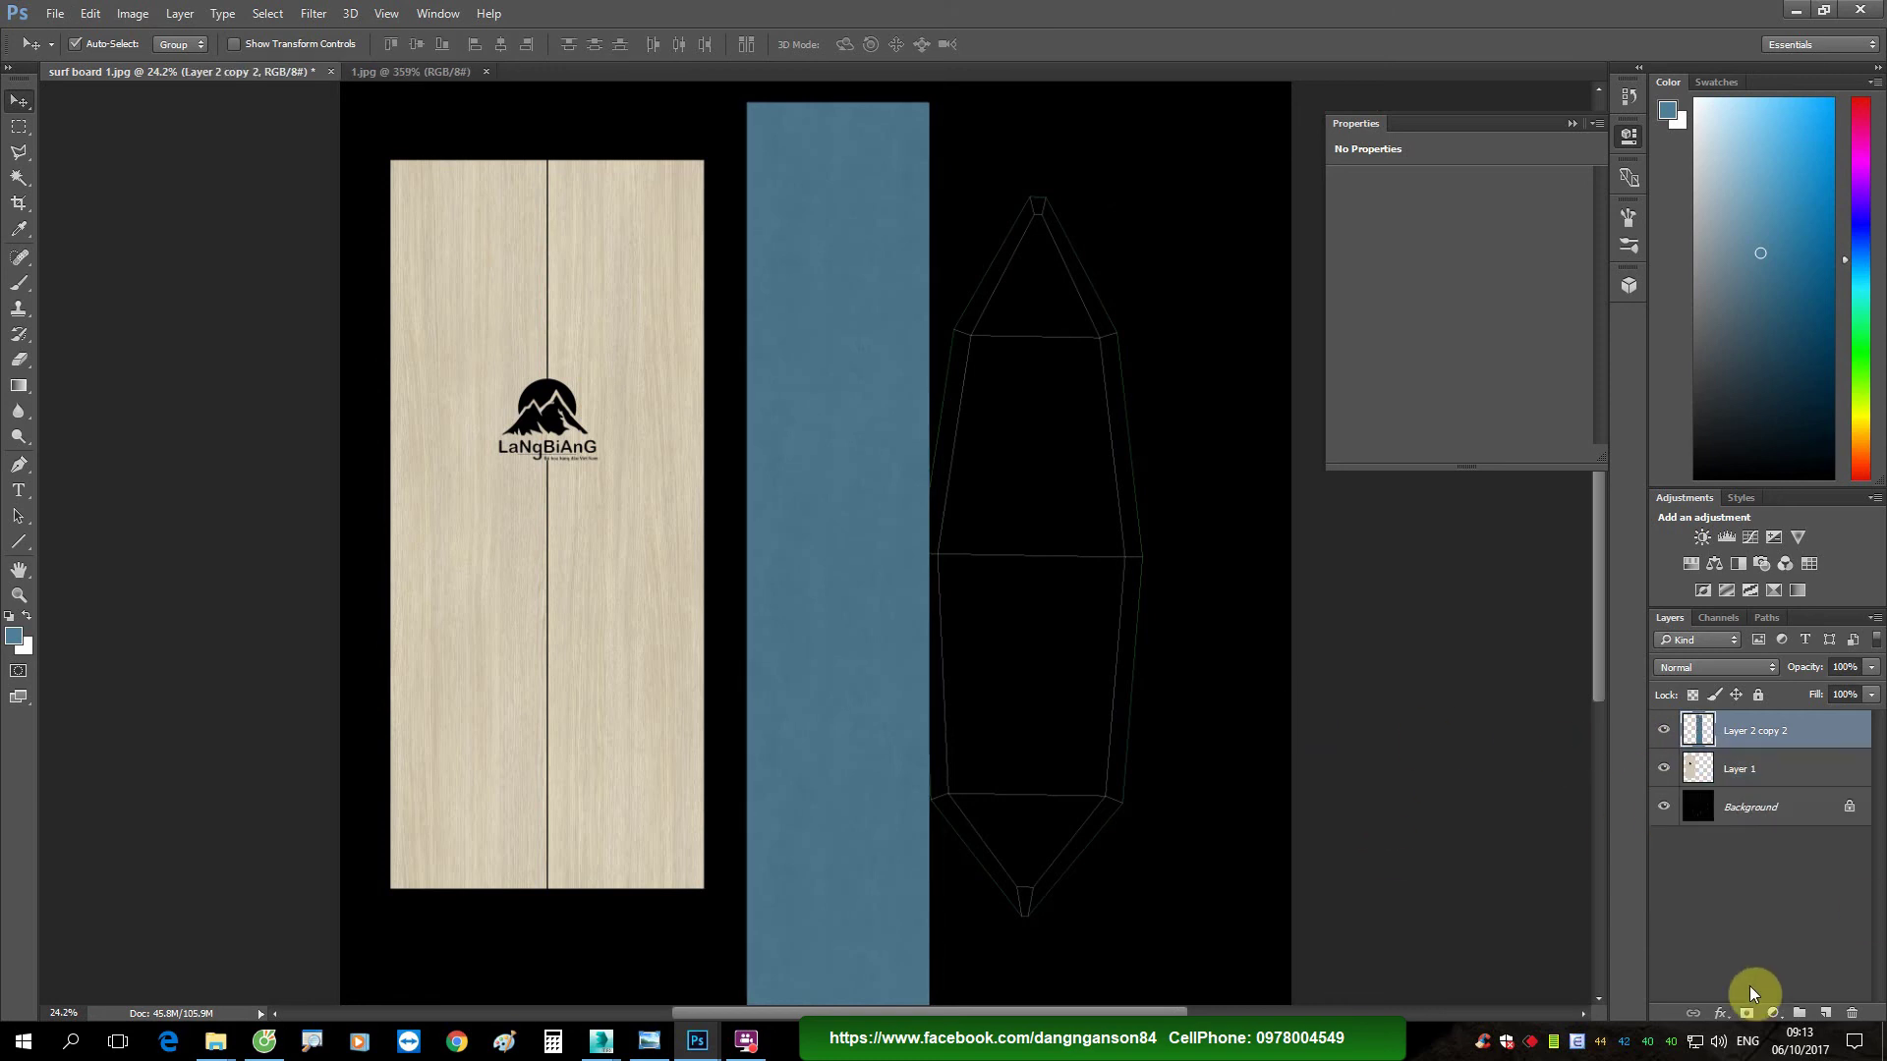
Step: Mask the blue strip and brush away its right edge softly, keeping full opacity
click(1745, 1013)
alt+scroll(930, 536, up, 1)
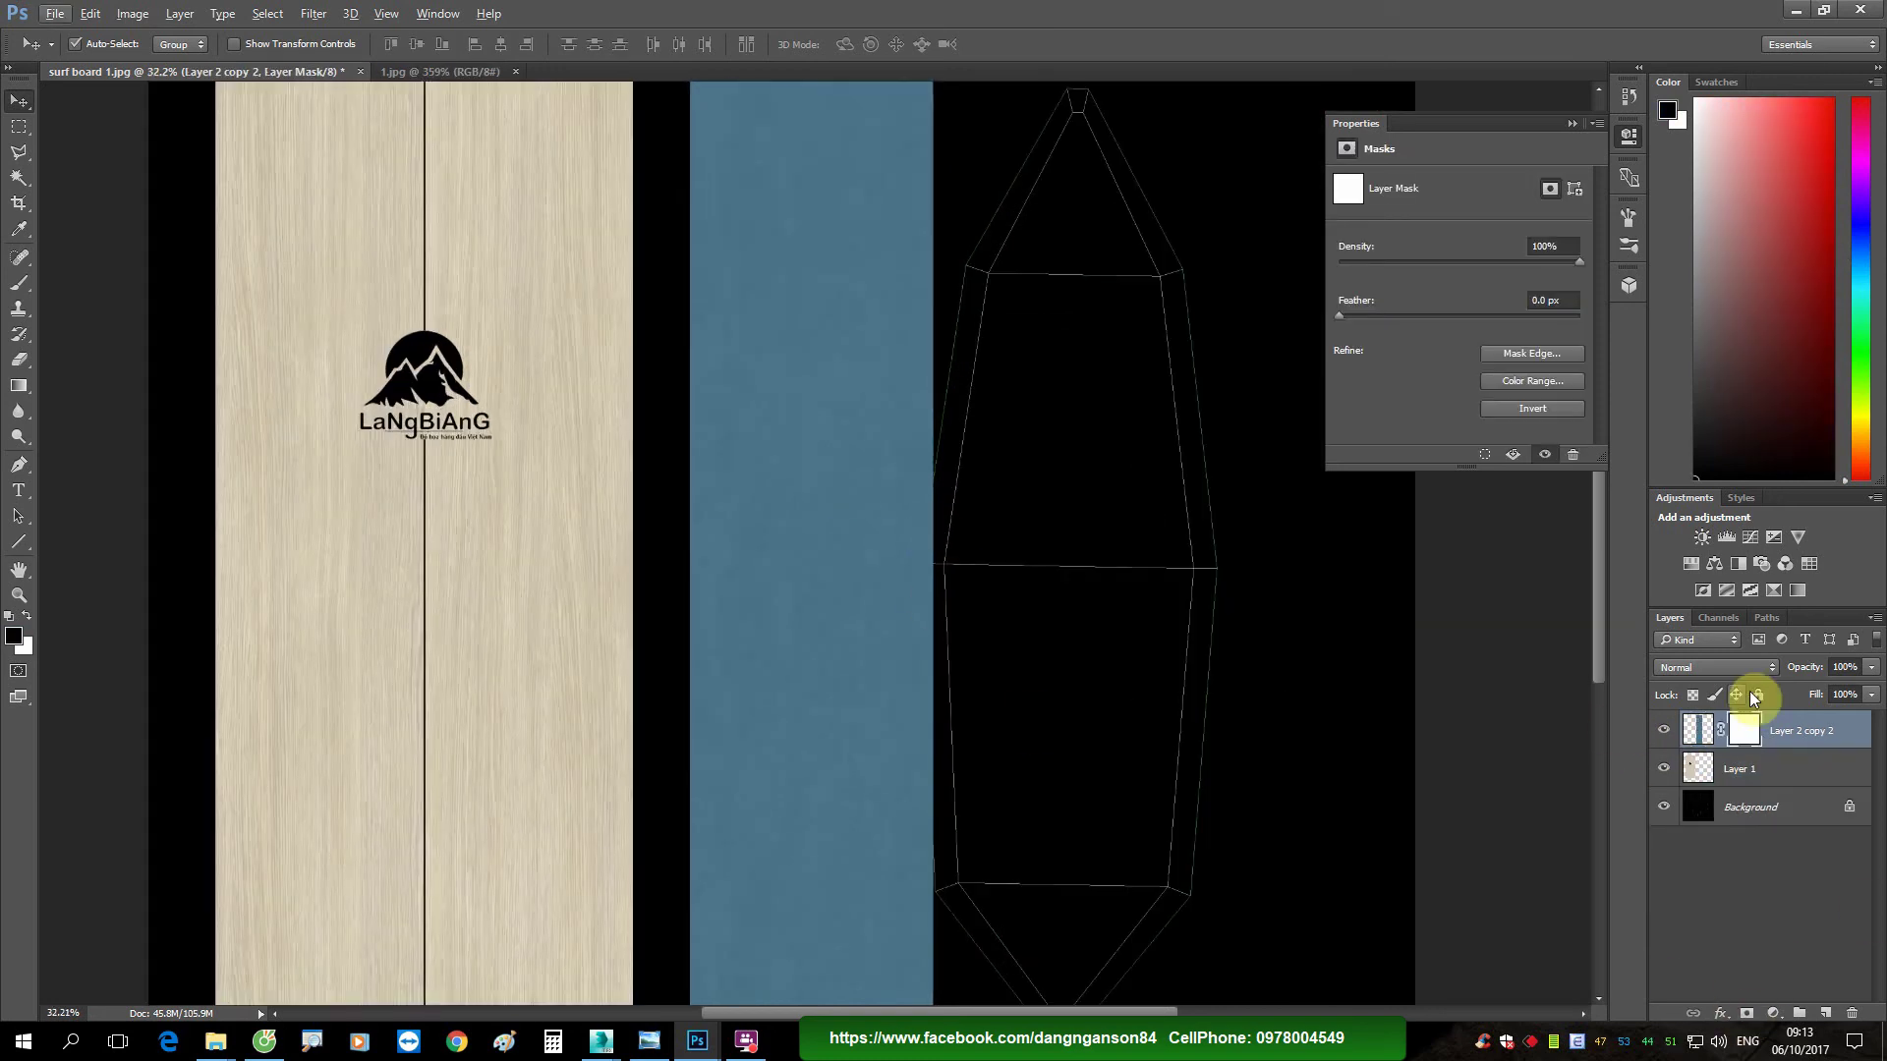
drag(1813, 678, 1791, 674)
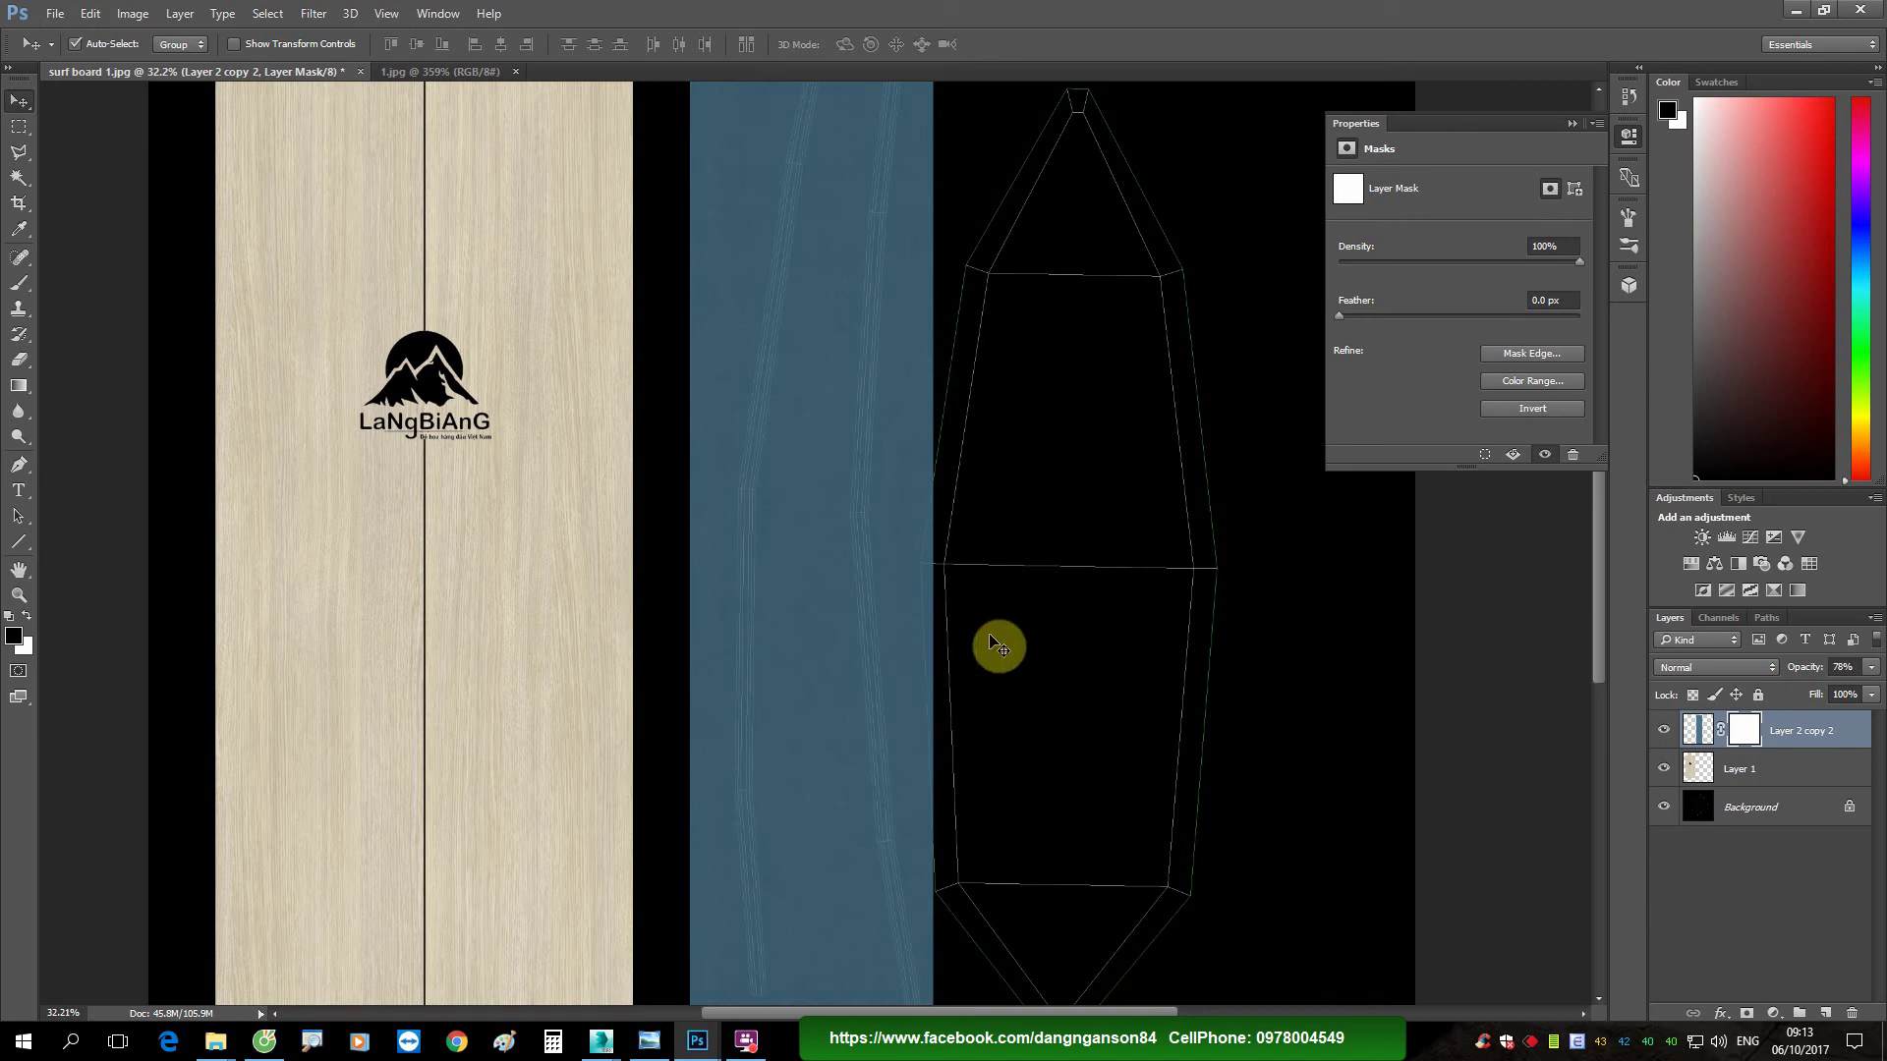
key(b)
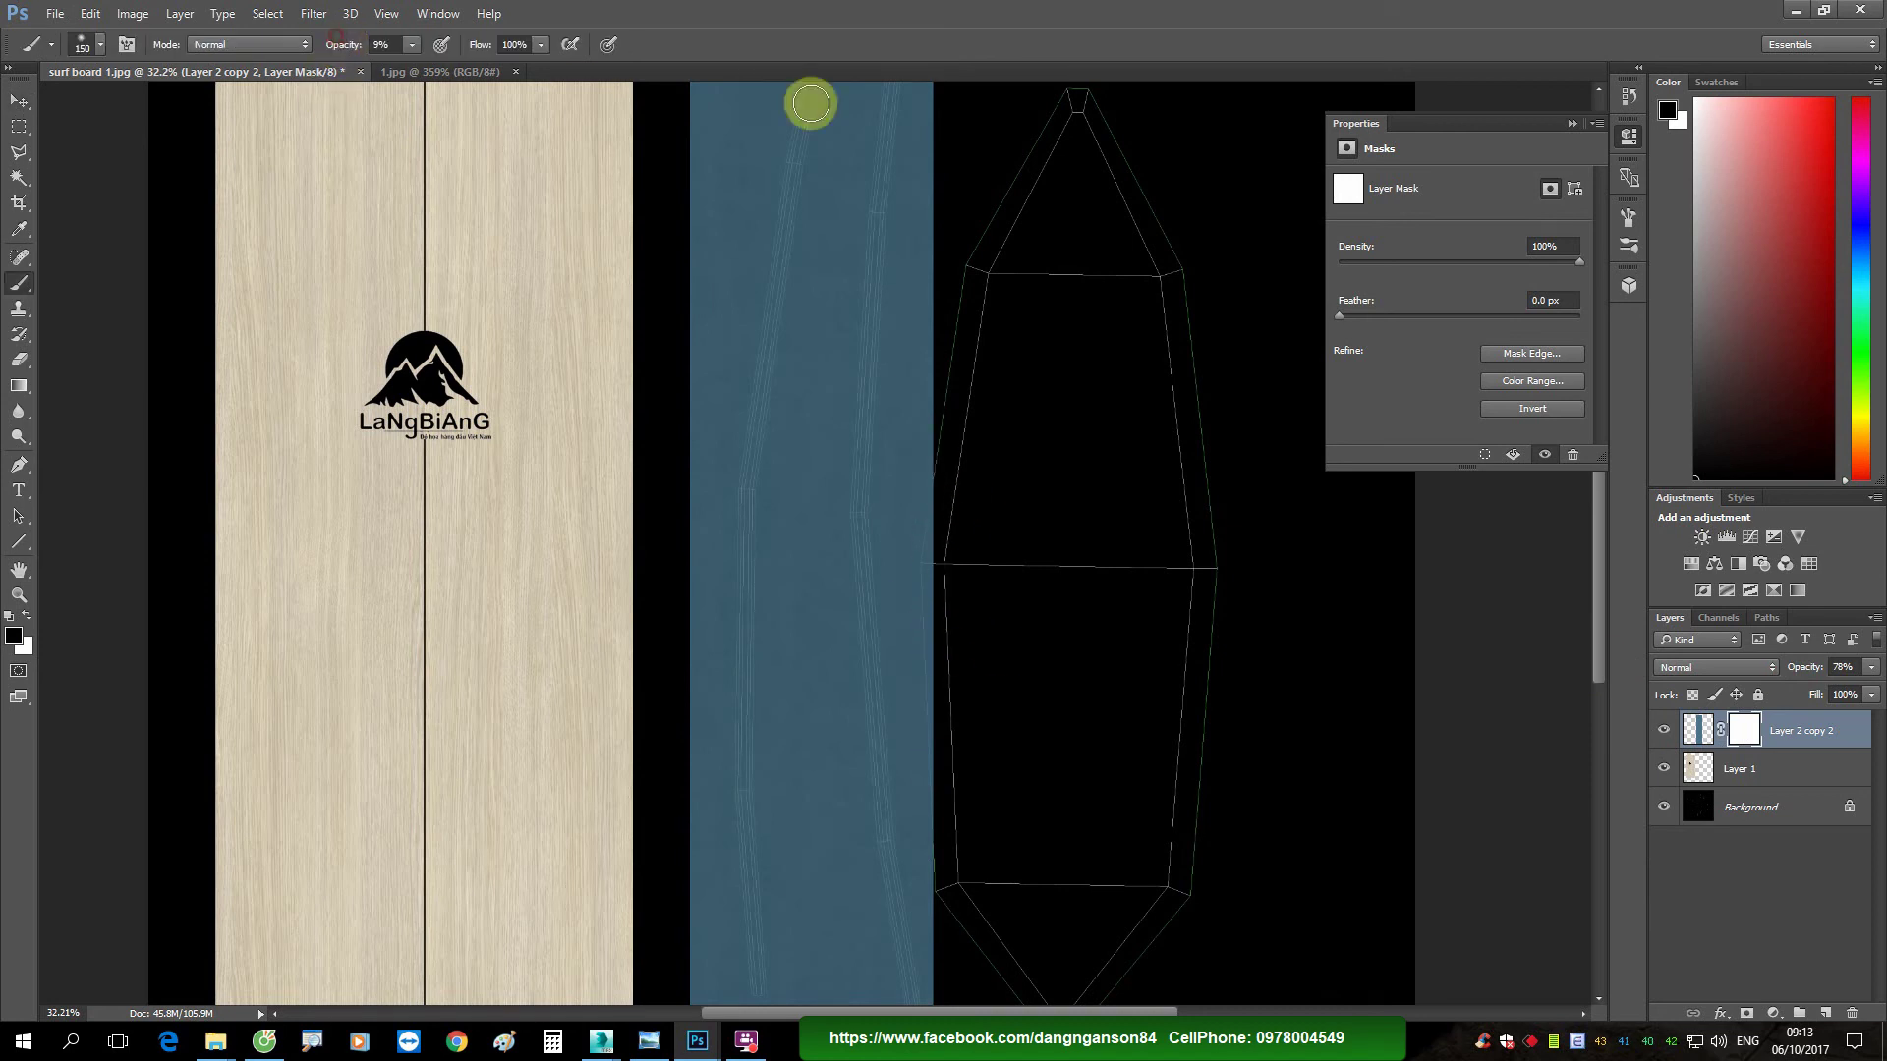
drag(347, 61, 783, 156)
mouse_move(943, 450)
mouse_down()
mouse_move(924, 624)
mouse_move(939, 884)
mouse_move(922, 636)
mouse_move(943, 366)
mouse_move(914, 821)
mouse_move(971, 973)
mouse_up()
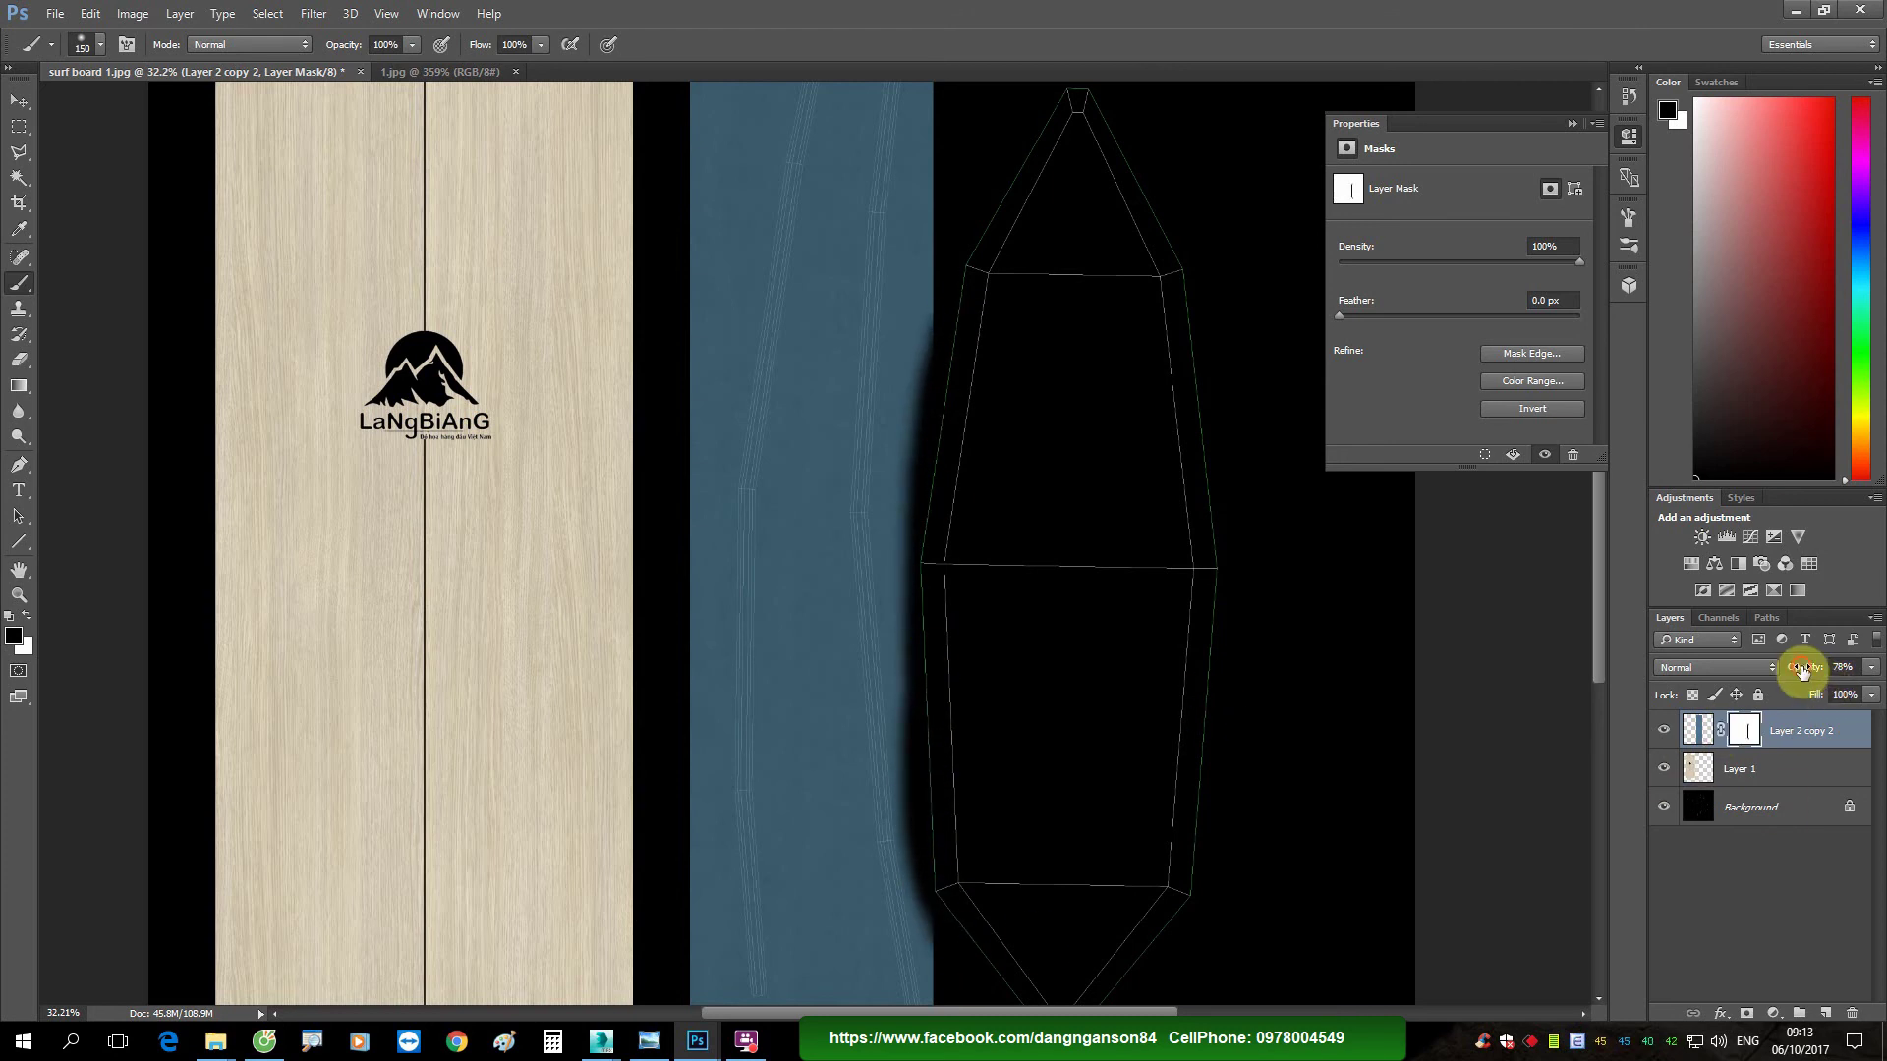
drag(1801, 672, 1860, 672)
Step: Duplicate the logo wood panel to the right of the blue strip, faded to see UV lines
alt+scroll(800, 611, down, 2)
alt+scroll(1024, 494, down, 2)
alt+scroll(1028, 494, up, 1)
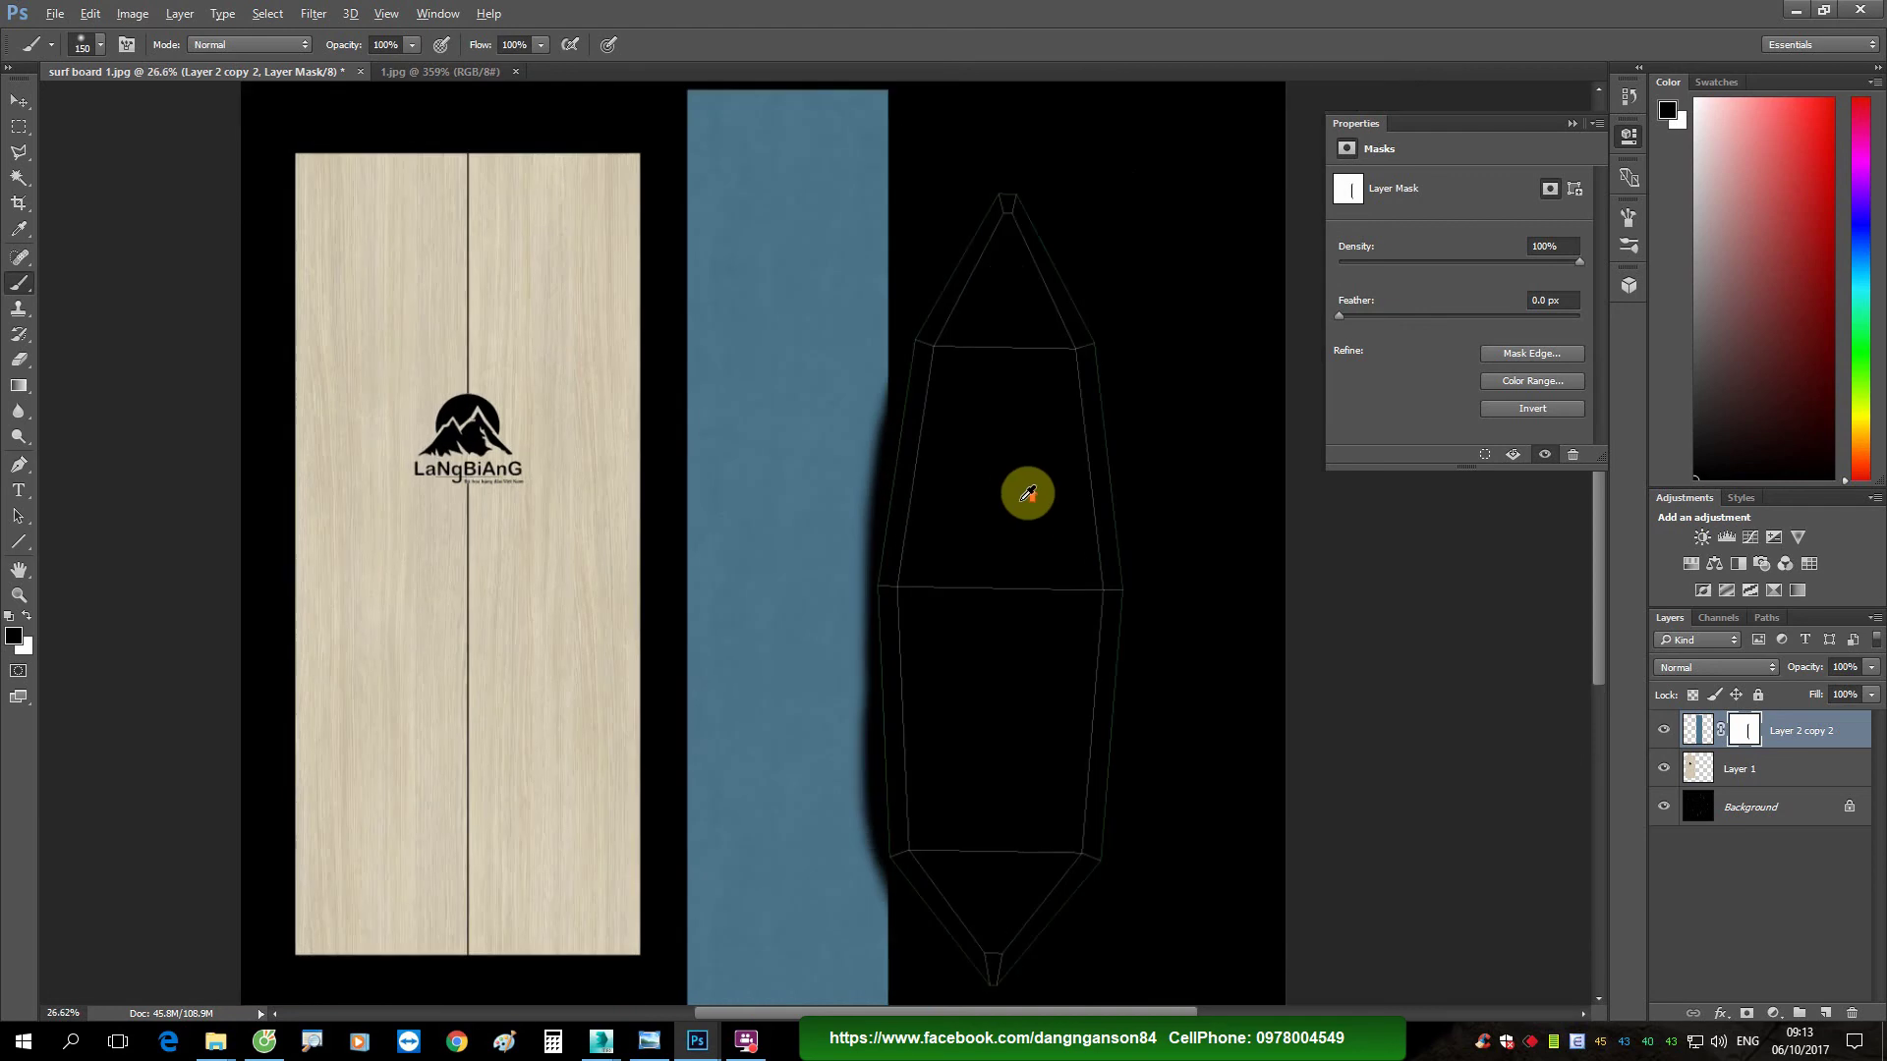
alt+scroll(1028, 494, down, 1)
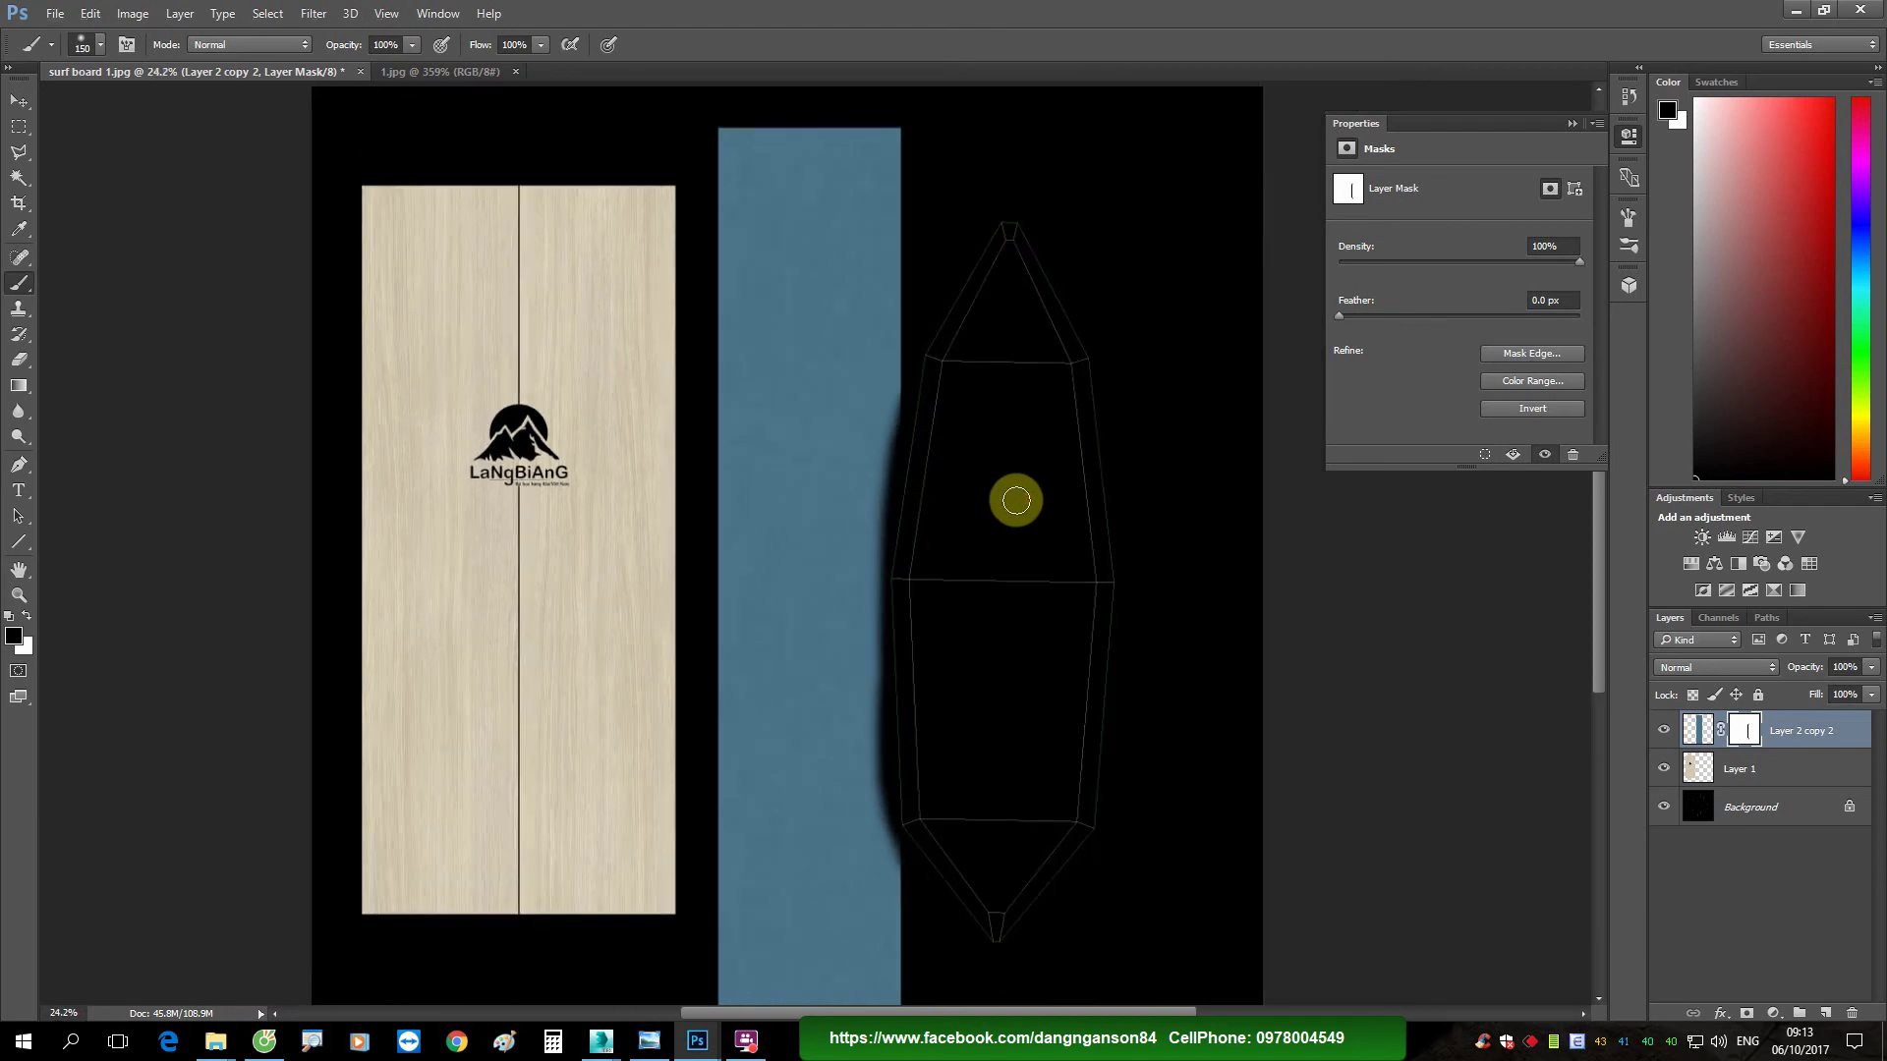
key(v)
click(1702, 769)
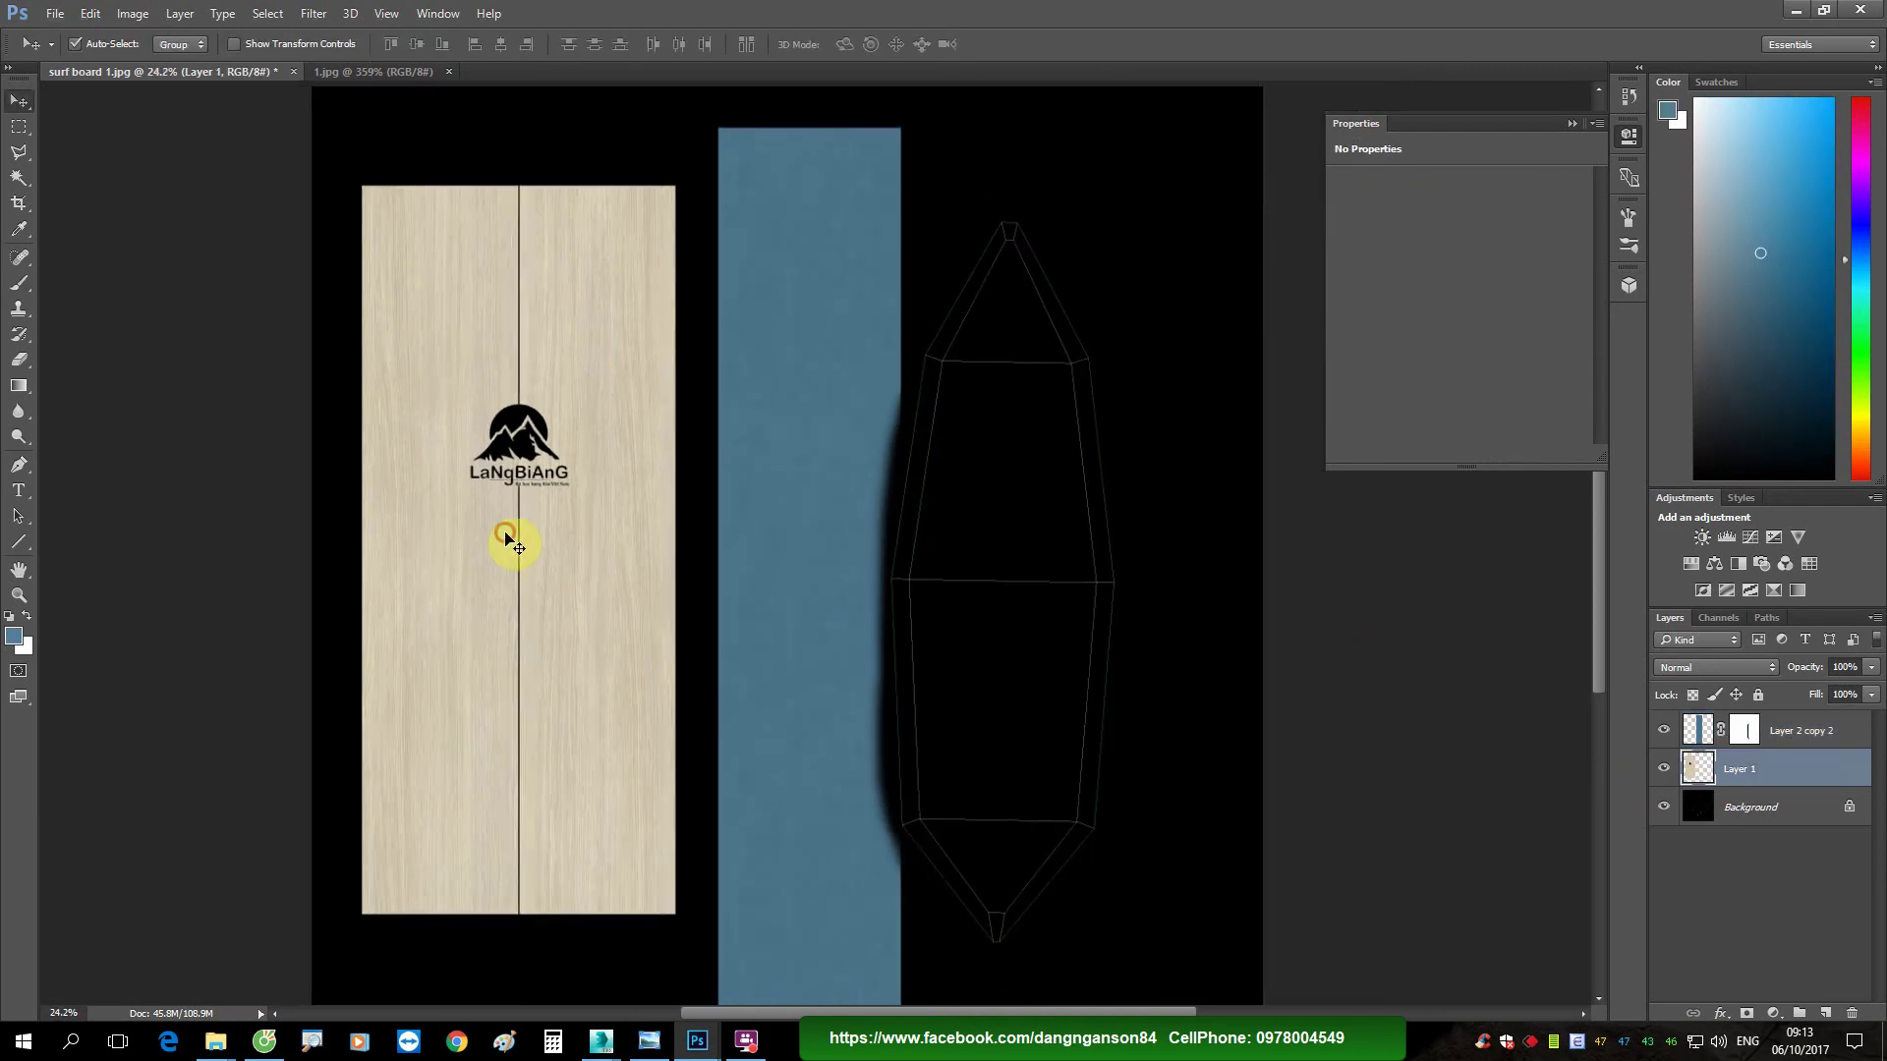
mouse_move(580, 568)
alt+mouse_down()
mouse_move(1111, 632)
mouse_move(1086, 587)
alt+mouse_up()
mouse_move(1804, 667)
mouse_down()
mouse_move(1747, 673)
mouse_move(1812, 676)
mouse_up()
Step: Mask the new panel and brush its left edge into a curve, then restore the strip's opacity
click(1710, 732)
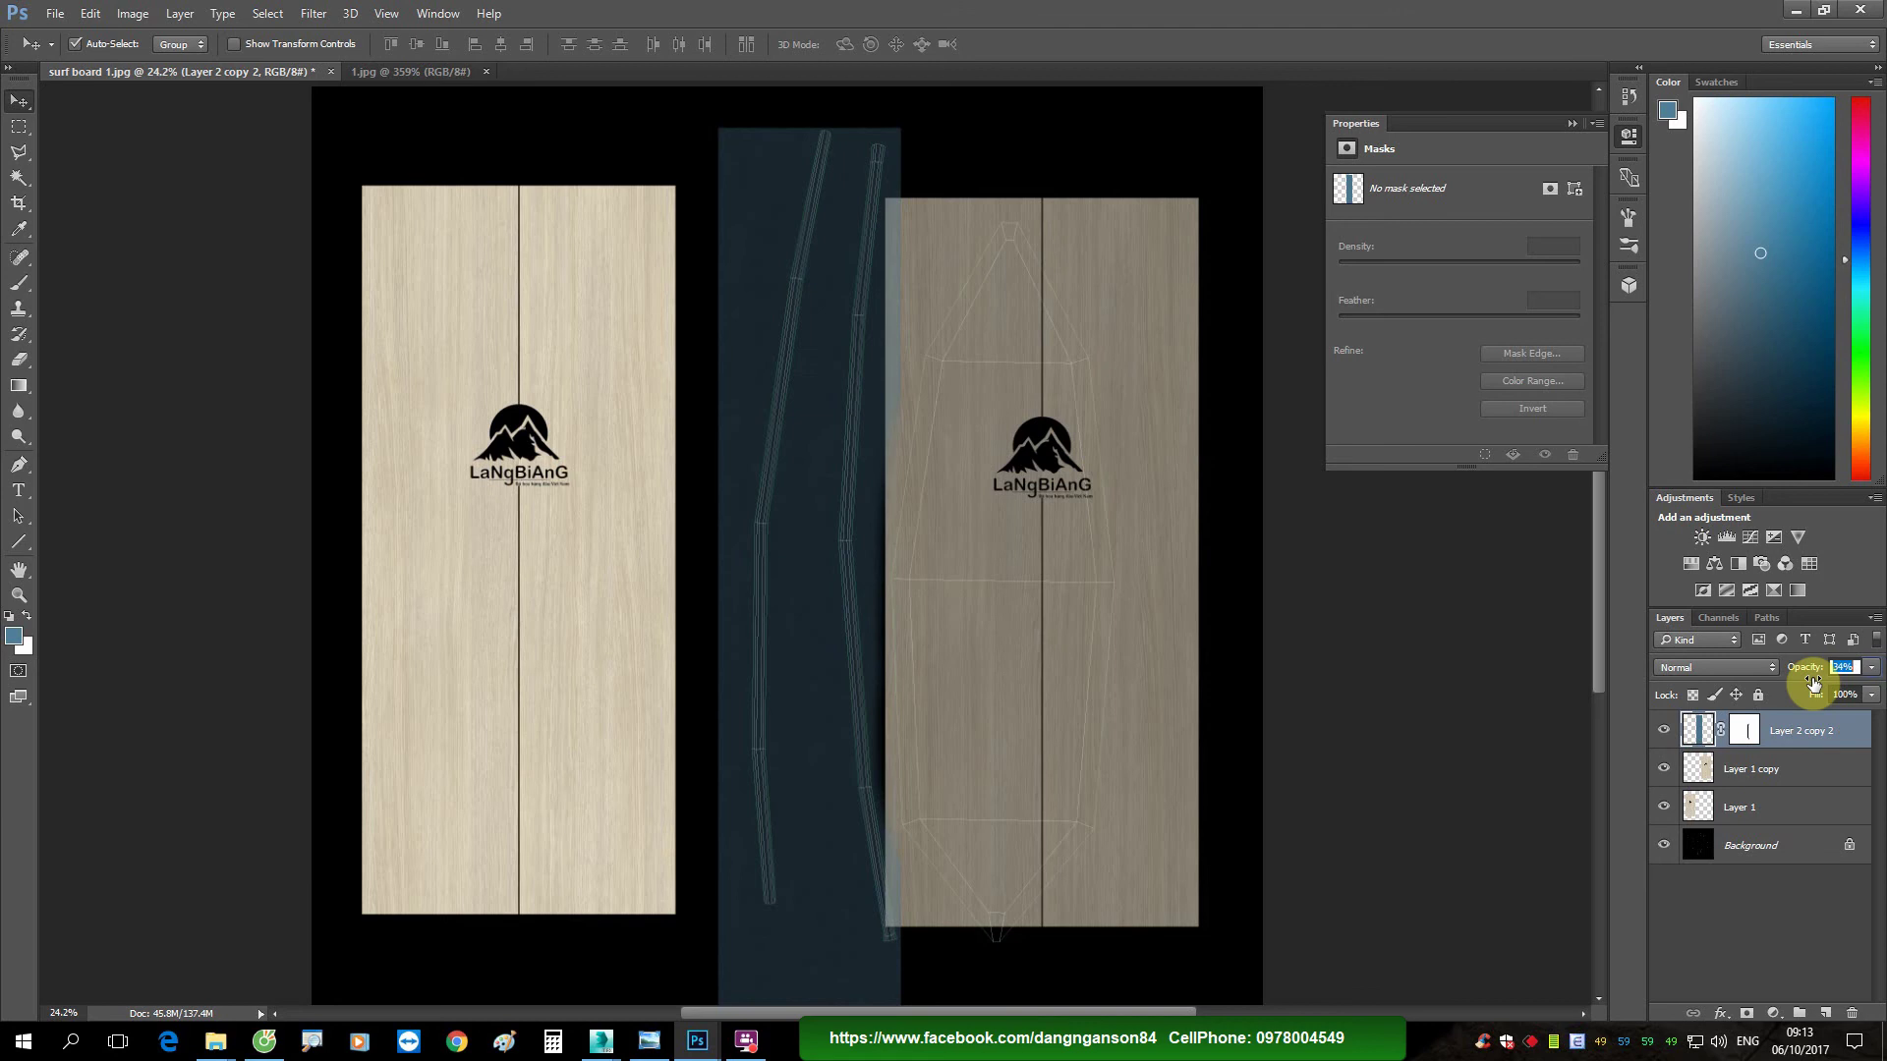
click(1710, 768)
click(1747, 1014)
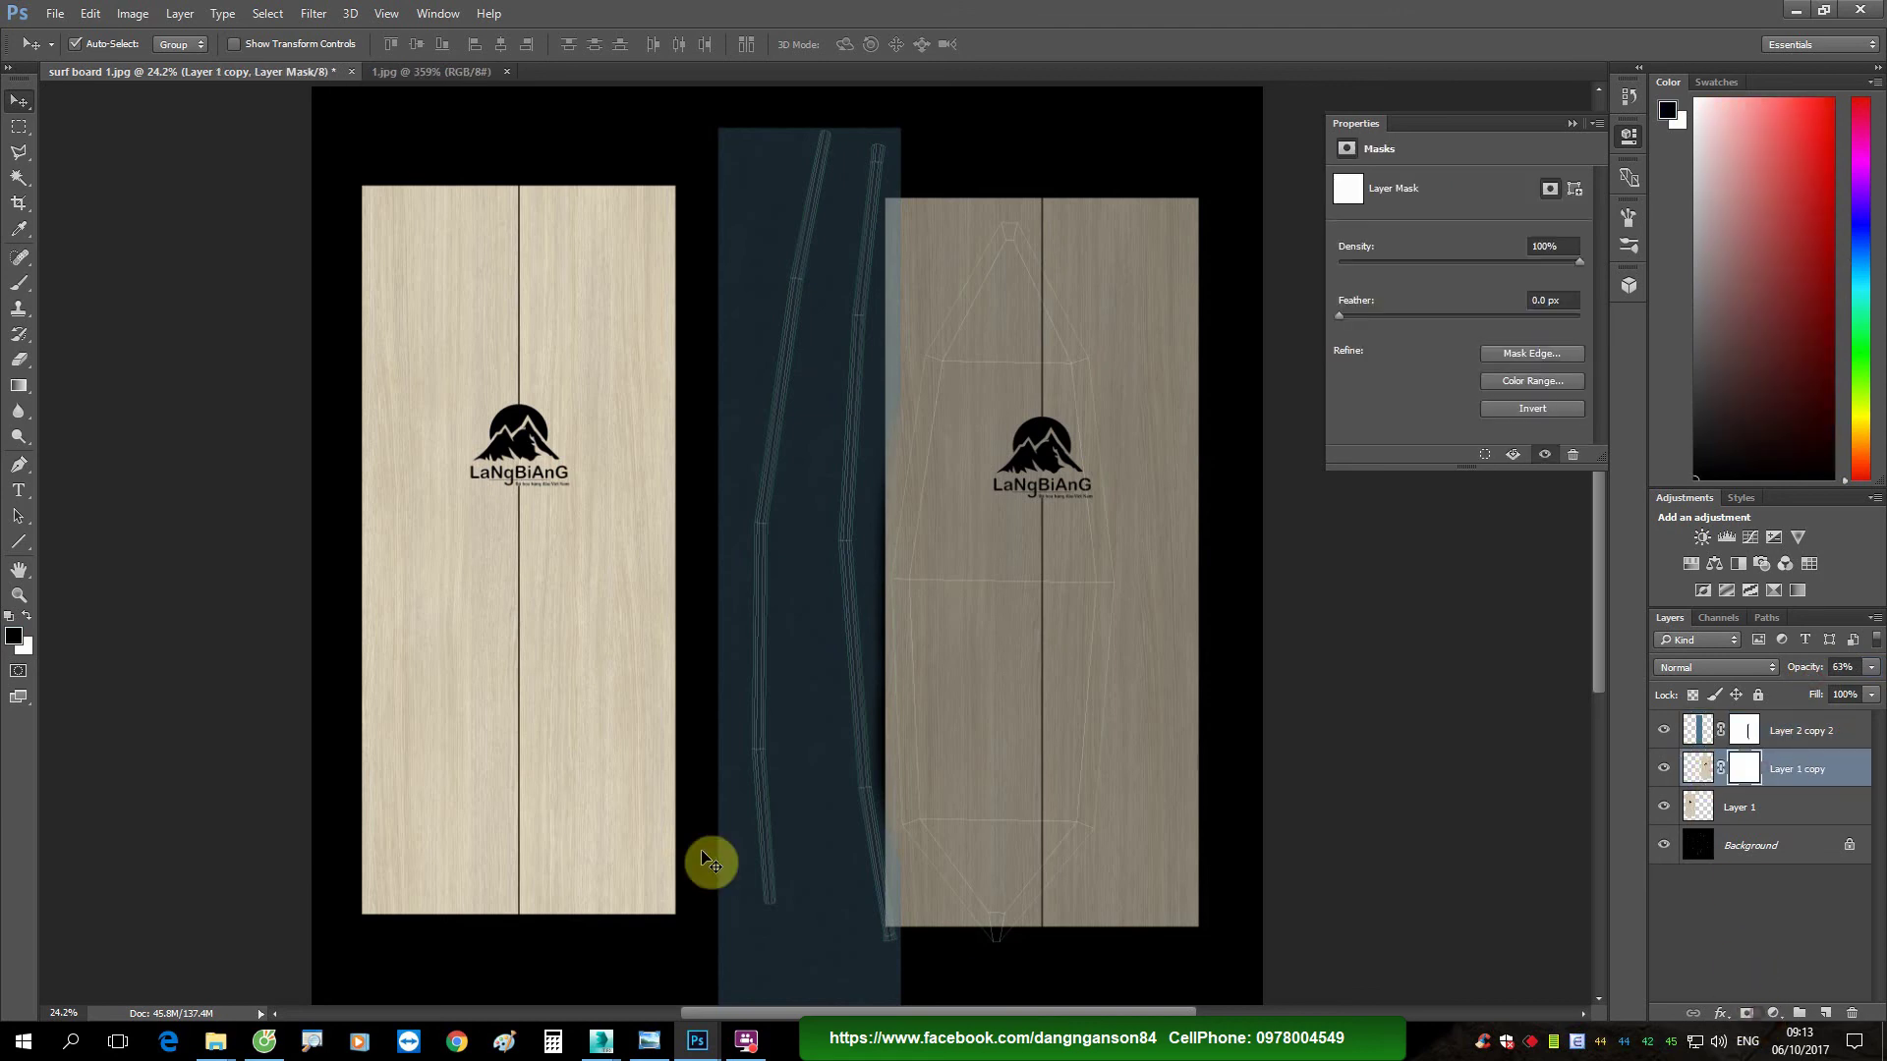
key(b)
mouse_move(887, 914)
mouse_down()
mouse_move(868, 851)
mouse_move(896, 929)
mouse_move(868, 821)
mouse_move(897, 935)
mouse_move(876, 884)
mouse_up()
mouse_move(927, 298)
mouse_down()
mouse_move(897, 185)
mouse_move(867, 366)
mouse_move(910, 194)
mouse_move(863, 312)
mouse_move(876, 379)
mouse_move(853, 403)
mouse_up()
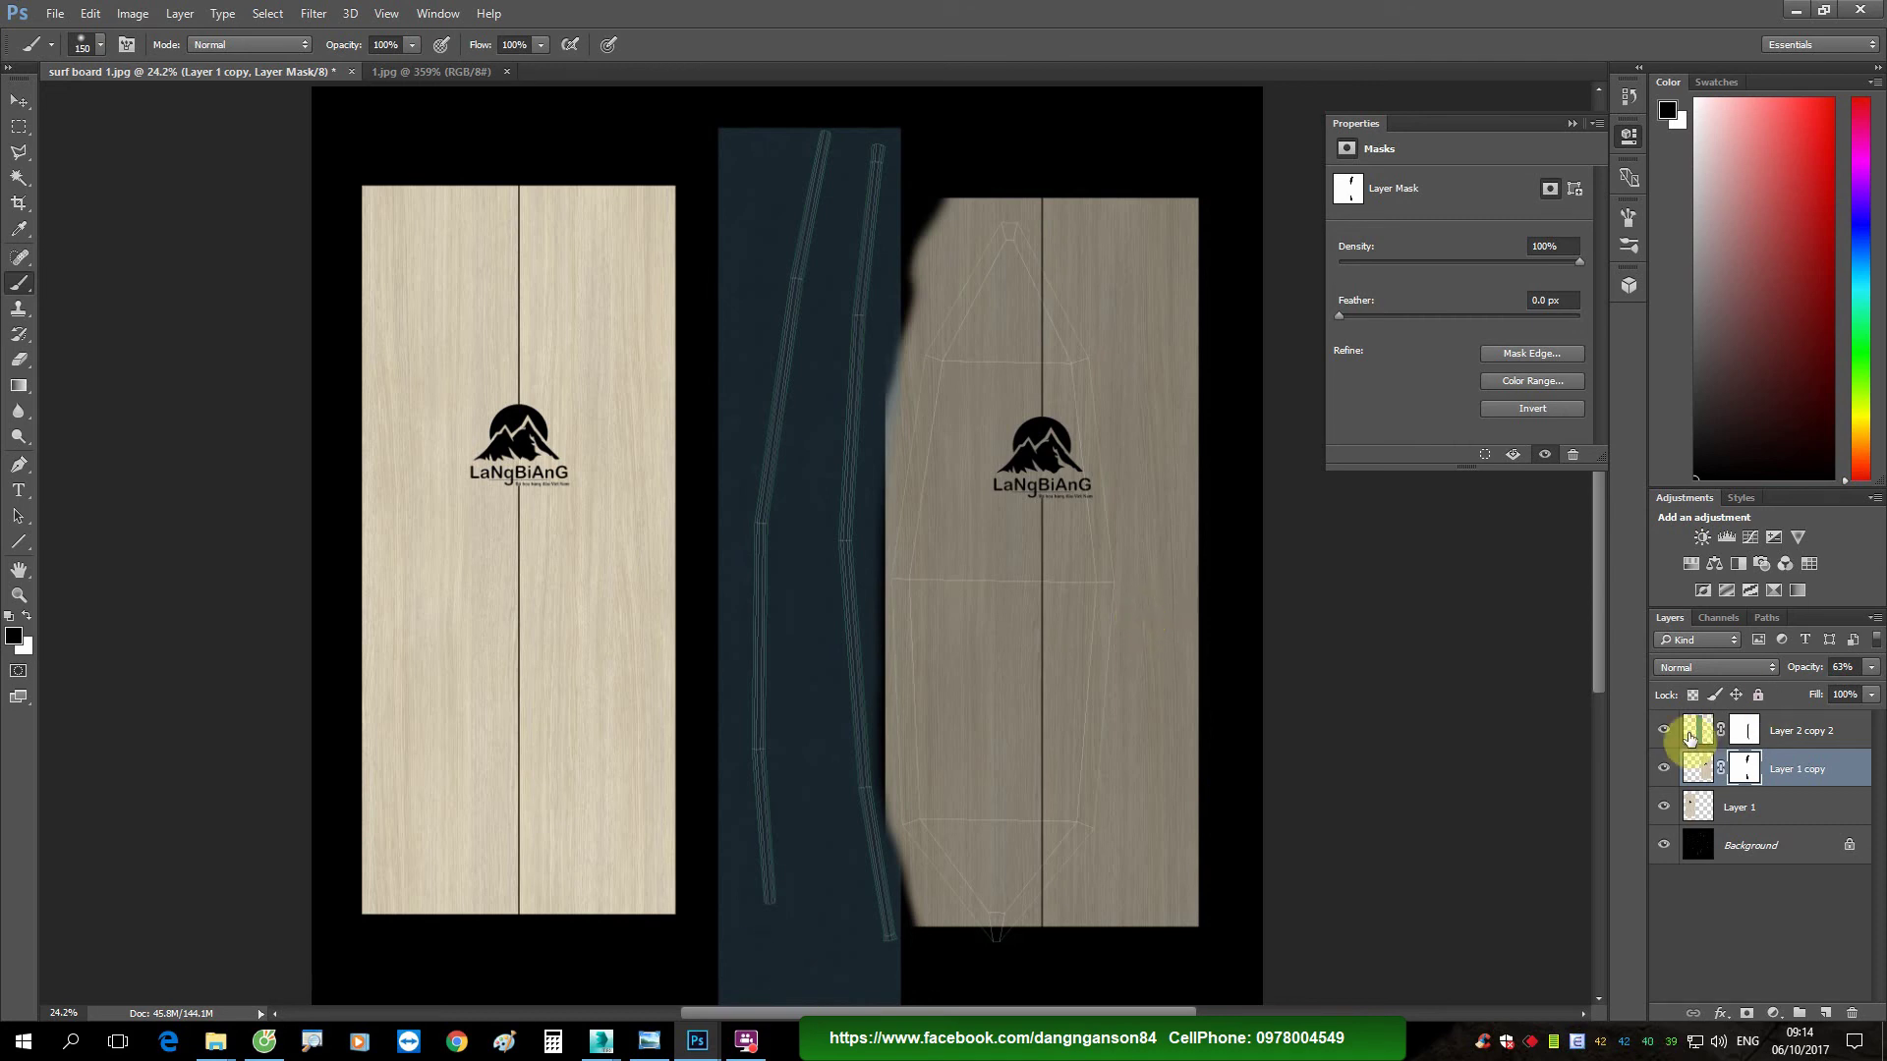
click(1698, 730)
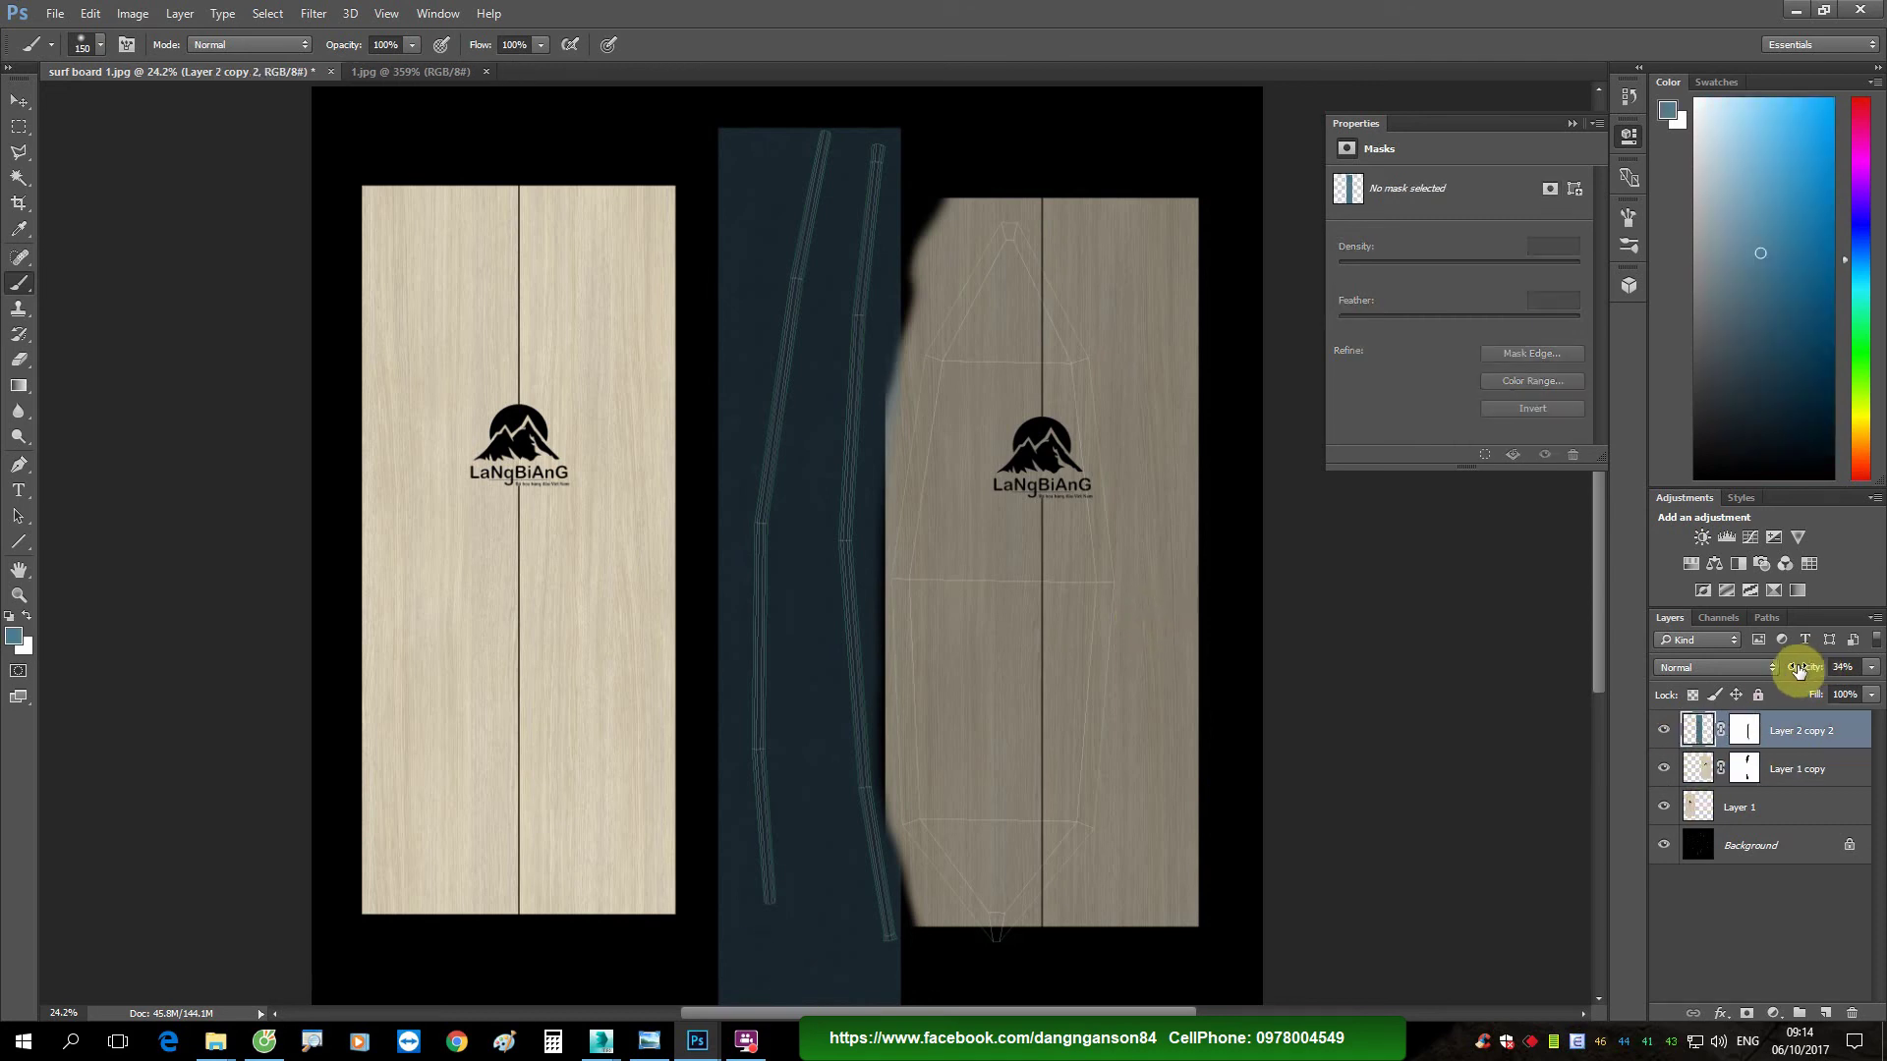
drag(1820, 678, 1857, 674)
click(1695, 766)
Step: Save the map as Maximum-quality JPEG 'diffuse surf board' in the Bai 42 folder
click(1698, 733)
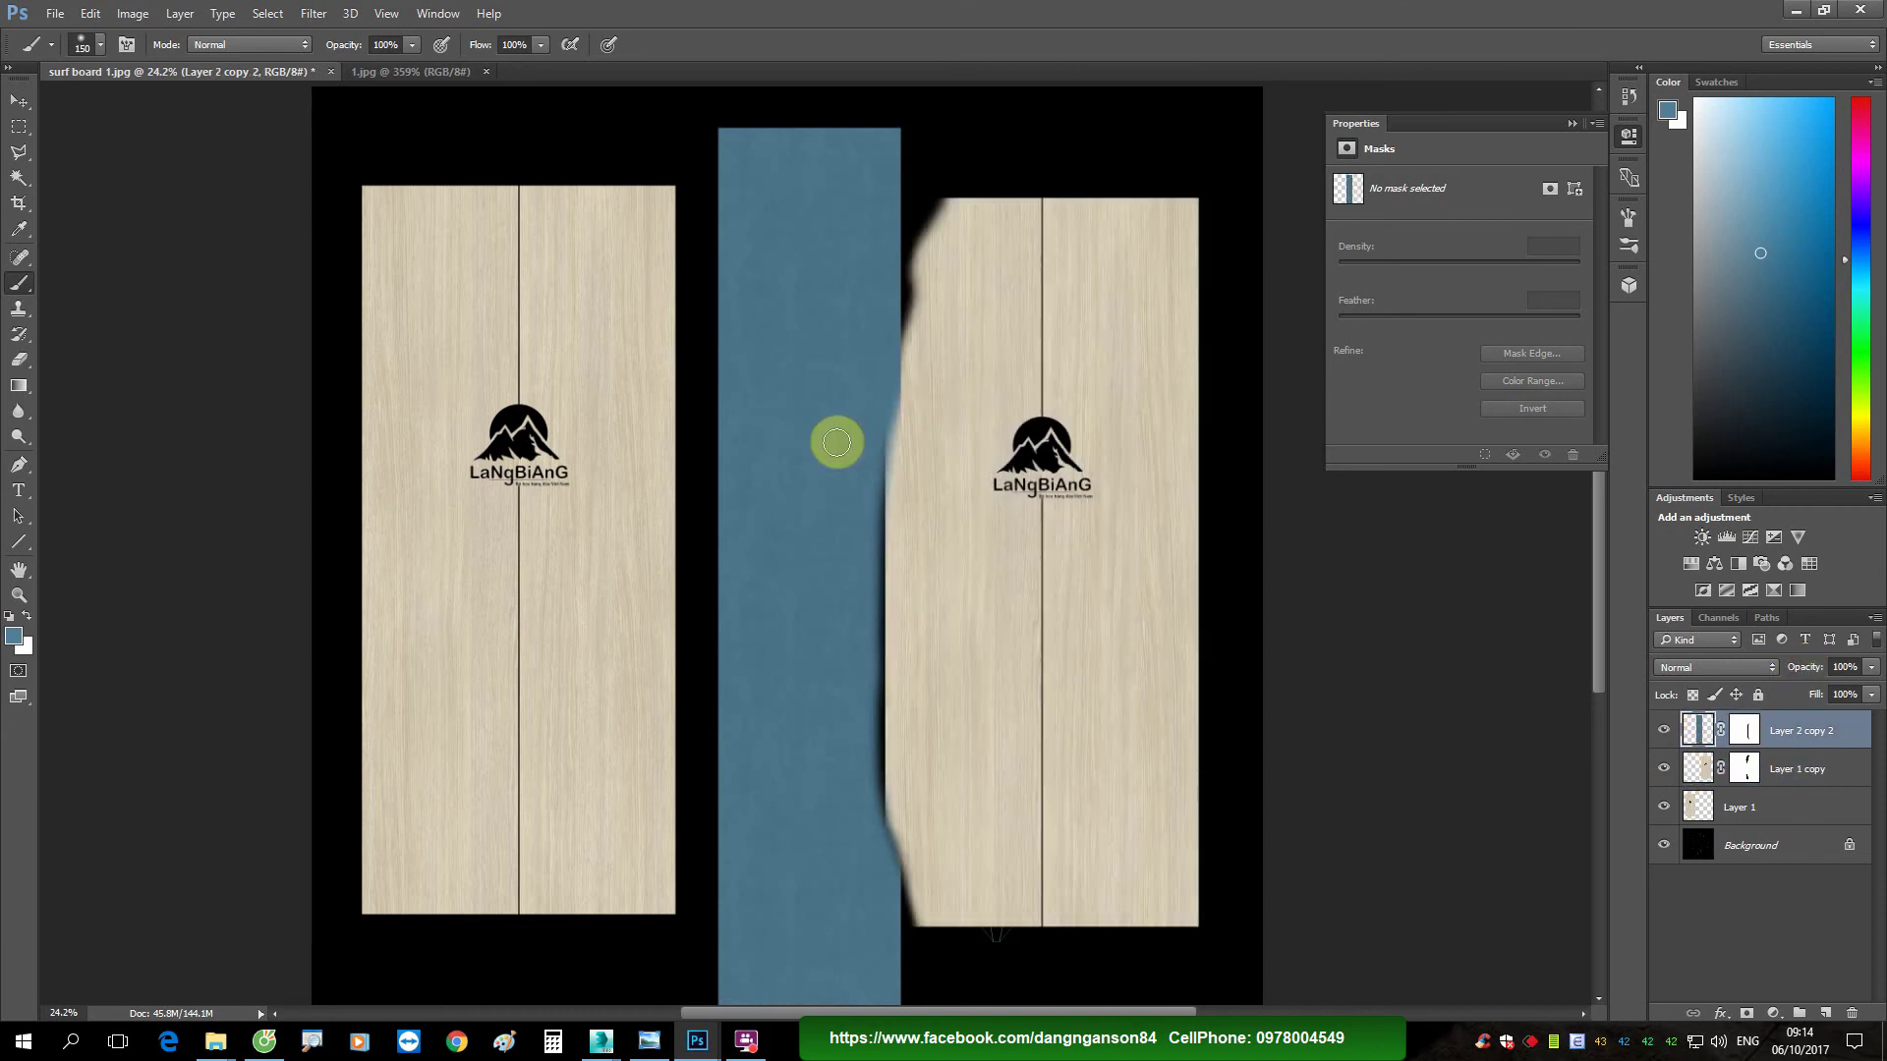
click(54, 14)
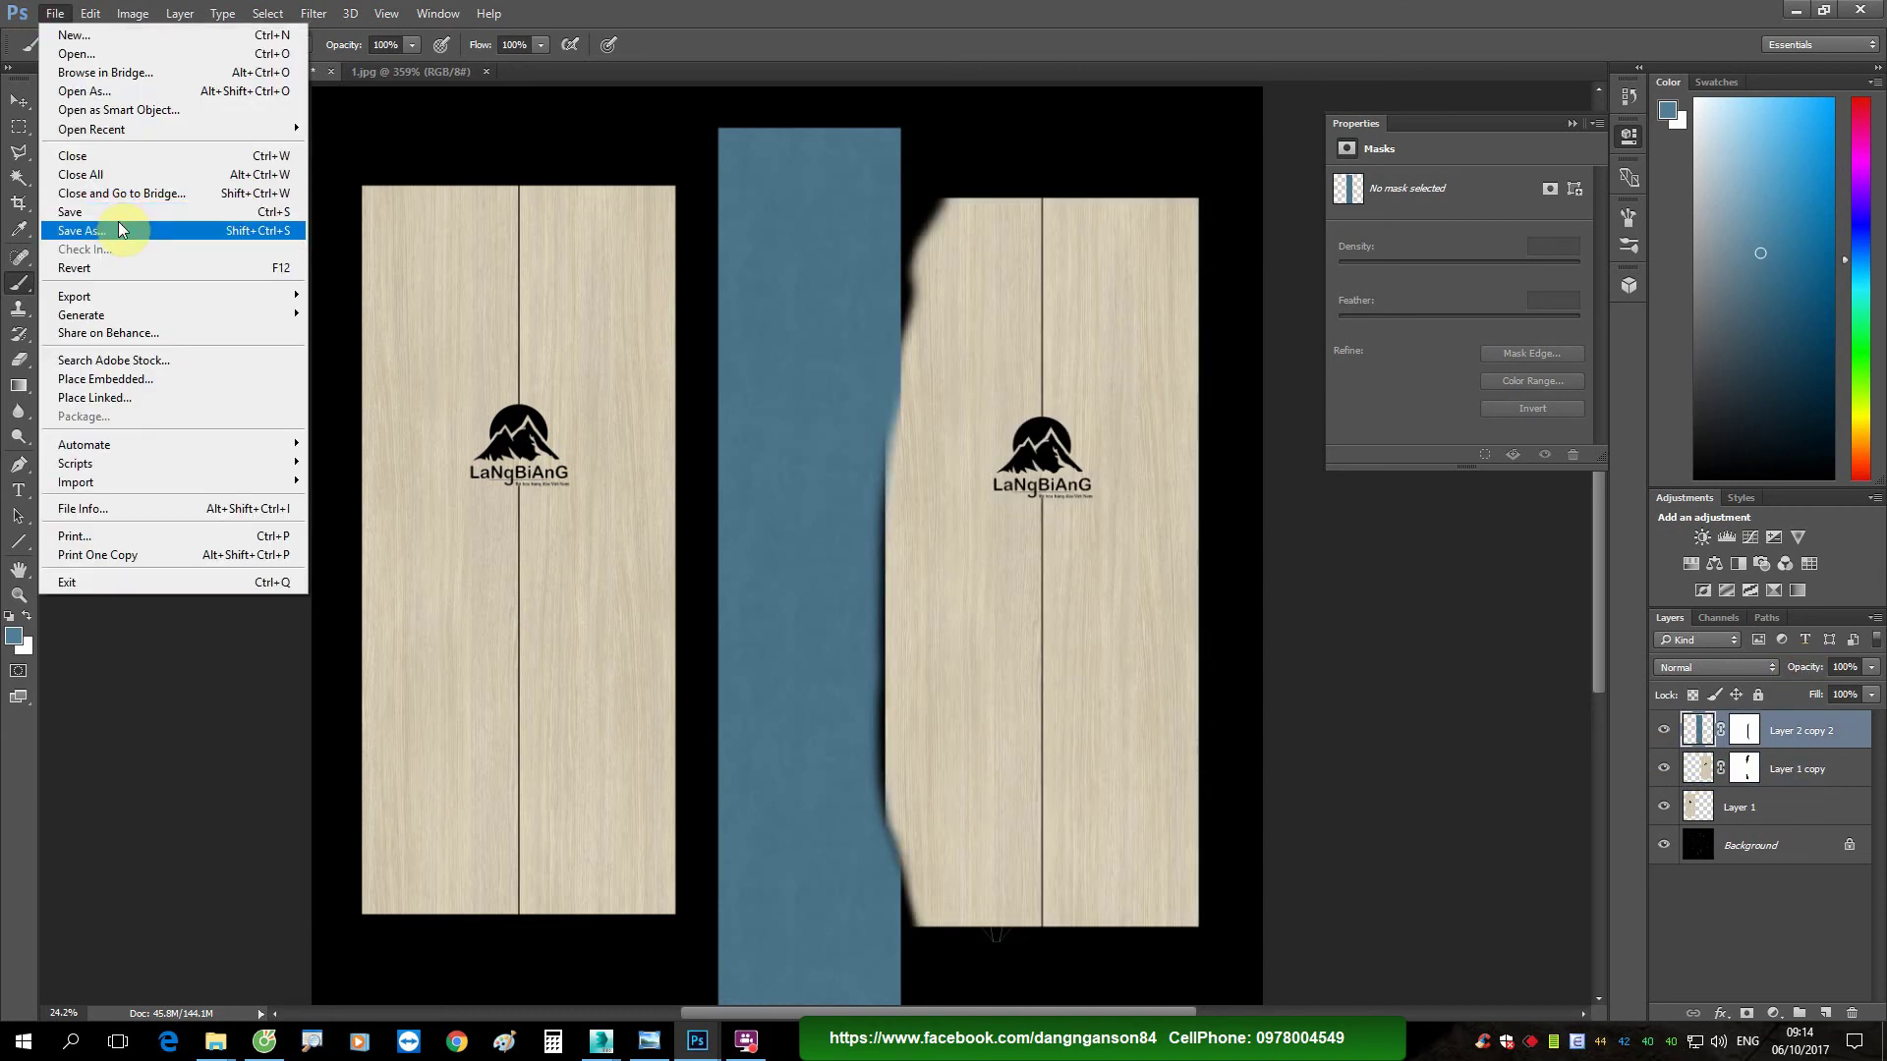
click(120, 226)
click(311, 814)
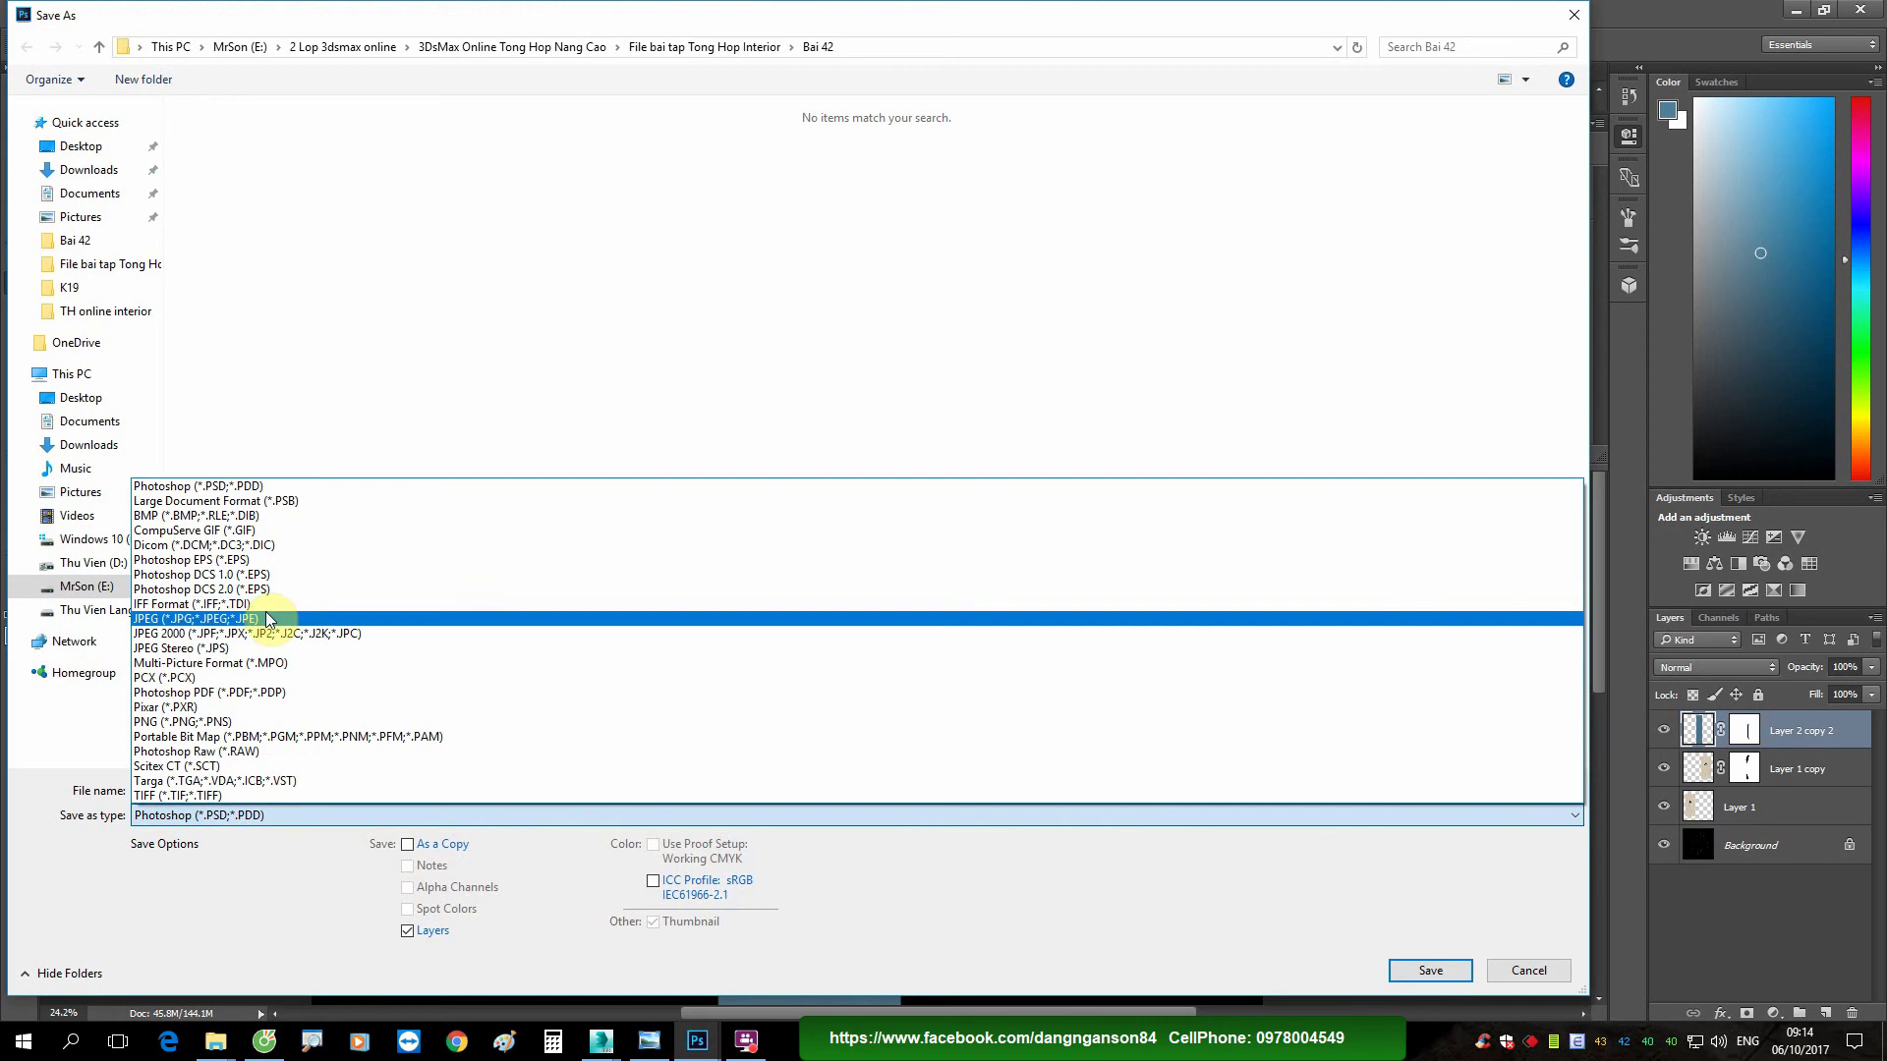
click(261, 619)
click(258, 789)
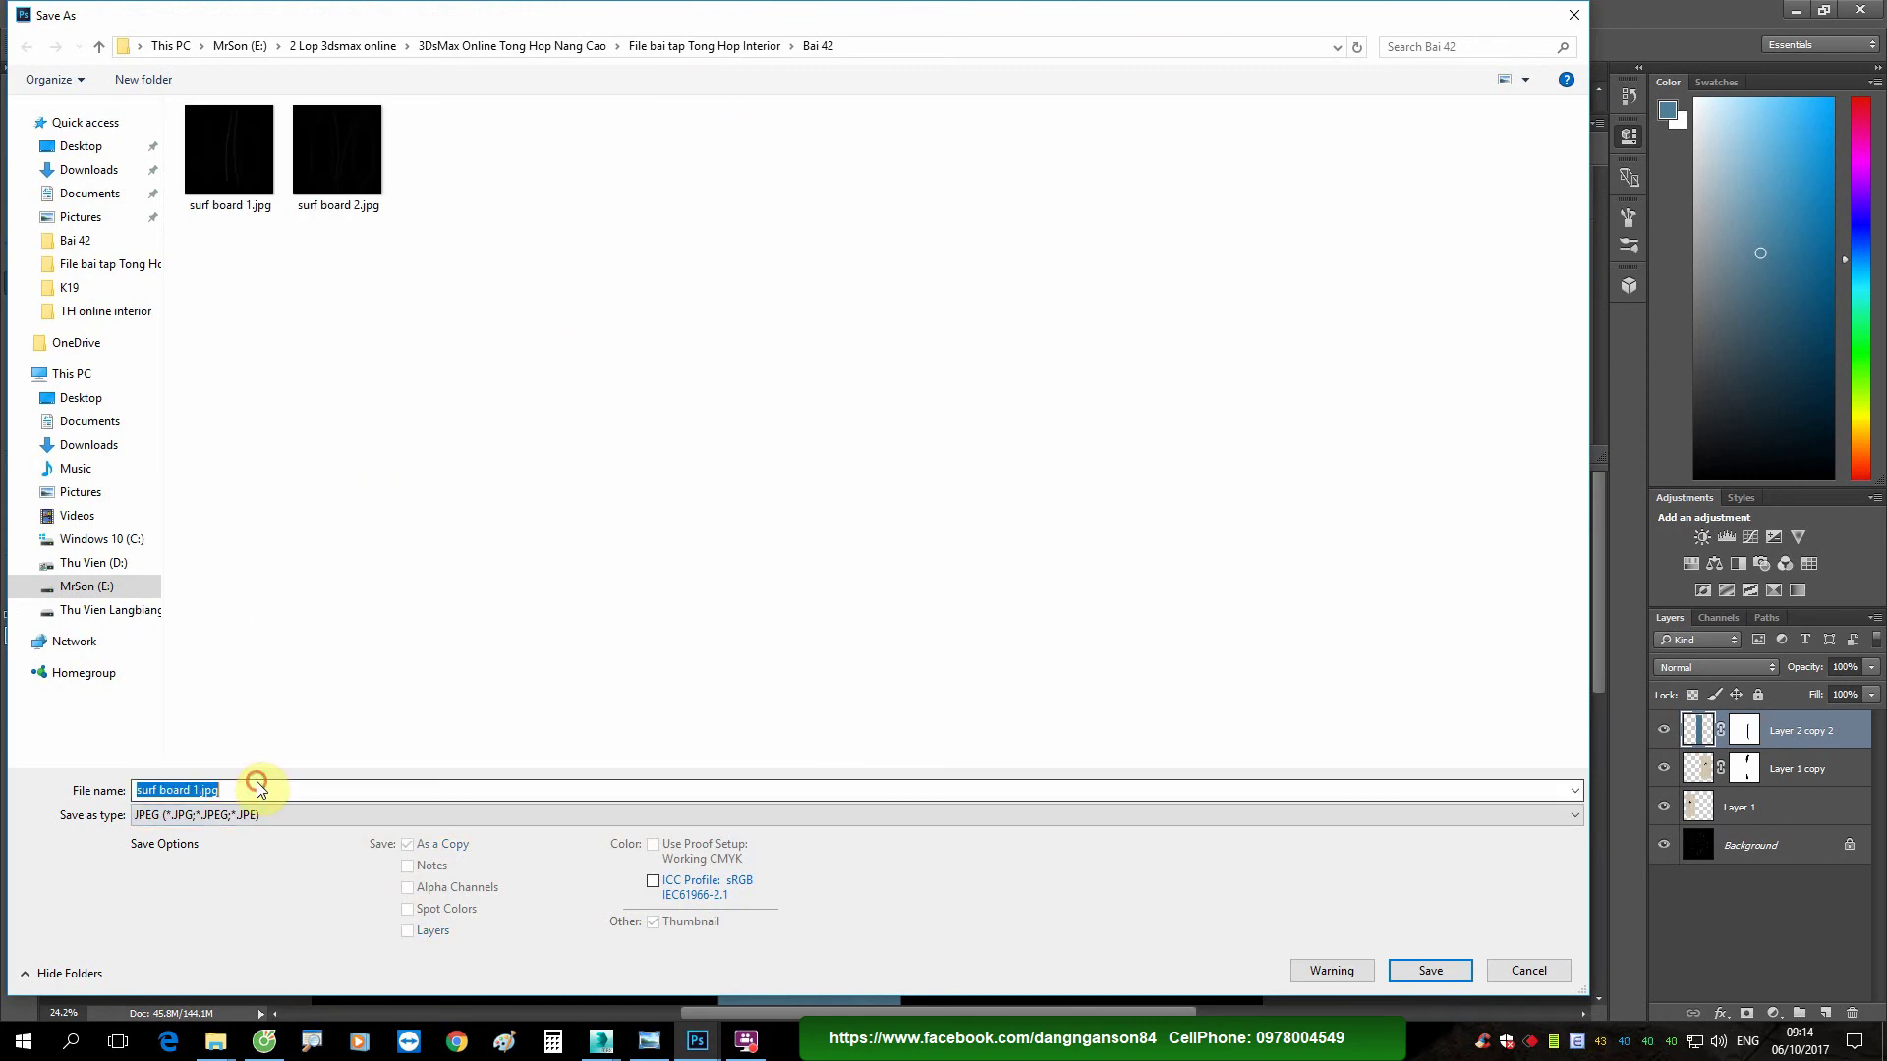
text(di)
text(ffuse s)
key(Return)
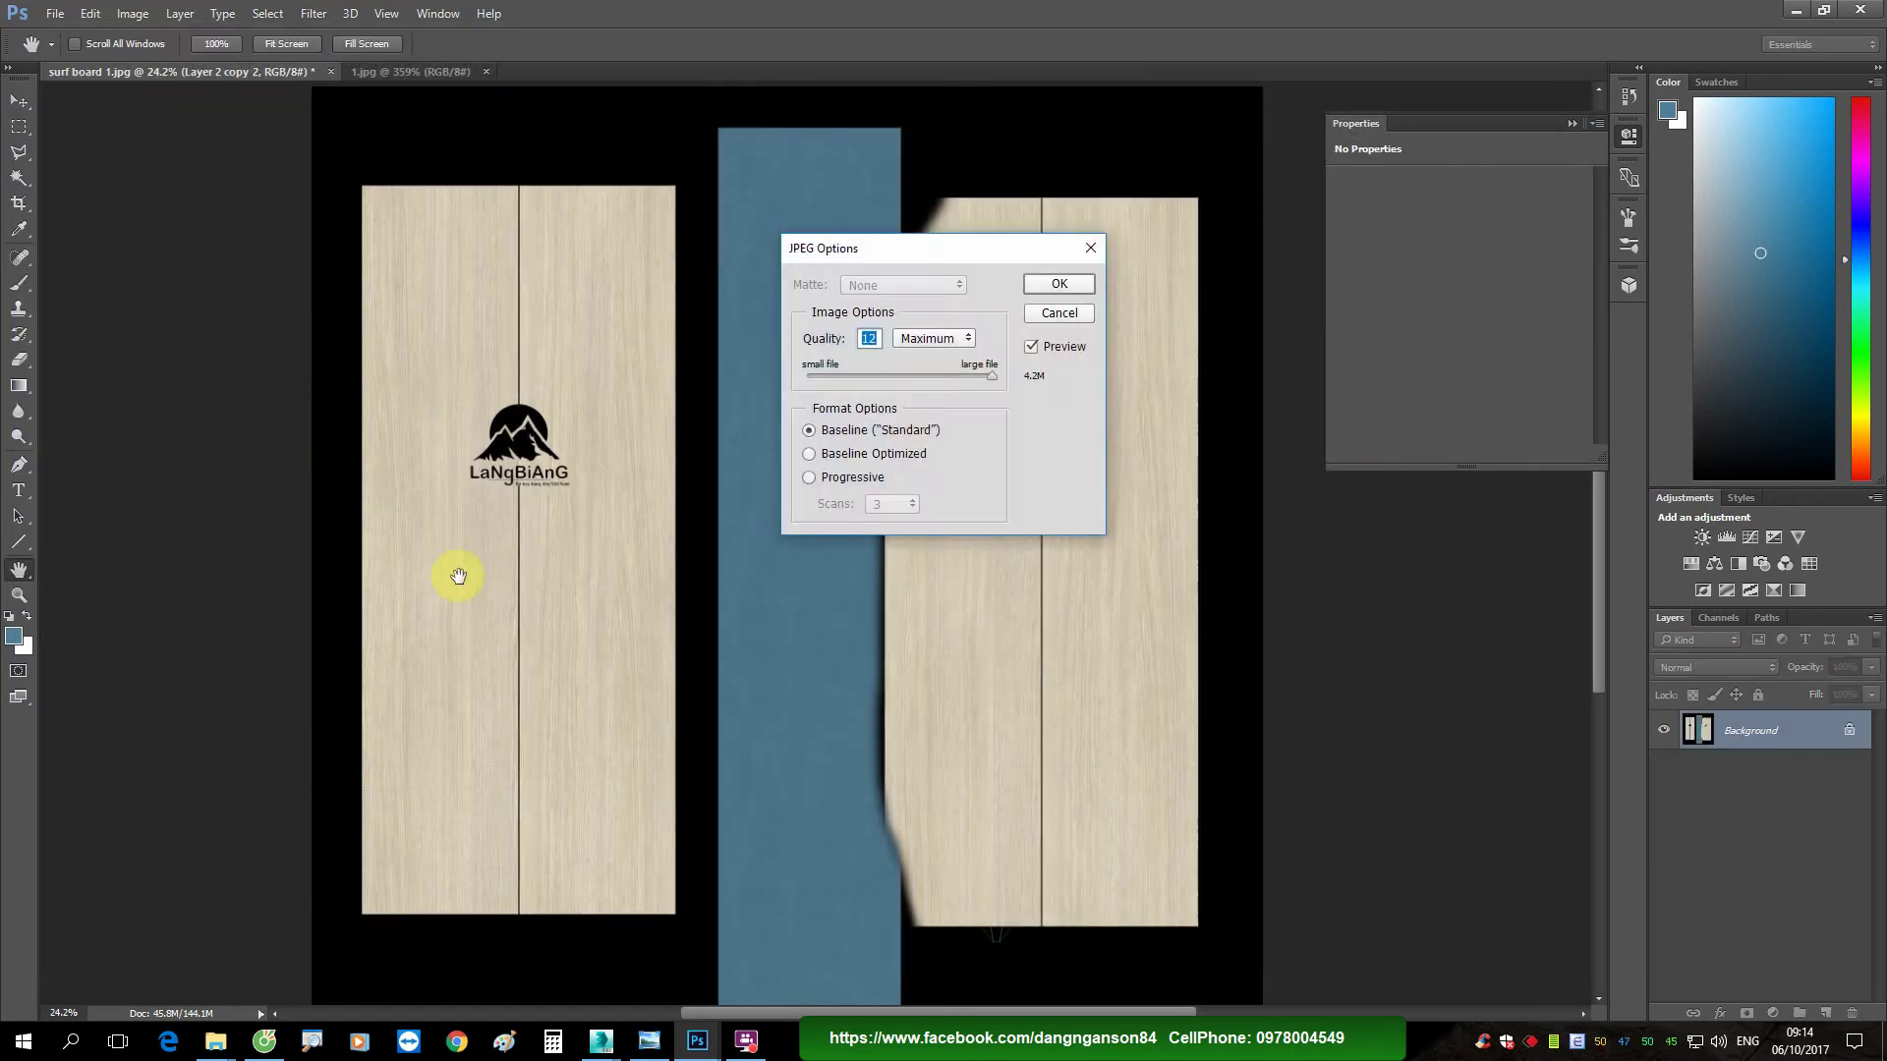
key(Return)
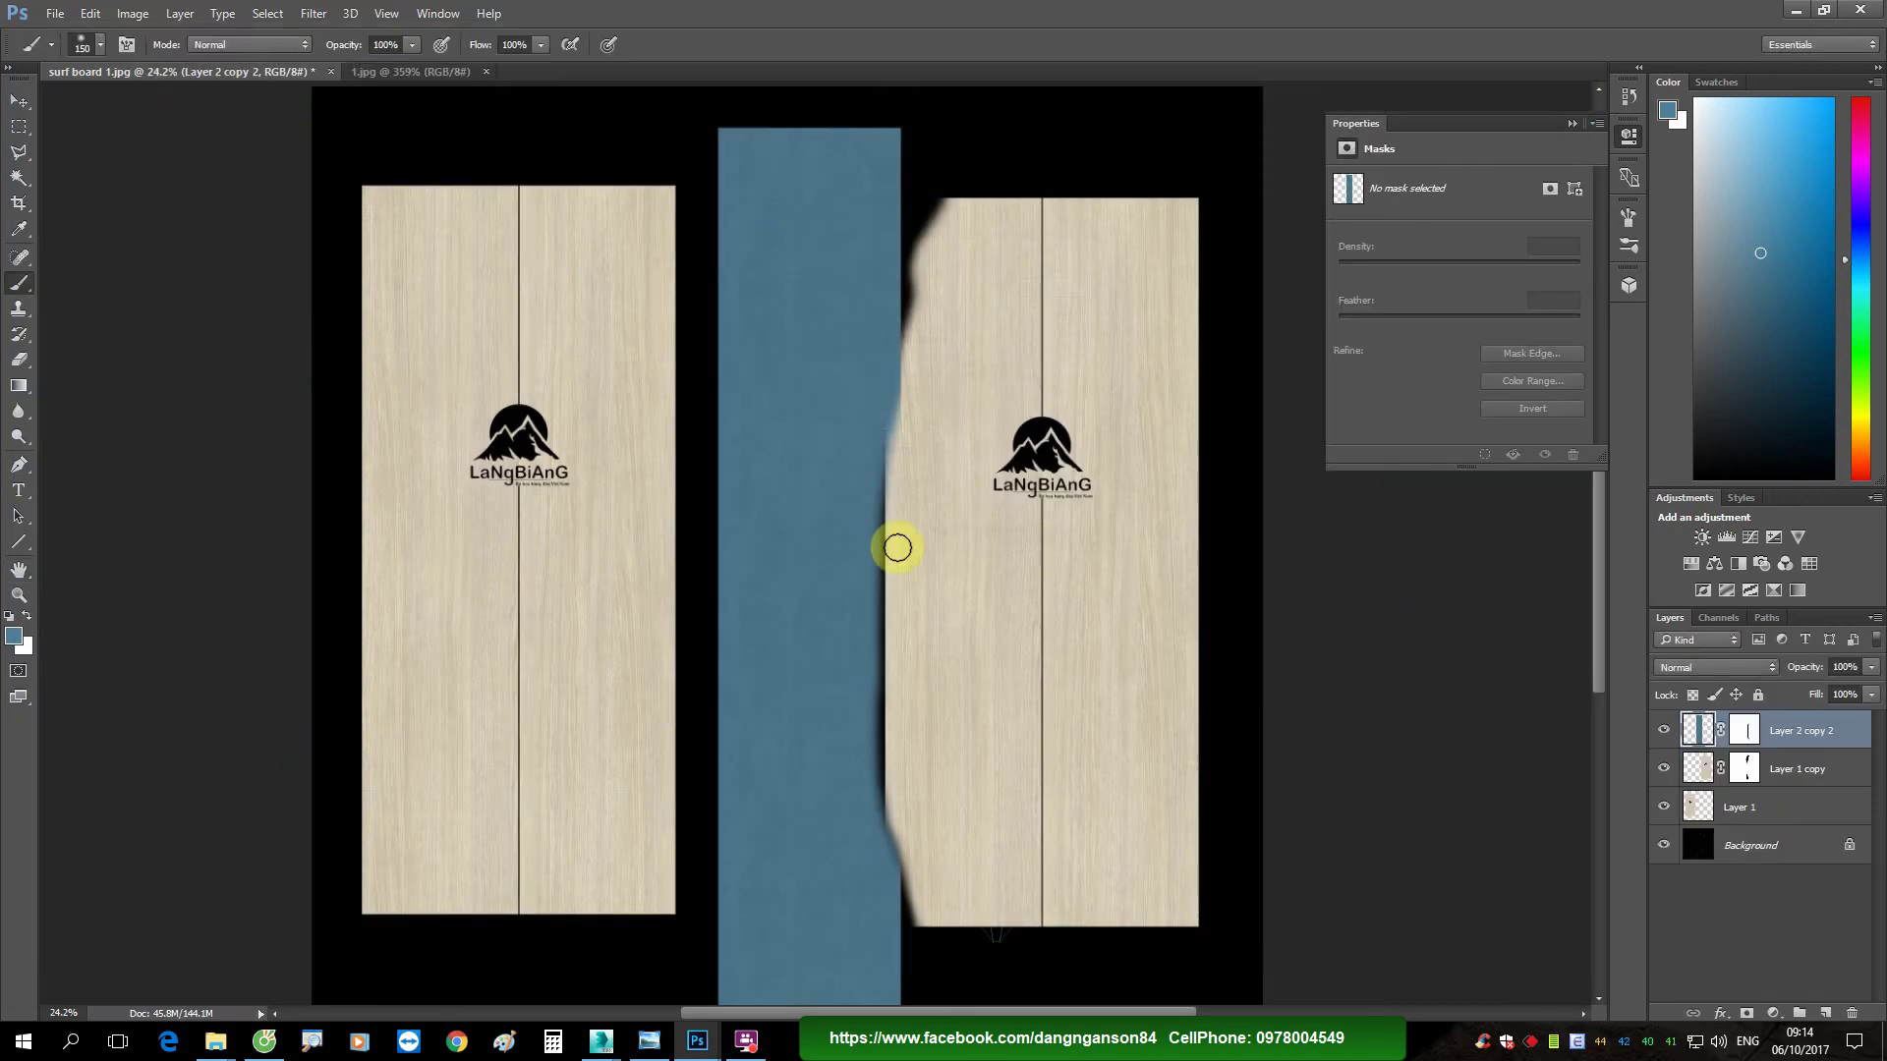
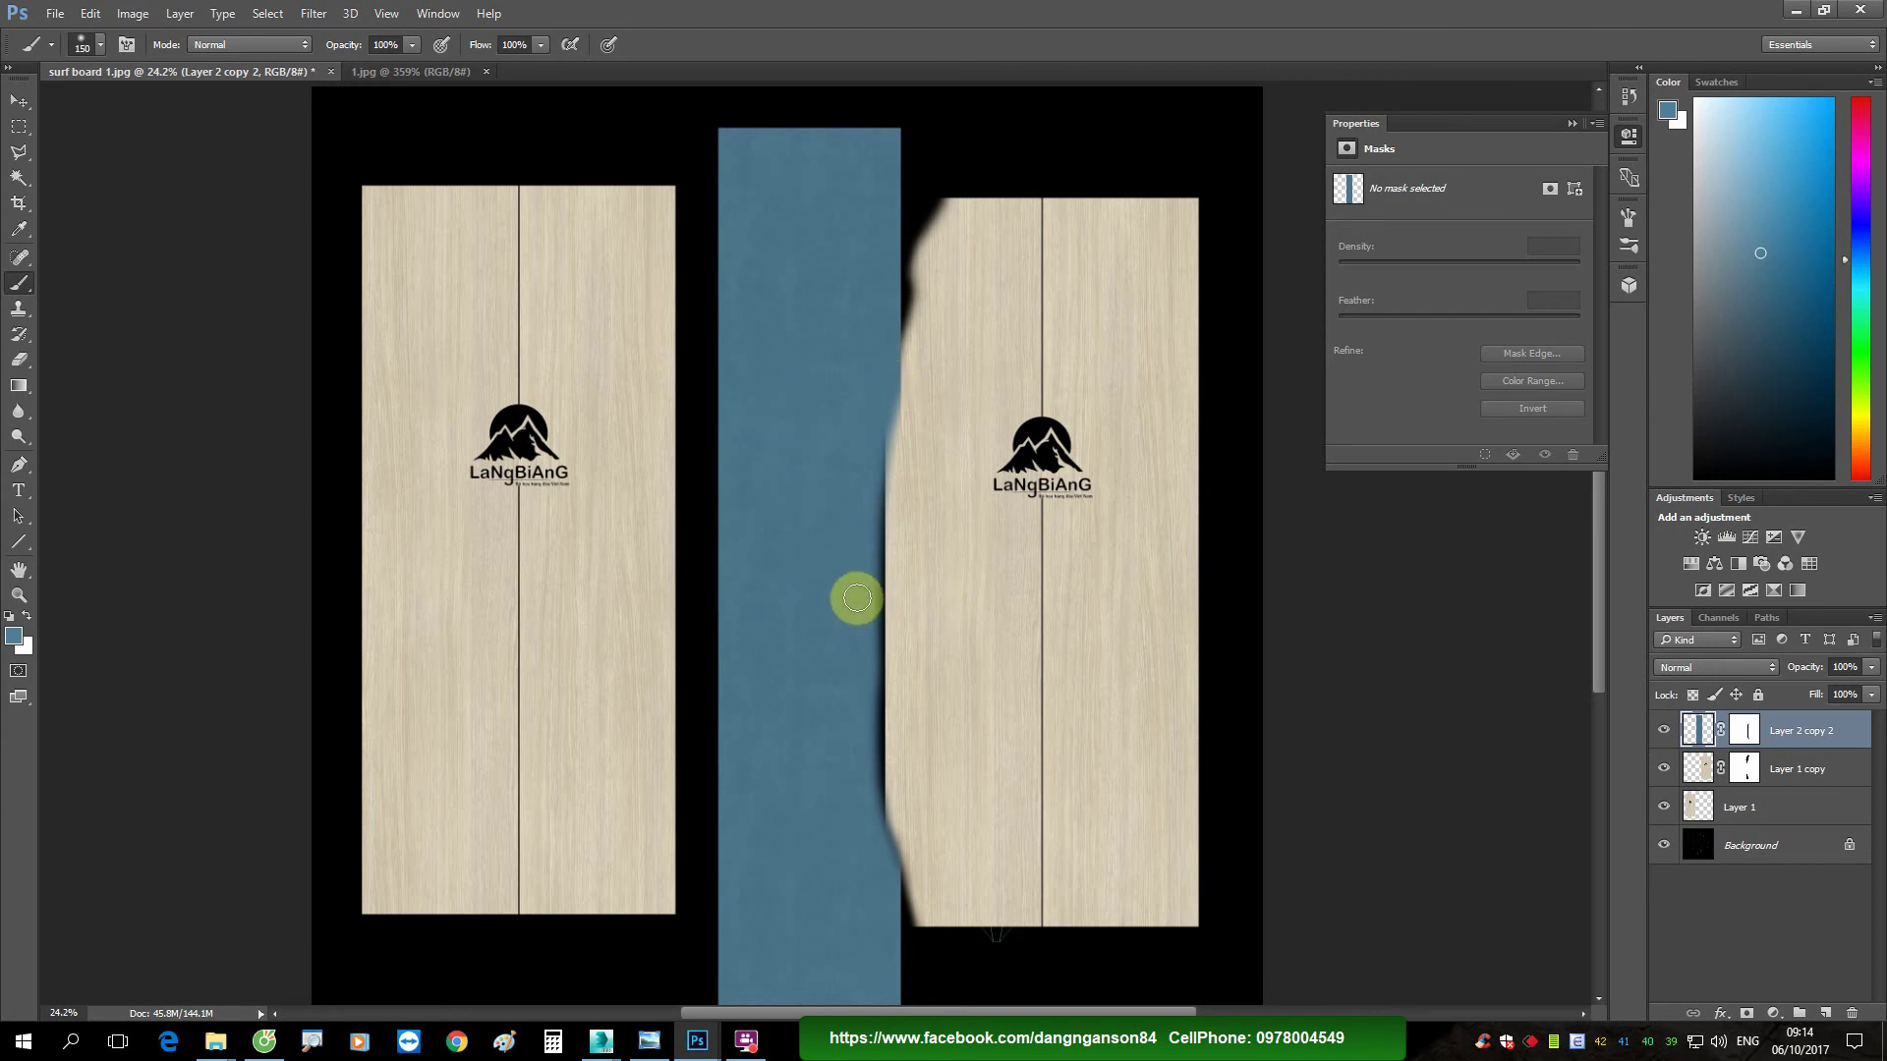
Step: Open the surf board 2.jpg UV layout image
click(55, 14)
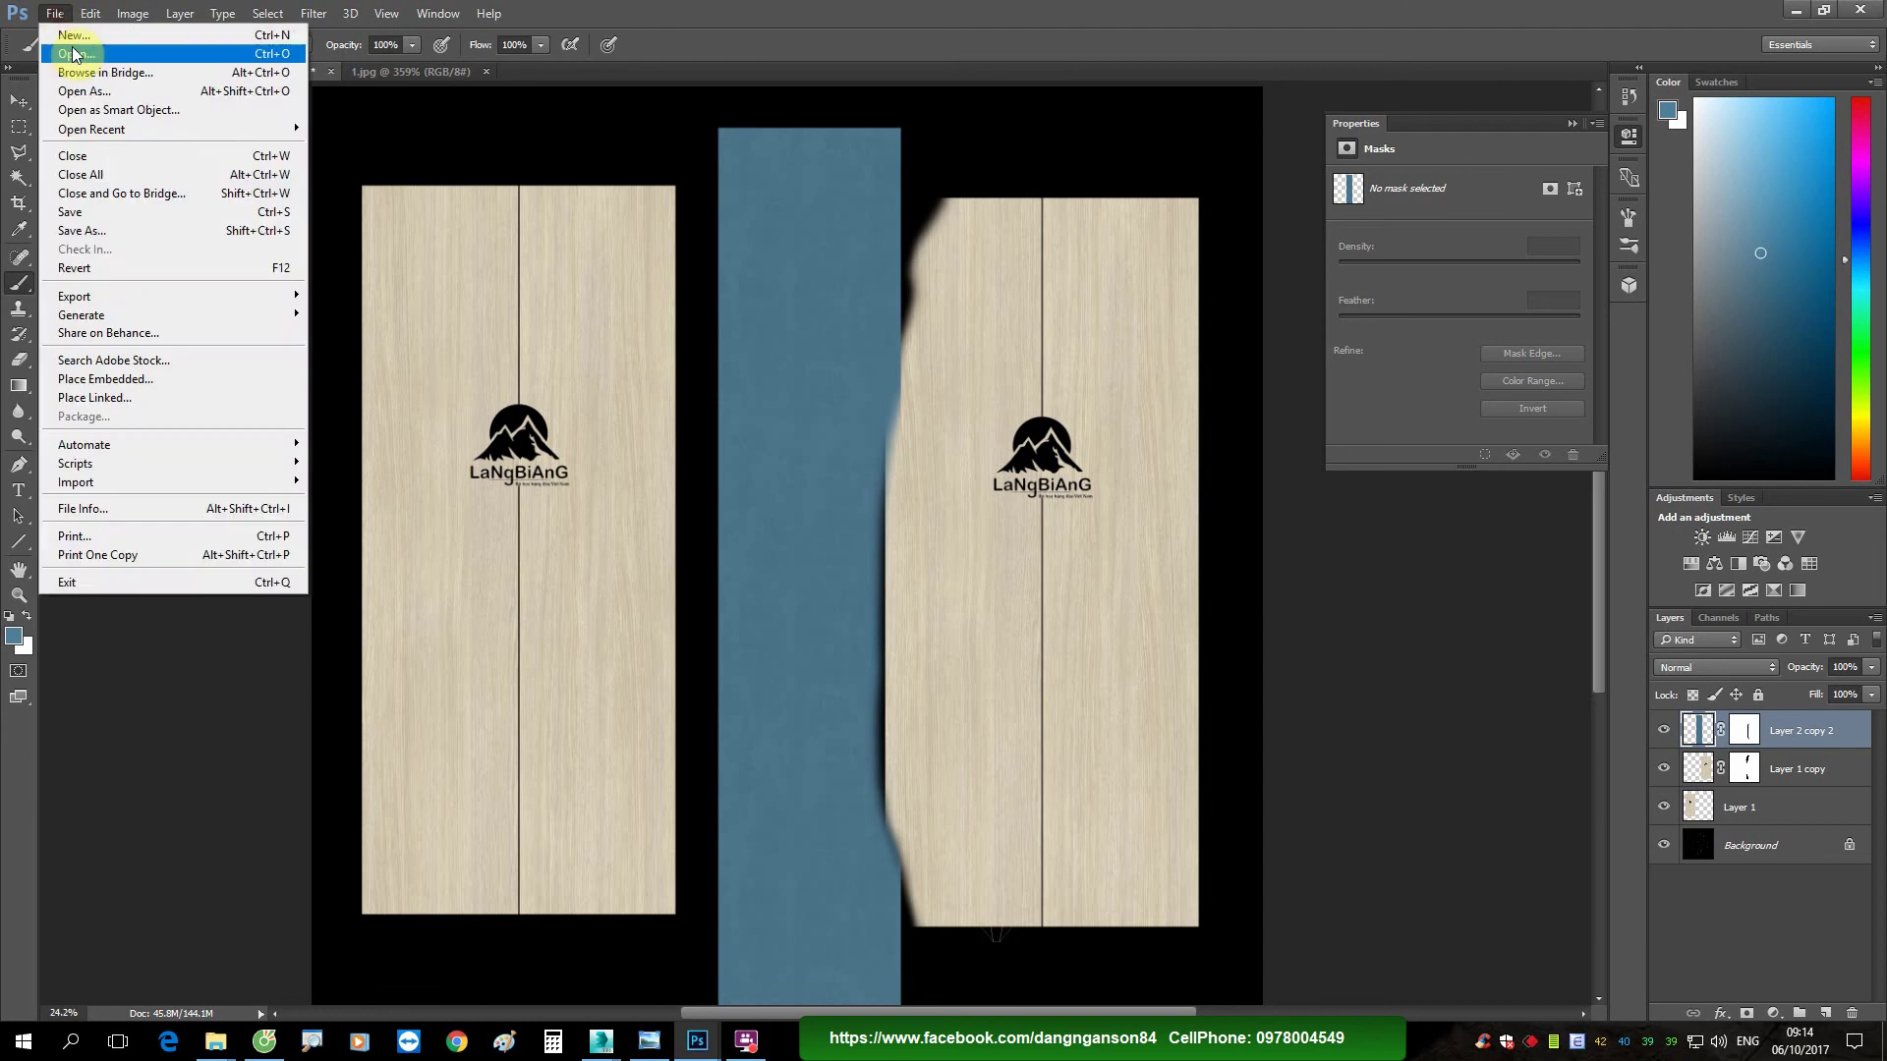
click(69, 50)
double_click(548, 162)
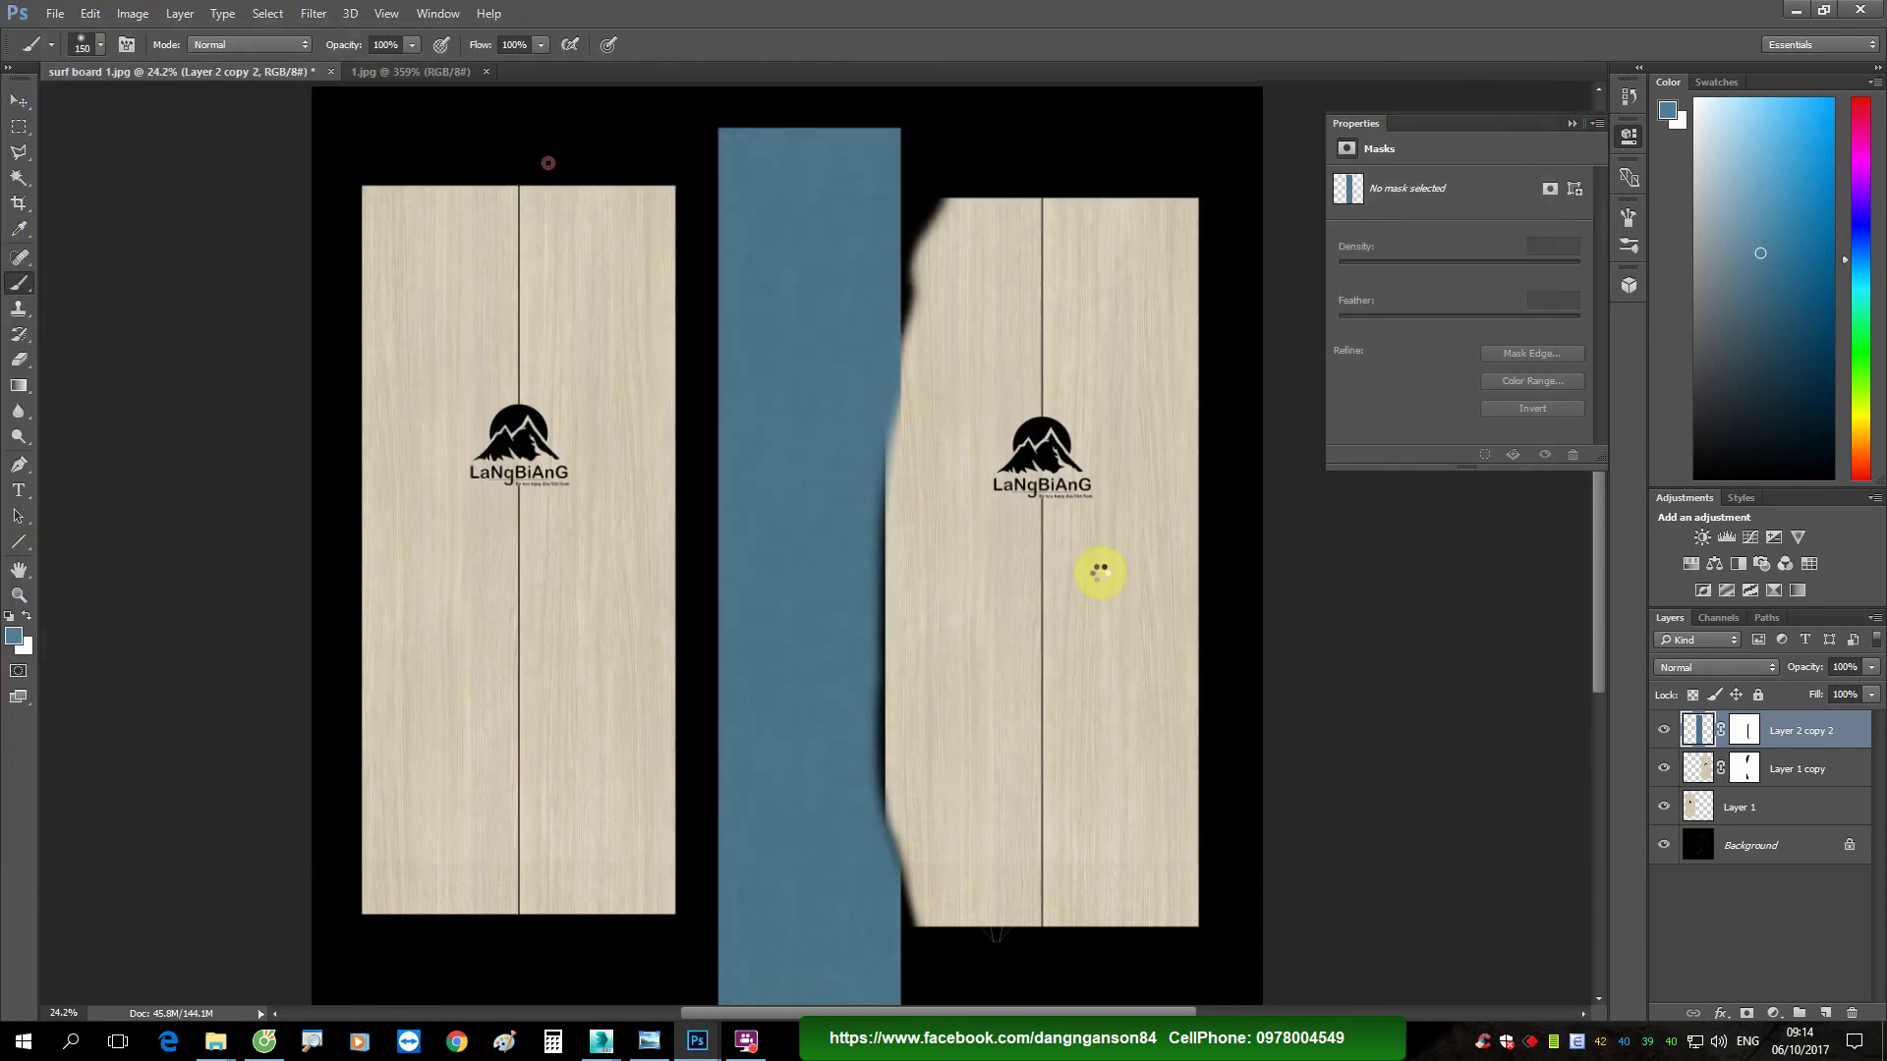
alt+scroll(824, 502, up, 1)
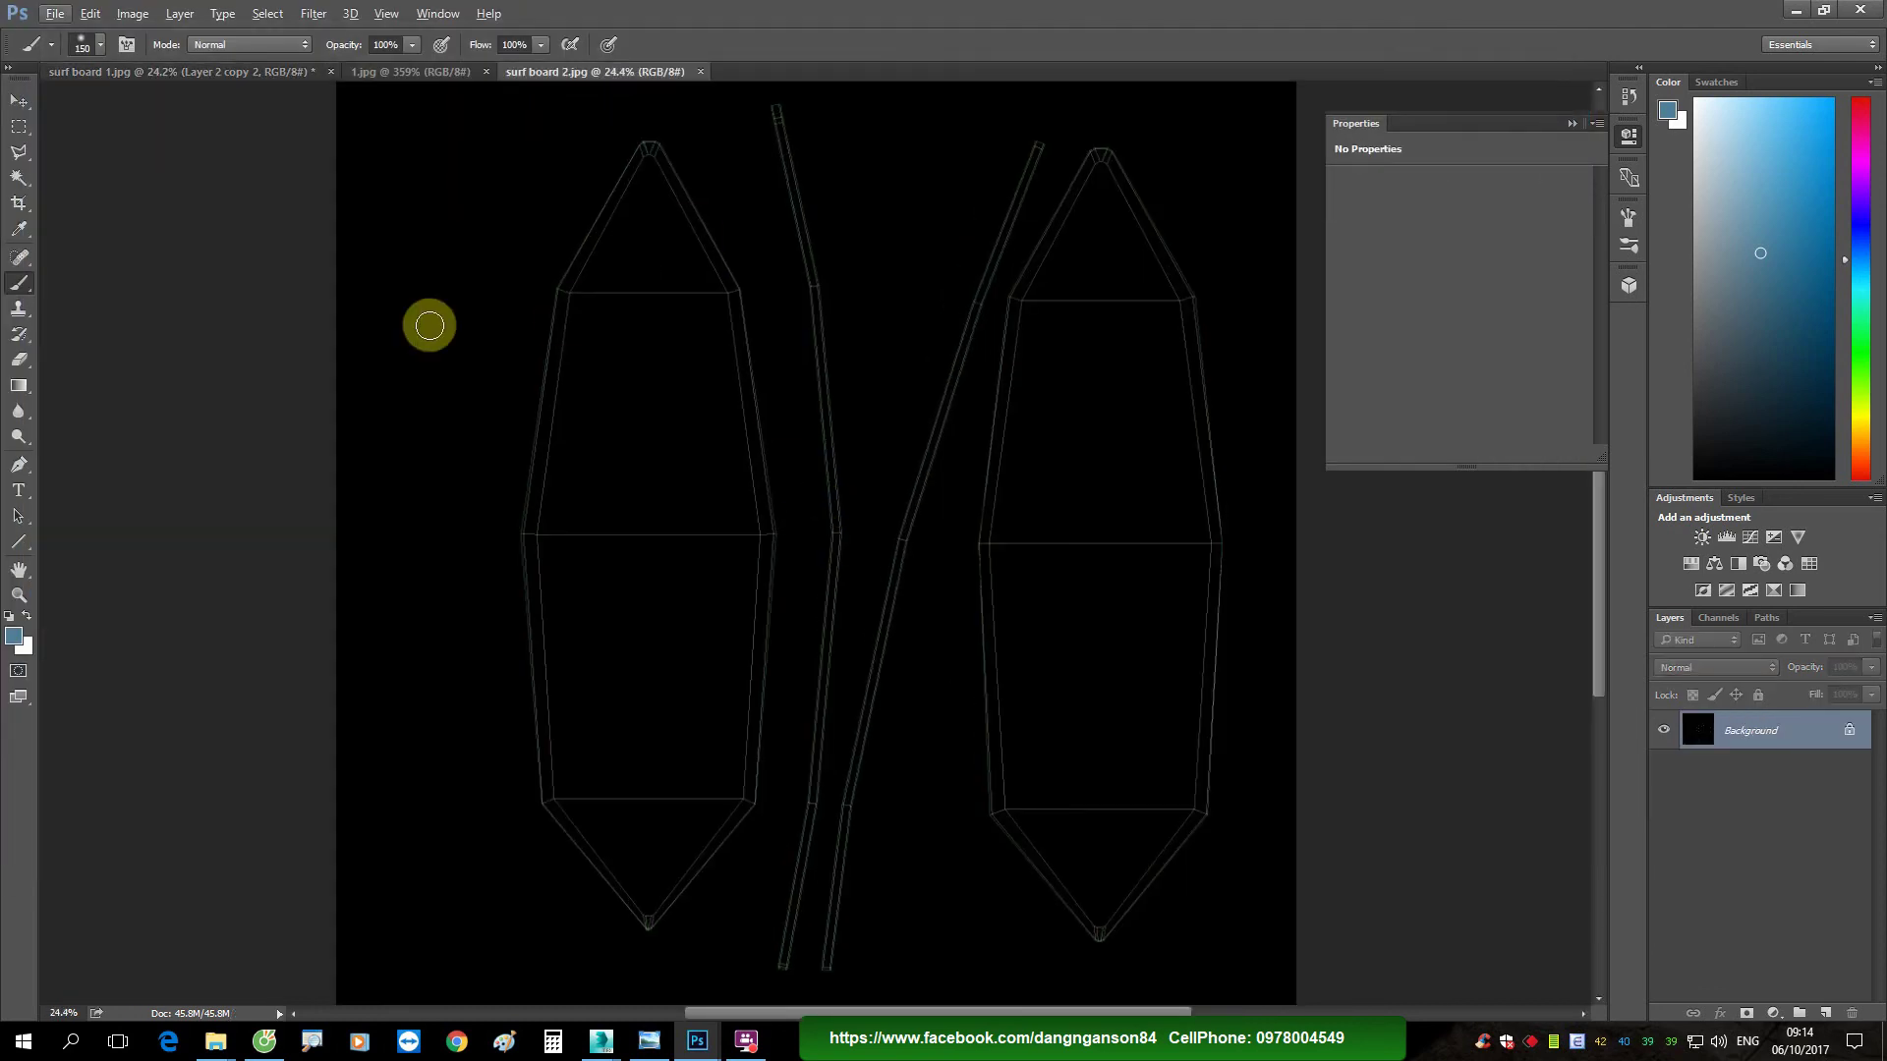
Step: Preview and open the Texture Wood image Go_Huyhieukts (31).jpg, then view the 1.jpg kitchen photo
click(55, 14)
click(67, 54)
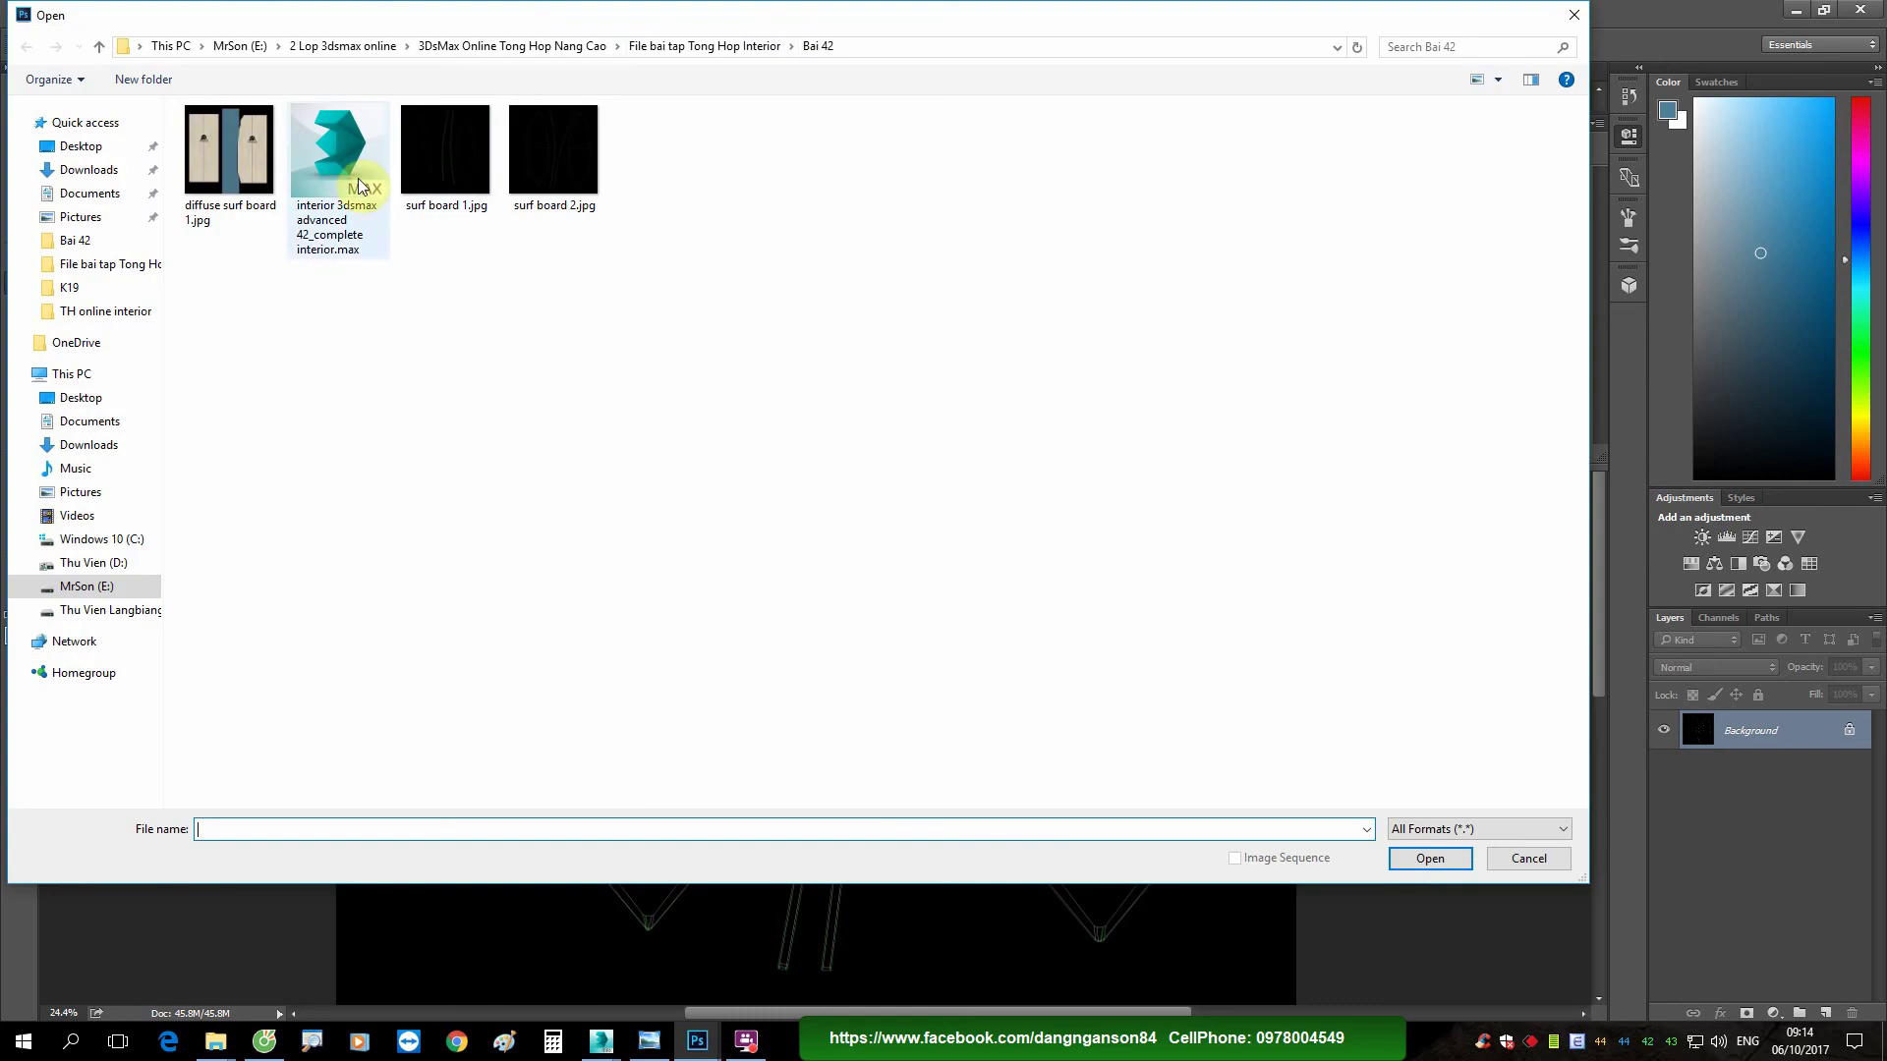
click(661, 48)
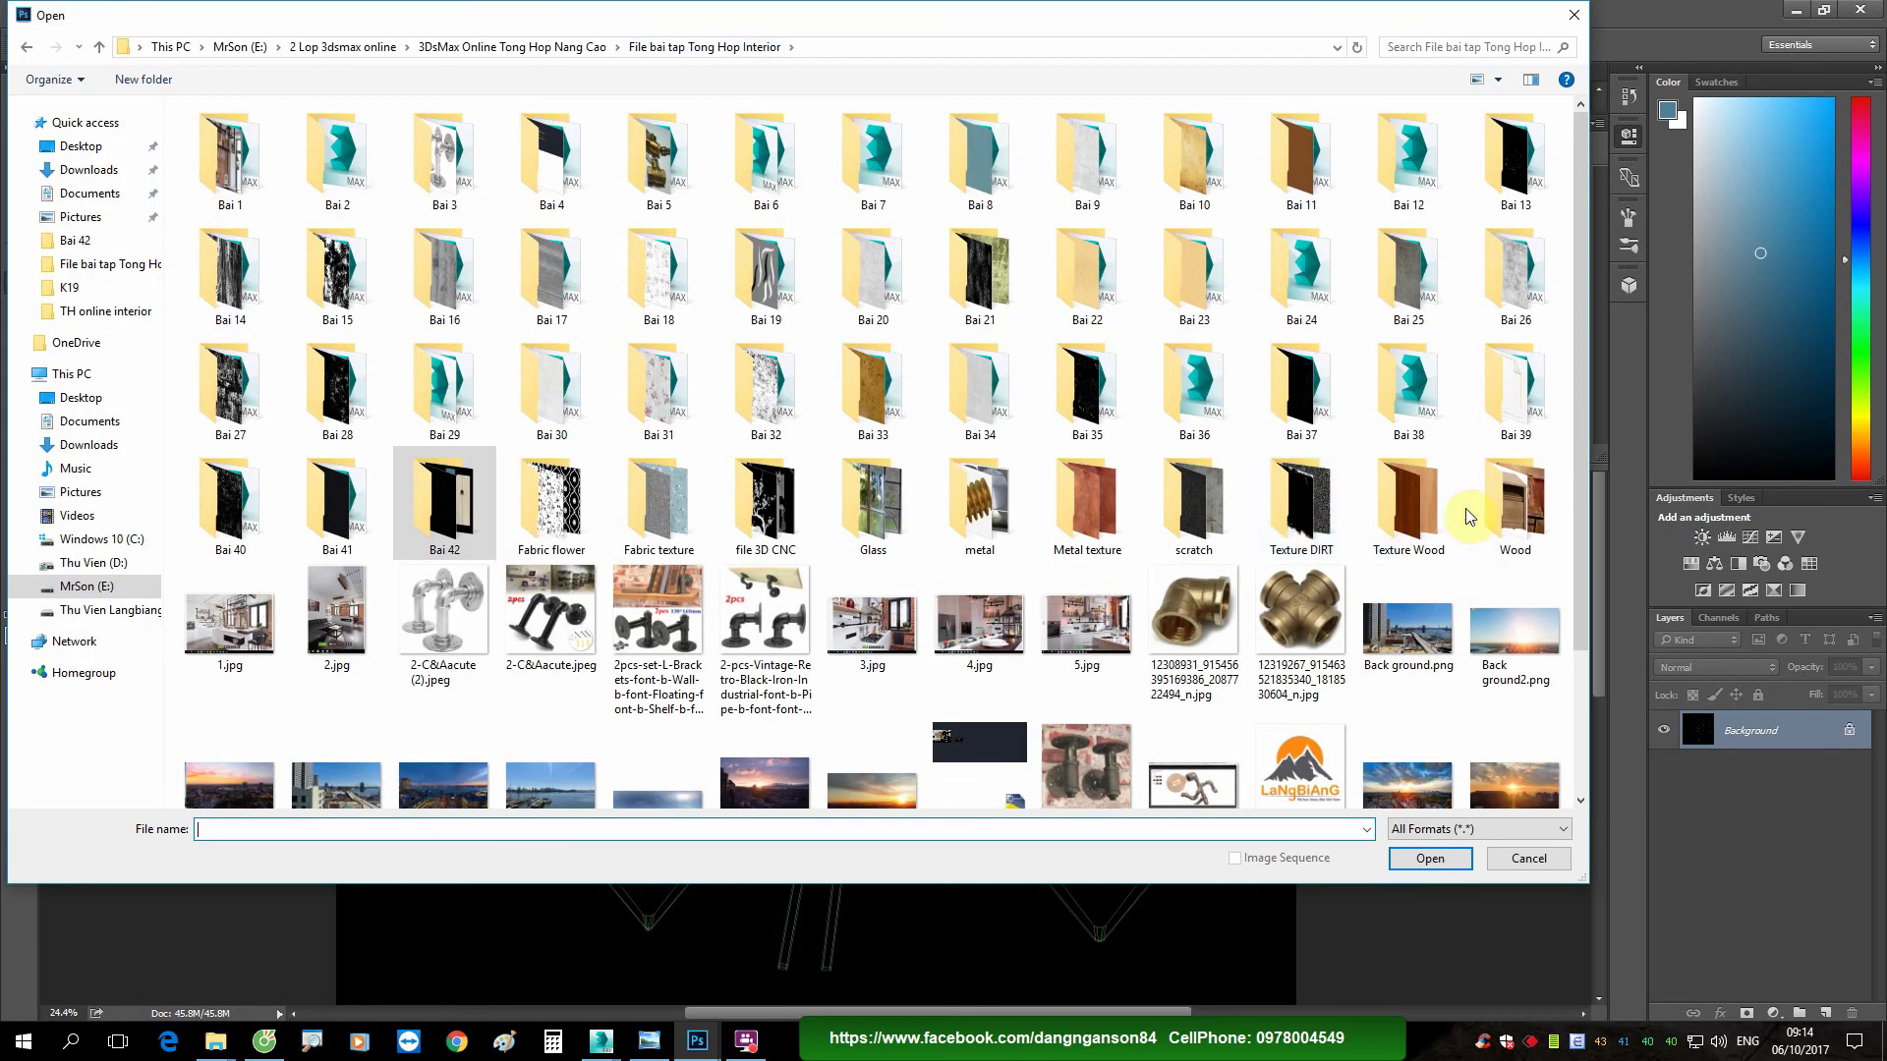
double_click(1415, 501)
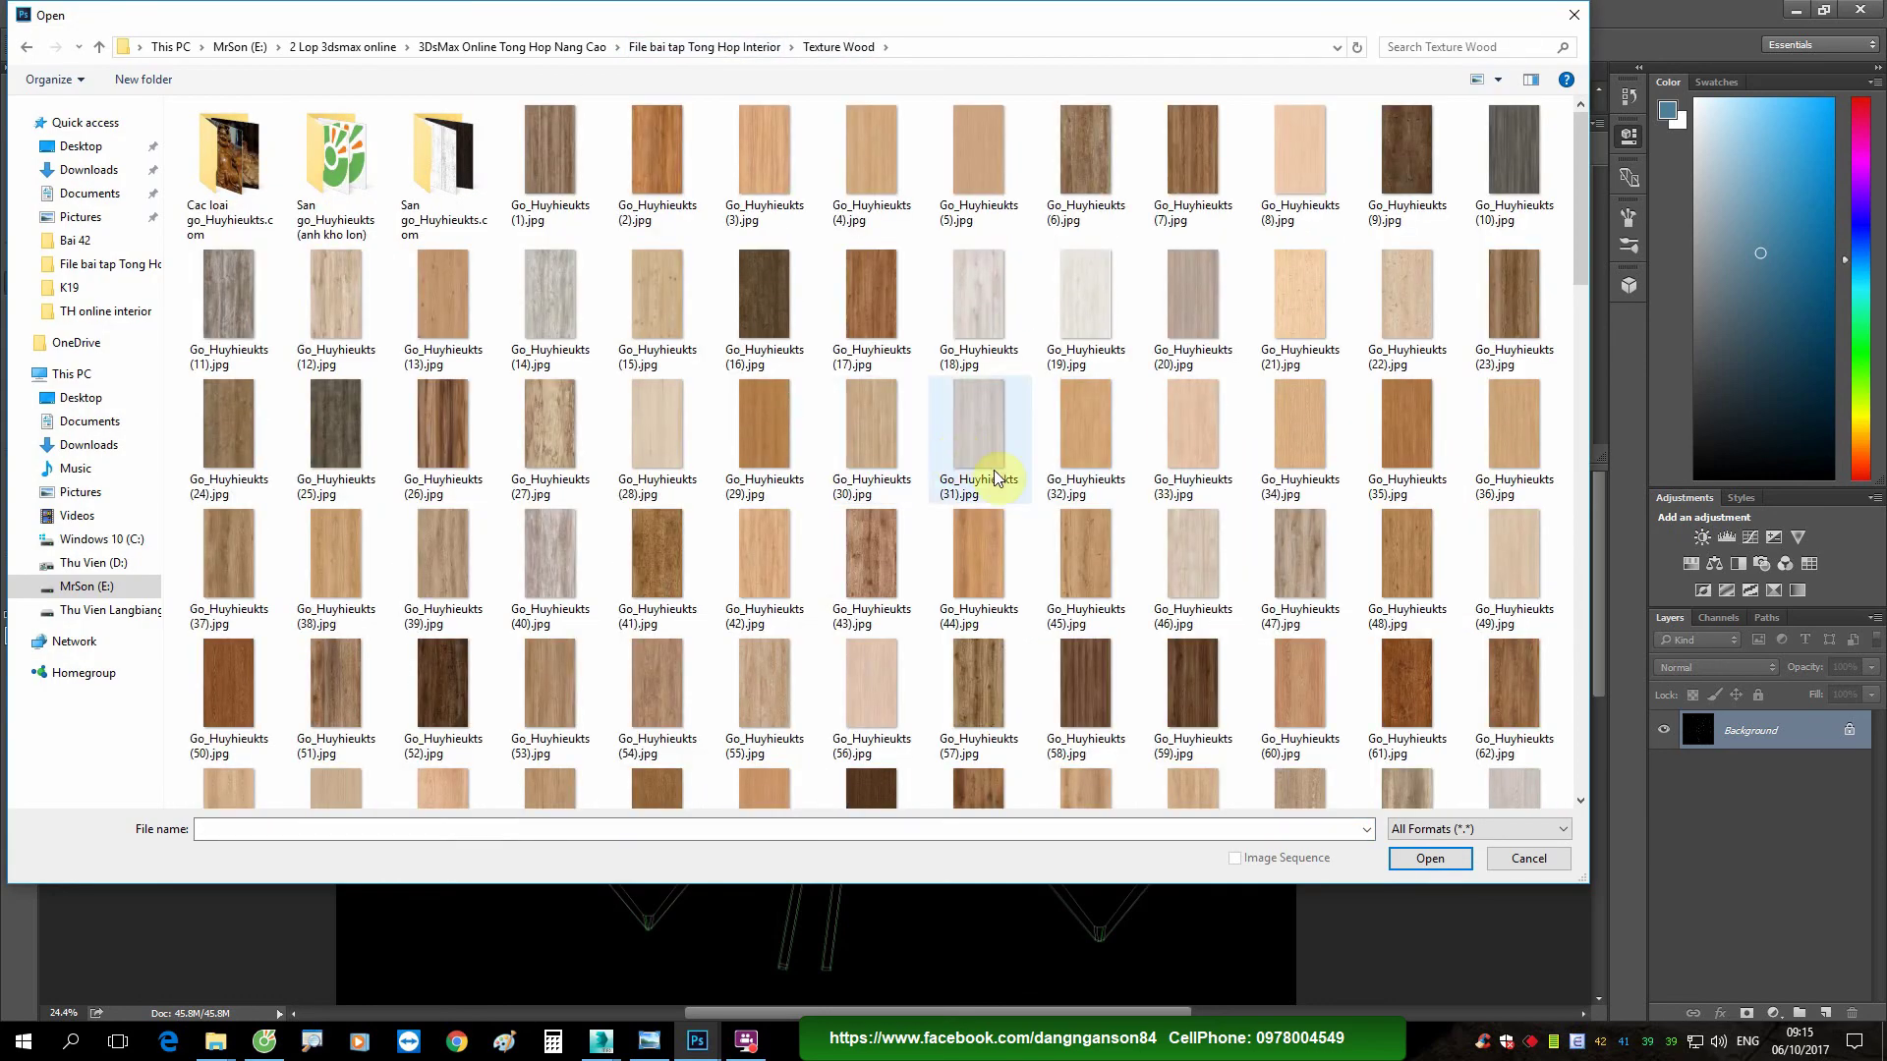
right_click(986, 402)
click(1081, 448)
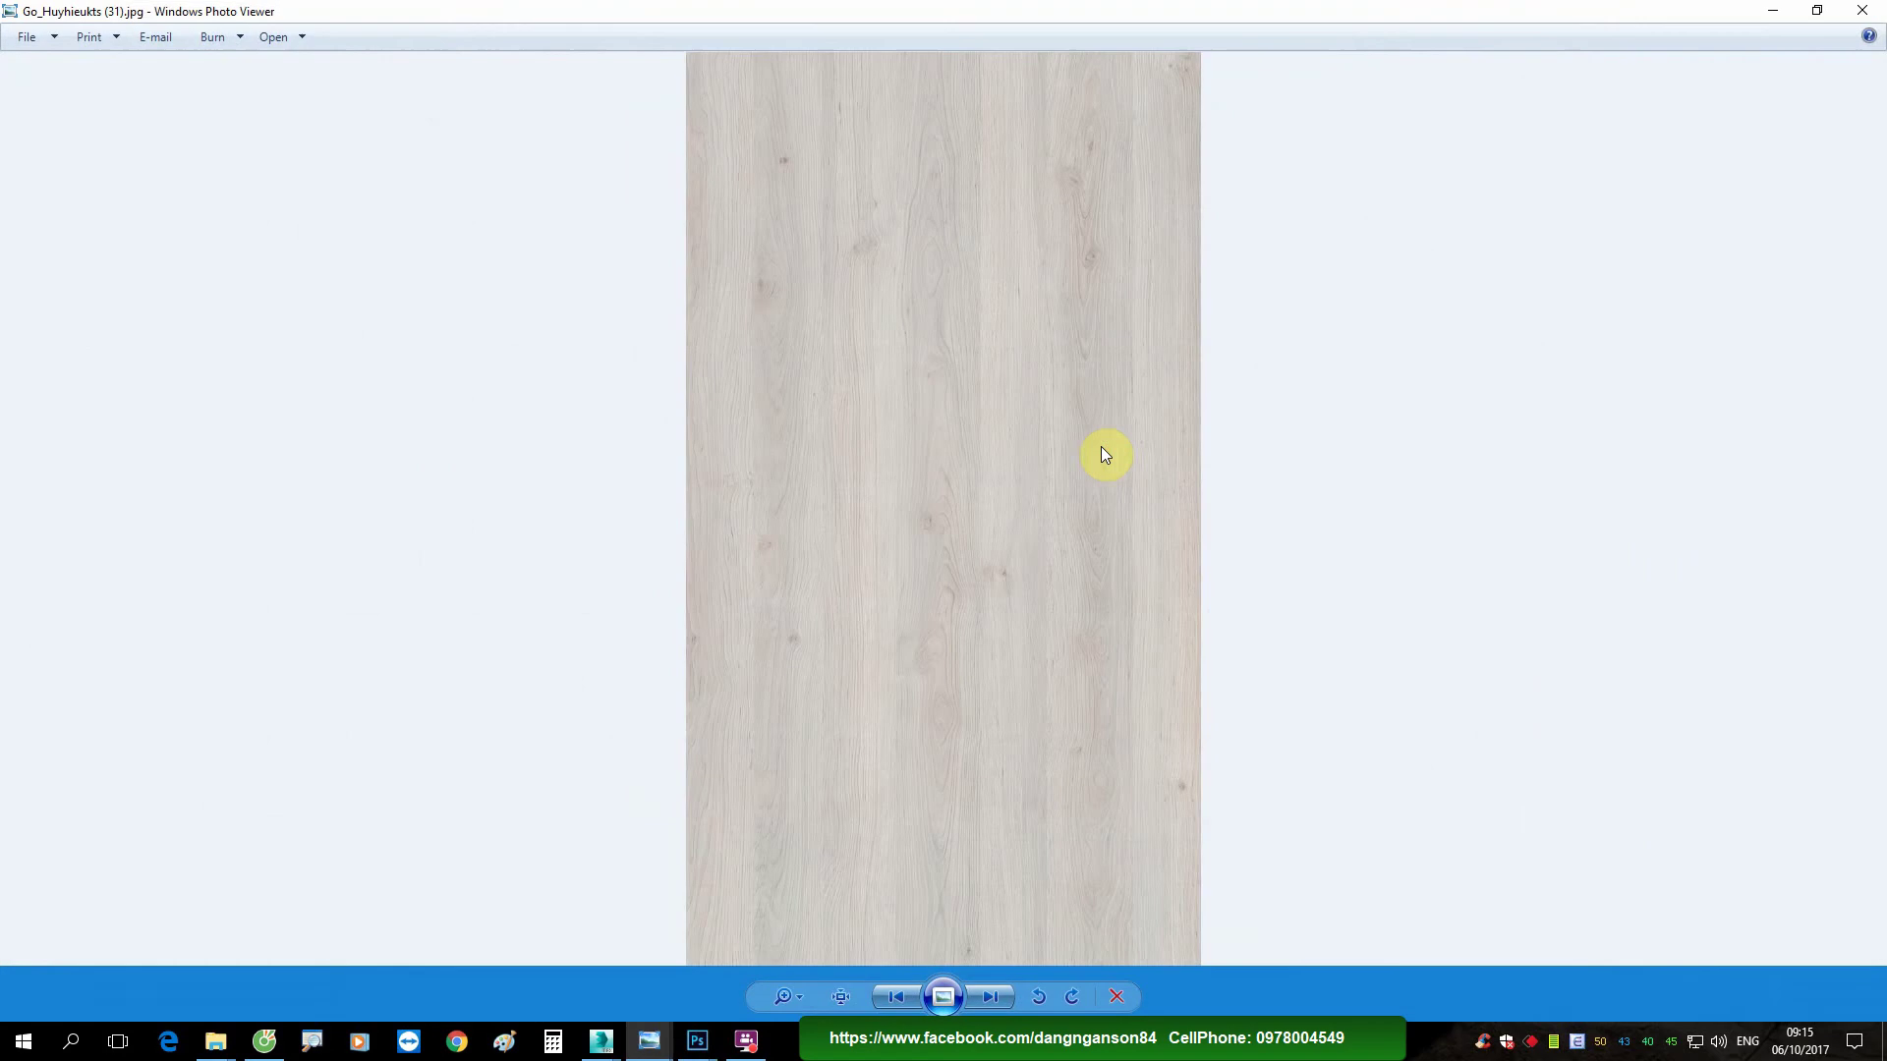
click(1867, 11)
double_click(982, 417)
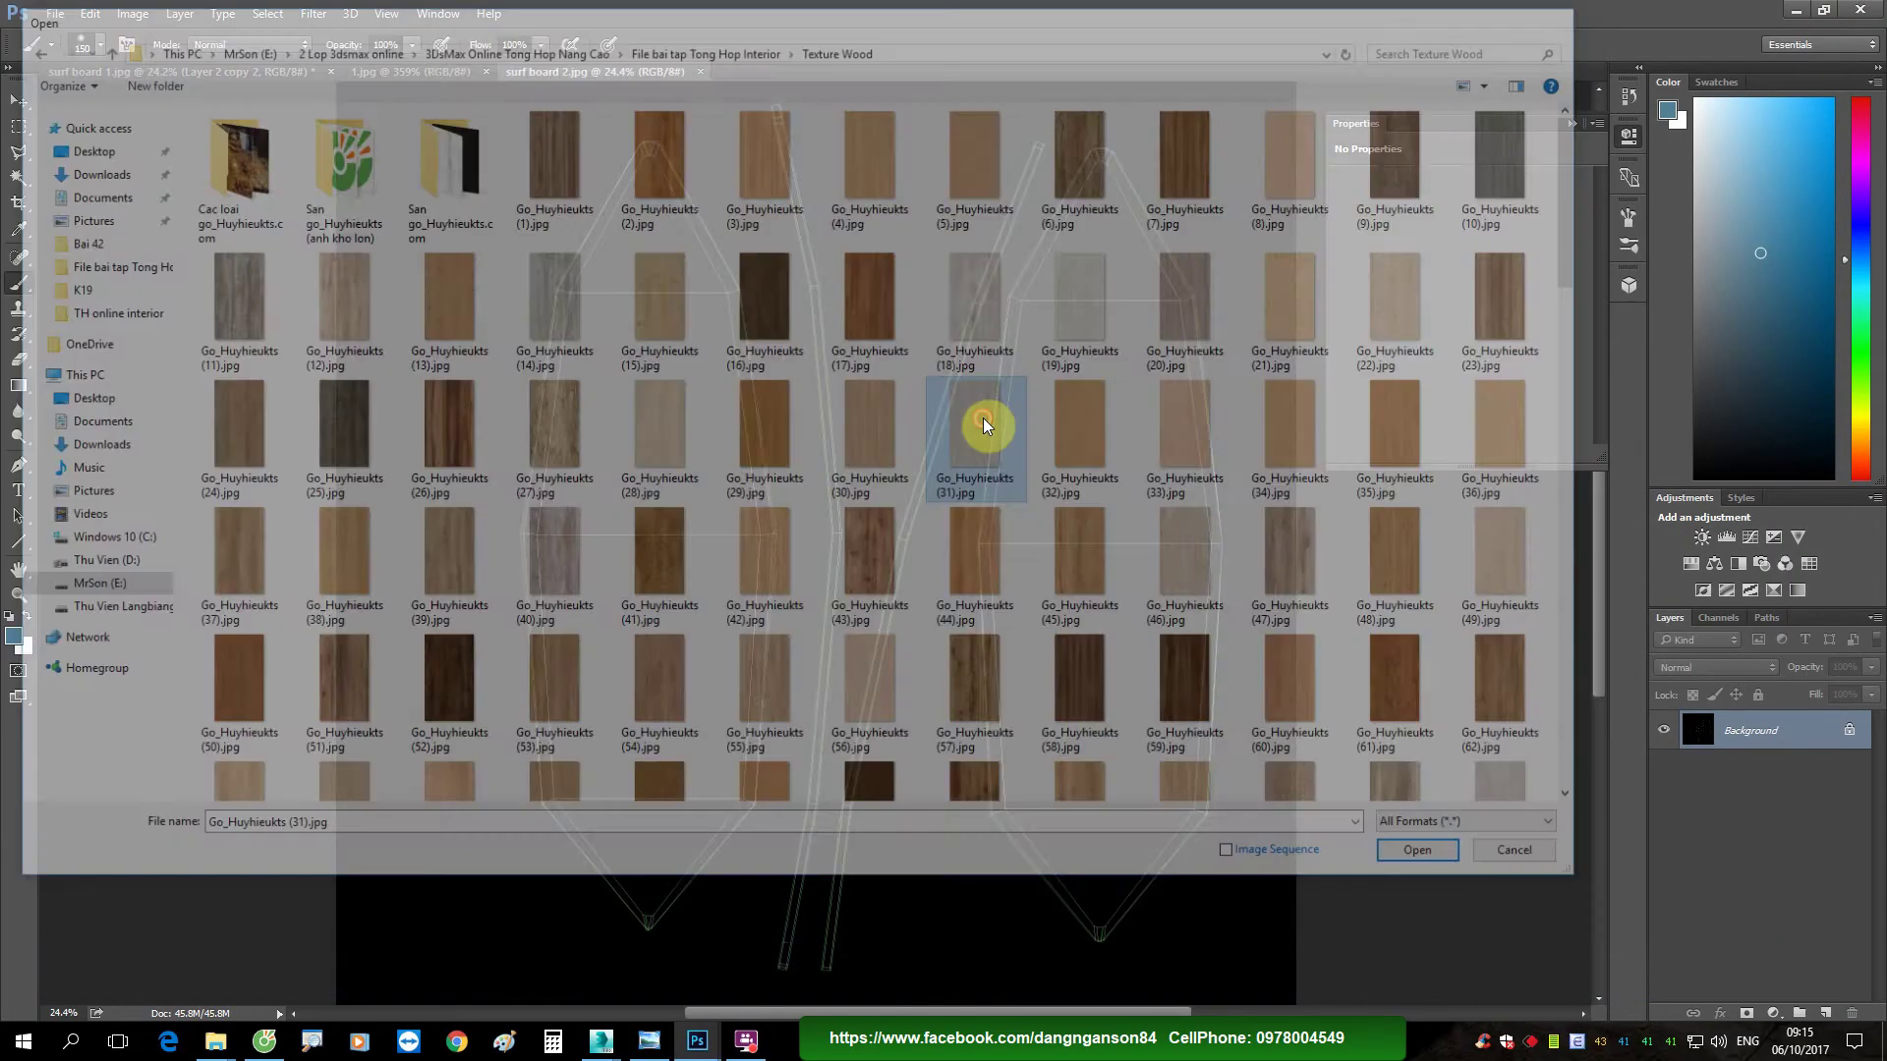
click(442, 70)
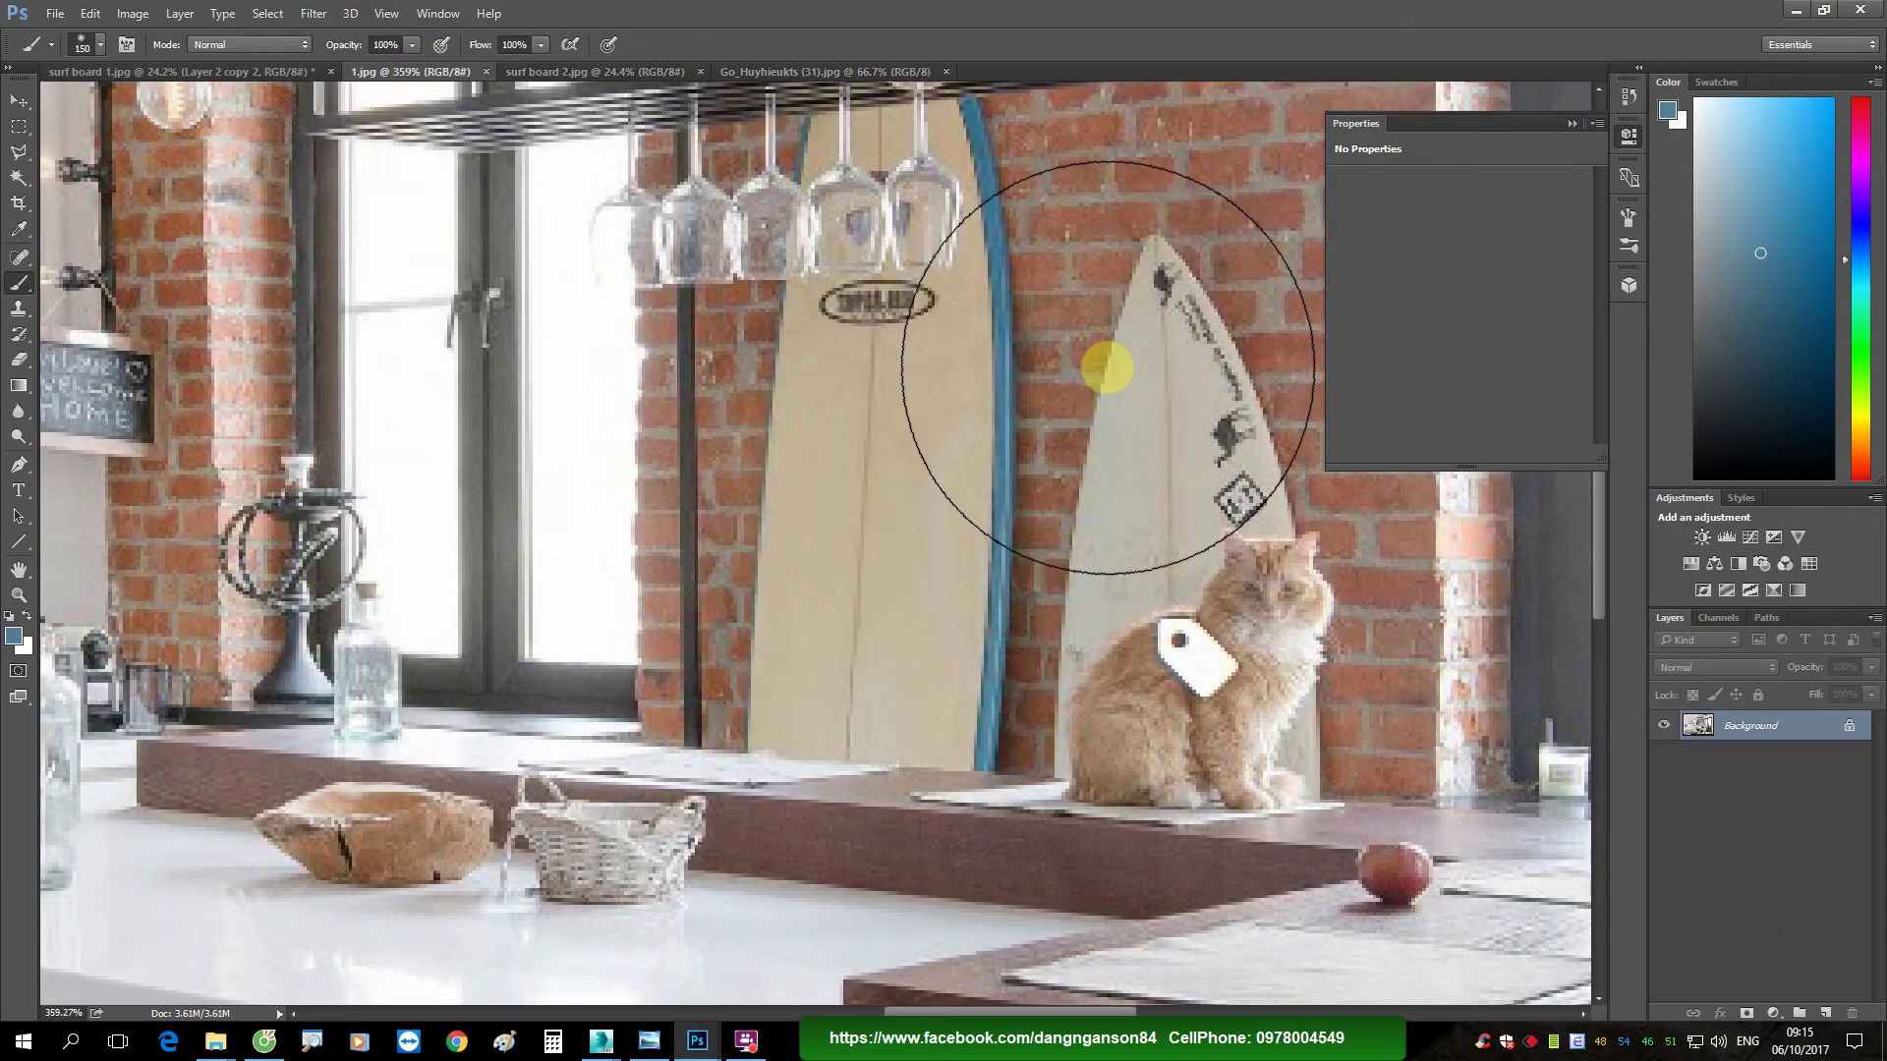
key(v)
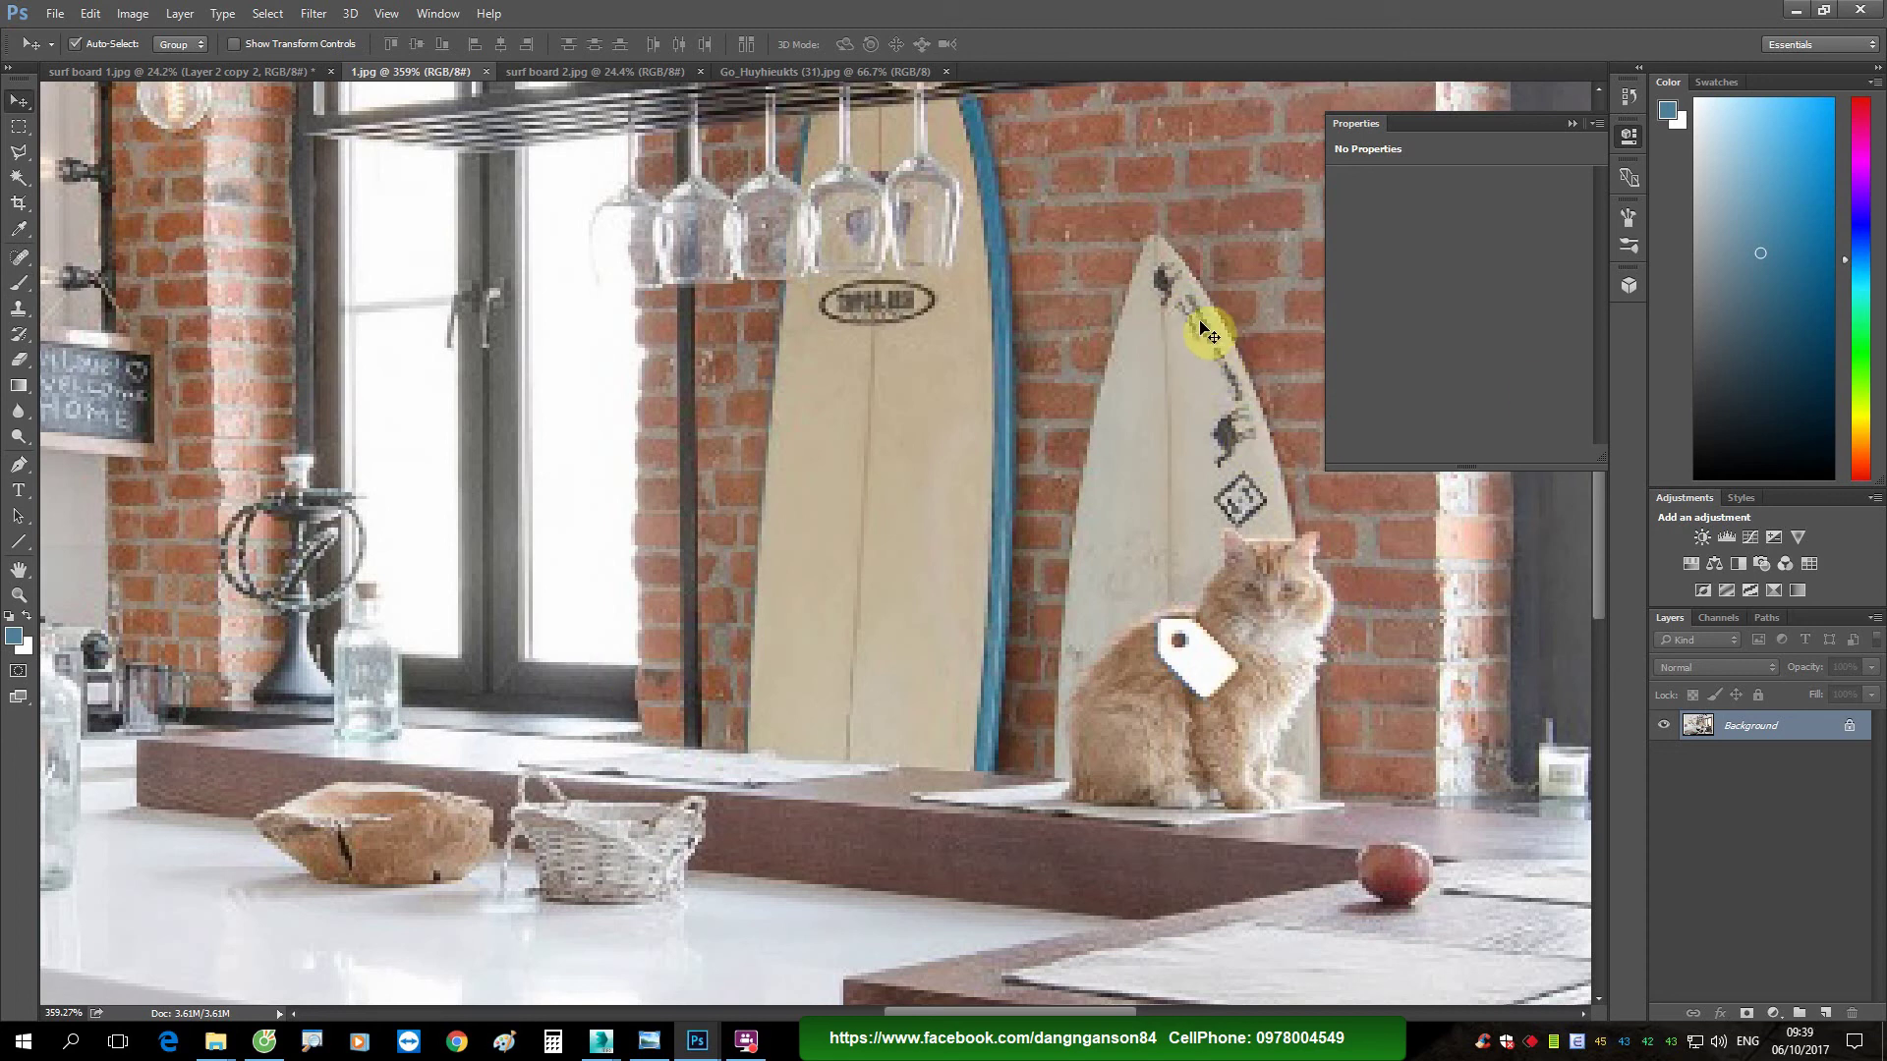
mouse_move(599, 1041)
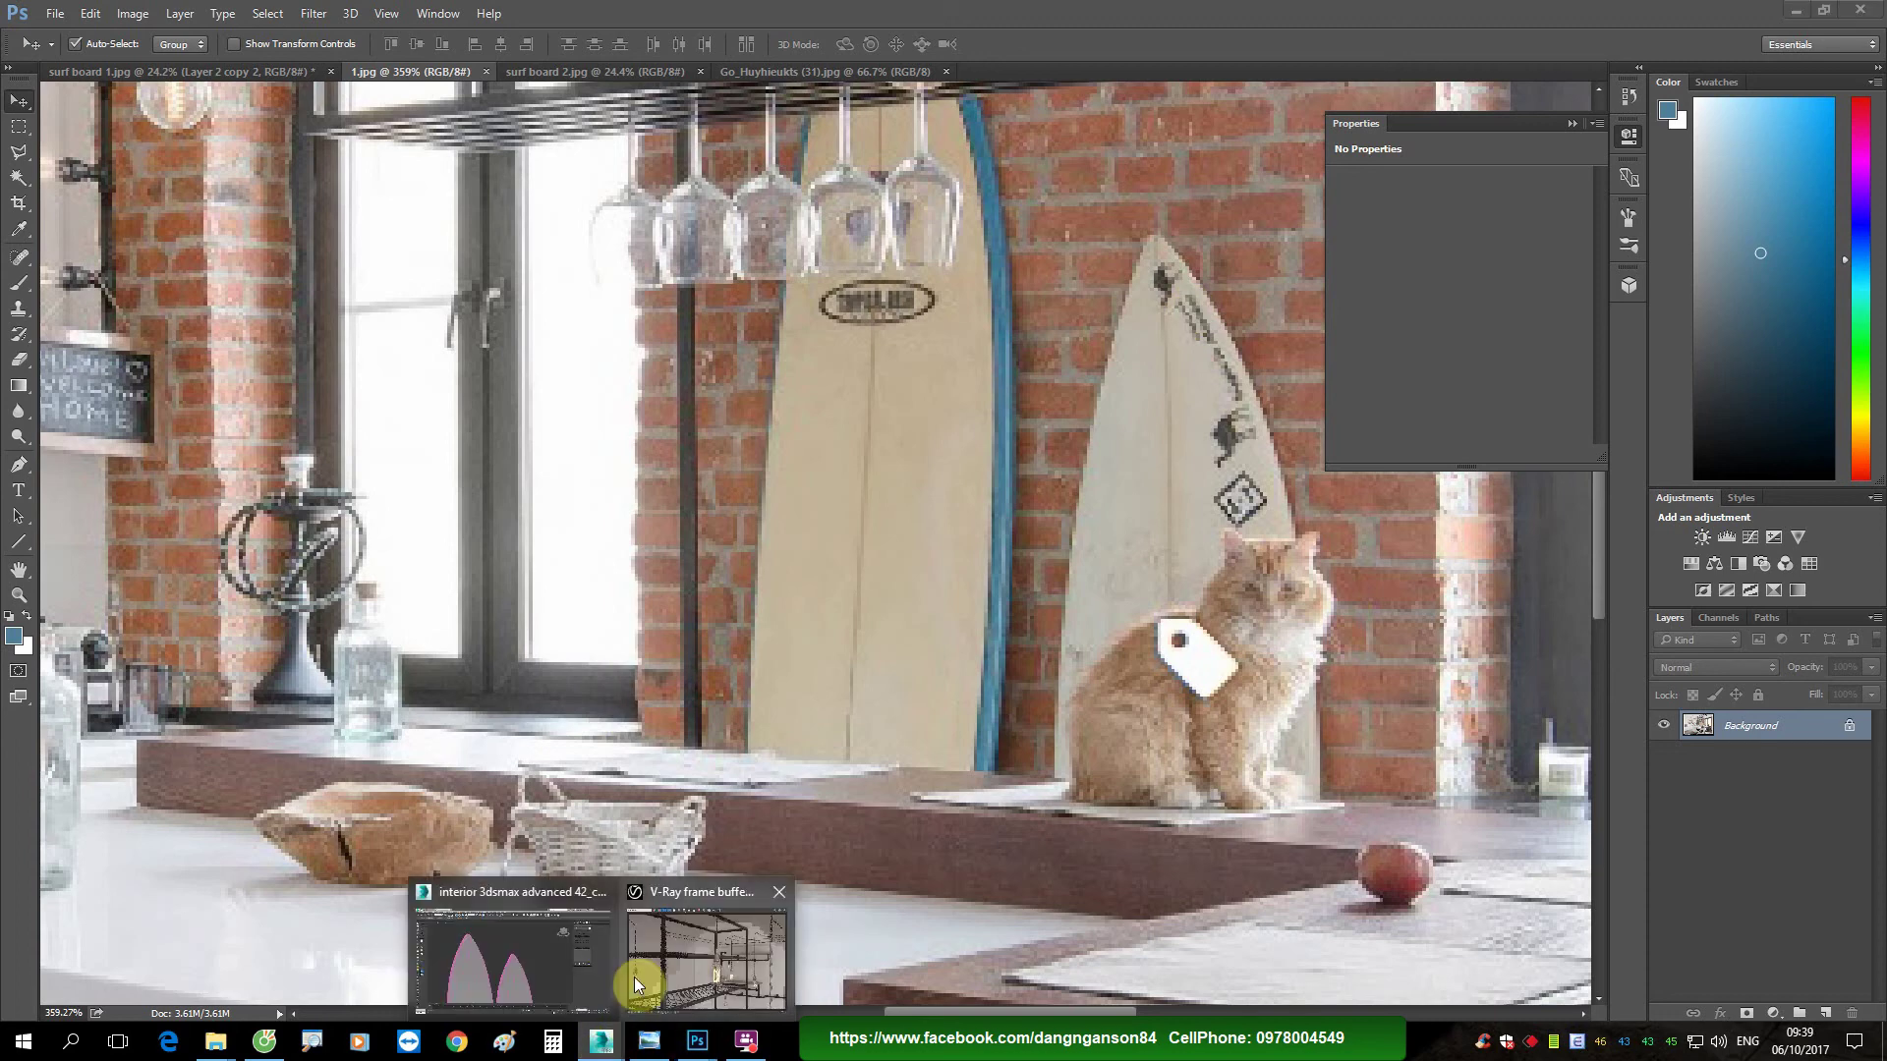
click(634, 977)
Step: Remove the right surfboard's TurboSmooth and select its top triangle face in the UV editor
click(995, 568)
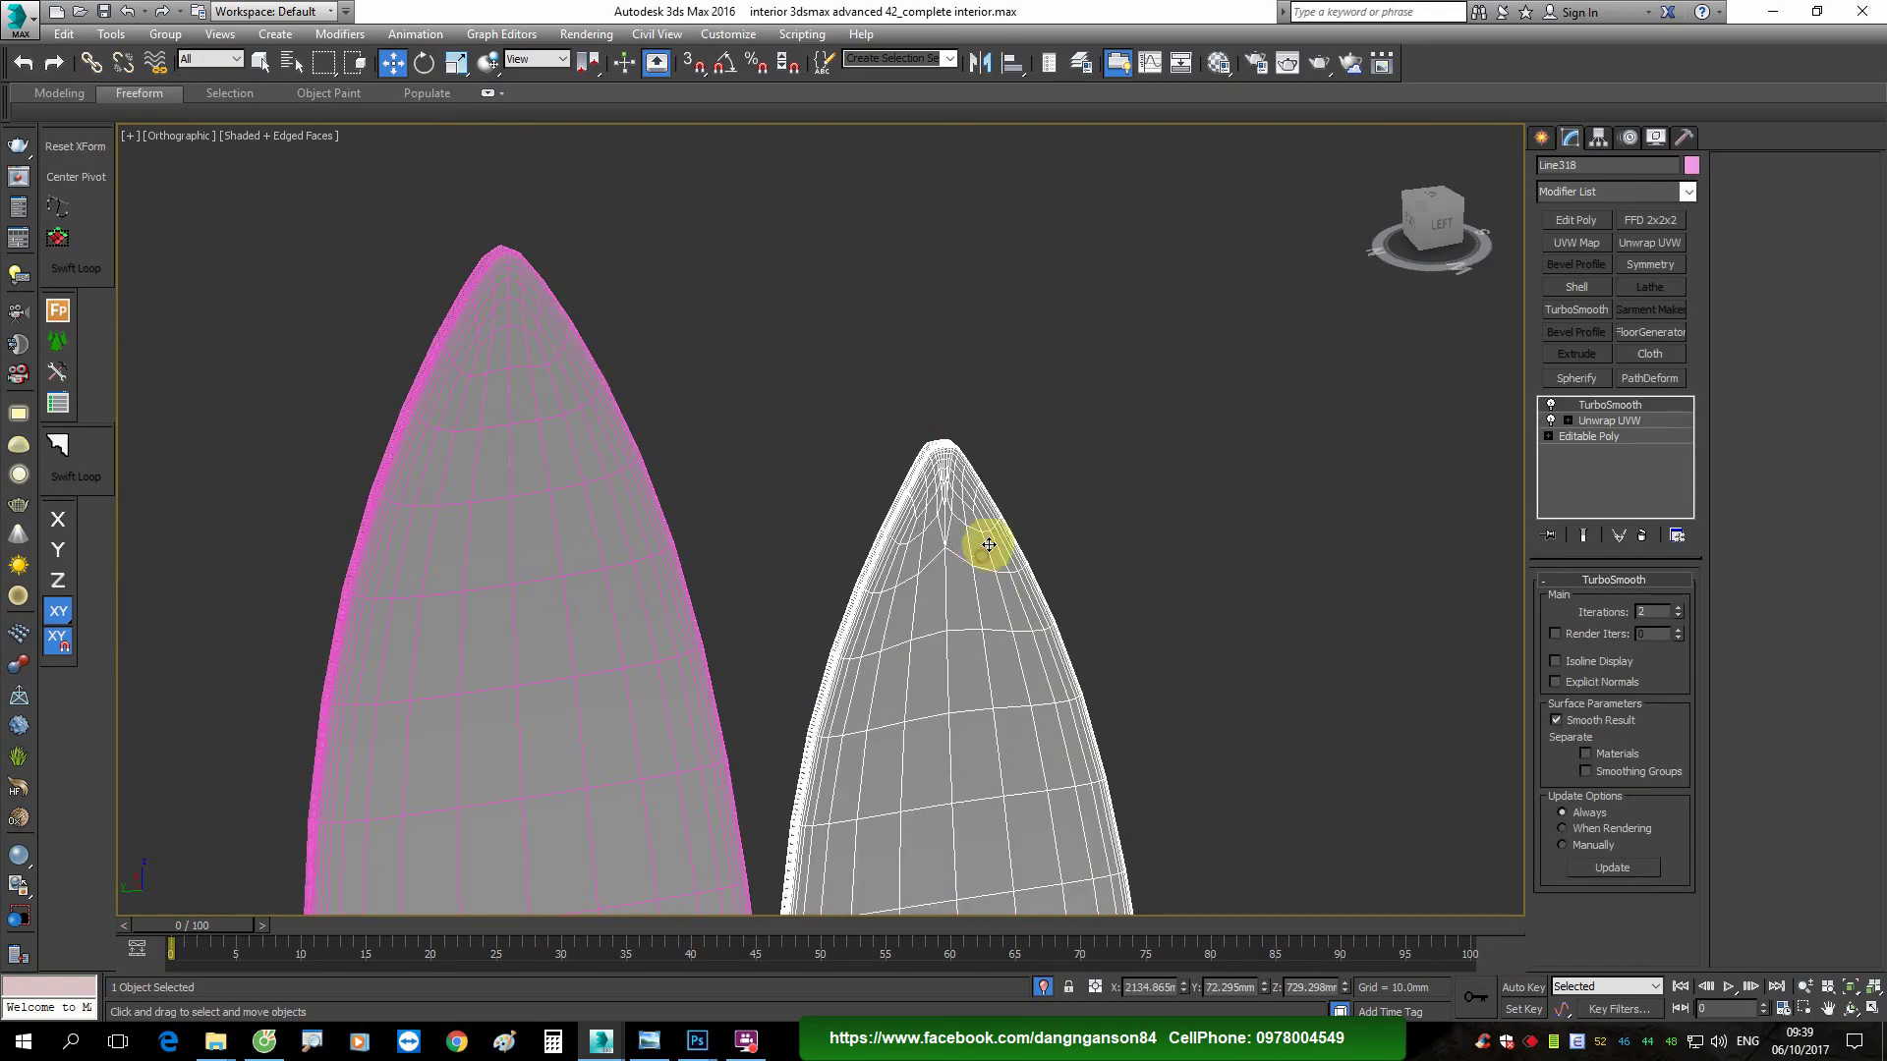
click(1644, 536)
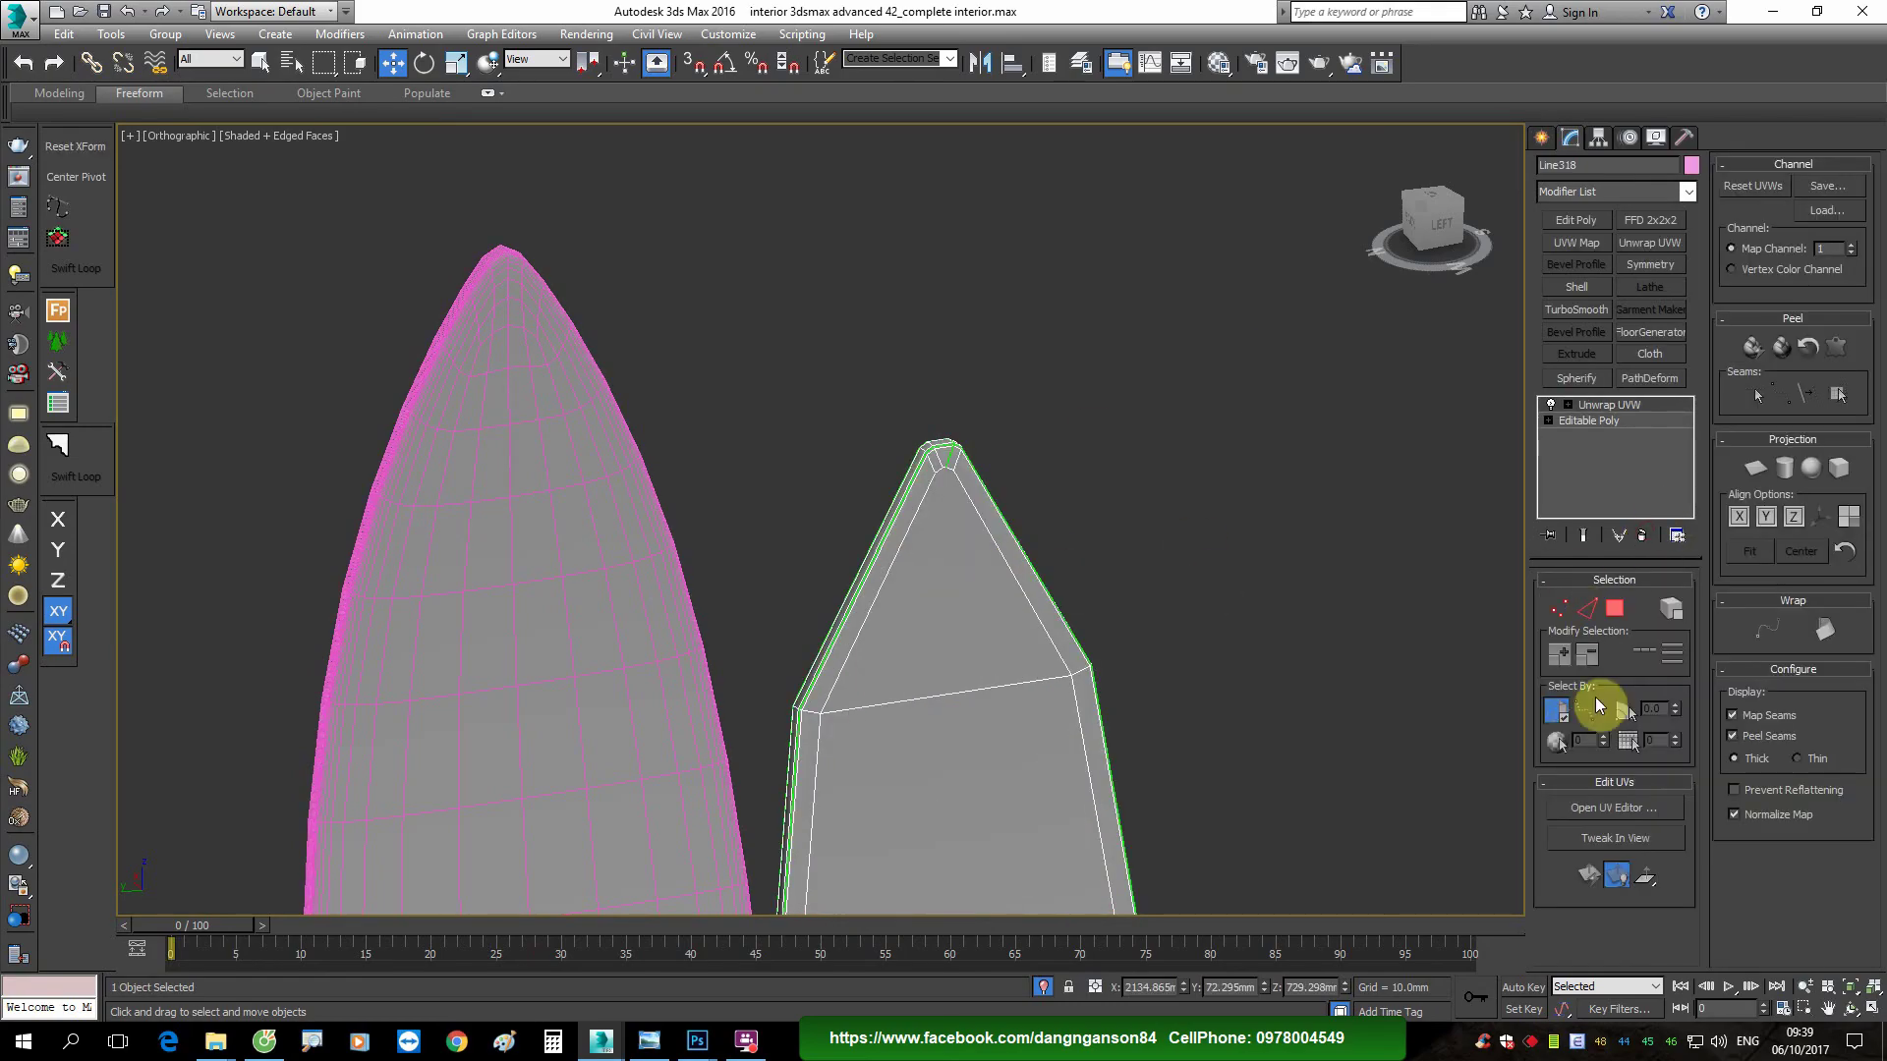
click(1615, 808)
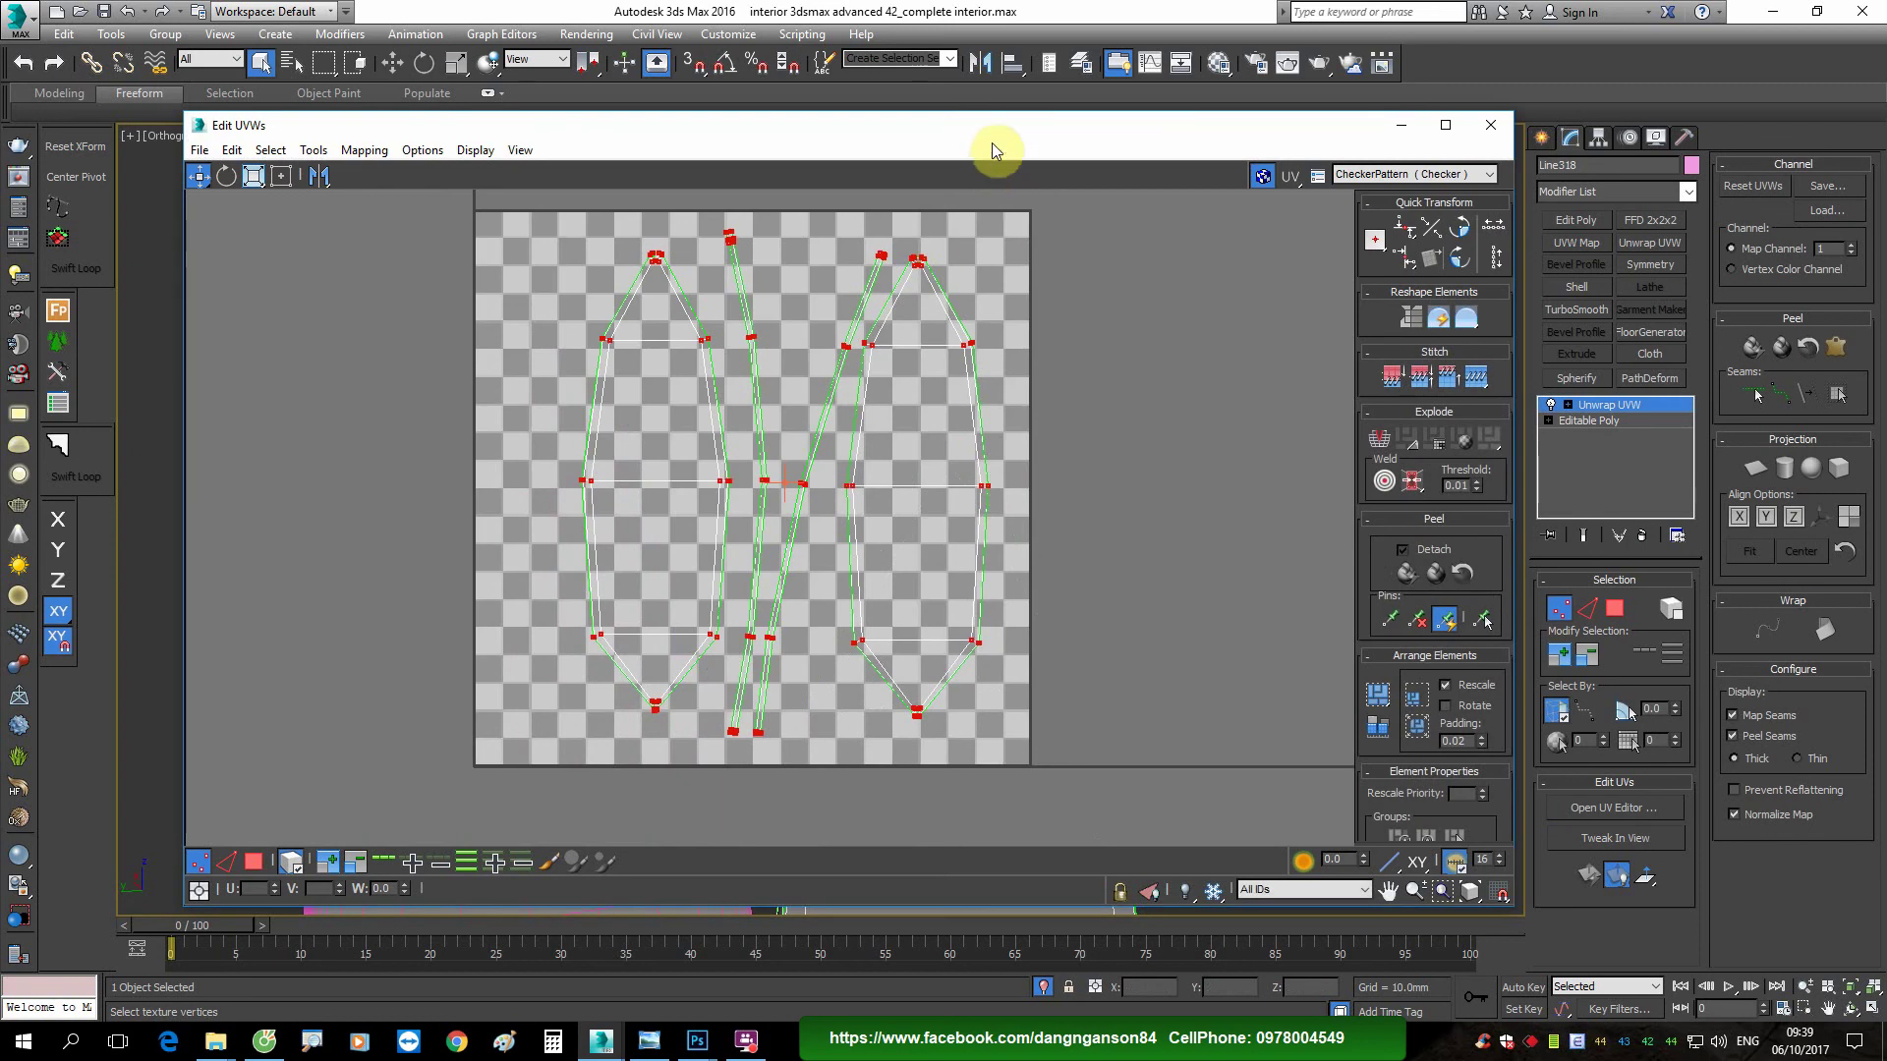
drag(993, 151, 815, 269)
click(59, 986)
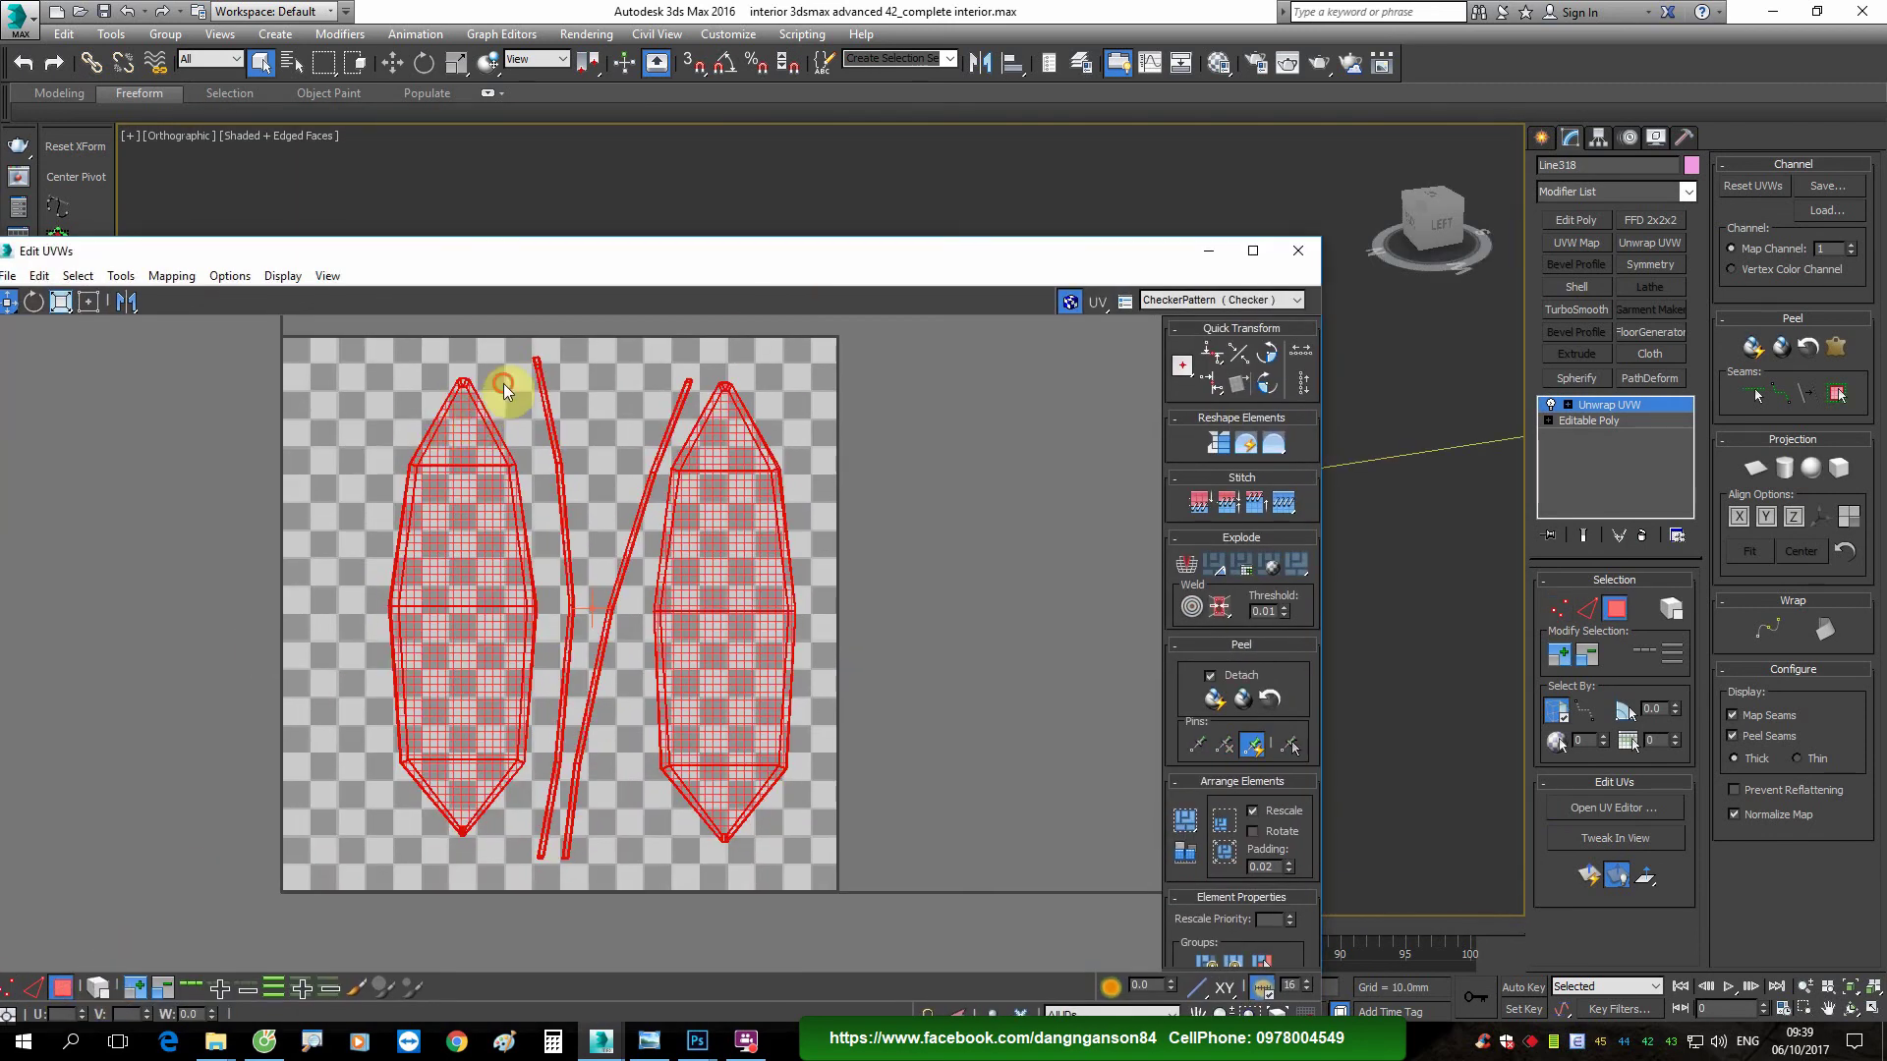
key(2)
click(477, 403)
key(3)
click(464, 416)
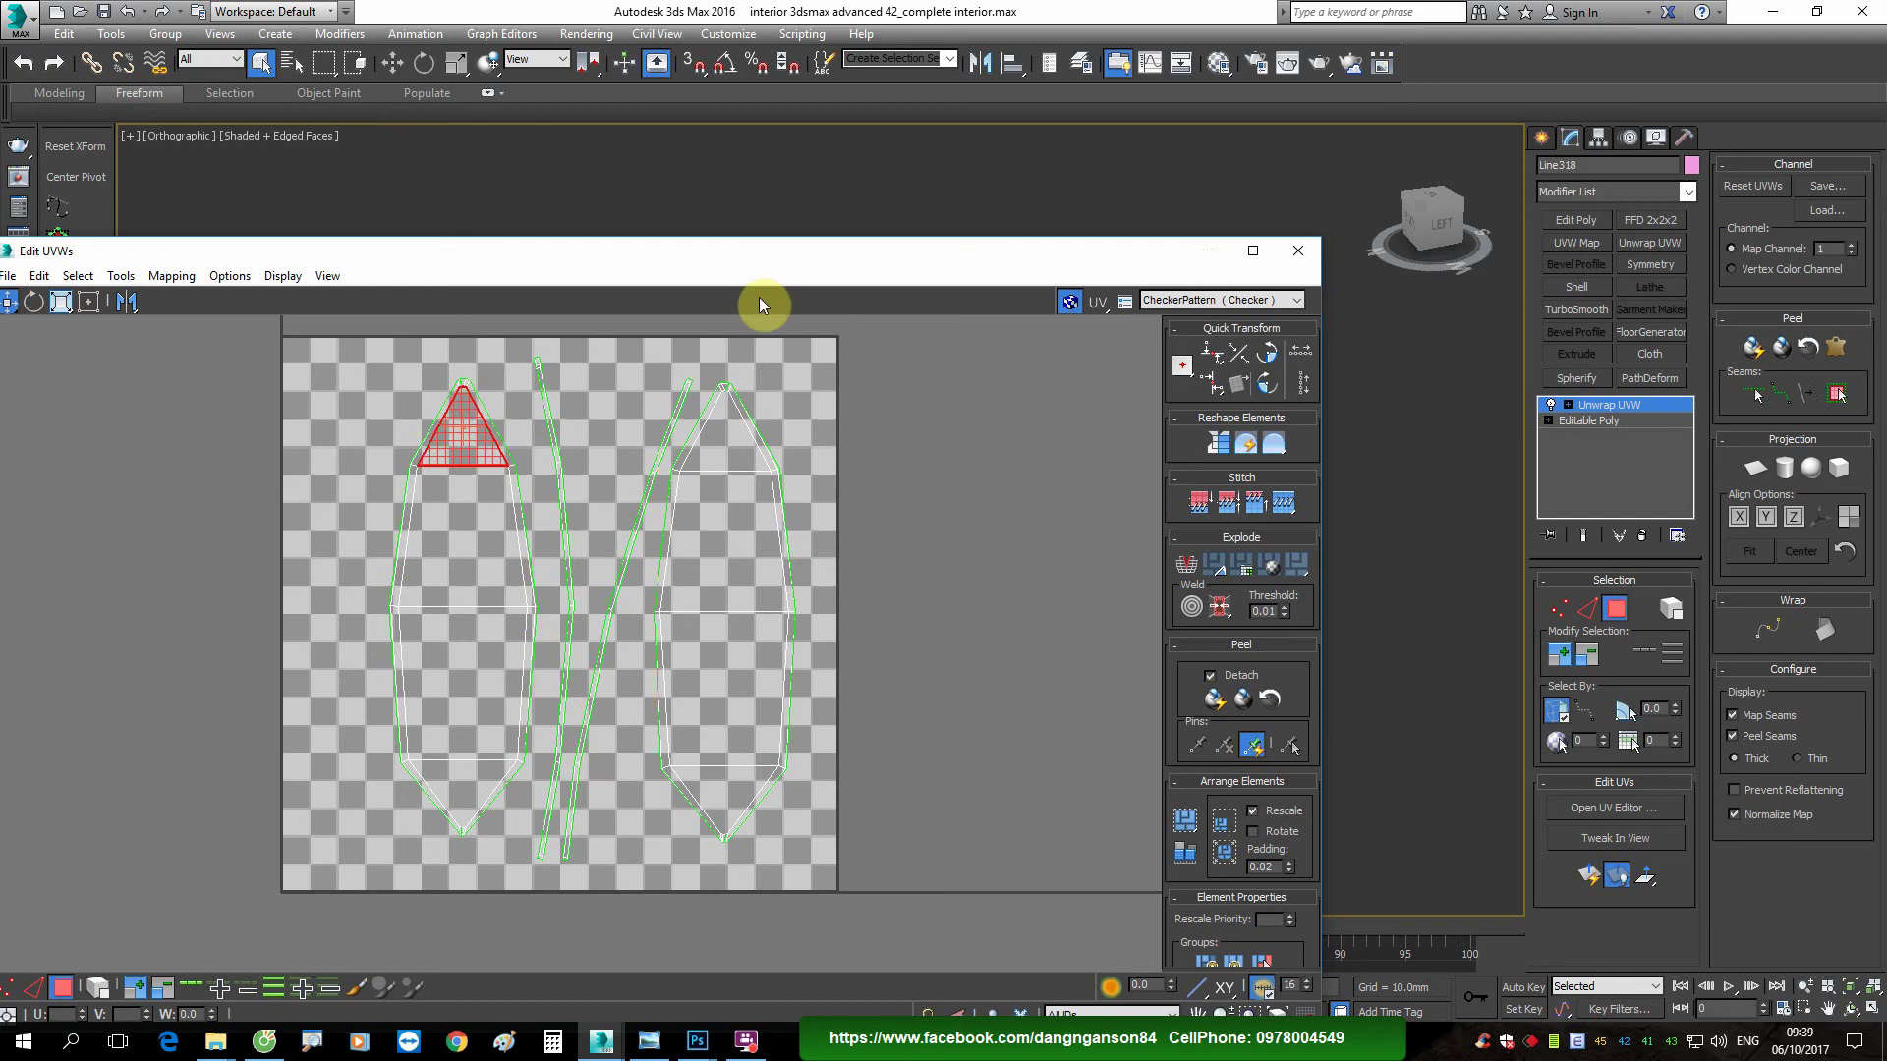
Step: Close the UV editor and re-add TurboSmooth to the board with 2 iterations
drag(772, 252, 784, 682)
scroll(1073, 401, up, 1)
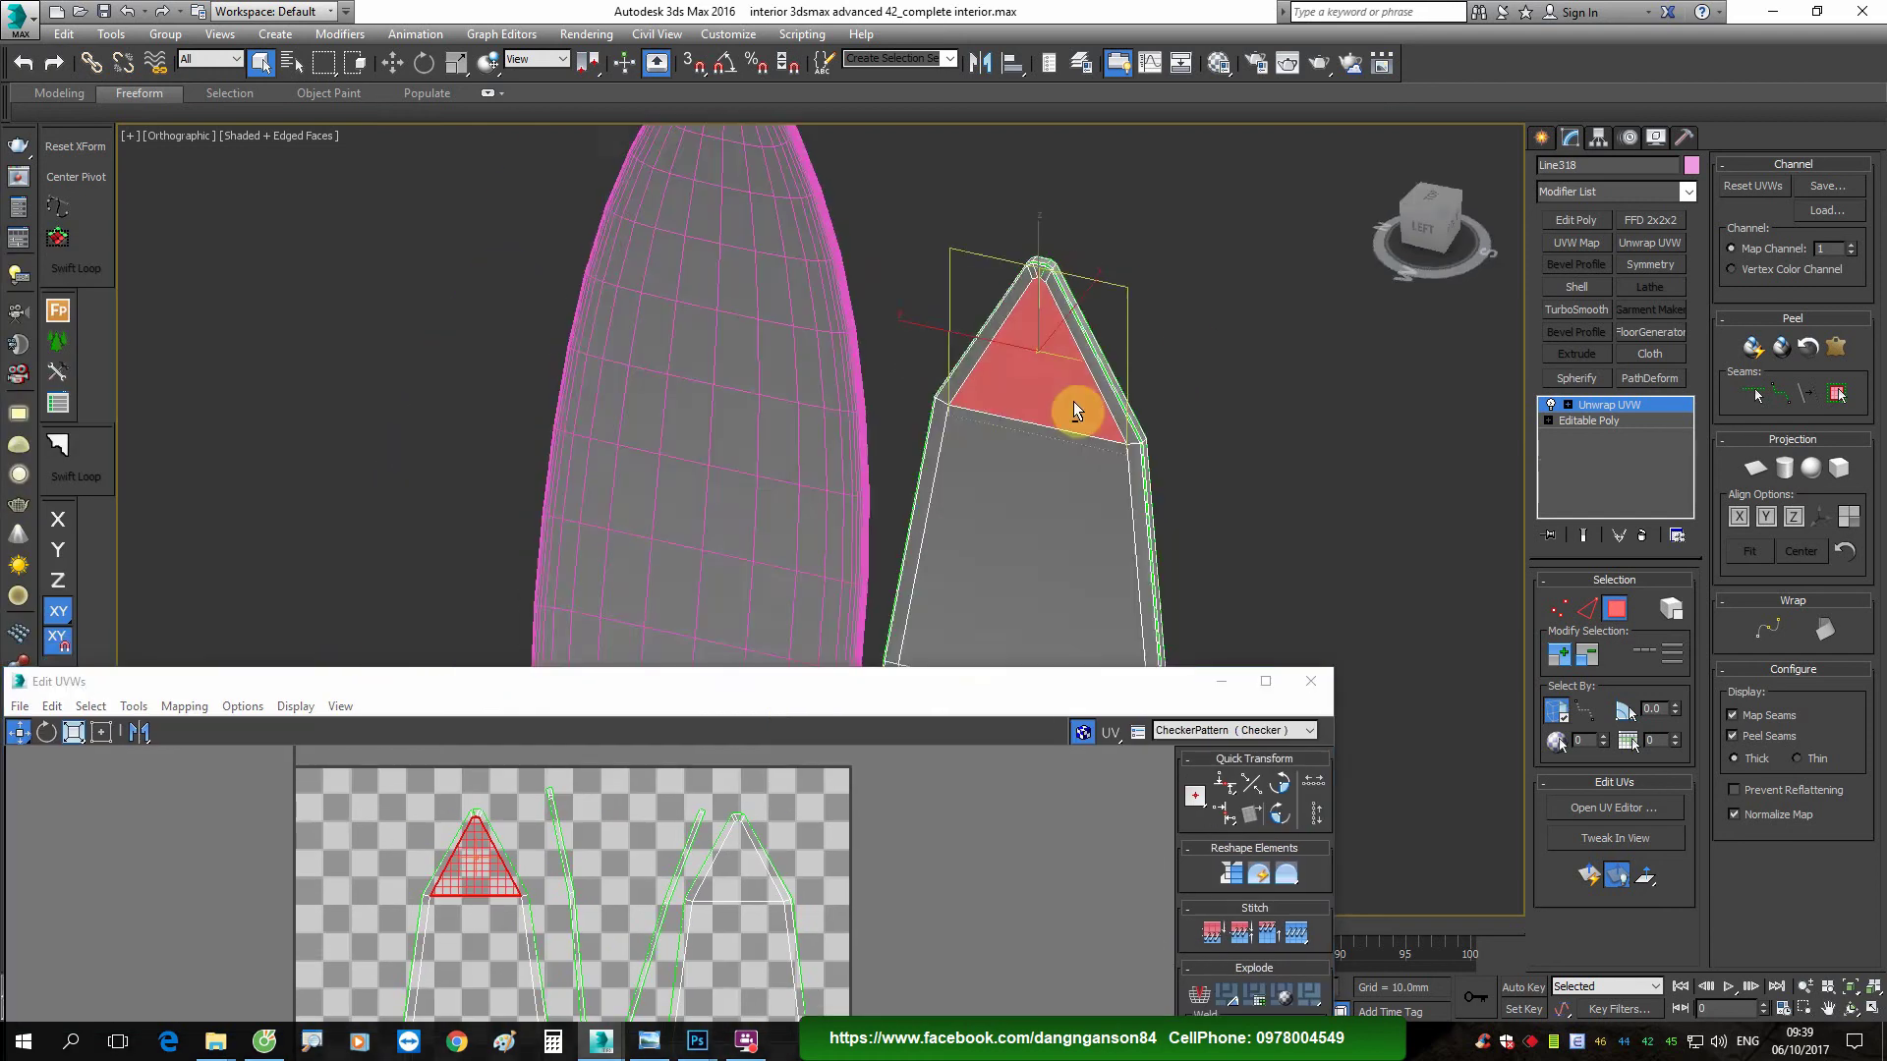
scroll(1081, 373, up, 3)
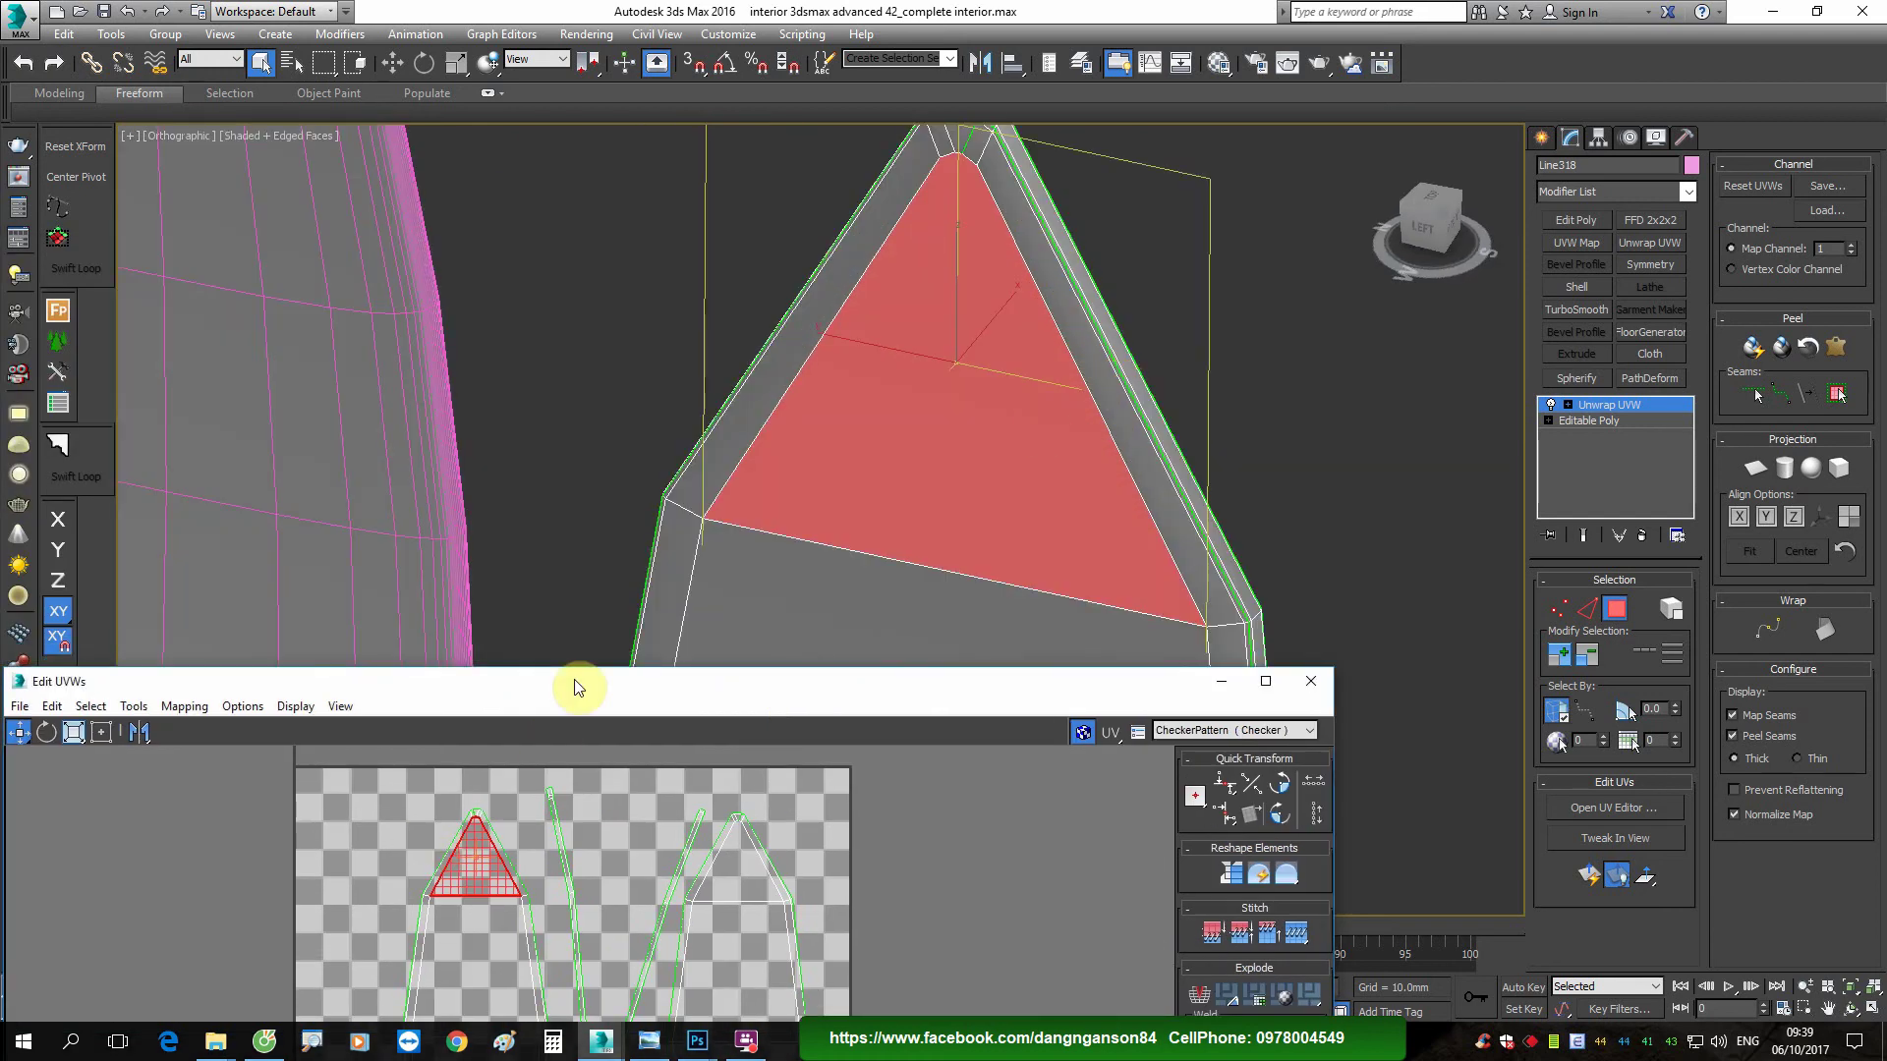
drag(577, 686, 732, 297)
scroll(631, 586, up, 2)
scroll(631, 586, up, 1)
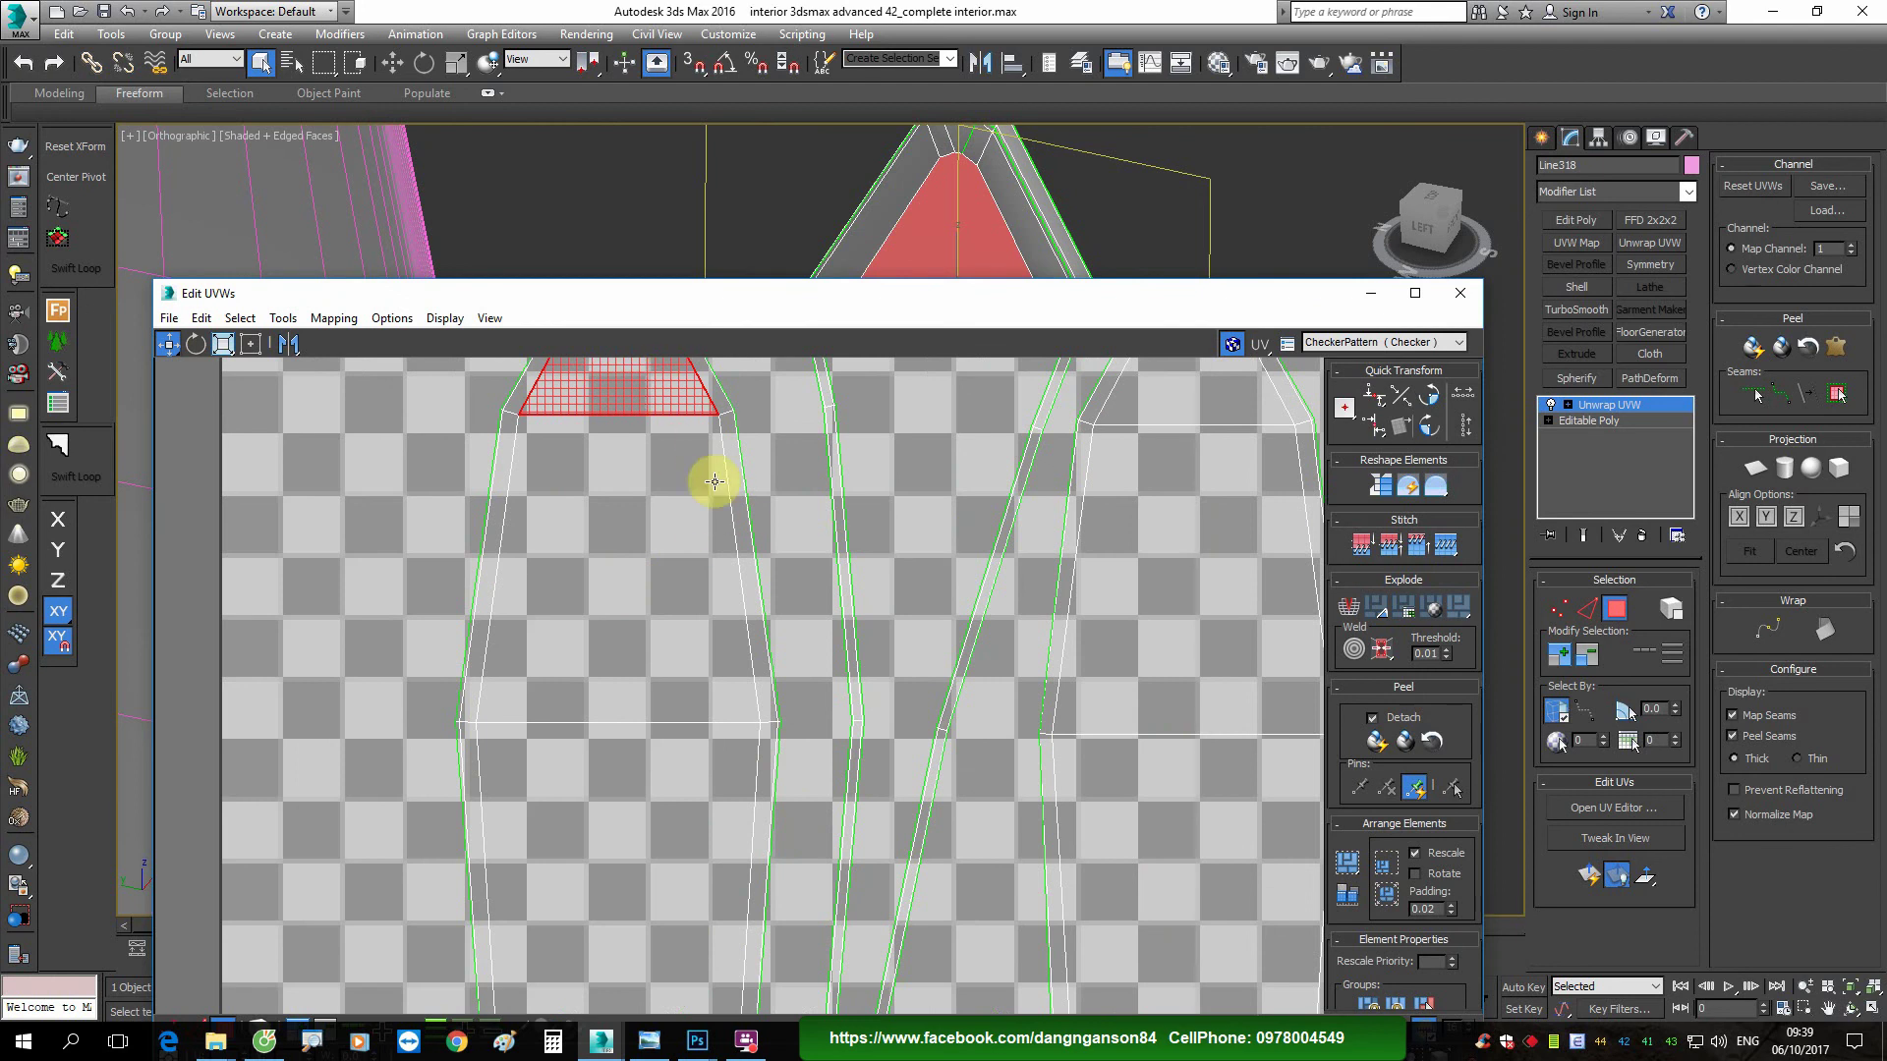
click(1471, 301)
click(1598, 310)
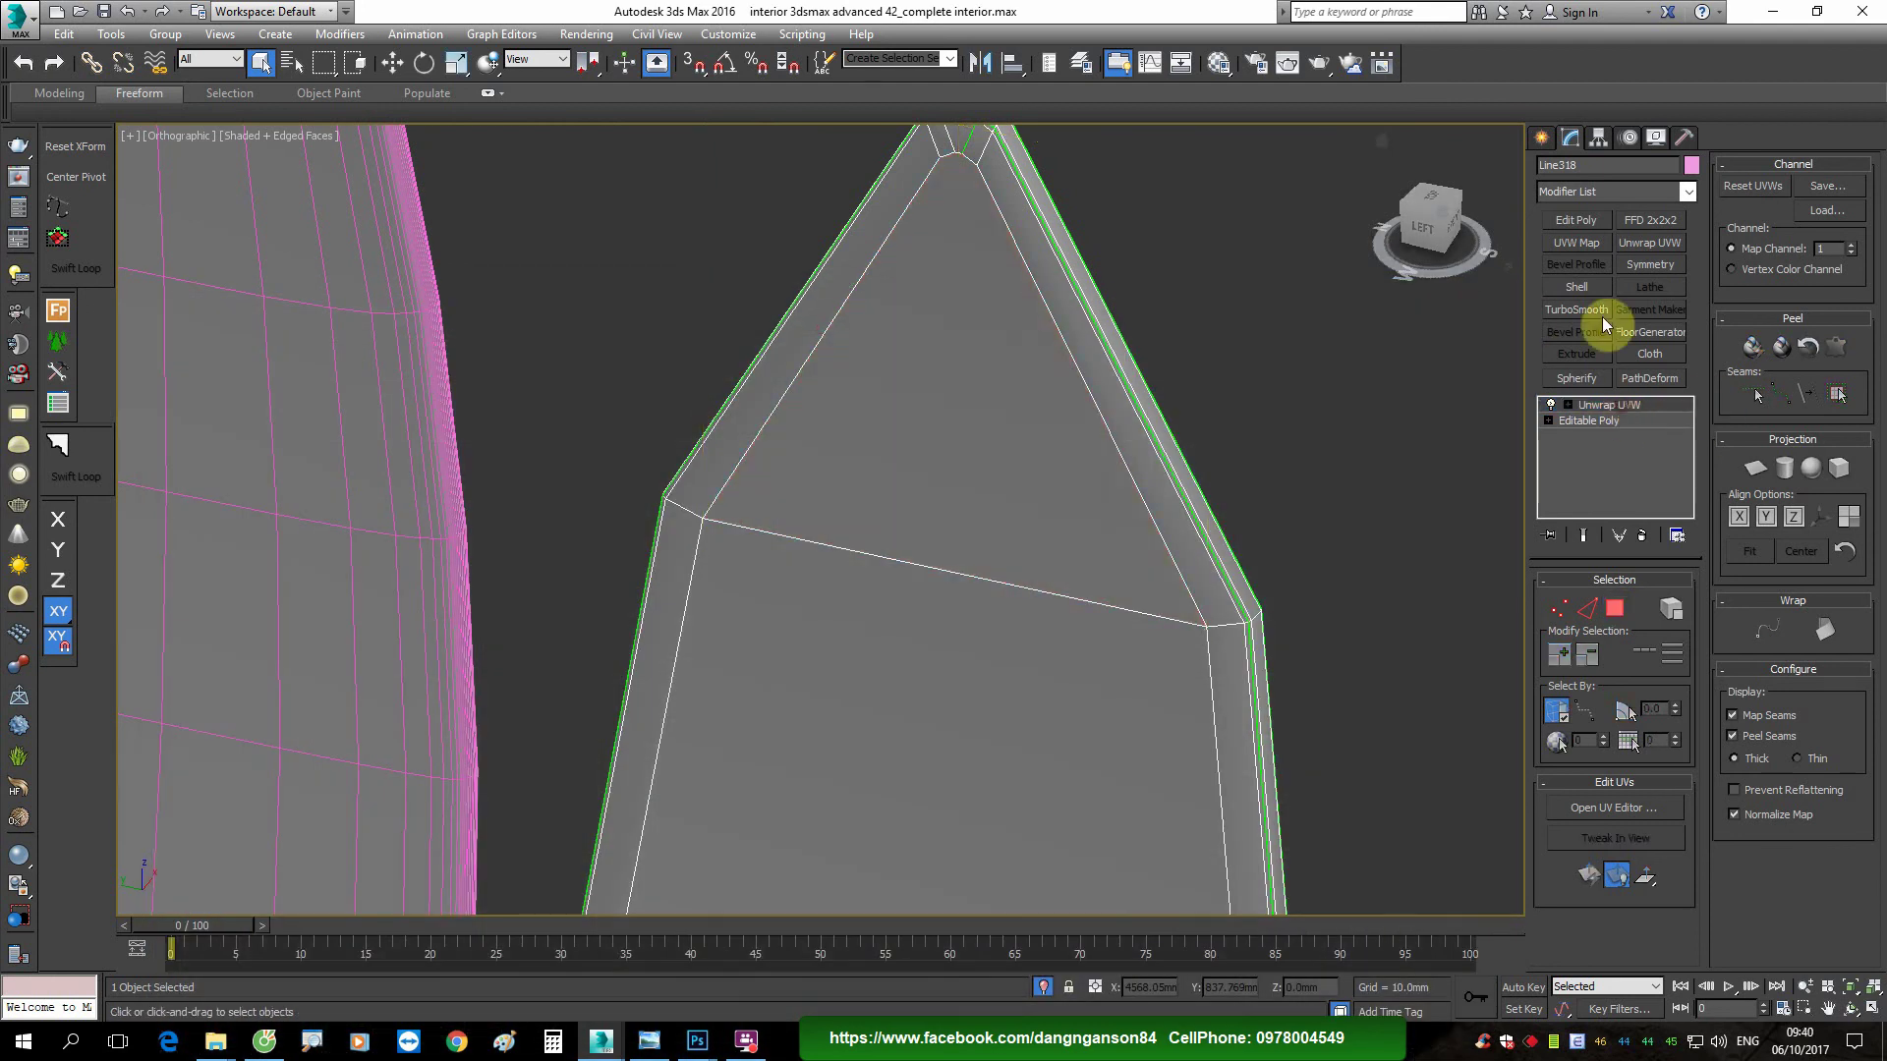
click(1679, 608)
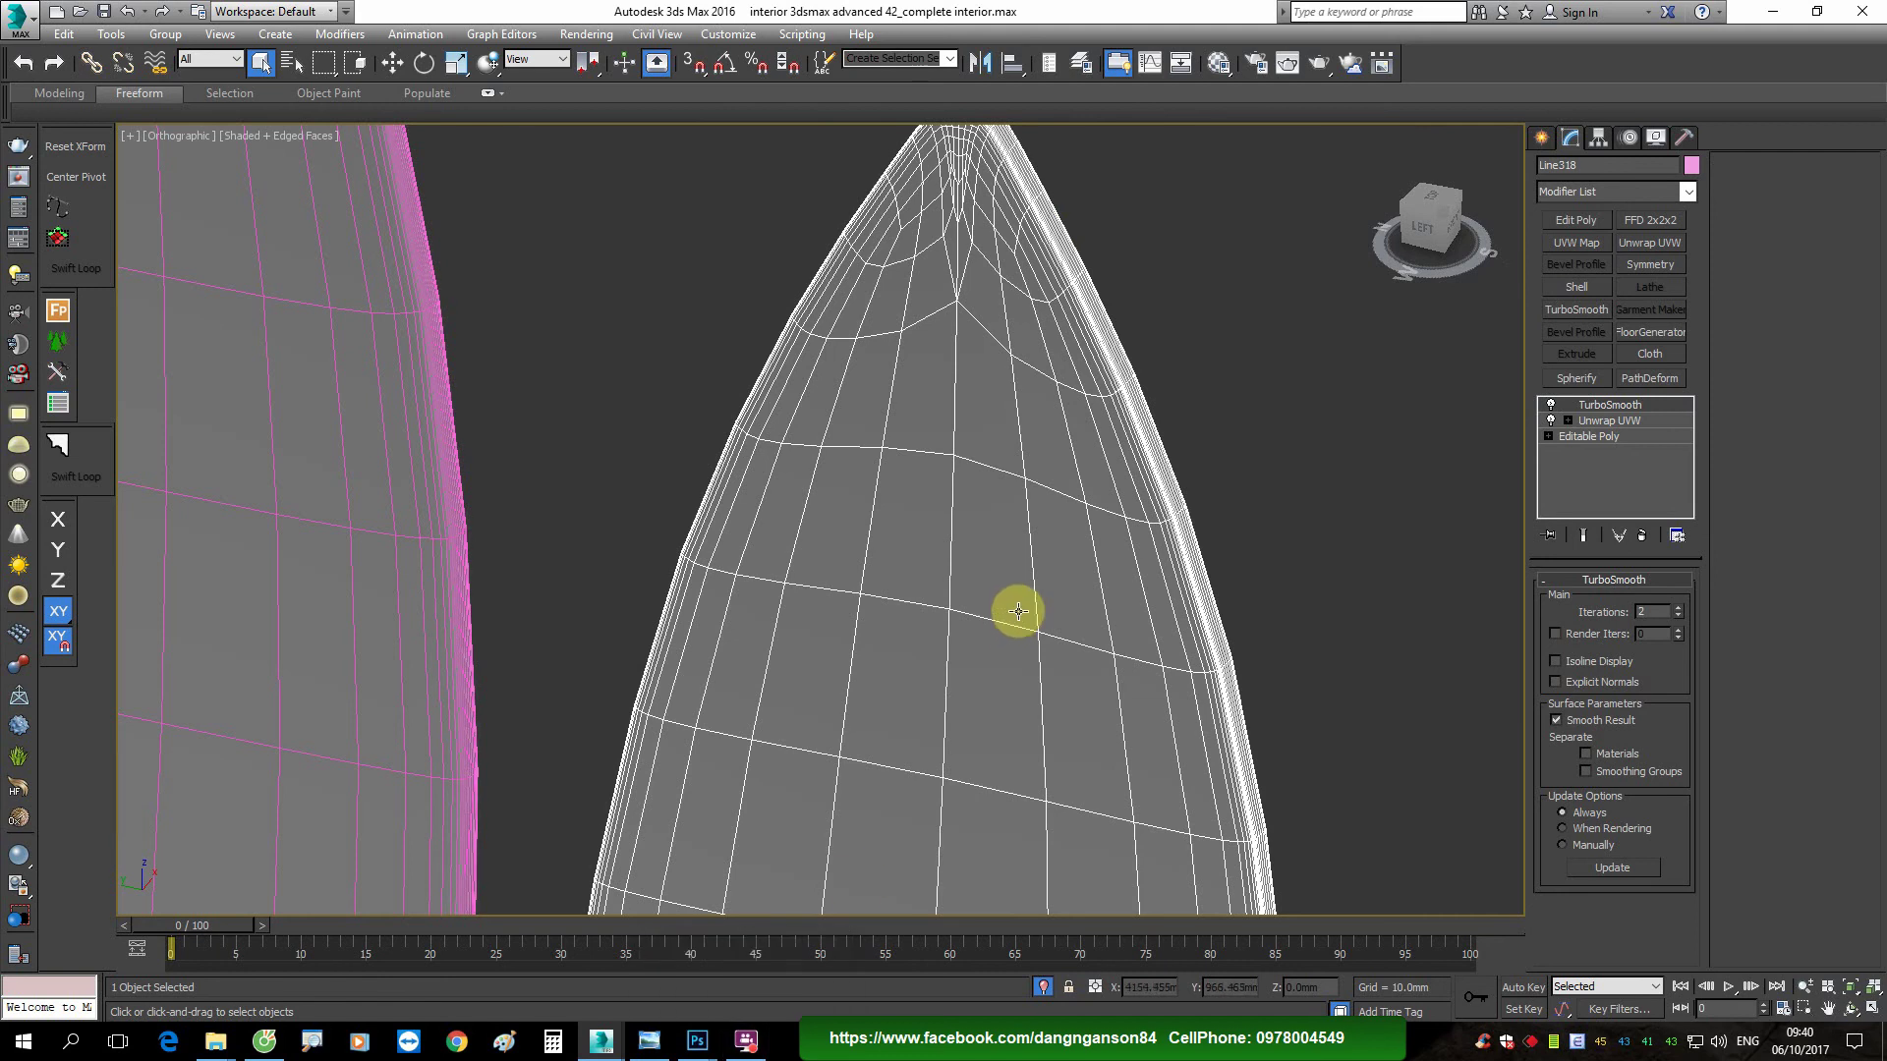
click(697, 1041)
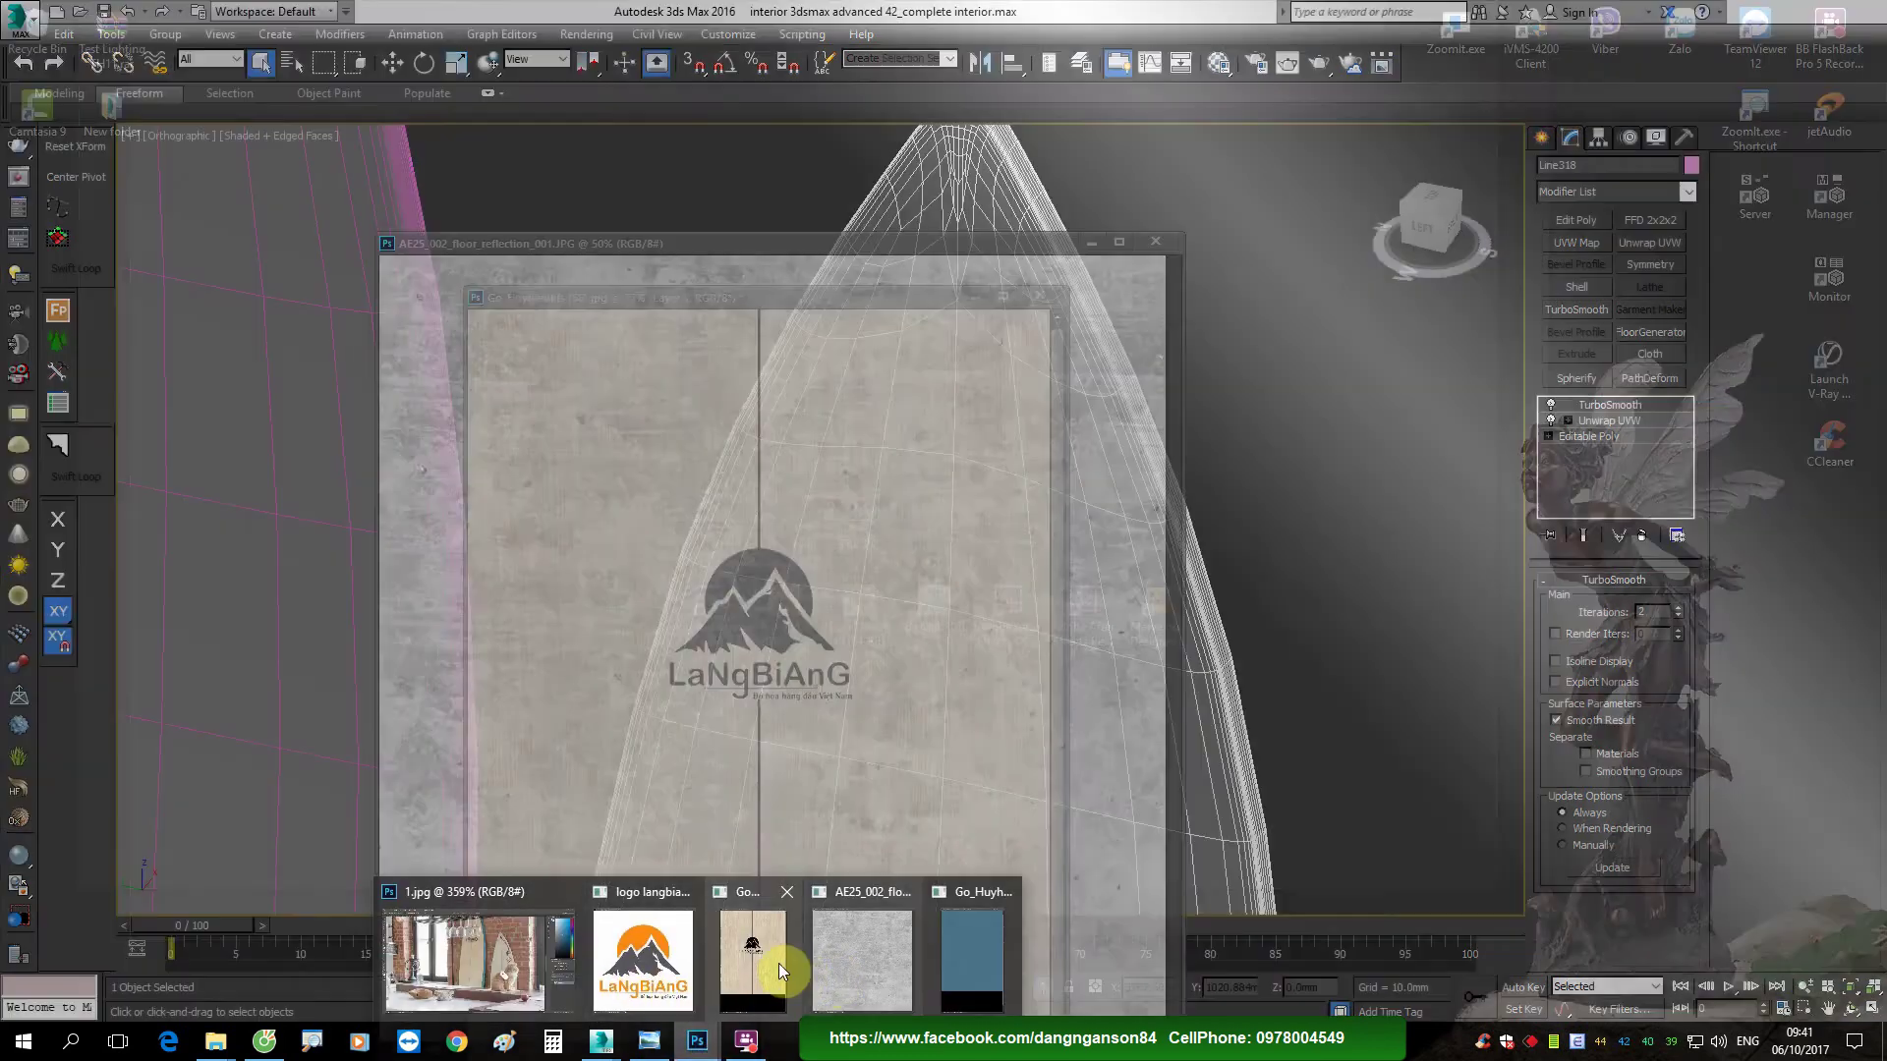
Step: Show the surf board 2 UV layout zoomed in on the left board's upper part
click(771, 959)
click(968, 298)
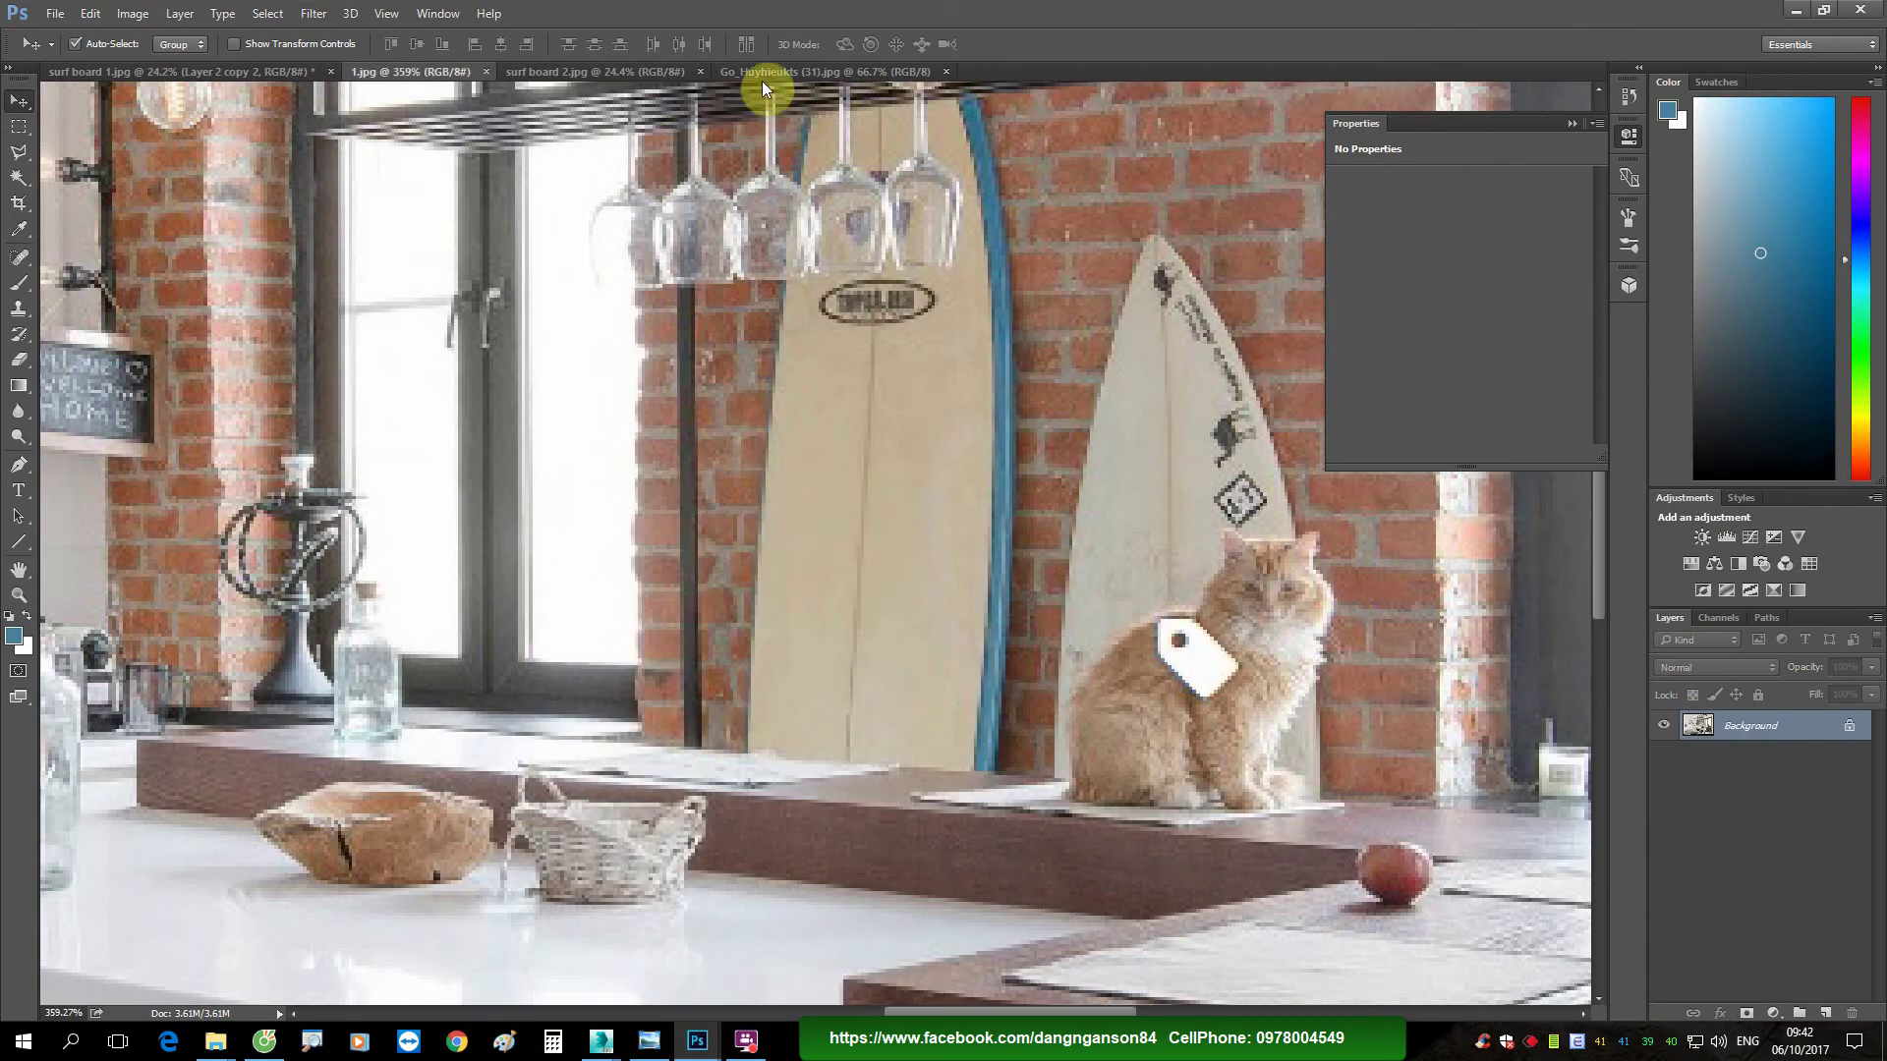
click(764, 73)
click(617, 73)
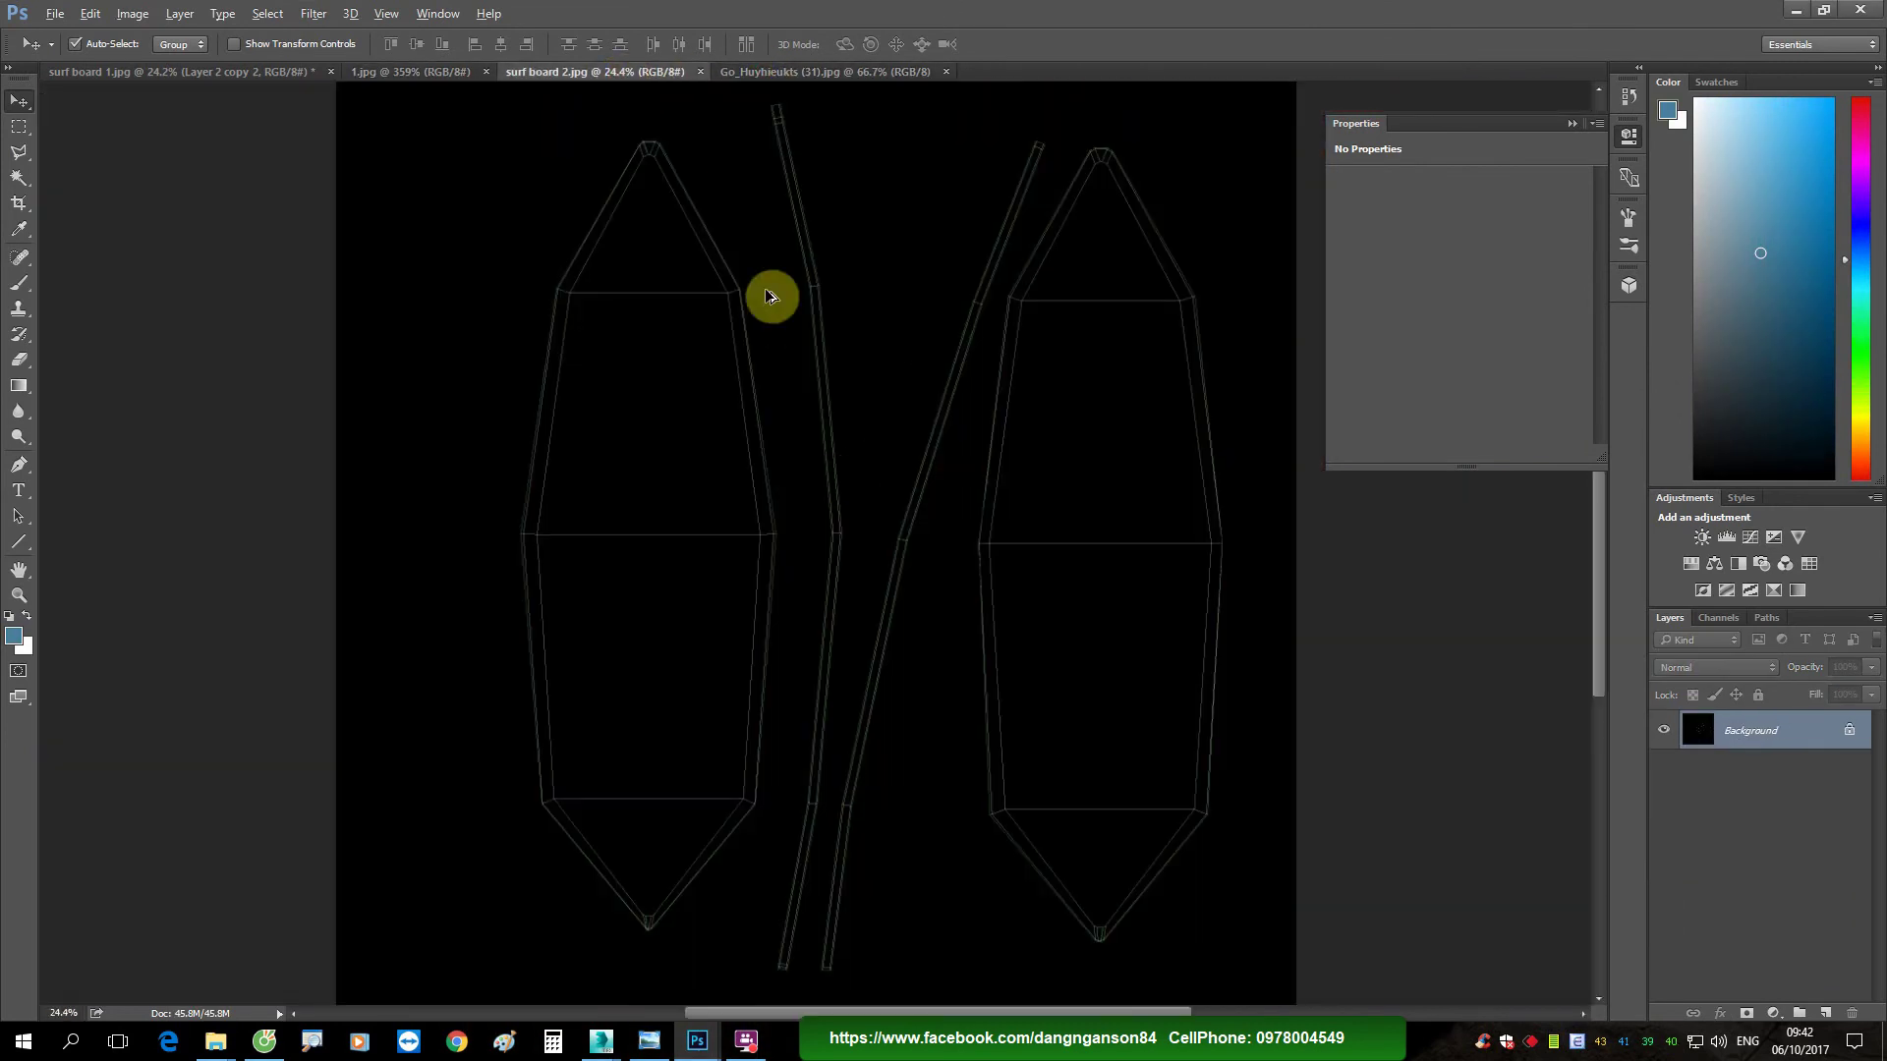
alt+scroll(747, 275, up, 1)
alt+scroll(702, 248, up, 2)
drag(778, 314, 838, 474)
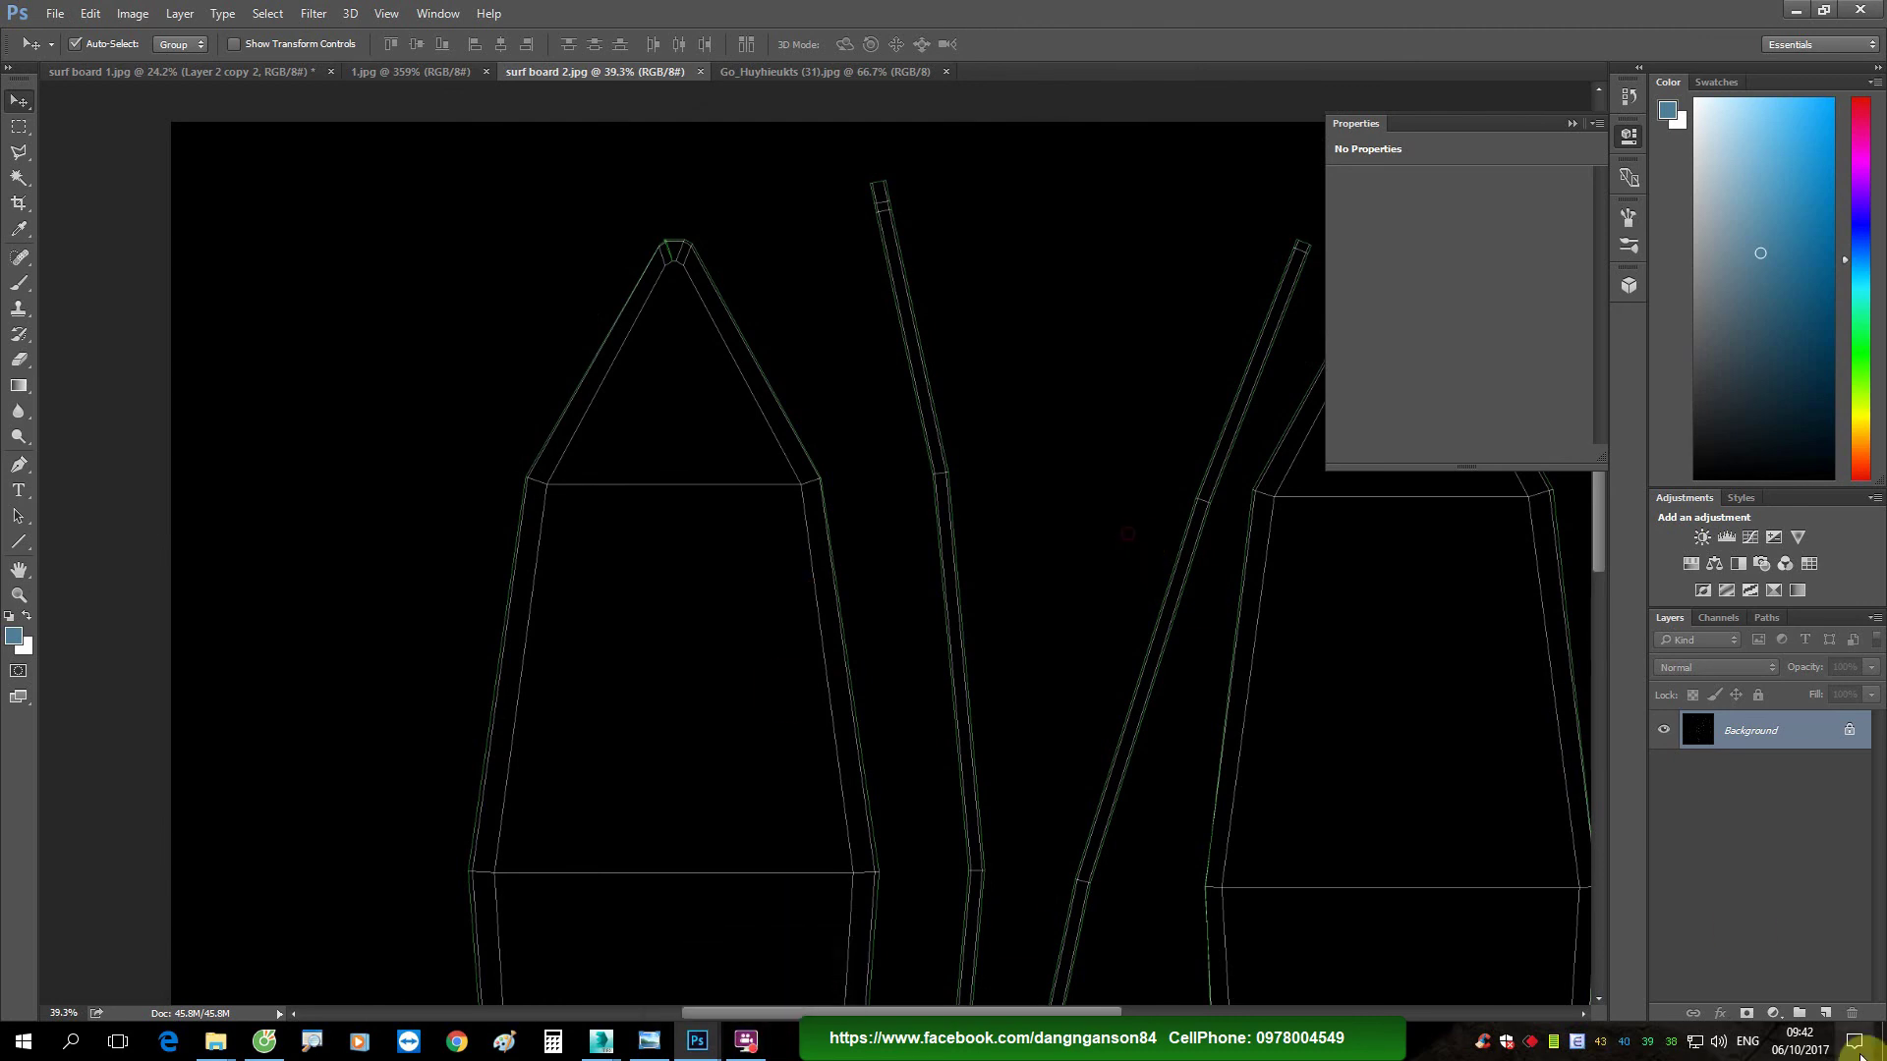
click(1825, 1013)
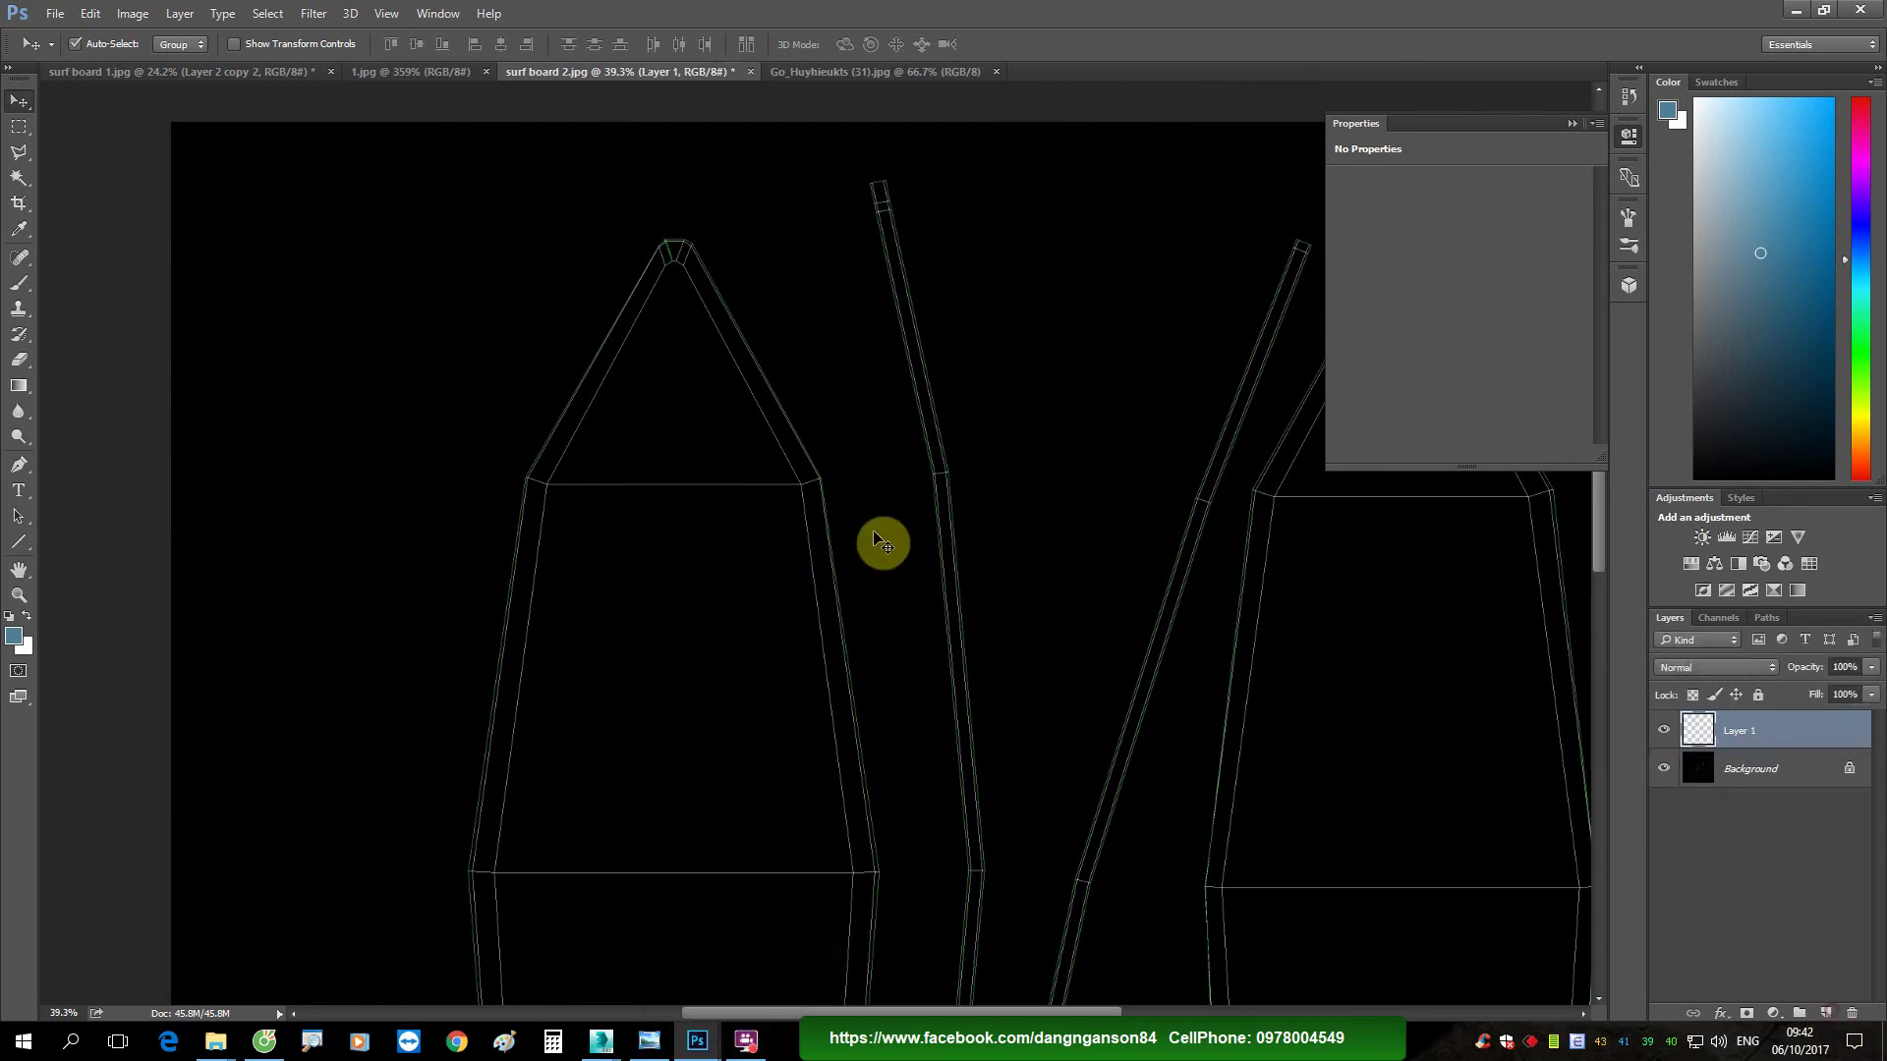
click(1851, 1014)
Step: Add the red slogan ending 'Nó sẽ thành SỰ THẬT', with 'DỐI TRÁ' capitalised, and move it onto the board
key(t)
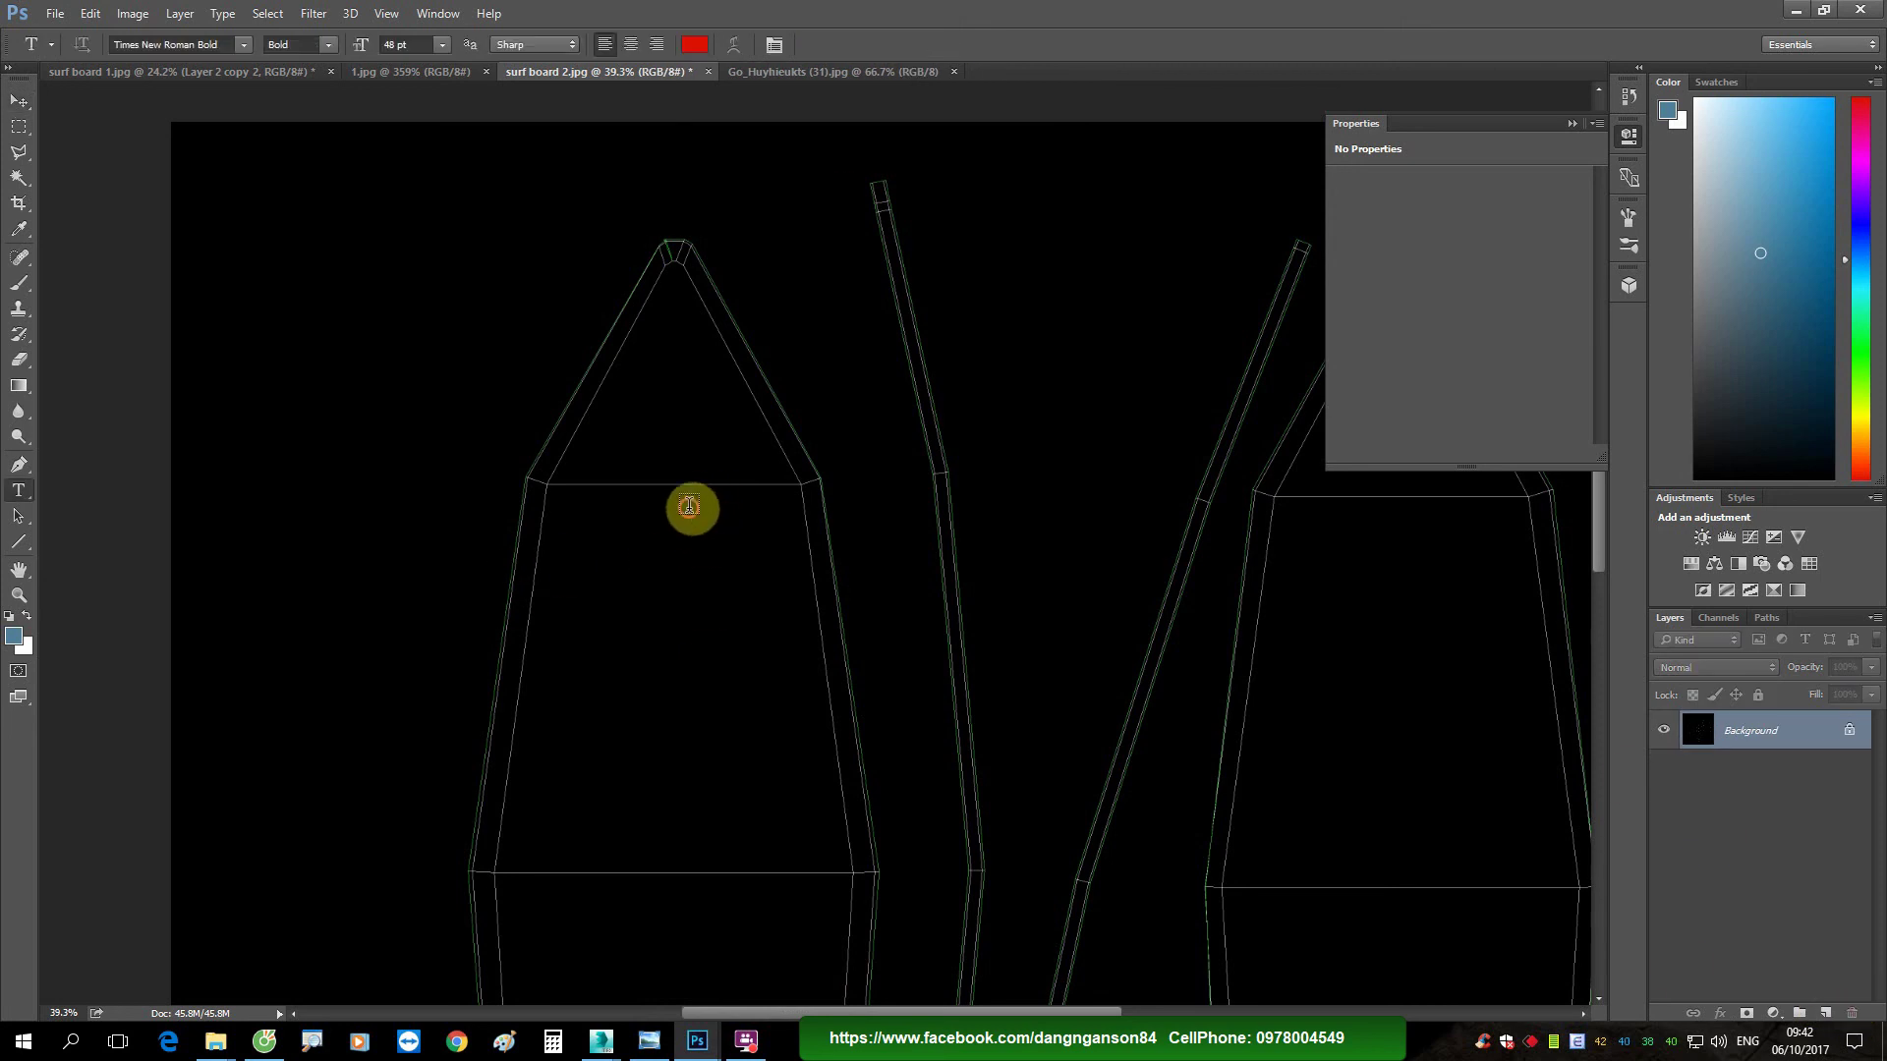
click(688, 507)
alt+scroll(688, 504, up, 2)
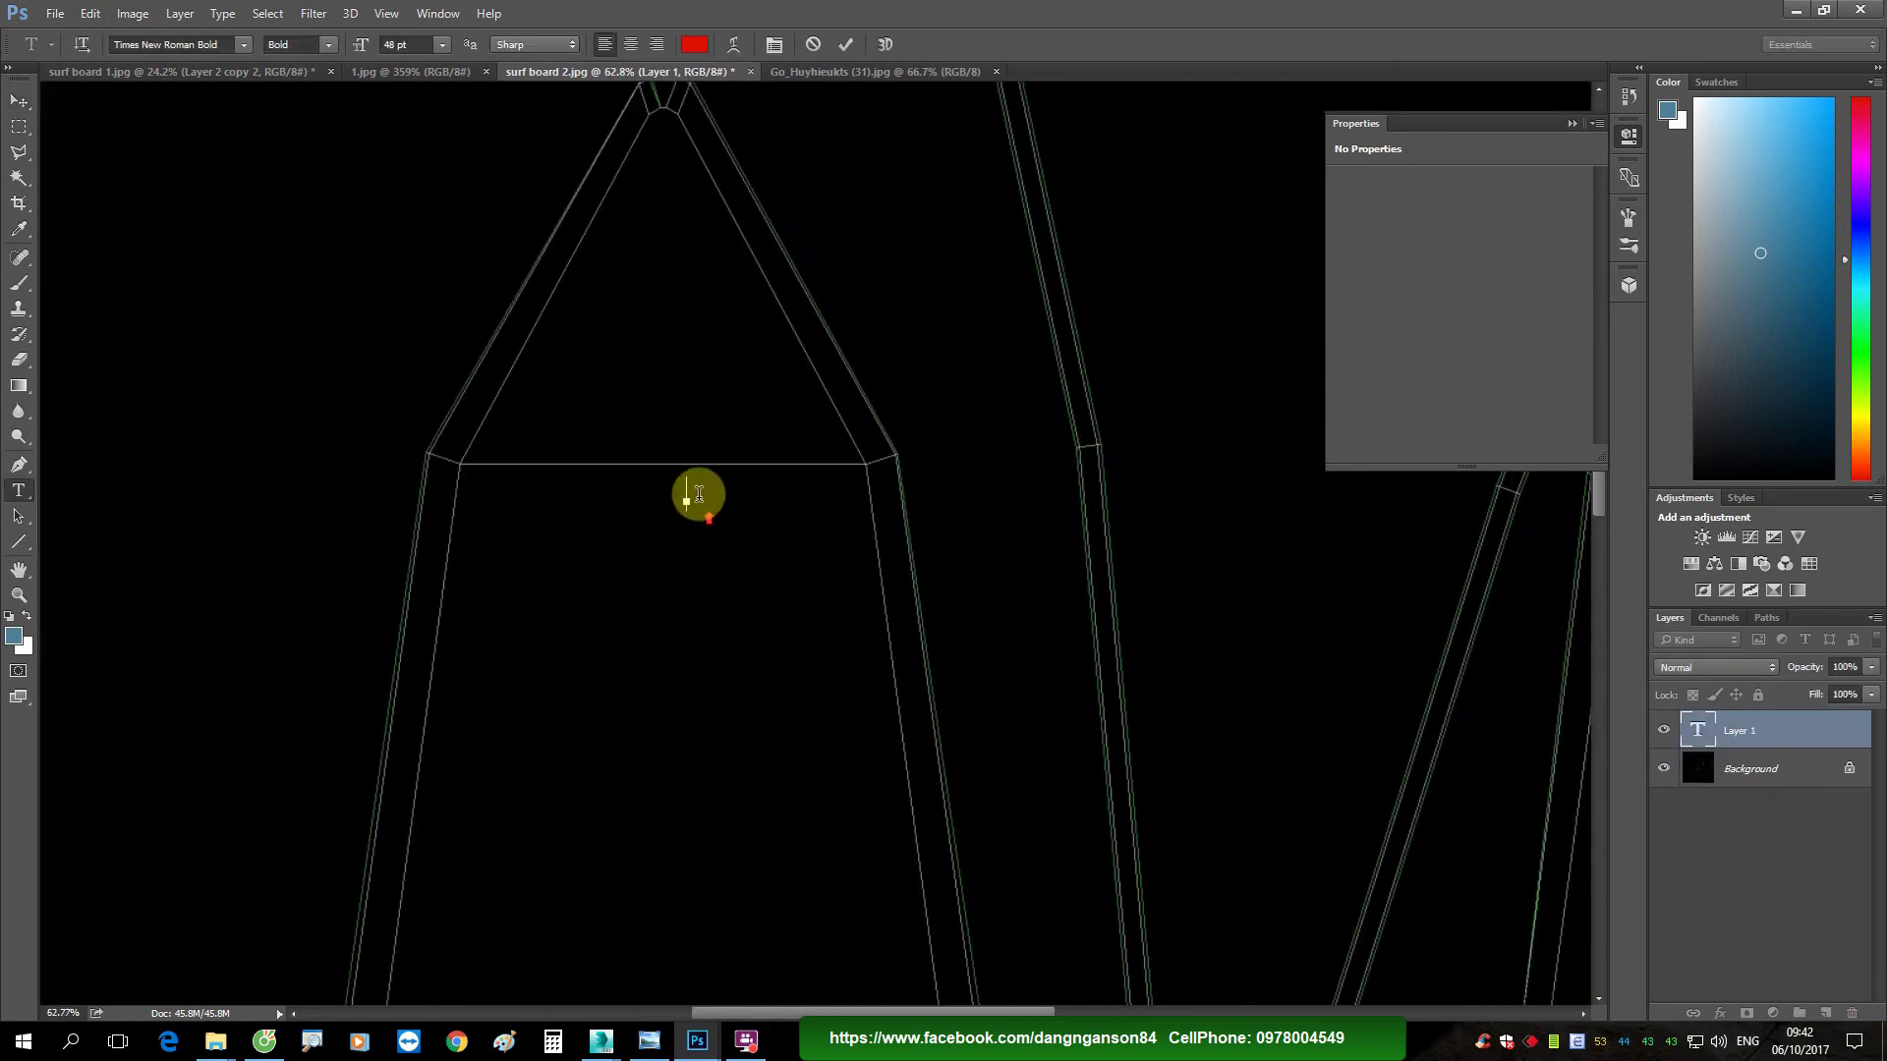
alt+scroll(696, 500, up, 2)
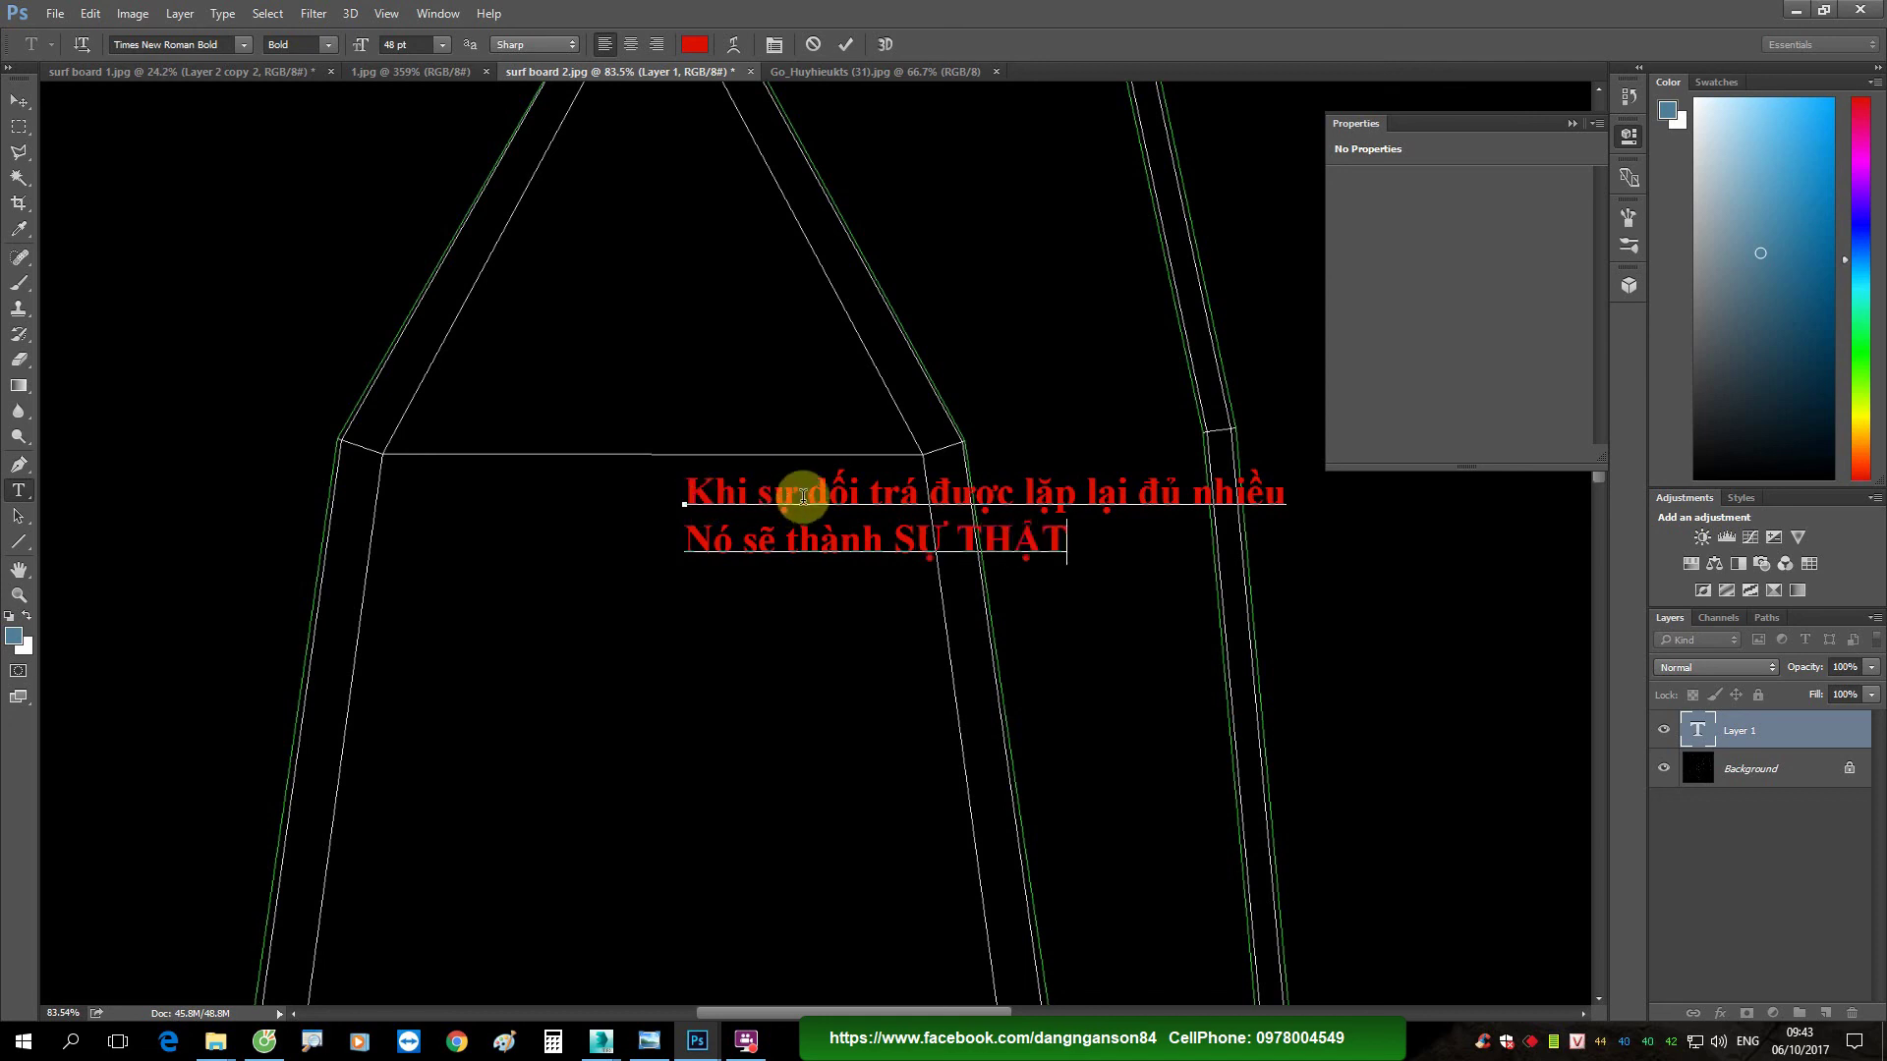
drag(808, 492, 917, 493)
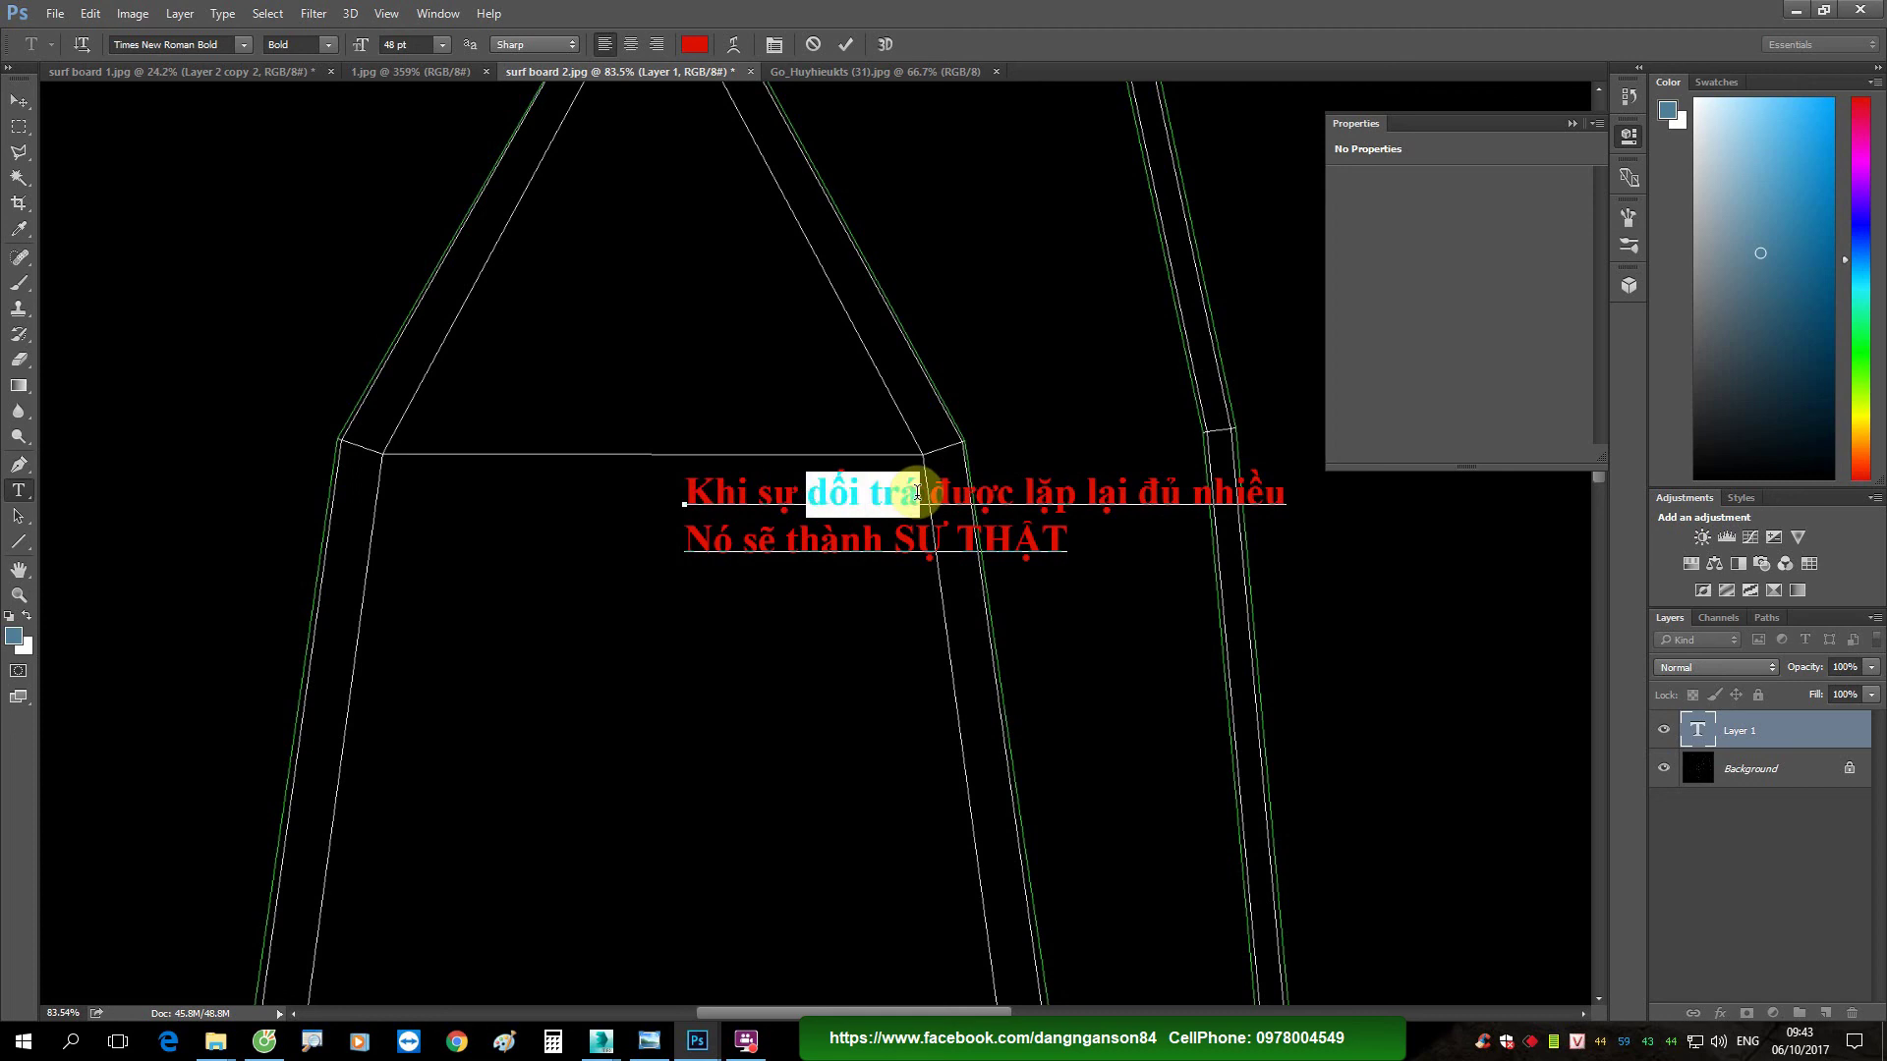
text(DỐI T)
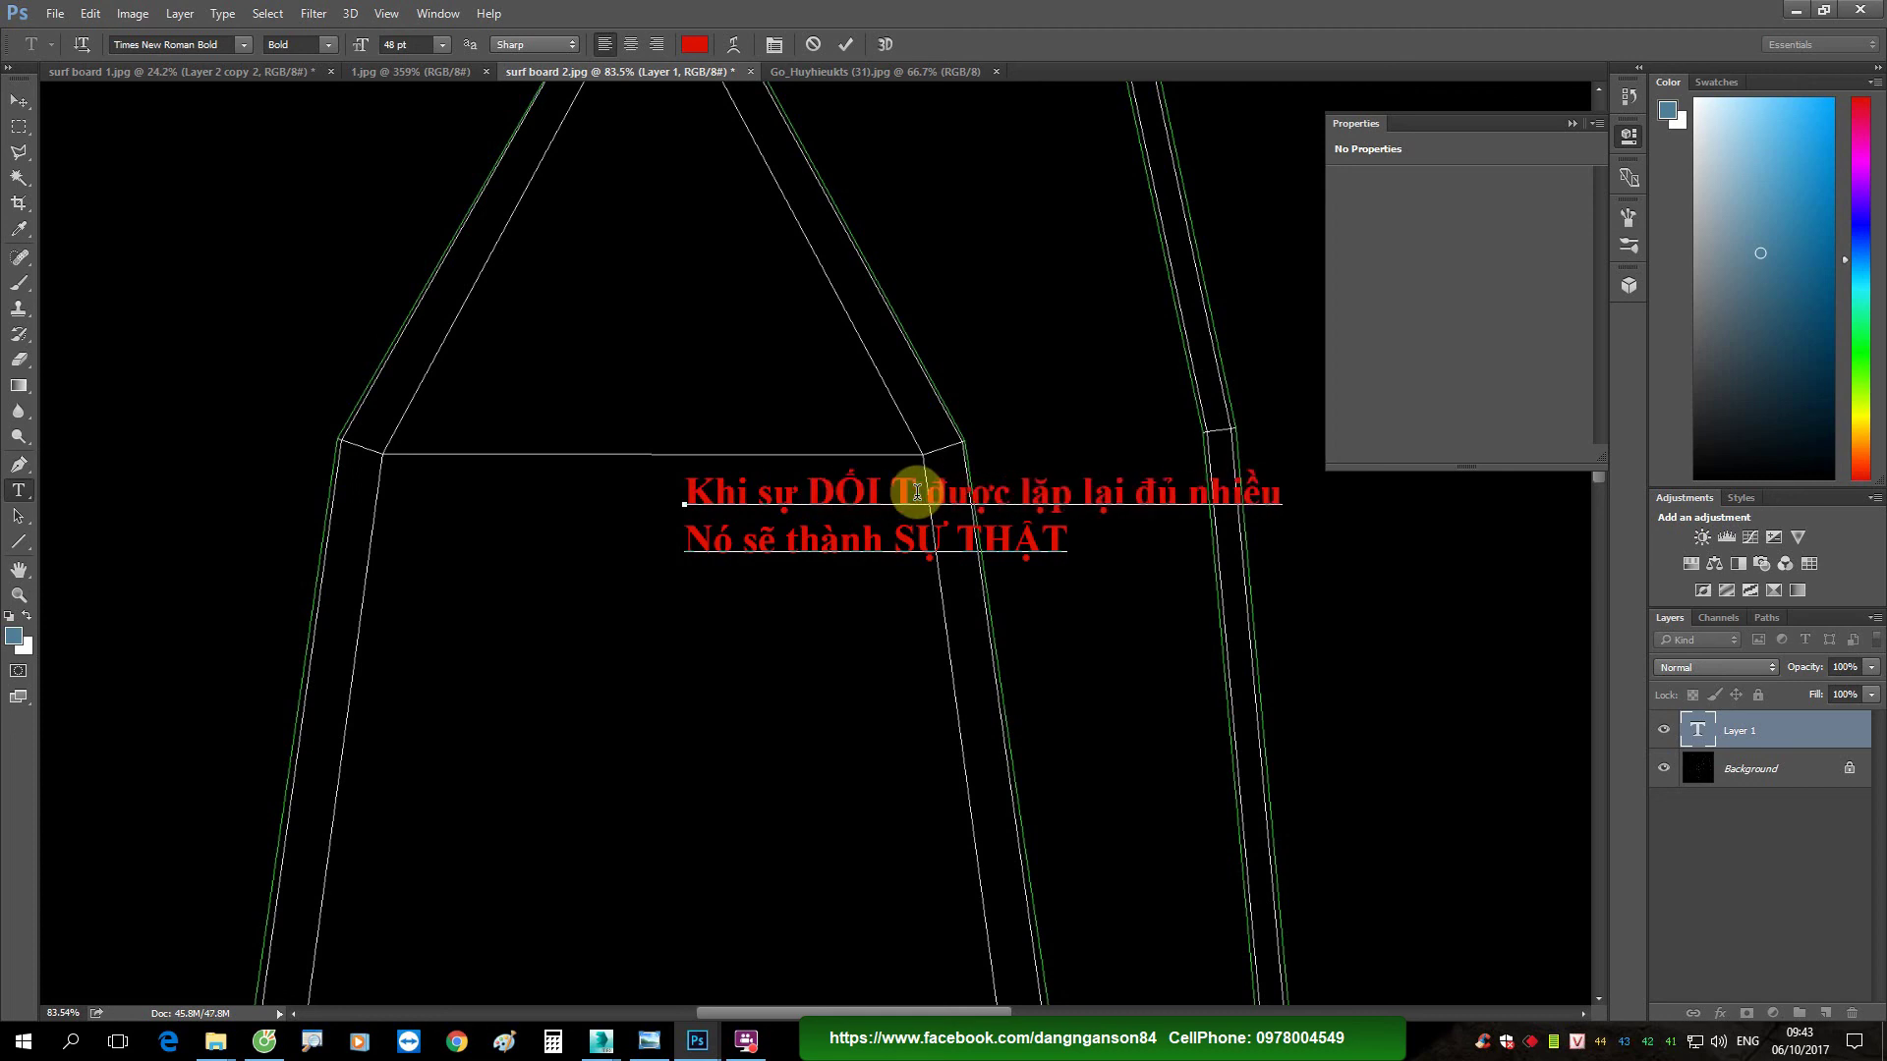
text(RÁ)
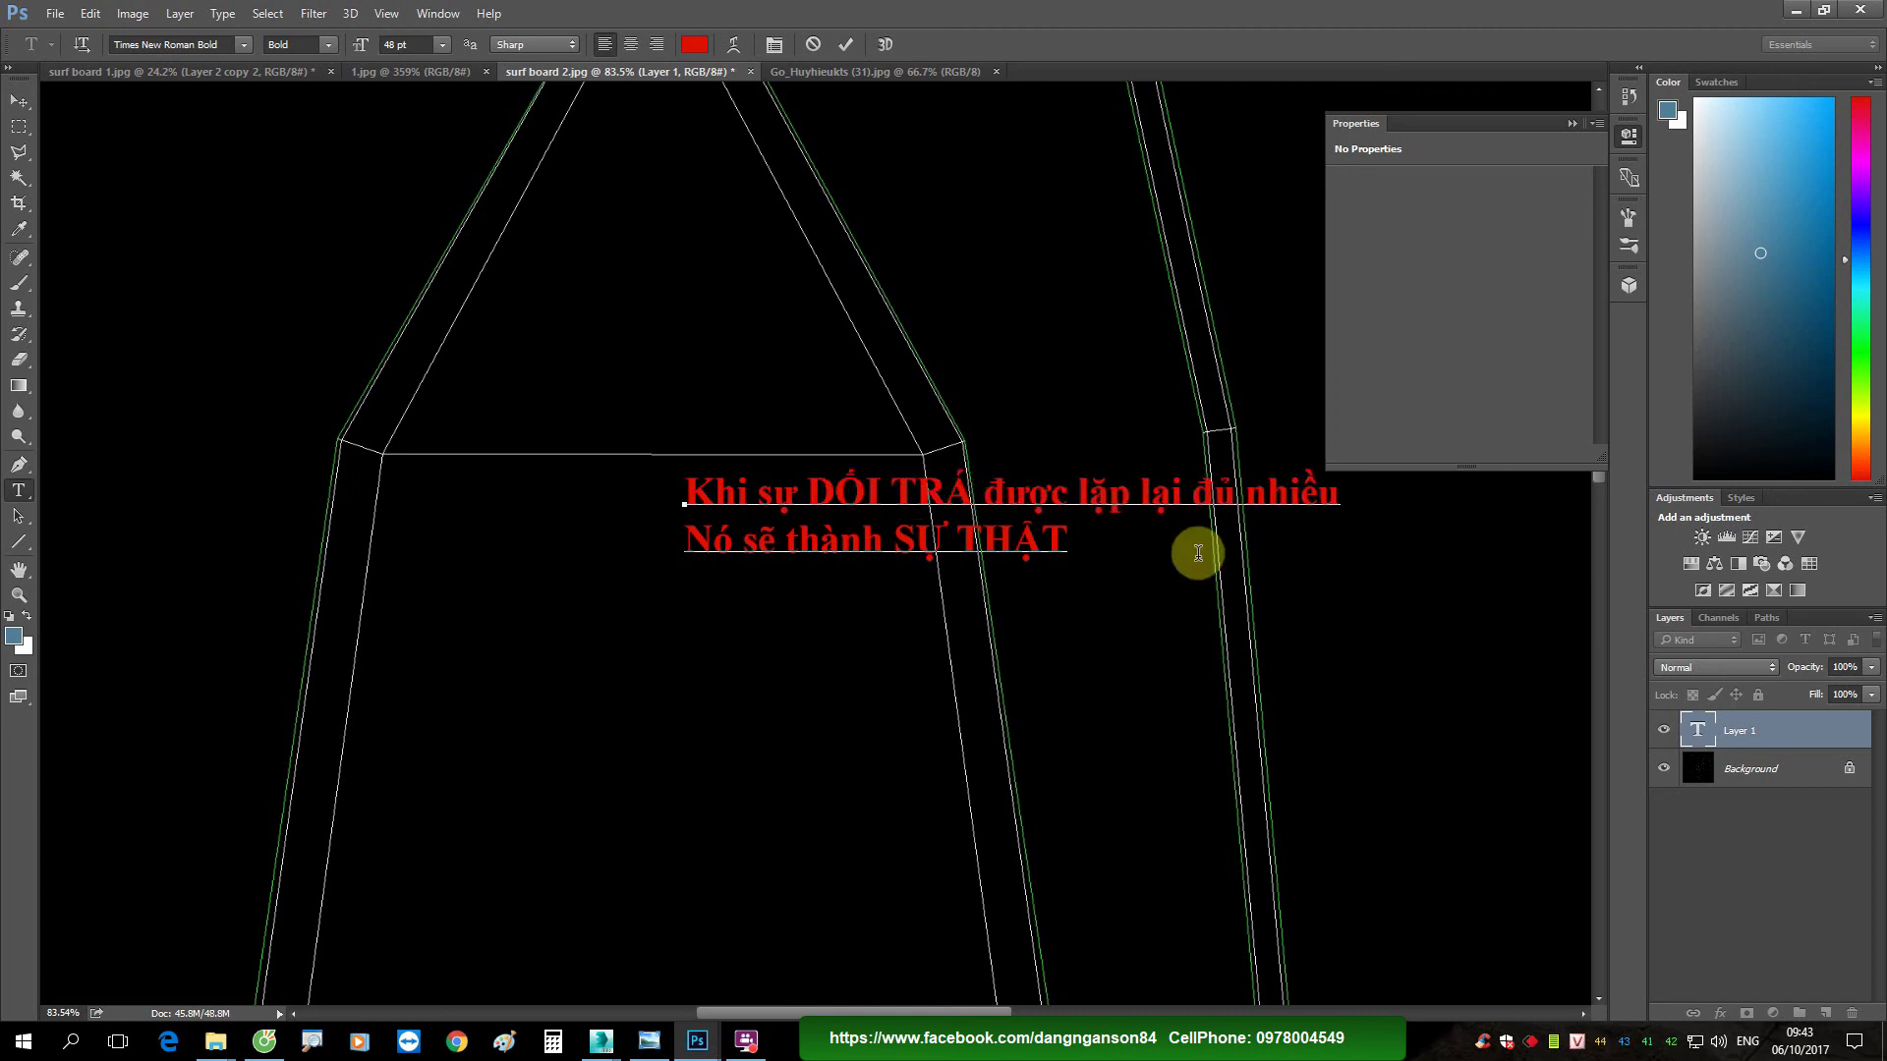
click(1710, 737)
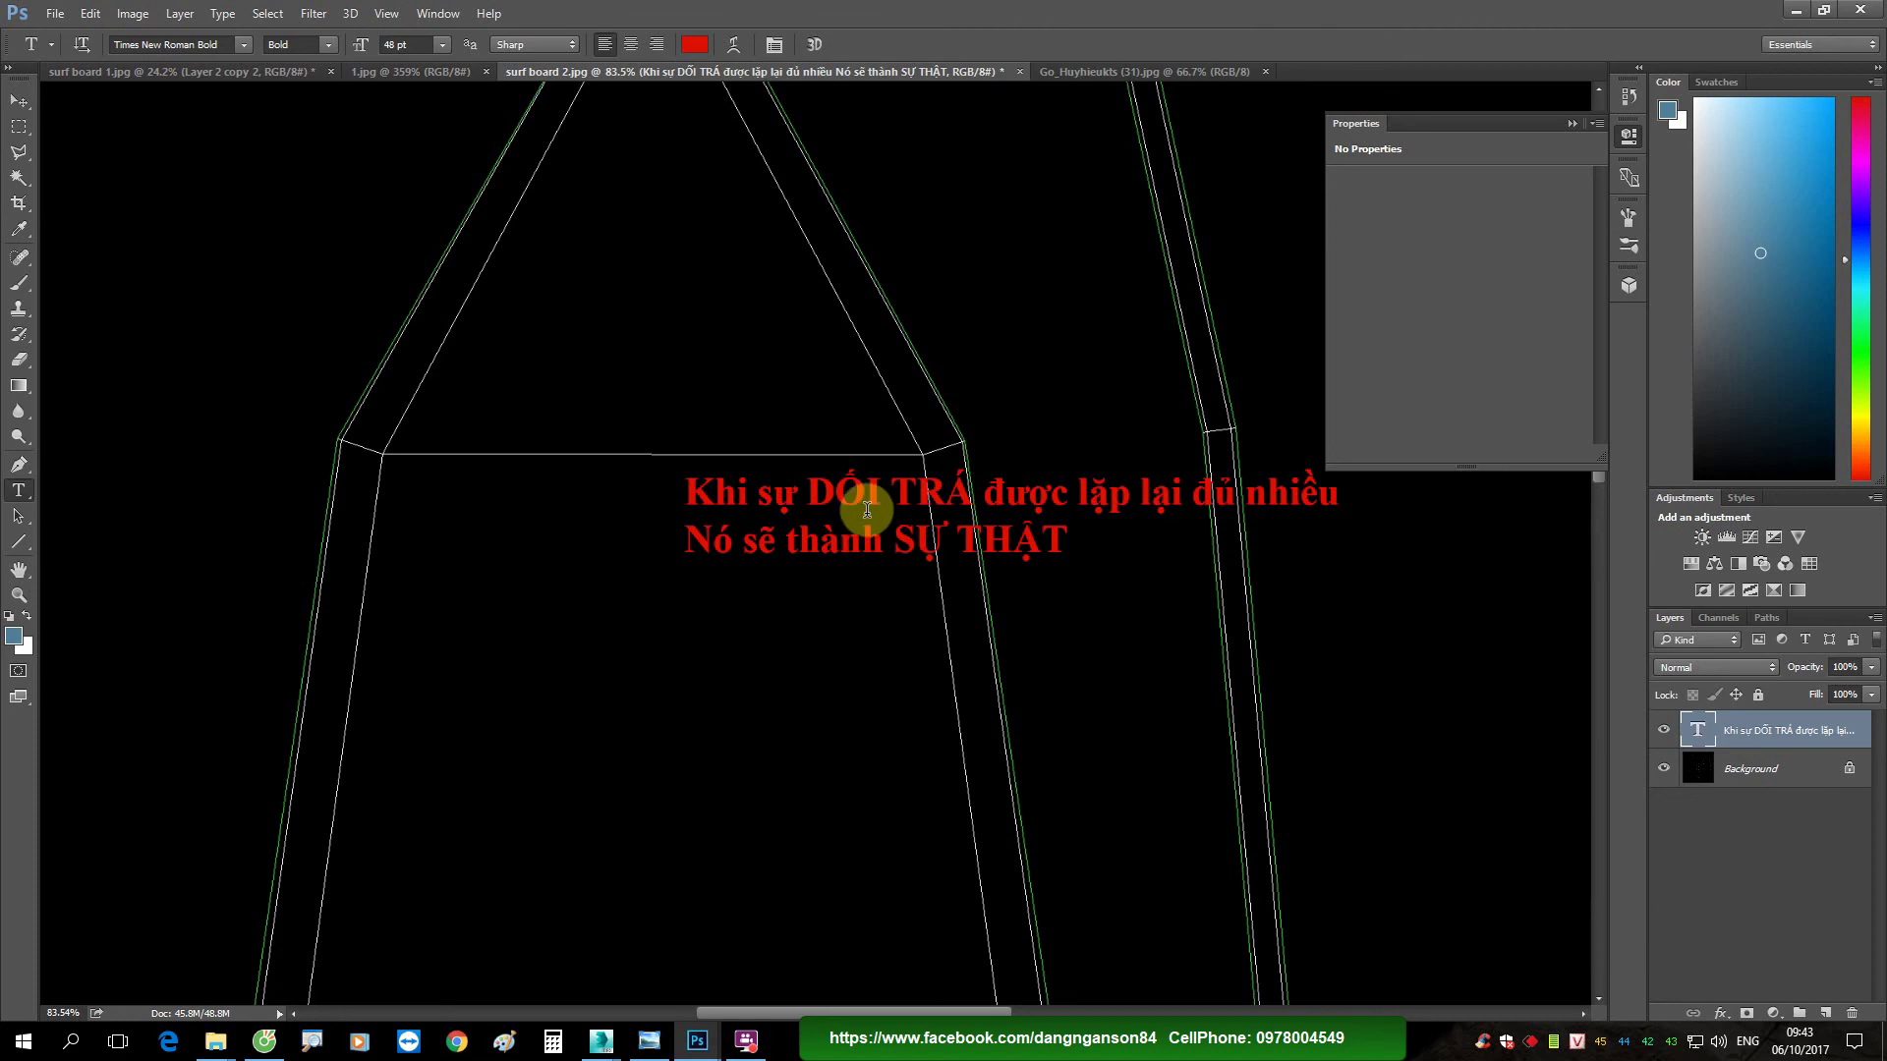
key(v)
drag(868, 511, 685, 521)
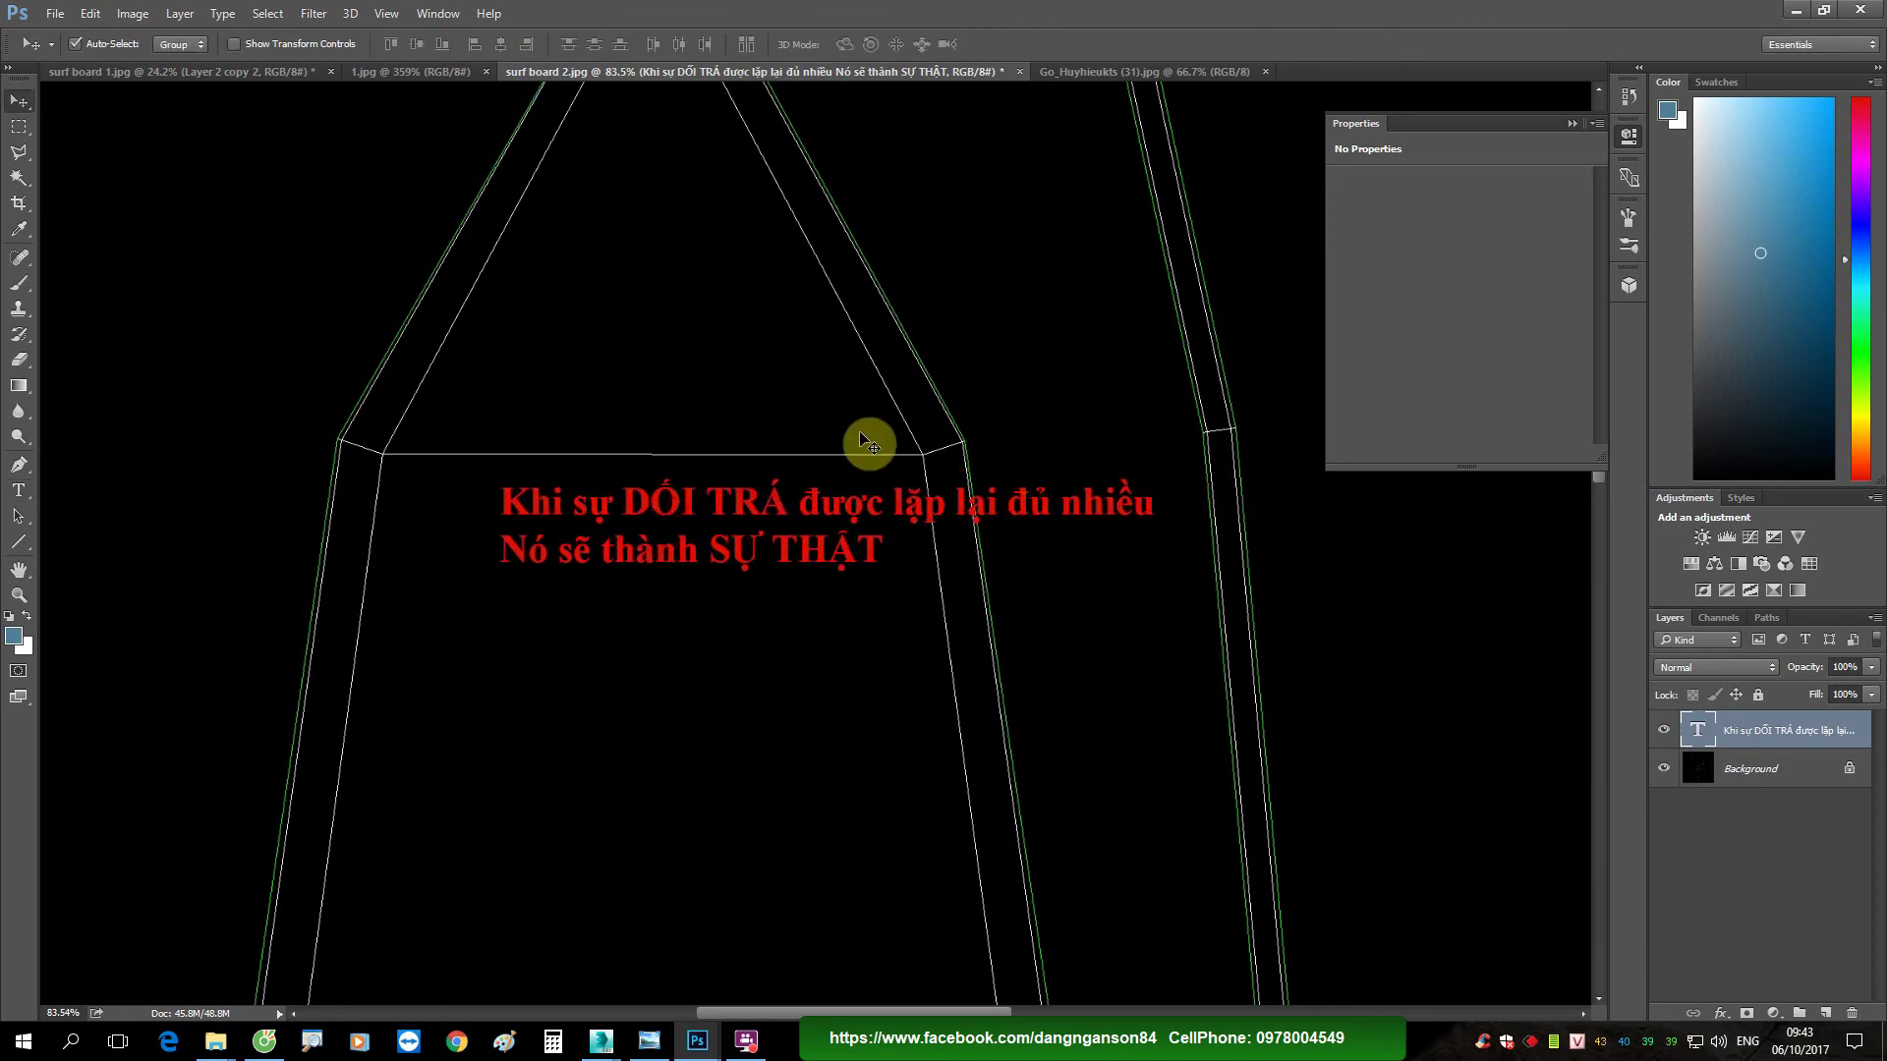
key(ctrl+t)
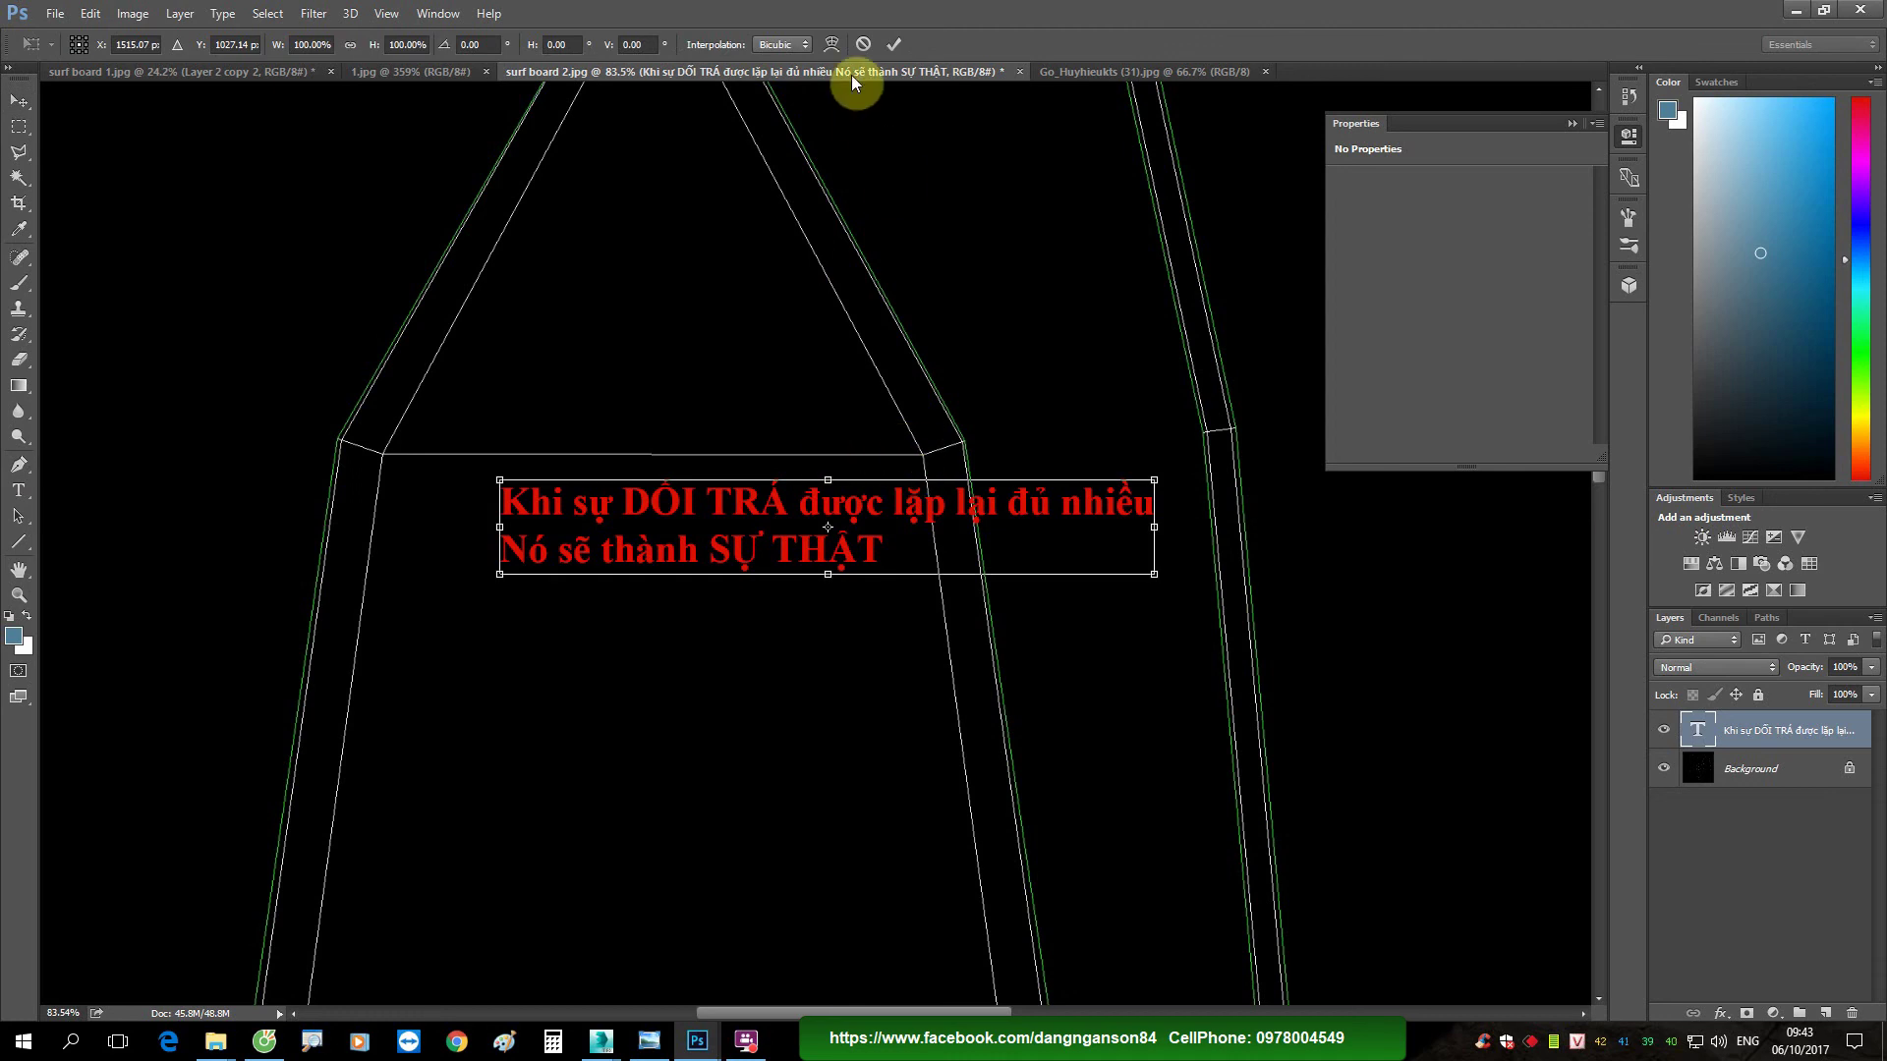
Step: Apply an Arc warp to the slogan, trying bend values of 10 and 20
click(833, 44)
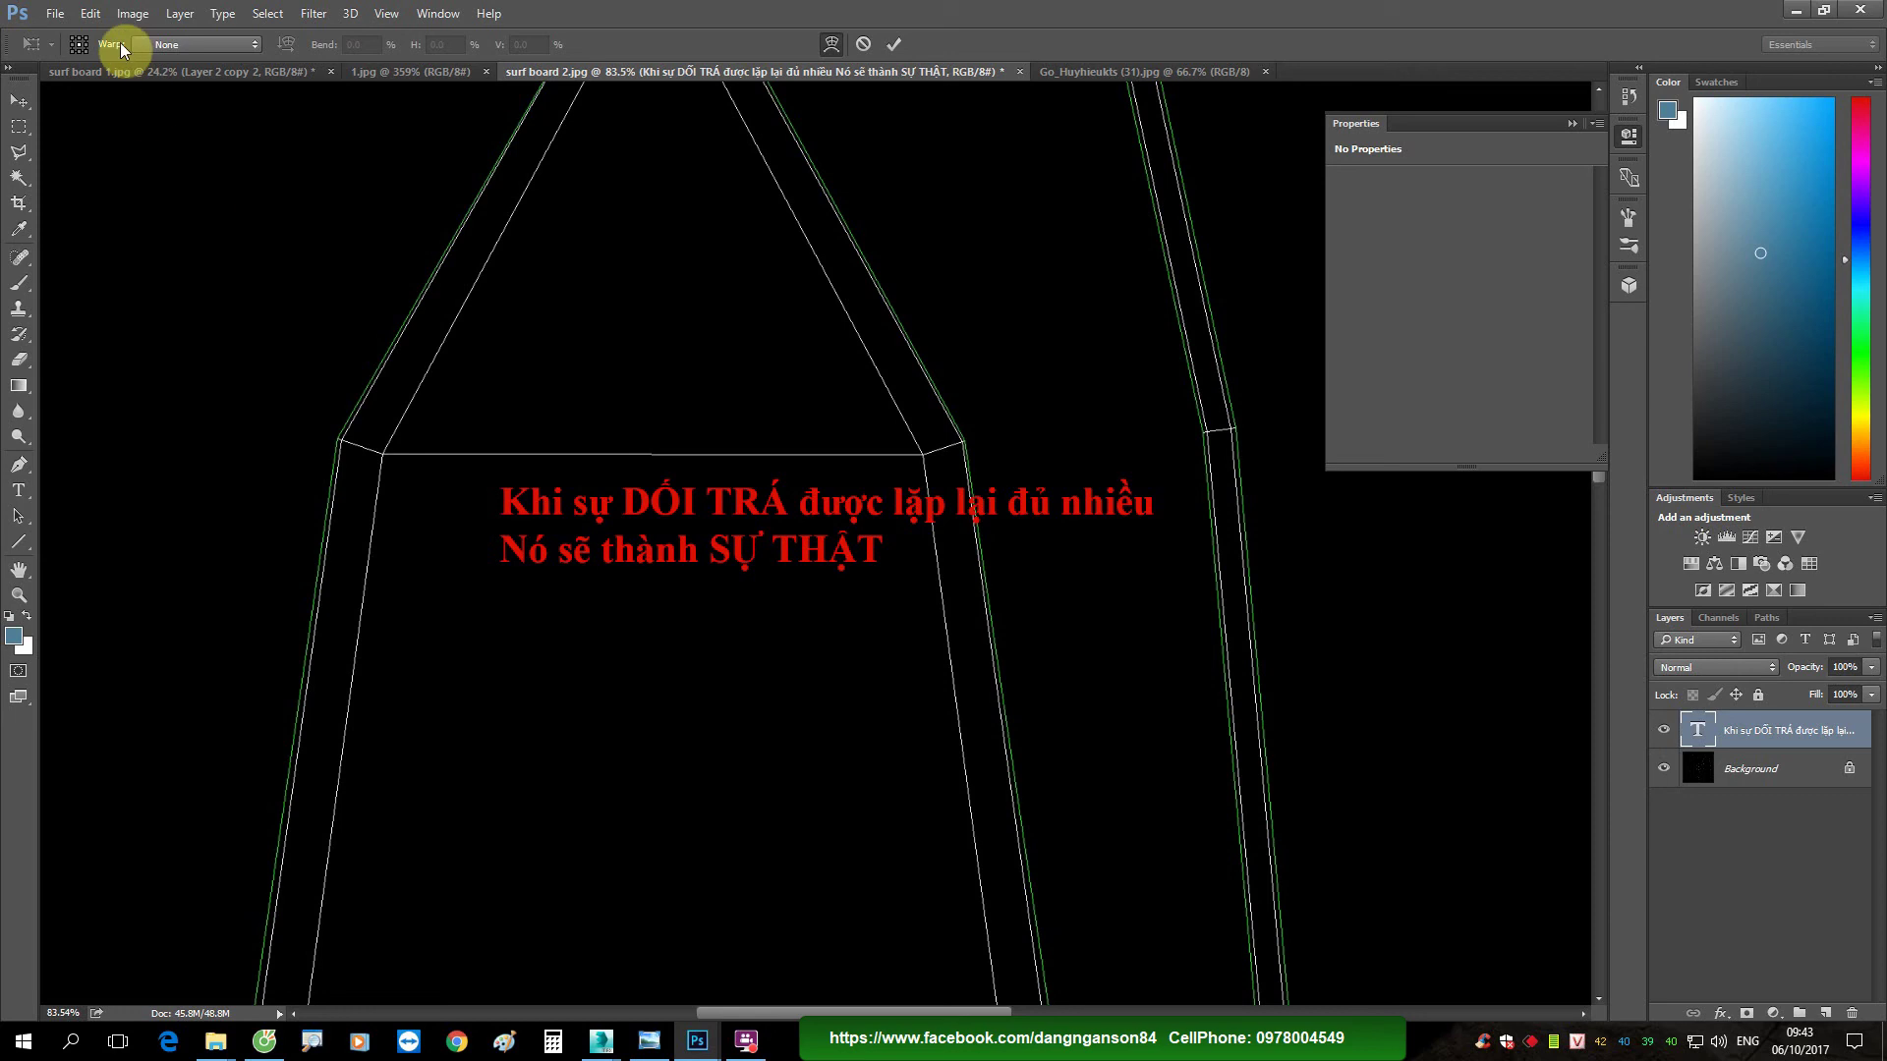
click(187, 45)
click(175, 127)
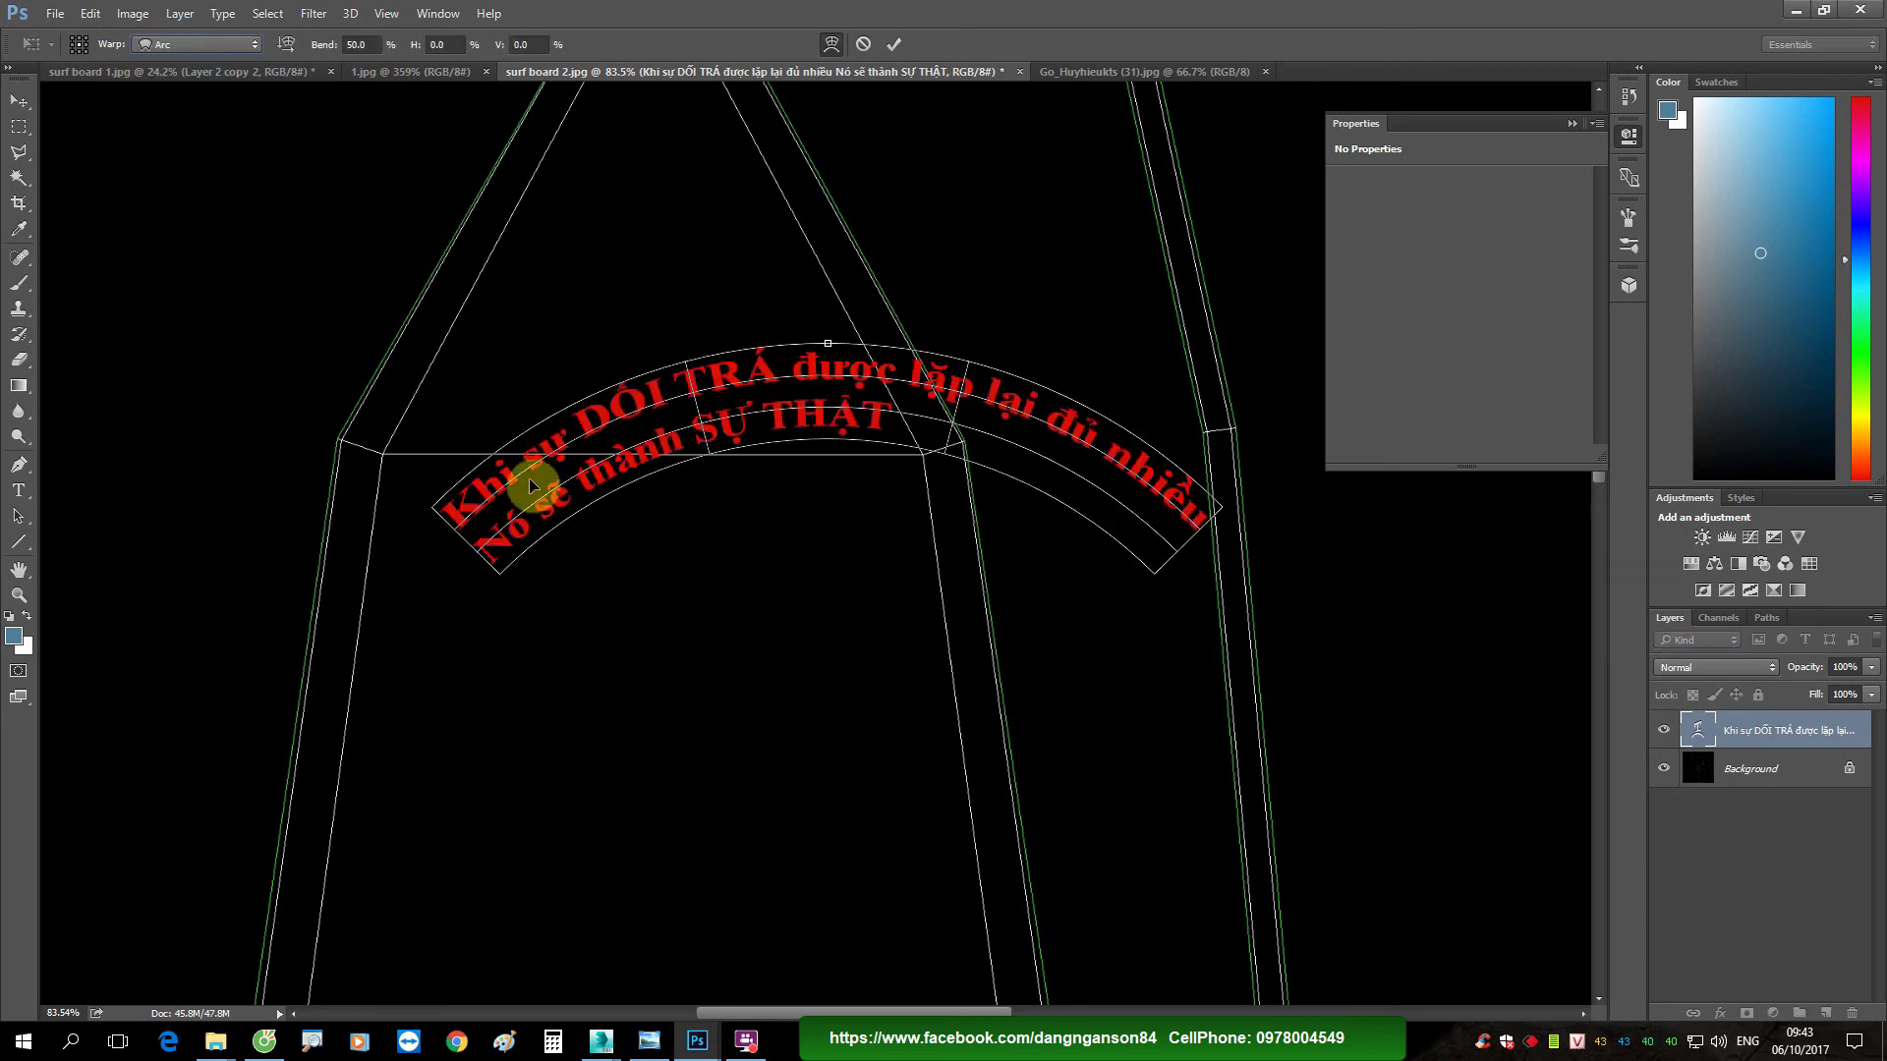
click(355, 44)
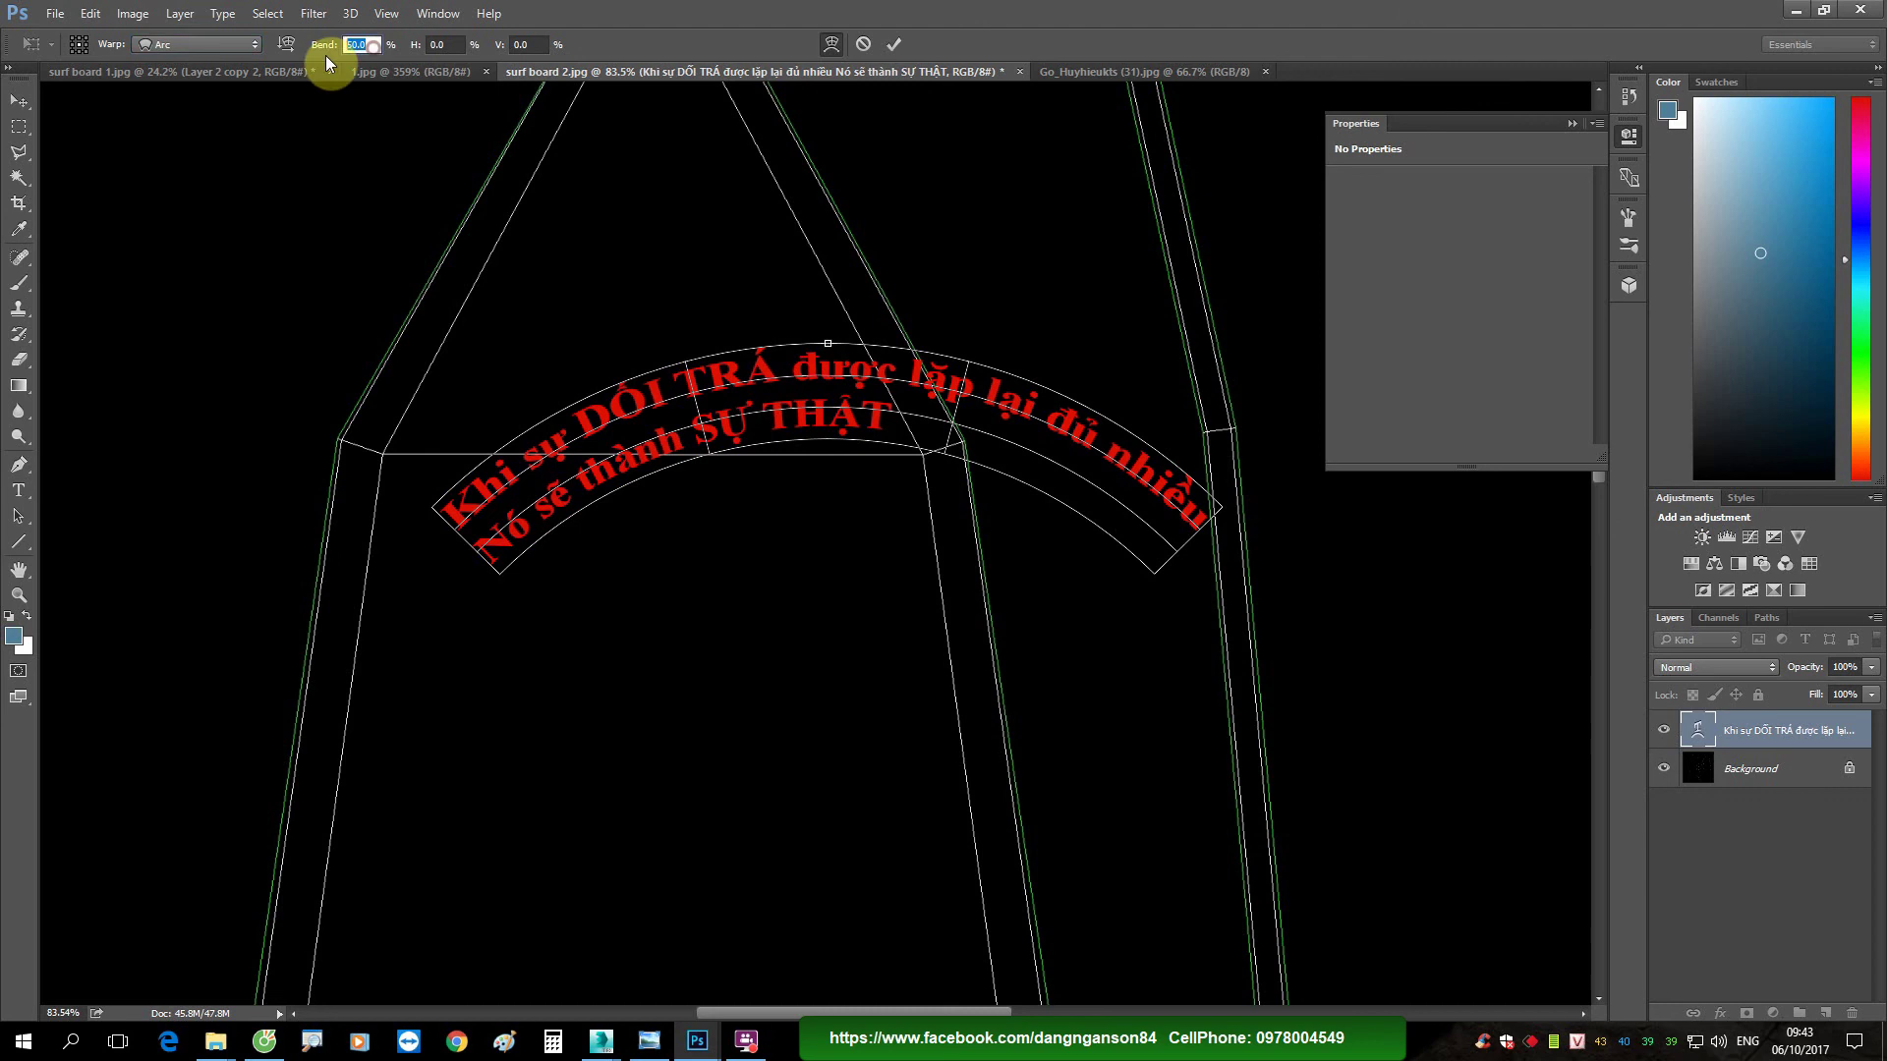
text(1)
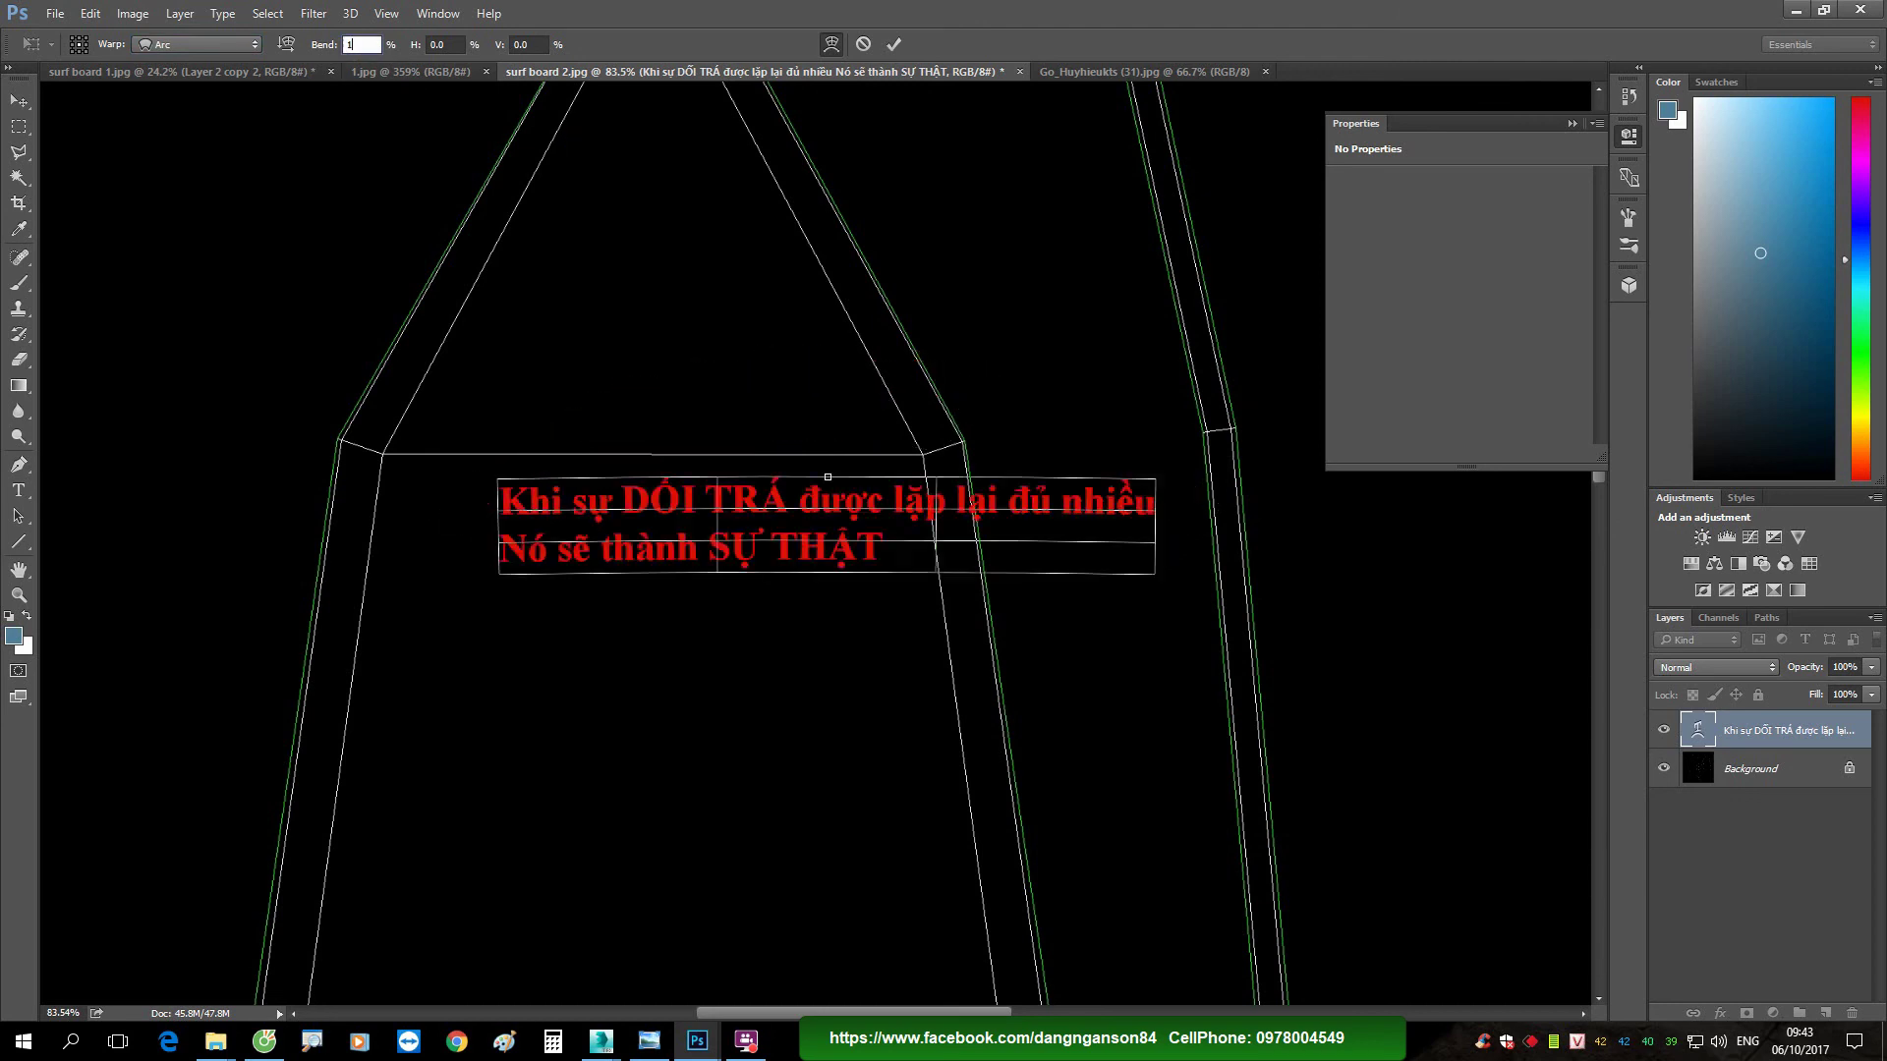
text(0)
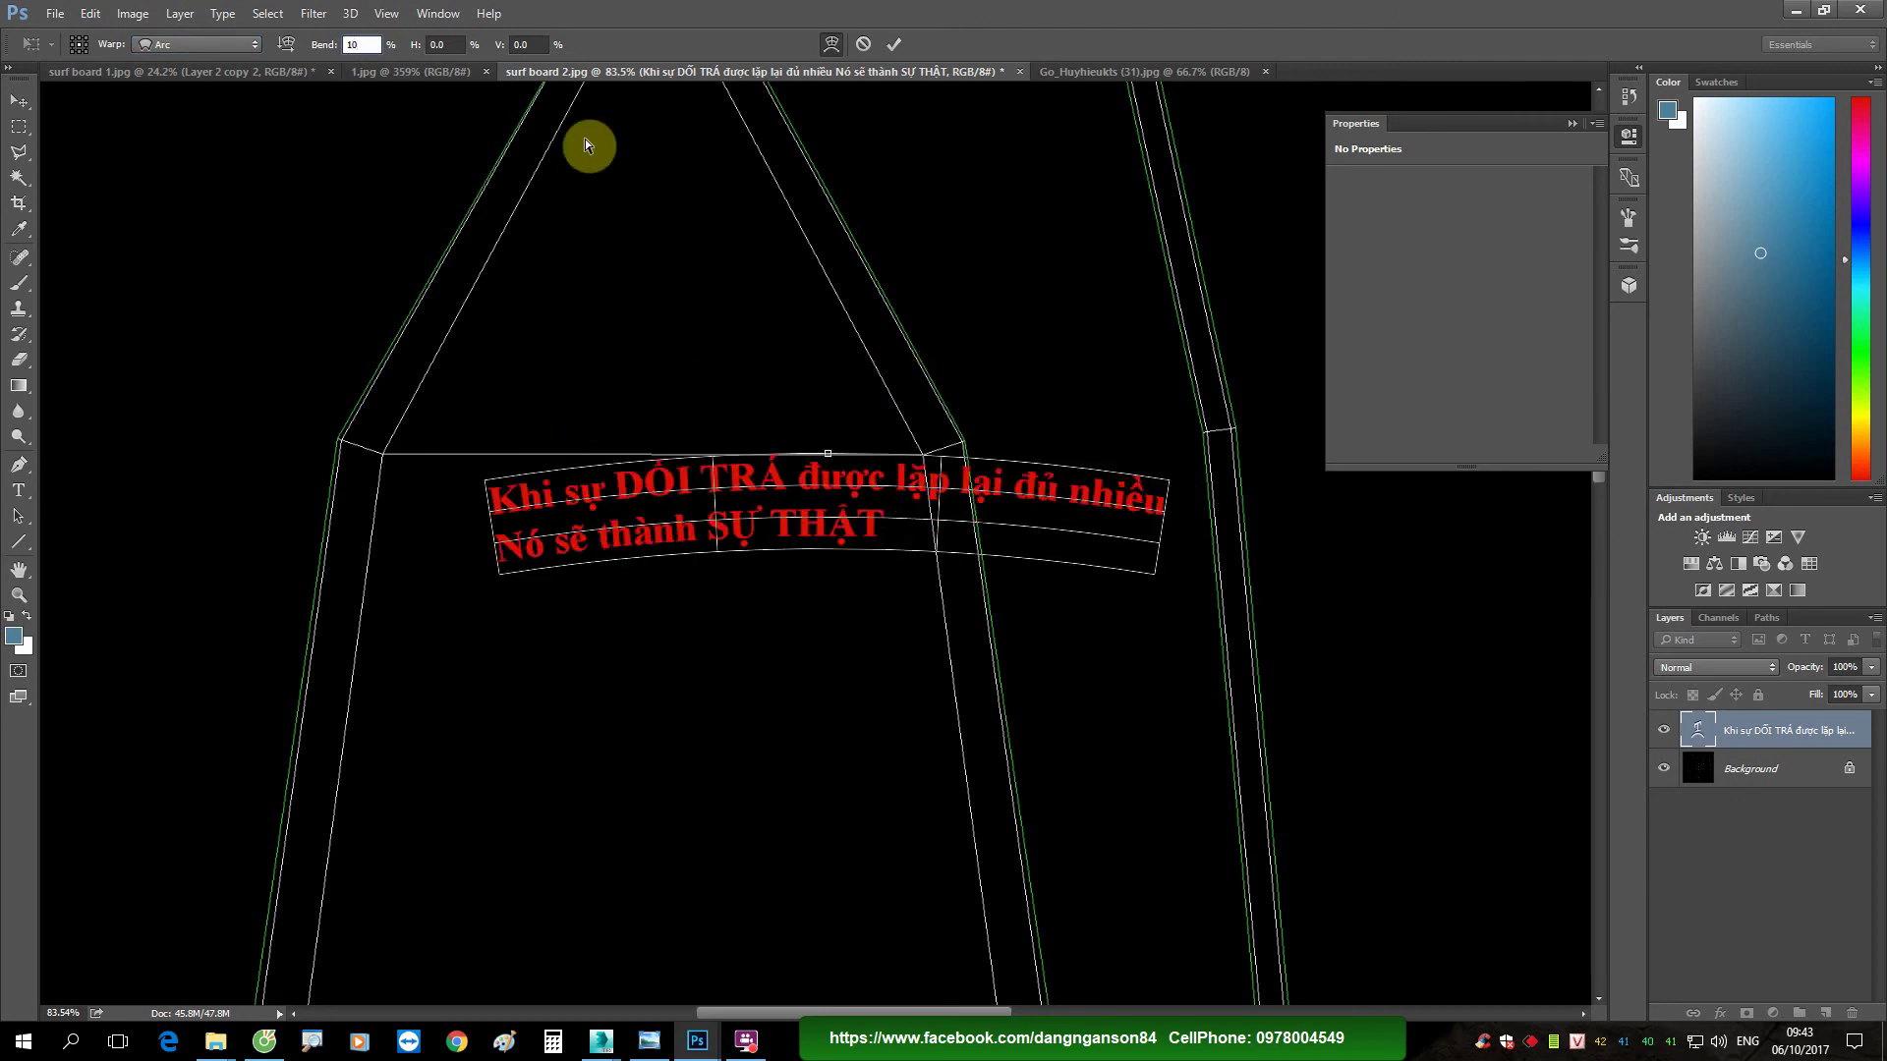
key(BackSpace)
key(BackSpace)
text(20)
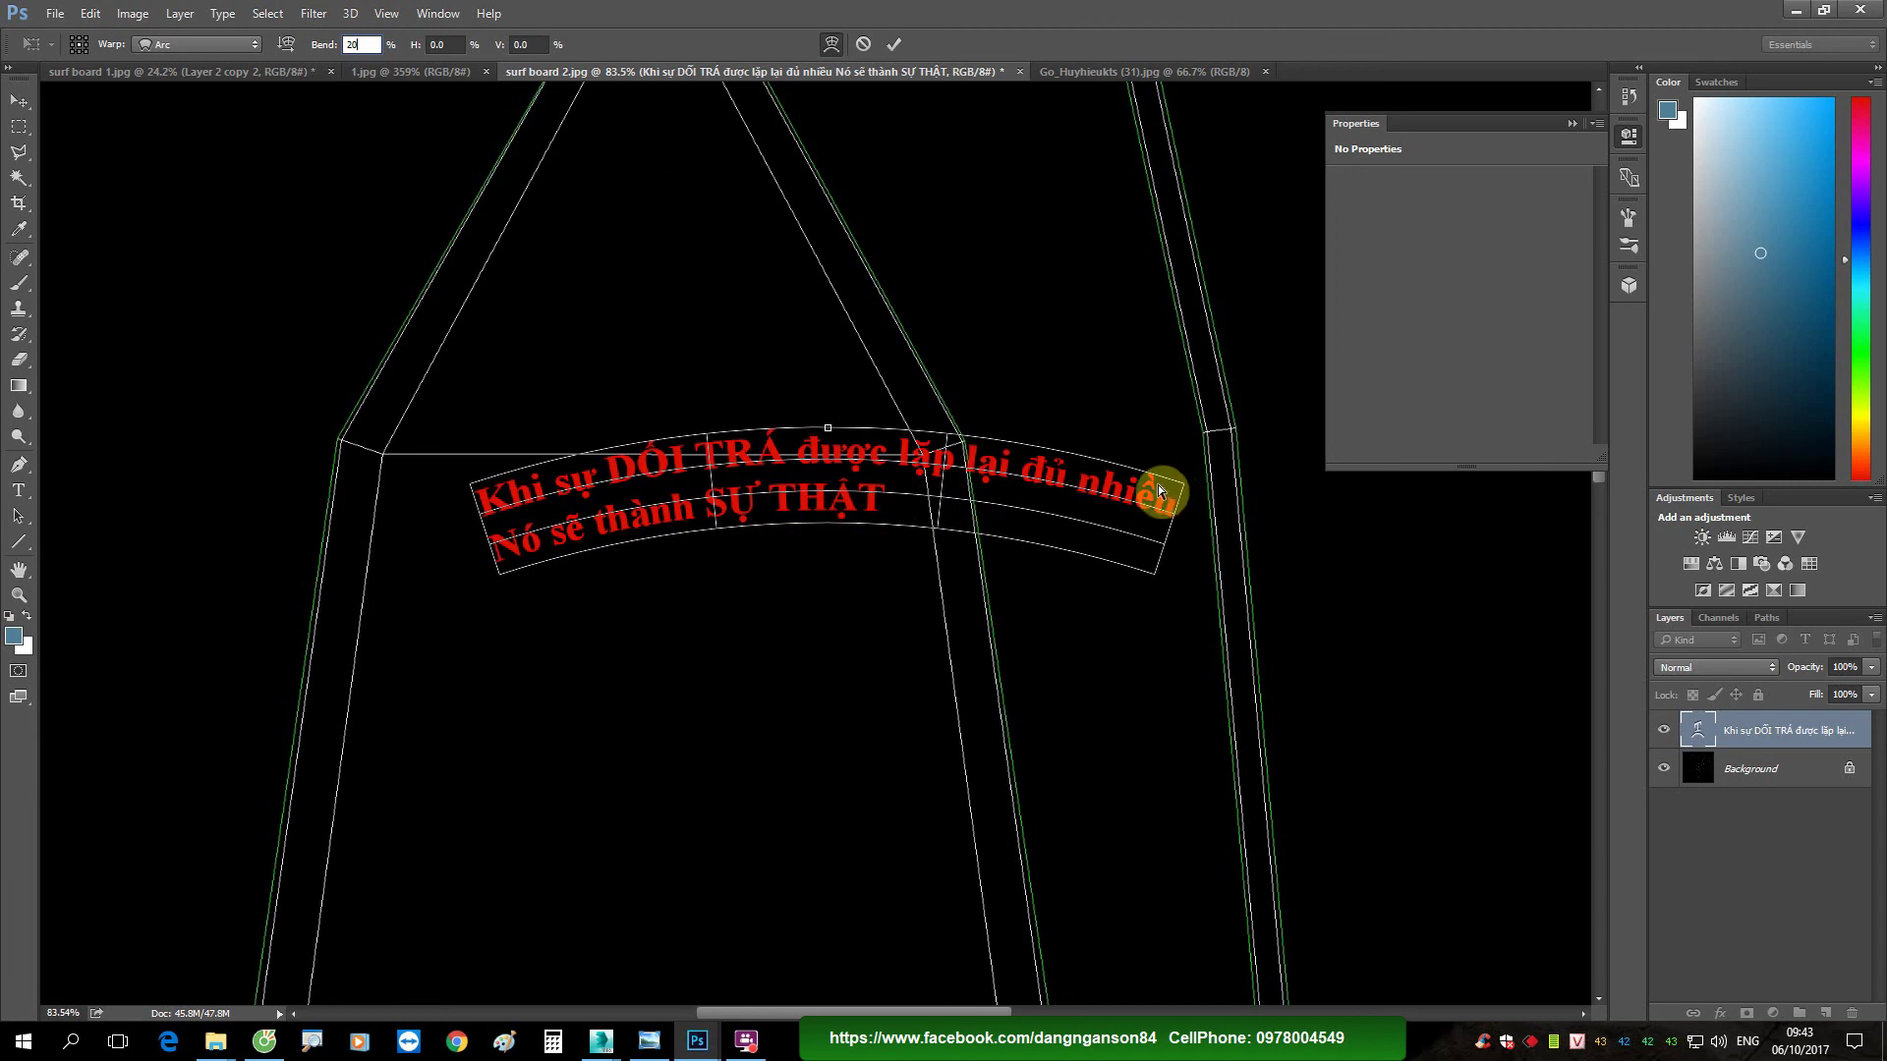
click(900, 46)
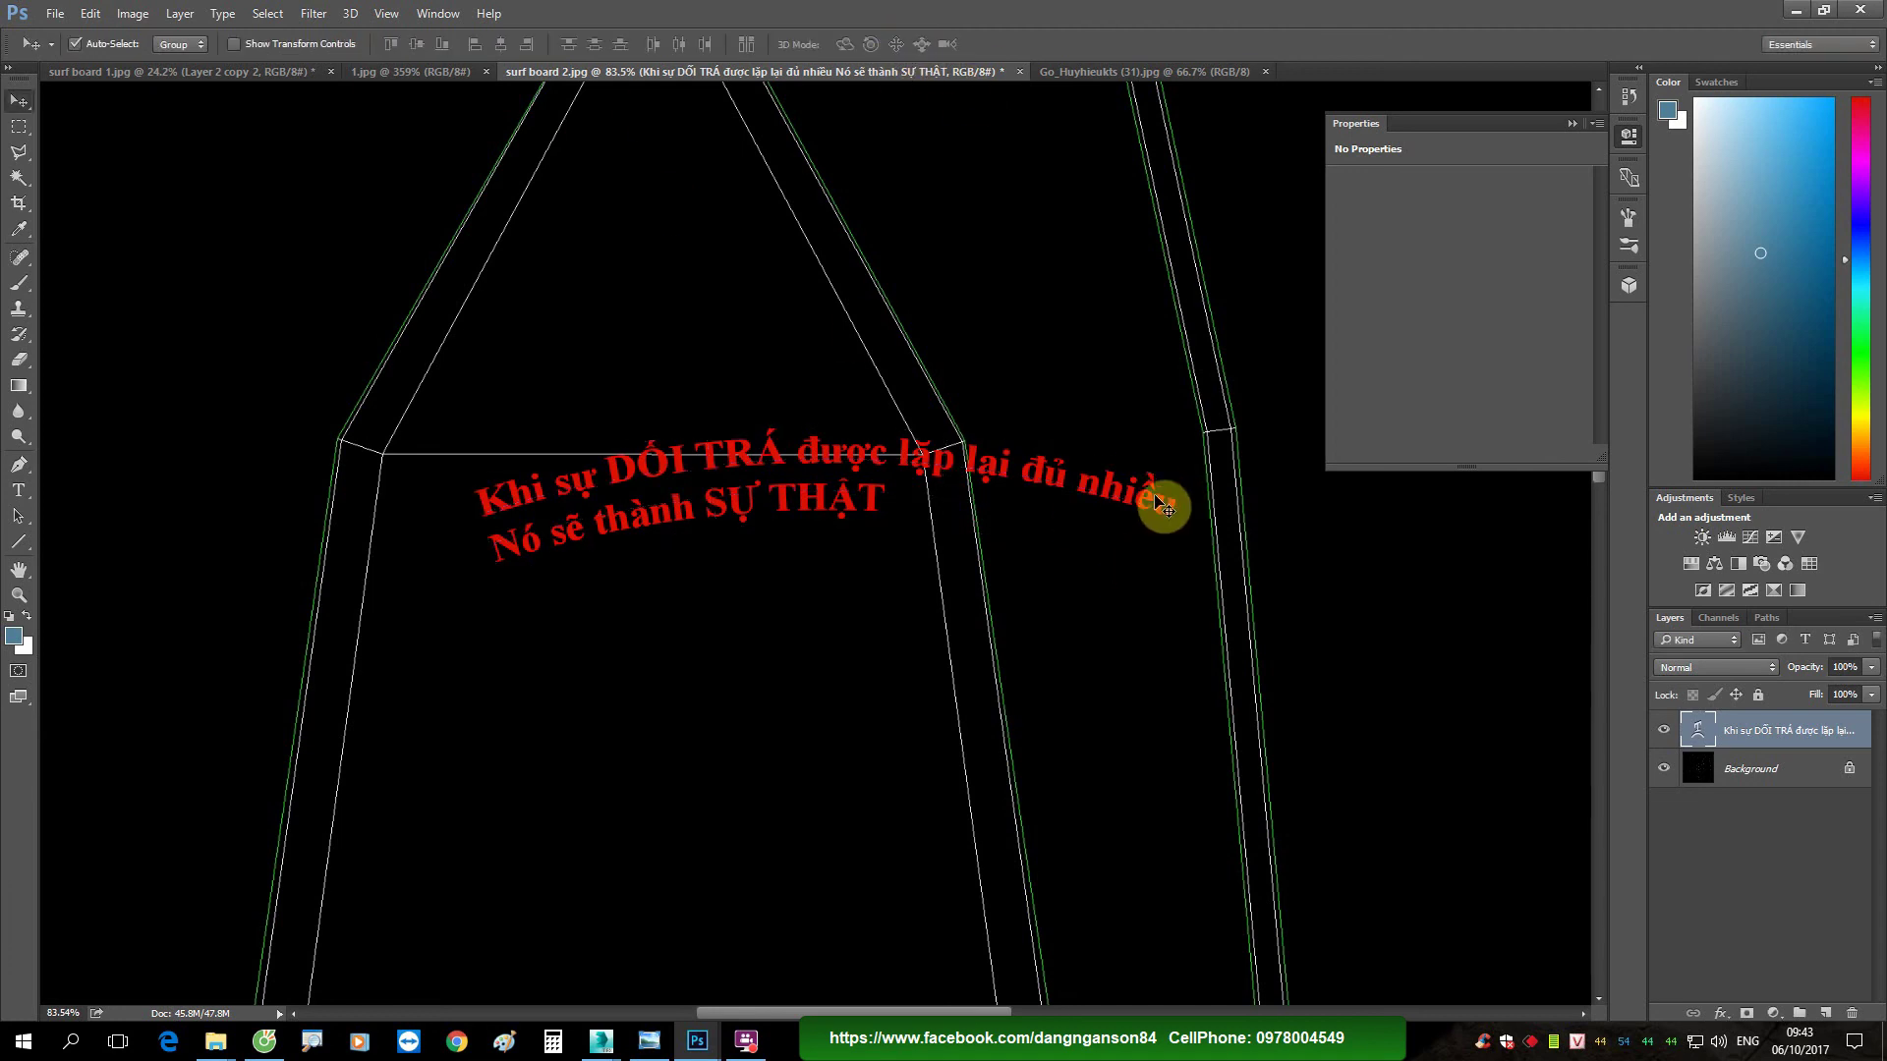
key(ctrl+t)
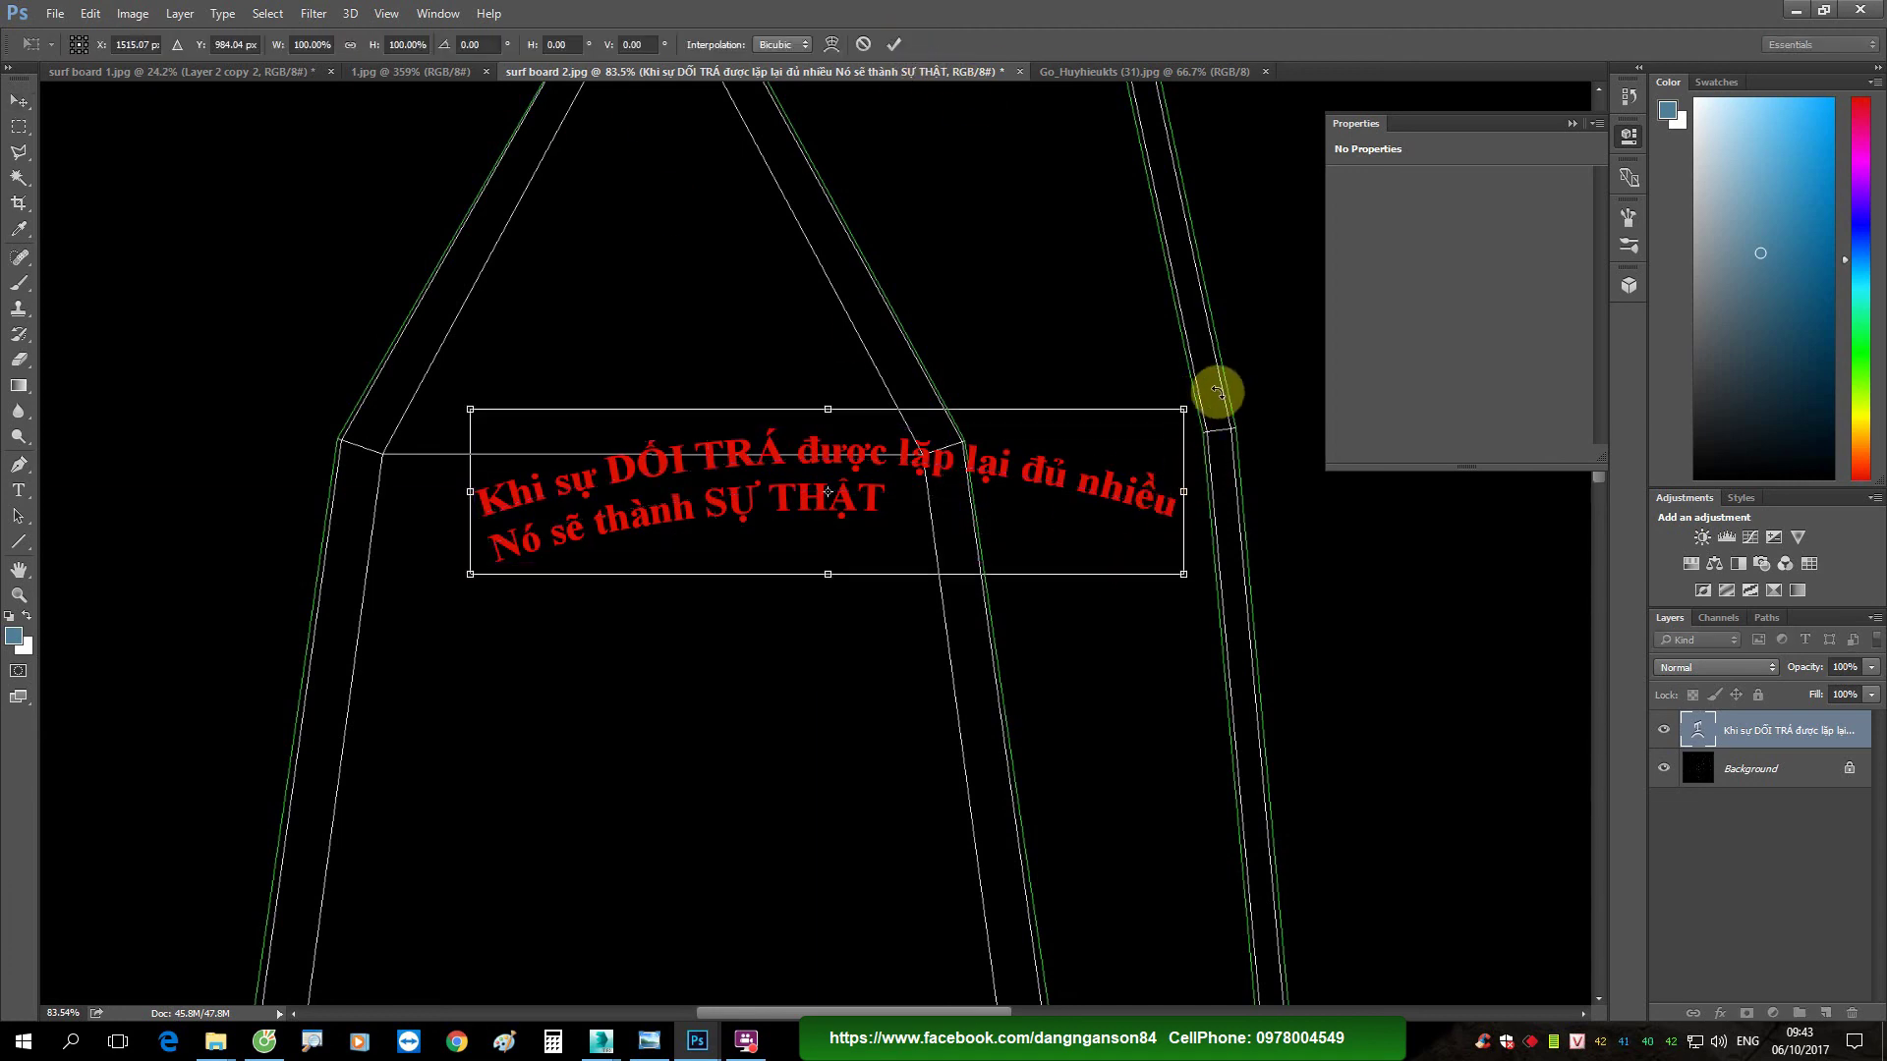
mouse_move(1211, 391)
mouse_down()
mouse_move(1229, 490)
mouse_move(1074, 733)
mouse_move(987, 757)
mouse_up()
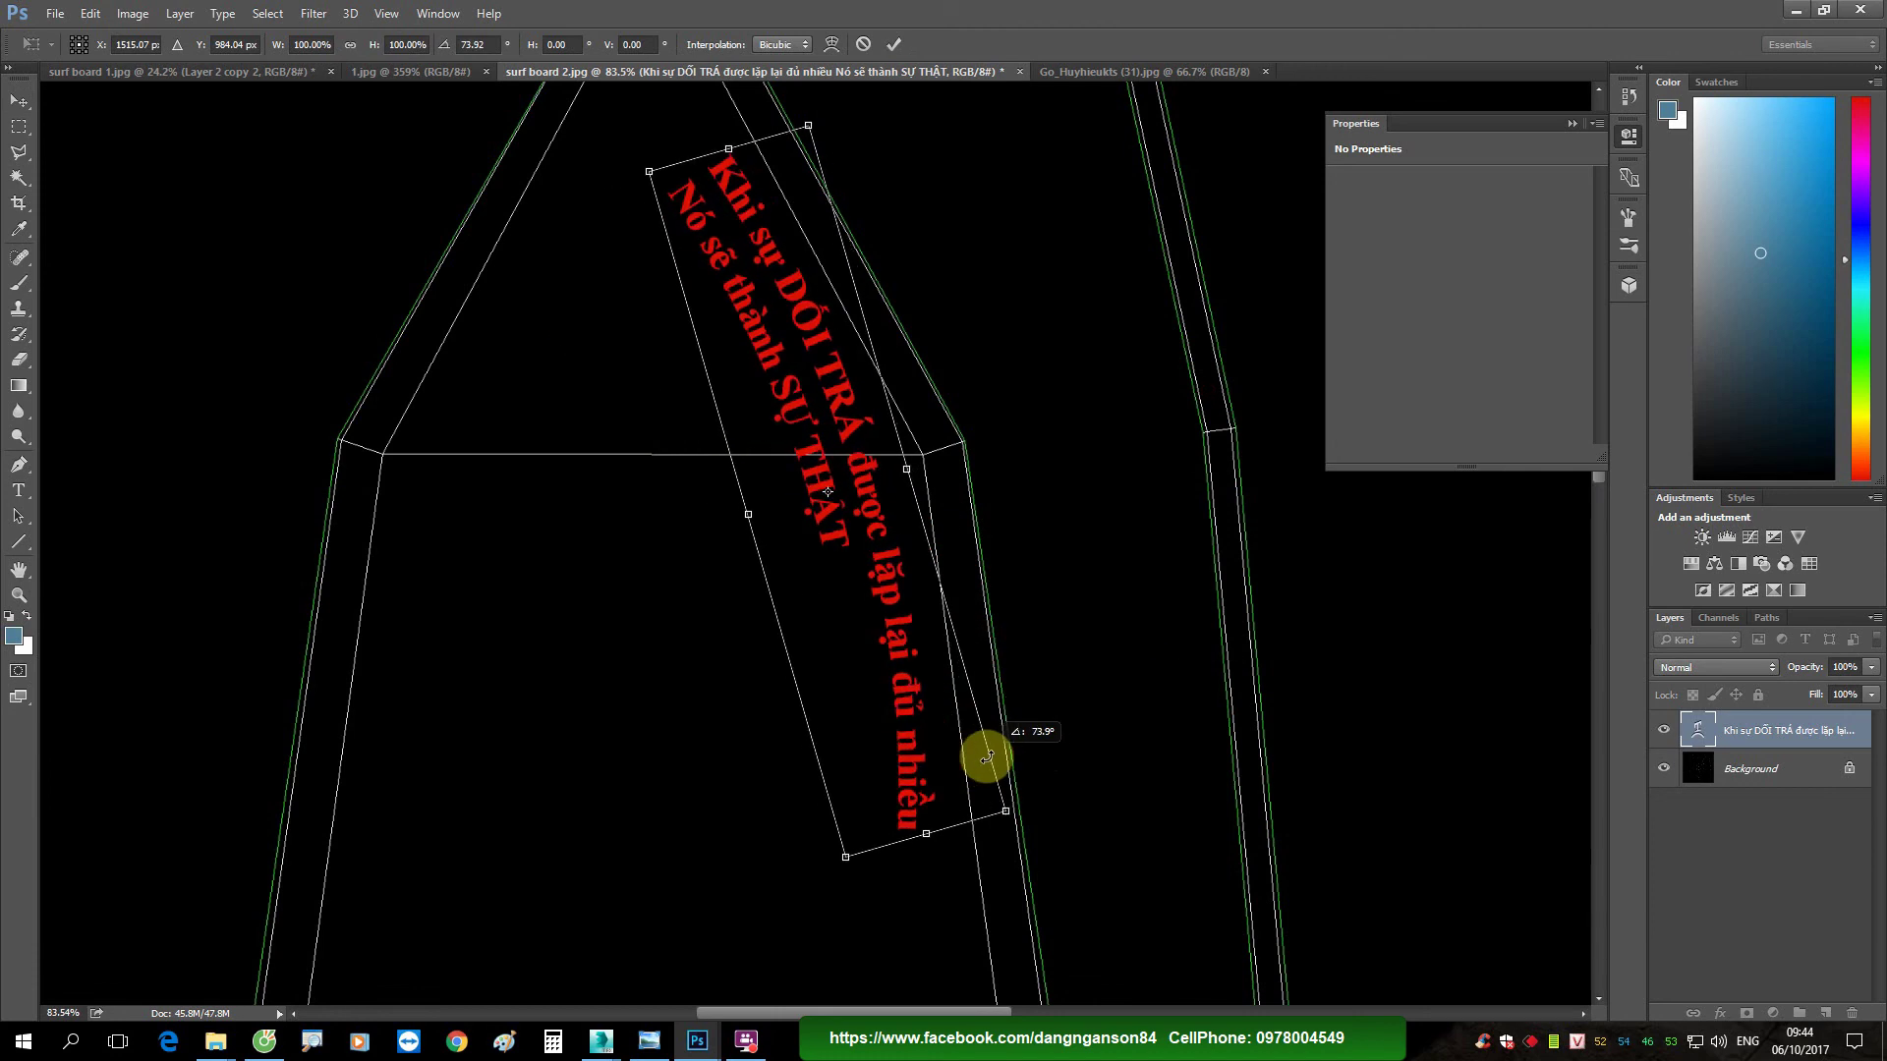
key(ctrl+z)
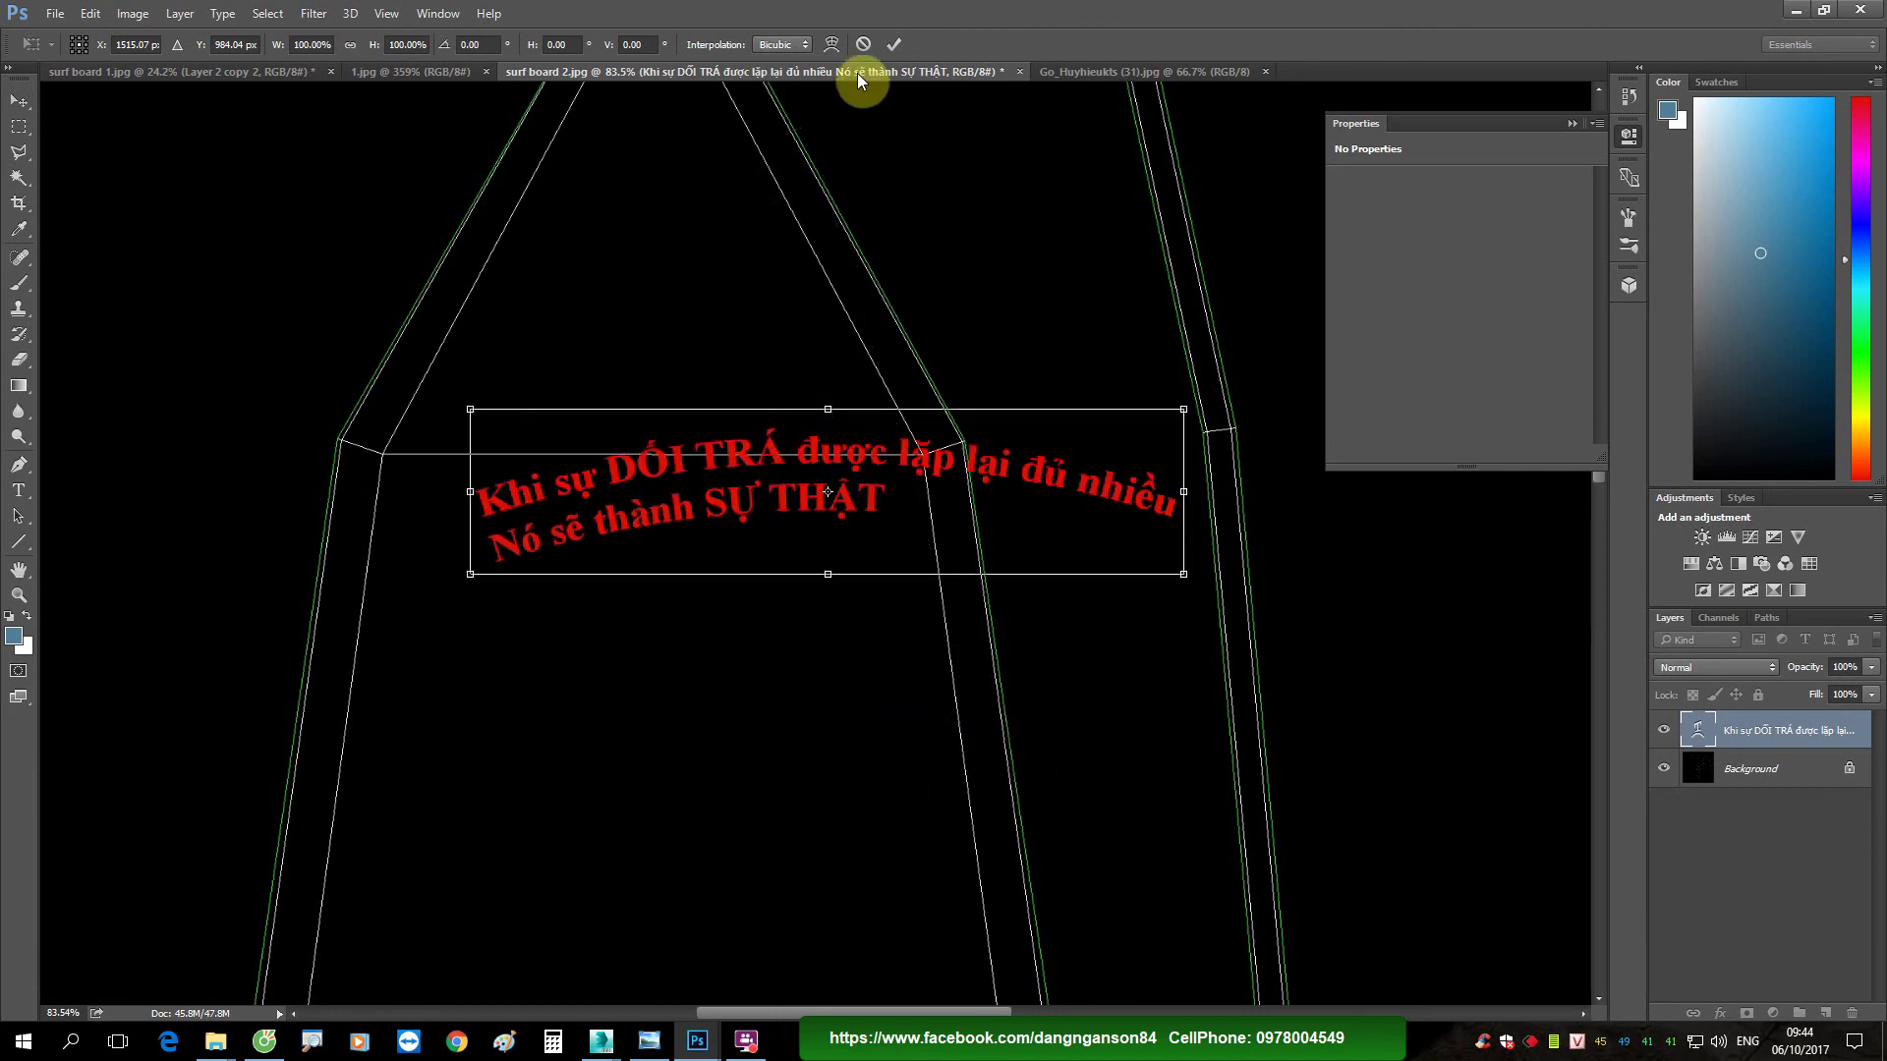
Step: Rotate the arched slogan about 72° with Bend 15 and shift it up the board's right edge
click(835, 41)
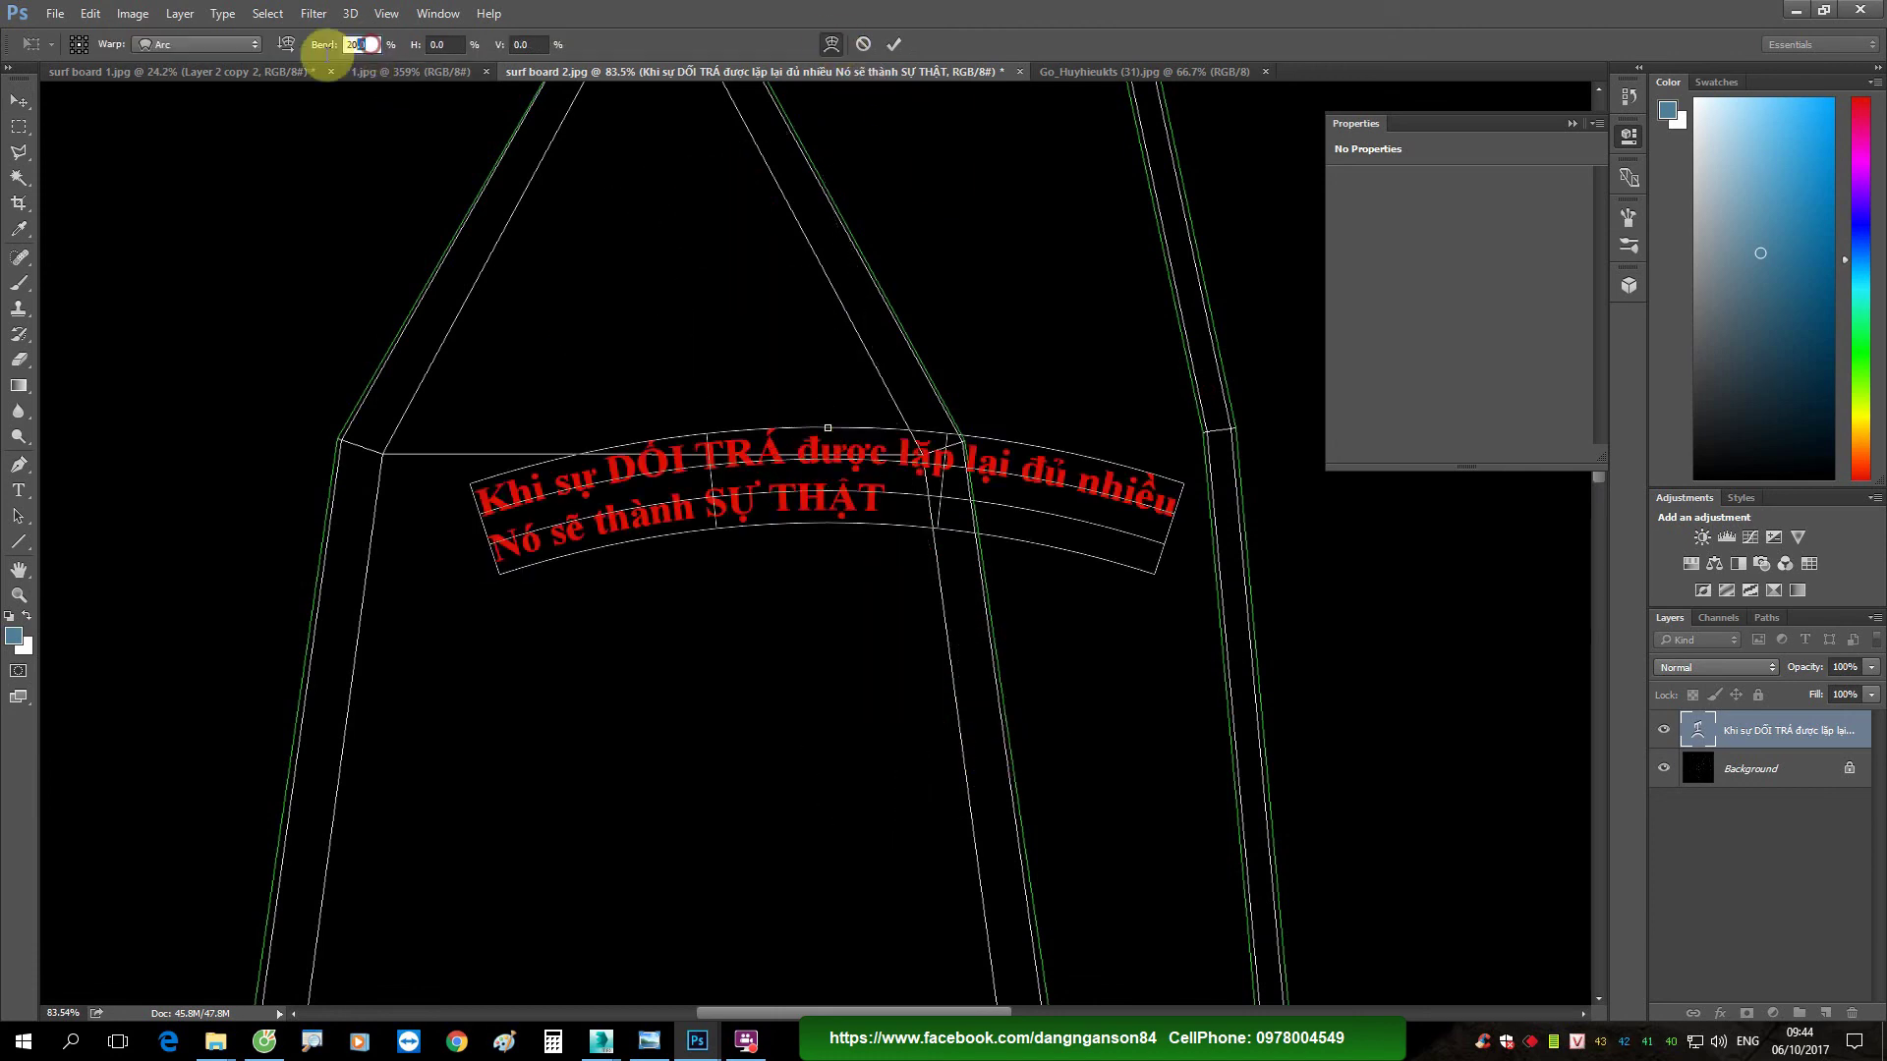
text(10)
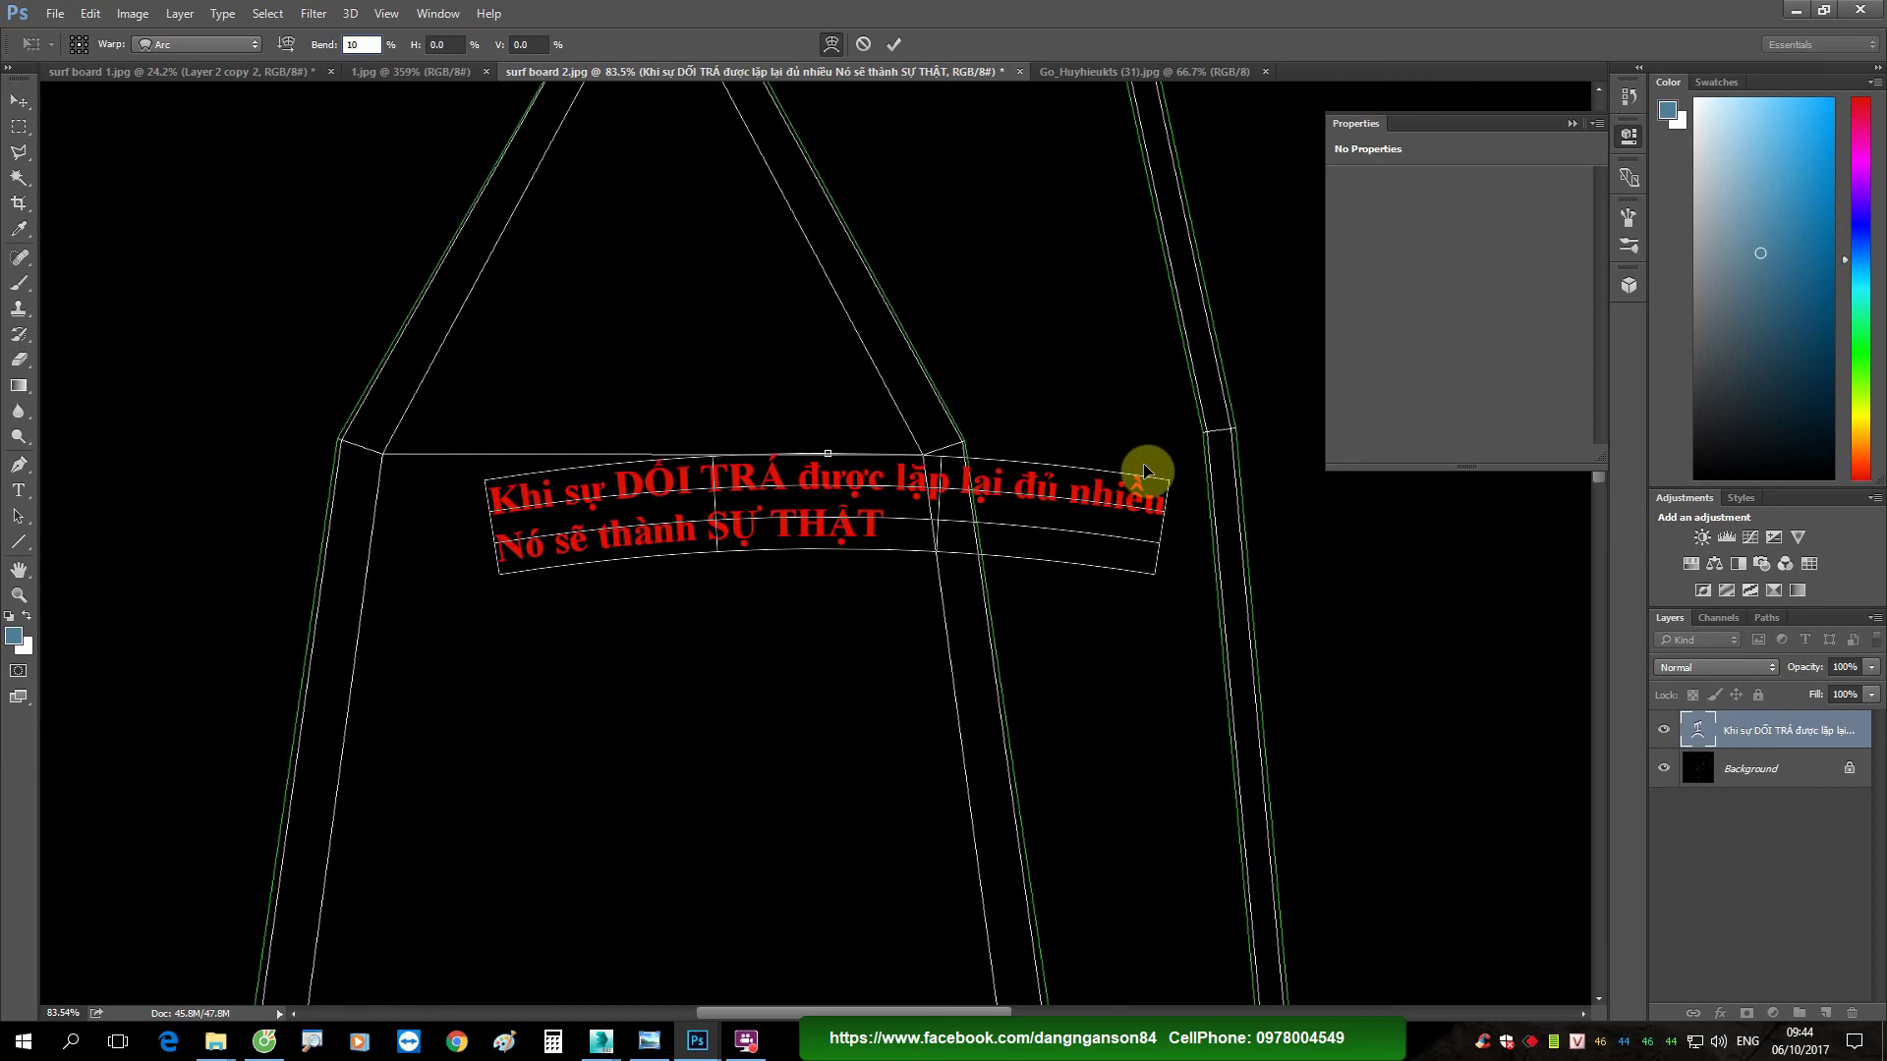
click(830, 44)
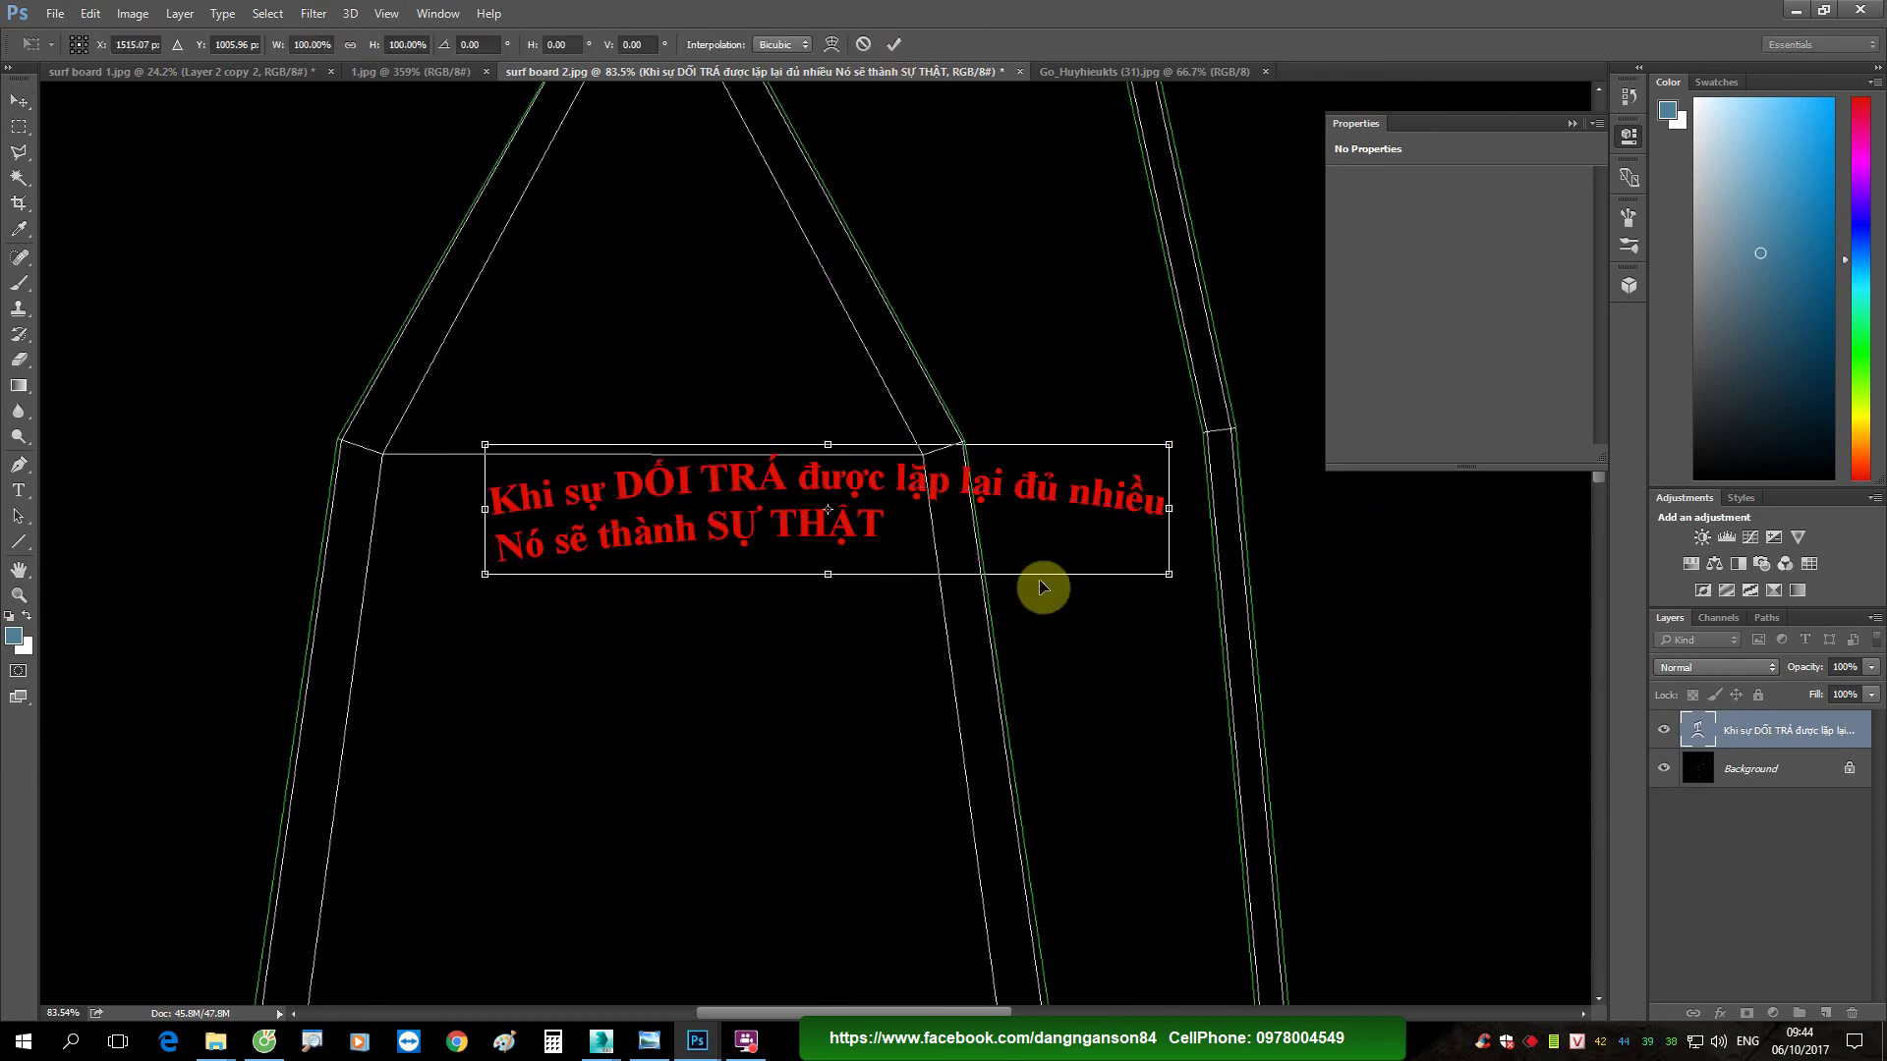
drag(1202, 430, 993, 757)
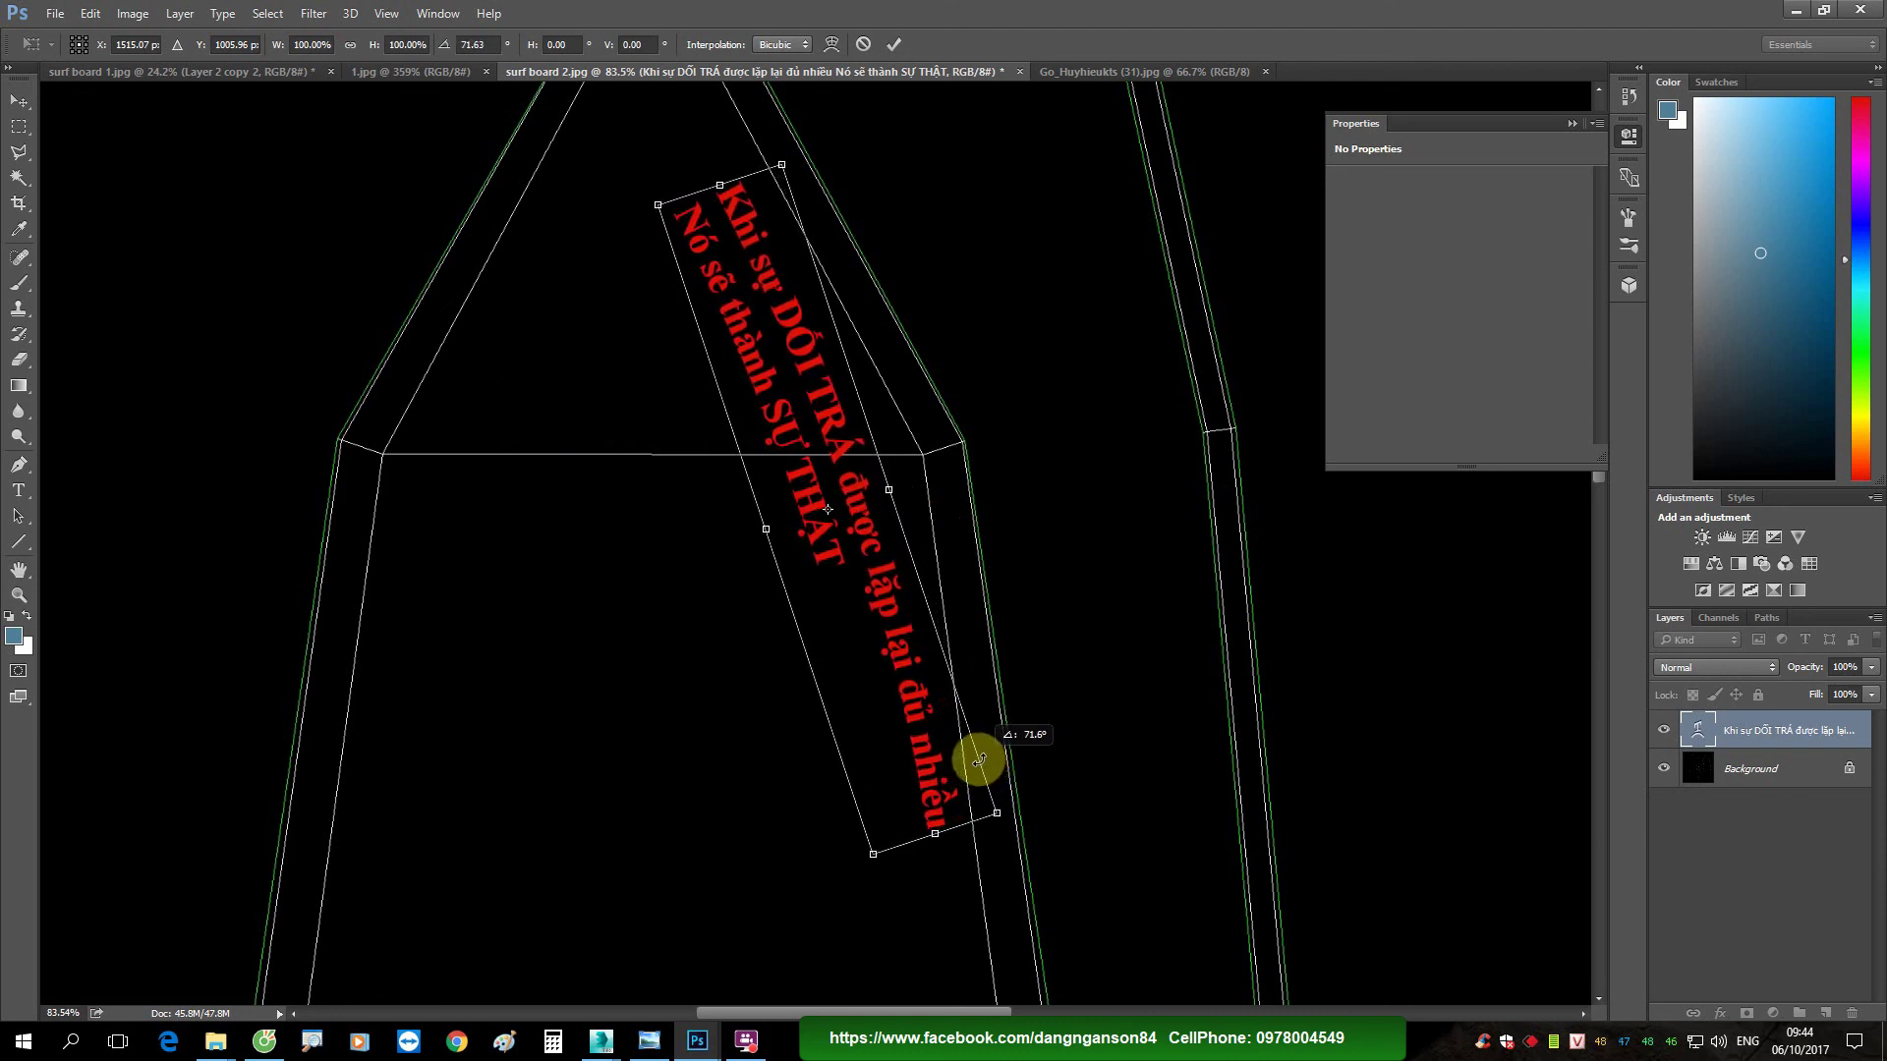
drag(993, 757, 977, 759)
click(836, 49)
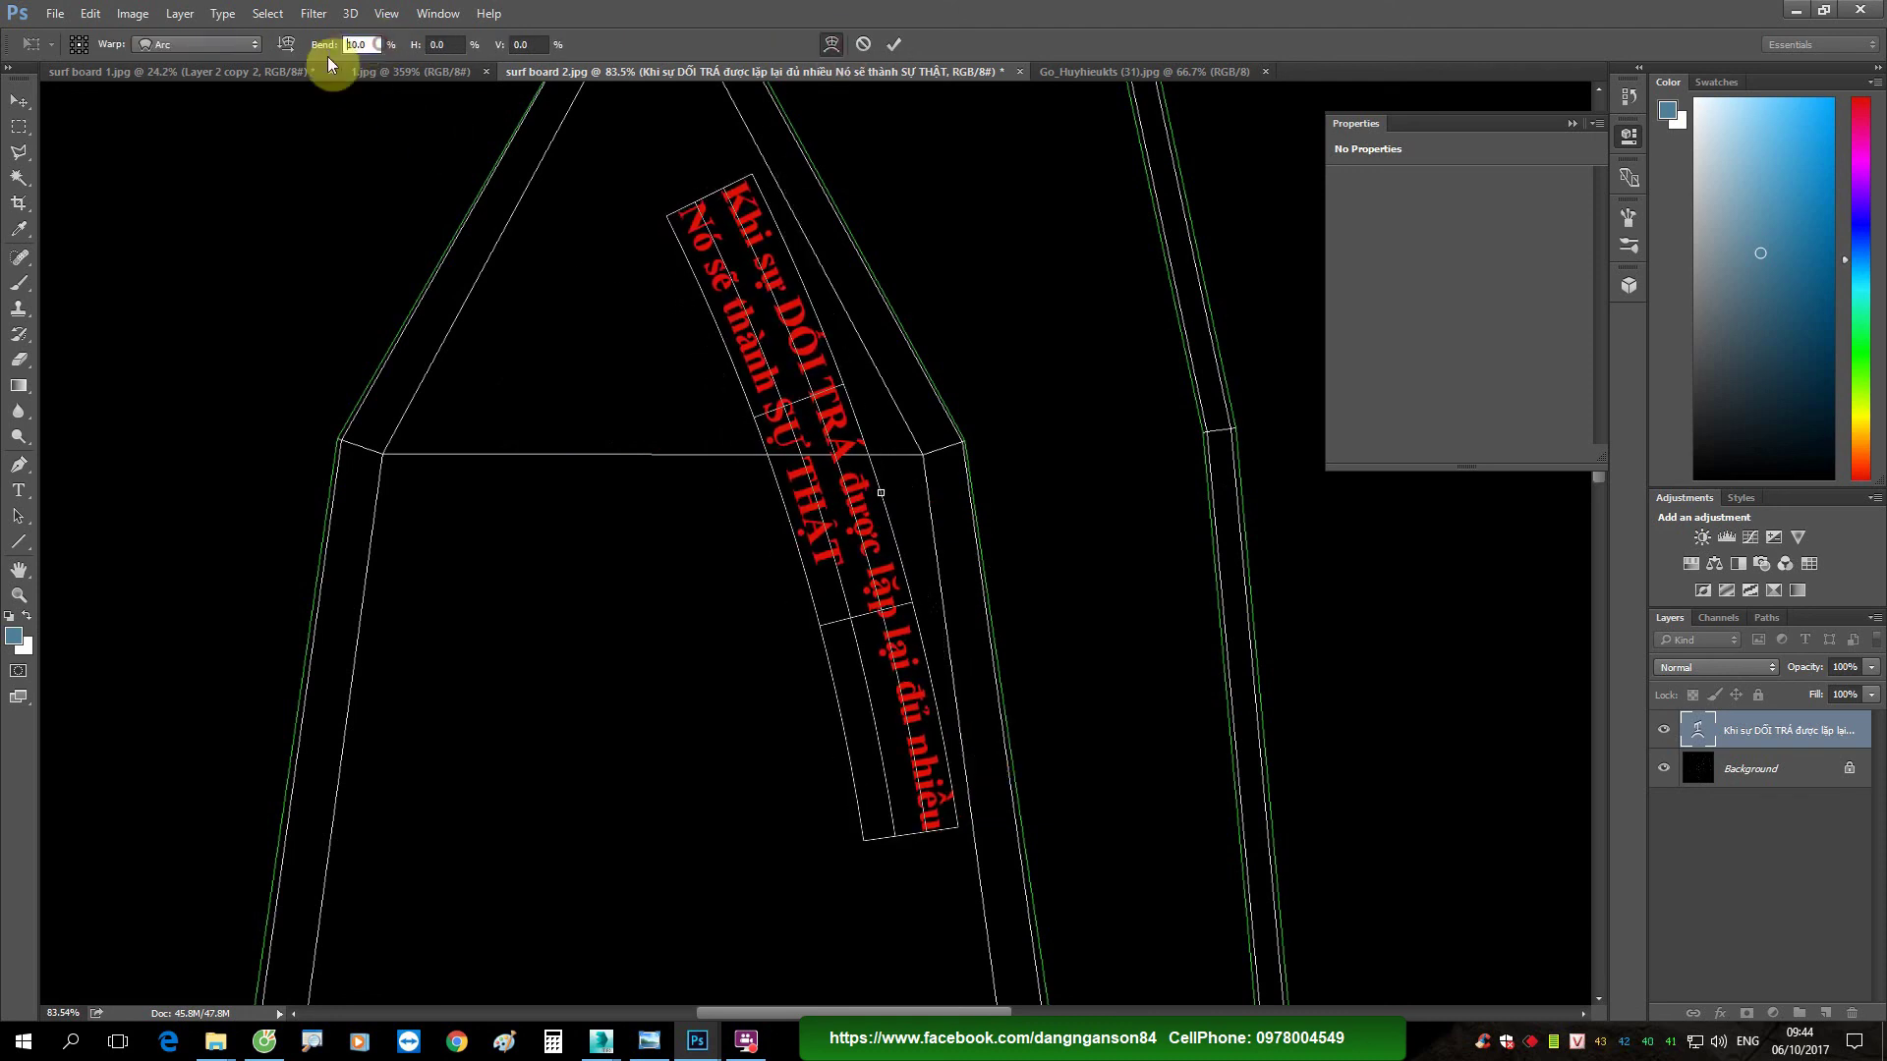
click(372, 44)
text(15)
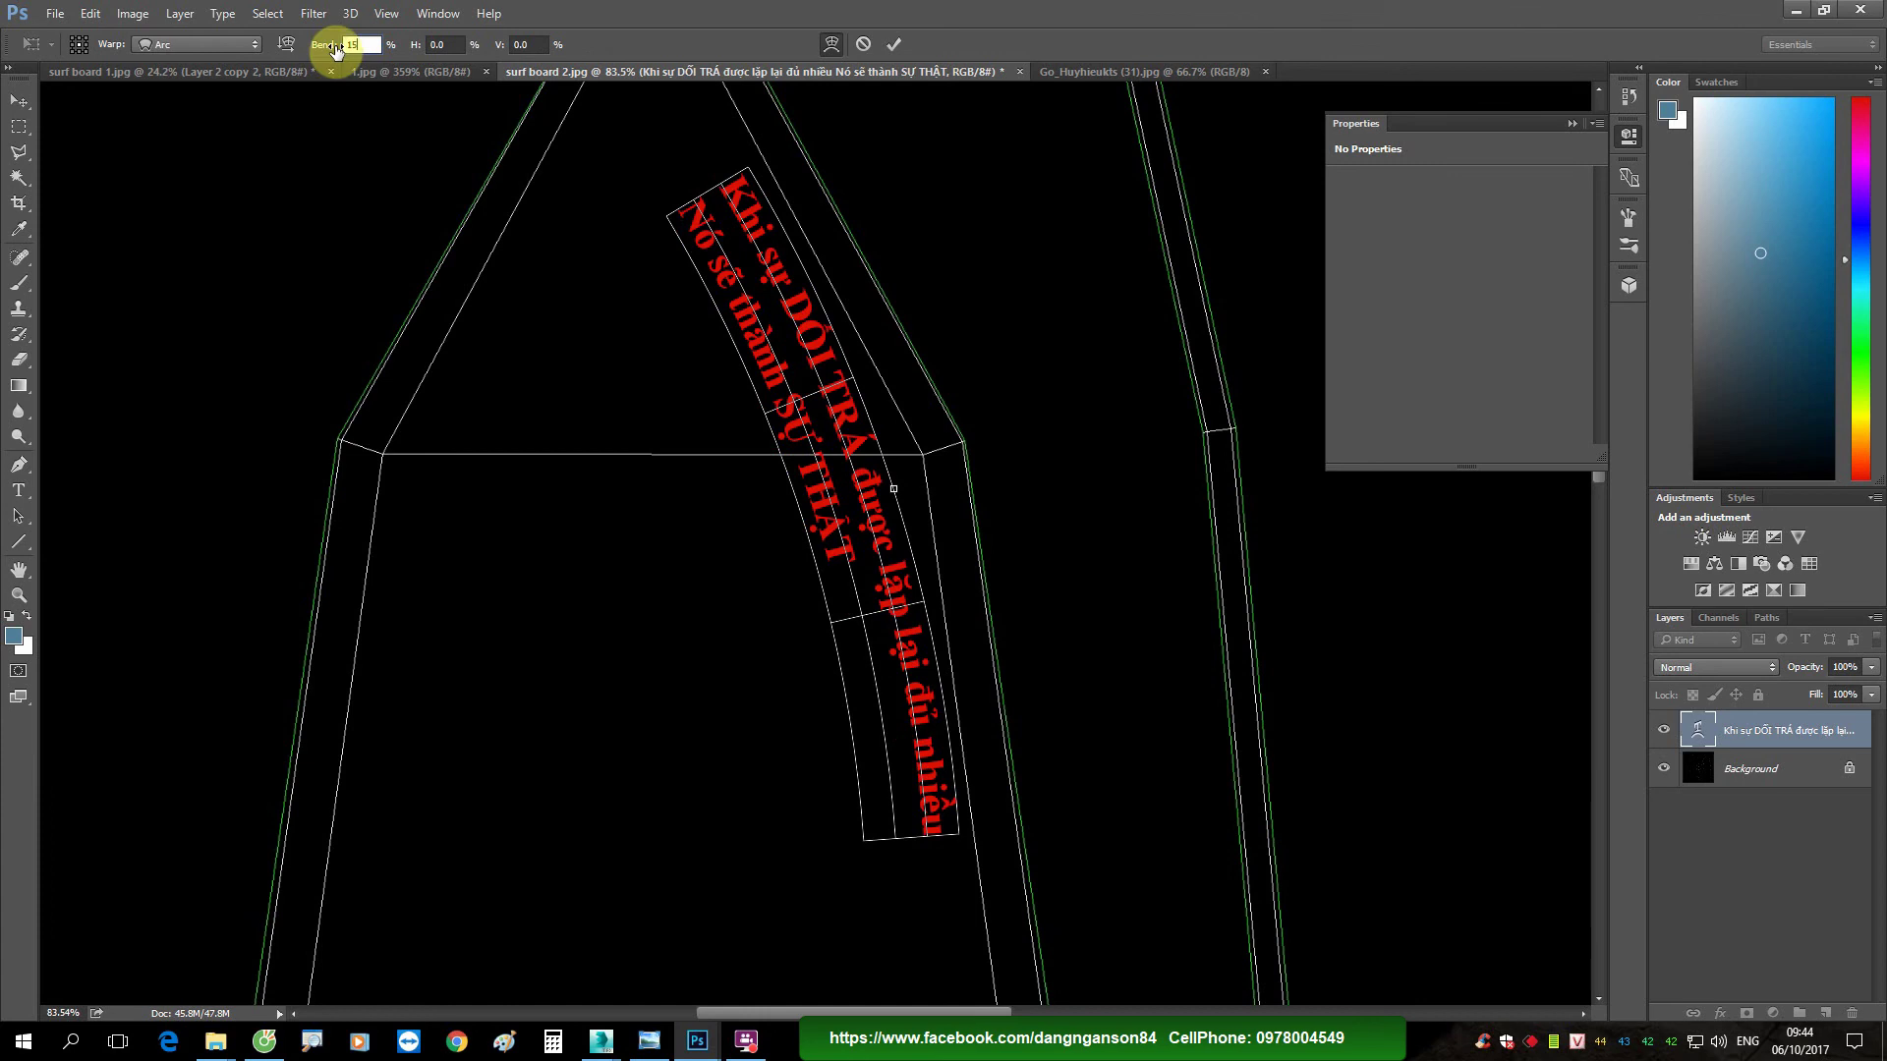
click(894, 44)
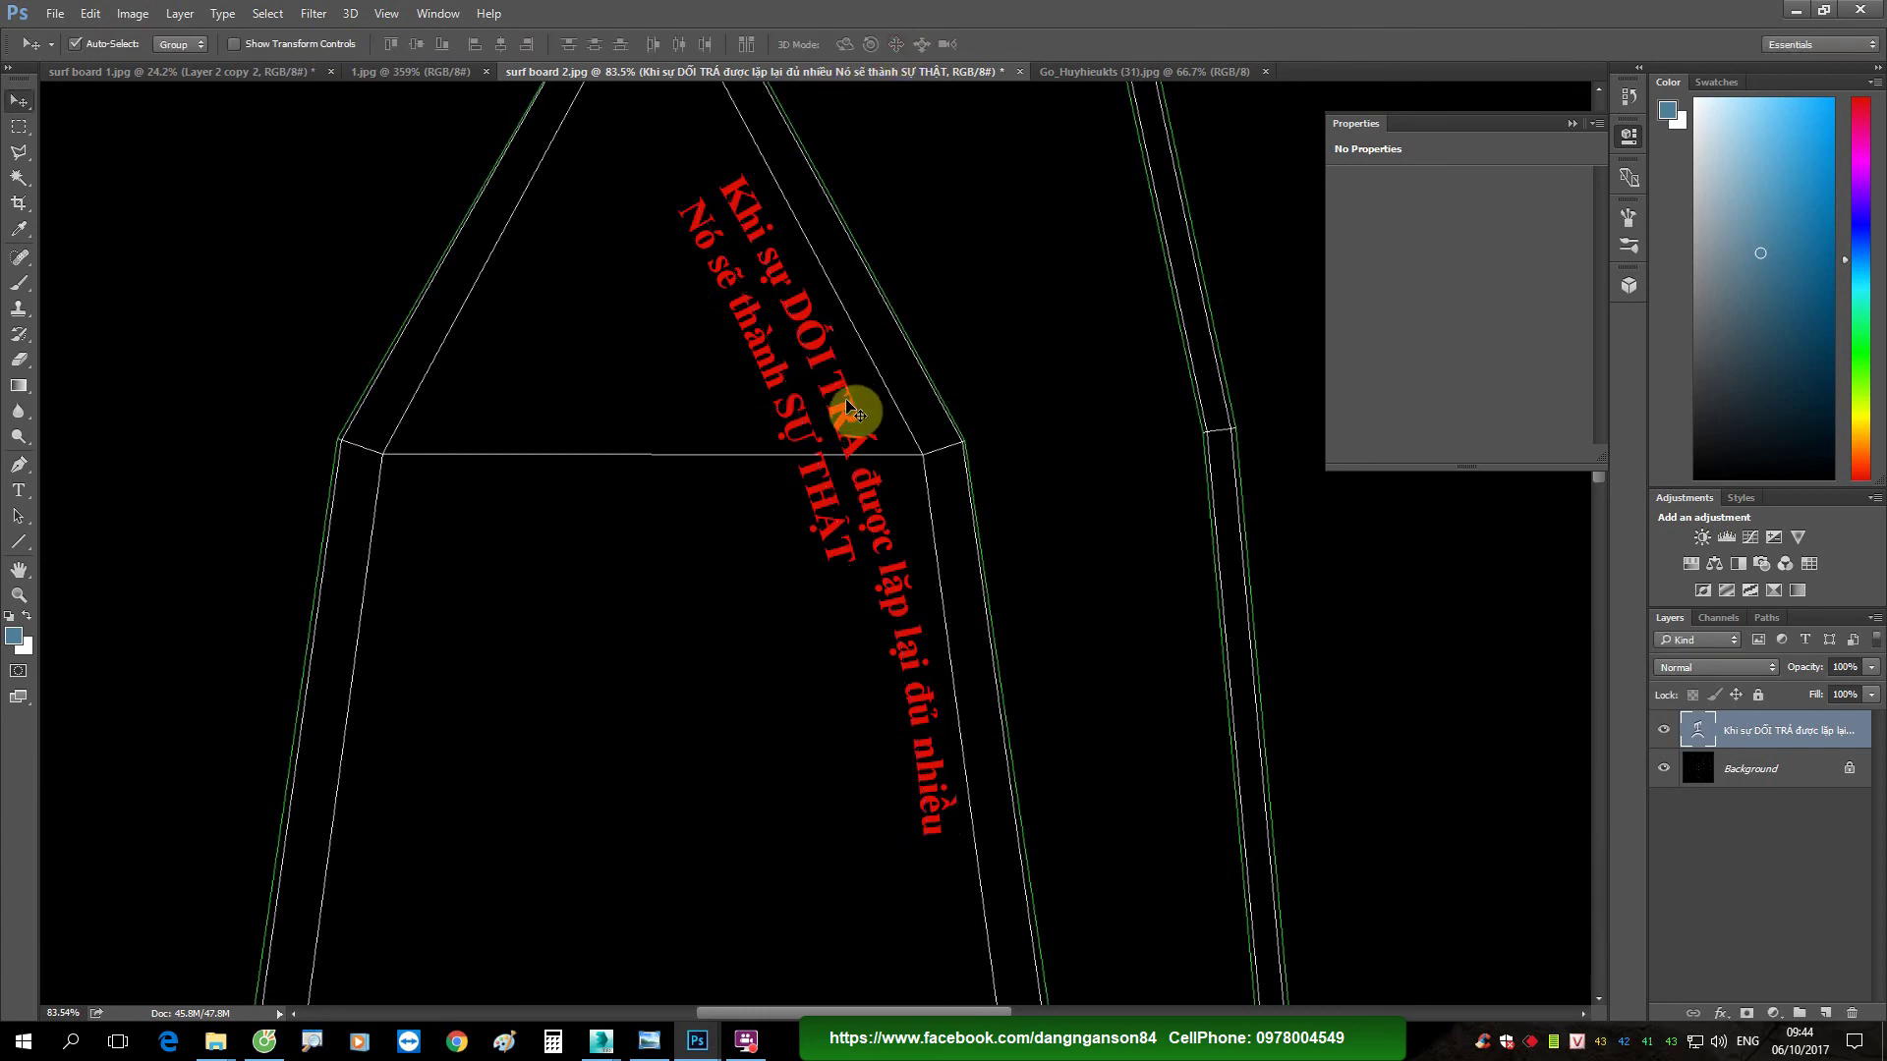
drag(847, 418, 843, 377)
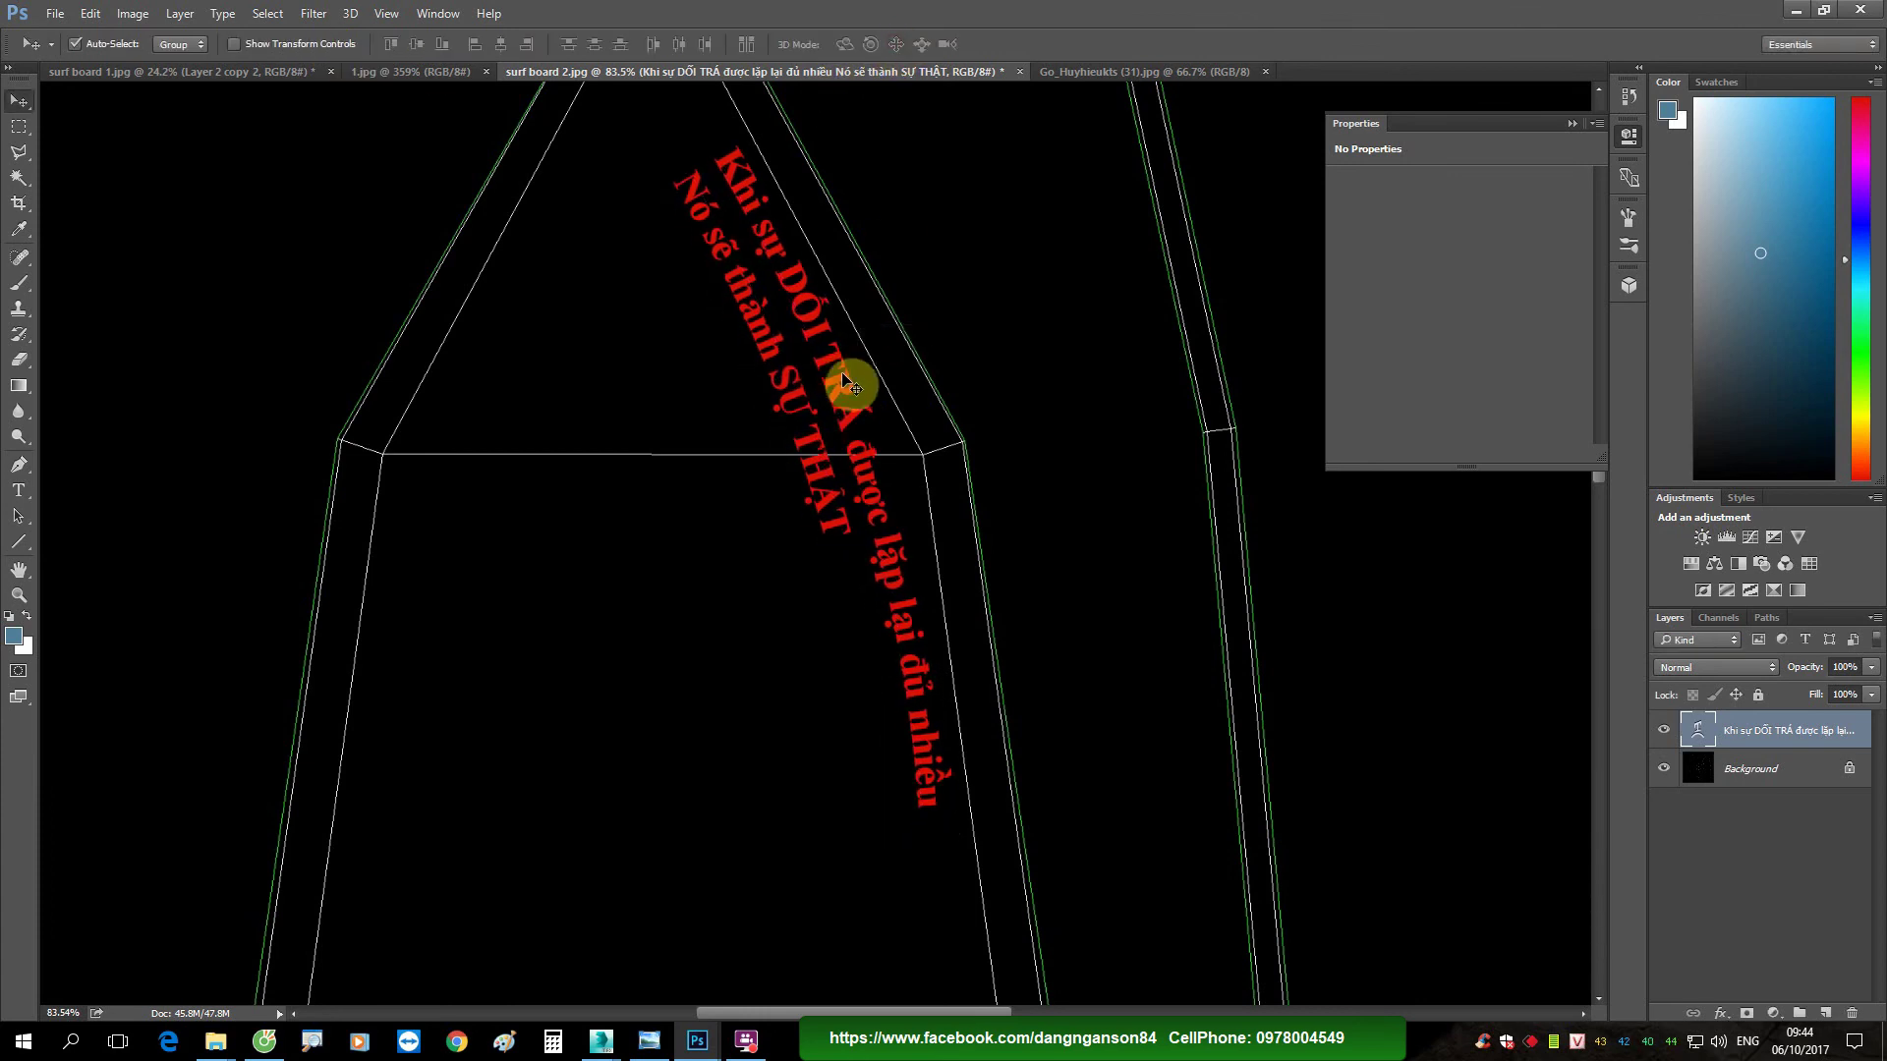
Step: Open the transparent camel.png full size from the camel image search results
click(267, 1041)
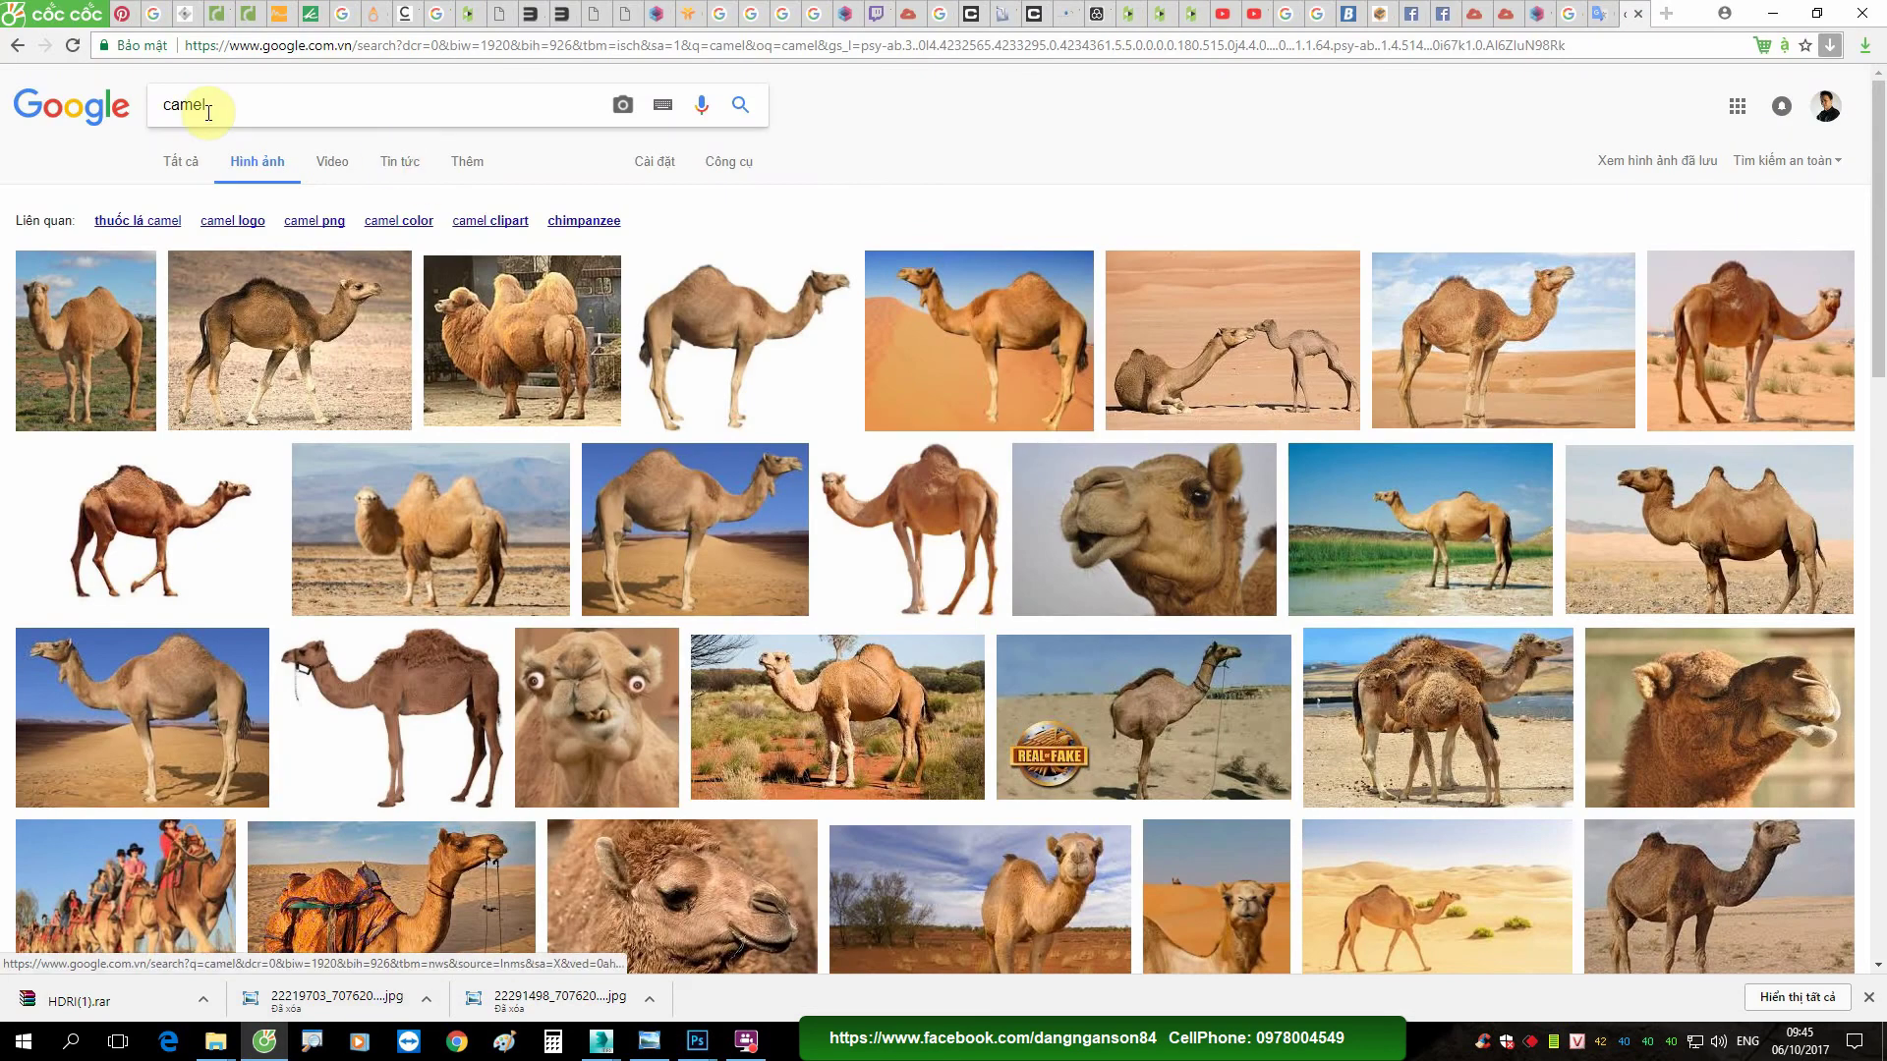
click(737, 312)
click(1369, 496)
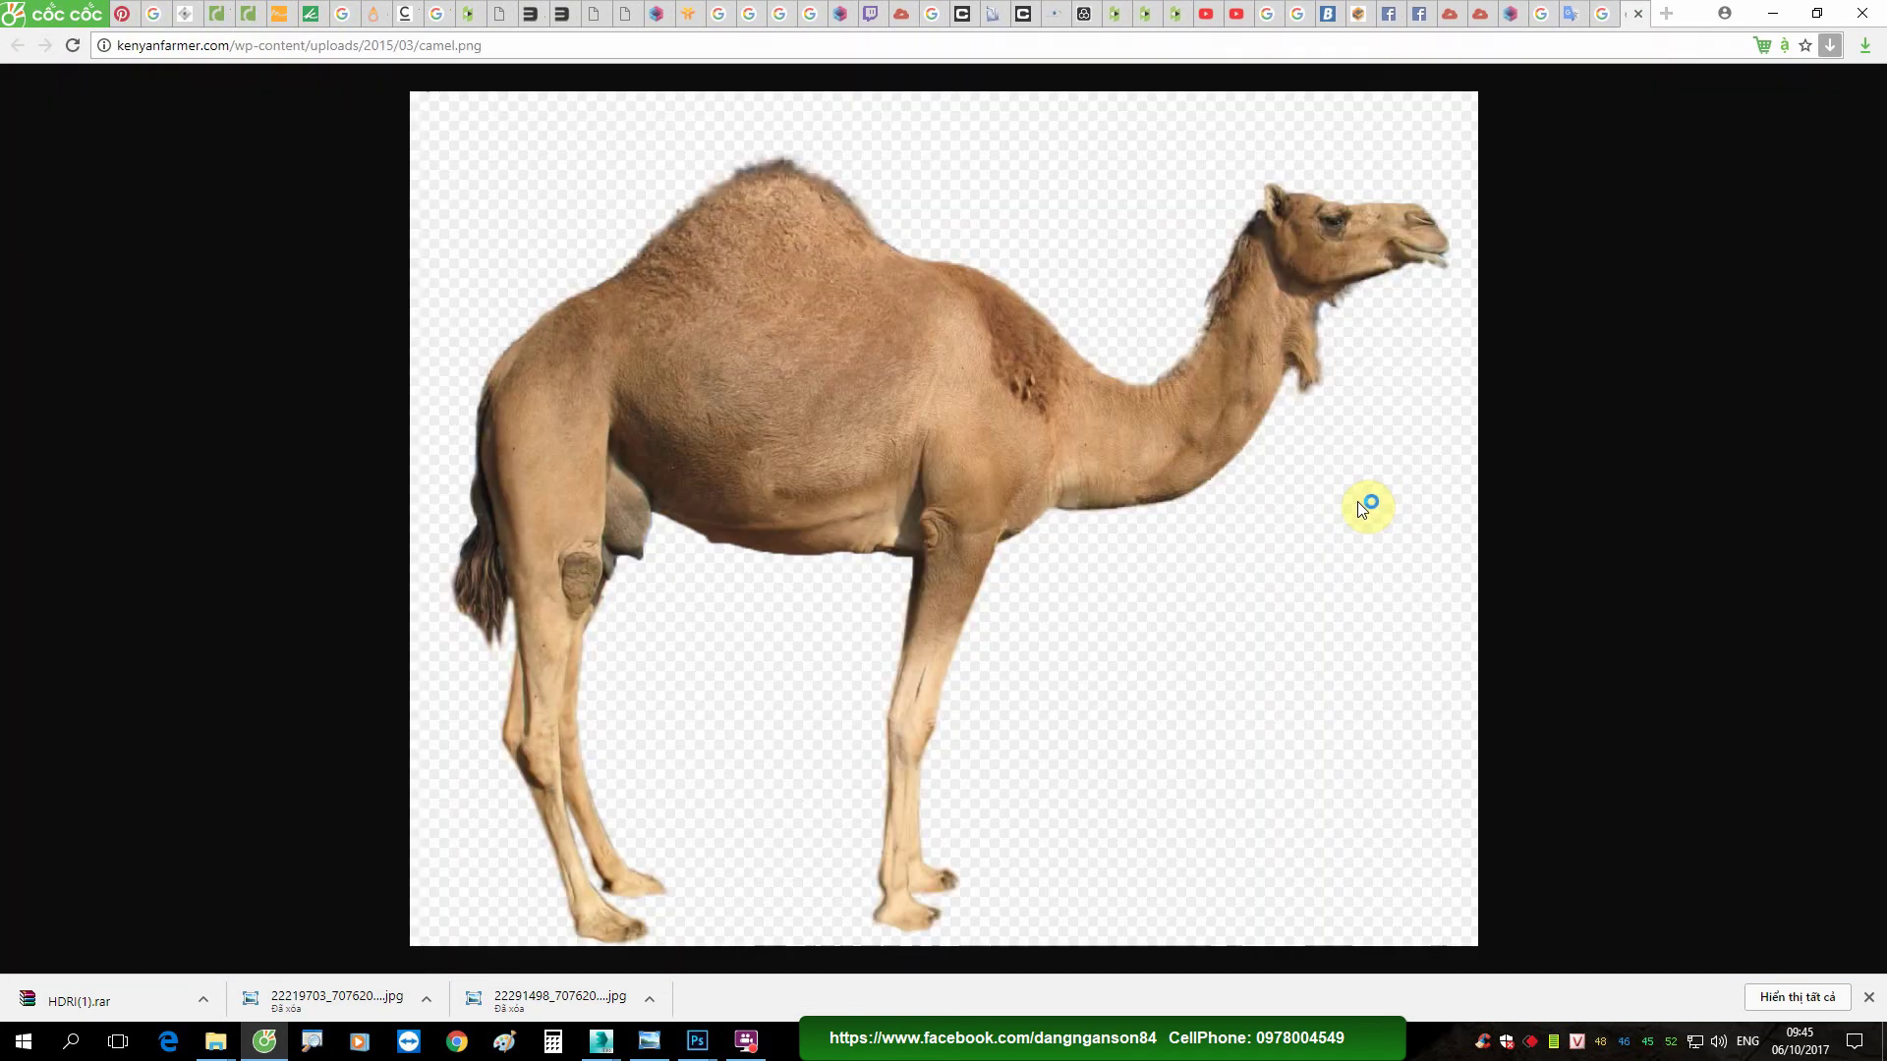
right_click(943, 422)
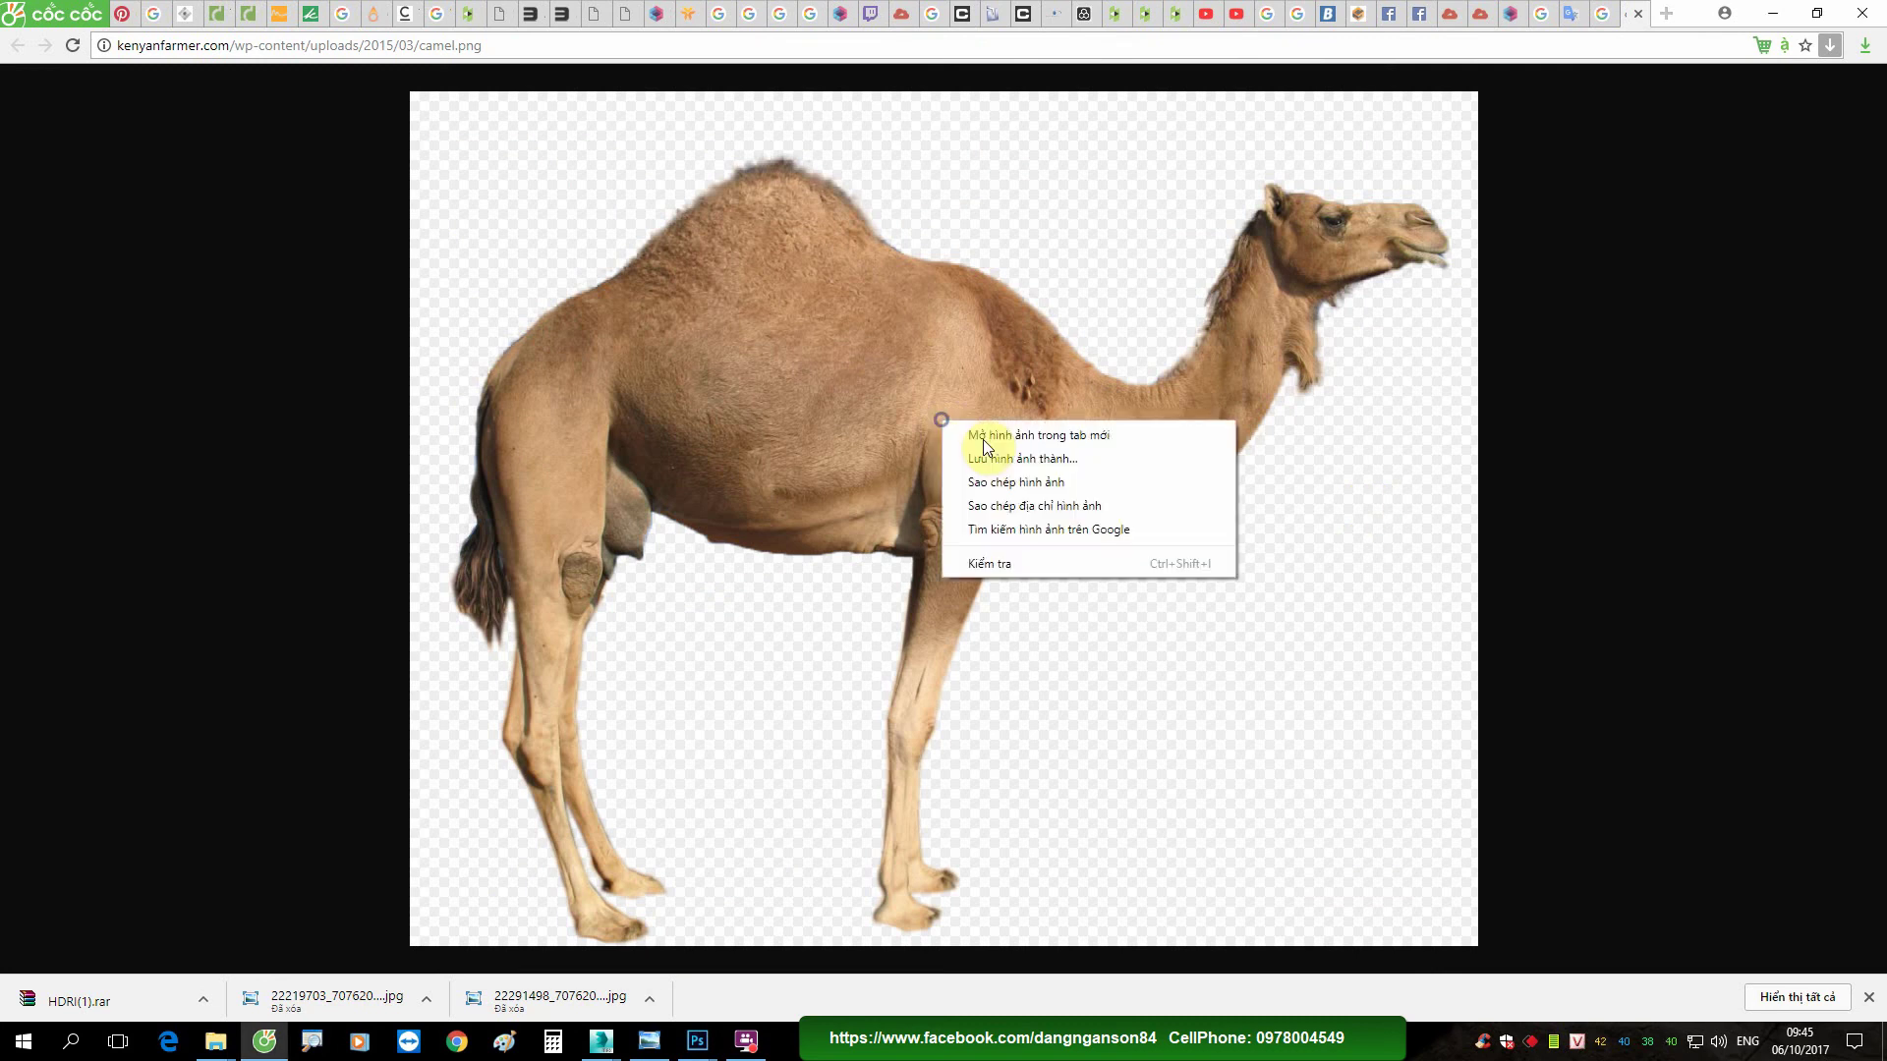
click(1036, 463)
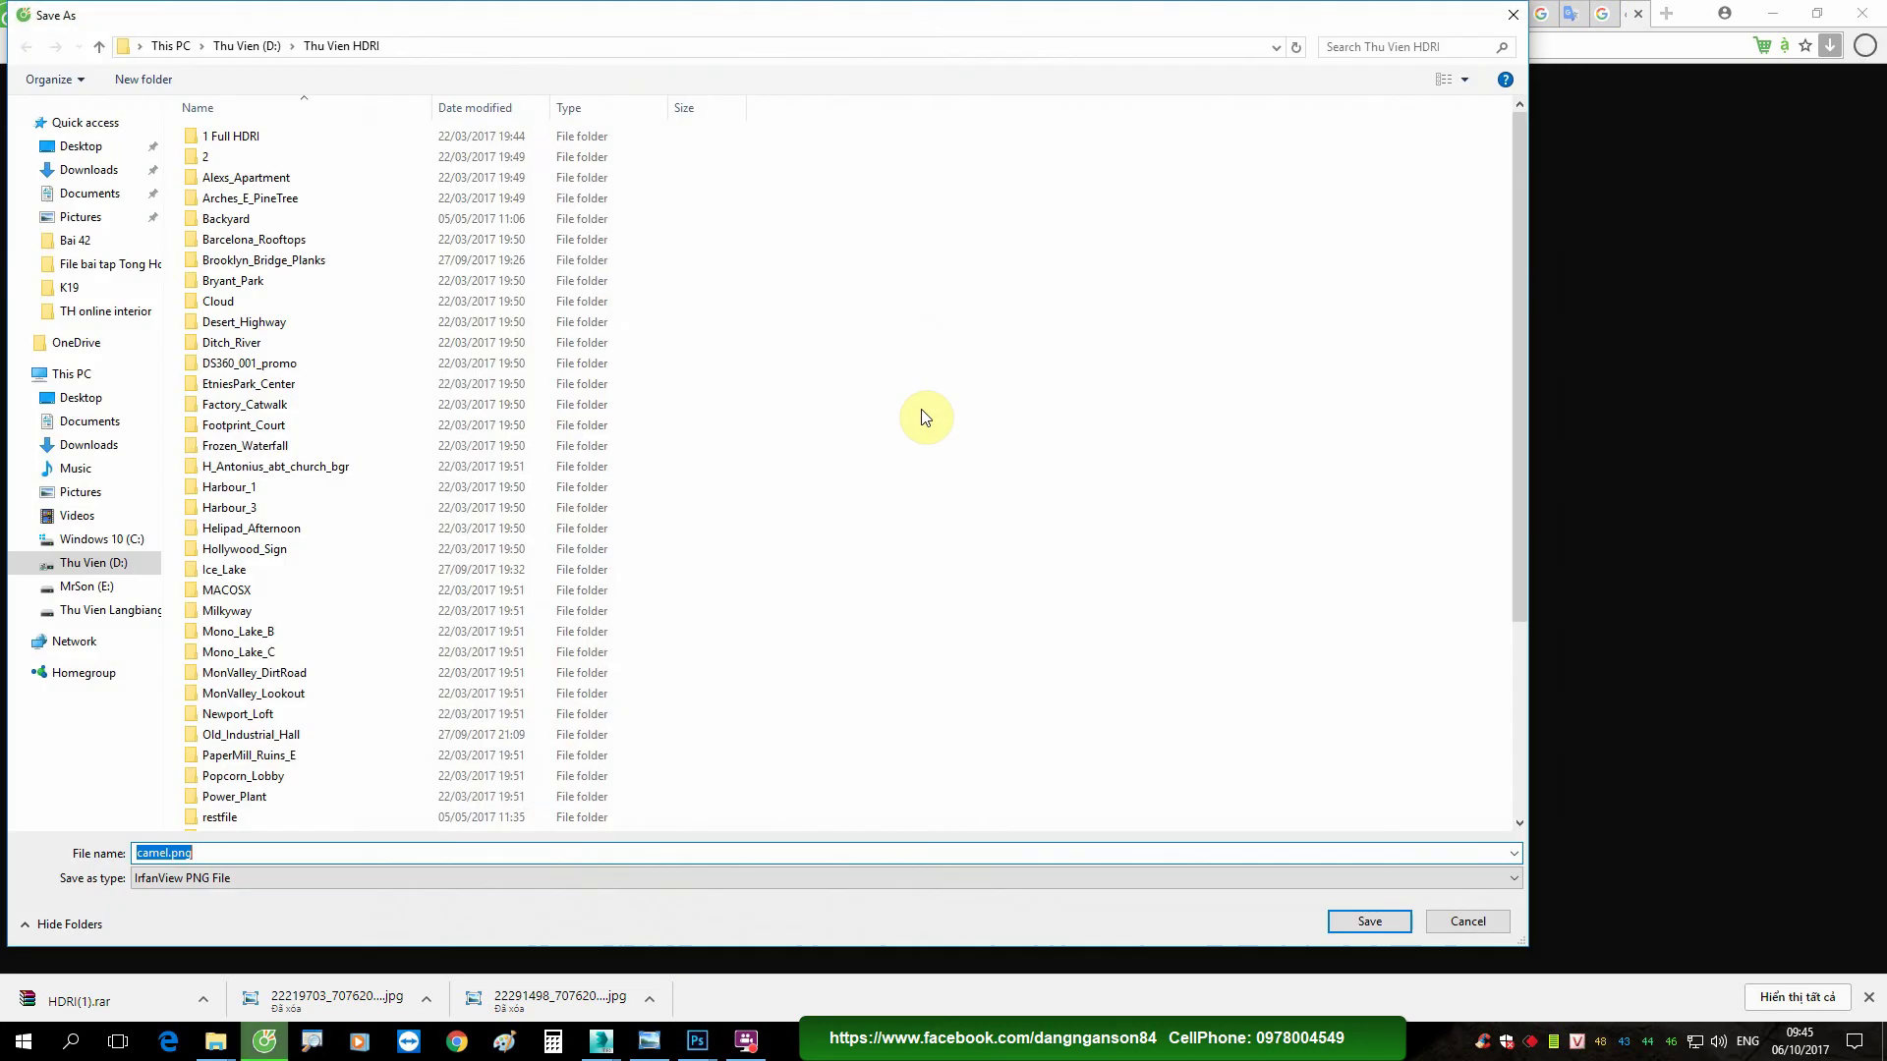
Step: Save camel.png into File bai tap Tong Hop Interior > Bai 42 and open it
click(87, 586)
double_click(272, 122)
double_click(373, 161)
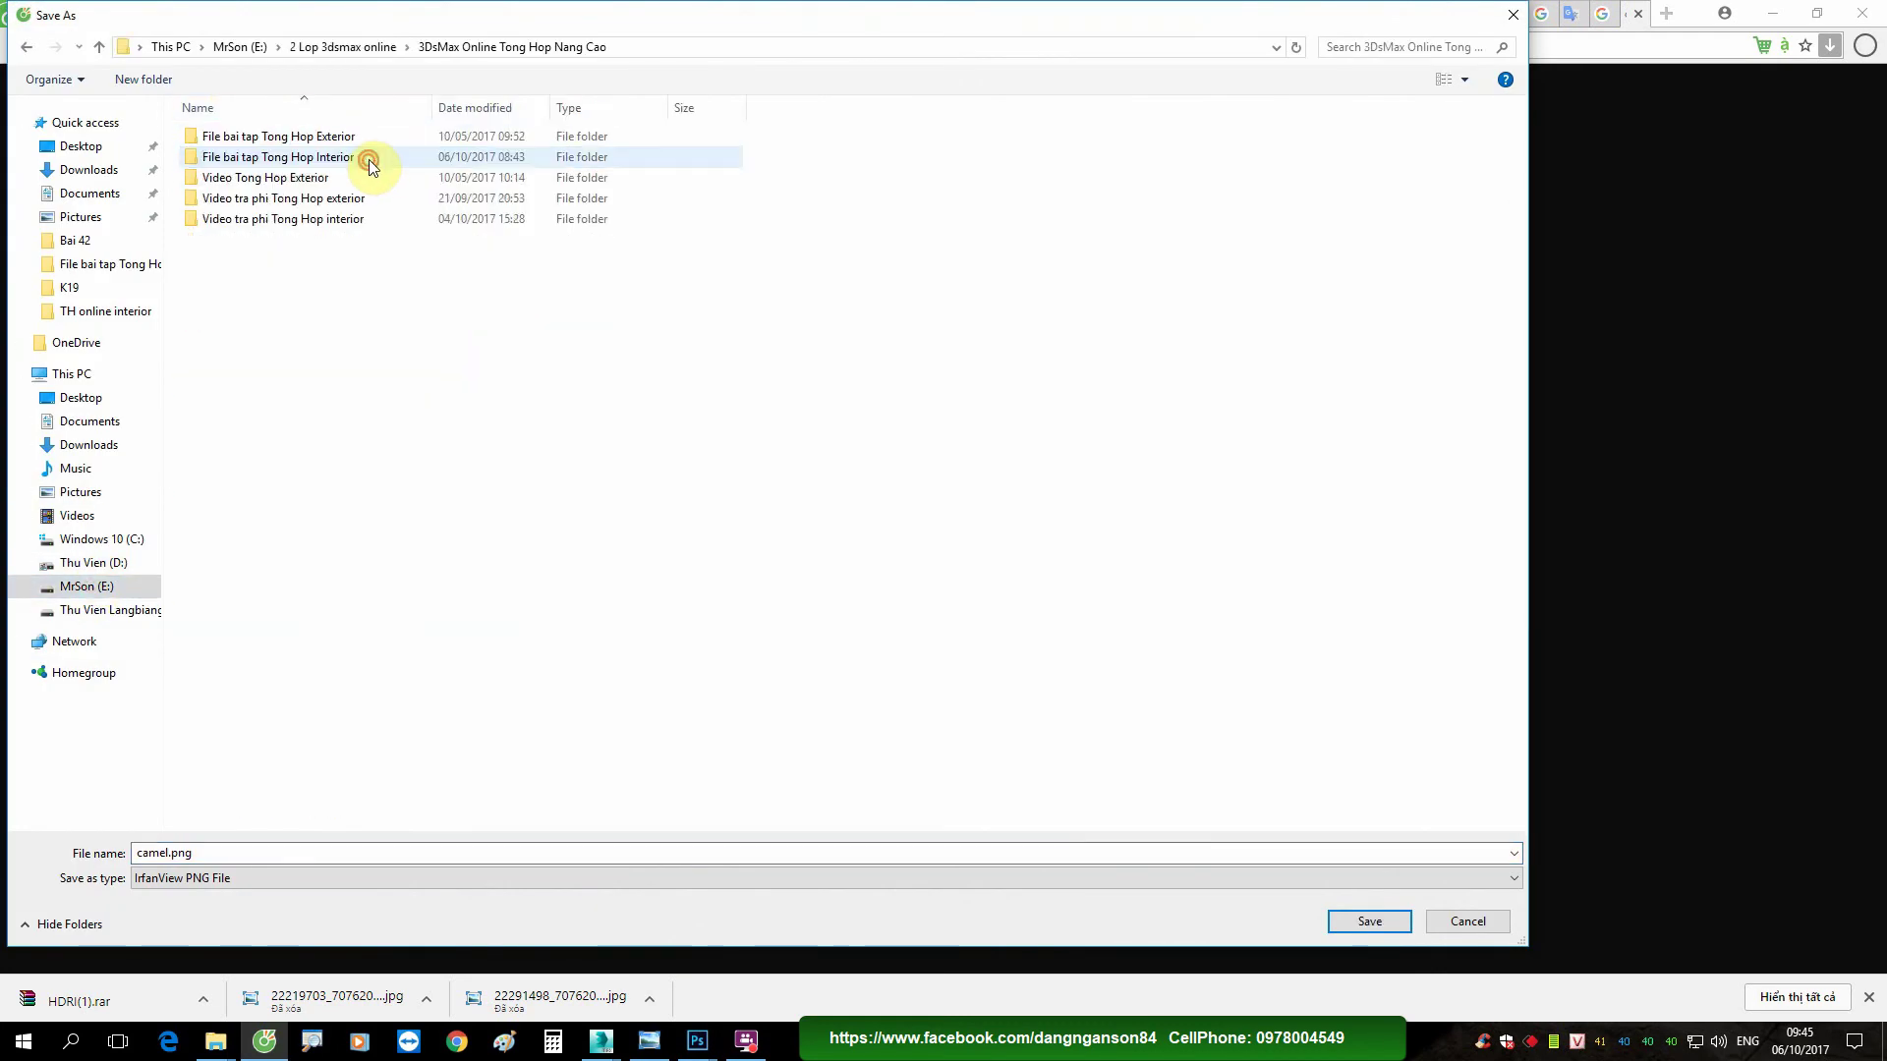
double_click(367, 167)
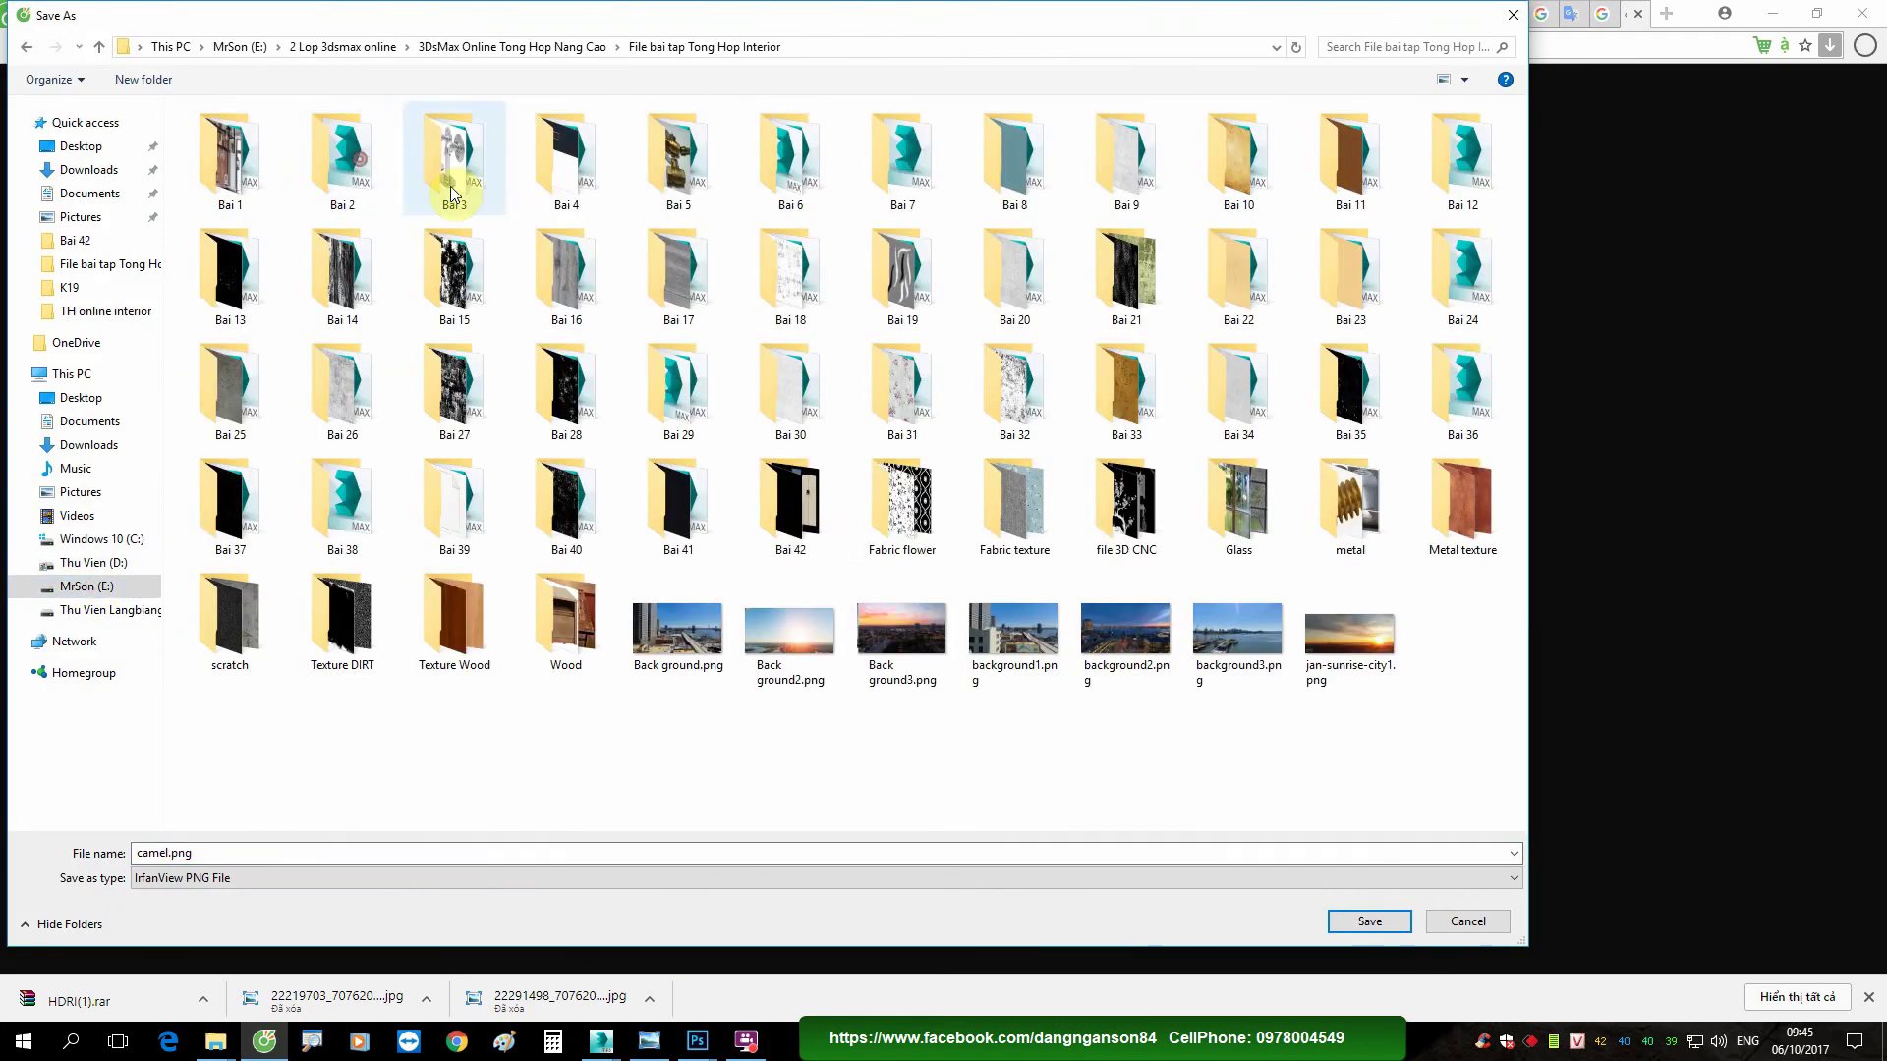
double_click(790, 499)
click(1379, 912)
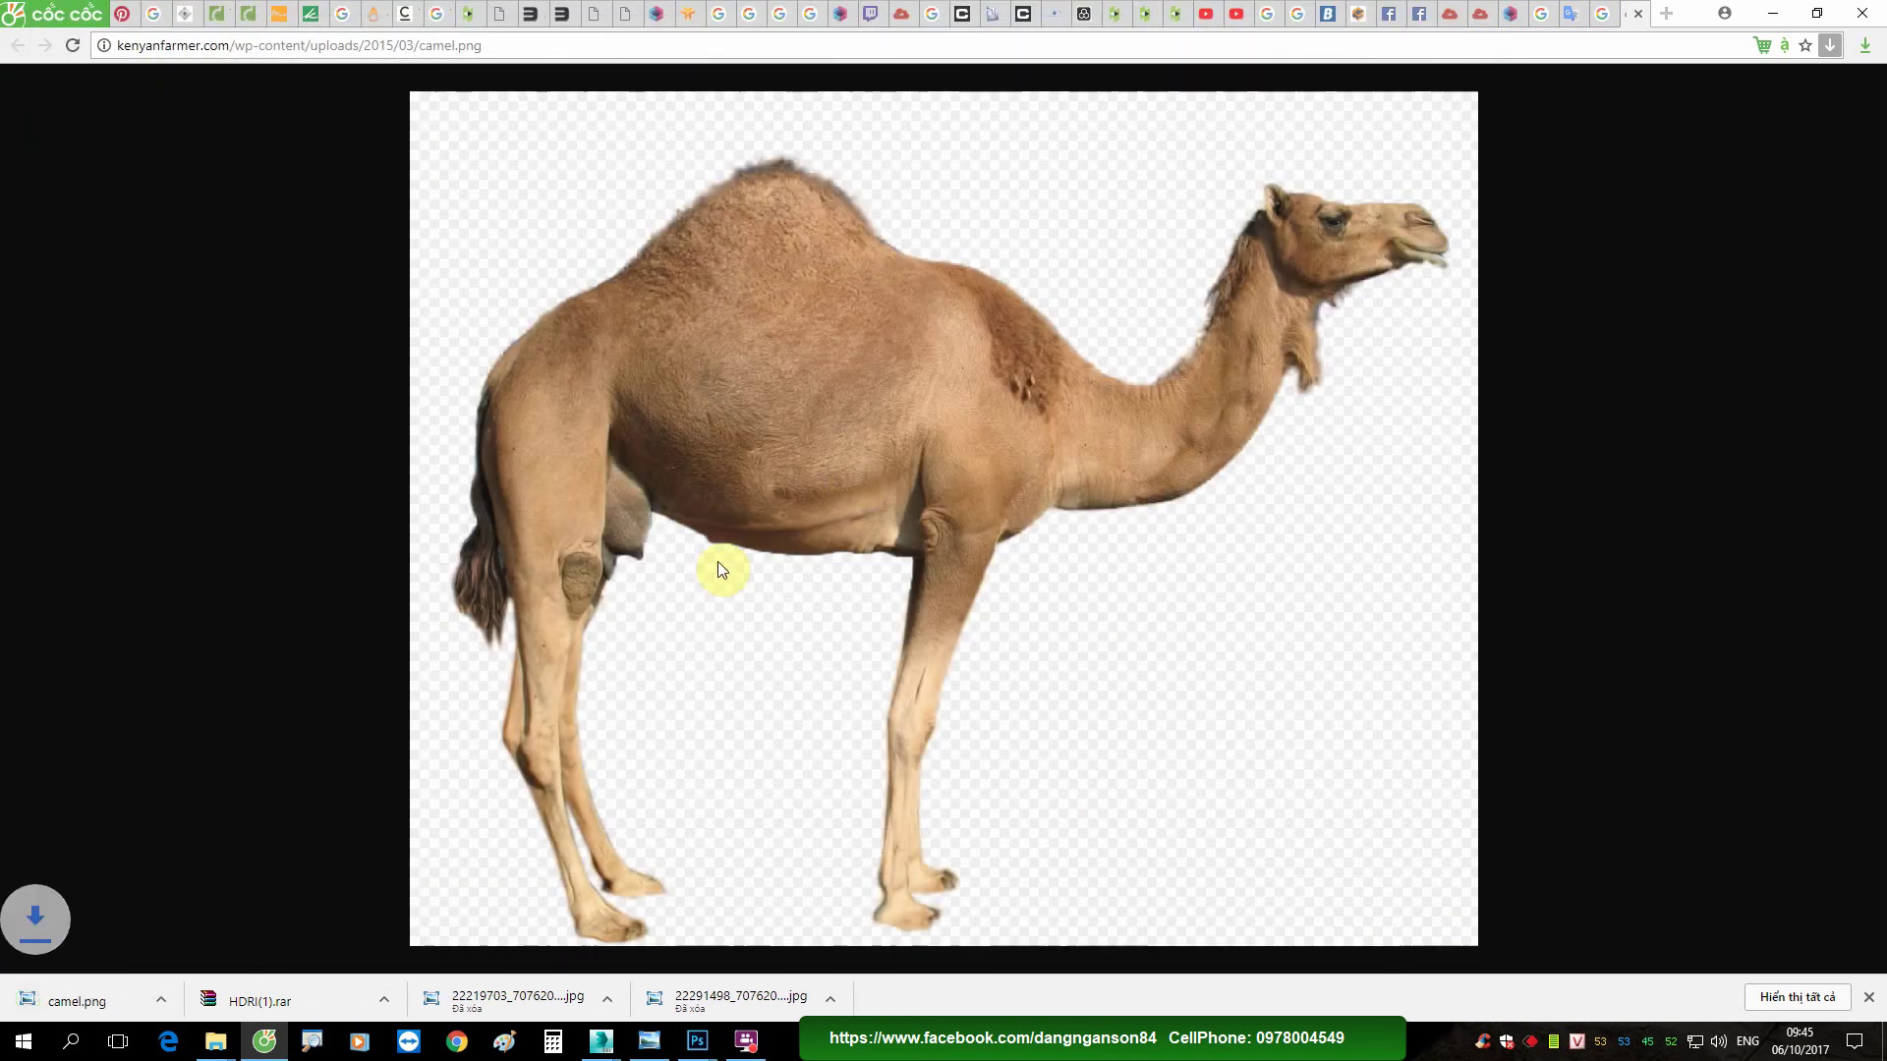
click(128, 995)
right_click(756, 464)
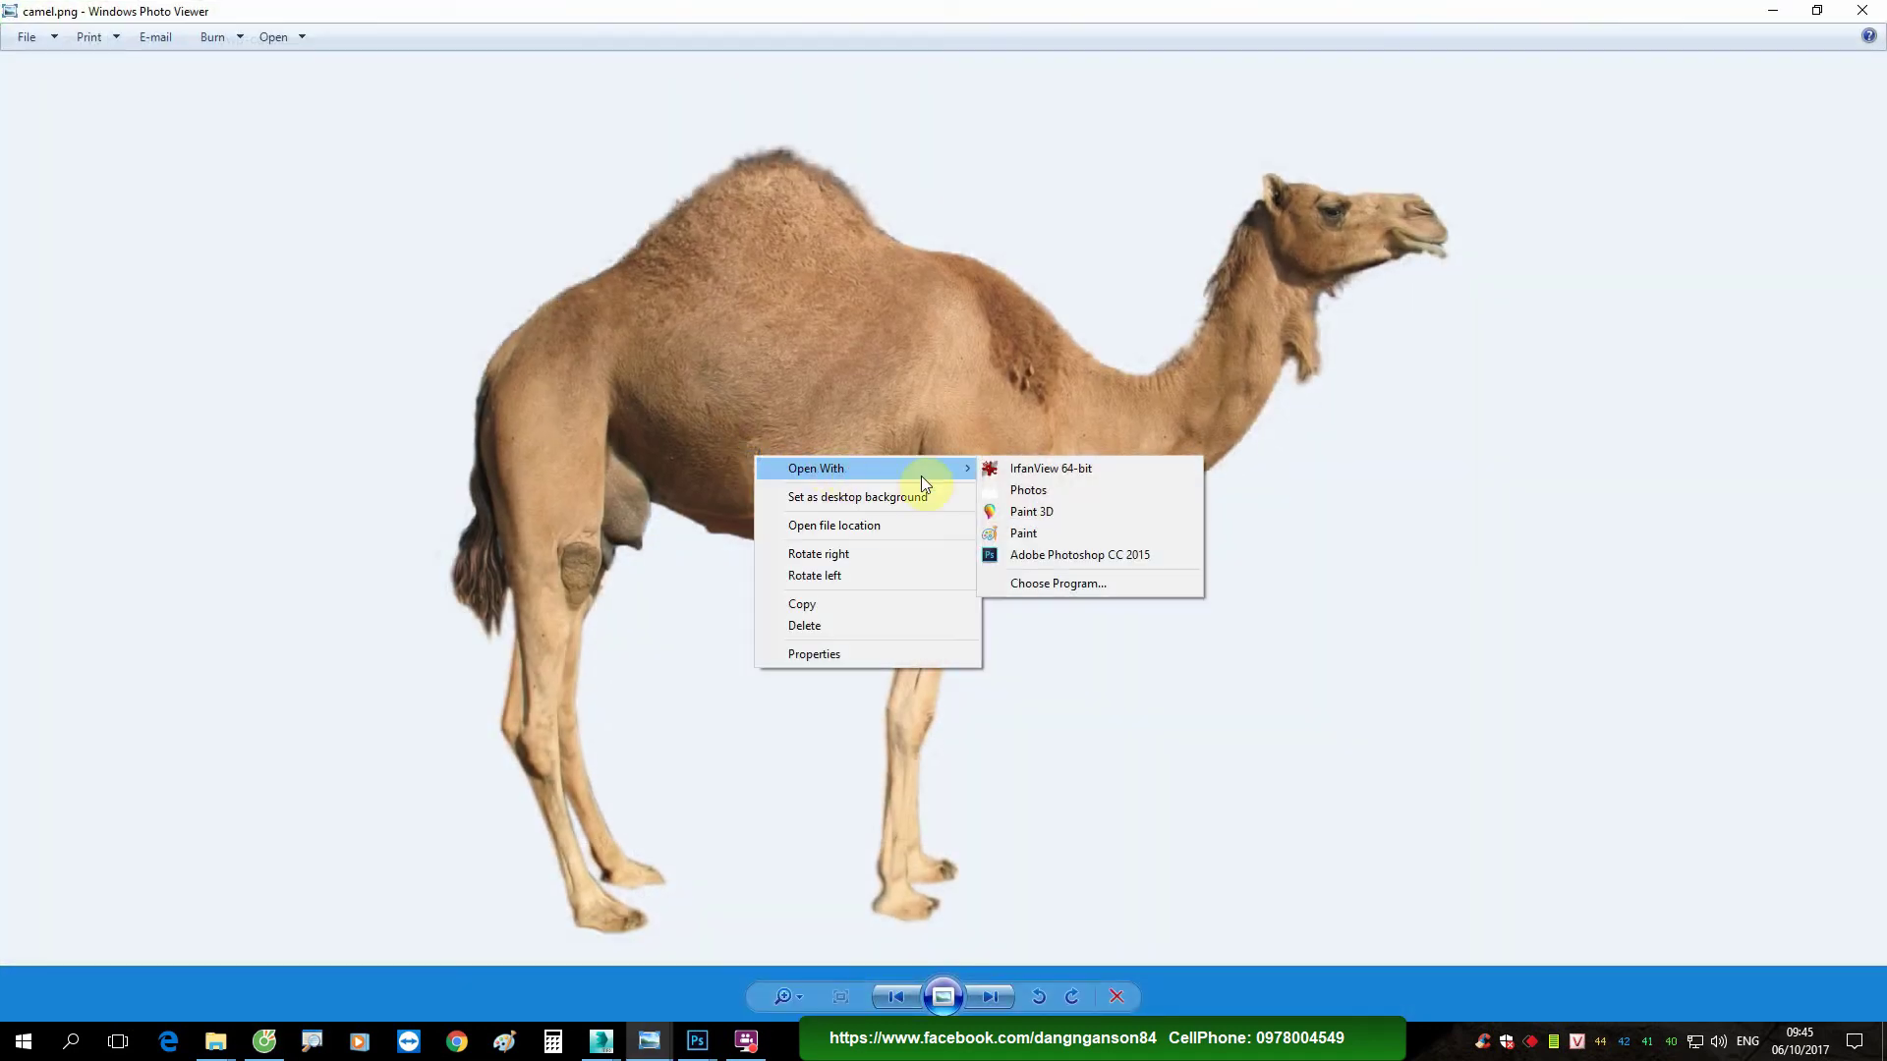
Step: Bring the camel into surf board 2, scaling it to about half and rotating it about 92°
click(1081, 552)
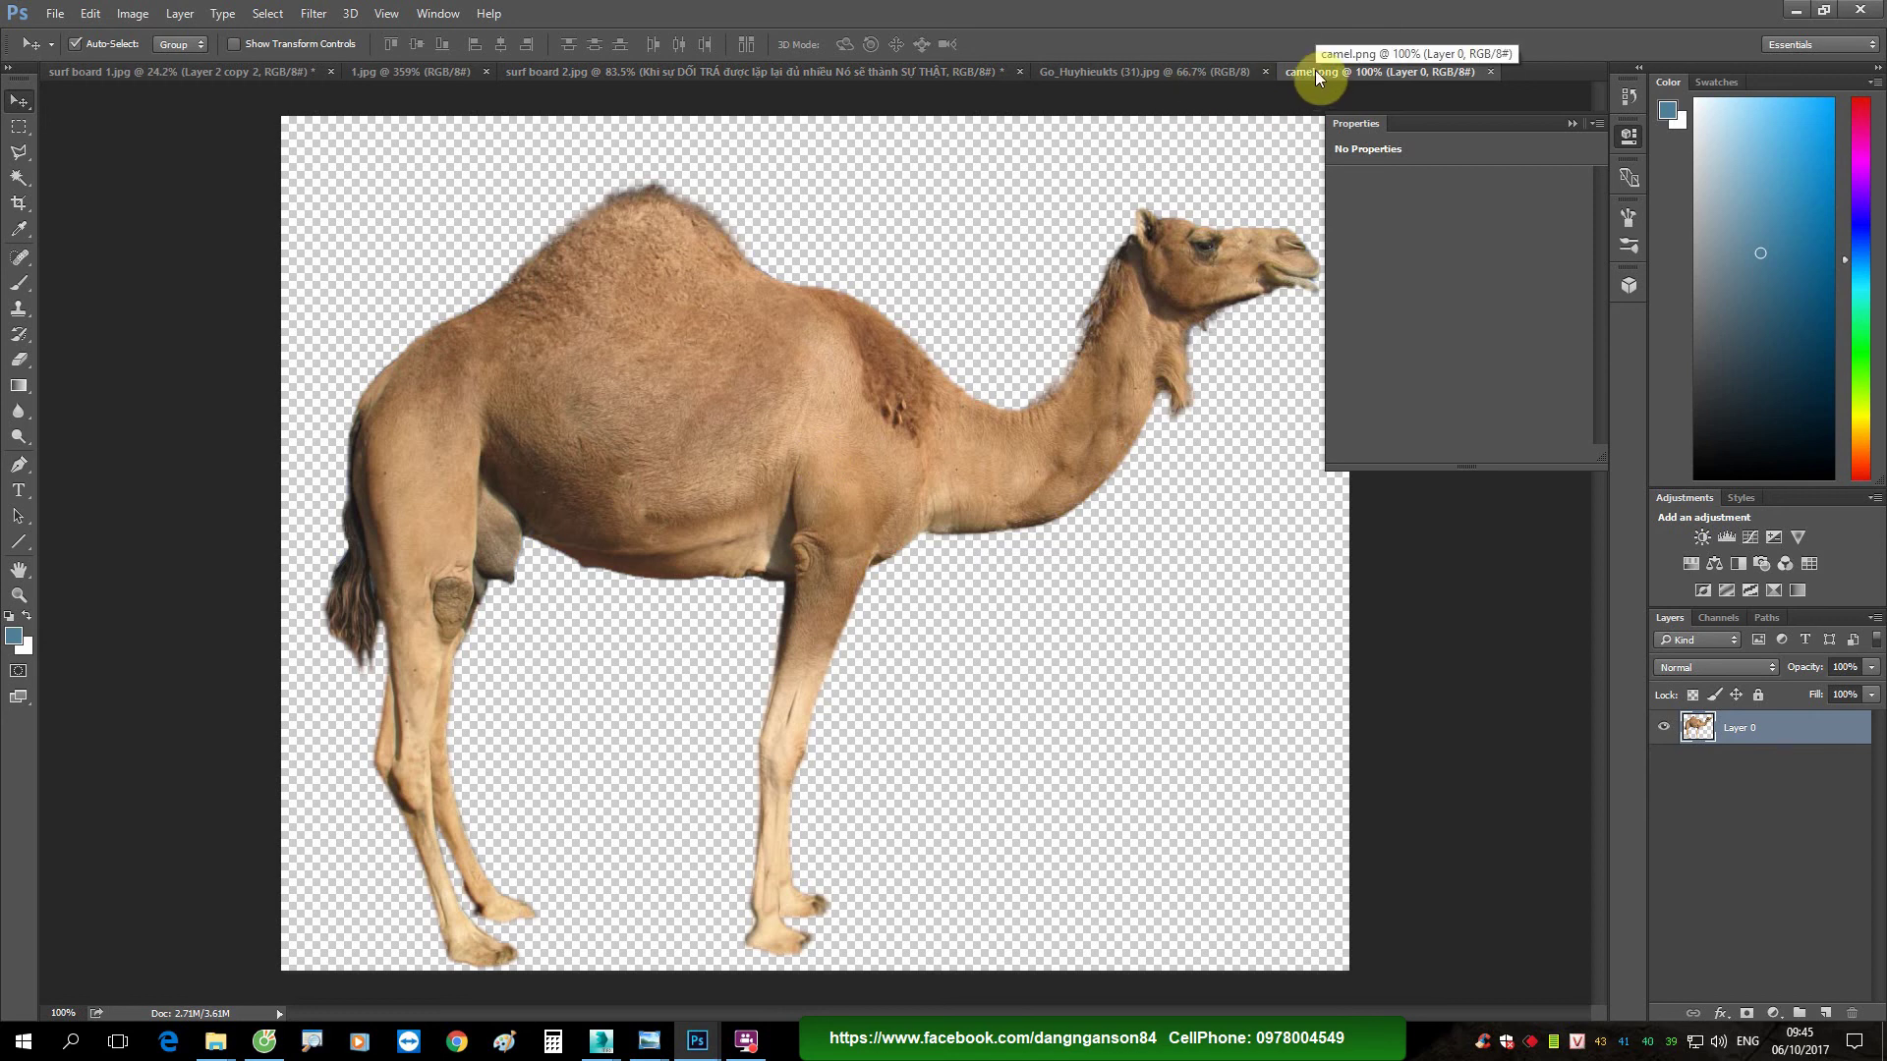
click(599, 401)
mouse_move(599, 401)
mouse_down()
mouse_move(795, 594)
mouse_move(842, 602)
mouse_up()
key(ctrl+t)
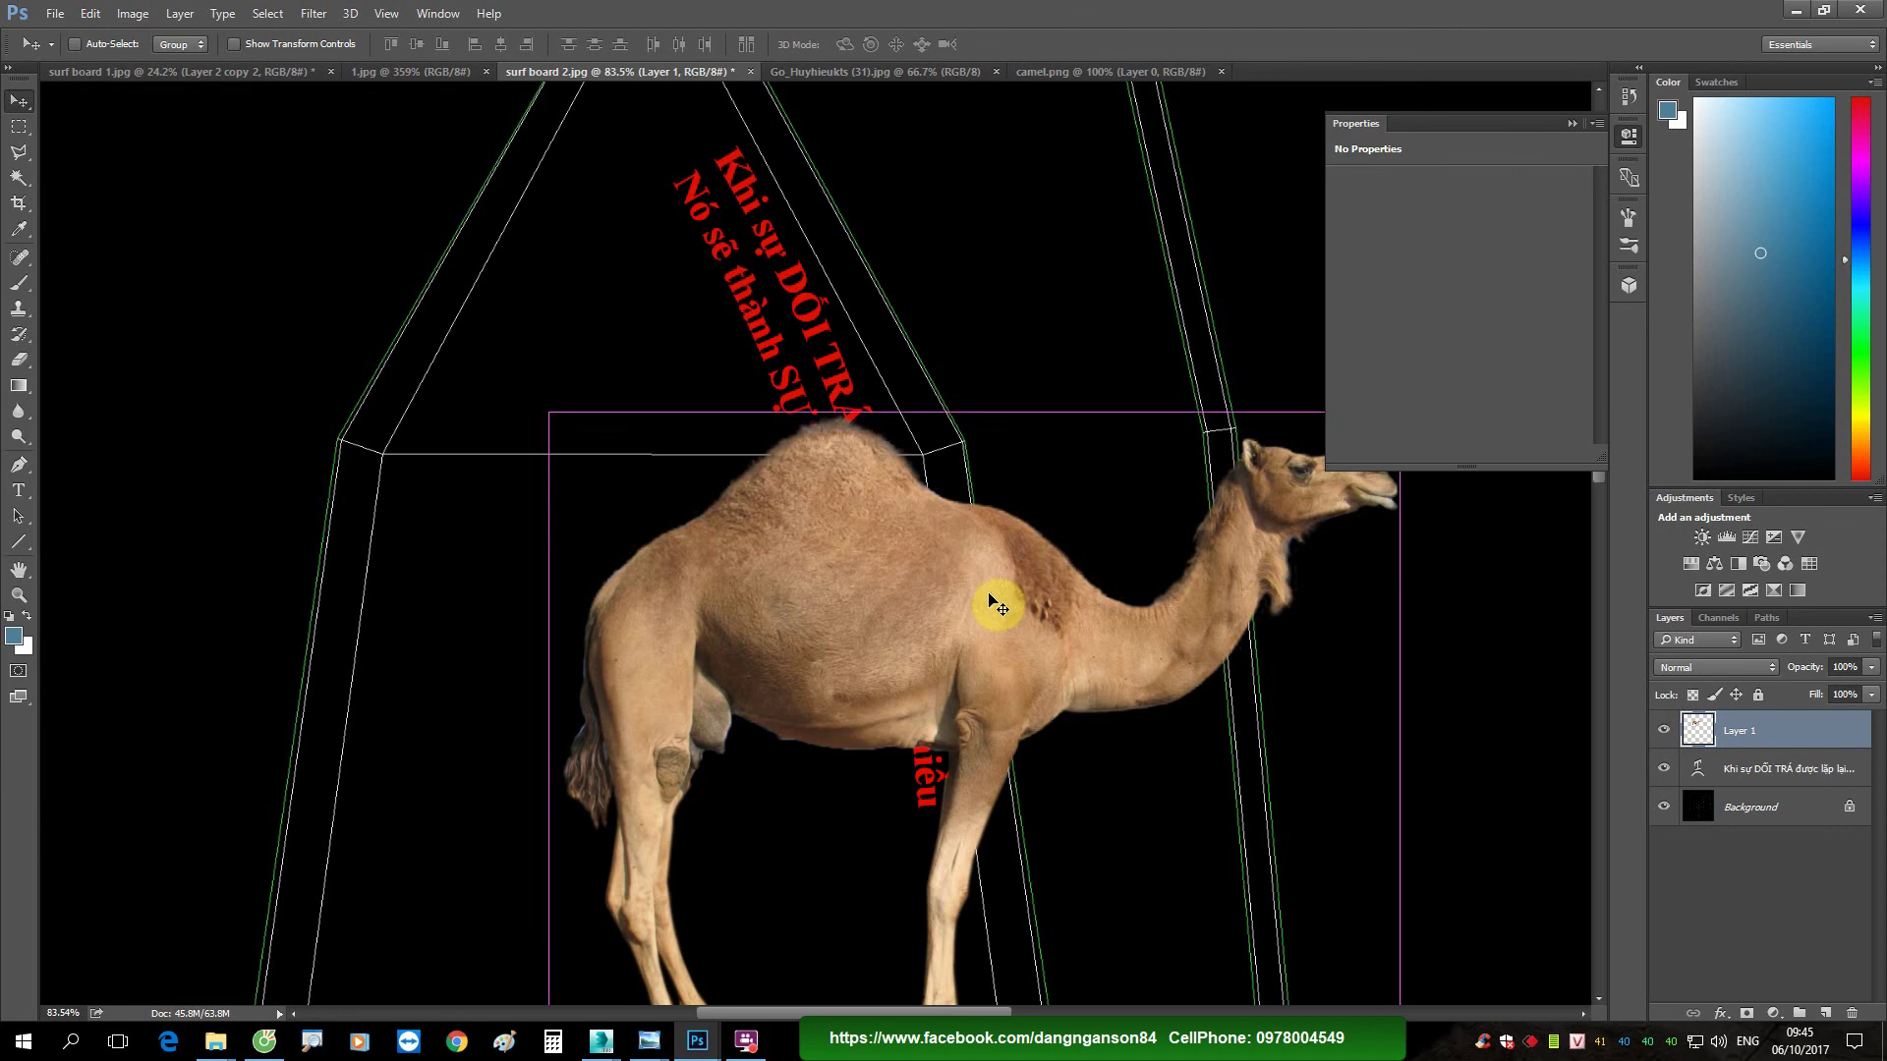
shift+drag(549, 413, 974, 744)
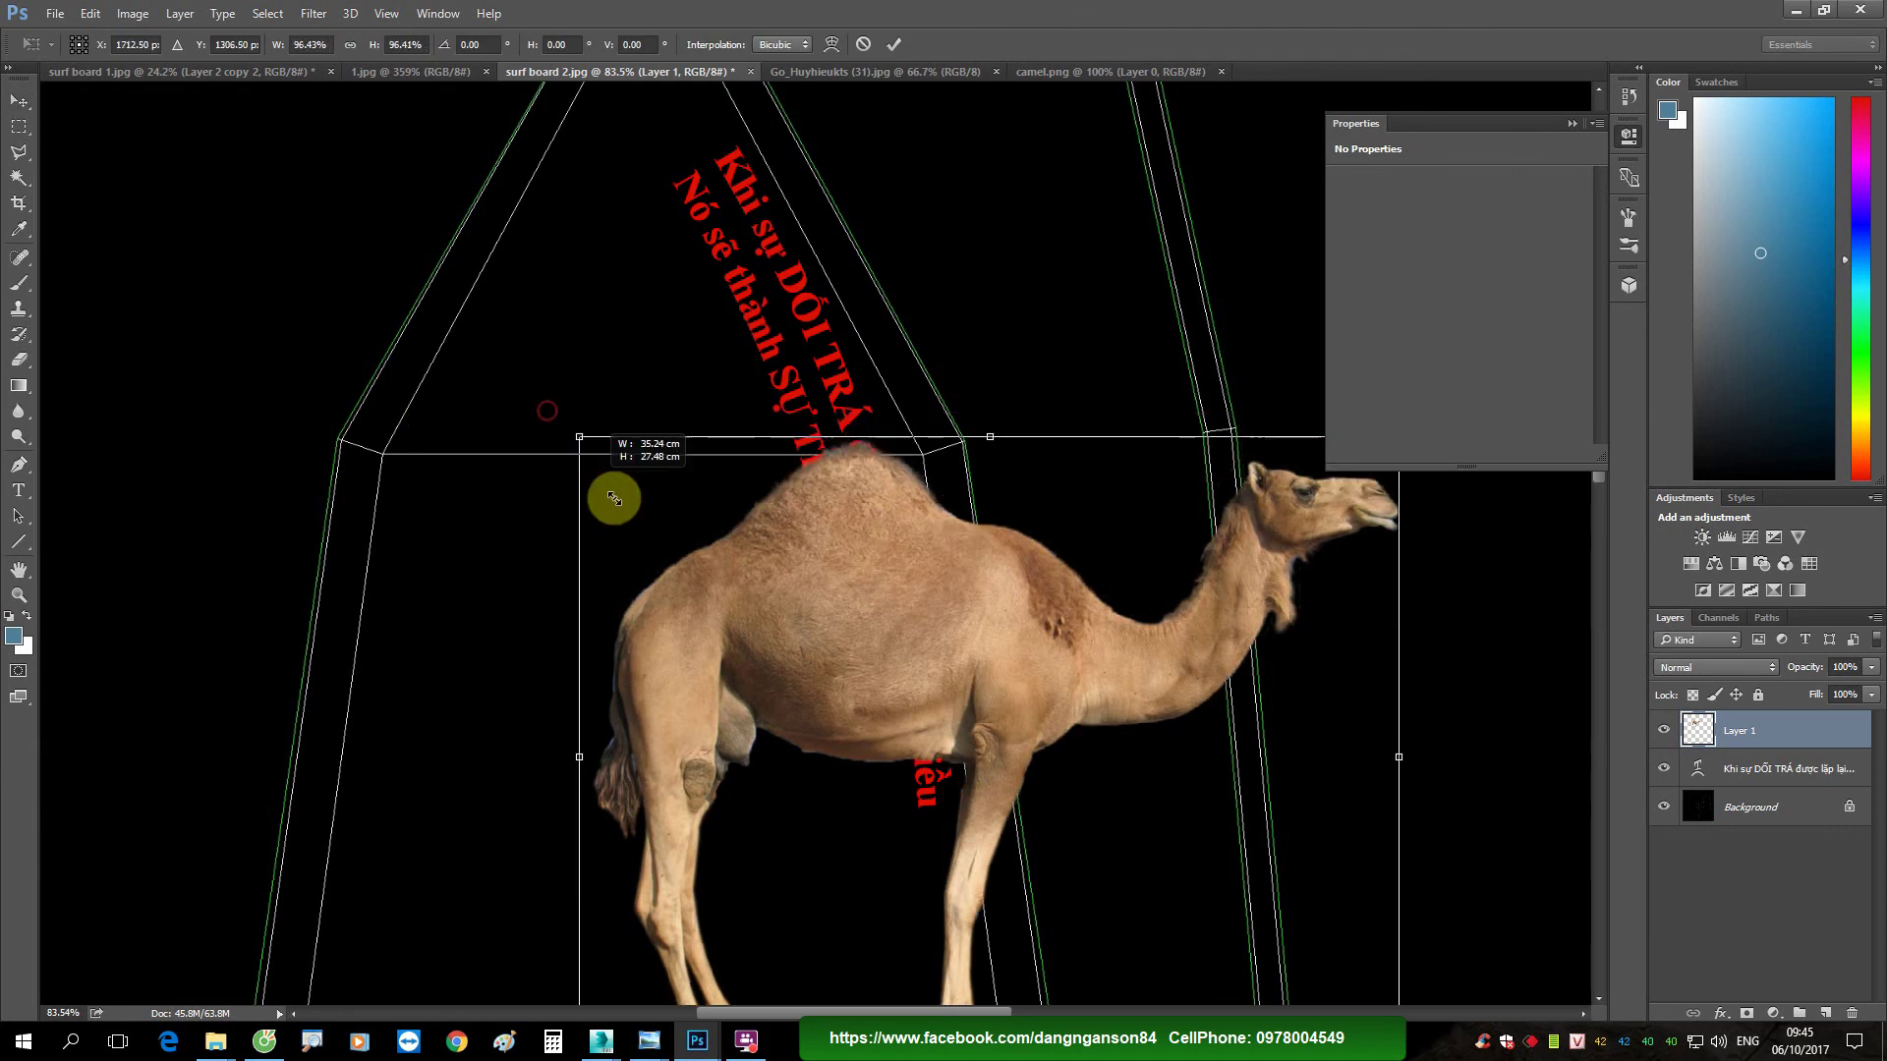
drag(1106, 843, 675, 624)
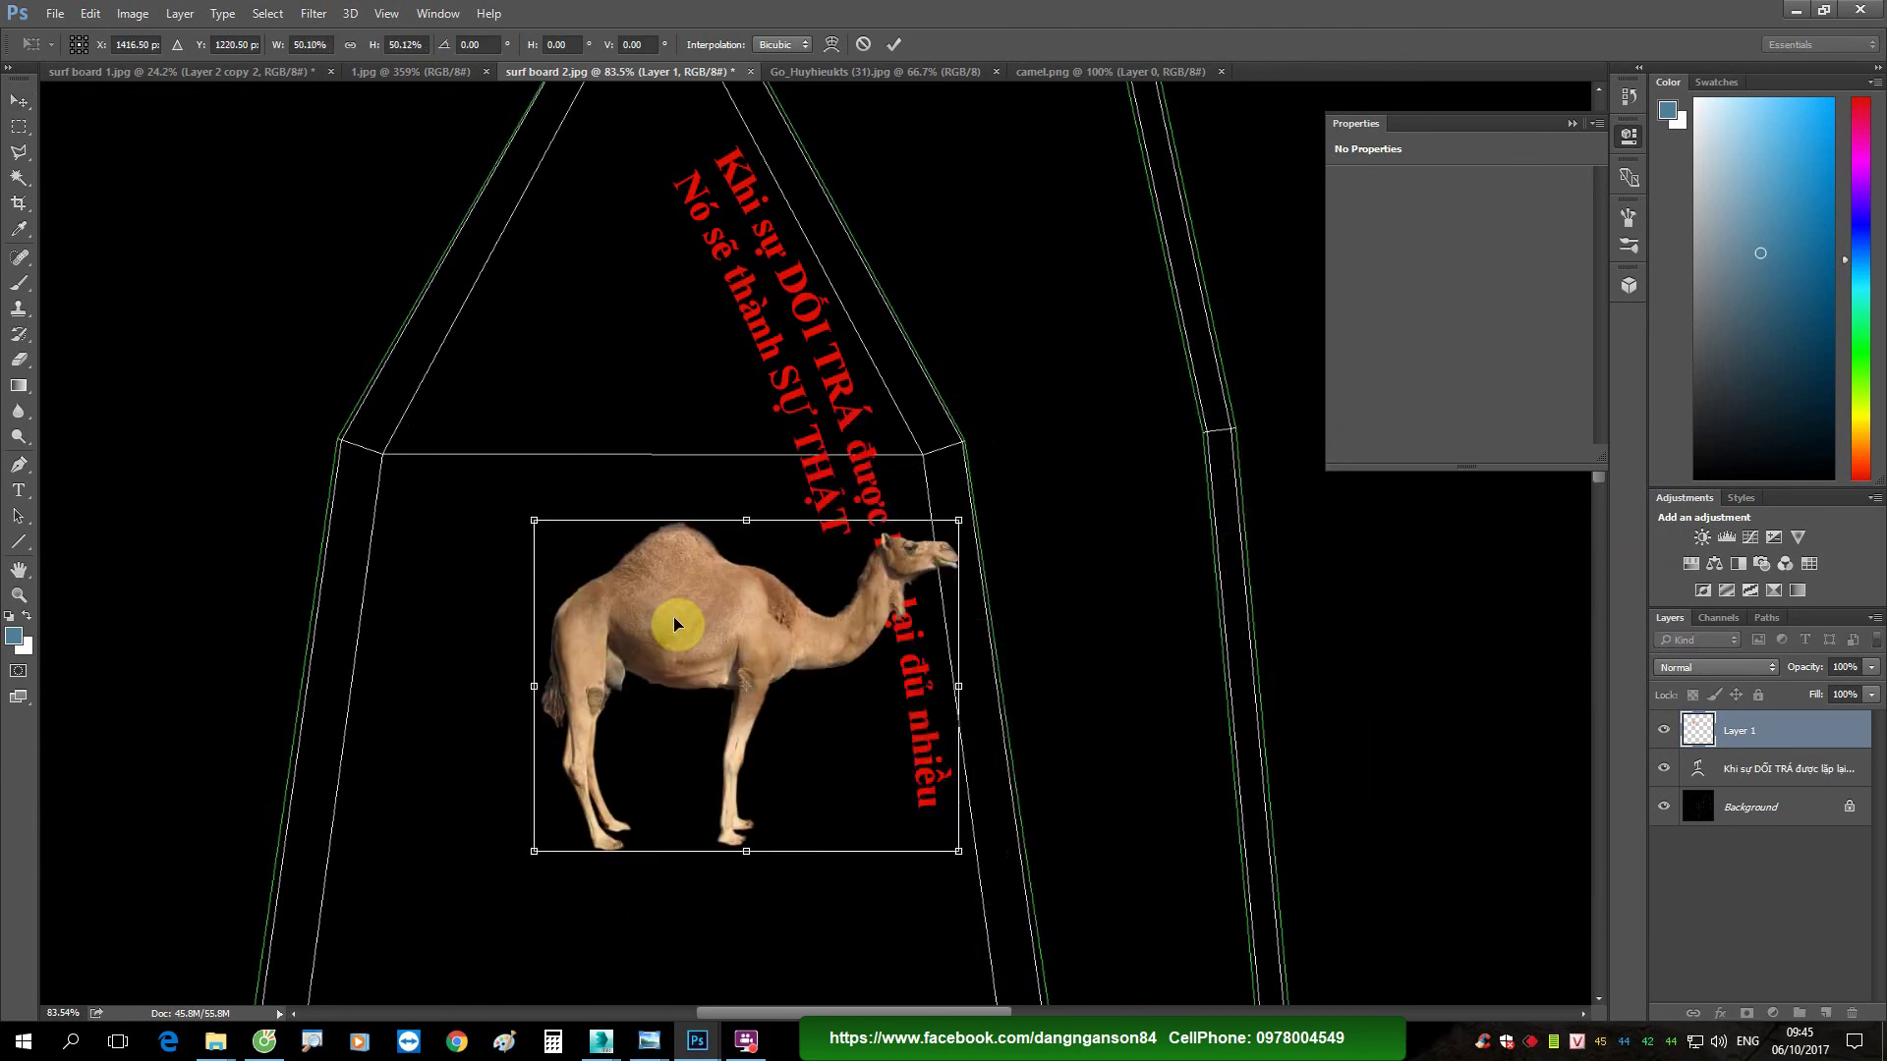
drag(976, 509, 898, 884)
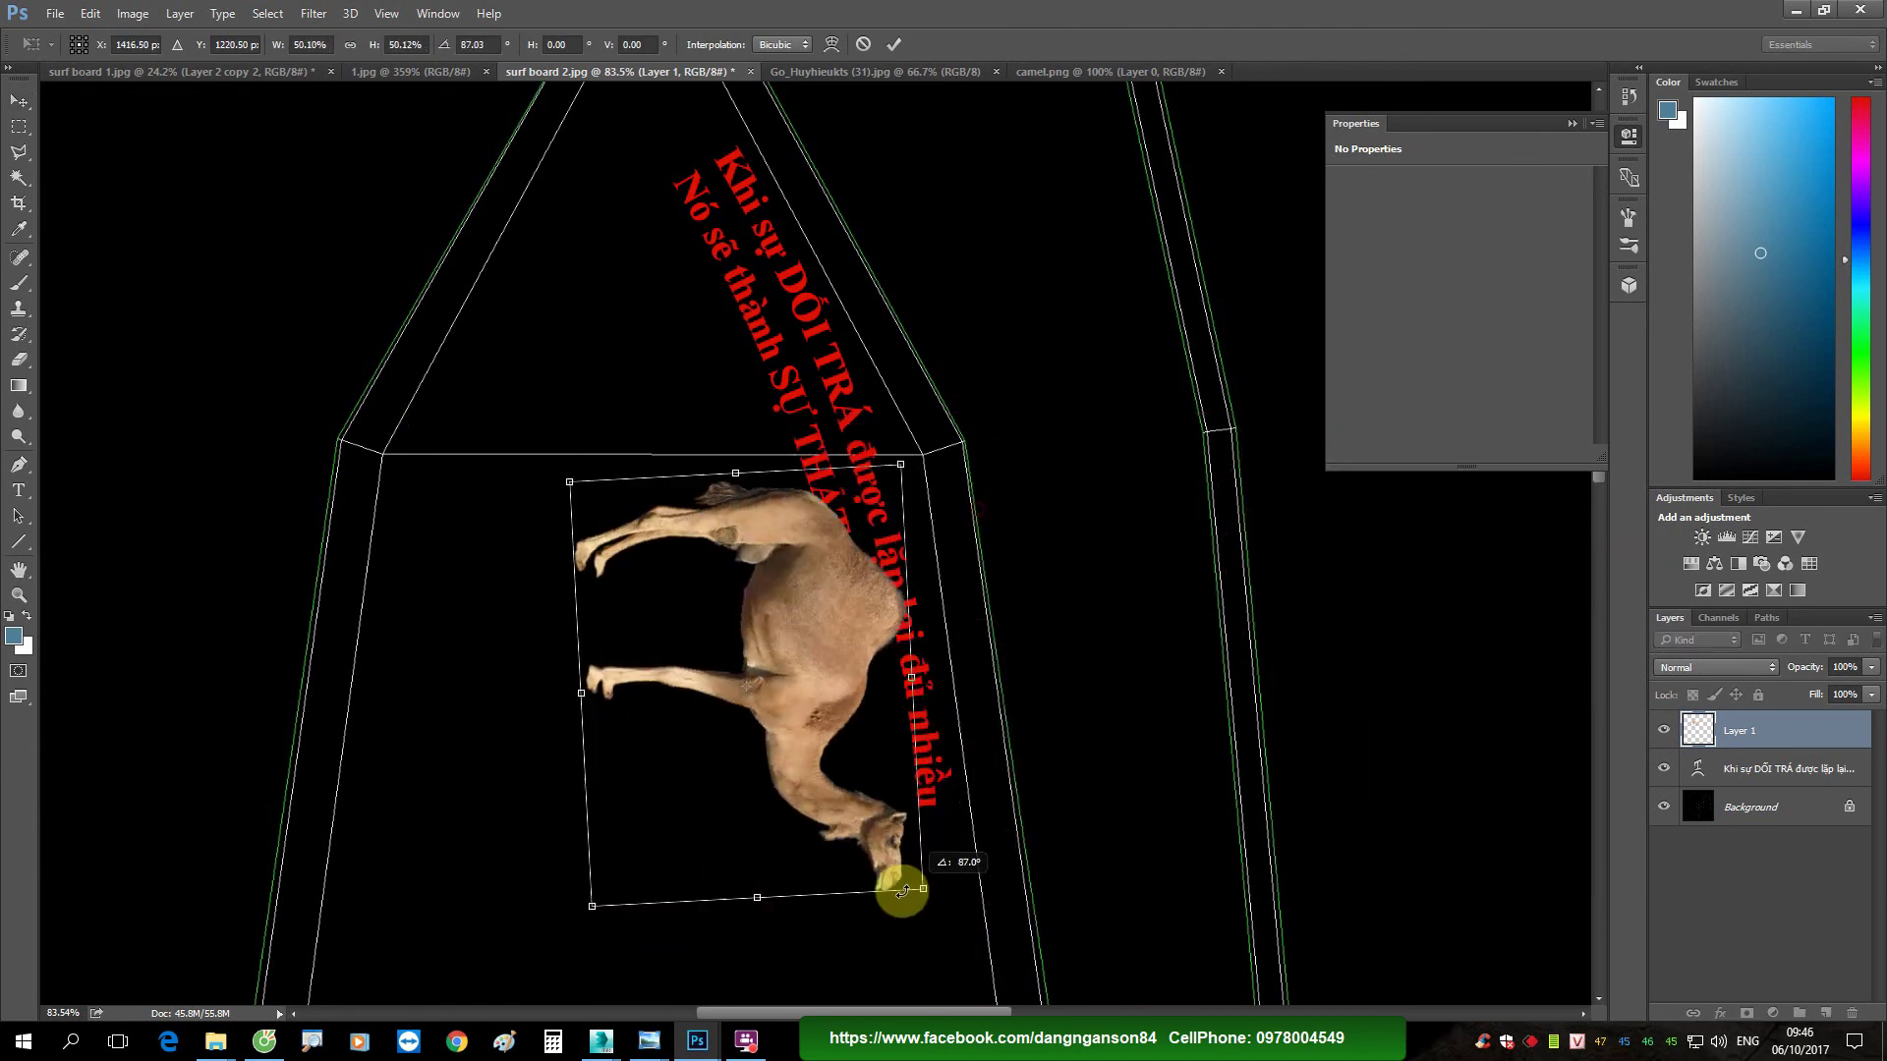
Step: Shrink the camel to about a quarter, tilted 84° beside the text's end, and select both layers
alt+scroll(897, 488, down, 3)
alt+scroll(958, 733, down, 2)
alt+scroll(958, 732, up, 2)
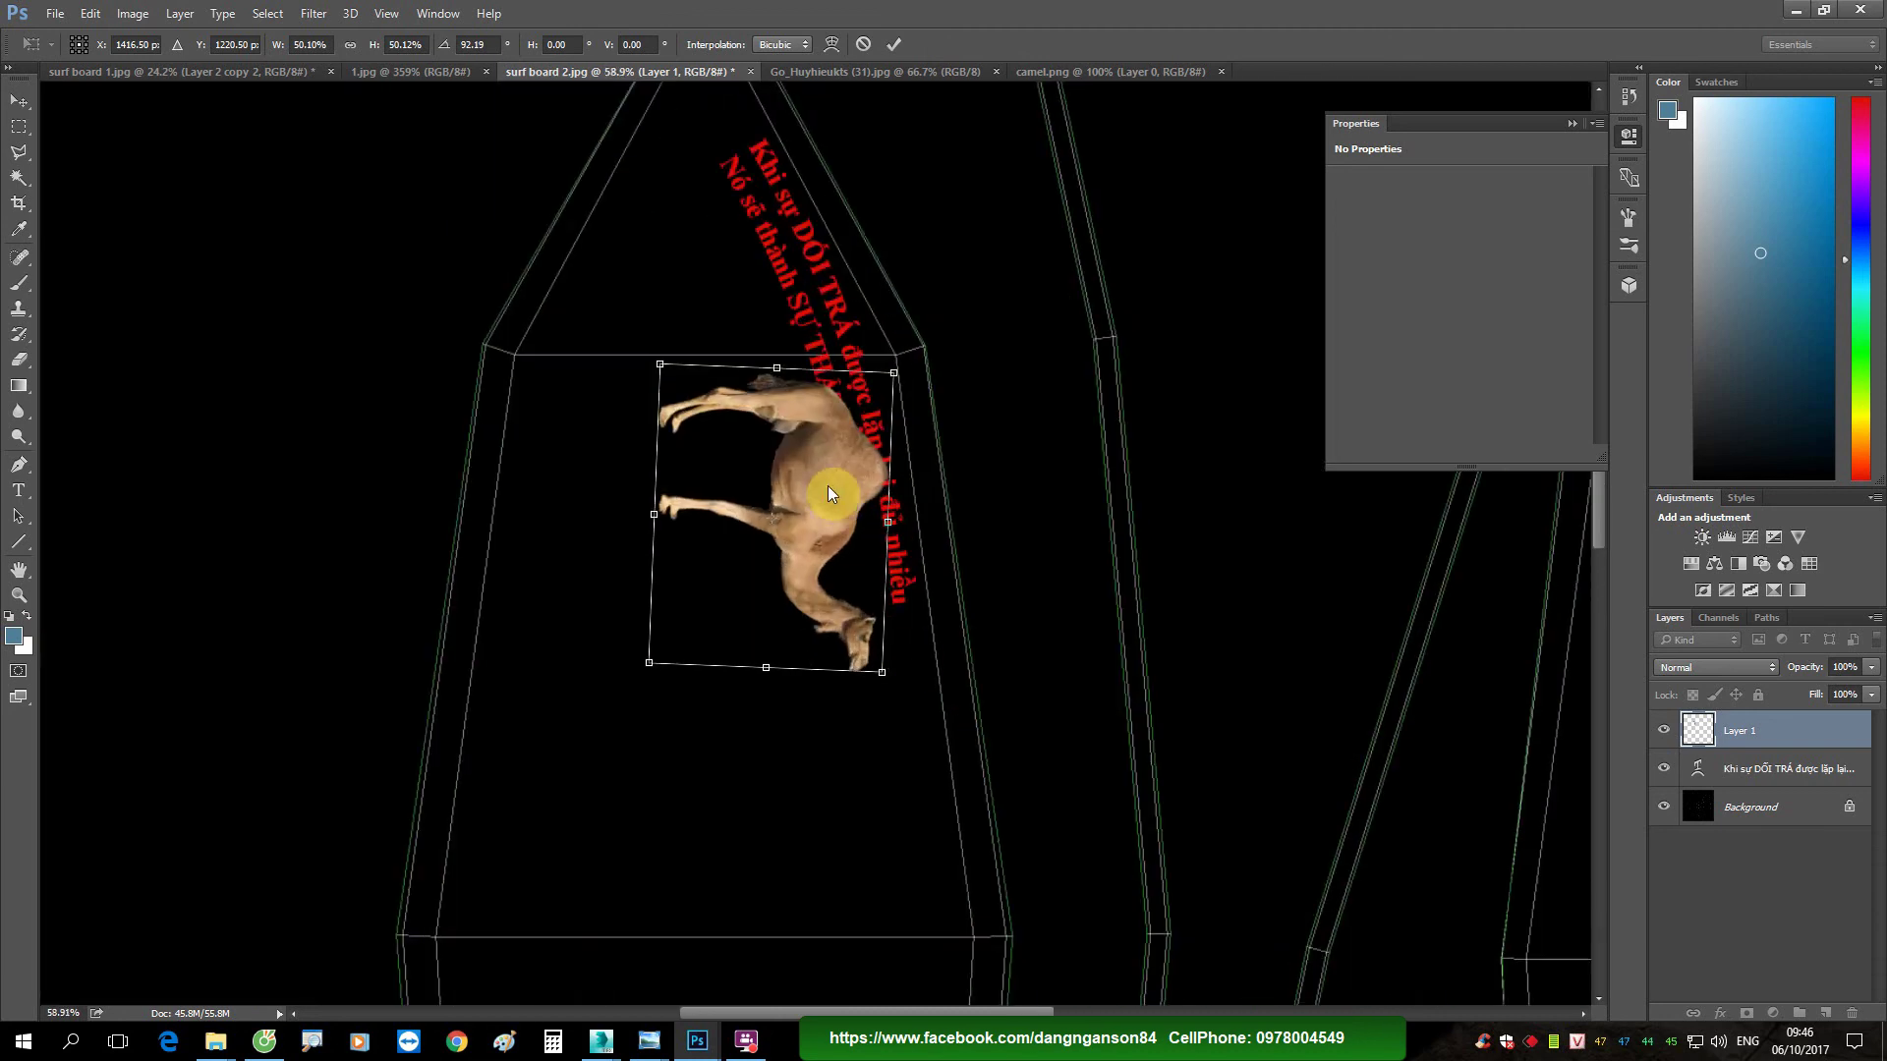
drag(842, 497, 892, 730)
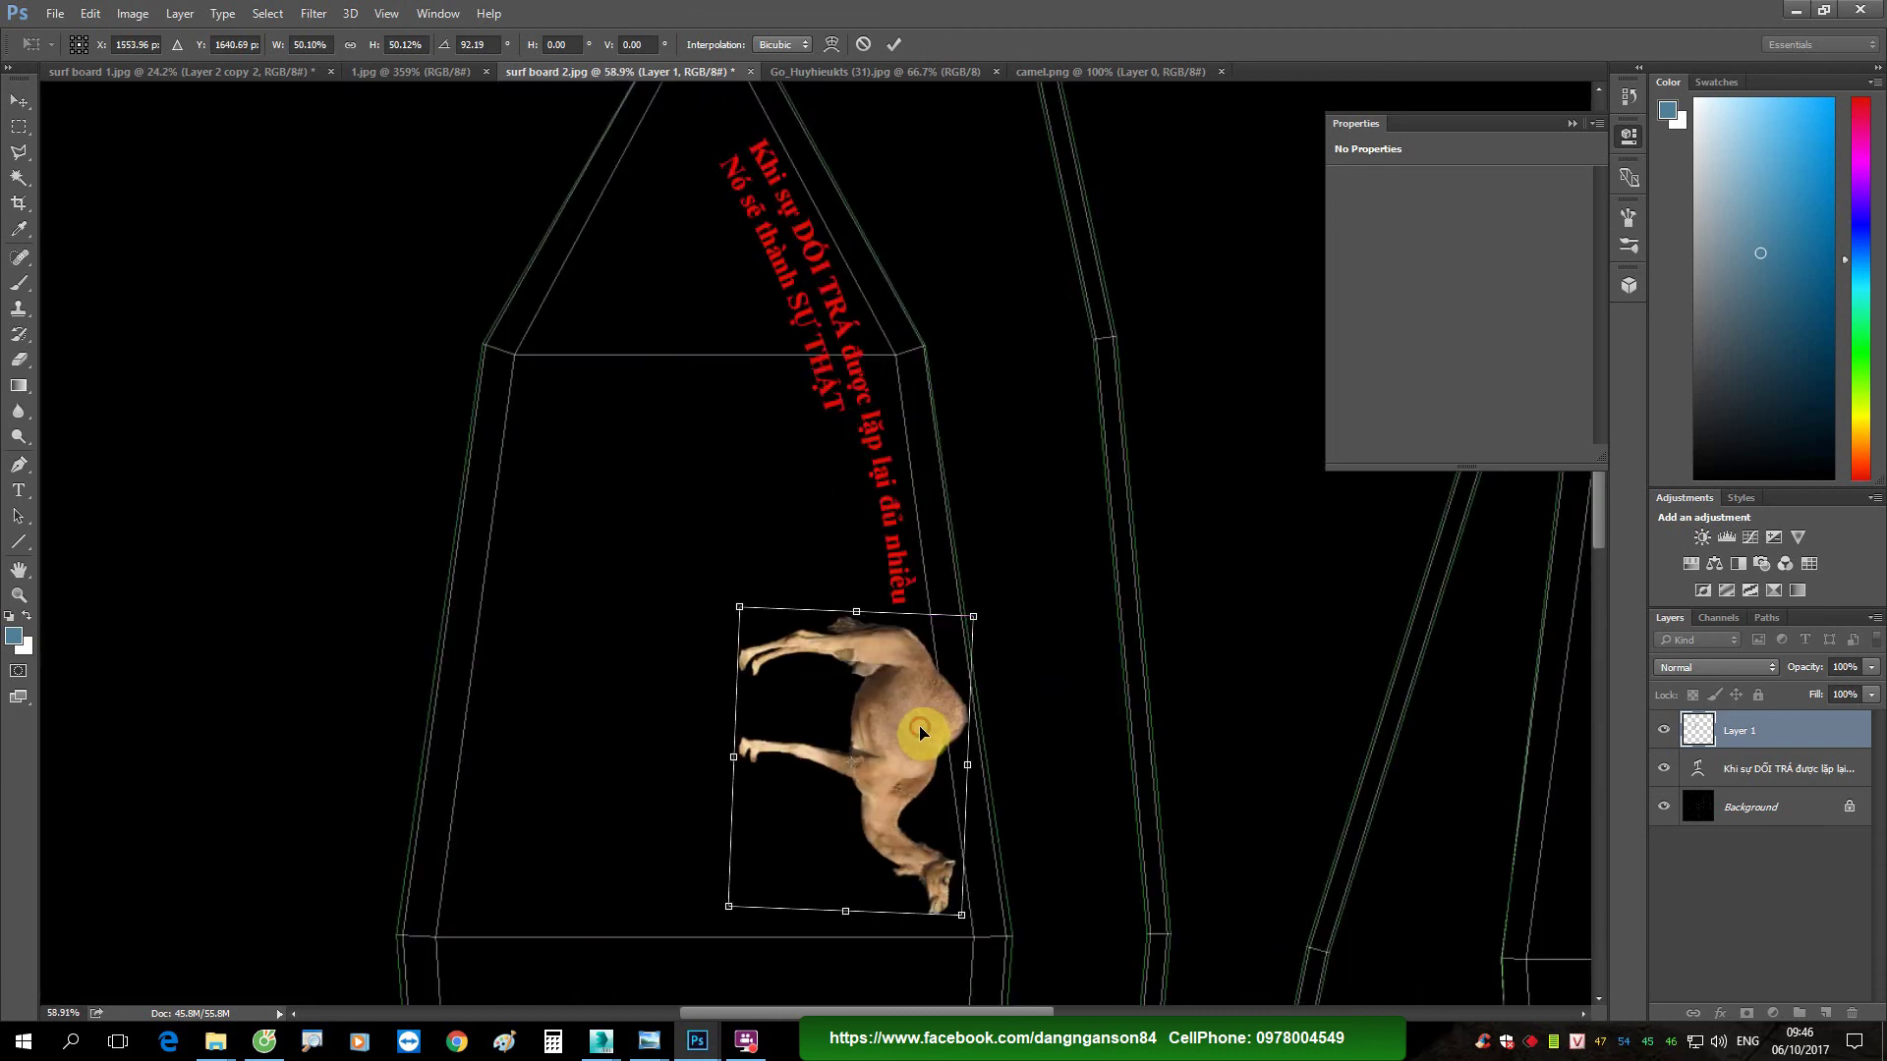
mouse_move(931, 914)
shift+mouse_down()
mouse_move(855, 742)
mouse_move(822, 721)
shift+mouse_up()
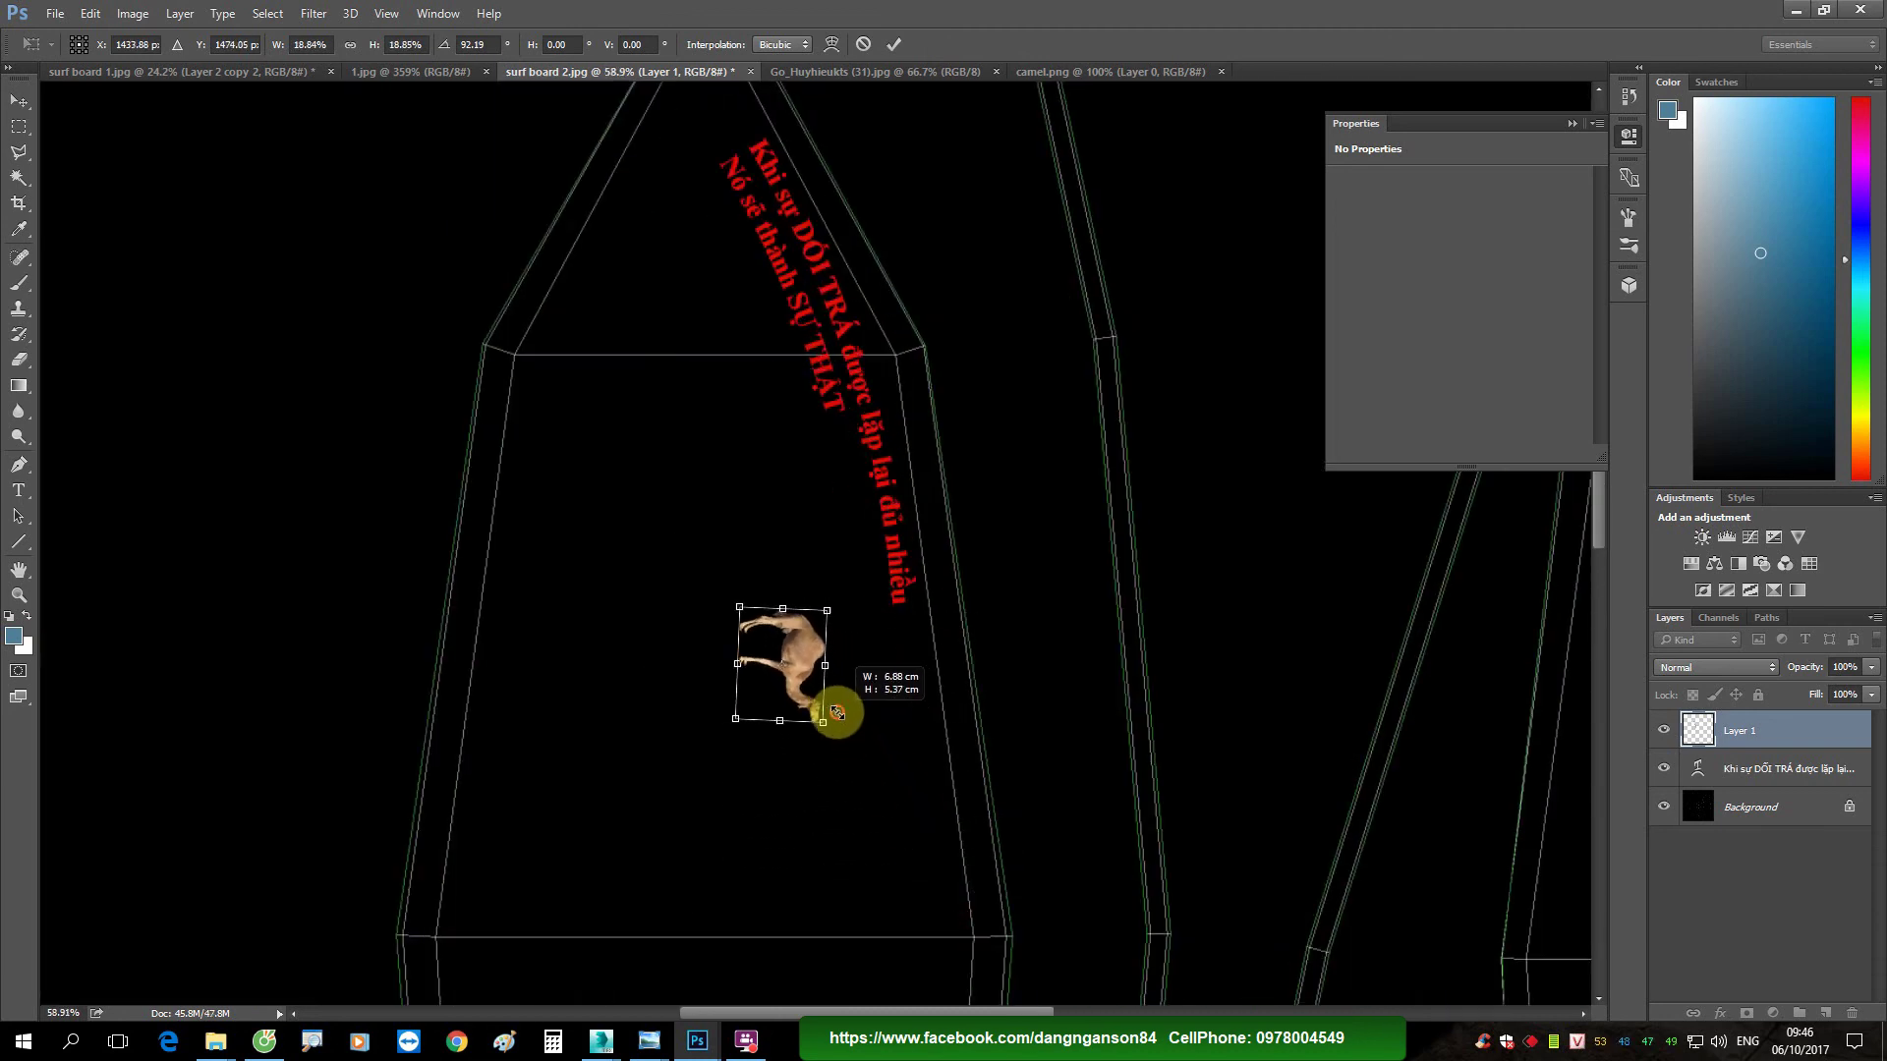
drag(801, 650, 896, 659)
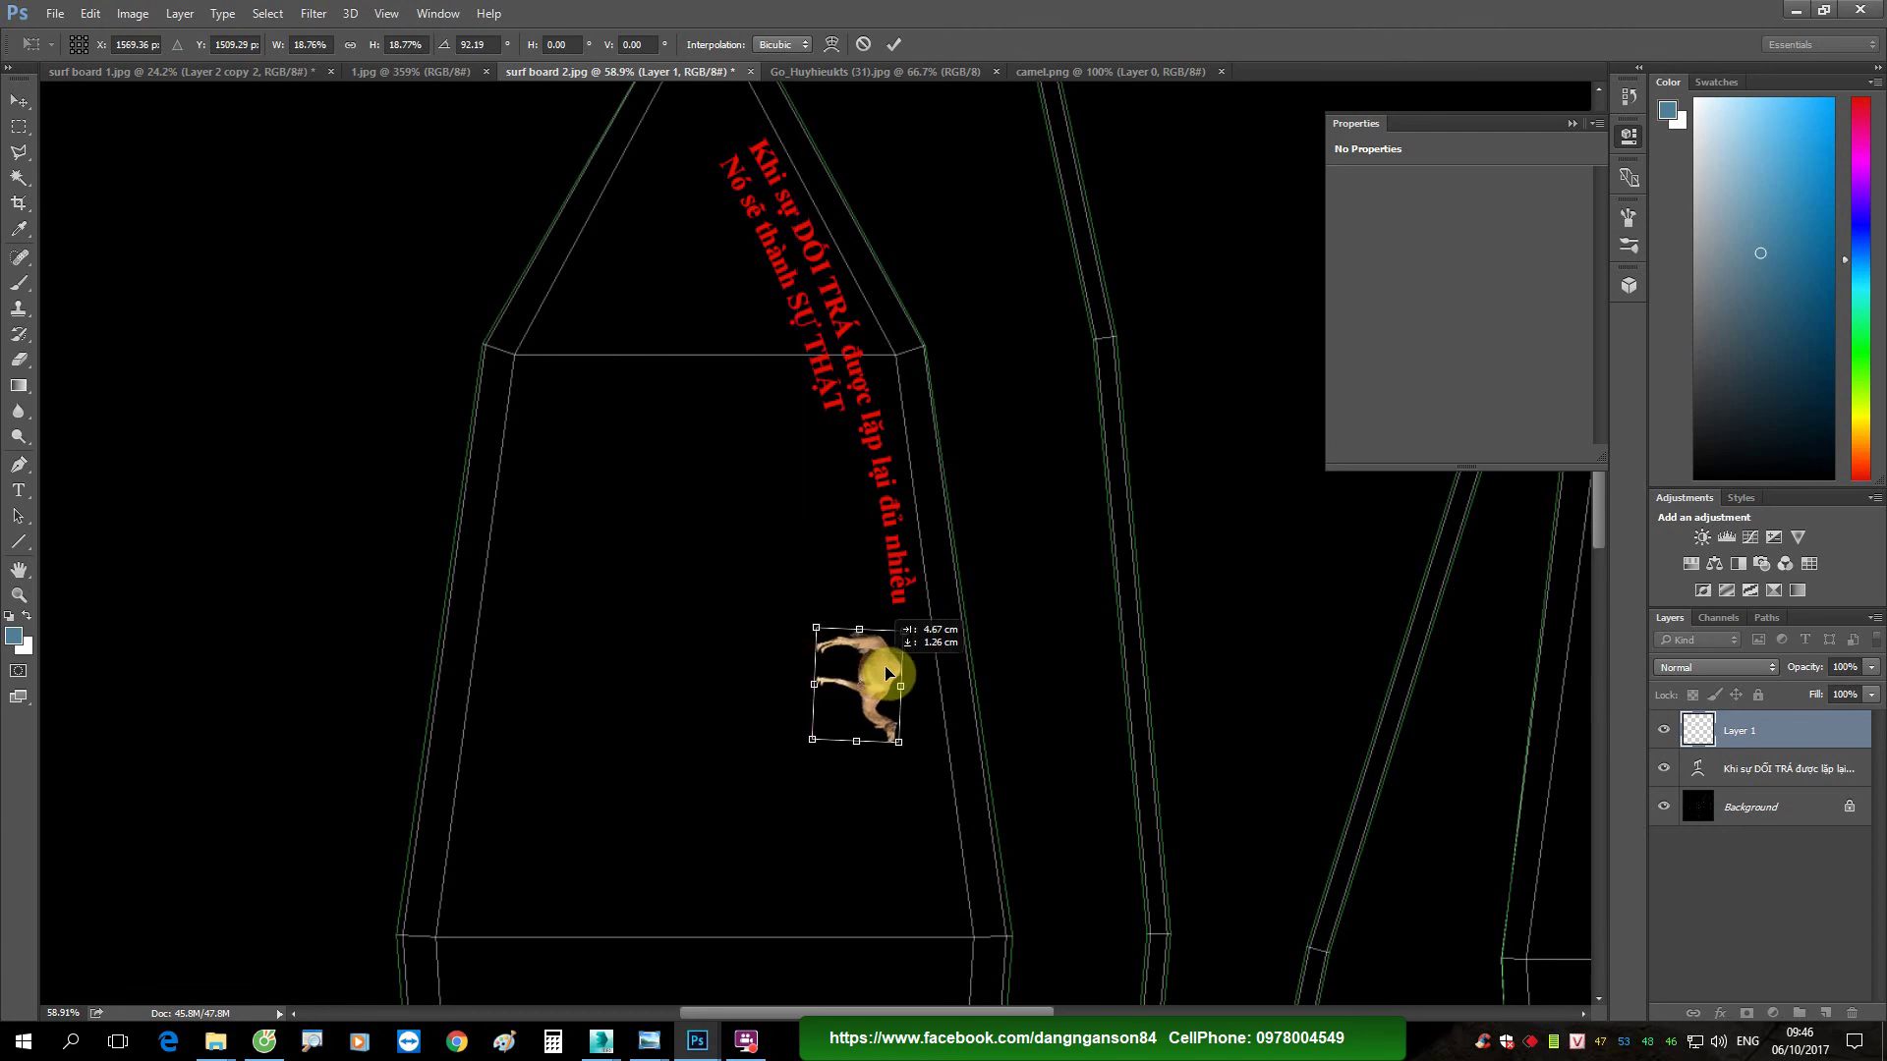
alt+scroll(921, 708, up, 2)
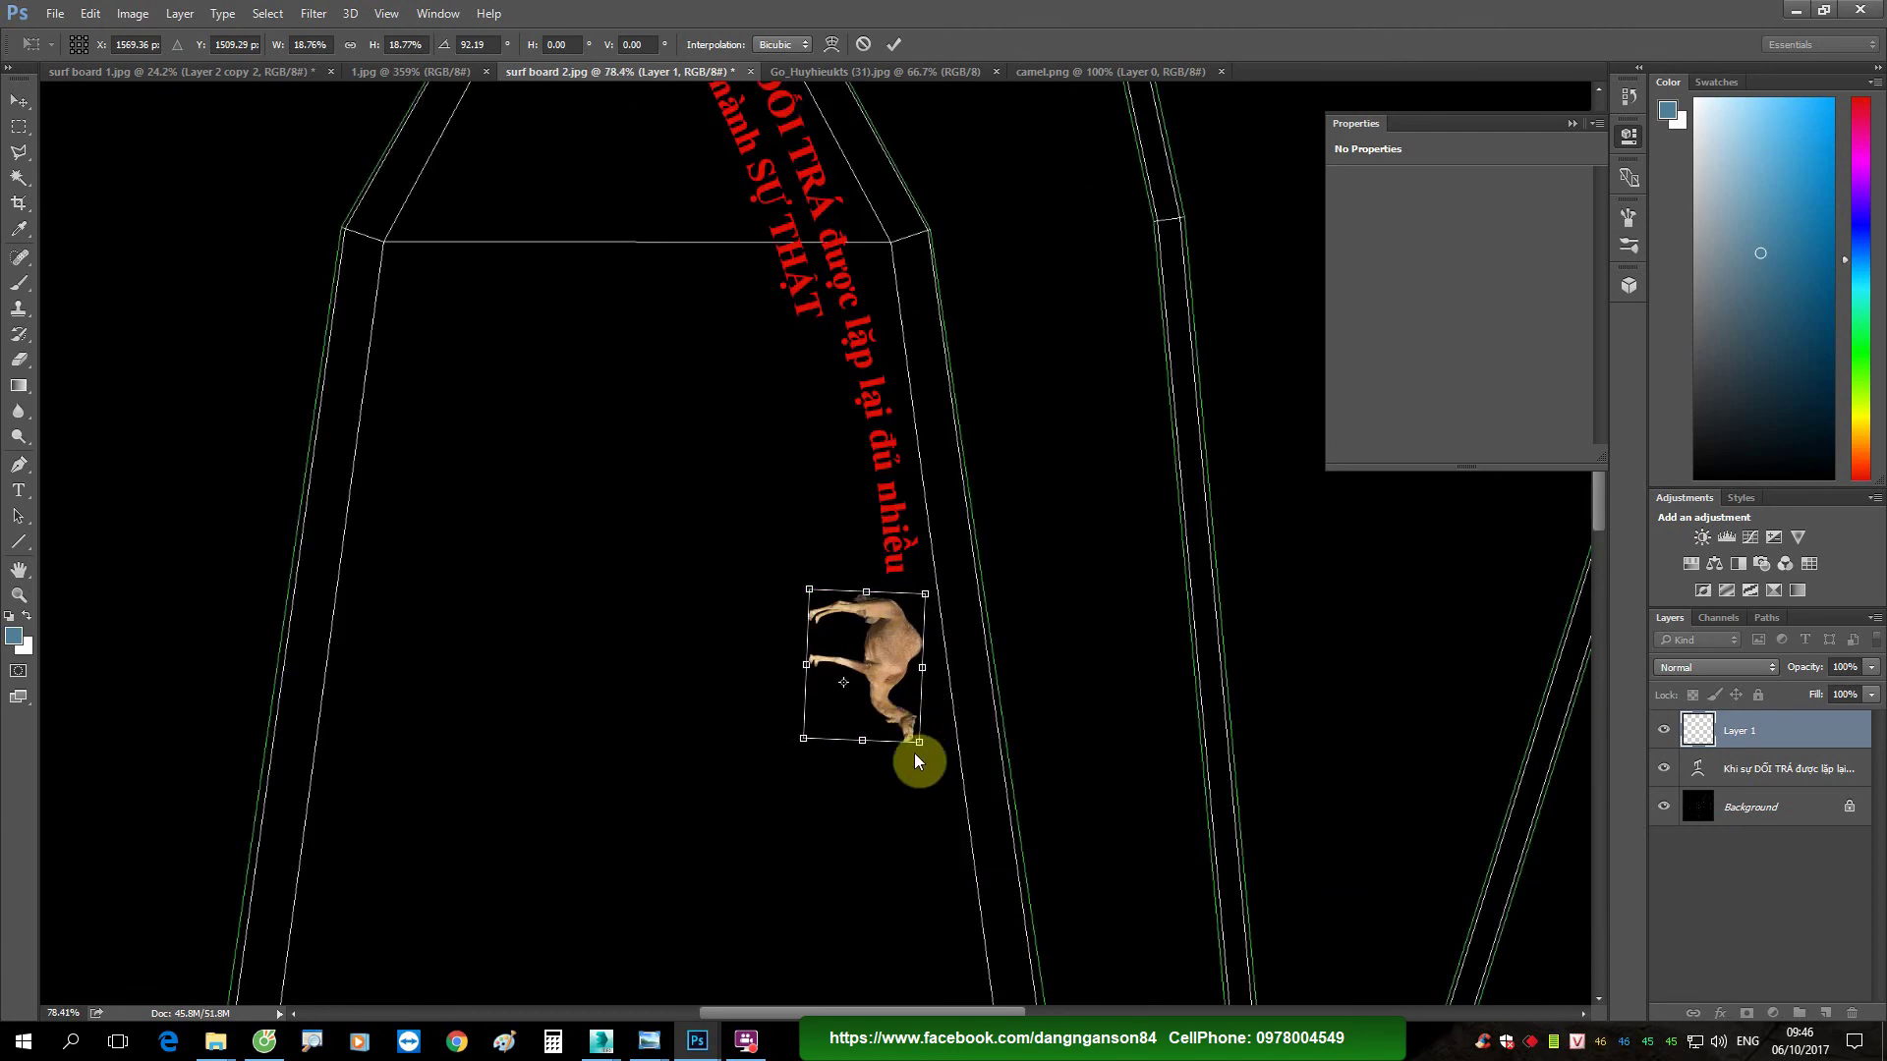
drag(931, 762, 955, 757)
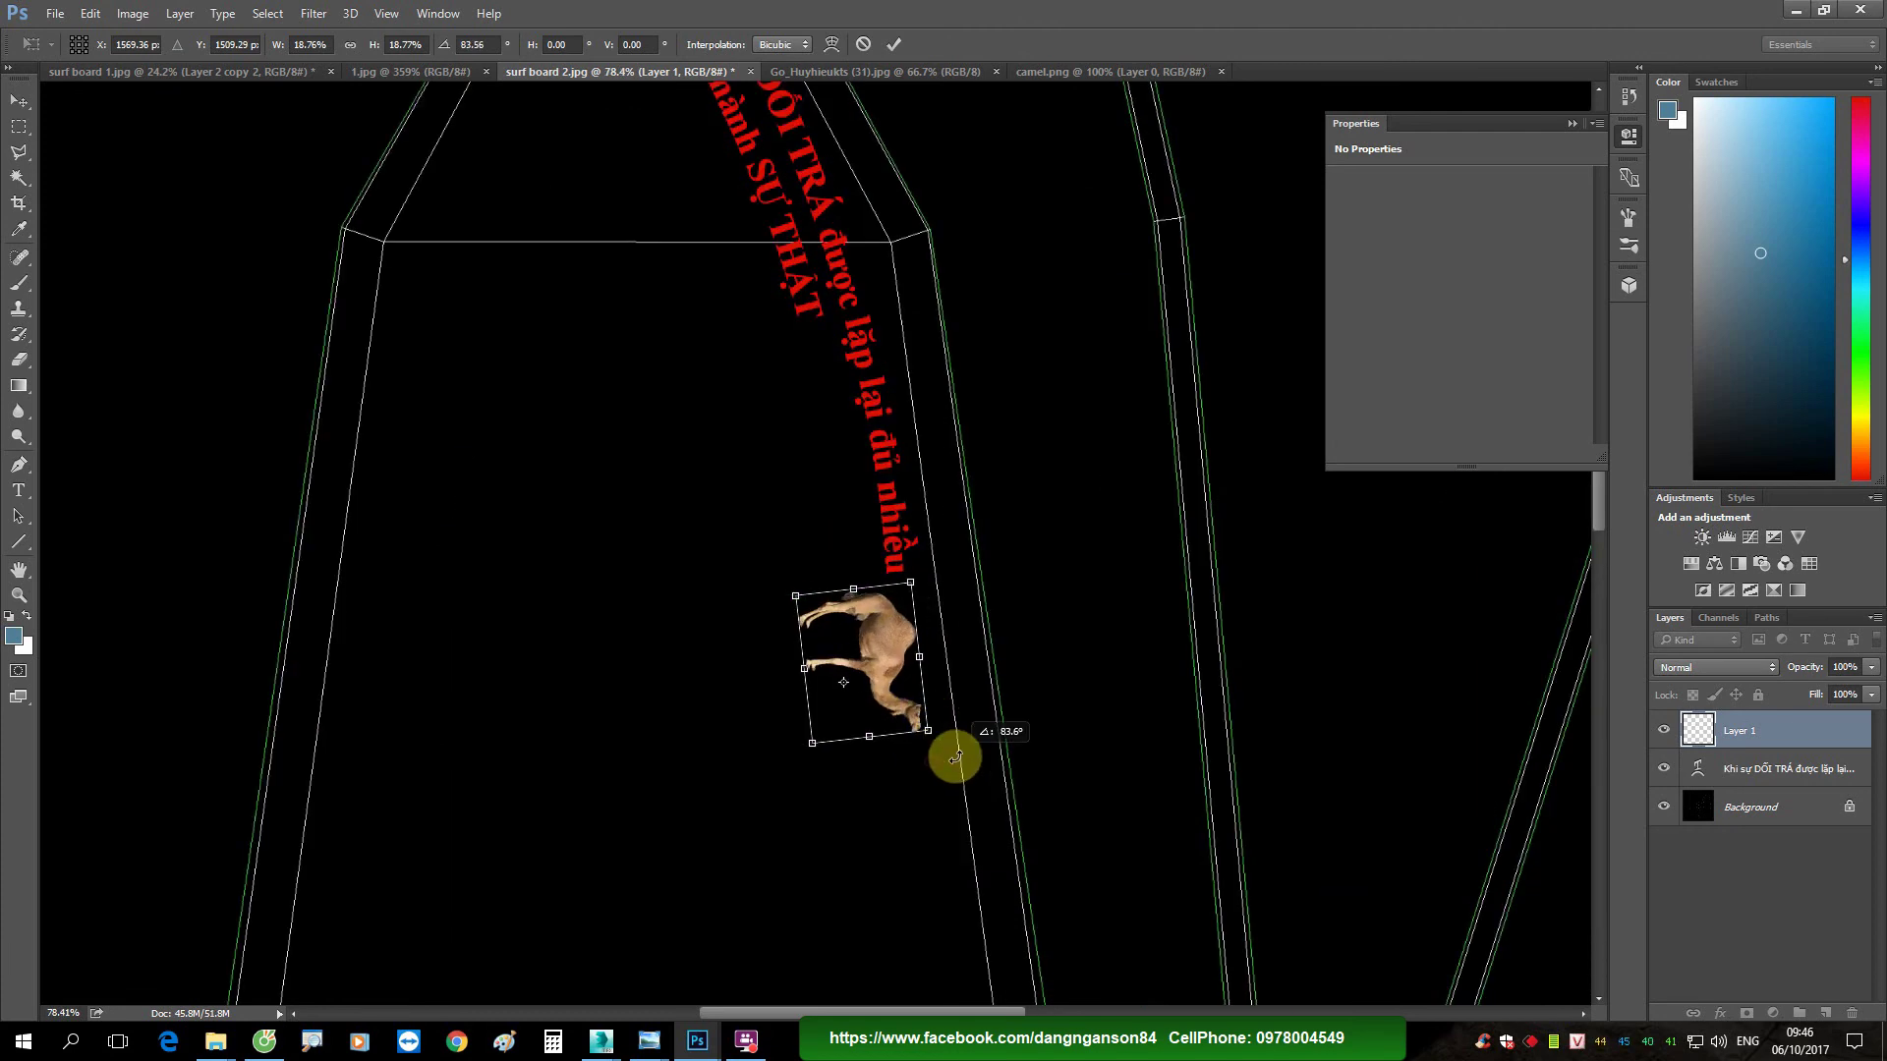
key(Return)
drag(889, 656, 907, 656)
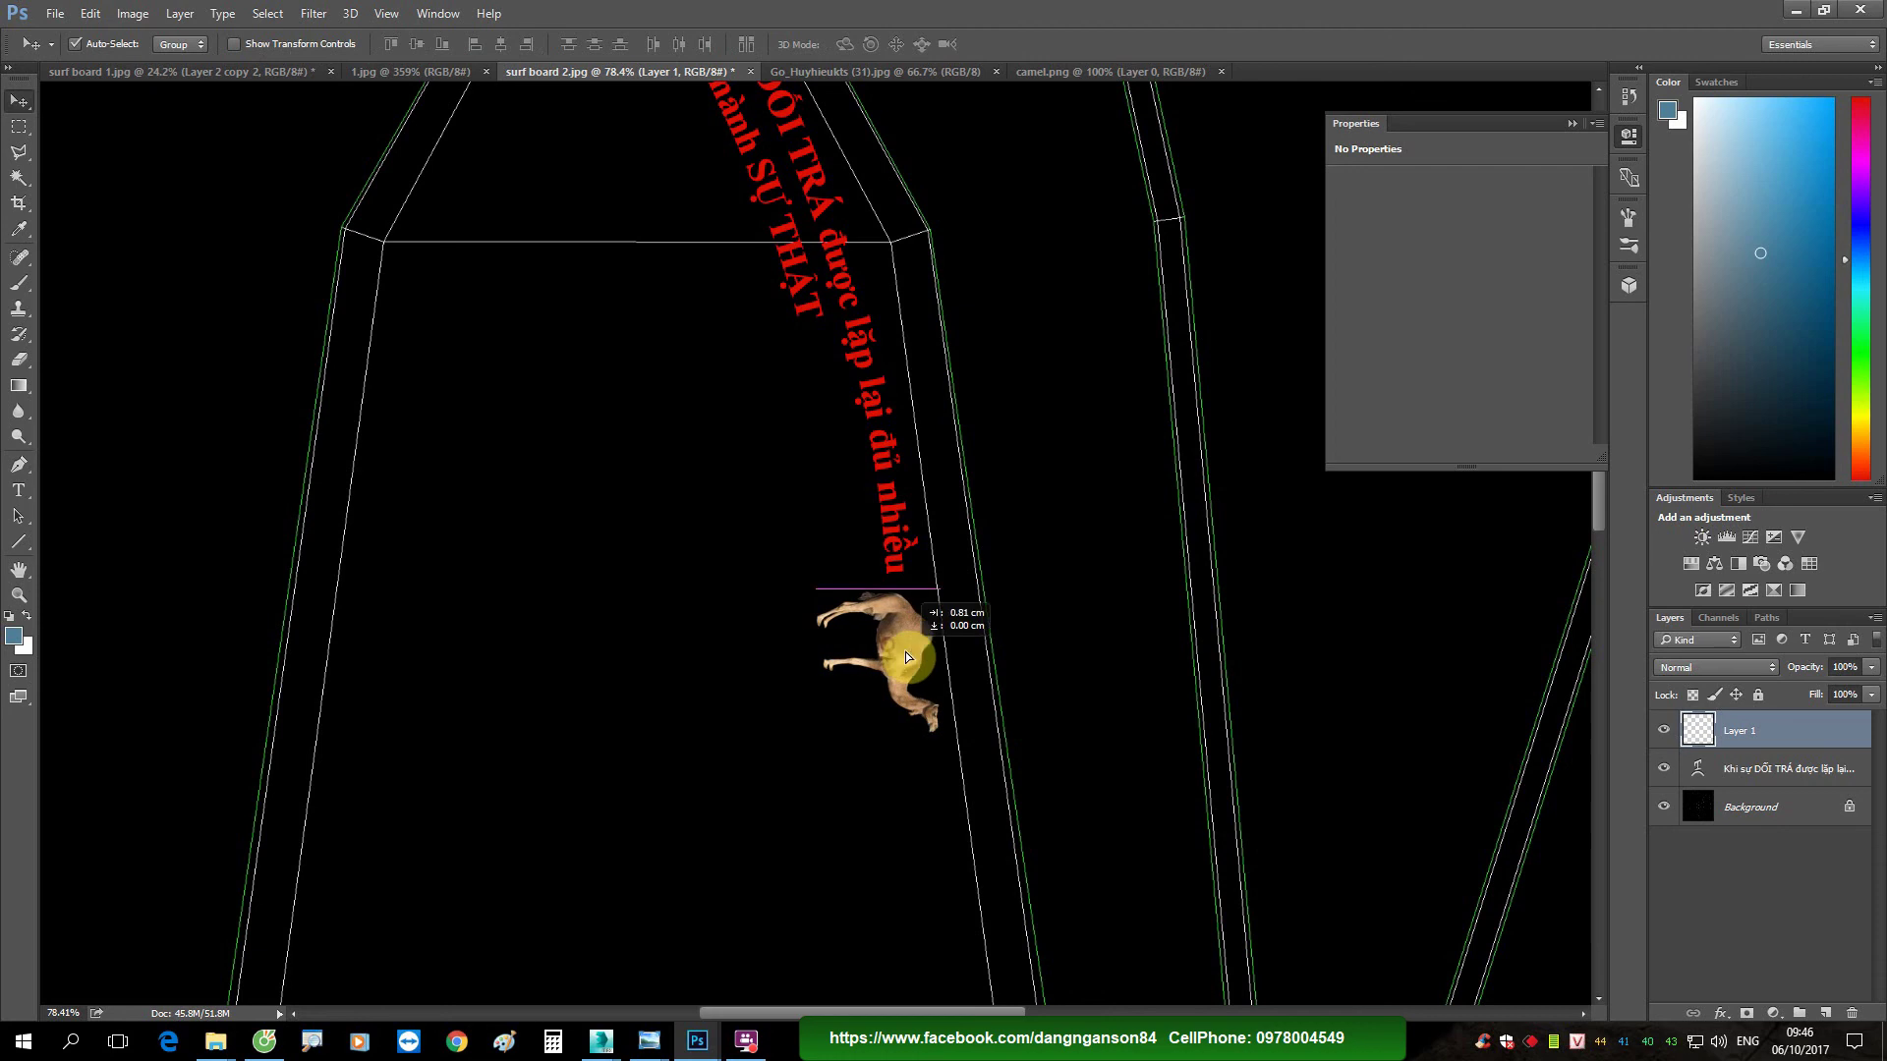
alt+scroll(909, 666, down, 2)
alt+scroll(830, 358, up, 1)
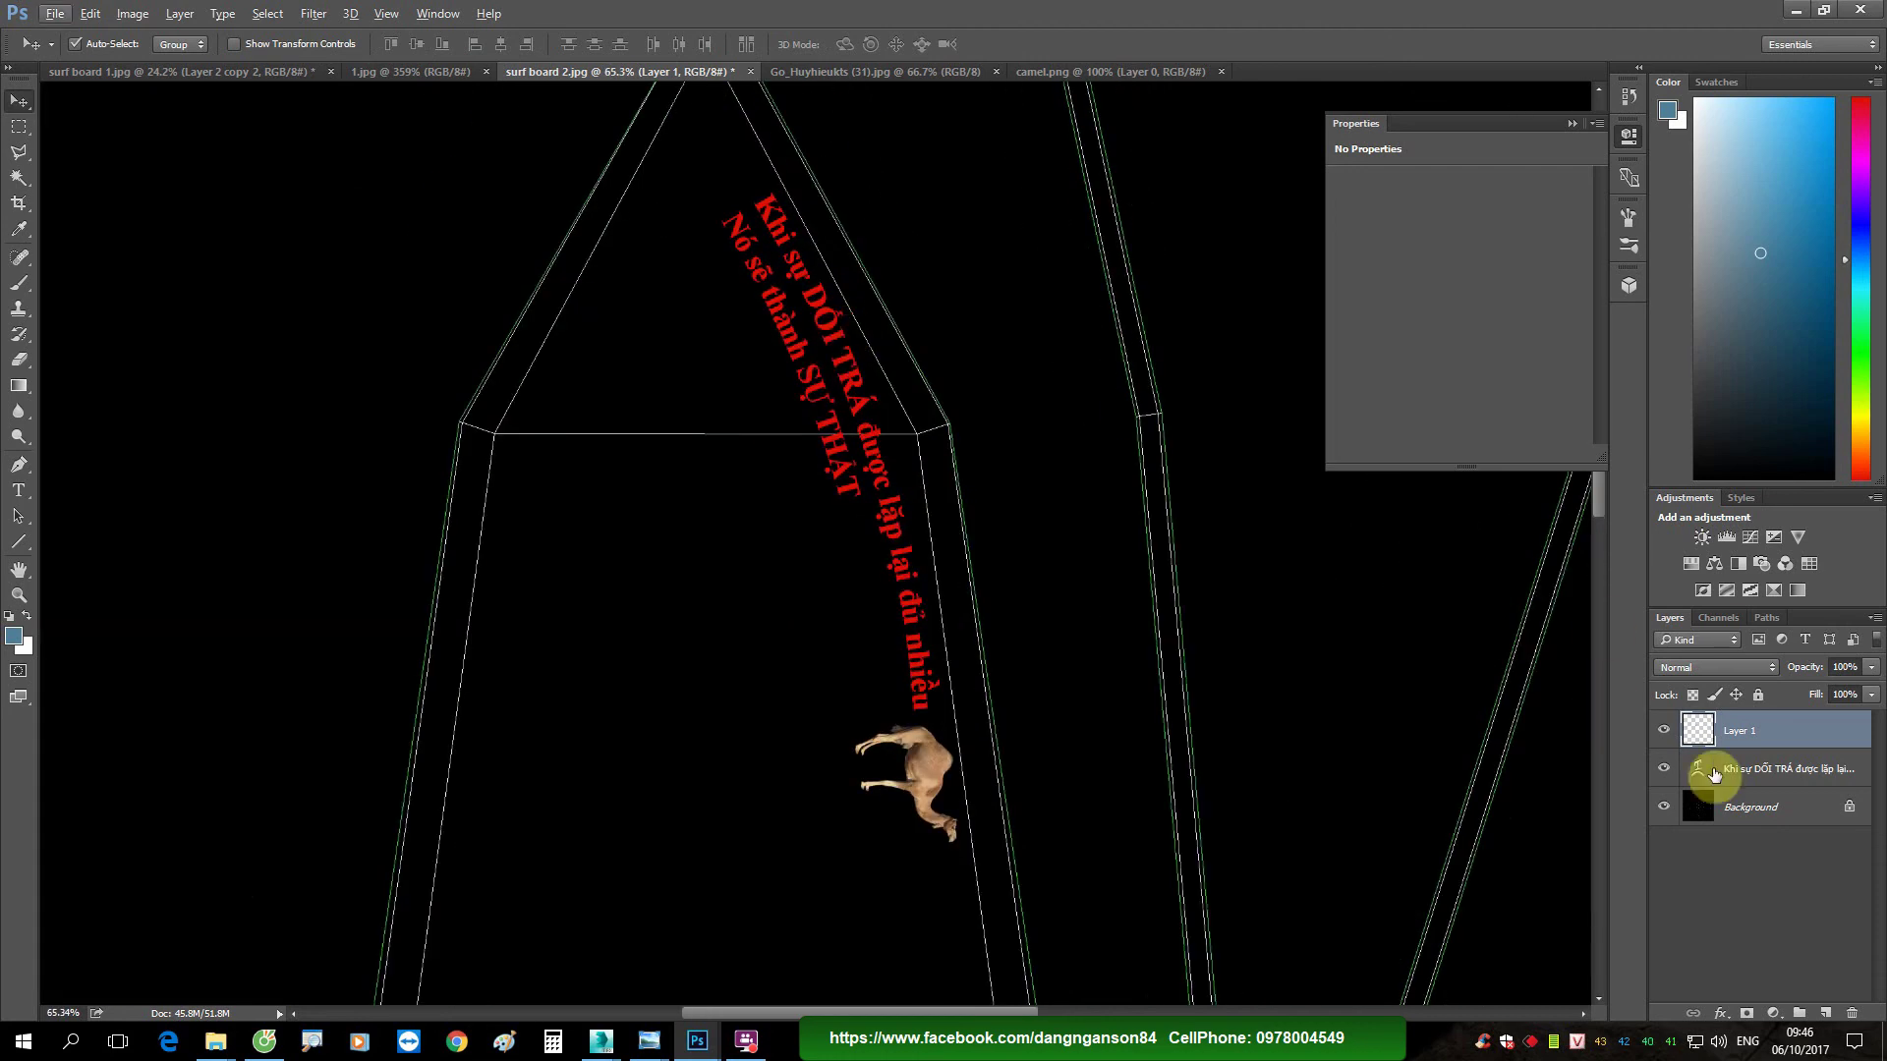
drag(1698, 768, 993, 636)
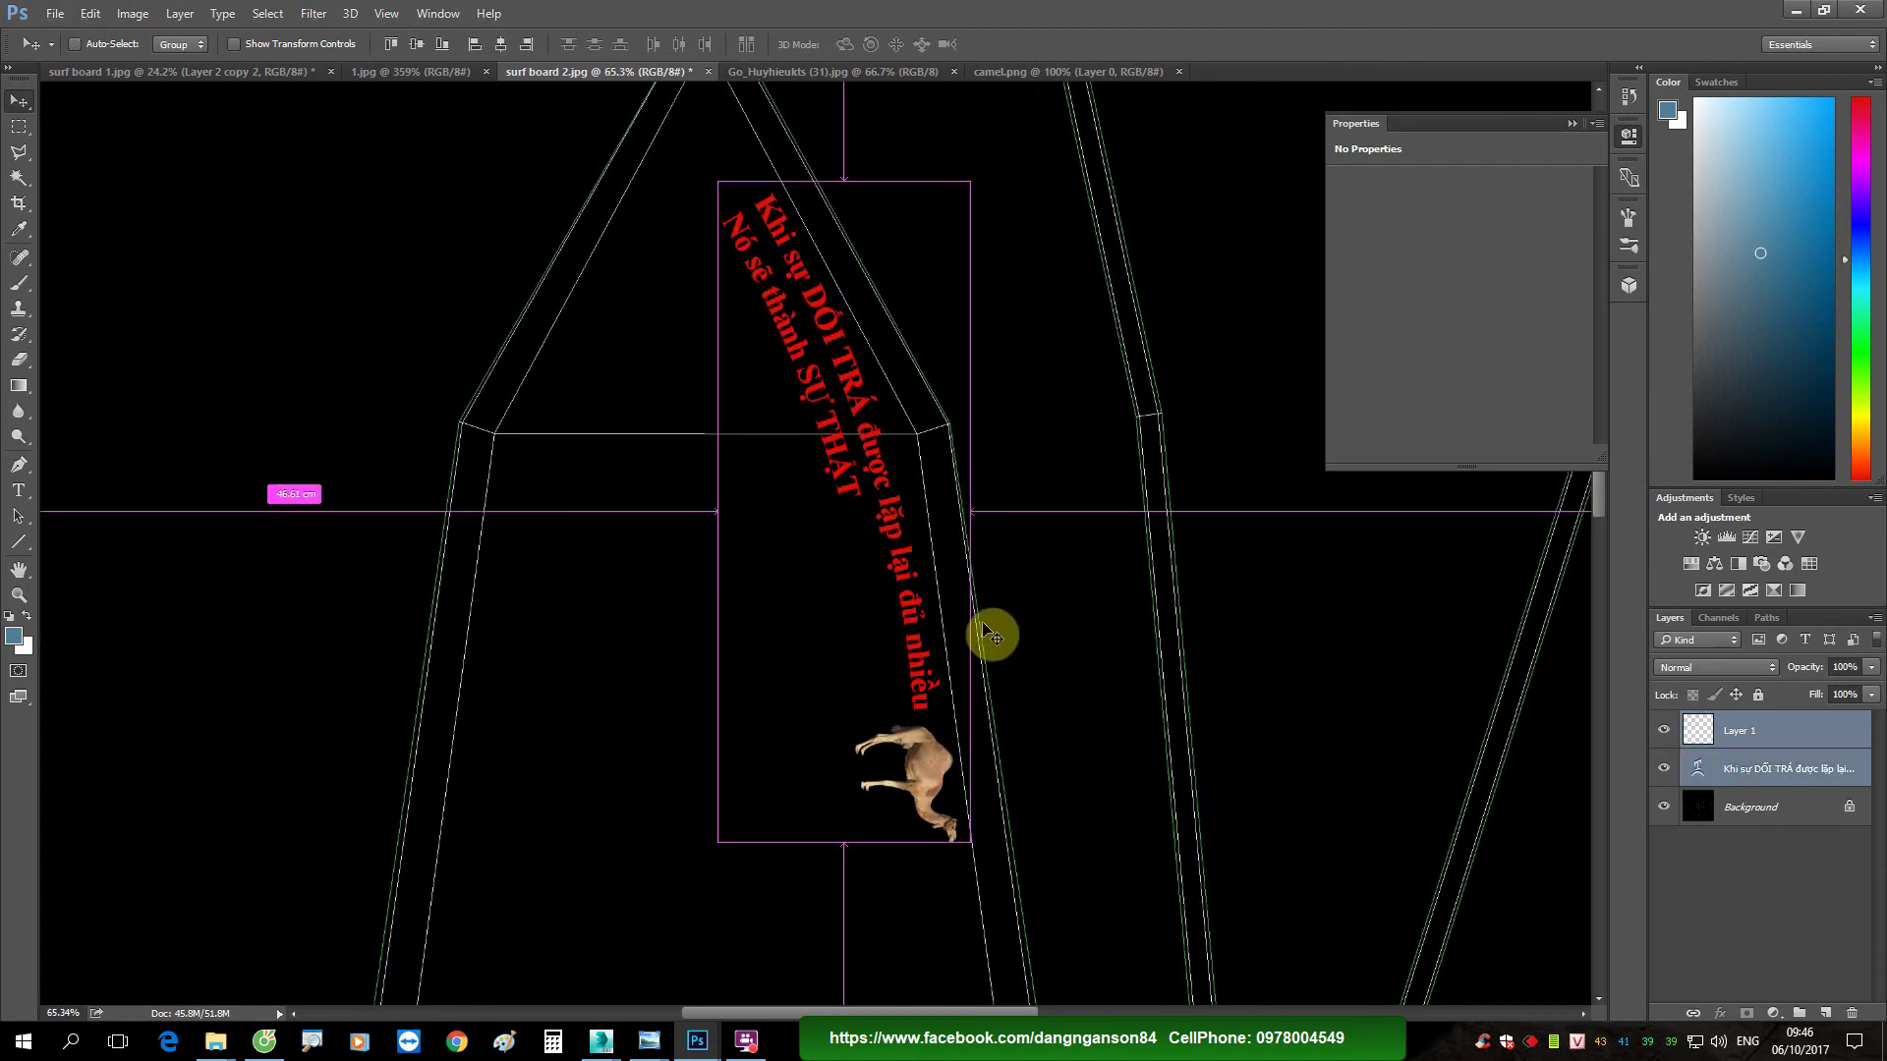
Step: Add a Threshold adjustment at a lower level and merge it with the camel layer
click(1774, 1013)
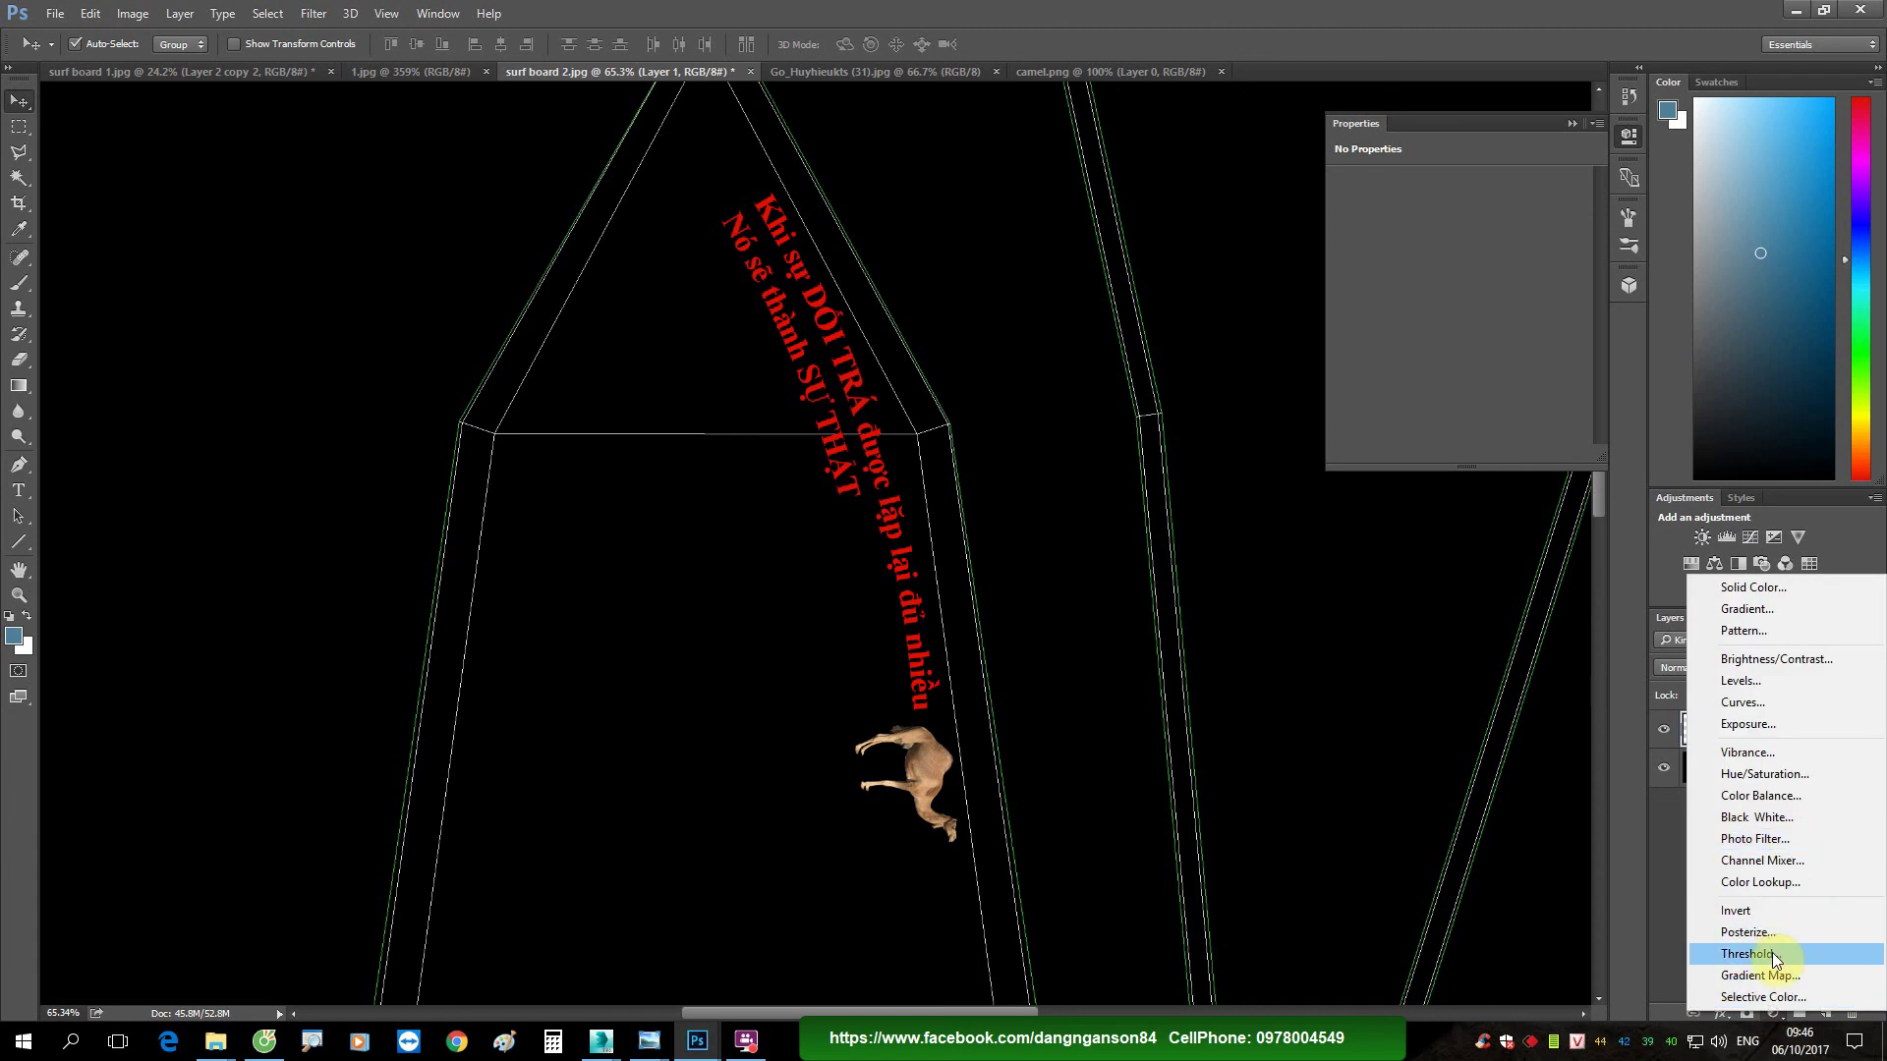
click(1771, 953)
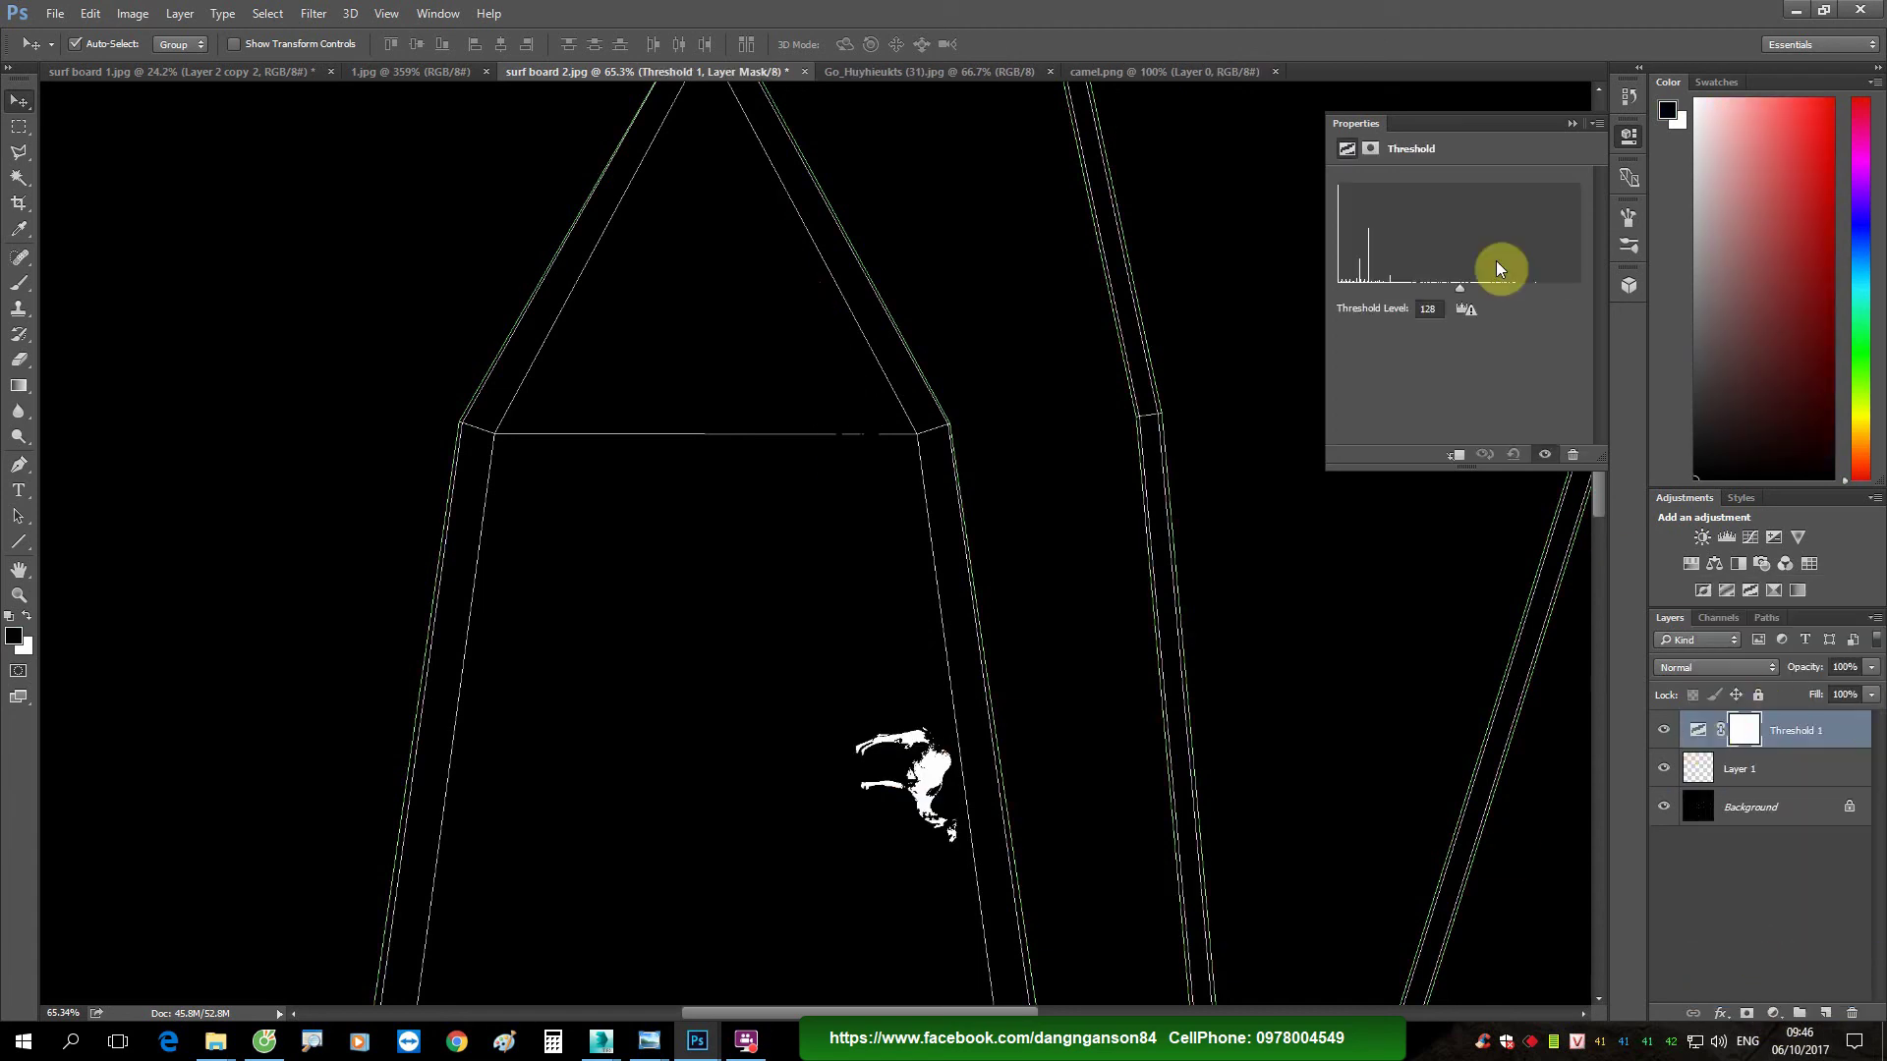
drag(1465, 298, 1364, 293)
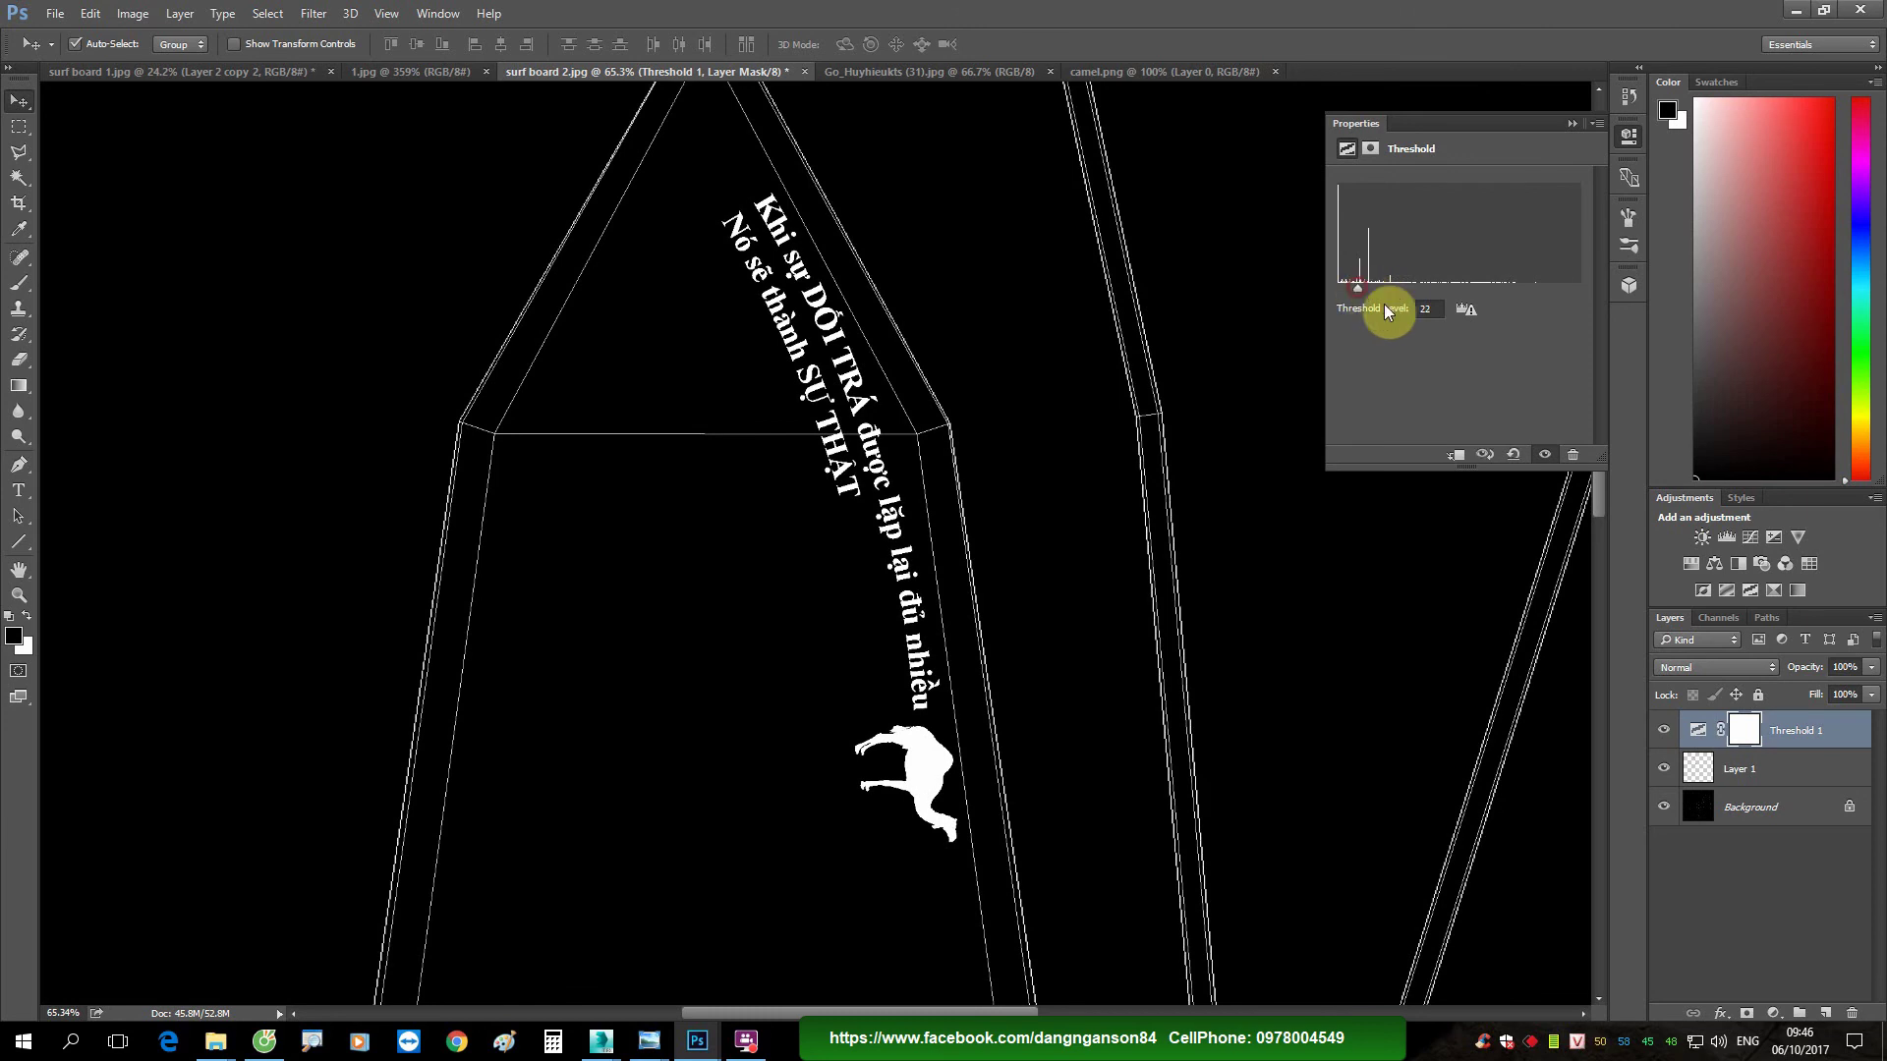
shift+click(1708, 768)
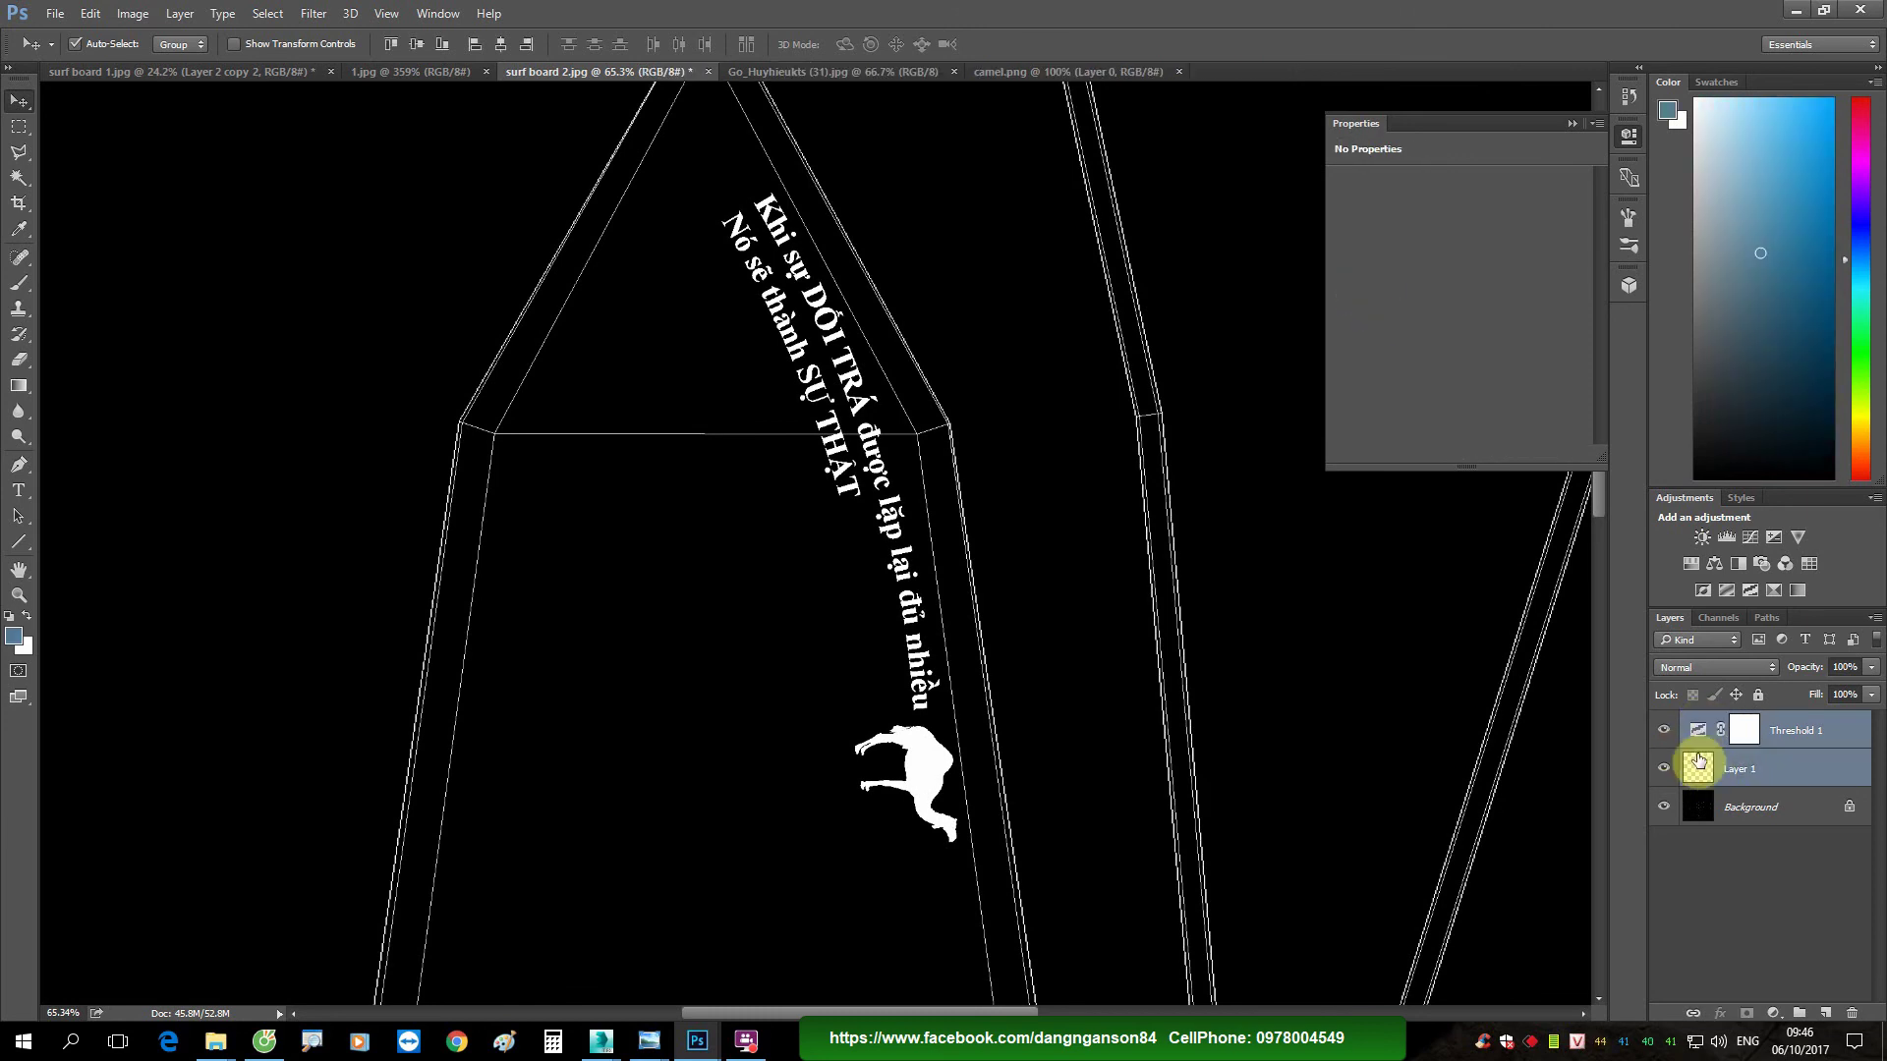
key(ctrl+e)
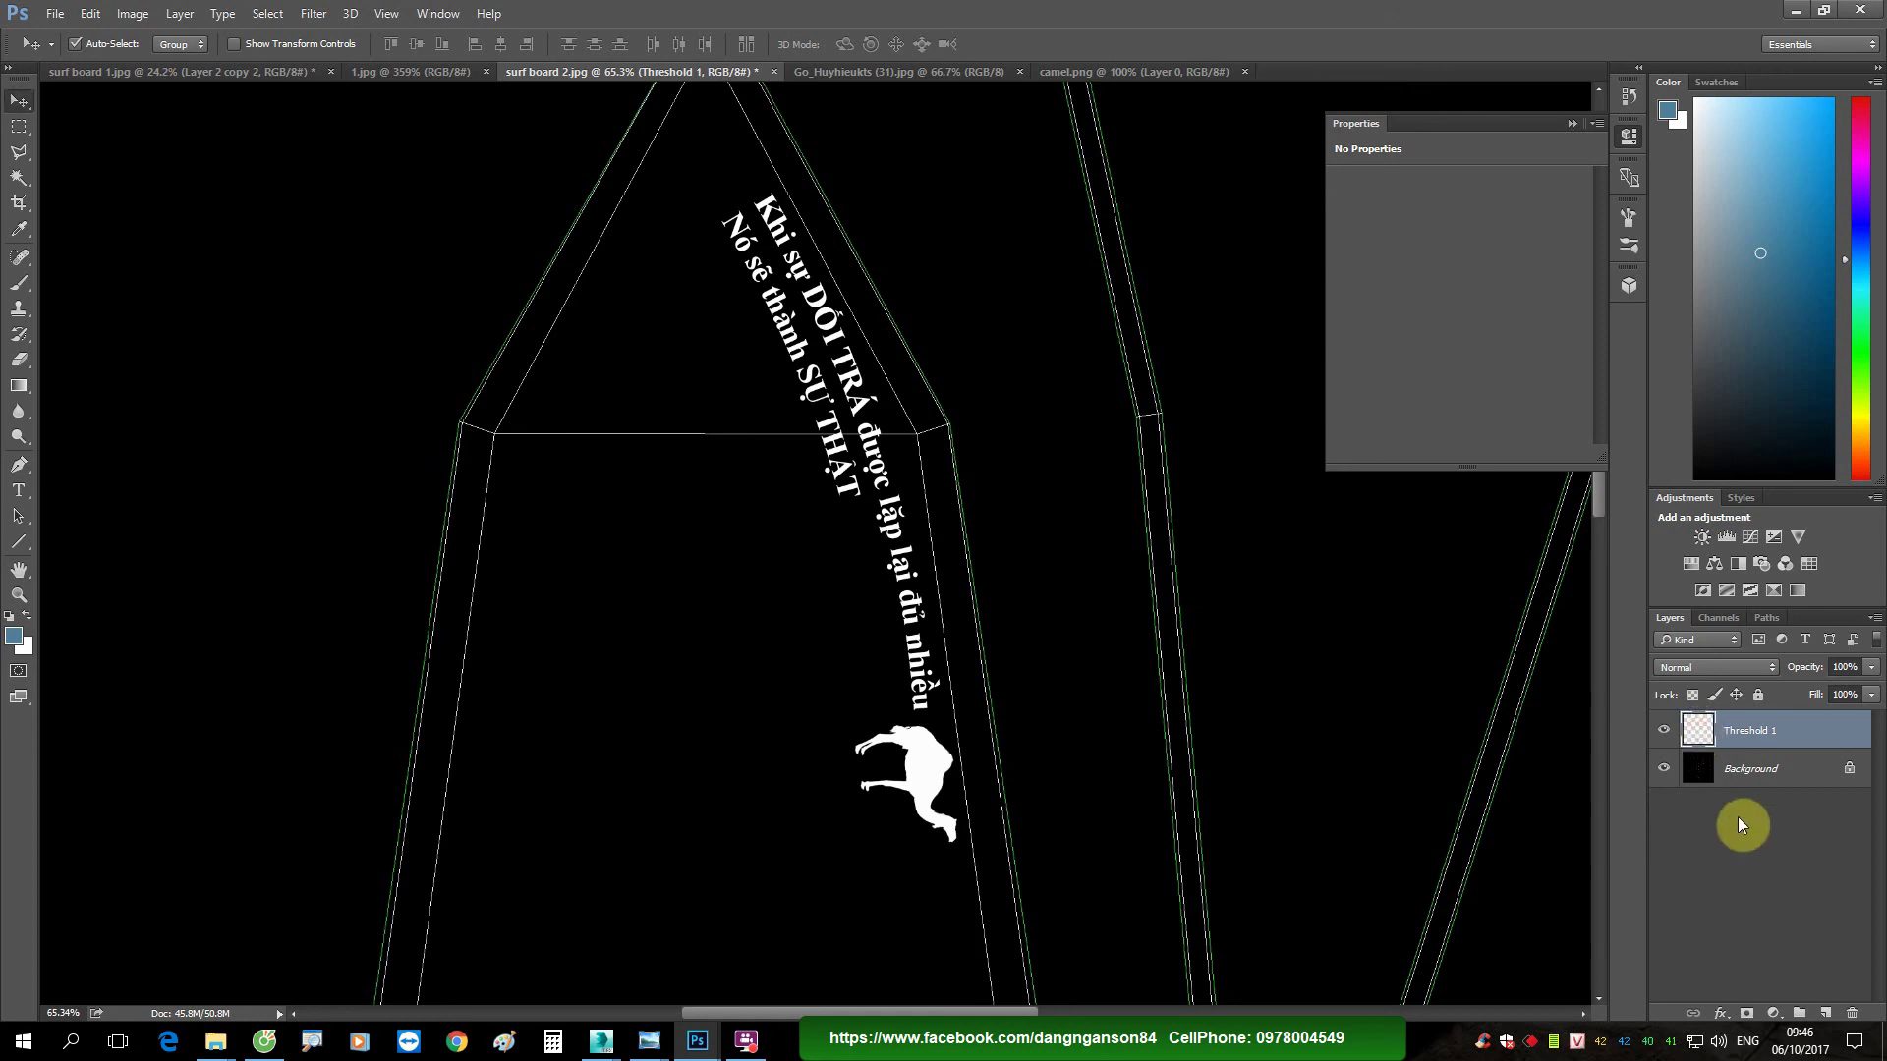
Step: Fill the merged text and camel pixels solid black, then deselect
ctrl+click(1703, 729)
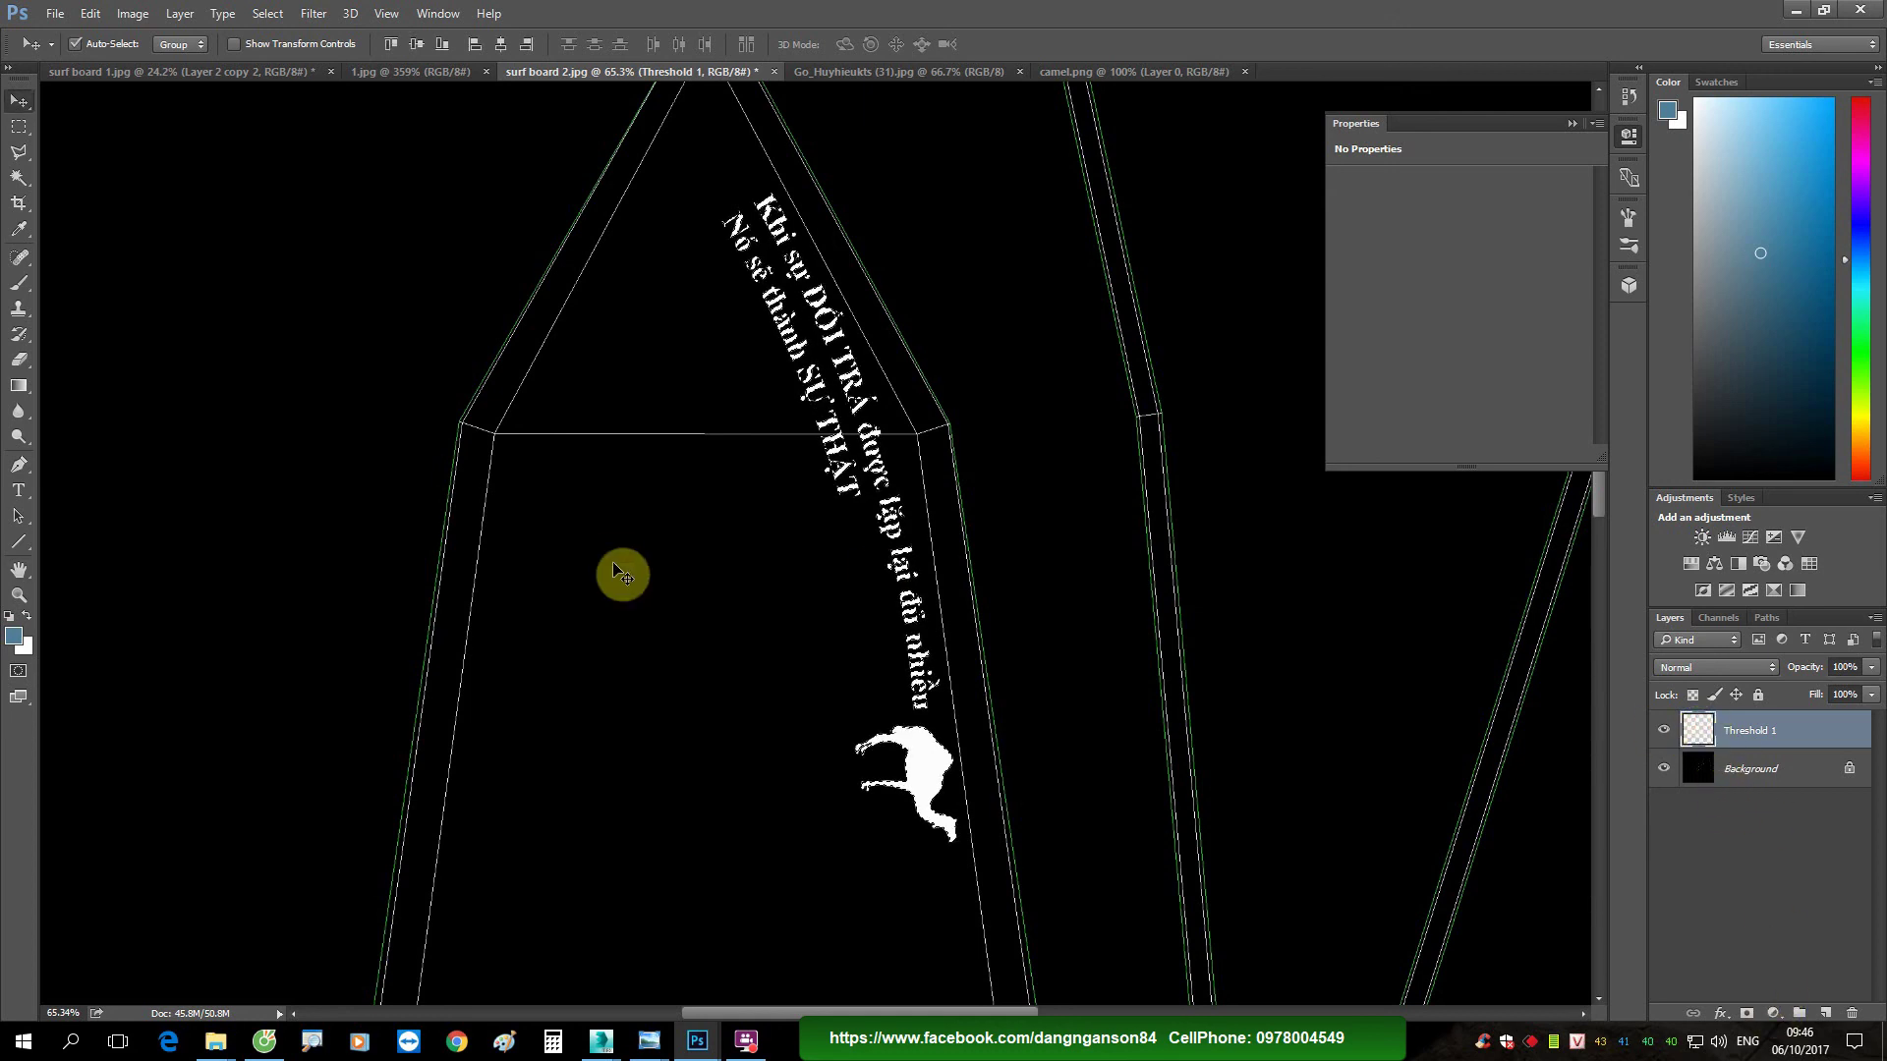
click(9, 616)
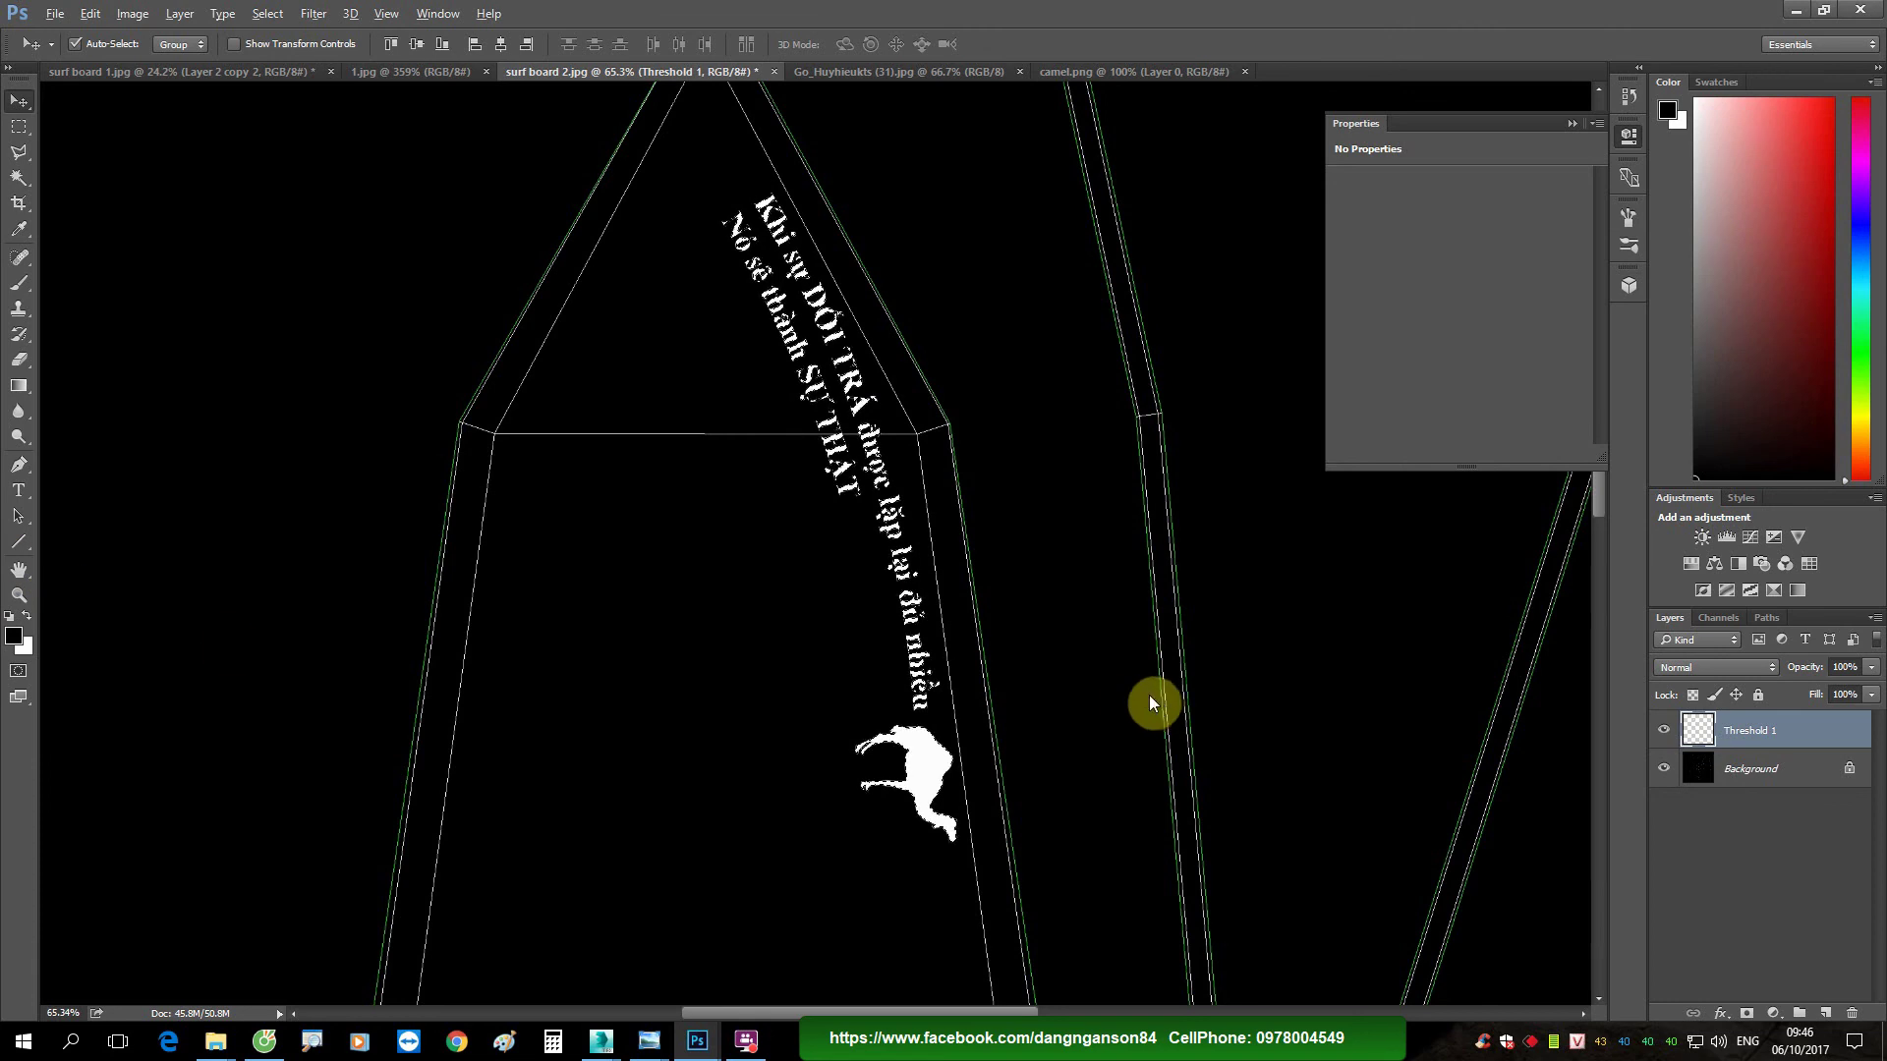
key(alt+BackSpace)
key(ctrl+d)
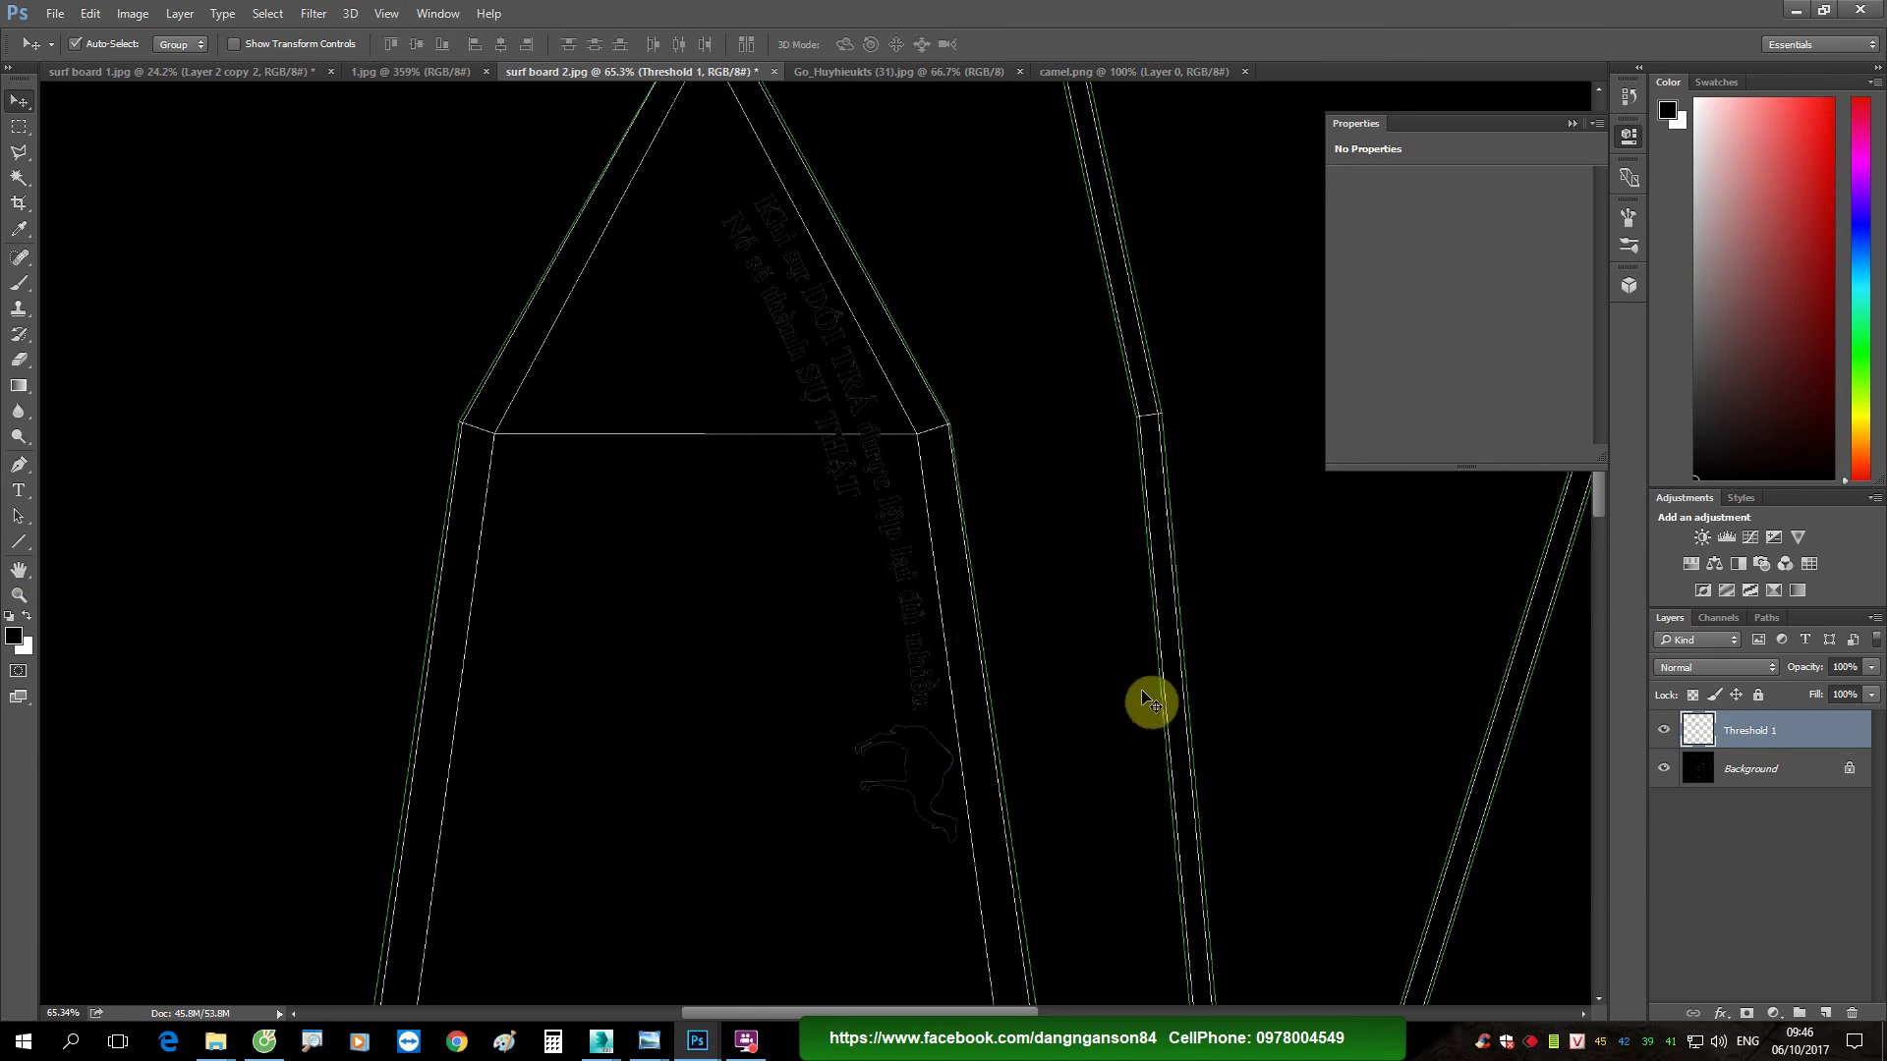
alt+scroll(973, 629, down, 1)
alt+scroll(1194, 703, down, 1)
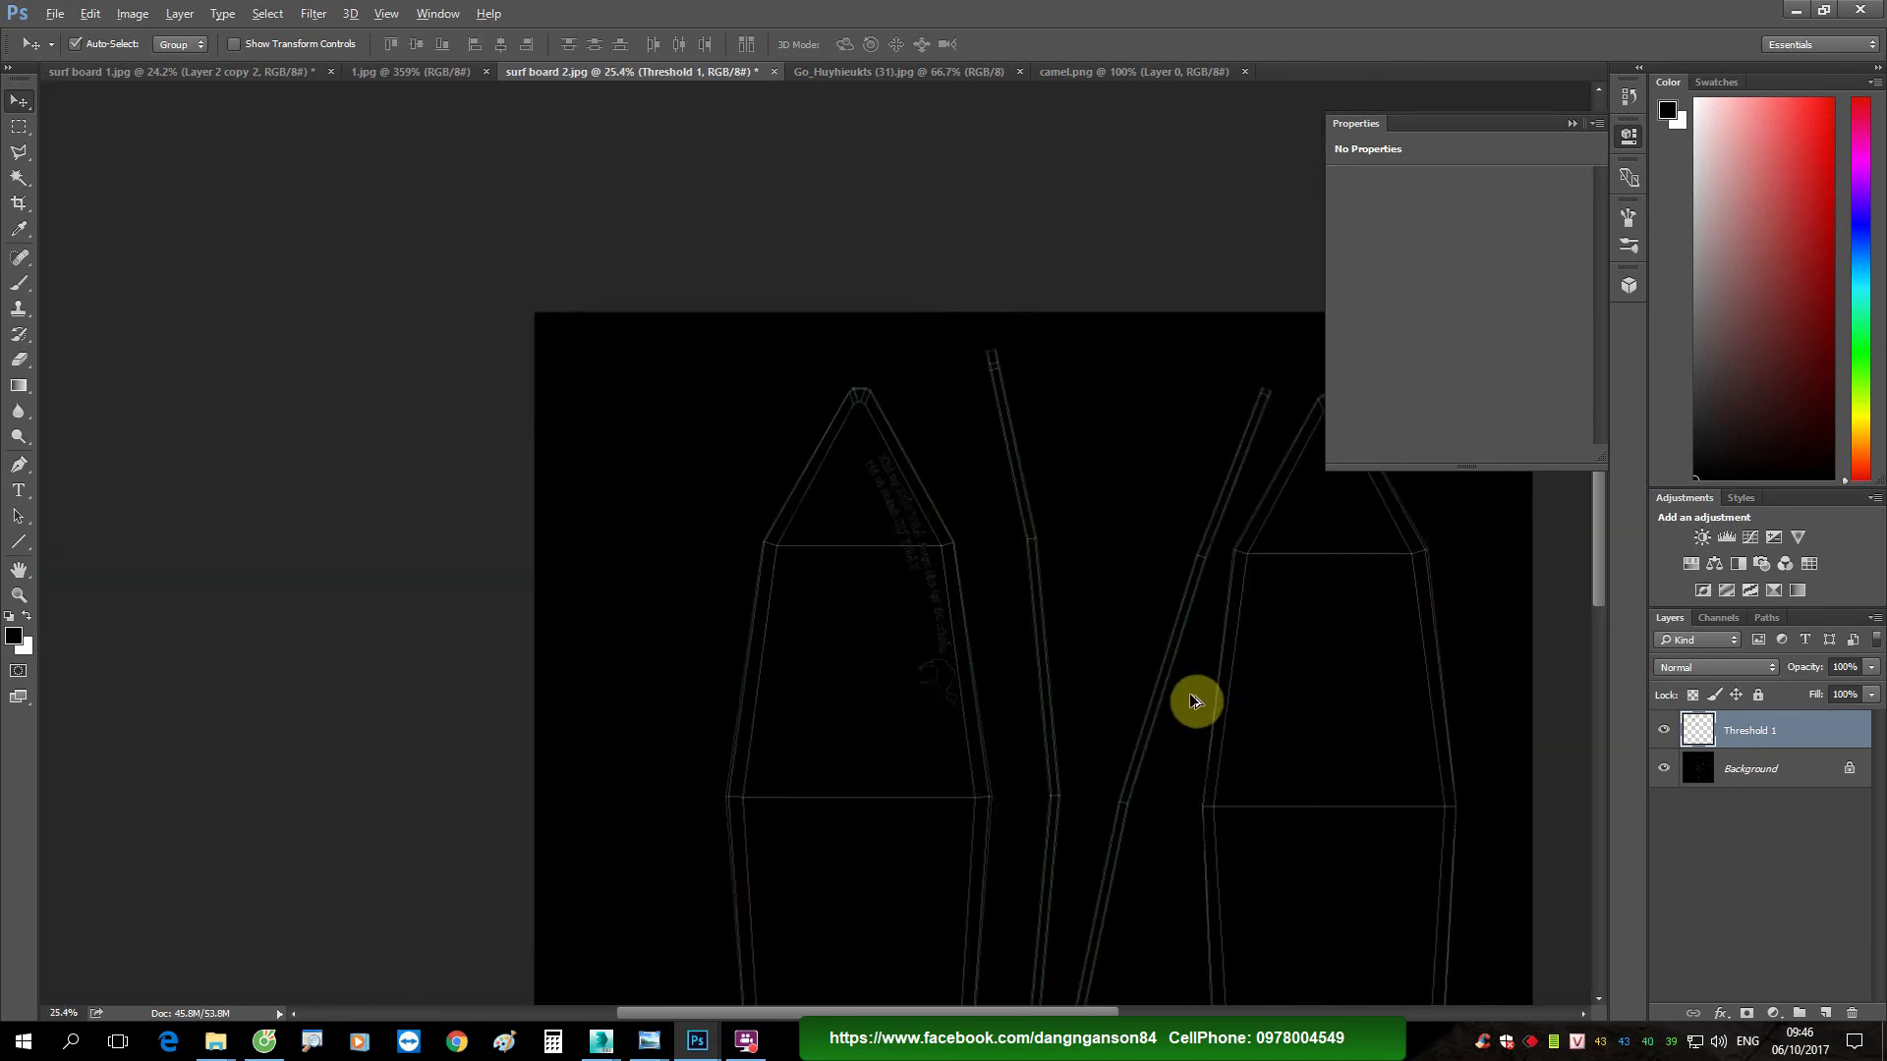
alt+scroll(1047, 664, down, 1)
alt+scroll(747, 319, down, 1)
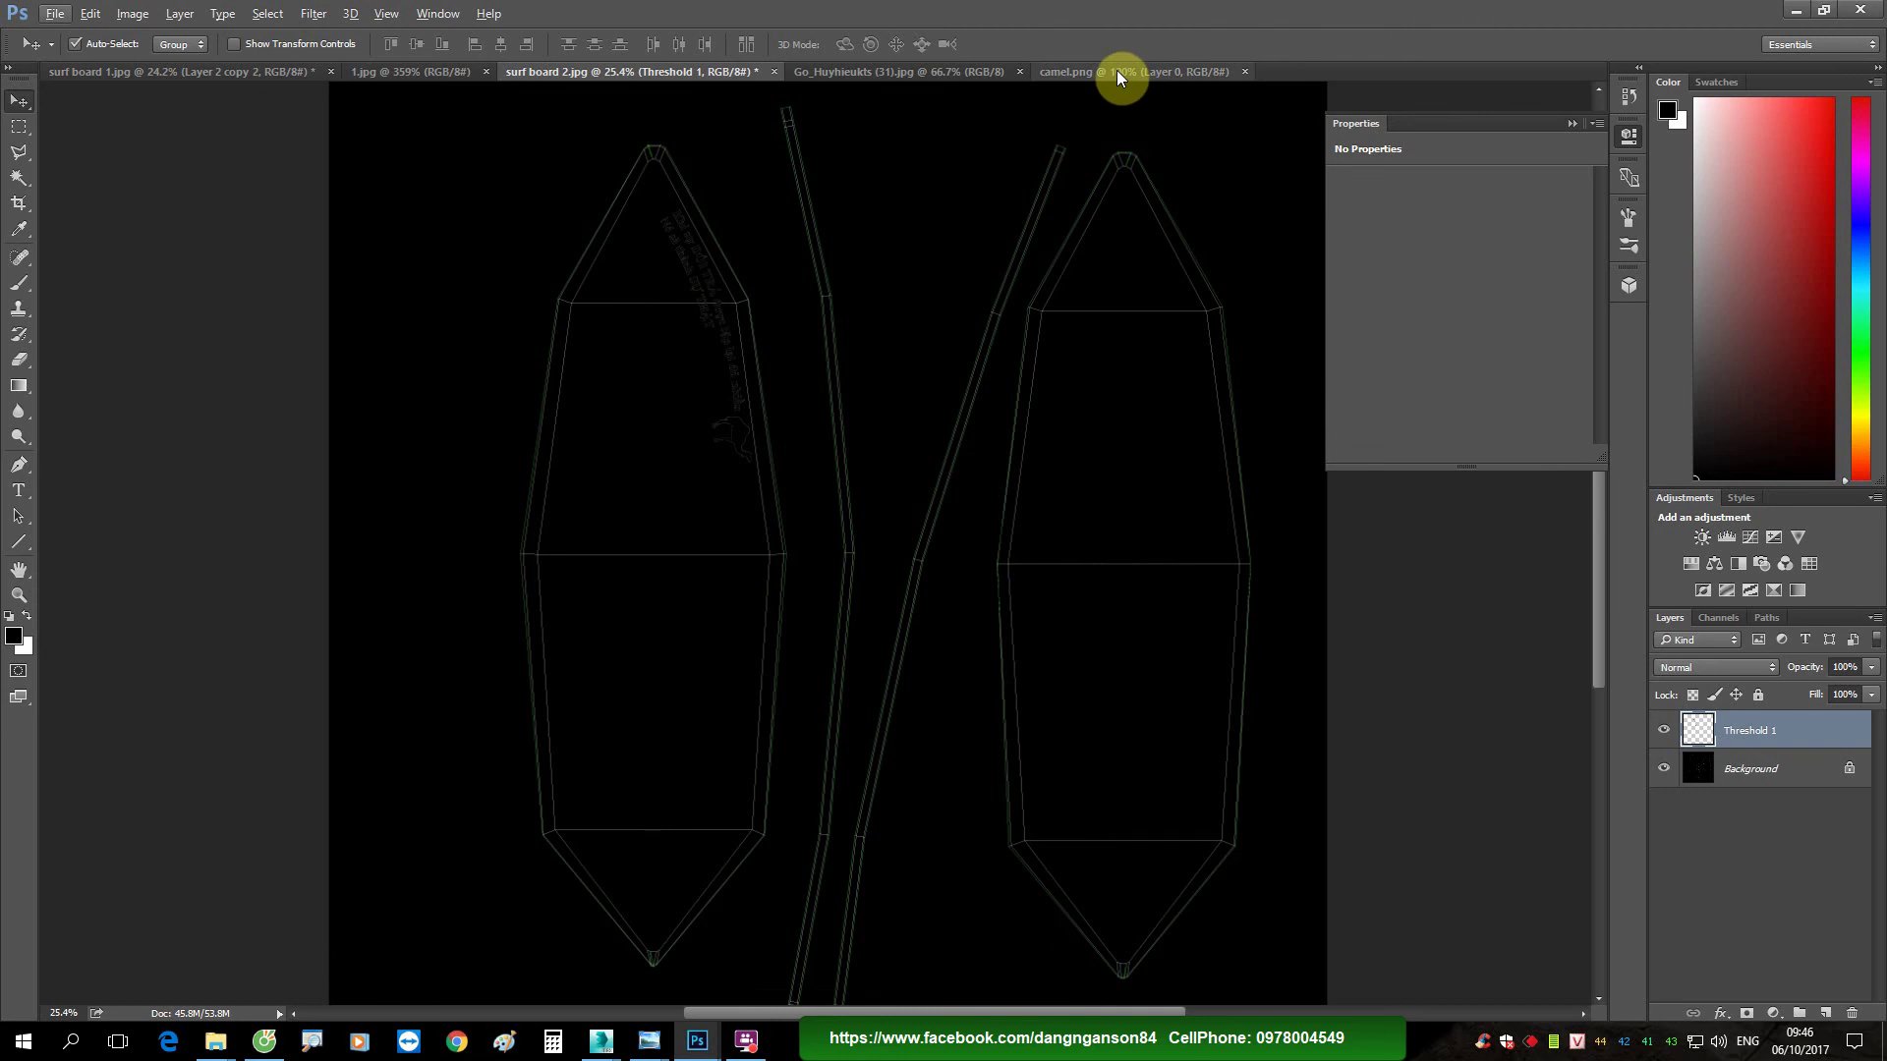
Step: Copy the wood texture onto the surf board 2 canvas and scale it over the board
mouse_move(919, 72)
mouse_down()
mouse_move(1164, 467)
mouse_move(629, 481)
mouse_up()
drag(1106, 267, 664, 263)
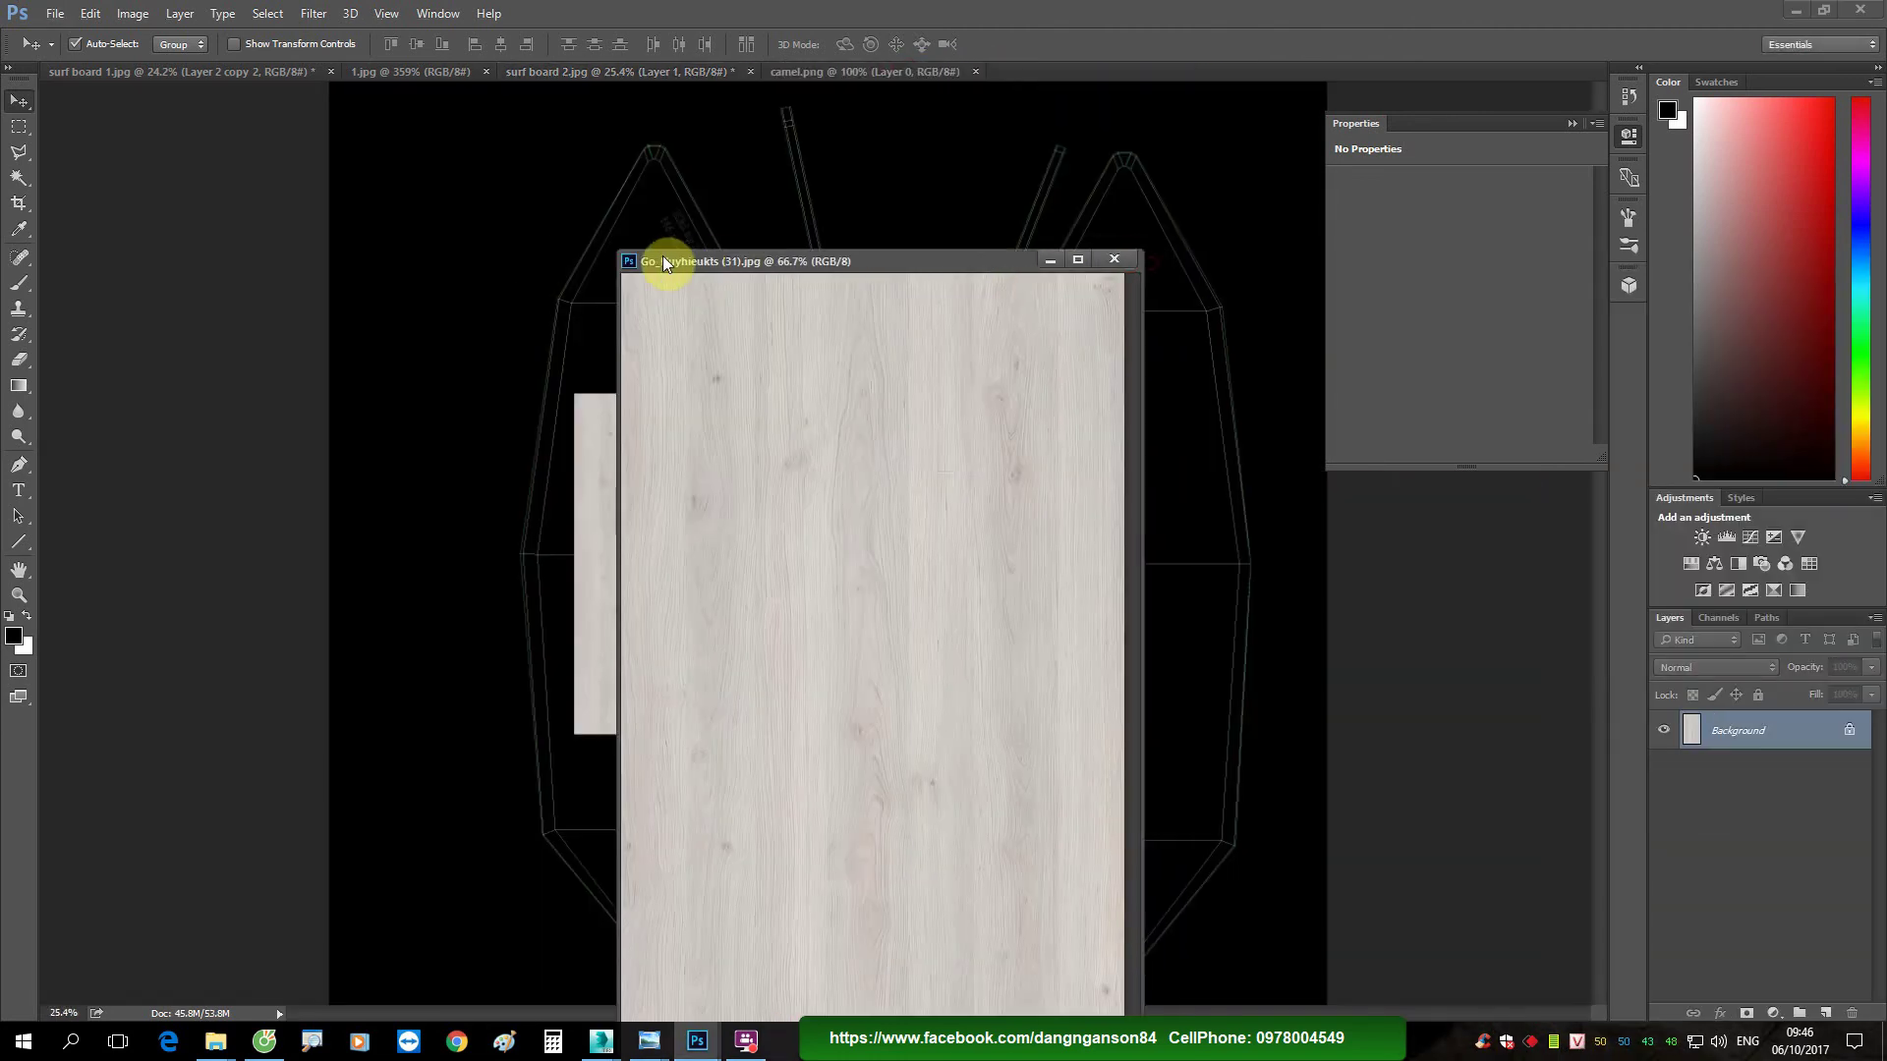
click(1049, 263)
drag(624, 547, 560, 296)
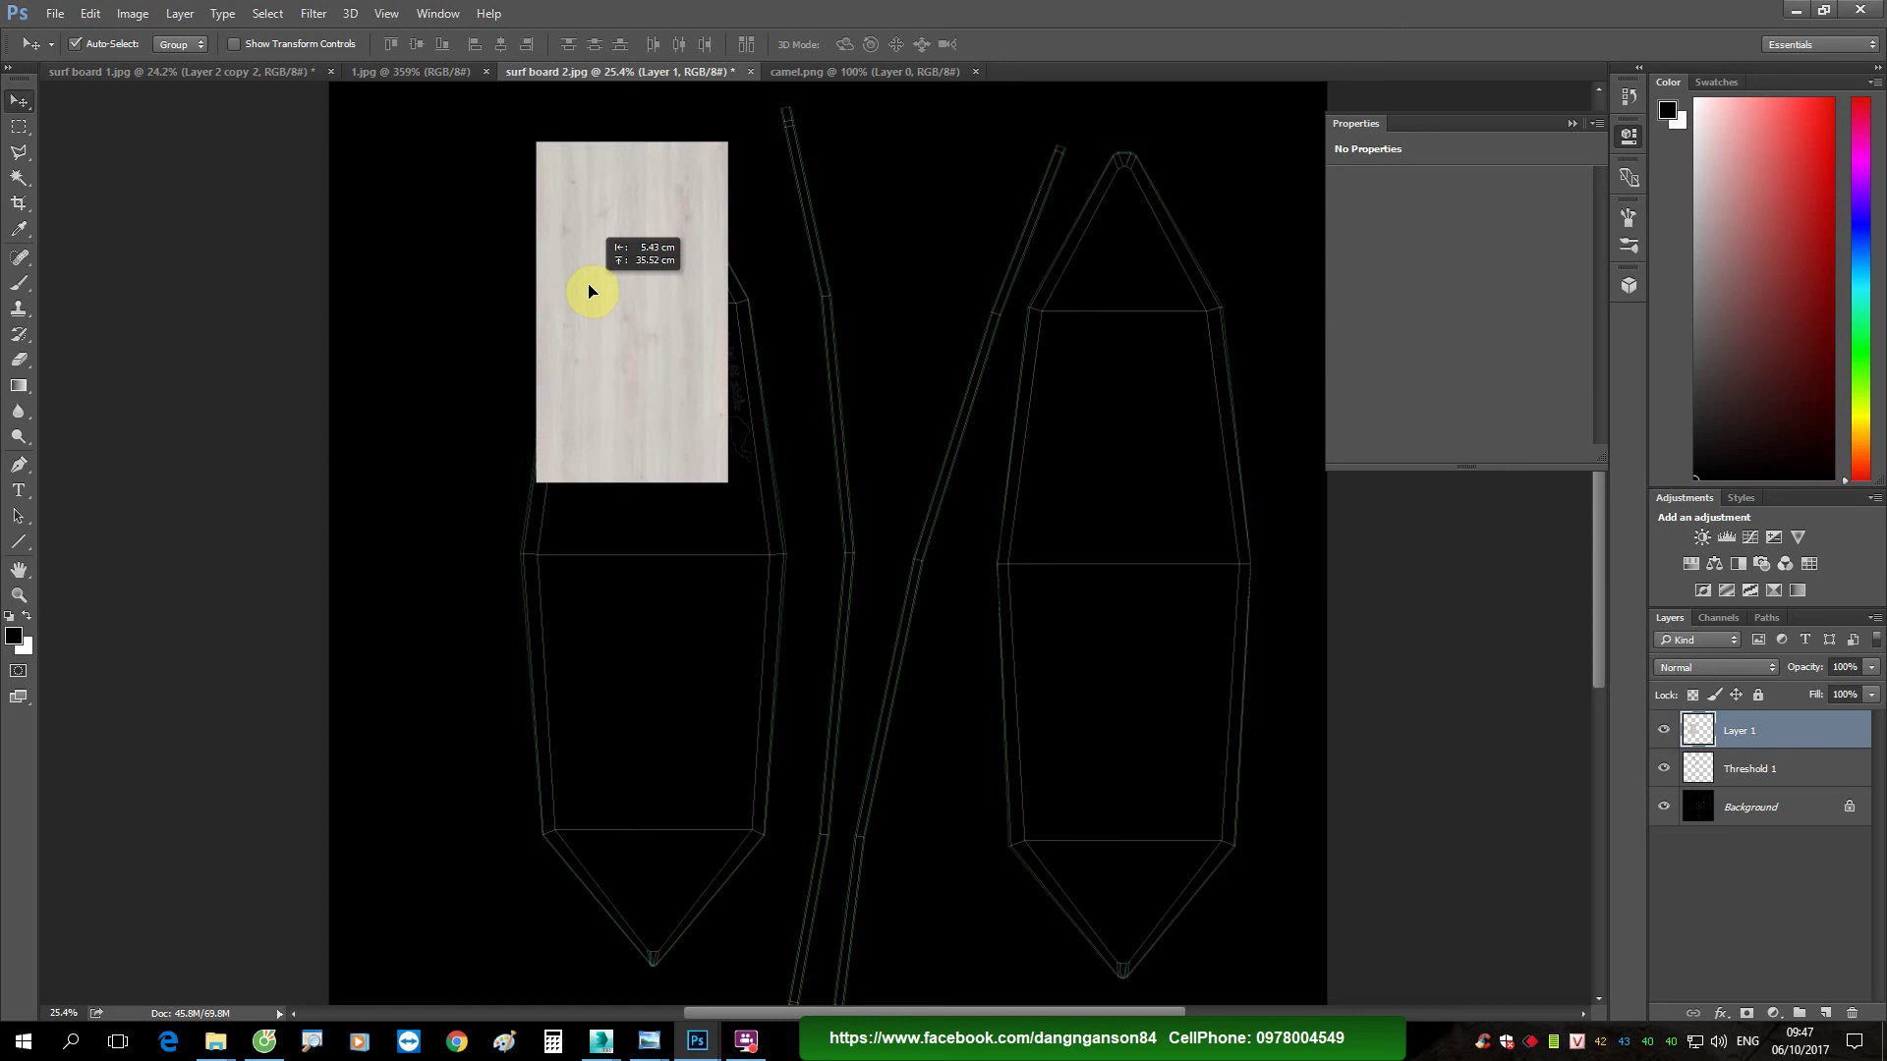
key(ctrl+t)
drag(706, 481, 837, 983)
key(Return)
drag(788, 564, 754, 558)
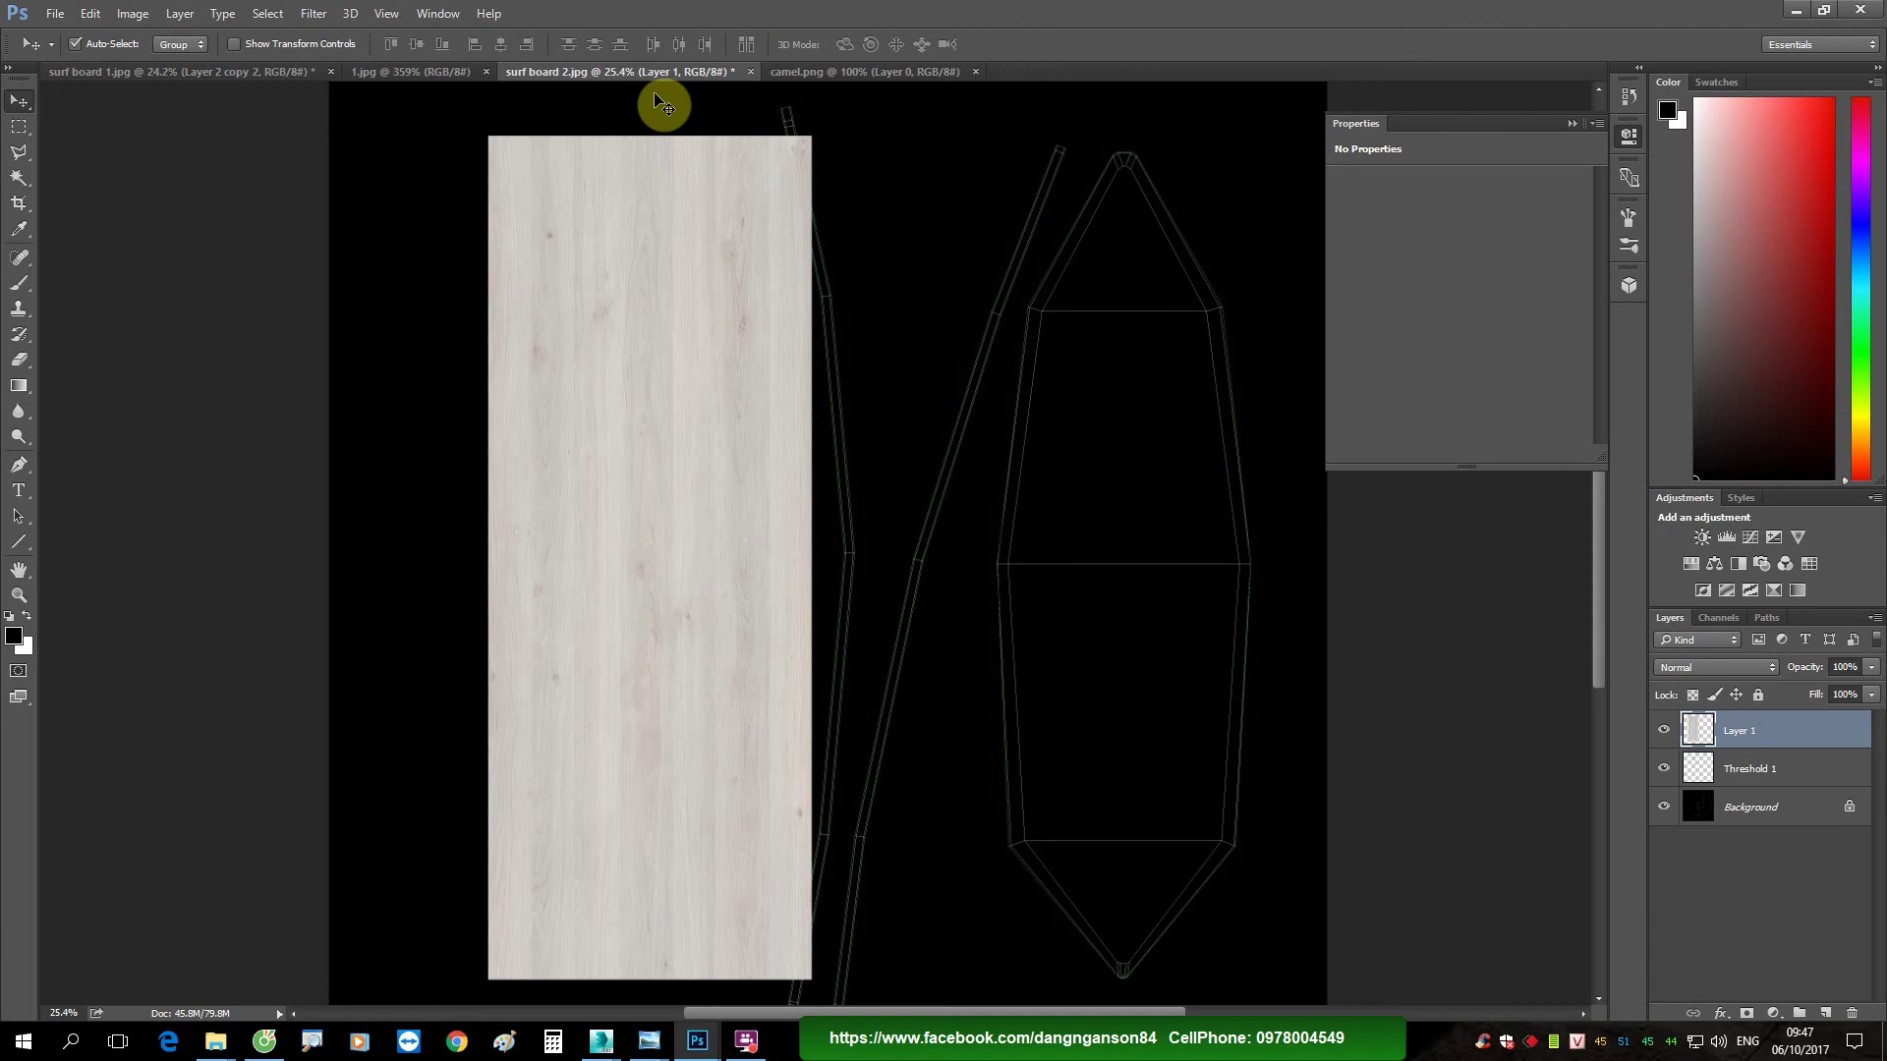
Step: Stretch the wood layer wider and taller so it covers the whole board
click(442, 72)
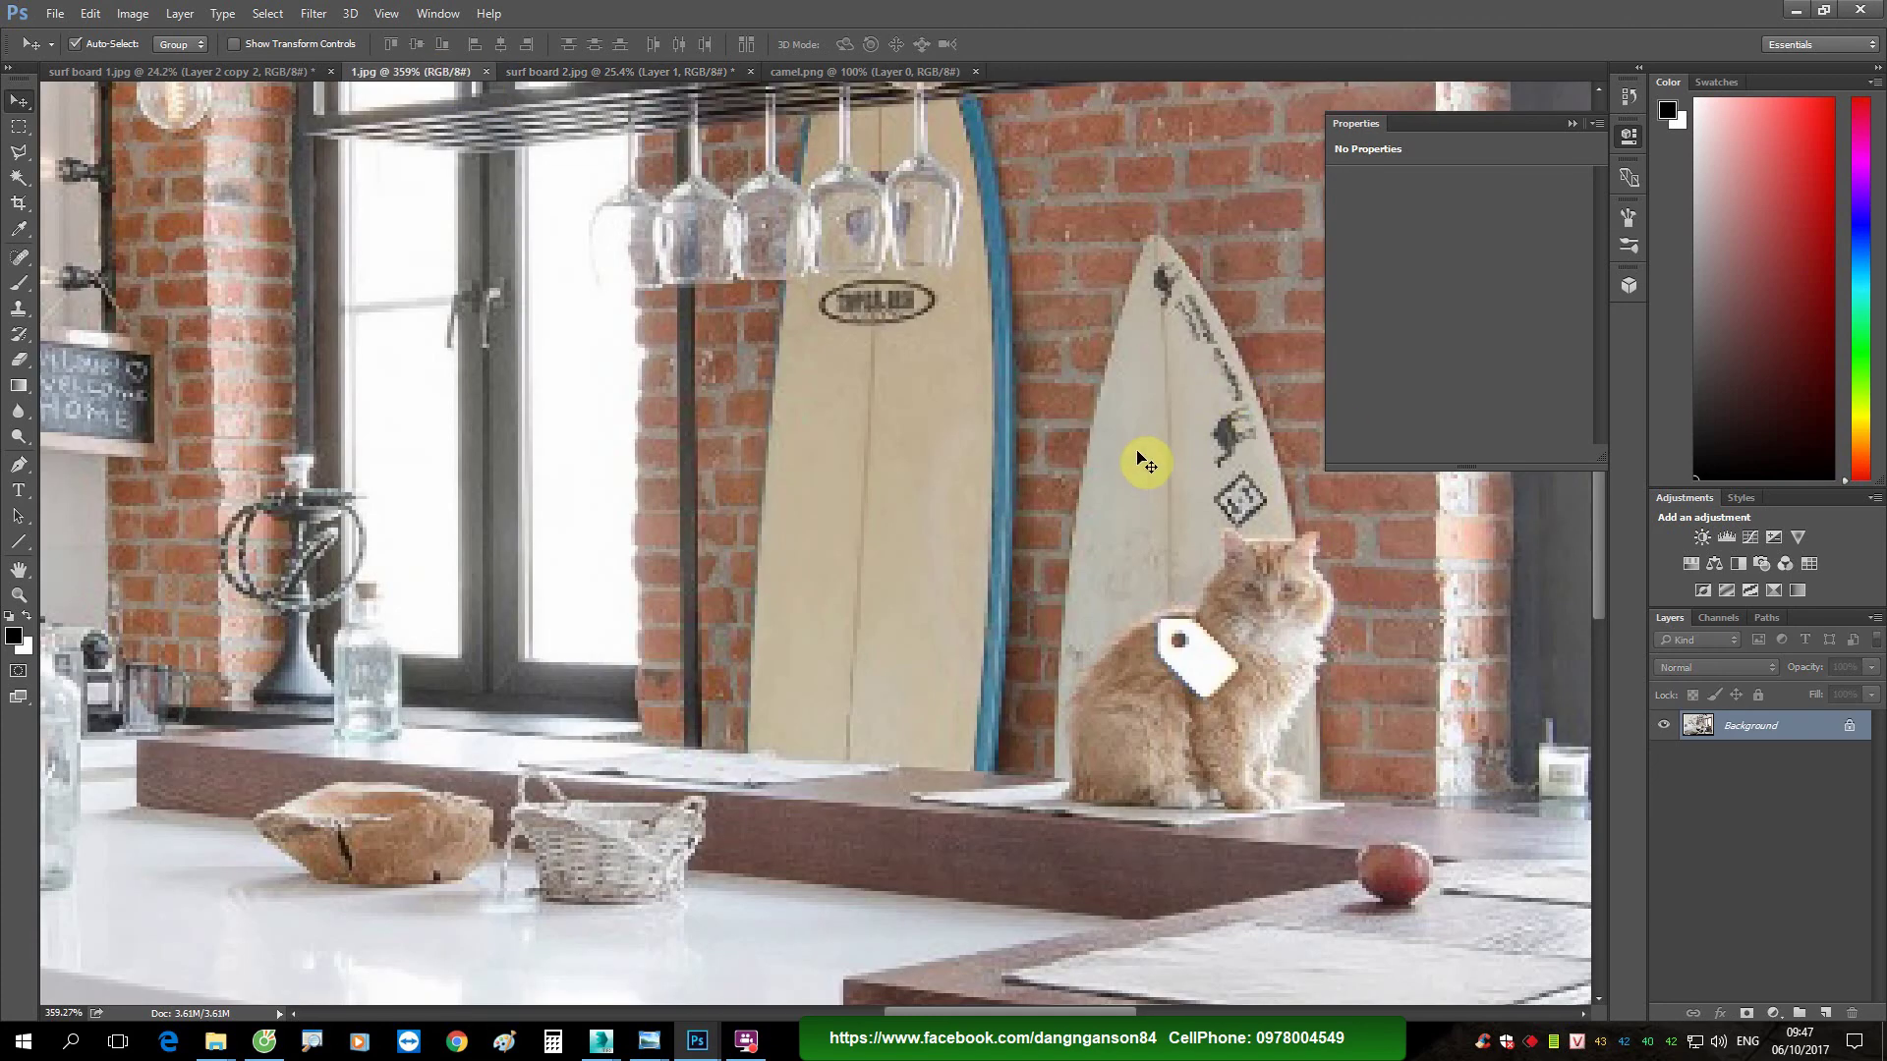
click(654, 79)
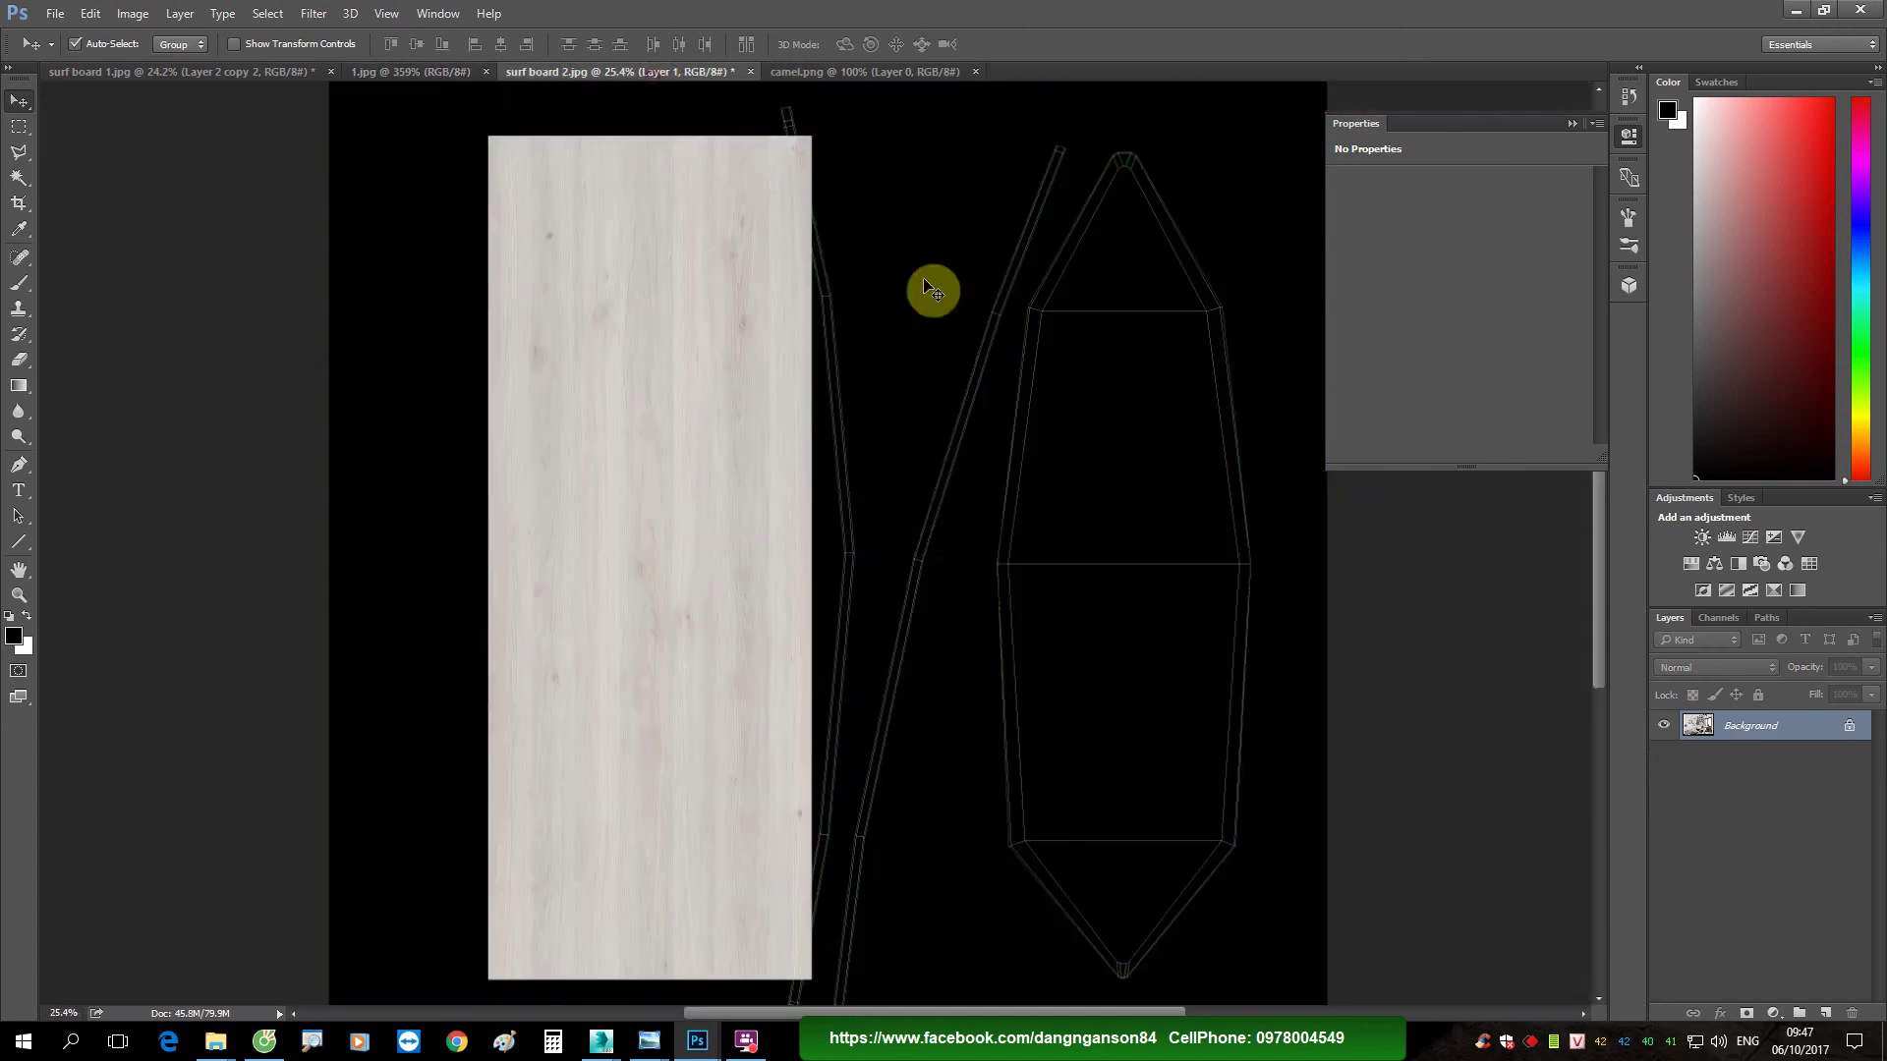
key(ctrl+t)
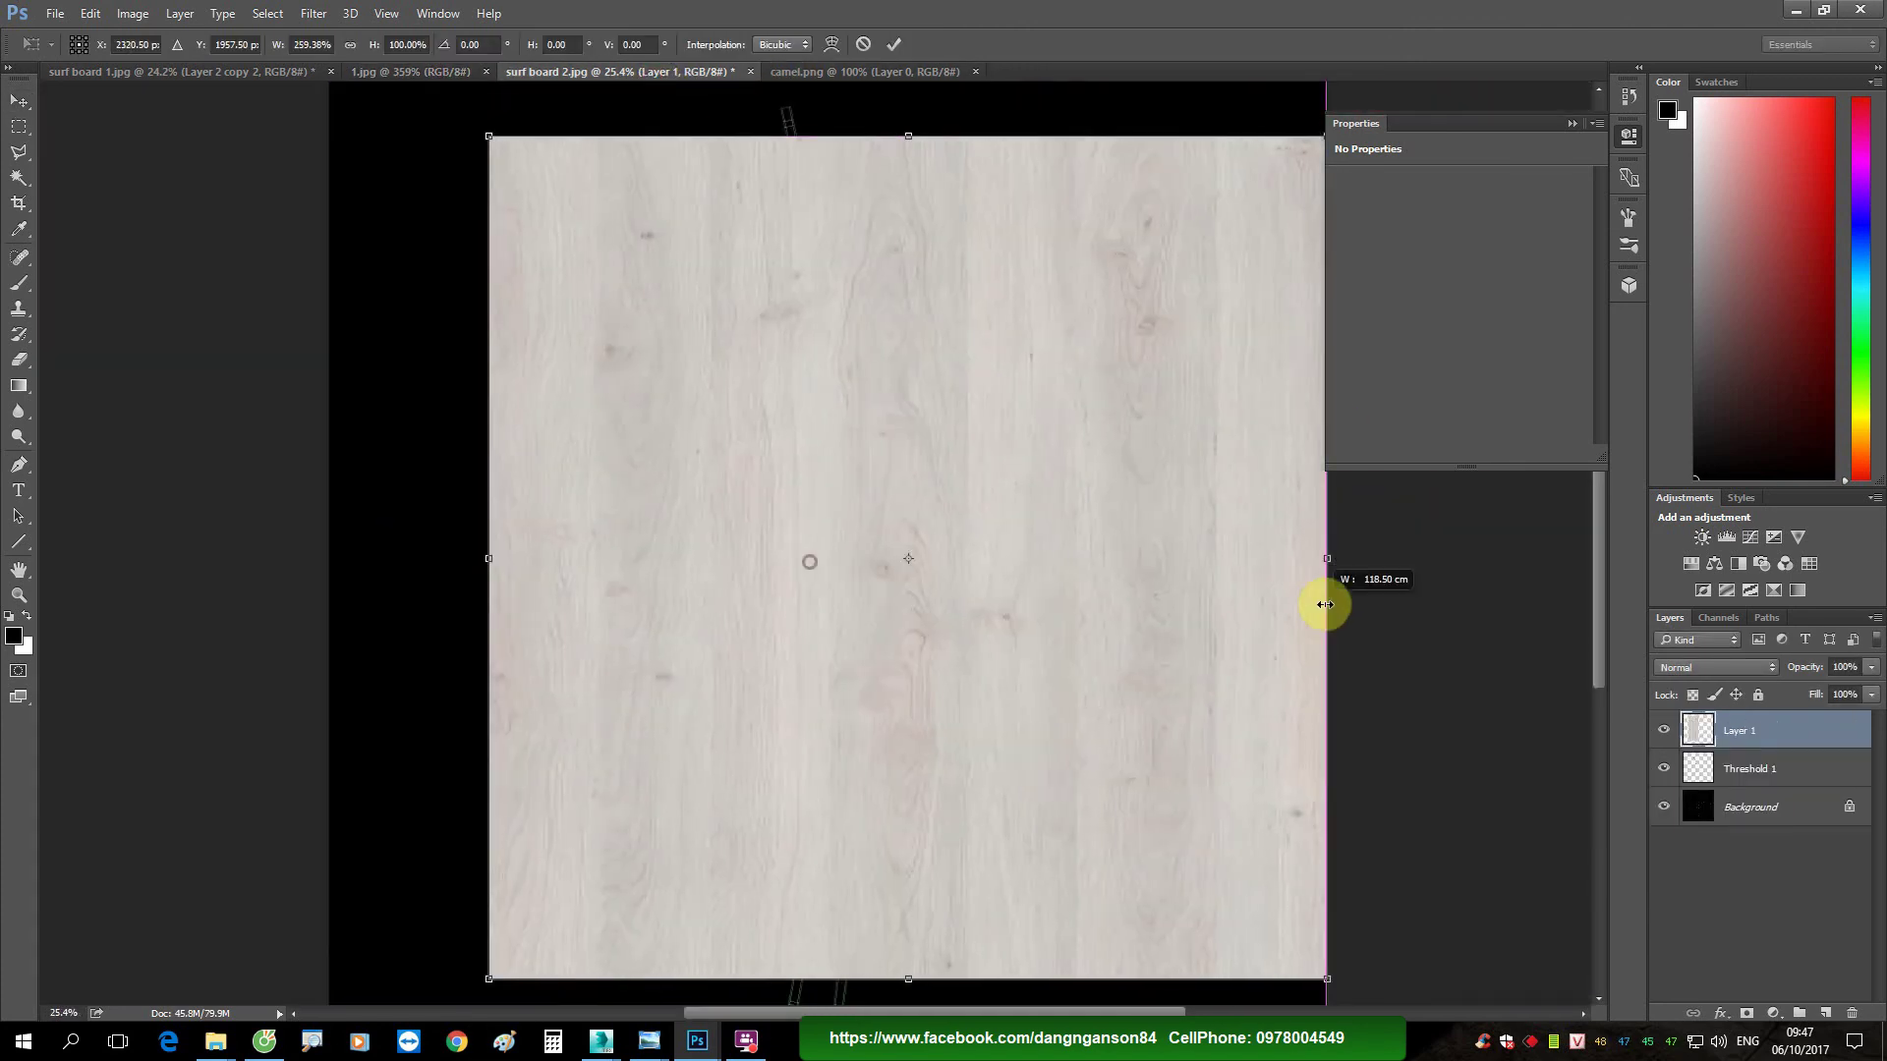
drag(811, 562, 1250, 598)
alt+scroll(860, 240, down, 2)
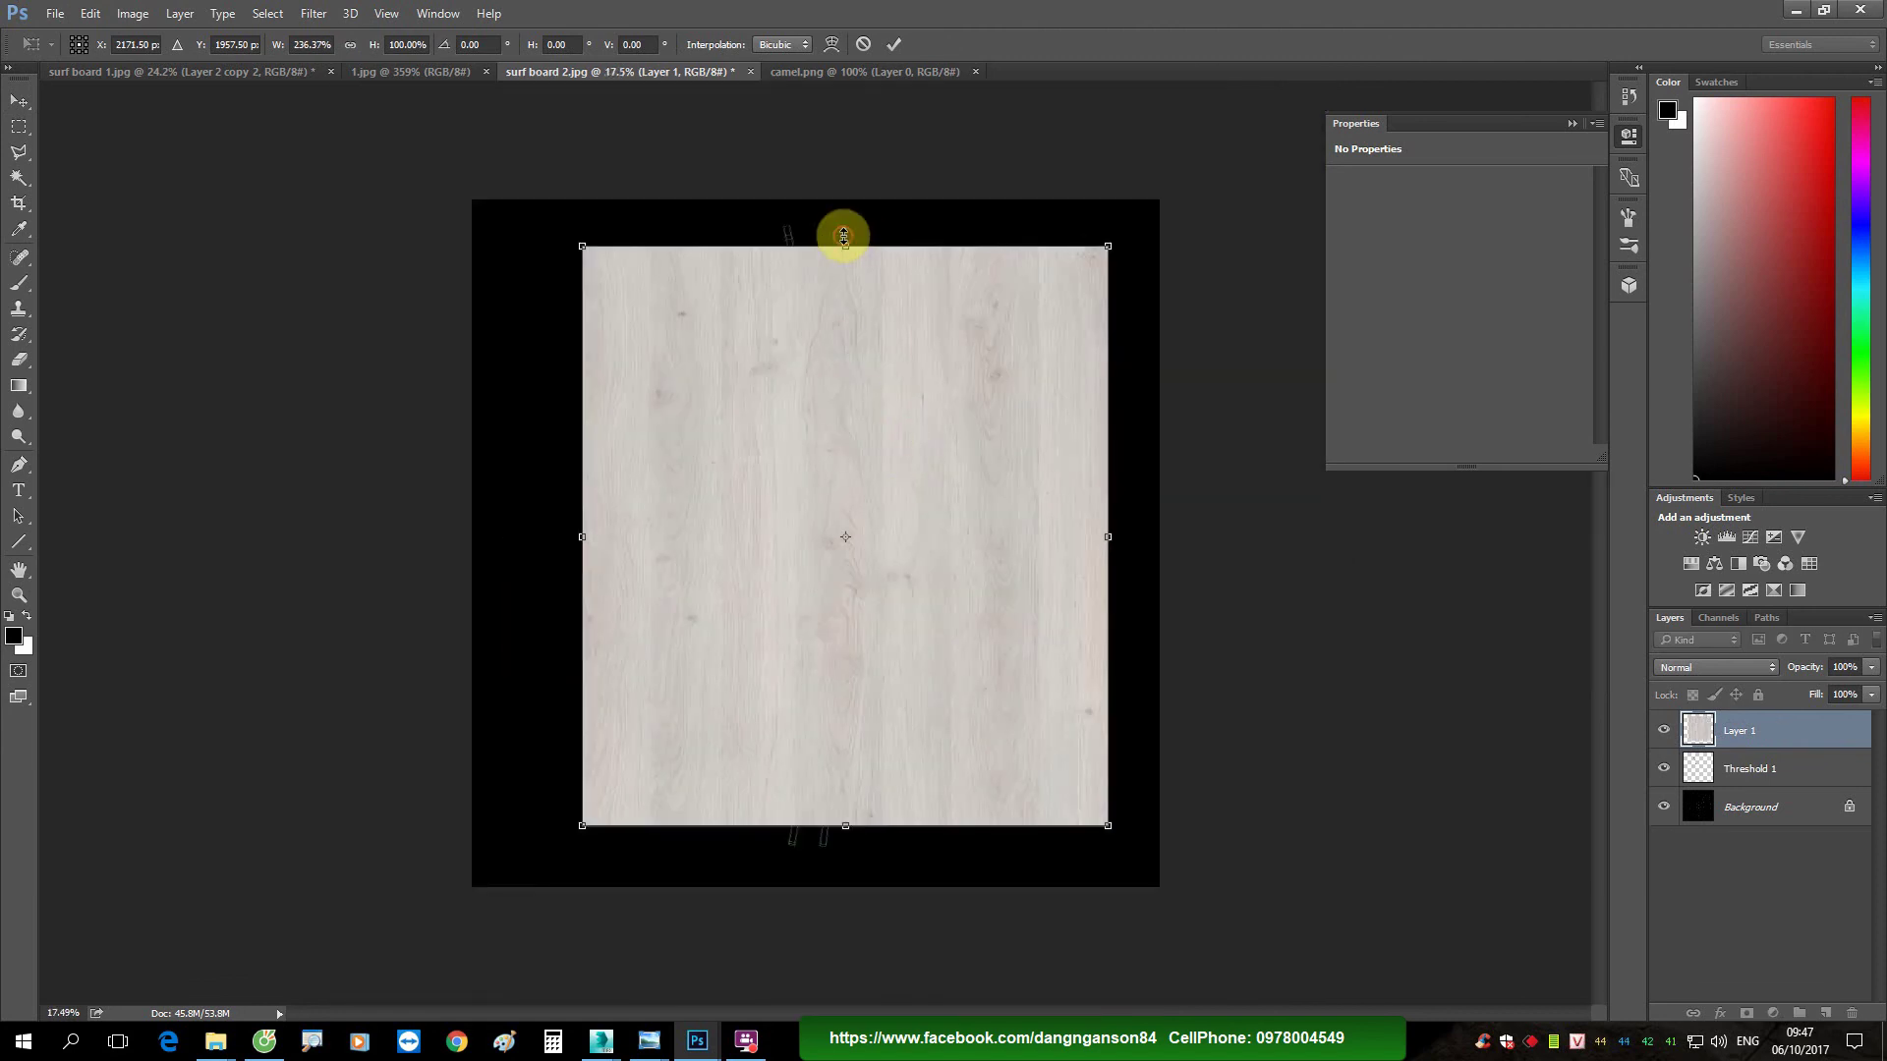
drag(843, 236, 843, 208)
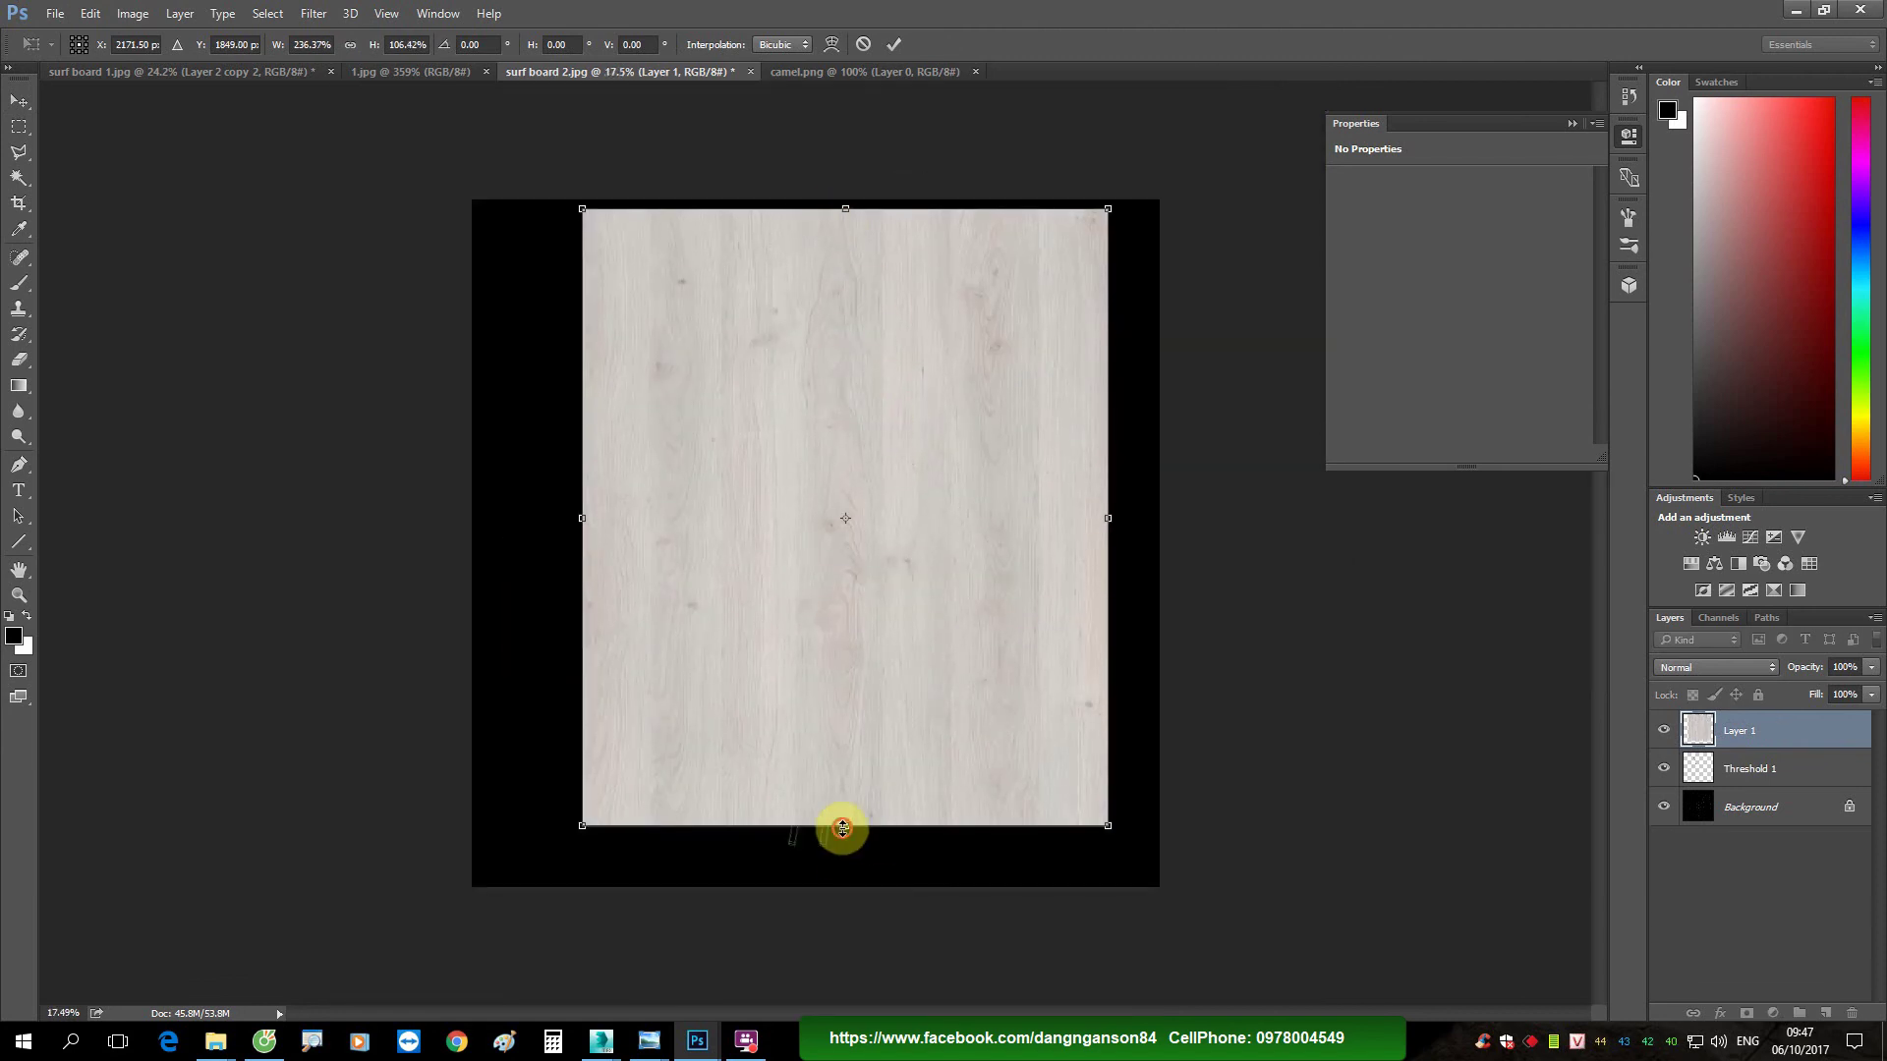
drag(842, 828, 842, 865)
key(Return)
alt+scroll(870, 602, up, 2)
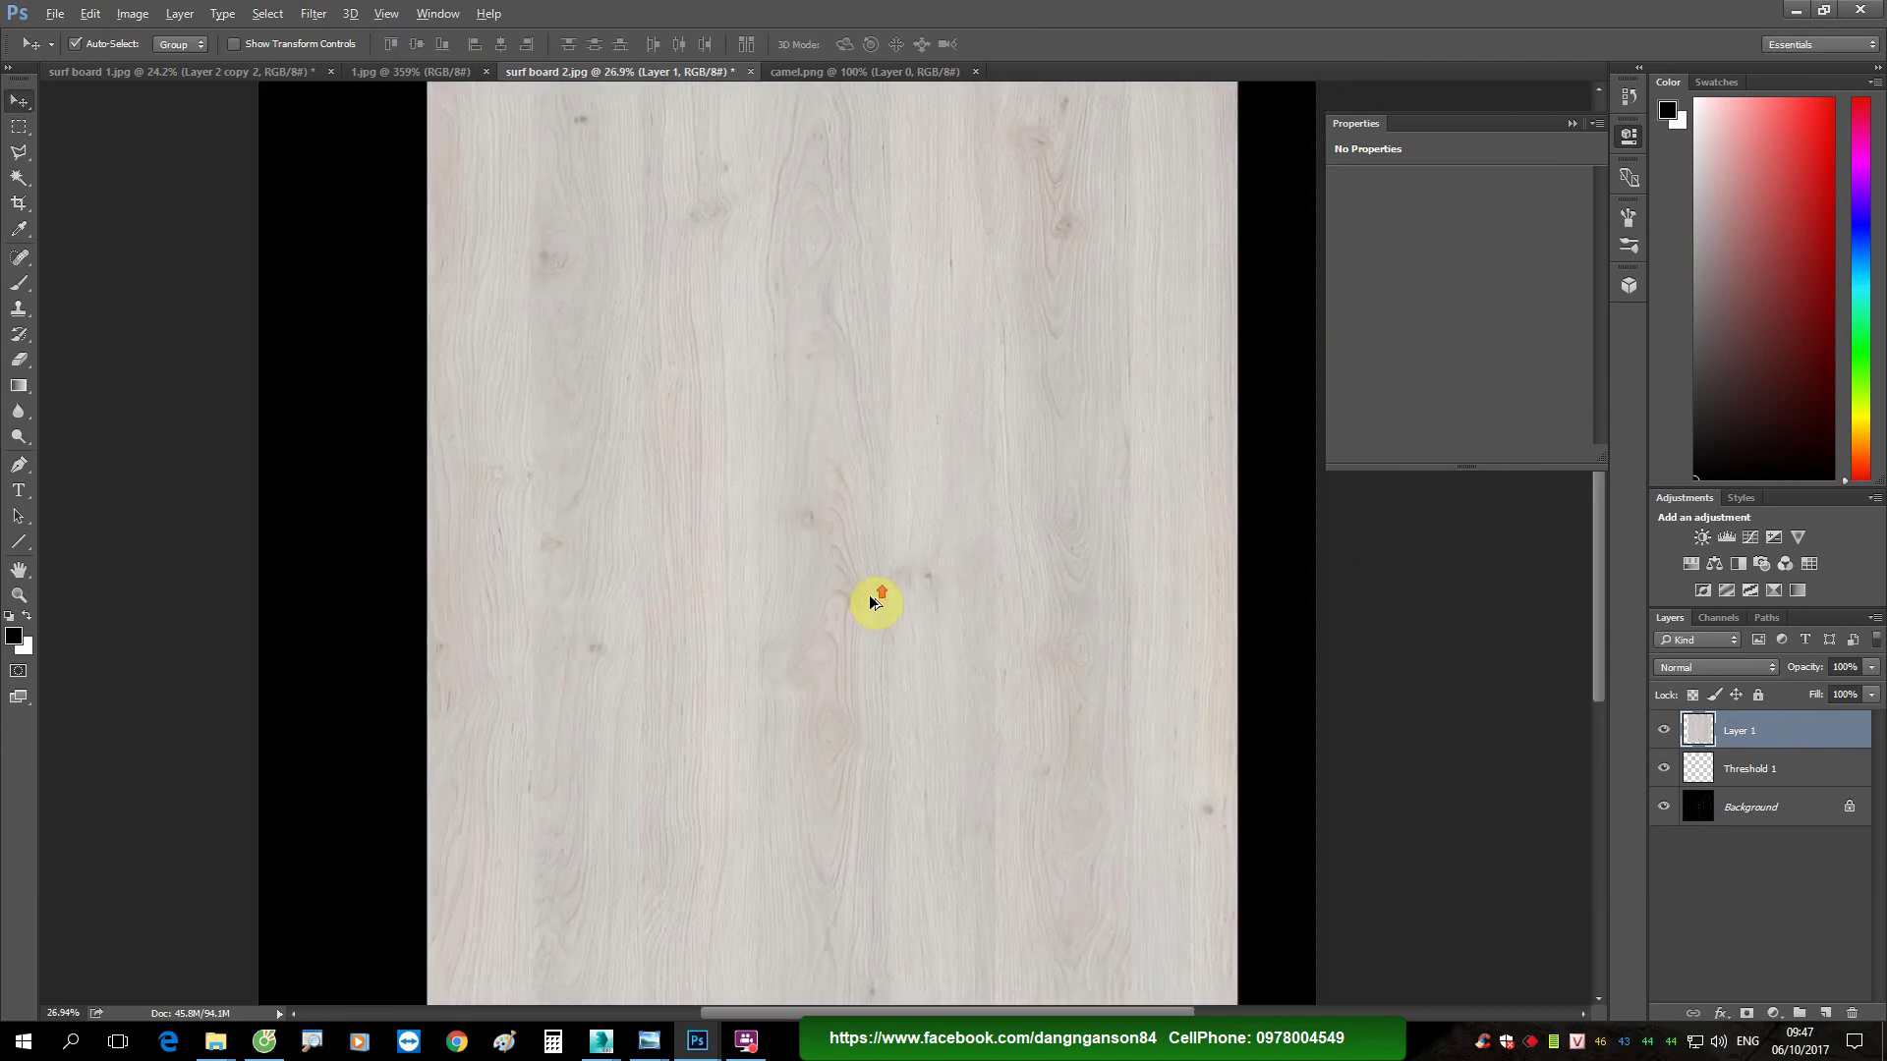
Step: Move Layer 1 below Threshold 1, check the outlines at lower opacity, then restore 100%
drag(1703, 770, 1705, 786)
alt+scroll(825, 403, down, 2)
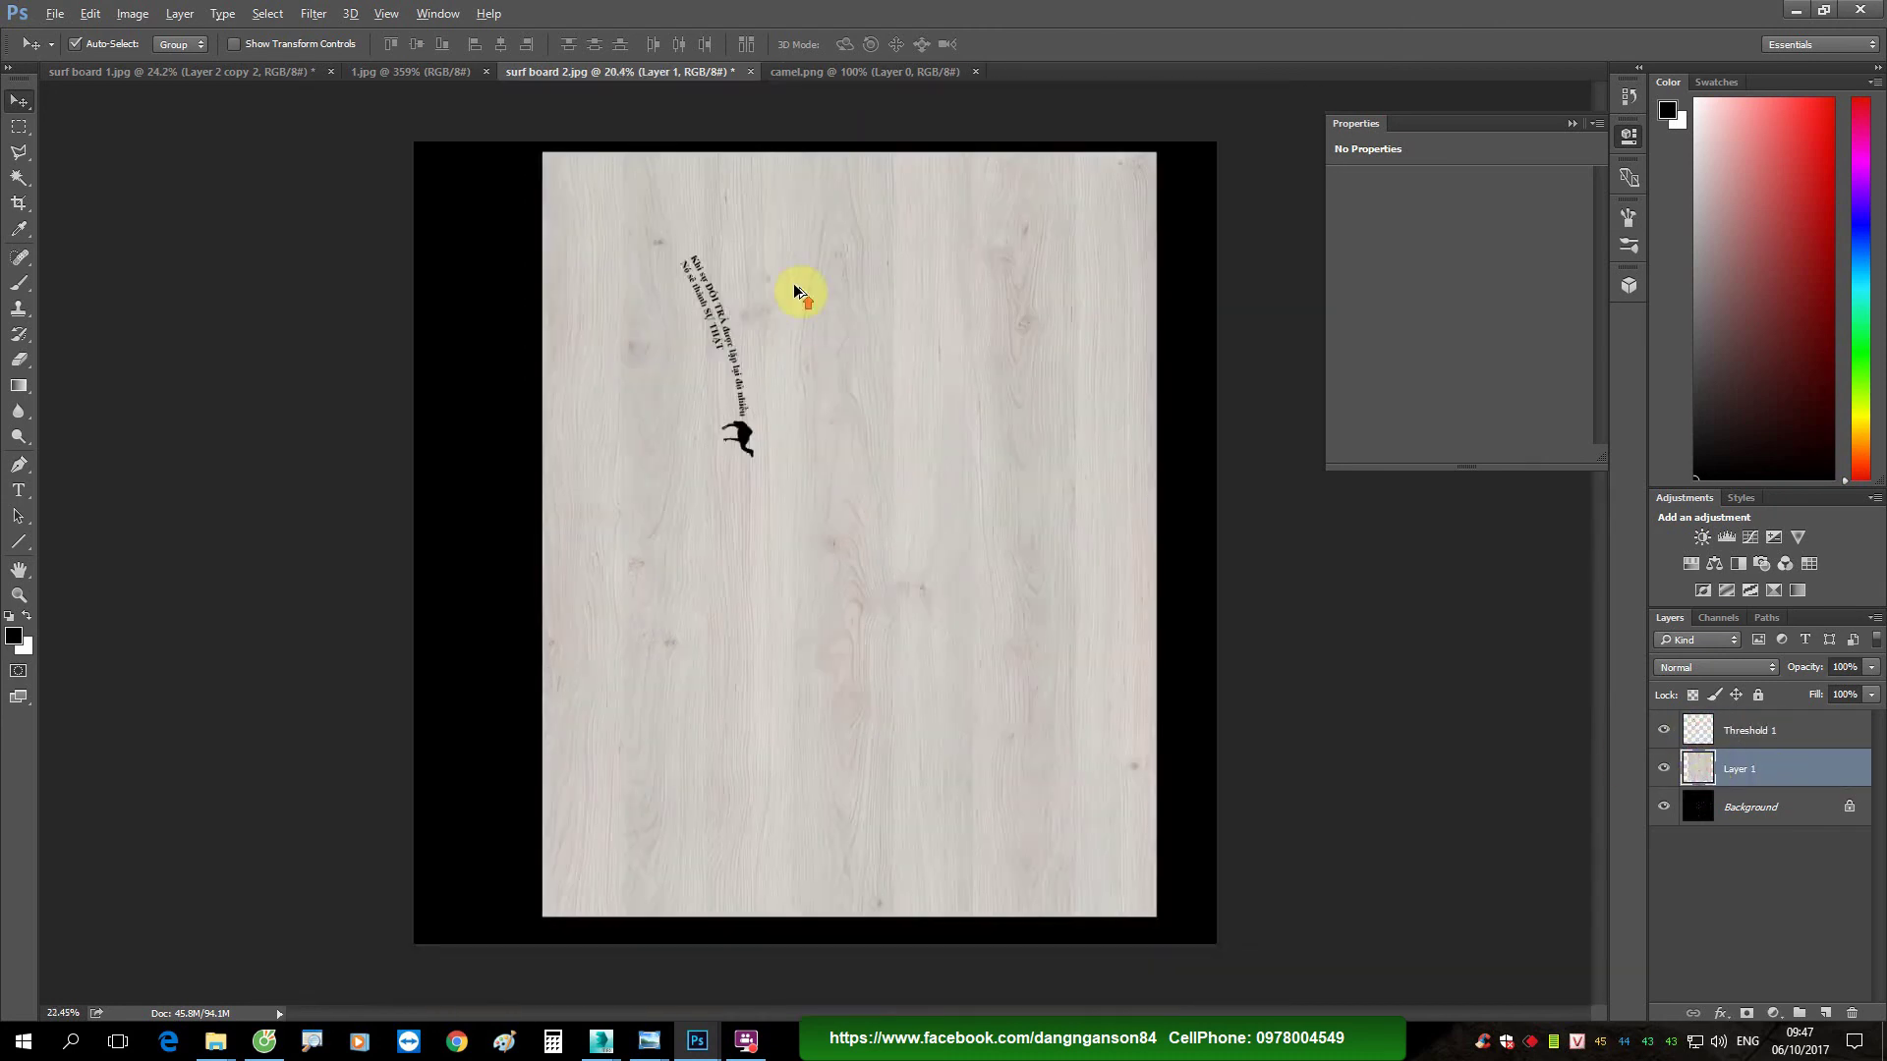
alt+scroll(796, 291, up, 2)
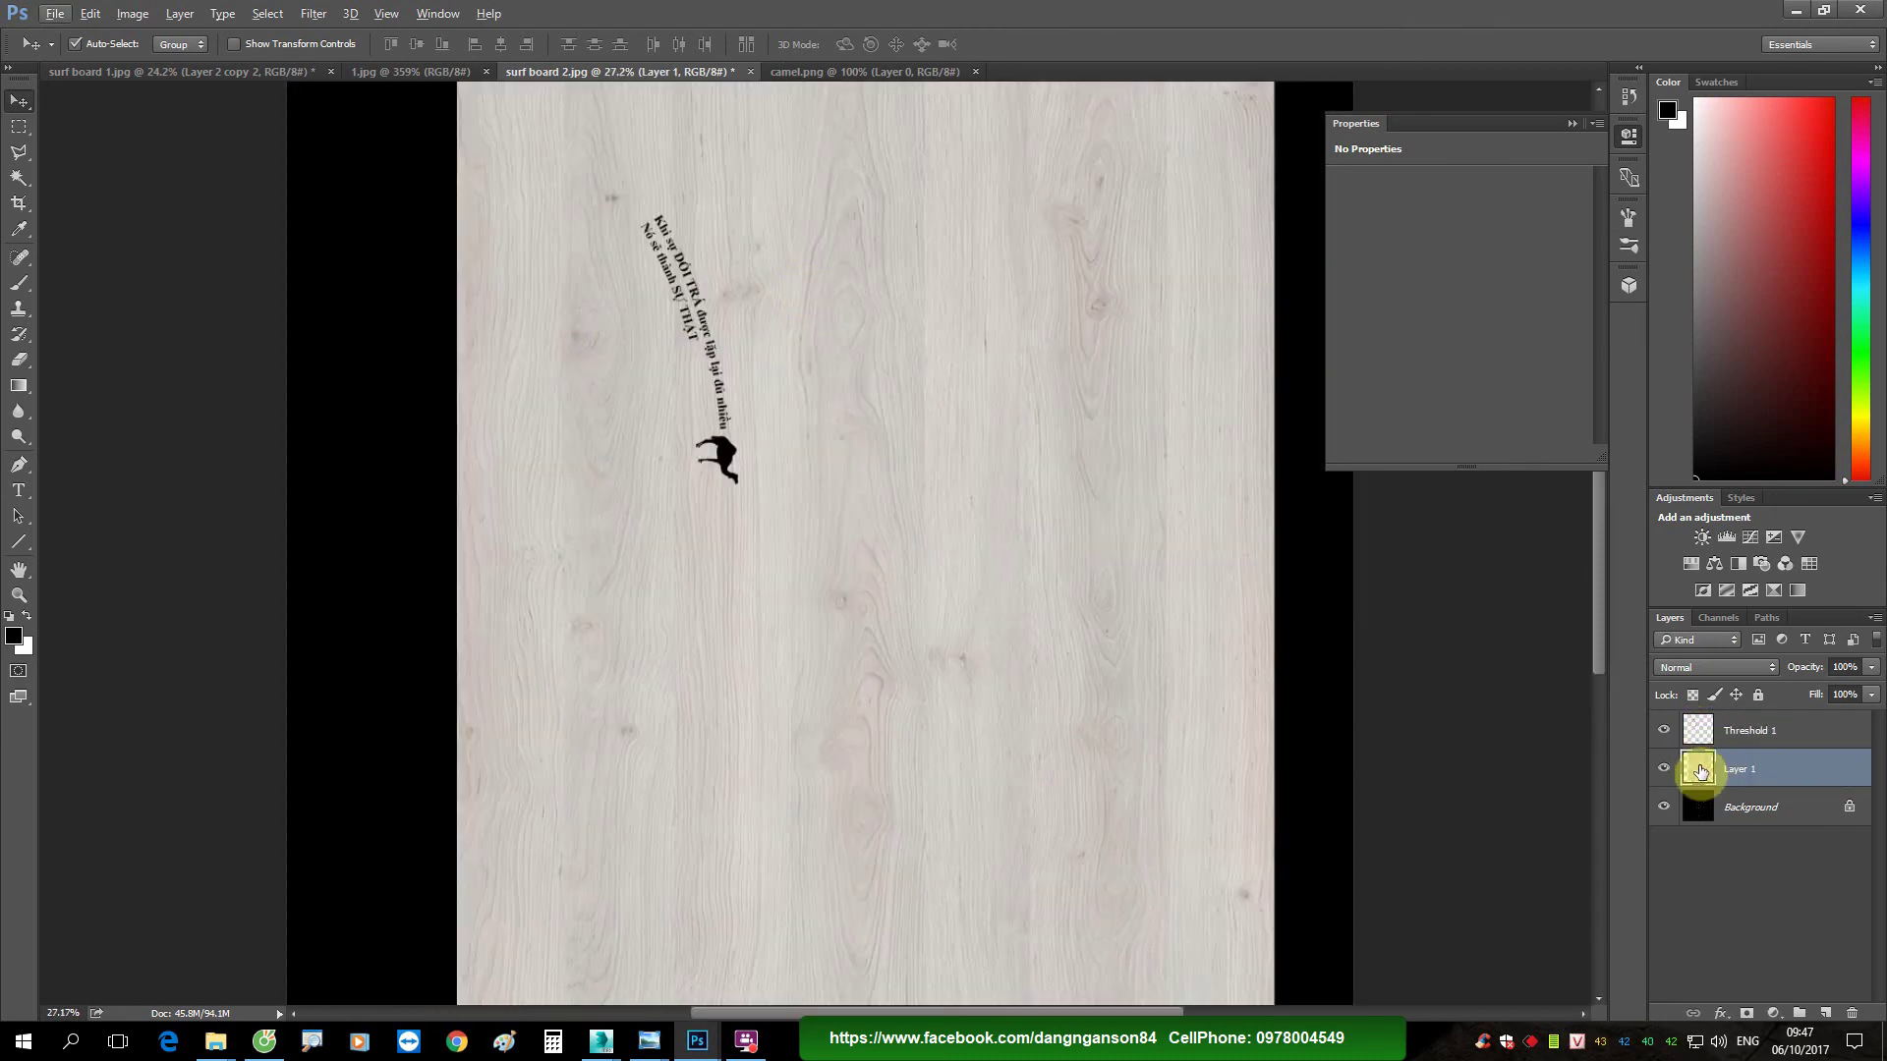
drag(1781, 677, 1778, 677)
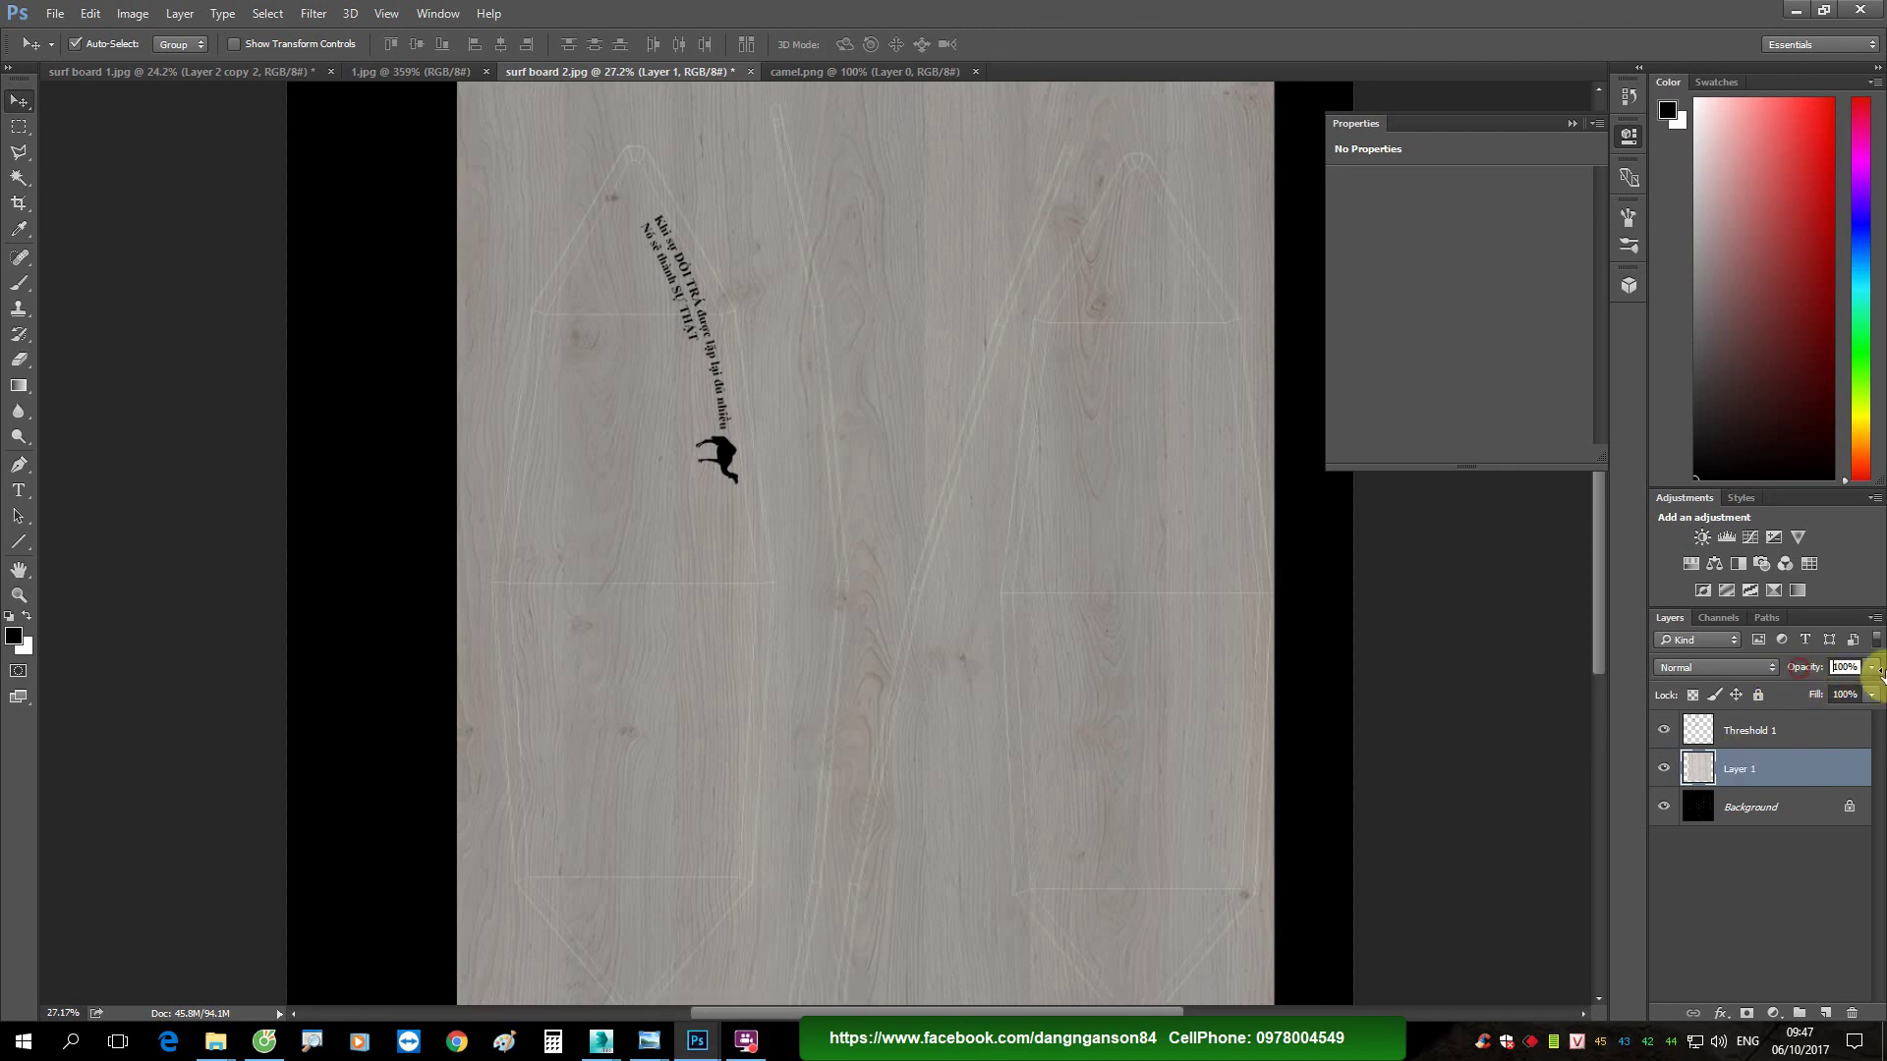
key(Return)
click(1690, 732)
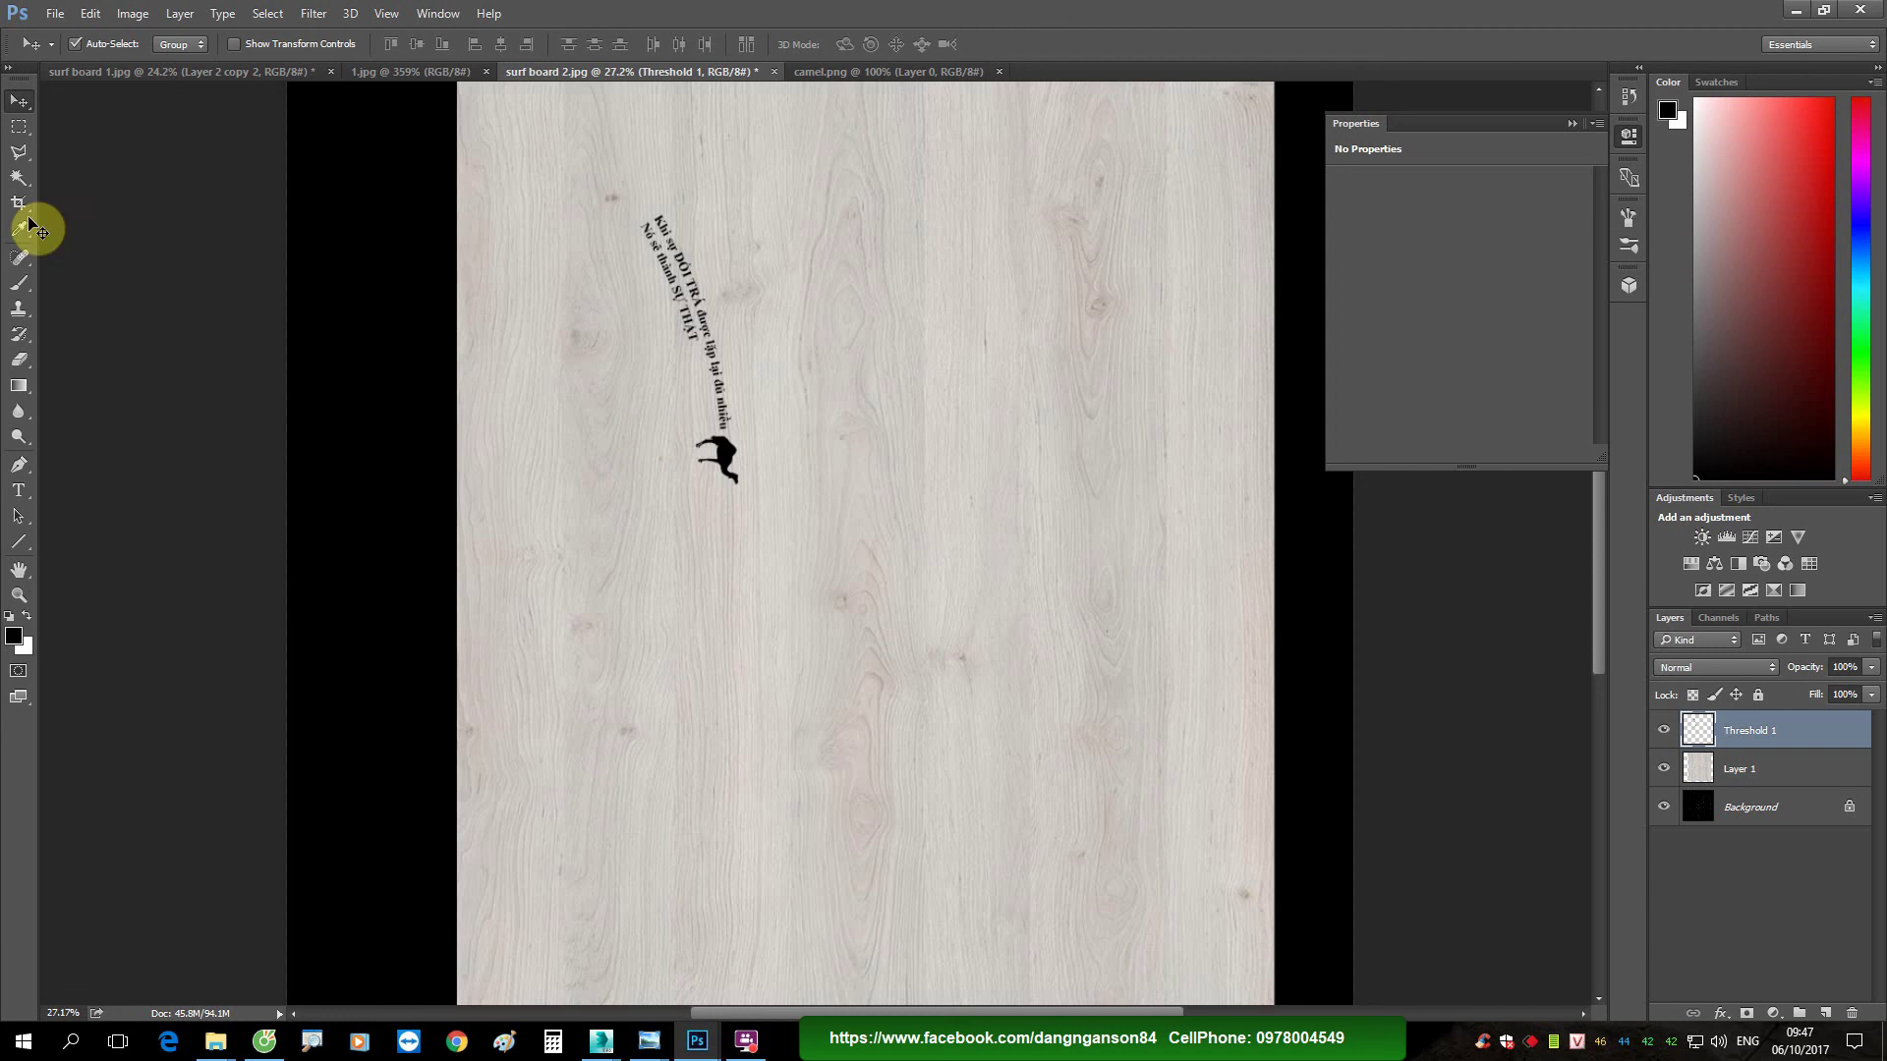
Step: Save a JPEG copy named diffuse surf board 2.jpg by editing the existing board 1 file name
click(55, 13)
click(138, 229)
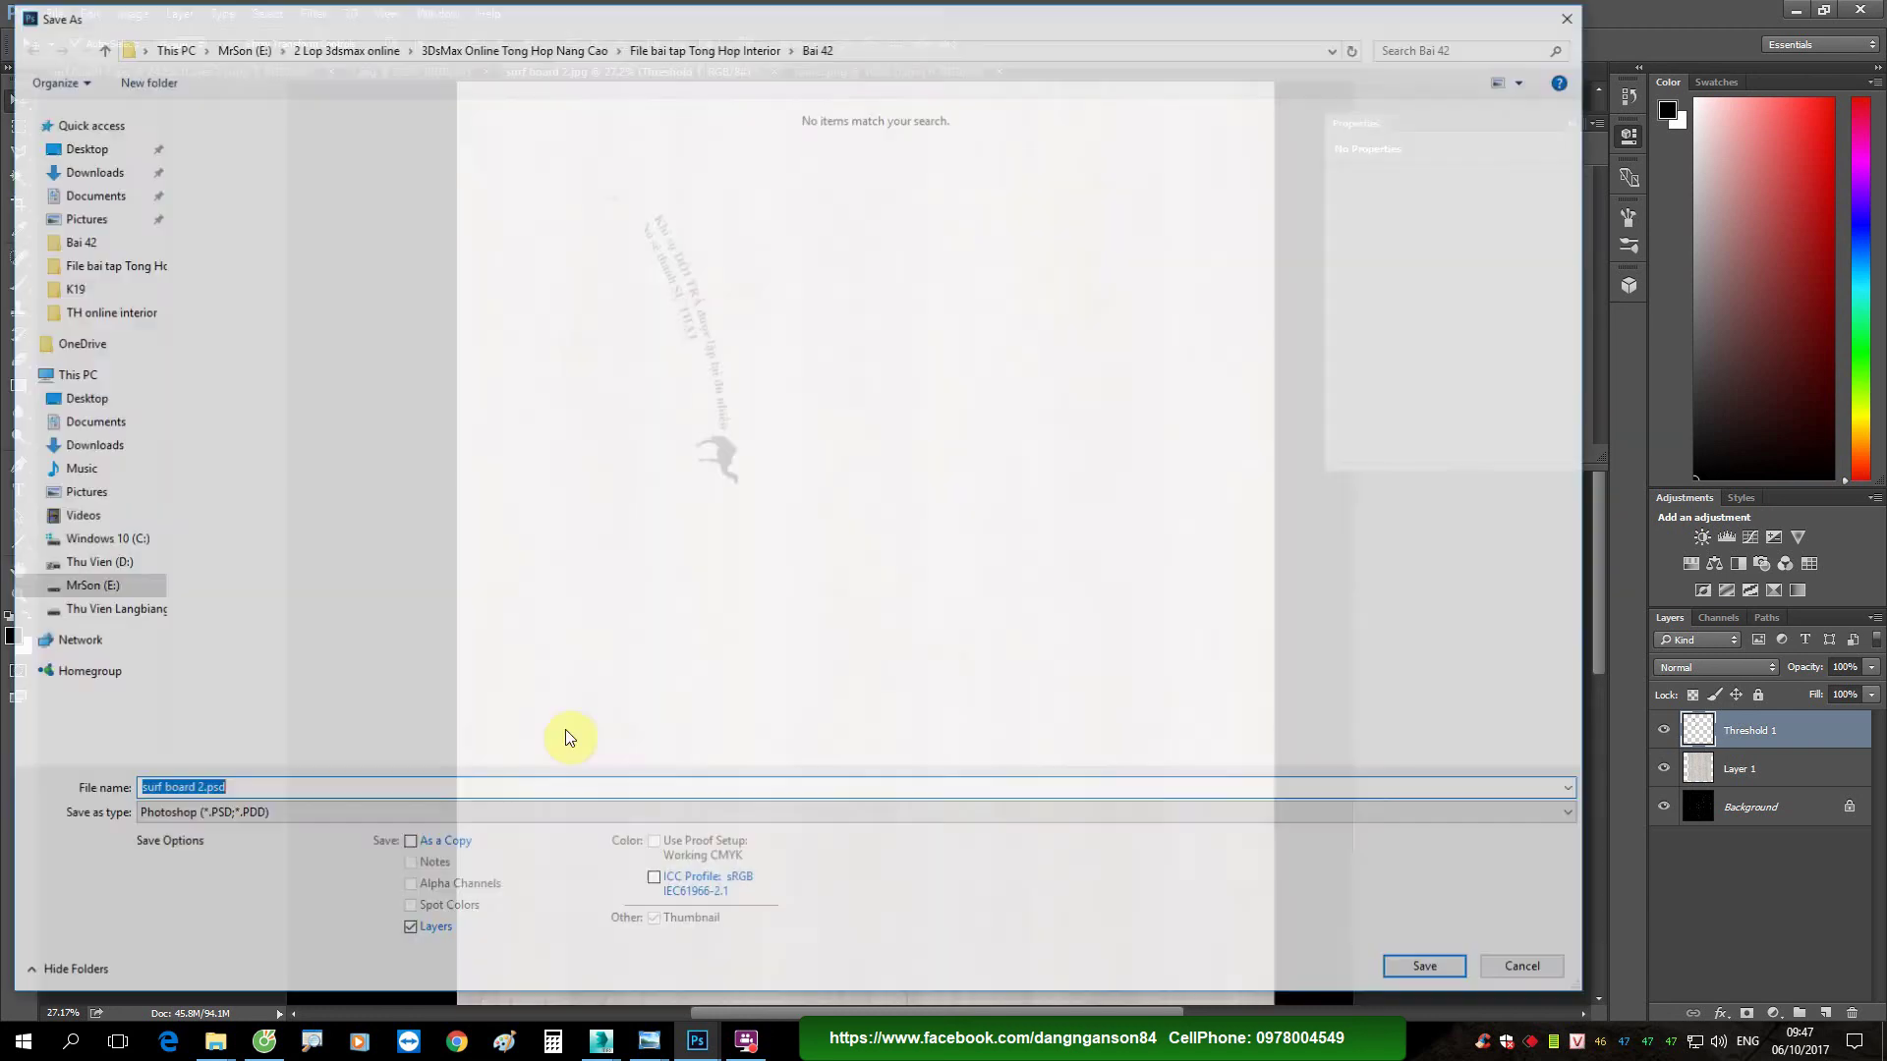
click(380, 817)
click(295, 626)
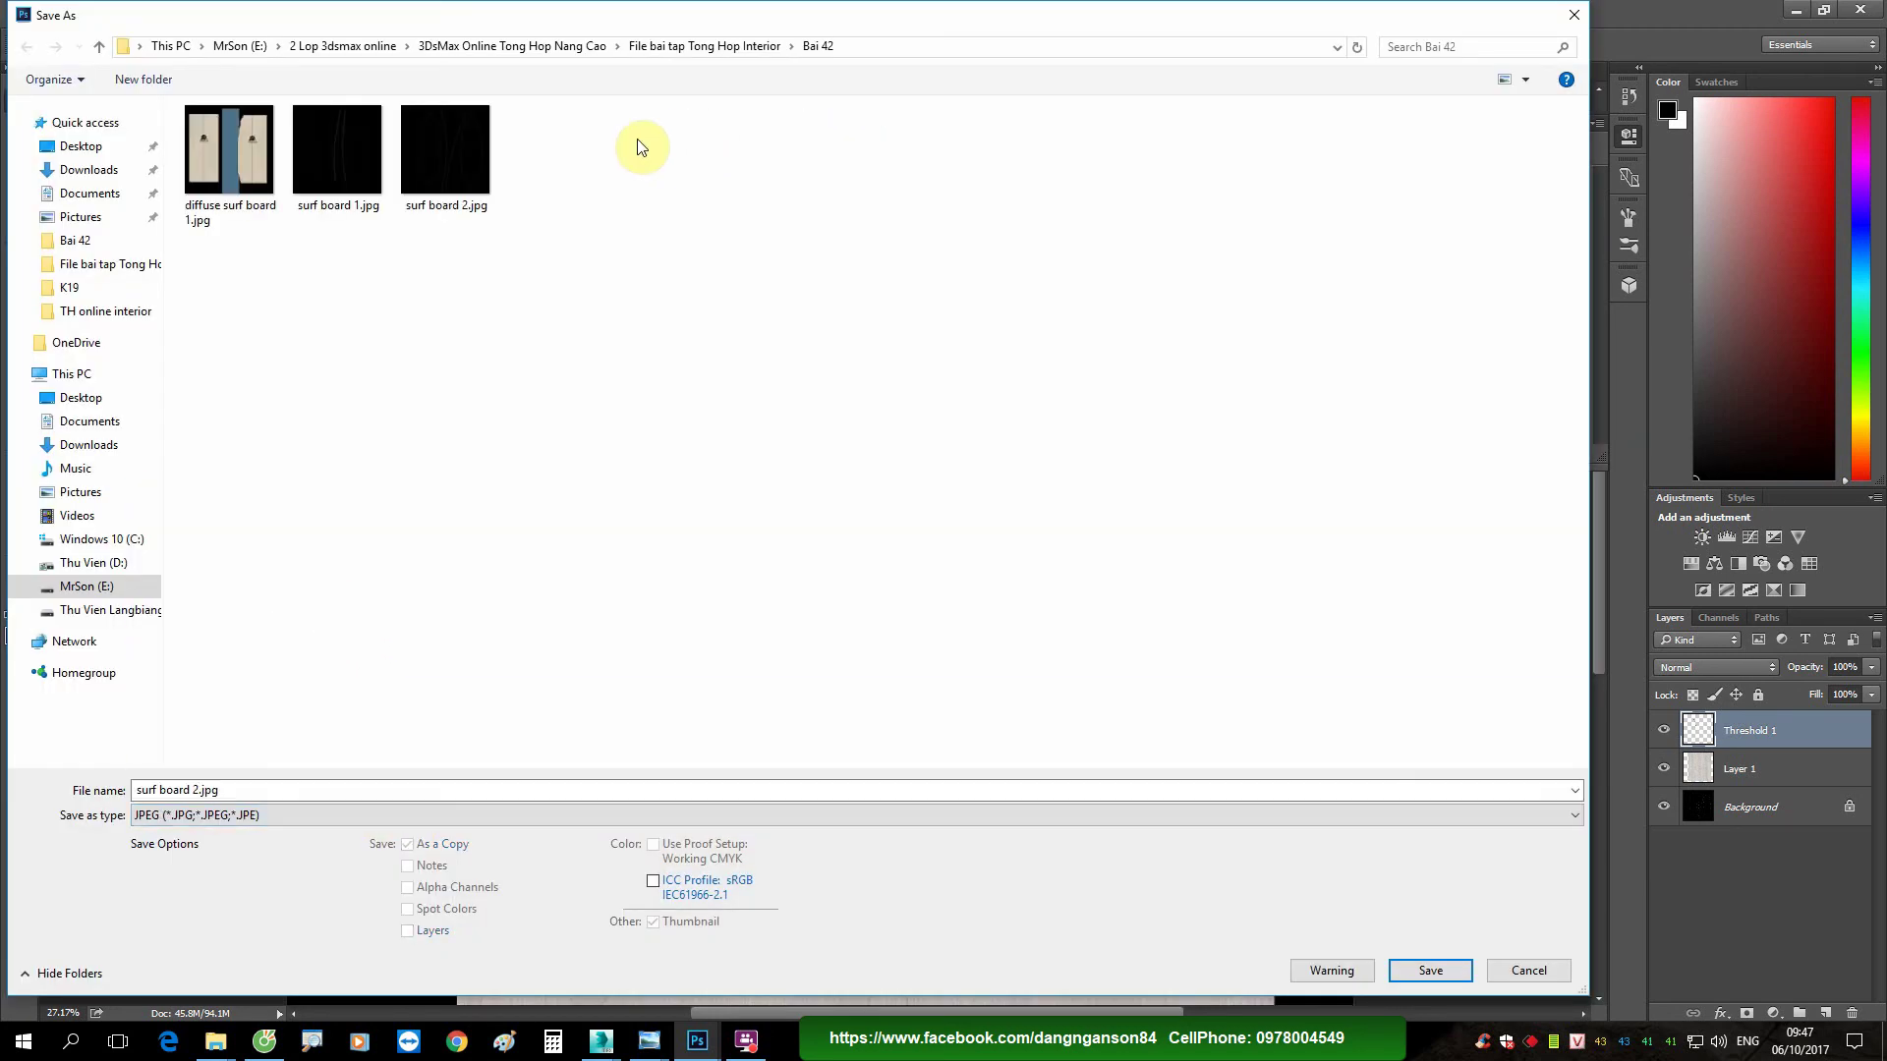
click(228, 162)
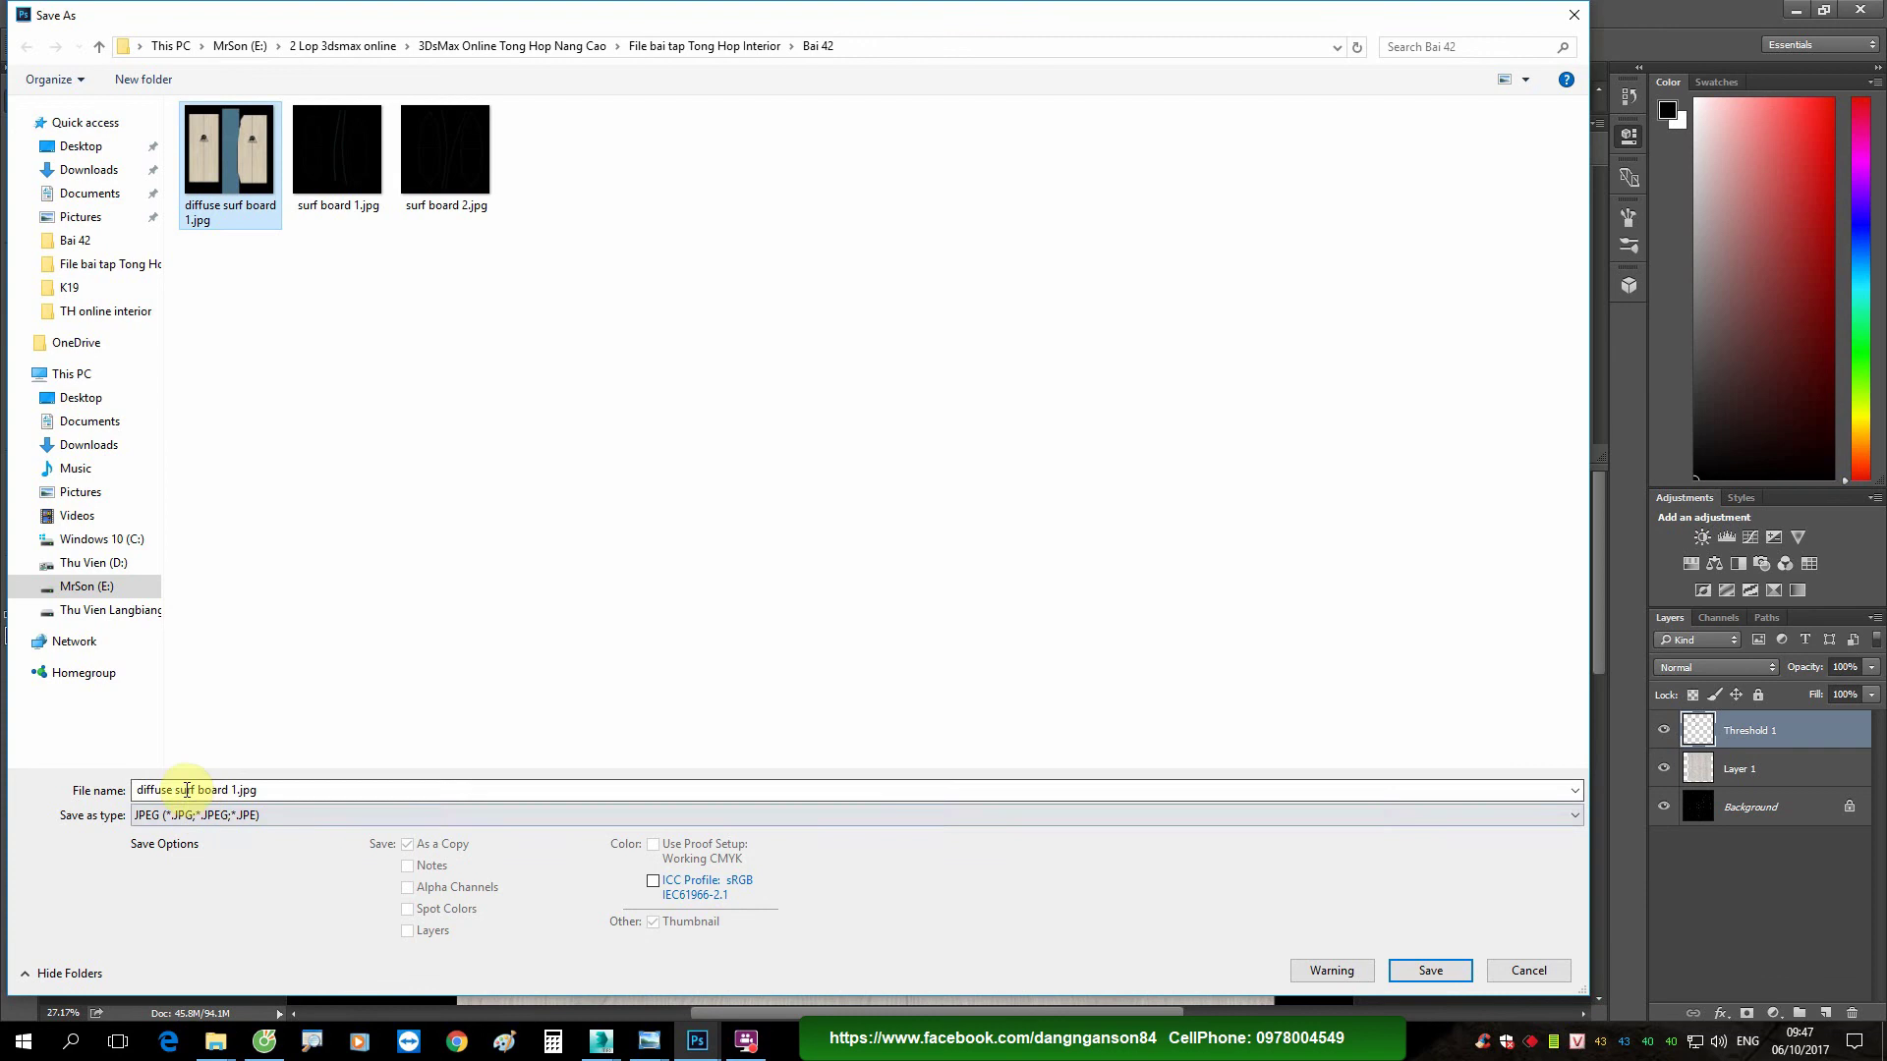
click(203, 791)
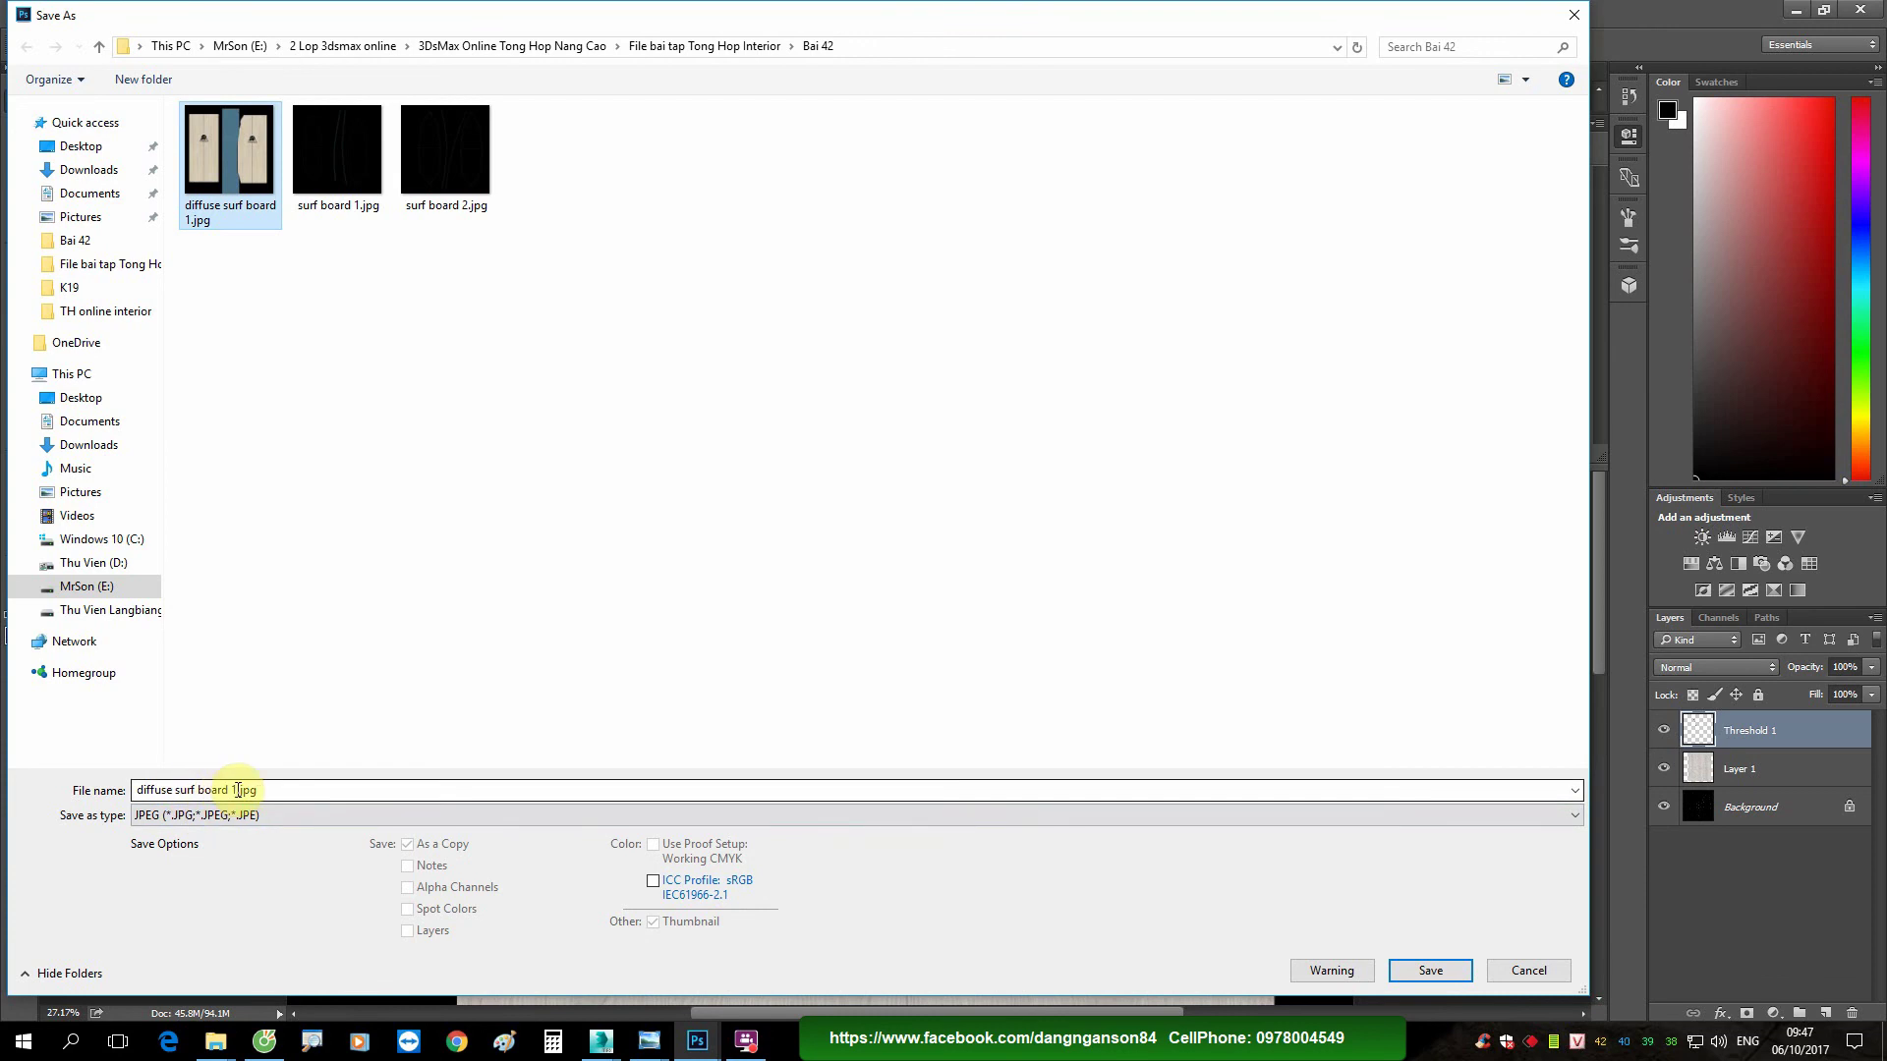
triple_click(238, 790)
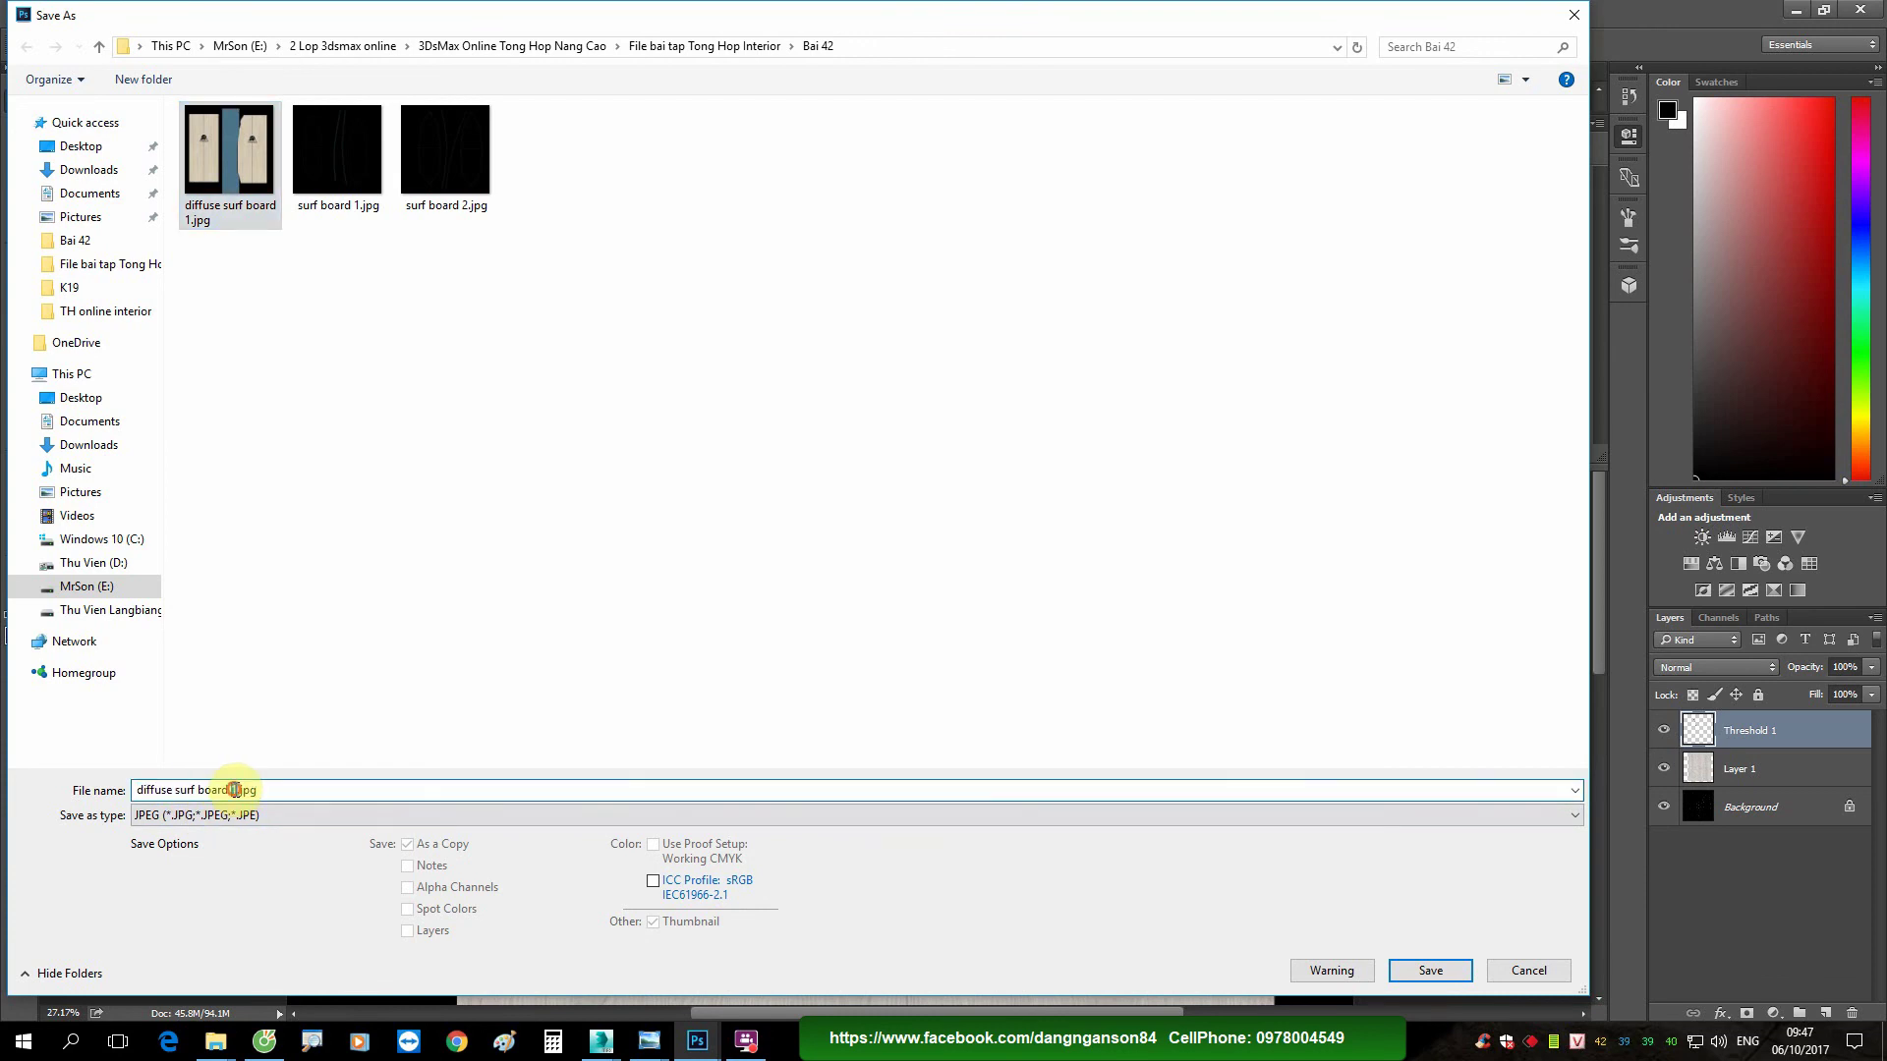
text(2)
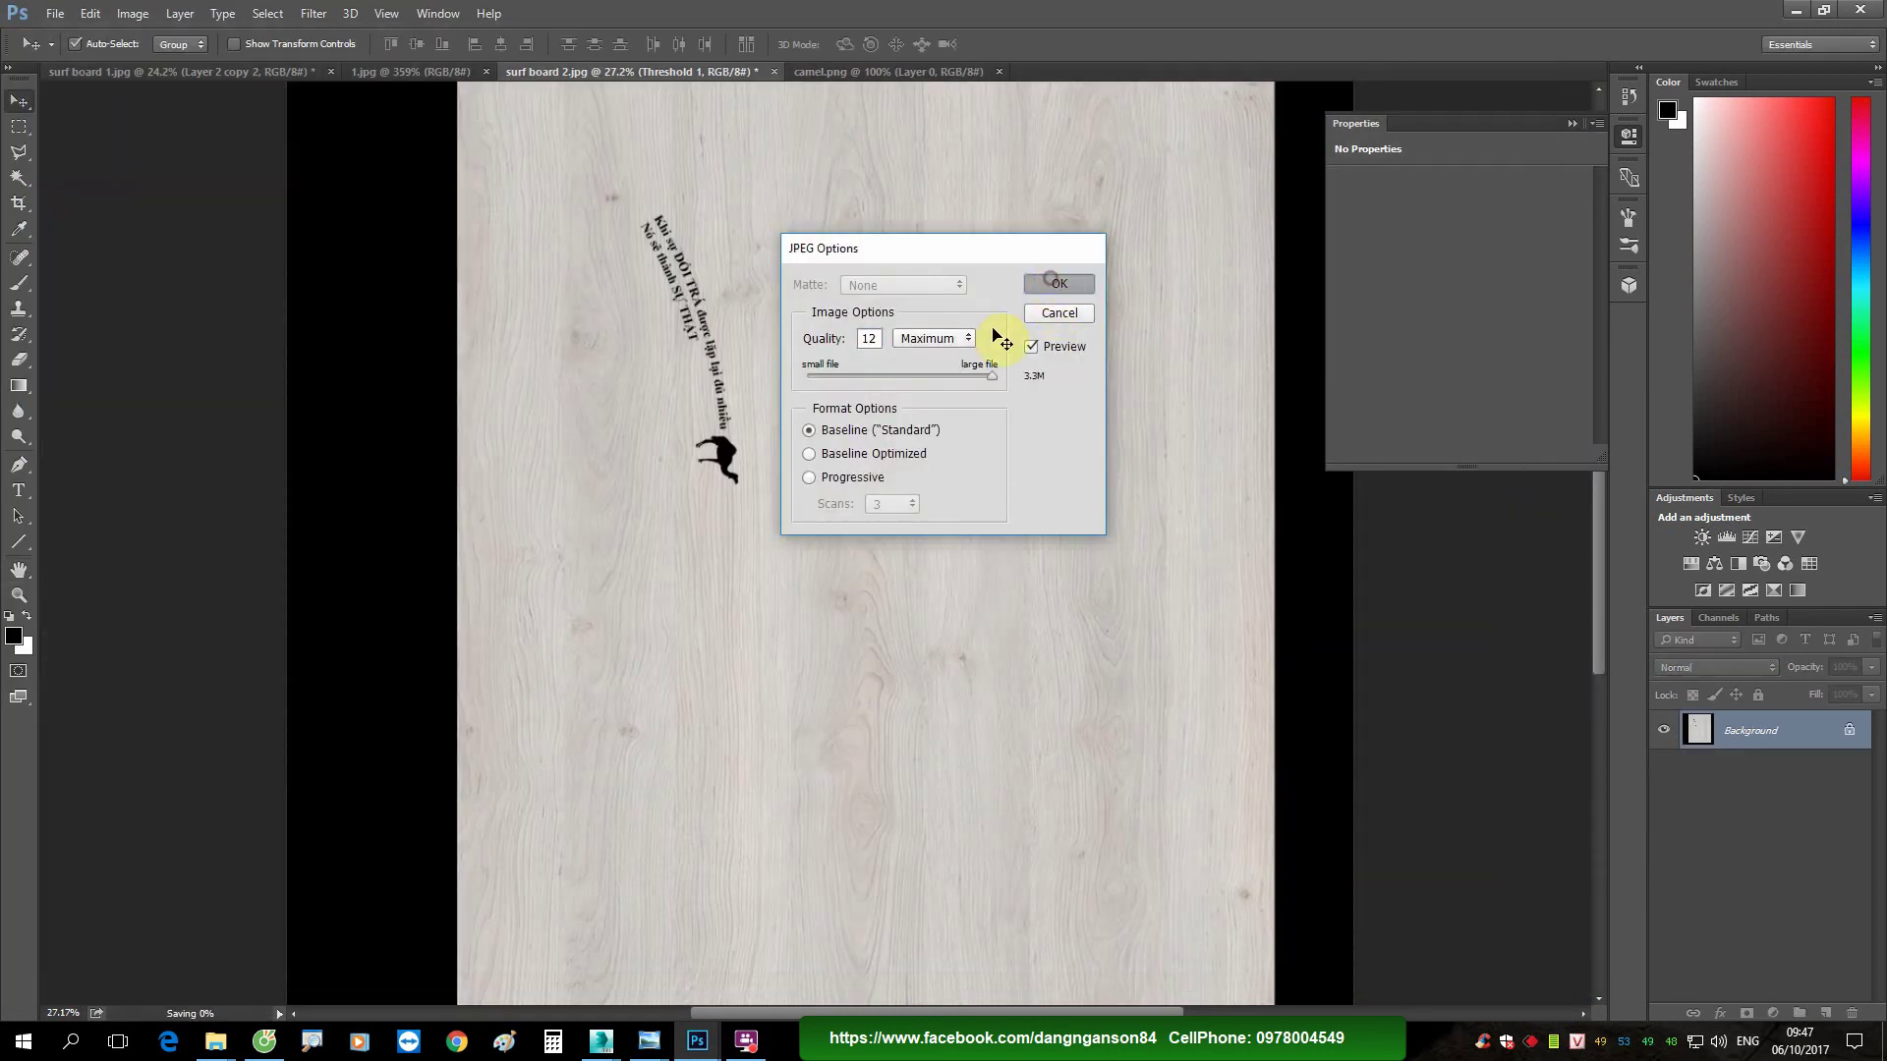
key(Return)
mouse_move(600, 1040)
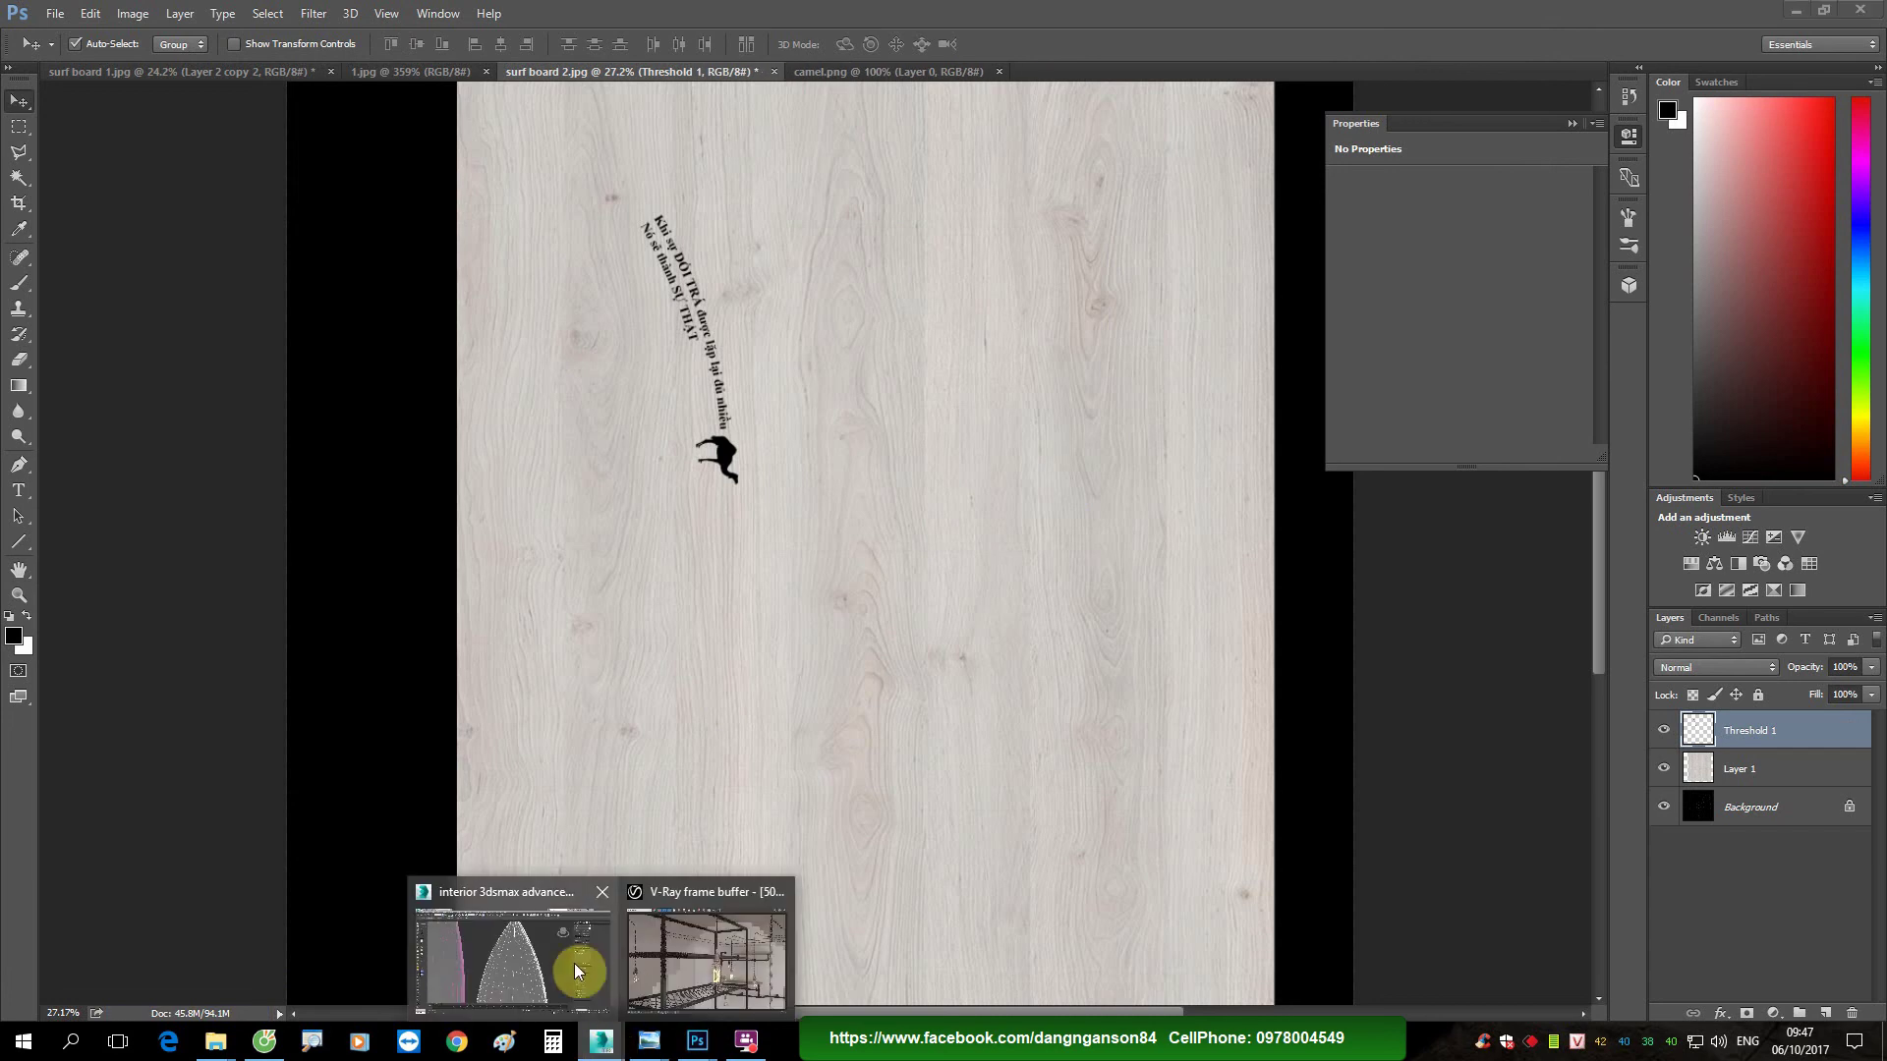
Step: Select the left surfboard, reset the Material Editor slots and rename Material #1 to surf board1
click(577, 972)
scroll(877, 300, up, 4)
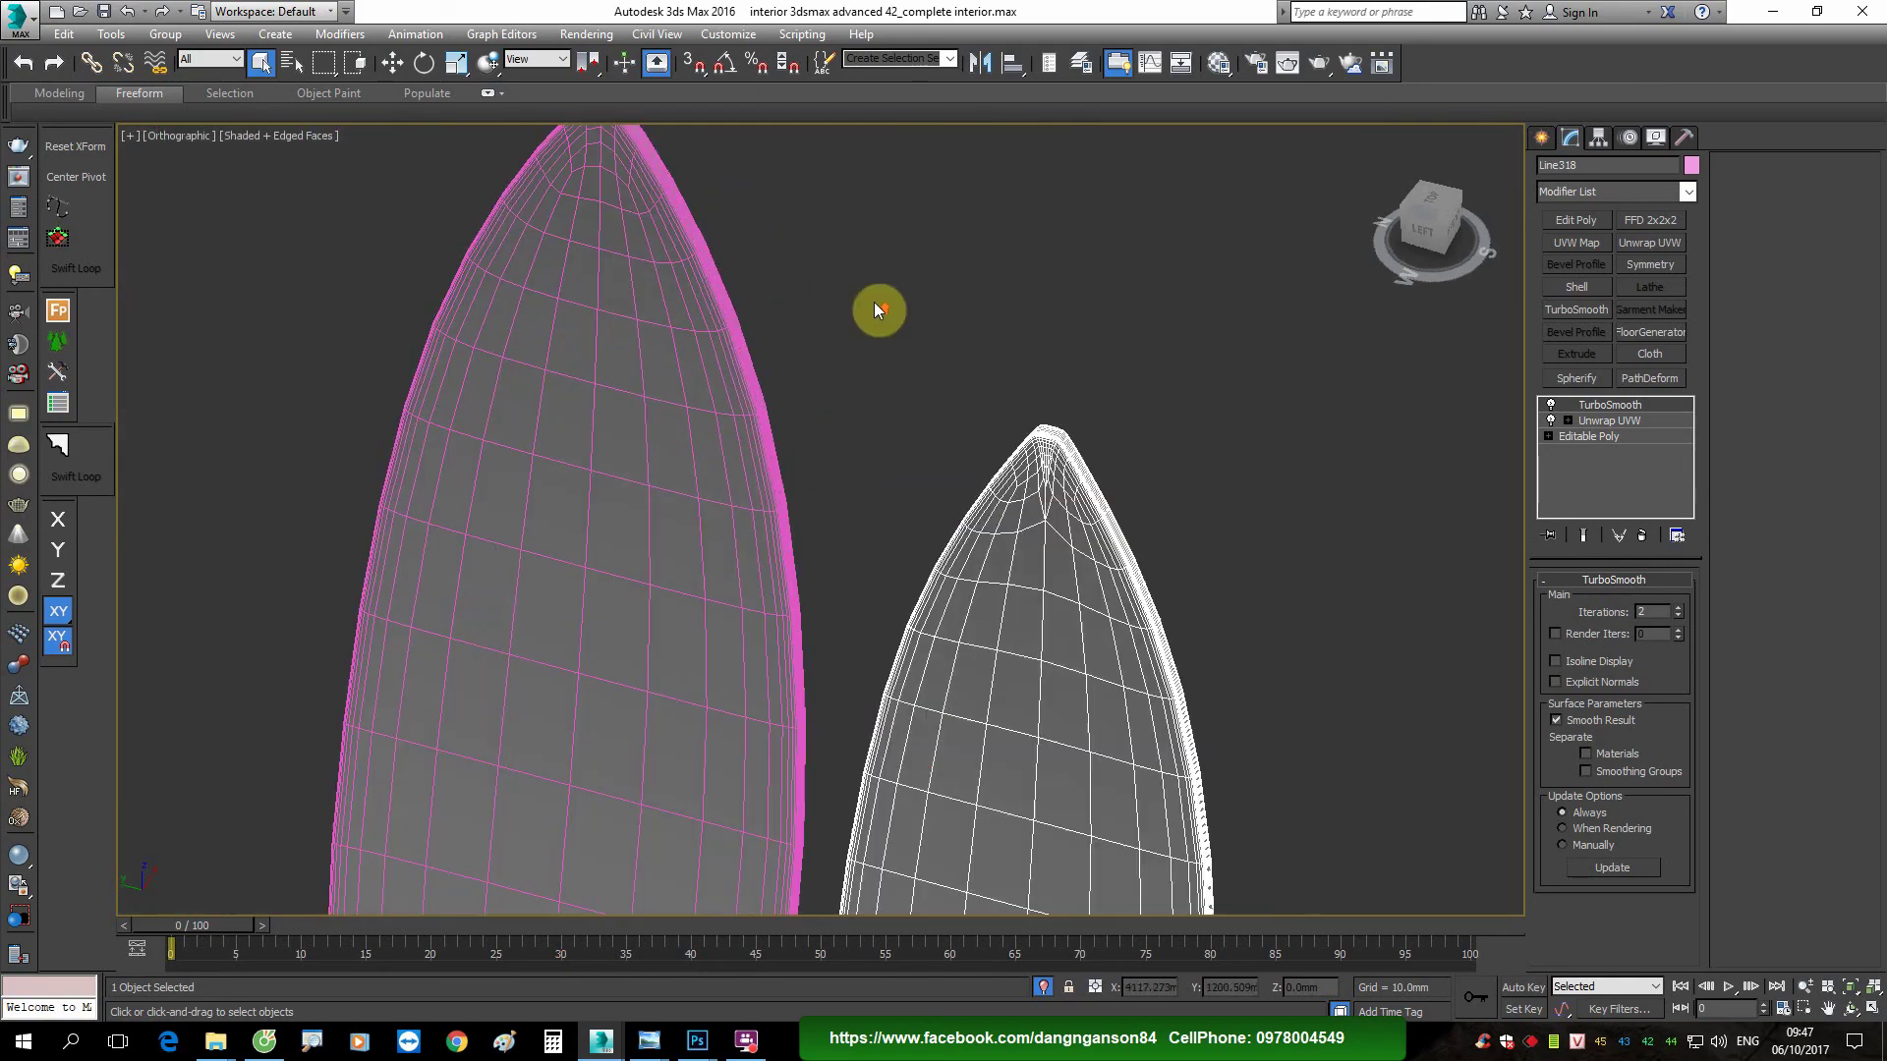
click(699, 388)
key(m)
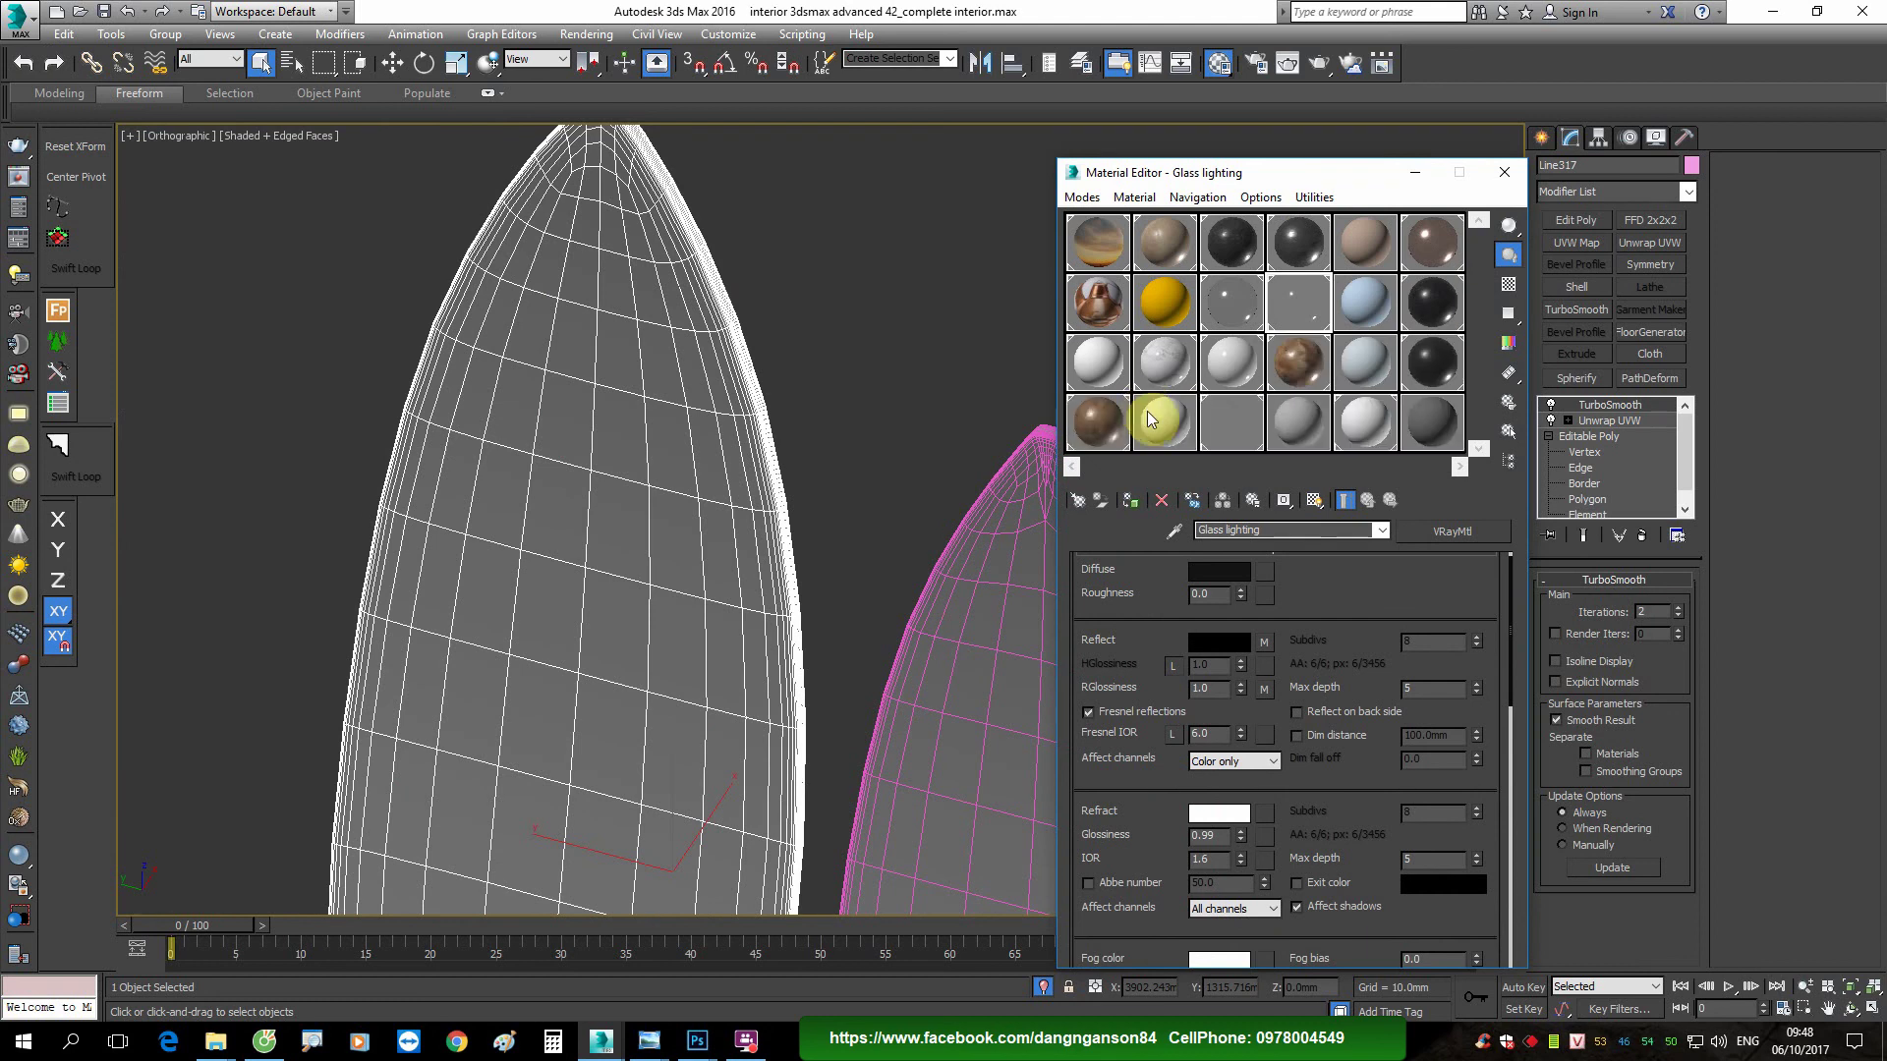
click(1317, 197)
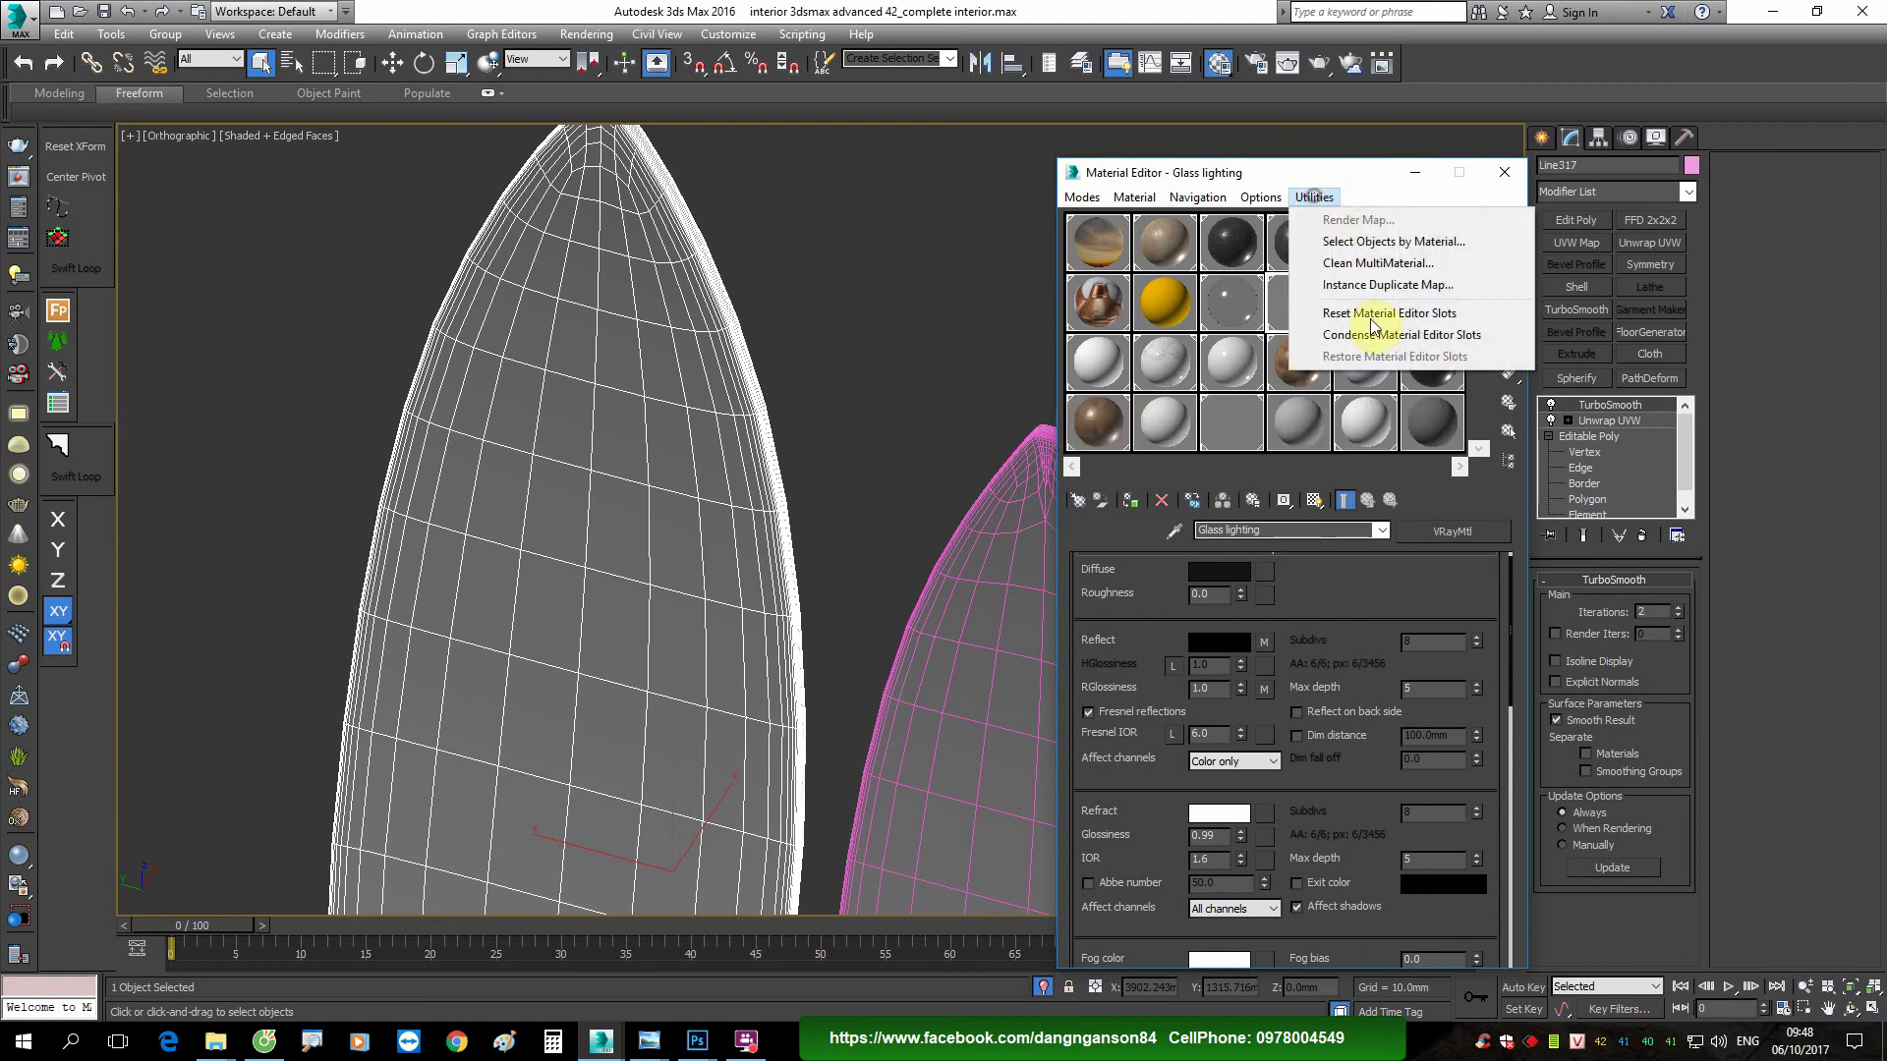
click(1349, 305)
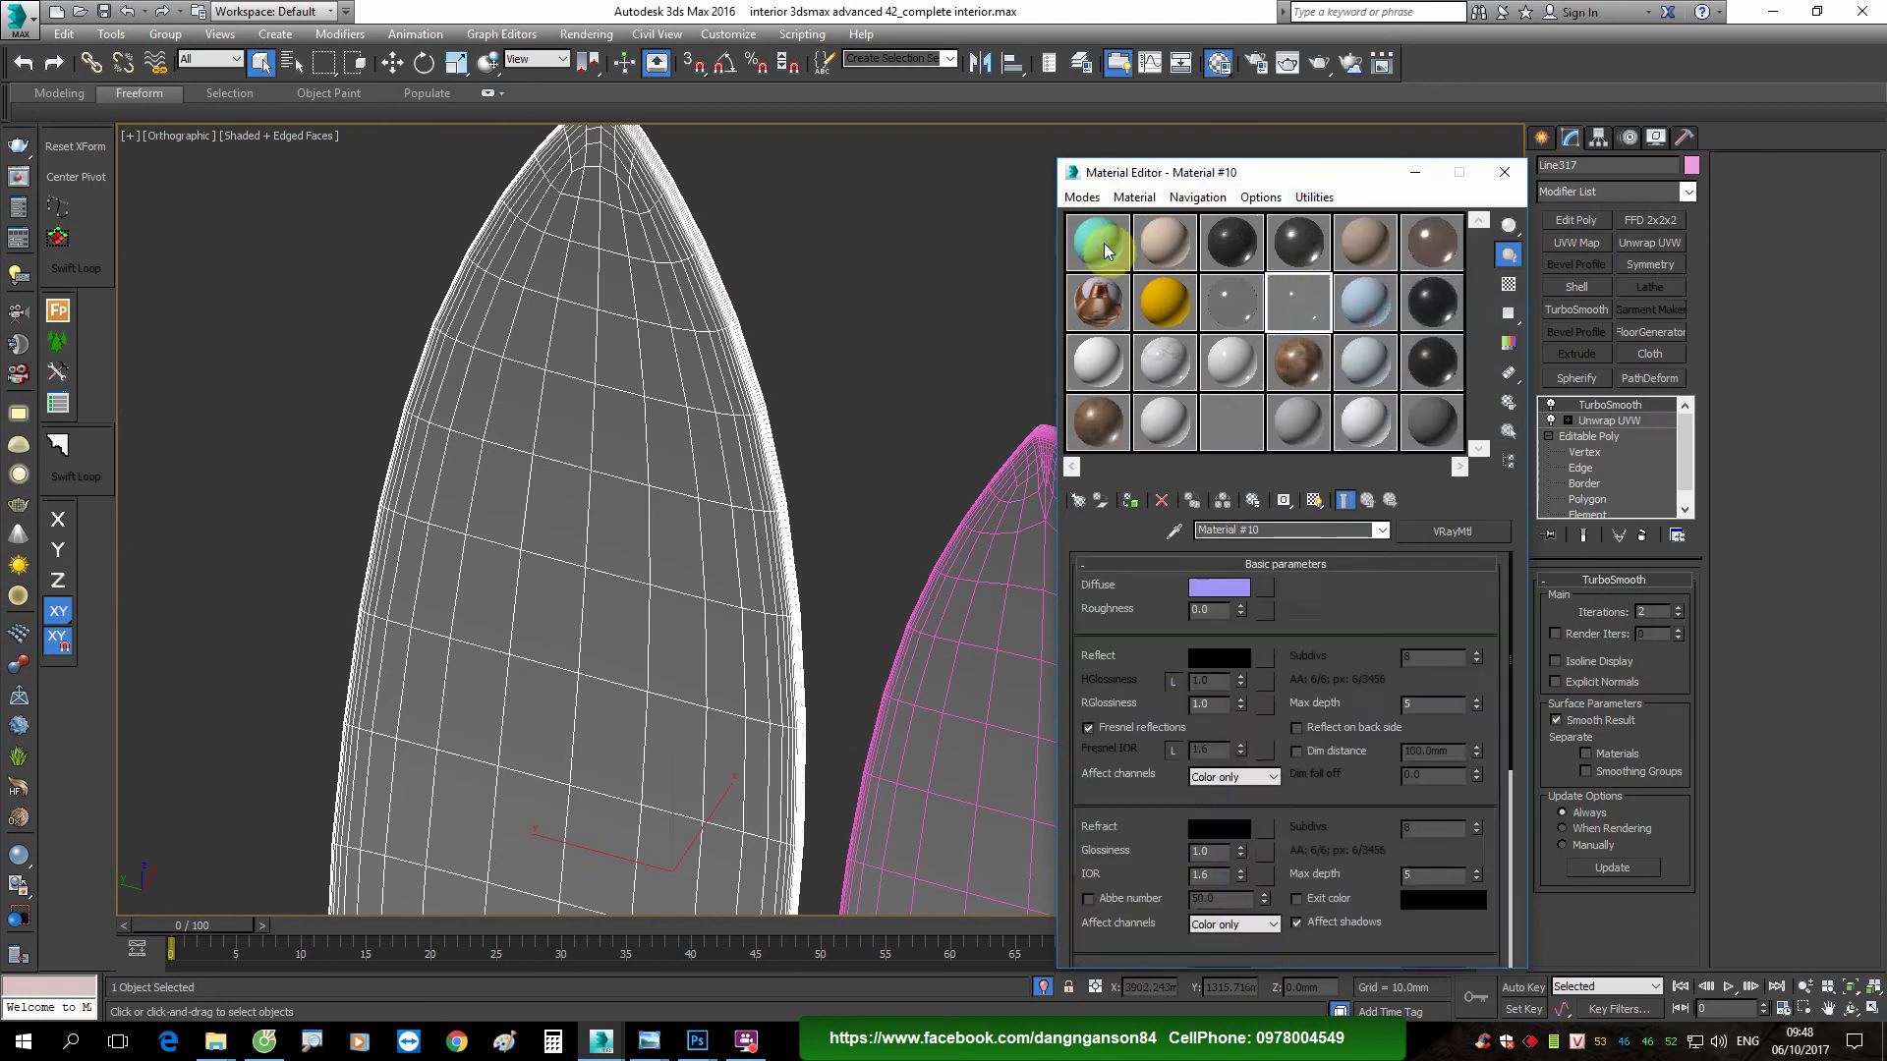
click(1258, 532)
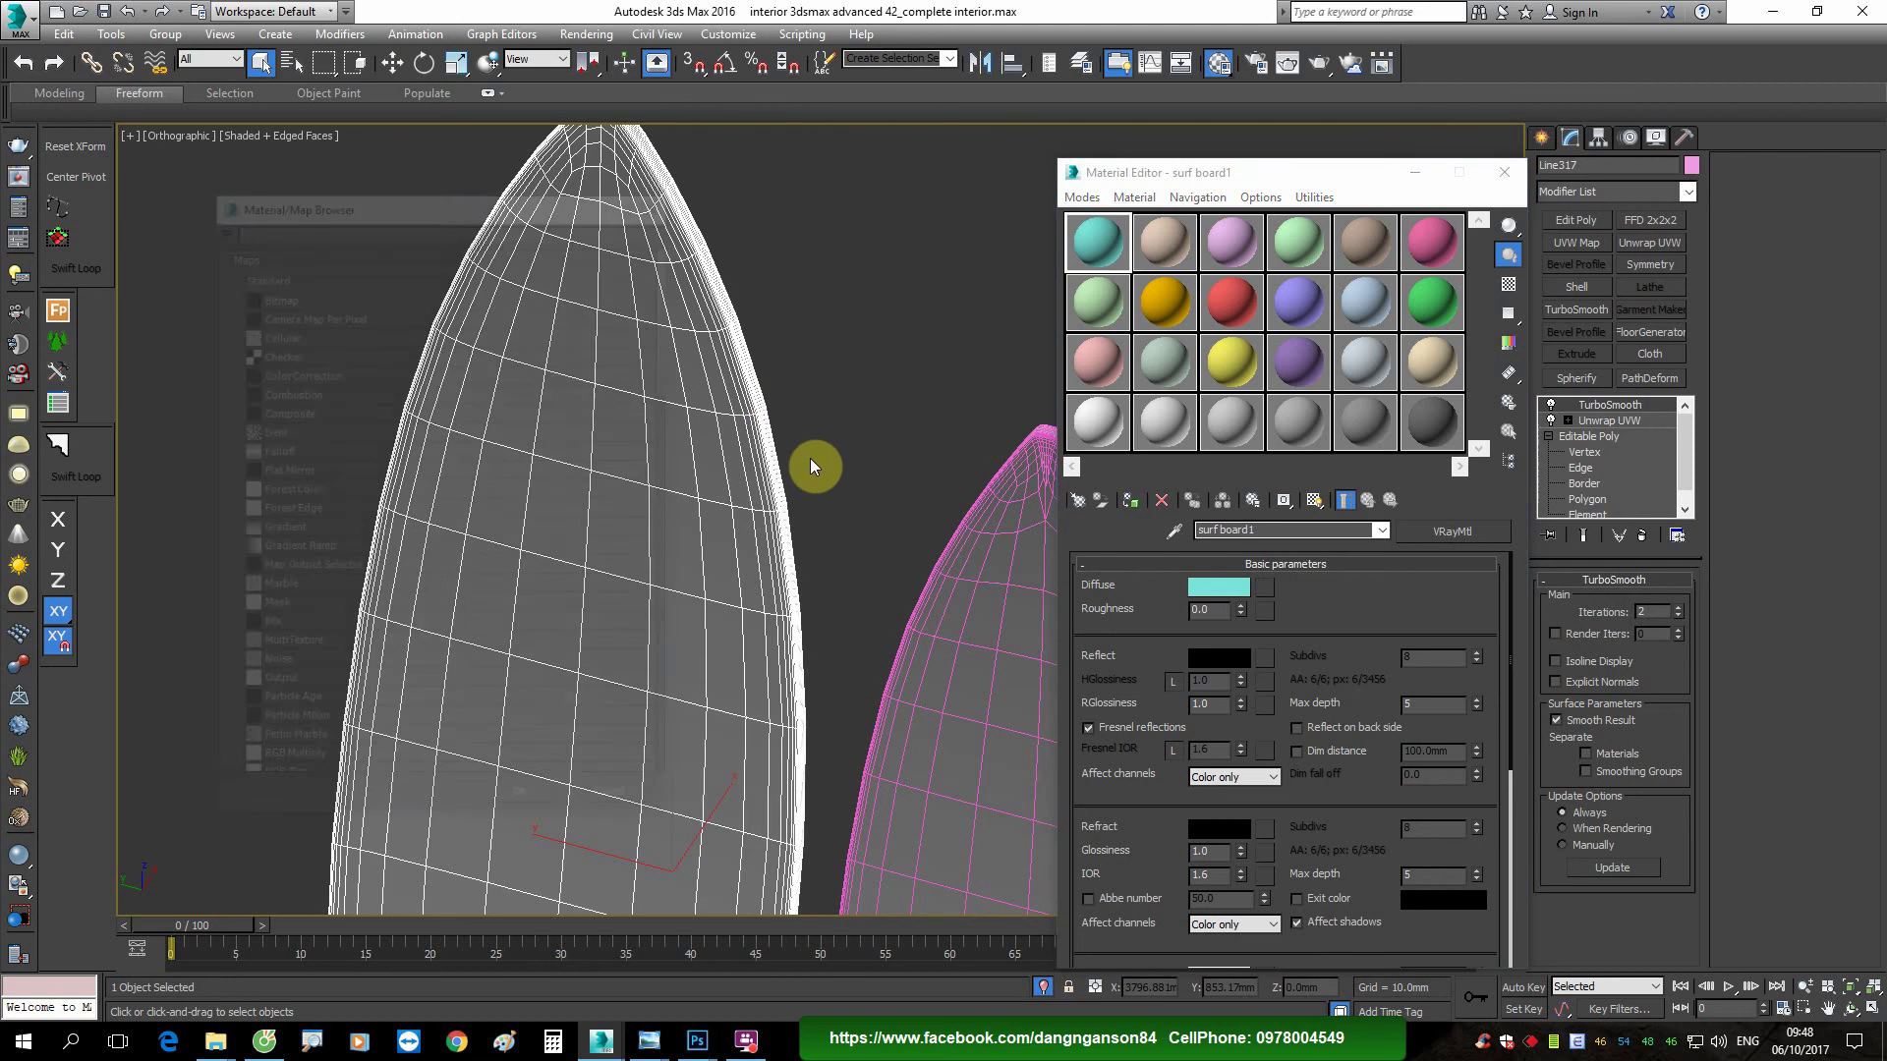
Step: Load diffuse surf board 1.jpg from the Bai 42 folder as the diffuse bitmap
double_click(346, 293)
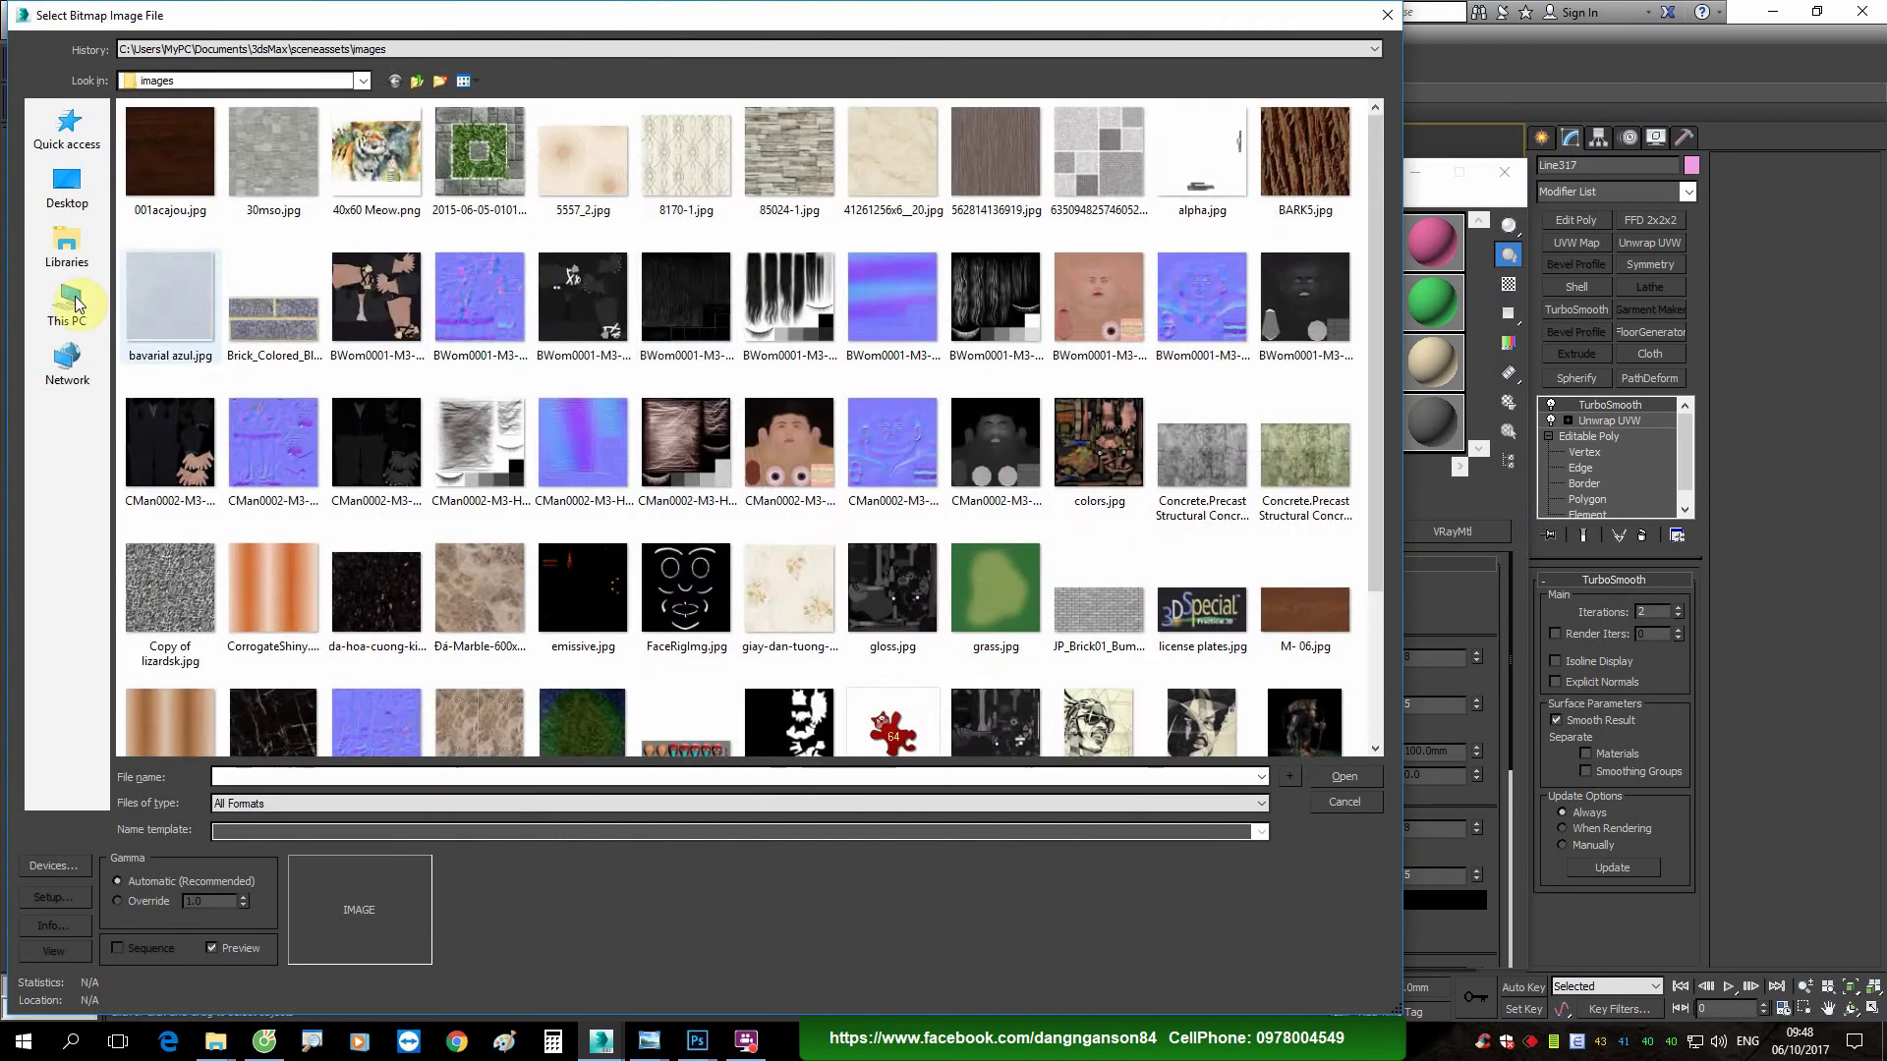
click(66, 300)
double_click(644, 287)
double_click(257, 144)
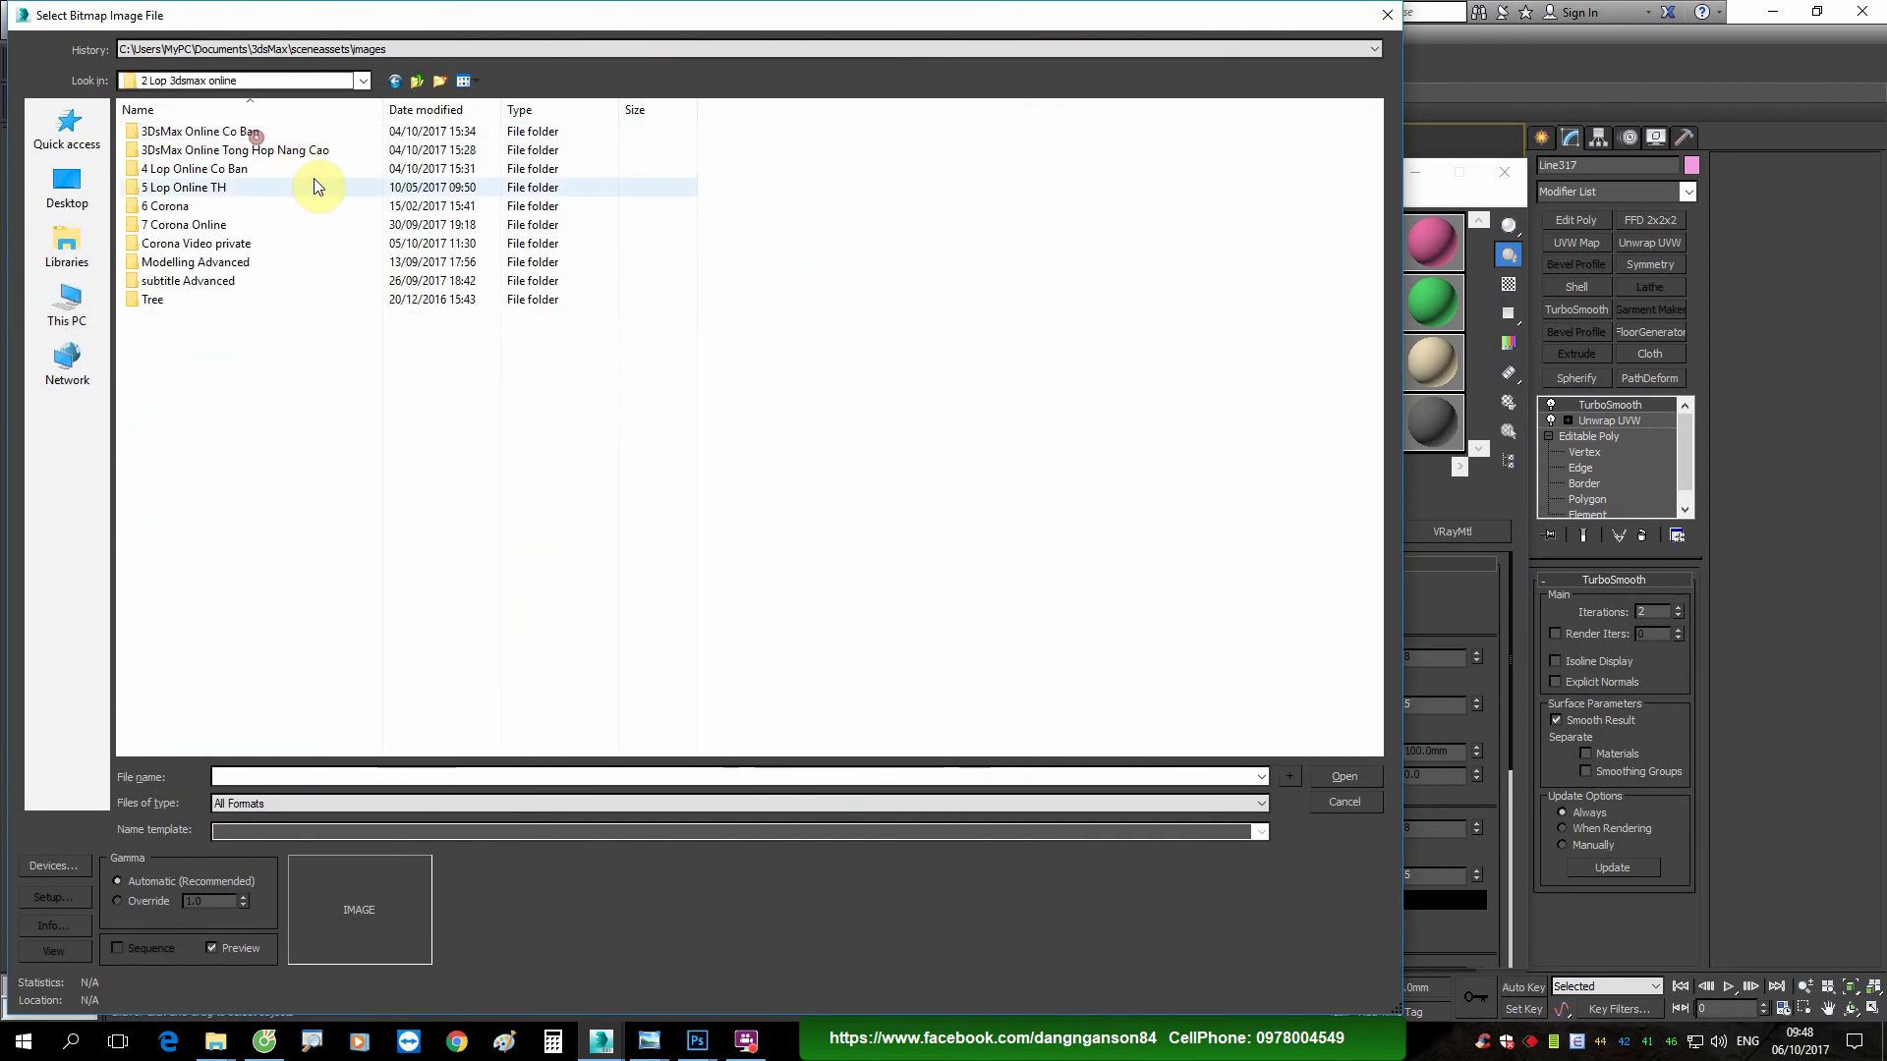
double_click(315, 182)
double_click(303, 147)
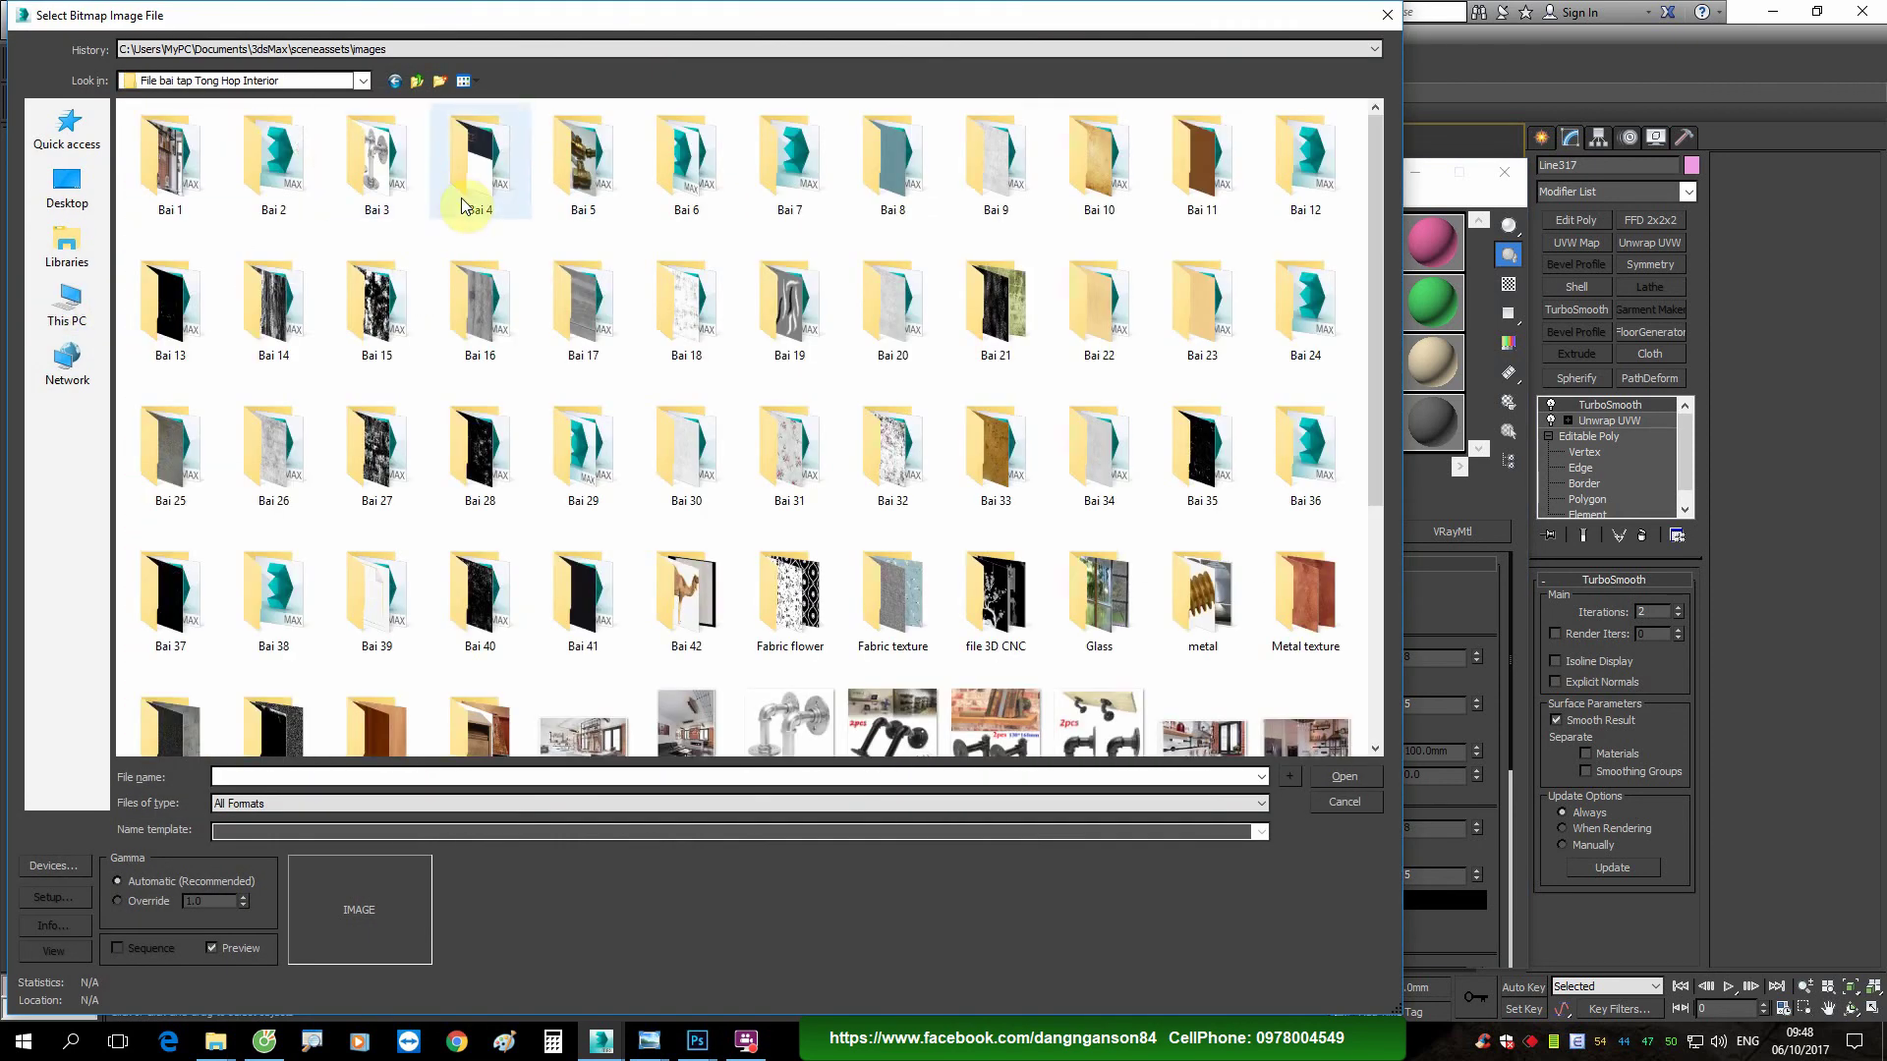
double_click(686, 594)
double_click(273, 153)
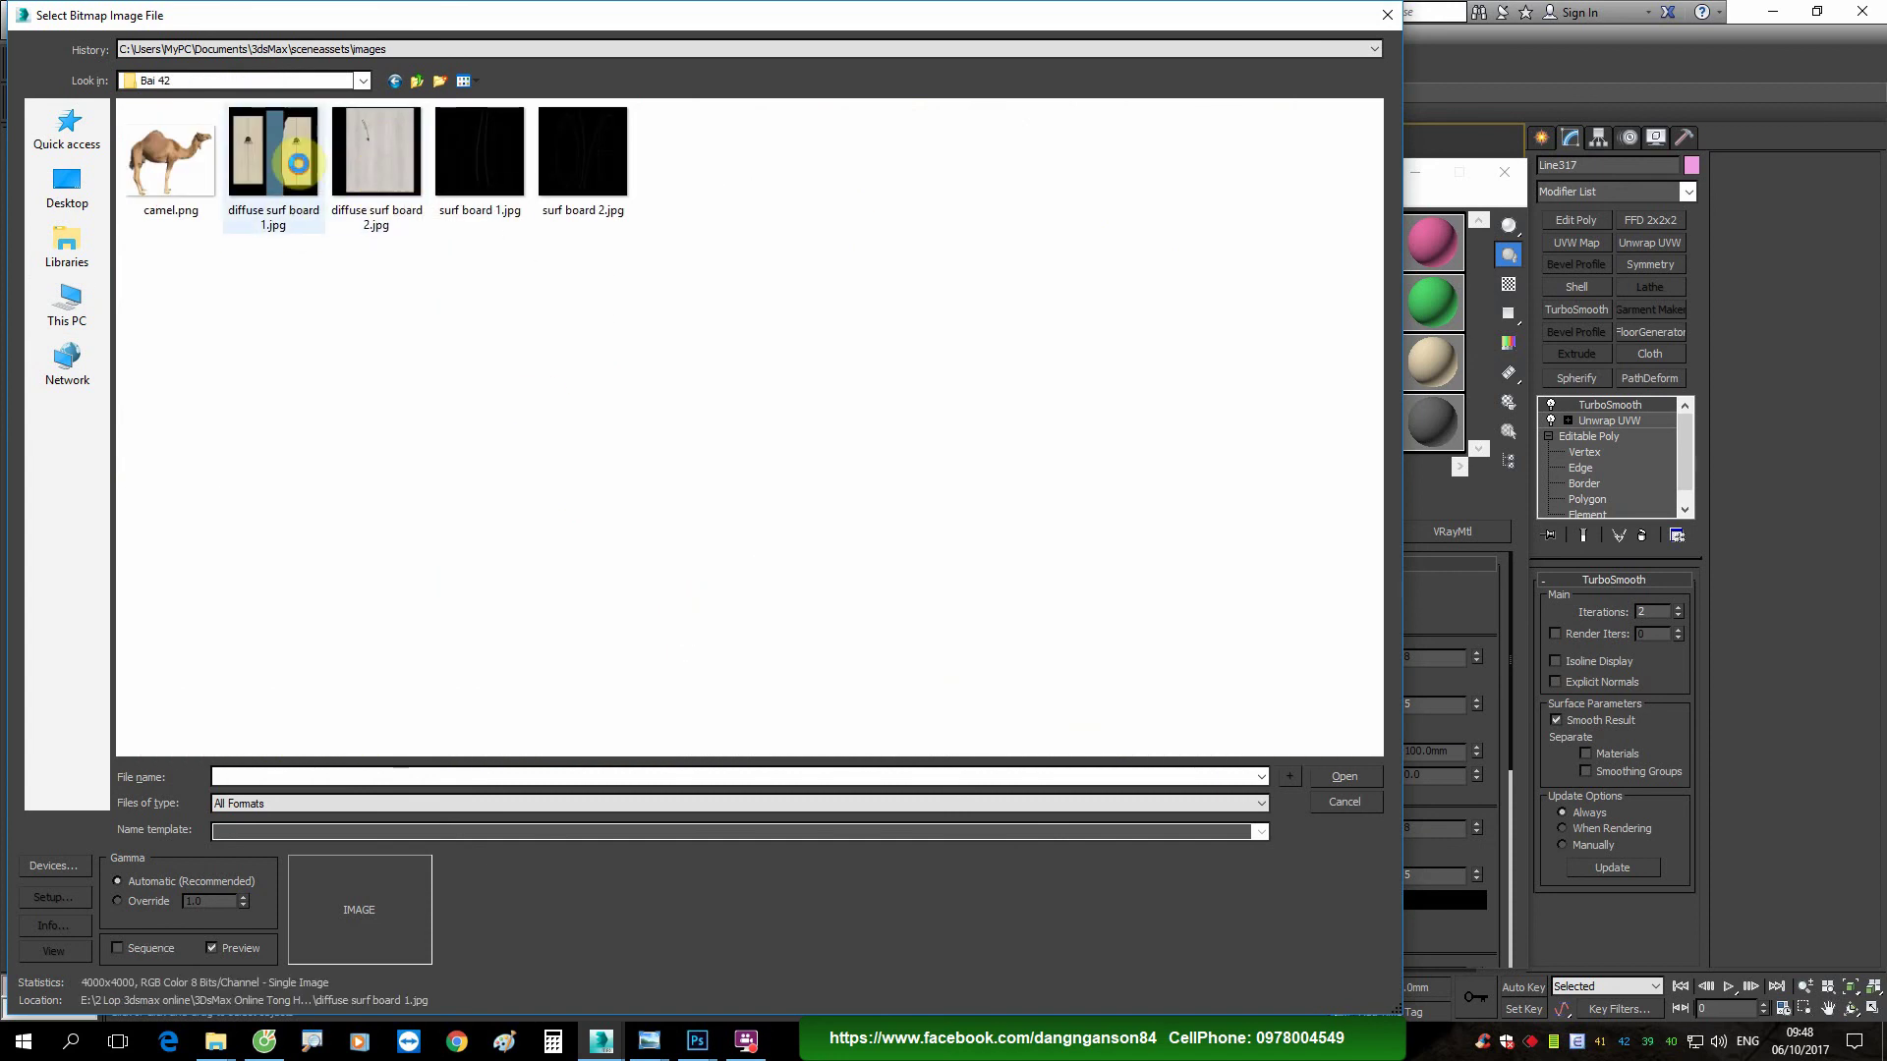
Step: Assign the material to the left surfboard and show its texture in the viewport
click(1132, 500)
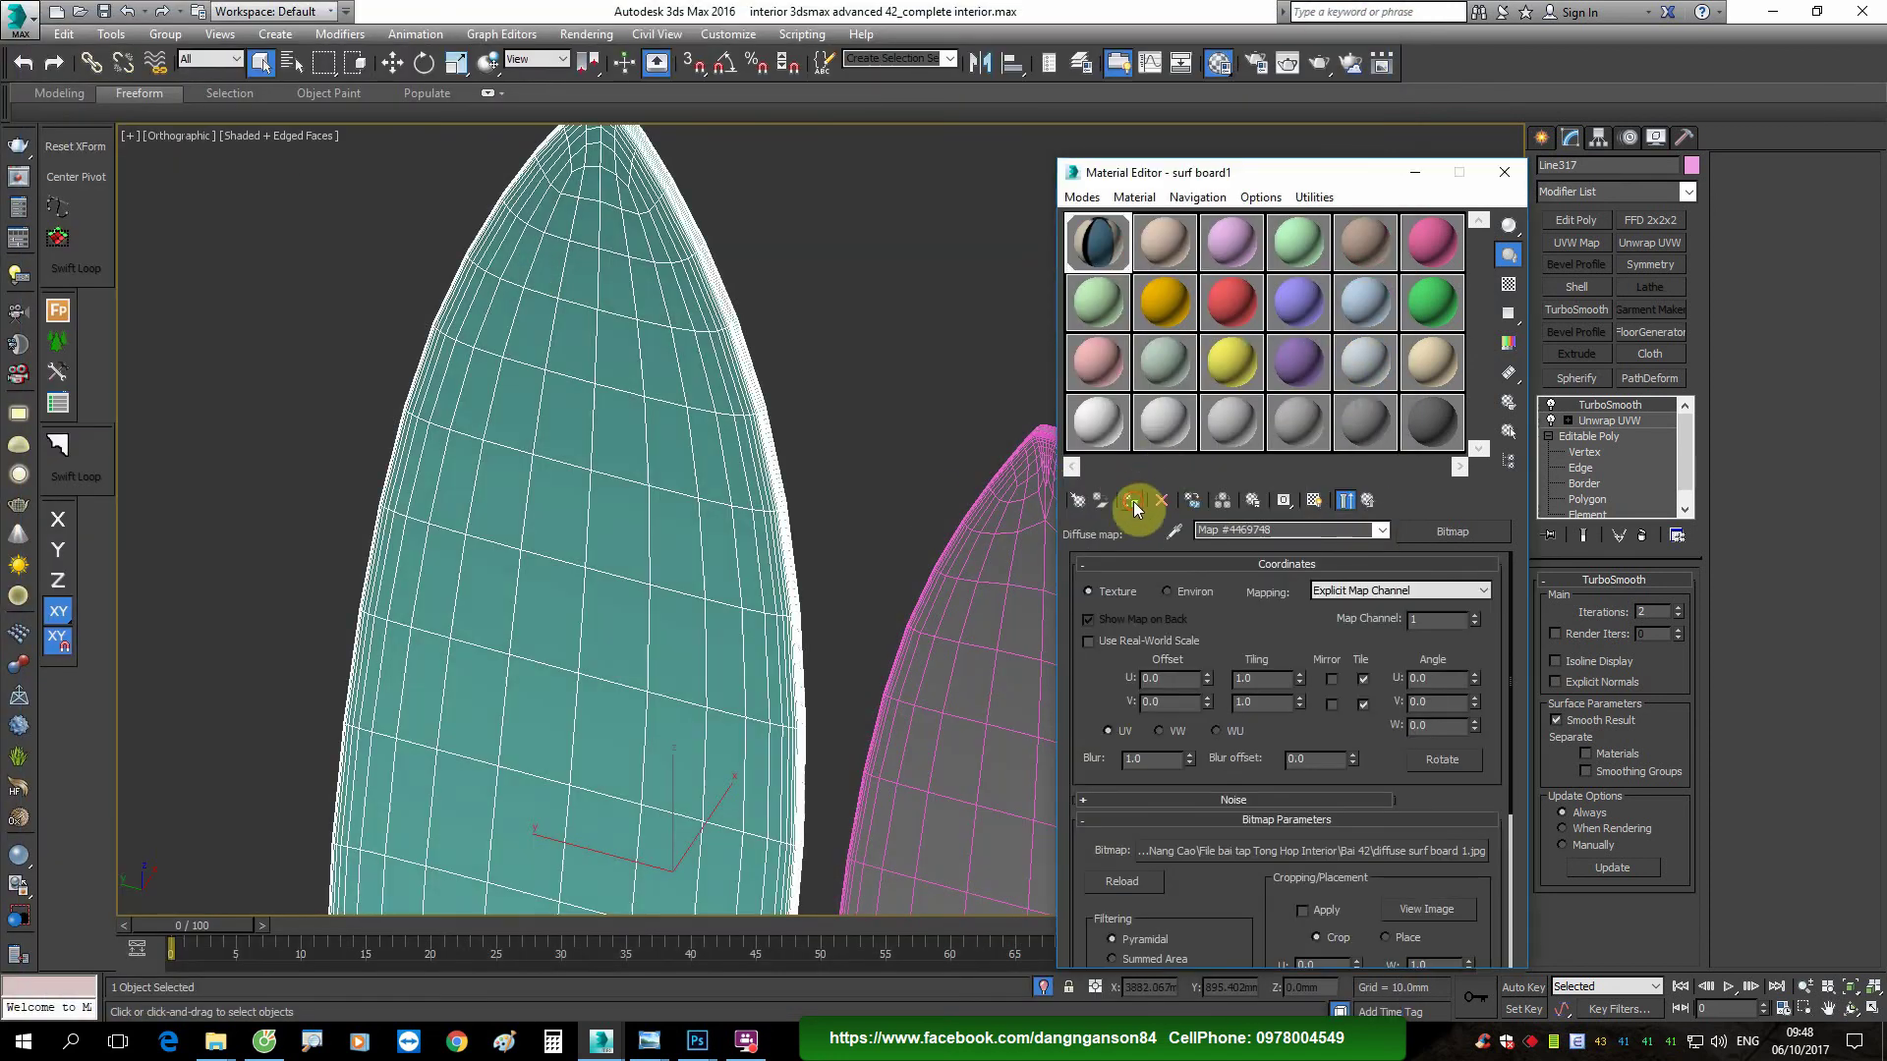
click(1314, 500)
scroll(806, 472, down, 1)
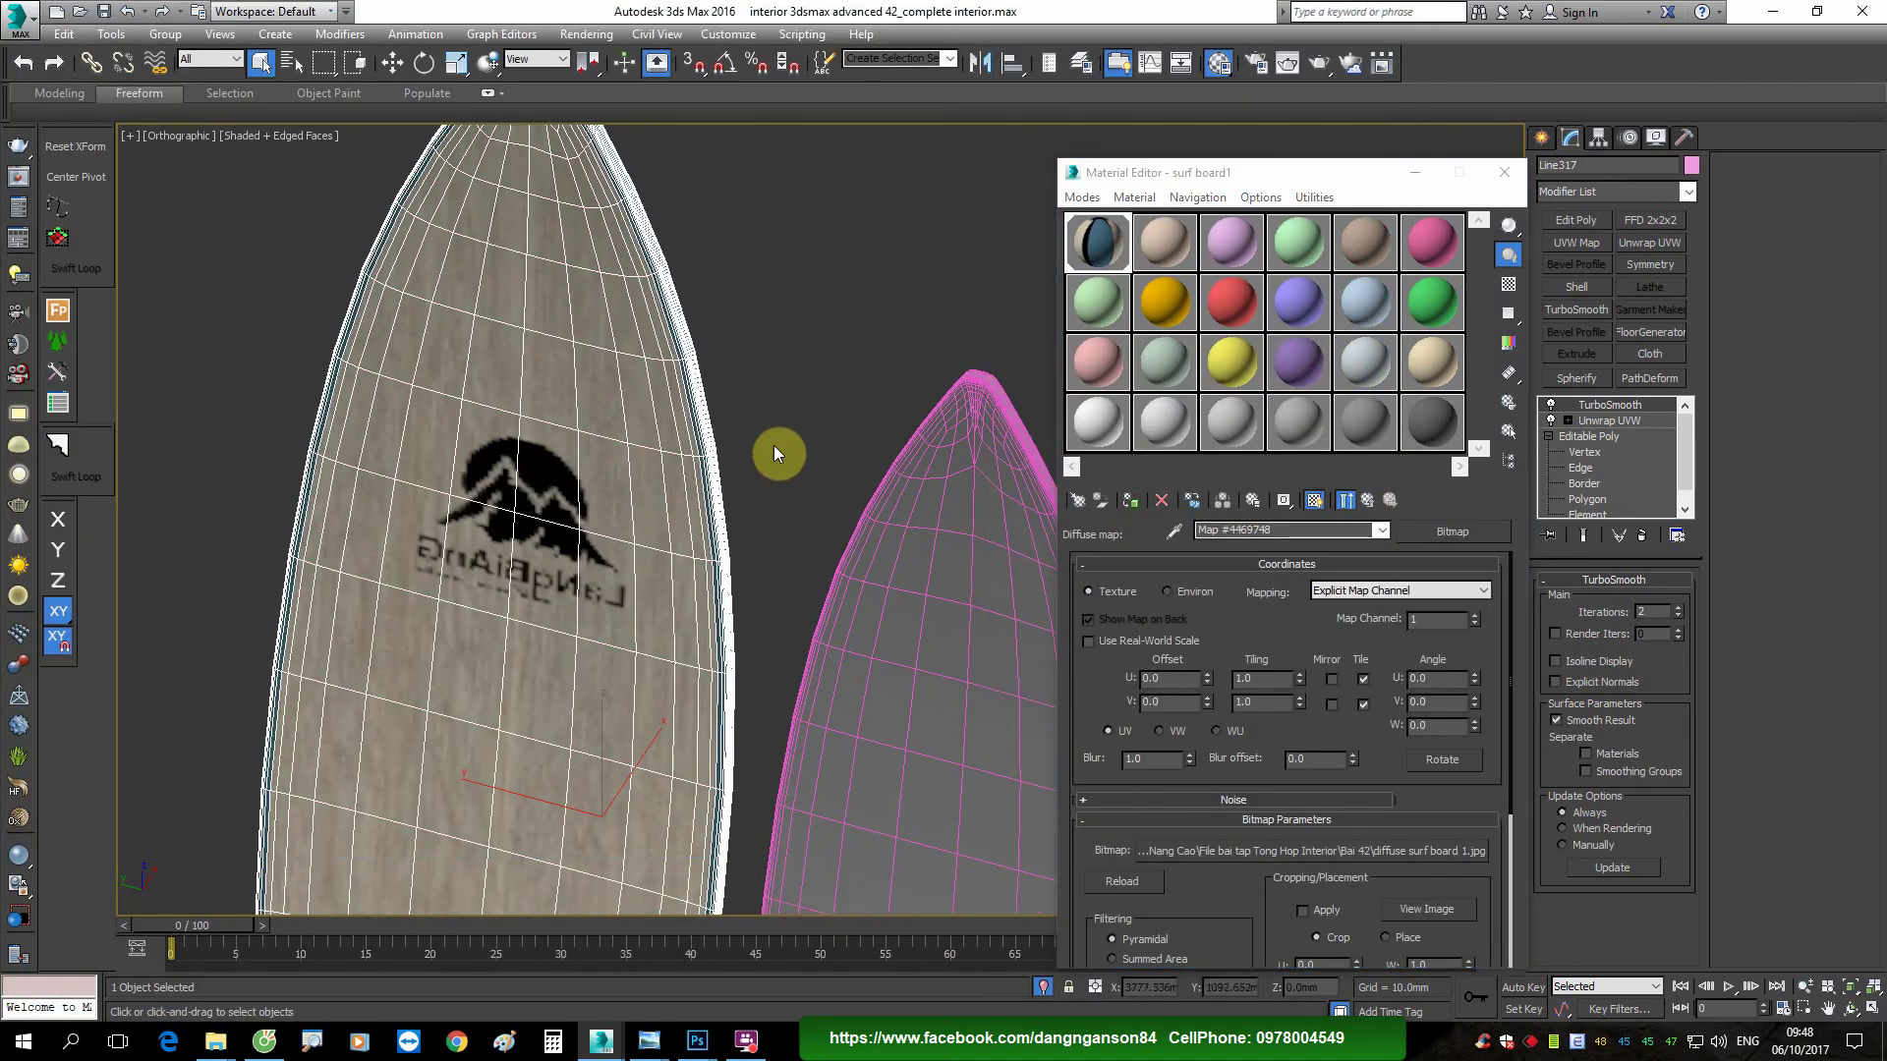
scroll(775, 445, down, 3)
scroll(692, 479, up, 3)
scroll(675, 489, up, 3)
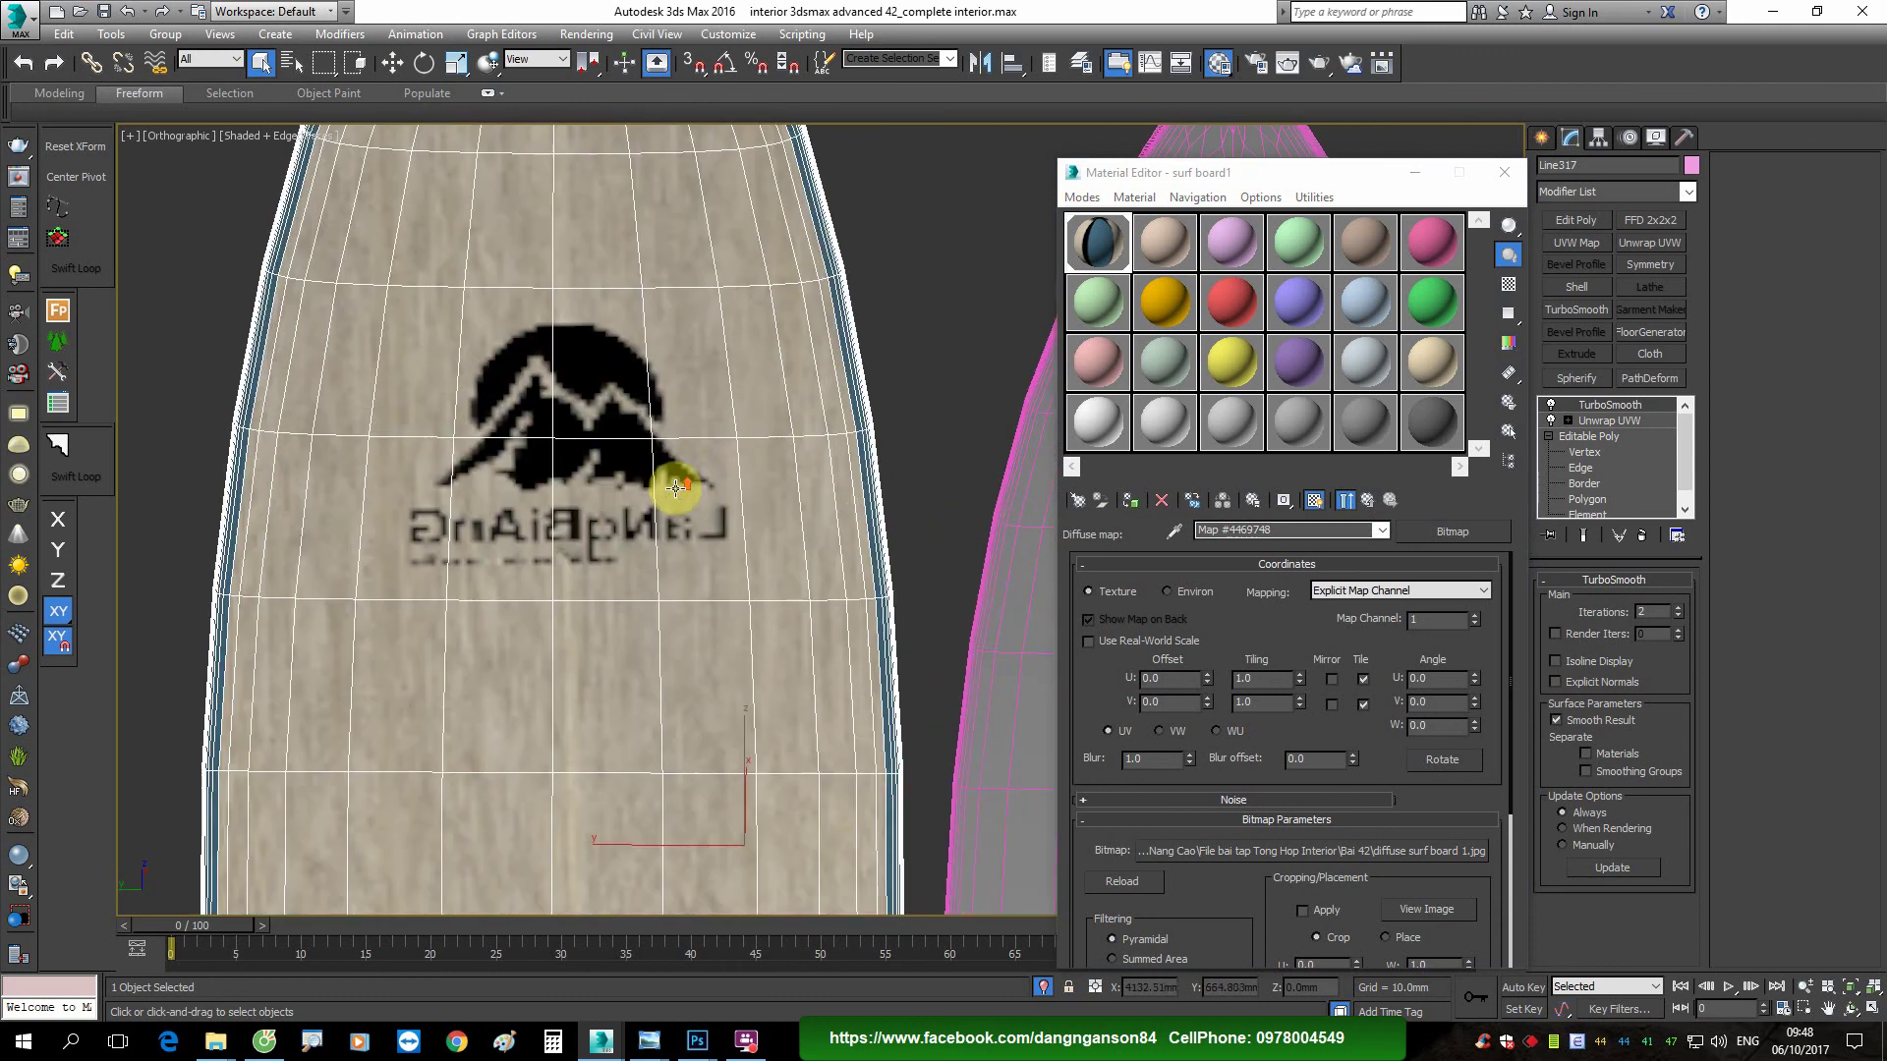
Step: Orbit around the textured board to inspect how the logo is mapped
click(924, 440)
click(737, 483)
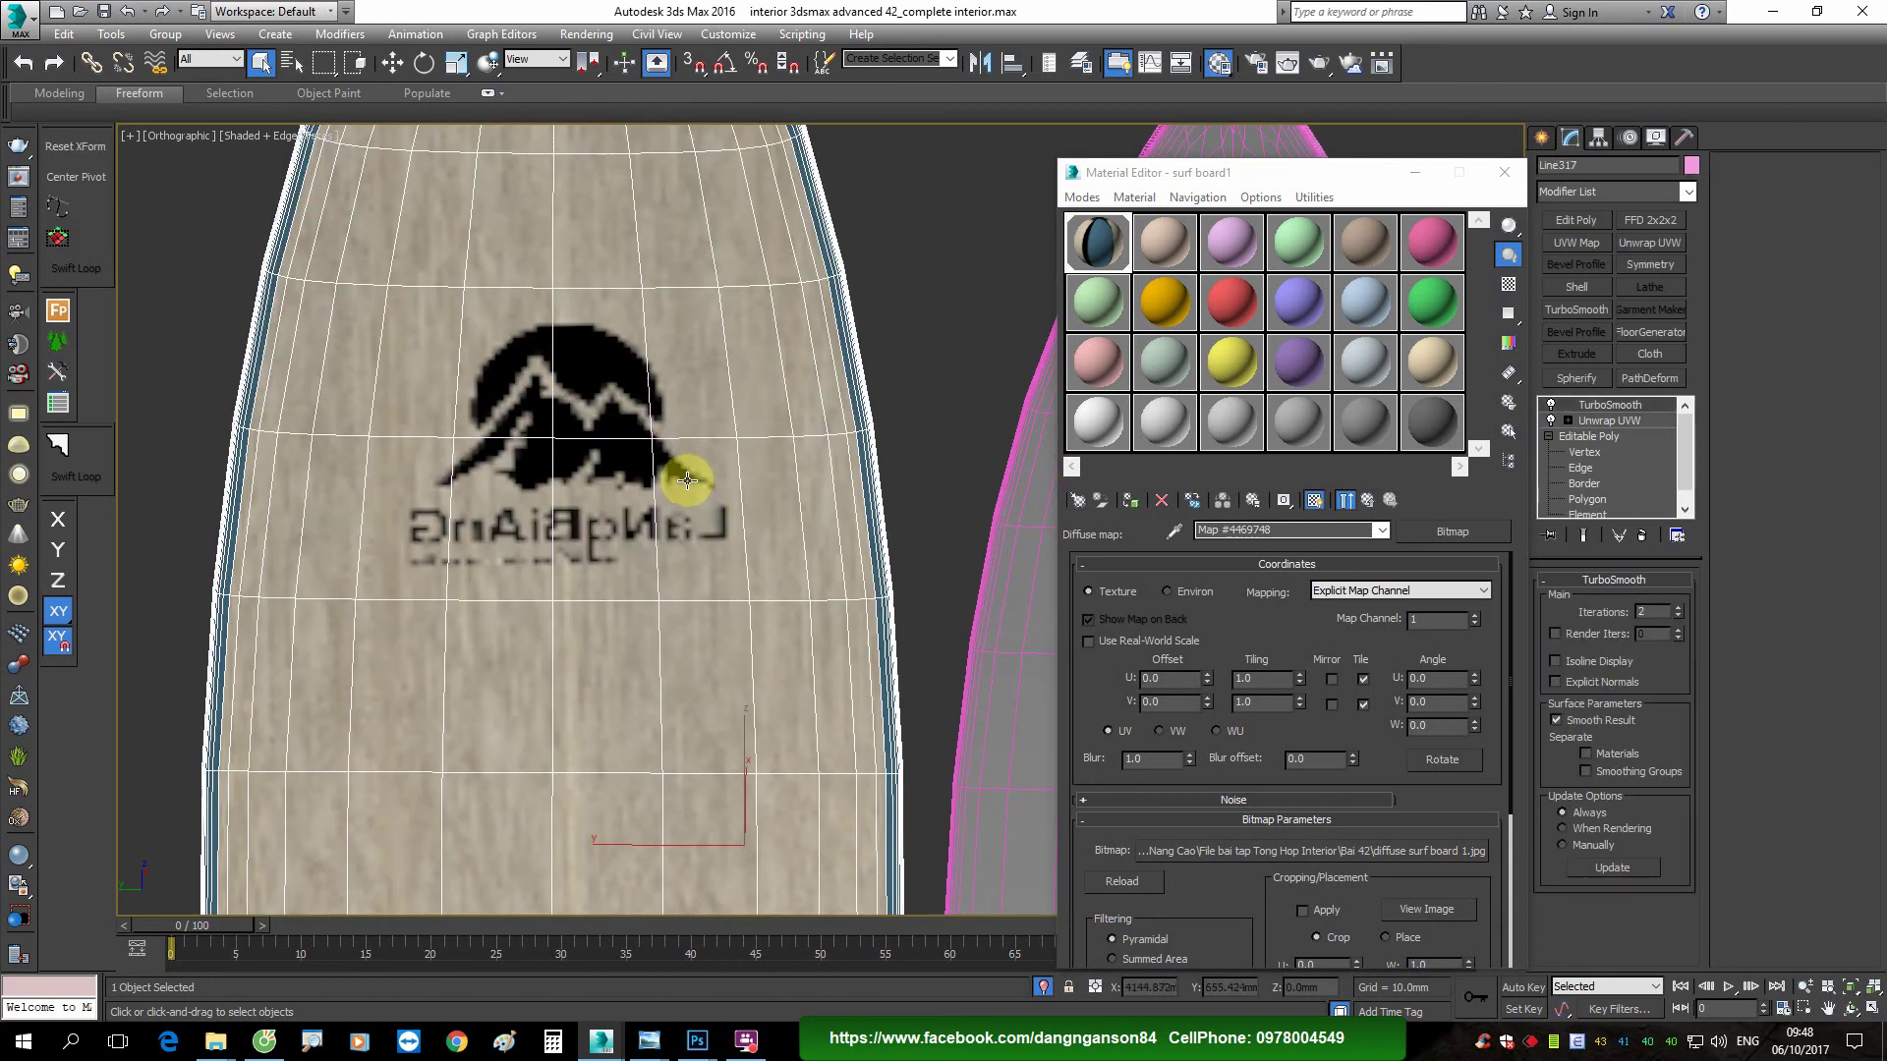
scroll(687, 480, down, 3)
scroll(722, 472, up, 3)
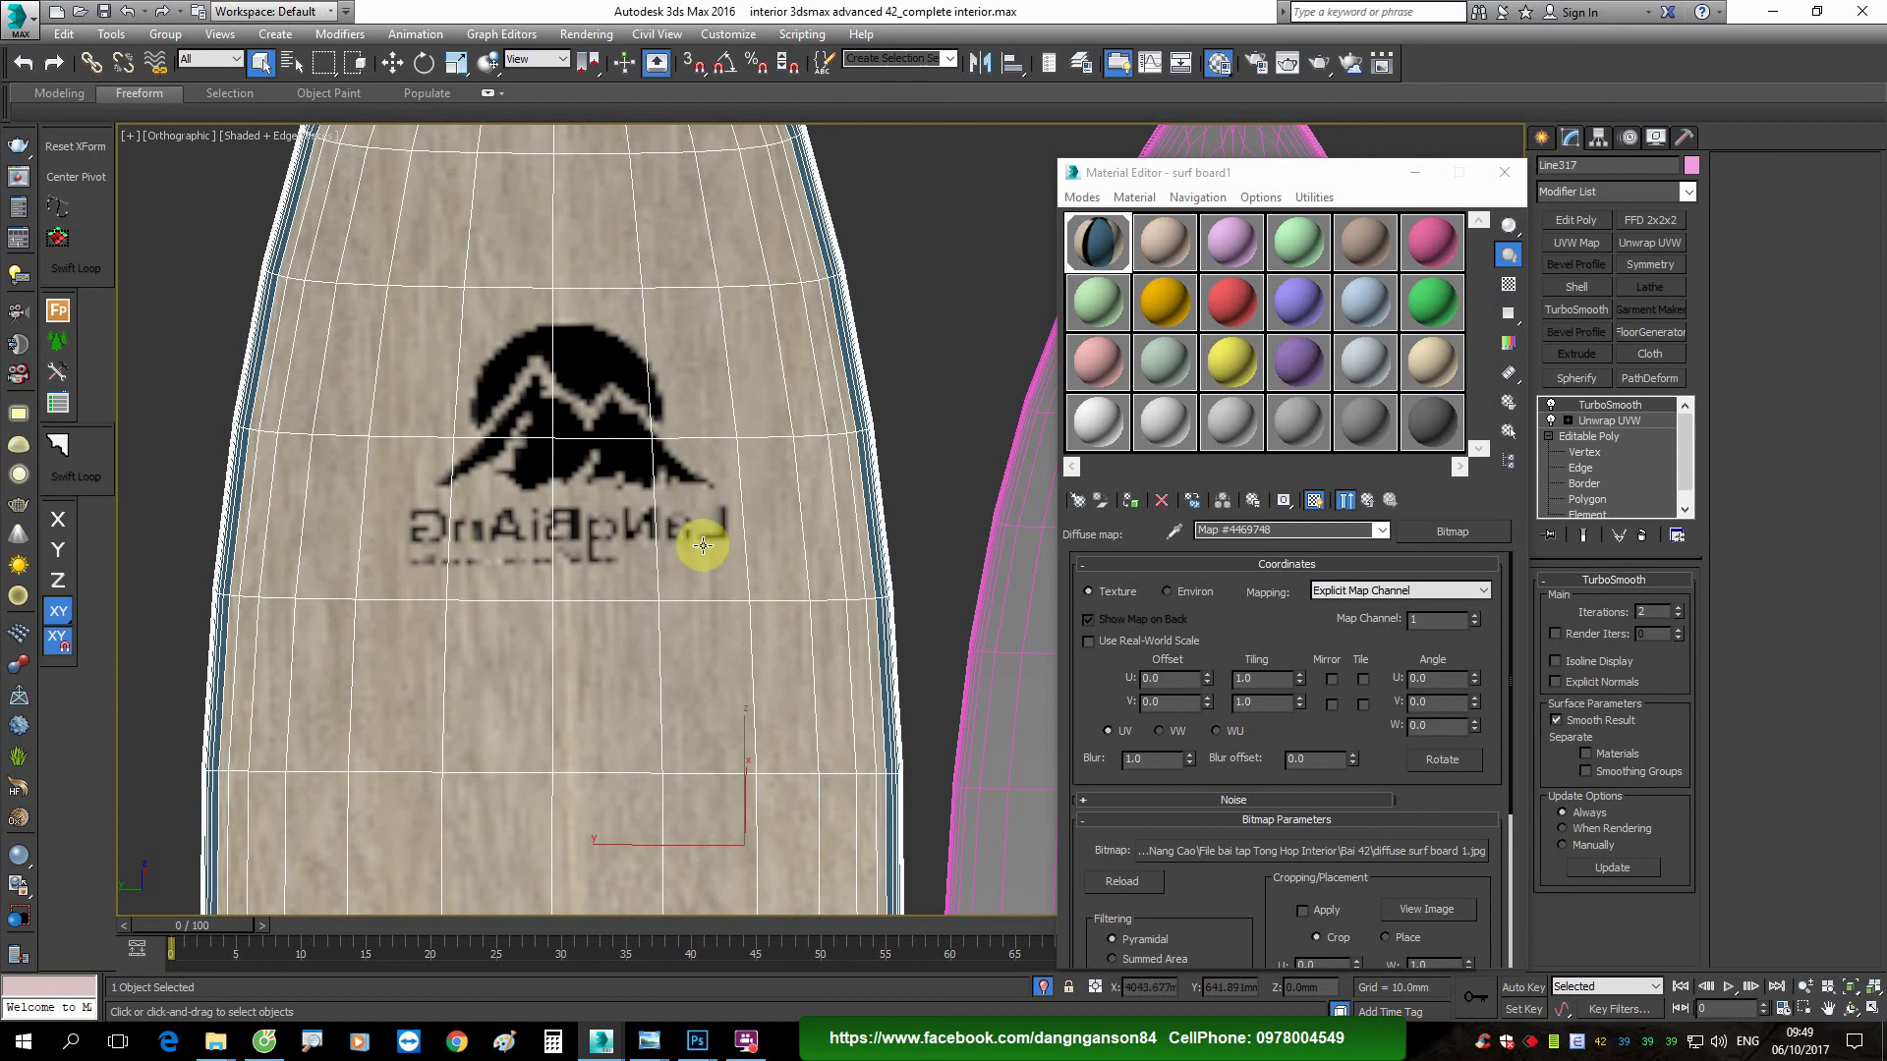
scroll(702, 546, down, 5)
mouse_move(695, 540)
alt+middle_down()
mouse_move(935, 580)
mouse_move(1030, 543)
alt+middle_up()
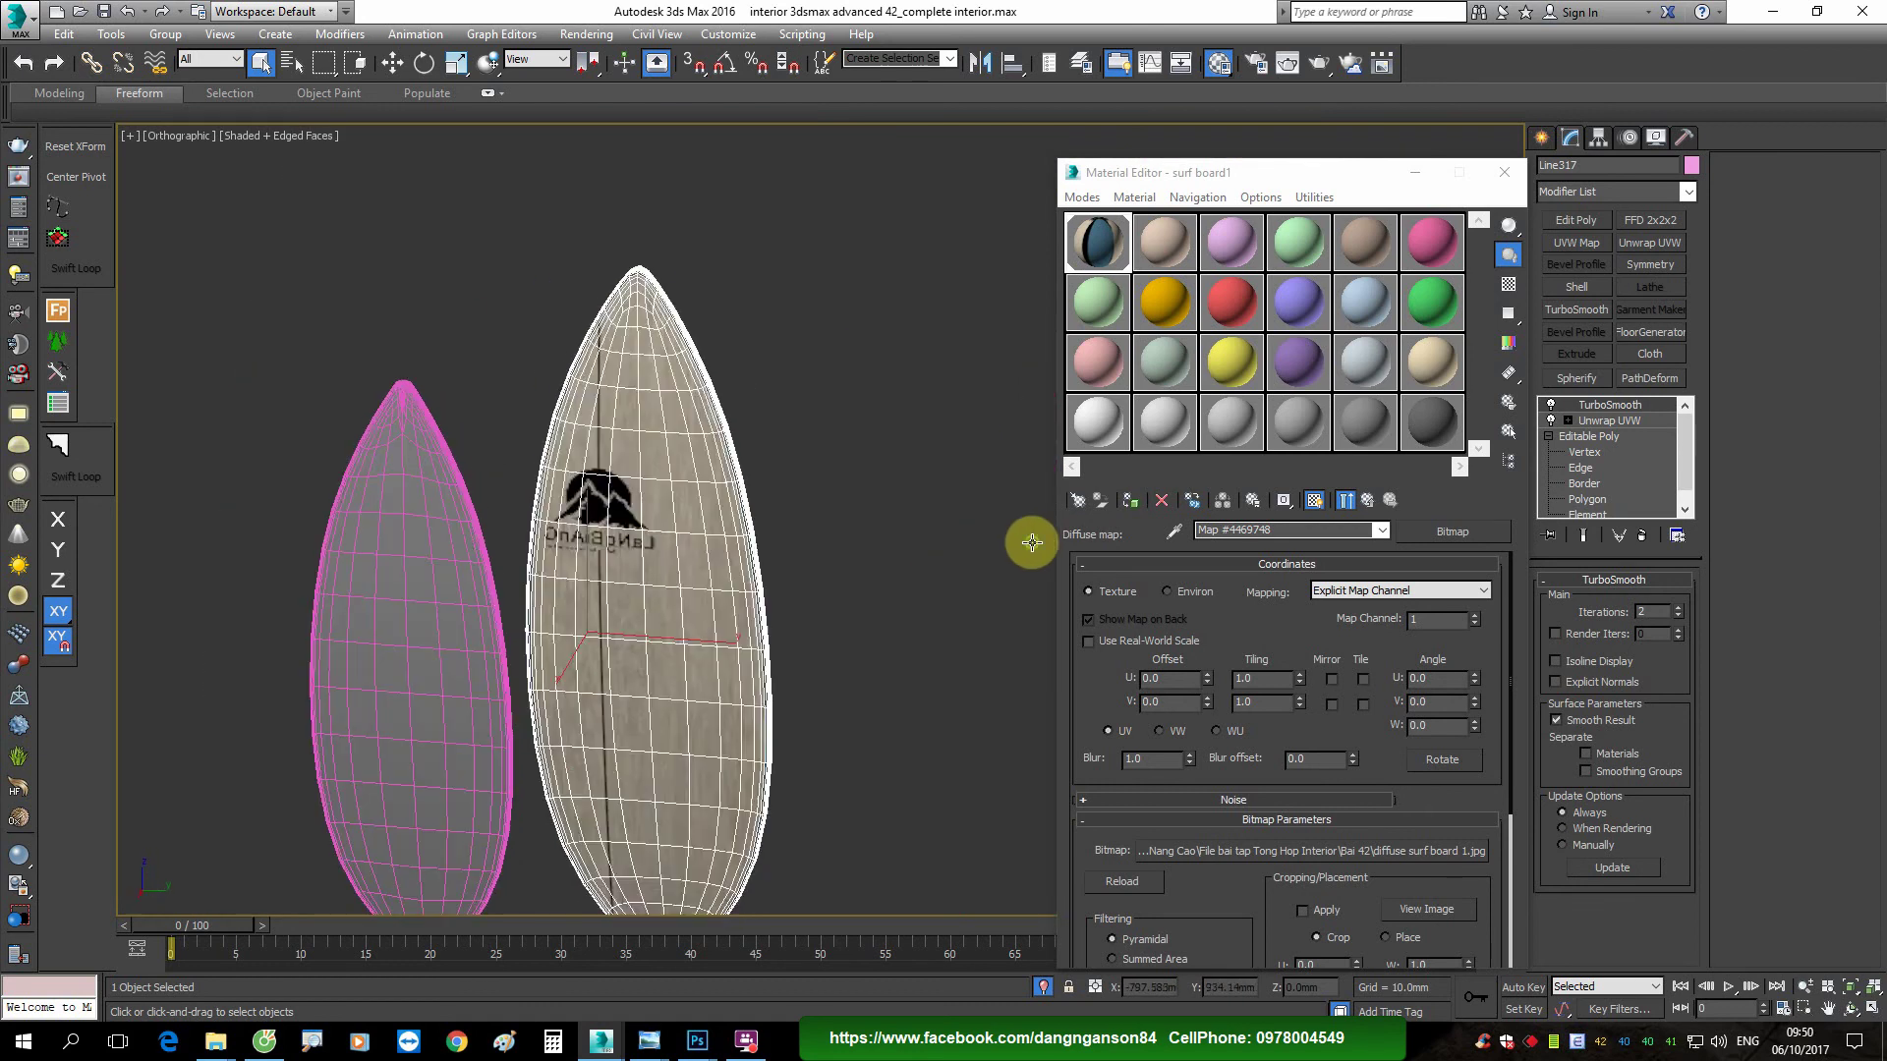
click(839, 543)
click(687, 547)
Step: Toggle edged faces and orbit to check the textured board's side
key(F4)
key(w)
scroll(652, 573, up, 3)
scroll(671, 560, up, 3)
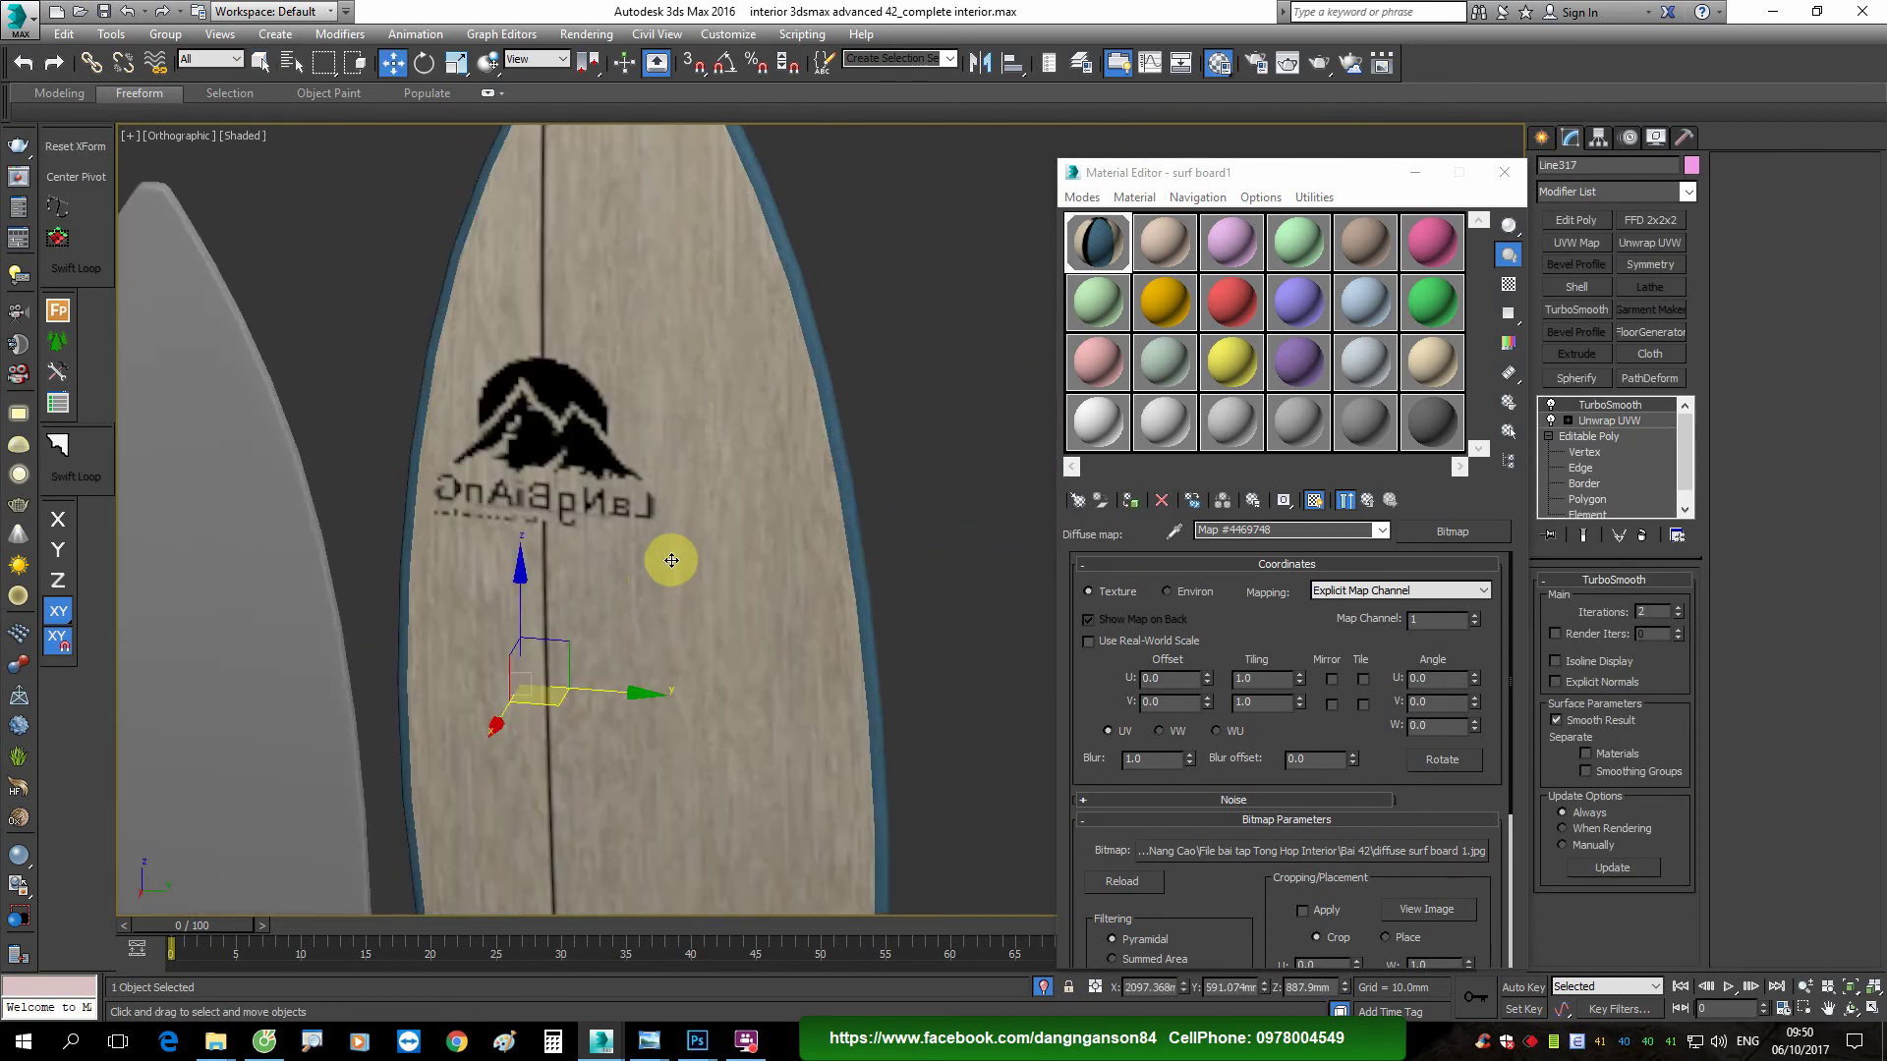
mouse_move(671, 560)
alt+middle_down()
mouse_move(773, 547)
mouse_move(476, 559)
mouse_move(801, 423)
alt+middle_up()
click(470, 551)
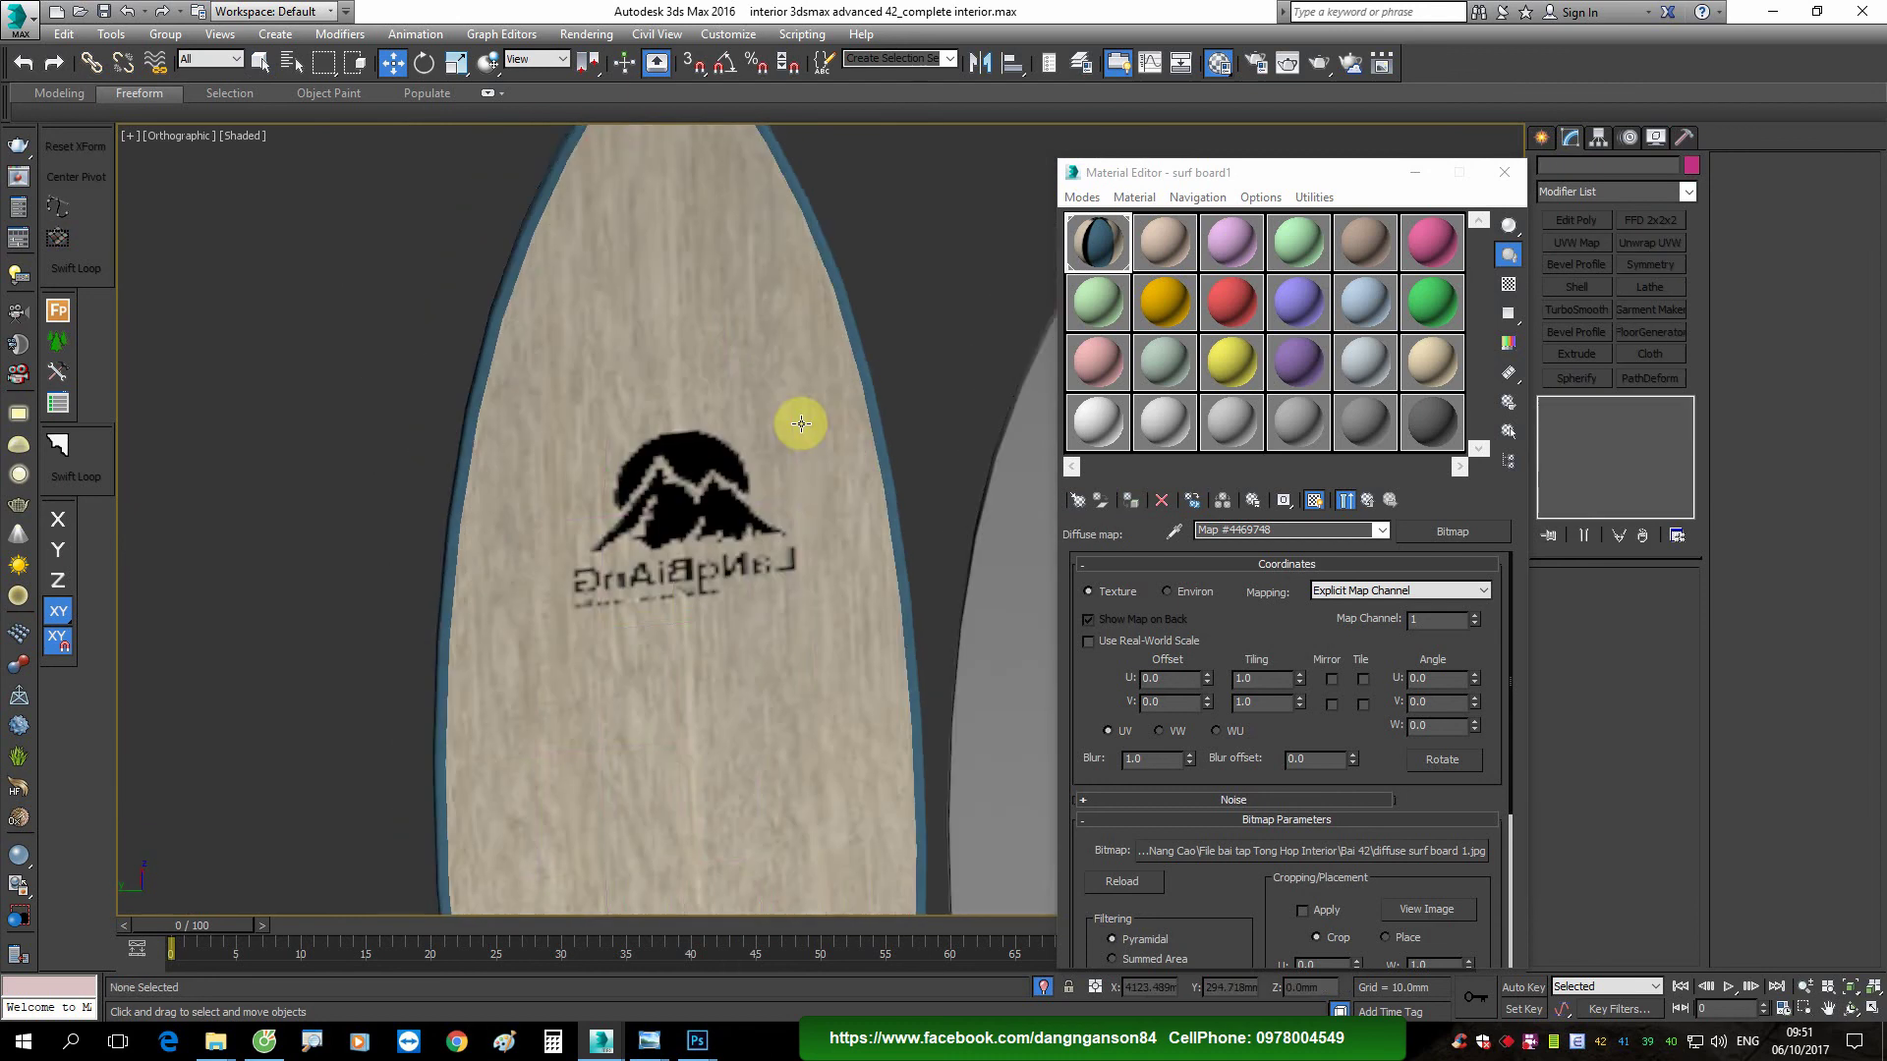
click(761, 423)
key(F4)
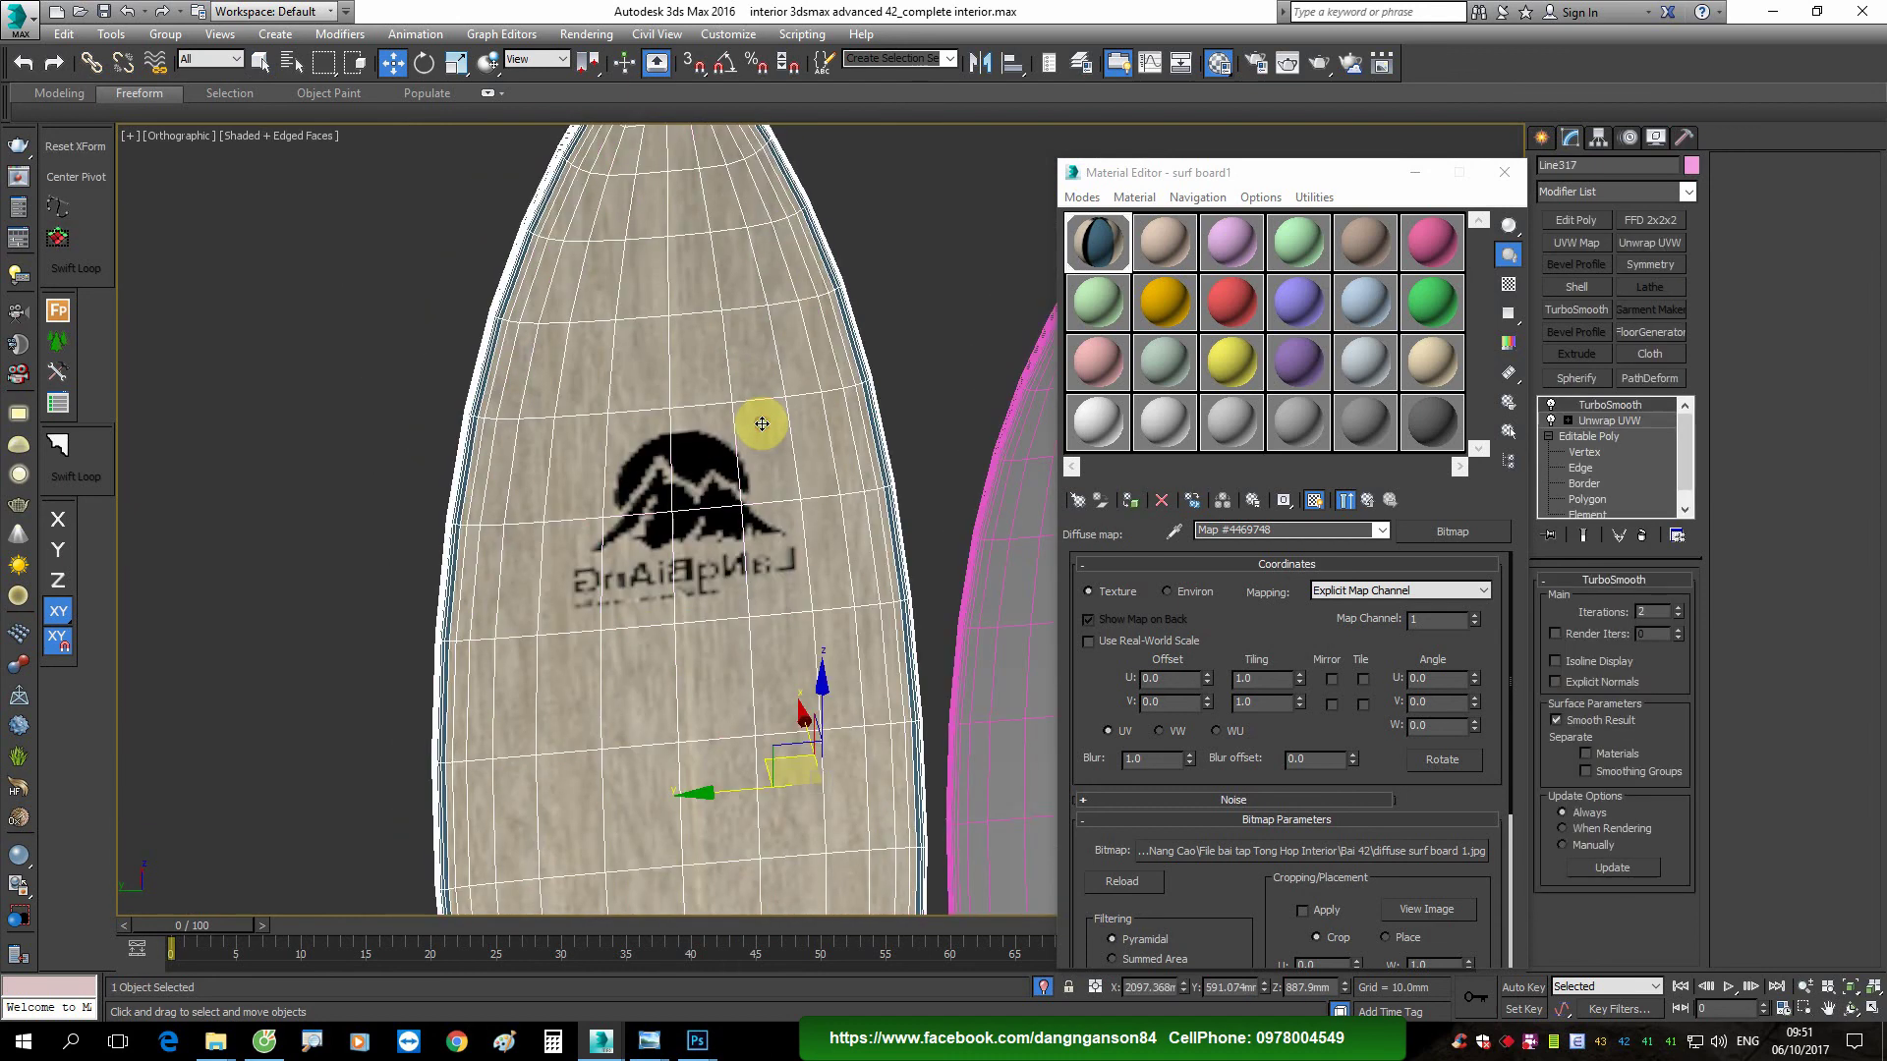
middle_drag(717, 421, 716, 459)
Step: Delete TurboSmooth from the board's stack and open the UV editor for Unwrap UVW
click(1639, 536)
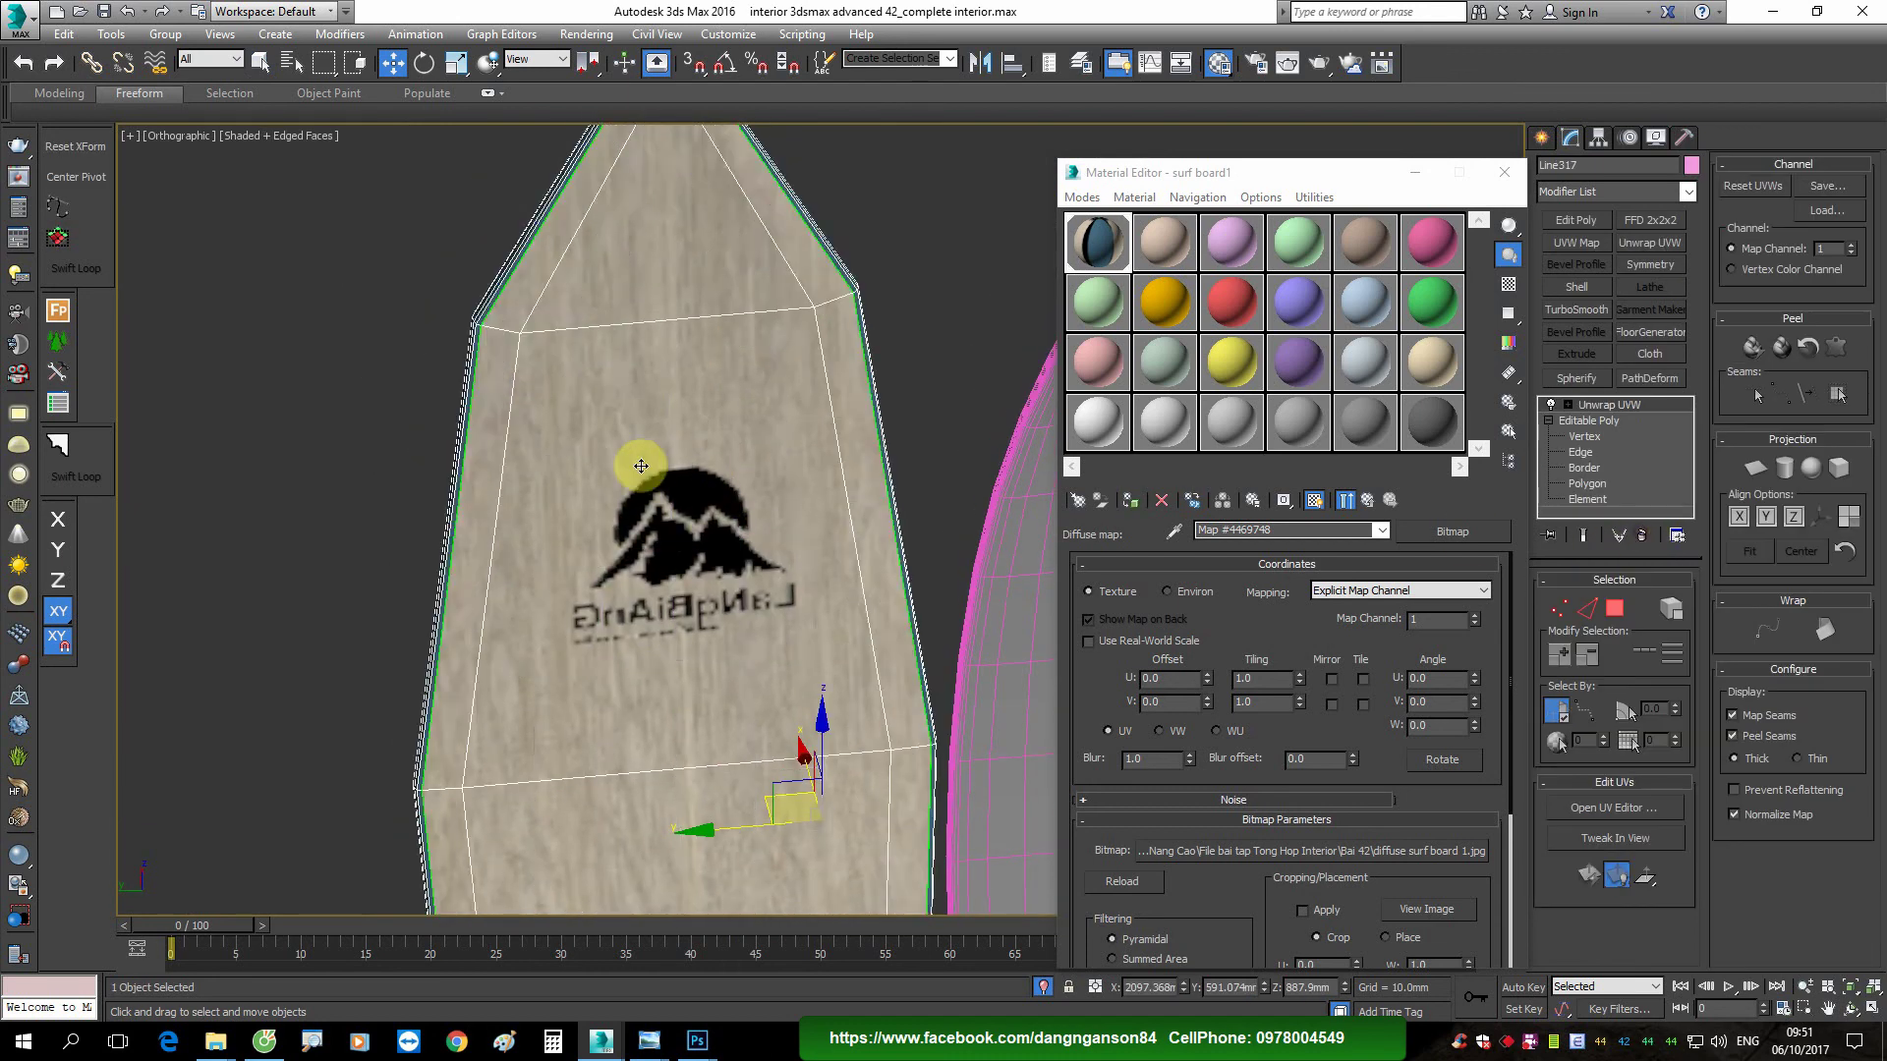
scroll(688, 491, down, 4)
scroll(687, 492, up, 4)
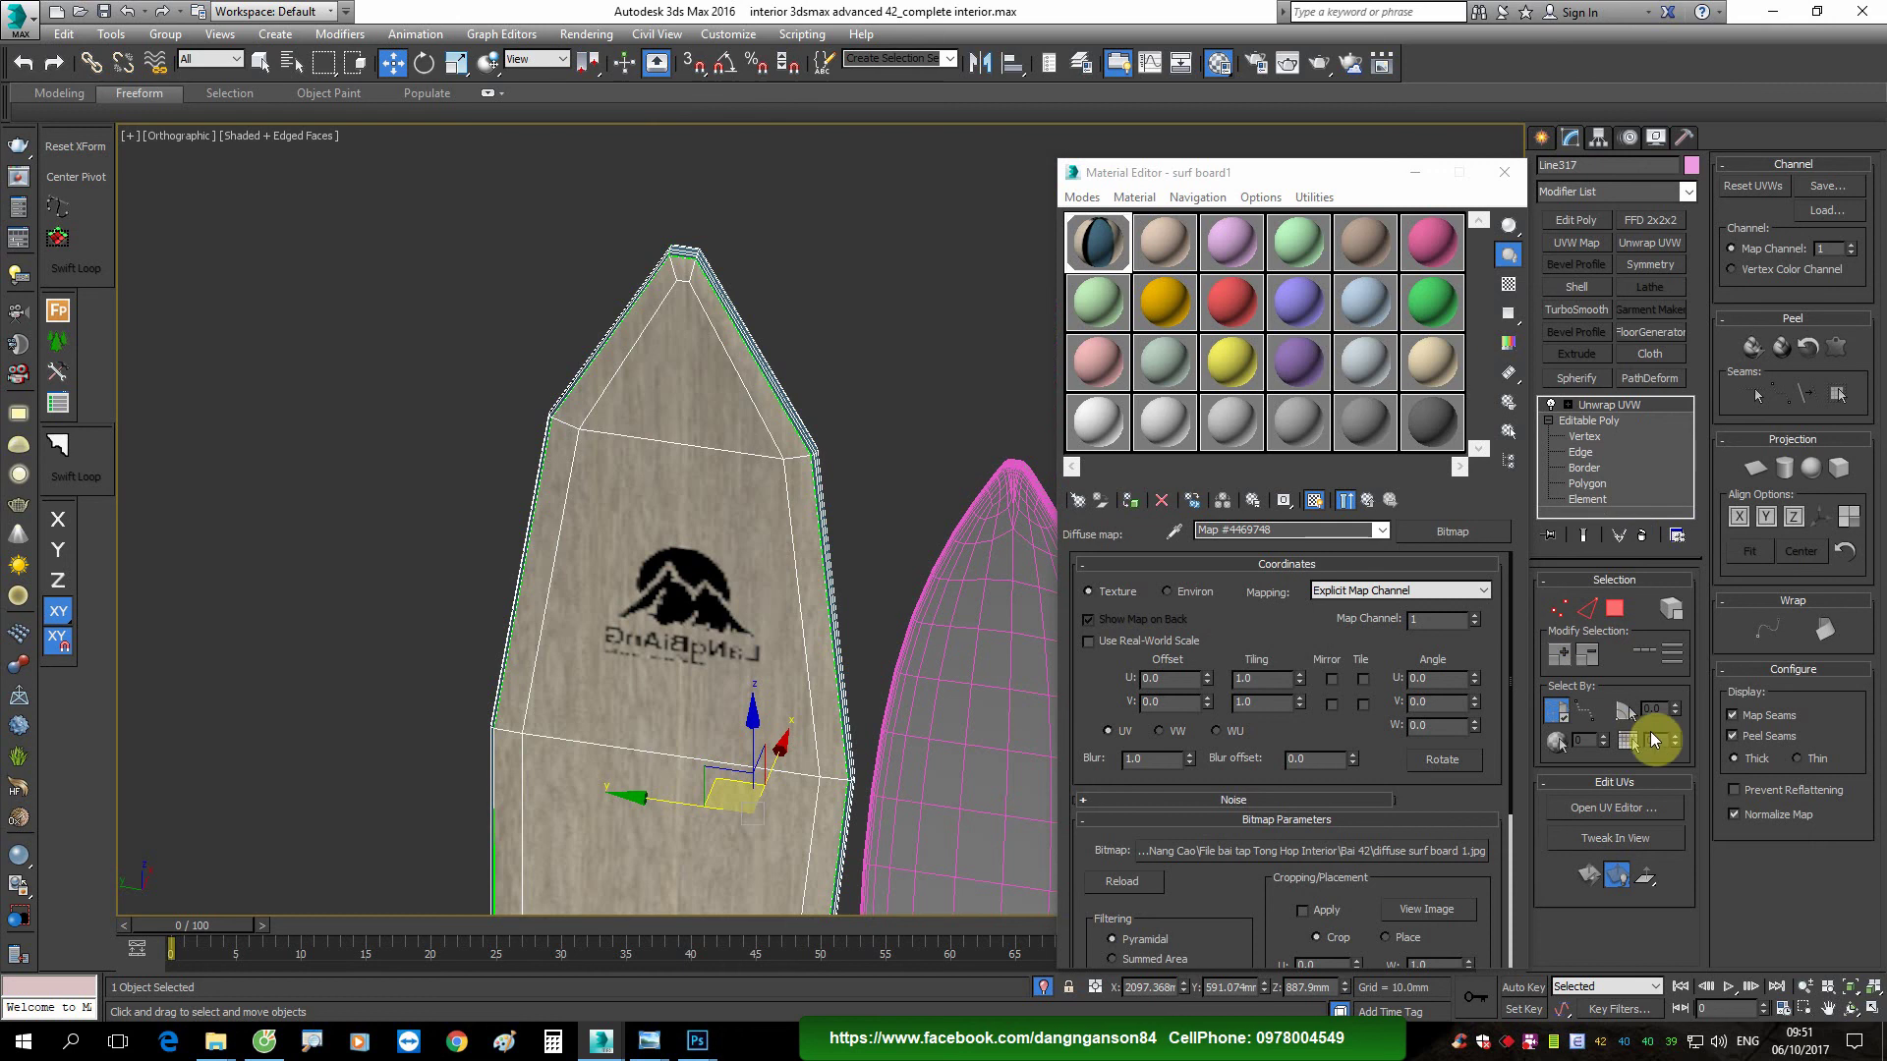
click(1614, 807)
Step: Switch Edit UVWs to polygon mode and select the thin UV strip covering the board's edge
drag(703, 204, 282, 294)
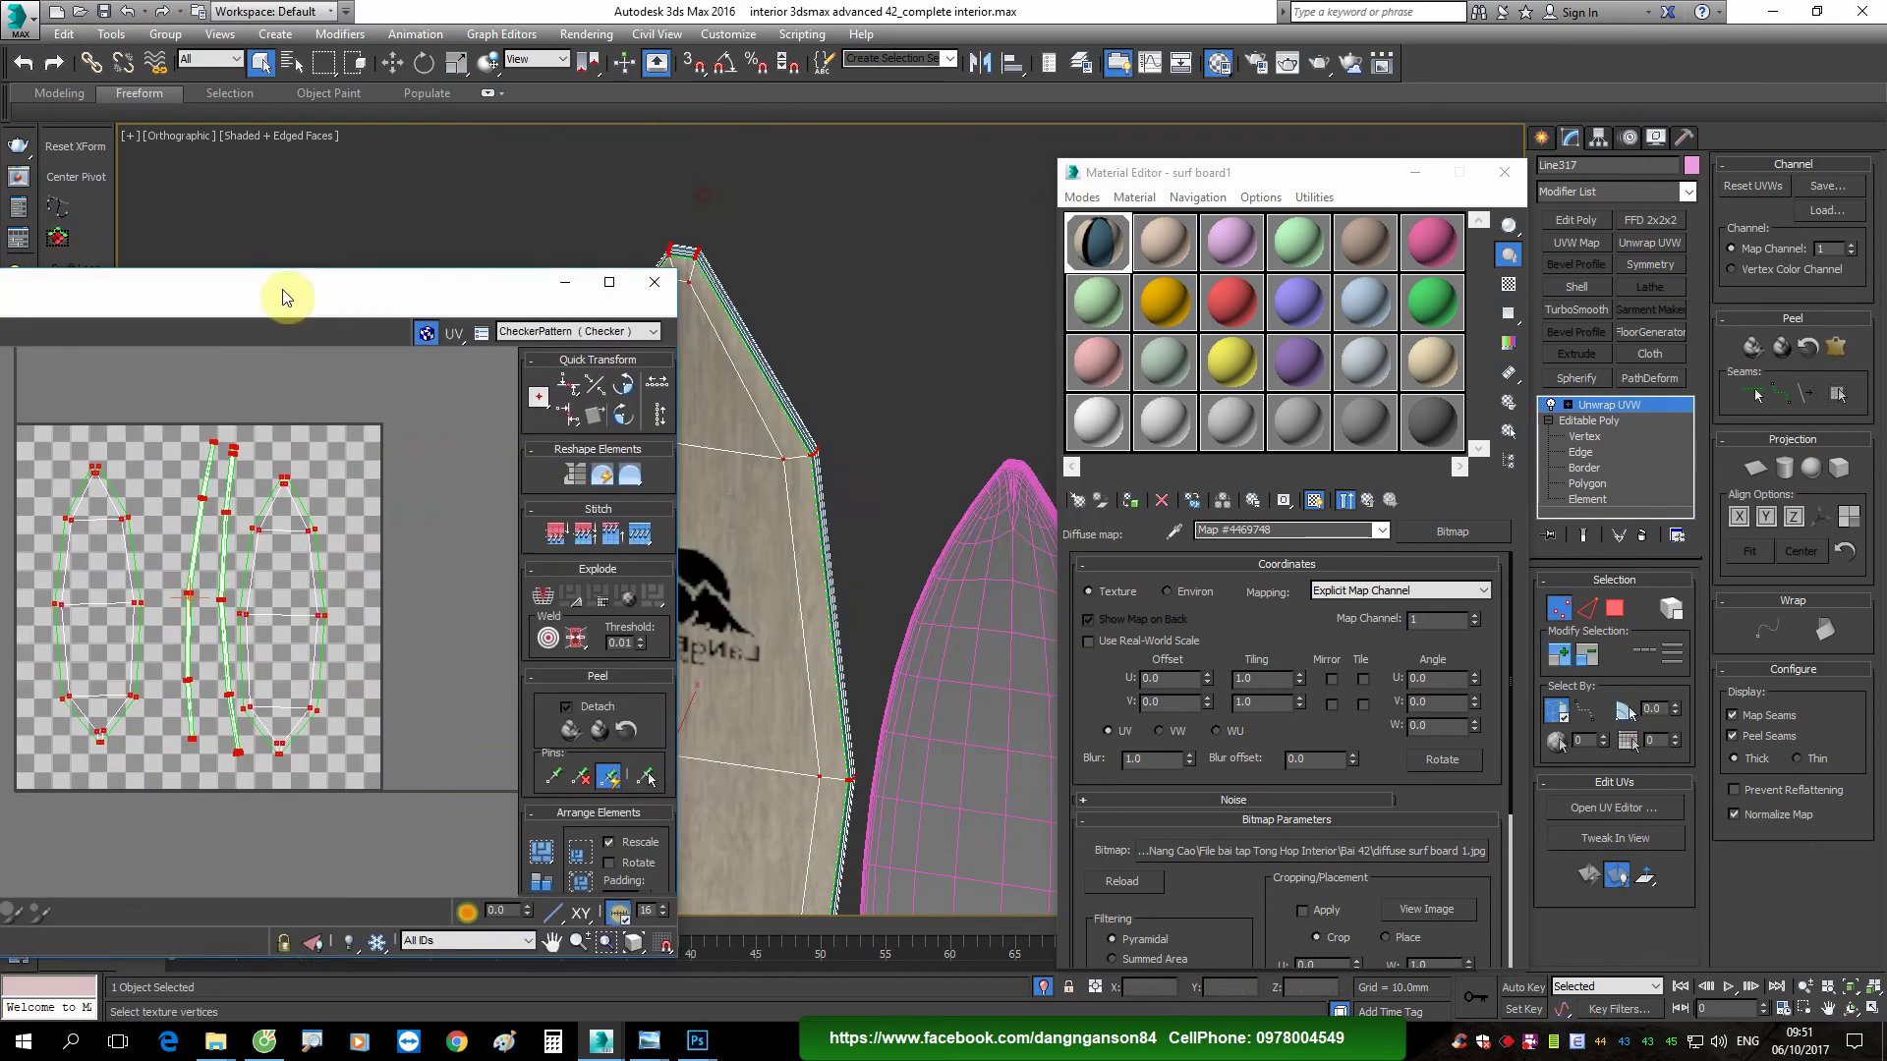
scroll(865, 481, up, 2)
drag(120, 291, 483, 275)
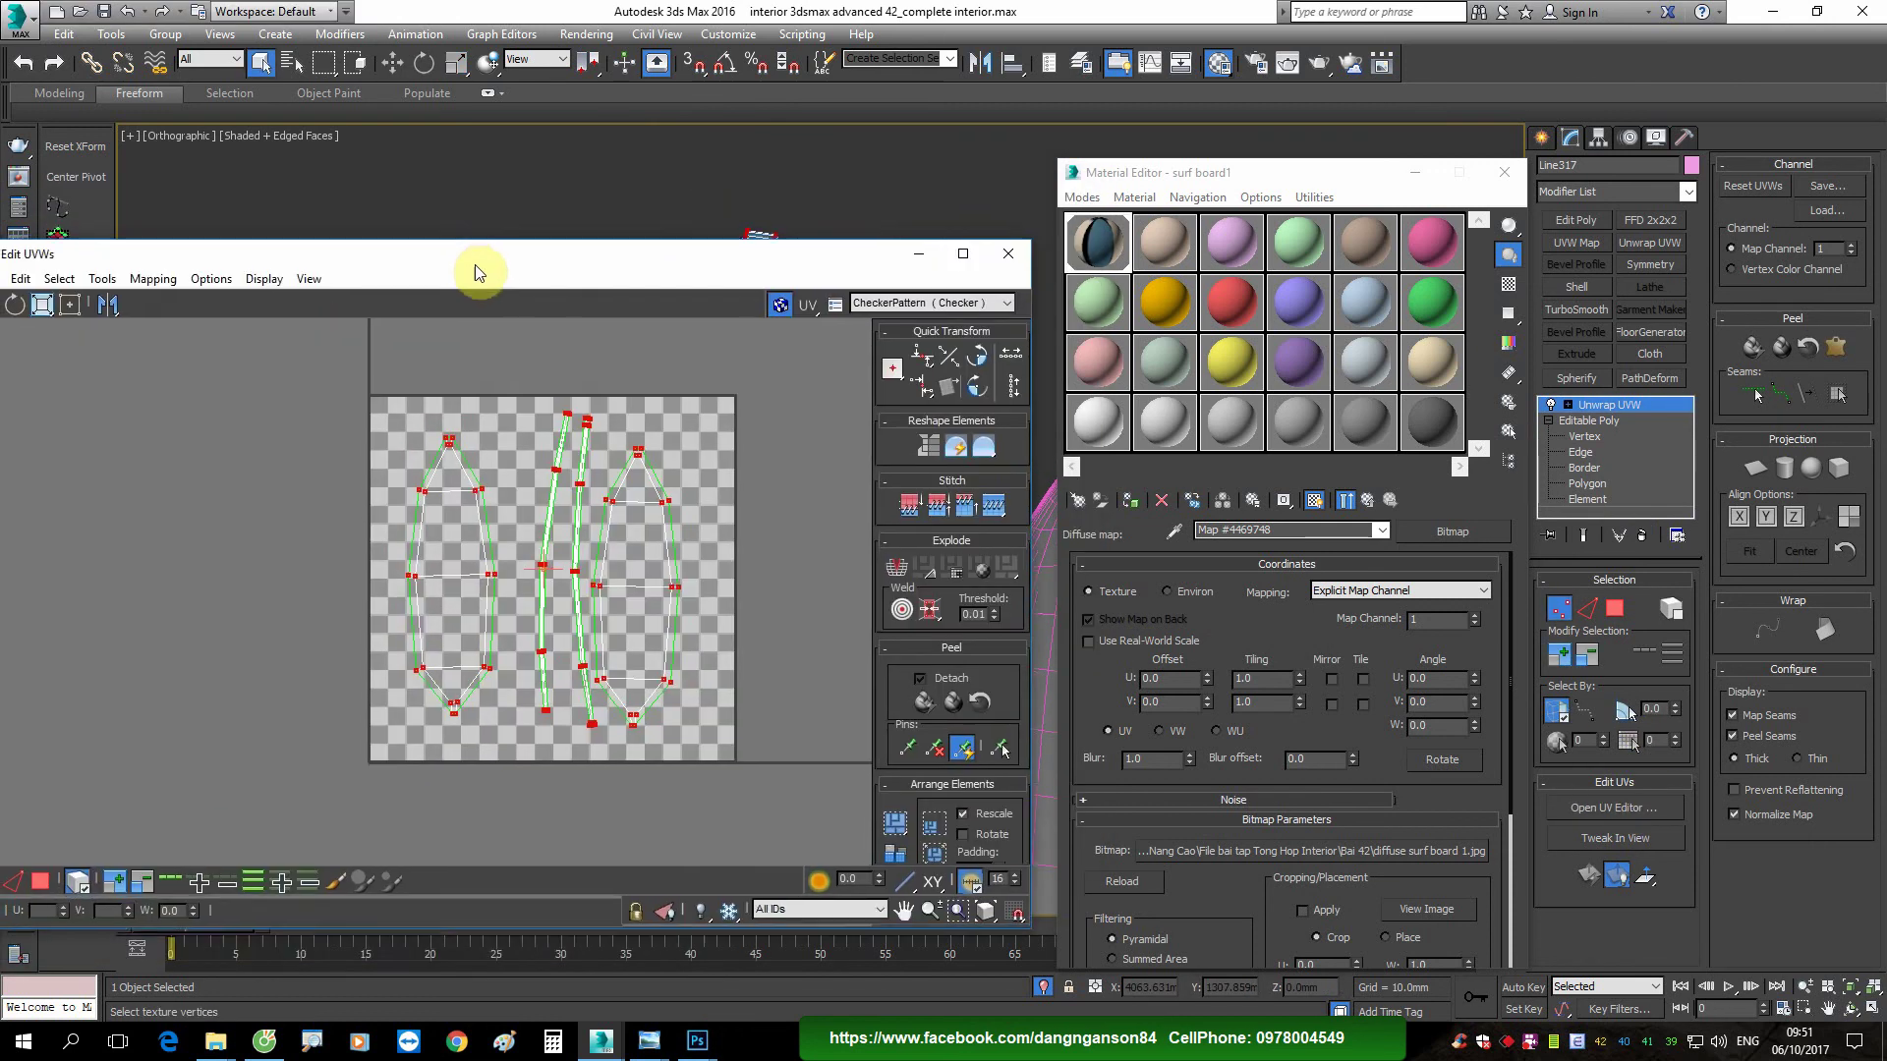
click(52, 897)
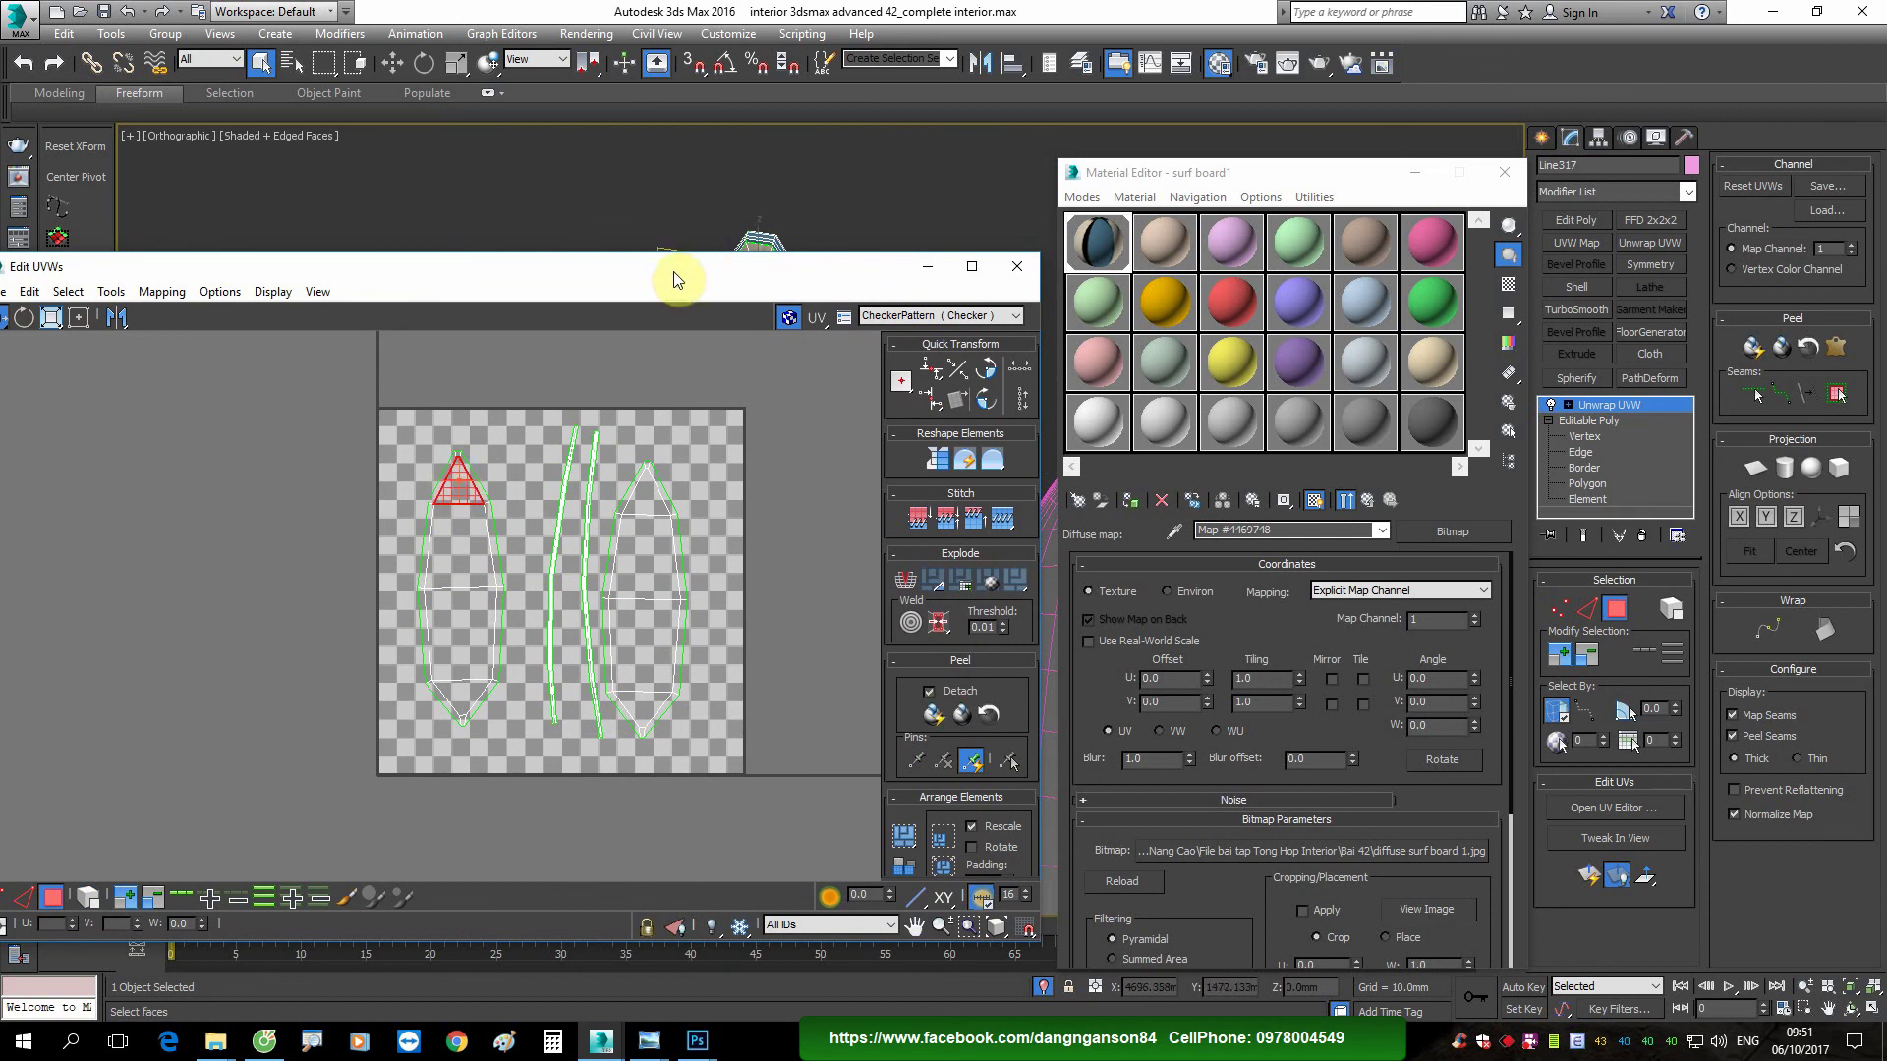
drag(677, 280, 315, 468)
alt+middle_drag(822, 422, 864, 417)
drag(429, 455, 659, 293)
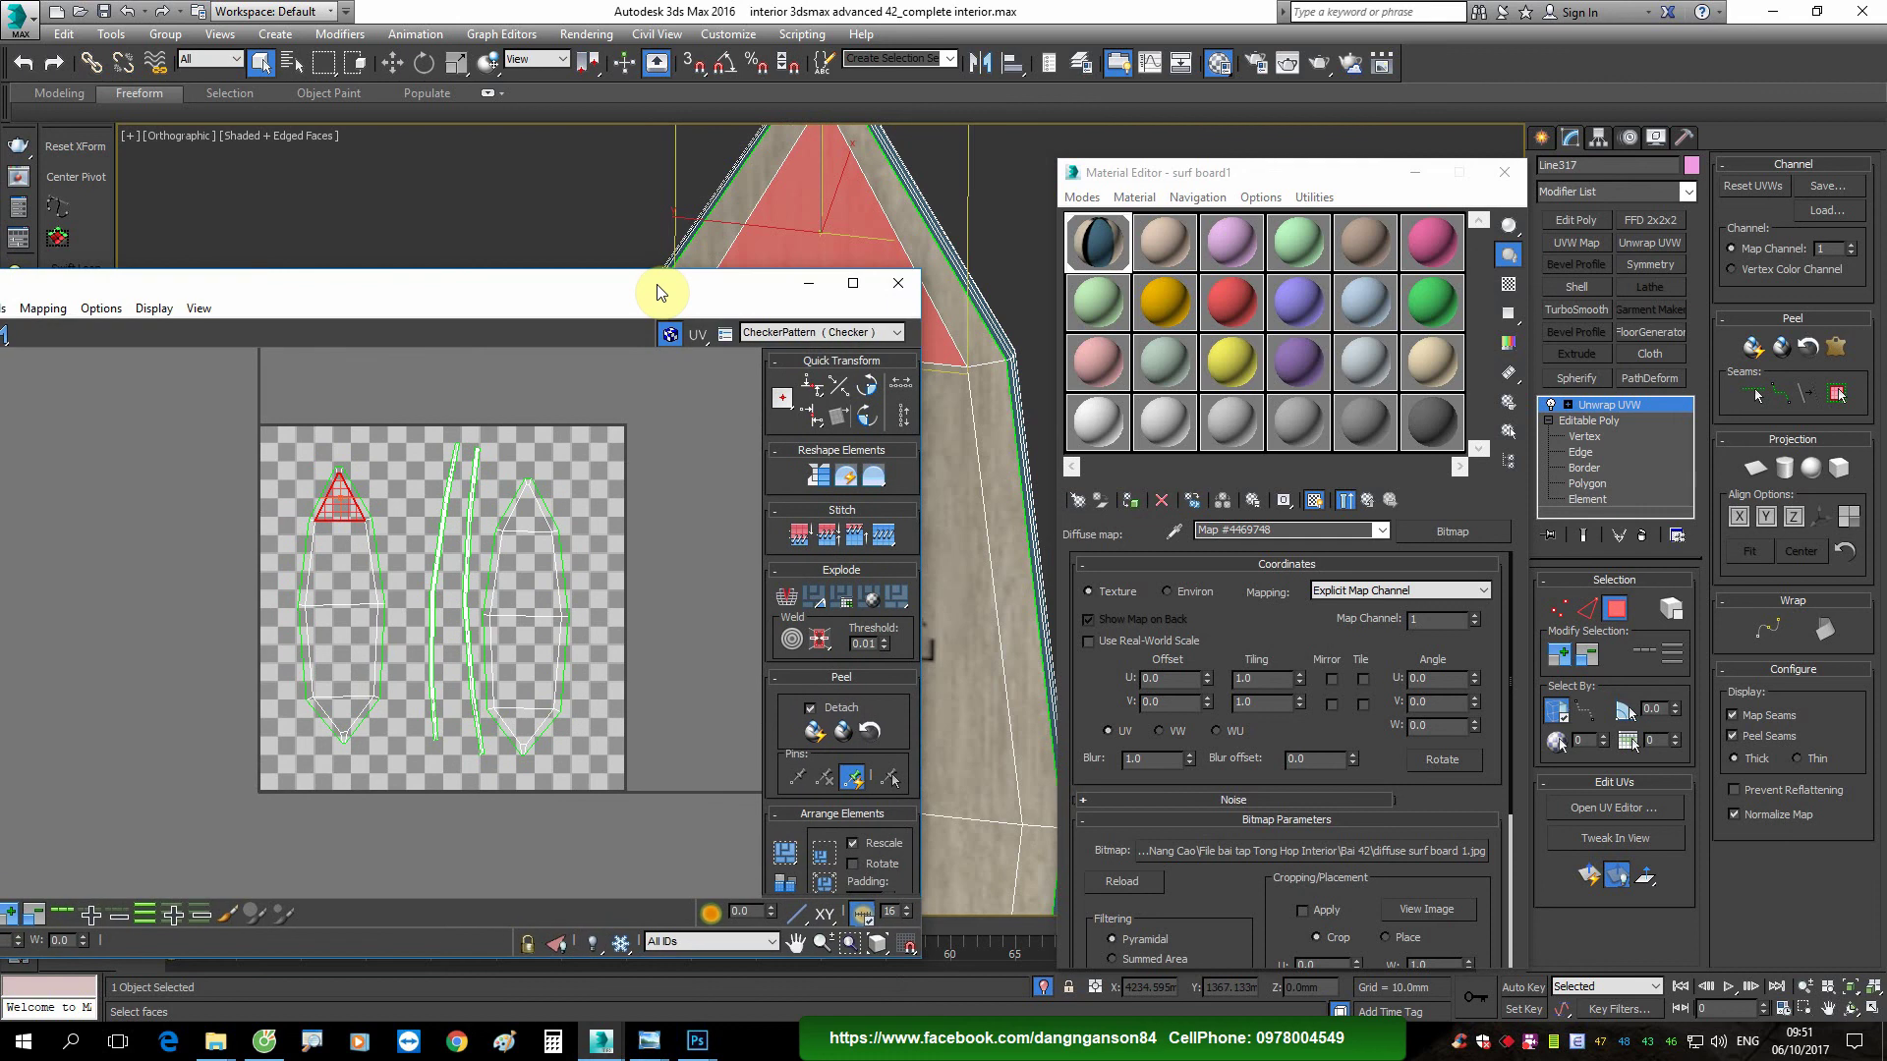
click(375, 550)
Step: Orbit to inspect the selected edge, clear the UV selection and re-add TurboSmooth
drag(666, 299, 436, 434)
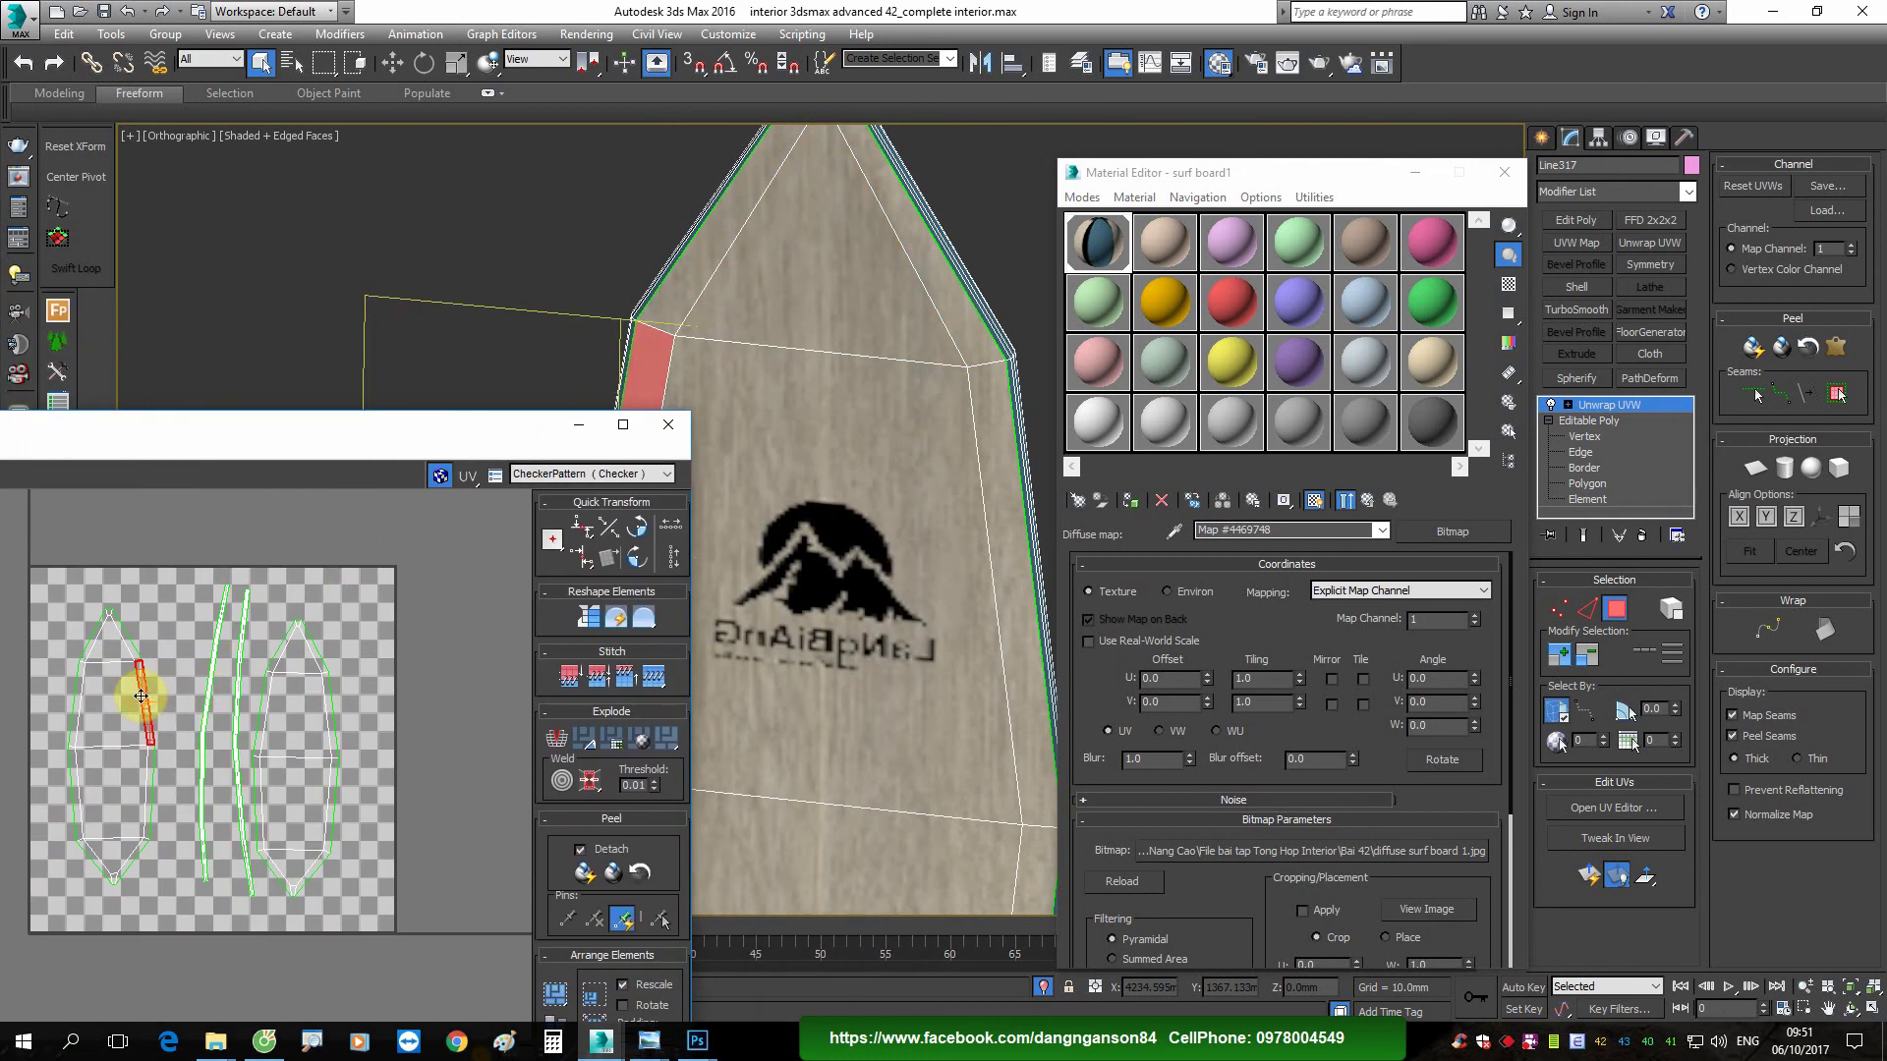
mouse_move(1011, 442)
alt+middle_down()
mouse_move(813, 590)
mouse_move(836, 570)
alt+middle_up()
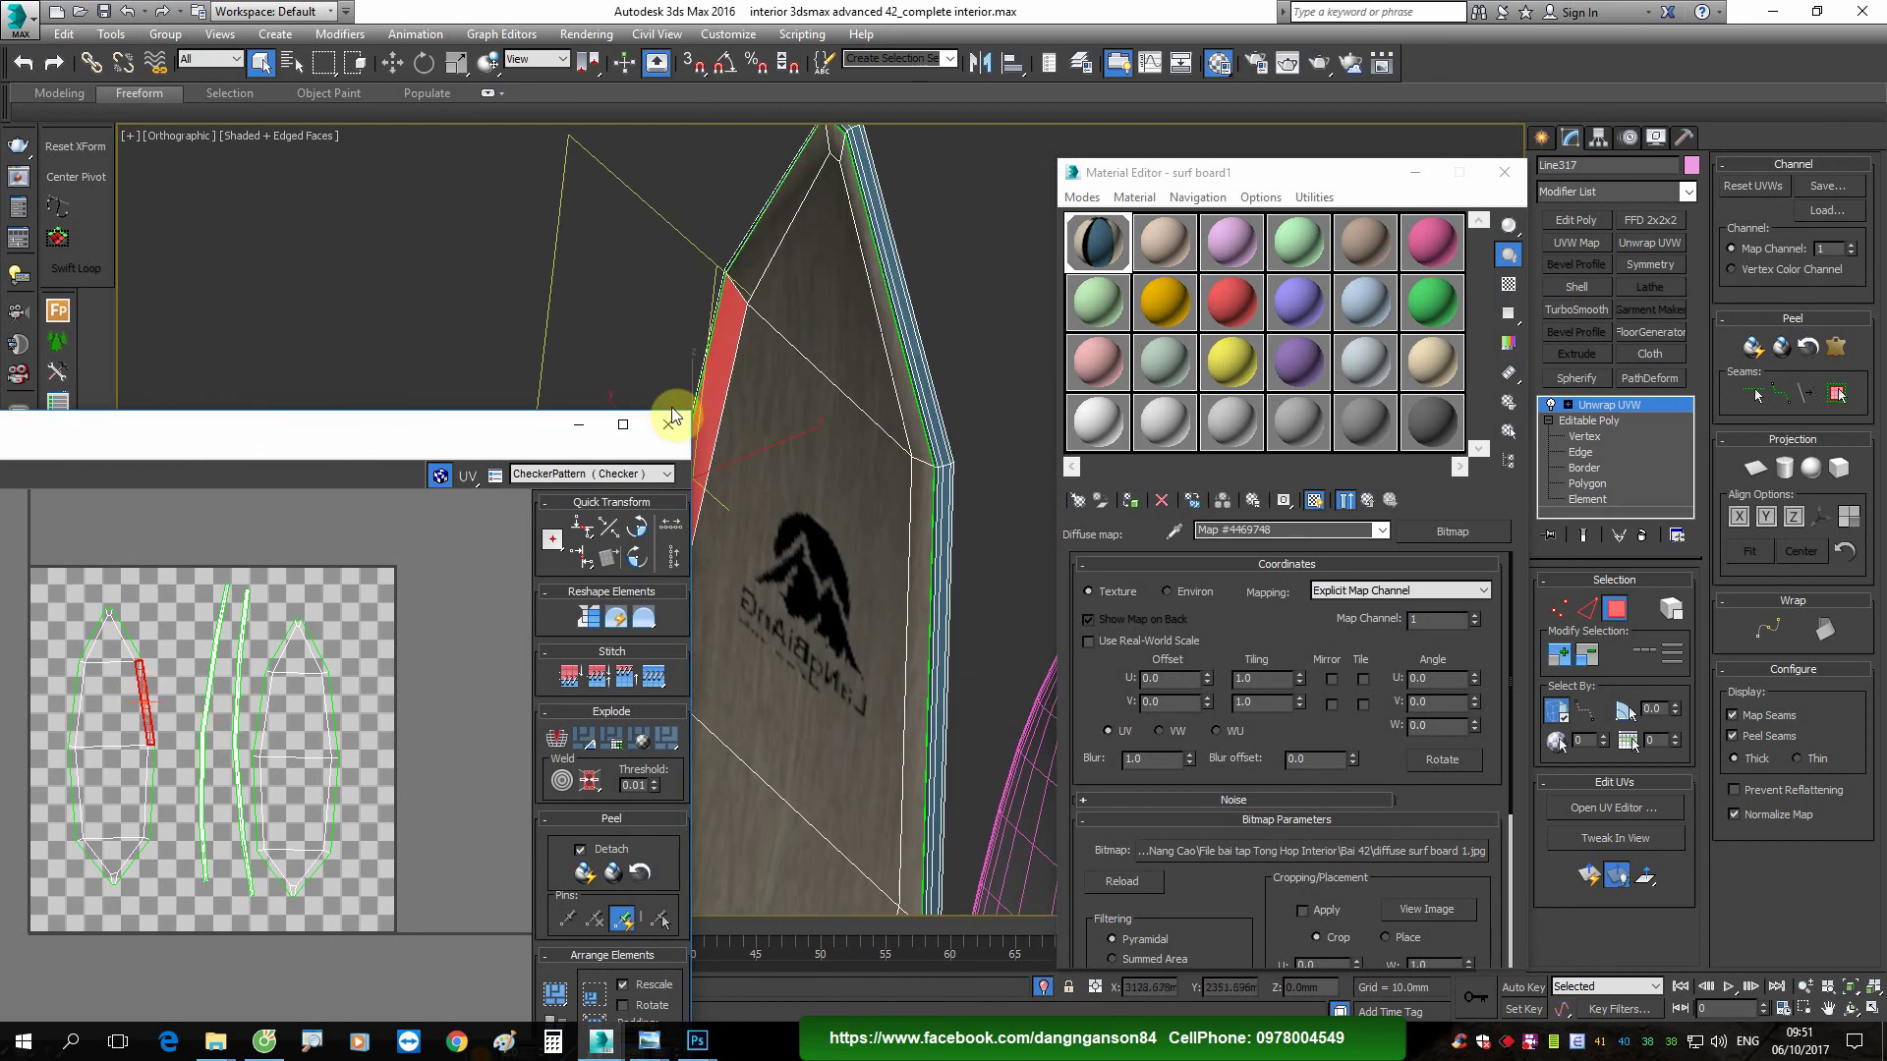
mouse_move(724, 413)
alt+middle_down()
mouse_move(792, 433)
mouse_move(779, 354)
alt+middle_up()
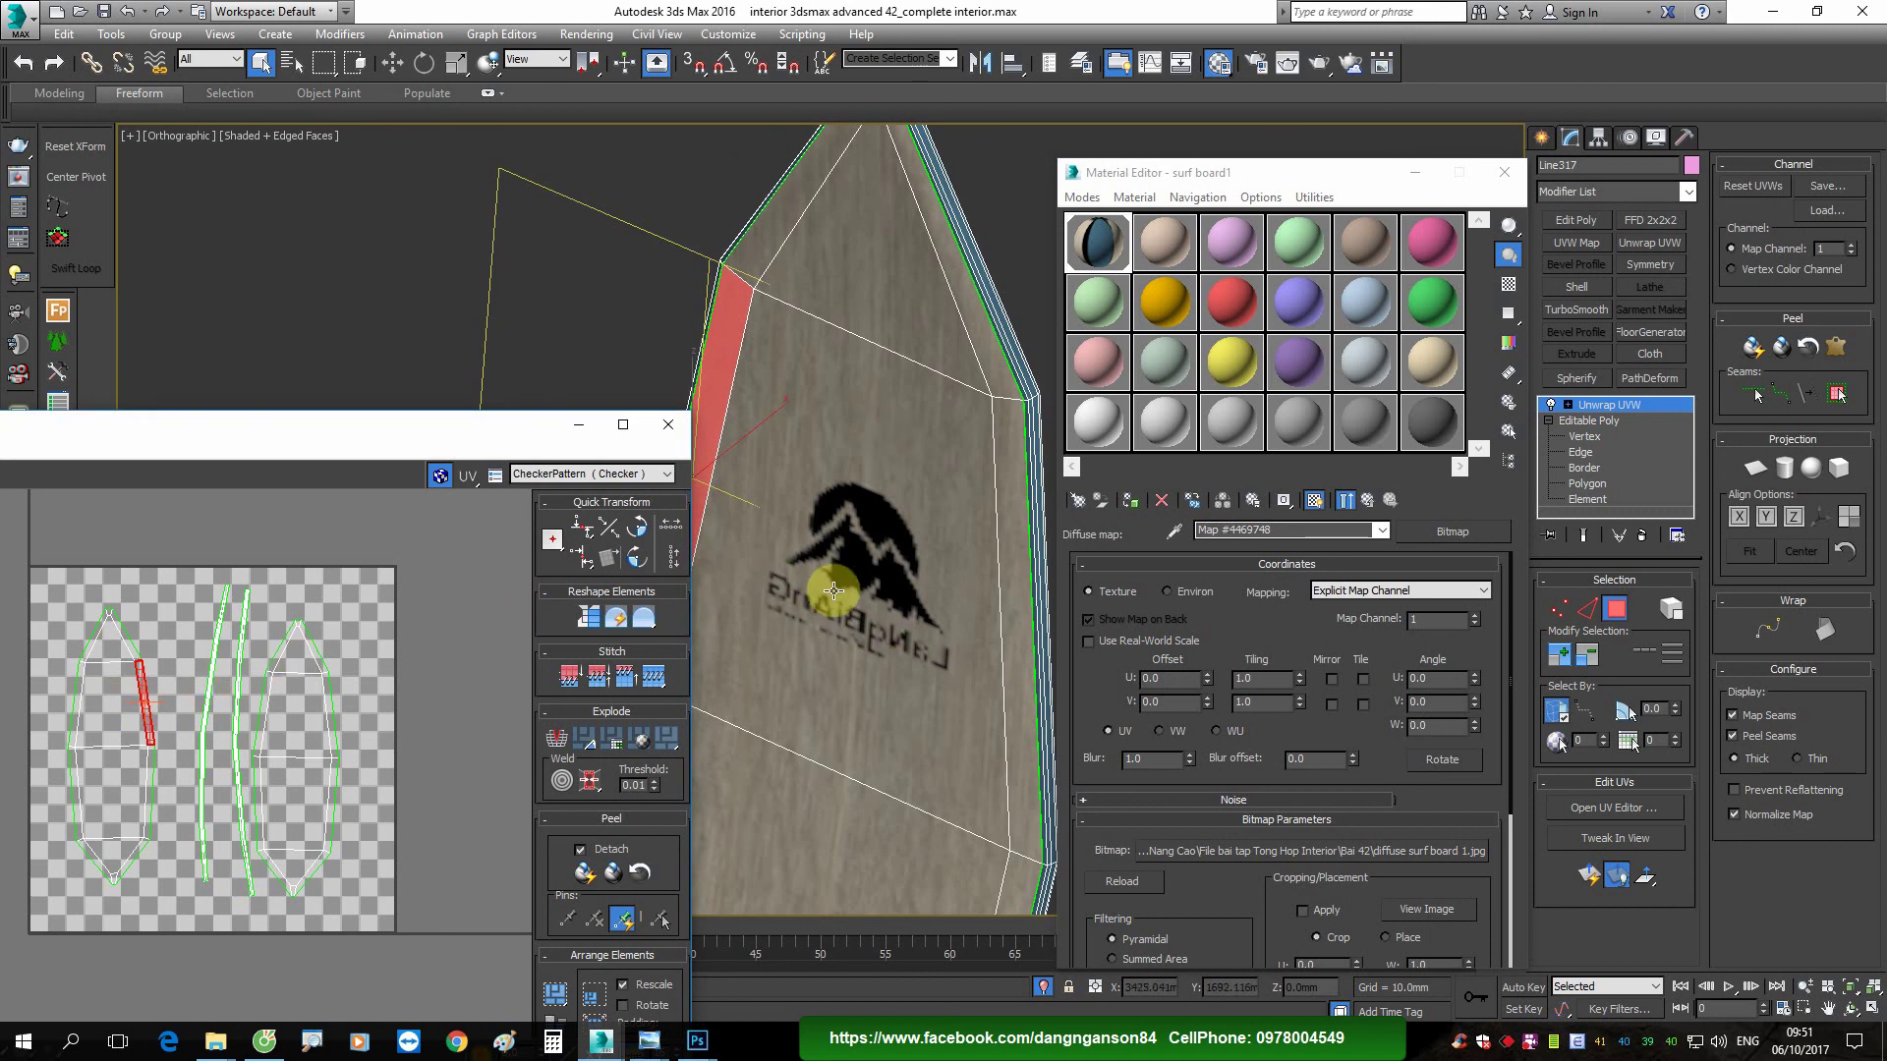
drag(491, 433, 681, 366)
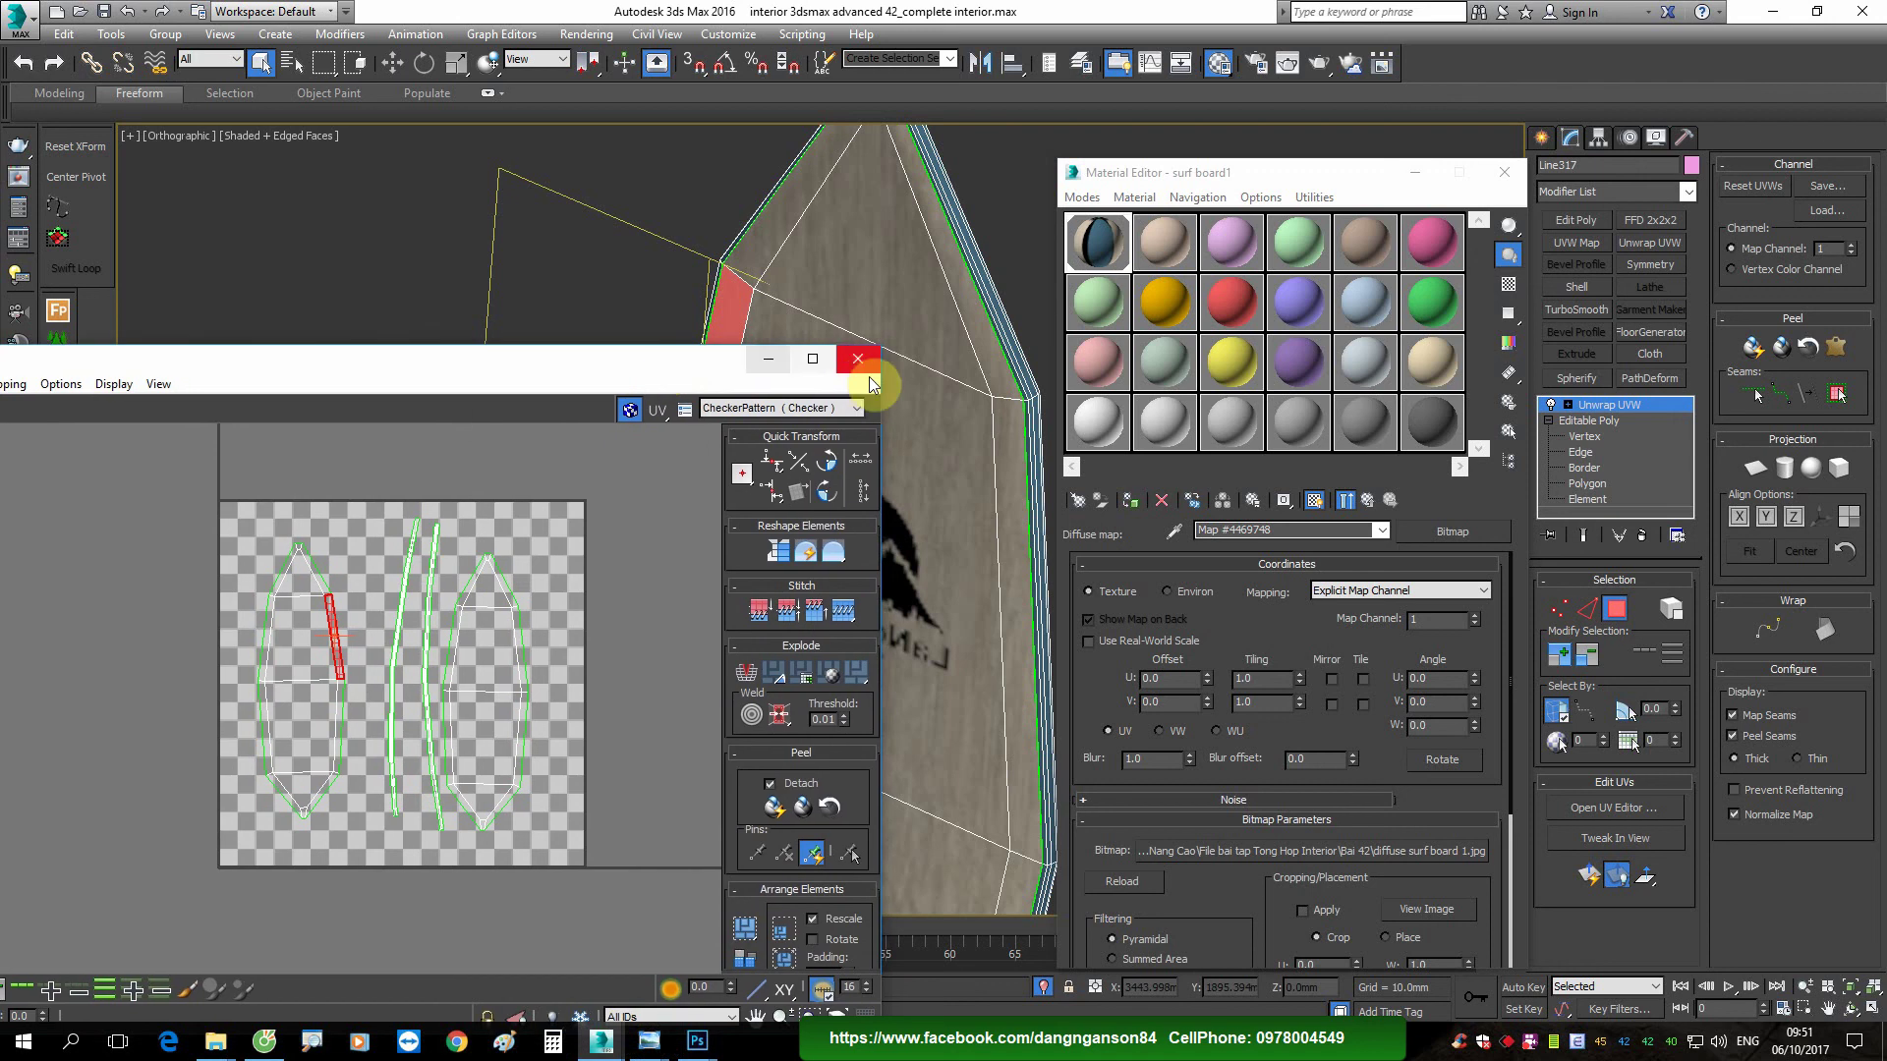
click(1624, 407)
click(1587, 309)
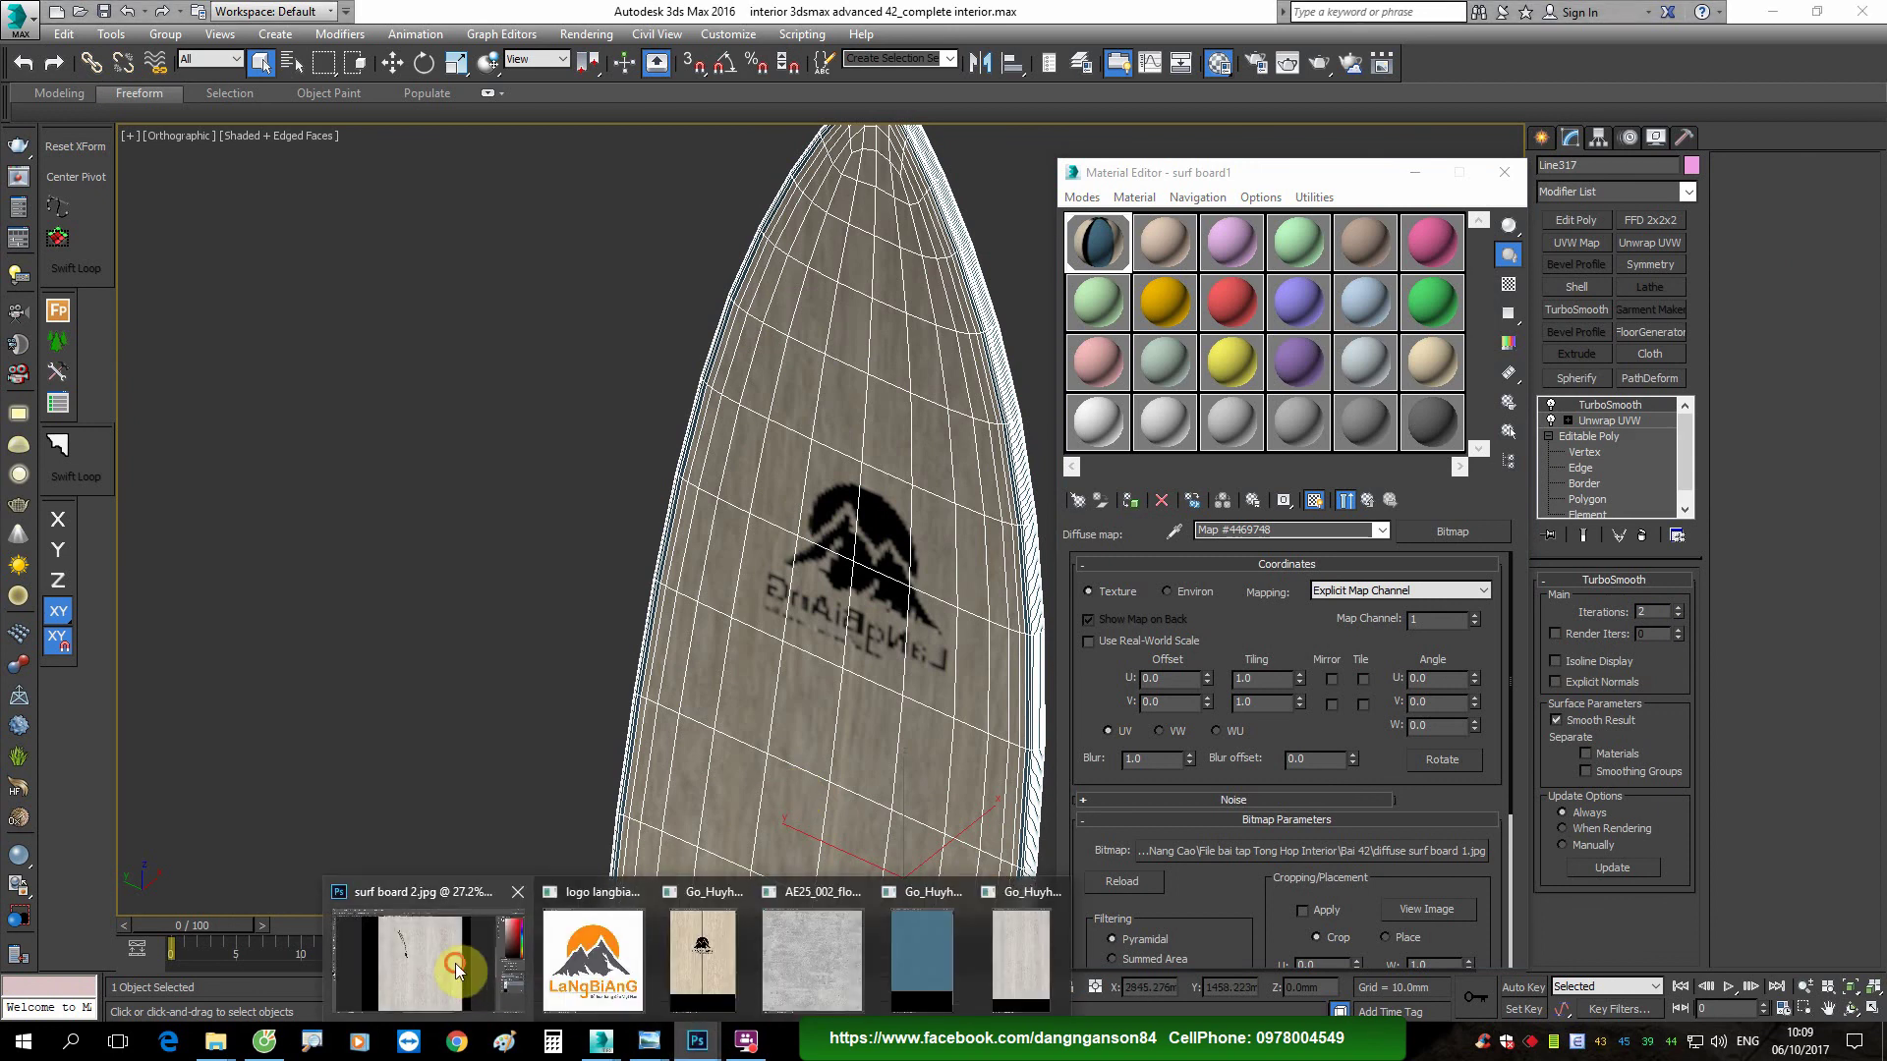
Step: Flip Layer 1 horizontally in surf board 1.jpg and preview it faded against the UV outline
click(437, 958)
click(171, 76)
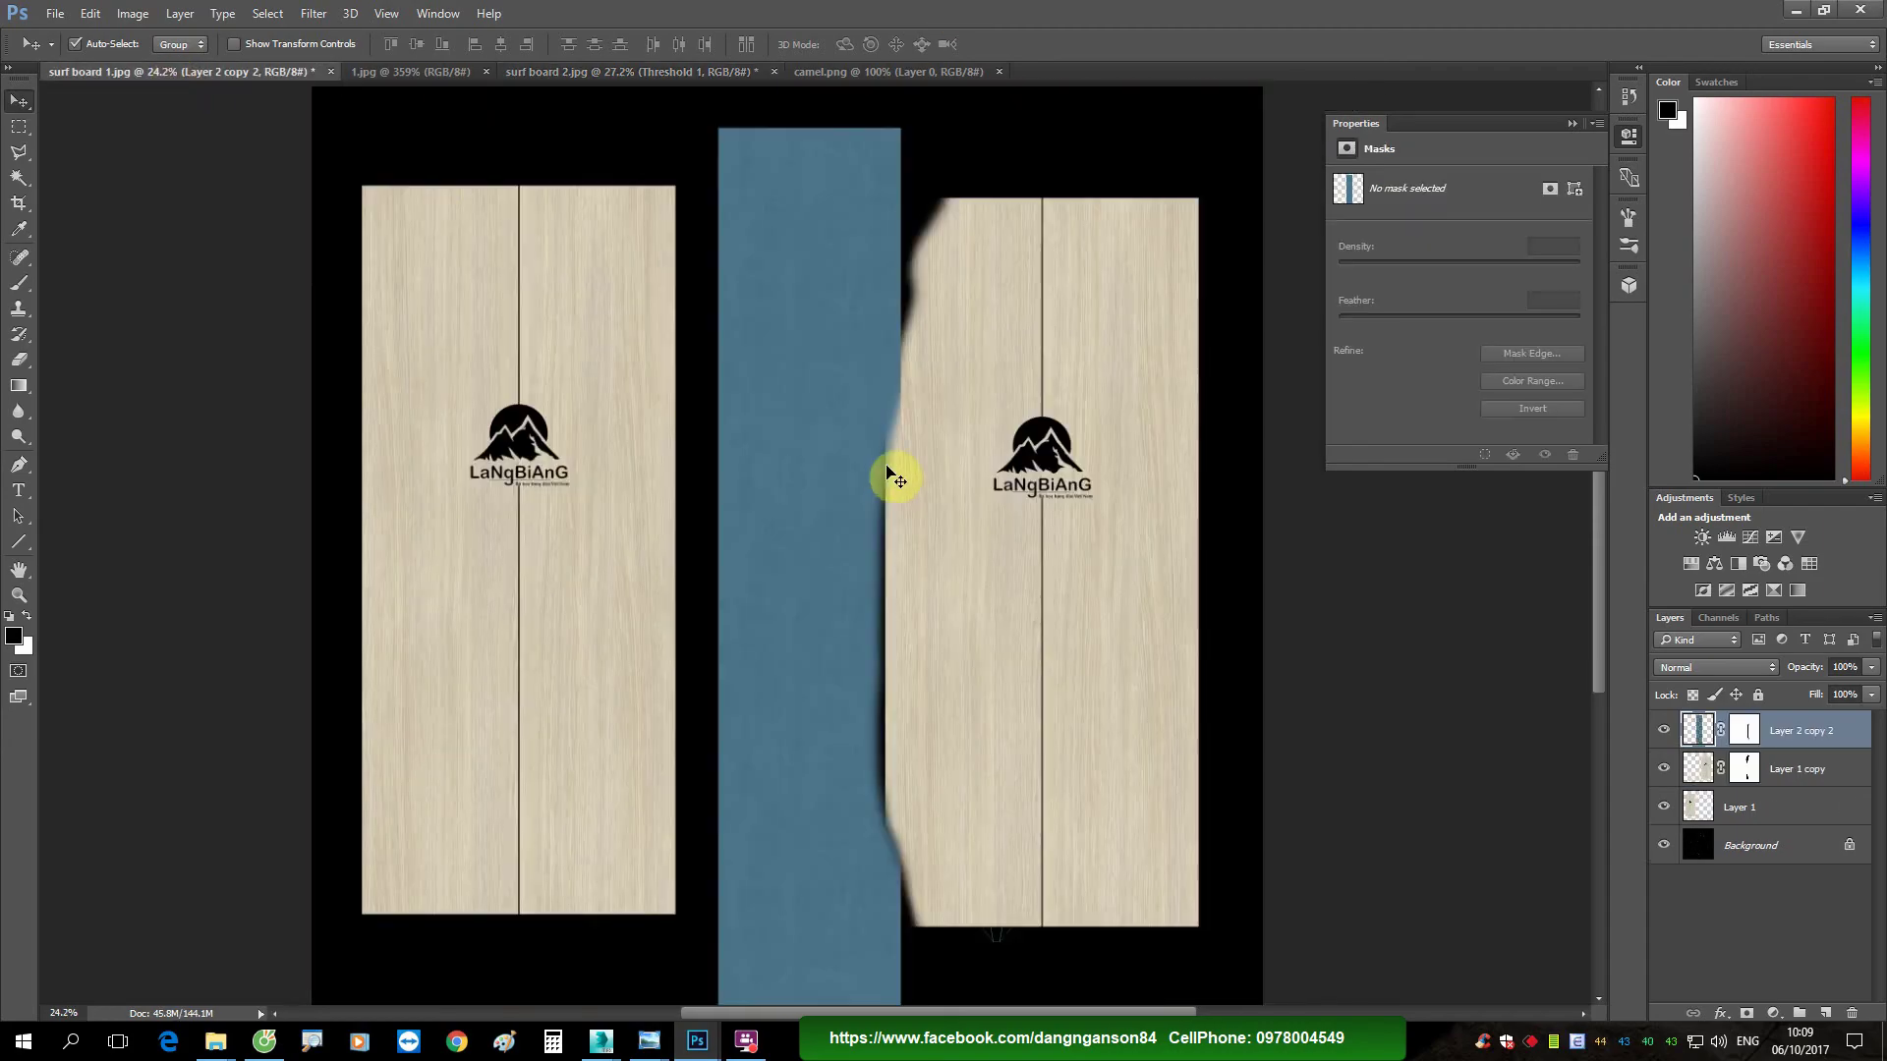
alt+scroll(544, 455, up, 1)
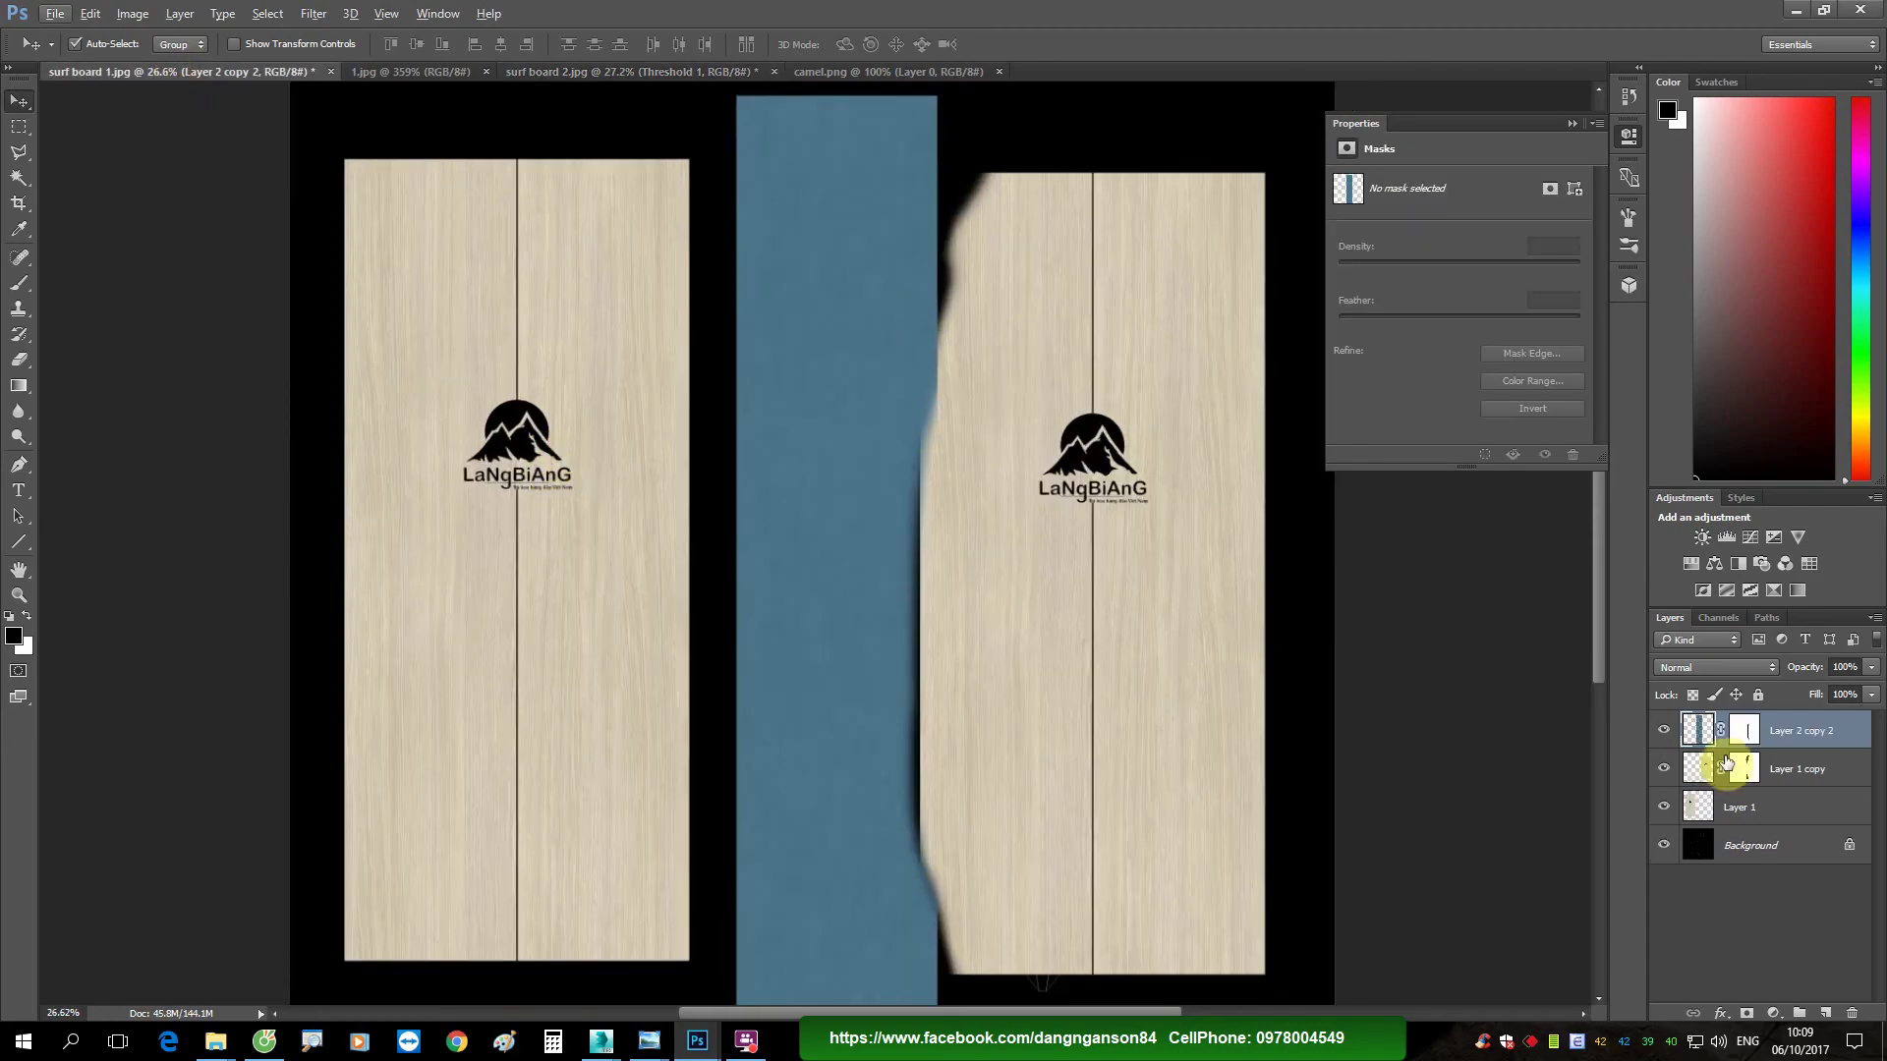
click(1661, 807)
click(1699, 811)
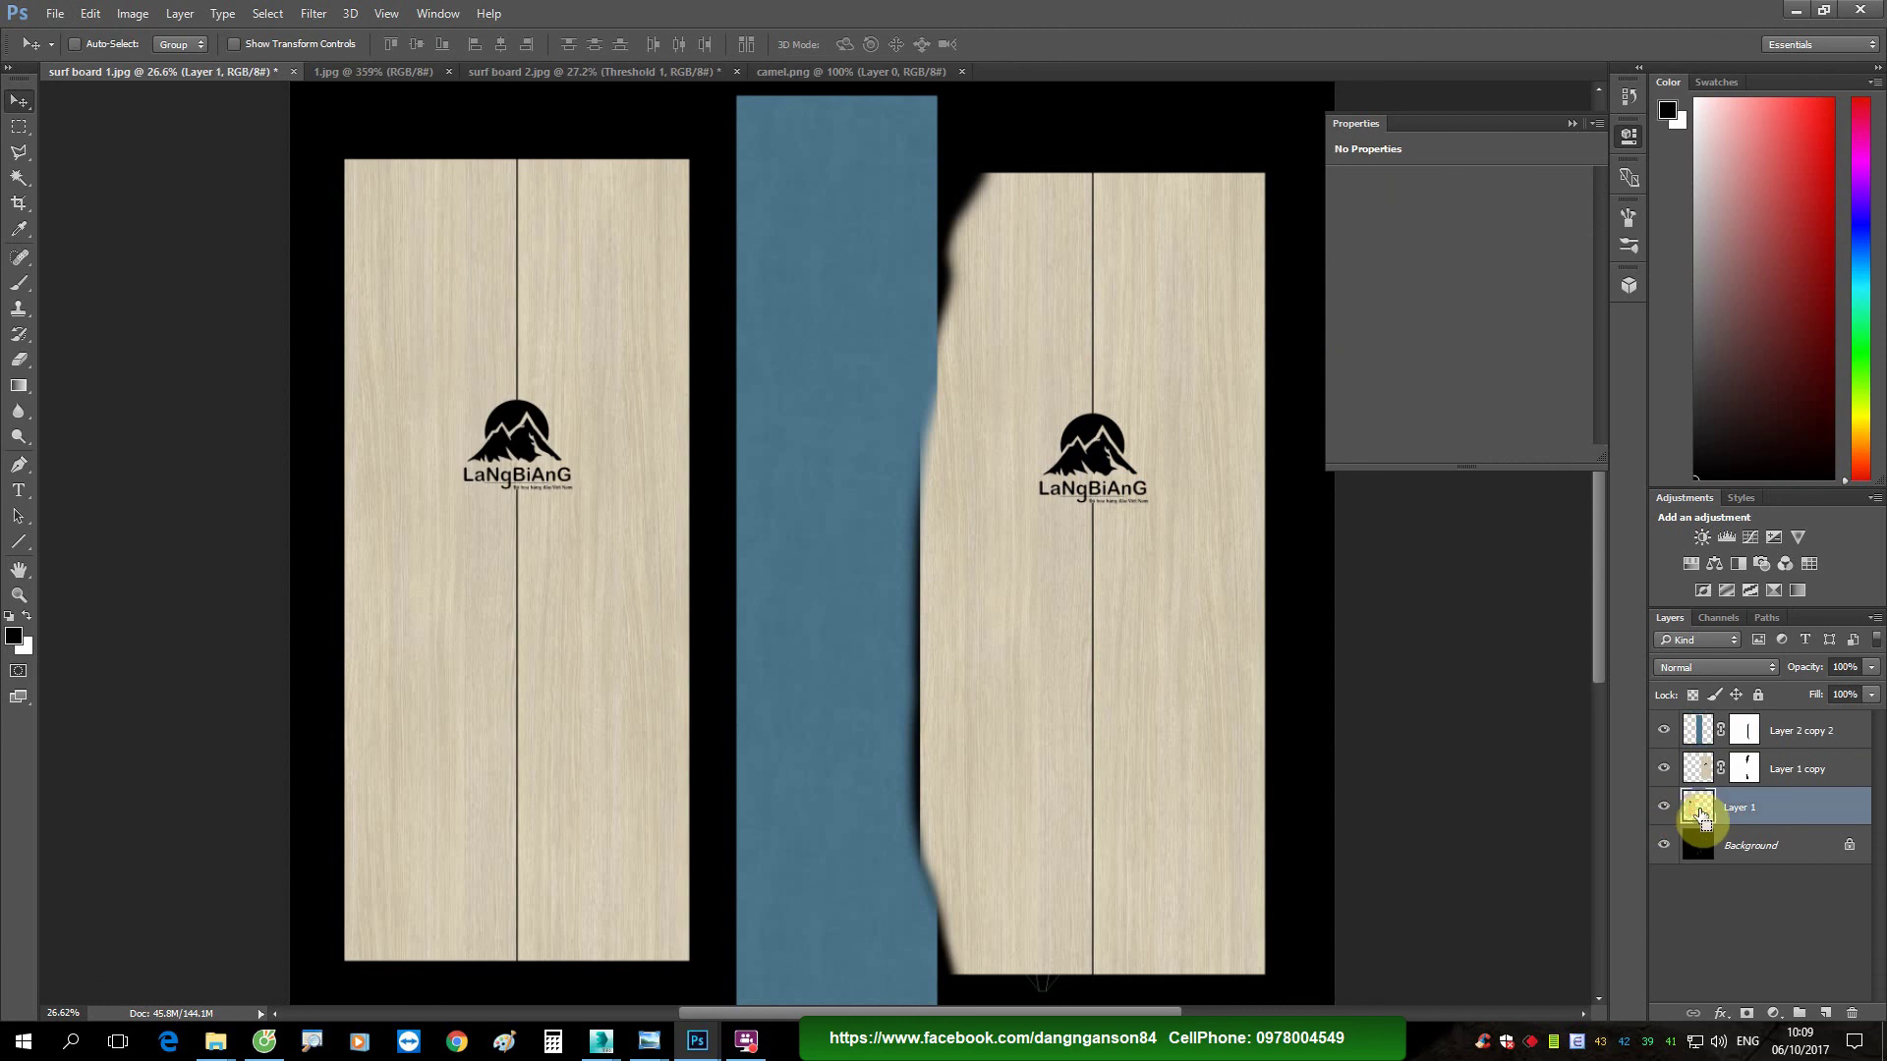
key(ctrl+t)
right_click(493, 375)
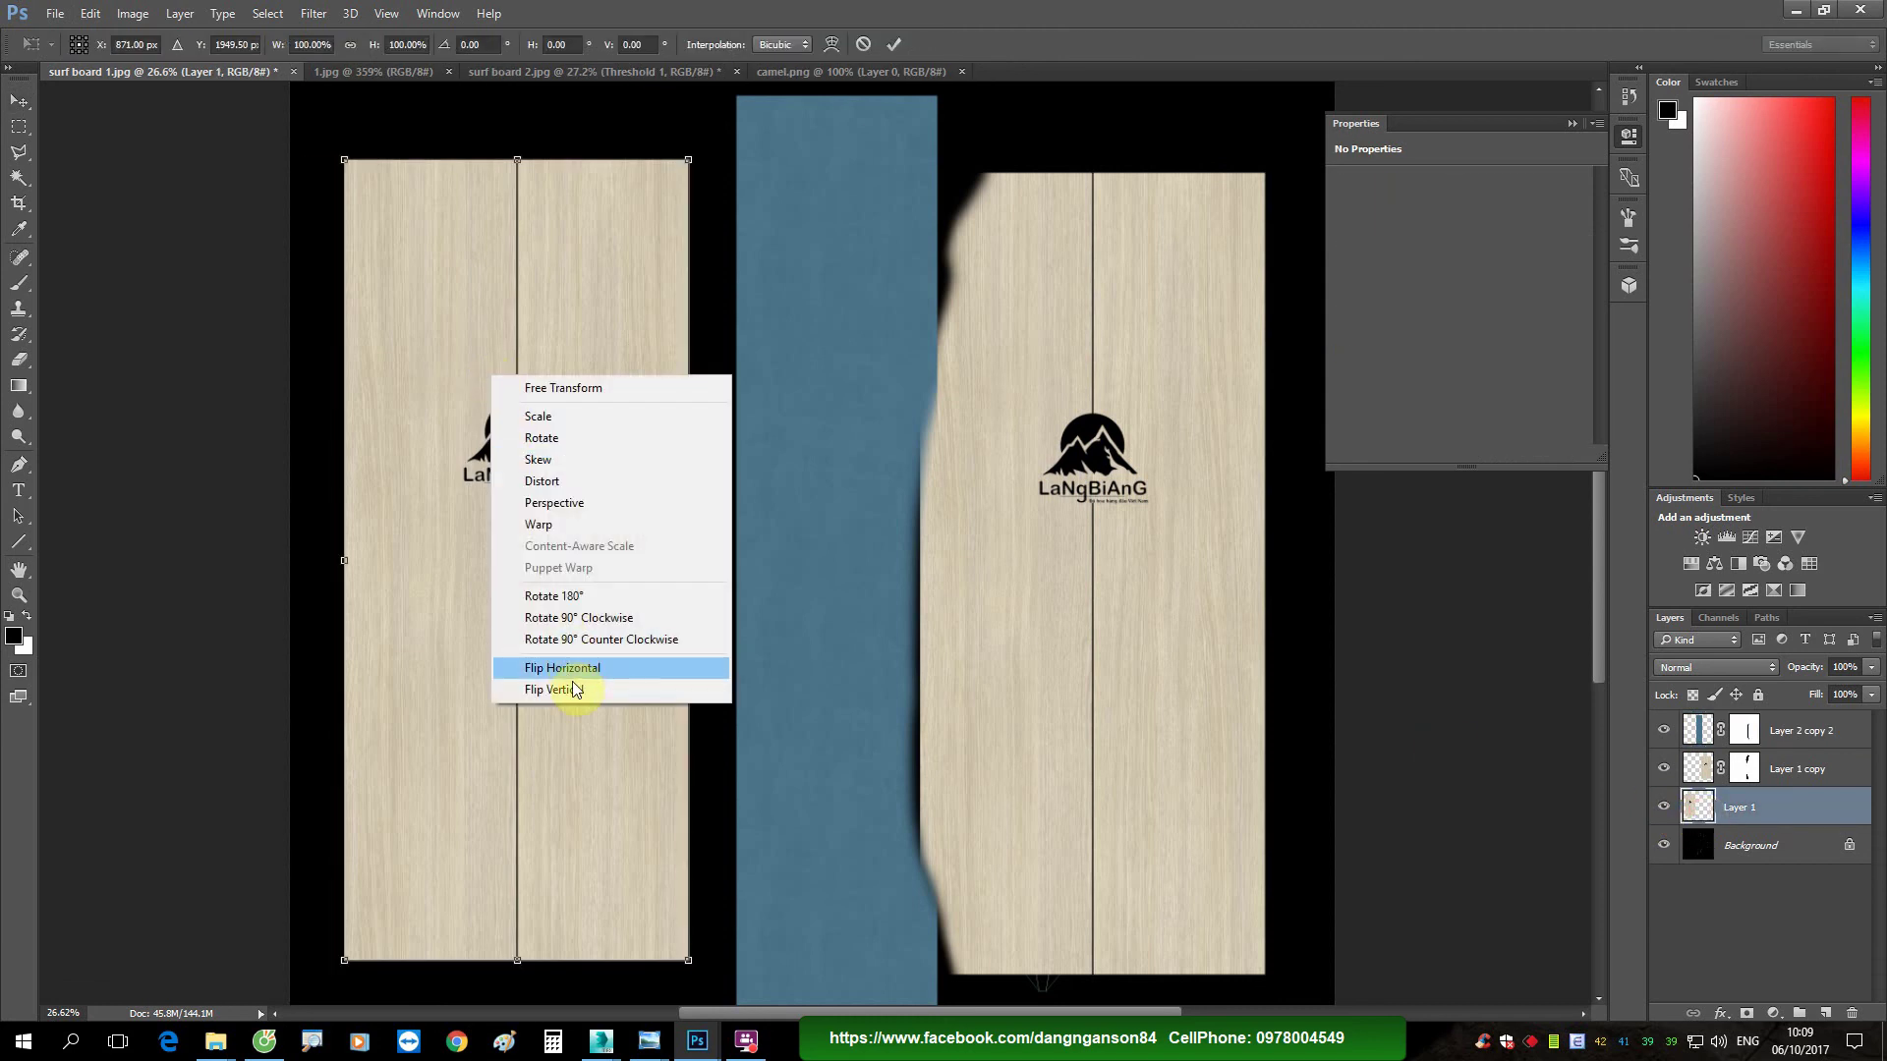
click(578, 667)
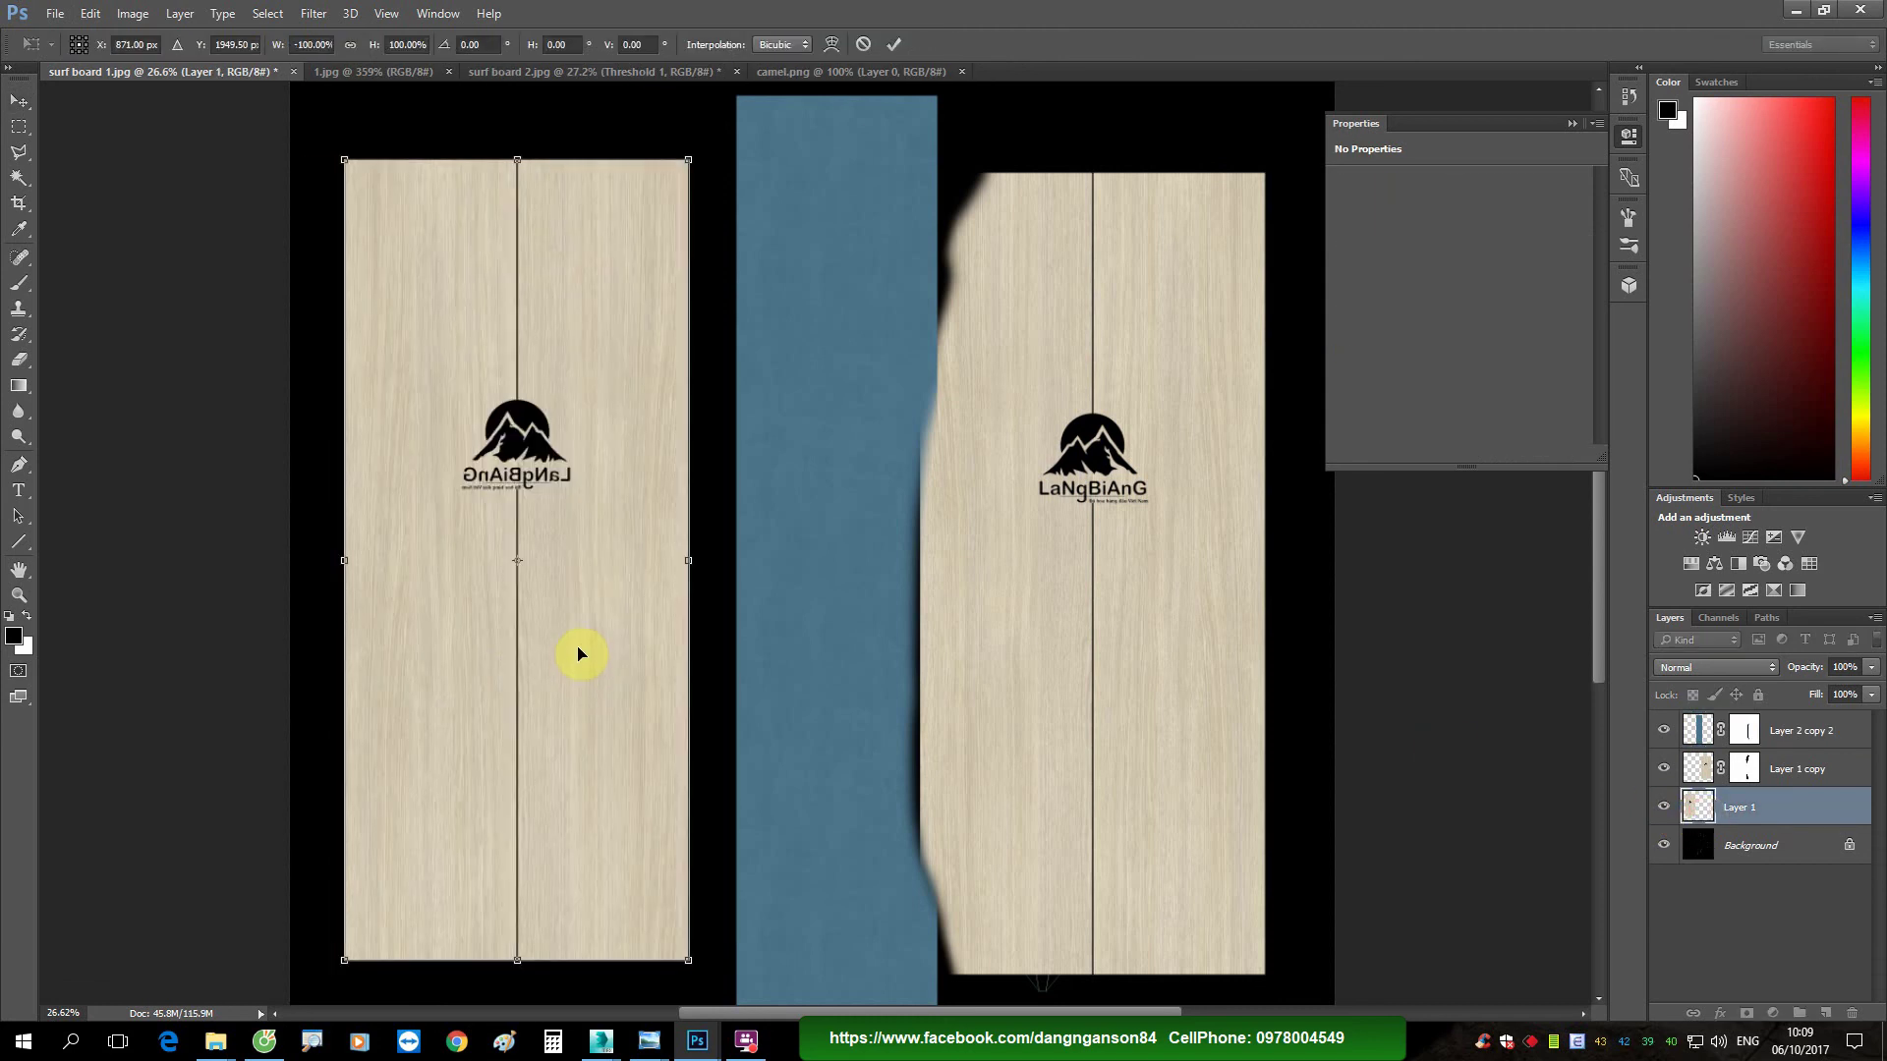
key(Return)
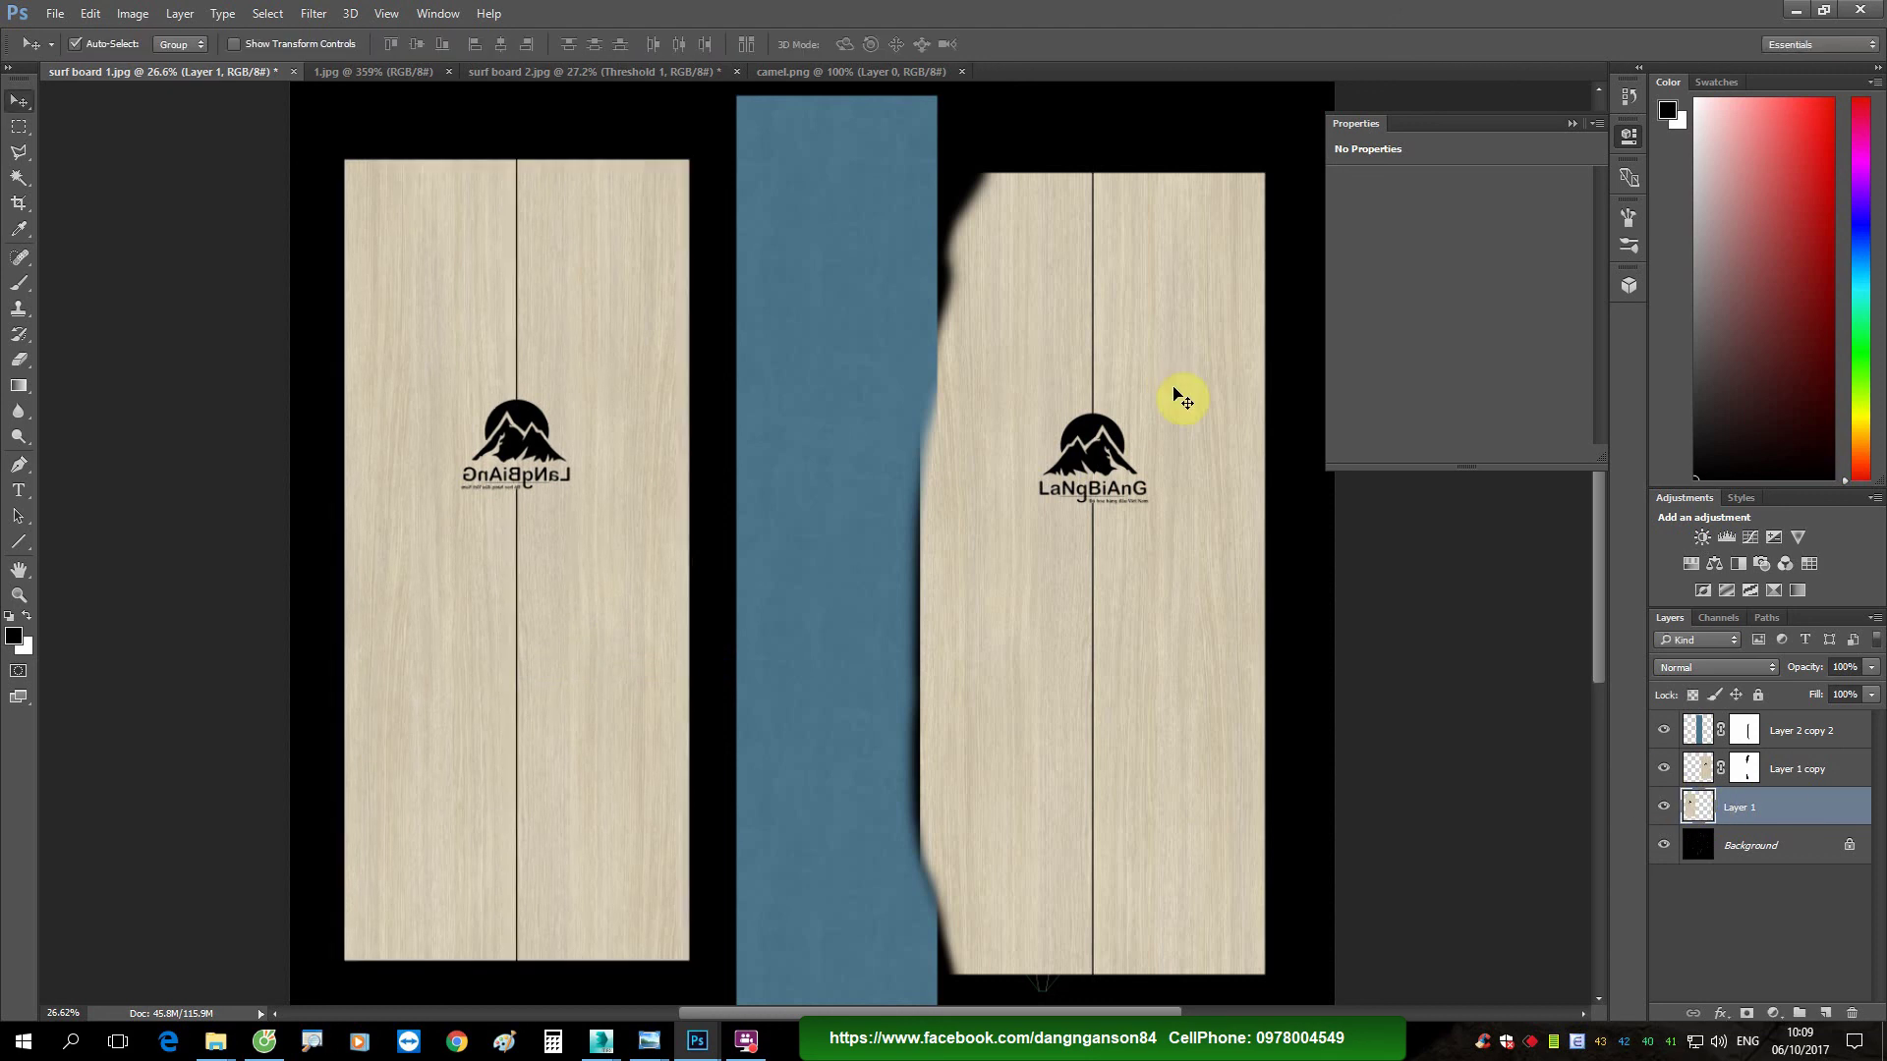
drag(1806, 678, 1853, 662)
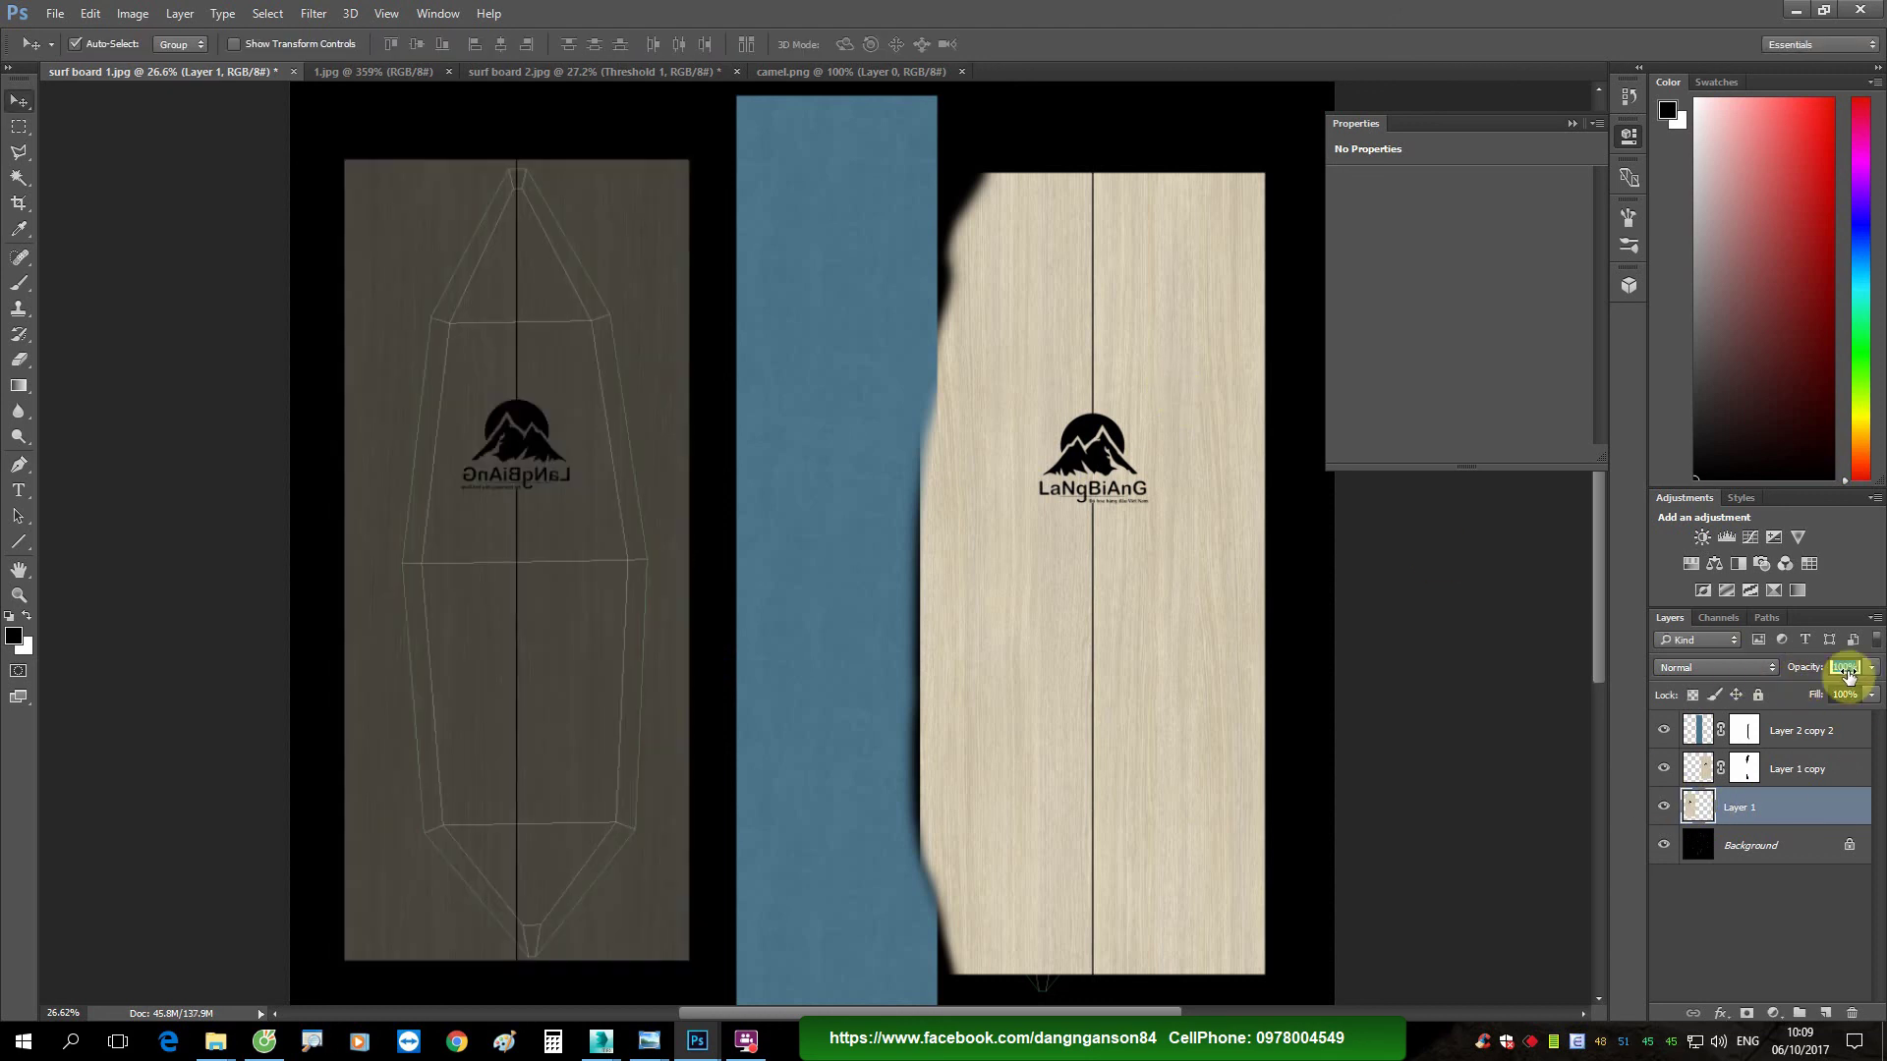
click(1706, 739)
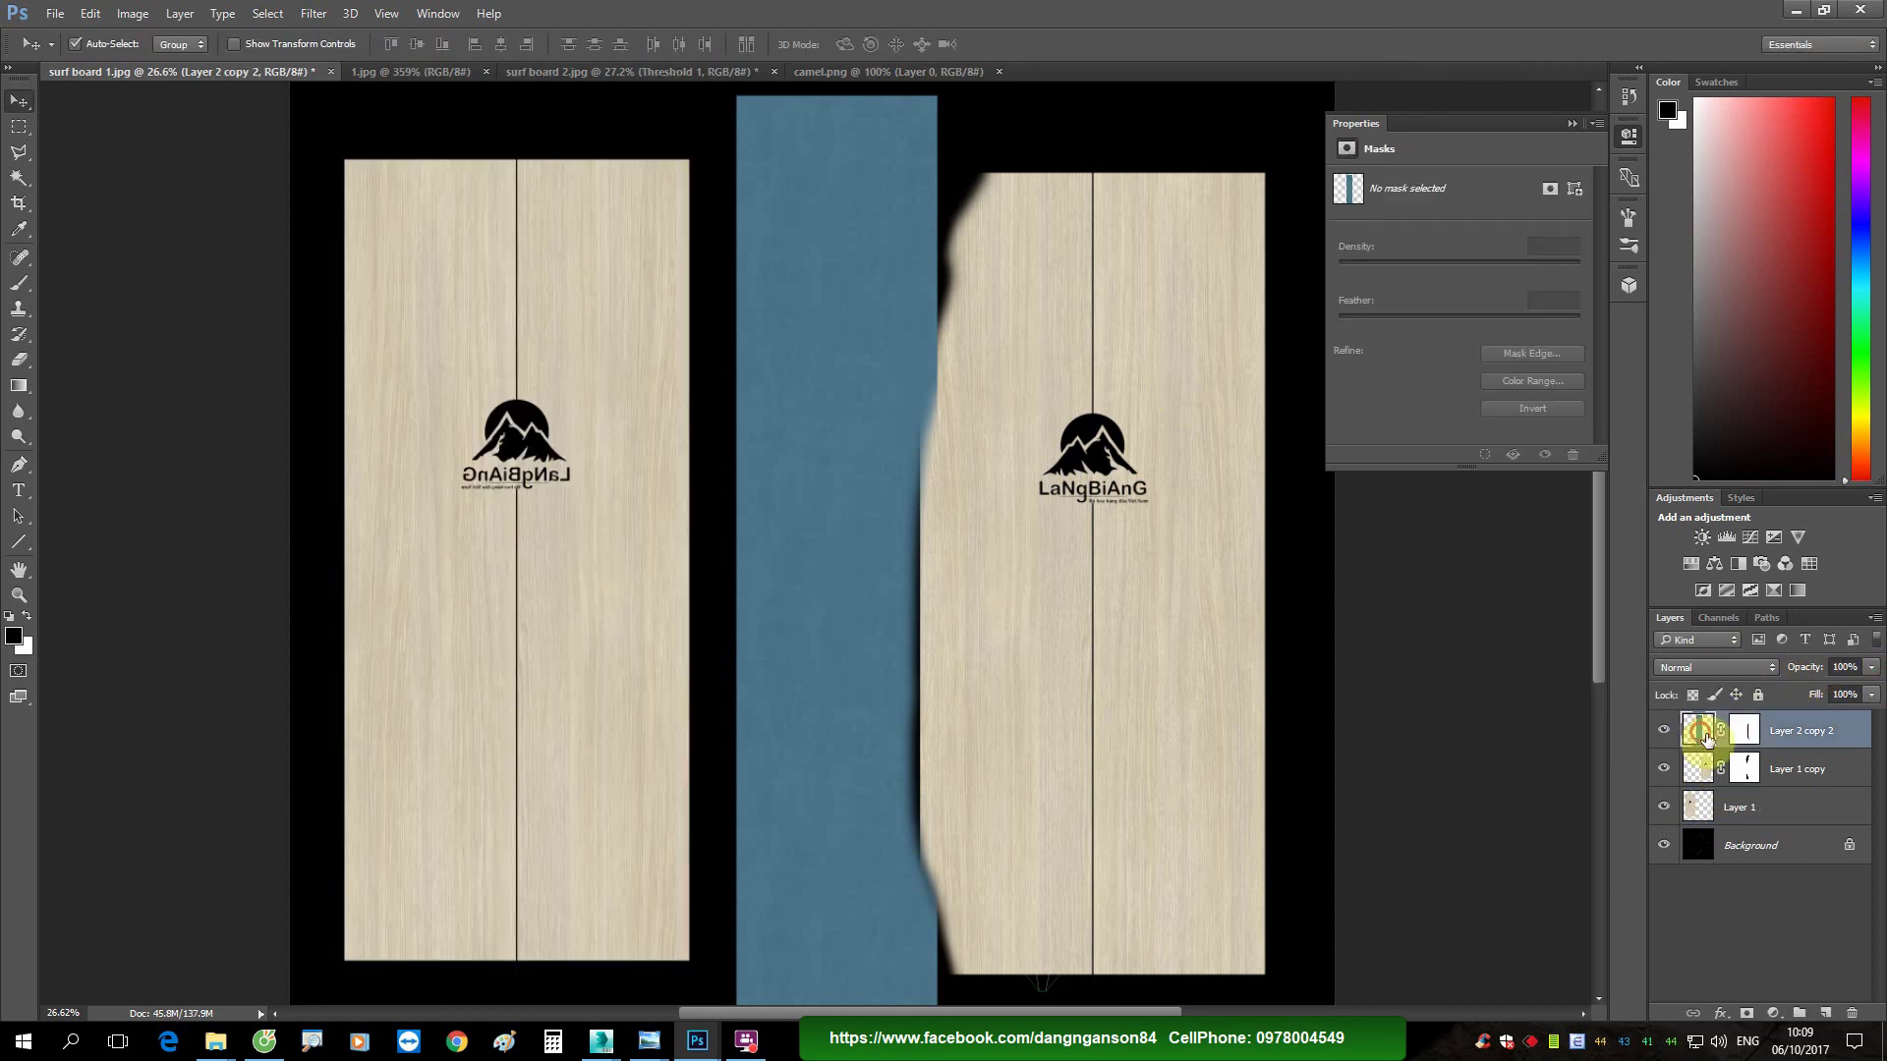
Step: Save the texture as a JPEG, replacing diffuse surf board 1.jpg
click(55, 13)
click(110, 238)
click(287, 815)
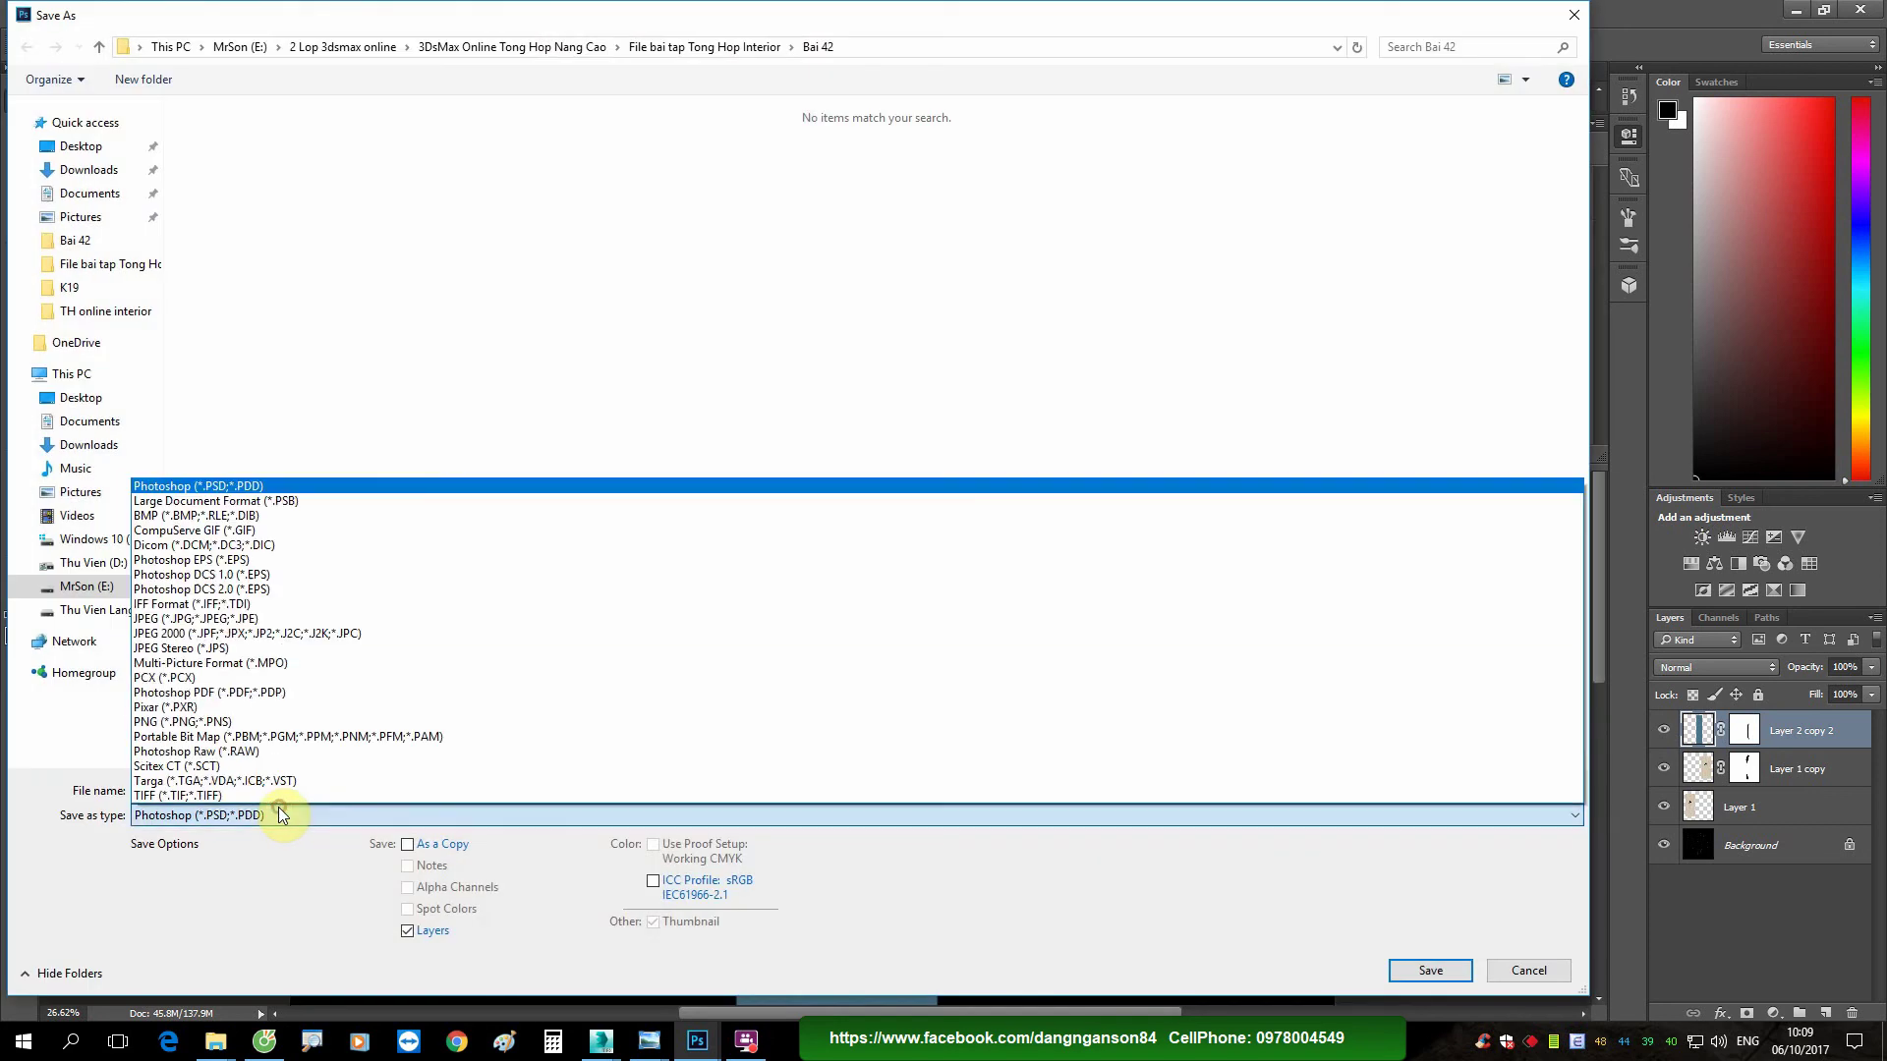
click(247, 621)
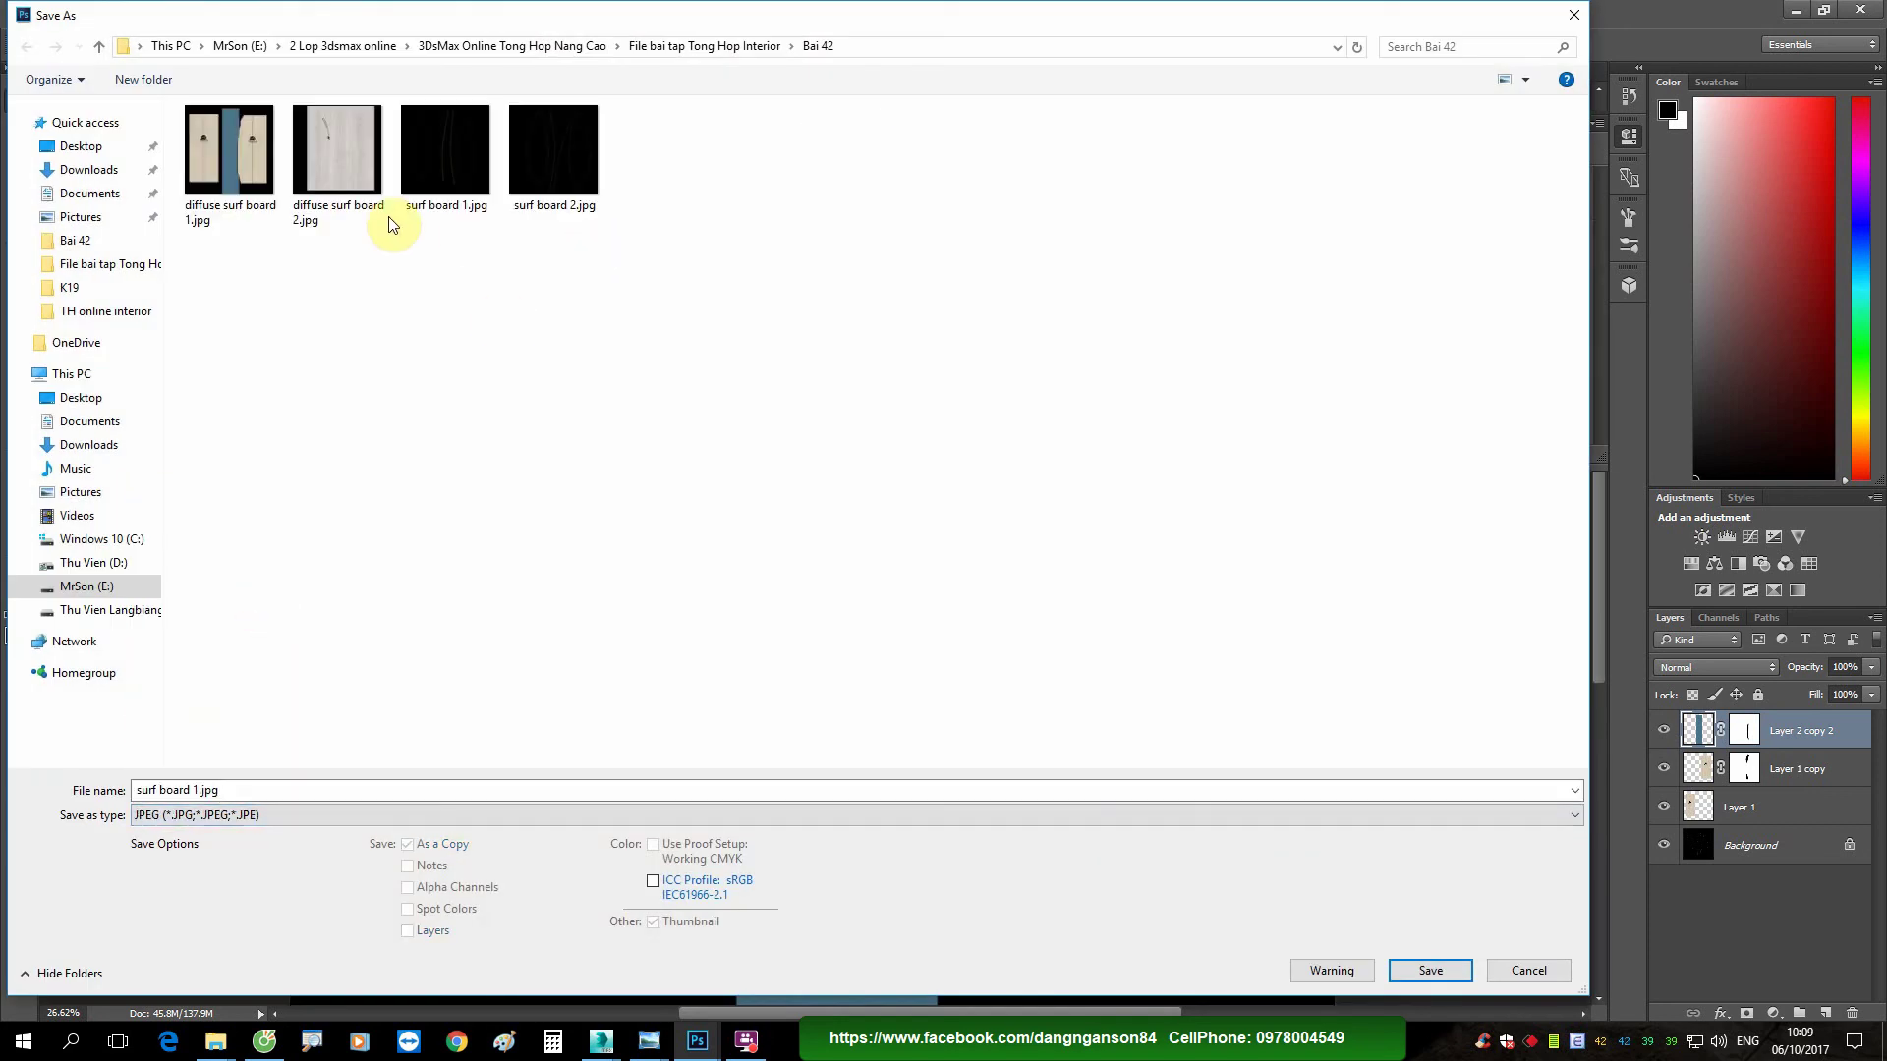
double_click(229, 157)
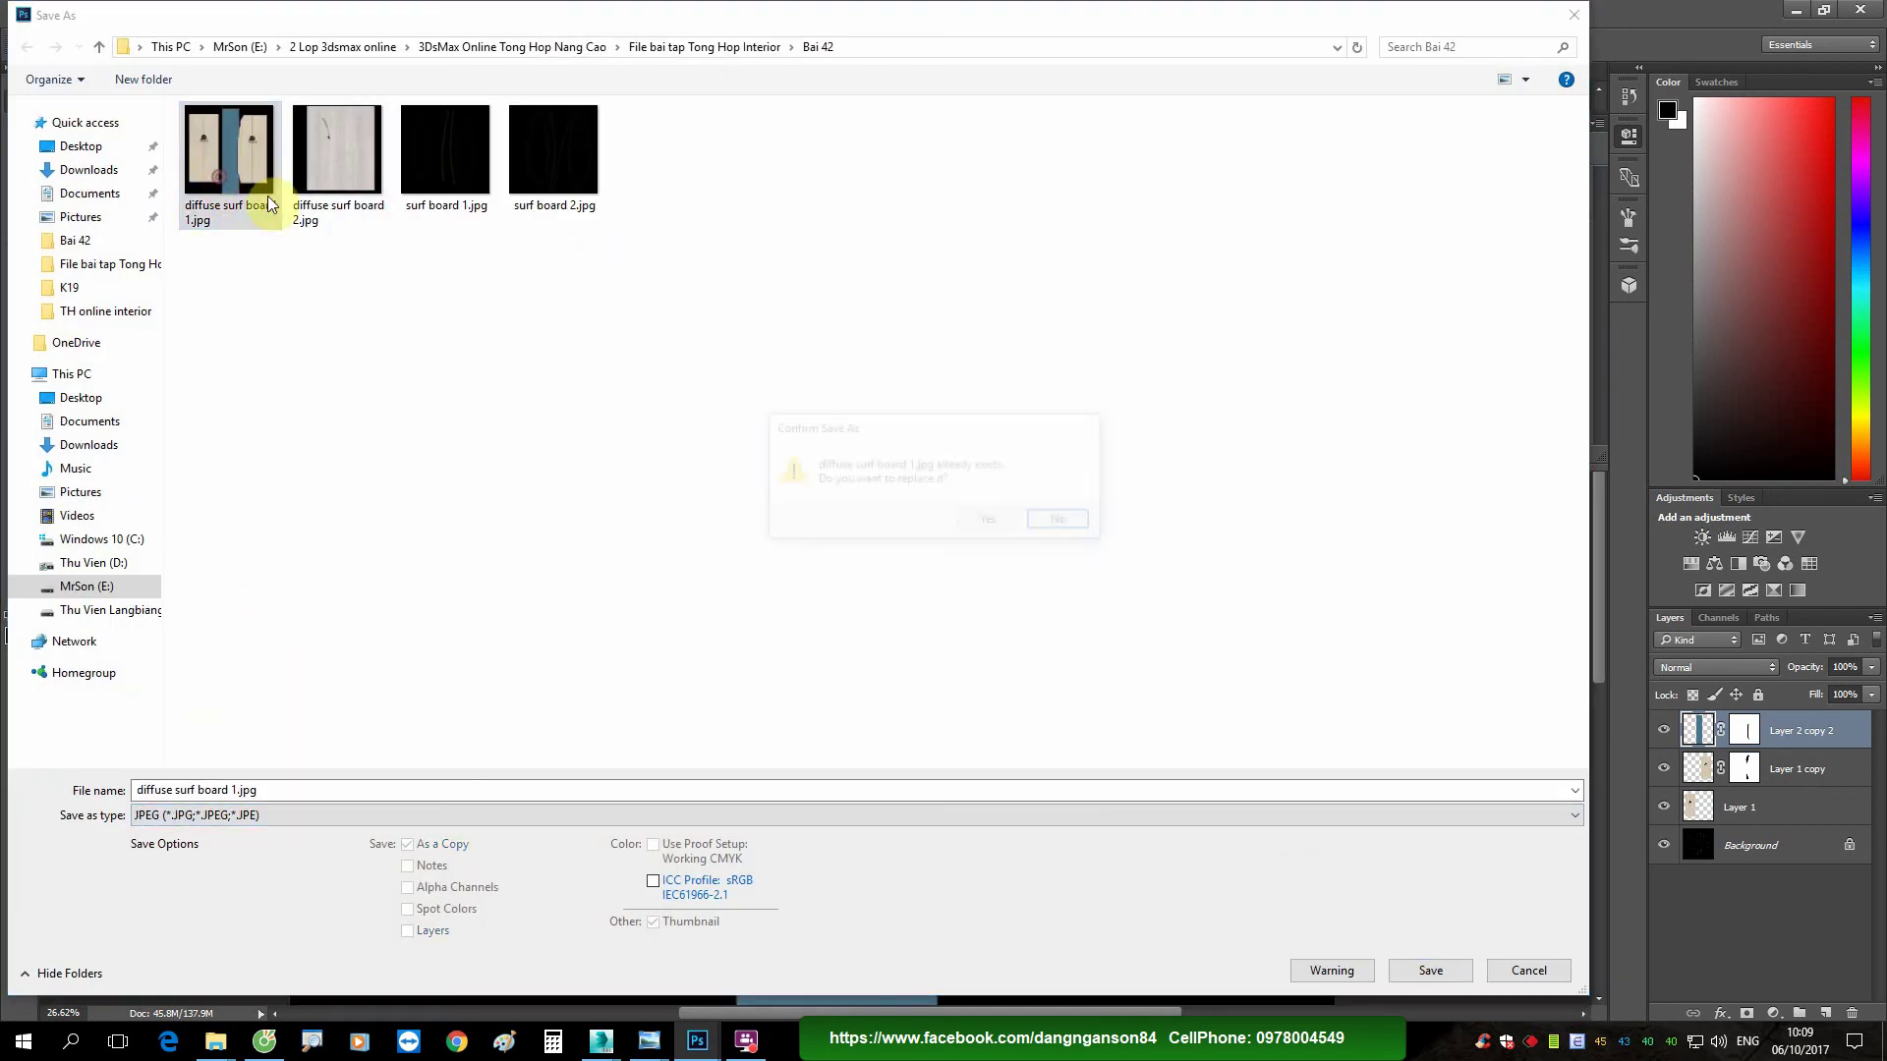
click(991, 523)
click(1059, 281)
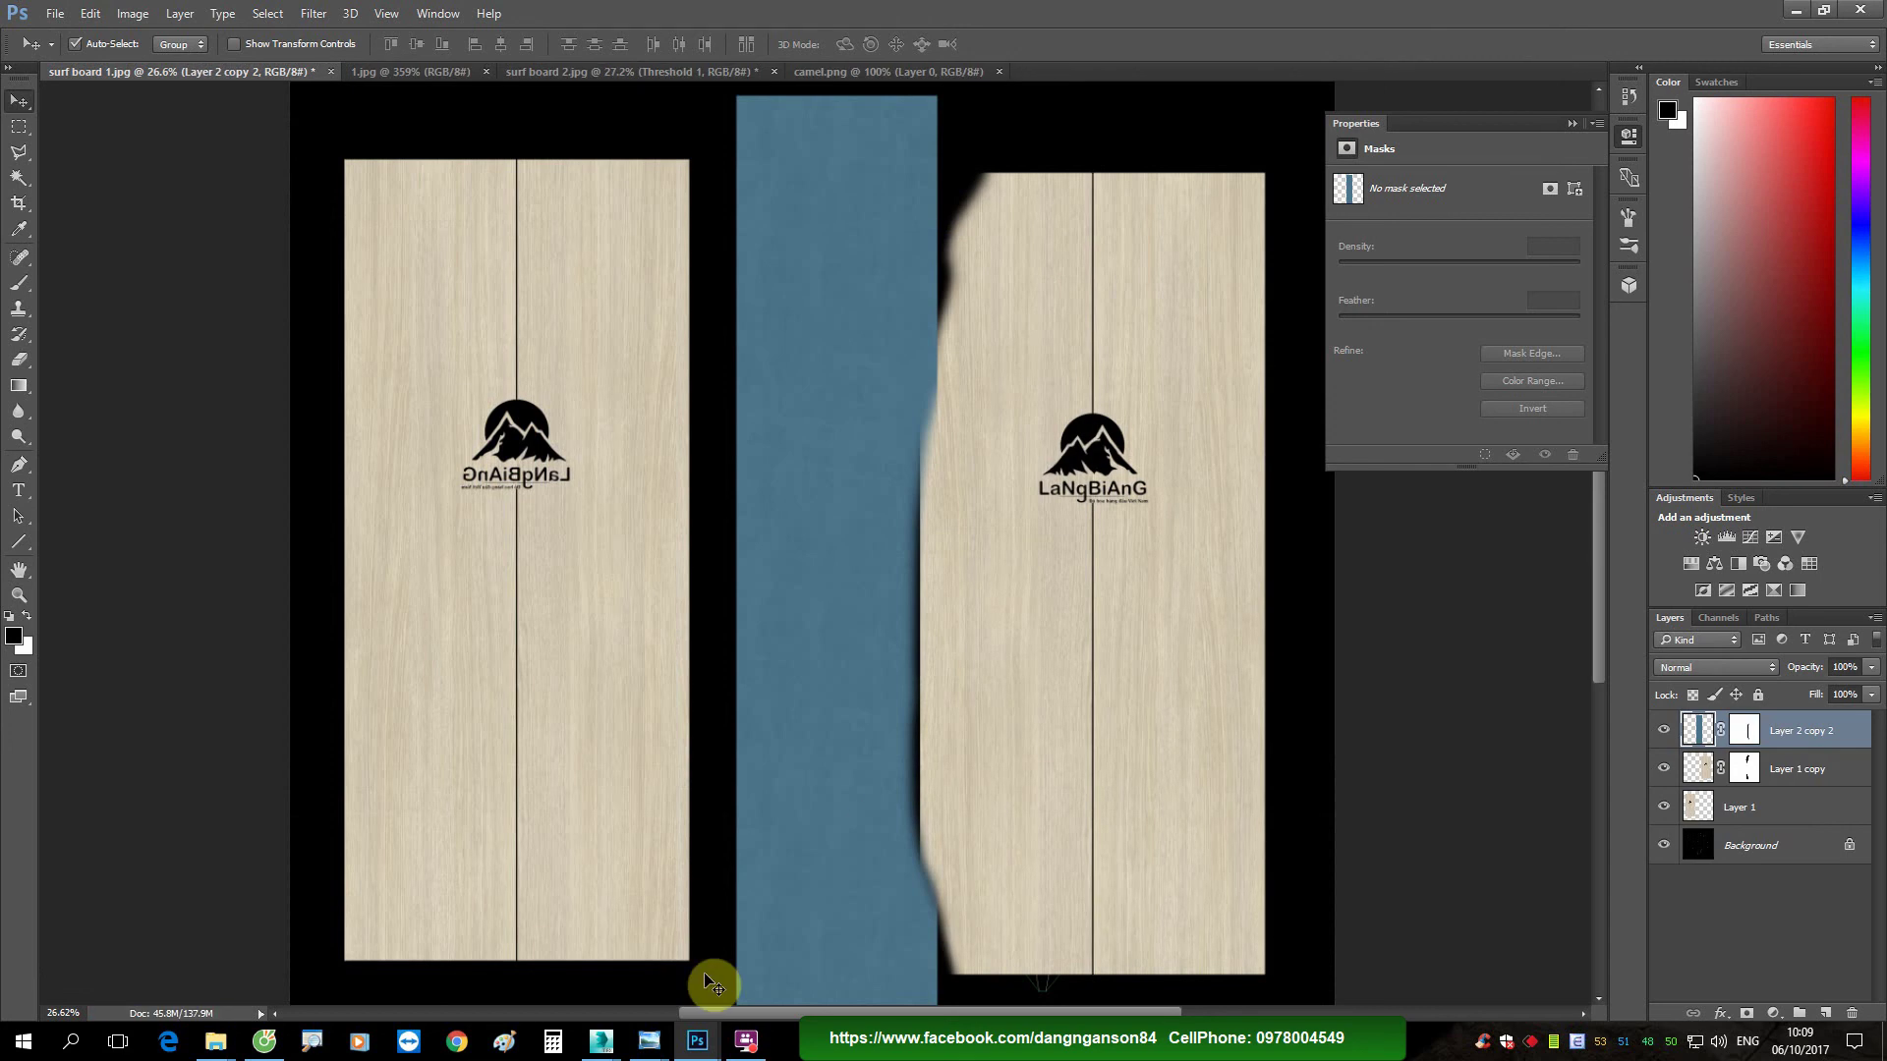
Step: Select the right surfboard and set up the second material slot for it
click(521, 958)
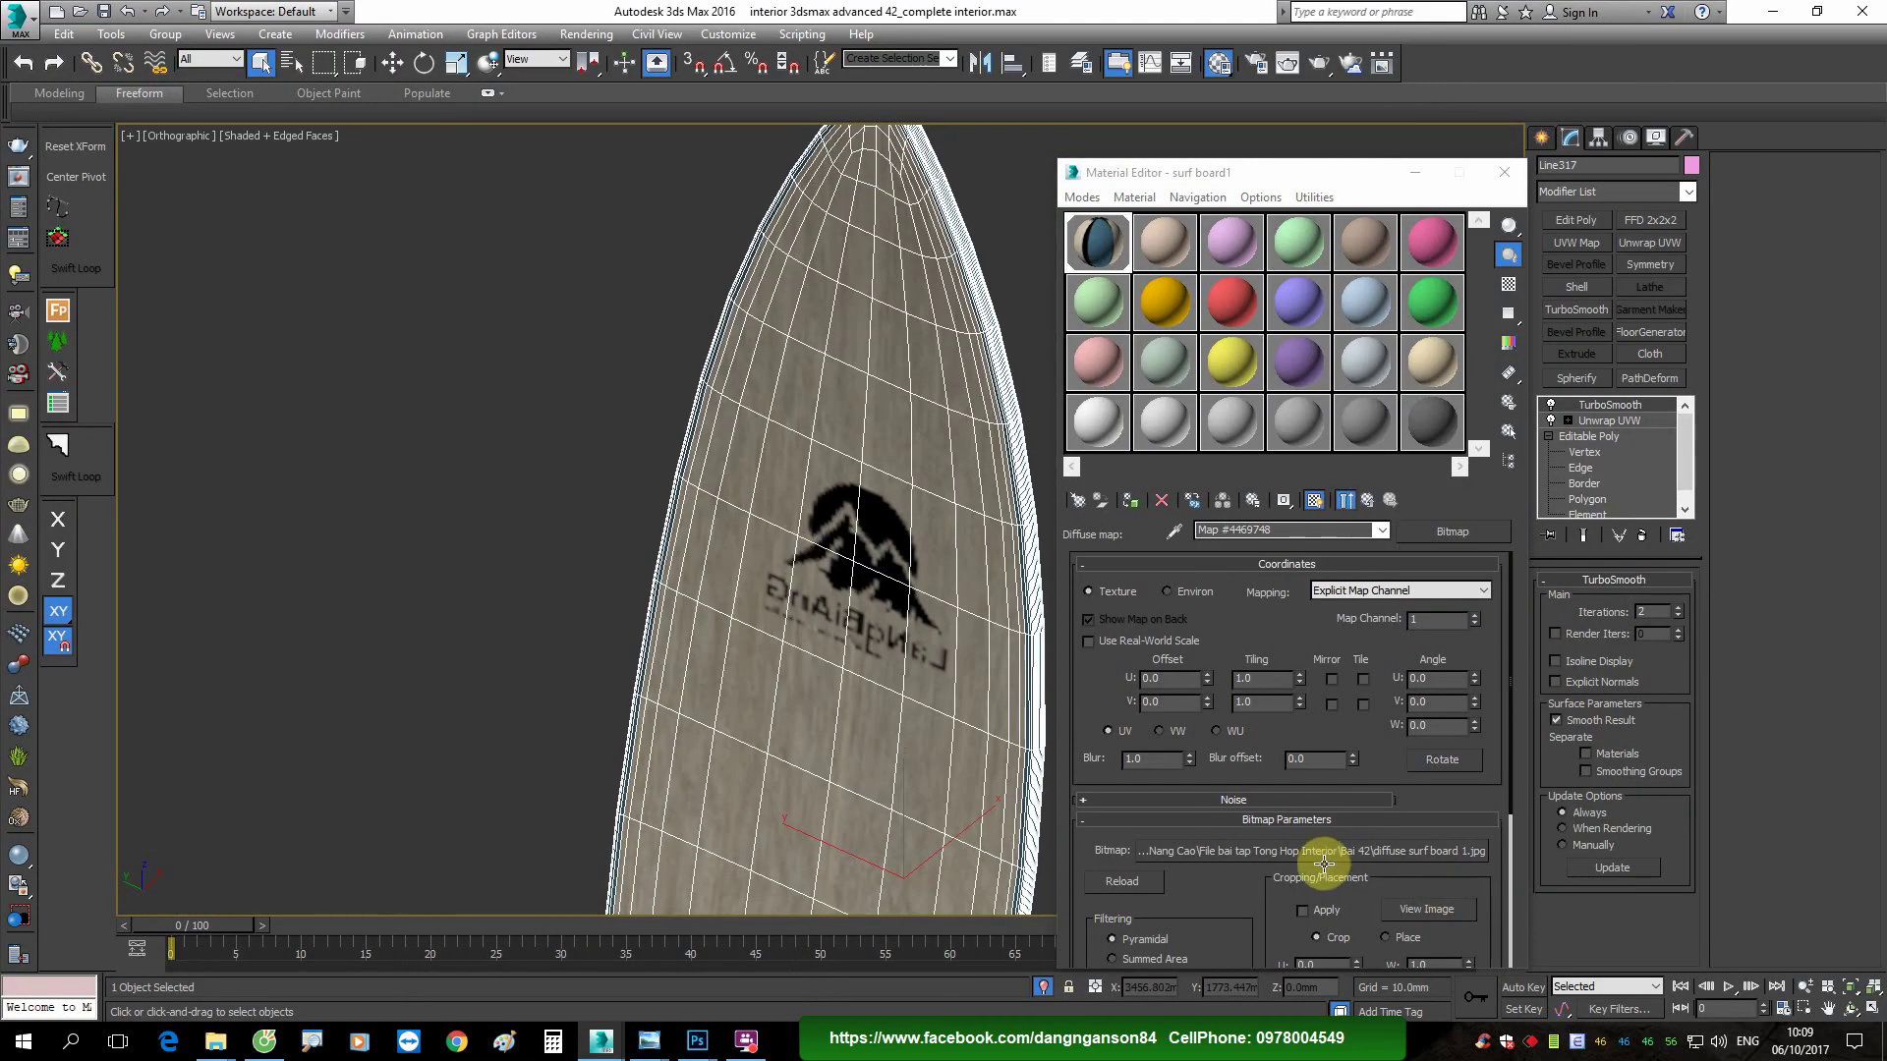
scroll(688, 574, down, 4)
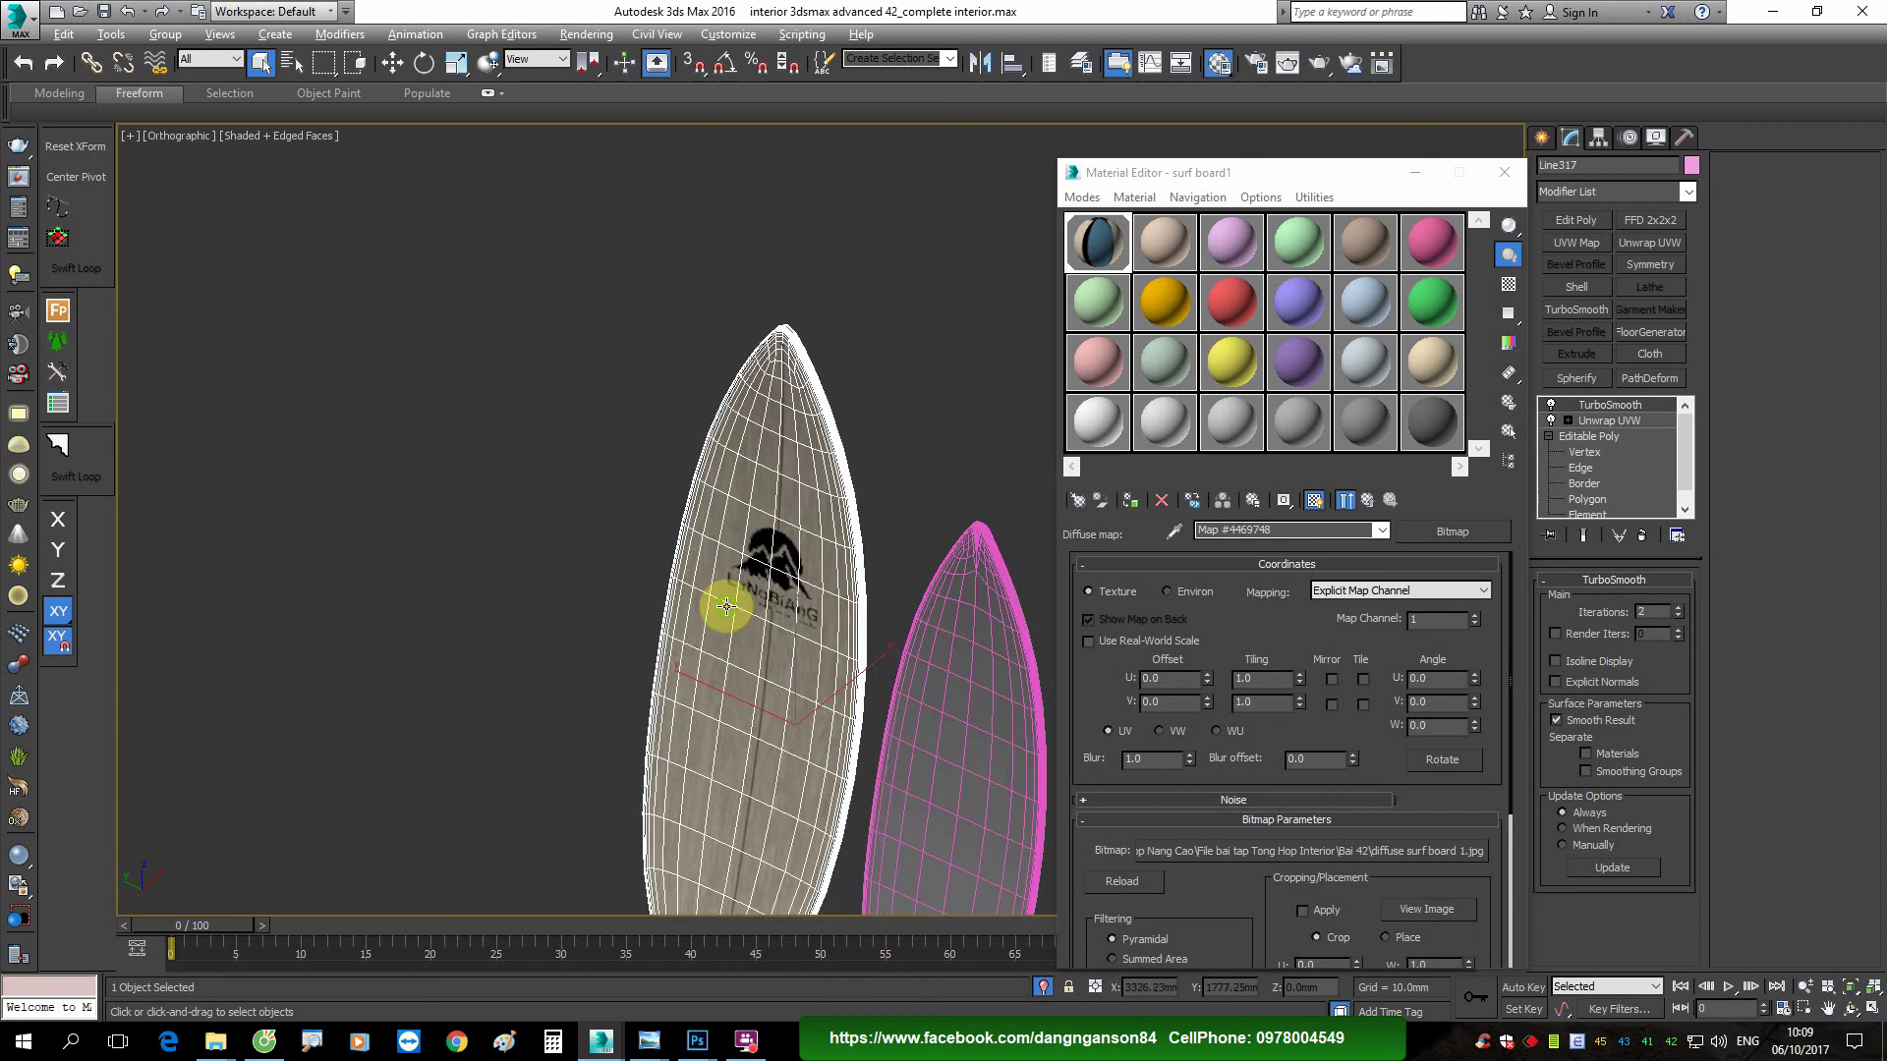
key(F4)
key(w)
scroll(786, 499, up, 3)
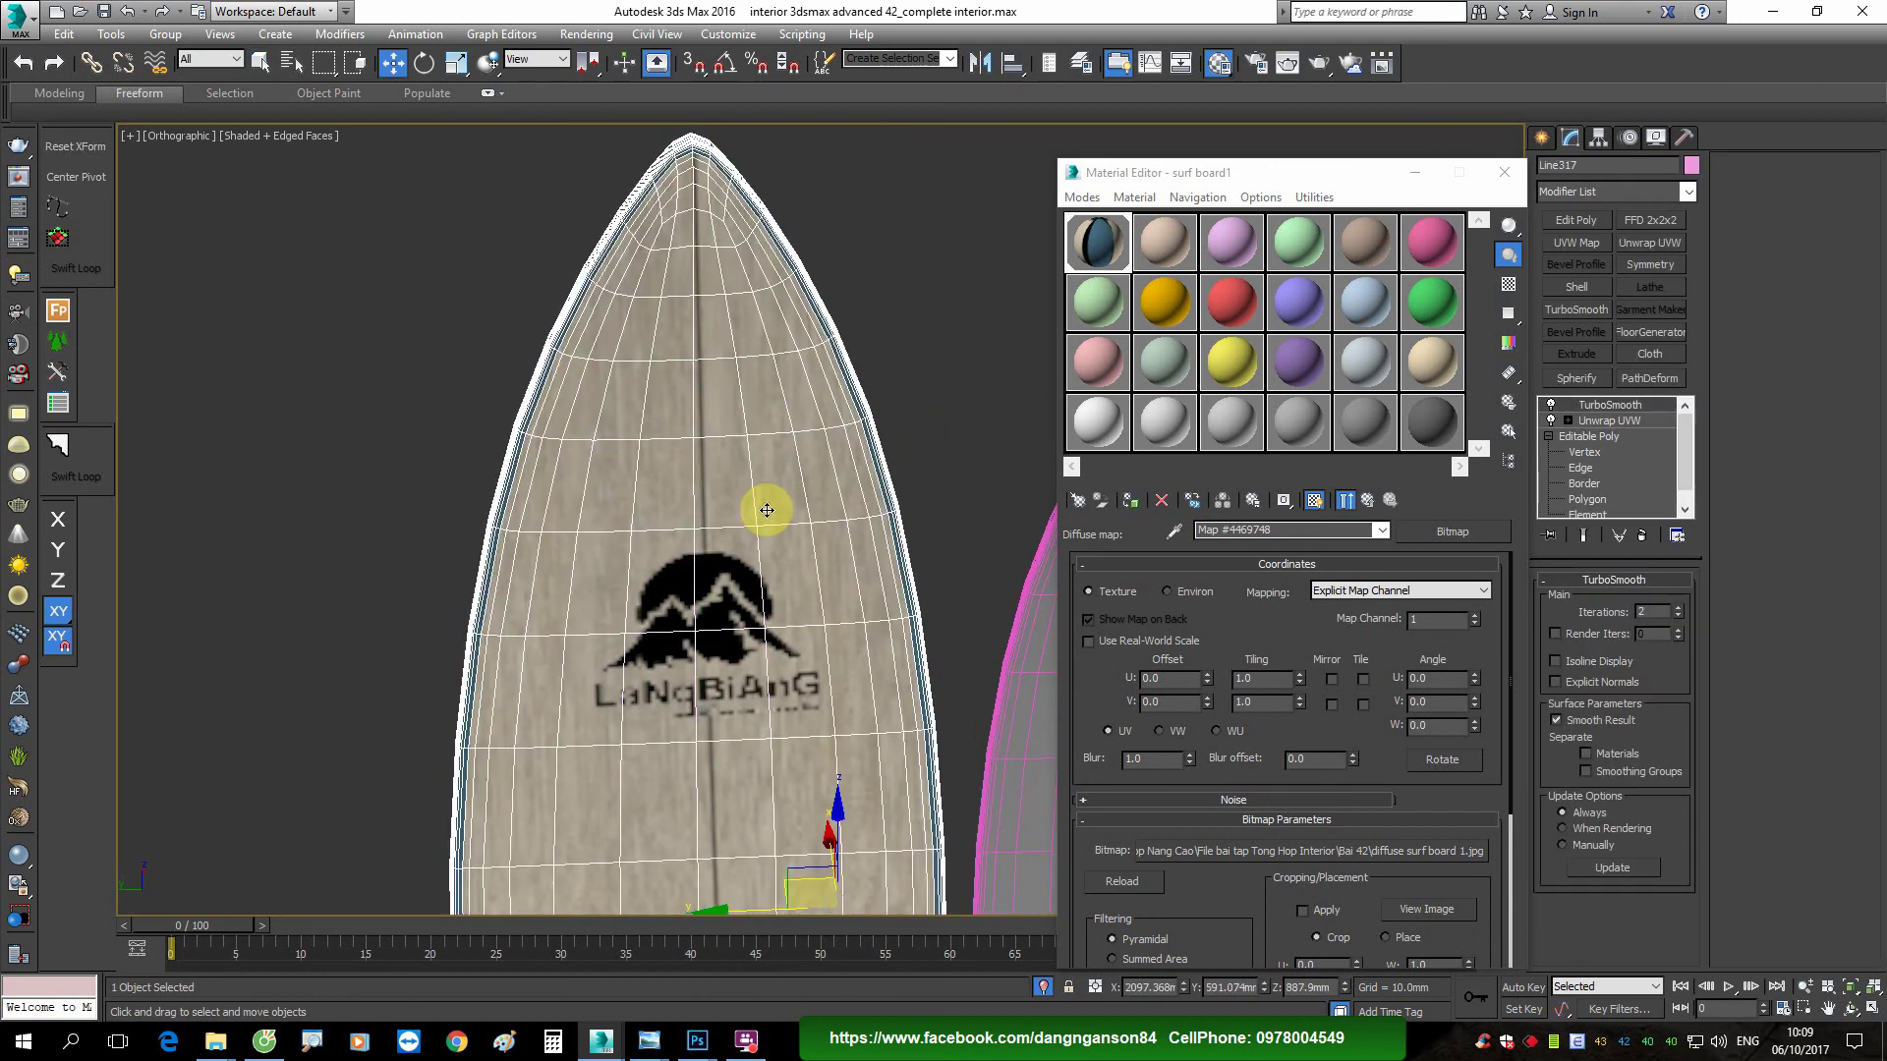
scroll(688, 491, down, 3)
scroll(621, 474, up, 2)
click(815, 539)
click(1164, 244)
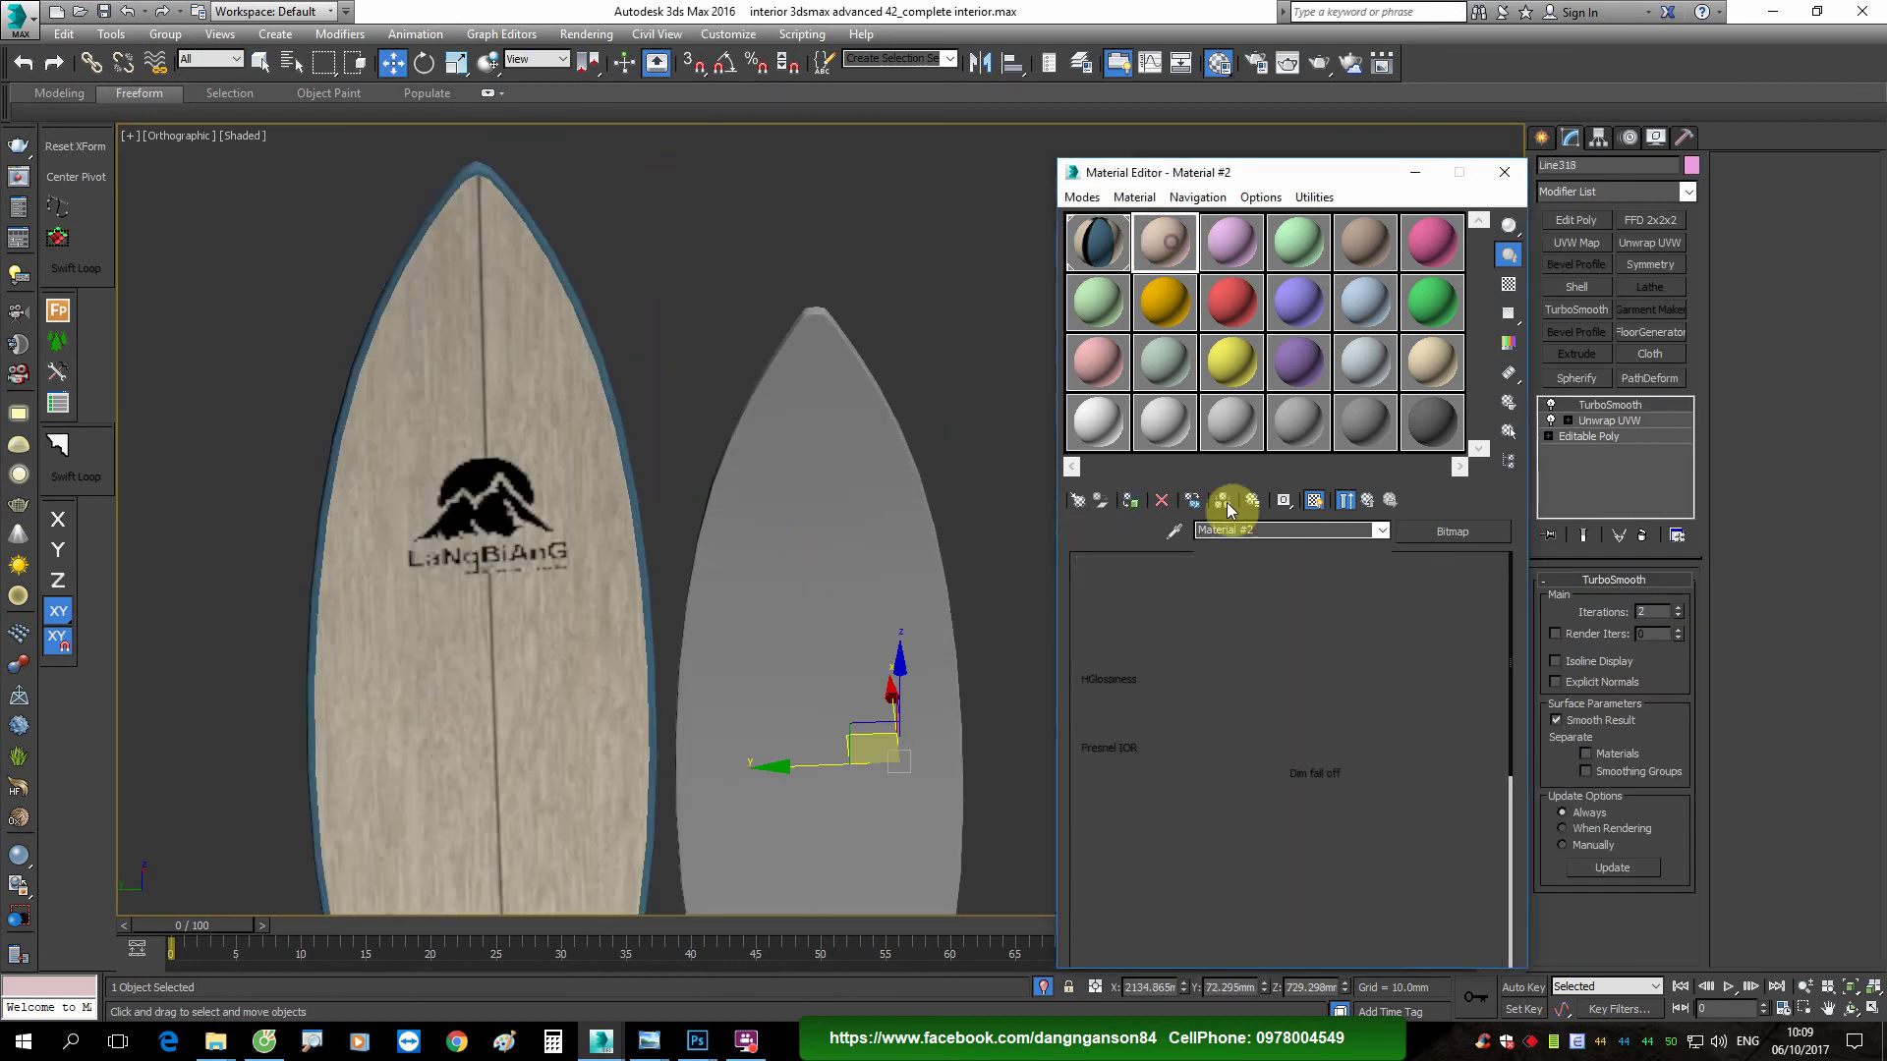
click(1269, 532)
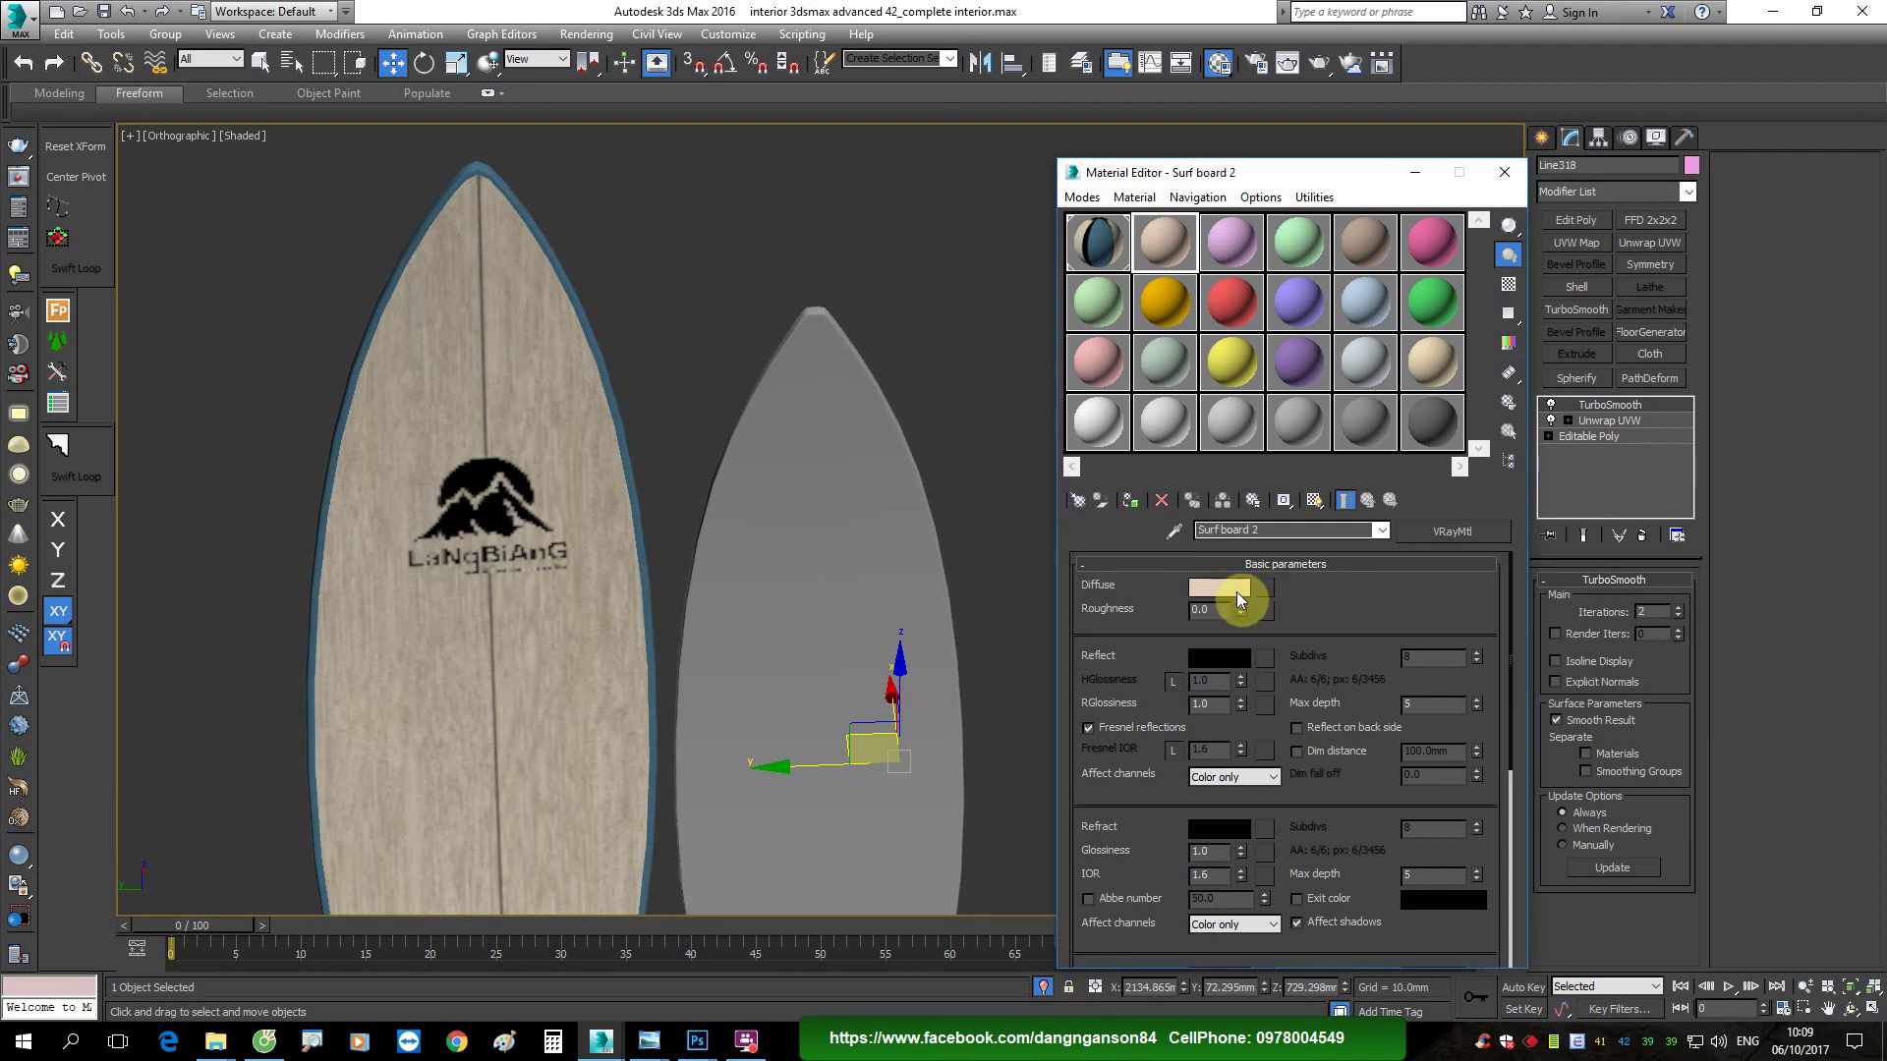
Step: Load diffuse surf board 2.jpg as the diffuse map, assign it and show edged faces
click(1265, 589)
double_click(357, 293)
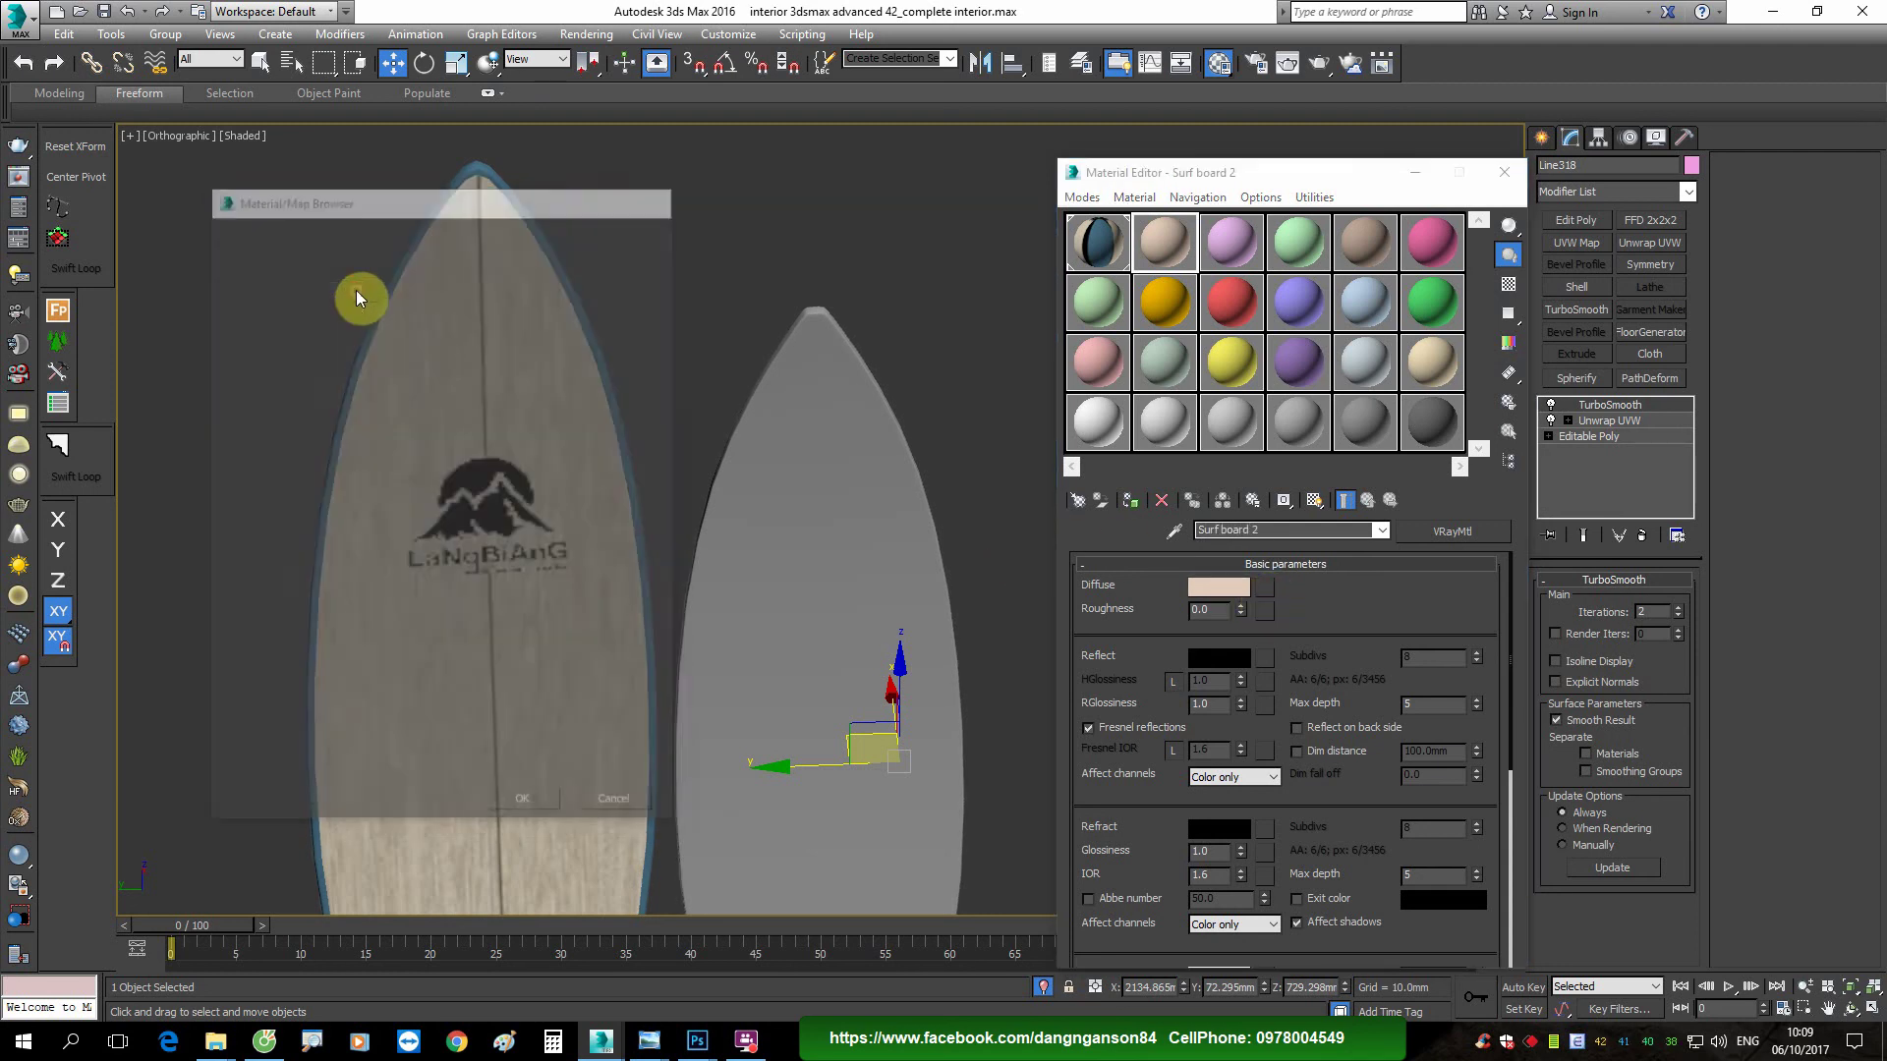
double_click(381, 169)
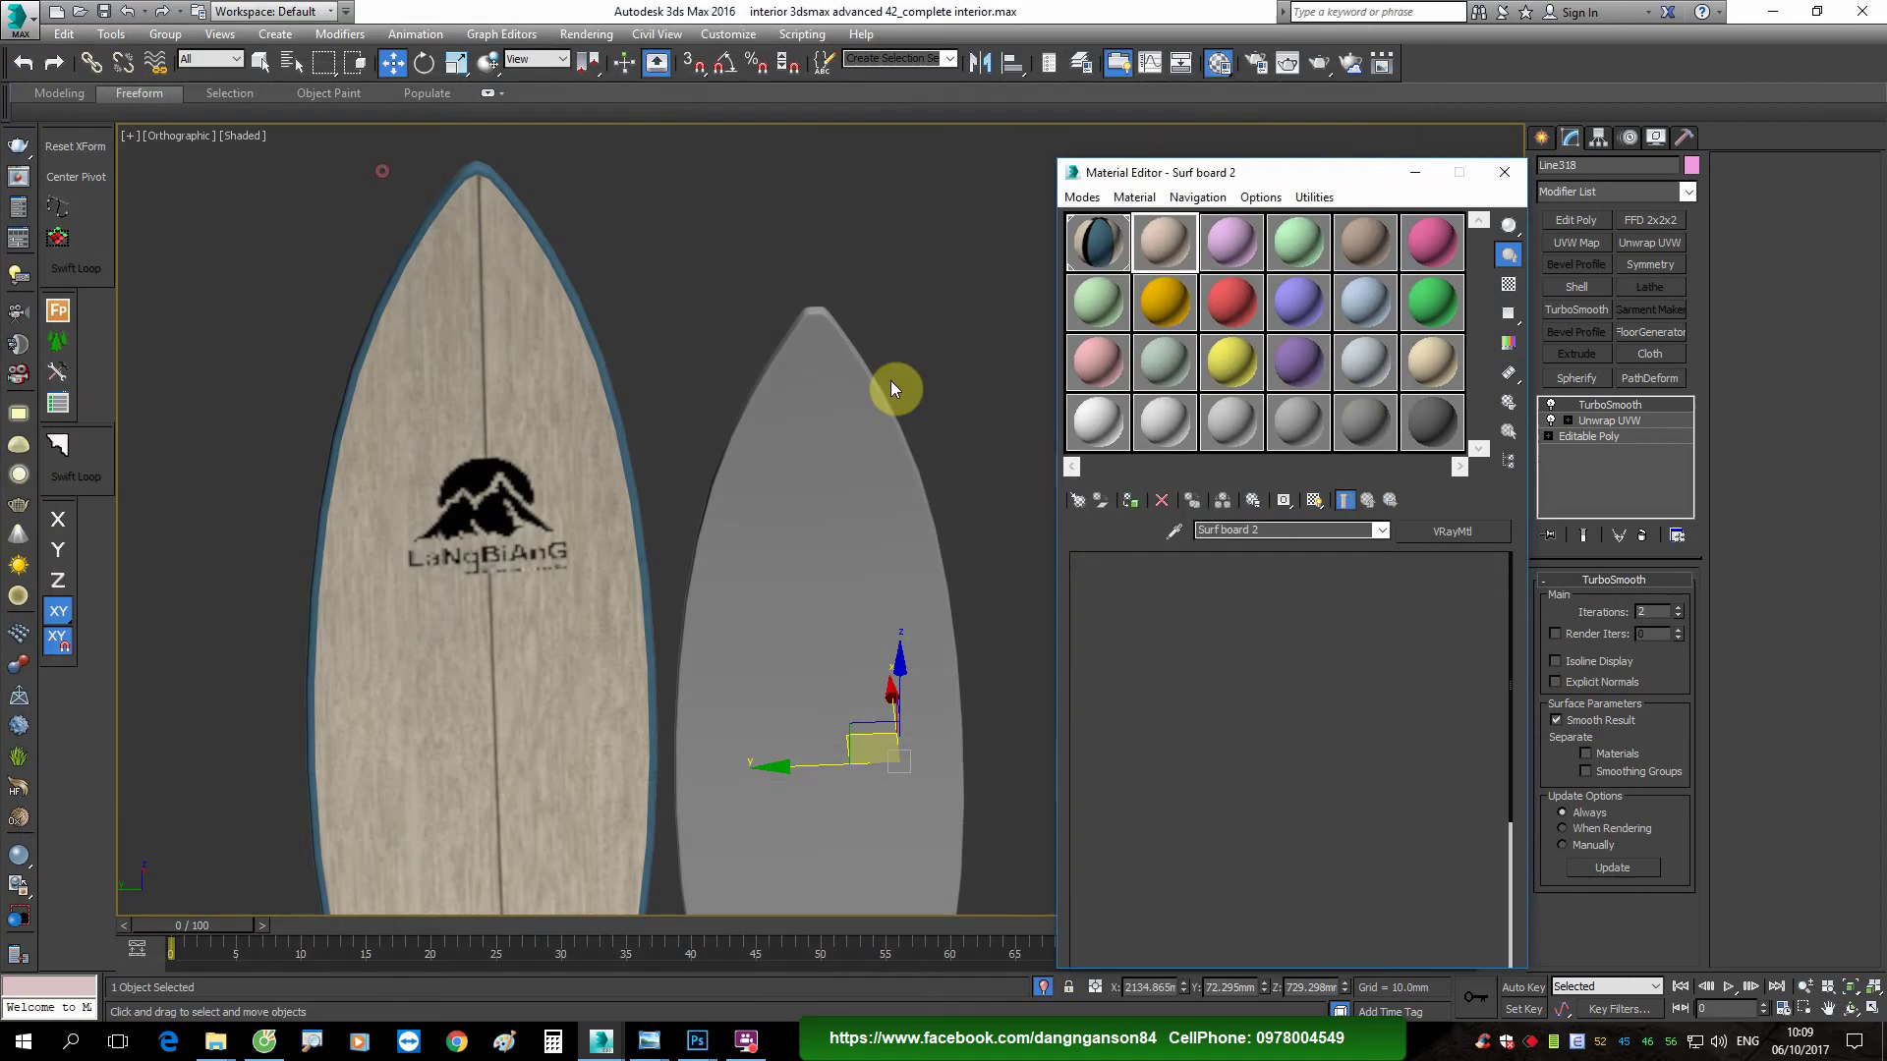
click(1132, 502)
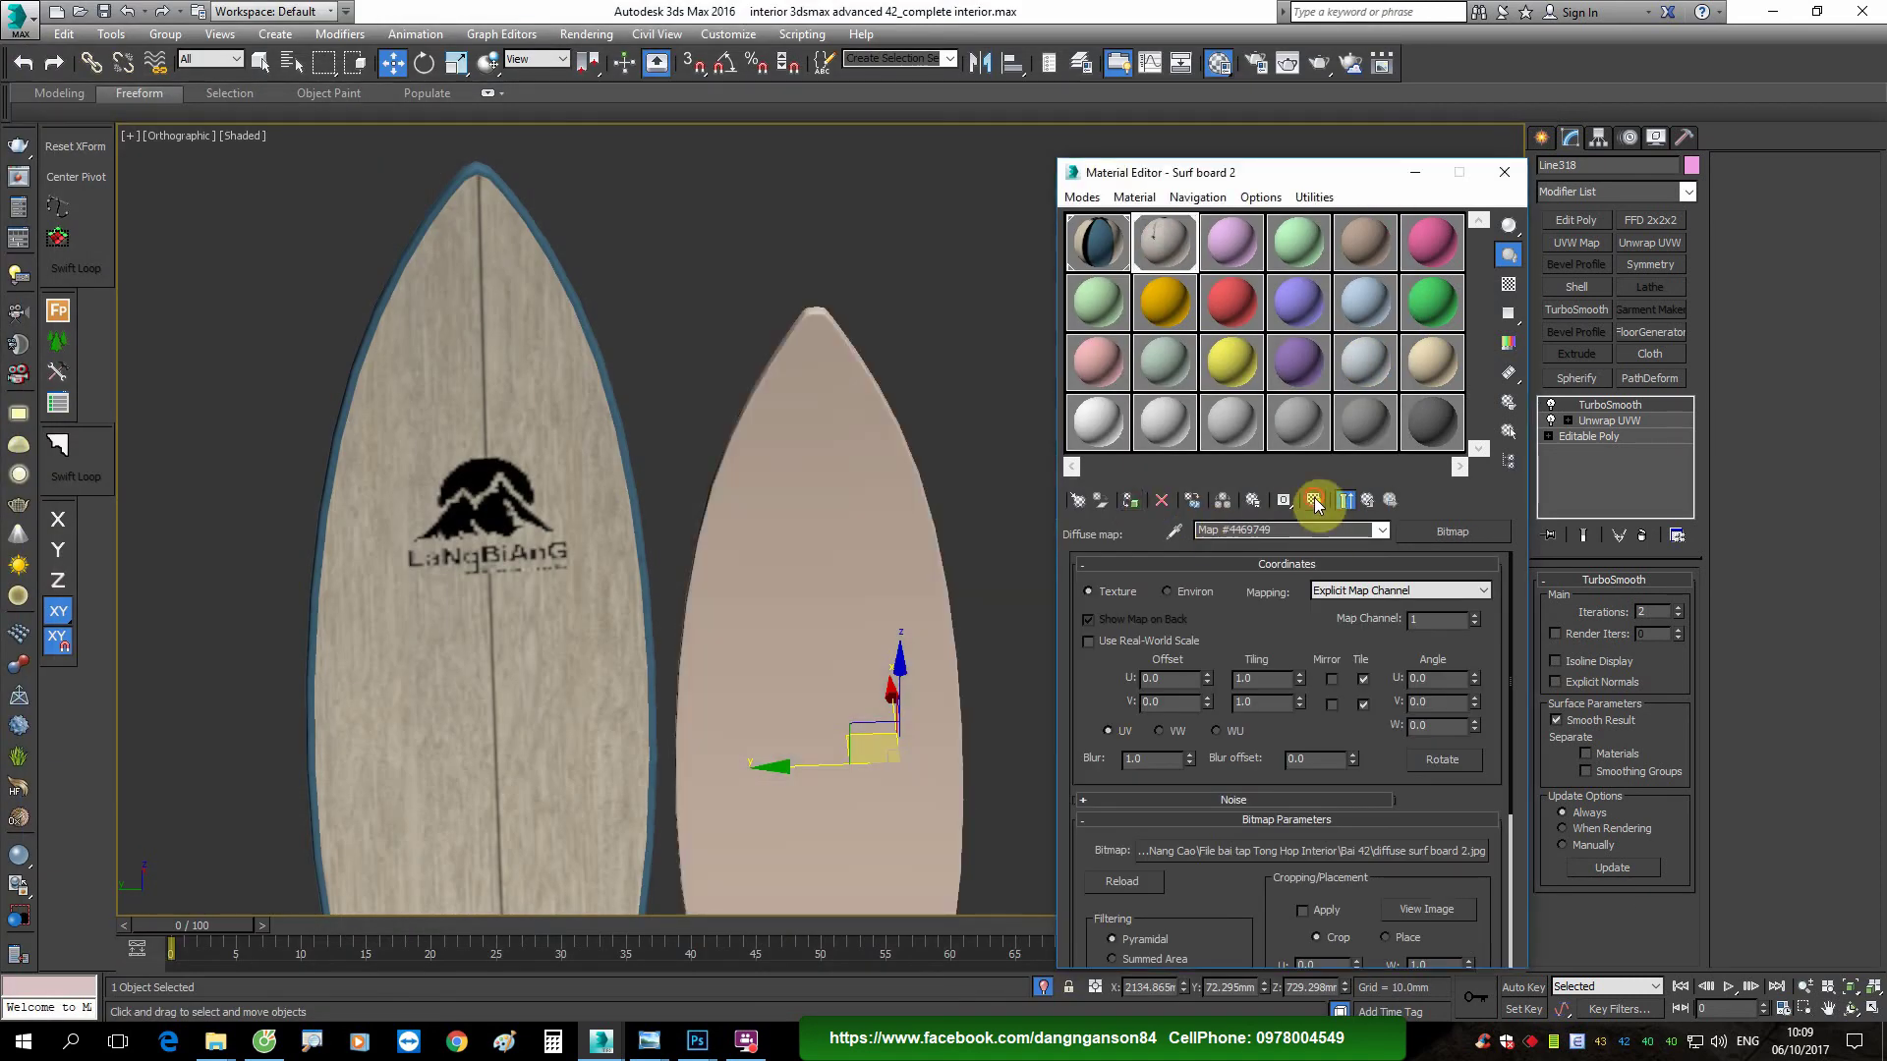
click(1315, 501)
scroll(914, 492, up, 2)
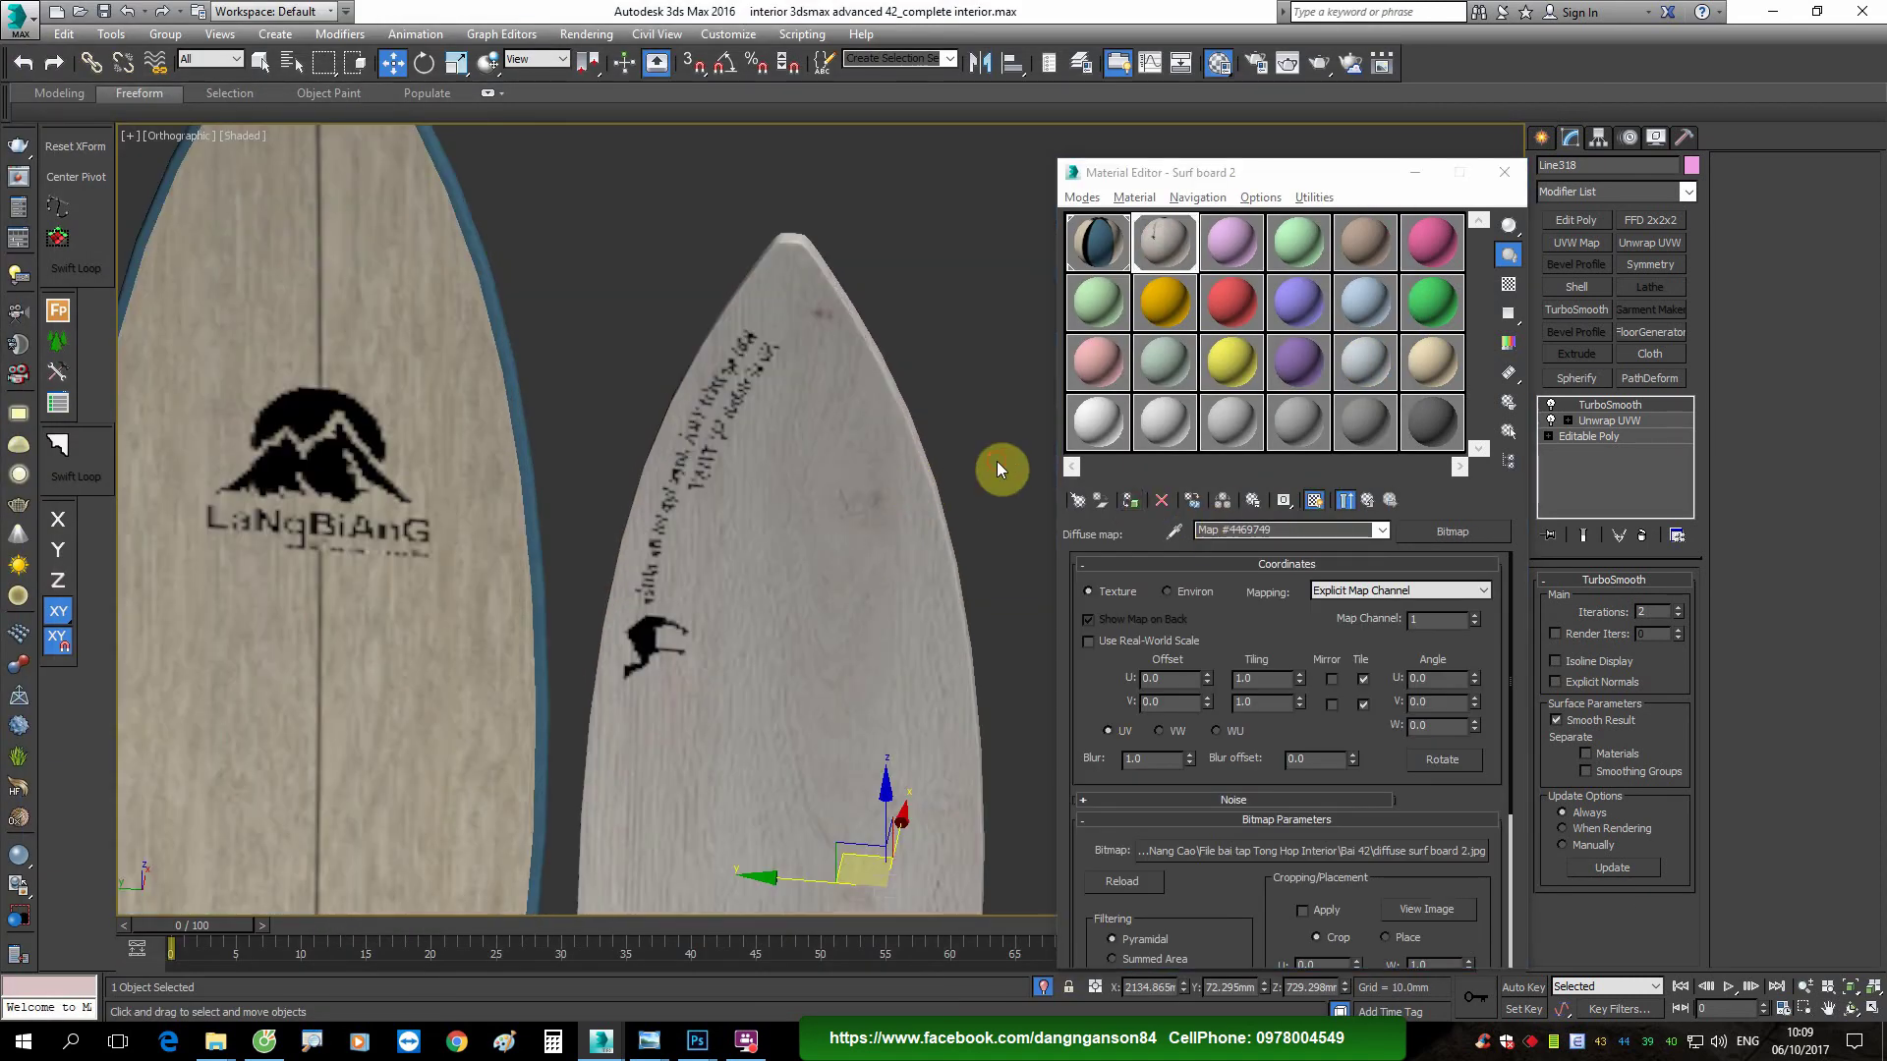
key(F4)
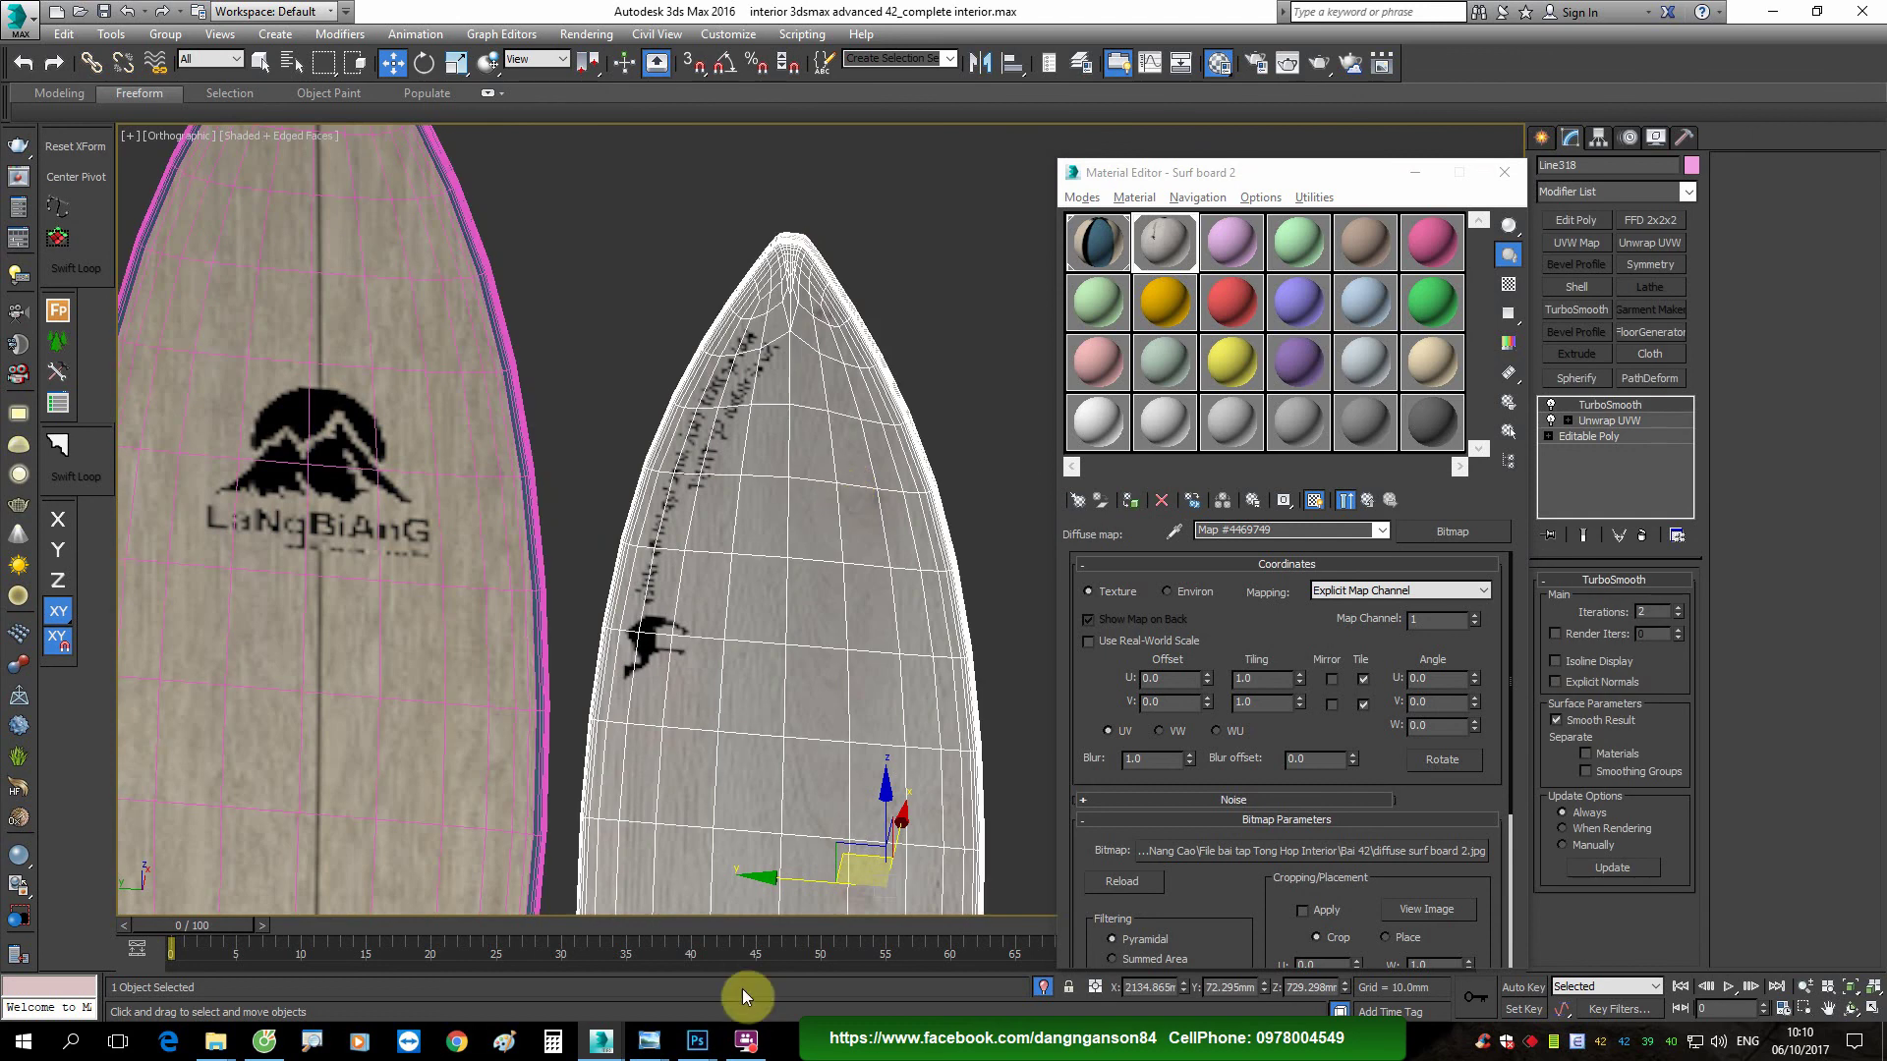
Step: In surf board 2.jpg, set Threshold 1 to full opacity and fade the wood Layer 1 to reveal the board outlines
mouse_move(696, 1041)
click(699, 977)
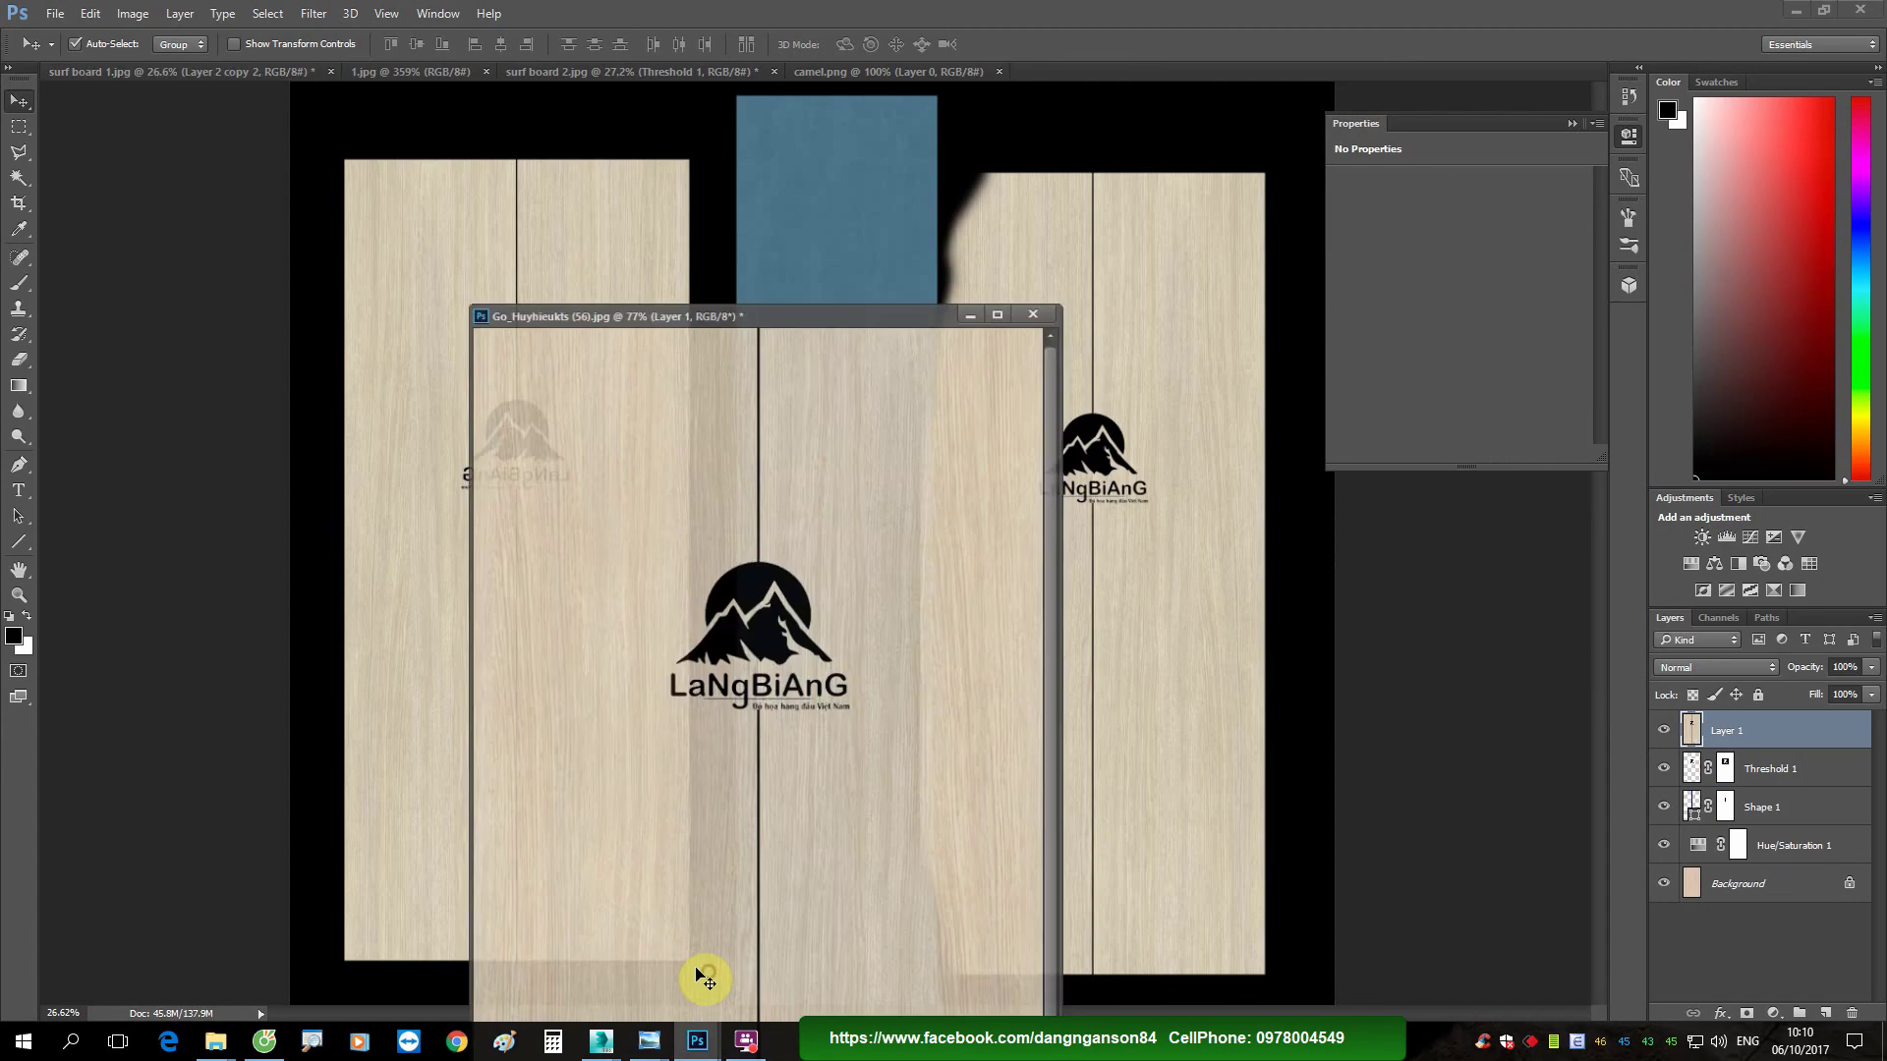
click(973, 297)
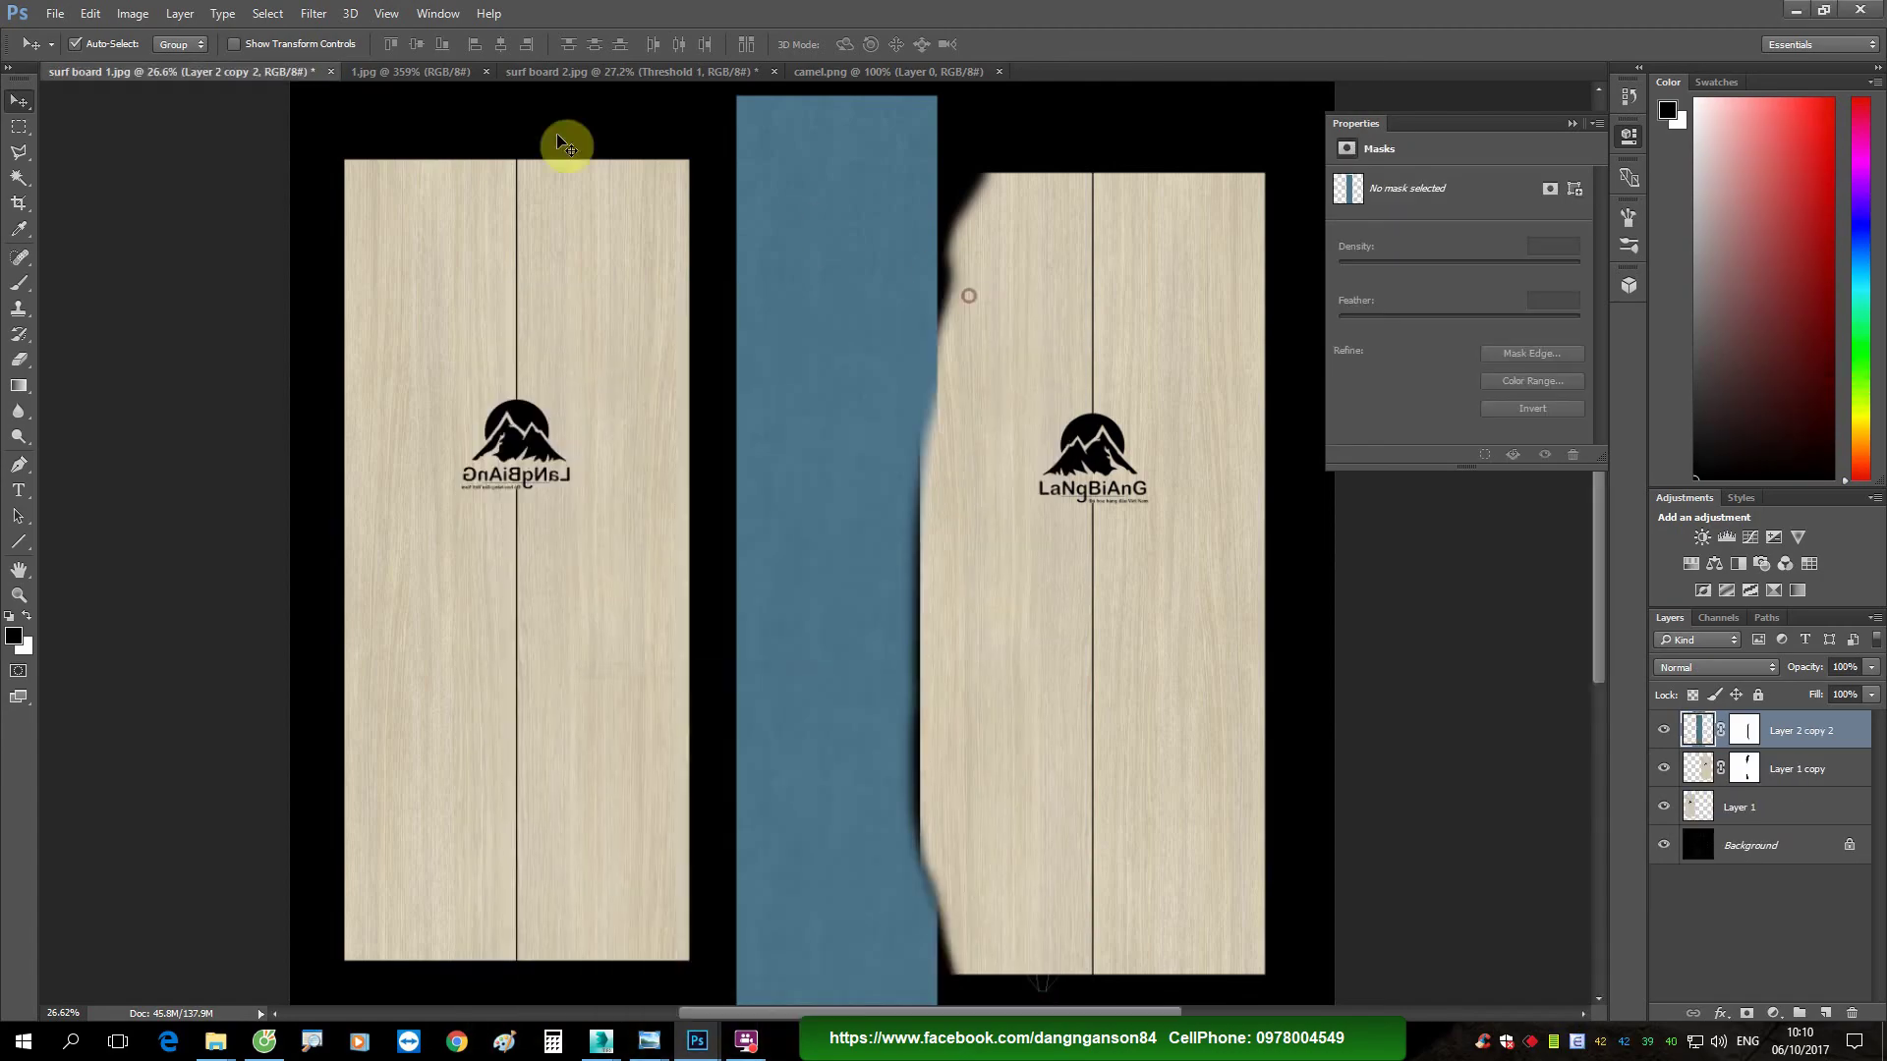
click(570, 72)
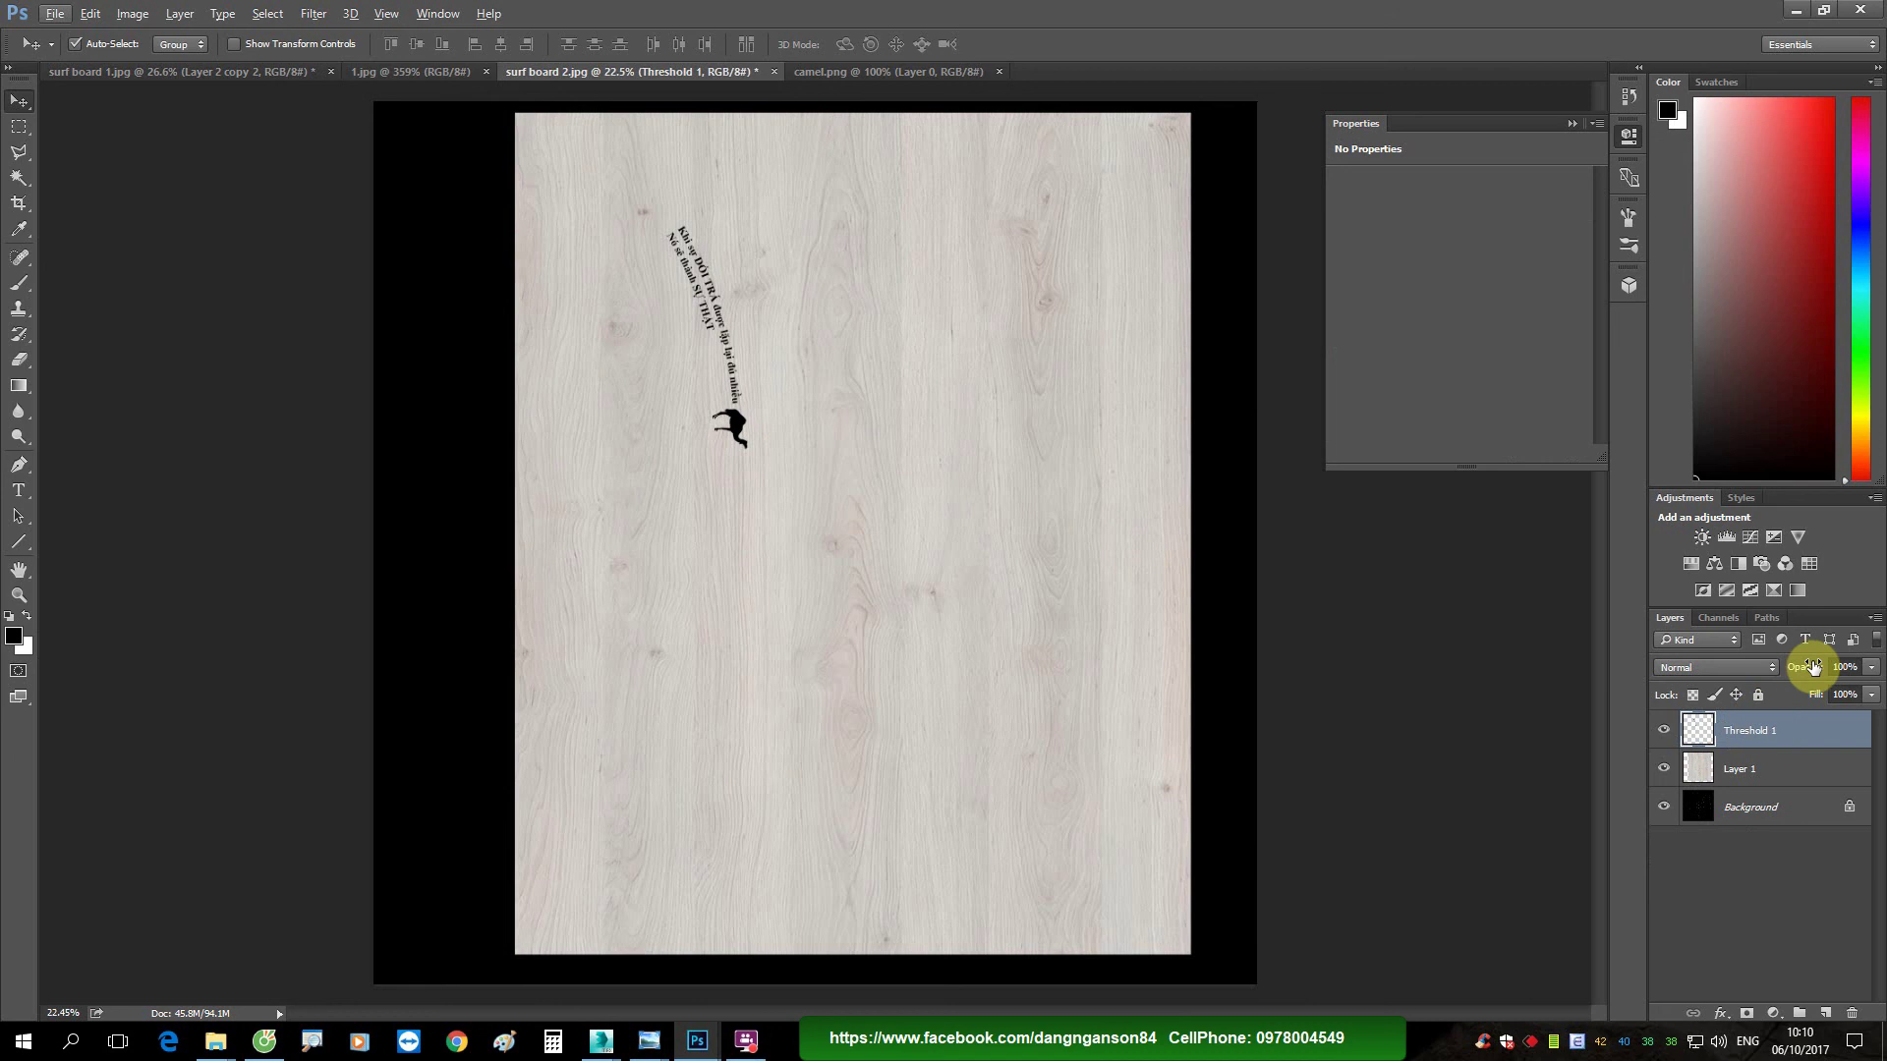
drag(1795, 666, 1847, 668)
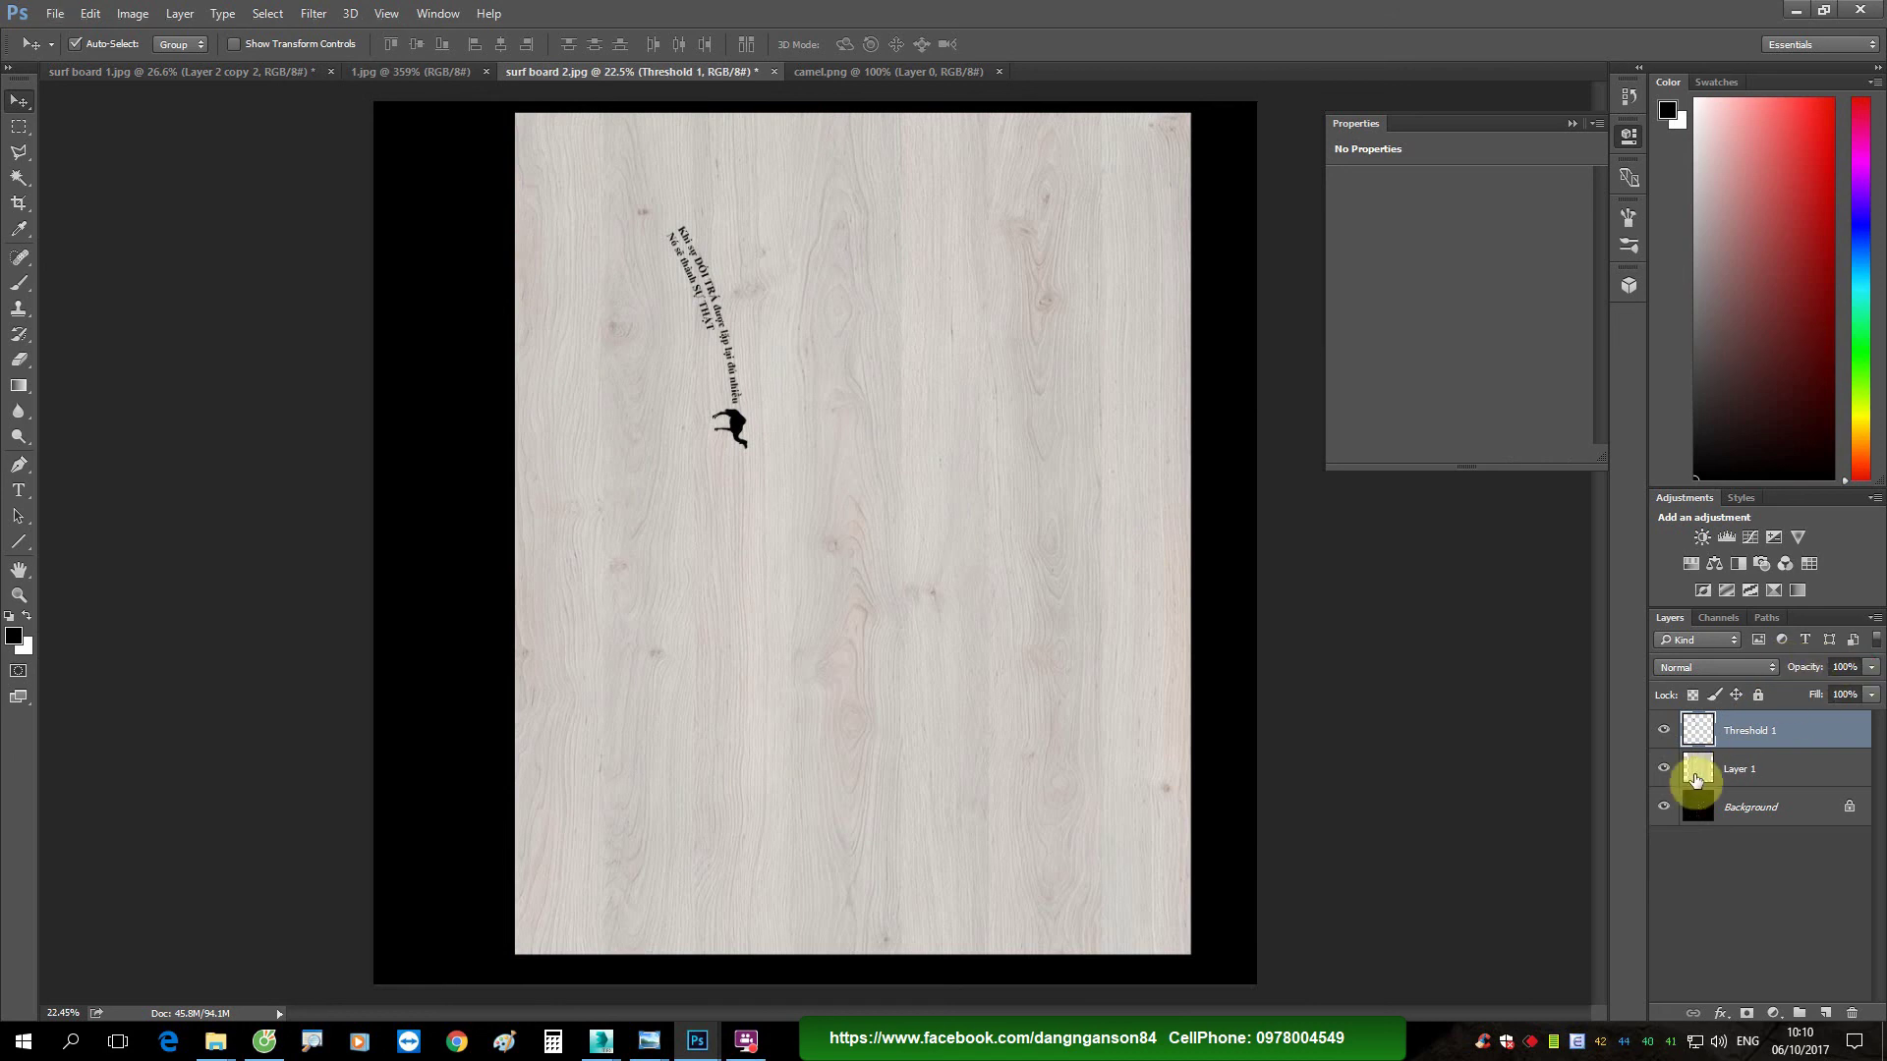
click(1700, 770)
drag(1810, 667, 1754, 678)
Step: Flip the Threshold 1 text and camel horizontally and move them left onto the board outline
alt+scroll(629, 266, up, 2)
alt+scroll(678, 280, up, 2)
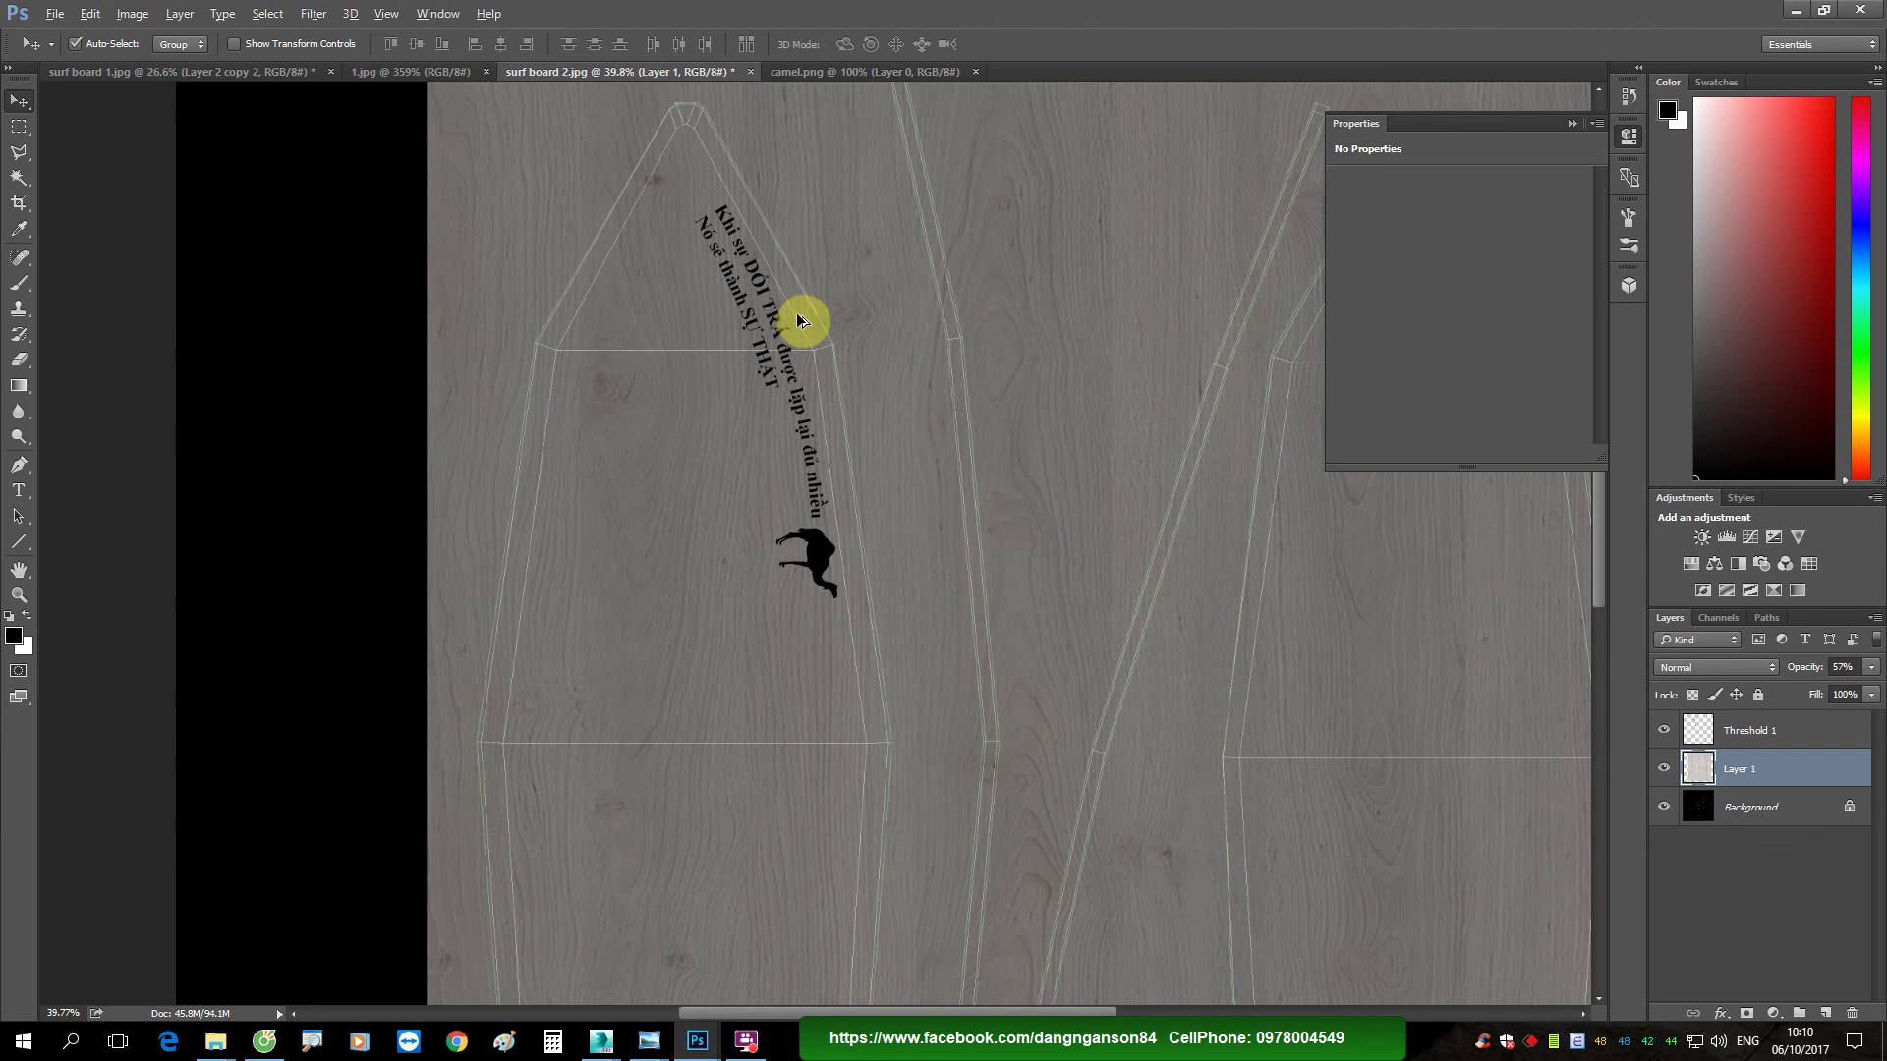
alt+scroll(796, 315, up, 2)
click(1697, 731)
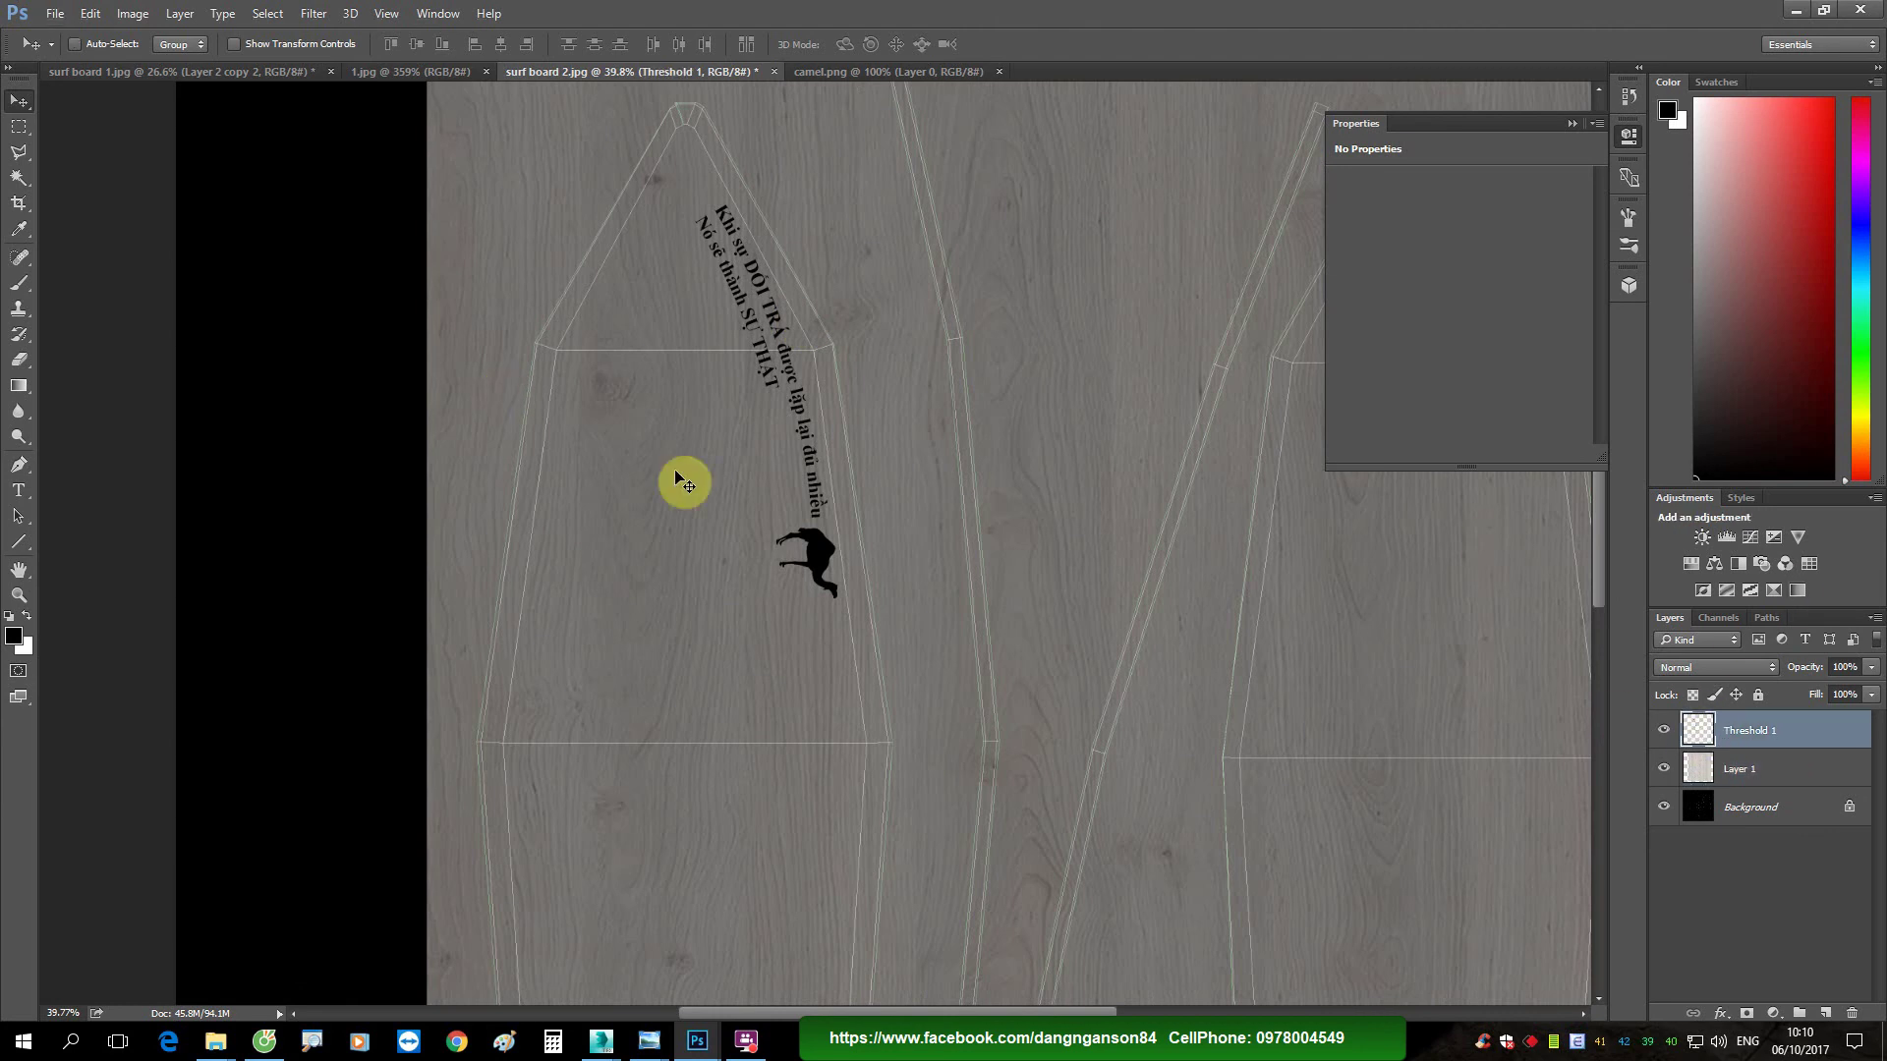
key(ctrl+t)
right_click(752, 365)
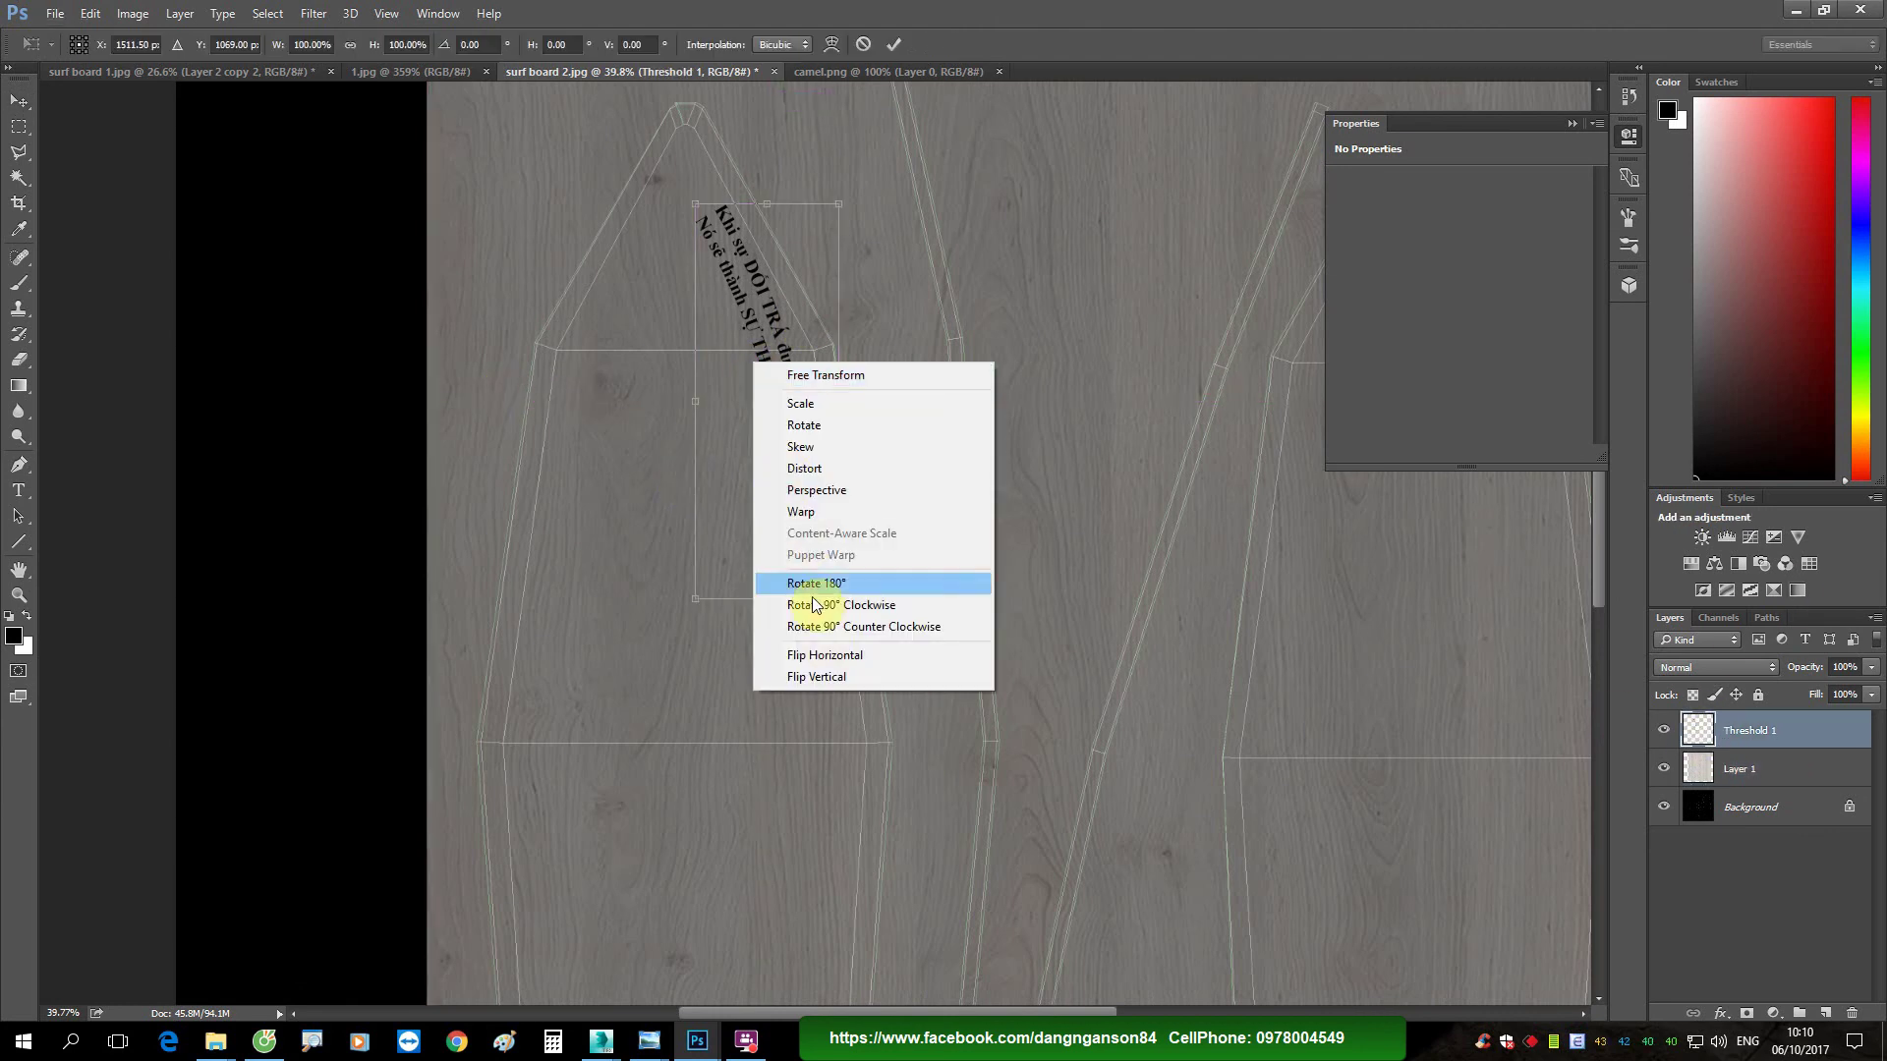
click(820, 655)
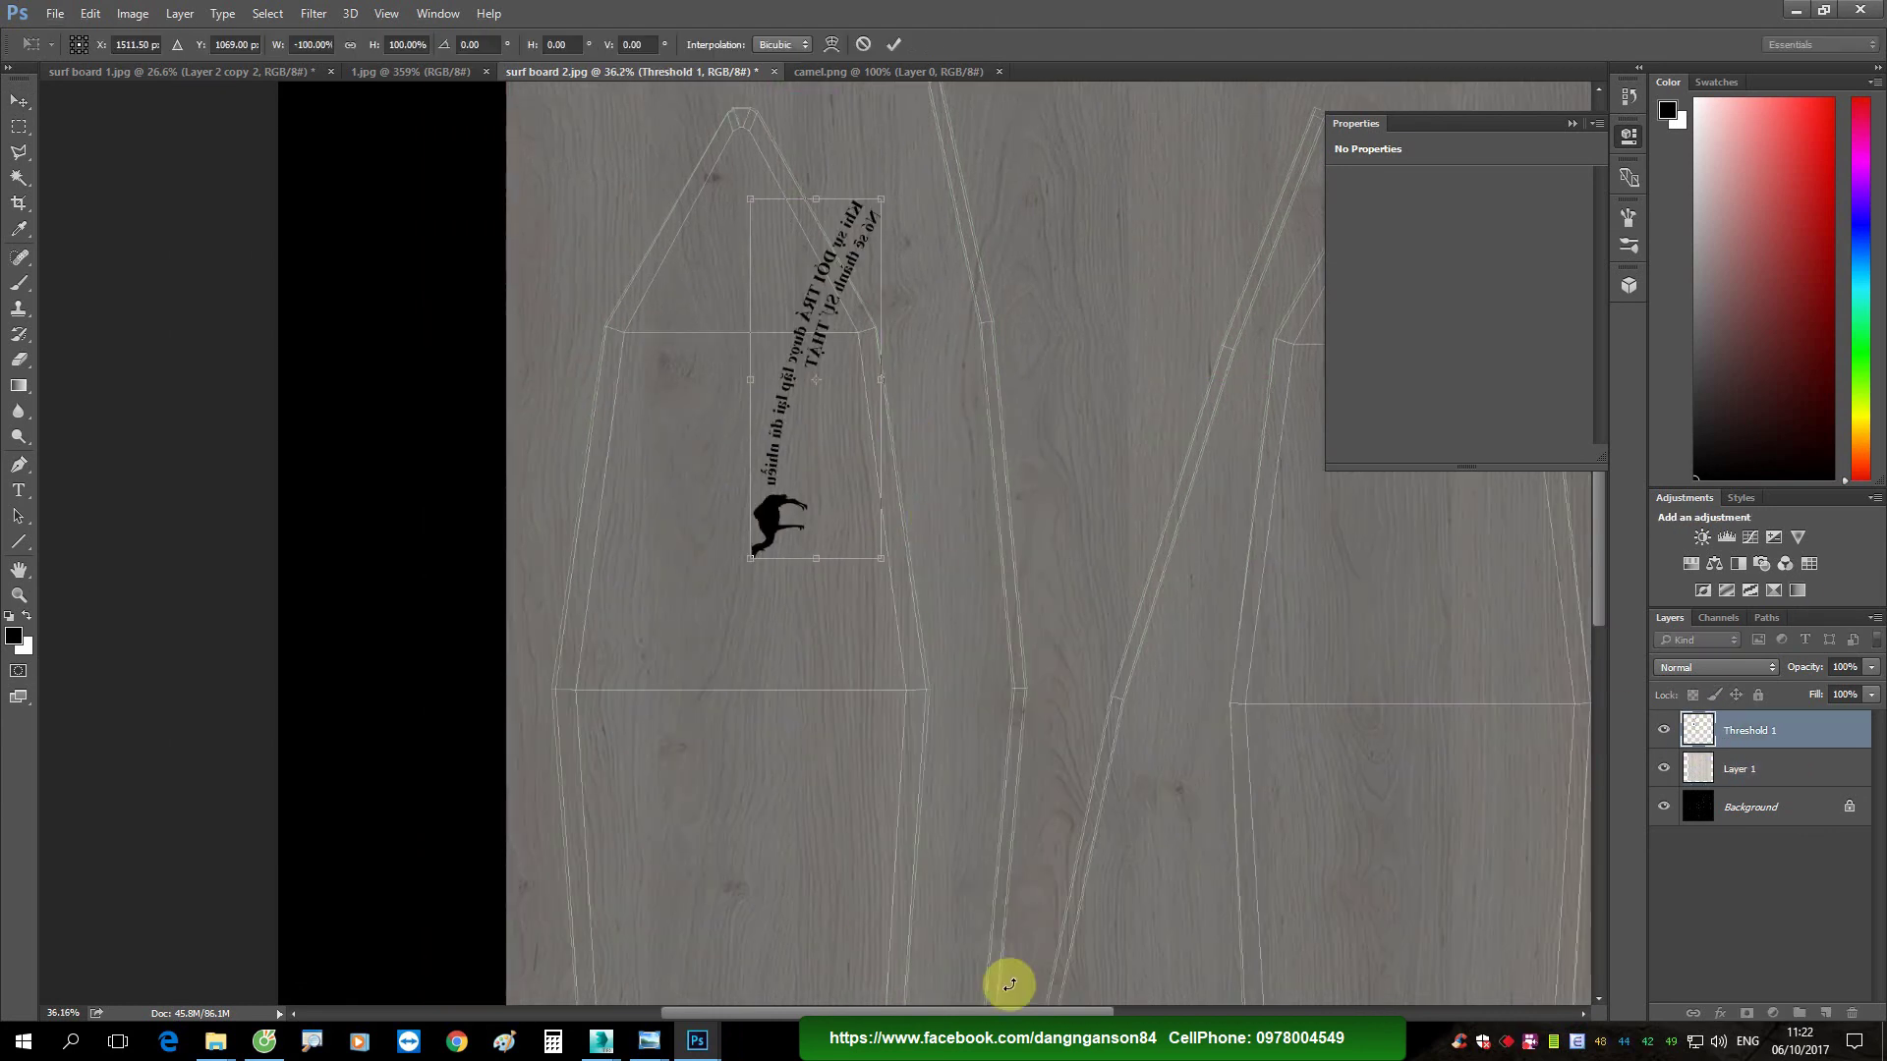
drag(836, 306, 696, 291)
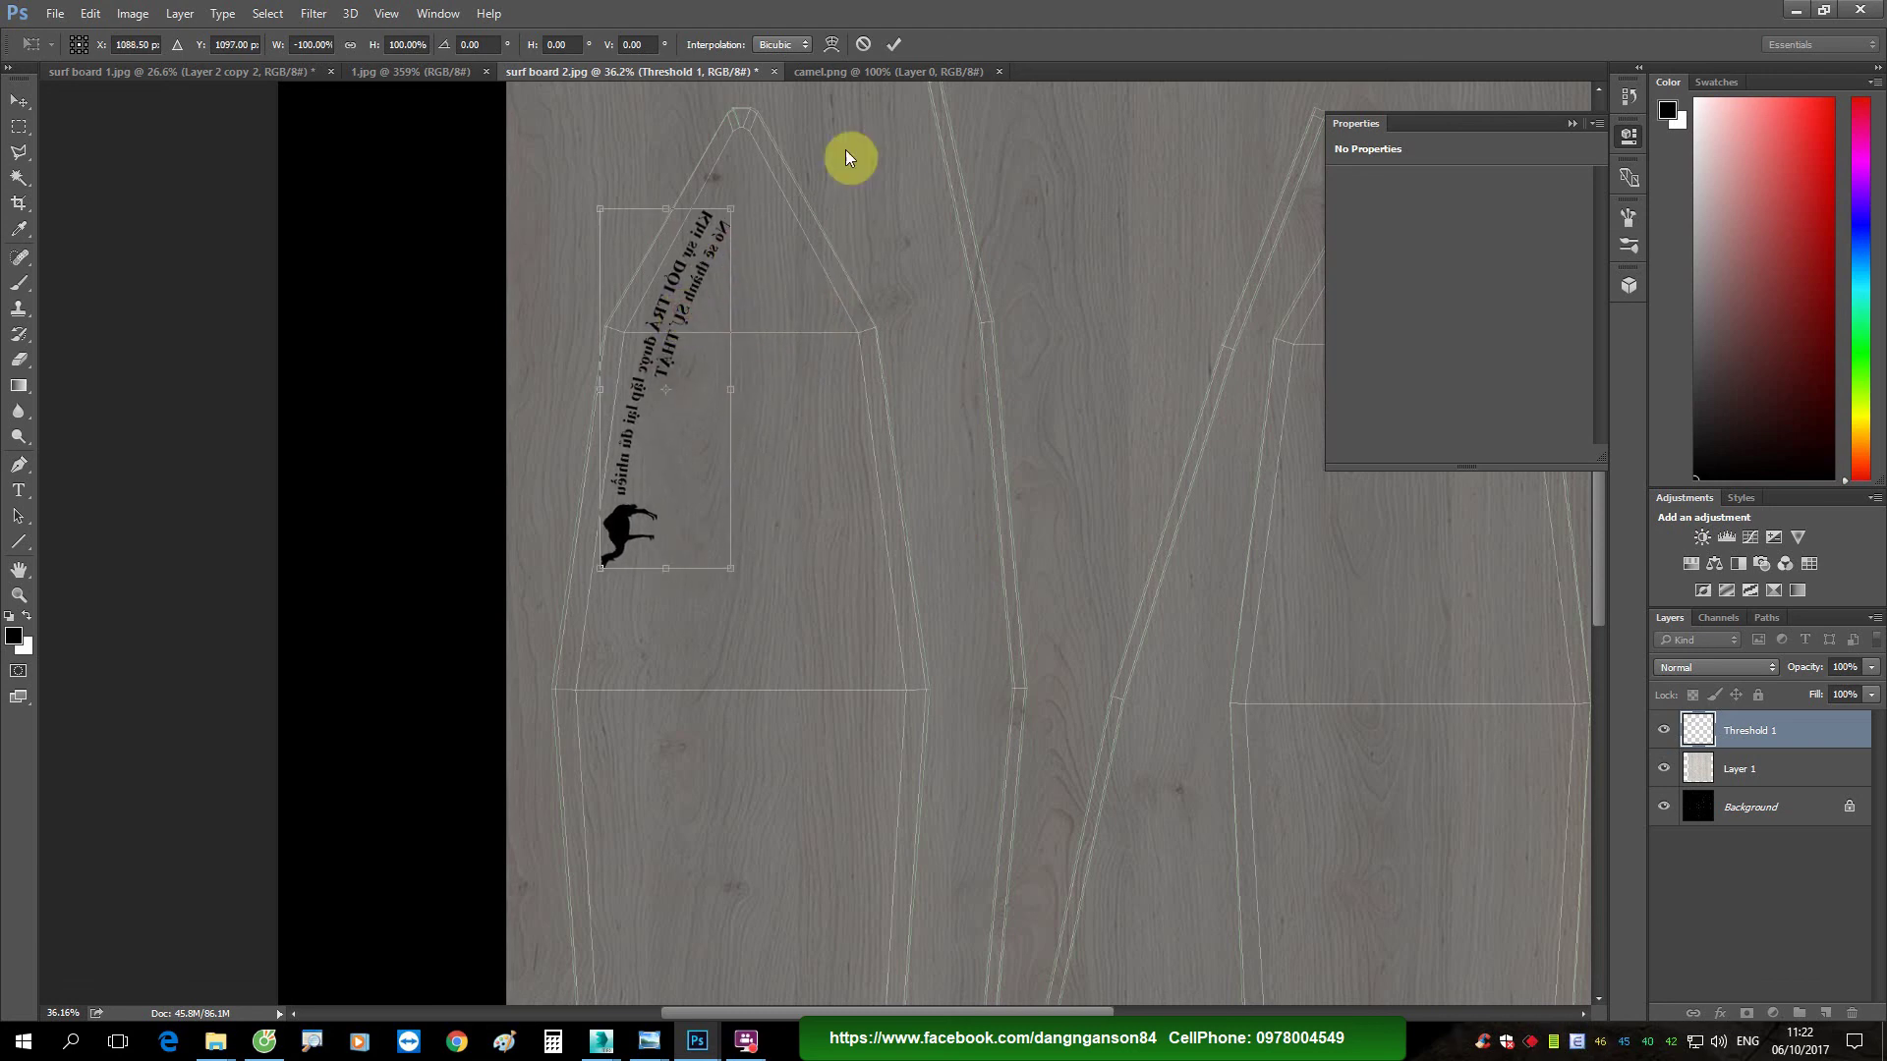
click(893, 44)
Step: Restore the wood Layer 1 to full opacity and reselect the Threshold 1 layer
alt+scroll(701, 216, up, 2)
alt+scroll(700, 216, up, 1)
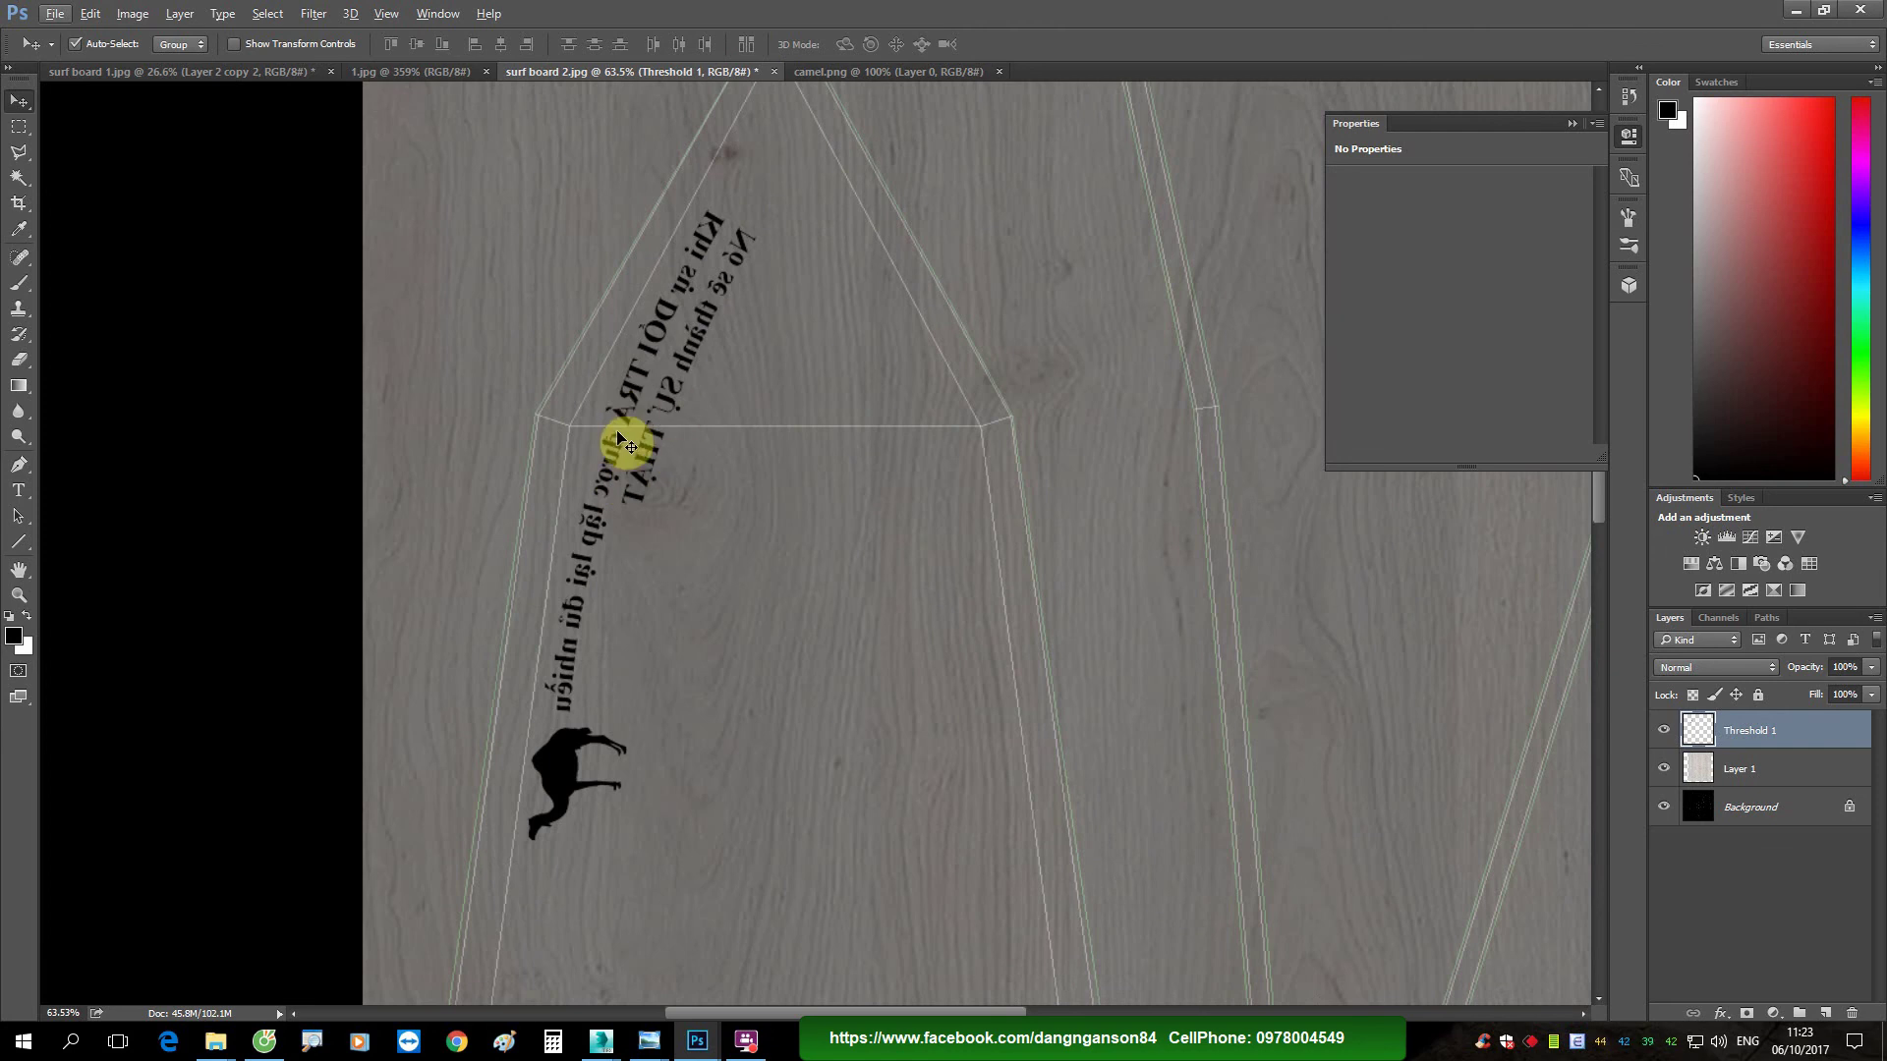
key(ctrl)
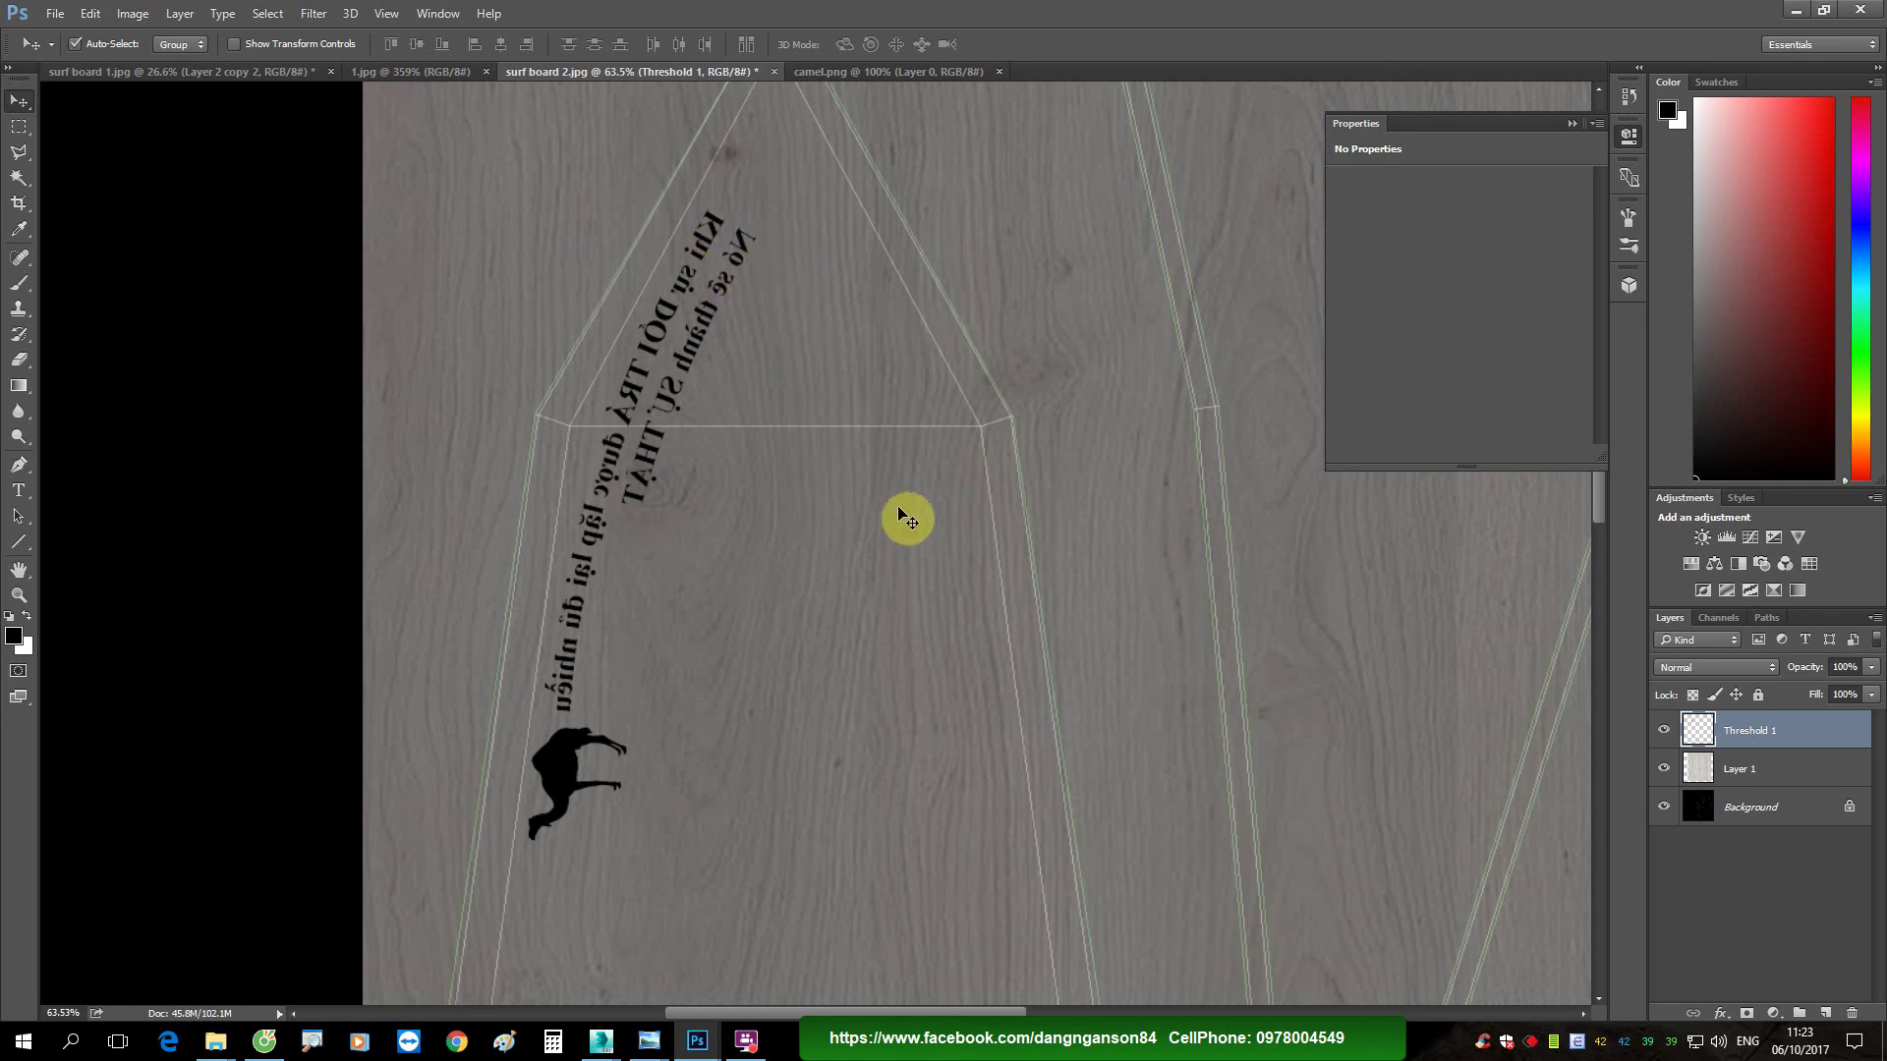
click(1697, 770)
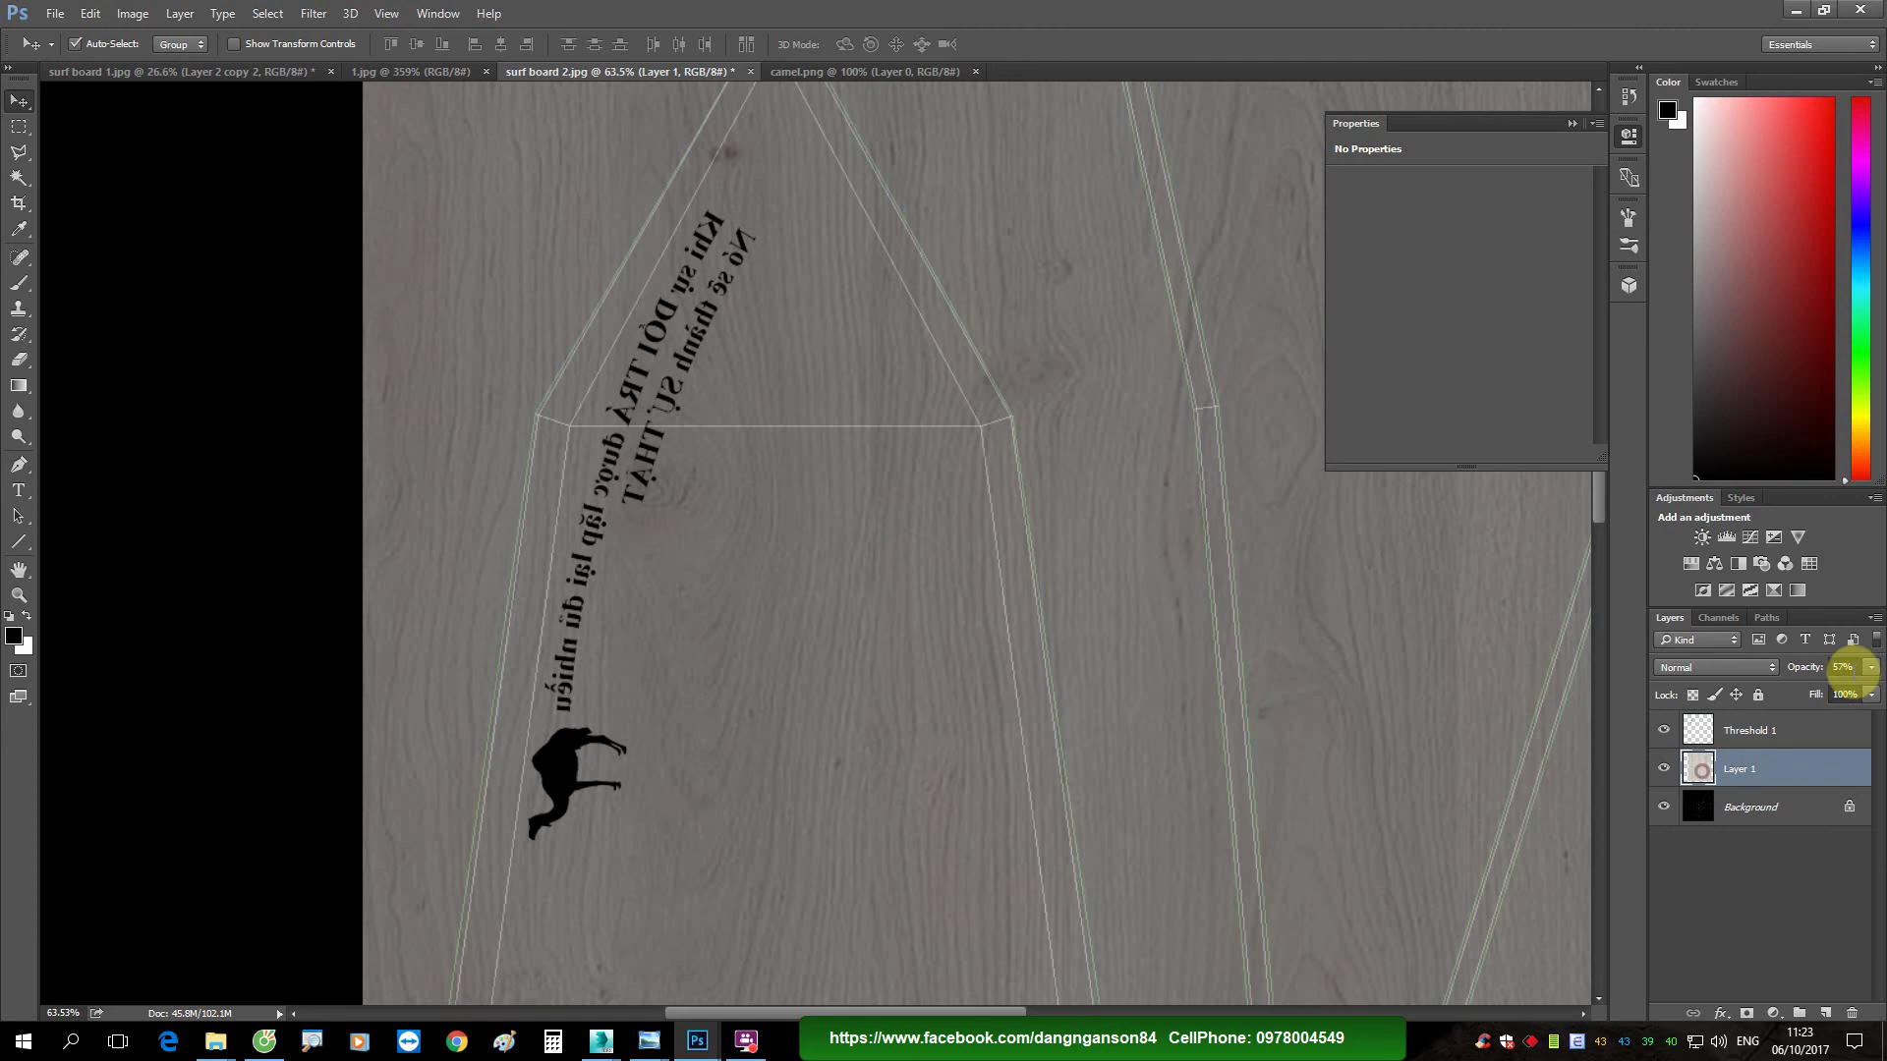
drag(1802, 672, 1847, 671)
click(1710, 730)
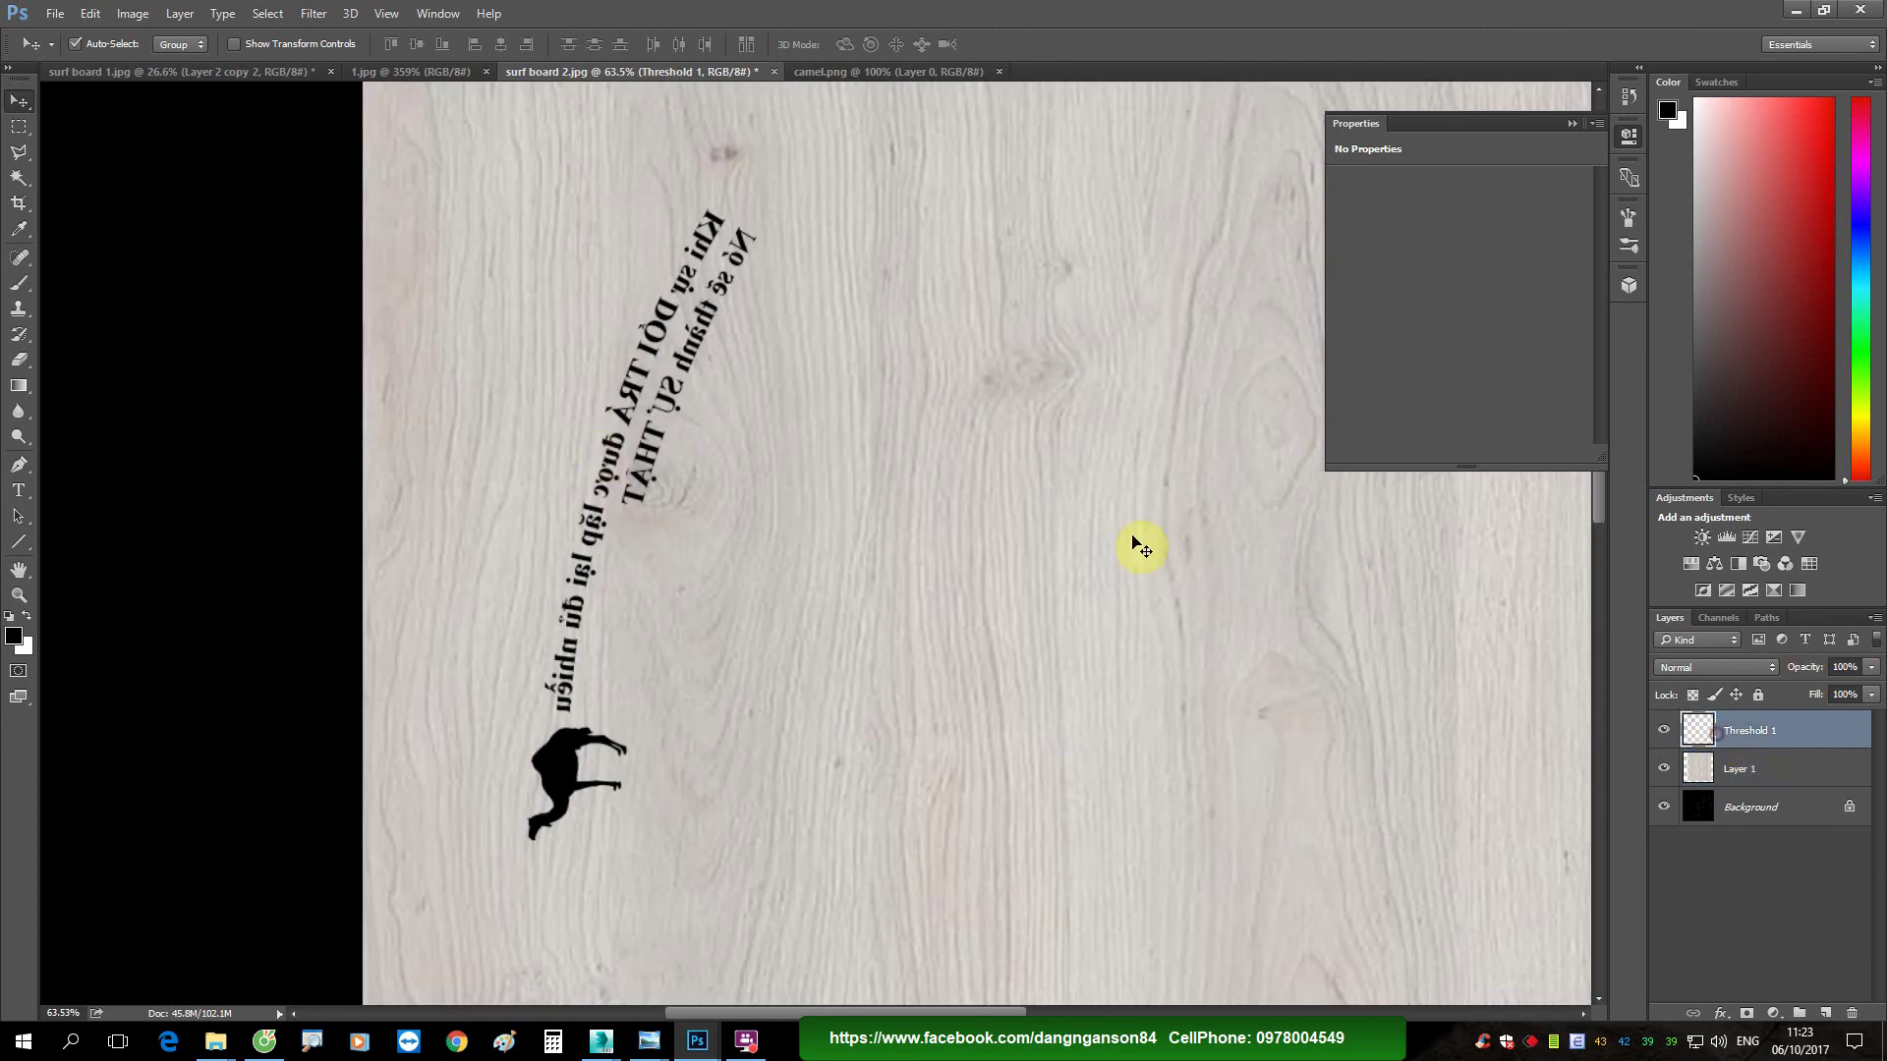
Step: Save as a maximum-quality JPEG, overwriting diffuse surf board 2.jpg
click(55, 13)
click(89, 241)
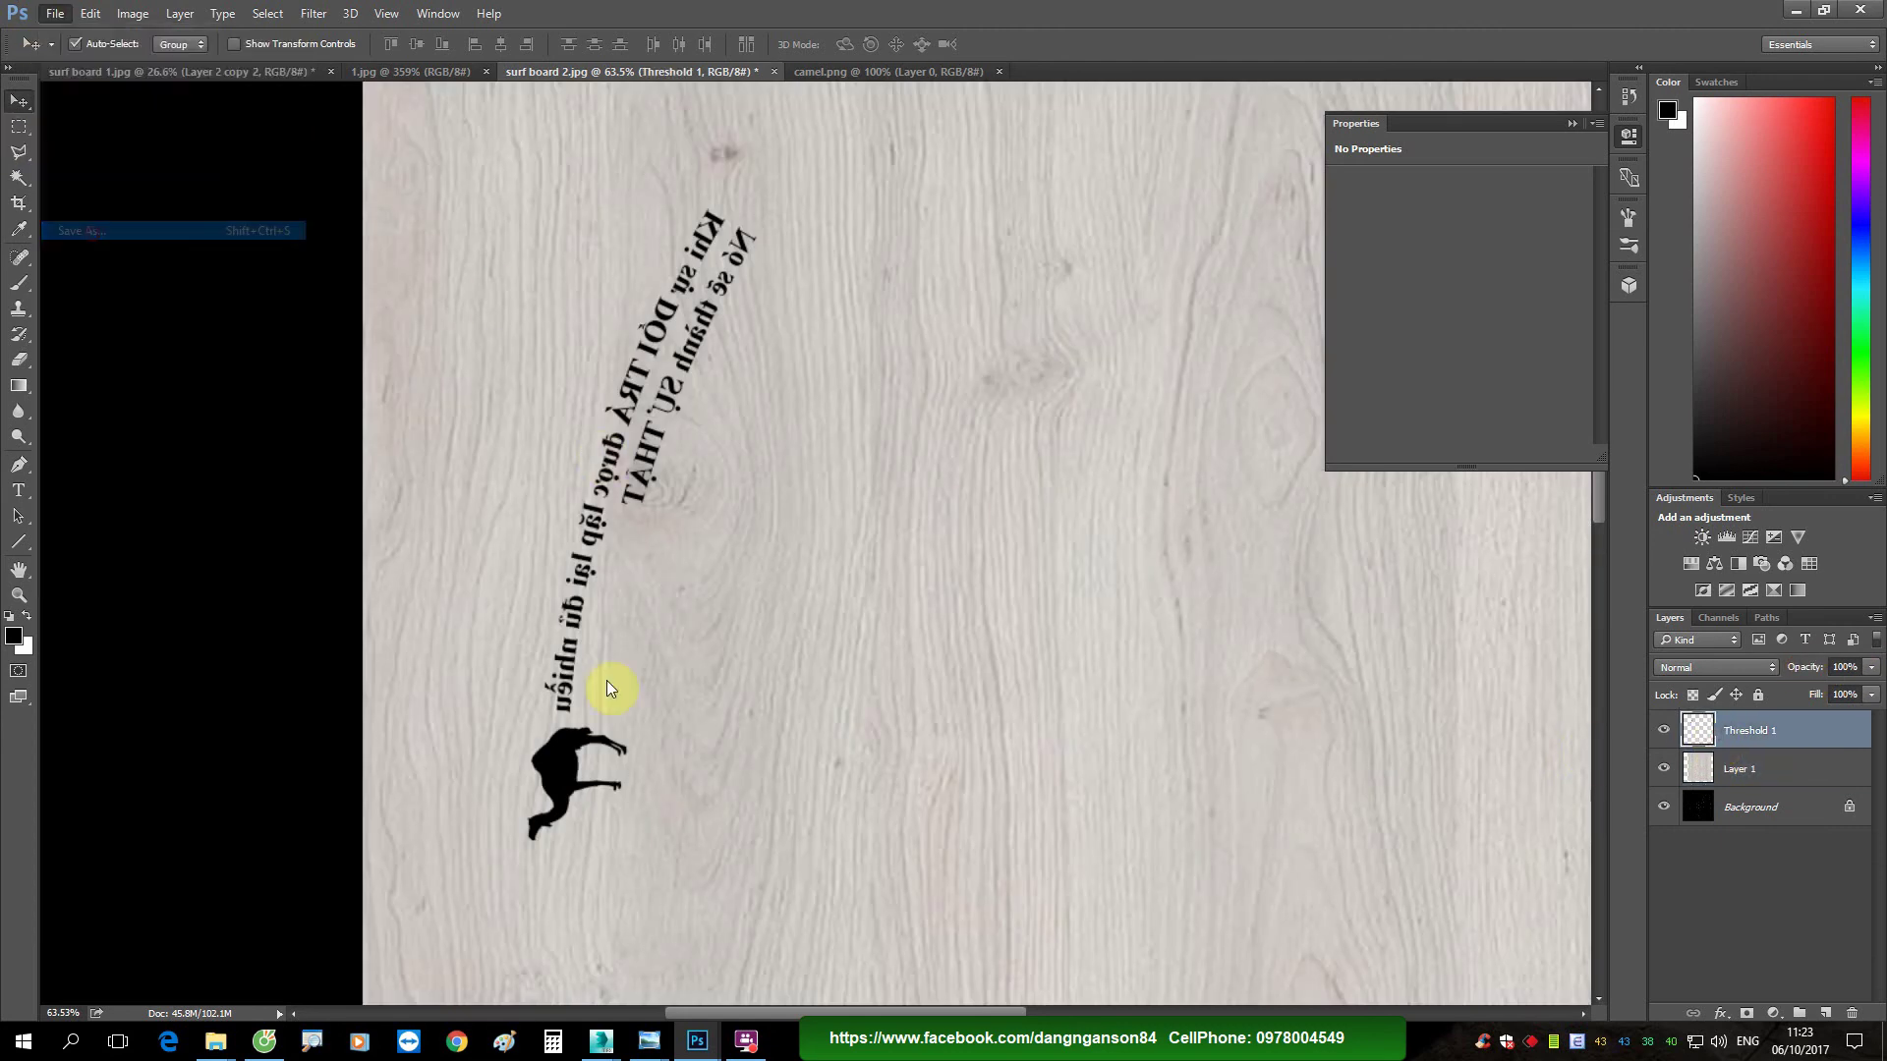
click(290, 824)
click(252, 602)
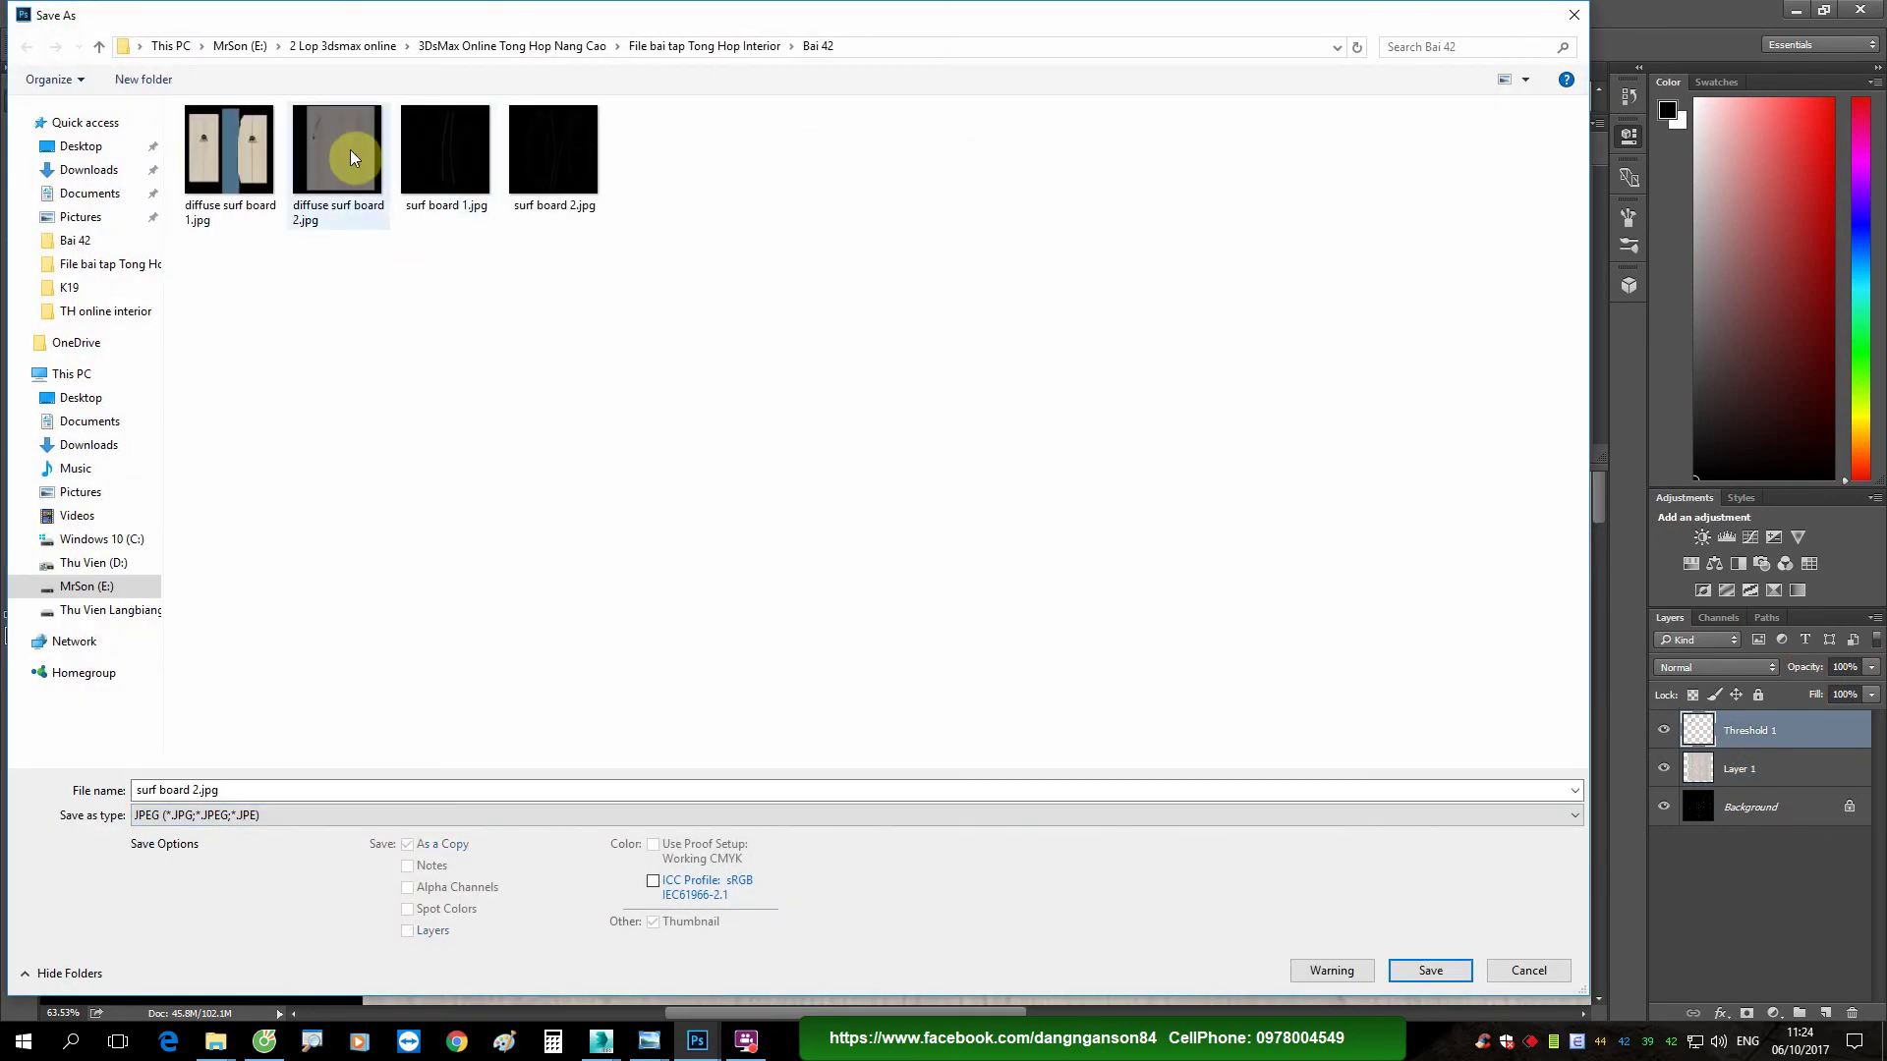
click(351, 157)
double_click(351, 157)
click(1091, 522)
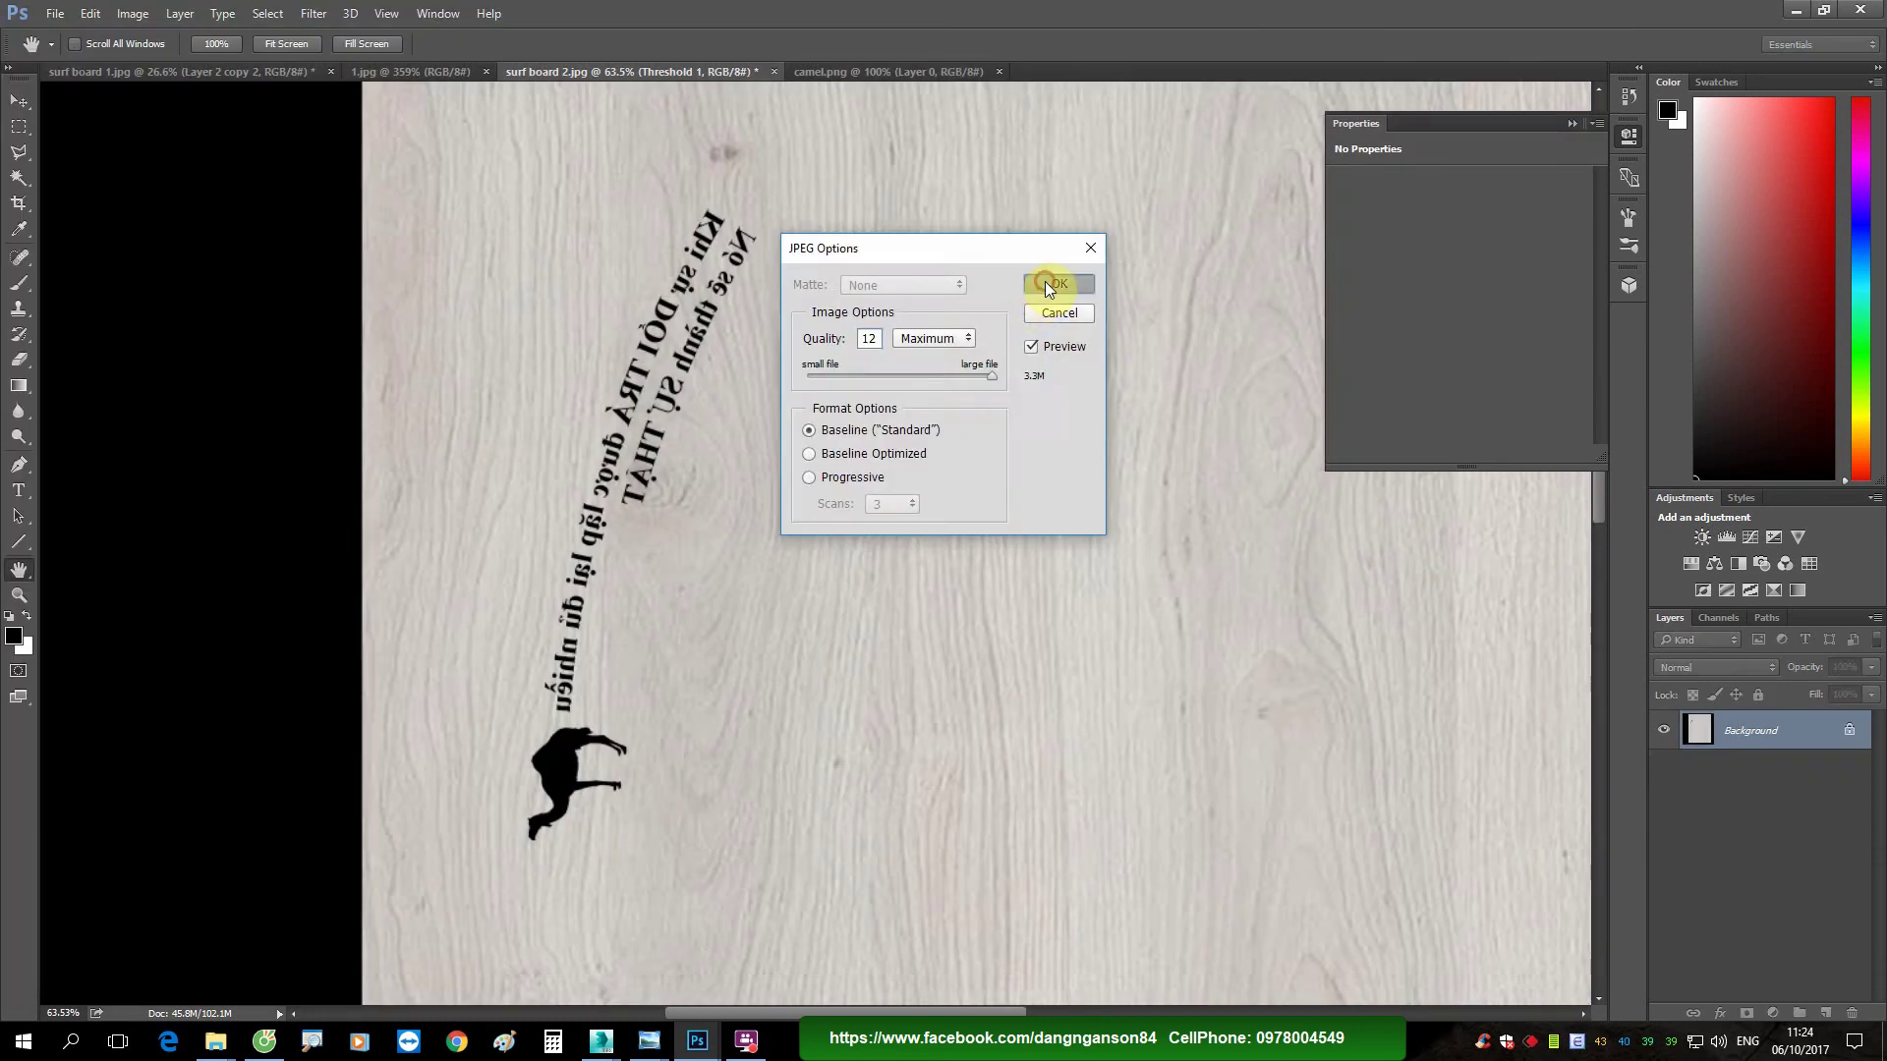
click(1052, 283)
mouse_move(599, 1042)
click(540, 961)
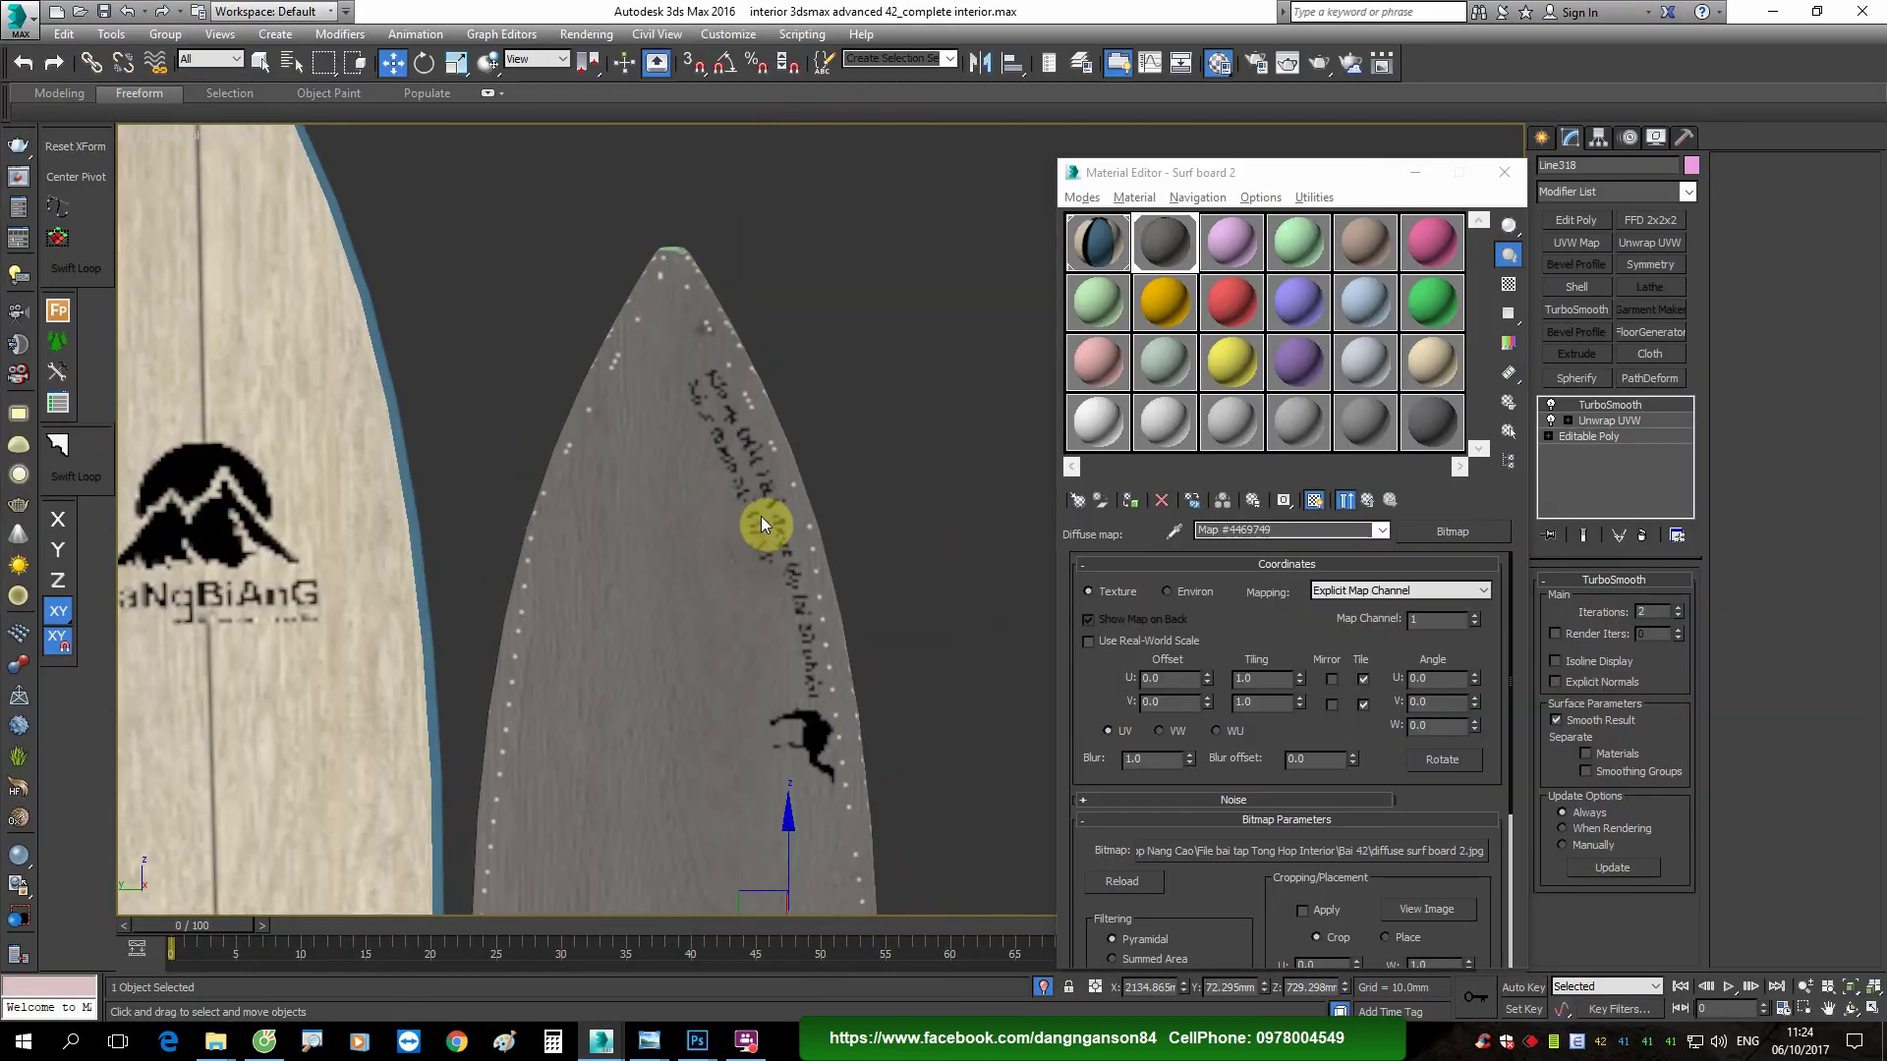
Step: Close the Material Editor, view the whole kitchen through PhysCamera001, and start a production render
scroll(760, 516, up, 3)
scroll(788, 526, down, 3)
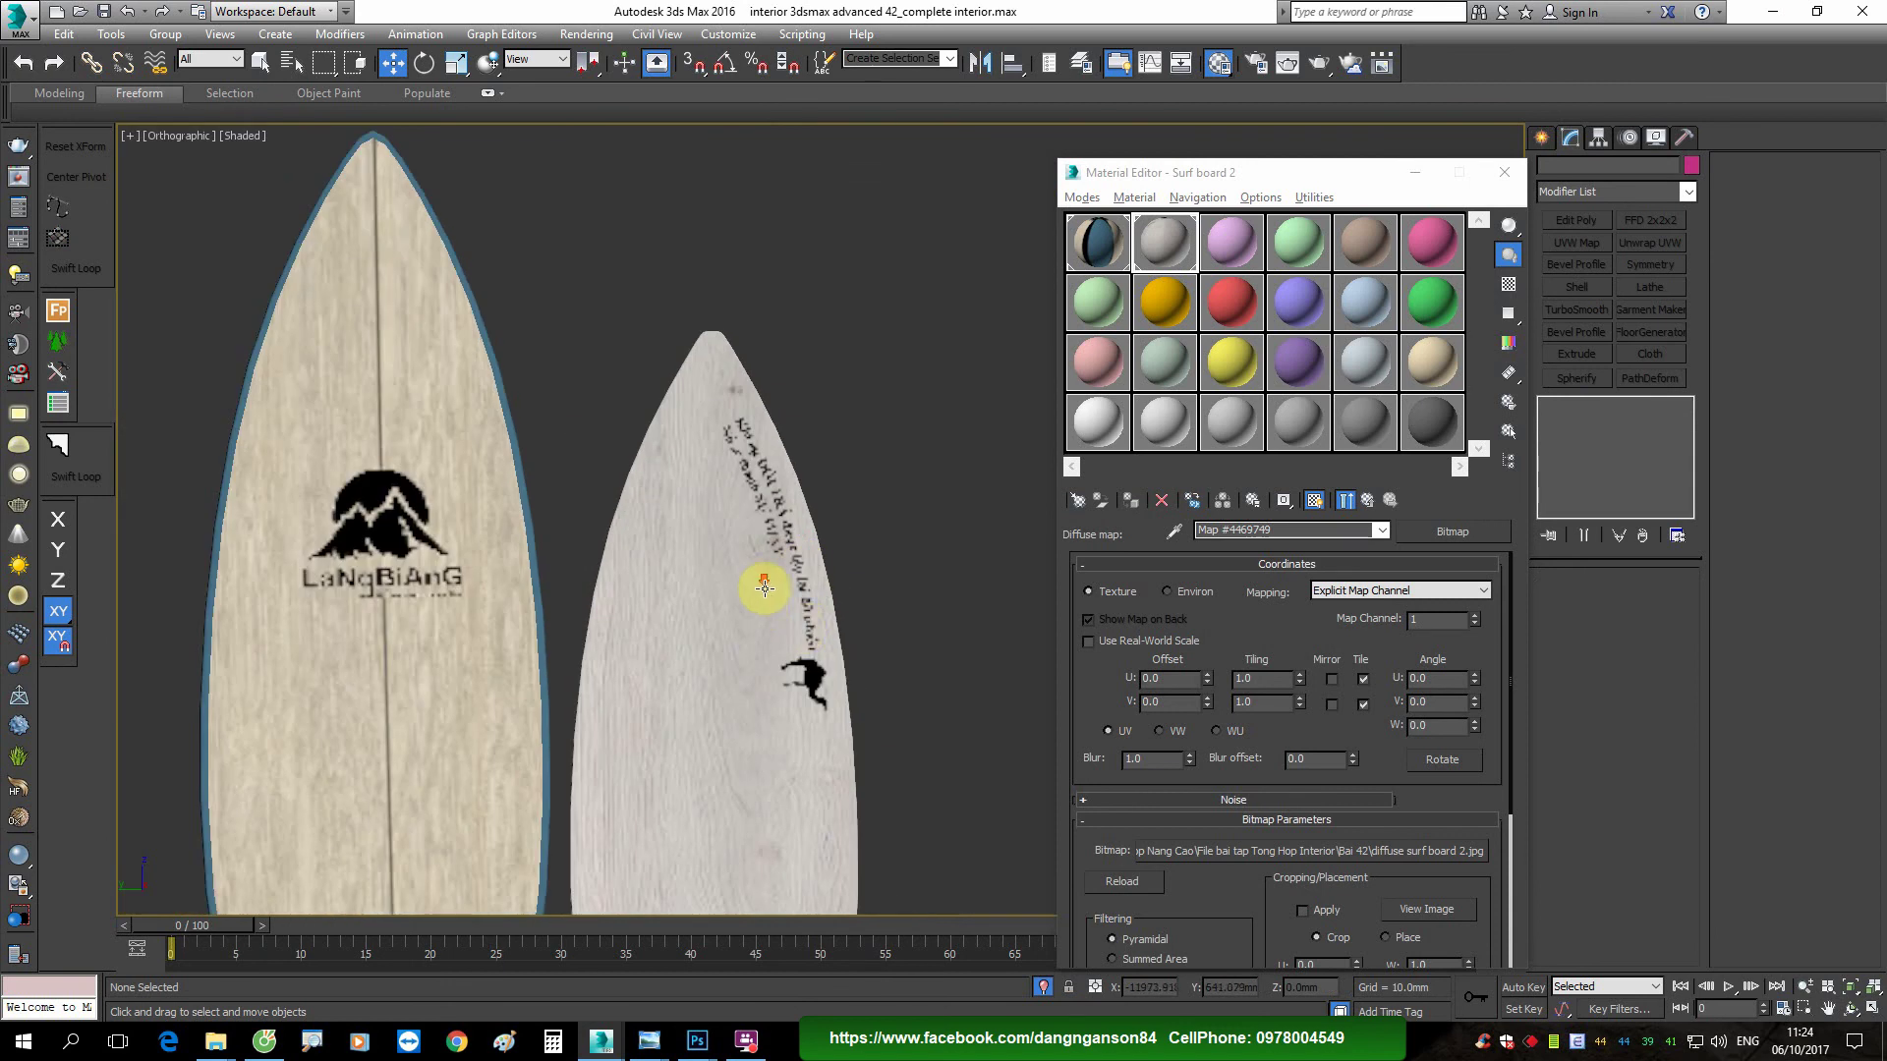
scroll(765, 588, down, 10)
scroll(392, 349, up, 8)
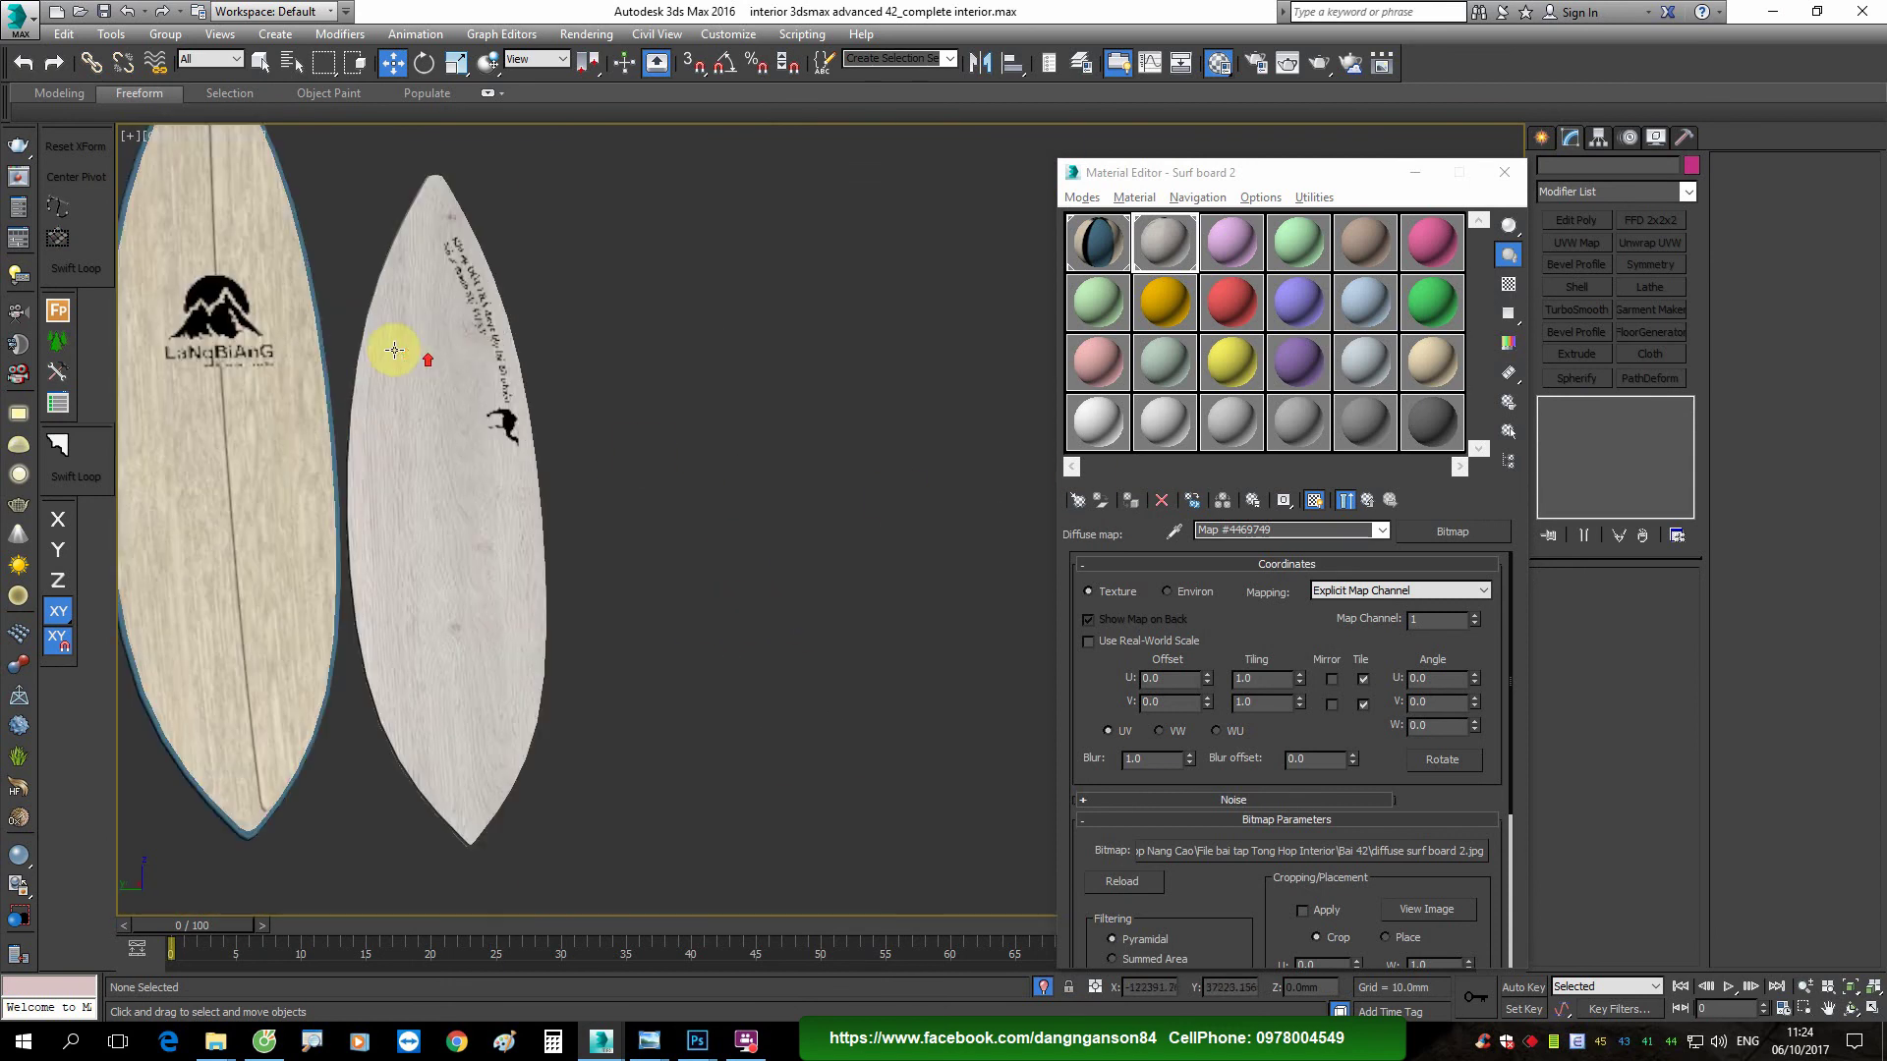
scroll(688, 433, up, 2)
click(1504, 177)
key(c)
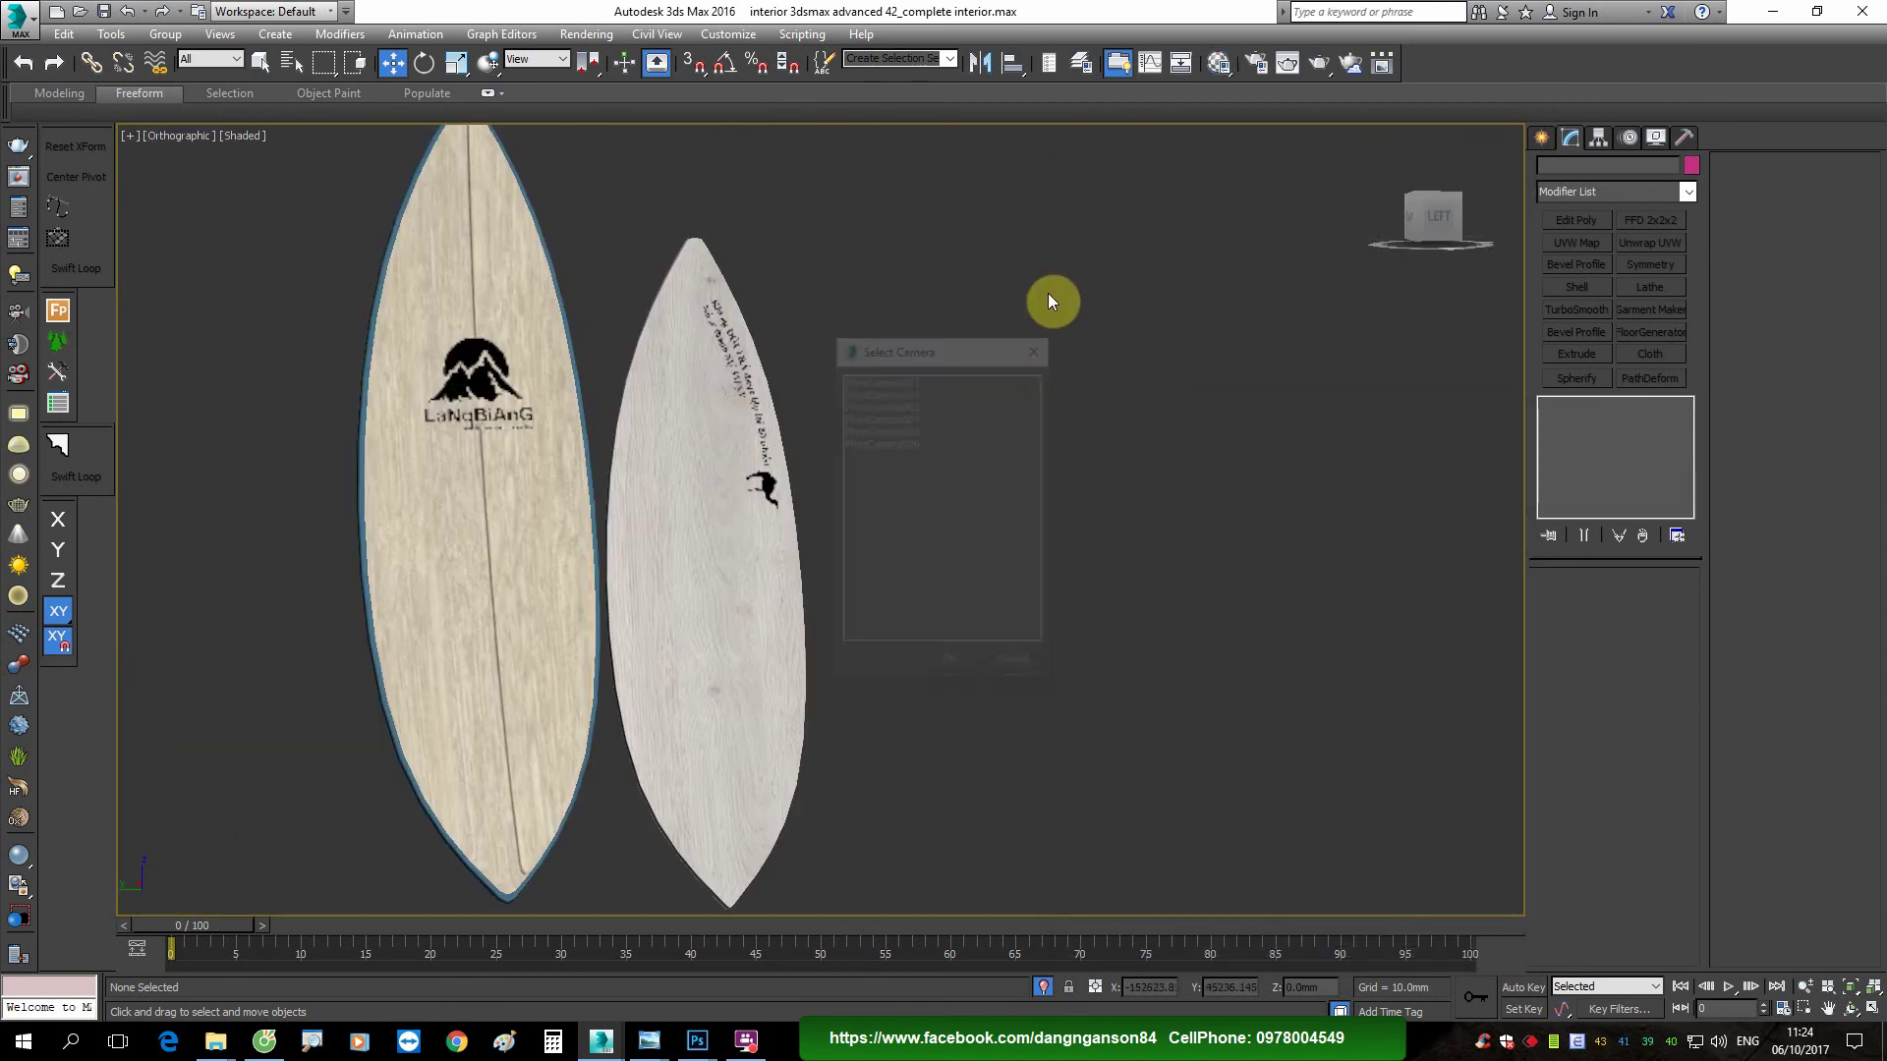
double_click(963, 379)
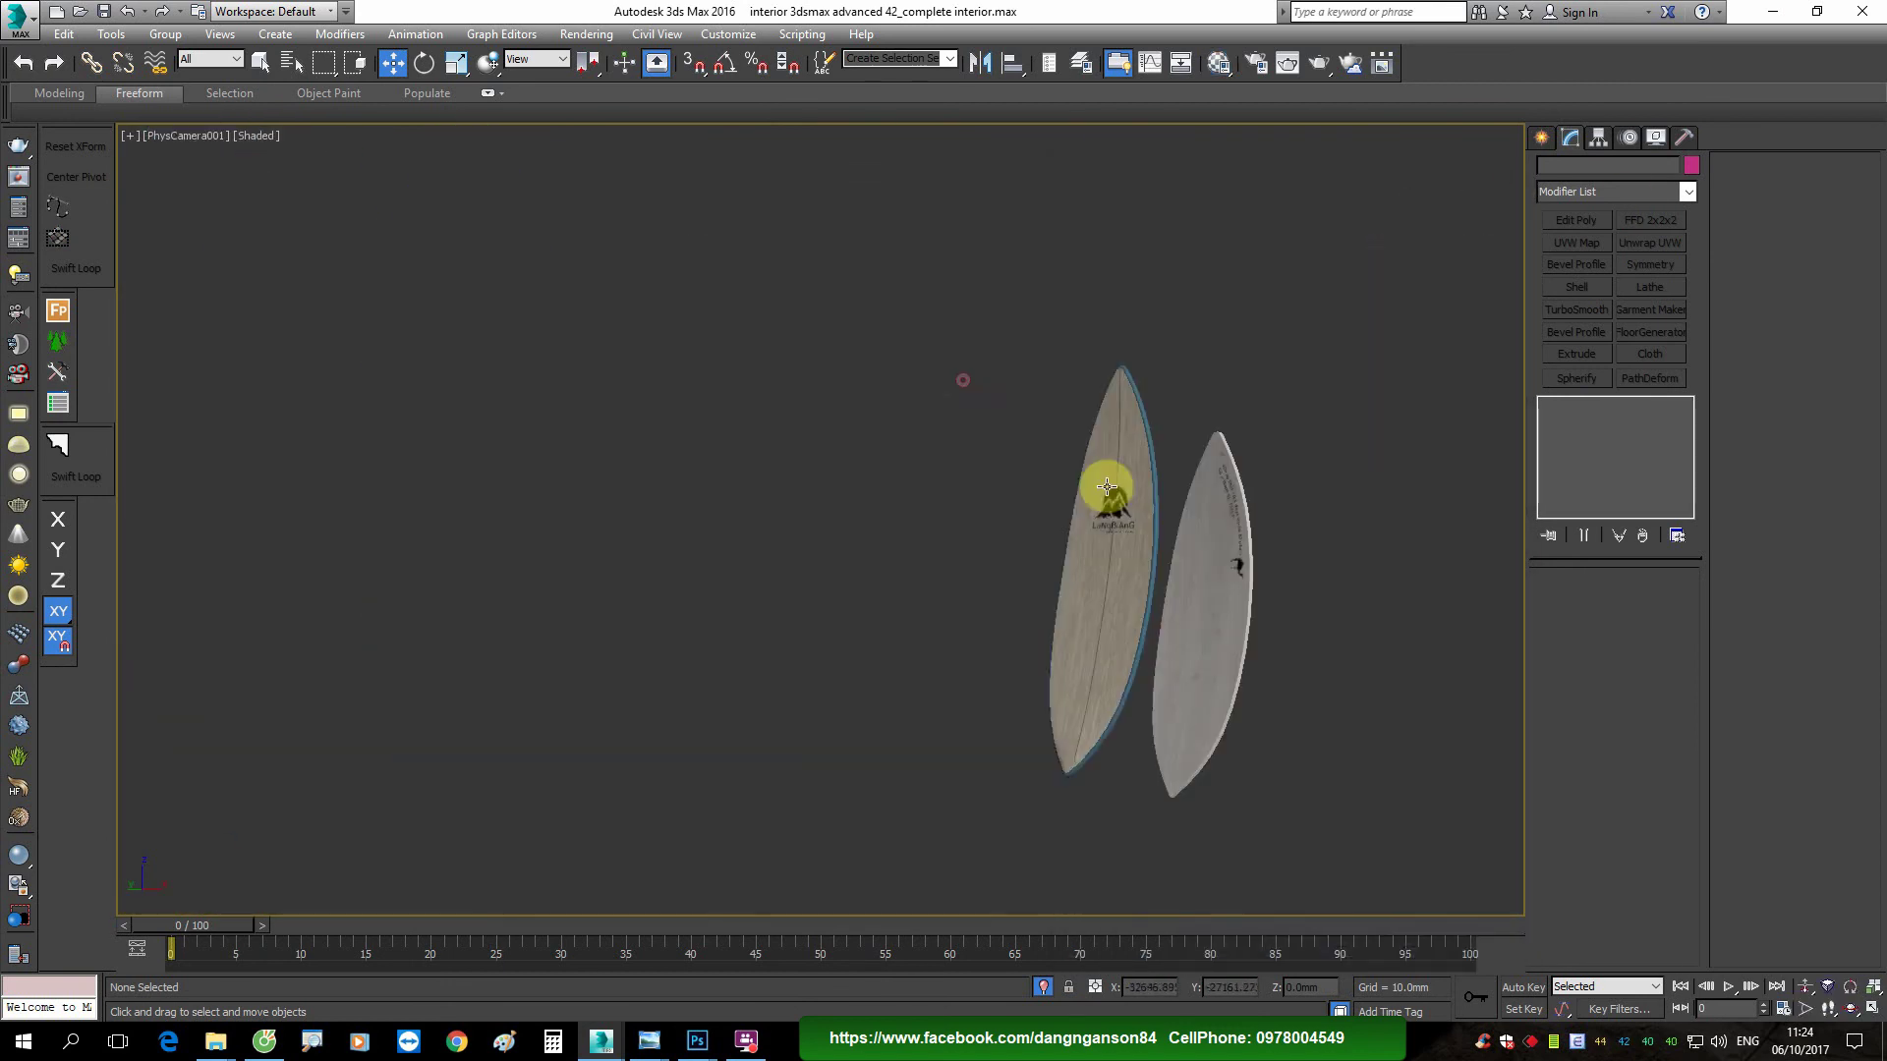
click(1046, 983)
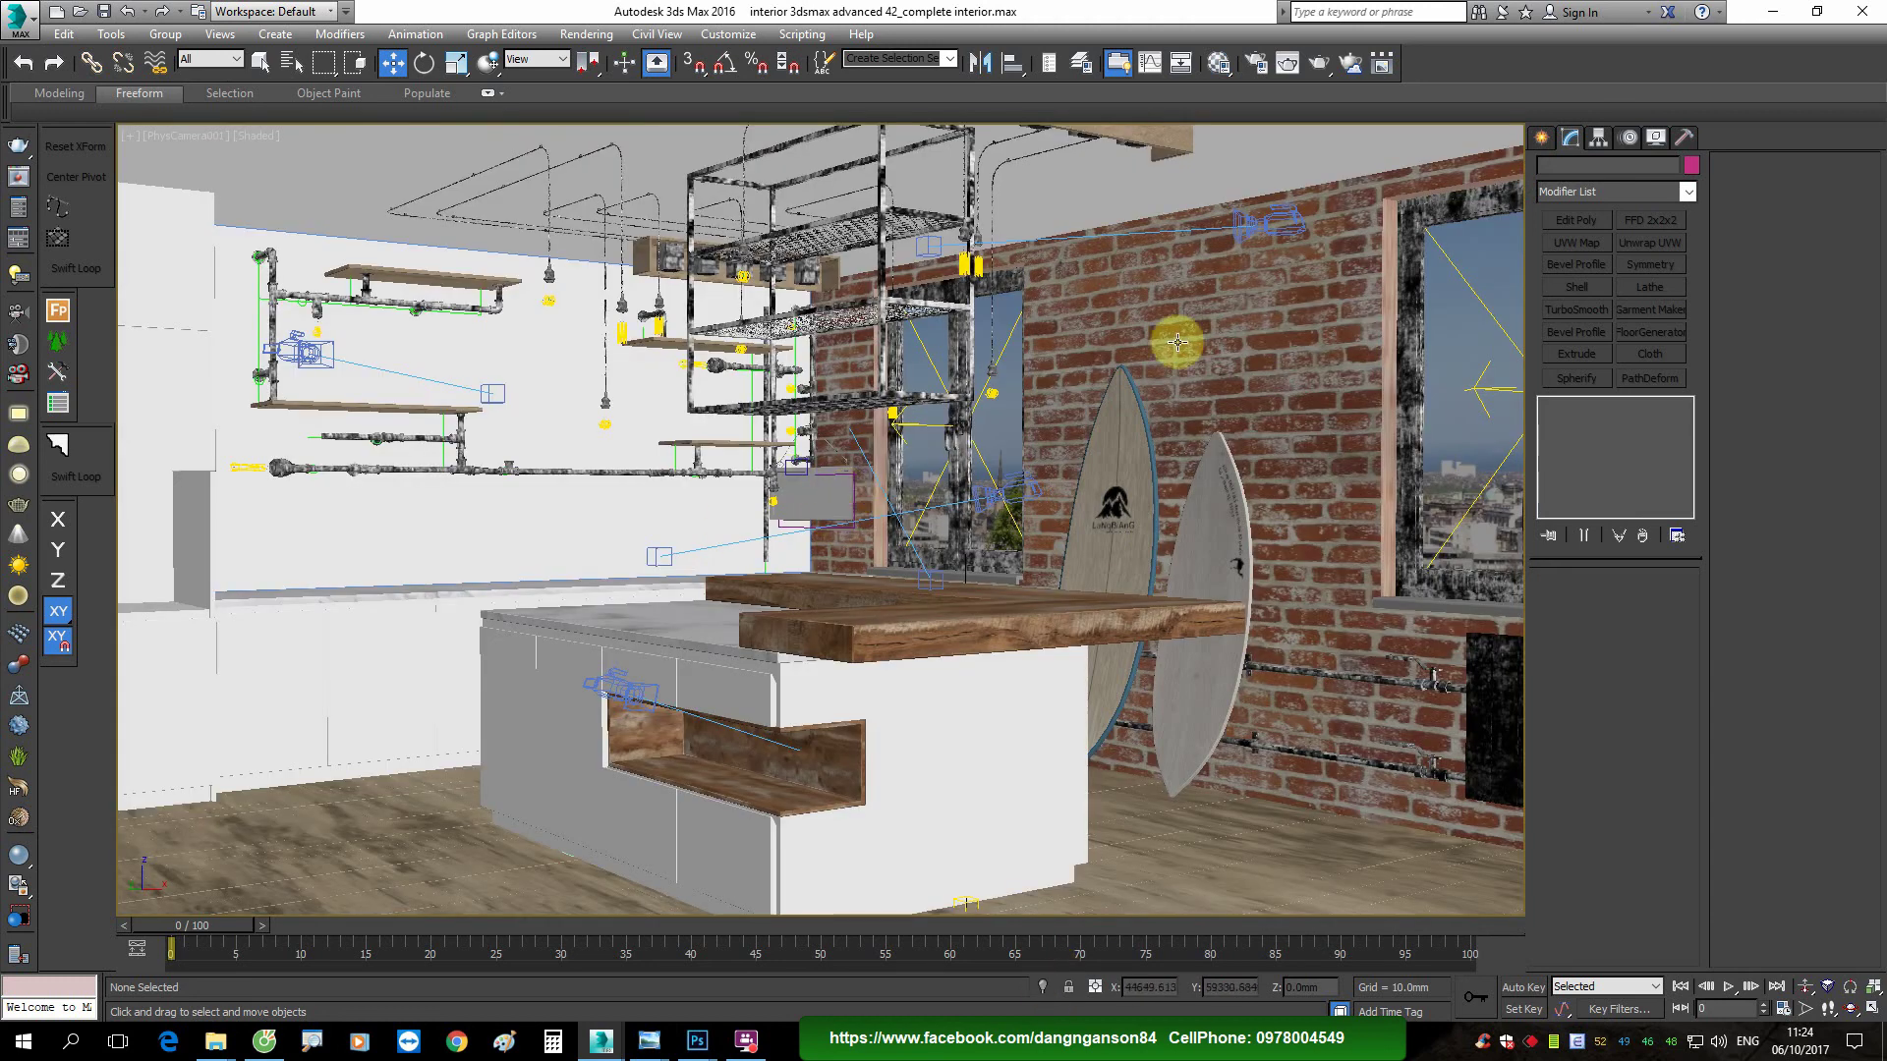
click(1319, 65)
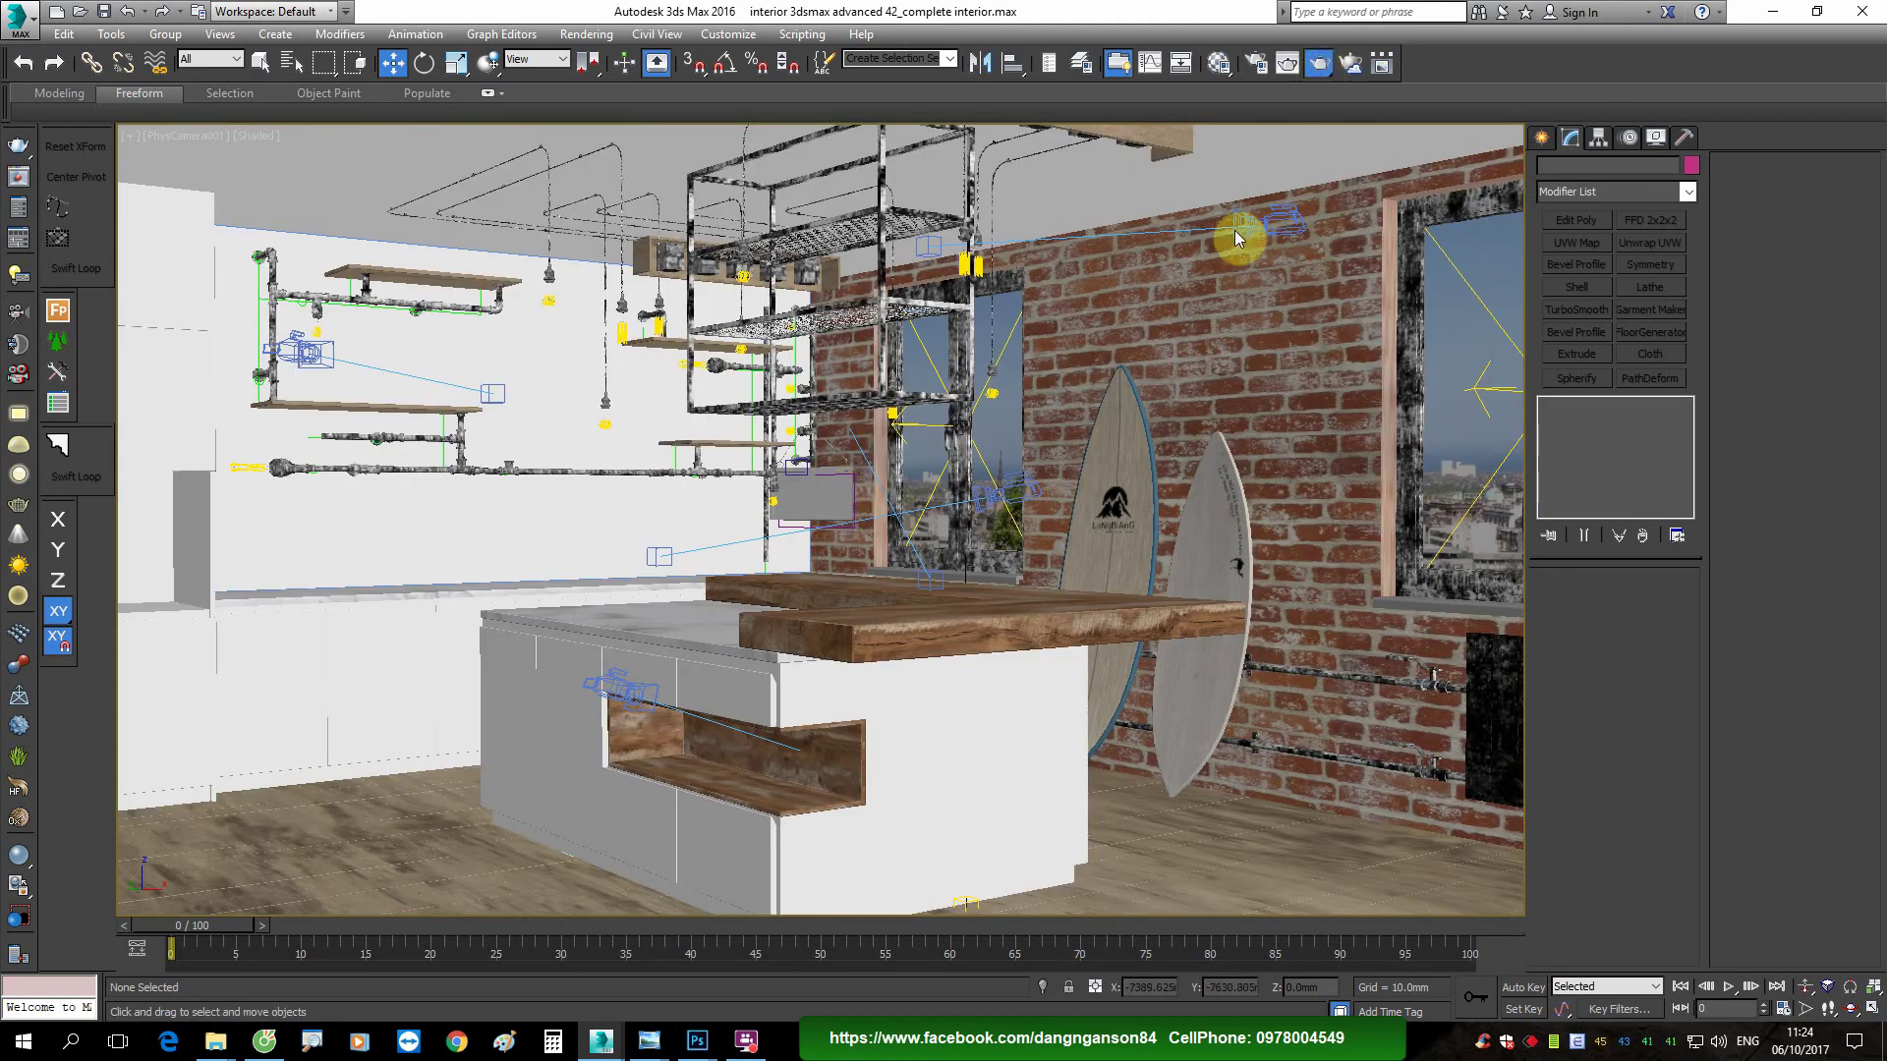
Step: Bring up the V-Ray frame buffer and reposition it once the kitchen render finishes
click(749, 1044)
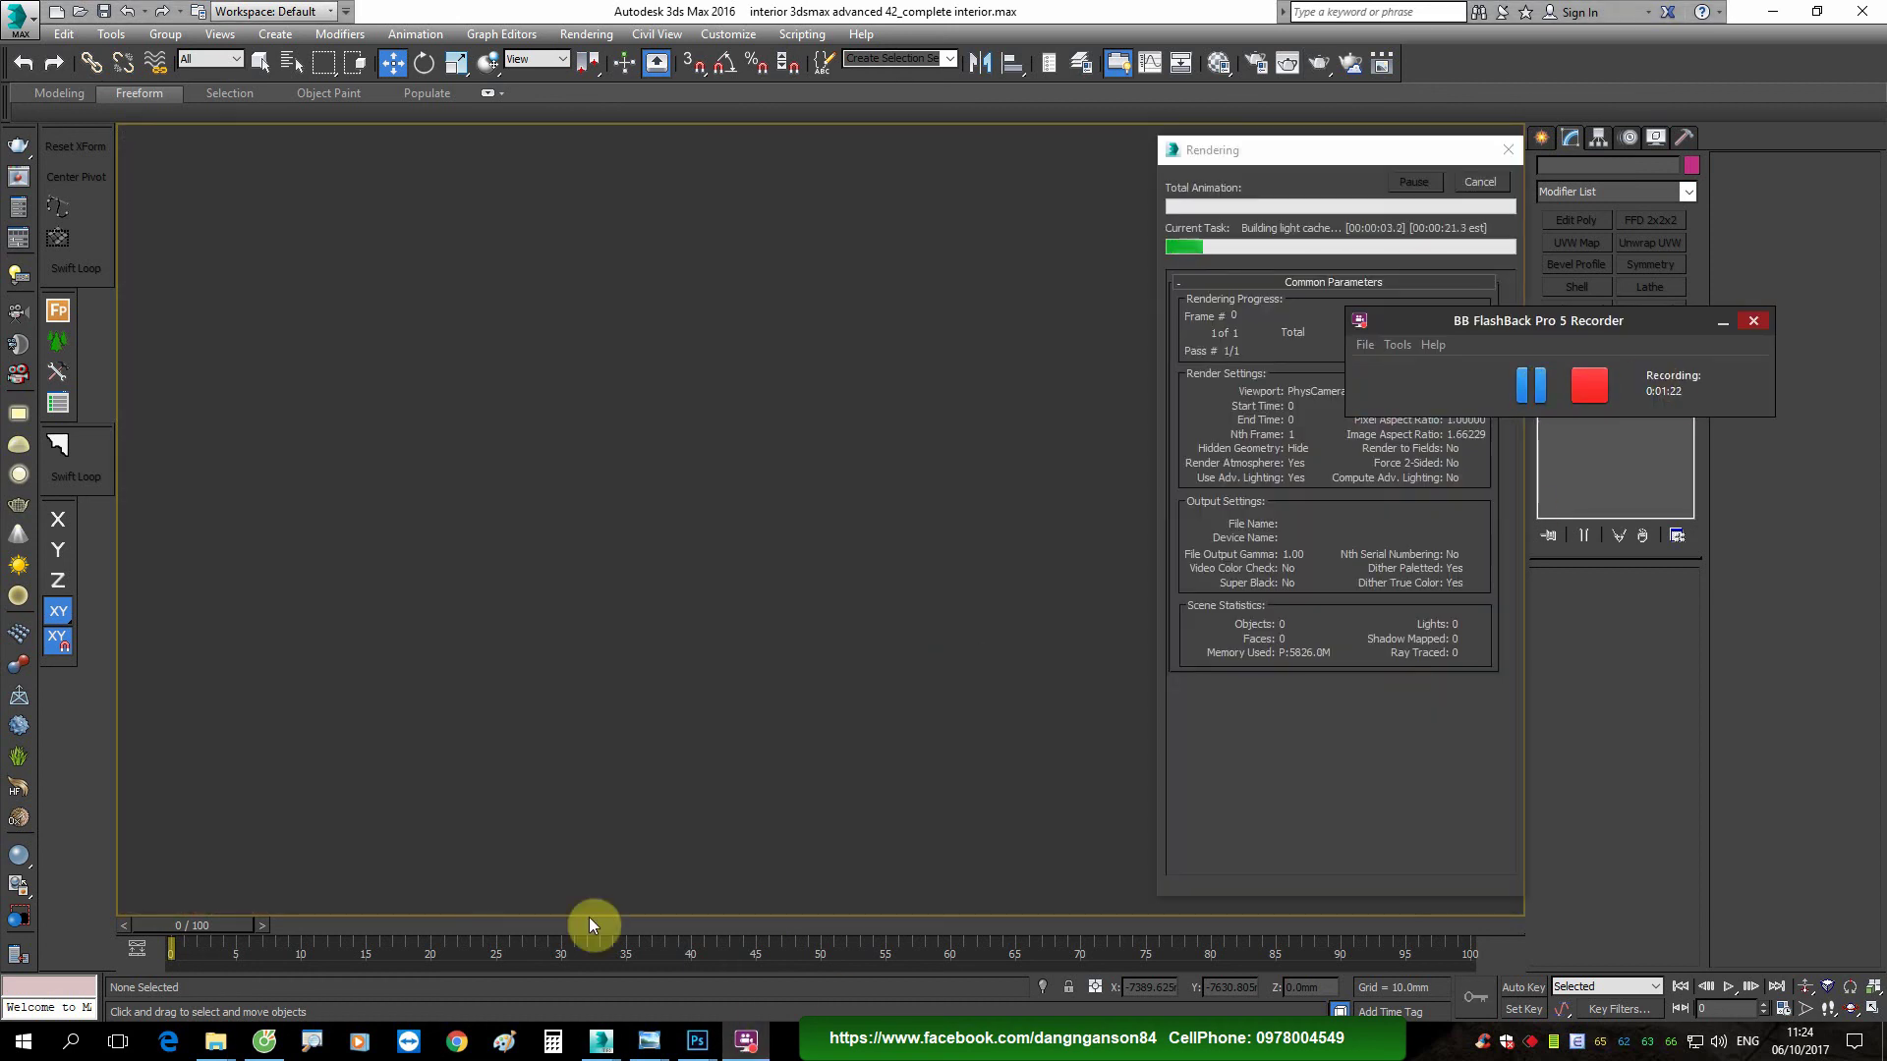
click(756, 944)
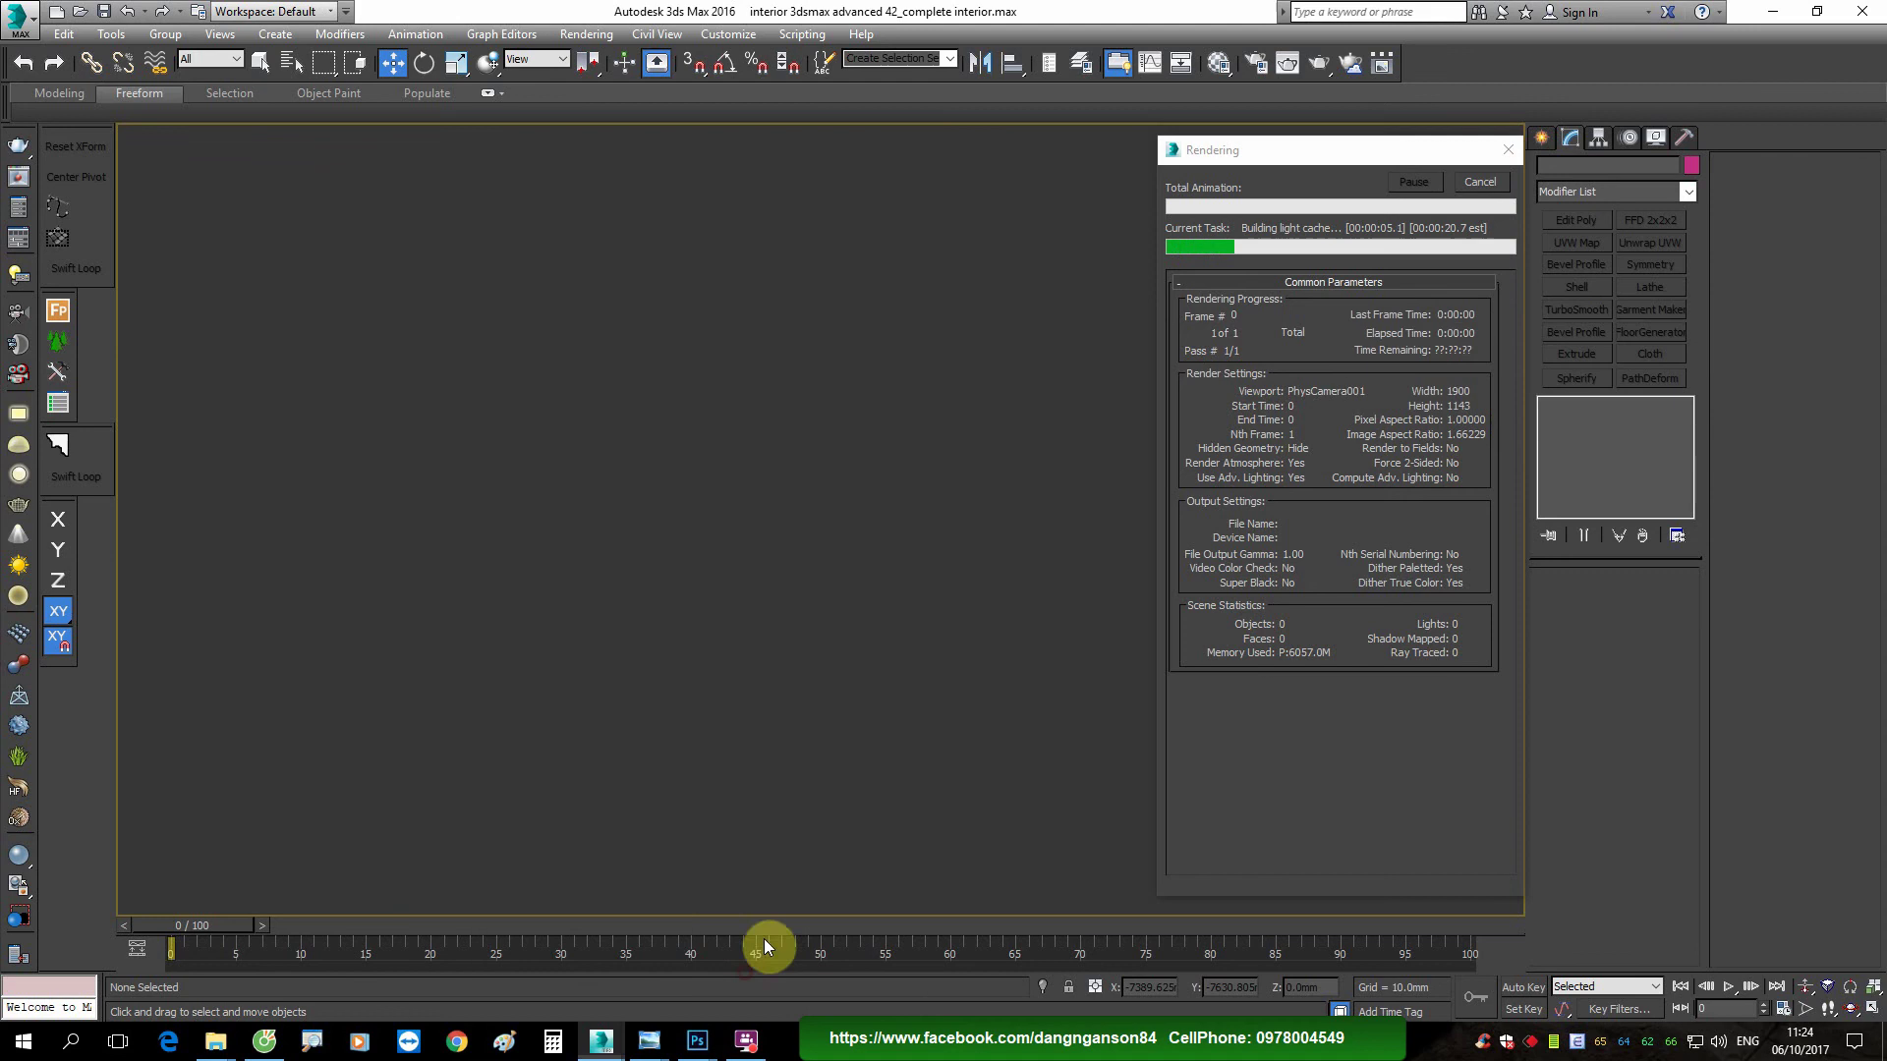
click(749, 1046)
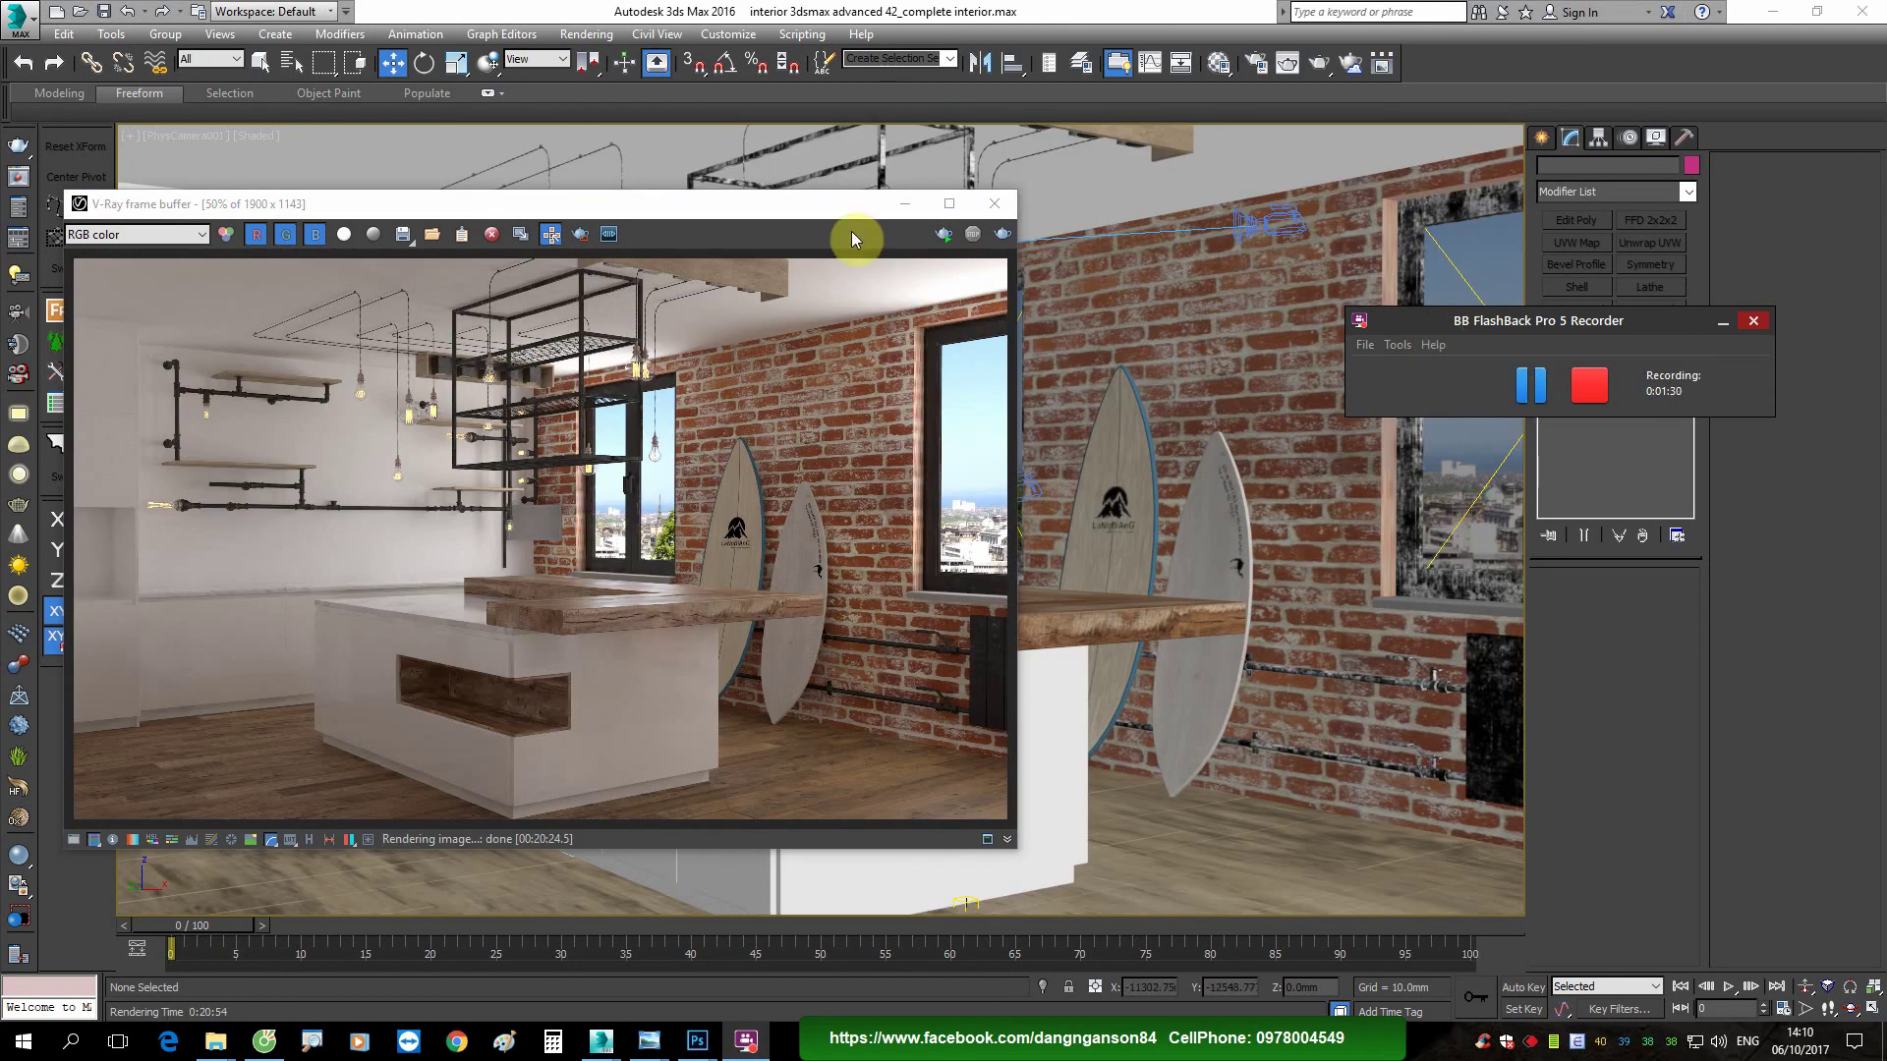
drag(820, 206, 874, 183)
click(746, 1040)
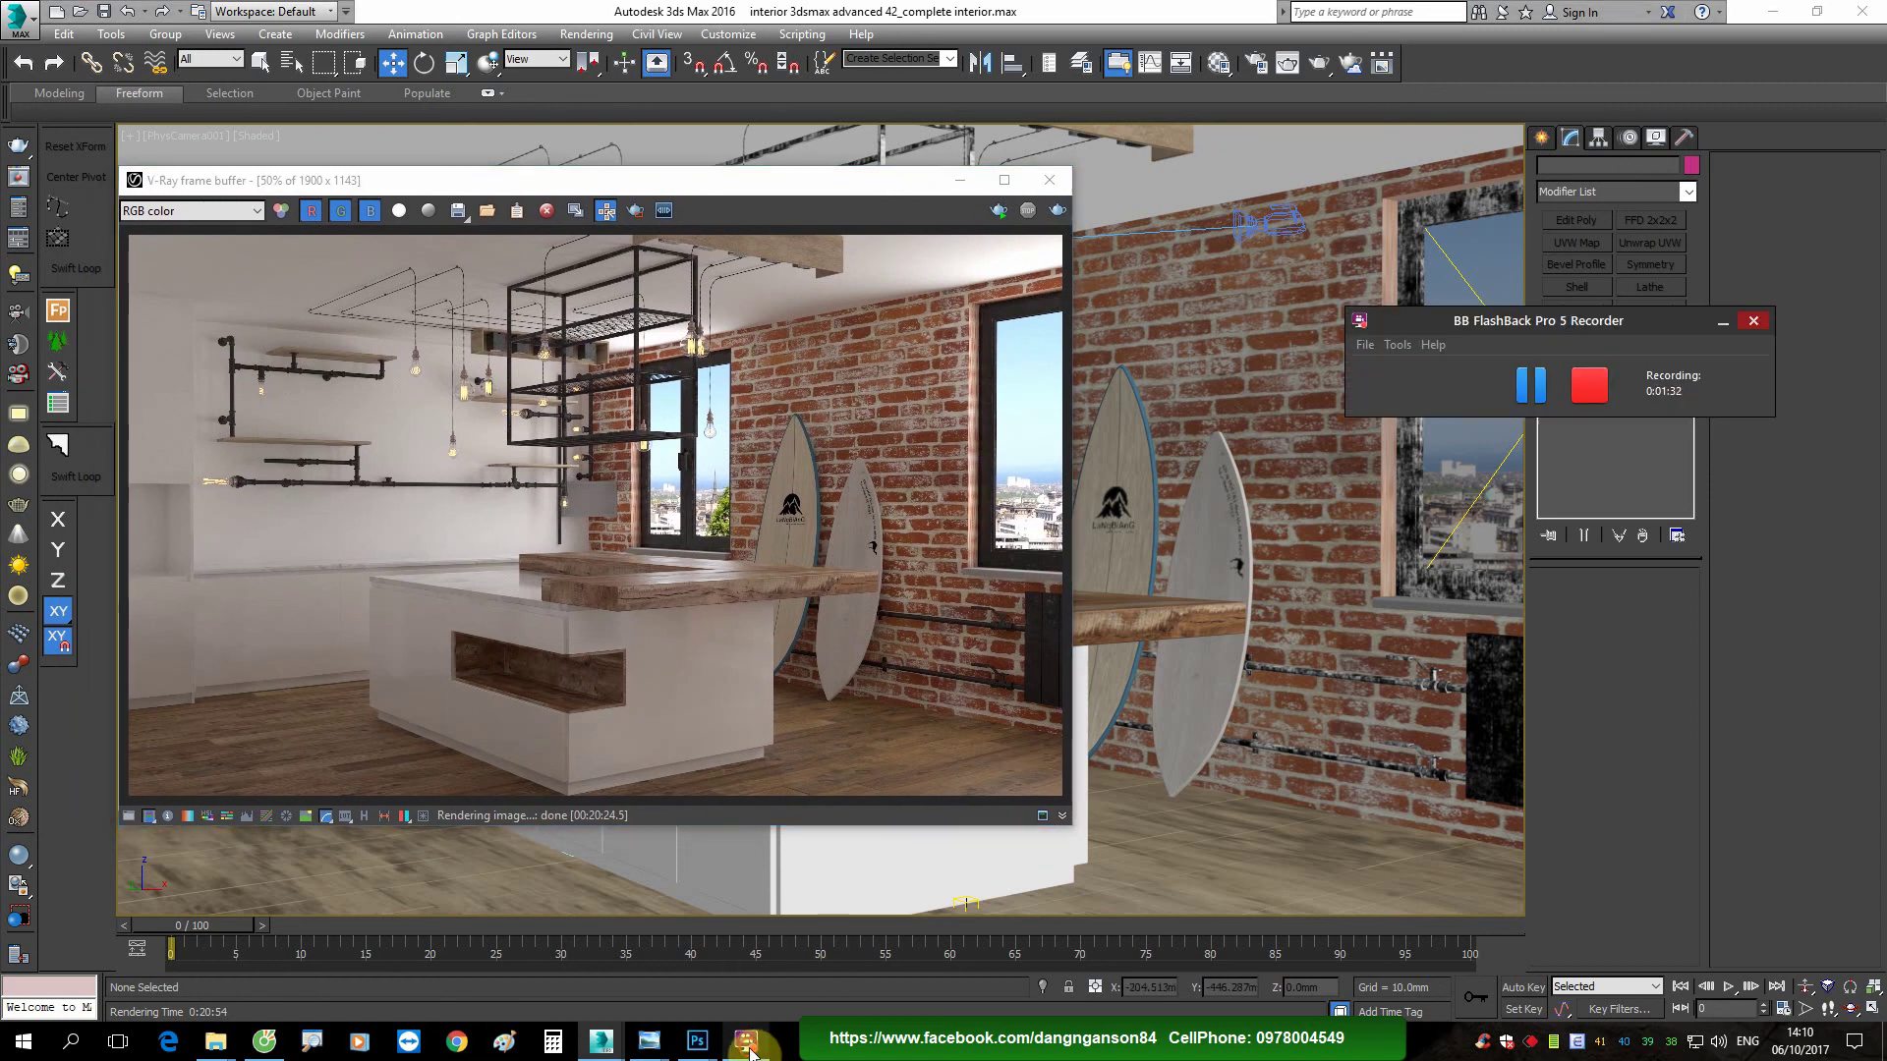